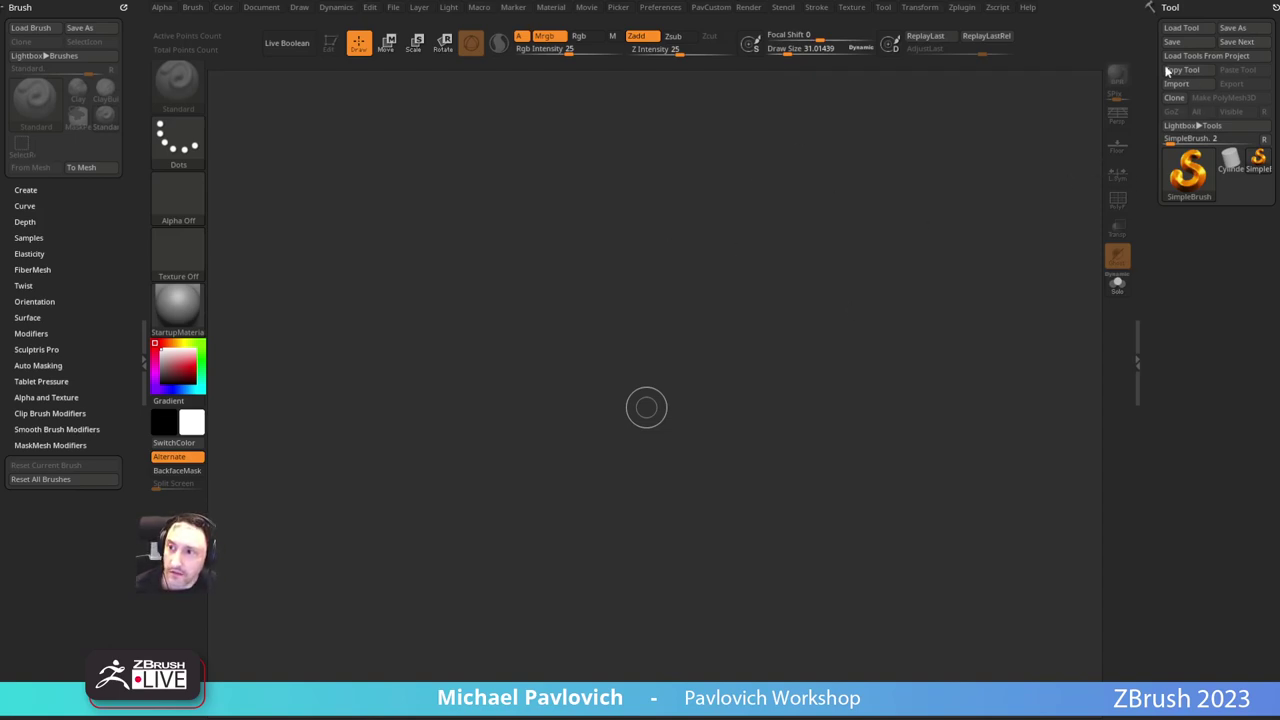
Step: Import the front-view creature reference image as a texture and add it to Spotlight
{"action": "left_click", "coordinate": [857, 8]}
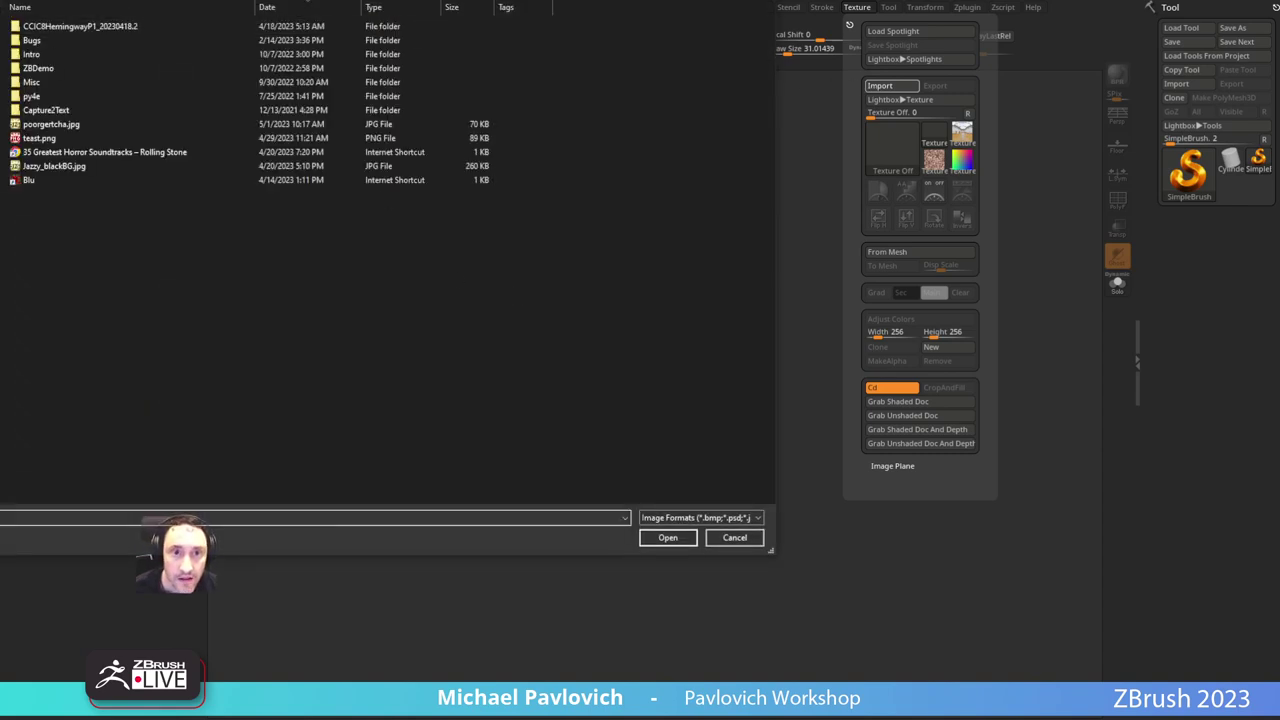
{"action": "key", "text": "Escape"}
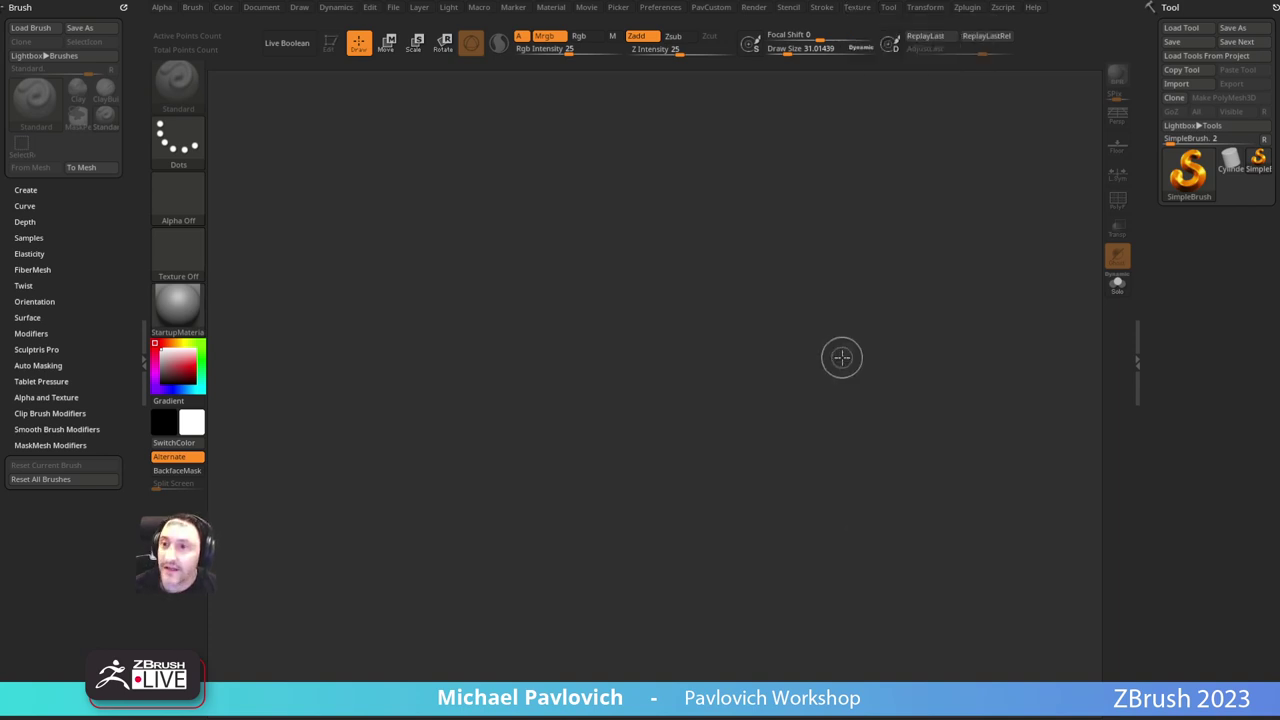
{"action": "left_click", "coordinate": [857, 8]}
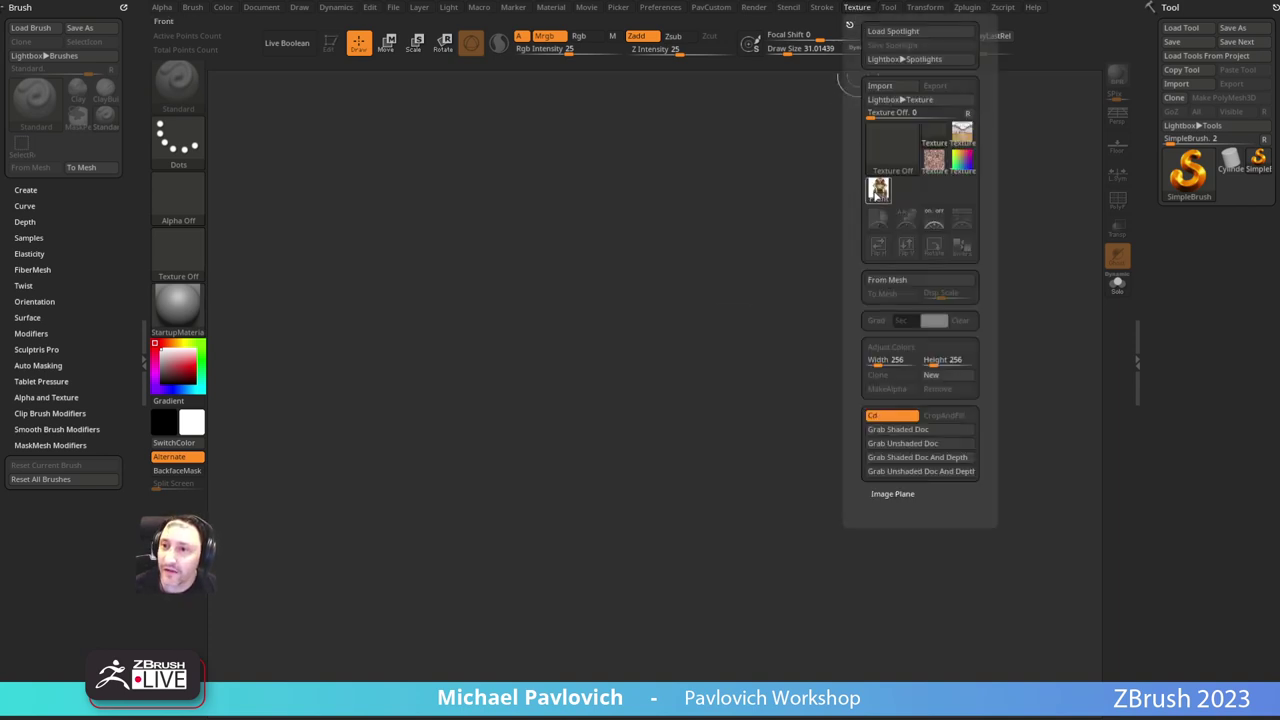
{"action": "left_click", "coordinate": [878, 188]}
{"action": "left_click", "coordinate": [959, 220]}
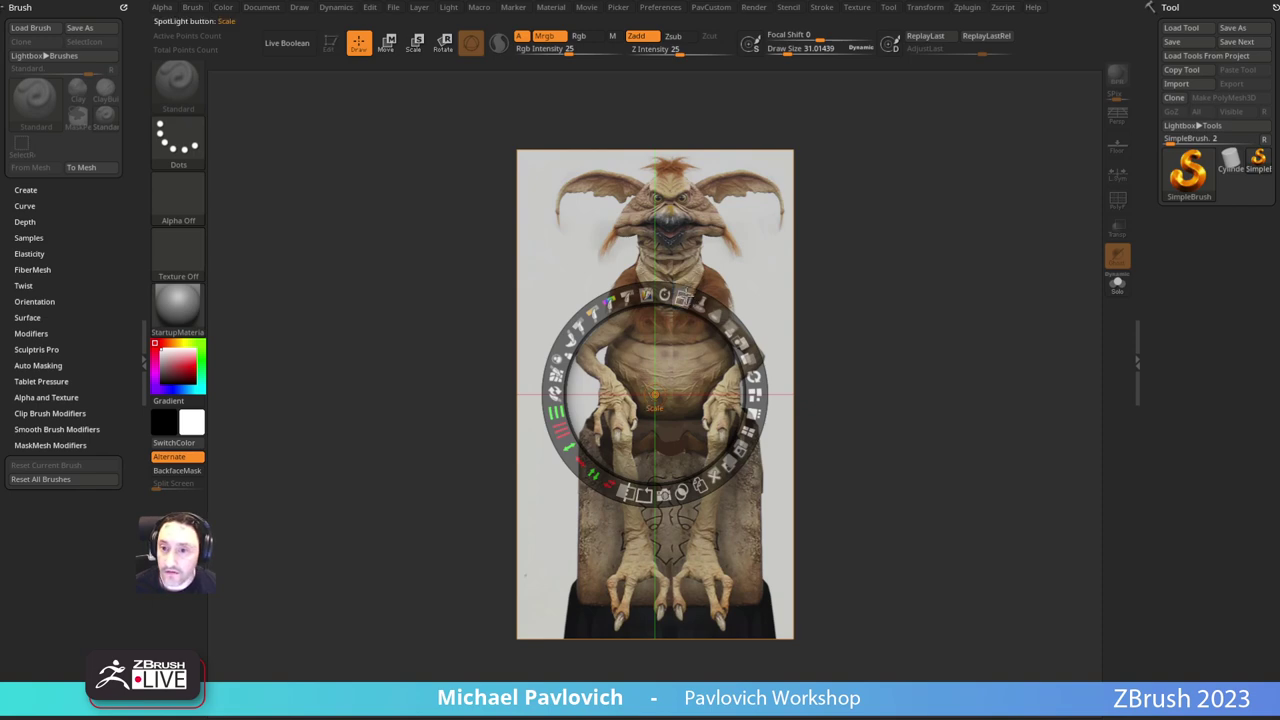
Step: Enlarge and fade the Spotlight reference image, test hiding and showing it, and leave Spotlight editing with the image displayed
{"action": "mouse_move", "coordinate": [686, 299]}
{"action": "left_mouse_down"}
{"action": "mouse_move", "coordinate": [714, 305]}
{"action": "mouse_move", "coordinate": [654, 292]}
{"action": "left_mouse_up"}
{"action": "key", "text": "z"}
{"action": "key", "text": "s"}
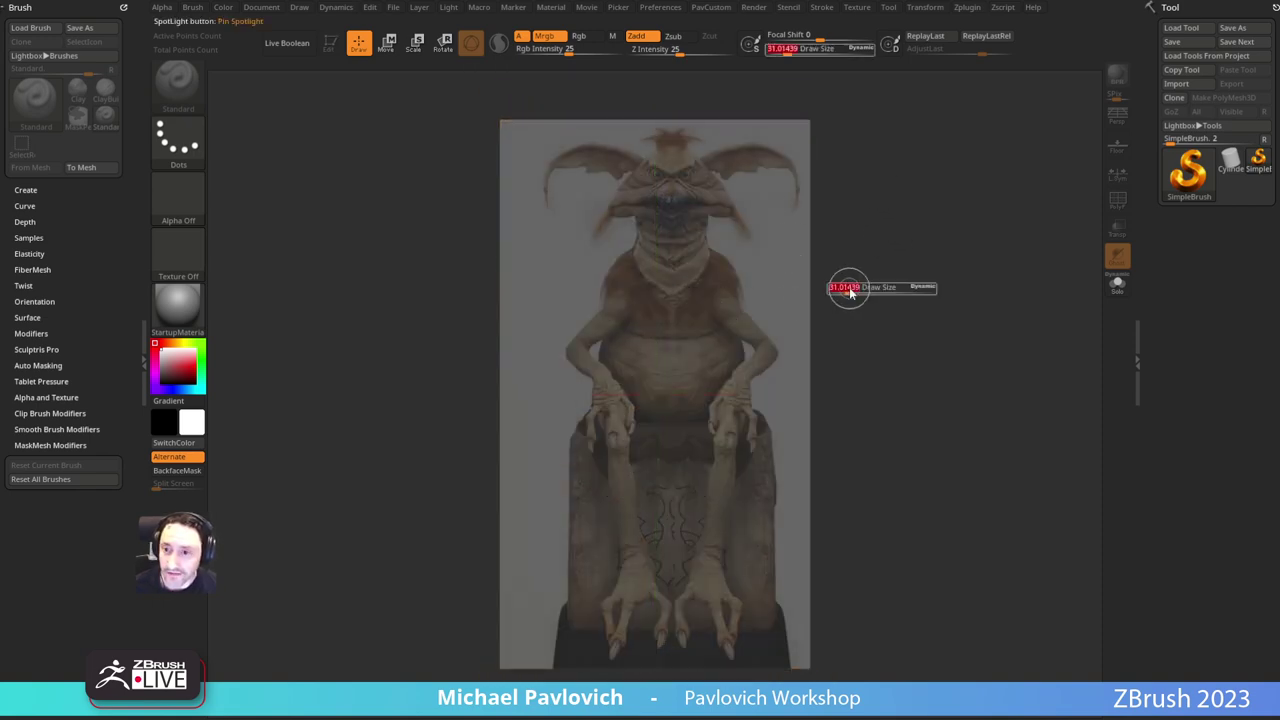
{"action": "mouse_move", "coordinate": [849, 293]}
{"action": "left_mouse_down"}
{"action": "mouse_move", "coordinate": [861, 287]}
{"action": "mouse_move", "coordinate": [848, 278]}
{"action": "left_mouse_up"}
{"action": "key", "text": "z"}
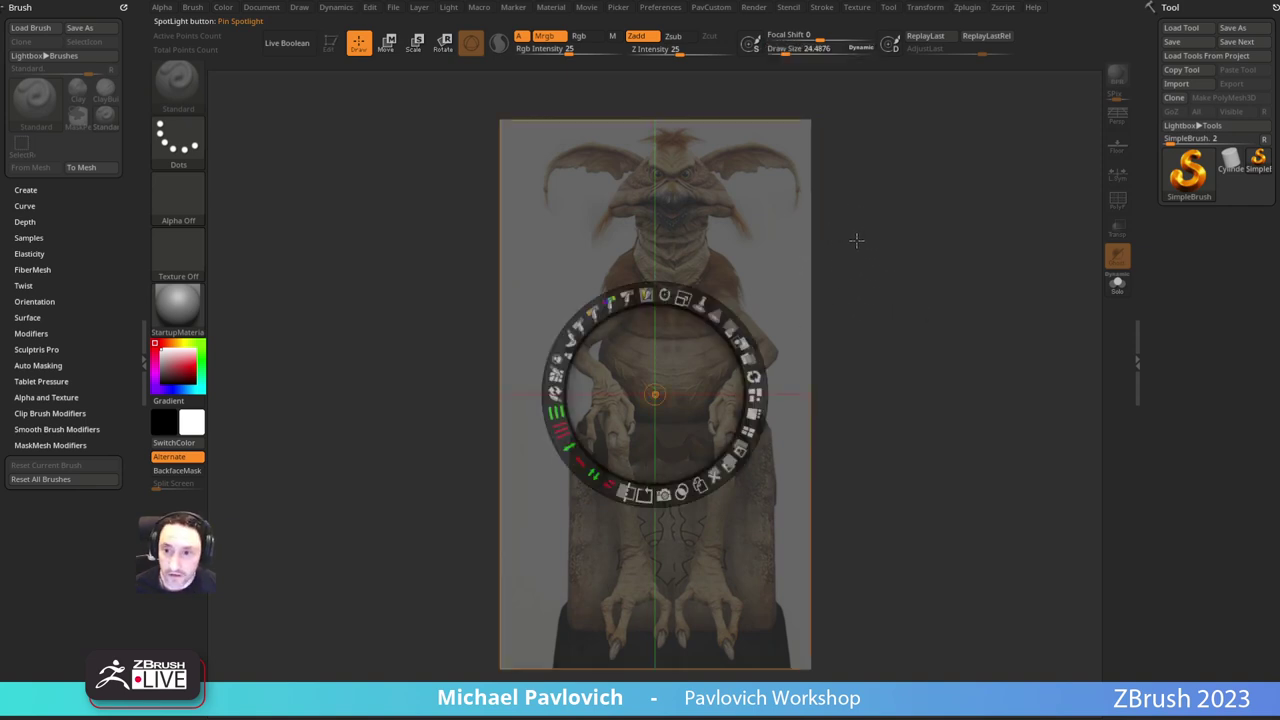
{"action": "key", "text": "shift+z"}
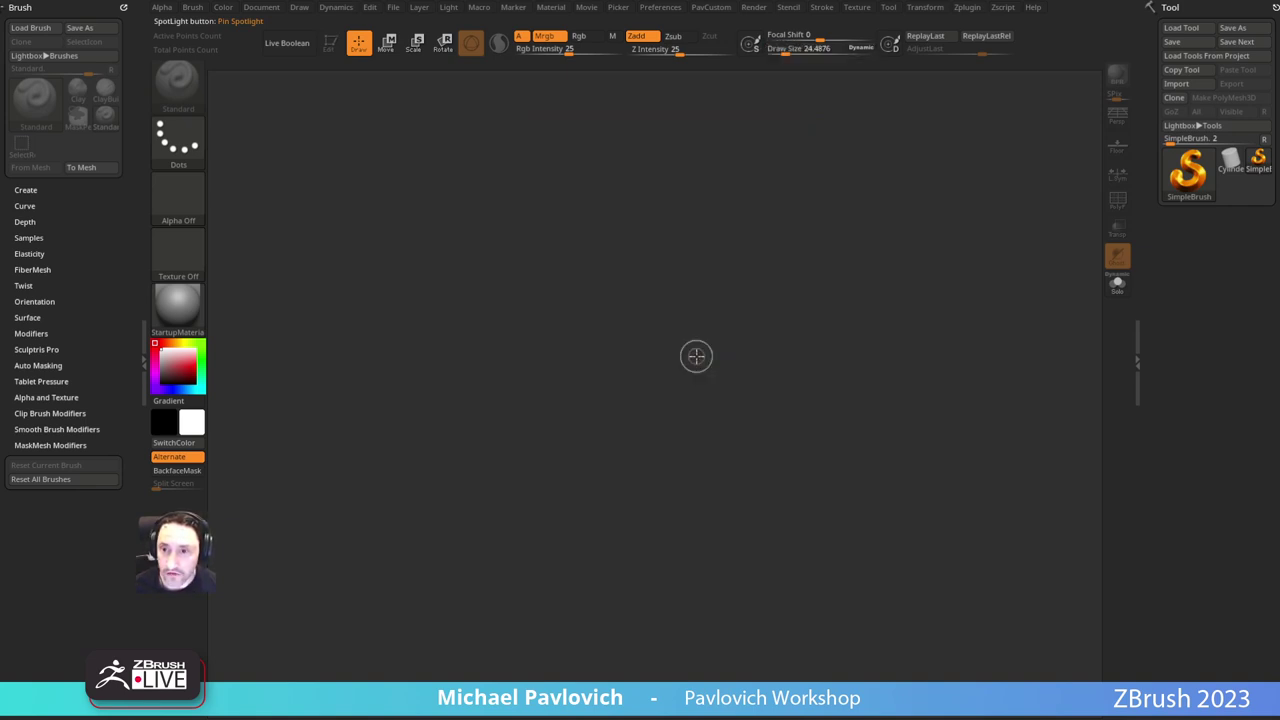
{"action": "key", "text": "shift+z"}
{"action": "key", "text": "z"}
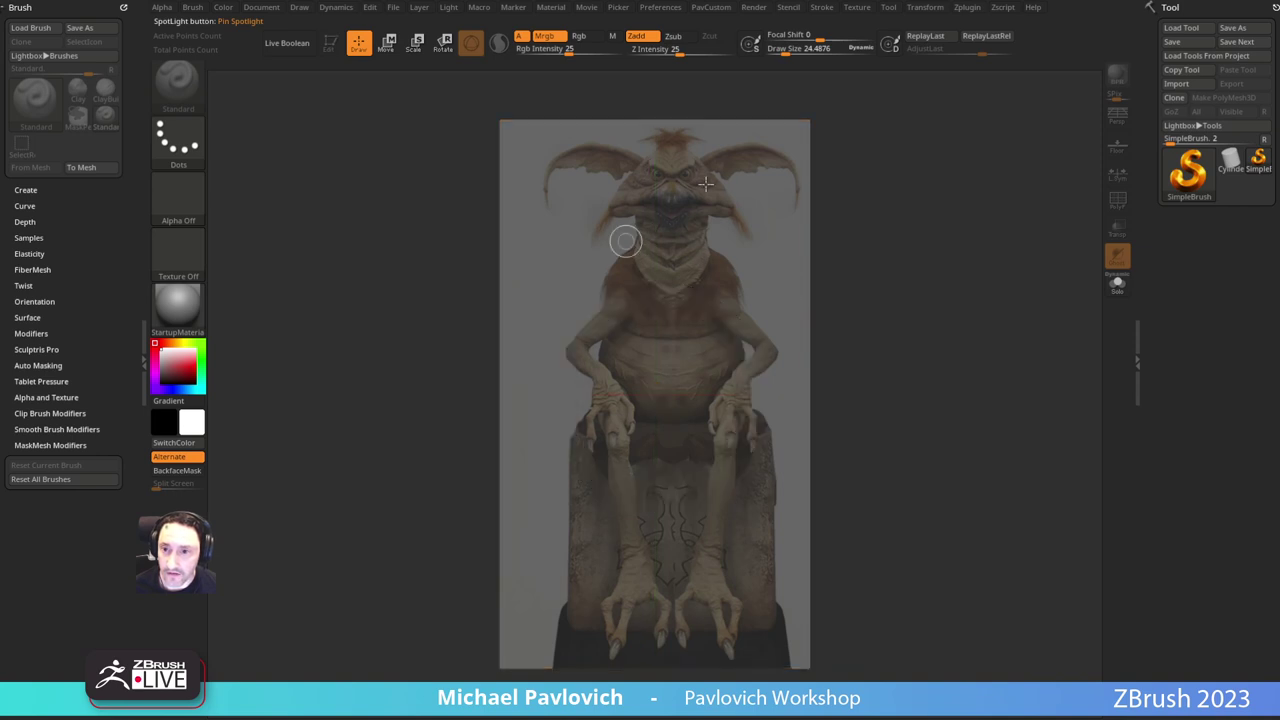
Step: Set the draw size to about 26.6 and place an editable ZSphere over the reference creature's belly
{"action": "key", "text": "s"}
{"action": "mouse_move", "coordinate": [812, 311]}
{"action": "left_mouse_down"}
{"action": "mouse_move", "coordinate": [833, 315]}
{"action": "mouse_move", "coordinate": [818, 315]}
{"action": "mouse_move", "coordinate": [821, 294]}
{"action": "left_mouse_up"}
{"action": "key", "text": "s"}
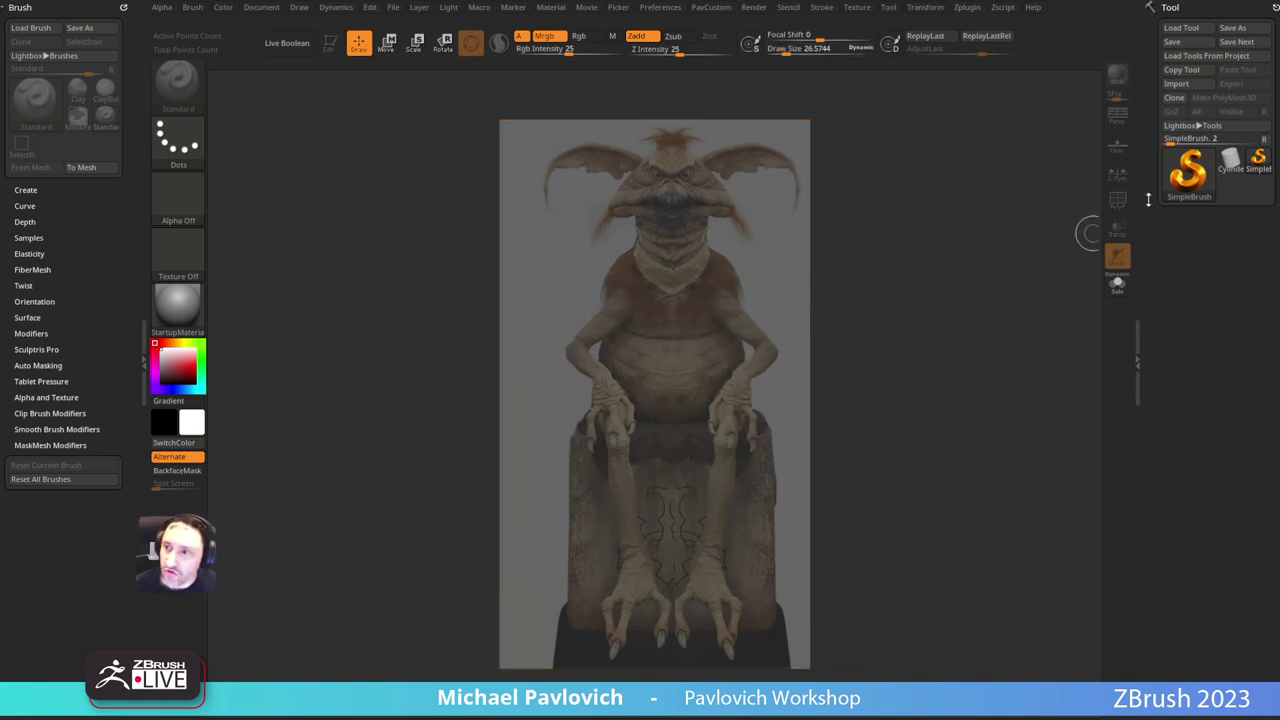
{"action": "left_click", "coordinate": [1173, 188]}
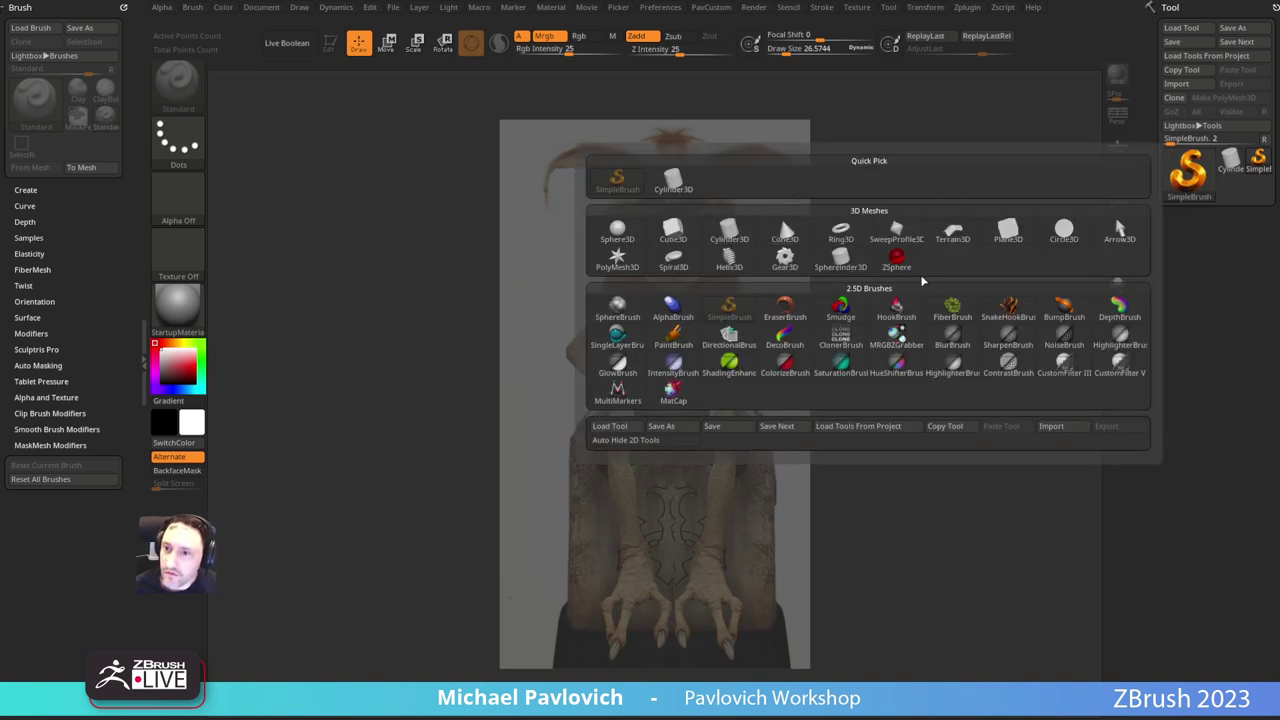
{"action": "left_click", "coordinate": [896, 258]}
{"action": "left_click_drag", "start_coordinate": [687, 370], "coordinate": [691, 403]}
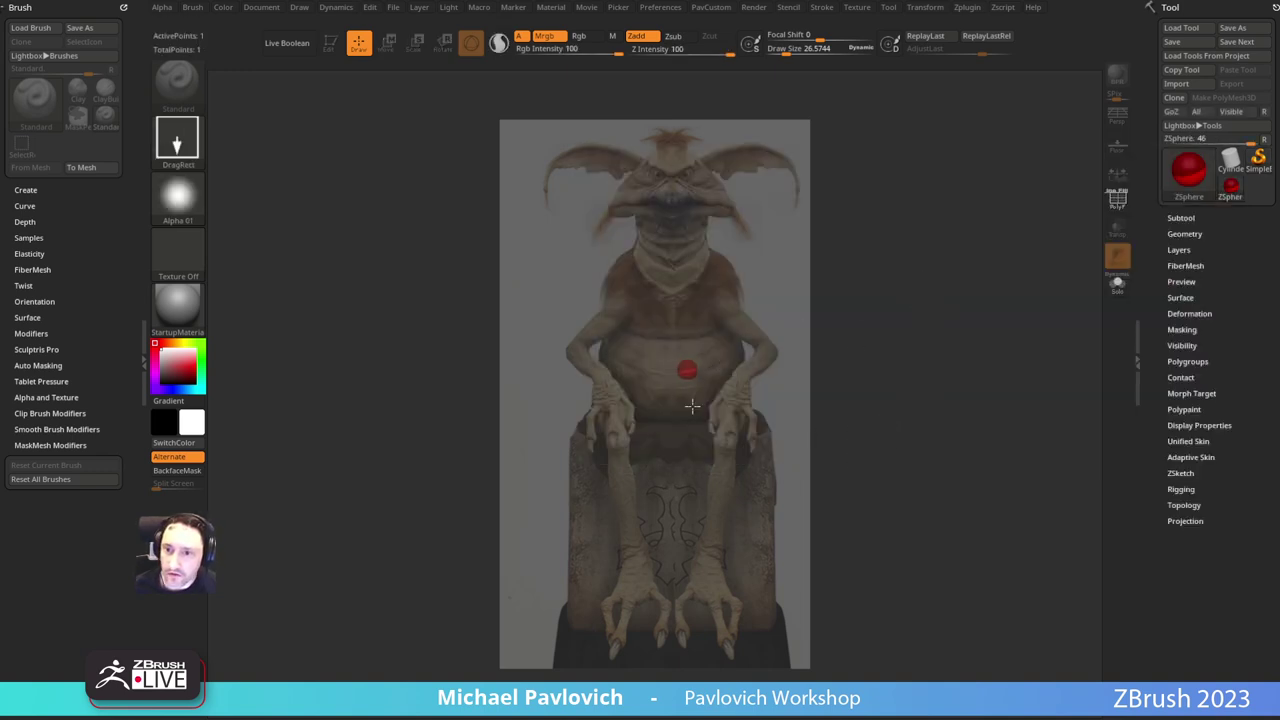
{"action": "left_click", "coordinate": [330, 42]}
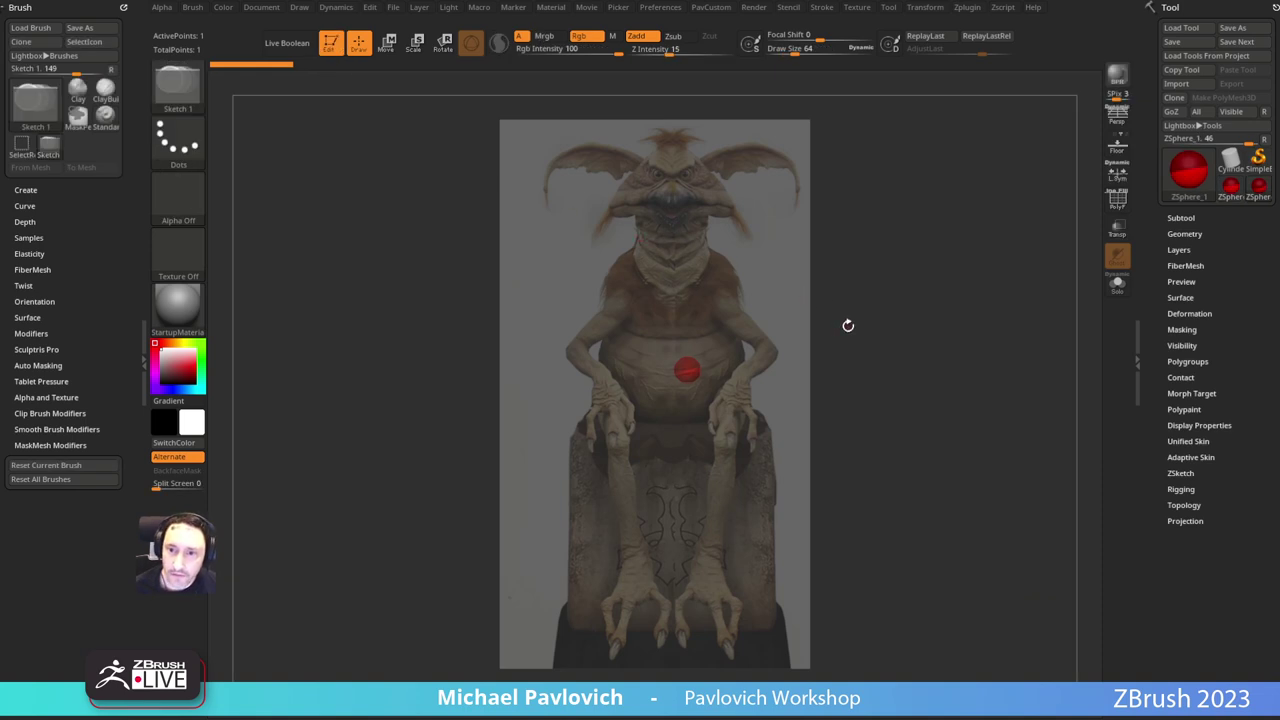
Step: Turn on the floor grid and frame the ZSphere from the front so it fills the reference creature's belly
{"action": "left_click_drag", "start_coordinate": [848, 325], "coordinate": [846, 344], "text": "shift"}
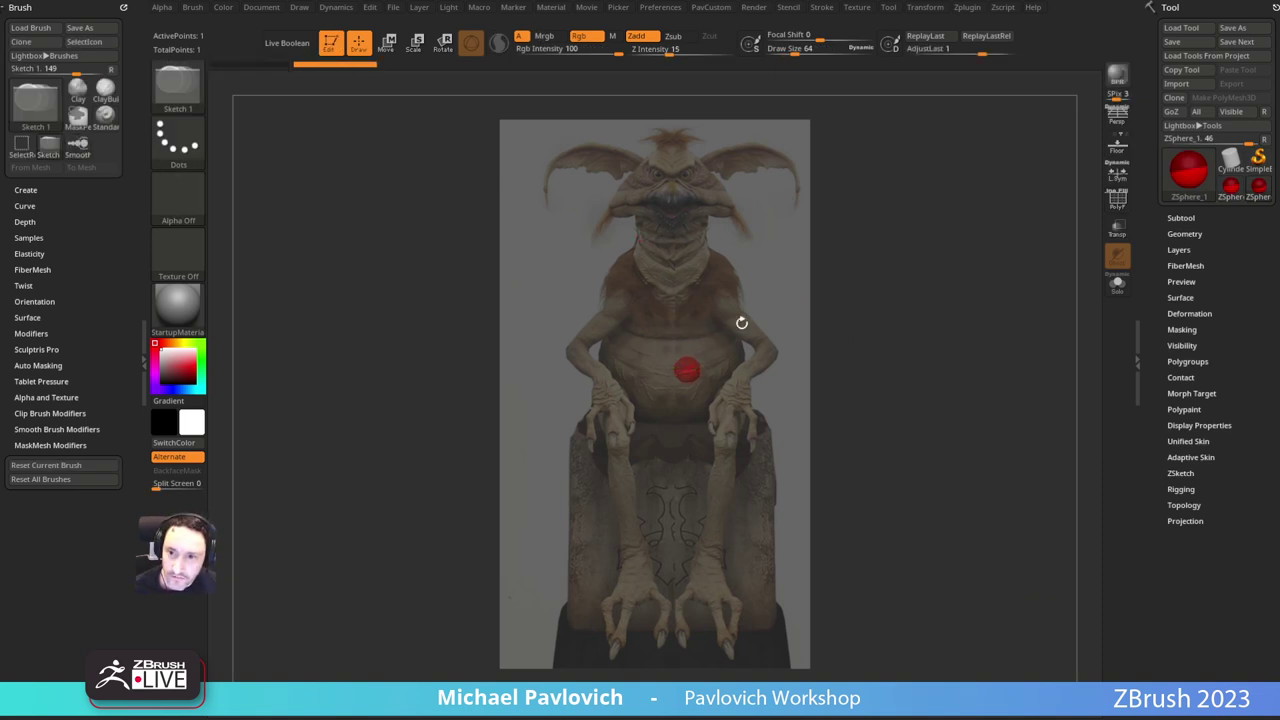
{"action": "left_click_drag", "start_coordinate": [882, 295], "coordinate": [891, 351], "text": "alt"}
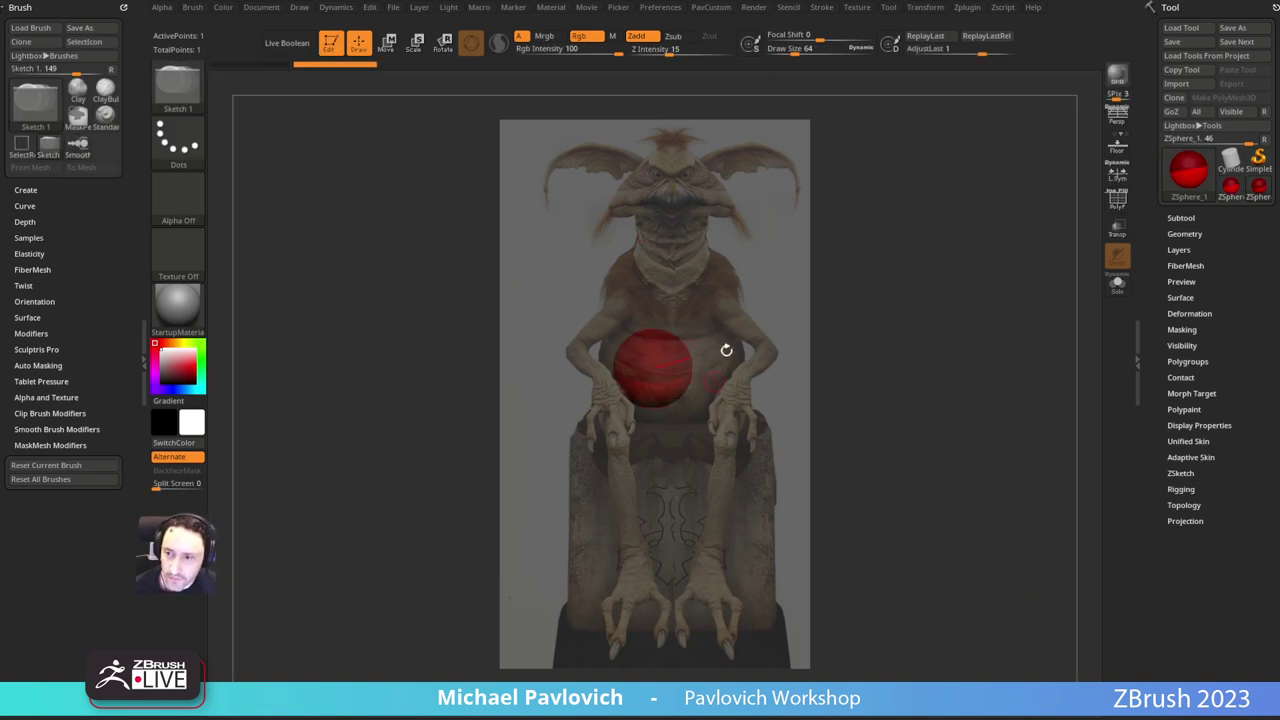
{"action": "left_click", "coordinate": [1117, 147]}
{"action": "mouse_move", "coordinate": [886, 295]}
{"action": "left_mouse_down"}
{"action": "mouse_move", "coordinate": [886, 248]}
{"action": "mouse_move", "coordinate": [884, 289]}
{"action": "mouse_move", "coordinate": [911, 314]}
{"action": "mouse_move", "coordinate": [892, 298]}
{"action": "left_mouse_up"}
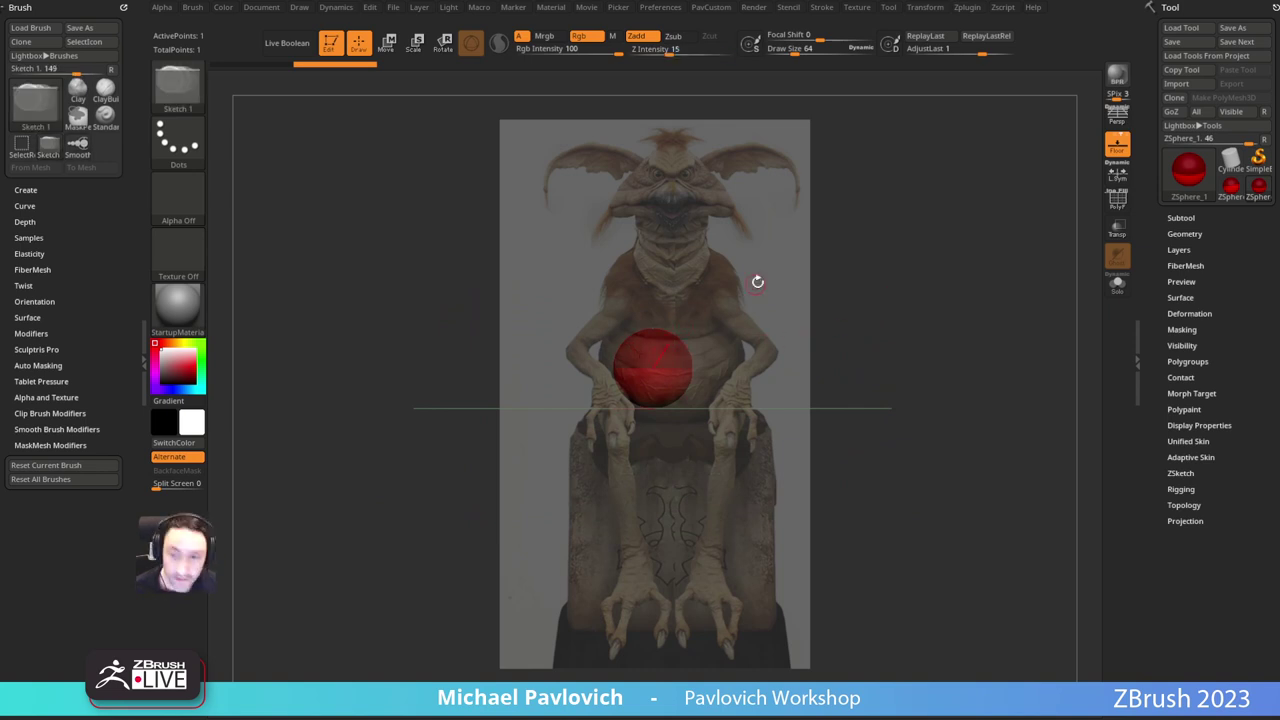
{"action": "left_click_drag", "start_coordinate": [785, 293], "coordinate": [750, 306], "text": "alt"}
Step: Add a chest ZSphere above the belly, enlarge it towards the reference's chest width, and undo the extra small ZSphere on it
{"action": "key", "text": "shift+a"}
{"action": "left_click_drag", "start_coordinate": [672, 316], "coordinate": [802, 267]}
{"action": "key", "text": "e"}
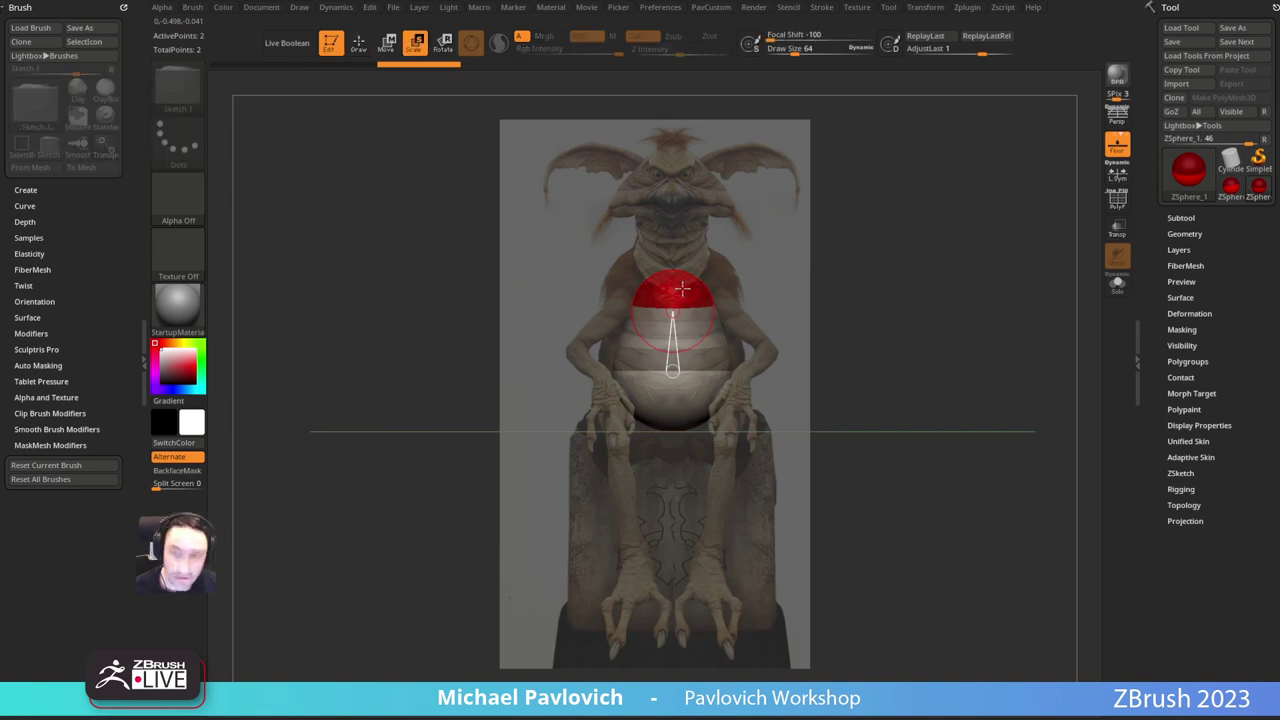
{"action": "left_click_drag", "start_coordinate": [676, 292], "coordinate": [764, 349]}
{"action": "key", "text": "q"}
{"action": "left_click", "coordinate": [672, 295]}
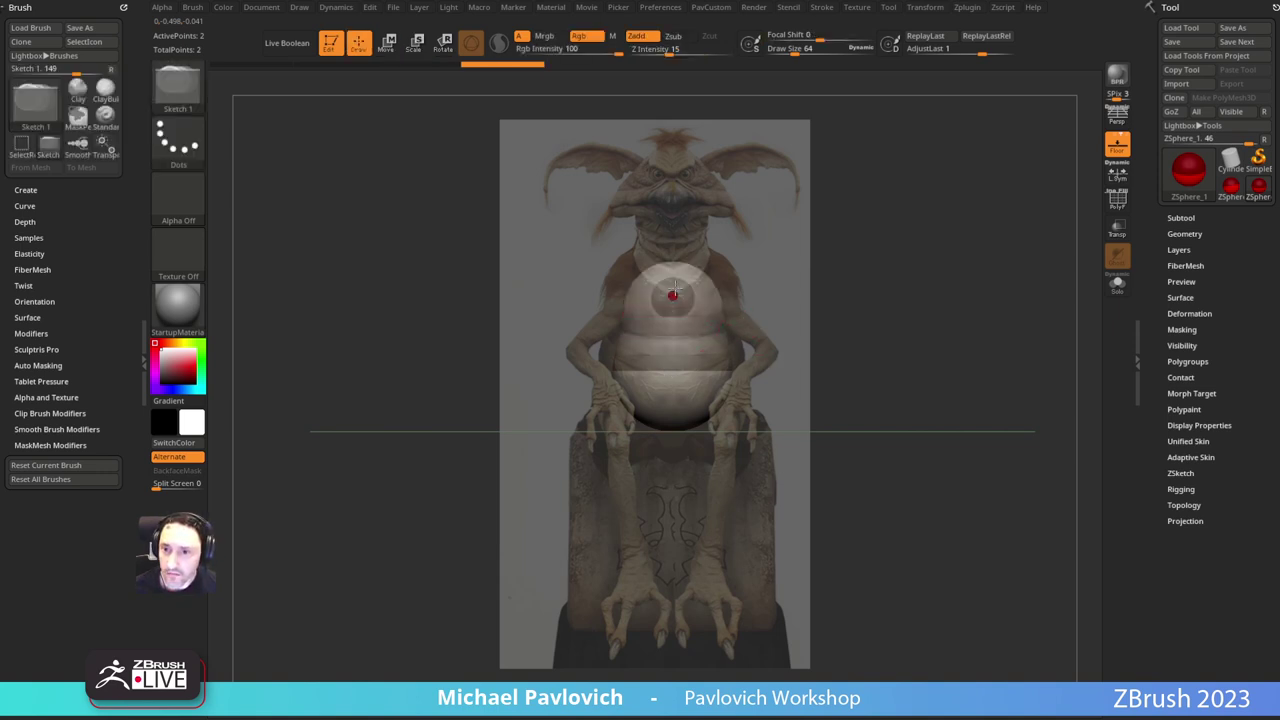
{"action": "key", "text": "ctrl+z"}
Step: Move the chest and belly ZSpheres vertically to match the reference torso's proportions
{"action": "key", "text": "w"}
{"action": "left_click_drag", "start_coordinate": [675, 289], "coordinate": [675, 267]}
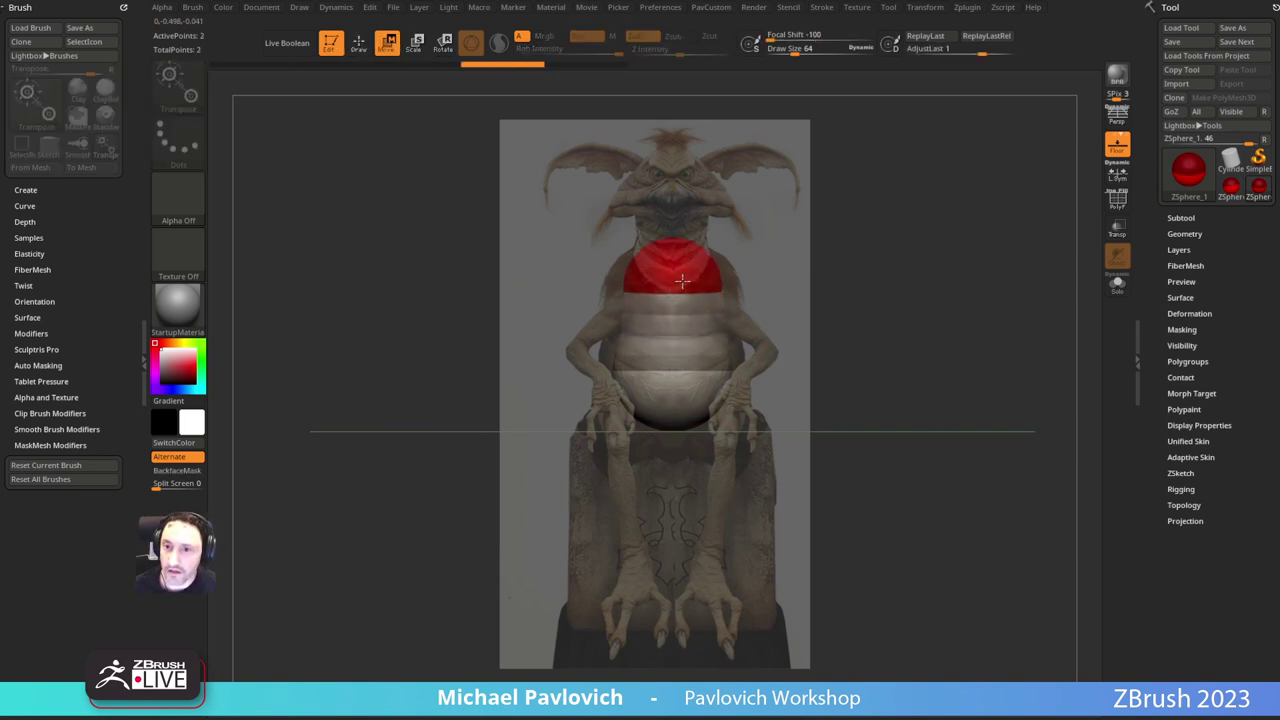
{"action": "left_click_drag", "start_coordinate": [675, 382], "coordinate": [675, 395]}
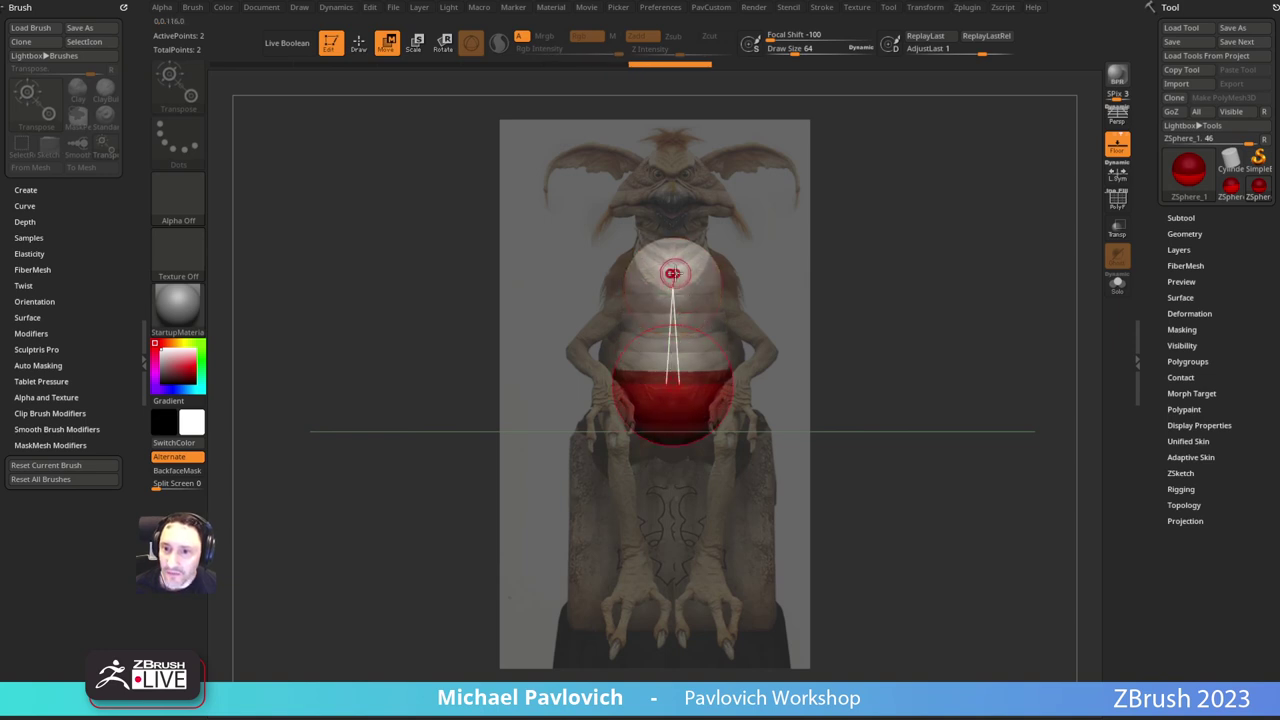
{"action": "left_click_drag", "start_coordinate": [675, 273], "coordinate": [675, 291]}
{"action": "key", "text": "q"}
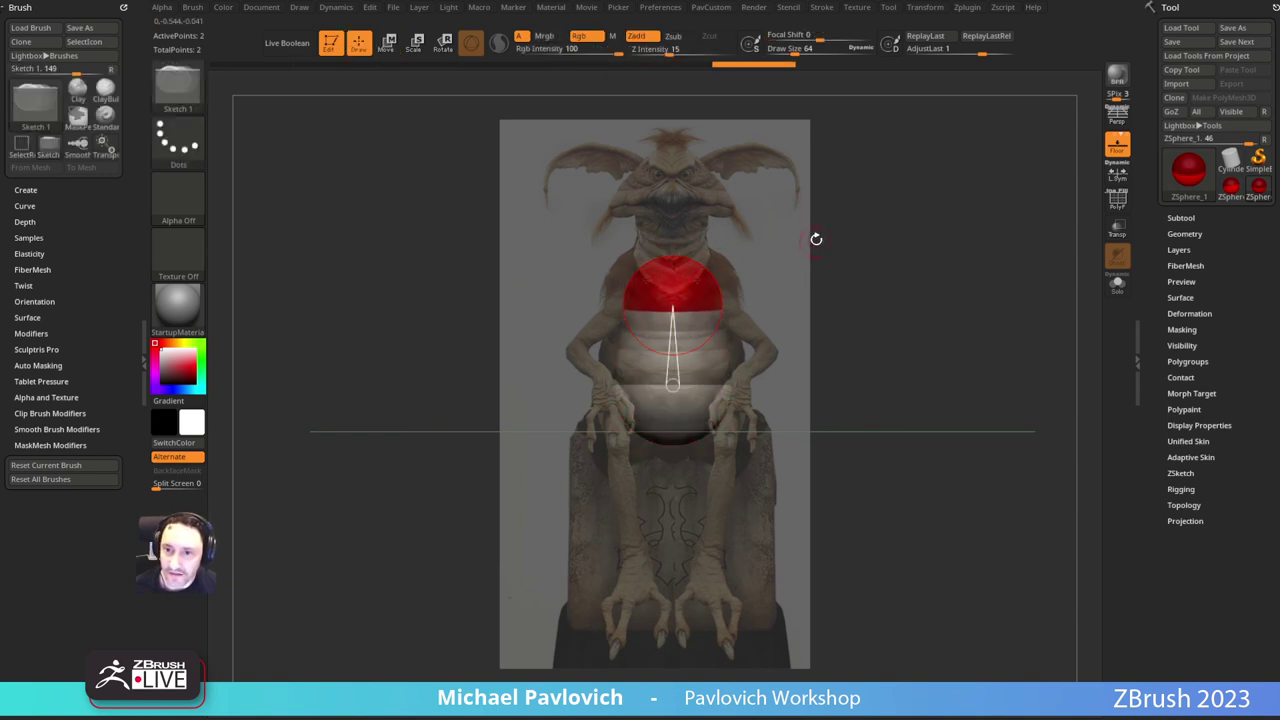
Step: Add mirrored shoulder and elbow ZSpheres at draw size 31 to build the upper arms along the reference
{"action": "left_click_drag", "start_coordinate": [815, 241], "coordinate": [801, 267]}
{"action": "mouse_move", "coordinate": [716, 296]}
{"action": "left_mouse_down"}
{"action": "mouse_move", "coordinate": [734, 297]}
{"action": "mouse_move", "coordinate": [726, 309]}
{"action": "mouse_move", "coordinate": [733, 301]}
{"action": "mouse_move", "coordinate": [764, 348]}
{"action": "left_mouse_up"}
{"action": "key", "text": "s"}
{"action": "key", "text": "ctrl+z"}
{"action": "key", "text": "w"}
{"action": "left_click_drag", "start_coordinate": [826, 303], "coordinate": [847, 290], "text": "shift"}
{"action": "key", "text": "q"}
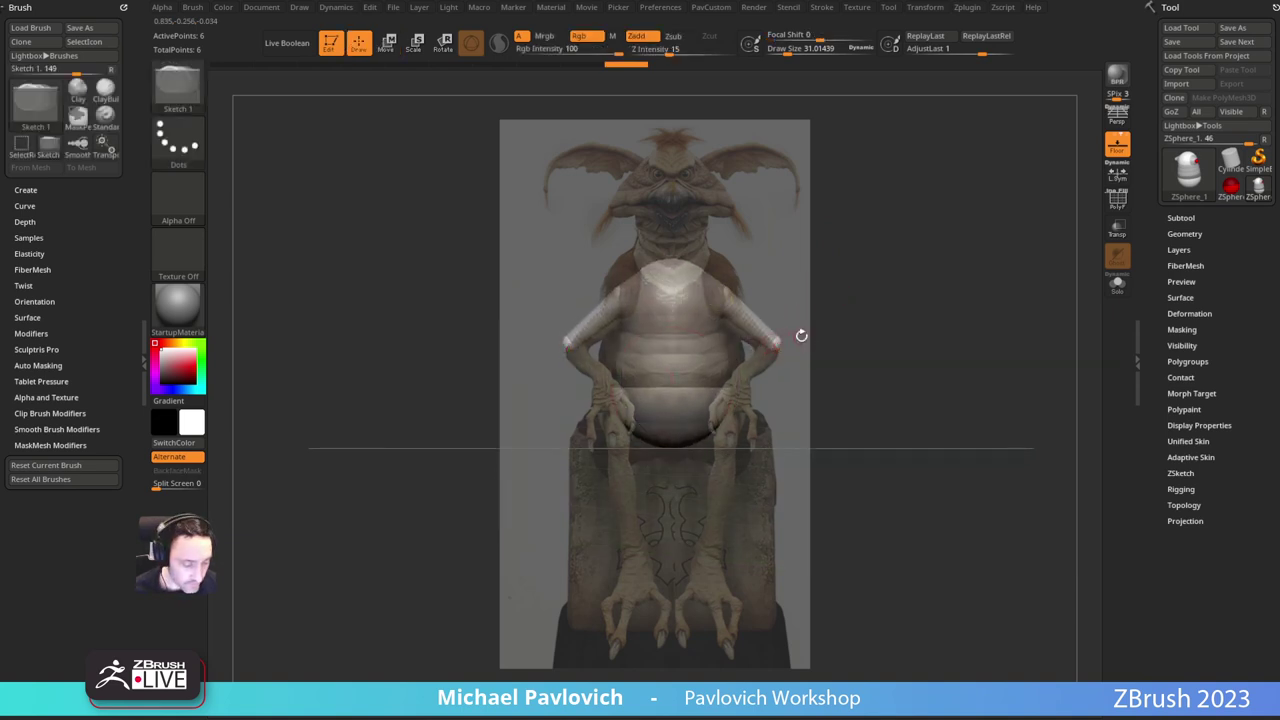
Step: Extend mirrored forearms from the elbows down to the reference creature's wrists
{"action": "mouse_move", "coordinate": [801, 336]}
{"action": "left_mouse_down", "text": "alt"}
{"action": "mouse_move", "coordinate": [735, 381]}
{"action": "mouse_move", "coordinate": [822, 310]}
{"action": "left_mouse_up", "text": "alt"}
{"action": "key", "text": "r"}
{"action": "key", "text": "q"}
{"action": "key", "text": "w"}
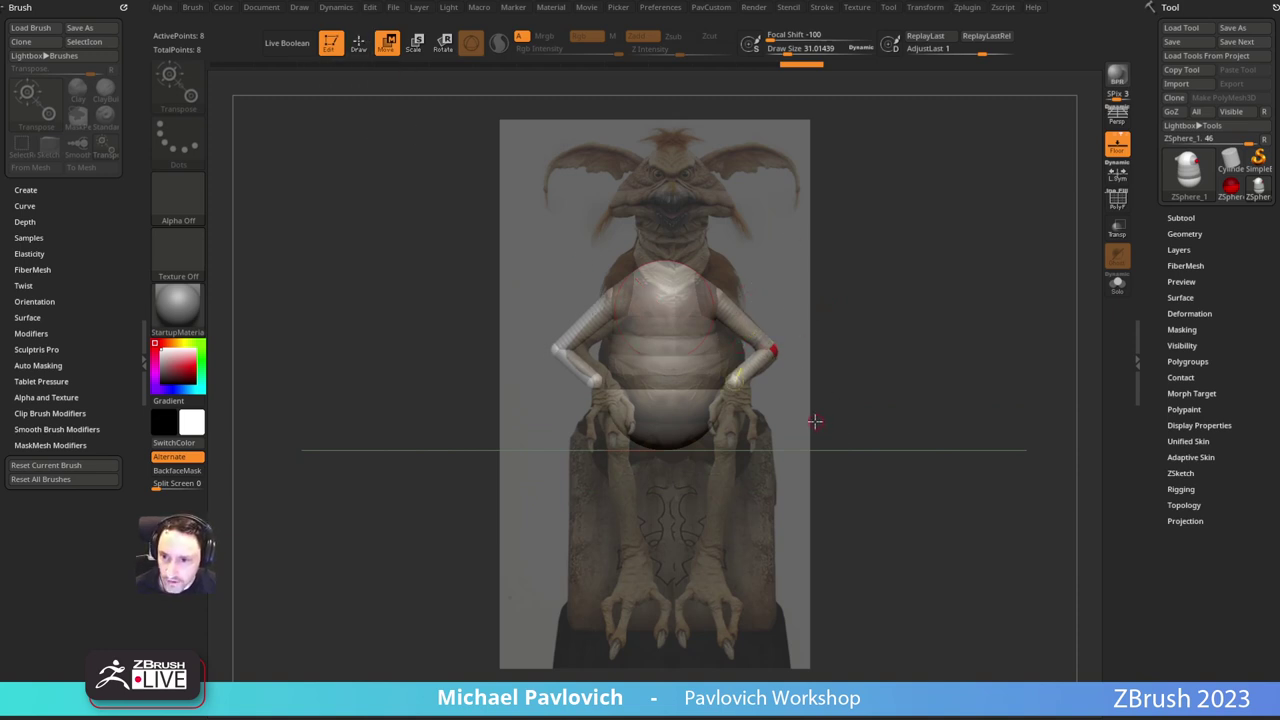
{"action": "key", "text": "q"}
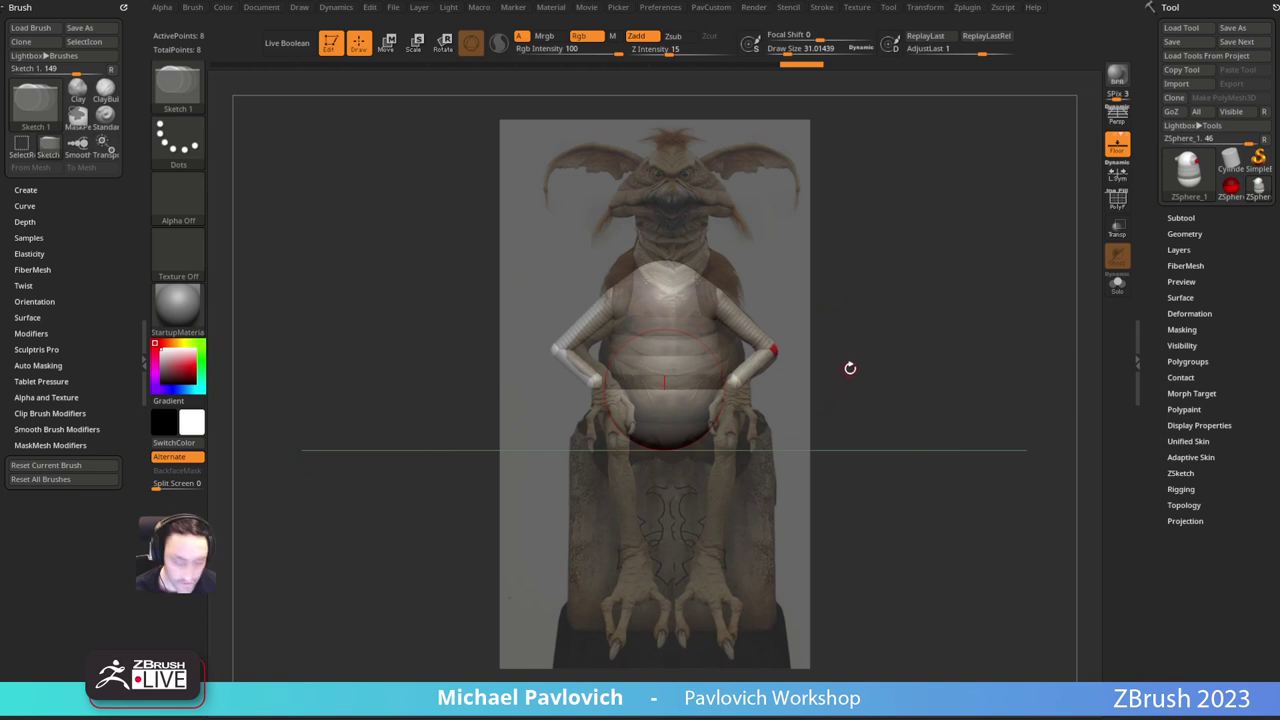
Step: Add mirrored hip ZSpheres at the lower belly and extend straight legs down to the reference creature's feet
{"action": "left_click_drag", "start_coordinate": [850, 368], "coordinate": [807, 373]}
{"action": "left_click_drag", "start_coordinate": [740, 408], "coordinate": [757, 425]}
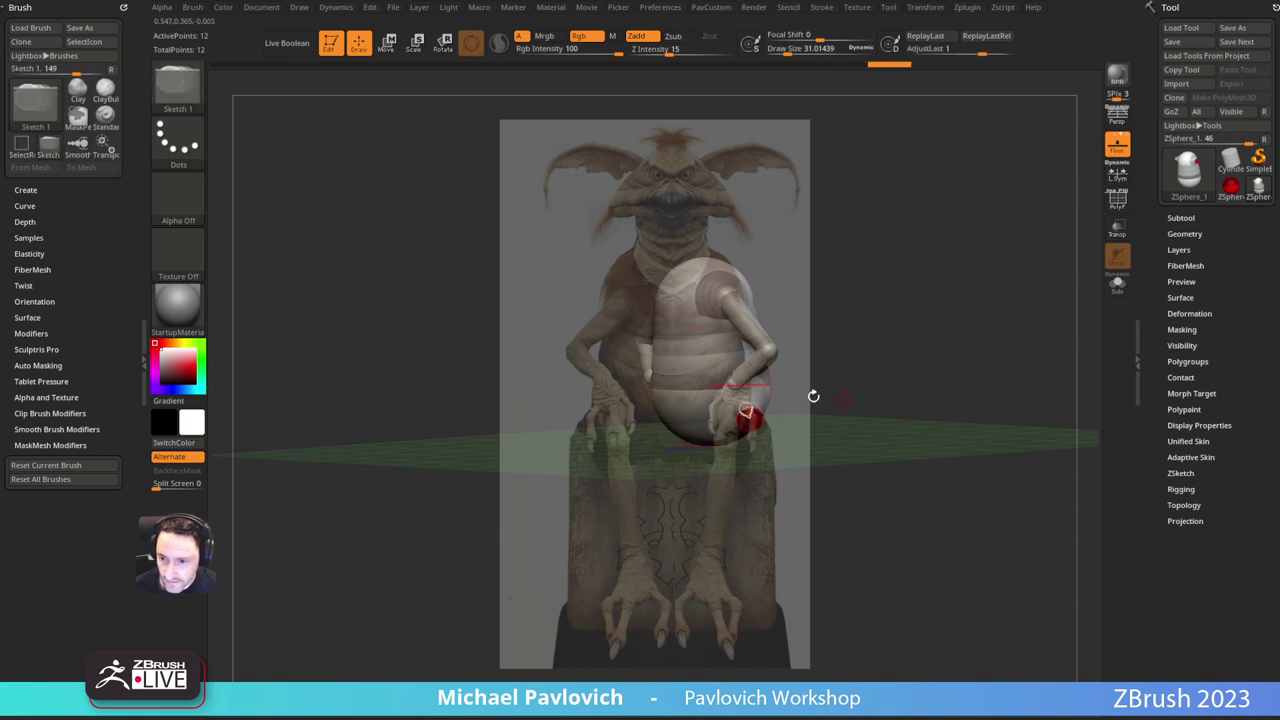
{"action": "key", "text": "ctrl+z"}
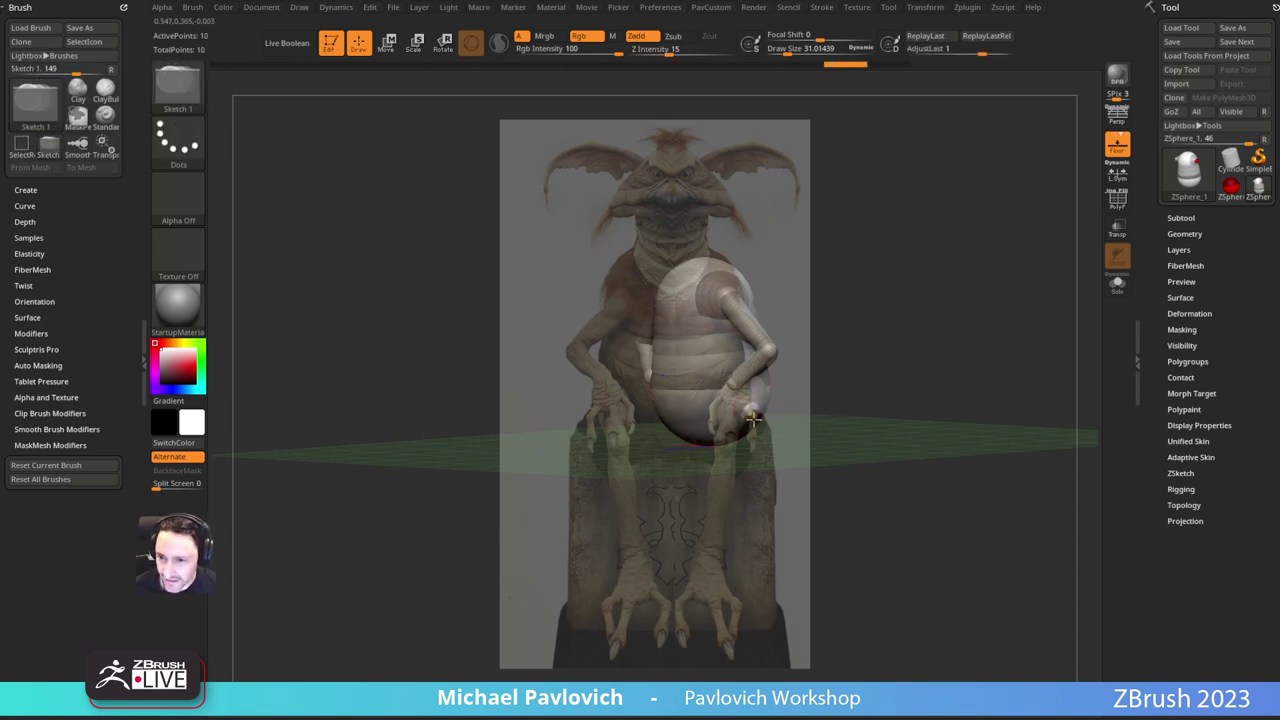
{"action": "mouse_move", "coordinate": [751, 415]}
{"action": "left_mouse_down"}
{"action": "mouse_move", "coordinate": [776, 405]}
{"action": "mouse_move", "coordinate": [742, 442]}
{"action": "mouse_move", "coordinate": [706, 565]}
{"action": "mouse_move", "coordinate": [711, 592]}
{"action": "left_mouse_up"}
{"action": "key", "text": "w"}
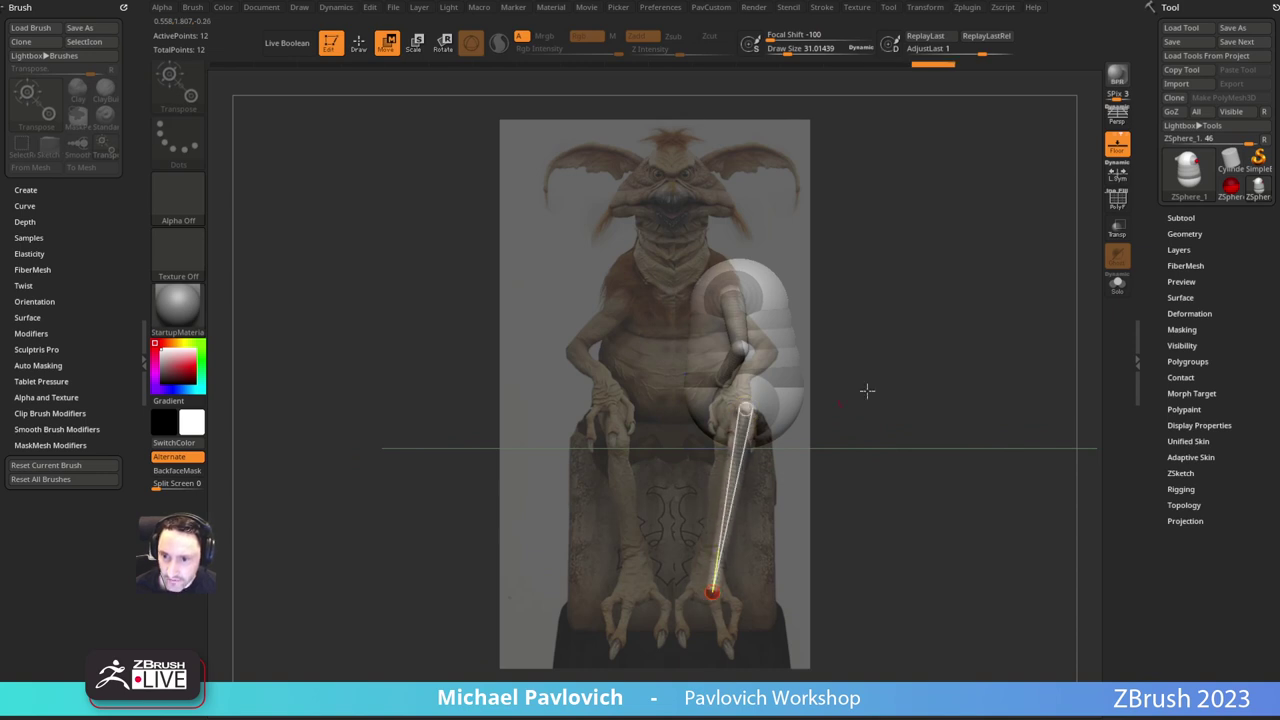
{"action": "key", "text": "a"}
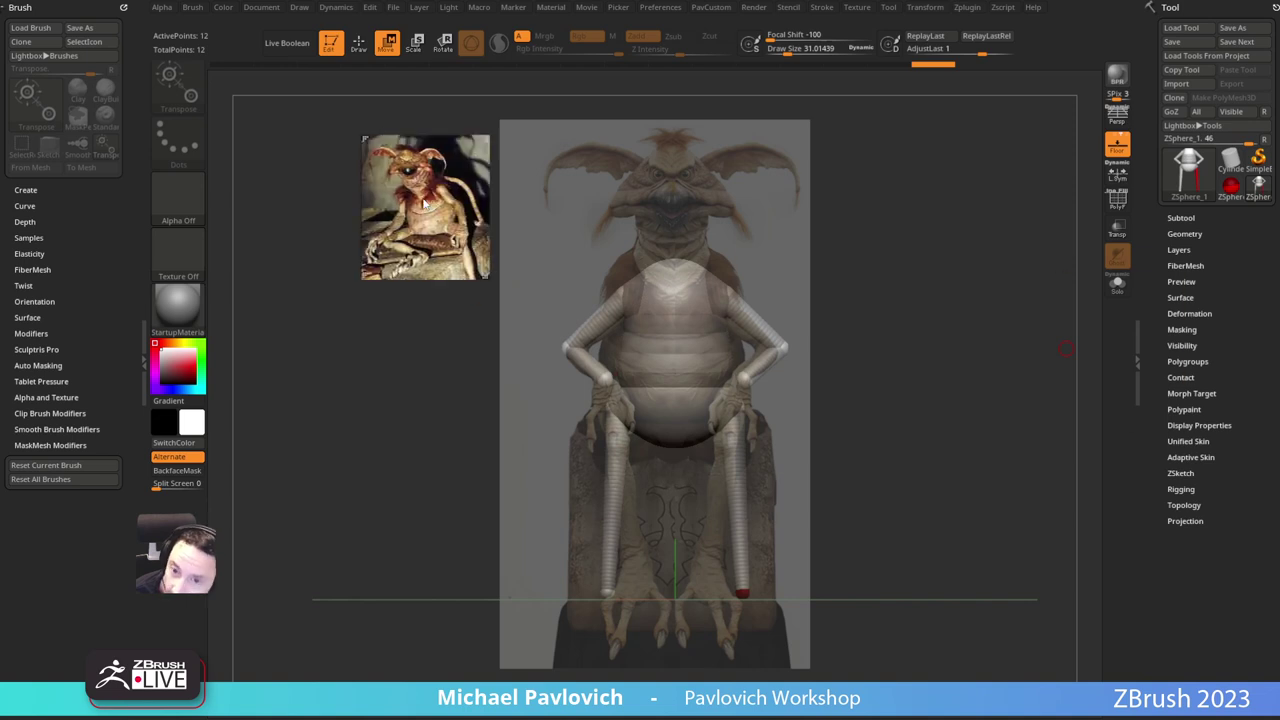
Step: Examine the angled reference photo of the seated creature and put it away
{"action": "left_click_drag", "start_coordinate": [432, 204], "coordinate": [399, 243]}
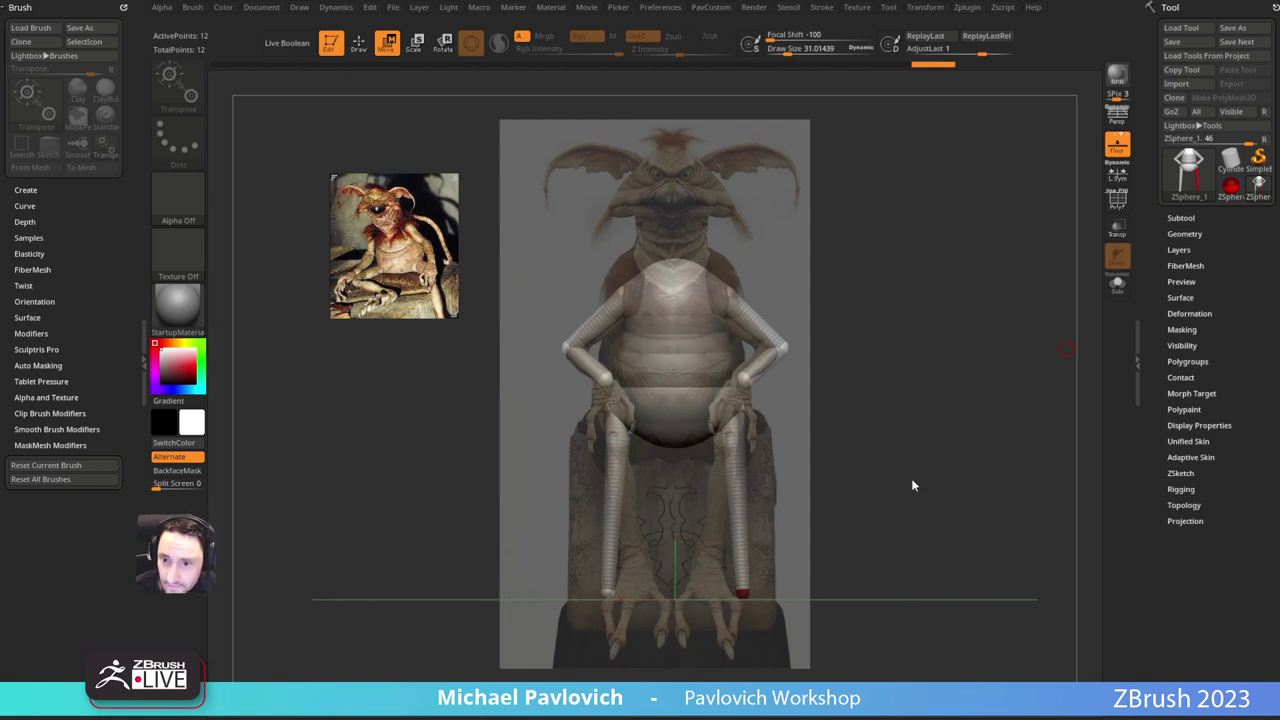
{"action": "right_click_drag", "start_coordinate": [371, 218], "coordinate": [1279, 671]}
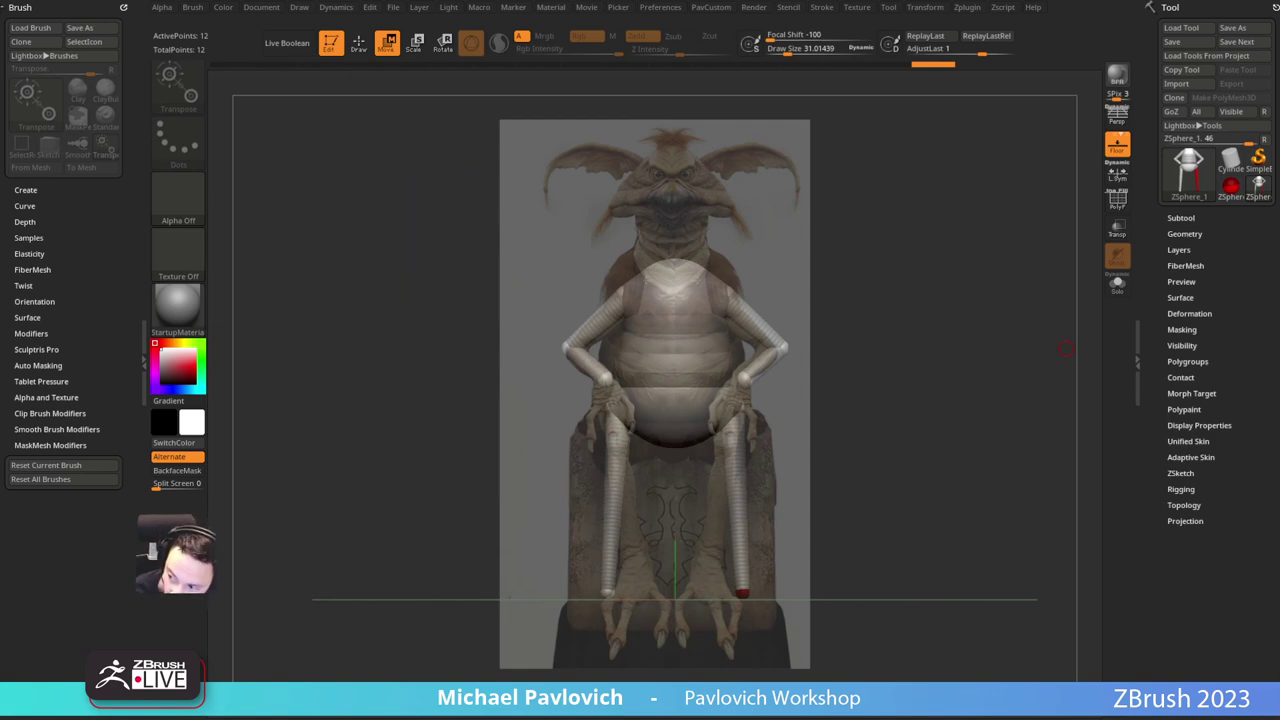
Step: Insert an ankle ZSphere in each leg and arrange the ankles and feet to follow the reference's lower legs
{"action": "left_click_drag", "start_coordinate": [814, 341], "coordinate": [838, 380]}
{"action": "mouse_move", "coordinate": [744, 592]}
{"action": "left_mouse_down"}
{"action": "mouse_move", "coordinate": [707, 594]}
{"action": "mouse_move", "coordinate": [730, 652]}
{"action": "mouse_move", "coordinate": [708, 564]}
{"action": "left_mouse_up"}
{"action": "key", "text": "q"}
{"action": "left_click", "coordinate": [720, 564]}
{"action": "key", "text": "w"}
{"action": "key", "text": "q"}
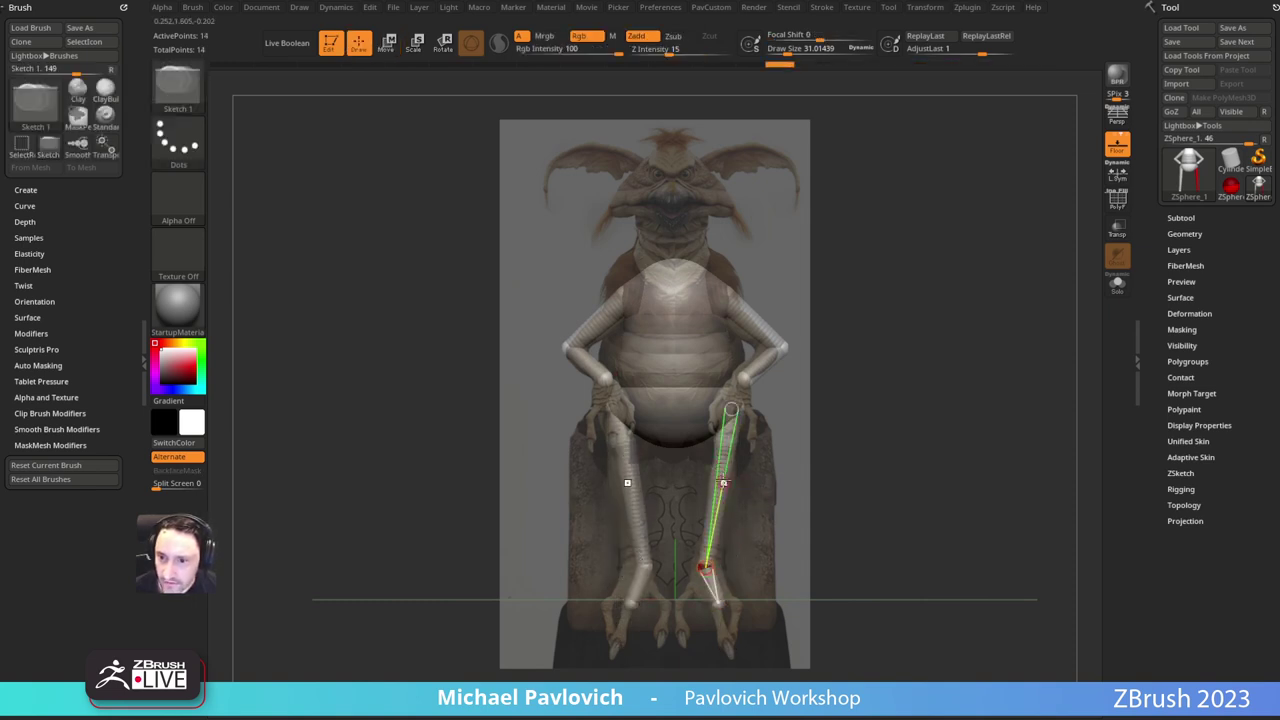
Step: Insert a knee ZSphere in each leg, move it slightly upward, and hide the Spotlight reference image
{"action": "left_click", "coordinate": [722, 467]}
{"action": "key", "text": "w"}
{"action": "left_click_drag", "start_coordinate": [722, 467], "coordinate": [729, 449]}
{"action": "key", "text": "shift+z"}
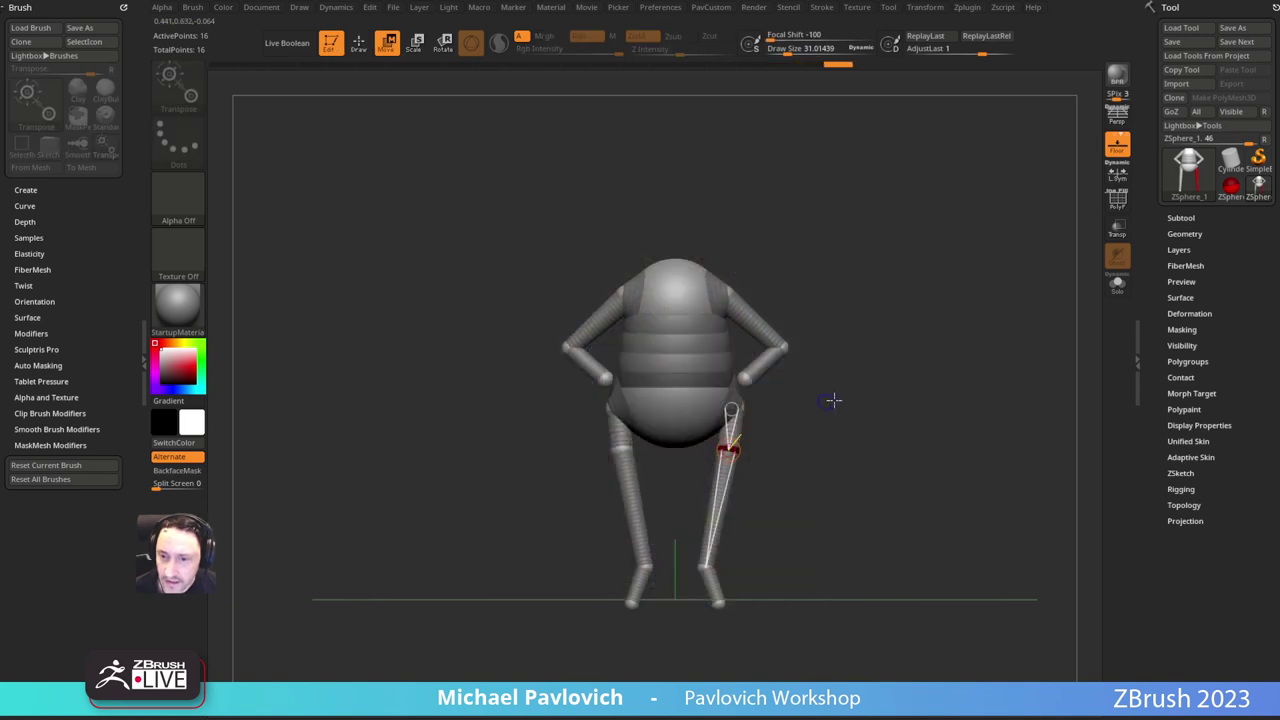
Step: Pull the knees forward in side view and outward in front view to bend the legs into a seated pose
{"action": "left_click_drag", "start_coordinate": [889, 387], "coordinate": [800, 395], "text": "shift"}
{"action": "left_click_drag", "start_coordinate": [728, 451], "coordinate": [623, 431]}
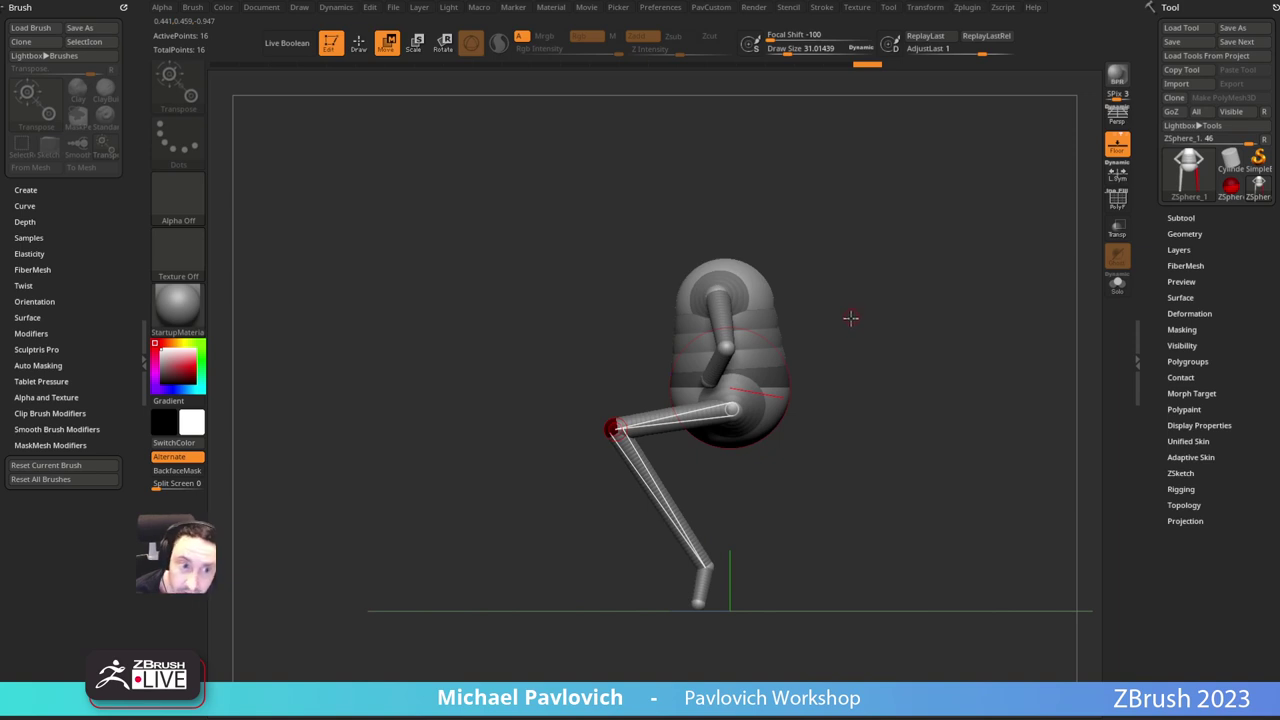
{"action": "mouse_move", "coordinate": [609, 432]}
{"action": "left_mouse_down"}
{"action": "mouse_move", "coordinate": [604, 401]}
{"action": "mouse_move", "coordinate": [649, 426]}
{"action": "mouse_move", "coordinate": [647, 438]}
{"action": "mouse_move", "coordinate": [643, 412]}
{"action": "left_mouse_up"}
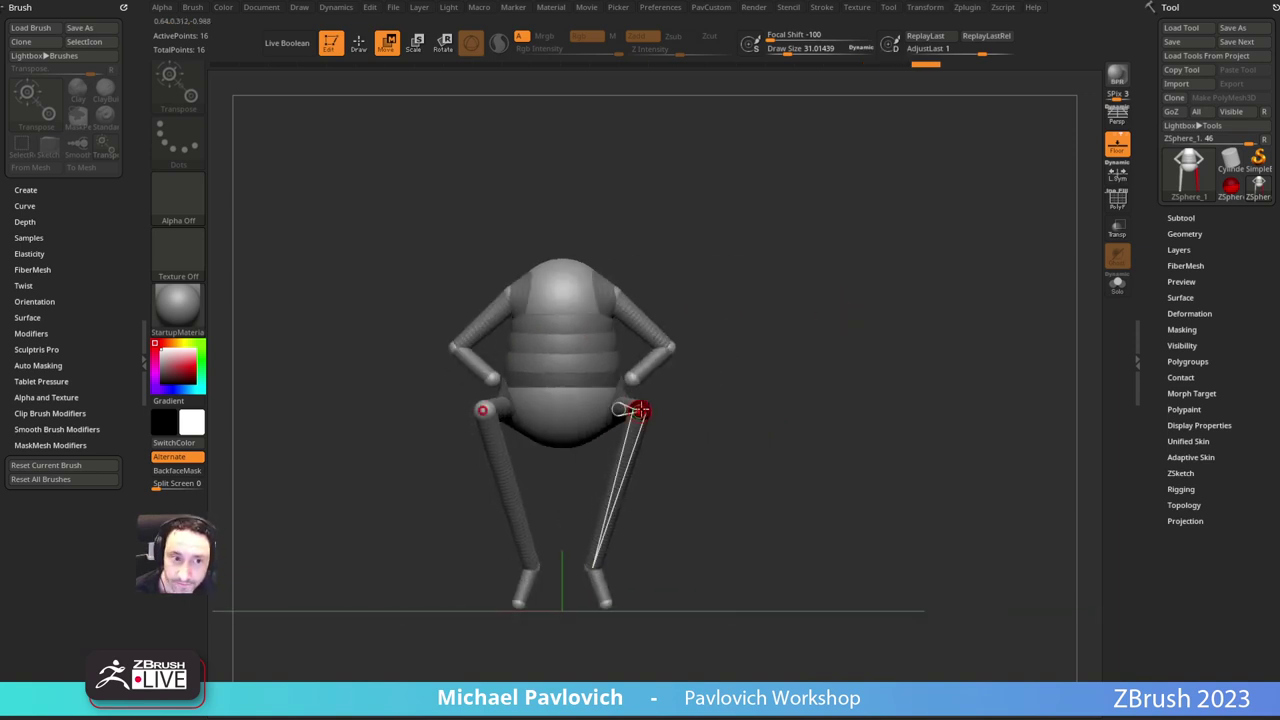
{"action": "key", "text": "q"}
{"action": "left_click_drag", "start_coordinate": [789, 364], "coordinate": [690, 370], "text": "shift"}
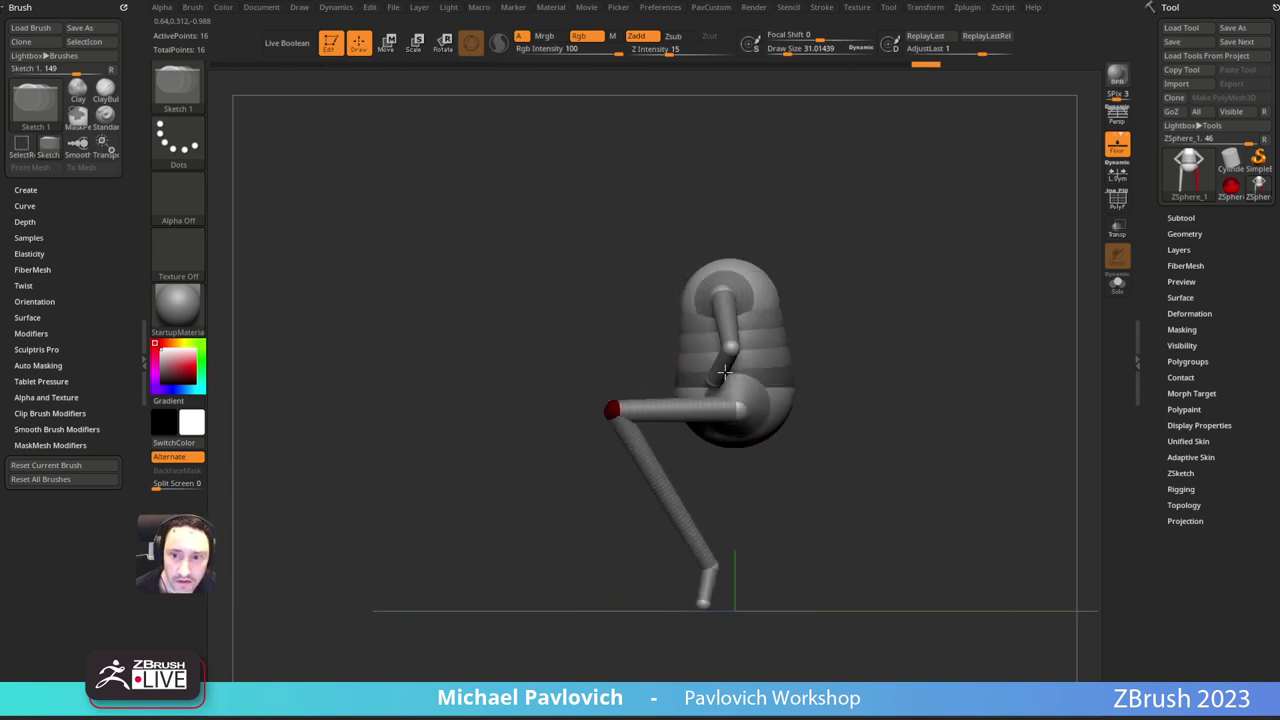
{"action": "key", "text": "w"}
{"action": "left_click_drag", "start_coordinate": [614, 409], "coordinate": [621, 425]}
{"action": "key", "text": "q"}
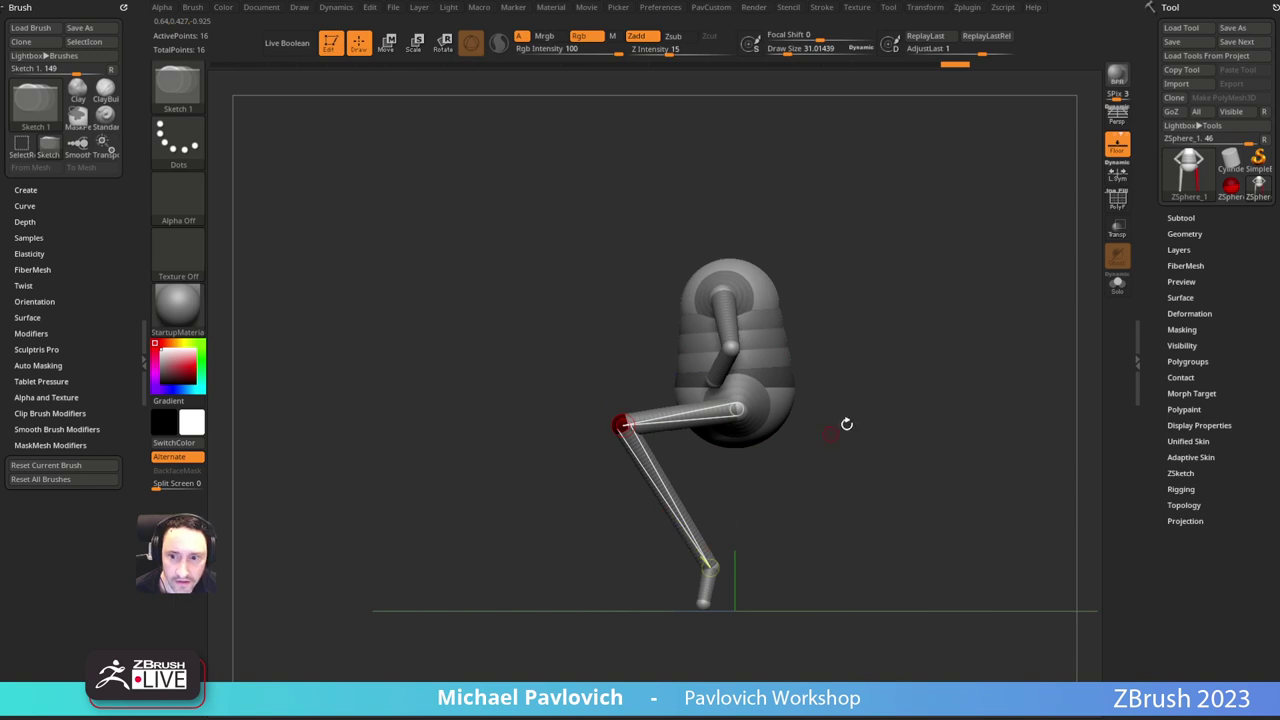
Step: Move the knee ZSpheres farther forward in side view to lengthen the seated creature's thighs
{"action": "mouse_move", "coordinate": [846, 424]}
{"action": "left_mouse_down"}
{"action": "mouse_move", "coordinate": [914, 409]}
{"action": "mouse_move", "coordinate": [829, 409]}
{"action": "mouse_move", "coordinate": [843, 400]}
{"action": "left_mouse_up"}
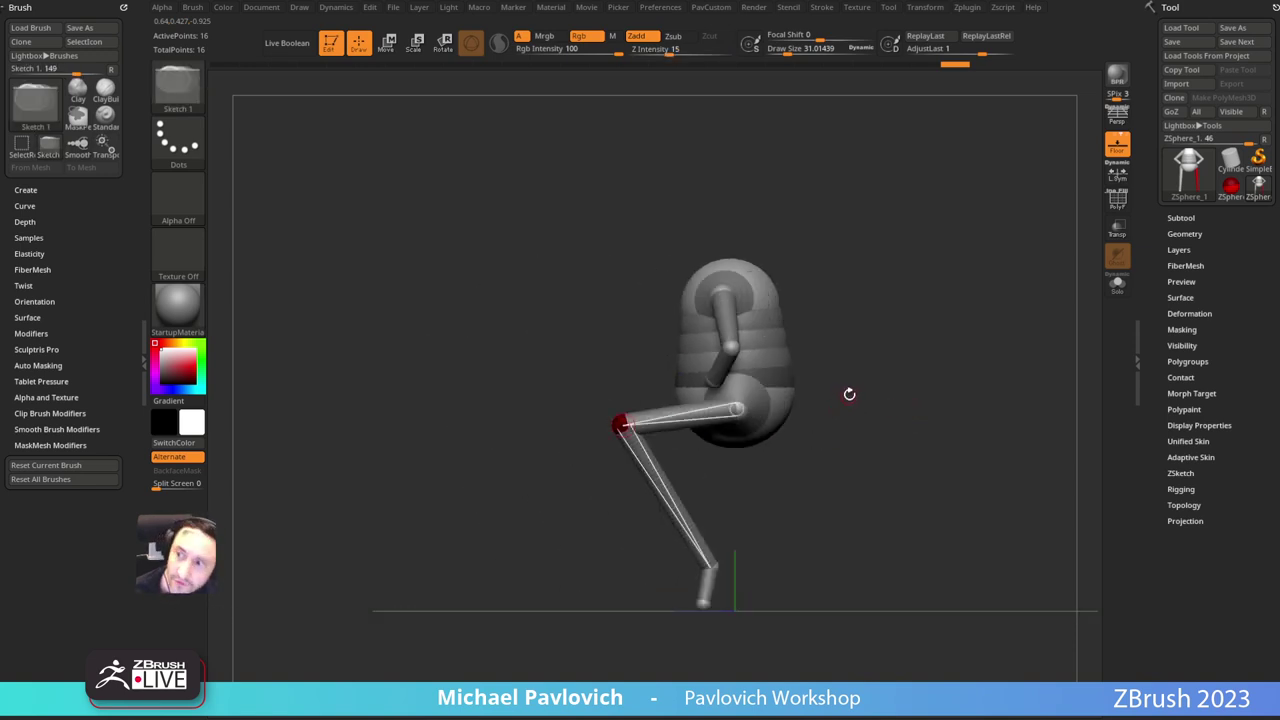
{"action": "left_click_drag", "start_coordinate": [854, 387], "coordinate": [929, 359]}
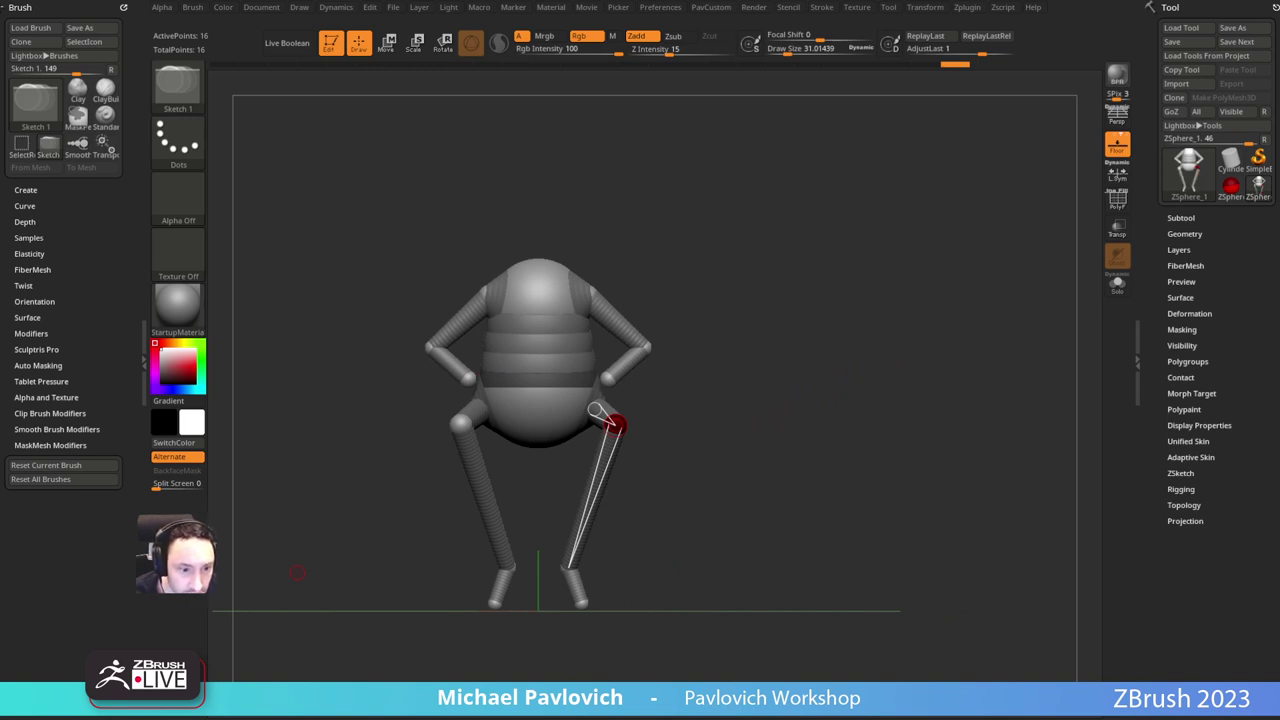
{"action": "left_click_drag", "start_coordinate": [767, 302], "coordinate": [686, 306], "text": "shift"}
{"action": "key", "text": "w"}
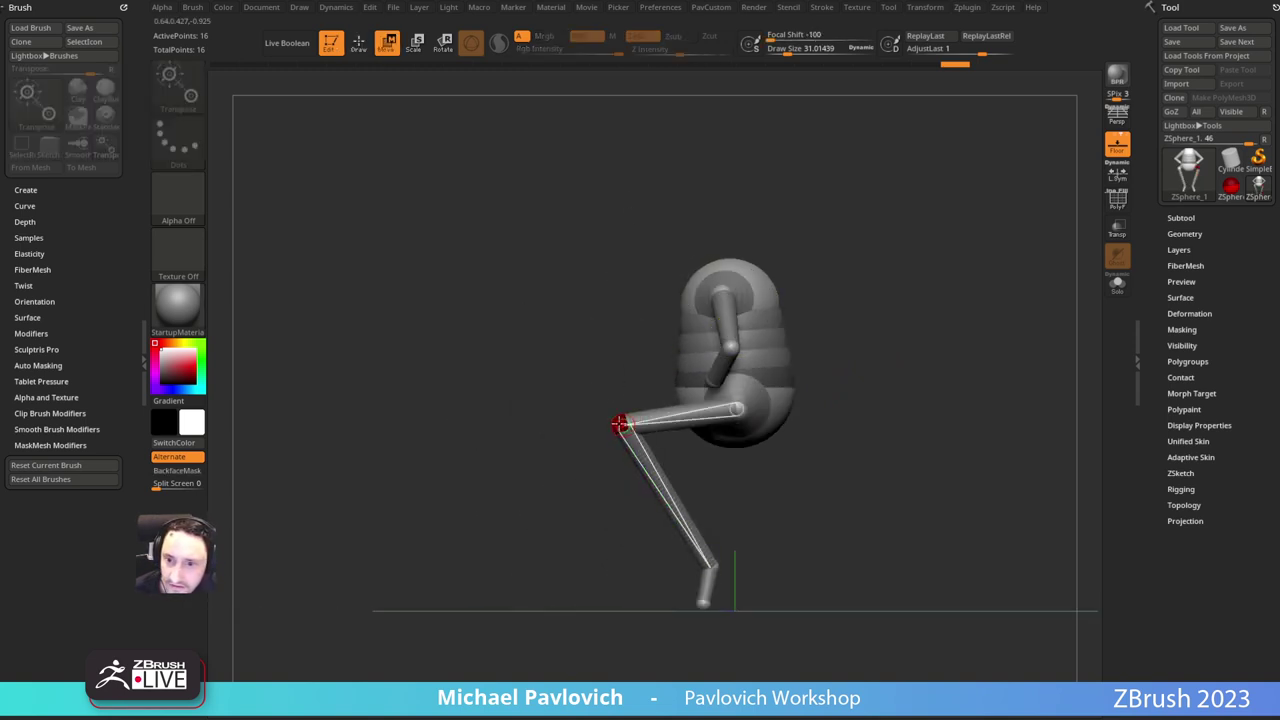
{"action": "left_click_drag", "start_coordinate": [620, 424], "coordinate": [581, 427]}
{"action": "key", "text": "q"}
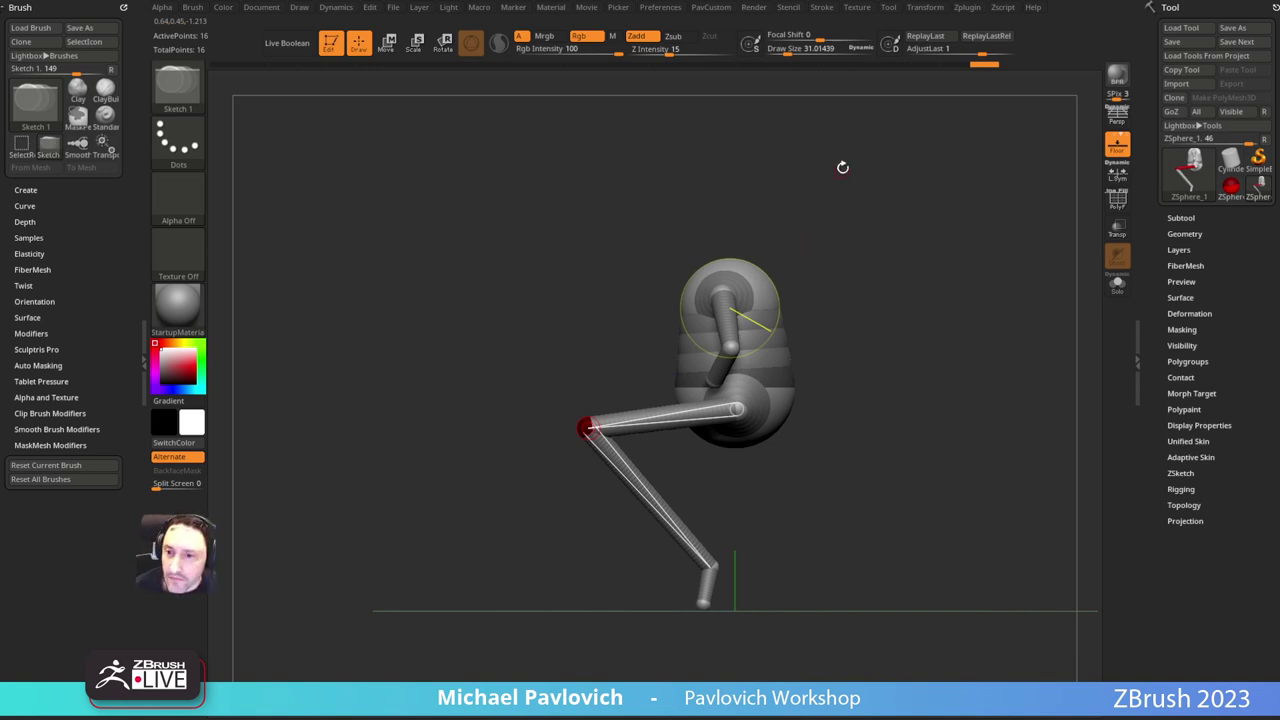
Step: Show the Spotlight reference image and line the ZSphere figure up with the creature in front view
{"action": "left_click_drag", "start_coordinate": [837, 209], "coordinate": [897, 194], "text": "shift"}
{"action": "key", "text": "shift+z"}
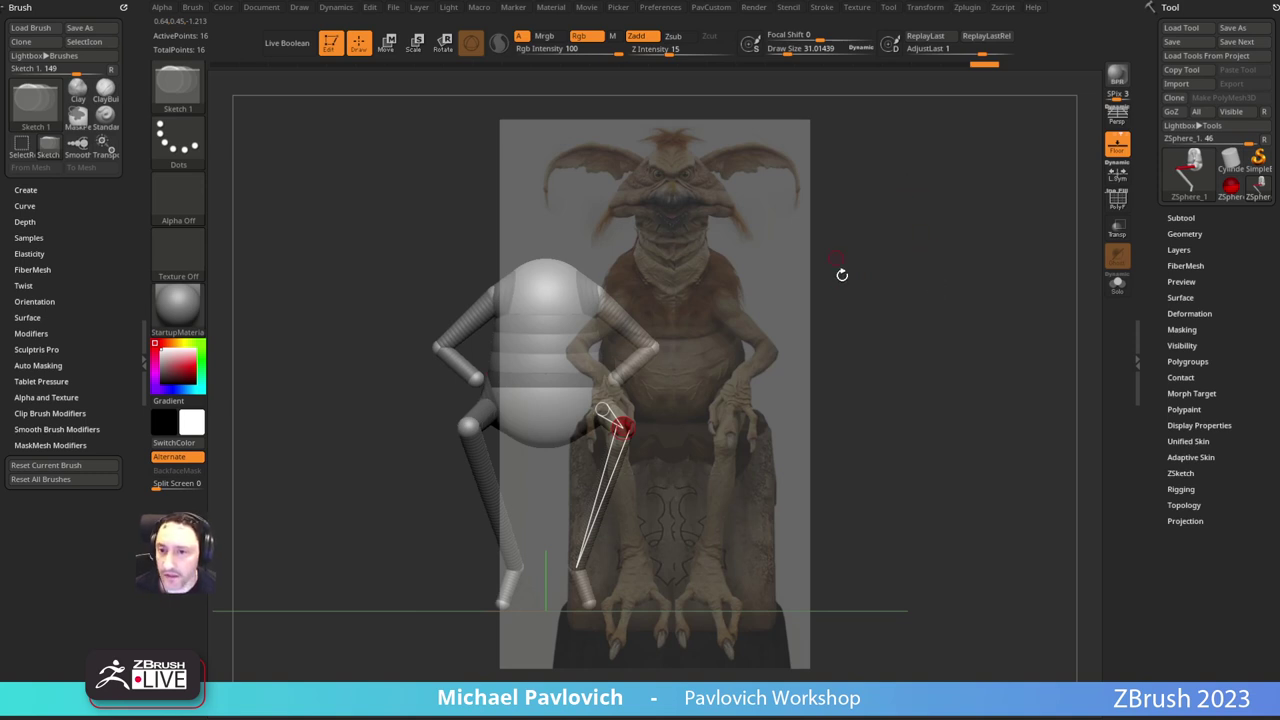
{"action": "left_click_drag", "start_coordinate": [853, 303], "coordinate": [969, 278], "text": "alt"}
{"action": "left_click_drag", "start_coordinate": [960, 285], "coordinate": [952, 288], "text": "alt"}
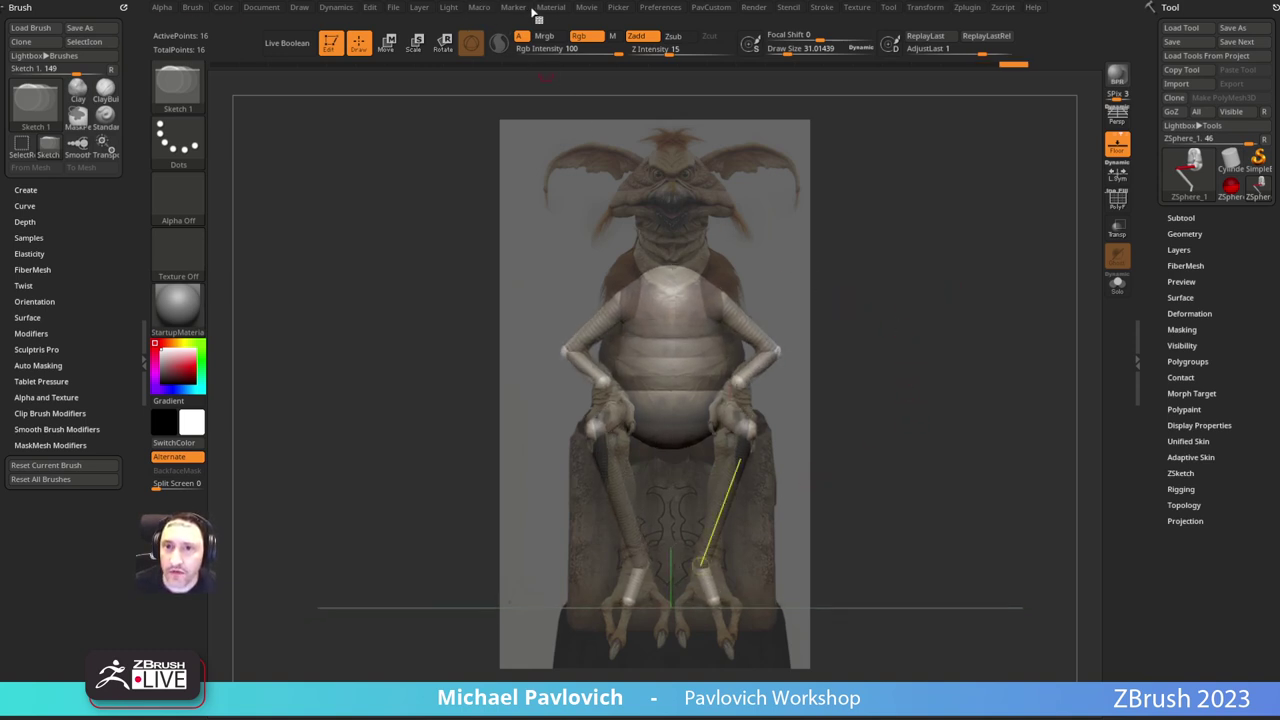
Step: Show the movie timeline, store the aligned front view as a camera keyframe, and hide the timeline
{"action": "left_click", "coordinate": [586, 7]}
{"action": "left_click", "coordinate": [628, 219]}
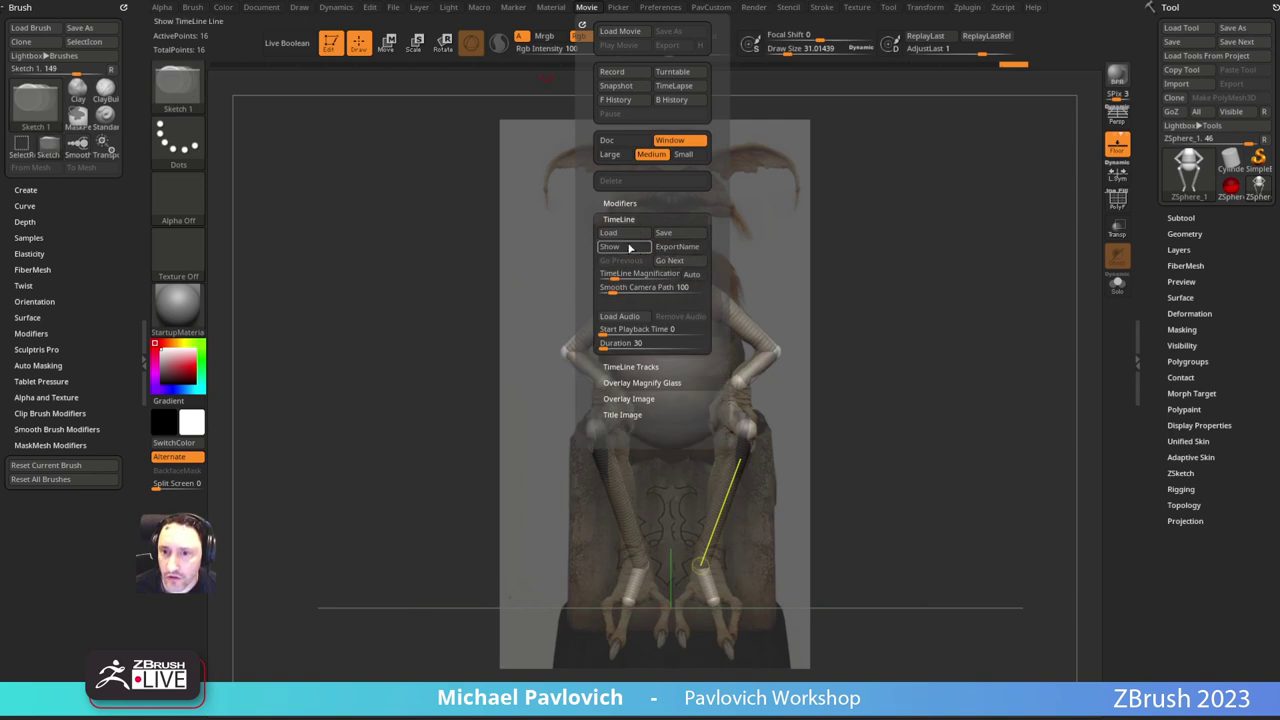
{"action": "left_click", "coordinate": [631, 248]}
{"action": "left_click", "coordinate": [350, 76]}
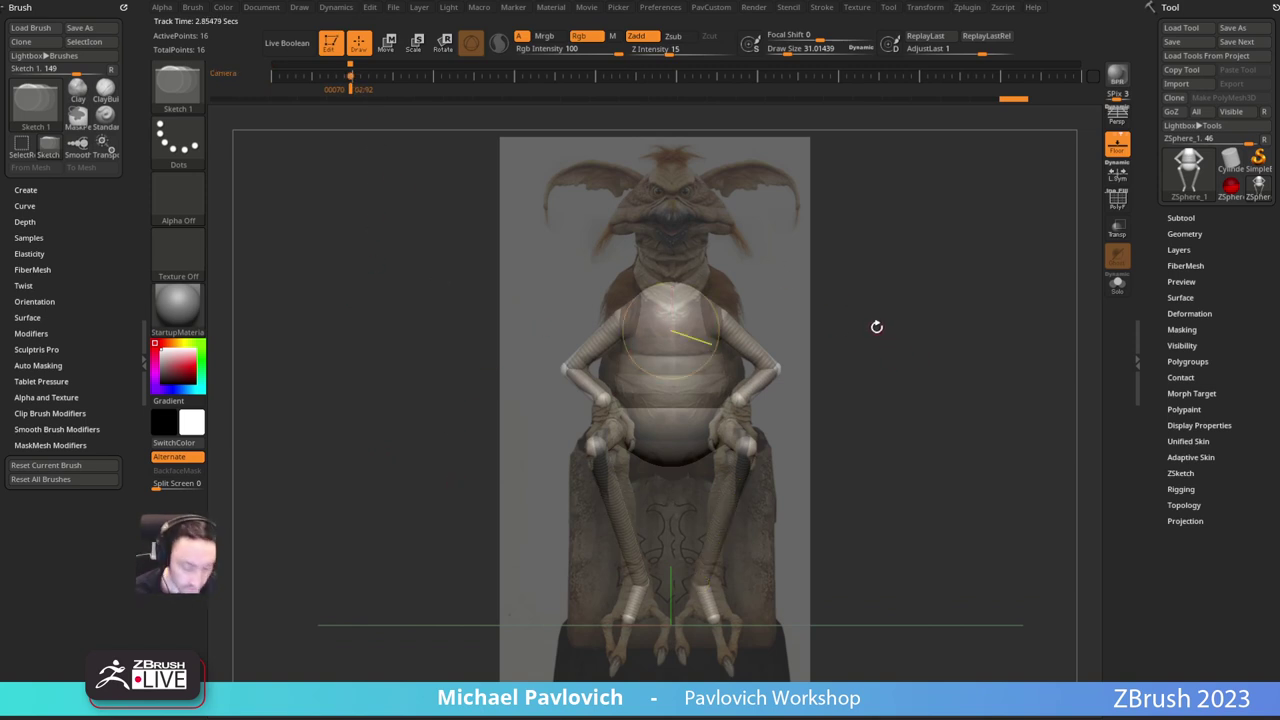
{"action": "key", "text": "space"}
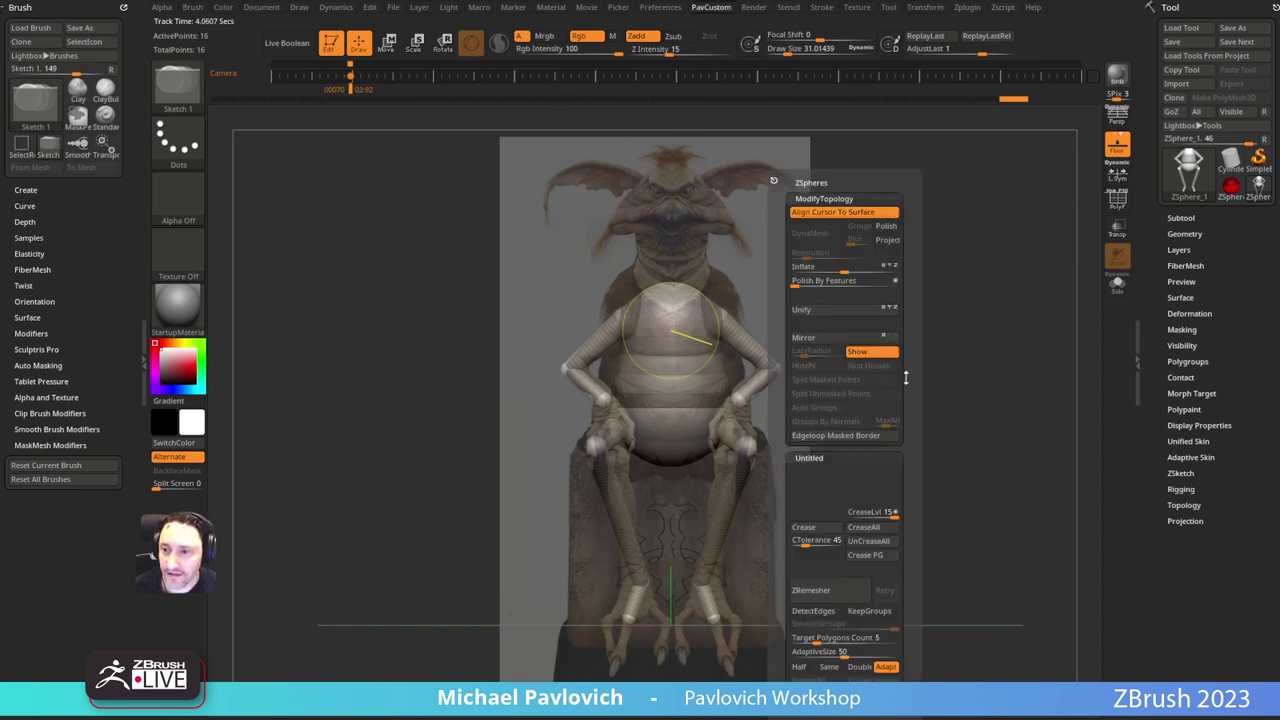
{"action": "left_click", "coordinate": [872, 356]}
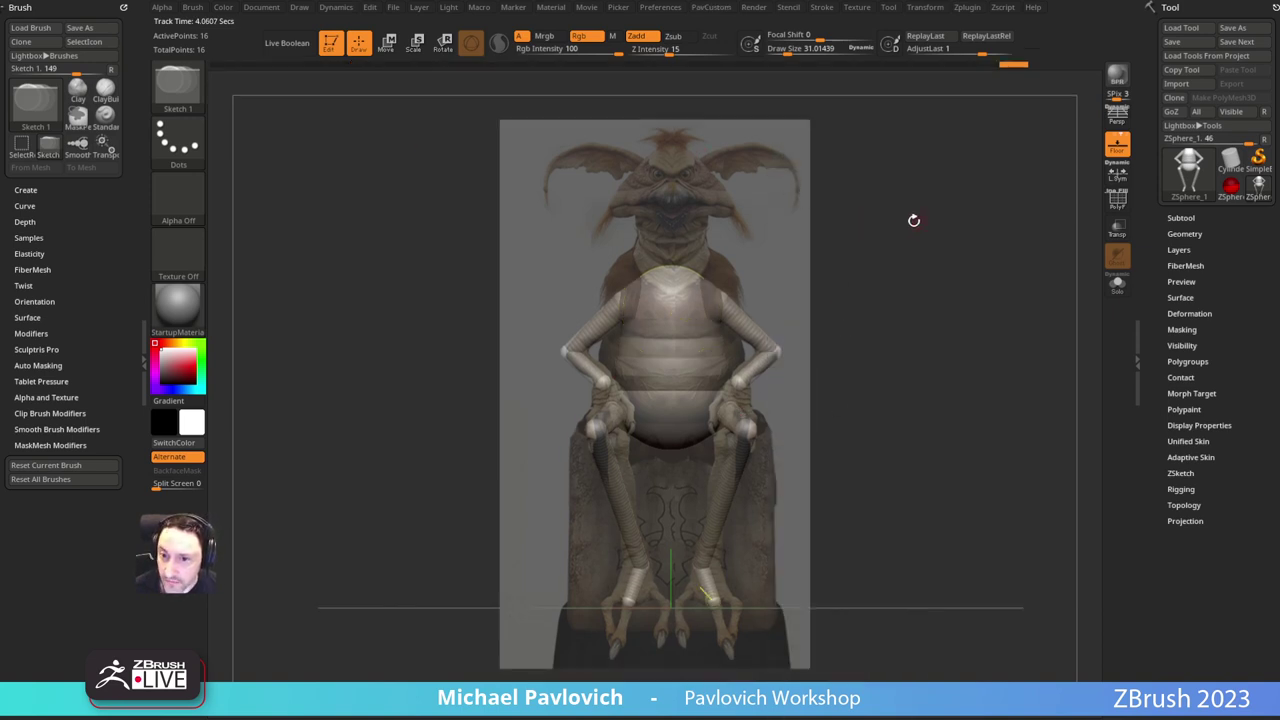
{"action": "left_click_drag", "start_coordinate": [887, 261], "coordinate": [919, 274]}
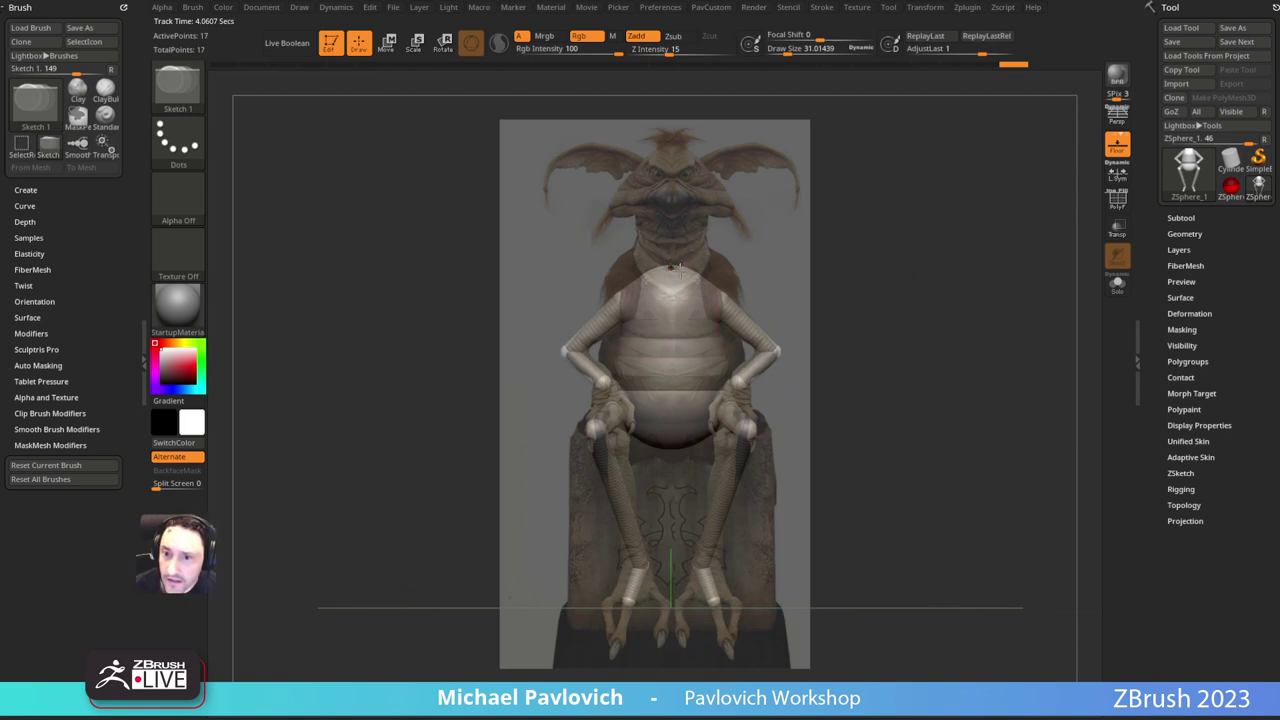
{"action": "left_click", "coordinate": [671, 266]}
{"action": "left_click_drag", "start_coordinate": [801, 217], "coordinate": [777, 257]}
{"action": "key", "text": "ctrl+z"}
{"action": "left_click_drag", "start_coordinate": [674, 257], "coordinate": [694, 298]}
{"action": "left_click_drag", "start_coordinate": [802, 222], "coordinate": [760, 232], "text": "shift"}
{"action": "key", "text": "w"}
{"action": "left_click_drag", "start_coordinate": [677, 253], "coordinate": [677, 215]}
{"action": "key", "text": "ctrl+z"}
{"action": "mouse_move", "coordinate": [784, 205]}
{"action": "left_mouse_down"}
{"action": "mouse_move", "coordinate": [771, 240]}
{"action": "mouse_move", "coordinate": [820, 246]}
{"action": "left_mouse_up"}
{"action": "key", "text": "ctrl+z"}
{"action": "key", "text": "q"}
{"action": "key", "text": "ctrl+z"}
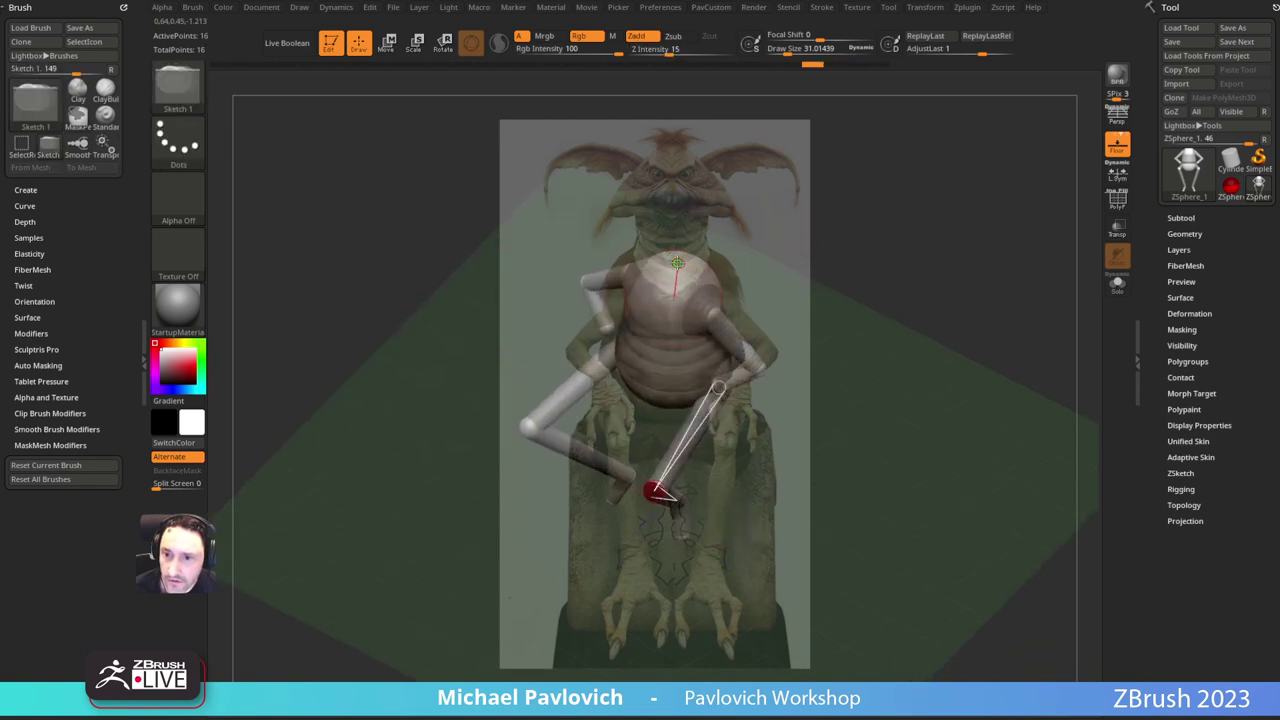
Step: Add a neck ZSphere on top of the chest, move it up to the reference's mouth, and enlarge it to the neck's width
{"action": "left_click_drag", "start_coordinate": [677, 263], "coordinate": [780, 199]}
{"action": "key", "text": "w"}
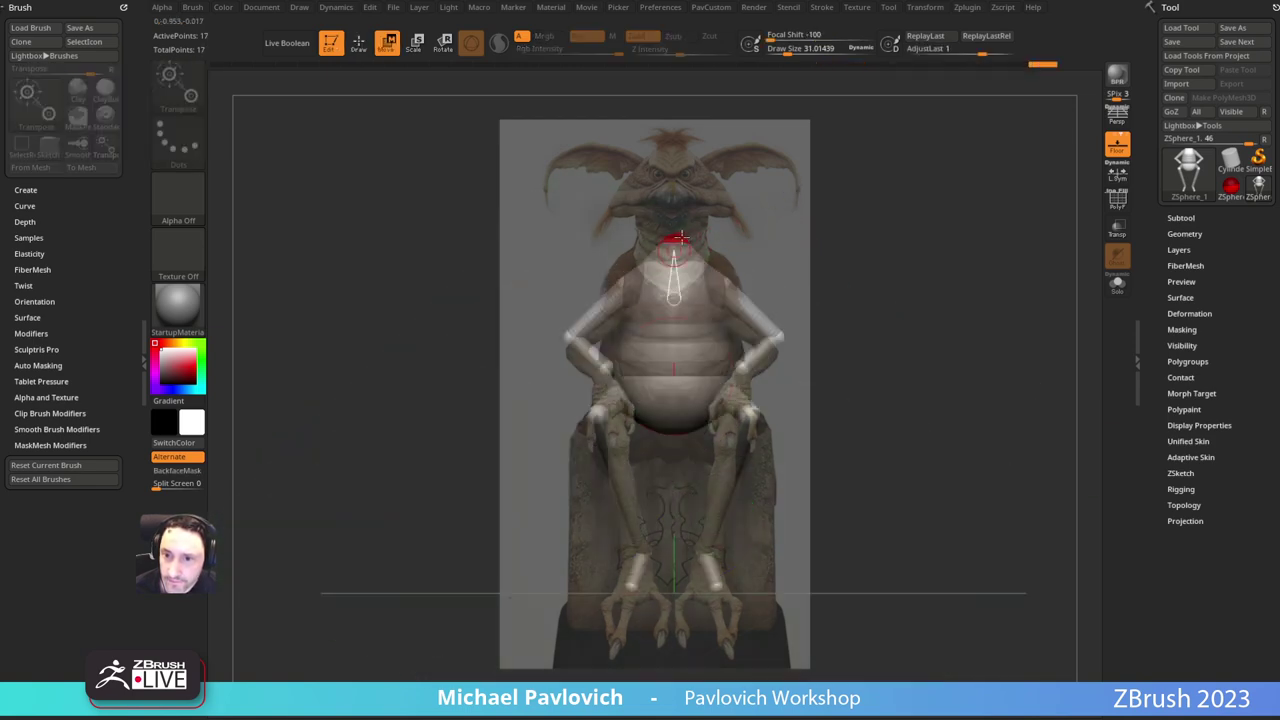
{"action": "mouse_move", "coordinate": [678, 238]}
{"action": "left_mouse_down"}
{"action": "mouse_move", "coordinate": [672, 194]}
{"action": "mouse_move", "coordinate": [668, 210]}
{"action": "left_mouse_up"}
{"action": "key", "text": "e"}
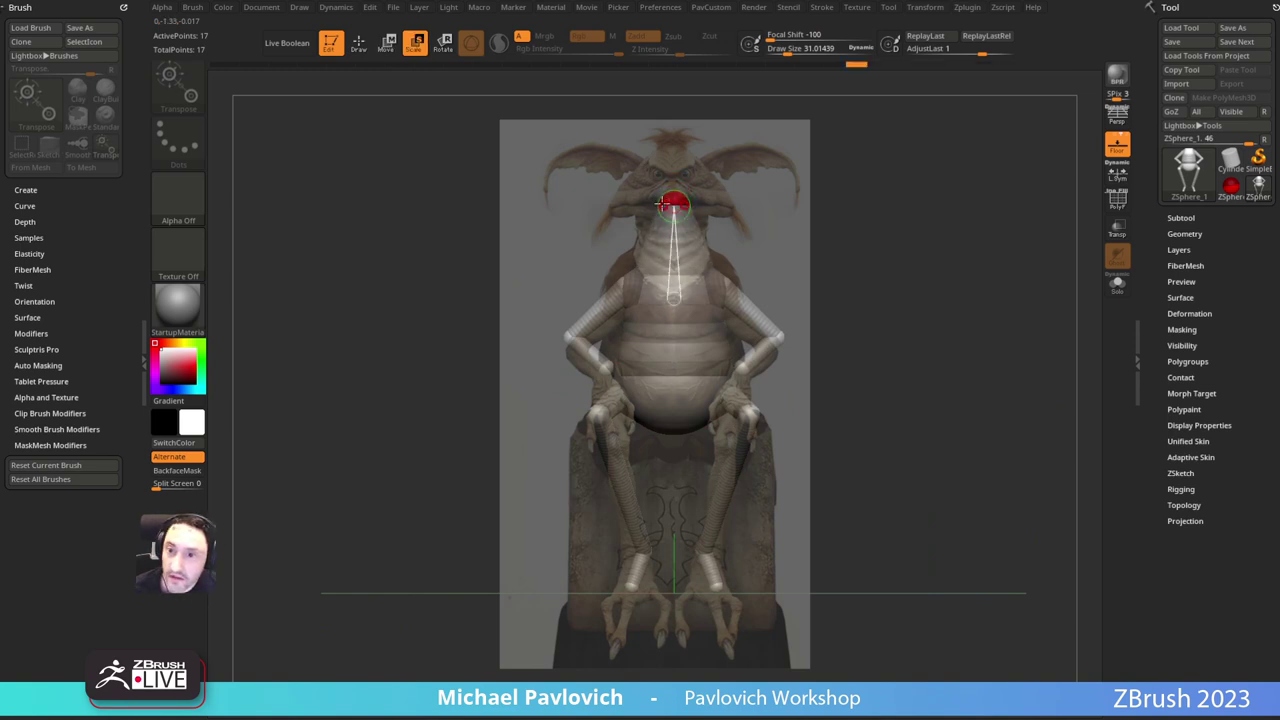
{"action": "key", "text": "w"}
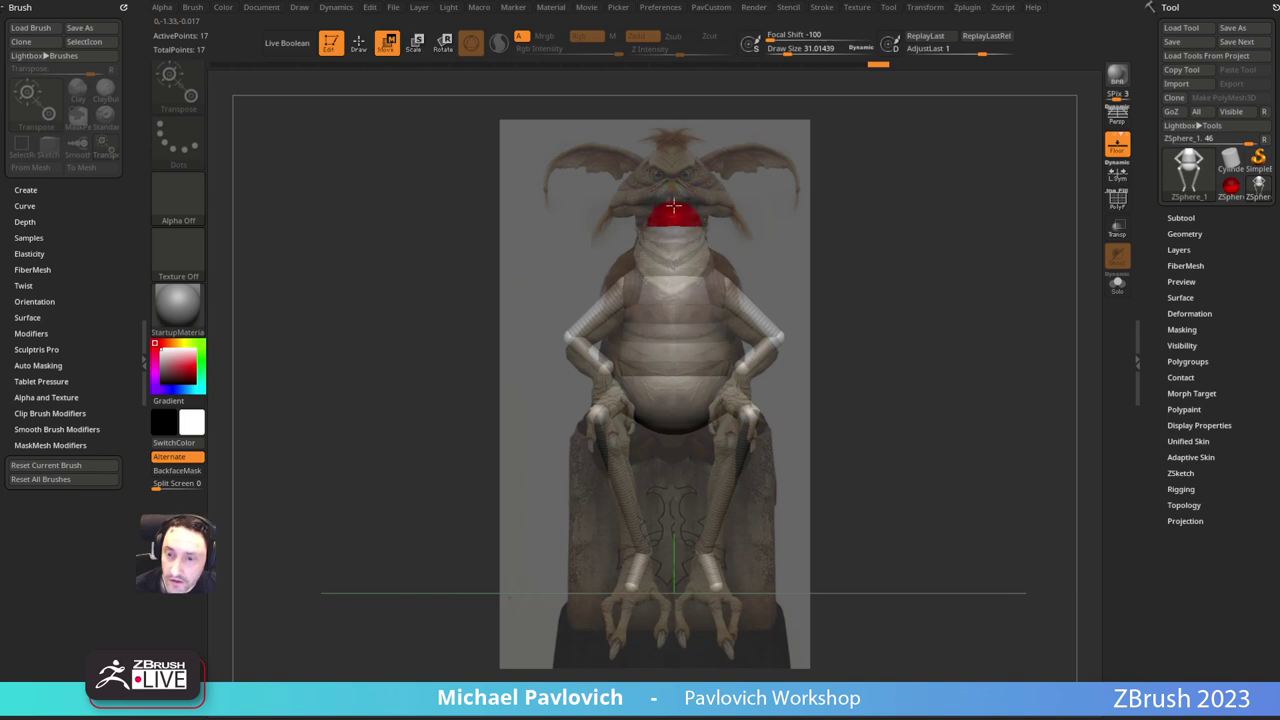
Step: Add a head ZSphere on top of the neck, move it up, and enlarge it
{"action": "key", "text": "q"}
{"action": "mouse_move", "coordinate": [779, 181]}
{"action": "left_mouse_down"}
{"action": "mouse_move", "coordinate": [680, 213]}
{"action": "mouse_move", "coordinate": [760, 166]}
{"action": "left_mouse_up"}
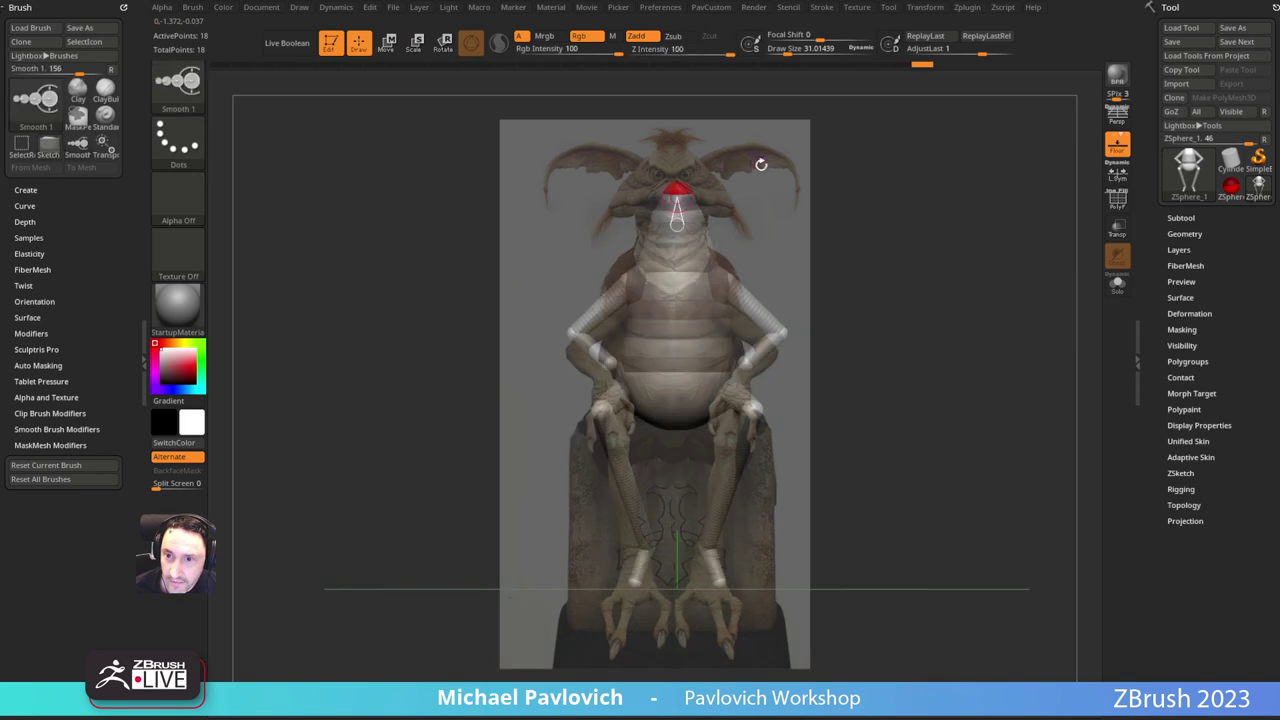
{"action": "key", "text": "r"}
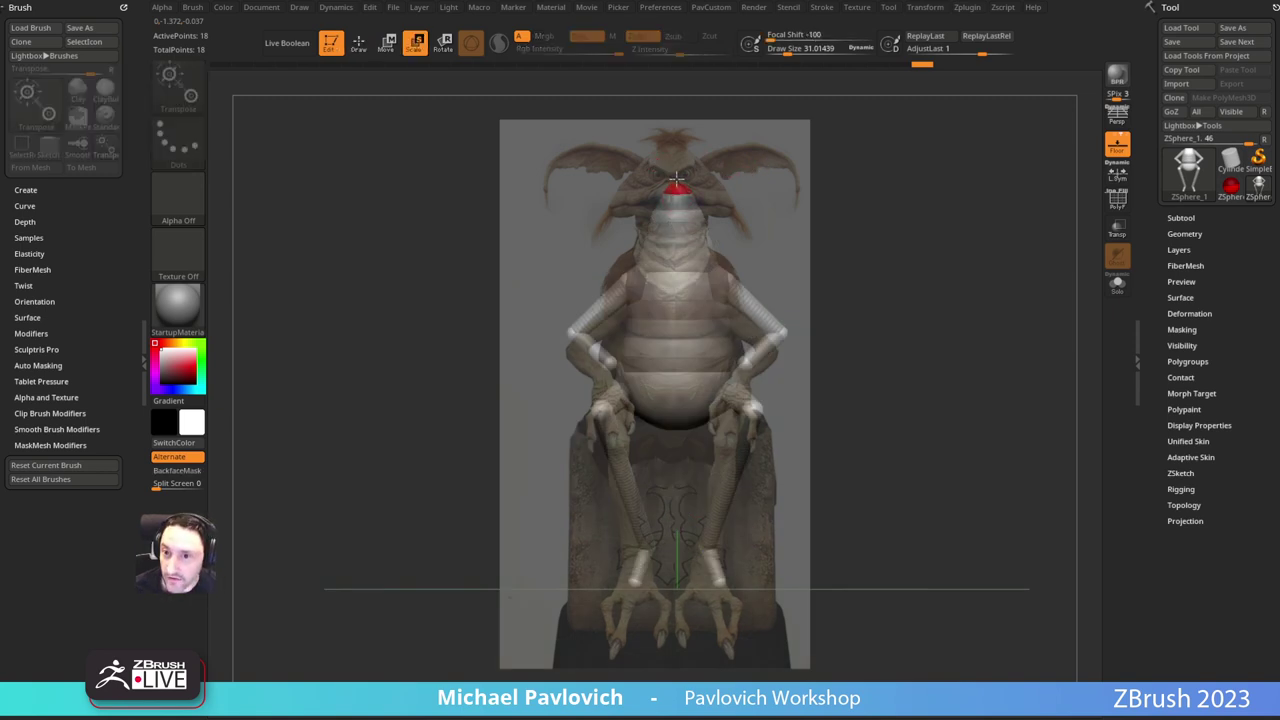
{"action": "key", "text": "w"}
{"action": "key", "text": "ctrl+z"}
{"action": "key", "text": "r"}
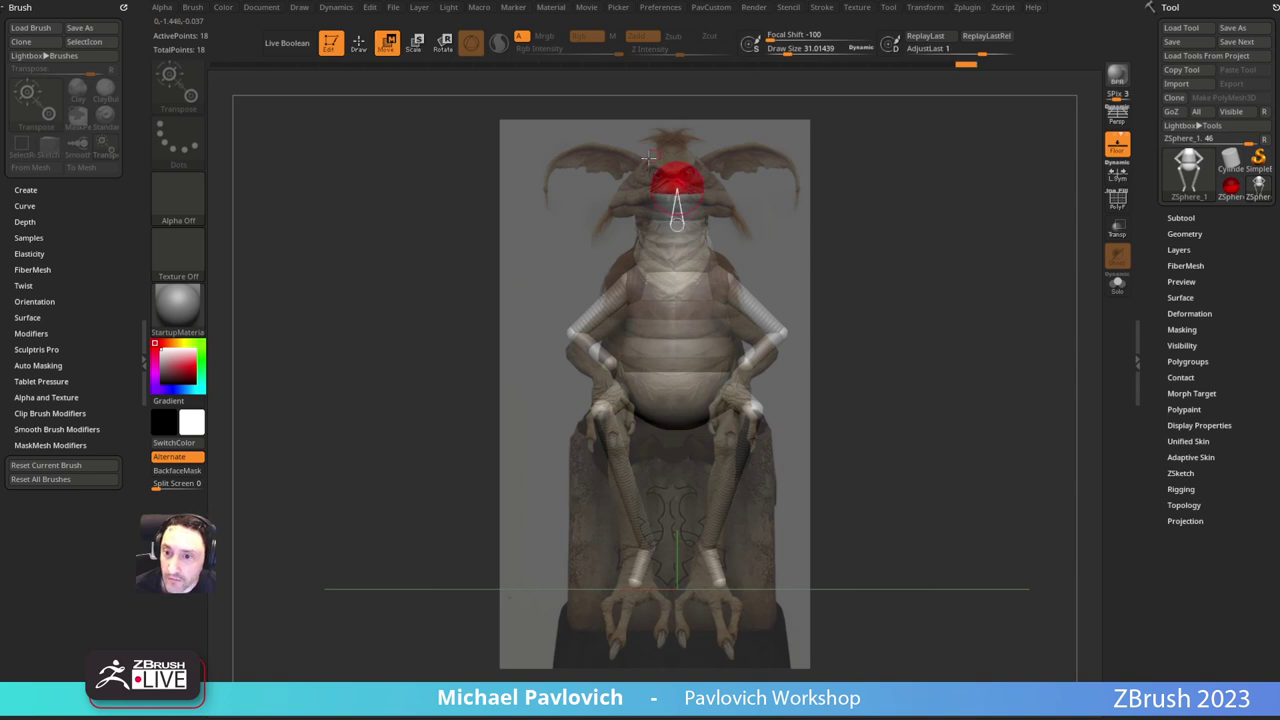
{"action": "key", "text": "q"}
Step: Realign the figure with the reference, raise the head ZSphere to the forehead, and lower the neck ZSphere
{"action": "left_click_drag", "start_coordinate": [882, 328], "coordinate": [878, 349], "text": "alt"}
{"action": "key", "text": "w"}
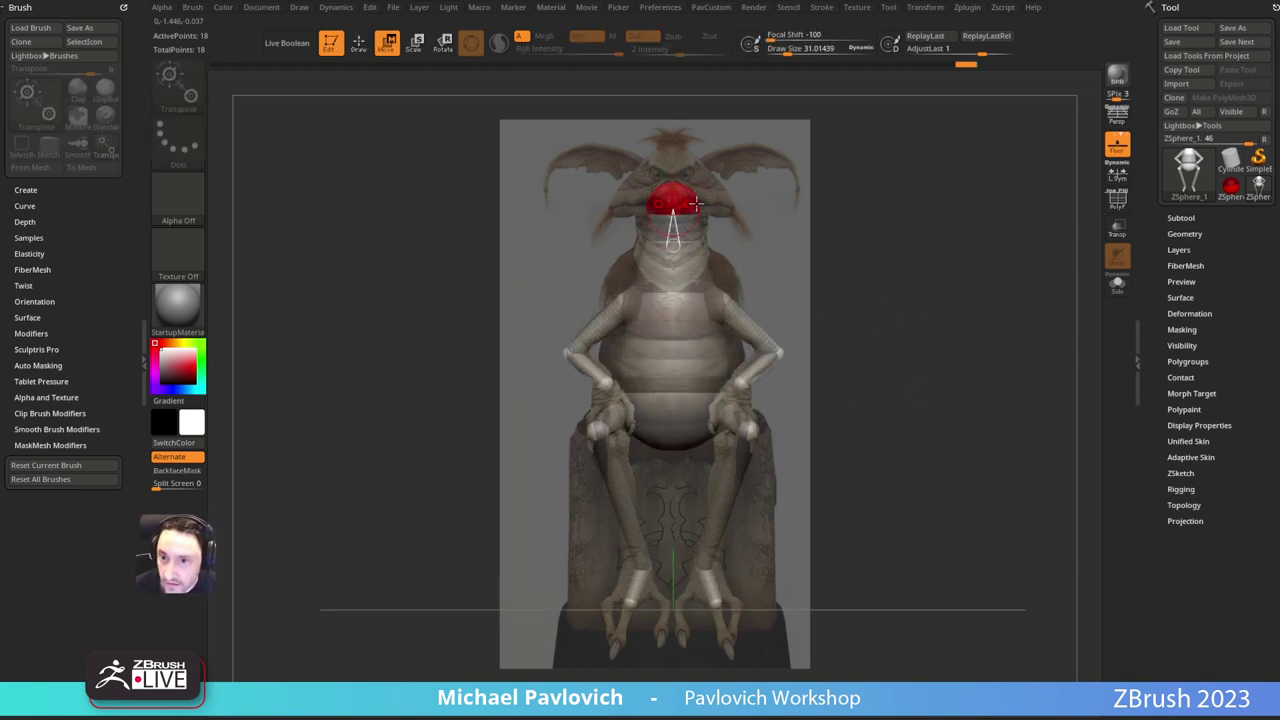
{"action": "left_click_drag", "start_coordinate": [676, 188], "coordinate": [676, 185]}
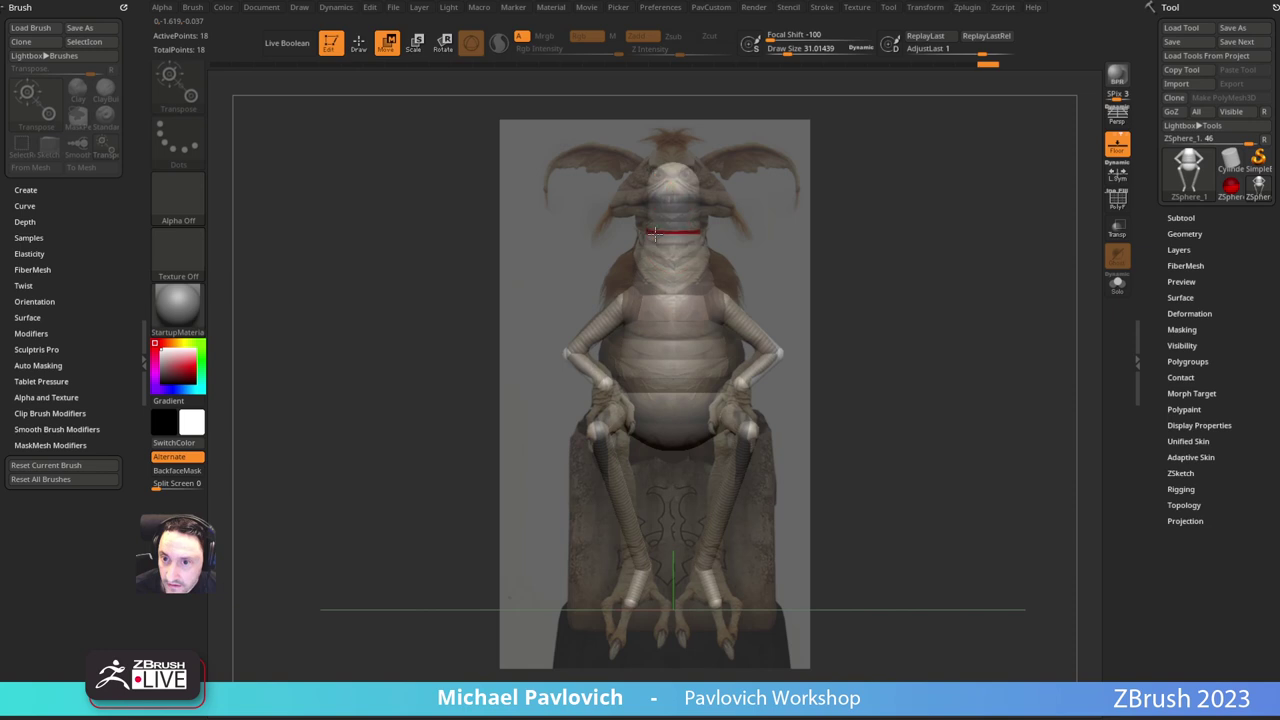
{"action": "left_click_drag", "start_coordinate": [655, 240], "coordinate": [654, 246]}
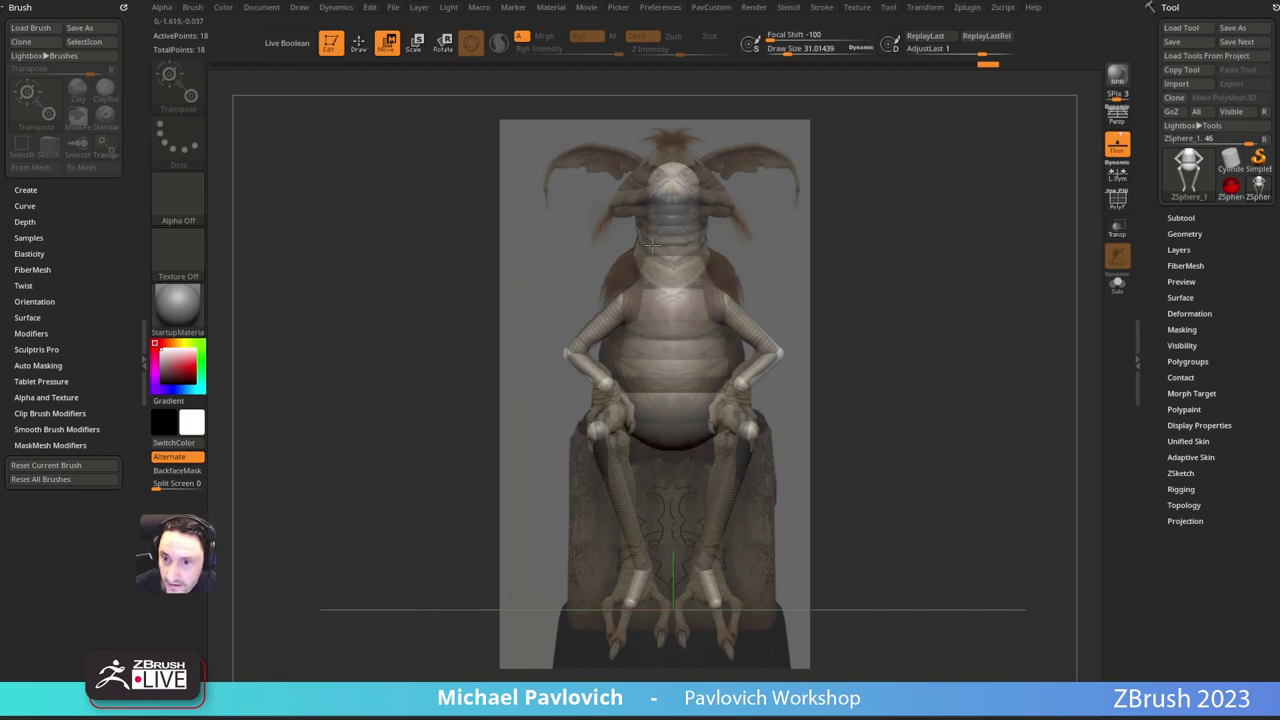
{"action": "key", "text": "q"}
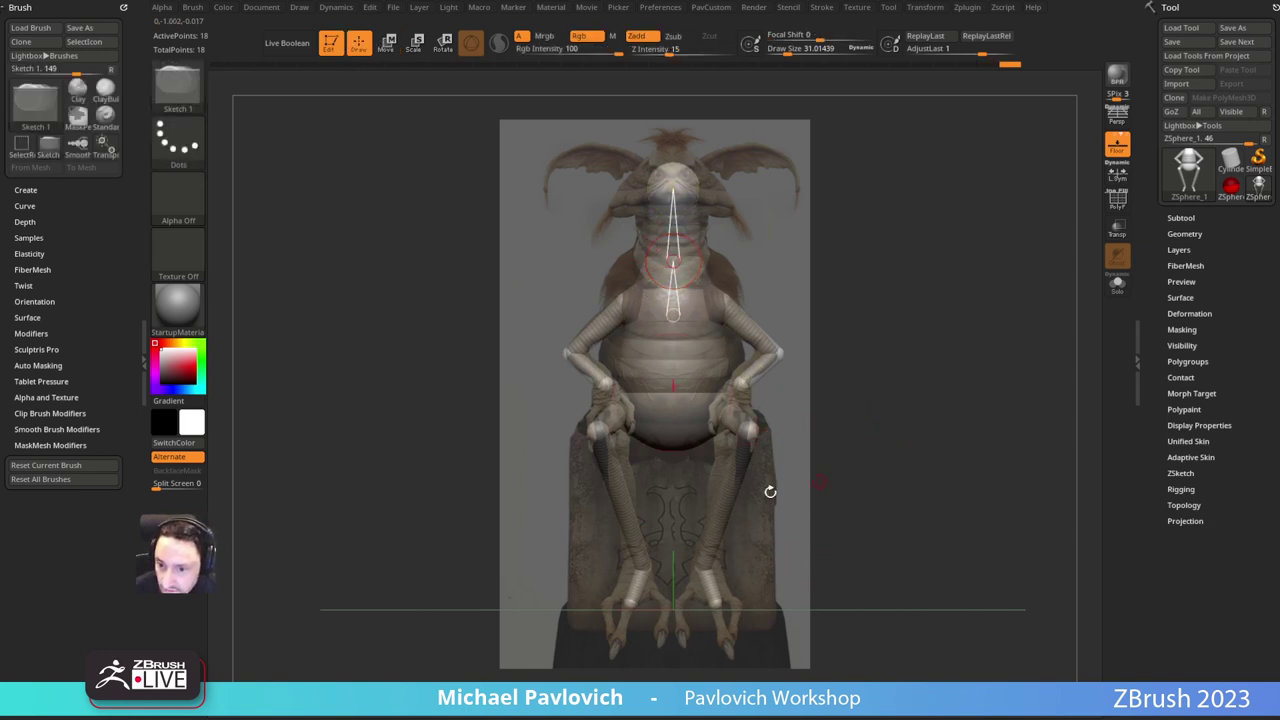
Step: Move the knees inward and slightly down, and shift the foot ZSpheres up and inward to follow the reference
{"action": "key", "text": "w"}
{"action": "left_click_drag", "start_coordinate": [751, 430], "coordinate": [727, 441]}
{"action": "key", "text": "q"}
{"action": "key", "text": "w"}
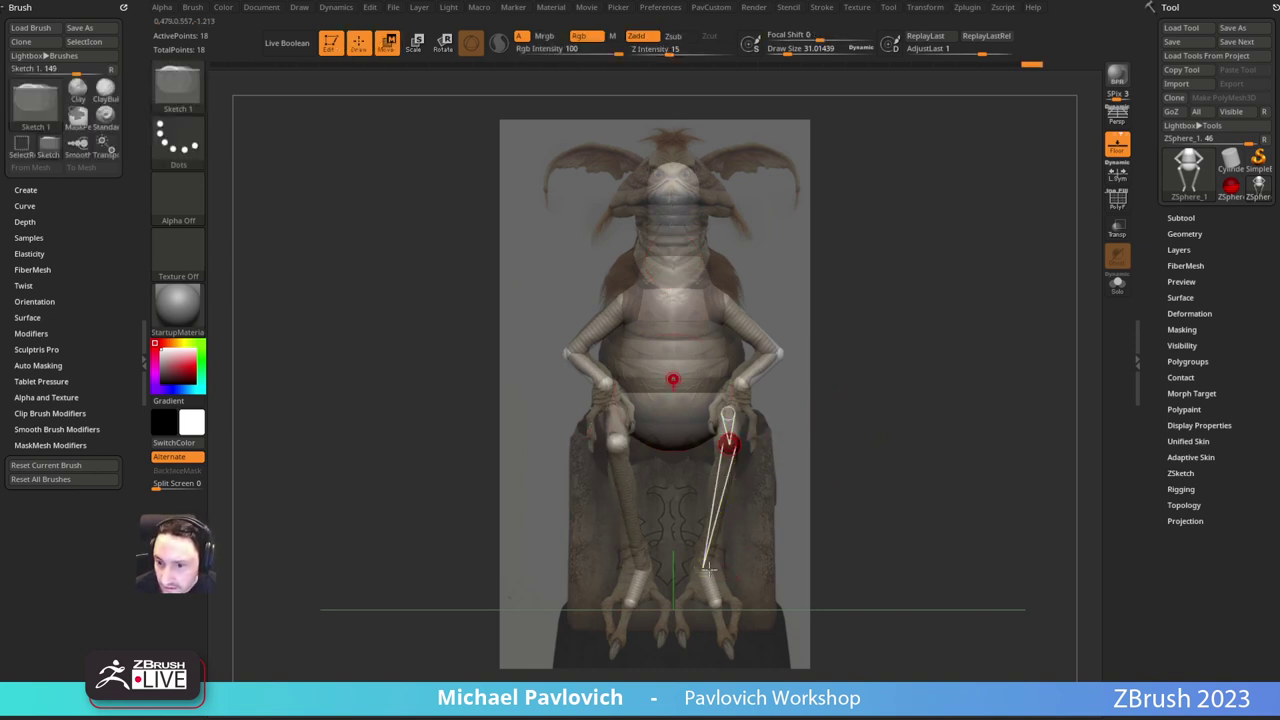
{"action": "left_click_drag", "start_coordinate": [711, 604], "coordinate": [714, 595]}
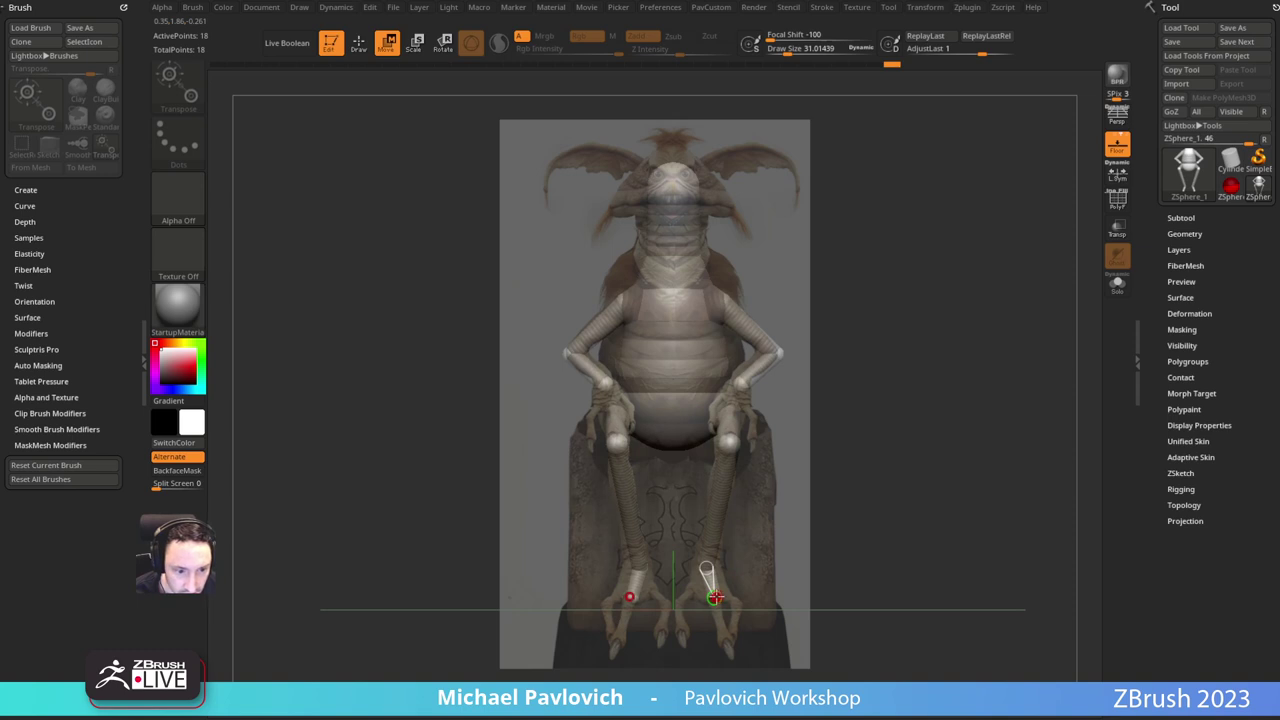
{"action": "mouse_move", "coordinate": [716, 597]}
{"action": "left_mouse_down"}
{"action": "mouse_move", "coordinate": [720, 585]}
{"action": "mouse_move", "coordinate": [706, 594]}
{"action": "left_mouse_up"}
Step: Add an inner and a middle toe ZSphere to each foot along the reference's toes, reducing the draw size to about 1
{"action": "key", "text": "q"}
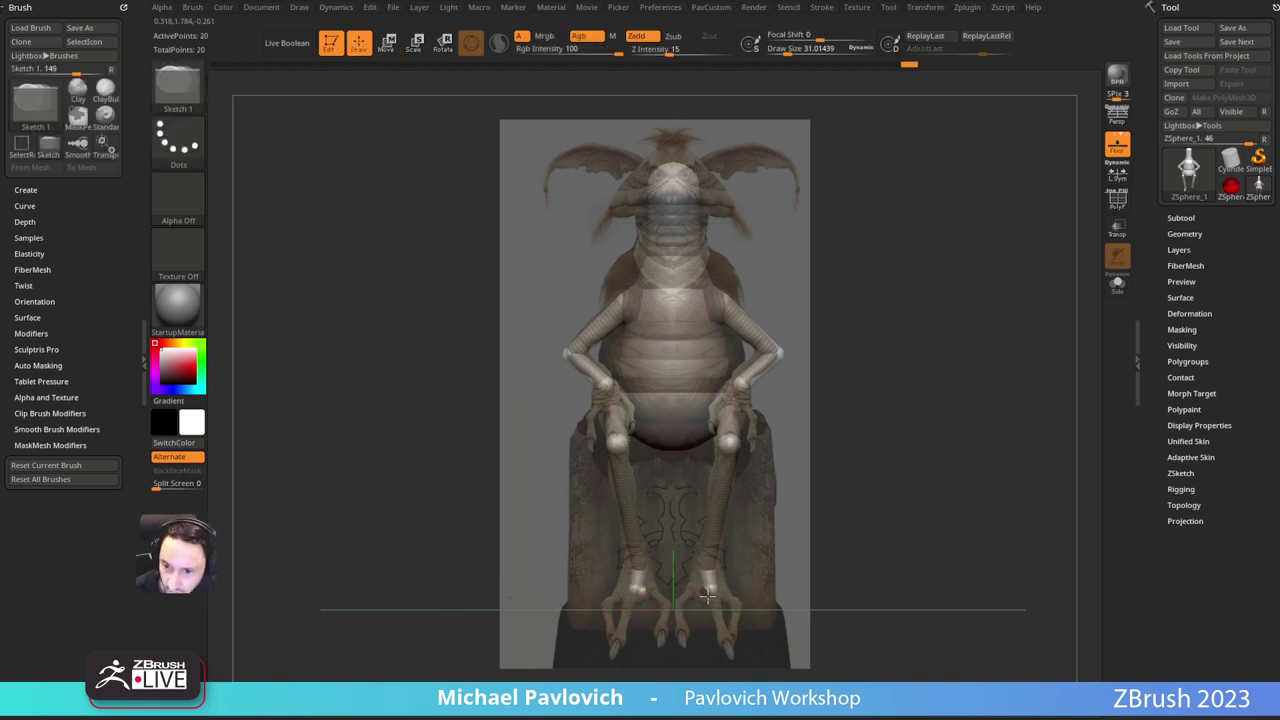
{"action": "key", "text": "w"}
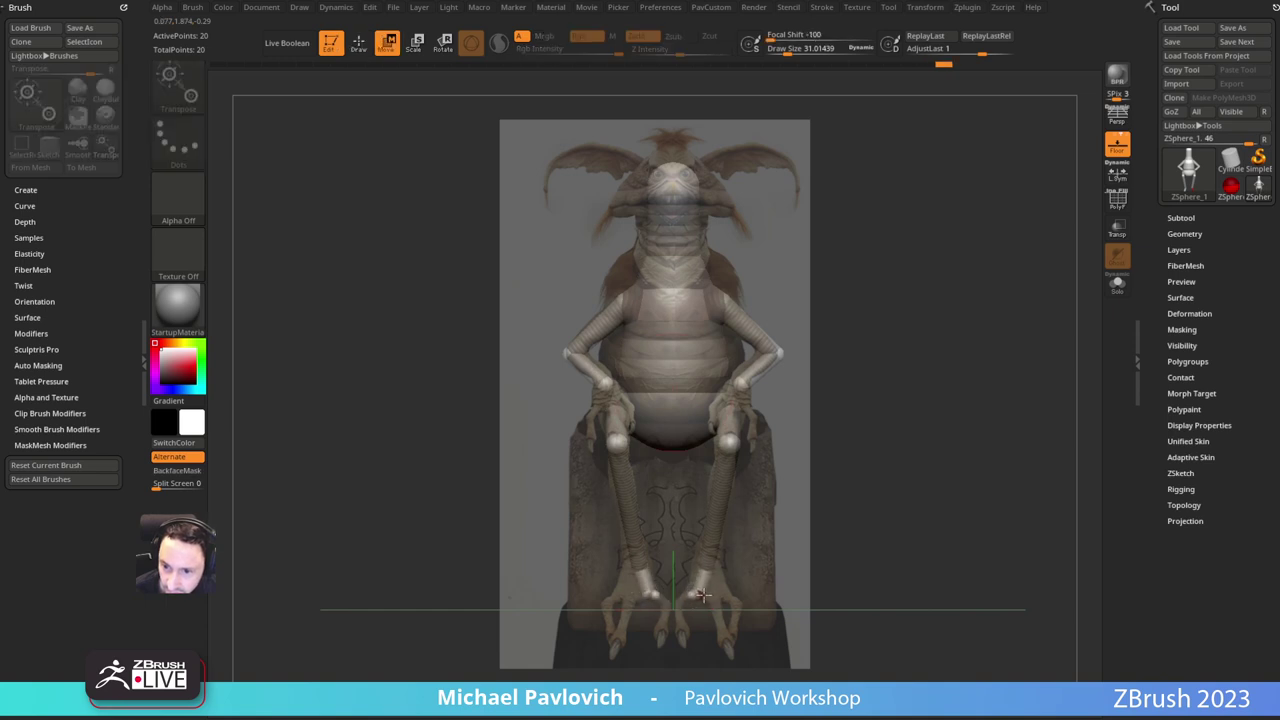
{"action": "key", "text": "s"}
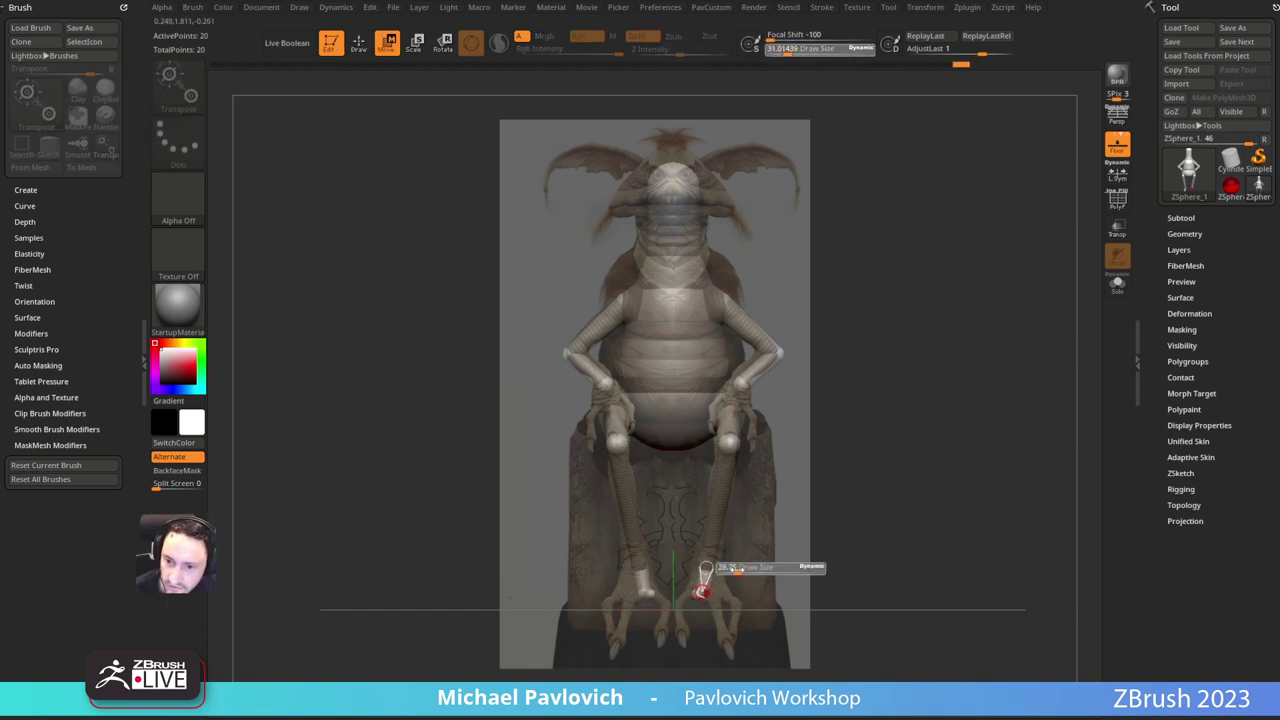
{"action": "mouse_move", "coordinate": [728, 571]}
{"action": "left_mouse_down"}
{"action": "mouse_move", "coordinate": [679, 604]}
{"action": "mouse_move", "coordinate": [718, 617]}
{"action": "mouse_move", "coordinate": [728, 648]}
{"action": "left_mouse_up"}
{"action": "key", "text": "q"}
{"action": "left_click", "coordinate": [710, 594]}
{"action": "key", "text": "w"}
{"action": "key", "text": "q"}
Step: Add an outer toe ZSphere to each foot and pull it outward to the reference's toe knuckle
{"action": "left_click", "coordinate": [715, 589]}
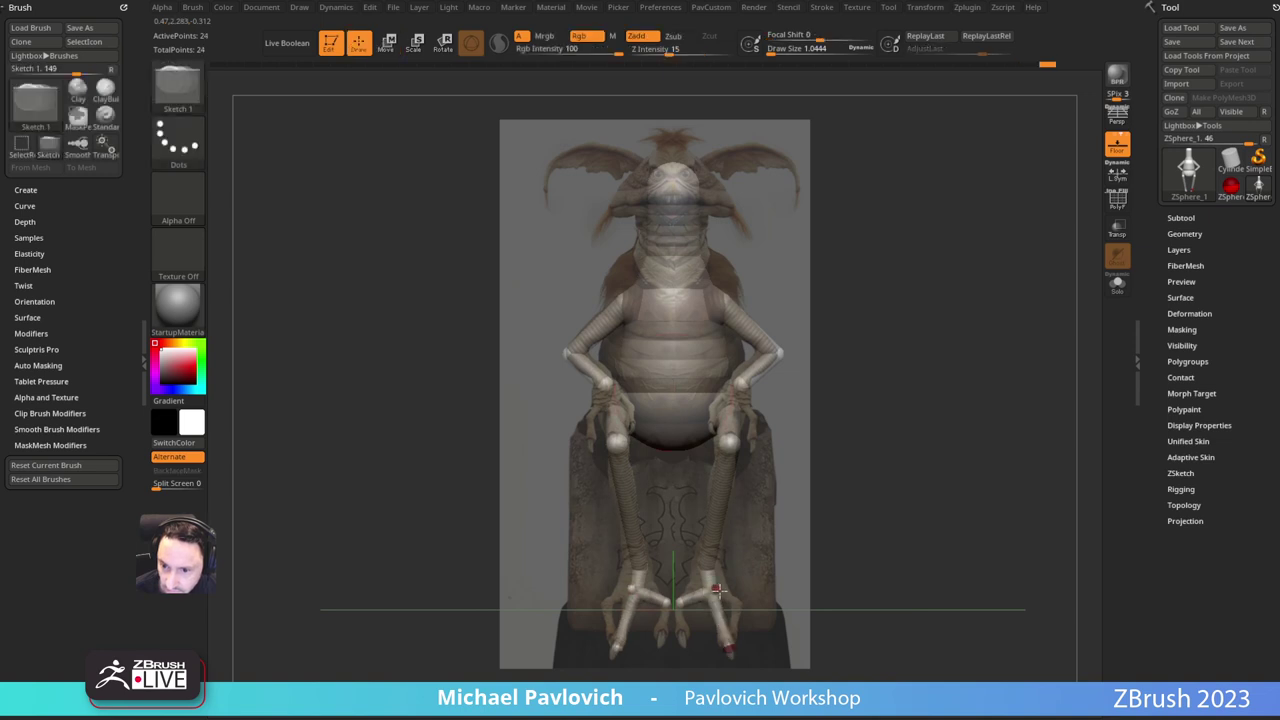
{"action": "key", "text": "w"}
{"action": "left_click_drag", "start_coordinate": [715, 589], "coordinate": [725, 592]}
{"action": "key", "text": "q"}
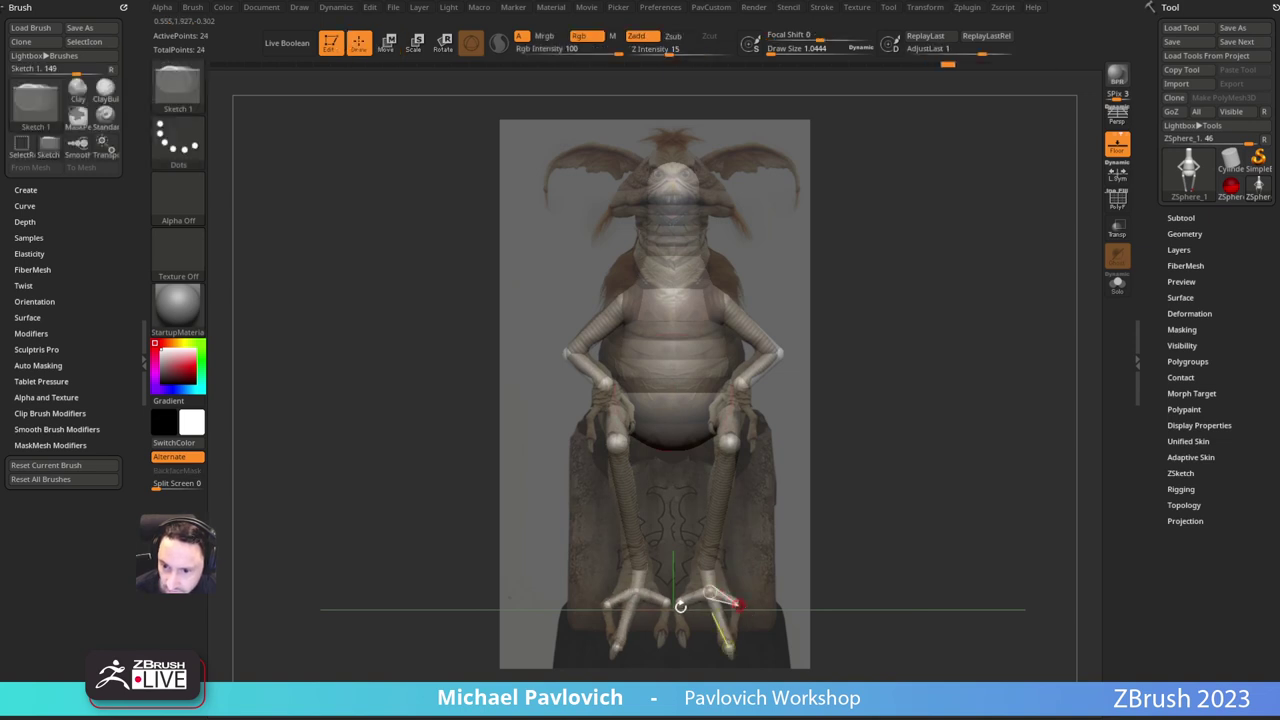
{"action": "left_click", "coordinate": [679, 606]}
{"action": "key", "text": "w"}
{"action": "mouse_move", "coordinate": [676, 607]}
{"action": "left_mouse_down"}
{"action": "mouse_move", "coordinate": [677, 646]}
{"action": "mouse_move", "coordinate": [687, 632]}
{"action": "left_mouse_up"}
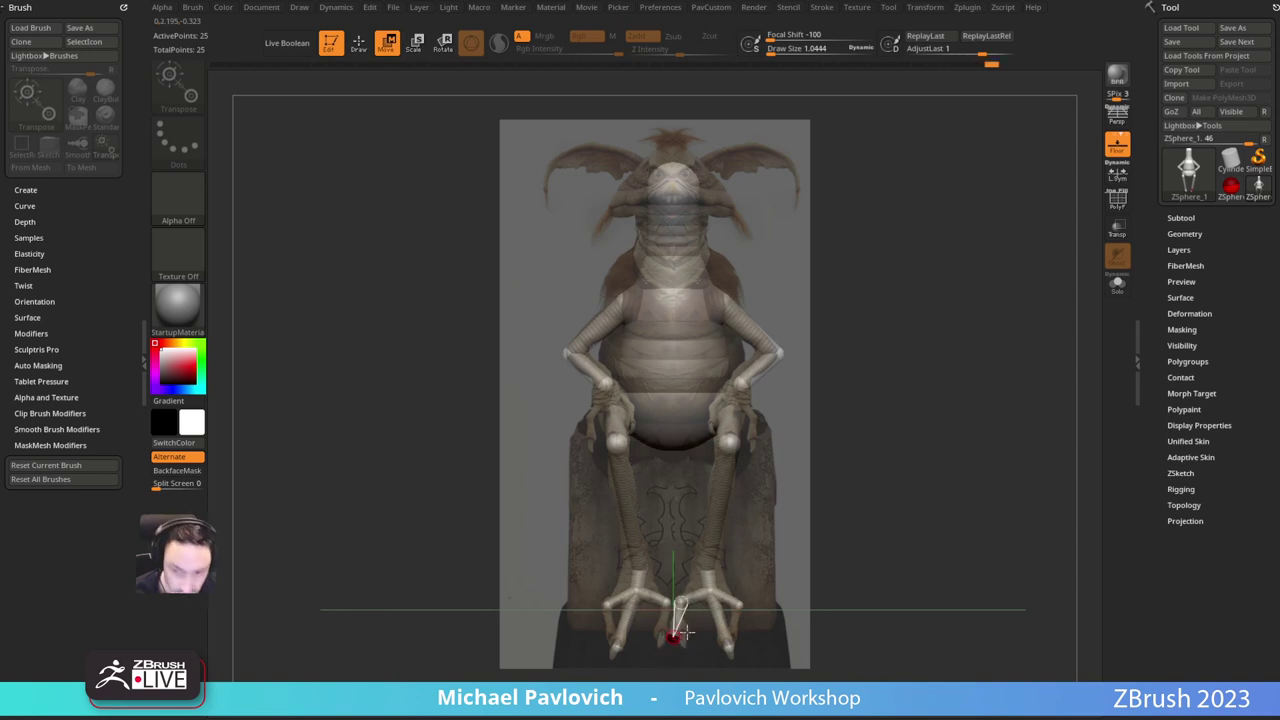
{"action": "key", "text": "q"}
{"action": "left_click", "coordinate": [676, 635], "text": "alt"}
{"action": "key", "text": "w"}
{"action": "key", "text": "ctrl+z"}
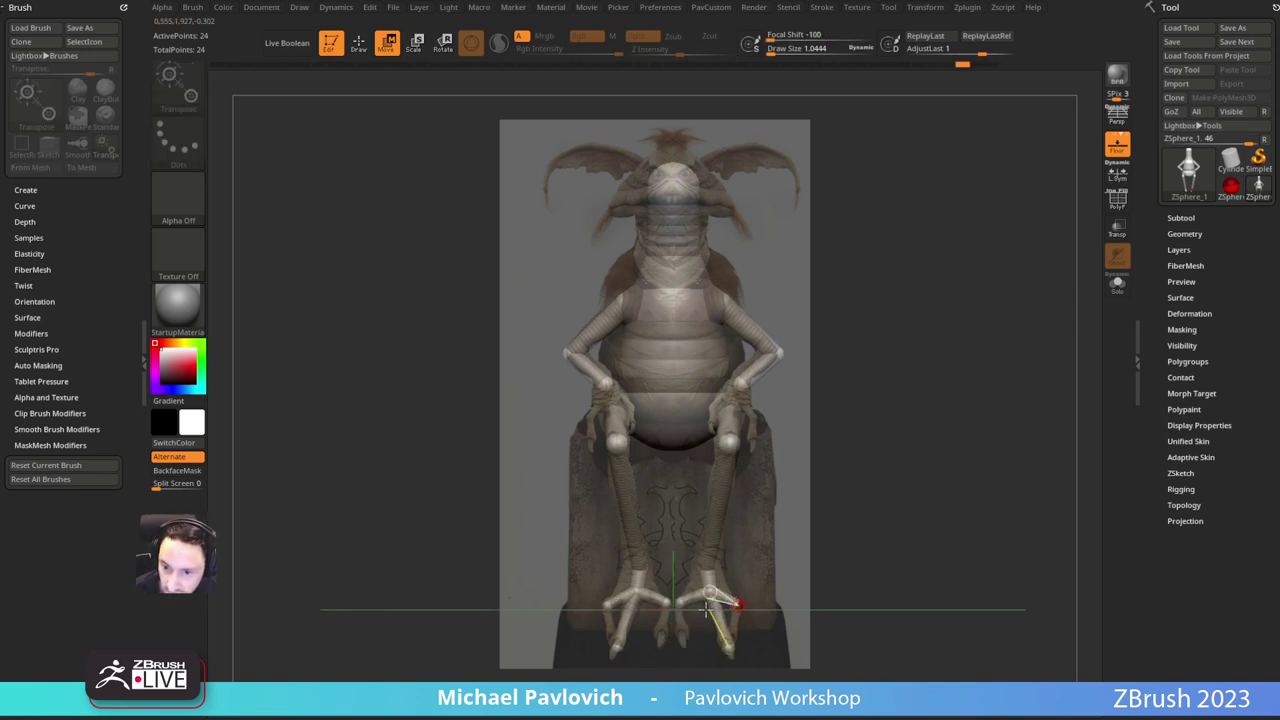
{"action": "key", "text": "q"}
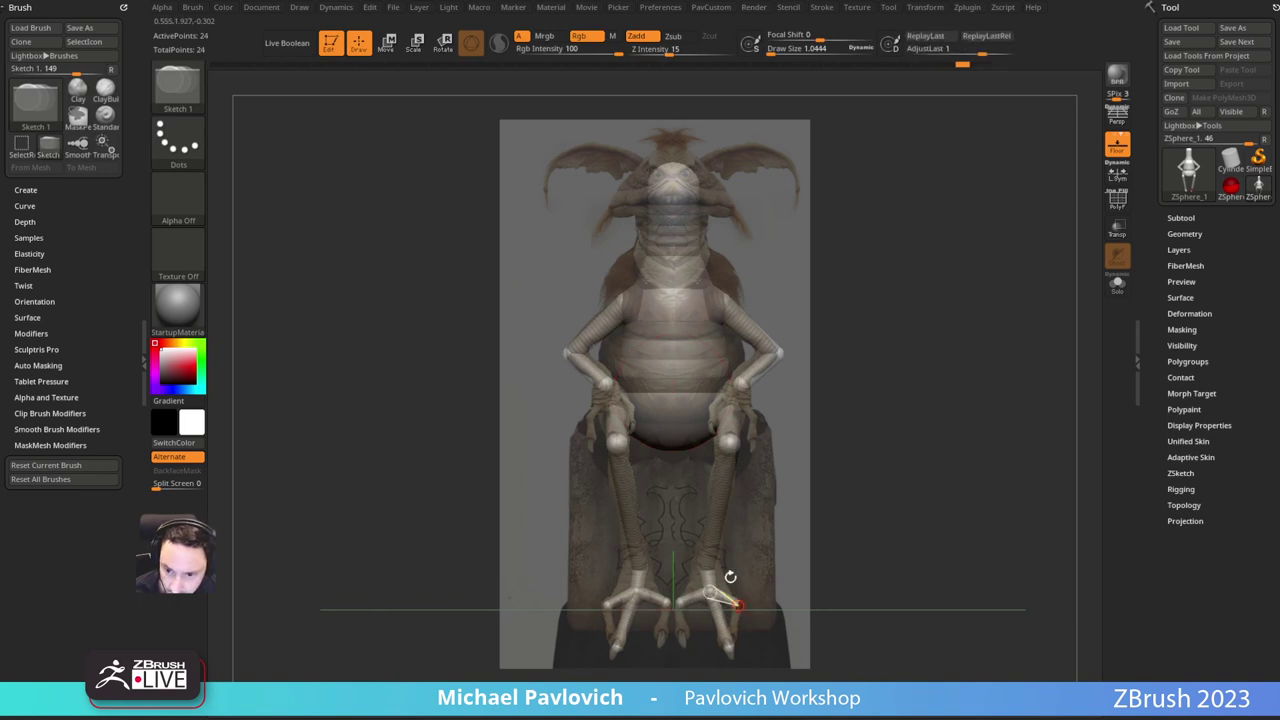
{"action": "key", "text": "ctrl+z"}
Step: Hide the Spotlight reference and extend each inner toe downward with an additional end ZSphere
{"action": "key", "text": "shift+z"}
{"action": "left_click_drag", "start_coordinate": [817, 466], "coordinate": [892, 360], "text": "alt"}
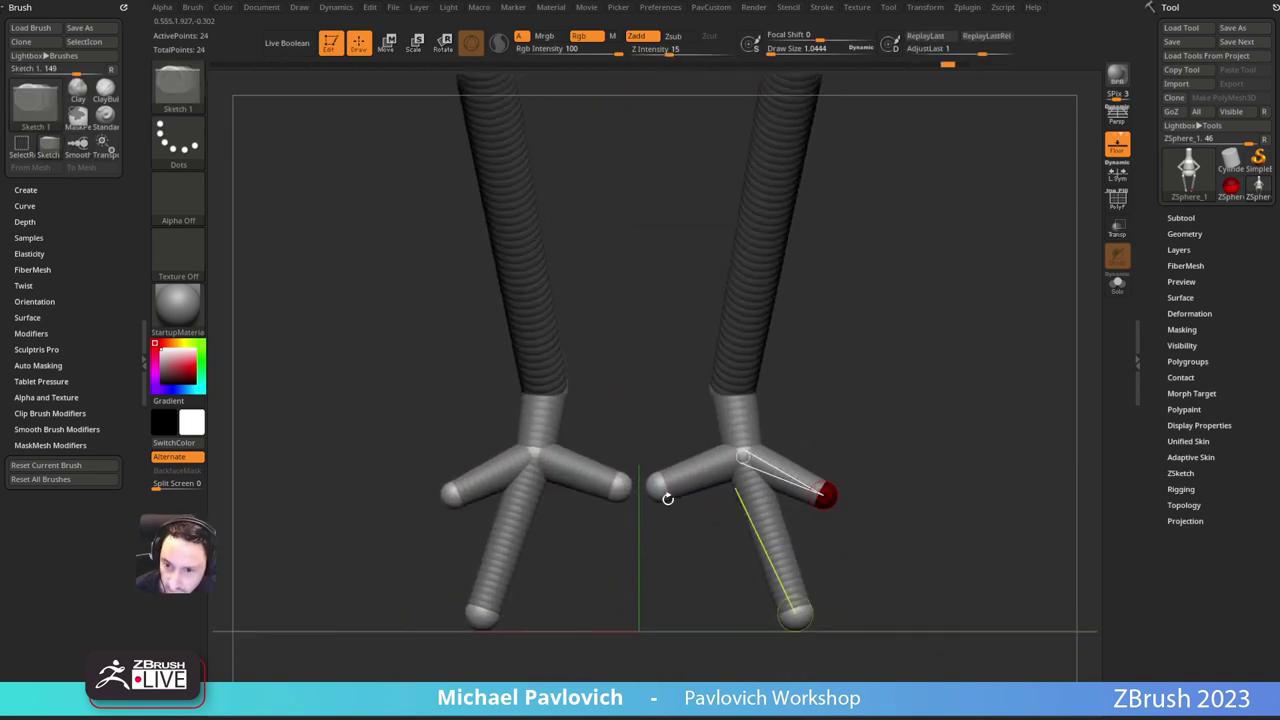
{"action": "left_click_drag", "start_coordinate": [662, 497], "coordinate": [666, 600]}
{"action": "key", "text": "w"}
{"action": "mouse_move", "coordinate": [905, 500]}
{"action": "left_mouse_down", "text": "alt"}
{"action": "mouse_move", "coordinate": [903, 463]}
{"action": "mouse_move", "coordinate": [855, 472]}
{"action": "left_mouse_up", "text": "alt"}
Step: Extend each outer toe downward with an end ZSphere and insert a joint ZSphere midway along each middle toe
{"action": "key", "text": "q"}
{"action": "left_click_drag", "start_coordinate": [778, 507], "coordinate": [793, 573]}
{"action": "key", "text": "w"}
{"action": "mouse_move", "coordinate": [838, 515]}
{"action": "left_mouse_down", "text": "alt"}
{"action": "mouse_move", "coordinate": [827, 477]}
{"action": "mouse_move", "coordinate": [838, 480]}
{"action": "left_mouse_up", "text": "alt"}
{"action": "key", "text": "q"}
{"action": "left_click", "coordinate": [751, 523]}
Step: Show the Spotlight reference again and frame the whole figure over it in front view
{"action": "key", "text": "shift+z"}
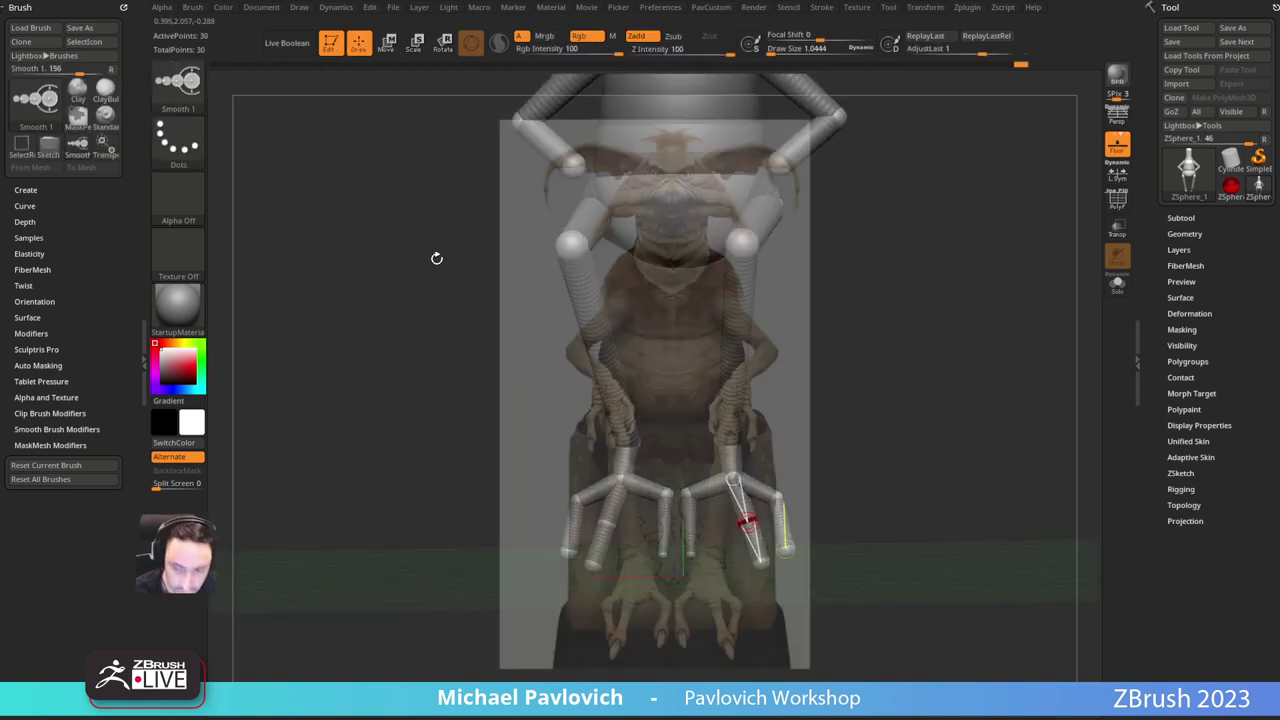
{"action": "key", "text": "f"}
{"action": "left_click_drag", "start_coordinate": [868, 406], "coordinate": [813, 366]}
{"action": "key", "text": "f"}
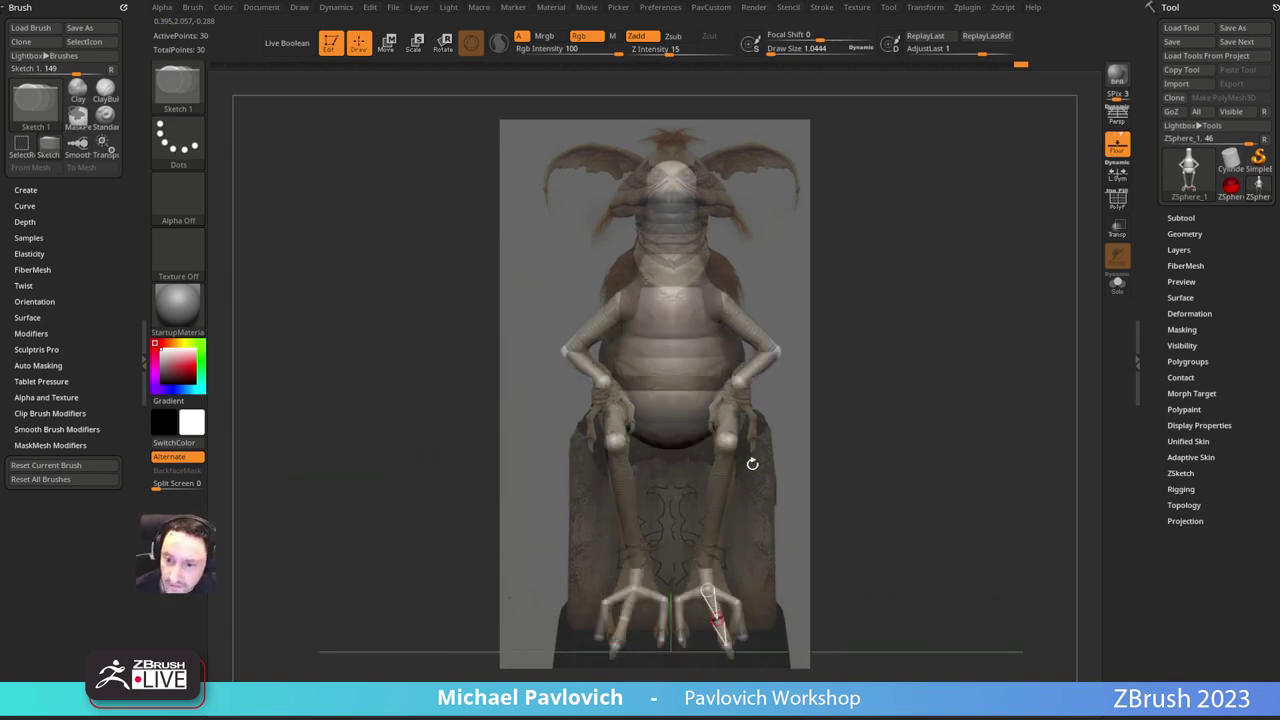
Step: Align the toe tips and ankles with the reference, and add a palm ZSphere positioned just below each wrist
{"action": "key", "text": "w"}
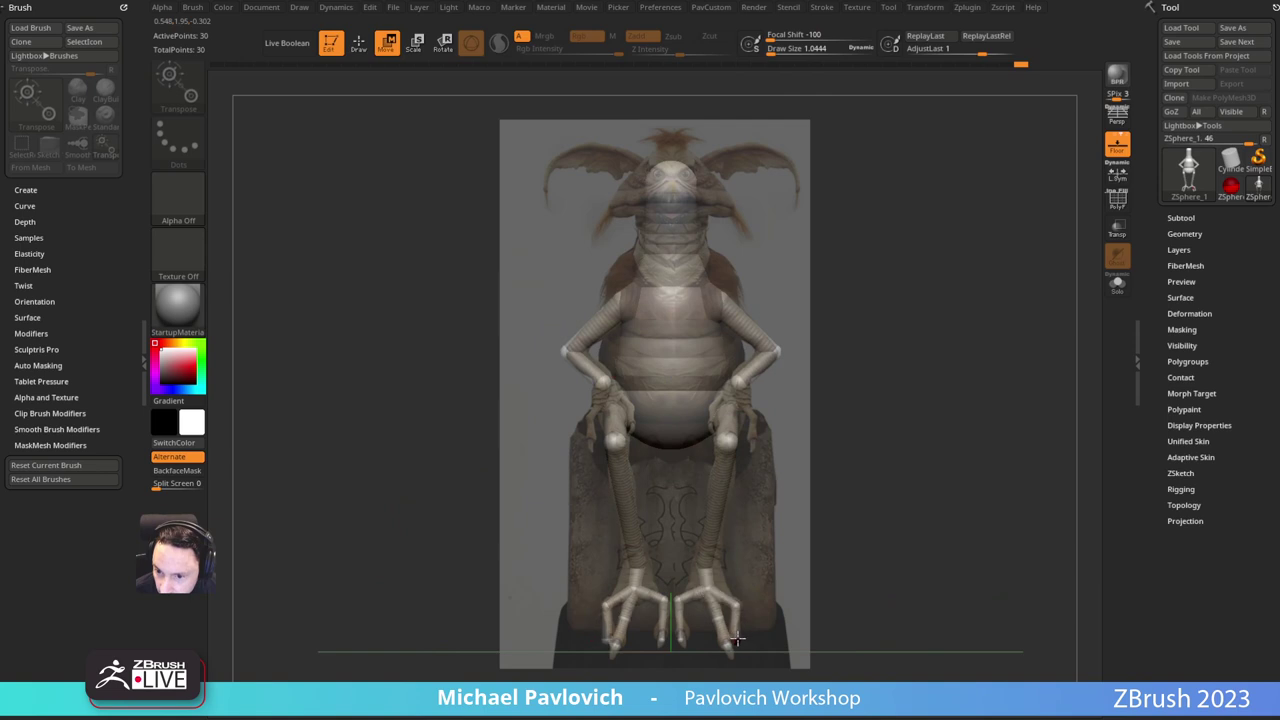
{"action": "mouse_move", "coordinate": [729, 651]}
{"action": "left_mouse_down"}
{"action": "mouse_move", "coordinate": [714, 645]}
{"action": "mouse_move", "coordinate": [713, 619]}
{"action": "mouse_move", "coordinate": [710, 645]}
{"action": "mouse_move", "coordinate": [685, 642]}
{"action": "mouse_move", "coordinate": [683, 603]}
{"action": "mouse_move", "coordinate": [706, 590]}
{"action": "mouse_move", "coordinate": [708, 565]}
{"action": "left_mouse_up"}
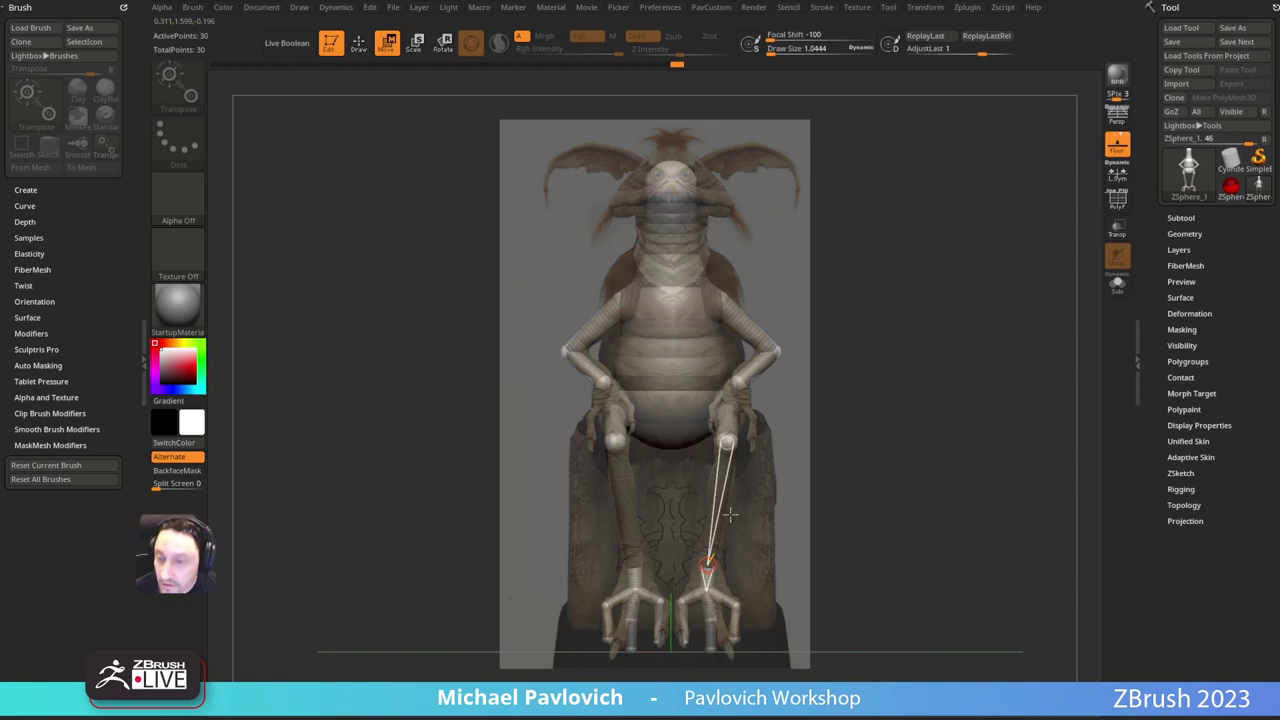
{"action": "key", "text": "q"}
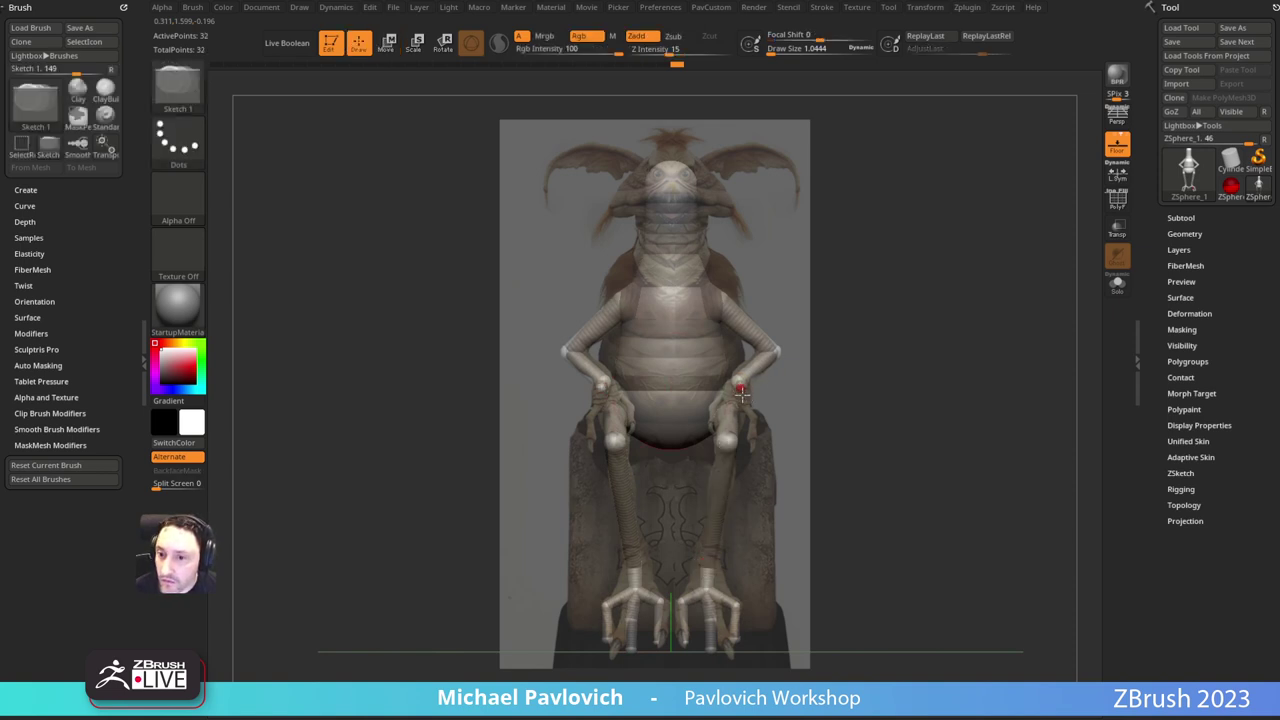
{"action": "key", "text": "w"}
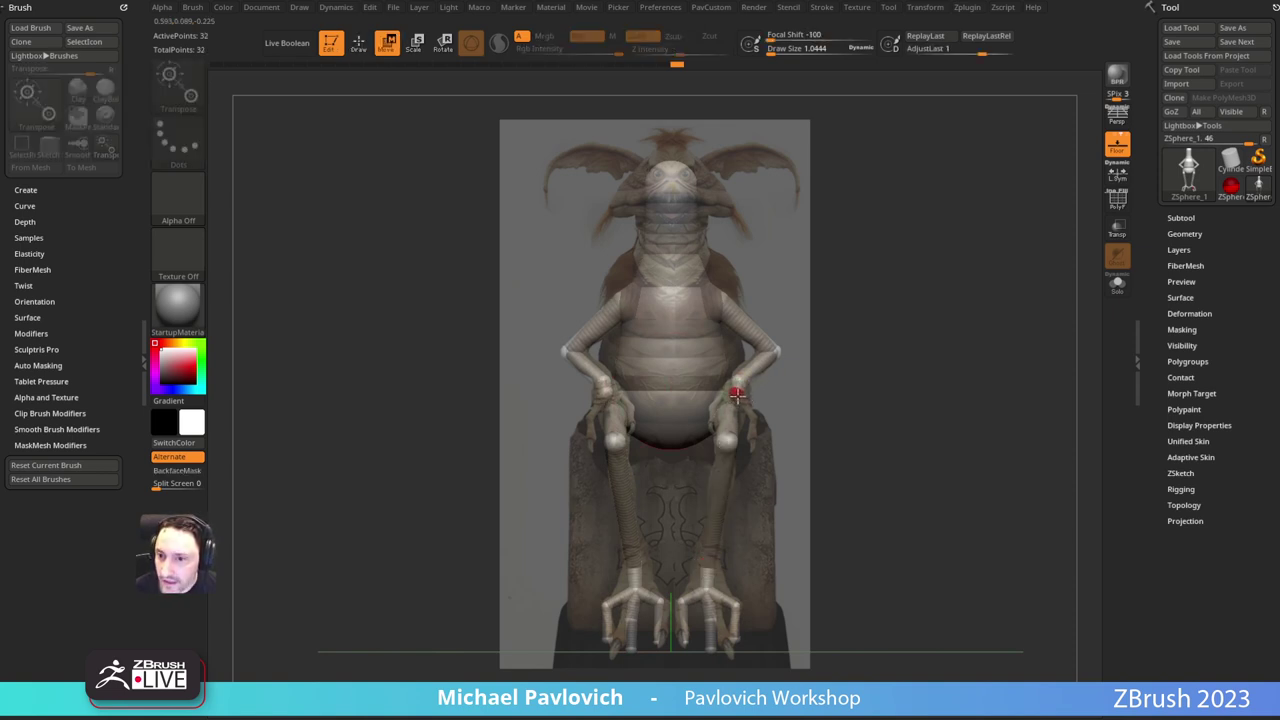
{"action": "left_click_drag", "start_coordinate": [737, 396], "coordinate": [738, 392]}
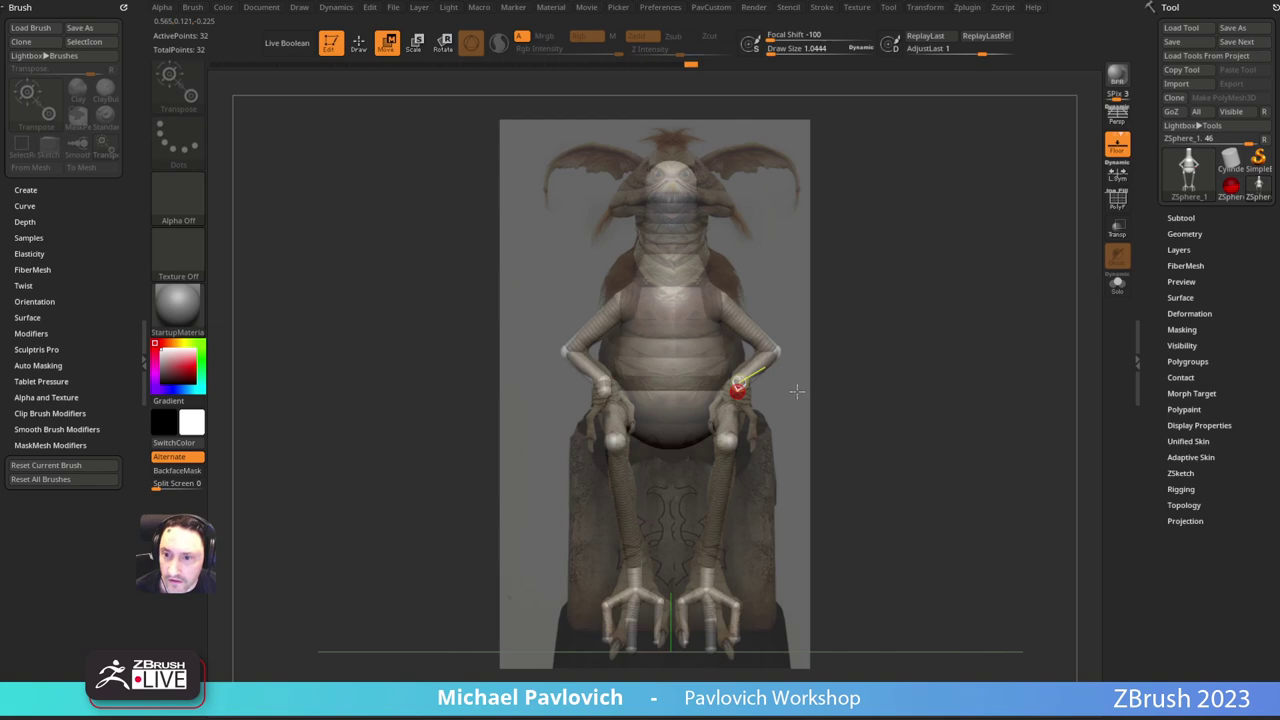
Step: Add three small ZSpheres around each palm as the roots of the inner, middle and outer fingers
{"action": "mouse_move", "coordinate": [799, 390]}
{"action": "right_mouse_down", "text": "ctrl"}
{"action": "mouse_move", "coordinate": [848, 386]}
{"action": "mouse_move", "coordinate": [876, 415]}
{"action": "right_mouse_up", "text": "ctrl"}
{"action": "mouse_move", "coordinate": [876, 415]}
{"action": "right_mouse_down", "text": "alt"}
{"action": "mouse_move", "coordinate": [880, 443]}
{"action": "mouse_move", "coordinate": [950, 460]}
{"action": "right_mouse_up", "text": "alt"}
{"action": "key", "text": "q"}
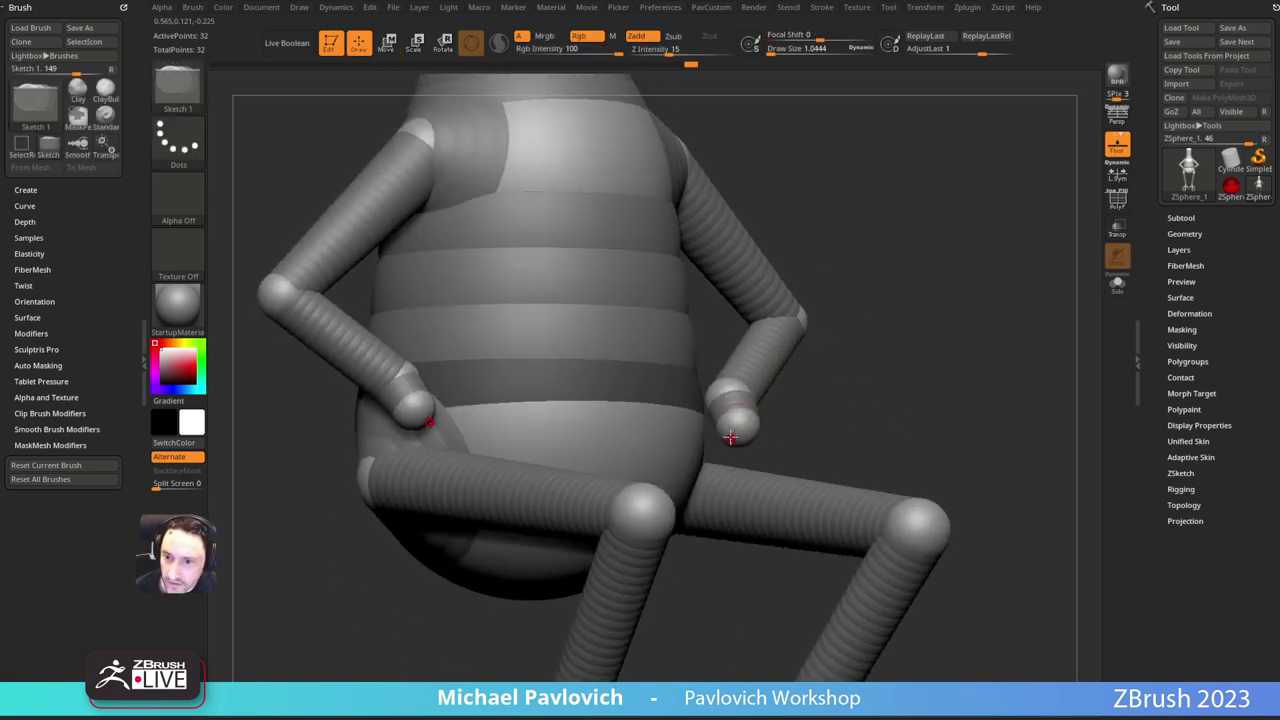
{"action": "left_click_drag", "start_coordinate": [726, 432], "coordinate": [738, 440]}
{"action": "right_click_drag", "start_coordinate": [808, 440], "coordinate": [742, 441]}
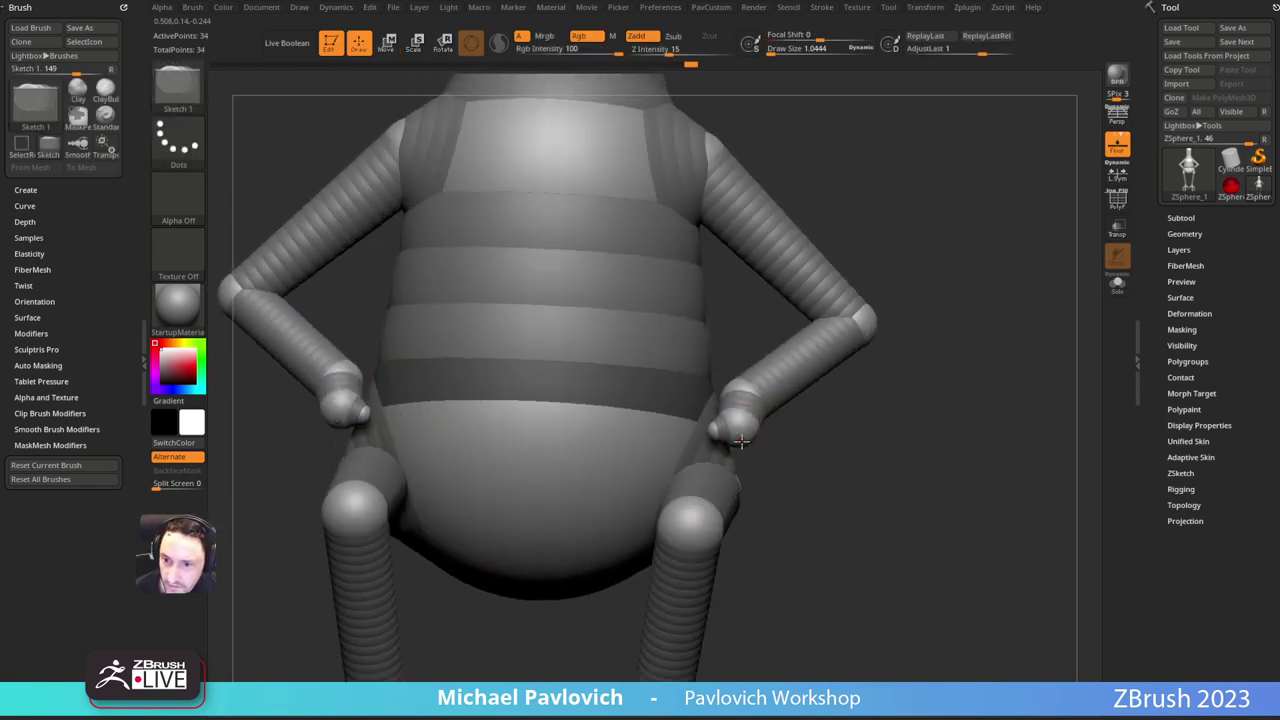
{"action": "left_click_drag", "start_coordinate": [740, 440], "coordinate": [748, 449]}
{"action": "right_click_drag", "start_coordinate": [812, 474], "coordinate": [757, 480]}
{"action": "left_click_drag", "start_coordinate": [752, 436], "coordinate": [763, 441]}
{"action": "right_click_drag", "start_coordinate": [758, 480], "coordinate": [807, 459]}
Step: Add an end ZSphere to the inner and middle fingers of each hand and pull both tips outward from the palm
{"action": "left_click_drag", "start_coordinate": [715, 438], "coordinate": [718, 442]}
{"action": "right_click_drag", "start_coordinate": [816, 446], "coordinate": [766, 454]}
{"action": "key", "text": "w"}
{"action": "mouse_move", "coordinate": [708, 443]}
{"action": "left_mouse_down"}
{"action": "mouse_move", "coordinate": [690, 460]}
{"action": "mouse_move", "coordinate": [746, 457]}
{"action": "left_mouse_up"}
{"action": "key", "text": "q"}
{"action": "right_click_drag", "start_coordinate": [797, 453], "coordinate": [743, 455]}
{"action": "key", "text": "w"}
{"action": "left_click_drag", "start_coordinate": [740, 451], "coordinate": [730, 479]}
{"action": "right_click_drag", "start_coordinate": [772, 459], "coordinate": [811, 446]}
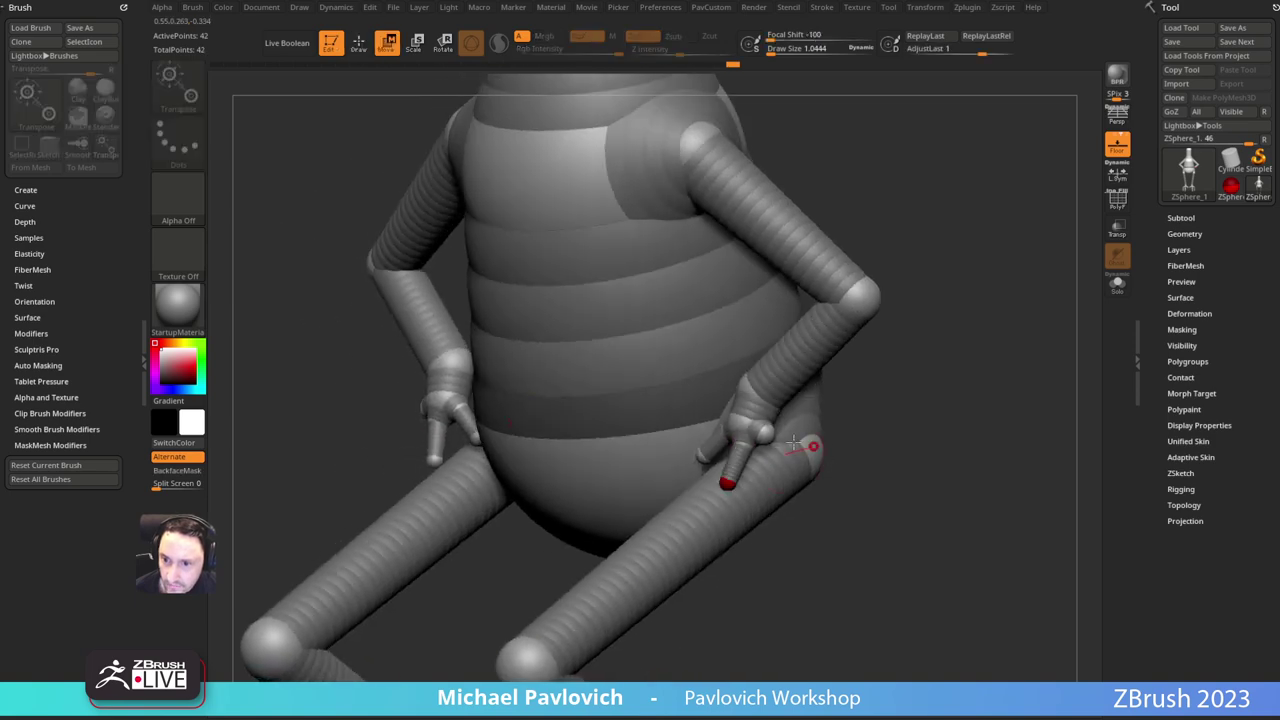
Step: Add an end ZSphere to the outer finger of each hand and pull it down and outward
{"action": "key", "text": "q"}
{"action": "left_click_drag", "start_coordinate": [766, 434], "coordinate": [769, 438]}
{"action": "right_click_drag", "start_coordinate": [843, 431], "coordinate": [803, 437], "text": "shift"}
{"action": "key", "text": "w"}
{"action": "left_click_drag", "start_coordinate": [770, 437], "coordinate": [791, 475]}
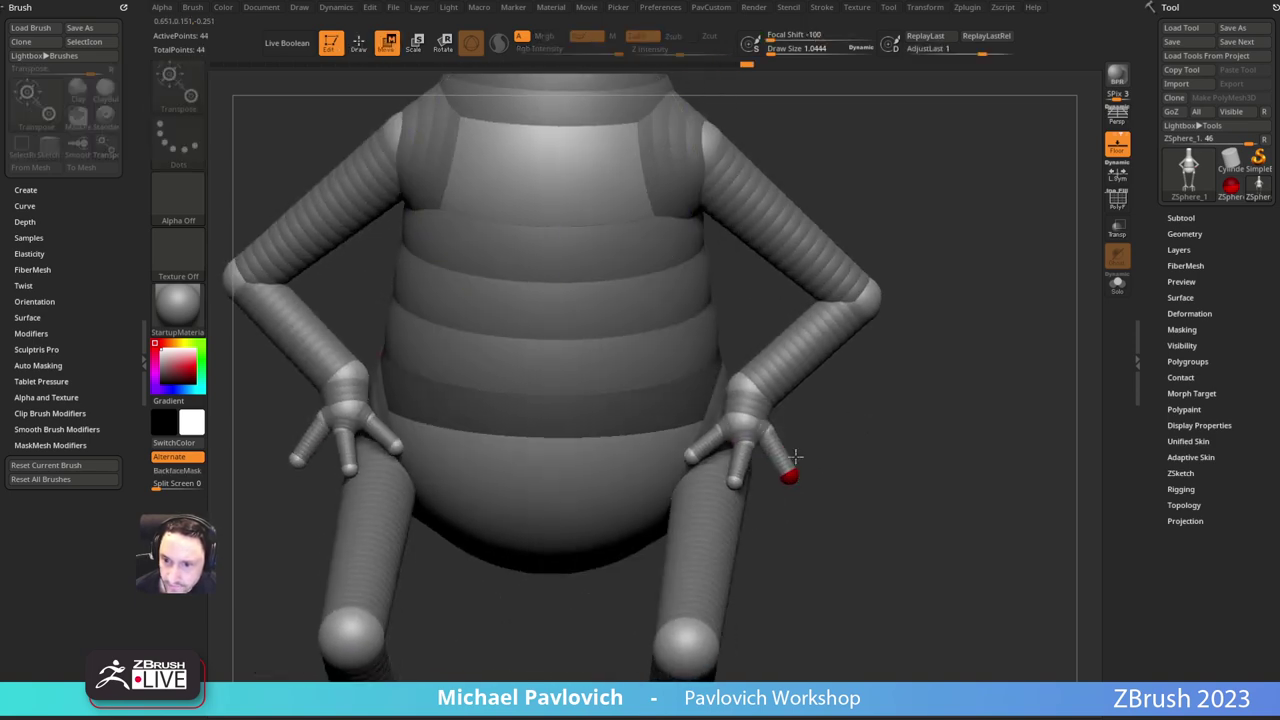
Step: Show the Spotlight reference in front view and move the fingertip ZSpheres to match the reference's fingers
{"action": "key", "text": "1"}
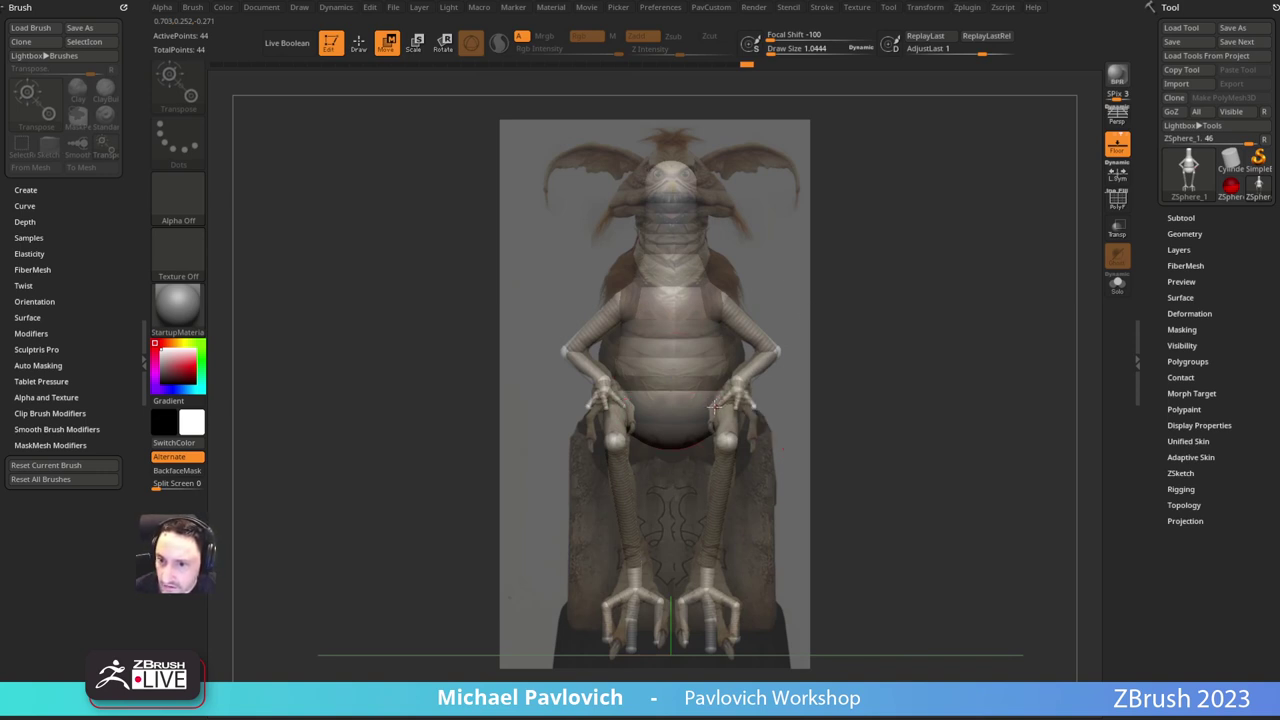
{"action": "left_click_drag", "start_coordinate": [714, 407], "coordinate": [715, 406]}
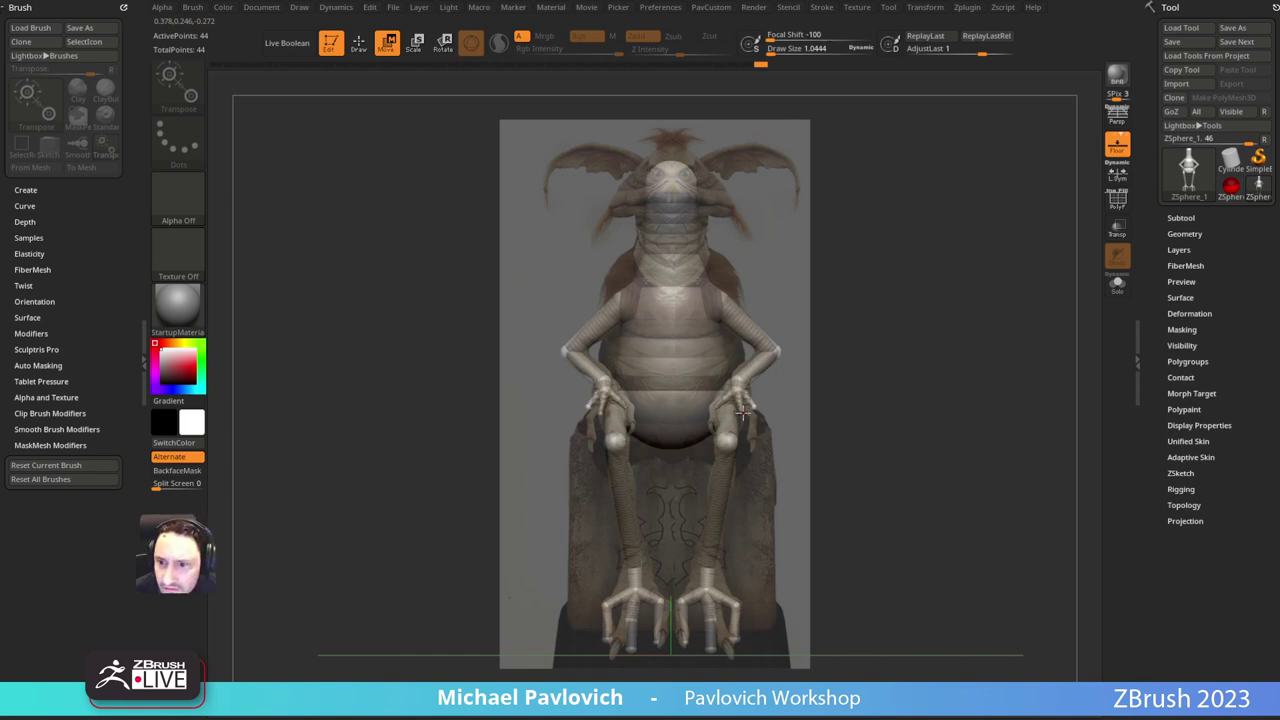
{"action": "key", "text": "q"}
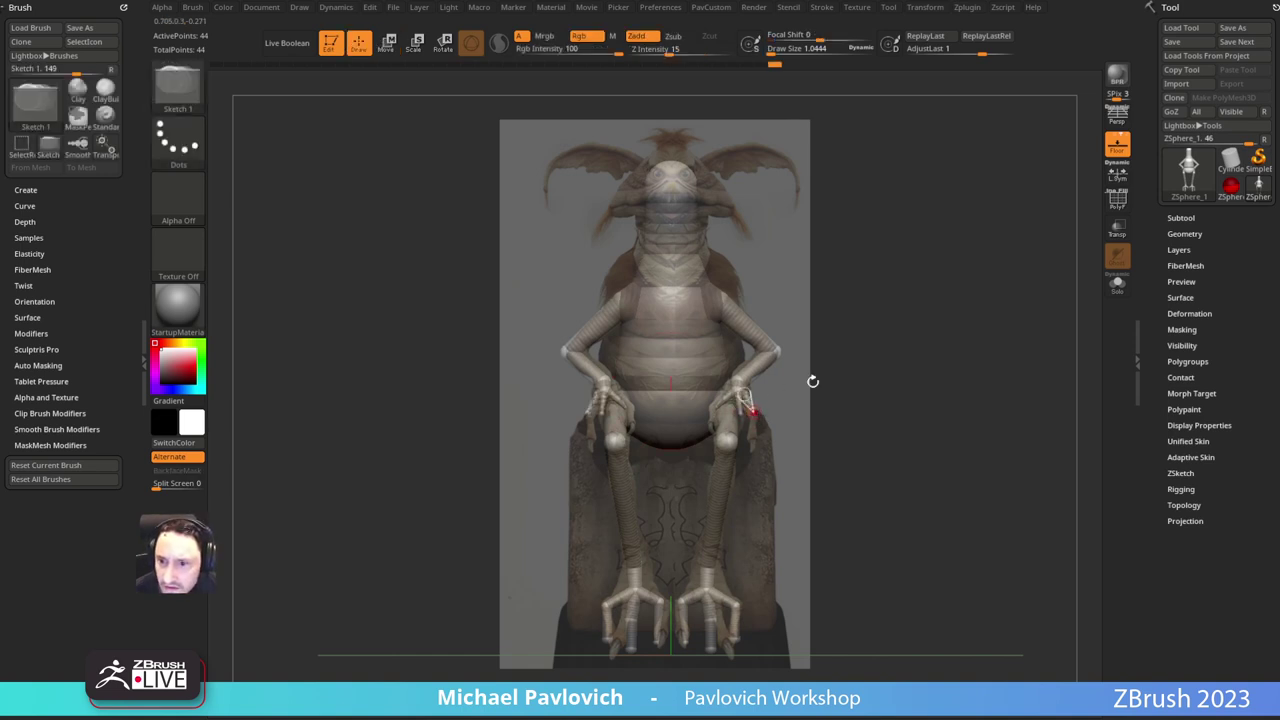
{"action": "key", "text": "shift+z"}
{"action": "key", "text": "w"}
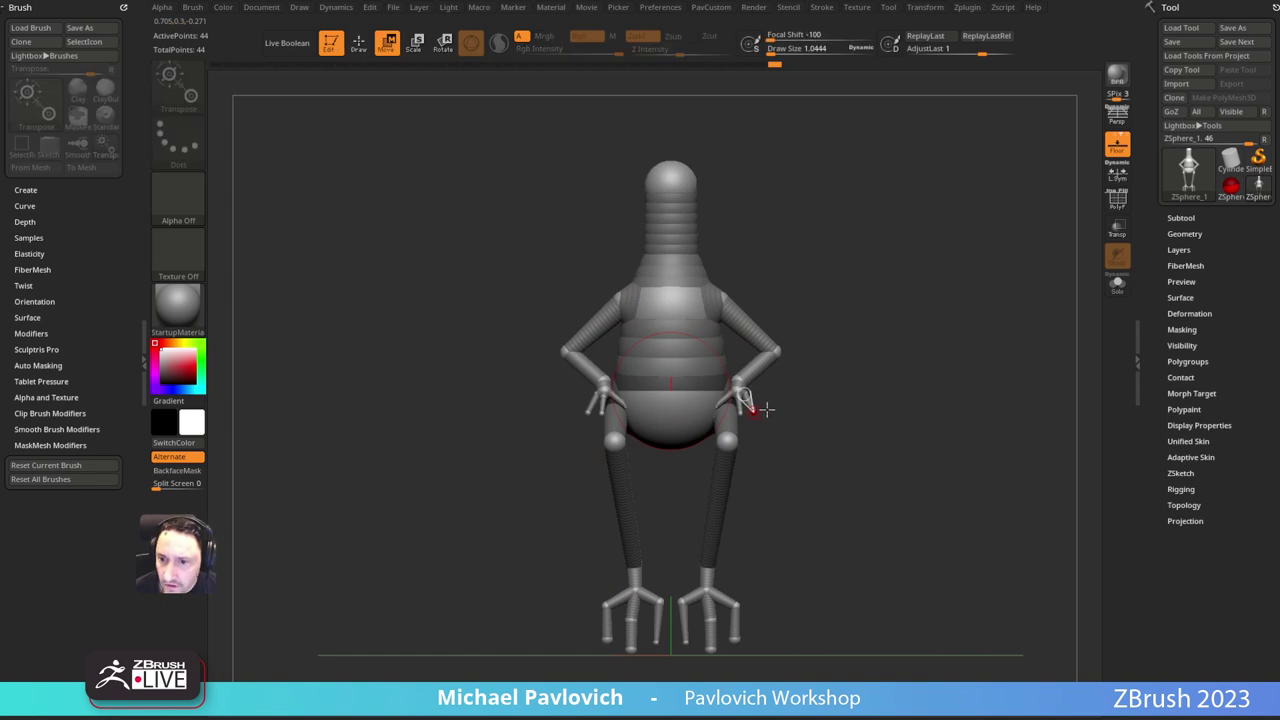
{"action": "key", "text": "shift+z"}
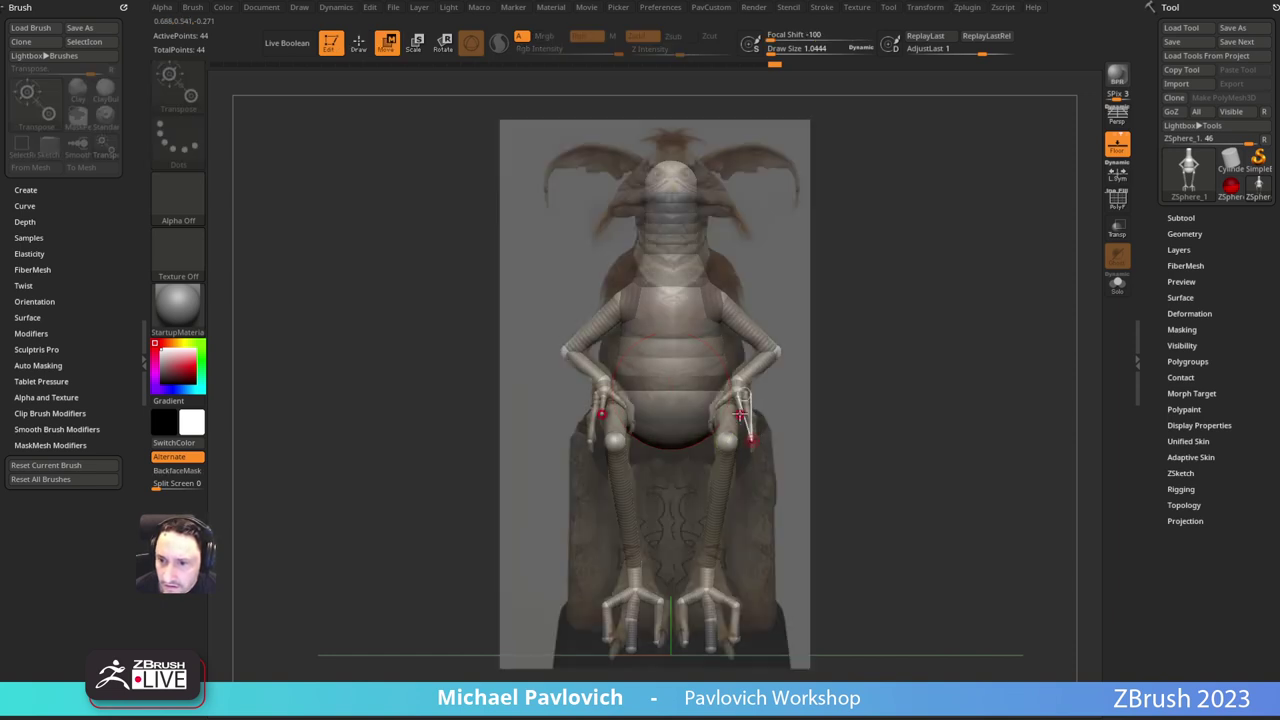
{"action": "left_click_drag", "start_coordinate": [740, 414], "coordinate": [715, 444]}
{"action": "key", "text": "ctrl+z"}
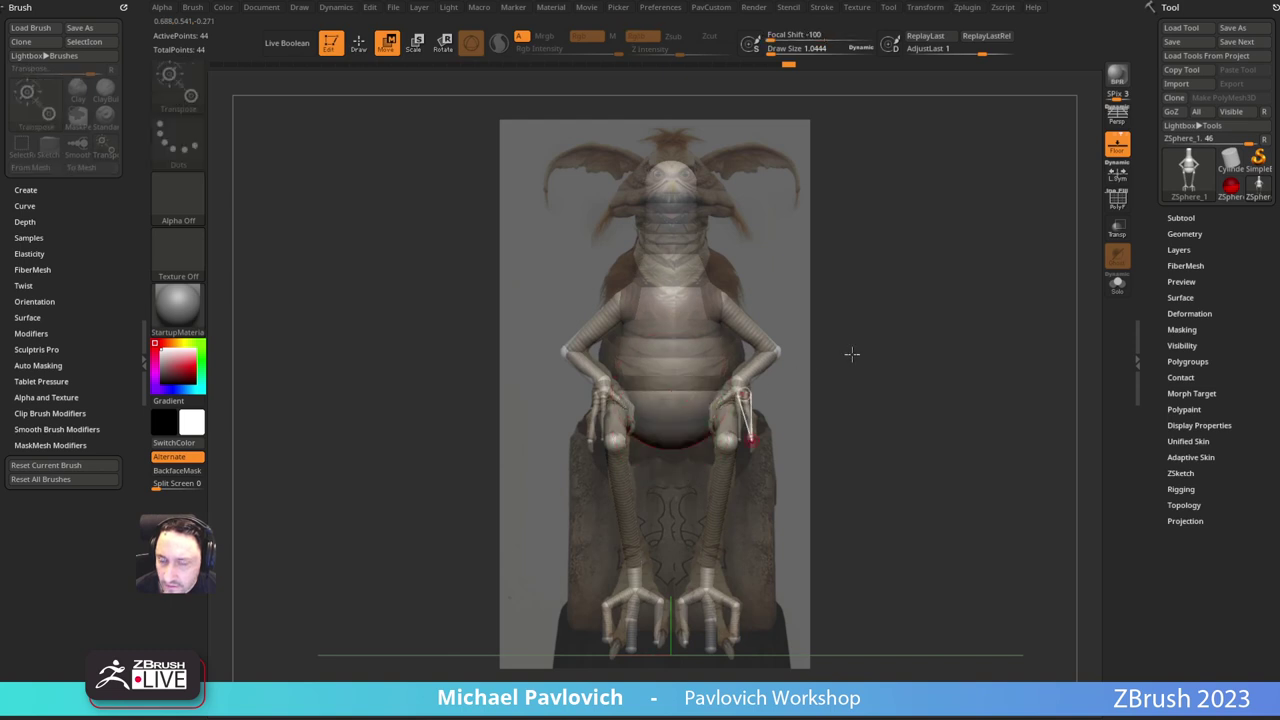
Step: Hide the Spotlight reference and insert a knuckle ZSphere midway along each of the three fingers
{"action": "key", "text": "shift+z"}
{"action": "left_click_drag", "start_coordinate": [852, 354], "coordinate": [910, 485], "text": "alt"}
{"action": "left_click_drag", "start_coordinate": [778, 460], "coordinate": [772, 491]}
{"action": "mouse_move", "coordinate": [940, 437]}
{"action": "left_mouse_down", "text": "shift"}
{"action": "mouse_move", "coordinate": [943, 418]}
{"action": "mouse_move", "coordinate": [901, 390]}
{"action": "mouse_move", "coordinate": [878, 400]}
{"action": "mouse_move", "coordinate": [886, 418]}
{"action": "mouse_move", "coordinate": [840, 400]}
{"action": "left_mouse_up", "text": "shift"}
{"action": "key", "text": "q"}
{"action": "left_click", "coordinate": [748, 421]}
{"action": "left_click", "coordinate": [786, 434]}
{"action": "left_click", "coordinate": [805, 438]}
Step: Move the finger knuckles and tips forward in side view to give each finger a slight natural bend
{"action": "key", "text": "w"}
{"action": "left_click_drag", "start_coordinate": [768, 443], "coordinate": [760, 441]}
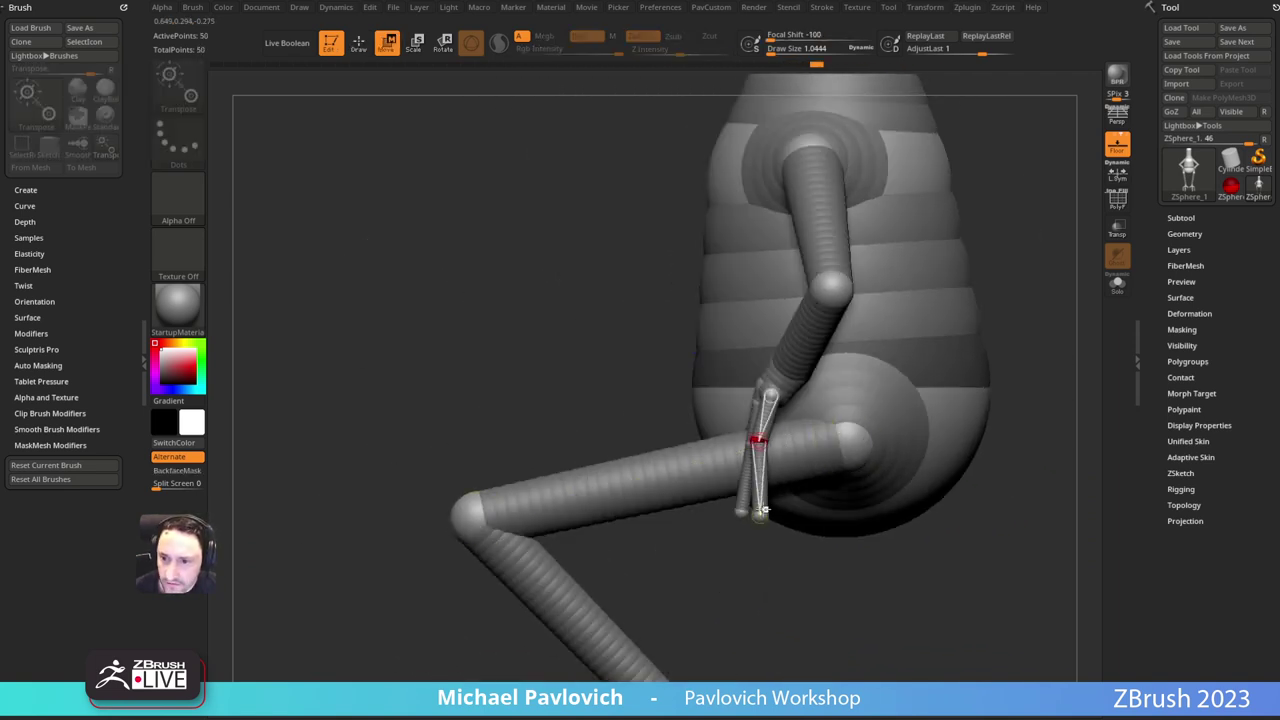
{"action": "left_click_drag", "start_coordinate": [762, 511], "coordinate": [750, 510]}
{"action": "right_click_drag", "start_coordinate": [827, 394], "coordinate": [853, 406]}
{"action": "left_click_drag", "start_coordinate": [744, 441], "coordinate": [737, 440]}
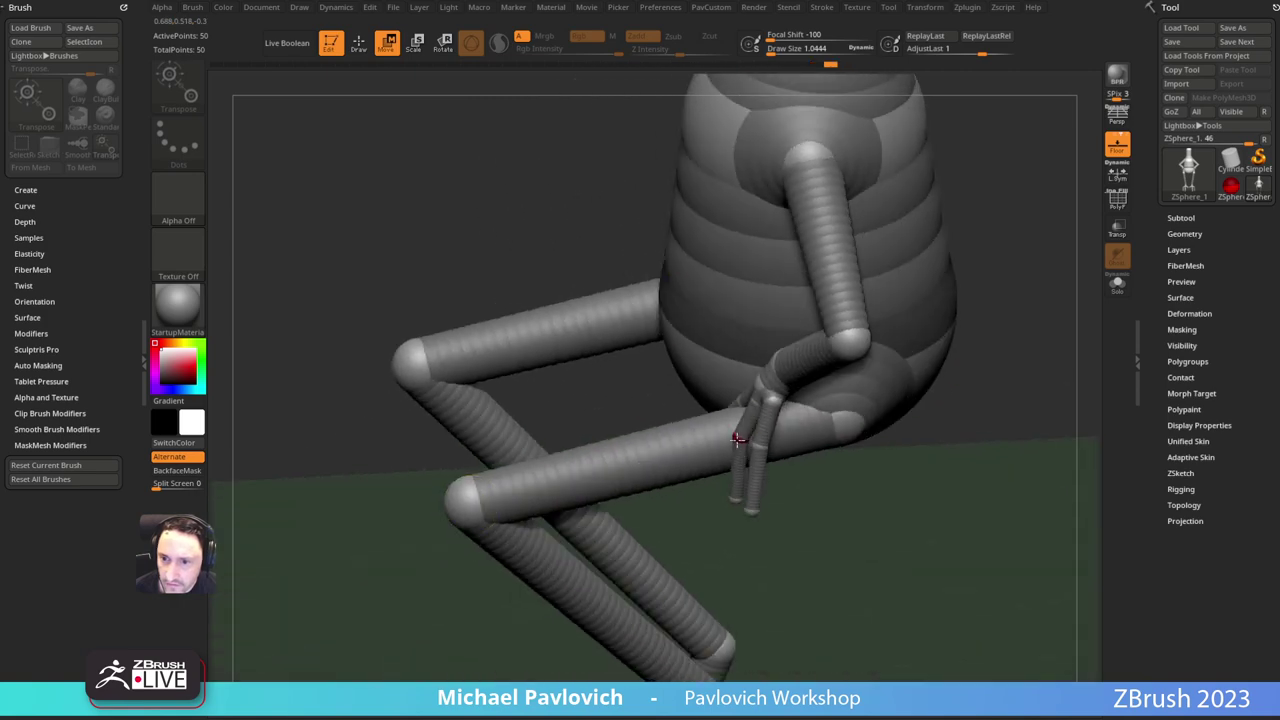
{"action": "right_click_drag", "start_coordinate": [910, 470], "coordinate": [943, 434]}
{"action": "mouse_move", "coordinate": [775, 422]}
{"action": "right_mouse_down"}
{"action": "mouse_move", "coordinate": [832, 397]}
{"action": "mouse_move", "coordinate": [766, 406]}
{"action": "right_mouse_up"}
{"action": "left_click_drag", "start_coordinate": [722, 432], "coordinate": [727, 437]}
Step: Compare the whole figure with the front-view Spotlight reference and examine a separate photo of the seated creature
{"action": "key", "text": "f"}
{"action": "right_click_drag", "start_coordinate": [863, 371], "coordinate": [882, 327], "text": "shift"}
{"action": "key", "text": "shift+z"}
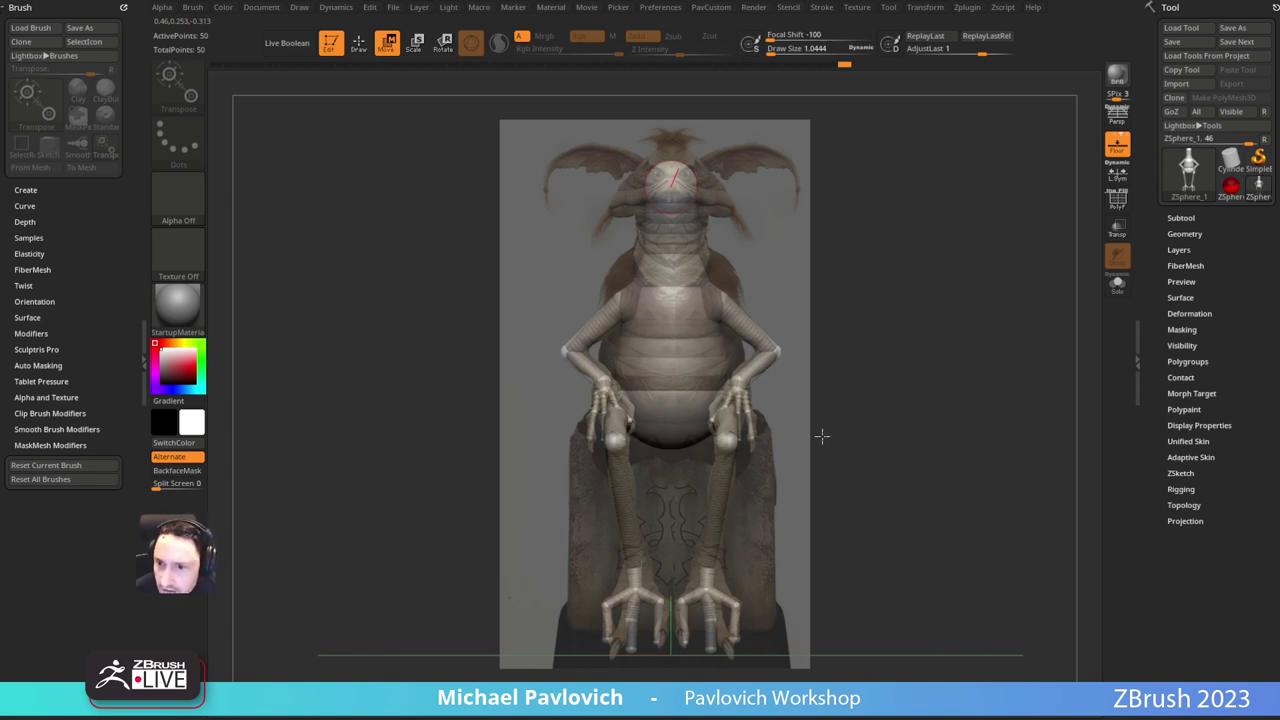
{"action": "key", "text": "shift+z"}
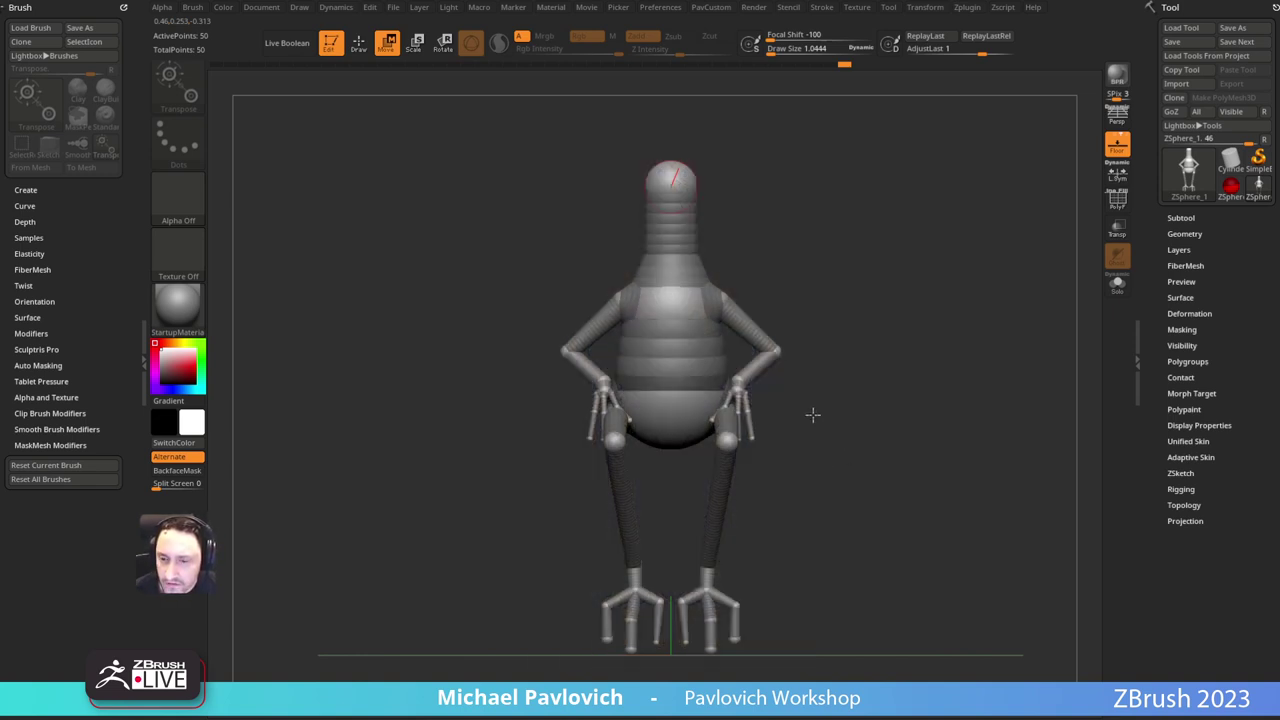
{"action": "right_click_drag", "start_coordinate": [890, 357], "coordinate": [844, 332], "text": "ctrl"}
{"action": "right_click_drag", "start_coordinate": [844, 332], "coordinate": [815, 317], "text": "shift"}
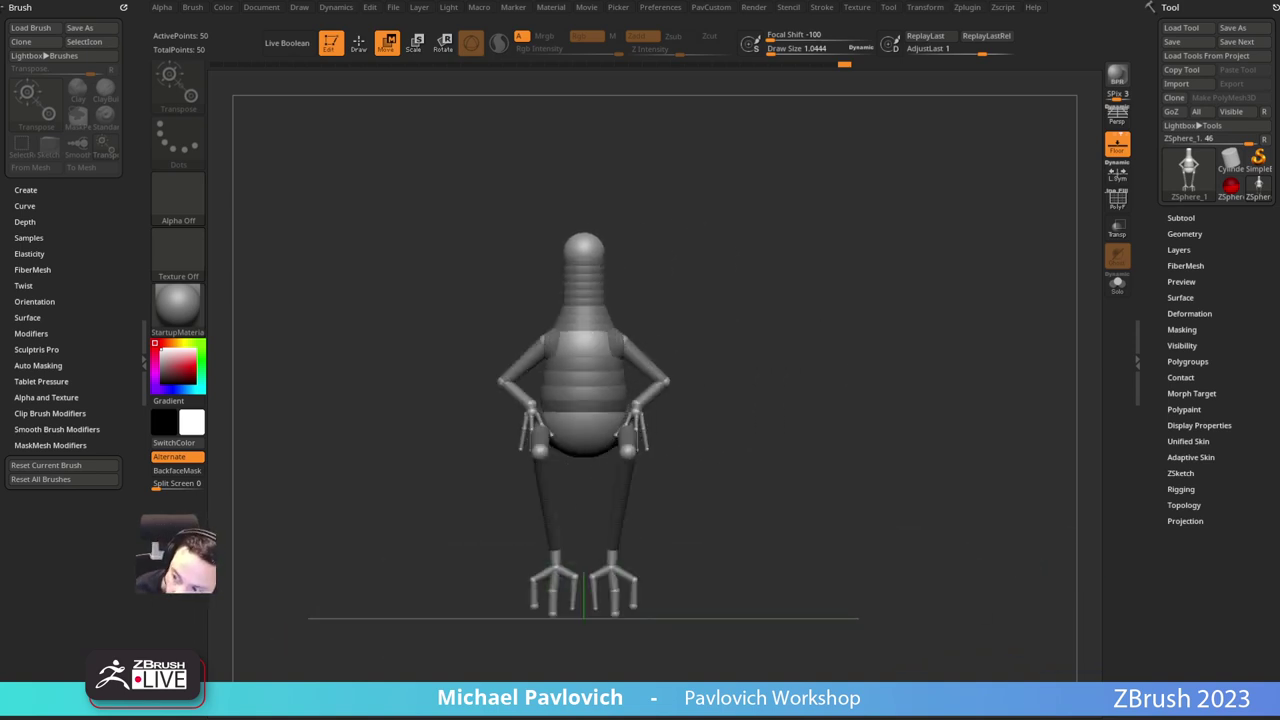
{"action": "left_click_drag", "start_coordinate": [285, 193], "coordinate": [370, 283]}
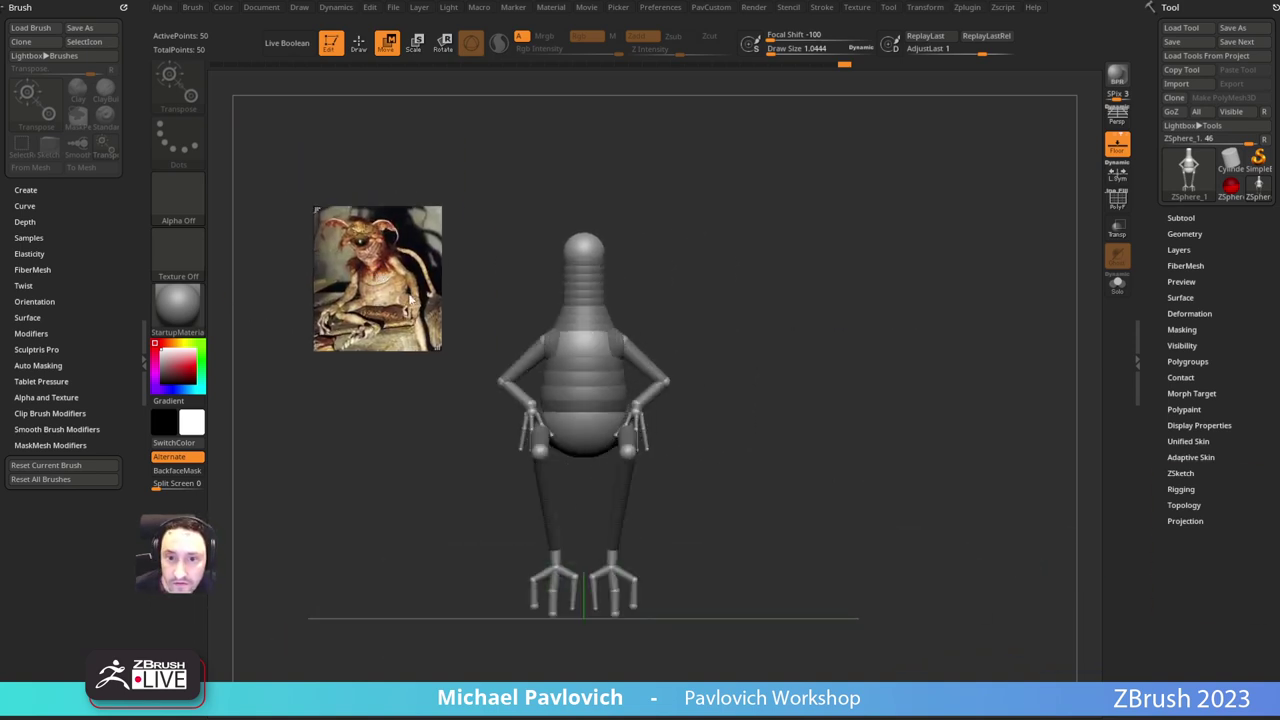
Step: Turn off the floor grid and switch to the Rotate tool with the whole figure in view
{"action": "key", "text": "shift+p"}
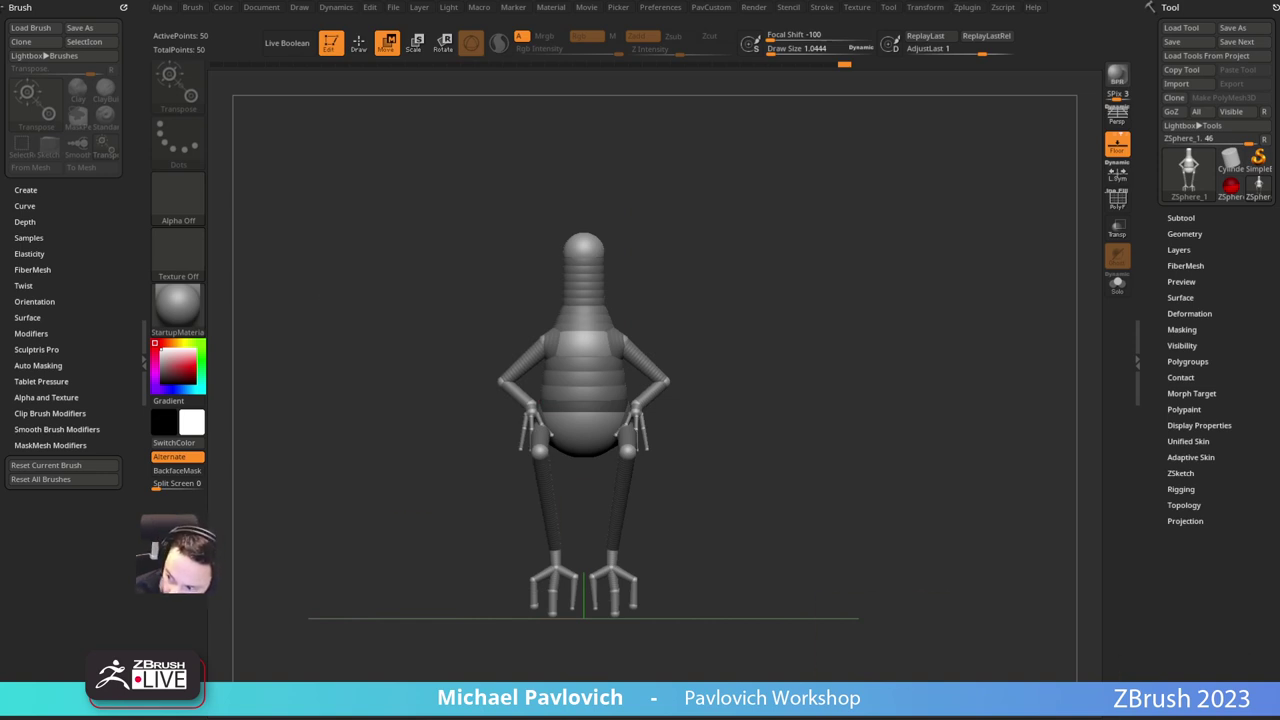
{"action": "right_click_drag", "start_coordinate": [669, 326], "coordinate": [743, 293]}
{"action": "left_click_drag", "start_coordinate": [874, 190], "coordinate": [891, 208], "text": "alt"}
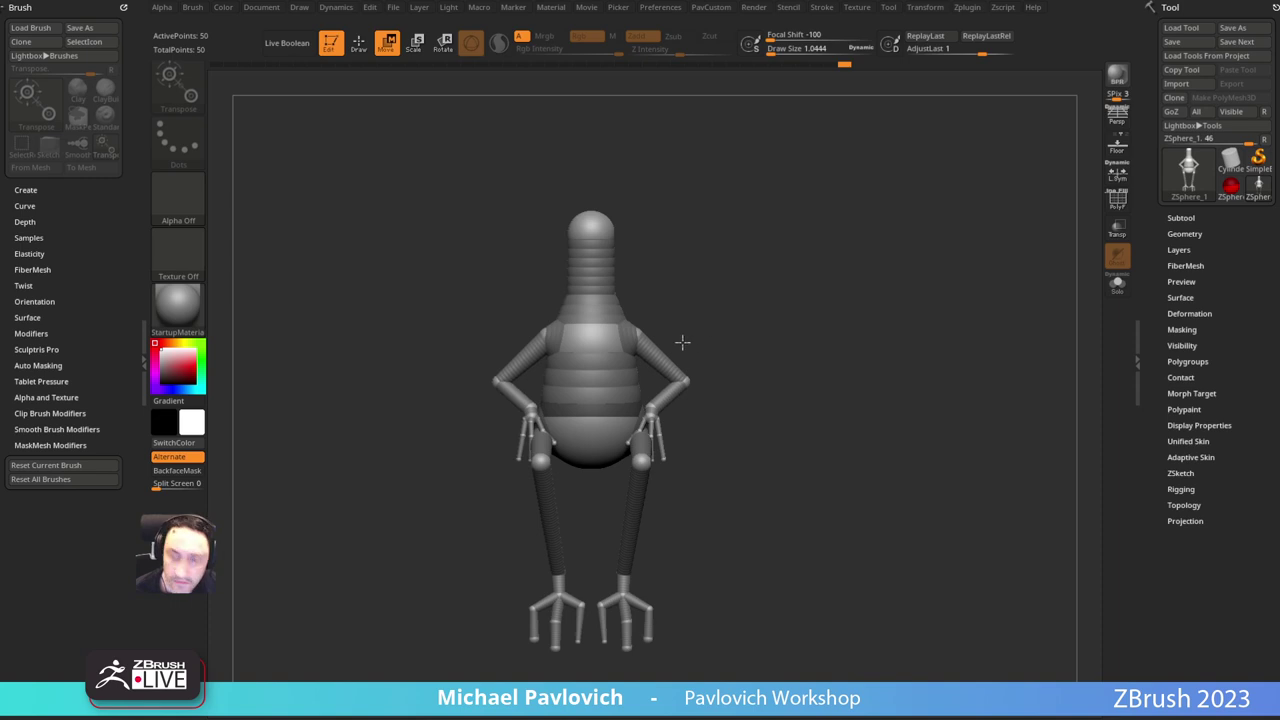
{"action": "key", "text": "r"}
{"action": "left_click_drag", "start_coordinate": [661, 361], "coordinate": [749, 348]}
{"action": "key", "text": "ctrl+z"}
{"action": "key", "text": "ctrl+z"}
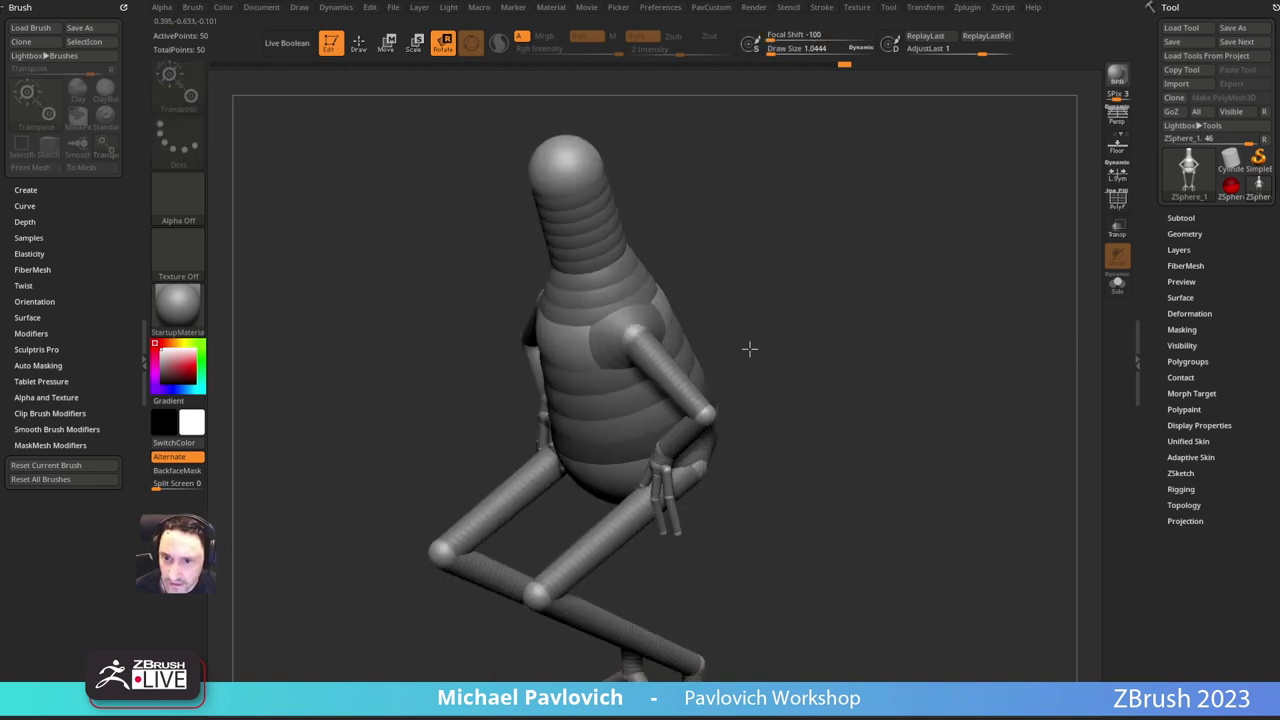
{"action": "left_click_drag", "start_coordinate": [631, 333], "coordinate": [778, 275]}
{"action": "key", "text": "ctrl+z"}
Step: Rotate the upper arms and forearms outward from the body, lower the arms and bend the forearms slightly forward
{"action": "left_click_drag", "start_coordinate": [676, 370], "coordinate": [705, 303]}
{"action": "left_click_drag", "start_coordinate": [731, 362], "coordinate": [745, 298]}
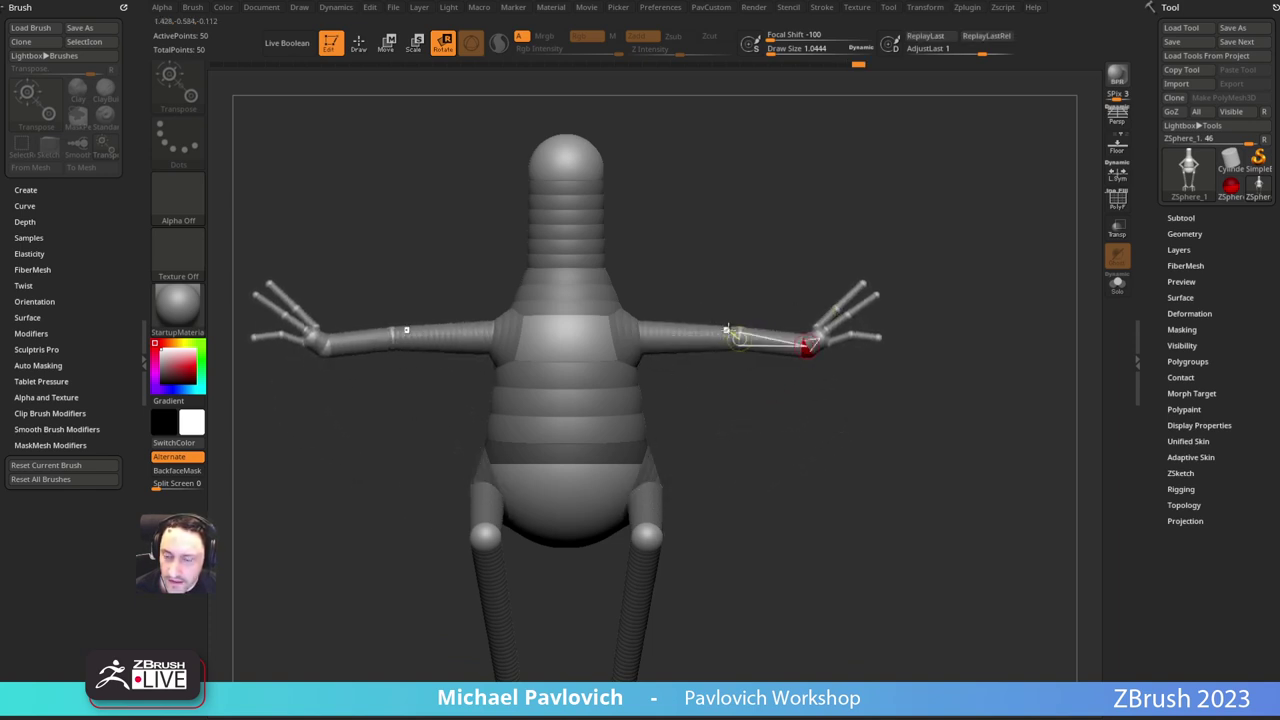
{"action": "left_click_drag", "start_coordinate": [814, 343], "coordinate": [720, 390]}
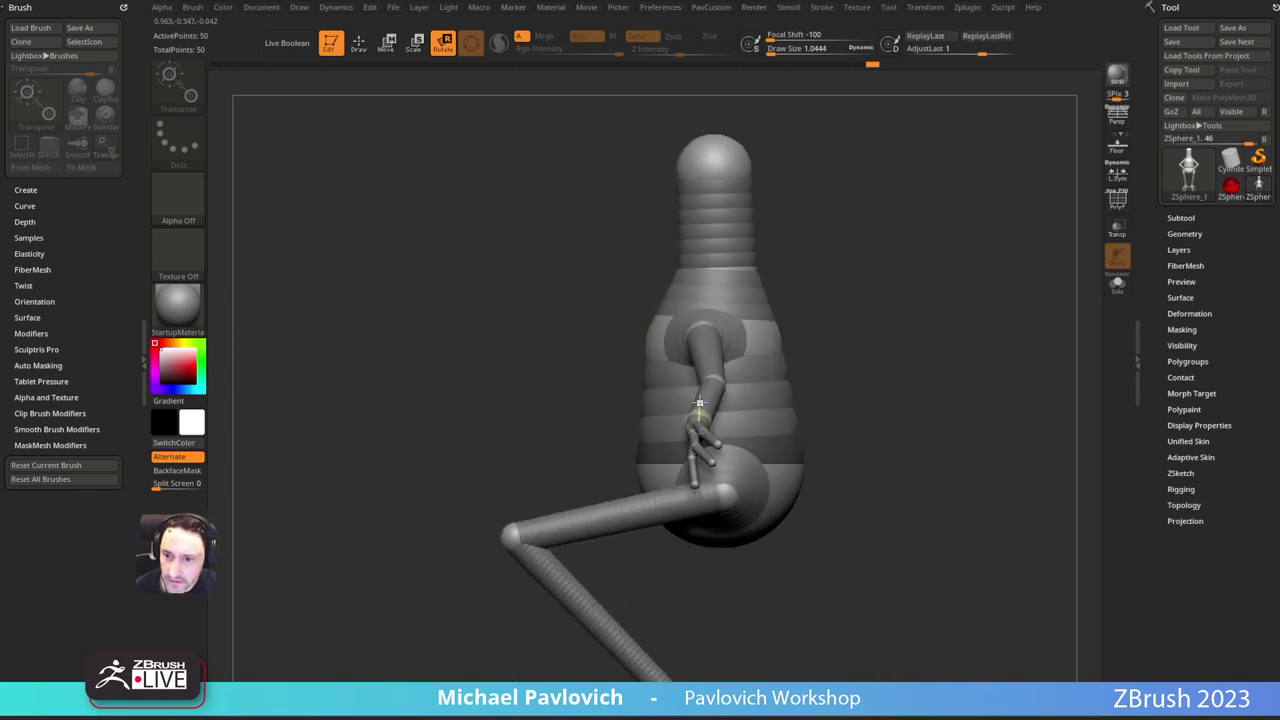
{"action": "left_click_drag", "start_coordinate": [703, 360], "coordinate": [681, 376]}
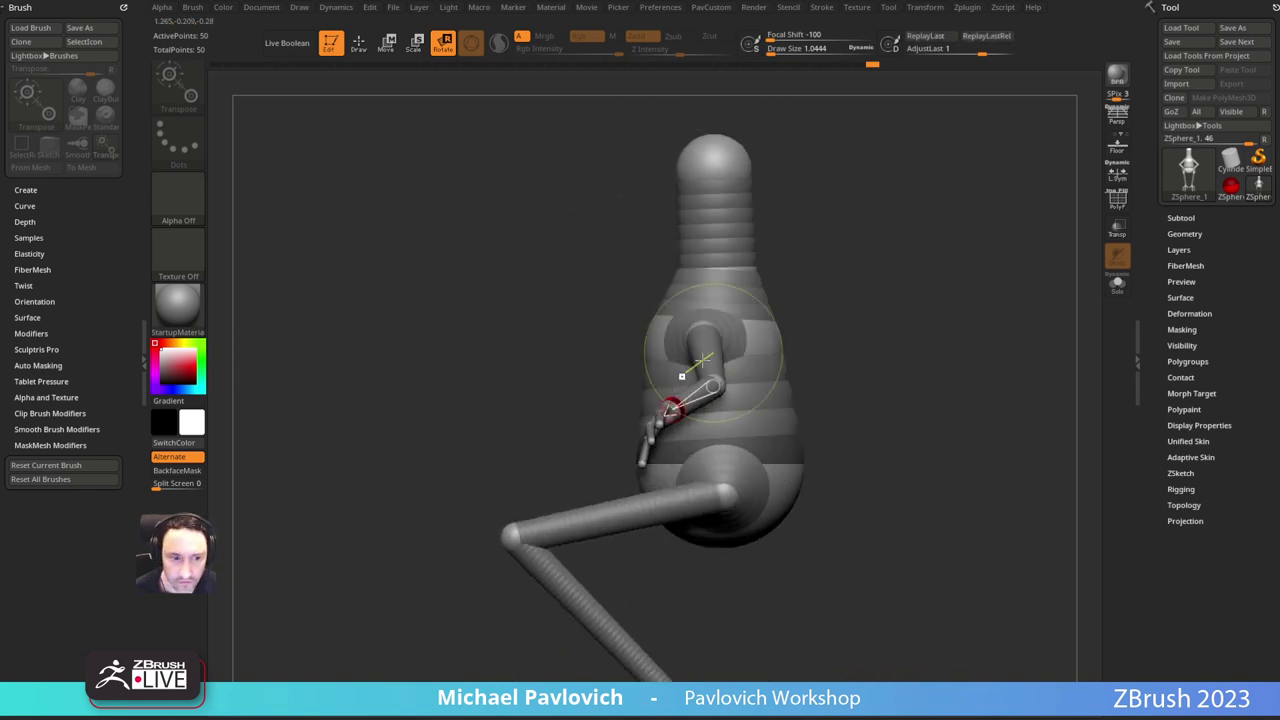
Step: Refine the elbow bend and rotate the hands at the wrists so they extend outward from the forearms
{"action": "left_click_drag", "start_coordinate": [836, 280], "coordinate": [888, 276], "text": "shift"}
{"action": "left_click_drag", "start_coordinate": [759, 292], "coordinate": [789, 302], "text": "alt"}
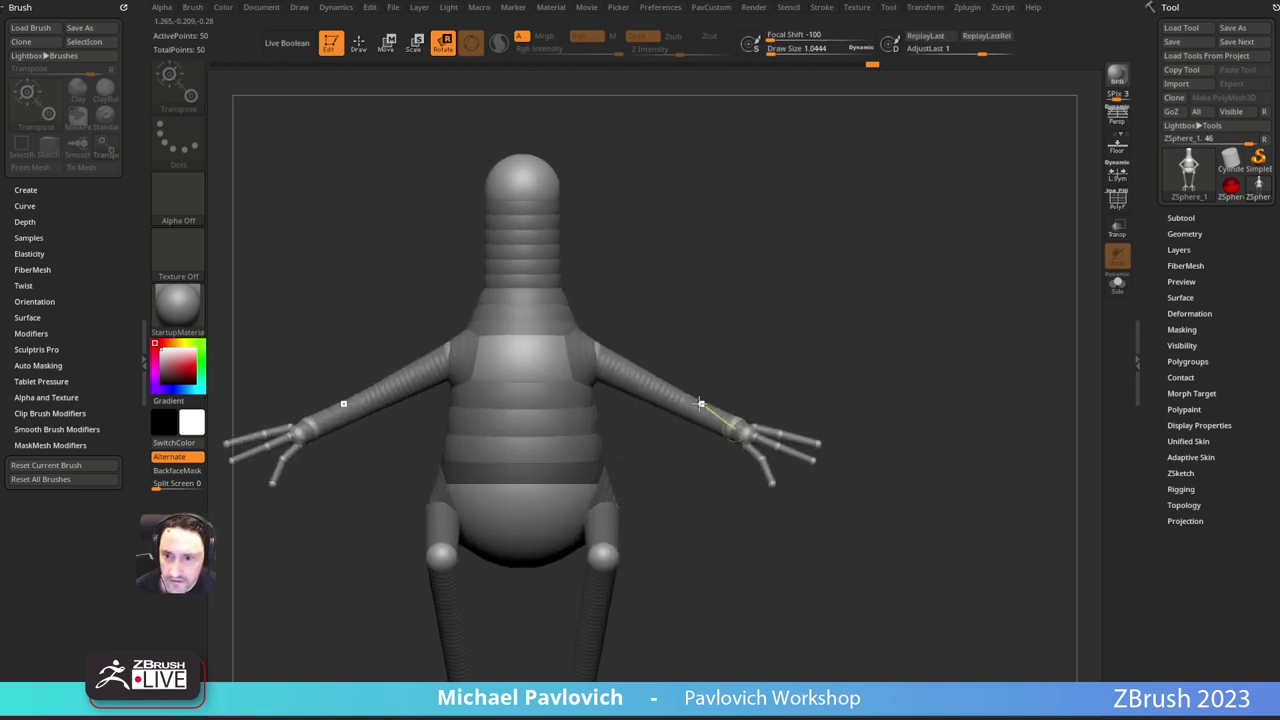
{"action": "left_click_drag", "start_coordinate": [738, 368], "coordinate": [668, 292]}
{"action": "left_click_drag", "start_coordinate": [714, 402], "coordinate": [724, 456]}
{"action": "left_click_drag", "start_coordinate": [688, 376], "coordinate": [908, 419]}
{"action": "left_click_drag", "start_coordinate": [761, 428], "coordinate": [762, 411]}
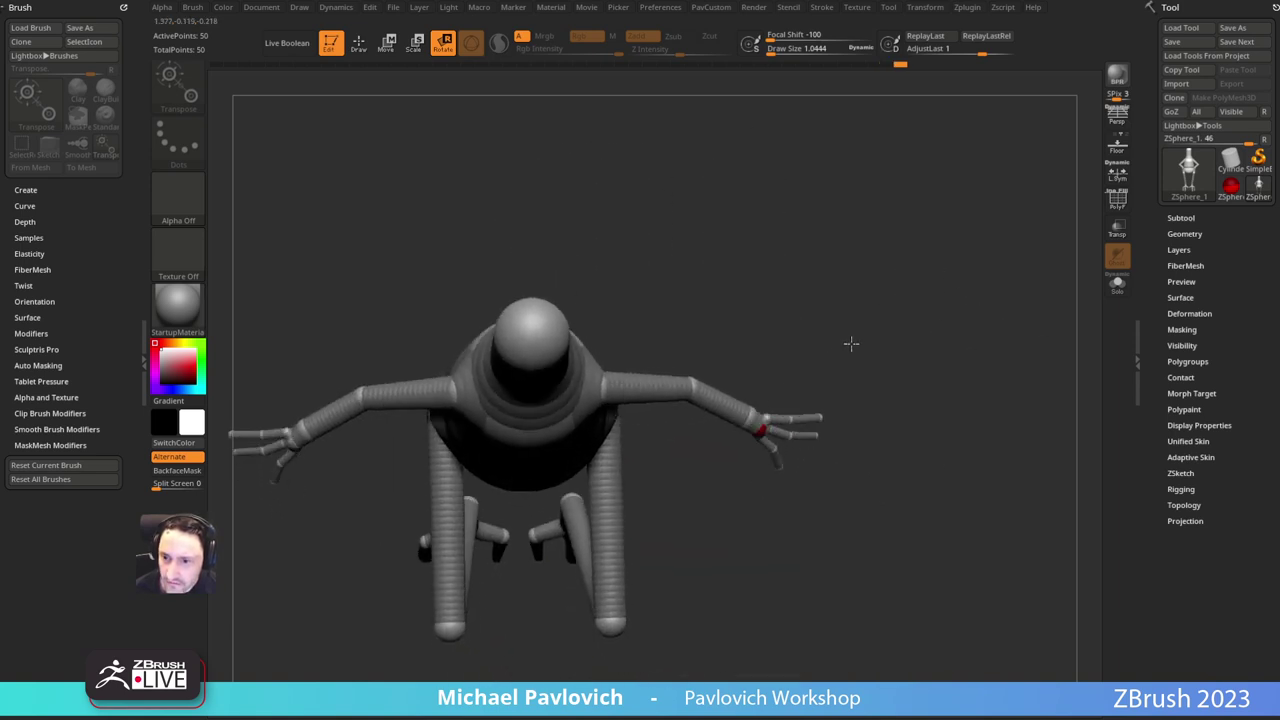
Step: Rotate the segments of the three fingers to straighten and evenly spread them on each hand
{"action": "mouse_move", "coordinate": [851, 343]}
{"action": "left_mouse_down"}
{"action": "mouse_move", "coordinate": [954, 309]}
{"action": "mouse_move", "coordinate": [926, 332]}
{"action": "mouse_move", "coordinate": [888, 292]}
{"action": "mouse_move", "coordinate": [860, 357]}
{"action": "left_mouse_up"}
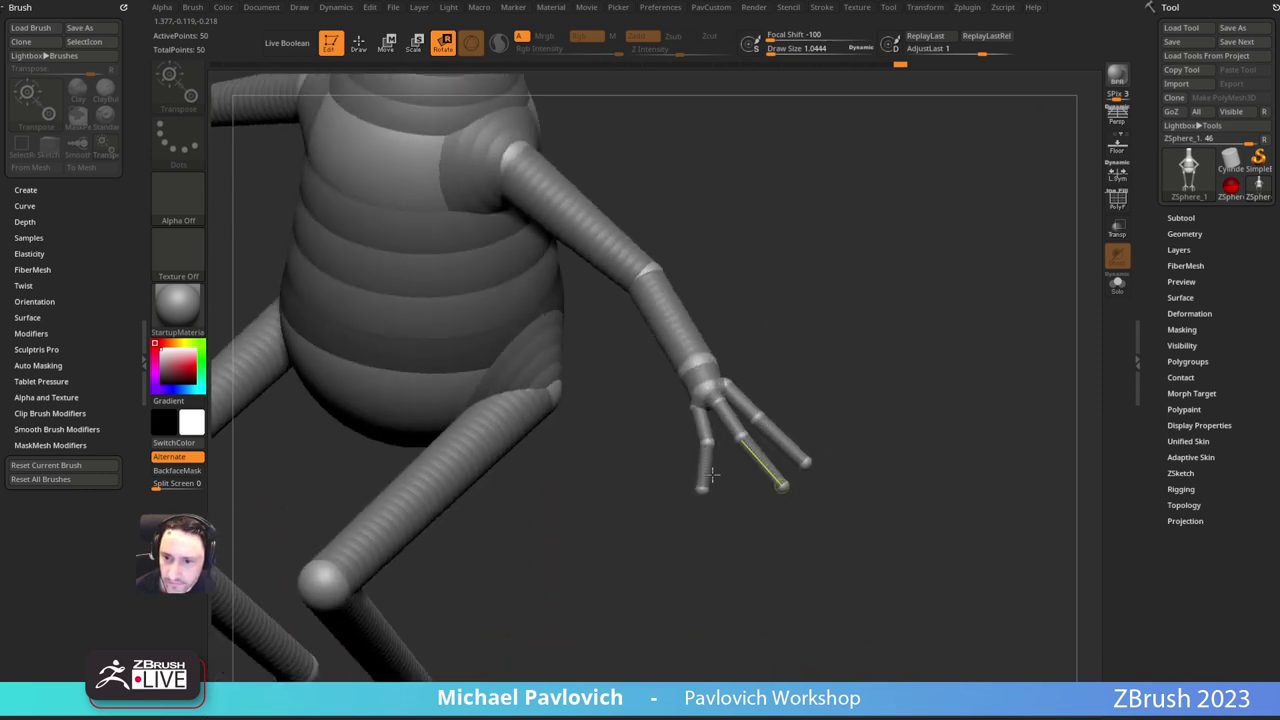
{"action": "mouse_move", "coordinate": [707, 442]}
{"action": "left_mouse_down"}
{"action": "mouse_move", "coordinate": [691, 434]}
{"action": "mouse_move", "coordinate": [748, 470]}
{"action": "mouse_move", "coordinate": [728, 437]}
{"action": "left_mouse_up"}
{"action": "left_click_drag", "start_coordinate": [772, 491], "coordinate": [763, 495]}
{"action": "left_click_drag", "start_coordinate": [760, 418], "coordinate": [760, 405]}
{"action": "left_click_drag", "start_coordinate": [818, 443], "coordinate": [812, 451]}
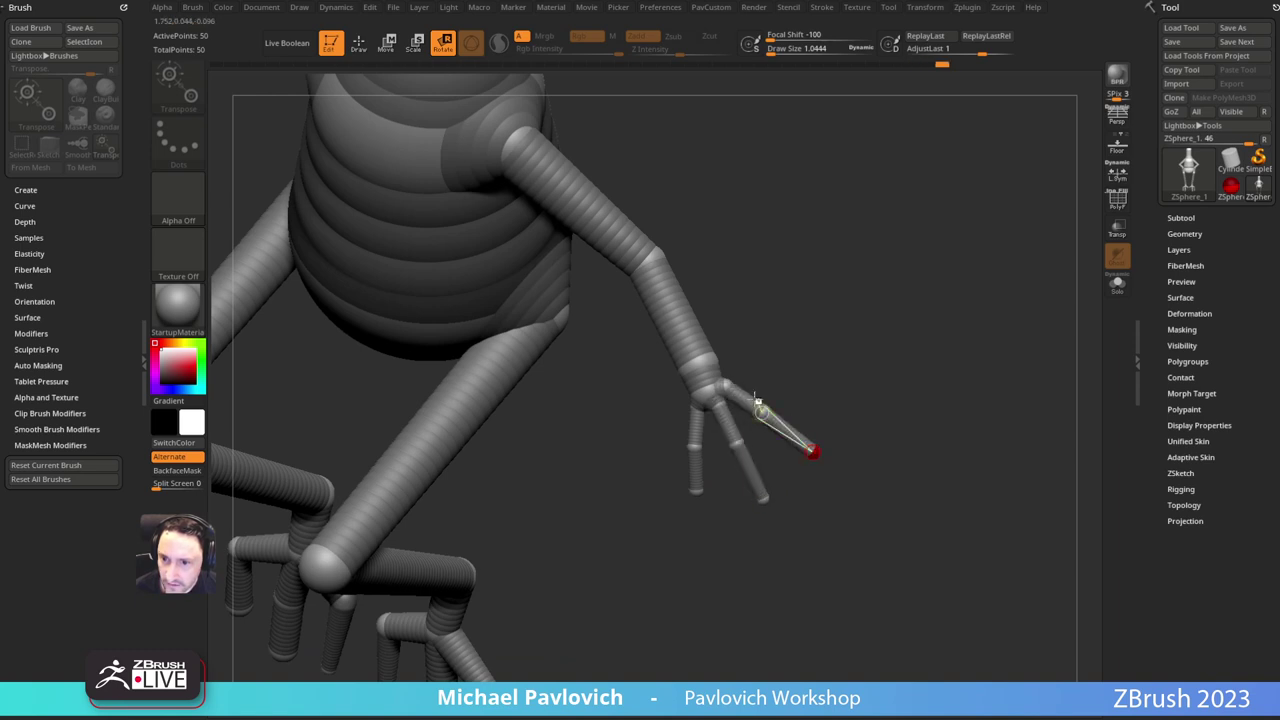
Step: Adjust the outer finger's root ZSphere on the palm and rotate the whole hand slightly downward at the wrist
{"action": "key", "text": "w"}
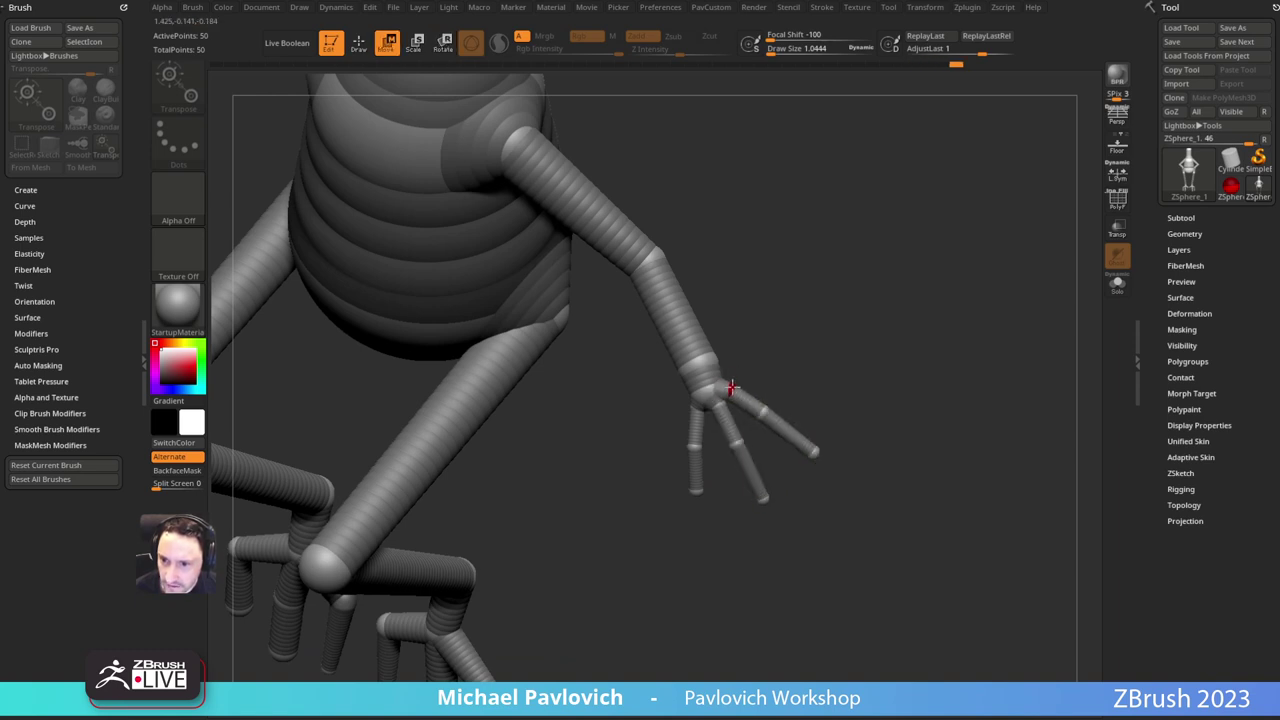
{"action": "left_click_drag", "start_coordinate": [790, 366], "coordinate": [731, 435]}
{"action": "left_click_drag", "start_coordinate": [801, 360], "coordinate": [690, 340]}
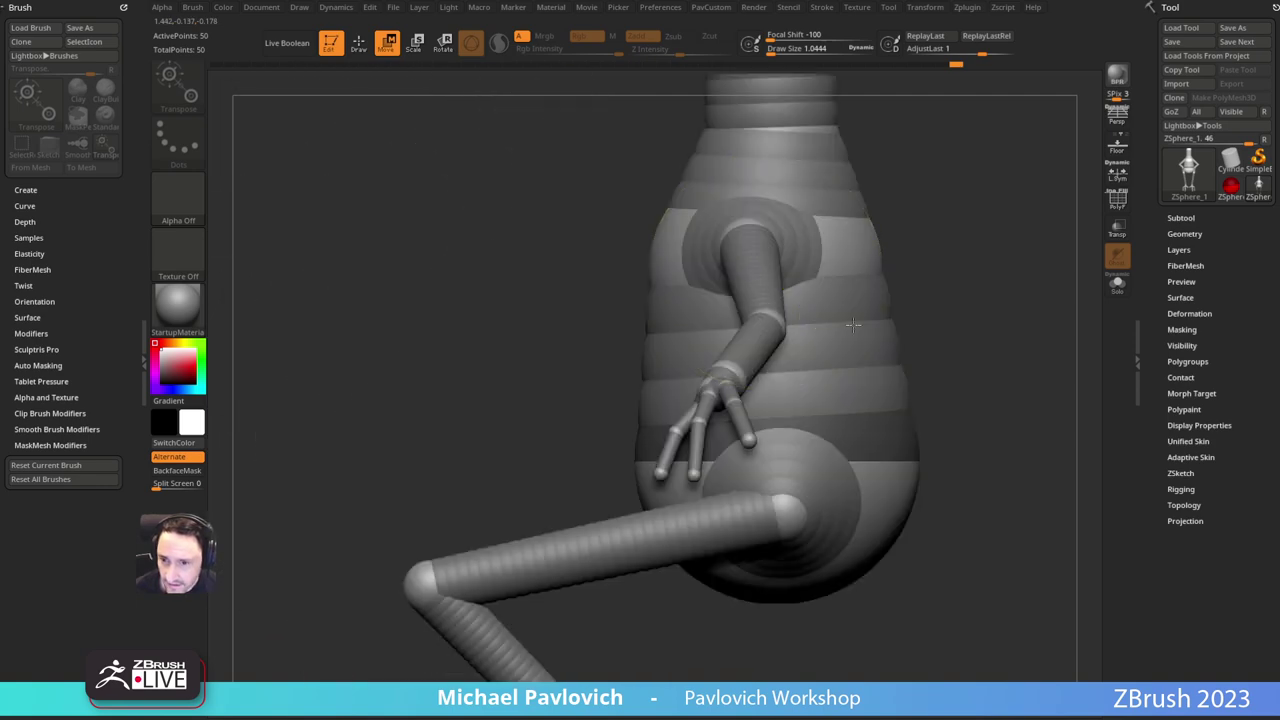
{"action": "left_click_drag", "start_coordinate": [967, 291], "coordinate": [893, 318]}
{"action": "key", "text": "r"}
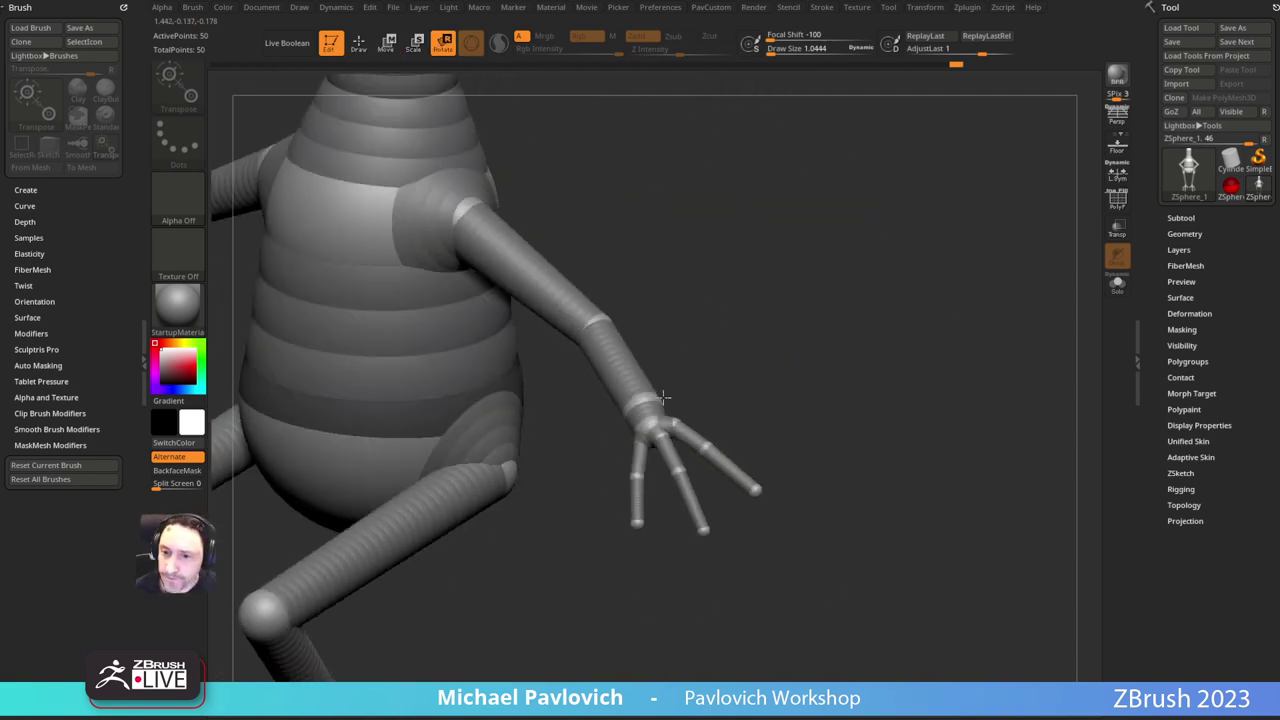
{"action": "left_click_drag", "start_coordinate": [647, 424], "coordinate": [633, 358]}
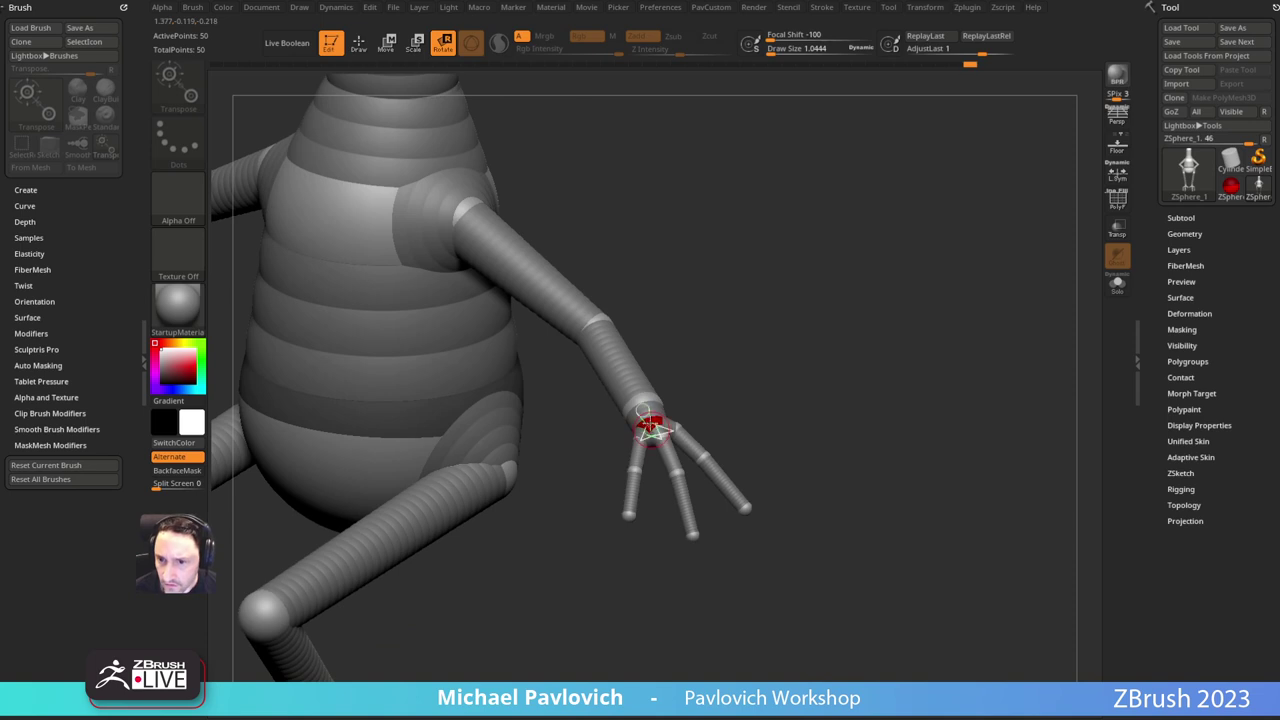
Step: Rotate the hands slightly at the palm ZSpheres to refine their angle to the forearms
{"action": "left_click_drag", "start_coordinate": [650, 424], "coordinate": [622, 280]}
{"action": "left_click_drag", "start_coordinate": [803, 317], "coordinate": [774, 310], "text": "shift"}
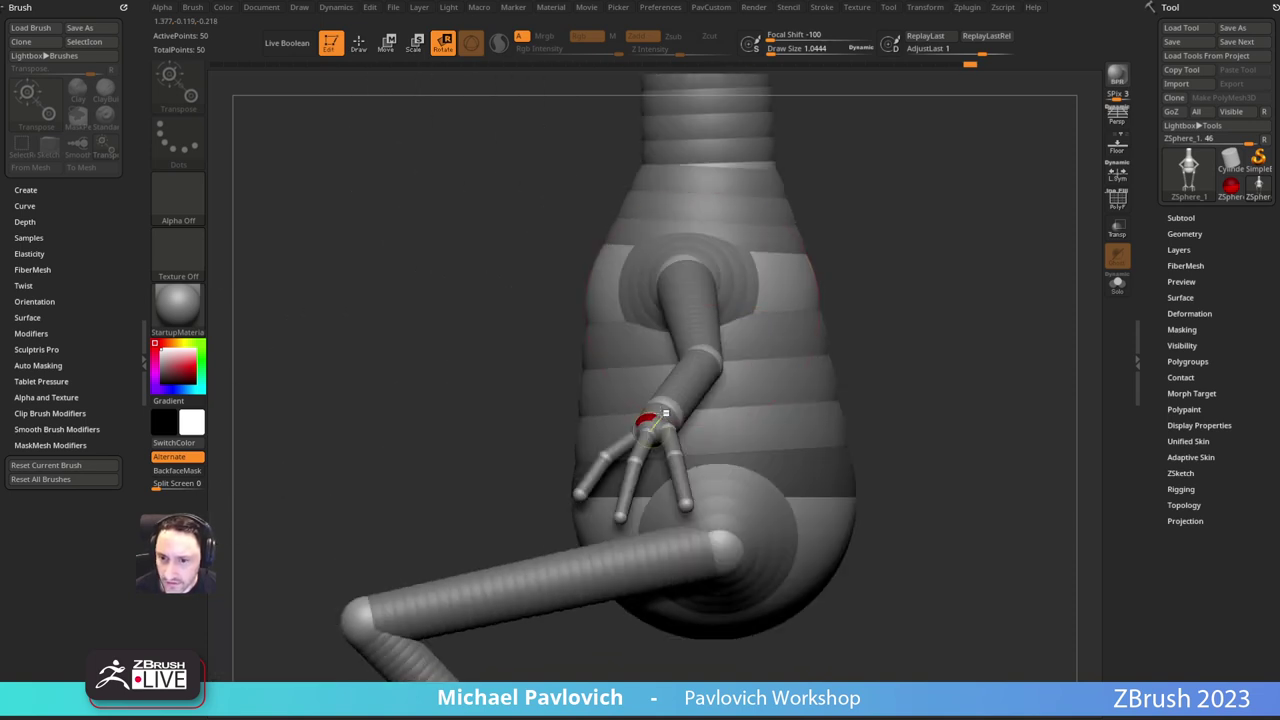
{"action": "left_click_drag", "start_coordinate": [645, 417], "coordinate": [580, 276]}
{"action": "mouse_move", "coordinate": [810, 240]}
{"action": "left_mouse_down"}
{"action": "mouse_move", "coordinate": [903, 231]}
{"action": "mouse_move", "coordinate": [900, 254]}
{"action": "mouse_move", "coordinate": [834, 246]}
{"action": "mouse_move", "coordinate": [776, 296]}
{"action": "left_mouse_up"}
{"action": "mouse_move", "coordinate": [776, 296]}
{"action": "left_mouse_down", "text": "alt"}
{"action": "mouse_move", "coordinate": [817, 254]}
{"action": "mouse_move", "coordinate": [851, 289]}
{"action": "mouse_move", "coordinate": [867, 261]}
{"action": "left_mouse_up", "text": "alt"}
{"action": "key", "text": "q"}
{"action": "key", "text": "w"}
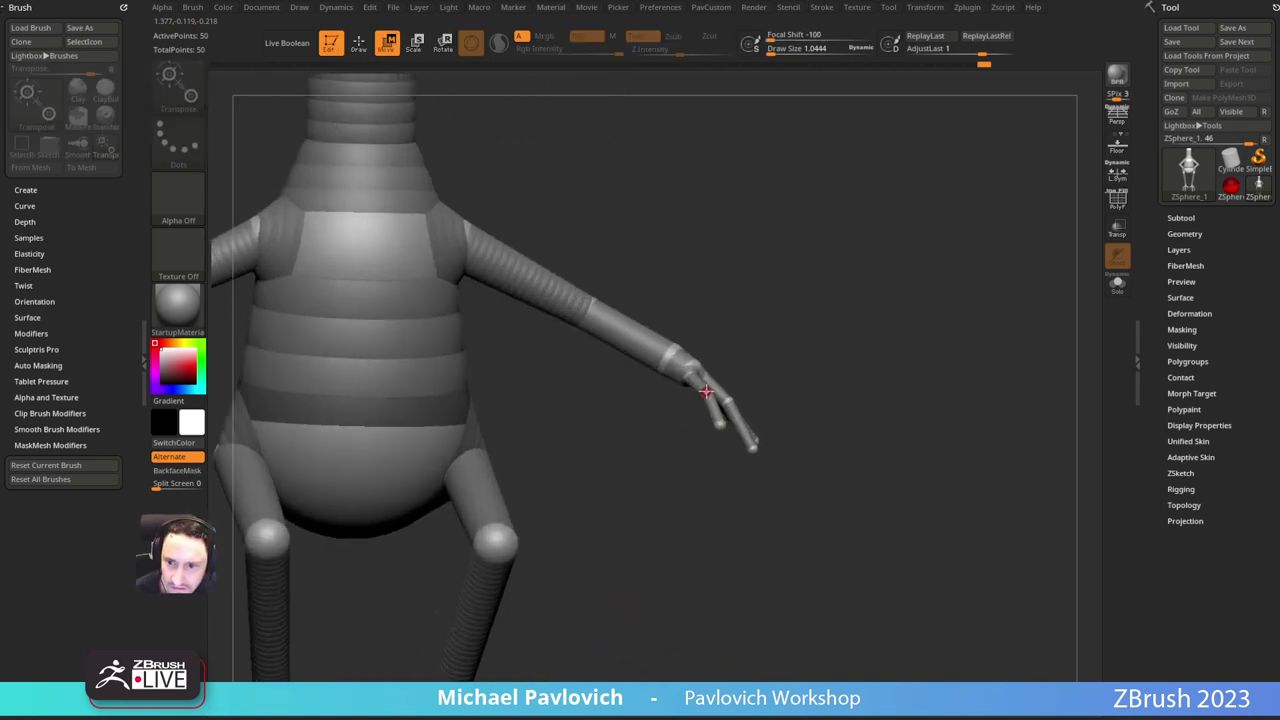
Step: Move one finger's knuckle and tip to bend it, and insert an extra joint ZSphere near its end
{"action": "left_click_drag", "start_coordinate": [827, 358], "coordinate": [797, 349], "text": "alt"}
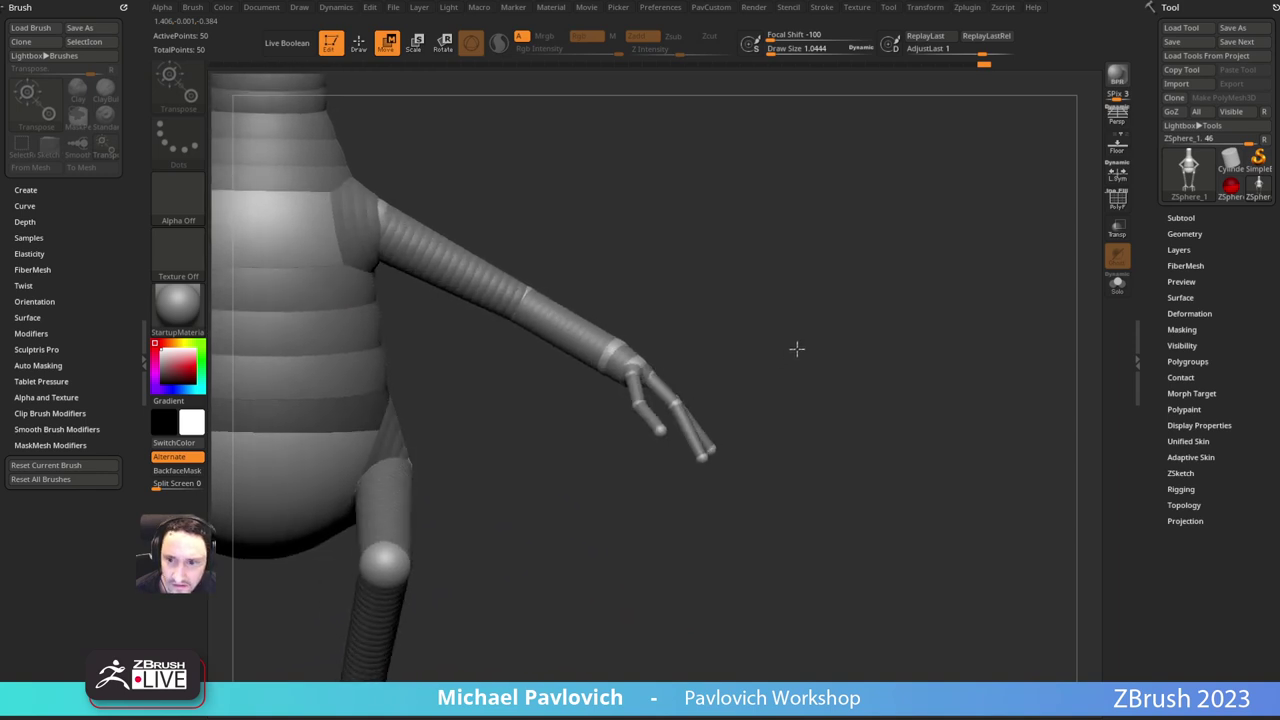
{"action": "left_click_drag", "start_coordinate": [679, 402], "coordinate": [685, 399]}
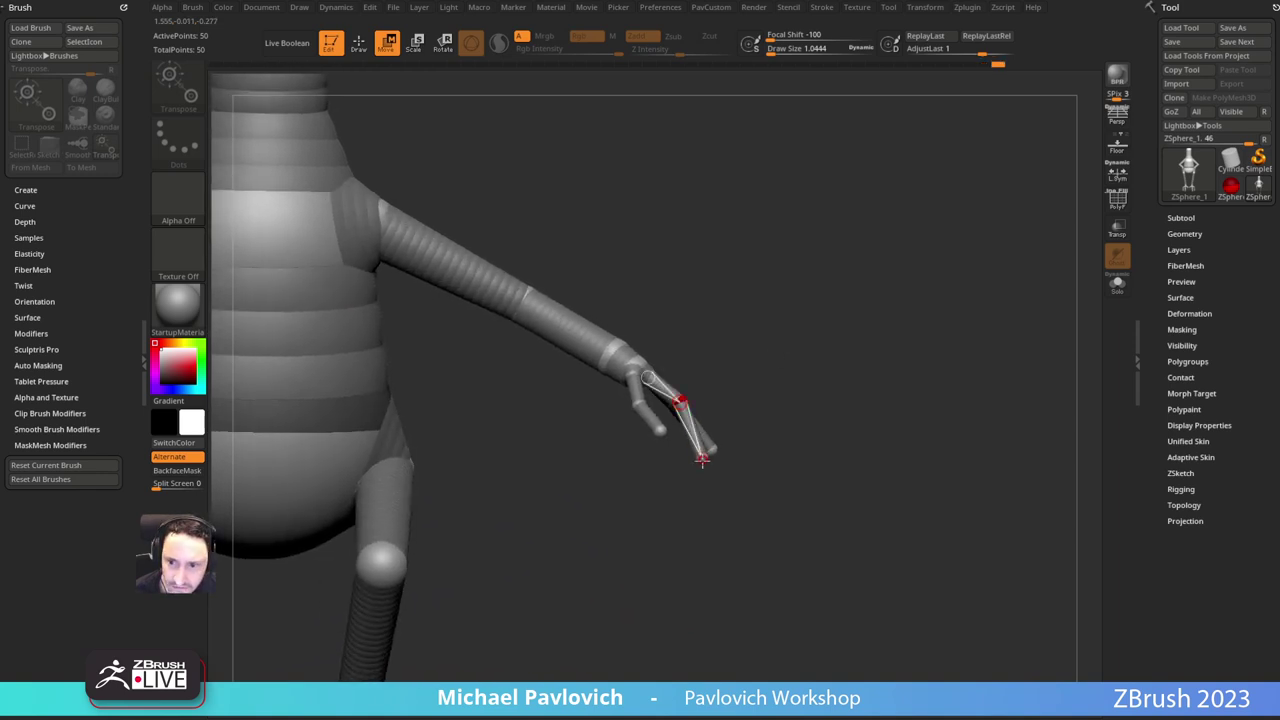
{"action": "left_click_drag", "start_coordinate": [702, 457], "coordinate": [692, 438]}
{"action": "key", "text": "q"}
{"action": "left_click", "coordinate": [698, 436]}
{"action": "key", "text": "w"}
Step: Insert an extra joint ZSphere in a second finger, and adjust its knuckle and tip to give it a natural bend
{"action": "key", "text": "q"}
{"action": "mouse_move", "coordinate": [818, 385]}
{"action": "left_mouse_down"}
{"action": "mouse_move", "coordinate": [682, 416]}
{"action": "mouse_move", "coordinate": [744, 506]}
{"action": "mouse_move", "coordinate": [728, 472]}
{"action": "mouse_move", "coordinate": [743, 463]}
{"action": "mouse_move", "coordinate": [724, 468]}
{"action": "left_mouse_up"}
{"action": "key", "text": "w"}
{"action": "key", "text": "q"}
{"action": "left_click", "coordinate": [715, 455]}
{"action": "key", "text": "w"}
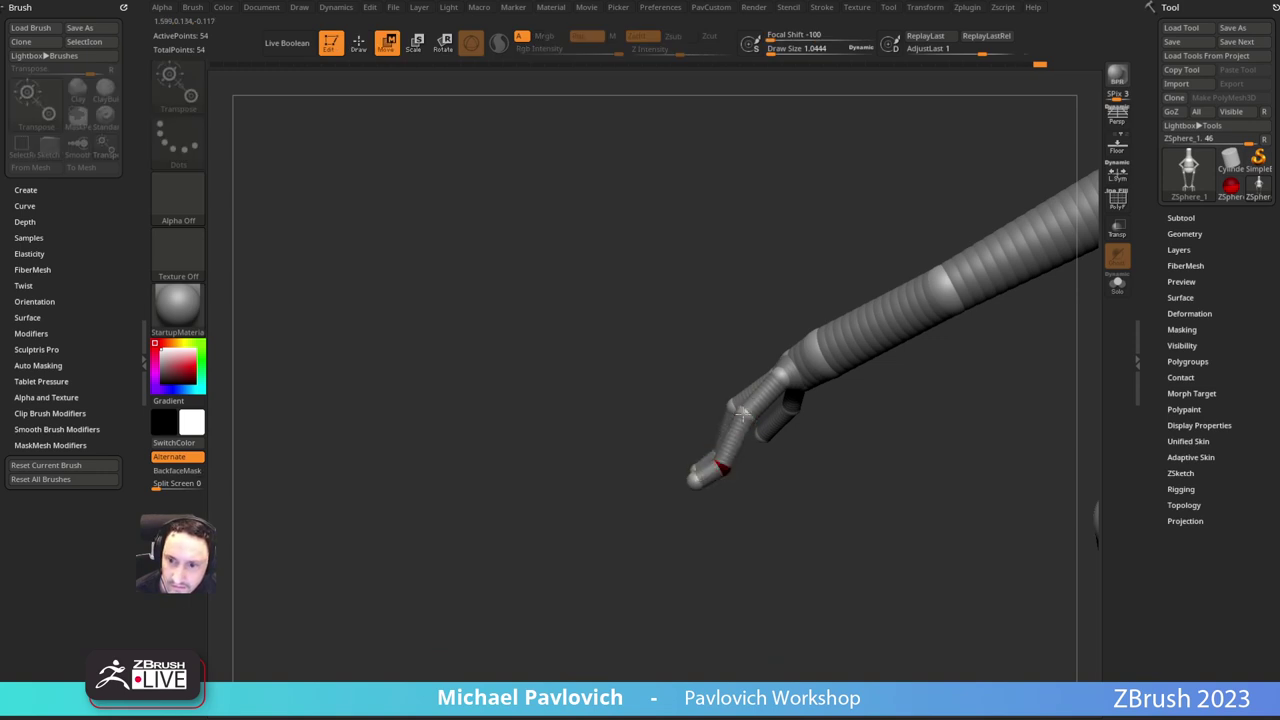
{"action": "left_click_drag", "start_coordinate": [744, 411], "coordinate": [734, 408]}
{"action": "left_click_drag", "start_coordinate": [696, 482], "coordinate": [694, 479]}
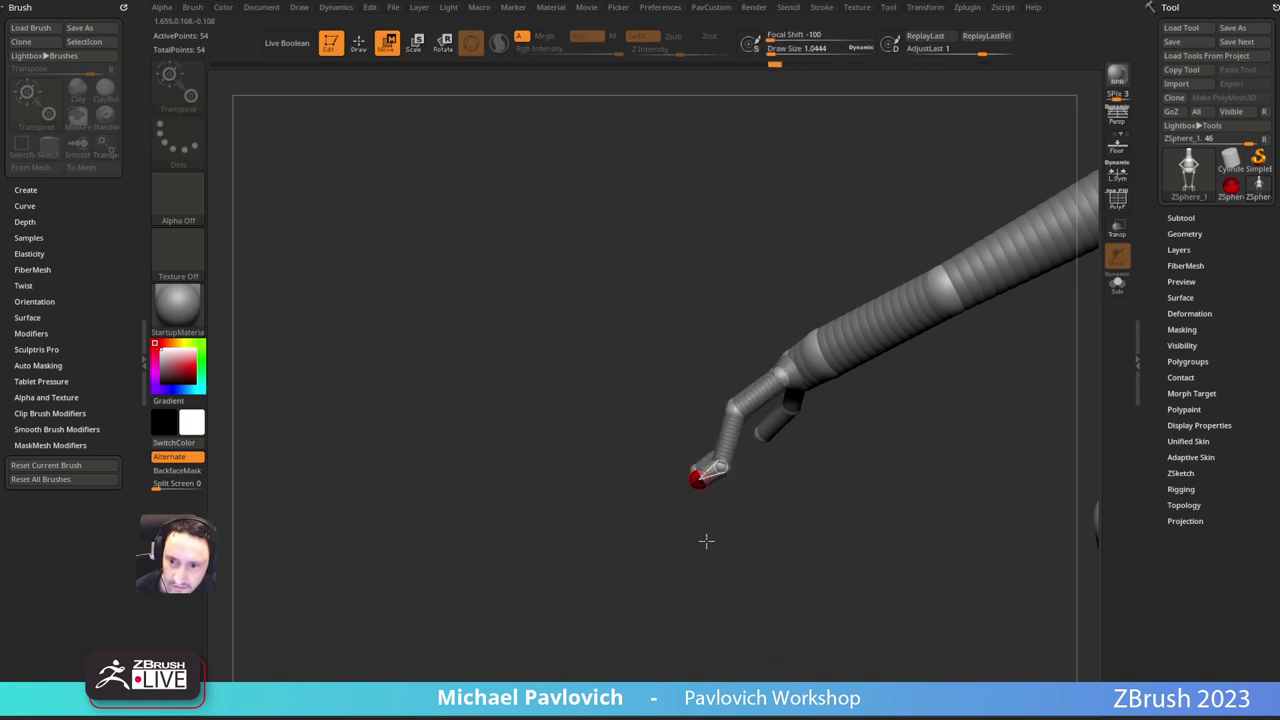
{"action": "left_click_drag", "start_coordinate": [705, 564], "coordinate": [700, 540]}
Step: Insert an extra joint ZSphere in the remaining finger and pull its tip in to shorten the last segment
{"action": "left_click_drag", "start_coordinate": [888, 405], "coordinate": [860, 380], "text": "alt"}
{"action": "left_click_drag", "start_coordinate": [826, 327], "coordinate": [735, 411]}
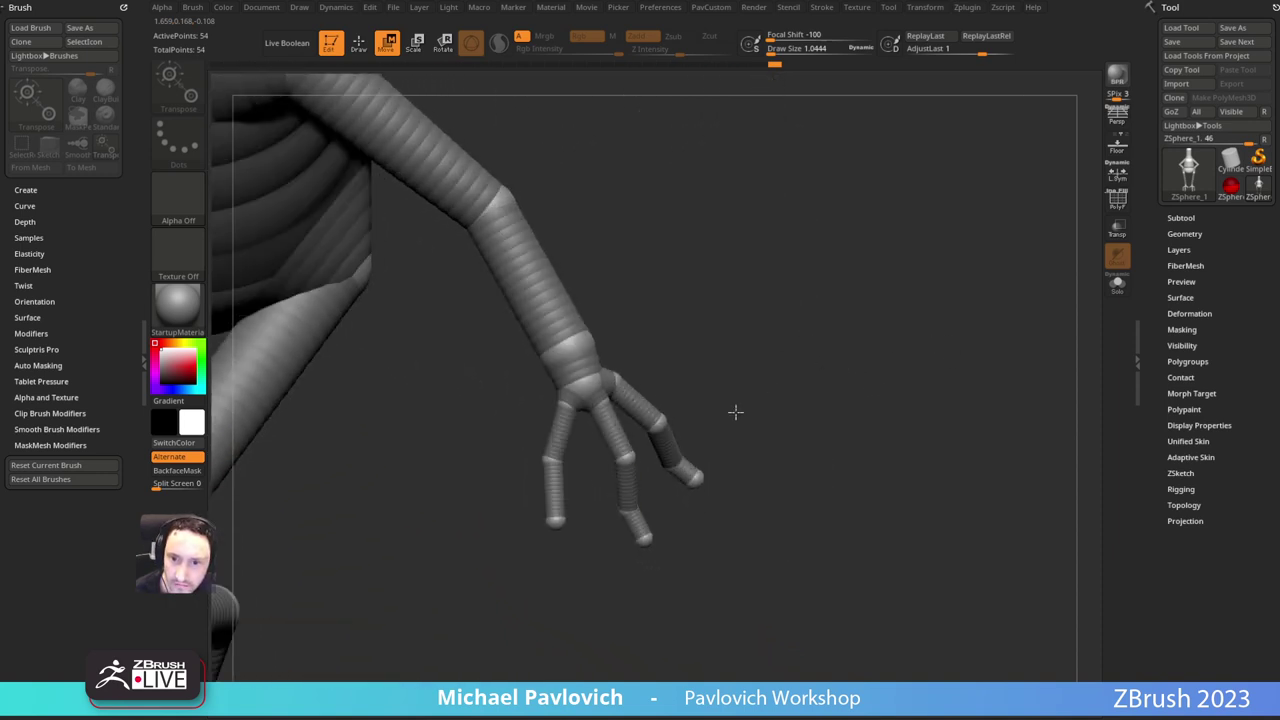
{"action": "key", "text": "q"}
{"action": "left_click", "coordinate": [558, 498]}
{"action": "key", "text": "w"}
{"action": "left_click_drag", "start_coordinate": [557, 519], "coordinate": [559, 497]}
{"action": "left_click_drag", "start_coordinate": [740, 420], "coordinate": [896, 270], "text": "alt"}
{"action": "key", "text": "r"}
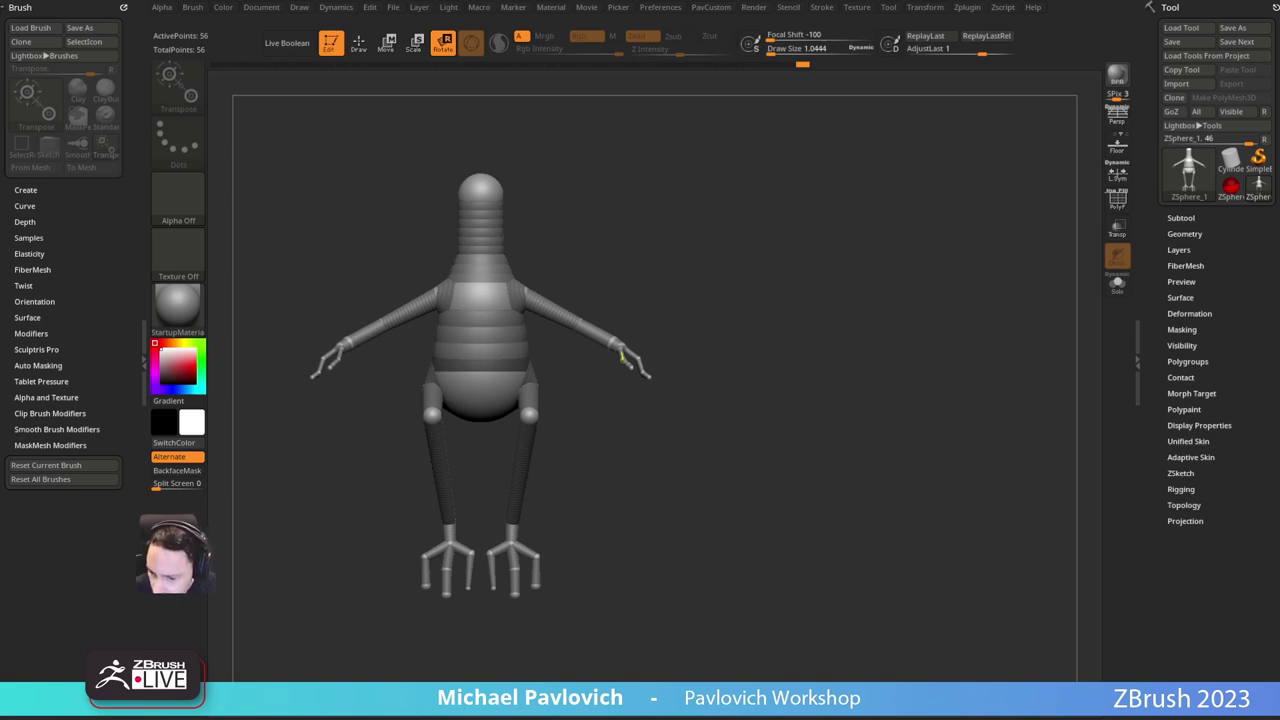
Step: Rotate the thighs down from the hips and open the lower legs at the knees into a standing pose
{"action": "mouse_move", "coordinate": [737, 719]}
{"action": "left_mouse_down"}
{"action": "mouse_move", "coordinate": [706, 143]}
{"action": "mouse_move", "coordinate": [671, 63]}
{"action": "mouse_move", "coordinate": [743, 292]}
{"action": "mouse_move", "coordinate": [760, 719]}
{"action": "left_mouse_up"}
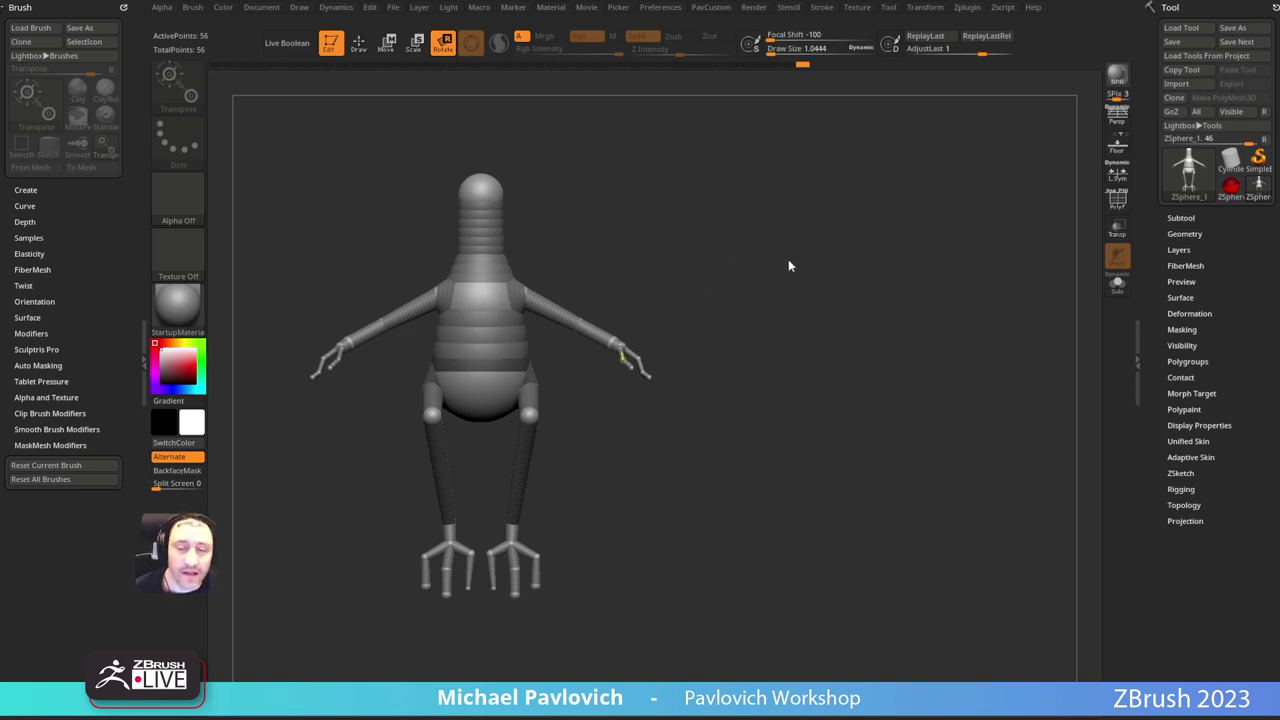
{"action": "left_click_drag", "start_coordinate": [817, 242], "coordinate": [870, 207]}
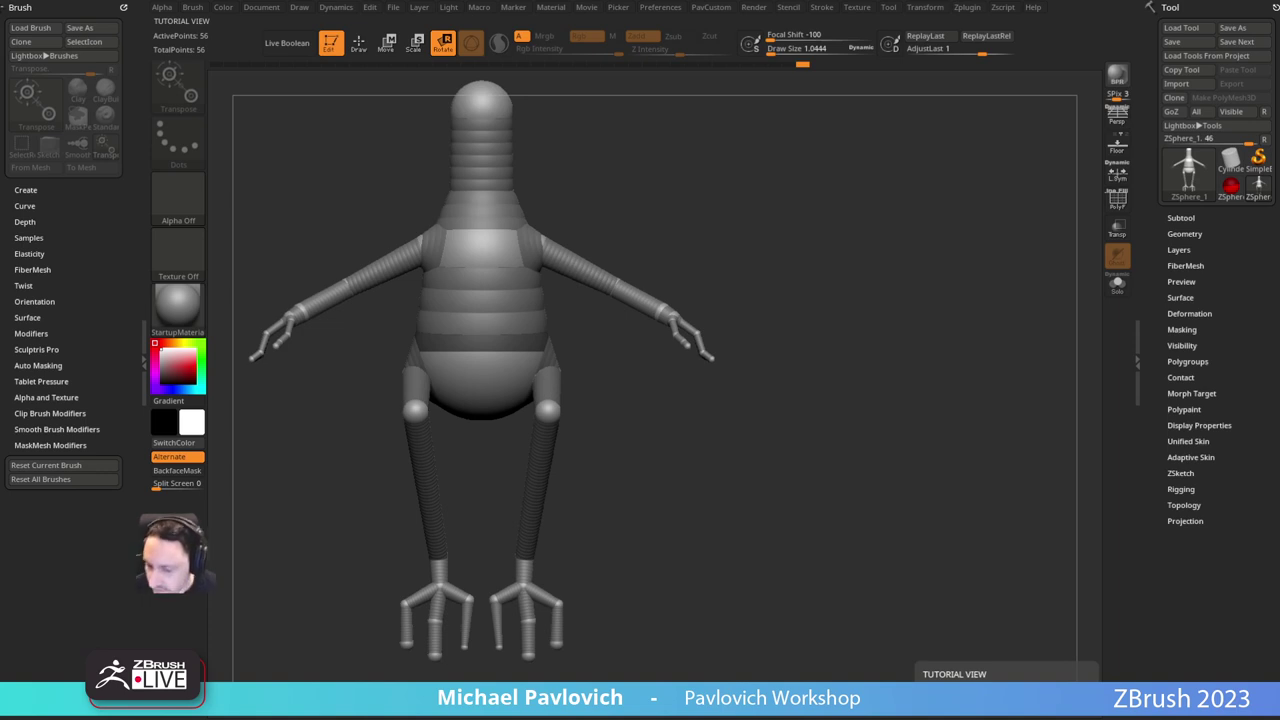
{"action": "left_click_drag", "start_coordinate": [775, 241], "coordinate": [833, 263]}
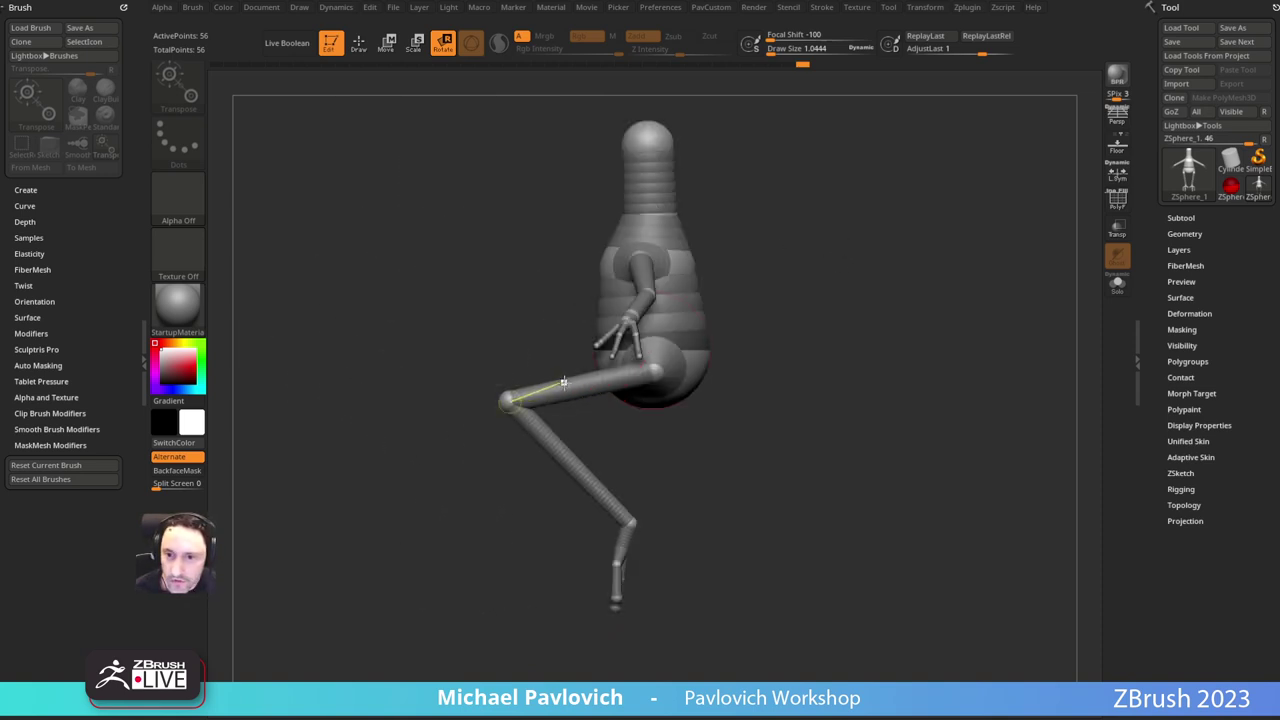
{"action": "left_click_drag", "start_coordinate": [545, 392], "coordinate": [607, 606]}
{"action": "left_click_drag", "start_coordinate": [656, 477], "coordinate": [642, 378]}
{"action": "left_click_drag", "start_coordinate": [574, 454], "coordinate": [744, 406]}
{"action": "left_click_drag", "start_coordinate": [576, 463], "coordinate": [702, 424]}
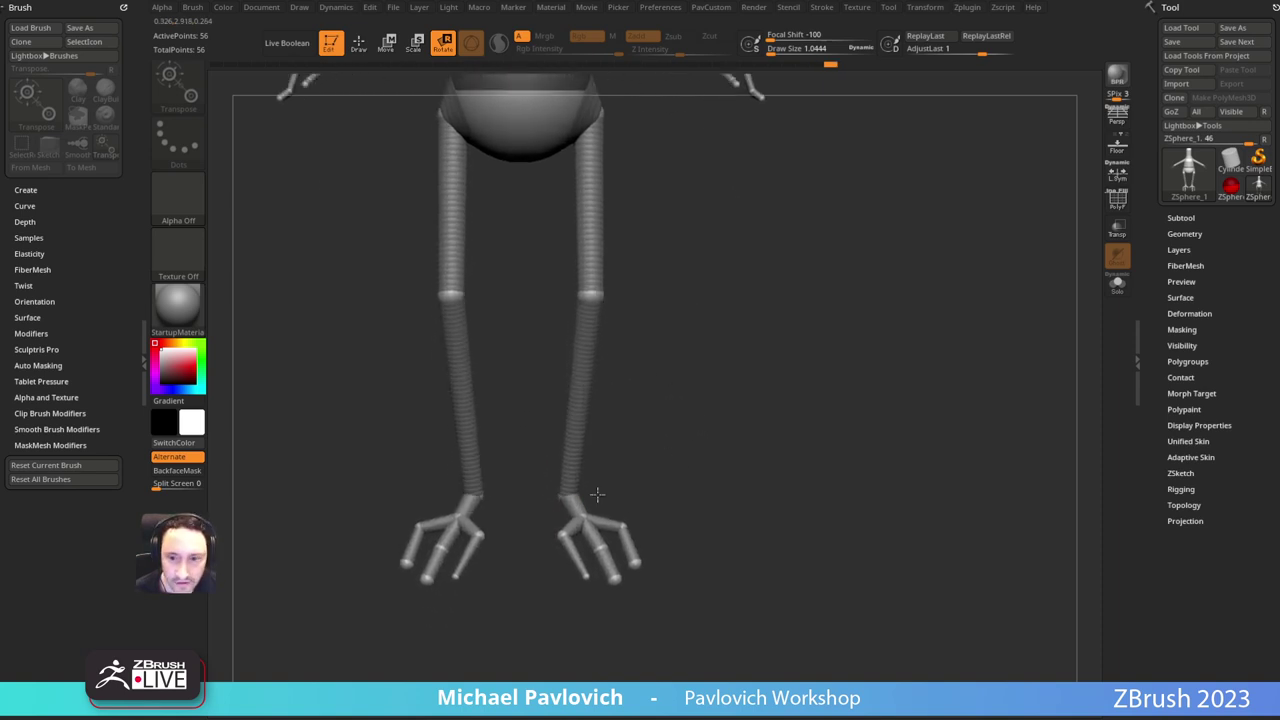
Step: Rotate the feet at the ankles so the toes line up straight below the lower legs
{"action": "left_click_drag", "start_coordinate": [577, 511], "coordinate": [567, 522]}
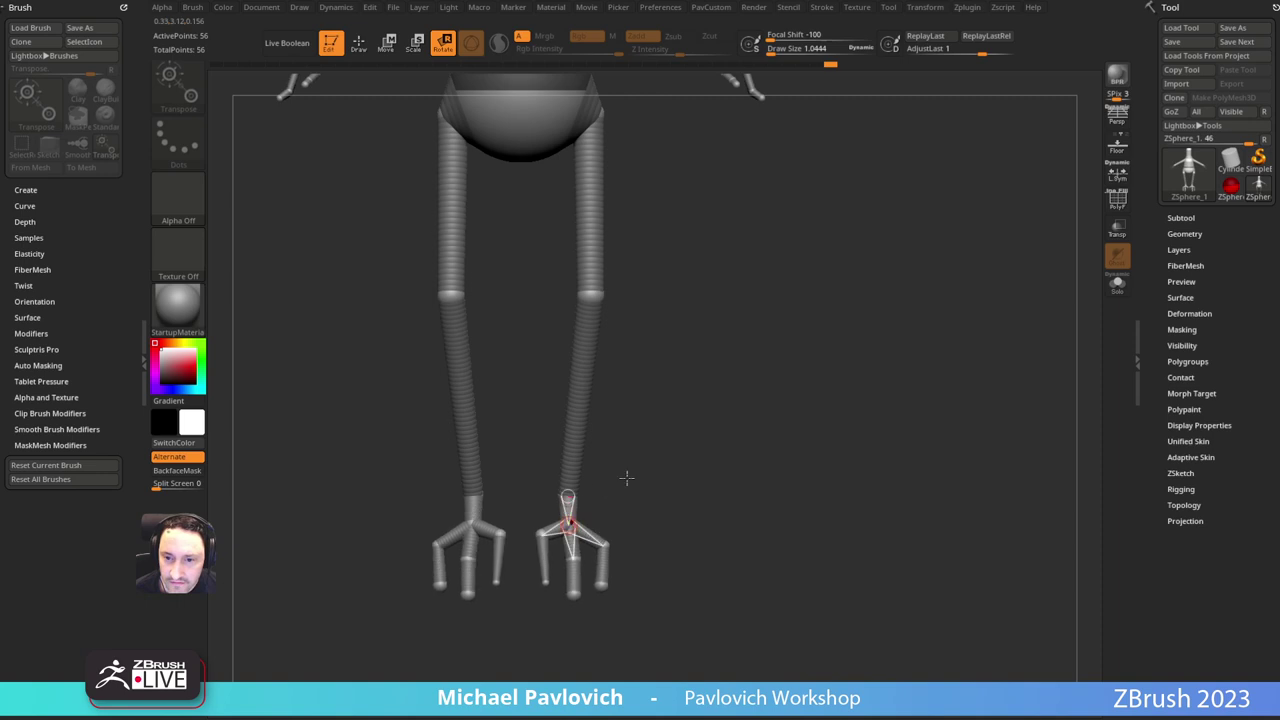
{"action": "left_click_drag", "start_coordinate": [626, 478], "coordinate": [440, 318]}
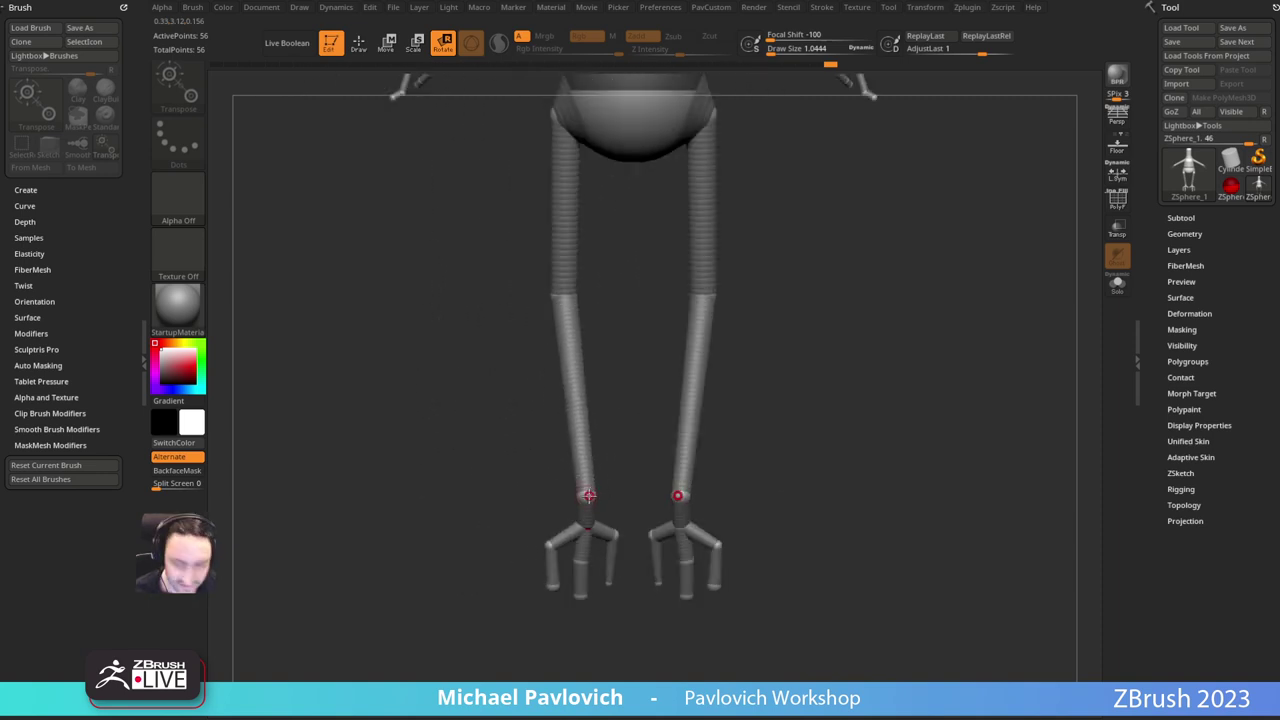
{"action": "left_click_drag", "start_coordinate": [589, 495], "coordinate": [580, 502]}
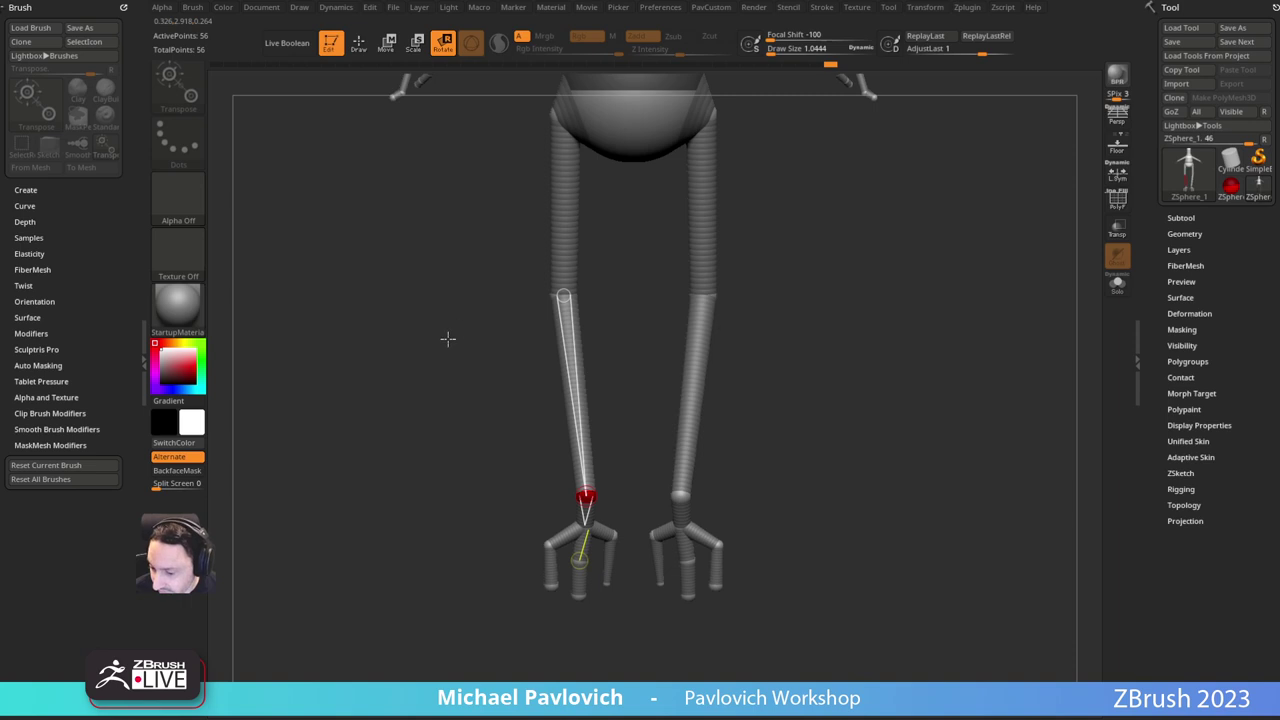
{"action": "left_click_drag", "start_coordinate": [354, 420], "coordinate": [469, 417]}
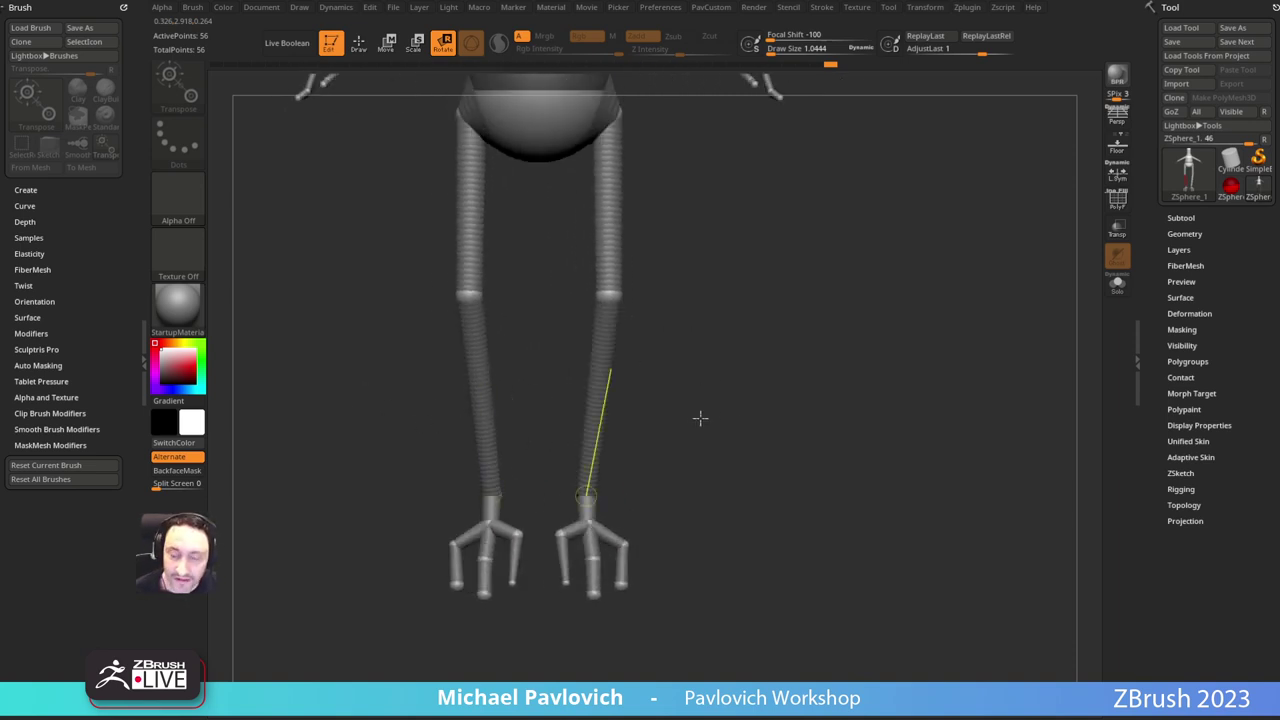
Step: Move the foot ZSphere and the middle toe's knuckle and tip forward and up to flatten the foot
{"action": "mouse_move", "coordinate": [704, 398]}
{"action": "left_mouse_down", "text": "alt"}
{"action": "mouse_move", "coordinate": [709, 389]}
{"action": "mouse_move", "coordinate": [716, 411]}
{"action": "left_mouse_up", "text": "alt"}
{"action": "key", "text": "w"}
{"action": "left_click_drag", "start_coordinate": [563, 507], "coordinate": [538, 482]}
{"action": "left_click_drag", "start_coordinate": [521, 529], "coordinate": [504, 485]}
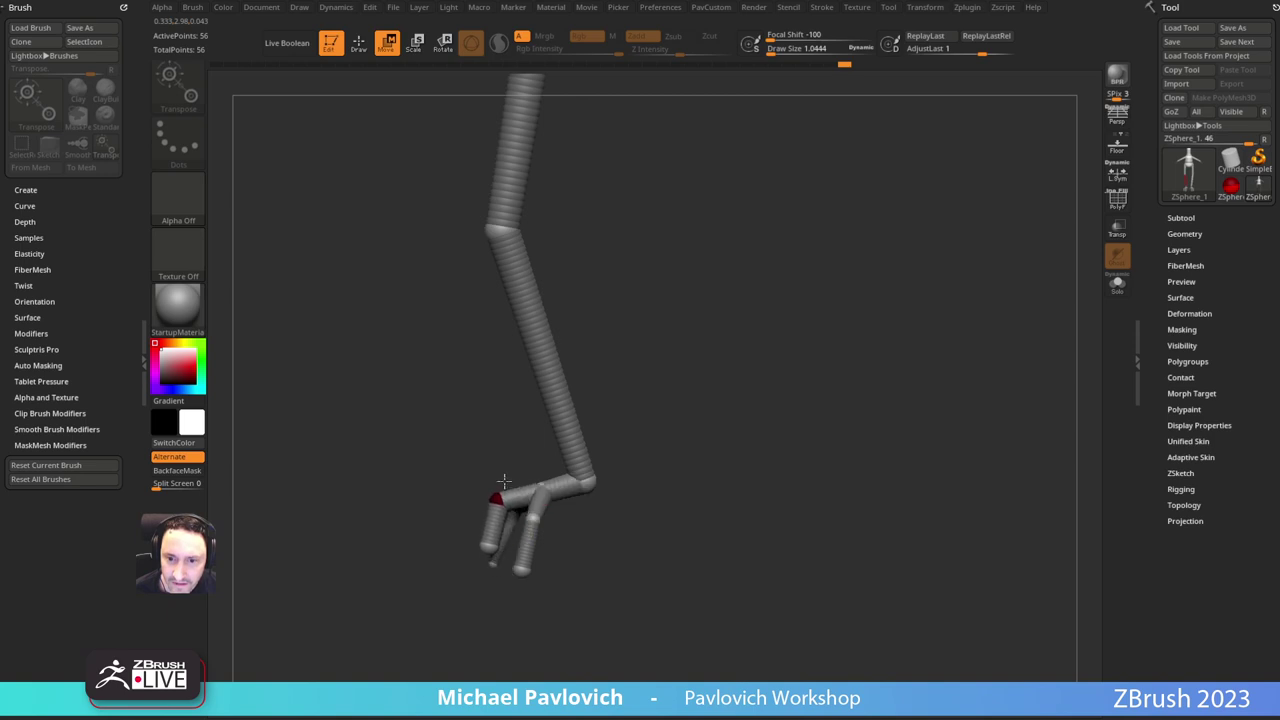
{"action": "left_click_drag", "start_coordinate": [487, 540], "coordinate": [473, 497]}
{"action": "left_click_drag", "start_coordinate": [709, 440], "coordinate": [683, 470], "text": "shift"}
Step: Move the joints of the remaining toes forward to match the flattened foot, and adjust the scale of the toe tips
{"action": "left_click_drag", "start_coordinate": [558, 512], "coordinate": [509, 500]}
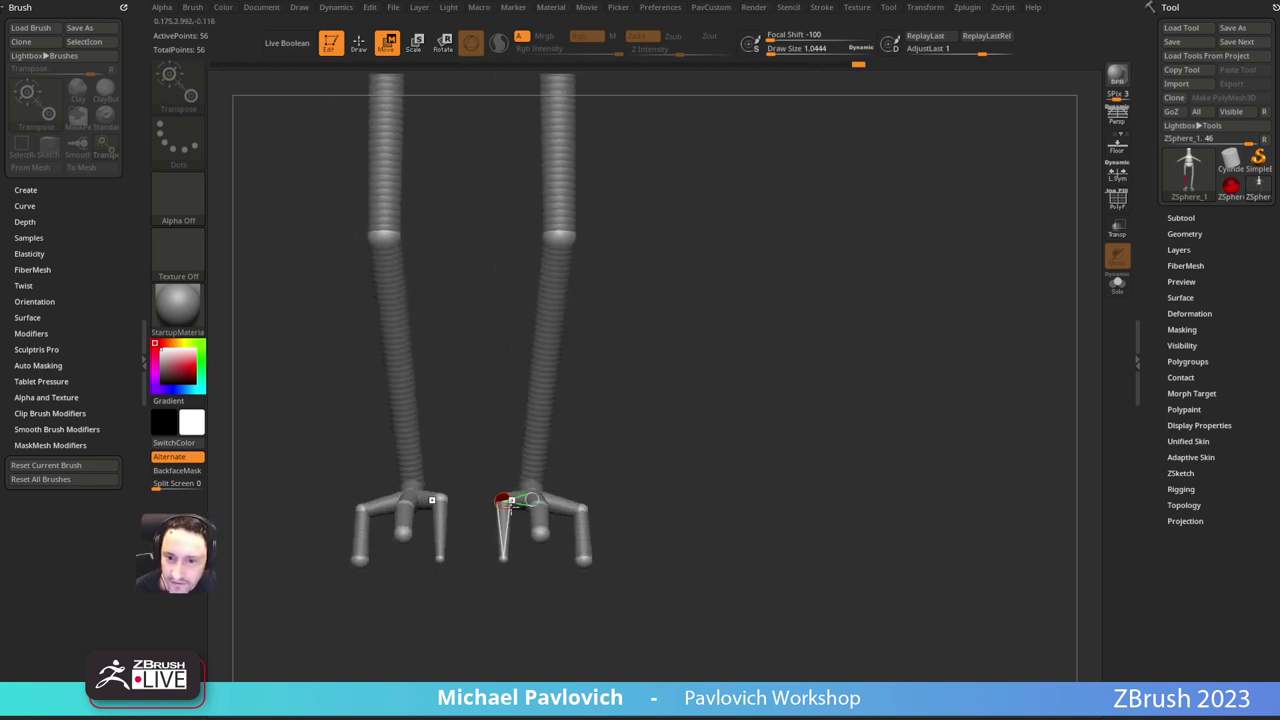
{"action": "left_click_drag", "start_coordinate": [612, 480], "coordinate": [547, 466]}
{"action": "left_click_drag", "start_coordinate": [475, 598], "coordinate": [443, 503], "text": "shift"}
{"action": "left_click_drag", "start_coordinate": [513, 559], "coordinate": [460, 514]}
{"action": "key", "text": "e"}
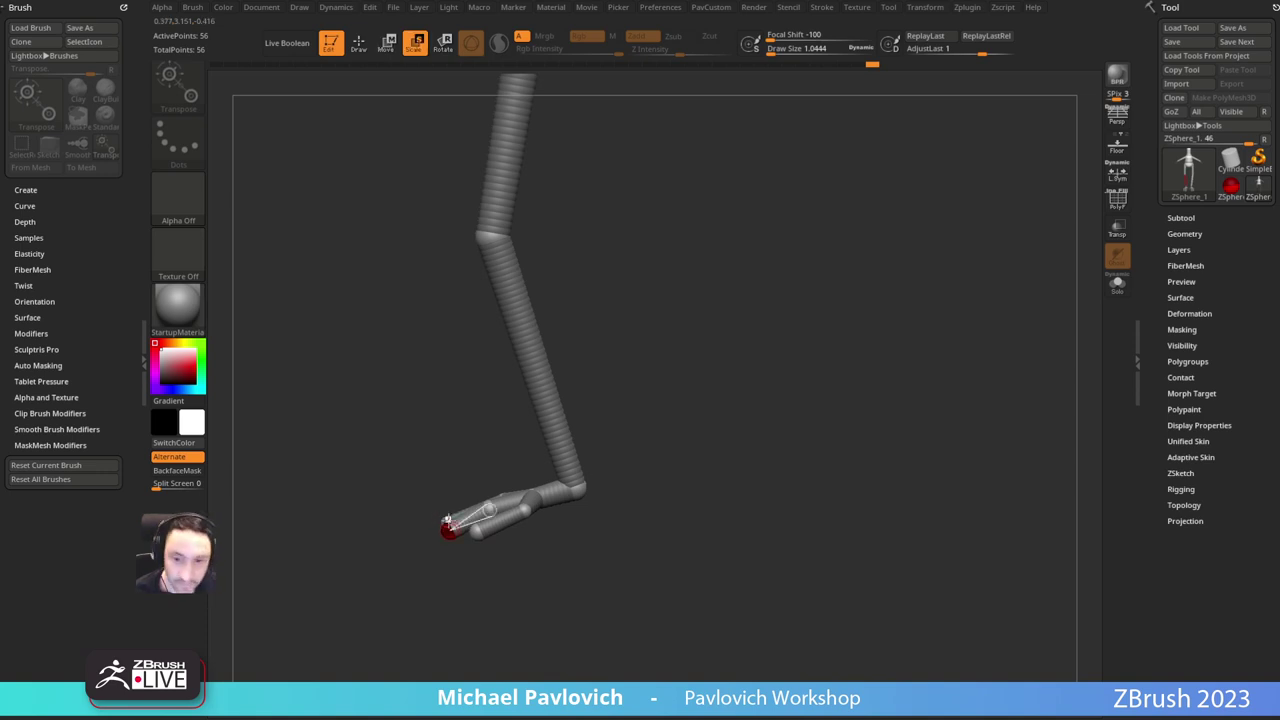
{"action": "left_click_drag", "start_coordinate": [478, 531], "coordinate": [669, 385]}
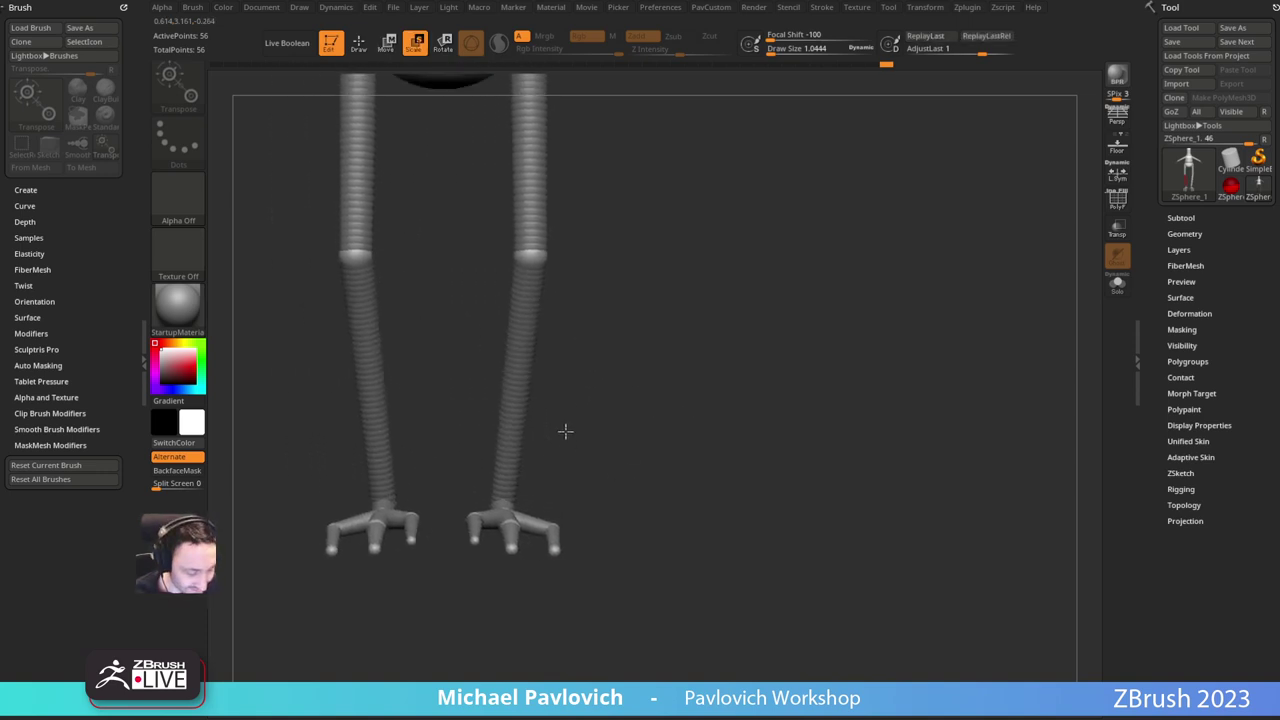
Step: Frame the whole figure and show the creature reference overlay to compare the proportions
{"action": "key", "text": "r"}
{"action": "left_click_drag", "start_coordinate": [565, 431], "coordinate": [516, 462]}
{"action": "left_click_drag", "start_coordinate": [610, 410], "coordinate": [793, 333], "text": "shift"}
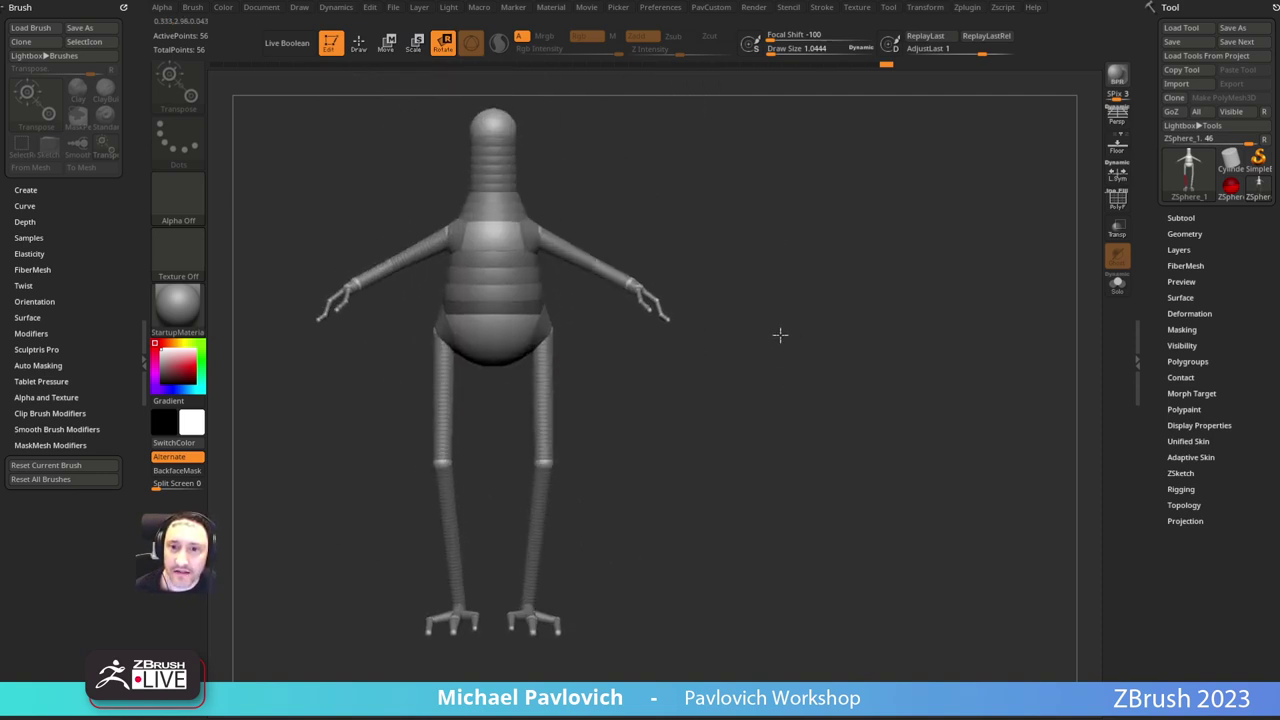
{"action": "key", "text": "shift+z"}
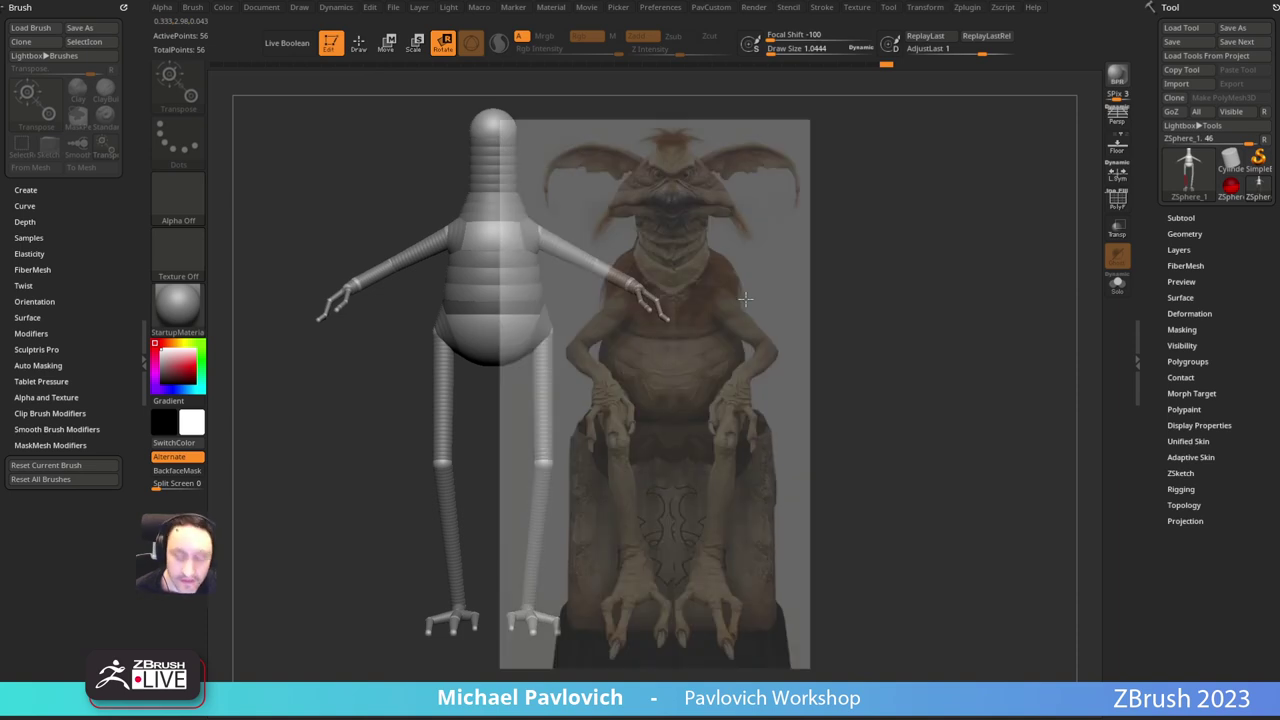
{"action": "key", "text": "f"}
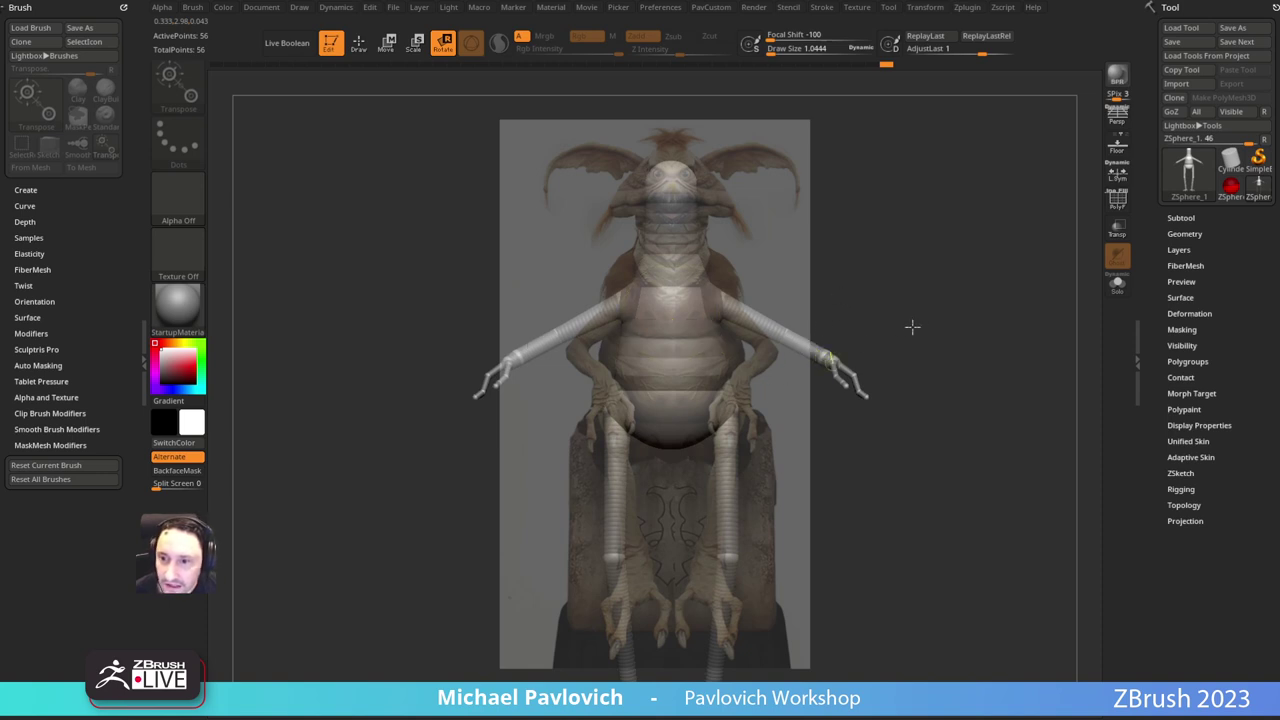
Step: Try to reposition the palm ZSphere beyond the wrist, and hide the reference overlay
{"action": "key", "text": "w"}
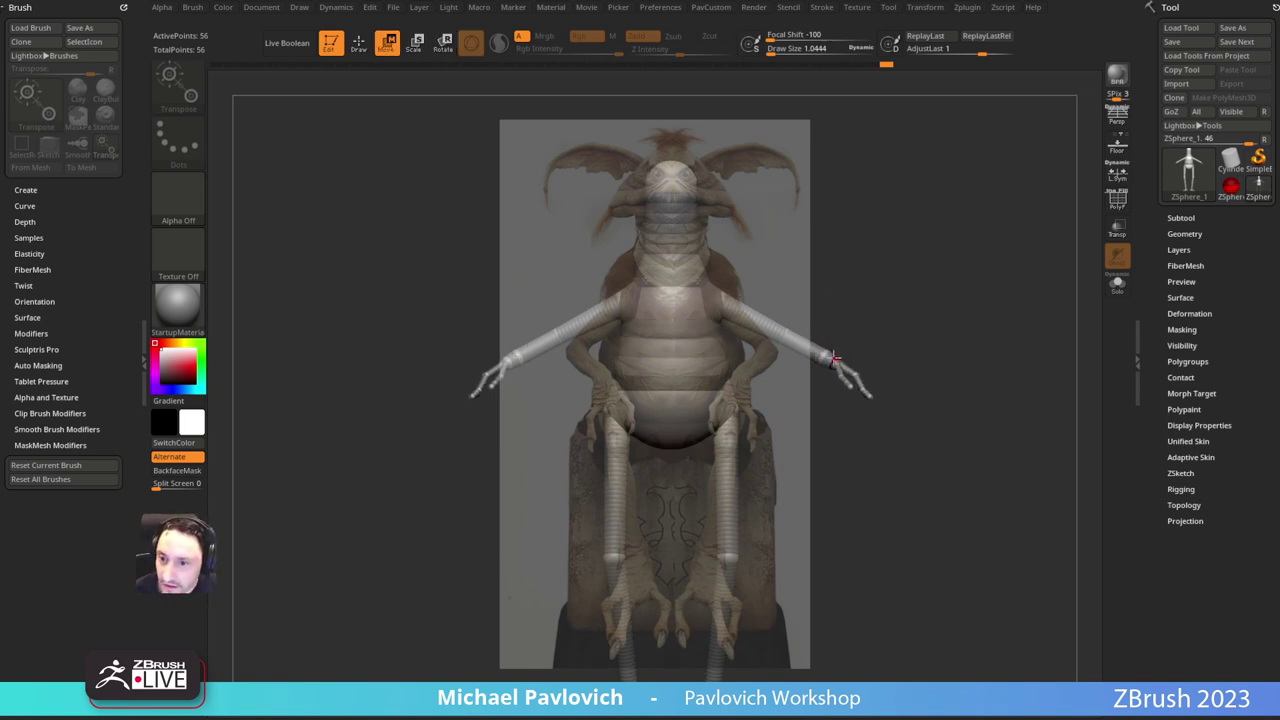
{"action": "left_click_drag", "start_coordinate": [828, 356], "coordinate": [867, 362]}
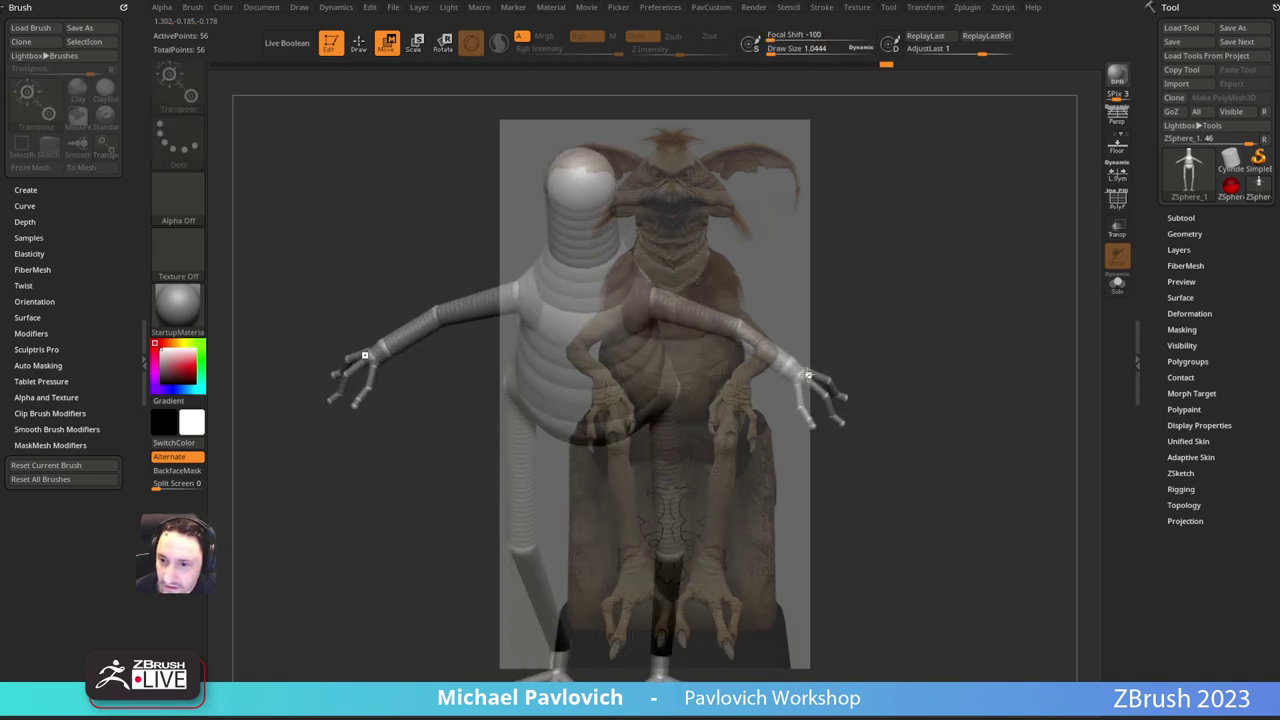
{"action": "left_click_drag", "start_coordinate": [830, 350], "coordinate": [820, 325]}
{"action": "left_click_drag", "start_coordinate": [769, 364], "coordinate": [784, 369]}
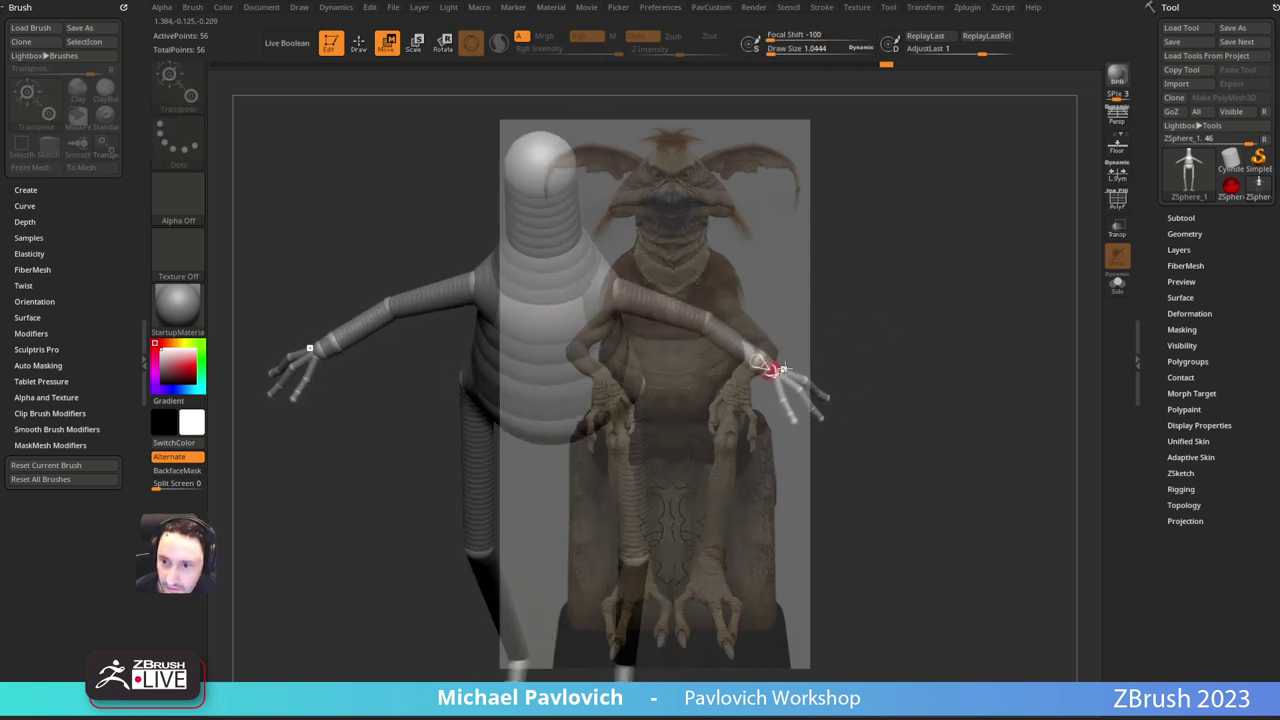
{"action": "key", "text": "ctrl+z"}
{"action": "left_click_drag", "start_coordinate": [838, 325], "coordinate": [821, 331]}
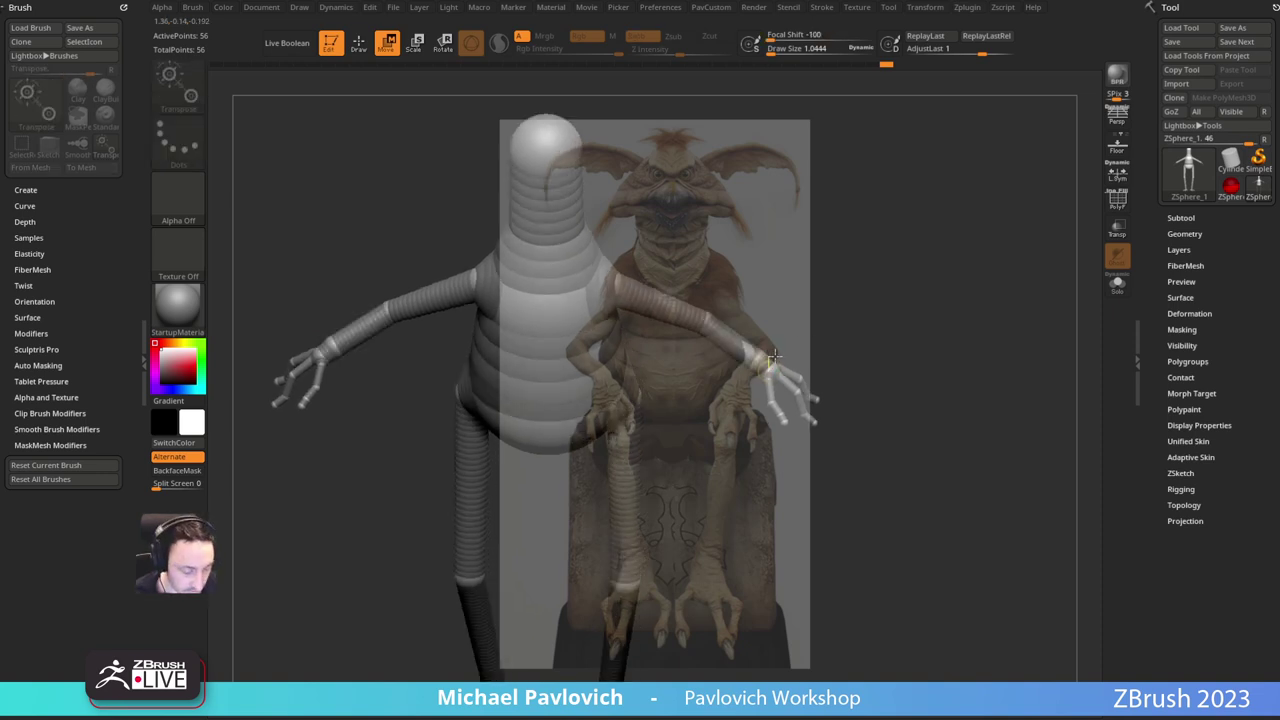
{"action": "key", "text": "shift+z"}
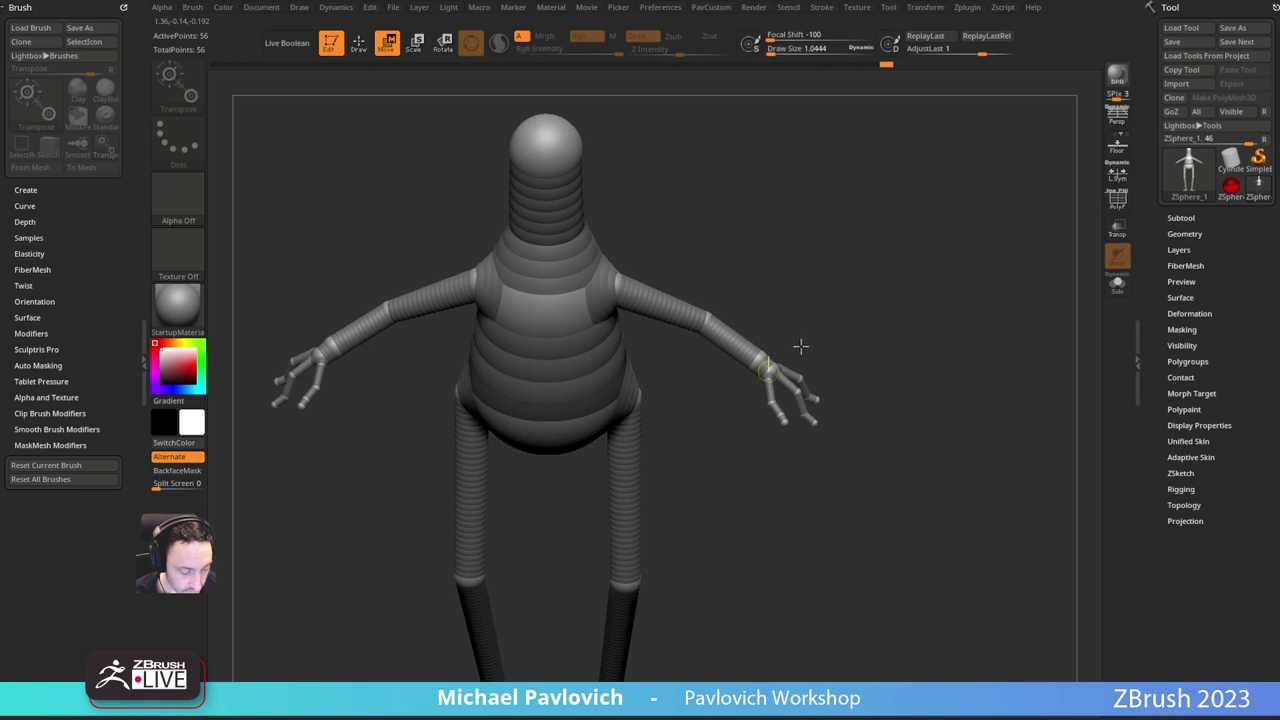
{"action": "key", "text": "e"}
{"action": "left_click_drag", "start_coordinate": [778, 373], "coordinate": [971, 486]}
{"action": "key", "text": "ctrl+z"}
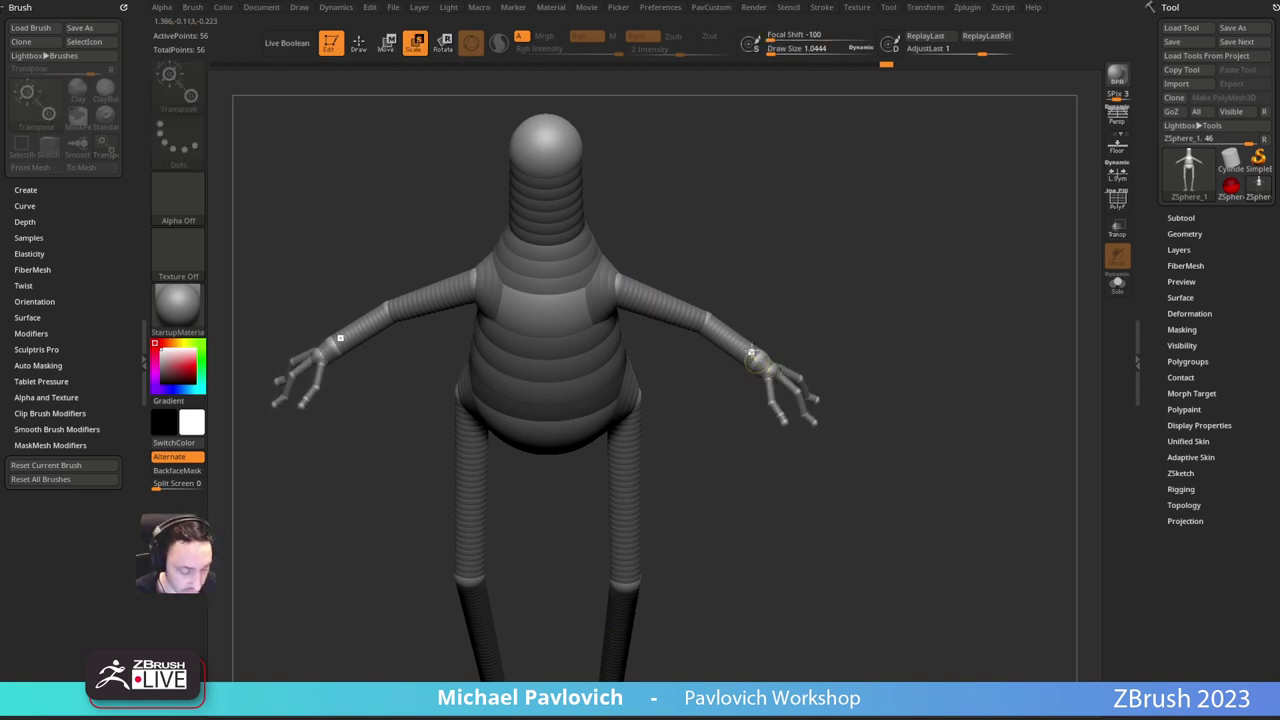
Step: Move the ZSphere at the wrist slightly to refine where the hand joins the forearm
{"action": "key", "text": "w"}
{"action": "left_click_drag", "start_coordinate": [762, 356], "coordinate": [765, 373]}
{"action": "left_click_drag", "start_coordinate": [811, 335], "coordinate": [782, 373]}
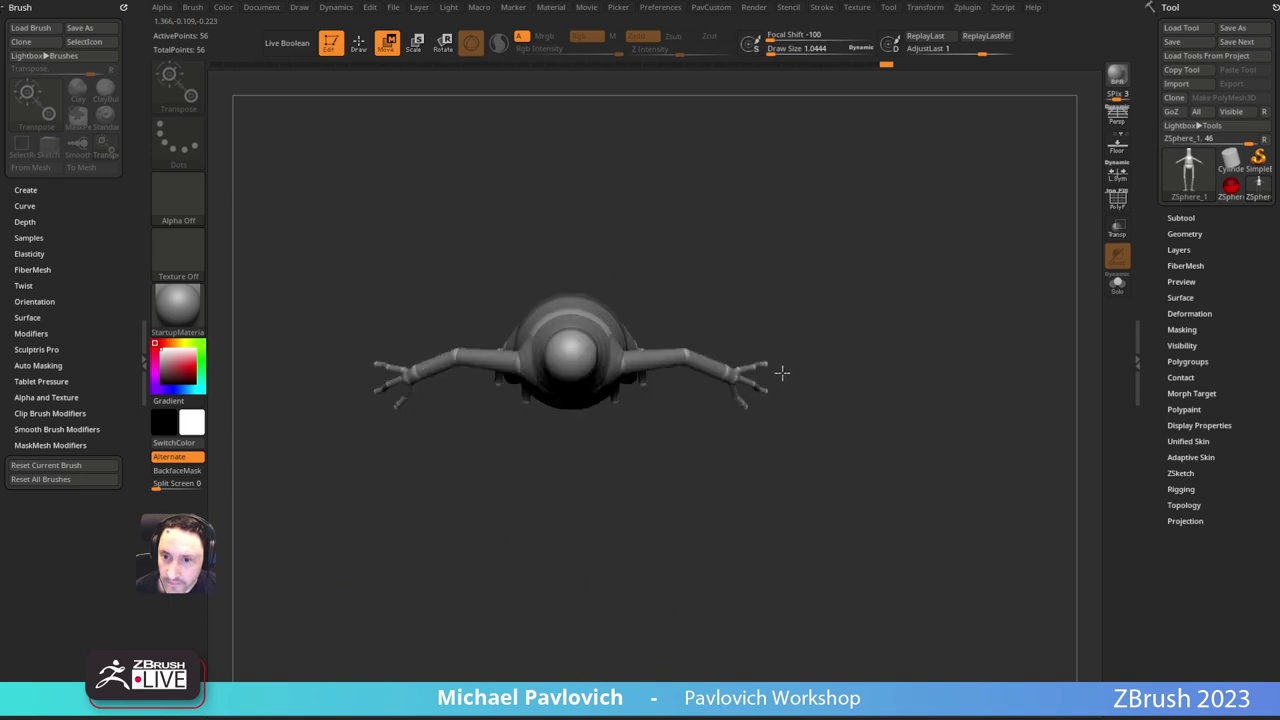
{"action": "left_click_drag", "start_coordinate": [837, 319], "coordinate": [805, 189], "text": "alt"}
{"action": "left_click_drag", "start_coordinate": [791, 287], "coordinate": [708, 393], "text": "alt"}
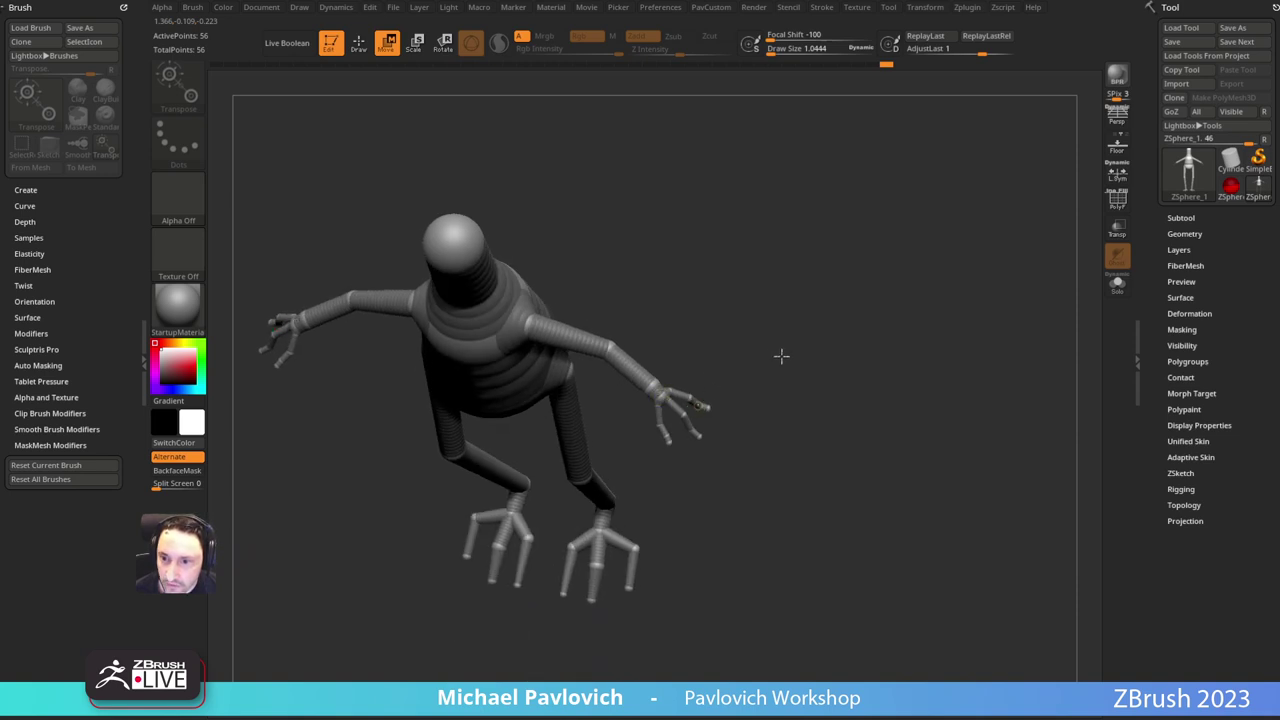
{"action": "left_click_drag", "start_coordinate": [782, 356], "coordinate": [682, 388], "text": "alt"}
{"action": "left_click", "coordinate": [638, 403], "text": "alt"}
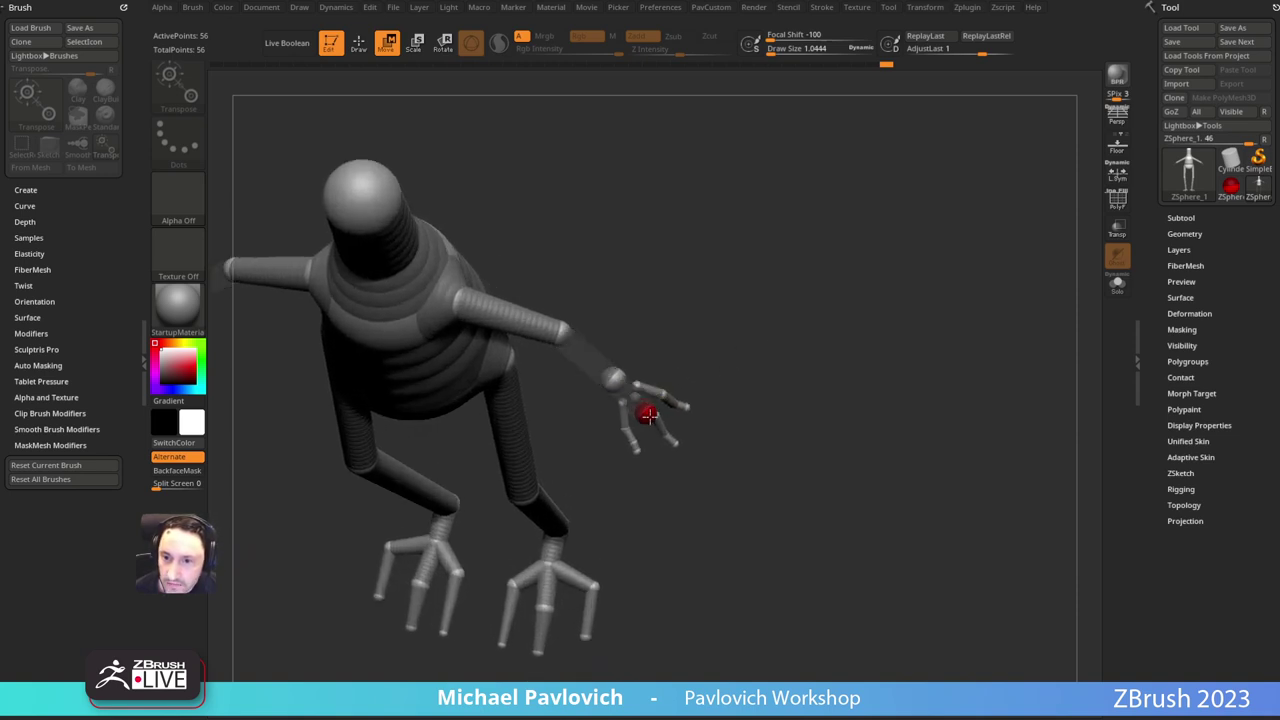
{"action": "key", "text": "ctrl+z"}
Step: Invert the mask so that only the forearms and hands stay unmasked
{"action": "left_click_drag", "start_coordinate": [736, 387], "coordinate": [597, 481]}
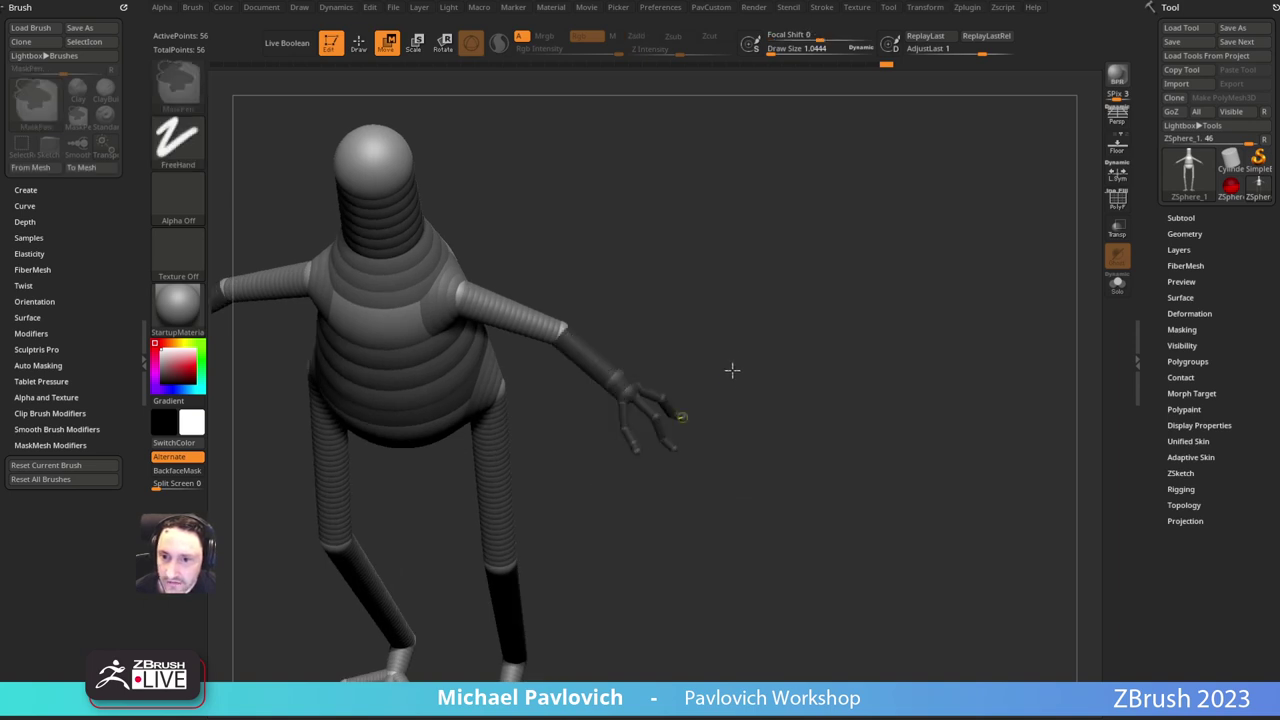
{"action": "left_click", "coordinate": [758, 347], "text": "ctrl"}
{"action": "left_click_drag", "start_coordinate": [695, 340], "coordinate": [774, 266]}
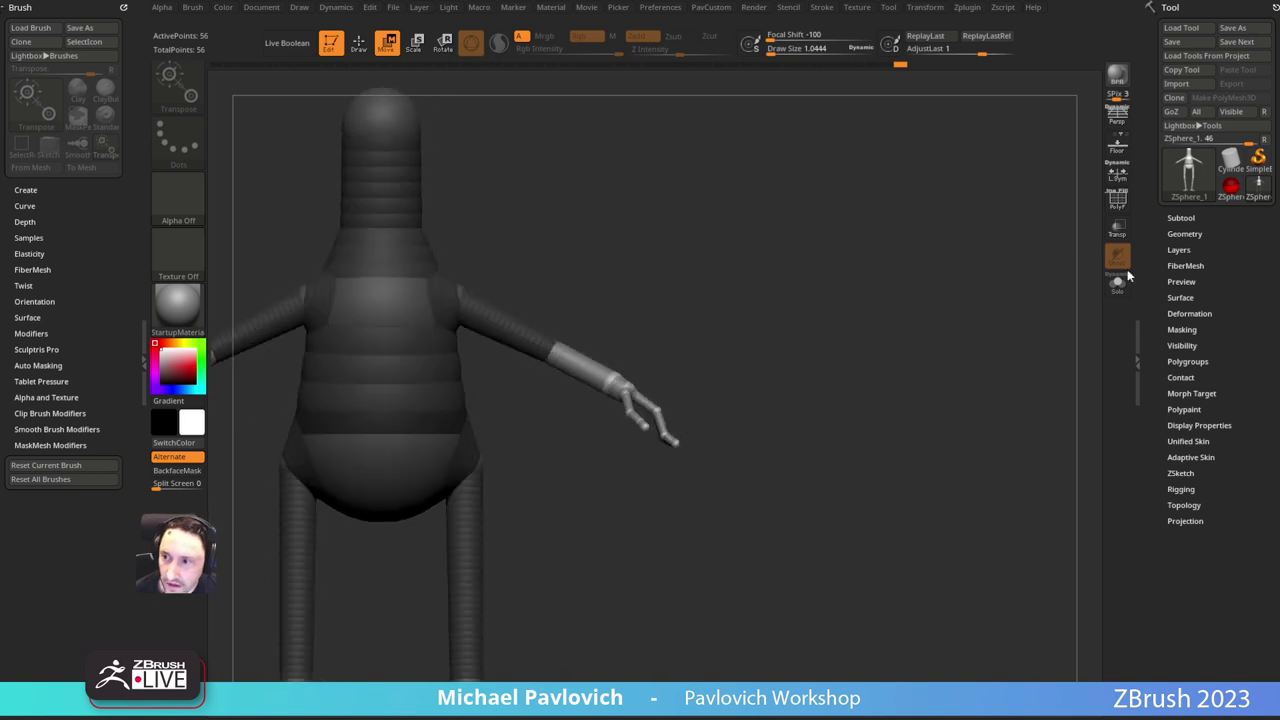
{"action": "left_click", "coordinate": [1176, 235]}
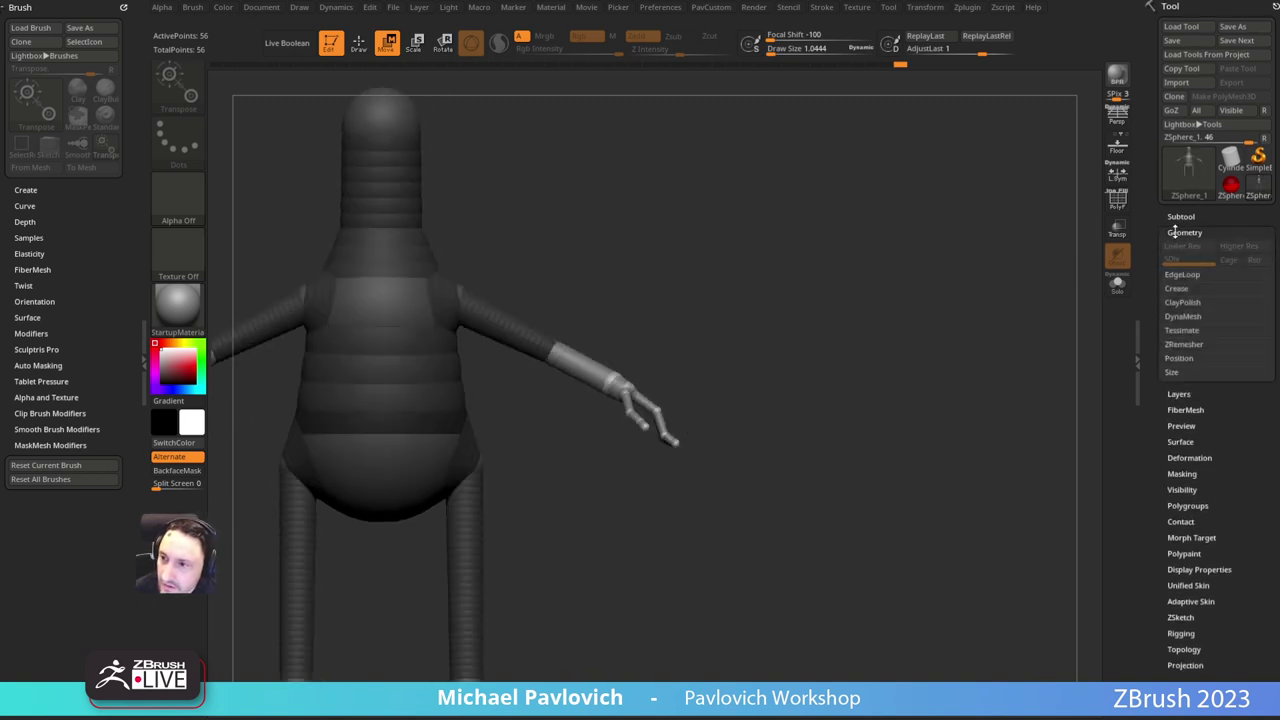
{"action": "left_click", "coordinate": [1178, 232]}
{"action": "left_click_drag", "start_coordinate": [734, 306], "coordinate": [757, 249], "text": "alt"}
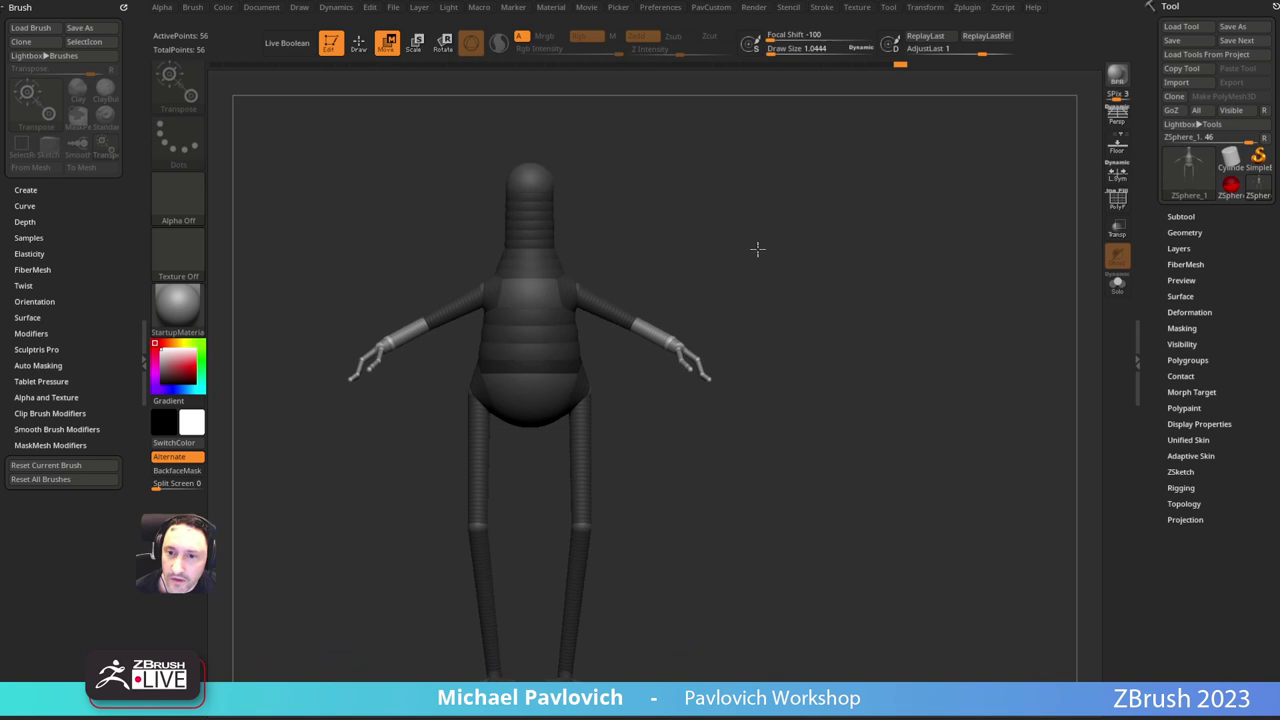
Step: Return to drawing, preview the adaptive skin of the ZSphere figure, and display its polyframe with coloured polygroups
{"action": "key", "text": "q"}
{"action": "left_click_drag", "start_coordinate": [820, 310], "coordinate": [766, 286], "text": "alt"}
{"action": "key", "text": "s"}
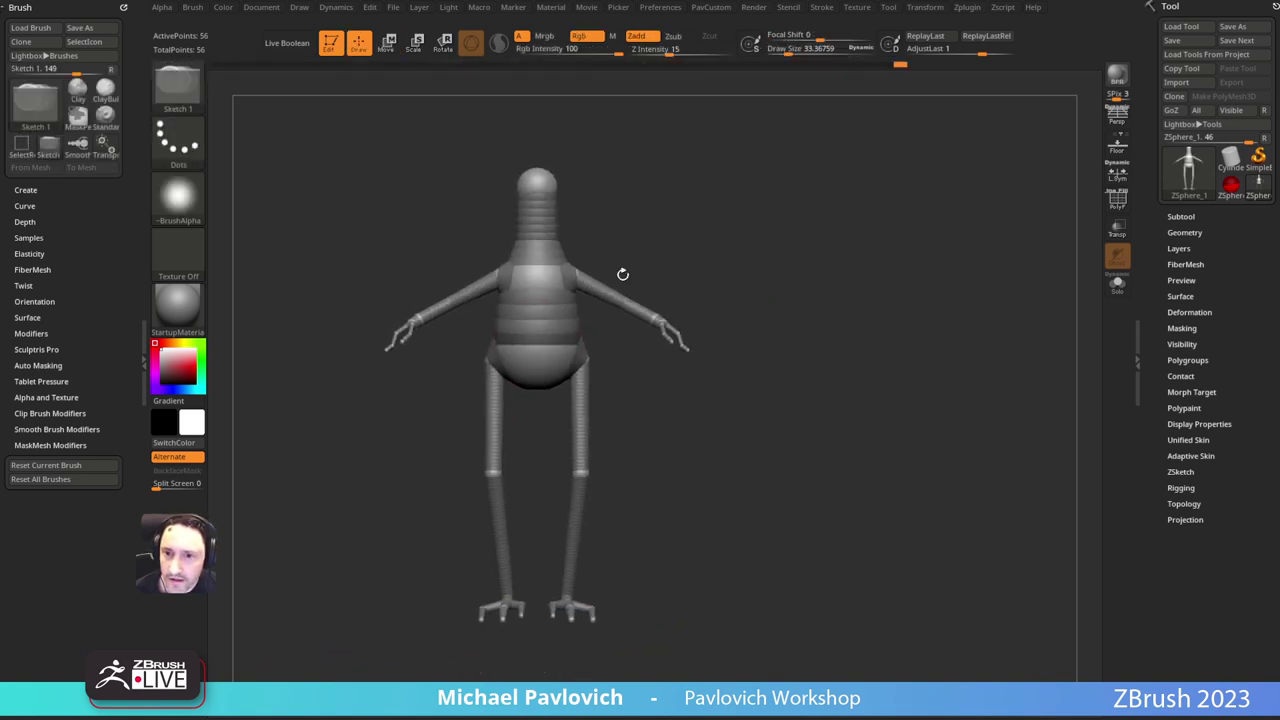
{"action": "left_click_drag", "start_coordinate": [622, 274], "coordinate": [763, 281]}
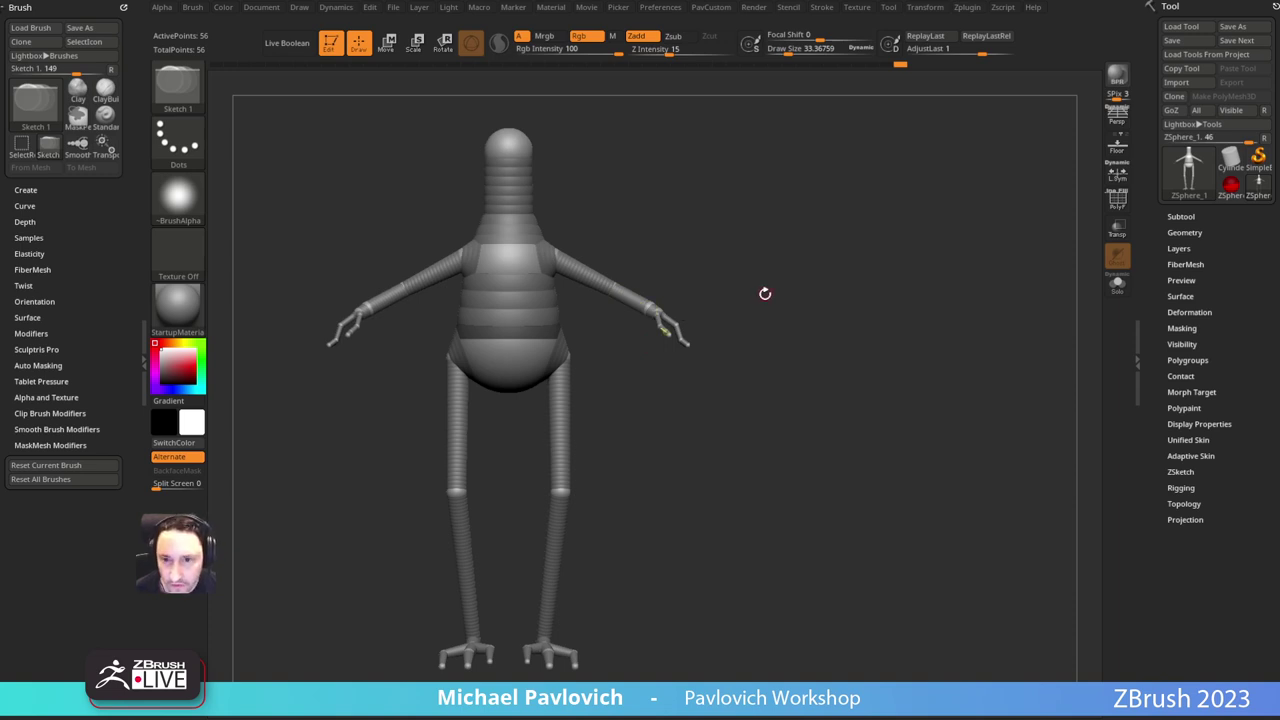
{"action": "left_click", "coordinate": [1183, 457], "text": "shift"}
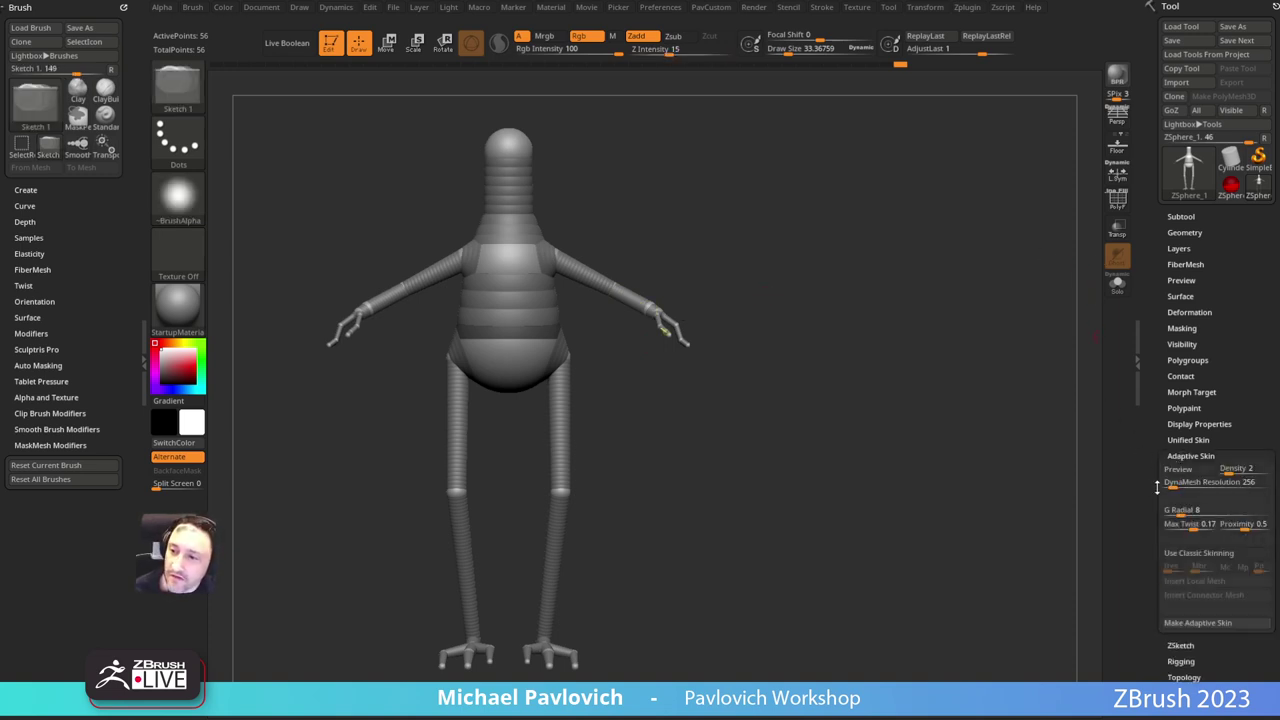
{"action": "left_click_drag", "start_coordinate": [1157, 487], "coordinate": [1159, 438]}
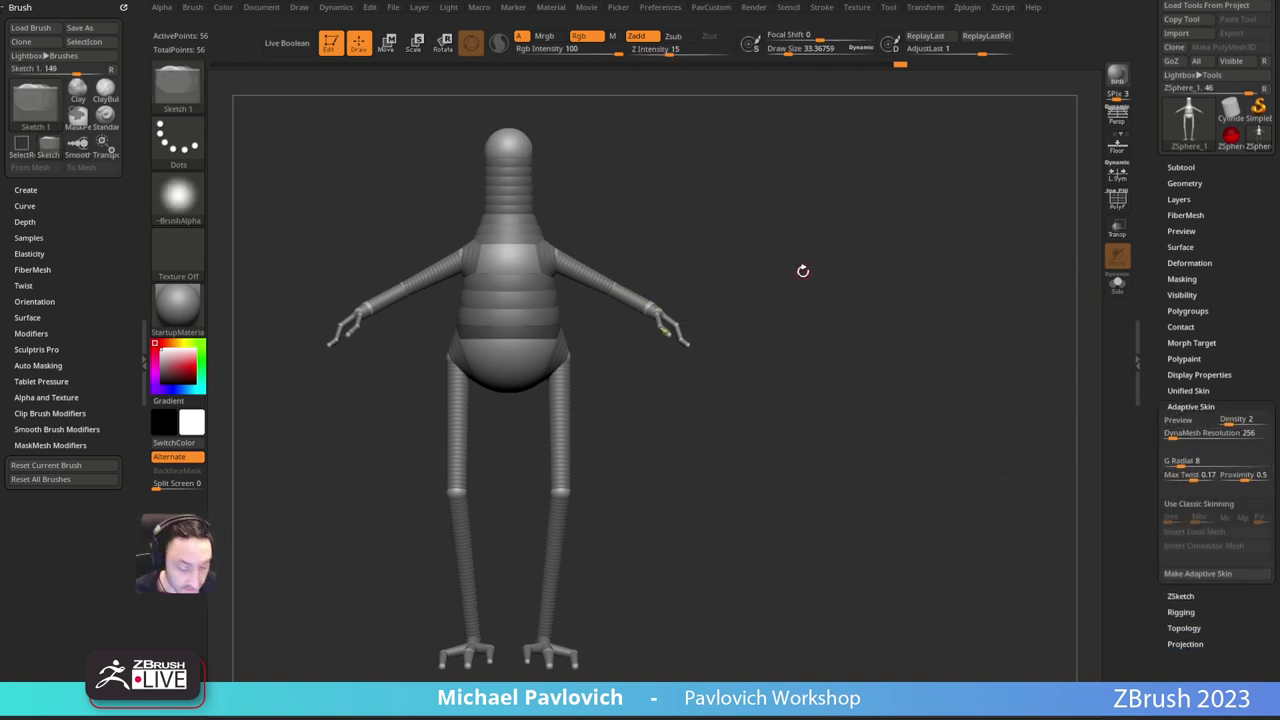
{"action": "key", "text": "a"}
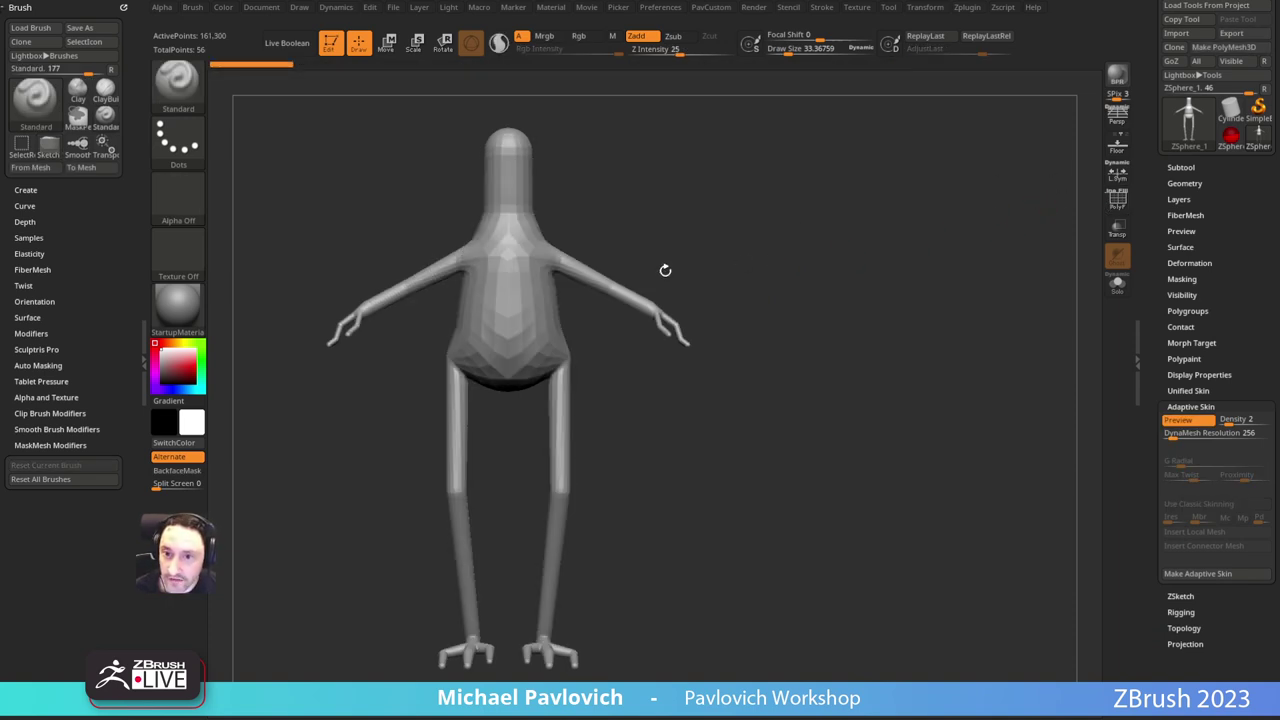
{"action": "left_click", "coordinate": [1117, 201]}
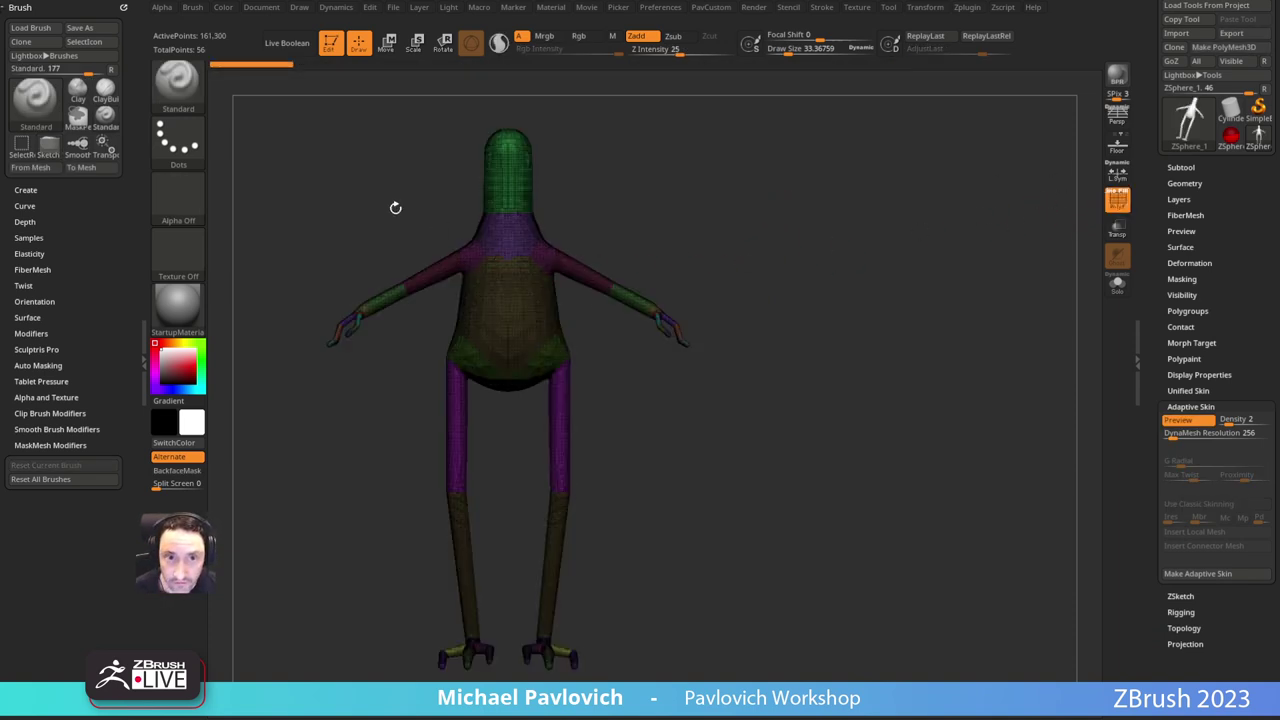
Step: Set the adaptive skin's DynaMesh Resolution to 0 and its Density to 1
{"action": "right_click_drag", "start_coordinate": [719, 158], "coordinate": [759, 257], "text": "ctrl"}
{"action": "right_click_drag", "start_coordinate": [807, 304], "coordinate": [880, 266], "text": "ctrl"}
{"action": "left_click", "coordinate": [1185, 408]}
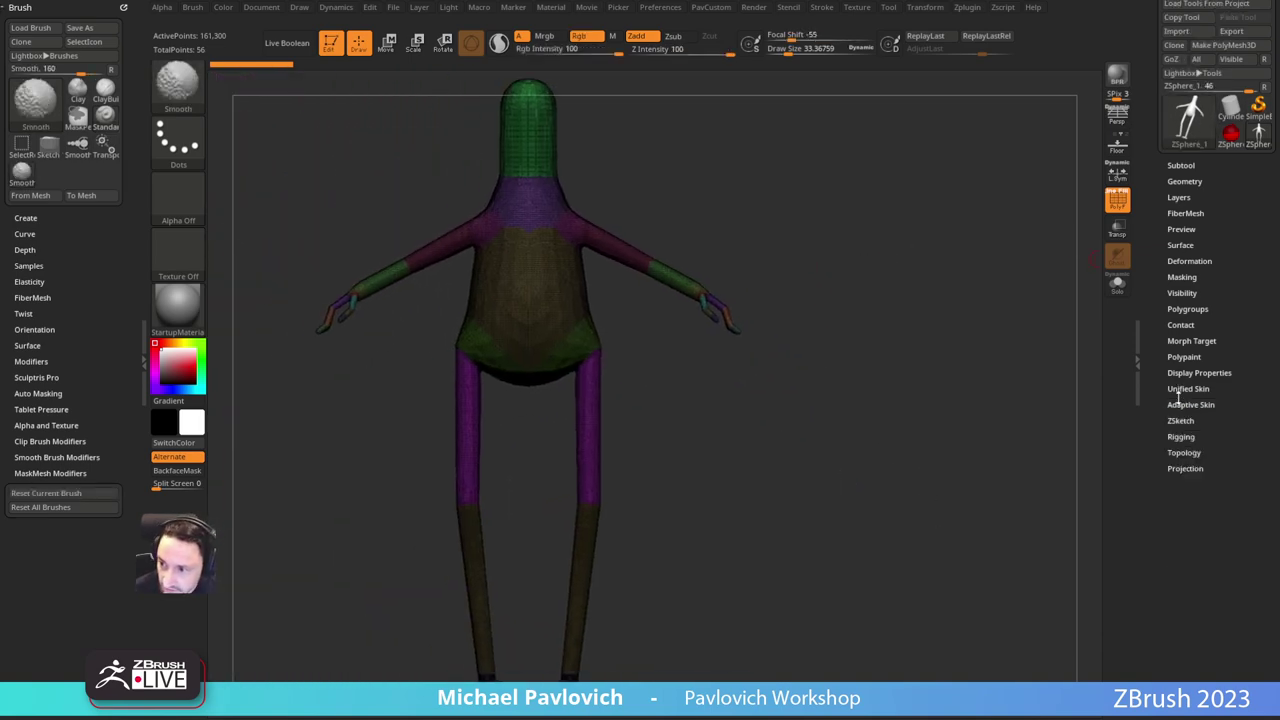
{"action": "left_click", "coordinate": [1190, 404]}
{"action": "left_click", "coordinate": [1206, 429]}
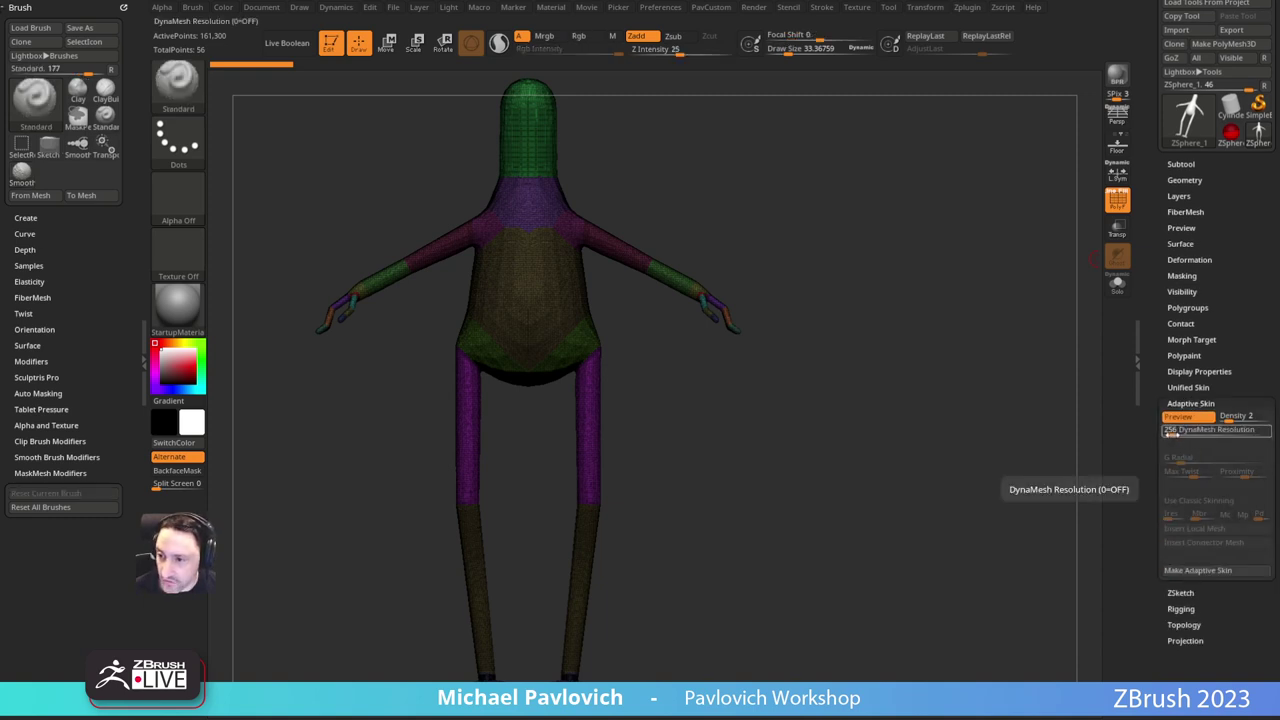
{"action": "type", "text": "0"}
{"action": "key", "text": "Return"}
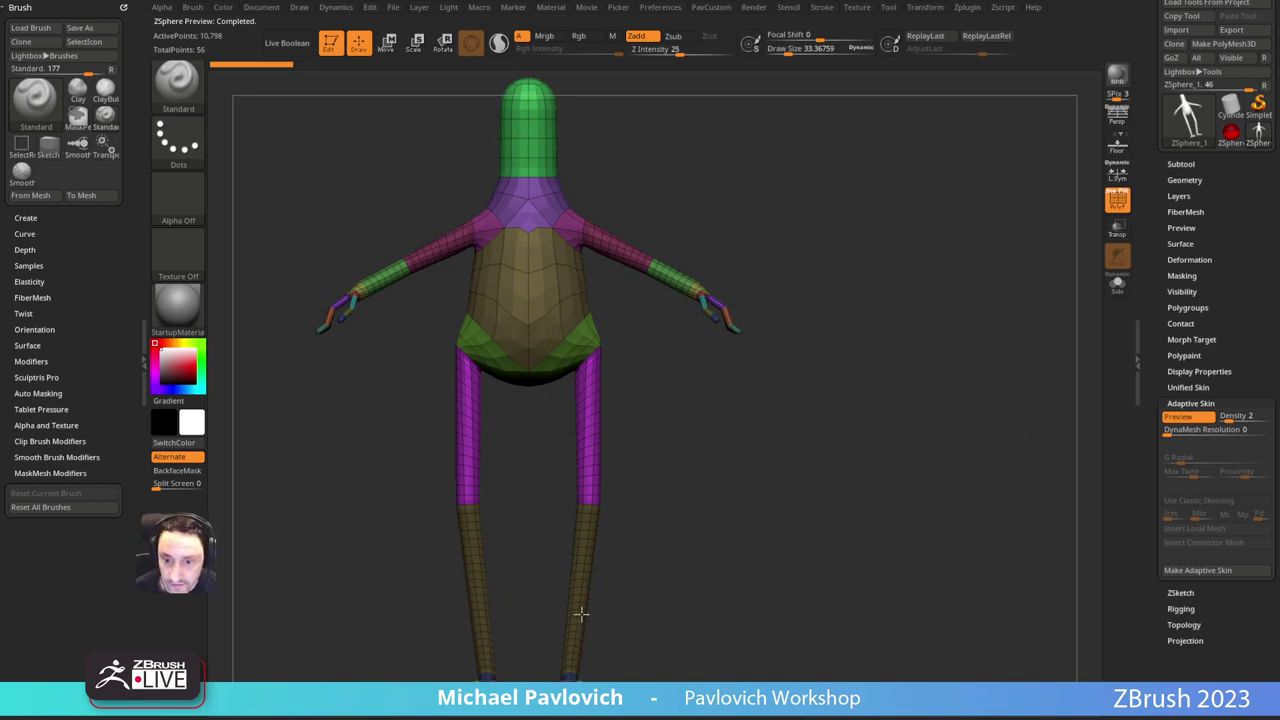
{"action": "left_click_drag", "start_coordinate": [1226, 417], "coordinate": [1200, 435]}
{"action": "left_click_drag", "start_coordinate": [951, 500], "coordinate": [763, 458]}
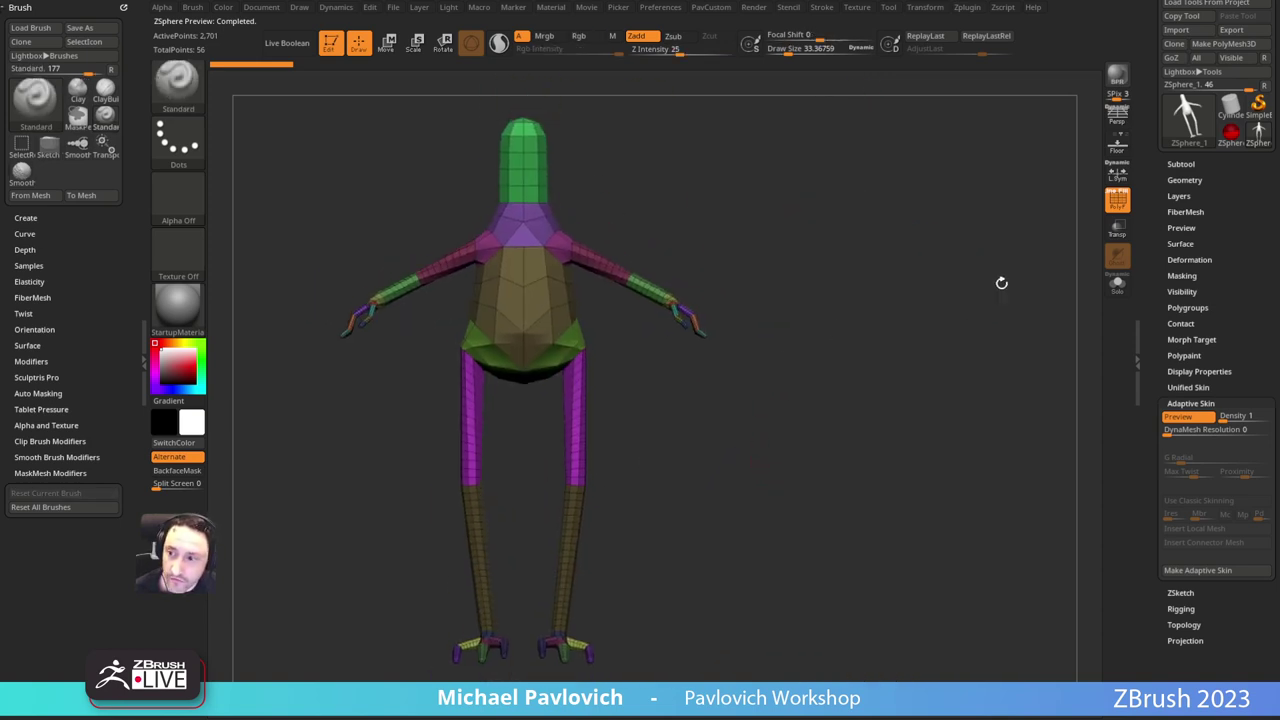
Step: Make an adaptive skin from the ZSphere figure and switch to the generated Skin_ZSphere_1 mesh
{"action": "left_click", "coordinate": [1197, 570]}
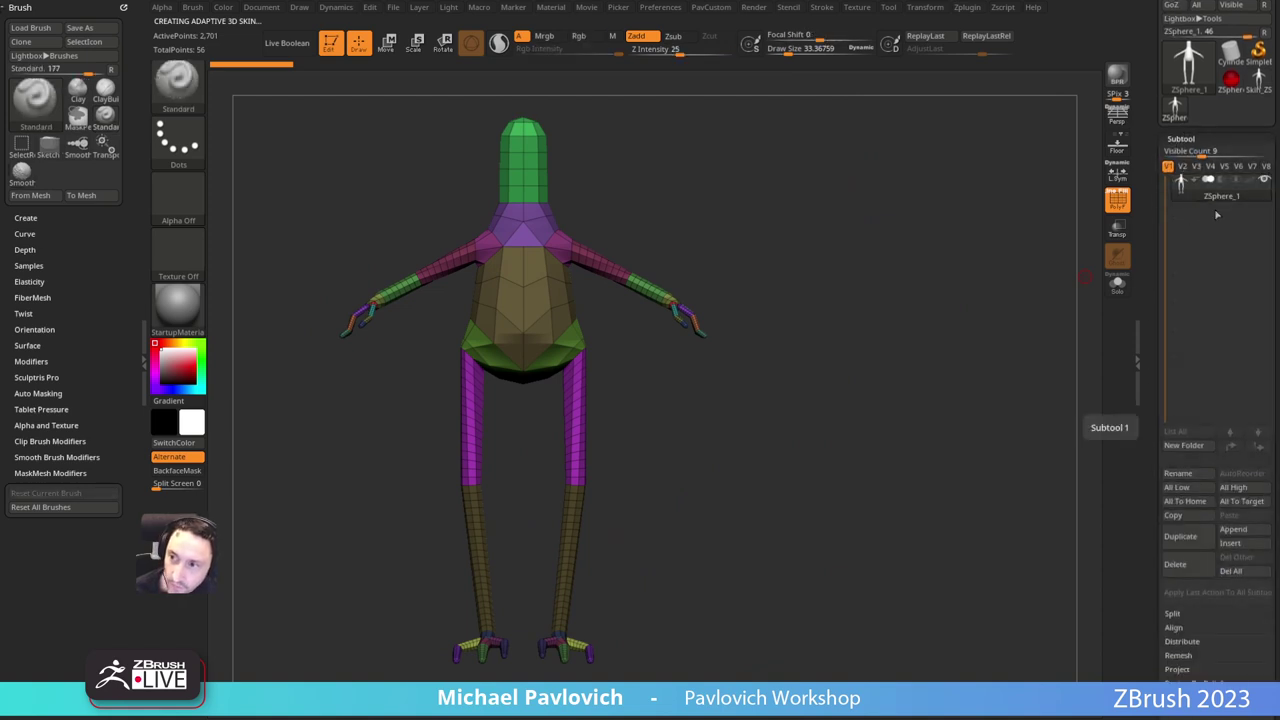
{"action": "mouse_move", "coordinate": [1205, 197]}
{"action": "key", "text": "a"}
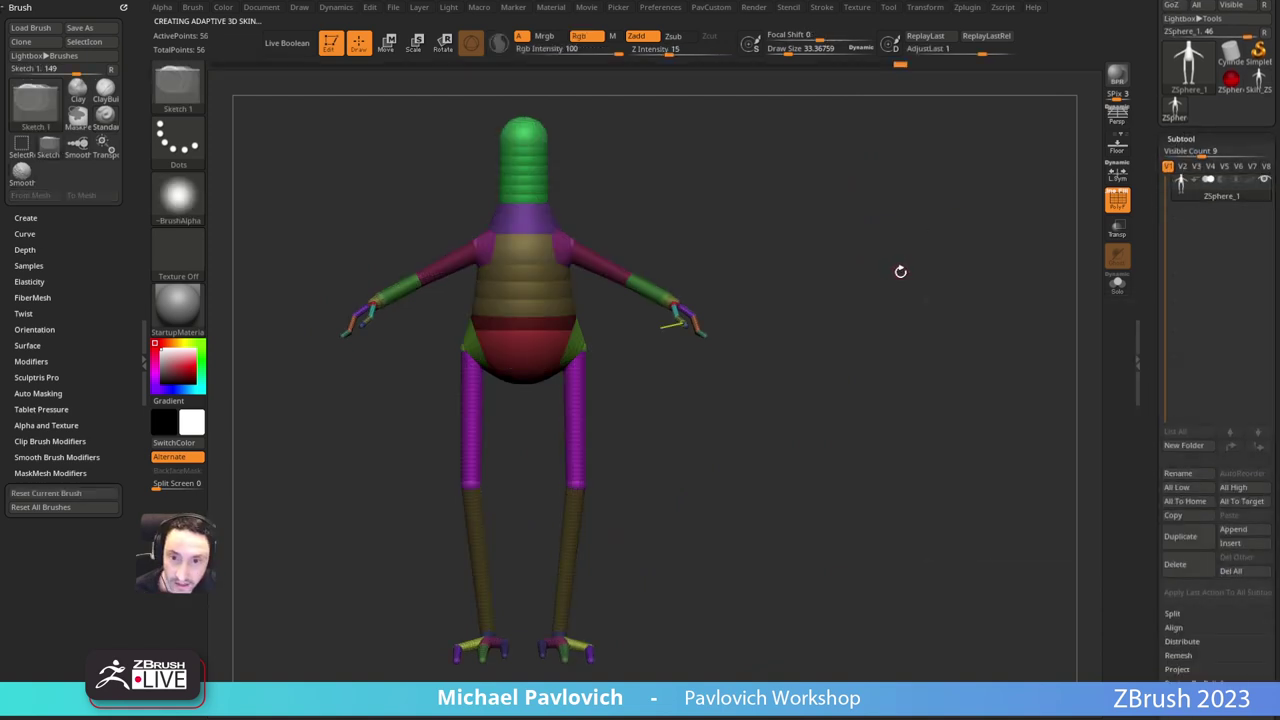
{"action": "key", "text": "a"}
{"action": "left_click", "coordinate": [1259, 82]}
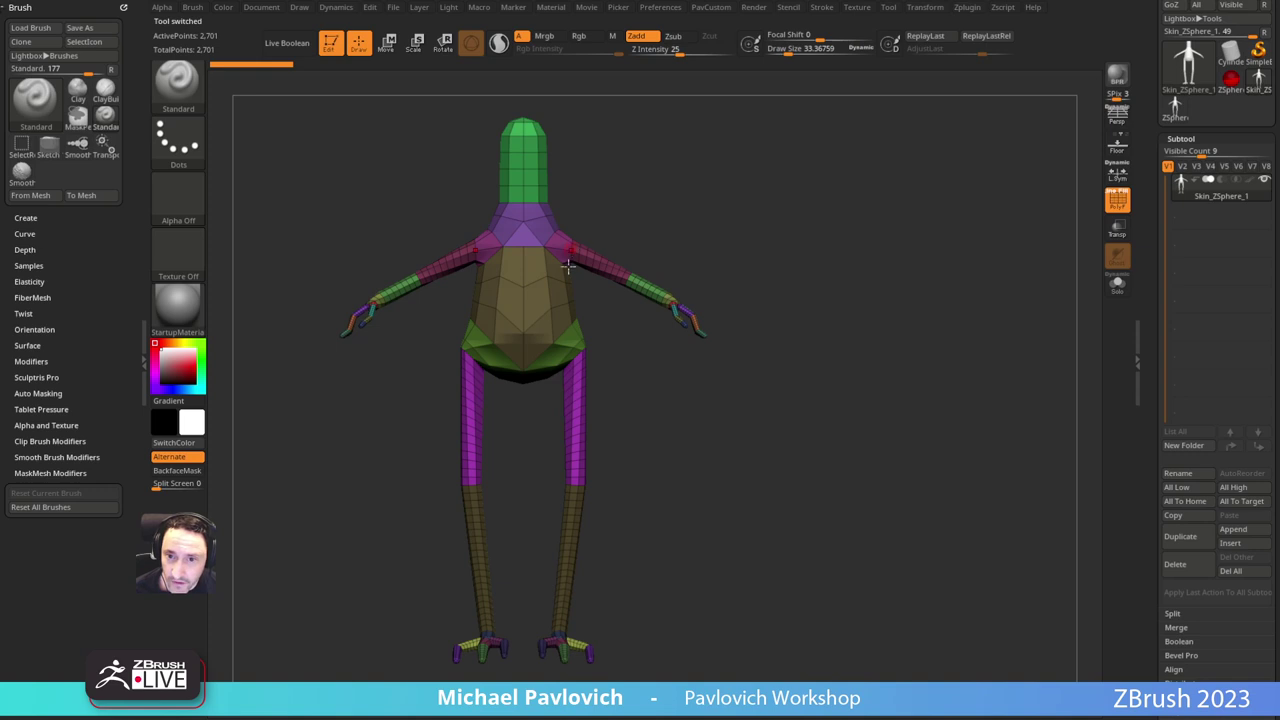
{"action": "left_click_drag", "start_coordinate": [726, 208], "coordinate": [741, 213], "text": "alt"}
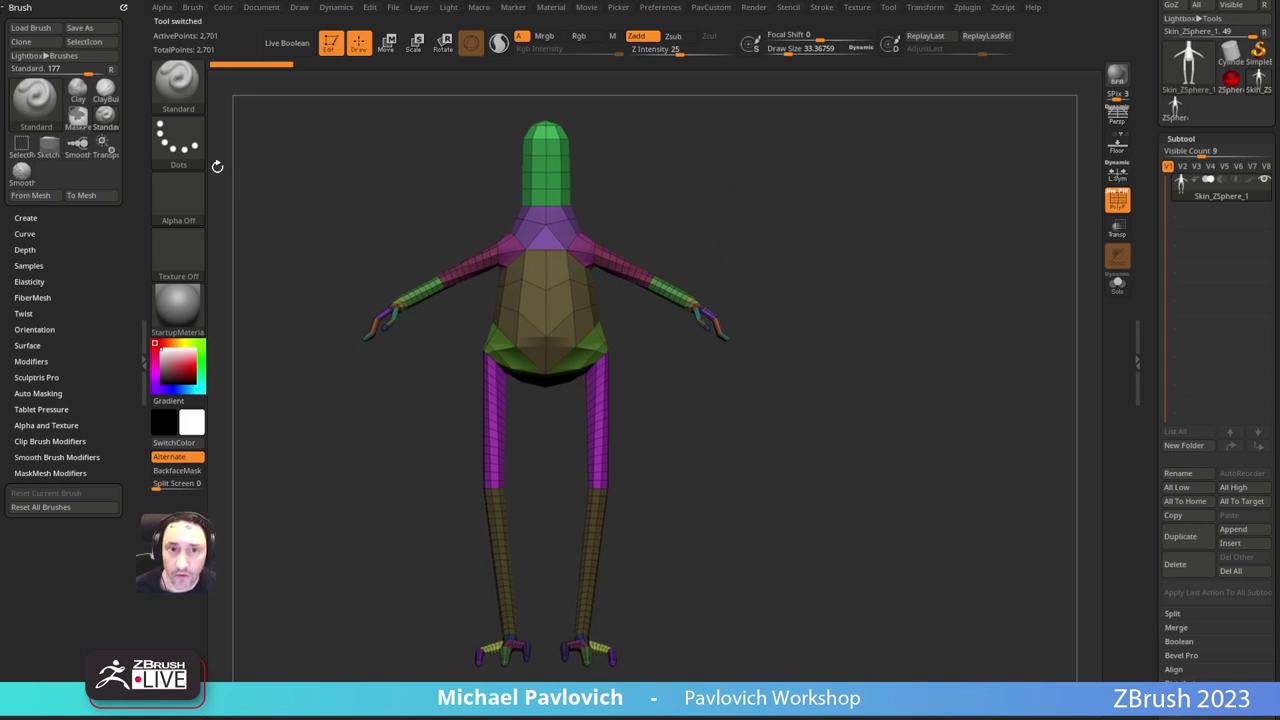
Step: Try hiding the upper-arm and forearm polygroups with SelectRect, and restore the mesh's visibility
{"action": "left_click", "coordinate": [186, 92], "text": "ctrl+shift"}
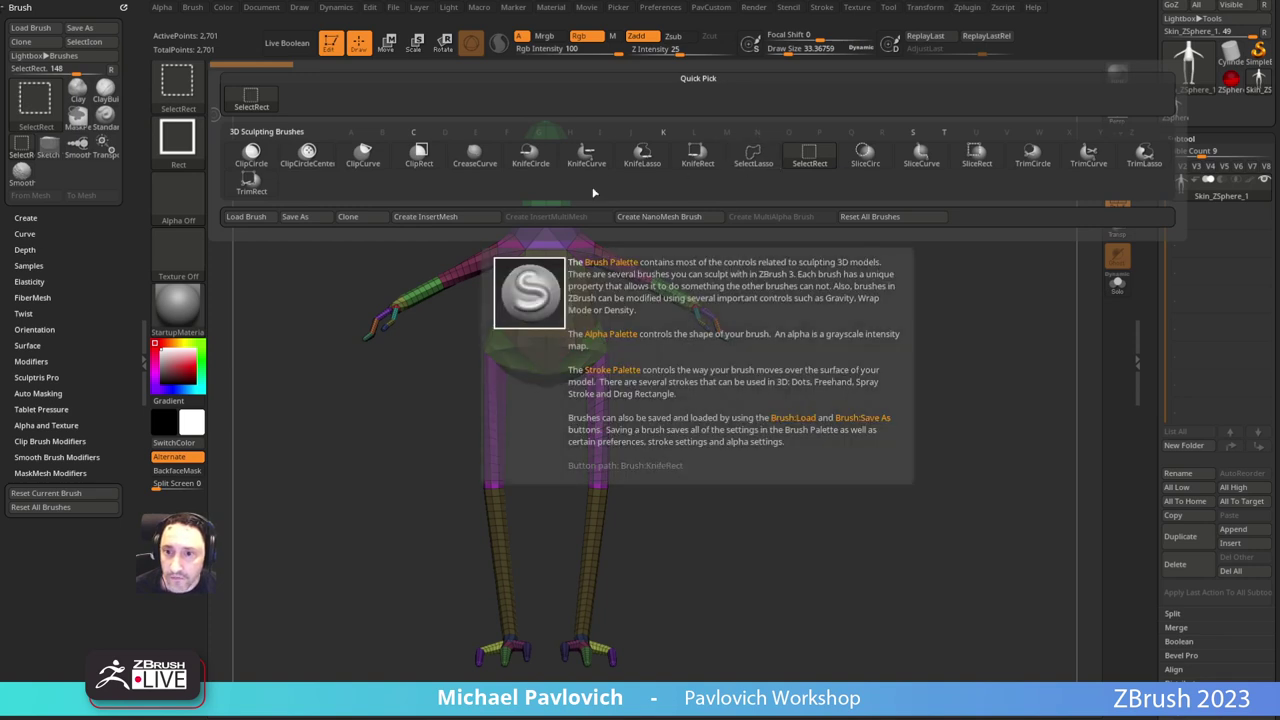
{"action": "left_click", "coordinate": [630, 272], "text": "ctrl+shift"}
{"action": "left_click_drag", "start_coordinate": [709, 228], "coordinate": [757, 309], "text": "ctrl+shift"}
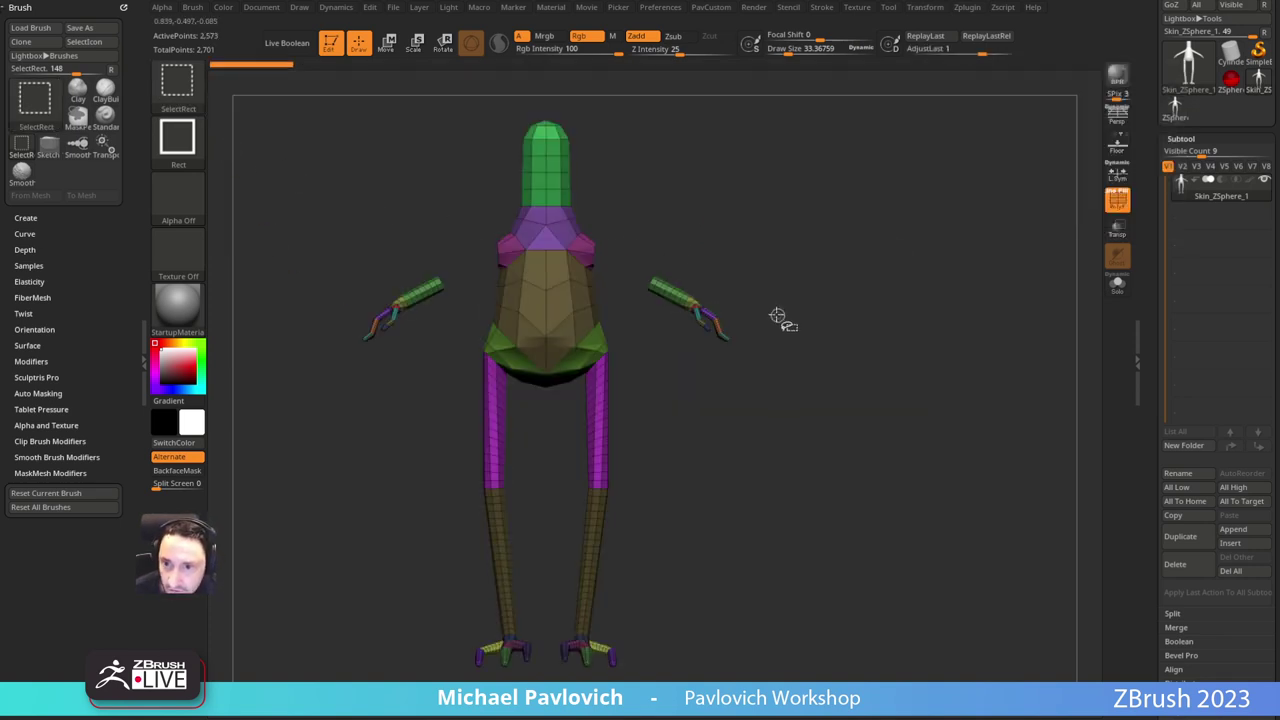
{"action": "left_click", "coordinate": [670, 289], "text": "ctrl+shift"}
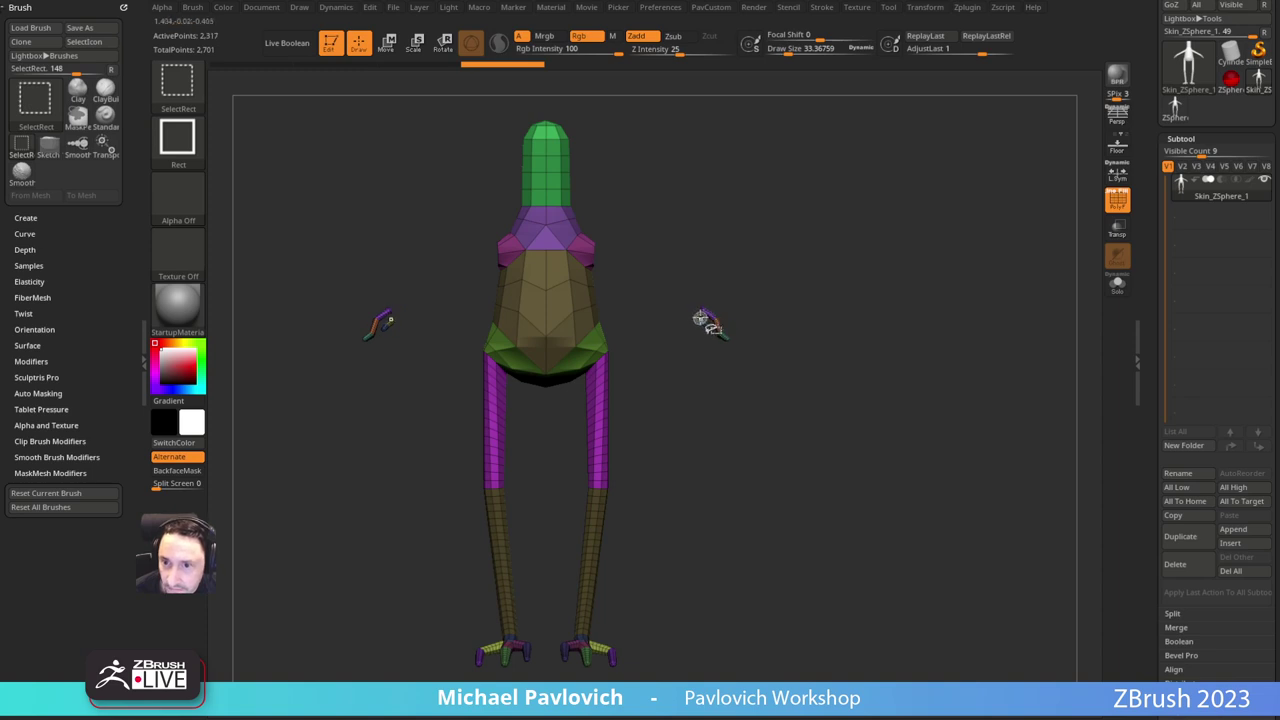
{"action": "left_click", "coordinate": [827, 243], "text": "ctrl+shift"}
Step: Try isolating the arms and then the hands with a rectangular selection, and show the full mesh again
{"action": "left_click_drag", "start_coordinate": [796, 216], "coordinate": [626, 414], "text": "ctrl+shift"}
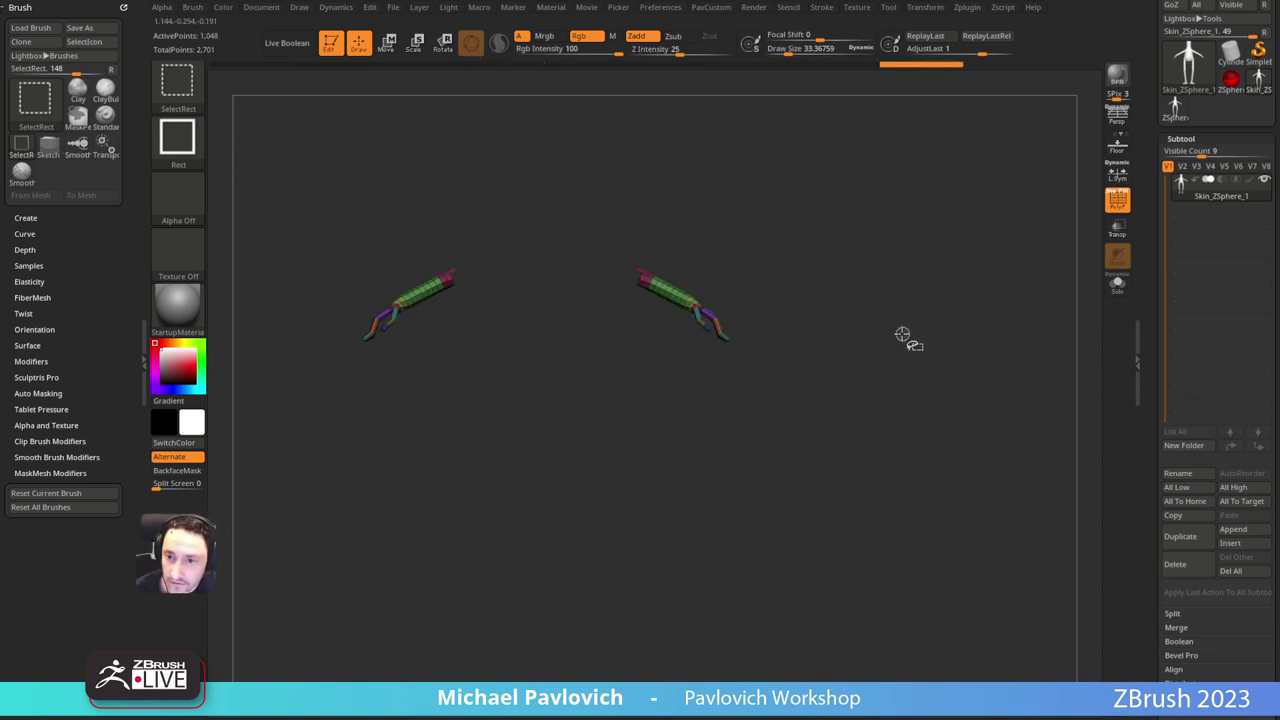
{"action": "key", "text": "ctrl+shift+a"}
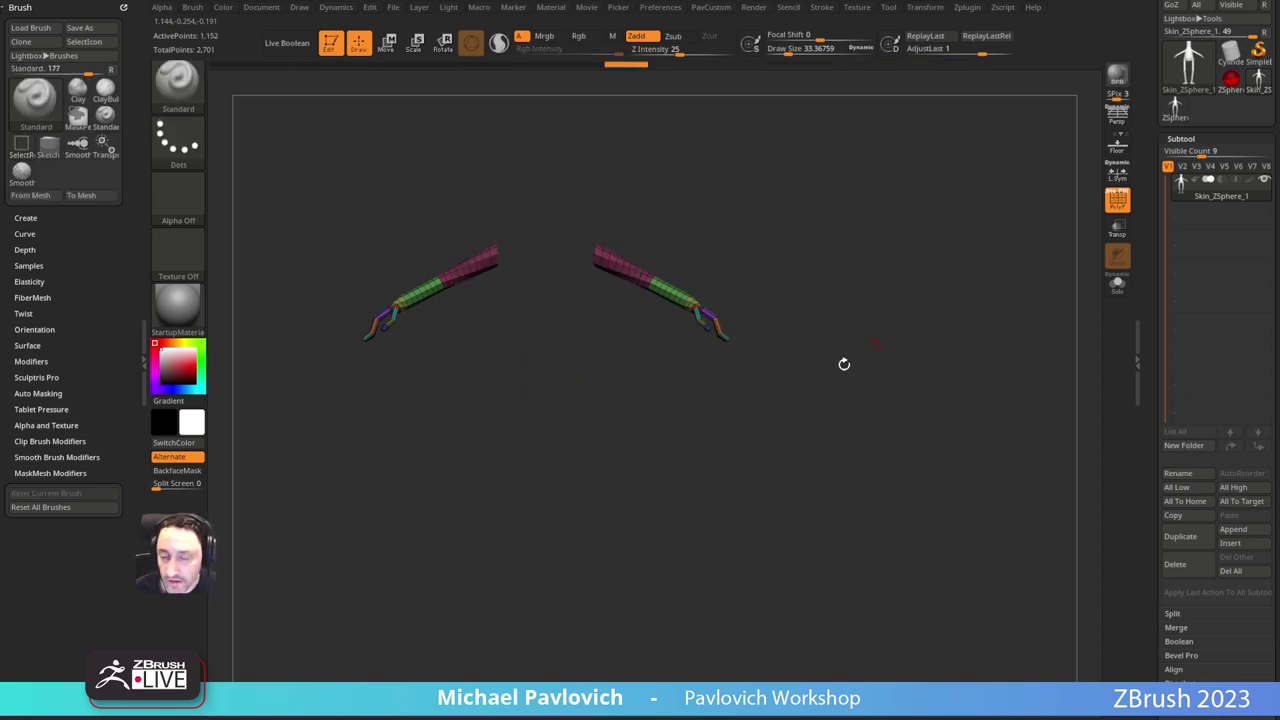
{"action": "left_click", "coordinate": [838, 275], "text": "ctrl+shift"}
{"action": "left_click_drag", "start_coordinate": [780, 294], "coordinate": [676, 367], "text": "ctrl+shift"}
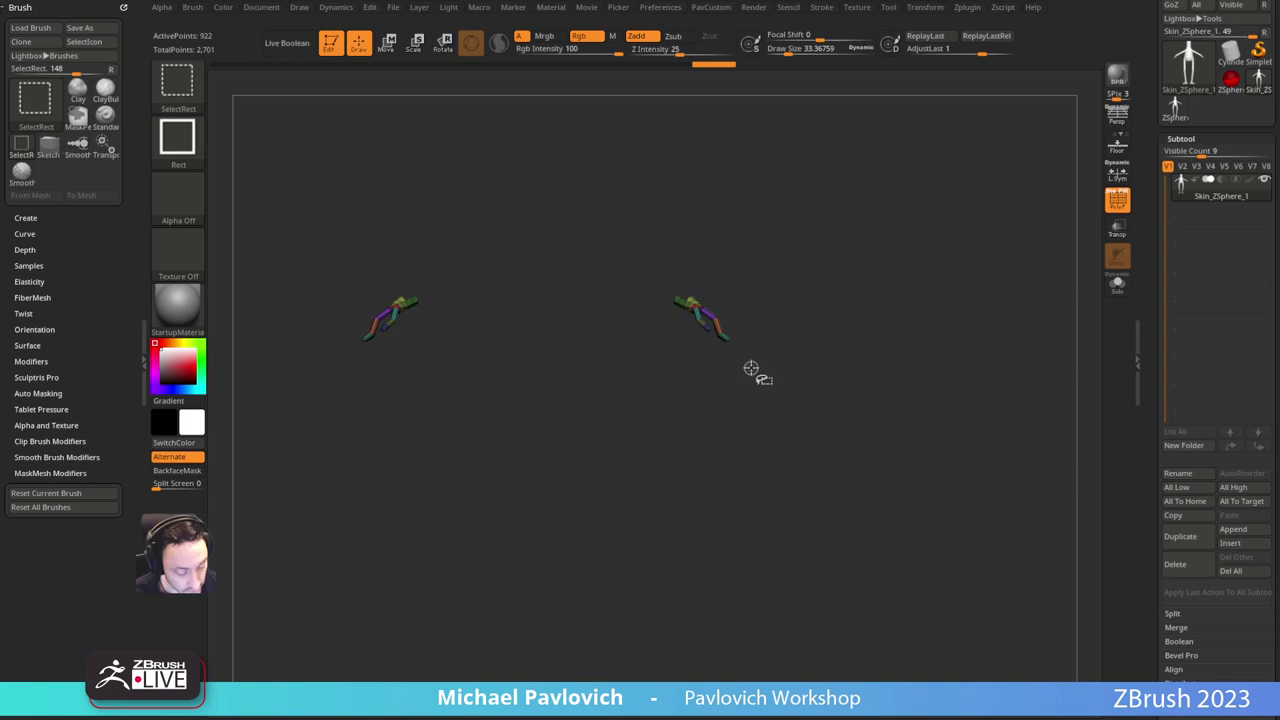
{"action": "left_click", "coordinate": [748, 370], "text": "ctrl+shift"}
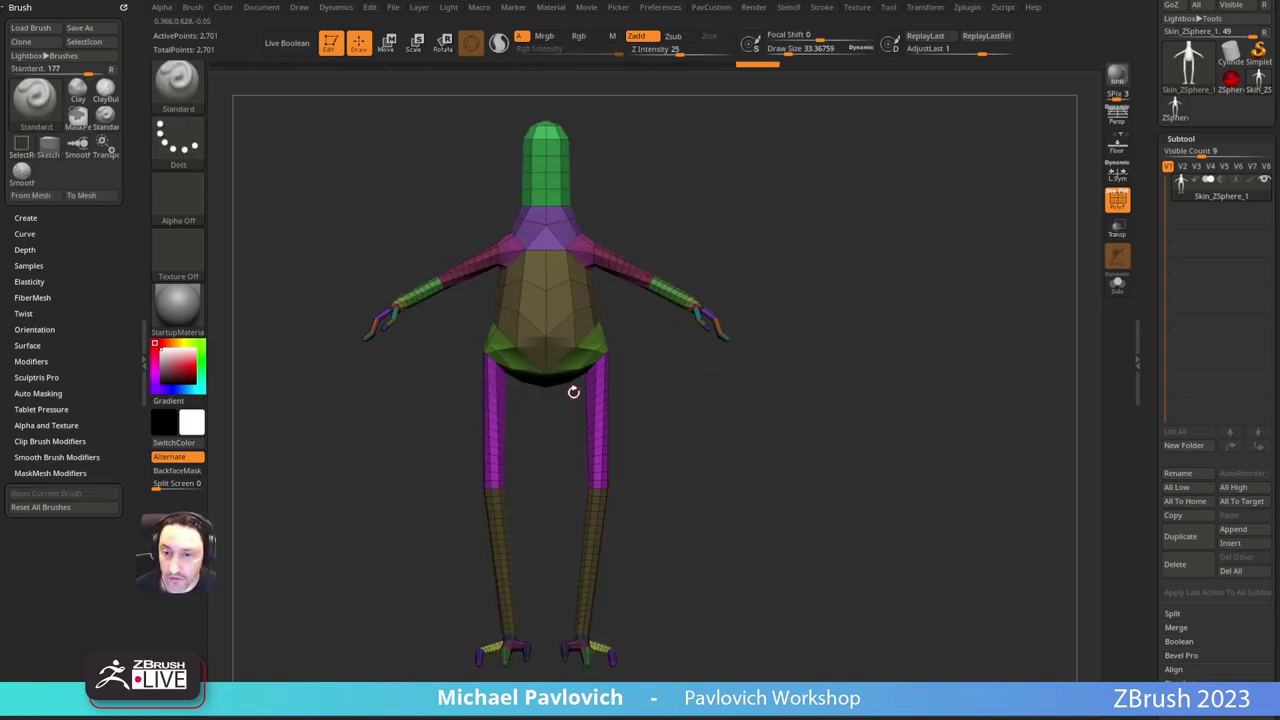
Step: Isolate both arms up to their polygroup borders and use Split Hidden to separate them from the body
{"action": "left_click_drag", "start_coordinate": [801, 197], "coordinate": [643, 408], "text": "ctrl+shift"}
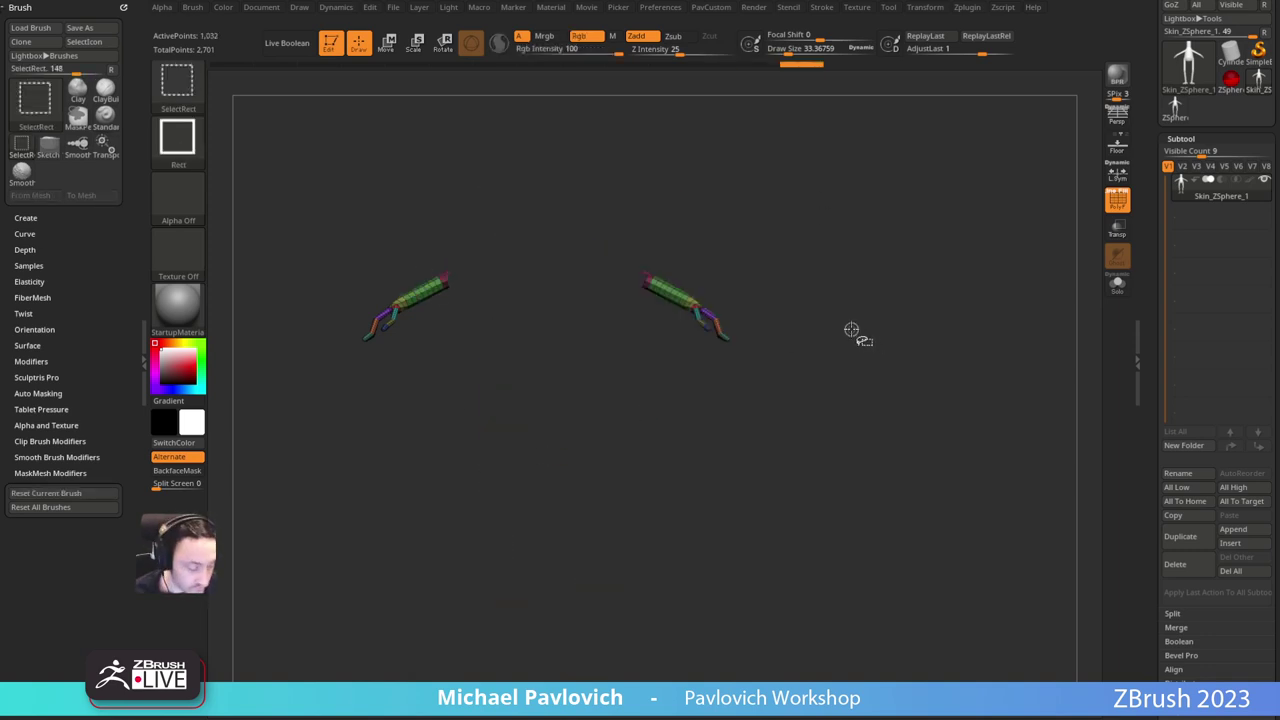
{"action": "key", "text": "ctrl+shift+a"}
{"action": "key", "text": "1"}
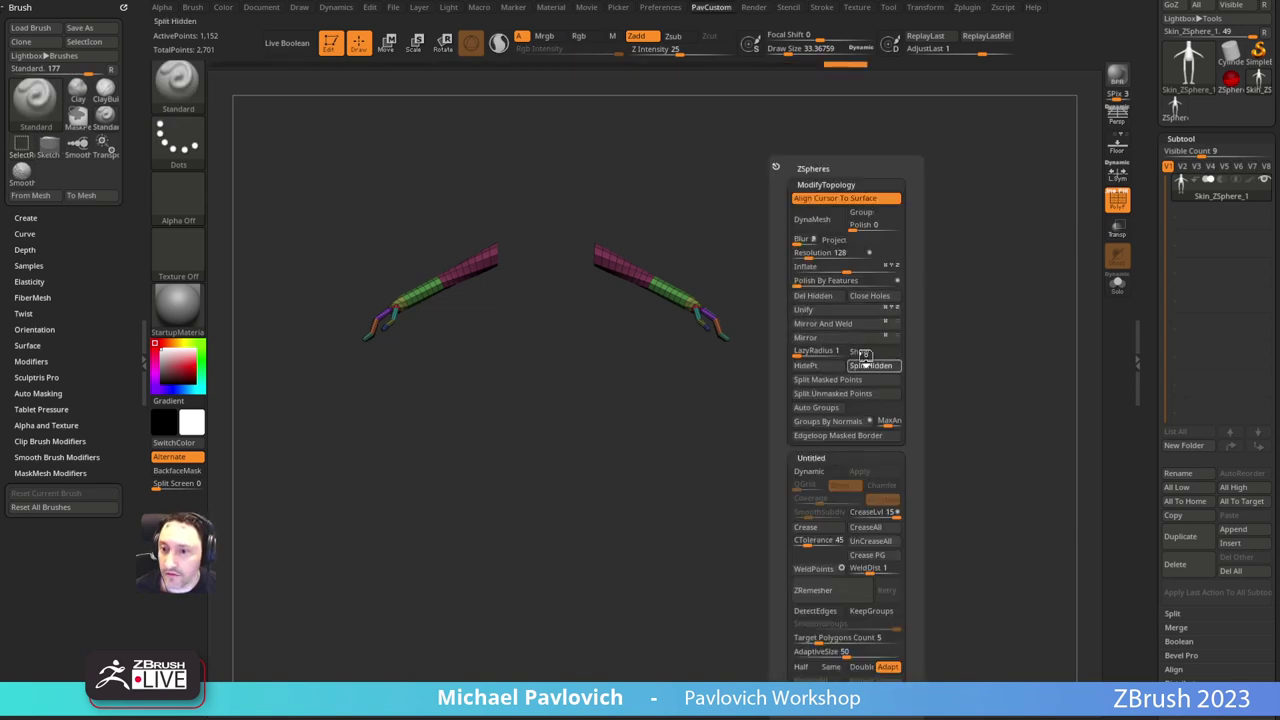
{"action": "left_click", "coordinate": [866, 364]}
{"action": "right_click_drag", "start_coordinate": [792, 265], "coordinate": [766, 285], "text": "alt"}
{"action": "left_click_drag", "start_coordinate": [766, 285], "coordinate": [734, 269]}
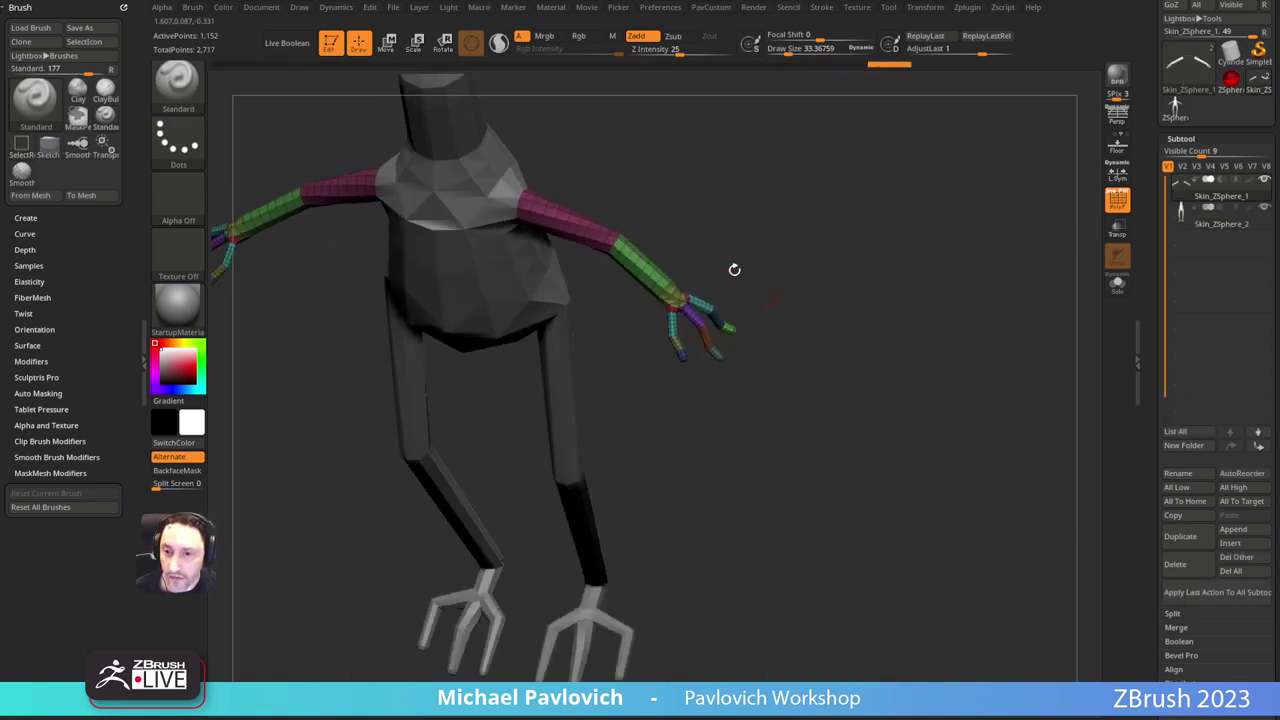
{"action": "left_click_drag", "start_coordinate": [817, 291], "coordinate": [772, 239]}
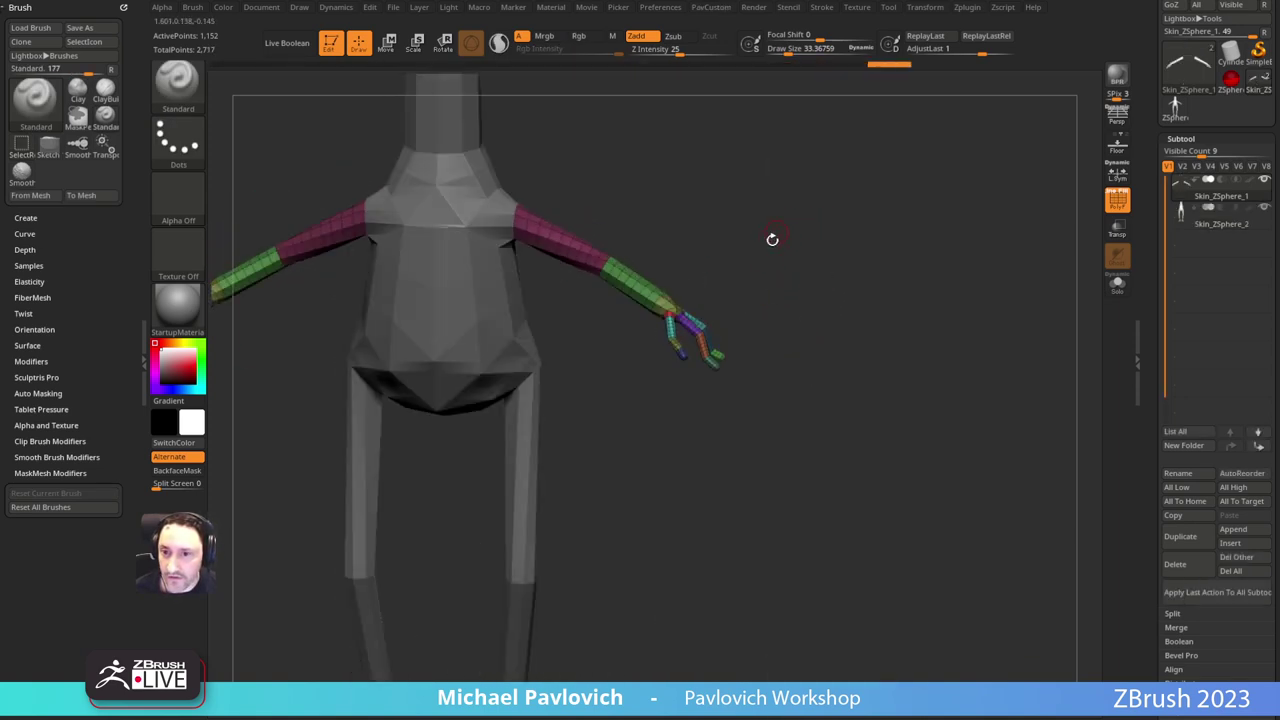
Step: Isolate the hands up to the wrist polygroup borders and use Split Hidden to separate them from the arms
{"action": "left_click_drag", "start_coordinate": [812, 280], "coordinate": [669, 418], "text": "ctrl+shift"}
{"action": "left_click", "coordinate": [803, 311], "text": "ctrl+shift"}
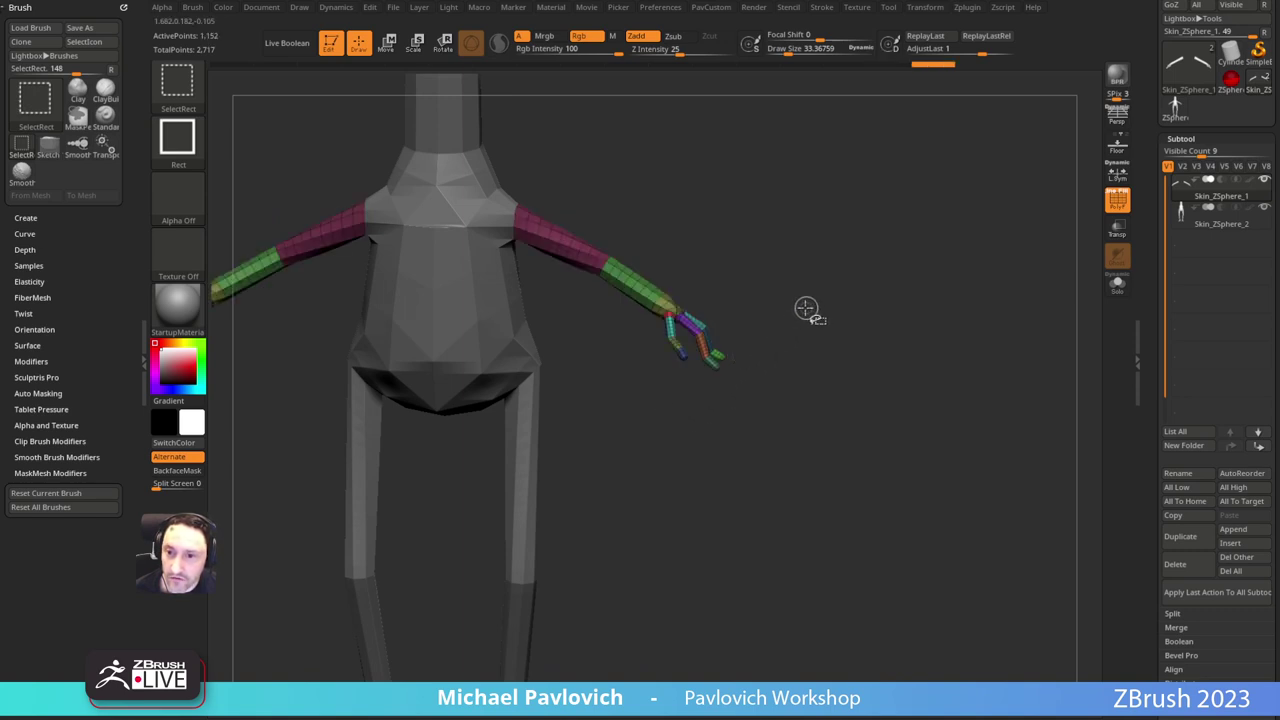
{"action": "mouse_move", "coordinate": [805, 308]}
{"action": "left_mouse_down"}
{"action": "mouse_move", "coordinate": [789, 281]}
{"action": "mouse_move", "coordinate": [798, 299]}
{"action": "left_mouse_up"}
{"action": "left_click_drag", "start_coordinate": [799, 300], "coordinate": [668, 399], "text": "ctrl+shift"}
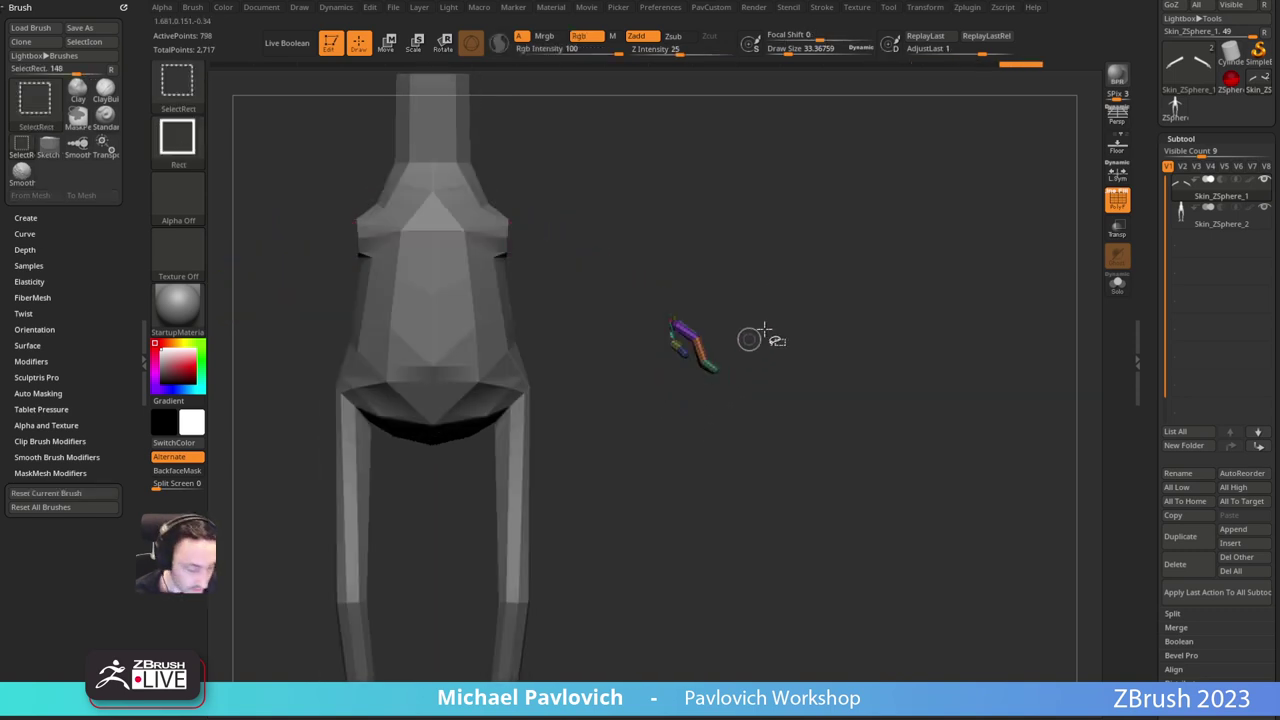
{"action": "key", "text": "ctrl+shift+x"}
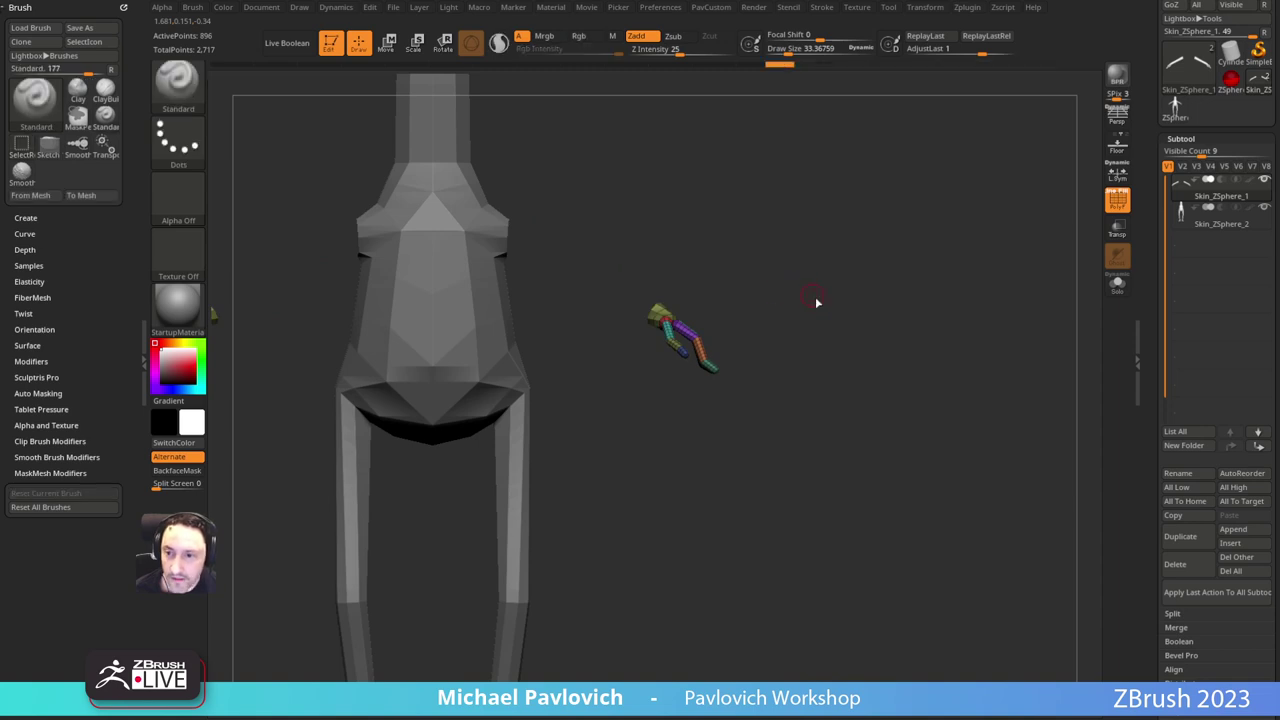
{"action": "key", "text": "3"}
{"action": "left_click", "coordinate": [841, 366]}
Step: Place the transform gizmo at the wrist and move the separated hands outward and down from the forearms
{"action": "key", "text": "w"}
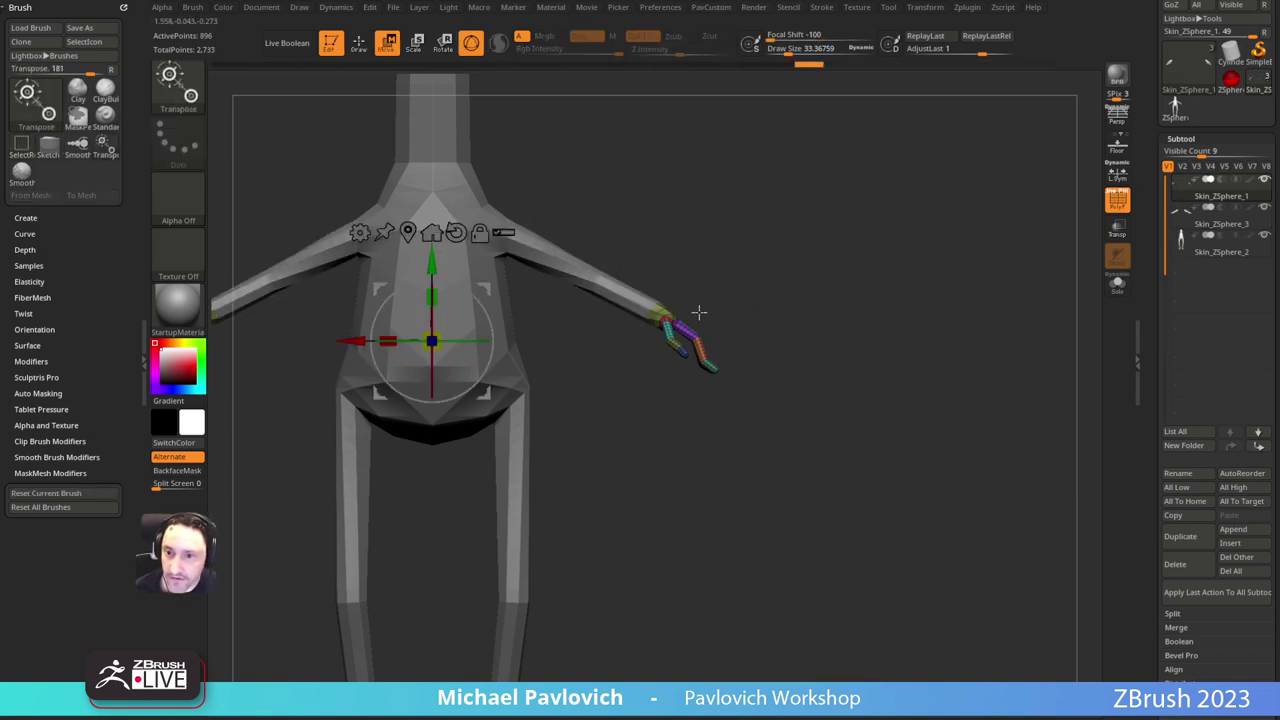
{"action": "left_click", "coordinate": [666, 318], "text": "alt"}
{"action": "left_click_drag", "start_coordinate": [720, 265], "coordinate": [776, 295]}
{"action": "right_click_drag", "start_coordinate": [911, 278], "coordinate": [915, 257], "text": "ctrl"}
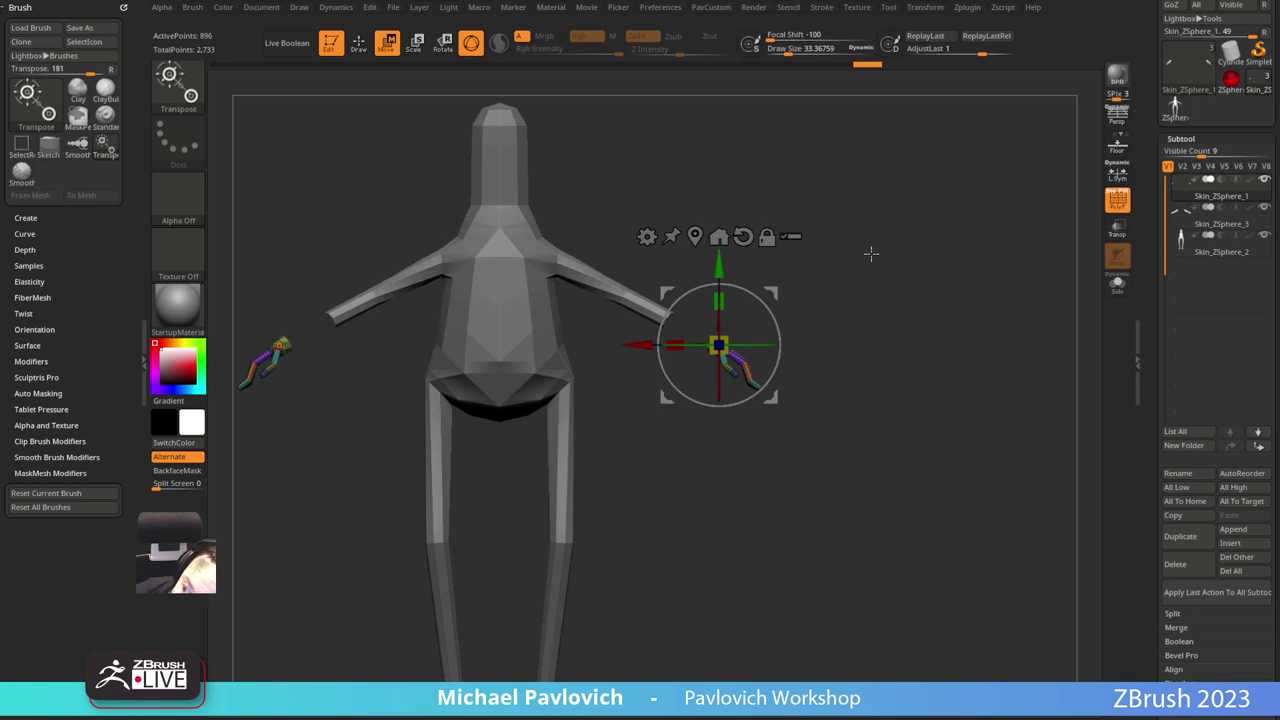
{"action": "left_click_drag", "start_coordinate": [1160, 125], "coordinate": [1157, 307]}
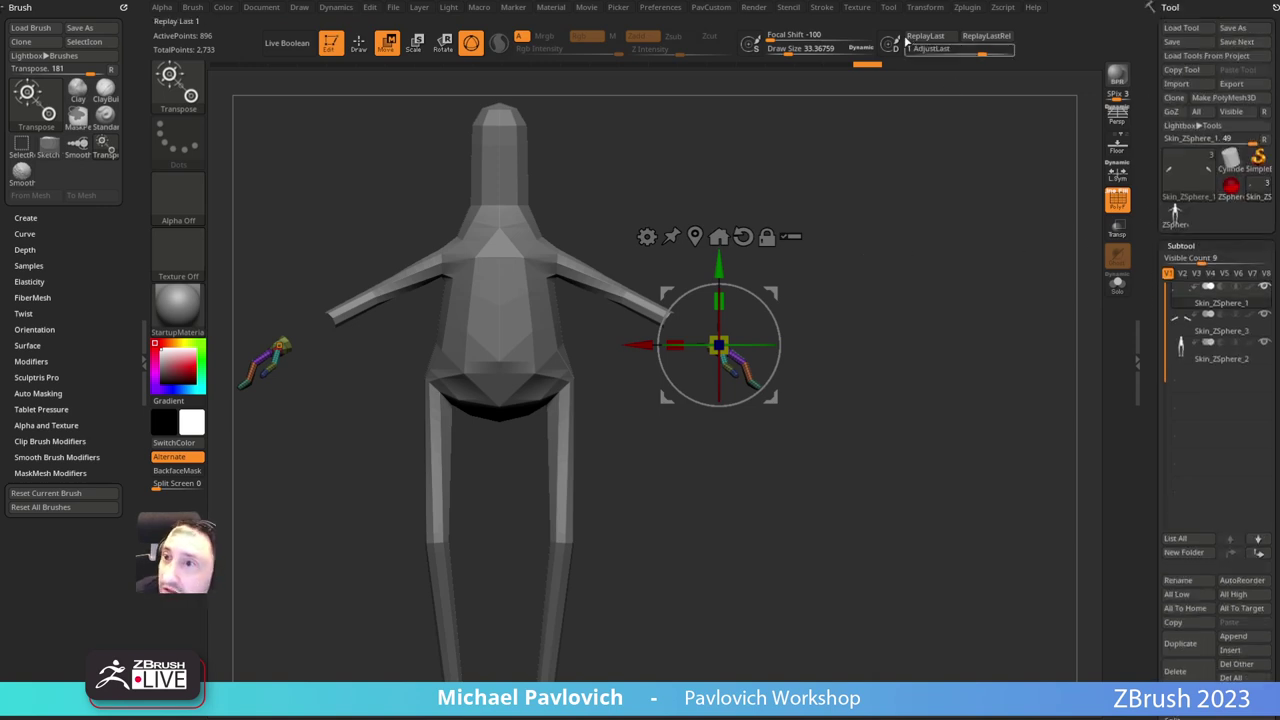
Step: Add the creature reference texture to Spotlight and position the dark-background image behind the model for comparison
{"action": "left_click", "coordinate": [867, 10]}
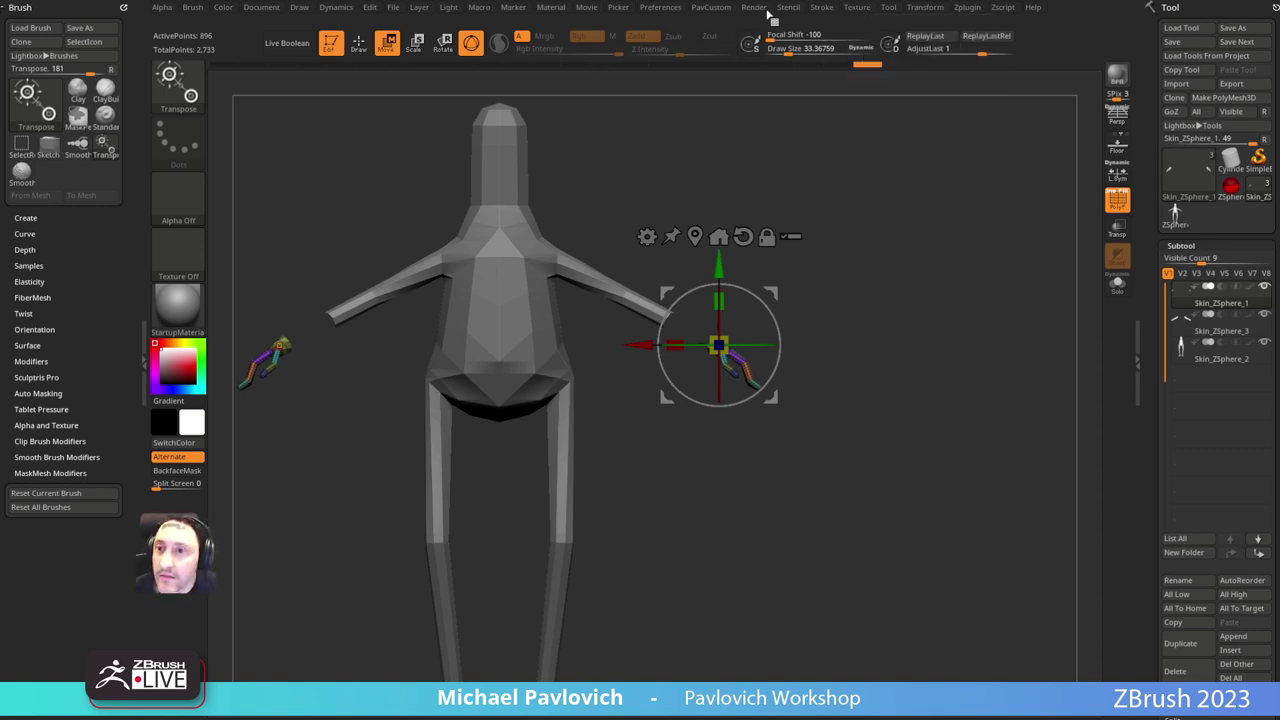
{"action": "left_click", "coordinate": [857, 8]}
{"action": "left_click", "coordinate": [905, 190]}
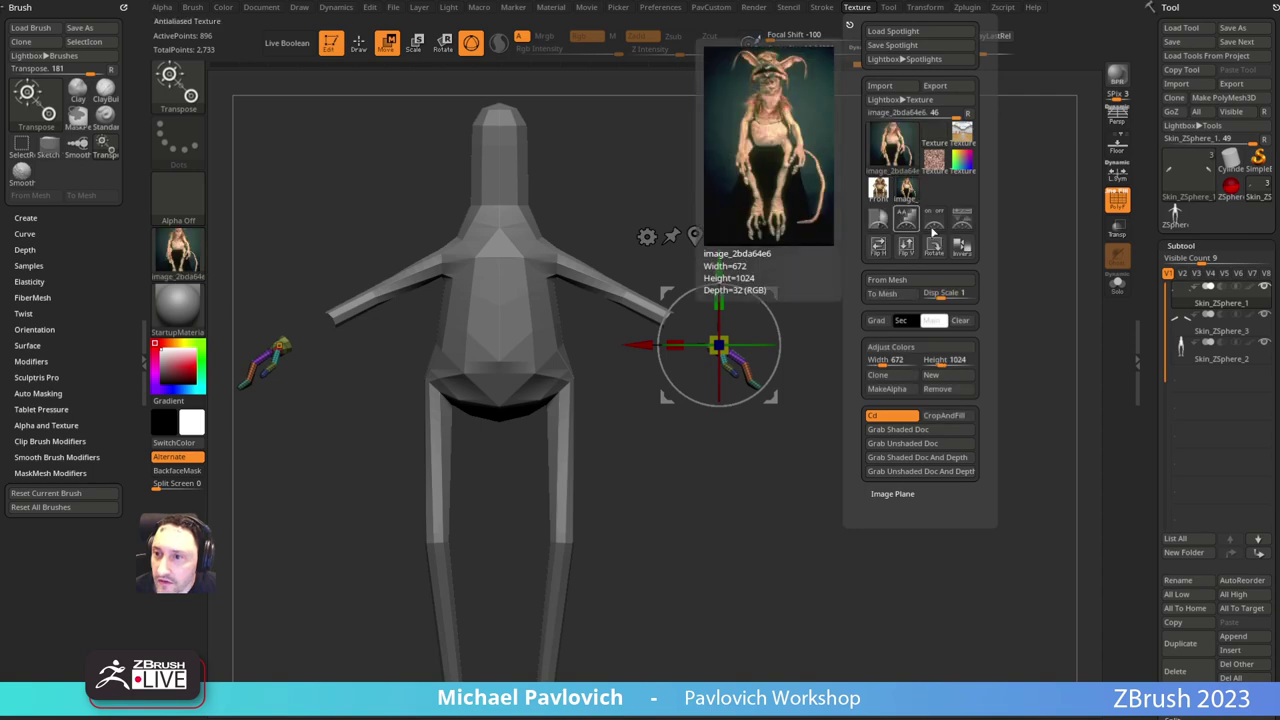
{"action": "left_click", "coordinate": [961, 222]}
{"action": "left_click_drag", "start_coordinate": [736, 273], "coordinate": [400, 229]}
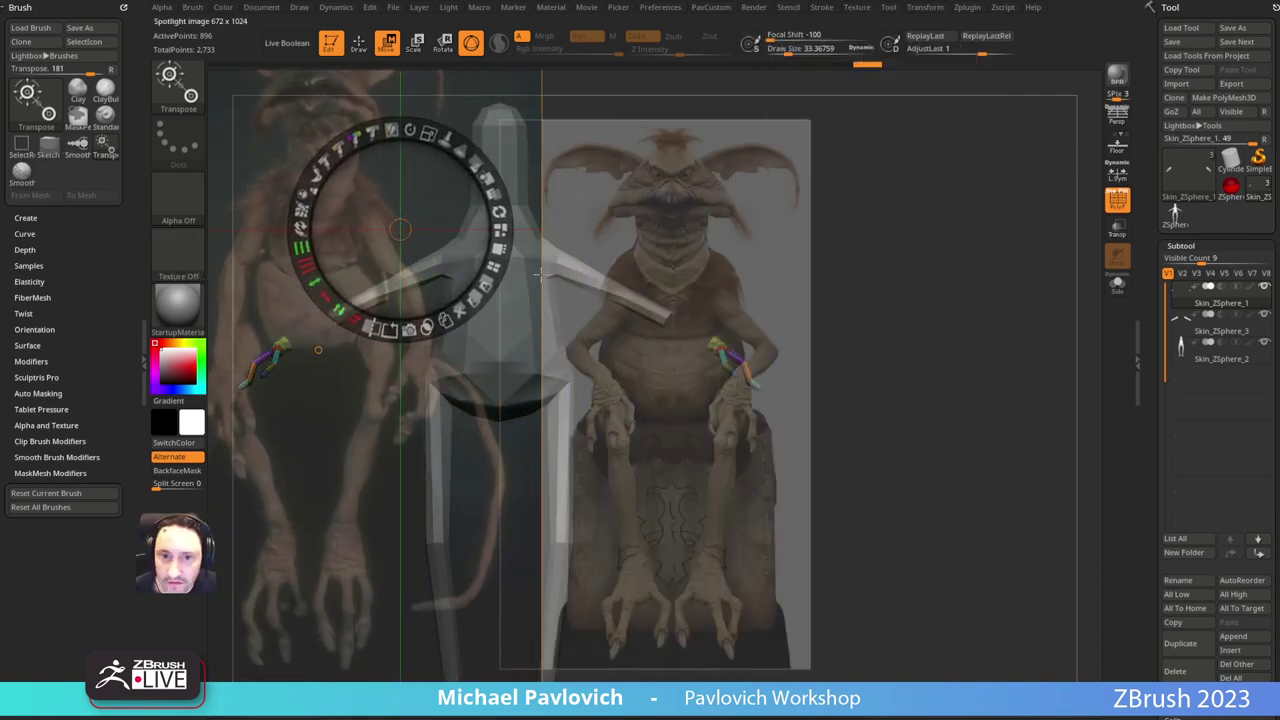
{"action": "left_click_drag", "start_coordinate": [434, 190], "coordinate": [433, 221]}
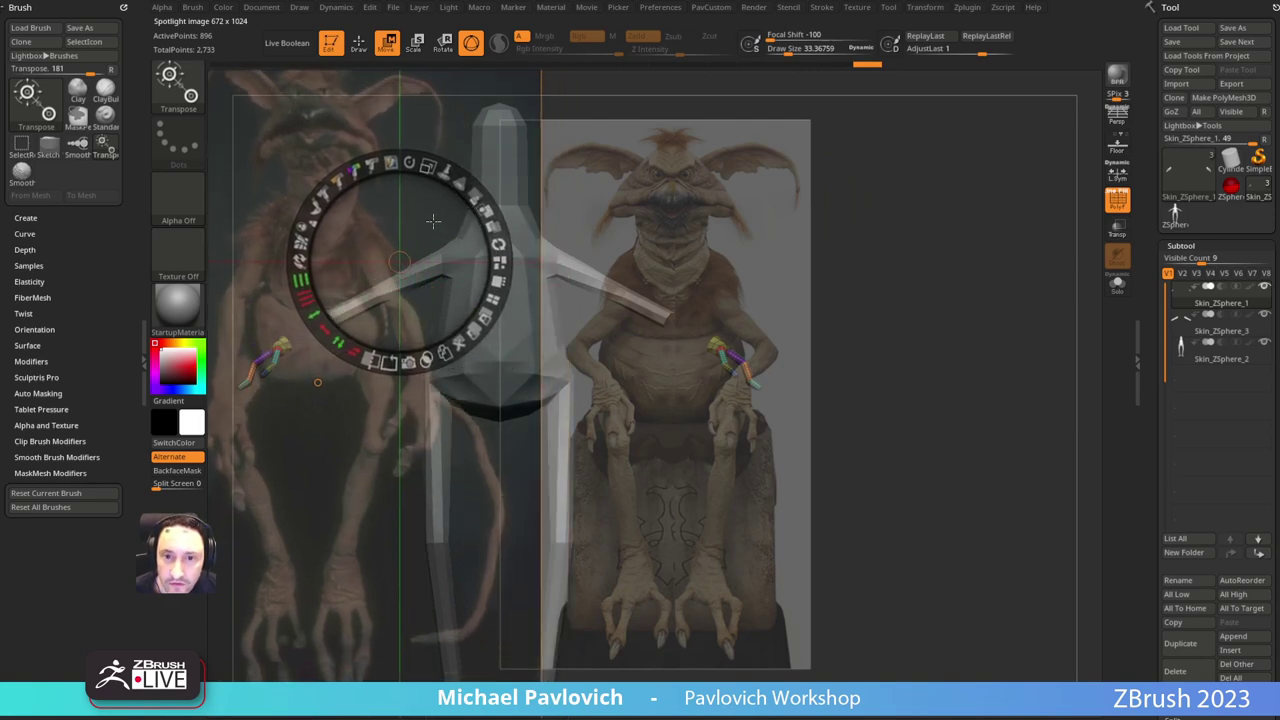
Step: Compare the model's arm and hand proportions with the Spotlight reference, viewing the model from the front and at an angle
{"action": "key", "text": "z"}
{"action": "right_click_drag", "start_coordinate": [952, 278], "coordinate": [753, 240], "text": "ctrl"}
{"action": "right_click_drag", "start_coordinate": [834, 220], "coordinate": [874, 278]}
{"action": "left_click_drag", "start_coordinate": [874, 278], "coordinate": [1017, 205]}
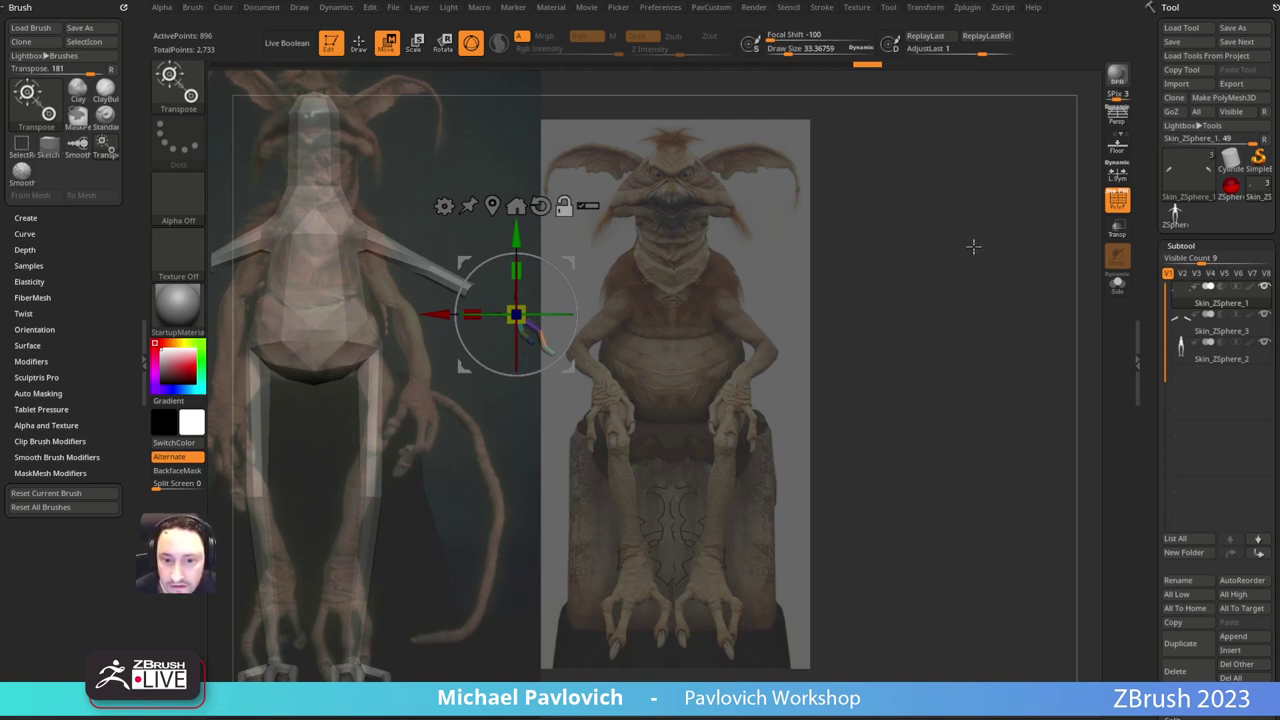
{"action": "left_click_drag", "start_coordinate": [972, 246], "coordinate": [1008, 245]}
{"action": "left_click", "coordinate": [1118, 211]}
{"action": "left_click", "coordinate": [1119, 212]}
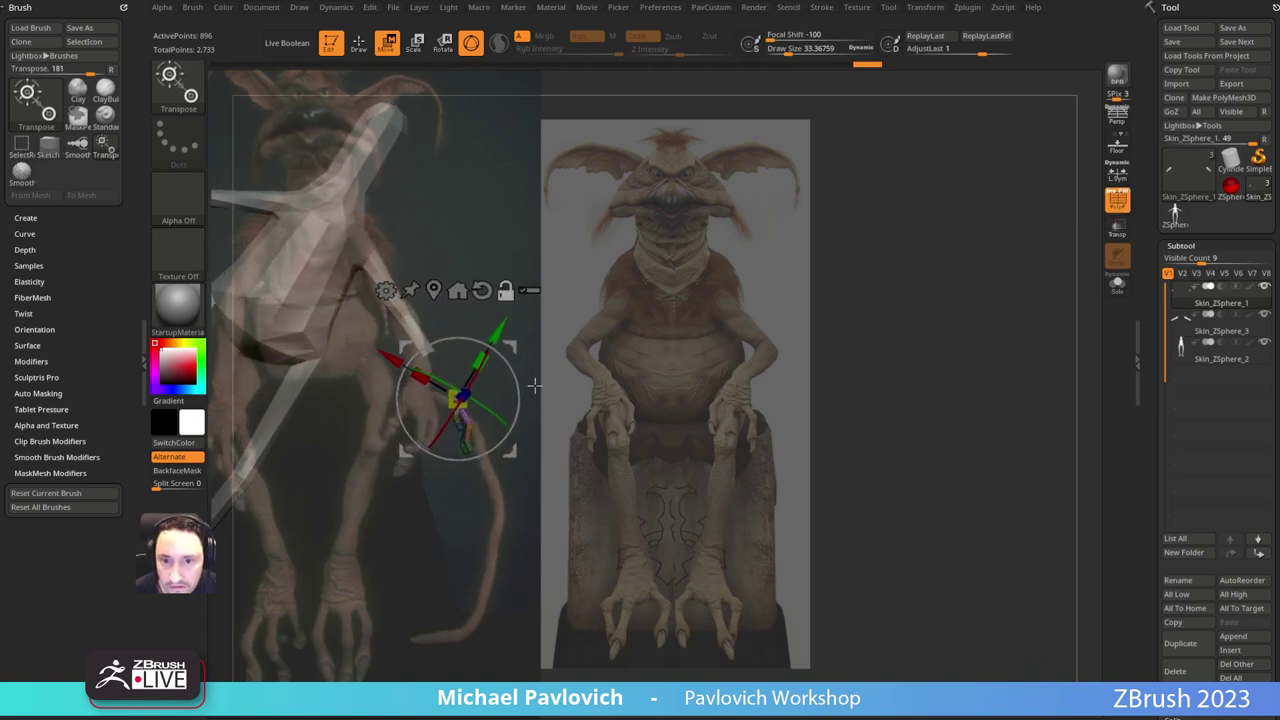
{"action": "left_click_drag", "start_coordinate": [515, 347], "coordinate": [485, 353]}
{"action": "left_click_drag", "start_coordinate": [880, 246], "coordinate": [931, 272]}
{"action": "left_click_drag", "start_coordinate": [454, 357], "coordinate": [476, 335], "text": "alt"}
{"action": "left_click_drag", "start_coordinate": [912, 247], "coordinate": [890, 231]}
Step: Try scaling the separated hands uniformly from the wrist gizmo, and undo the scaling
{"action": "key", "text": "e"}
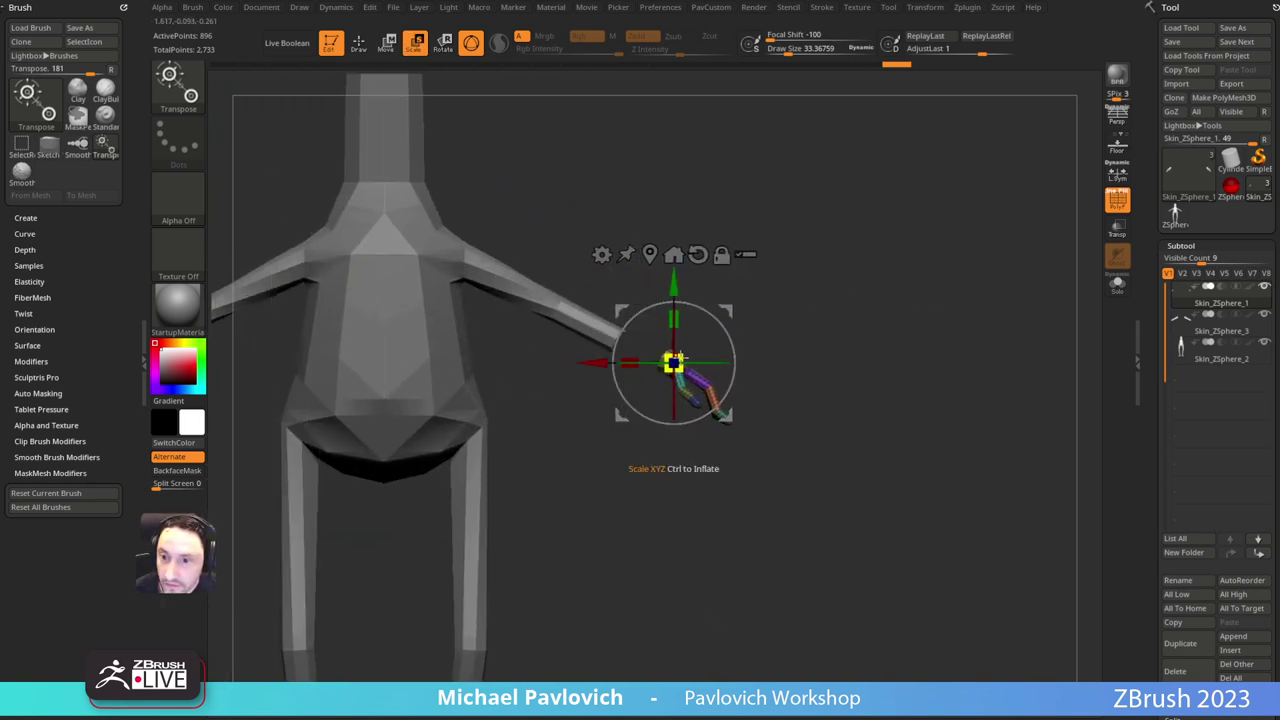
{"action": "mouse_move", "coordinate": [677, 361]}
{"action": "left_mouse_down"}
{"action": "mouse_move", "coordinate": [708, 332]}
{"action": "mouse_move", "coordinate": [666, 352]}
{"action": "left_mouse_up"}
{"action": "left_click_drag", "start_coordinate": [772, 300], "coordinate": [925, 250]}
{"action": "key", "text": "f"}
{"action": "key", "text": "ctrl+z"}
{"action": "key", "text": "ctrl+z"}
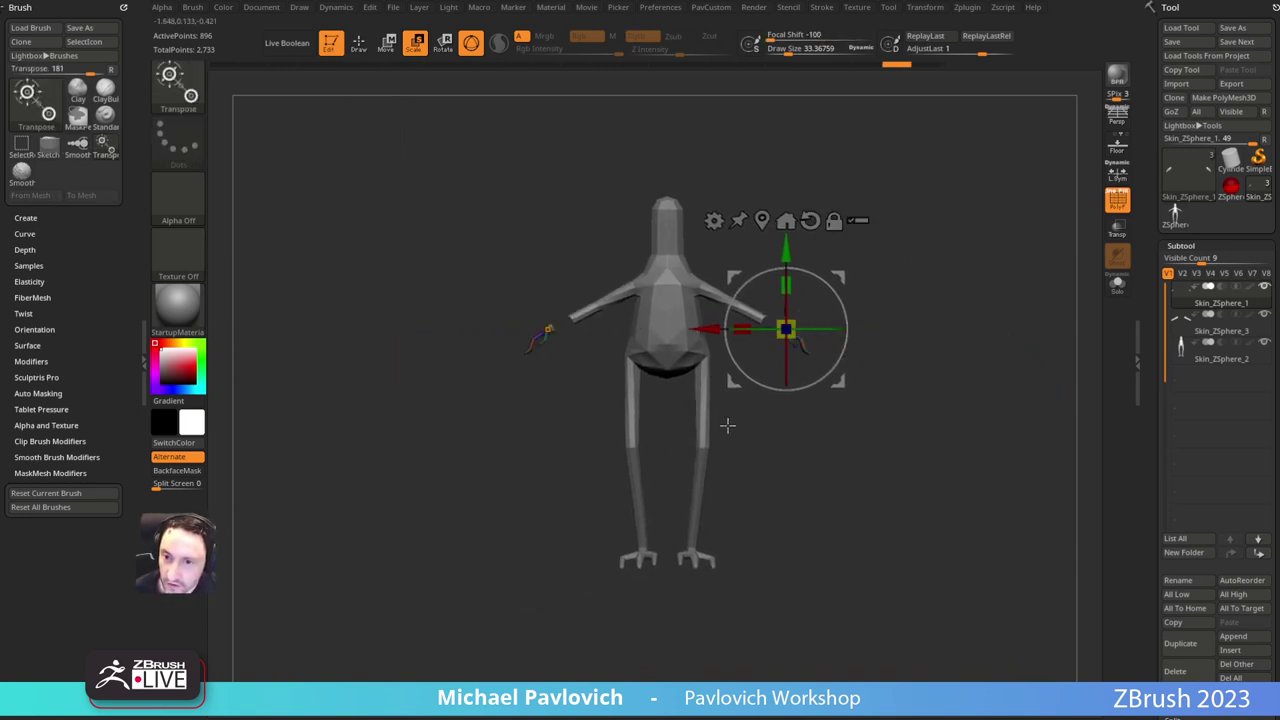
Step: Enable Local Symmetry and scale both hands up uniformly by about 1.27 from the wrists
{"action": "left_click", "coordinate": [1119, 177]}
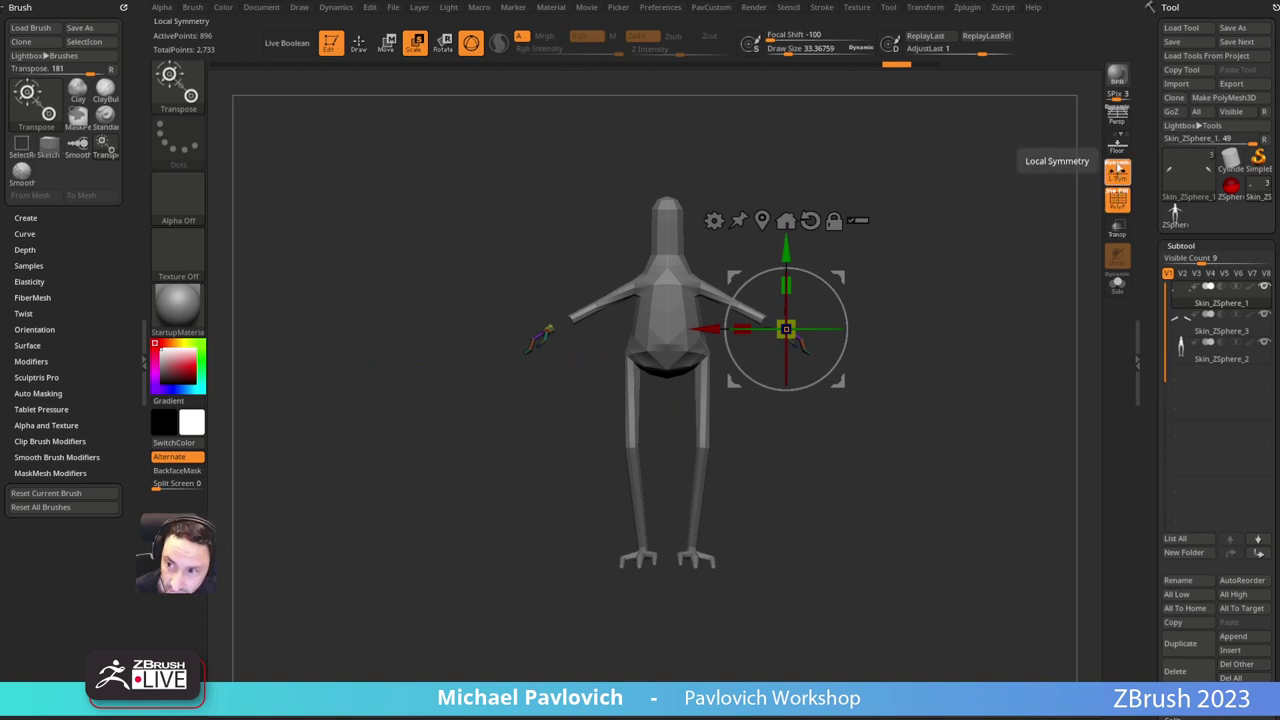
{"action": "left_click_drag", "start_coordinate": [937, 220], "coordinate": [850, 310], "text": "alt"}
{"action": "left_click_drag", "start_coordinate": [729, 340], "coordinate": [800, 297]}
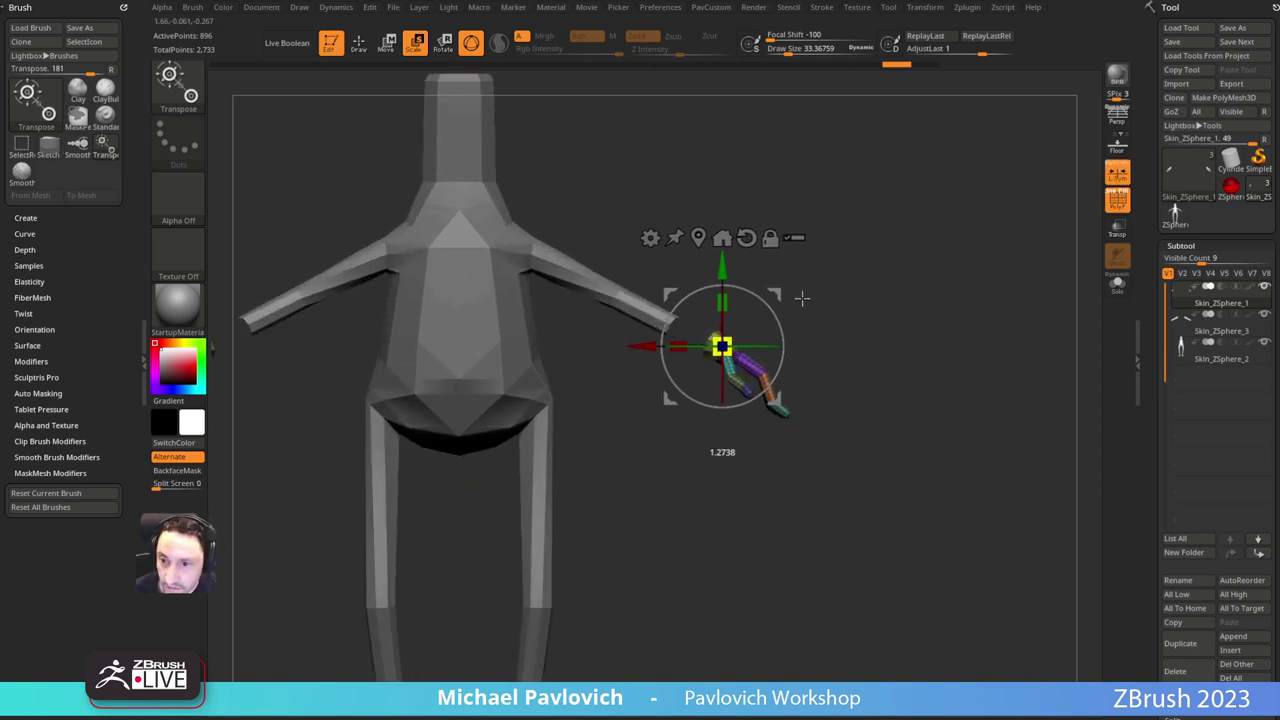
Step: Merge the hands subtool down into the arms subtool and accept that the operation cannot be undone
{"action": "key", "text": "q"}
{"action": "mouse_move", "coordinate": [886, 240]}
{"action": "left_mouse_down"}
{"action": "mouse_move", "coordinate": [897, 243]}
{"action": "mouse_move", "coordinate": [891, 297]}
{"action": "mouse_move", "coordinate": [917, 275]}
{"action": "mouse_move", "coordinate": [902, 221]}
{"action": "left_mouse_up"}
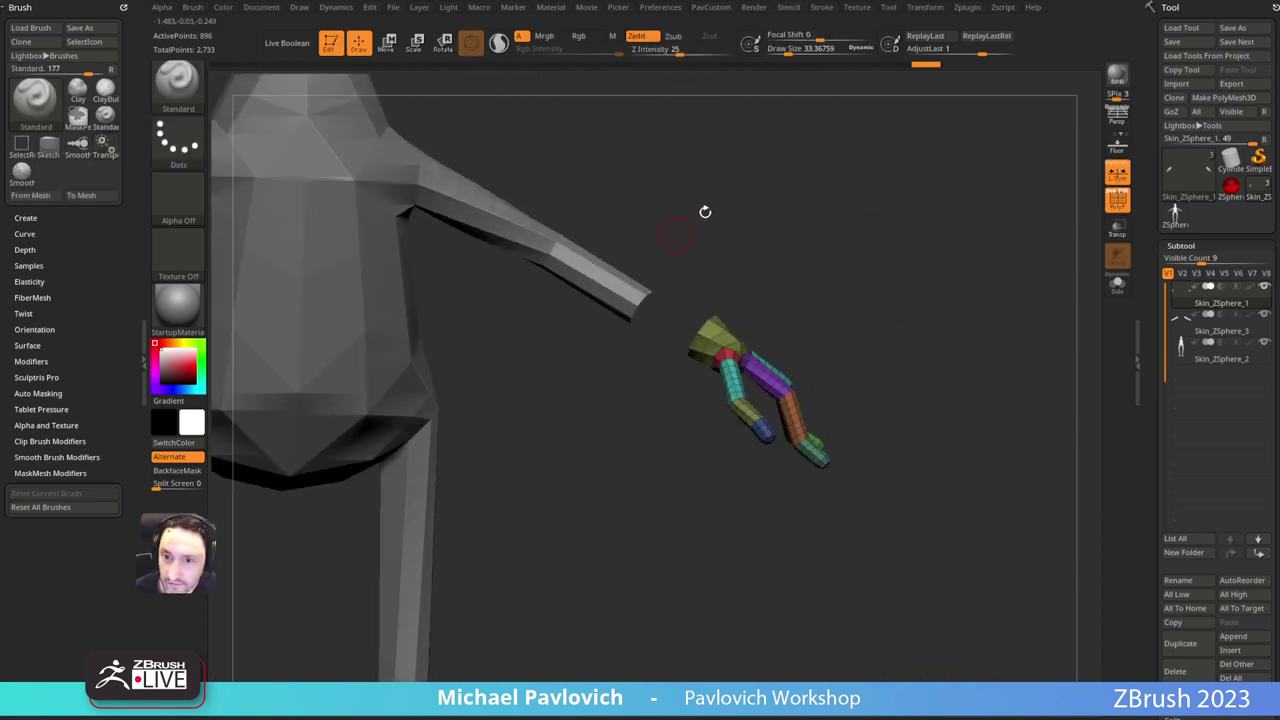
{"action": "left_click_drag", "start_coordinate": [706, 211], "coordinate": [740, 298], "text": "alt"}
{"action": "key", "text": "ctrl+e"}
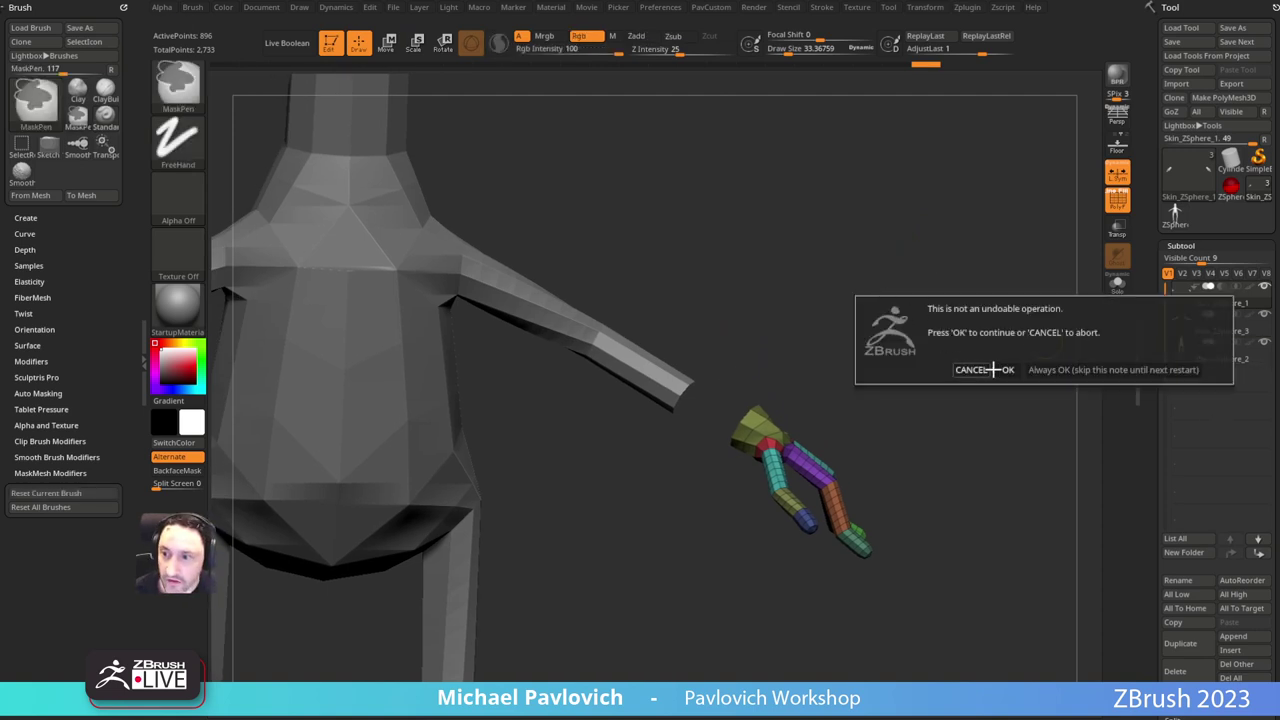
{"action": "left_click", "coordinate": [1008, 370]}
Step: Use the ZModeler edge action Bridge with the Two Holes target to connect the forearm openings to the hands
{"action": "left_click_drag", "start_coordinate": [970, 322], "coordinate": [918, 331]}
{"action": "key", "text": "b"}
{"action": "key", "text": "z"}
{"action": "key", "text": "m"}
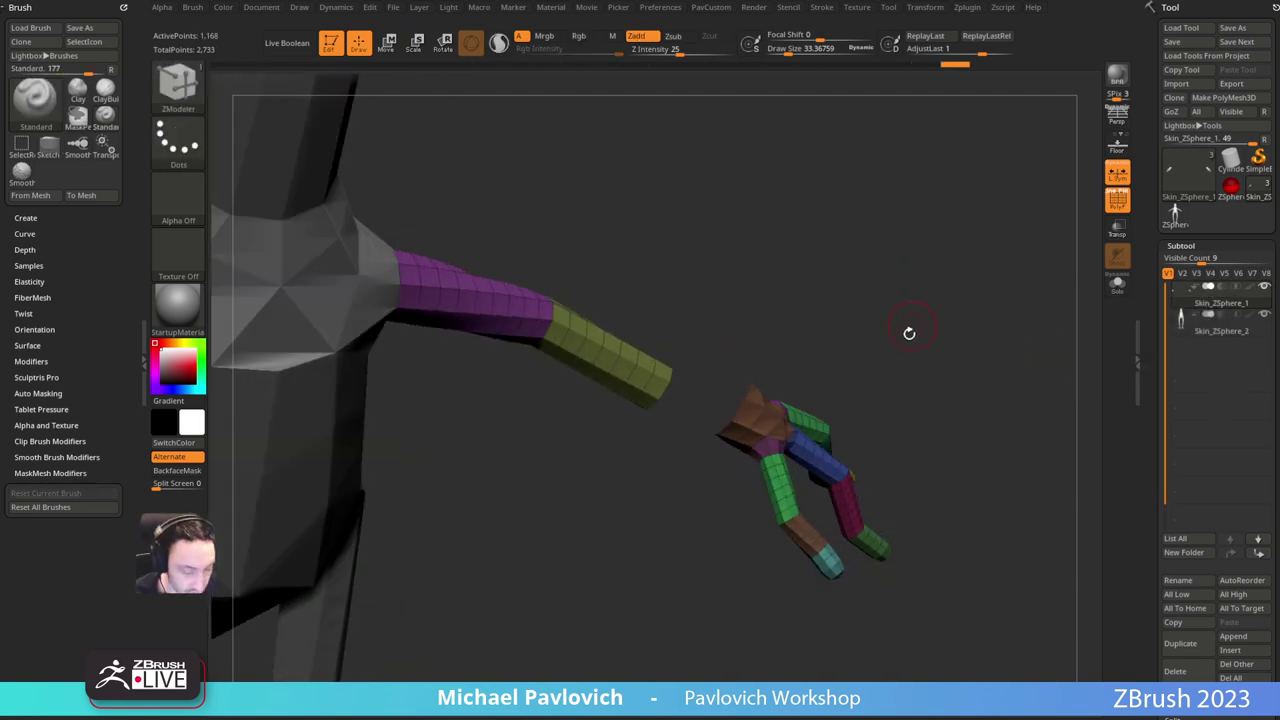
{"action": "key", "text": "space"}
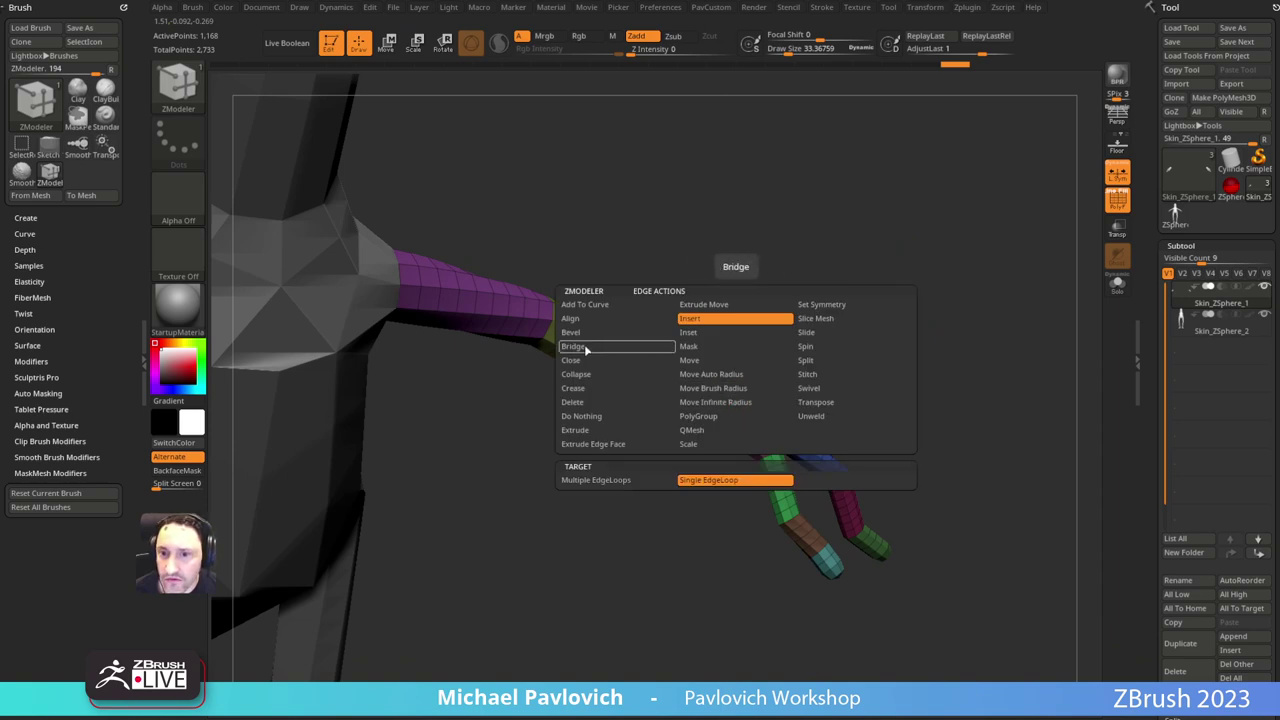
{"action": "left_click", "coordinate": [586, 347]}
{"action": "left_click", "coordinate": [717, 479]}
{"action": "left_click", "coordinate": [739, 408]}
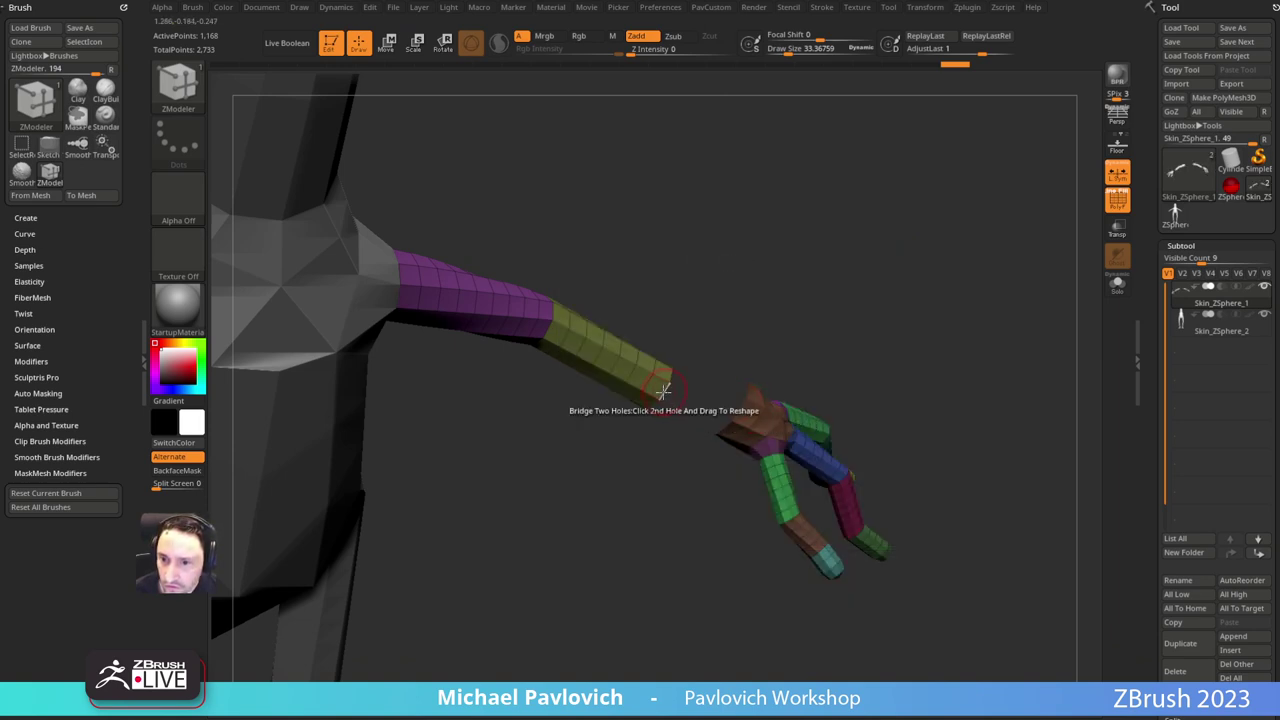
{"action": "left_click", "coordinate": [668, 394]}
{"action": "left_click_drag", "start_coordinate": [862, 335], "coordinate": [819, 290], "text": "alt"}
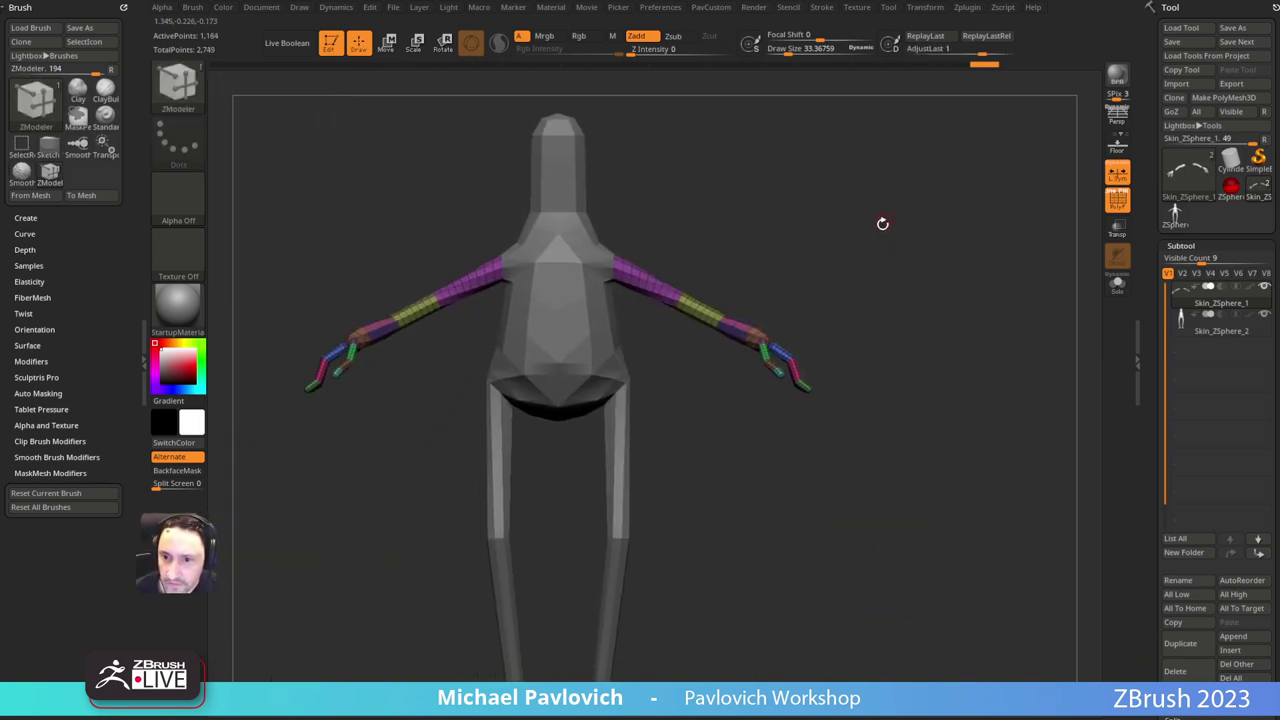
{"action": "mouse_move", "coordinate": [906, 257]}
{"action": "left_mouse_down"}
{"action": "mouse_move", "coordinate": [777, 263]}
{"action": "mouse_move", "coordinate": [908, 260]}
{"action": "mouse_move", "coordinate": [885, 245]}
{"action": "left_mouse_up"}
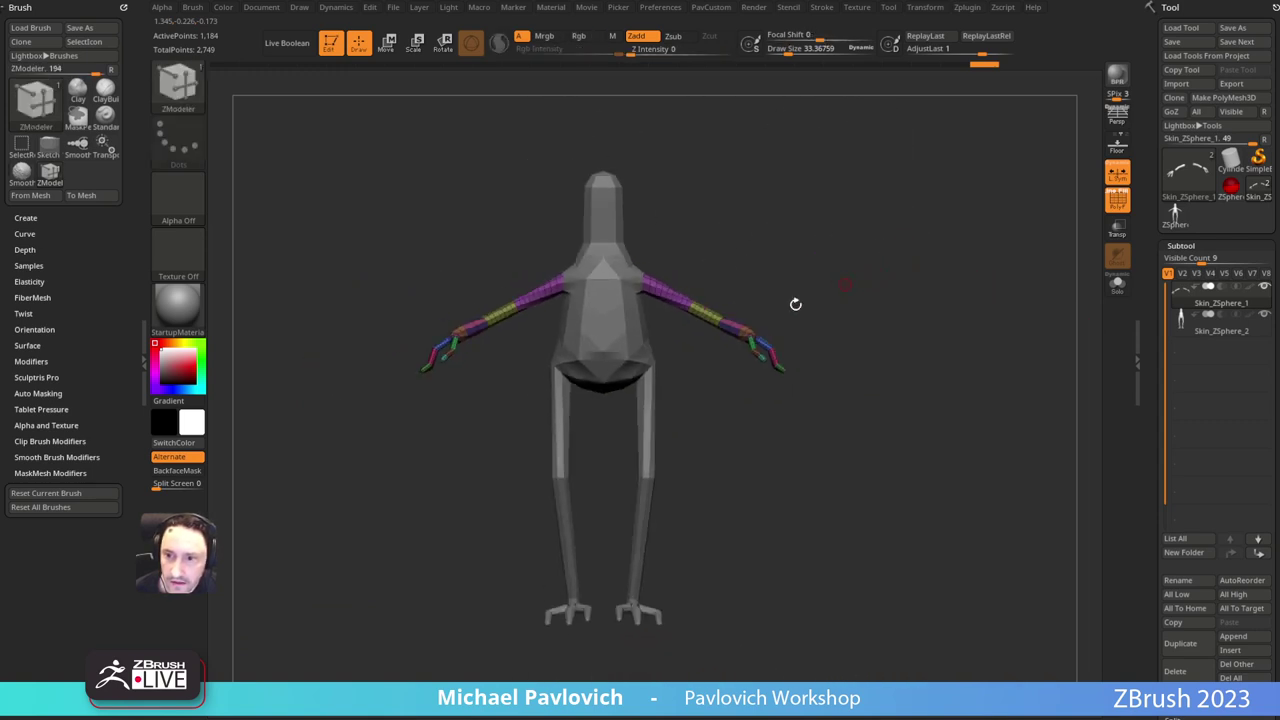
Step: Set the draw size to 28.75 and make the body subtool active
{"action": "key", "text": "s"}
{"action": "mouse_move", "coordinate": [793, 299]}
{"action": "left_mouse_down"}
{"action": "mouse_move", "coordinate": [803, 286]}
{"action": "mouse_move", "coordinate": [826, 312]}
{"action": "mouse_move", "coordinate": [811, 303]}
{"action": "mouse_move", "coordinate": [831, 230]}
{"action": "left_mouse_up"}
{"action": "key", "text": "s"}
{"action": "left_click", "coordinate": [184, 88], "text": "ctrl+shift"}
{"action": "left_click_drag", "start_coordinate": [831, 230], "coordinate": [841, 199], "text": "alt"}
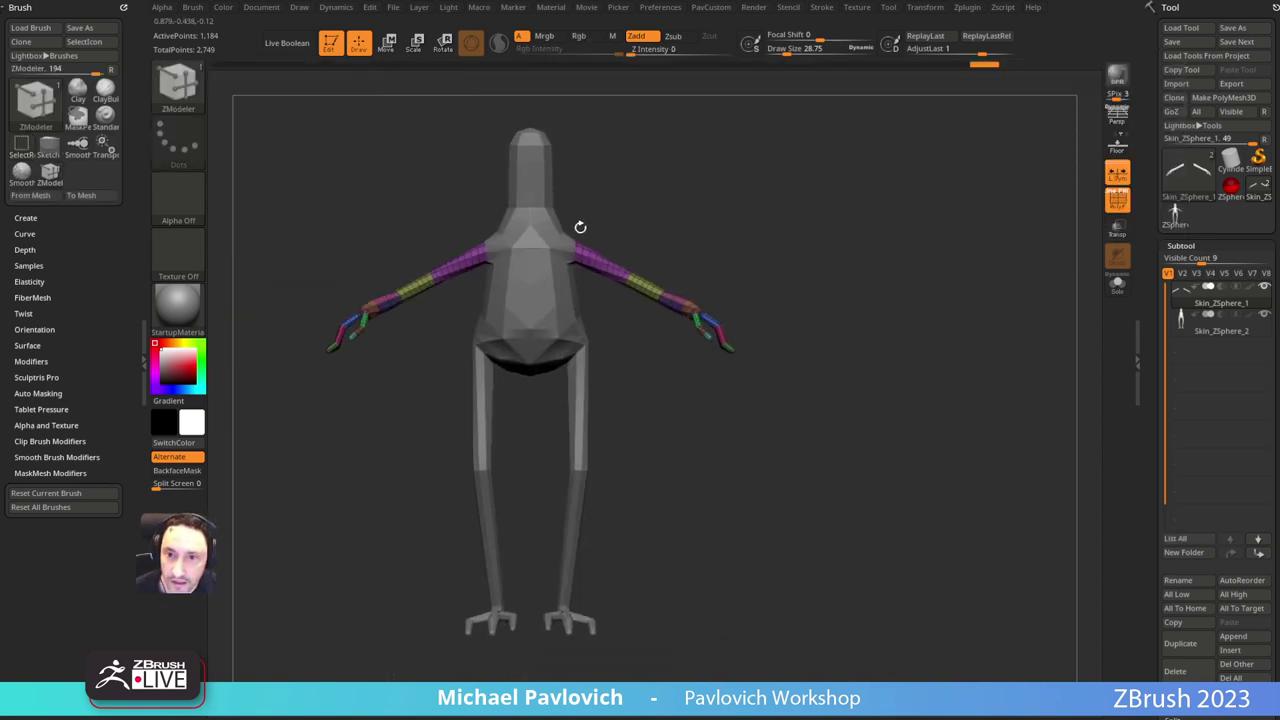
{"action": "left_click", "coordinate": [533, 228], "text": "alt"}
{"action": "left_click_drag", "start_coordinate": [686, 141], "coordinate": [684, 170], "text": "alt"}
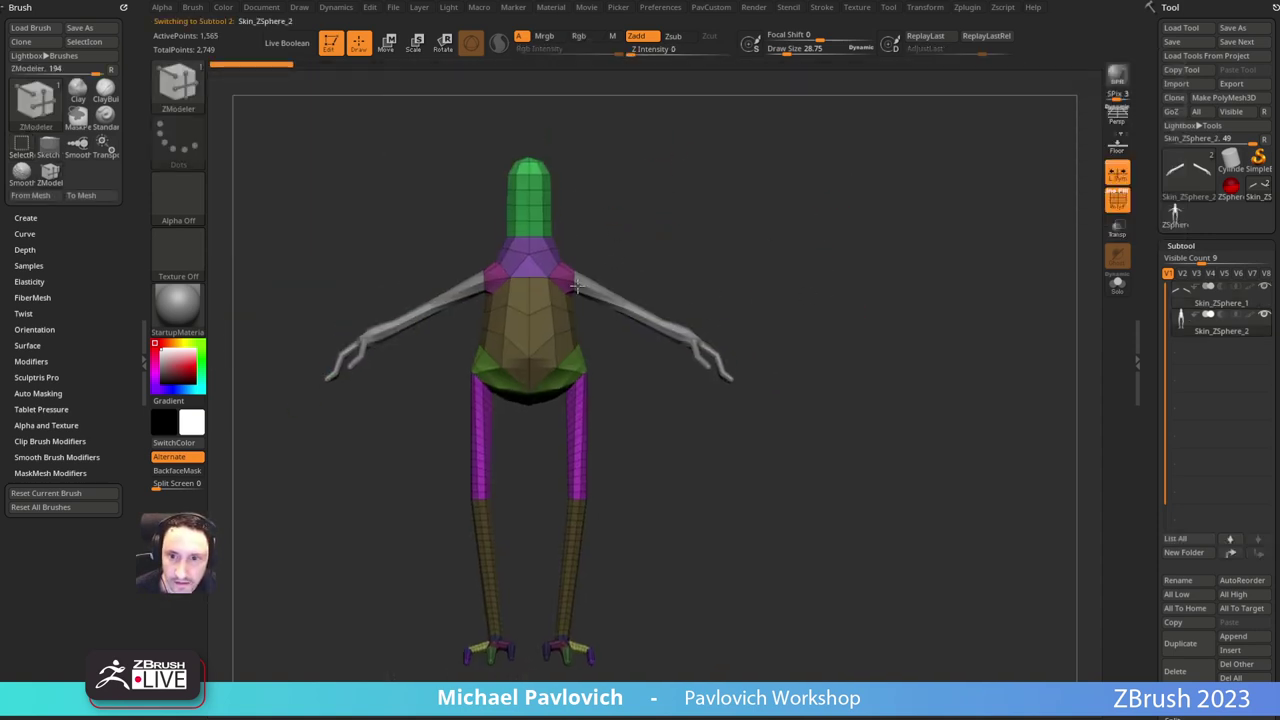
Step: Isolate both legs up to the hip polygroup borders and use Split Hidden to separate them from the torso
{"action": "mouse_move", "coordinate": [621, 539]}
{"action": "left_mouse_down", "text": "alt"}
{"action": "mouse_move", "coordinate": [603, 477]}
{"action": "mouse_move", "coordinate": [497, 503]}
{"action": "mouse_move", "coordinate": [516, 557]}
{"action": "mouse_move", "coordinate": [510, 612]}
{"action": "left_mouse_up", "text": "alt"}
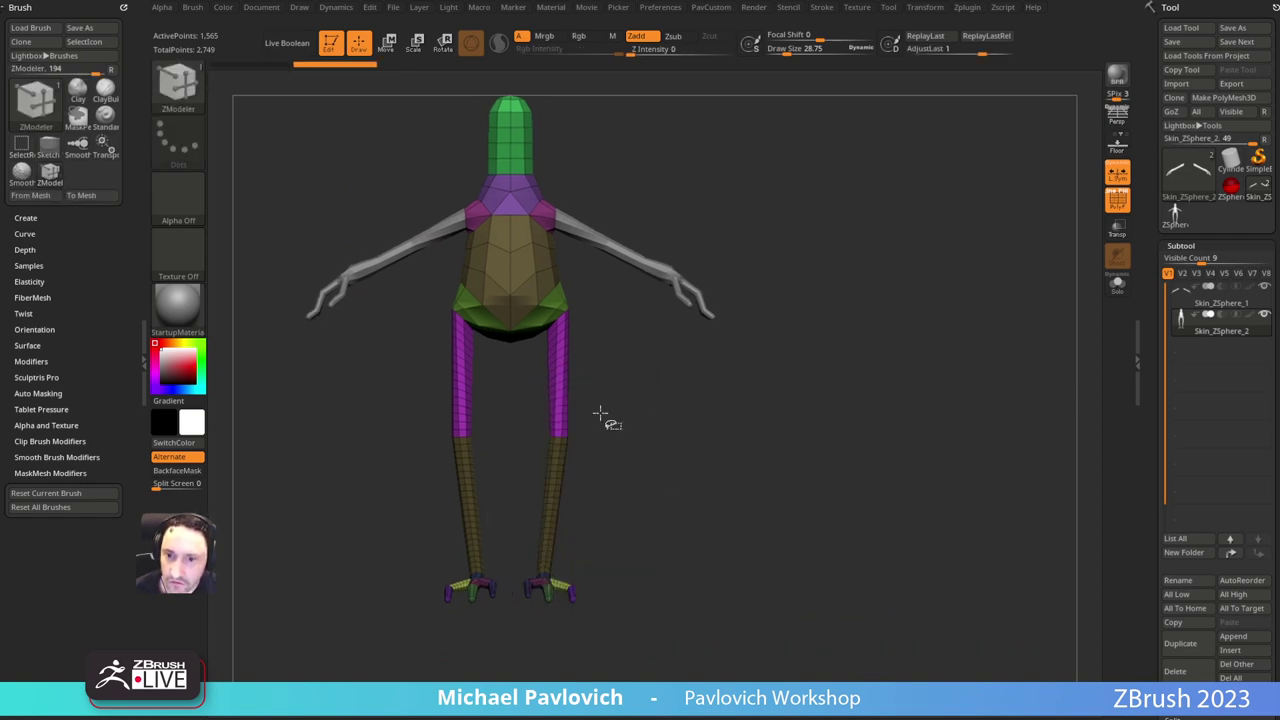
{"action": "left_click_drag", "start_coordinate": [622, 365], "coordinate": [517, 648], "text": "ctrl+shift"}
{"action": "key", "text": "ctrl+shift+a"}
{"action": "key", "text": "v"}
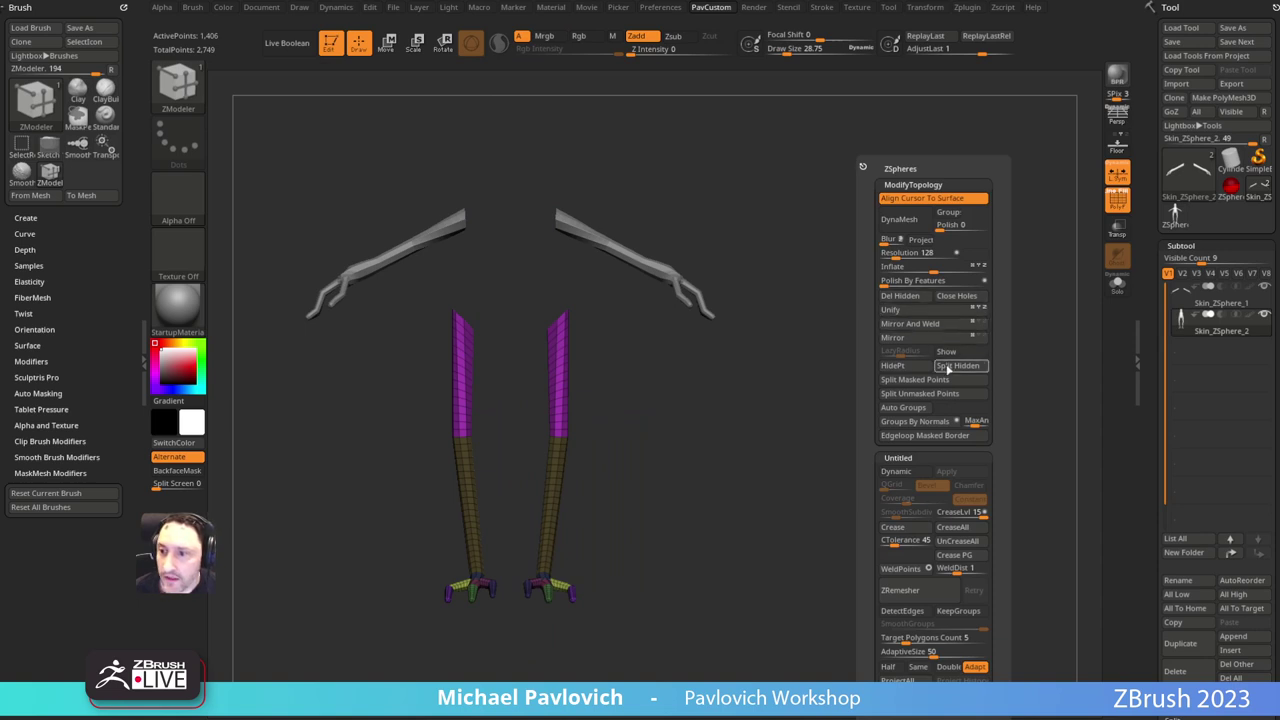
{"action": "left_click", "coordinate": [948, 370]}
Step: Select the torso subtool, isolate the green head polygroup, and use Split Hidden to separate the head
{"action": "left_click", "coordinate": [514, 304], "text": "alt"}
{"action": "left_click_drag", "start_coordinate": [715, 212], "coordinate": [710, 254], "text": "alt"}
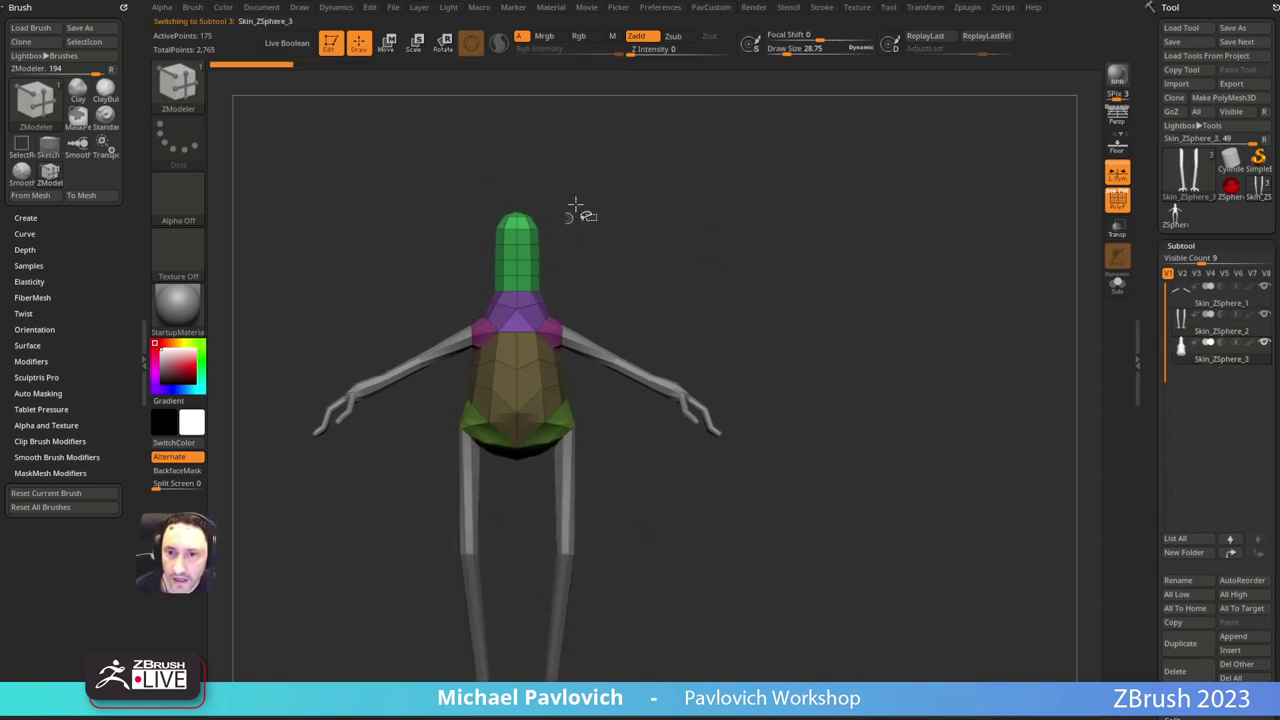
{"action": "left_click_drag", "start_coordinate": [623, 156], "coordinate": [452, 252], "text": "ctrl+shift"}
{"action": "key", "text": "ctrl+w"}
{"action": "left_click", "coordinate": [817, 262], "text": "ctrl+shift"}
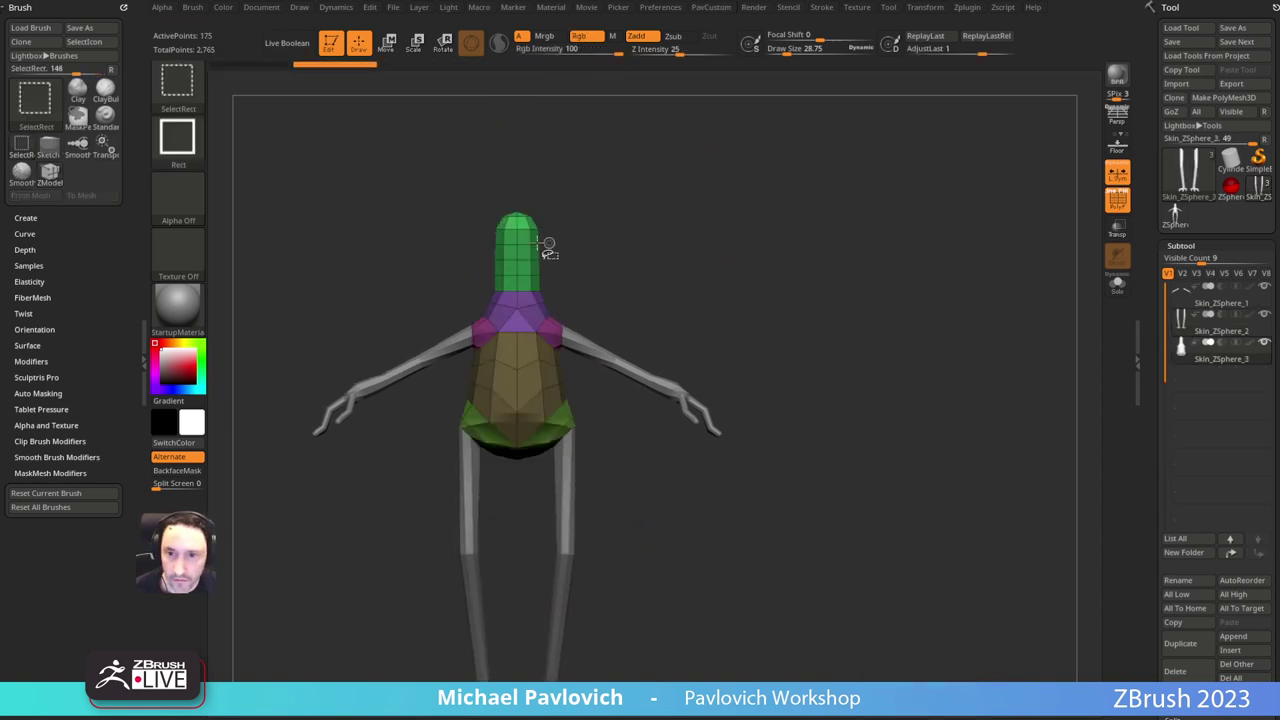
{"action": "left_click", "coordinate": [538, 243], "text": "ctrl+shift"}
{"action": "key", "text": "v"}
{"action": "left_click", "coordinate": [889, 368]}
{"action": "mouse_move", "coordinate": [847, 352]}
{"action": "left_mouse_down", "text": "alt"}
{"action": "mouse_move", "coordinate": [852, 319]}
{"action": "mouse_move", "coordinate": [838, 320]}
{"action": "mouse_move", "coordinate": [851, 286]}
{"action": "mouse_move", "coordinate": [817, 308]}
{"action": "mouse_move", "coordinate": [910, 282]}
{"action": "left_mouse_up", "text": "alt"}
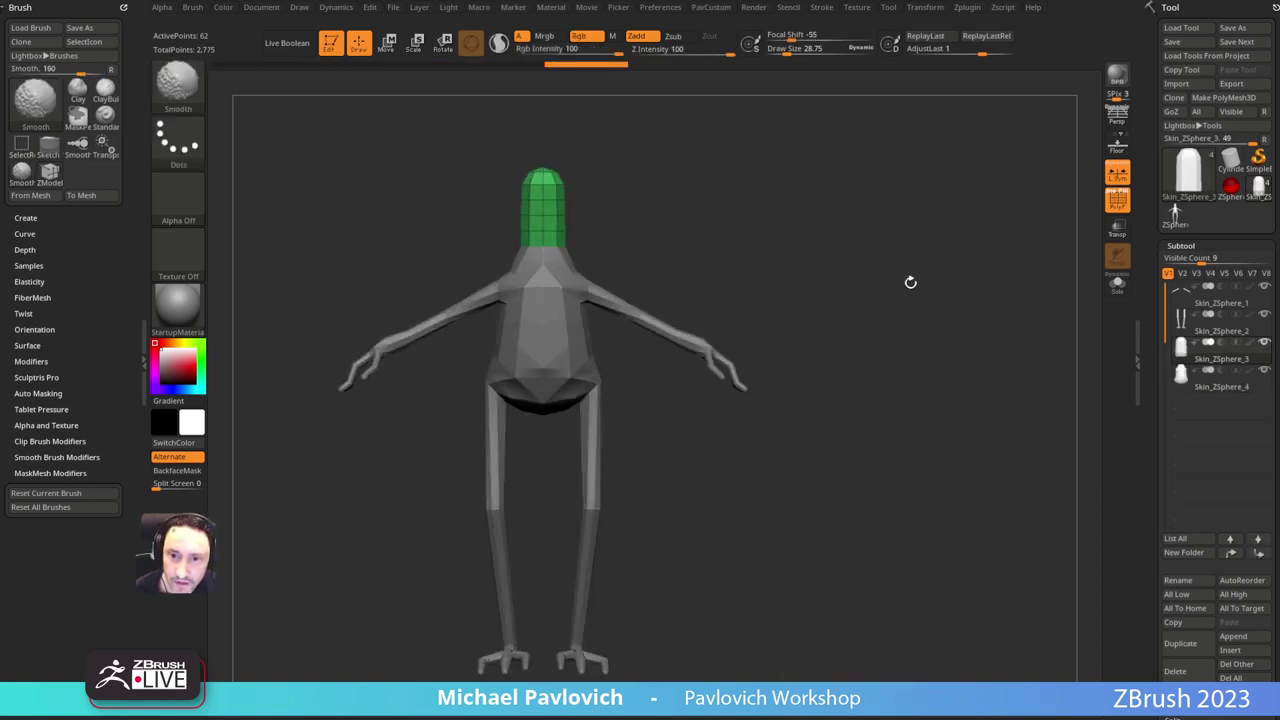
Step: Show the Spotlight references again and move and scale the two creature images so they sit side by side at similar size
{"action": "key", "text": "shift+z"}
{"action": "key", "text": "Left"}
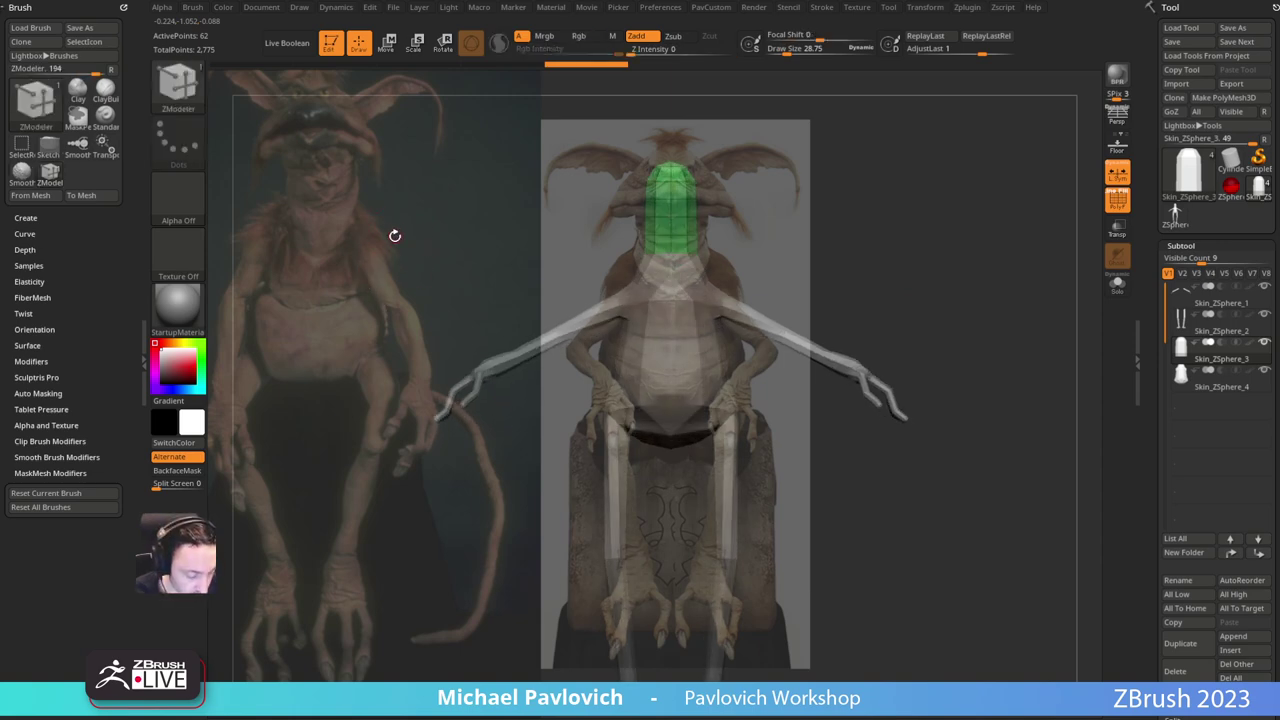
{"action": "key", "text": "z"}
{"action": "left_click_drag", "start_coordinate": [433, 234], "coordinate": [495, 266]}
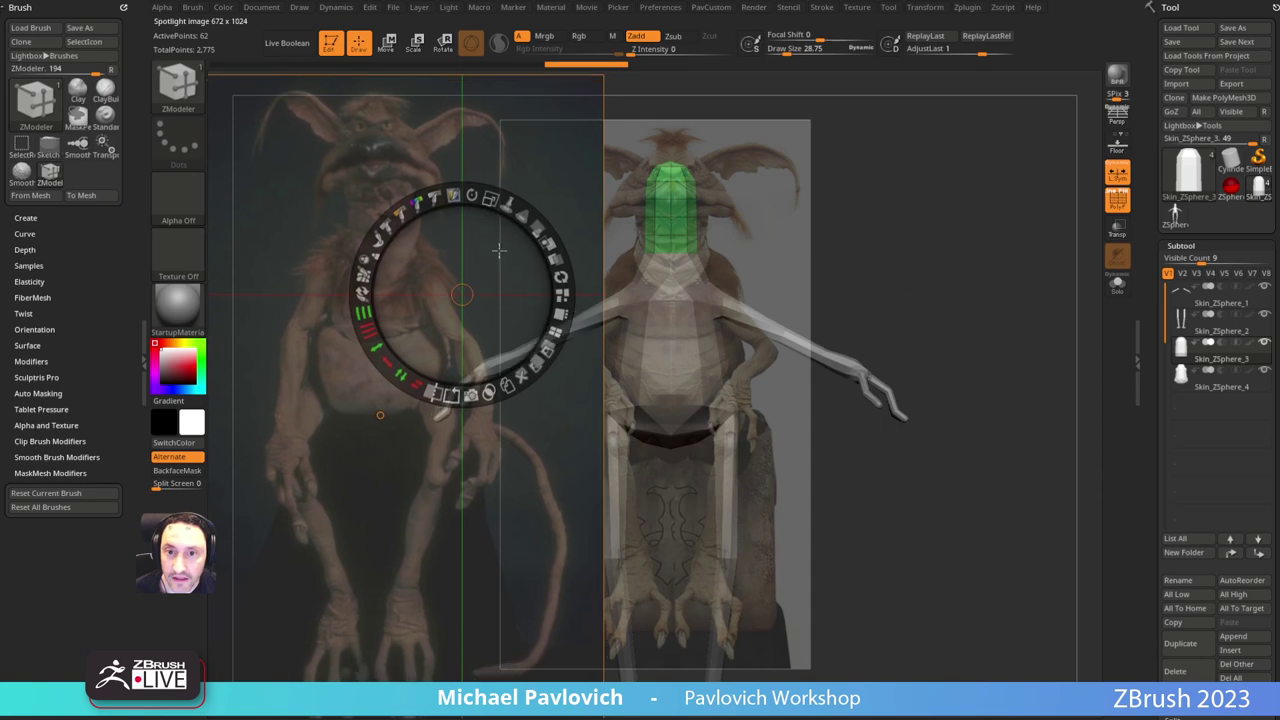
{"action": "left_click_drag", "start_coordinate": [493, 202], "coordinate": [473, 261]}
{"action": "left_click_drag", "start_coordinate": [746, 195], "coordinate": [896, 193]}
{"action": "left_click_drag", "start_coordinate": [526, 214], "coordinate": [608, 214]}
{"action": "mouse_move", "coordinate": [640, 120]}
{"action": "left_mouse_down"}
{"action": "mouse_move", "coordinate": [682, 132]}
{"action": "mouse_move", "coordinate": [662, 122]}
{"action": "left_mouse_up"}
{"action": "key", "text": "z"}
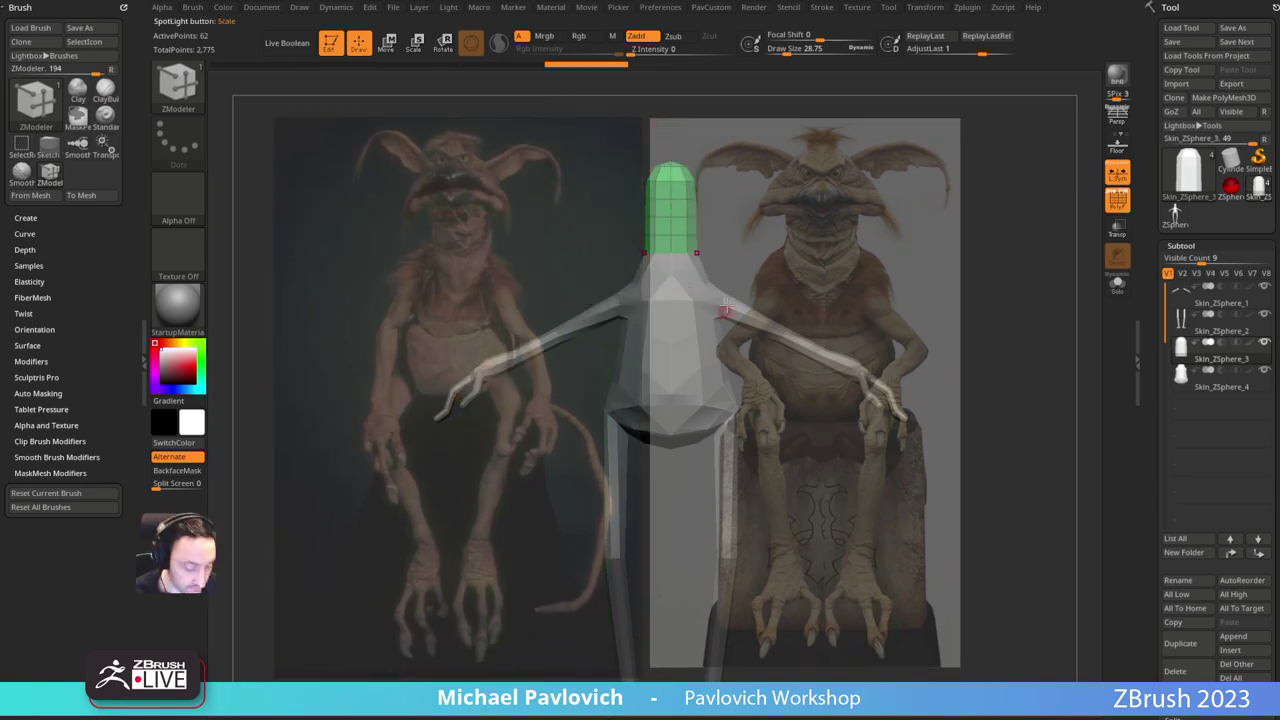
Step: Show the timeline and store camera keyframes at about 2.9 and 4.4 seconds with the model aligned over each reference
{"action": "key", "text": "space"}
{"action": "key", "text": "space"}
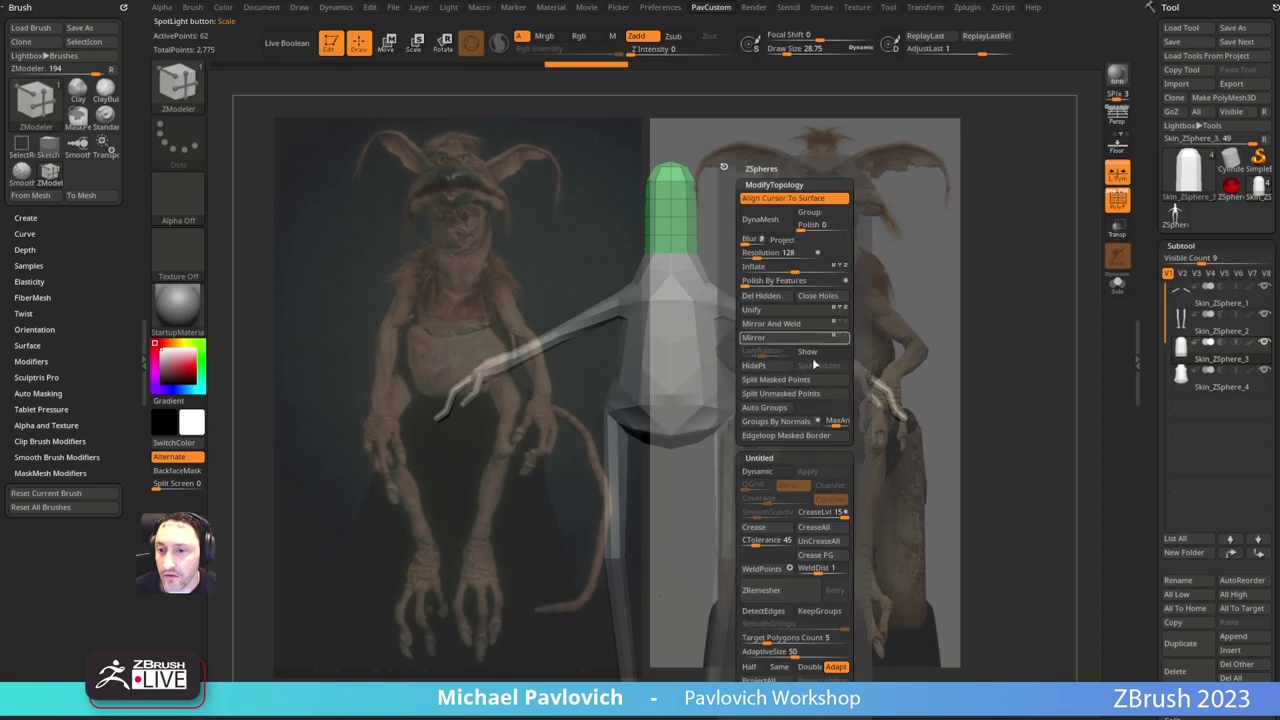
{"action": "left_click", "coordinate": [817, 350]}
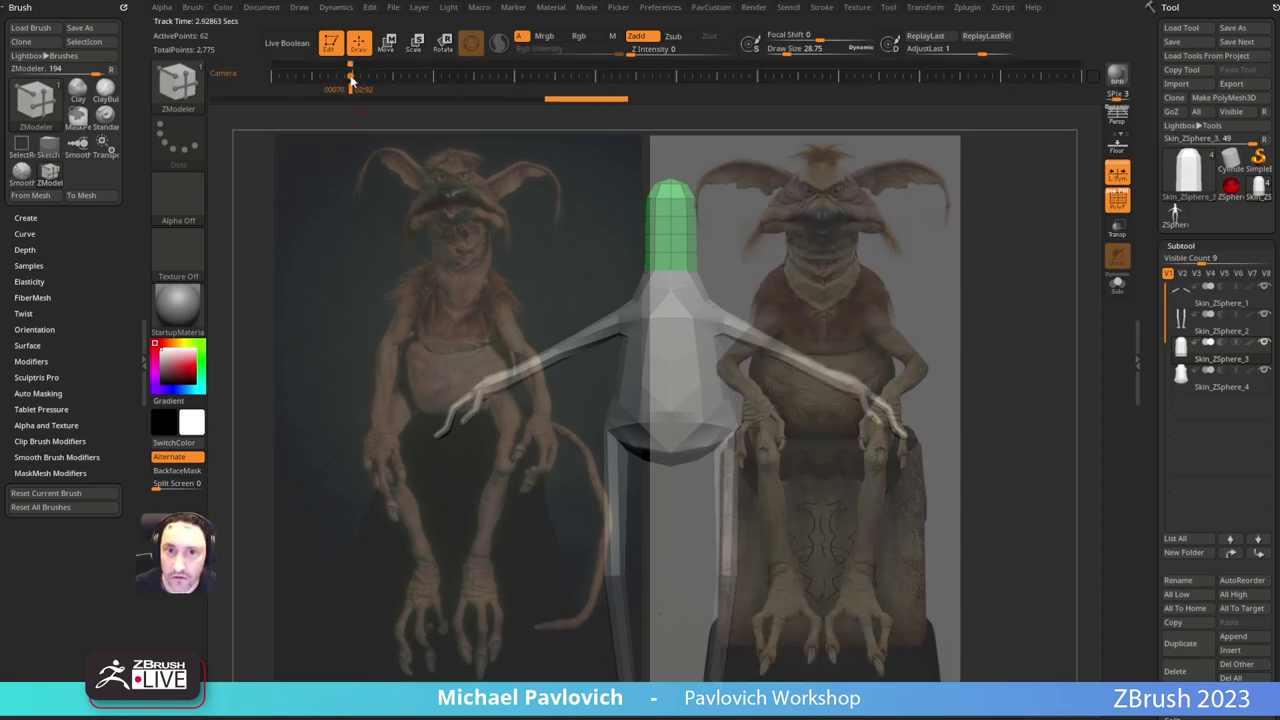
{"action": "right_click_drag", "start_coordinate": [871, 287], "coordinate": [1004, 279], "text": "alt"}
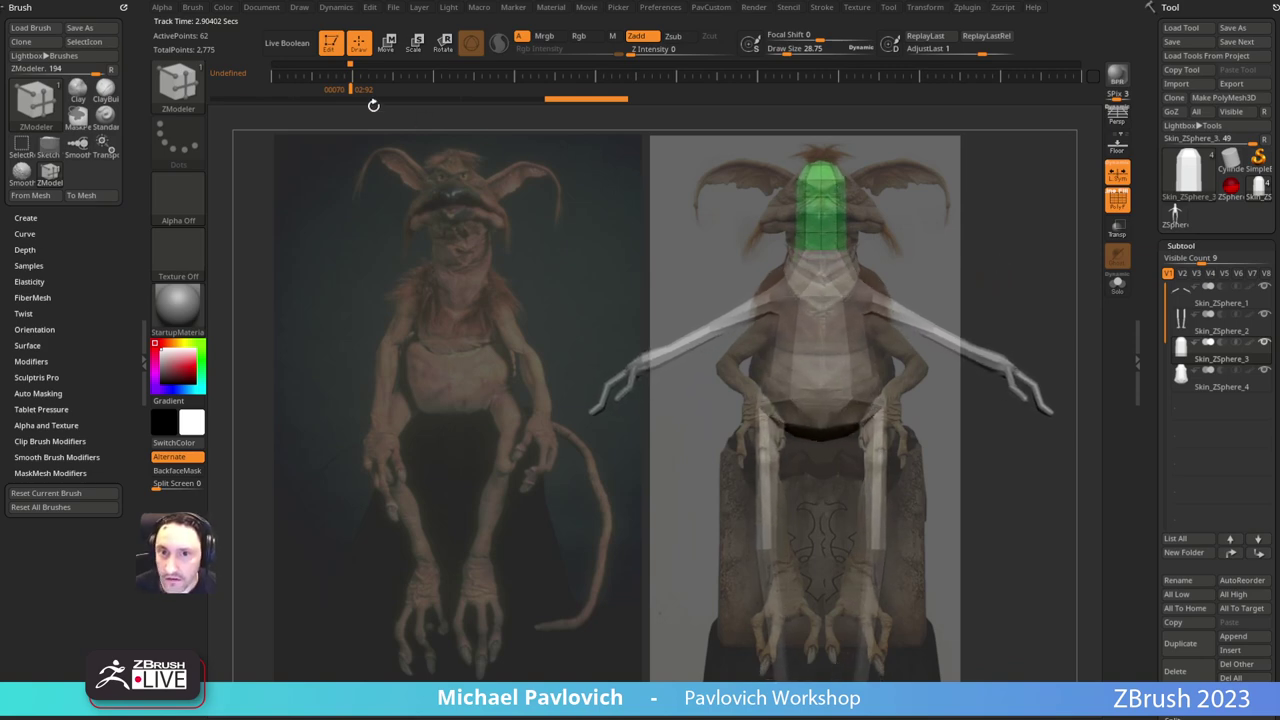
{"action": "left_click", "coordinate": [351, 85]}
{"action": "right_click_drag", "start_coordinate": [965, 213], "coordinate": [599, 201], "text": "alt"}
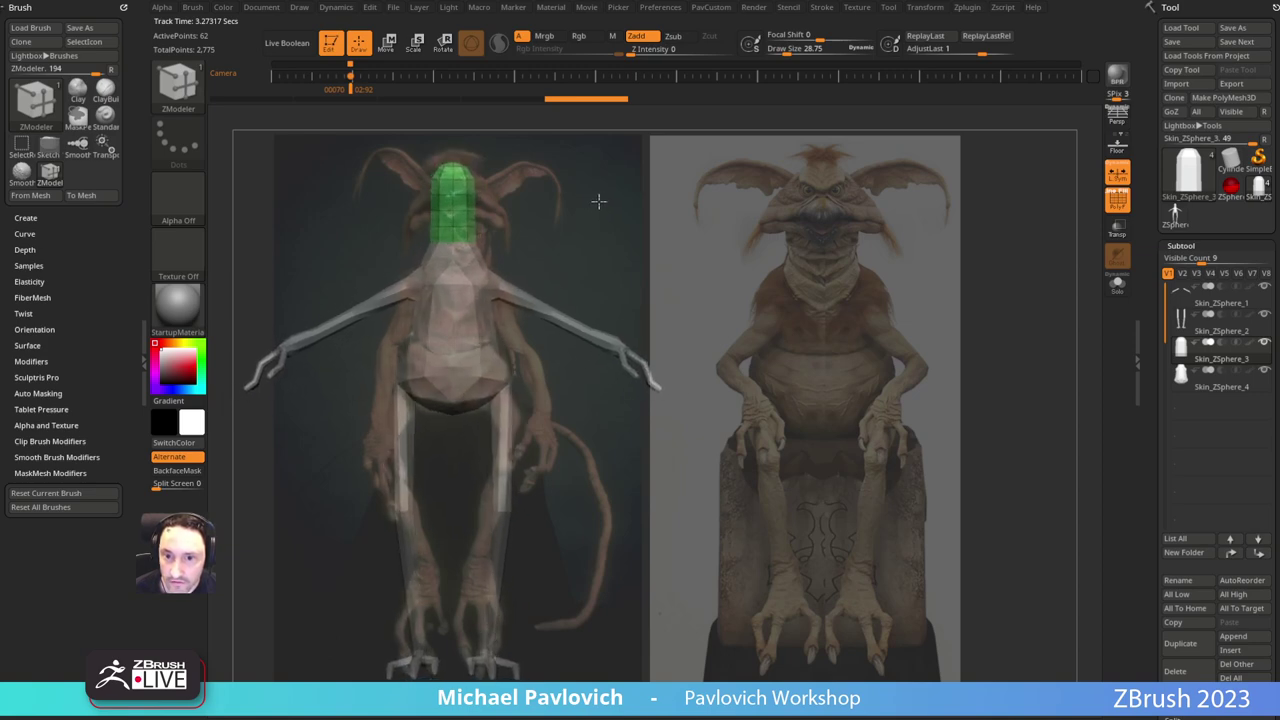
{"action": "left_click", "coordinate": [391, 80]}
Step: Shrink the model view, recall the stored camera keyframes to test them, and hide the Spotlight reference images
{"action": "right_click_drag", "start_coordinate": [846, 286], "coordinate": [858, 246], "text": "ctrl"}
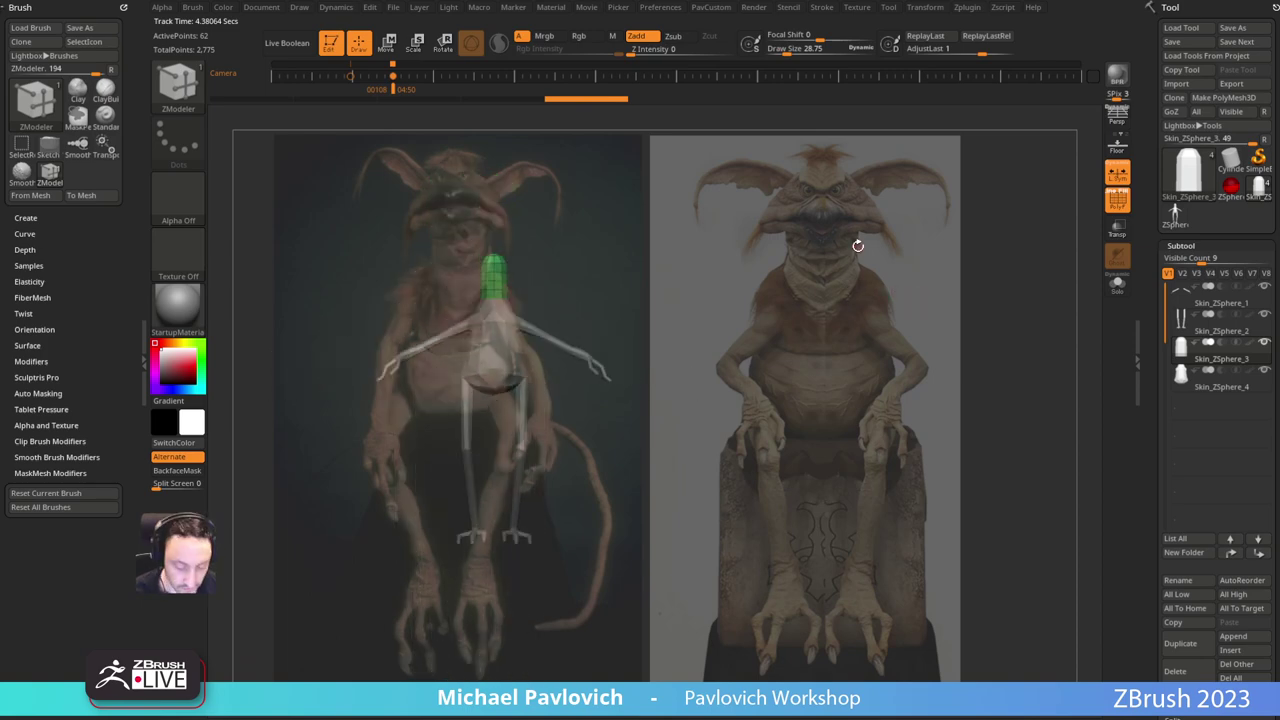
{"action": "key", "text": "Left"}
{"action": "key", "text": "Left"}
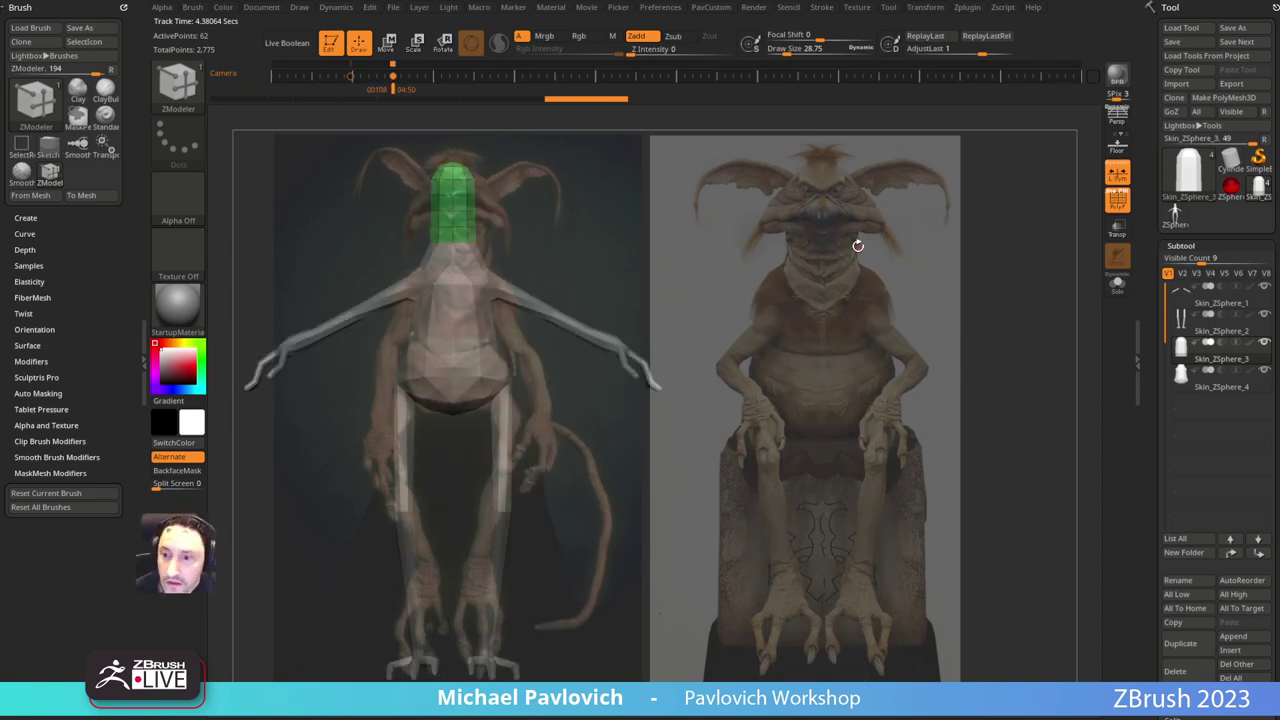
{"action": "key", "text": "shift+z"}
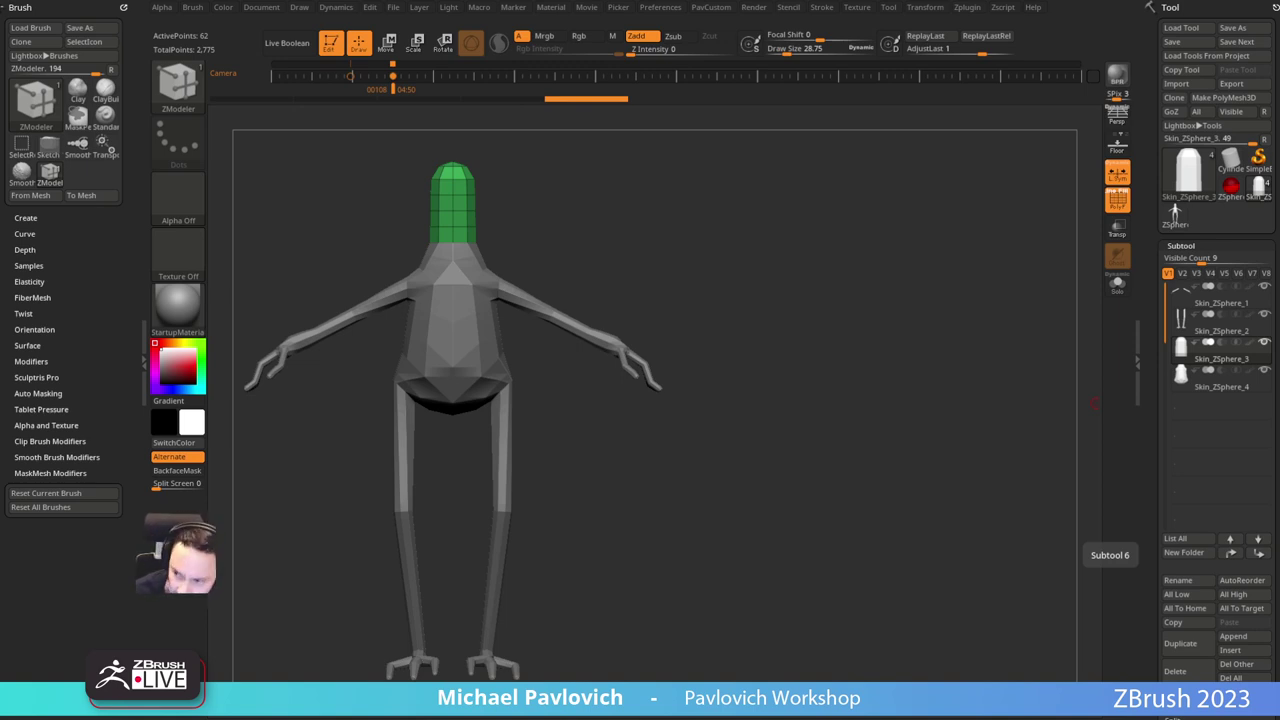
{"action": "left_click_drag", "start_coordinate": [1279, 503], "coordinate": [825, 377]}
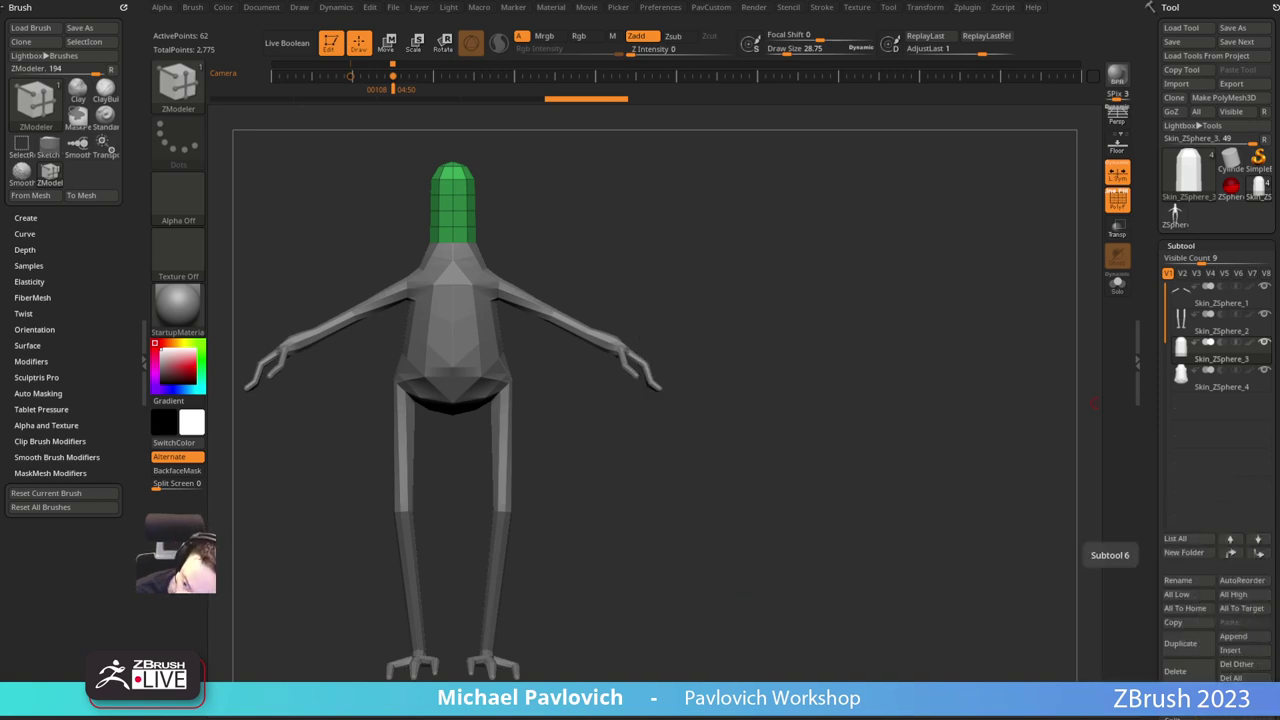
Step: Switch to the Standard brush and show the Spotlight references over the creature in the front view
{"action": "left_click_drag", "start_coordinate": [652, 0], "coordinate": [662, 215]}
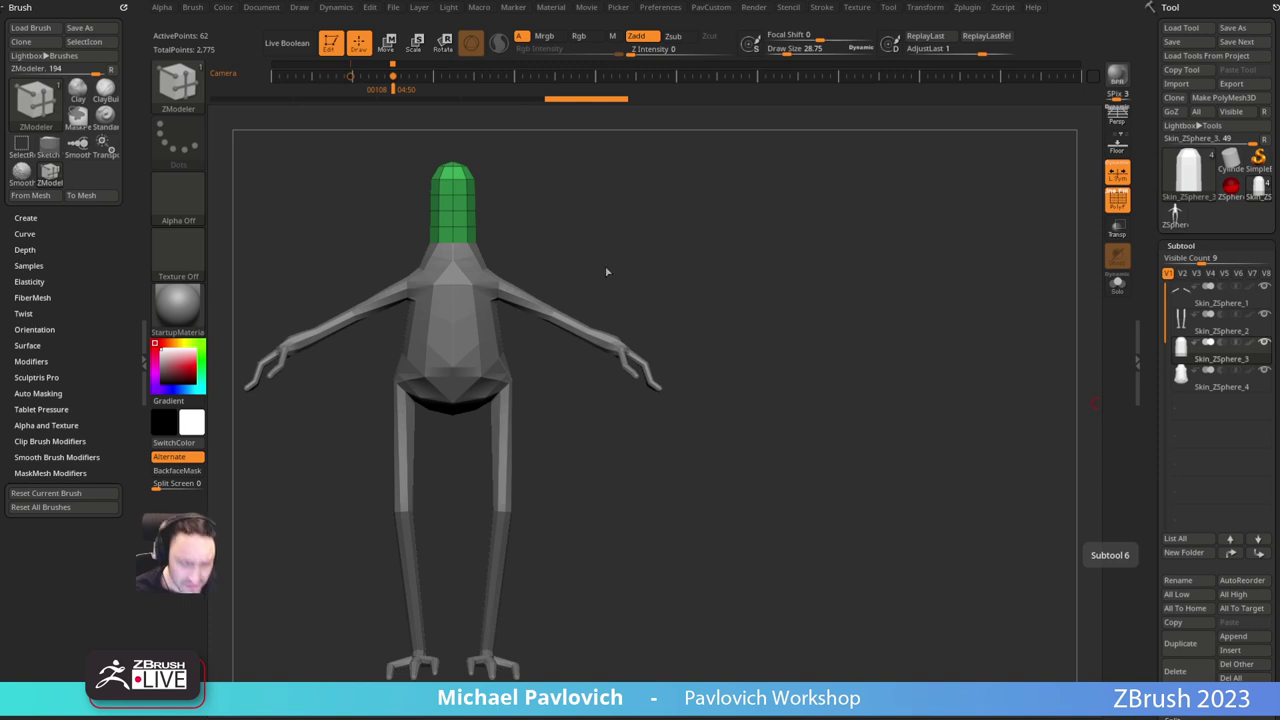
{"action": "left_click_drag", "start_coordinate": [717, 277], "coordinate": [831, 233], "text": "alt"}
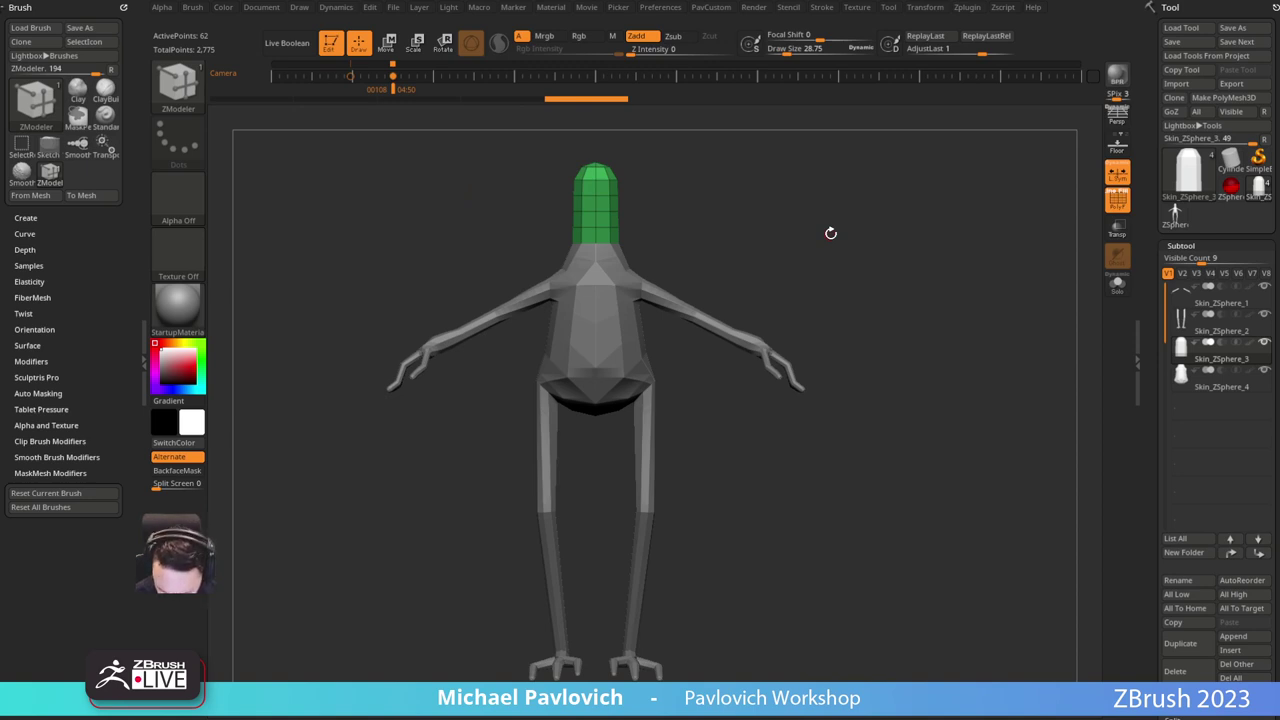
{"action": "mouse_move", "coordinate": [814, 229]}
{"action": "left_mouse_down"}
{"action": "mouse_move", "coordinate": [891, 266]}
{"action": "mouse_move", "coordinate": [846, 209]}
{"action": "mouse_move", "coordinate": [843, 240]}
{"action": "mouse_move", "coordinate": [906, 229]}
{"action": "mouse_move", "coordinate": [894, 203]}
{"action": "mouse_move", "coordinate": [853, 244]}
{"action": "mouse_move", "coordinate": [814, 260]}
{"action": "mouse_move", "coordinate": [797, 243]}
{"action": "left_mouse_up"}
{"action": "key", "text": "b"}
{"action": "key", "text": "s"}
{"action": "key", "text": "t"}
{"action": "key", "text": "shift+z"}
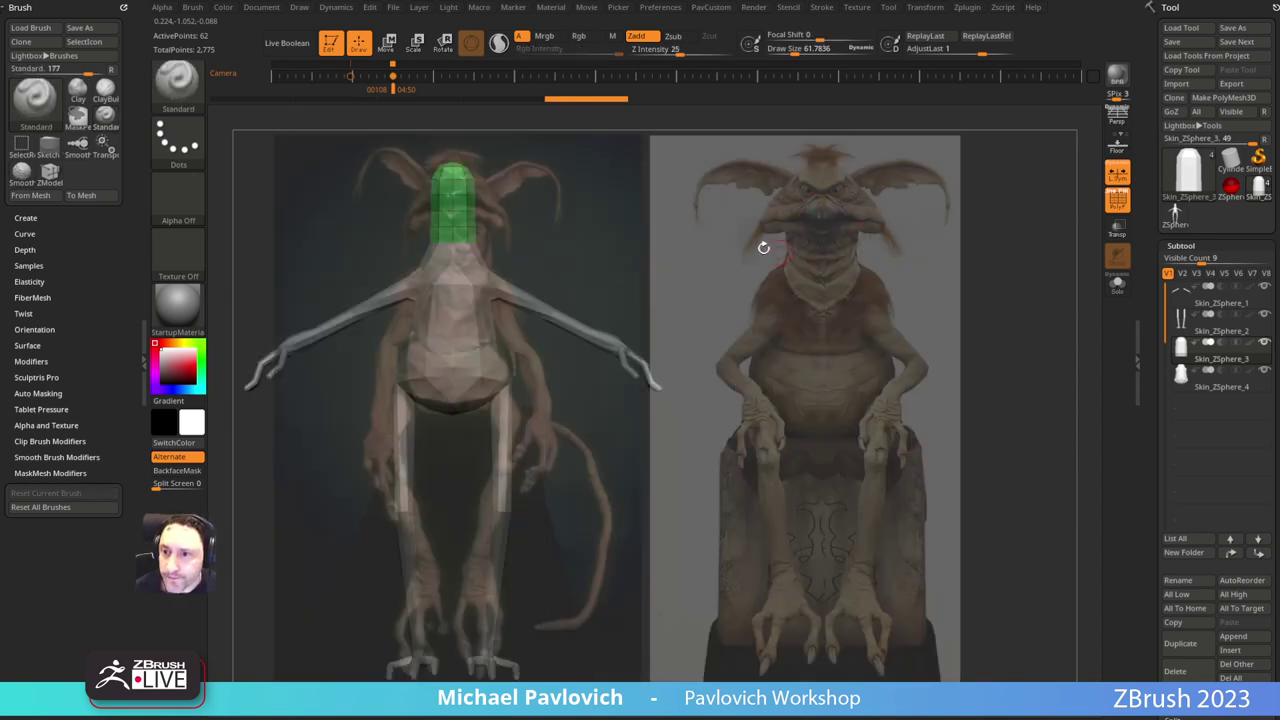
Step: Compare the body parts with the references by selecting the torso, head, arms and legs subtools in turn
{"action": "key", "text": "Down"}
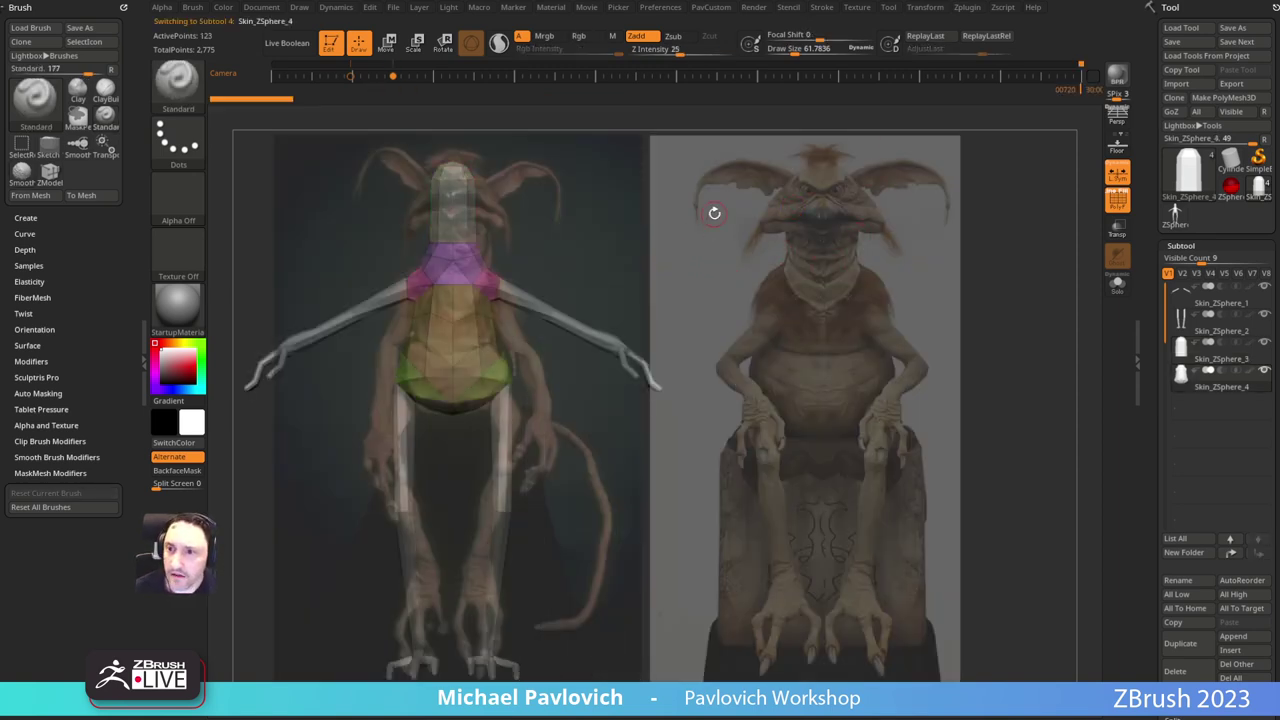
{"action": "key", "text": "s"}
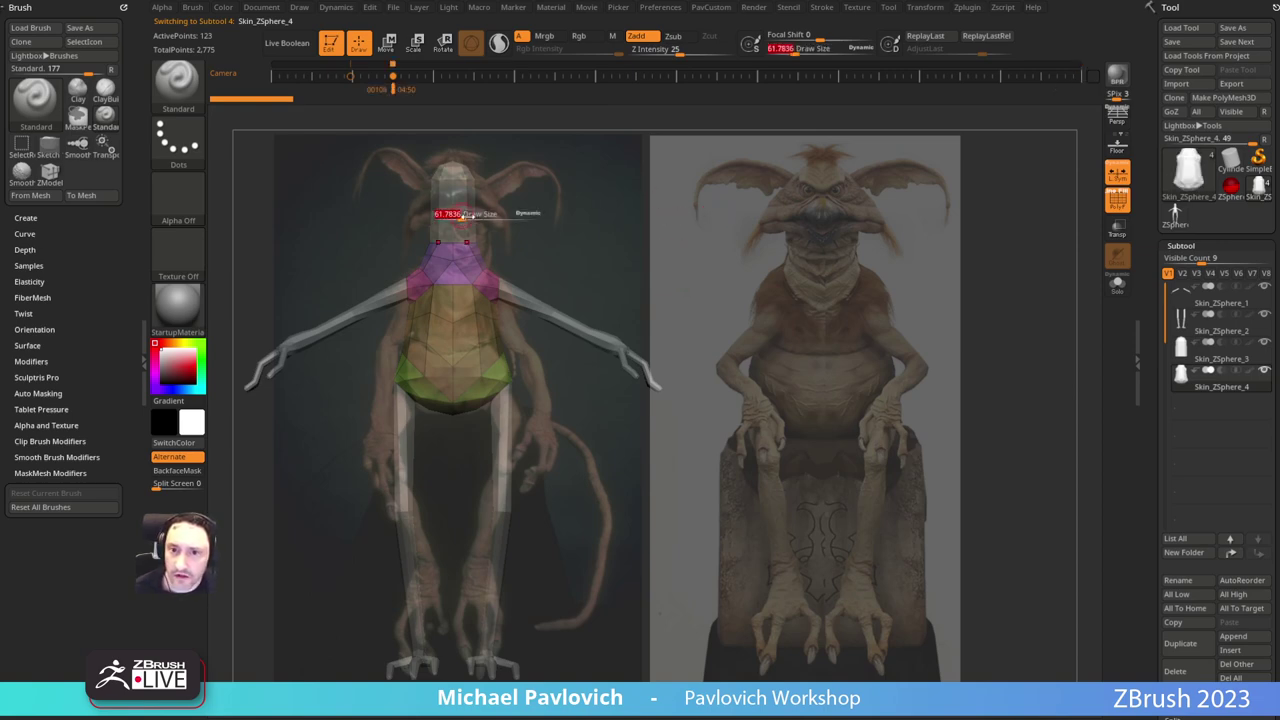
{"action": "left_click_drag", "start_coordinate": [454, 216], "coordinate": [462, 214]}
{"action": "left_click", "coordinate": [462, 212], "text": "alt"}
{"action": "left_click", "coordinate": [590, 328], "text": "alt"}
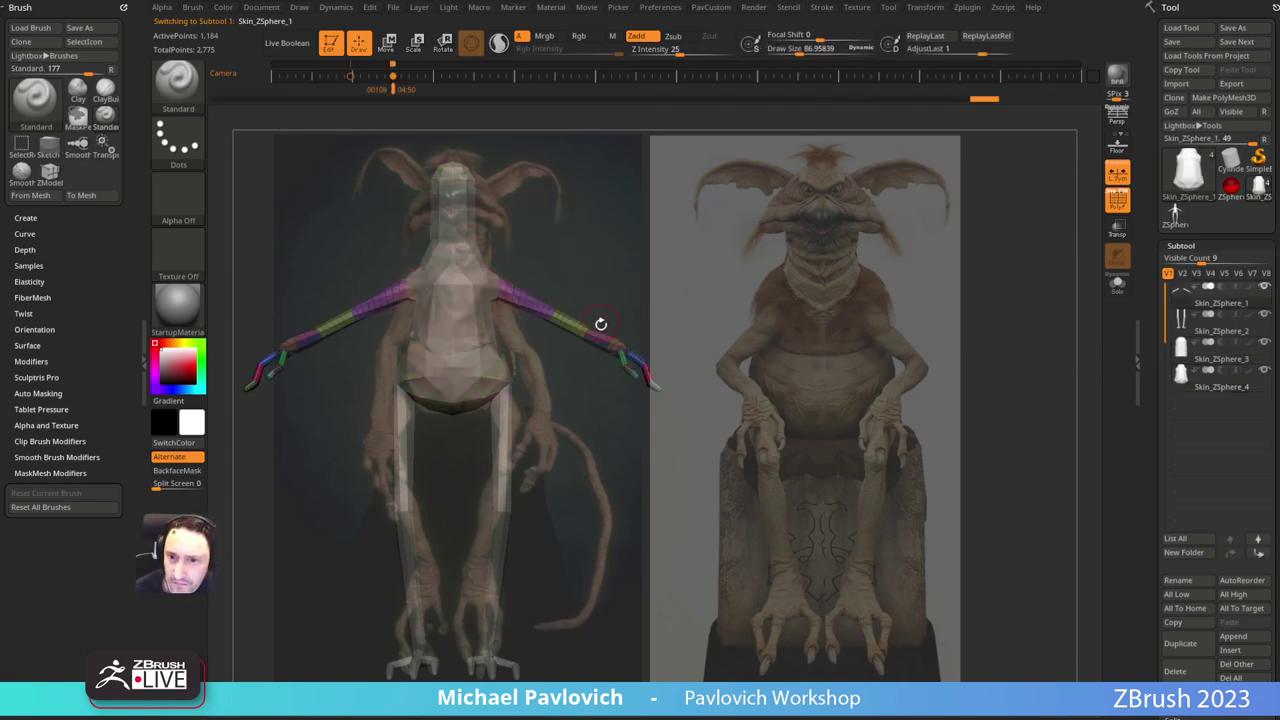
{"action": "left_click", "coordinate": [504, 505], "text": "alt"}
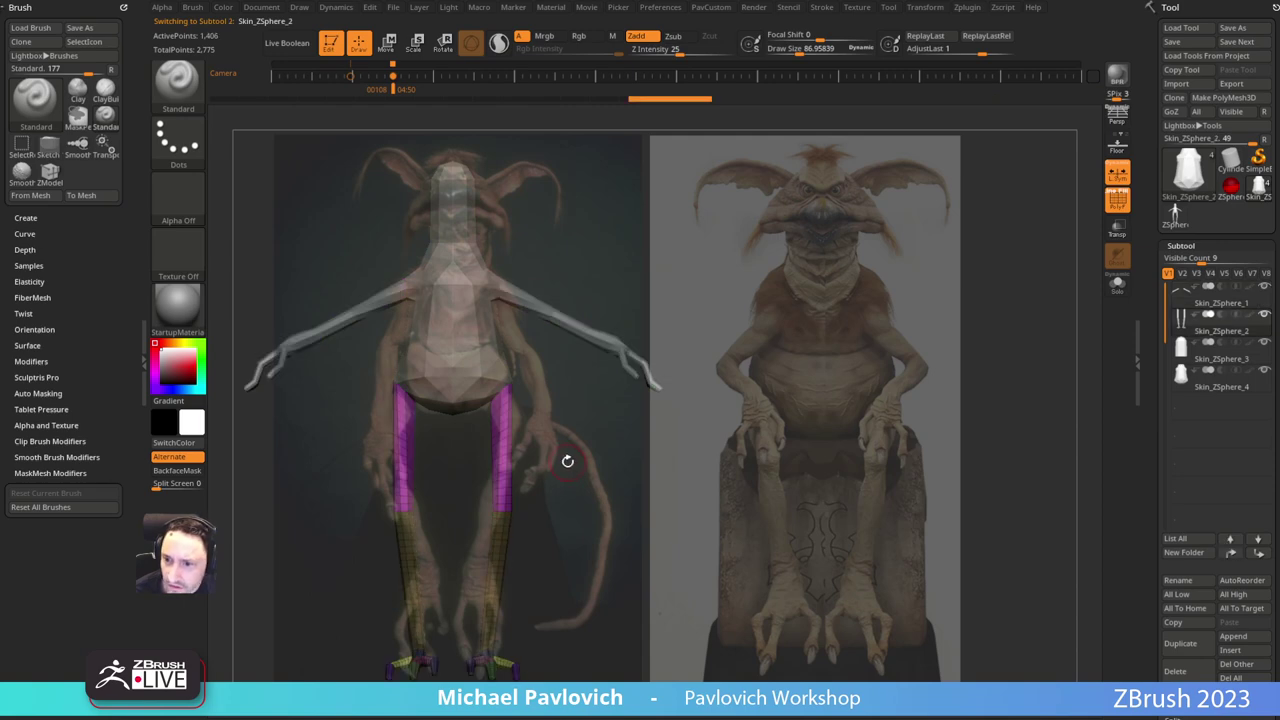
Step: Hide the Spotlight references and rescale the creature with Scale Master's ZBrush Scale Unify
{"action": "key", "text": "shift+z"}
{"action": "mouse_move", "coordinate": [800, 397]}
{"action": "left_mouse_down"}
{"action": "mouse_move", "coordinate": [726, 403]}
{"action": "mouse_move", "coordinate": [591, 449]}
{"action": "mouse_move", "coordinate": [697, 452]}
{"action": "mouse_move", "coordinate": [646, 453]}
{"action": "mouse_move", "coordinate": [675, 454]}
{"action": "left_mouse_up"}
{"action": "key", "text": "s"}
{"action": "key", "text": "s"}
{"action": "key", "text": "s"}
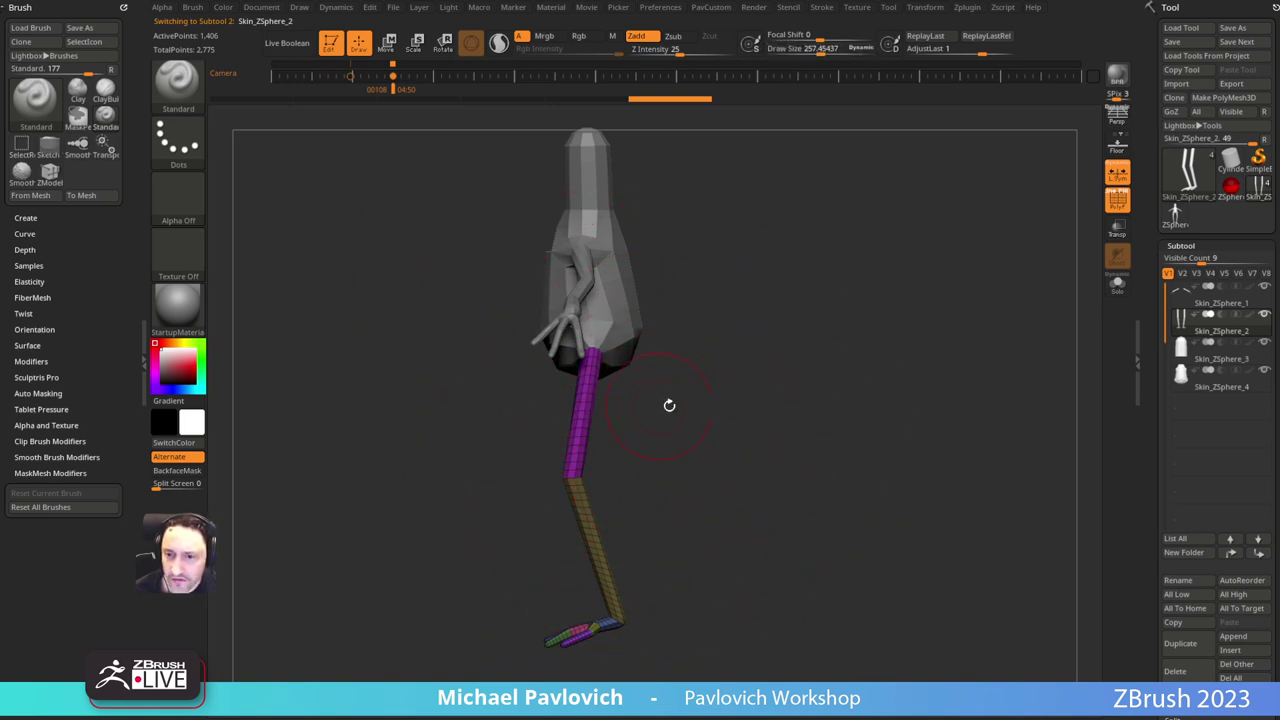
{"action": "mouse_move", "coordinate": [669, 403]}
{"action": "left_mouse_down", "text": "shift"}
{"action": "mouse_move", "coordinate": [731, 397]}
{"action": "mouse_move", "coordinate": [737, 436]}
{"action": "left_mouse_up", "text": "shift"}
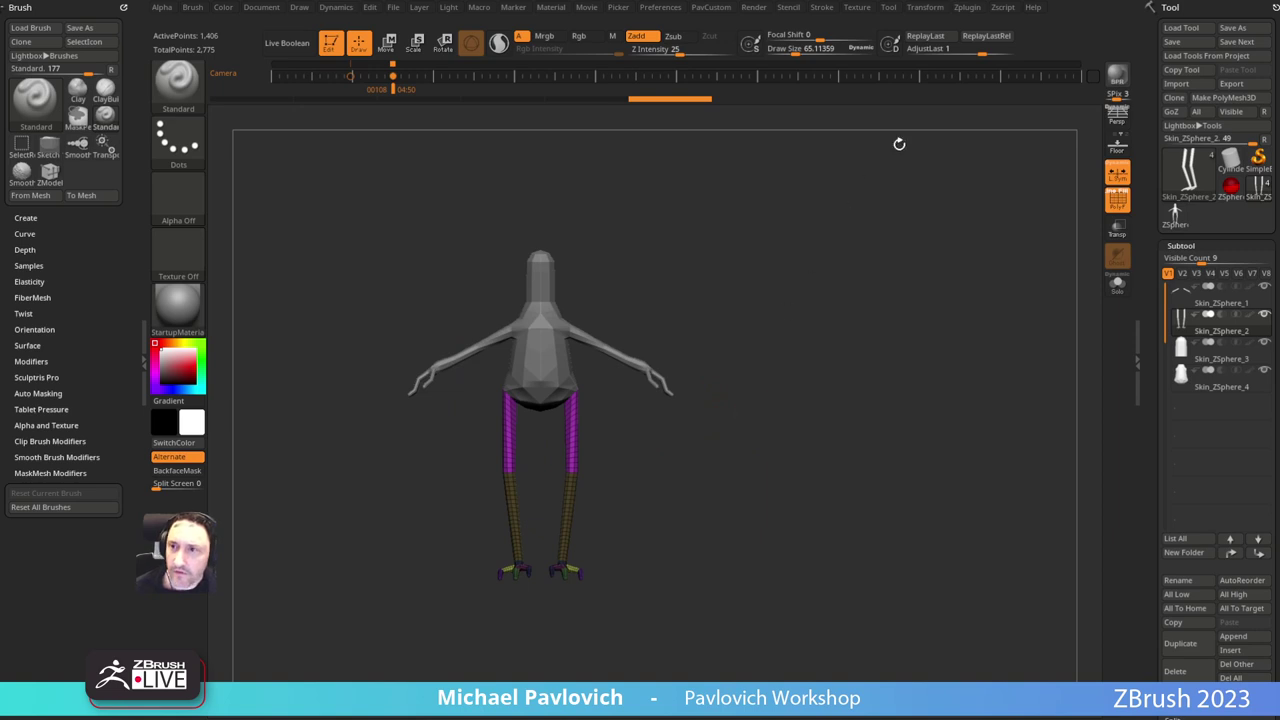
{"action": "key", "text": "shift"}
{"action": "left_click", "coordinate": [966, 10]}
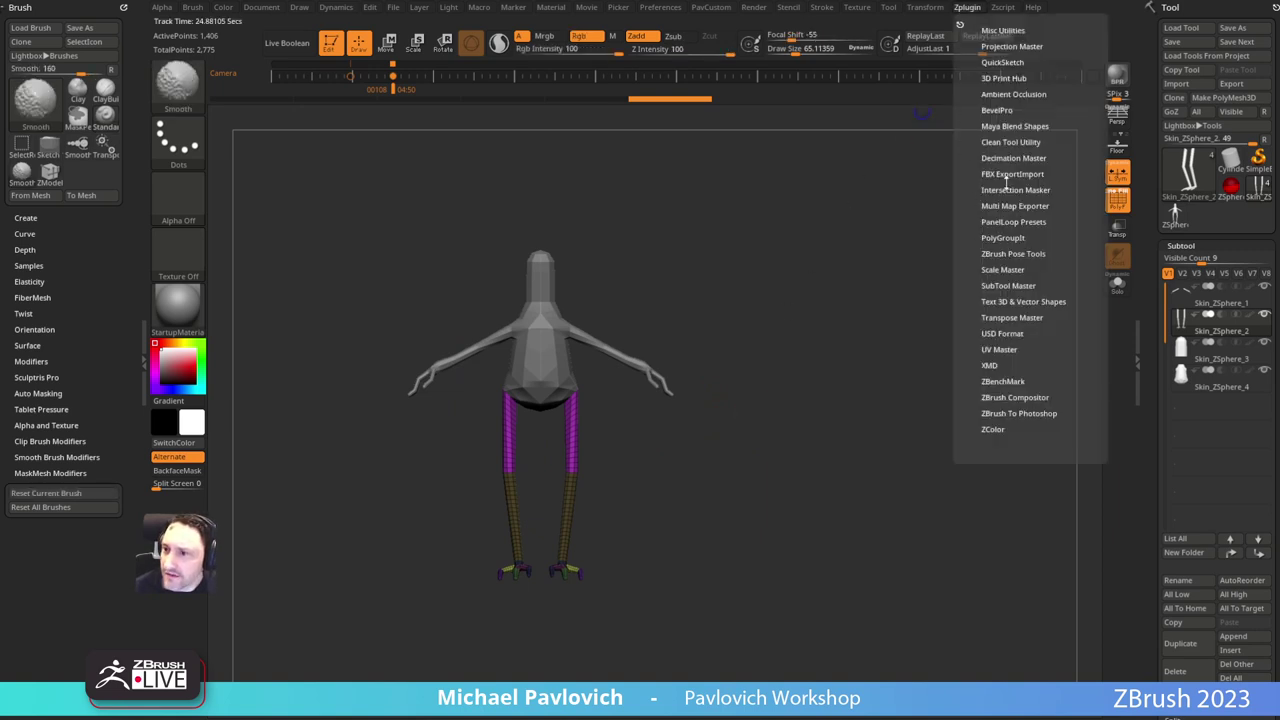
{"action": "left_click", "coordinate": [1001, 270]}
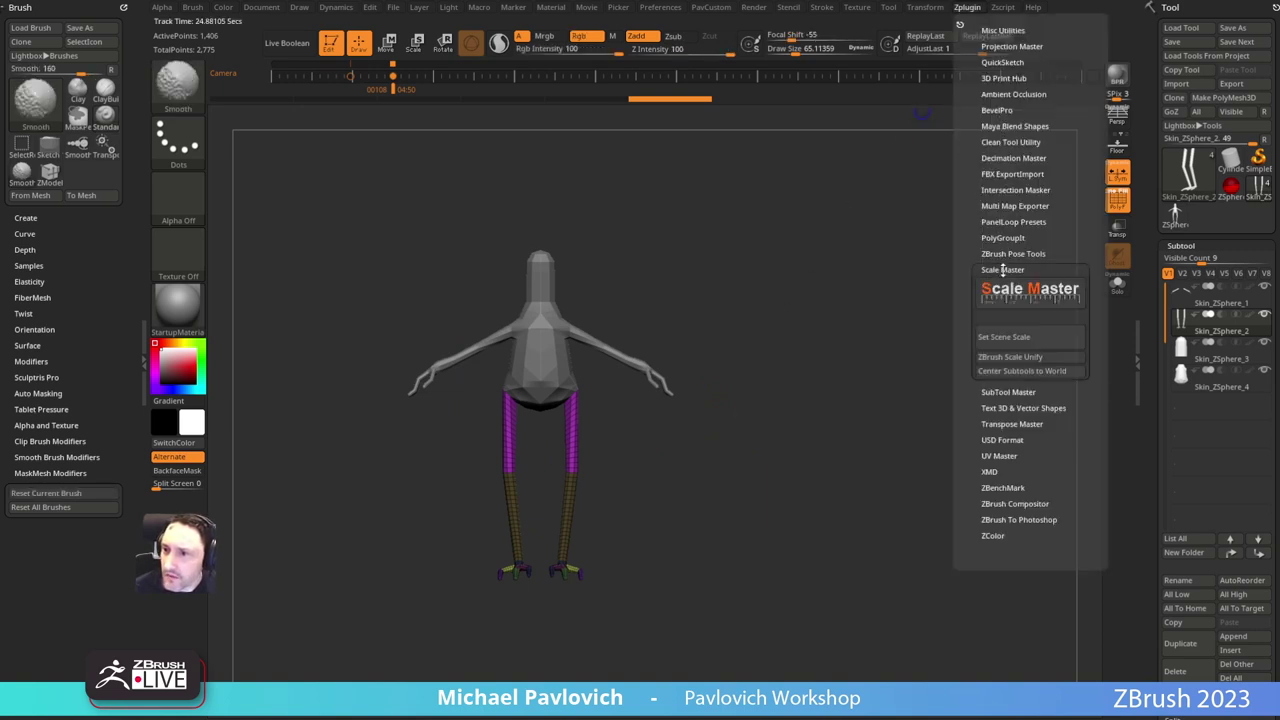
{"action": "left_click", "coordinate": [1007, 357]}
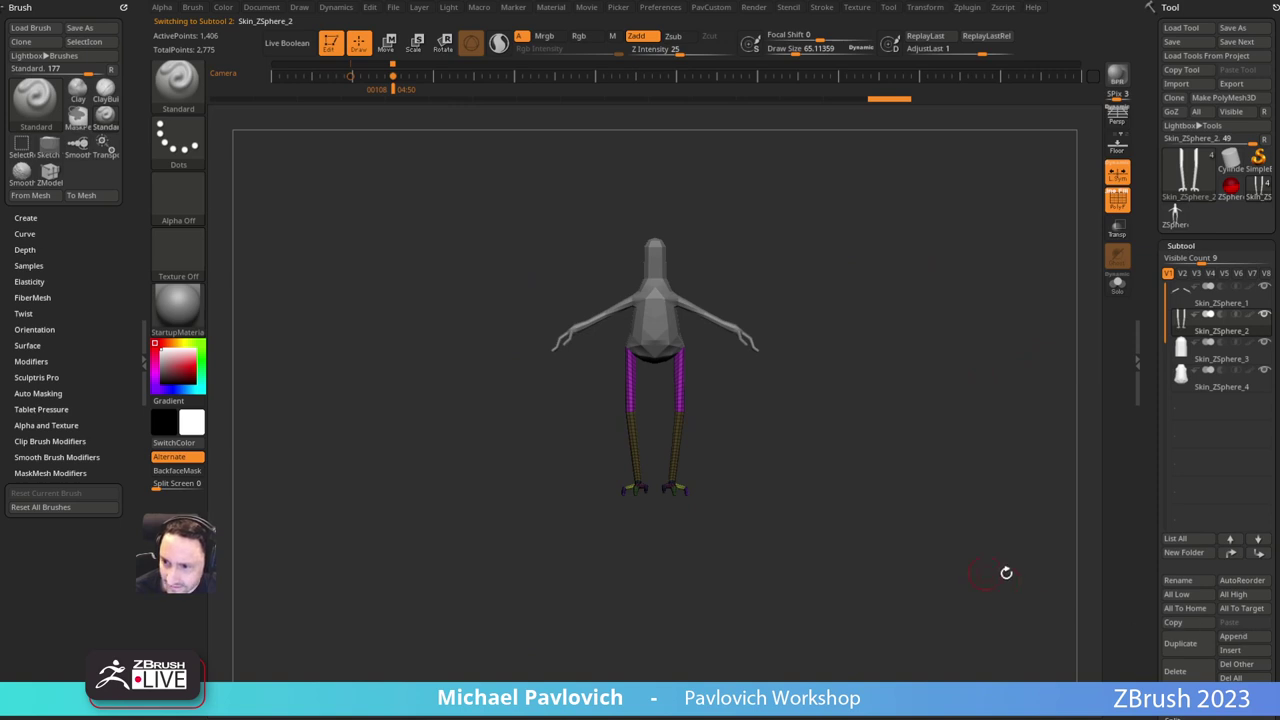
Step: Append a cube subtool and turn on transparency to compare the creature's size against it
{"action": "left_click", "coordinate": [1237, 637]}
{"action": "left_click", "coordinate": [801, 530]}
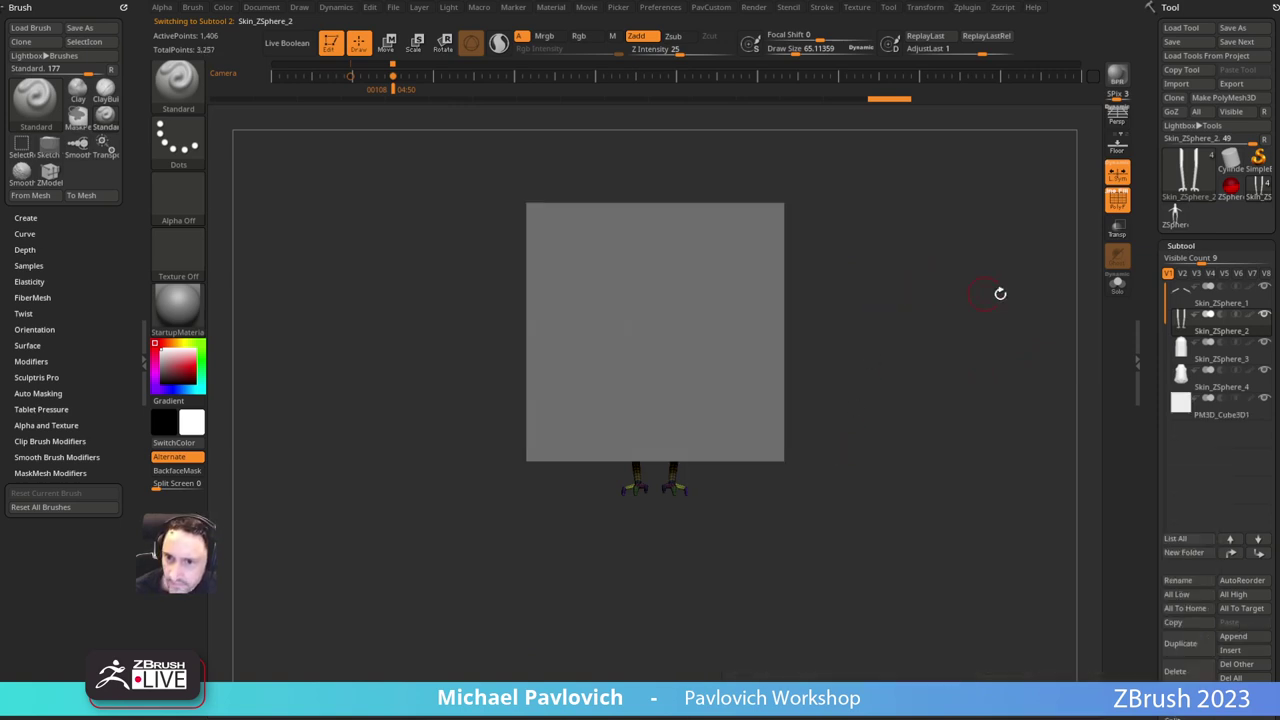
{"action": "left_click_drag", "start_coordinate": [985, 265], "coordinate": [947, 287], "text": "shift"}
{"action": "left_click", "coordinate": [1109, 235]}
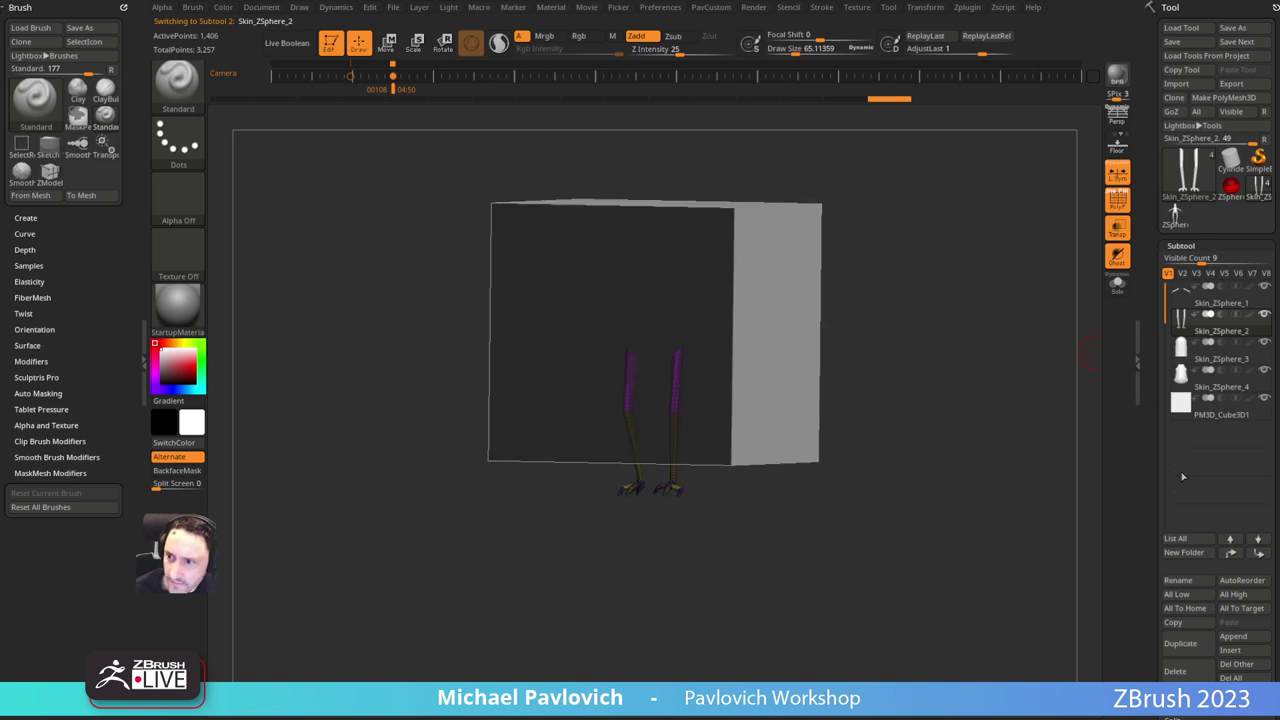
Step: Delete the appended cube subtool and turn off transparency and the polyframe display
{"action": "left_click", "coordinate": [1219, 414]}
{"action": "left_click", "coordinate": [1175, 671]}
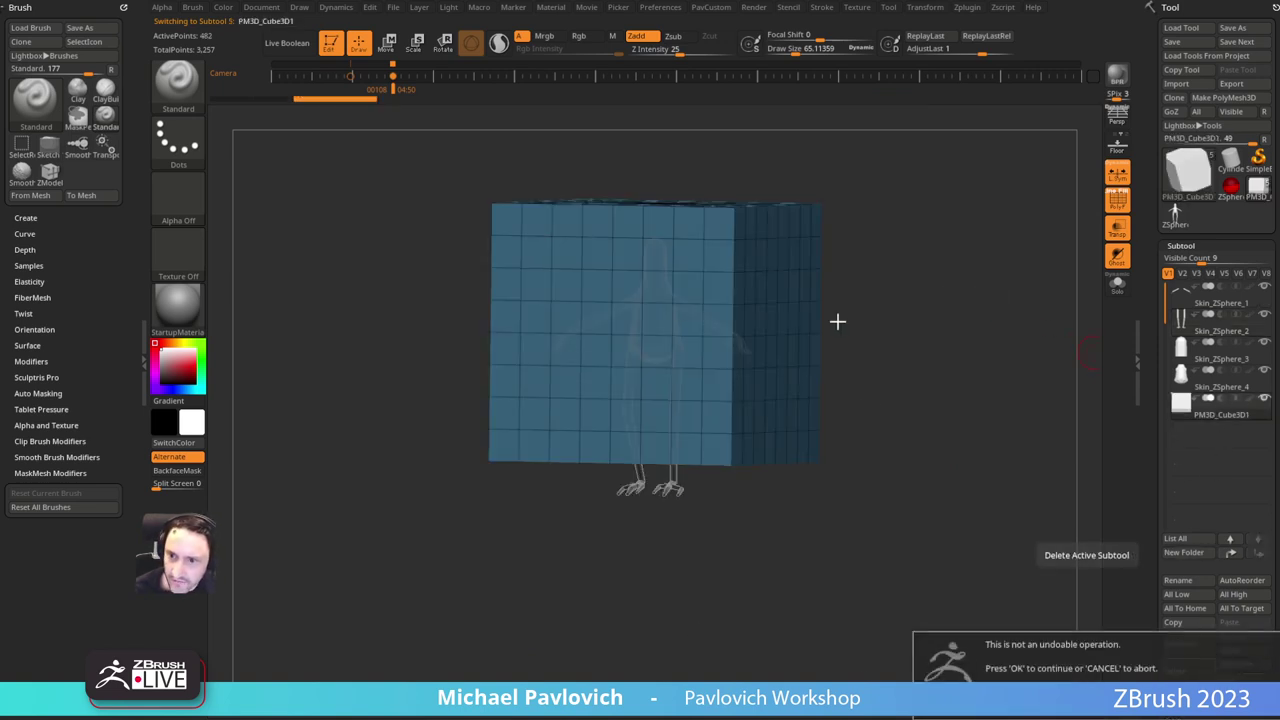
{"action": "left_click", "coordinate": [1012, 697]}
{"action": "left_click_drag", "start_coordinate": [855, 301], "coordinate": [1089, 219], "text": "shift"}
{"action": "left_click", "coordinate": [1119, 204]}
{"action": "left_click", "coordinate": [1117, 232]}
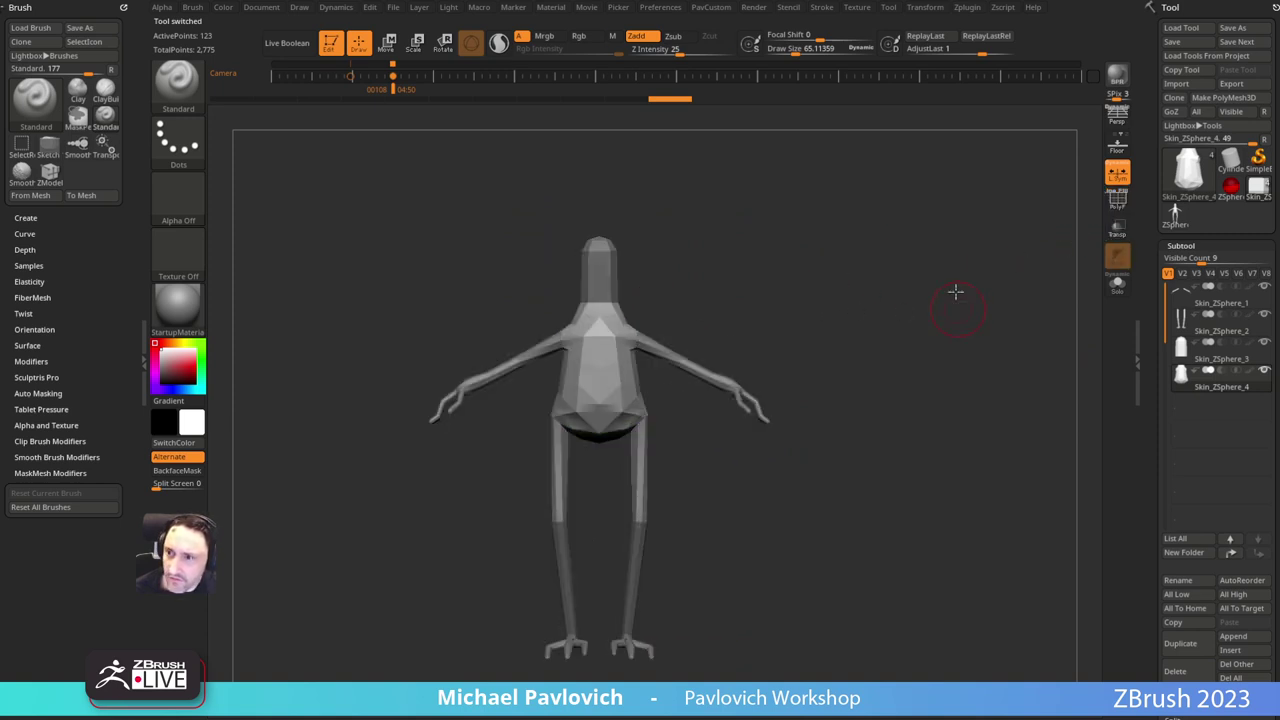
Step: Select the head subtool with a draw size of about 33 and turn off Align Cursor To Surface
{"action": "left_click_drag", "start_coordinate": [956, 291], "coordinate": [962, 248], "text": "alt"}
{"action": "left_click_drag", "start_coordinate": [851, 164], "coordinate": [810, 332], "text": "alt"}
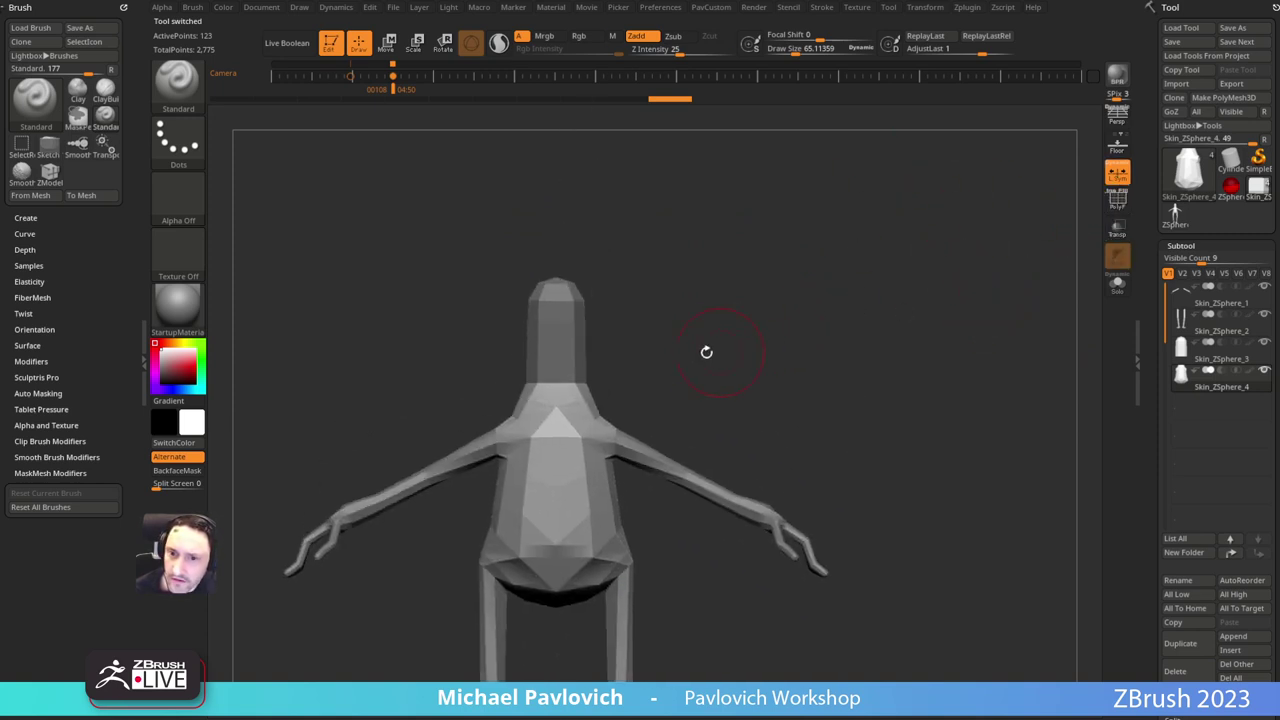
{"action": "key", "text": "["}
{"action": "key", "text": "["}
{"action": "key", "text": "["}
{"action": "left_click", "coordinate": [571, 335], "text": "alt"}
{"action": "left_click_drag", "start_coordinate": [744, 268], "coordinate": [776, 311], "text": "alt"}
{"action": "key", "text": "2"}
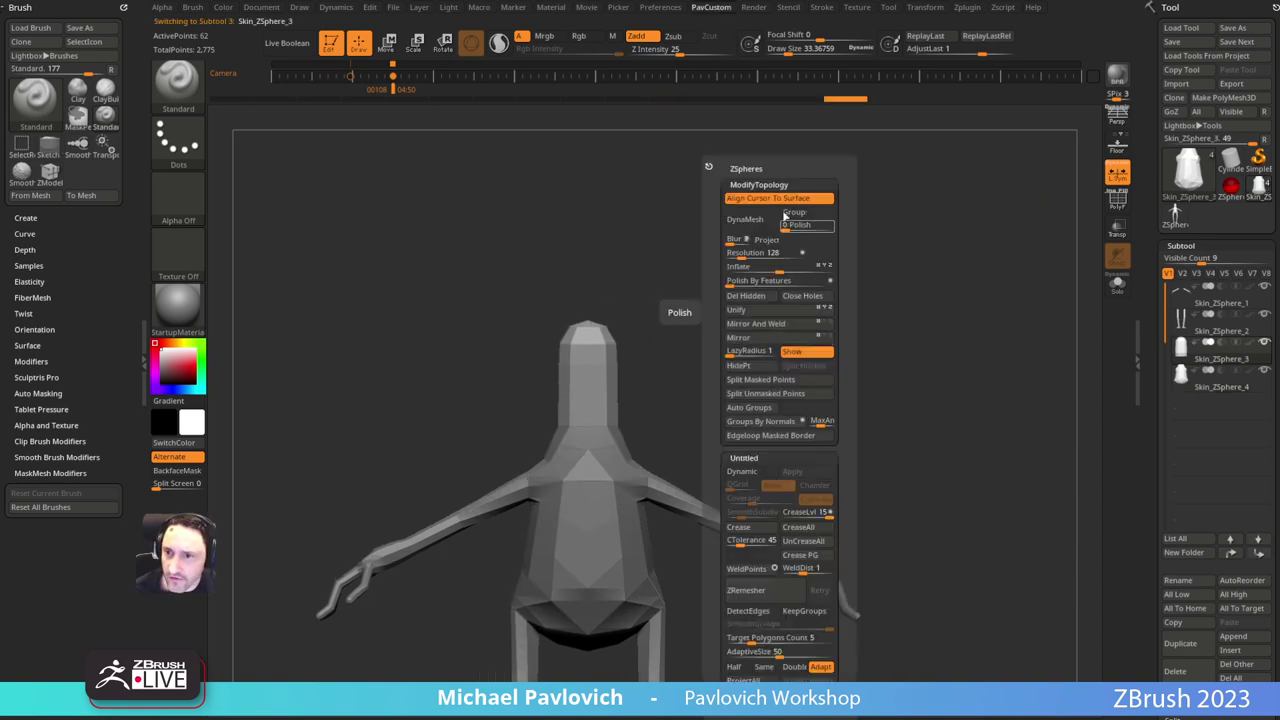
{"action": "left_click", "coordinate": [788, 199]}
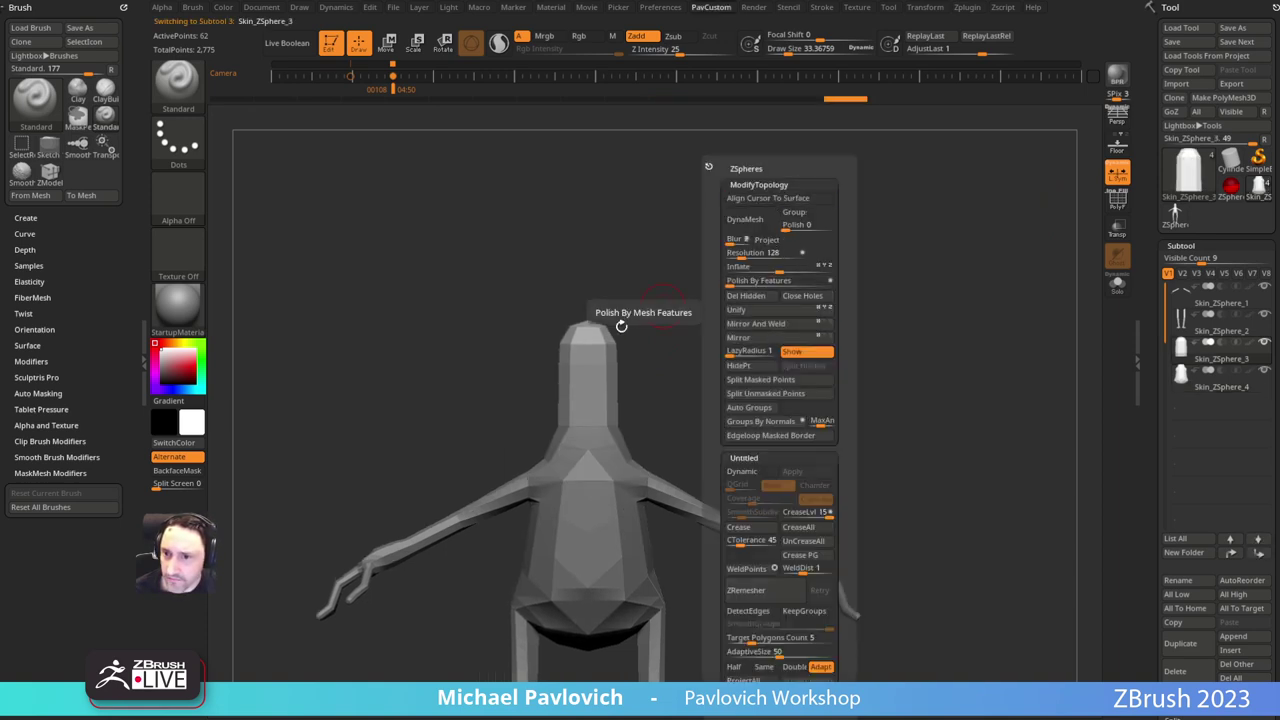
Step: Show the polyframe and solo the head subtool, viewed from below at its open base
{"action": "left_click_drag", "start_coordinate": [750, 303], "coordinate": [775, 345]}
{"action": "left_click", "coordinate": [1117, 202]}
{"action": "left_click_drag", "start_coordinate": [863, 311], "coordinate": [840, 252]}
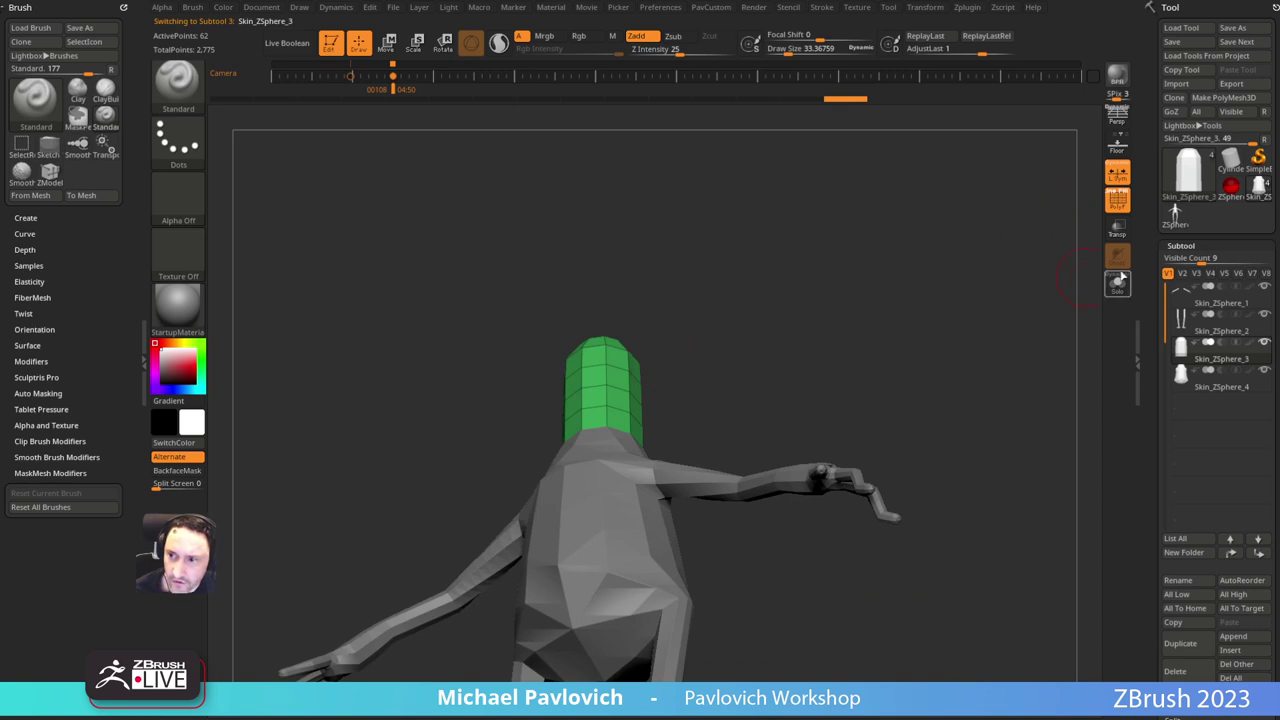
{"action": "left_click", "coordinate": [1118, 285]}
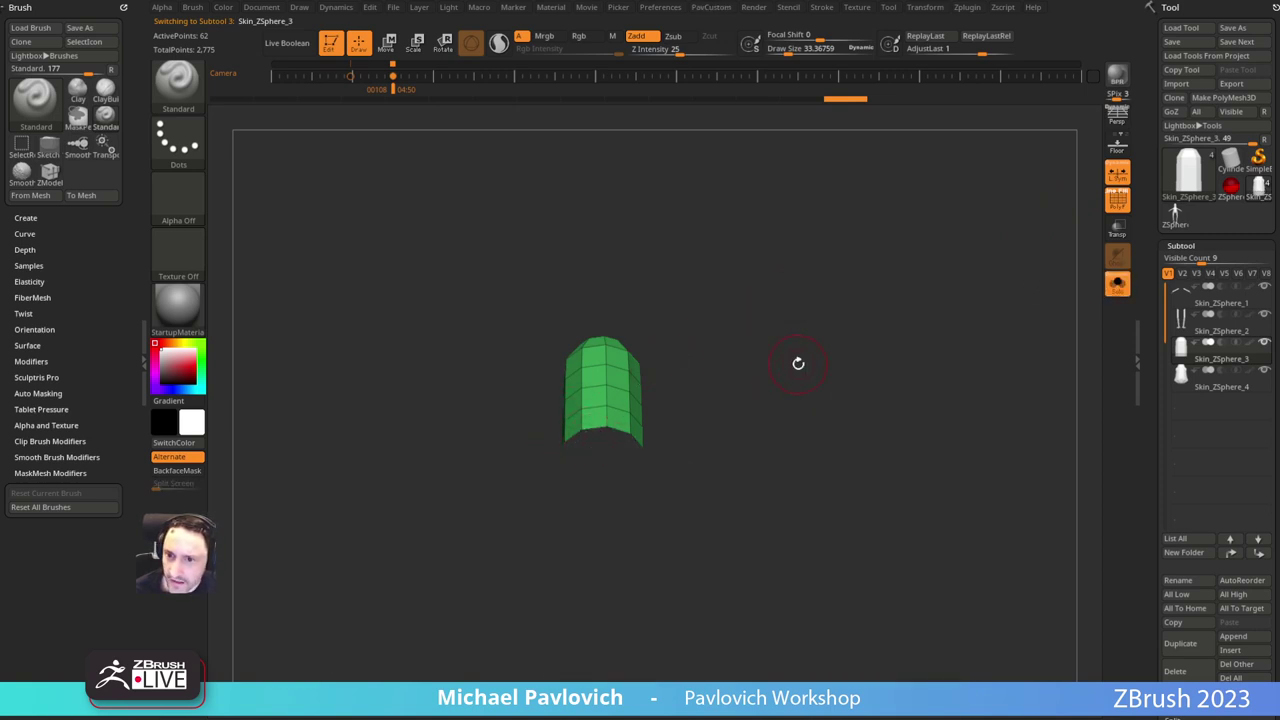
{"action": "key", "text": "2"}
{"action": "mouse_move", "coordinate": [718, 314]}
{"action": "left_mouse_down"}
{"action": "mouse_move", "coordinate": [717, 246]}
{"action": "mouse_move", "coordinate": [687, 275]}
{"action": "mouse_move", "coordinate": [740, 340]}
{"action": "mouse_move", "coordinate": [694, 289]}
{"action": "left_mouse_up"}
Step: Cap the head's open base with the ZModeler Close edge action and the Convex Hole target
{"action": "key", "text": "b"}
{"action": "key", "text": "z"}
{"action": "key", "text": "m"}
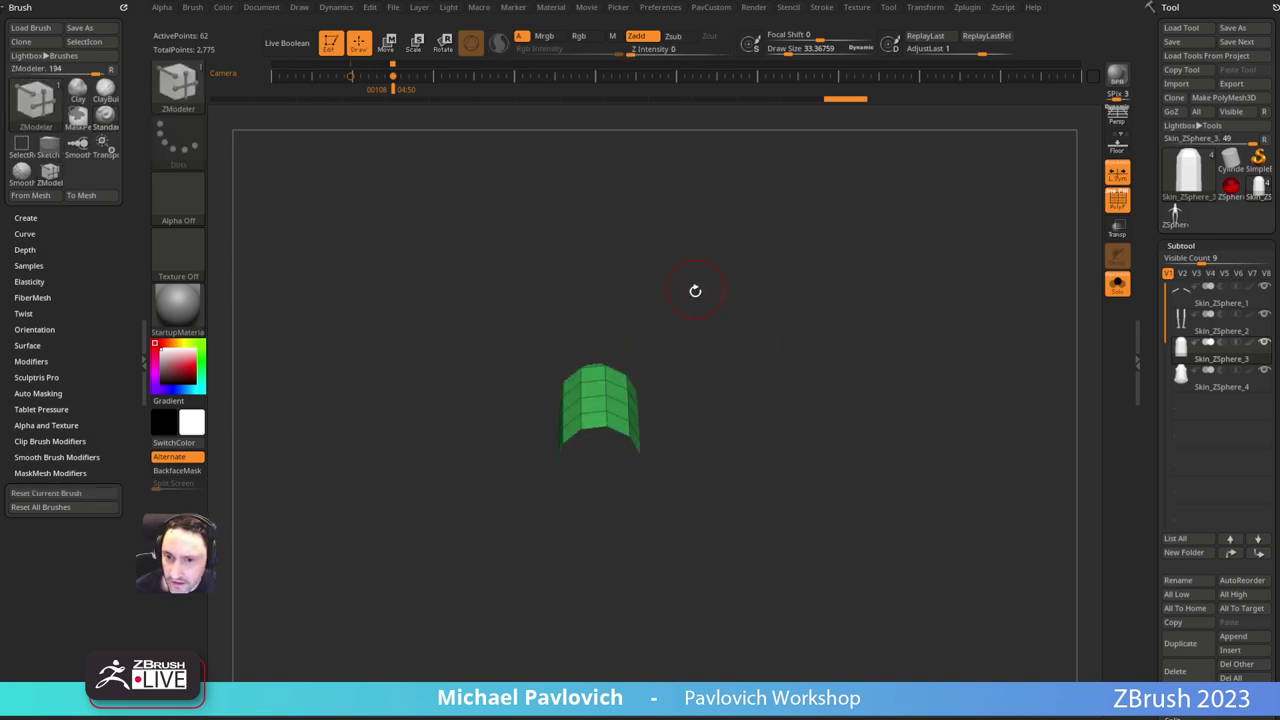
{"action": "key", "text": "space"}
{"action": "left_click", "coordinate": [462, 362]}
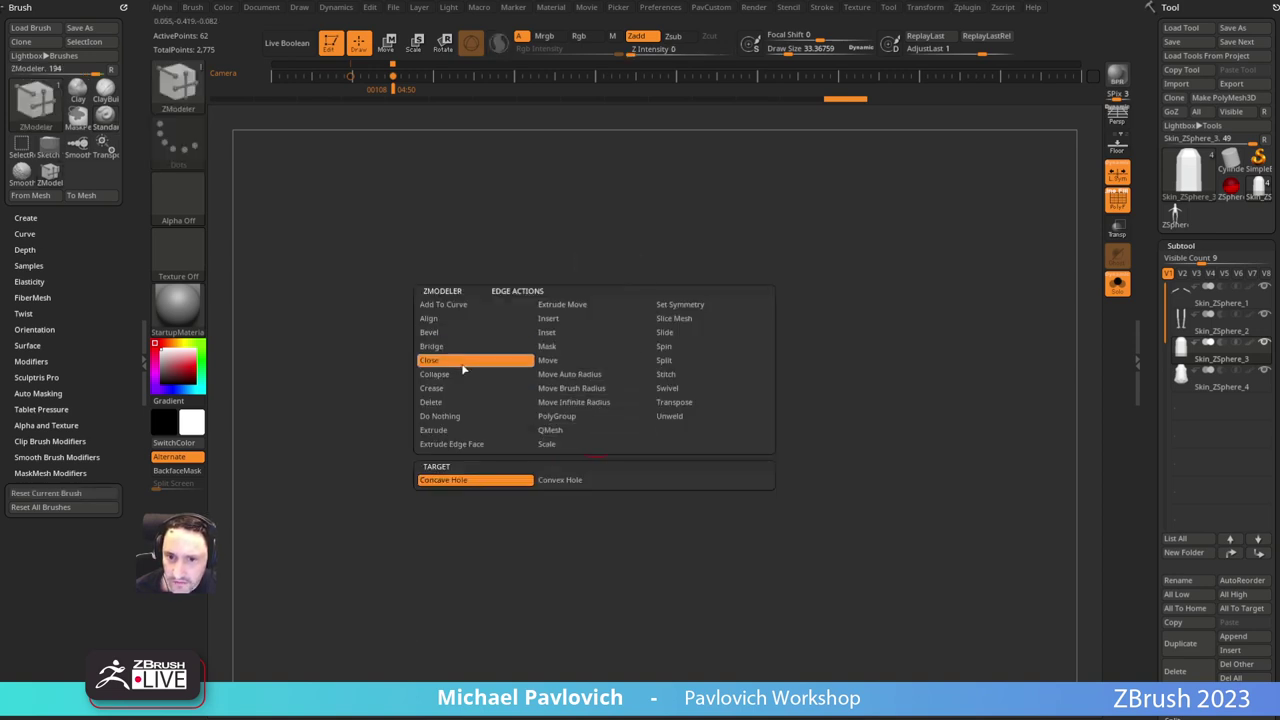
{"action": "left_click", "coordinate": [567, 479]}
{"action": "left_click", "coordinate": [604, 403]}
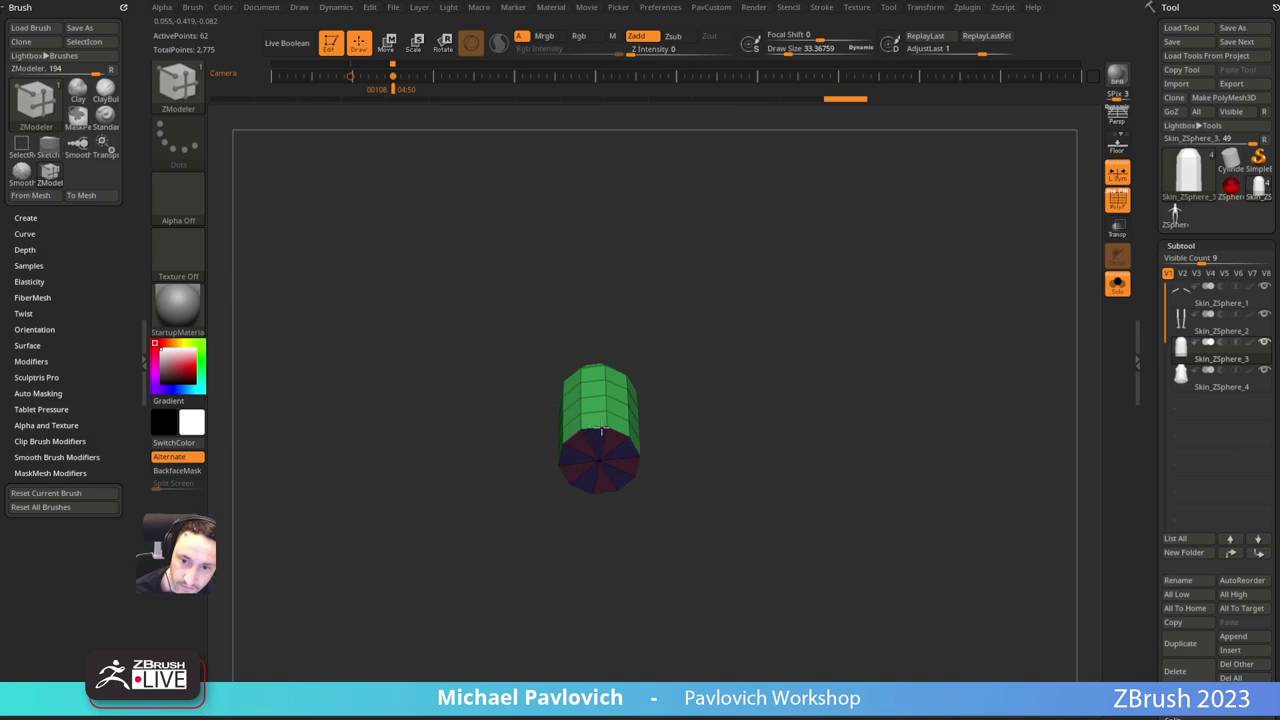
Step: Crease the head by polygroup with Crease PG, and subdivide it twice
{"action": "key", "text": "1"}
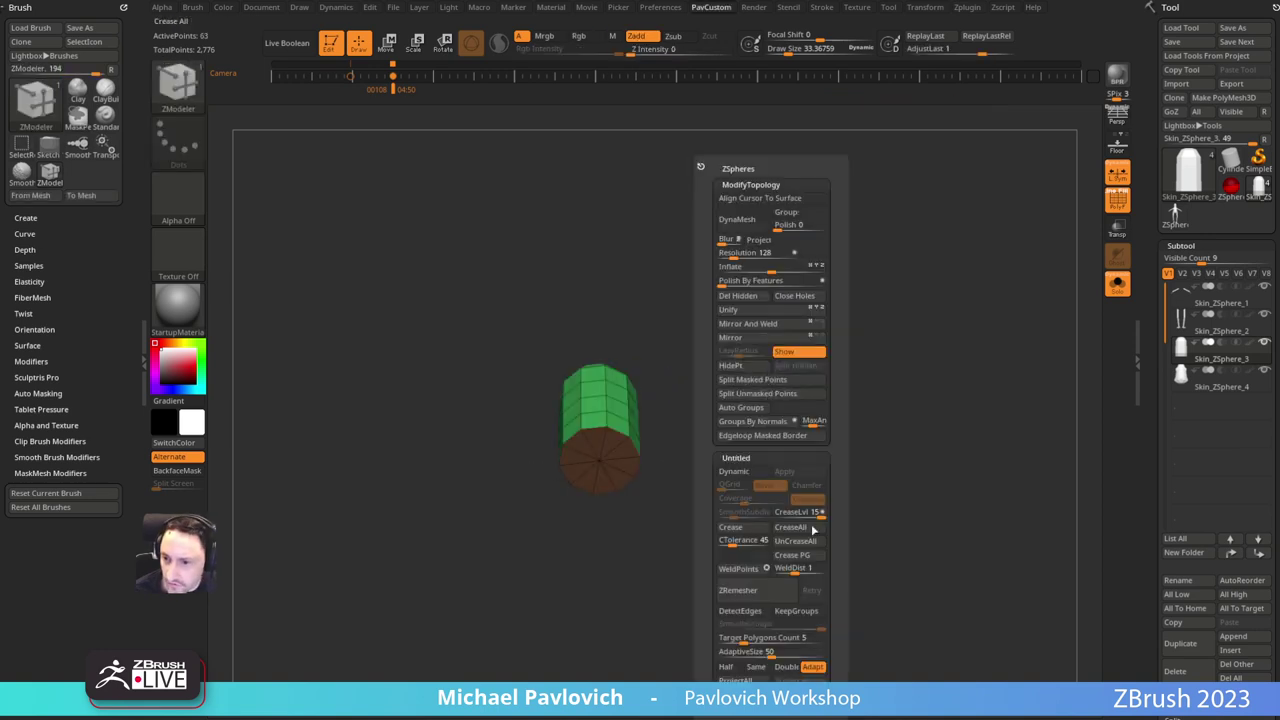
{"action": "left_click", "coordinate": [803, 557]}
{"action": "key", "text": "ctrl+d"}
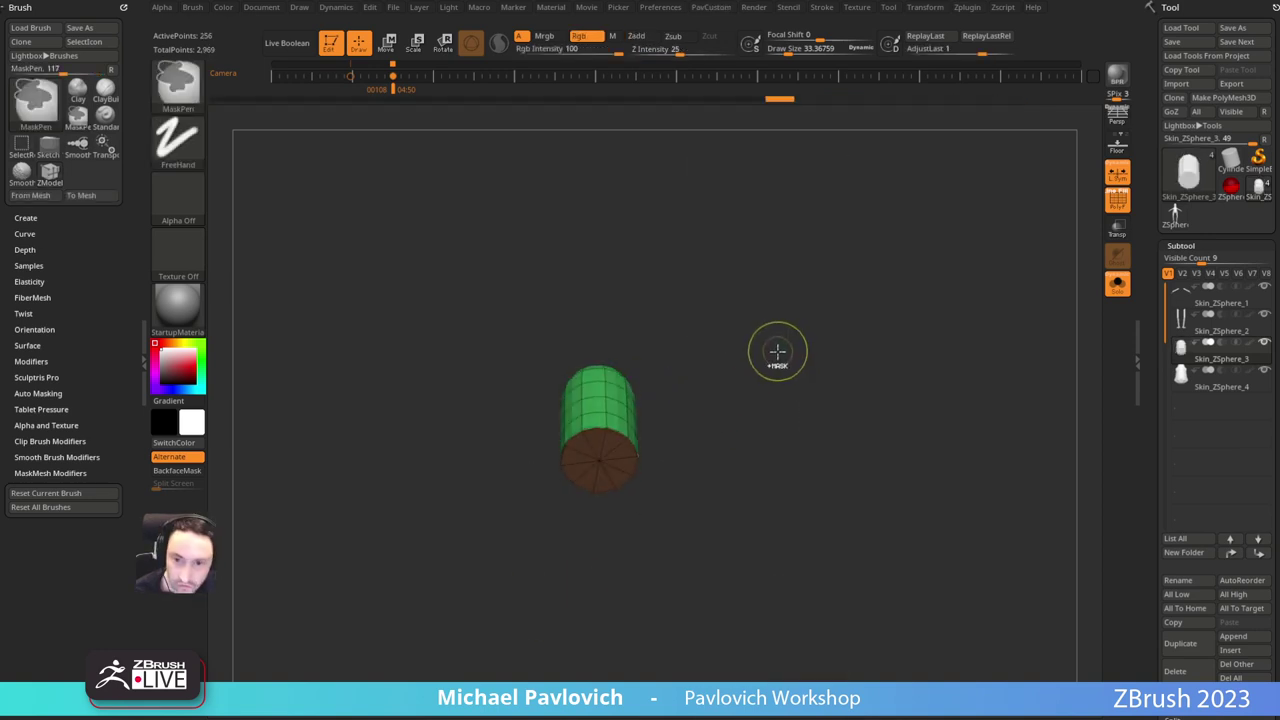
{"action": "left_click", "coordinate": [1117, 200]}
{"action": "left_click_drag", "start_coordinate": [923, 251], "coordinate": [931, 326]}
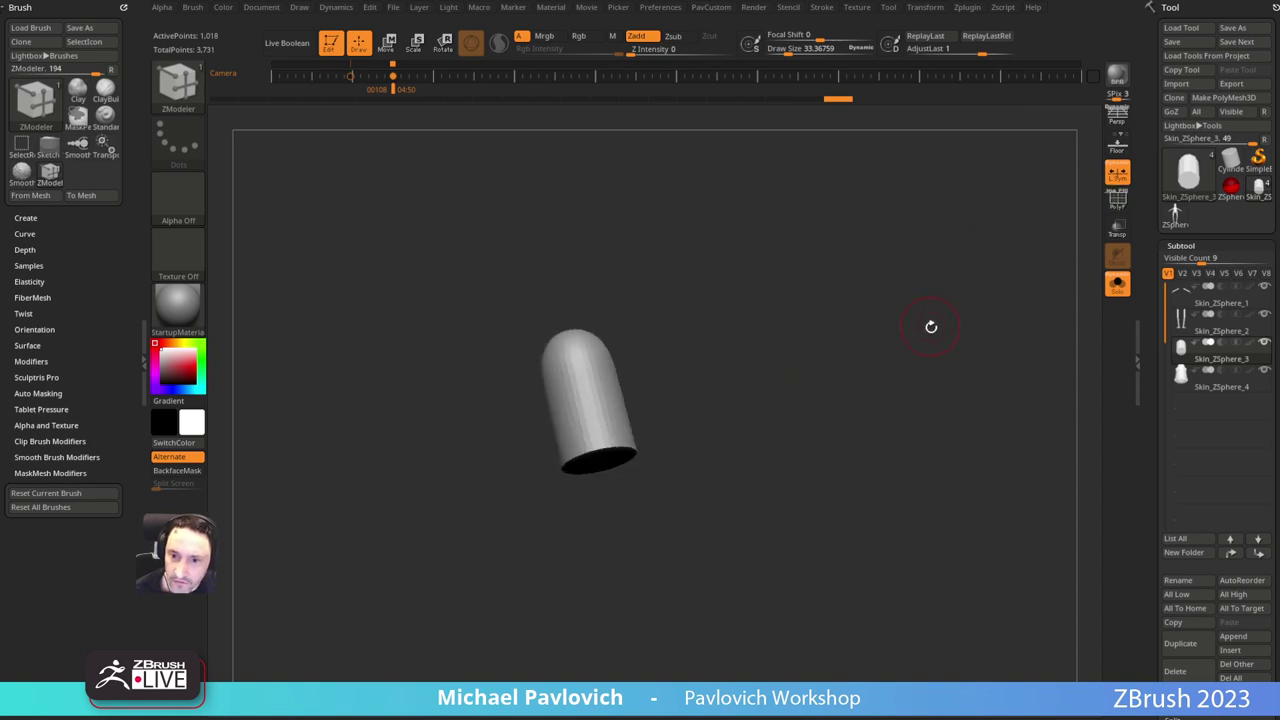
Step: Try DynaMesh on the head at resolution 128 without freezing the subdivision levels, and undo it
{"action": "key", "text": "1"}
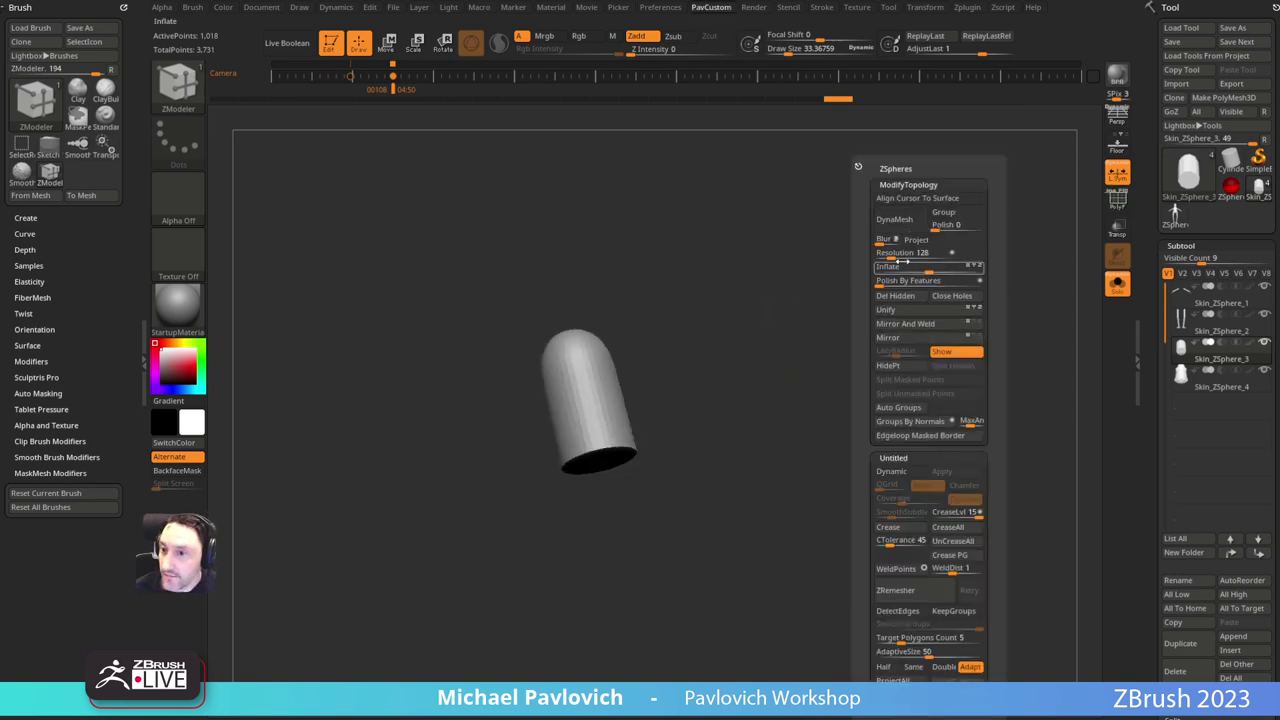
{"action": "left_click", "coordinate": [889, 239]}
{"action": "left_click", "coordinate": [894, 219]}
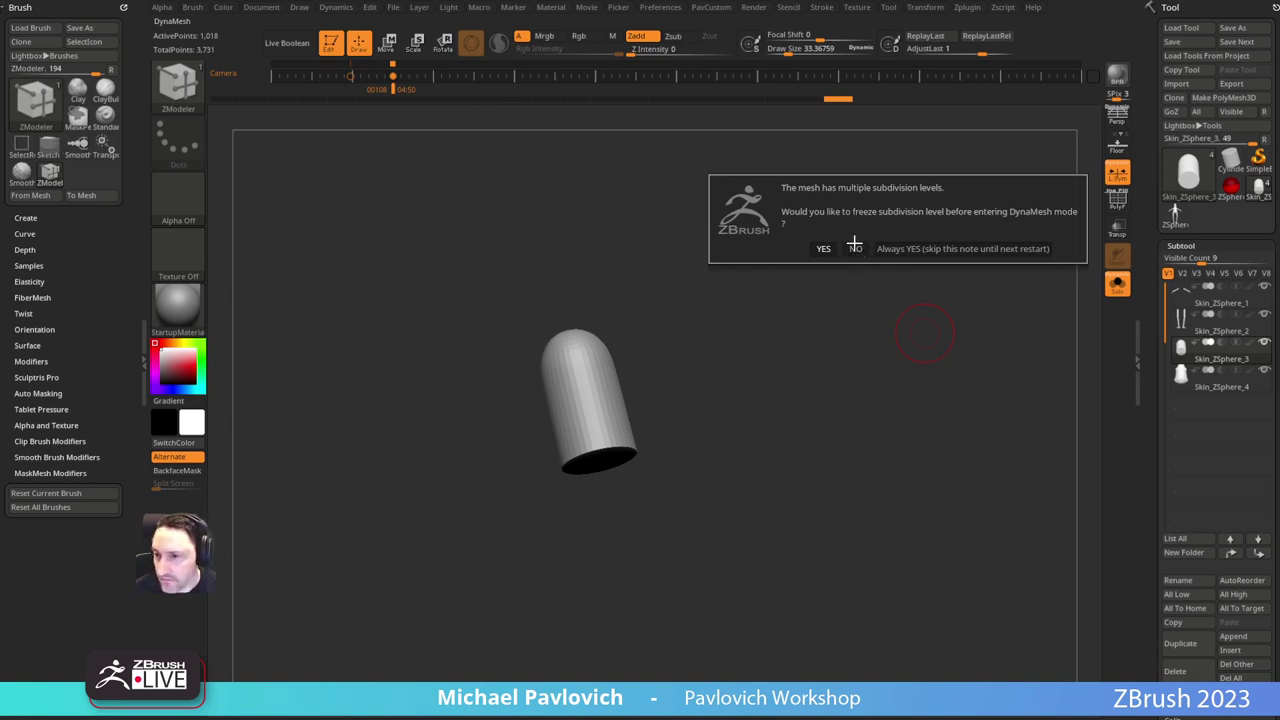
{"action": "left_click", "coordinate": [855, 249]}
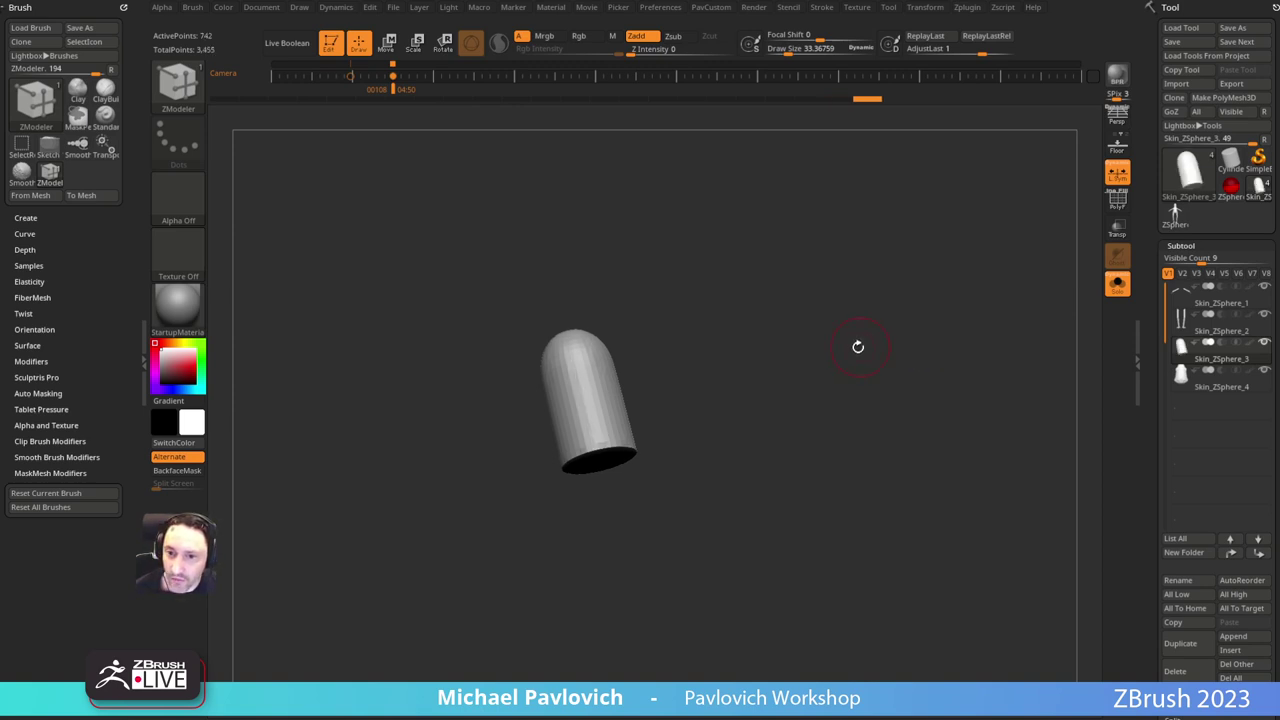
{"action": "left_click_drag", "start_coordinate": [803, 329], "coordinate": [870, 324], "text": "shift"}
{"action": "key", "text": "ctrl+z"}
Step: Set the DynaMesh resolution to 320 and DynaMesh the head without freezing its subdivision levels
{"action": "key", "text": "3"}
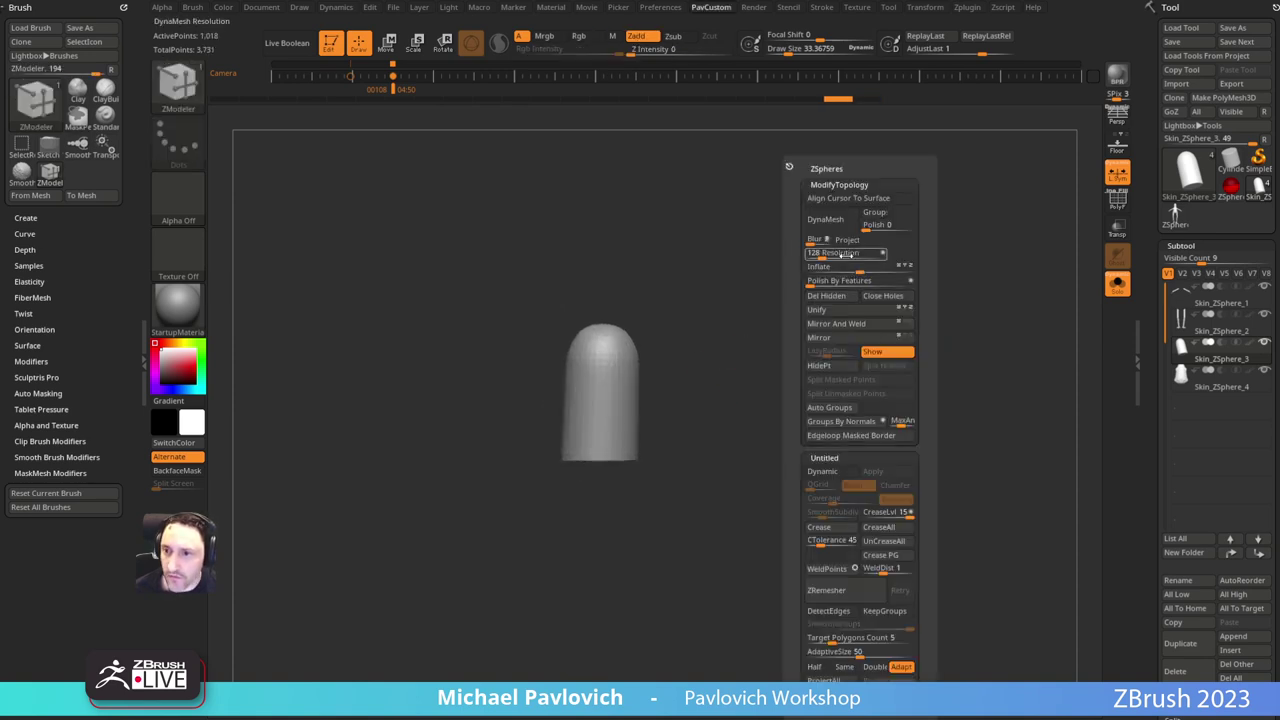
{"action": "left_click_drag", "start_coordinate": [823, 256], "coordinate": [829, 256]}
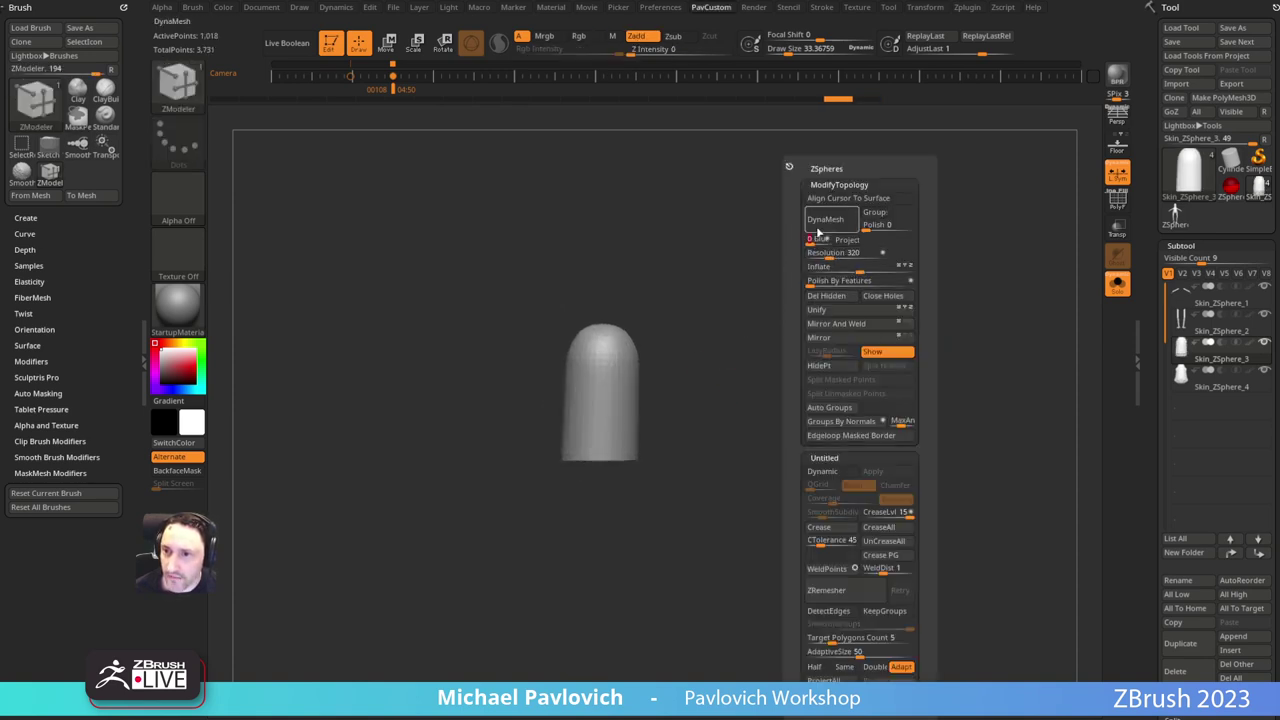
{"action": "left_click", "coordinate": [818, 228]}
{"action": "left_click", "coordinate": [784, 255]}
Step: Examine the head's DynaMesh settings in the tool's geometry options
{"action": "left_click_drag", "start_coordinate": [1154, 485], "coordinate": [1154, 214]}
{"action": "left_click", "coordinate": [1180, 243]}
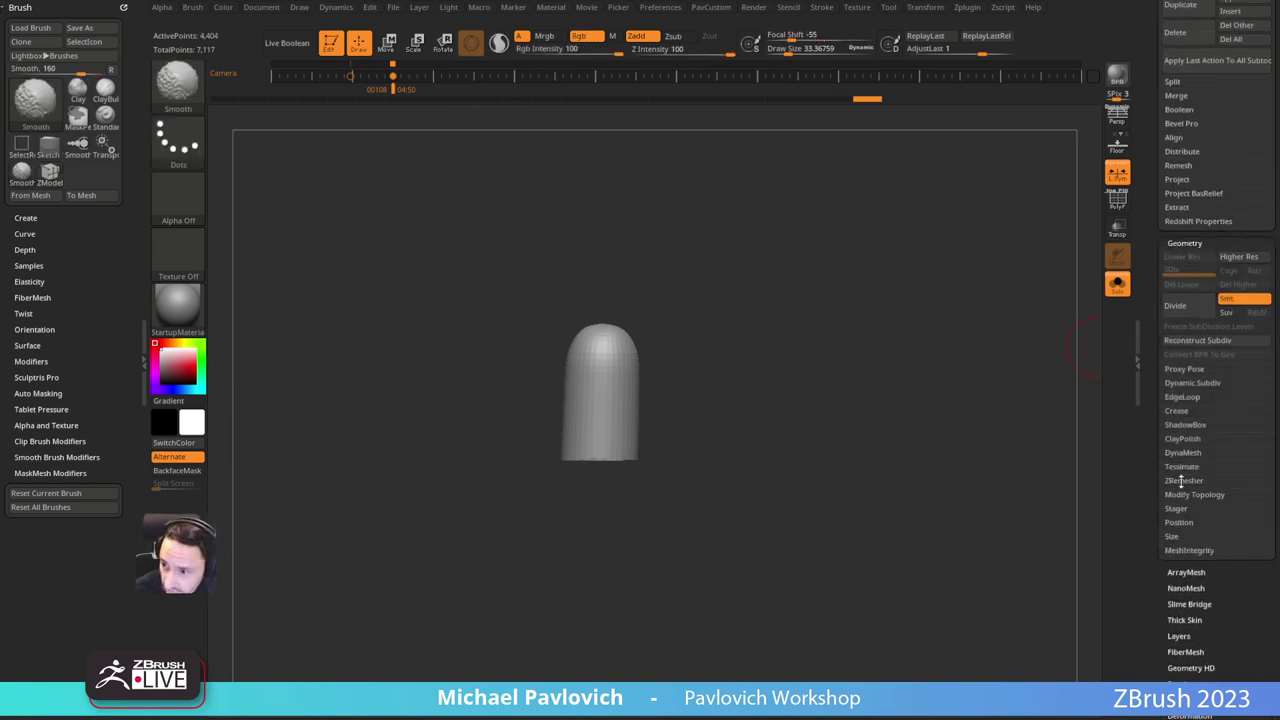
{"action": "left_click", "coordinate": [1182, 452]}
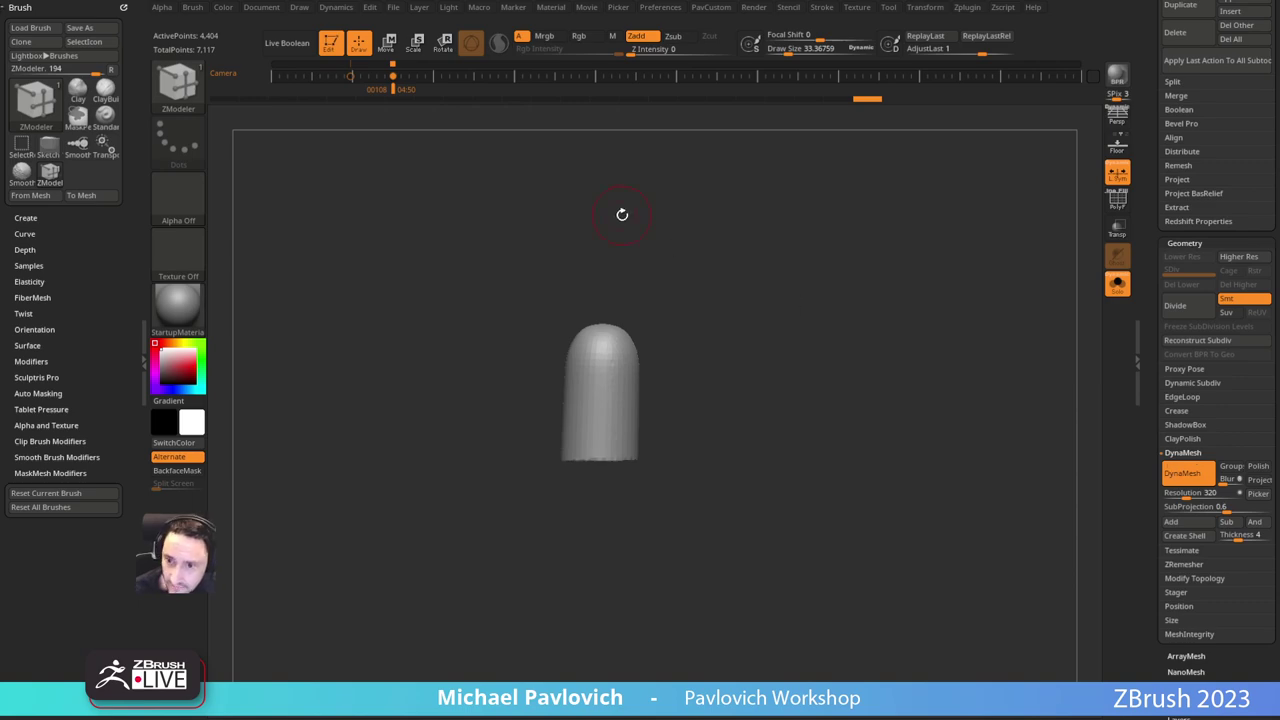
{"action": "key", "text": "3"}
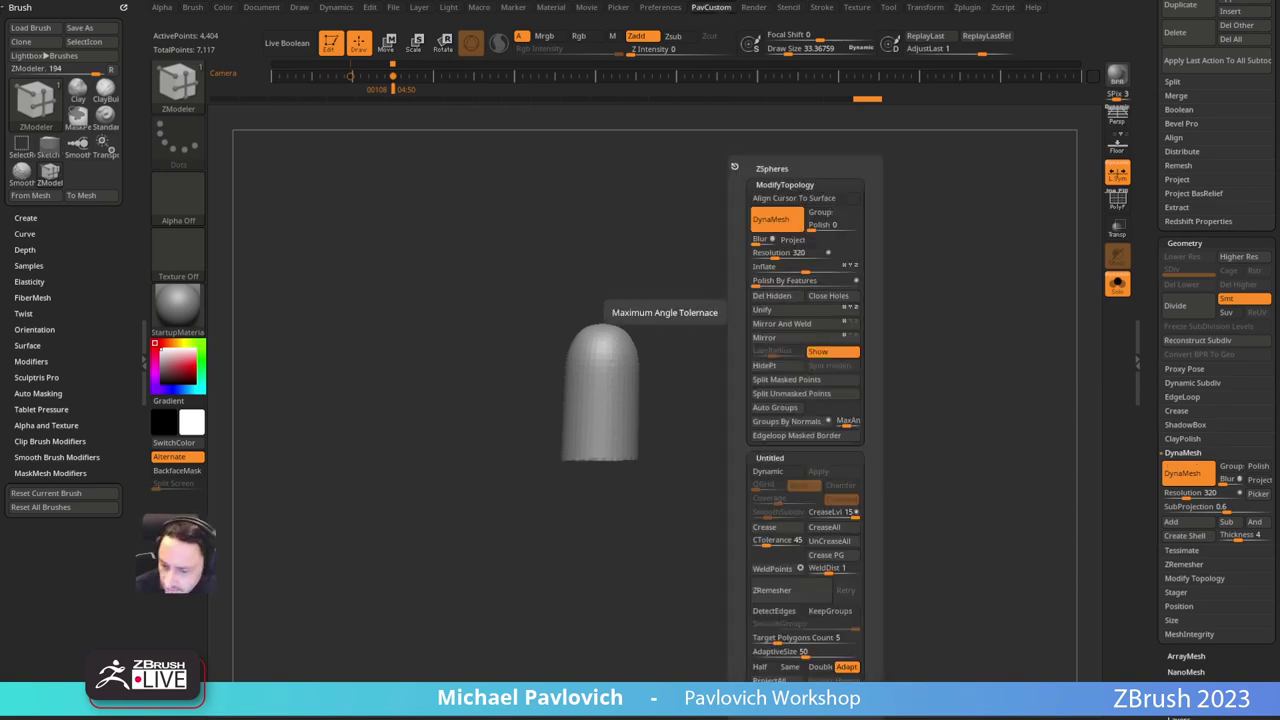
Step: Switch to the browser, filter the YouTube channel's playlists to Created playlists, and look through the ZBrush tutorial series
{"action": "left_click_drag", "start_coordinate": [830, 719], "coordinate": [806, 2]}
{"action": "scroll", "coordinate": [498, 361], "scroll_direction": "down", "scroll_amount": 2}
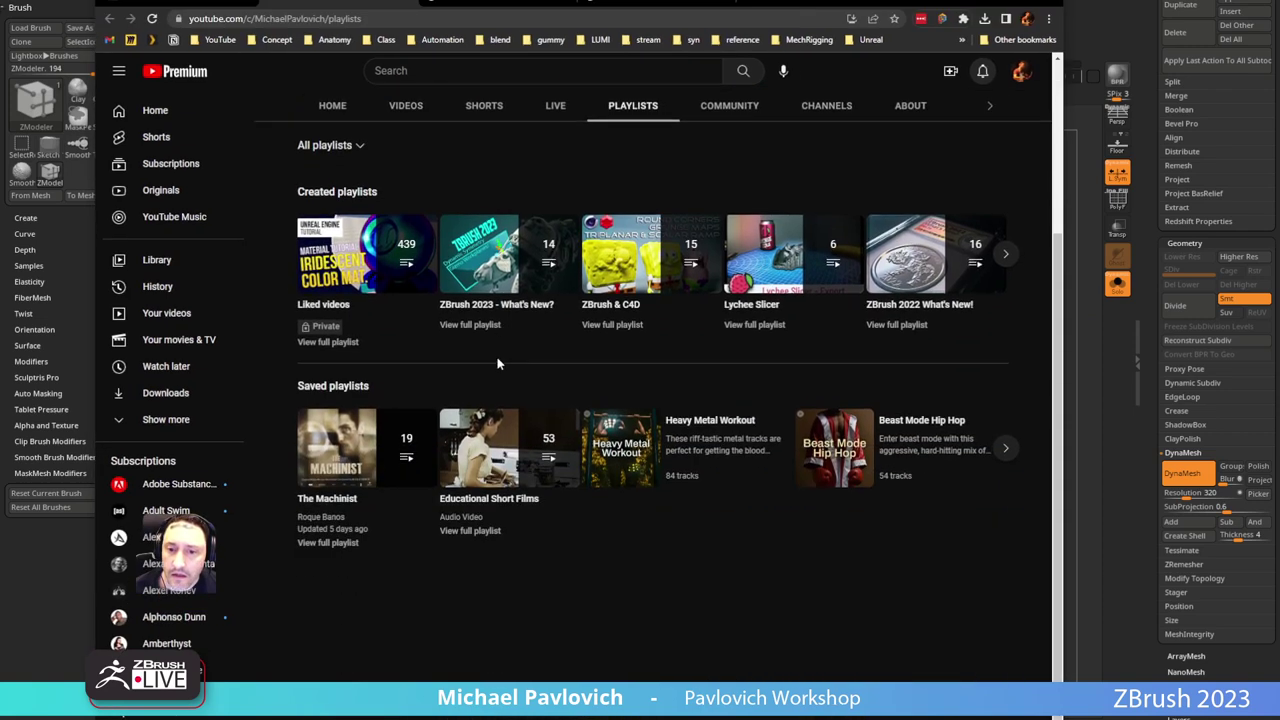
{"action": "scroll", "coordinate": [497, 364], "scroll_direction": "up", "scroll_amount": 3}
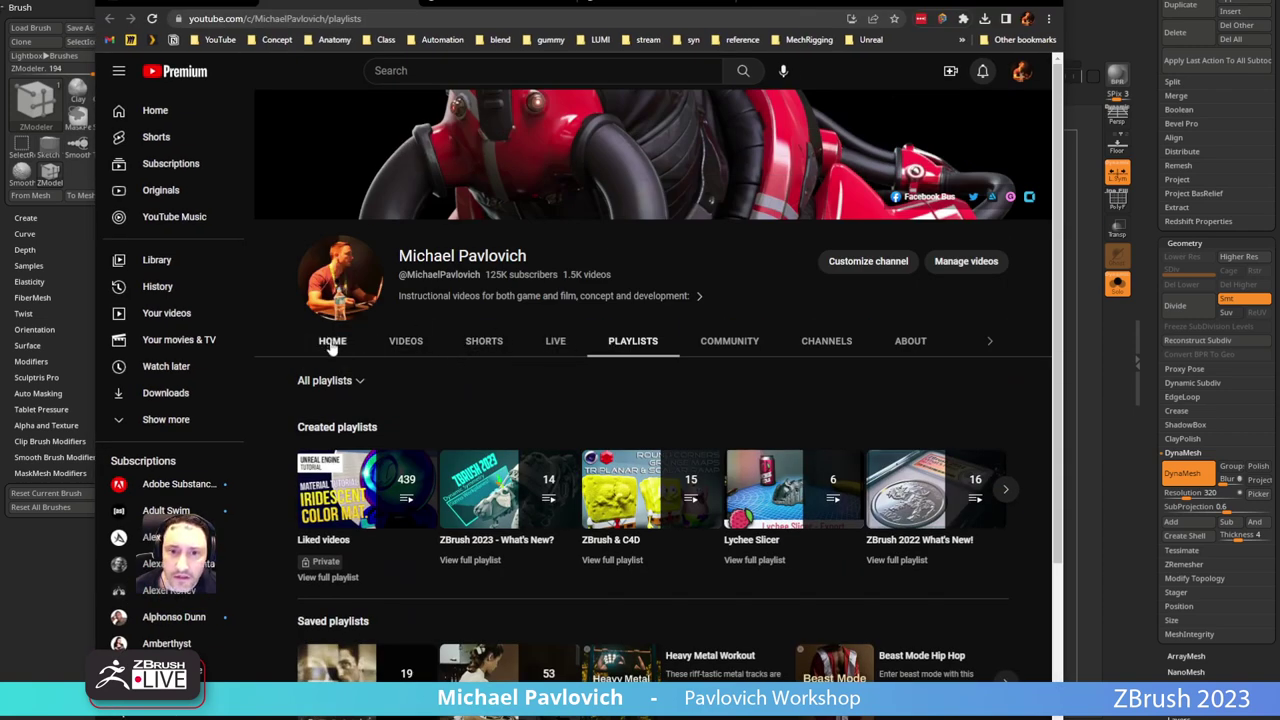
{"action": "left_click", "coordinate": [331, 381]}
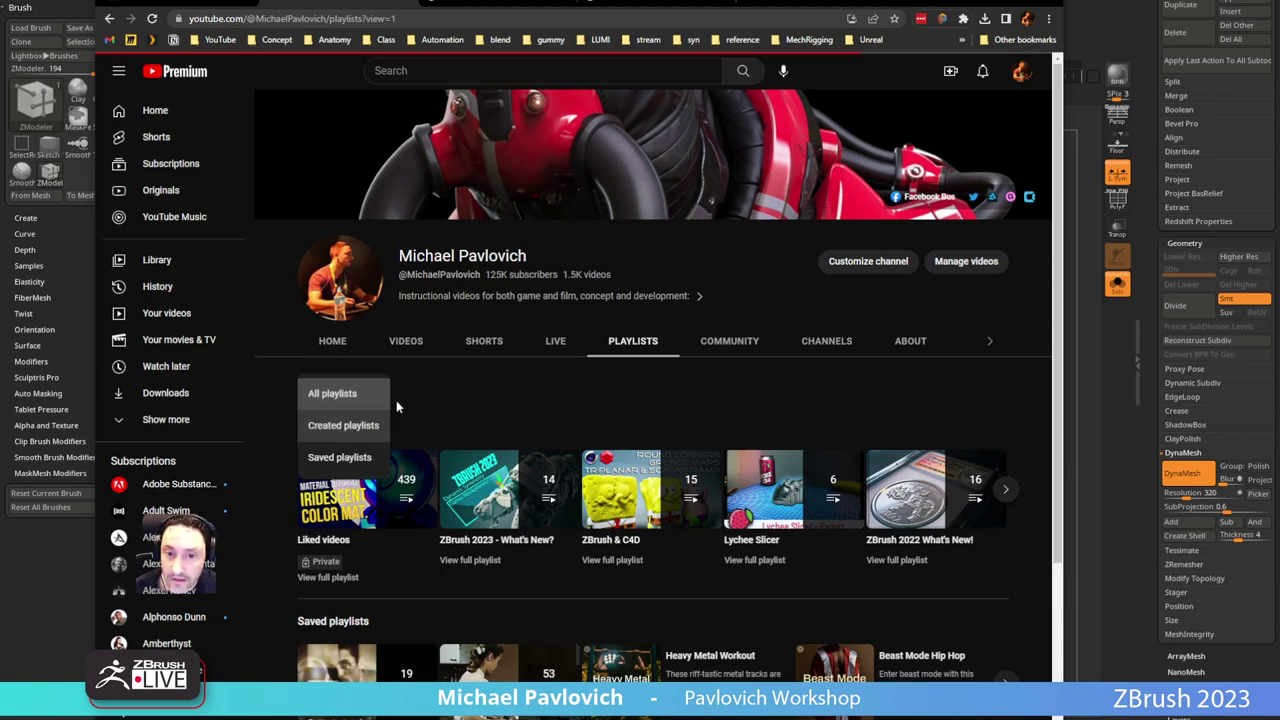
{"action": "left_click", "coordinate": [345, 425]}
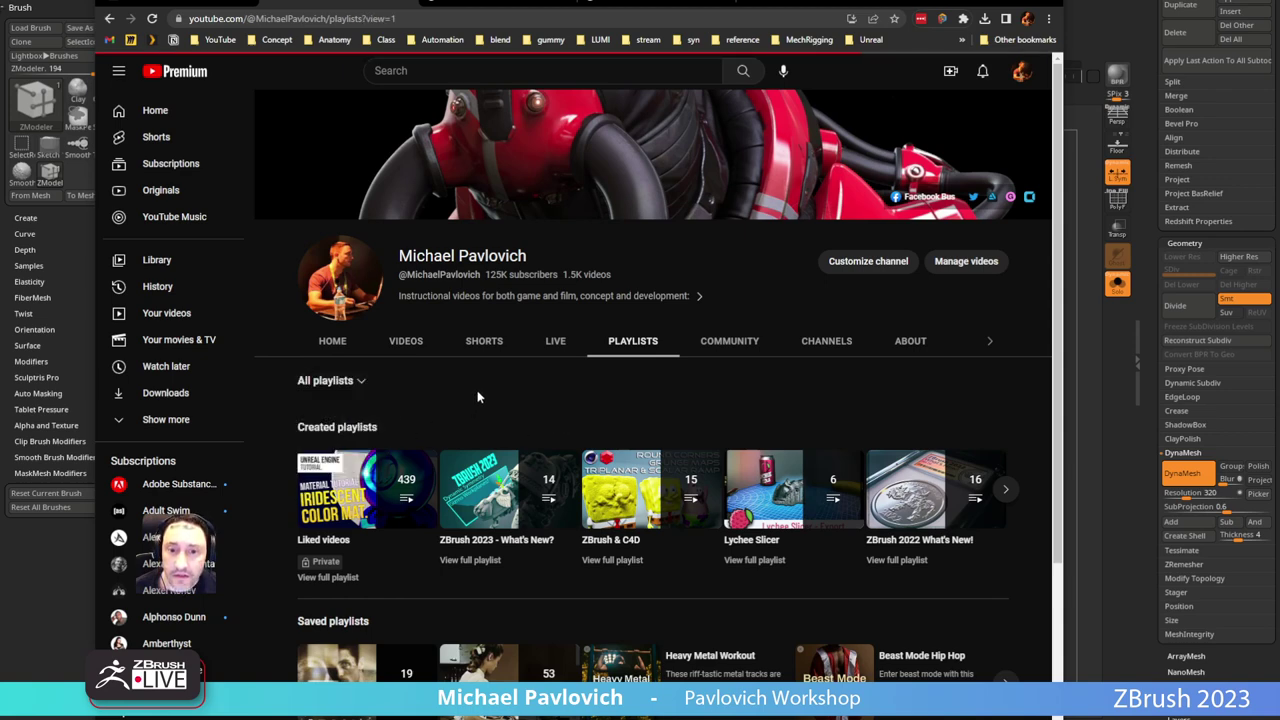
{"action": "scroll", "coordinate": [480, 395], "scroll_direction": "down", "scroll_amount": 3}
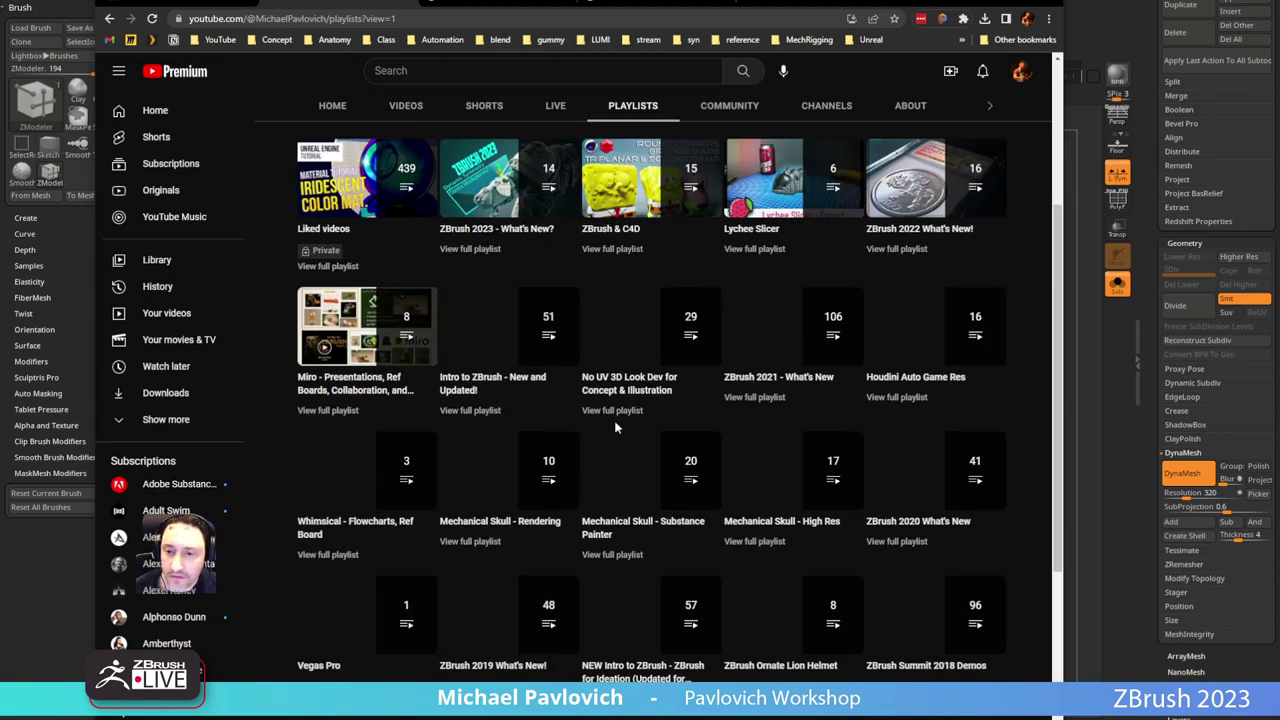
{"action": "scroll", "coordinate": [615, 428], "scroll_direction": "up", "scroll_amount": 2}
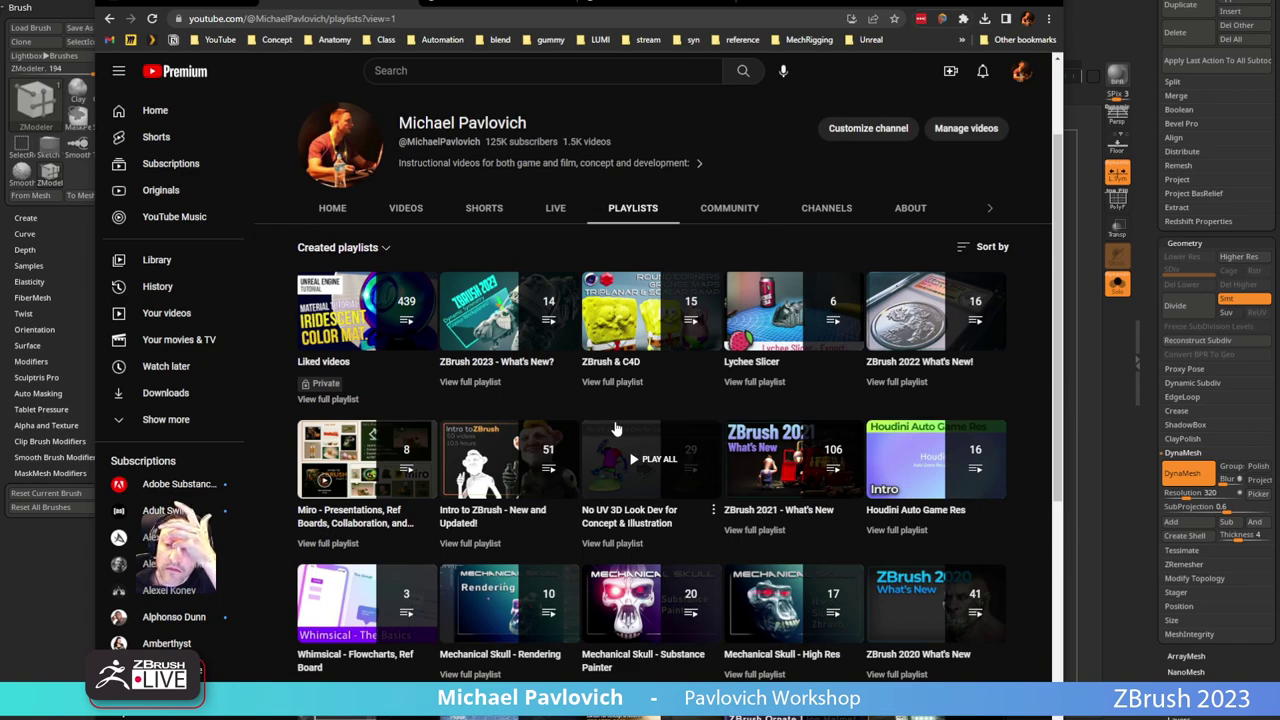
{"action": "scroll", "coordinate": [615, 428], "scroll_direction": "down", "scroll_amount": 5}
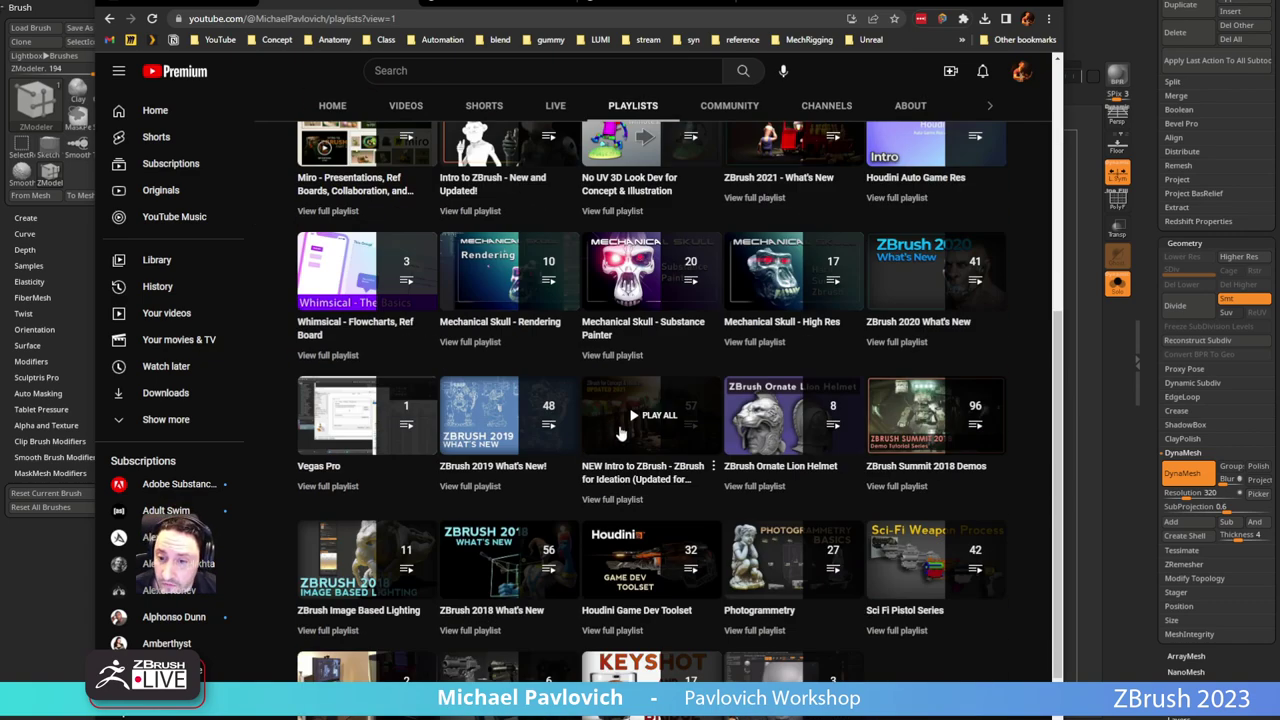
{"action": "scroll", "coordinate": [621, 432], "scroll_direction": "down", "scroll_amount": 2}
{"action": "scroll", "coordinate": [624, 431], "scroll_direction": "up", "scroll_amount": 5}
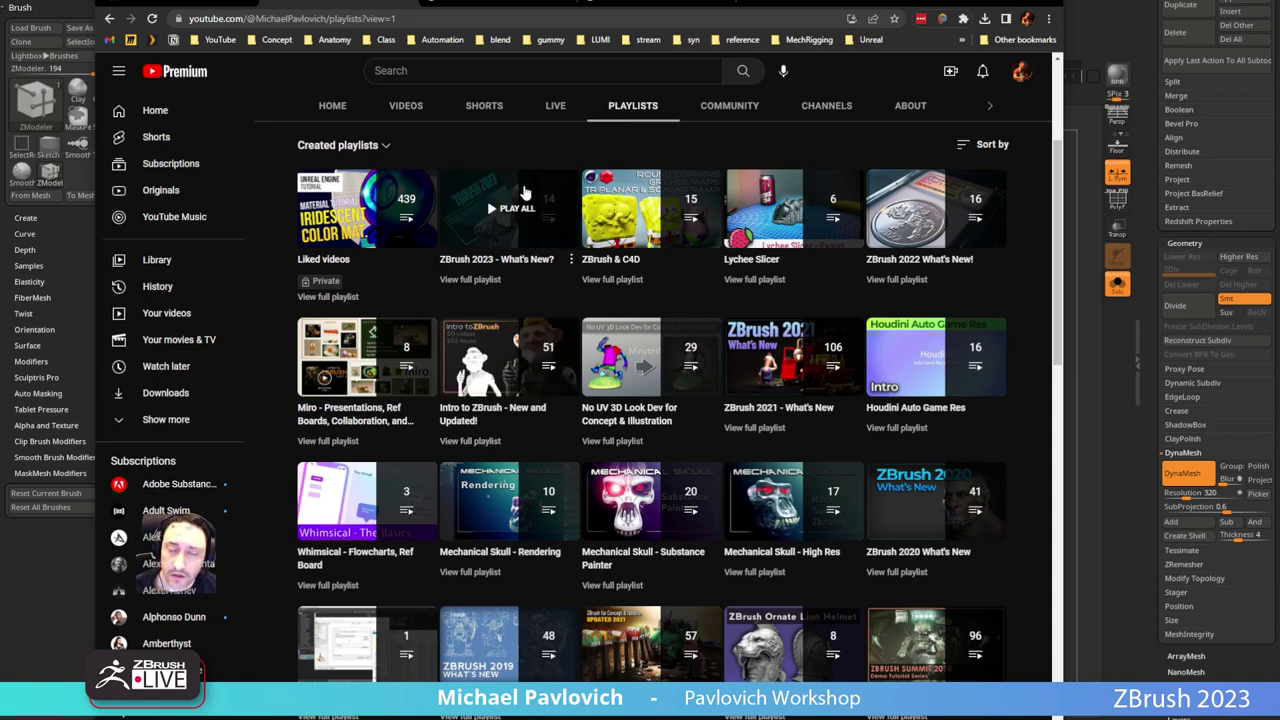
{"action": "left_click", "coordinate": [481, 20]}
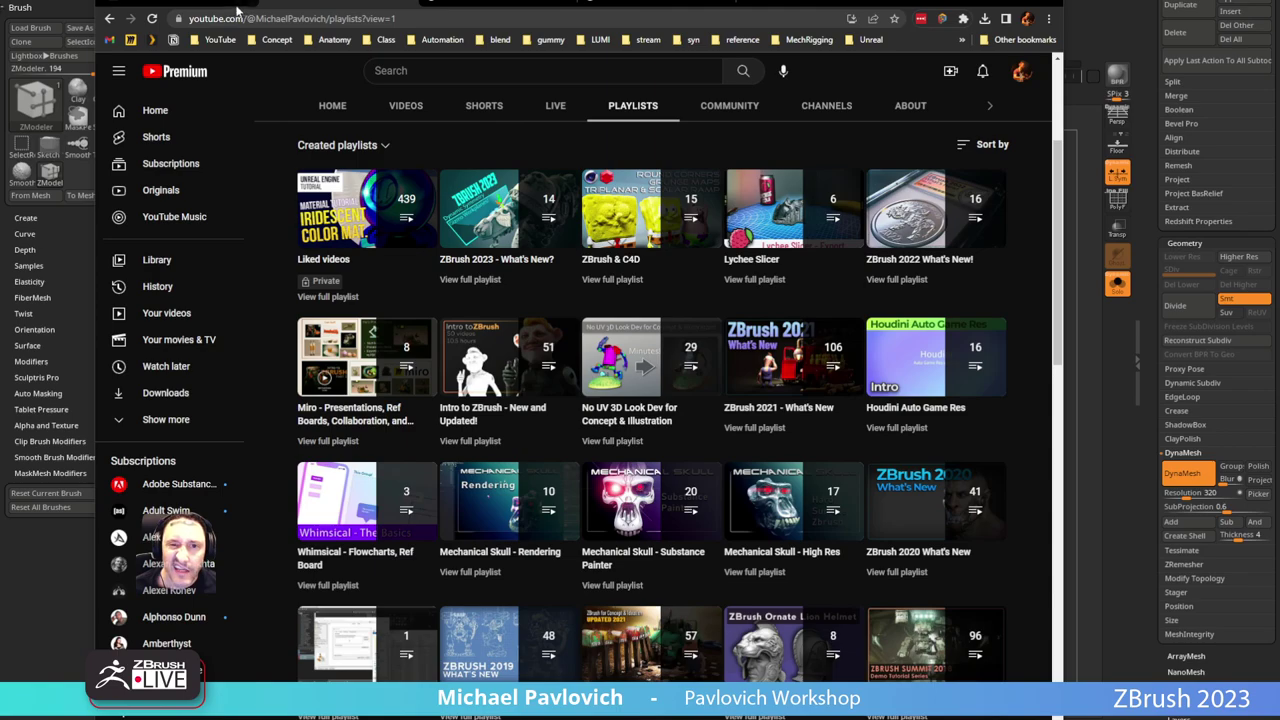
Step: Look through the ArtStation portfolio in the browser, and return to ZBrush
{"action": "left_click", "coordinate": [199, 3]}
{"action": "scroll", "coordinate": [426, 312], "scroll_direction": "down", "scroll_amount": 8}
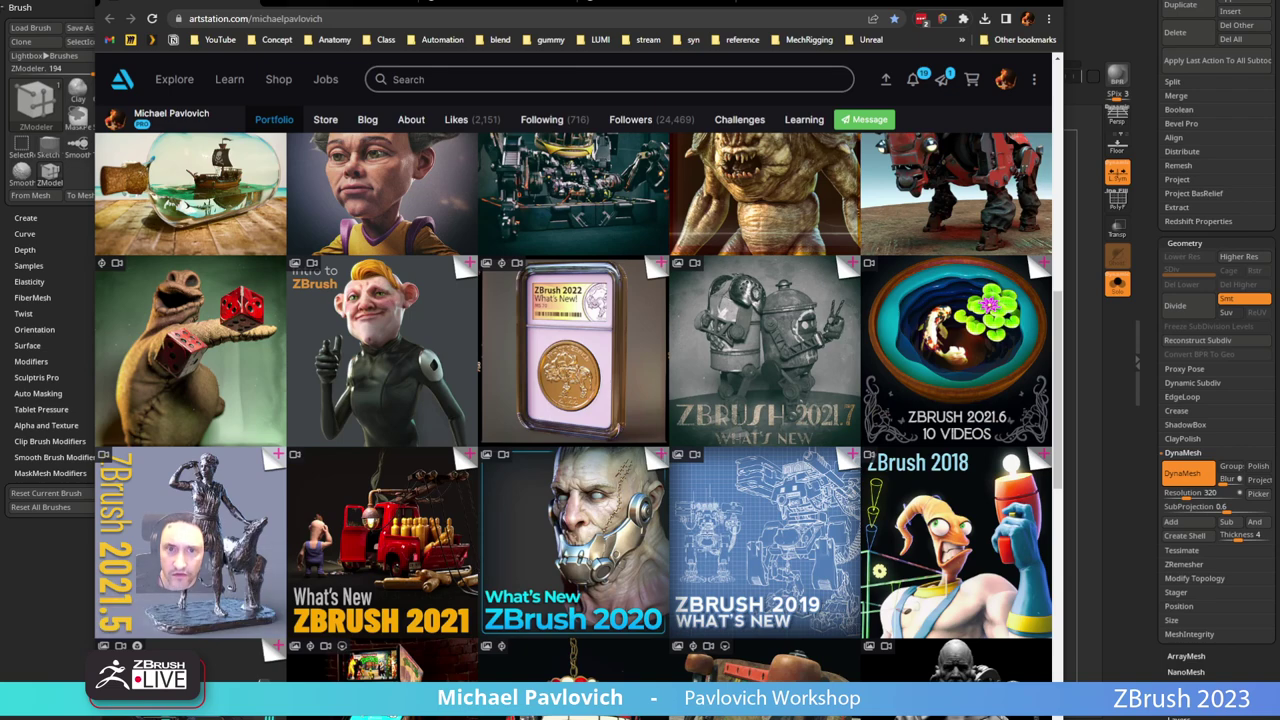
{"action": "left_click", "coordinate": [342, 18]}
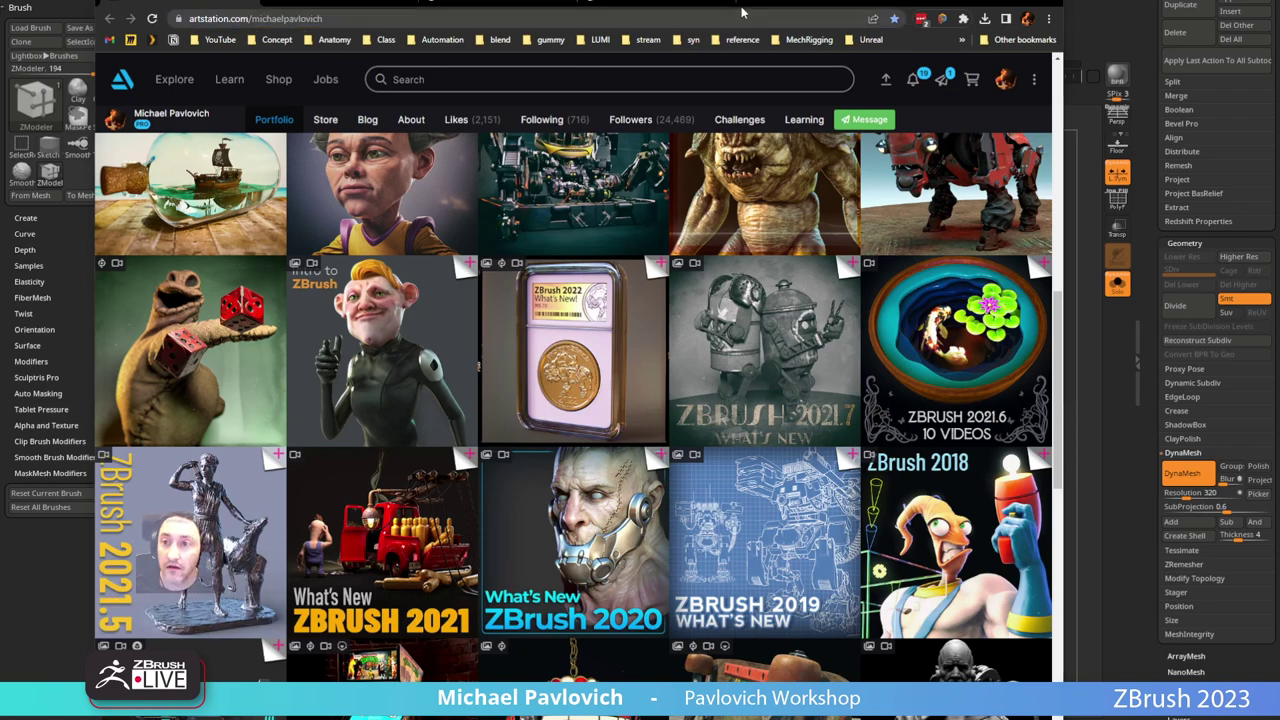
{"action": "key", "text": "alt+Tab"}
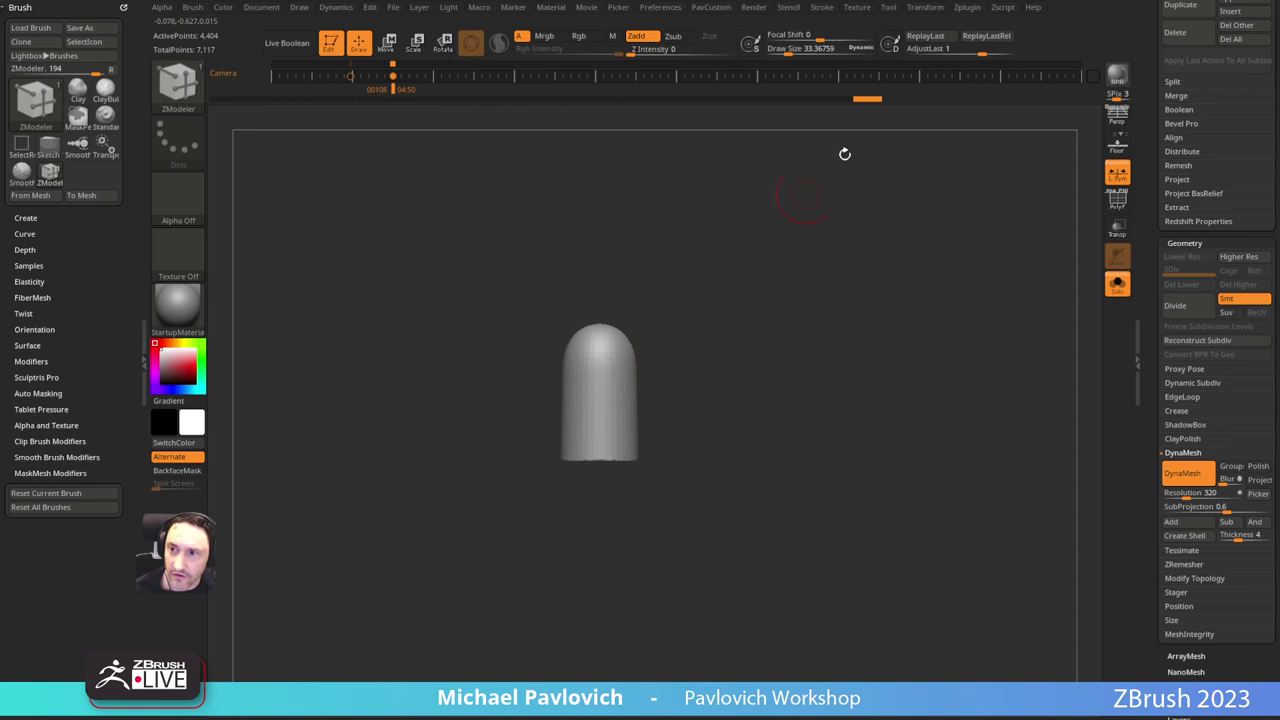
Step: Display the Spotlight references, recall the earlier stored camera keyframe, and turn off Solo to show all subtools
{"action": "left_click", "coordinate": [924, 8]}
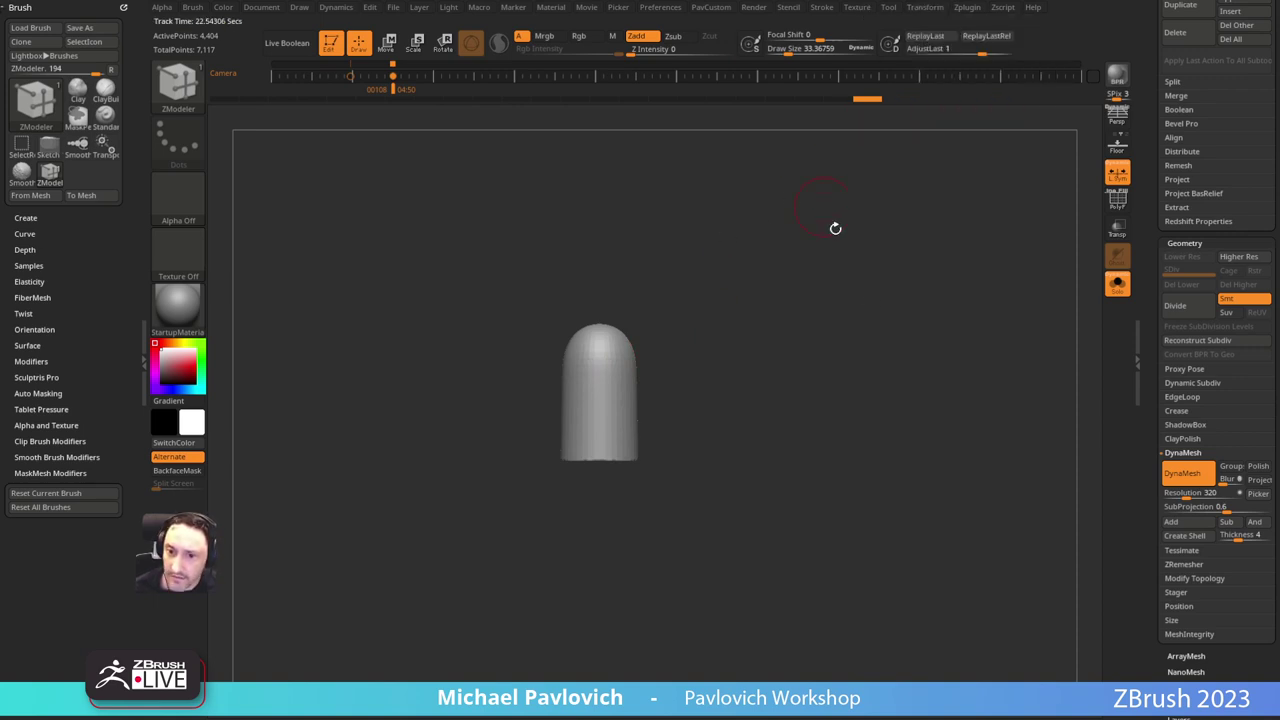
{"action": "key", "text": "shift+z"}
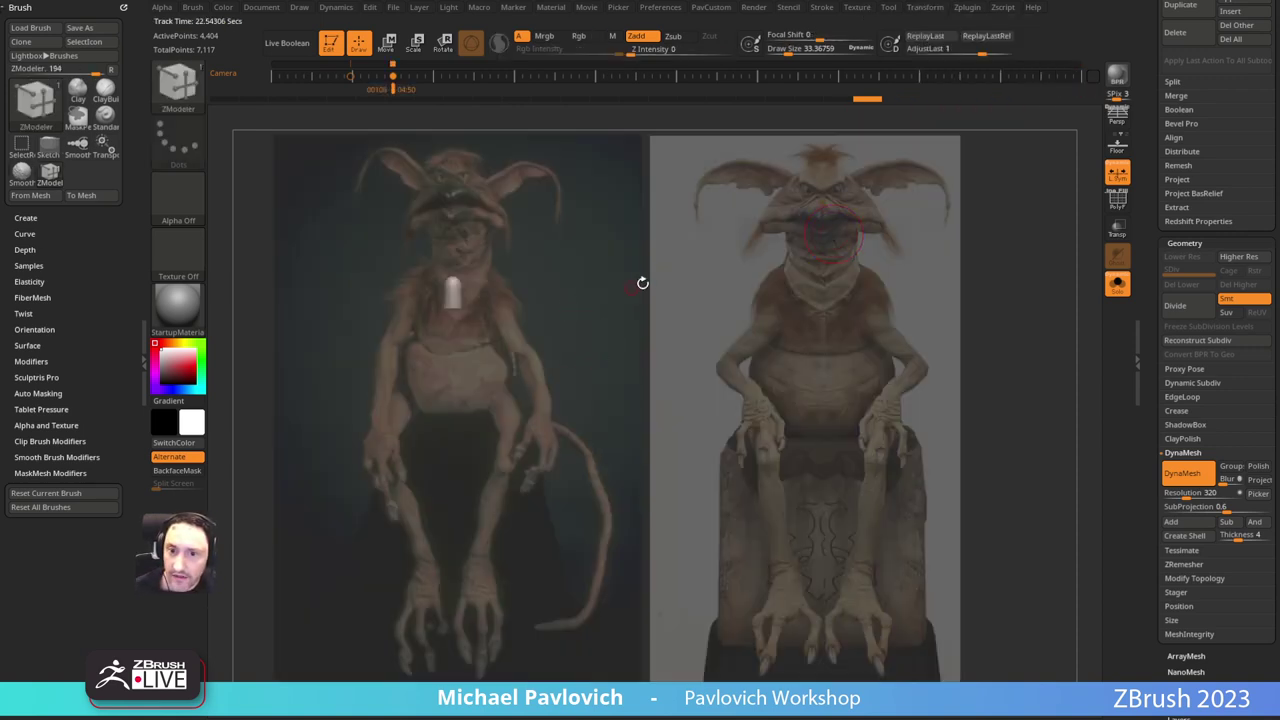
{"action": "key", "text": "Left"}
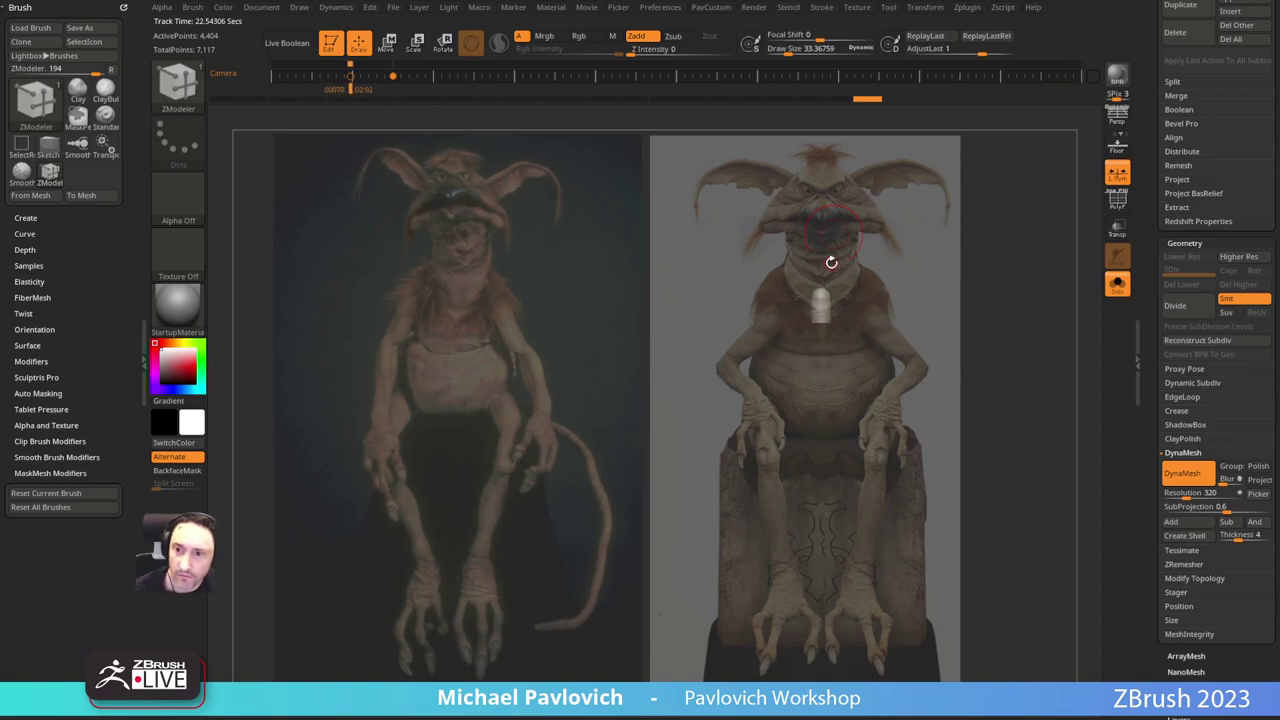
{"action": "right_click_drag", "start_coordinate": [1049, 254], "coordinate": [1043, 295], "text": "ctrl"}
{"action": "left_click", "coordinate": [1120, 288]}
{"action": "key", "text": "space"}
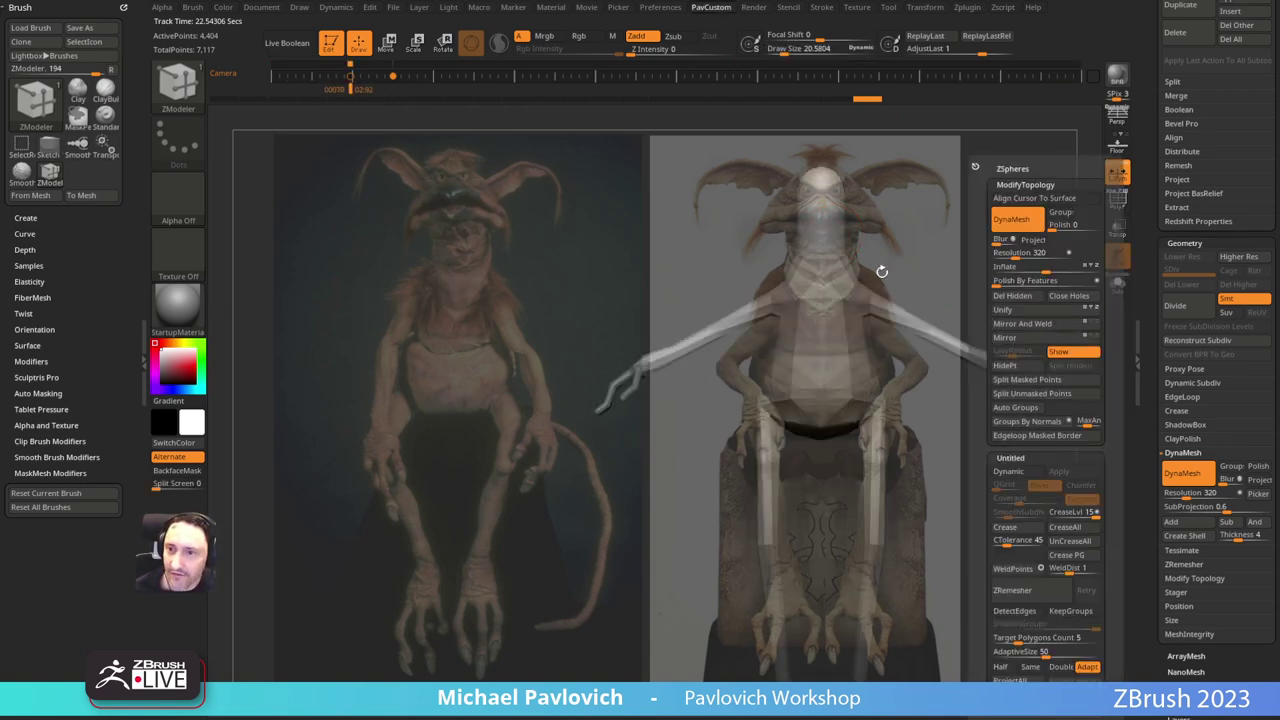
Step: Replace the two old camera keyframes with new ones aligning the figure to the light-background reference and the dark-background reference
{"action": "left_click_drag", "start_coordinate": [350, 77], "coordinate": [364, 125]}
{"action": "left_click_drag", "start_coordinate": [393, 77], "coordinate": [464, 140]}
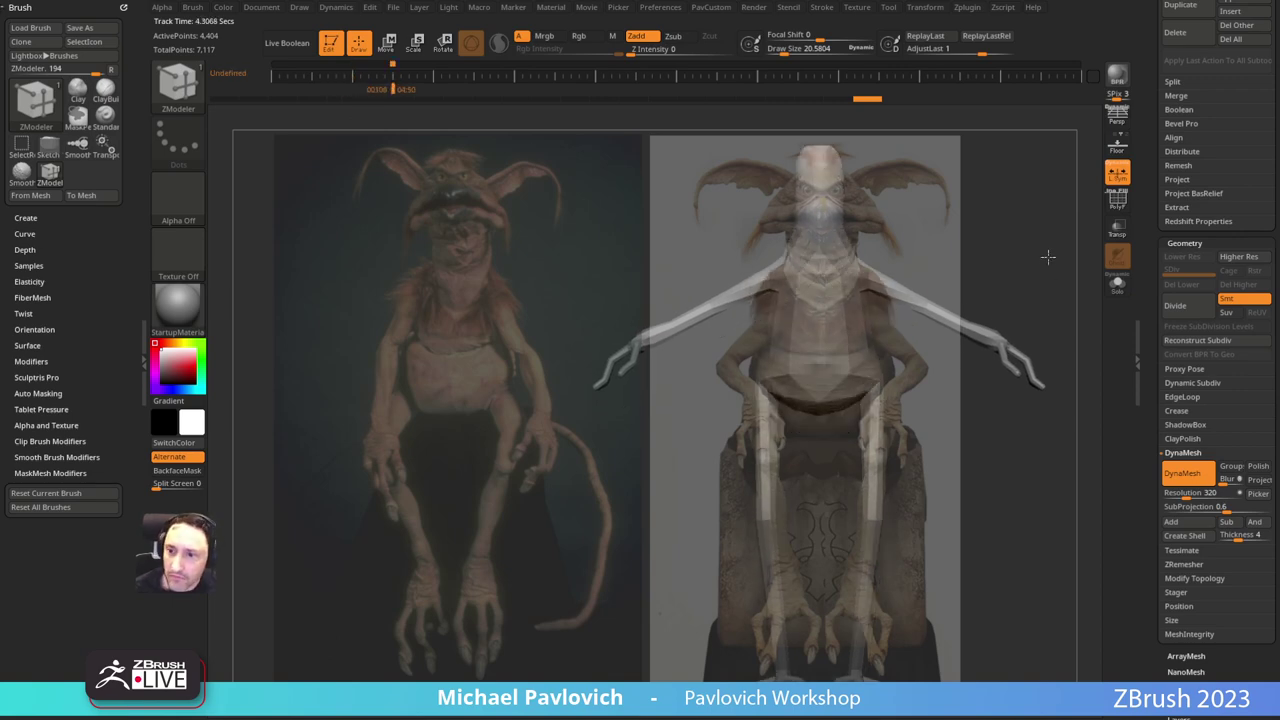
{"action": "right_click_drag", "start_coordinate": [1066, 263], "coordinate": [1068, 262]}
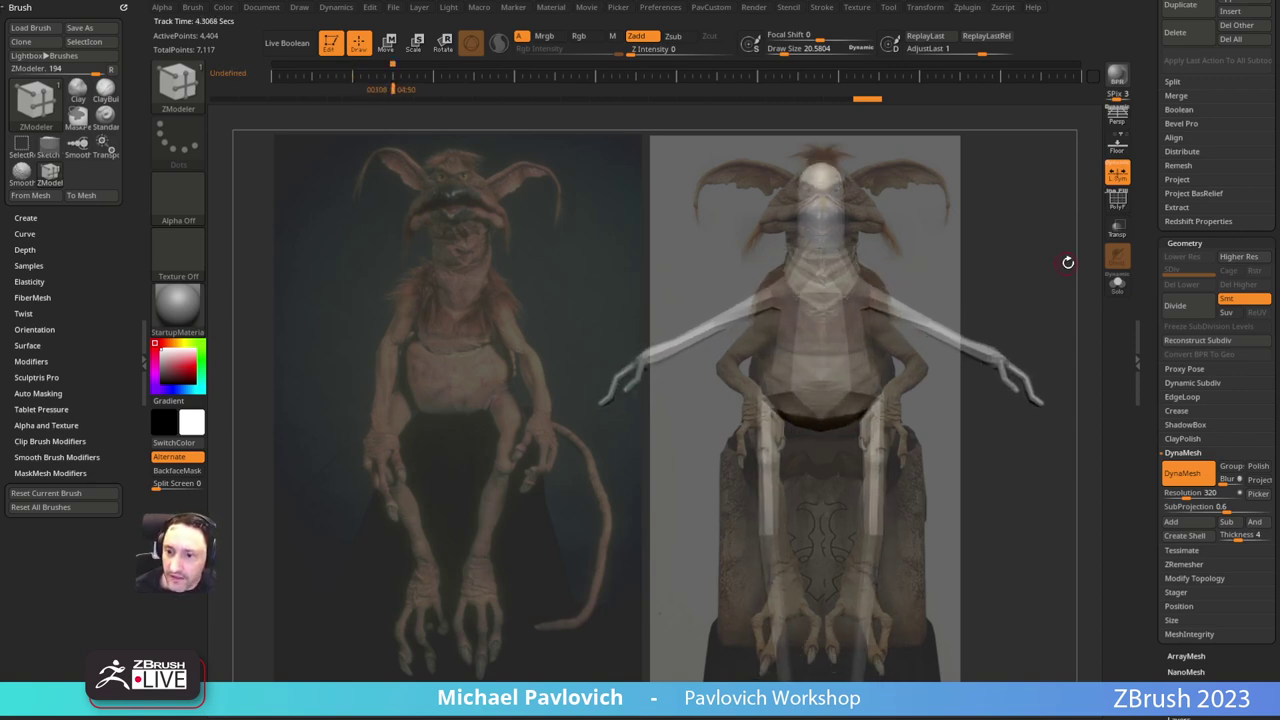
{"action": "left_click_drag", "start_coordinate": [1042, 223], "coordinate": [694, 219], "text": "alt"}
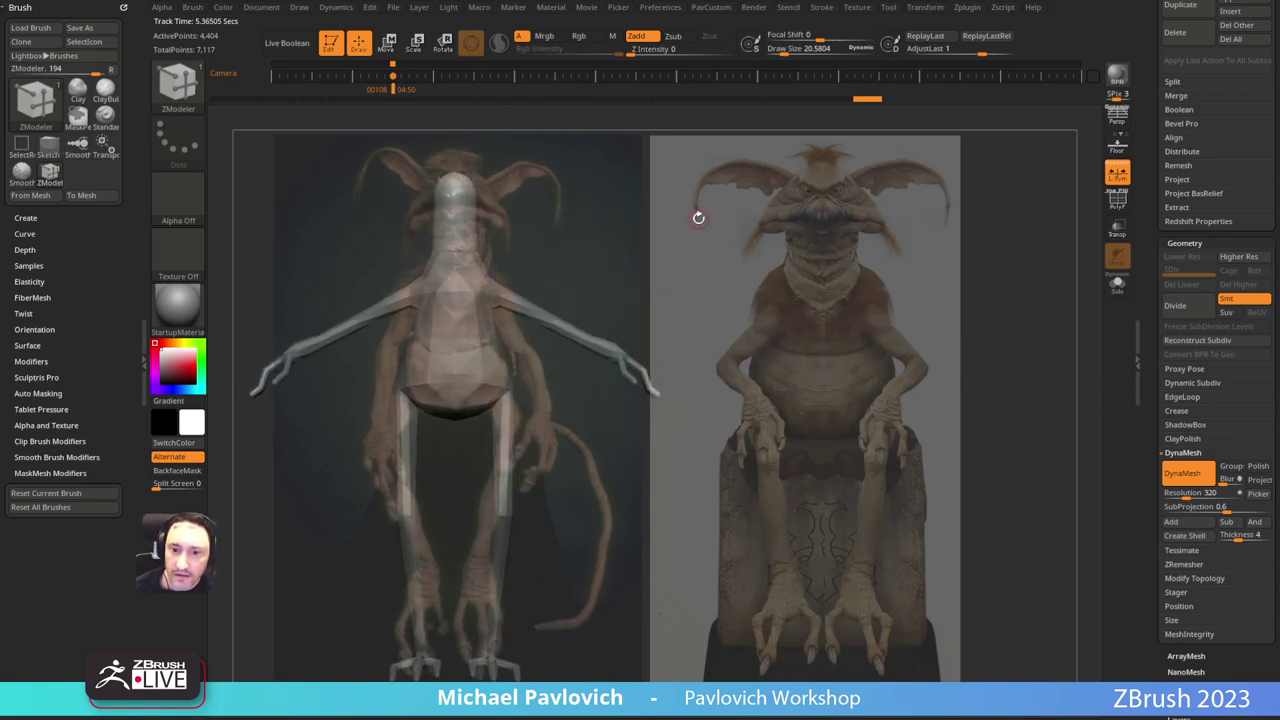
{"action": "left_click", "coordinate": [433, 76]}
Step: Hide the timeline and activate the Standard brush with a draw size of about 41
{"action": "key", "text": "2"}
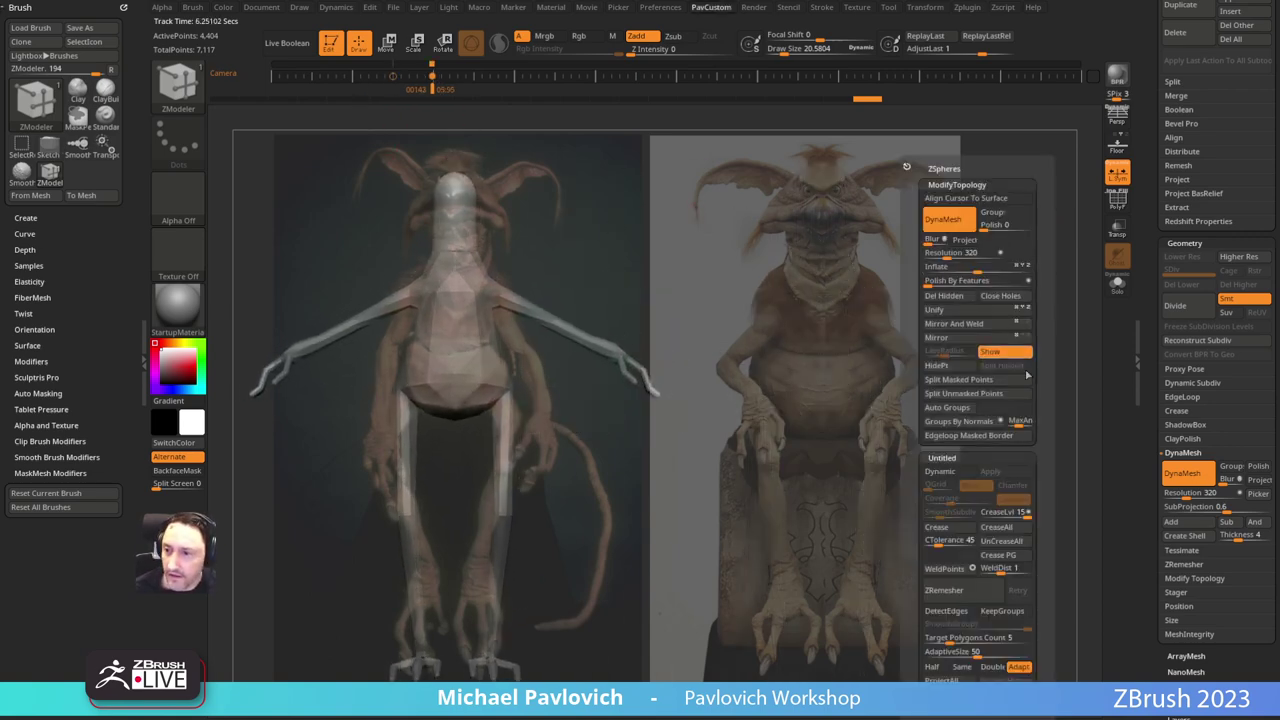
{"action": "left_click", "coordinate": [1007, 353]}
{"action": "key", "text": "shift+z"}
{"action": "key", "text": "shift+z"}
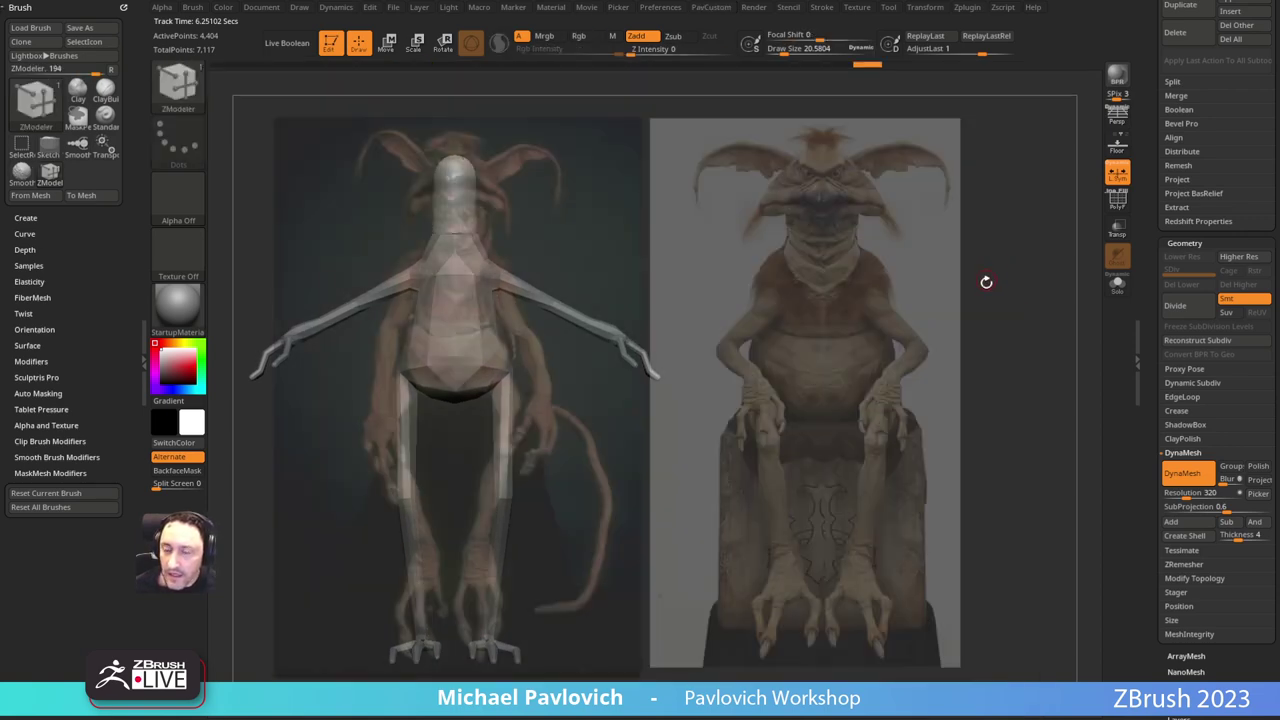
{"action": "key", "text": "s"}
{"action": "mouse_move", "coordinate": [994, 286]}
{"action": "left_mouse_down"}
{"action": "mouse_move", "coordinate": [1016, 288]}
{"action": "mouse_move", "coordinate": [1003, 287]}
{"action": "left_mouse_up"}
{"action": "key", "text": "b"}
{"action": "key", "text": "s"}
{"action": "key", "text": "t"}
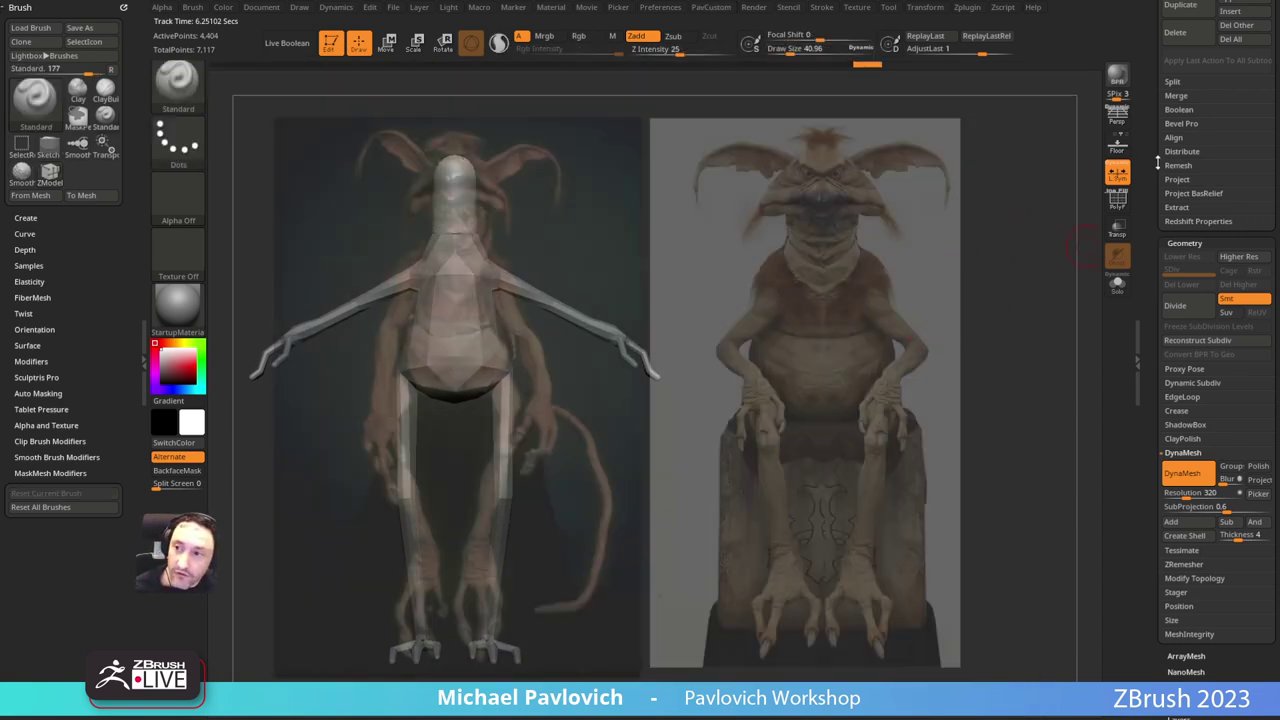
Step: QuickSave the project and open the options for saving the Spotlight reference setup
{"action": "left_click_drag", "start_coordinate": [1157, 164], "coordinate": [1157, 501]}
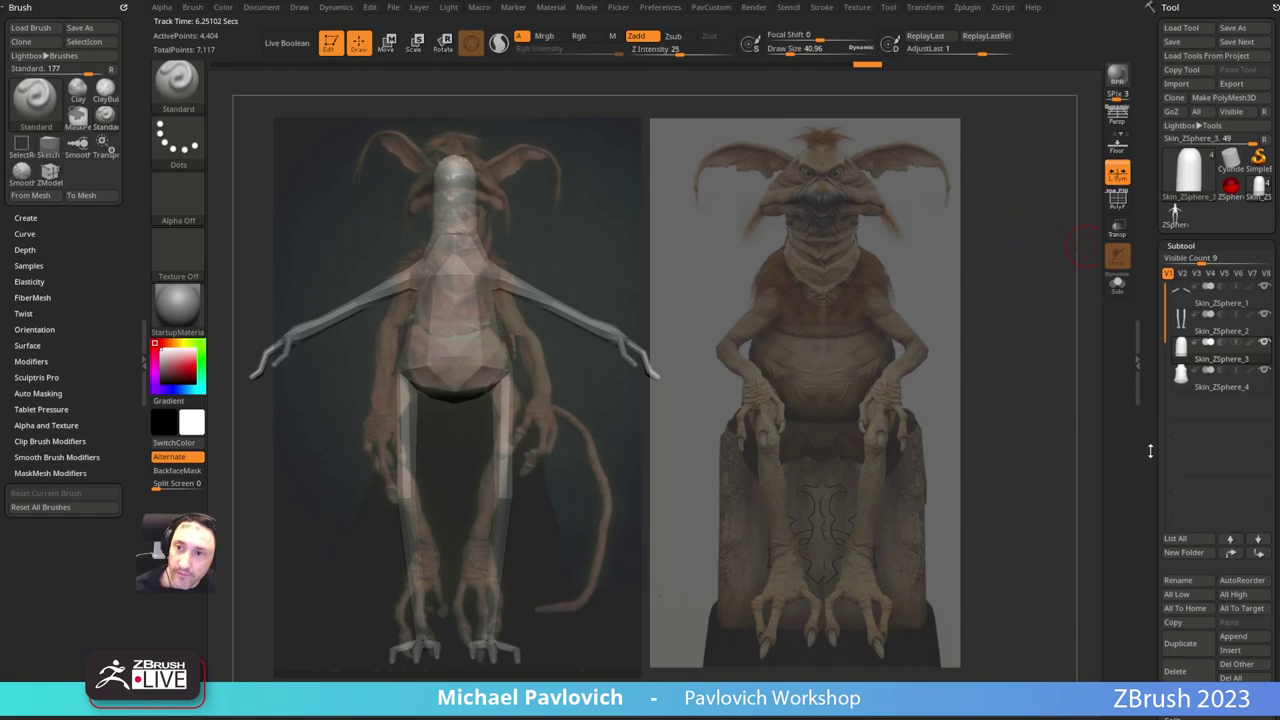
{"action": "left_click", "coordinate": [967, 1]}
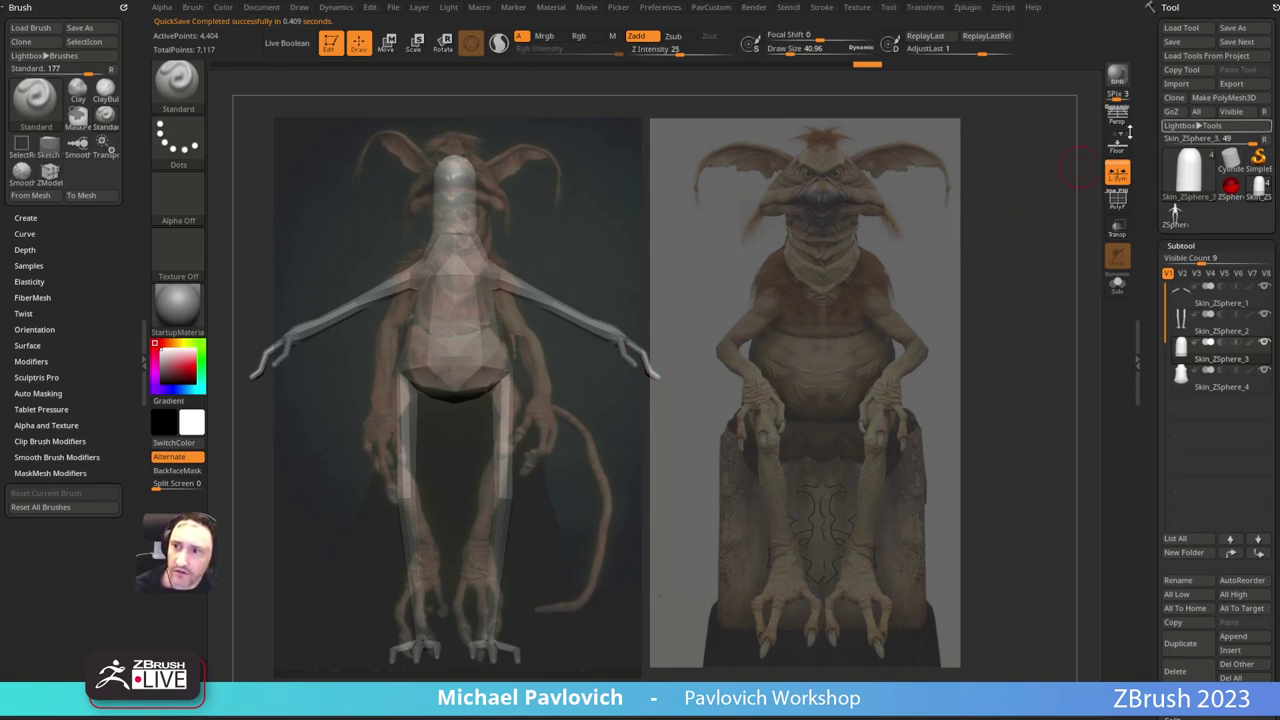
{"action": "left_click", "coordinate": [858, 8]}
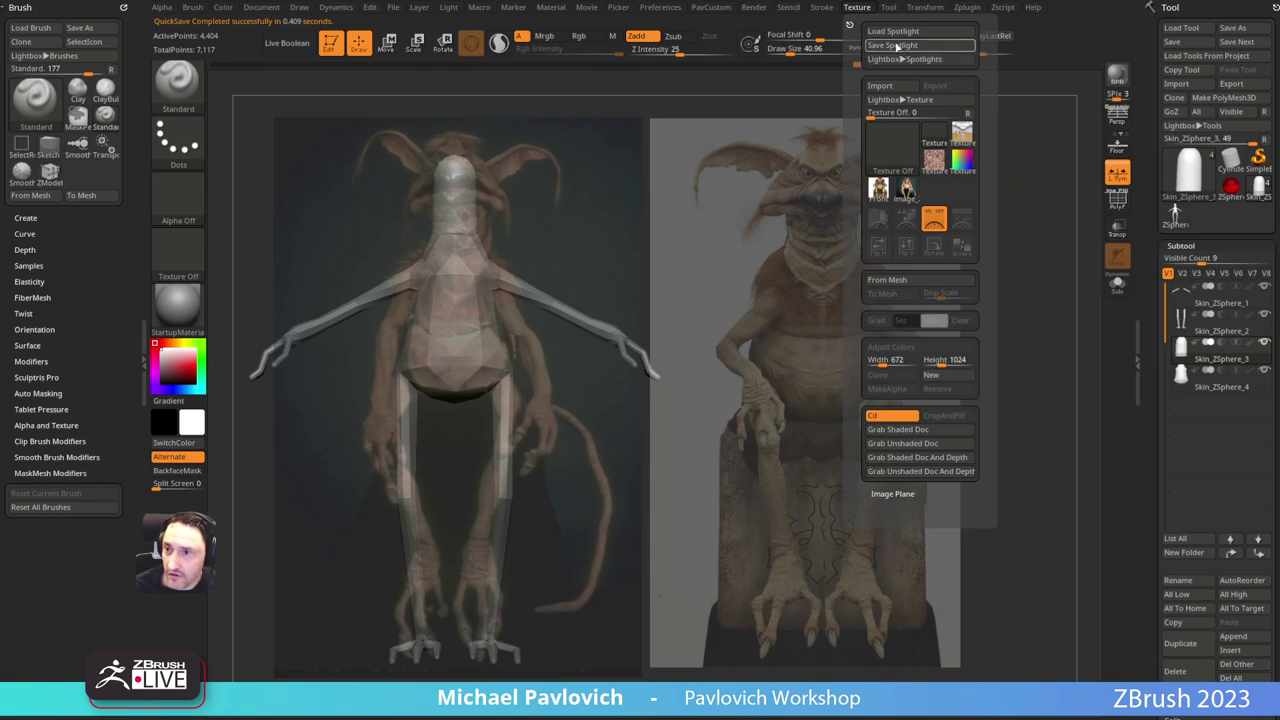
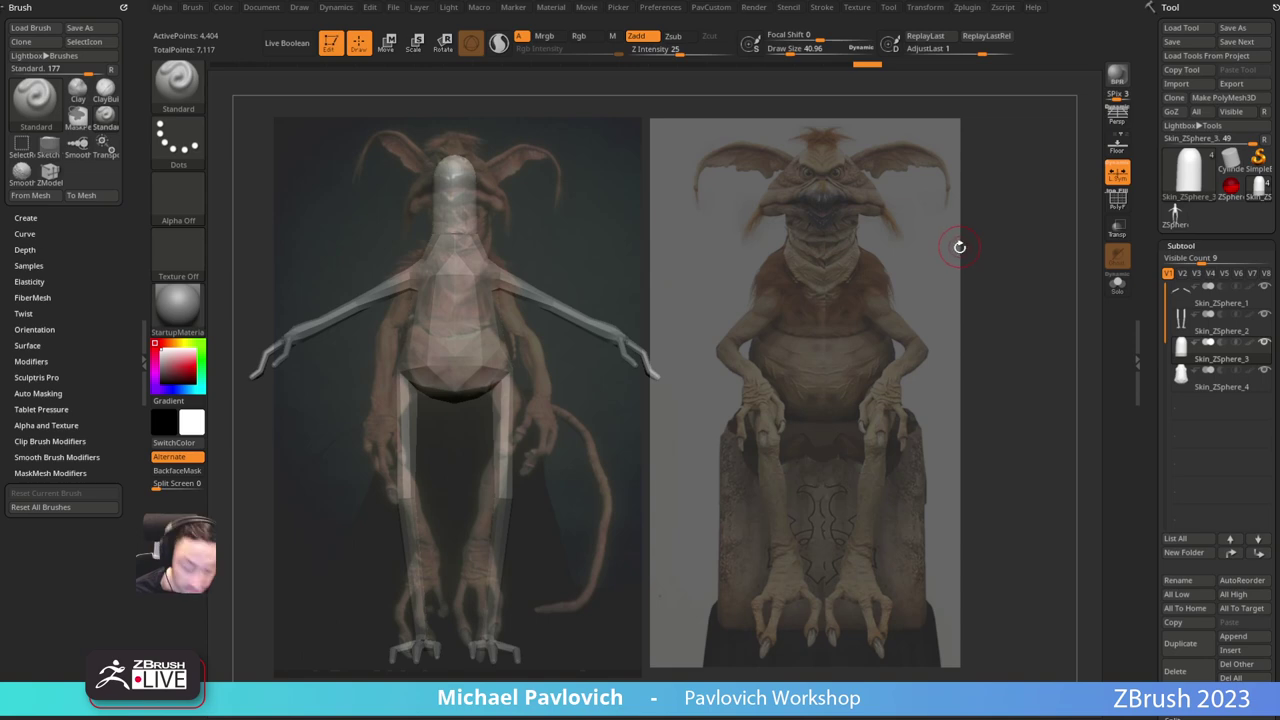
Step: Show the timeline, jump to the camera keyframe aligned with the light-background reference, and hide the timeline
{"action": "key", "text": "space"}
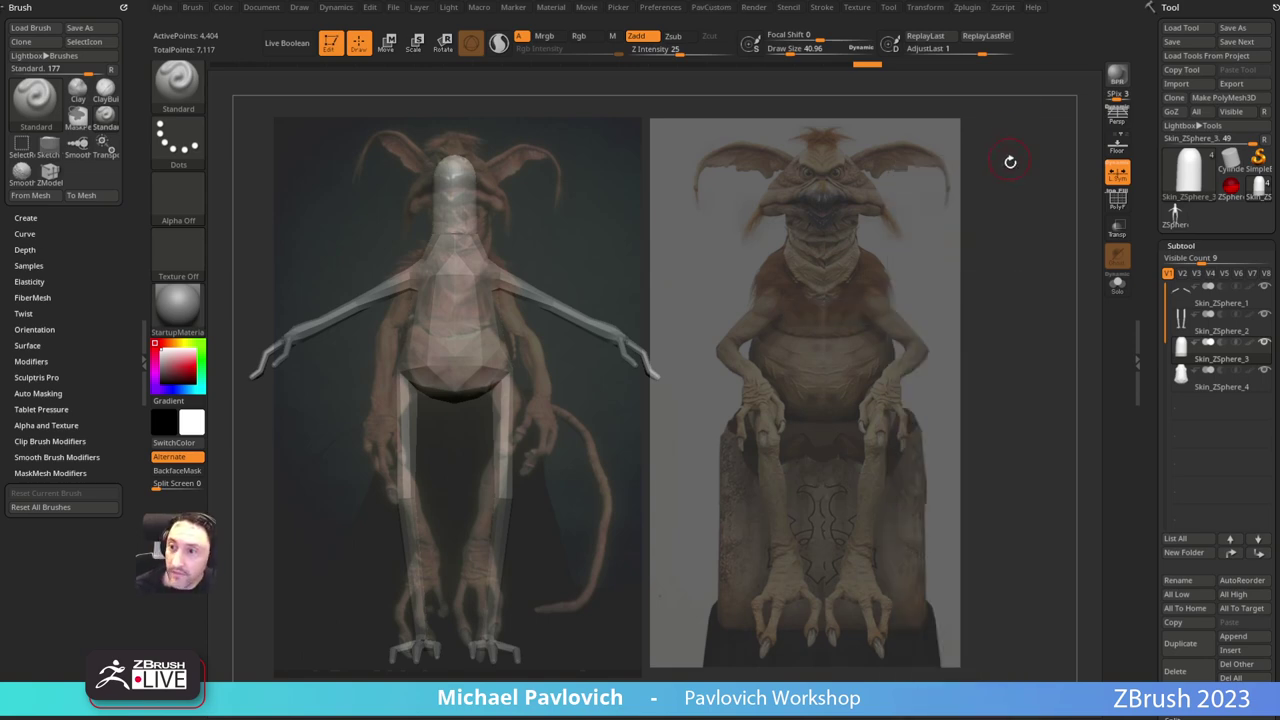
{"action": "key", "text": "space"}
{"action": "left_click", "coordinate": [1029, 351]}
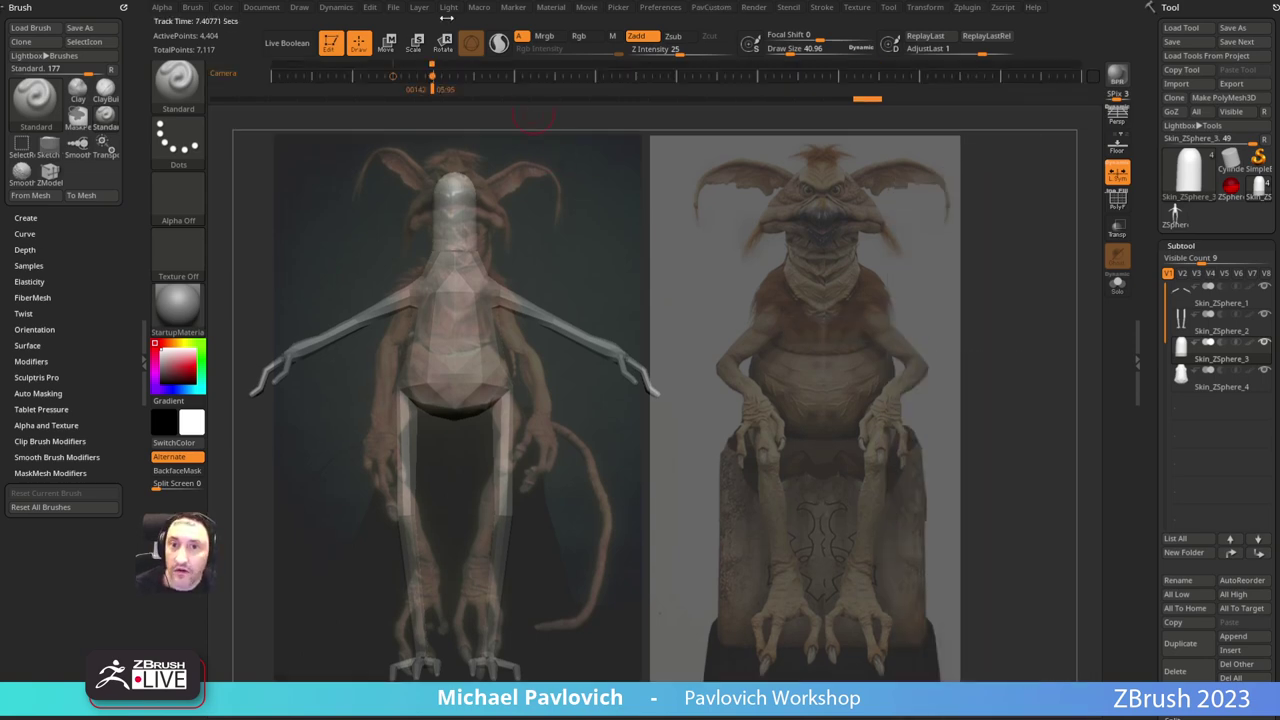
{"action": "left_click", "coordinate": [587, 8]}
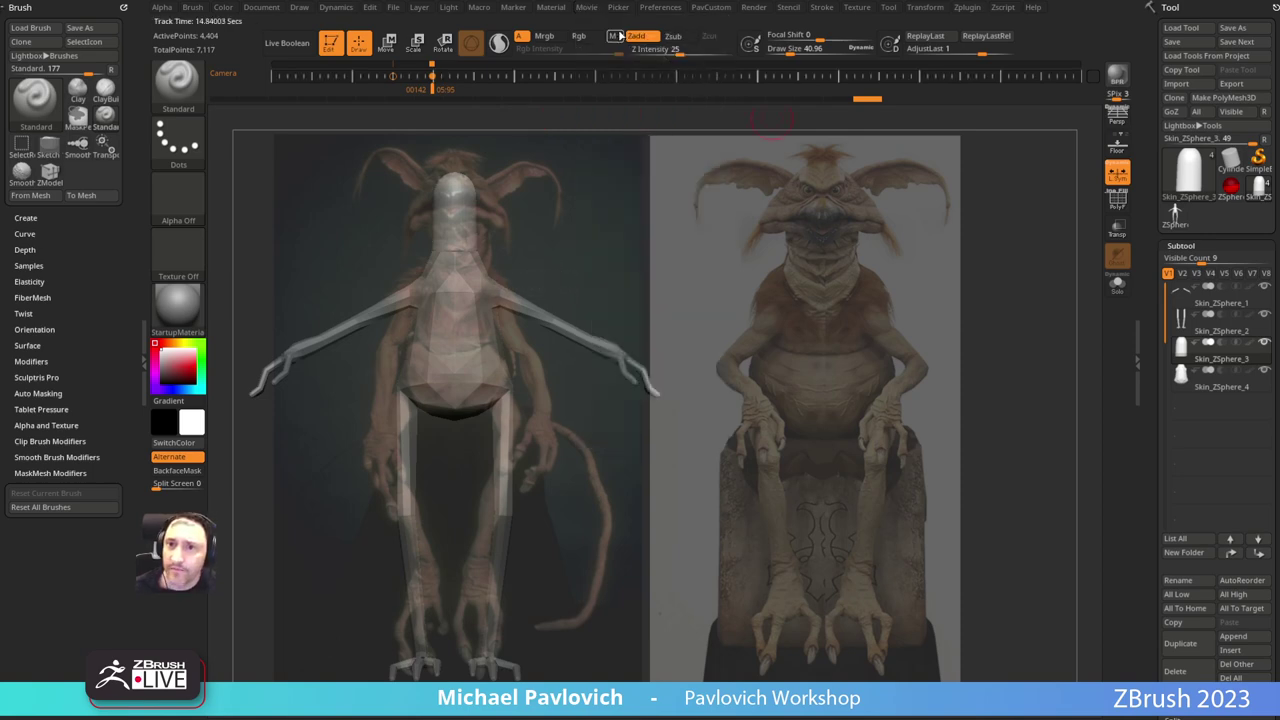
{"action": "left_click", "coordinate": [588, 10]}
{"action": "left_click", "coordinate": [630, 260]}
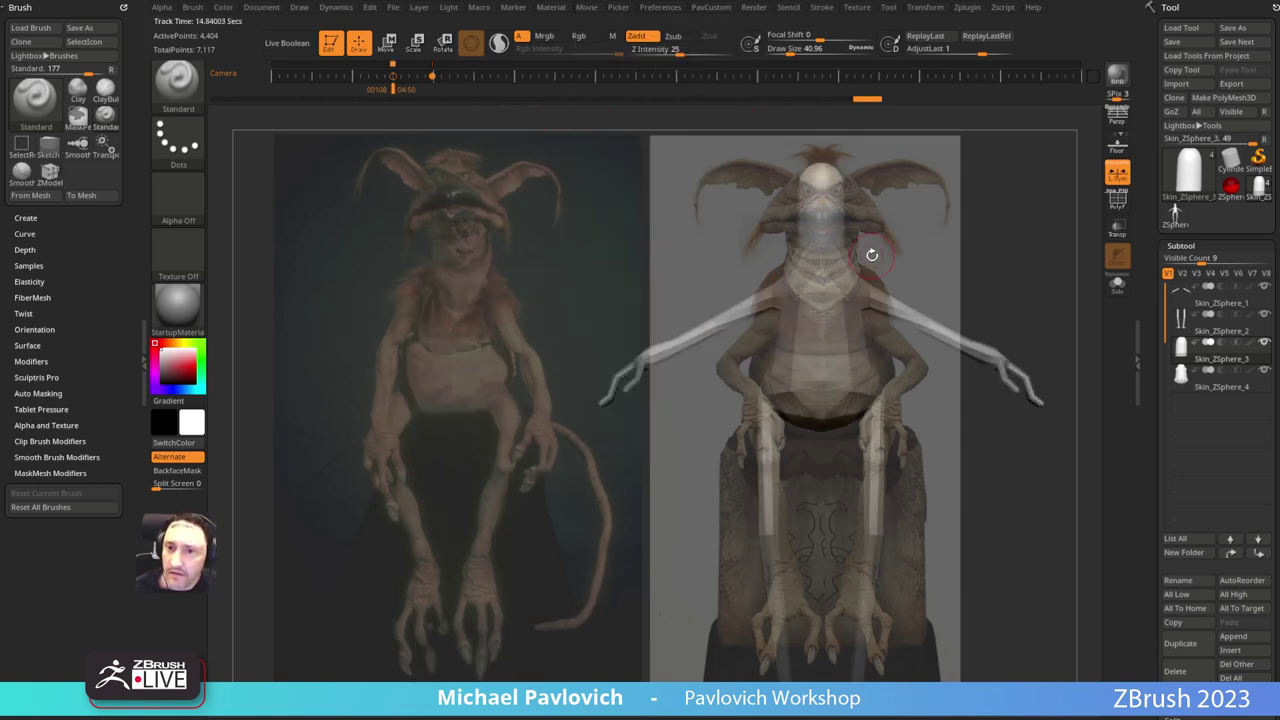
{"action": "left_click", "coordinate": [594, 11]}
{"action": "left_click", "coordinate": [622, 248]}
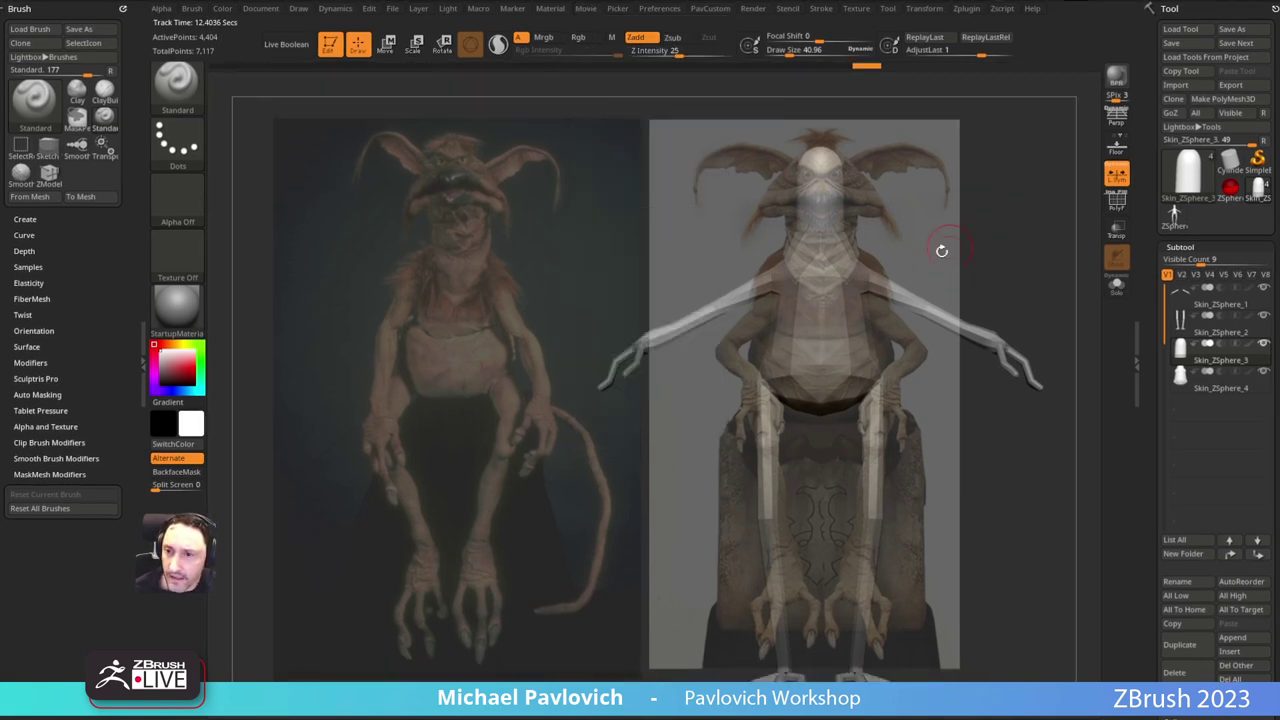
Step: Activate the Move brush with a draw size of about 62, show the head's polyframe and hide the Spotlight references
{"action": "key", "text": "w"}
{"action": "left_click", "coordinate": [825, 190], "text": "alt"}
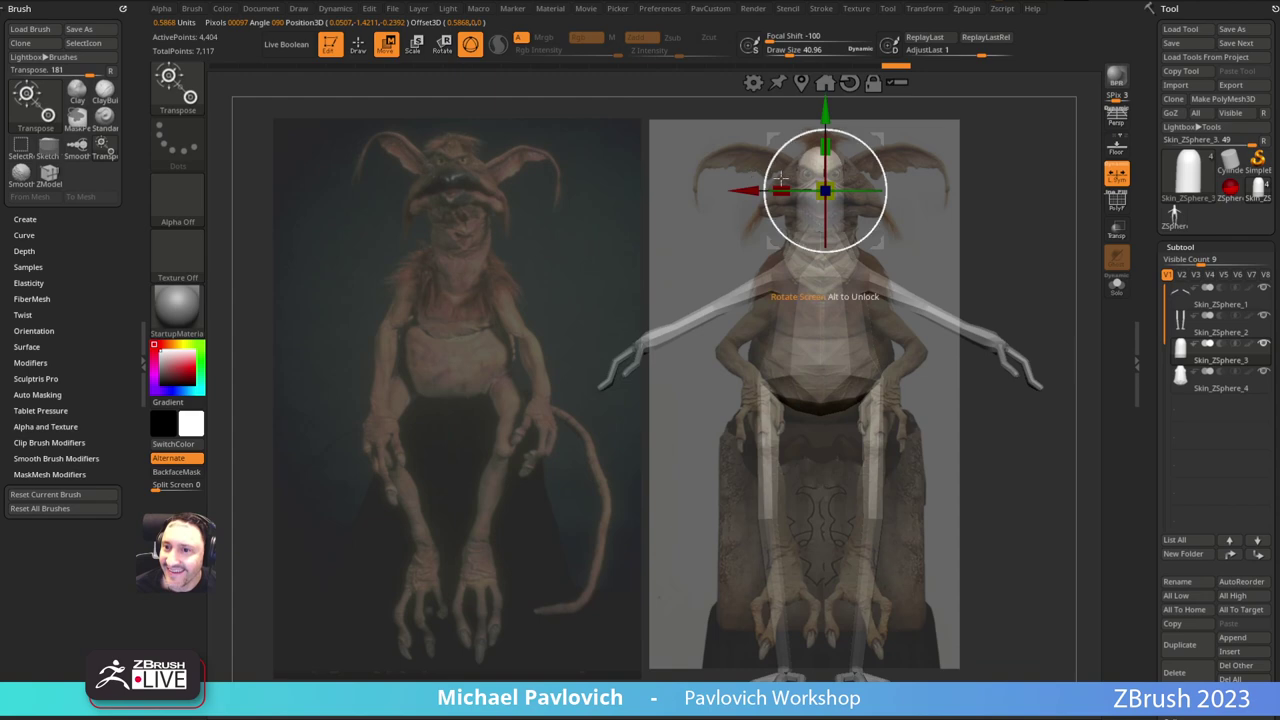
{"action": "key", "text": "q"}
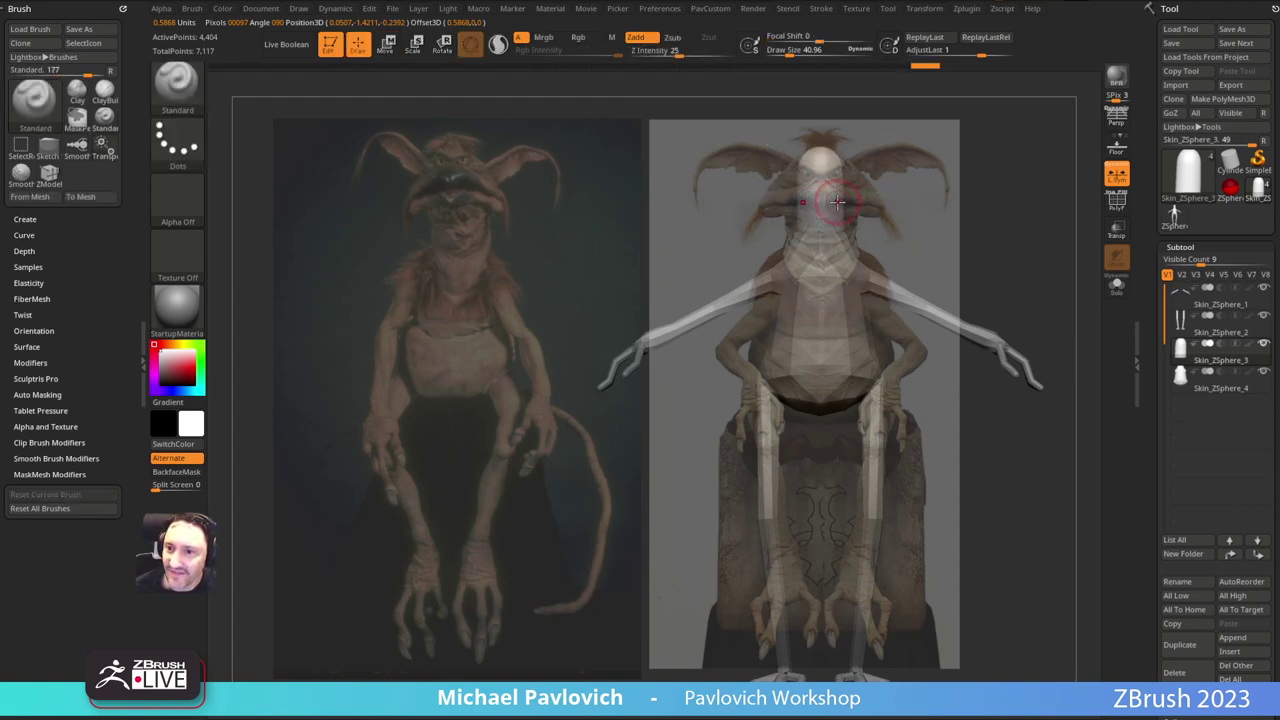
{"action": "key", "text": "b"}
{"action": "key", "text": "m"}
{"action": "key", "text": "v"}
{"action": "key", "text": "["}
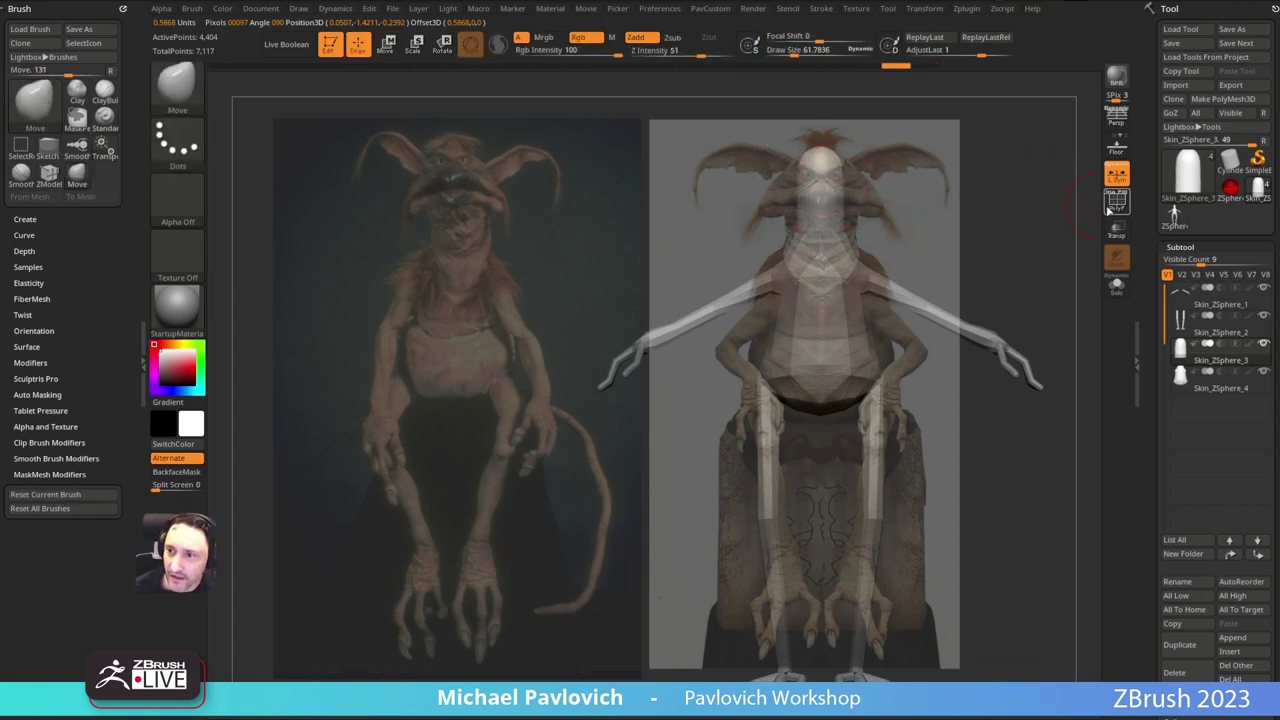
{"action": "left_click", "coordinate": [1117, 202]}
{"action": "key", "text": "shift+z"}
{"action": "left_click_drag", "start_coordinate": [908, 197], "coordinate": [801, 265], "text": "alt"}
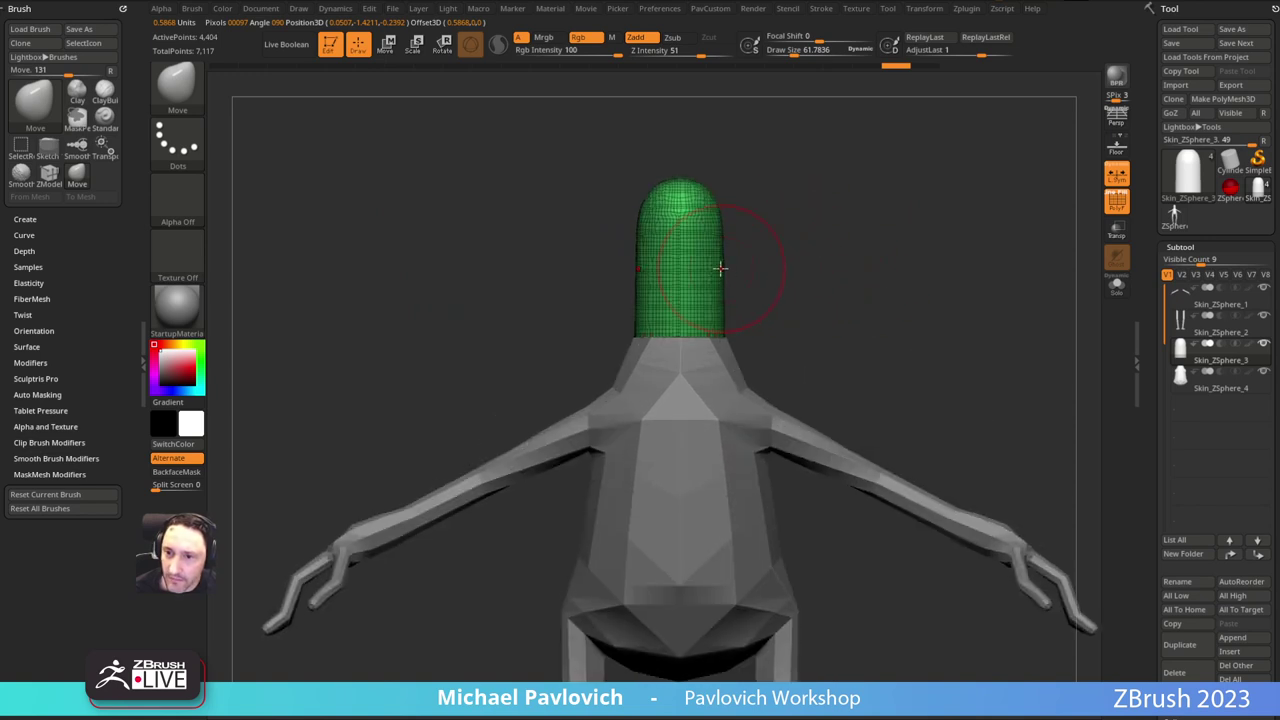
Step: Try pulling the head's sides outward with the Move brush and re-DynaMeshing the stretched mesh
{"action": "left_click_drag", "start_coordinate": [720, 268], "coordinate": [903, 287]}
{"action": "left_click_drag", "start_coordinate": [938, 240], "coordinate": [758, 186]}
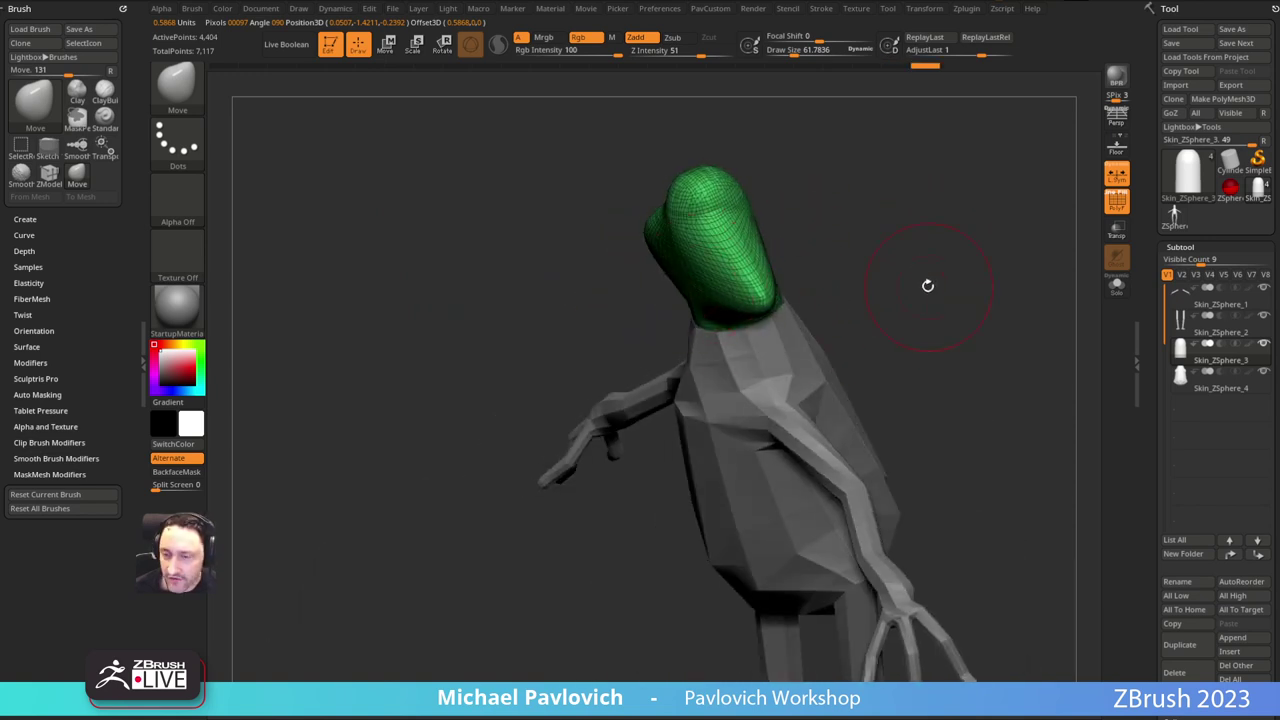
{"action": "left_click_drag", "start_coordinate": [915, 270], "coordinate": [957, 226]}
{"action": "left_click_drag", "start_coordinate": [938, 138], "coordinate": [1030, 327], "text": "ctrl"}
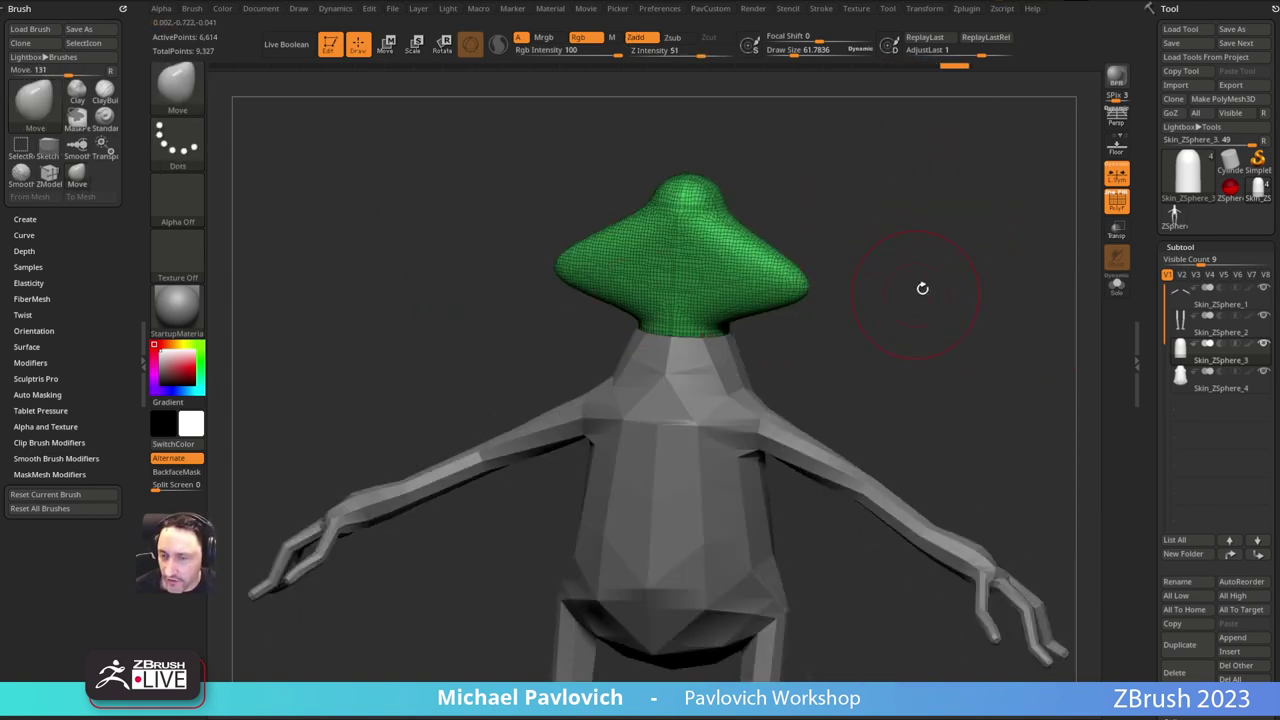
{"action": "key", "text": "ctrl+z"}
{"action": "key", "text": "ctrl+z"}
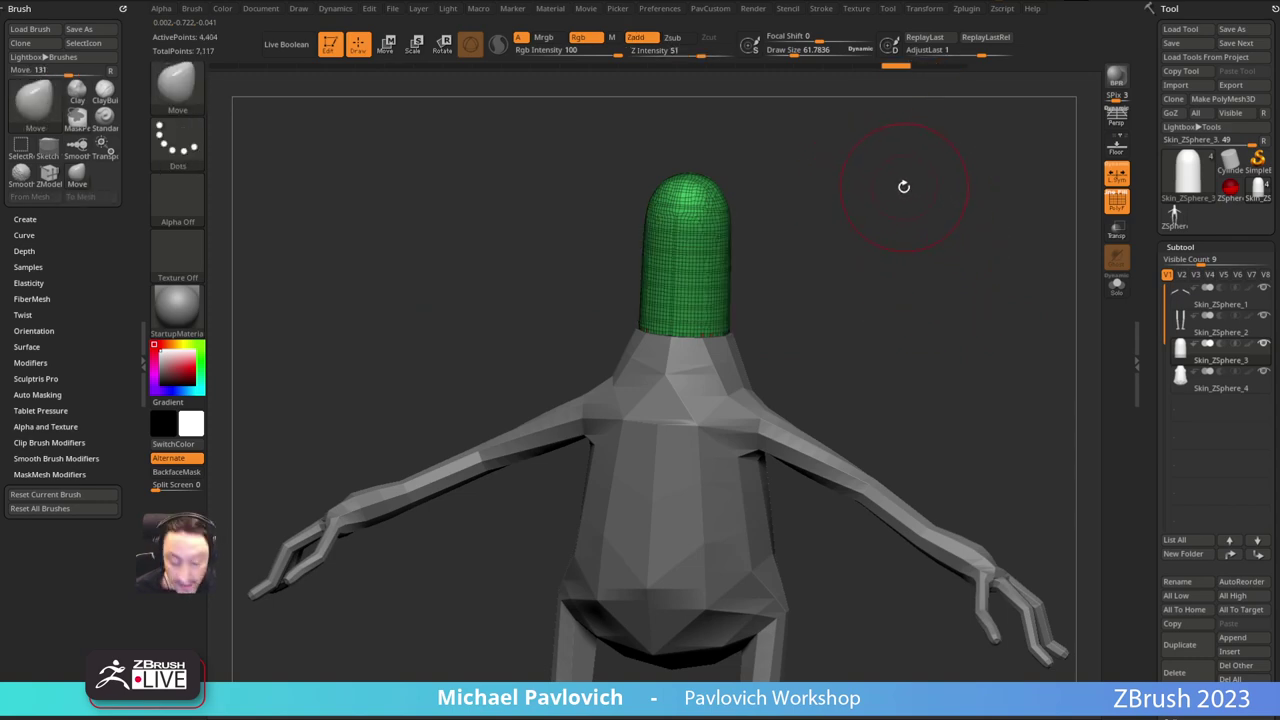
Step: Activate the SnakeHook brush and turn on Sculptris Pro mode
{"action": "key", "text": "b"}
{"action": "key", "text": "s"}
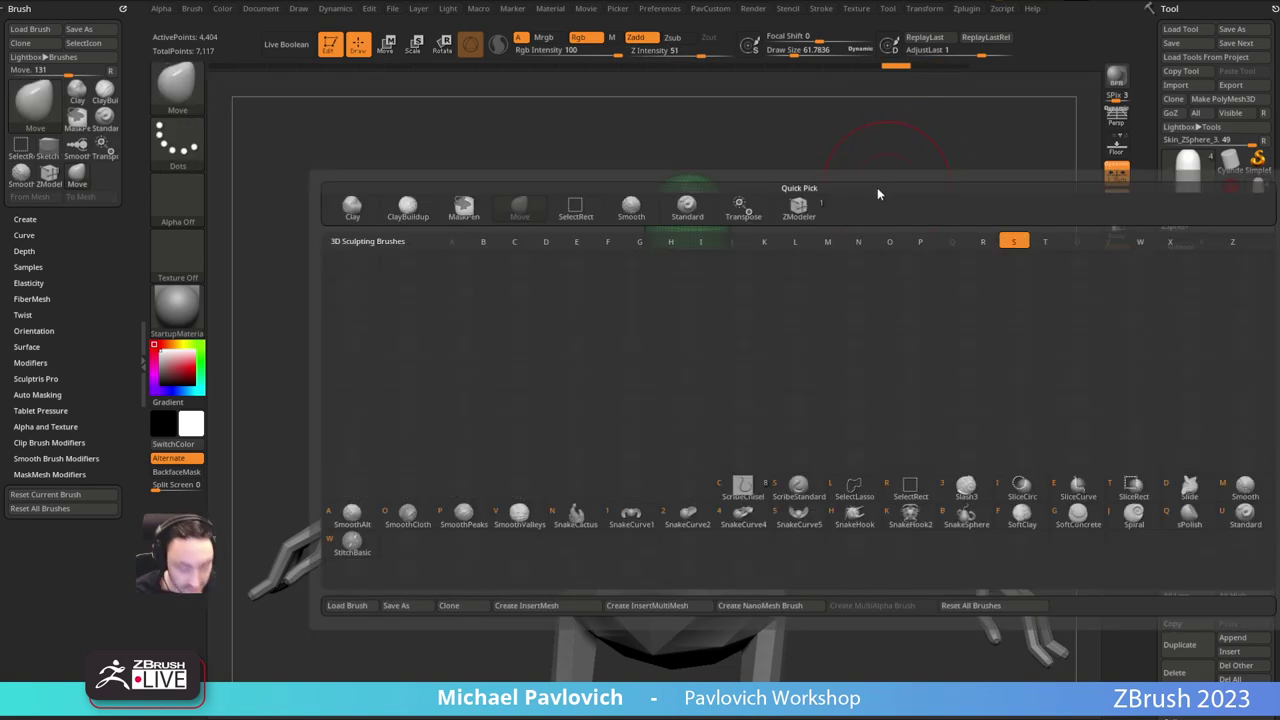
{"action": "key", "text": "h"}
{"action": "left_click", "coordinate": [886, 217]}
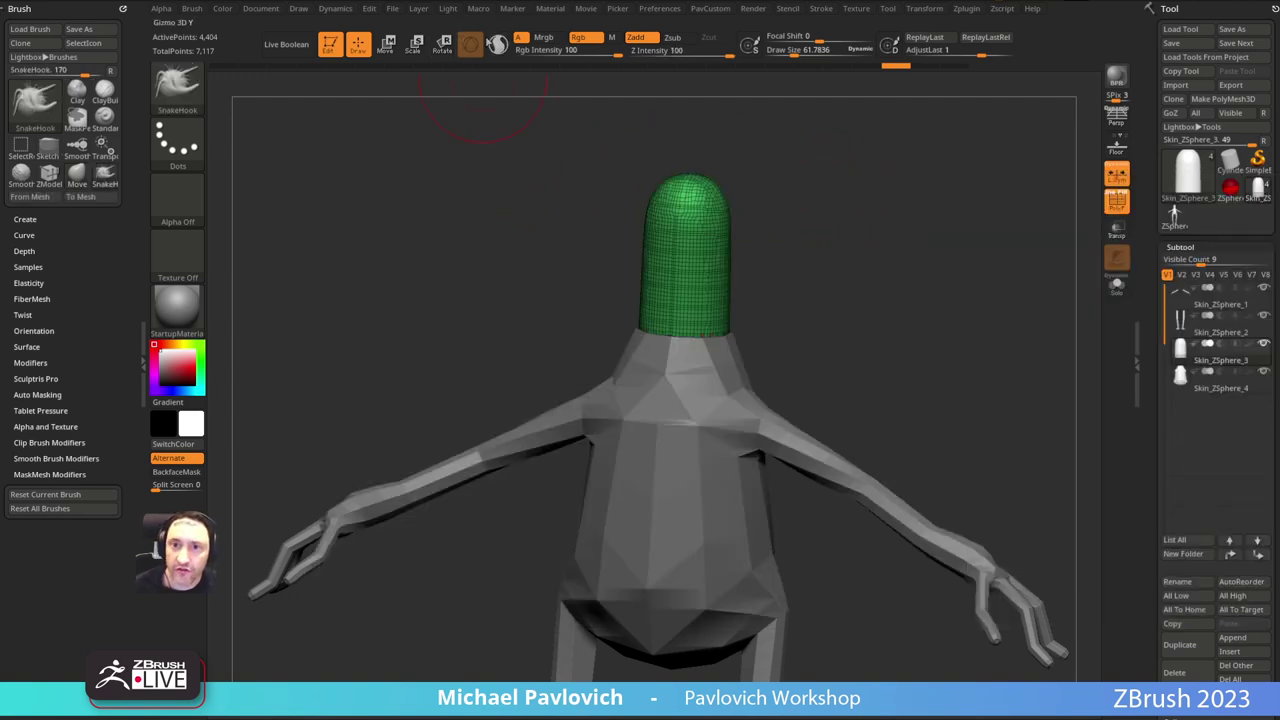
{"action": "left_click", "coordinate": [498, 44]}
Step: Try pulling long, thin horn-like extensions out of both sides of the head with SnakeHook and Sculptris Pro
{"action": "left_click_drag", "start_coordinate": [777, 162], "coordinate": [638, 148]}
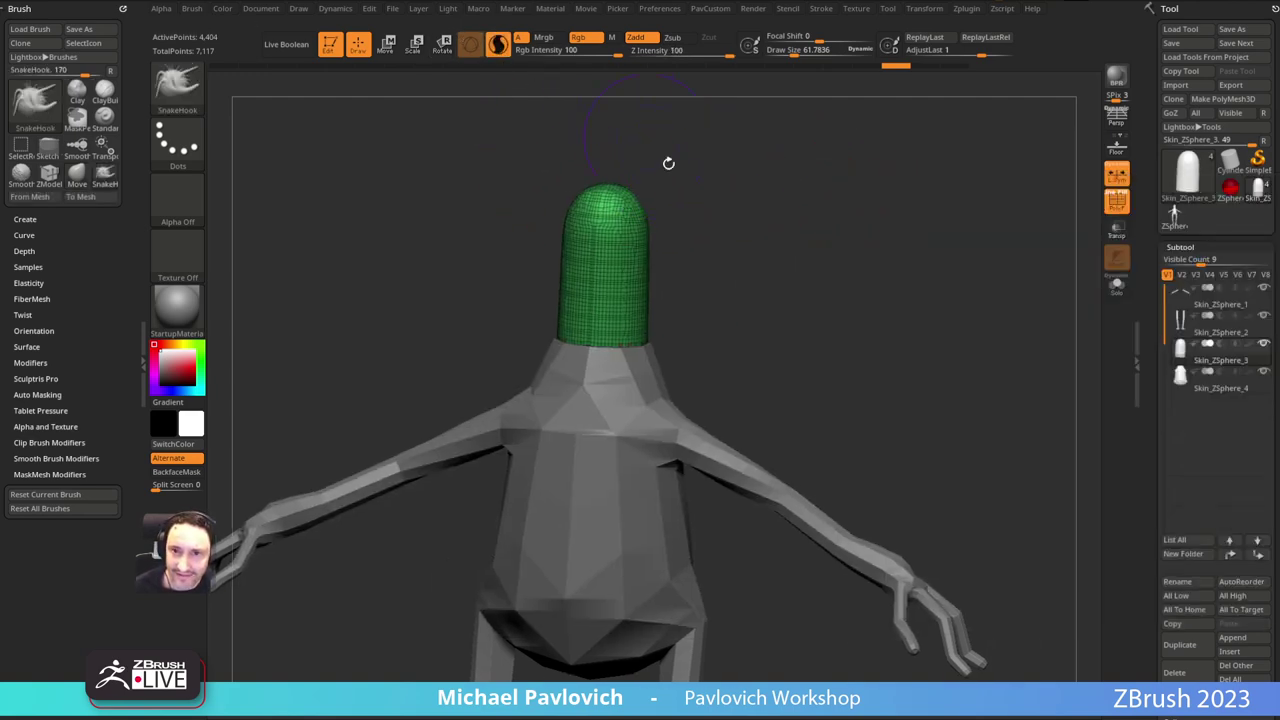
{"action": "left_click_drag", "start_coordinate": [729, 228], "coordinate": [734, 263]}
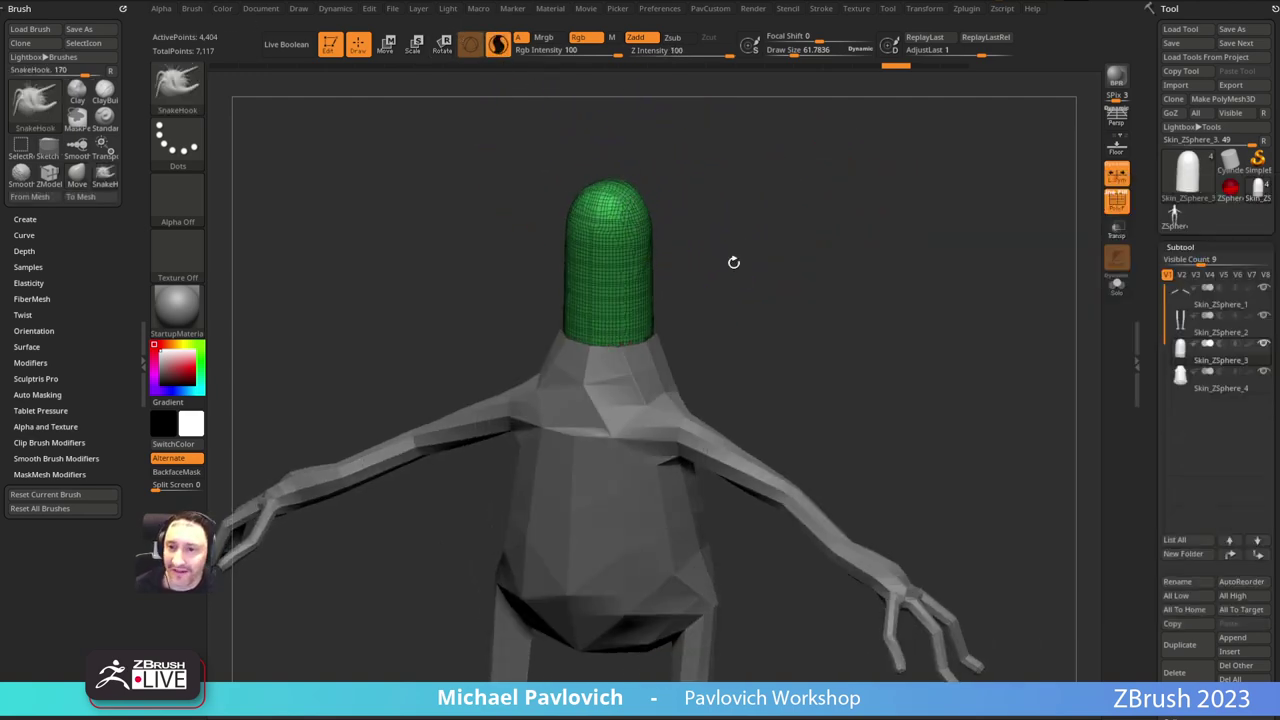
{"action": "key", "text": "s"}
{"action": "mouse_move", "coordinate": [647, 277]}
{"action": "left_mouse_down"}
{"action": "mouse_move", "coordinate": [711, 297]}
{"action": "mouse_move", "coordinate": [771, 214]}
{"action": "mouse_move", "coordinate": [849, 240]}
{"action": "mouse_move", "coordinate": [952, 175]}
{"action": "left_mouse_up"}
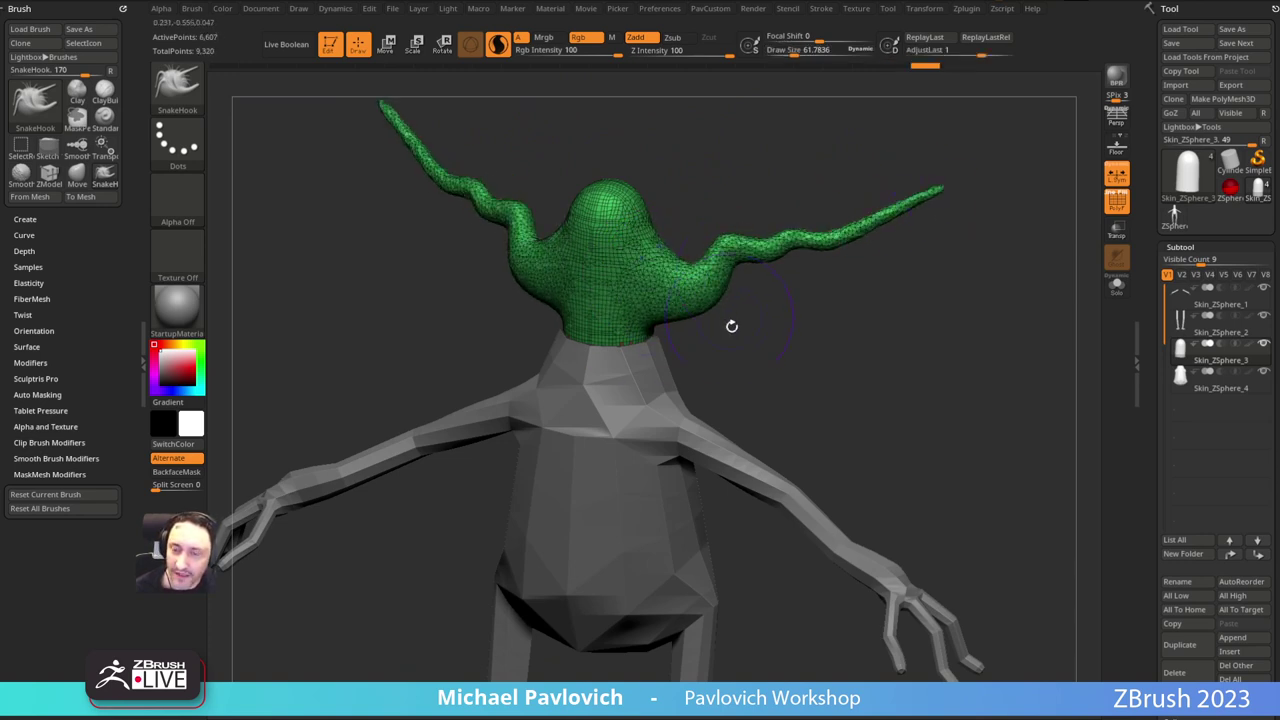
{"action": "key", "text": "ctrl+z"}
{"action": "mouse_move", "coordinate": [648, 272]}
{"action": "left_mouse_down"}
{"action": "mouse_move", "coordinate": [720, 280]}
{"action": "mouse_move", "coordinate": [902, 231]}
{"action": "left_mouse_up"}
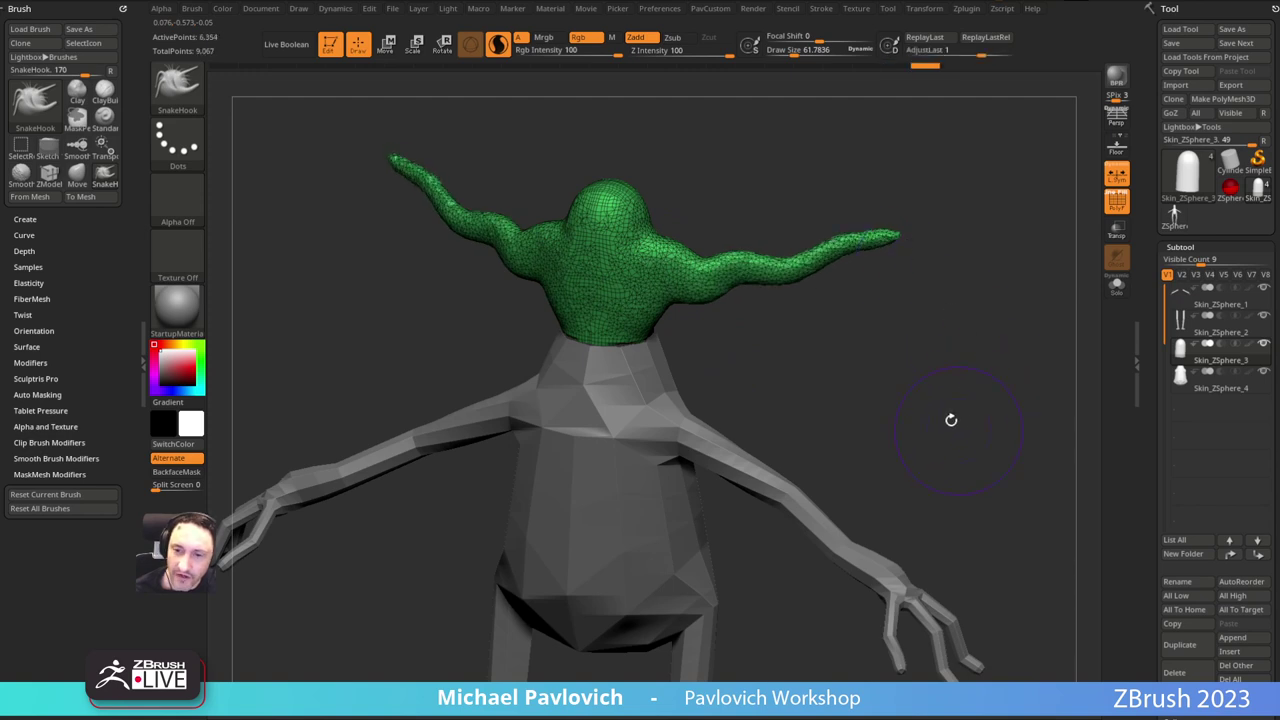
{"action": "key", "text": "ctrl+z"}
Step: Show the Spotlight references and try pulling the head's sides outward over the light-background reference with SnakeHook
{"action": "key", "text": "shift+z"}
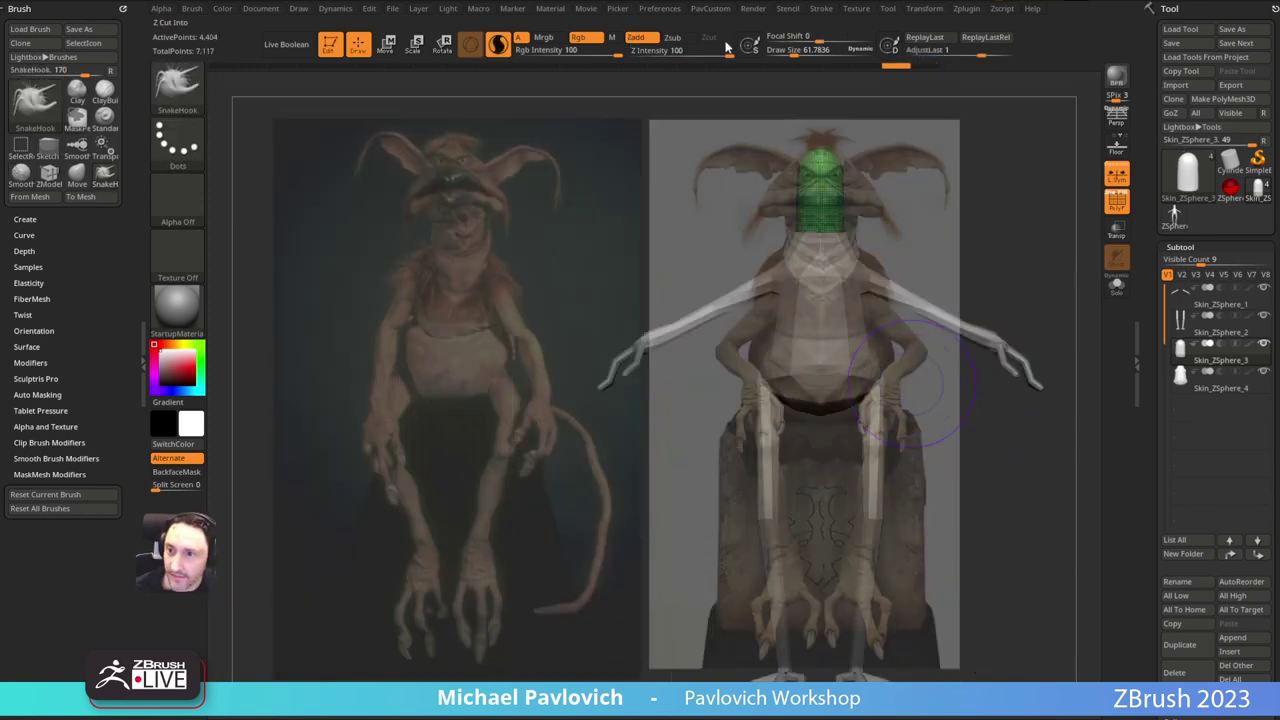
{"action": "left_click_drag", "start_coordinate": [839, 198], "coordinate": [849, 197]}
{"action": "mouse_move", "coordinate": [883, 206]}
{"action": "left_mouse_down"}
{"action": "mouse_move", "coordinate": [859, 206]}
{"action": "mouse_move", "coordinate": [882, 205]}
{"action": "left_mouse_up"}
{"action": "key", "text": "ctrl+z"}
{"action": "key", "text": "ctrl+z"}
{"action": "key", "text": "s"}
{"action": "key", "text": "ctrl+z"}
{"action": "key", "text": "ctrl+z"}
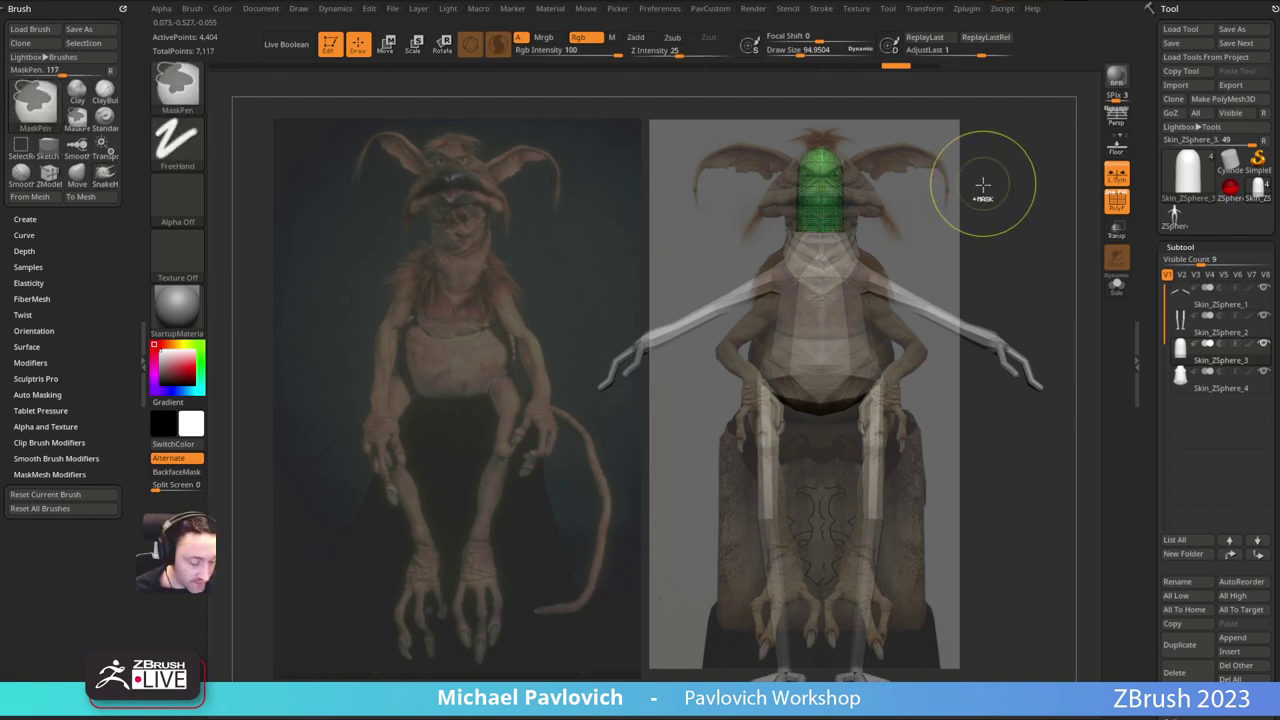
Step: Subdivide the head once and activate the Clay brush with a reduced draw size
{"action": "key", "text": "b"}
{"action": "key", "text": "c"}
{"action": "key", "text": "l"}
{"action": "key", "text": "s"}
{"action": "left_click_drag", "start_coordinate": [934, 186], "coordinate": [915, 186]}
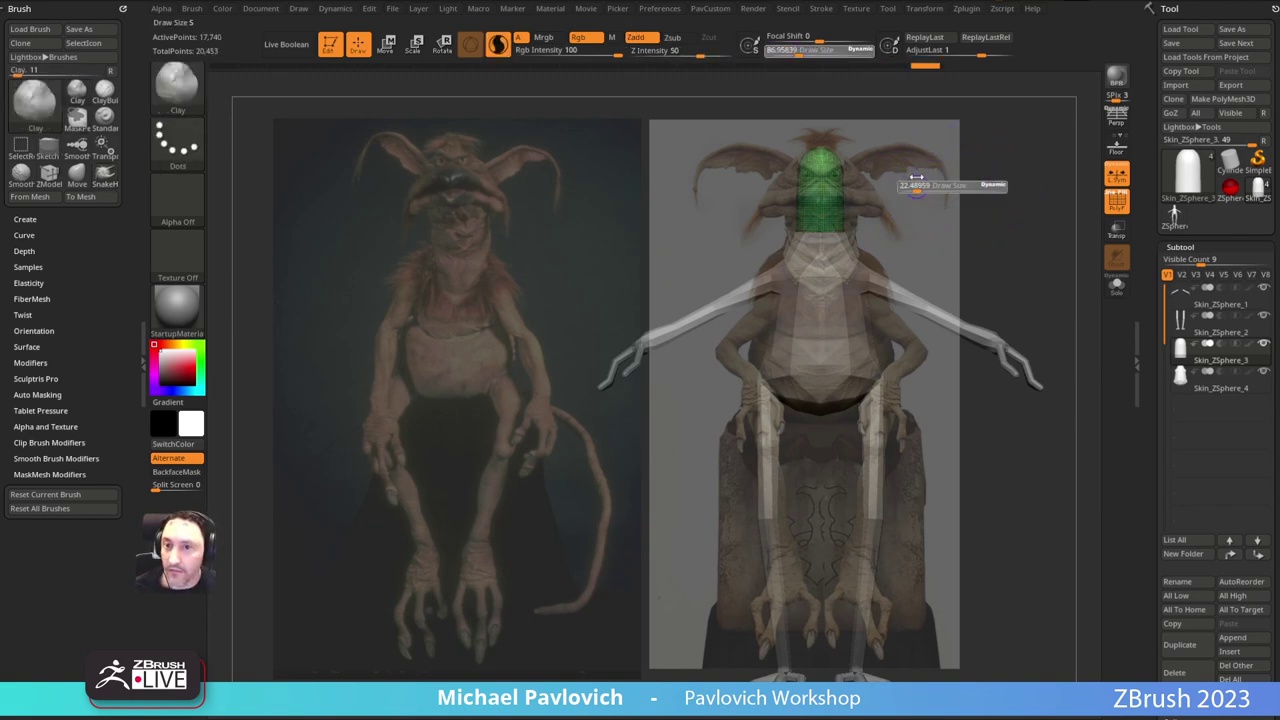
Step: Try projecting the reference's face onto the head with the Clay brush, with the polyframe and Sculptris Pro off
{"action": "left_click", "coordinate": [1117, 205]}
{"action": "key", "text": "s"}
{"action": "mouse_move", "coordinate": [816, 192]}
{"action": "left_mouse_down"}
{"action": "mouse_move", "coordinate": [851, 196]}
{"action": "mouse_move", "coordinate": [823, 194]}
{"action": "left_mouse_up"}
{"action": "left_click", "coordinate": [499, 45]}
{"action": "key", "text": "s"}
{"action": "key", "text": "shift+z"}
{"action": "mouse_move", "coordinate": [954, 181]}
{"action": "left_mouse_down"}
{"action": "mouse_move", "coordinate": [882, 190]}
{"action": "mouse_move", "coordinate": [998, 175]}
{"action": "mouse_move", "coordinate": [877, 189]}
{"action": "left_mouse_up"}
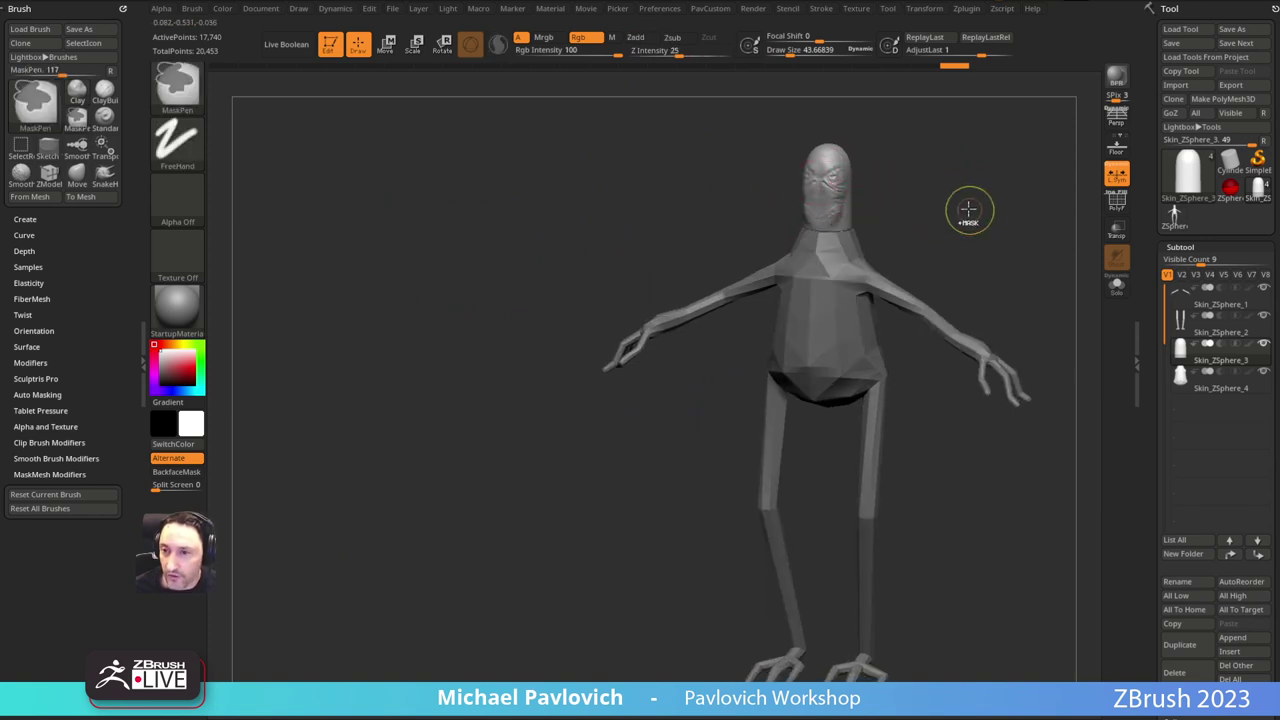
{"action": "key", "text": "ctrl+z"}
{"action": "left_click_drag", "start_coordinate": [970, 178], "coordinate": [923, 195]}
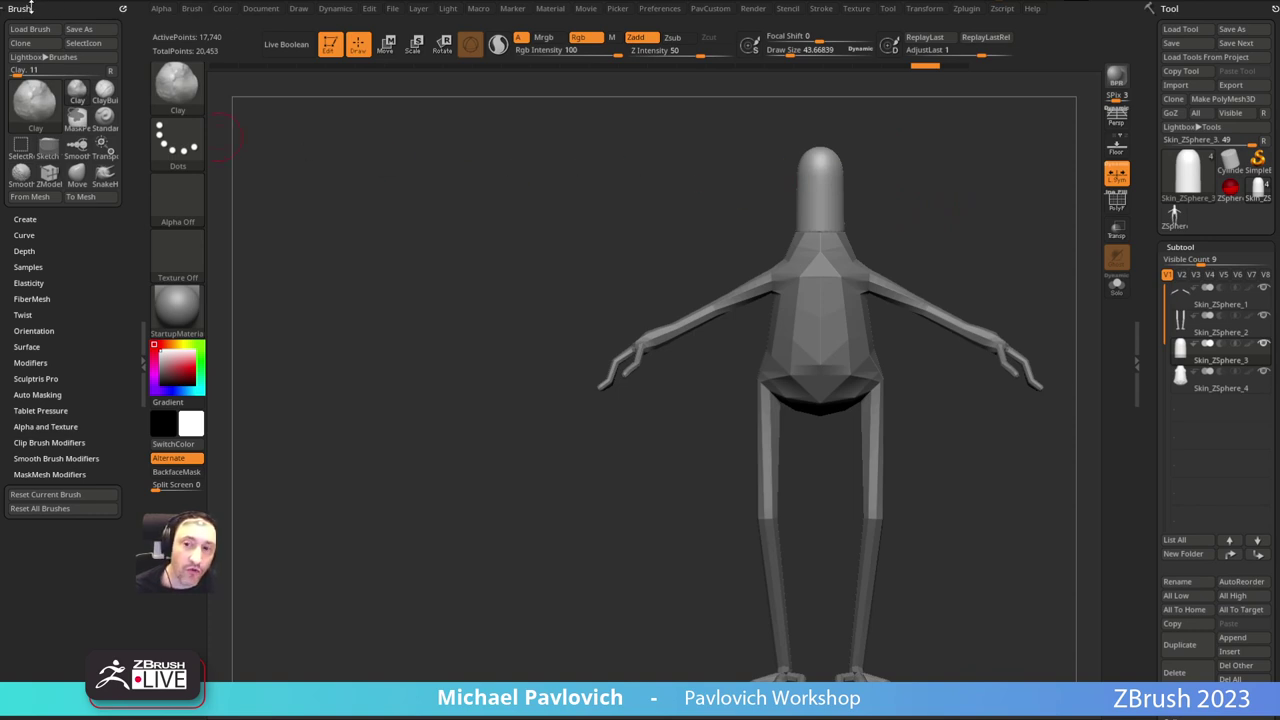
Step: Expand the brush's sample settings, and pull the head's sides outward to the reference's cheeks using SnakeHook at a draw size of about 72
{"action": "left_click", "coordinate": [29, 267]}
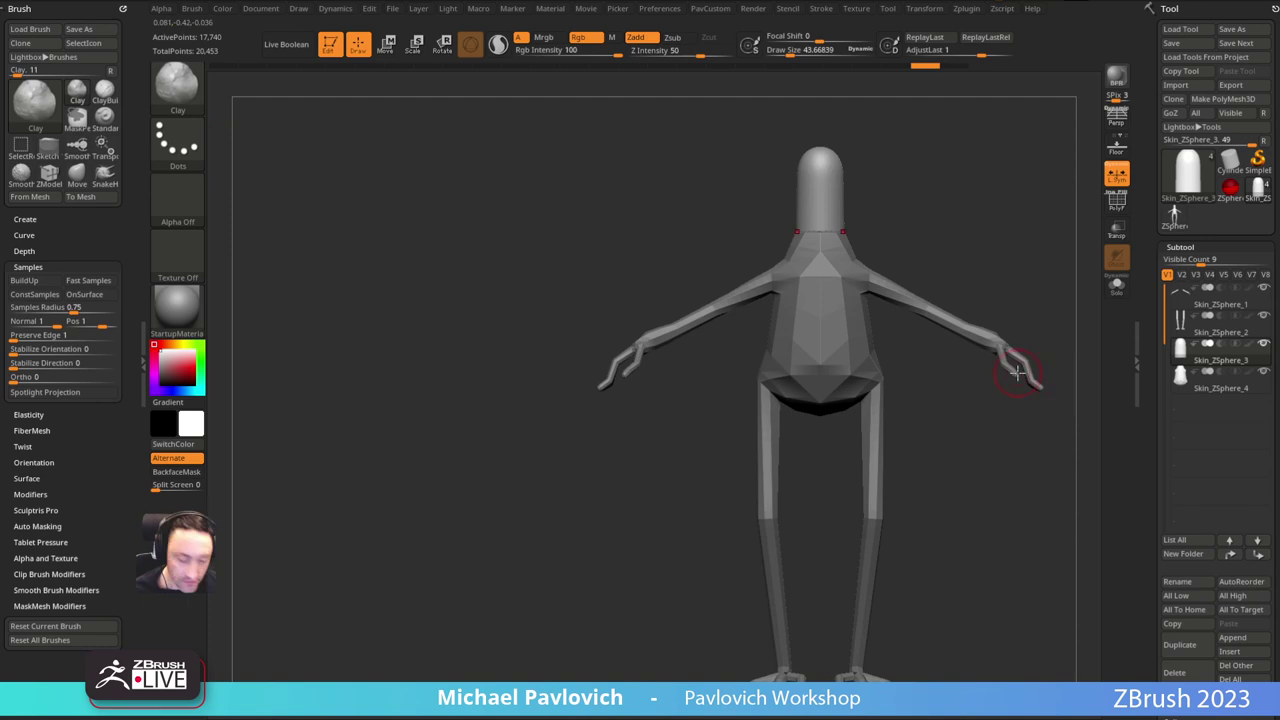
{"action": "key", "text": "shift+z"}
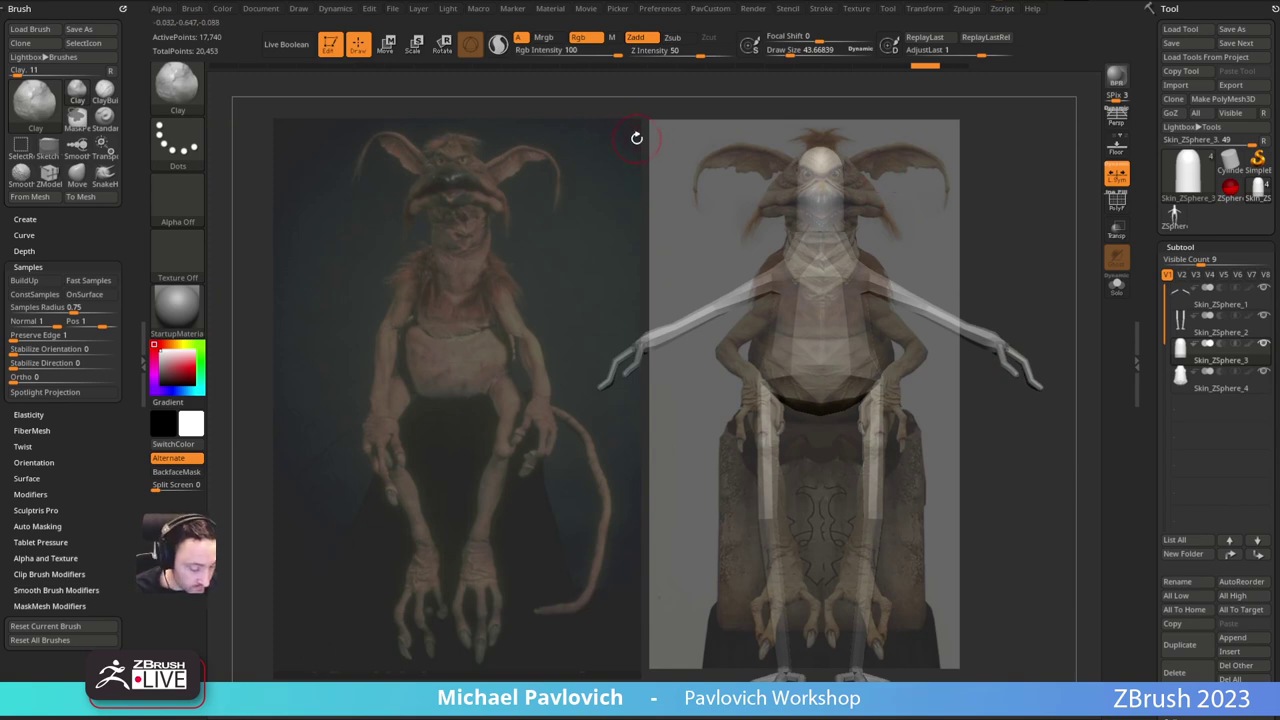
{"action": "key", "text": "b"}
{"action": "key", "text": "s"}
{"action": "key", "text": "h"}
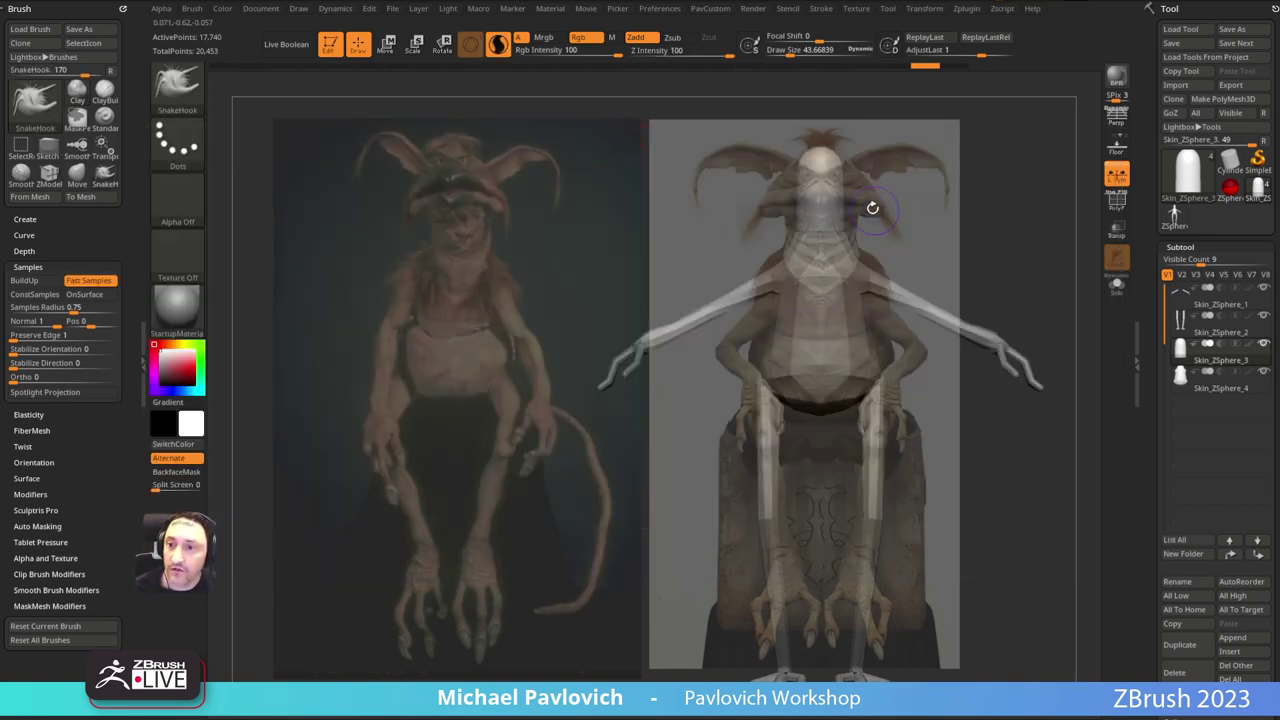
{"action": "key", "text": "s"}
{"action": "left_click_drag", "start_coordinate": [850, 200], "coordinate": [888, 218]}
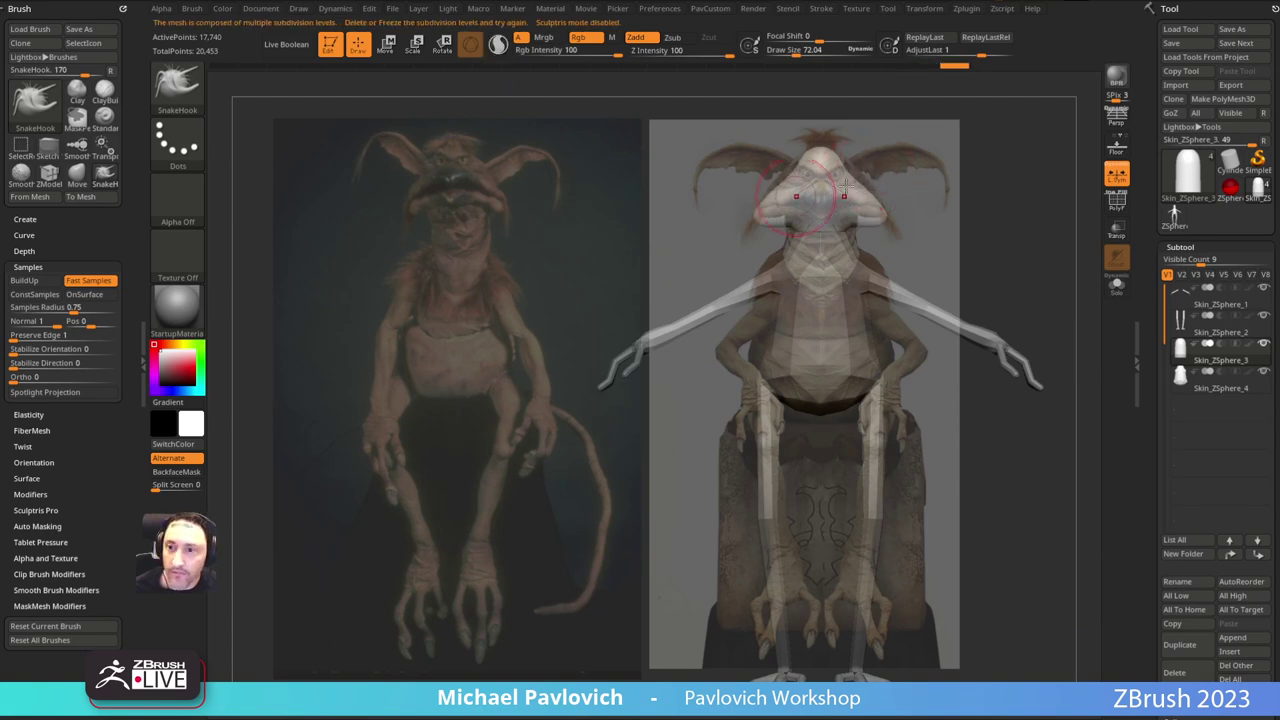
Step: Delete the head's lower subdivision levels, re-DynaMesh it and check its polyframe
{"action": "left_click_drag", "start_coordinate": [1154, 547], "coordinate": [1154, 229]}
{"action": "left_click_drag", "start_coordinate": [1155, 360], "coordinate": [1155, 264]}
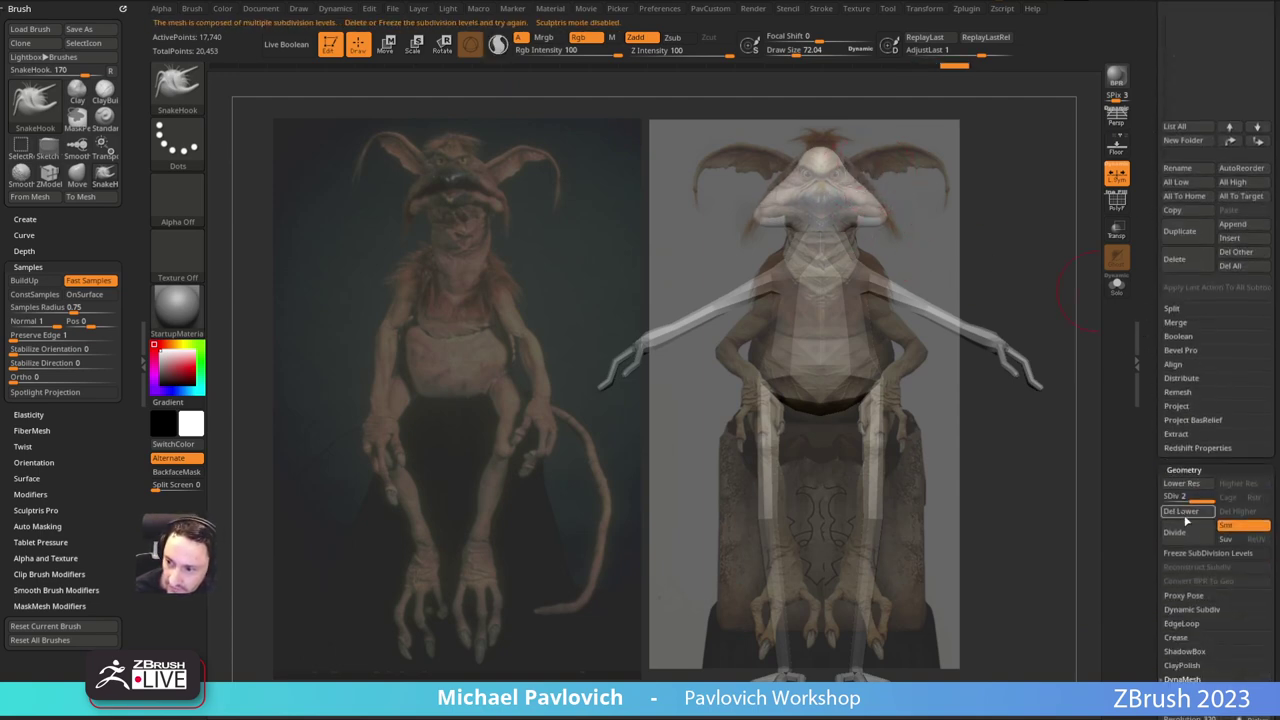
{"action": "left_click", "coordinate": [1186, 512]}
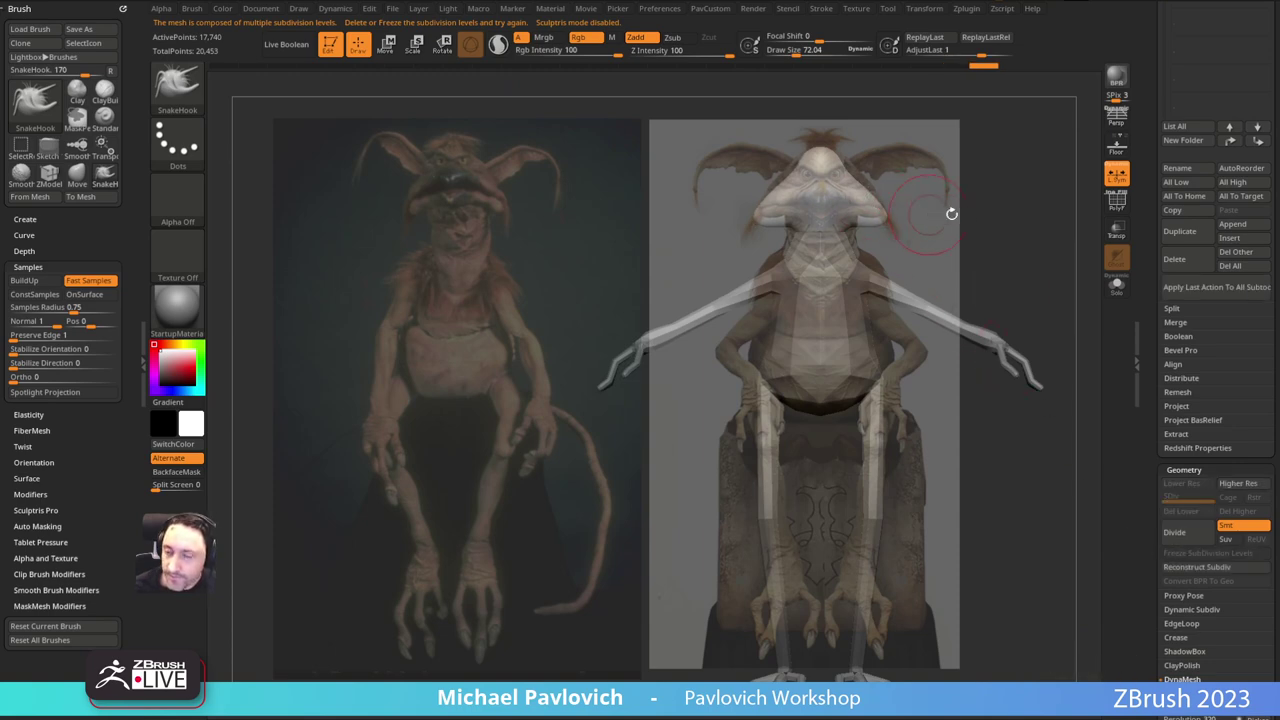
{"action": "left_click", "coordinate": [1119, 201]}
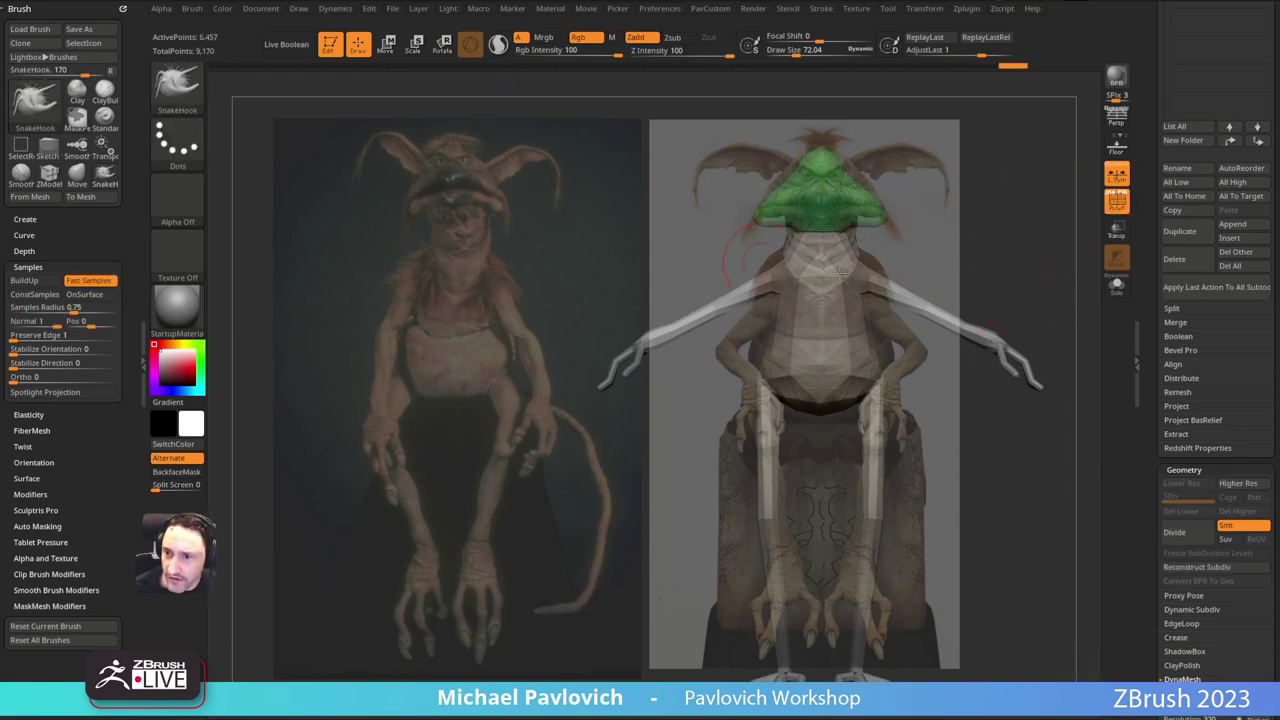
{"action": "left_click", "coordinate": [1117, 201]}
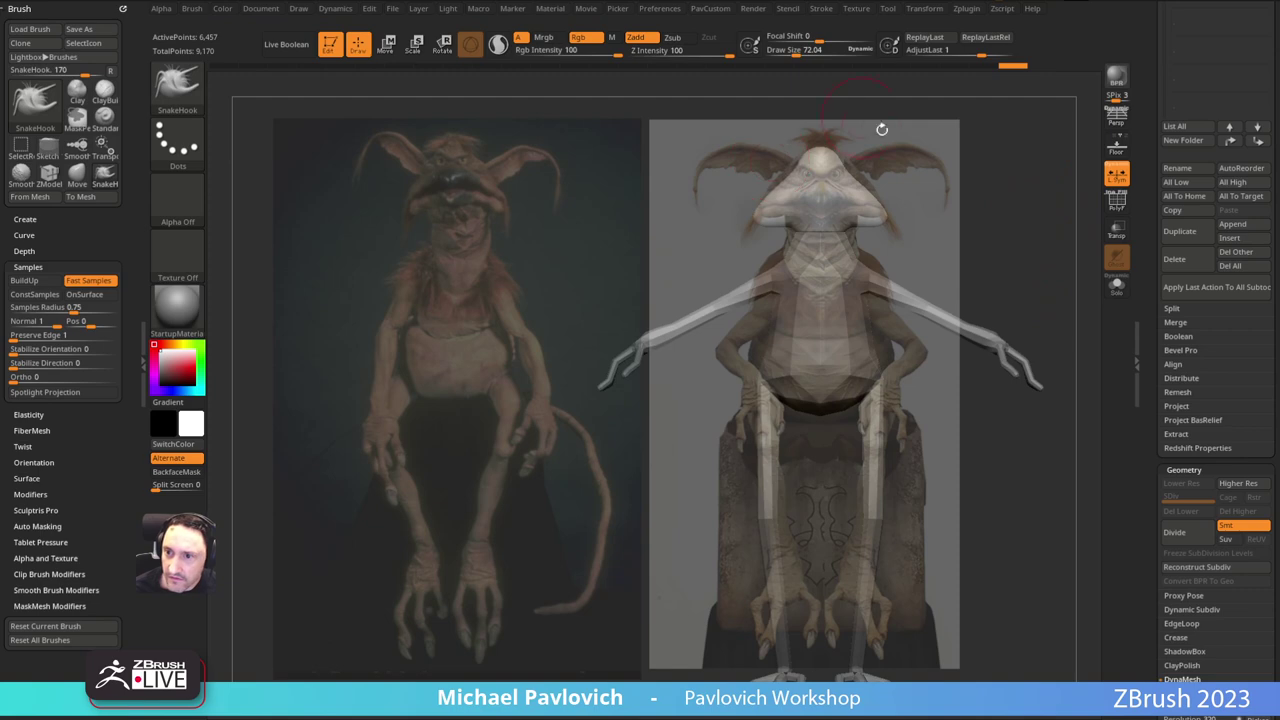
Step: Refine the head's upper sides and mouth corners against the reference with SnakeHook, reduce the draw size to about 55, and hide the references
{"action": "left_click_drag", "start_coordinate": [848, 174], "coordinate": [870, 167]}
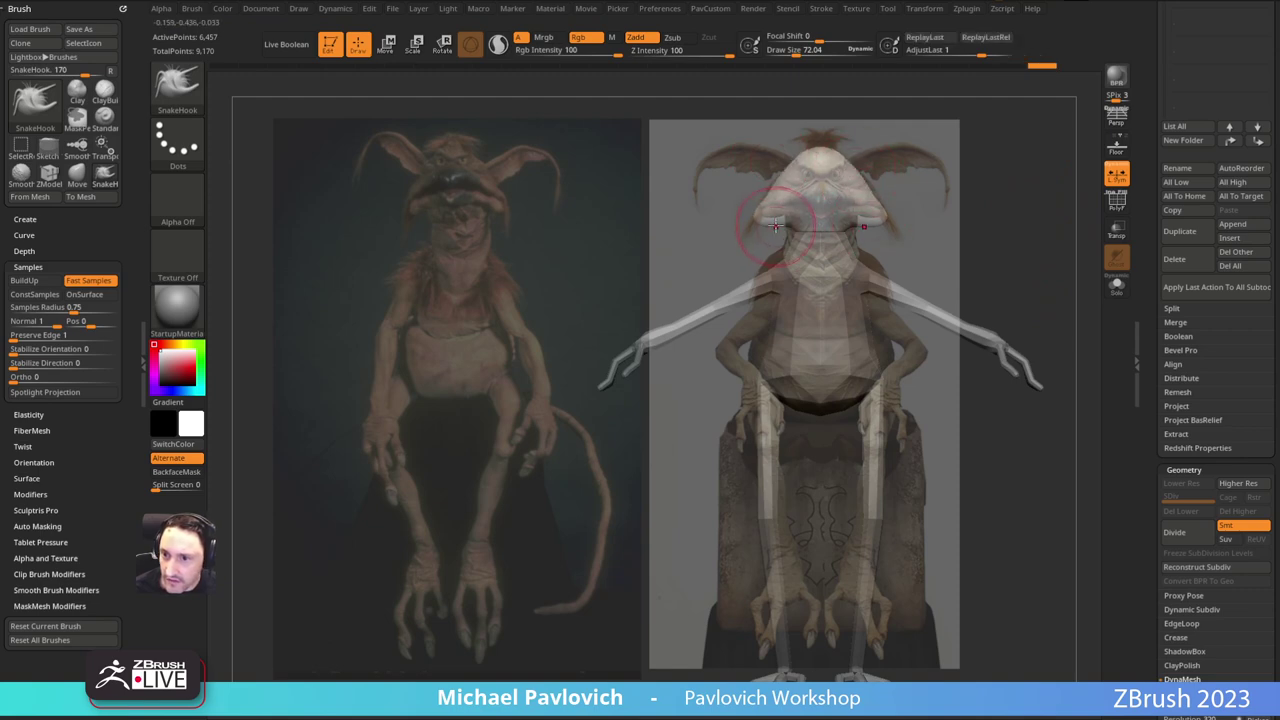
{"action": "mouse_move", "coordinate": [775, 226]}
{"action": "left_mouse_down"}
{"action": "mouse_move", "coordinate": [775, 207]}
{"action": "mouse_move", "coordinate": [788, 236]}
{"action": "left_mouse_up"}
{"action": "key", "text": "["}
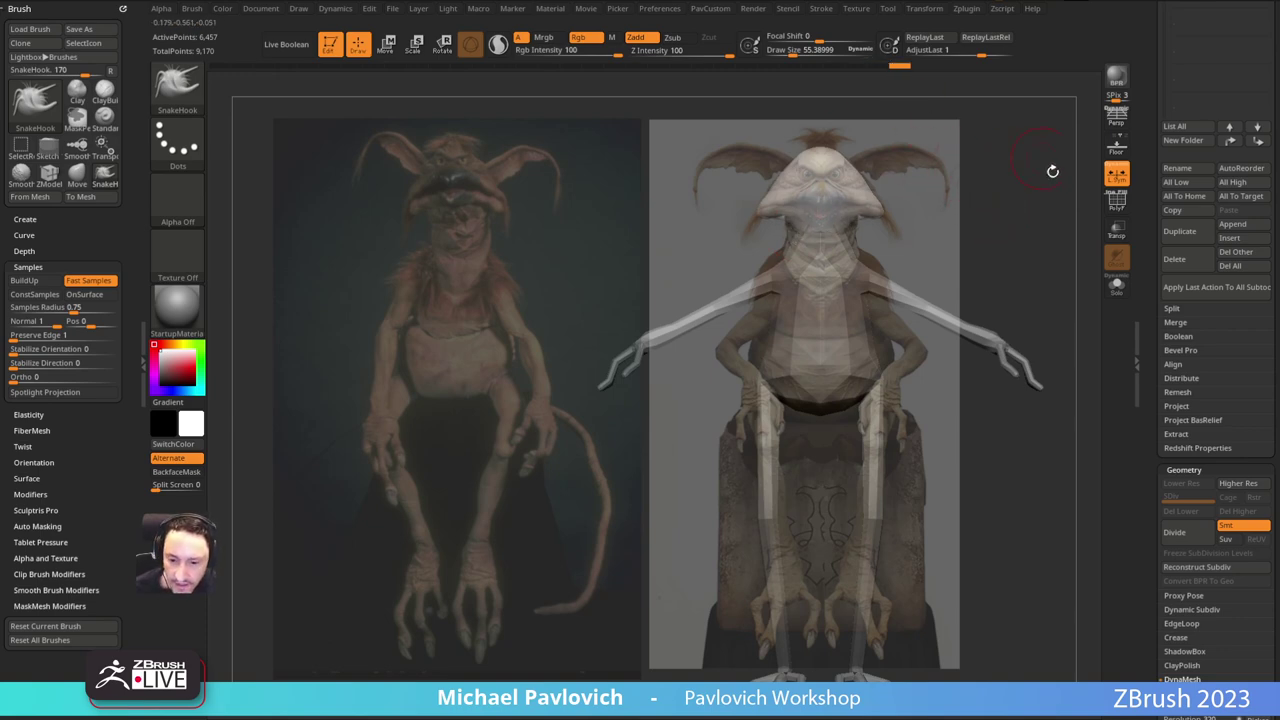
{"action": "left_click_drag", "start_coordinate": [1052, 171], "coordinate": [988, 244]}
{"action": "key", "text": "shift+z"}
{"action": "key", "text": "shift+z"}
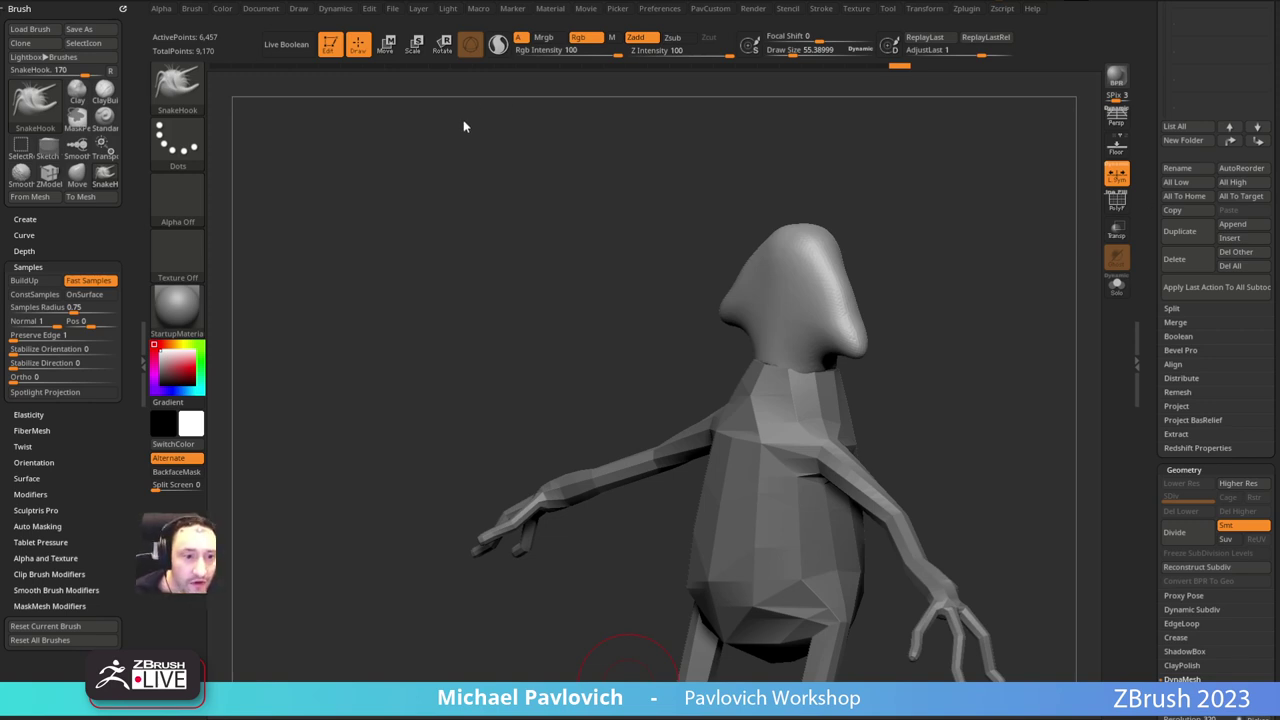
Step: Consult the seated side-view reference photo and try pulling the snout forward from the head's profile with SnakeHook
{"action": "left_click_drag", "start_coordinate": [0, 290], "coordinate": [435, 331]}
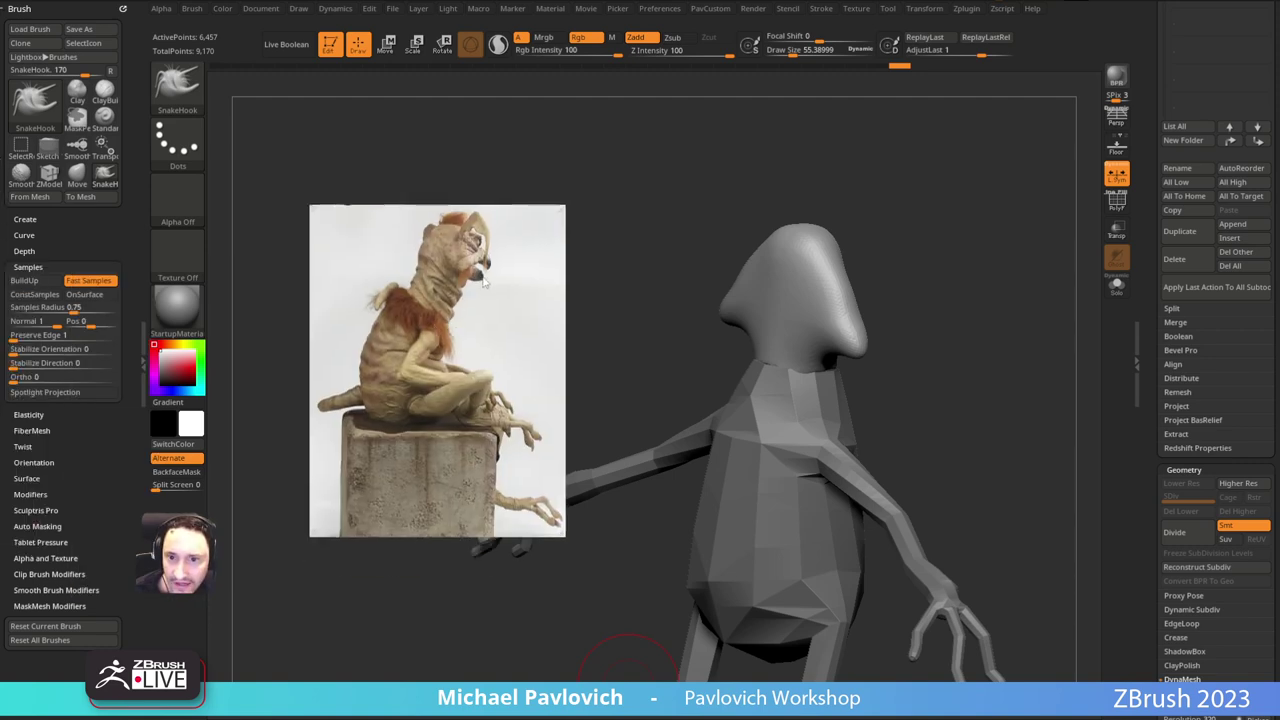
{"action": "left_click_drag", "start_coordinate": [484, 282], "coordinate": [0, 283]}
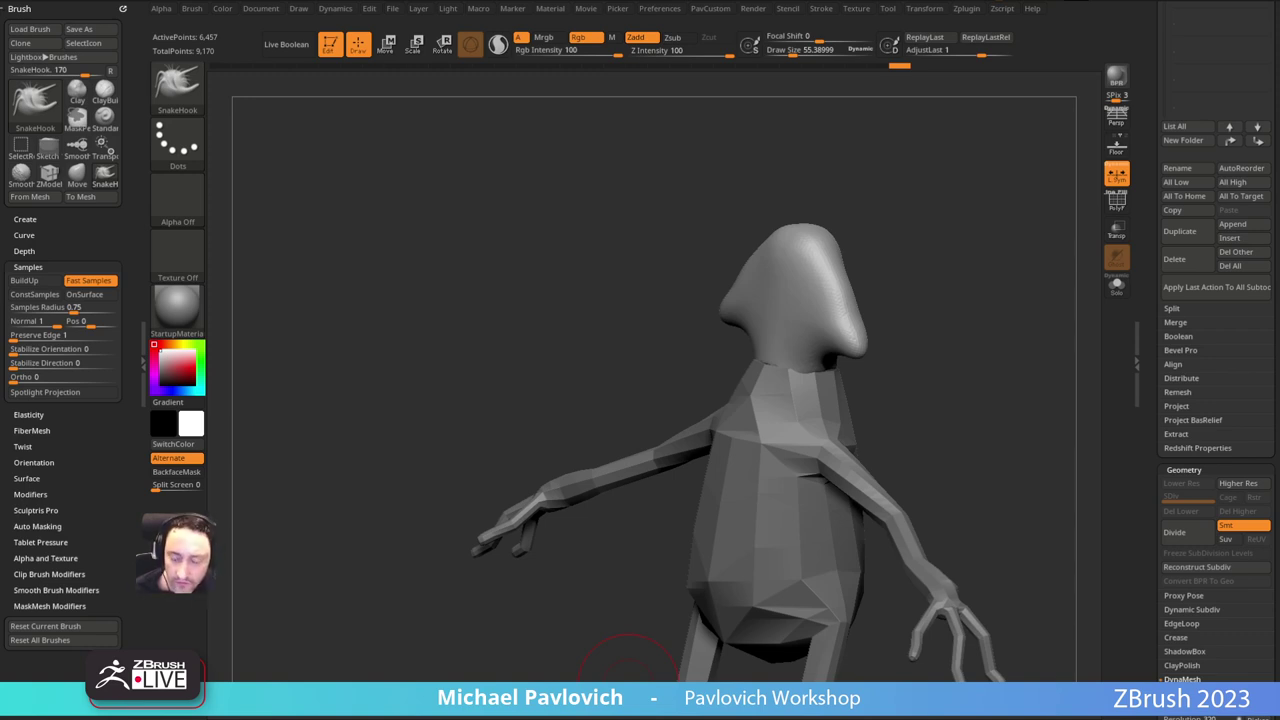
{"action": "left_click_drag", "start_coordinate": [883, 258], "coordinate": [897, 192], "text": "shift"}
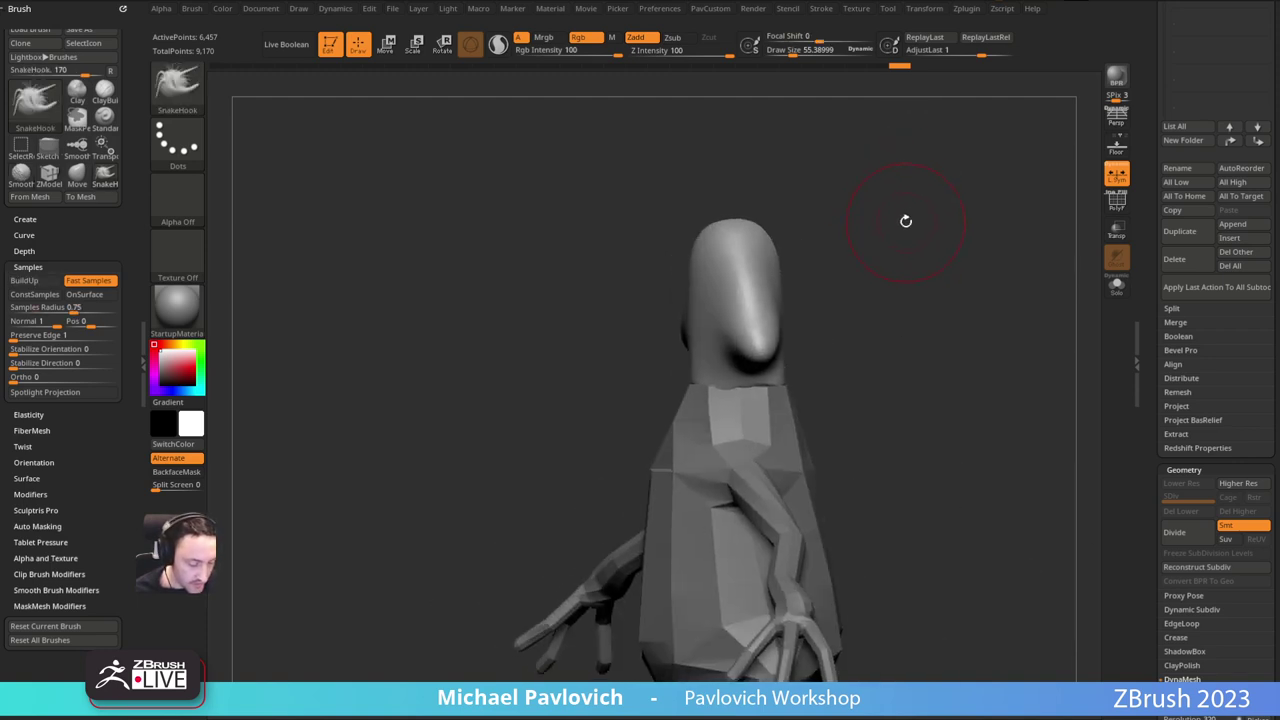
{"action": "left_click_drag", "start_coordinate": [704, 305], "coordinate": [660, 328]}
{"action": "left_click", "coordinate": [1116, 201]}
{"action": "left_click_drag", "start_coordinate": [1029, 204], "coordinate": [945, 269], "text": "alt"}
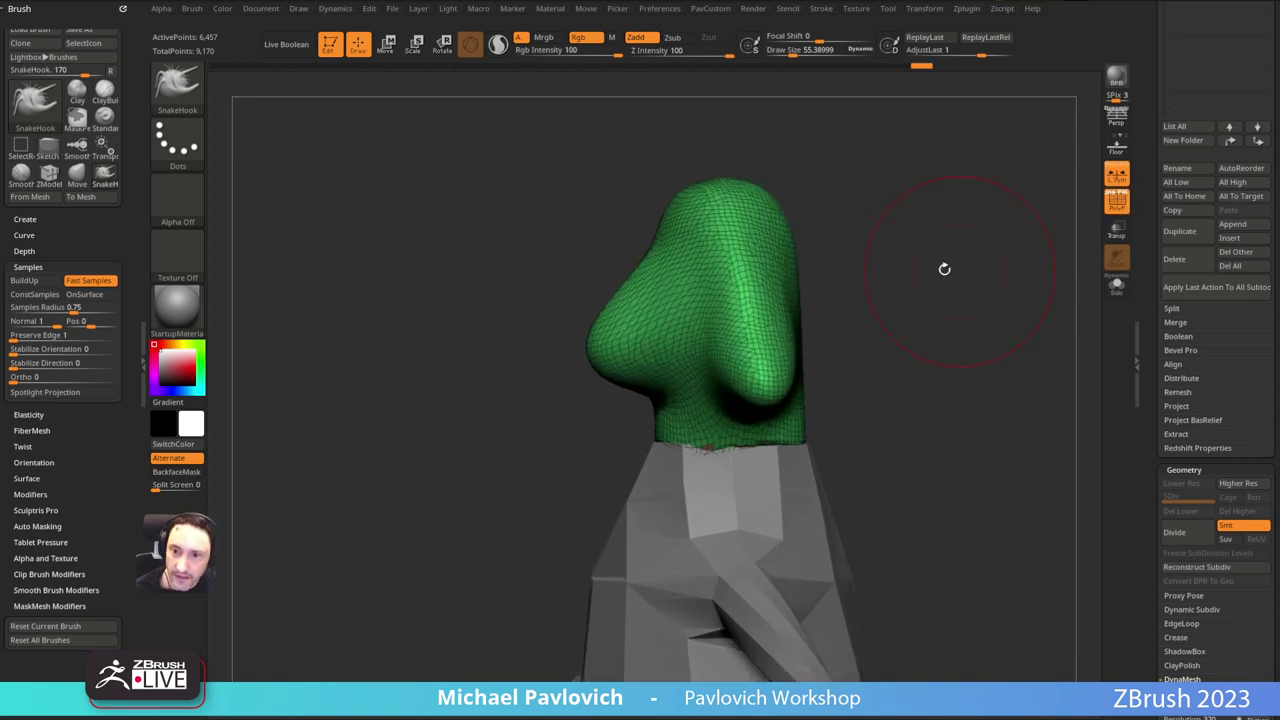
{"action": "key", "text": "ctrl+z"}
Step: Turn on Sculptris Pro and pull the snout forward from the head's profile using SnakeHook at a draw size of about 44
{"action": "left_click", "coordinate": [498, 45]}
{"action": "key", "text": "s"}
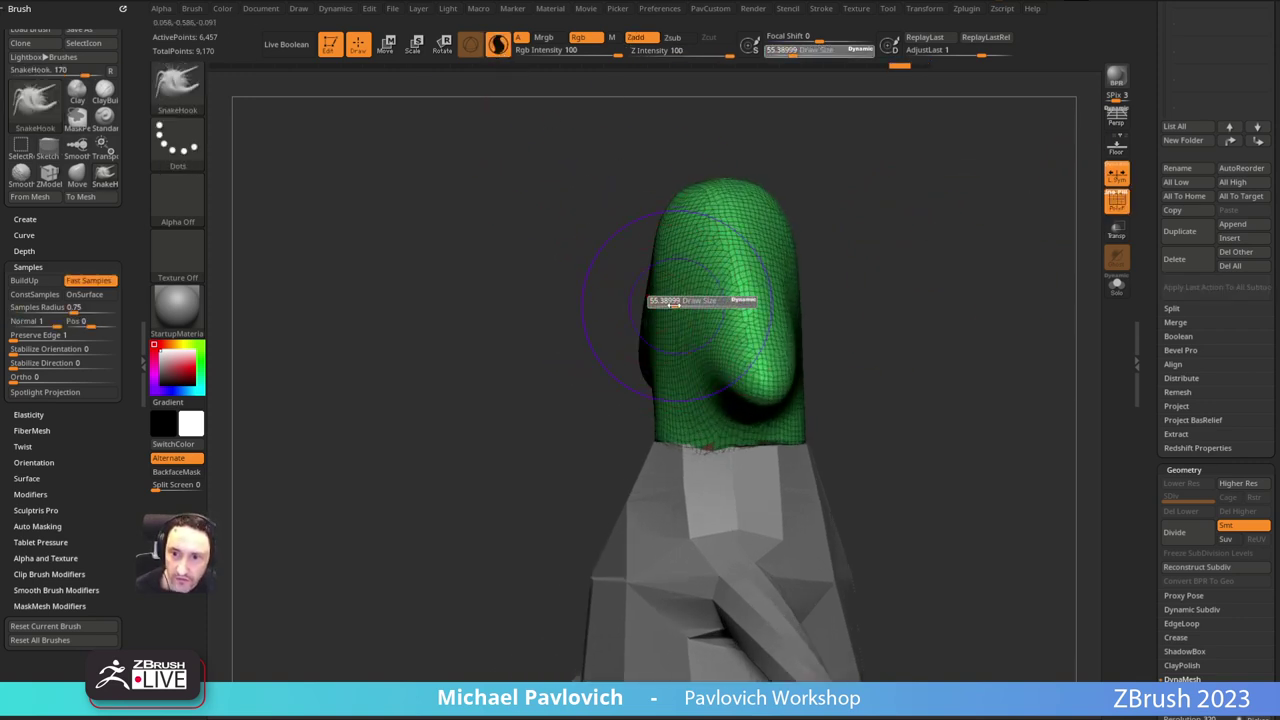
{"action": "left_click_drag", "start_coordinate": [675, 302], "coordinate": [670, 302]}
{"action": "mouse_move", "coordinate": [664, 308]}
{"action": "left_mouse_down"}
{"action": "mouse_move", "coordinate": [598, 335]}
{"action": "mouse_move", "coordinate": [568, 336]}
{"action": "mouse_move", "coordinate": [529, 311]}
{"action": "mouse_move", "coordinate": [494, 346]}
{"action": "mouse_move", "coordinate": [476, 332]}
{"action": "left_mouse_up"}
Step: Try the Move brush on the snout, undo the change, and switch to SnakeHook2
{"action": "key", "text": "b"}
{"action": "key", "text": "m"}
{"action": "key", "text": "v"}
{"action": "key", "text": "ctrl+z"}
{"action": "key", "text": "b"}
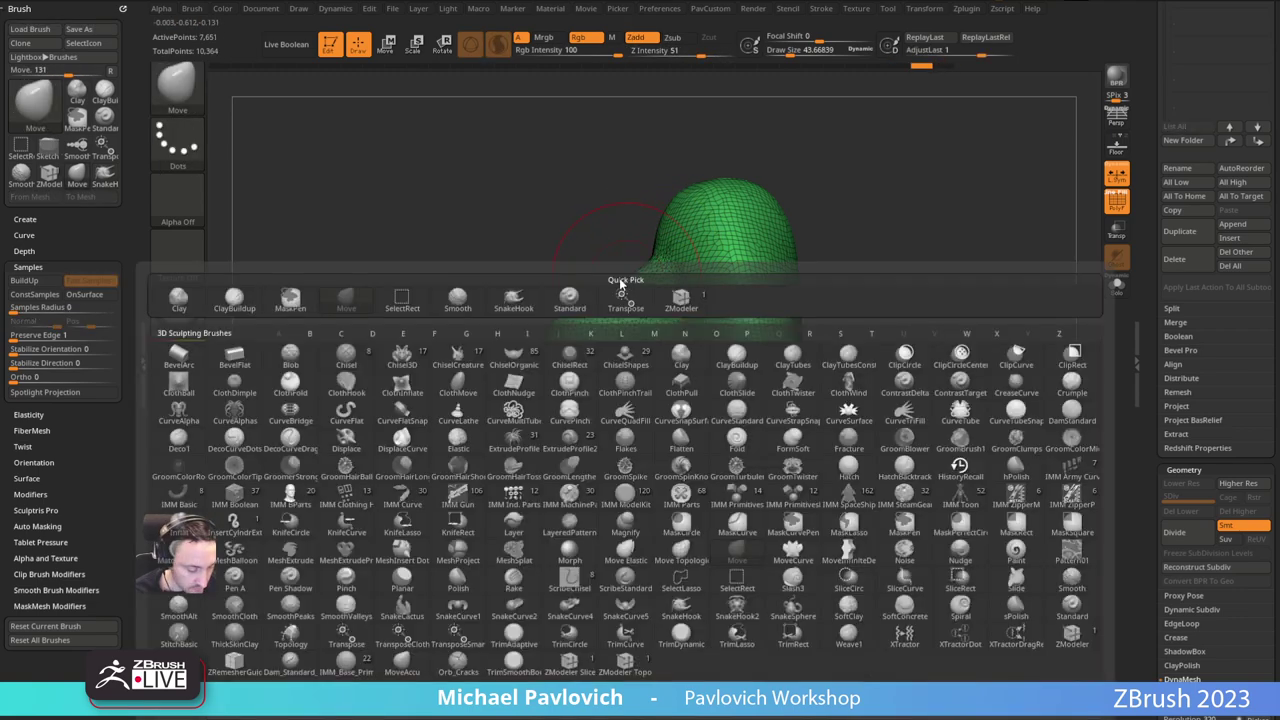
{"action": "key", "text": "s"}
{"action": "key", "text": "k"}
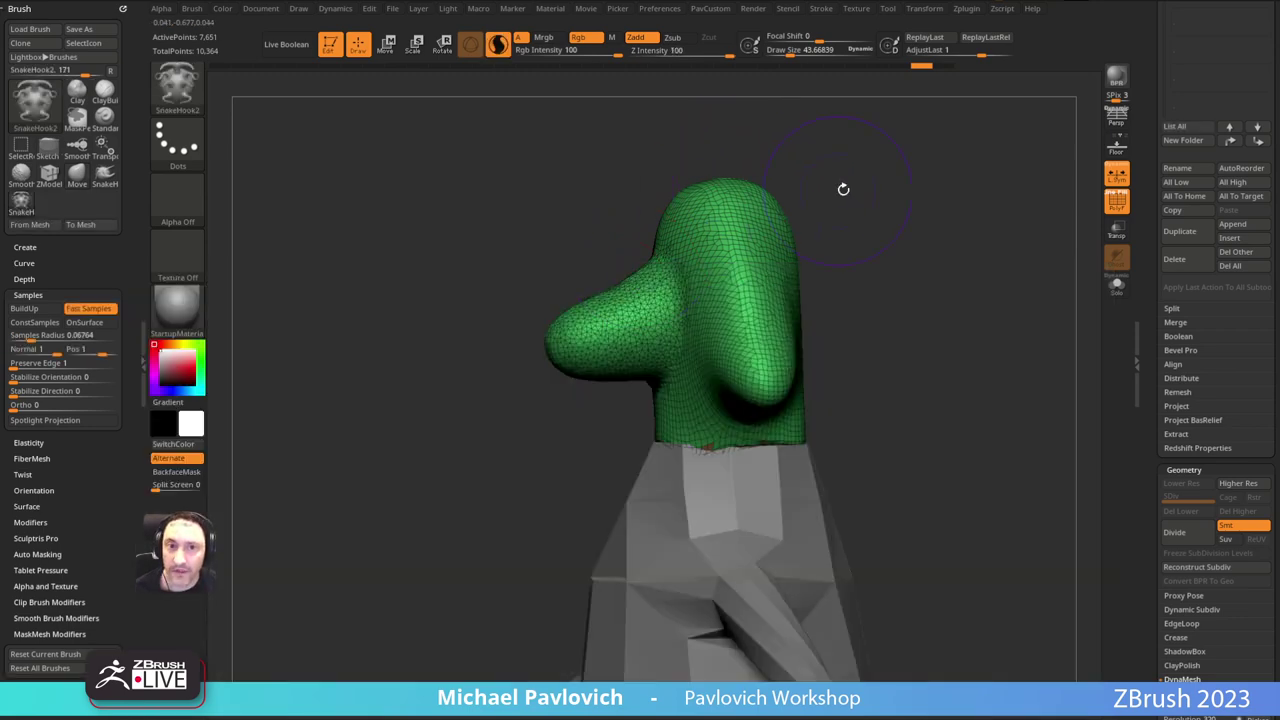
{"action": "left_click_drag", "start_coordinate": [875, 200], "coordinate": [893, 196], "text": "alt"}
Step: Shape the snout with SnakeHook, enlarge the draw size to about 76, and smooth the snout shorter and higher
{"action": "key", "text": "b"}
{"action": "key", "text": "s"}
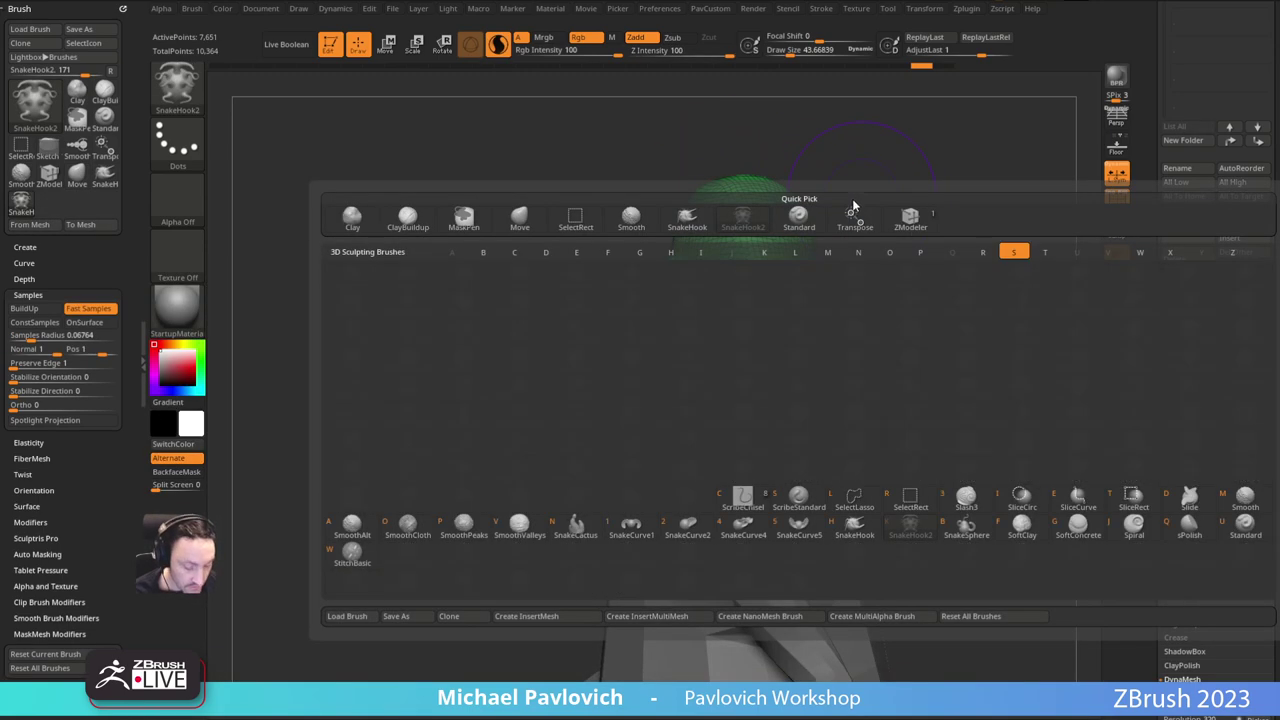
{"action": "key", "text": "h"}
{"action": "left_click_drag", "start_coordinate": [626, 406], "coordinate": [606, 402]}
{"action": "key", "text": "bracketright"}
{"action": "key", "text": "bracketright"}
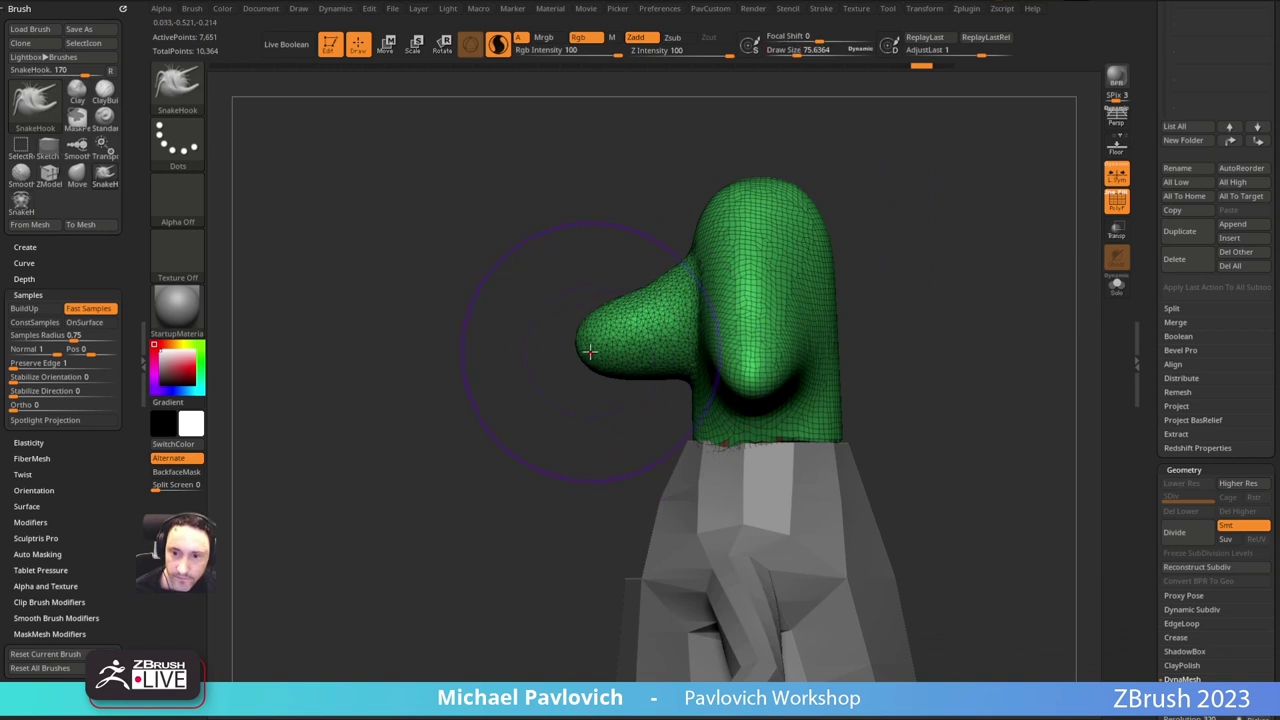
{"action": "mouse_move", "coordinate": [599, 354]}
{"action": "left_mouse_down", "text": "shift"}
{"action": "mouse_move", "coordinate": [628, 342]}
{"action": "mouse_move", "coordinate": [605, 324]}
{"action": "left_mouse_up", "text": "shift"}
Step: Pull a lower jaw forward beneath the snout with SnakeHook at a draw size of about 31, shaping it from side and front
{"action": "key", "text": "s"}
{"action": "key", "text": "s"}
{"action": "key", "text": "s"}
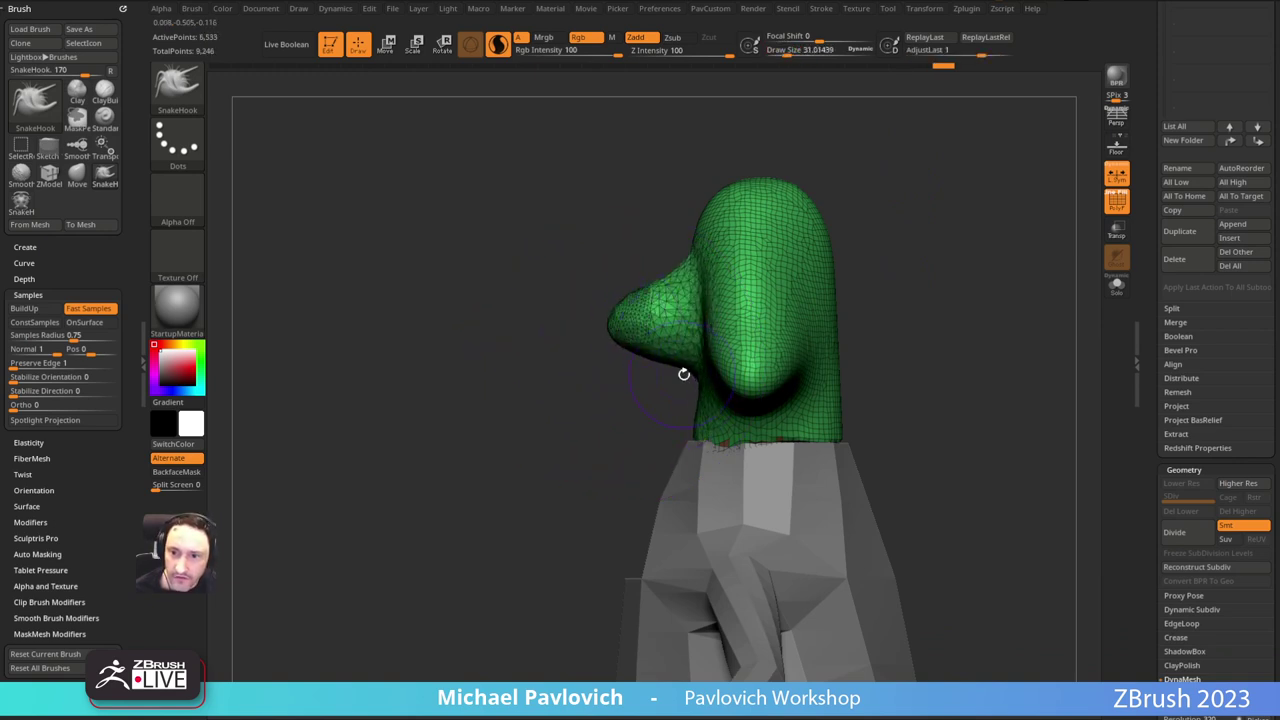
{"action": "mouse_move", "coordinate": [682, 368]}
{"action": "left_mouse_down"}
{"action": "mouse_move", "coordinate": [627, 373]}
{"action": "mouse_move", "coordinate": [678, 360]}
{"action": "left_mouse_up"}
{"action": "right_click_drag", "start_coordinate": [672, 358], "coordinate": [805, 362]}
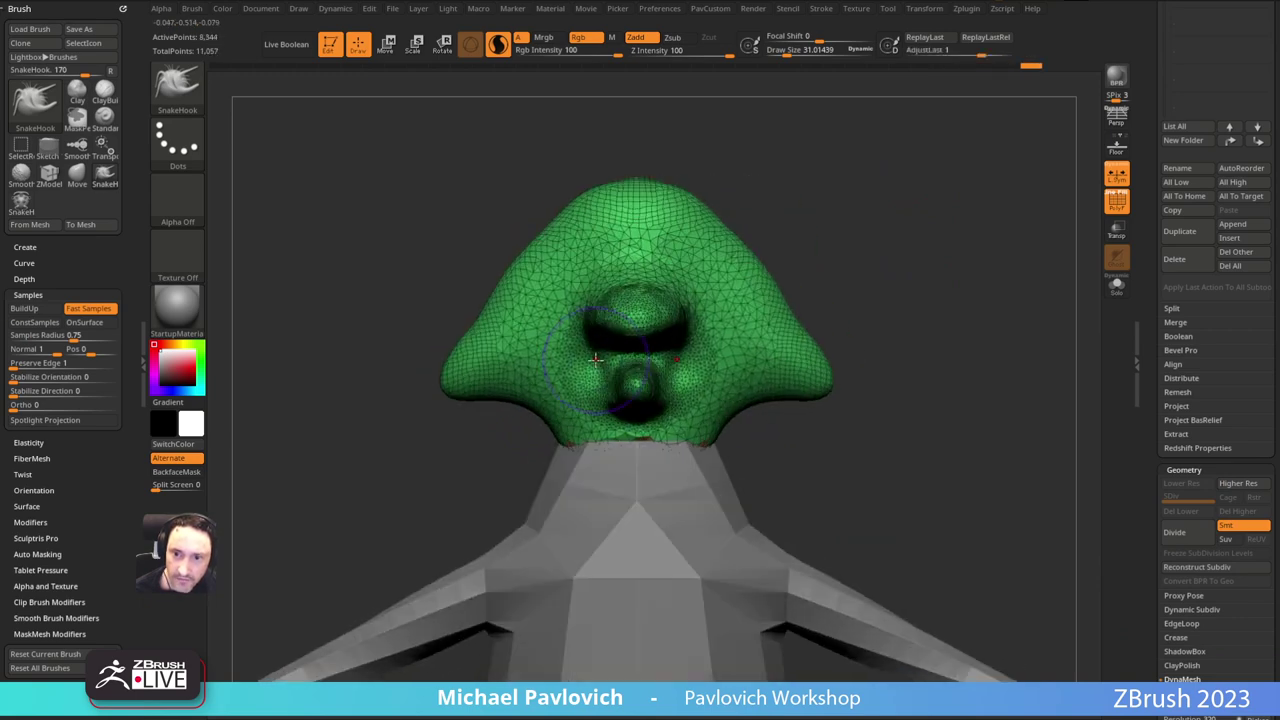
{"action": "left_click_drag", "start_coordinate": [680, 363], "coordinate": [708, 375]}
{"action": "left_click_drag", "start_coordinate": [872, 237], "coordinate": [812, 240]}
Step: Try building up folds around the snout and cheeks with the Standard brush at a draw size of about 29
{"action": "key", "text": "b"}
{"action": "key", "text": "s"}
{"action": "key", "text": "t"}
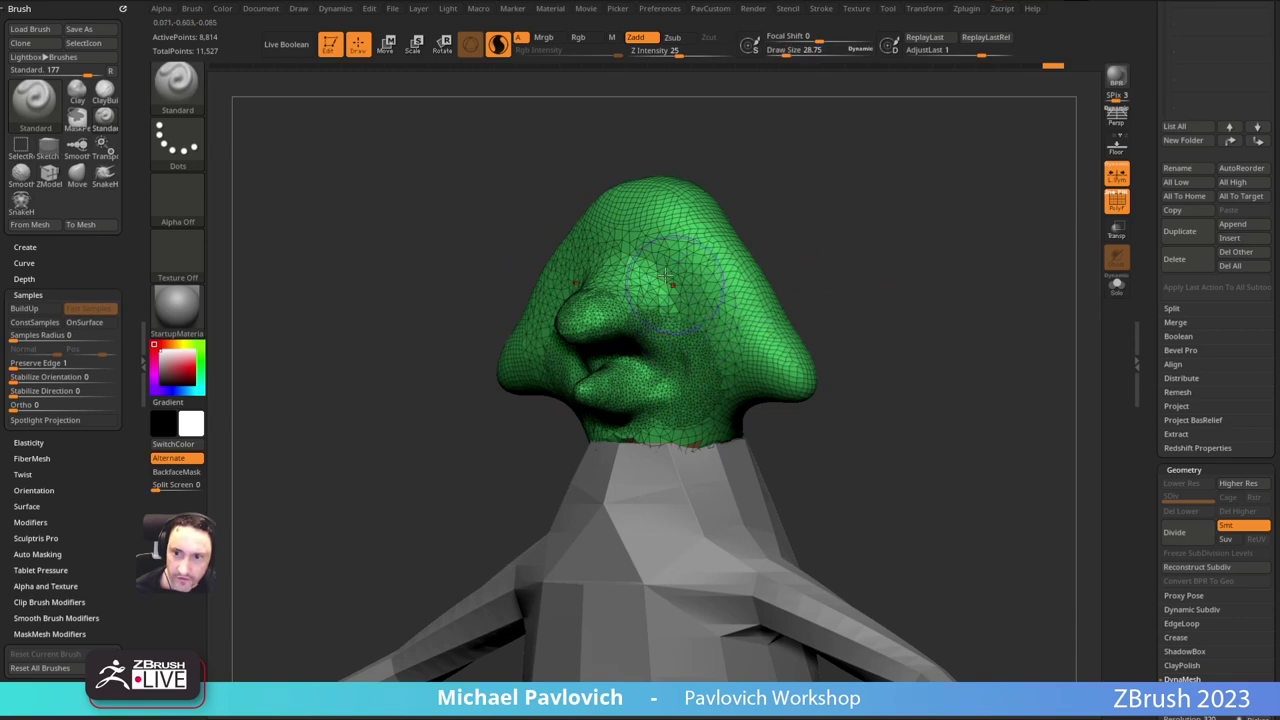
{"action": "mouse_move", "coordinate": [694, 348]}
{"action": "left_mouse_down"}
{"action": "mouse_move", "coordinate": [686, 300]}
{"action": "mouse_move", "coordinate": [712, 352]}
{"action": "left_mouse_up"}
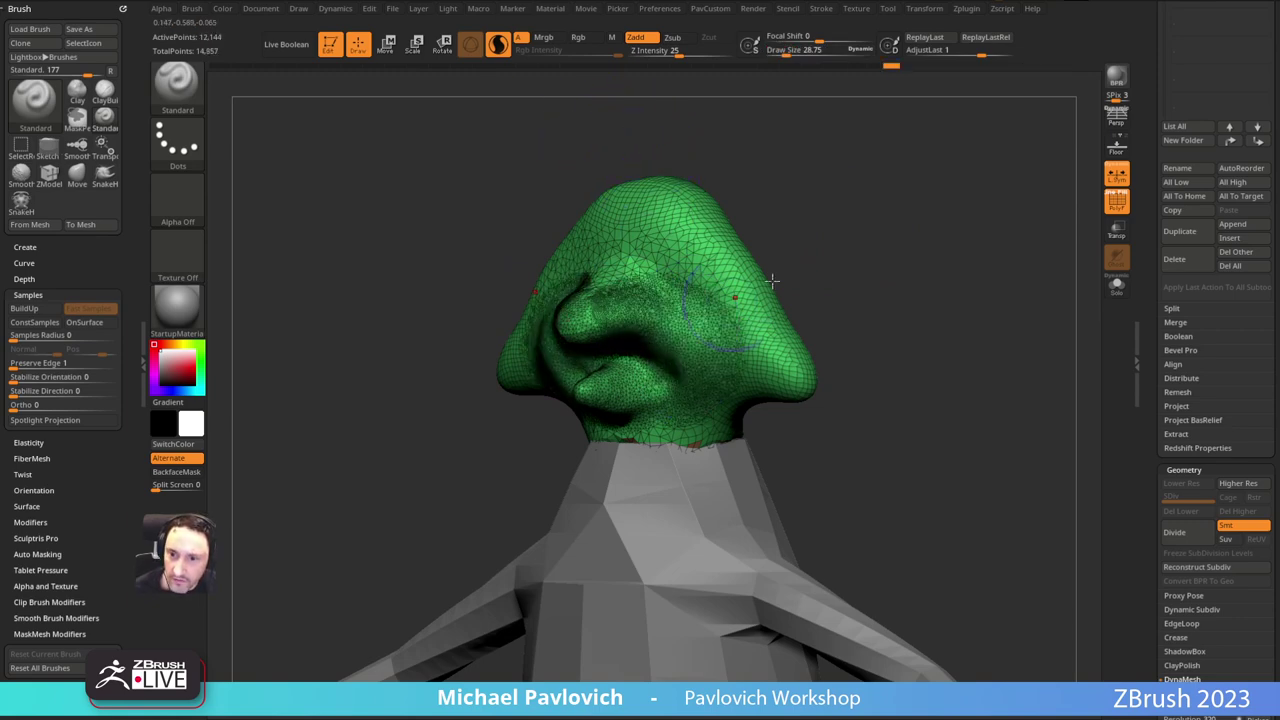
{"action": "left_click_drag", "start_coordinate": [771, 281], "coordinate": [860, 285]}
{"action": "mouse_move", "coordinate": [549, 340]}
{"action": "left_mouse_down"}
{"action": "mouse_move", "coordinate": [557, 387]}
{"action": "mouse_move", "coordinate": [578, 393]}
{"action": "mouse_move", "coordinate": [532, 322]}
{"action": "mouse_move", "coordinate": [552, 345]}
{"action": "mouse_move", "coordinate": [652, 344]}
{"action": "left_mouse_up"}
Step: Turn off the polyframe display and undo the last Standard brush strokes on the face
{"action": "left_click", "coordinate": [1122, 208]}
{"action": "key", "text": "s"}
{"action": "key", "text": "ctrl+z"}
{"action": "key", "text": "ctrl+z"}
{"action": "key", "text": "ctrl+z"}
{"action": "key", "text": "ctrl+z"}
{"action": "key", "text": "ctrl+z"}
Step: Sculpt rough eye sockets and eyeballs into the head with a smaller Clay brush, and turn off Sculptris Pro
{"action": "left_click_drag", "start_coordinate": [770, 200], "coordinate": [789, 186], "text": "shift"}
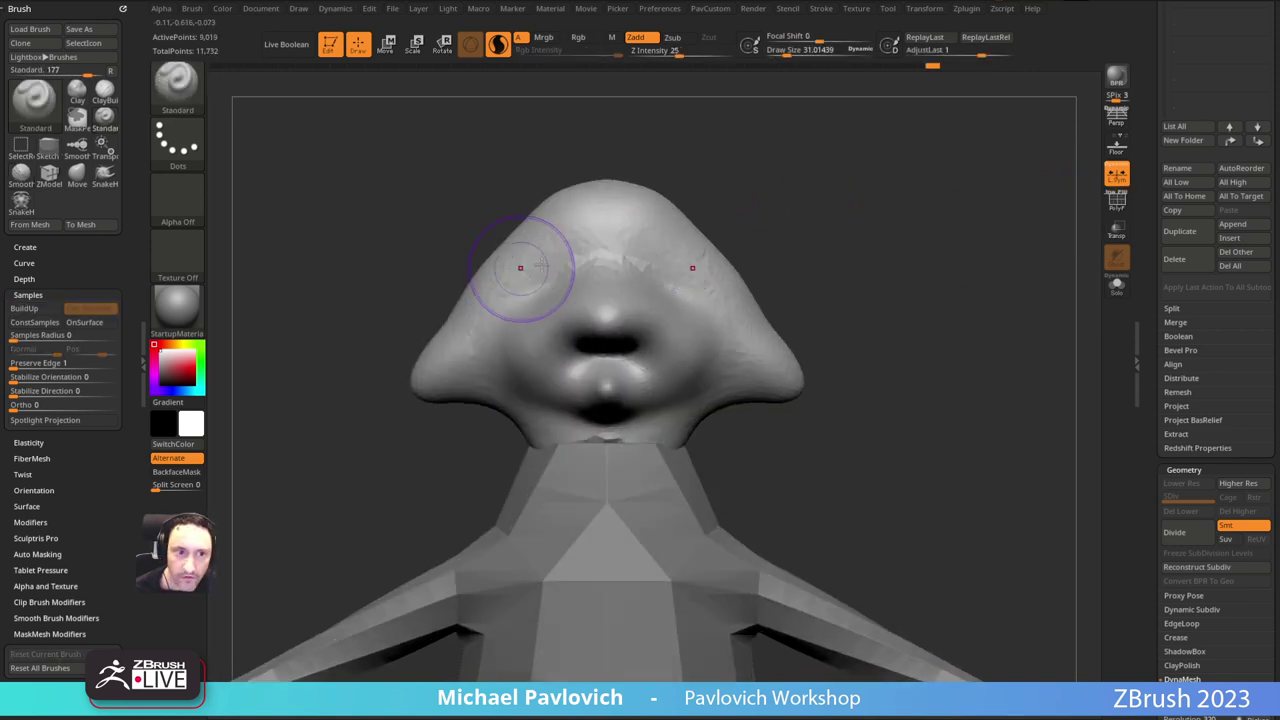
{"action": "left_click_drag", "start_coordinate": [790, 130], "coordinate": [828, 197], "text": "alt"}
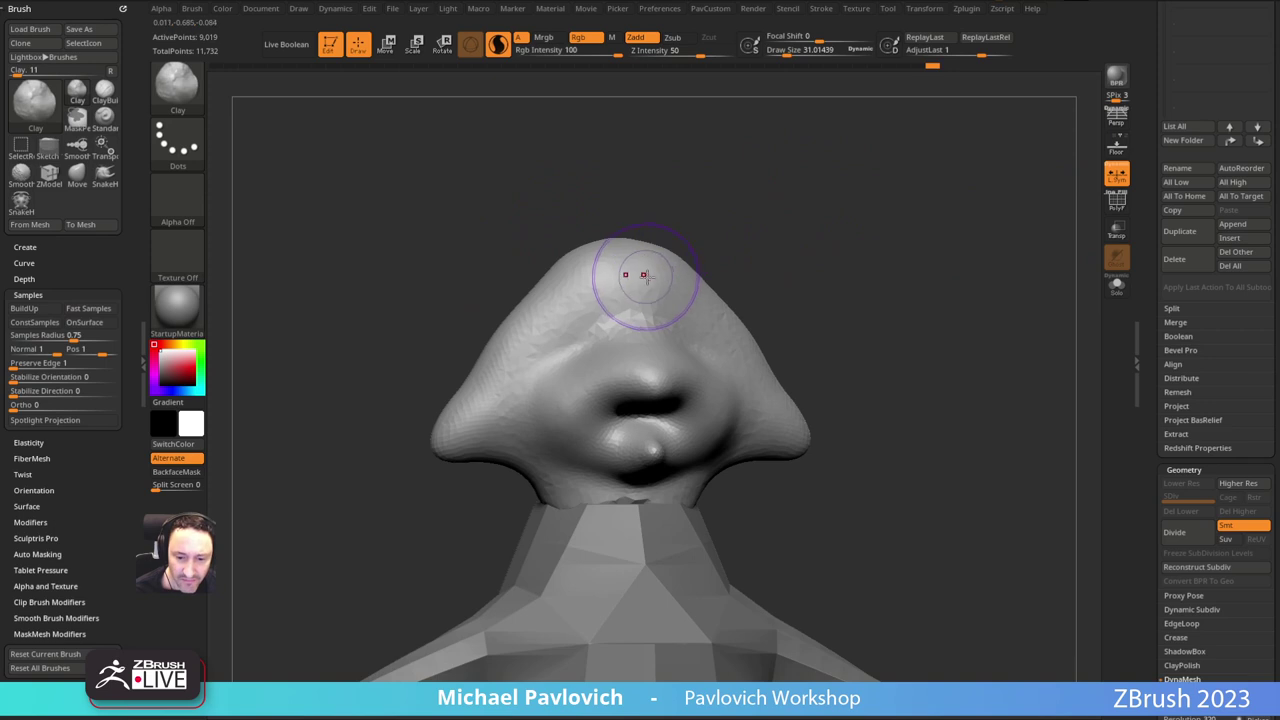
{"action": "key", "text": "bracketleft"}
{"action": "key", "text": "bracketleft"}
{"action": "left_click_drag", "start_coordinate": [580, 320], "coordinate": [593, 332], "text": "alt"}
{"action": "key", "text": "ctrl+shift+z"}
{"action": "left_click", "coordinate": [503, 52]}
{"action": "key", "text": "b"}
{"action": "key", "text": "c"}
{"action": "key", "text": "l"}
{"action": "mouse_move", "coordinate": [820, 293]}
{"action": "left_mouse_down"}
{"action": "mouse_move", "coordinate": [829, 251]}
{"action": "mouse_move", "coordinate": [905, 248]}
{"action": "left_mouse_up"}
Step: Sculpt a fold from the side of the snout toward the cheek with the Standard brush at a draw size of about 11
{"action": "key", "text": "b"}
{"action": "key", "text": "s"}
{"action": "key", "text": "t"}
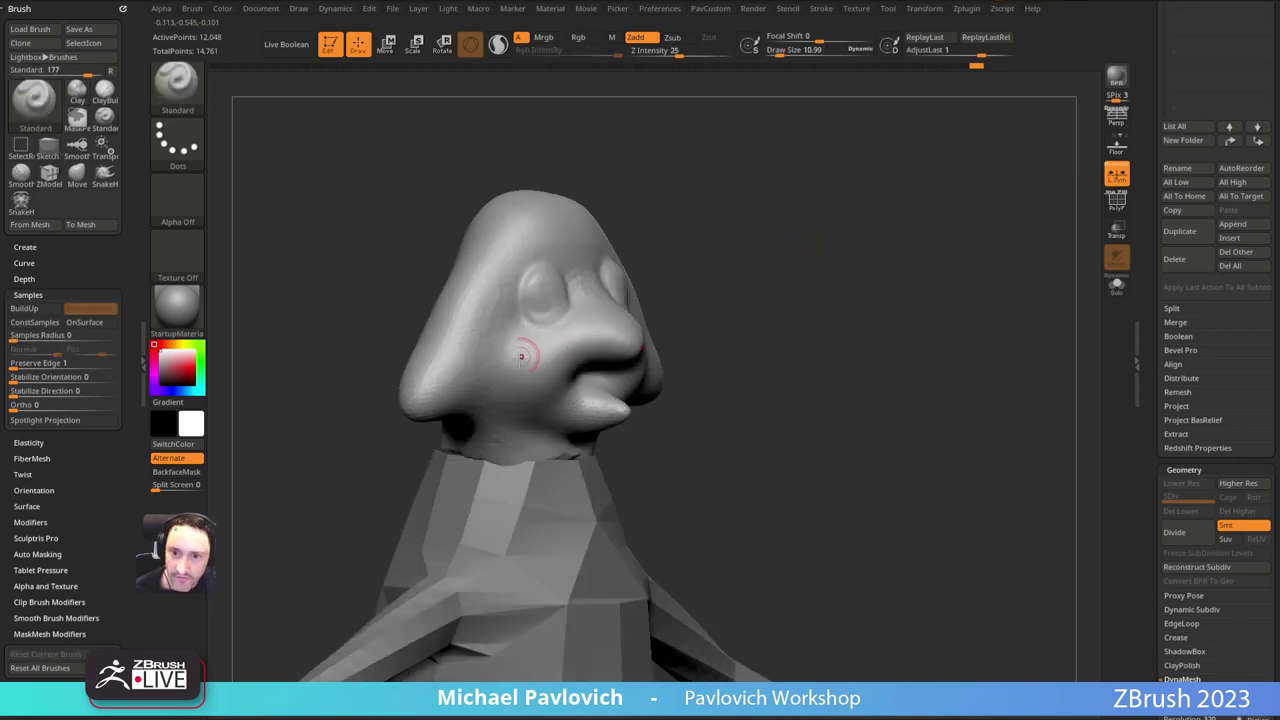
{"action": "left_click_drag", "start_coordinate": [576, 336], "coordinate": [506, 381]}
{"action": "mouse_move", "coordinate": [694, 317]}
{"action": "left_mouse_down"}
{"action": "mouse_move", "coordinate": [804, 272]}
{"action": "mouse_move", "coordinate": [846, 274]}
{"action": "left_mouse_up"}
Step: Extend the lips and mouth line out across the cheeks with the Standard brush at a draw size of about 17
{"action": "key", "text": "s"}
{"action": "left_click_drag", "start_coordinate": [494, 399], "coordinate": [632, 349]}
{"action": "left_click_drag", "start_coordinate": [715, 300], "coordinate": [738, 303]}
{"action": "left_click_drag", "start_coordinate": [476, 411], "coordinate": [550, 424]}
{"action": "left_click_drag", "start_coordinate": [500, 423], "coordinate": [628, 428]}
{"action": "left_click_drag", "start_coordinate": [828, 290], "coordinate": [752, 266]}
{"action": "left_click_drag", "start_coordinate": [606, 388], "coordinate": [680, 391]}
{"action": "mouse_move", "coordinate": [870, 290]}
{"action": "left_mouse_down"}
{"action": "mouse_move", "coordinate": [883, 249]}
{"action": "mouse_move", "coordinate": [857, 294]}
{"action": "mouse_move", "coordinate": [866, 223]}
{"action": "mouse_move", "coordinate": [790, 246]}
{"action": "left_mouse_up"}
Step: Isolate the head by hiding the other subtools, and inspect it from below and from the front
{"action": "left_click", "coordinate": [1117, 284]}
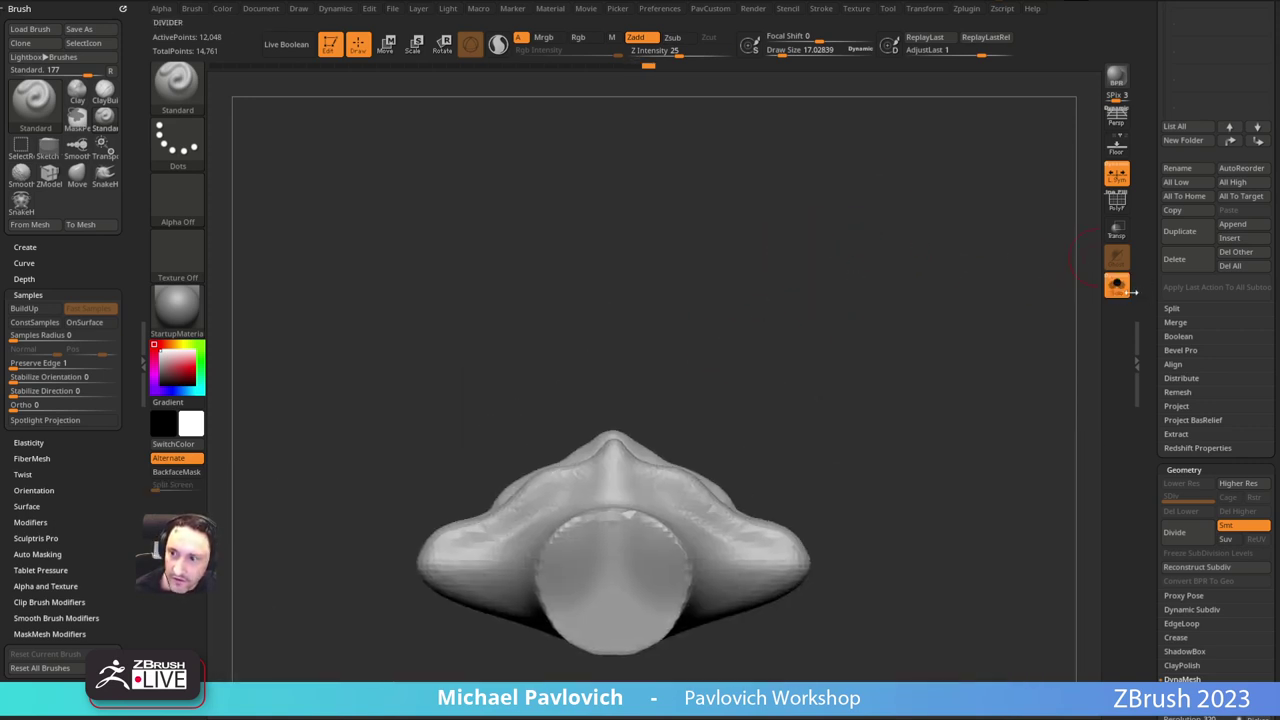
{"action": "left_click", "coordinate": [1124, 288]}
{"action": "left_click_drag", "start_coordinate": [1226, 221], "coordinate": [1232, 636]}
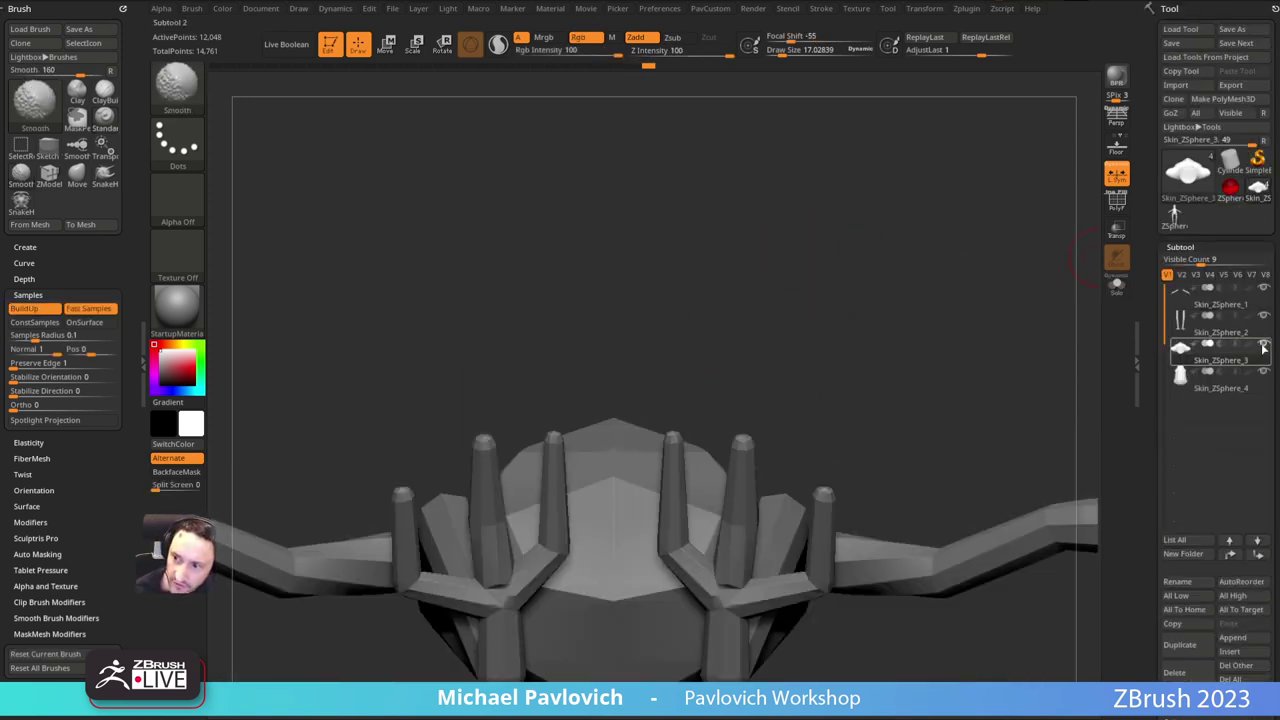
{"action": "left_click", "coordinate": [1263, 347], "text": "shift"}
{"action": "left_click_drag", "start_coordinate": [844, 285], "coordinate": [855, 437]}
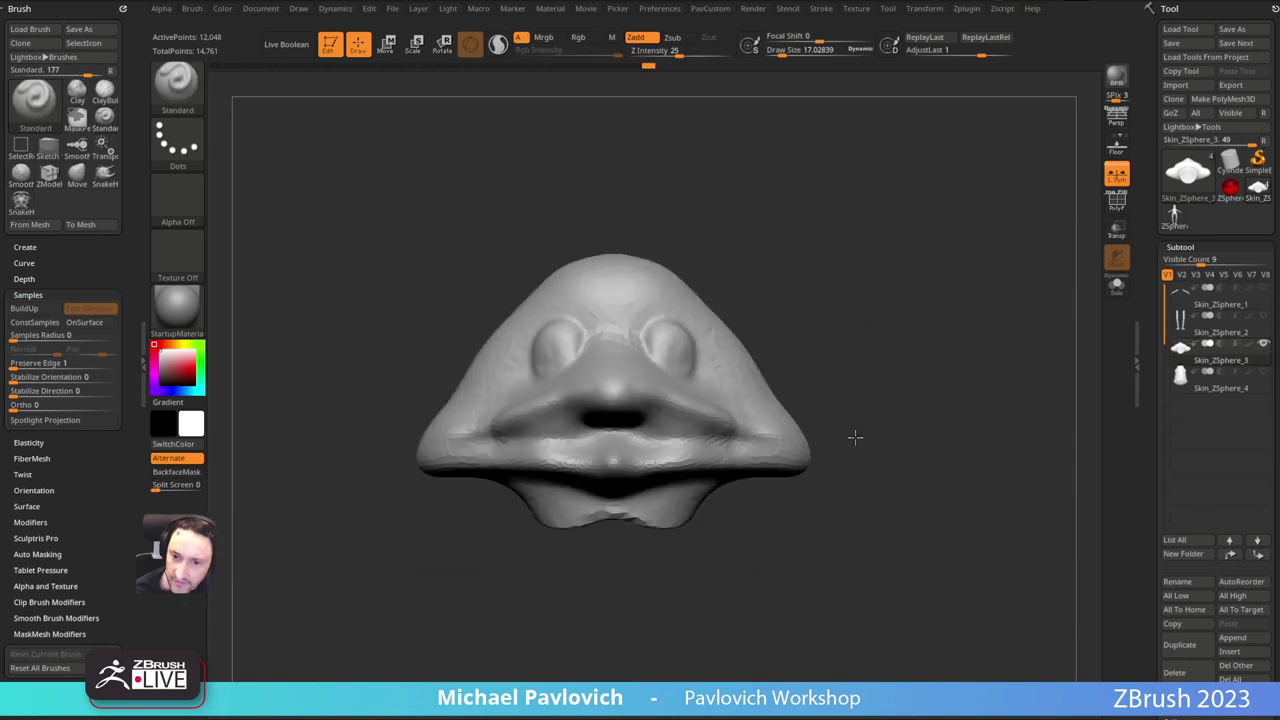
Step: Append a PolyMesh3D star as a subtool, place it first in the subtool order, and show all body parts
{"action": "left_click", "coordinate": [1232, 637]}
{"action": "left_click", "coordinate": [784, 557]}
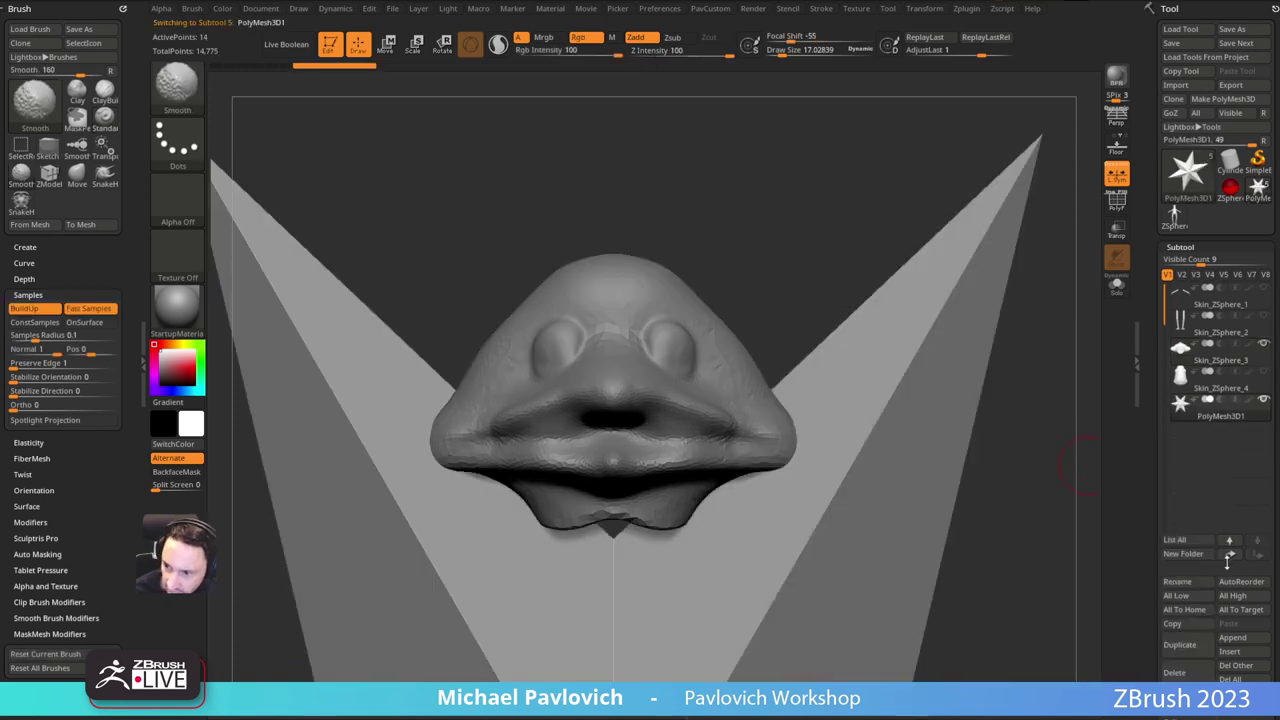
{"action": "left_click", "coordinate": [1229, 556], "text": "shift"}
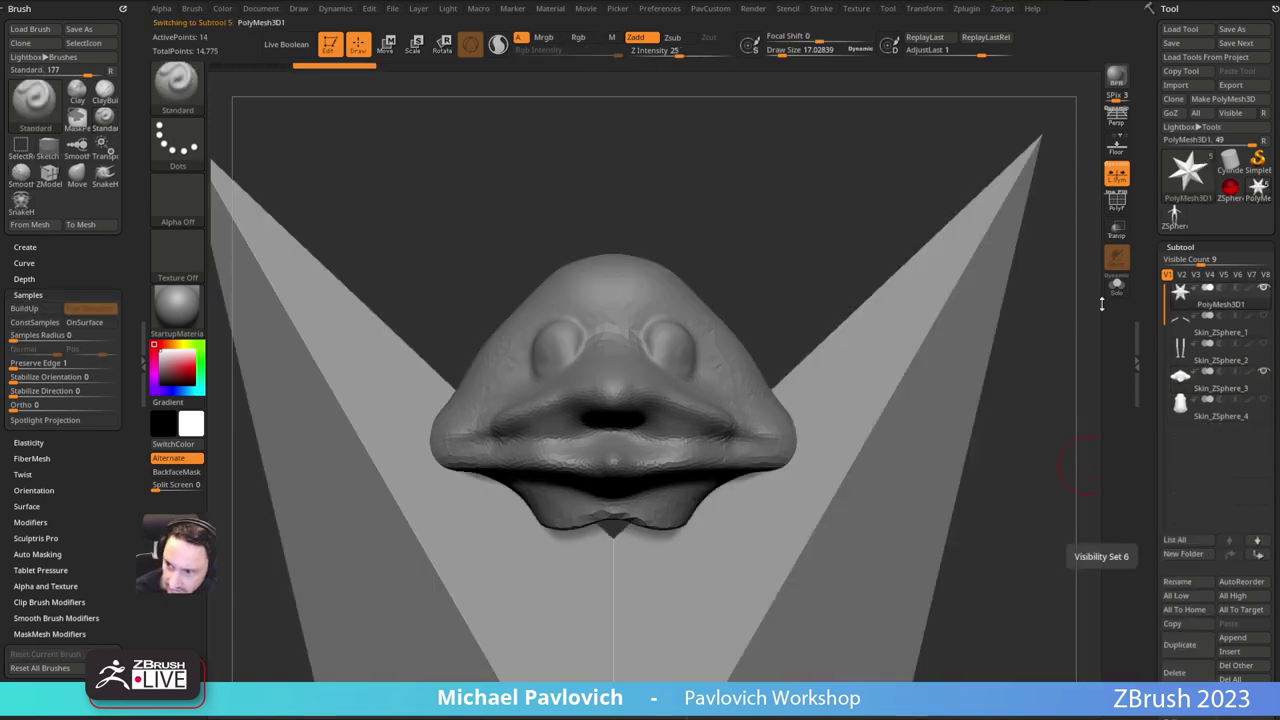
{"action": "left_click_drag", "start_coordinate": [1051, 475], "coordinate": [945, 152], "text": "alt"}
{"action": "left_click", "coordinate": [1264, 290], "text": "shift"}
{"action": "left_click", "coordinate": [1264, 290], "text": "shift"}
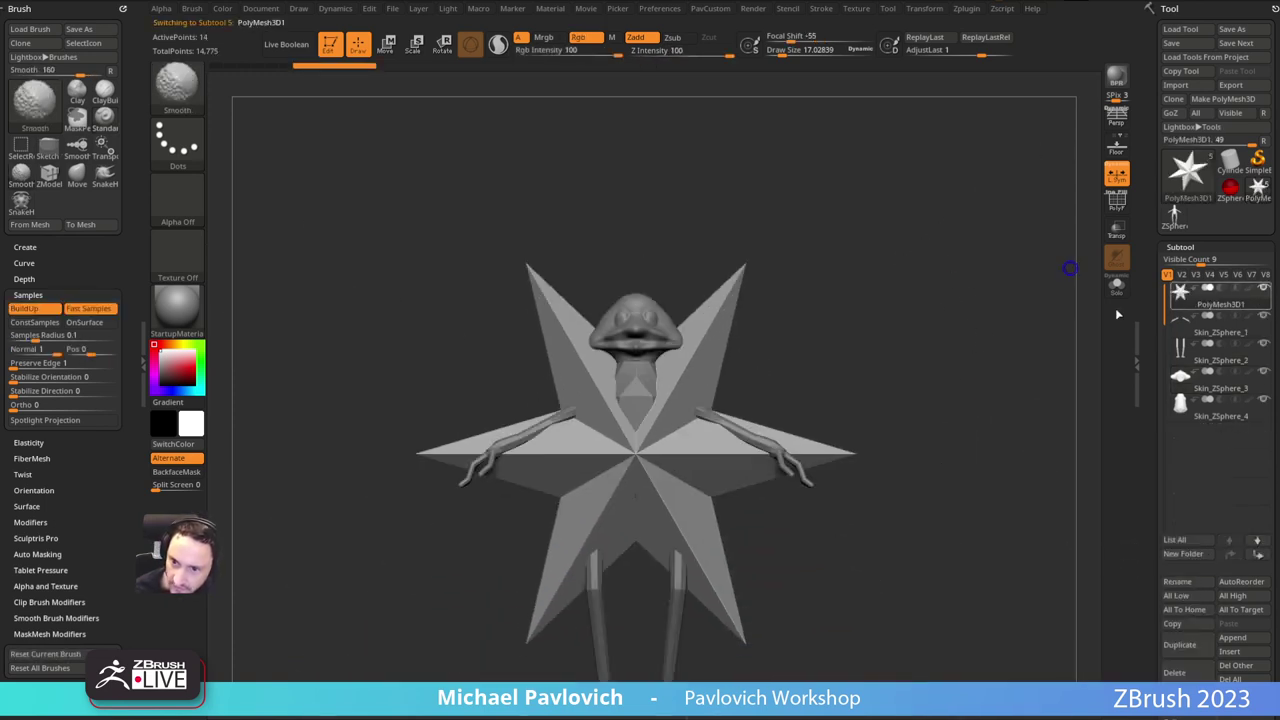
{"action": "left_click_drag", "start_coordinate": [968, 355], "coordinate": [1044, 379], "text": "alt"}
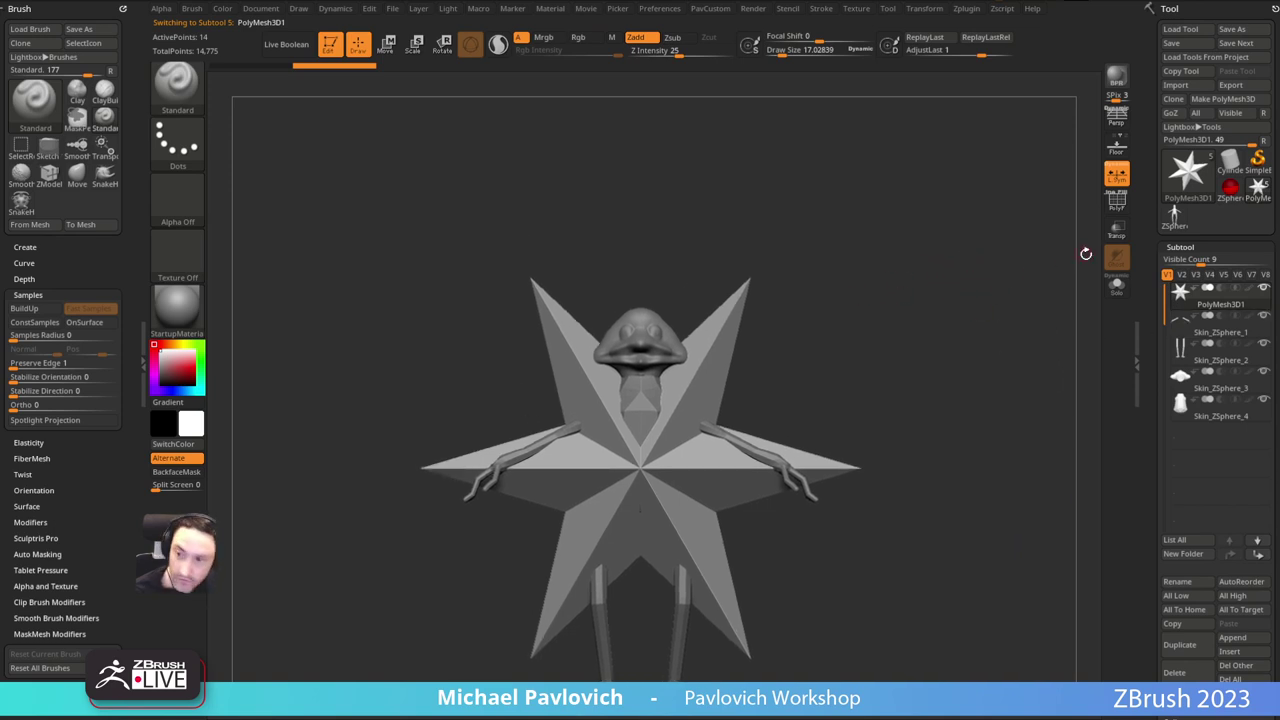
Step: Turn on transparency and scale the star down until it fits inside the creature's torso
{"action": "left_click", "coordinate": [1115, 233]}
{"action": "key", "text": "e"}
{"action": "left_click_drag", "start_coordinate": [640, 468], "coordinate": [510, 500]}
{"action": "mouse_move", "coordinate": [790, 375]}
{"action": "left_mouse_down", "text": "shift"}
{"action": "mouse_move", "coordinate": [680, 384]}
{"action": "mouse_move", "coordinate": [640, 341]}
{"action": "left_mouse_up", "text": "shift"}
{"action": "key", "text": "q"}
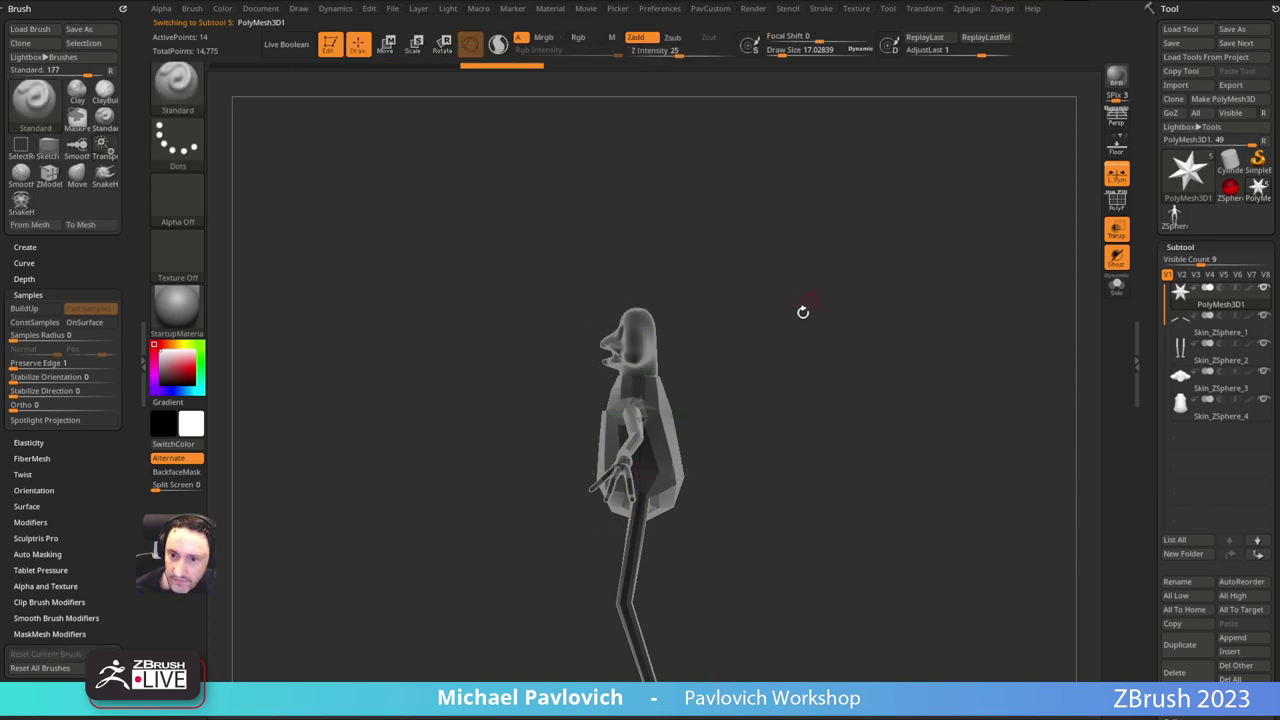
{"action": "left_click_drag", "start_coordinate": [803, 312], "coordinate": [631, 371], "text": "shift"}
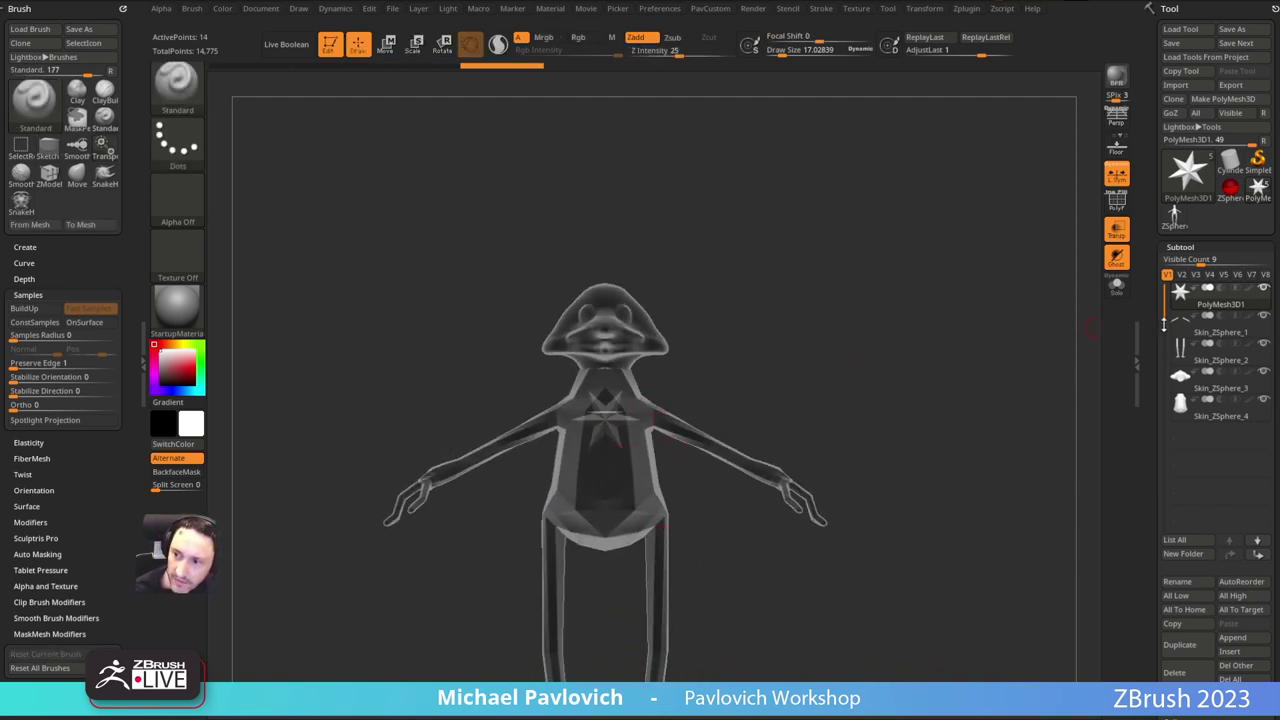
Step: Hide the star subtool, save the tool as Salacious01, and make the arms the active subtool
{"action": "mouse_move", "coordinate": [1214, 342]}
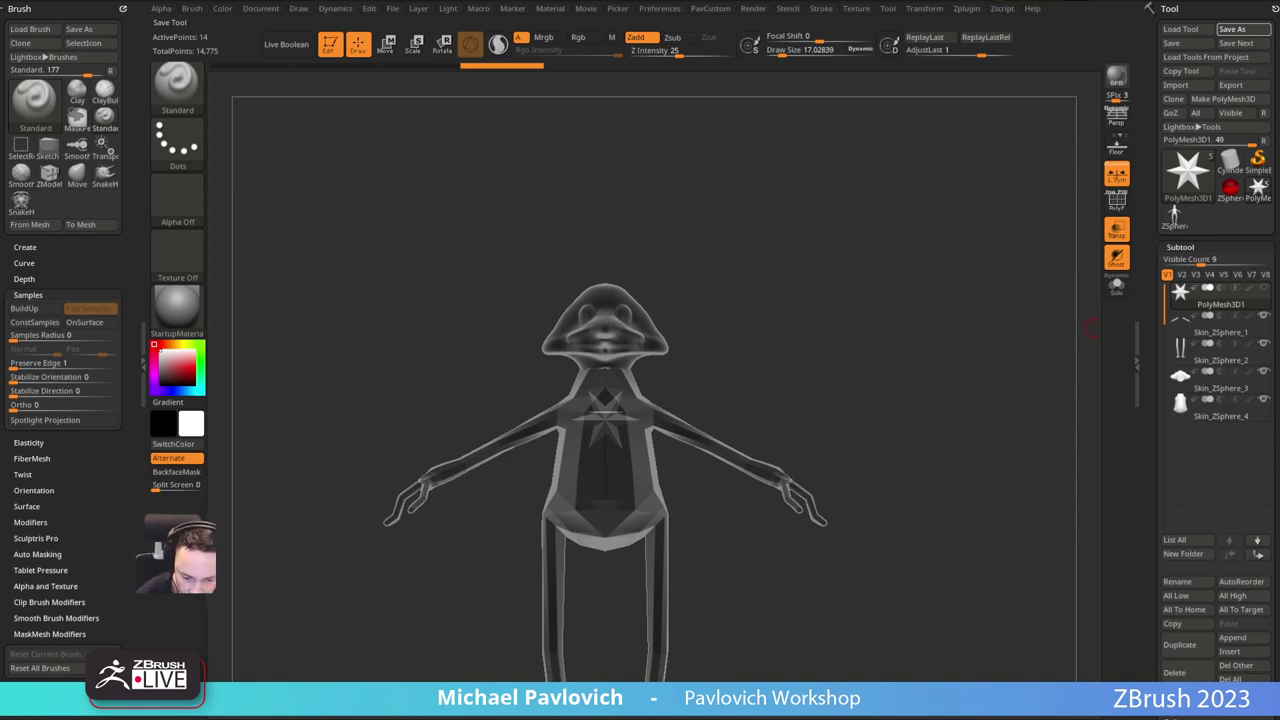
{"action": "left_click", "coordinate": [1220, 327]}
{"action": "right_click_drag", "start_coordinate": [763, 260], "coordinate": [657, 300], "text": "ctrl"}
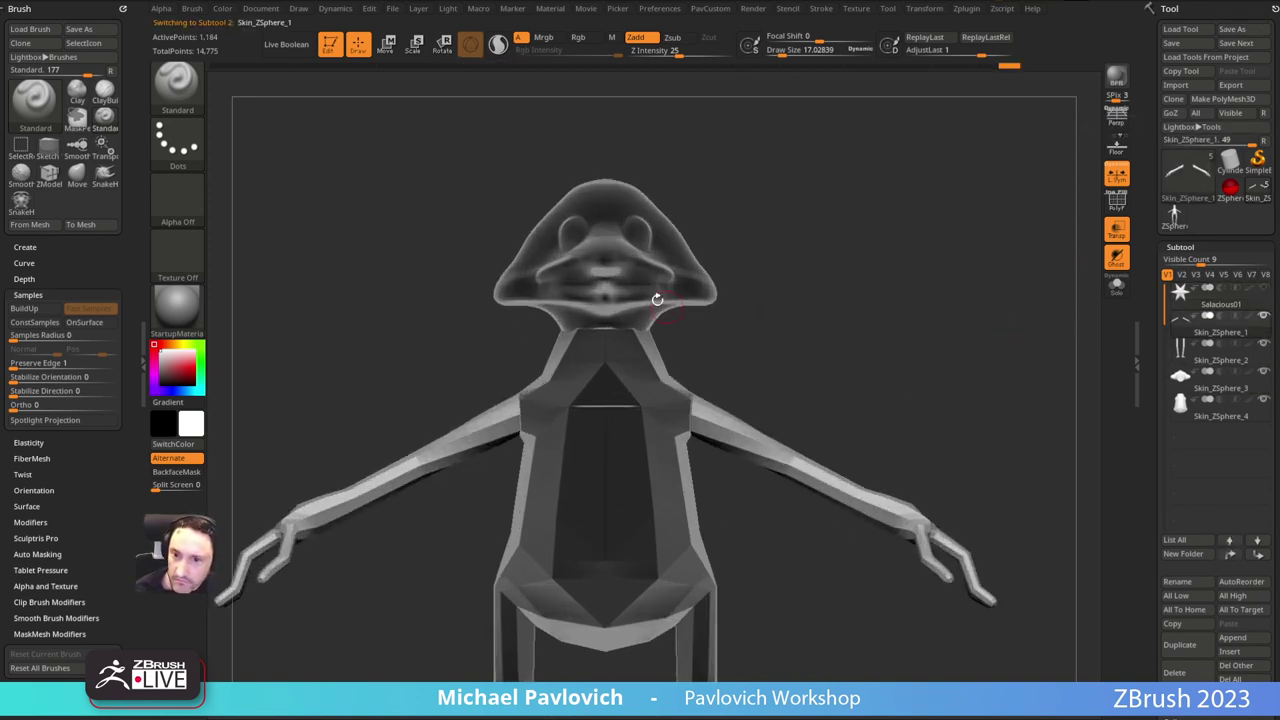
Step: Make the head the active subtool and bring the Spotlight reference images back up around the creature
{"action": "key", "text": "s"}
{"action": "left_click_drag", "start_coordinate": [662, 296], "coordinate": [638, 296]}
{"action": "left_click", "coordinate": [655, 278], "text": "alt"}
{"action": "key", "text": "shift+z"}
{"action": "key", "text": "ctrl+shift+z"}
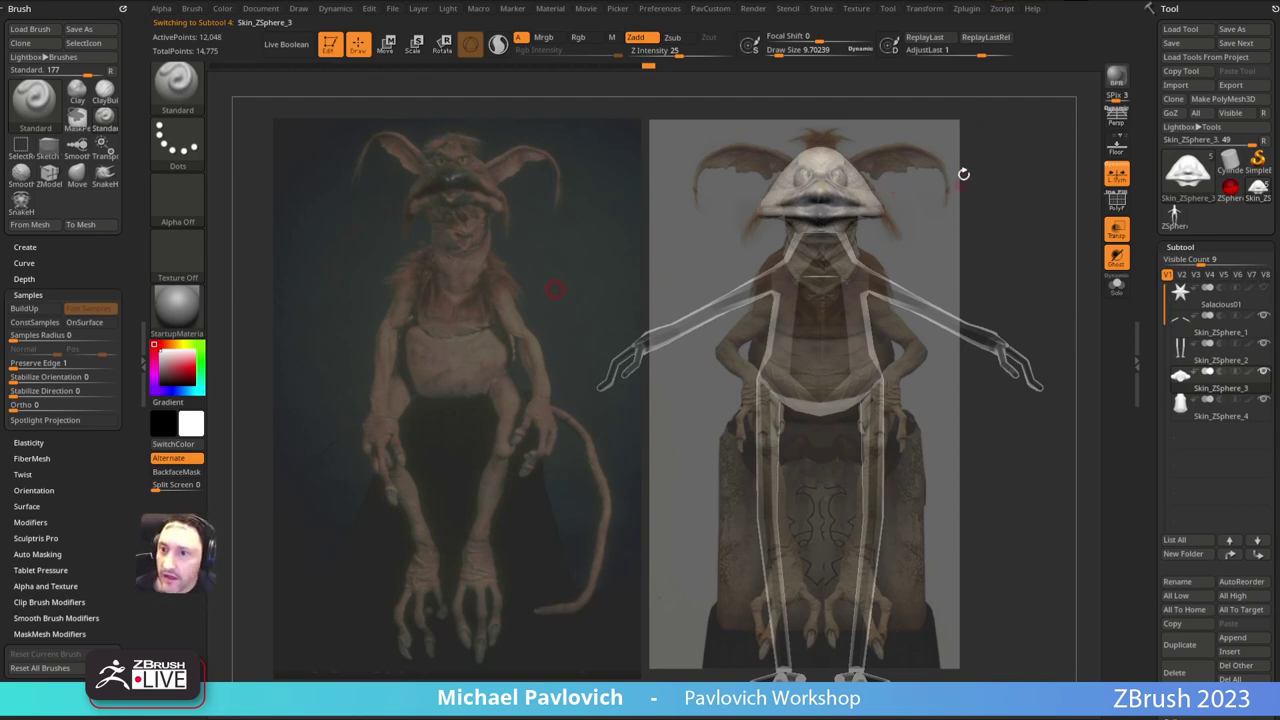
{"action": "key", "text": "shift+z"}
{"action": "key", "text": "shift+z"}
Step: Switch to the Move brush and set its draw size to about 79
{"action": "key", "text": "s"}
{"action": "mouse_move", "coordinate": [834, 190]}
{"action": "left_mouse_down"}
{"action": "mouse_move", "coordinate": [803, 176]}
{"action": "mouse_move", "coordinate": [791, 210]}
{"action": "left_mouse_up"}
{"action": "key", "text": "b"}
{"action": "key", "text": "m"}
{"action": "key", "text": "v"}
{"action": "key", "text": "s"}
{"action": "mouse_move", "coordinate": [788, 204]}
{"action": "left_mouse_down"}
{"action": "mouse_move", "coordinate": [776, 201]}
{"action": "mouse_move", "coordinate": [821, 201]}
{"action": "left_mouse_up"}
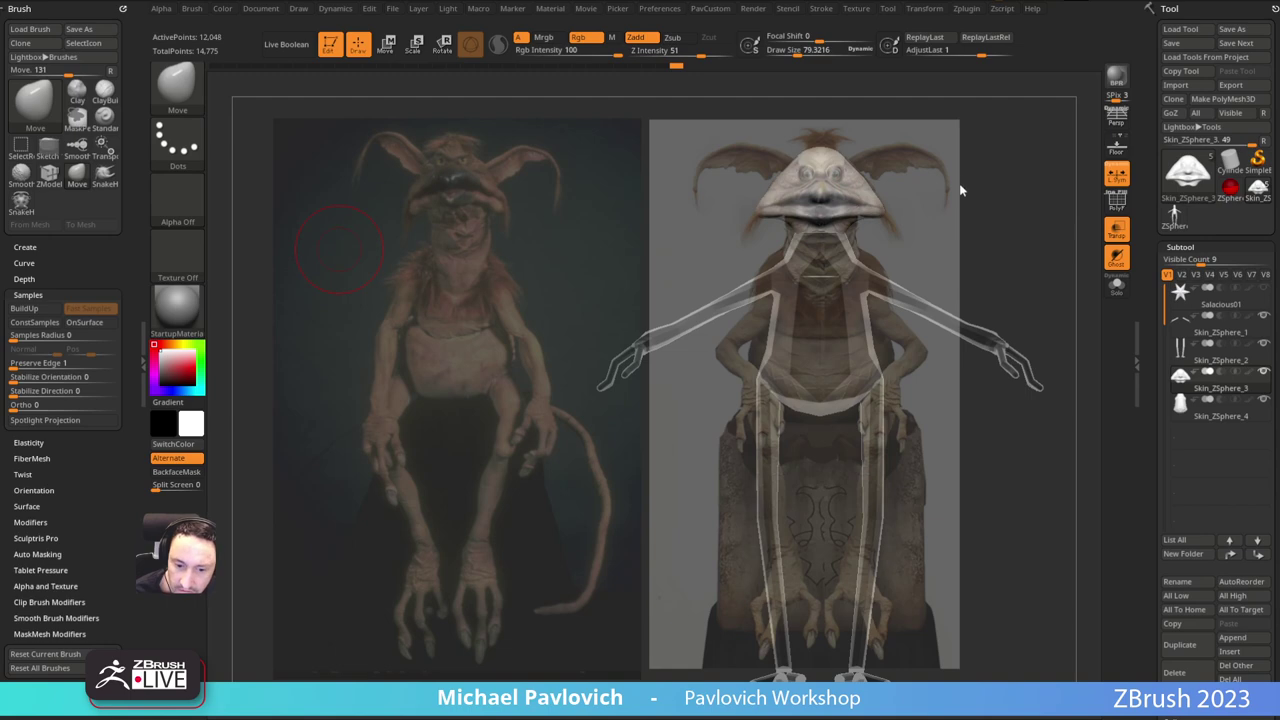
Step: Return to the Standard brush and reduce the draw size to about 27
{"action": "key", "text": "b"}
{"action": "key", "text": "s"}
{"action": "key", "text": "t"}
{"action": "key", "text": "s"}
{"action": "left_click_drag", "start_coordinate": [843, 171], "coordinate": [829, 172]}
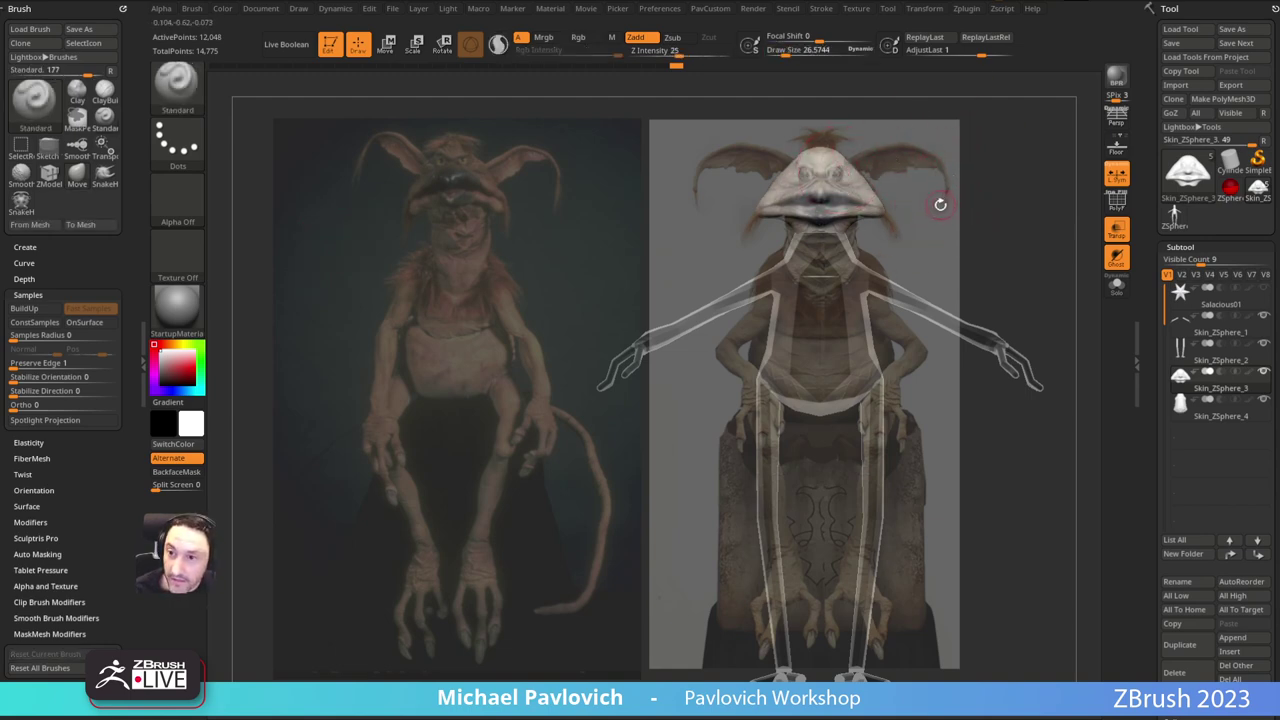
{"action": "left_click_drag", "start_coordinate": [1151, 674], "coordinate": [1150, 331]}
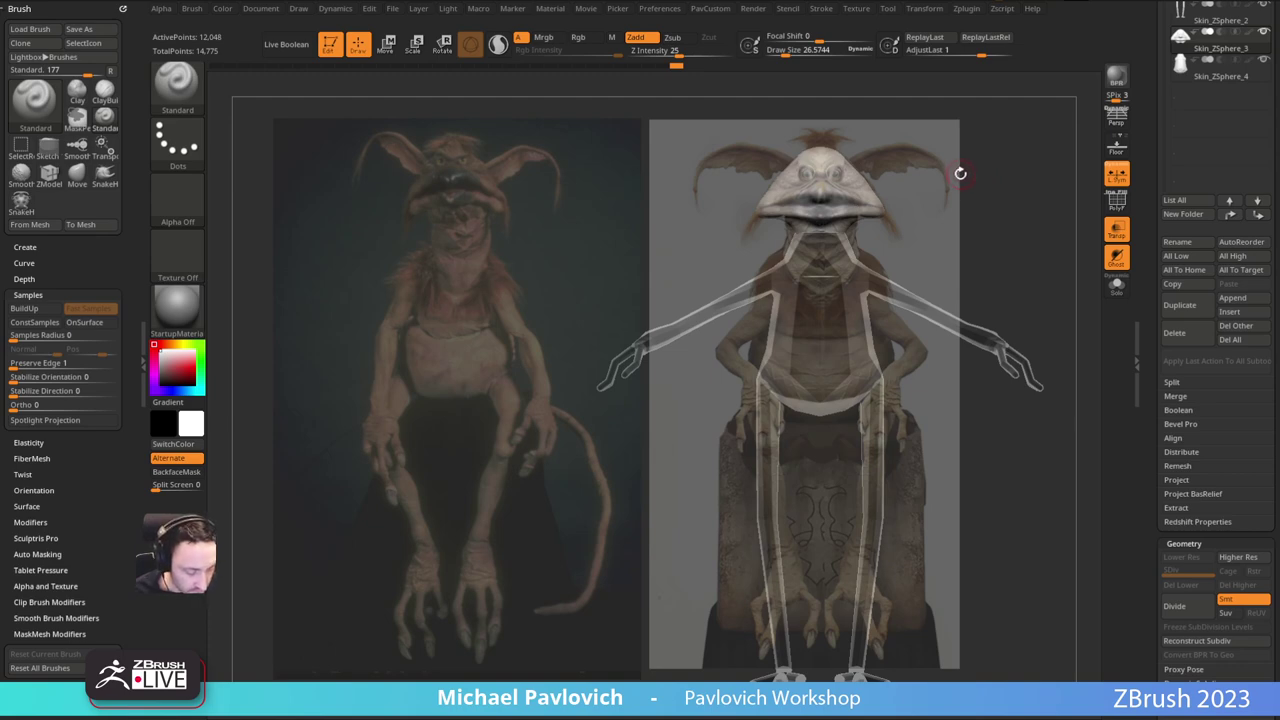
Step: Choose the IMM Primitives brush and decline the switch to 2.5D mode
{"action": "key", "text": "b"}
{"action": "key", "text": "i"}
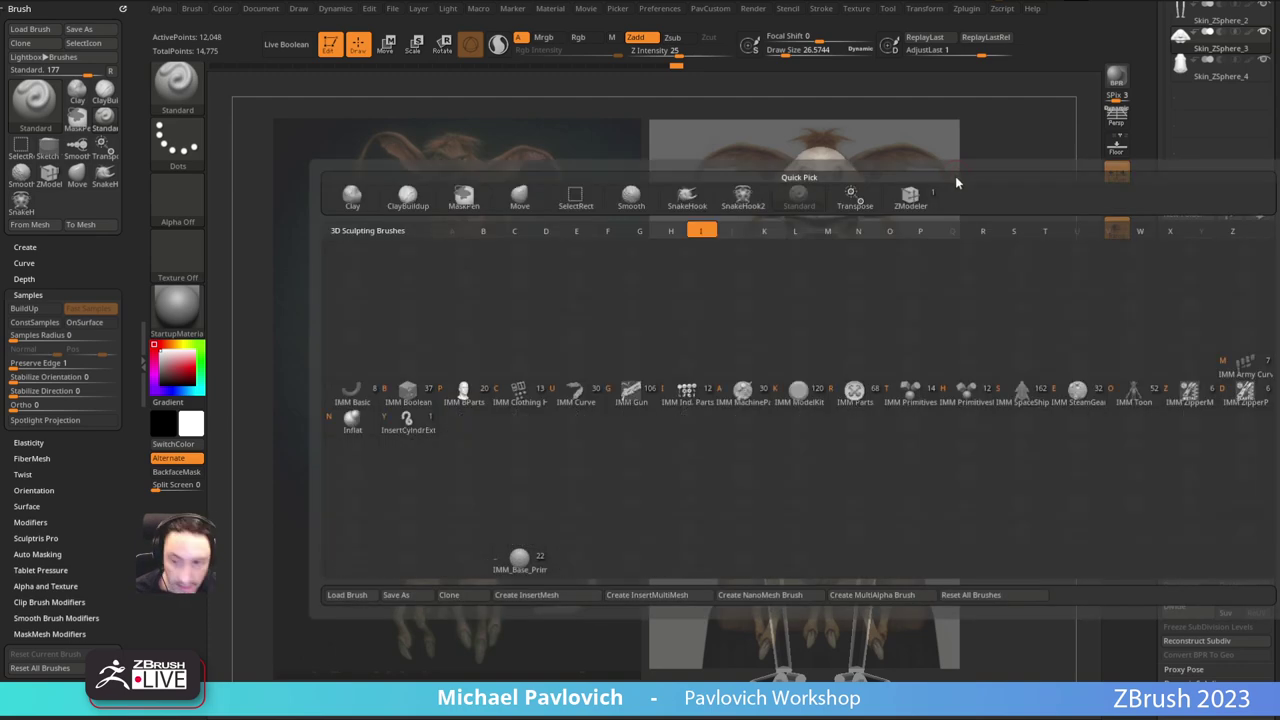
{"action": "left_click", "coordinate": [907, 399]}
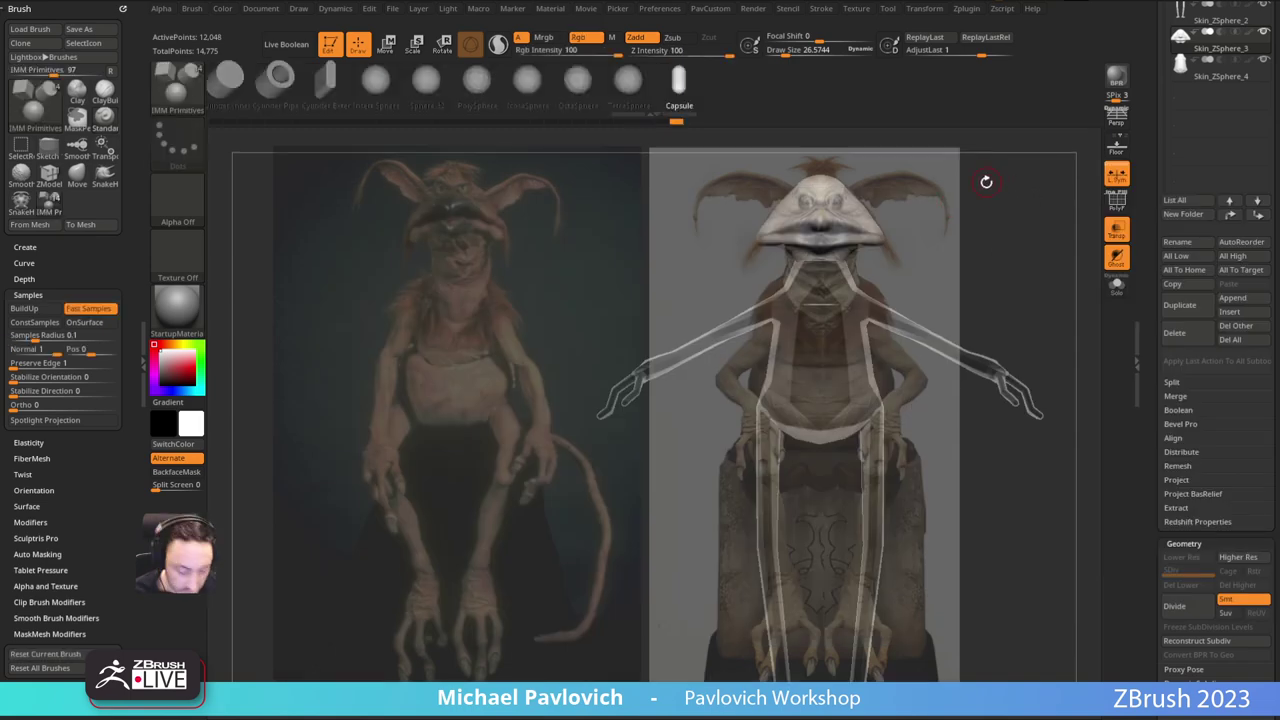
{"action": "key", "text": "m"}
{"action": "key", "text": "b"}
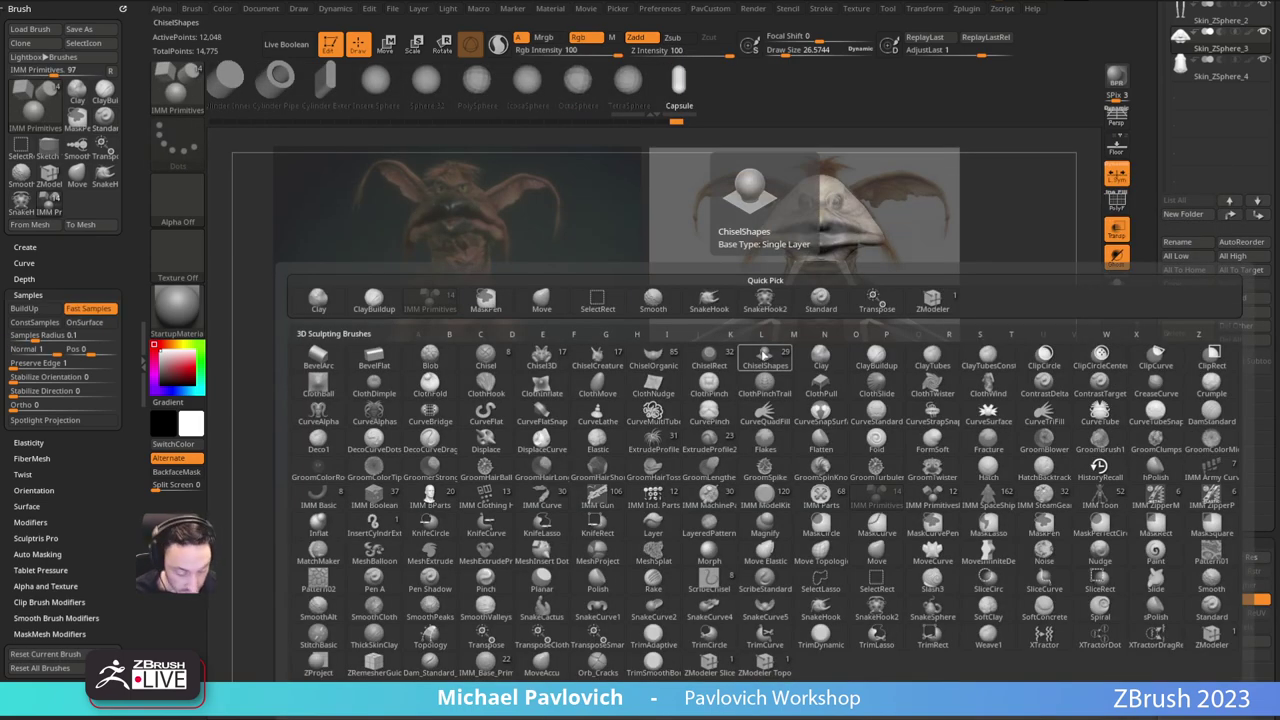
{"action": "key", "text": "i"}
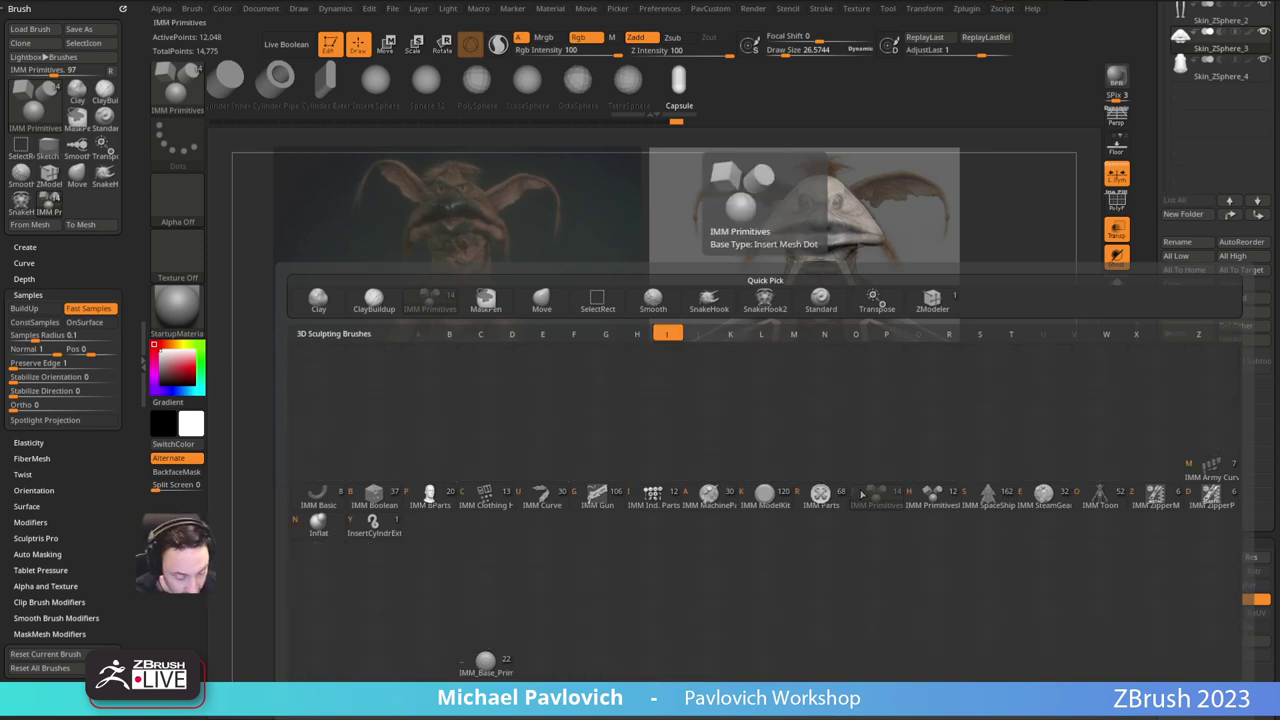
{"action": "left_click", "coordinate": [862, 493]}
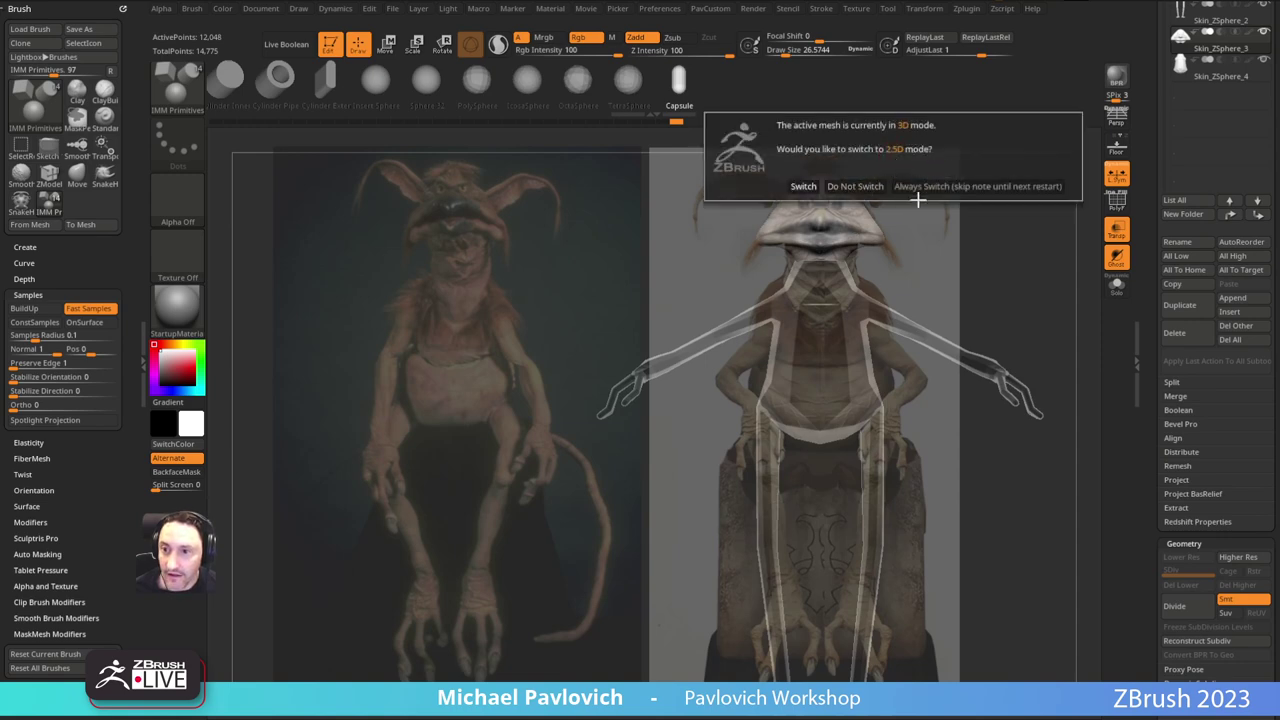
{"action": "left_click", "coordinate": [860, 187]}
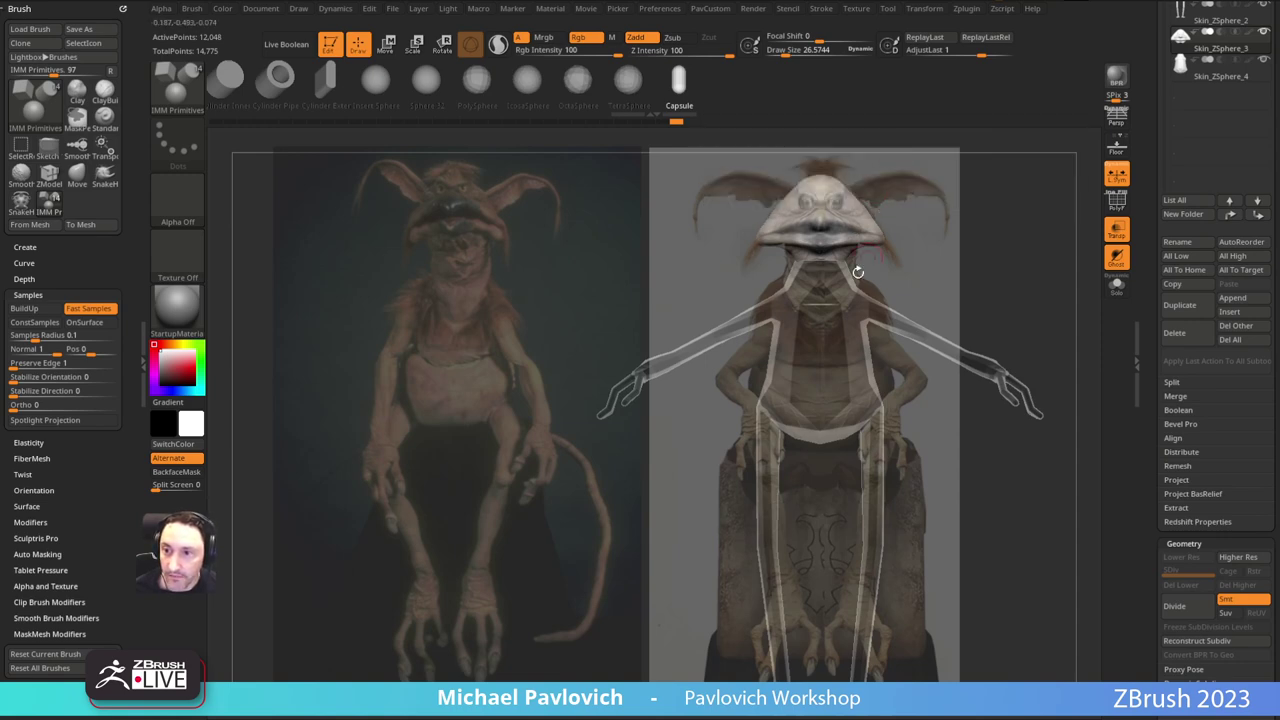
Step: Insert mirrored Sphere 32 primitives on the upper sides of the head and check their placement from an angle
{"action": "left_click", "coordinate": [376, 92]}
{"action": "key", "text": "m"}
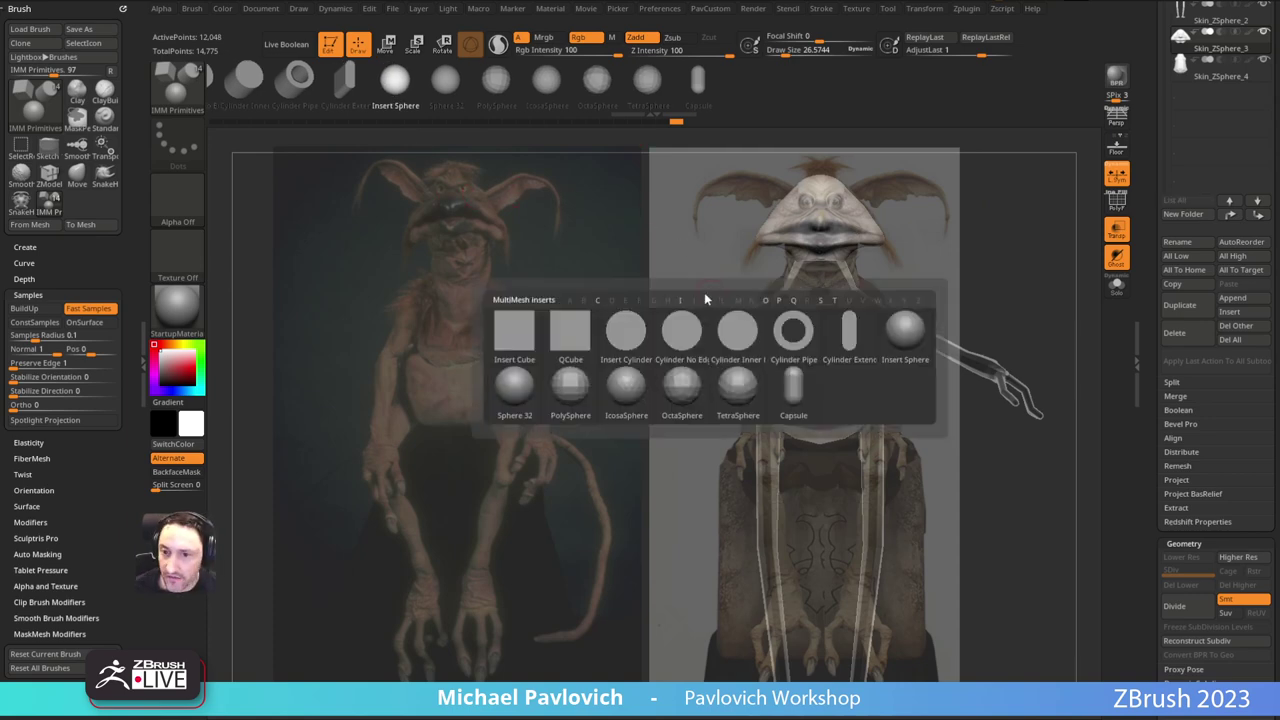
{"action": "key", "text": "m"}
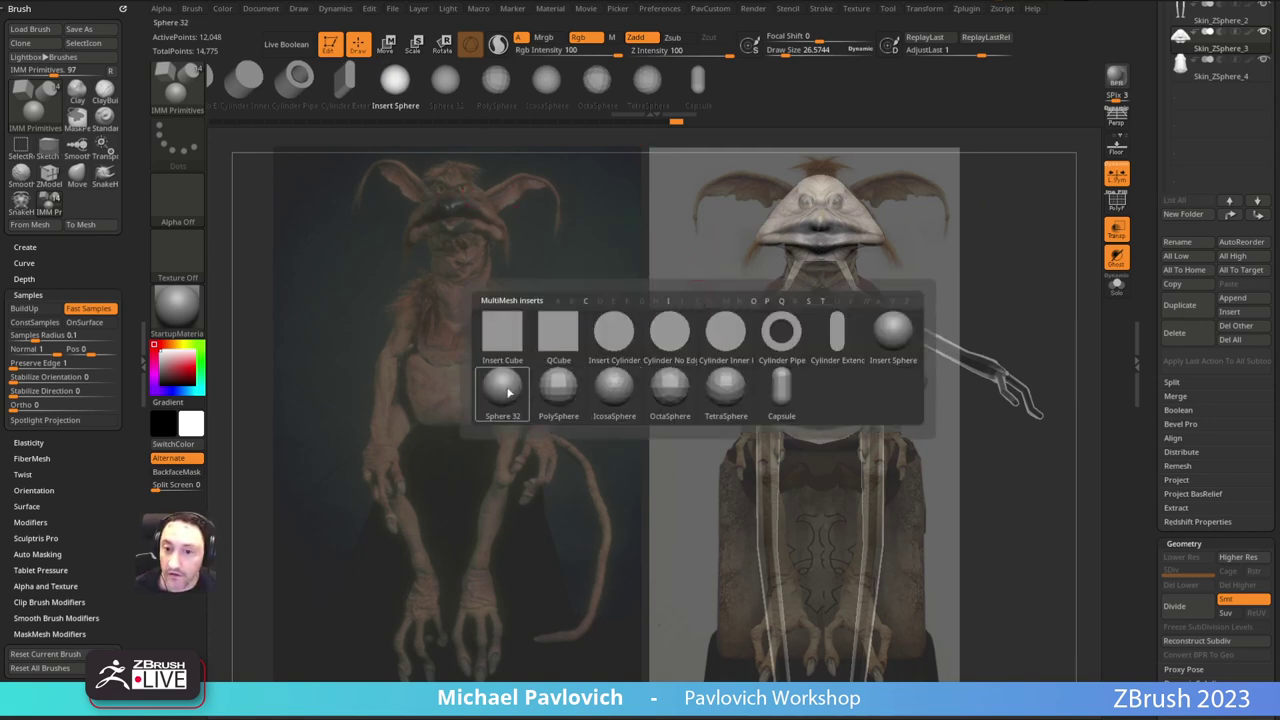
{"action": "left_click", "coordinate": [508, 391]}
{"action": "left_click_drag", "start_coordinate": [997, 236], "coordinate": [885, 186]}
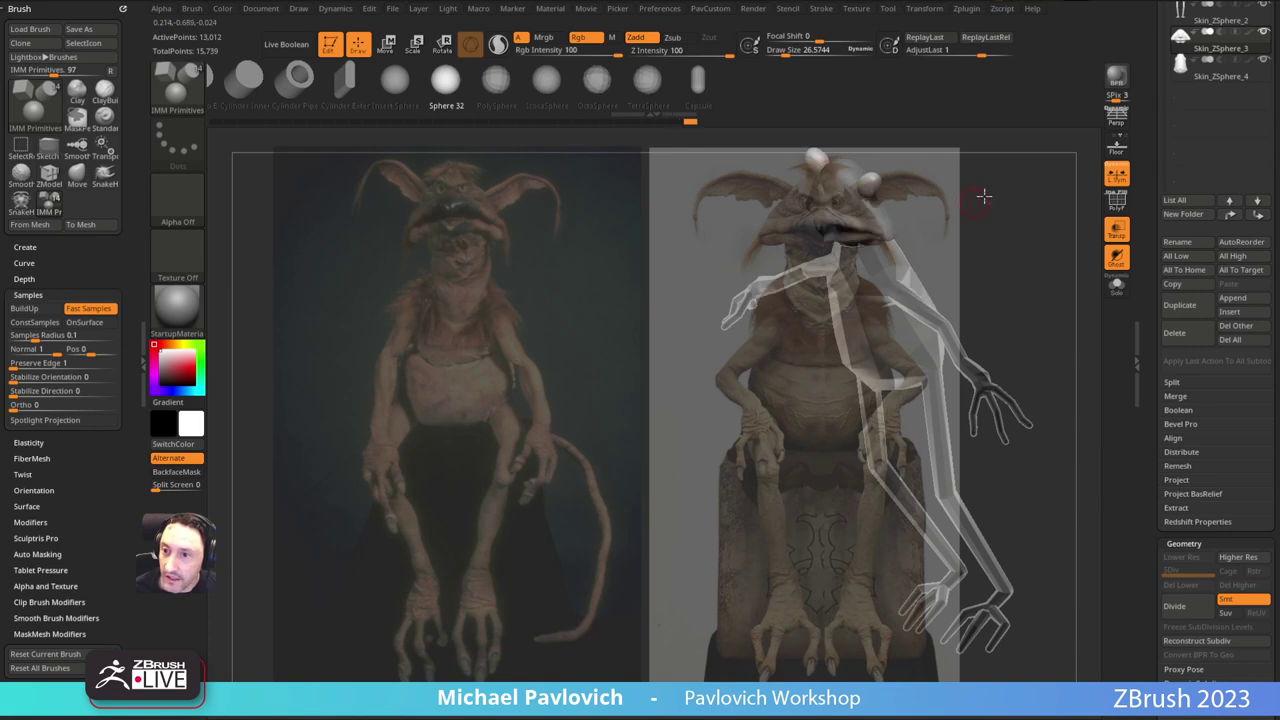
{"action": "left_click_drag", "start_coordinate": [983, 197], "coordinate": [870, 292], "text": "shift"}
{"action": "key", "text": "shift+z"}
{"action": "key", "text": "w"}
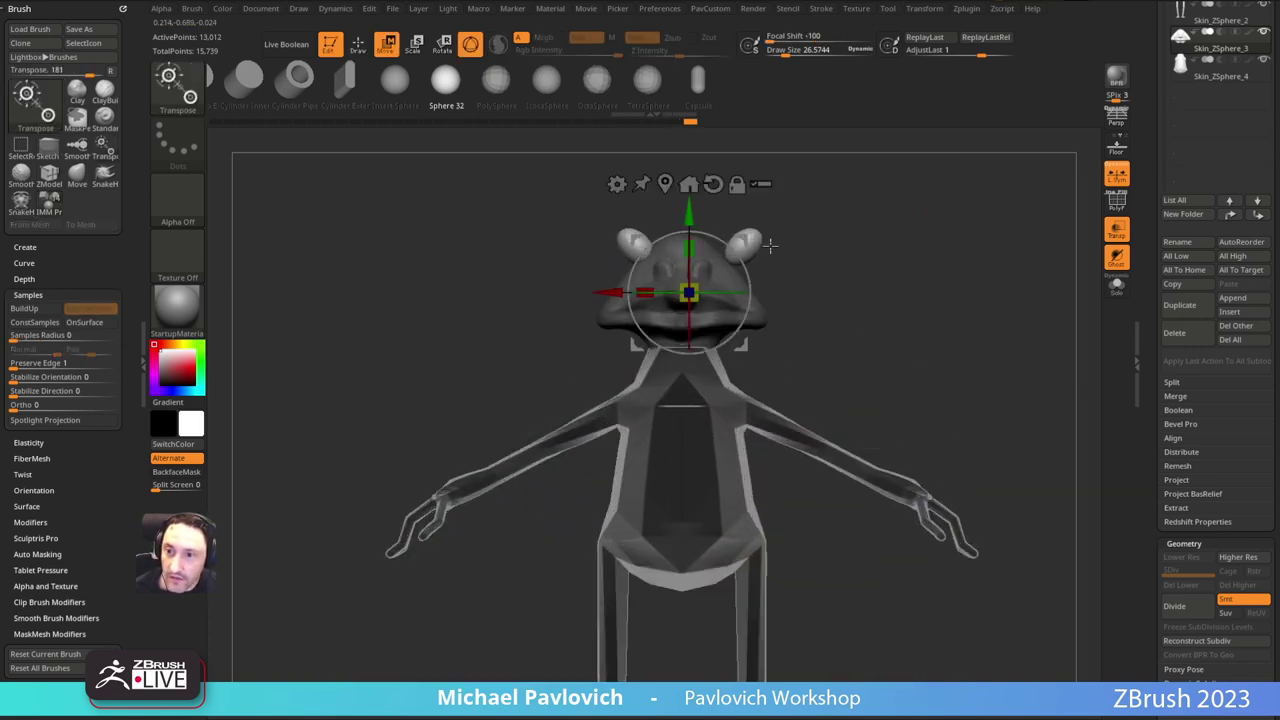
{"action": "mouse_move", "coordinate": [739, 256]}
{"action": "left_mouse_down"}
{"action": "mouse_move", "coordinate": [756, 284]}
{"action": "mouse_move", "coordinate": [791, 198]}
{"action": "mouse_move", "coordinate": [776, 230]}
{"action": "mouse_move", "coordinate": [815, 266]}
{"action": "mouse_move", "coordinate": [797, 202]}
{"action": "mouse_move", "coordinate": [814, 268]}
{"action": "mouse_move", "coordinate": [860, 231]}
{"action": "mouse_move", "coordinate": [828, 231]}
{"action": "mouse_move", "coordinate": [854, 226]}
{"action": "left_mouse_up"}
{"action": "key", "text": "ctrl+z"}
{"action": "key", "text": "ctrl+z"}
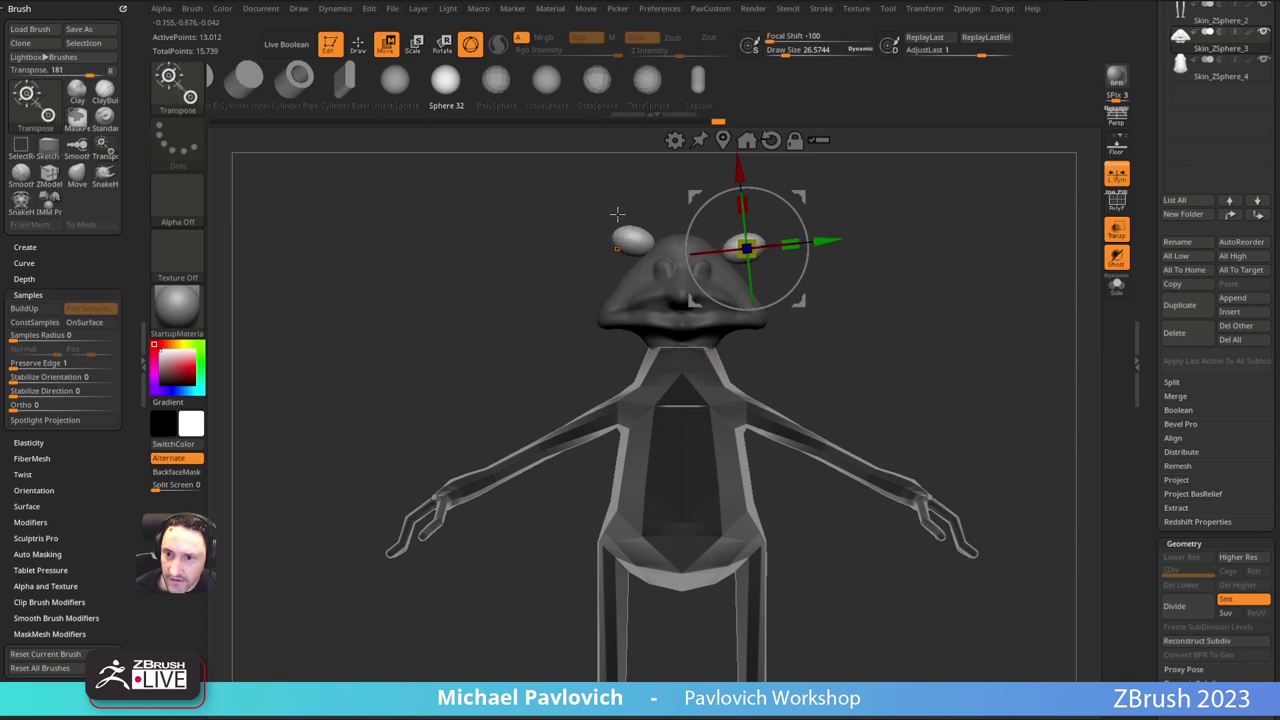
Step: Undo the insertion of the mirrored Sphere 32 primitives on the head
{"action": "key", "text": "q"}
{"action": "key", "text": "ctrl+z"}
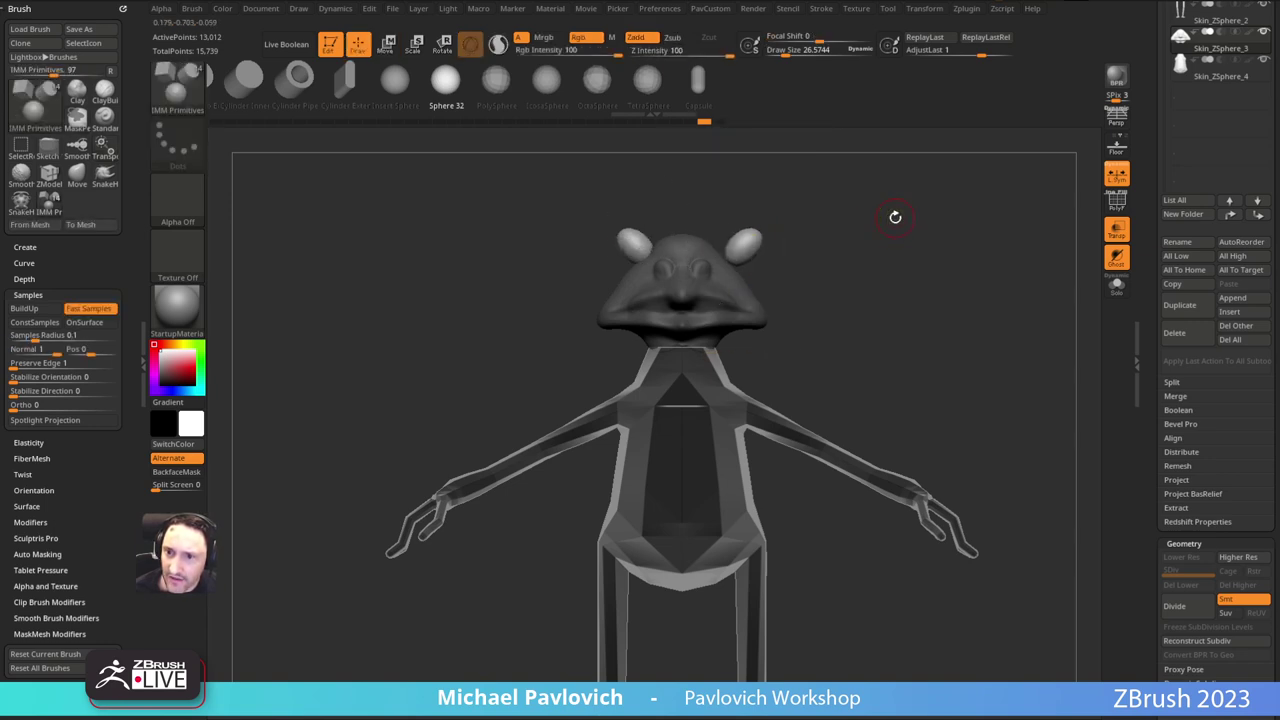
{"action": "key", "text": "ctrl+z"}
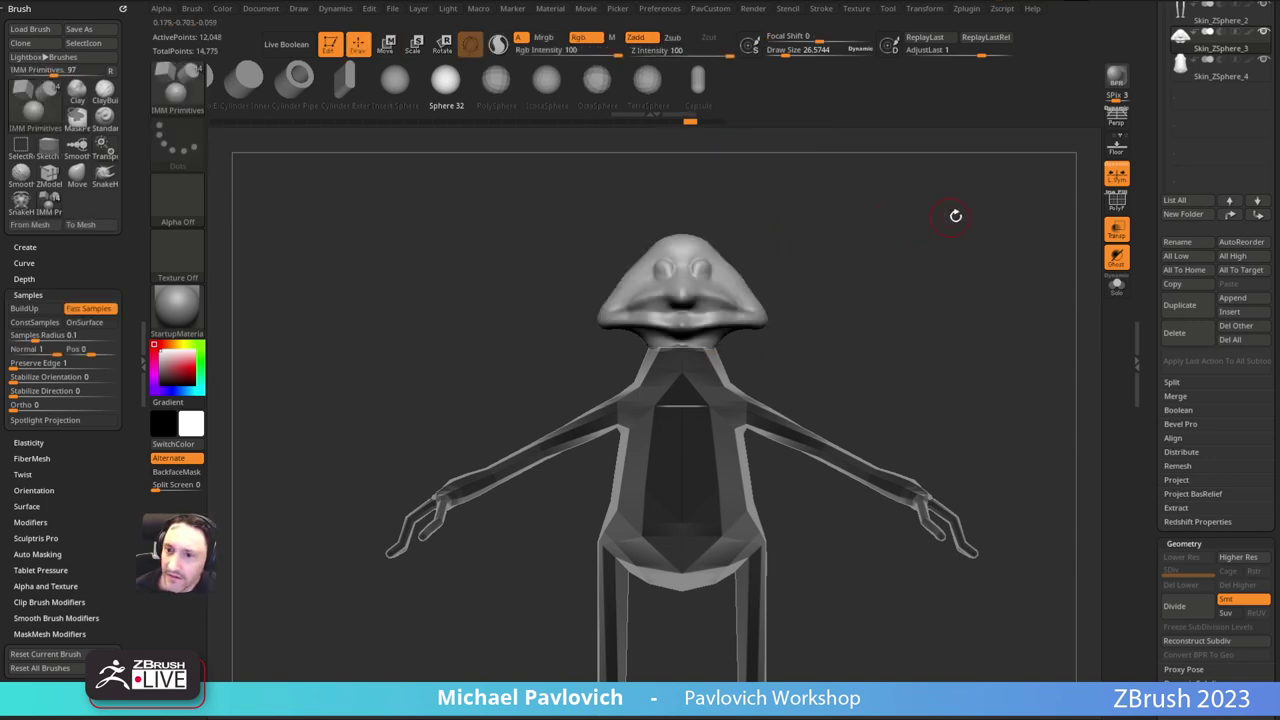
Step: Turn off local symmetry and apply Mirror And Weld to the head
{"action": "left_click", "coordinate": [1117, 175]}
{"action": "key", "text": "3"}
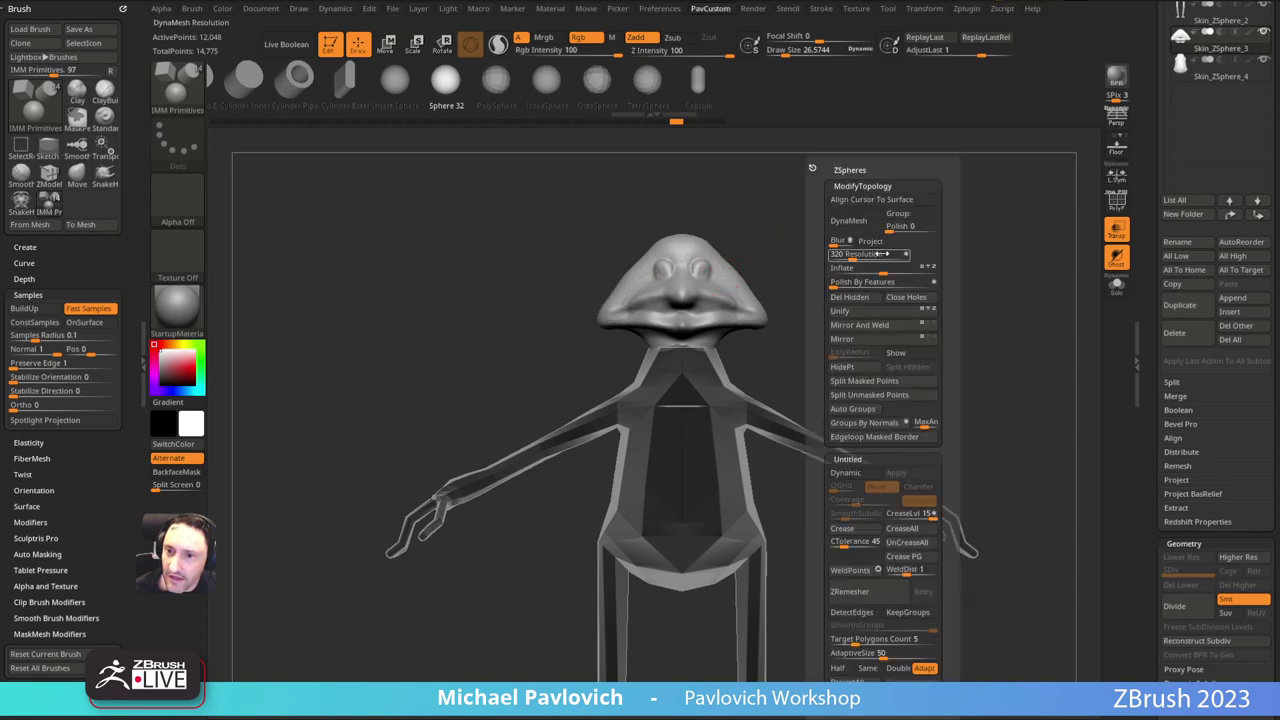
{"action": "left_click", "coordinate": [870, 327]}
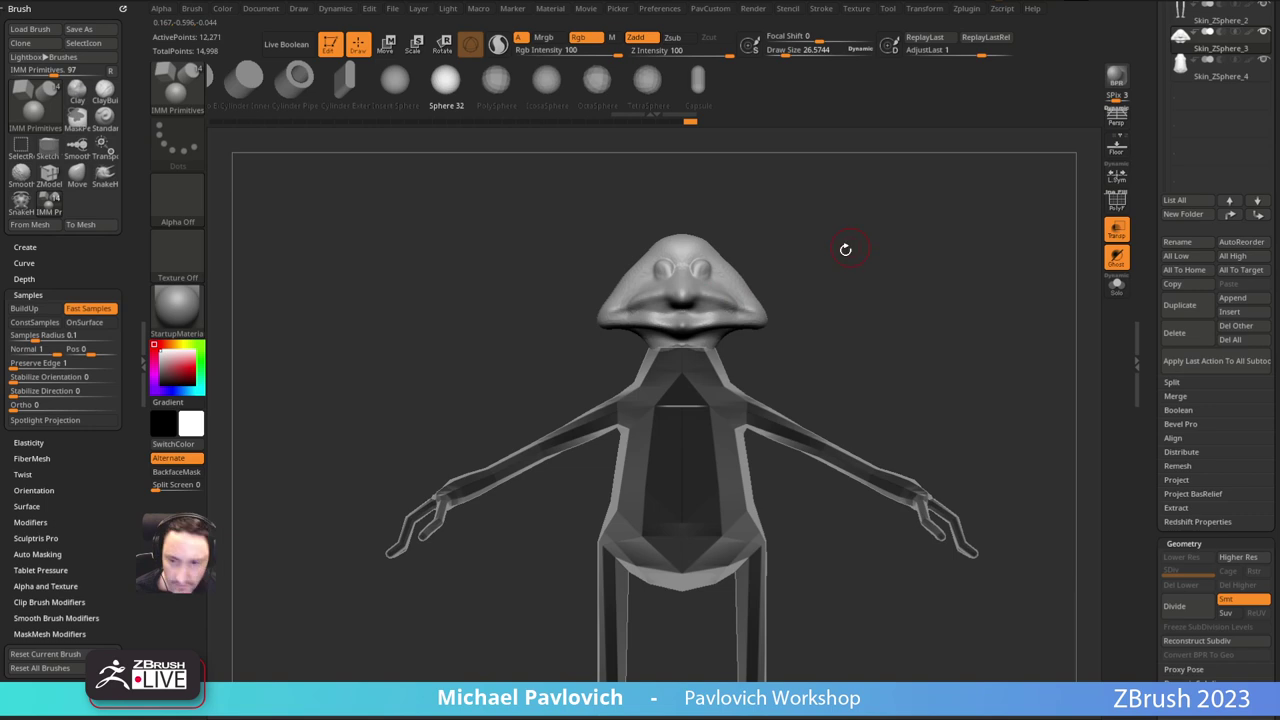
Step: Choose the sphere from the IMM_Base_Primitives brush and insert mirrored spheres on the upper sides of the head
{"action": "key", "text": "m"}
{"action": "left_click", "coordinate": [638, 299]}
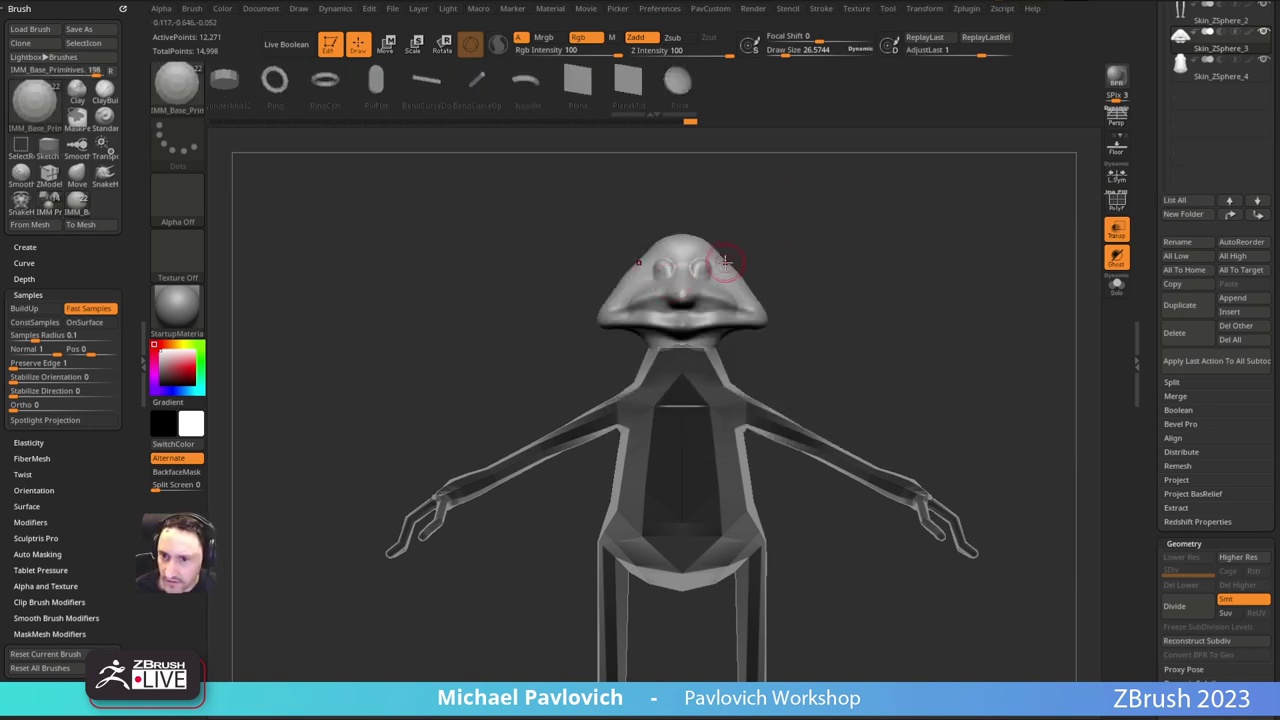
{"action": "left_click_drag", "start_coordinate": [734, 252], "coordinate": [756, 252]}
{"action": "key", "text": "3"}
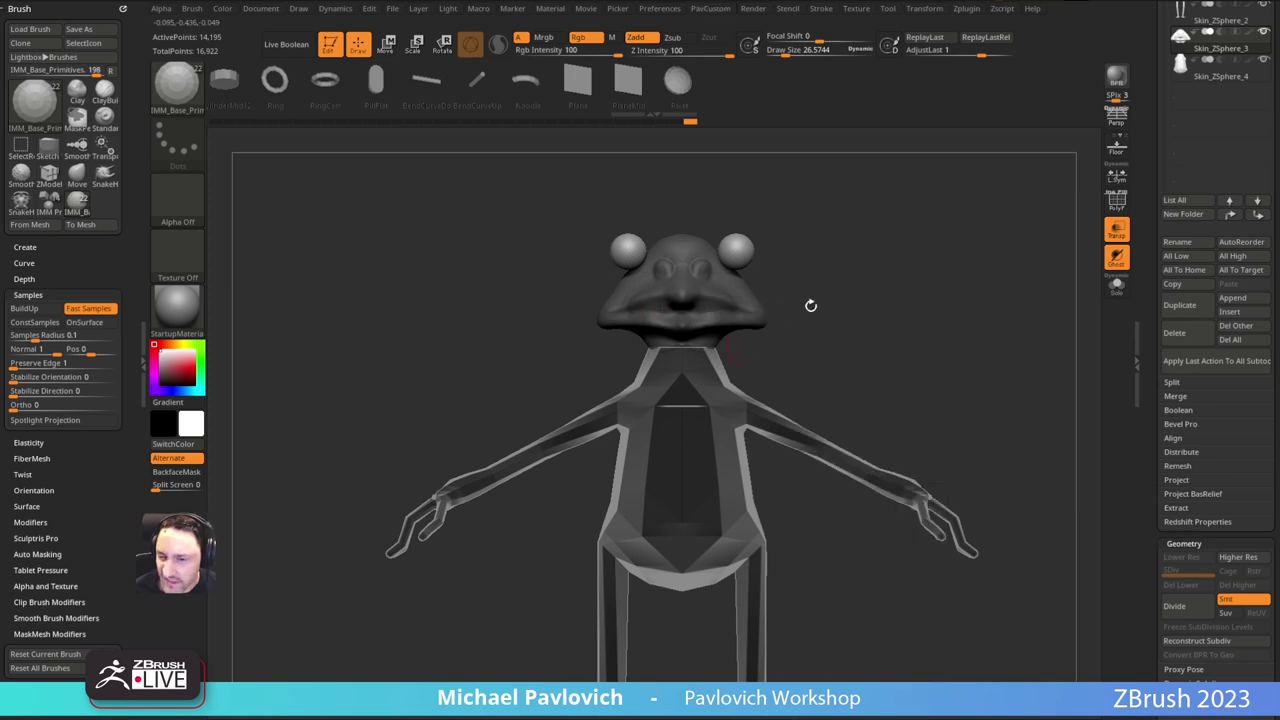
Step: Flatten the inserted spheres from front to back with the transform gizmo and check them from the front
{"action": "key", "text": "w"}
{"action": "left_click_drag", "start_coordinate": [856, 216], "coordinate": [801, 304]}
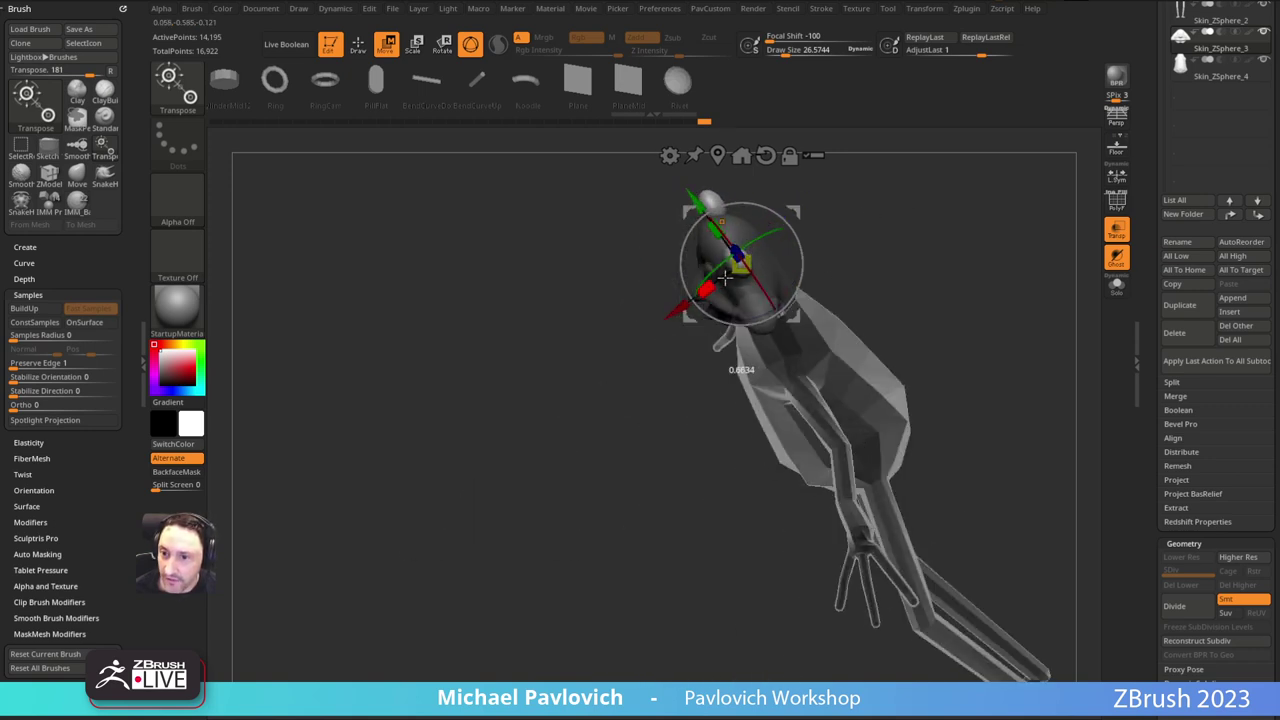
{"action": "left_click_drag", "start_coordinate": [815, 244], "coordinate": [797, 275], "text": "shift"}
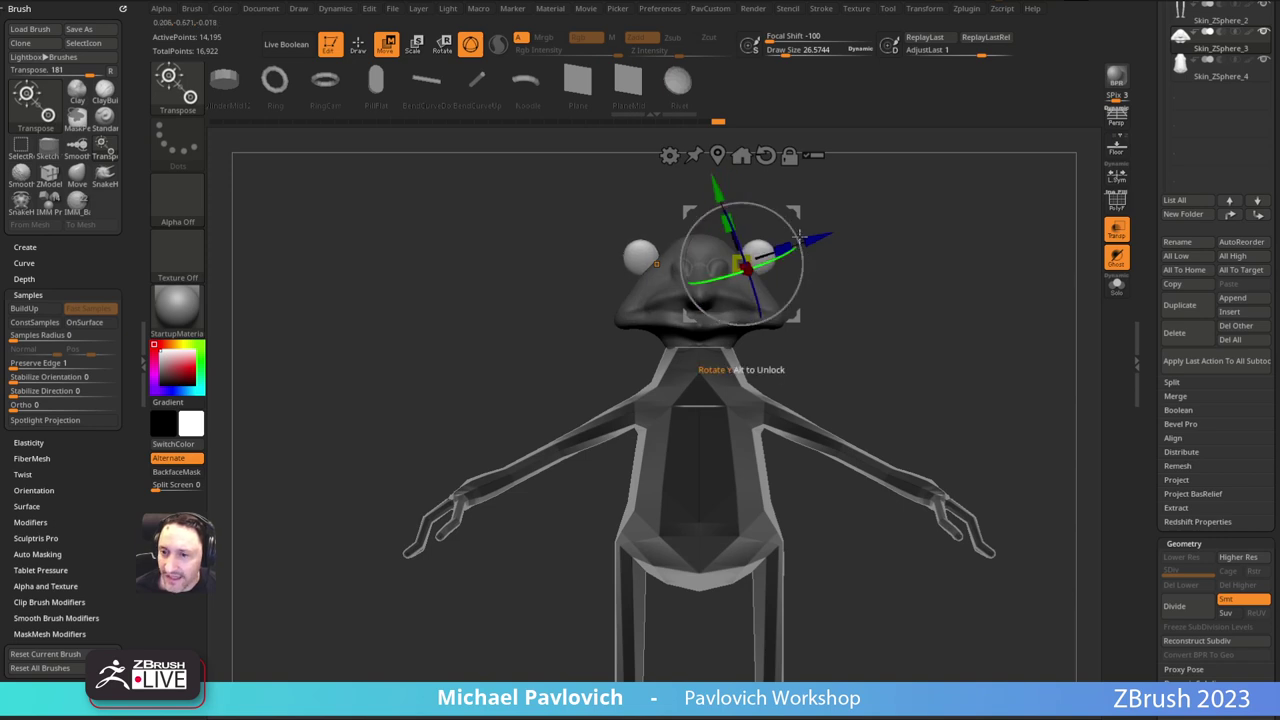
{"action": "mouse_move", "coordinate": [798, 206]}
{"action": "left_mouse_down"}
{"action": "mouse_move", "coordinate": [834, 191]}
{"action": "mouse_move", "coordinate": [798, 205]}
{"action": "left_mouse_up"}
{"action": "key", "text": "q"}
{"action": "key", "text": "5"}
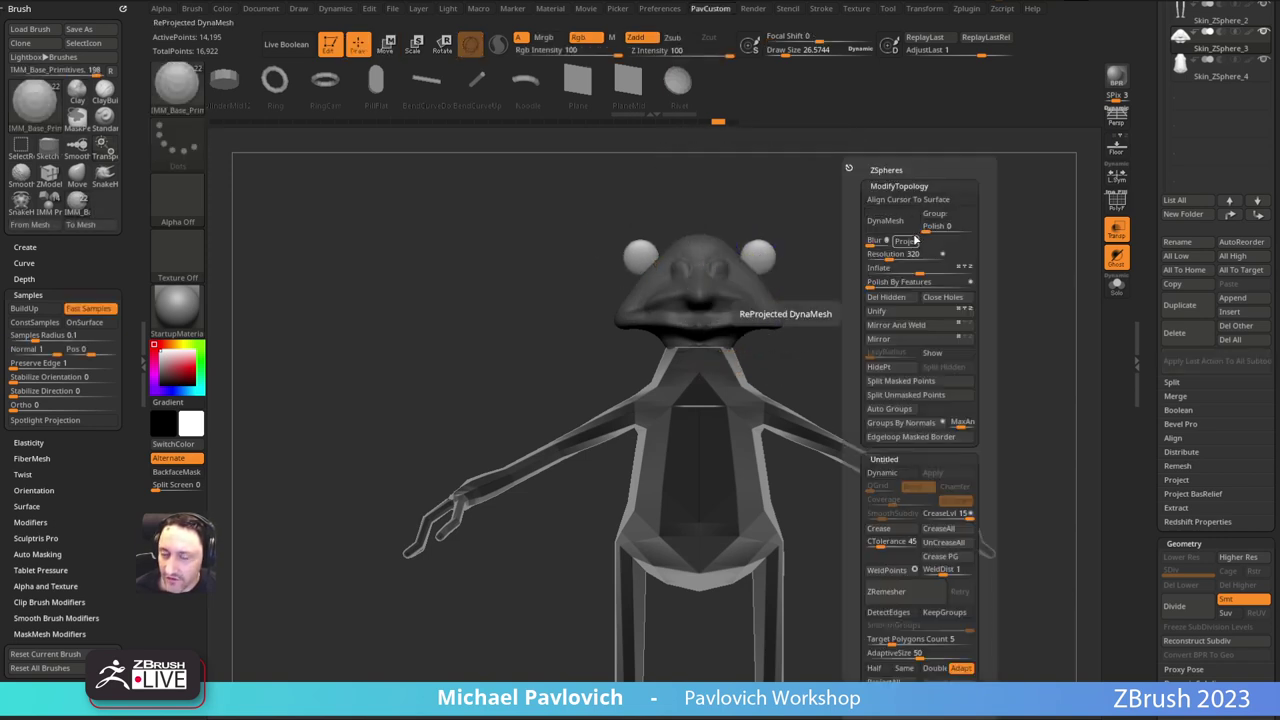
{"action": "left_click", "coordinate": [907, 256]}
{"action": "key", "text": "w"}
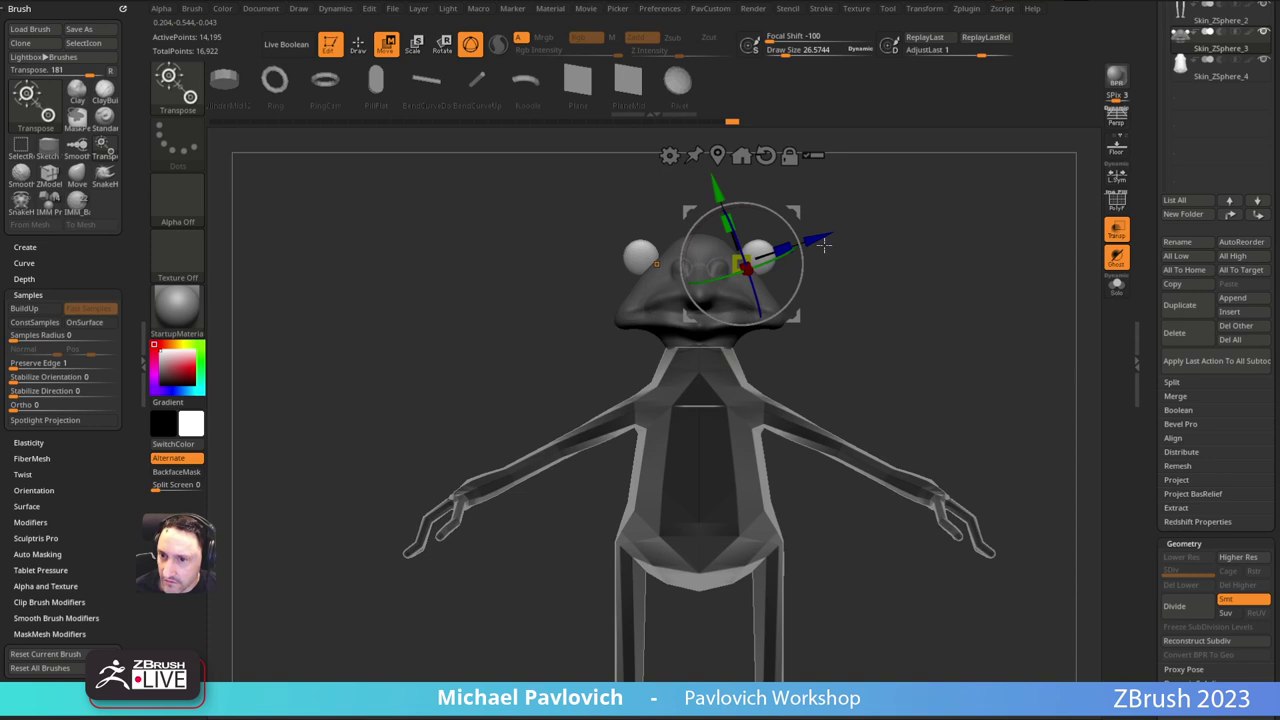
{"action": "left_click_drag", "start_coordinate": [785, 248], "coordinate": [860, 228]}
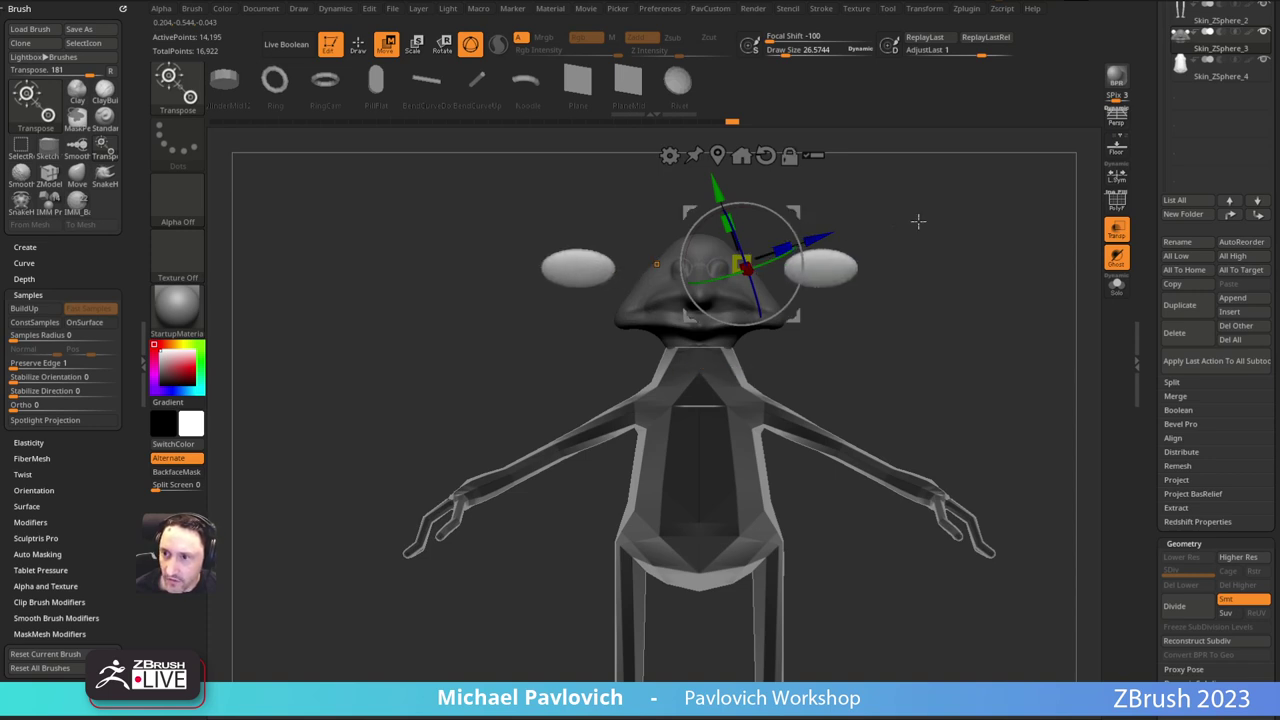
{"action": "key", "text": "ctrl+z"}
Step: Turn local symmetry back on, then stretch the spheres outward into long ears and rotate them toward the reference ears
{"action": "left_click", "coordinate": [1116, 178]}
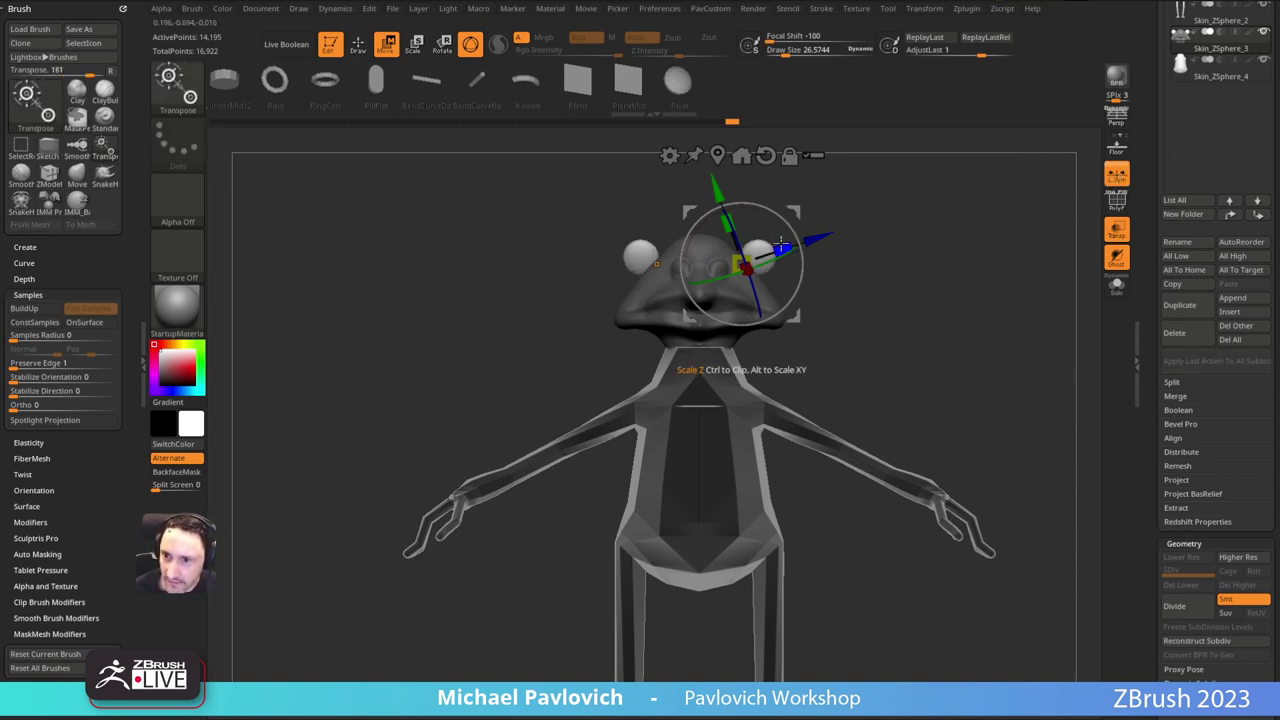
{"action": "left_click_drag", "start_coordinate": [785, 248], "coordinate": [915, 211]}
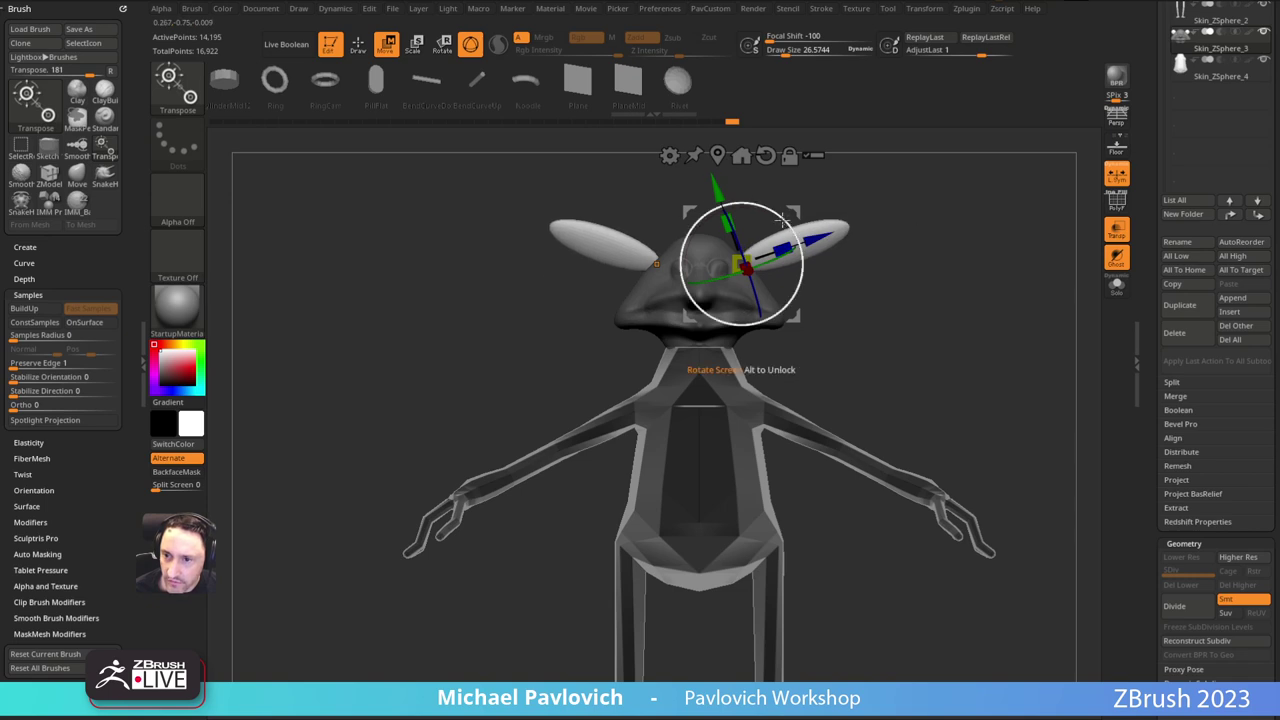
{"action": "left_click_drag", "start_coordinate": [778, 214], "coordinate": [791, 217]}
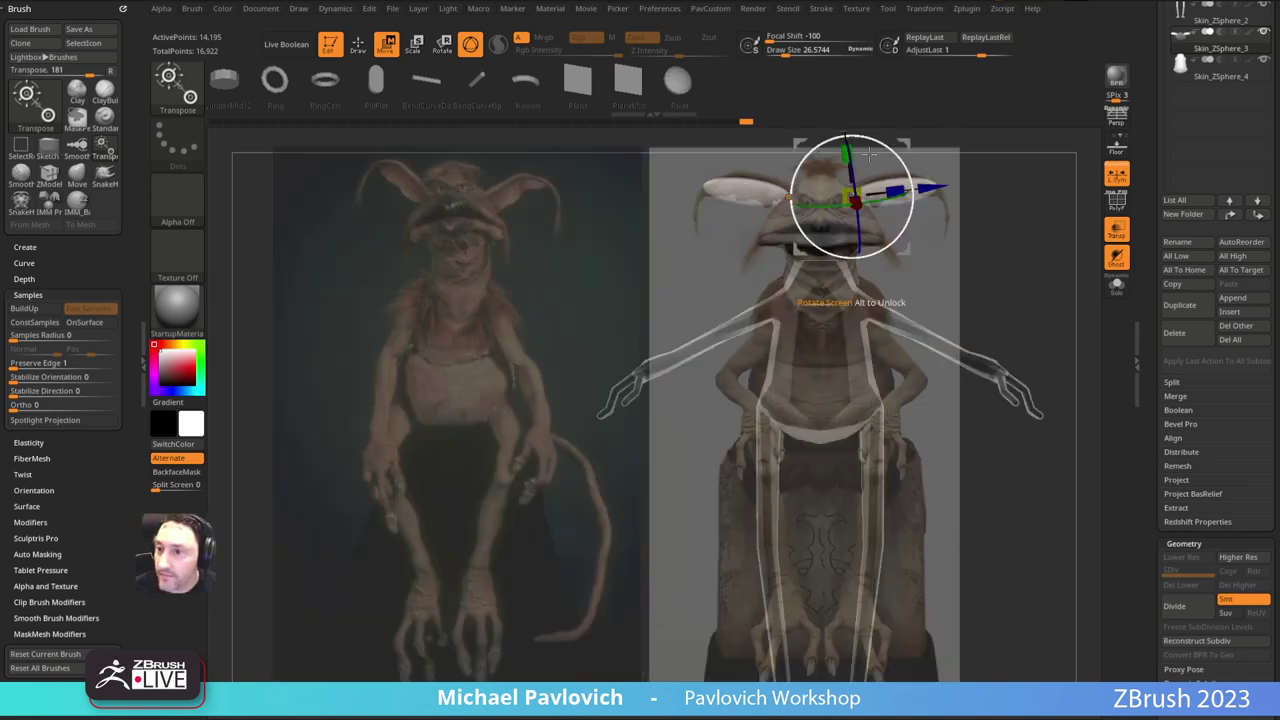
Step: Switch to the Move brush with a draw size of about 49 and shape the ears to the front reference
{"action": "key", "text": "q"}
{"action": "key", "text": "s"}
{"action": "key", "text": "b"}
{"action": "key", "text": "m"}
{"action": "key", "text": "v"}
{"action": "key", "text": "s"}
{"action": "left_click_drag", "start_coordinate": [862, 192], "coordinate": [893, 151]}
{"action": "key", "text": "["}
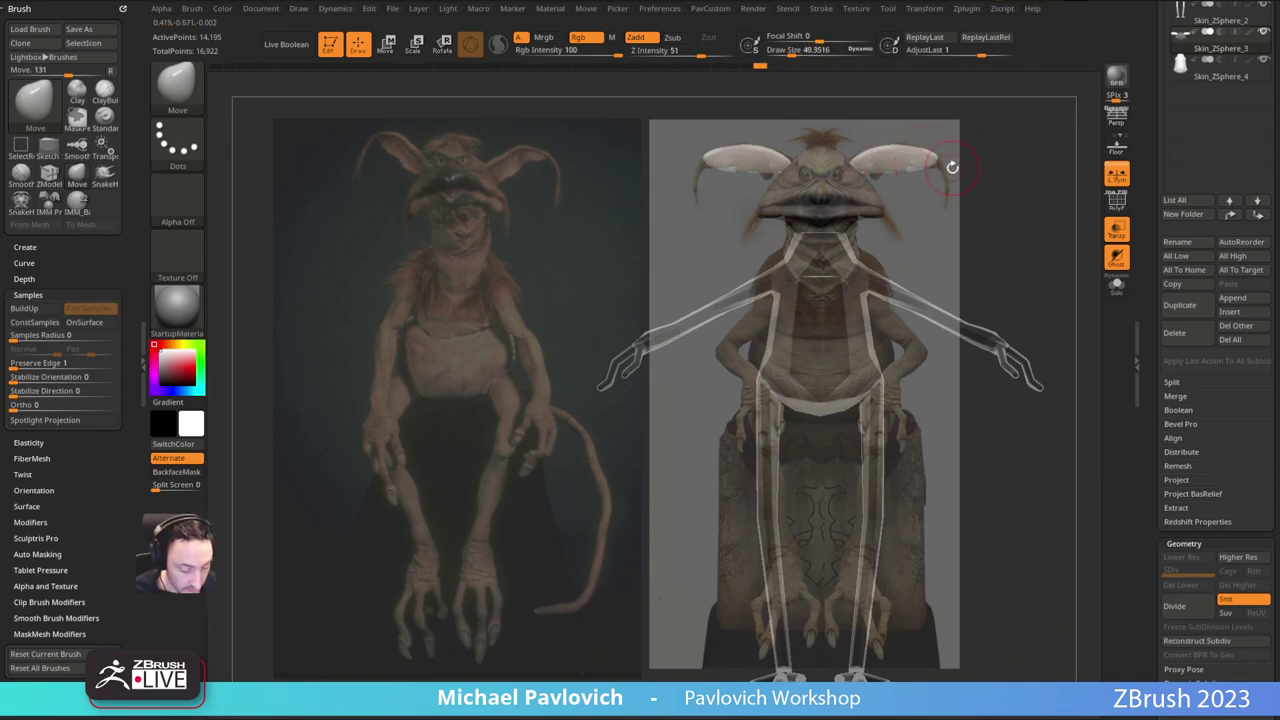
Step: Switch to the SnakeHook brush and reduce its draw size to about 29
{"action": "key", "text": "b"}
{"action": "key", "text": "s"}
{"action": "key", "text": "h"}
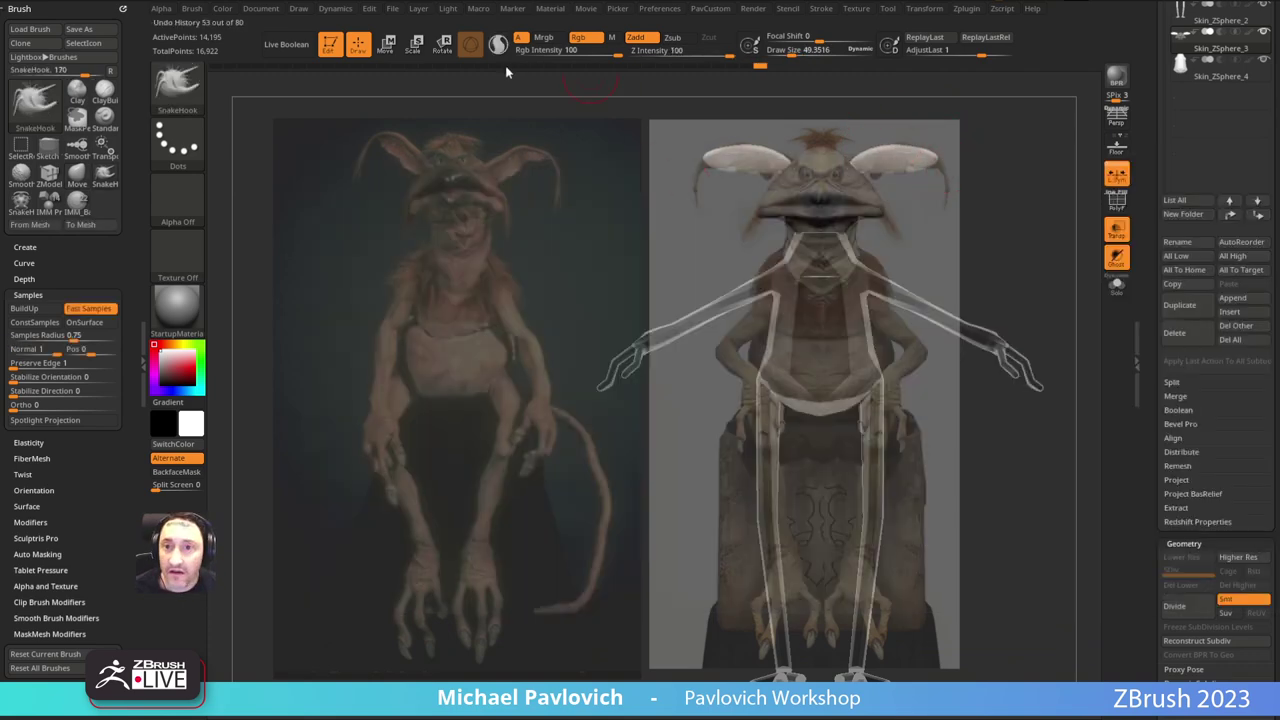
{"action": "key", "text": "["}
{"action": "mouse_move", "coordinate": [934, 162]}
{"action": "left_mouse_down"}
{"action": "mouse_move", "coordinate": [957, 193]}
{"action": "mouse_move", "coordinate": [949, 183]}
{"action": "mouse_move", "coordinate": [946, 209]}
{"action": "left_mouse_up"}
{"action": "key", "text": "s"}
{"action": "key", "text": "ctrl+z"}
{"action": "key", "text": "ctrl+z"}
{"action": "key", "text": "ctrl+z"}
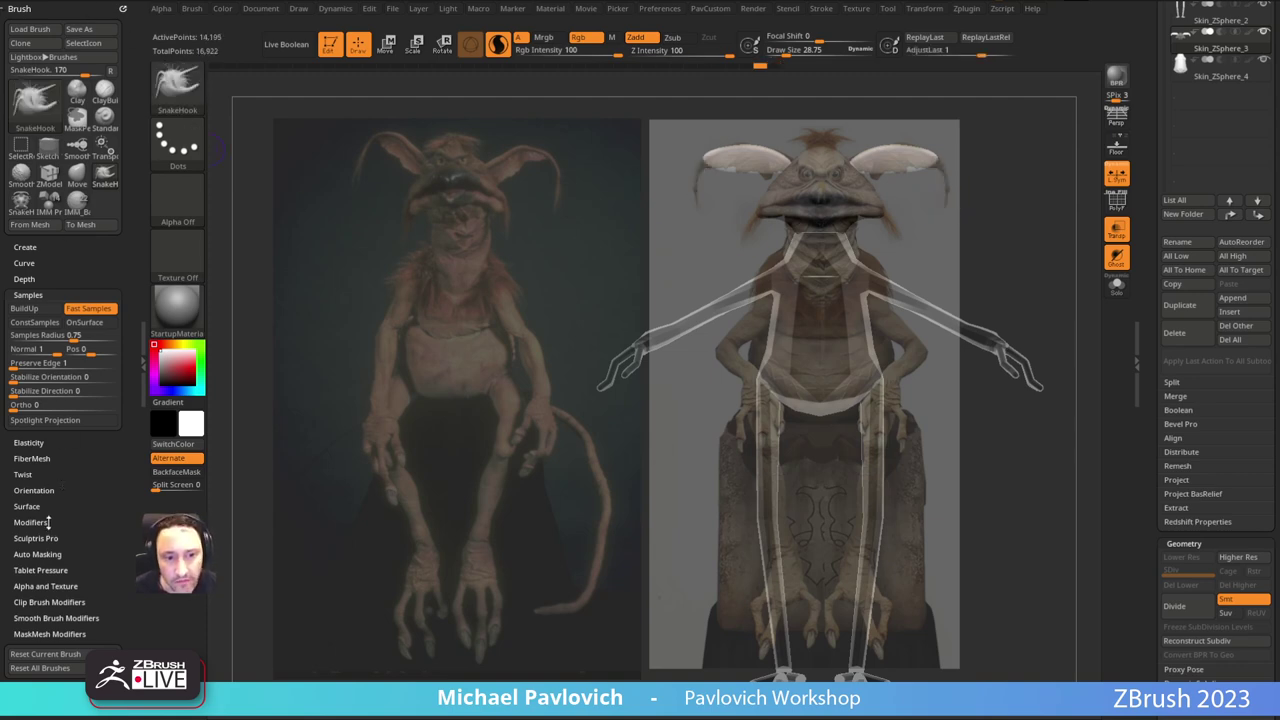
Step: Expand the SnakeHook brush's Auto Masking settings and look through the options
{"action": "left_click", "coordinate": [40, 554]}
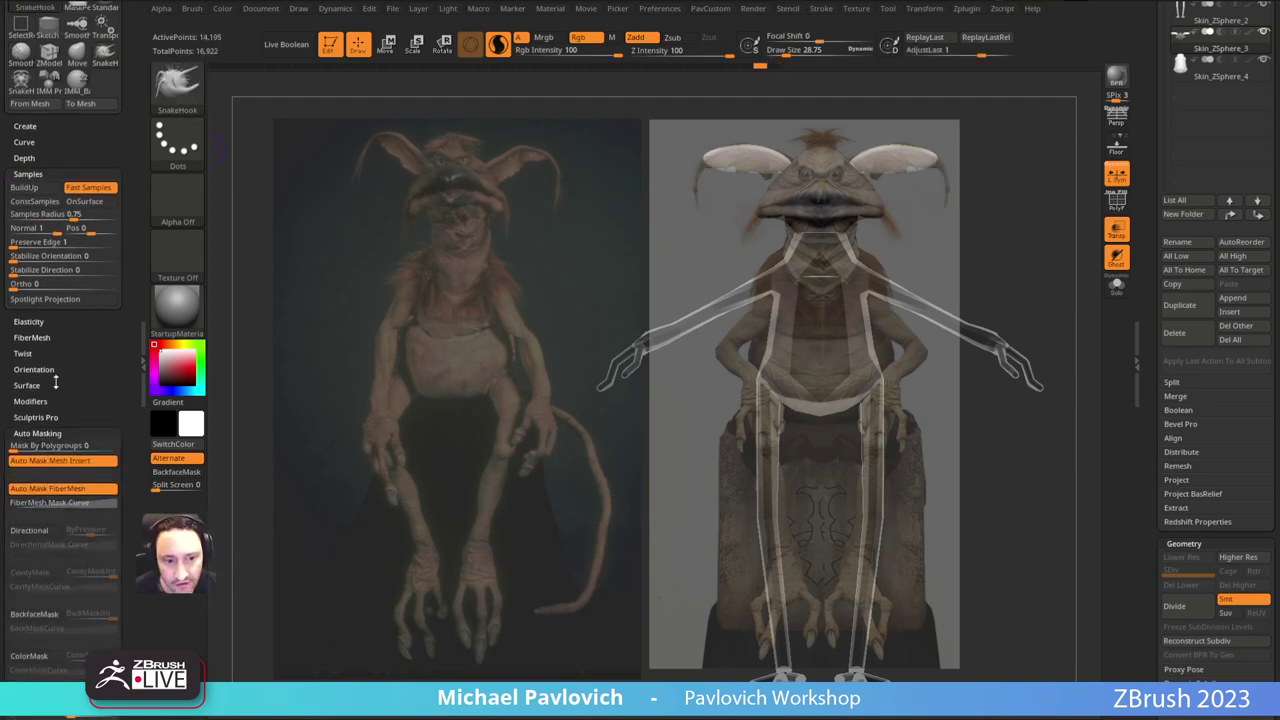
{"action": "left_click_drag", "start_coordinate": [56, 382], "coordinate": [56, 341]}
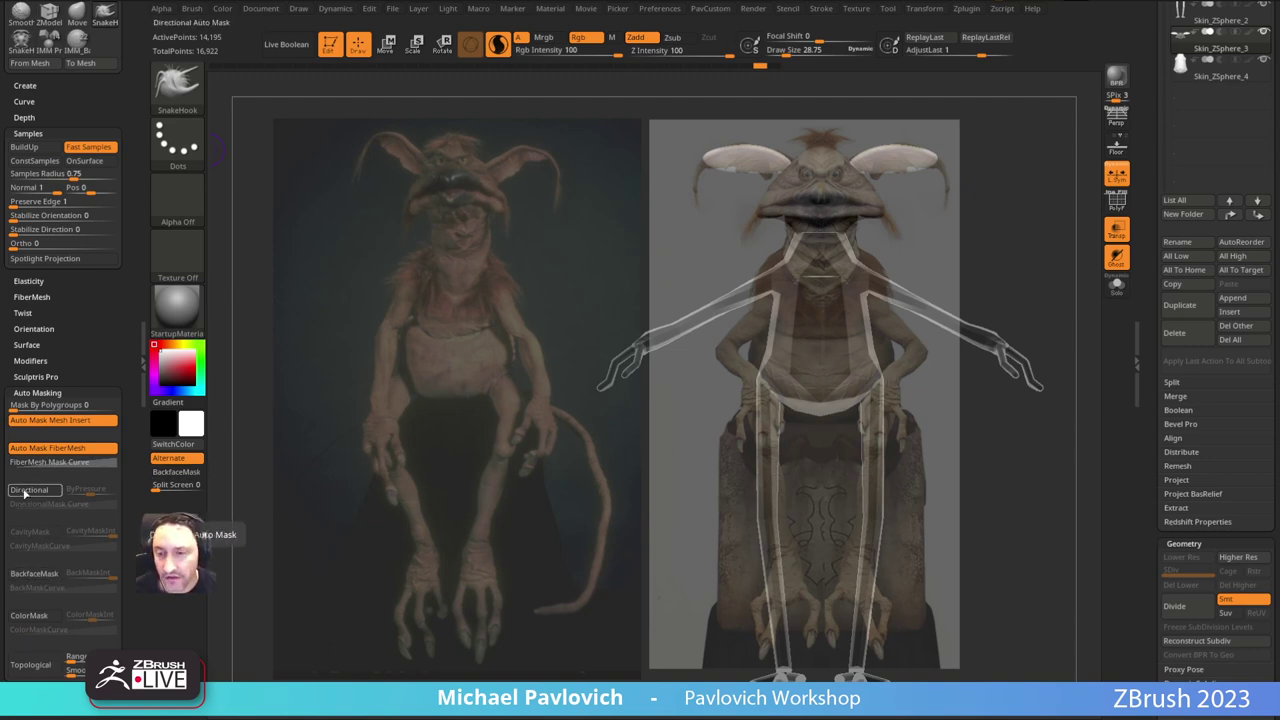
Step: Pull the ears with SnakeHook and Sculptris Pro into long drooping tips matching the reference, smoothing the surface along the way
{"action": "key", "text": "s"}
{"action": "mouse_move", "coordinate": [940, 187]}
{"action": "left_mouse_down"}
{"action": "mouse_move", "coordinate": [941, 165]}
{"action": "mouse_move", "coordinate": [942, 214]}
{"action": "mouse_move", "coordinate": [948, 166]}
{"action": "mouse_move", "coordinate": [922, 153]}
{"action": "mouse_move", "coordinate": [897, 150]}
{"action": "mouse_move", "coordinate": [904, 171]}
{"action": "mouse_move", "coordinate": [872, 178]}
{"action": "mouse_move", "coordinate": [921, 159]}
{"action": "mouse_move", "coordinate": [946, 188]}
{"action": "left_mouse_up"}
{"action": "key", "text": "s"}
{"action": "key", "text": "s"}
{"action": "left_click_drag", "start_coordinate": [943, 168], "coordinate": [930, 157], "text": "shift"}
{"action": "mouse_move", "coordinate": [945, 200]}
{"action": "left_mouse_down", "text": "shift"}
{"action": "mouse_move", "coordinate": [943, 176]}
{"action": "mouse_move", "coordinate": [874, 152]}
{"action": "left_mouse_up", "text": "shift"}
{"action": "mouse_move", "coordinate": [943, 187]}
{"action": "left_mouse_down"}
{"action": "mouse_move", "coordinate": [946, 209]}
{"action": "mouse_move", "coordinate": [949, 193]}
{"action": "left_mouse_up"}
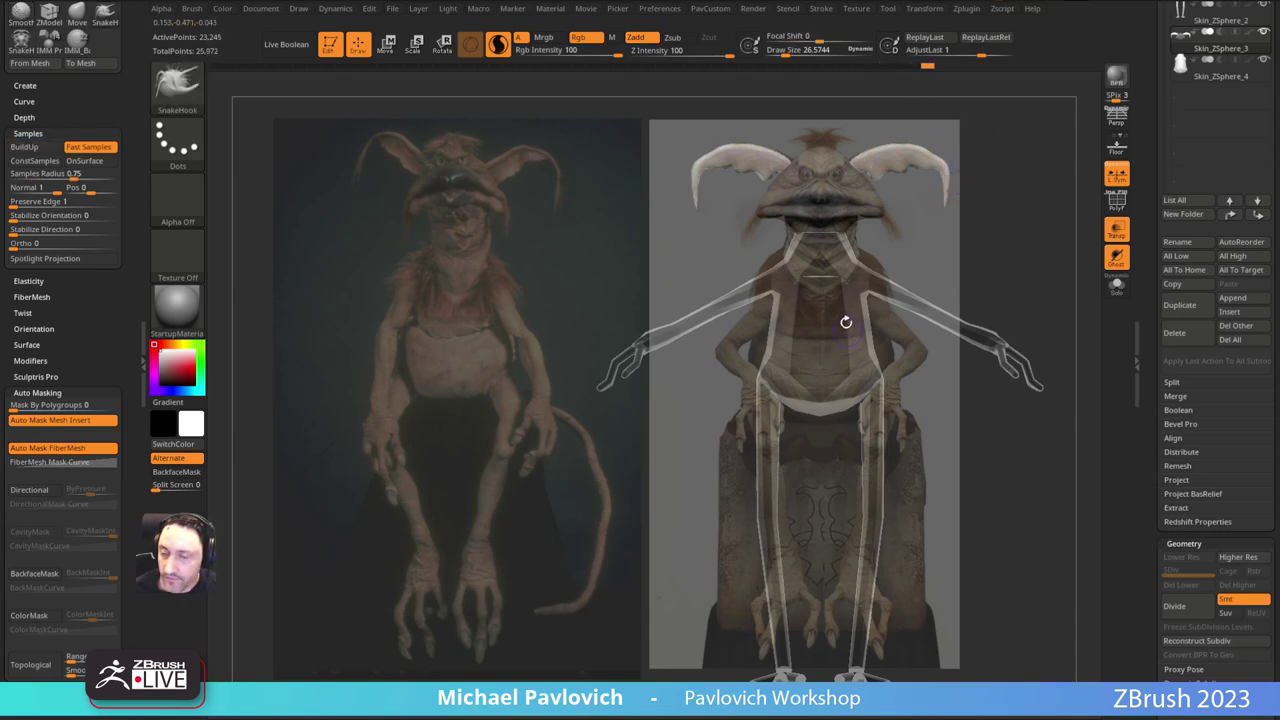
Step: Hide the reference images, clear the mask and examine the shape of the ears from several angles
{"action": "key", "text": "shift+z"}
{"action": "mouse_move", "coordinate": [1013, 226]}
{"action": "left_mouse_down"}
{"action": "mouse_move", "coordinate": [883, 320]}
{"action": "mouse_move", "coordinate": [820, 277]}
{"action": "mouse_move", "coordinate": [829, 256]}
{"action": "left_mouse_up"}
{"action": "key", "text": "ctrl"}
{"action": "left_click_drag", "start_coordinate": [828, 206], "coordinate": [892, 284], "text": "ctrl"}
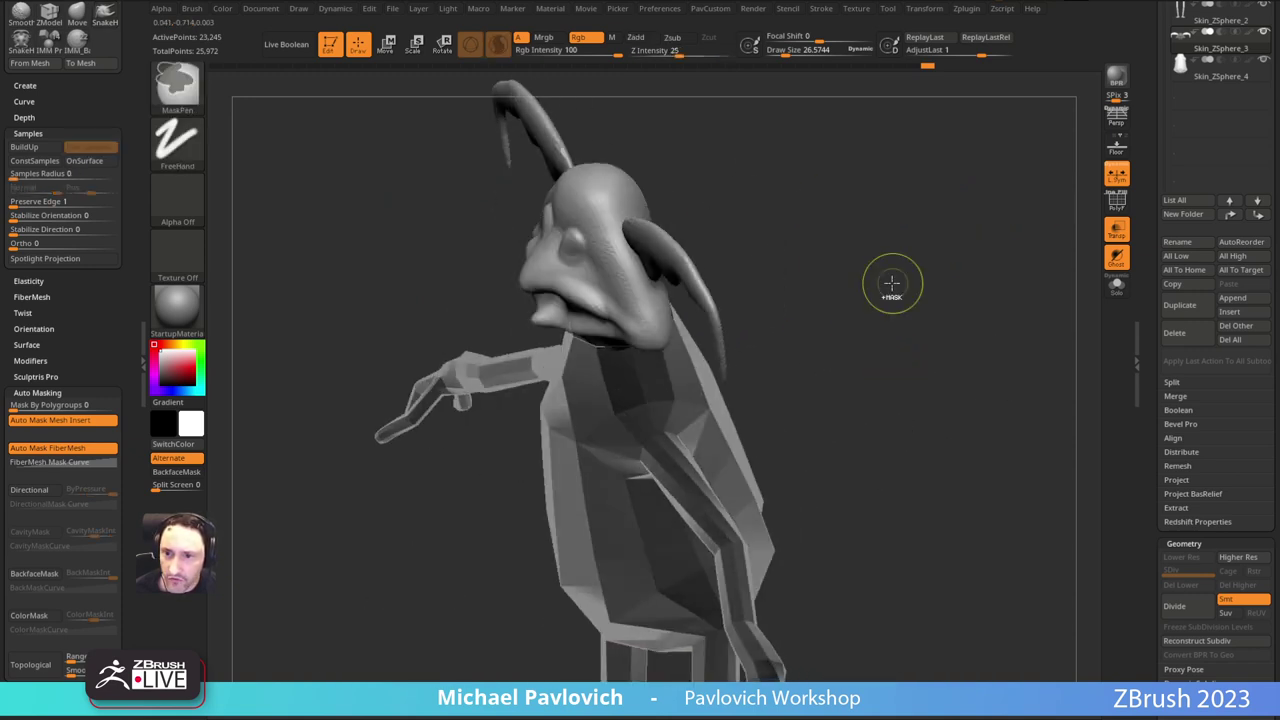
{"action": "left_click_drag", "start_coordinate": [843, 248], "coordinate": [869, 205]}
{"action": "key", "text": "3"}
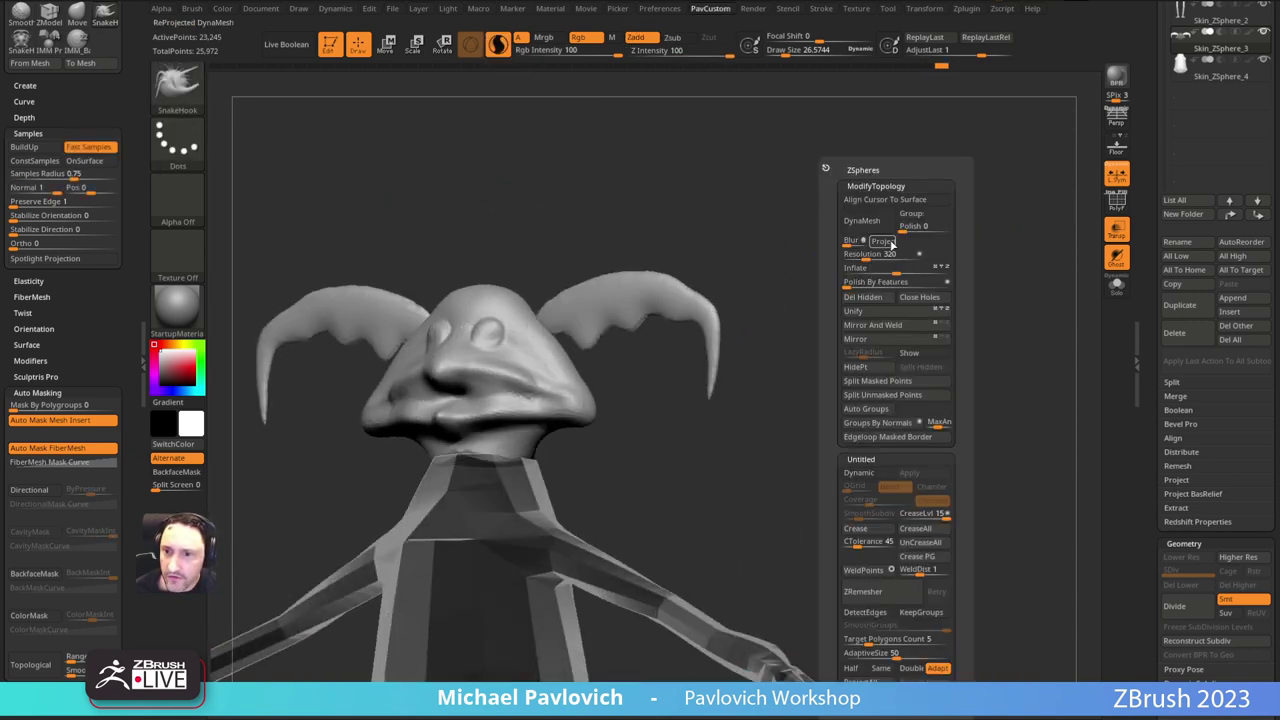
{"action": "left_click", "coordinate": [867, 228]}
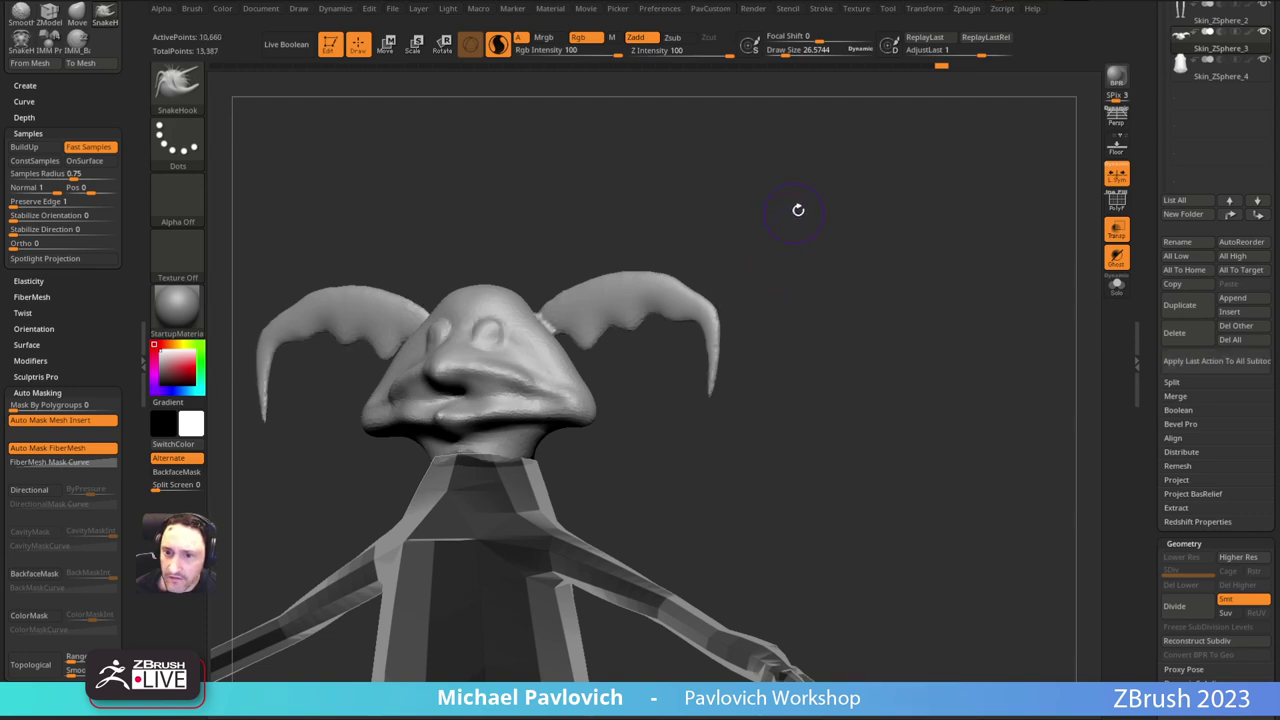
{"action": "mouse_move", "coordinate": [798, 210]}
{"action": "left_mouse_down"}
{"action": "mouse_move", "coordinate": [791, 249]}
{"action": "mouse_move", "coordinate": [840, 217]}
{"action": "left_mouse_up"}
{"action": "key", "text": "ctrl+z"}
Step: Reduce the draw size to about 17 and turn on the PolyFrame display
{"action": "key", "text": "s"}
{"action": "left_click", "coordinate": [823, 222]}
{"action": "left_click", "coordinate": [1117, 201]}
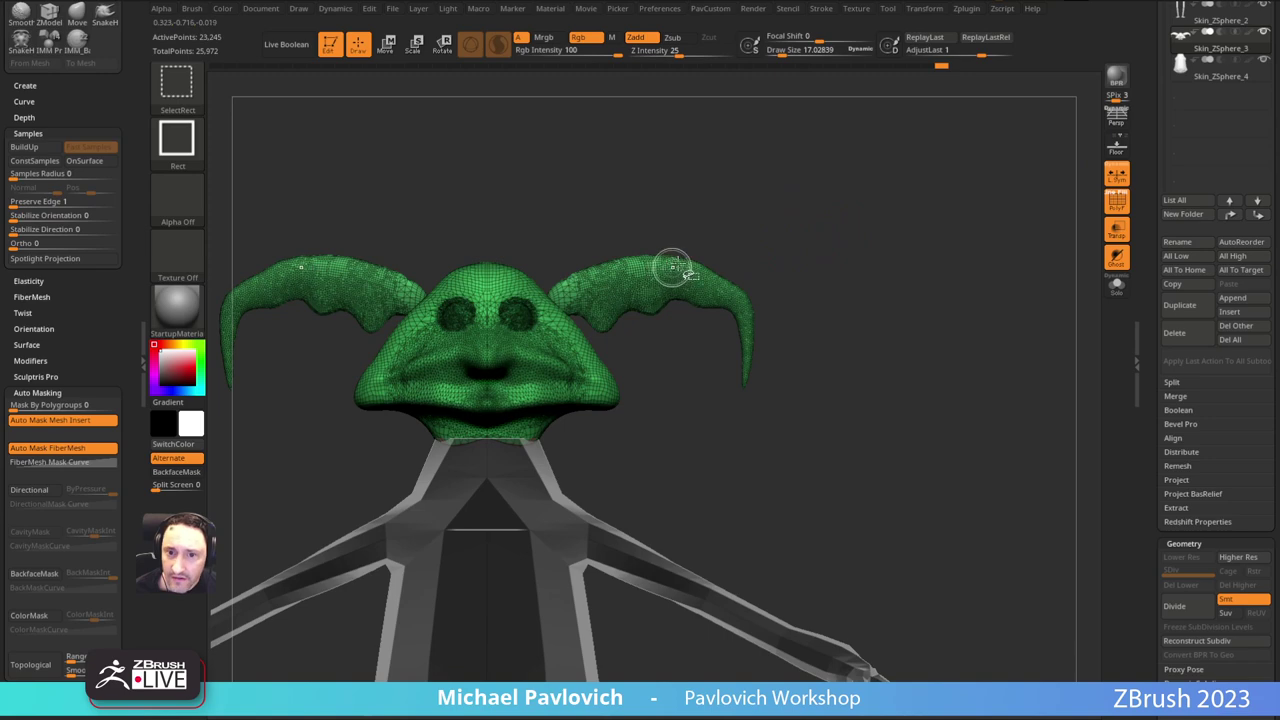
Step: Mask the head and use Split Unmasked Points to separate the ears from it as their own subtool
{"action": "mouse_move", "coordinate": [752, 209]}
{"action": "left_mouse_down"}
{"action": "mouse_move", "coordinate": [727, 260]}
{"action": "mouse_move", "coordinate": [752, 235]}
{"action": "left_mouse_up"}
{"action": "left_click", "coordinate": [758, 237], "text": "ctrl"}
{"action": "key", "text": "1"}
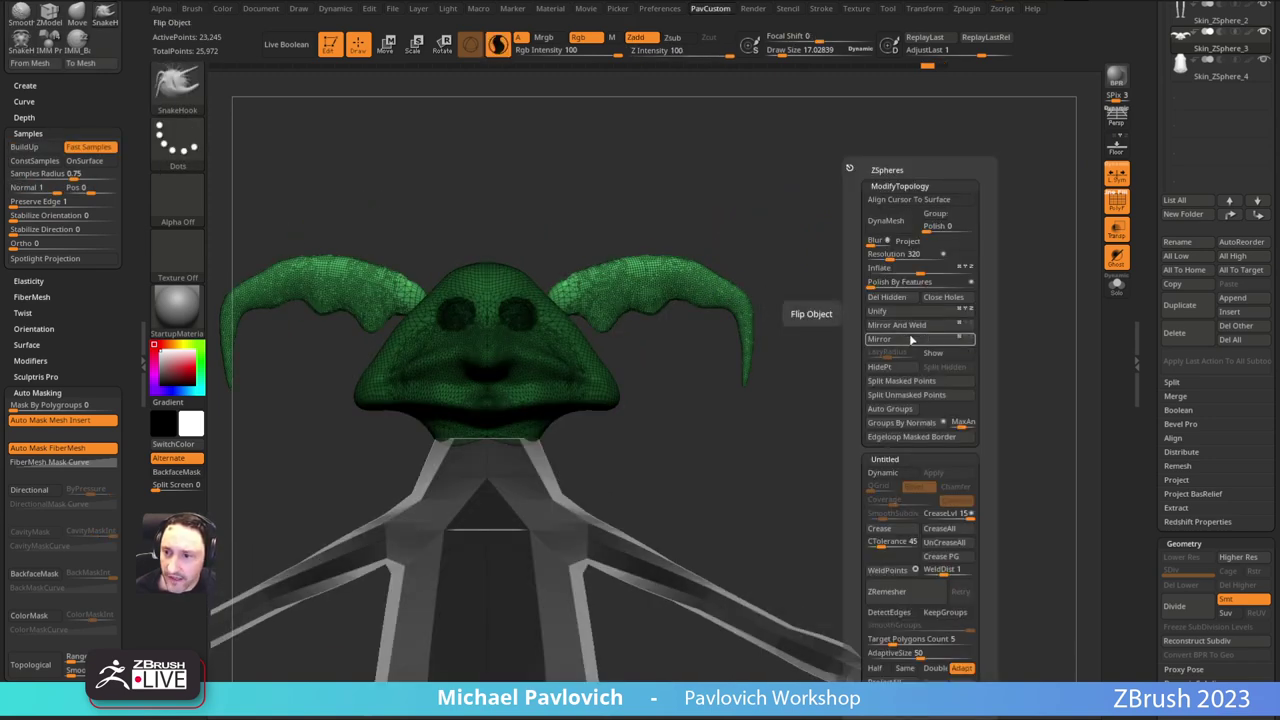
{"action": "left_click", "coordinate": [916, 394]}
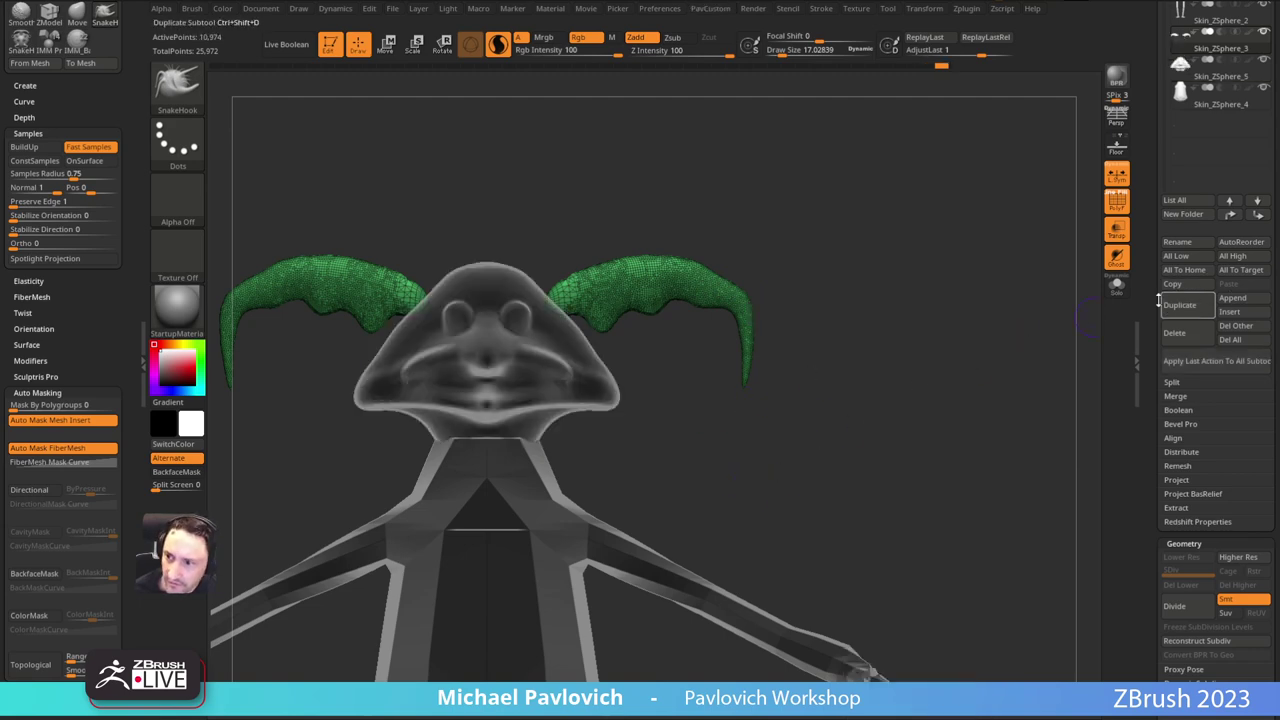
Step: Select the head subtool Skin_ZSphere_5 and show the reference images again
{"action": "left_click", "coordinate": [1171, 382]}
{"action": "left_click_drag", "start_coordinate": [1144, 299], "coordinate": [1144, 493]}
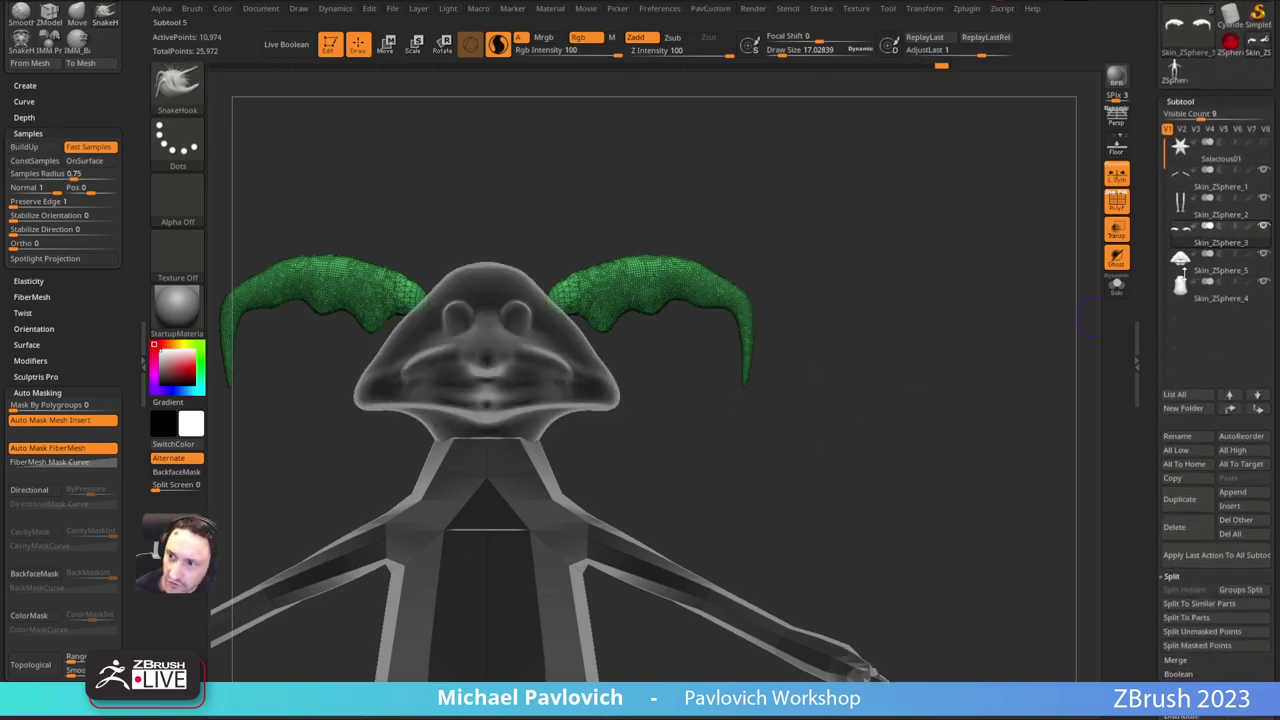
{"action": "left_click", "coordinate": [1215, 272]}
{"action": "left_click_drag", "start_coordinate": [820, 253], "coordinate": [892, 260], "text": "alt"}
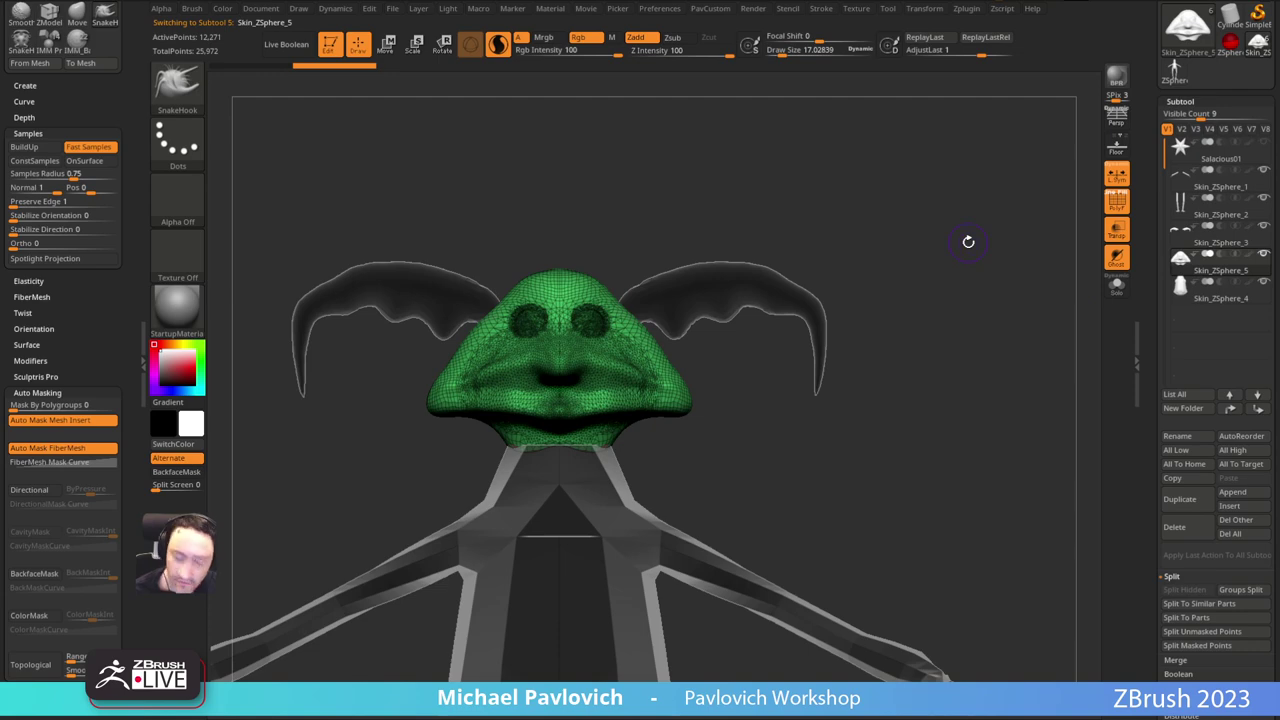
{"action": "key", "text": "shift+z"}
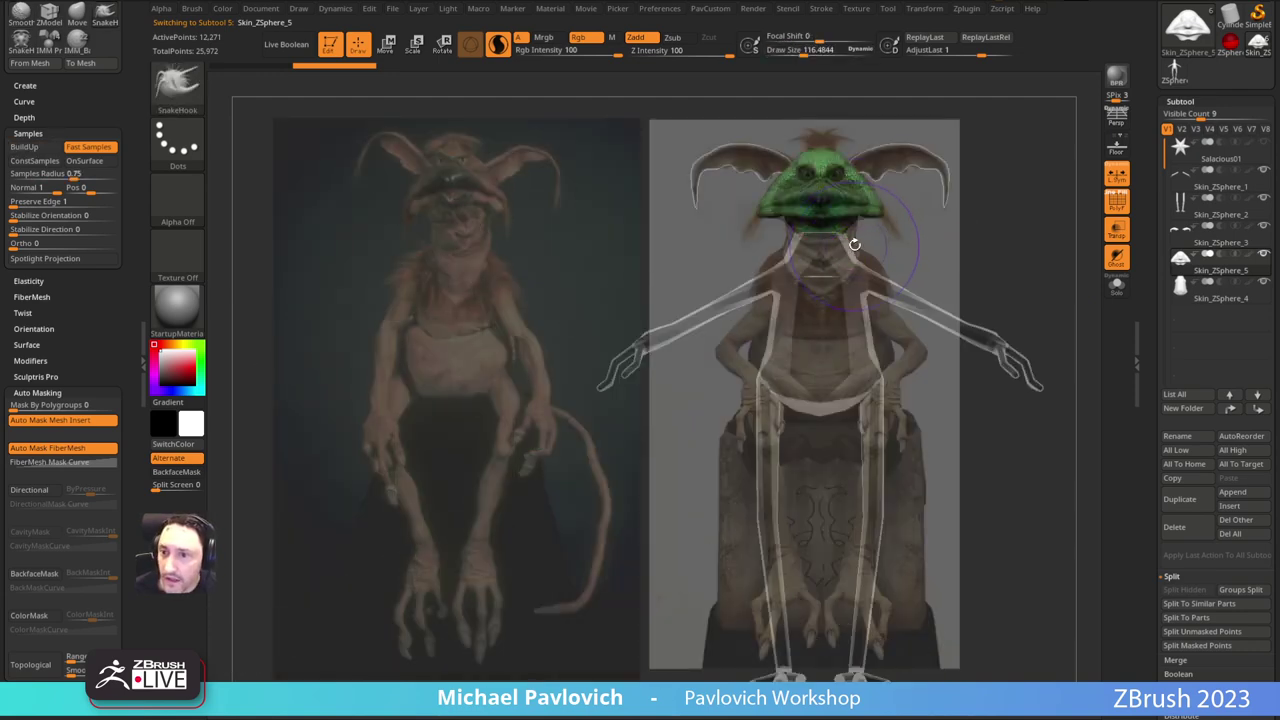
Step: Switch to the Standard brush with a draw size of about 12
{"action": "key", "text": "b"}
{"action": "key", "text": "s"}
{"action": "key", "text": "t"}
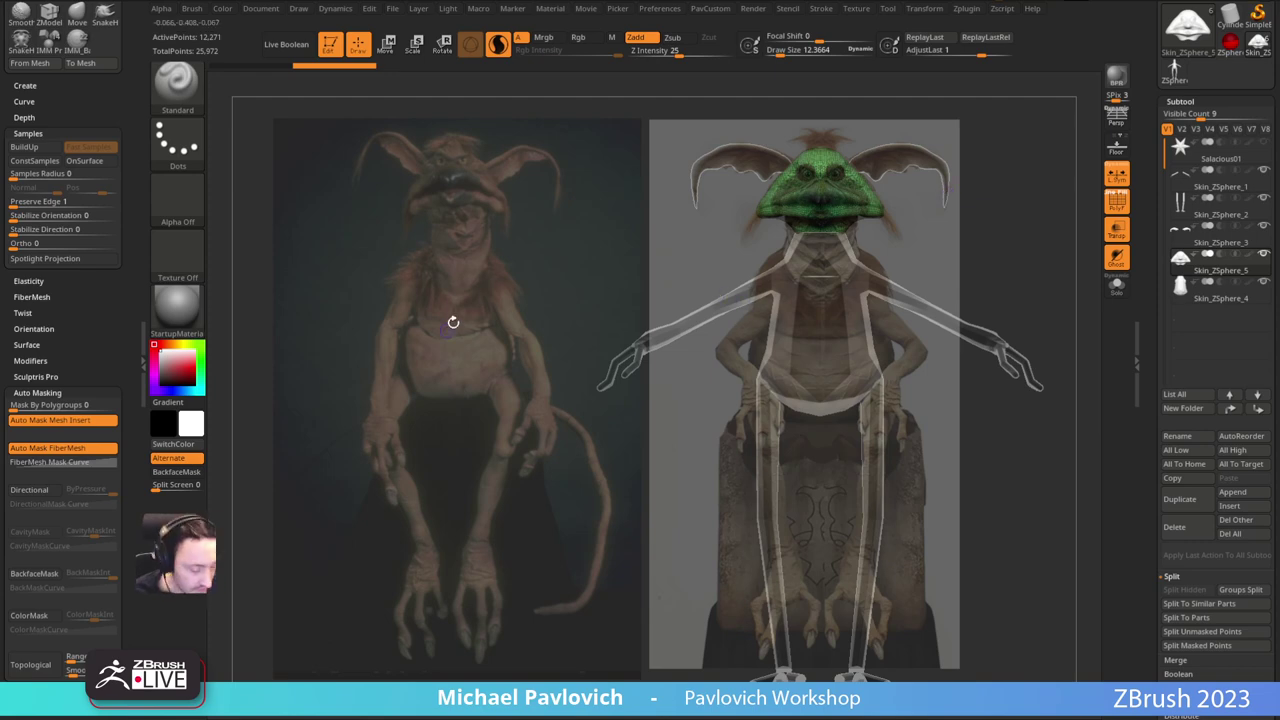
Step: Shift both Spotlight reference images sideways so they sit beside the model instead of behind it
{"action": "key", "text": "z"}
{"action": "left_click_drag", "start_coordinate": [484, 371], "coordinate": [363, 366]}
{"action": "left_click_drag", "start_coordinate": [733, 263], "coordinate": [558, 271]}
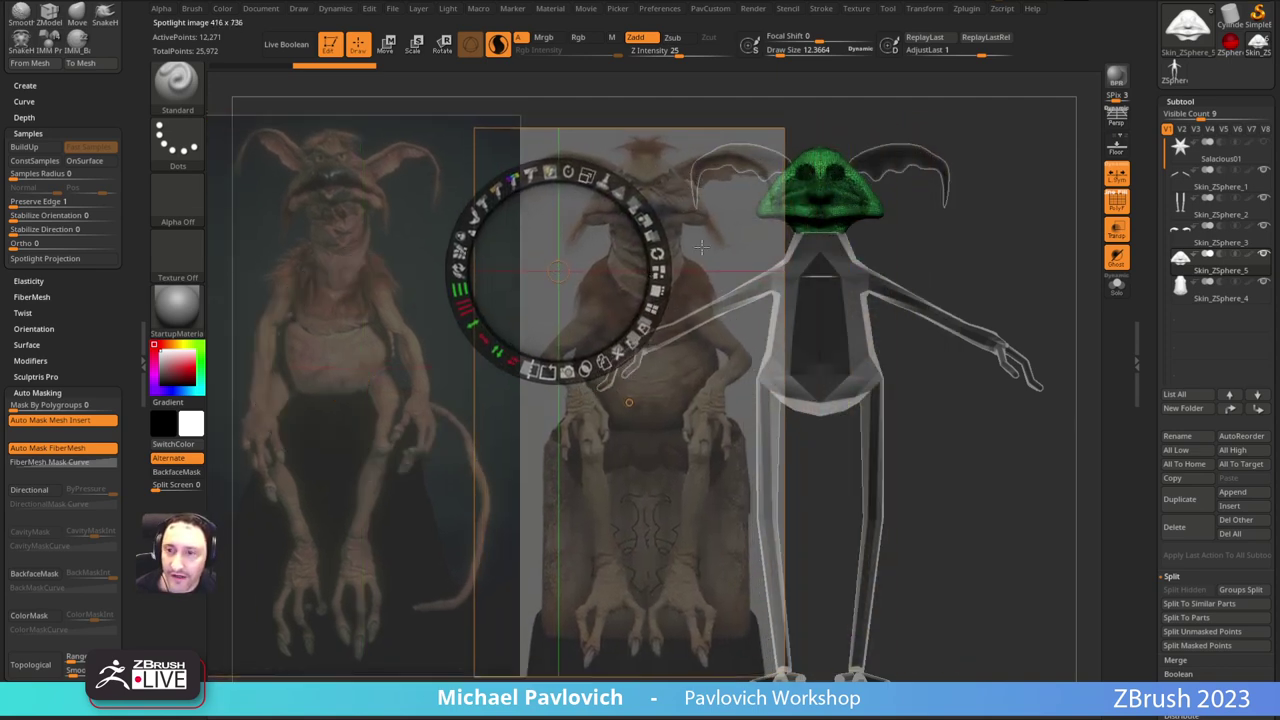
{"action": "key", "text": "z"}
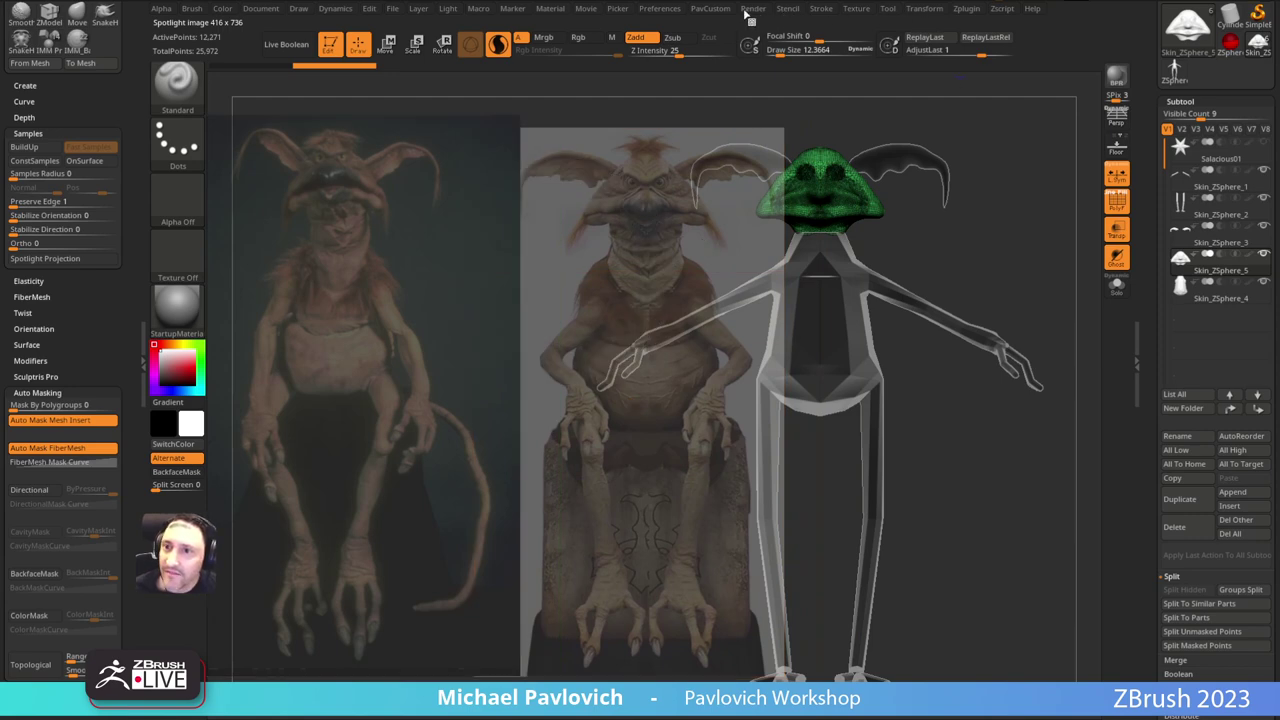
Step: Choose the thy4 texture and add it to Spotlight as a third reference image
{"action": "left_click", "coordinate": [856, 9]}
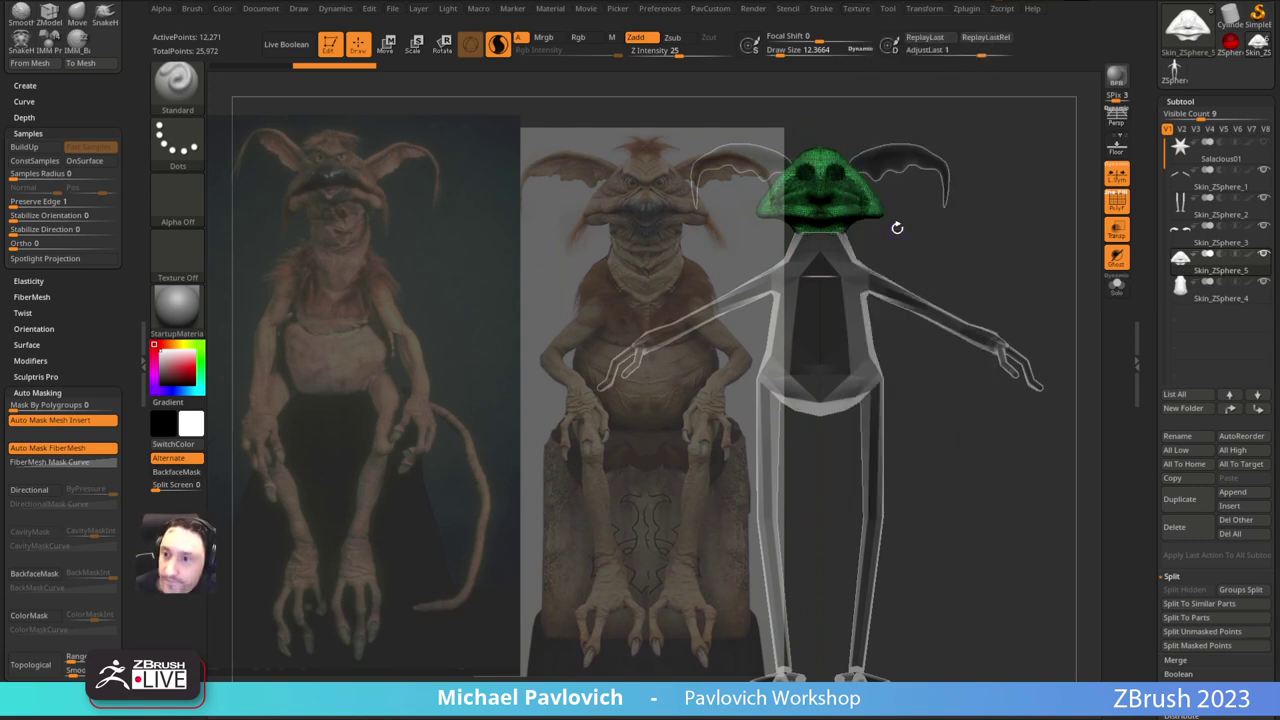
{"action": "left_click", "coordinate": [856, 9]}
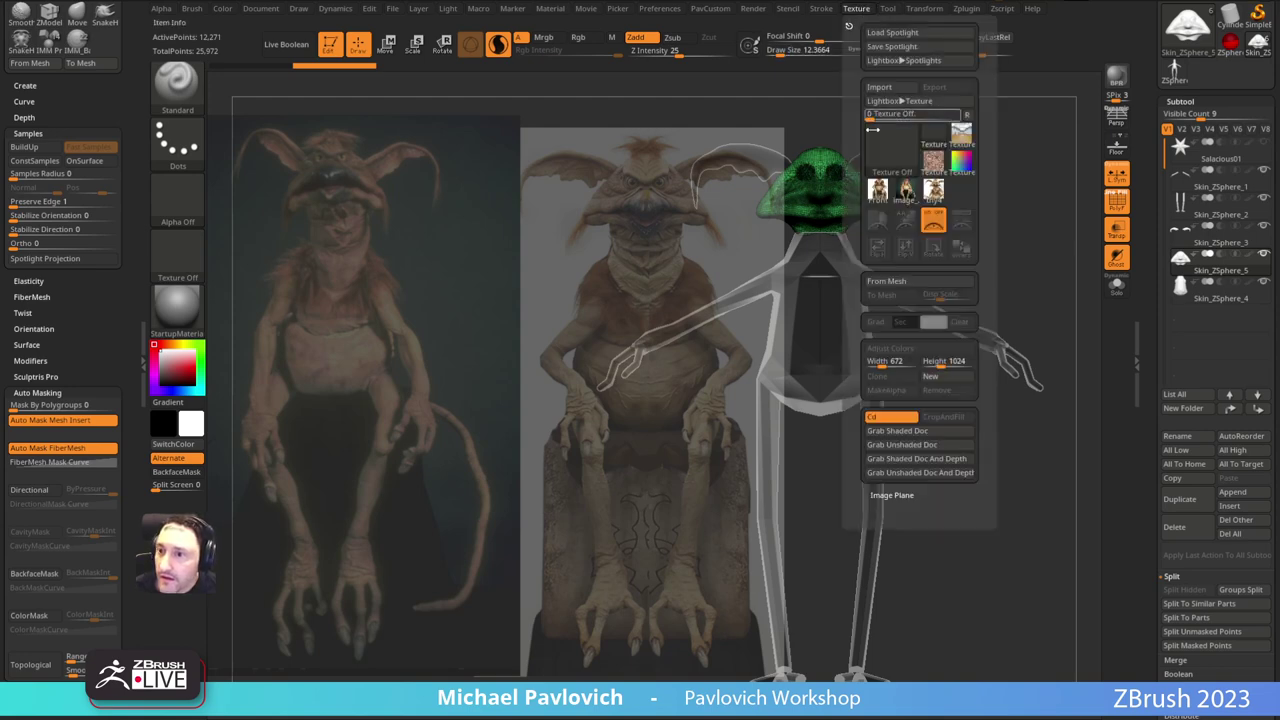
{"action": "left_click", "coordinate": [933, 190]}
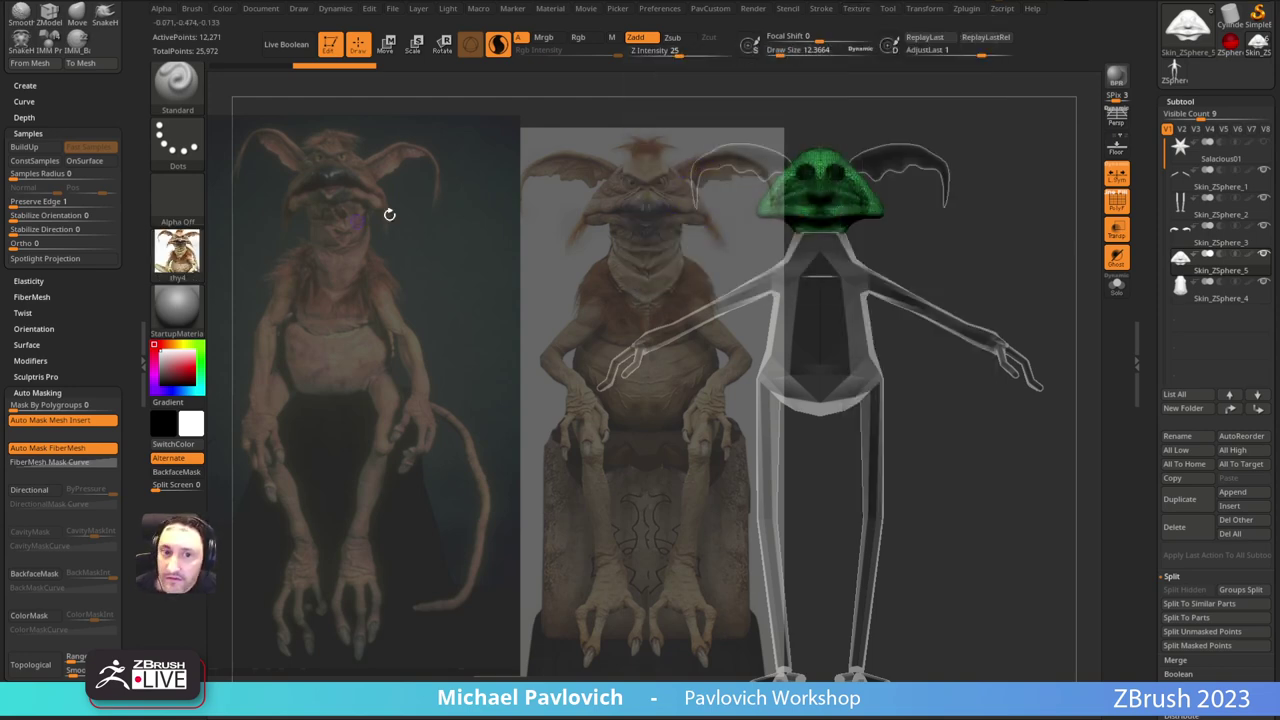
{"action": "left_click", "coordinate": [863, 11]}
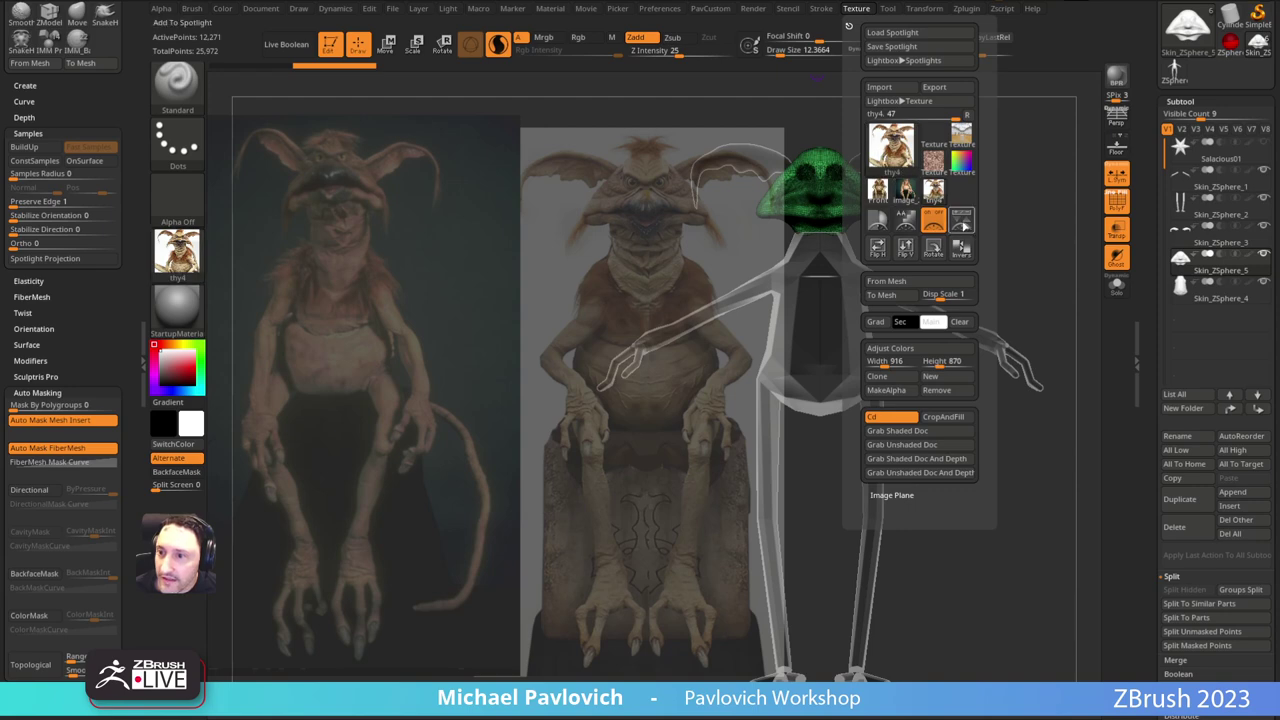
{"action": "left_click", "coordinate": [959, 217]}
Step: Scale down the close-up reference image, place it beside the other two references, and leave Spotlight editing
{"action": "left_click_drag", "start_coordinate": [620, 243], "coordinate": [871, 237]}
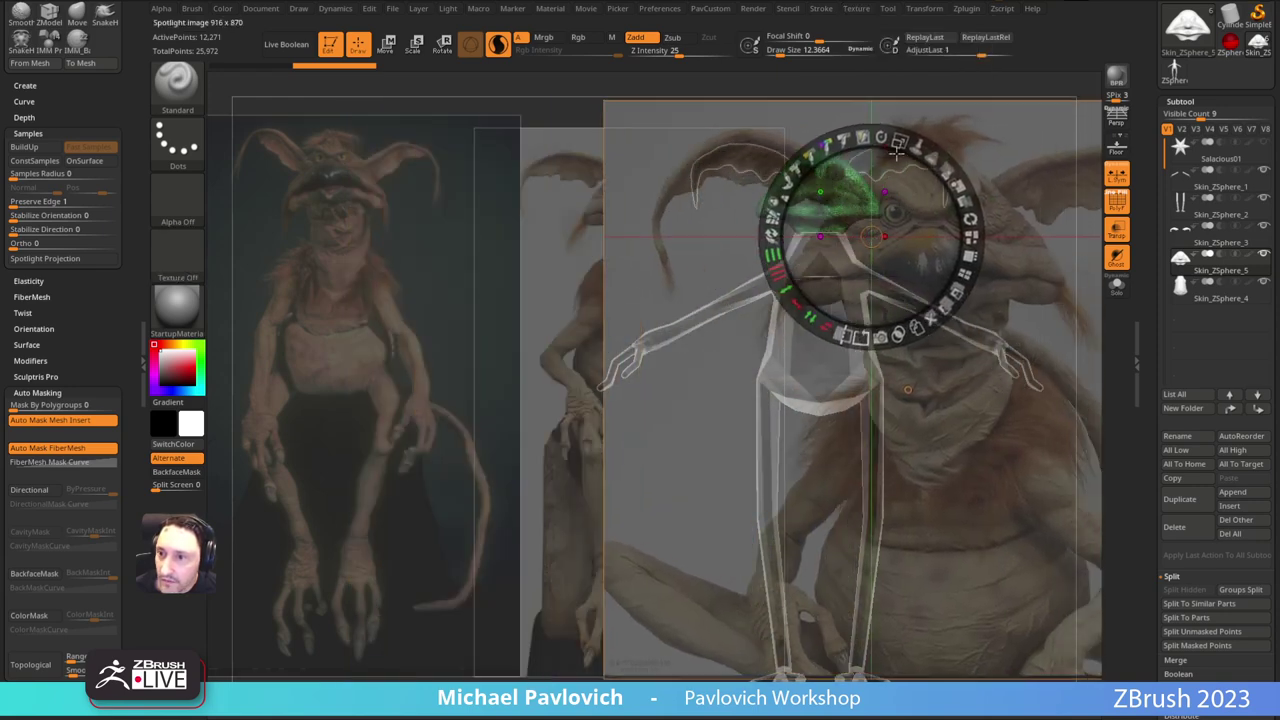
{"action": "left_click_drag", "start_coordinate": [901, 141], "coordinate": [875, 148]}
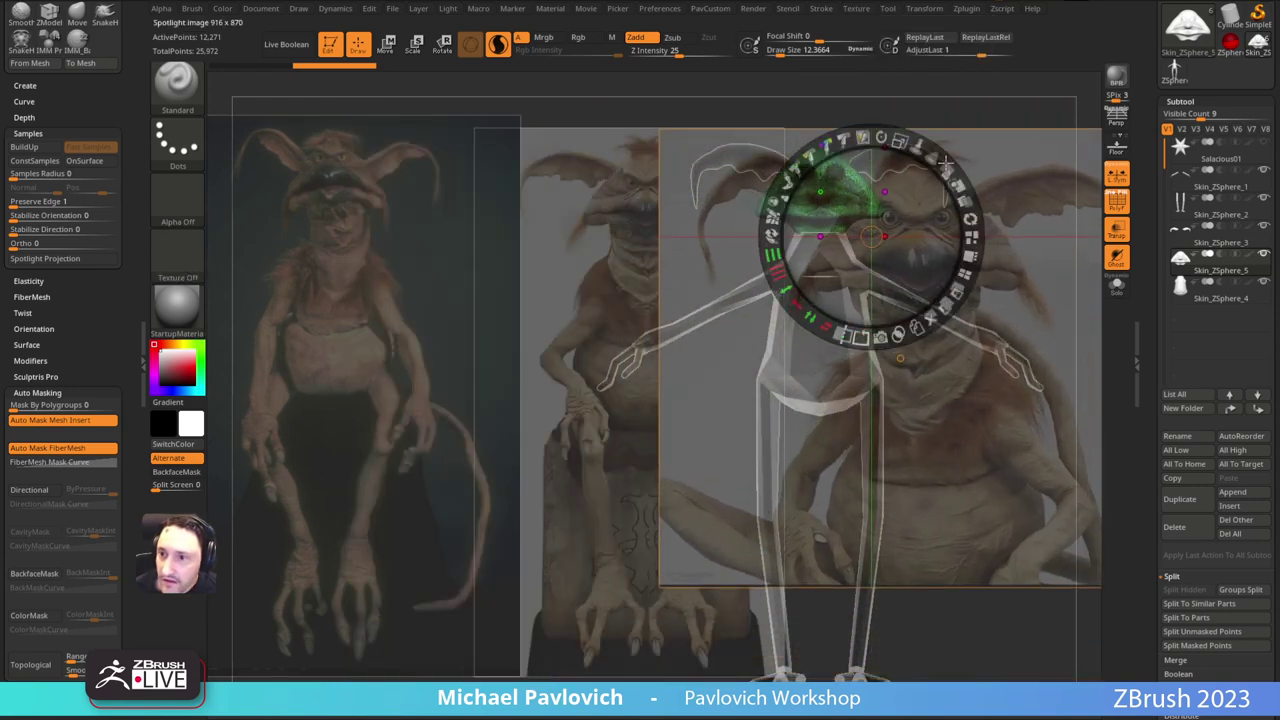
{"action": "left_click_drag", "start_coordinate": [968, 152], "coordinate": [995, 231]}
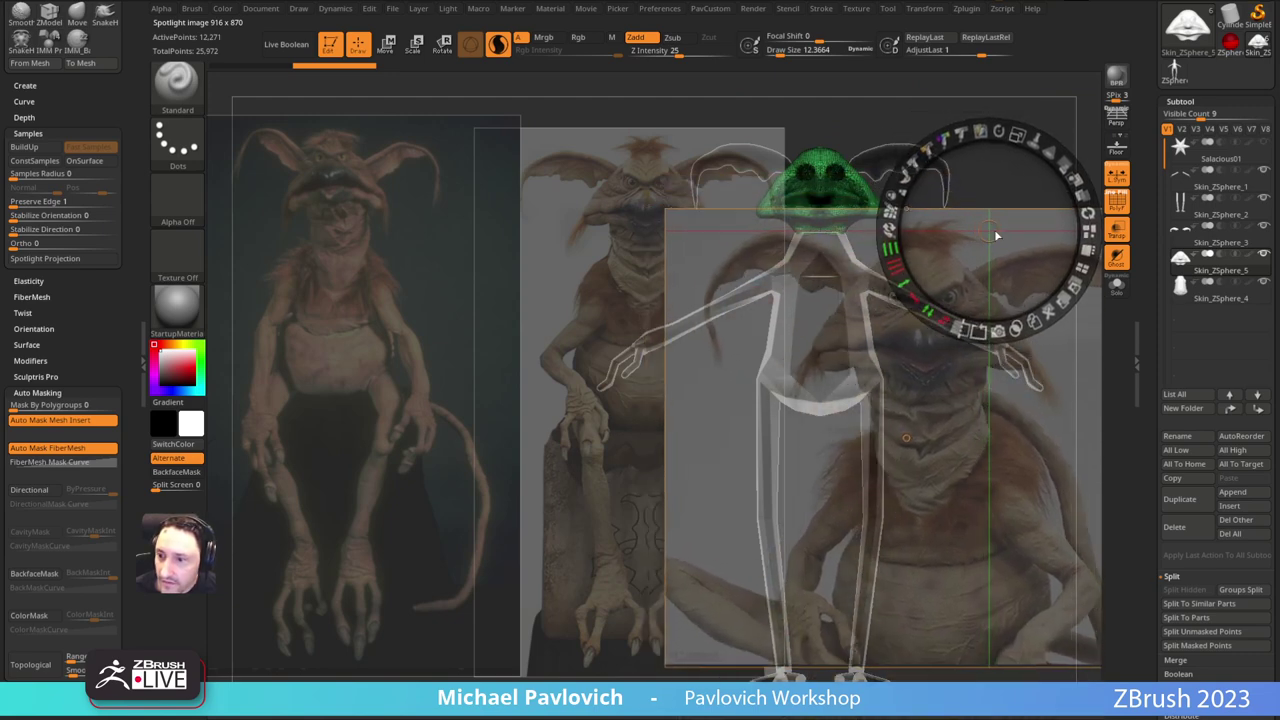
{"action": "key", "text": "z"}
Step: Show the timeline and store camera keyframes at 01:42 over the middle reference and 02:87 over the dark full-body reference
{"action": "left_click_drag", "start_coordinate": [993, 141], "coordinate": [899, 132], "text": "alt"}
{"action": "key", "text": "space"}
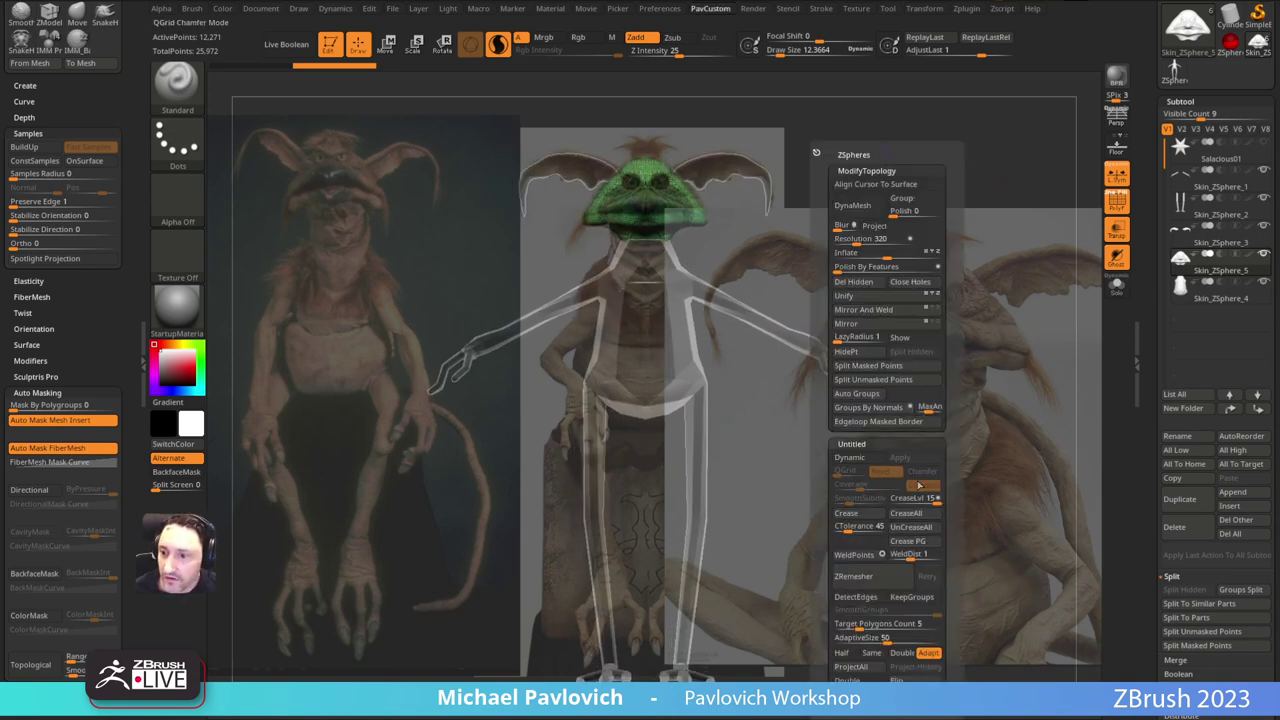
{"action": "left_click", "coordinate": [904, 338]}
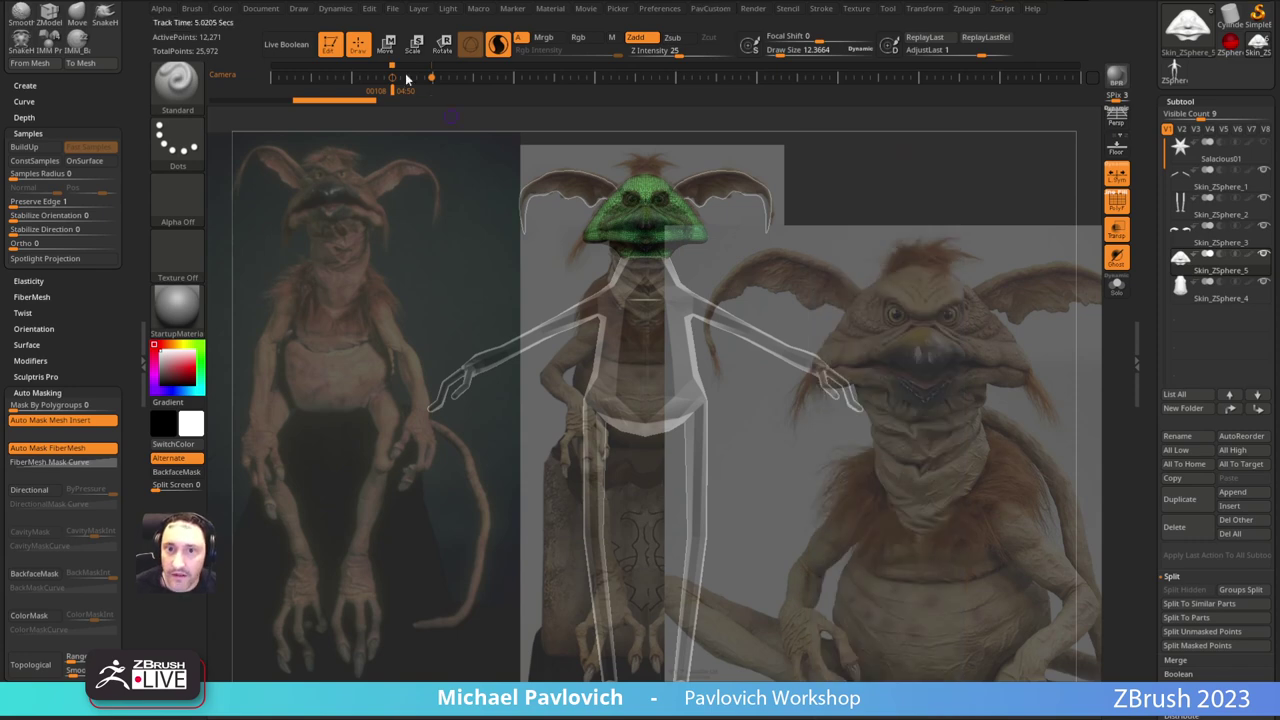
{"action": "left_click", "coordinate": [307, 81]}
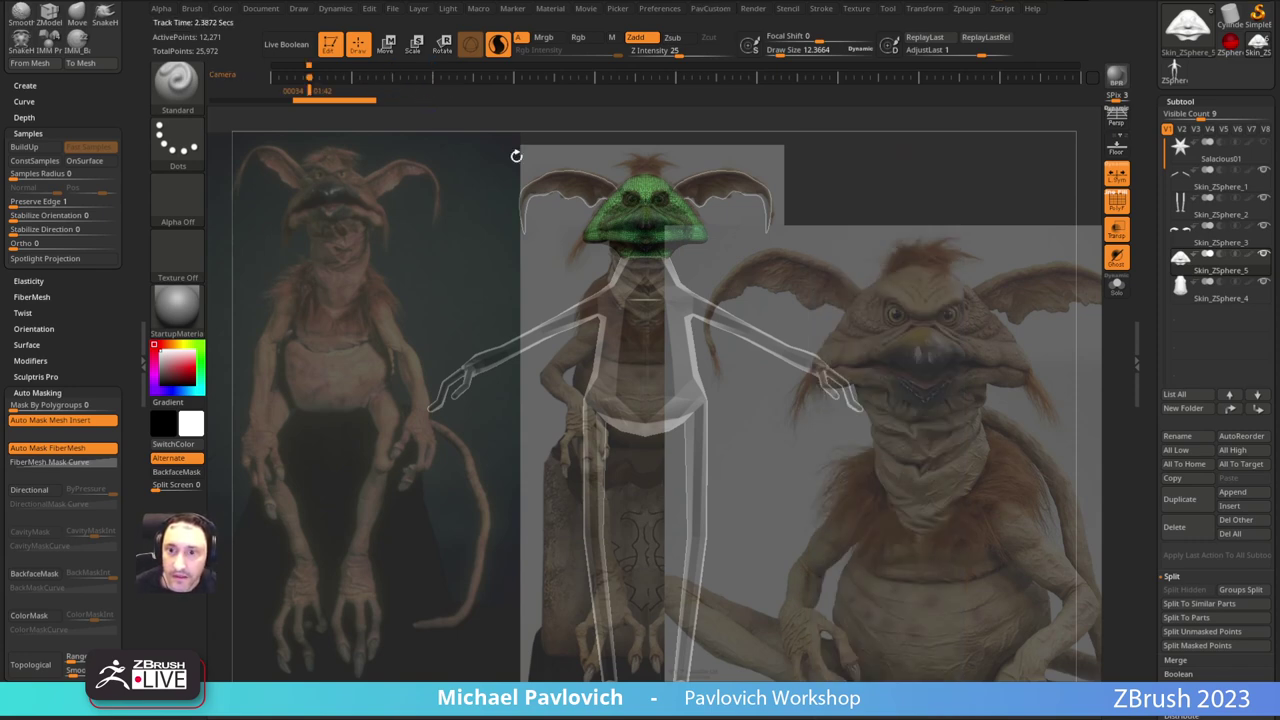
{"action": "left_click_drag", "start_coordinate": [597, 149], "coordinate": [606, 136], "text": "alt"}
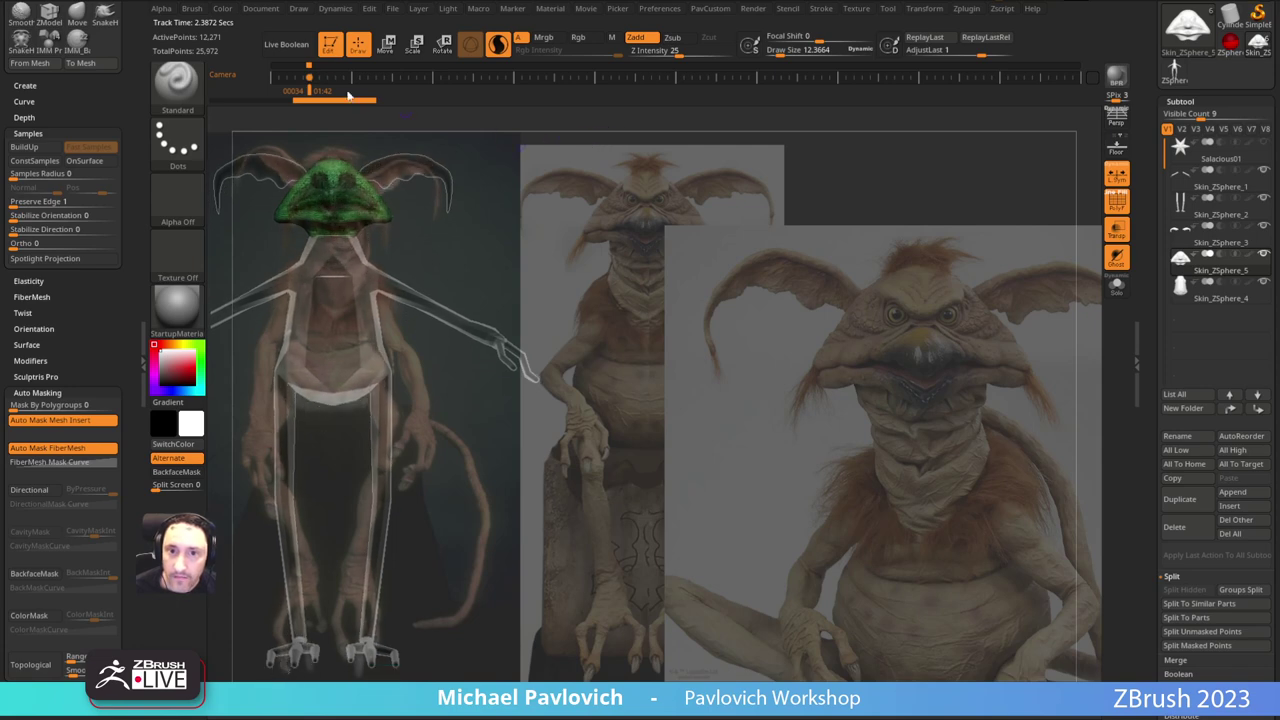
{"action": "left_click", "coordinate": [348, 78]}
Step: Align the enlarged head with the close-up reference and store a camera keyframe at 04:25
{"action": "left_click_drag", "start_coordinate": [859, 160], "coordinate": [1060, 177], "text": "alt"}
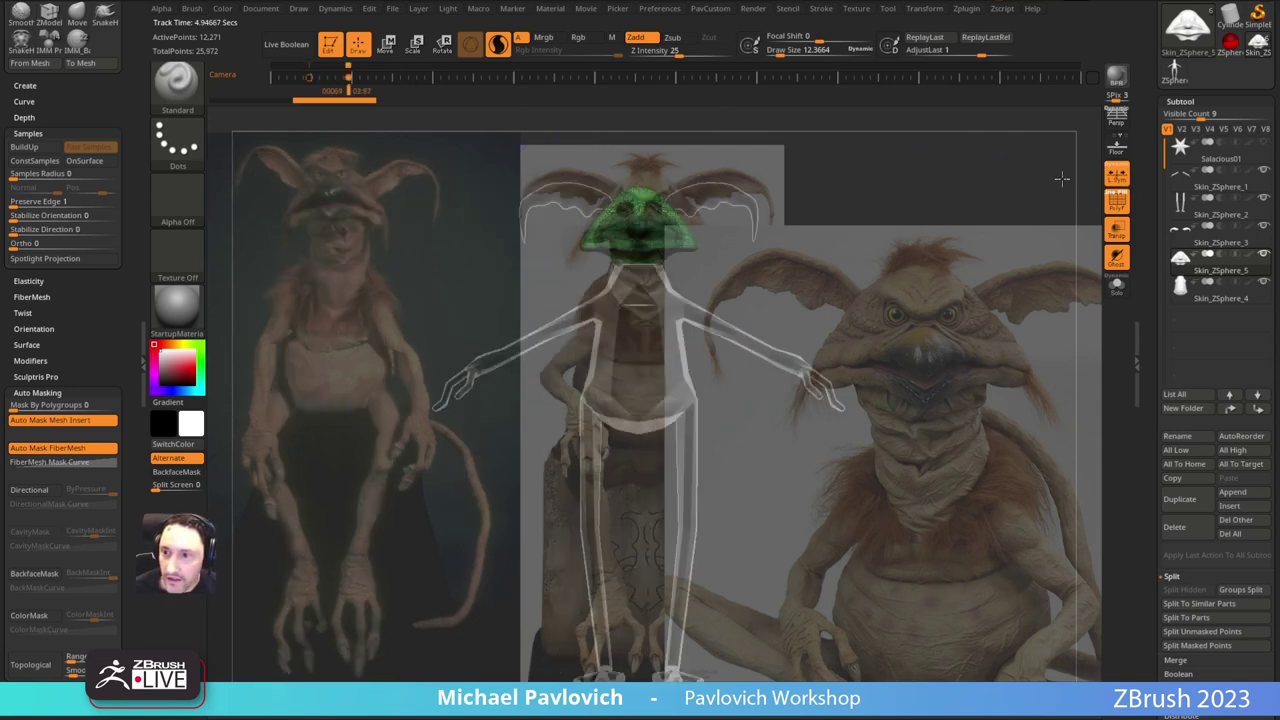
{"action": "left_click_drag", "start_coordinate": [797, 142], "coordinate": [953, 125], "text": "alt"}
{"action": "left_click_drag", "start_coordinate": [790, 193], "coordinate": [793, 202], "text": "alt"}
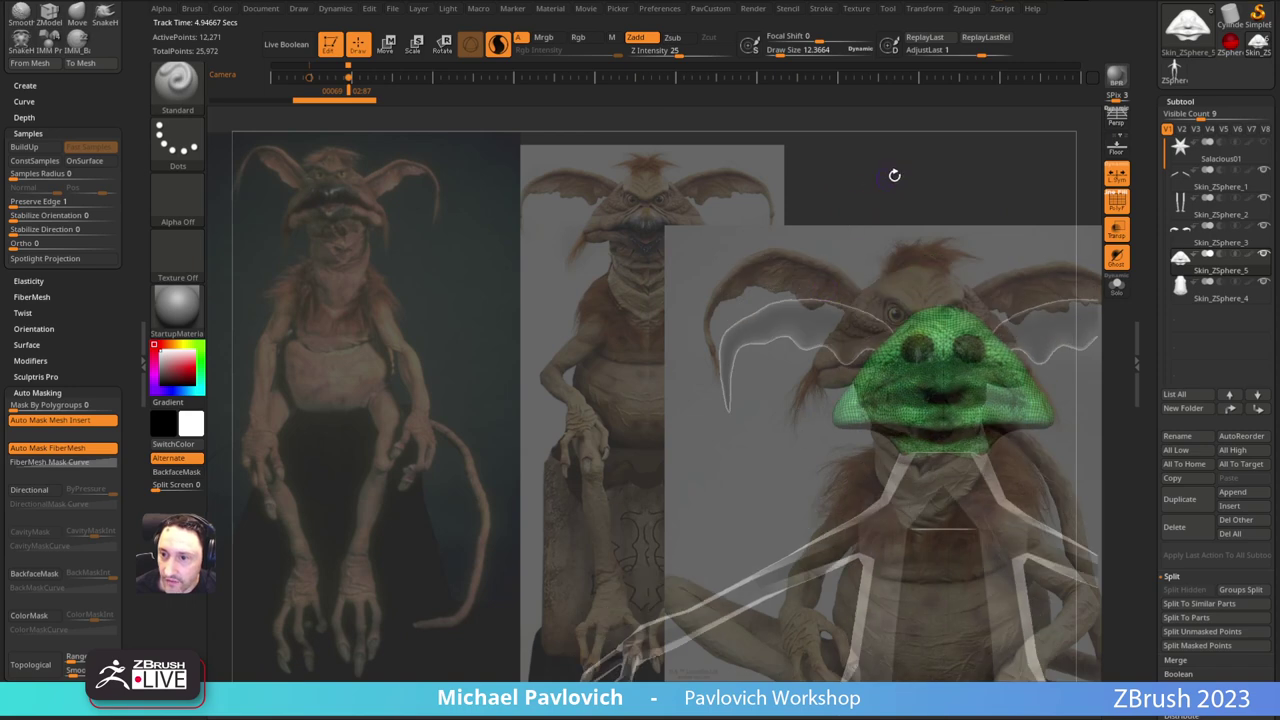
{"action": "left_click_drag", "start_coordinate": [959, 138], "coordinate": [946, 86], "text": "alt"}
{"action": "left_click", "coordinate": [947, 85]}
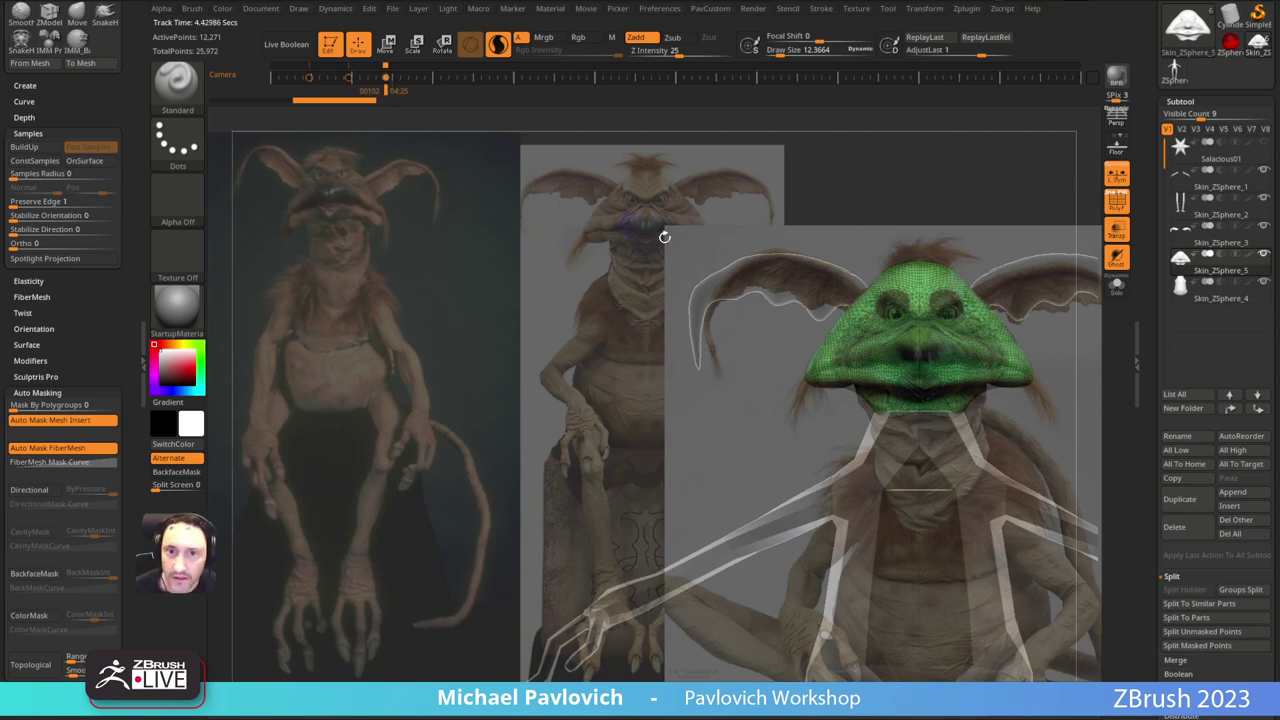
Step: Turn off the polyframe display and refine the head's brow and face with the Move and Standard brushes
{"action": "left_click", "coordinate": [1116, 200]}
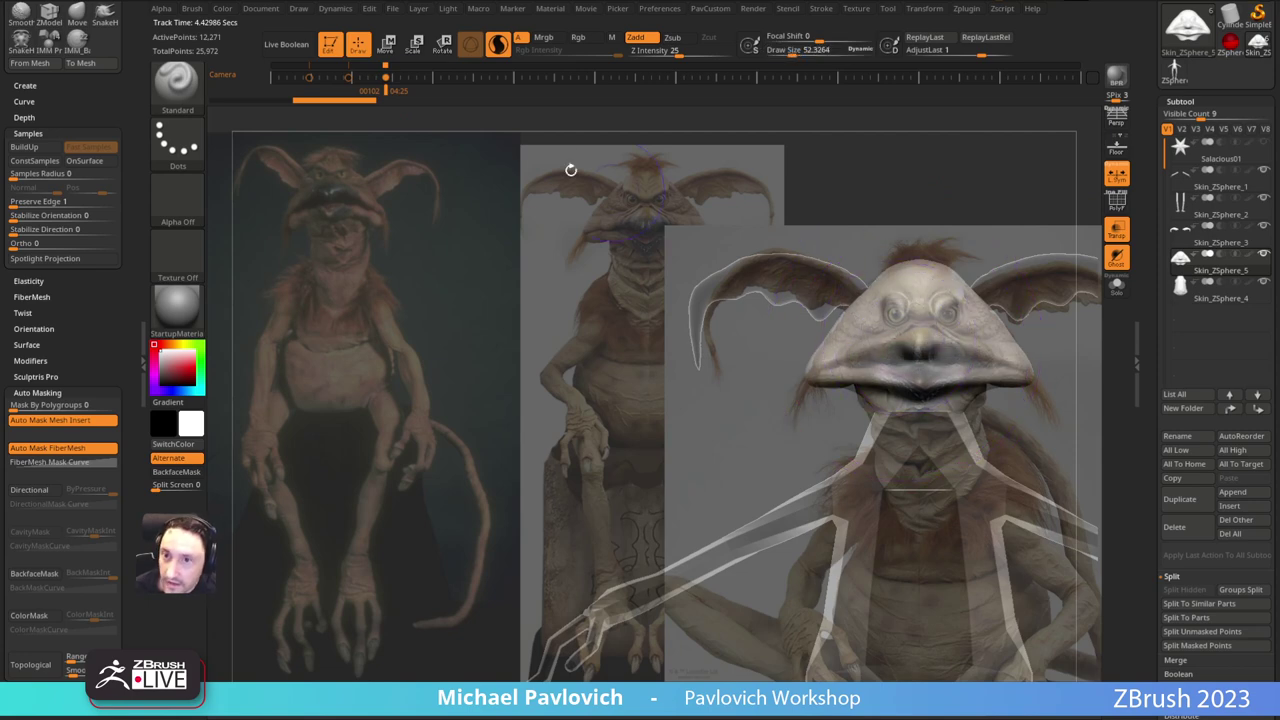
{"action": "key", "text": "b"}
{"action": "key", "text": "m"}
{"action": "key", "text": "v"}
{"action": "left_click_drag", "start_coordinate": [903, 302], "coordinate": [905, 342]}
{"action": "key", "text": "b"}
{"action": "key", "text": "s"}
{"action": "key", "text": "t"}
{"action": "key", "text": "s"}
{"action": "left_click", "coordinate": [868, 372]}
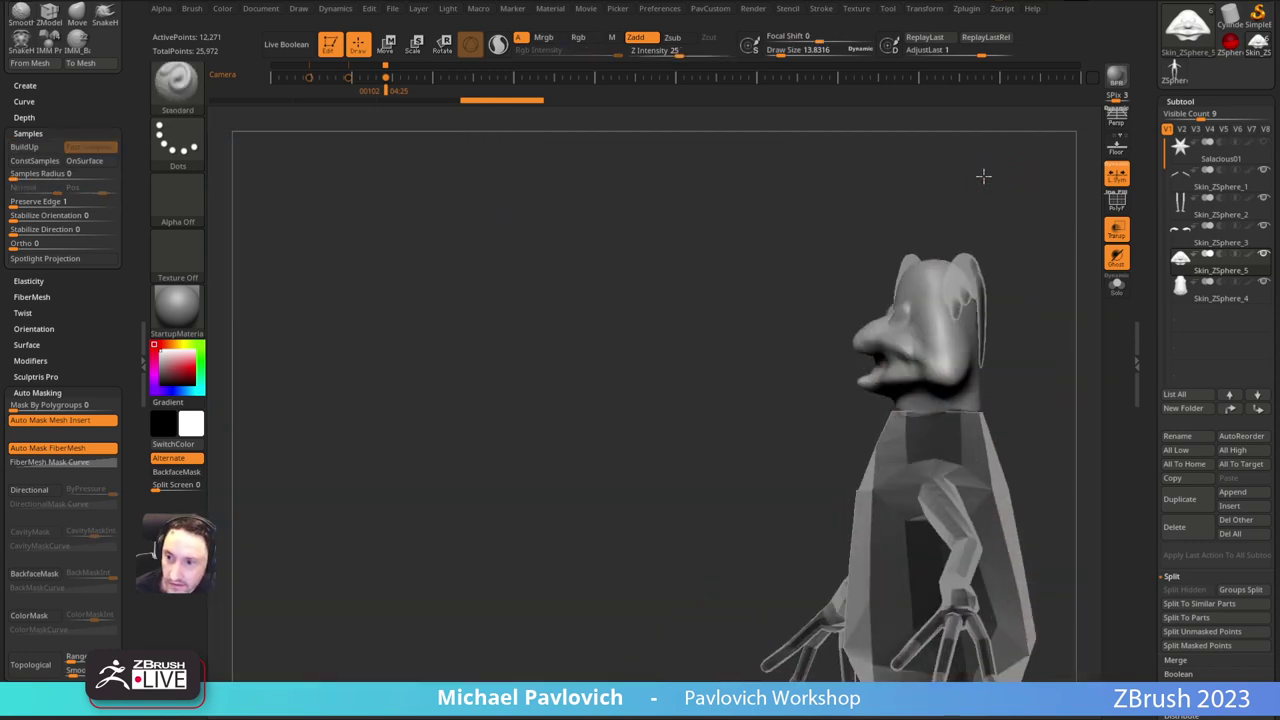
Step: Pull the back of the head outward in side view with a large Move brush to round out the skull
{"action": "key", "text": "s"}
{"action": "mouse_move", "coordinate": [839, 326]}
{"action": "left_mouse_down"}
{"action": "mouse_move", "coordinate": [862, 328]}
{"action": "mouse_move", "coordinate": [852, 325]}
{"action": "left_mouse_up"}
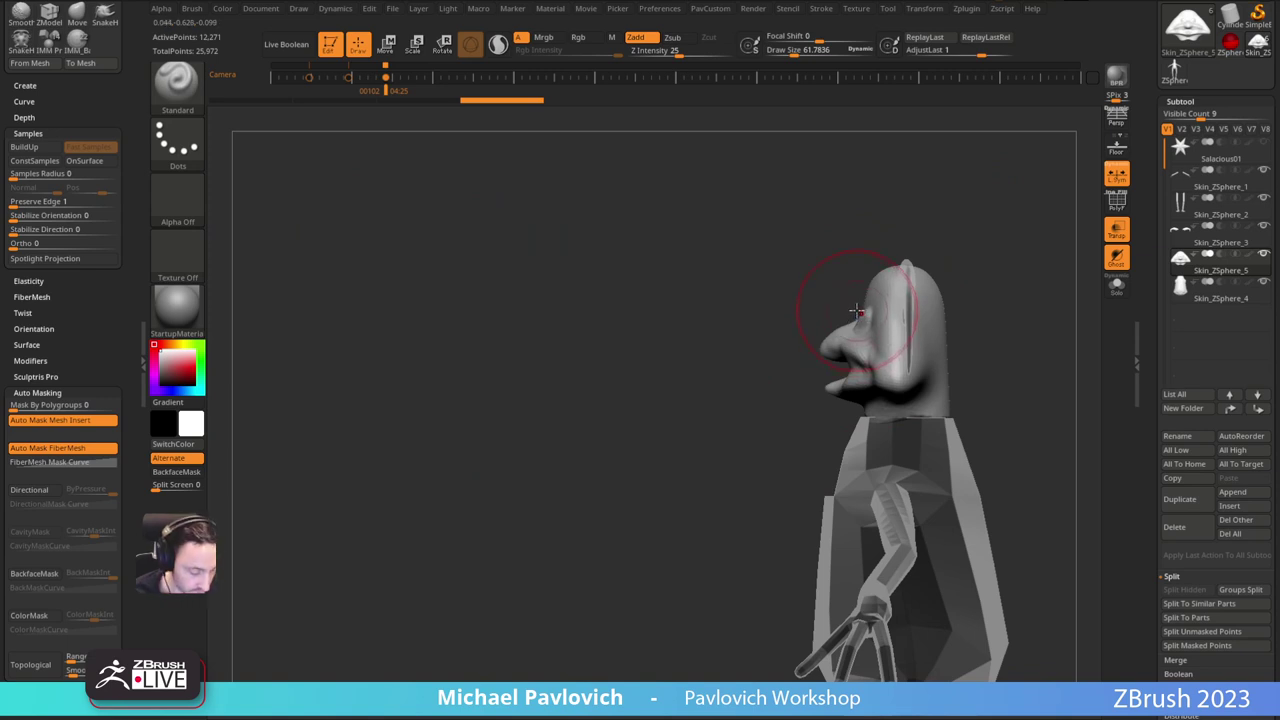
{"action": "key", "text": "s"}
{"action": "left_click_drag", "start_coordinate": [861, 315], "coordinate": [854, 317]}
{"action": "key", "text": "b"}
{"action": "key", "text": "m"}
{"action": "key", "text": "v"}
{"action": "key", "text": "s"}
{"action": "left_click_drag", "start_coordinate": [966, 318], "coordinate": [968, 322]}
{"action": "mouse_move", "coordinate": [945, 312]}
{"action": "left_mouse_down"}
{"action": "mouse_move", "coordinate": [957, 311]}
{"action": "mouse_move", "coordinate": [940, 301]}
{"action": "left_mouse_up"}
{"action": "key", "text": "s"}
Step: Select the ears and shift them backward on the head with a Move brush of draw size about 112
{"action": "left_click", "coordinate": [911, 290], "text": "alt"}
{"action": "mouse_move", "coordinate": [1005, 240]}
{"action": "left_mouse_down", "text": "alt"}
{"action": "mouse_move", "coordinate": [945, 262]}
{"action": "mouse_move", "coordinate": [924, 302]}
{"action": "left_mouse_up", "text": "alt"}
{"action": "key", "text": "s"}
{"action": "left_click_drag", "start_coordinate": [845, 318], "coordinate": [858, 318]}
{"action": "left_click_drag", "start_coordinate": [838, 364], "coordinate": [867, 364]}
{"action": "left_click_drag", "start_coordinate": [983, 323], "coordinate": [861, 253]}
{"action": "left_click_drag", "start_coordinate": [741, 259], "coordinate": [757, 256]}
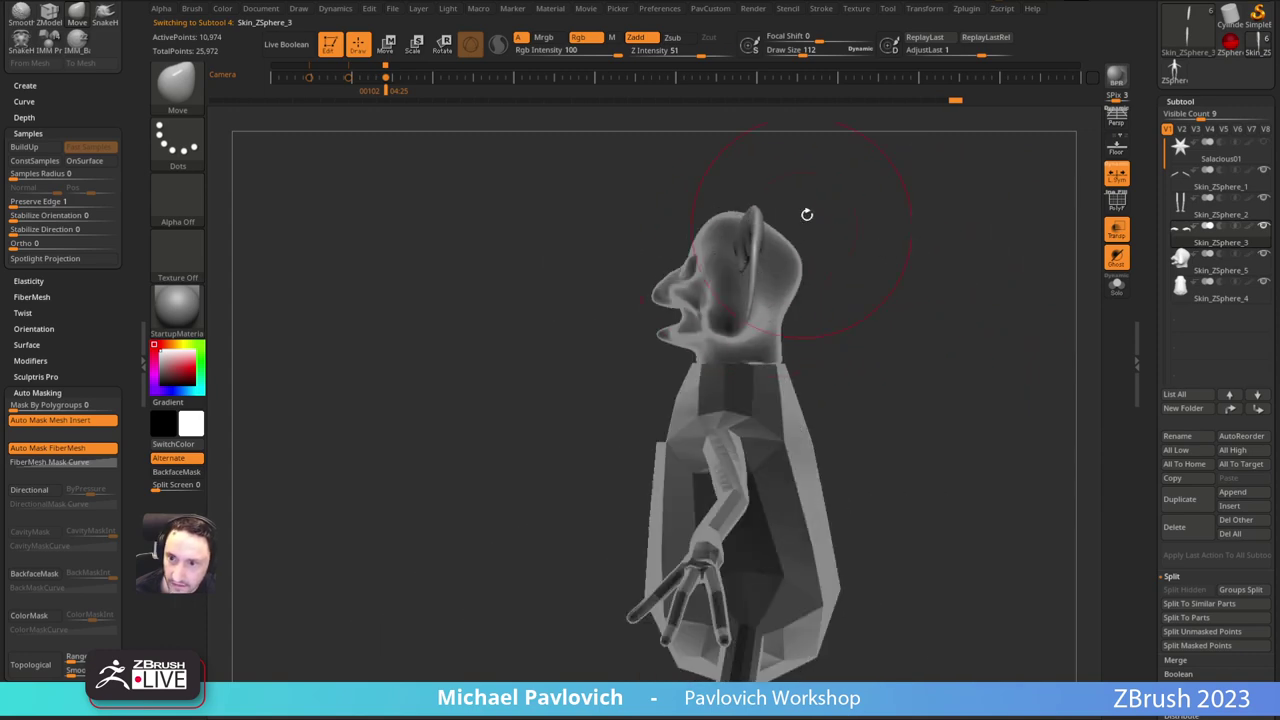
Step: Reshape the ears' curve from above, shortening the tips and bending them forward with the Move brush
{"action": "left_click_drag", "start_coordinate": [806, 211], "coordinate": [734, 211]}
{"action": "left_click_drag", "start_coordinate": [917, 179], "coordinate": [951, 386], "text": "alt"}
{"action": "left_click_drag", "start_coordinate": [762, 345], "coordinate": [752, 338]}
{"action": "mouse_move", "coordinate": [915, 292]}
{"action": "left_mouse_down"}
{"action": "mouse_move", "coordinate": [958, 383]}
{"action": "mouse_move", "coordinate": [877, 386]}
{"action": "left_mouse_up"}
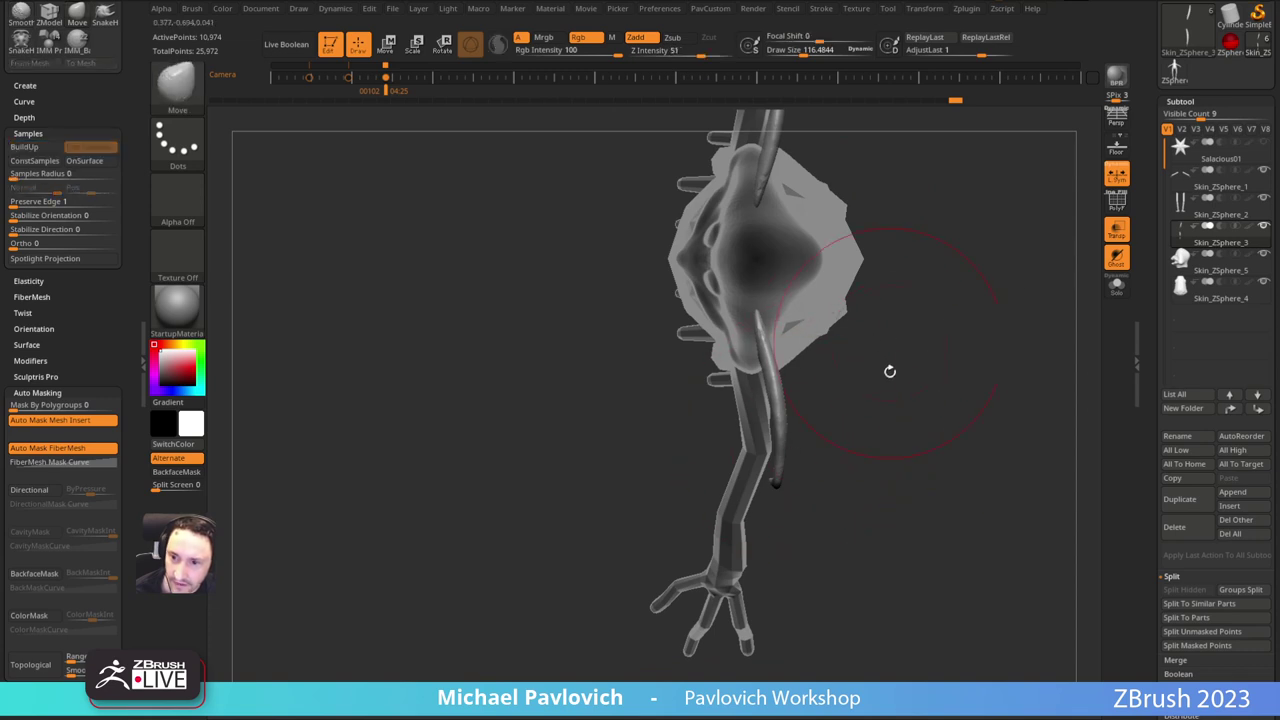
{"action": "mouse_move", "coordinate": [777, 478]}
{"action": "left_mouse_down"}
{"action": "mouse_move", "coordinate": [731, 480]}
{"action": "mouse_move", "coordinate": [777, 424]}
{"action": "left_mouse_up"}
{"action": "key", "text": "s"}
{"action": "mouse_move", "coordinate": [758, 357]}
{"action": "left_mouse_down"}
{"action": "mouse_move", "coordinate": [771, 357]}
{"action": "mouse_move", "coordinate": [766, 335]}
{"action": "mouse_move", "coordinate": [741, 327]}
{"action": "left_mouse_up"}
{"action": "left_click_drag", "start_coordinate": [774, 453], "coordinate": [748, 449]}
{"action": "key", "text": "s"}
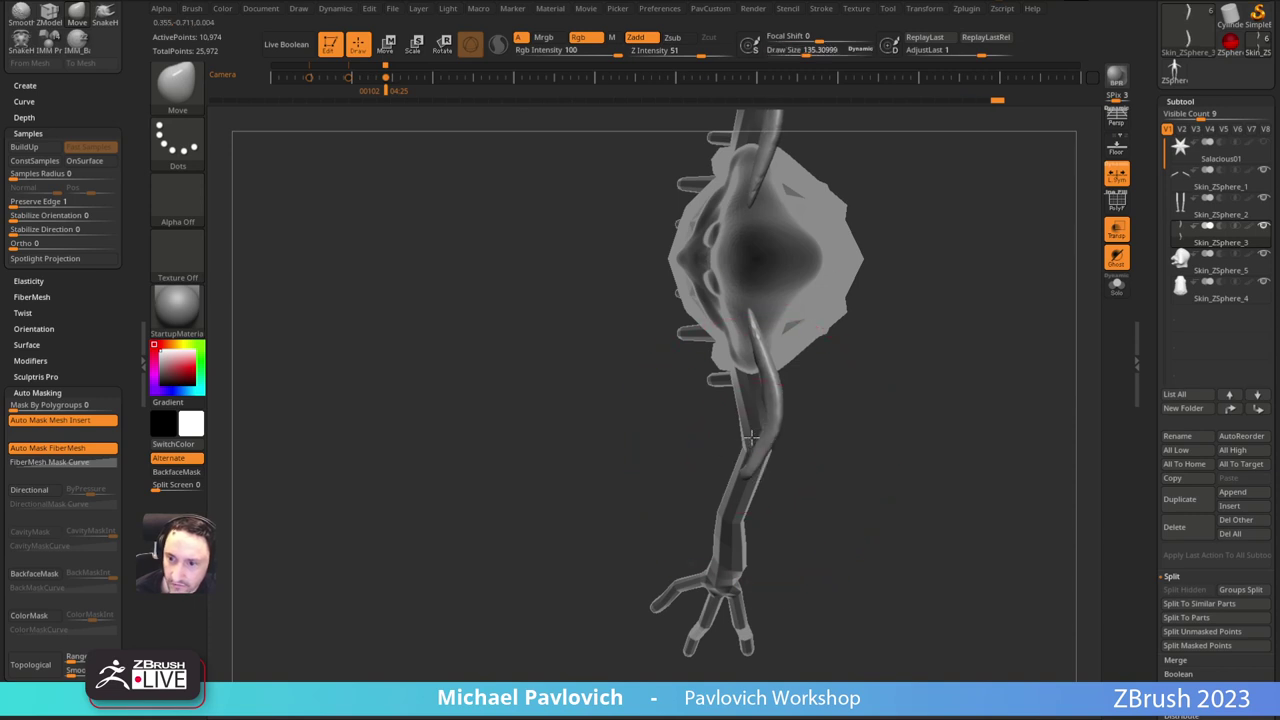
{"action": "left_click_drag", "start_coordinate": [770, 395], "coordinate": [760, 386]}
Step: Match the ears' front silhouette to the close-up reference at the 04:25 camera keyframe with a smaller Move brush
{"action": "mouse_move", "coordinate": [862, 360]}
{"action": "left_mouse_down"}
{"action": "mouse_move", "coordinate": [966, 257]}
{"action": "mouse_move", "coordinate": [1021, 231]}
{"action": "left_mouse_up"}
{"action": "key", "text": "shift+z"}
{"action": "key", "text": "Right"}
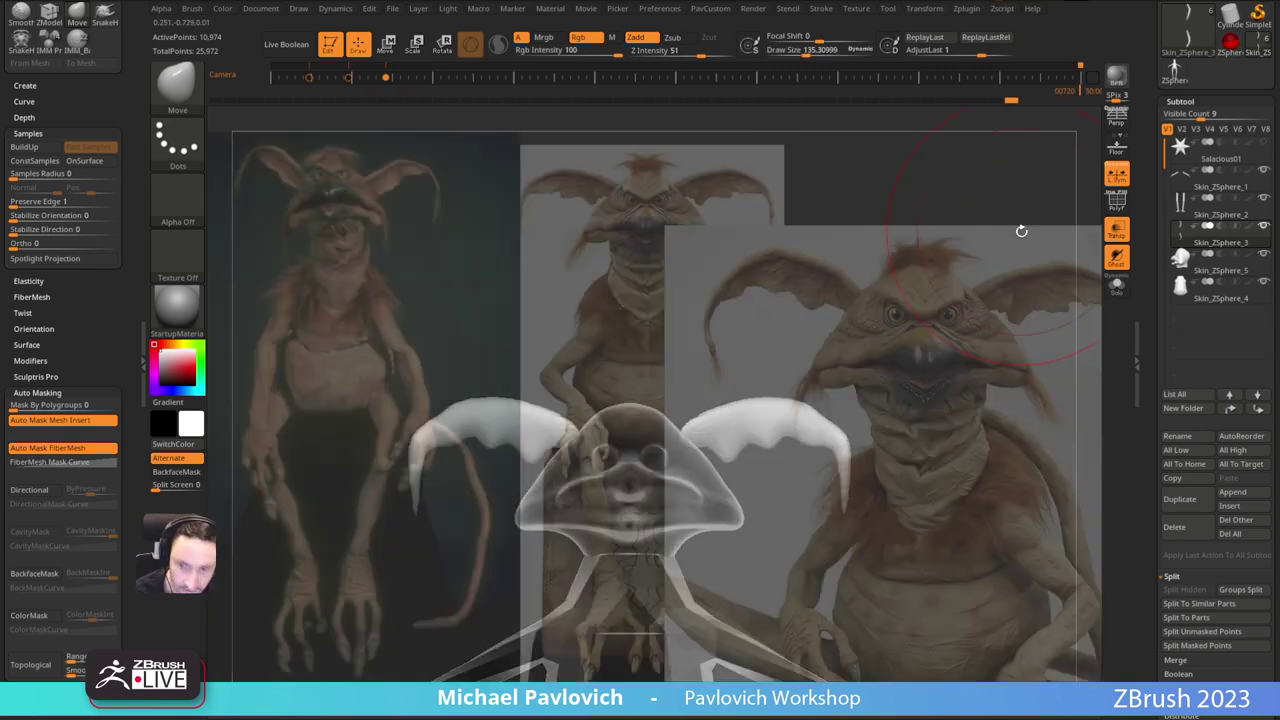
{"action": "key", "text": "Left"}
{"action": "key", "text": "s"}
{"action": "mouse_move", "coordinate": [721, 360]}
{"action": "left_mouse_down"}
{"action": "mouse_move", "coordinate": [700, 363]}
{"action": "mouse_move", "coordinate": [713, 374]}
{"action": "left_mouse_up"}
{"action": "mouse_move", "coordinate": [711, 300]}
{"action": "left_mouse_down"}
{"action": "mouse_move", "coordinate": [777, 290]}
{"action": "mouse_move", "coordinate": [836, 306]}
{"action": "left_mouse_up"}
{"action": "key", "text": "s"}
{"action": "left_click_drag", "start_coordinate": [864, 297], "coordinate": [790, 257]}
{"action": "key", "text": "shift+z"}
Step: Select the head and compare it with the dark full-body reference at the 02:87 camera keyframe
{"action": "left_click", "coordinate": [936, 267], "text": "alt"}
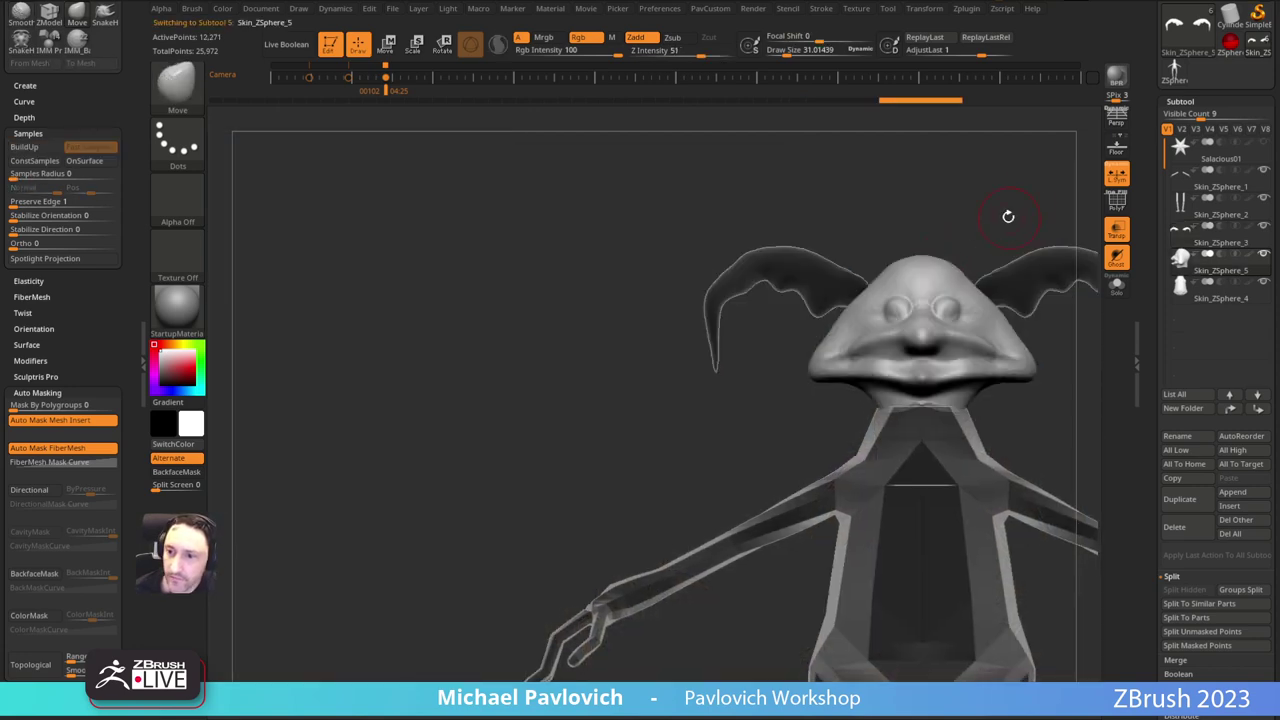
{"action": "key", "text": "shift+z"}
{"action": "key", "text": "Left"}
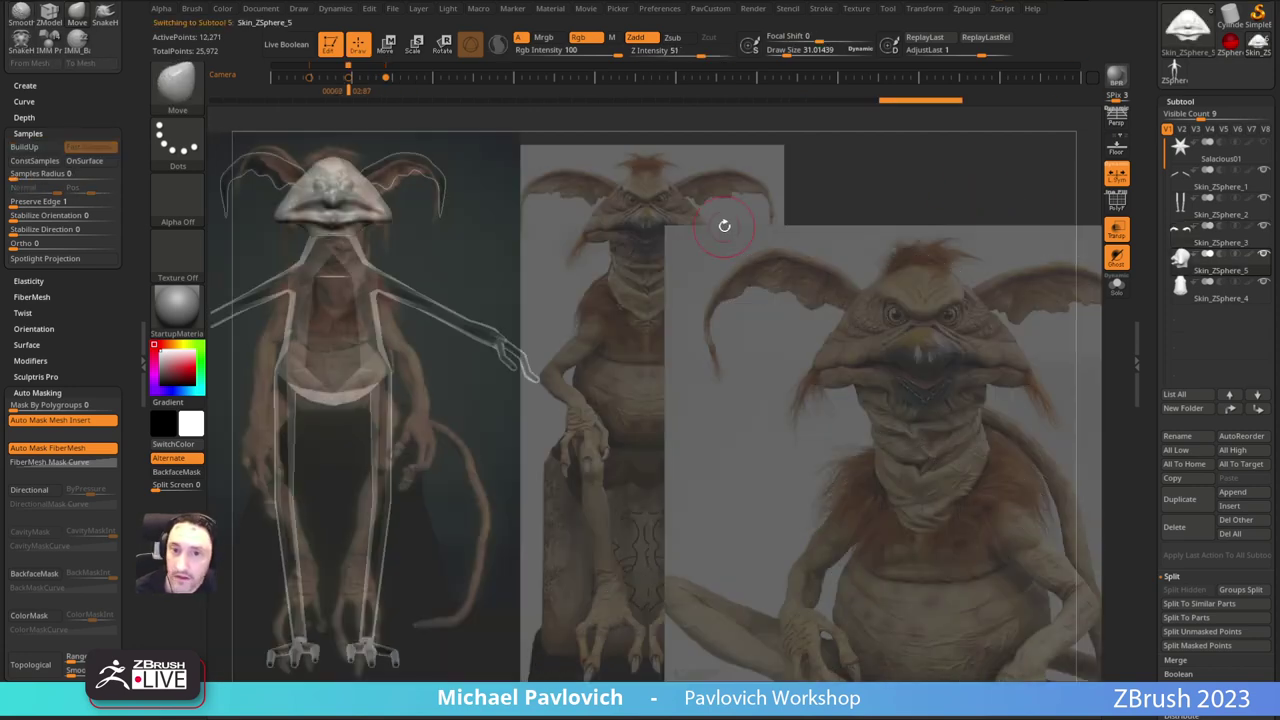
{"action": "key", "text": "shift+z"}
Step: Turn the model to a side view, enlarge the Move brush, and select the torso subtool
{"action": "left_click_drag", "start_coordinate": [765, 221], "coordinate": [983, 317], "text": "alt"}
{"action": "left_click_drag", "start_coordinate": [983, 317], "coordinate": [880, 337]}
{"action": "left_click_drag", "start_coordinate": [890, 330], "coordinate": [965, 590], "text": "alt"}
{"action": "left_click_drag", "start_coordinate": [772, 366], "coordinate": [752, 341], "text": "alt"}
{"action": "key", "text": "s"}
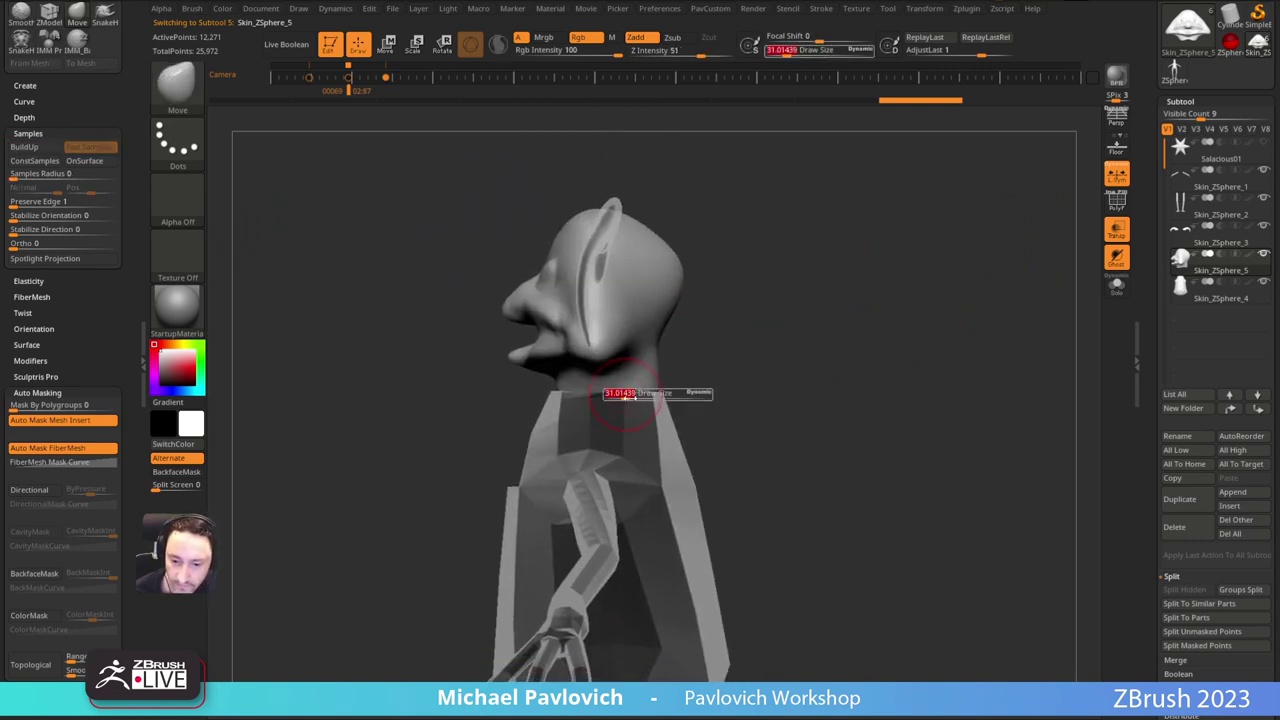
{"action": "left_click_drag", "start_coordinate": [624, 398], "coordinate": [634, 398]}
{"action": "left_click_drag", "start_coordinate": [758, 288], "coordinate": [678, 261], "text": "alt"}
{"action": "left_click", "coordinate": [618, 391], "text": "alt"}
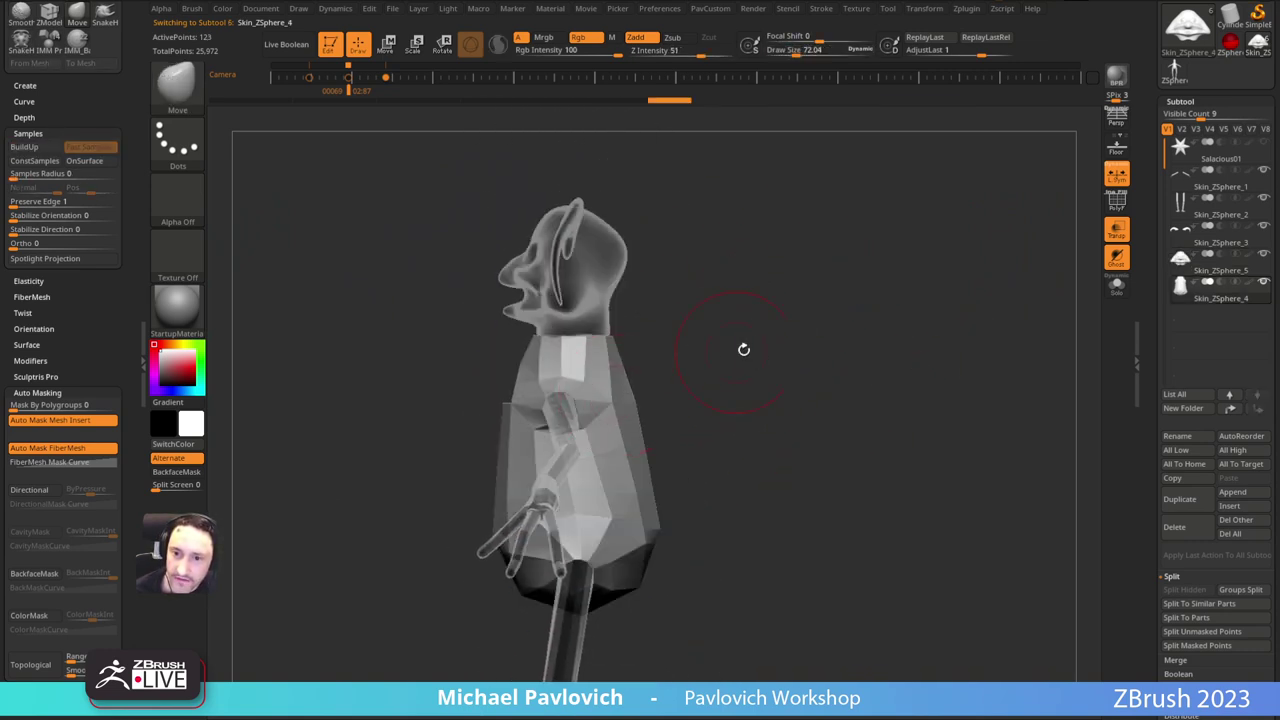
Step: Examine the torso's shape against the seated side-view photo and the middle full-body reference at the 01:42 camera keyframe
{"action": "left_click_drag", "start_coordinate": [743, 349], "coordinate": [730, 280], "text": "alt"}
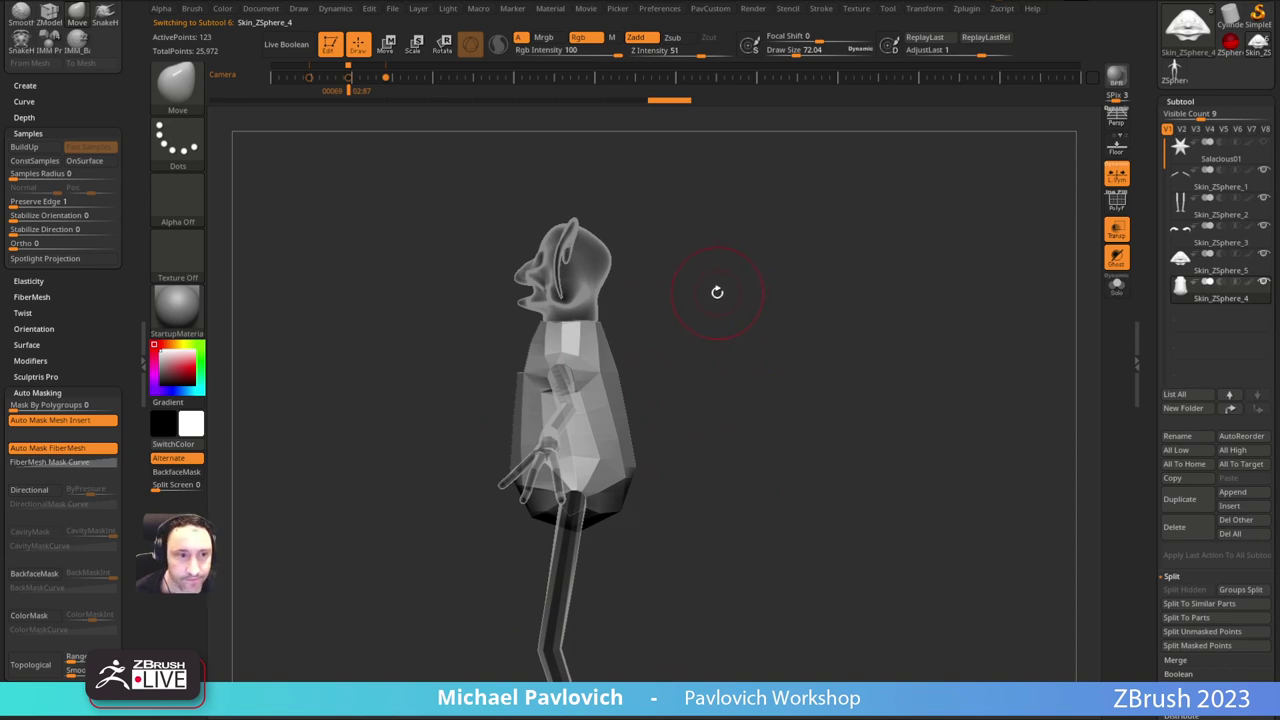
{"action": "left_click_drag", "start_coordinate": [420, 386], "coordinate": [378, 396]}
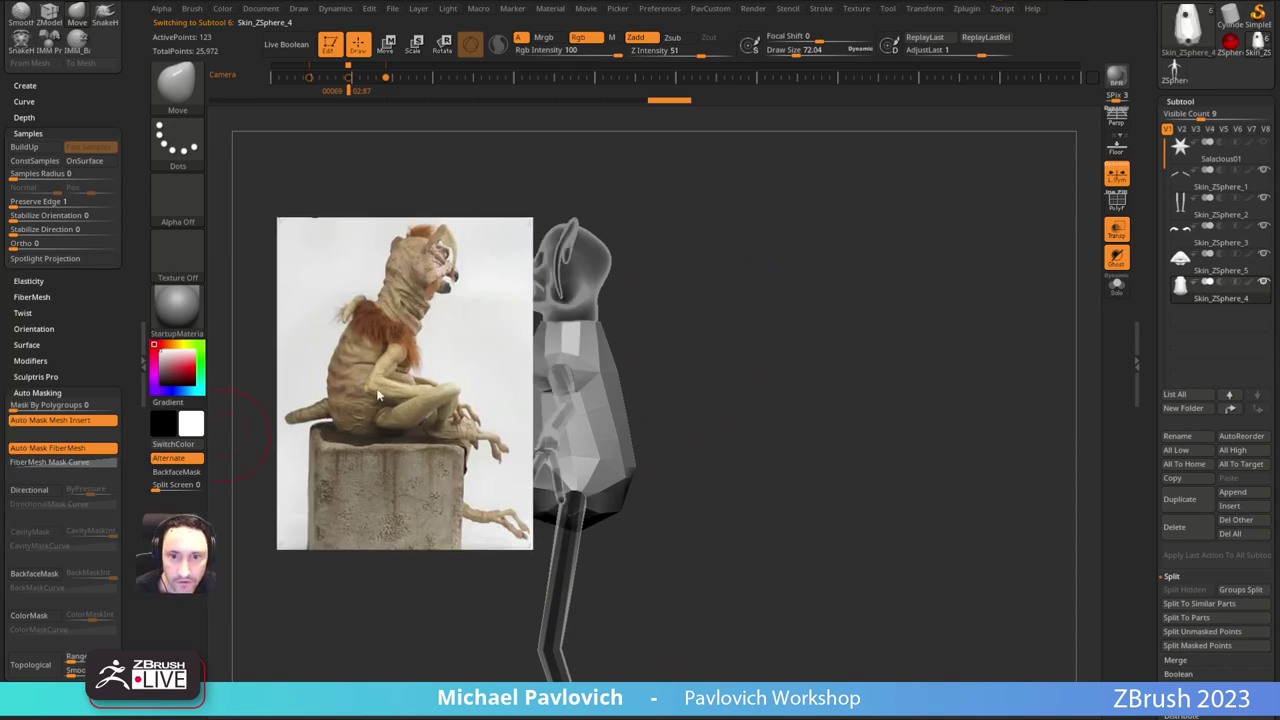
{"action": "left_click_drag", "start_coordinate": [368, 343], "coordinate": [0, 323]}
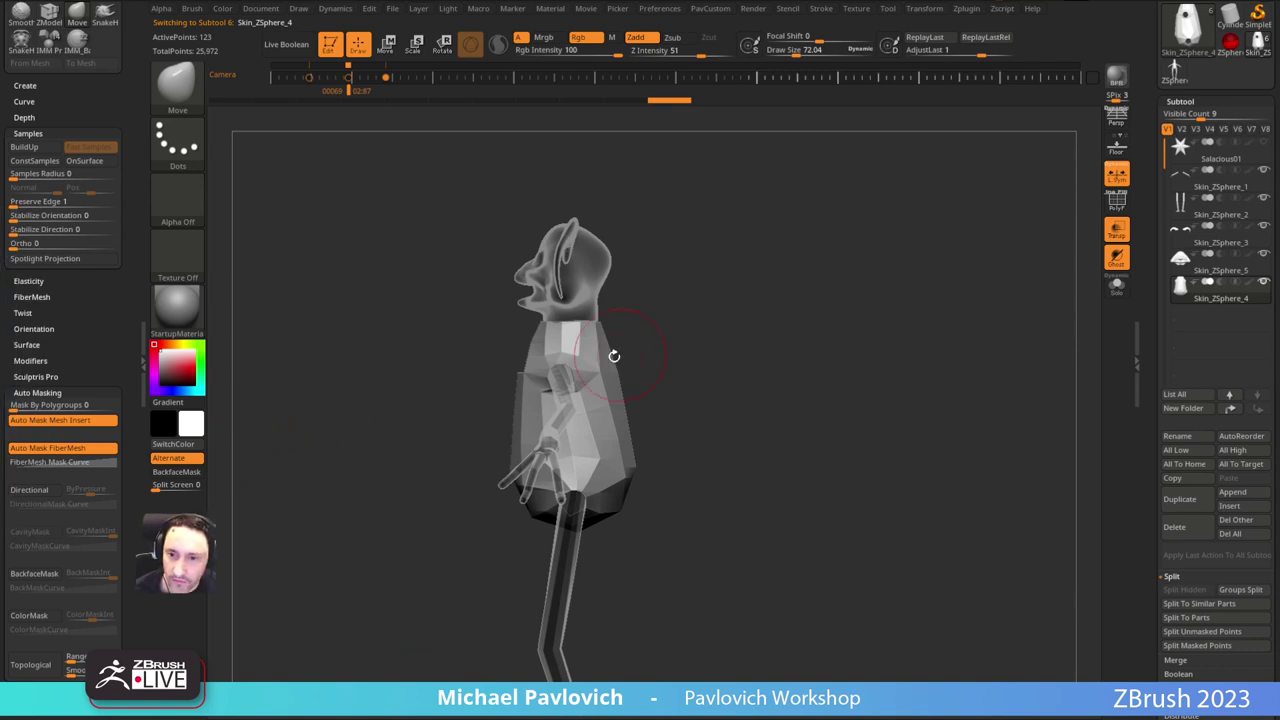
{"action": "left_click_drag", "start_coordinate": [679, 309], "coordinate": [760, 318], "text": "shift"}
{"action": "mouse_move", "coordinate": [847, 319]}
{"action": "left_mouse_down", "text": "shift"}
{"action": "mouse_move", "coordinate": [759, 319]}
{"action": "mouse_move", "coordinate": [706, 283]}
{"action": "left_mouse_up", "text": "shift"}
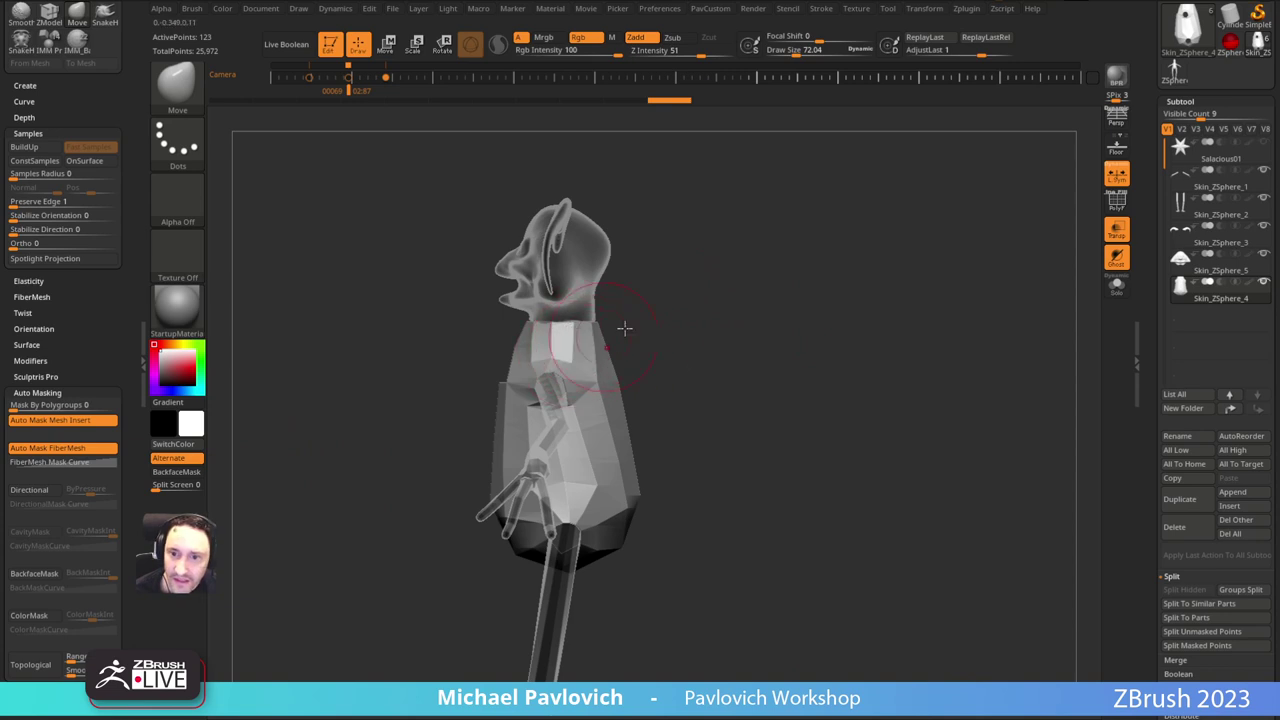
{"action": "left_click_drag", "start_coordinate": [665, 324], "coordinate": [775, 322]}
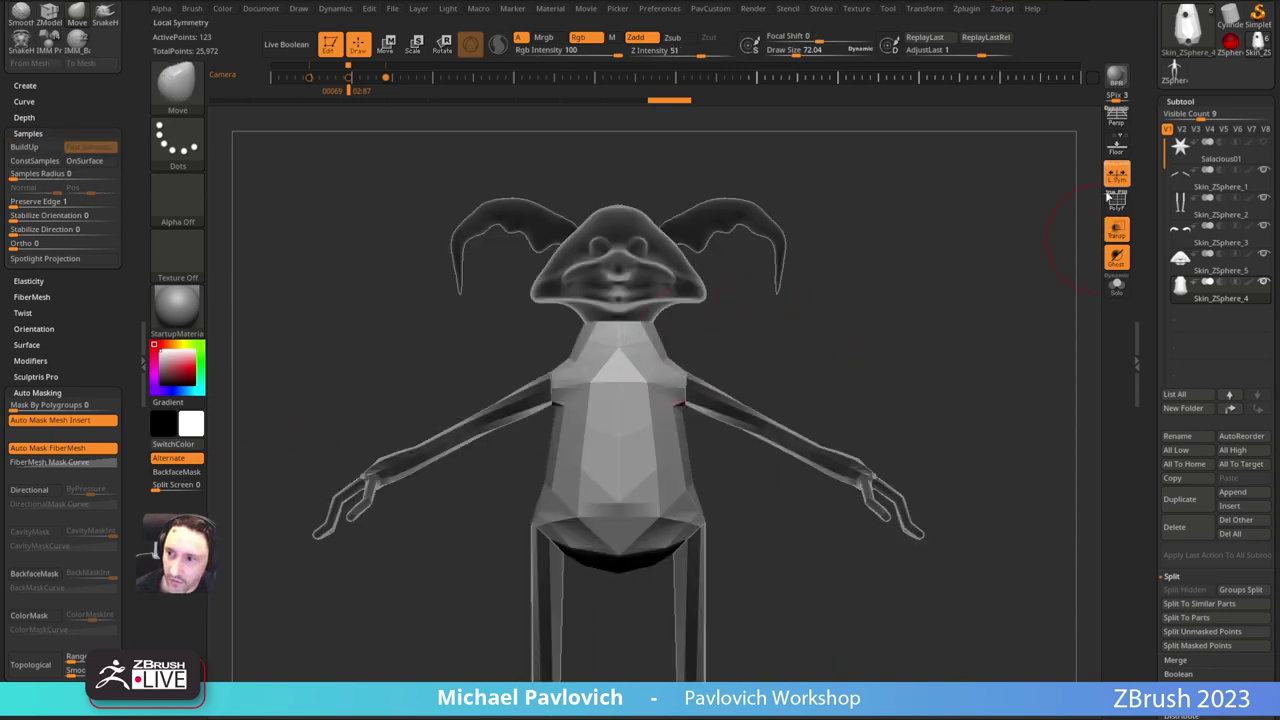
{"action": "key", "text": "shift+z"}
{"action": "key", "text": "Left"}
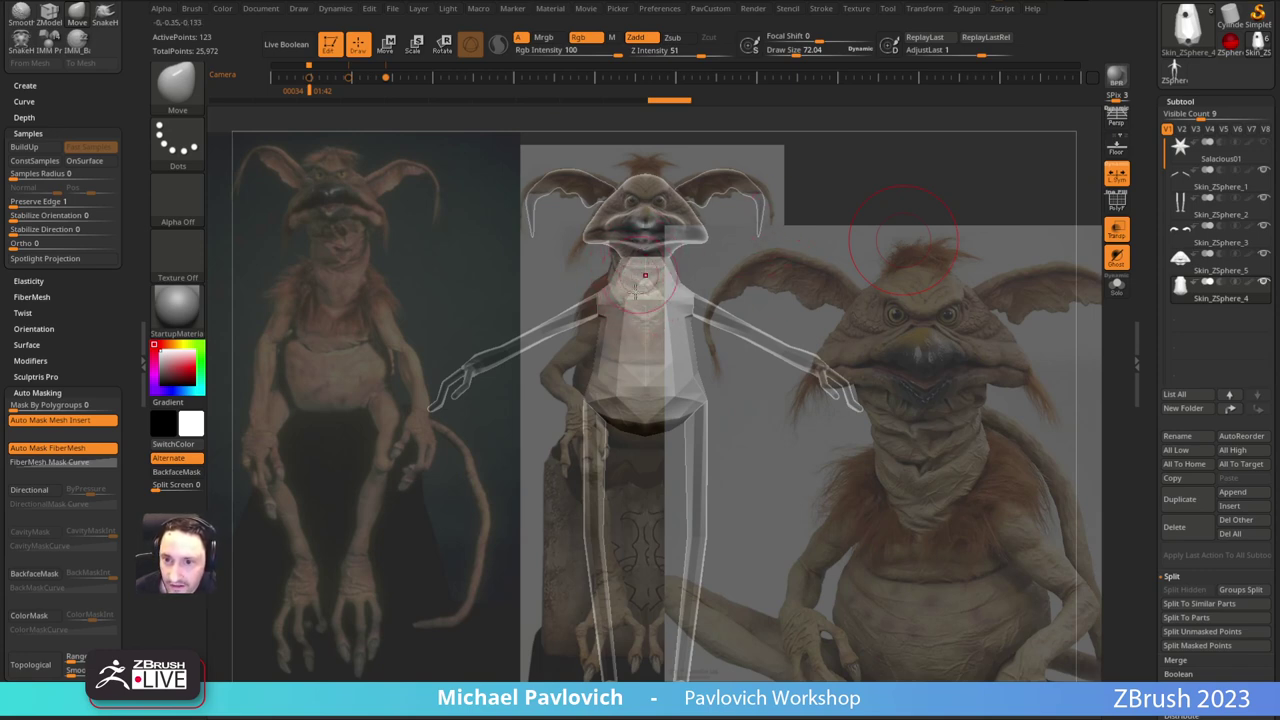
Step: Hide the reference images, turn on the polyframe display, and isolate the torso's purple neck polygroup
{"action": "key", "text": "shift+z"}
{"action": "left_click", "coordinate": [1121, 208]}
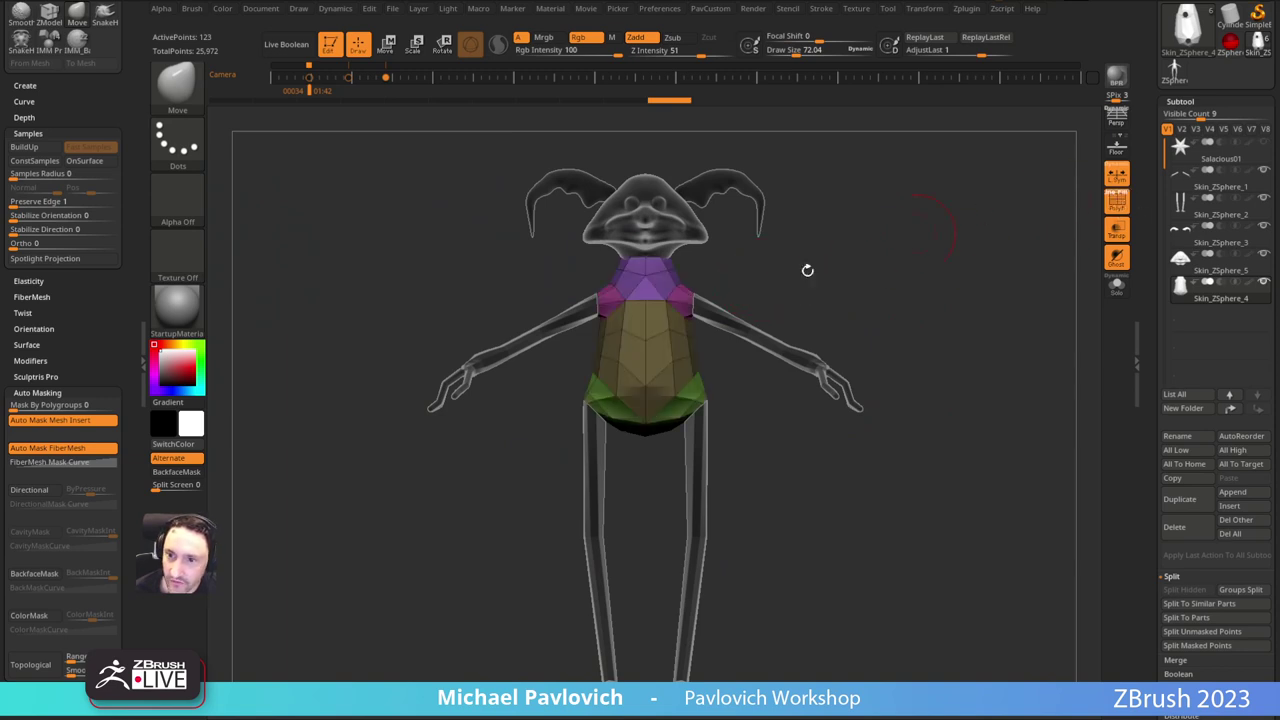
{"action": "key", "text": "s"}
{"action": "left_click", "coordinate": [648, 281], "text": "ctrl+shift"}
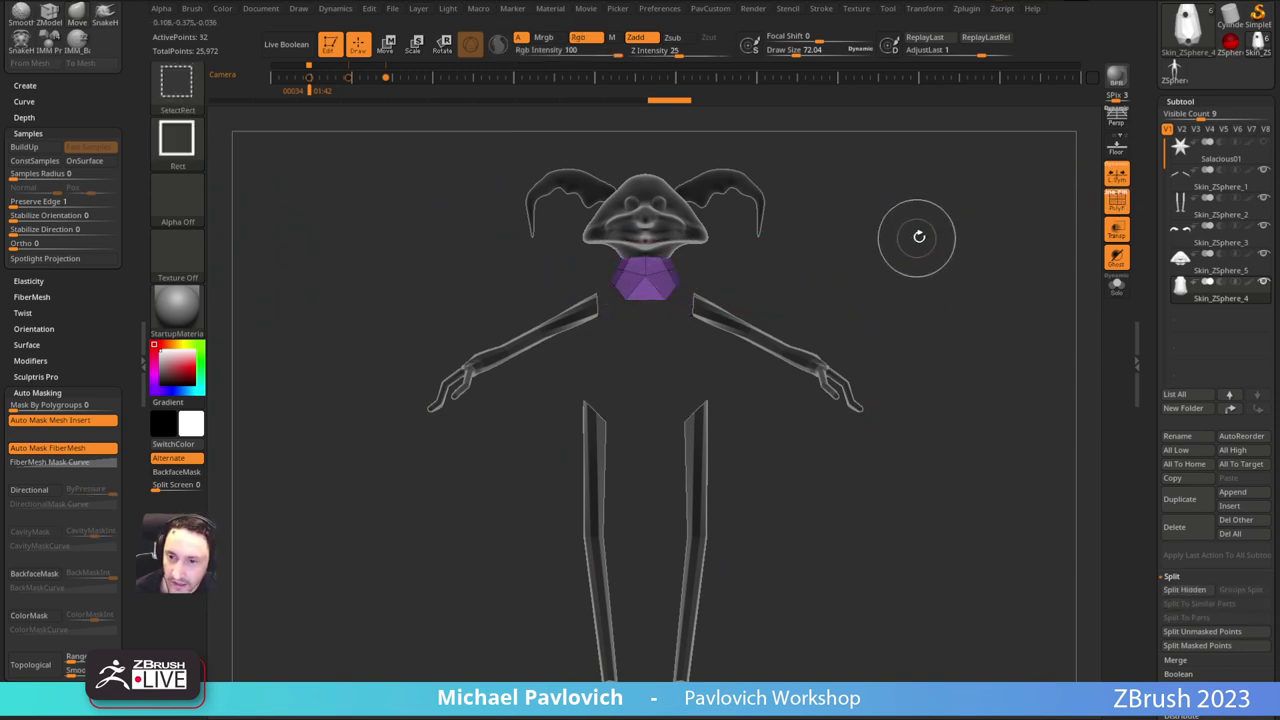
Step: Isolate the torso's purple neck polygroup again and split the hidden torso parts off into a separate subtool
{"action": "key", "text": "space"}
{"action": "left_click", "coordinate": [831, 278], "text": "ctrl+shift"}
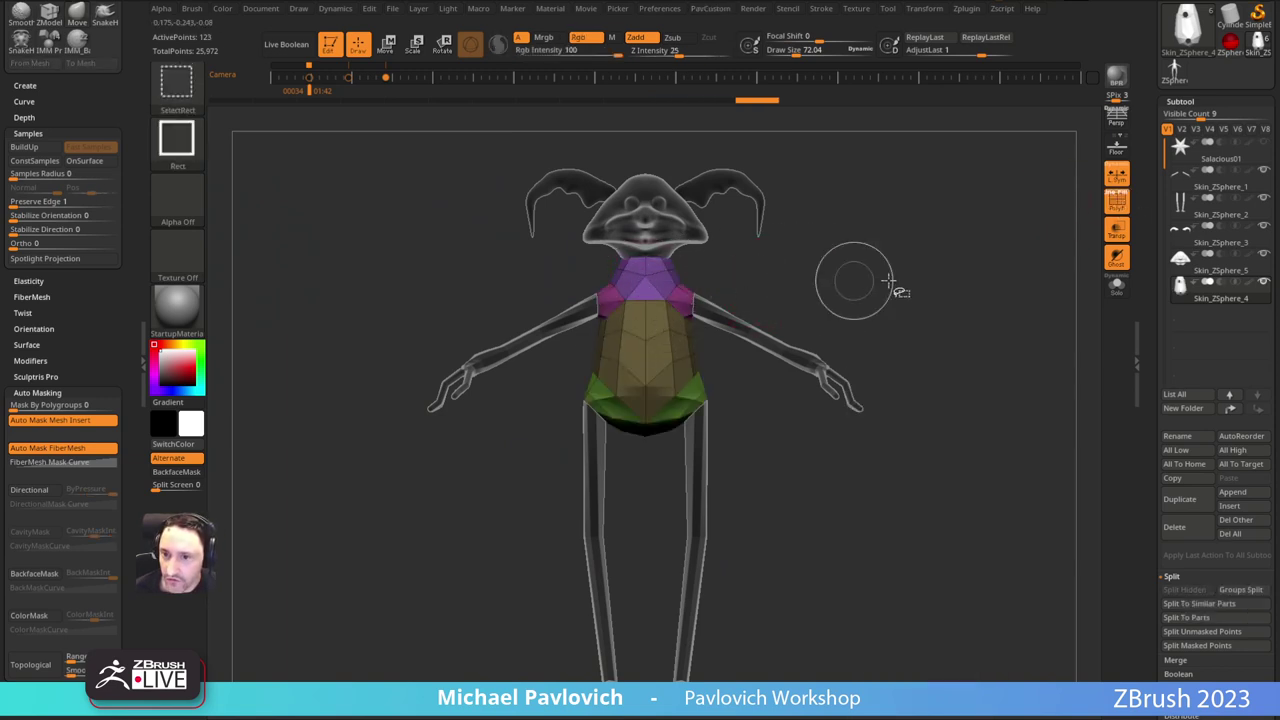
{"action": "left_click", "coordinate": [651, 276], "text": "ctrl+shift"}
{"action": "key", "text": "space"}
{"action": "left_click", "coordinate": [950, 369]}
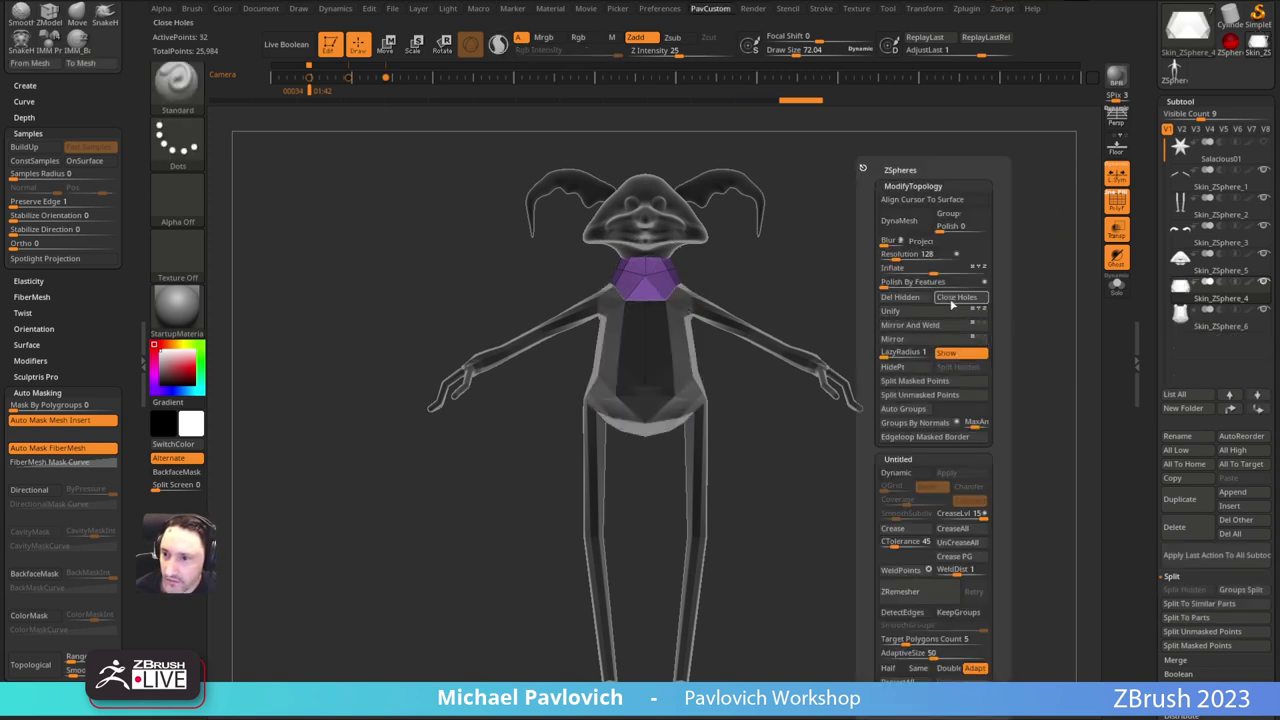
Step: Close the neck piece's holes with Mirror And Weld applied, and delete the neck subtool
{"action": "left_click", "coordinate": [953, 303]}
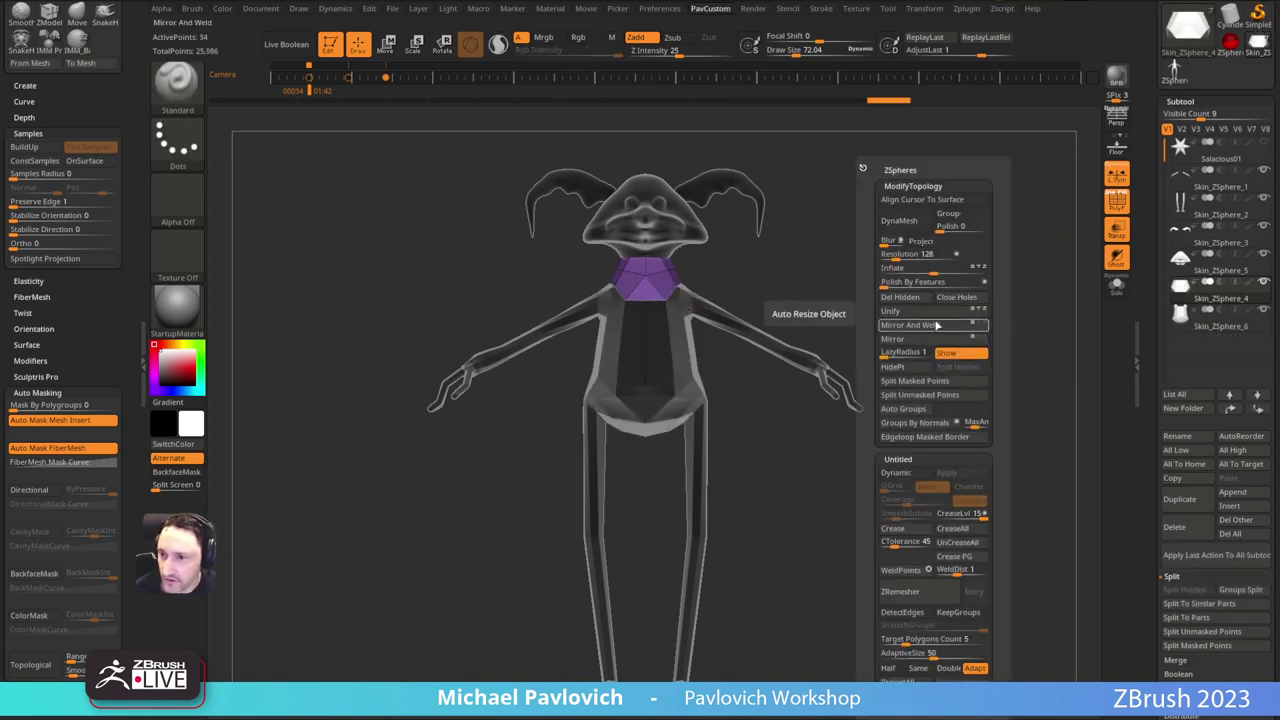
{"action": "left_click", "coordinate": [936, 326]}
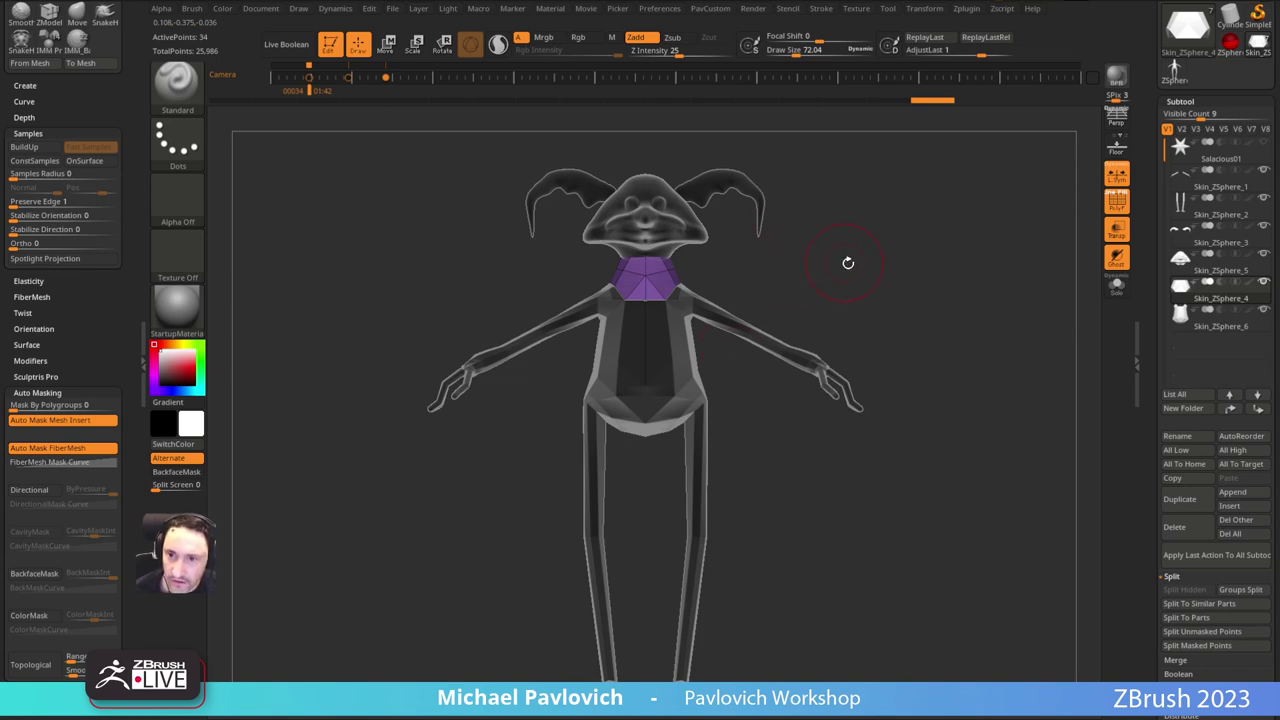
{"action": "left_click", "coordinate": [1178, 529]}
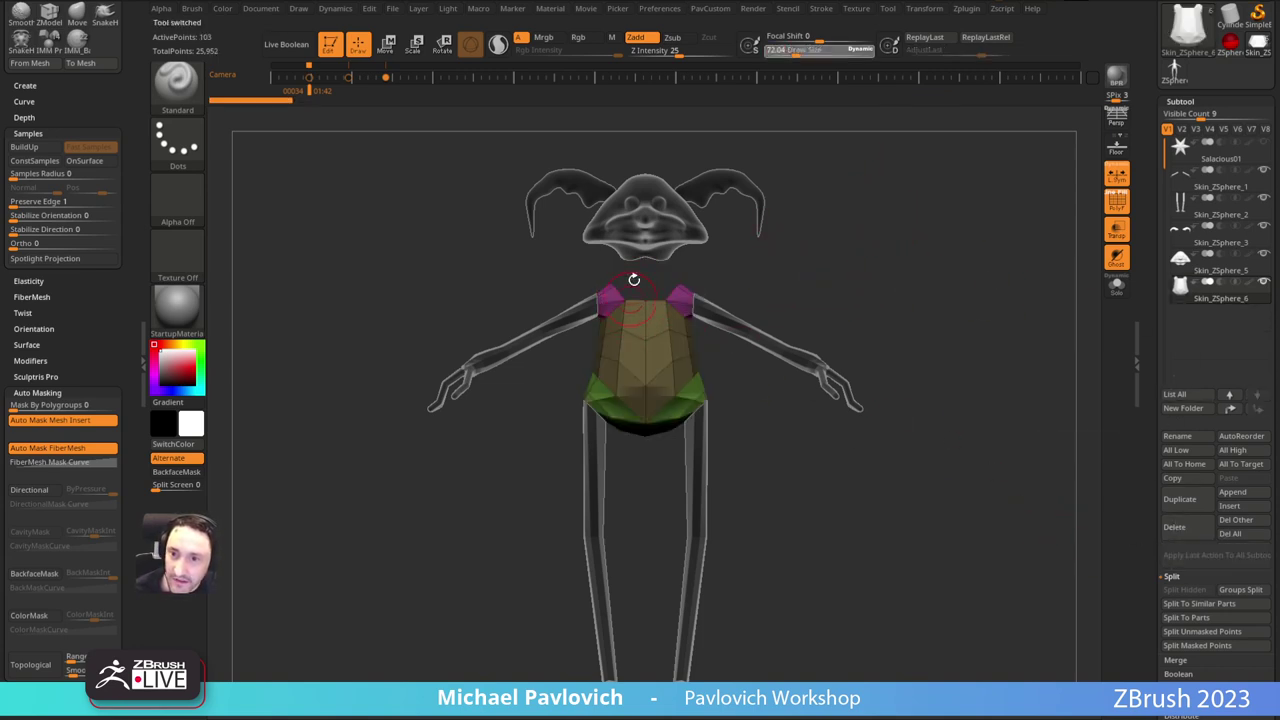
Step: Select the head subtool and choose the Cylinder16 mesh of the IMM Primitives brush
{"action": "left_click", "coordinate": [638, 243], "text": "alt"}
{"action": "key", "text": "b"}
{"action": "key", "text": "i"}
{"action": "key", "text": "p"}
{"action": "key", "text": "m"}
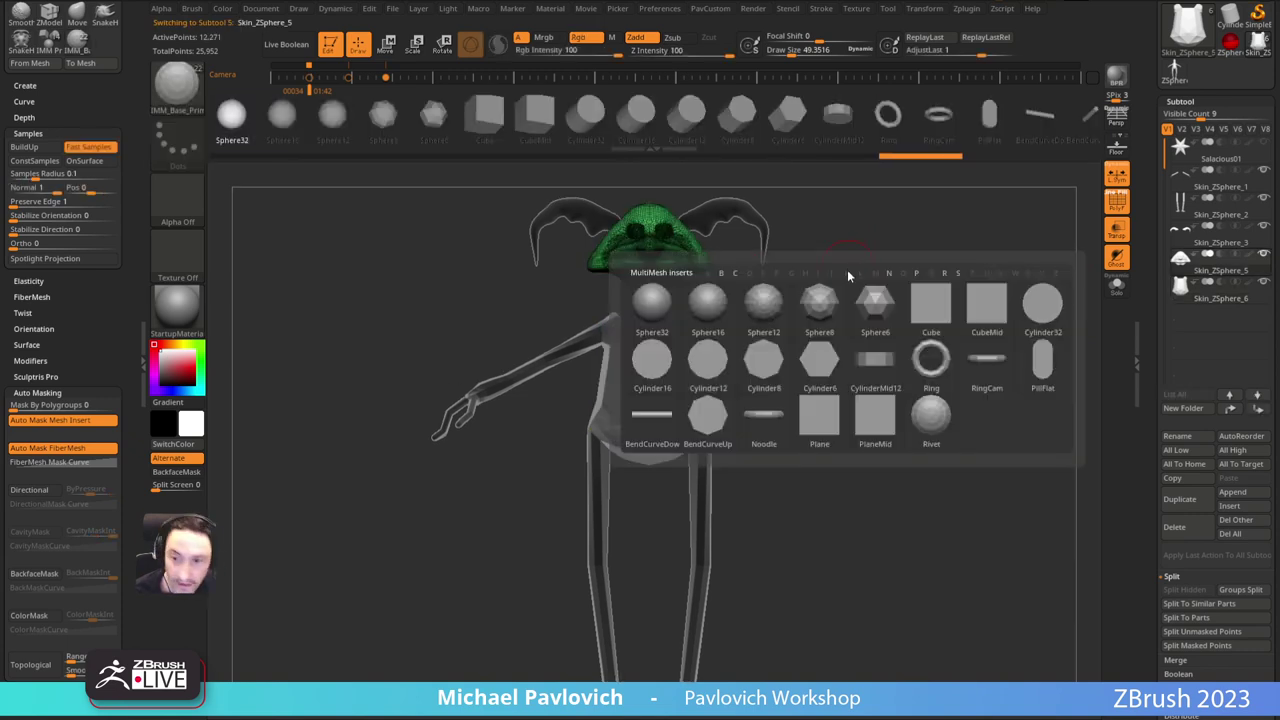
{"action": "left_click", "coordinate": [652, 366]}
Step: Solo the head, view it from below, and try to insert a cylinder at the neck area
{"action": "left_click_drag", "start_coordinate": [867, 290], "coordinate": [872, 205]}
{"action": "left_click", "coordinate": [1117, 287]}
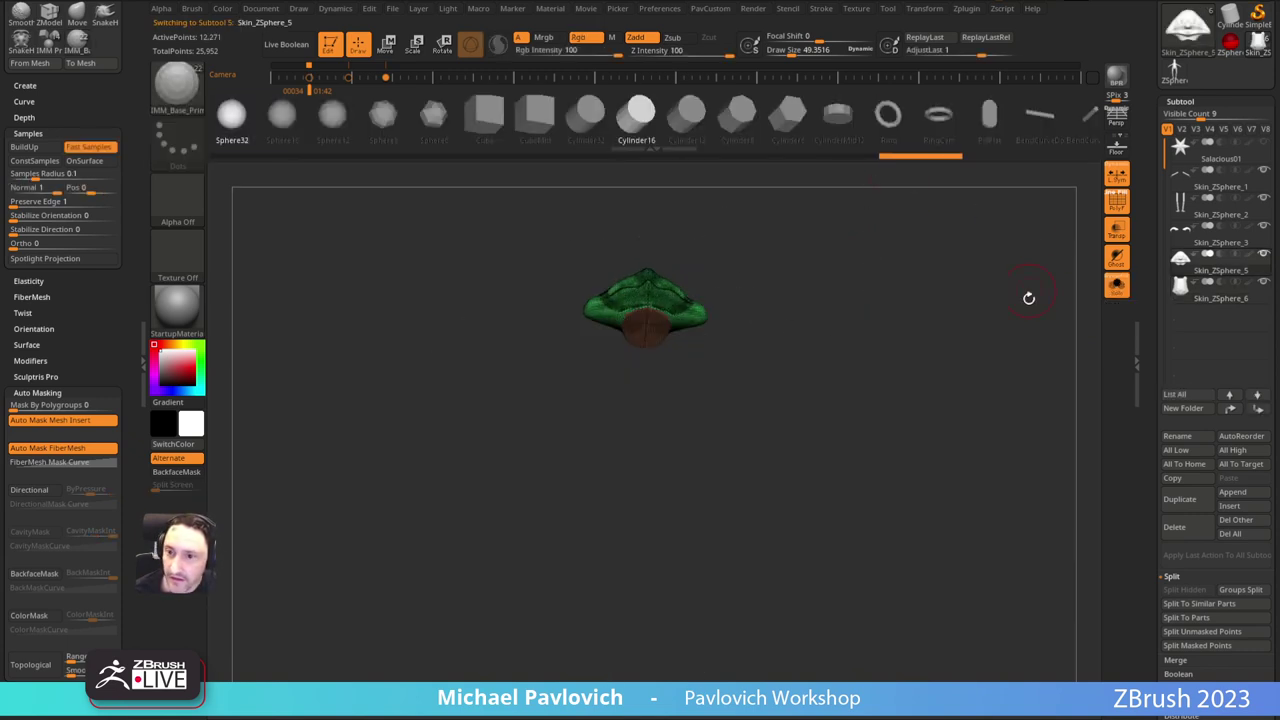
{"action": "left_click_drag", "start_coordinate": [1028, 297], "coordinate": [1020, 268]}
{"action": "left_click_drag", "start_coordinate": [649, 337], "coordinate": [673, 354]}
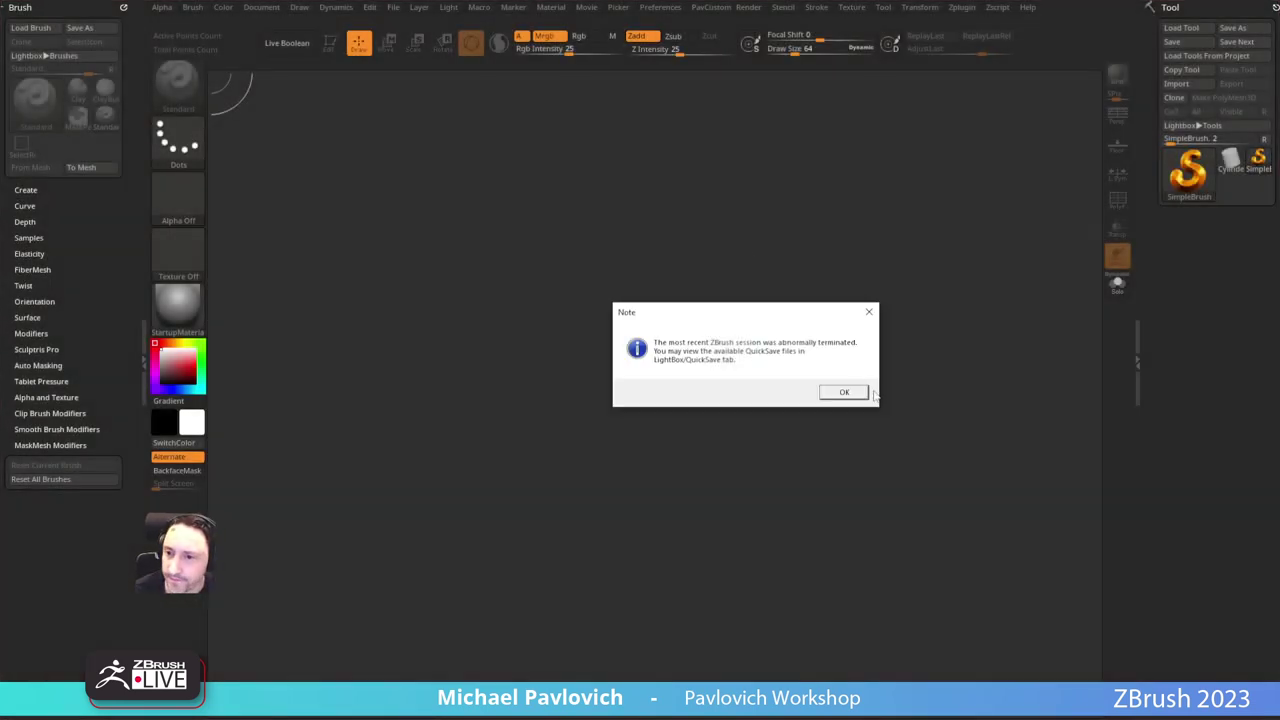
Step: Dismiss the crash notice and try loading Recovered_Tool and the Recovered_41837 project from the quick saves
{"action": "left_click", "coordinate": [852, 394]}
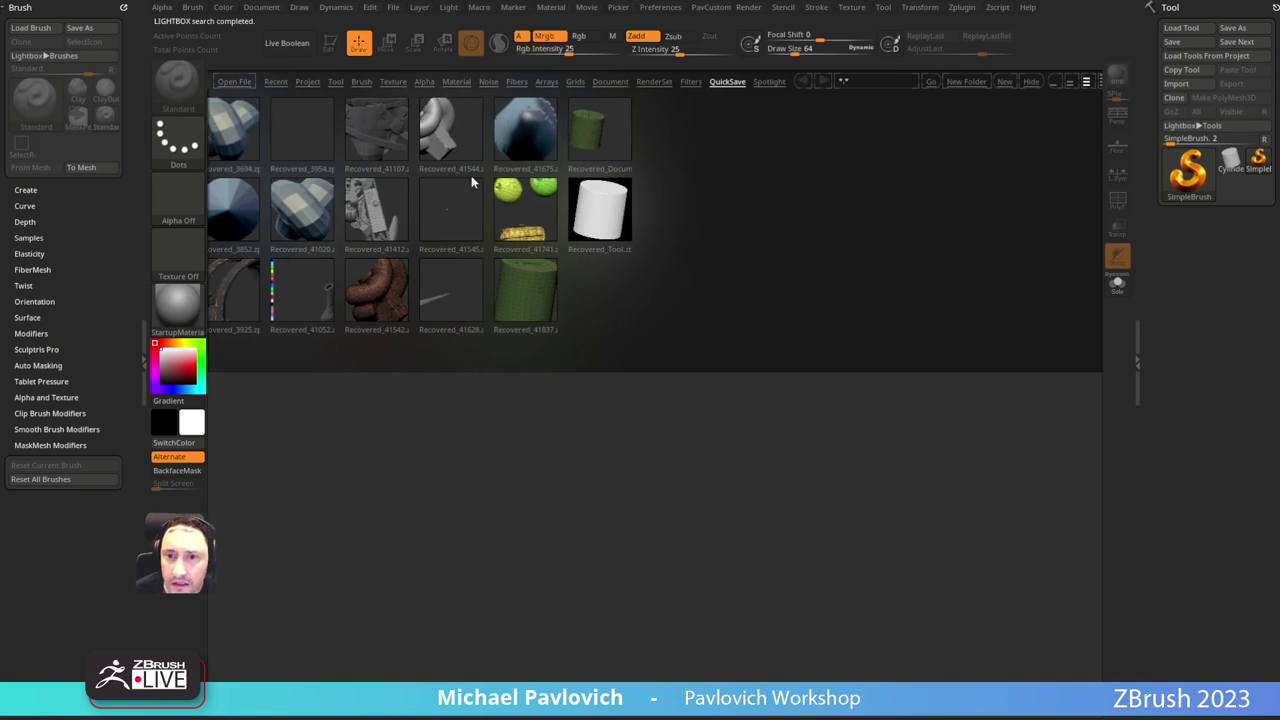
{"action": "double_click", "coordinate": [622, 209]}
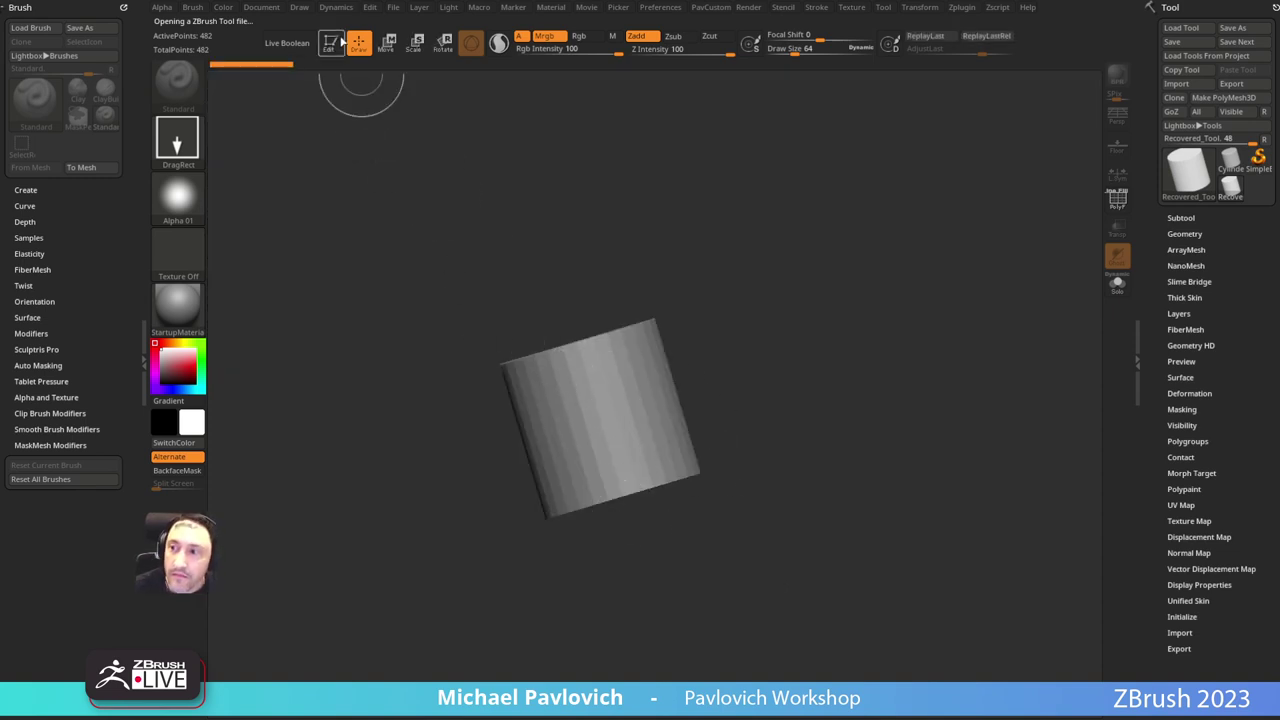
{"action": "key", "text": "comma"}
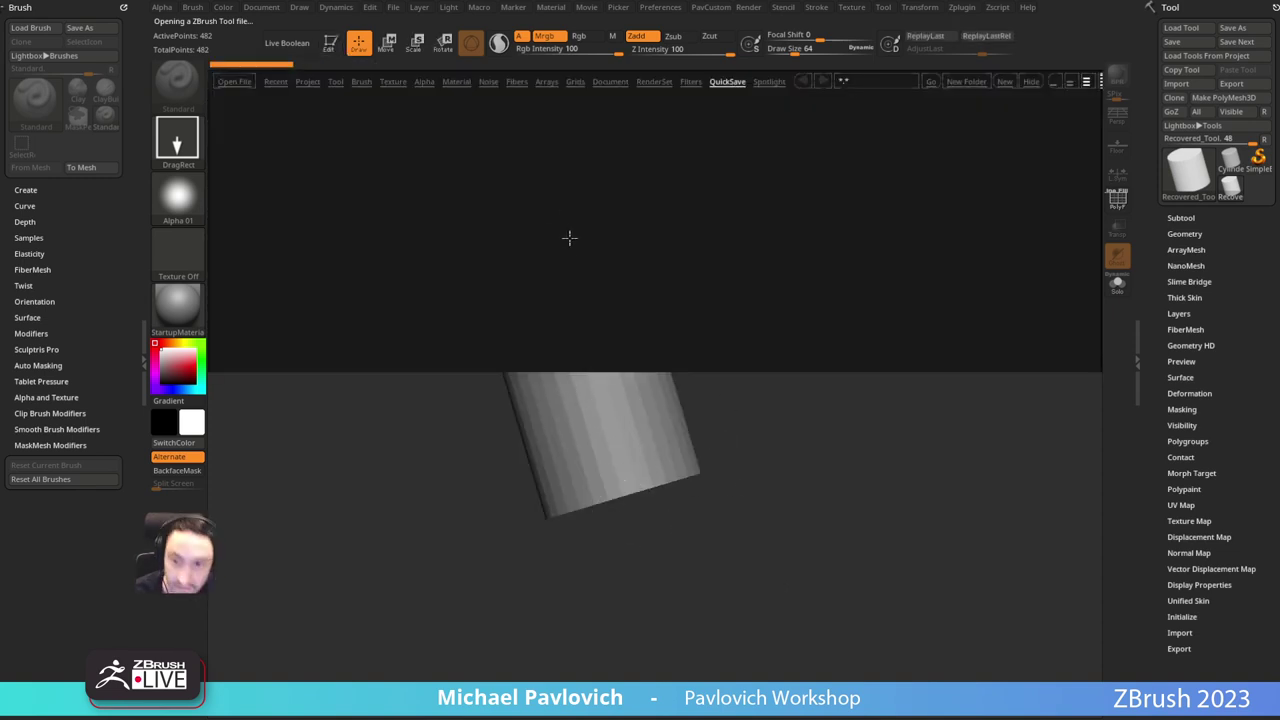
{"action": "left_click_drag", "start_coordinate": [560, 217], "coordinate": [539, 217]}
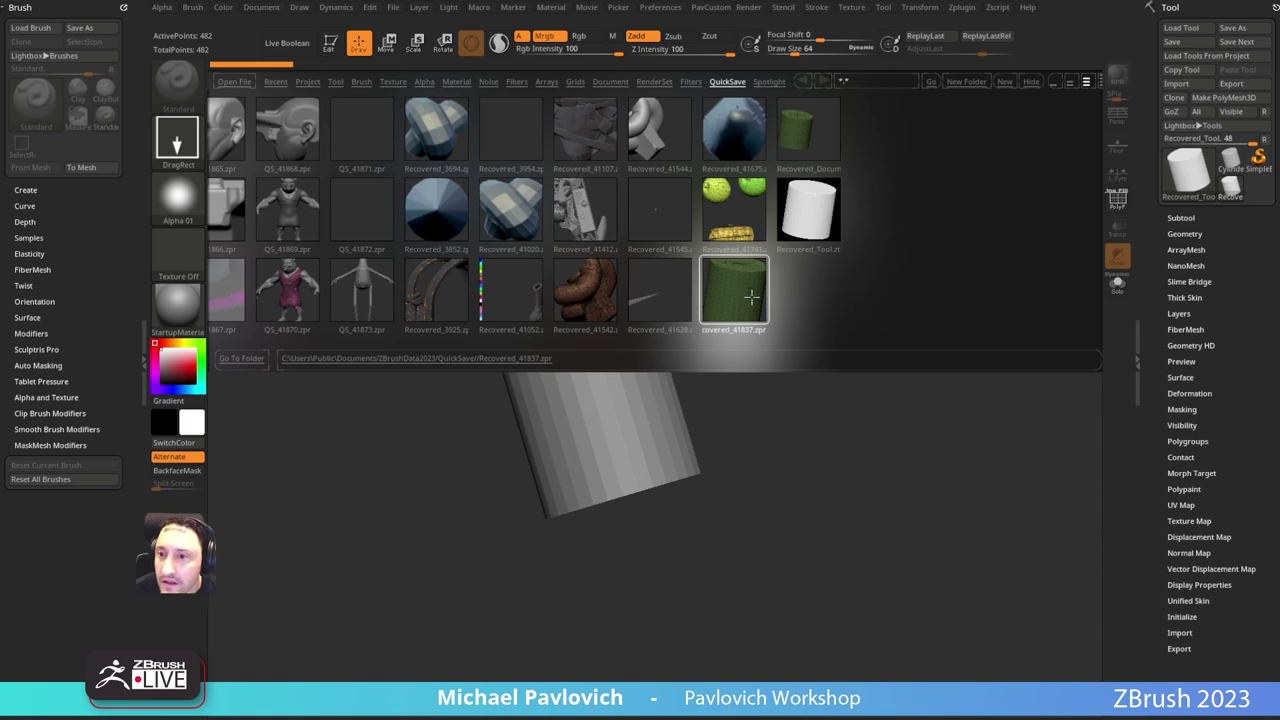
{"action": "left_click", "coordinate": [752, 296]}
{"action": "left_click", "coordinate": [773, 394]}
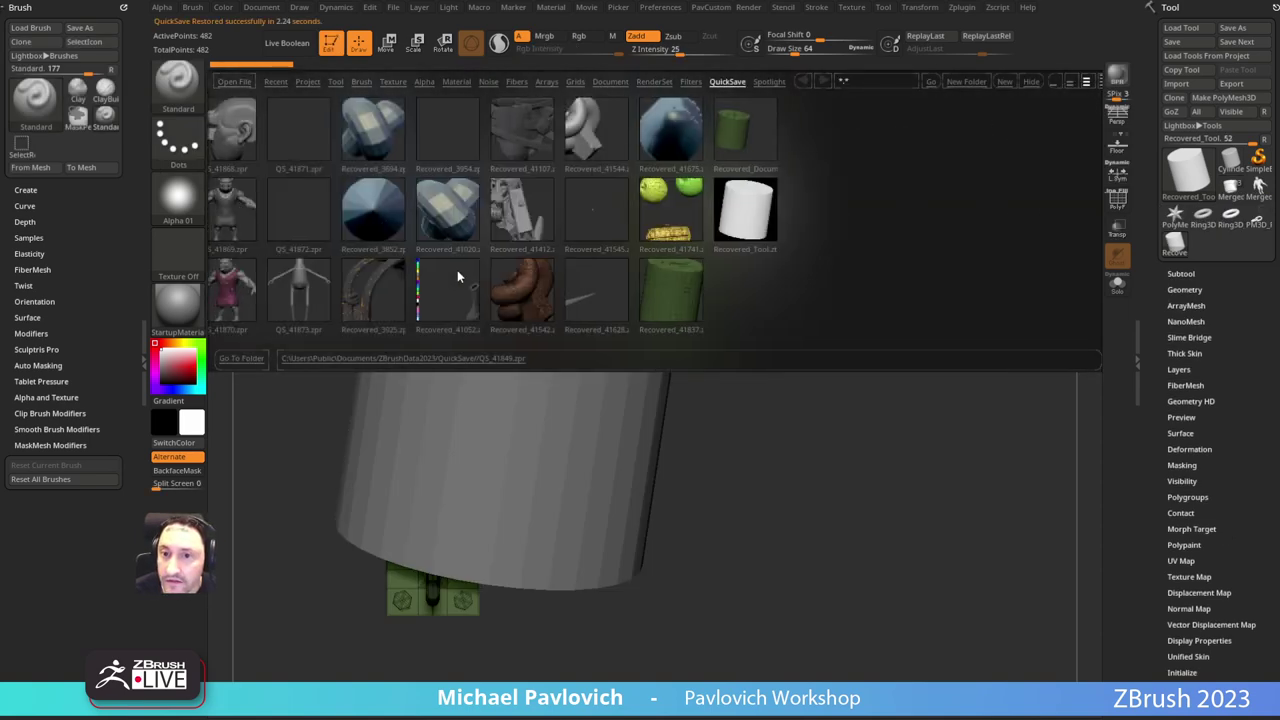
Step: Find the QS_41873.zpr quick save of the creature and open it, discarding the current project's changes
{"action": "left_click_drag", "start_coordinate": [639, 274], "coordinate": [533, 274]}
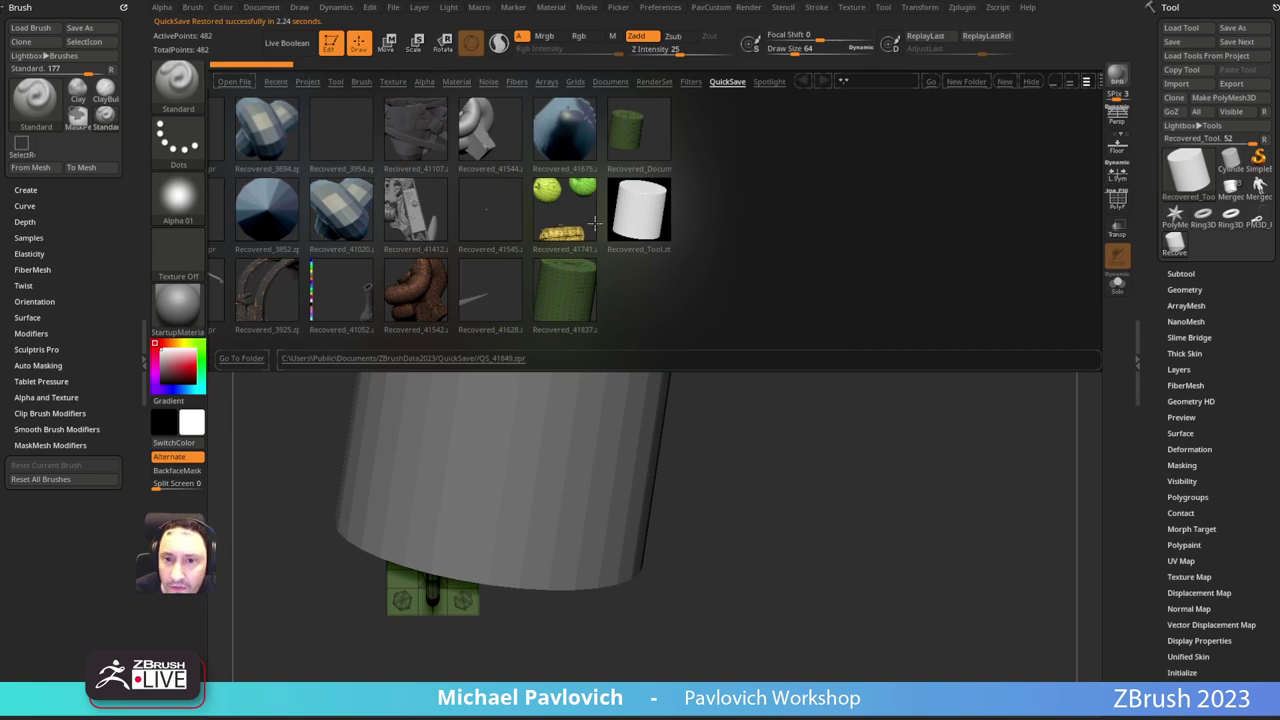
{"action": "scroll", "coordinate": [596, 230], "scroll_direction": "up", "scroll_amount": 3}
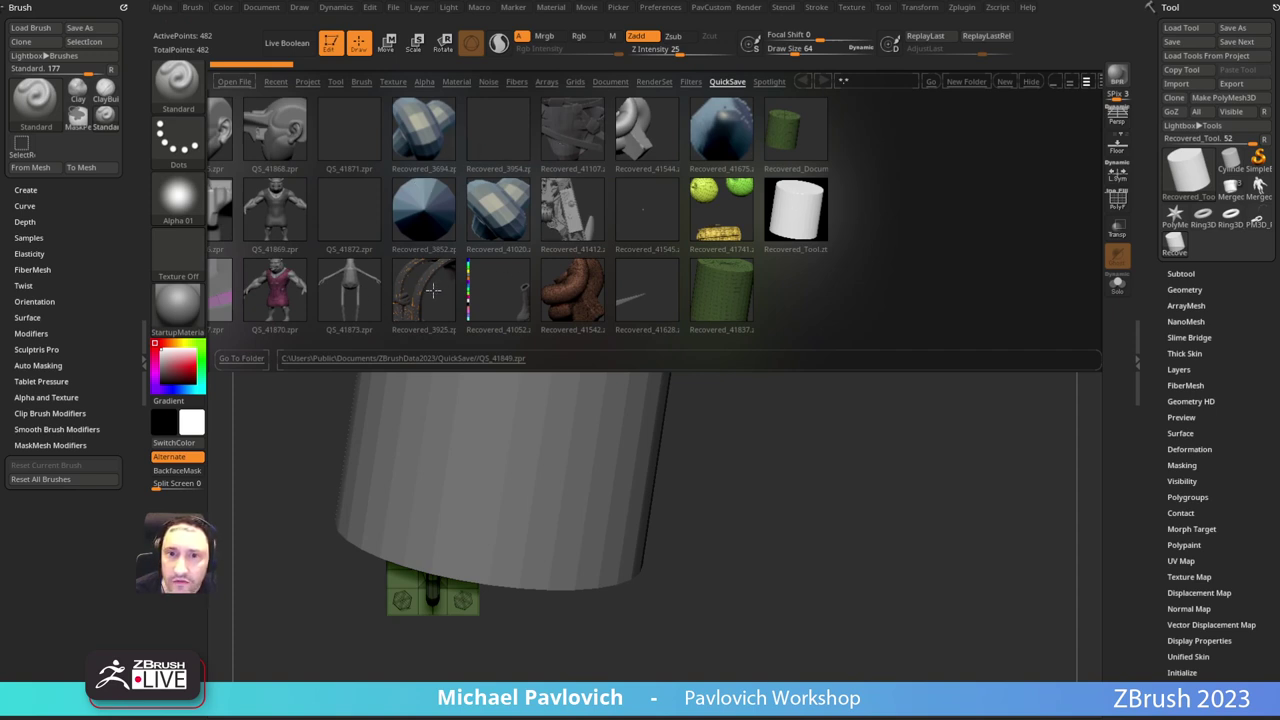
{"action": "double_click", "coordinate": [355, 289]}
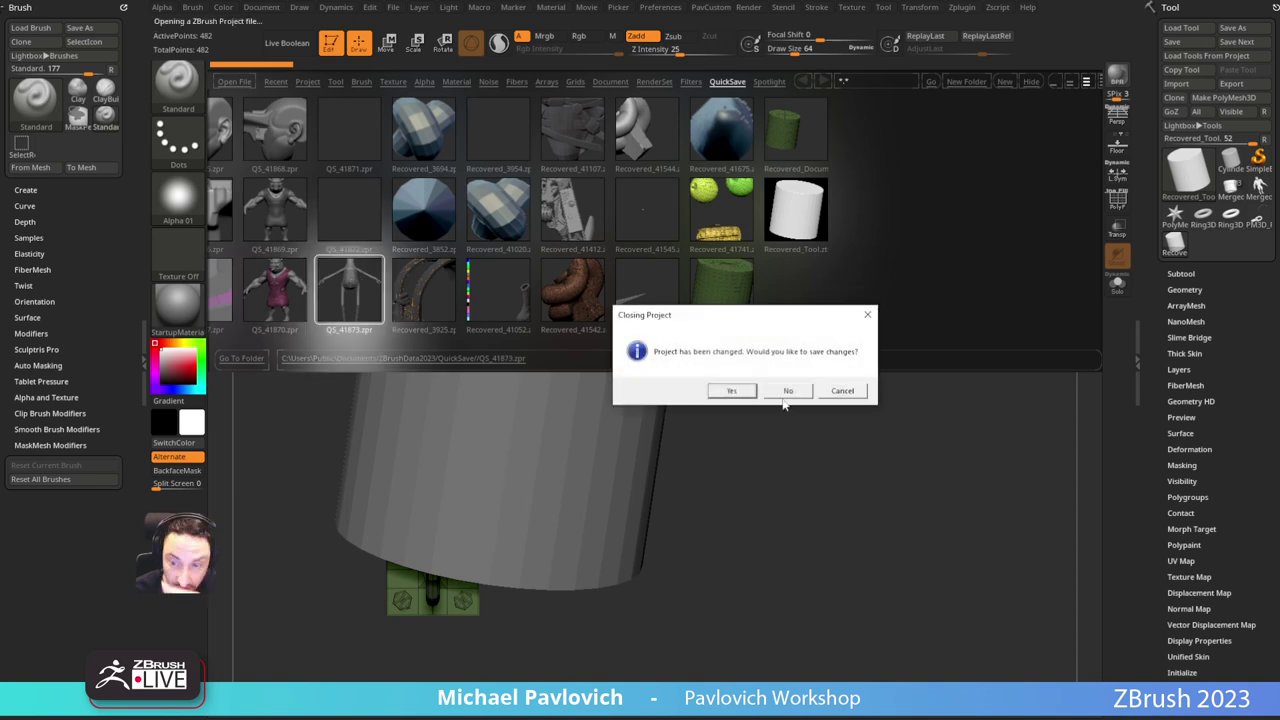
{"action": "left_click", "coordinate": [787, 391]}
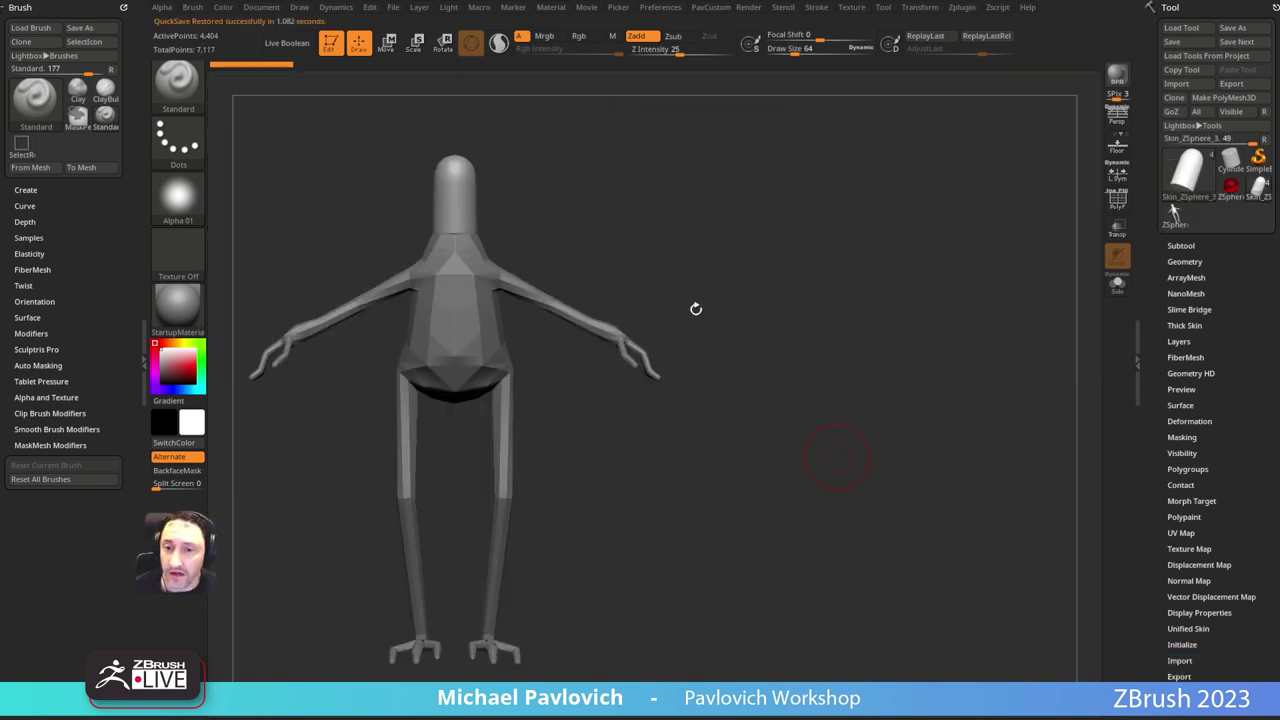
Step: Import the dark full-body and the seated full-body reference images into Spotlight and open them for editing
{"action": "left_click", "coordinate": [851, 9]}
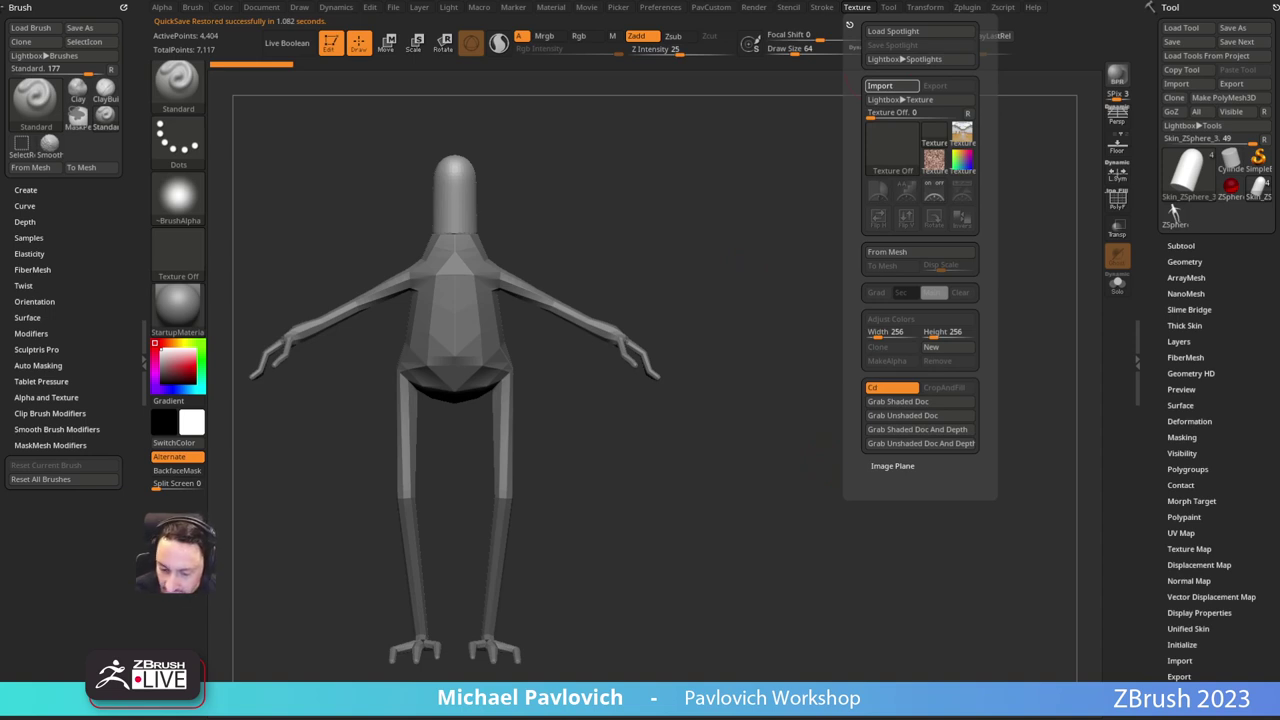
{"action": "left_click", "coordinate": [857, 7]}
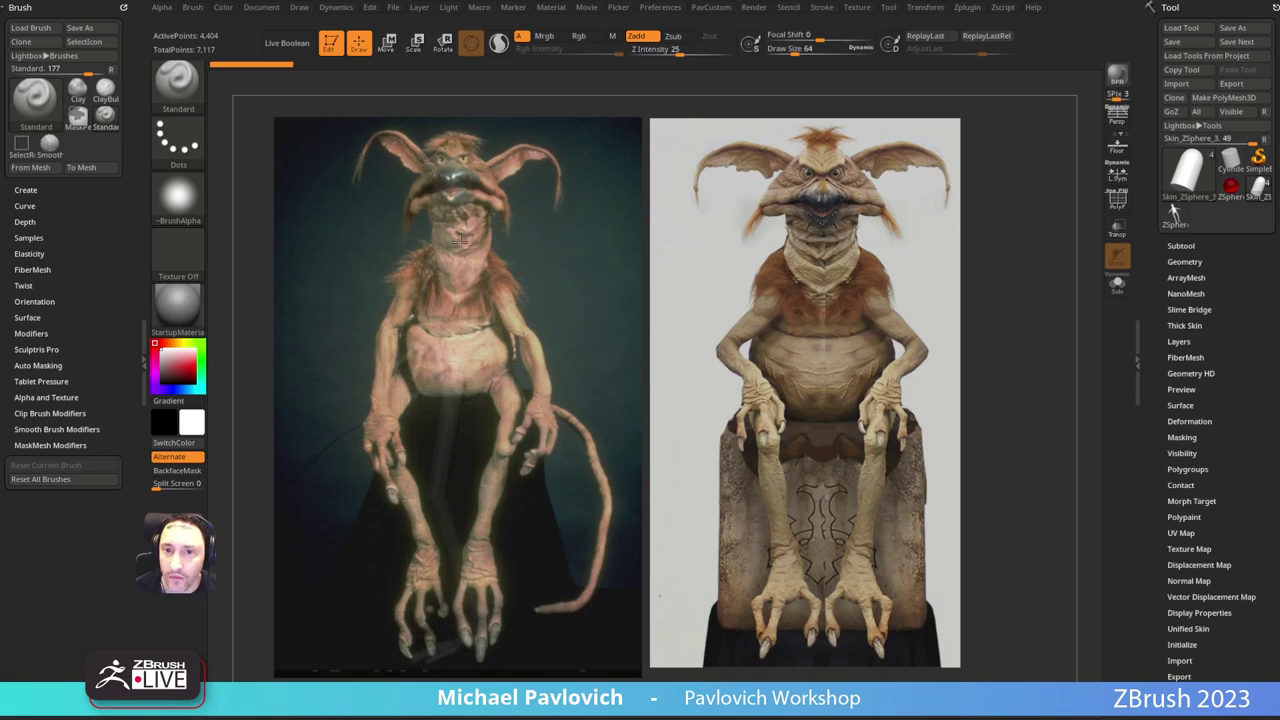
{"action": "key", "text": "z"}
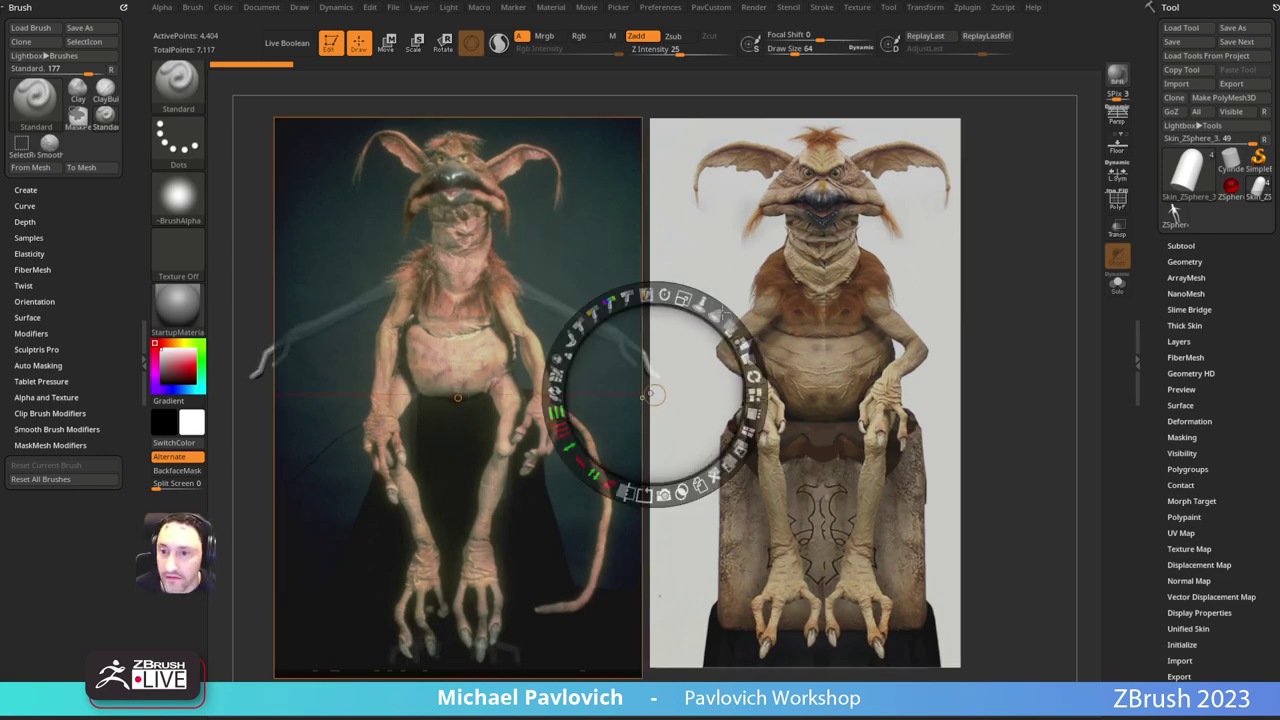
Step: Fade the two full-body reference images and place them side by side around the model
{"action": "left_click_drag", "start_coordinate": [728, 327], "coordinate": [645, 295]}
{"action": "left_click_drag", "start_coordinate": [567, 244], "coordinate": [433, 249]}
{"action": "left_click_drag", "start_coordinate": [761, 230], "coordinate": [538, 234]}
{"action": "left_click_drag", "start_coordinate": [662, 262], "coordinate": [687, 267]}
Step: Import the close-up reference image into Spotlight and place it beside the seated full-body reference
{"action": "left_click", "coordinate": [860, 8]}
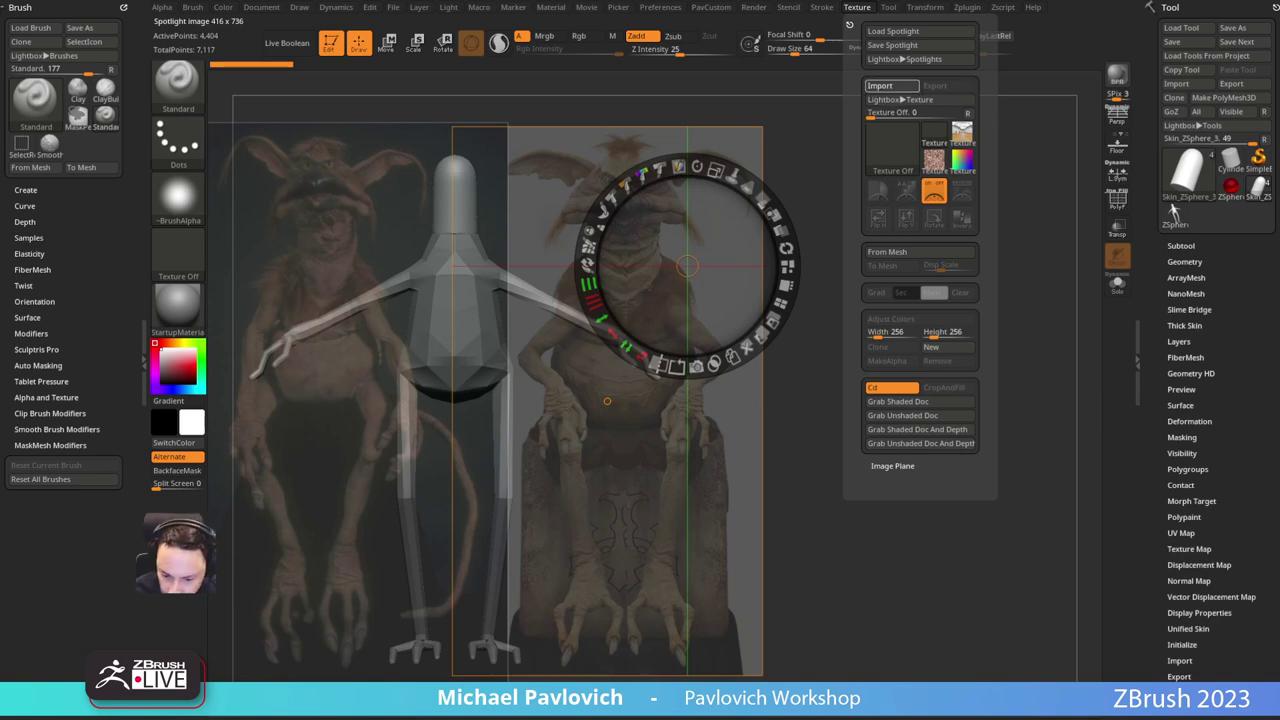
{"action": "left_click_drag", "start_coordinate": [457, 378], "coordinate": [714, 369]}
{"action": "left_click_drag", "start_coordinate": [739, 274], "coordinate": [706, 268]}
{"action": "left_click_drag", "start_coordinate": [915, 304], "coordinate": [938, 368]}
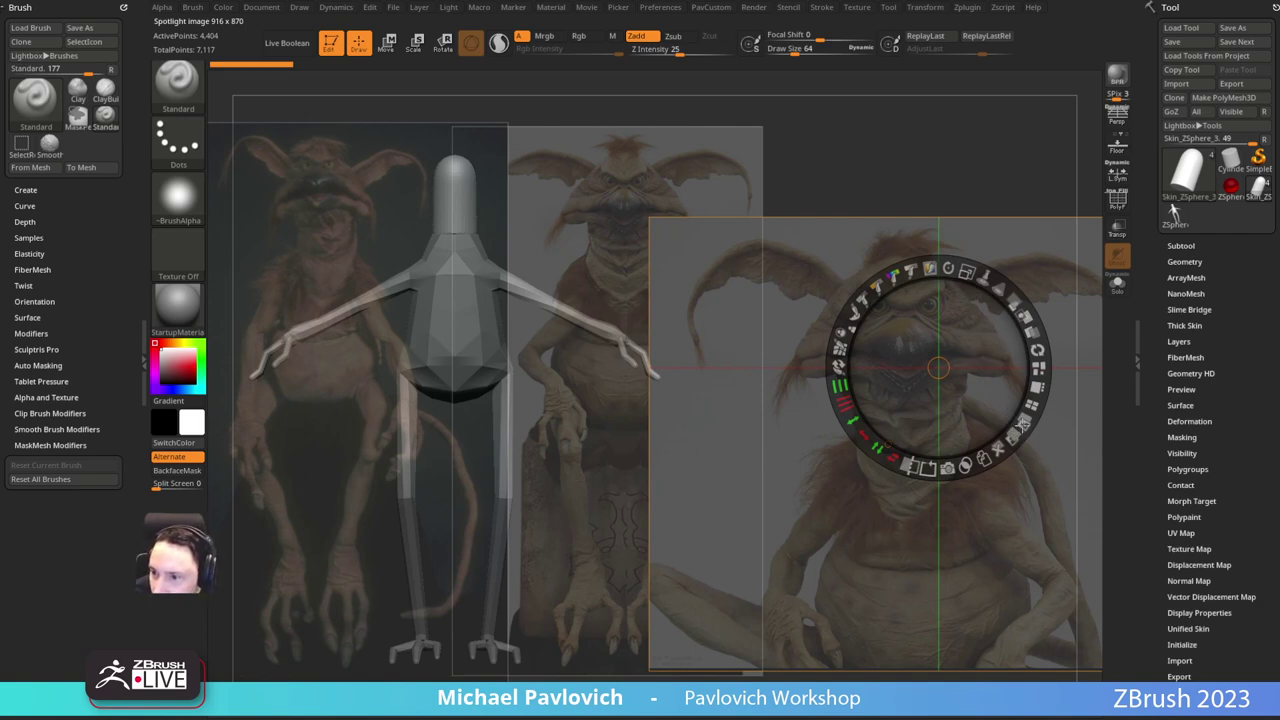
Step: Enlarge the close-up reference, adjust its position beside the seated reference, and leave Spotlight editing
{"action": "left_click", "coordinate": [1014, 438]}
{"action": "mouse_move", "coordinate": [987, 349]}
{"action": "left_mouse_down"}
{"action": "mouse_move", "coordinate": [999, 329]}
{"action": "mouse_move", "coordinate": [966, 352]}
{"action": "mouse_move", "coordinate": [977, 352]}
{"action": "left_mouse_up"}
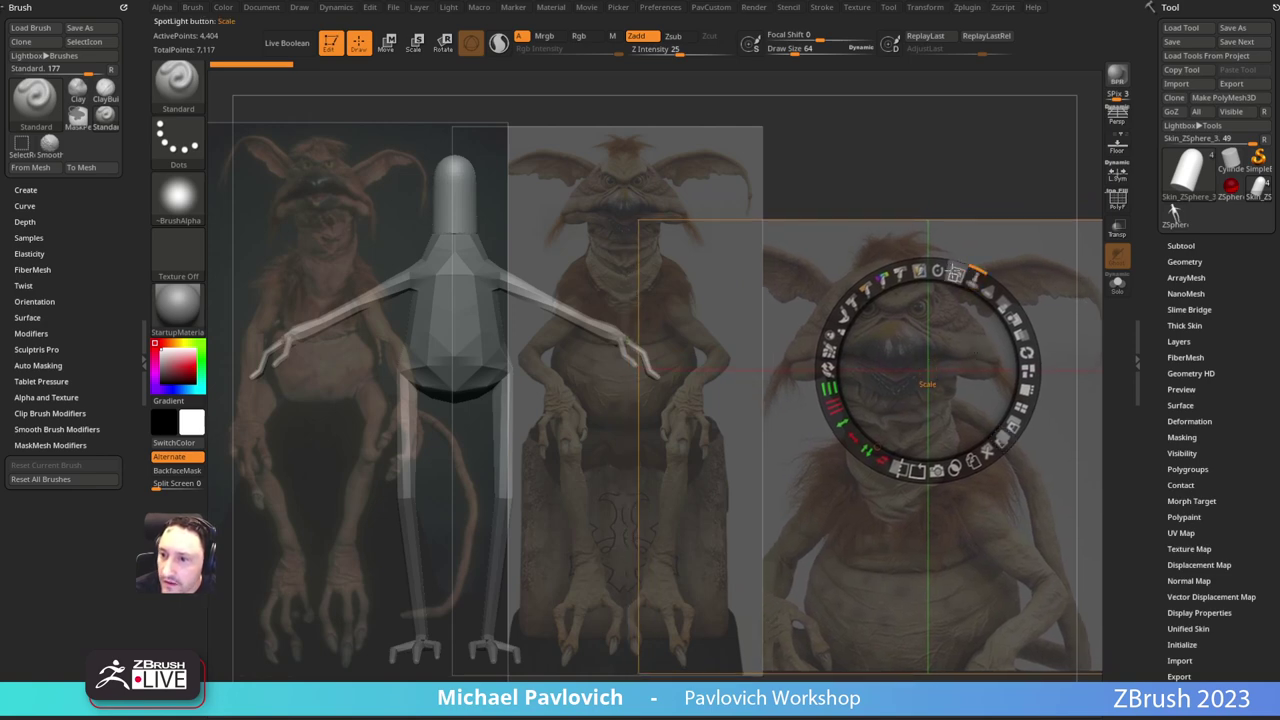
{"action": "left_click_drag", "start_coordinate": [955, 272], "coordinate": [972, 276]}
{"action": "left_click_drag", "start_coordinate": [926, 234], "coordinate": [968, 213]}
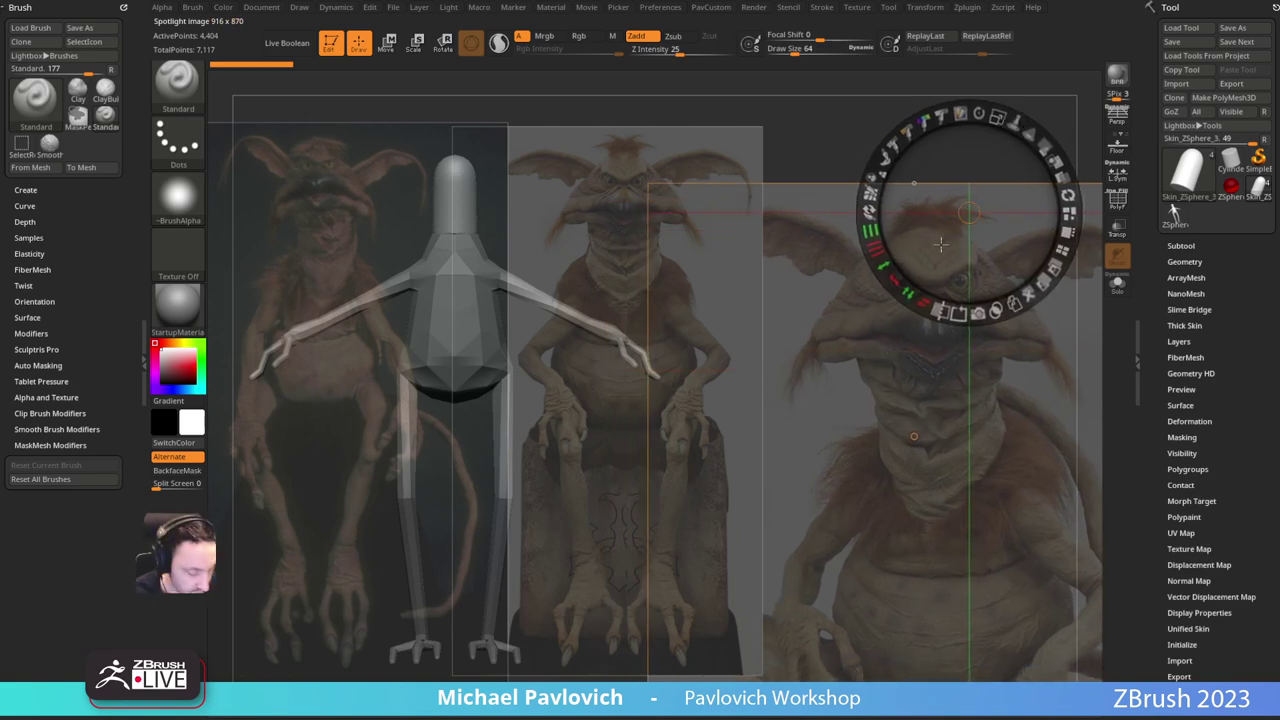
{"action": "key", "text": "z"}
Step: Store camera keyframes at 04:57 with the model over the middle reference and at 06:07 with it over the dark one
{"action": "left_click_drag", "start_coordinate": [918, 129], "coordinate": [972, 148], "text": "alt"}
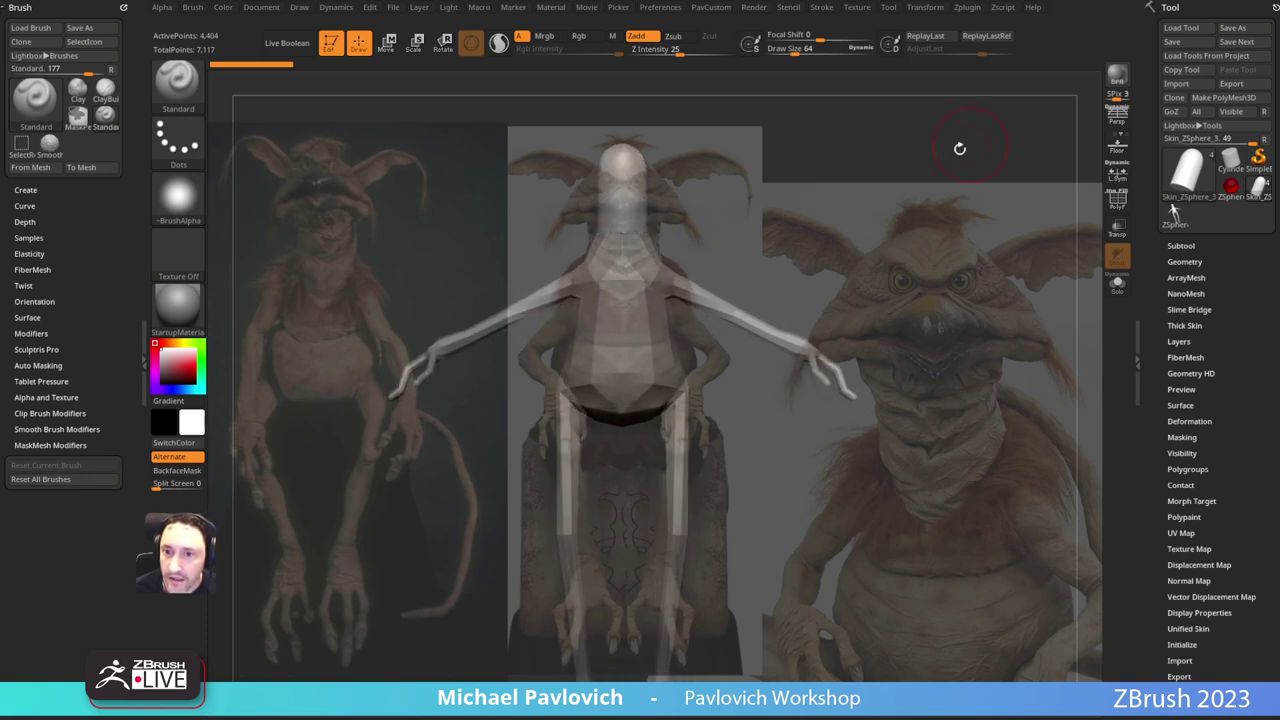
{"action": "key", "text": "2"}
{"action": "left_click", "coordinate": [874, 354]}
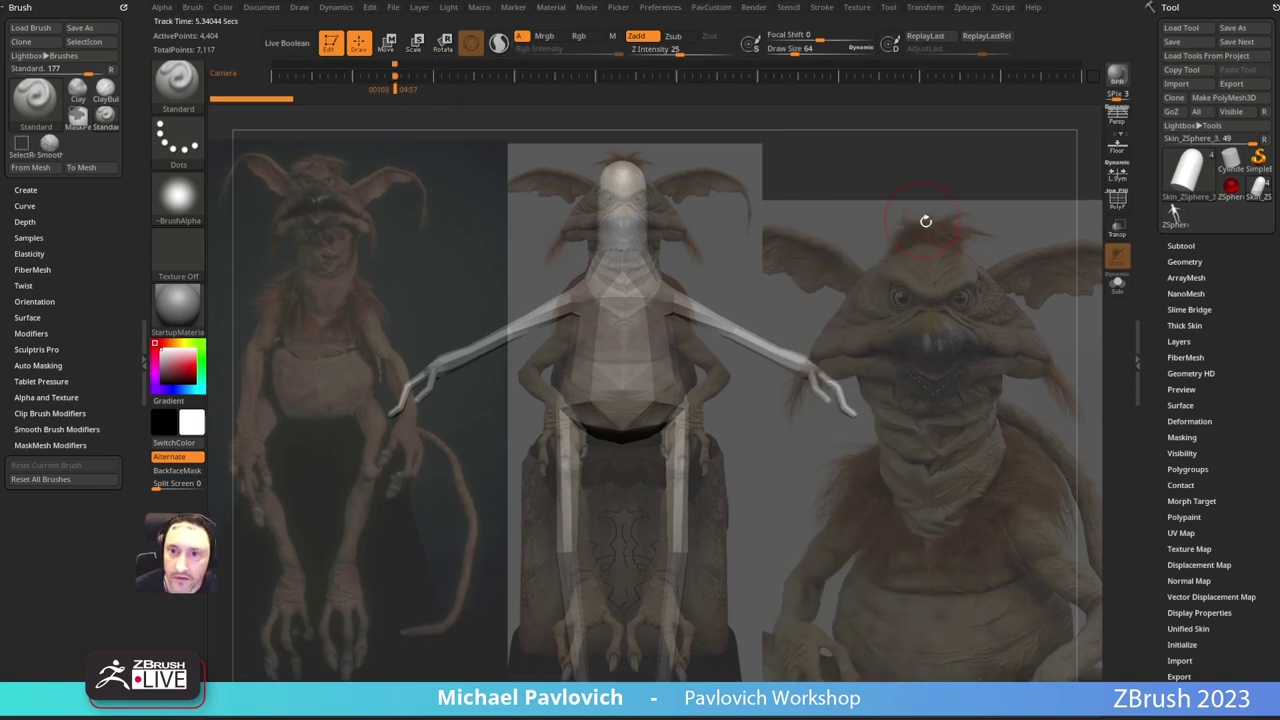
{"action": "left_click_drag", "start_coordinate": [926, 221], "coordinate": [638, 198], "text": "alt"}
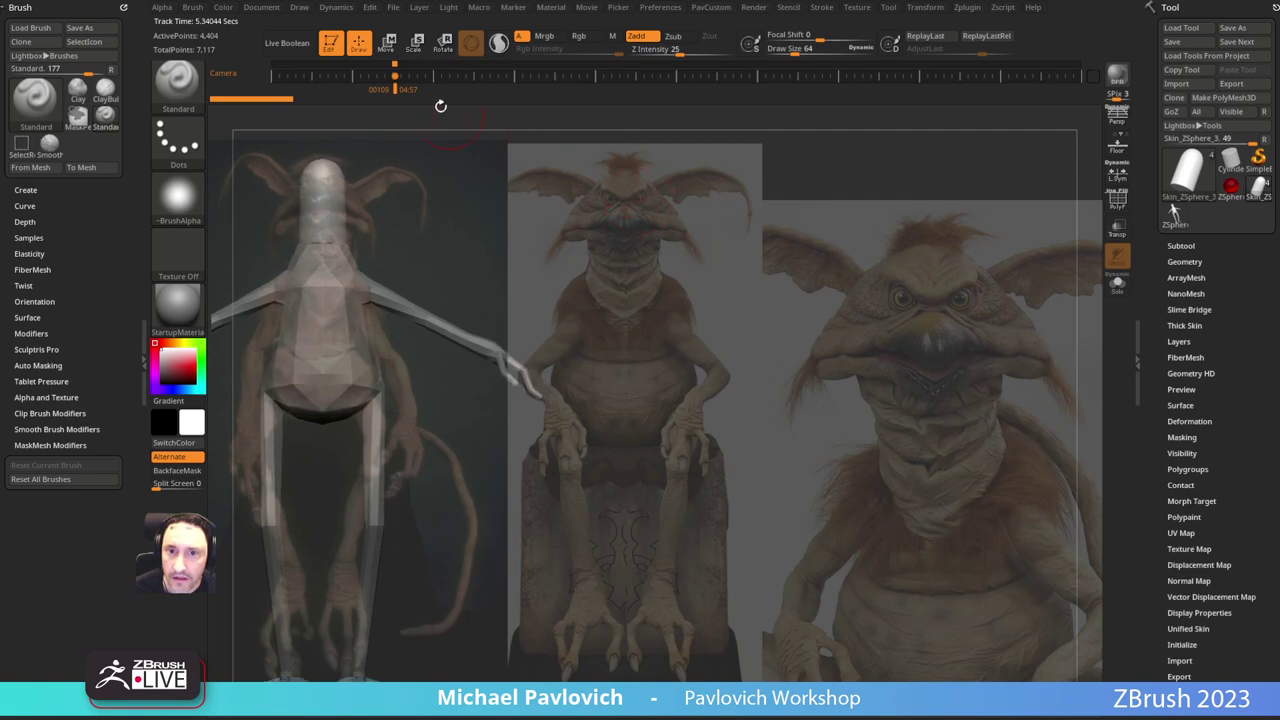
{"action": "left_click", "coordinate": [434, 76]}
Step: Compare the model with the close-up reference, then check the stored camera views by switching between them
{"action": "left_click_drag", "start_coordinate": [437, 167], "coordinate": [1024, 287], "text": "alt"}
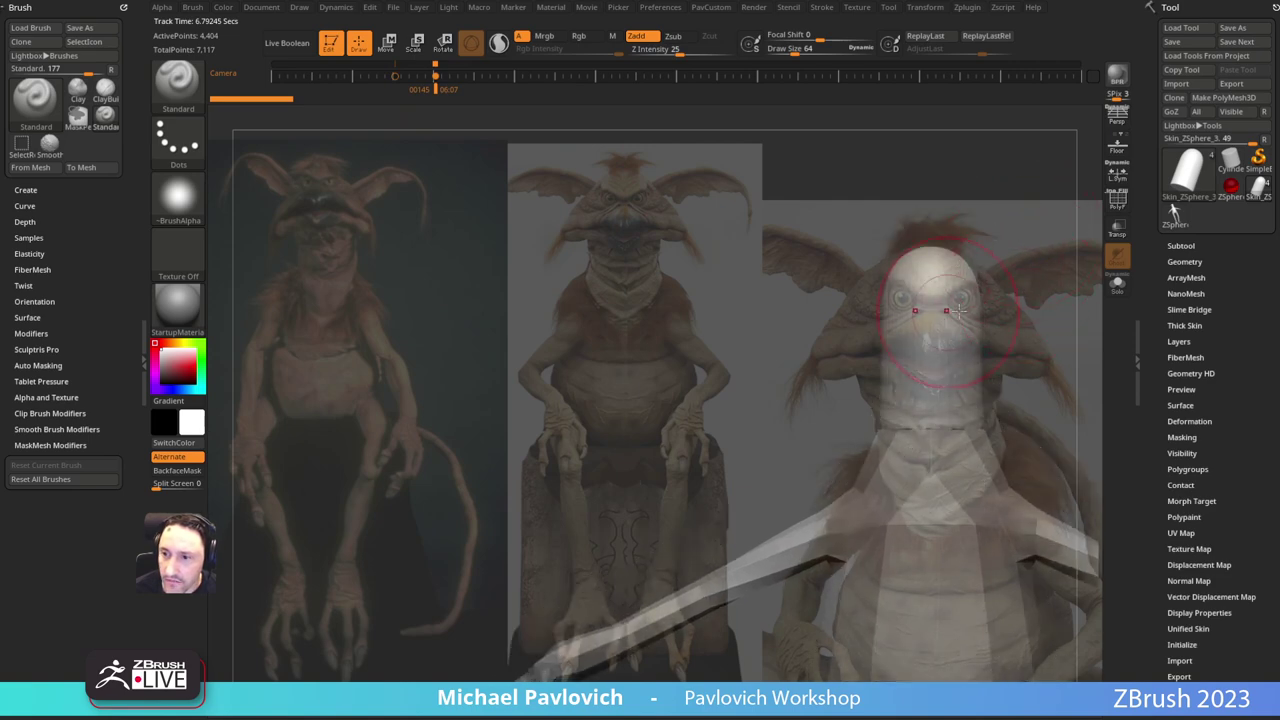
{"action": "key", "text": "shift+z"}
{"action": "key", "text": "Right"}
{"action": "key", "text": "shift+z"}
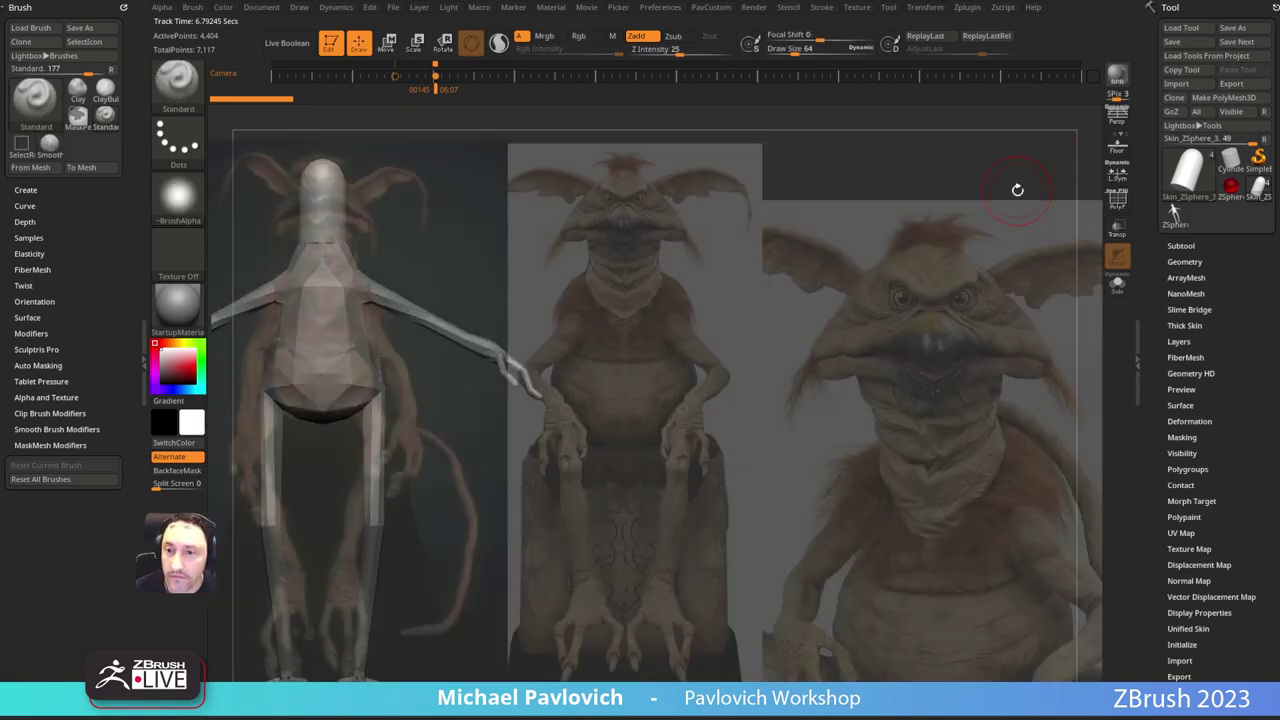
{"action": "key", "text": "Left"}
{"action": "key", "text": "Right"}
{"action": "key", "text": "Left"}
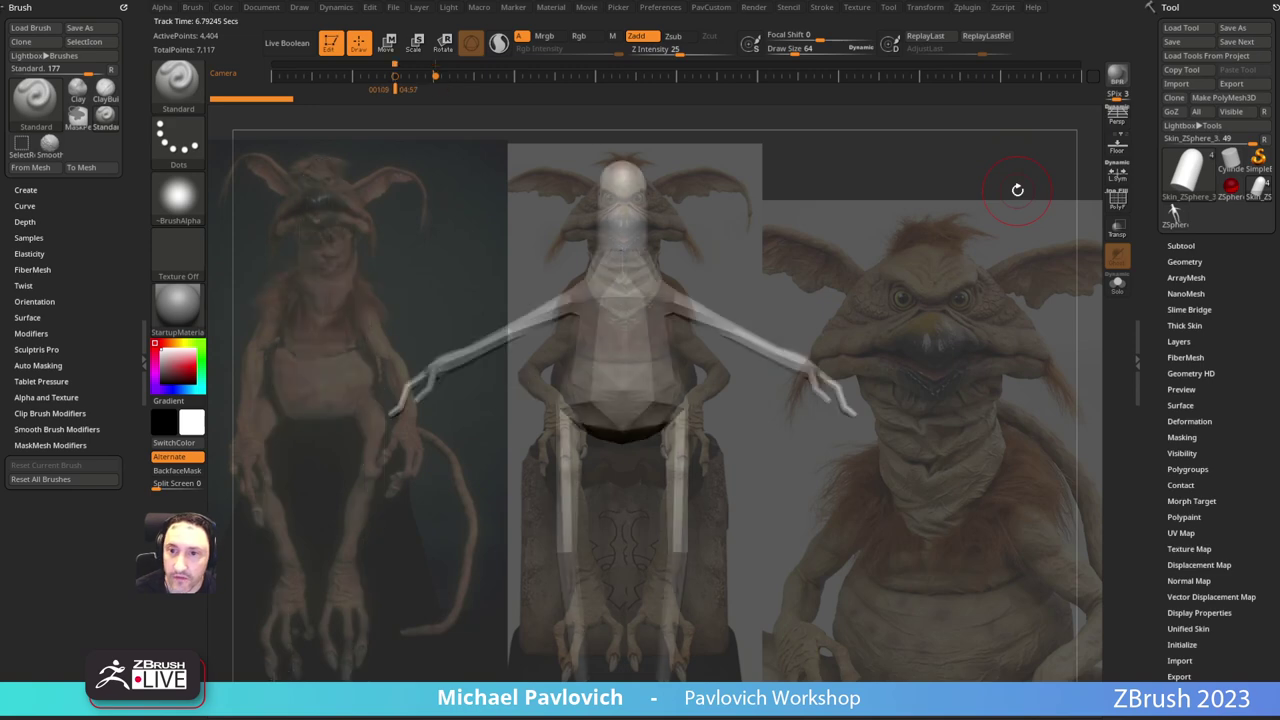
Step: Choose the SnakeHook brush, dismiss its SculptrisPro note, and enlarge the draw size to about 76
{"action": "left_click_drag", "start_coordinate": [684, 185], "coordinate": [690, 185]}
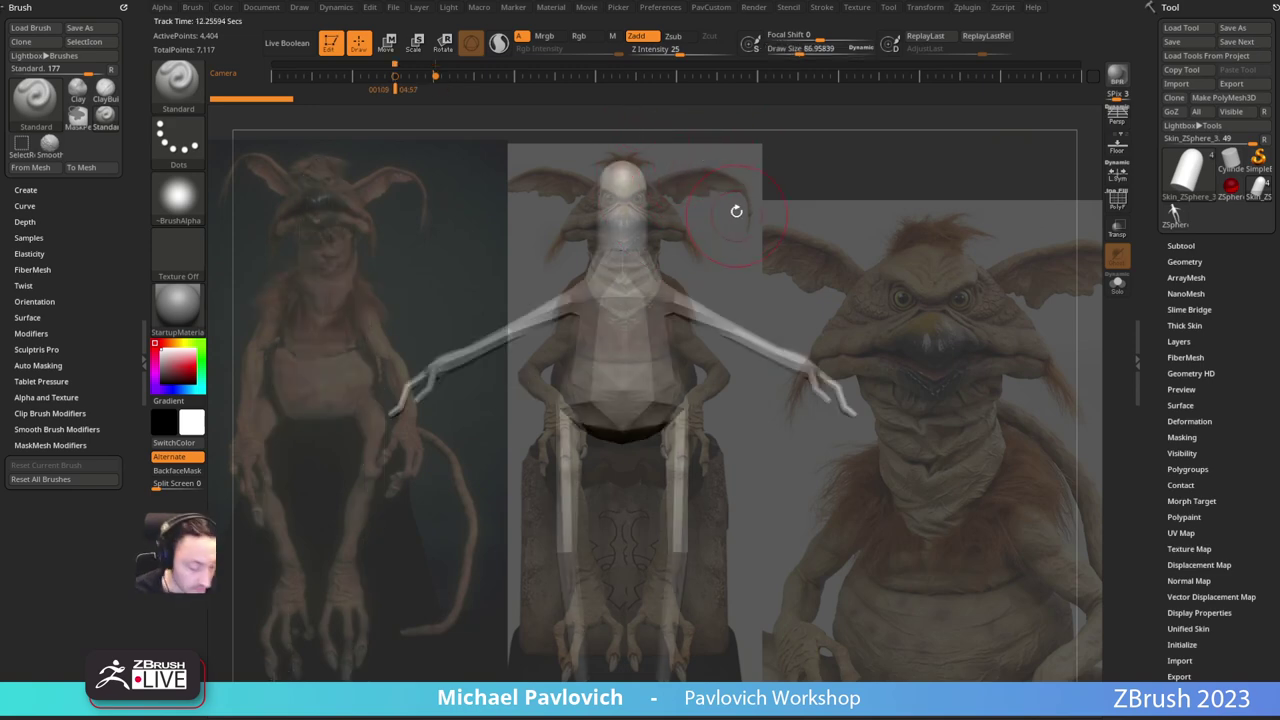
{"action": "key", "text": "b"}
{"action": "key", "text": "s"}
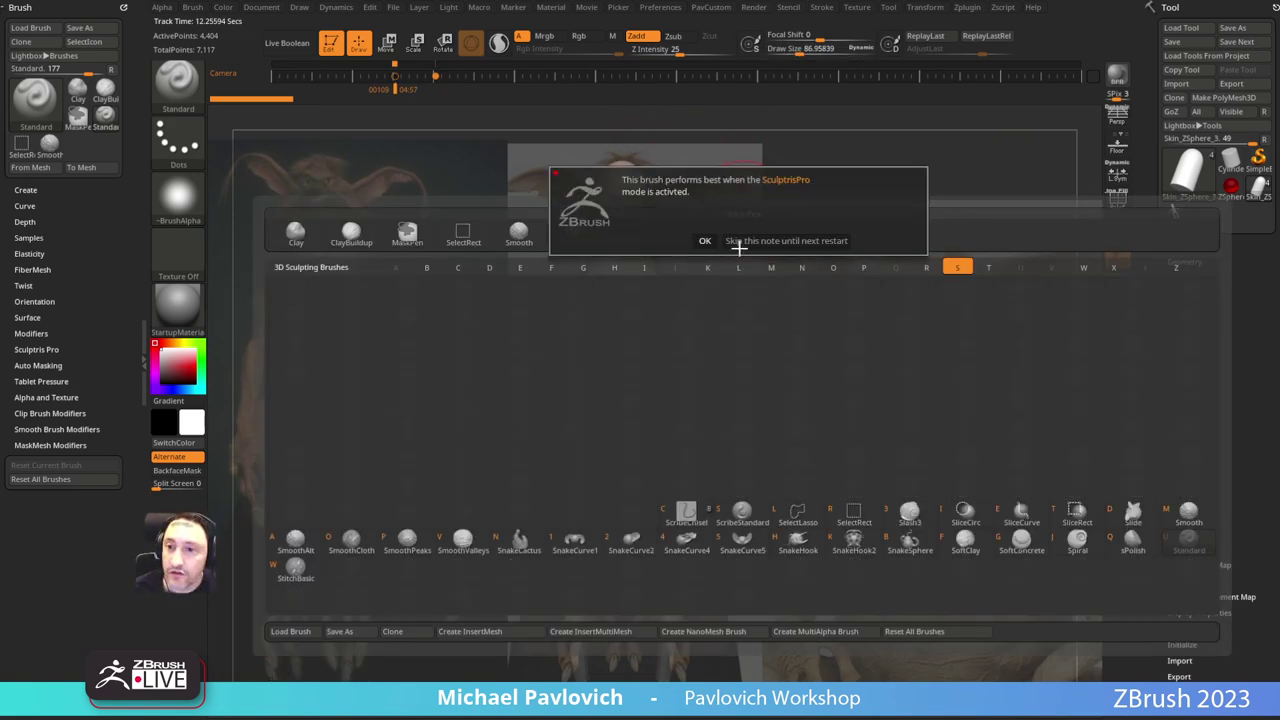
{"action": "left_click", "coordinate": [707, 241]}
{"action": "key", "text": "h"}
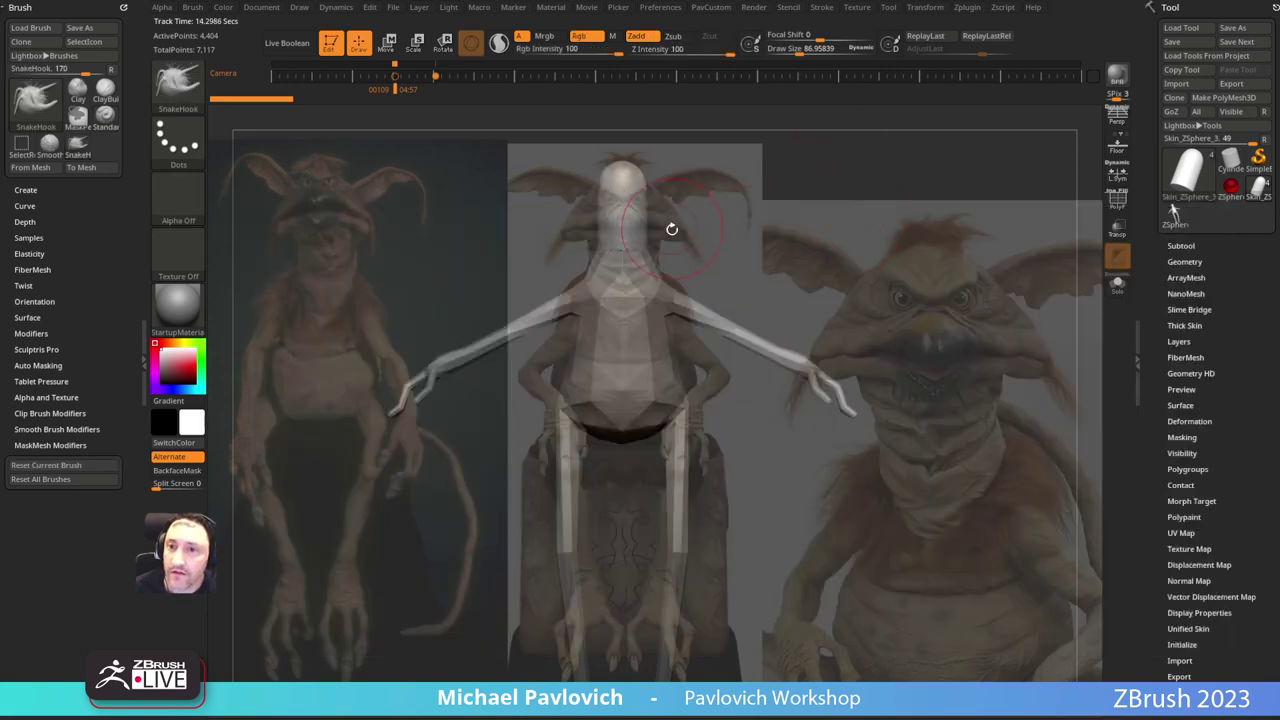
{"action": "key", "text": "s"}
{"action": "mouse_move", "coordinate": [672, 226]}
{"action": "left_mouse_down"}
{"action": "mouse_move", "coordinate": [665, 208]}
{"action": "mouse_move", "coordinate": [660, 240]}
{"action": "left_mouse_up"}
Step: Try to pull the sides of the head outward with SnakeHook, and undo the stroke
{"action": "left_click_drag", "start_coordinate": [655, 214], "coordinate": [685, 226]}
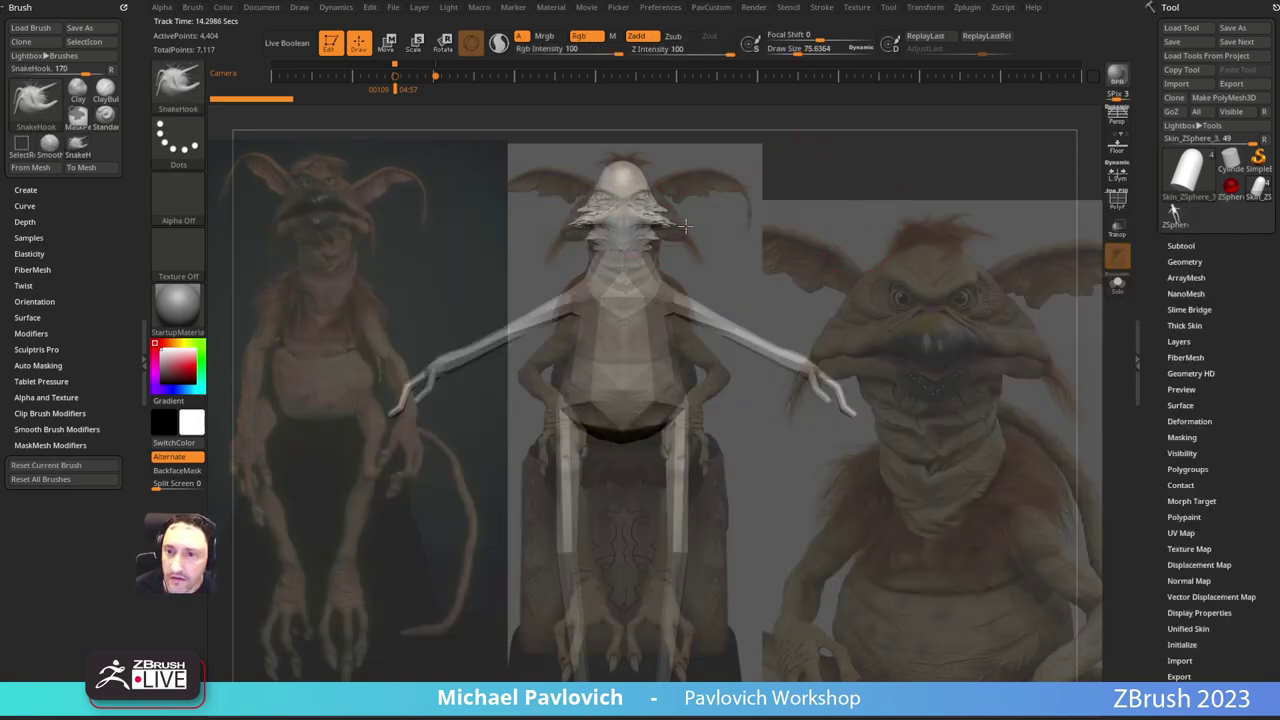
{"action": "key", "text": "ctrl+z"}
Step: Turn off Spotlight Projection for the SnakeHook brush and pull the sides of the head outward
{"action": "left_click", "coordinate": [28, 237]}
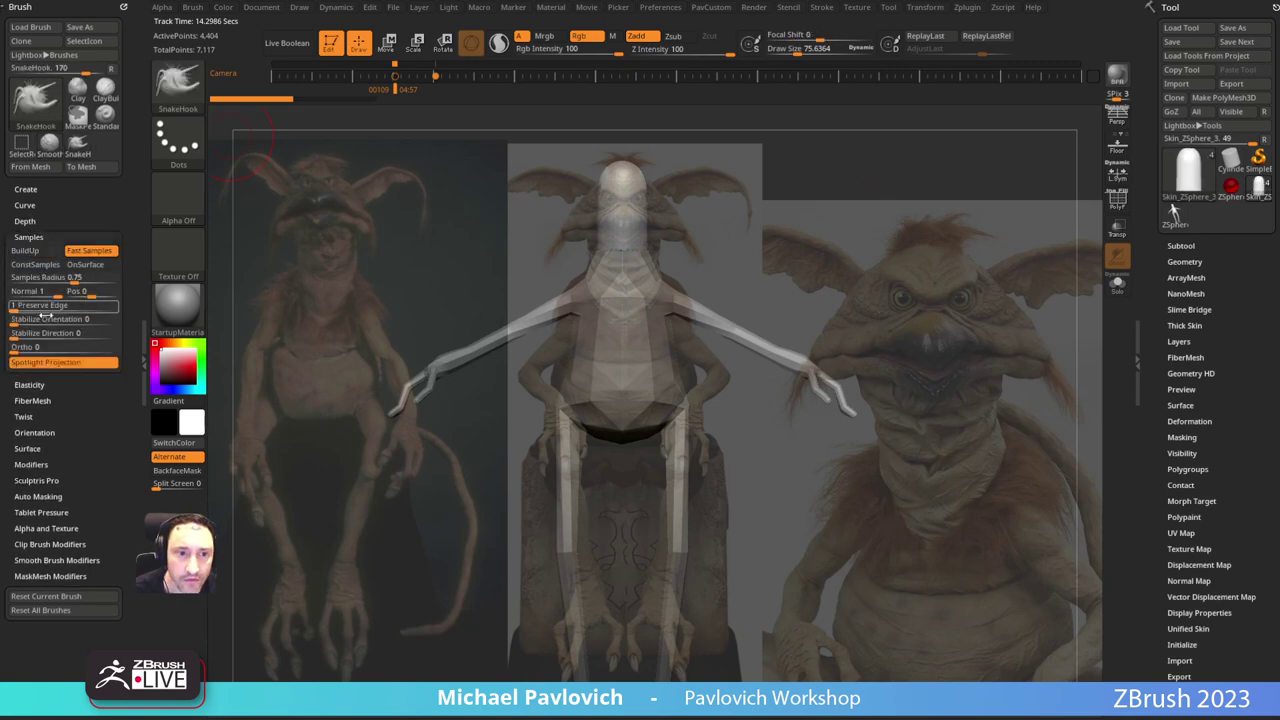
{"action": "left_click", "coordinate": [46, 362]}
{"action": "key", "text": "bracketright"}
{"action": "left_click_drag", "start_coordinate": [645, 221], "coordinate": [699, 233]}
Step: Reshape the upper head with SnakeHook at a draw size of about 55 and smooth the front of the head
{"action": "key", "text": "bracketleft"}
{"action": "key", "text": "bracketleft"}
{"action": "key", "text": "bracketleft"}
{"action": "key", "text": "bracketleft"}
{"action": "mouse_move", "coordinate": [592, 249]}
{"action": "left_mouse_down"}
{"action": "mouse_move", "coordinate": [601, 238]}
{"action": "mouse_move", "coordinate": [573, 235]}
{"action": "mouse_move", "coordinate": [588, 236]}
{"action": "mouse_move", "coordinate": [582, 216]}
{"action": "mouse_move", "coordinate": [569, 227]}
{"action": "mouse_move", "coordinate": [602, 179]}
{"action": "left_mouse_up"}
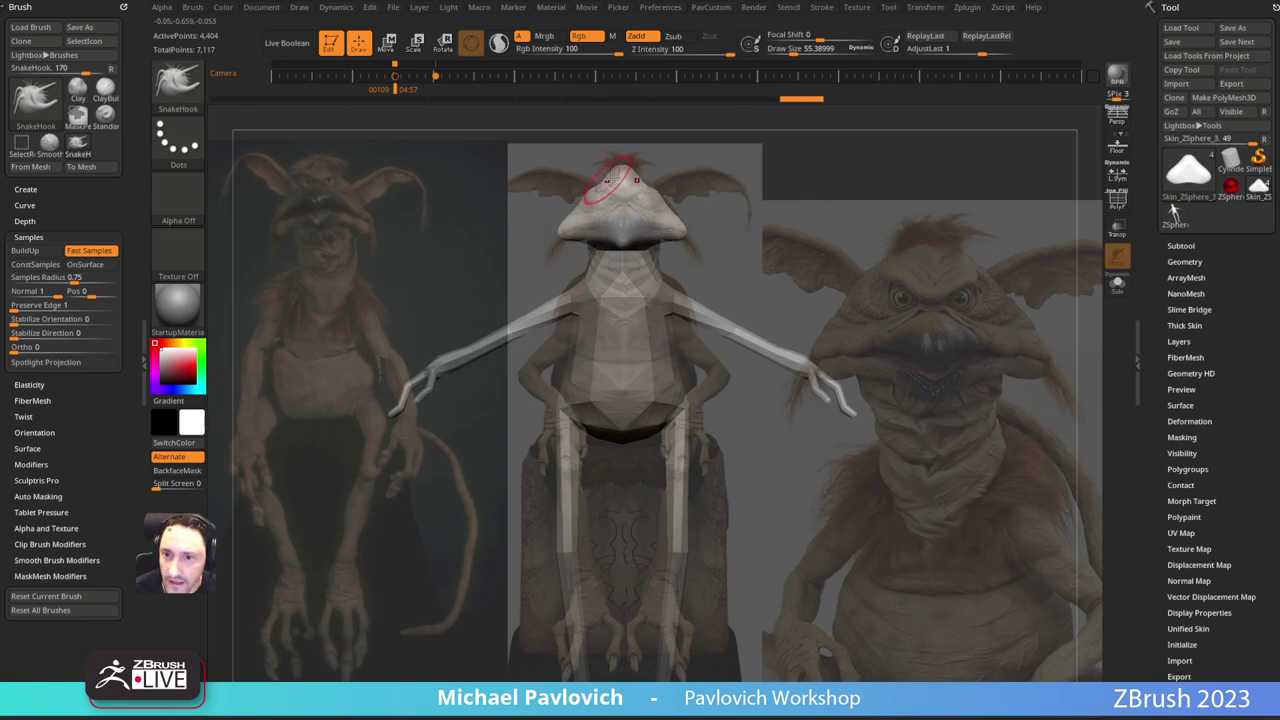
{"action": "left_click_drag", "start_coordinate": [608, 184], "coordinate": [612, 240], "text": "shift"}
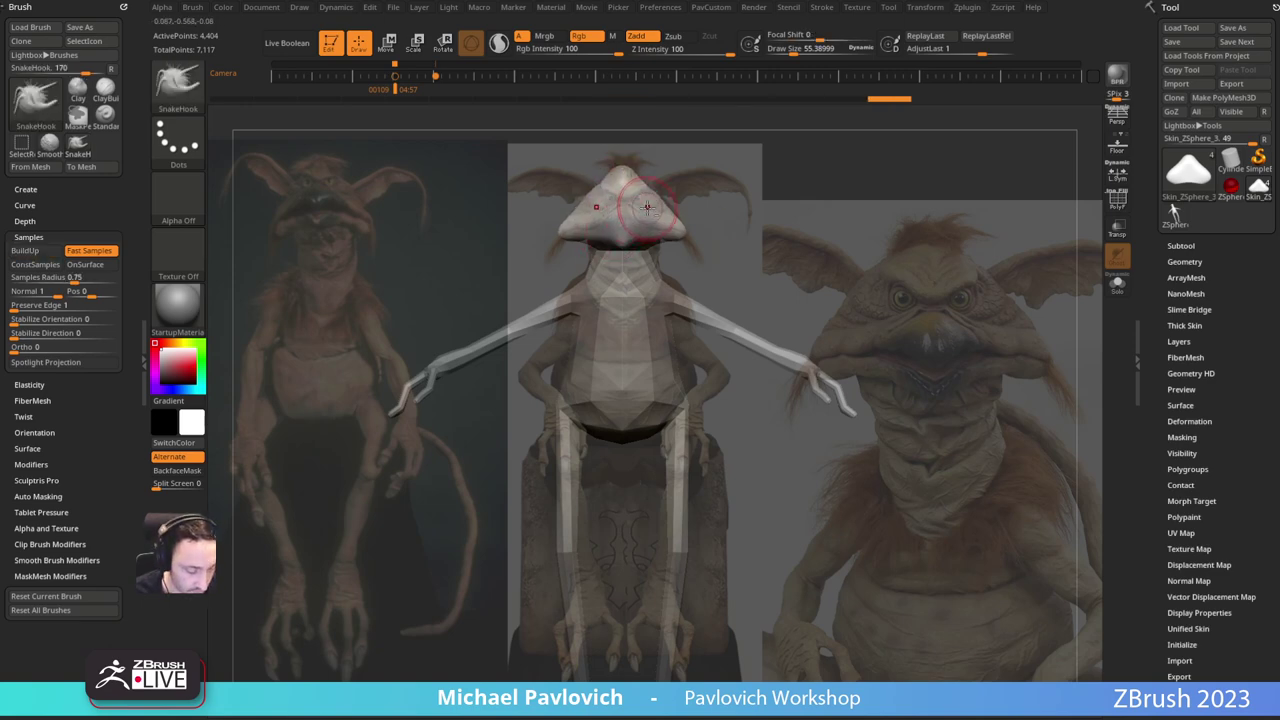
Step: Carve a mouth crease across the front of the head with DamStandard at a draw size of about 33, and hide the references
{"action": "key", "text": "b"}
{"action": "key", "text": "d"}
{"action": "key", "text": "s"}
{"action": "key", "text": "s"}
{"action": "left_click_drag", "start_coordinate": [585, 228], "coordinate": [622, 242]}
{"action": "key", "text": "s"}
{"action": "key", "text": "ctrl+z"}
{"action": "key", "text": "shift+z"}
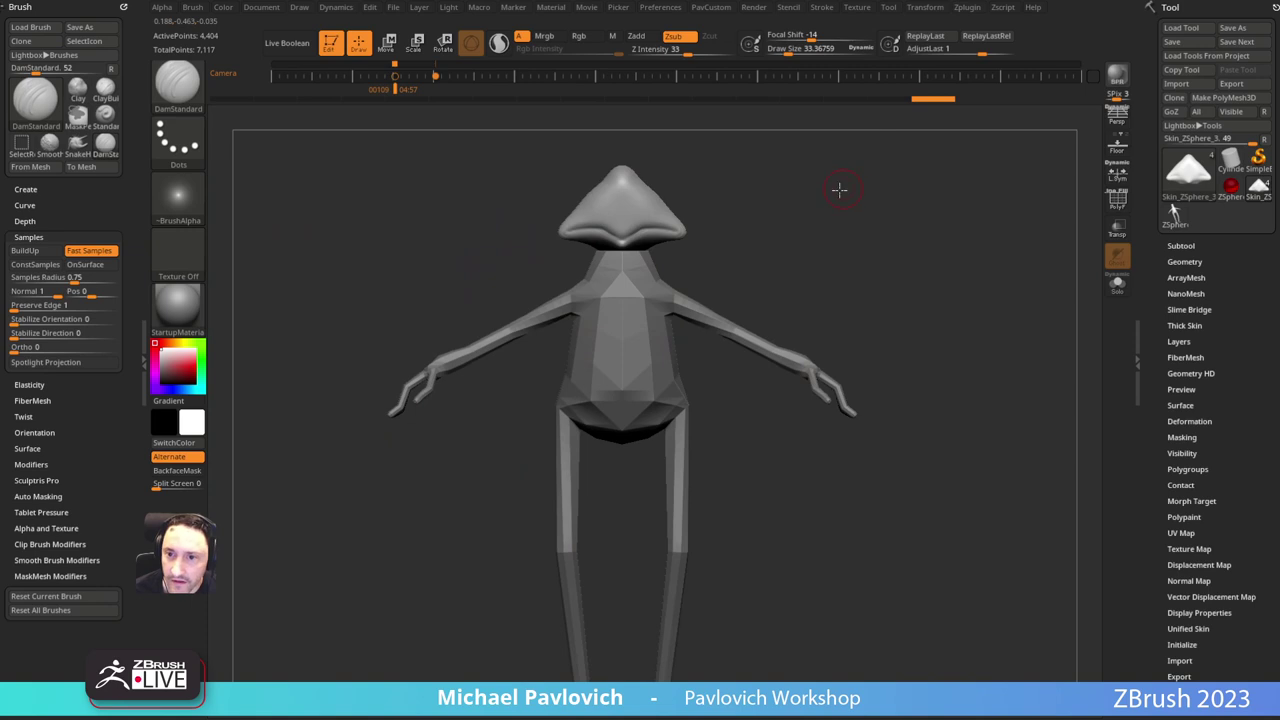
Step: Deepen the mouth crease at the side of the head with DamStandard
{"action": "left_click_drag", "start_coordinate": [839, 189], "coordinate": [771, 159]}
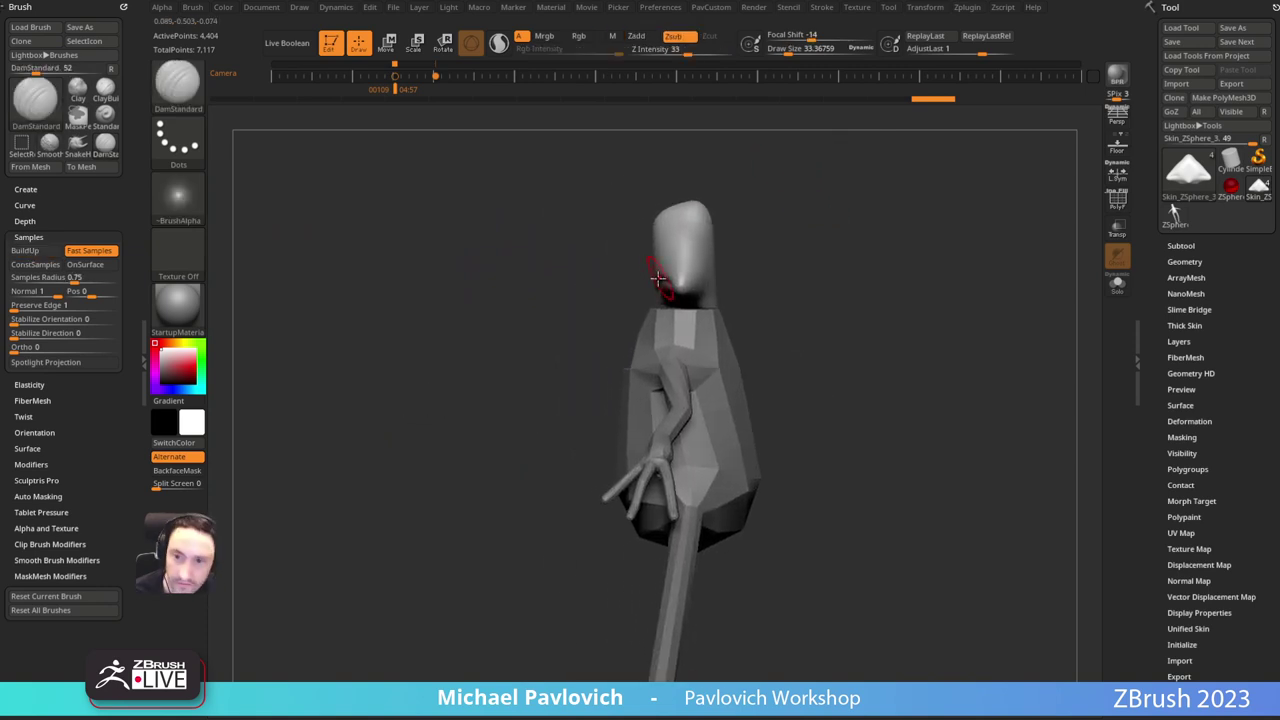
{"action": "key", "text": "s"}
{"action": "left_click_drag", "start_coordinate": [658, 279], "coordinate": [673, 280]}
{"action": "key", "text": "2"}
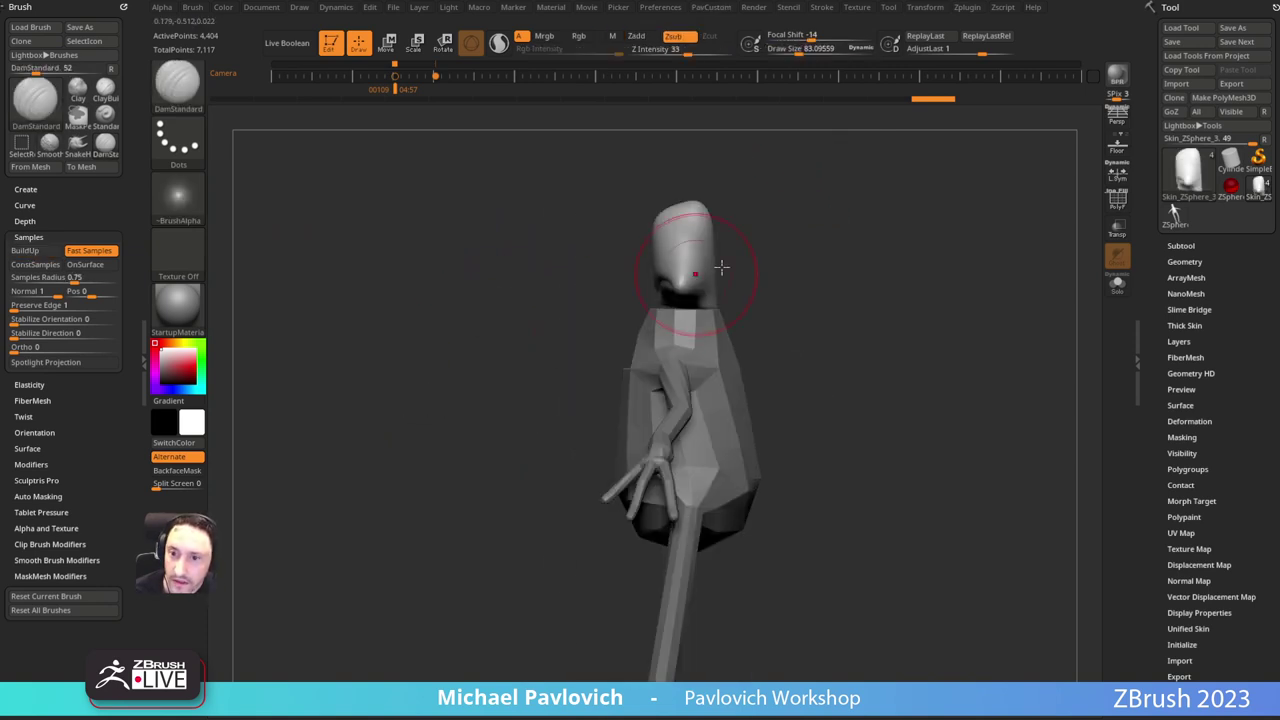
Step: Show the polyframe, hide the torso's purple neck polygroup, and delete the hidden polygons
{"action": "mouse_move", "coordinate": [720, 263]}
{"action": "left_mouse_down"}
{"action": "mouse_move", "coordinate": [714, 314]}
{"action": "mouse_move", "coordinate": [1039, 245]}
{"action": "left_mouse_up"}
{"action": "left_click", "coordinate": [1107, 206]}
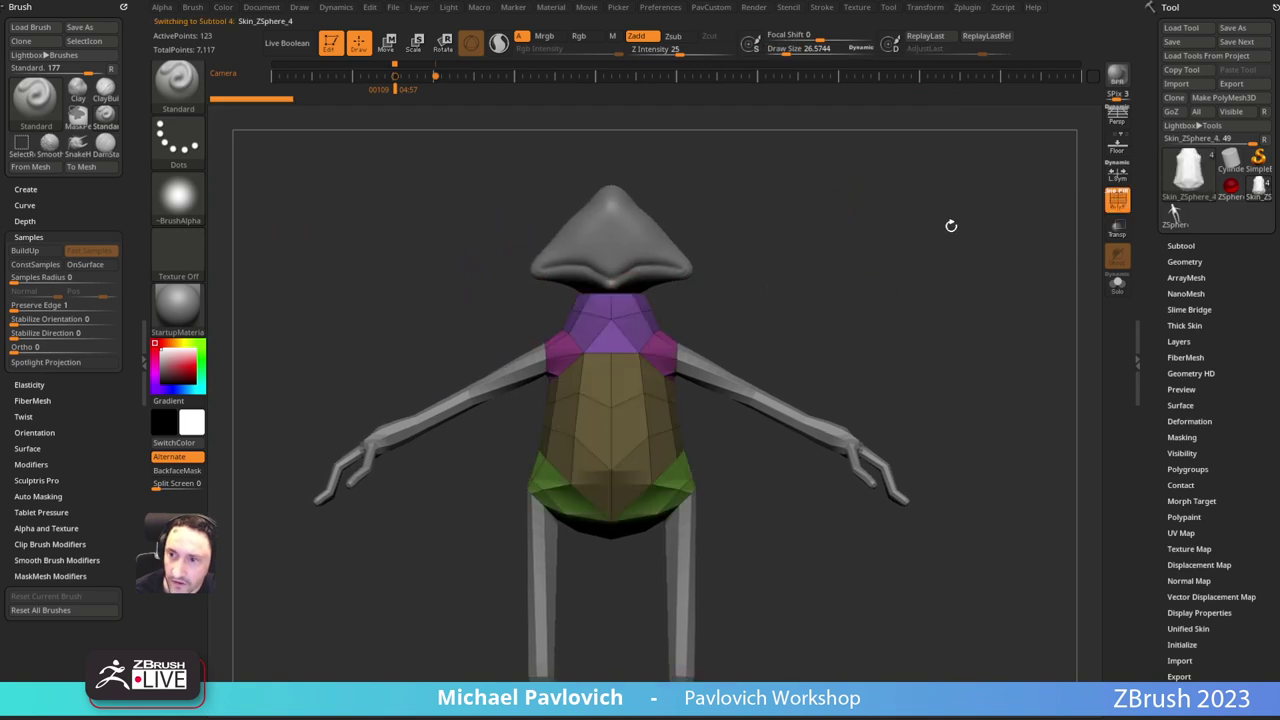
{"action": "left_click", "coordinate": [614, 317], "text": "ctrl+shift"}
{"action": "left_click_drag", "start_coordinate": [874, 220], "coordinate": [926, 317], "text": "ctrl+shift"}
{"action": "key", "text": "2"}
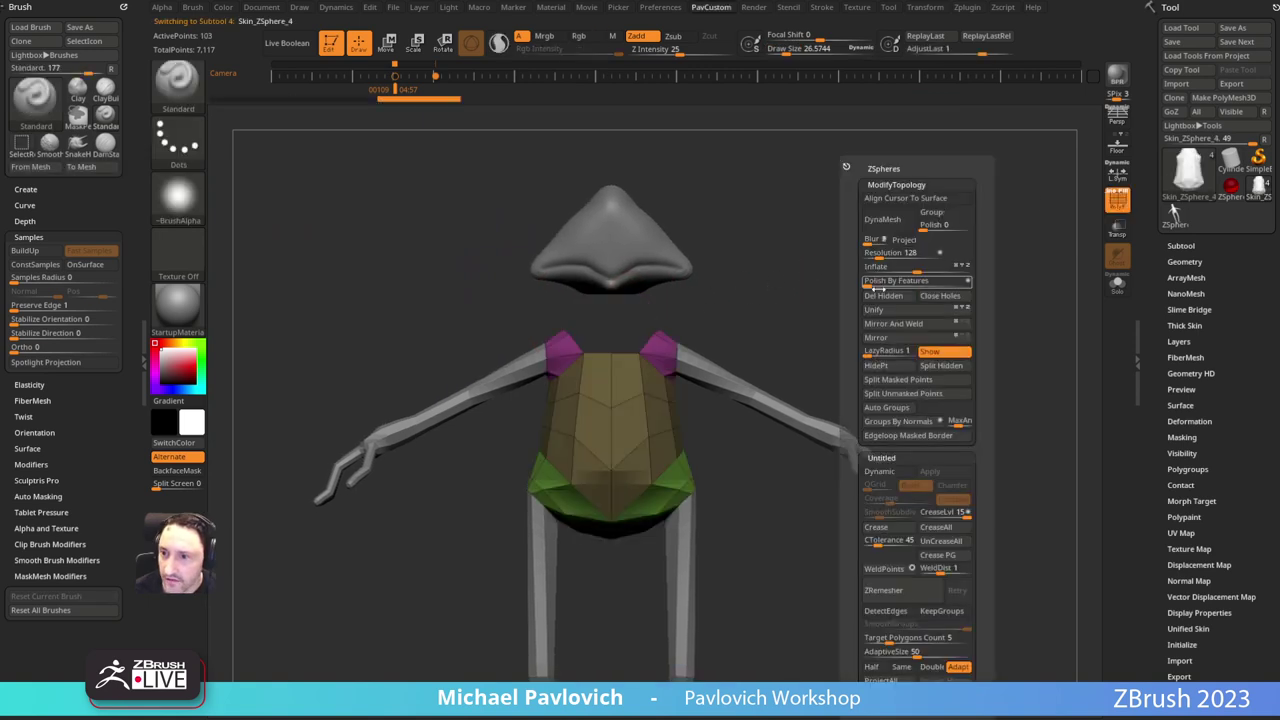
{"action": "left_click", "coordinate": [912, 295]}
Step: Append a Cylinder3D subtool and scale it down to about neck width
{"action": "left_click", "coordinate": [1181, 245]}
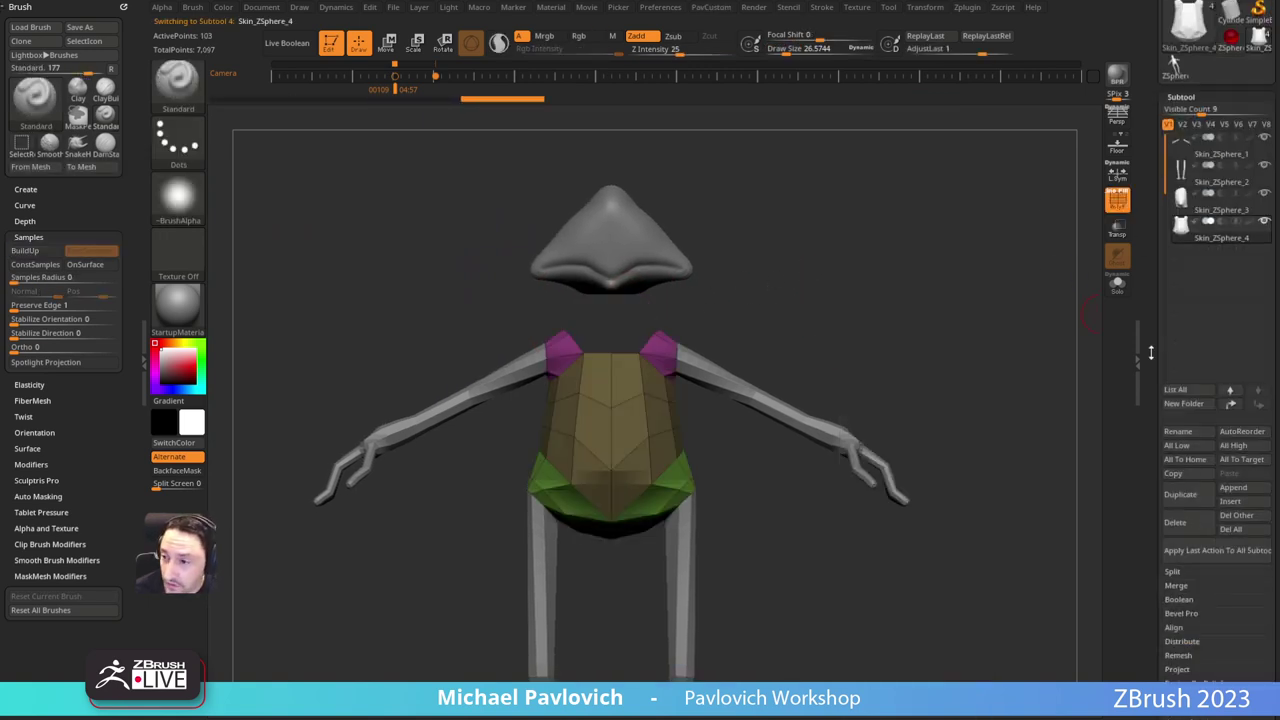
{"action": "left_click", "coordinate": [1231, 488]}
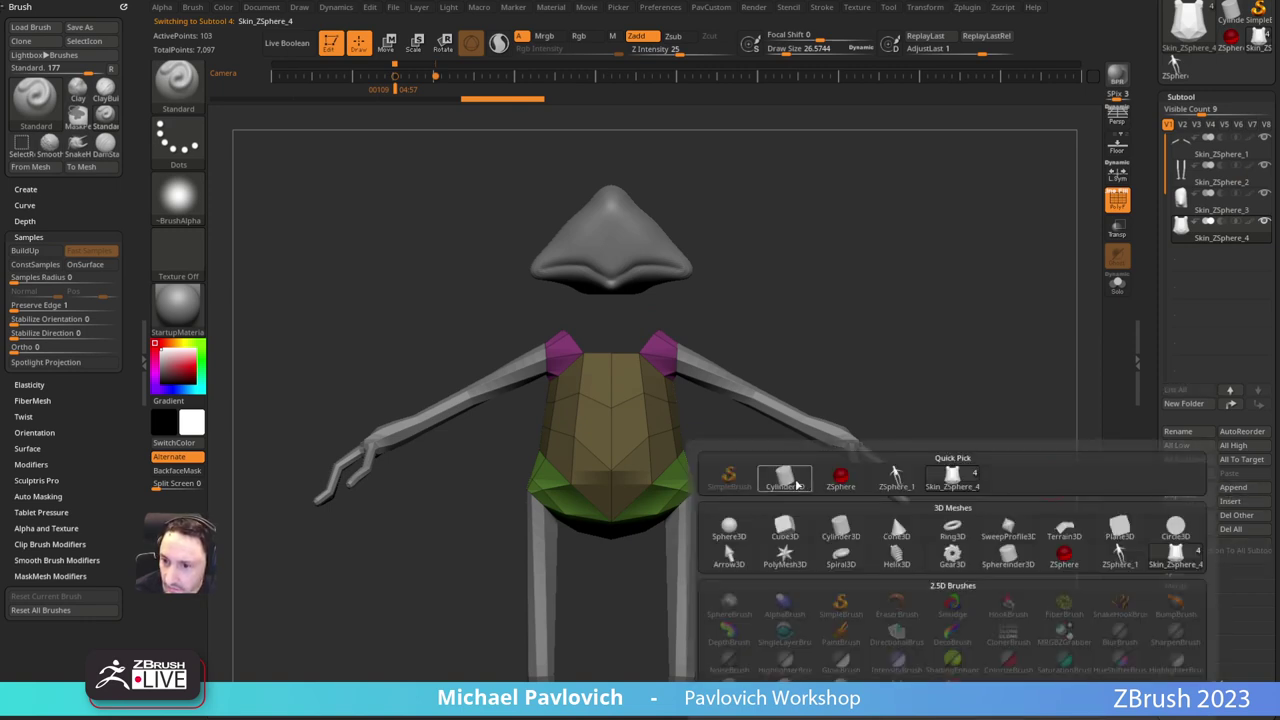
{"action": "left_click", "coordinate": [785, 479]}
{"action": "left_click", "coordinate": [1222, 272]}
{"action": "right_click_drag", "start_coordinate": [1049, 348], "coordinate": [935, 231], "text": "ctrl"}
{"action": "key", "text": "w"}
{"action": "left_click_drag", "start_coordinate": [617, 387], "coordinate": [534, 419]}
Step: Raise the cylinder into the gap between torso and head, and lower its gizmo pivot to the cylinder's base
{"action": "right_click_drag", "start_coordinate": [803, 245], "coordinate": [858, 303], "text": "ctrl"}
{"action": "right_click_drag", "start_coordinate": [858, 303], "coordinate": [851, 416], "text": "alt"}
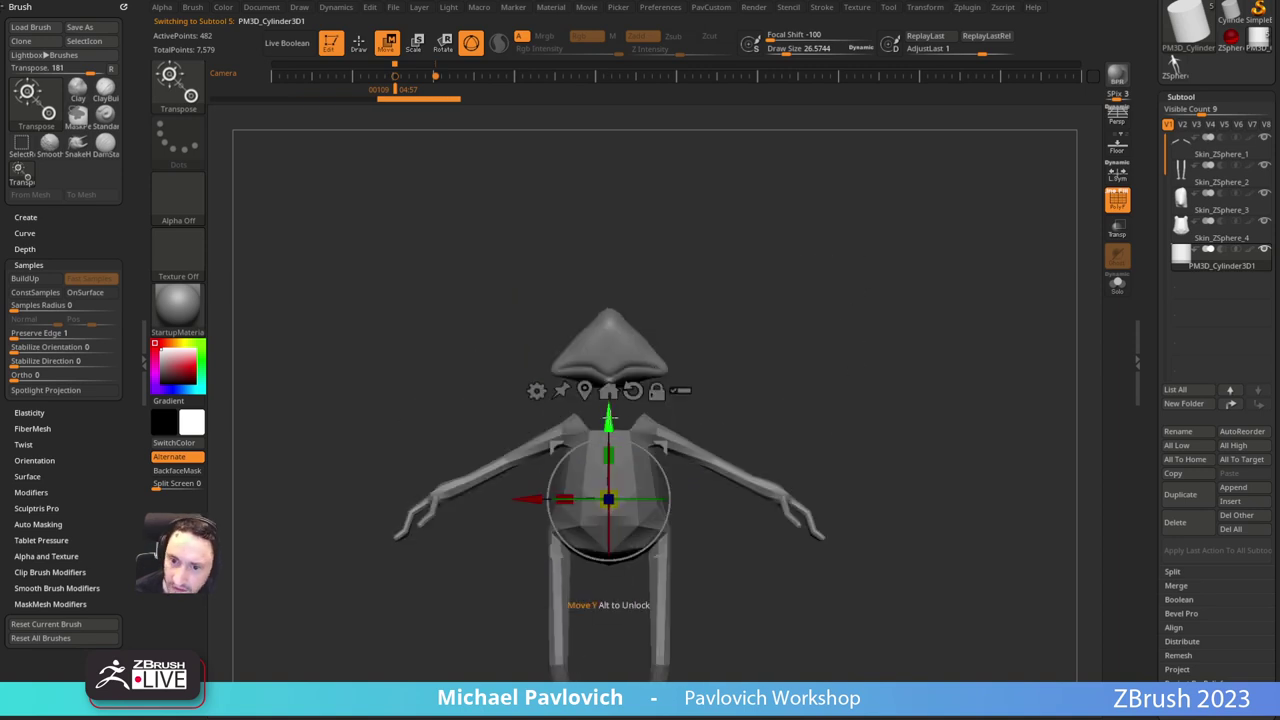
{"action": "left_click_drag", "start_coordinate": [608, 420], "coordinate": [608, 326]}
{"action": "right_click_drag", "start_coordinate": [776, 294], "coordinate": [692, 332], "text": "ctrl"}
{"action": "mouse_move", "coordinate": [605, 373]}
{"action": "left_mouse_down", "text": "alt"}
{"action": "mouse_move", "coordinate": [609, 418]}
{"action": "mouse_move", "coordinate": [609, 405]}
{"action": "left_mouse_up", "text": "alt"}
{"action": "right_click_drag", "start_coordinate": [690, 335], "coordinate": [715, 321], "text": "shift"}
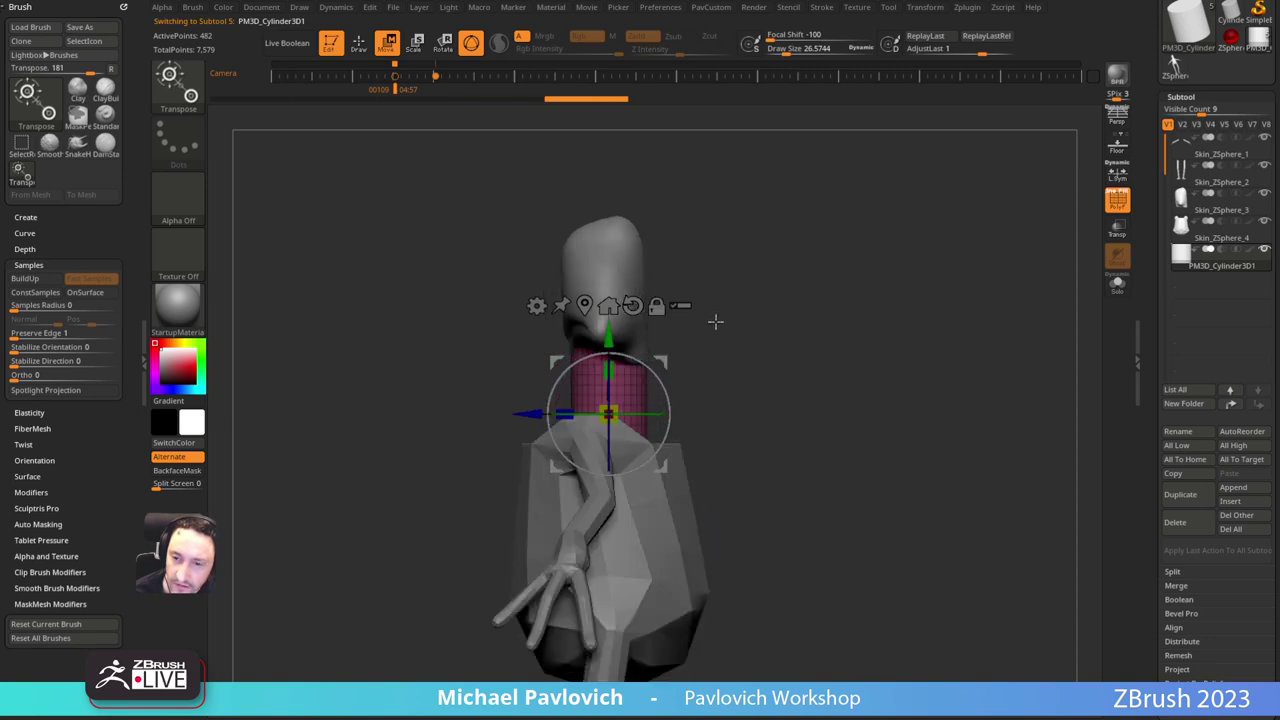
Step: Select the head subtool and shift it forward of the neck in side view
{"action": "key", "text": "q"}
{"action": "right_click_drag", "start_coordinate": [833, 368], "coordinate": [811, 278], "text": "ctrl"}
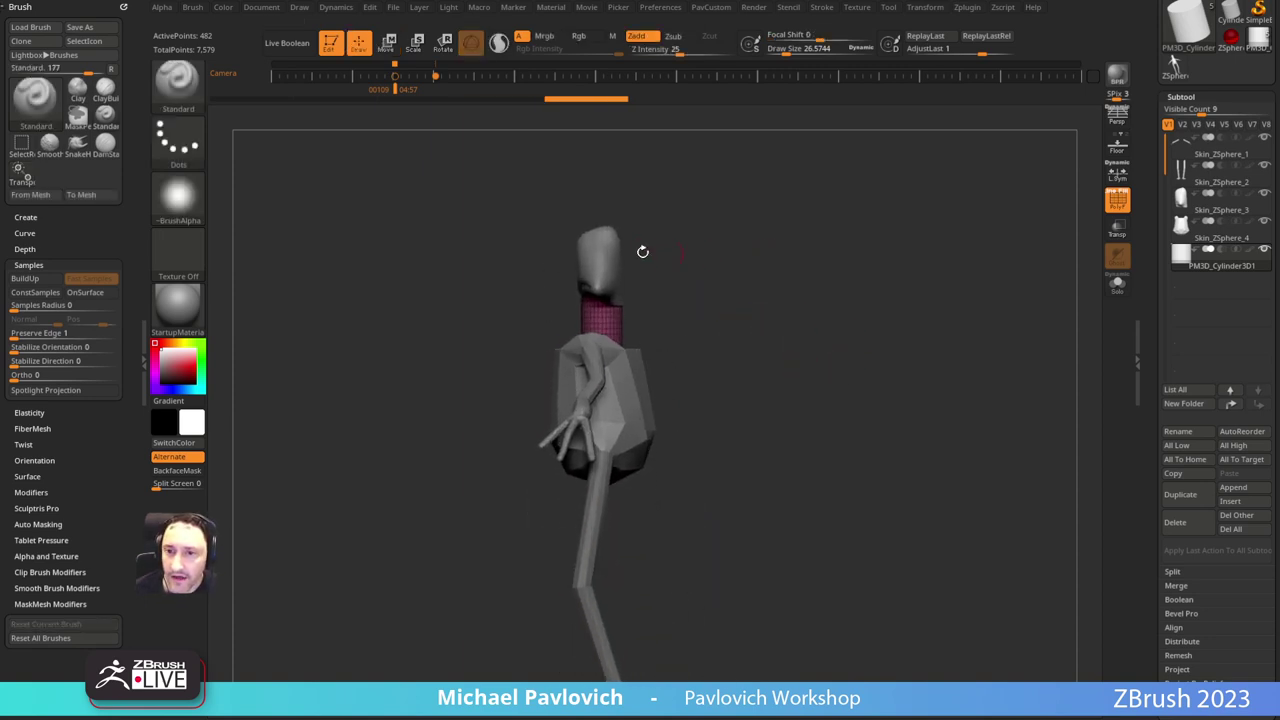
{"action": "left_click", "coordinate": [611, 260], "text": "alt"}
{"action": "right_click_drag", "start_coordinate": [677, 235], "coordinate": [701, 271], "text": "alt"}
{"action": "right_click_drag", "start_coordinate": [701, 271], "coordinate": [709, 270], "text": "ctrl"}
{"action": "key", "text": "w"}
{"action": "left_click", "coordinate": [637, 291], "text": "alt"}
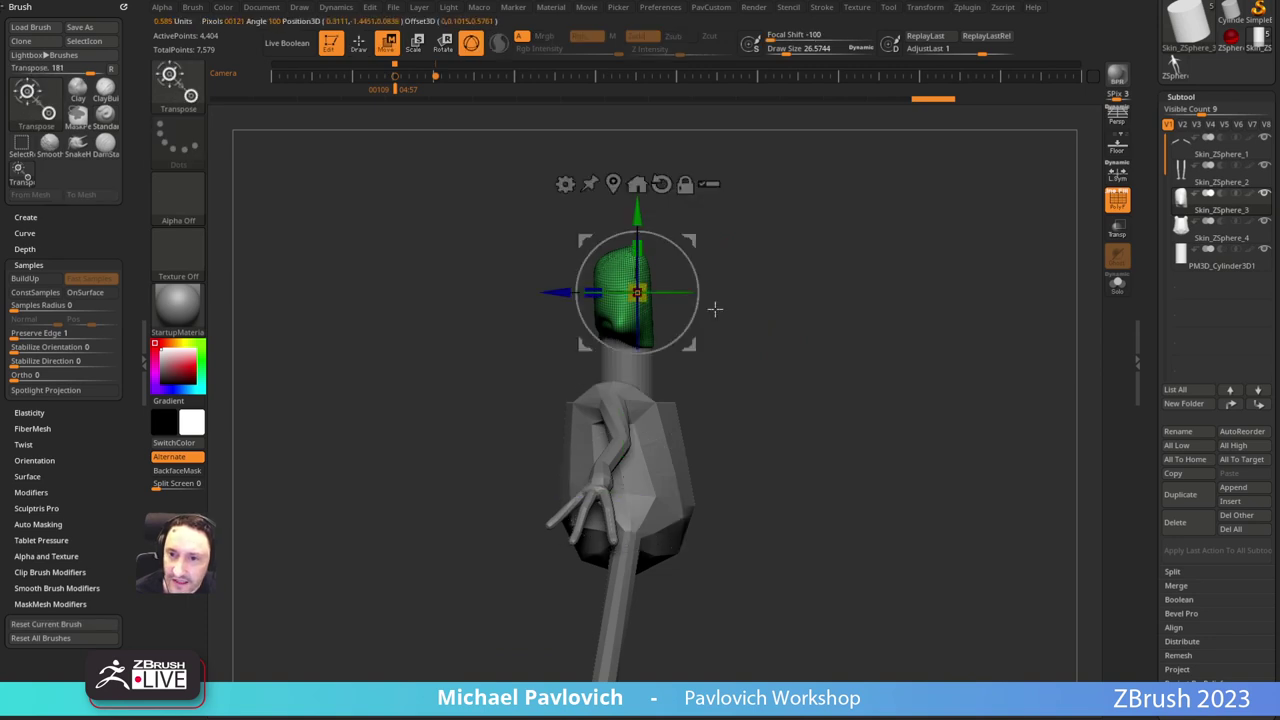
{"action": "left_click_drag", "start_coordinate": [692, 242], "coordinate": [667, 242]}
{"action": "key", "text": "q"}
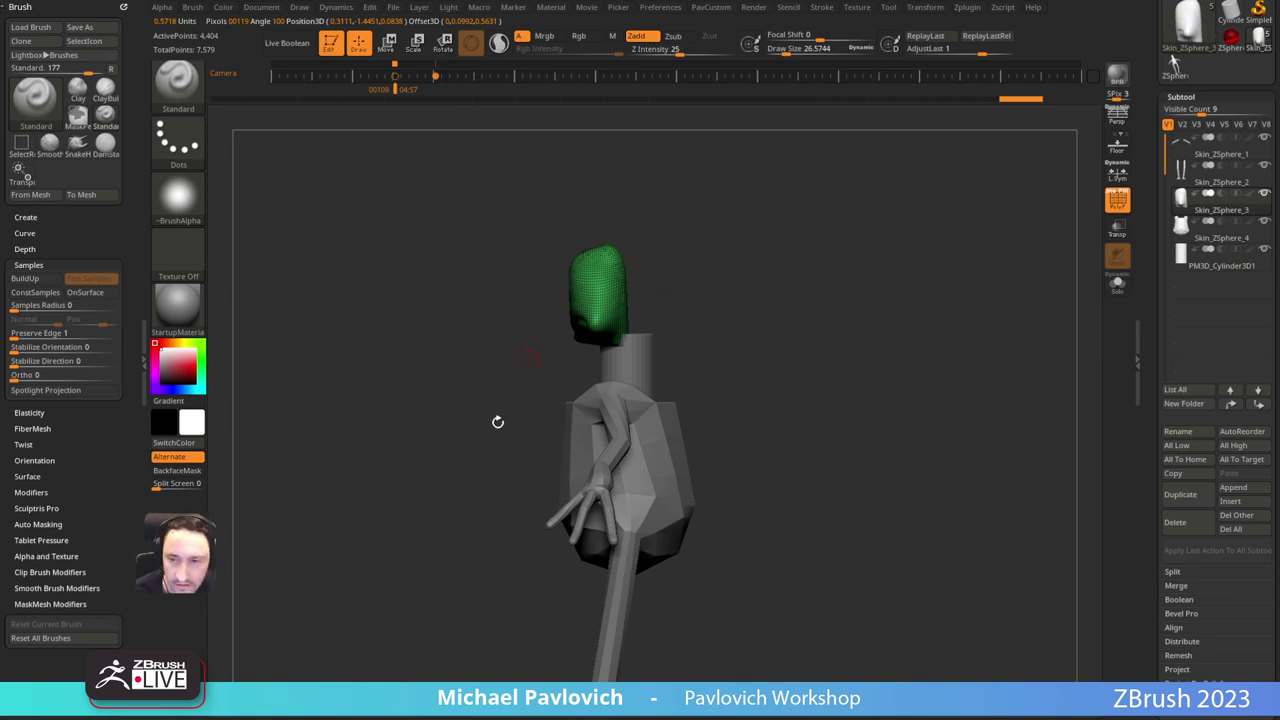
Step: Tilt the neck cylinder forward so that it leans toward the head
{"action": "left_click", "coordinate": [641, 352], "text": "alt"}
{"action": "key", "text": "w"}
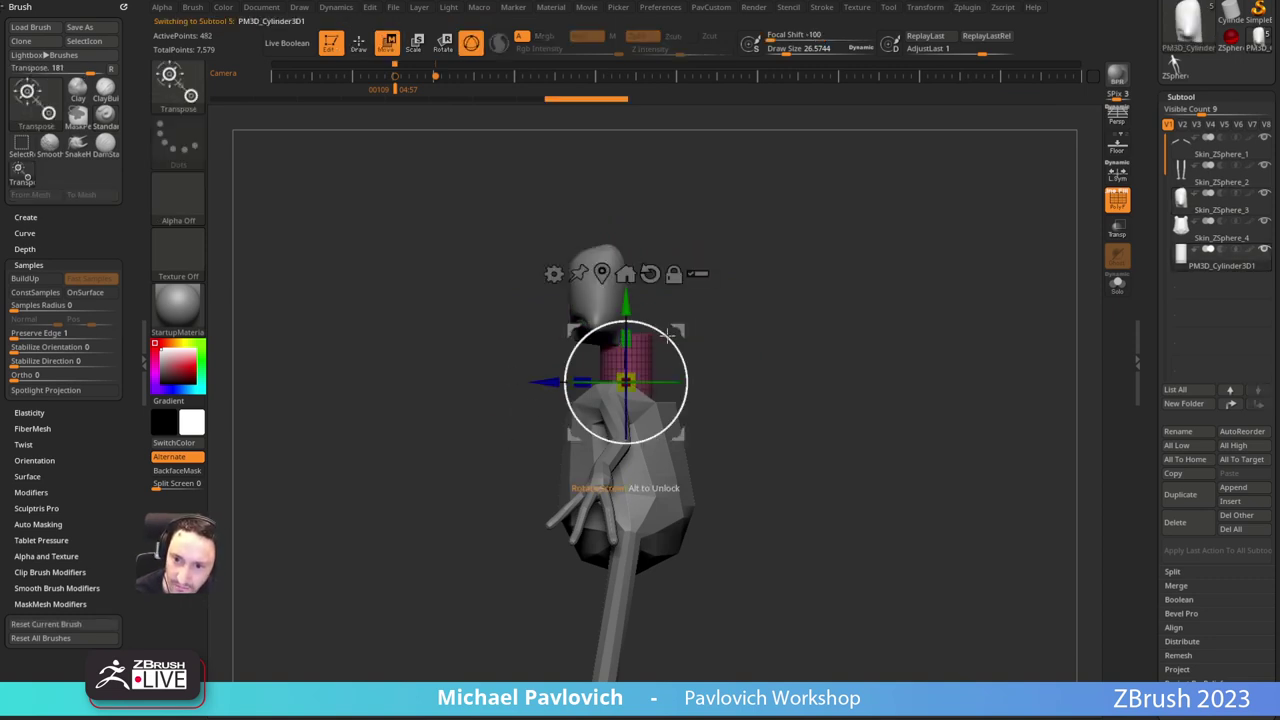
{"action": "left_click_drag", "start_coordinate": [666, 338], "coordinate": [649, 330]}
{"action": "key", "text": "q"}
Step: Close the open neck hole in the torso and convert the torso to a DynaMesh
{"action": "left_click_drag", "start_coordinate": [743, 362], "coordinate": [790, 334], "text": "alt"}
{"action": "left_click", "coordinate": [676, 427], "text": "alt"}
{"action": "left_click_drag", "start_coordinate": [872, 316], "coordinate": [868, 350]}
{"action": "key", "text": "3"}
{"action": "left_click", "coordinate": [888, 325]}
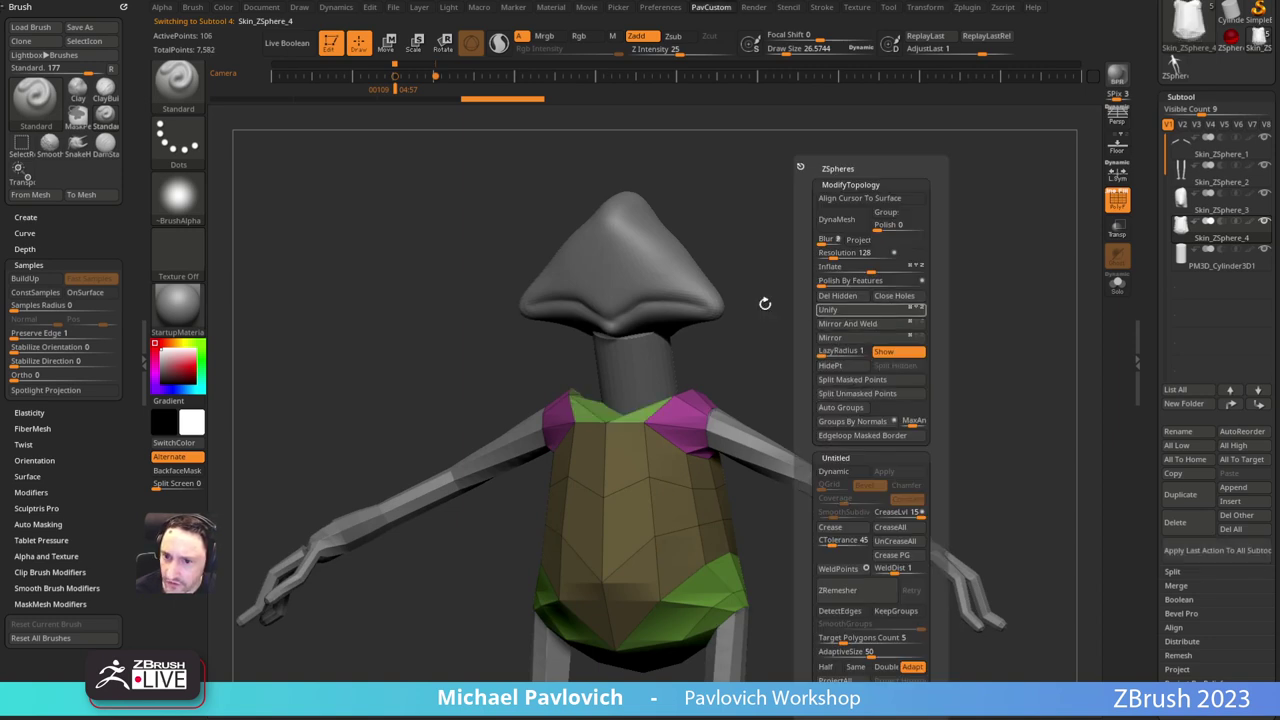
{"action": "left_click_drag", "start_coordinate": [840, 345], "coordinate": [824, 288], "text": "alt"}
{"action": "key", "text": "3"}
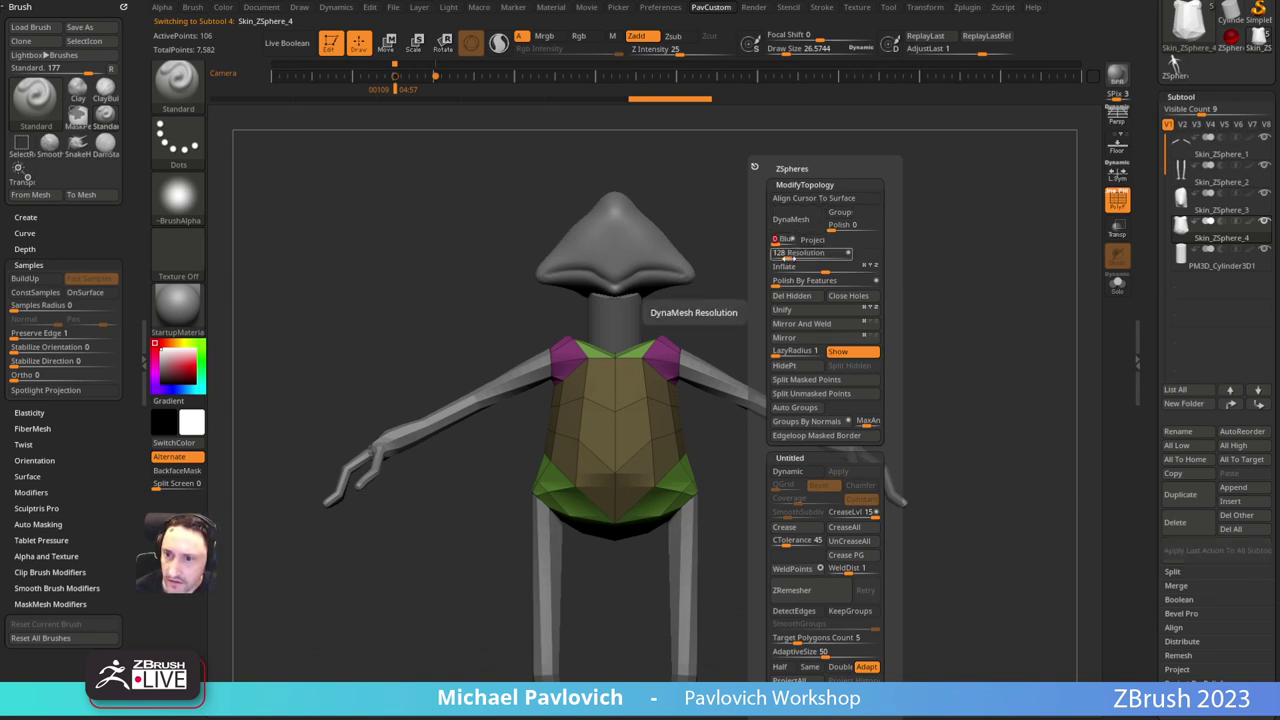
{"action": "left_click_drag", "start_coordinate": [788, 257], "coordinate": [790, 293]}
{"action": "left_click", "coordinate": [801, 226]}
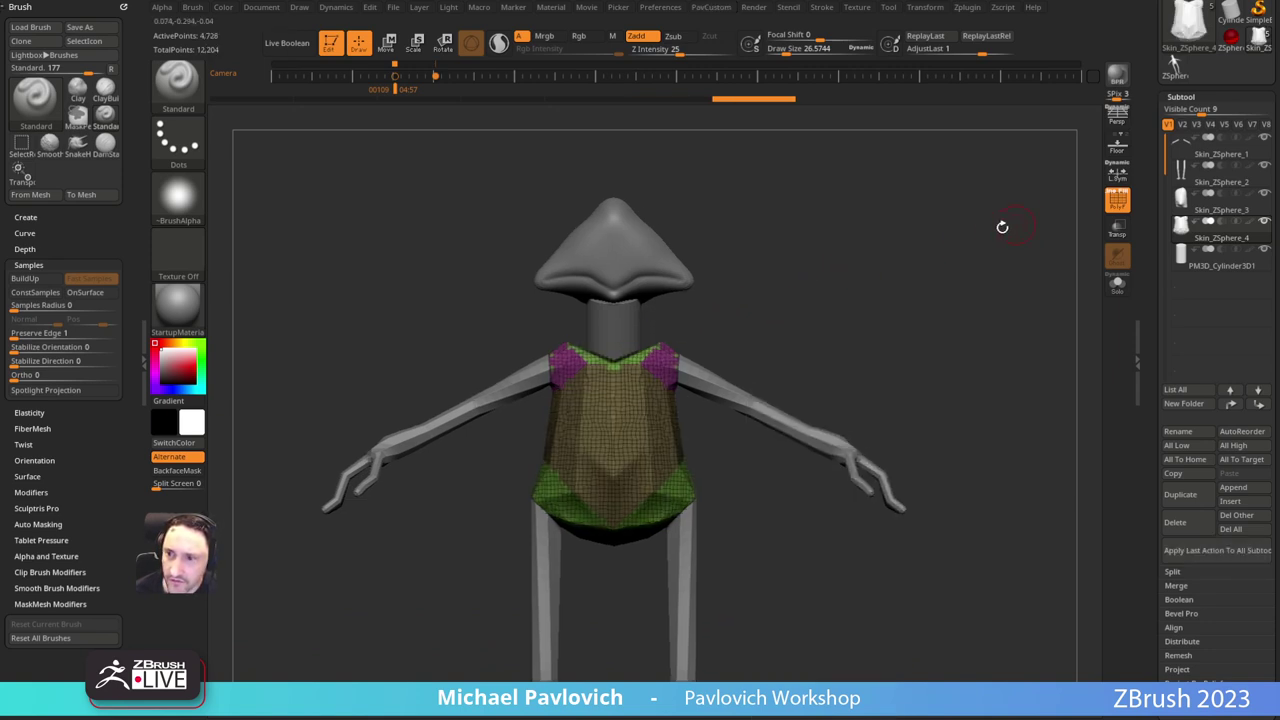
Step: Merge the torso into a single polygroup and smooth its faceted surface with a draw size of about 49
{"action": "key", "text": "ctrl+w"}
{"action": "key", "text": "s"}
{"action": "mouse_move", "coordinate": [570, 407]}
{"action": "left_mouse_down"}
{"action": "mouse_move", "coordinate": [582, 404]}
{"action": "mouse_move", "coordinate": [572, 447]}
{"action": "left_mouse_up"}
{"action": "left_click_drag", "start_coordinate": [846, 289], "coordinate": [637, 338]}
Step: Select the head subtool and try to pull its lower face forward with the Move brush, undoing the stroke
{"action": "left_click", "coordinate": [629, 334], "text": "alt"}
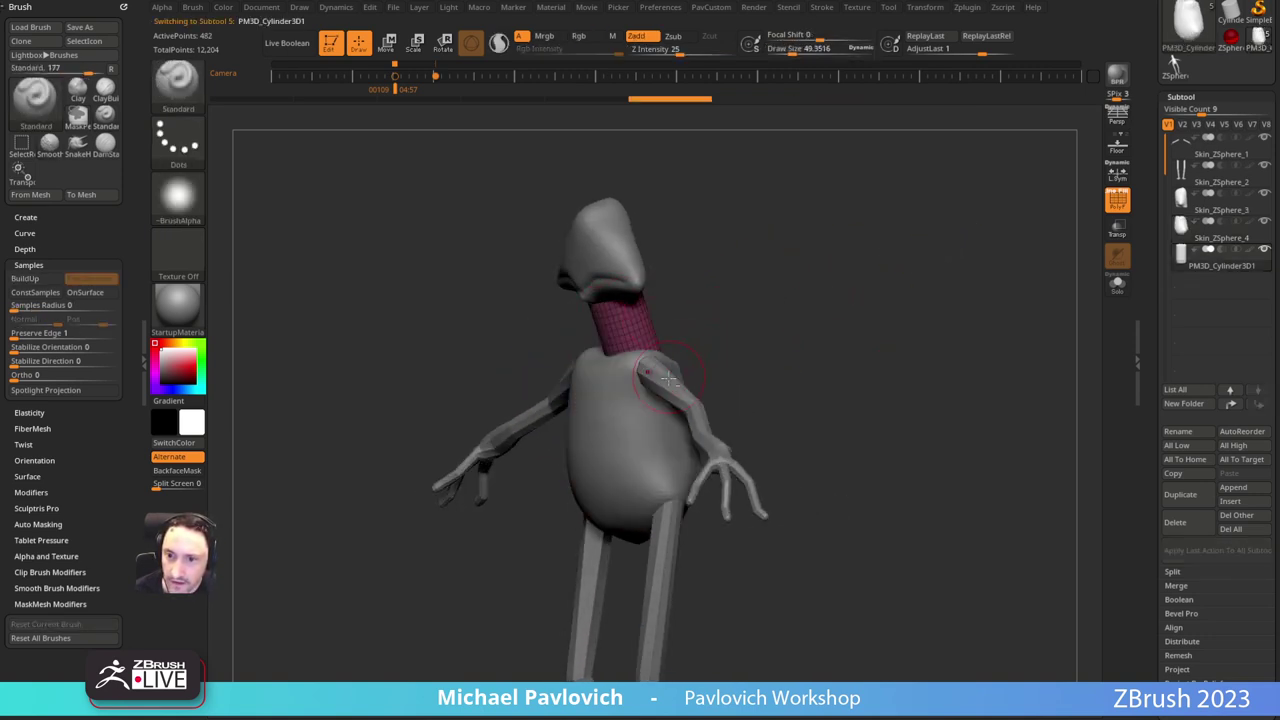
{"action": "left_click", "coordinate": [682, 374], "text": "alt"}
{"action": "mouse_move", "coordinate": [752, 325]}
{"action": "left_mouse_down", "text": "shift"}
{"action": "mouse_move", "coordinate": [826, 291]}
{"action": "mouse_move", "coordinate": [803, 260]}
{"action": "mouse_move", "coordinate": [831, 314]}
{"action": "left_mouse_up", "text": "shift"}
{"action": "left_click", "coordinate": [655, 264], "text": "alt"}
{"action": "key", "text": "s"}
{"action": "left_click_drag", "start_coordinate": [648, 333], "coordinate": [621, 330]}
{"action": "key", "text": "b"}
{"action": "key", "text": "m"}
{"action": "key", "text": "v"}
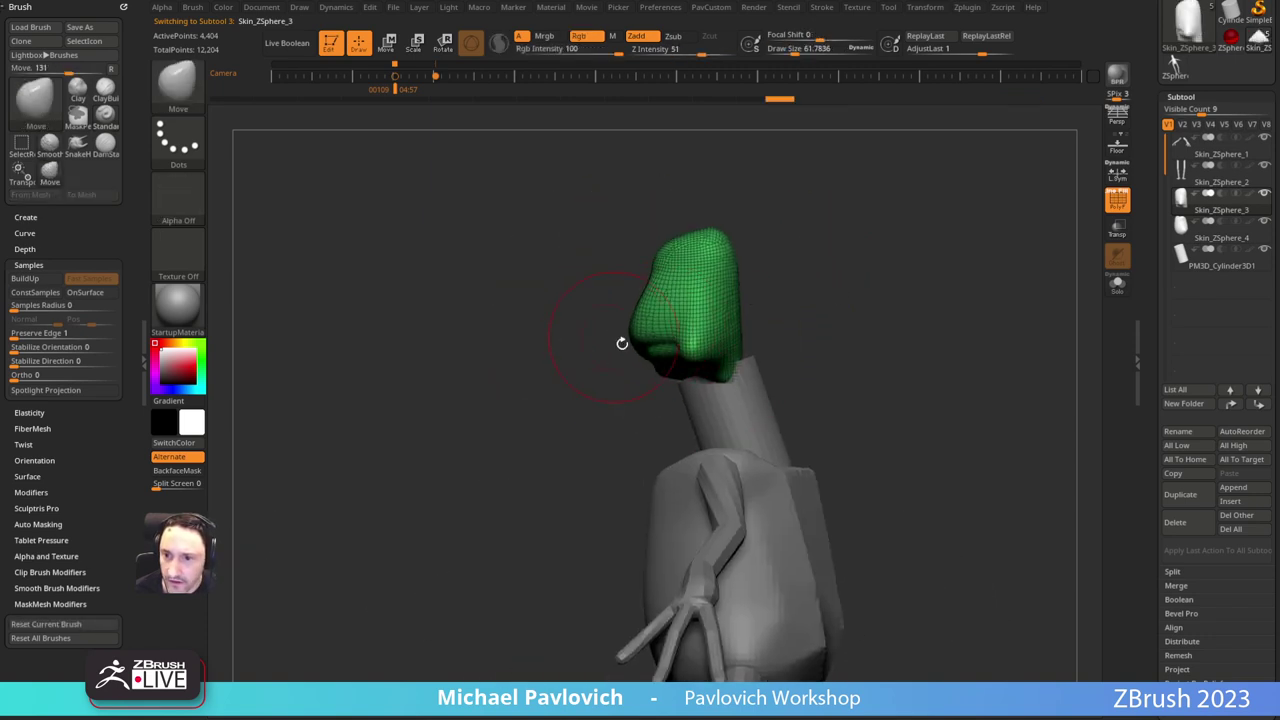
{"action": "key", "text": "ctrl+z"}
Step: Enlarge the Move brush to a draw size of 112 and examine the AccuCurve option in its curve settings
{"action": "left_click_drag", "start_coordinate": [614, 388], "coordinate": [657, 371]}
{"action": "key", "text": "s"}
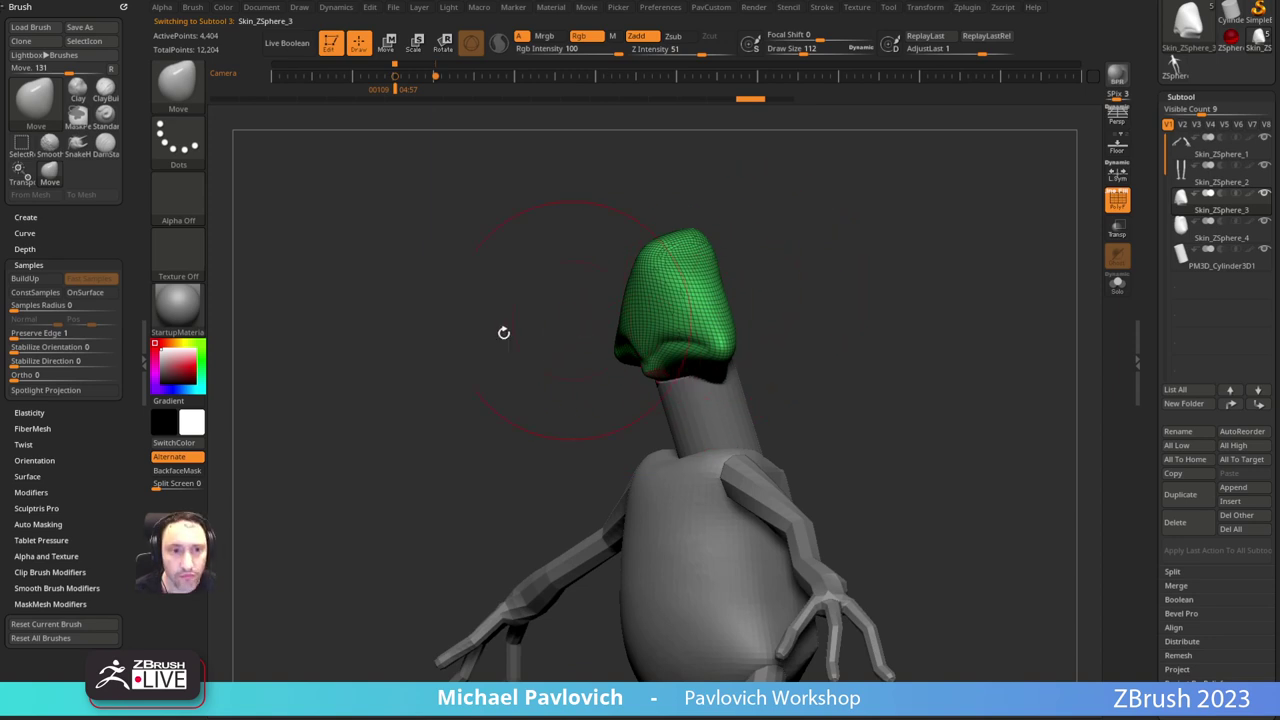
{"action": "key", "text": "shift"}
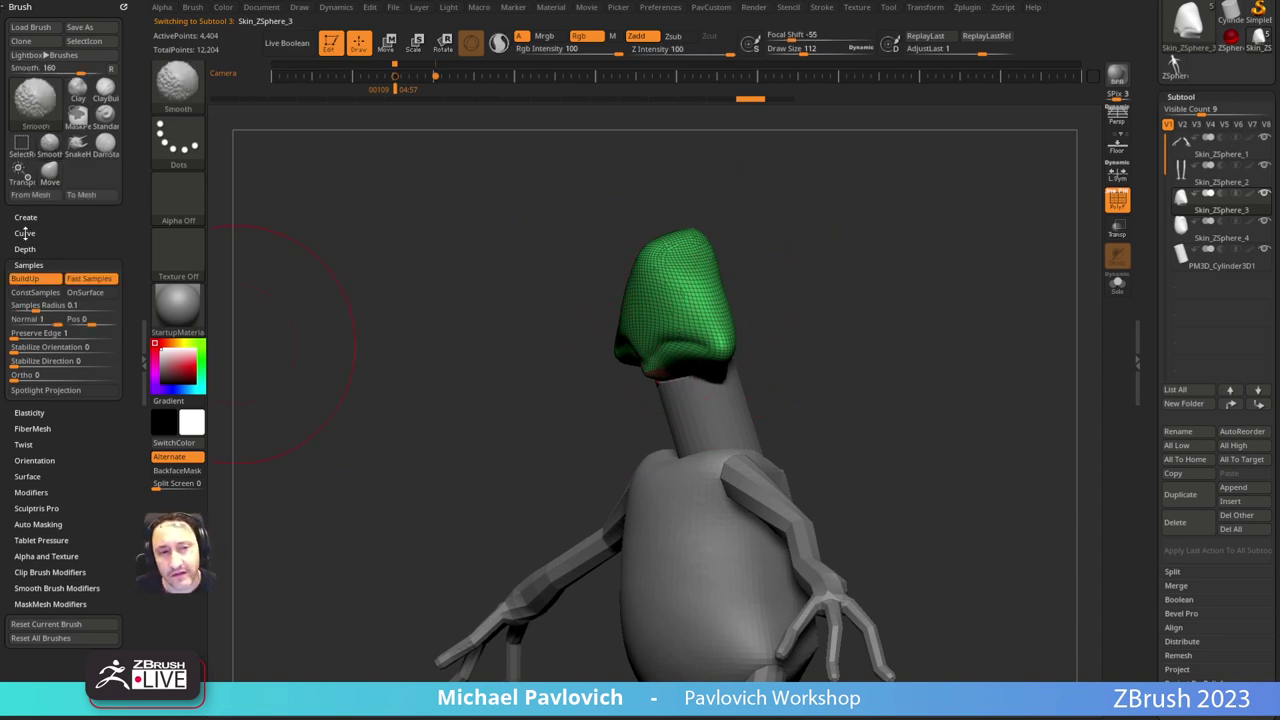
{"action": "left_click", "coordinate": [25, 217], "text": "shift"}
{"action": "left_click", "coordinate": [25, 217], "text": "shift"}
{"action": "left_click", "coordinate": [23, 233], "text": "shift"}
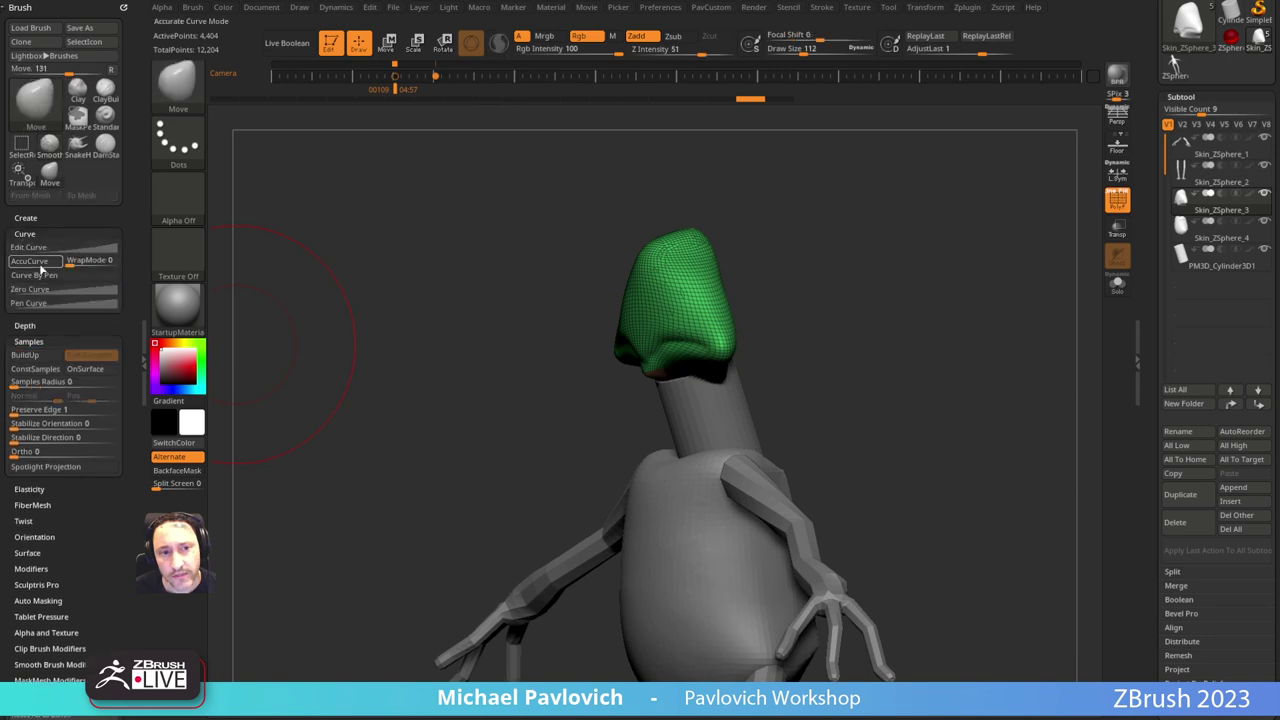
{"action": "left_click", "coordinate": [24, 234]}
Step: Try to pull the front of the head outward with the Move brush at draw size 112, and undo the stroke
{"action": "left_click_drag", "start_coordinate": [689, 207], "coordinate": [655, 250]}
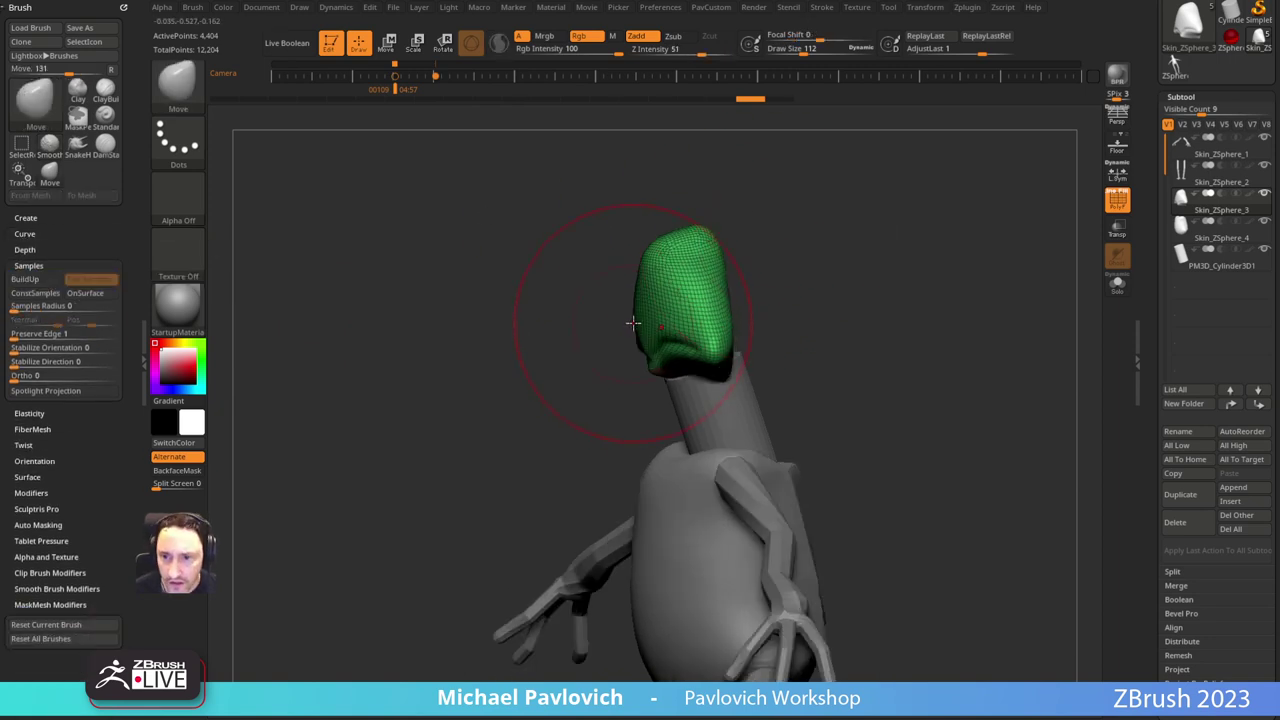
{"action": "left_click_drag", "start_coordinate": [640, 326], "coordinate": [621, 340]}
{"action": "key", "text": "ctrl+z"}
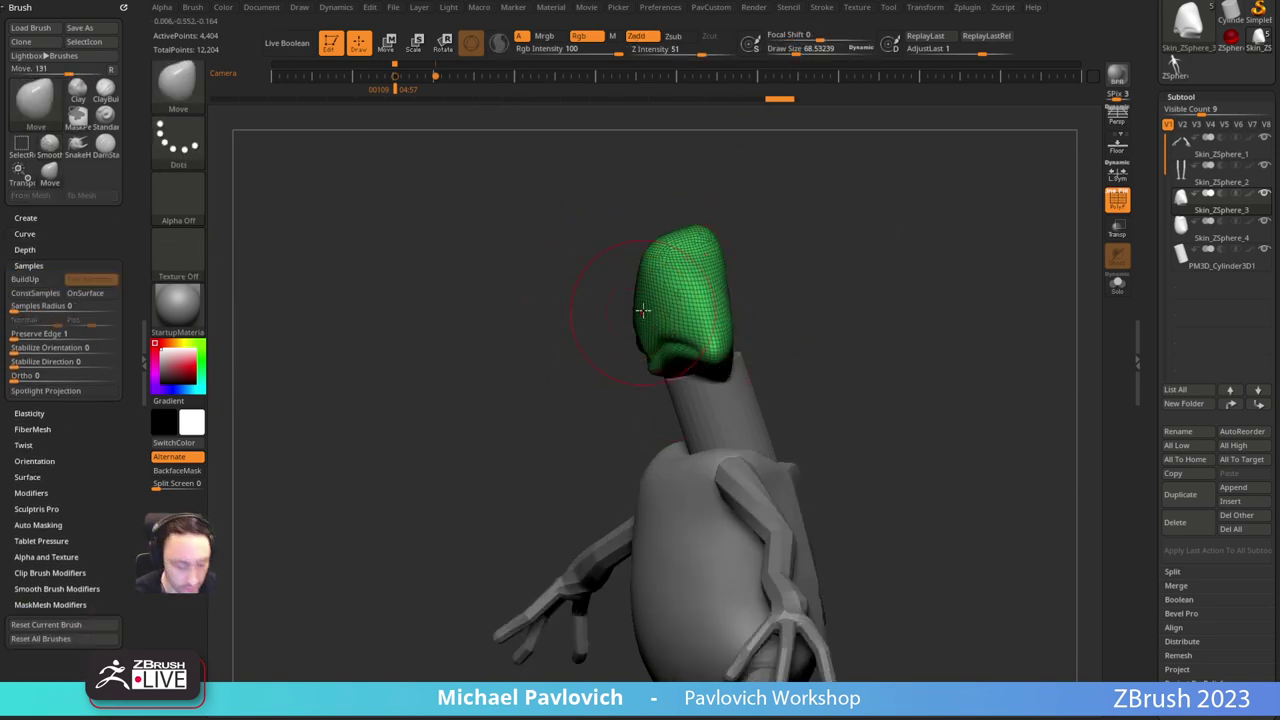
Step: Pull the front of the head forward and down into a pointed muzzle with the Move brushes
{"action": "key", "text": "2"}
{"action": "left_click_drag", "start_coordinate": [757, 263], "coordinate": [718, 264]}
{"action": "key", "text": "s"}
{"action": "mouse_move", "coordinate": [654, 320]}
{"action": "left_mouse_down"}
{"action": "mouse_move", "coordinate": [612, 345]}
{"action": "mouse_move", "coordinate": [624, 315]}
{"action": "mouse_move", "coordinate": [605, 355]}
{"action": "left_mouse_up"}
{"action": "key", "text": "s"}
{"action": "key", "text": "1"}
{"action": "left_click_drag", "start_coordinate": [804, 292], "coordinate": [716, 303]}
{"action": "key", "text": "s"}
{"action": "key", "text": "["}
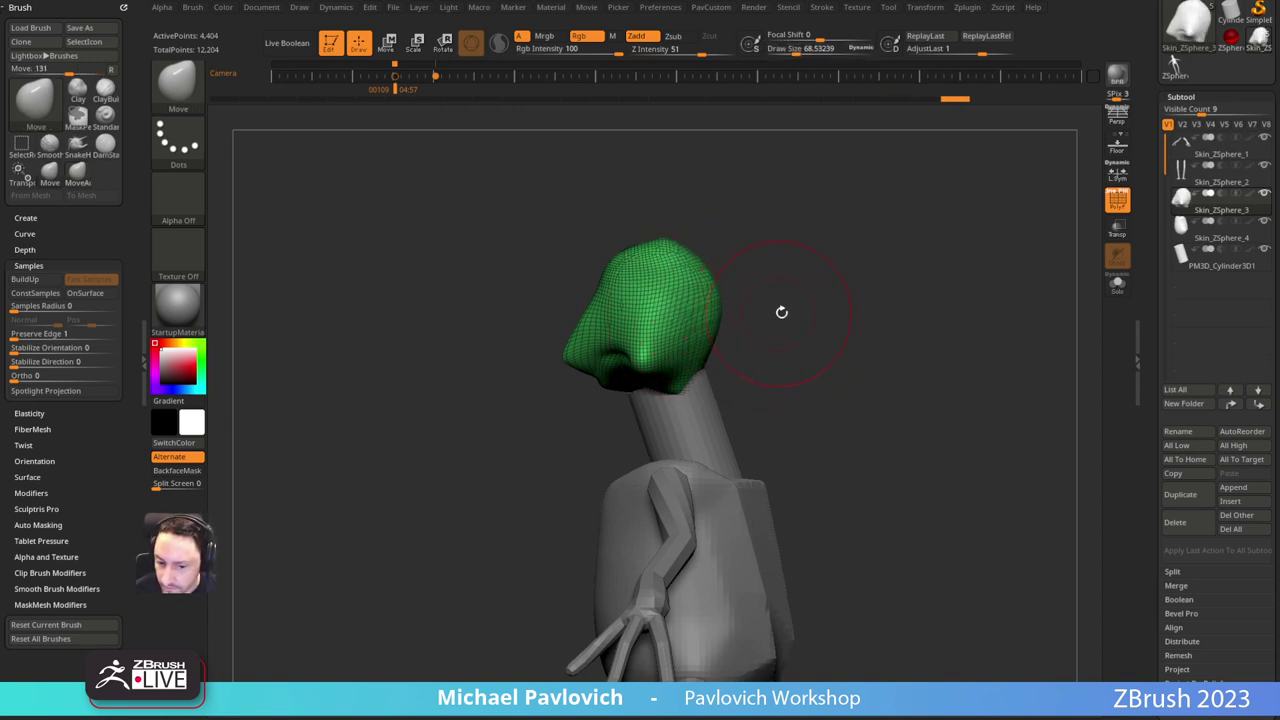
Step: Adjust the underside of the muzzle with the Move brush at a draw size of about 52
{"action": "left_click_drag", "start_coordinate": [799, 338], "coordinate": [779, 310], "text": "alt"}
{"action": "key", "text": "s"}
{"action": "mouse_move", "coordinate": [651, 374]}
{"action": "left_mouse_down"}
{"action": "mouse_move", "coordinate": [593, 374]}
{"action": "mouse_move", "coordinate": [606, 372]}
{"action": "left_mouse_up"}
{"action": "left_click_drag", "start_coordinate": [757, 309], "coordinate": [811, 297], "text": "shift"}
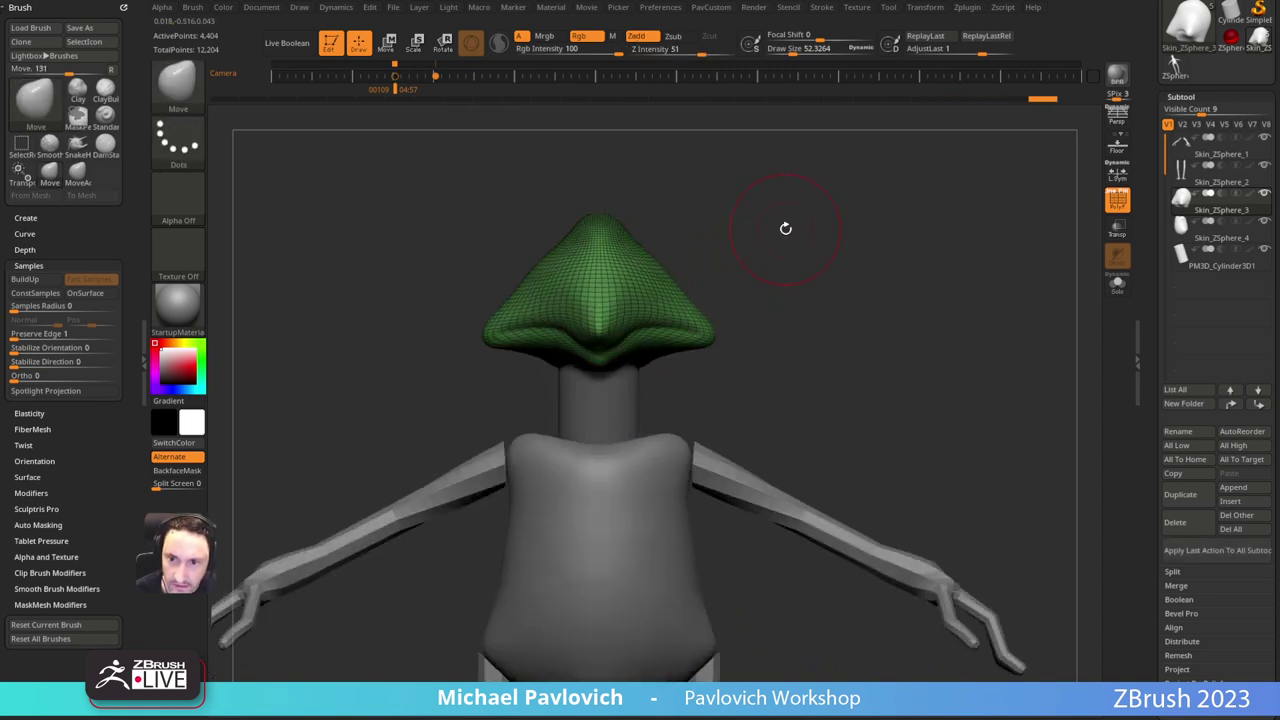
Step: Show the references again and store a camera keyframe at 07:45 with the head over the close-up reference
{"action": "key", "text": "shift+z"}
{"action": "key", "text": "Left"}
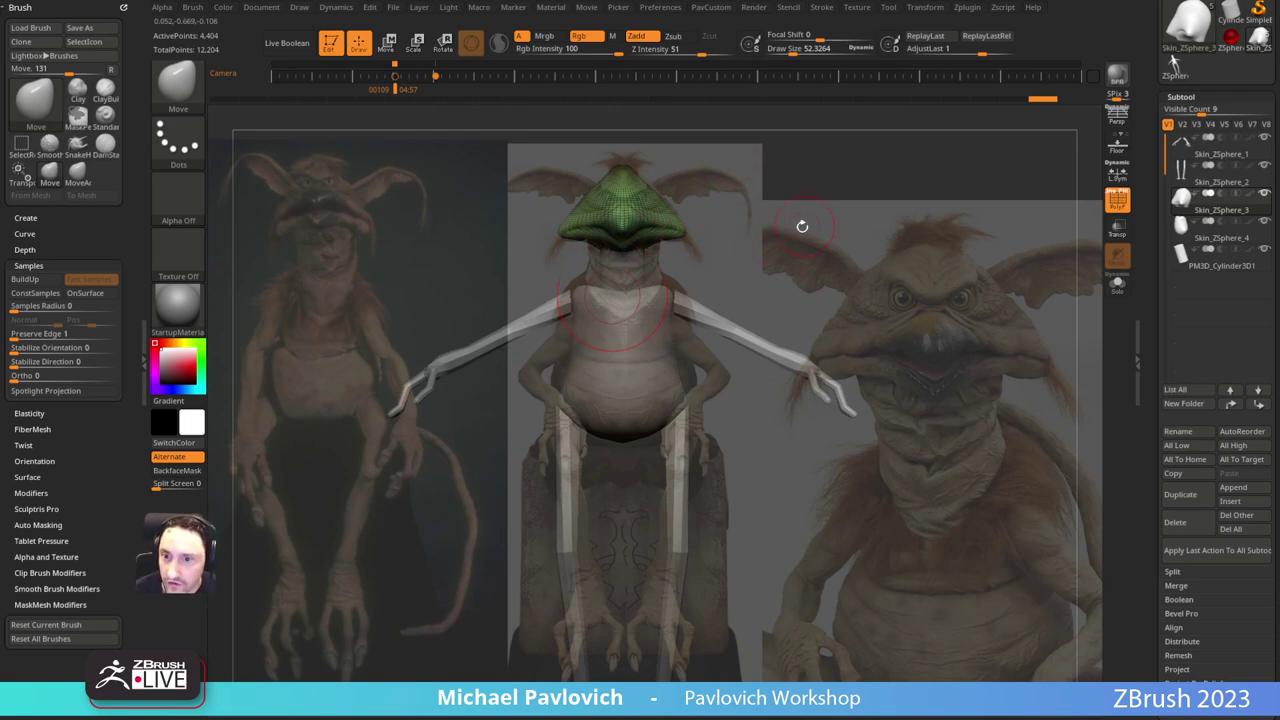
{"action": "left_click_drag", "start_coordinate": [1042, 226], "coordinate": [1024, 171]}
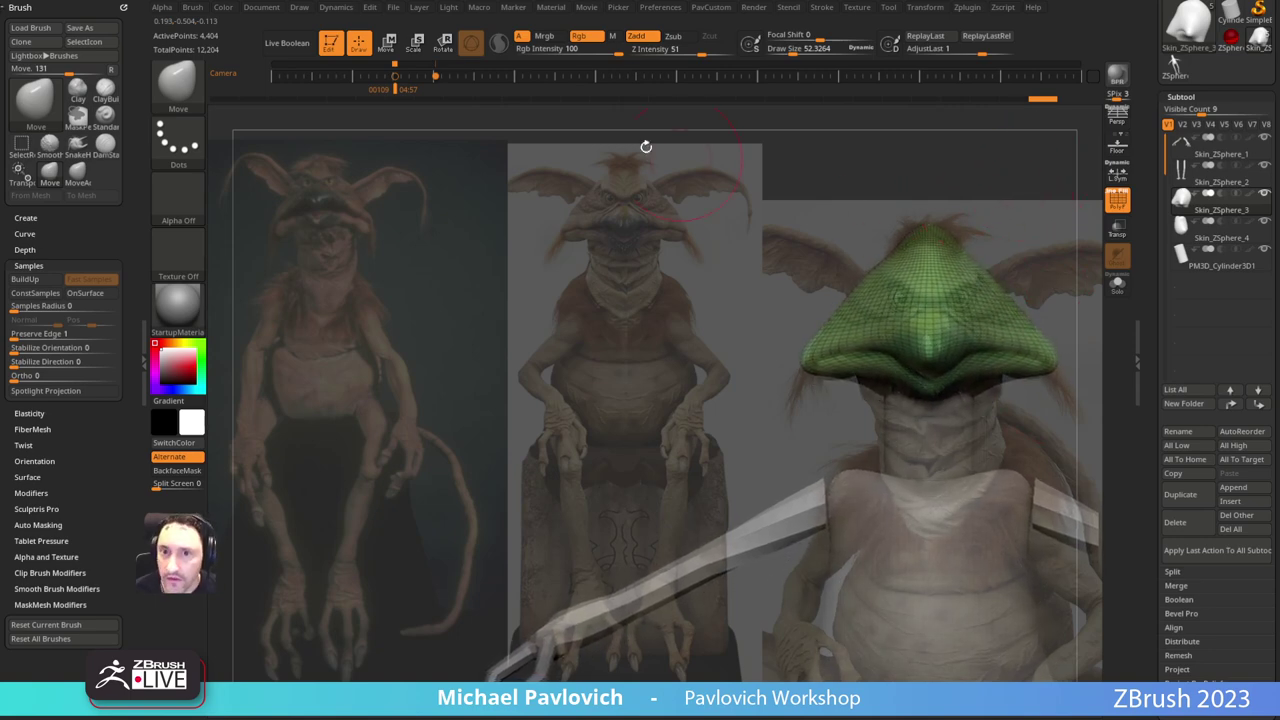
Step: Hide the timeline display and save the camera timeline to a file
{"action": "key", "text": "4"}
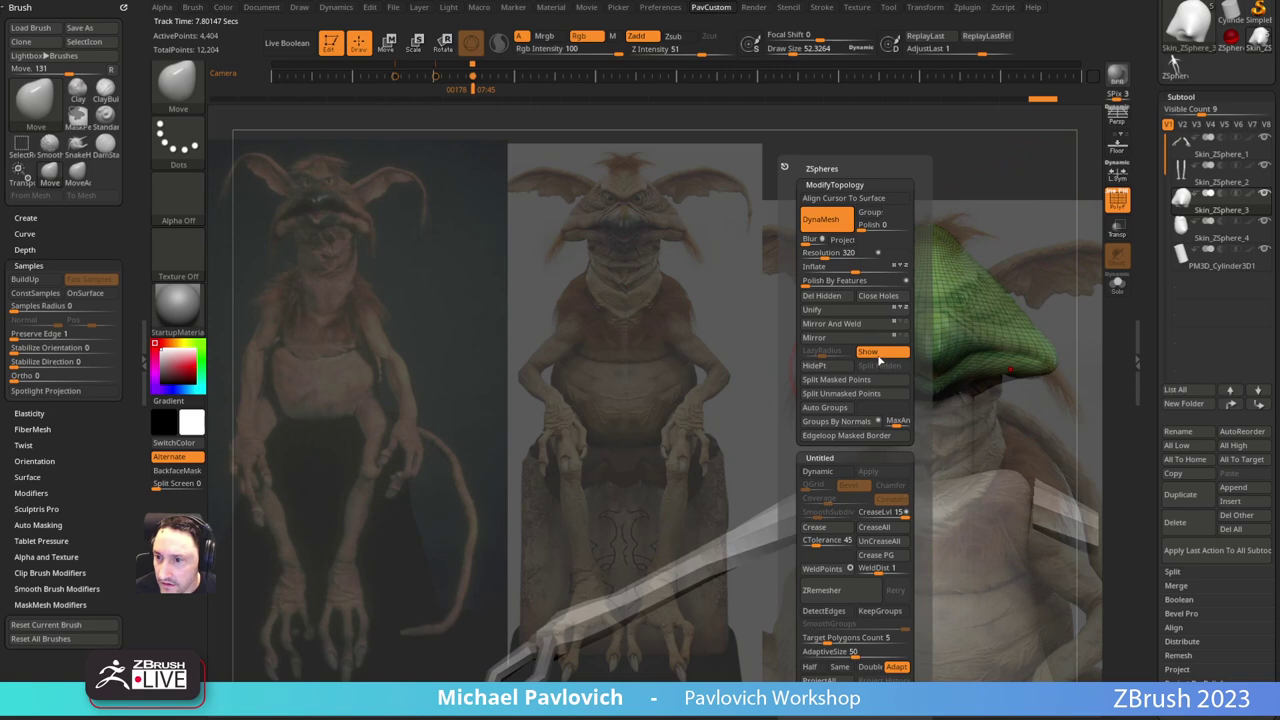
{"action": "left_click", "coordinate": [875, 355]}
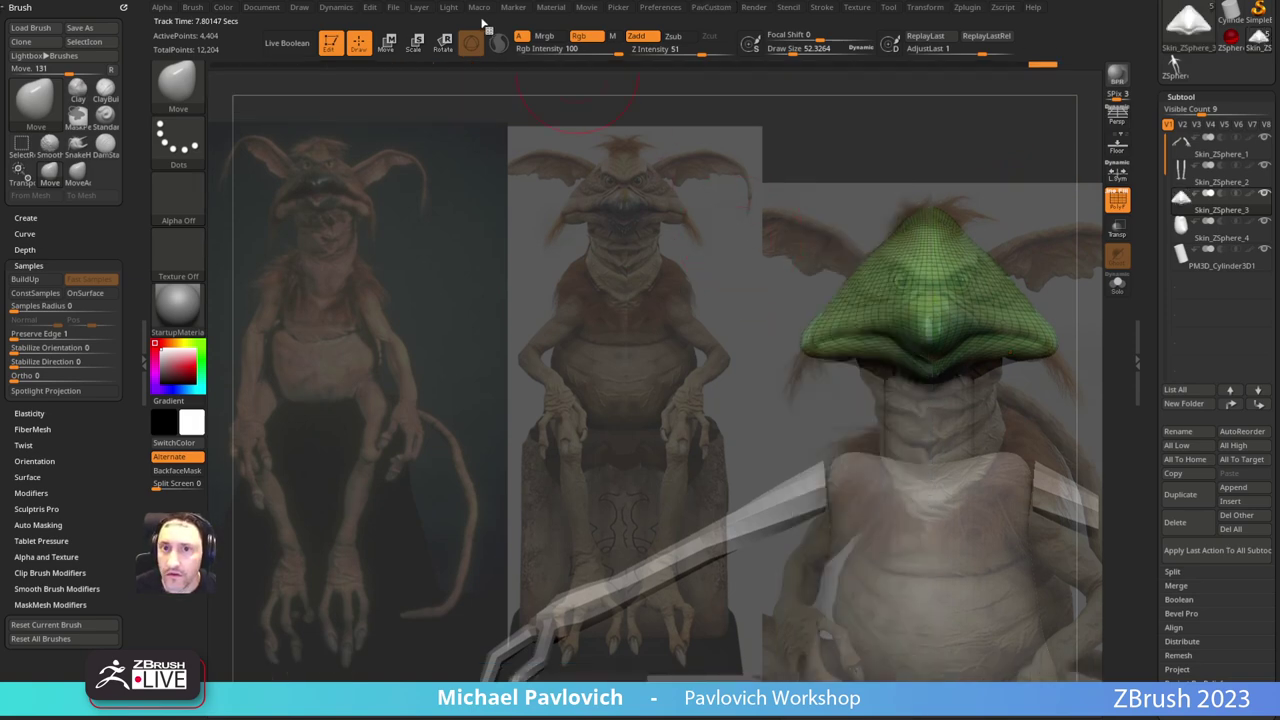
{"action": "mouse_move", "coordinate": [587, 11]}
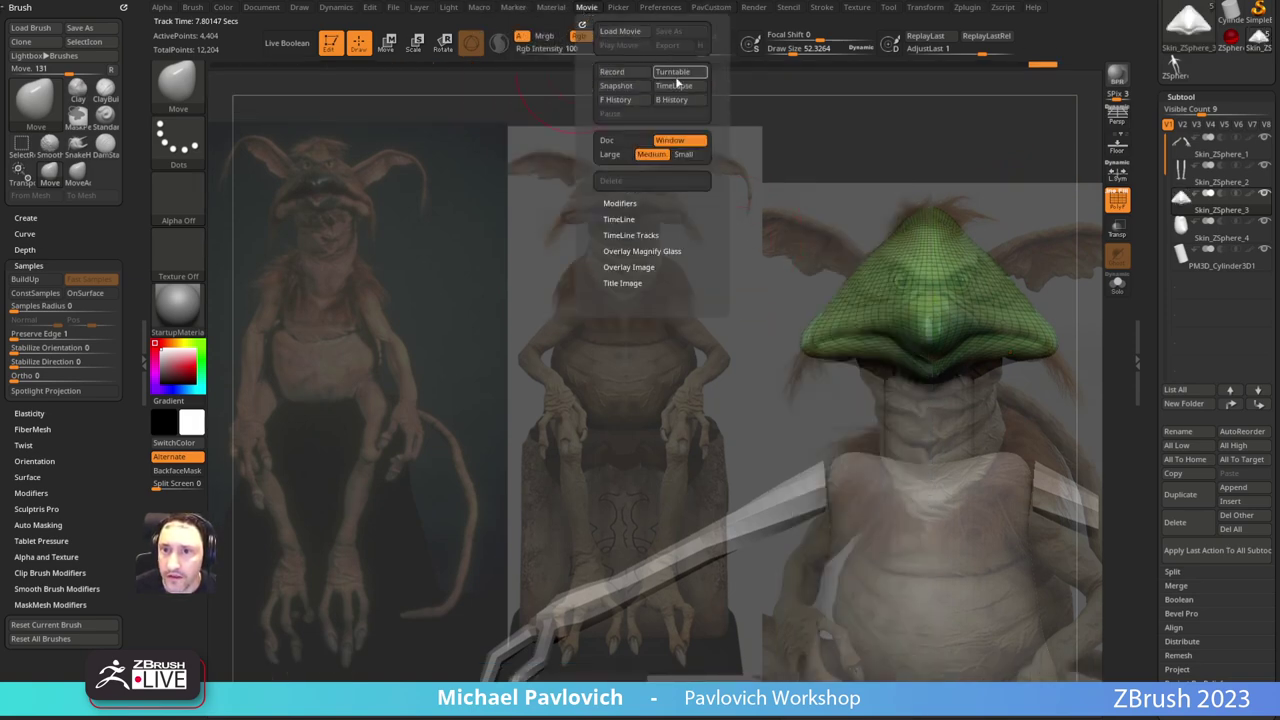
{"action": "left_click", "coordinate": [620, 219]}
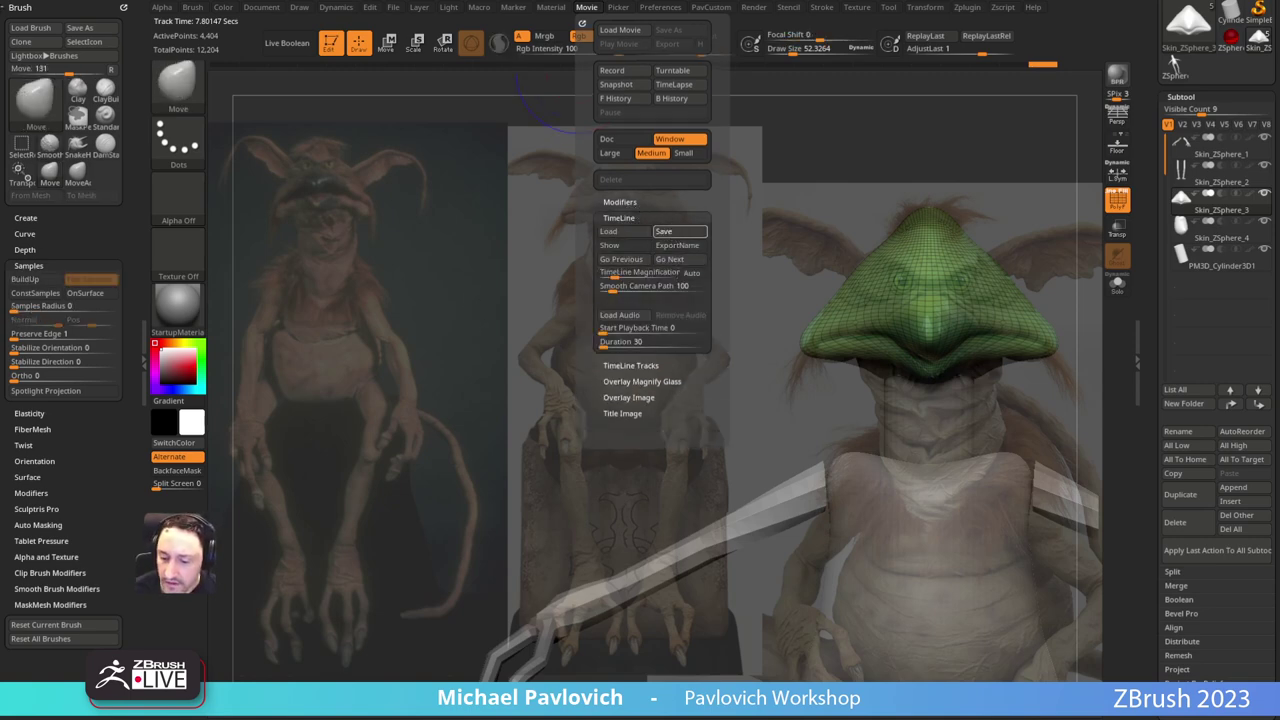
{"action": "left_click", "coordinate": [680, 232]}
{"action": "left_click", "coordinate": [860, 8]}
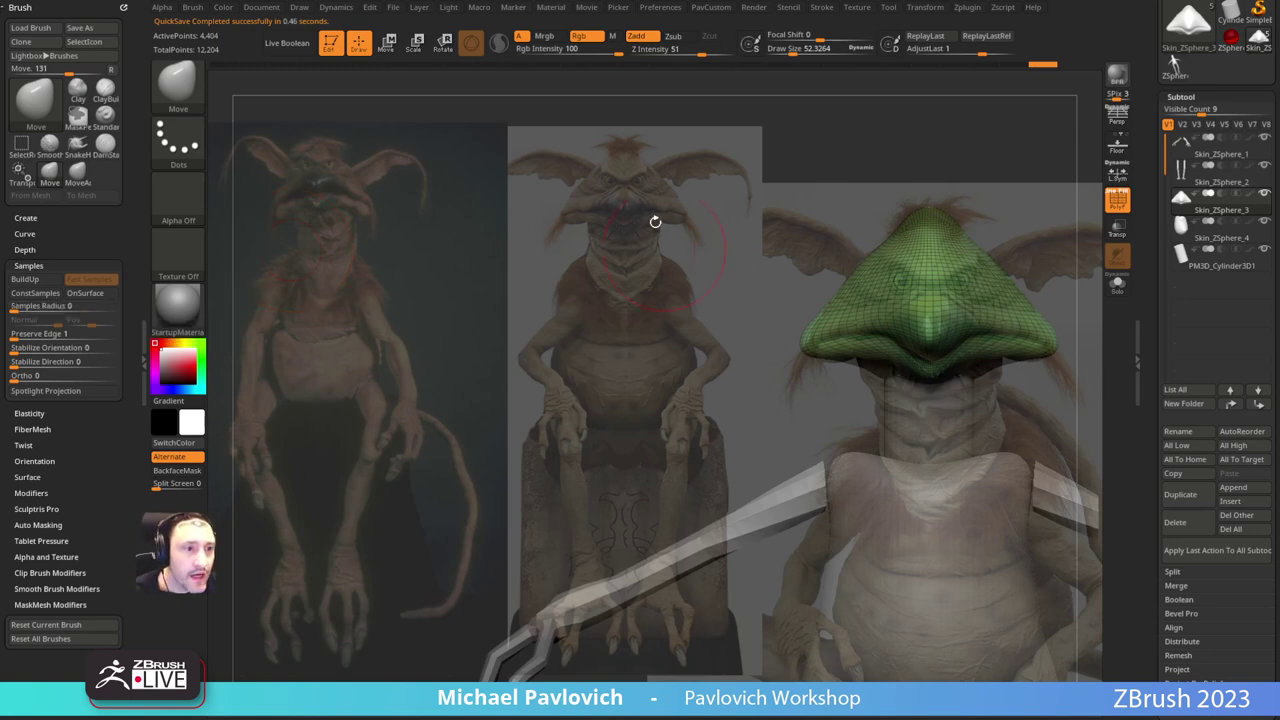
Step: Try a Standard brush stroke on the upper face with the references hidden and backface masking enabled
{"action": "key", "text": "shift+z"}
{"action": "left_click_drag", "start_coordinate": [951, 194], "coordinate": [829, 195], "text": "alt"}
{"action": "key", "text": "b"}
{"action": "key", "text": "s"}
{"action": "key", "text": "t"}
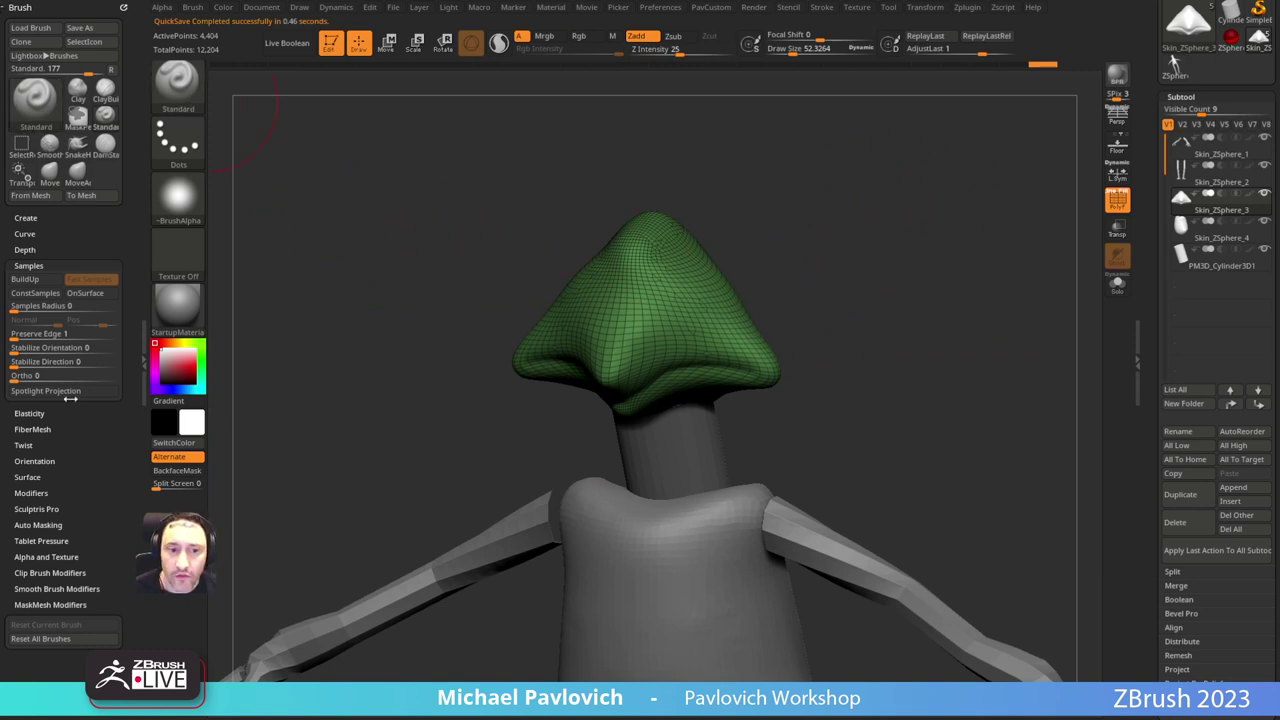
{"action": "key", "text": "shift"}
{"action": "left_click", "coordinate": [44, 525]}
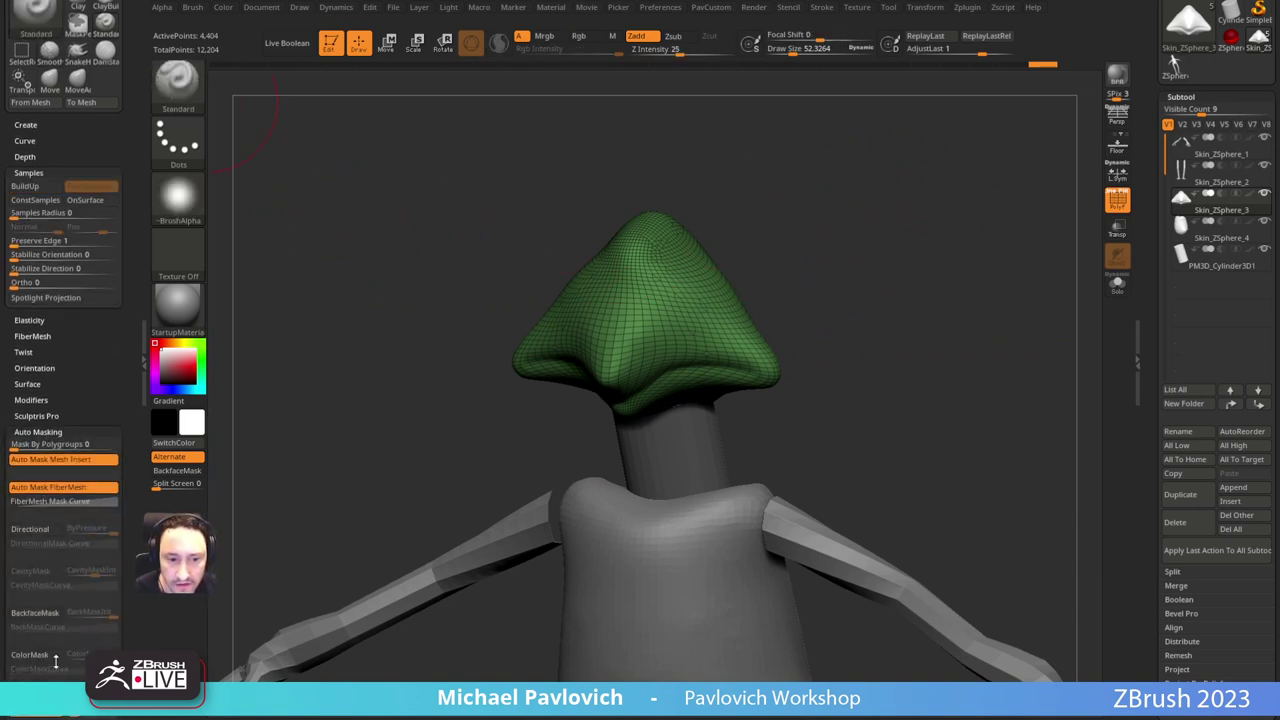
{"action": "left_click", "coordinate": [35, 612]}
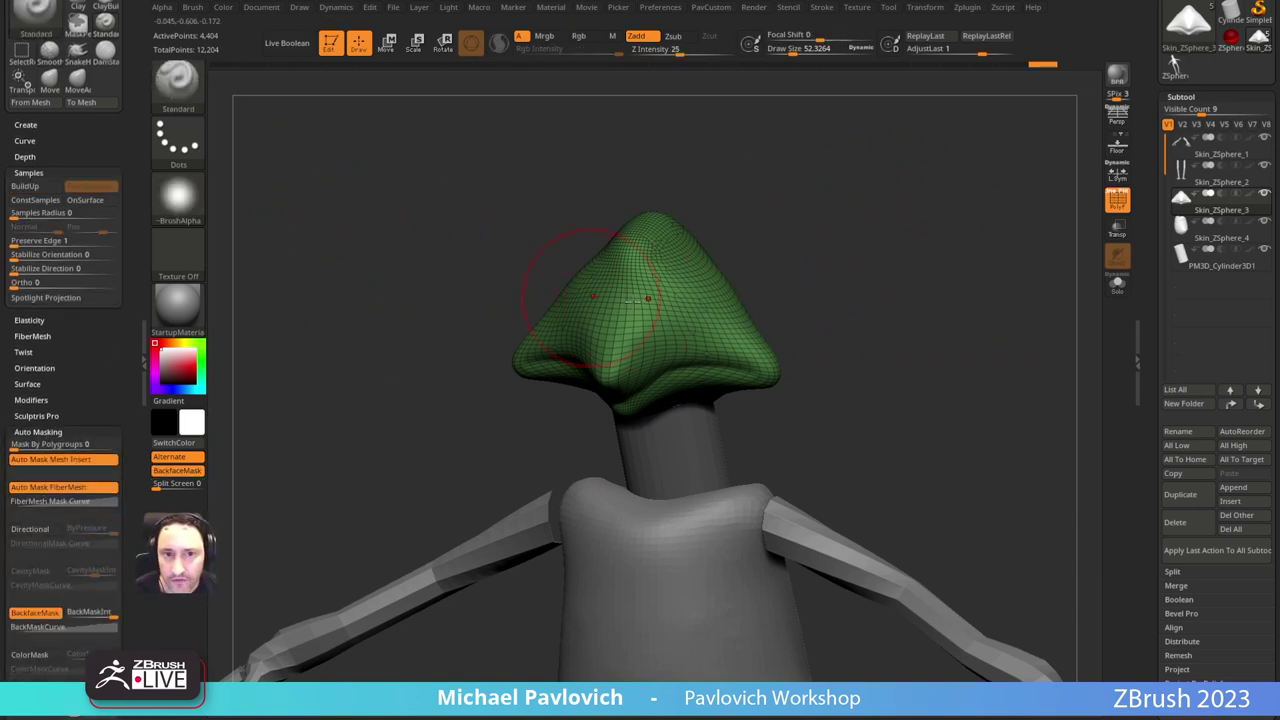
{"action": "left_click_drag", "start_coordinate": [646, 298], "coordinate": [684, 314]}
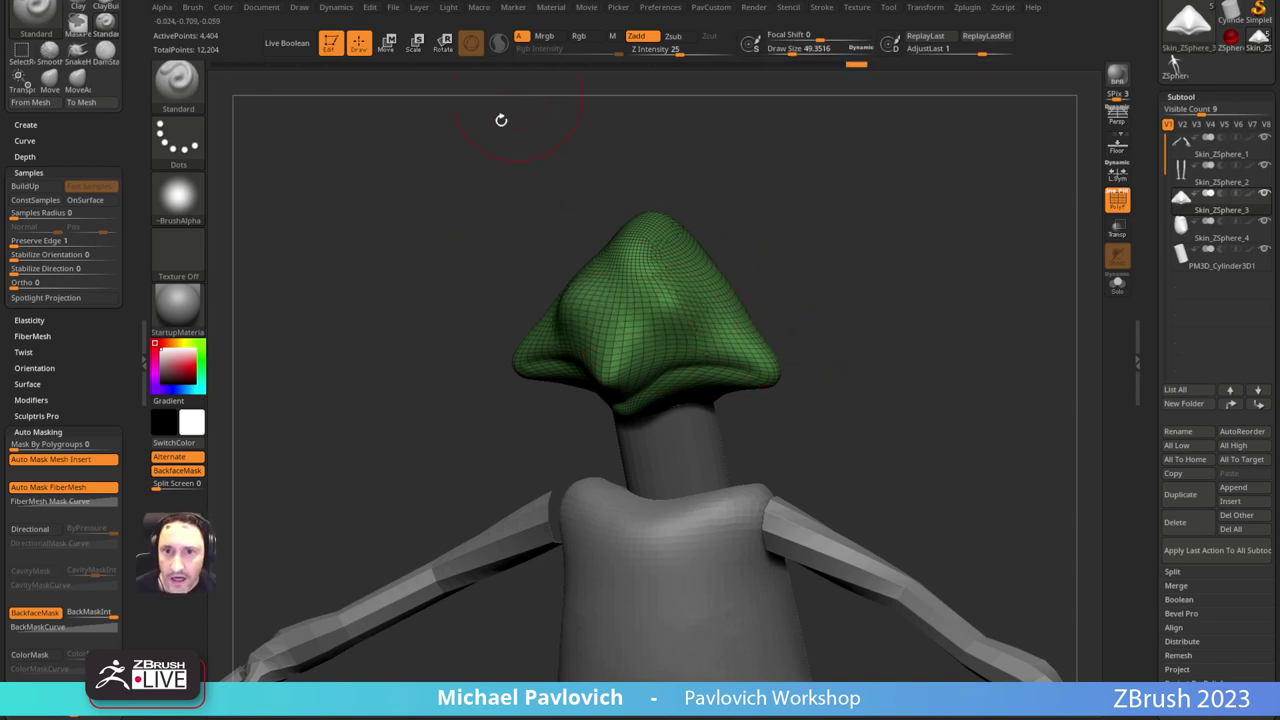
{"action": "key", "text": "ctrl+z"}
{"action": "left_click", "coordinate": [50, 612]}
Step: Try Standard brush strokes at the eye area with a draw size of about 19, without and with Sculptris Pro
{"action": "key", "text": "s"}
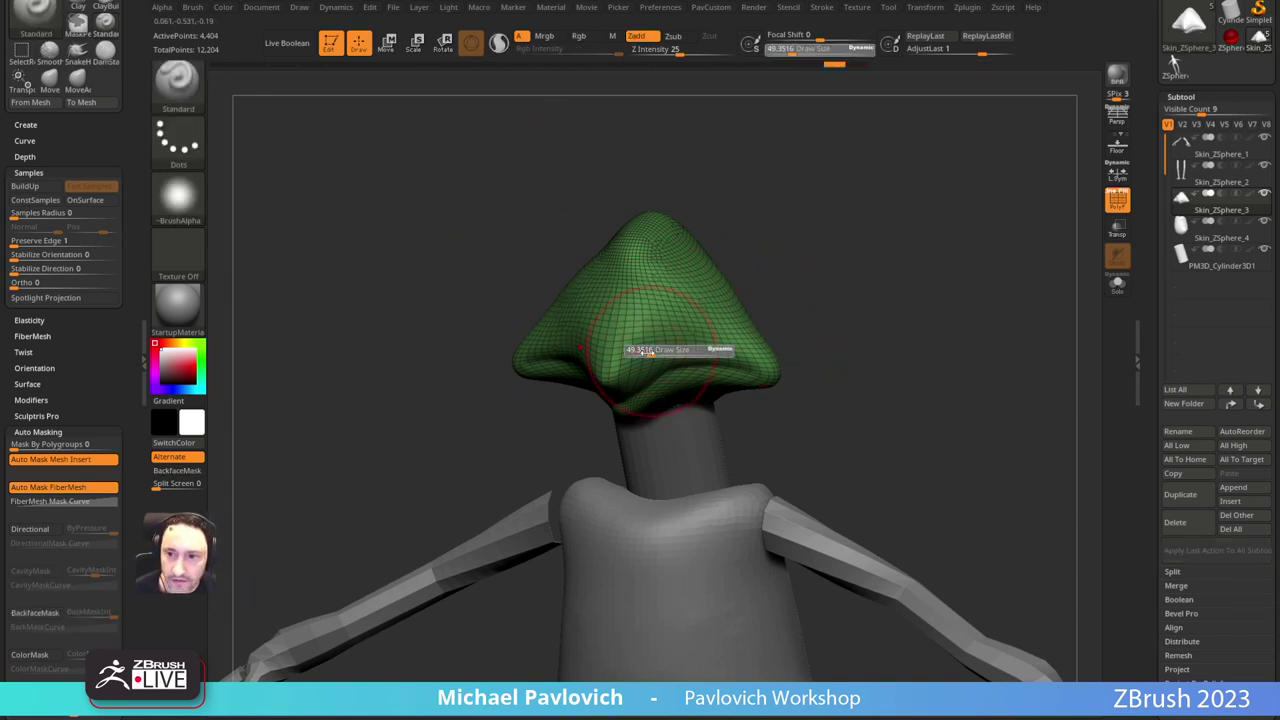
{"action": "left_click_drag", "start_coordinate": [652, 354], "coordinate": [643, 354]}
{"action": "left_click_drag", "start_coordinate": [662, 285], "coordinate": [674, 292]}
{"action": "key", "text": "ctrl+z"}
{"action": "left_click", "coordinate": [499, 44]}
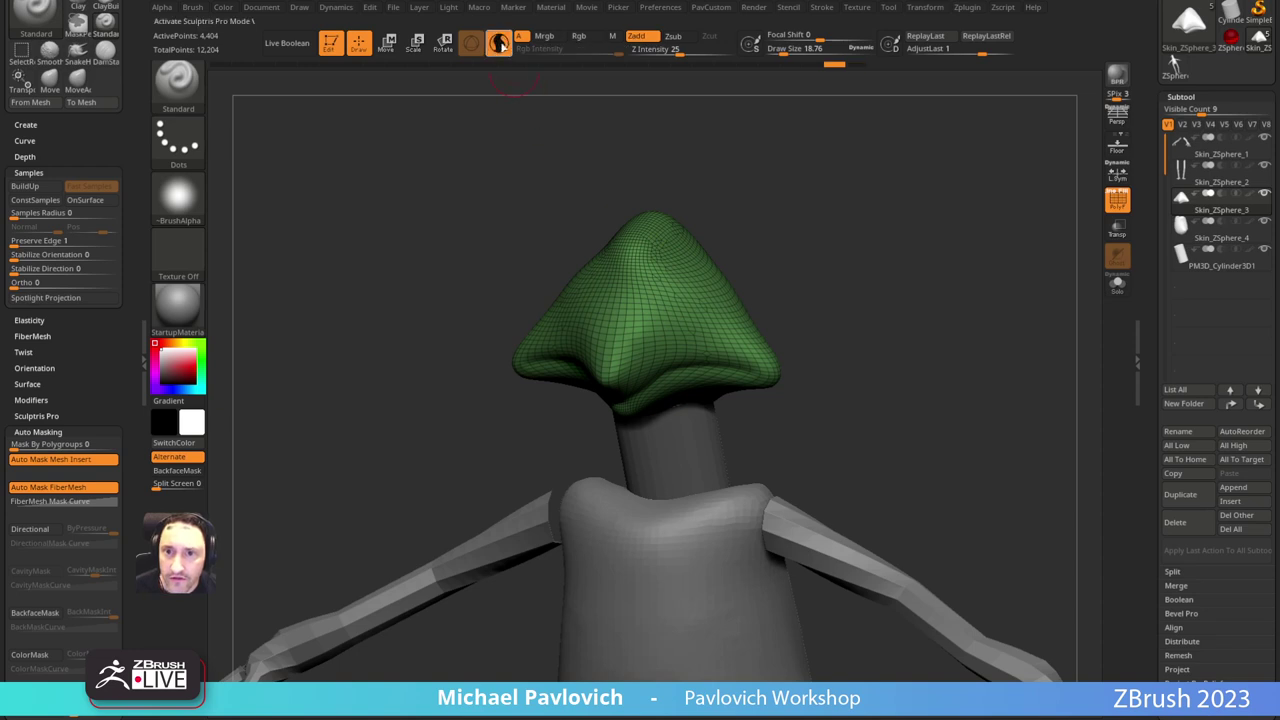
{"action": "left_click", "coordinate": [670, 304]}
{"action": "key", "text": "ctrl+z"}
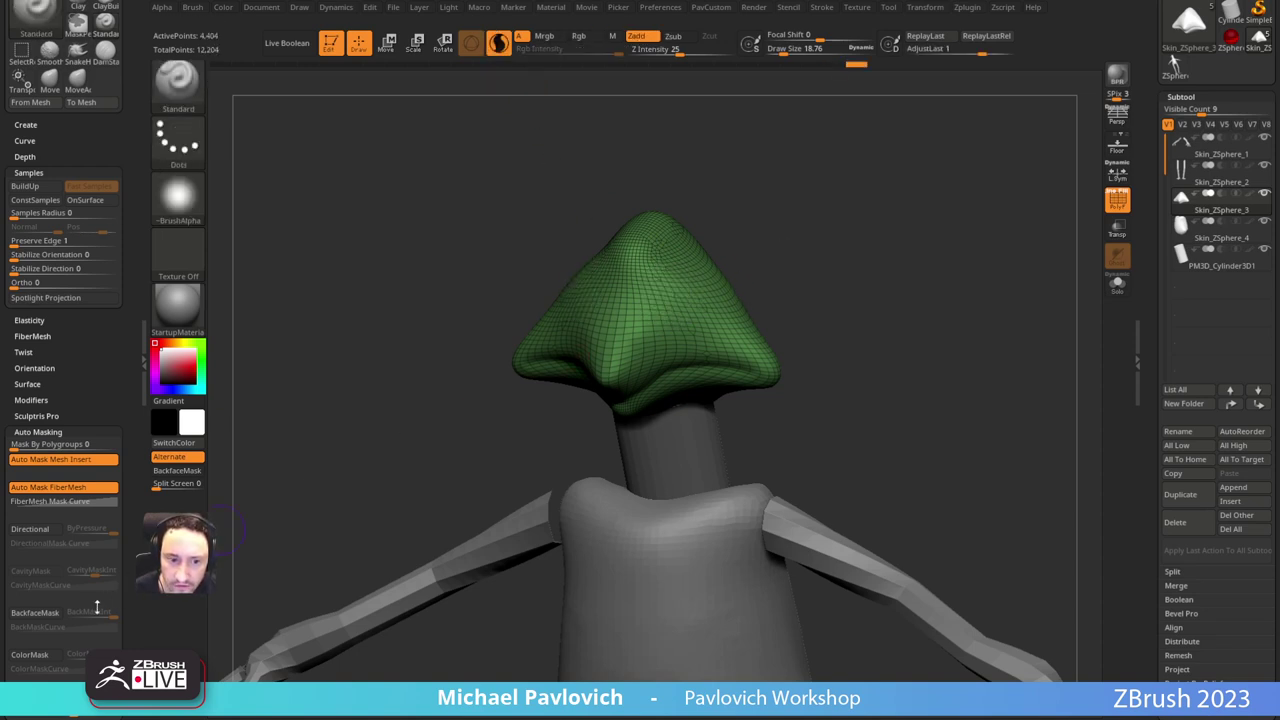
Step: Test toggling backface masking and try raising the eye areas with a Sculptris Pro stroke
{"action": "left_click", "coordinate": [36, 613]}
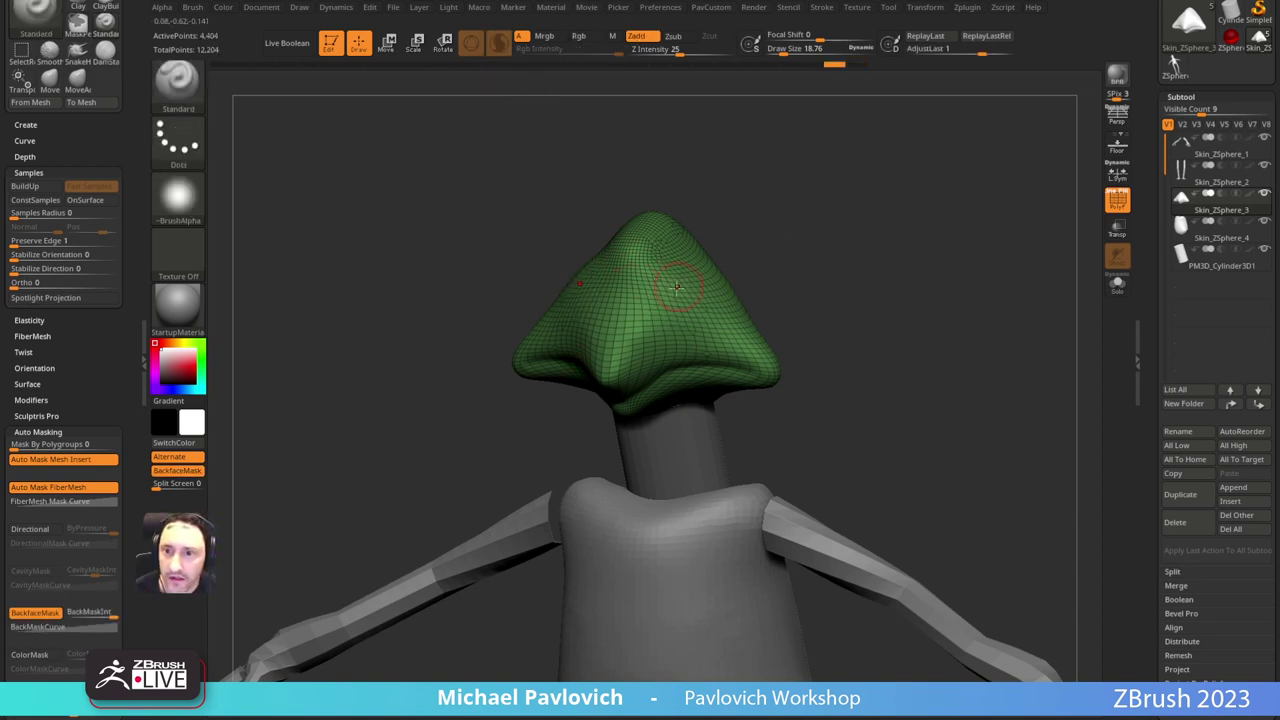
{"action": "left_click", "coordinate": [33, 613]}
{"action": "left_click", "coordinate": [33, 613]}
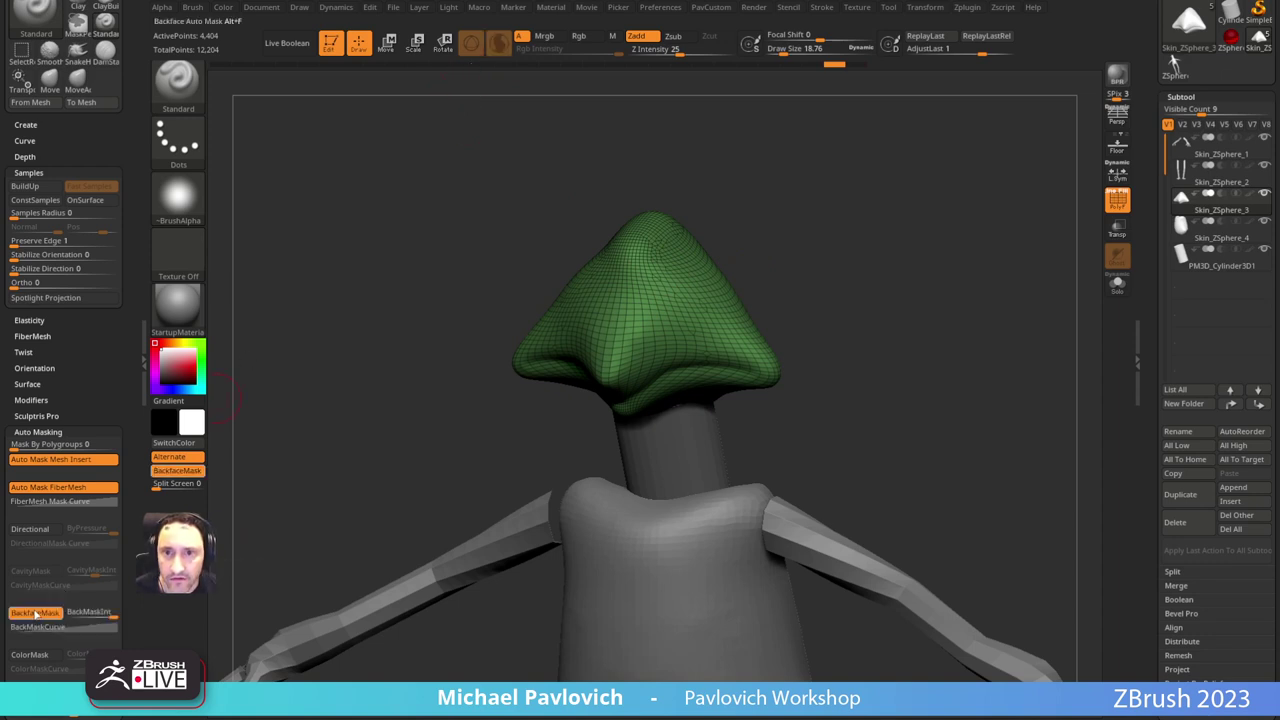
{"action": "left_click", "coordinate": [33, 617]}
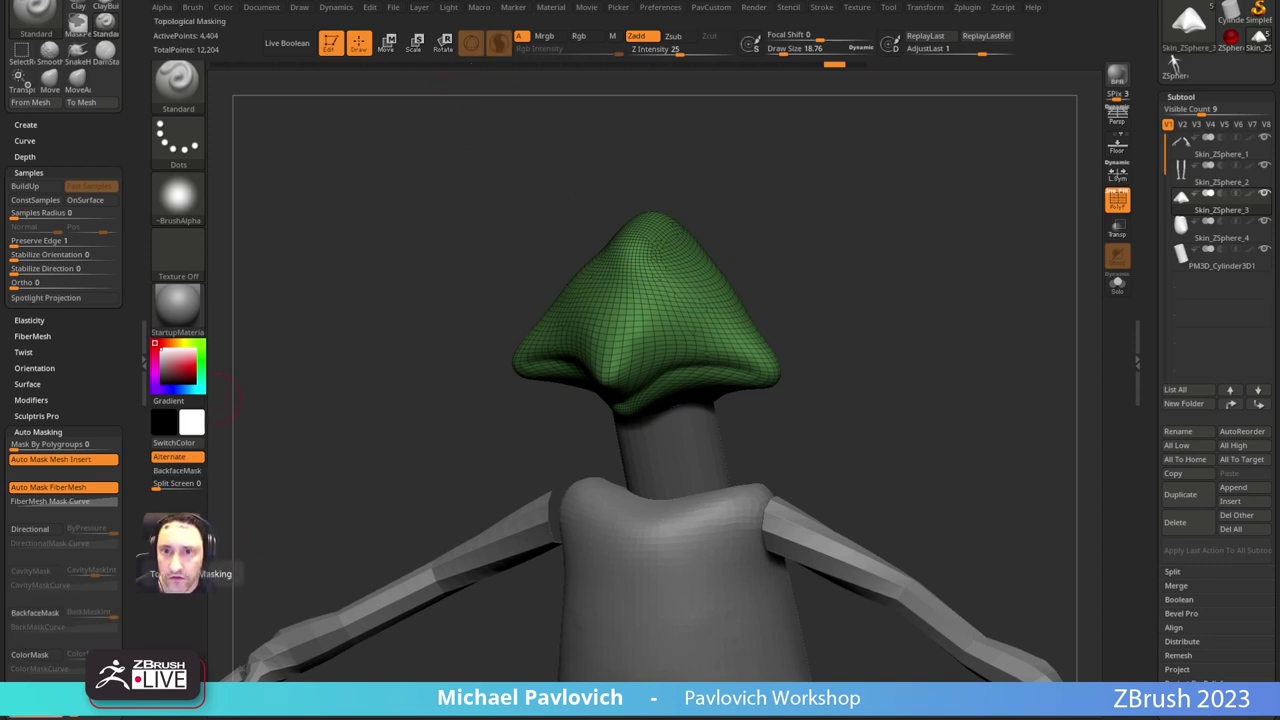
{"action": "mouse_move", "coordinate": [642, 290]}
{"action": "left_mouse_down"}
{"action": "mouse_move", "coordinate": [680, 296]}
{"action": "mouse_move", "coordinate": [672, 286]}
{"action": "left_mouse_up"}
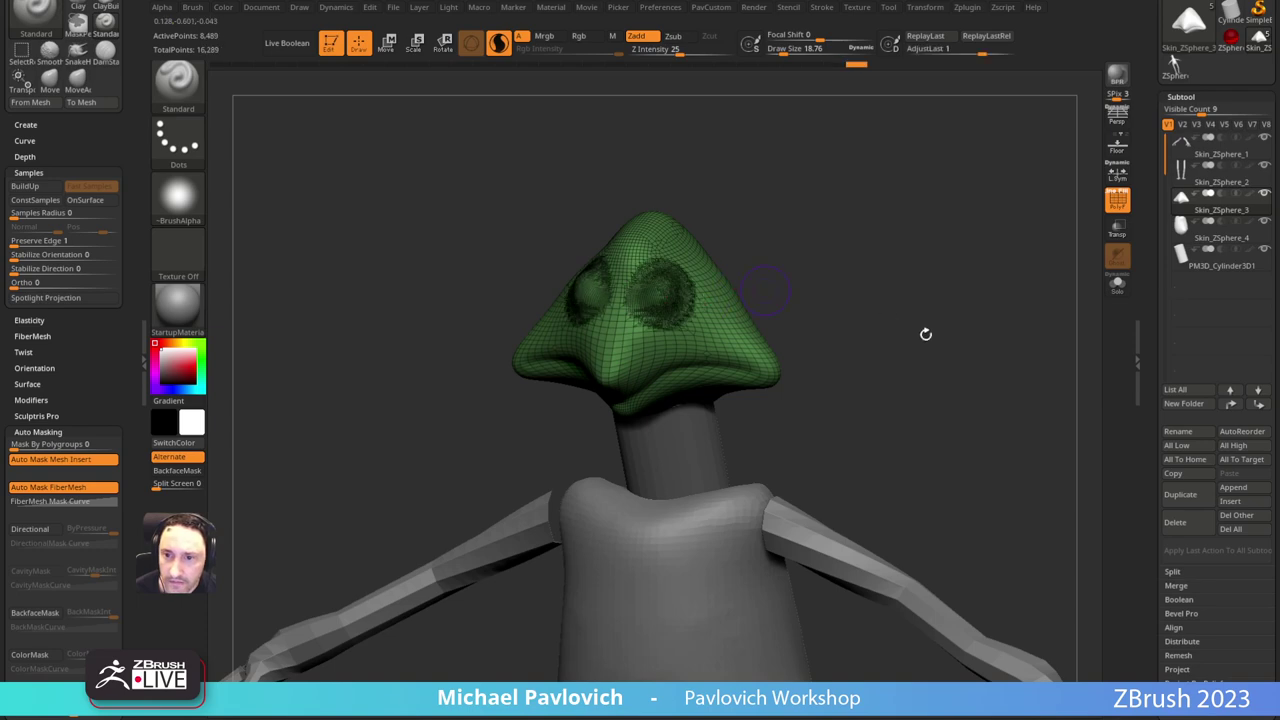
{"action": "key", "text": "ctrl+z"}
Step: Restore the stored close-up camera view over the references and turn off Sculptris Pro
{"action": "left_click_drag", "start_coordinate": [875, 297], "coordinate": [903, 311], "text": "shift"}
{"action": "key", "text": "shift+z"}
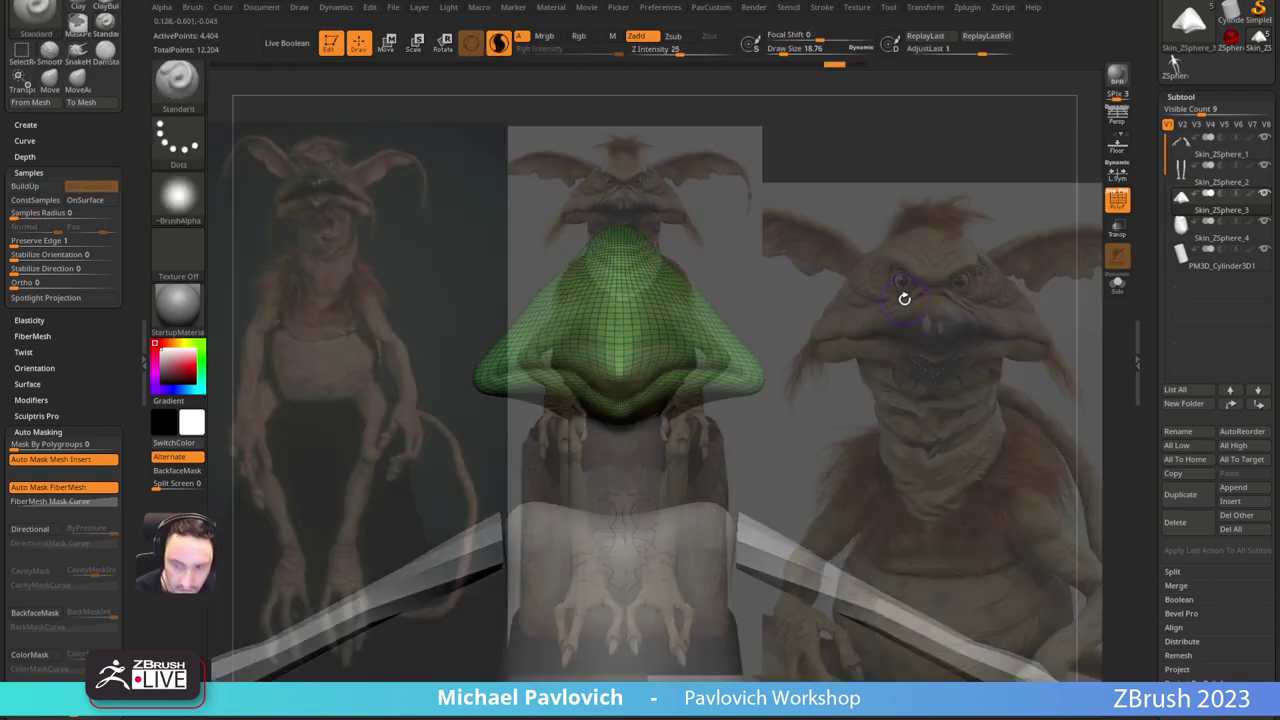
{"action": "key", "text": "ctrl+1"}
{"action": "key", "text": "s"}
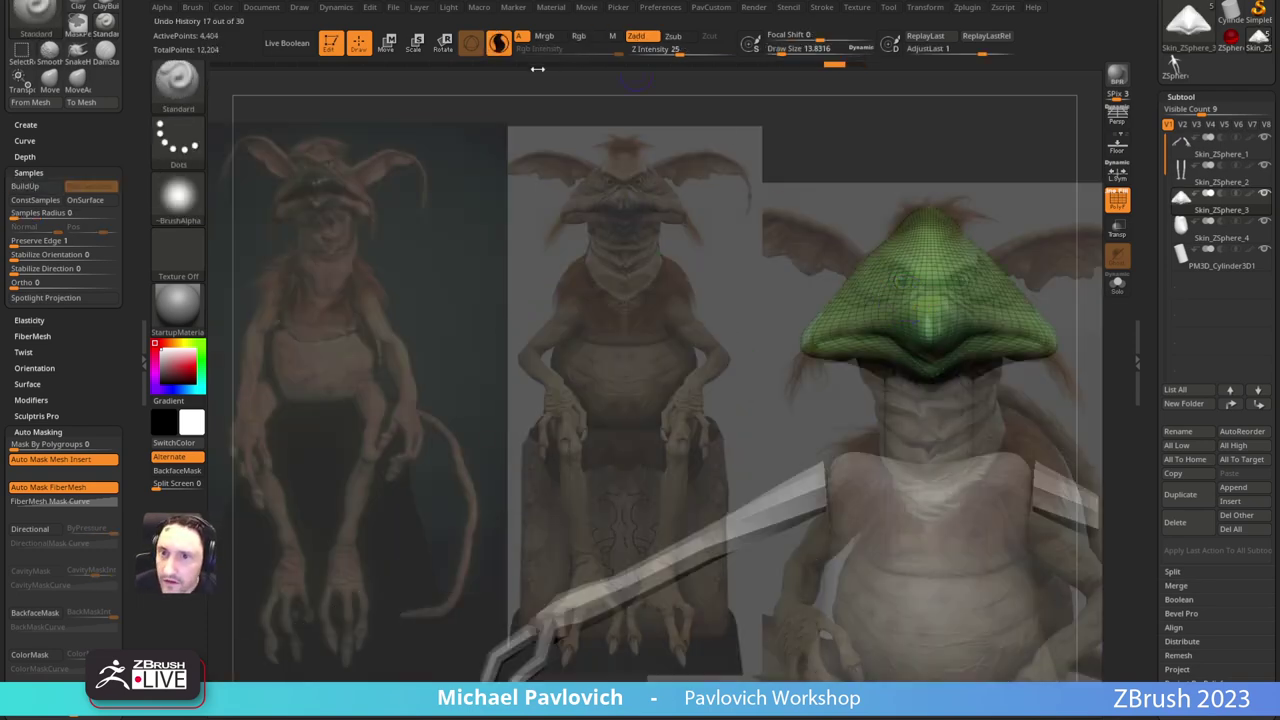
{"action": "left_click", "coordinate": [499, 43]}
Step: Insert small mirrored sphere eyes over the reference eyes with the IMM primitives brush and split them into their own subtool
{"action": "key", "text": "s"}
{"action": "left_click_drag", "start_coordinate": [903, 273], "coordinate": [891, 292]}
{"action": "key", "text": "s"}
{"action": "key", "text": "s"}
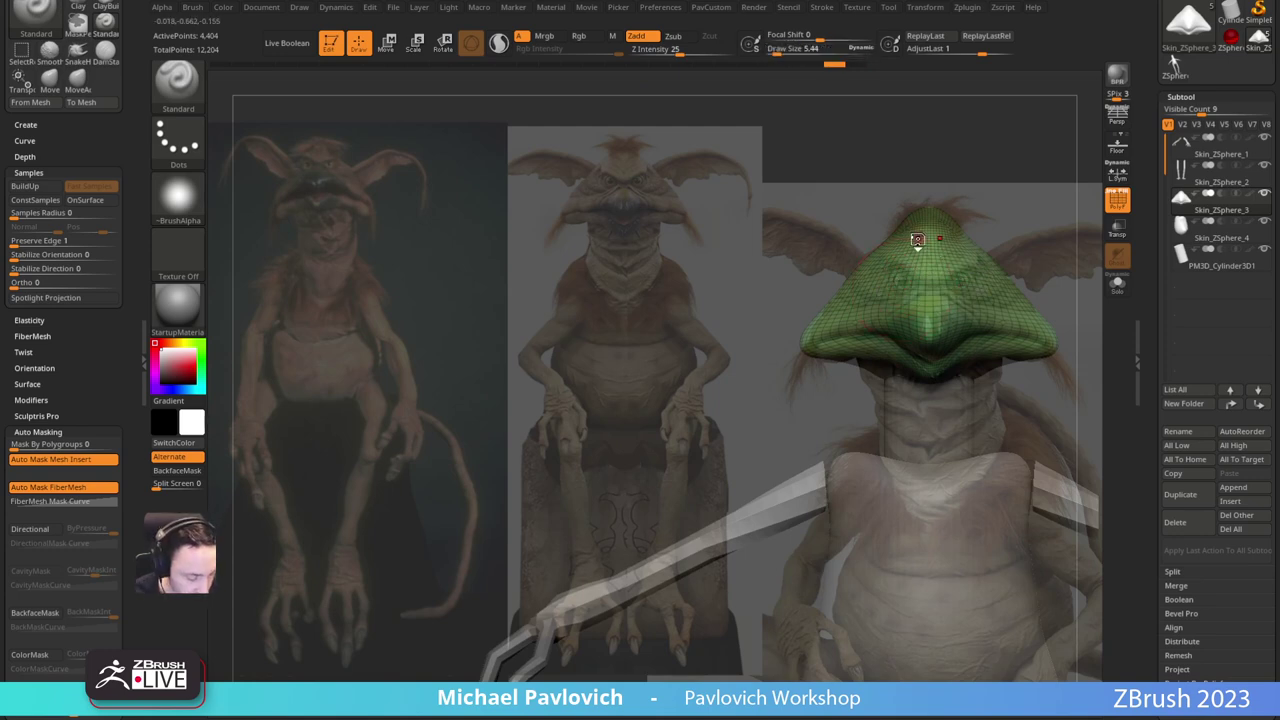
{"action": "key", "text": "m"}
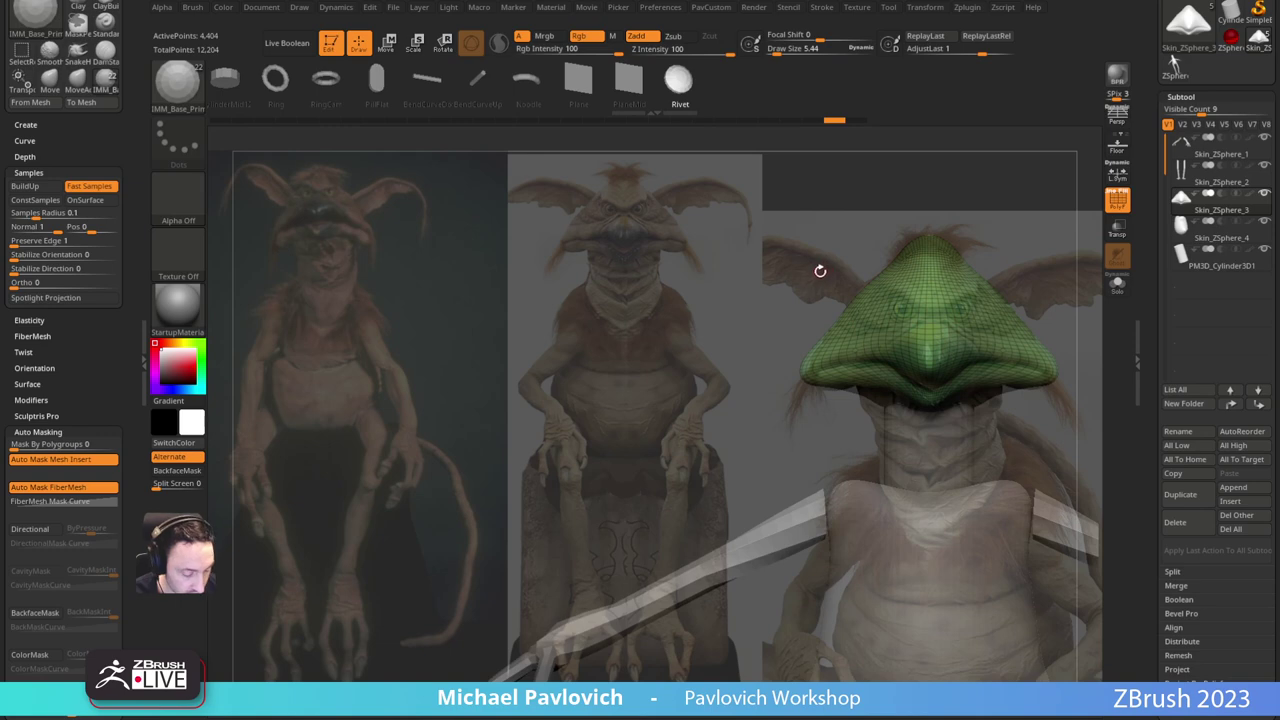
{"action": "key", "text": "m"}
{"action": "left_click", "coordinate": [683, 311]}
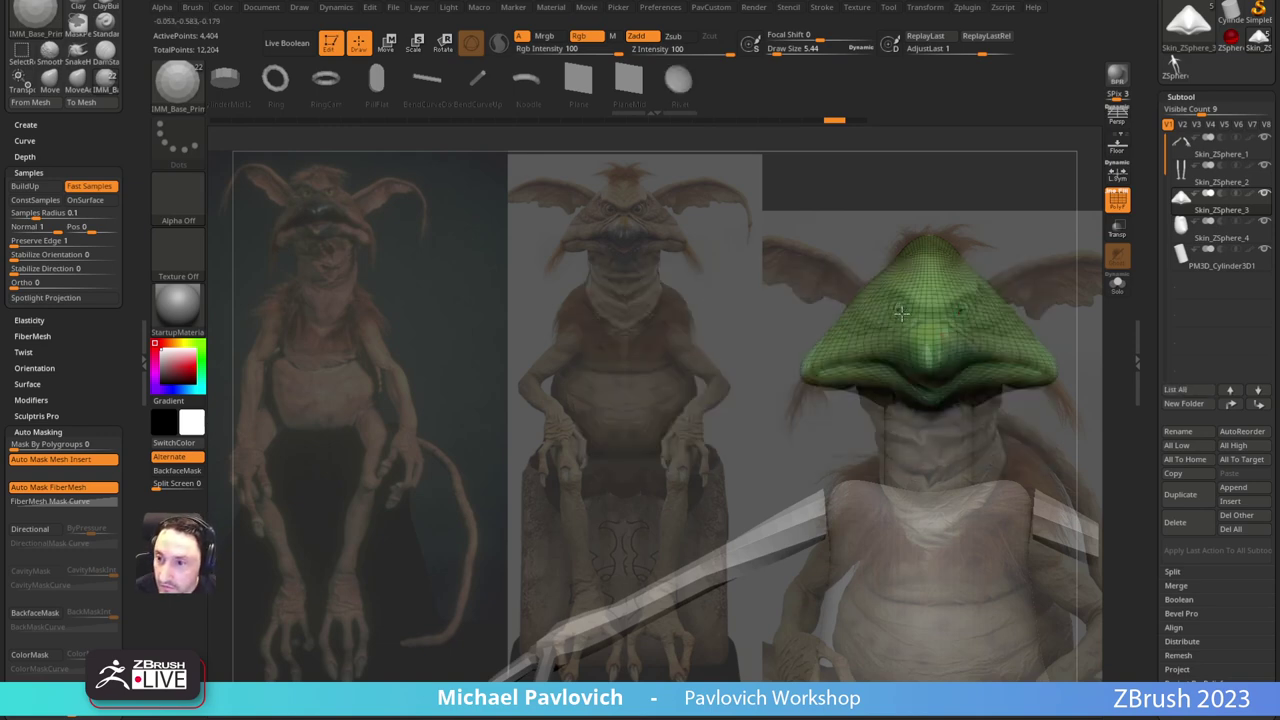
{"action": "left_click_drag", "start_coordinate": [893, 305], "coordinate": [903, 314]}
{"action": "key", "text": "4"}
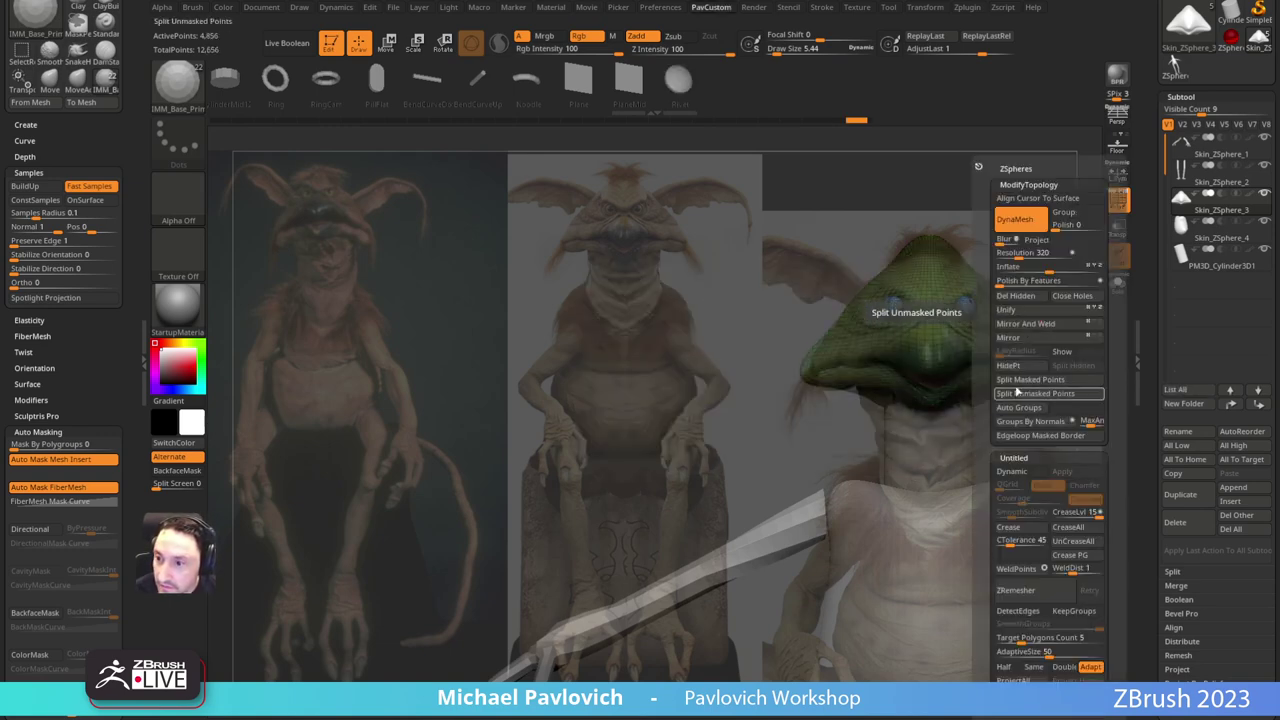
{"action": "left_click", "coordinate": [1018, 392]}
Step: Orient and position the eye spheres against the face with the transform gizmo, checking the side view and the reference
{"action": "key", "text": "shift+z"}
{"action": "left_click_drag", "start_coordinate": [867, 185], "coordinate": [852, 255]}
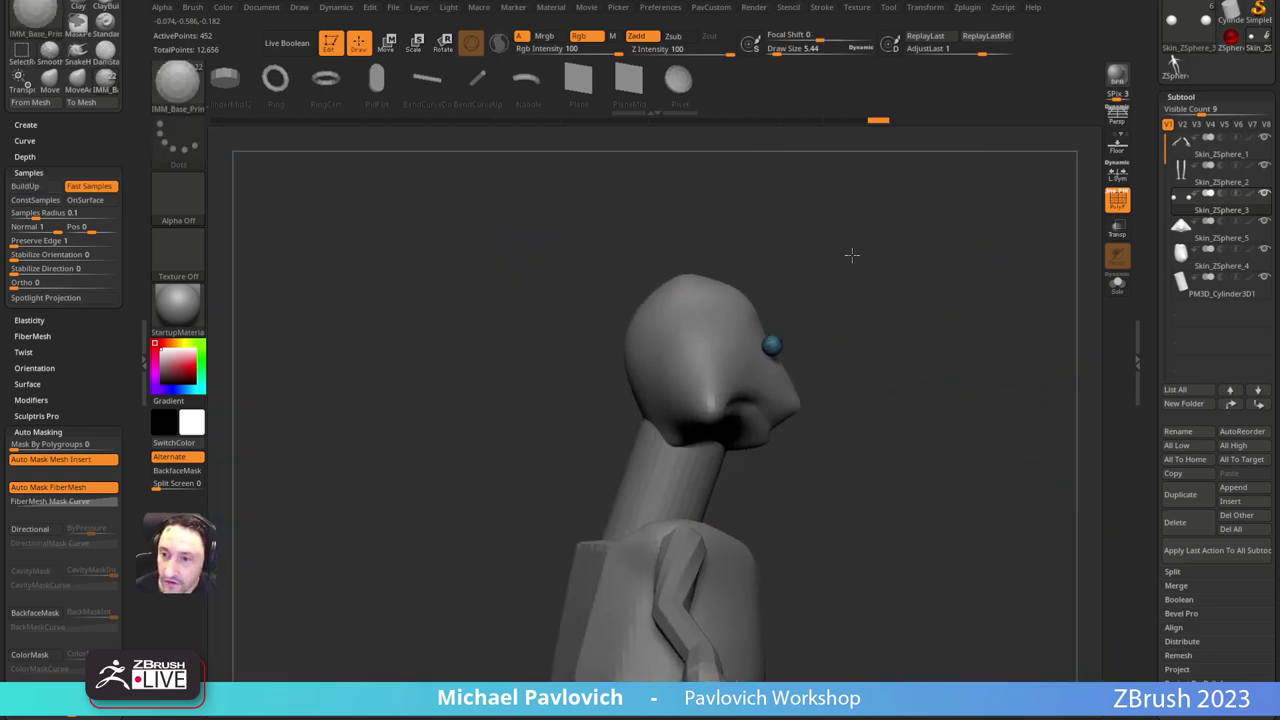
{"action": "right_click_drag", "start_coordinate": [852, 255], "coordinate": [848, 290], "text": "ctrl"}
{"action": "key", "text": "w"}
{"action": "left_click_drag", "start_coordinate": [812, 288], "coordinate": [798, 290]}
{"action": "right_click_drag", "start_coordinate": [845, 285], "coordinate": [797, 284], "text": "shift"}
{"action": "left_click_drag", "start_coordinate": [794, 283], "coordinate": [810, 287]}
{"action": "left_click_drag", "start_coordinate": [760, 353], "coordinate": [775, 371]}
{"action": "left_click_drag", "start_coordinate": [770, 312], "coordinate": [782, 305]}
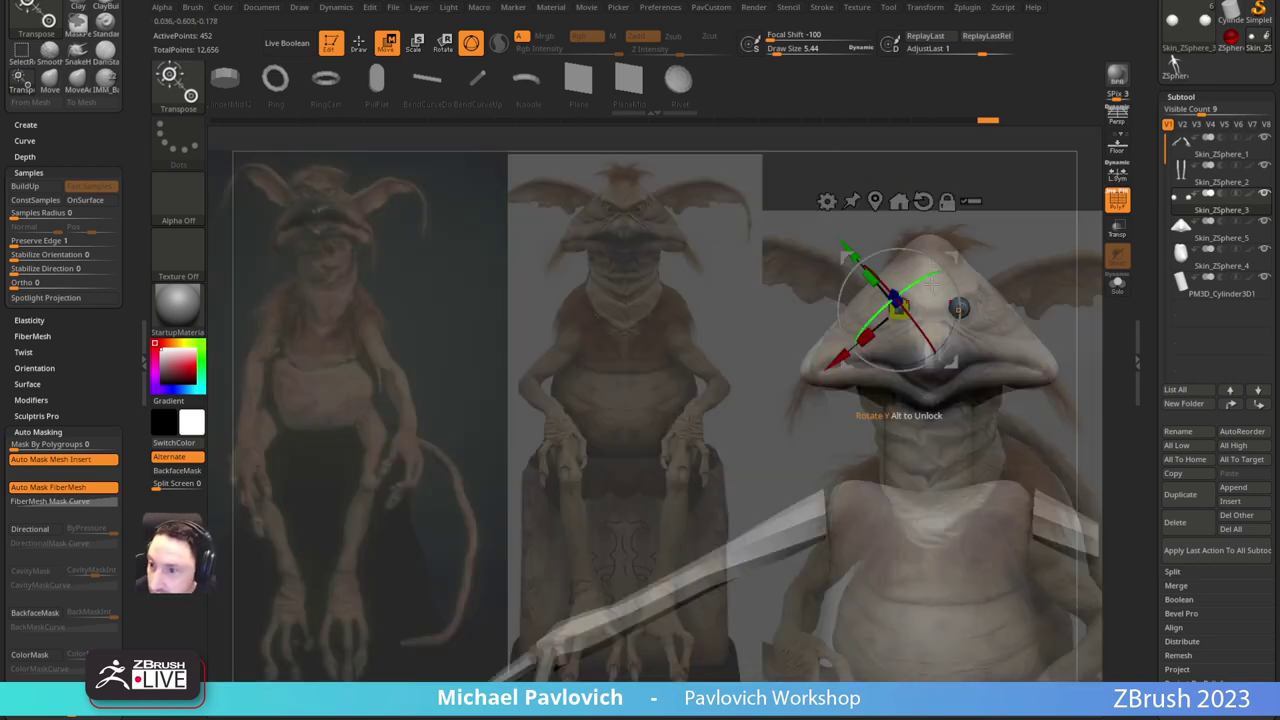
Step: Turn on local symmetry and align both eye spheres with the eyes in the close-up reference
{"action": "mouse_move", "coordinate": [954, 262]}
{"action": "left_mouse_down", "text": "alt"}
{"action": "mouse_move", "coordinate": [840, 262]}
{"action": "mouse_move", "coordinate": [957, 260]}
{"action": "left_mouse_up", "text": "alt"}
{"action": "left_click_drag", "start_coordinate": [902, 309], "coordinate": [914, 307]}
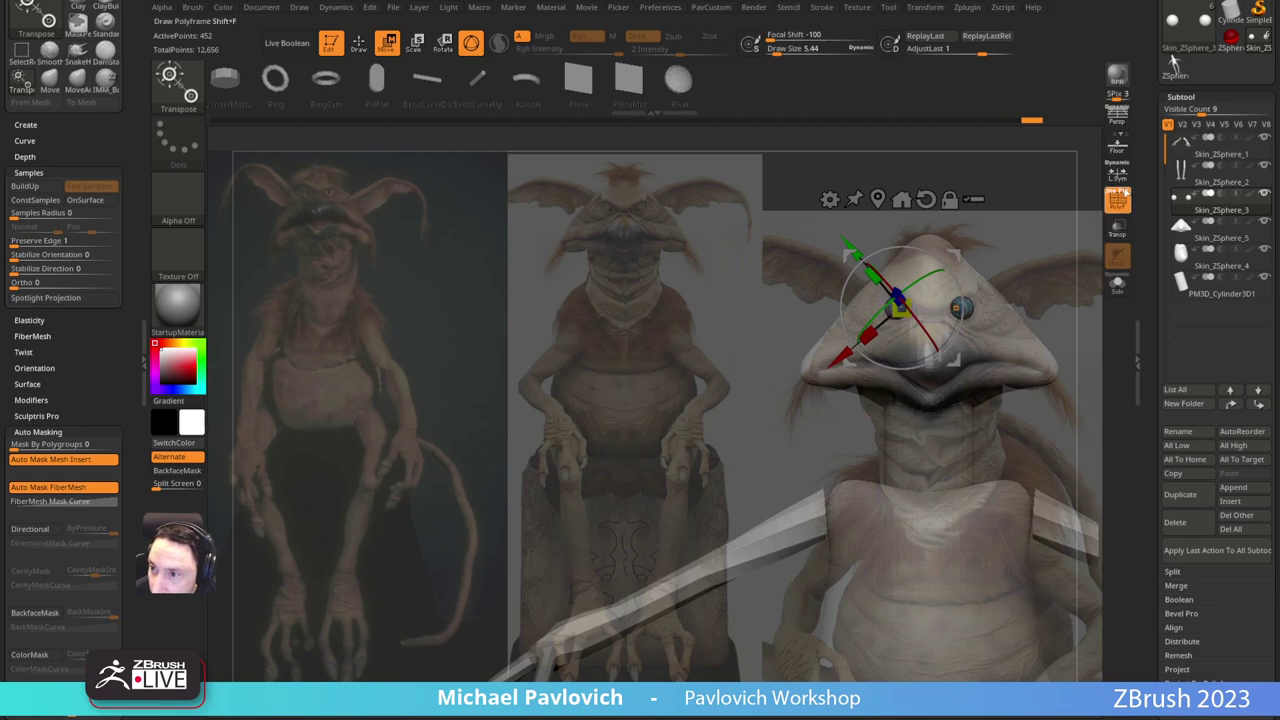
{"action": "left_click", "coordinate": [1117, 174]}
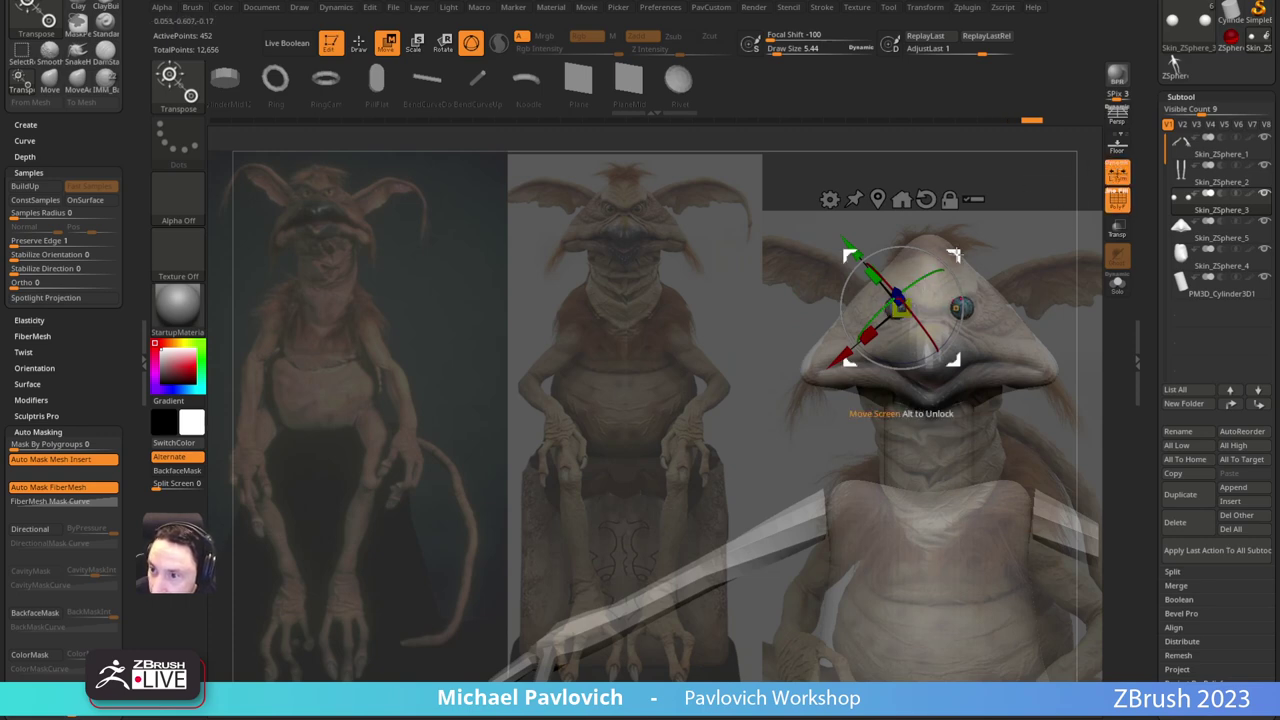
{"action": "left_click_drag", "start_coordinate": [956, 259], "coordinate": [961, 262]}
{"action": "key", "text": "q"}
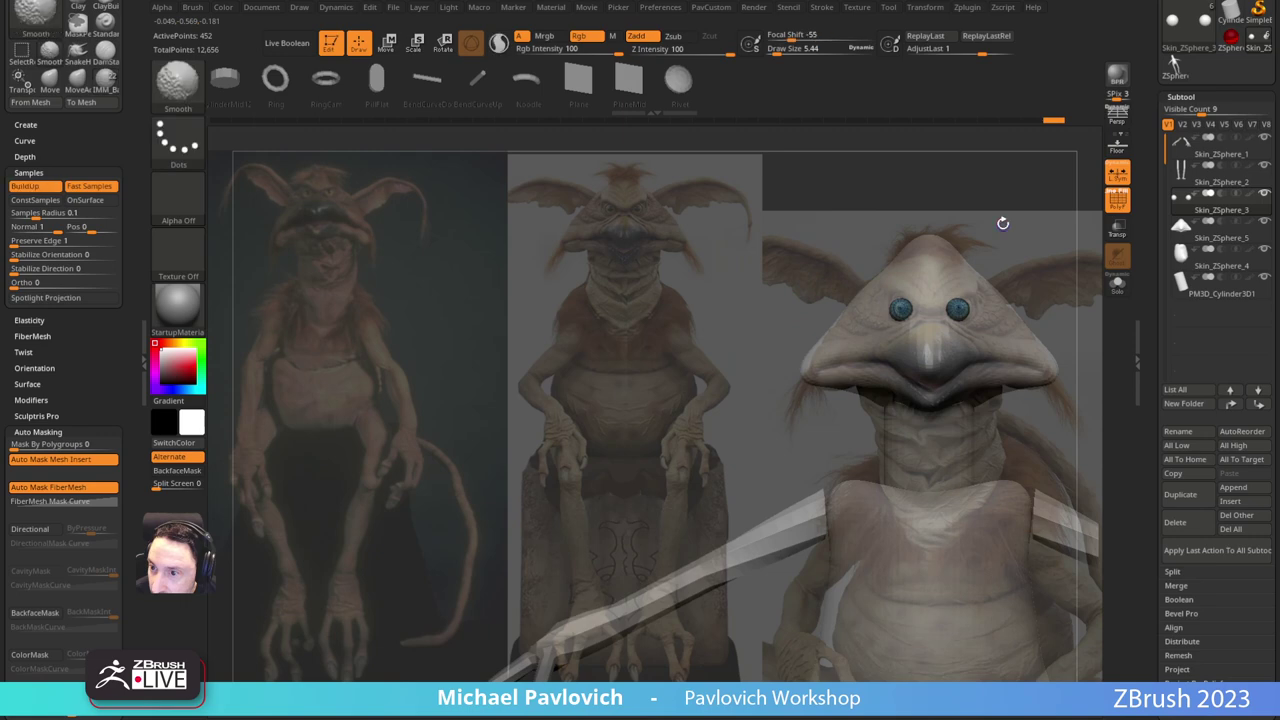
Step: Rotate the eye spheres from the side view to follow the face slope and seat them in the head
{"action": "key", "text": "shift+z"}
{"action": "mouse_move", "coordinate": [976, 199]}
{"action": "left_mouse_down"}
{"action": "mouse_move", "coordinate": [1003, 200]}
{"action": "mouse_move", "coordinate": [946, 246]}
{"action": "mouse_move", "coordinate": [934, 284]}
{"action": "mouse_move", "coordinate": [886, 331]}
{"action": "left_mouse_up"}
{"action": "key", "text": "w"}
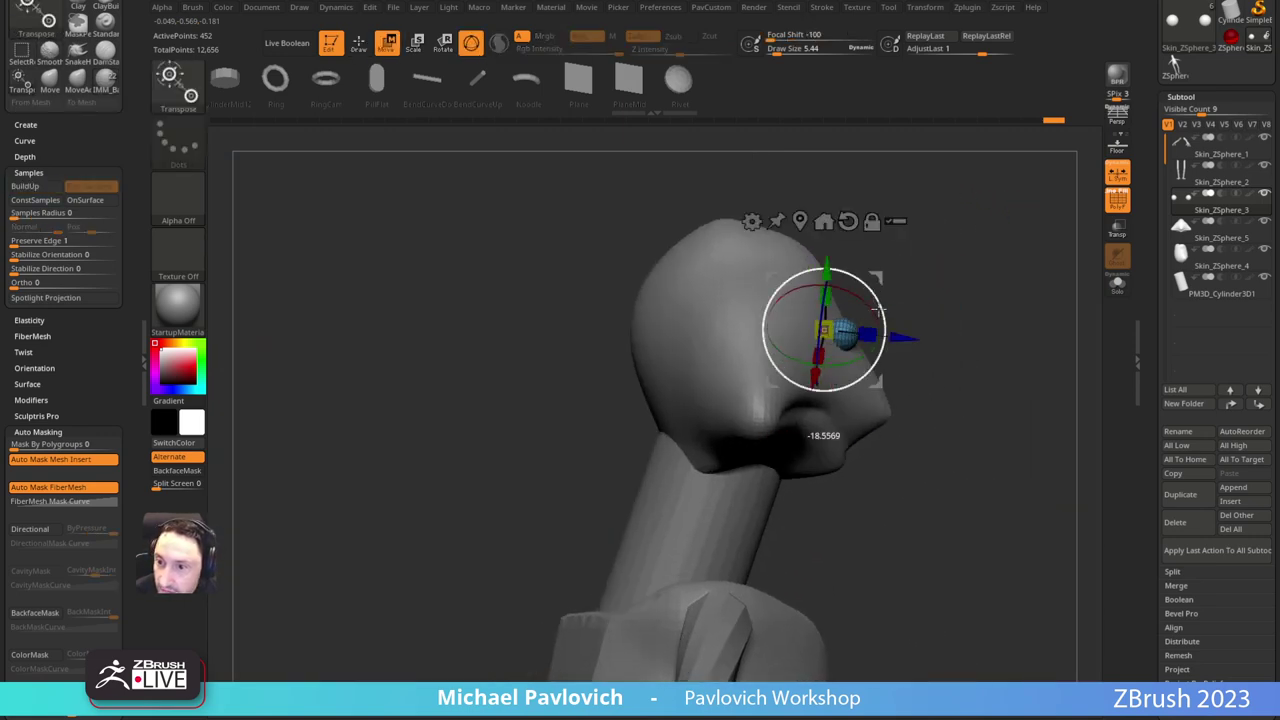
{"action": "left_click_drag", "start_coordinate": [885, 274], "coordinate": [859, 283]}
{"action": "key", "text": "q"}
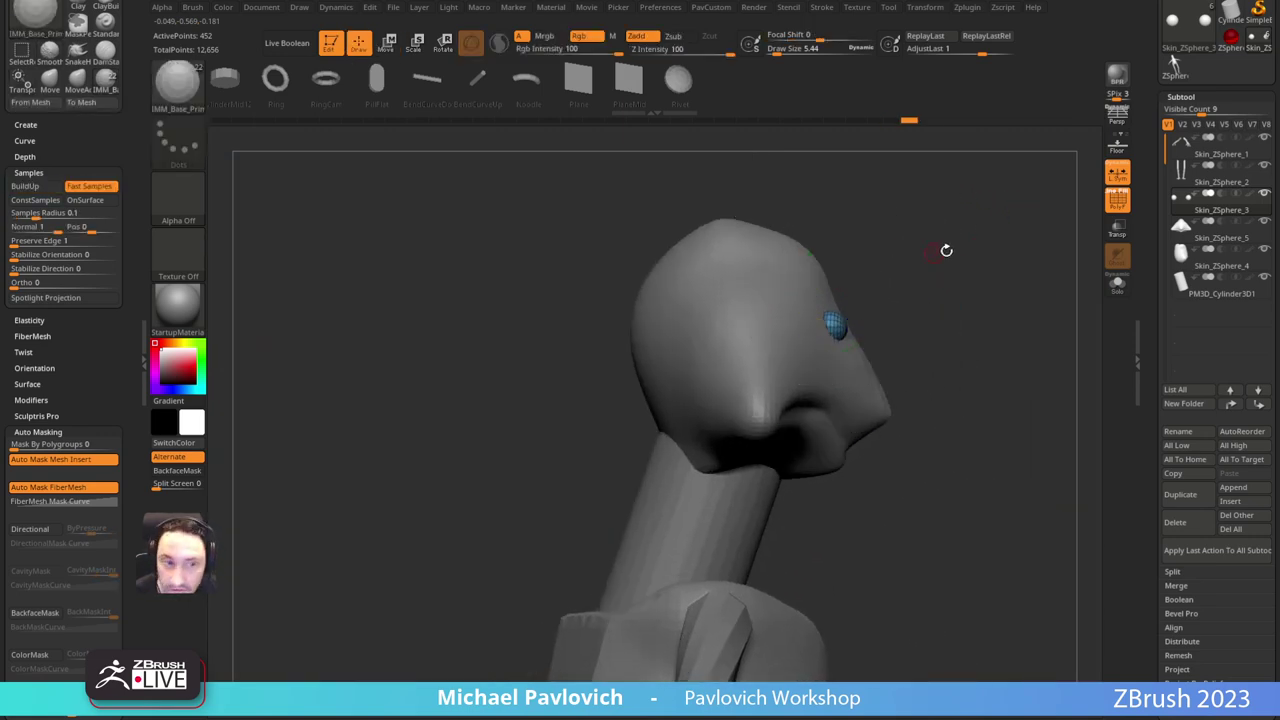
Step: Select the head subtool with the Standard brush active and rebuild it with DynaMesh at a higher density
{"action": "mouse_move", "coordinate": [946, 251]}
{"action": "left_mouse_down", "text": "shift"}
{"action": "mouse_move", "coordinate": [977, 231]}
{"action": "mouse_move", "coordinate": [828, 265]}
{"action": "mouse_move", "coordinate": [854, 271]}
{"action": "mouse_move", "coordinate": [844, 243]}
{"action": "mouse_move", "coordinate": [793, 253]}
{"action": "left_mouse_up", "text": "shift"}
{"action": "key", "text": "b"}
{"action": "key", "text": "s"}
{"action": "key", "text": "t"}
{"action": "left_click", "coordinate": [585, 330], "text": "alt"}
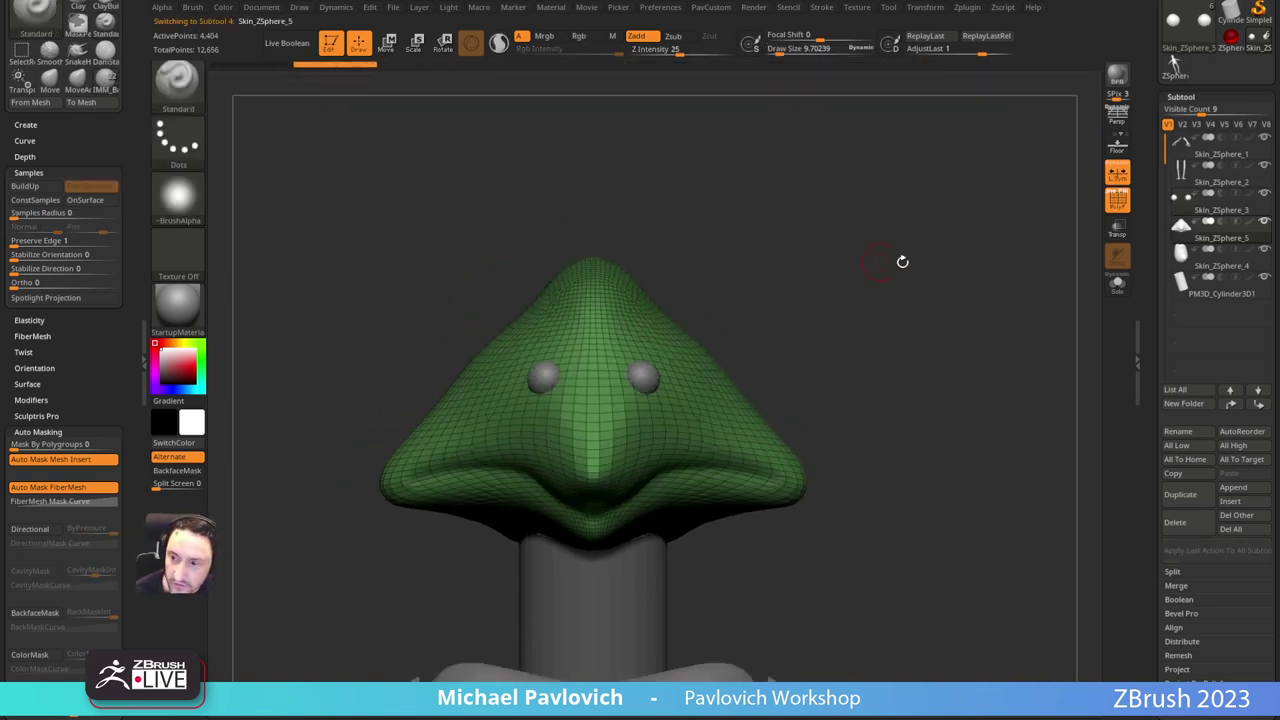
{"action": "key", "text": "2"}
{"action": "left_click", "coordinate": [880, 253]}
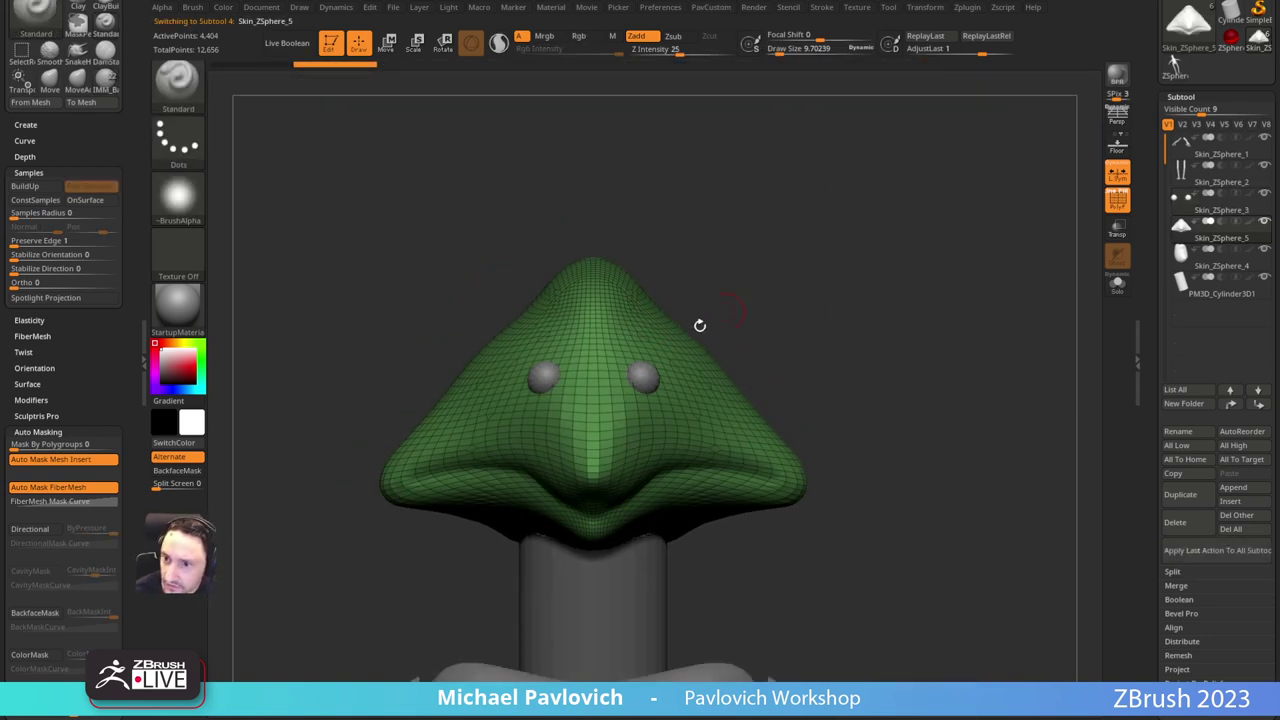
{"action": "left_click_drag", "start_coordinate": [813, 216], "coordinate": [877, 271], "text": "ctrl"}
{"action": "left_click_drag", "start_coordinate": [772, 266], "coordinate": [838, 284]}
Step: Try a brow stroke above the eyes with the Standard brush at a draw size of about 21
{"action": "key", "text": "s"}
{"action": "left_click", "coordinate": [538, 378]}
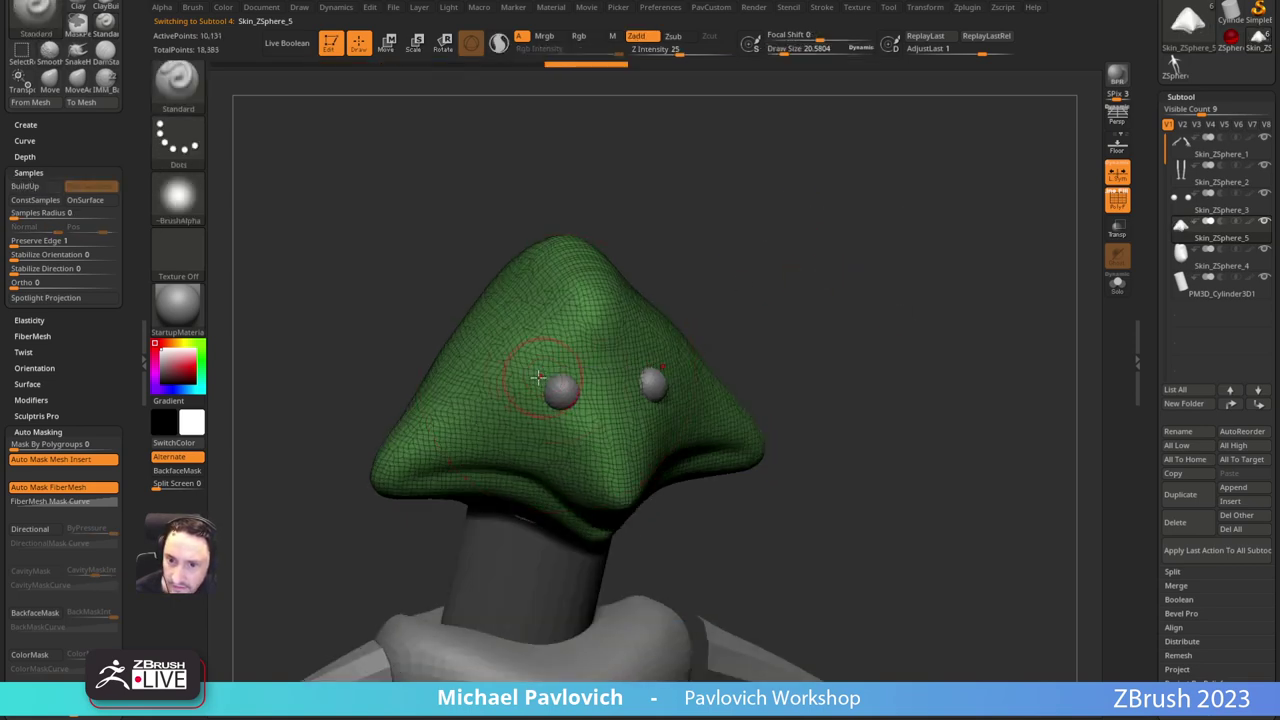
{"action": "left_click_drag", "start_coordinate": [550, 370], "coordinate": [577, 375]}
{"action": "key", "text": "ctrl+z"}
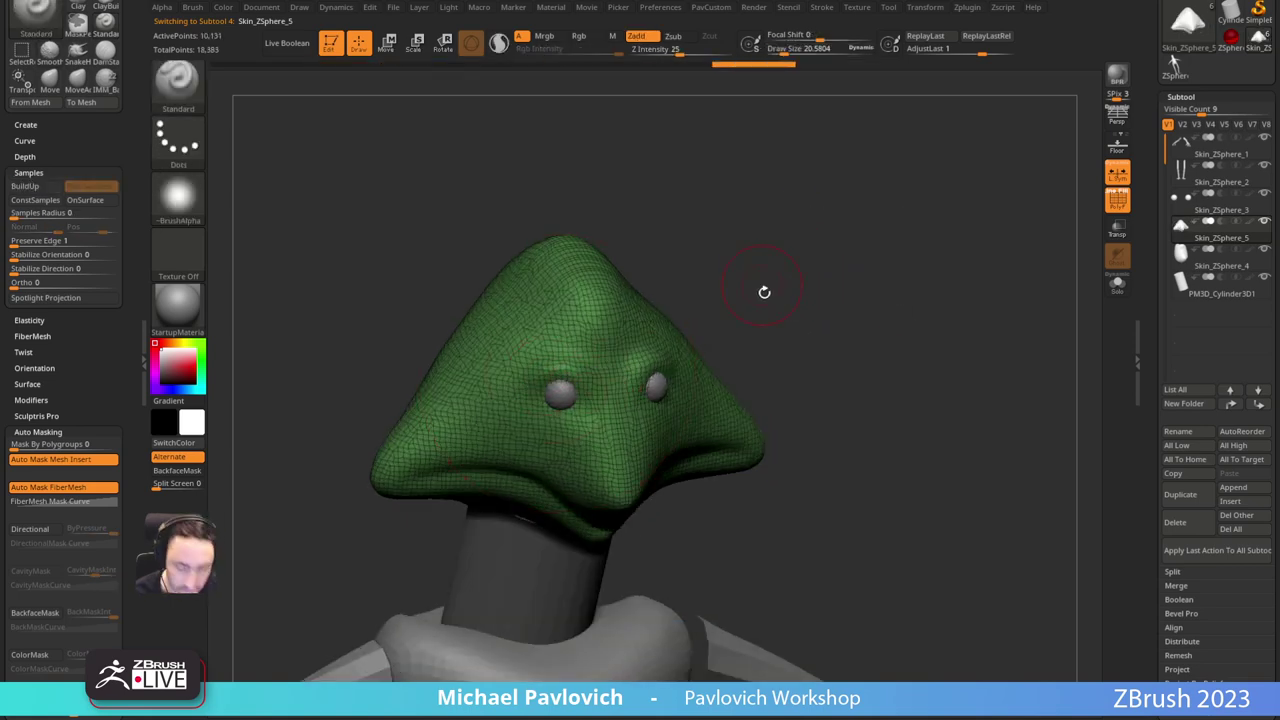
Step: Raise a brow ridge above and between the eyes with the Standard brush at a draw size of about 14, hide the polyframe and smooth it
{"action": "left_click_drag", "start_coordinate": [763, 291], "coordinate": [725, 305], "text": "shift"}
{"action": "key", "text": "s"}
{"action": "left_click", "coordinate": [559, 367]}
{"action": "key", "text": "s"}
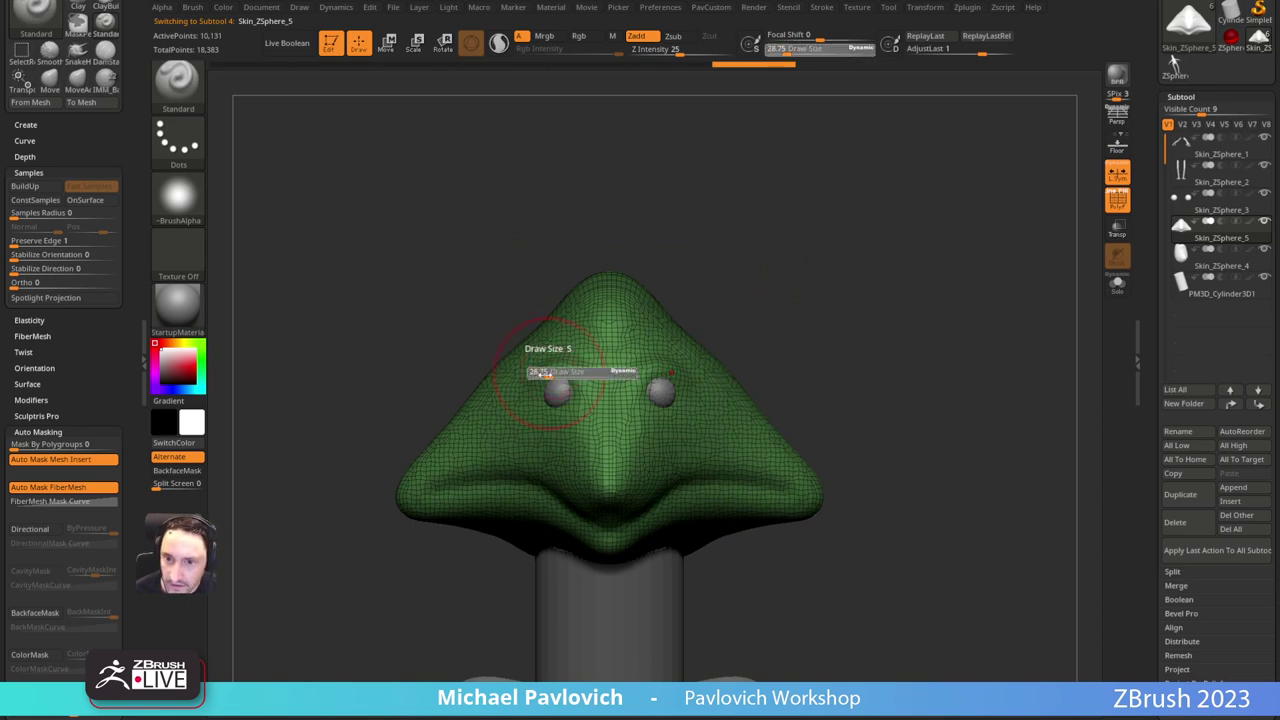
{"action": "left_click", "coordinate": [539, 372]}
{"action": "left_click_drag", "start_coordinate": [536, 378], "coordinate": [577, 376]}
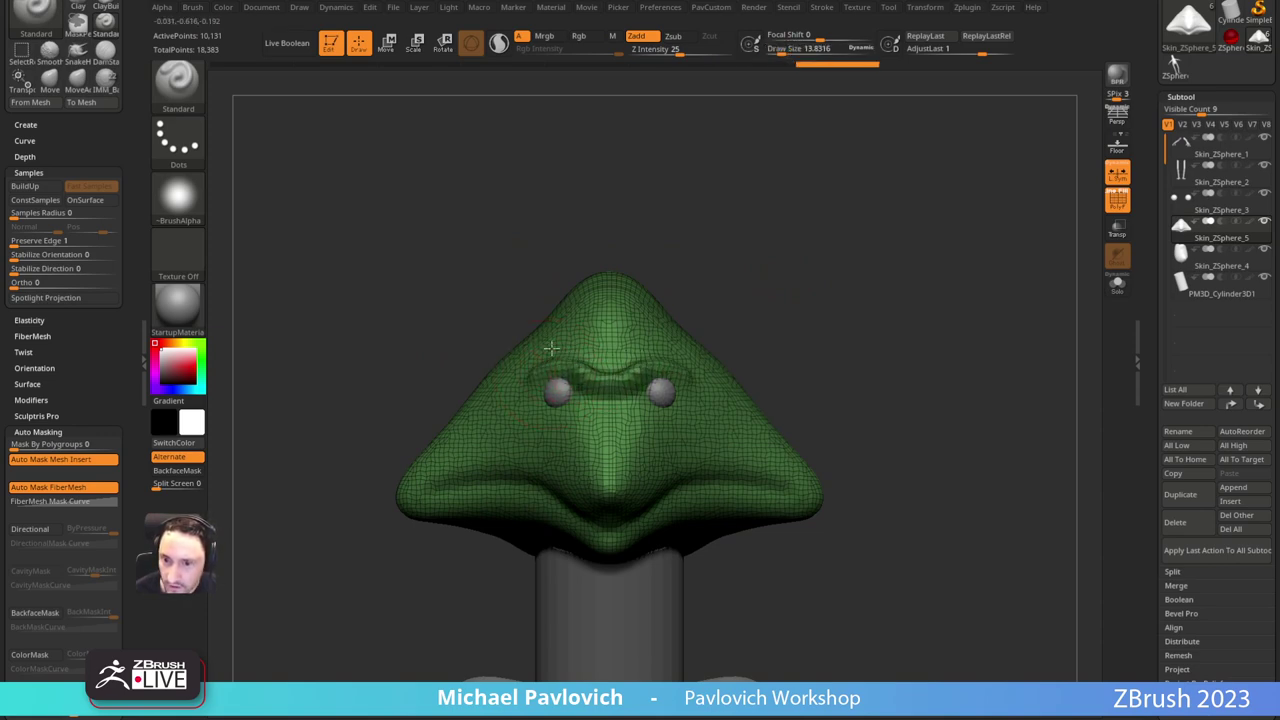
{"action": "key", "text": "shift+f"}
{"action": "left_click_drag", "start_coordinate": [812, 241], "coordinate": [876, 266], "text": "alt"}
{"action": "left_click_drag", "start_coordinate": [577, 374], "coordinate": [563, 381], "text": "shift"}
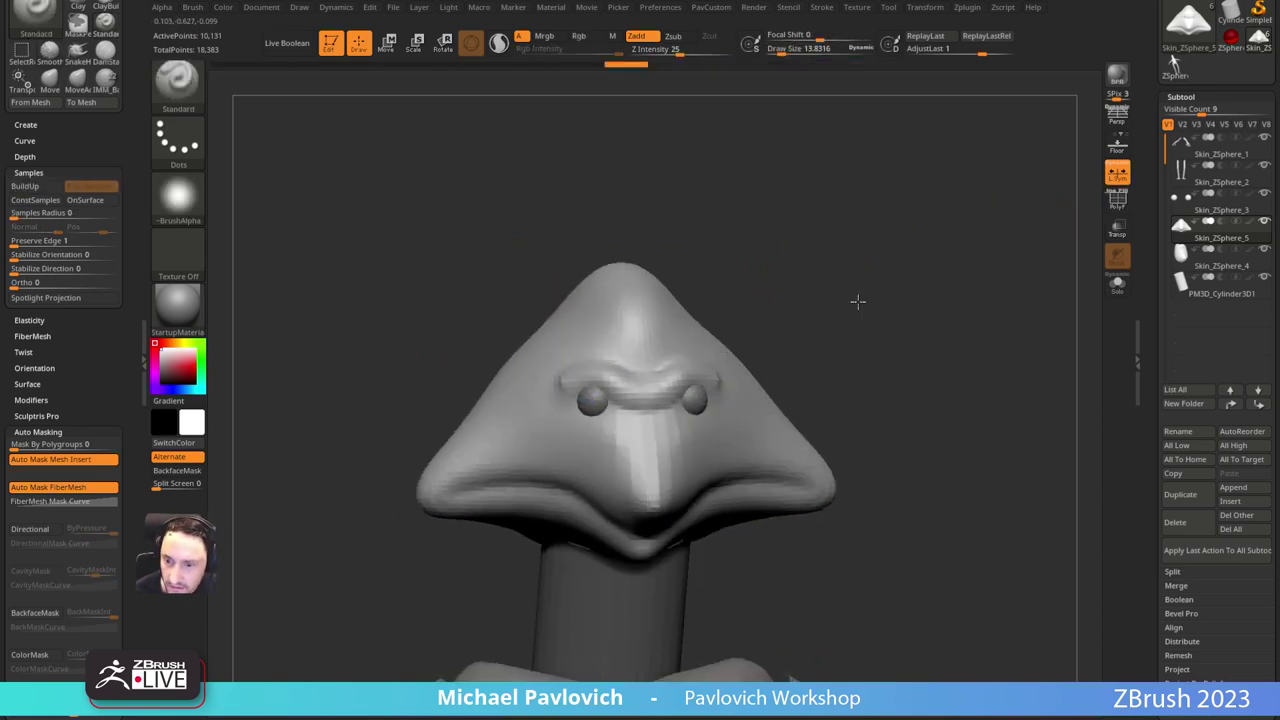
Step: Carve the creases around both eyes and under the brow with the DamStandard brush at a draw size of about 14
{"action": "mouse_move", "coordinate": [857, 300]}
{"action": "left_mouse_down"}
{"action": "mouse_move", "coordinate": [803, 263]}
{"action": "mouse_move", "coordinate": [587, 385]}
{"action": "left_mouse_up"}
{"action": "key", "text": "b"}
{"action": "key", "text": "d"}
{"action": "key", "text": "s"}
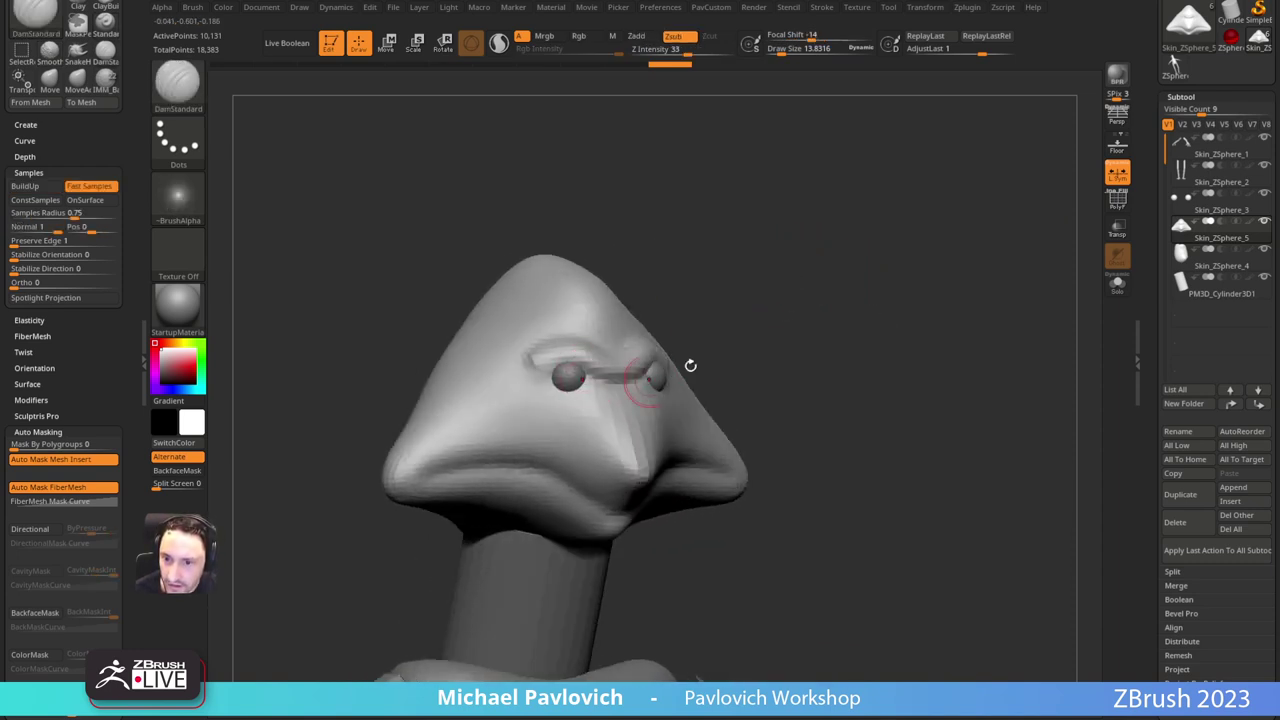
{"action": "left_click_drag", "start_coordinate": [690, 366], "coordinate": [655, 382]}
{"action": "left_click_drag", "start_coordinate": [777, 308], "coordinate": [737, 304]}
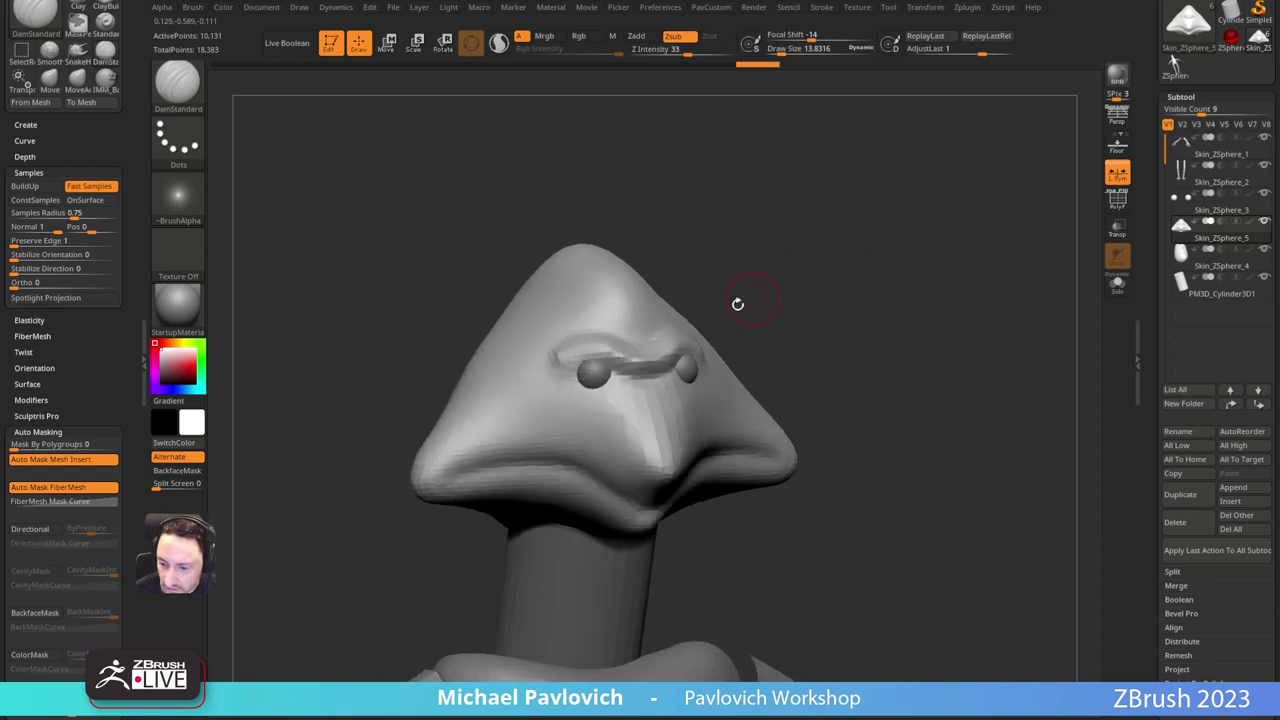
{"action": "left_click_drag", "start_coordinate": [555, 363], "coordinate": [557, 376]}
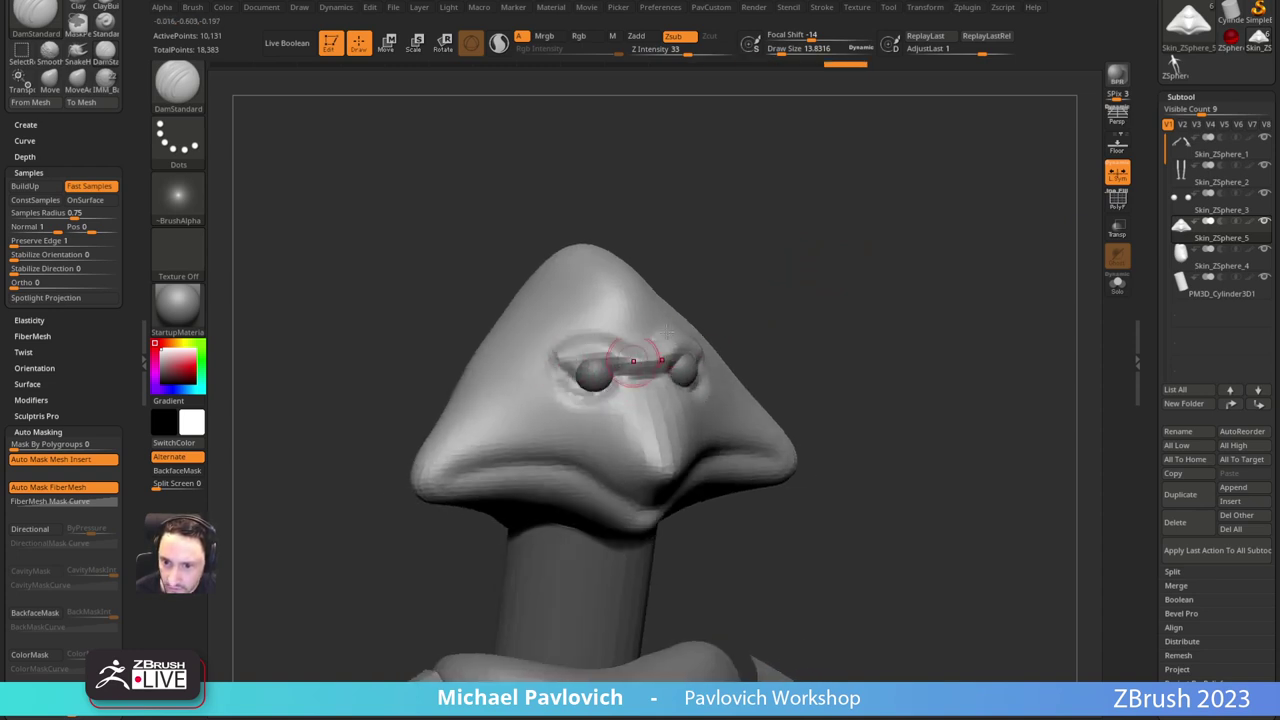
{"action": "left_click_drag", "start_coordinate": [813, 310], "coordinate": [729, 340], "text": "shift"}
{"action": "left_click_drag", "start_coordinate": [714, 394], "coordinate": [721, 375]}
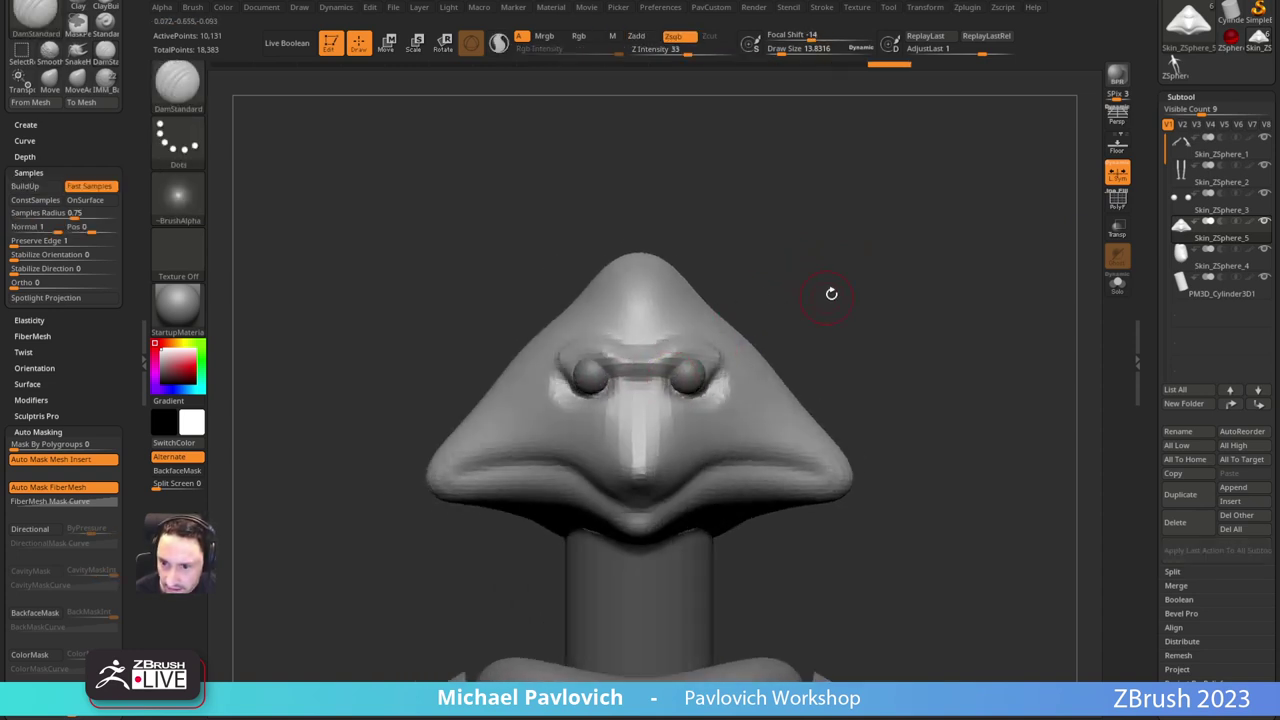
Step: Carve the cheek folds beside the eyes and the crease along the mouth with the DamStandard brush at a draw size of about 21
{"action": "left_click_drag", "start_coordinate": [831, 291], "coordinate": [737, 300]}
{"action": "key", "text": "s"}
{"action": "left_click_drag", "start_coordinate": [511, 388], "coordinate": [555, 399]}
{"action": "left_click_drag", "start_coordinate": [778, 289], "coordinate": [811, 295], "text": "alt"}
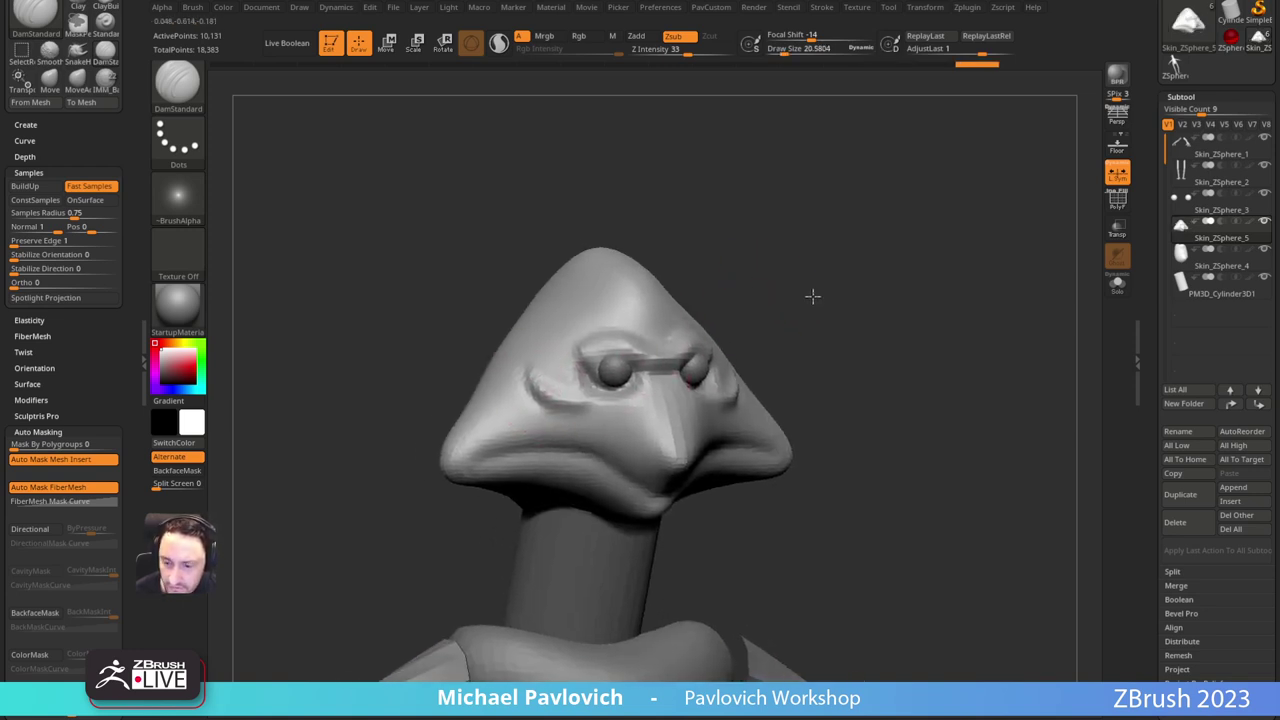
{"action": "left_click_drag", "start_coordinate": [530, 382], "coordinate": [547, 404]}
{"action": "left_click_drag", "start_coordinate": [811, 301], "coordinate": [686, 334]}
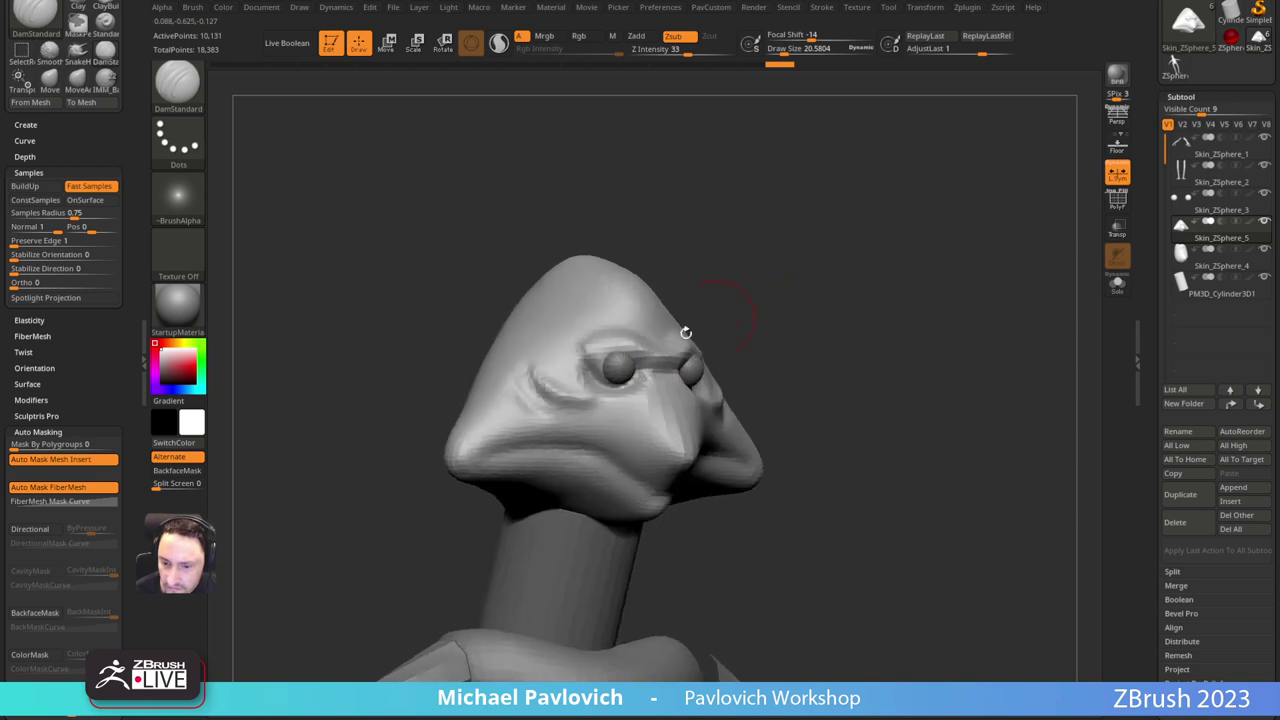
{"action": "mouse_move", "coordinate": [480, 454]}
{"action": "left_mouse_down"}
{"action": "mouse_move", "coordinate": [560, 446]}
{"action": "mouse_move", "coordinate": [584, 461]}
{"action": "left_mouse_up"}
{"action": "left_click_drag", "start_coordinate": [799, 372], "coordinate": [754, 344]}
{"action": "left_click_drag", "start_coordinate": [514, 419], "coordinate": [570, 431]}
{"action": "left_click_drag", "start_coordinate": [855, 380], "coordinate": [880, 379]}
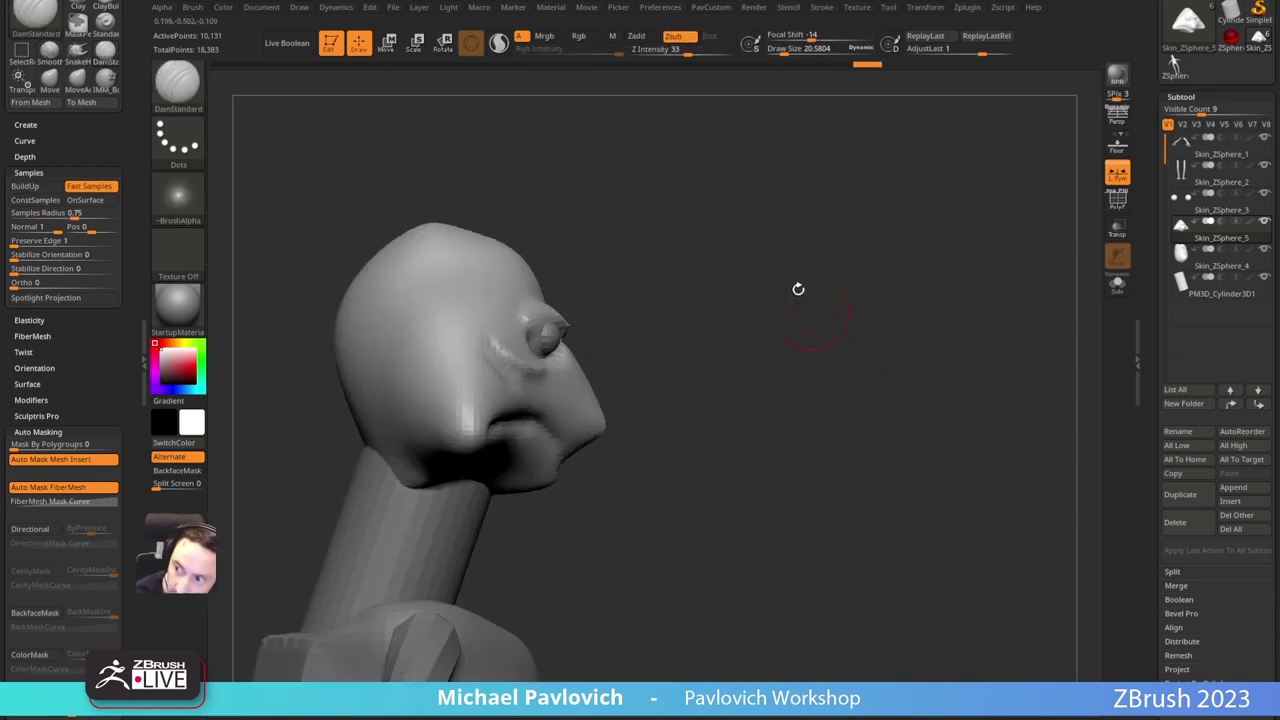
{"action": "left_click_drag", "start_coordinate": [831, 335], "coordinate": [853, 277]}
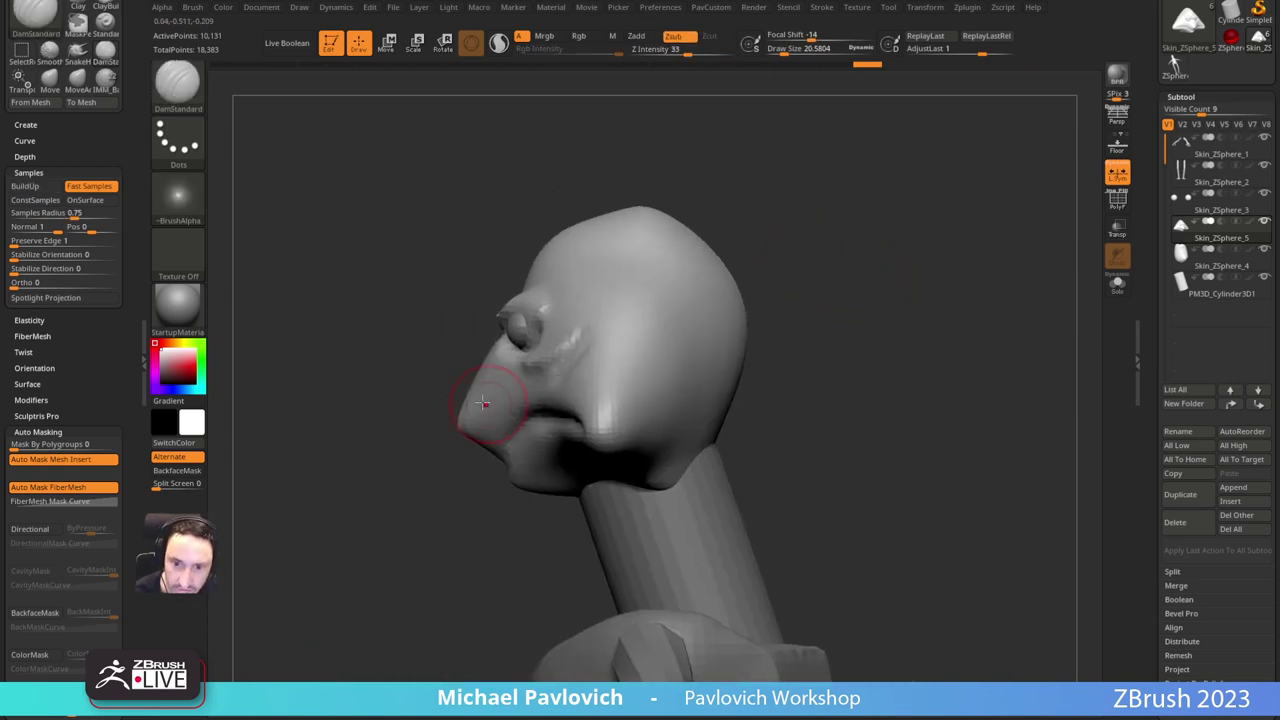
Step: Reshape the nose into a rounder, more protruding profile with the MoveAccu brush at a draw size of about 33
{"action": "key", "text": "1"}
{"action": "key", "text": "bracketright"}
{"action": "key", "text": "bracketright"}
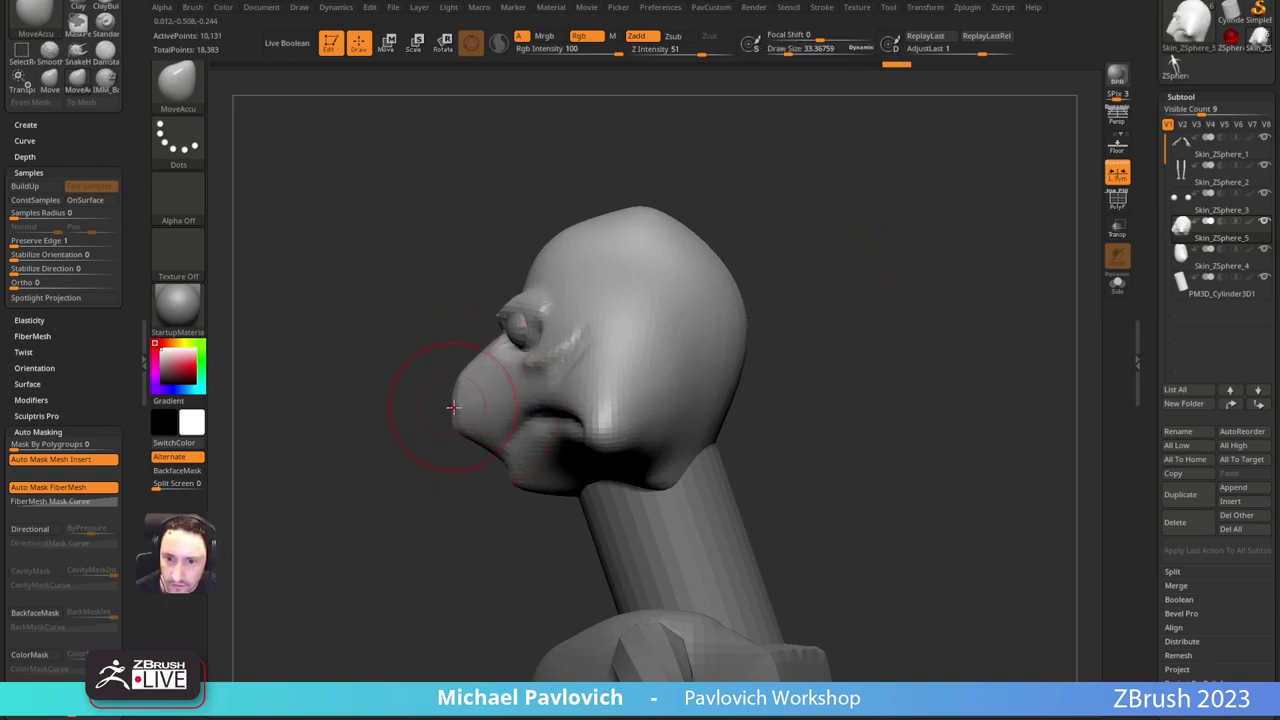
{"action": "left_click_drag", "start_coordinate": [480, 423], "coordinate": [500, 438]}
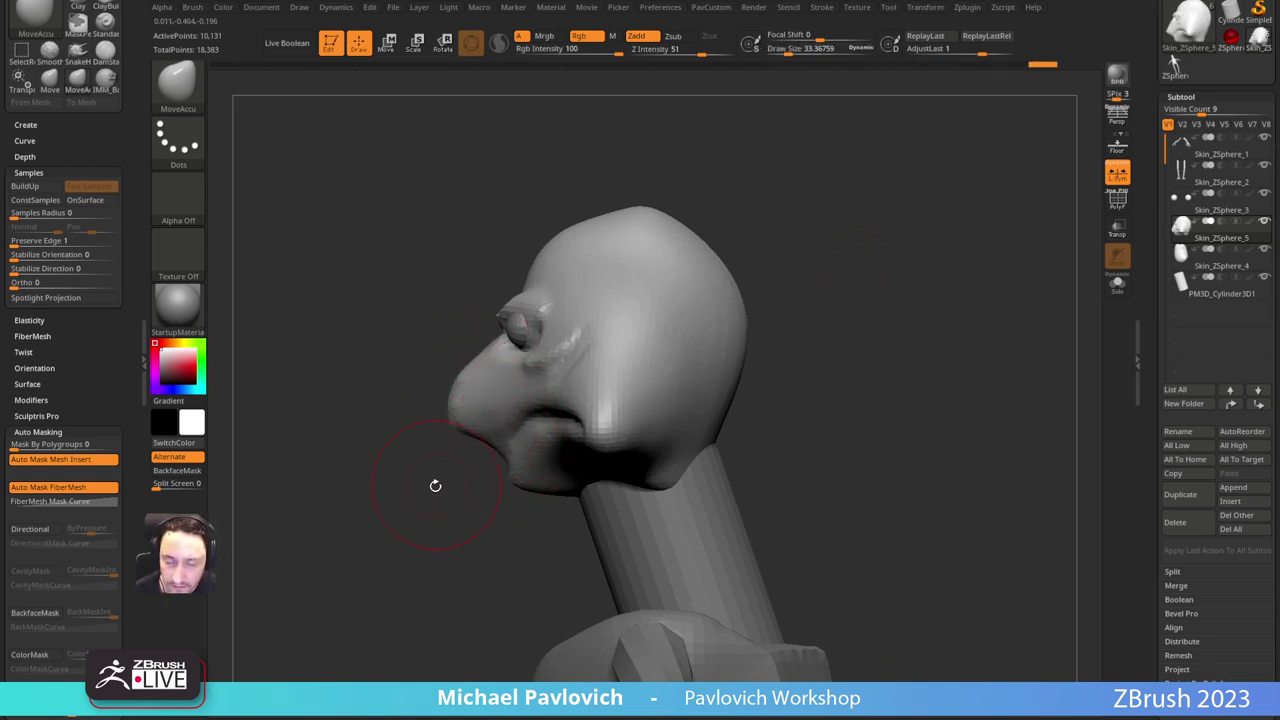
{"action": "mouse_move", "coordinate": [435, 485]}
{"action": "left_mouse_down"}
{"action": "mouse_move", "coordinate": [658, 368]}
{"action": "mouse_move", "coordinate": [685, 323]}
{"action": "mouse_move", "coordinate": [543, 289]}
{"action": "left_mouse_up"}
Step: Turn on Sculptris Pro and pull the lips into an open mouth with the SnakeHook brush at a draw size of about 15
{"action": "key", "text": "b"}
{"action": "key", "text": "s"}
{"action": "key", "text": "h"}
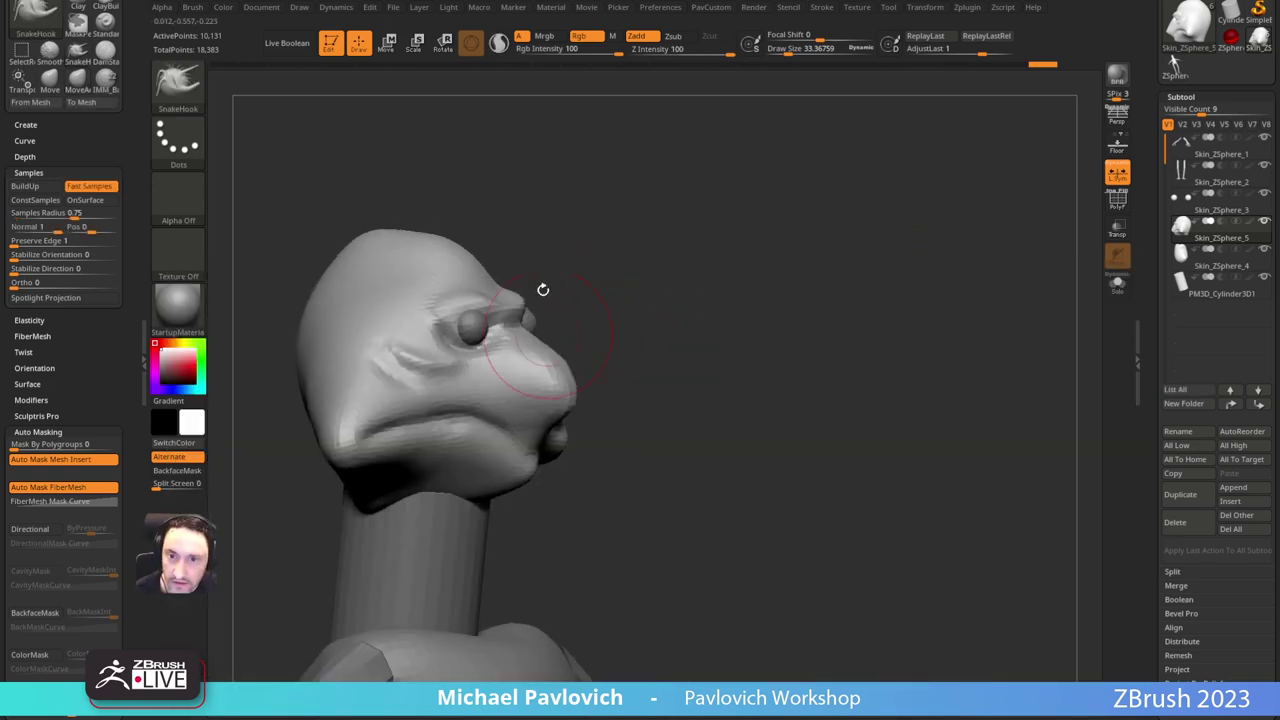
{"action": "left_click", "coordinate": [500, 47]}
{"action": "key", "text": "s"}
{"action": "left_click_drag", "start_coordinate": [543, 428], "coordinate": [530, 427]}
{"action": "mouse_move", "coordinate": [529, 432]}
{"action": "left_mouse_down"}
{"action": "mouse_move", "coordinate": [518, 412]}
{"action": "mouse_move", "coordinate": [468, 430]}
{"action": "left_mouse_up"}
{"action": "left_click_drag", "start_coordinate": [454, 430], "coordinate": [453, 418]}
{"action": "left_click_drag", "start_coordinate": [690, 343], "coordinate": [634, 294]}
{"action": "mouse_move", "coordinate": [482, 414]}
{"action": "left_mouse_down"}
{"action": "mouse_move", "coordinate": [474, 405]}
{"action": "mouse_move", "coordinate": [482, 422]}
{"action": "left_mouse_up"}
{"action": "left_click_drag", "start_coordinate": [492, 410], "coordinate": [494, 419]}
{"action": "left_click_drag", "start_coordinate": [716, 322], "coordinate": [680, 330]}
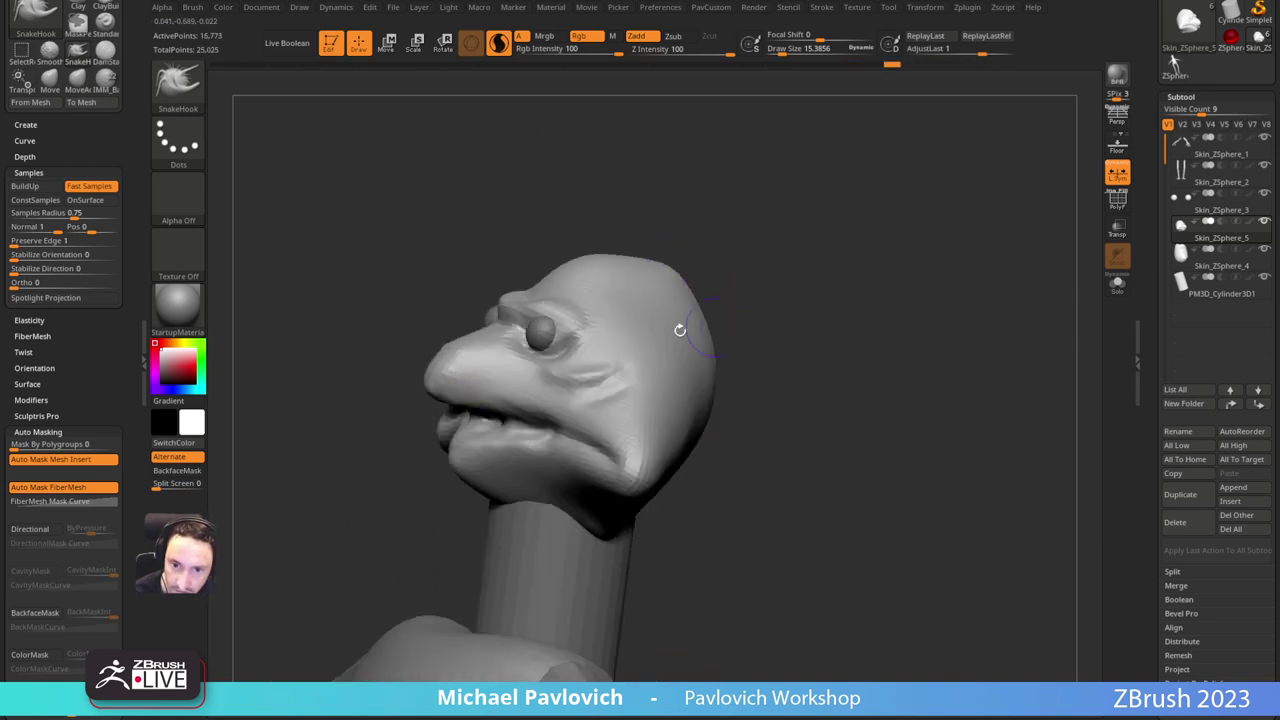
{"action": "left_click_drag", "start_coordinate": [511, 425], "coordinate": [511, 417]}
{"action": "left_click_drag", "start_coordinate": [797, 304], "coordinate": [861, 309]}
Step: Rebuild the head with DynaMesh at a higher resolution
{"action": "left_click_drag", "start_coordinate": [862, 330], "coordinate": [870, 390], "text": "ctrl"}
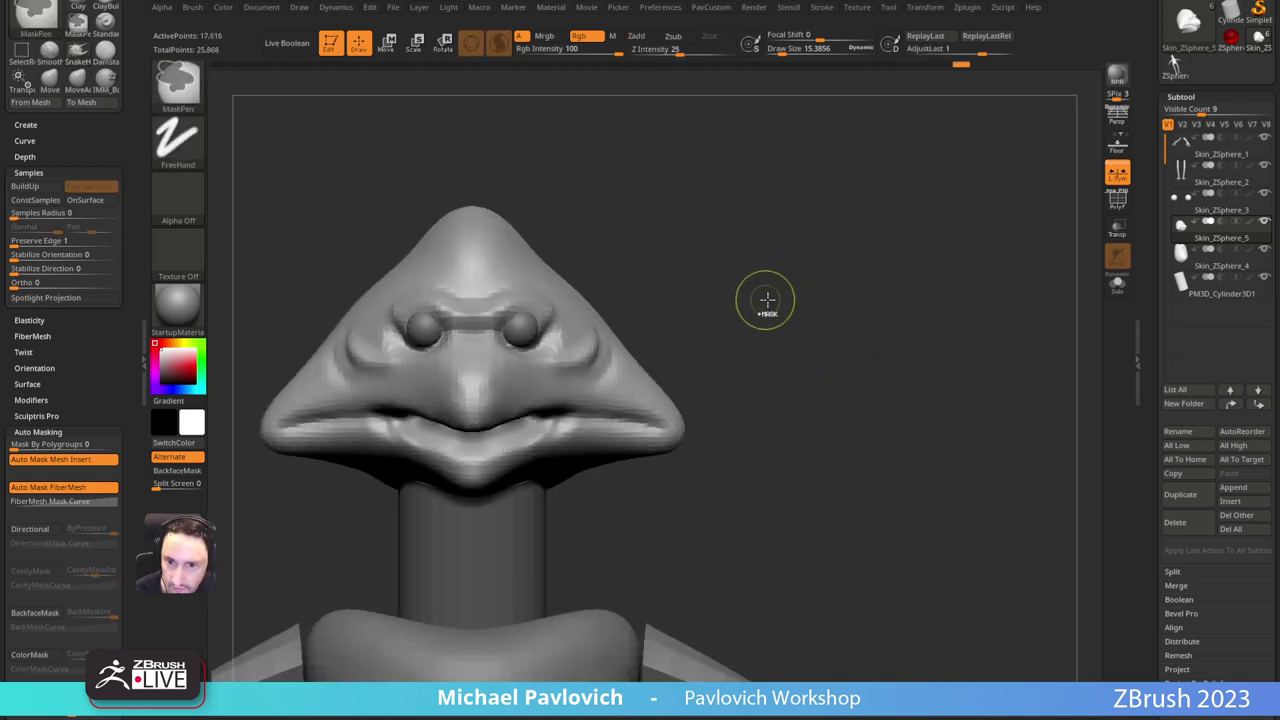
{"action": "key", "text": "2"}
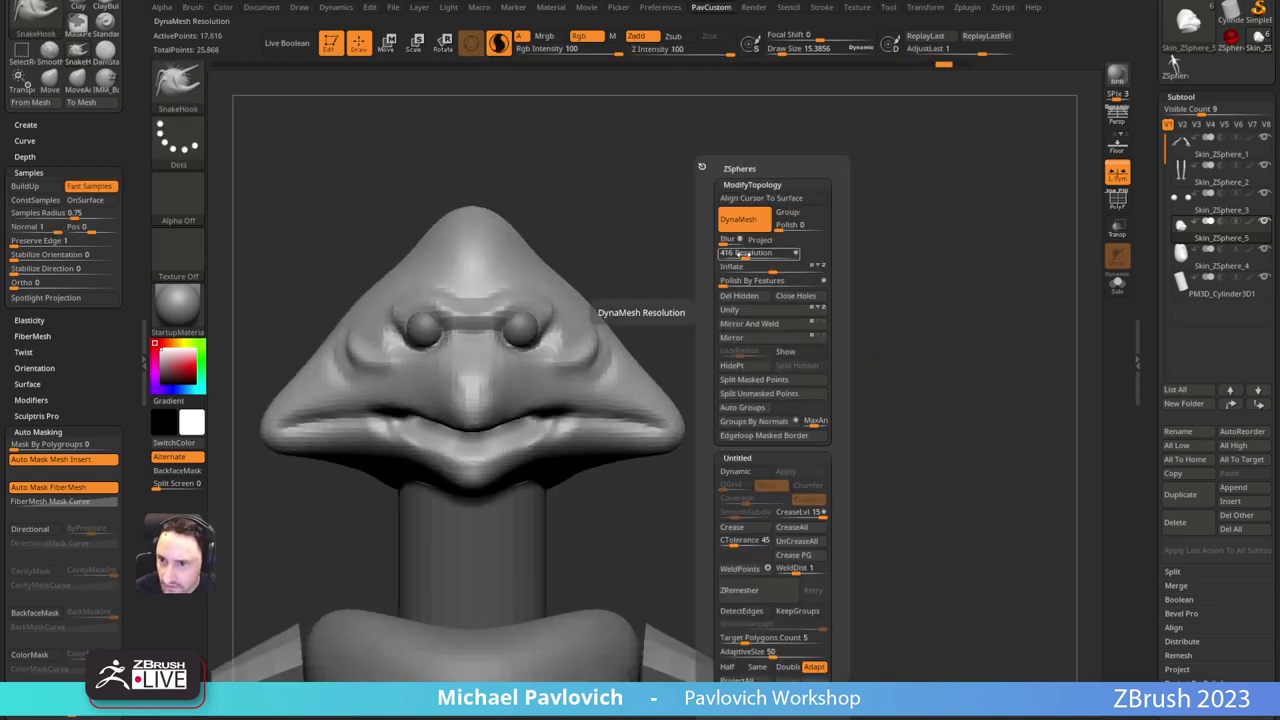
{"action": "left_click", "coordinate": [750, 252]}
{"action": "key", "text": "Return"}
{"action": "left_click_drag", "start_coordinate": [872, 290], "coordinate": [883, 334], "text": "ctrl"}
{"action": "left_click_drag", "start_coordinate": [781, 285], "coordinate": [800, 240]}
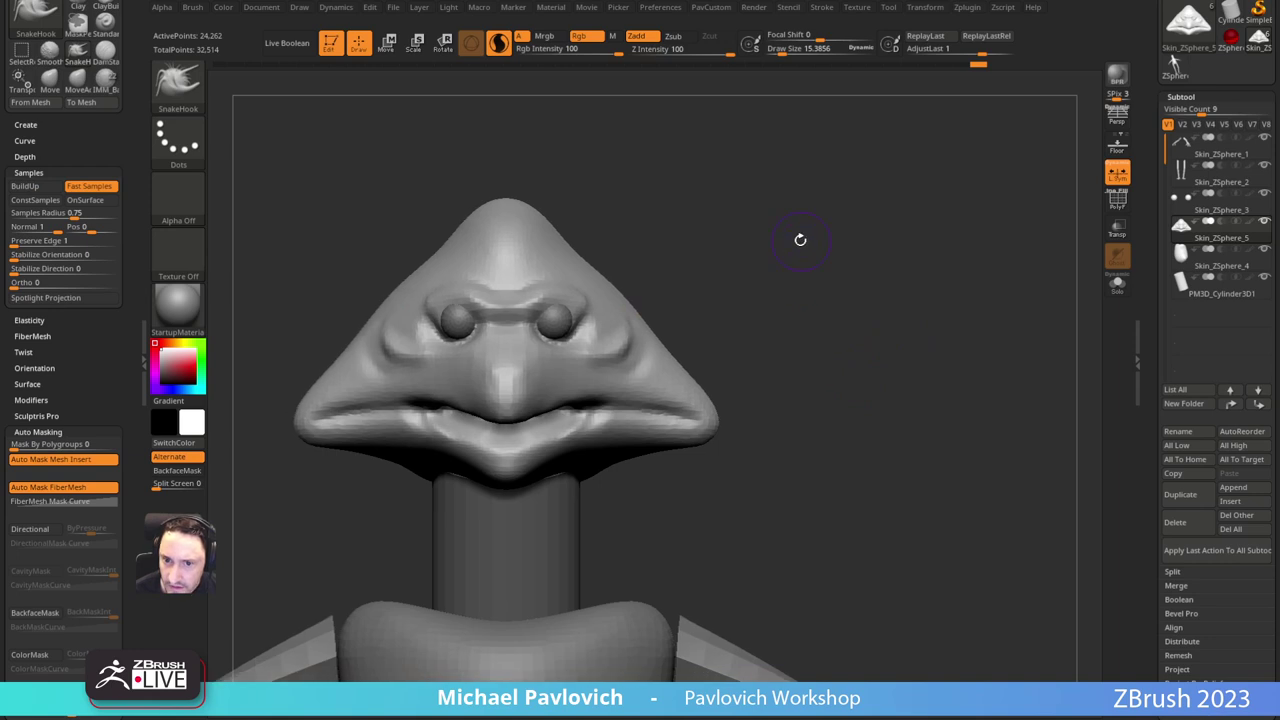
Step: Select the neck cylinder and bend it to fit under the head with the Move brush, starting at a draw size of about 95
{"action": "mouse_move", "coordinate": [779, 335]}
{"action": "left_mouse_down"}
{"action": "mouse_move", "coordinate": [785, 277]}
{"action": "mouse_move", "coordinate": [814, 328]}
{"action": "left_mouse_up"}
{"action": "left_click_drag", "start_coordinate": [887, 347], "coordinate": [829, 274], "text": "alt"}
{"action": "mouse_move", "coordinate": [828, 348]}
{"action": "left_mouse_down", "text": "alt"}
{"action": "mouse_move", "coordinate": [840, 277]}
{"action": "mouse_move", "coordinate": [772, 294]}
{"action": "left_mouse_up", "text": "alt"}
{"action": "key", "text": "s"}
{"action": "mouse_move", "coordinate": [769, 297]}
{"action": "left_mouse_down"}
{"action": "mouse_move", "coordinate": [858, 302]}
{"action": "mouse_move", "coordinate": [753, 302]}
{"action": "left_mouse_up"}
{"action": "mouse_move", "coordinate": [791, 260]}
{"action": "left_mouse_down", "text": "alt"}
{"action": "mouse_move", "coordinate": [847, 288]}
{"action": "mouse_move", "coordinate": [851, 277]}
{"action": "mouse_move", "coordinate": [760, 262]}
{"action": "left_mouse_up", "text": "alt"}
{"action": "left_click", "coordinate": [772, 380], "text": "alt"}
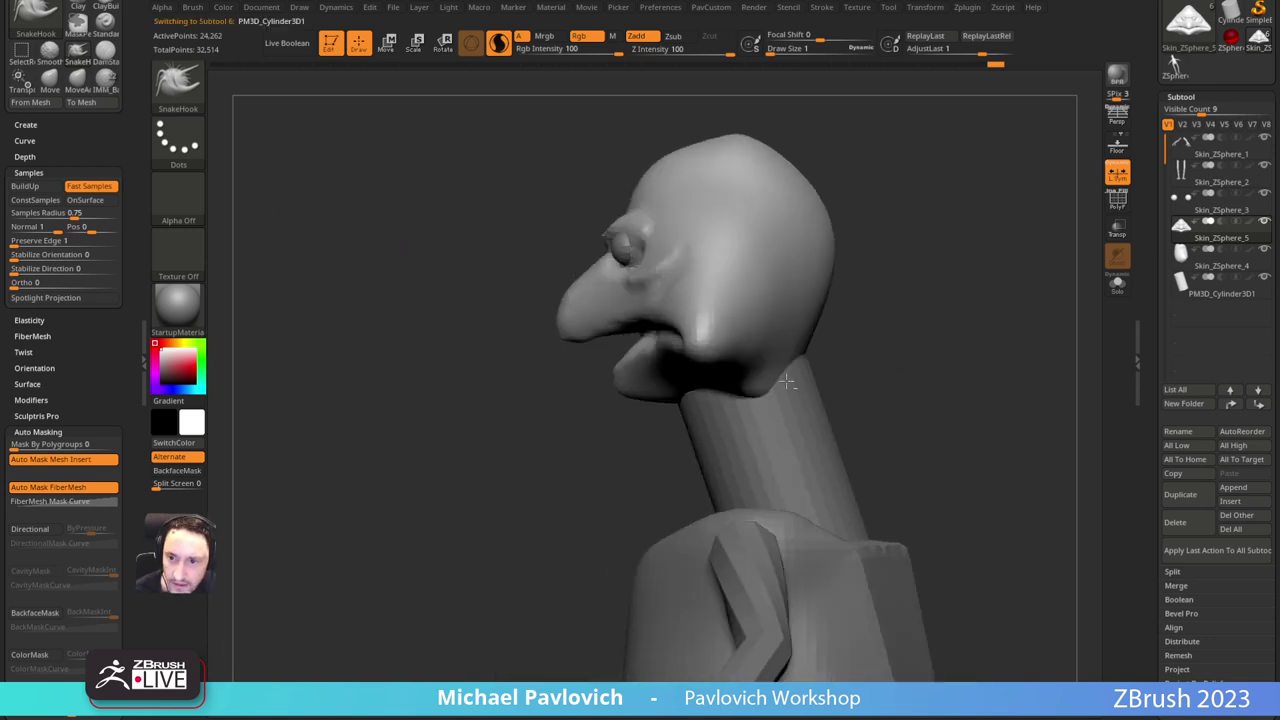
{"action": "right_click_drag", "start_coordinate": [776, 415], "coordinate": [738, 378], "text": "alt"}
{"action": "key", "text": "s"}
{"action": "left_click_drag", "start_coordinate": [738, 380], "coordinate": [766, 388]}
{"action": "key", "text": "b"}
{"action": "key", "text": "m"}
{"action": "key", "text": "v"}
{"action": "mouse_move", "coordinate": [659, 402]}
{"action": "left_mouse_down"}
{"action": "mouse_move", "coordinate": [624, 405]}
{"action": "mouse_move", "coordinate": [656, 402]}
{"action": "left_mouse_up"}
{"action": "left_click_drag", "start_coordinate": [765, 368], "coordinate": [751, 371]}
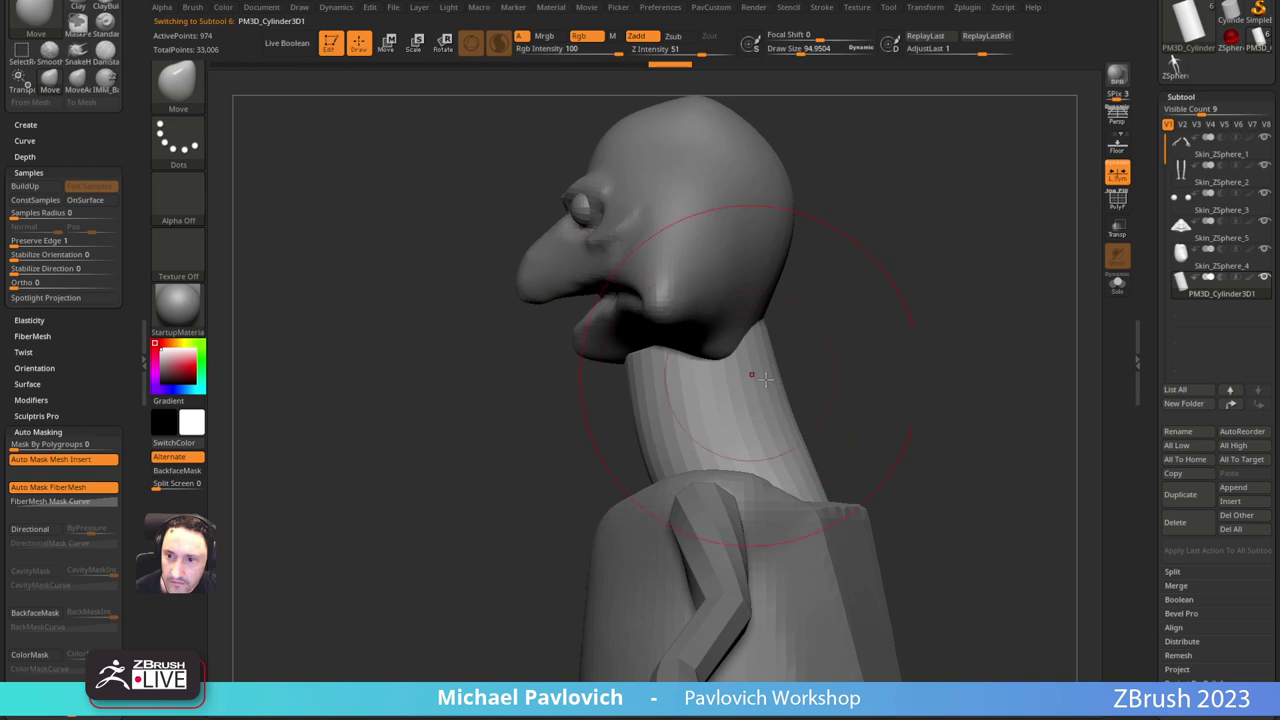
{"action": "left_click_drag", "start_coordinate": [786, 434], "coordinate": [756, 439]}
{"action": "key", "text": "["}
{"action": "left_click_drag", "start_coordinate": [641, 360], "coordinate": [654, 357]}
{"action": "left_click_drag", "start_coordinate": [835, 322], "coordinate": [861, 332]}
Step: Try working on the neck cylinder with the Standard brush and Sculptris Pro at a draw size of about 27
{"action": "key", "text": "b"}
{"action": "key", "text": "s"}
{"action": "key", "text": "t"}
{"action": "key", "text": "s"}
{"action": "left_click_drag", "start_coordinate": [793, 358], "coordinate": [777, 359]}
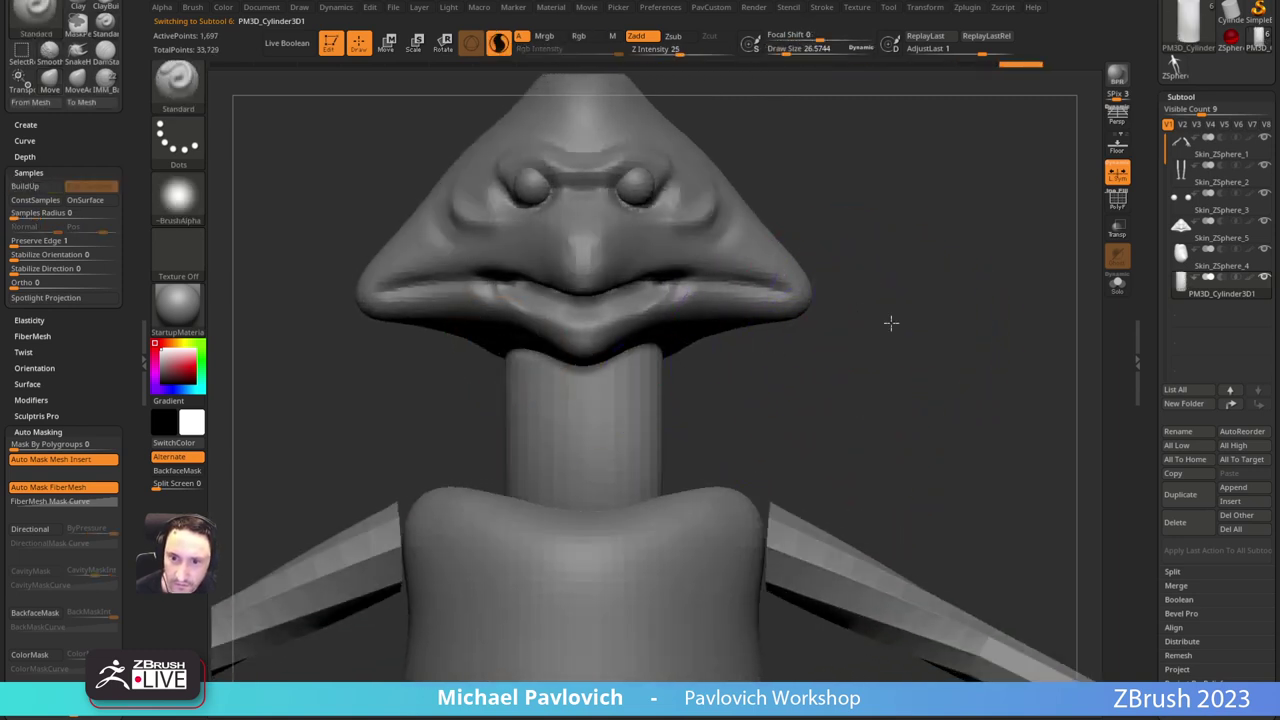
{"action": "left_click_drag", "start_coordinate": [891, 323], "coordinate": [917, 361], "text": "alt"}
{"action": "key", "text": "ctrl+z"}
Step: Mirror and weld the neck cylinder, and cycle the selection through the torso, arms and neck
{"action": "key", "text": "grave"}
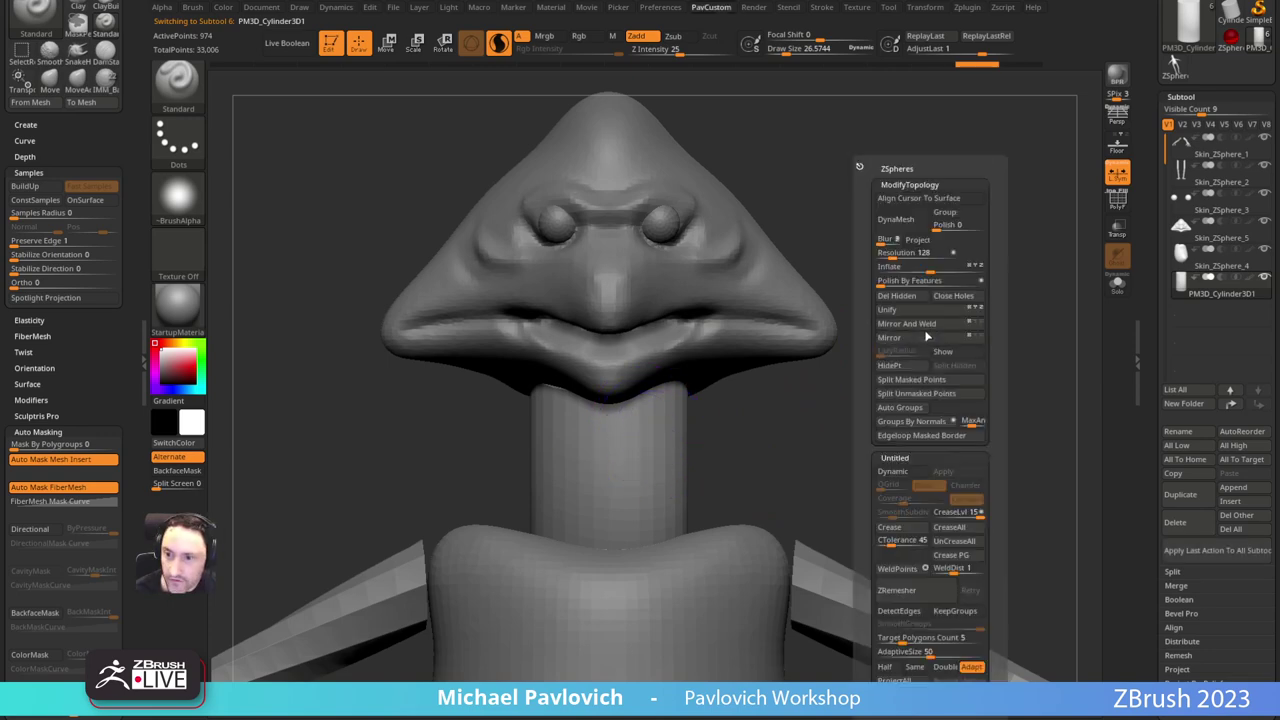
{"action": "left_click", "coordinate": [906, 327]}
{"action": "left_click_drag", "start_coordinate": [837, 411], "coordinate": [690, 450], "text": "alt"}
{"action": "left_click", "coordinate": [595, 488], "text": "alt"}
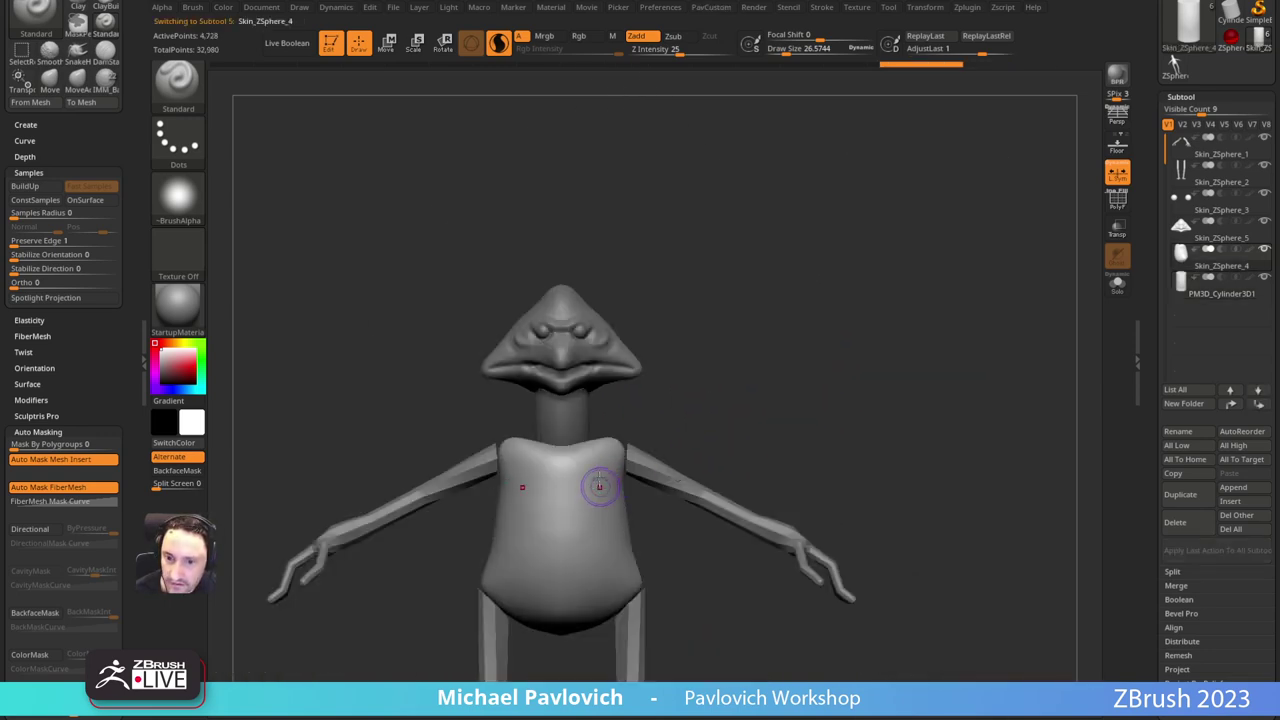
{"action": "left_click", "coordinate": [654, 476], "text": "alt"}
{"action": "left_click", "coordinate": [577, 415], "text": "alt"}
{"action": "left_click_drag", "start_coordinate": [710, 292], "coordinate": [789, 381], "text": "alt"}
{"action": "left_click_drag", "start_coordinate": [718, 76], "coordinate": [878, 190], "text": "alt"}
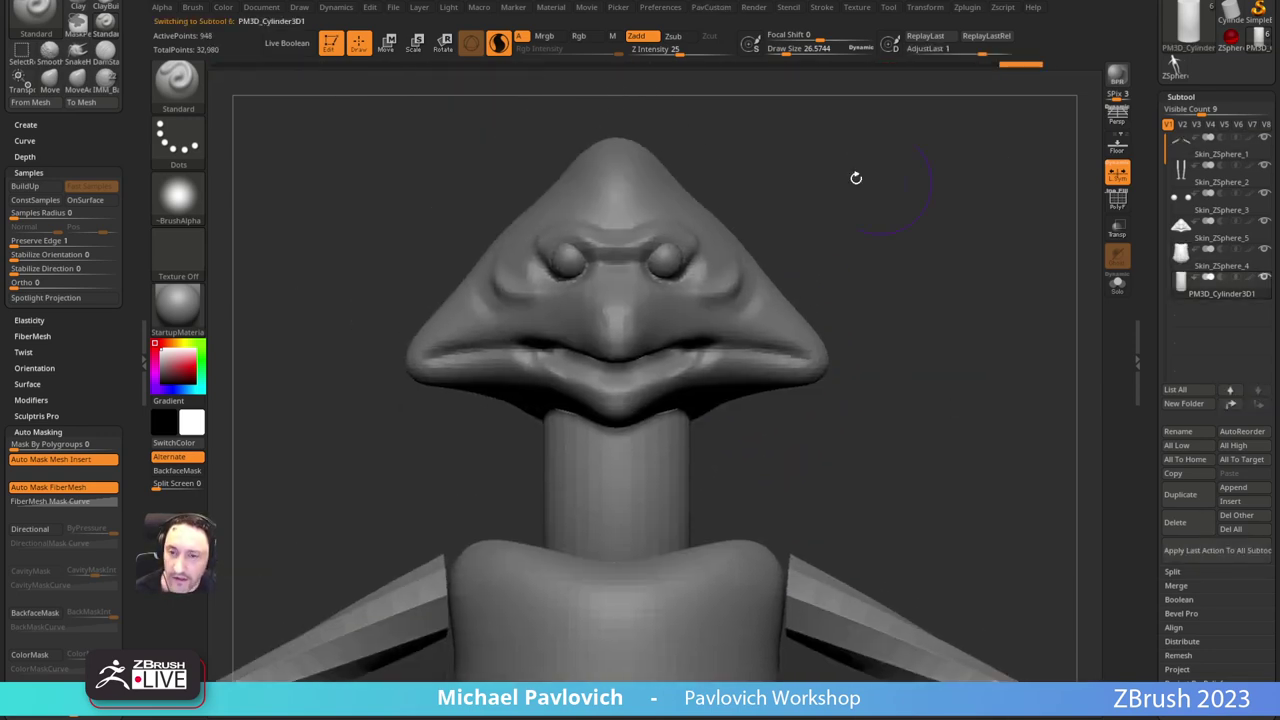
Step: Make the head the active subtool and frame it in the front view
{"action": "left_click", "coordinate": [736, 323], "text": "alt"}
{"action": "key", "text": "f"}
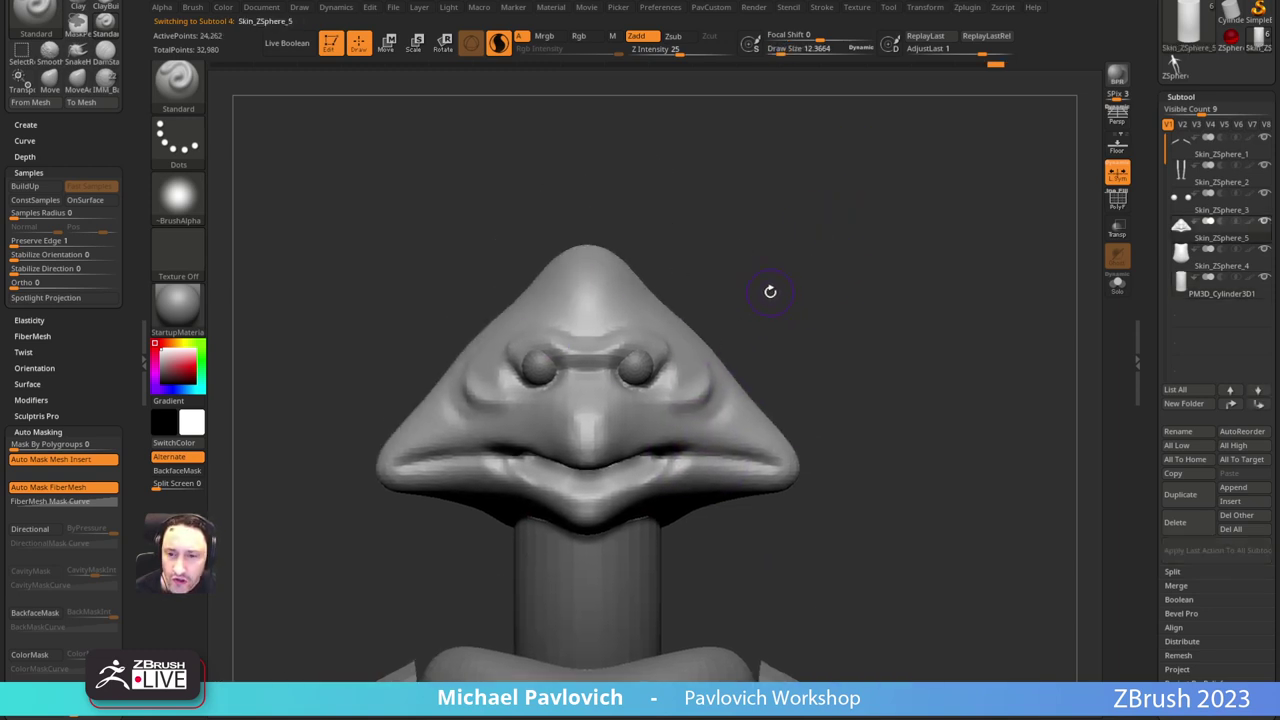
{"action": "left_click_drag", "start_coordinate": [814, 311], "coordinate": [778, 273], "text": "alt"}
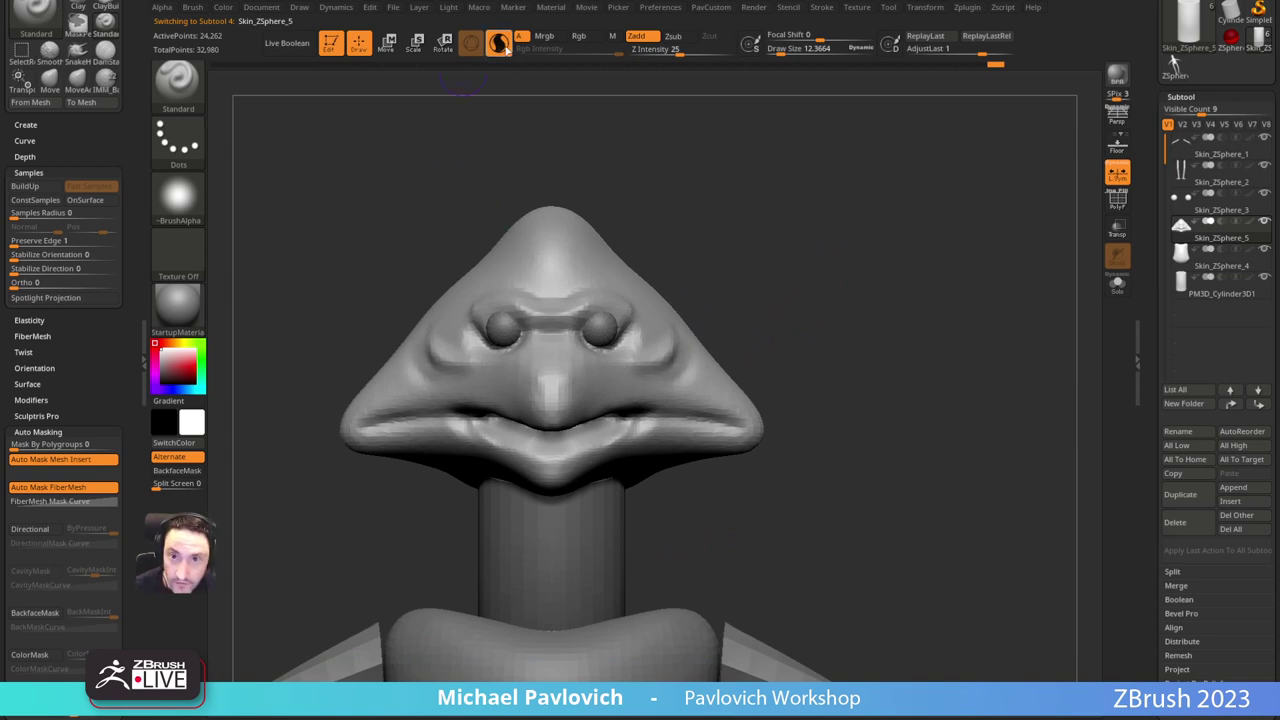
Step: Turn off Sculptris Pro and pick the Sphere32 mesh of the IMM_Base_Prim insert brush
{"action": "left_click", "coordinate": [506, 49]}
{"action": "key", "text": "b"}
{"action": "key", "text": "i"}
{"action": "key", "text": "p"}
{"action": "key", "text": "m"}
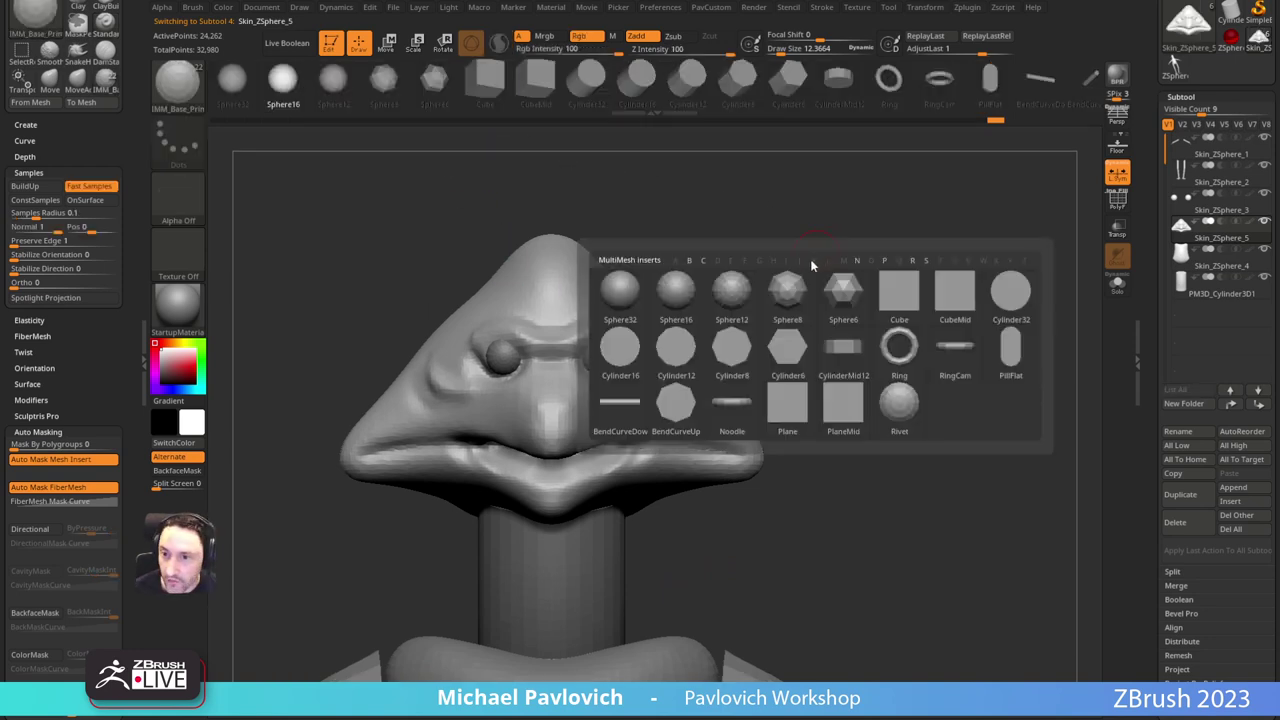
{"action": "left_click", "coordinate": [620, 290]}
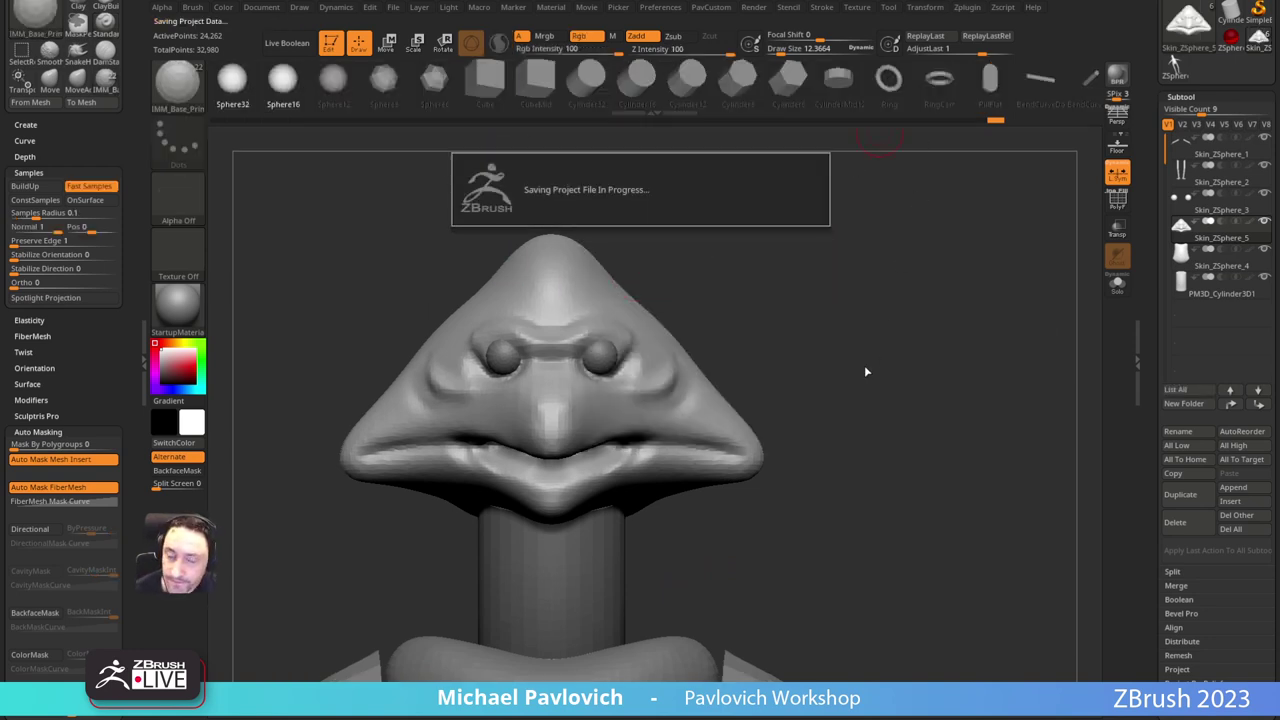
{"action": "mouse_move", "coordinate": [835, 382]}
{"action": "left_mouse_down"}
{"action": "mouse_move", "coordinate": [838, 306]}
{"action": "mouse_move", "coordinate": [831, 328]}
{"action": "mouse_move", "coordinate": [757, 346]}
{"action": "mouse_move", "coordinate": [759, 320]}
{"action": "left_mouse_up"}
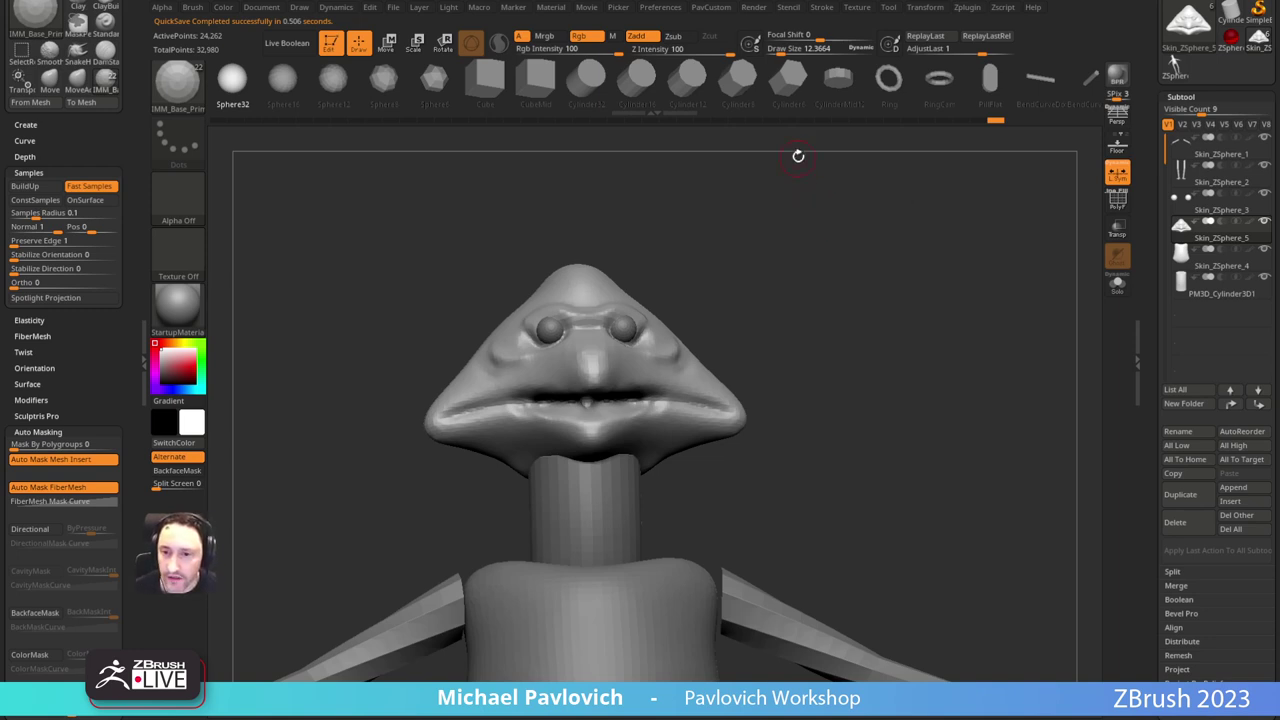
{"action": "left_click_drag", "start_coordinate": [768, 266], "coordinate": [778, 259]}
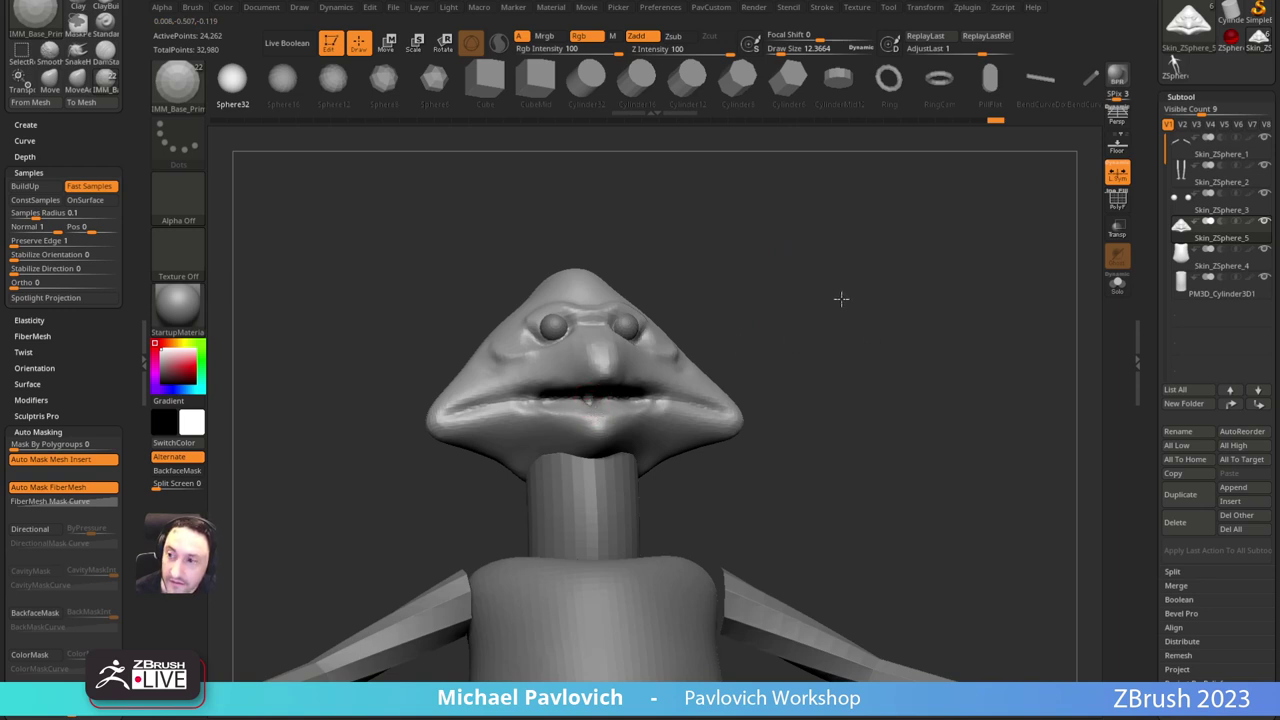
{"action": "key", "text": "alt+Tab"}
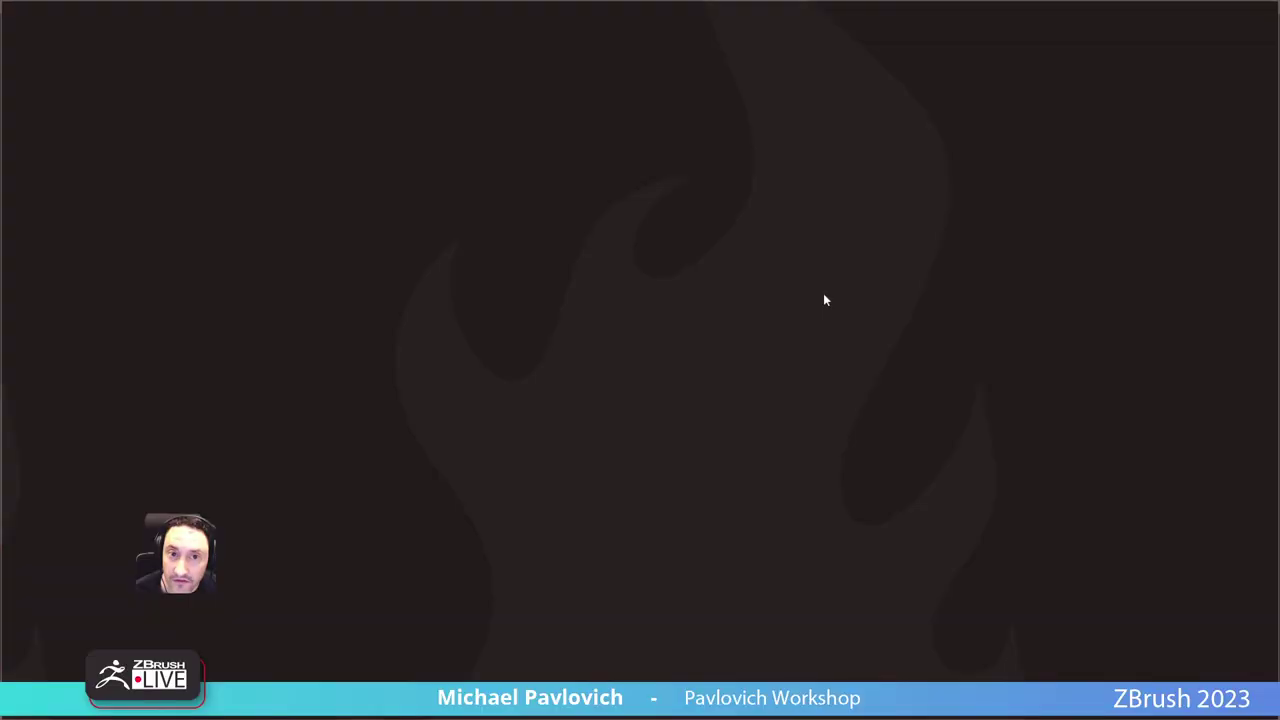
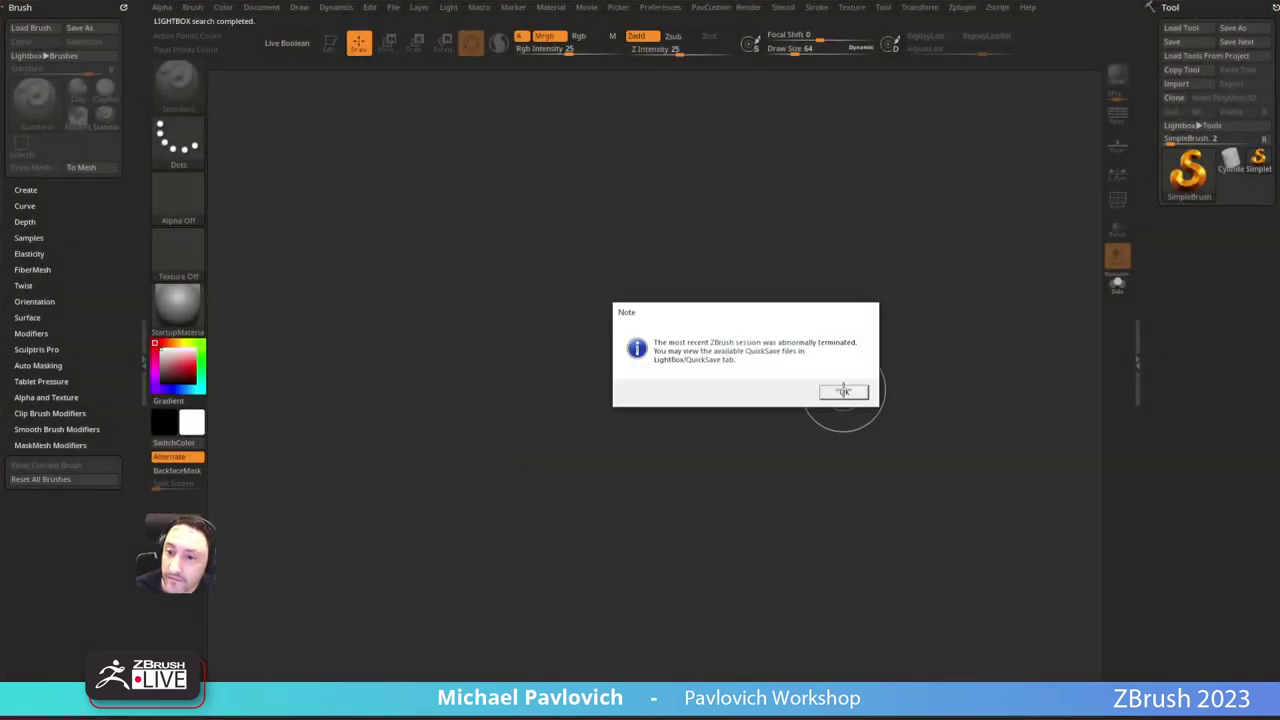
Step: Restore the last QuickSave project and load the Spotlight reference images over the model
{"action": "left_click", "coordinate": [844, 391]}
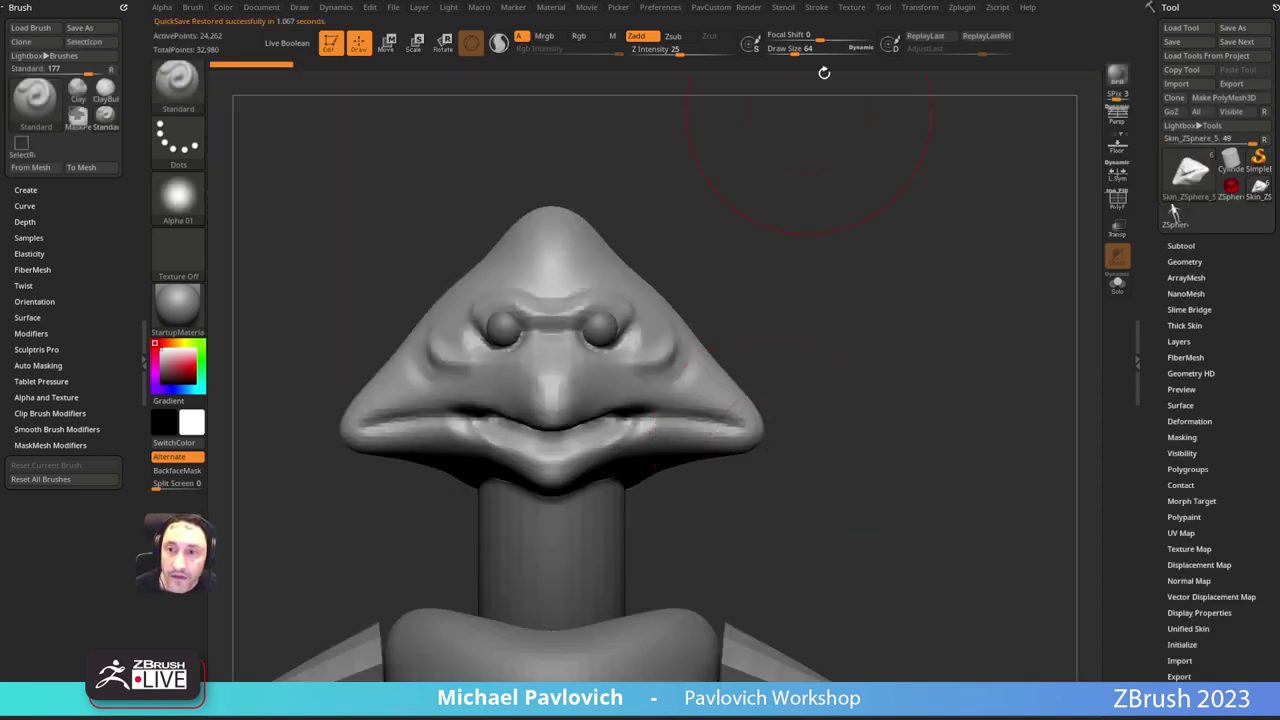
{"action": "left_click", "coordinate": [852, 8]}
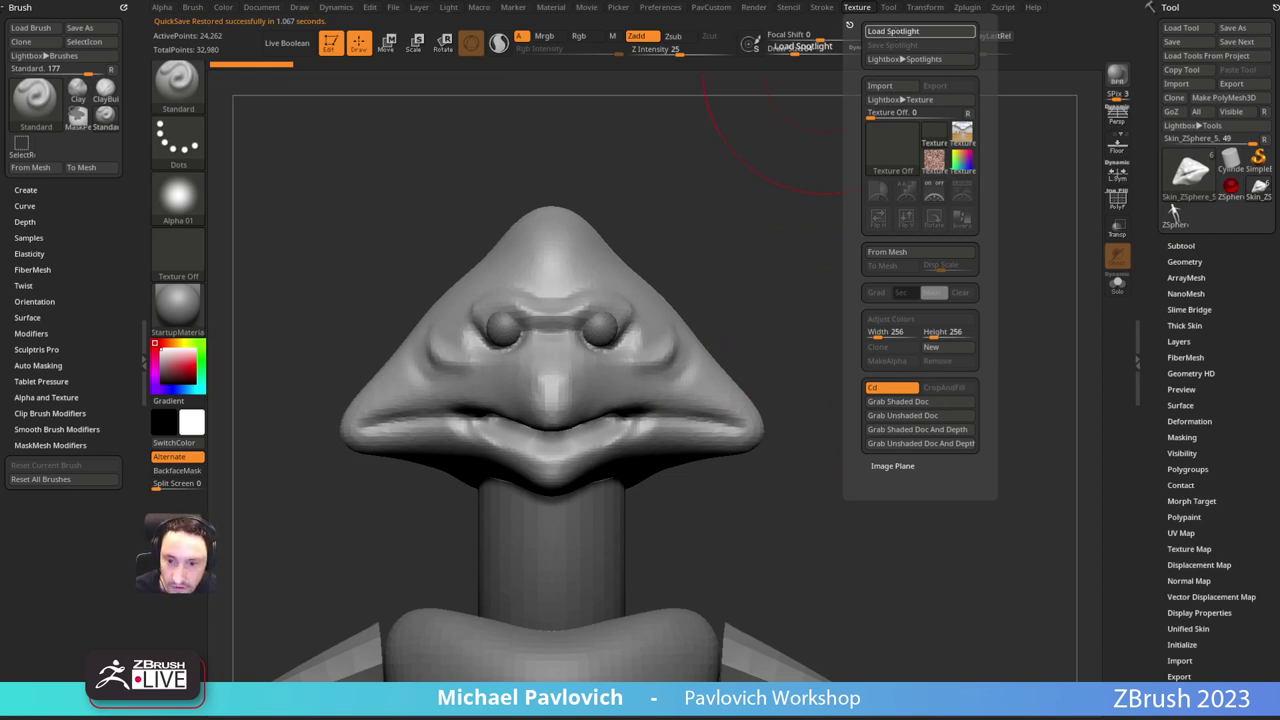
{"action": "left_click", "coordinate": [809, 472]}
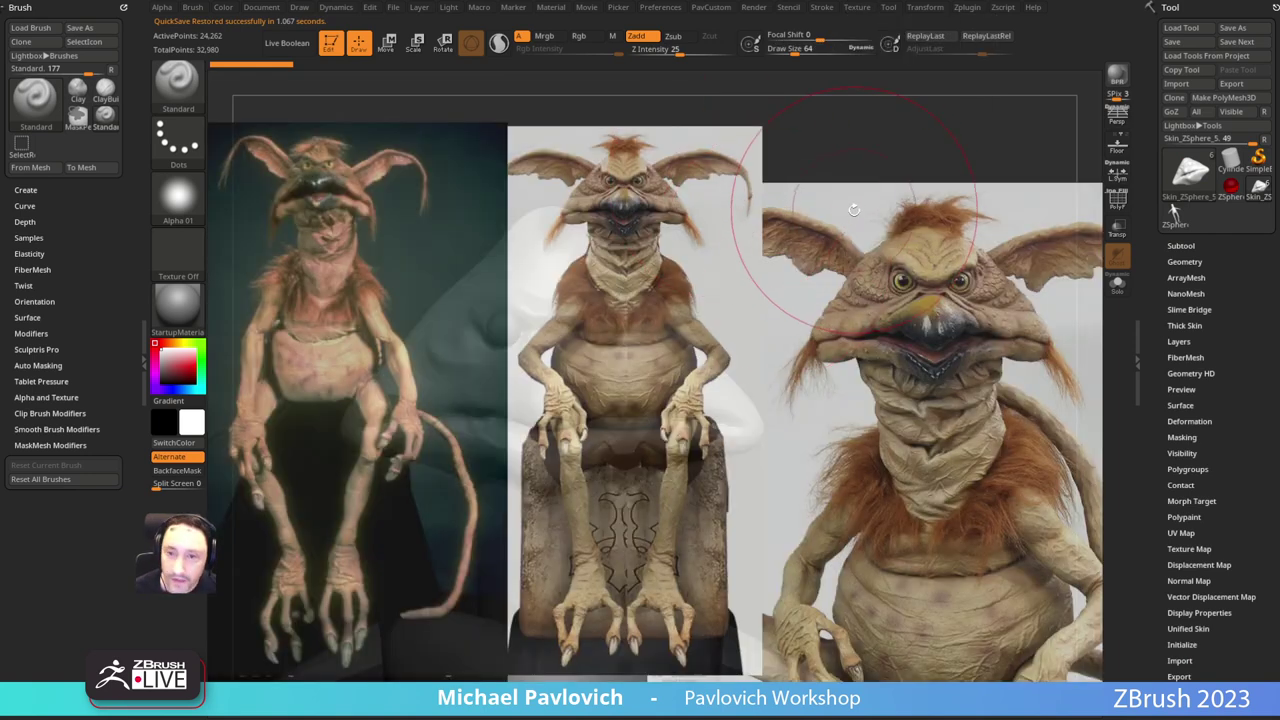
Step: Adjust the Spotlight radius, leave Spotlight editing and switch to the stored camera view matching the close-up reference
{"action": "key", "text": "z"}
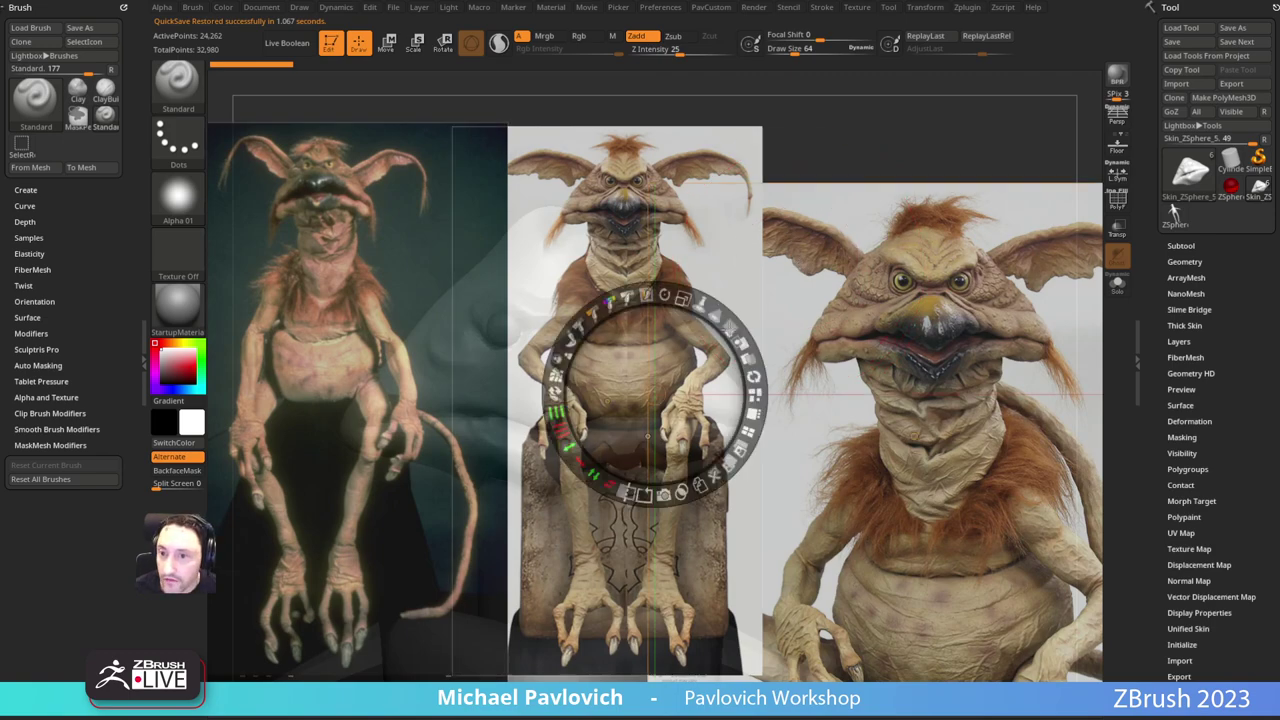
{"action": "left_click_drag", "start_coordinate": [729, 329], "coordinate": [636, 296]}
{"action": "key", "text": "z"}
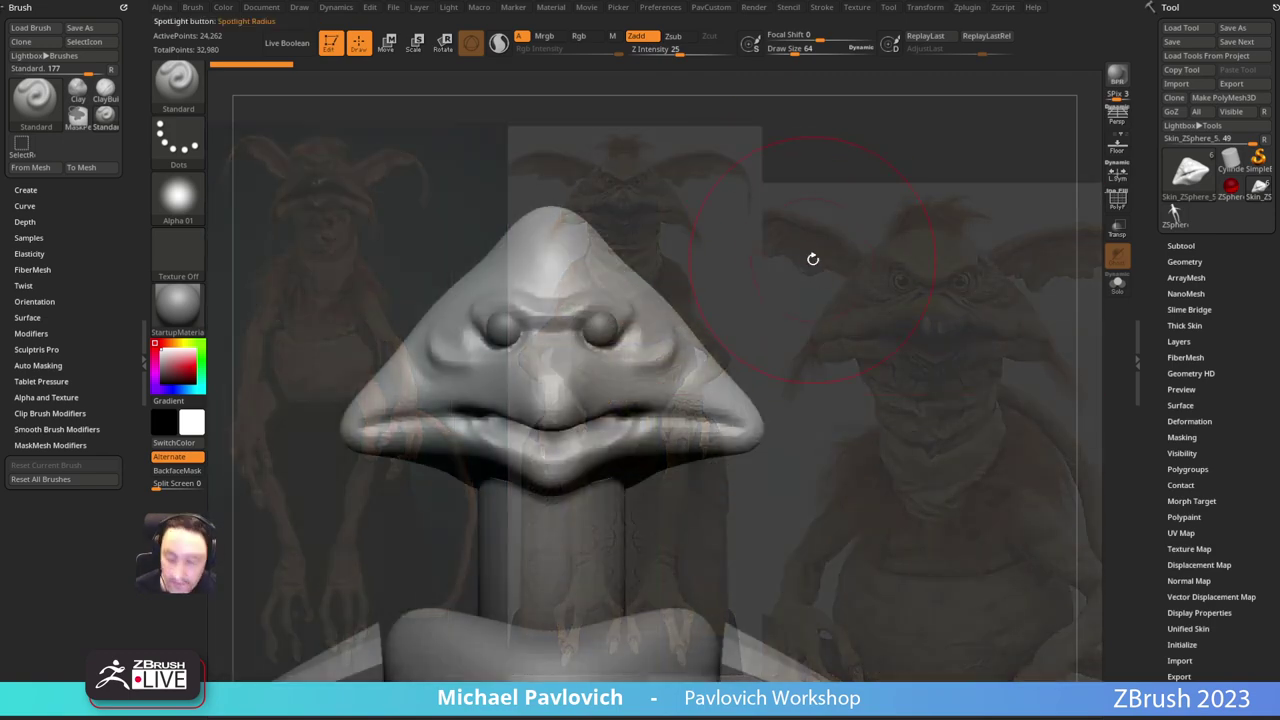
{"action": "key", "text": "ctrl+shift+Left"}
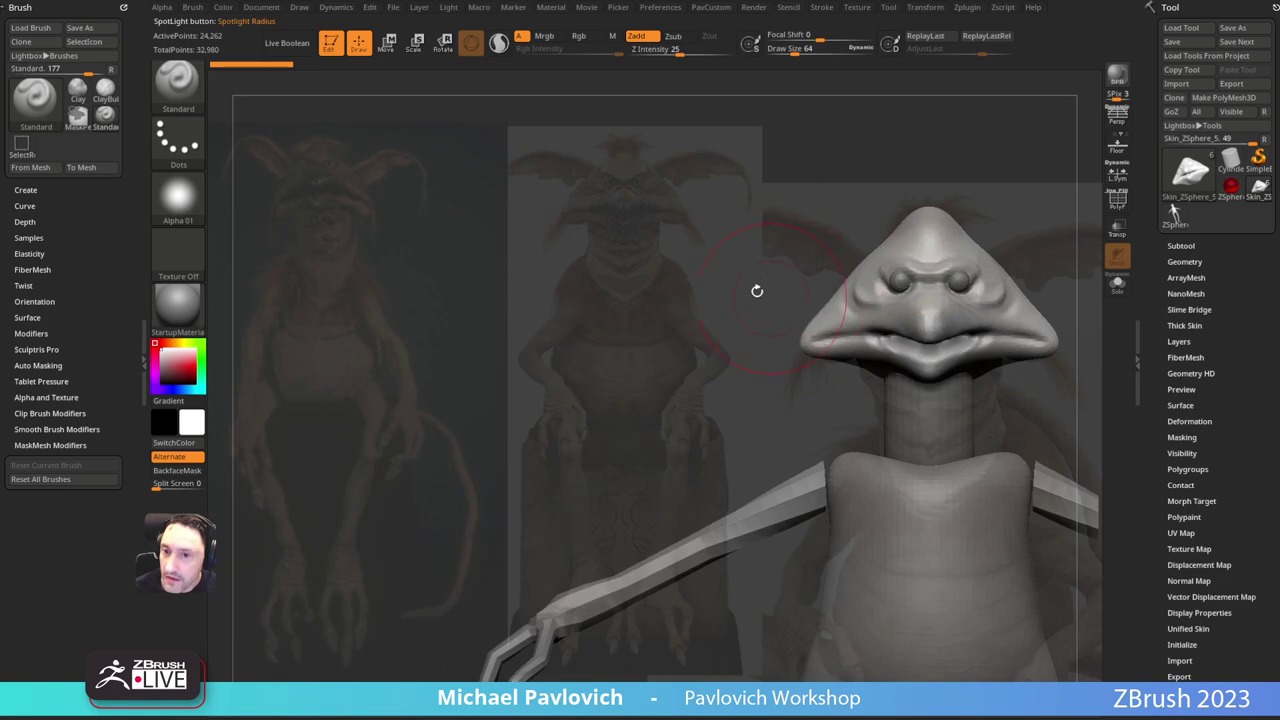
Step: Hide the Spotlight references and set the Standard brush's draw size to about 15 over the head
{"action": "key", "text": "s"}
{"action": "left_click", "coordinate": [729, 300]}
{"action": "mouse_move", "coordinate": [1056, 217]}
{"action": "left_mouse_down", "text": "alt"}
{"action": "mouse_move", "coordinate": [744, 165]}
{"action": "mouse_move", "coordinate": [808, 180]}
{"action": "mouse_move", "coordinate": [843, 234]}
{"action": "mouse_move", "coordinate": [872, 412]}
{"action": "left_mouse_up", "text": "alt"}
{"action": "key", "text": "shift+z"}
{"action": "key", "text": "s"}
{"action": "left_click_drag", "start_coordinate": [686, 295], "coordinate": [697, 296]}
{"action": "key", "text": "d"}
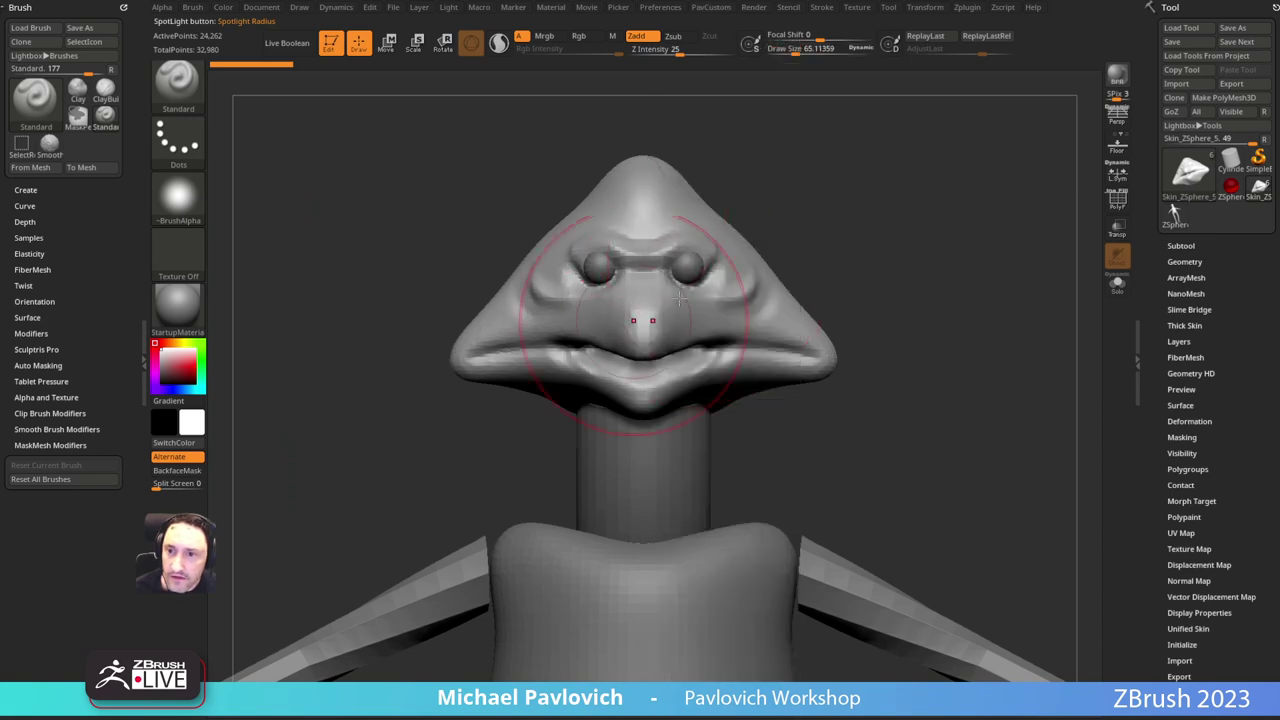
{"action": "key", "text": "s"}
{"action": "left_click", "coordinate": [671, 388]}
{"action": "mouse_move", "coordinate": [829, 206]}
{"action": "left_mouse_down", "text": "alt"}
{"action": "mouse_move", "coordinate": [803, 240]}
{"action": "mouse_move", "coordinate": [850, 249]}
{"action": "left_mouse_up", "text": "alt"}
{"action": "left_click_drag", "start_coordinate": [850, 249], "coordinate": [817, 228], "text": "alt"}
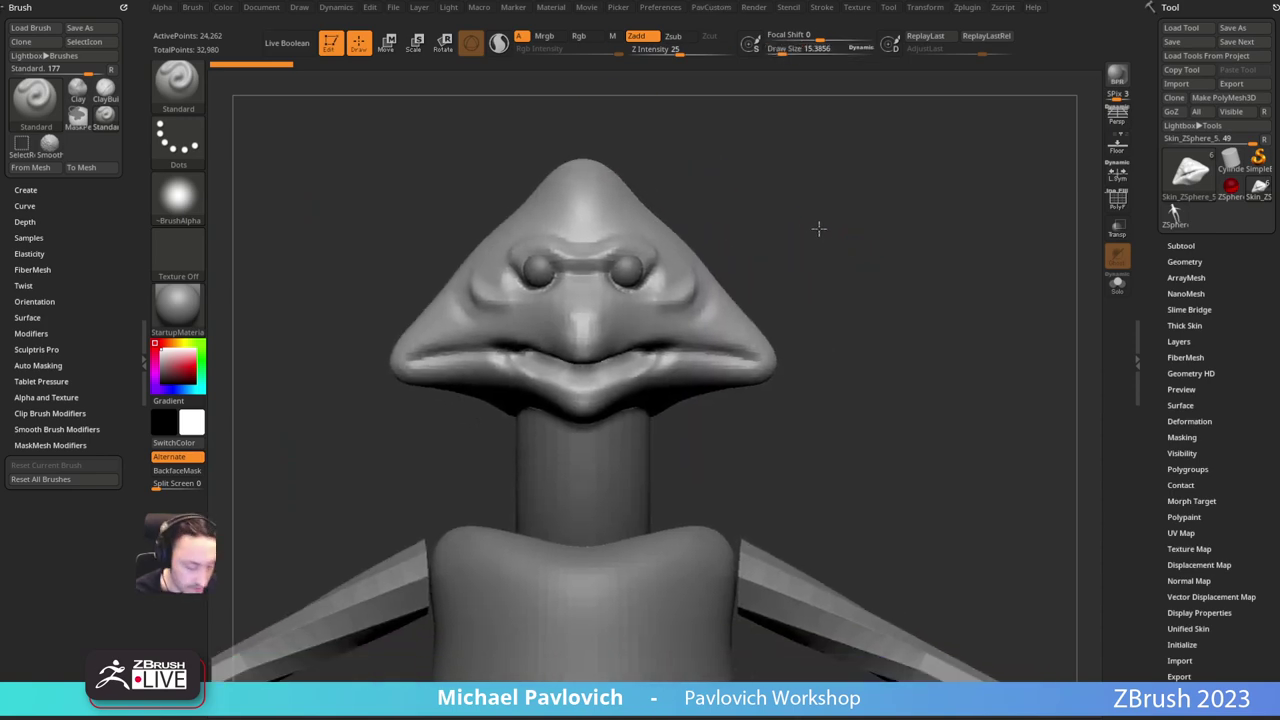
Step: Insert a Sphere 32 mesh over the mouth with the IMM Primitives H brush
{"action": "key", "text": "b"}
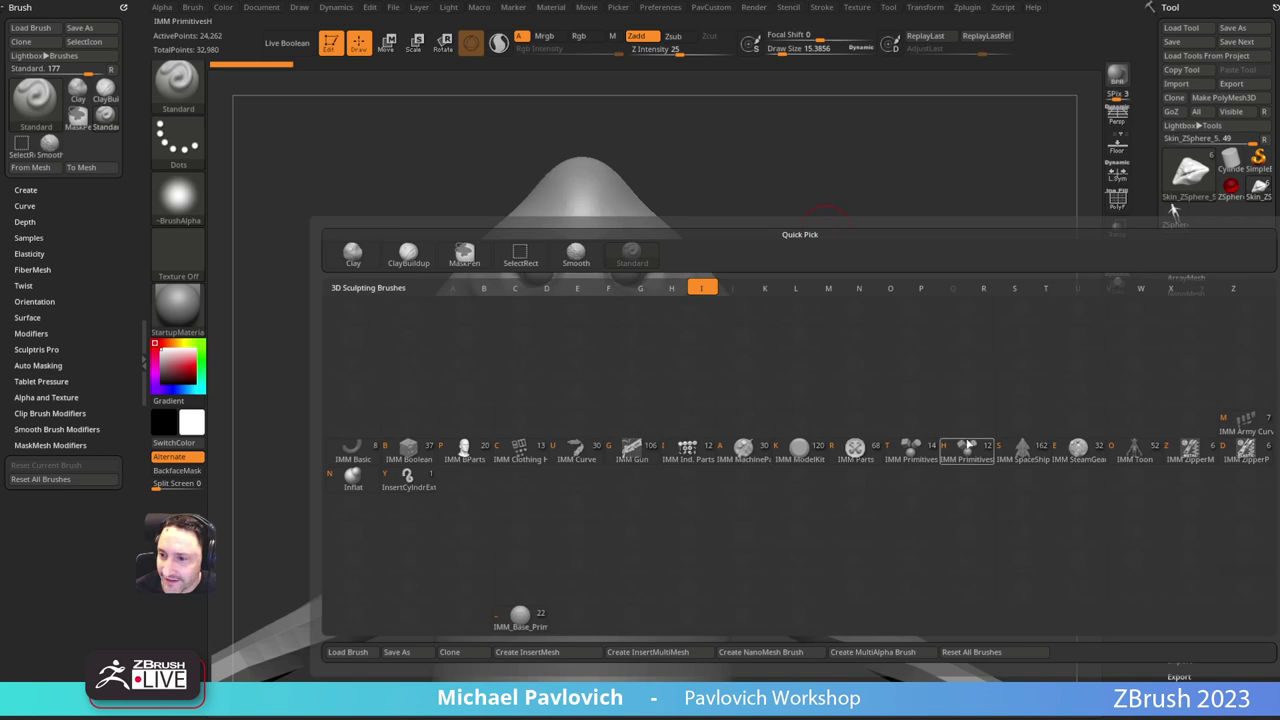
{"action": "left_click", "coordinate": [968, 447]}
{"action": "key", "text": "m"}
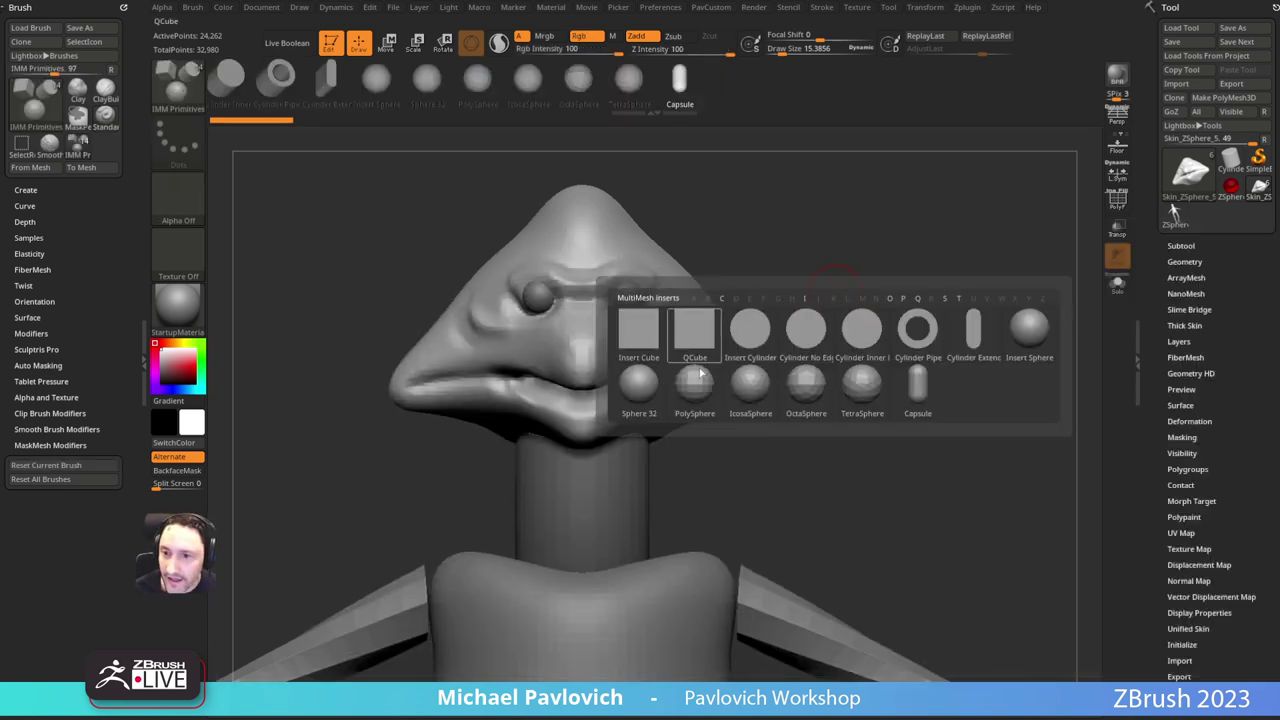
{"action": "left_click", "coordinate": [652, 398]}
{"action": "left_click_drag", "start_coordinate": [582, 416], "coordinate": [588, 468]}
Step: Move the inserted sphere into position at the mouth and split it off as its own subtool
{"action": "left_click_drag", "start_coordinate": [925, 290], "coordinate": [745, 315]}
{"action": "key", "text": "w"}
{"action": "mouse_move", "coordinate": [639, 377]}
{"action": "left_mouse_down"}
{"action": "mouse_move", "coordinate": [652, 416]}
{"action": "mouse_move", "coordinate": [646, 405]}
{"action": "left_mouse_up"}
{"action": "key", "text": "q"}
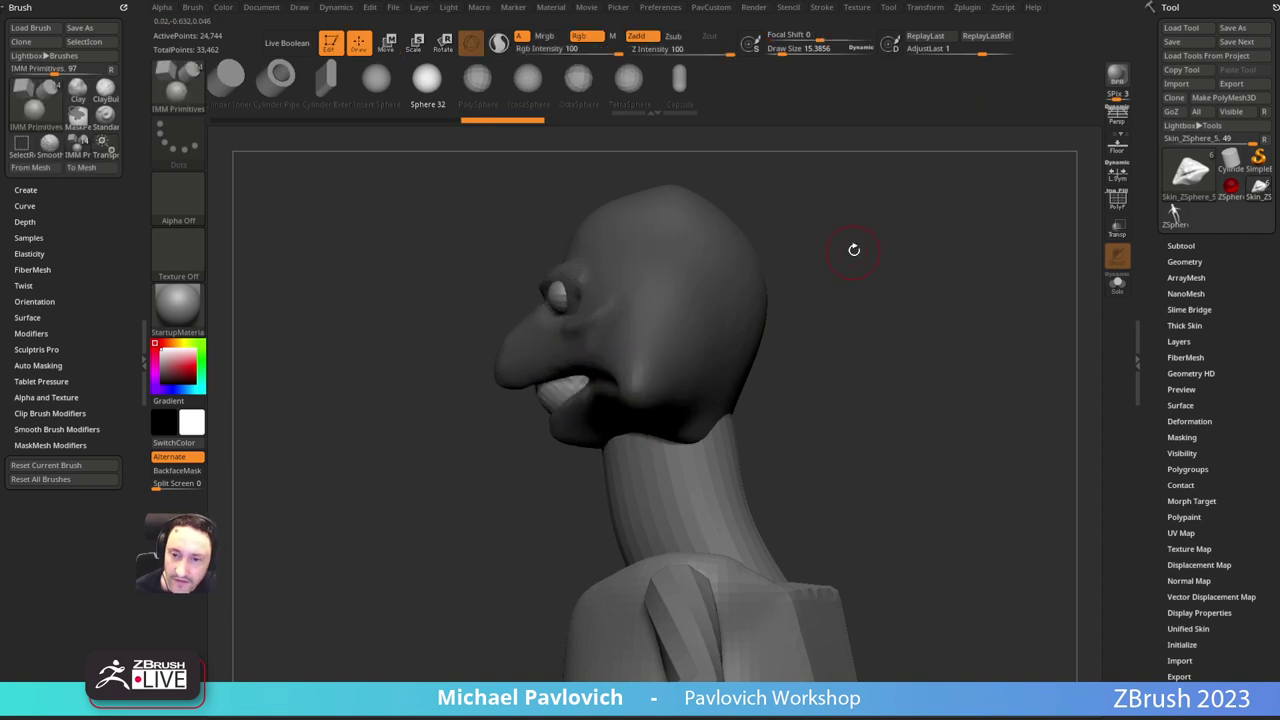
{"action": "left_click_drag", "start_coordinate": [854, 249], "coordinate": [930, 265]}
{"action": "key", "text": "2"}
{"action": "left_click", "coordinate": [905, 395]}
Step: Reset the gizmo's orientation, centre it on the sphere and stretch the sphere sideways across the whole mouth
{"action": "left_click_drag", "start_coordinate": [808, 362], "coordinate": [949, 320]}
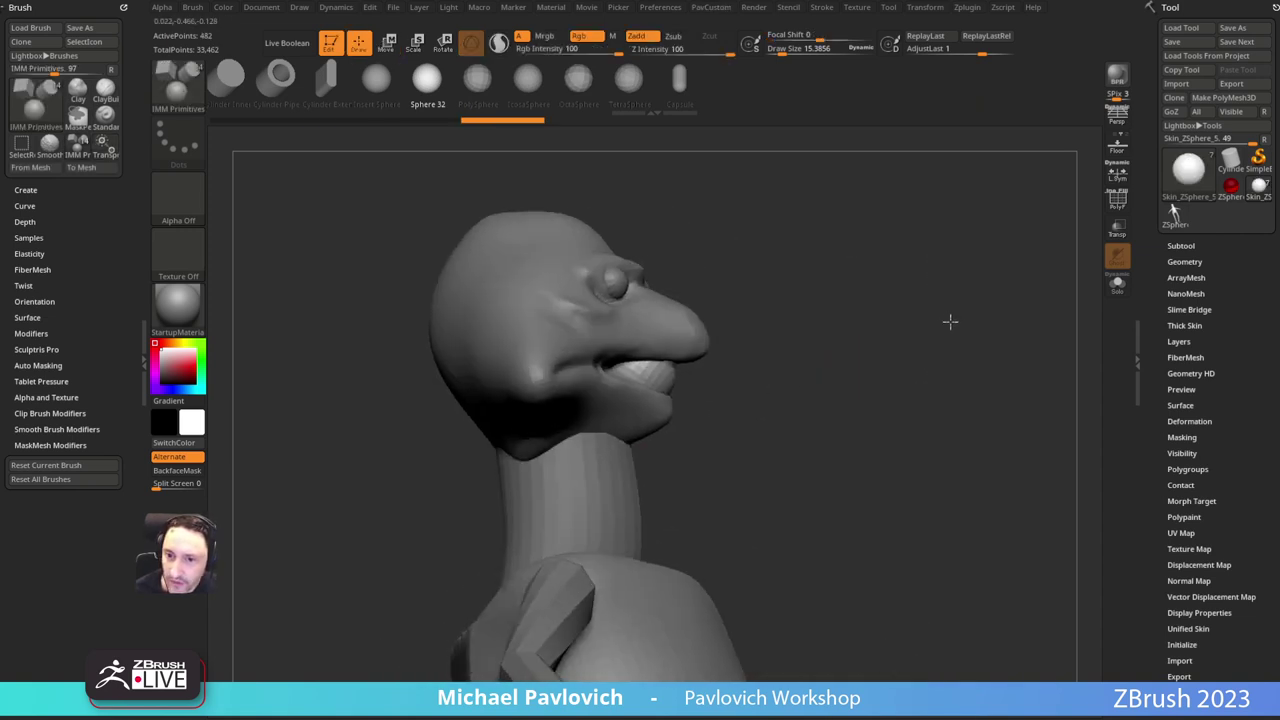
{"action": "key", "text": "w"}
{"action": "left_click_drag", "start_coordinate": [823, 343], "coordinate": [773, 259]}
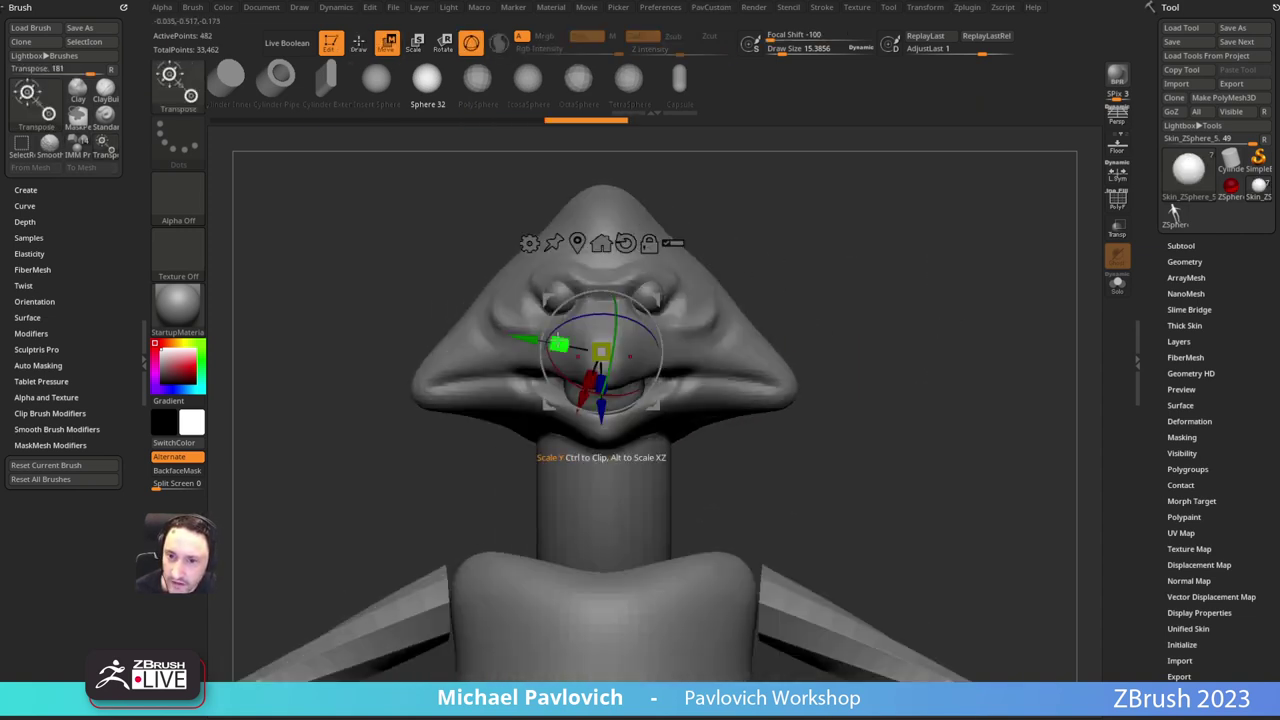
{"action": "left_click", "coordinate": [626, 243], "text": "alt"}
{"action": "left_click", "coordinate": [578, 243], "text": "alt"}
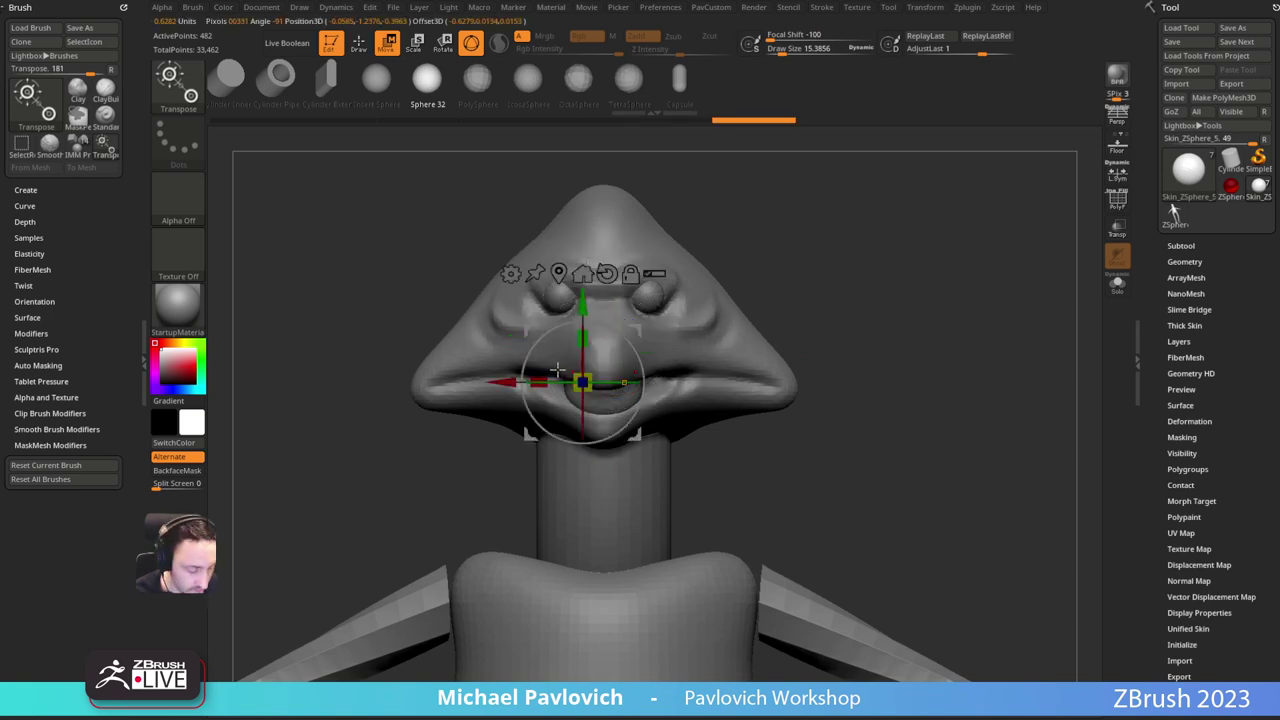
{"action": "left_click", "coordinate": [562, 273]}
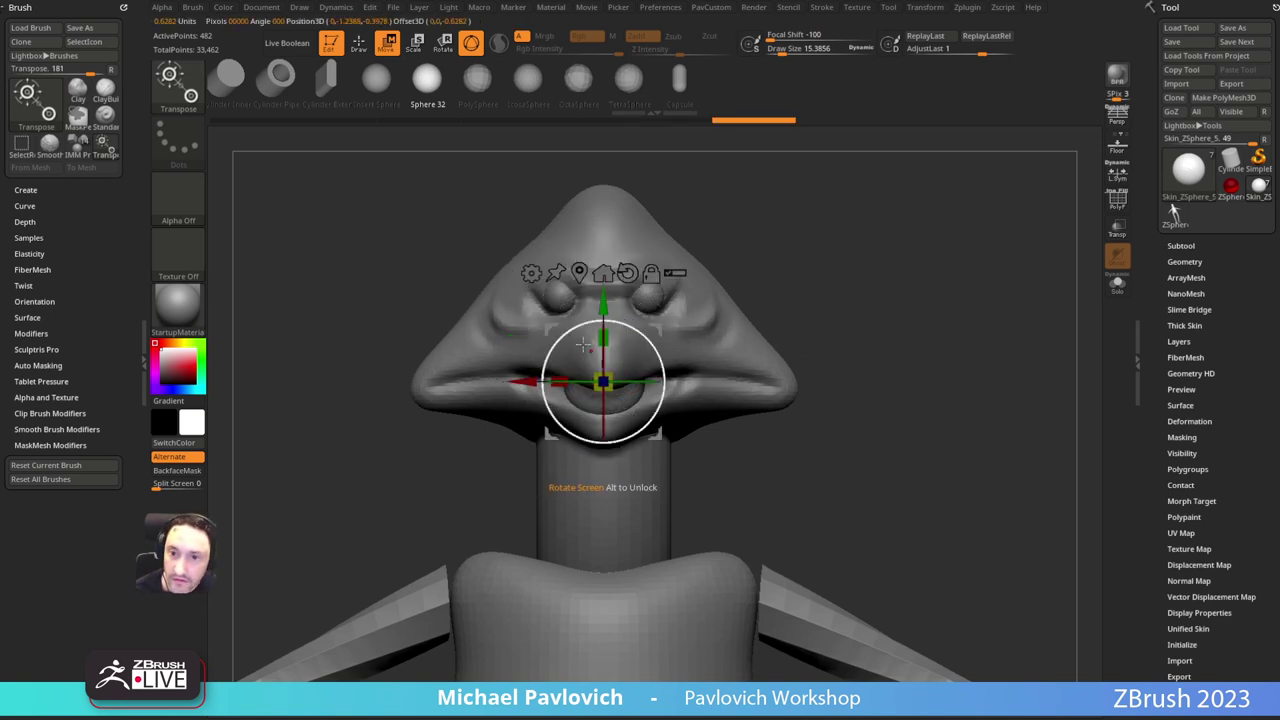
{"action": "left_click_drag", "start_coordinate": [560, 381], "coordinate": [464, 381]}
{"action": "key", "text": "q"}
{"action": "left_click_drag", "start_coordinate": [760, 251], "coordinate": [640, 258]}
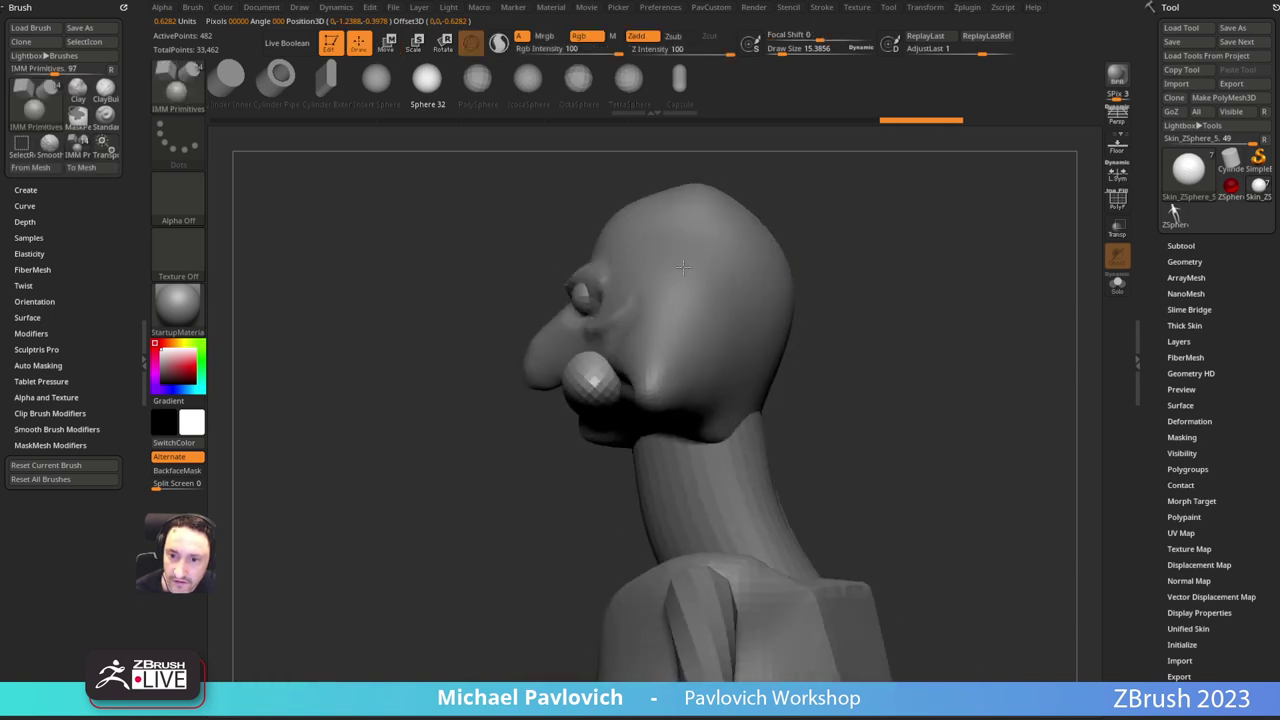
{"action": "key", "text": "w"}
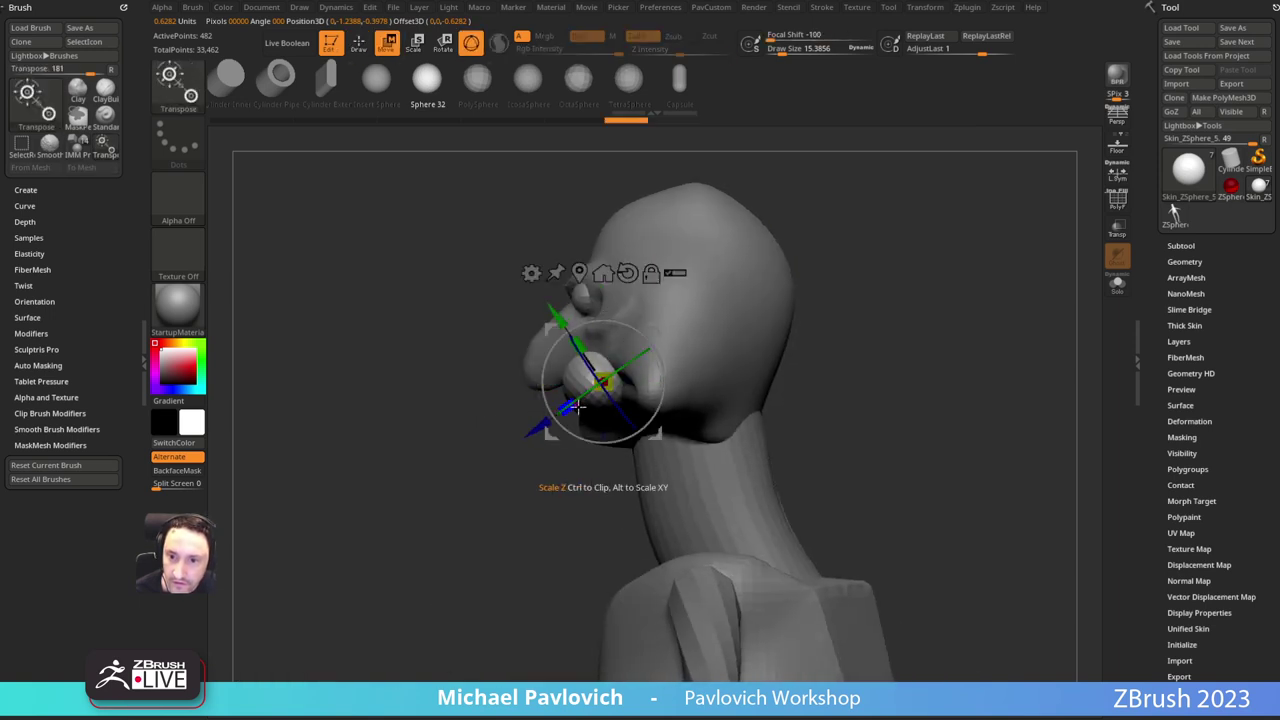
{"action": "key", "text": "q"}
{"action": "mouse_move", "coordinate": [507, 452]}
{"action": "left_mouse_down"}
{"action": "mouse_move", "coordinate": [808, 249]}
{"action": "mouse_move", "coordinate": [740, 303]}
{"action": "left_mouse_up"}
Step: Switch to the Move brush for the stretched sphere and set its draw size to about 95
{"action": "key", "text": "s"}
{"action": "left_click", "coordinate": [702, 344]}
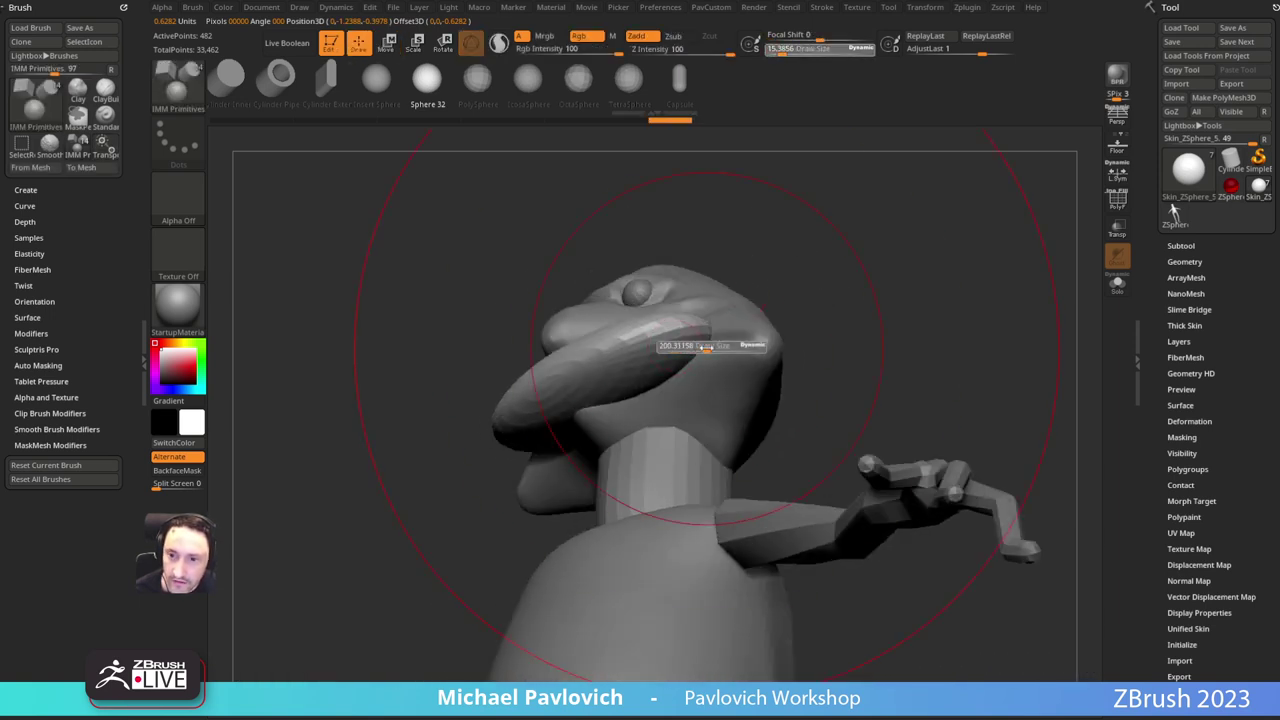
{"action": "key", "text": "b"}
{"action": "key", "text": "m"}
{"action": "key", "text": "v"}
{"action": "key", "text": "s"}
{"action": "left_click", "coordinate": [706, 333]}
{"action": "left_click", "coordinate": [703, 307], "text": "alt"}
{"action": "key", "text": "s"}
{"action": "left_click", "coordinate": [730, 300]}
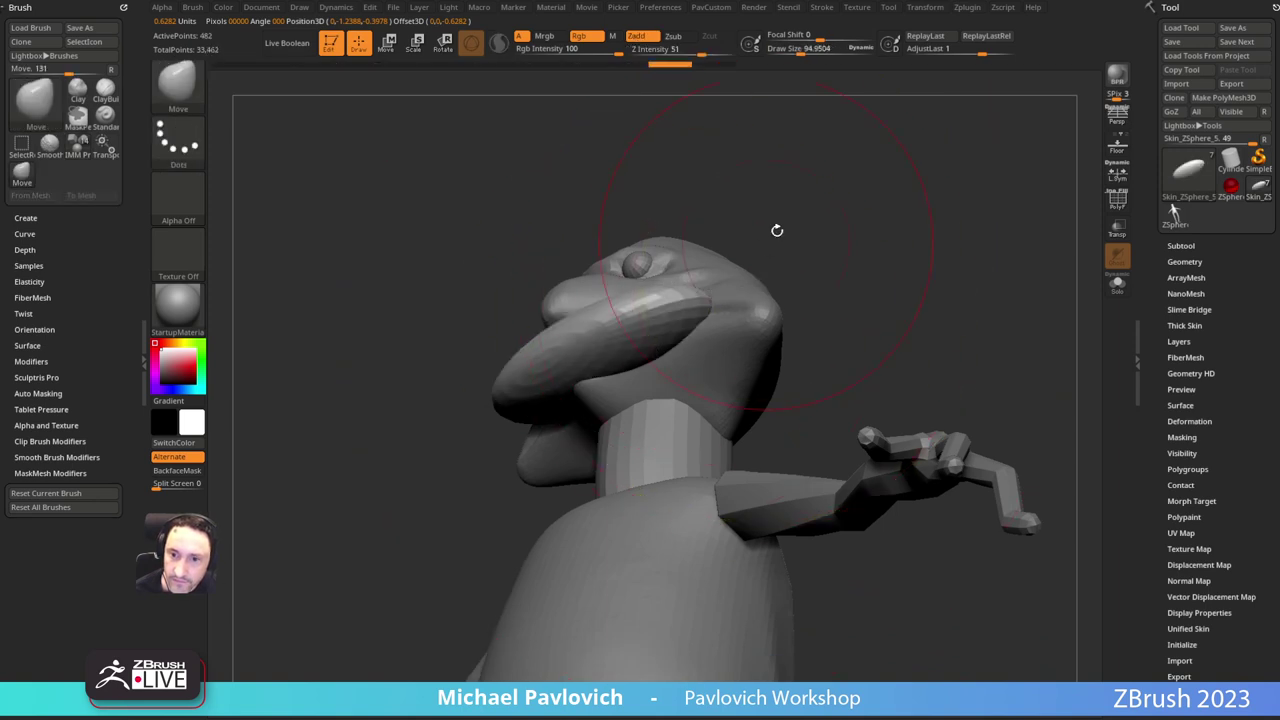
Step: Apply Mirror And Weld to the stretched mouth mesh
{"action": "left_click_drag", "start_coordinate": [774, 231], "coordinate": [846, 240]}
{"action": "key", "text": "2"}
{"action": "left_click", "coordinate": [737, 385]}
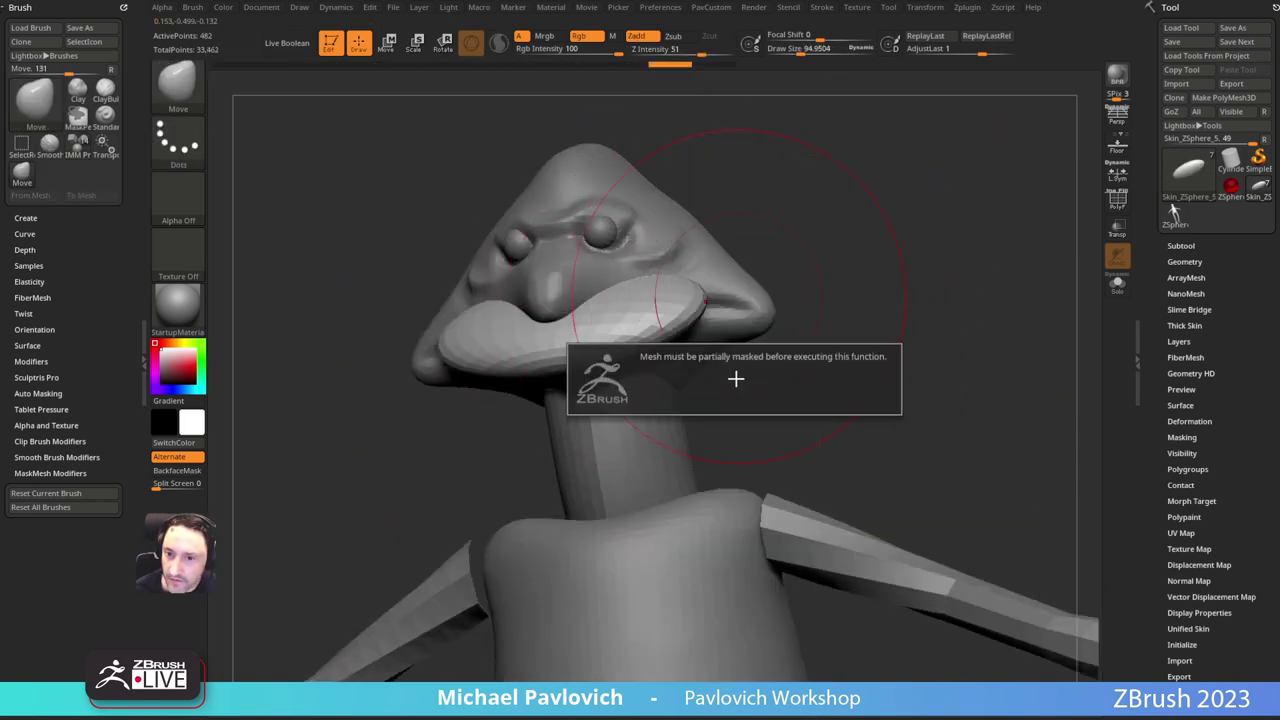
{"action": "key", "text": "g"}
{"action": "left_click", "coordinate": [821, 323]}
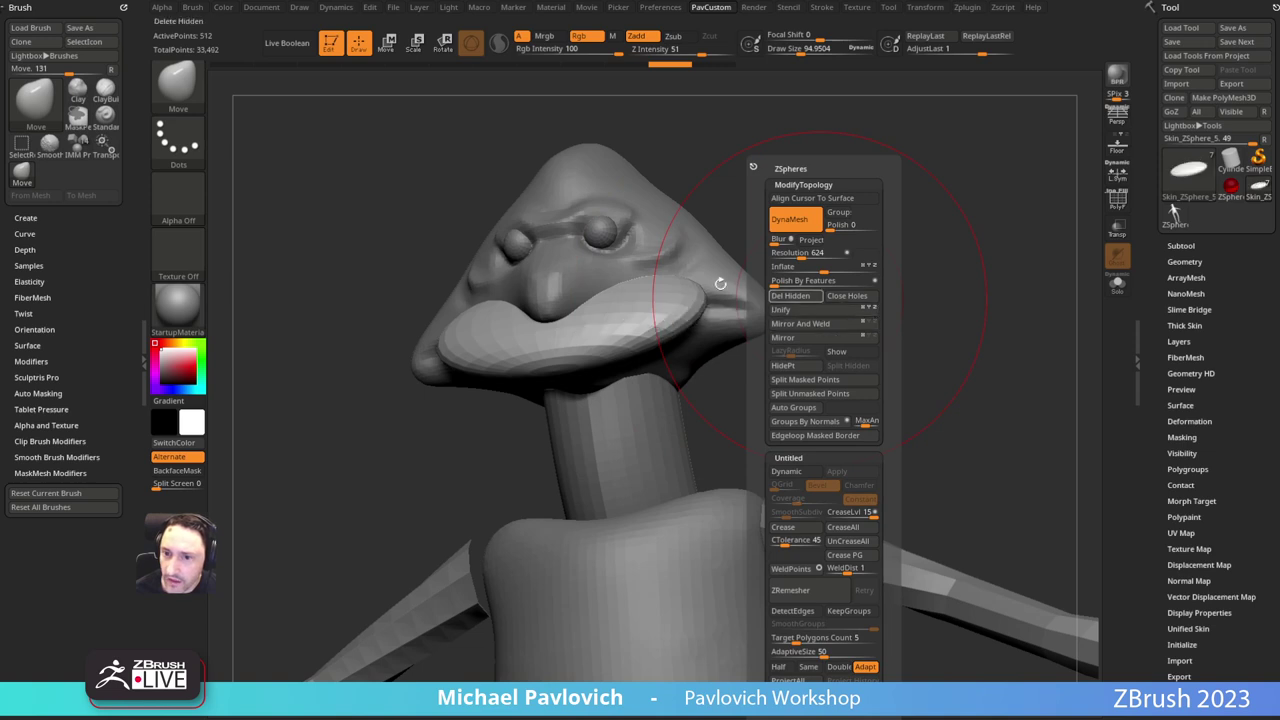
Step: Curve the mouth mesh around the front of the face with the Move brush at draw sizes of about 112 and 55
{"action": "mouse_move", "coordinate": [812, 276]}
{"action": "left_mouse_down"}
{"action": "mouse_move", "coordinate": [700, 308]}
{"action": "mouse_move", "coordinate": [724, 321]}
{"action": "left_mouse_up"}
{"action": "key", "text": "s"}
{"action": "mouse_move", "coordinate": [612, 408]}
{"action": "left_mouse_down"}
{"action": "mouse_move", "coordinate": [635, 413]}
{"action": "mouse_move", "coordinate": [610, 367]}
{"action": "left_mouse_up"}
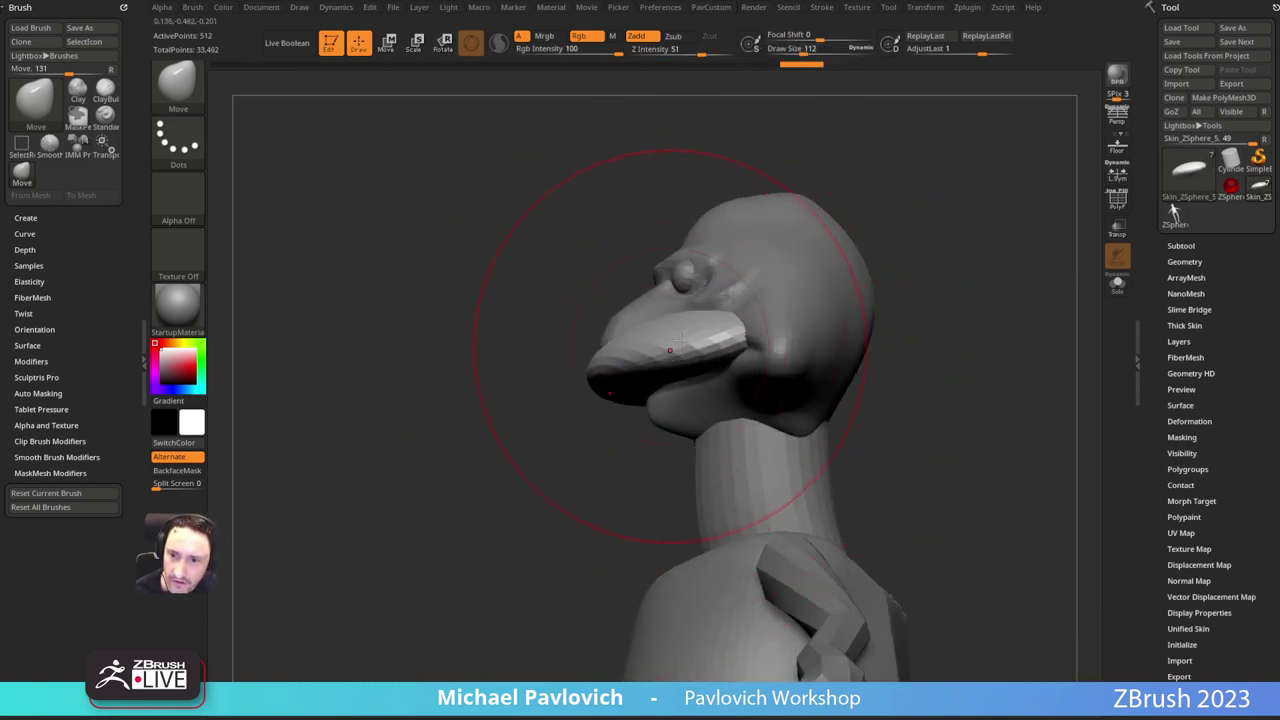
{"action": "left_click_drag", "start_coordinate": [690, 358], "coordinate": [688, 374]}
{"action": "key", "text": "s"}
{"action": "left_click_drag", "start_coordinate": [729, 320], "coordinate": [714, 320]}
{"action": "mouse_move", "coordinate": [713, 322]}
{"action": "left_mouse_down"}
{"action": "mouse_move", "coordinate": [711, 340]}
{"action": "mouse_move", "coordinate": [646, 345]}
{"action": "mouse_move", "coordinate": [643, 366]}
{"action": "mouse_move", "coordinate": [668, 376]}
{"action": "left_mouse_up"}
{"action": "left_click_drag", "start_coordinate": [905, 285], "coordinate": [980, 277]}
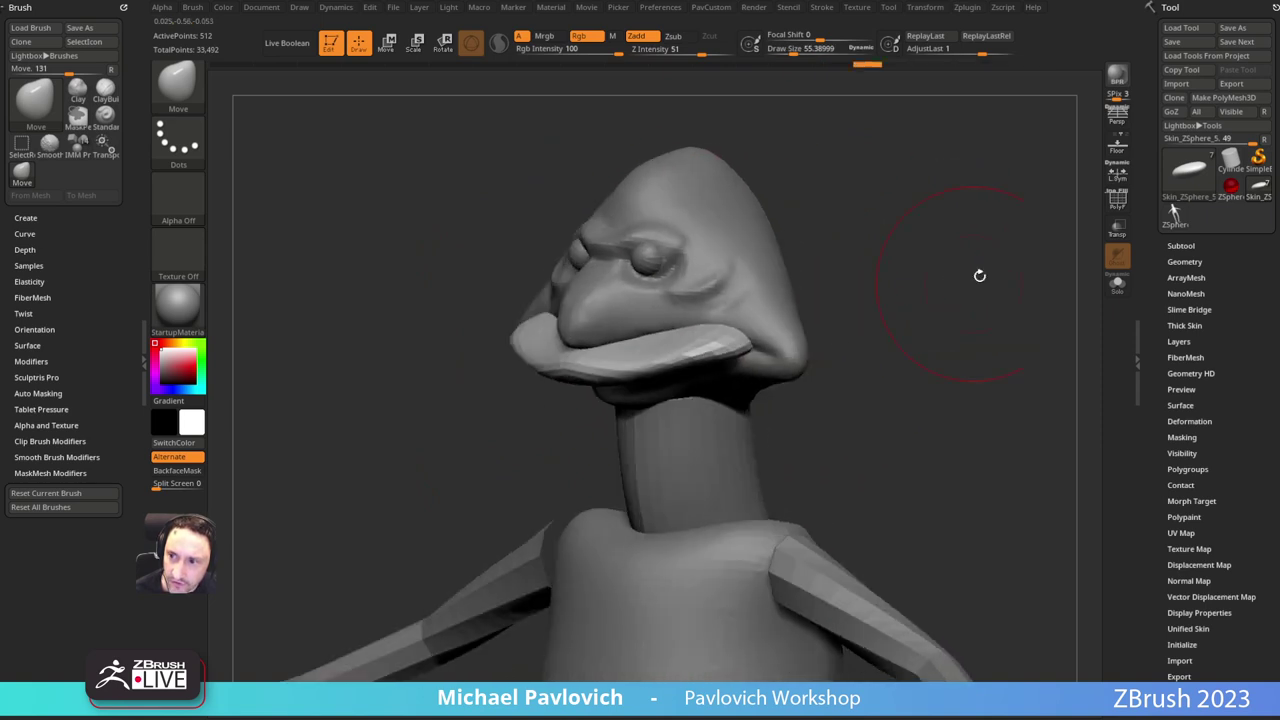
Step: Move the mouth mesh below the head in the subtool order and leave only these two subtools visible
{"action": "left_click", "coordinate": [1185, 246]}
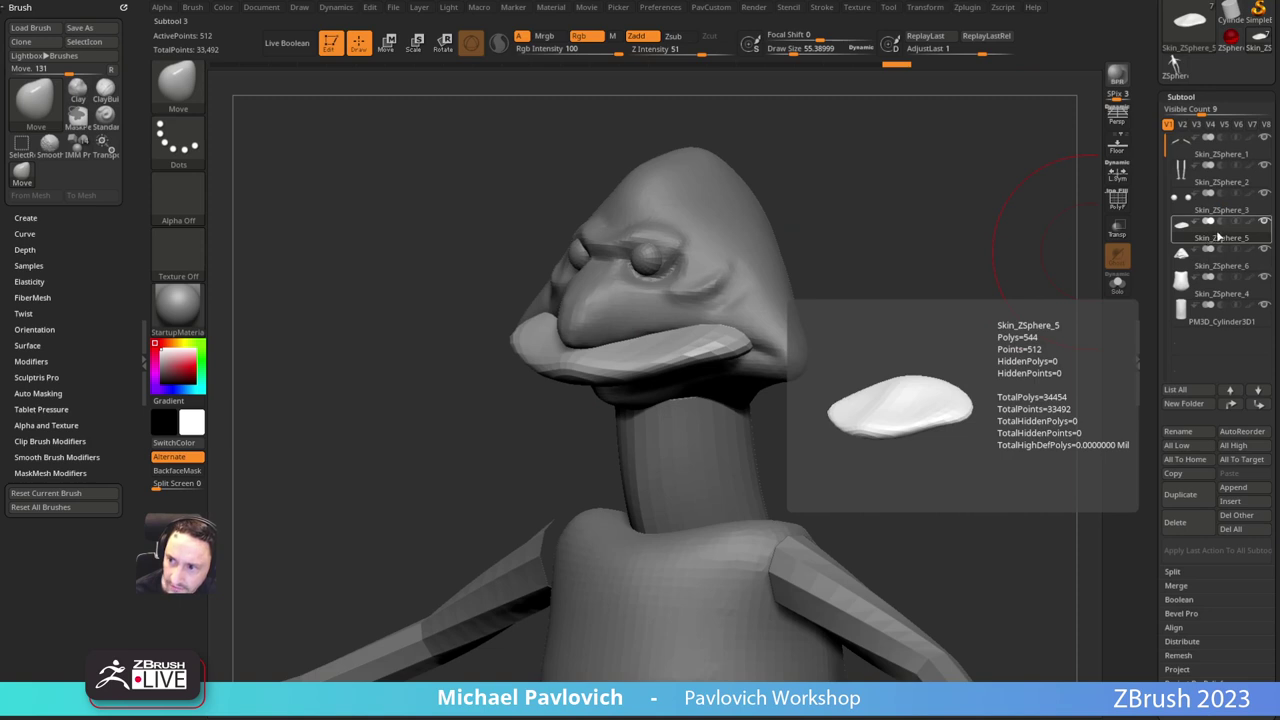
{"action": "left_click", "coordinate": [1258, 390]}
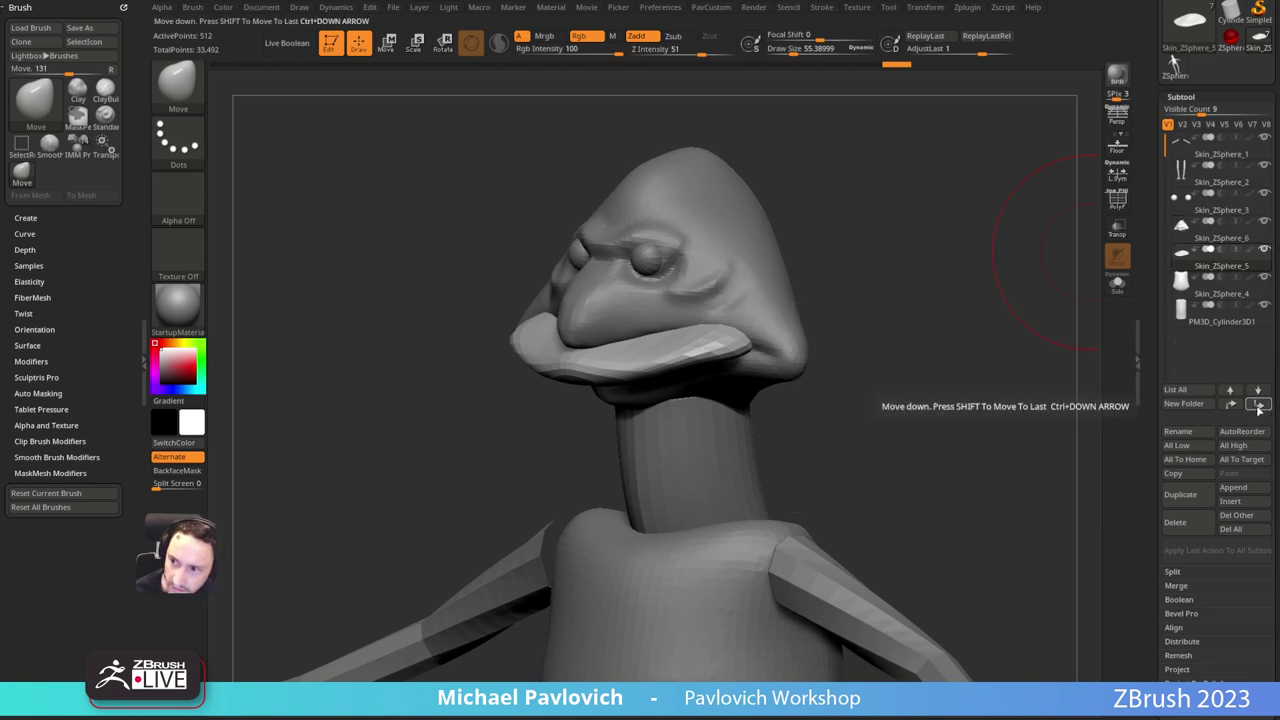
{"action": "left_click", "coordinate": [1264, 250]}
{"action": "left_click", "coordinate": [1266, 222]}
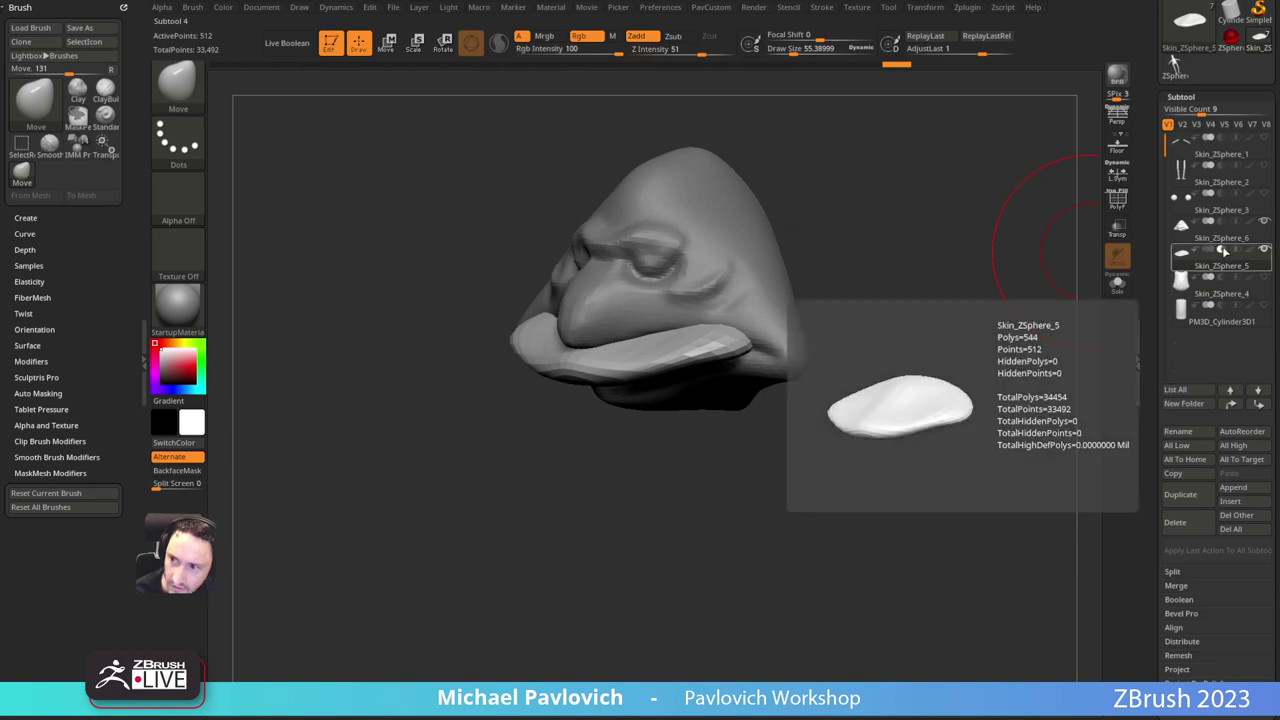
Step: Set the mouth mesh to Boolean subtraction and turn on Live Boolean to preview the cut mouth
{"action": "left_click_drag", "start_coordinate": [906, 262], "coordinate": [909, 299]}
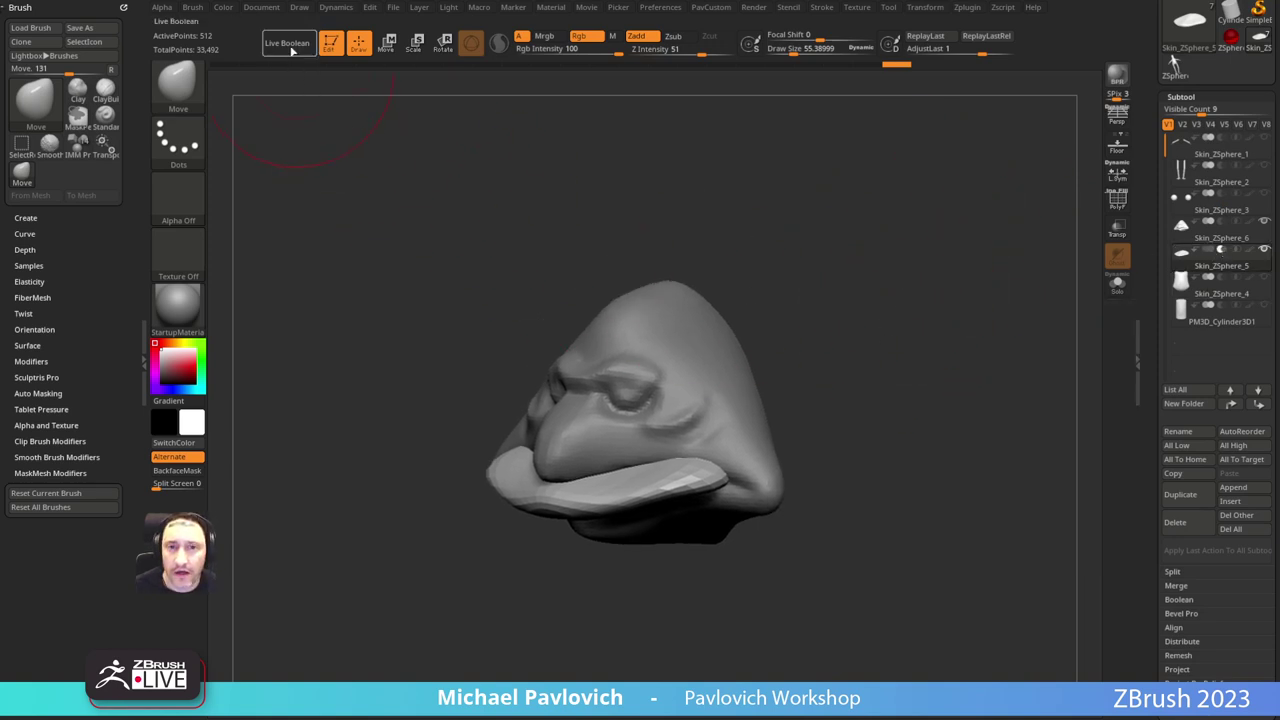
{"action": "left_click", "coordinate": [293, 50]}
{"action": "left_click_drag", "start_coordinate": [523, 229], "coordinate": [874, 266]}
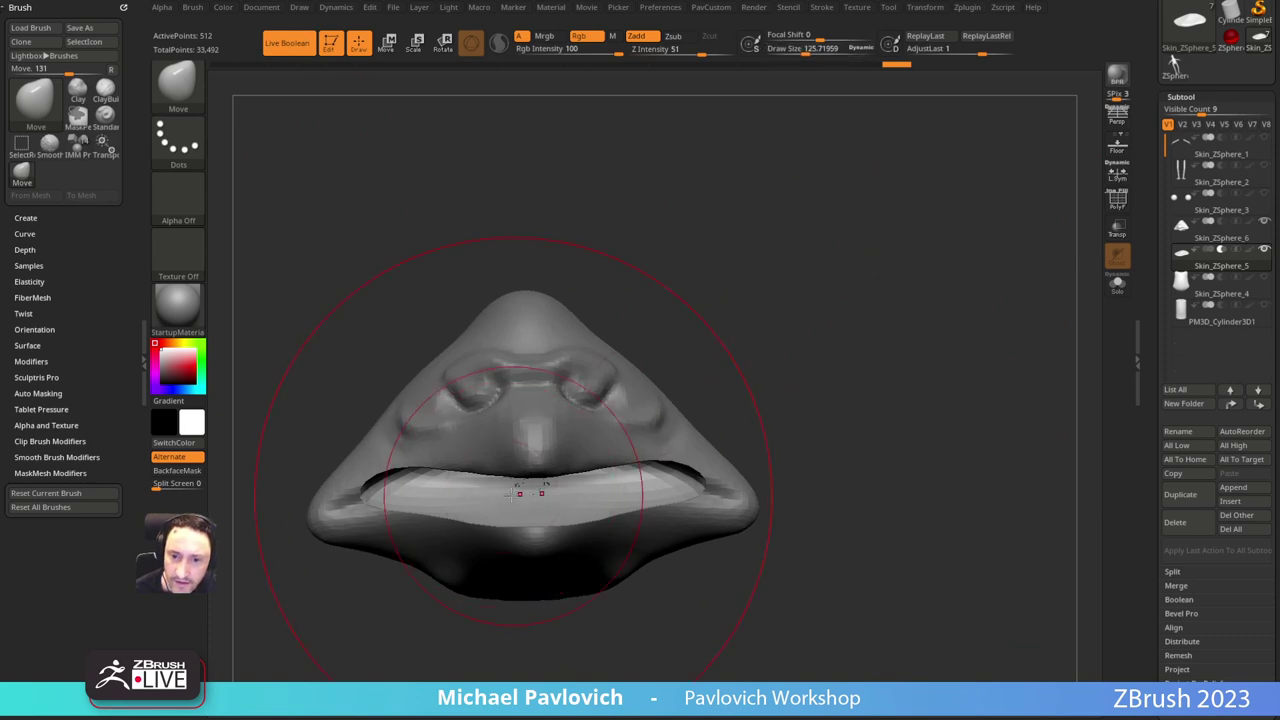
Step: Reshape the subtracting mouth mesh near the lips with the Move brush at a draw size of about 65
{"action": "key", "text": "s"}
{"action": "left_click_drag", "start_coordinate": [512, 497], "coordinate": [476, 488]}
{"action": "left_click_drag", "start_coordinate": [748, 323], "coordinate": [848, 318]}
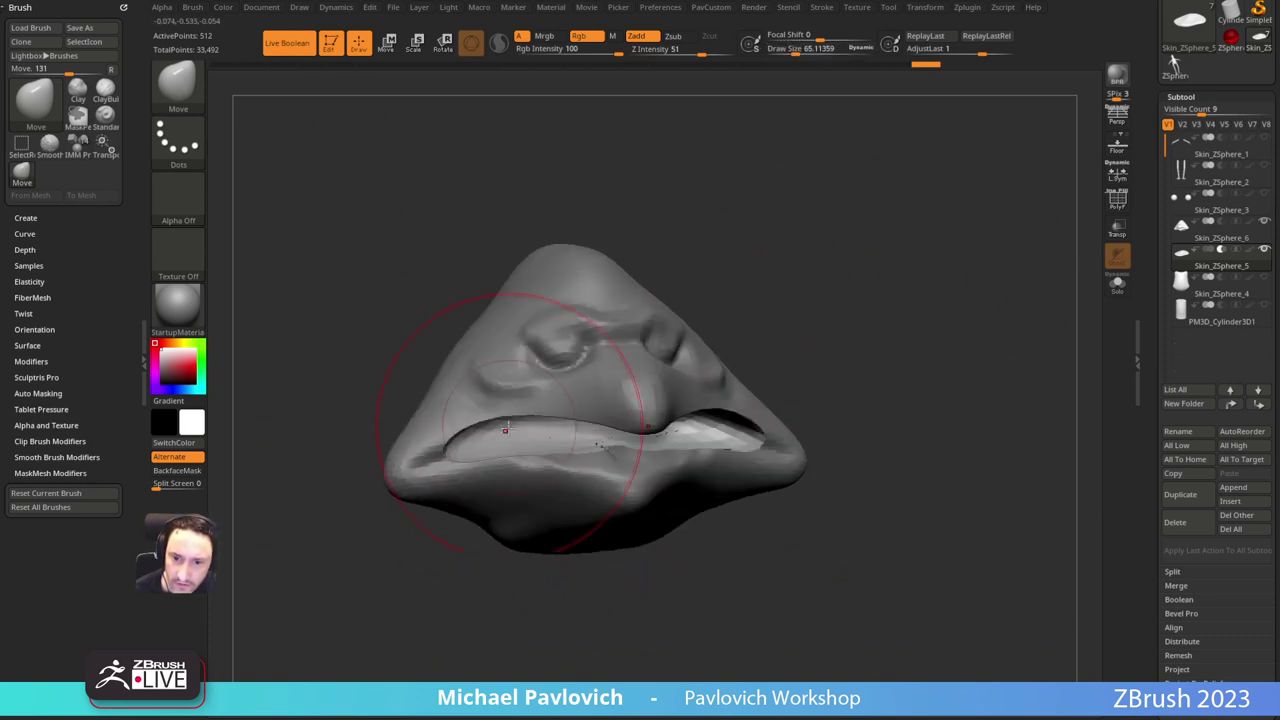
{"action": "left_click_drag", "start_coordinate": [505, 429], "coordinate": [497, 447]}
{"action": "left_click_drag", "start_coordinate": [394, 537], "coordinate": [391, 549]}
Step: Pull the mouth cutter into shape with the MoveAc brush
{"action": "key", "text": "b"}
{"action": "key", "text": "m"}
{"action": "key", "text": "a"}
{"action": "key", "text": "s"}
{"action": "mouse_move", "coordinate": [449, 468]}
{"action": "left_mouse_down"}
{"action": "mouse_move", "coordinate": [340, 500]}
{"action": "mouse_move", "coordinate": [372, 474]}
{"action": "mouse_move", "coordinate": [552, 466]}
{"action": "left_mouse_up"}
{"action": "key", "text": "s"}
Step: Return to the Move brush at a draw size of about 55 and push the cutter to deepen the mouth opening
{"action": "key", "text": "b"}
{"action": "key", "text": "m"}
{"action": "key", "text": "v"}
{"action": "left_click_drag", "start_coordinate": [790, 344], "coordinate": [695, 390]}
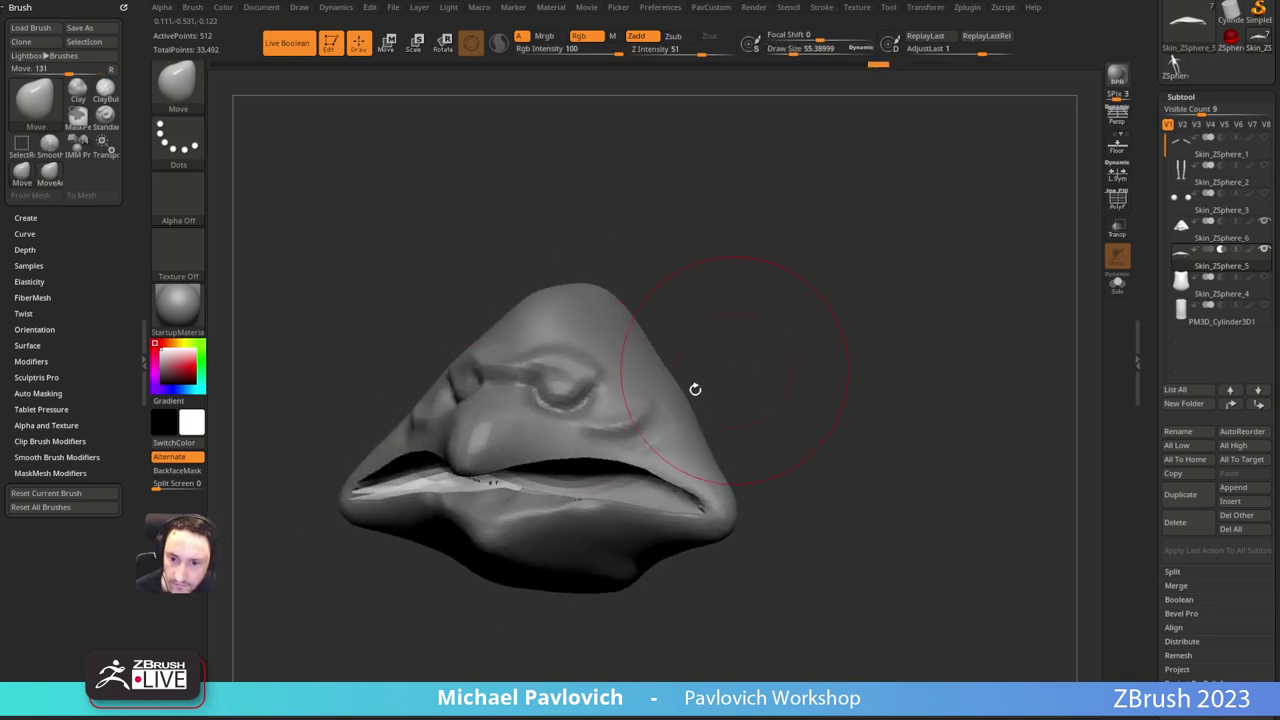
{"action": "left_click_drag", "start_coordinate": [579, 477], "coordinate": [583, 493]}
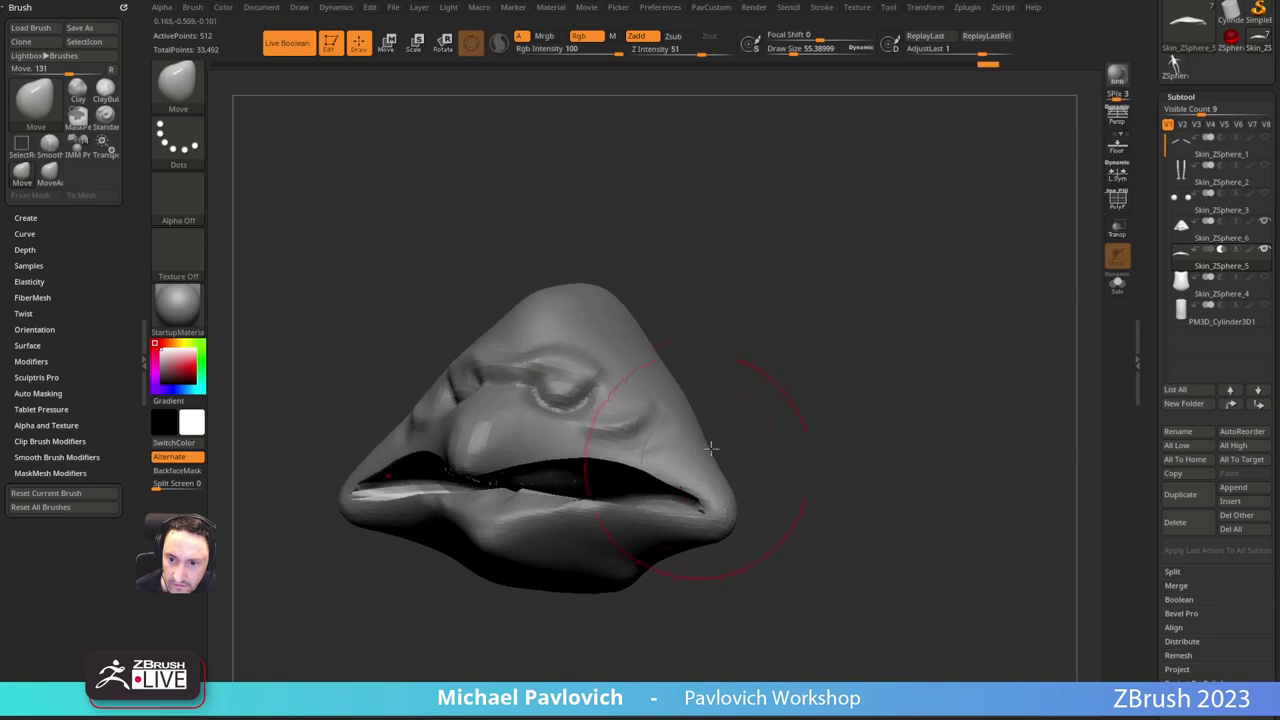
{"action": "key", "text": "s"}
{"action": "mouse_move", "coordinate": [711, 449]}
{"action": "left_mouse_down"}
{"action": "mouse_move", "coordinate": [692, 482]}
{"action": "mouse_move", "coordinate": [671, 480]}
{"action": "left_mouse_up"}
{"action": "left_click_drag", "start_coordinate": [716, 432], "coordinate": [756, 414]}
Step: Refine the cutter's corner and lower lip areas with the Move brush at draw sizes of about 33 and 49
{"action": "key", "text": "s"}
{"action": "left_click_drag", "start_coordinate": [540, 305], "coordinate": [515, 305]}
{"action": "left_click_drag", "start_coordinate": [380, 488], "coordinate": [382, 473]}
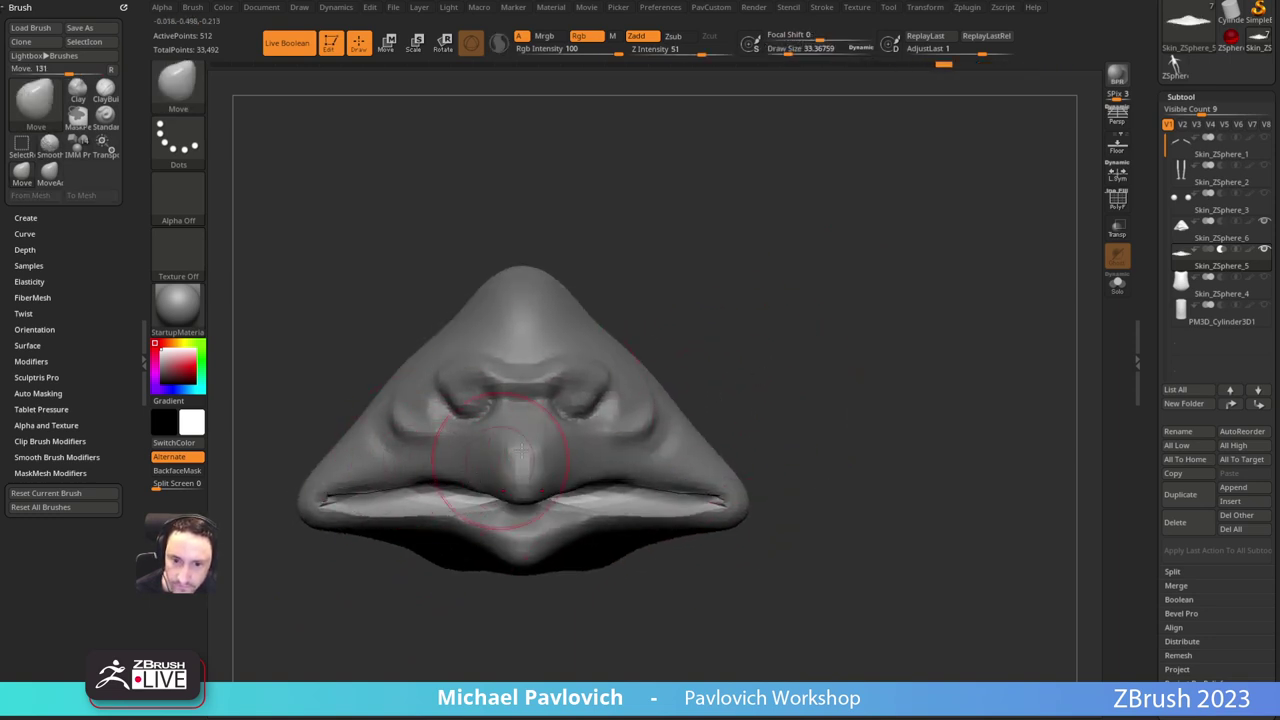
{"action": "left_click_drag", "start_coordinate": [760, 363], "coordinate": [650, 423]}
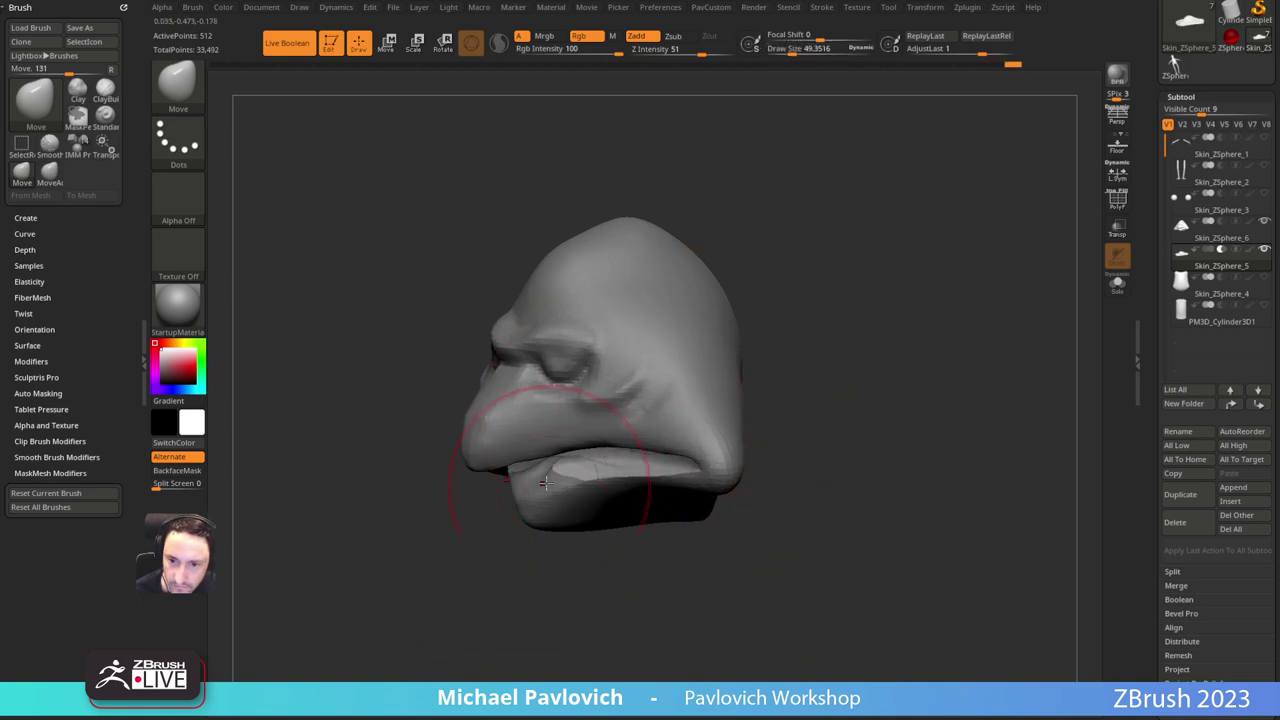
{"action": "left_click_drag", "start_coordinate": [558, 474], "coordinate": [549, 490]}
Step: Adjust the middle and edges of the mouth cutter with the Move brush from front and angled views
{"action": "left_click_drag", "start_coordinate": [768, 370], "coordinate": [818, 344]}
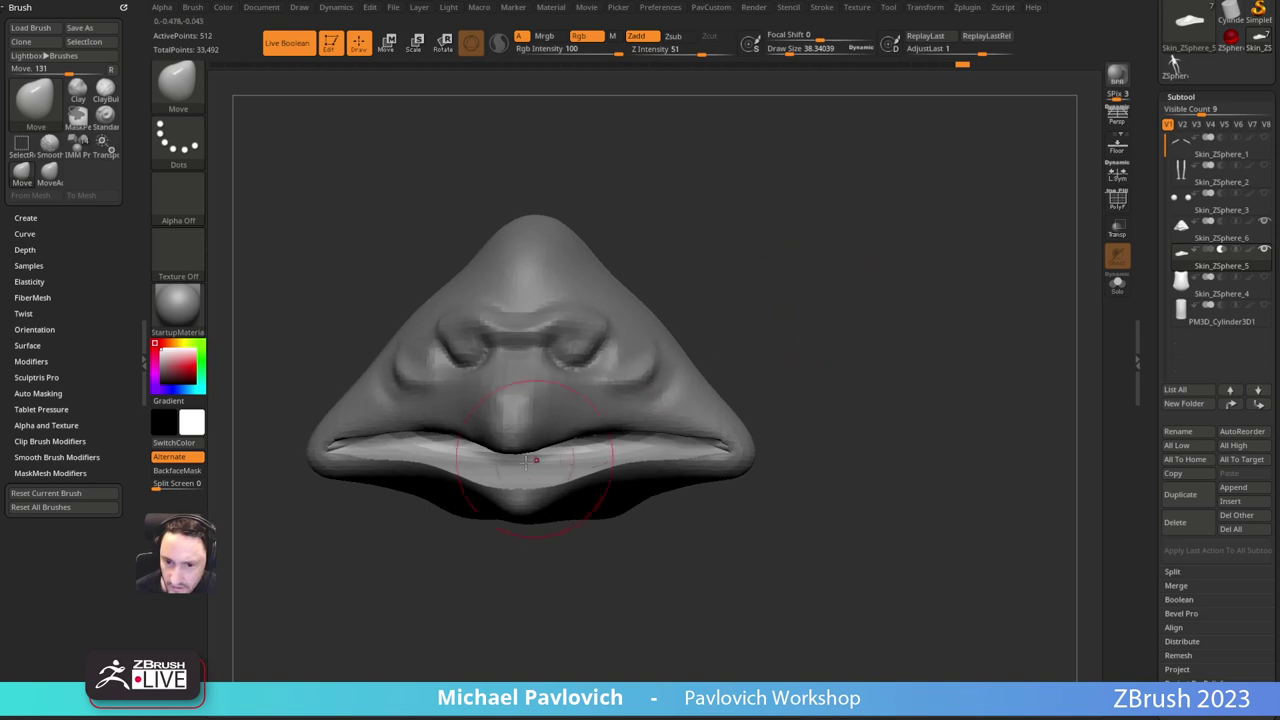
{"action": "mouse_move", "coordinate": [446, 526]}
{"action": "left_mouse_down"}
{"action": "mouse_move", "coordinate": [468, 554]}
{"action": "mouse_move", "coordinate": [446, 424]}
{"action": "left_mouse_up"}
{"action": "left_click_drag", "start_coordinate": [733, 310], "coordinate": [735, 267]}
{"action": "mouse_move", "coordinate": [449, 447]}
{"action": "left_mouse_down"}
{"action": "mouse_move", "coordinate": [453, 411]}
{"action": "mouse_move", "coordinate": [488, 390]}
{"action": "left_mouse_up"}
{"action": "mouse_move", "coordinate": [796, 285]}
{"action": "left_mouse_down"}
{"action": "mouse_move", "coordinate": [794, 331]}
{"action": "mouse_move", "coordinate": [814, 317]}
{"action": "mouse_move", "coordinate": [812, 347]}
{"action": "left_mouse_up"}
{"action": "left_click_drag", "start_coordinate": [812, 347], "coordinate": [823, 343]}
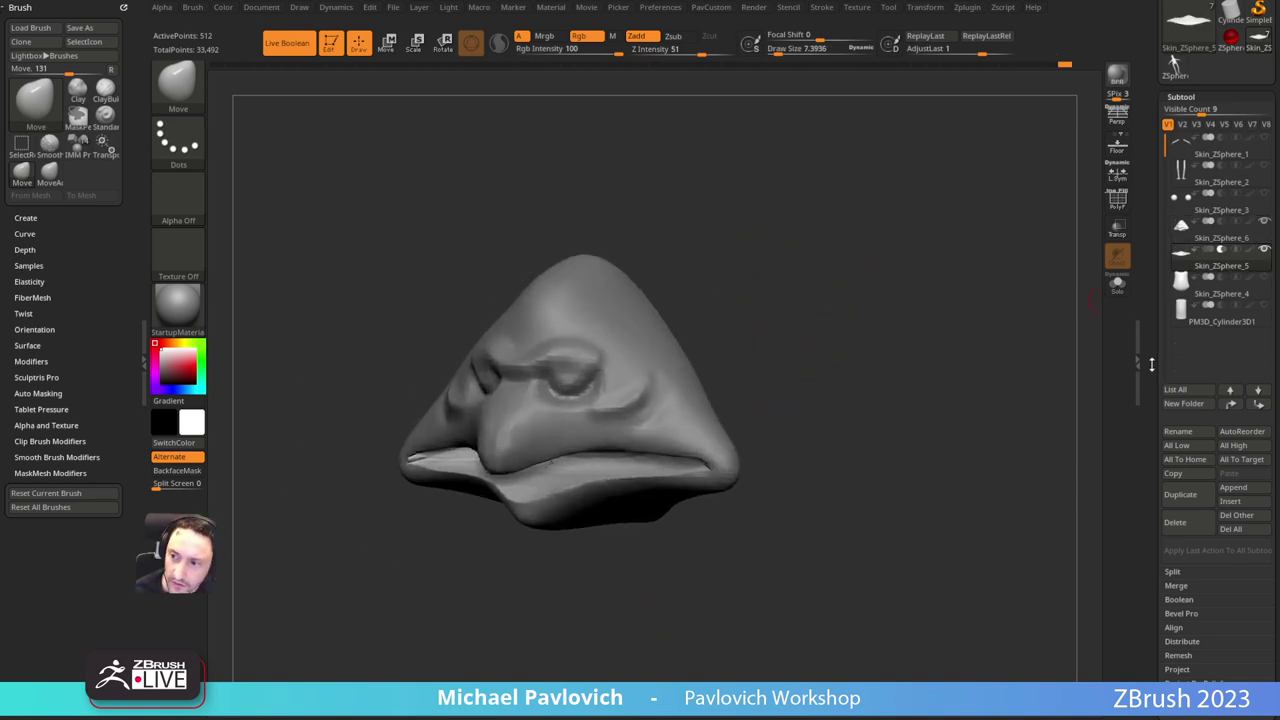
Step: Look up the Make Boolean Mesh option in the subtool's Boolean settings
{"action": "left_click_drag", "start_coordinate": [1152, 364], "coordinate": [1145, 265]}
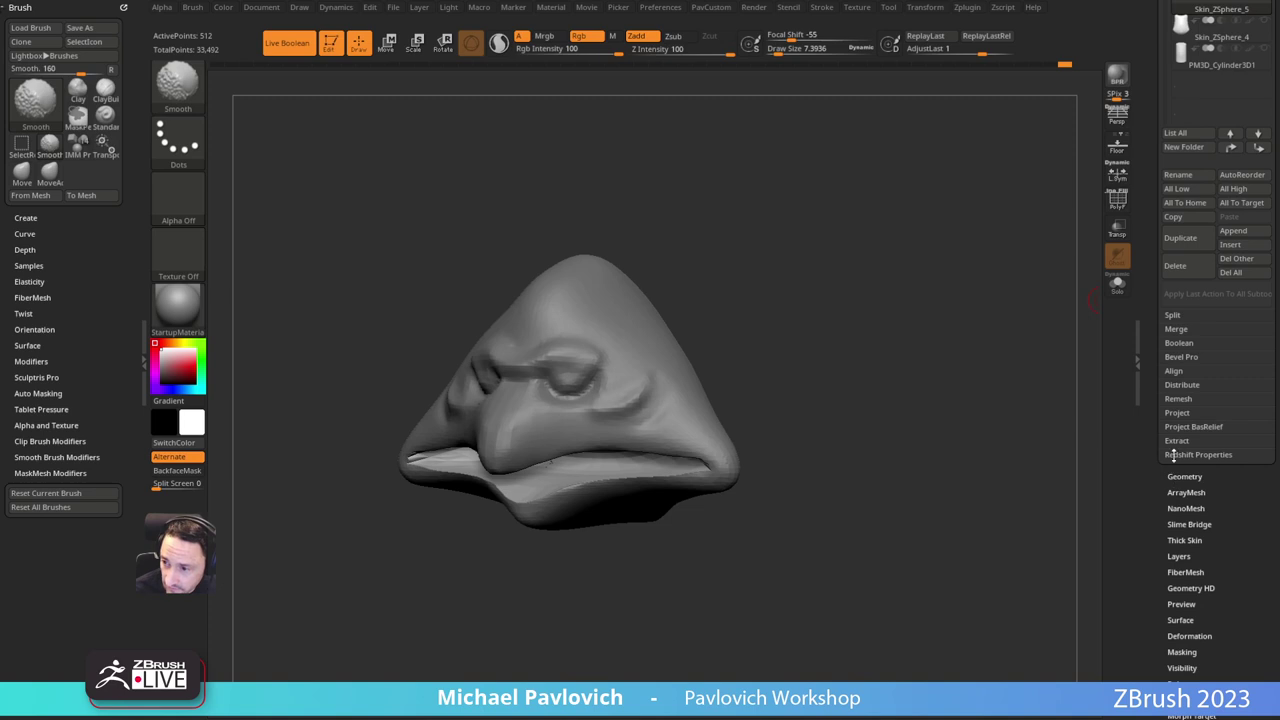
{"action": "left_click", "coordinate": [1180, 343]}
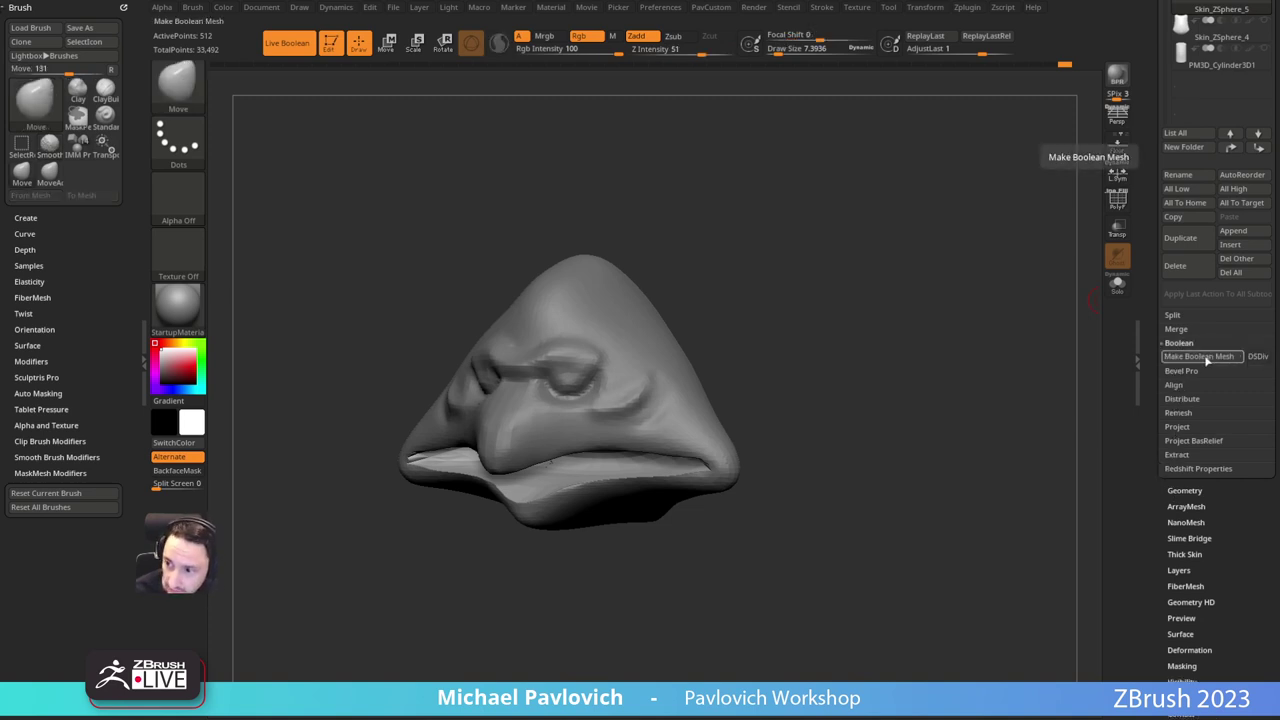
{"action": "left_click_drag", "start_coordinate": [1143, 240], "coordinate": [1152, 360]}
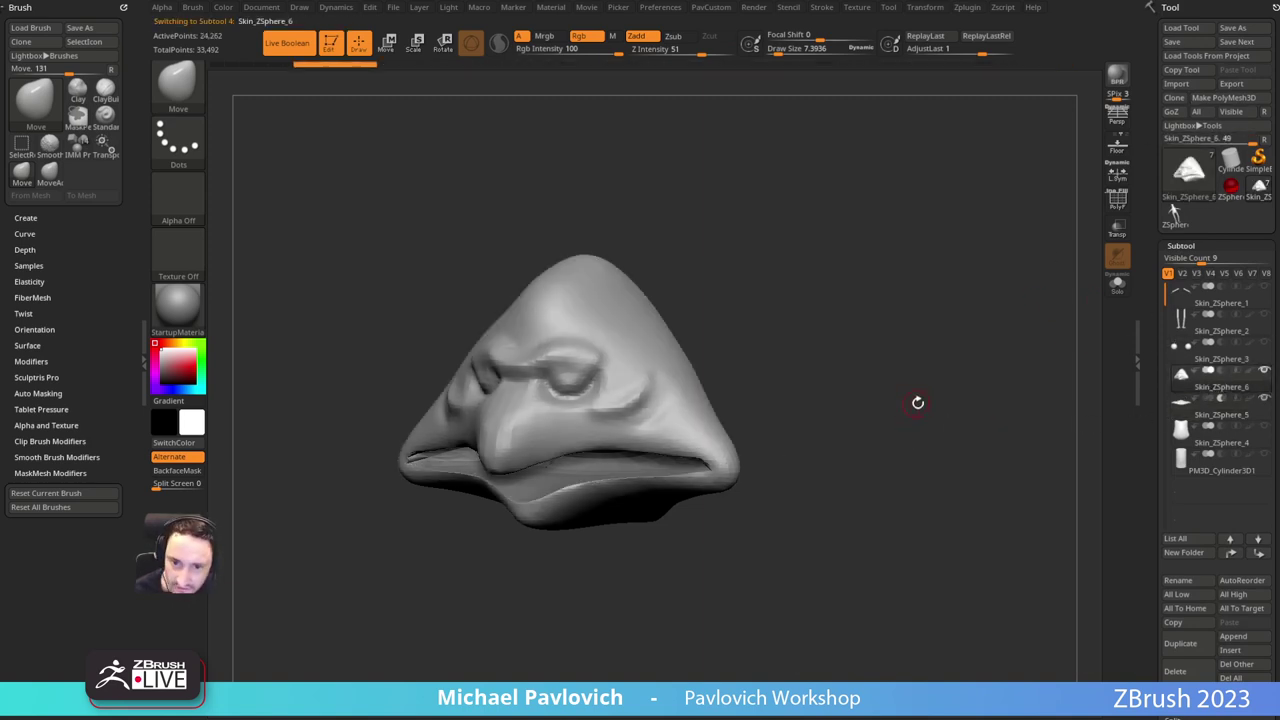
Step: Show the head subtool solo with its wireframe and merge the mouth cutter down into it
{"action": "left_click", "coordinate": [1117, 200]}
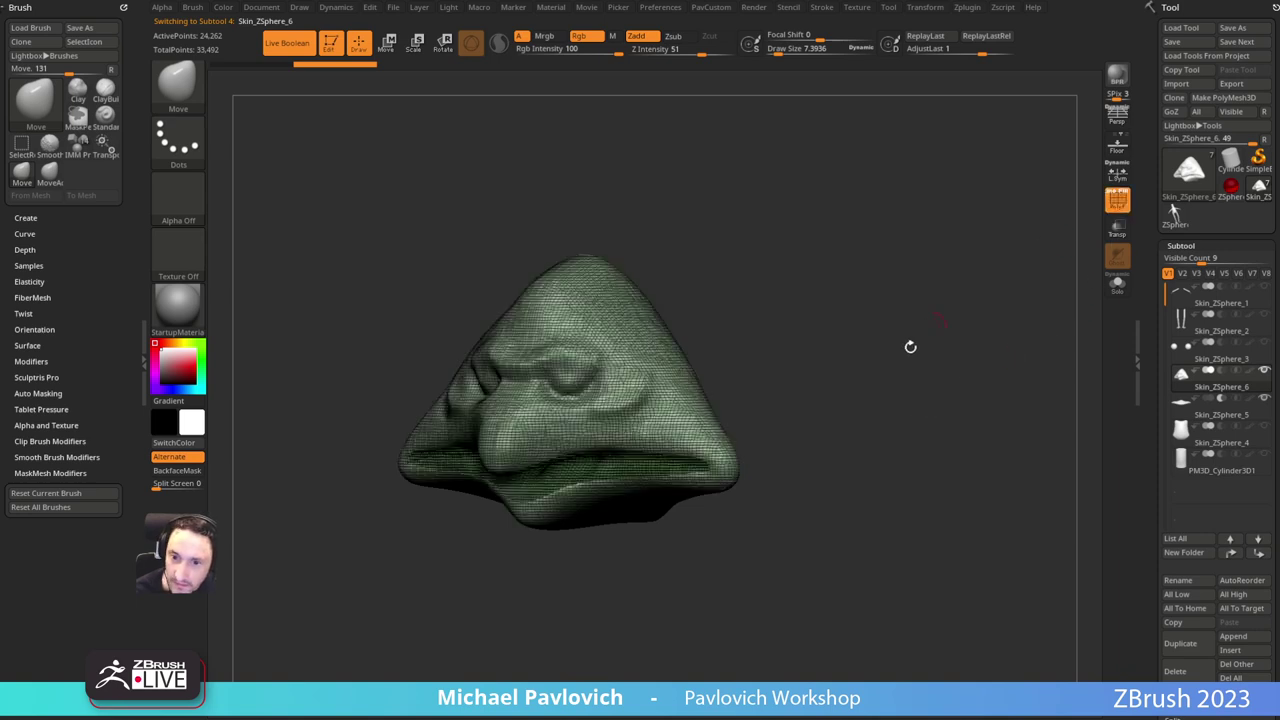
{"action": "left_click", "coordinate": [1117, 285]}
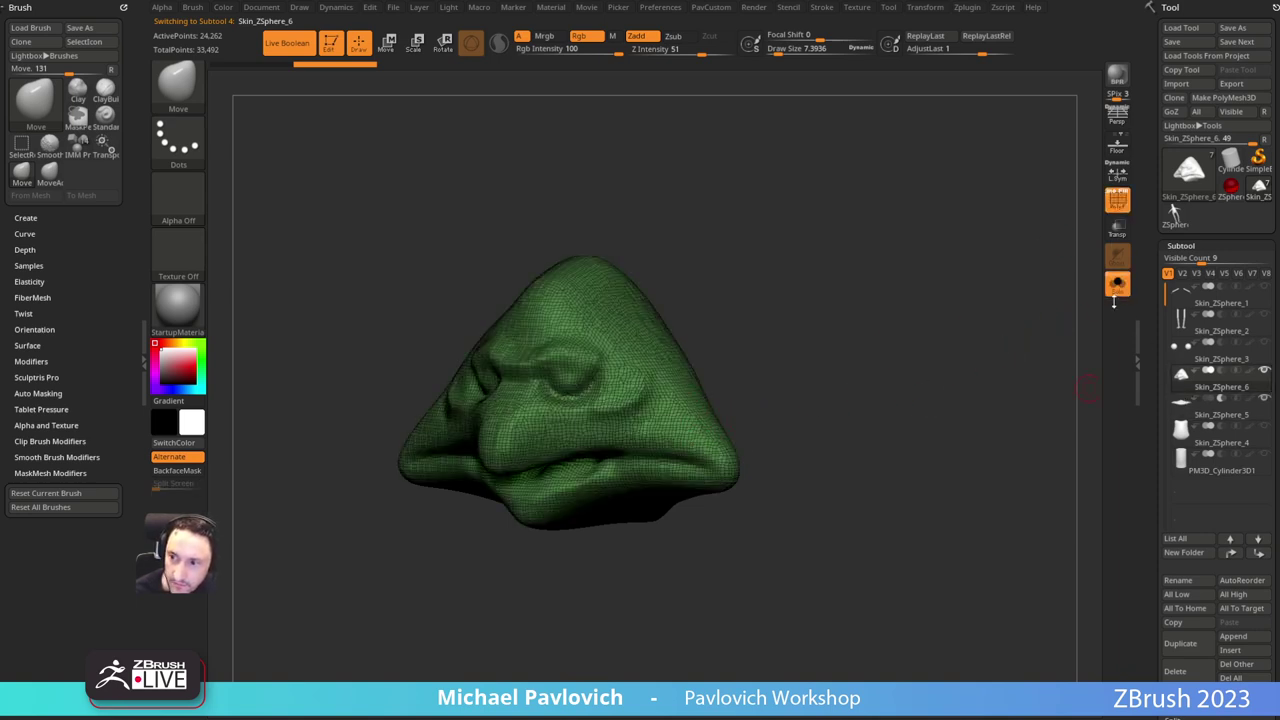
{"action": "key", "text": "ctrl+e"}
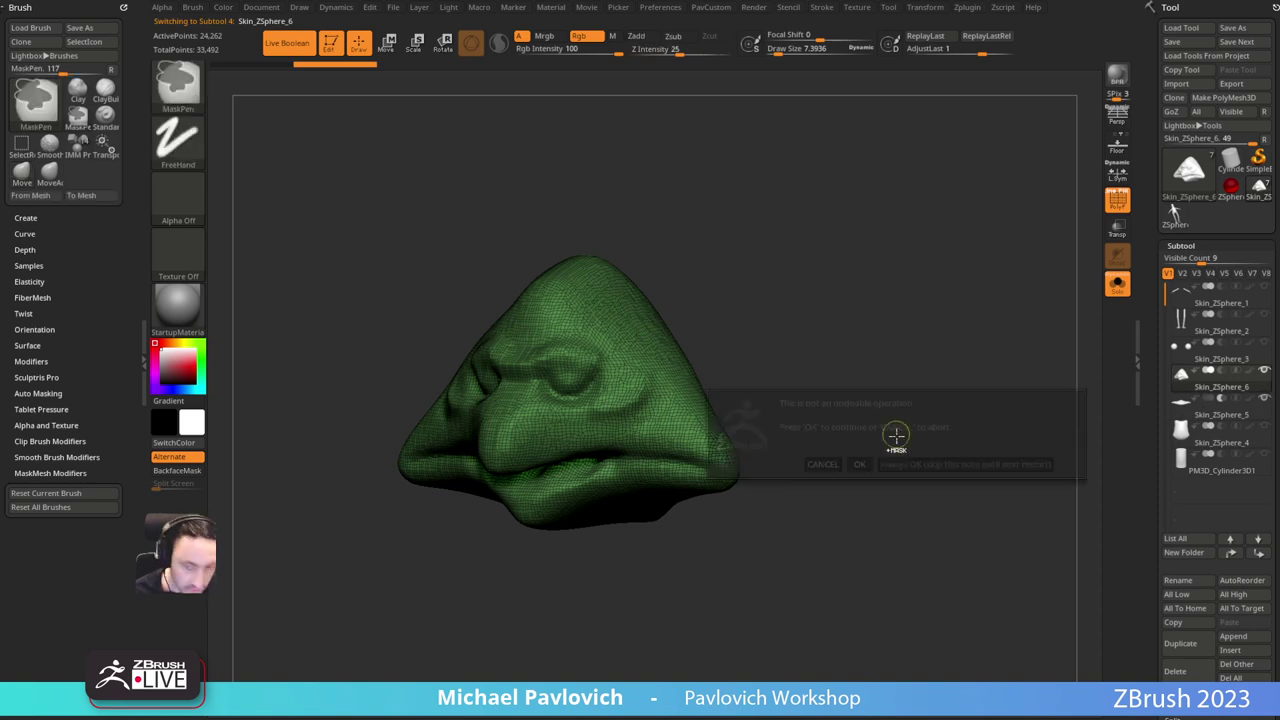
{"action": "left_click", "coordinate": [948, 461]}
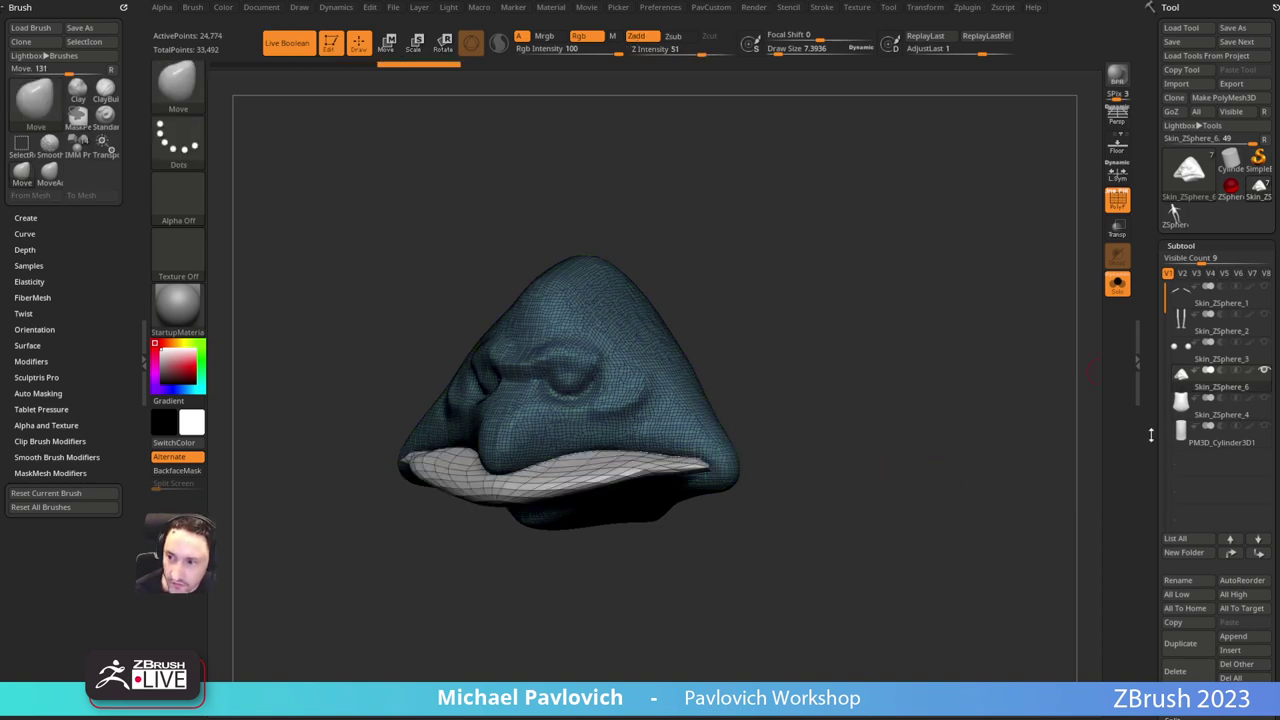
Step: Open the Merge options of the head subtool to see the MergeDown command
{"action": "left_click_drag", "start_coordinate": [1151, 435], "coordinate": [1157, 340]}
{"action": "left_click", "coordinate": [1178, 457], "text": "shift"}
{"action": "left_click", "coordinate": [1180, 445], "text": "shift"}
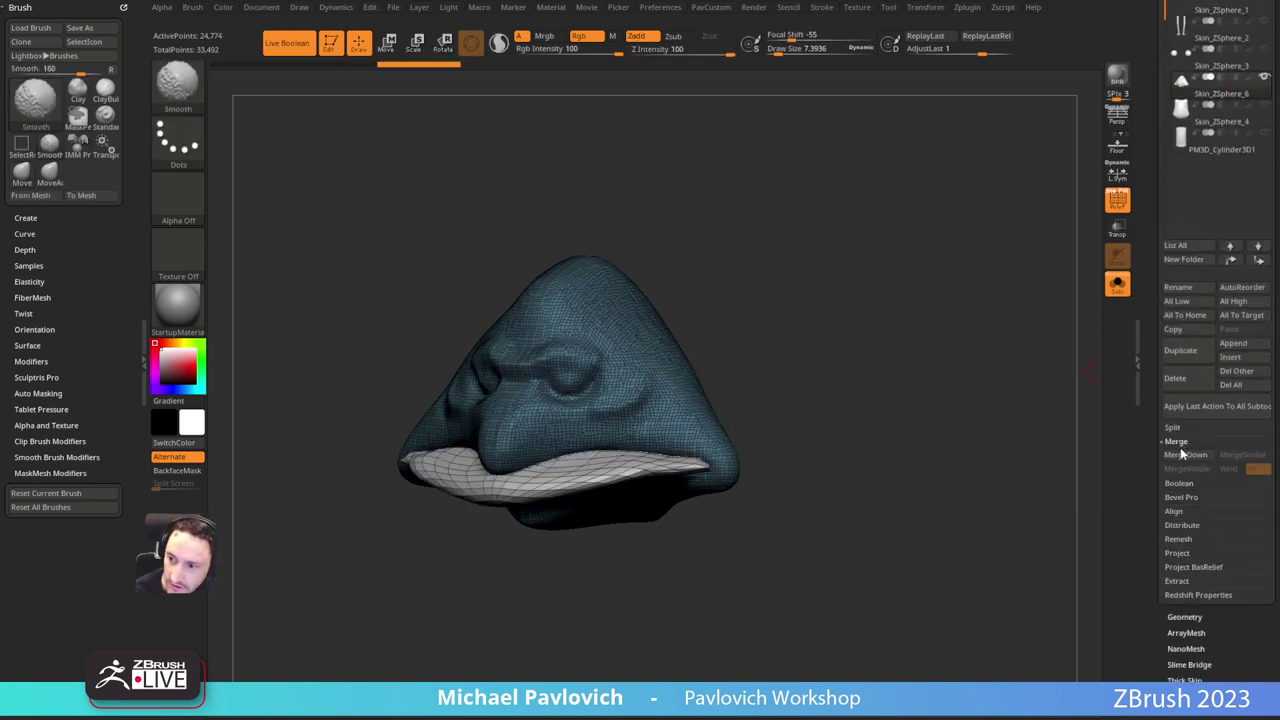
Step: Remesh the head with DynaMesh so the merged cutter carves out the mouth, then turn off solo and wireframe display
{"action": "left_click", "coordinate": [1179, 444], "text": "shift"}
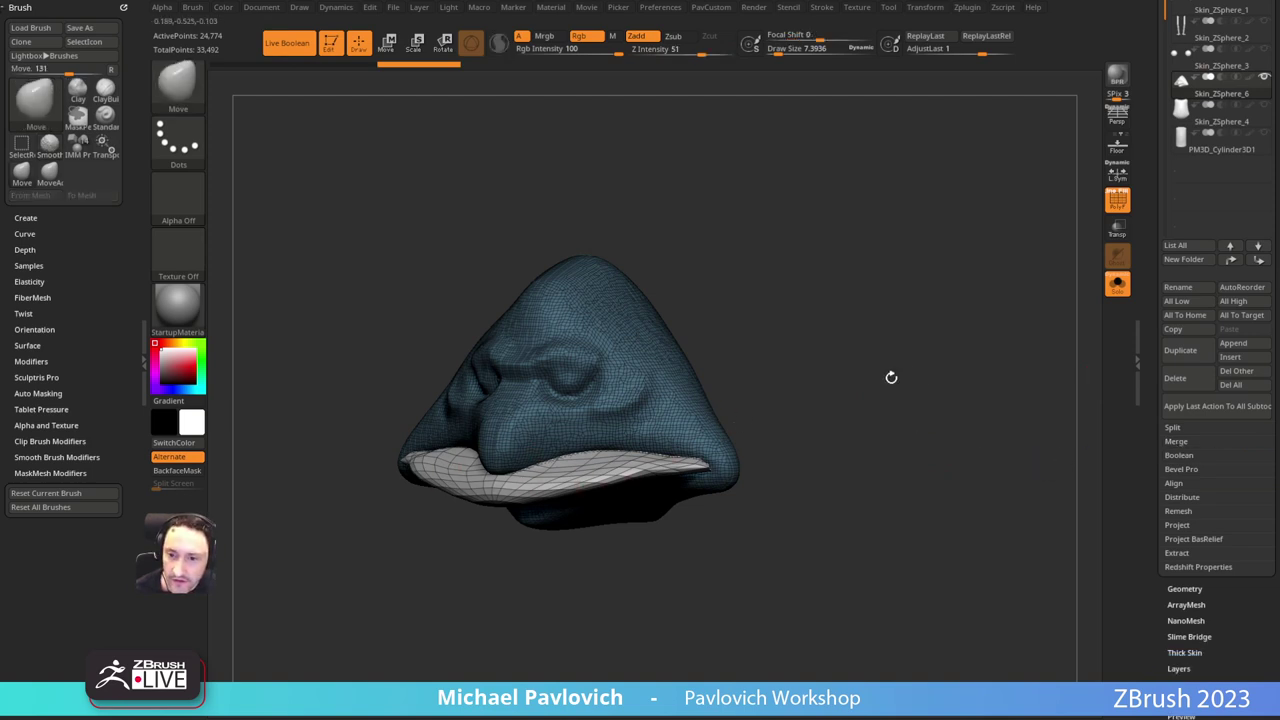
{"action": "left_click_drag", "start_coordinate": [834, 272], "coordinate": [964, 428], "text": "ctrl"}
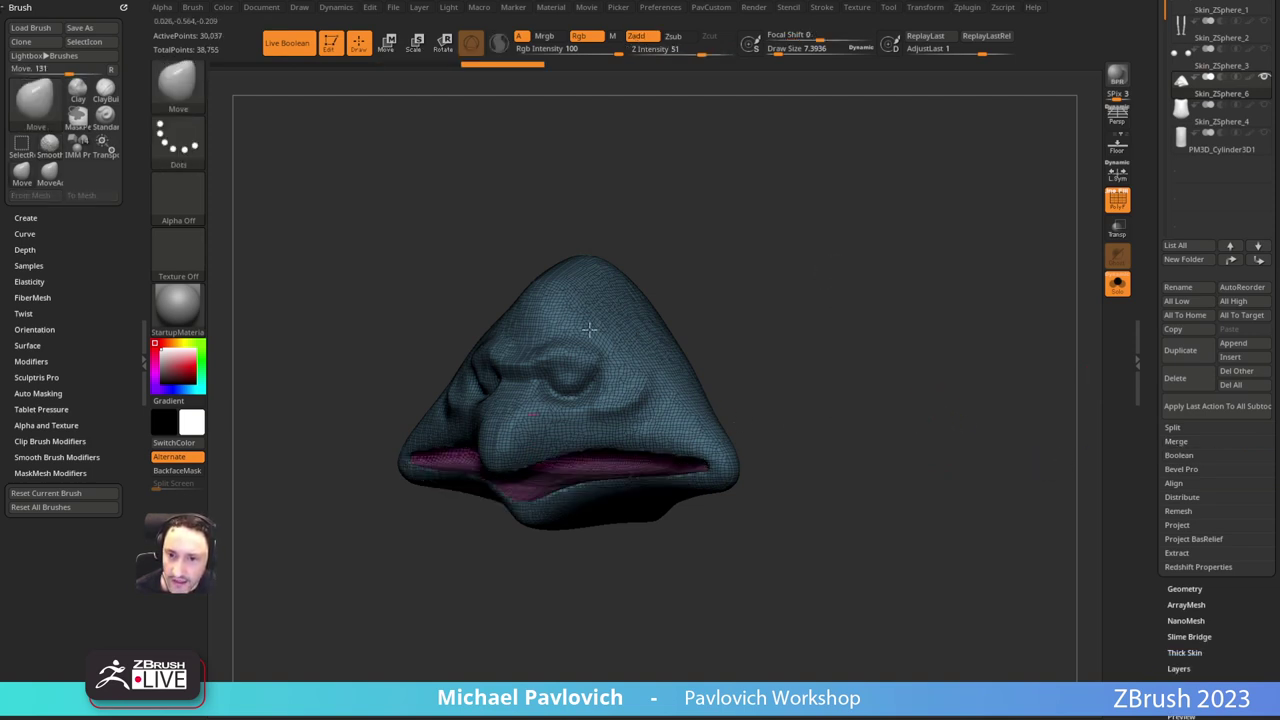
{"action": "left_click_drag", "start_coordinate": [874, 324], "coordinate": [920, 302], "text": "shift"}
{"action": "left_click_drag", "start_coordinate": [820, 409], "coordinate": [809, 371]}
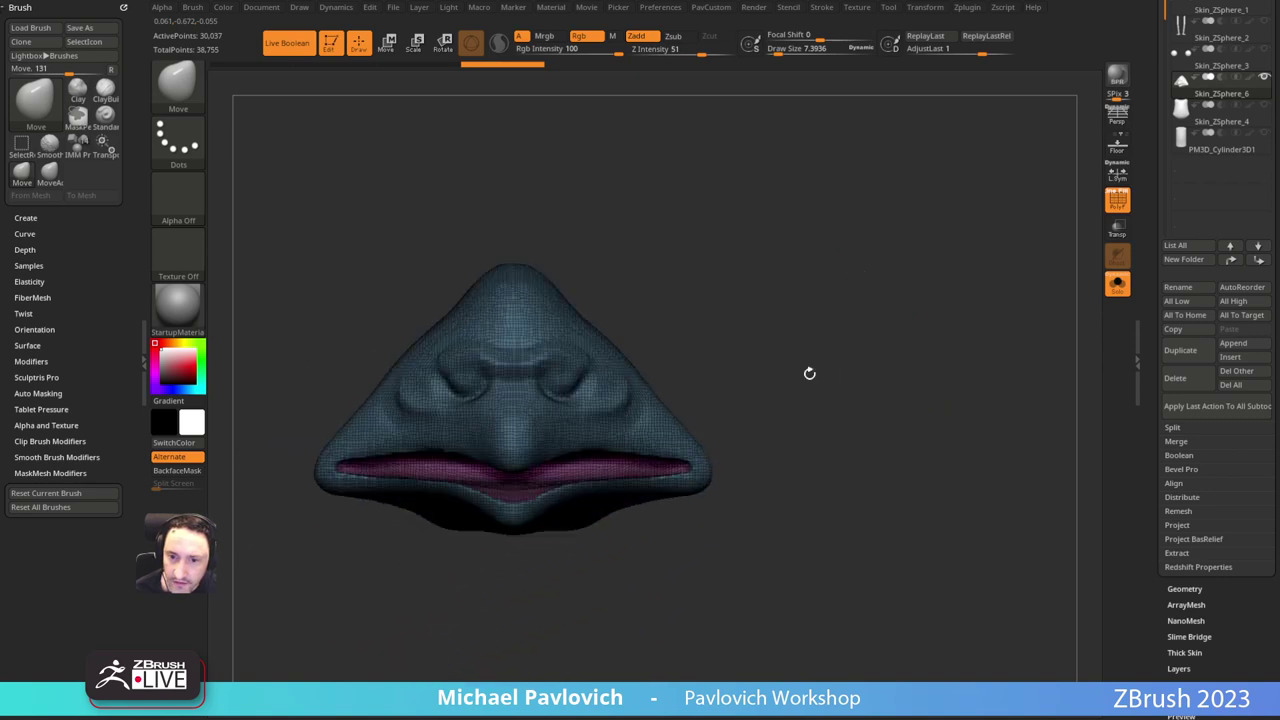
{"action": "left_click_drag", "start_coordinate": [858, 322], "coordinate": [1079, 290], "text": "alt"}
{"action": "left_click", "coordinate": [1117, 285]}
{"action": "key", "text": "shift+f"}
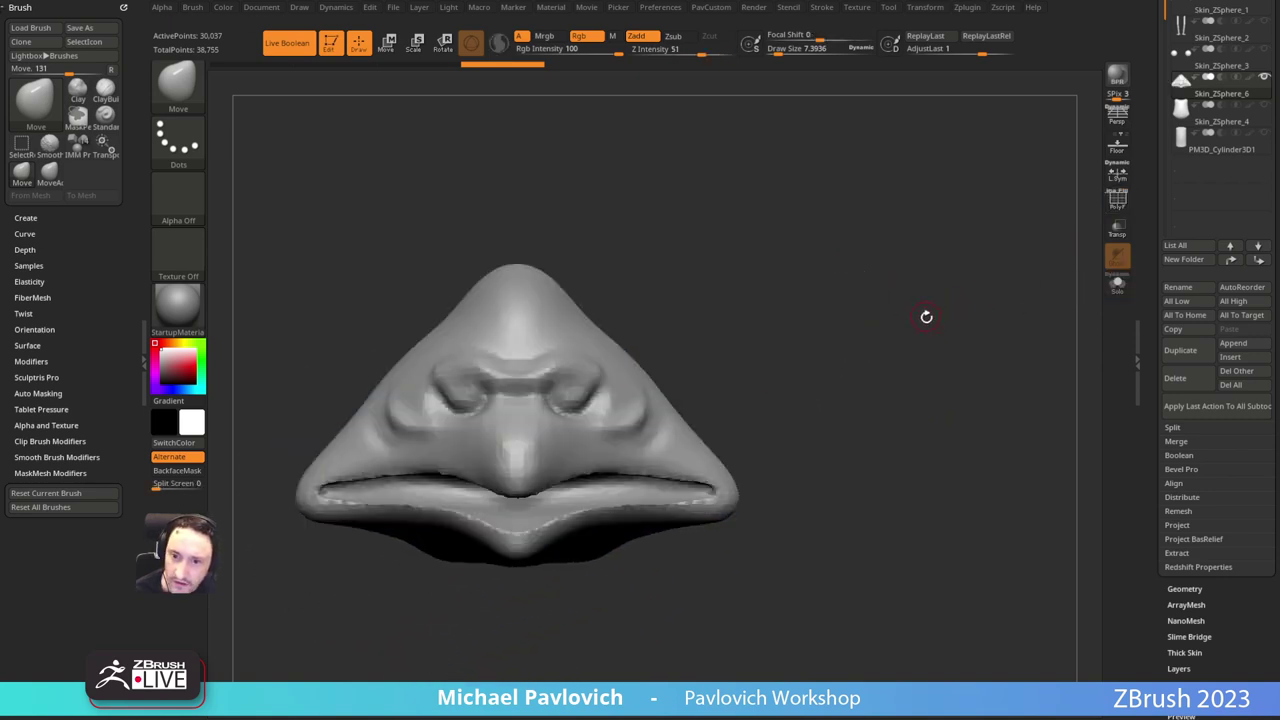
Step: Soften the lips around the carved mouth and smooth the upper forehead with a draw size of about 19
{"action": "left_click_drag", "start_coordinate": [788, 338], "coordinate": [745, 318]}
{"action": "key", "text": "s"}
{"action": "left_click_drag", "start_coordinate": [594, 466], "coordinate": [677, 491]}
{"action": "left_click_drag", "start_coordinate": [840, 455], "coordinate": [894, 443], "text": "shift"}
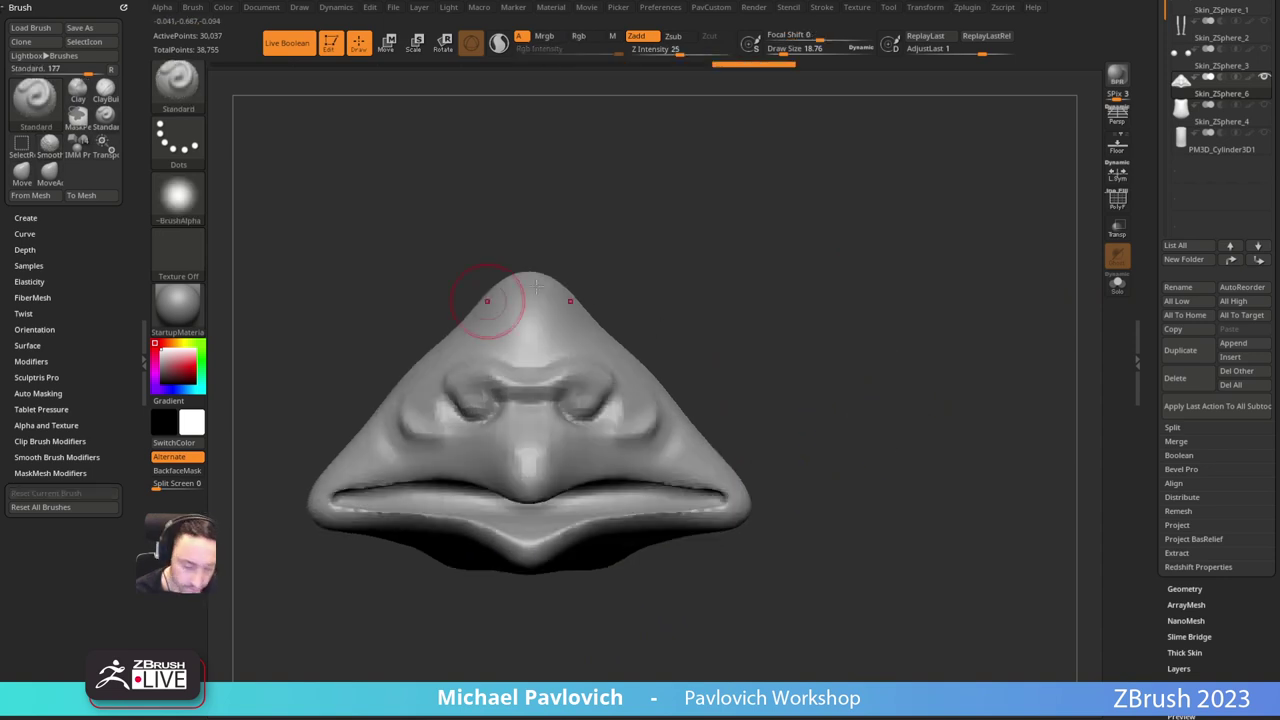
{"action": "left_click_drag", "start_coordinate": [491, 301], "coordinate": [502, 325], "text": "shift"}
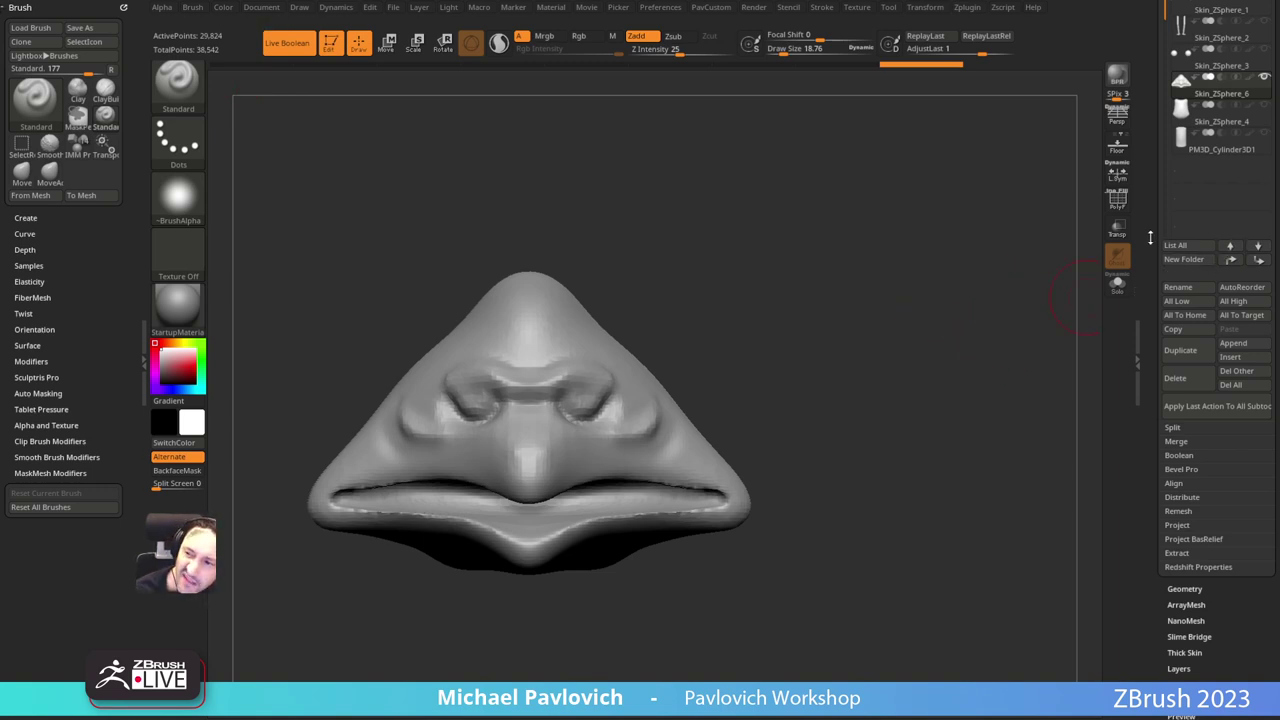
Step: Switch the active tool to PolyMesh3D and initialize it as a QCube
{"action": "left_click_drag", "start_coordinate": [1155, 220], "coordinate": [1163, 412]}
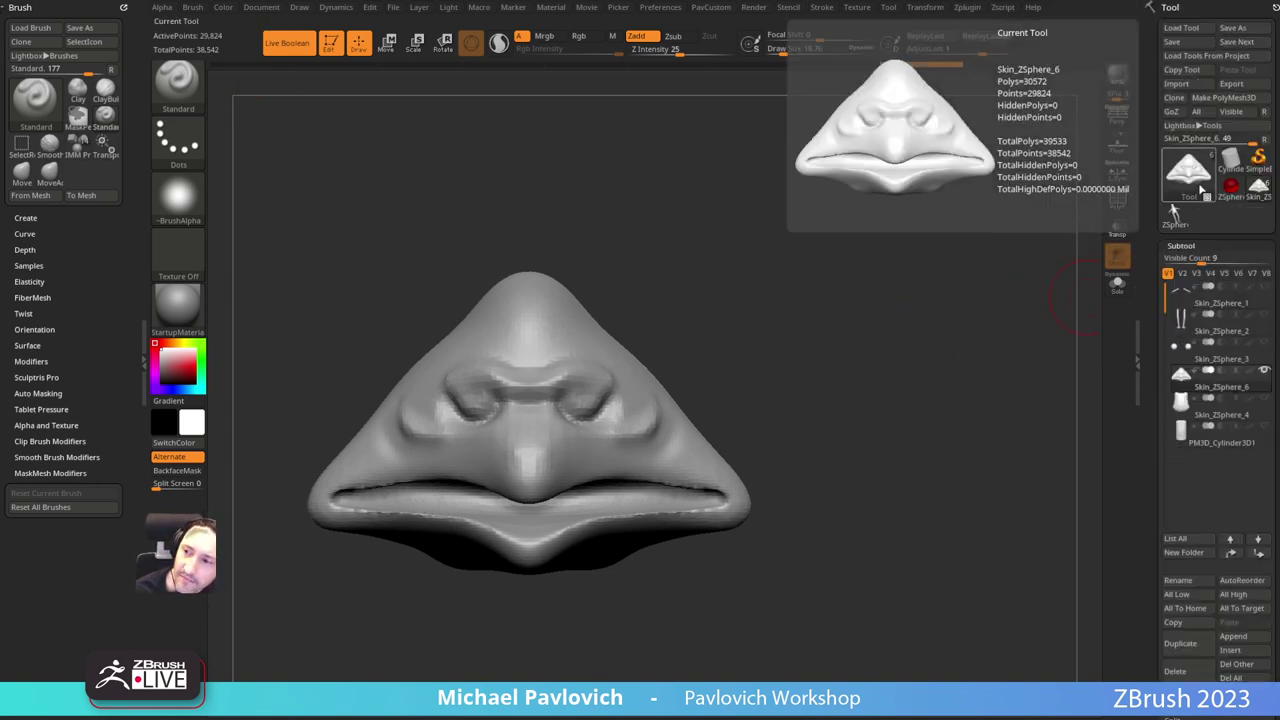
{"action": "left_click", "coordinate": [1188, 170]}
{"action": "left_click", "coordinate": [746, 257]}
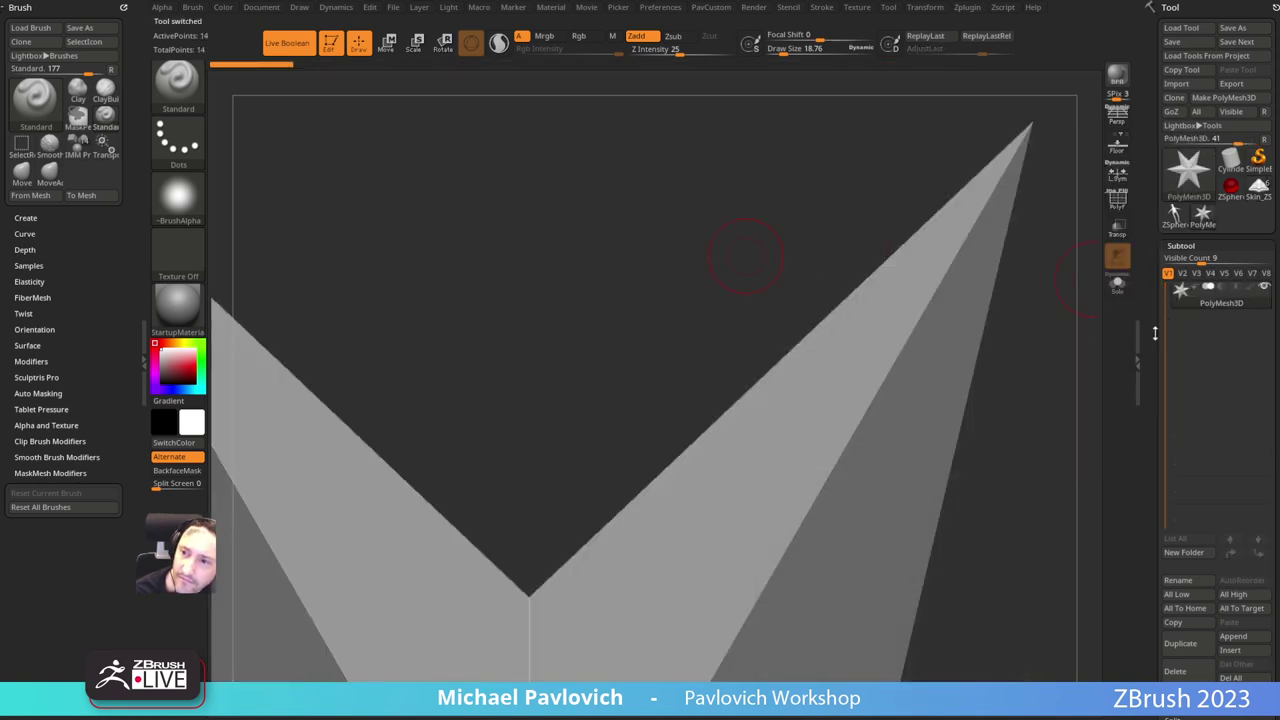
{"action": "left_click_drag", "start_coordinate": [1149, 356], "coordinate": [1147, 147]}
{"action": "left_click_drag", "start_coordinate": [1148, 208], "coordinate": [1150, 270]}
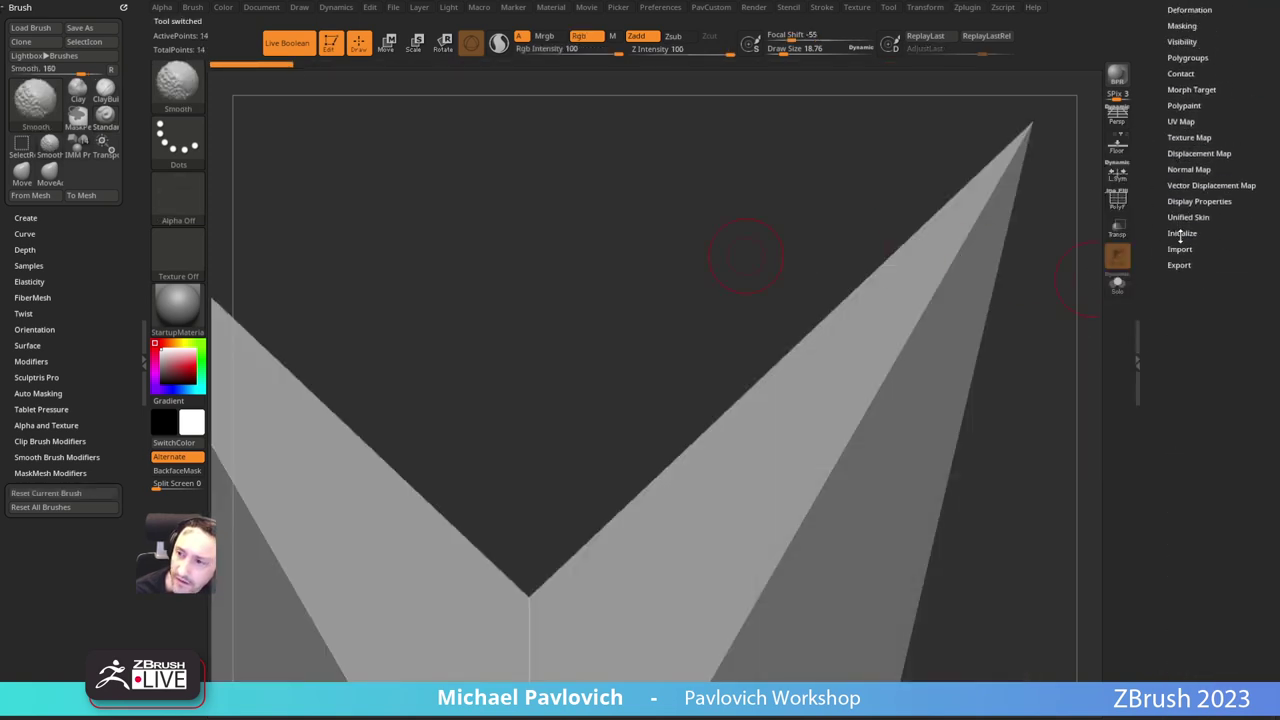
{"action": "left_click", "coordinate": [1181, 236]}
{"action": "left_click", "coordinate": [1182, 249]}
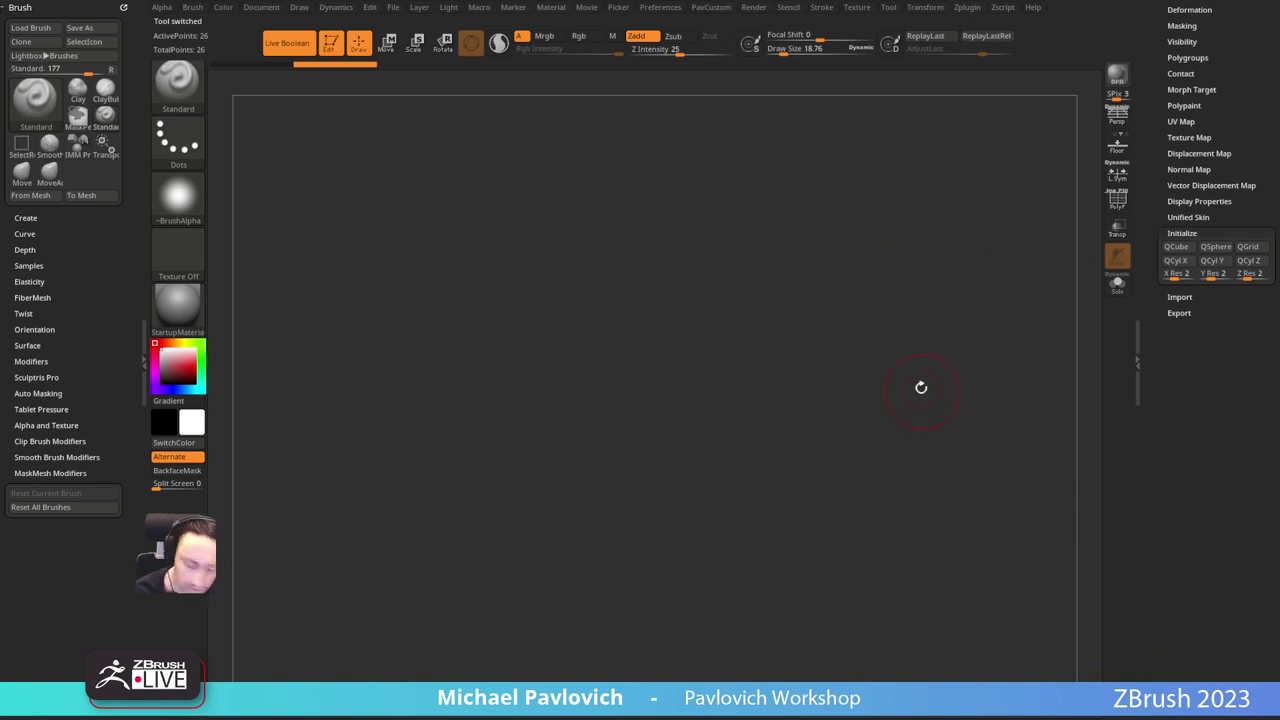
Step: Frame the cube, rotate it with the gizmo and reset the gizmo's orientation
{"action": "left_click", "coordinate": [916, 377]}
{"action": "key", "text": "f"}
{"action": "key", "text": "f"}
{"action": "key", "text": "w"}
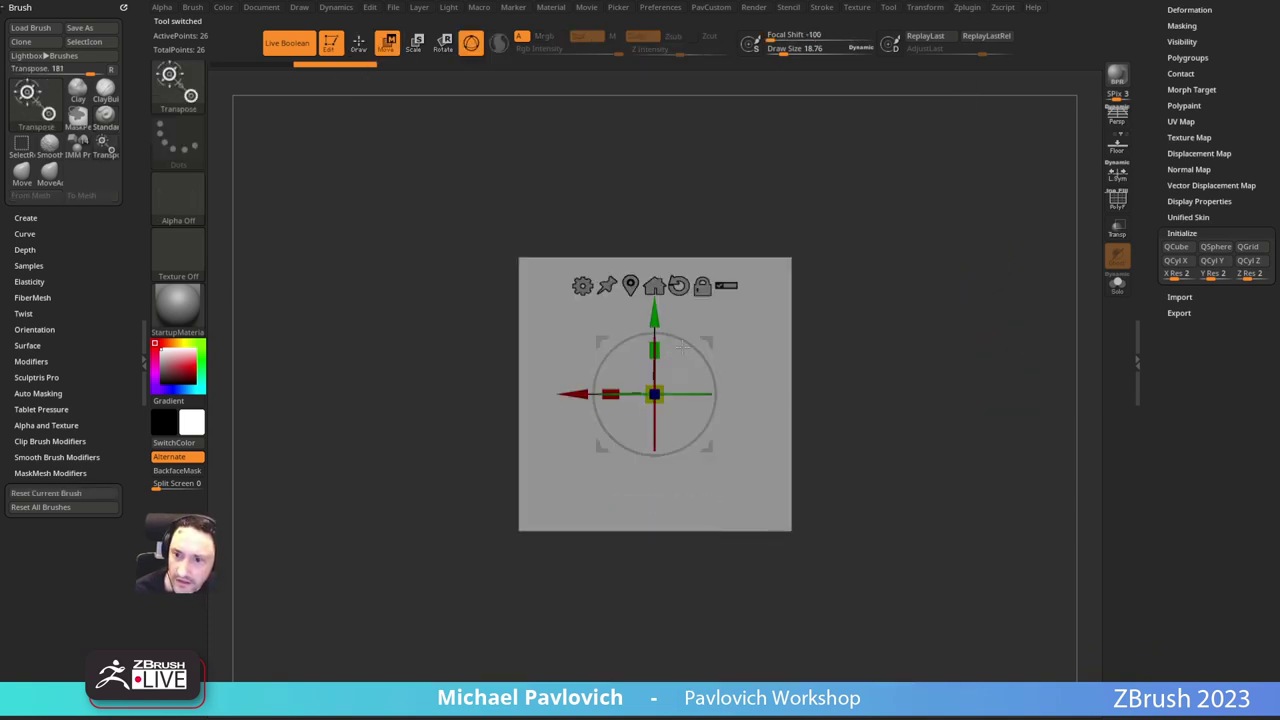
{"action": "mouse_move", "coordinate": [692, 345]}
{"action": "left_mouse_down", "text": "shift"}
{"action": "mouse_move", "coordinate": [718, 396]}
{"action": "mouse_move", "coordinate": [722, 377]}
{"action": "mouse_move", "coordinate": [589, 415]}
{"action": "left_mouse_up", "text": "shift"}
{"action": "left_click", "coordinate": [681, 287], "text": "alt"}
{"action": "key", "text": "q"}
{"action": "mouse_move", "coordinate": [854, 277]}
{"action": "left_mouse_down"}
{"action": "mouse_move", "coordinate": [815, 314]}
{"action": "mouse_move", "coordinate": [820, 343]}
{"action": "mouse_move", "coordinate": [846, 308]}
{"action": "left_mouse_up"}
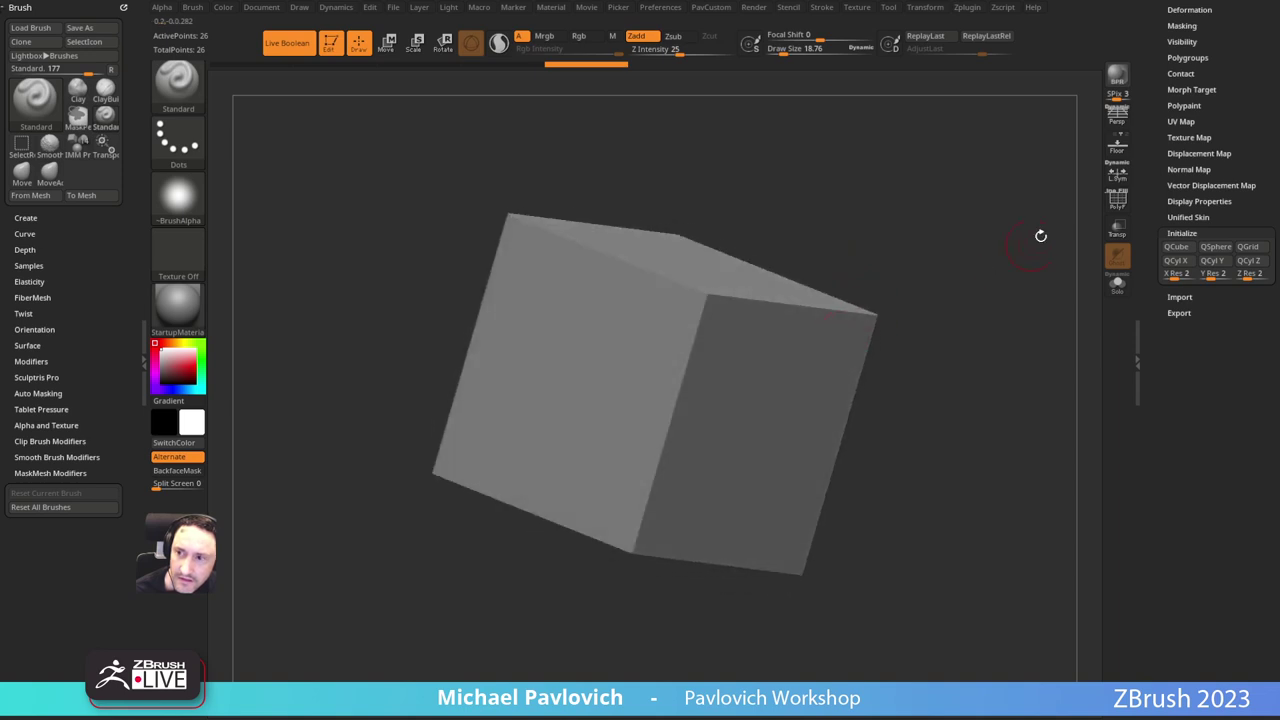
Step: Show the cube's wireframe and select the ZModeler brush to bring up its edge actions
{"action": "left_click", "coordinate": [1107, 203]}
{"action": "key", "text": "b"}
{"action": "key", "text": "z"}
{"action": "key", "text": "m"}
{"action": "key", "text": "space"}
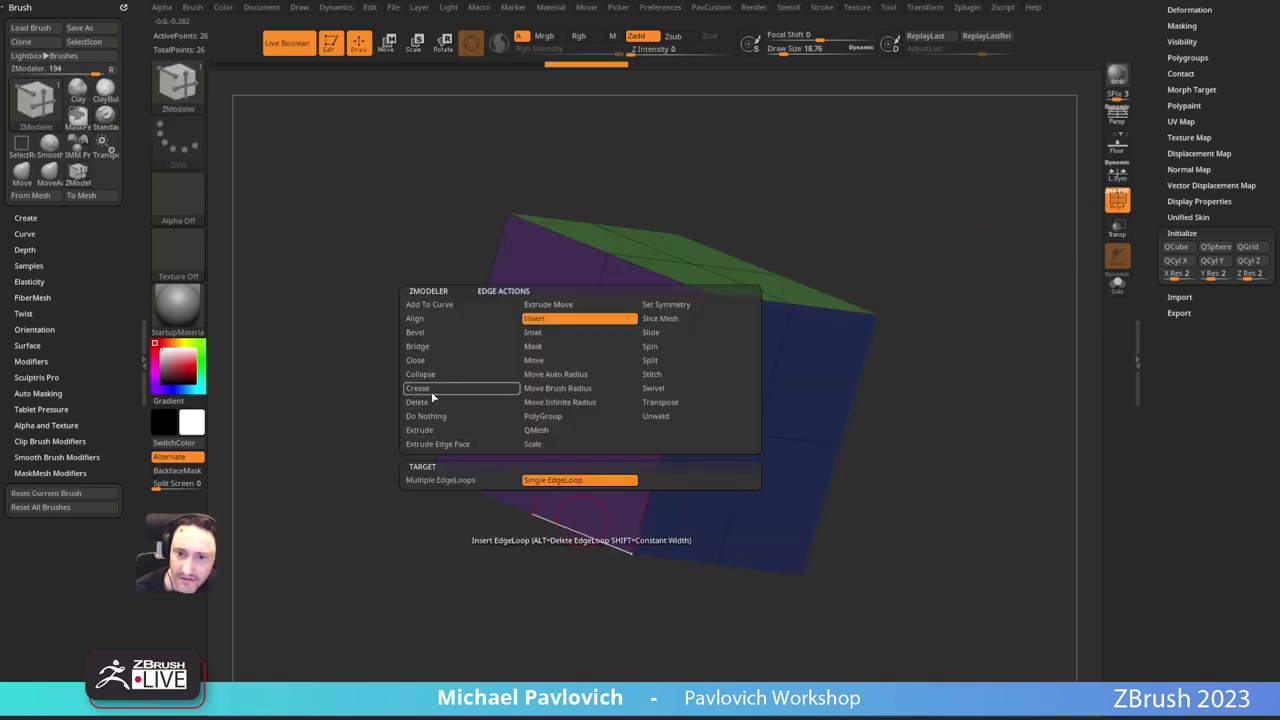
Step: Undo the last change, reinitialize the mesh as a QCube and set the ZModeler edge action to Collapse
{"action": "mouse_move", "coordinate": [923, 250]}
{"action": "left_mouse_down"}
{"action": "mouse_move", "coordinate": [901, 249]}
{"action": "mouse_move", "coordinate": [924, 188]}
{"action": "mouse_move", "coordinate": [918, 246]}
{"action": "left_mouse_up"}
{"action": "key", "text": "ctrl+z"}
{"action": "left_click", "coordinate": [1179, 252]}
{"action": "key", "text": "f"}
{"action": "key", "text": "space"}
{"action": "left_click", "coordinate": [480, 373]}
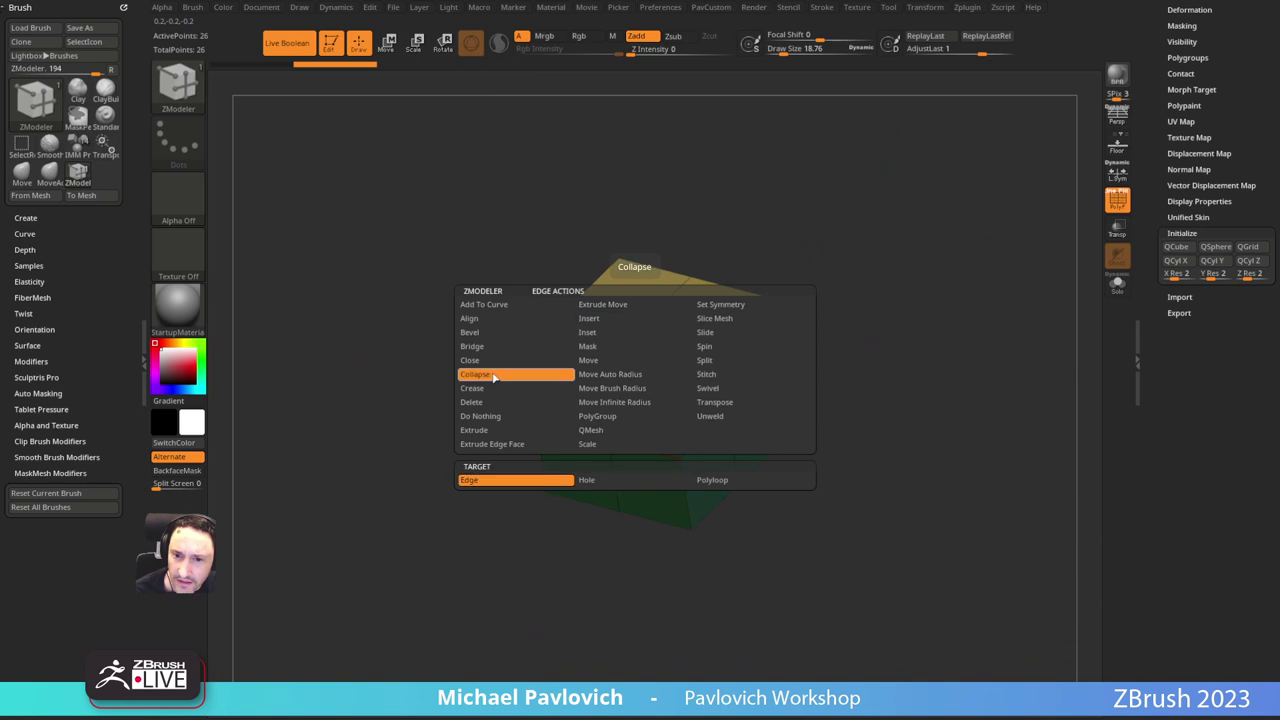
Step: Collapse the edges around the cube's upper face with ZModeler to begin reducing it to a diamond shape
{"action": "left_click", "coordinate": [637, 376]}
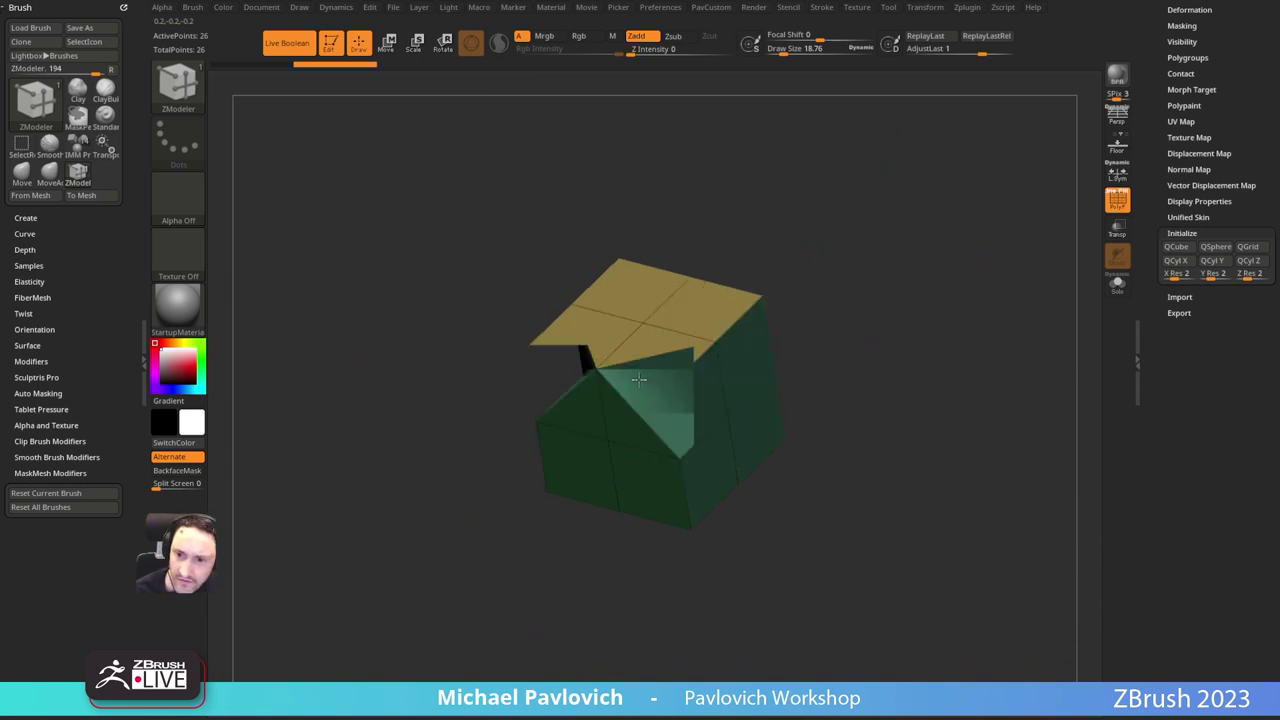
{"action": "left_click", "coordinate": [683, 338]}
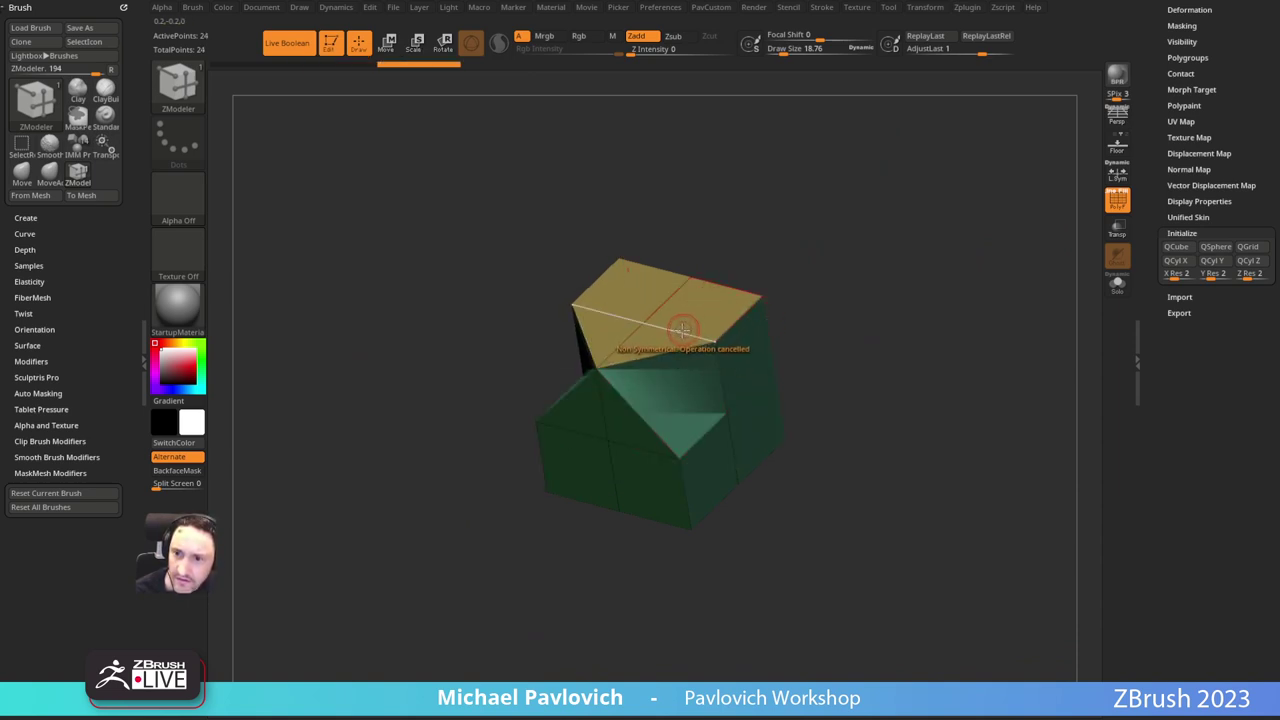
{"action": "left_click", "coordinate": [680, 333]}
{"action": "left_click", "coordinate": [722, 289]}
{"action": "left_click_drag", "start_coordinate": [733, 288], "coordinate": [690, 304]}
{"action": "left_click", "coordinate": [666, 304]}
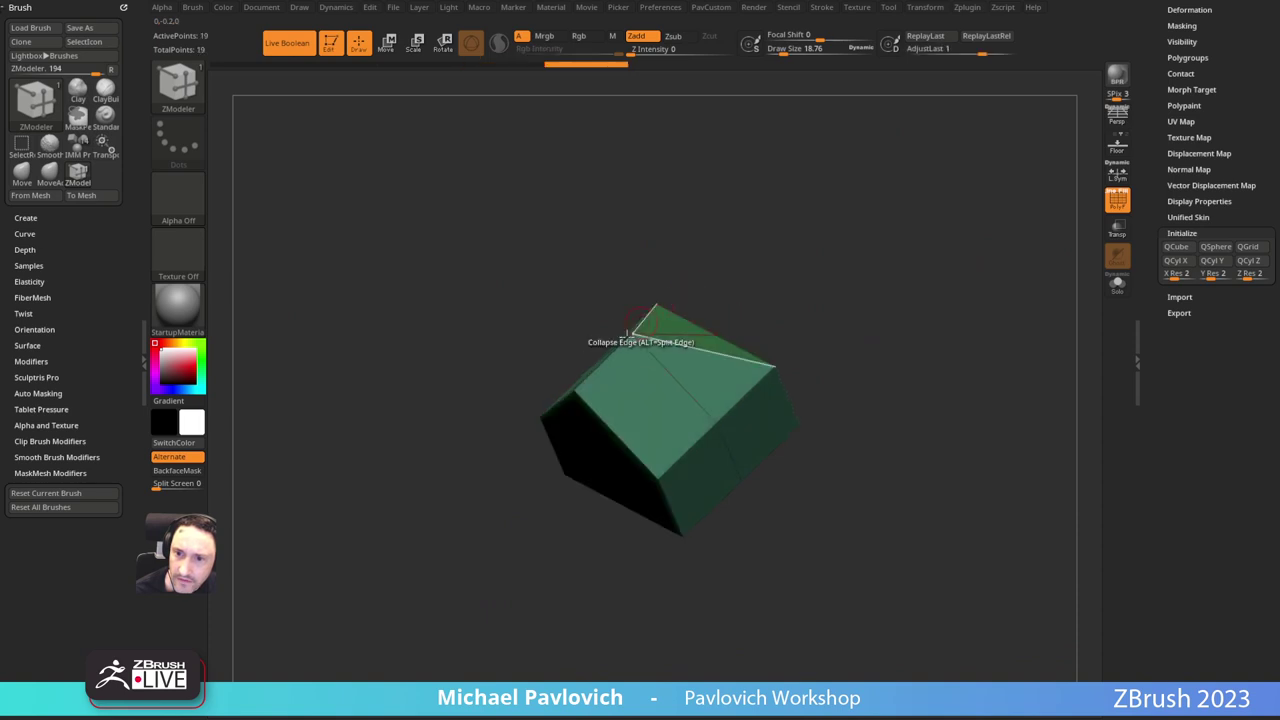
{"action": "left_click", "coordinate": [603, 366]}
Step: Collapse the edges on the cube's opposite face, undoing misplaced collapses, until a simple diamond shape remains
{"action": "left_click_drag", "start_coordinate": [809, 343], "coordinate": [786, 293]}
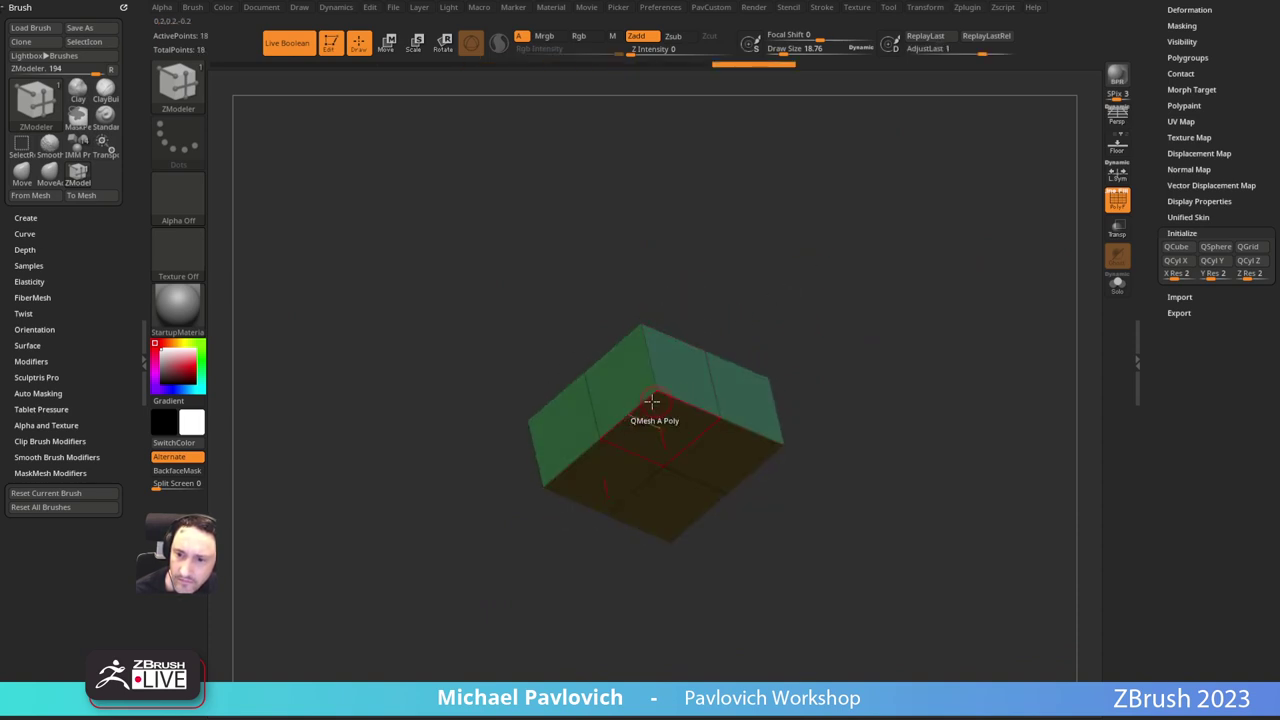
{"action": "left_click", "coordinate": [652, 410]}
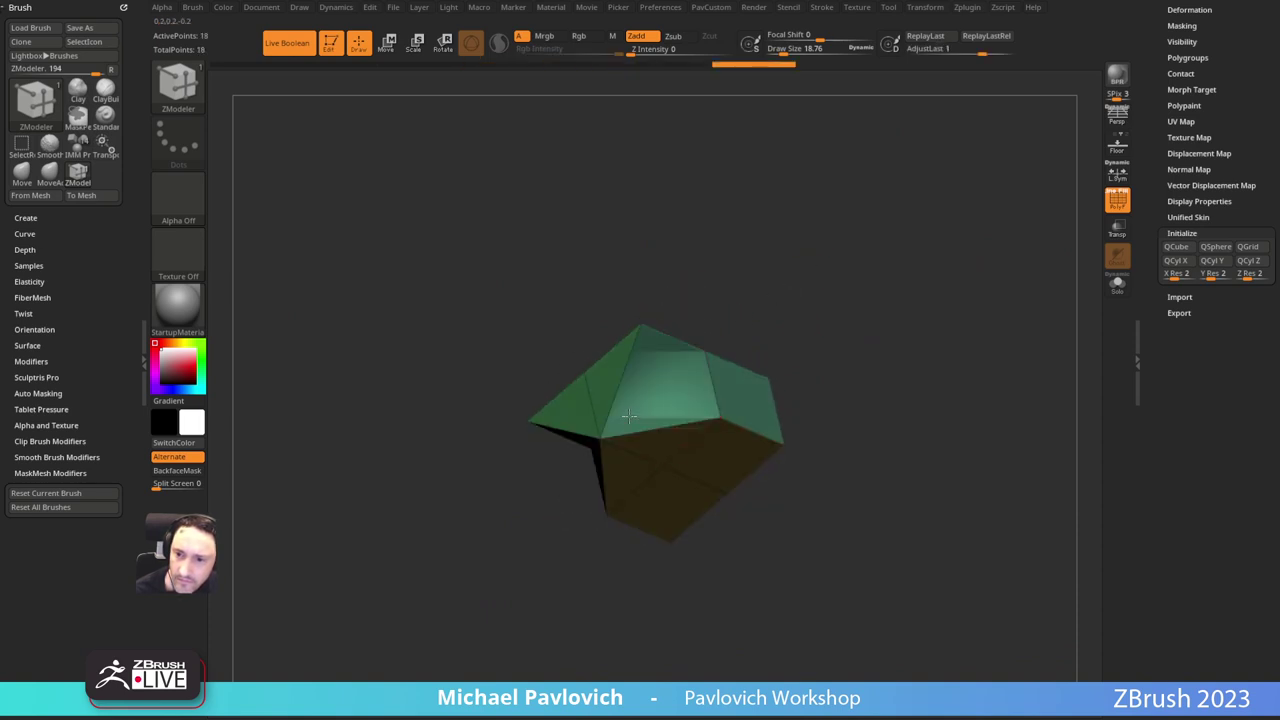
{"action": "left_click", "coordinate": [706, 431]}
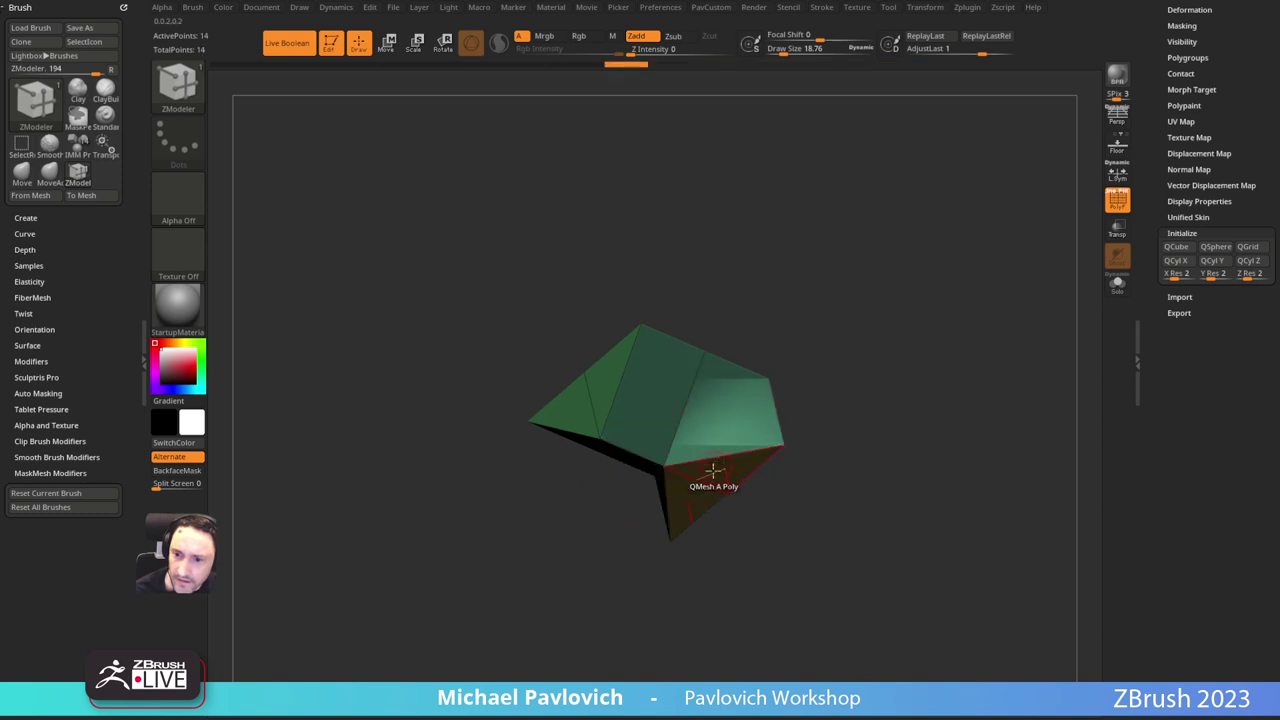
{"action": "left_click_drag", "start_coordinate": [834, 455], "coordinate": [760, 442]}
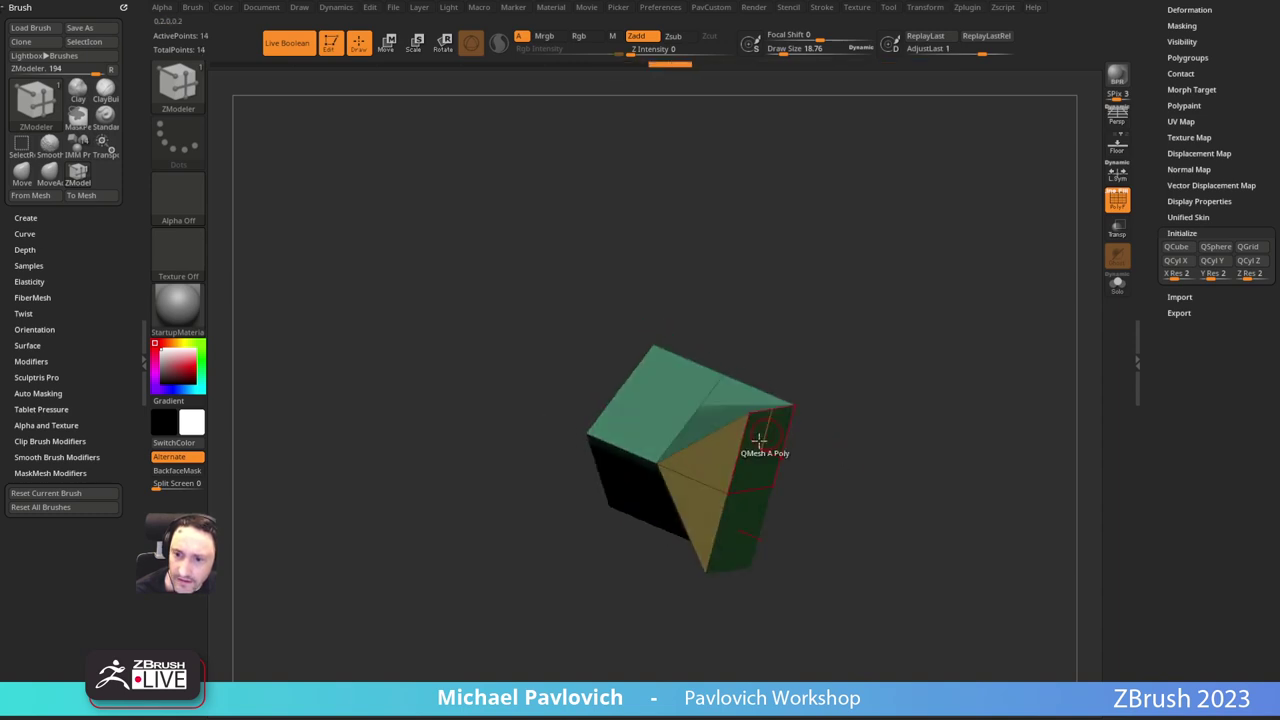
{"action": "key", "text": "ctrl+z"}
{"action": "left_click", "coordinate": [697, 481]}
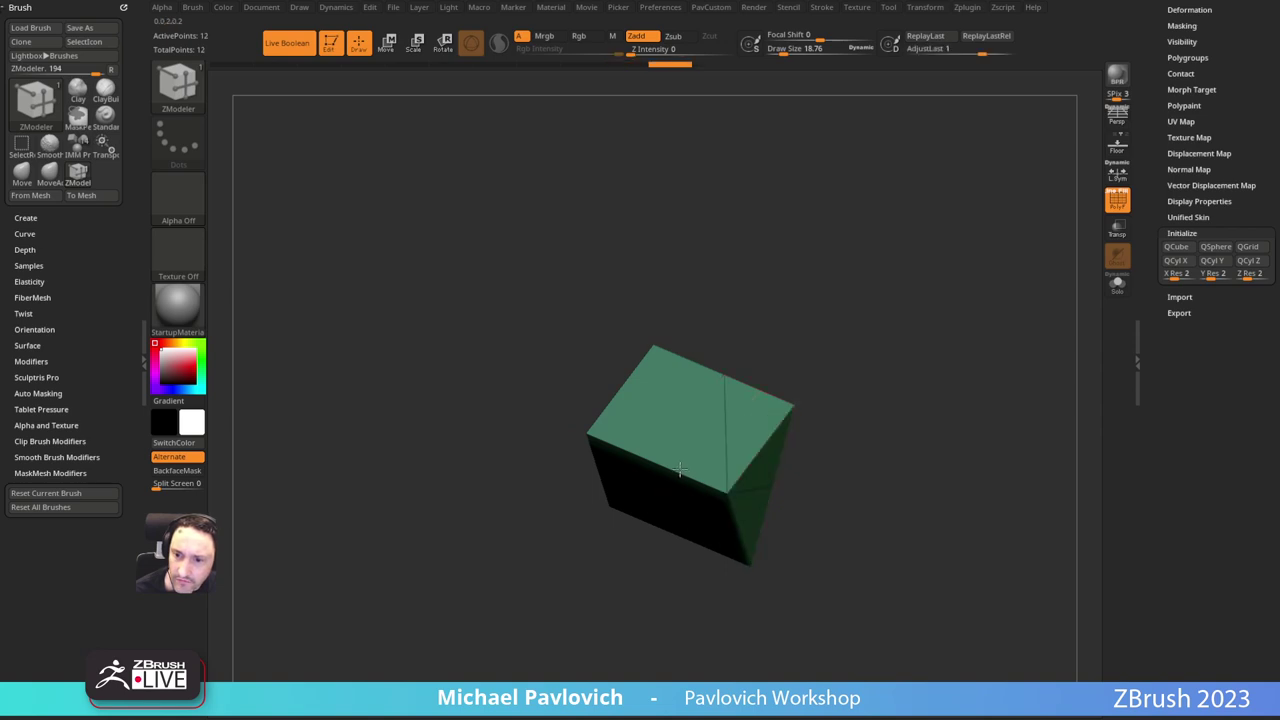
{"action": "key", "text": "ctrl+z"}
{"action": "left_click", "coordinate": [686, 480]}
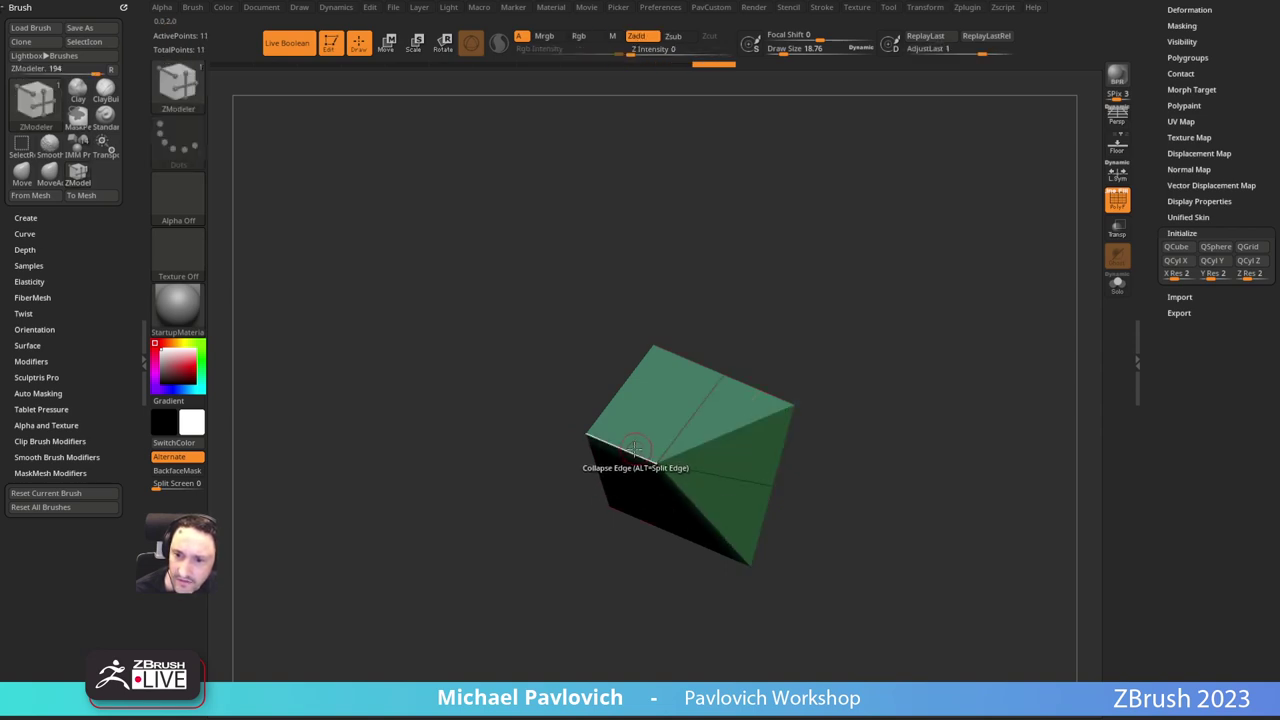
{"action": "left_click_drag", "start_coordinate": [636, 451], "coordinate": [609, 437]}
Step: Stretch the low-poly diamond vertically with the gizmo and return to Draw mode
{"action": "left_click_drag", "start_coordinate": [800, 462], "coordinate": [843, 422]}
{"action": "key", "text": "w"}
{"action": "left_click_drag", "start_coordinate": [591, 363], "coordinate": [585, 334]}
{"action": "left_click_drag", "start_coordinate": [858, 259], "coordinate": [906, 300]}
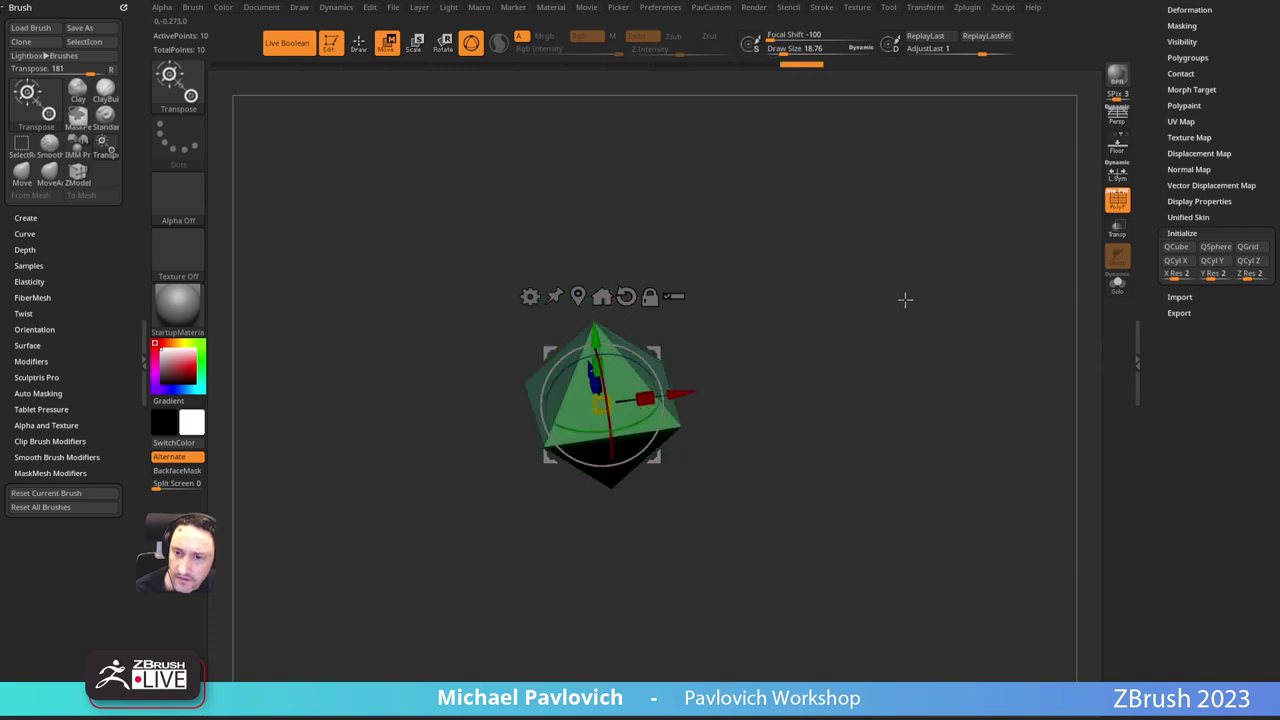
{"action": "key", "text": "q"}
Step: Switch the active tool back to Skin_ZSphere_6, the creature model, and frame its head
{"action": "left_click_drag", "start_coordinate": [1155, 169], "coordinate": [1152, 420]}
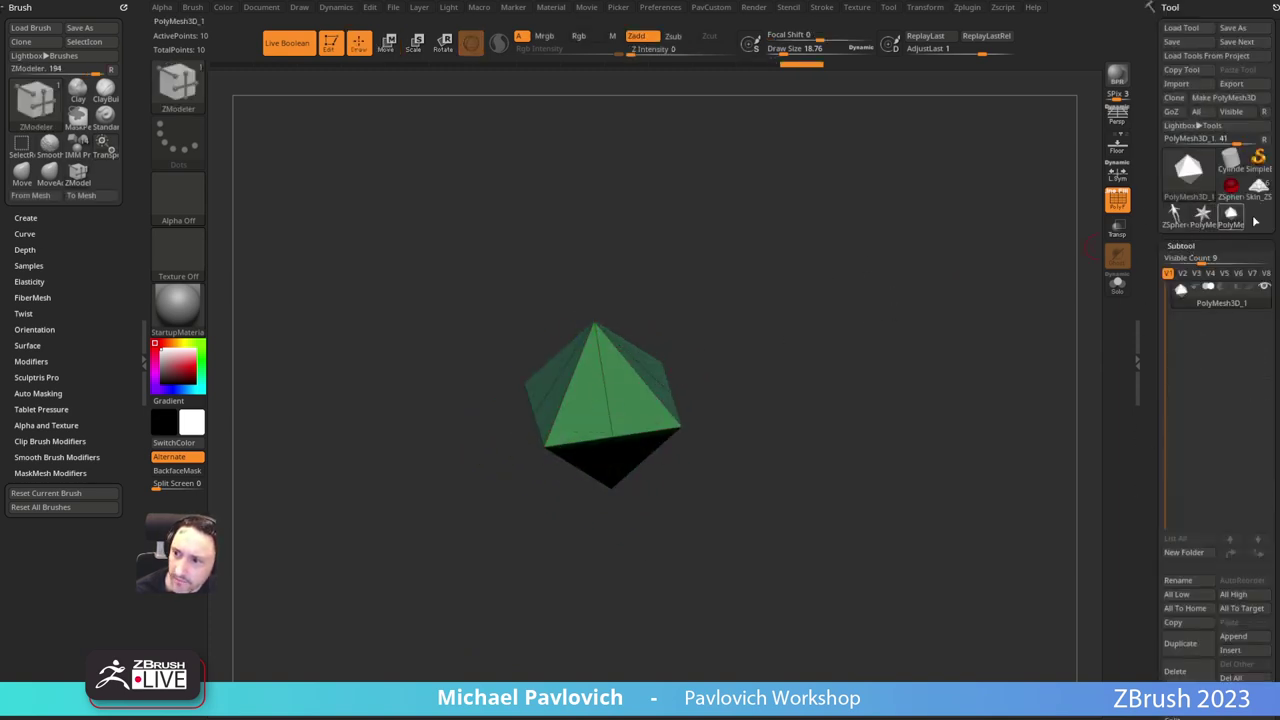
{"action": "left_click", "coordinate": [1258, 188]}
{"action": "mouse_move", "coordinate": [858, 308]}
{"action": "left_mouse_down"}
{"action": "mouse_move", "coordinate": [915, 291]}
{"action": "mouse_move", "coordinate": [937, 357]}
{"action": "mouse_move", "coordinate": [999, 320]}
{"action": "left_mouse_up"}
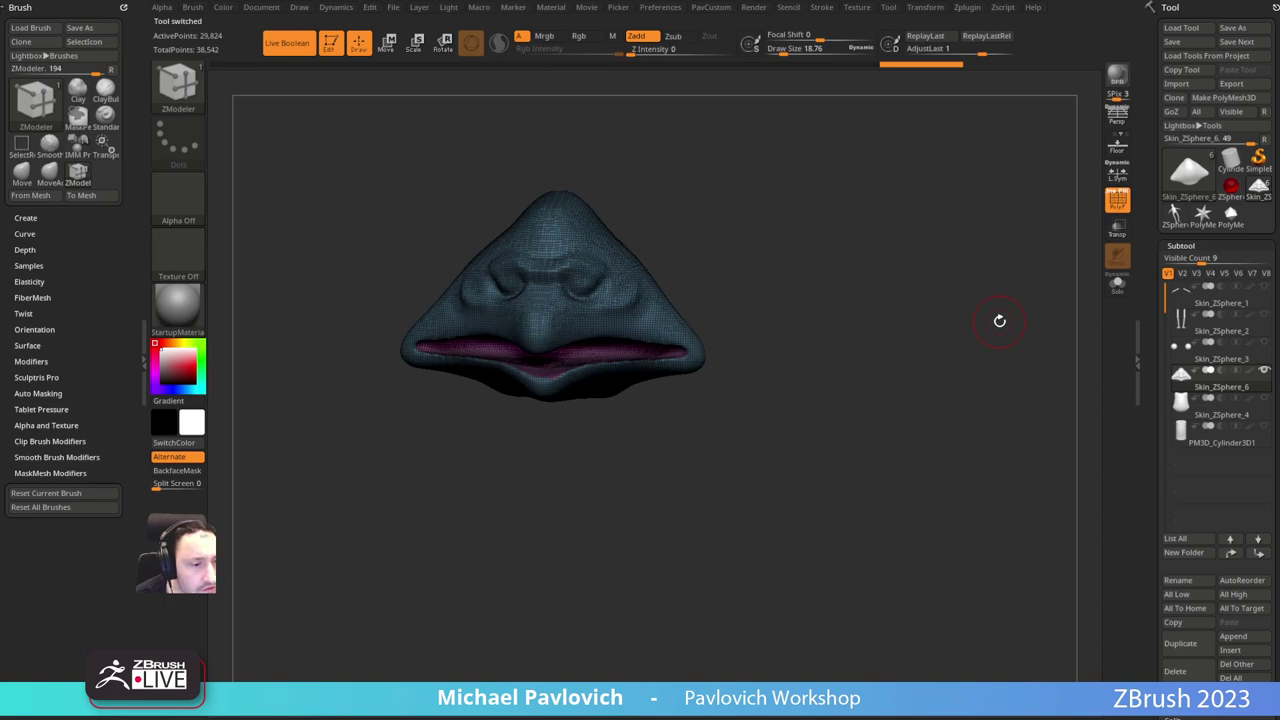
{"action": "left_click_drag", "start_coordinate": [999, 320], "coordinate": [930, 265]}
{"action": "key", "text": "b"}
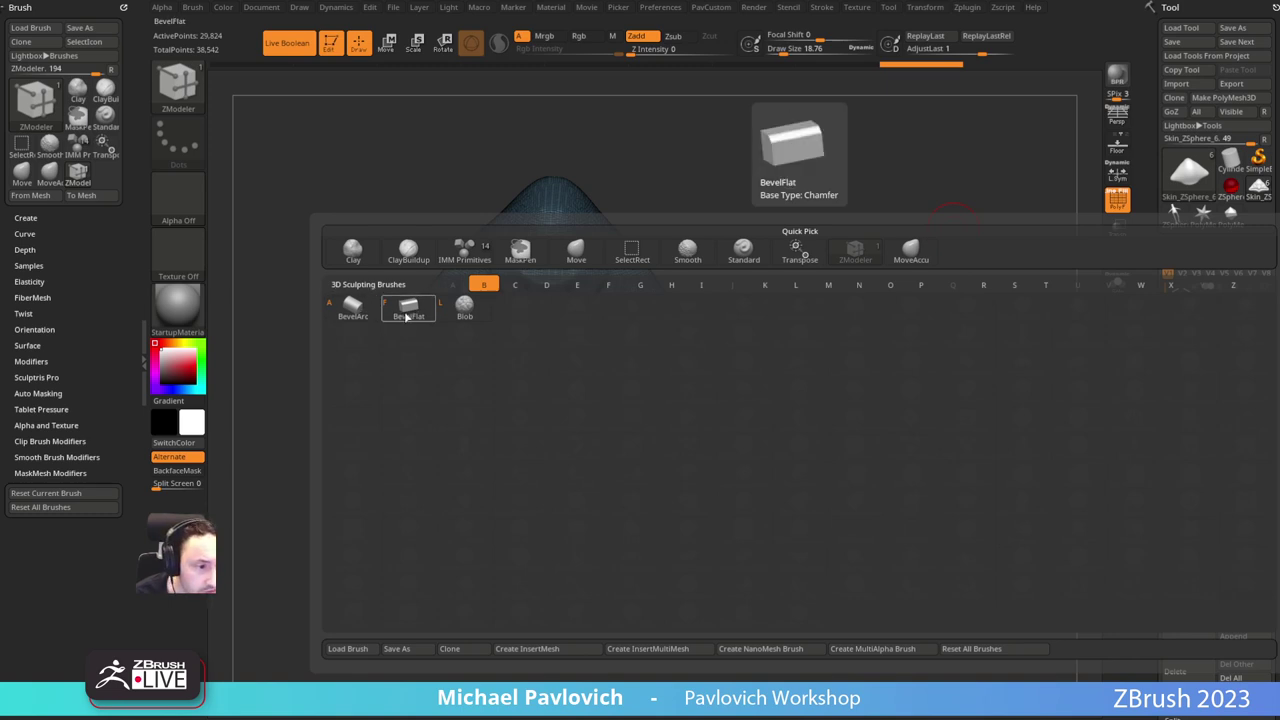
{"action": "left_click", "coordinate": [407, 316]}
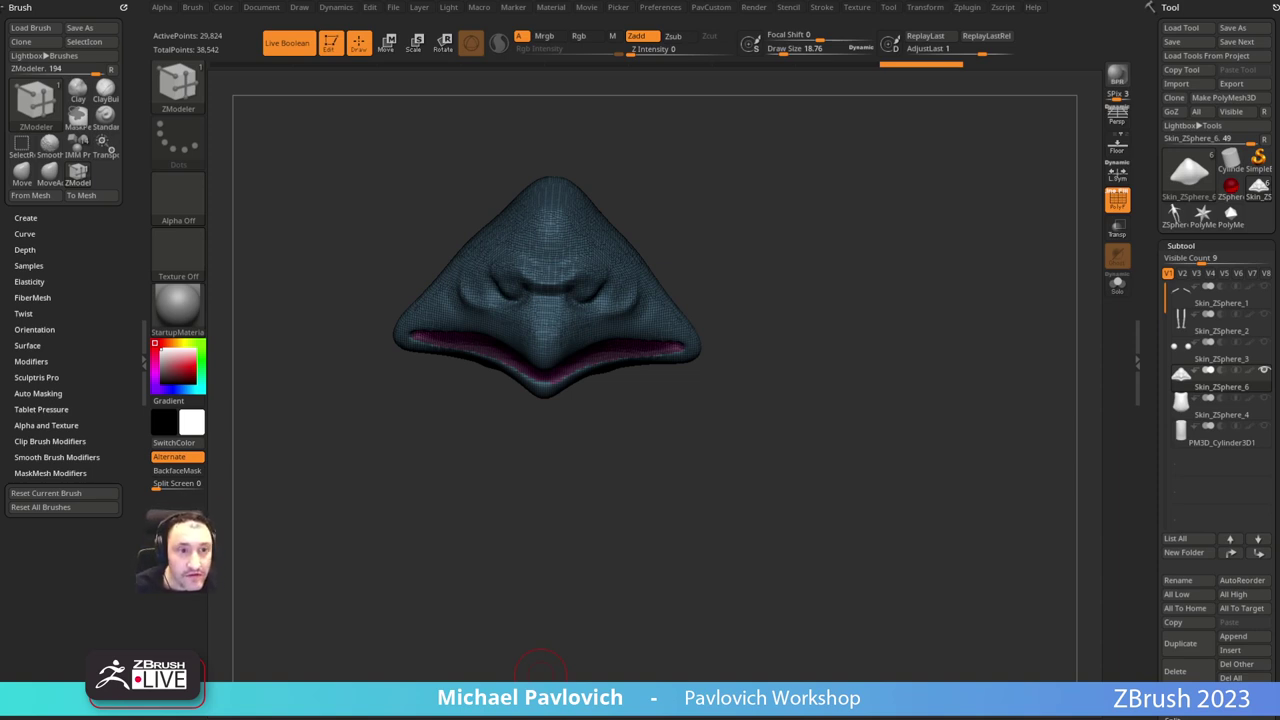
{"action": "left_click_drag", "start_coordinate": [0, 516], "coordinate": [443, 388]}
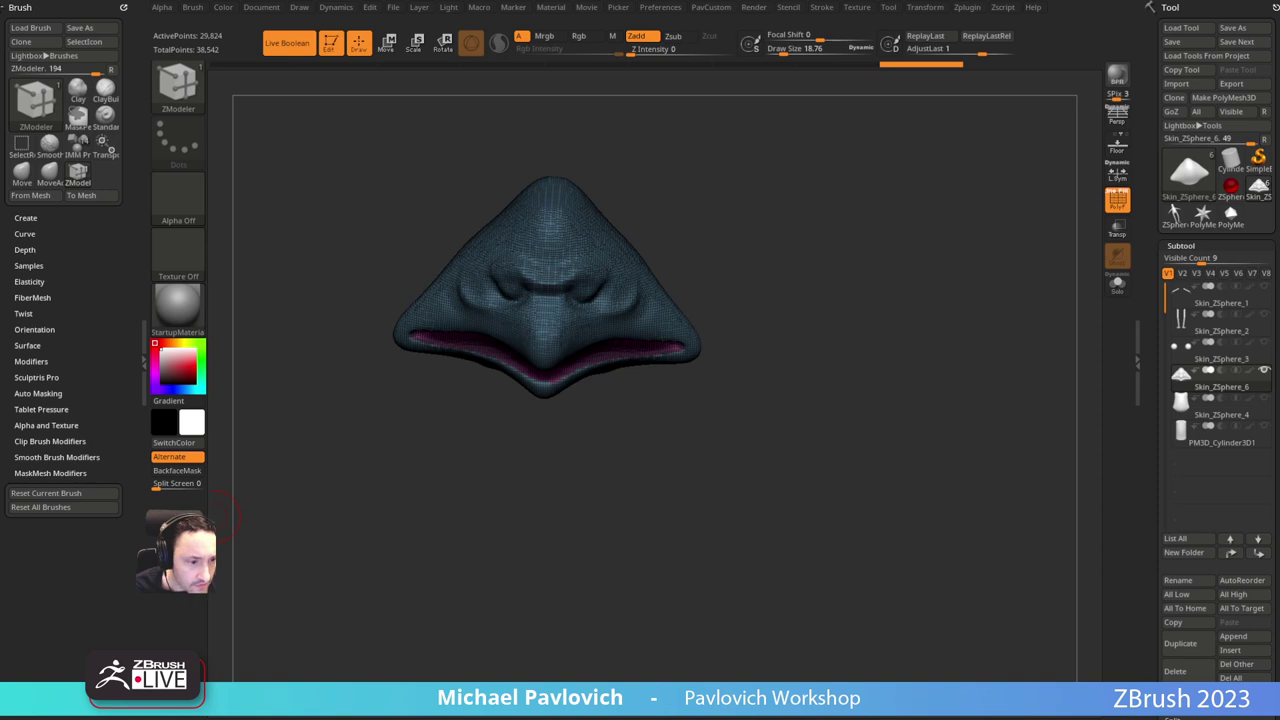
{"action": "left_click_drag", "start_coordinate": [815, 269], "coordinate": [800, 257]}
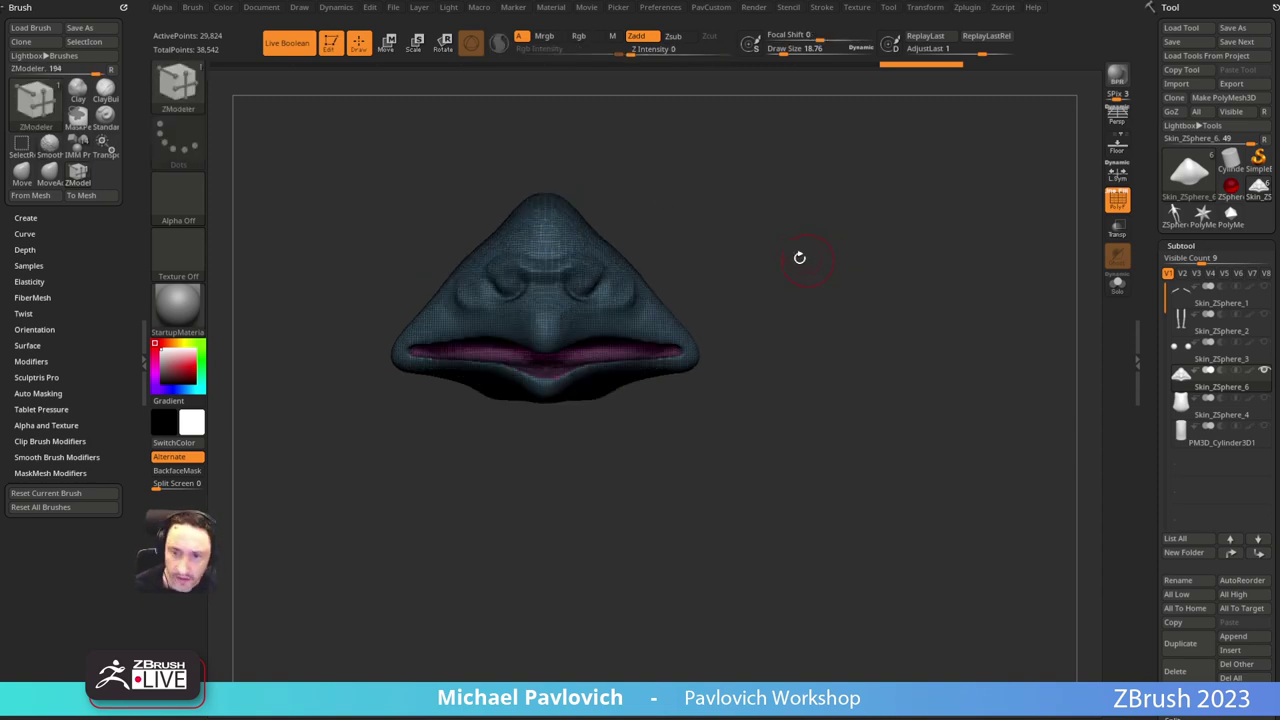
Step: Show the reference images behind the head, hide the wireframe and make the Skin_ZSphere_3 eyes visible
{"action": "key", "text": "shift+z"}
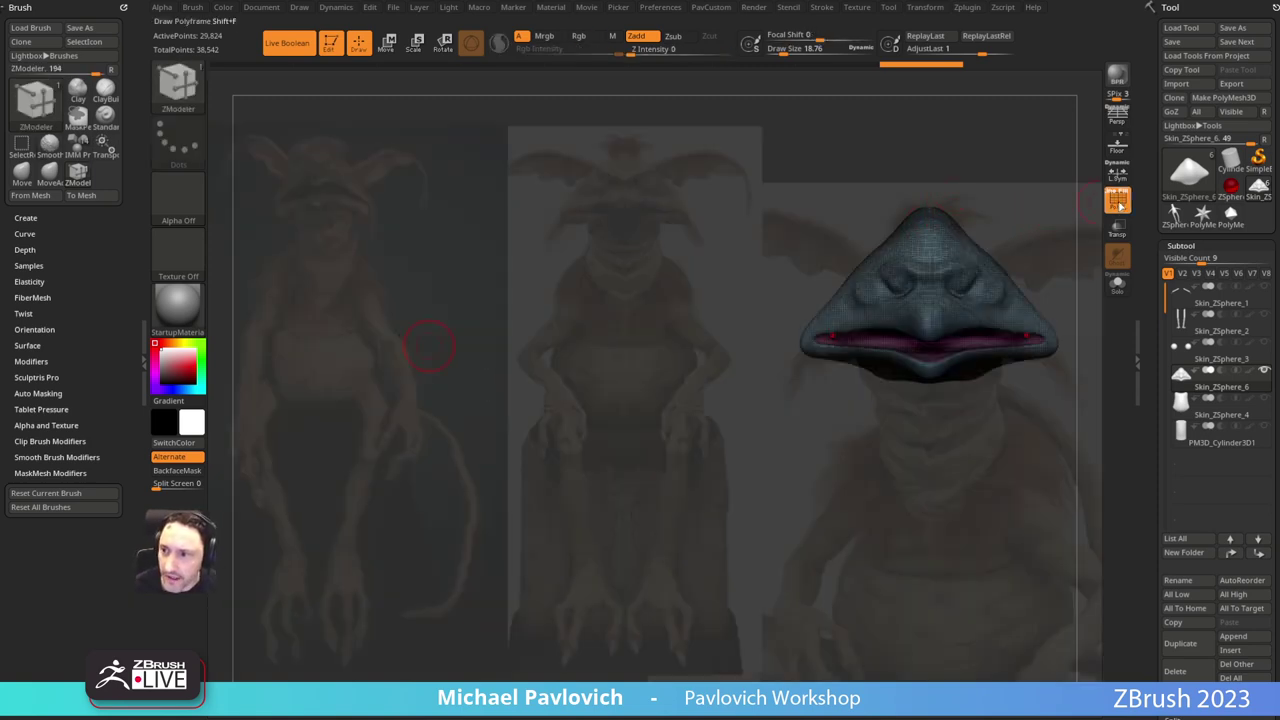
{"action": "left_click", "coordinate": [1117, 201]}
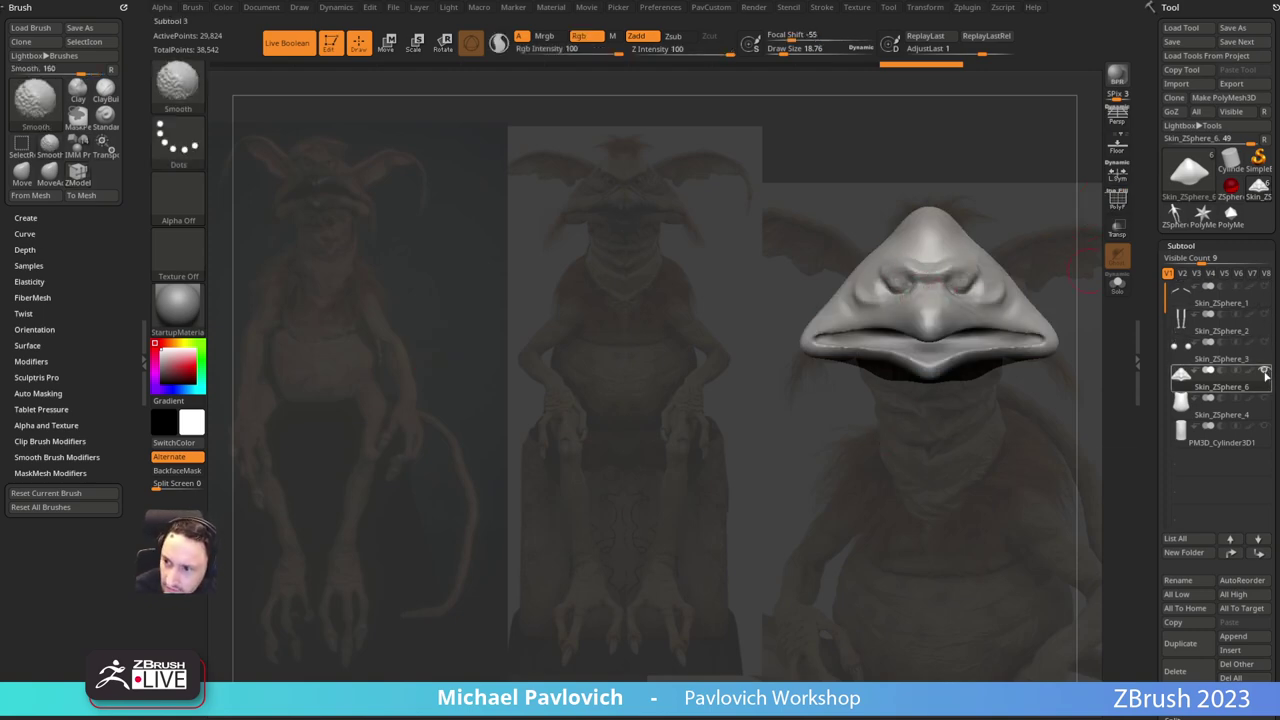
{"action": "left_click", "coordinate": [1265, 342]}
Step: Choose the Standard brush, select the Skin_ZSphere_3 eyes subtool and adjust the eyes with the gizmo
{"action": "key", "text": "b"}
{"action": "key", "text": "s"}
{"action": "key", "text": "t"}
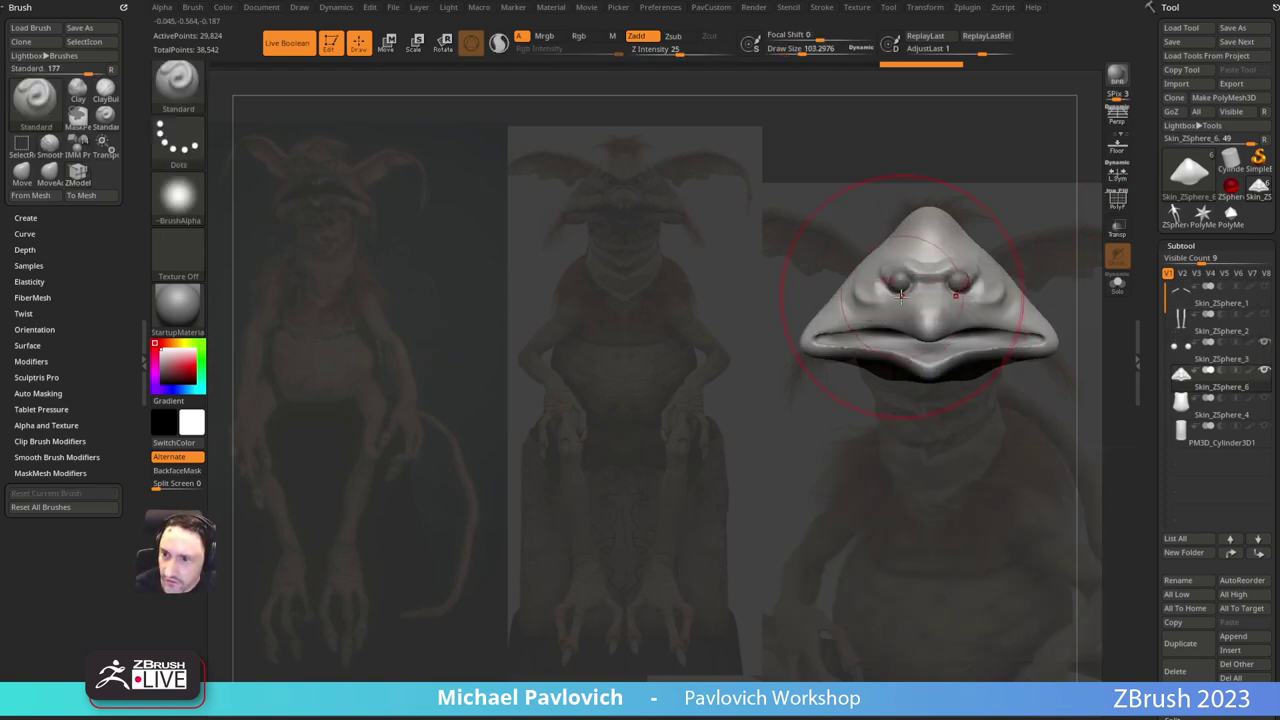
{"action": "key", "text": "w"}
{"action": "key", "text": "q"}
{"action": "left_click", "coordinate": [901, 279], "text": "alt"}
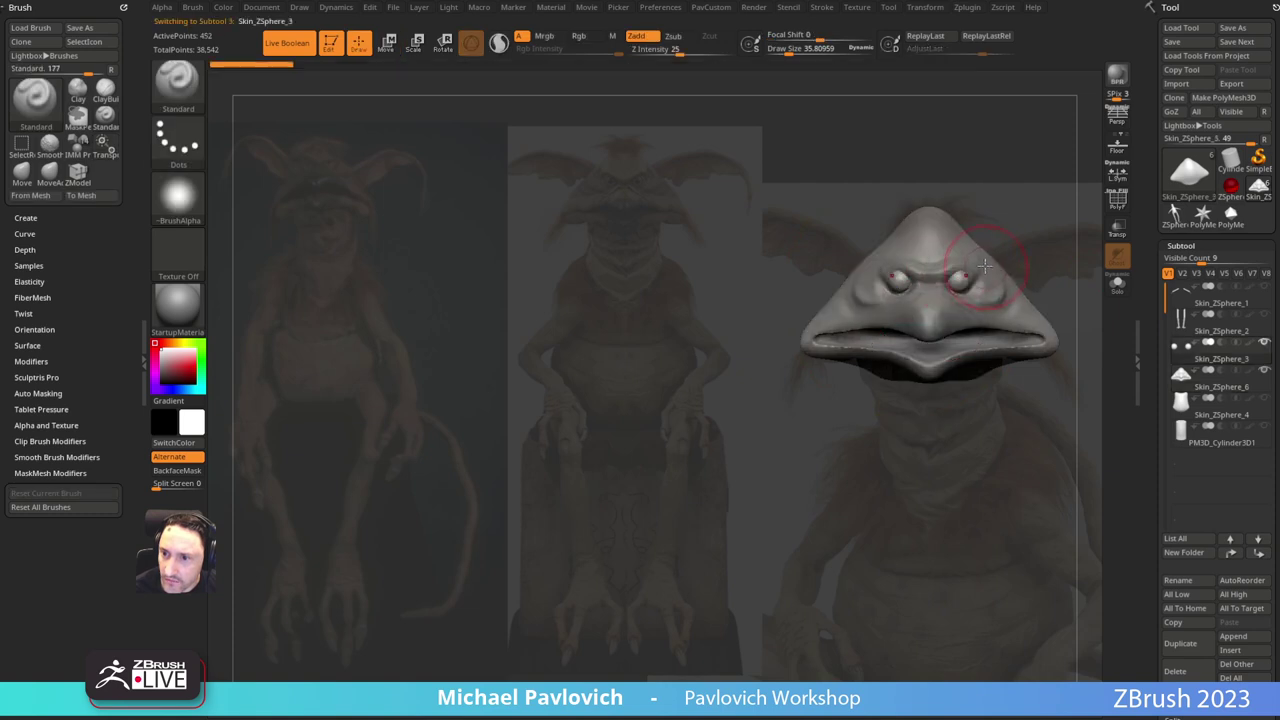
{"action": "key", "text": "w"}
{"action": "left_click_drag", "start_coordinate": [961, 225], "coordinate": [913, 237]}
Step: Return to Draw mode, make the Skin_ZSphere_6 head the active subtool and choose the Move brush
{"action": "key", "text": "q"}
{"action": "left_click", "coordinate": [930, 283], "text": "alt"}
{"action": "key", "text": "b"}
{"action": "key", "text": "m"}
{"action": "key", "text": "v"}
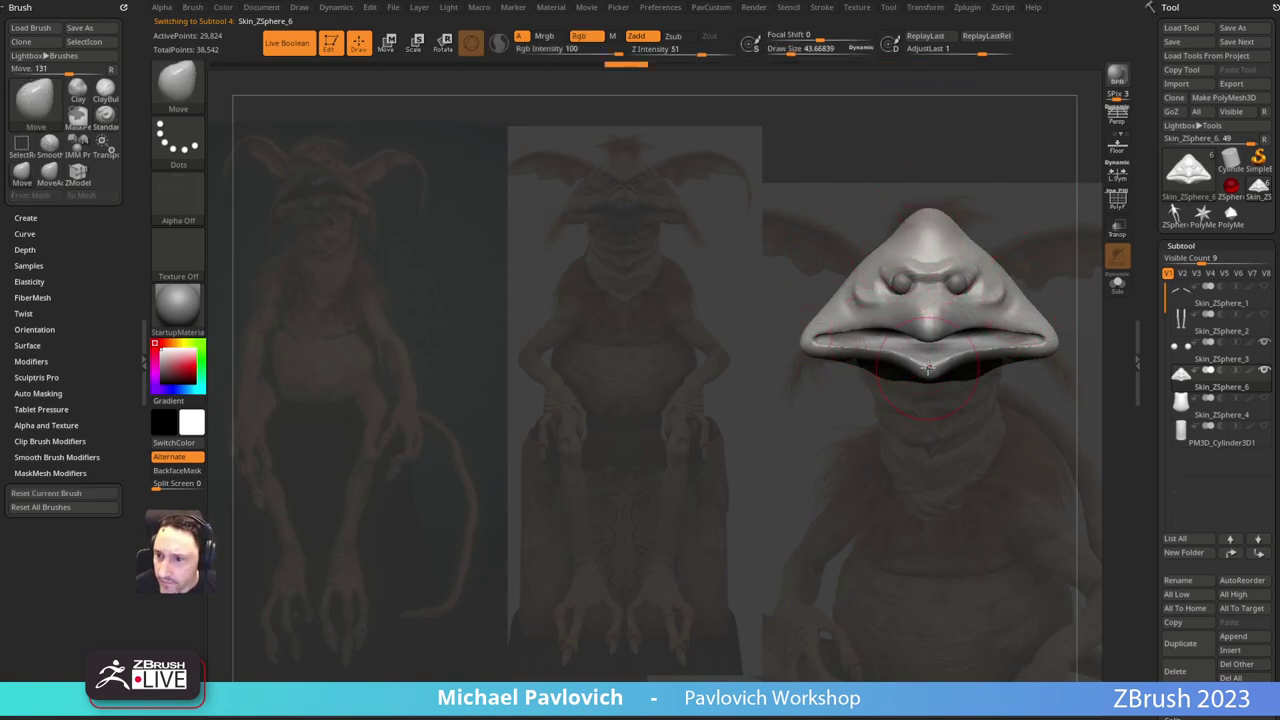
Step: Hide the reference images, view the head from beneath the jaw and choose the Standard brush
{"action": "key", "text": "shift+z"}
{"action": "mouse_move", "coordinate": [1041, 204]}
{"action": "left_mouse_down", "text": "alt"}
{"action": "mouse_move", "coordinate": [906, 243]}
{"action": "mouse_move", "coordinate": [946, 169]}
{"action": "mouse_move", "coordinate": [905, 278]}
{"action": "left_mouse_up", "text": "alt"}
{"action": "key", "text": "b"}
{"action": "key", "text": "s"}
{"action": "key", "text": "t"}
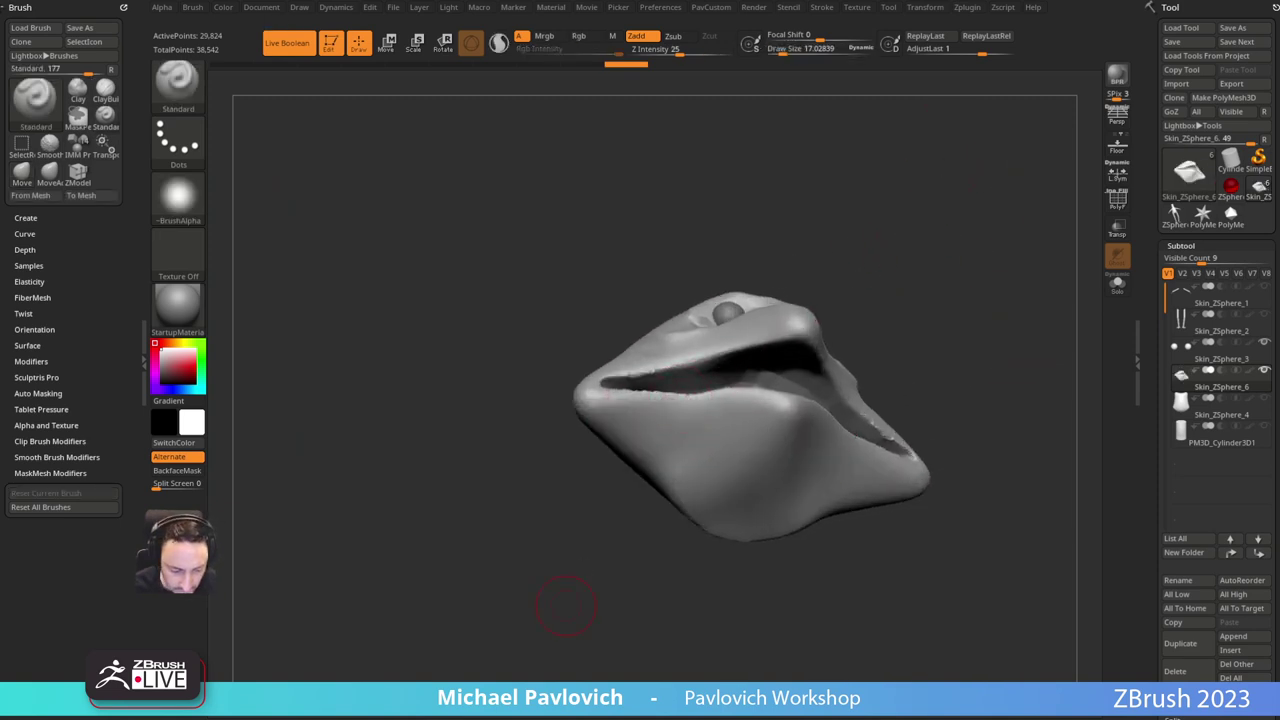
Step: Test a Standard stroke beneath the lower lip, undo it and turn off Live Boolean
{"action": "left_click_drag", "start_coordinate": [684, 411], "coordinate": [737, 408]}
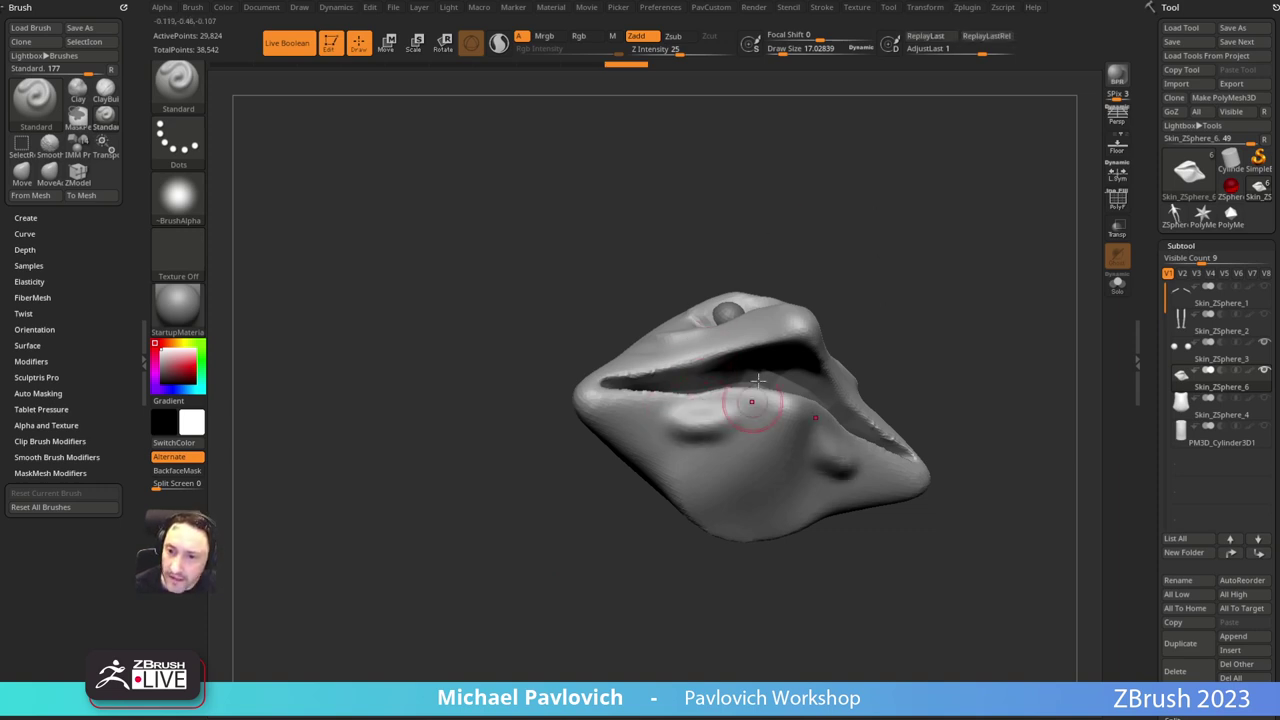
{"action": "left_click_drag", "start_coordinate": [672, 276], "coordinate": [603, 260]}
{"action": "key", "text": "ctrl+z"}
{"action": "left_click", "coordinate": [289, 43]}
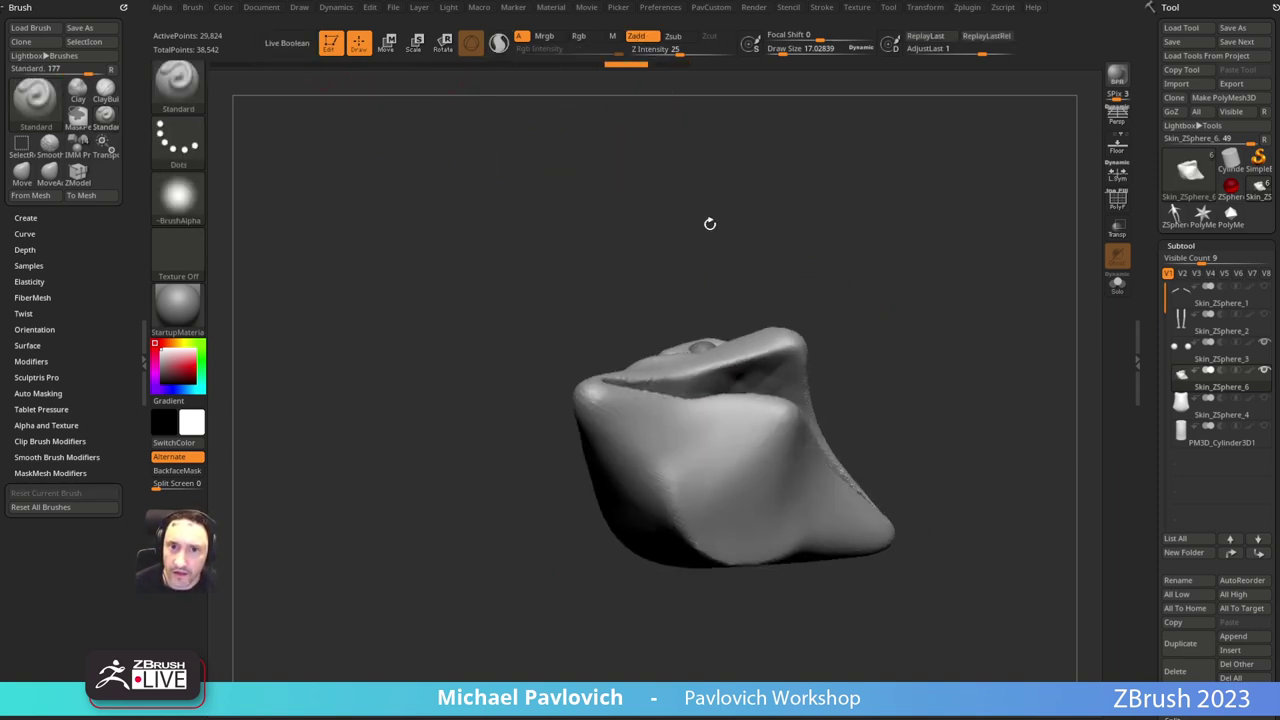
Step: Try to build up the lower lip with Standard brush strokes
{"action": "left_click_drag", "start_coordinate": [813, 249], "coordinate": [875, 258]}
{"action": "mouse_move", "coordinate": [706, 425]}
{"action": "left_mouse_down"}
{"action": "mouse_move", "coordinate": [690, 418]}
{"action": "mouse_move", "coordinate": [720, 406]}
{"action": "mouse_move", "coordinate": [687, 408]}
{"action": "left_mouse_up"}
{"action": "left_click_drag", "start_coordinate": [891, 251], "coordinate": [943, 399], "text": "ctrl"}
{"action": "left_click_drag", "start_coordinate": [898, 283], "coordinate": [915, 456]}
{"action": "left_click_drag", "start_coordinate": [780, 415], "coordinate": [806, 395]}
{"action": "left_click_drag", "start_coordinate": [806, 395], "coordinate": [853, 476], "text": "alt"}
{"action": "mouse_move", "coordinate": [822, 436]}
{"action": "left_mouse_down"}
{"action": "mouse_move", "coordinate": [771, 391]}
{"action": "mouse_move", "coordinate": [915, 417]}
{"action": "mouse_move", "coordinate": [894, 411]}
{"action": "mouse_move", "coordinate": [810, 310]}
{"action": "left_mouse_up"}
{"action": "key", "text": "ctrl+z"}
Step: Try to thicken the lower lip using an enlarged ClayTubes brush
{"action": "key", "text": "3"}
{"action": "key", "text": "bracketright"}
{"action": "key", "text": "bracketright"}
{"action": "key", "text": "bracketright"}
{"action": "mouse_move", "coordinate": [700, 403]}
{"action": "left_mouse_down"}
{"action": "mouse_move", "coordinate": [720, 425]}
{"action": "mouse_move", "coordinate": [725, 402]}
{"action": "mouse_move", "coordinate": [712, 436]}
{"action": "left_mouse_up"}
{"action": "key", "text": "ctrl+z"}
{"action": "key", "text": "ctrl+z"}
{"action": "key", "text": "bracketleft"}
Step: Try updating the DynaMesh and adding ClayTubes strokes to the lower lip, and undo these changes
{"action": "left_click_drag", "start_coordinate": [934, 187], "coordinate": [968, 268], "text": "ctrl"}
{"action": "left_click_drag", "start_coordinate": [698, 388], "coordinate": [706, 400]}
{"action": "left_click_drag", "start_coordinate": [909, 213], "coordinate": [925, 358]}
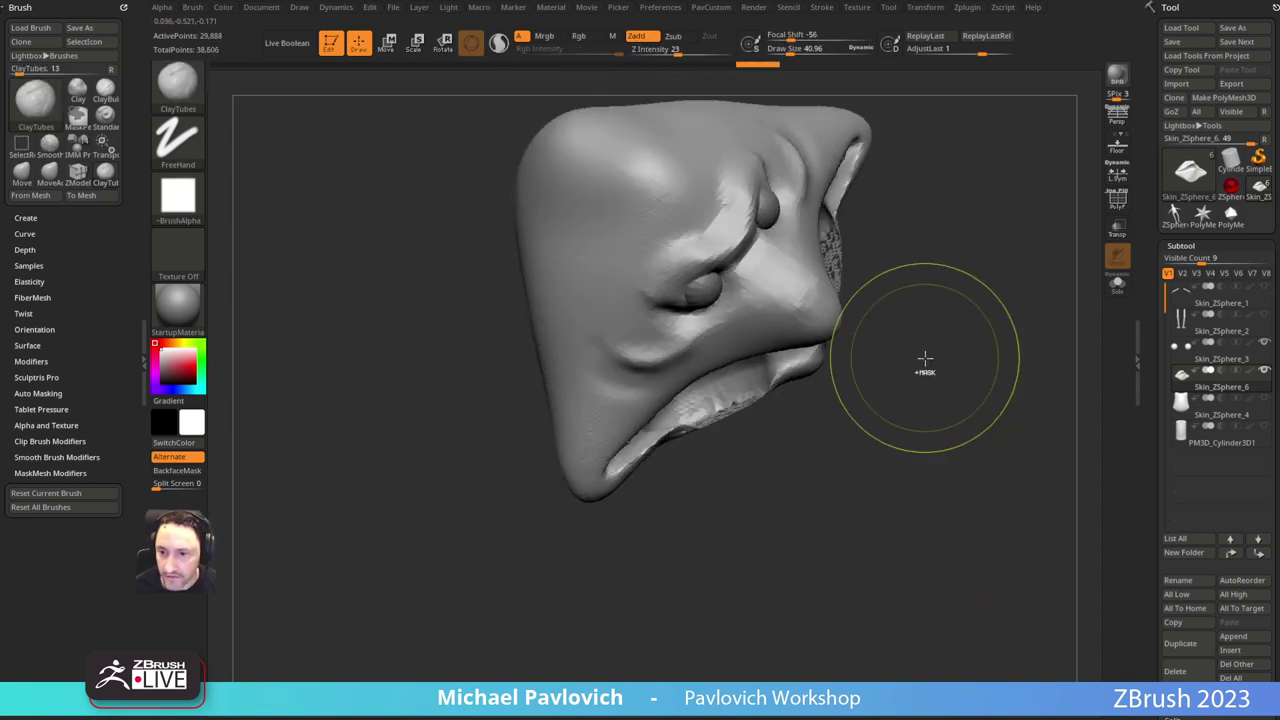
{"action": "key", "text": "ctrl+z"}
{"action": "key", "text": "ctrl+z"}
{"action": "key", "text": "ctrl+z"}
Step: Choose the Standard brush and enable BackfaceMask in its auto masking settings
{"action": "left_click_drag", "start_coordinate": [749, 440], "coordinate": [712, 384]}
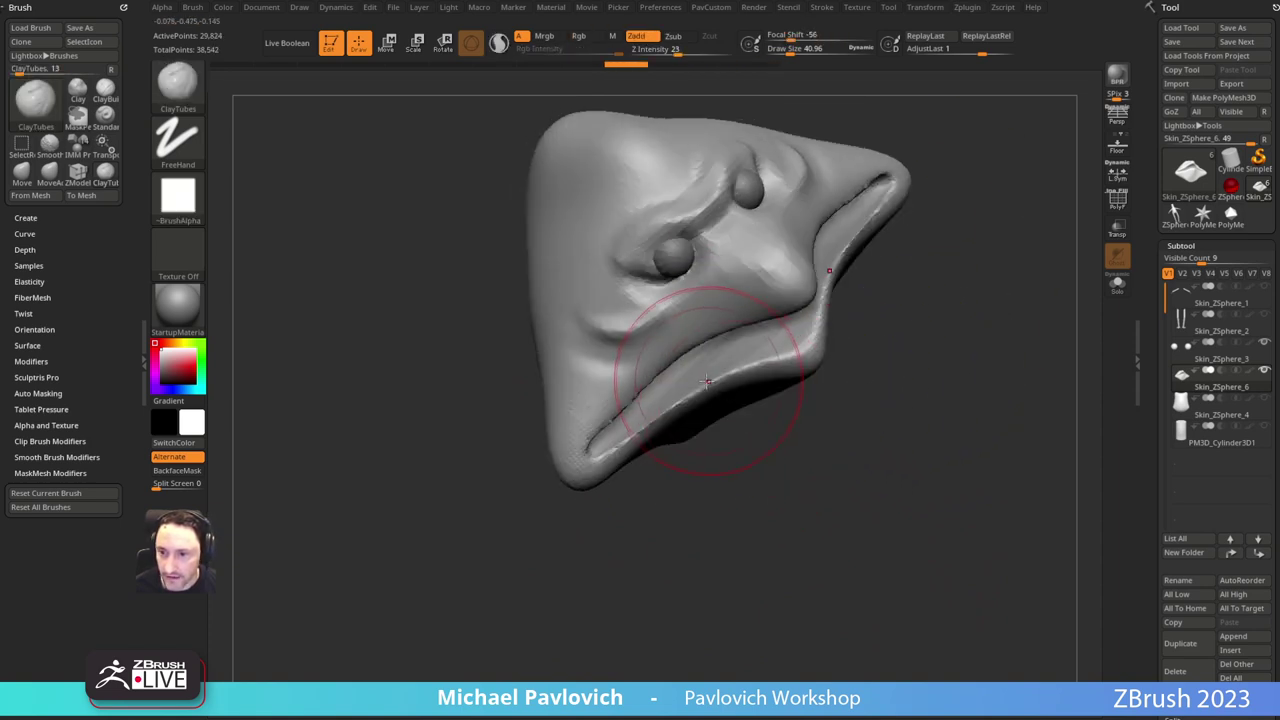
{"action": "left_click_drag", "start_coordinate": [840, 490], "coordinate": [778, 398]}
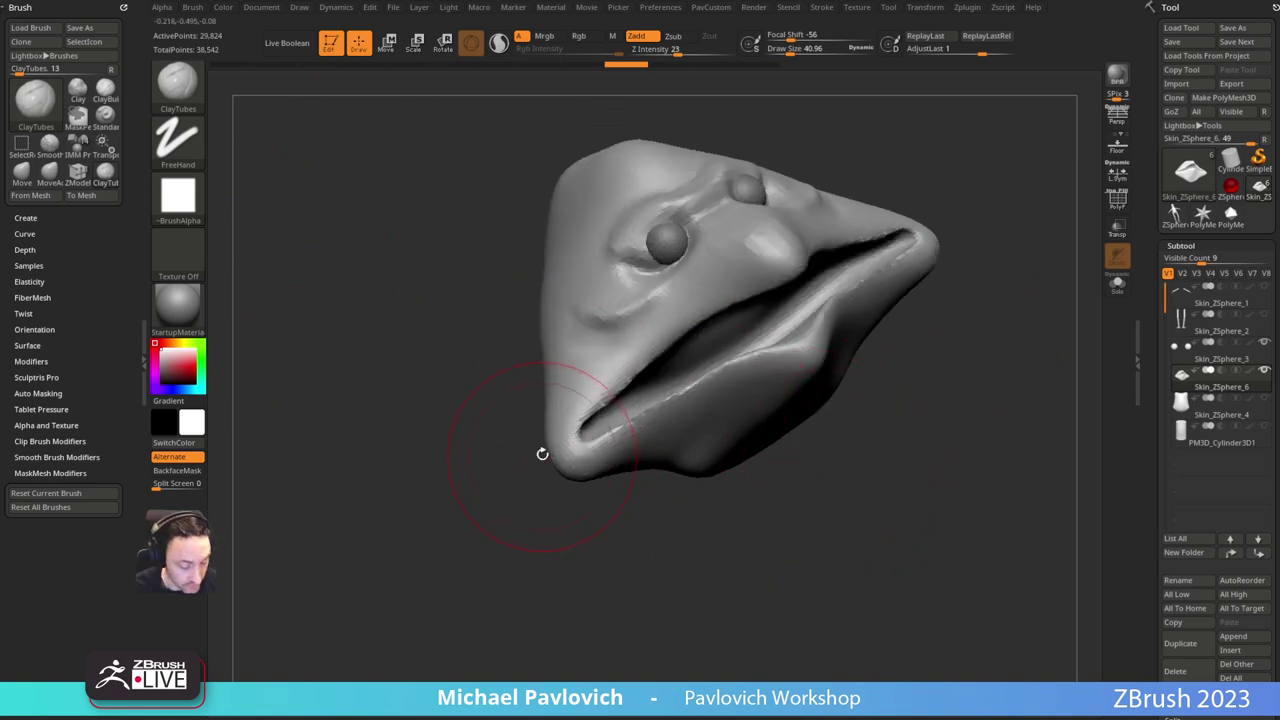
{"action": "key", "text": "shift"}
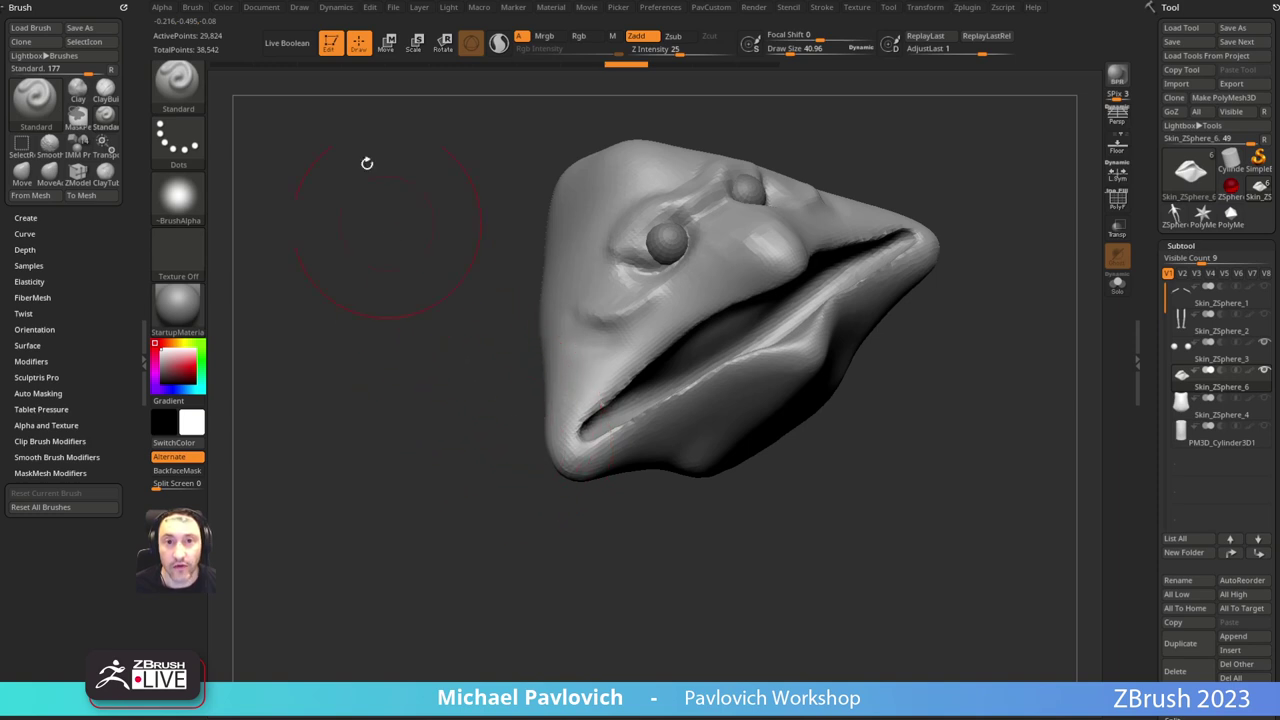
{"action": "left_click", "coordinate": [37, 393]}
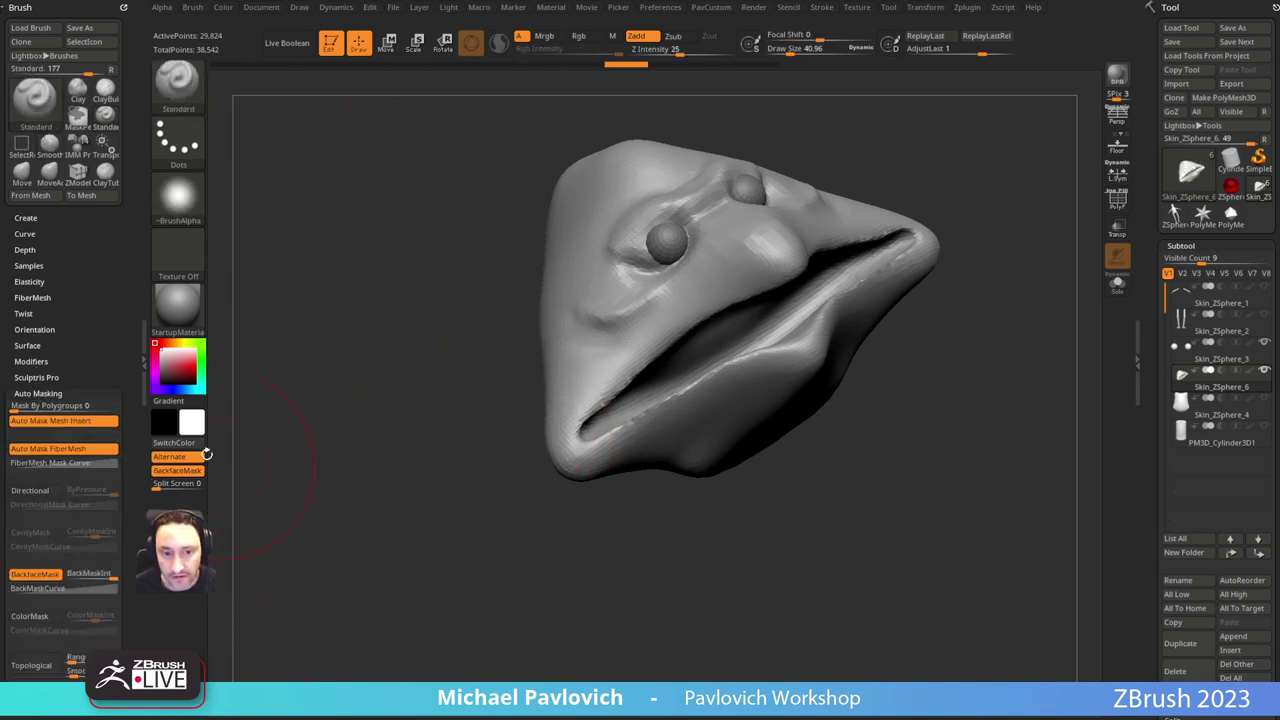
{"action": "left_click", "coordinate": [60, 391], "text": "shift"}
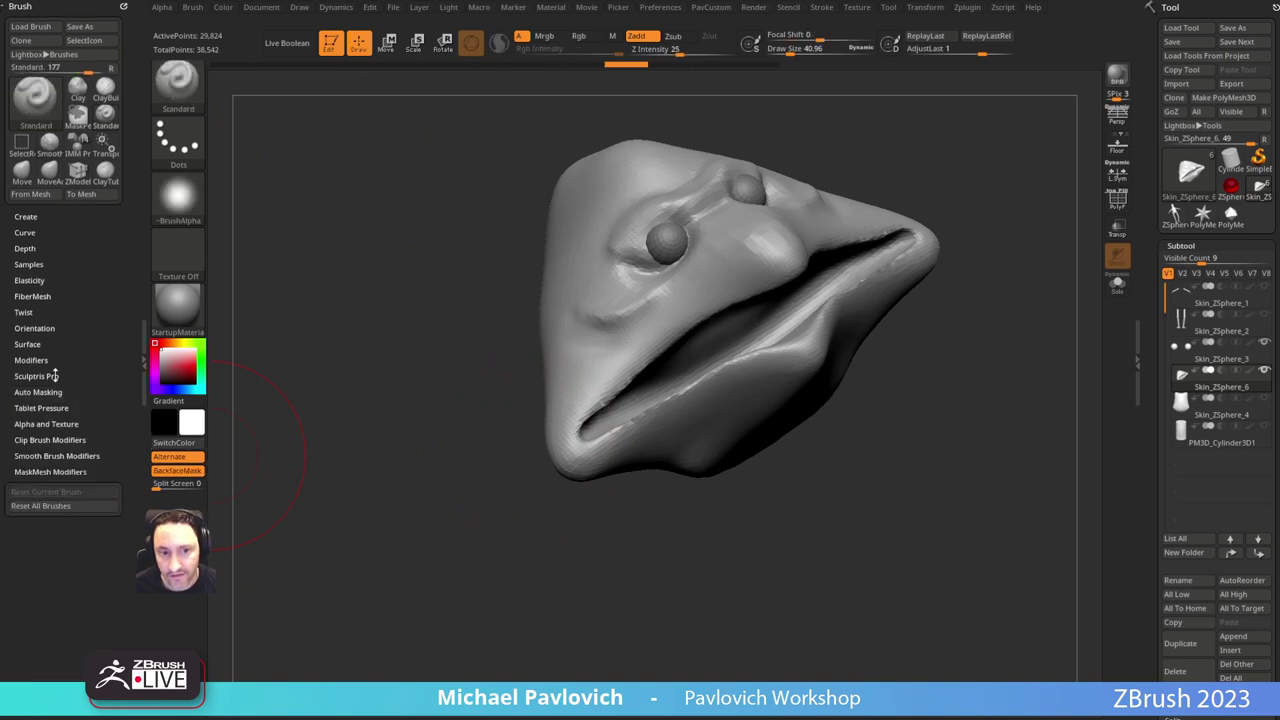
Step: Set the draw size to 28.75 and build up the lower lip along the mouth edge with the back-face-masked Standard brush
{"action": "left_click_drag", "start_coordinate": [746, 505], "coordinate": [490, 518], "text": "alt"}
{"action": "mouse_move", "coordinate": [830, 424]}
{"action": "left_mouse_down", "text": "alt"}
{"action": "mouse_move", "coordinate": [920, 426]}
{"action": "mouse_move", "coordinate": [905, 300]}
{"action": "left_mouse_up", "text": "alt"}
{"action": "left_click", "coordinate": [783, 49]}
{"action": "left_click_drag", "start_coordinate": [894, 250], "coordinate": [847, 275], "text": "alt"}
{"action": "key", "text": "s"}
{"action": "left_click_drag", "start_coordinate": [604, 424], "coordinate": [608, 424]}
{"action": "key", "text": "s"}
{"action": "left_click_drag", "start_coordinate": [509, 441], "coordinate": [684, 402]}
{"action": "left_click_drag", "start_coordinate": [560, 434], "coordinate": [700, 380]}
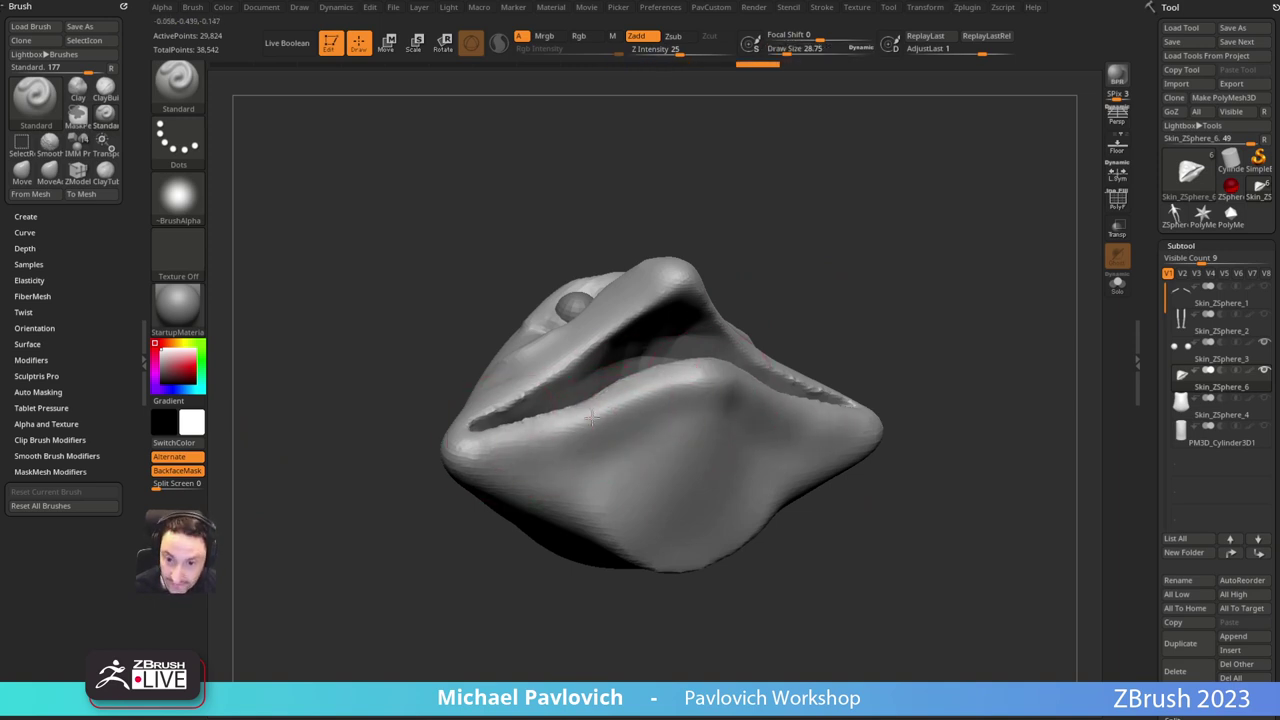
{"action": "left_click_drag", "start_coordinate": [507, 436], "coordinate": [608, 424]}
{"action": "mouse_move", "coordinate": [800, 205]}
{"action": "left_mouse_down"}
{"action": "mouse_move", "coordinate": [826, 281]}
{"action": "mouse_move", "coordinate": [946, 300]}
{"action": "left_mouse_up"}
{"action": "key", "text": "ctrl+b"}
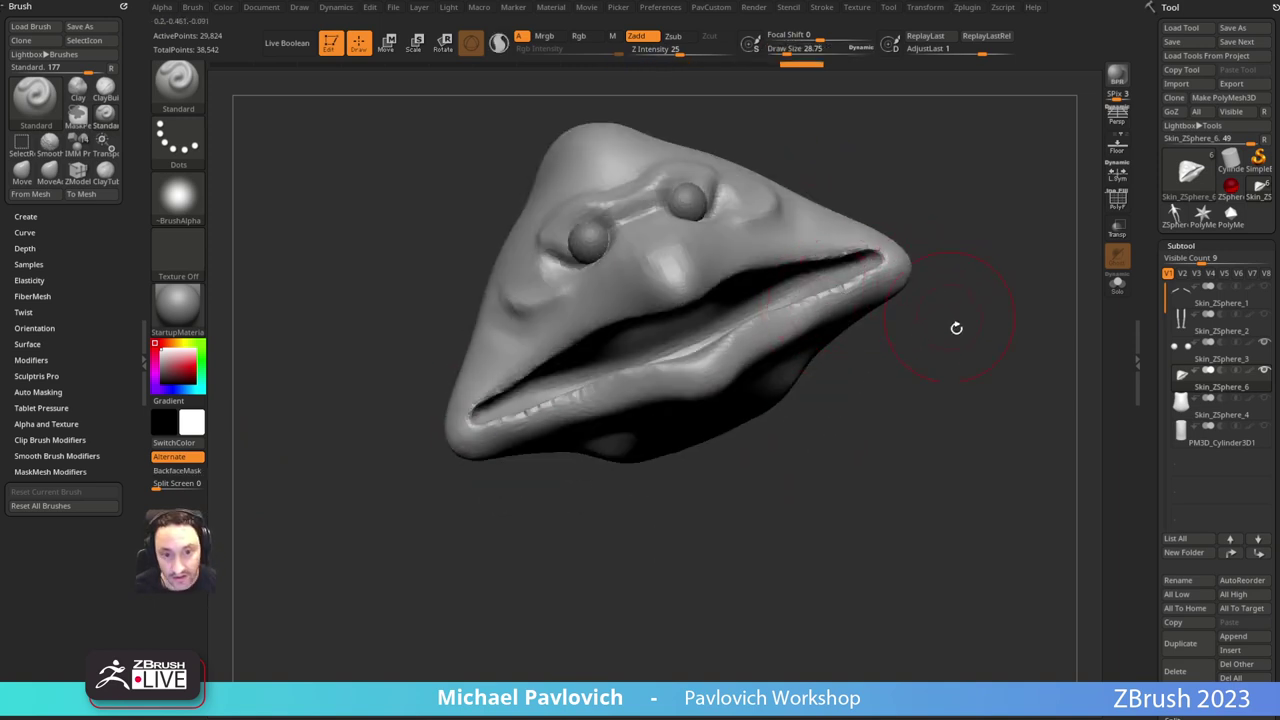
{"action": "key", "text": "ctrl+b"}
{"action": "key", "text": "ctrl+b"}
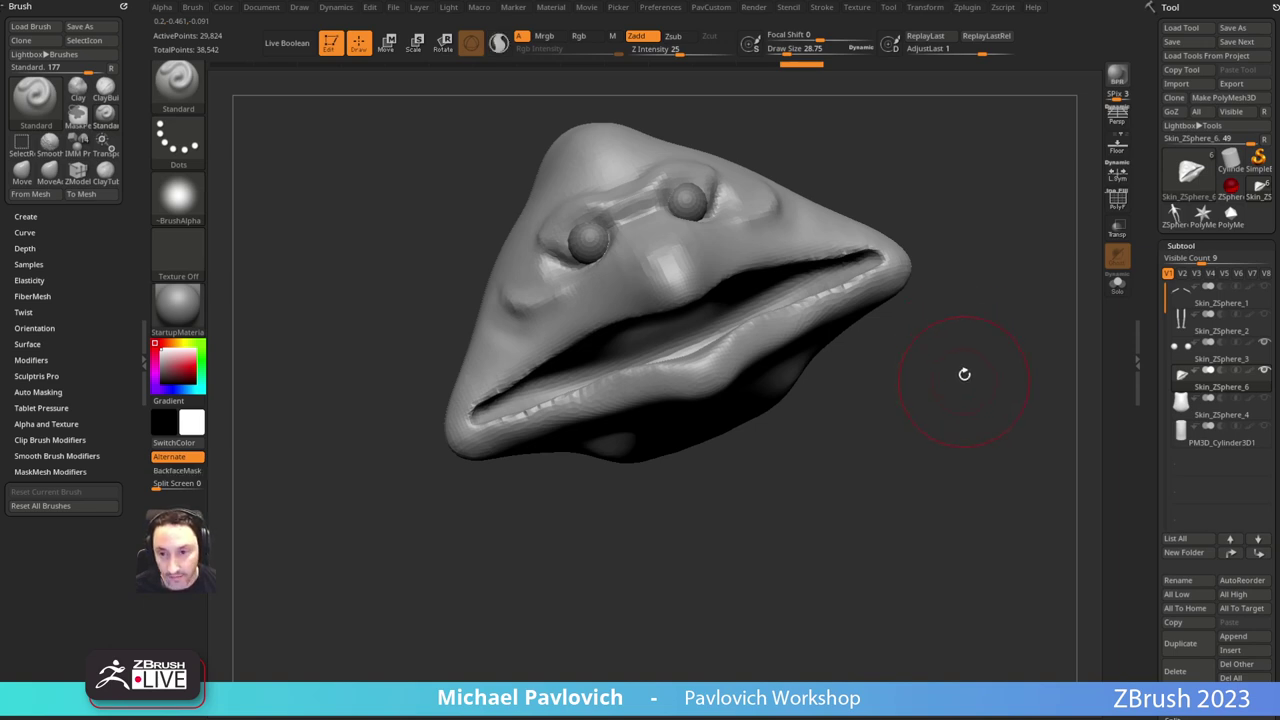
Step: Choose the MoveAccu brush and pull the centre of the lower lip upward
{"action": "left_click_drag", "start_coordinate": [965, 374], "coordinate": [947, 219]}
{"action": "key", "text": "b"}
{"action": "key", "text": "m"}
{"action": "key", "text": "a"}
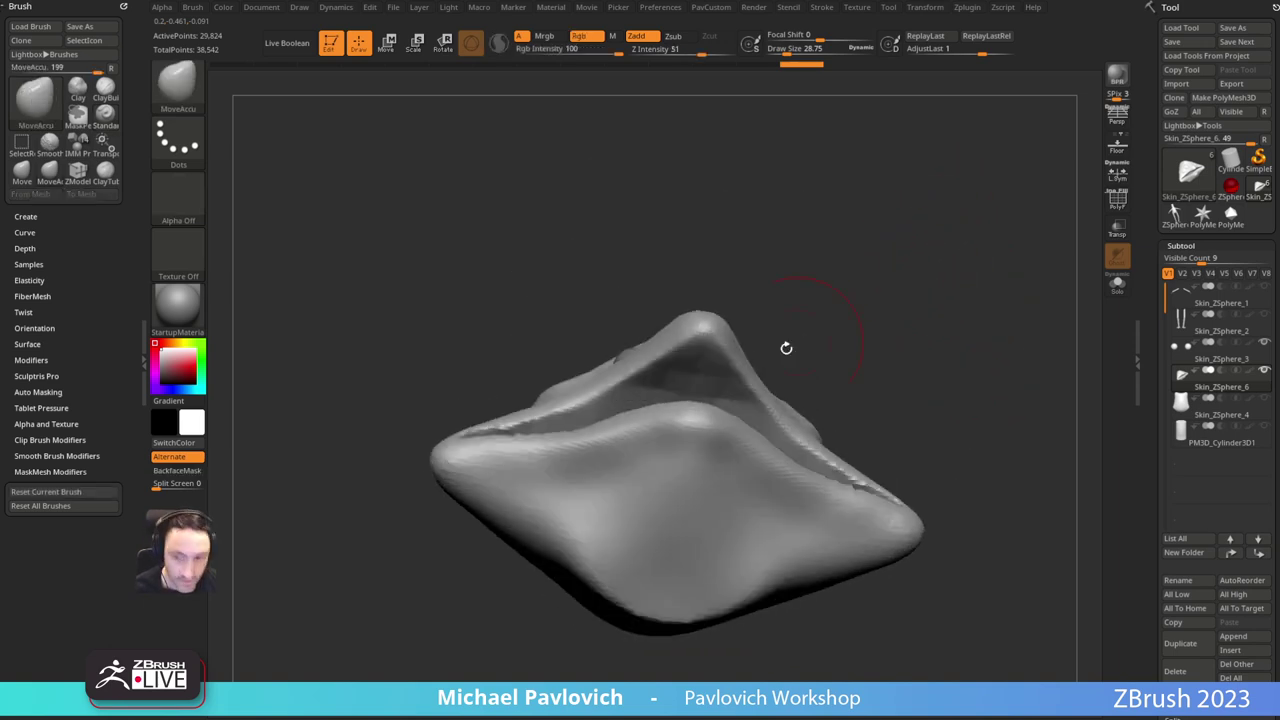
{"action": "left_click_drag", "start_coordinate": [704, 405], "coordinate": [702, 388]}
{"action": "mouse_move", "coordinate": [872, 284]}
{"action": "left_mouse_down"}
{"action": "mouse_move", "coordinate": [880, 344]}
{"action": "mouse_move", "coordinate": [1014, 197]}
{"action": "mouse_move", "coordinate": [950, 232]}
{"action": "mouse_move", "coordinate": [935, 265]}
{"action": "left_mouse_up"}
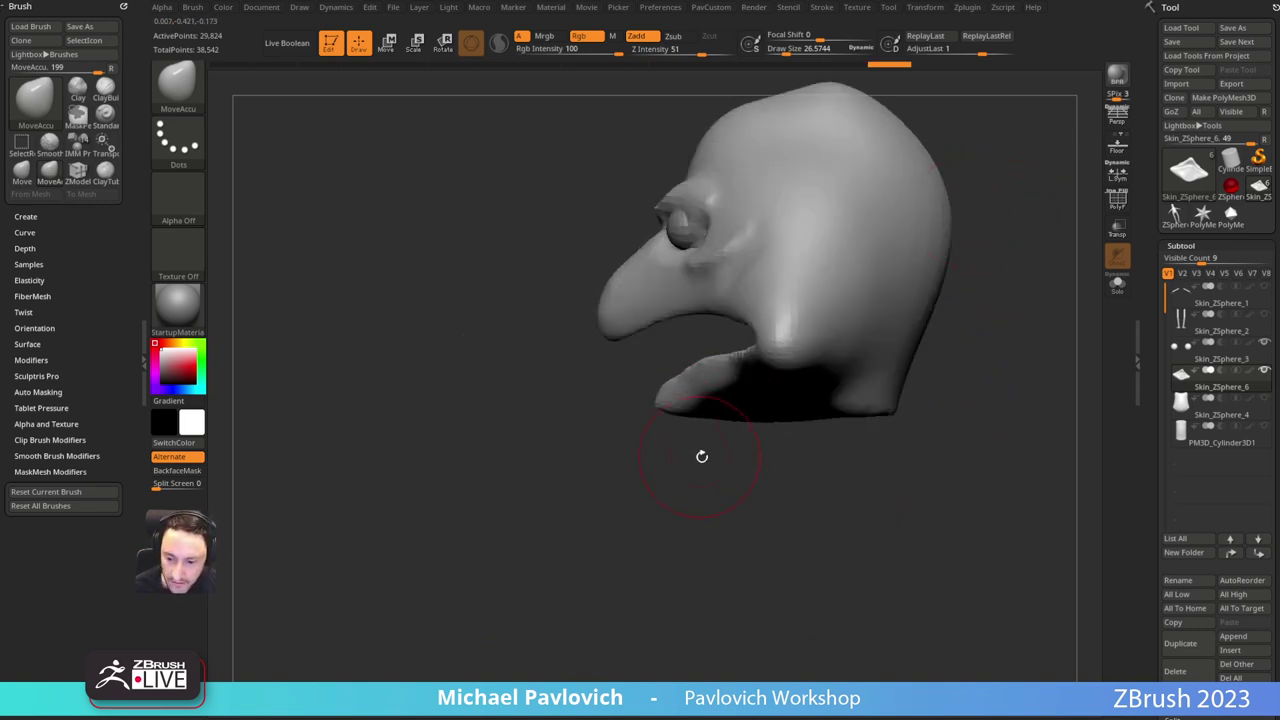
Step: Set the MoveAccu draw size to about 38.3 and make the PM3D_Cylinder3D1 neck visible below the head
{"action": "left_click_drag", "start_coordinate": [702, 456], "coordinate": [675, 402]}
{"action": "key", "text": "s"}
{"action": "mouse_move", "coordinate": [647, 448]}
{"action": "left_mouse_down"}
{"action": "mouse_move", "coordinate": [631, 471]}
{"action": "mouse_move", "coordinate": [622, 432]}
{"action": "left_mouse_up"}
{"action": "key", "text": "s"}
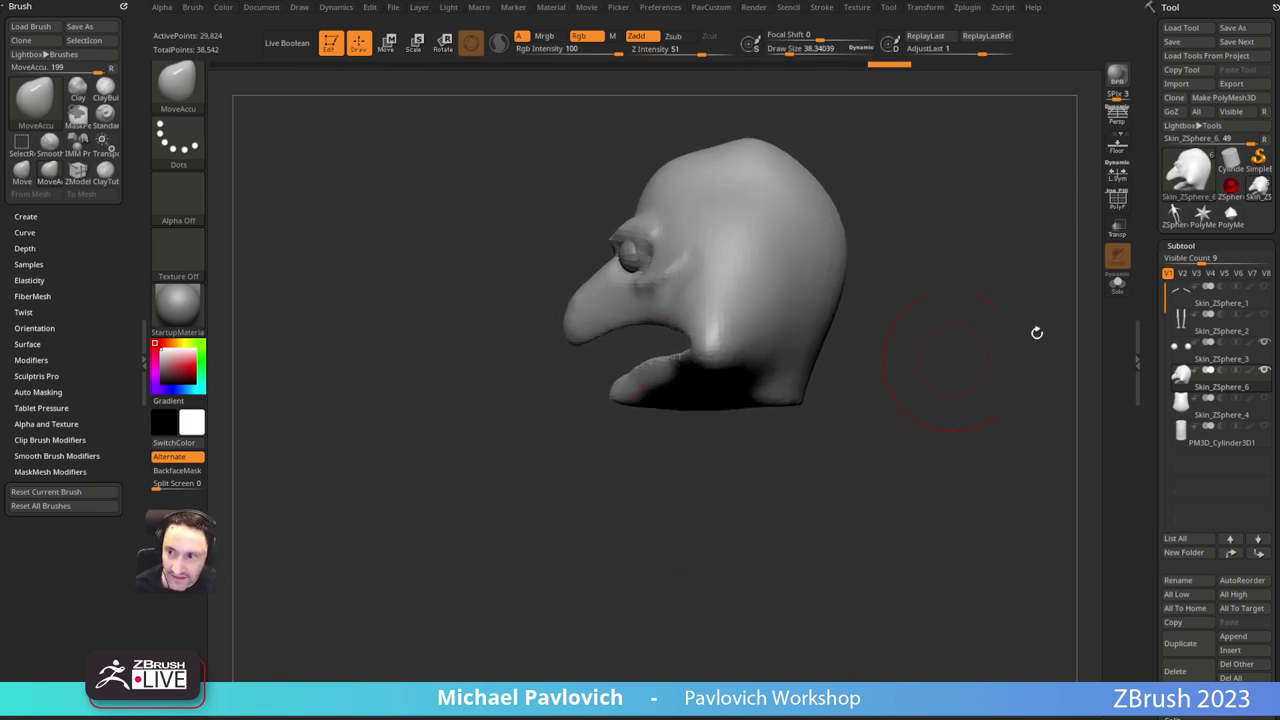
{"action": "left_click", "coordinate": [1265, 426]}
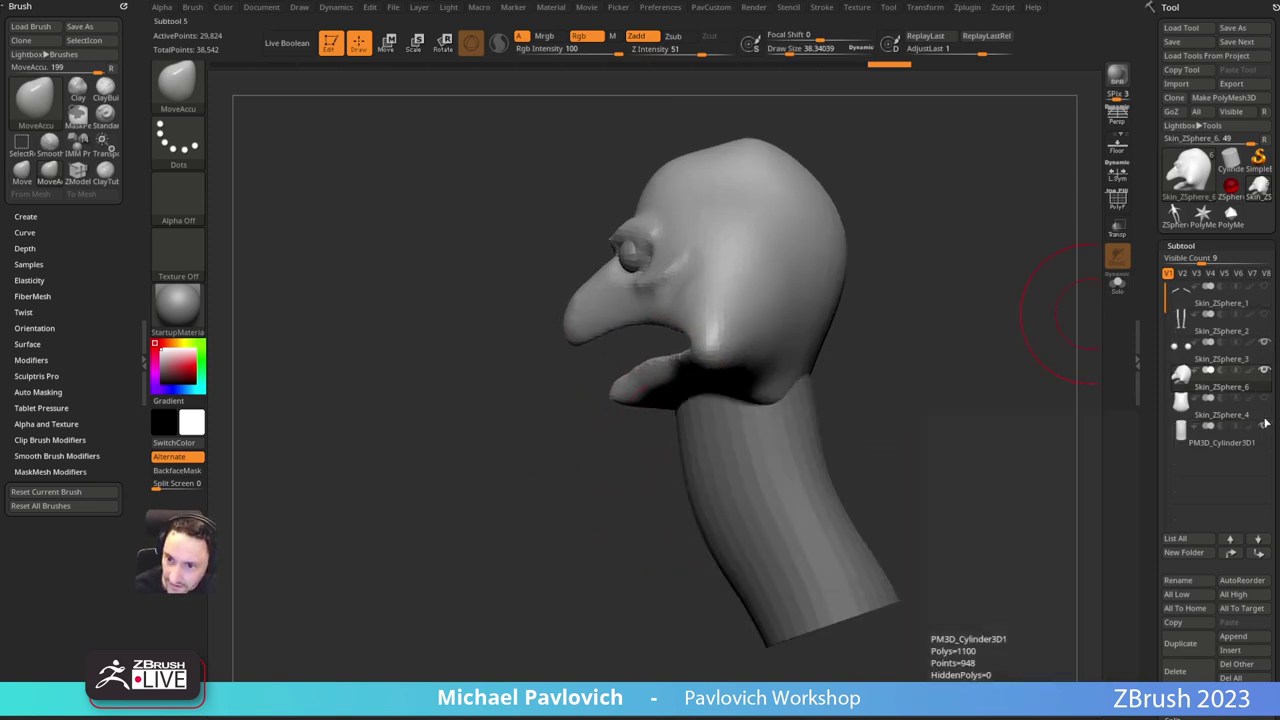
{"action": "left_click_drag", "start_coordinate": [922, 407], "coordinate": [896, 394], "text": "alt"}
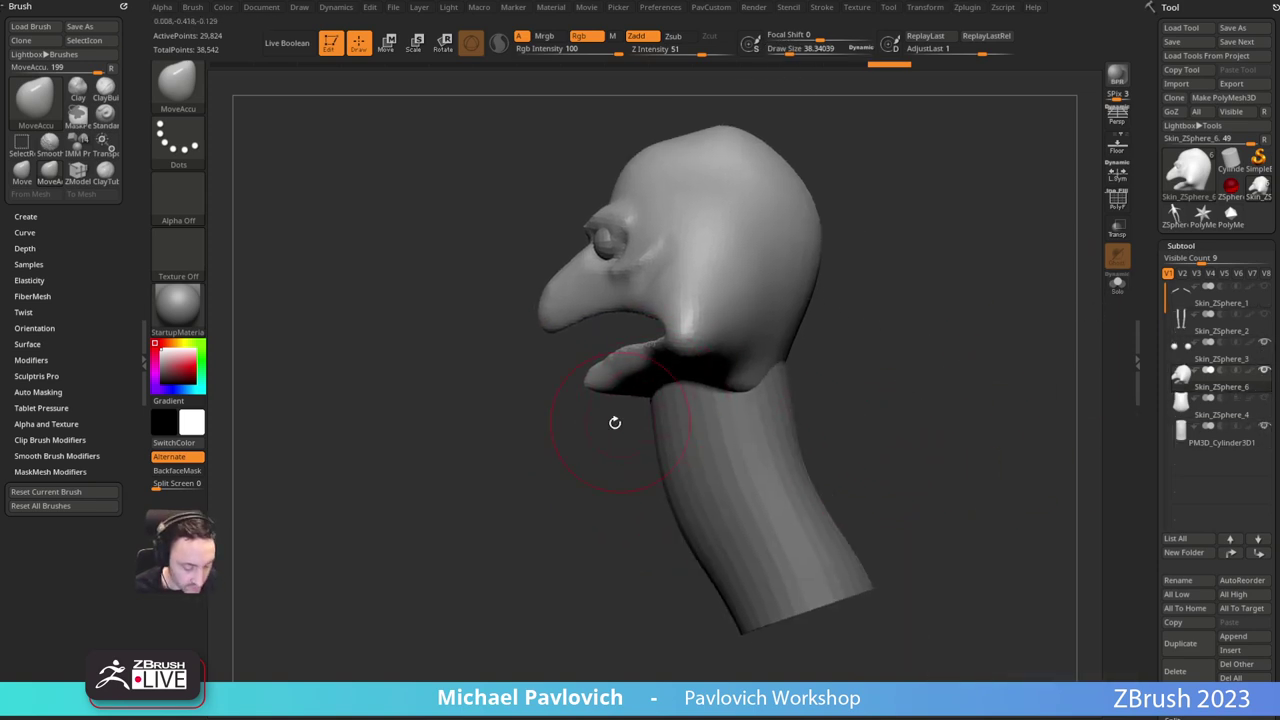
Step: Try to bulk up the underside of the lower jaw towards the neck with the Clay brush
{"action": "key", "text": "b"}
{"action": "key", "text": "c"}
{"action": "key", "text": "l"}
{"action": "left_click_drag", "start_coordinate": [572, 486], "coordinate": [567, 432]}
{"action": "mouse_move", "coordinate": [637, 368]}
{"action": "left_mouse_down"}
{"action": "mouse_move", "coordinate": [688, 360]}
{"action": "mouse_move", "coordinate": [682, 370]}
{"action": "left_mouse_up"}
{"action": "left_click_drag", "start_coordinate": [647, 424], "coordinate": [649, 477]}
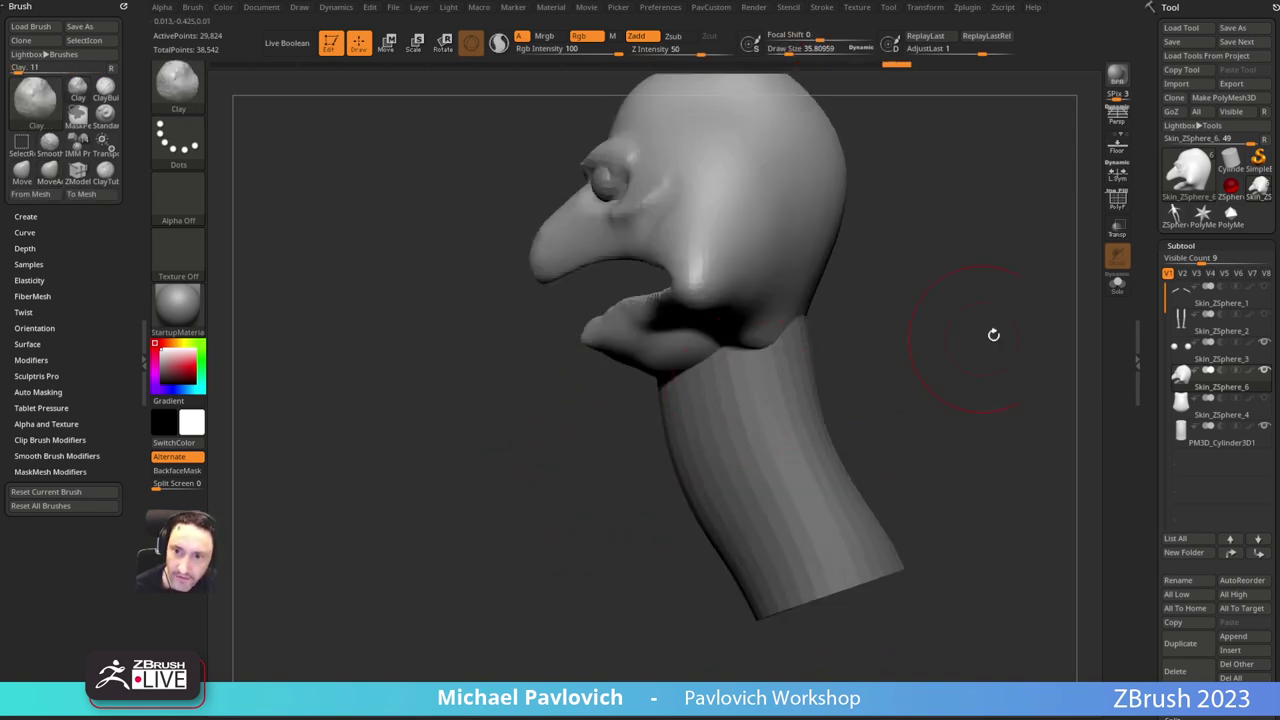
Step: Undo the Clay strokes and rebuild the lower jaw's underside using the Clay brush with BackfaceMask on
{"action": "mouse_move", "coordinate": [993, 335]}
{"action": "left_mouse_down"}
{"action": "mouse_move", "coordinate": [917, 346]}
{"action": "mouse_move", "coordinate": [991, 331]}
{"action": "mouse_move", "coordinate": [946, 366]}
{"action": "mouse_move", "coordinate": [923, 362]}
{"action": "mouse_move", "coordinate": [966, 372]}
{"action": "mouse_move", "coordinate": [950, 378]}
{"action": "left_mouse_up"}
{"action": "key", "text": "ctrl+z"}
{"action": "key", "text": "ctrl+z"}
{"action": "key", "text": "ctrl+z"}
{"action": "key", "text": "ctrl+z"}
{"action": "key", "text": "ctrl+z"}
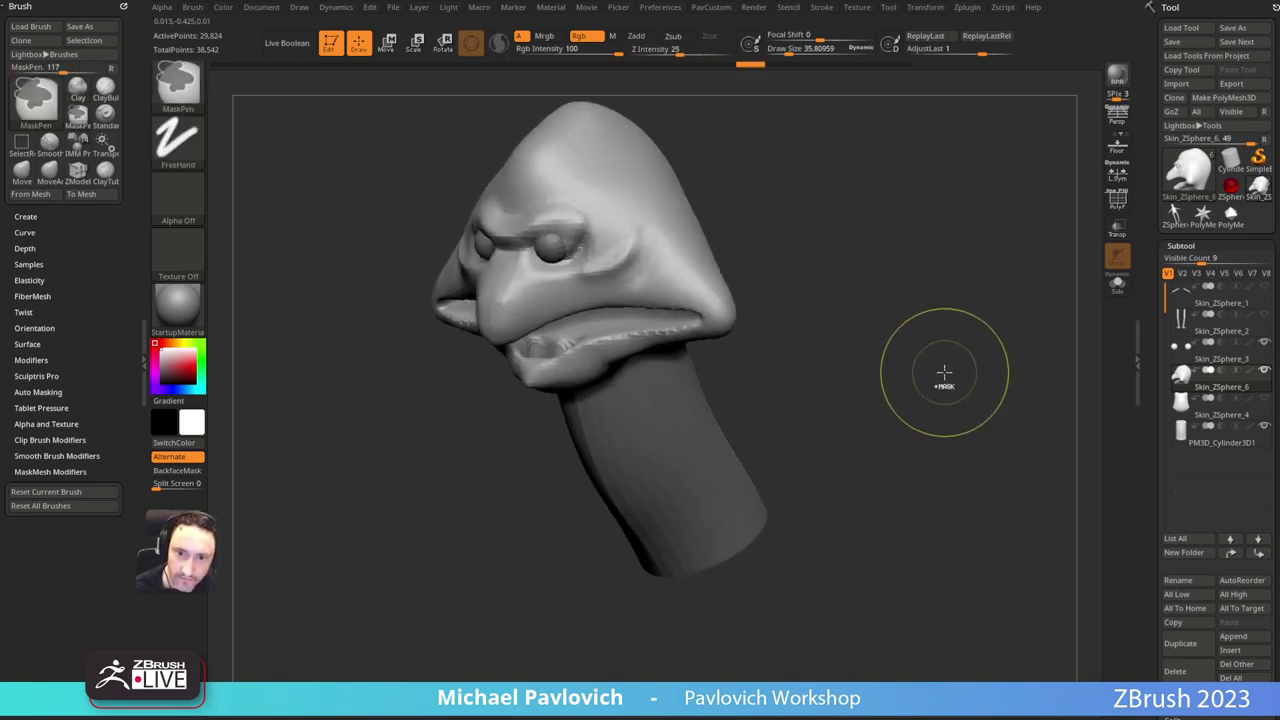
{"action": "key", "text": "ctrl+z"}
{"action": "key", "text": "ctrl+z"}
{"action": "key", "text": "ctrl+z"}
{"action": "mouse_move", "coordinate": [941, 366]}
{"action": "left_mouse_down"}
{"action": "mouse_move", "coordinate": [891, 303]}
{"action": "mouse_move", "coordinate": [629, 386]}
{"action": "mouse_move", "coordinate": [588, 384]}
{"action": "mouse_move", "coordinate": [628, 362]}
{"action": "left_mouse_up"}
{"action": "left_click_drag", "start_coordinate": [918, 294], "coordinate": [918, 361]}
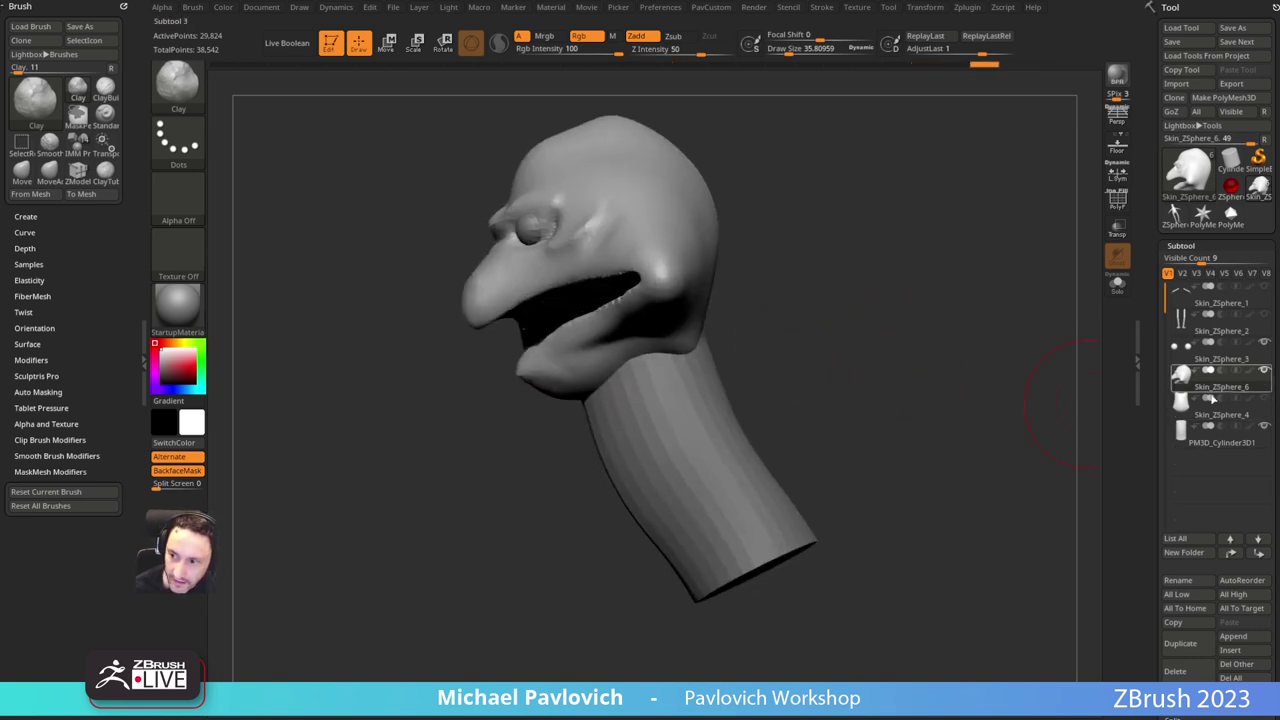
Step: Merge the head down with the Skin_ZSphere_4 torso and isolate the merged subtool in Solo
{"action": "key", "text": "ctrl+e"}
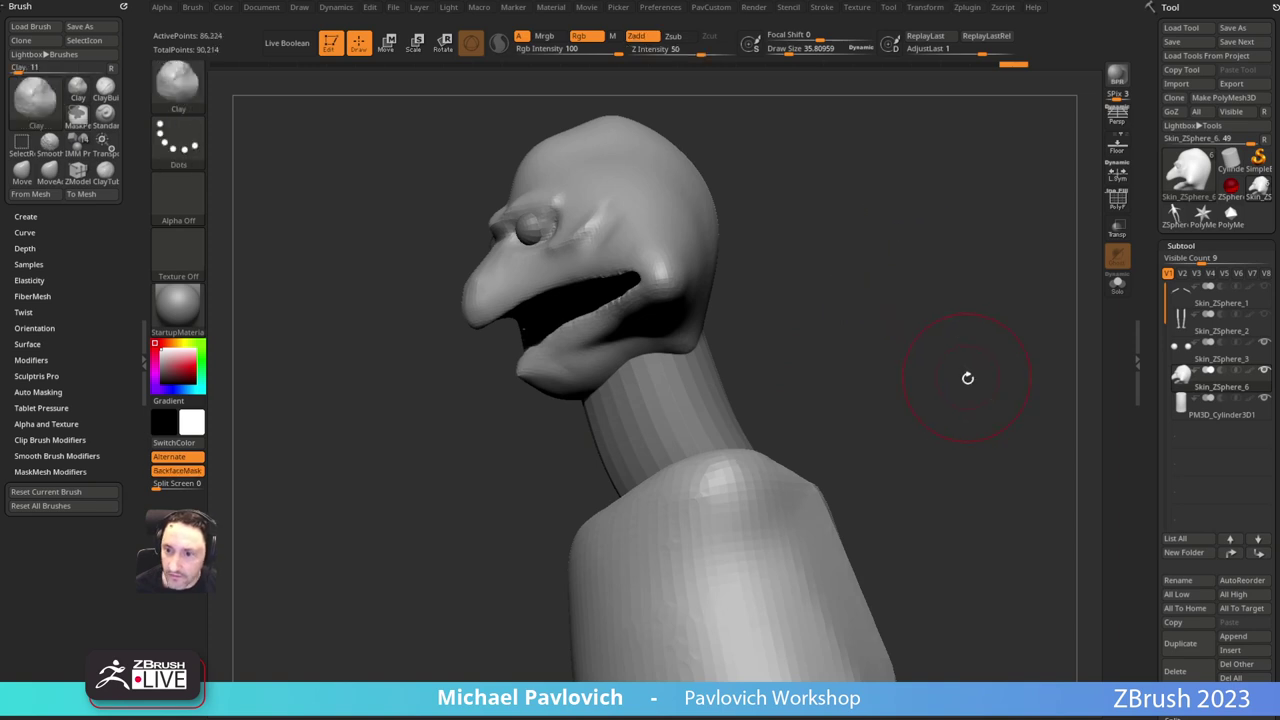
{"action": "key", "text": "f"}
{"action": "left_click", "coordinate": [1117, 287]}
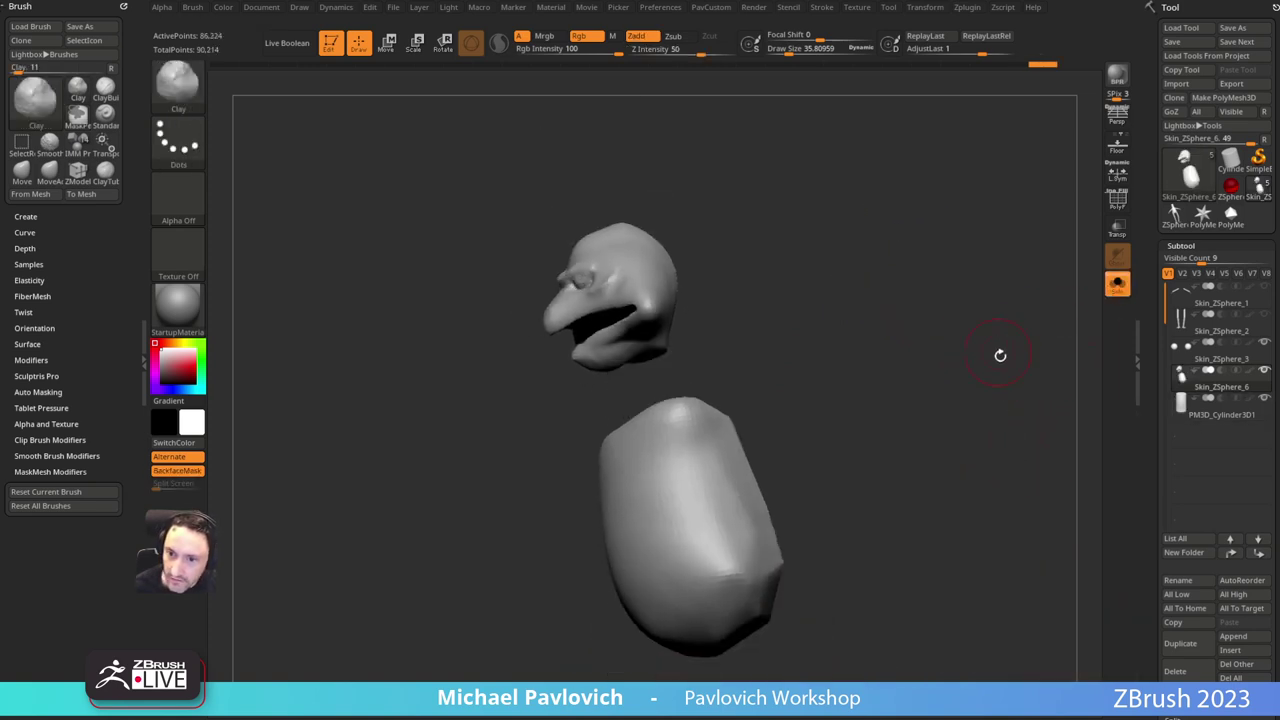
{"action": "left_click_drag", "start_coordinate": [1000, 357], "coordinate": [1055, 375]}
Step: Hide the head so that only the torso shows and use Split Hidden to separate them into two subtools
{"action": "left_click_drag", "start_coordinate": [808, 410], "coordinate": [524, 529], "text": "ctrl+shift"}
{"action": "key", "text": "space"}
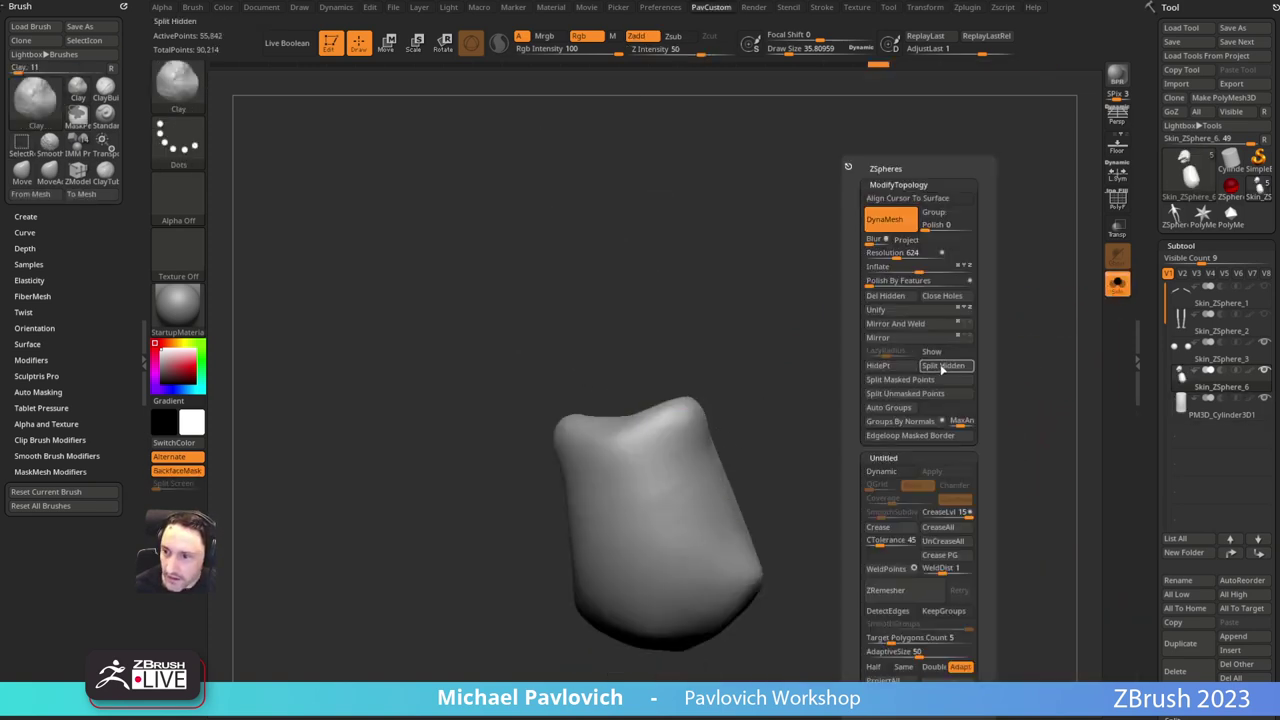
{"action": "left_click", "coordinate": [932, 366]}
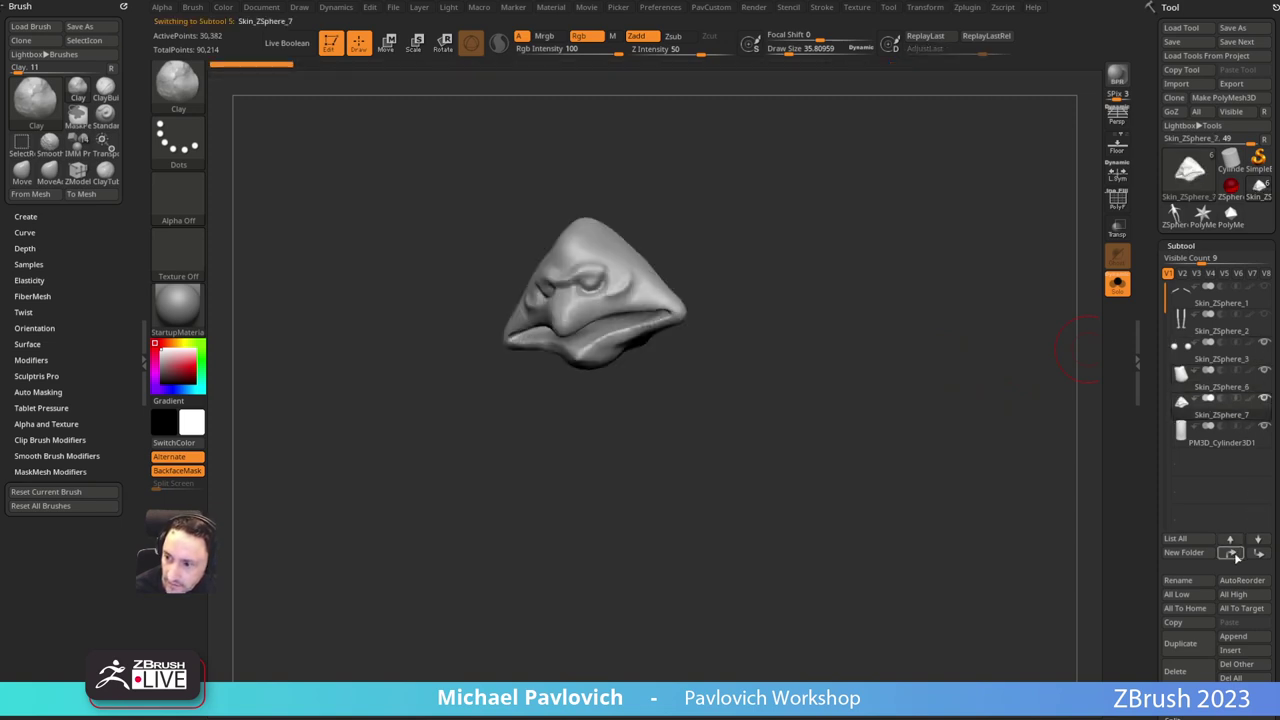
Step: Merge the Skin_ZSphere_7 head down with the PM3D_Cylinder3D1 neck and fuse them with DynaMesh
{"action": "left_click", "coordinate": [1216, 445]}
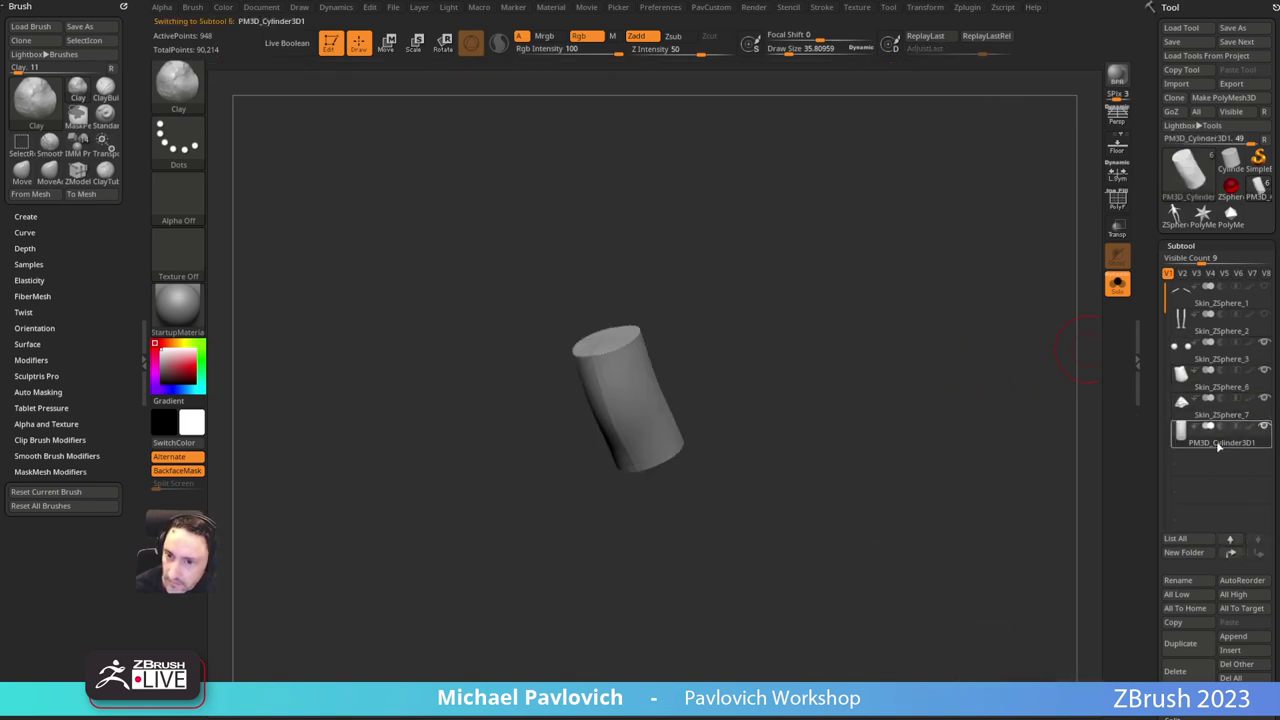
{"action": "left_click", "coordinate": [1214, 410]}
{"action": "key", "text": "ctrl+m"}
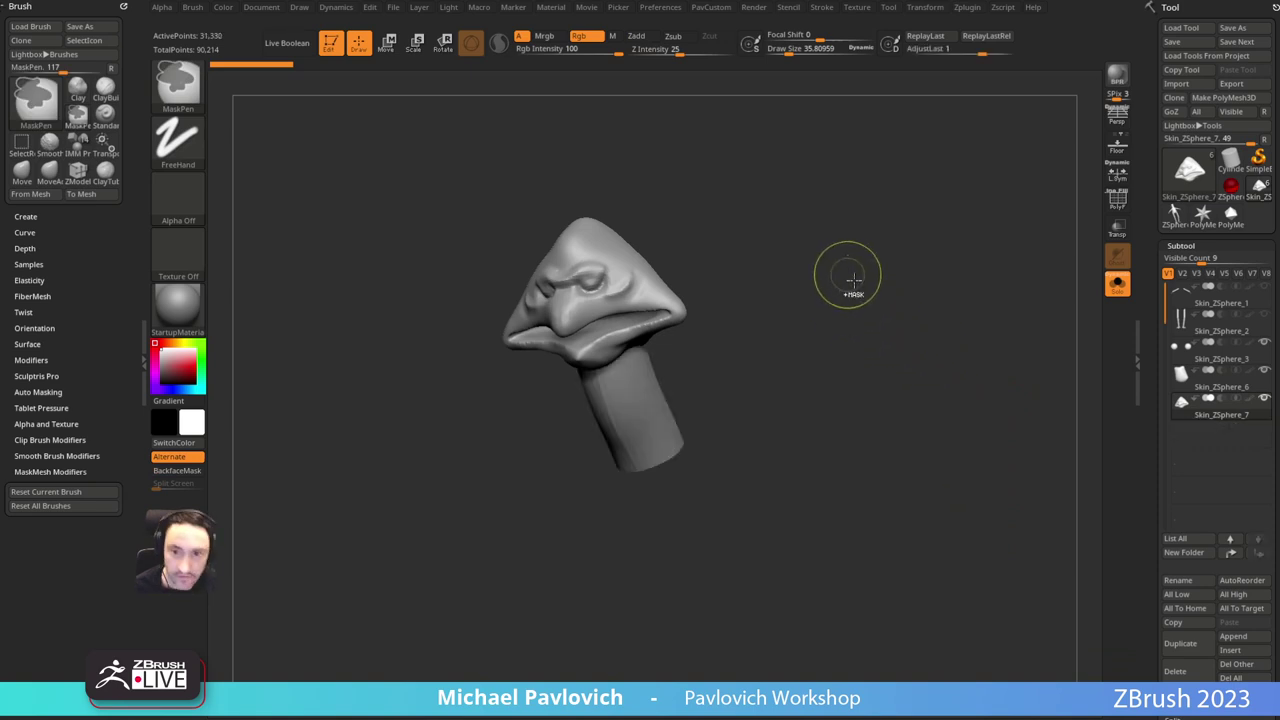
{"action": "left_click_drag", "start_coordinate": [851, 230], "coordinate": [859, 276], "text": "ctrl"}
Step: Smooth the fused neck surface below the jaw
{"action": "key", "text": "f"}
{"action": "mouse_move", "coordinate": [690, 360]}
{"action": "left_mouse_down", "text": "shift"}
{"action": "mouse_move", "coordinate": [640, 368]}
{"action": "mouse_move", "coordinate": [750, 580]}
{"action": "mouse_move", "coordinate": [742, 508]}
{"action": "left_mouse_up", "text": "shift"}
{"action": "mouse_move", "coordinate": [860, 366]}
{"action": "left_mouse_down"}
{"action": "mouse_move", "coordinate": [851, 309]}
{"action": "mouse_move", "coordinate": [963, 280]}
{"action": "mouse_move", "coordinate": [983, 321]}
{"action": "mouse_move", "coordinate": [948, 268]}
{"action": "mouse_move", "coordinate": [951, 249]}
{"action": "mouse_move", "coordinate": [971, 280]}
{"action": "mouse_move", "coordinate": [937, 297]}
{"action": "mouse_move", "coordinate": [963, 266]}
{"action": "mouse_move", "coordinate": [929, 280]}
{"action": "mouse_move", "coordinate": [930, 295]}
{"action": "left_mouse_up"}
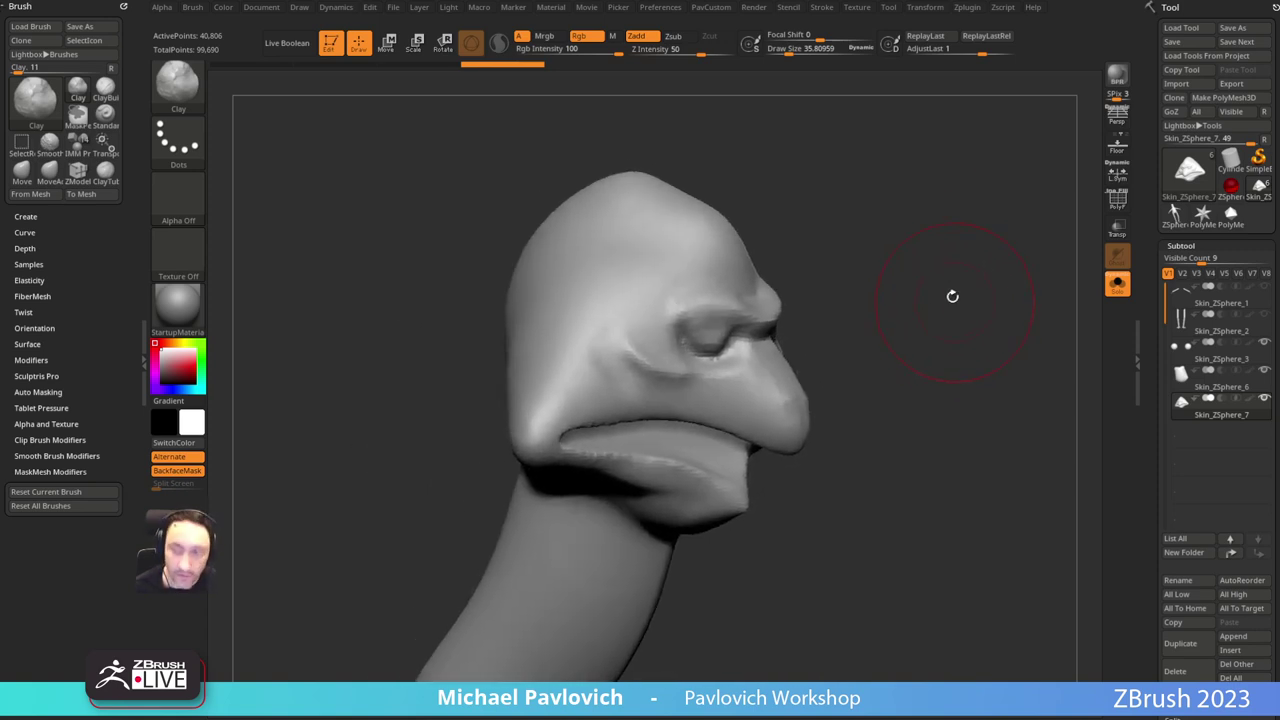
Step: Show the reference images behind the front view of the head and choose the Paint brush
{"action": "key", "text": "shift+z"}
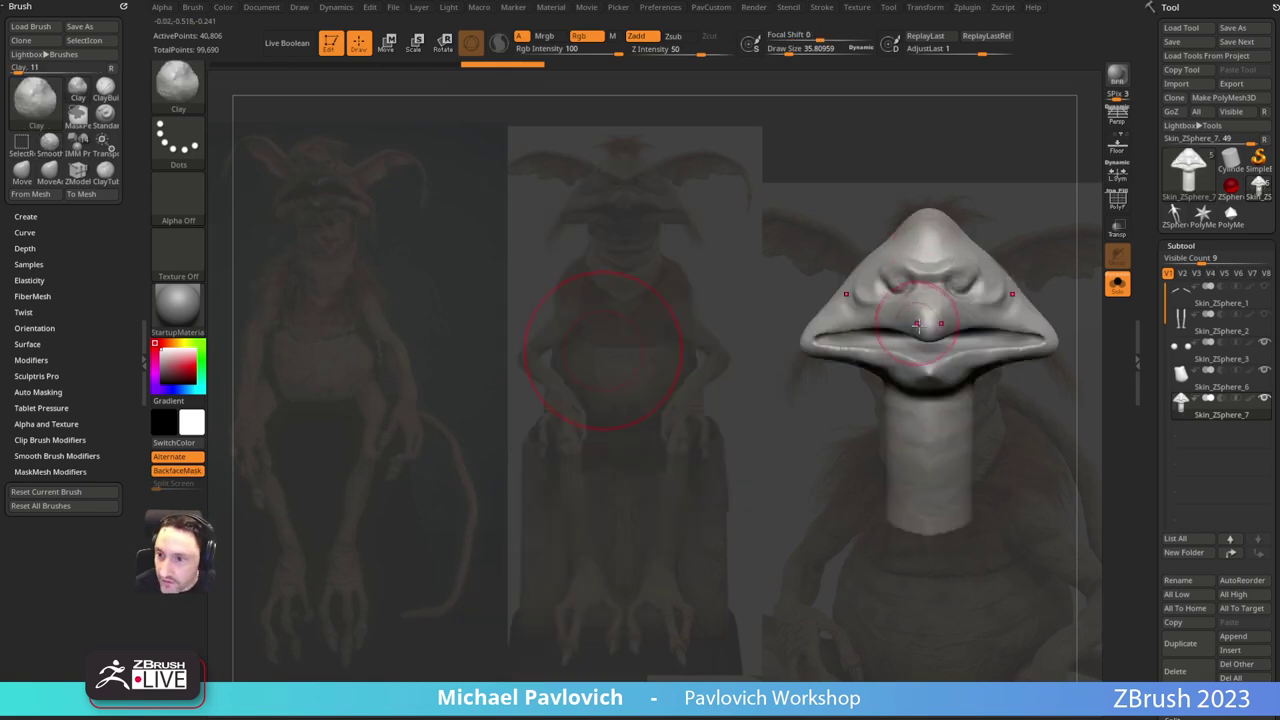
{"action": "key", "text": "b"}
{"action": "key", "text": "s"}
{"action": "key", "text": "t"}
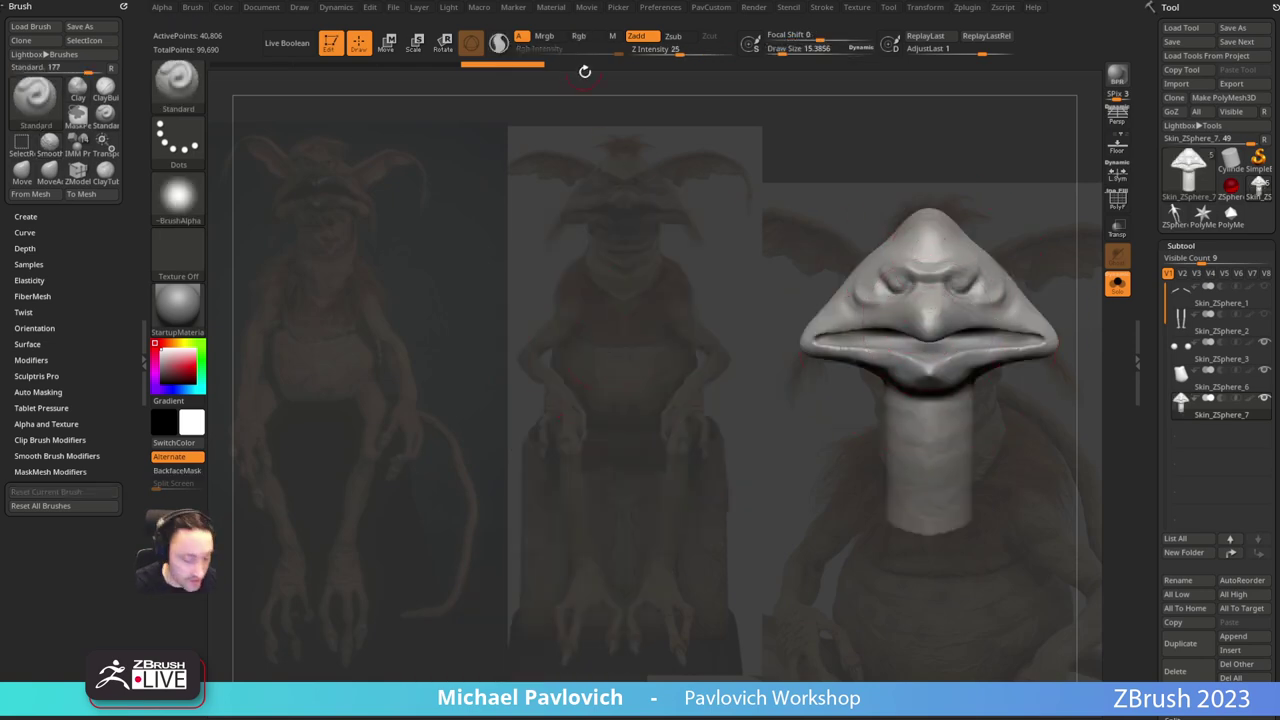
{"action": "key", "text": "b"}
{"action": "key", "text": "p"}
{"action": "key", "text": "a"}
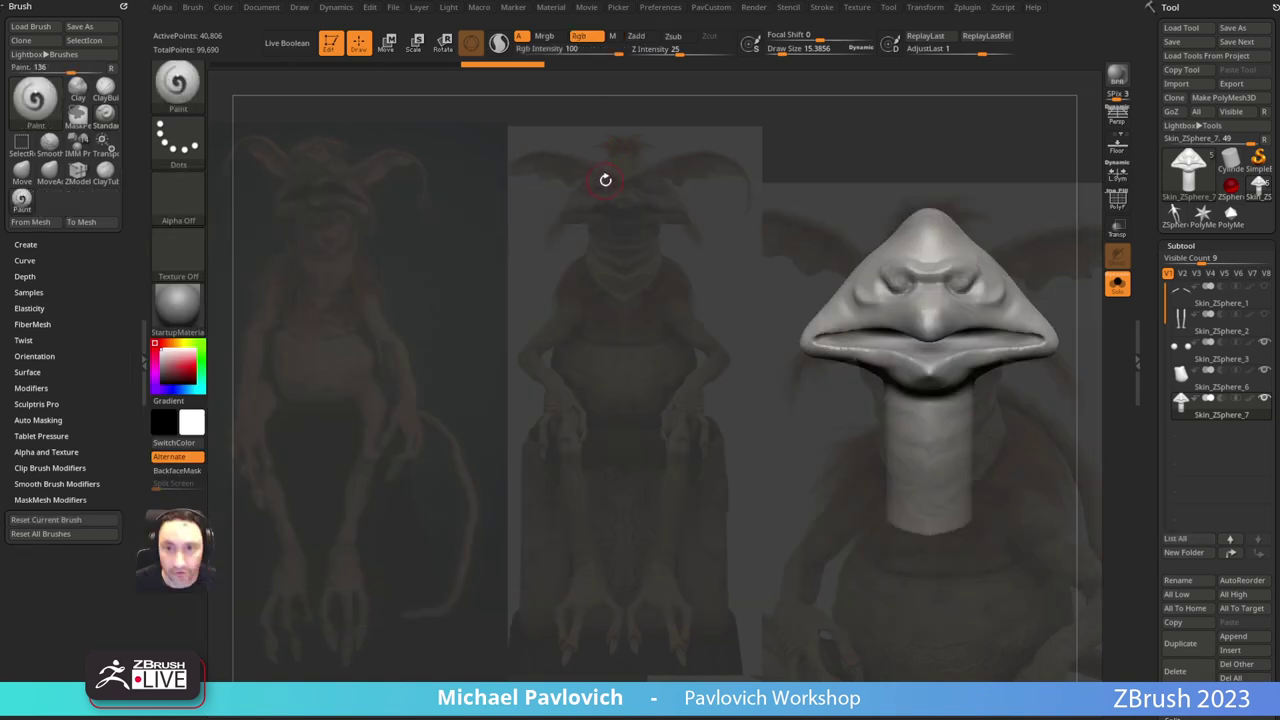
Step: Enlarge the Paint brush to a draw size of 40.96 and paint over the creature's nose
{"action": "key", "text": "s"}
{"action": "mouse_move", "coordinate": [421, 242]}
{"action": "left_mouse_down"}
{"action": "mouse_move", "coordinate": [437, 243]}
{"action": "mouse_move", "coordinate": [426, 243]}
{"action": "left_mouse_up"}
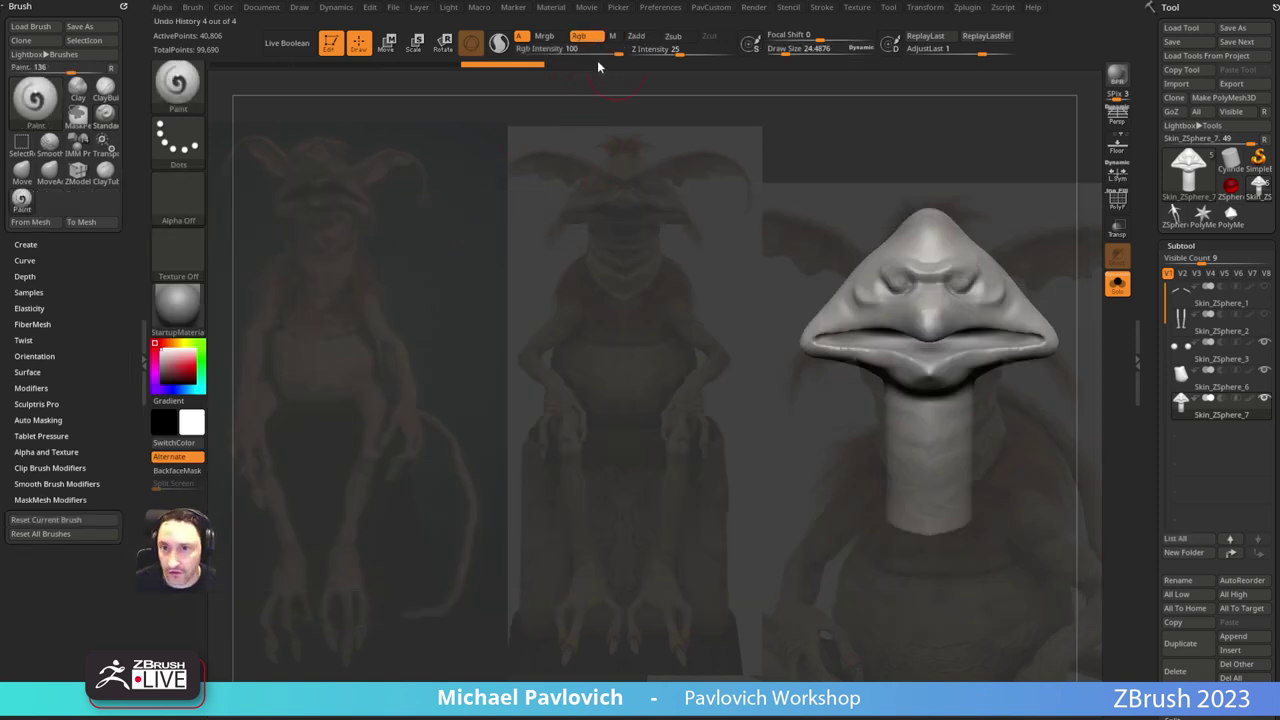
{"action": "key", "text": "s"}
{"action": "left_click", "coordinate": [900, 303]}
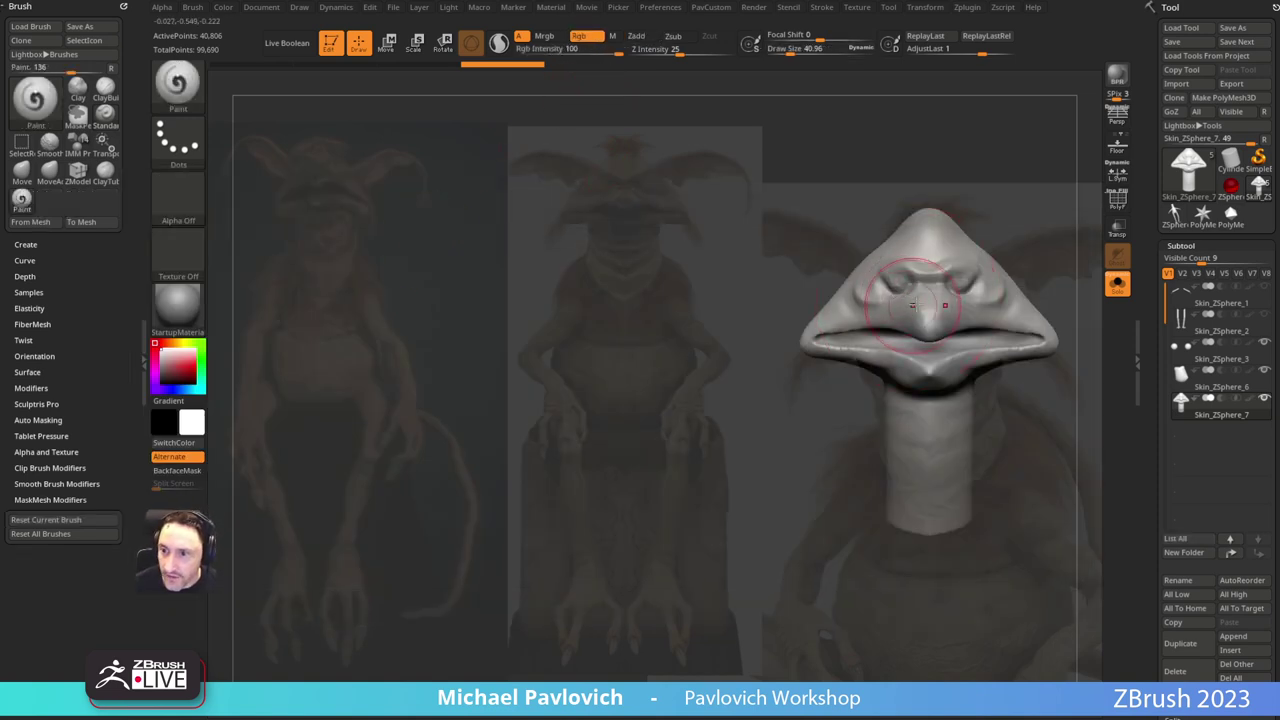
{"action": "left_click_drag", "start_coordinate": [930, 299], "coordinate": [930, 312]}
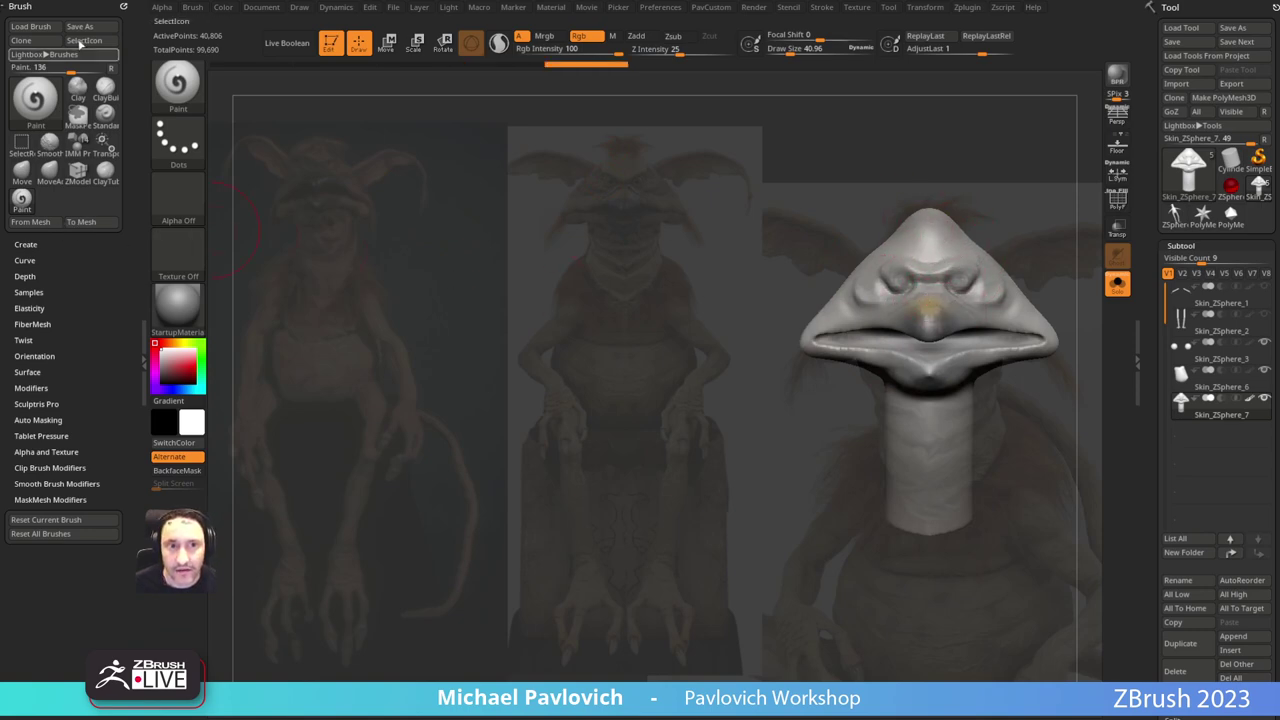
Step: Project the reference photo's colours onto the creature's face with the Paint brush and Spotlight Projection, and hide the reference images
{"action": "key", "text": "shift"}
{"action": "left_click", "coordinate": [29, 291]}
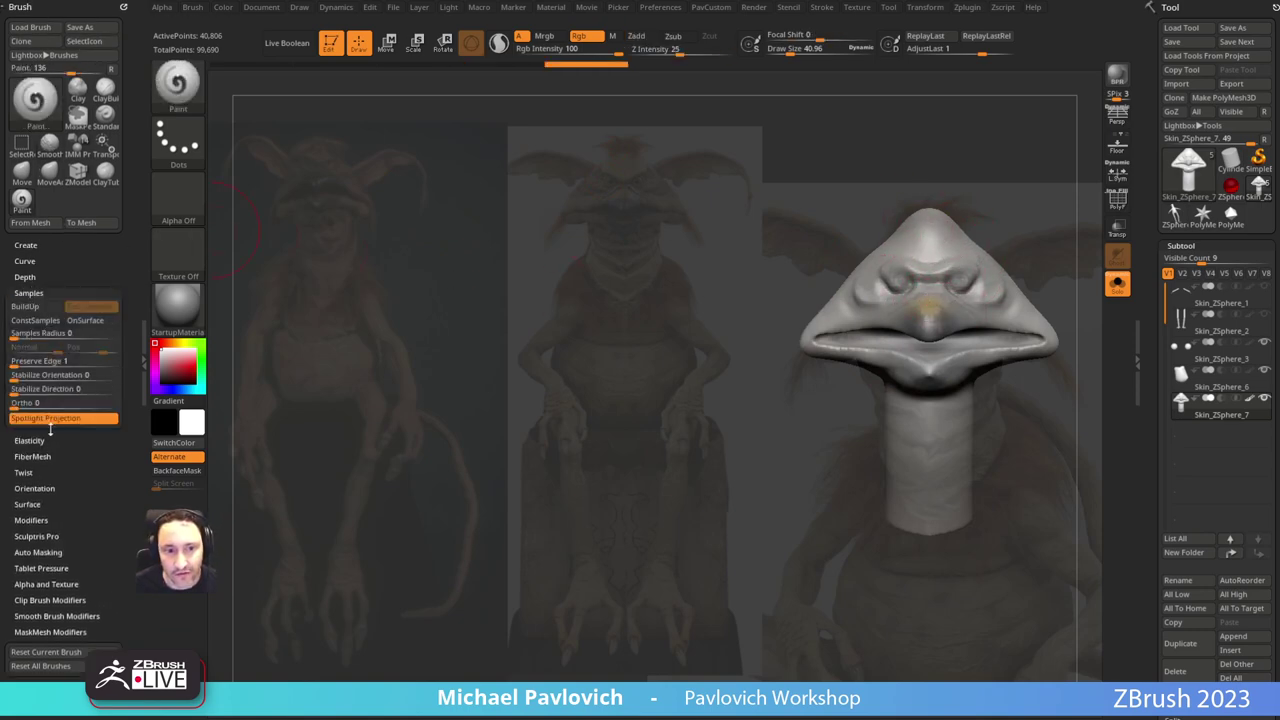
{"action": "mouse_move", "coordinate": [924, 332]}
{"action": "left_mouse_down"}
{"action": "mouse_move", "coordinate": [914, 310]}
{"action": "mouse_move", "coordinate": [856, 316]}
{"action": "left_mouse_up"}
{"action": "left_click_drag", "start_coordinate": [922, 379], "coordinate": [848, 345]}
{"action": "mouse_move", "coordinate": [868, 298]}
{"action": "left_mouse_down"}
{"action": "mouse_move", "coordinate": [900, 268]}
{"action": "mouse_move", "coordinate": [836, 314]}
{"action": "mouse_move", "coordinate": [836, 344]}
{"action": "mouse_move", "coordinate": [880, 338]}
{"action": "mouse_move", "coordinate": [814, 323]}
{"action": "mouse_move", "coordinate": [924, 353]}
{"action": "left_mouse_up"}
{"action": "key", "text": "shift+z"}
{"action": "mouse_move", "coordinate": [1020, 203]}
{"action": "left_mouse_down", "text": "alt"}
{"action": "mouse_move", "coordinate": [807, 244]}
{"action": "mouse_move", "coordinate": [977, 254]}
{"action": "mouse_move", "coordinate": [958, 257]}
{"action": "left_mouse_up", "text": "alt"}
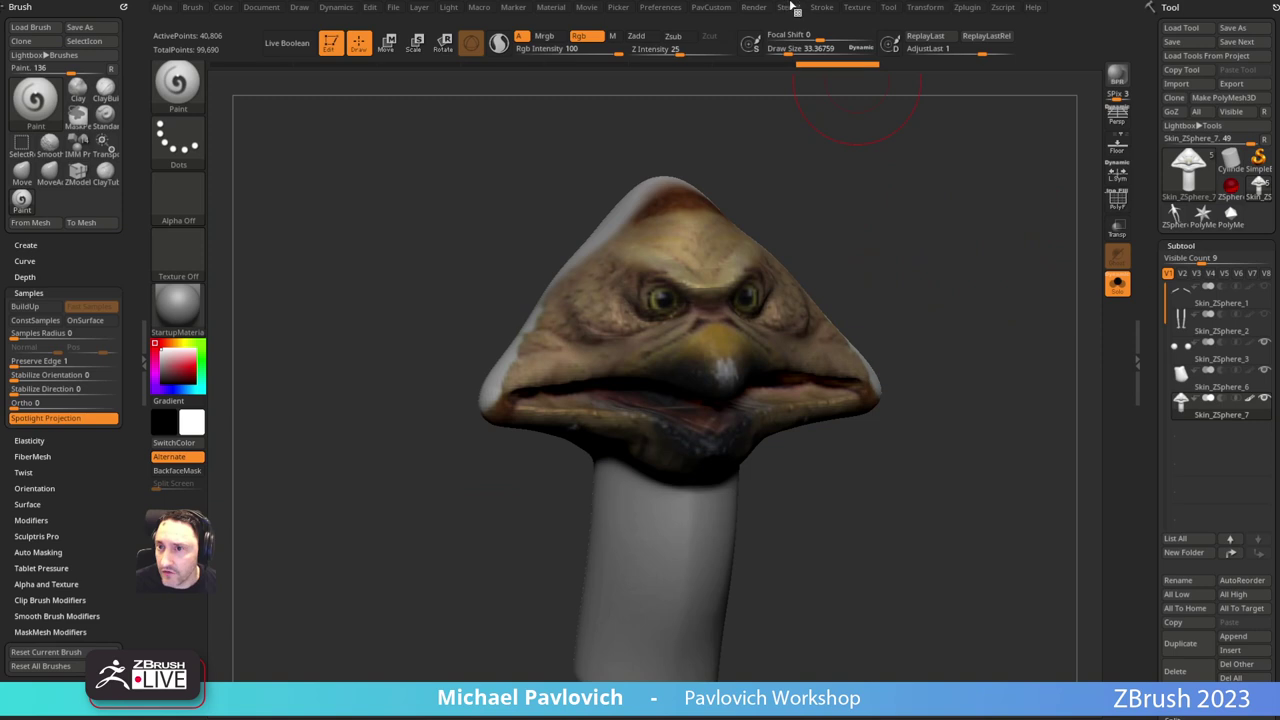
Step: Try fading the model's painted colours with the Fade Opacity render setting
{"action": "left_click", "coordinate": [756, 8]}
{"action": "mouse_move", "coordinate": [769, 142]}
{"action": "left_mouse_down"}
{"action": "mouse_move", "coordinate": [794, 142]}
{"action": "mouse_move", "coordinate": [782, 142]}
{"action": "left_mouse_up"}
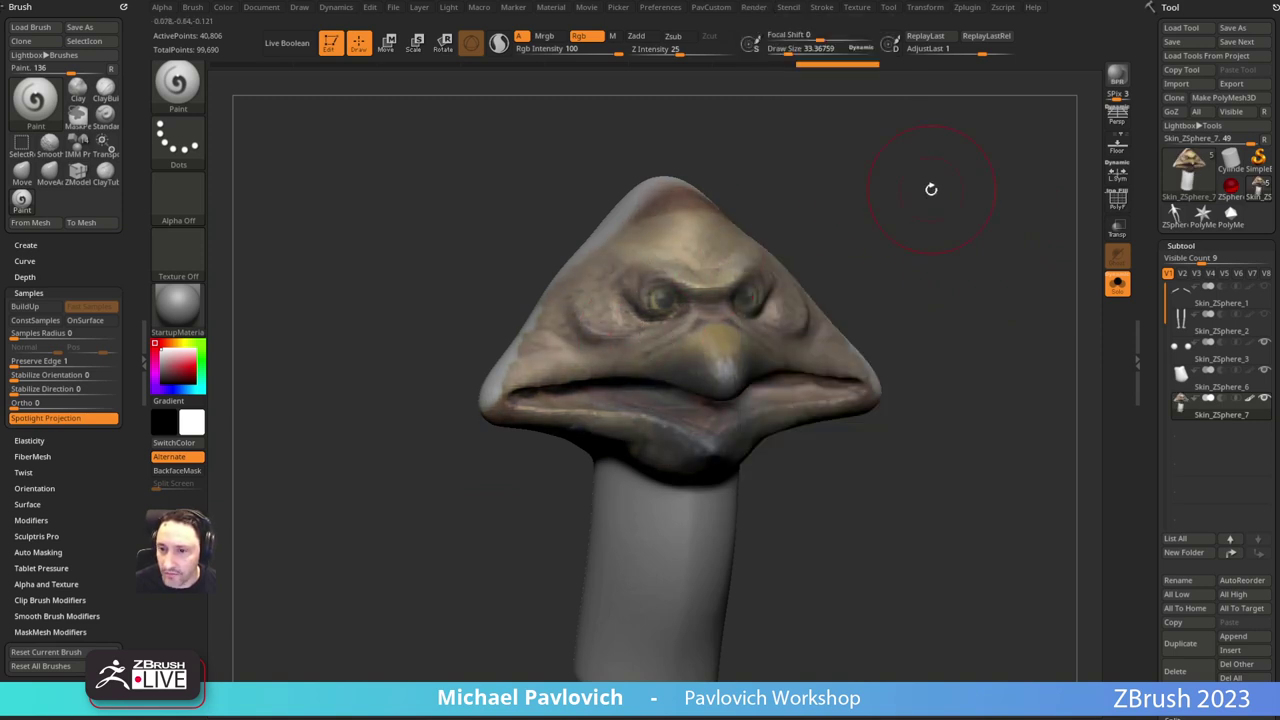
{"action": "left_click", "coordinate": [758, 9]}
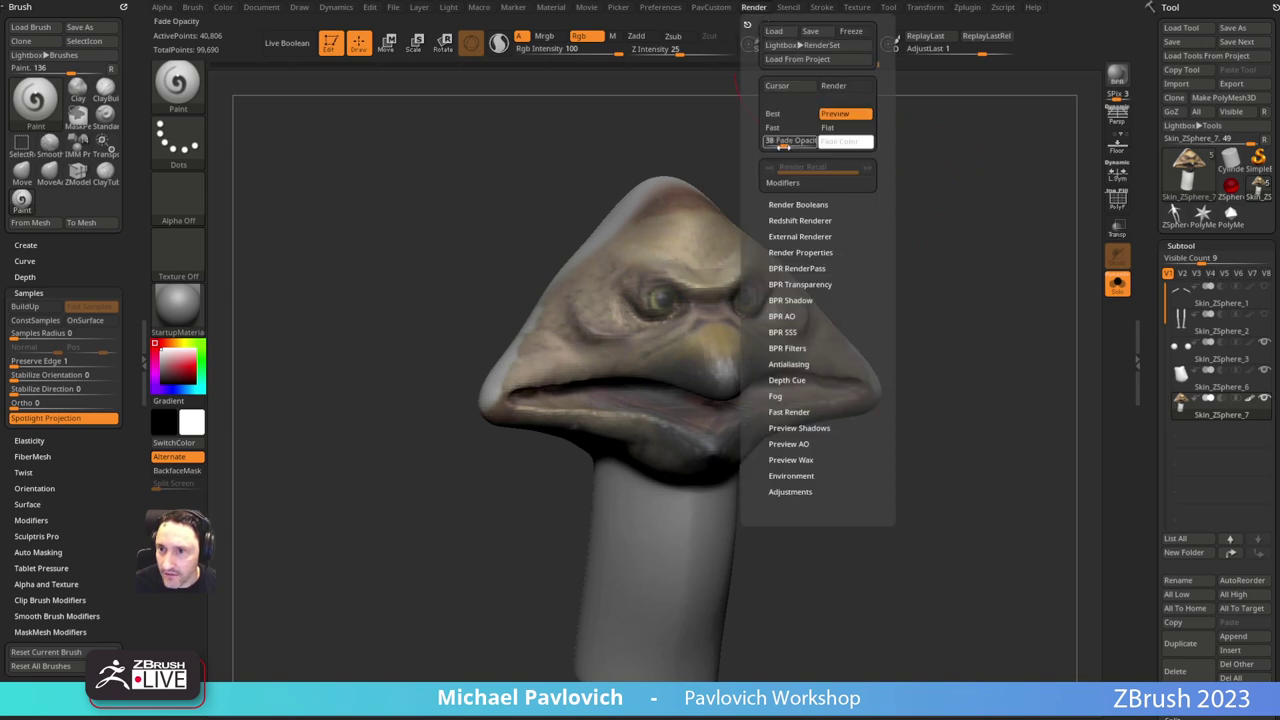
{"action": "left_click_drag", "start_coordinate": [781, 145], "coordinate": [738, 152]}
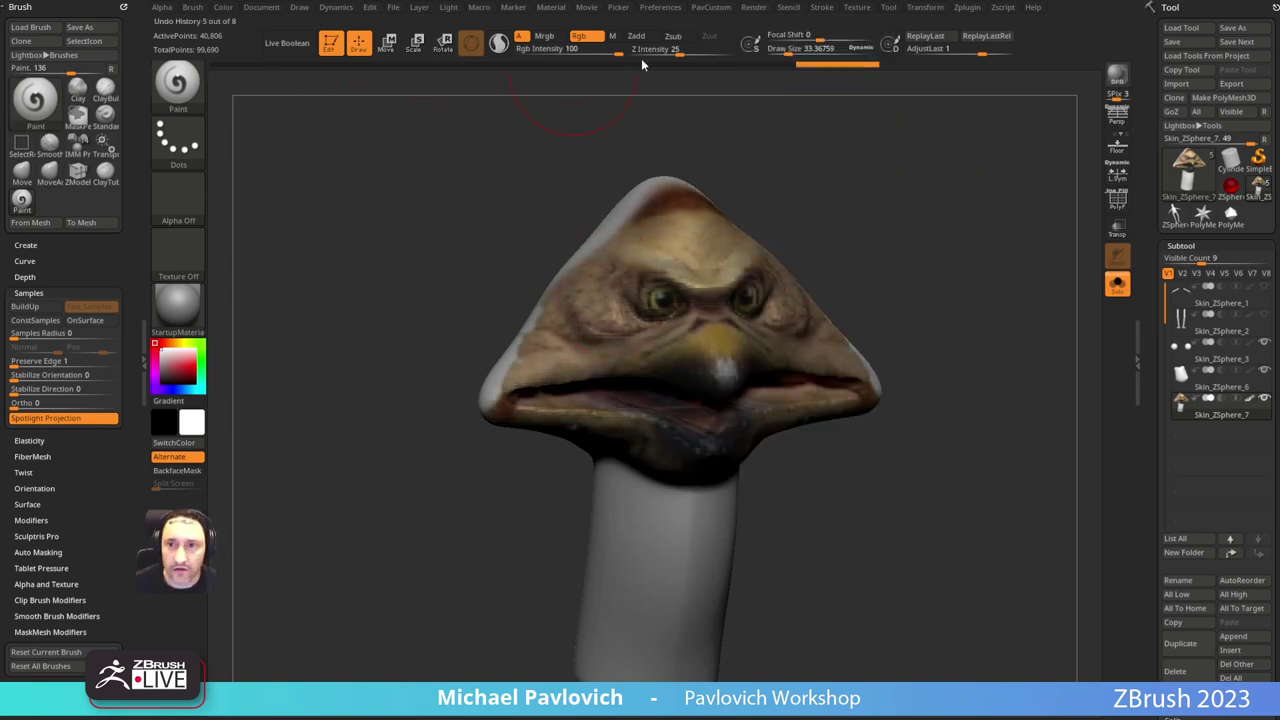
Step: Set the Rgb Intensity to 20 and fill the head with white to mute the painted colours
{"action": "left_click", "coordinate": [547, 53]}
{"action": "left_click", "coordinate": [563, 54]}
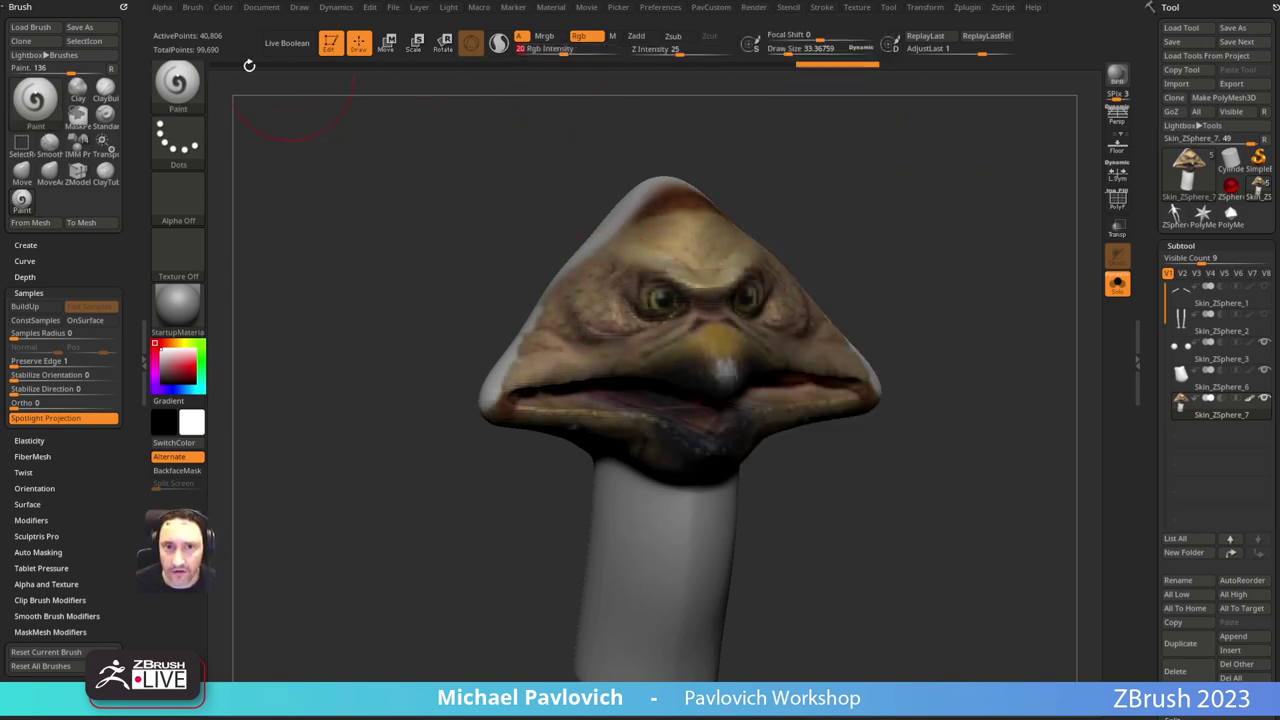
{"action": "left_click", "coordinate": [222, 7]}
{"action": "left_click", "coordinate": [258, 263]}
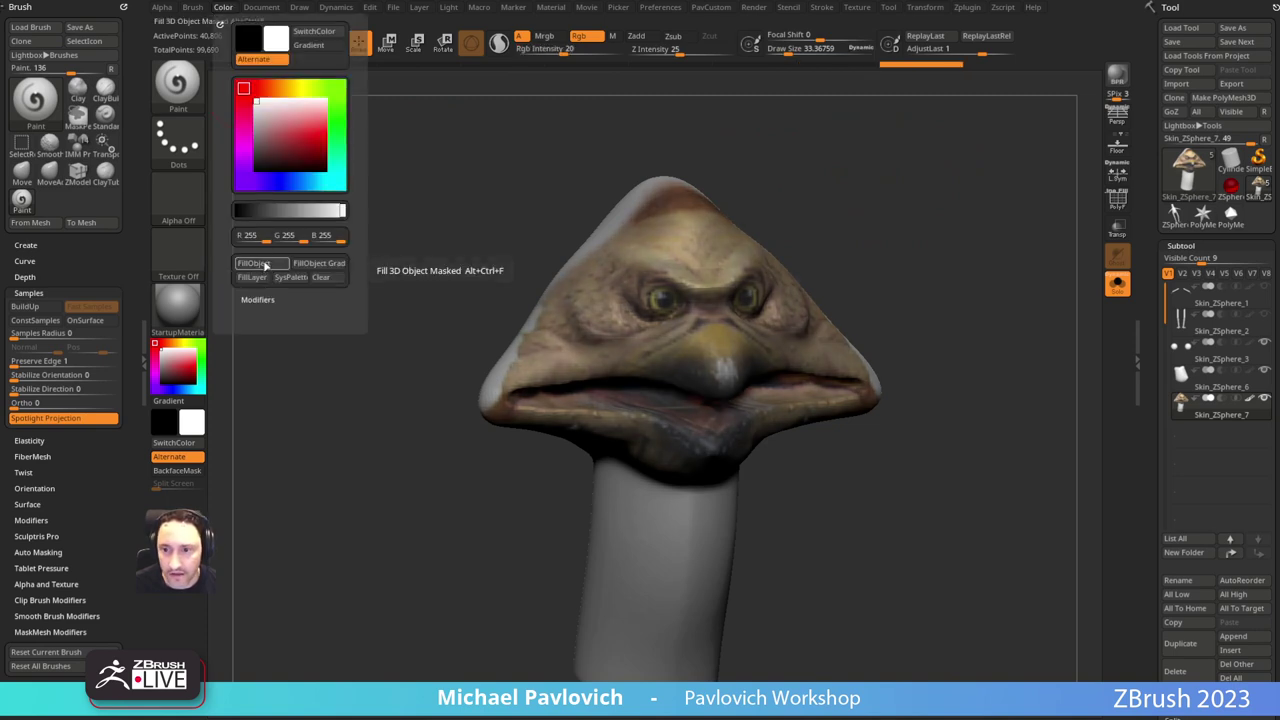
Step: Examine the tool's Polypaint settings, including the FillColor option
{"action": "left_click_drag", "start_coordinate": [1150, 398], "coordinate": [1170, 190]}
{"action": "key", "text": "shift"}
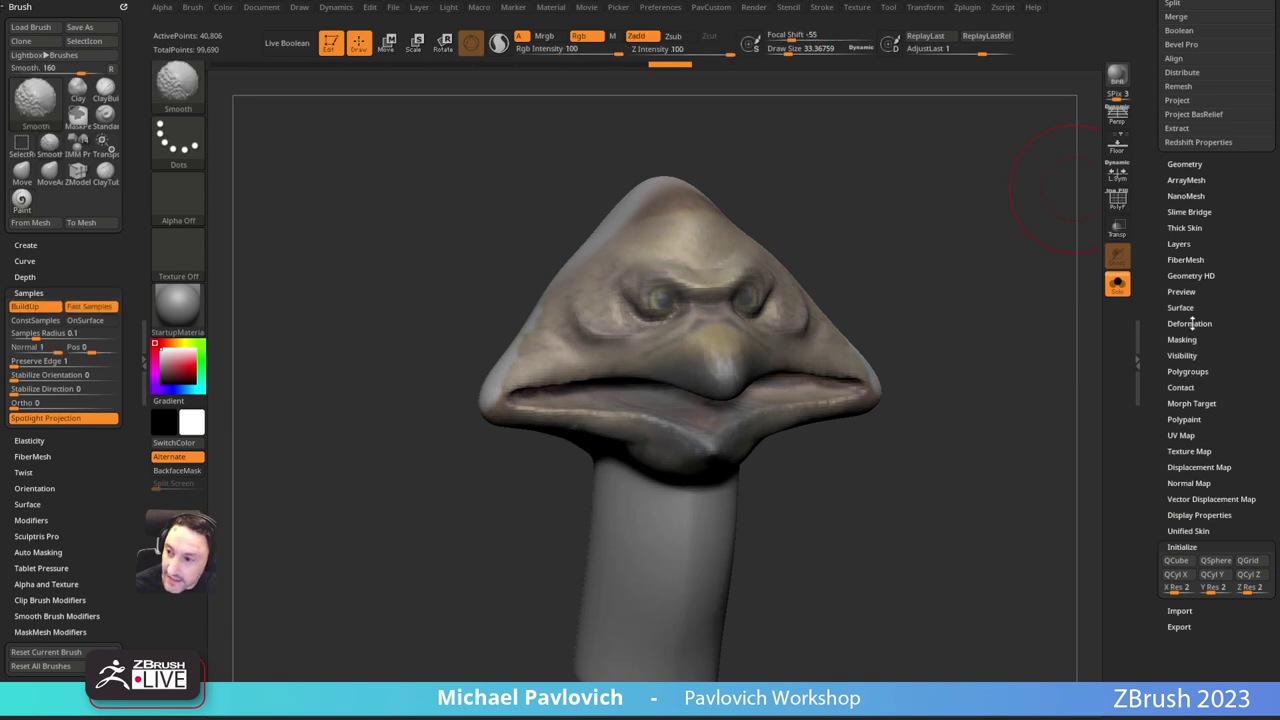
{"action": "left_click", "coordinate": [1184, 419]}
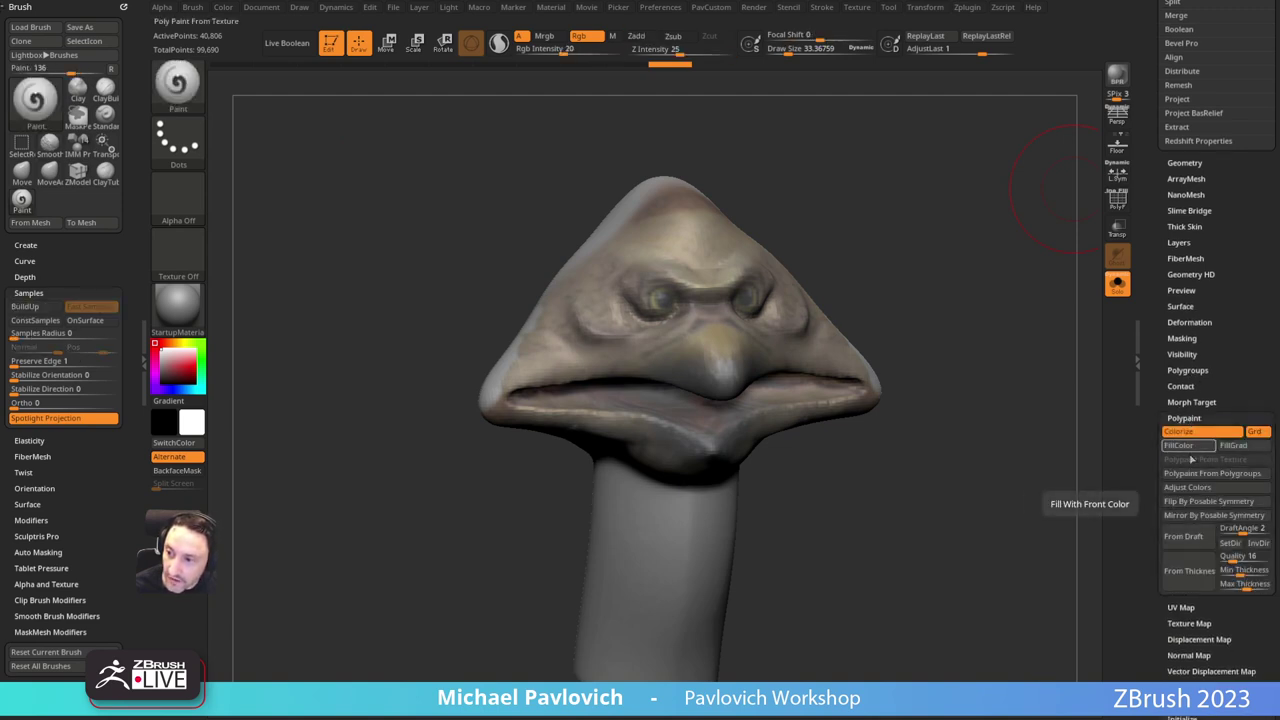
{"action": "left_click", "coordinate": [1187, 419], "text": "shift"}
{"action": "left_click_drag", "start_coordinate": [1158, 334], "coordinate": [1157, 429]}
{"action": "scroll", "coordinate": [1157, 429], "scroll_direction": "up", "scroll_amount": 3}
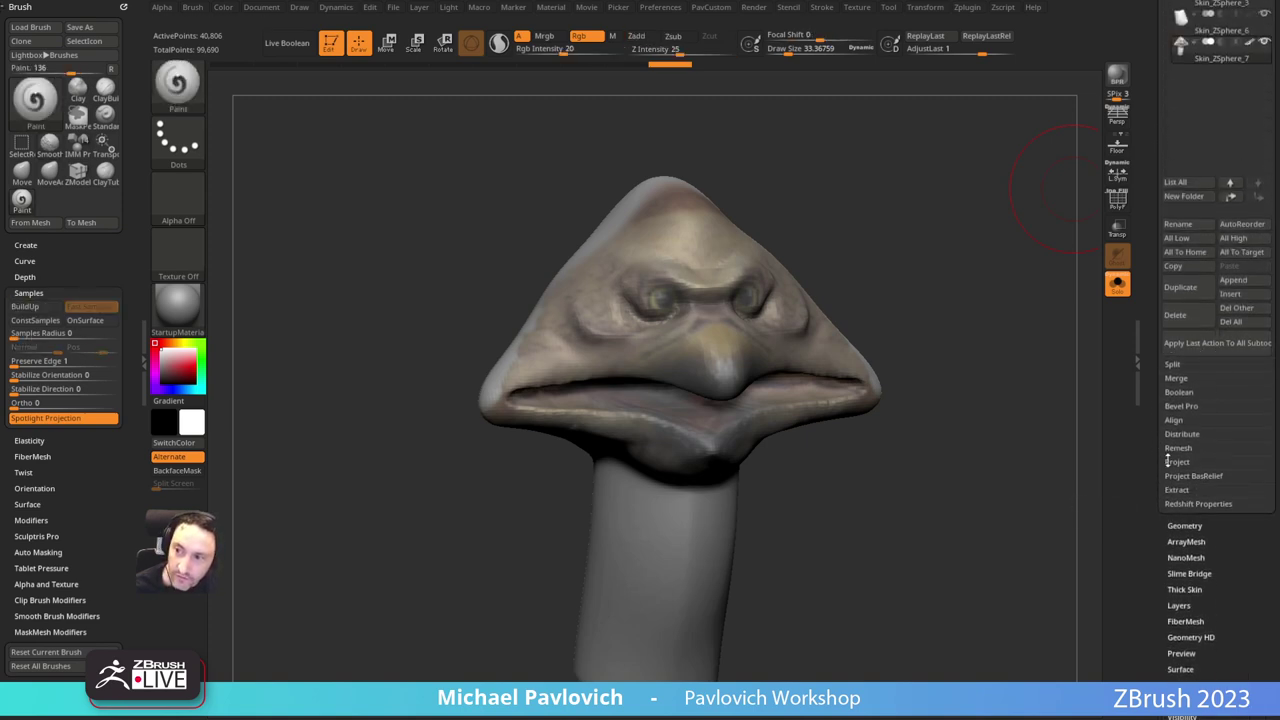
Step: Choose the Clay brush, turn off its Rgb painting, reduce its draw size and hollow out the eye sockets
{"action": "mouse_move", "coordinate": [918, 226]}
{"action": "left_mouse_down", "text": "shift"}
{"action": "mouse_move", "coordinate": [897, 237]}
{"action": "mouse_move", "coordinate": [918, 232]}
{"action": "left_mouse_up", "text": "shift"}
{"action": "key", "text": "b"}
{"action": "key", "text": "c"}
{"action": "key", "text": "l"}
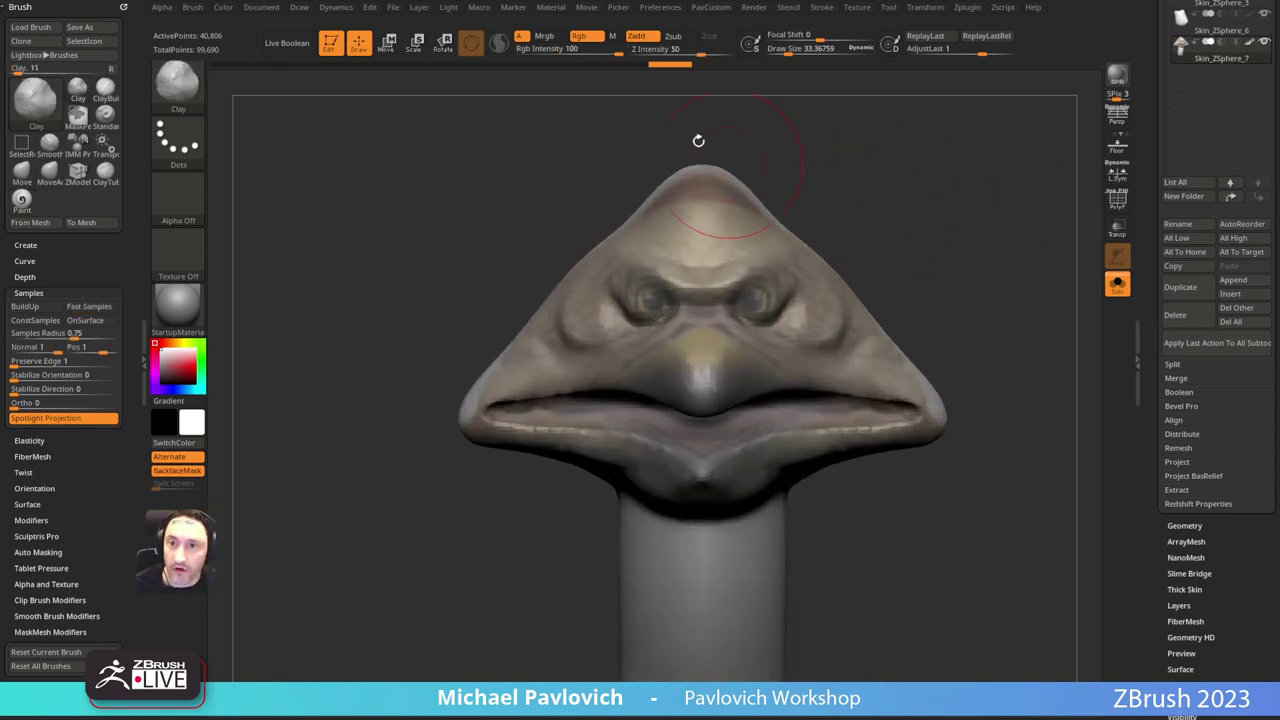
{"action": "left_click", "coordinate": [594, 37]}
{"action": "key", "text": "s"}
{"action": "left_click_drag", "start_coordinate": [666, 313], "coordinate": [650, 305]}
{"action": "key", "text": "s"}
{"action": "left_click_drag", "start_coordinate": [645, 312], "coordinate": [655, 305]}
{"action": "mouse_move", "coordinate": [921, 229]}
{"action": "left_mouse_down", "text": "alt"}
{"action": "mouse_move", "coordinate": [908, 231]}
{"action": "mouse_move", "coordinate": [950, 215]}
{"action": "left_mouse_up", "text": "alt"}
Step: Sculpt the upper and lower rims of the eye sockets with the Standard brush at a small draw size
{"action": "key", "text": "b"}
{"action": "key", "text": "s"}
{"action": "key", "text": "t"}
{"action": "key", "text": "s"}
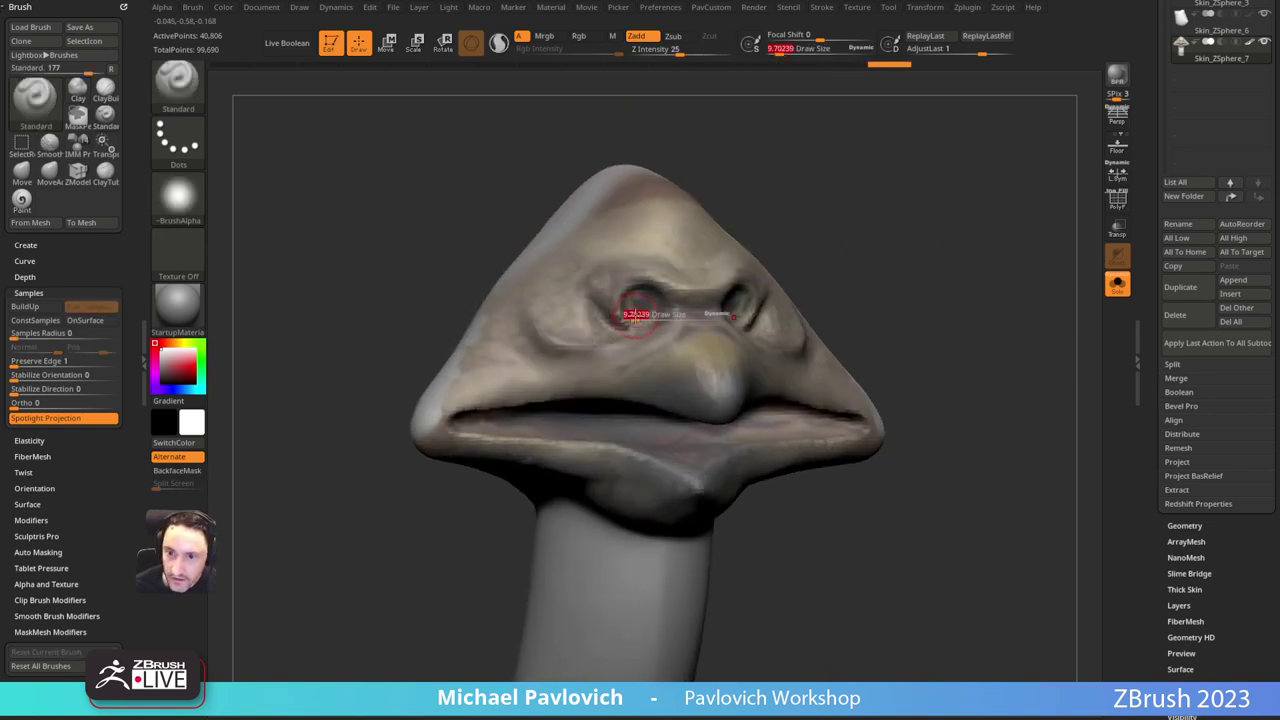
{"action": "left_click_drag", "start_coordinate": [635, 316], "coordinate": [630, 316]}
{"action": "mouse_move", "coordinate": [625, 302]}
{"action": "left_mouse_down"}
{"action": "mouse_move", "coordinate": [657, 320]}
{"action": "mouse_move", "coordinate": [635, 284]}
{"action": "left_mouse_up"}
{"action": "mouse_move", "coordinate": [831, 215]}
{"action": "left_mouse_down", "text": "alt"}
{"action": "mouse_move", "coordinate": [846, 256]}
{"action": "mouse_move", "coordinate": [908, 218]}
{"action": "left_mouse_up", "text": "alt"}
{"action": "mouse_move", "coordinate": [811, 252]}
{"action": "left_mouse_down"}
{"action": "mouse_move", "coordinate": [808, 220]}
{"action": "mouse_move", "coordinate": [811, 233]}
{"action": "left_mouse_up"}
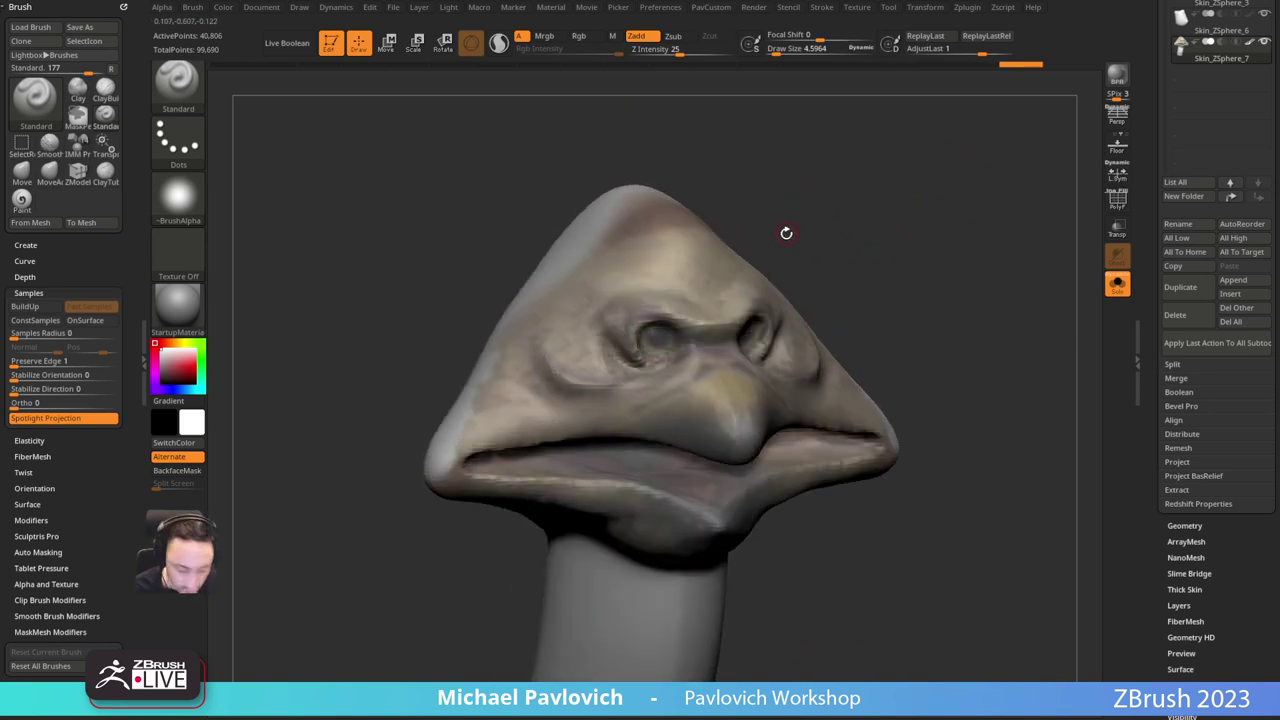
{"action": "key", "text": "s"}
{"action": "left_click_drag", "start_coordinate": [620, 352], "coordinate": [640, 368]}
Step: Refine the forms around the eye sockets with the Clay brush at a draw size of 12.3664
{"action": "key", "text": "b"}
{"action": "key", "text": "c"}
{"action": "key", "text": "l"}
{"action": "right_click_drag", "start_coordinate": [625, 326], "coordinate": [622, 352]}
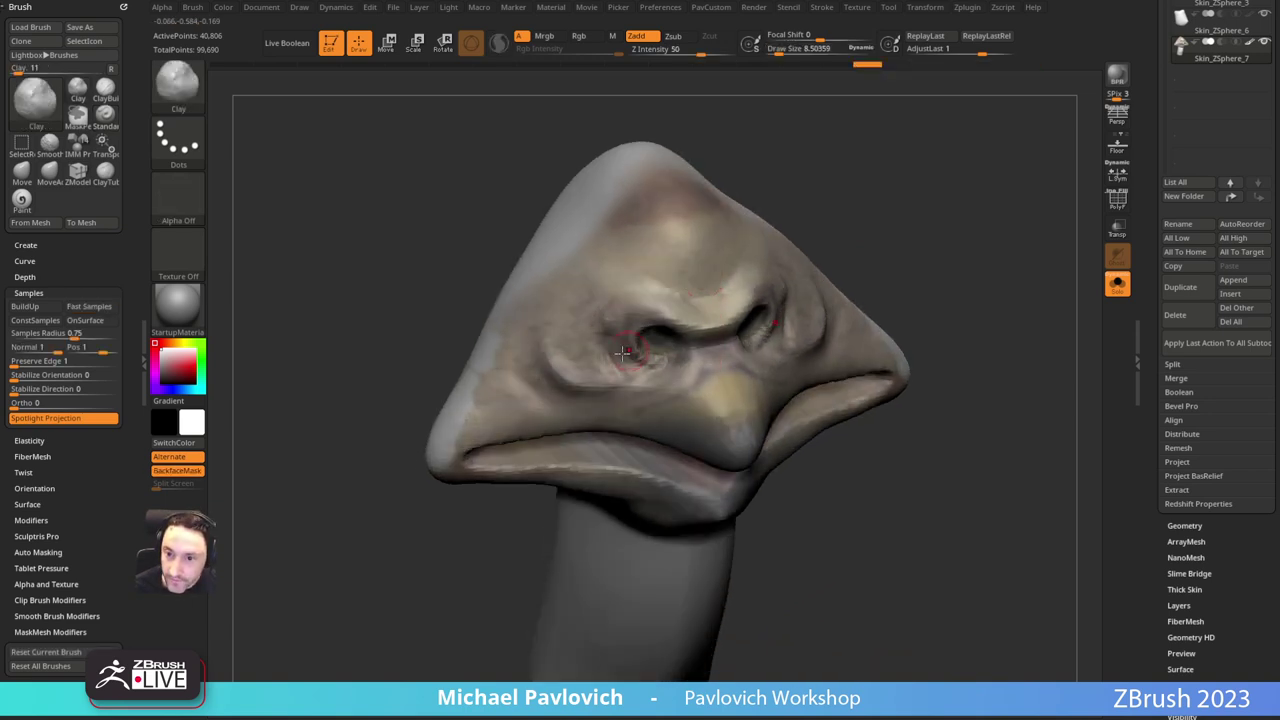
{"action": "left_click_drag", "start_coordinate": [861, 199], "coordinate": [890, 115]}
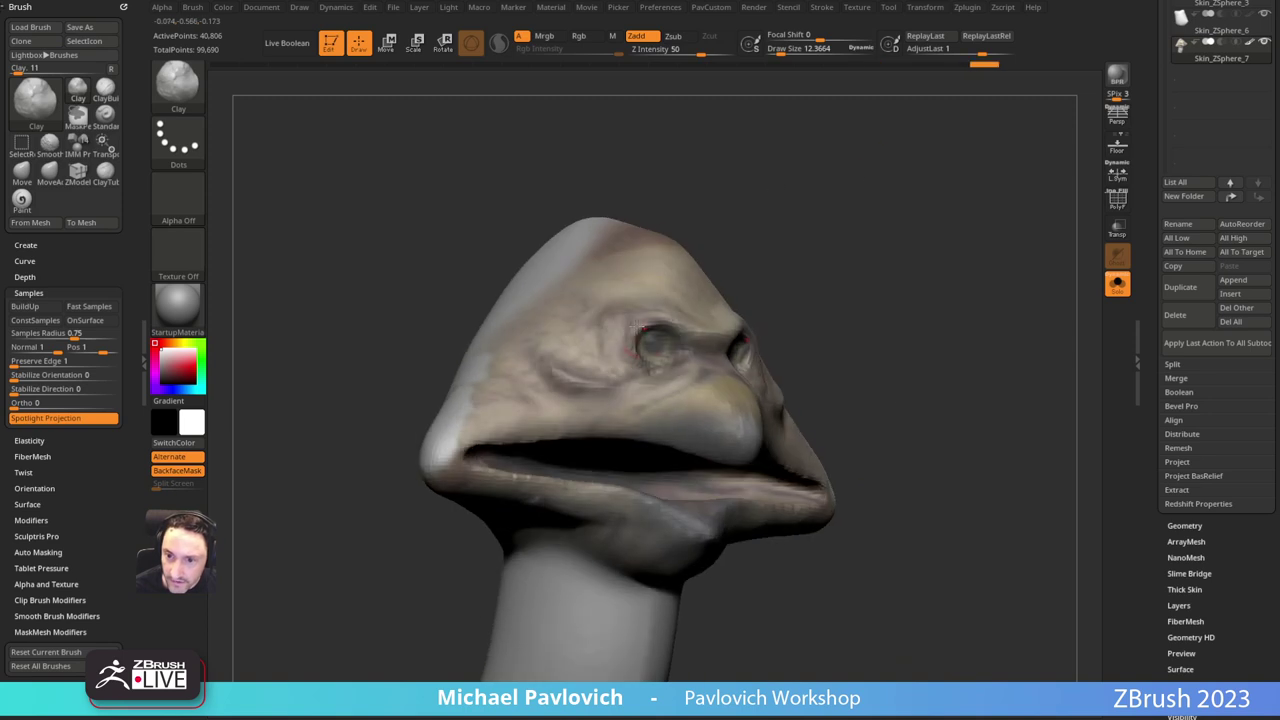
{"action": "left_click_drag", "start_coordinate": [773, 235], "coordinate": [616, 370]}
{"action": "left_click_drag", "start_coordinate": [846, 235], "coordinate": [770, 190]}
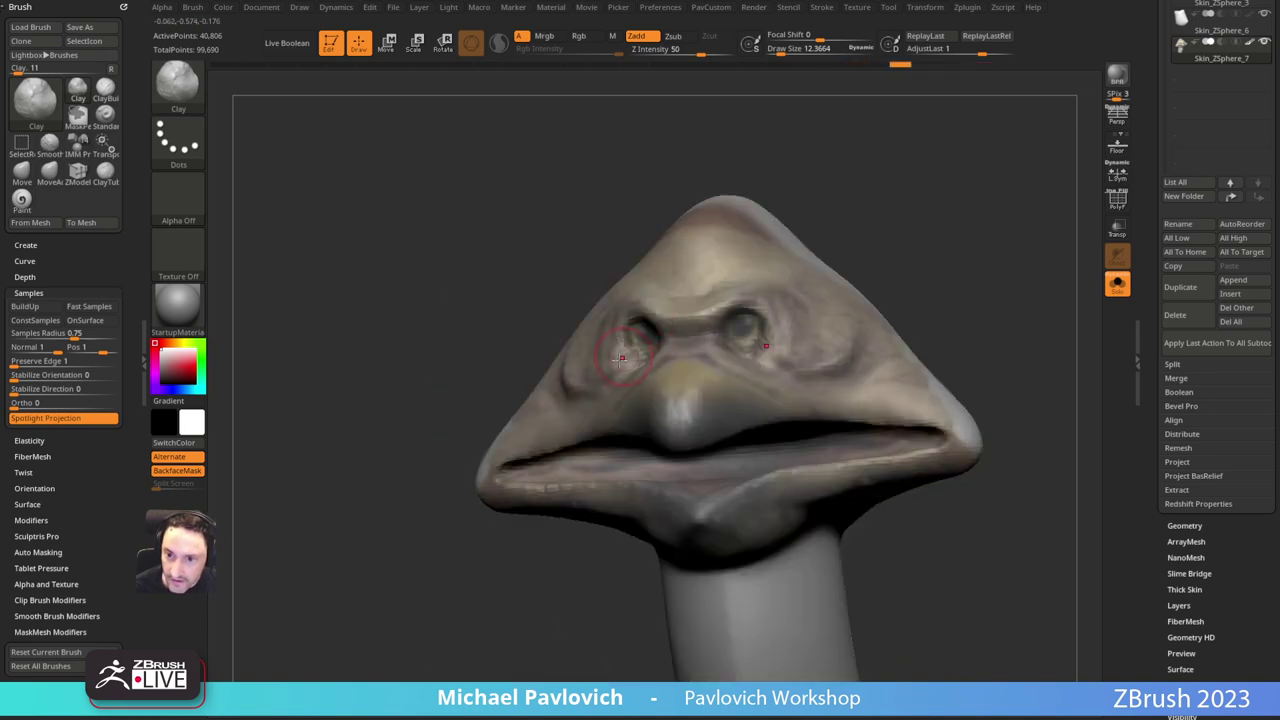
{"action": "mouse_move", "coordinate": [895, 174]}
{"action": "left_mouse_down"}
{"action": "mouse_move", "coordinate": [906, 200]}
{"action": "mouse_move", "coordinate": [857, 212]}
{"action": "mouse_move", "coordinate": [842, 187]}
{"action": "mouse_move", "coordinate": [826, 180]}
{"action": "mouse_move", "coordinate": [820, 197]}
{"action": "mouse_move", "coordinate": [797, 182]}
{"action": "left_mouse_up"}
Step: Remesh the head with DynaMesh and carve creases around the outer eye corners with the DamStandard brush
{"action": "key", "text": "b"}
{"action": "key", "text": "d"}
{"action": "key", "text": "s"}
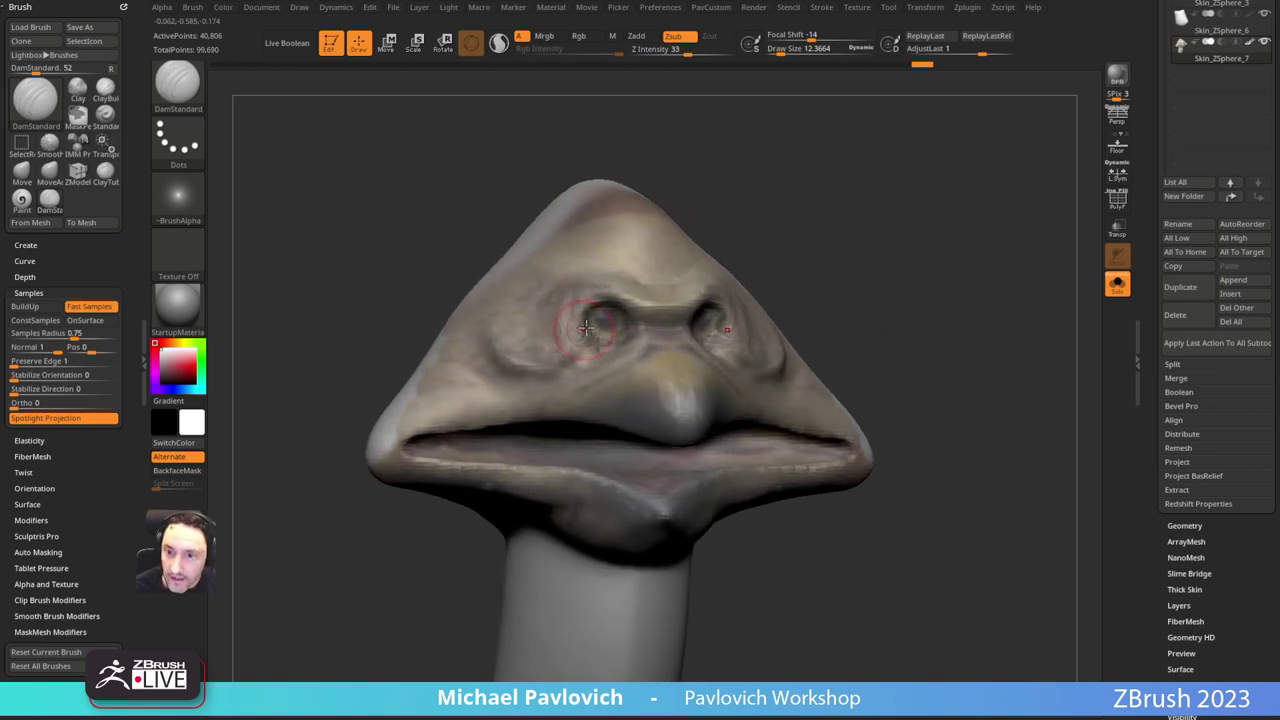
{"action": "mouse_move", "coordinate": [799, 227]}
{"action": "left_mouse_down", "text": "ctrl"}
{"action": "mouse_move", "coordinate": [774, 246]}
{"action": "mouse_move", "coordinate": [746, 220]}
{"action": "mouse_move", "coordinate": [786, 214]}
{"action": "left_mouse_up", "text": "ctrl"}
{"action": "left_click_drag", "start_coordinate": [586, 309], "coordinate": [607, 318]}
{"action": "left_click_drag", "start_coordinate": [712, 220], "coordinate": [650, 226]}
{"action": "key", "text": "ctrl+z"}
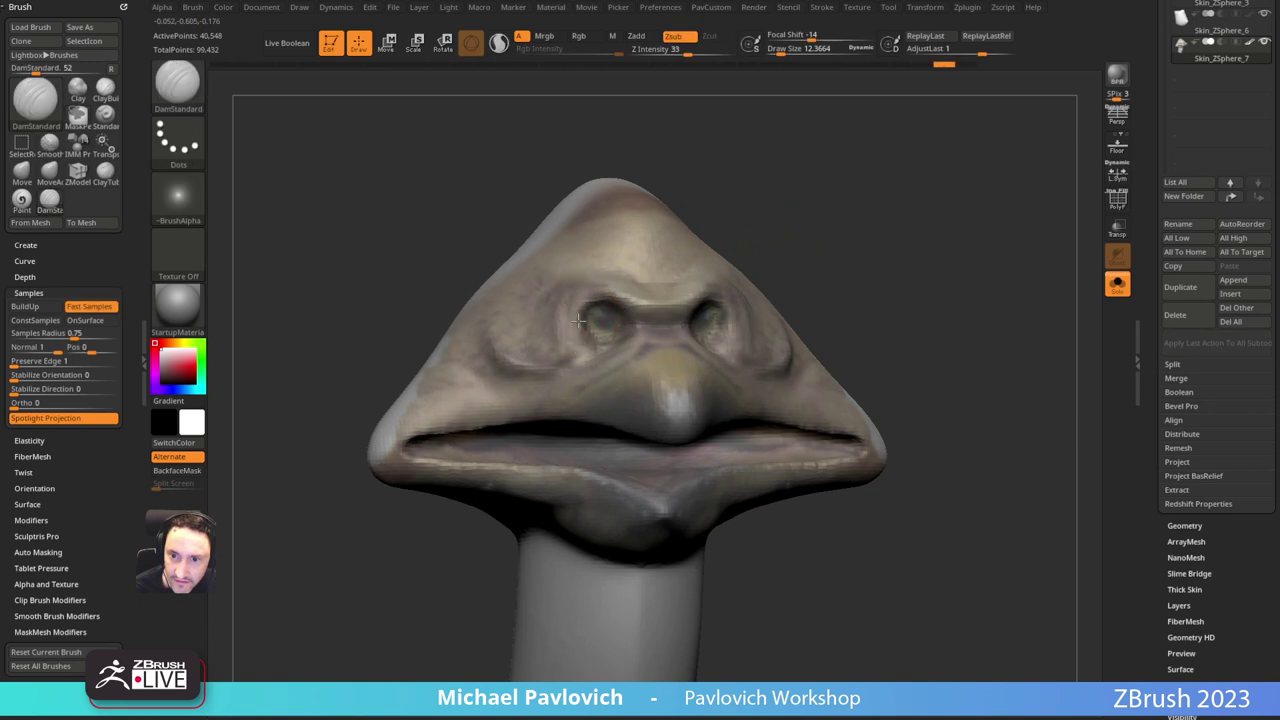
{"action": "left_click_drag", "start_coordinate": [589, 314], "coordinate": [582, 336]}
{"action": "left_click_drag", "start_coordinate": [582, 324], "coordinate": [584, 338], "text": "shift"}
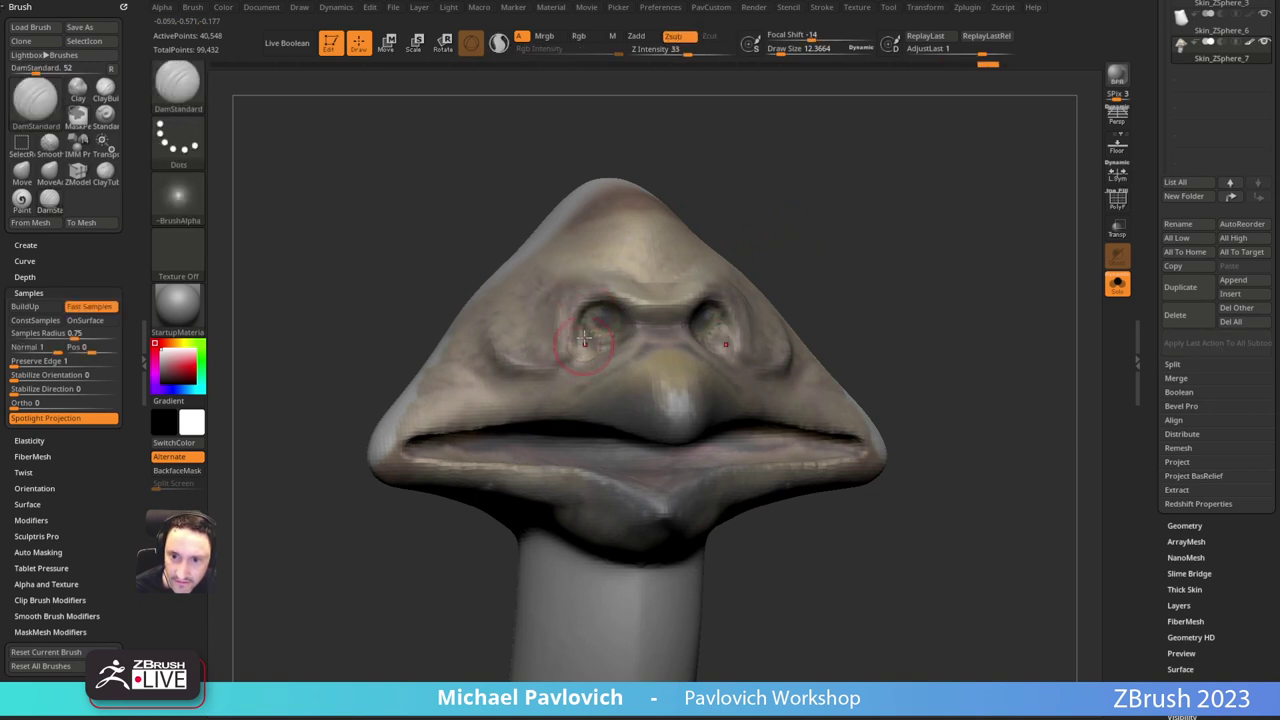
{"action": "left_click_drag", "start_coordinate": [746, 198], "coordinate": [590, 304]}
{"action": "mouse_move", "coordinate": [733, 237]}
{"action": "left_mouse_down"}
{"action": "mouse_move", "coordinate": [734, 263]}
{"action": "mouse_move", "coordinate": [712, 283]}
{"action": "left_mouse_up"}
Step: Refine the eye area and the bridge of the nose with the Move, Standard and Inflat brushes
{"action": "key", "text": "b"}
{"action": "key", "text": "m"}
{"action": "key", "text": "v"}
{"action": "left_click_drag", "start_coordinate": [832, 238], "coordinate": [783, 221]}
{"action": "key", "text": "b"}
{"action": "key", "text": "s"}
{"action": "key", "text": "t"}
{"action": "left_click_drag", "start_coordinate": [850, 189], "coordinate": [745, 222]}
{"action": "mouse_move", "coordinate": [644, 304]}
{"action": "left_mouse_down"}
{"action": "mouse_move", "coordinate": [645, 346]}
{"action": "mouse_move", "coordinate": [676, 340]}
{"action": "left_mouse_up"}
{"action": "mouse_move", "coordinate": [780, 240]}
{"action": "left_mouse_down"}
{"action": "mouse_move", "coordinate": [820, 251]}
{"action": "mouse_move", "coordinate": [794, 253]}
{"action": "mouse_move", "coordinate": [769, 203]}
{"action": "left_mouse_up"}
{"action": "key", "text": "b"}
{"action": "key", "text": "i"}
{"action": "key", "text": "n"}
{"action": "mouse_move", "coordinate": [829, 263]}
{"action": "left_mouse_down"}
{"action": "mouse_move", "coordinate": [863, 249]}
{"action": "mouse_move", "coordinate": [834, 223]}
{"action": "mouse_move", "coordinate": [863, 263]}
{"action": "mouse_move", "coordinate": [857, 203]}
{"action": "mouse_move", "coordinate": [900, 220]}
{"action": "mouse_move", "coordinate": [868, 248]}
{"action": "left_mouse_up"}
Step: Carve the crease below the nose bridge with DamStandard and remesh the head at a higher DynaMesh density
{"action": "key", "text": "b"}
{"action": "key", "text": "d"}
{"action": "key", "text": "s"}
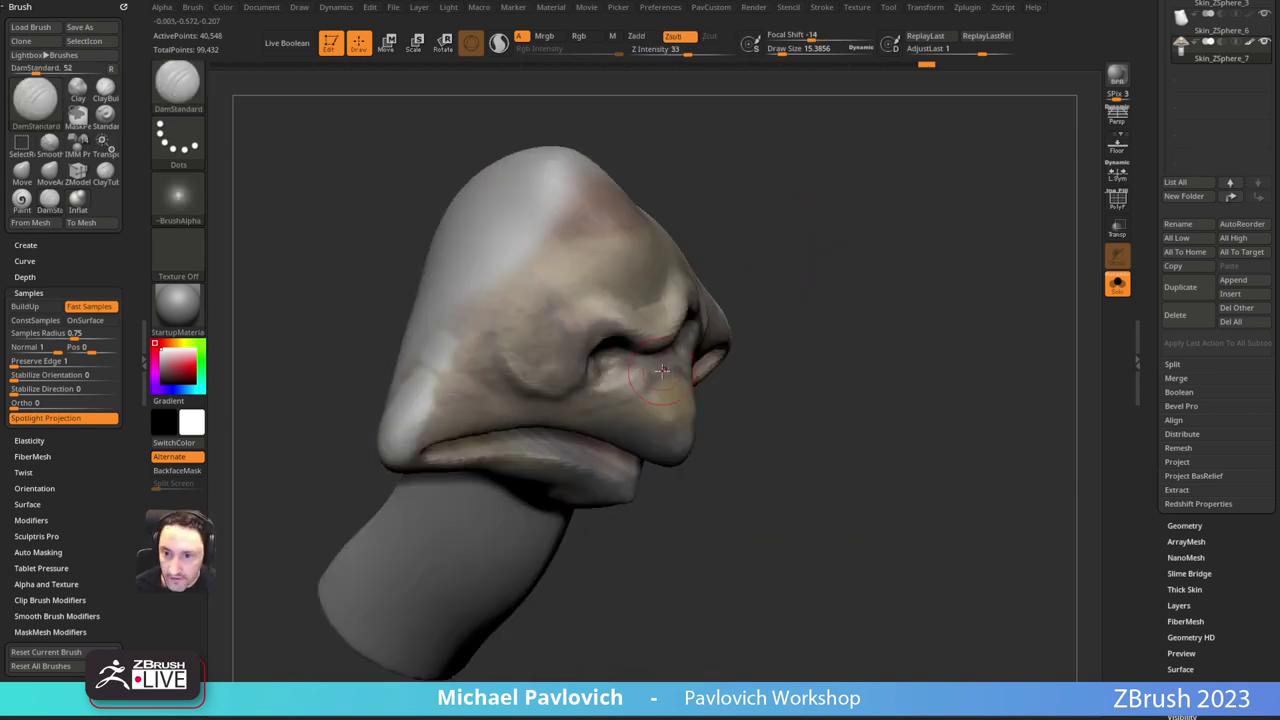
{"action": "left_click_drag", "start_coordinate": [671, 370], "coordinate": [688, 358]}
{"action": "mouse_move", "coordinate": [814, 270]}
{"action": "left_mouse_down"}
{"action": "mouse_move", "coordinate": [808, 289]}
{"action": "mouse_move", "coordinate": [757, 314]}
{"action": "mouse_move", "coordinate": [841, 320]}
{"action": "mouse_move", "coordinate": [833, 305]}
{"action": "mouse_move", "coordinate": [772, 318]}
{"action": "mouse_move", "coordinate": [837, 234]}
{"action": "mouse_move", "coordinate": [822, 203]}
{"action": "mouse_move", "coordinate": [831, 266]}
{"action": "mouse_move", "coordinate": [926, 209]}
{"action": "mouse_move", "coordinate": [983, 217]}
{"action": "mouse_move", "coordinate": [848, 244]}
{"action": "left_mouse_up"}
{"action": "key", "text": "2"}
{"action": "left_click", "coordinate": [840, 259]}
Step: Carve the crease separating the beak from the cheek with DamStandard at a draw size of 9.70239
{"action": "left_click_drag", "start_coordinate": [616, 347], "coordinate": [580, 384]}
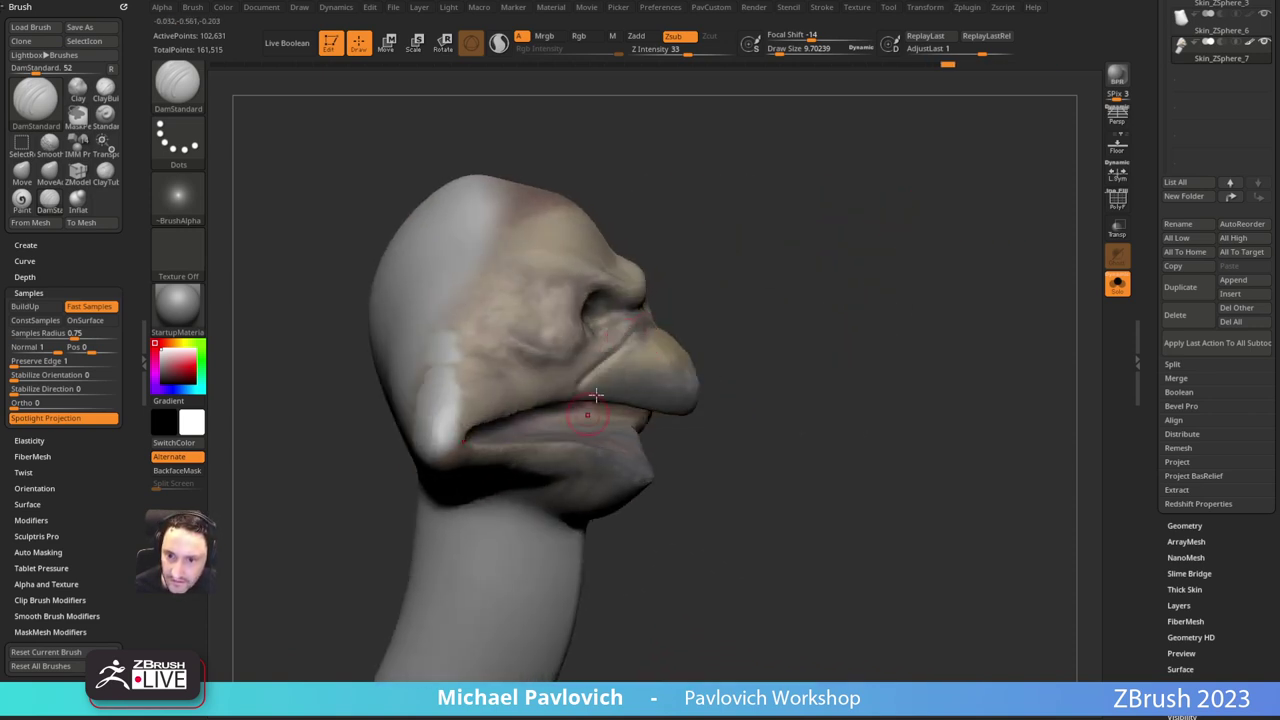
{"action": "left_click_drag", "start_coordinate": [789, 301], "coordinate": [798, 235]}
{"action": "left_click_drag", "start_coordinate": [573, 368], "coordinate": [618, 350]}
{"action": "mouse_move", "coordinate": [711, 314]}
{"action": "left_mouse_down"}
{"action": "mouse_move", "coordinate": [826, 306]}
{"action": "mouse_move", "coordinate": [722, 338]}
{"action": "left_mouse_up"}
{"action": "mouse_move", "coordinate": [882, 290]}
{"action": "left_mouse_down"}
{"action": "mouse_move", "coordinate": [894, 219]}
{"action": "mouse_move", "coordinate": [811, 186]}
{"action": "mouse_move", "coordinate": [835, 220]}
{"action": "left_mouse_up"}
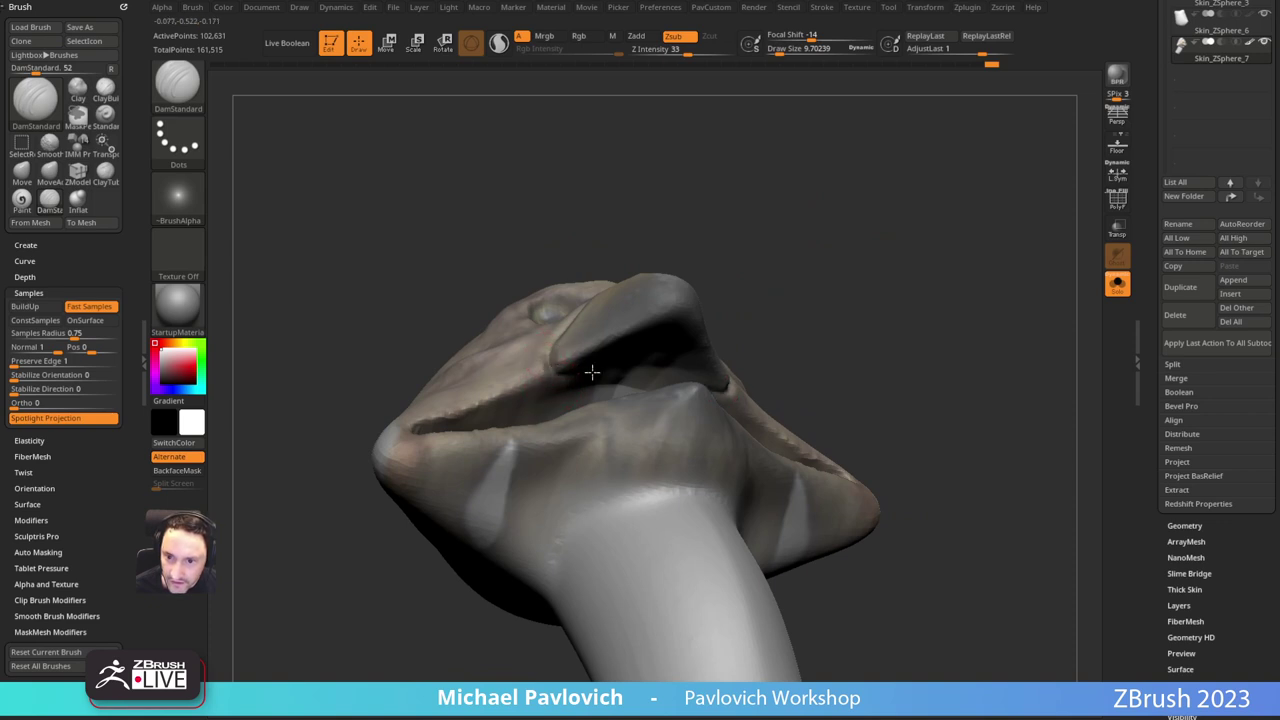
Step: Carve along the underside of the beak above the mouth opening with DamStandard and undo the last stroke
{"action": "left_click_drag", "start_coordinate": [592, 372], "coordinate": [662, 374]}
{"action": "left_click_drag", "start_coordinate": [814, 323], "coordinate": [795, 307]}
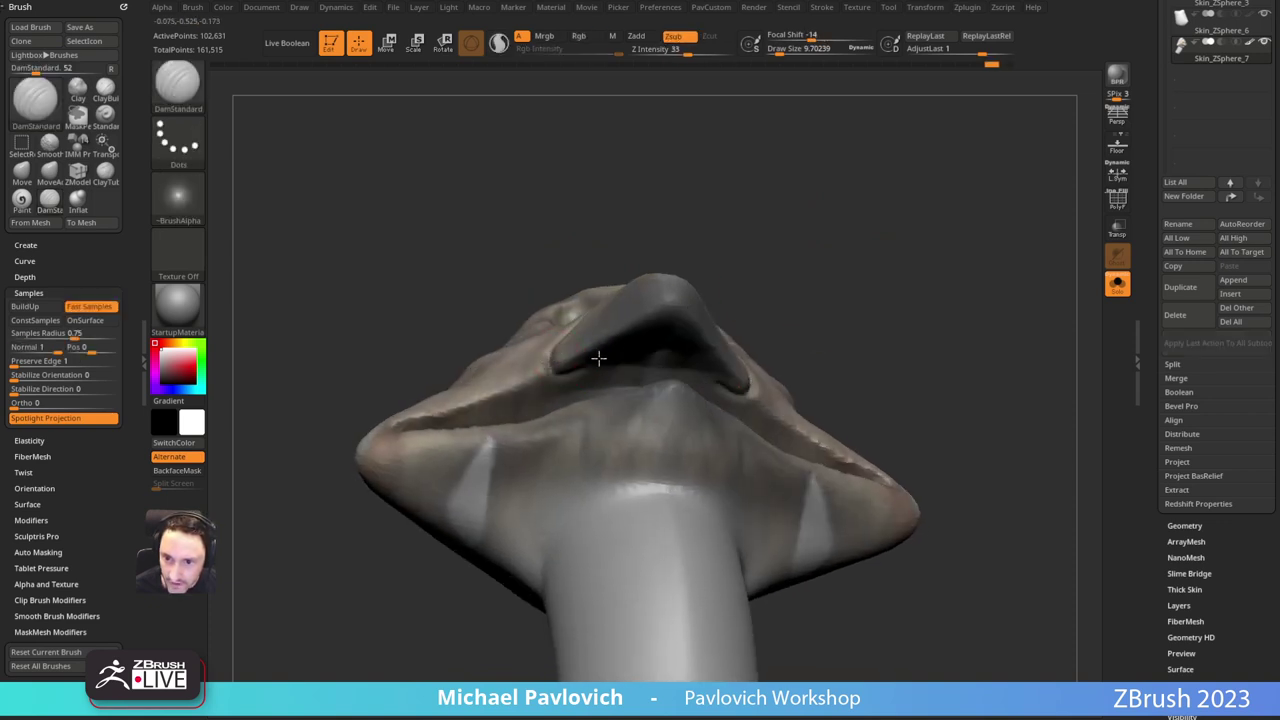
{"action": "left_click_drag", "start_coordinate": [599, 358], "coordinate": [653, 340]}
{"action": "mouse_move", "coordinate": [775, 282]}
{"action": "left_mouse_down"}
{"action": "mouse_move", "coordinate": [746, 237]}
{"action": "mouse_move", "coordinate": [766, 268]}
{"action": "left_mouse_up"}
{"action": "left_click_drag", "start_coordinate": [622, 244], "coordinate": [667, 270]}
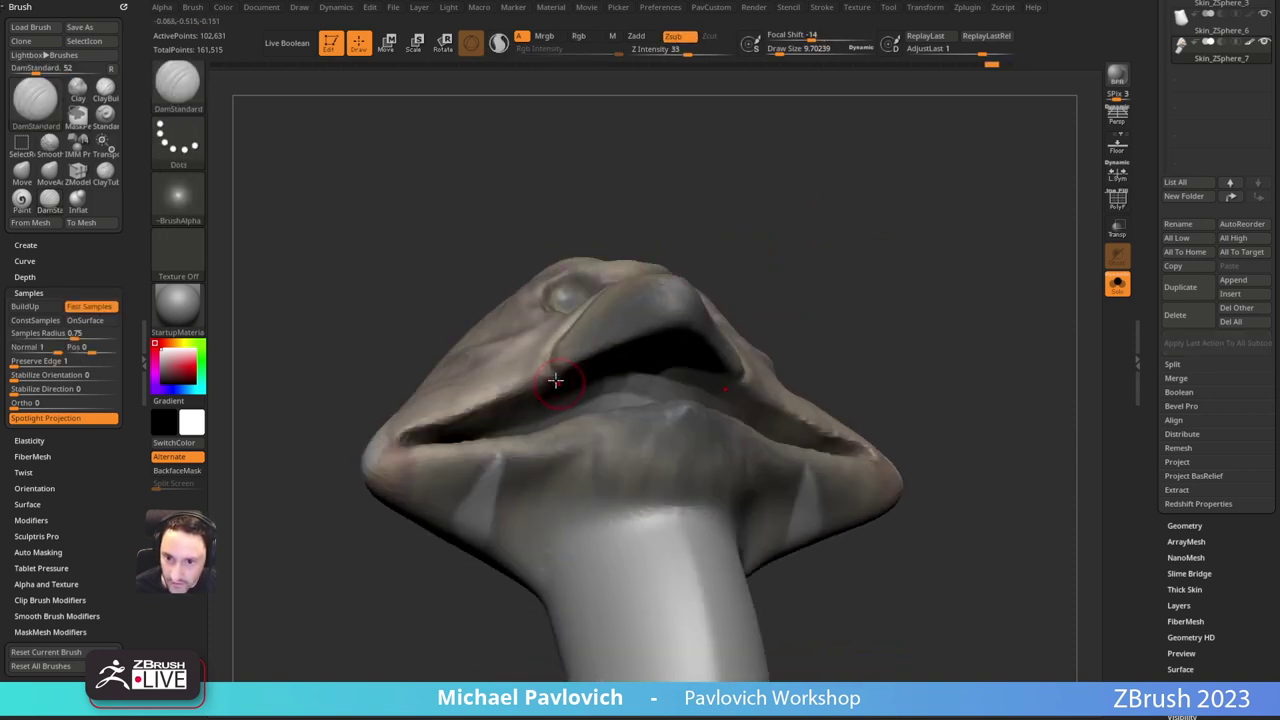
{"action": "left_click_drag", "start_coordinate": [557, 383], "coordinate": [708, 361]}
{"action": "left_click_drag", "start_coordinate": [803, 298], "coordinate": [777, 271], "text": "shift"}
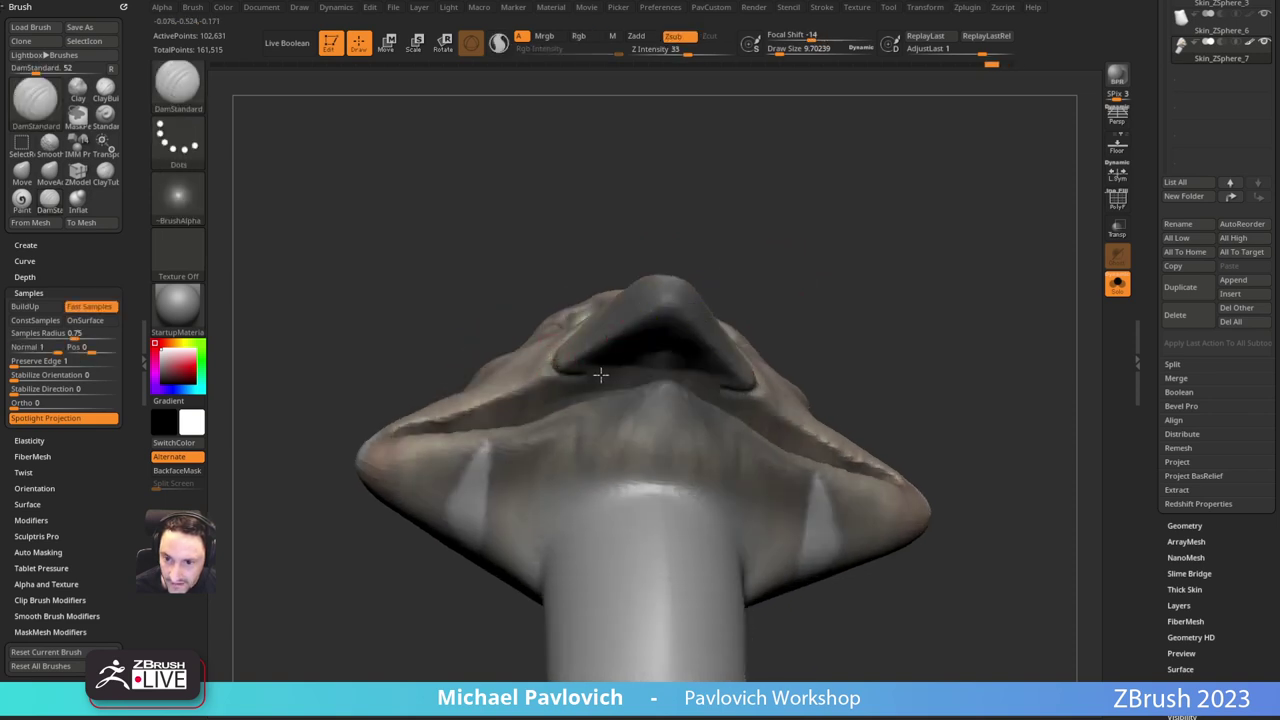
{"action": "left_click_drag", "start_coordinate": [601, 375], "coordinate": [724, 383]}
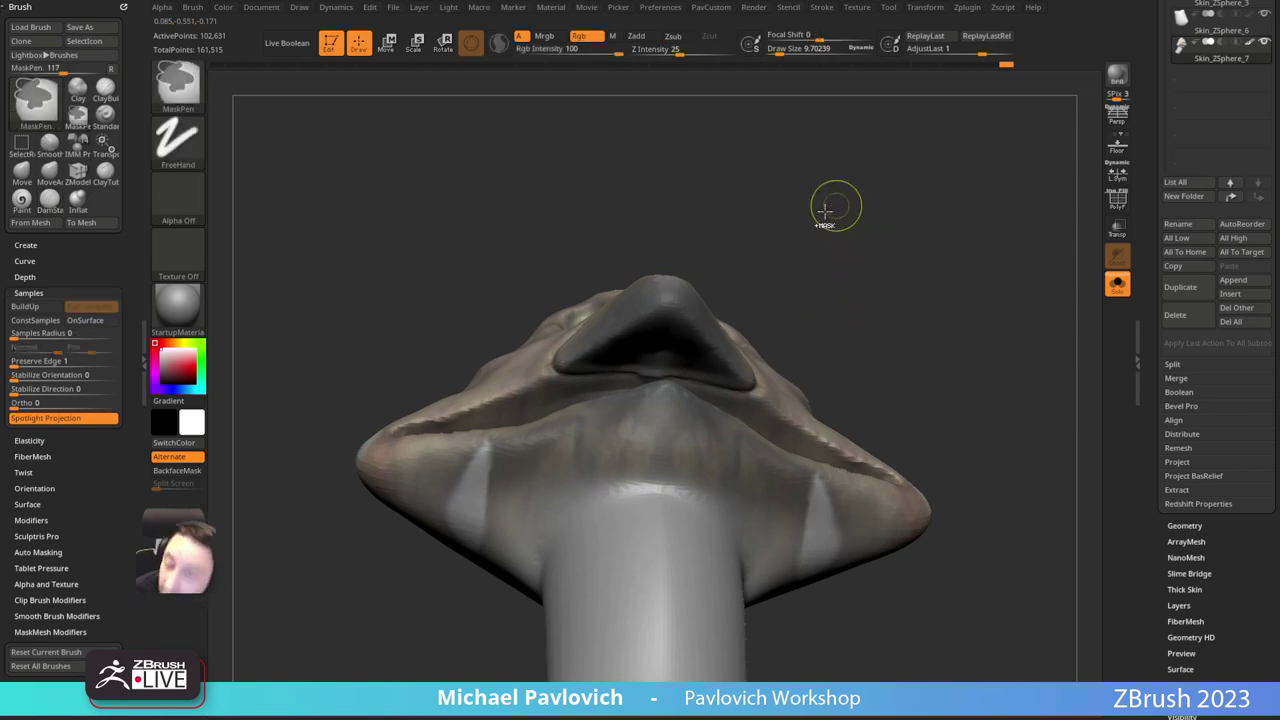
{"action": "key", "text": "ctrl+z"}
Step: Define the beak's lower rim from its outer corners toward the middle with DamStandard strokes
{"action": "left_click_drag", "start_coordinate": [556, 357], "coordinate": [562, 378]}
{"action": "left_click_drag", "start_coordinate": [723, 260], "coordinate": [728, 269]}
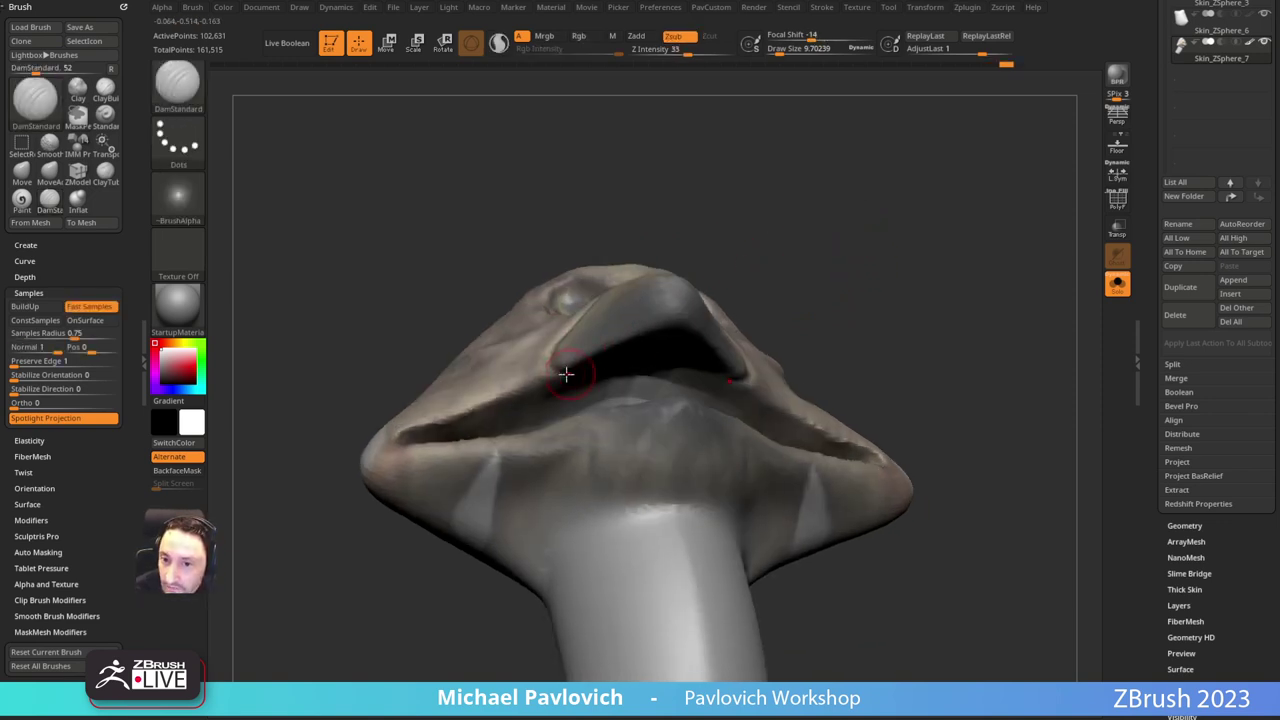
{"action": "left_click_drag", "start_coordinate": [559, 373], "coordinate": [632, 371]}
{"action": "left_click_drag", "start_coordinate": [722, 282], "coordinate": [728, 238]}
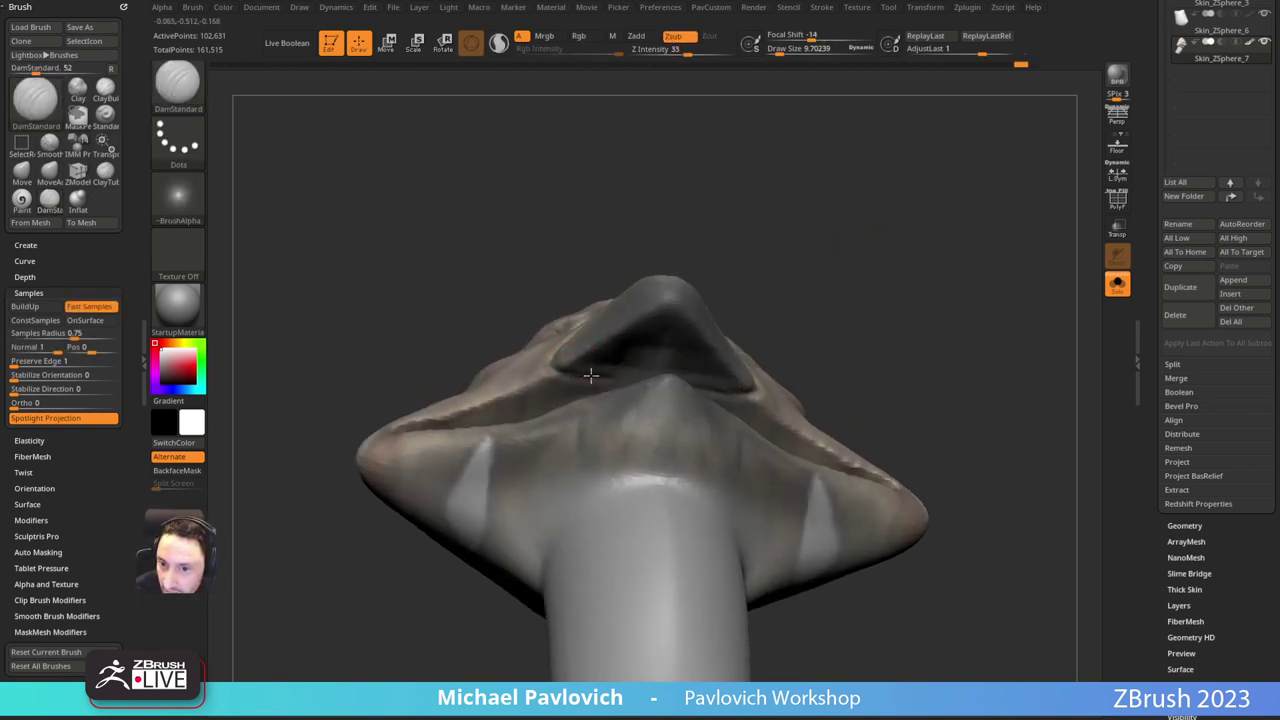
{"action": "left_click_drag", "start_coordinate": [591, 376], "coordinate": [660, 368]}
{"action": "left_click_drag", "start_coordinate": [784, 265], "coordinate": [779, 290]}
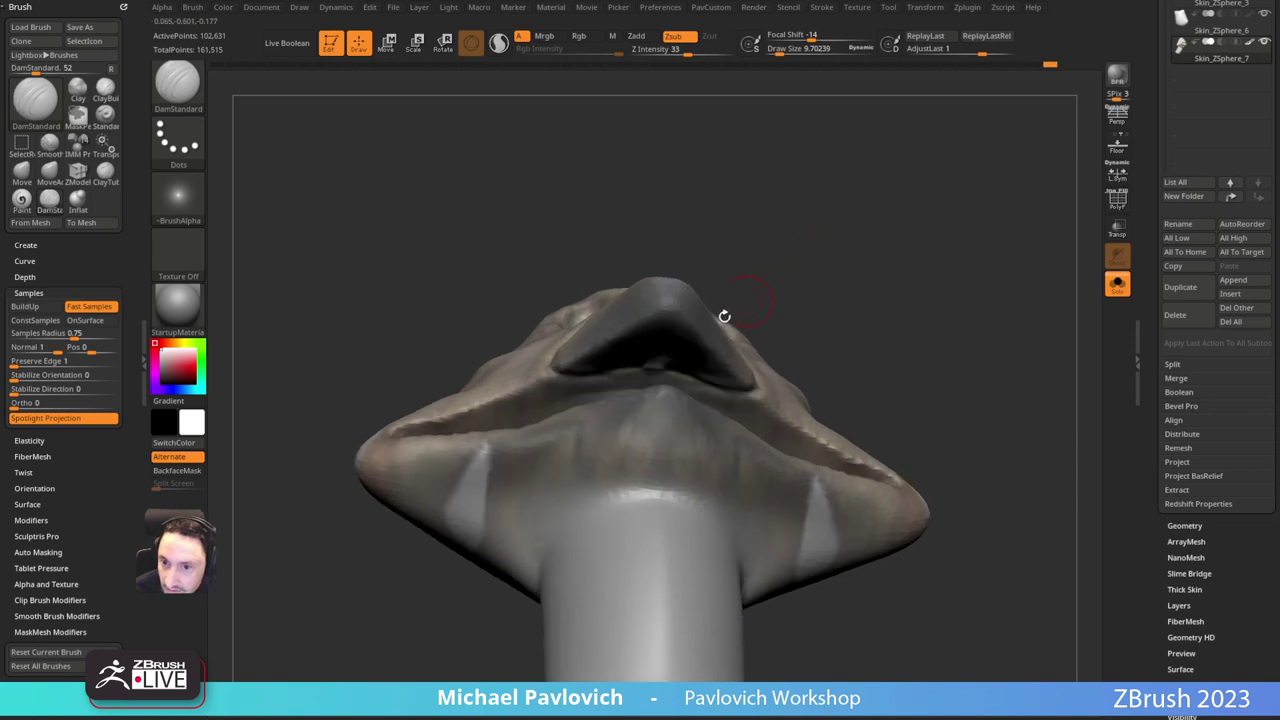
{"action": "left_click_drag", "start_coordinate": [623, 369], "coordinate": [660, 345]}
Step: Examine the beak's side profile and compare it with the Salacious Crumb reference photos
{"action": "left_click_drag", "start_coordinate": [806, 235], "coordinate": [856, 282]}
{"action": "left_click_drag", "start_coordinate": [820, 322], "coordinate": [783, 317]}
{"action": "right_click_drag", "start_coordinate": [783, 317], "coordinate": [655, 331]}
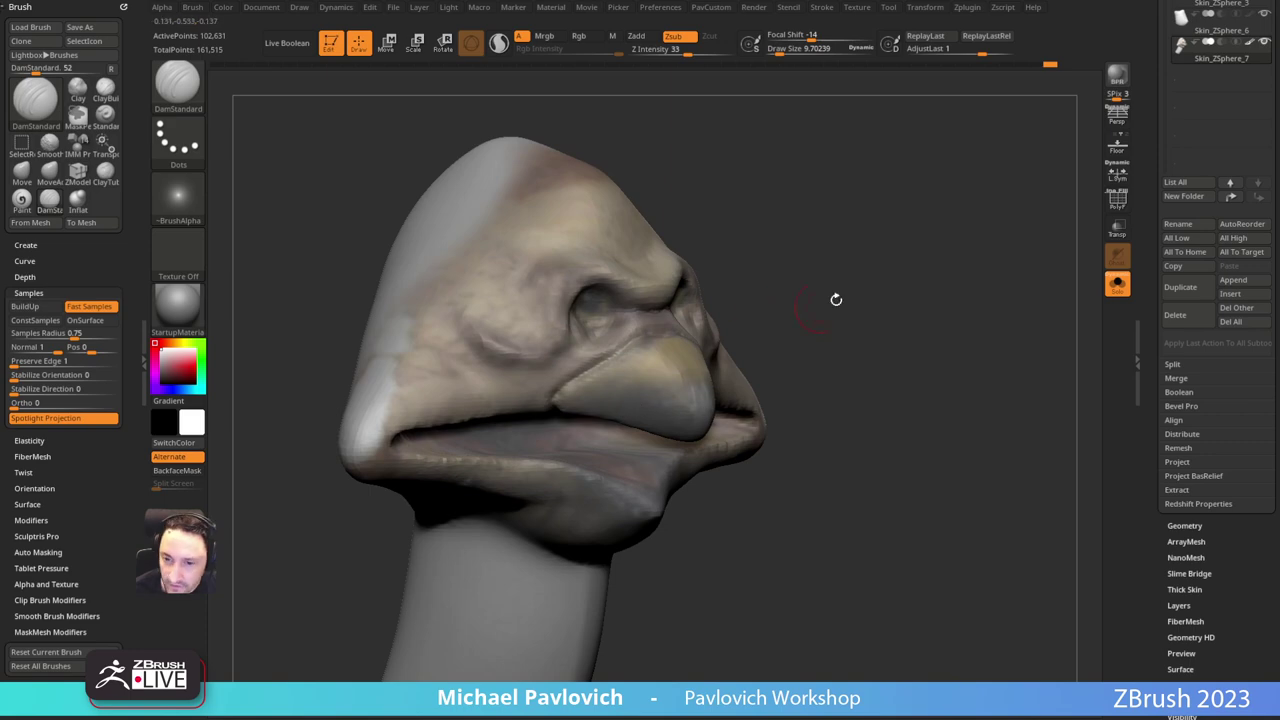
{"action": "left_click_drag", "start_coordinate": [836, 300], "coordinate": [825, 289]}
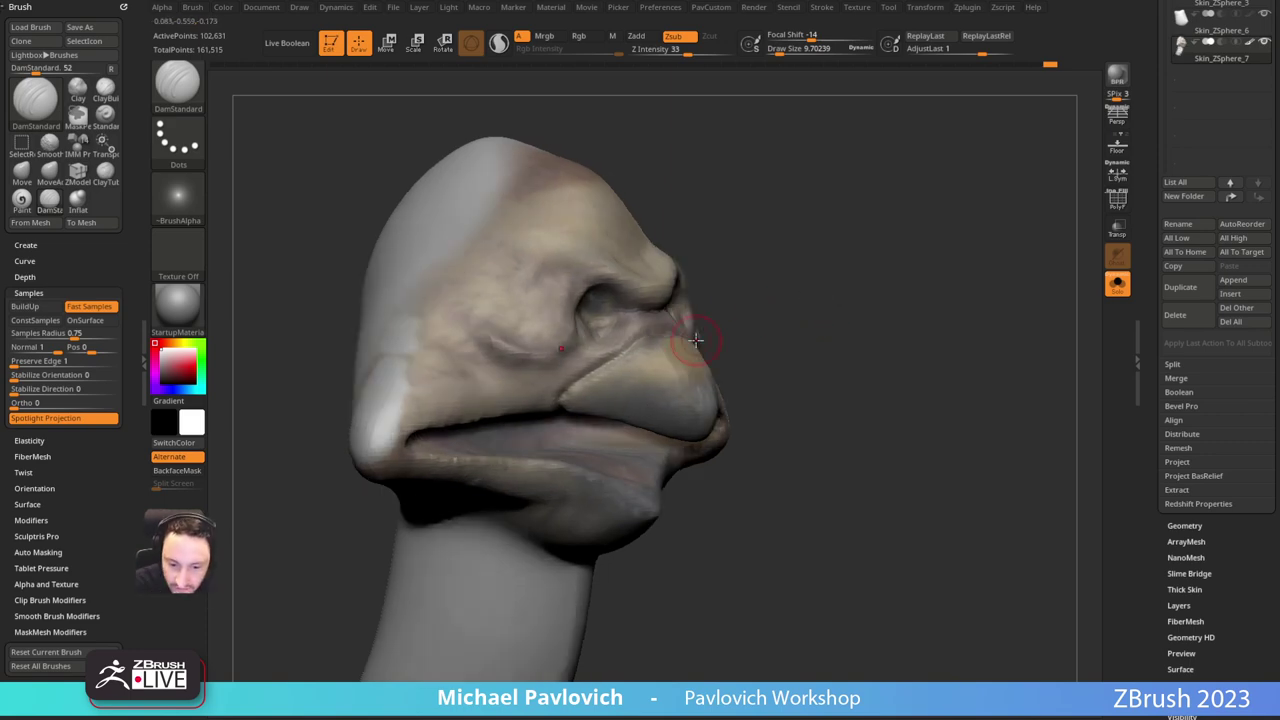
{"action": "key", "text": "alt+Tab"}
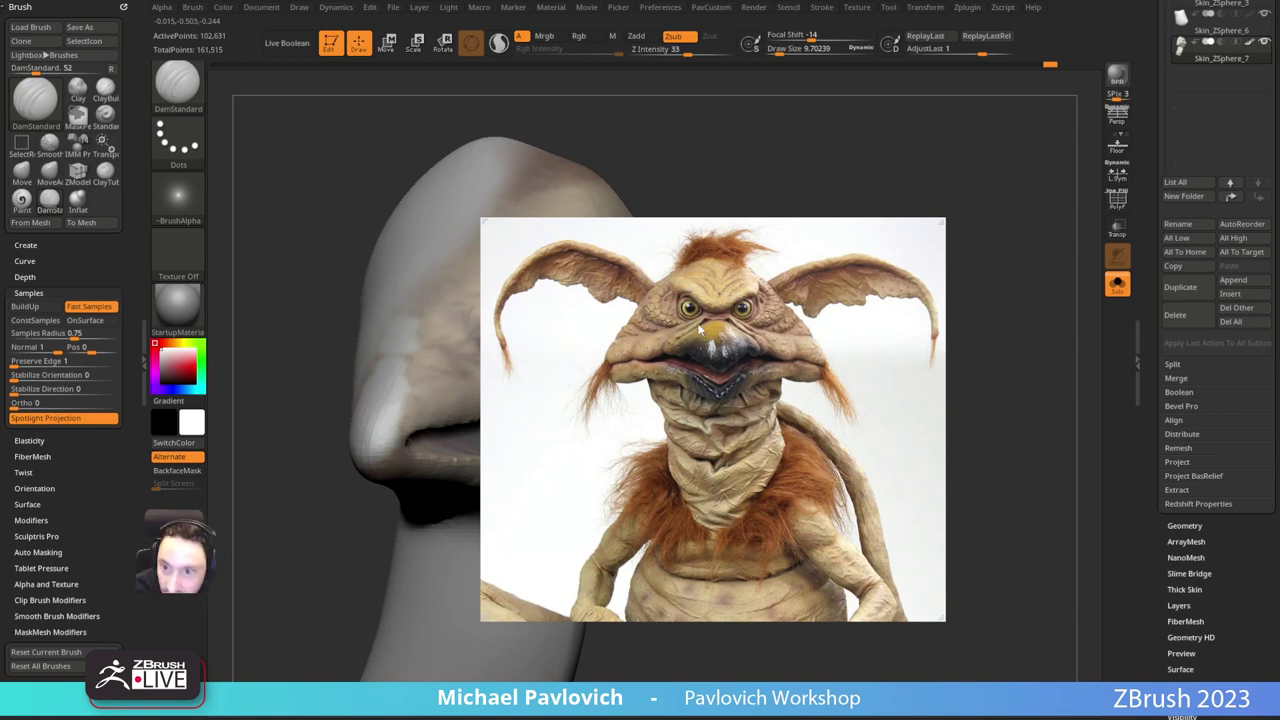
{"action": "key", "text": "alt+Tab"}
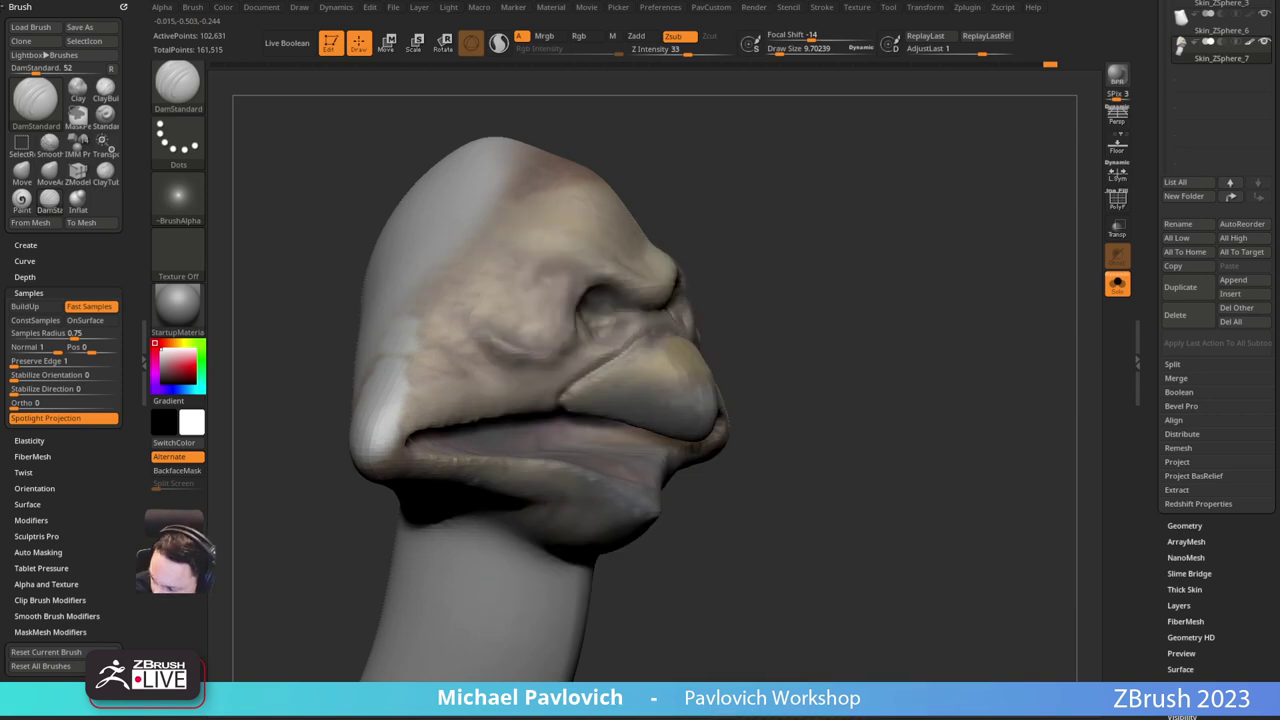
{"action": "key", "text": "alt+Tab"}
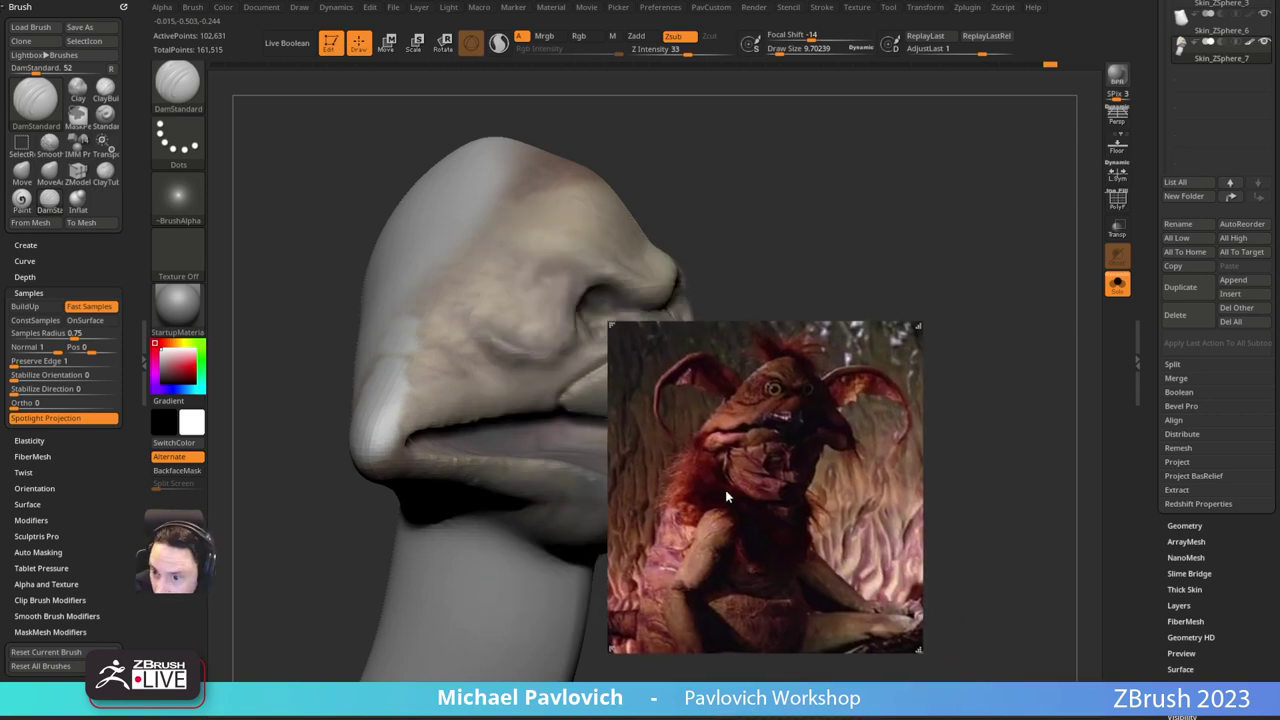
{"action": "key", "text": "alt+Tab"}
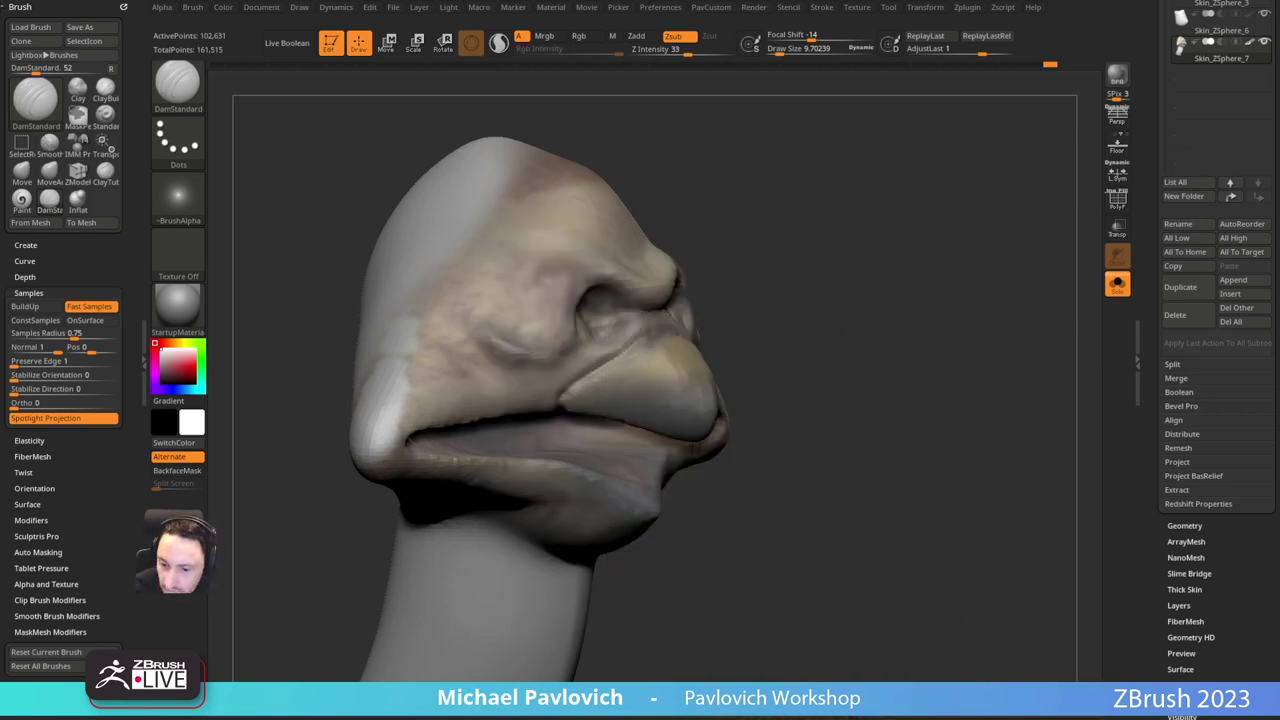
Step: Isolate the upper beak from the side view with a SelectLasso selection, and invert the visibility so only the beak is hidden
{"action": "mouse_move", "coordinate": [755, 229]}
{"action": "left_mouse_down"}
{"action": "mouse_move", "coordinate": [817, 269]}
{"action": "mouse_move", "coordinate": [717, 263]}
{"action": "left_mouse_up"}
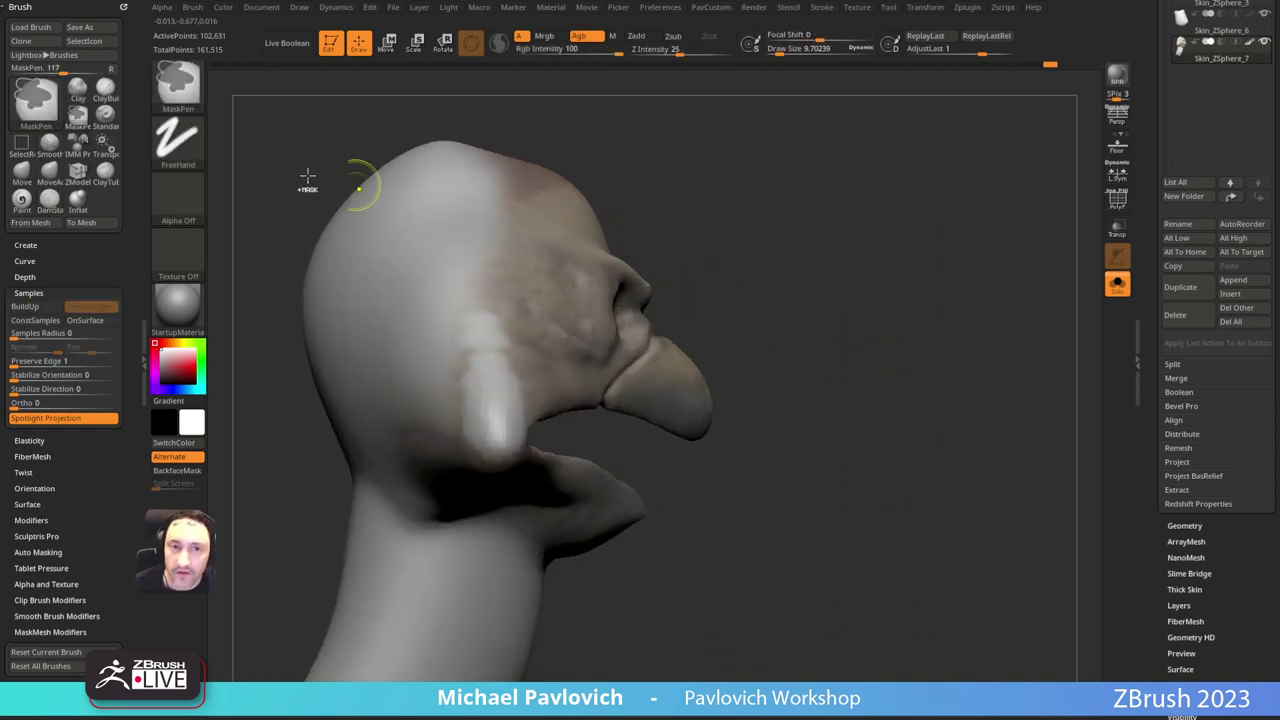
{"action": "left_click", "coordinate": [183, 90], "text": "ctrl"}
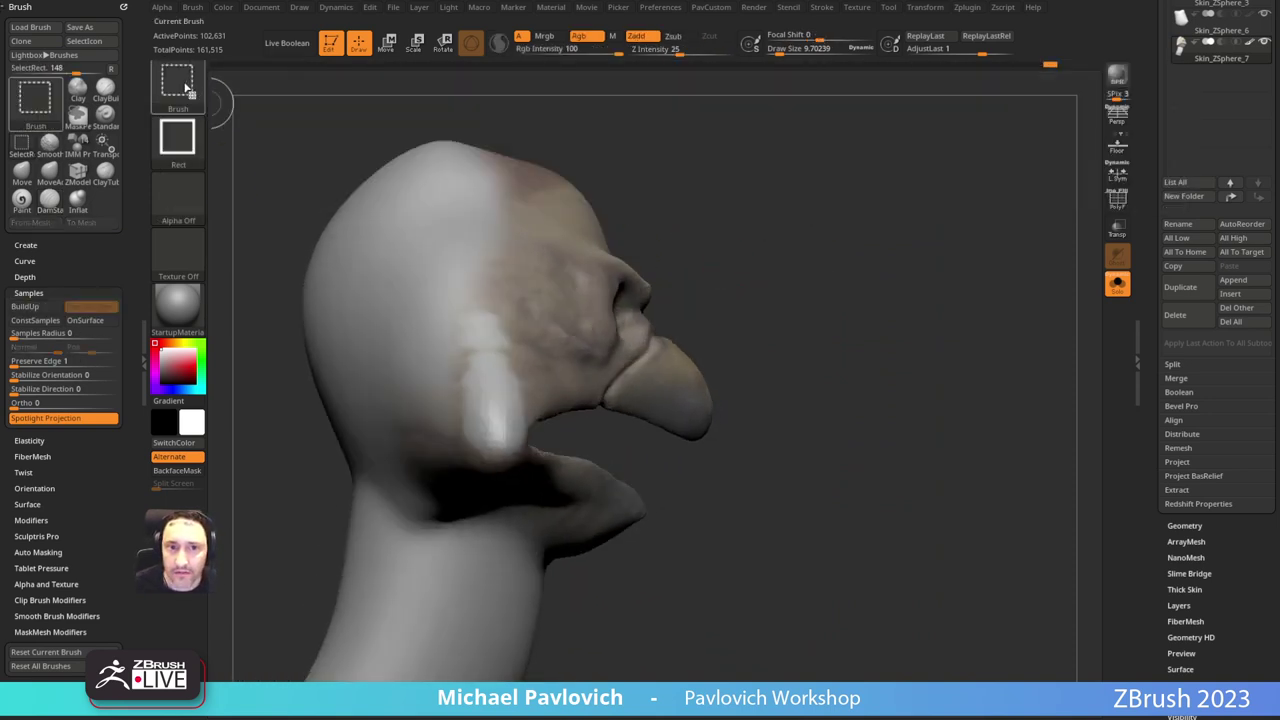
{"action": "left_click", "coordinate": [188, 89], "text": "ctrl+shift"}
{"action": "left_click", "coordinate": [753, 157], "text": "ctrl+shift"}
{"action": "mouse_move", "coordinate": [766, 412]}
{"action": "left_mouse_down", "text": "ctrl+shift"}
{"action": "mouse_move", "coordinate": [751, 363]}
{"action": "mouse_move", "coordinate": [655, 312]}
{"action": "mouse_move", "coordinate": [644, 352]}
{"action": "mouse_move", "coordinate": [609, 390]}
{"action": "mouse_move", "coordinate": [745, 458]}
{"action": "left_mouse_up", "text": "ctrl+shift"}
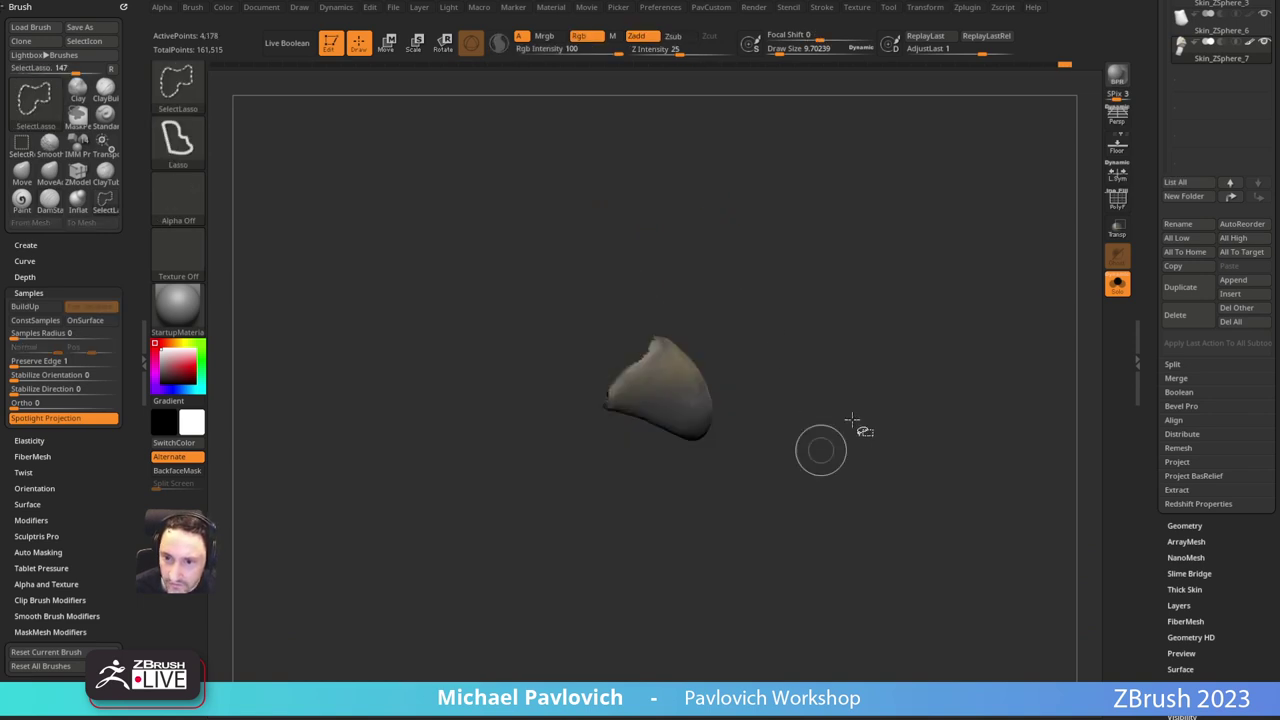
{"action": "left_click_drag", "start_coordinate": [915, 362], "coordinate": [844, 323]}
{"action": "left_click", "coordinate": [870, 328], "text": "ctrl+shift"}
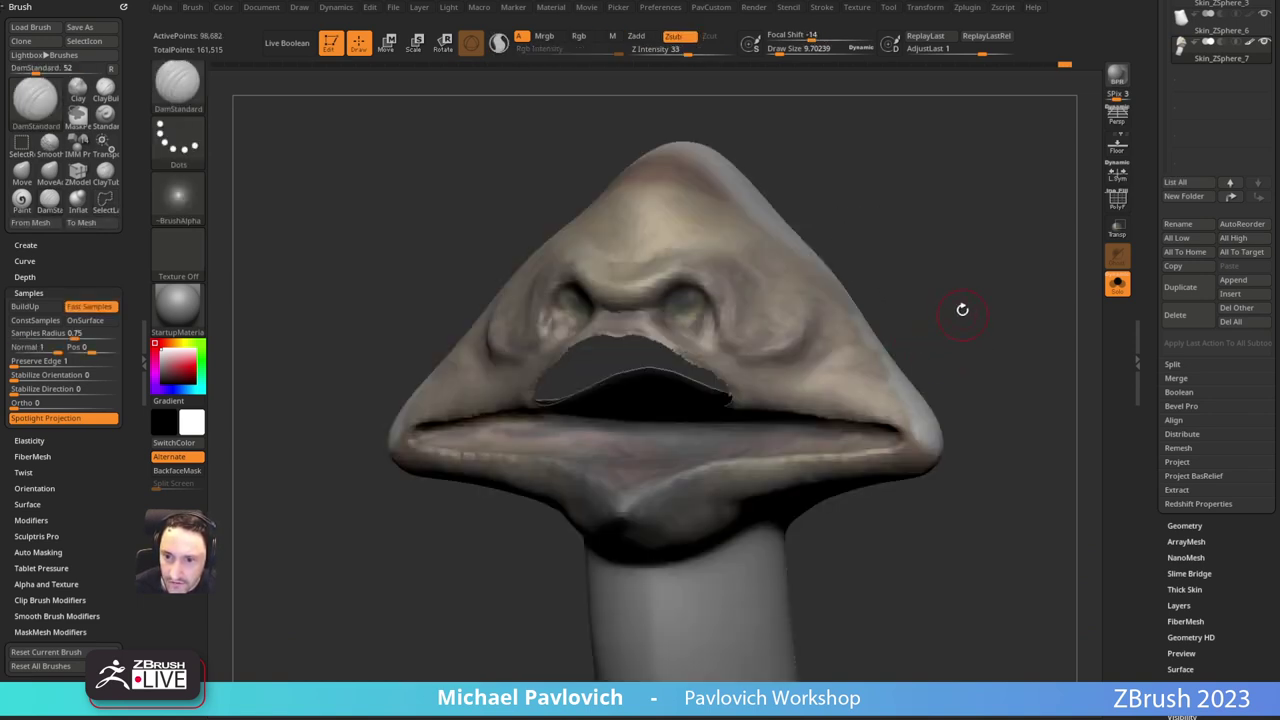
Step: Hide the stray polygons around the beak opening and split the hidden upper beak into its own subtool
{"action": "mouse_move", "coordinate": [963, 309]}
{"action": "left_mouse_down"}
{"action": "mouse_move", "coordinate": [1000, 171]}
{"action": "mouse_move", "coordinate": [1030, 205]}
{"action": "mouse_move", "coordinate": [923, 263]}
{"action": "mouse_move", "coordinate": [911, 314]}
{"action": "mouse_move", "coordinate": [1017, 288]}
{"action": "mouse_move", "coordinate": [815, 330]}
{"action": "left_mouse_up"}
{"action": "mouse_move", "coordinate": [682, 388]}
{"action": "left_mouse_down", "text": "ctrl+alt+shift"}
{"action": "mouse_move", "coordinate": [672, 328]}
{"action": "mouse_move", "coordinate": [625, 359]}
{"action": "left_mouse_up", "text": "ctrl+alt+shift"}
{"action": "mouse_move", "coordinate": [920, 311]}
{"action": "left_mouse_down", "text": "shift"}
{"action": "mouse_move", "coordinate": [889, 260]}
{"action": "mouse_move", "coordinate": [1057, 283]}
{"action": "left_mouse_up", "text": "shift"}
{"action": "key", "text": "space"}
{"action": "left_click", "coordinate": [941, 369]}
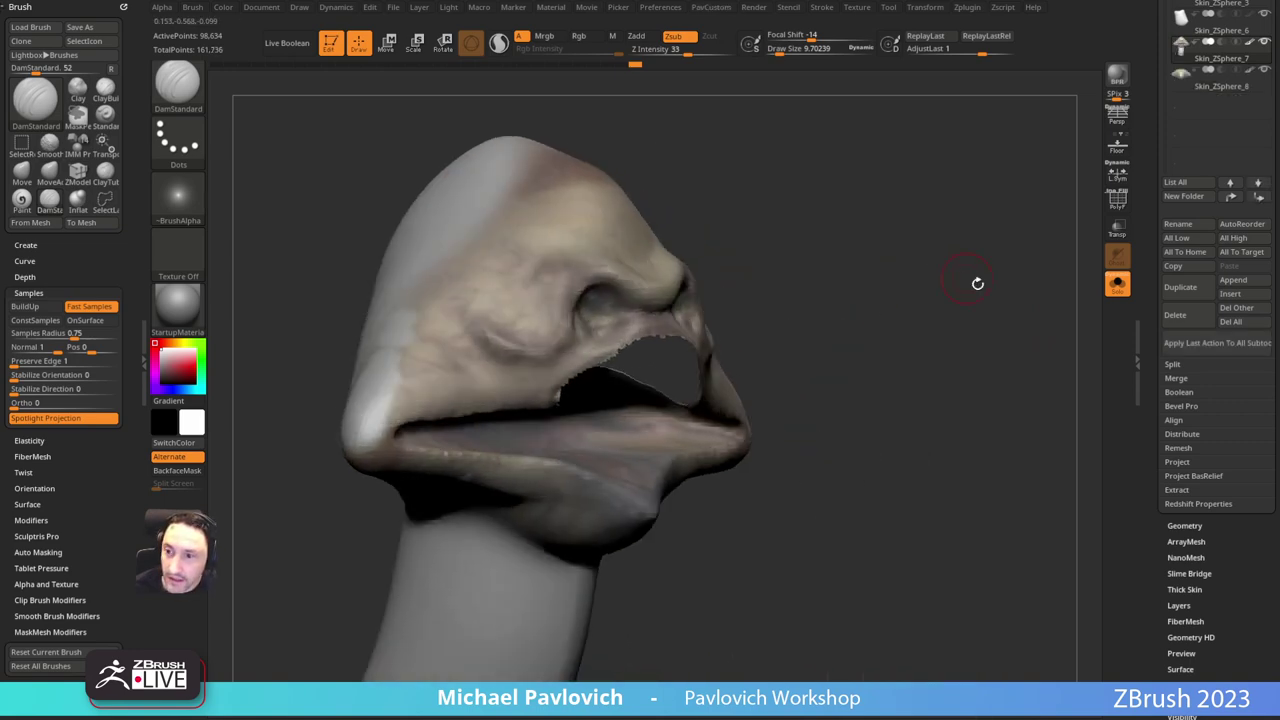
Step: Leave Solo mode and limit the visible subtools to the head, the split beak, the torso and the eyes
{"action": "left_click", "coordinate": [1119, 287]}
{"action": "left_click_drag", "start_coordinate": [1151, 135], "coordinate": [1152, 270]}
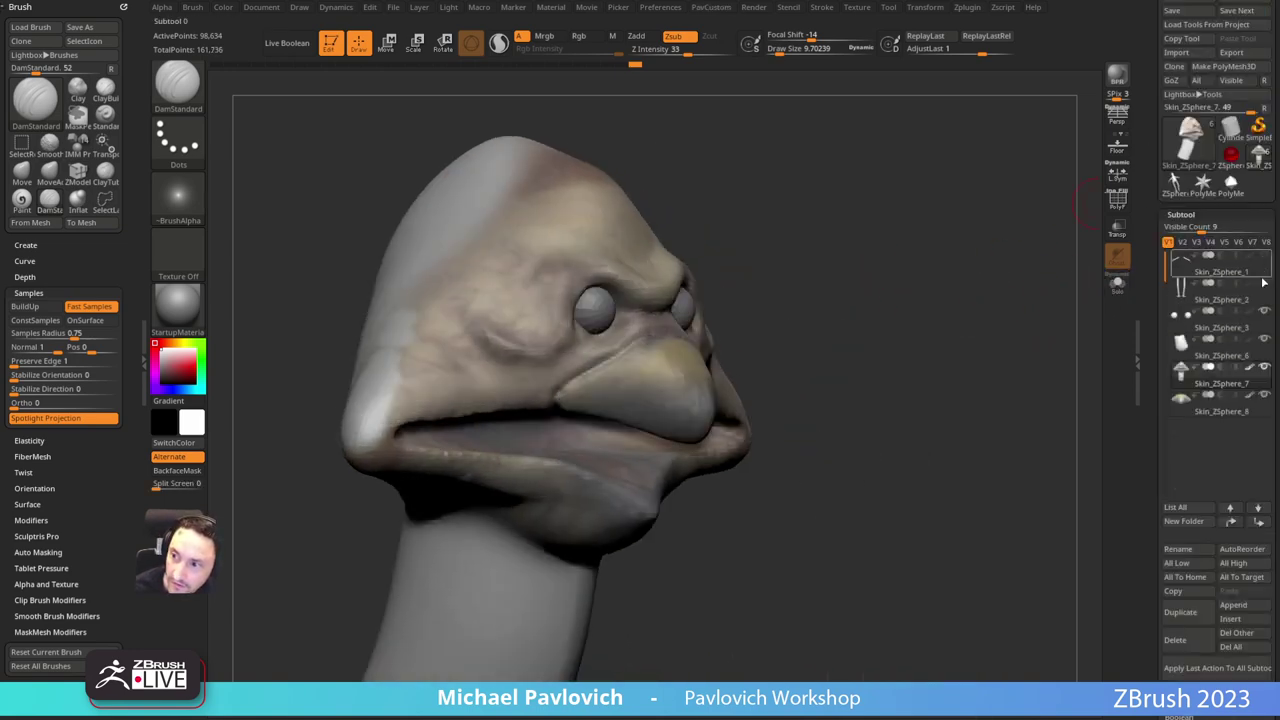
{"action": "left_click", "coordinate": [1265, 368], "text": "shift"}
{"action": "left_click", "coordinate": [1264, 394]}
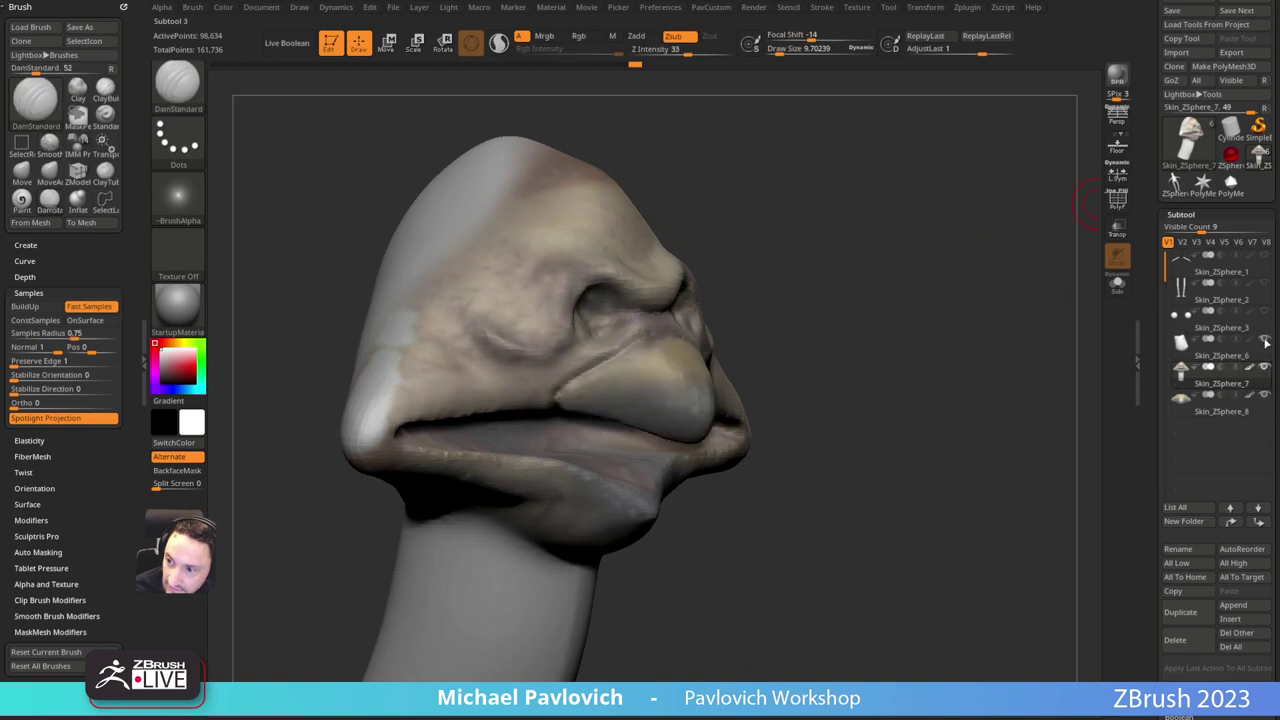
{"action": "left_click", "coordinate": [1265, 343]}
{"action": "left_click", "coordinate": [1265, 314]}
{"action": "left_click_drag", "start_coordinate": [930, 301], "coordinate": [857, 268], "text": "alt"}
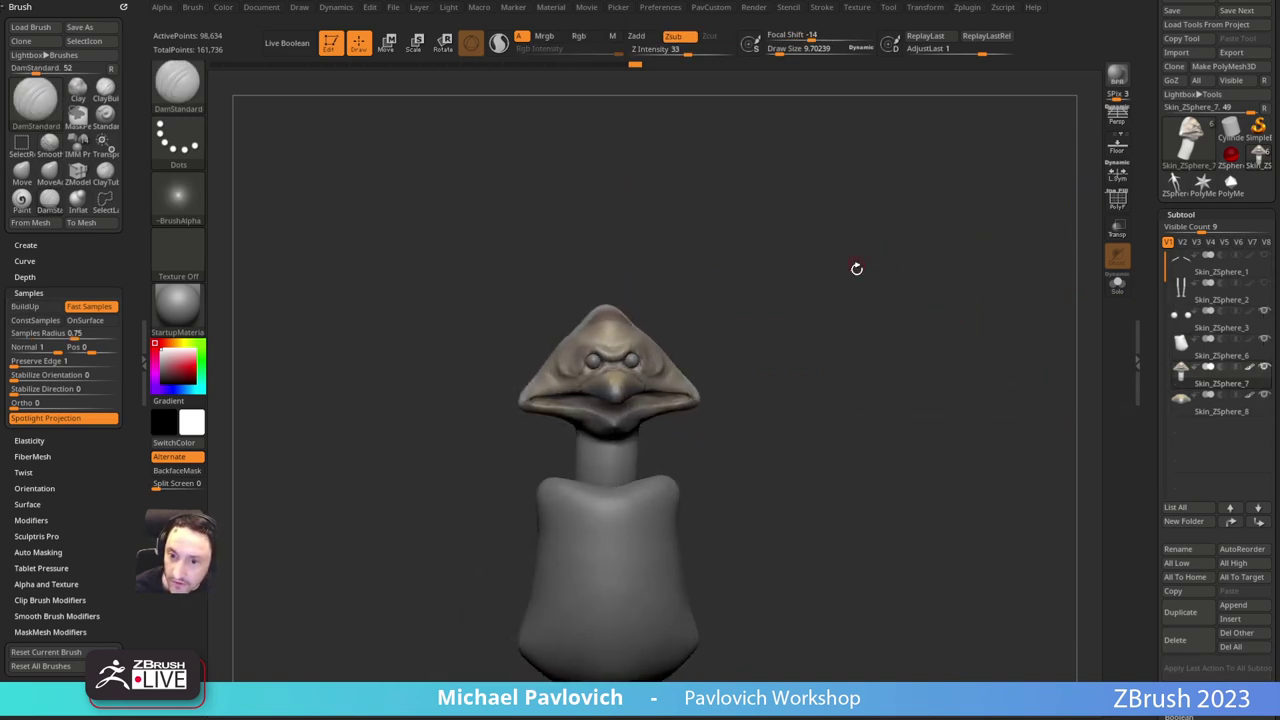
{"action": "left_click_drag", "start_coordinate": [965, 346], "coordinate": [969, 299], "text": "alt"}
Step: Move the torso subtool up one place in the subtool order, hide it and select the eyes
{"action": "left_click", "coordinate": [1239, 358]}
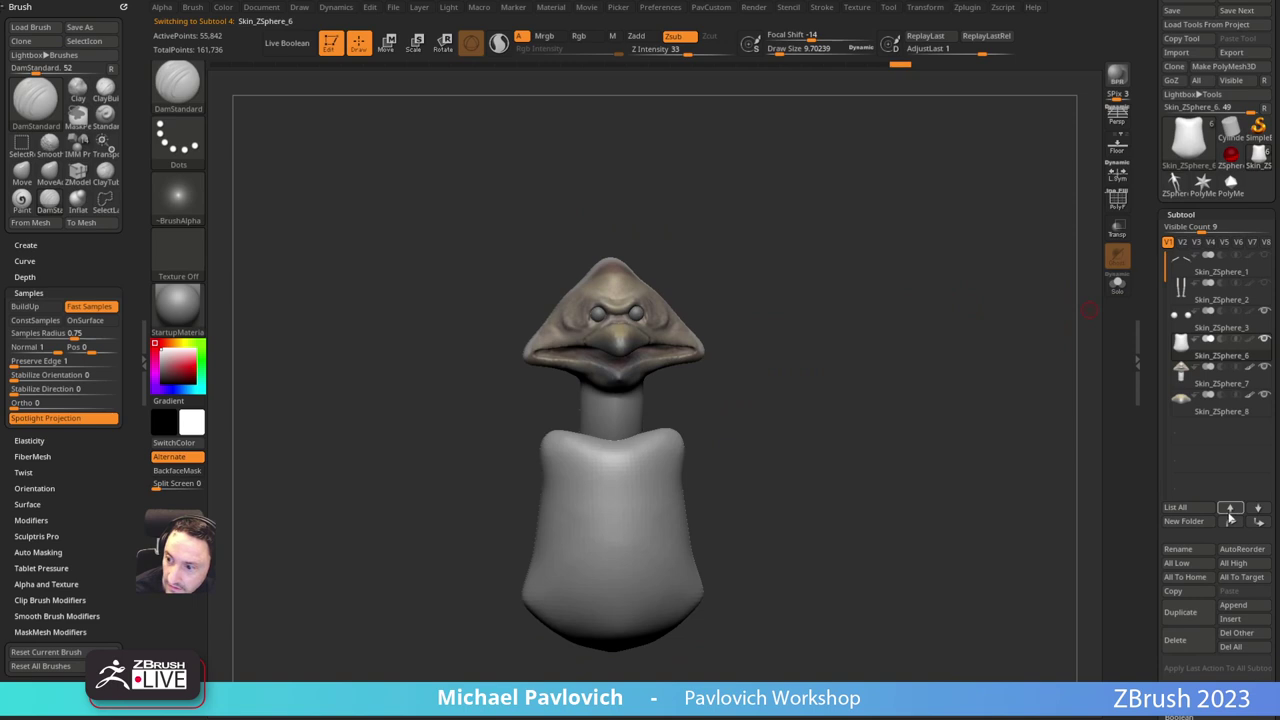
{"action": "left_click", "coordinate": [1231, 521]}
{"action": "left_click", "coordinate": [1265, 312]}
{"action": "left_click", "coordinate": [1220, 348]}
{"action": "left_click_drag", "start_coordinate": [836, 310], "coordinate": [904, 242], "text": "alt"}
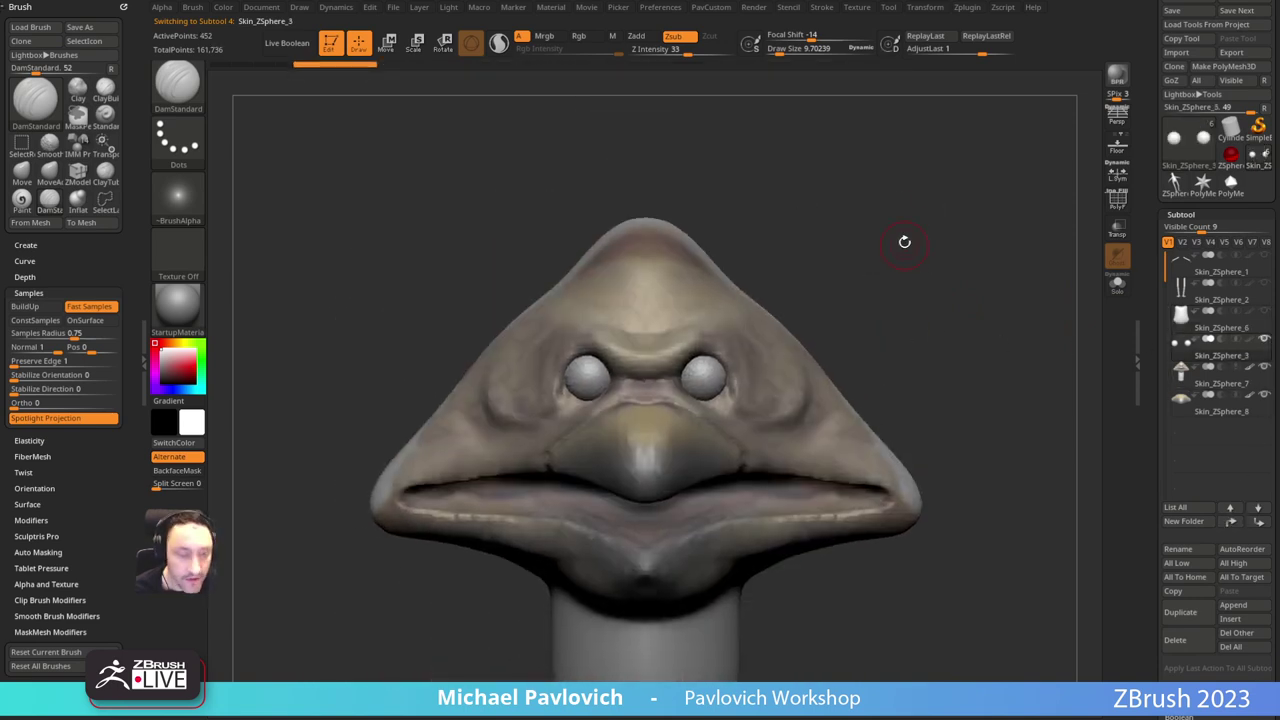
Step: Build up the fleshy bulges beside the eyes on the head with the Clay brush at a draw size of 17.02839
{"action": "key", "text": "b"}
{"action": "key", "text": "c"}
{"action": "key", "text": "l"}
{"action": "mouse_move", "coordinate": [890, 231]}
{"action": "right_mouse_down", "text": "alt"}
{"action": "mouse_move", "coordinate": [868, 226]}
{"action": "mouse_move", "coordinate": [658, 312]}
{"action": "right_mouse_up", "text": "alt"}
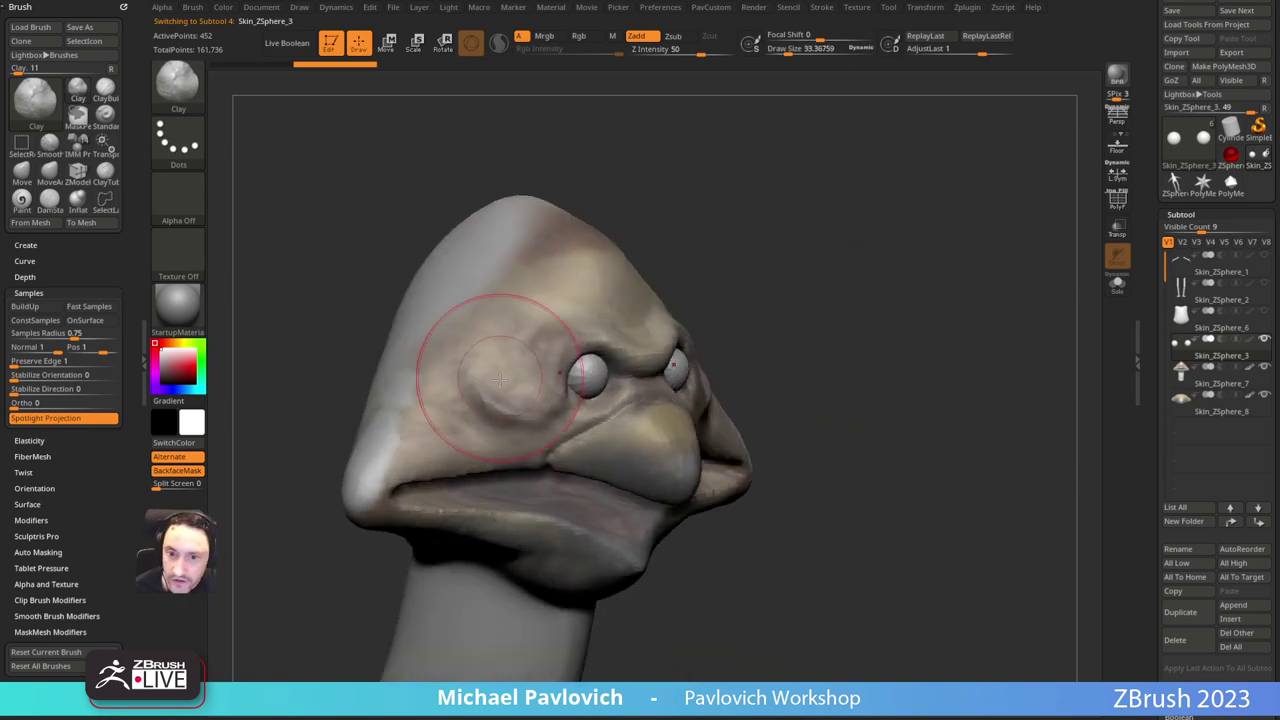
{"action": "mouse_move", "coordinate": [503, 352]}
{"action": "right_mouse_down"}
{"action": "mouse_move", "coordinate": [820, 231]}
{"action": "mouse_move", "coordinate": [808, 216]}
{"action": "right_mouse_up"}
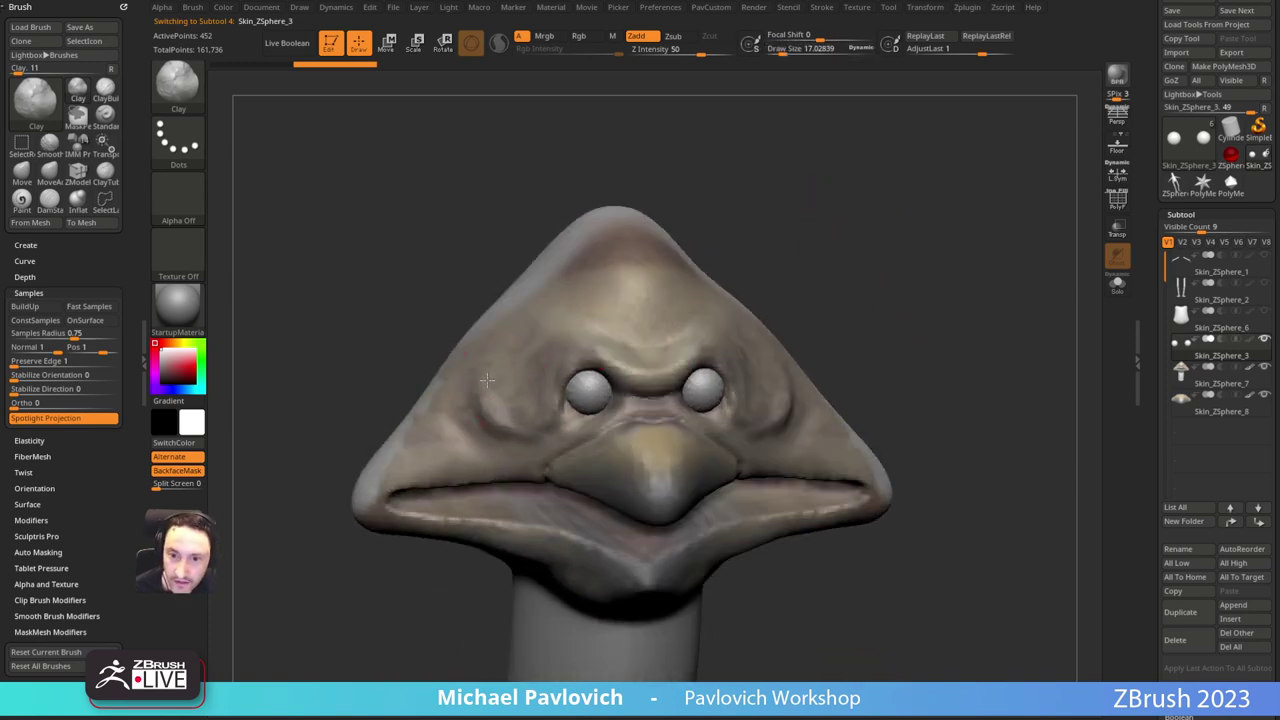
{"action": "left_click", "coordinate": [651, 303], "text": "alt"}
{"action": "left_click_drag", "start_coordinate": [746, 217], "coordinate": [757, 208]}
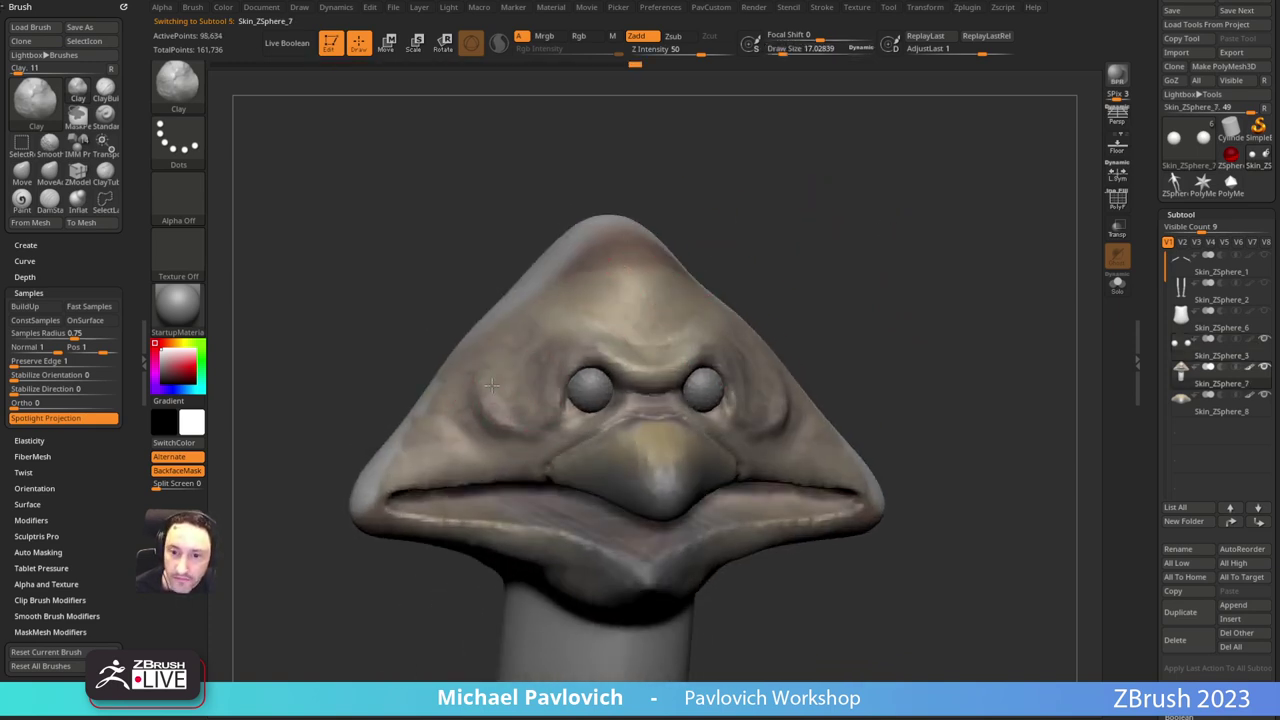
{"action": "left_click_drag", "start_coordinate": [506, 388], "coordinate": [487, 388]}
{"action": "mouse_move", "coordinate": [803, 249]}
{"action": "left_mouse_down"}
{"action": "mouse_move", "coordinate": [823, 240]}
{"action": "mouse_move", "coordinate": [800, 234]}
{"action": "mouse_move", "coordinate": [837, 220]}
{"action": "mouse_move", "coordinate": [812, 218]}
{"action": "mouse_move", "coordinate": [814, 246]}
{"action": "mouse_move", "coordinate": [846, 240]}
{"action": "left_mouse_up"}
{"action": "mouse_move", "coordinate": [508, 362]}
{"action": "left_mouse_down"}
{"action": "mouse_move", "coordinate": [479, 388]}
{"action": "mouse_move", "coordinate": [490, 405]}
{"action": "mouse_move", "coordinate": [472, 398]}
{"action": "left_mouse_up"}
{"action": "left_click_drag", "start_coordinate": [795, 275], "coordinate": [857, 254], "text": "shift"}
Step: Choose the Standard brush, make the upper beak the active subtool and turn off its polypaint, reducing the draw size to 8.50359
{"action": "key", "text": "b"}
{"action": "key", "text": "s"}
{"action": "key", "text": "t"}
{"action": "key", "text": "s"}
{"action": "left_click_drag", "start_coordinate": [662, 400], "coordinate": [659, 400]}
{"action": "left_click", "coordinate": [649, 410], "text": "alt"}
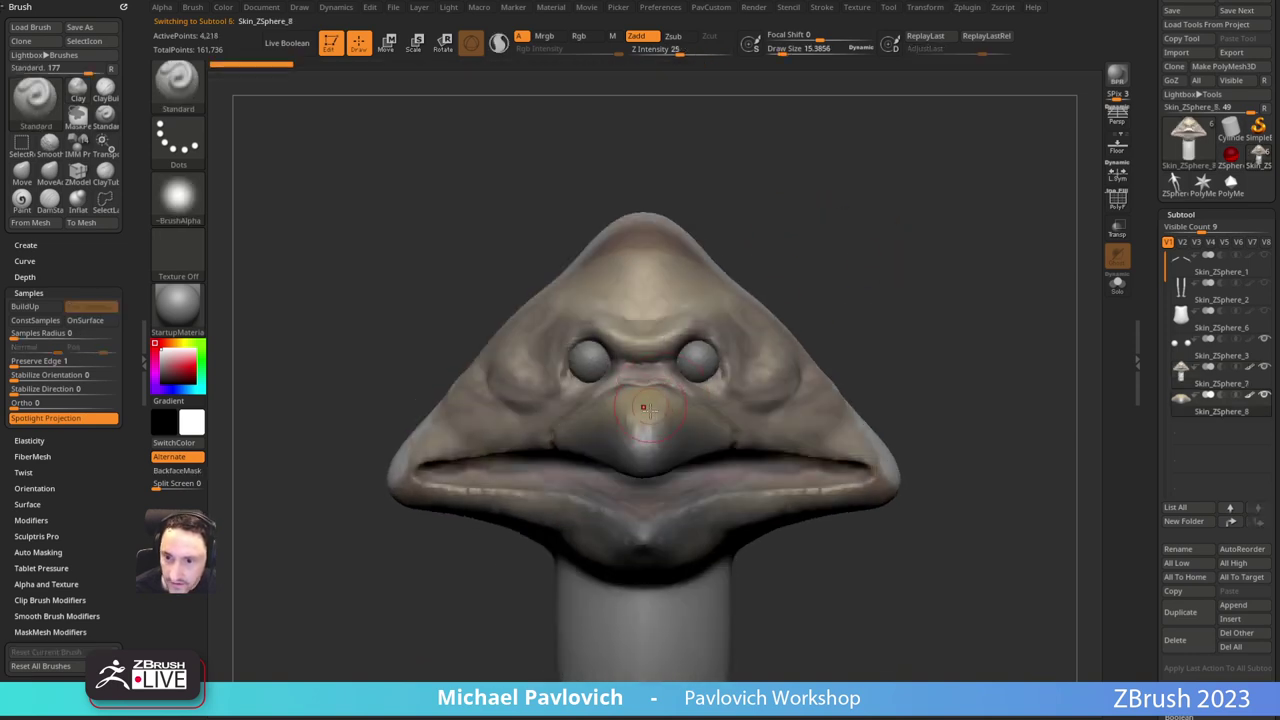
{"action": "left_click", "coordinate": [1249, 396]}
{"action": "left_click_drag", "start_coordinate": [900, 330], "coordinate": [774, 330], "text": "alt"}
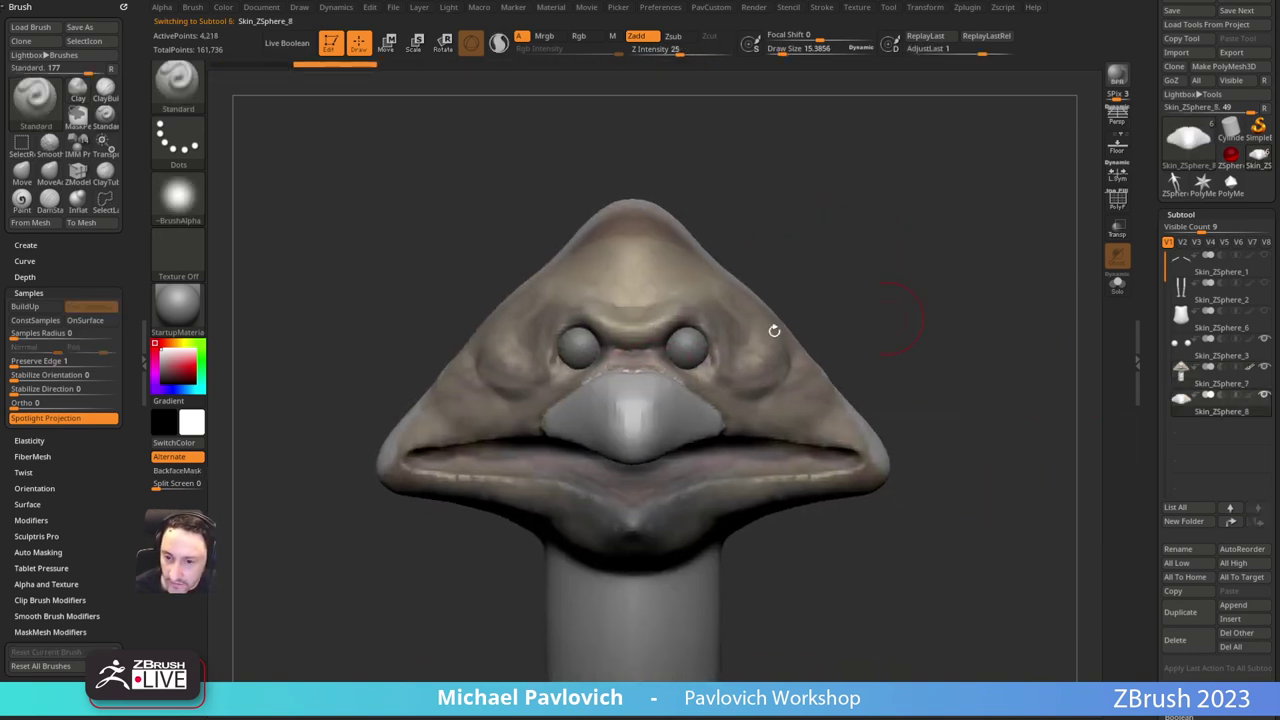
{"action": "mouse_move", "coordinate": [873, 253]}
{"action": "left_mouse_down"}
{"action": "mouse_move", "coordinate": [855, 247]}
{"action": "mouse_move", "coordinate": [868, 270]}
{"action": "left_mouse_up"}
{"action": "left_click_drag", "start_coordinate": [798, 358], "coordinate": [776, 330], "text": "alt"}
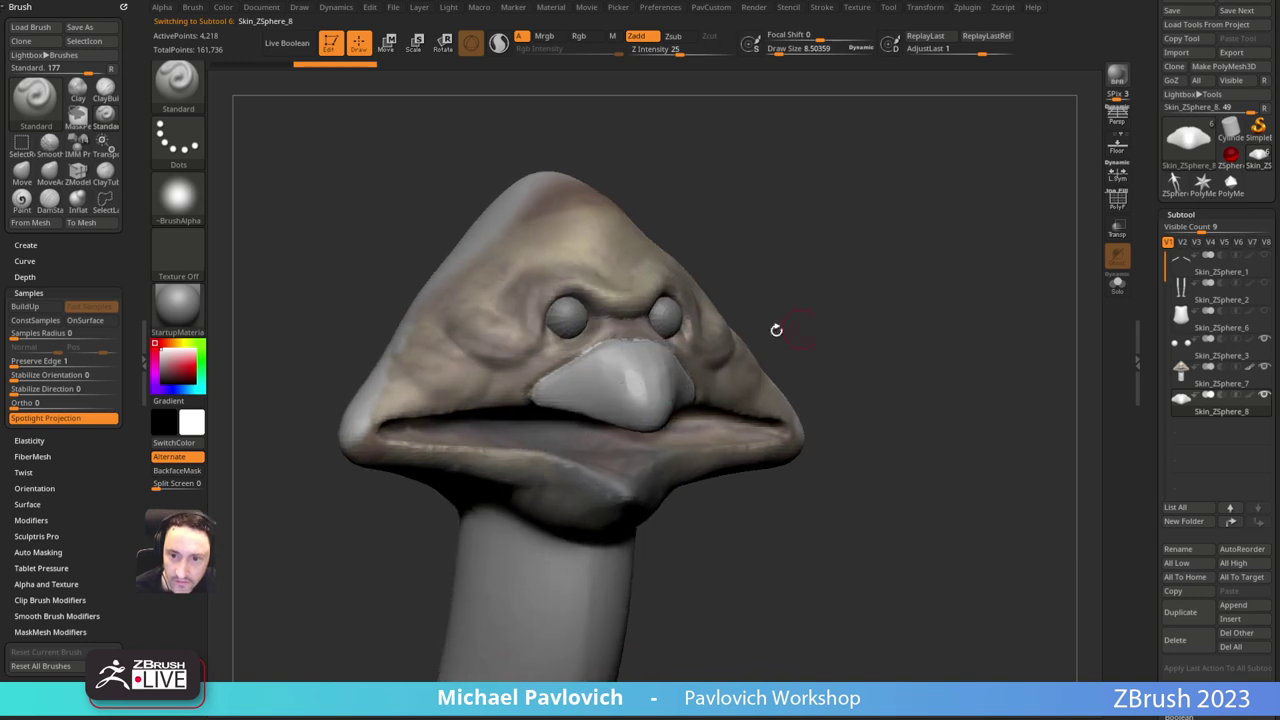
Step: Carve along the lower lip and the side of the lower beak on the head with DamStandard at a draw size of 8.50359
{"action": "left_click", "coordinate": [518, 440], "text": "alt"}
{"action": "key", "text": "b"}
{"action": "key", "text": "d"}
{"action": "key", "text": "s"}
{"action": "left_click_drag", "start_coordinate": [891, 277], "coordinate": [917, 278]}
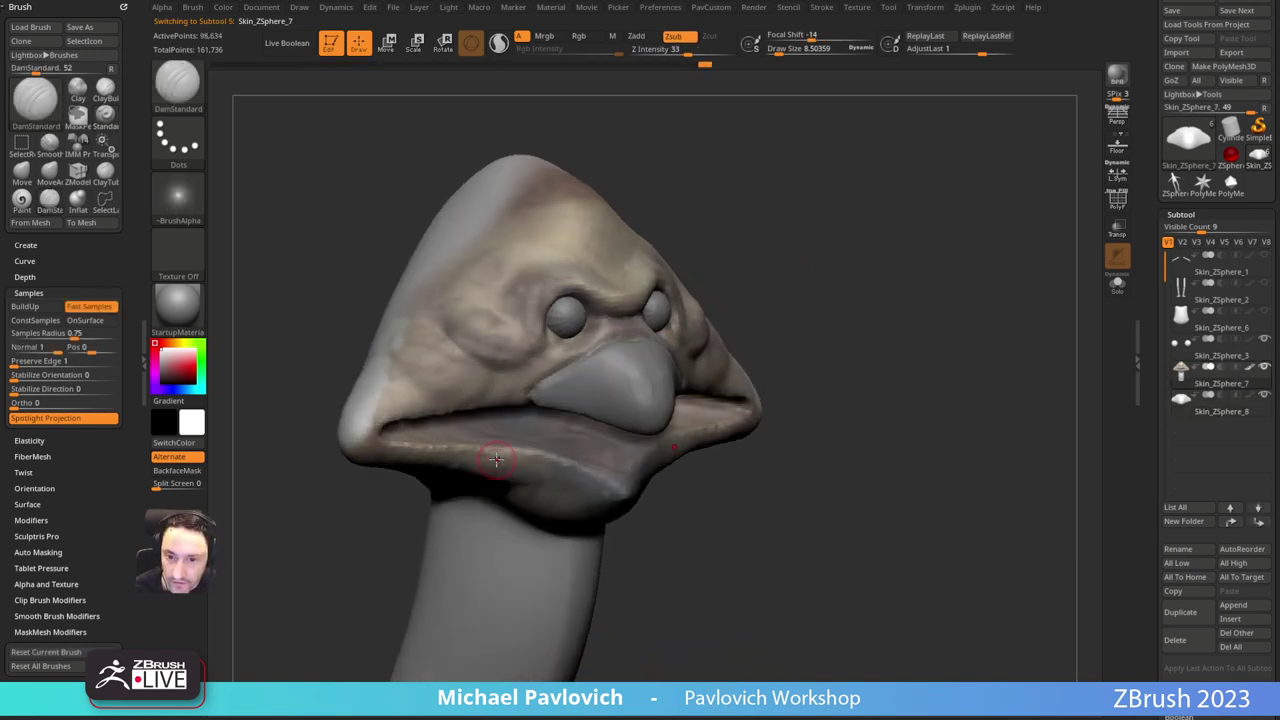
{"action": "left_click_drag", "start_coordinate": [796, 384], "coordinate": [884, 297]}
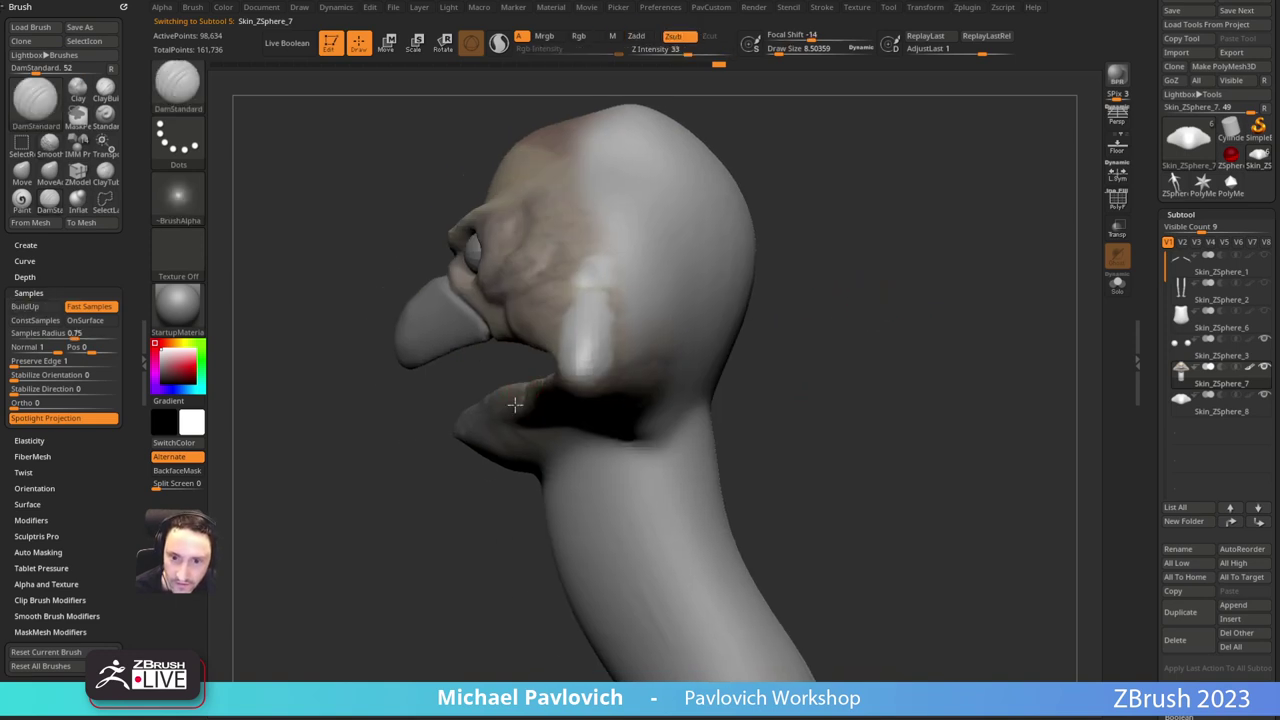
{"action": "left_click_drag", "start_coordinate": [467, 543], "coordinate": [516, 438]}
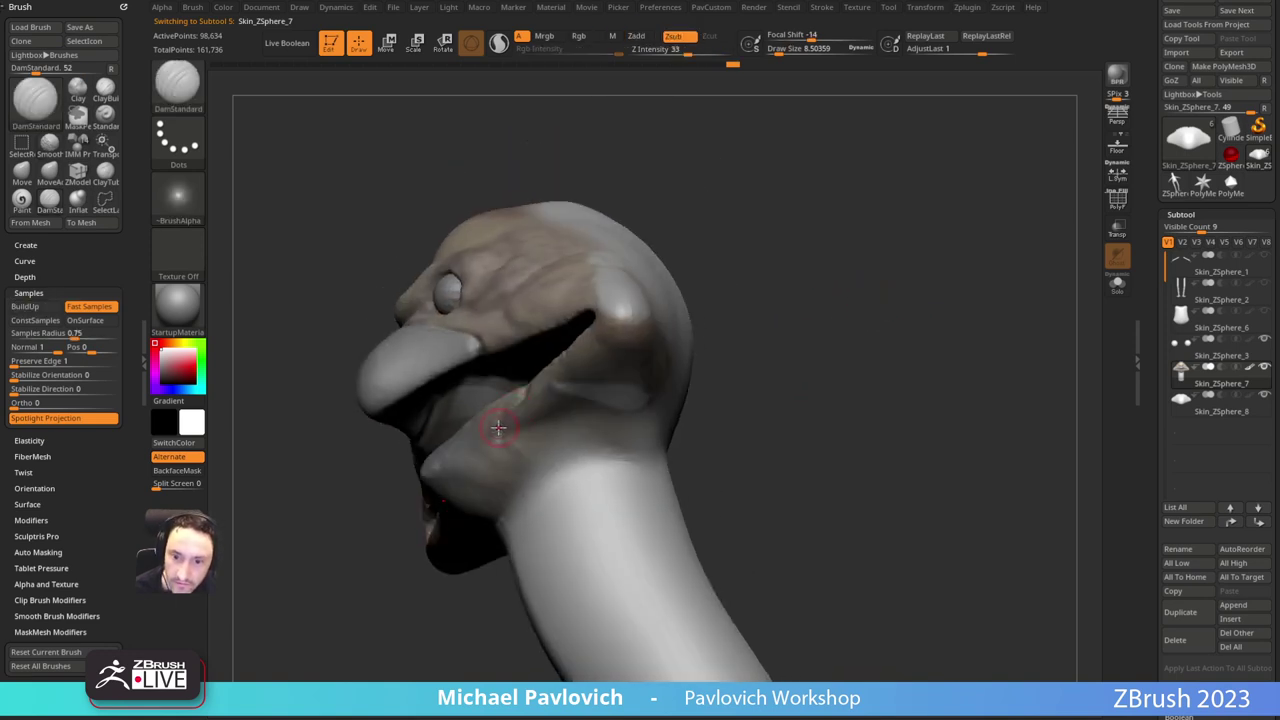
Step: Deepen the crease that separates the lower beak from the jaw and throat with DamStandard strokes from below
{"action": "mouse_move", "coordinate": [388, 550]}
{"action": "left_mouse_down"}
{"action": "mouse_move", "coordinate": [634, 394]}
{"action": "mouse_move", "coordinate": [648, 330]}
{"action": "left_mouse_up"}
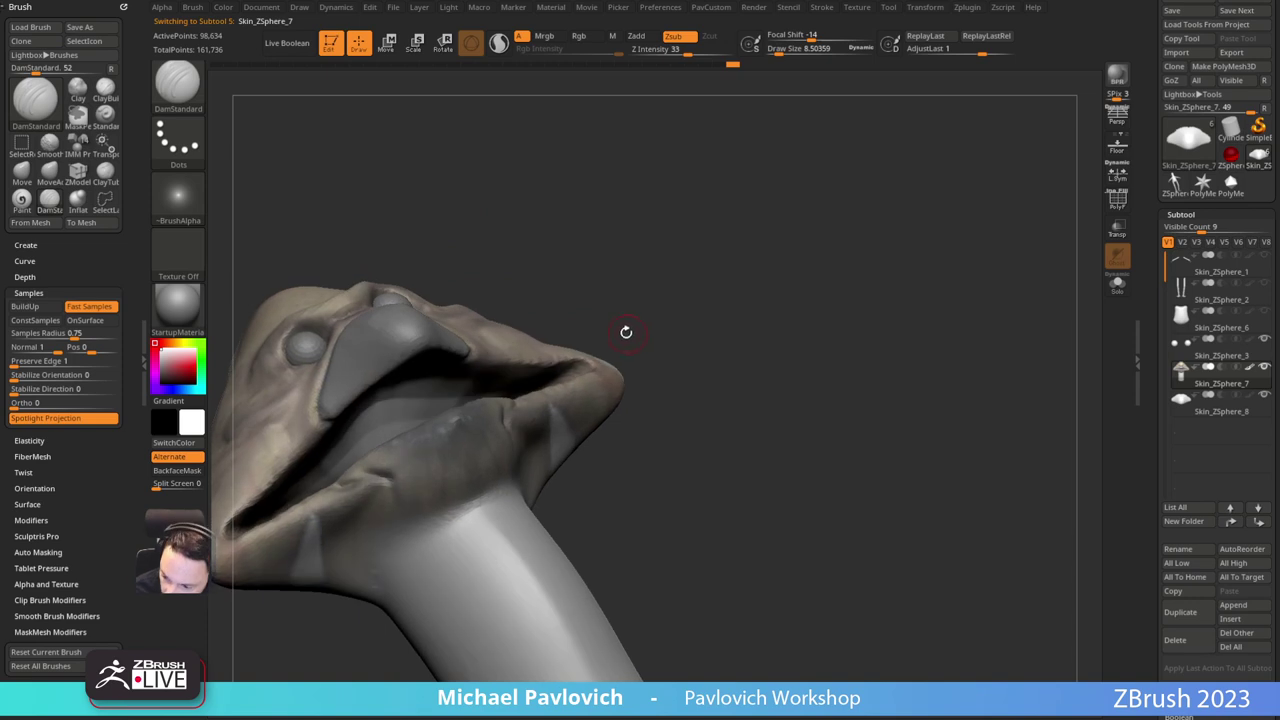
{"action": "left_click_drag", "start_coordinate": [351, 484], "coordinate": [436, 490]}
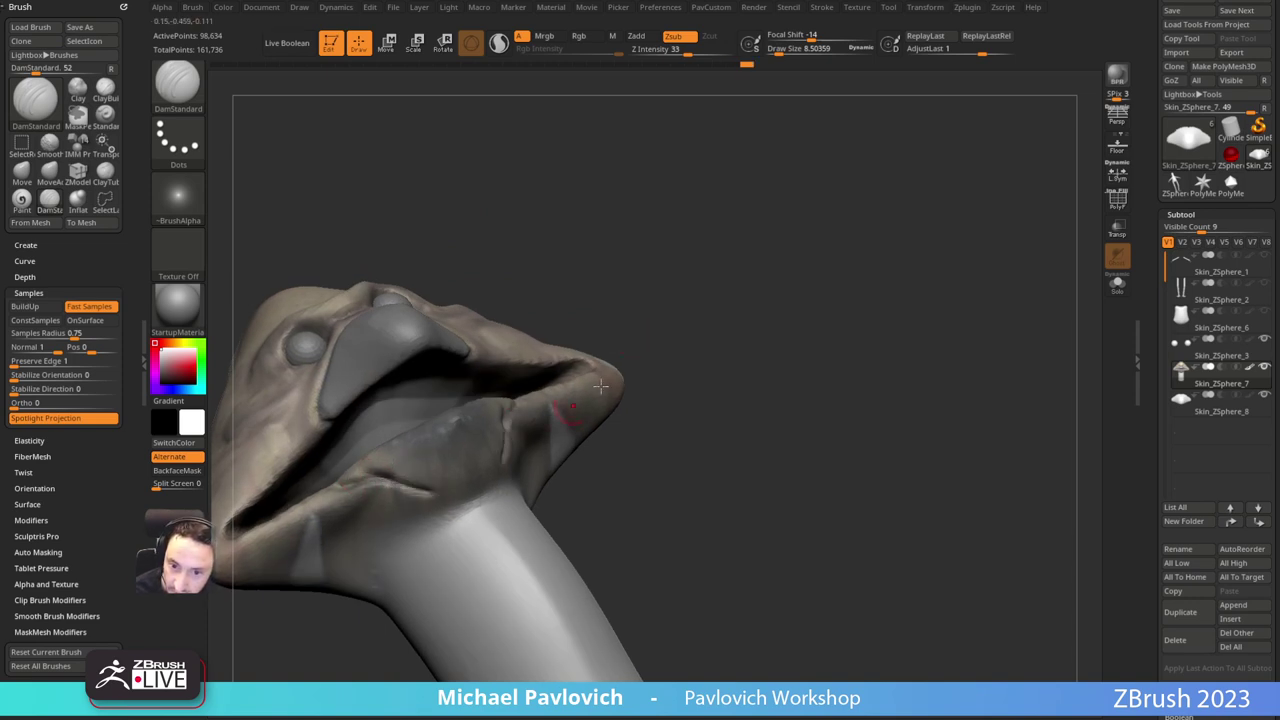
{"action": "right_click_drag", "start_coordinate": [440, 490], "coordinate": [436, 452]}
{"action": "left_click_drag", "start_coordinate": [400, 477], "coordinate": [482, 484]}
{"action": "mouse_move", "coordinate": [625, 240]}
{"action": "left_mouse_down"}
{"action": "mouse_move", "coordinate": [683, 349]}
{"action": "mouse_move", "coordinate": [840, 325]}
{"action": "left_mouse_up"}
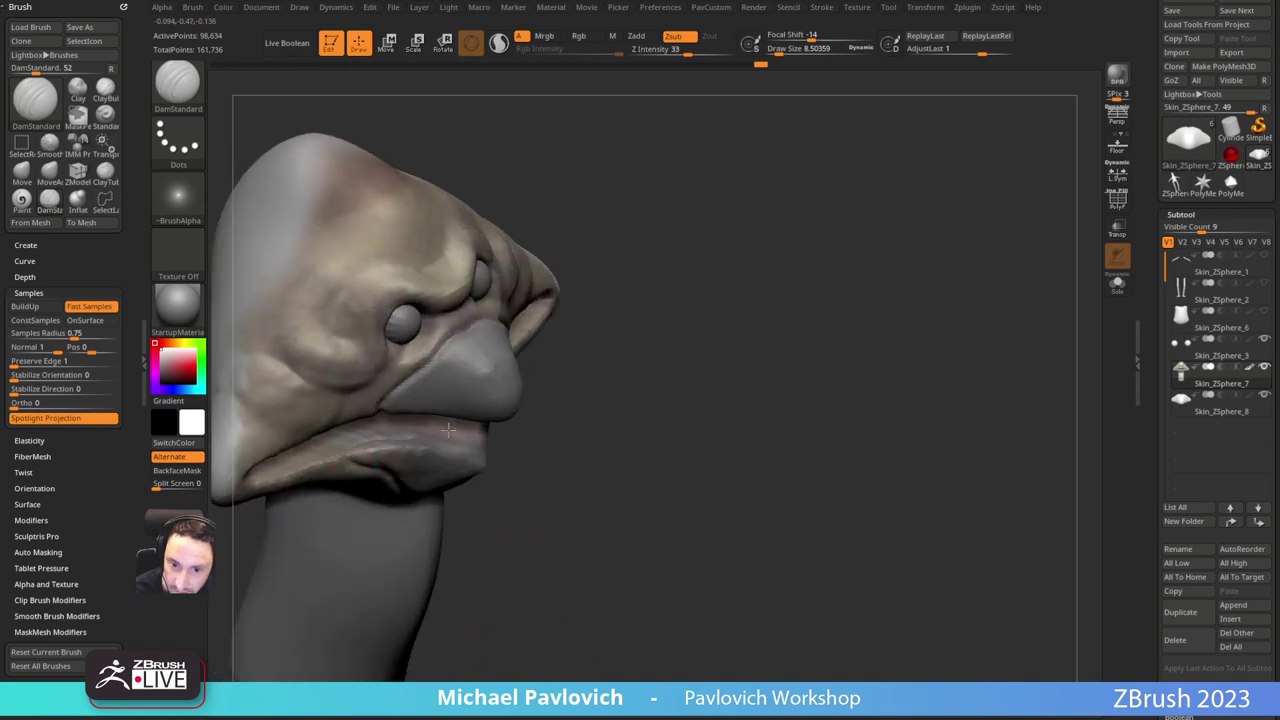
{"action": "mouse_move", "coordinate": [569, 440]}
{"action": "left_mouse_down"}
{"action": "mouse_move", "coordinate": [604, 430]}
{"action": "mouse_move", "coordinate": [561, 412]}
{"action": "mouse_move", "coordinate": [558, 397]}
{"action": "left_mouse_up"}
Step: Isolate the lower beak area of the head with a SelectLasso selection and check its boundary by inverting the visibility
{"action": "key", "text": "ctrl+shift"}
{"action": "mouse_move", "coordinate": [490, 480]}
{"action": "left_mouse_down", "text": "ctrl+shift"}
{"action": "mouse_move", "coordinate": [394, 417]}
{"action": "mouse_move", "coordinate": [377, 458]}
{"action": "mouse_move", "coordinate": [412, 560]}
{"action": "left_mouse_up", "text": "ctrl+shift"}
{"action": "left_click_drag", "start_coordinate": [752, 396], "coordinate": [688, 380]}
{"action": "left_click", "coordinate": [727, 322], "text": "ctrl+shift"}
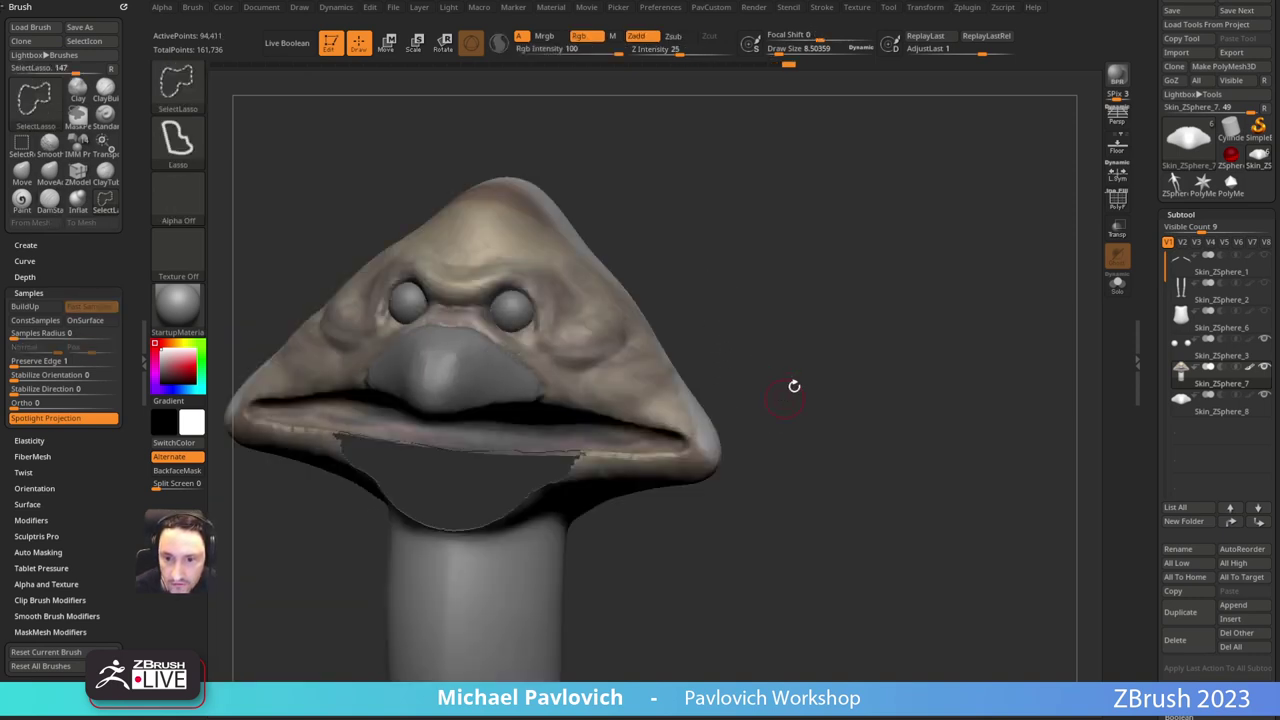
{"action": "mouse_move", "coordinate": [794, 386]}
{"action": "left_mouse_down"}
{"action": "mouse_move", "coordinate": [789, 311]}
{"action": "mouse_move", "coordinate": [835, 325]}
{"action": "left_mouse_up"}
{"action": "left_click_drag", "start_coordinate": [505, 470], "coordinate": [430, 550], "text": "ctrl+shift"}
{"action": "mouse_move", "coordinate": [737, 366]}
{"action": "left_mouse_down"}
{"action": "mouse_move", "coordinate": [754, 356]}
{"action": "mouse_move", "coordinate": [752, 382]}
{"action": "left_mouse_up"}
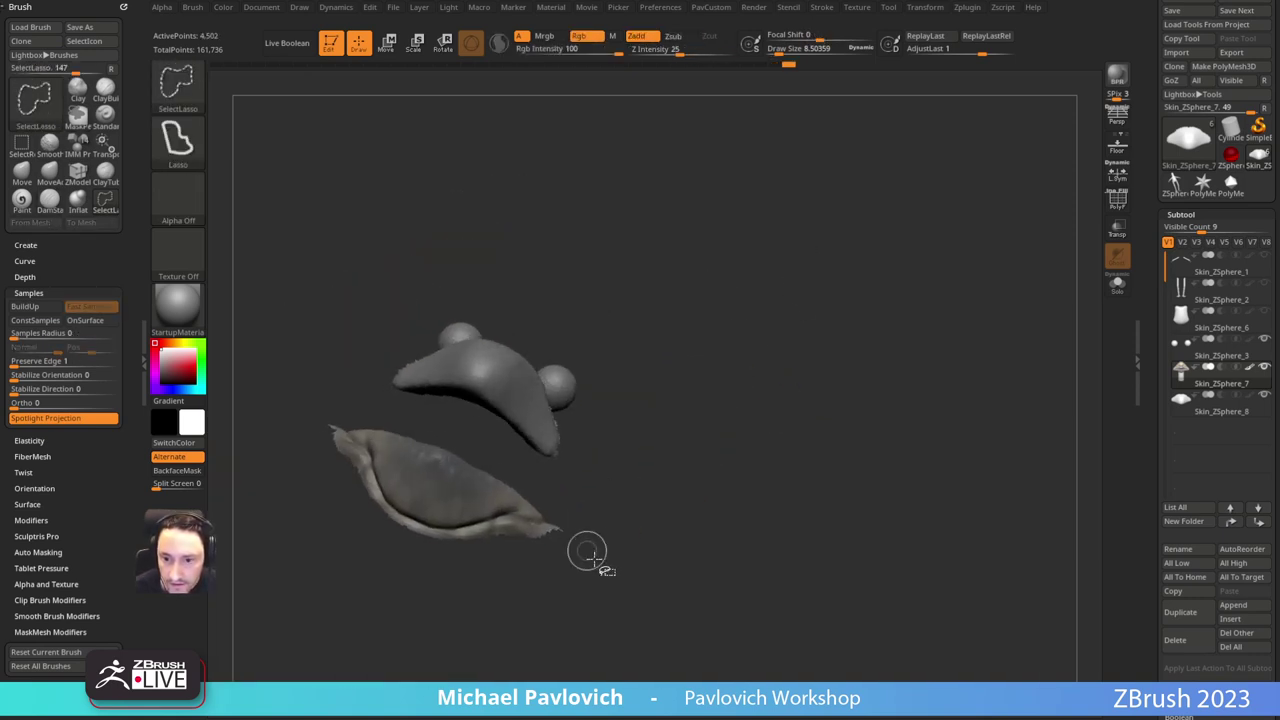
Step: Trim the surplus polygons around the isolated lower beak from view and split it from the head as a separate subtool
{"action": "mouse_move", "coordinate": [606, 562]}
{"action": "left_mouse_down", "text": "ctrl+alt+shift"}
{"action": "mouse_move", "coordinate": [559, 515]}
{"action": "mouse_move", "coordinate": [455, 516]}
{"action": "mouse_move", "coordinate": [440, 568]}
{"action": "left_mouse_up", "text": "ctrl+alt+shift"}
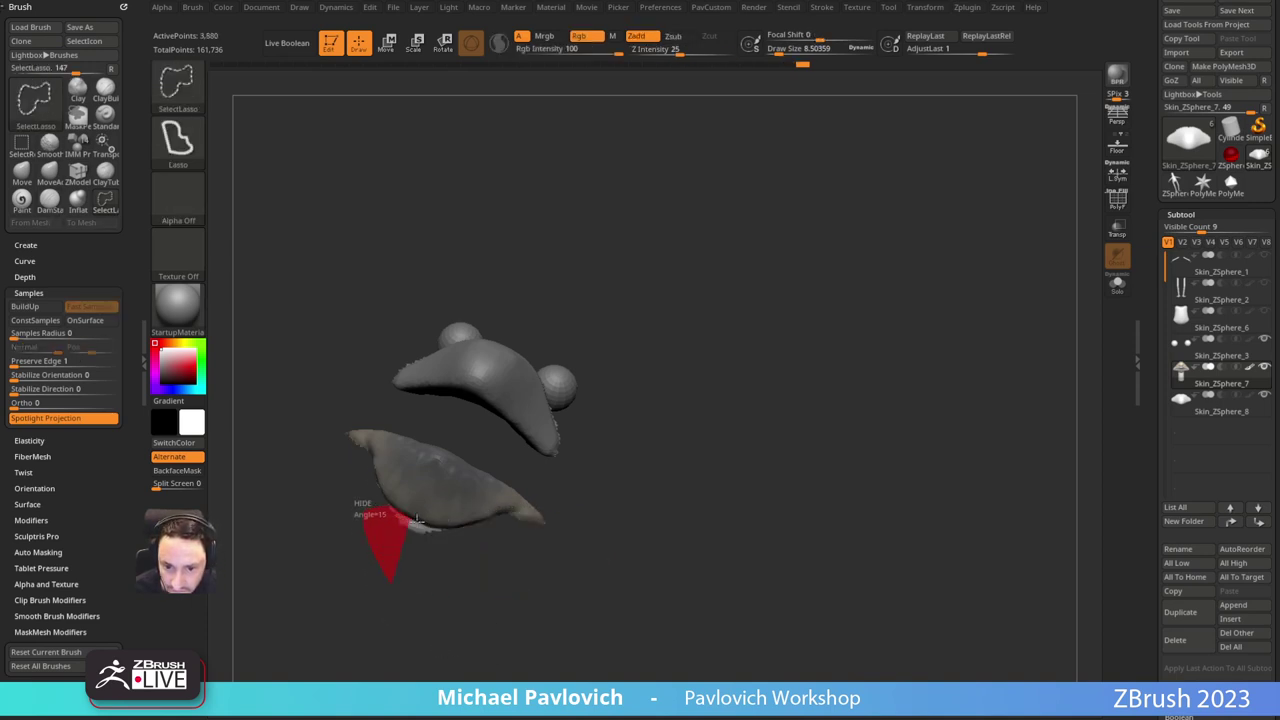
{"action": "left_click_drag", "start_coordinate": [418, 520], "coordinate": [450, 536], "text": "ctrl+alt+shift"}
{"action": "left_click_drag", "start_coordinate": [728, 420], "coordinate": [614, 489]}
{"action": "mouse_move", "coordinate": [746, 304]}
{"action": "left_mouse_down", "text": "ctrl+shift"}
{"action": "mouse_move", "coordinate": [826, 340]}
{"action": "mouse_move", "coordinate": [732, 354]}
{"action": "mouse_move", "coordinate": [760, 296]}
{"action": "mouse_move", "coordinate": [866, 328]}
{"action": "left_mouse_up", "text": "ctrl+shift"}
{"action": "key", "text": "space"}
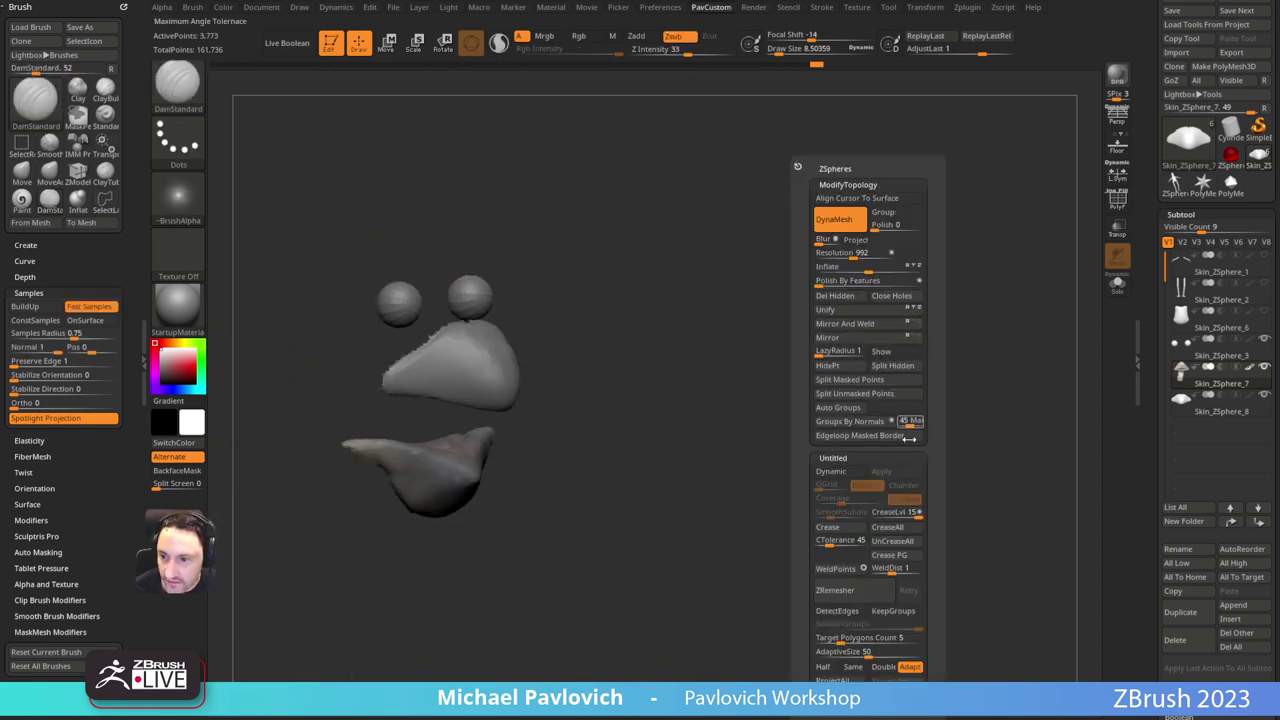
{"action": "left_click", "coordinate": [893, 366]}
Step: Turn off the polypaint on the lower beak subtool and undo the last edit
{"action": "left_click_drag", "start_coordinate": [655, 400], "coordinate": [1004, 354]}
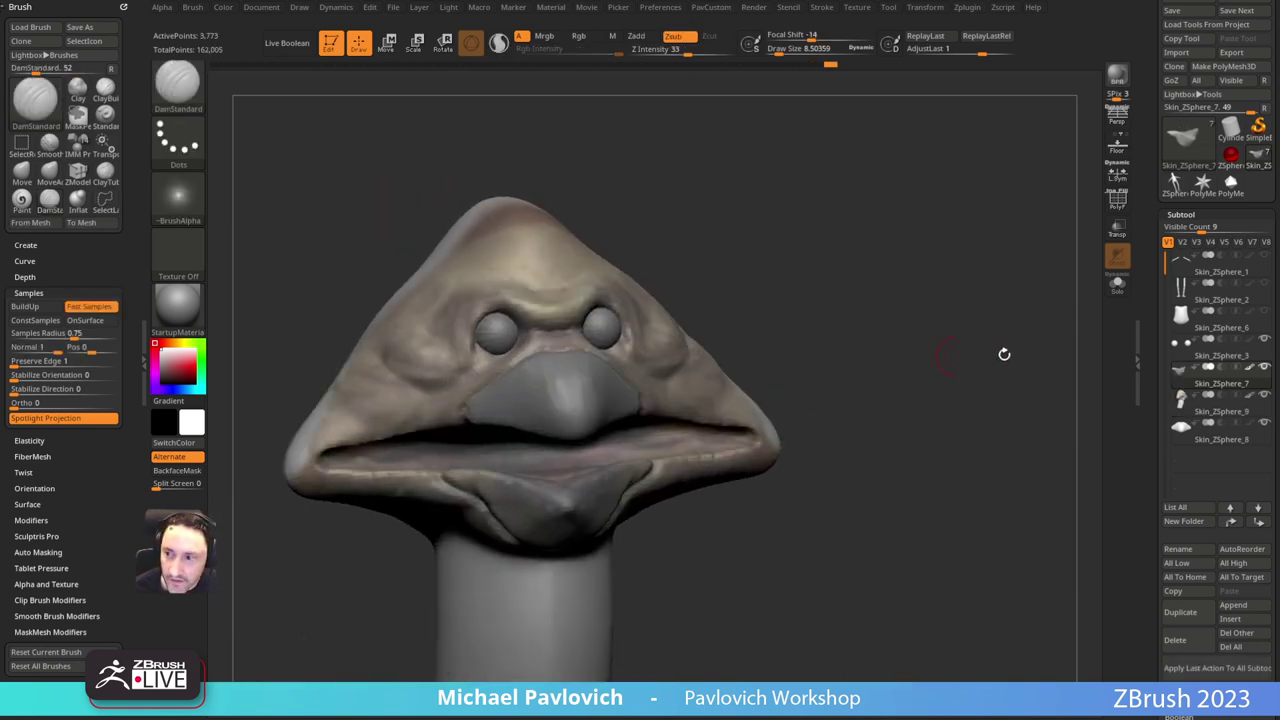
{"action": "left_click", "coordinate": [1250, 368]}
{"action": "mouse_move", "coordinate": [772, 298]}
{"action": "left_mouse_down"}
{"action": "mouse_move", "coordinate": [857, 294]}
{"action": "mouse_move", "coordinate": [823, 317]}
{"action": "mouse_move", "coordinate": [891, 300]}
{"action": "mouse_move", "coordinate": [967, 388]}
{"action": "left_mouse_up"}
{"action": "key", "text": "ctrl+z"}
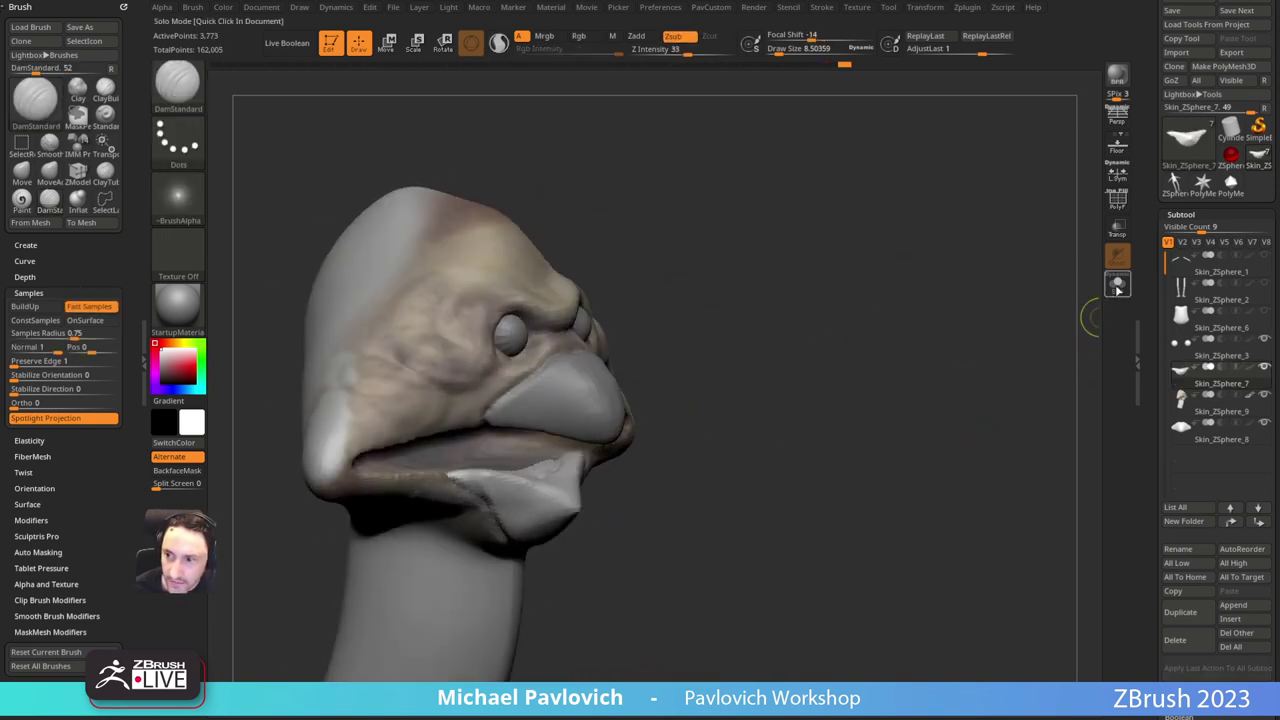
Step: Show the lower beak alone with its polyframe and close the open holes in its mesh
{"action": "left_click", "coordinate": [1118, 287]}
{"action": "key", "text": "shift+f"}
{"action": "left_click_drag", "start_coordinate": [903, 266], "coordinate": [839, 297]}
{"action": "key", "text": "3"}
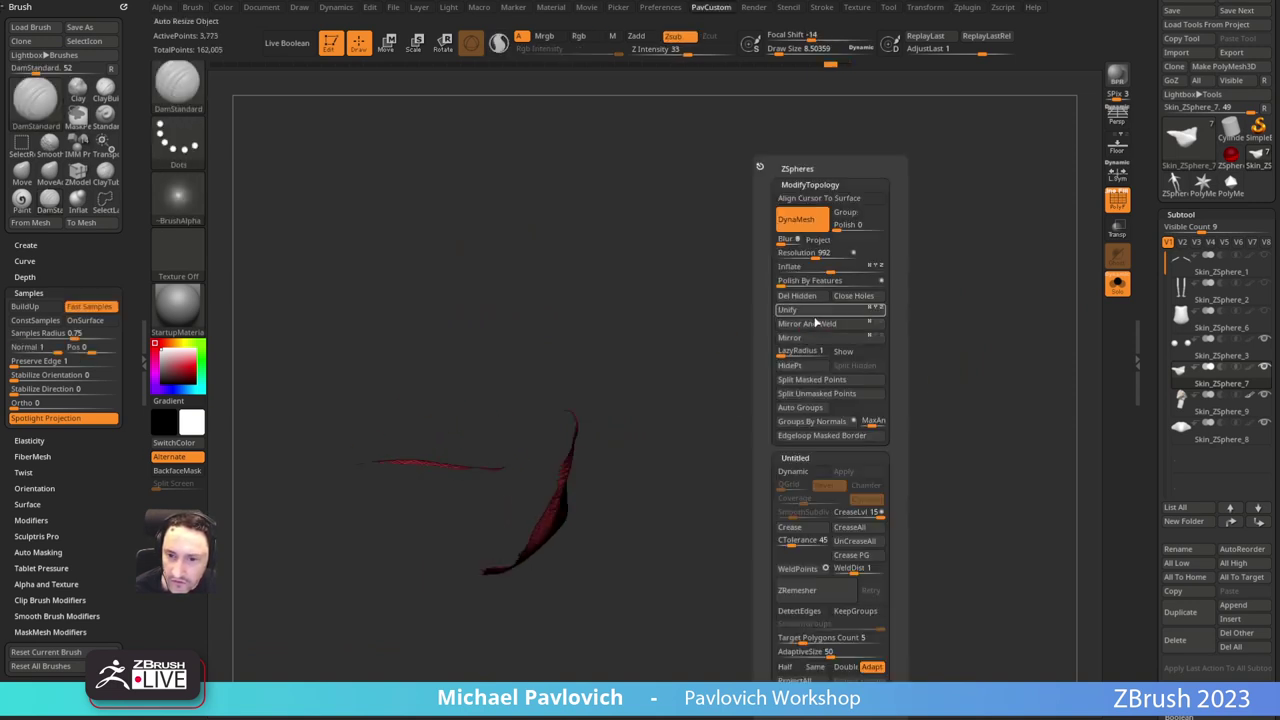
{"action": "left_click", "coordinate": [853, 298]}
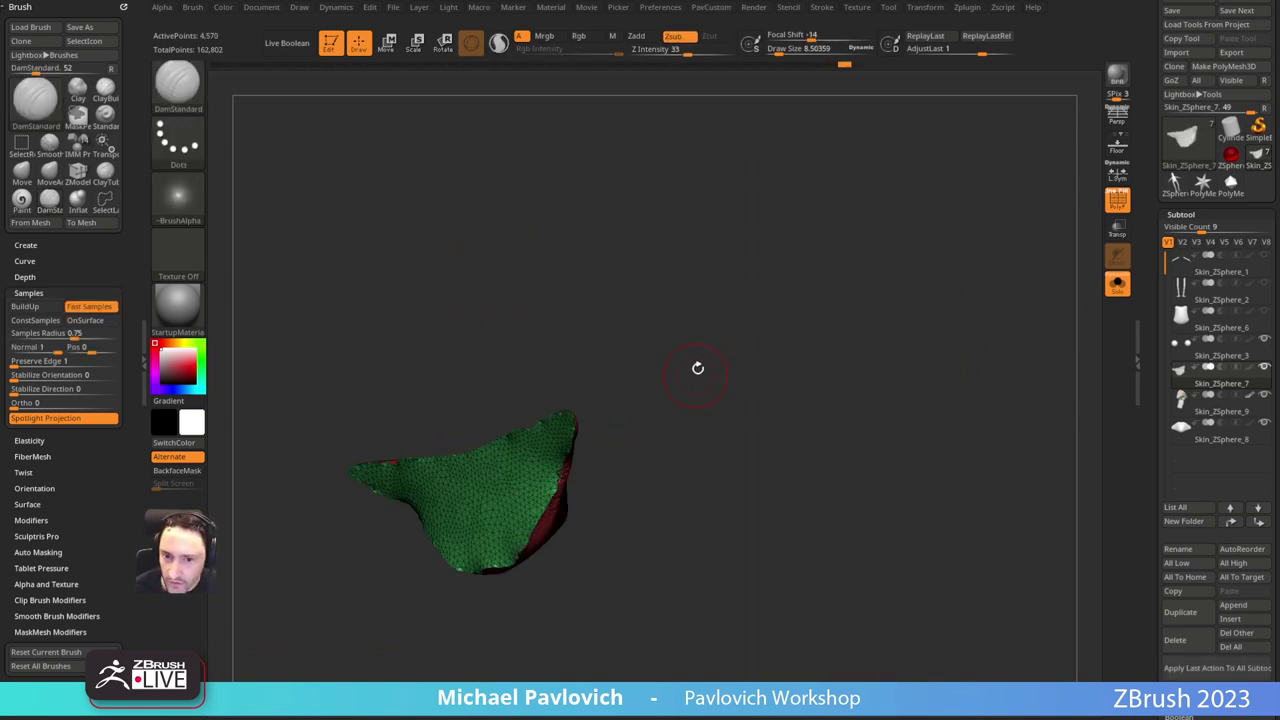
Step: Extrude the cap at the back of the lower beak by about 0.005 with the Move gizmo
{"action": "key", "text": "w"}
{"action": "left_click", "coordinate": [503, 489], "text": "alt"}
{"action": "left_click_drag", "start_coordinate": [666, 372], "coordinate": [590, 410]}
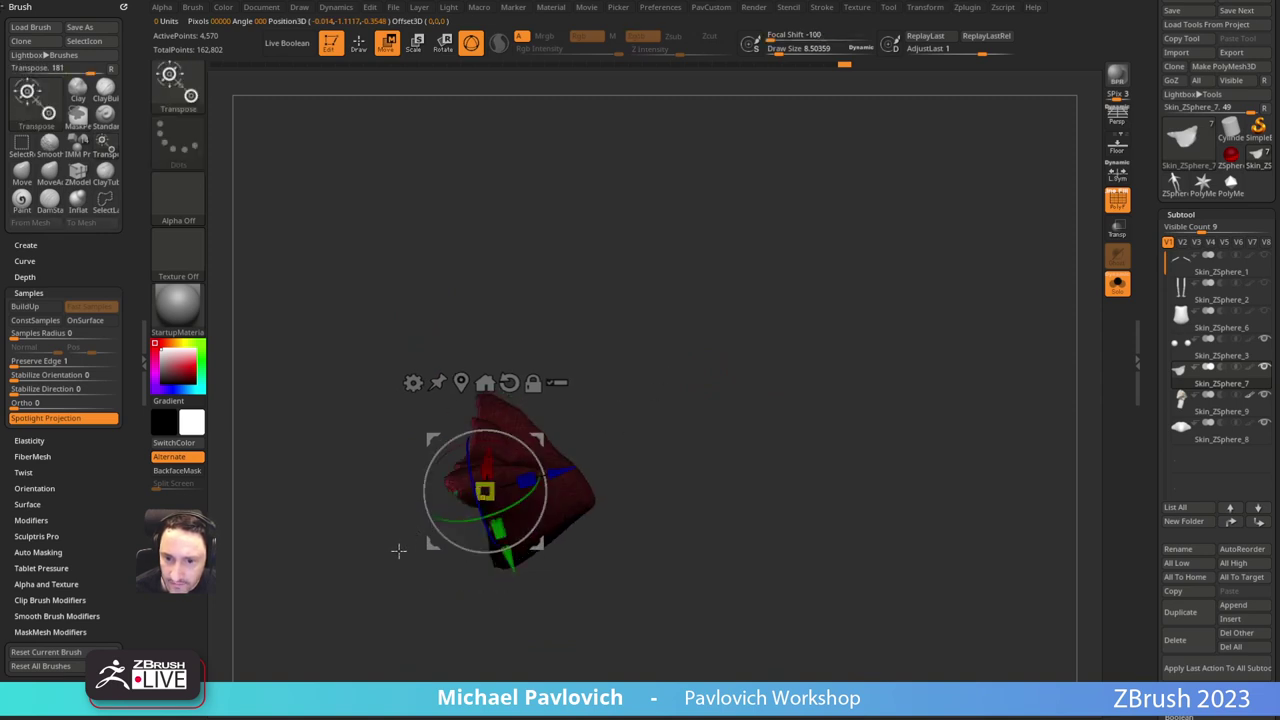
{"action": "left_click_drag", "start_coordinate": [399, 551], "coordinate": [450, 546]}
{"action": "left_click_drag", "start_coordinate": [563, 474], "coordinate": [555, 475], "text": "ctrl"}
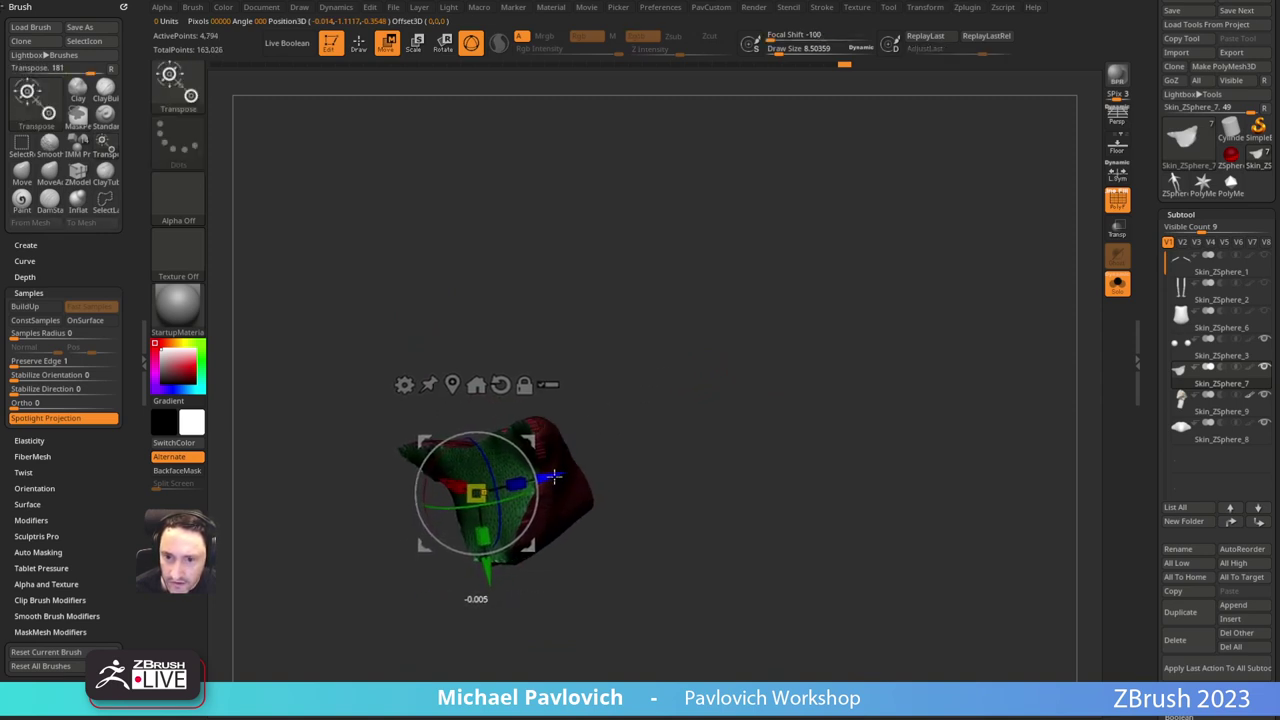
{"action": "key", "text": "q"}
Step: Clear the lower beak's mask, remesh it with DynaMesh and bring the other parts back into view
{"action": "left_click_drag", "start_coordinate": [838, 395], "coordinate": [760, 372]}
{"action": "left_click_drag", "start_coordinate": [777, 345], "coordinate": [861, 425], "text": "ctrl"}
{"action": "mouse_move", "coordinate": [762, 309]}
{"action": "left_mouse_down", "text": "ctrl"}
{"action": "mouse_move", "coordinate": [860, 406]}
{"action": "mouse_move", "coordinate": [803, 380]}
{"action": "mouse_move", "coordinate": [820, 376]}
{"action": "left_mouse_up", "text": "ctrl"}
{"action": "left_click", "coordinate": [1118, 285]}
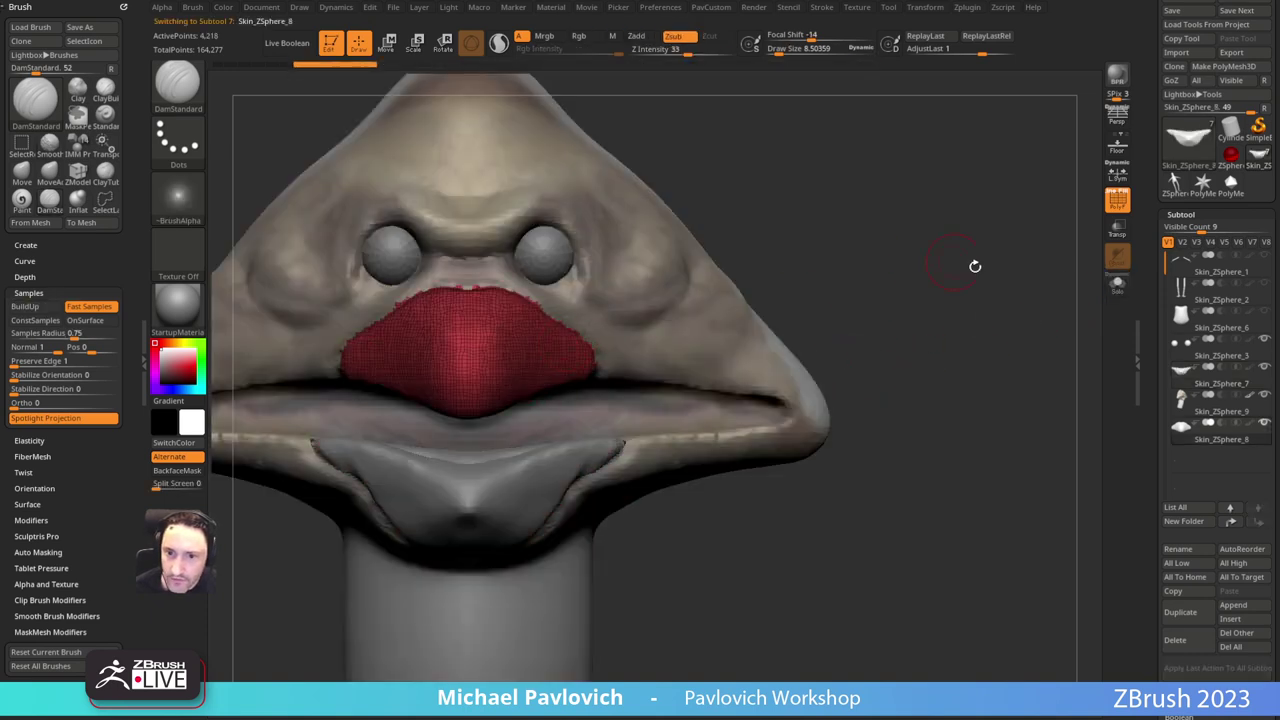
Step: Isolate the upper beak and smooth the rough rim of its back cap with Sculptris Pro
{"action": "left_click", "coordinate": [1108, 287]}
{"action": "left_click_drag", "start_coordinate": [1035, 287], "coordinate": [838, 349]}
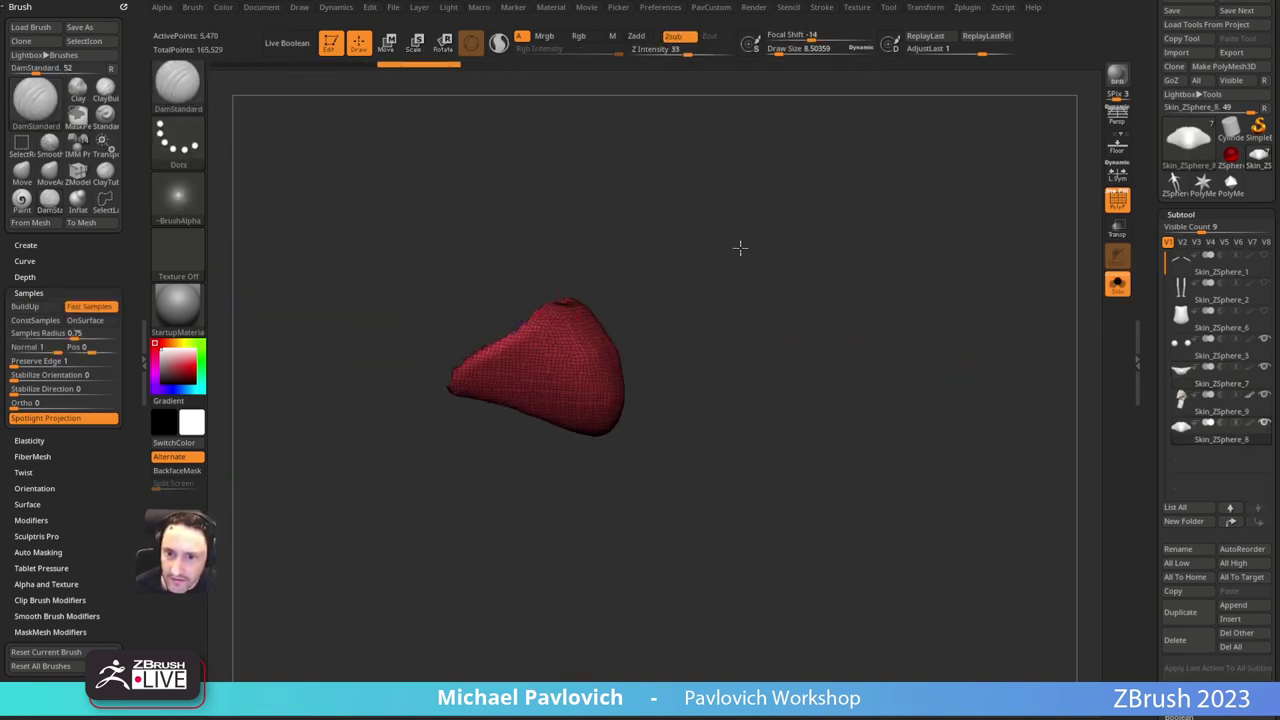
{"action": "left_click_drag", "start_coordinate": [740, 248], "coordinate": [407, 342]}
{"action": "key", "text": "shift"}
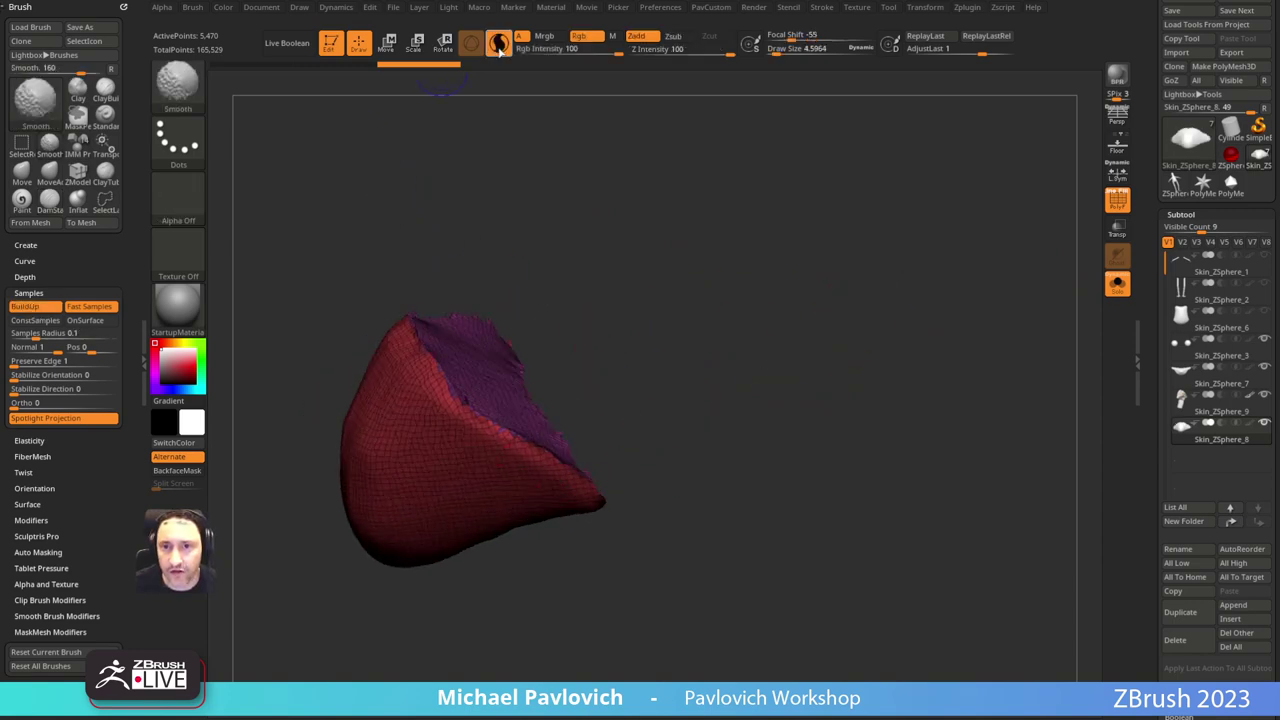
{"action": "left_click_drag", "start_coordinate": [609, 189], "coordinate": [471, 383]}
{"action": "mouse_move", "coordinate": [451, 291]}
{"action": "left_mouse_down", "text": "shift"}
{"action": "mouse_move", "coordinate": [395, 390]}
{"action": "mouse_move", "coordinate": [515, 290]}
{"action": "mouse_move", "coordinate": [591, 294]}
{"action": "mouse_move", "coordinate": [584, 302]}
{"action": "left_mouse_up", "text": "shift"}
{"action": "left_click_drag", "start_coordinate": [622, 312], "coordinate": [480, 526]}
Step: Finish smoothing the upper beak's edges, remesh it with DynaMesh and show the other parts without the polyframe
{"action": "left_click_drag", "start_coordinate": [540, 480], "coordinate": [877, 249]}
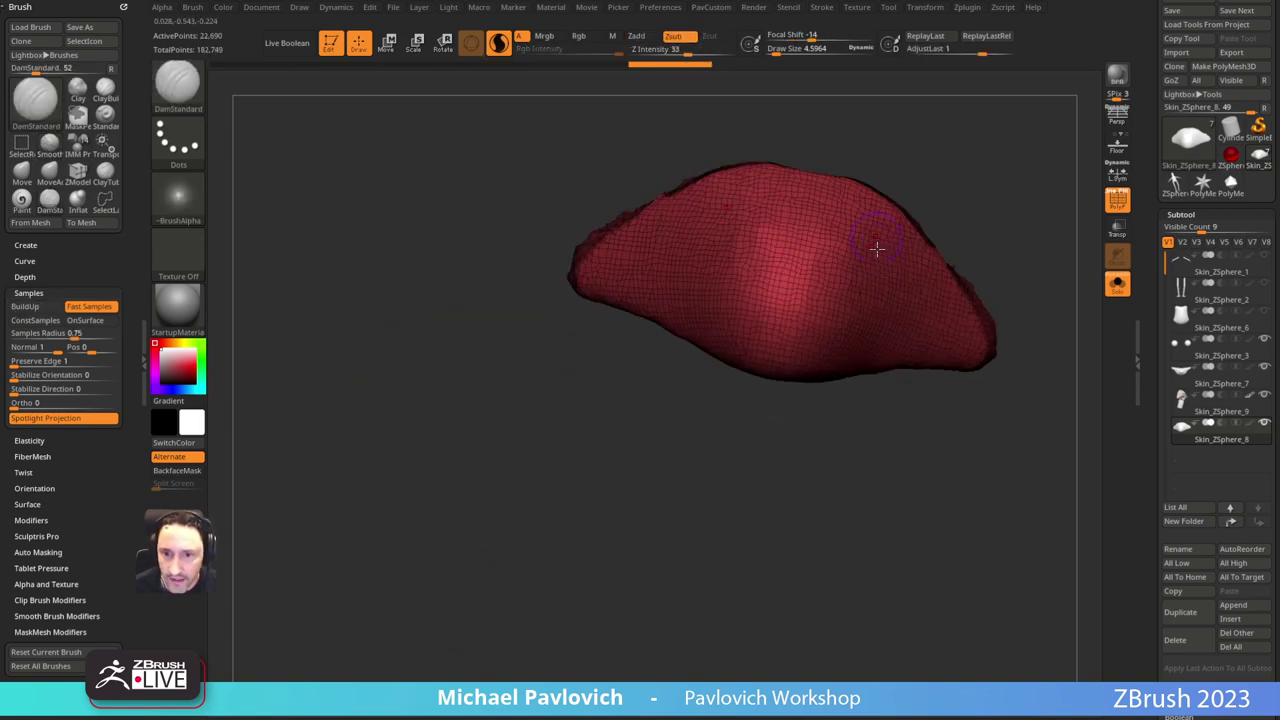
{"action": "mouse_move", "coordinate": [959, 219]}
{"action": "left_mouse_down", "text": "shift"}
{"action": "mouse_move", "coordinate": [977, 189]}
{"action": "mouse_move", "coordinate": [871, 243]}
{"action": "mouse_move", "coordinate": [985, 260]}
{"action": "left_mouse_up", "text": "shift"}
{"action": "mouse_move", "coordinate": [491, 397]}
{"action": "left_mouse_down", "text": "shift"}
{"action": "mouse_move", "coordinate": [509, 371]}
{"action": "mouse_move", "coordinate": [618, 330]}
{"action": "left_mouse_up", "text": "shift"}
{"action": "mouse_move", "coordinate": [877, 209]}
{"action": "left_mouse_down", "text": "ctrl"}
{"action": "mouse_move", "coordinate": [911, 300]}
{"action": "mouse_move", "coordinate": [930, 268]}
{"action": "left_mouse_up", "text": "ctrl"}
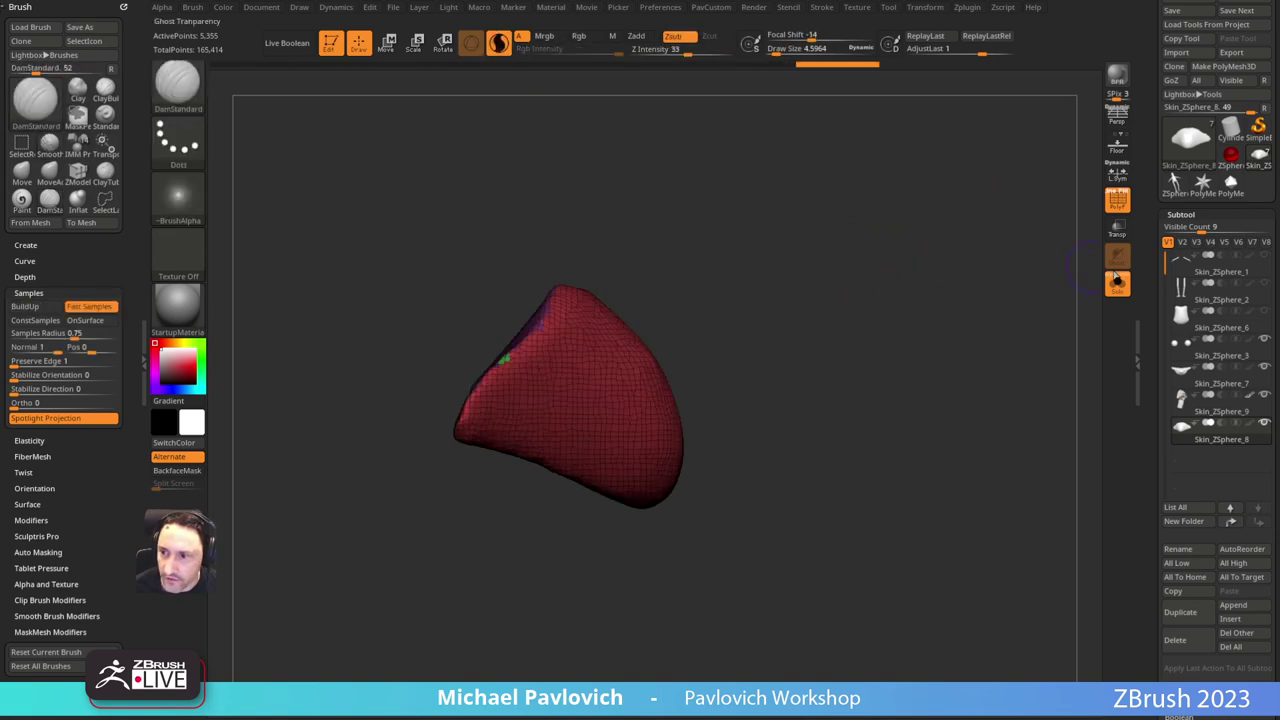
{"action": "left_click", "coordinate": [1117, 282]}
{"action": "key", "text": "shift+f"}
Step: Make the head subtool active, turn off Sculptris Pro and remesh the head with DynaMesh, keeping its polypaint
{"action": "mouse_move", "coordinate": [1023, 231]}
{"action": "left_mouse_down", "text": "alt"}
{"action": "mouse_move", "coordinate": [934, 271]}
{"action": "mouse_move", "coordinate": [850, 285]}
{"action": "left_mouse_up", "text": "alt"}
{"action": "key", "text": "s"}
{"action": "mouse_move", "coordinate": [655, 362]}
{"action": "left_mouse_down"}
{"action": "mouse_move", "coordinate": [672, 364]}
{"action": "mouse_move", "coordinate": [652, 364]}
{"action": "left_mouse_up"}
{"action": "left_click", "coordinate": [839, 298], "text": "alt"}
{"action": "left_click", "coordinate": [503, 50]}
{"action": "mouse_move", "coordinate": [926, 200]}
{"action": "left_mouse_down", "text": "ctrl"}
{"action": "mouse_move", "coordinate": [978, 250]}
{"action": "mouse_move", "coordinate": [911, 244]}
{"action": "left_mouse_up", "text": "ctrl"}
{"action": "key", "text": "ctrl+z"}
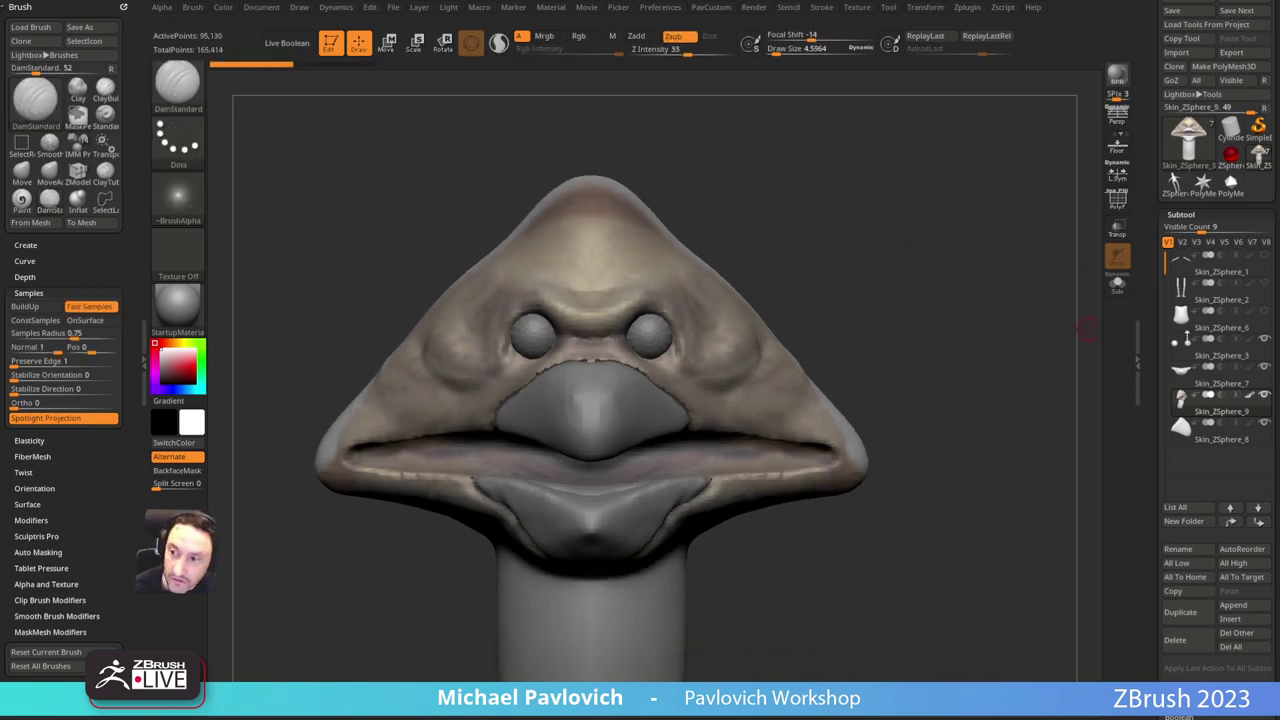
{"action": "left_click", "coordinate": [1251, 397]}
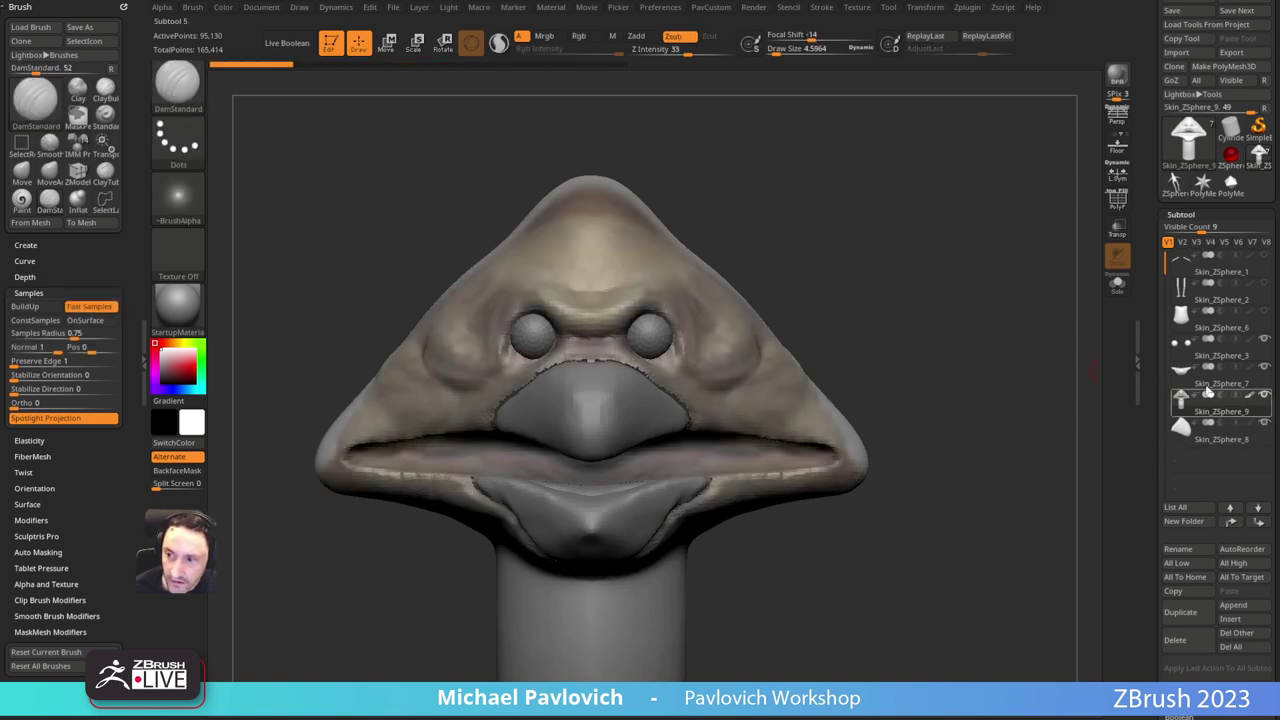
{"action": "left_click_drag", "start_coordinate": [889, 214], "coordinate": [937, 243]}
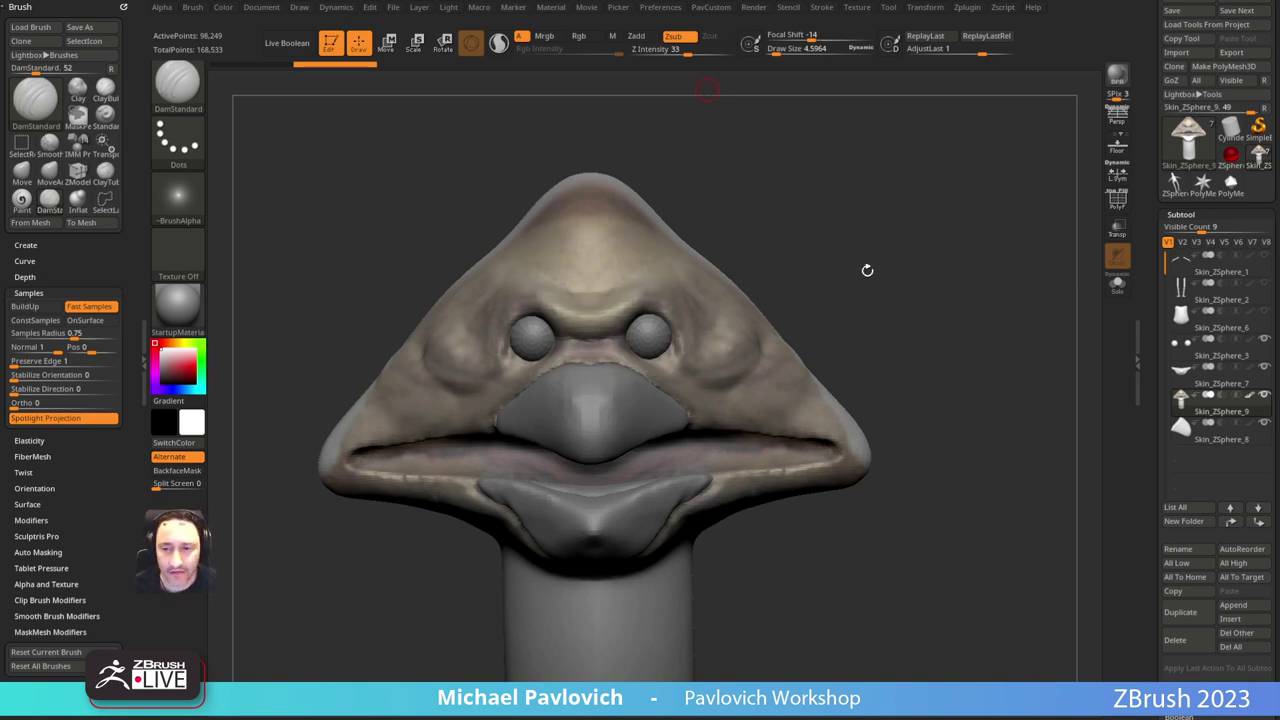
Step: Inspect the remeshed head from the front and sides and check its mesh density in the polyframe
{"action": "mouse_move", "coordinate": [951, 337]}
{"action": "right_mouse_down", "text": "ctrl"}
{"action": "mouse_move", "coordinate": [899, 271]}
{"action": "mouse_move", "coordinate": [887, 339]}
{"action": "right_mouse_up", "text": "ctrl"}
{"action": "key", "text": "b"}
{"action": "key", "text": "s"}
{"action": "key", "text": "t"}
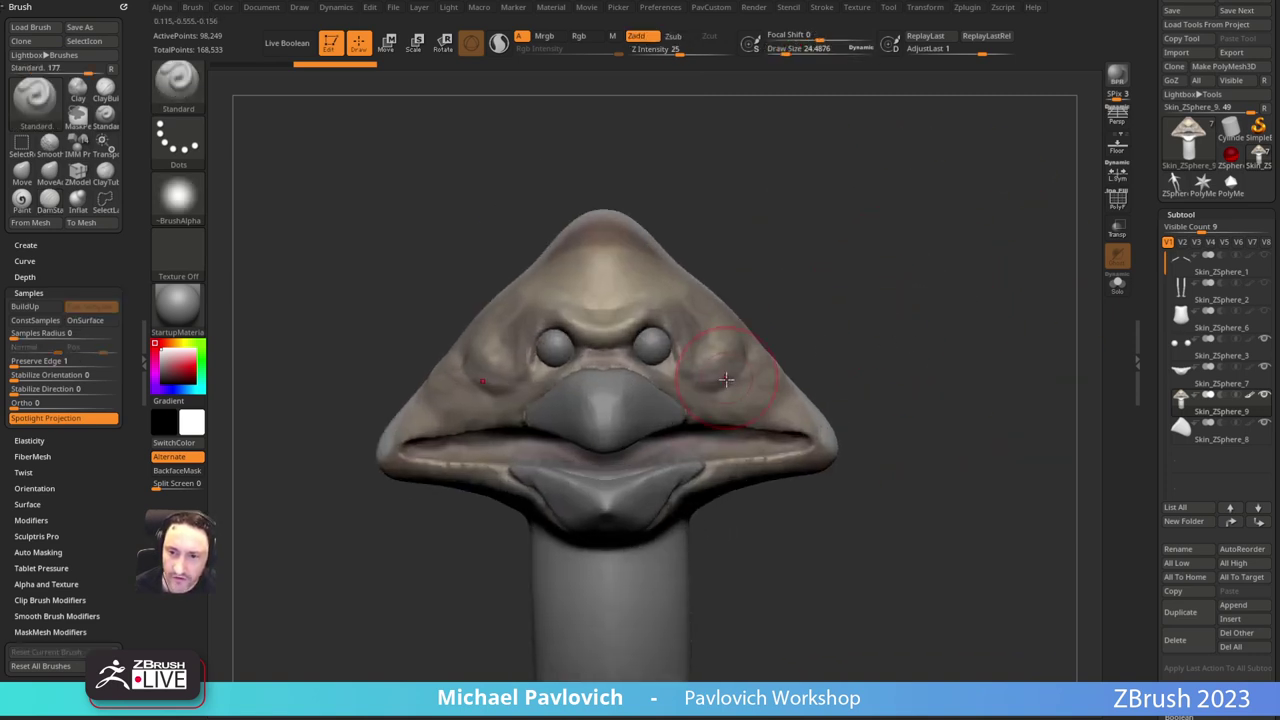
{"action": "left_click_drag", "start_coordinate": [802, 305], "coordinate": [565, 253]}
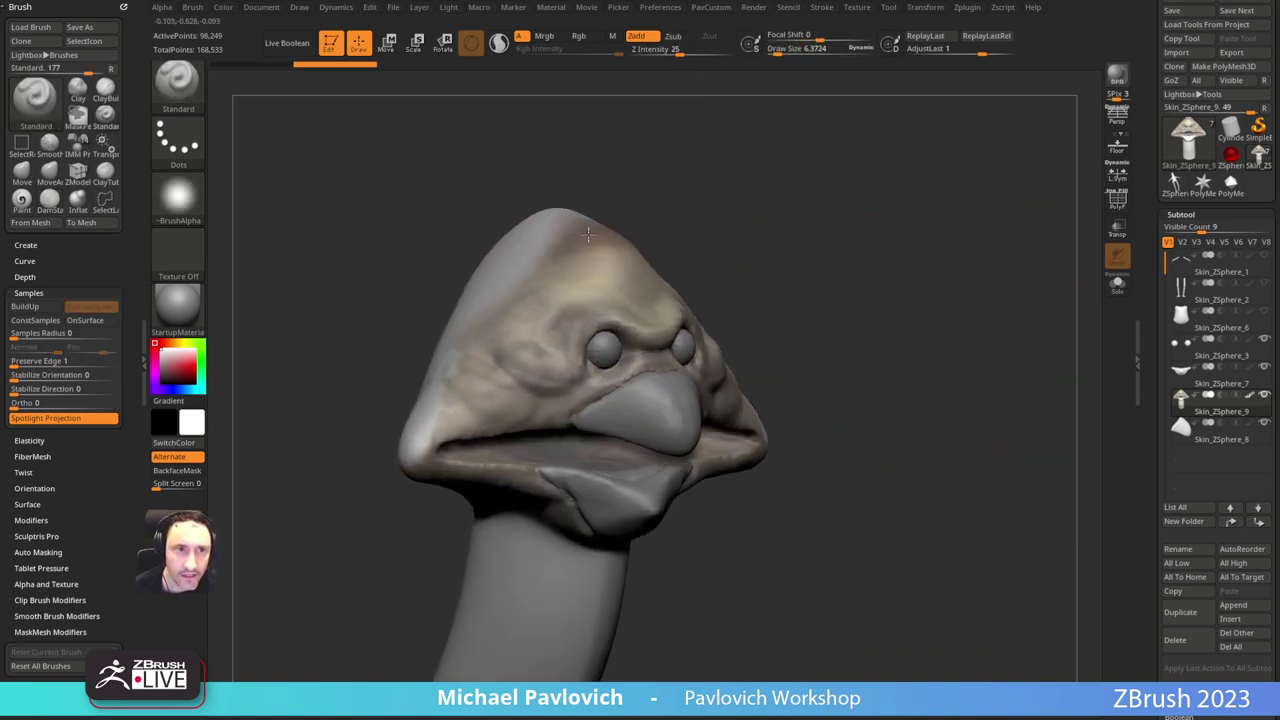
{"action": "left_click_drag", "start_coordinate": [838, 337], "coordinate": [785, 387]}
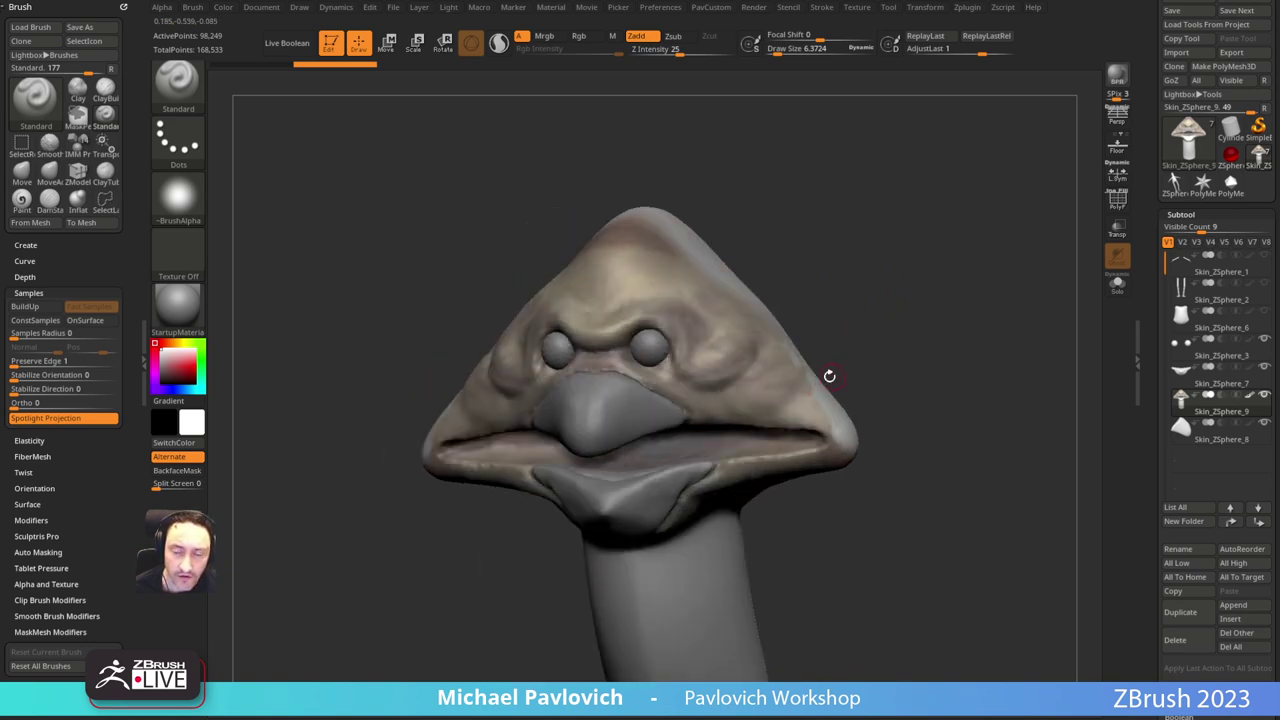
{"action": "right_click_drag", "start_coordinate": [757, 380], "coordinate": [912, 328]}
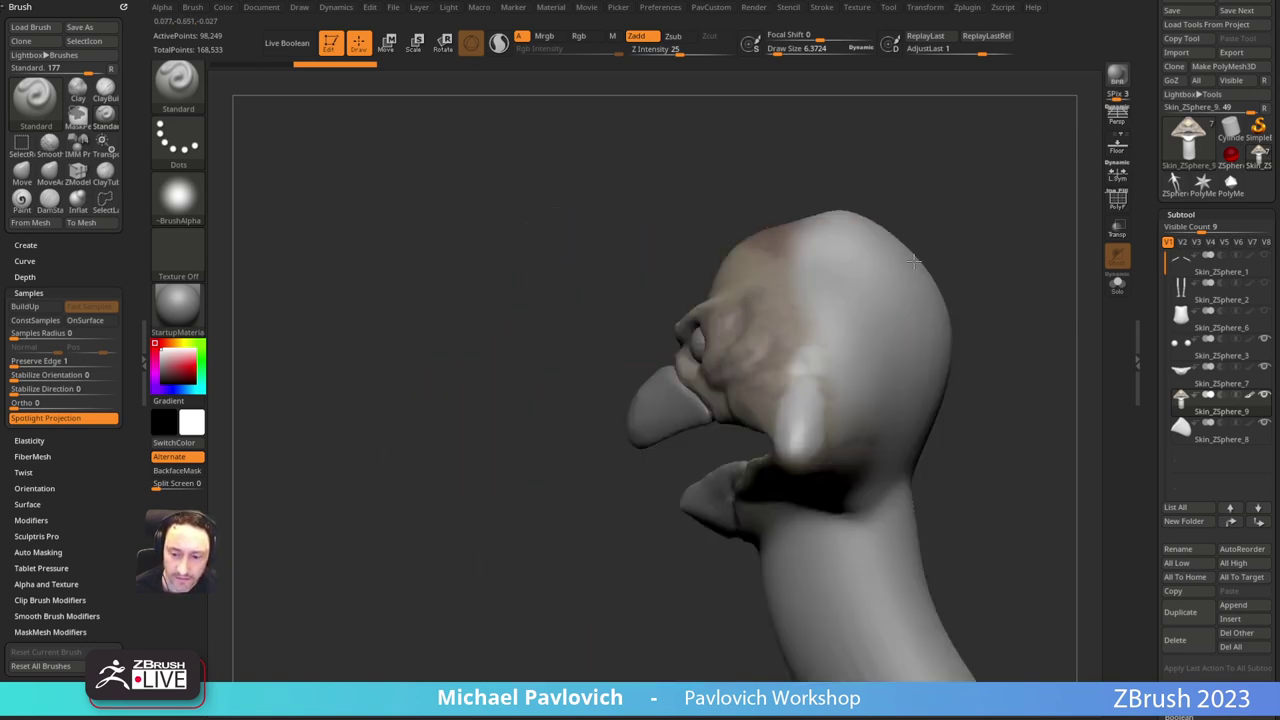
{"action": "right_click_drag", "start_coordinate": [914, 261], "coordinate": [849, 280]}
{"action": "right_click_drag", "start_coordinate": [883, 331], "coordinate": [835, 331]}
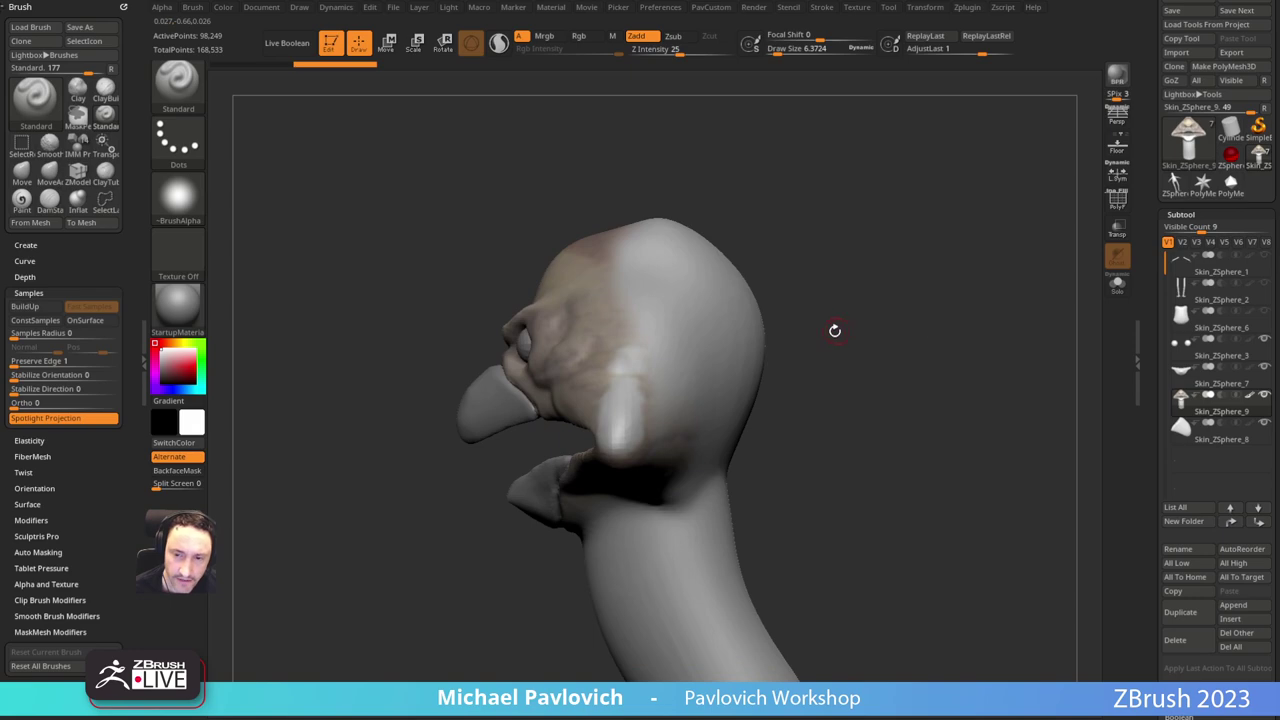
{"action": "key", "text": "s"}
{"action": "left_click_drag", "start_coordinate": [835, 331], "coordinate": [841, 333]}
{"action": "left_click_drag", "start_coordinate": [830, 286], "coordinate": [970, 262]}
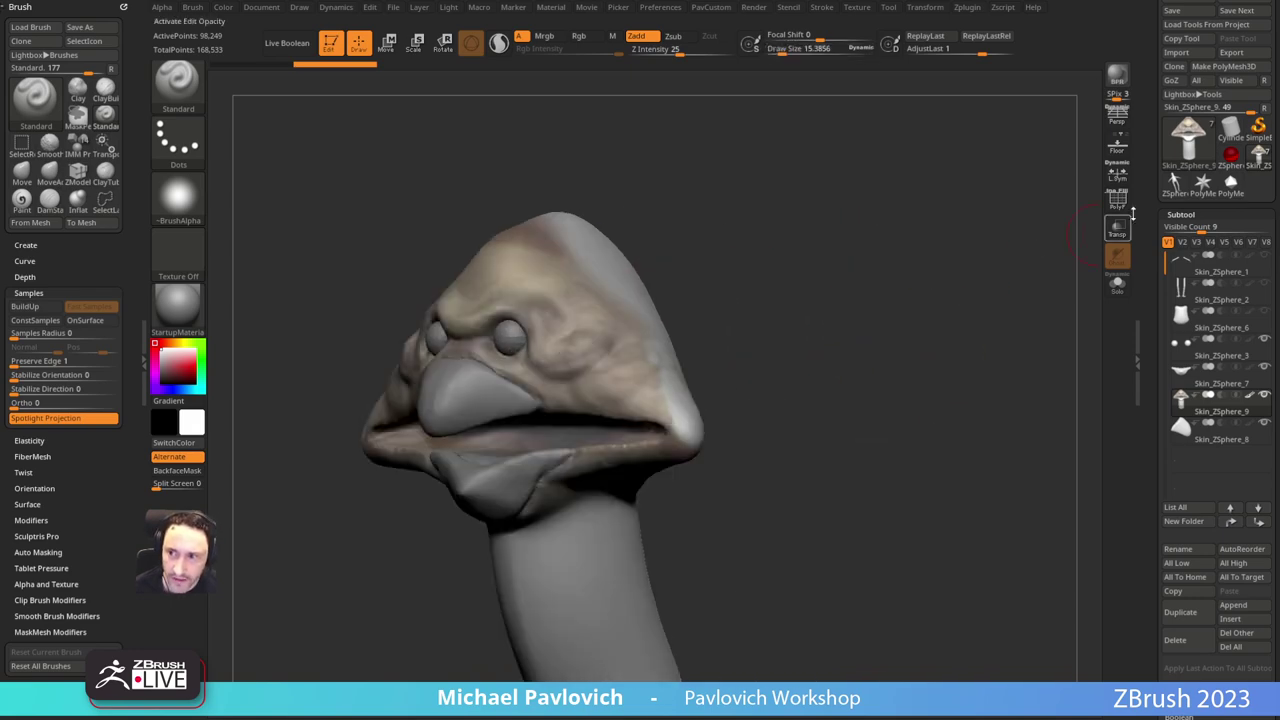
{"action": "left_click", "coordinate": [1119, 203]}
{"action": "right_click_drag", "start_coordinate": [885, 335], "coordinate": [853, 432], "text": "ctrl"}
{"action": "right_click_drag", "start_coordinate": [956, 259], "coordinate": [923, 183], "text": "ctrl"}
{"action": "left_click", "coordinate": [1118, 202]}
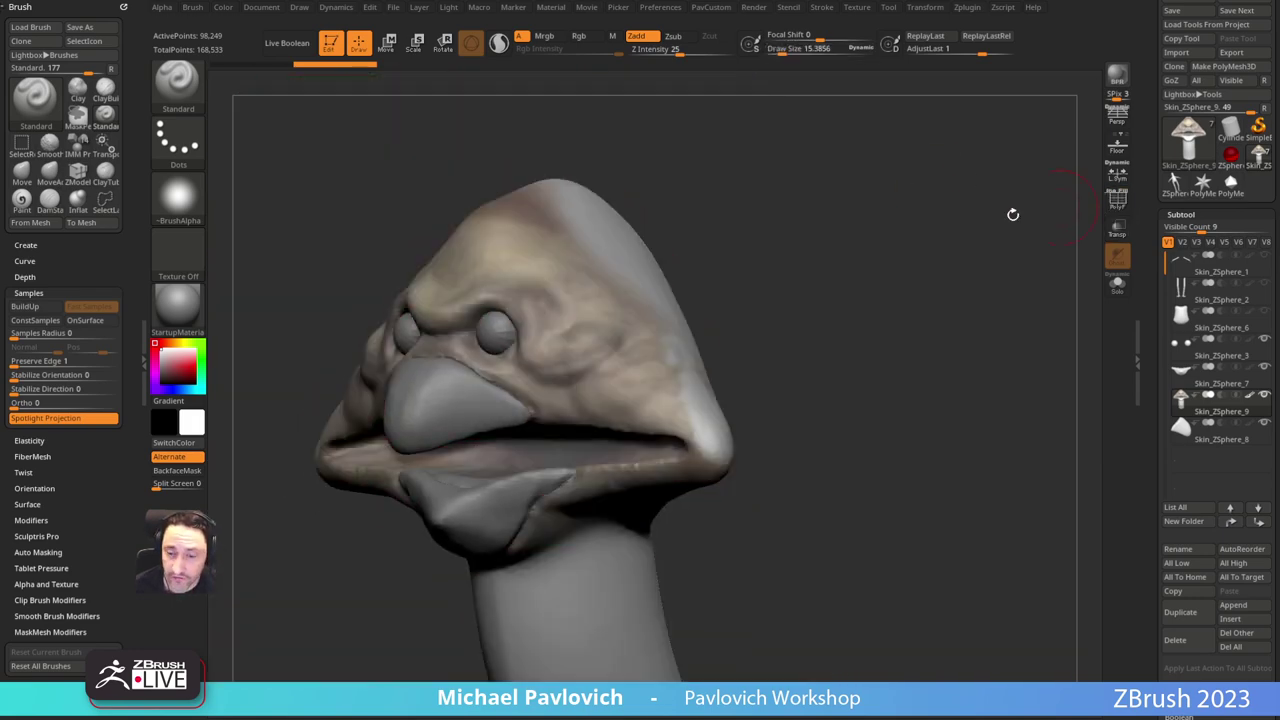
{"action": "left_click_drag", "start_coordinate": [1013, 214], "coordinate": [890, 265]}
{"action": "mouse_move", "coordinate": [937, 327]}
{"action": "left_mouse_down"}
{"action": "mouse_move", "coordinate": [901, 256]}
{"action": "mouse_move", "coordinate": [914, 238]}
{"action": "mouse_move", "coordinate": [951, 247]}
{"action": "left_mouse_up"}
{"action": "mouse_move", "coordinate": [822, 236]}
{"action": "left_mouse_down", "text": "alt"}
{"action": "mouse_move", "coordinate": [924, 270]}
{"action": "mouse_move", "coordinate": [914, 249]}
{"action": "mouse_move", "coordinate": [870, 262]}
{"action": "left_mouse_up", "text": "alt"}
Step: Build up the cheek and temple forms beside the eyes with the Clay brush at a draw size of about 12
{"action": "key", "text": "b"}
{"action": "key", "text": "c"}
{"action": "key", "text": "l"}
{"action": "key", "text": "s"}
{"action": "mouse_move", "coordinate": [610, 333]}
{"action": "left_mouse_down"}
{"action": "mouse_move", "coordinate": [645, 360]}
{"action": "mouse_move", "coordinate": [615, 340]}
{"action": "mouse_move", "coordinate": [630, 364]}
{"action": "left_mouse_up"}
{"action": "mouse_move", "coordinate": [815, 285]}
{"action": "left_mouse_down"}
{"action": "mouse_move", "coordinate": [863, 277]}
{"action": "mouse_move", "coordinate": [800, 266]}
{"action": "left_mouse_up"}
{"action": "key", "text": "s"}
{"action": "mouse_move", "coordinate": [688, 366]}
{"action": "left_mouse_down"}
{"action": "mouse_move", "coordinate": [648, 368]}
{"action": "mouse_move", "coordinate": [649, 380]}
{"action": "left_mouse_up"}
{"action": "mouse_move", "coordinate": [850, 265]}
{"action": "left_mouse_down"}
{"action": "mouse_move", "coordinate": [901, 257]}
{"action": "mouse_move", "coordinate": [877, 240]}
{"action": "mouse_move", "coordinate": [918, 236]}
{"action": "left_mouse_up"}
{"action": "left_click_drag", "start_coordinate": [495, 373], "coordinate": [508, 392]}
{"action": "left_click_drag", "start_coordinate": [810, 244], "coordinate": [854, 249]}
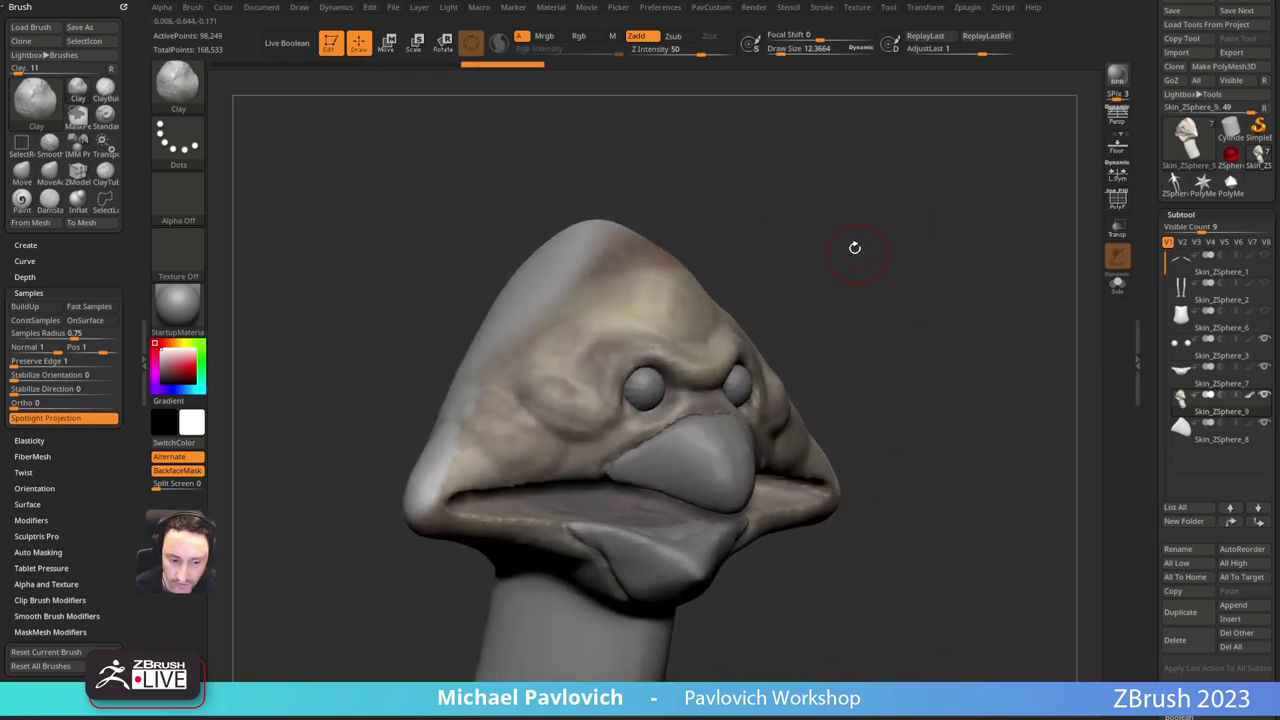
{"action": "mouse_move", "coordinate": [764, 277]}
{"action": "left_mouse_down"}
{"action": "mouse_move", "coordinate": [736, 287]}
{"action": "mouse_move", "coordinate": [856, 290]}
{"action": "left_mouse_up"}
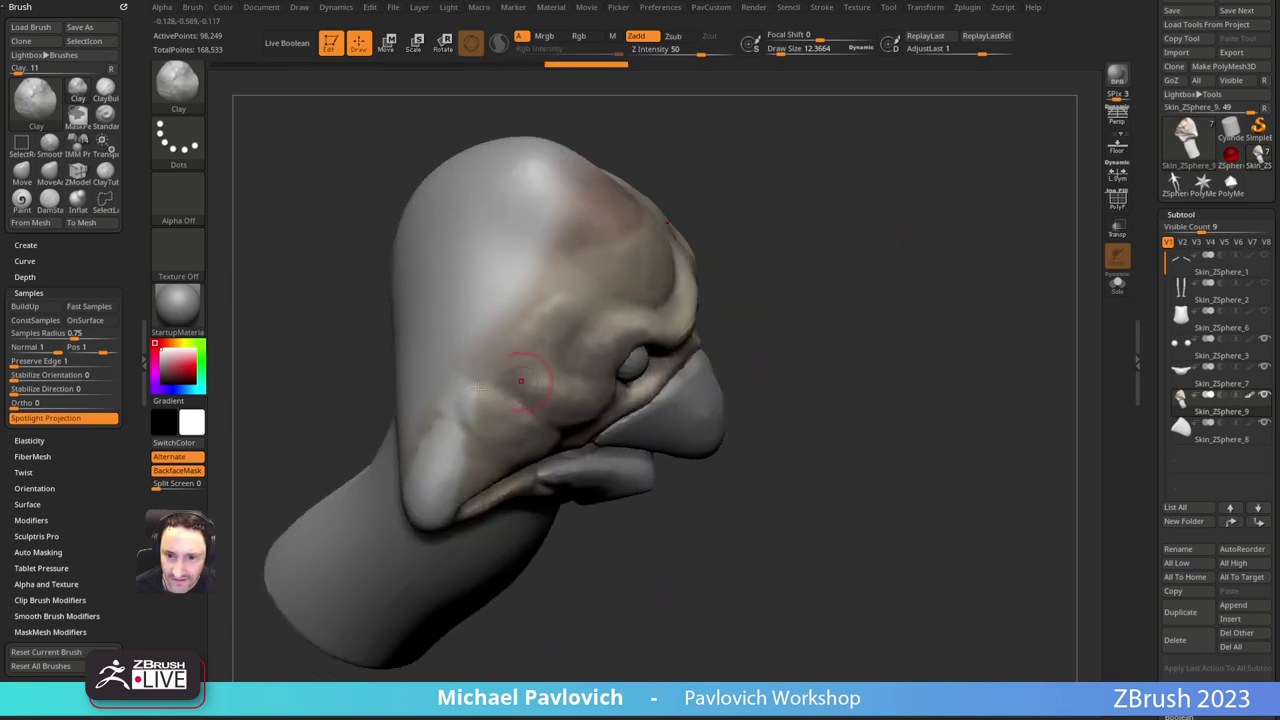
{"action": "mouse_move", "coordinate": [461, 389]}
{"action": "left_mouse_down"}
{"action": "mouse_move", "coordinate": [512, 416]}
{"action": "mouse_move", "coordinate": [461, 394]}
{"action": "left_mouse_up"}
{"action": "left_click_drag", "start_coordinate": [737, 314], "coordinate": [912, 226]}
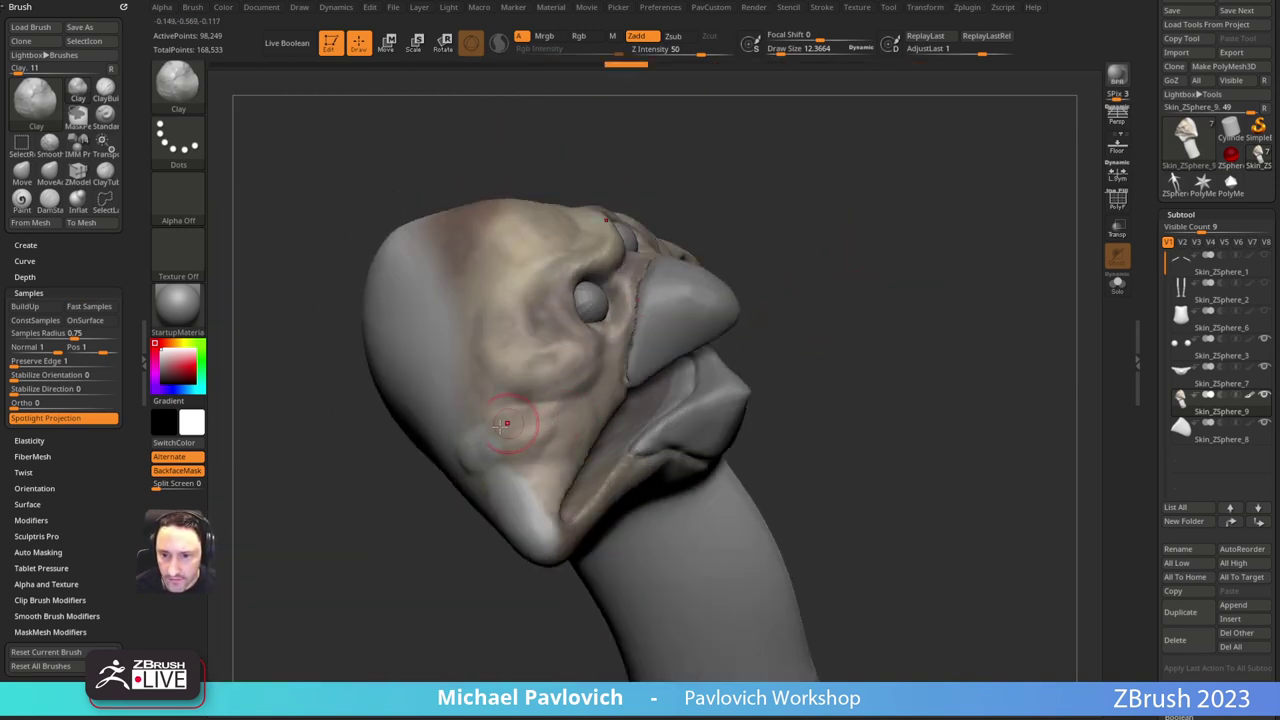
Step: Smooth the cheeks, the corners of the mouth and the area beneath the lower beak
{"action": "left_click_drag", "start_coordinate": [775, 296], "coordinate": [850, 195]}
{"action": "left_click_drag", "start_coordinate": [489, 447], "coordinate": [473, 439], "text": "shift"}
{"action": "left_click_drag", "start_coordinate": [746, 287], "coordinate": [752, 285]}
{"action": "left_click_drag", "start_coordinate": [500, 452], "coordinate": [507, 457], "text": "shift"}
{"action": "left_click_drag", "start_coordinate": [960, 272], "coordinate": [735, 310]}
{"action": "left_click_drag", "start_coordinate": [490, 540], "coordinate": [497, 544], "text": "shift"}
{"action": "left_click_drag", "start_coordinate": [920, 290], "coordinate": [898, 225]}
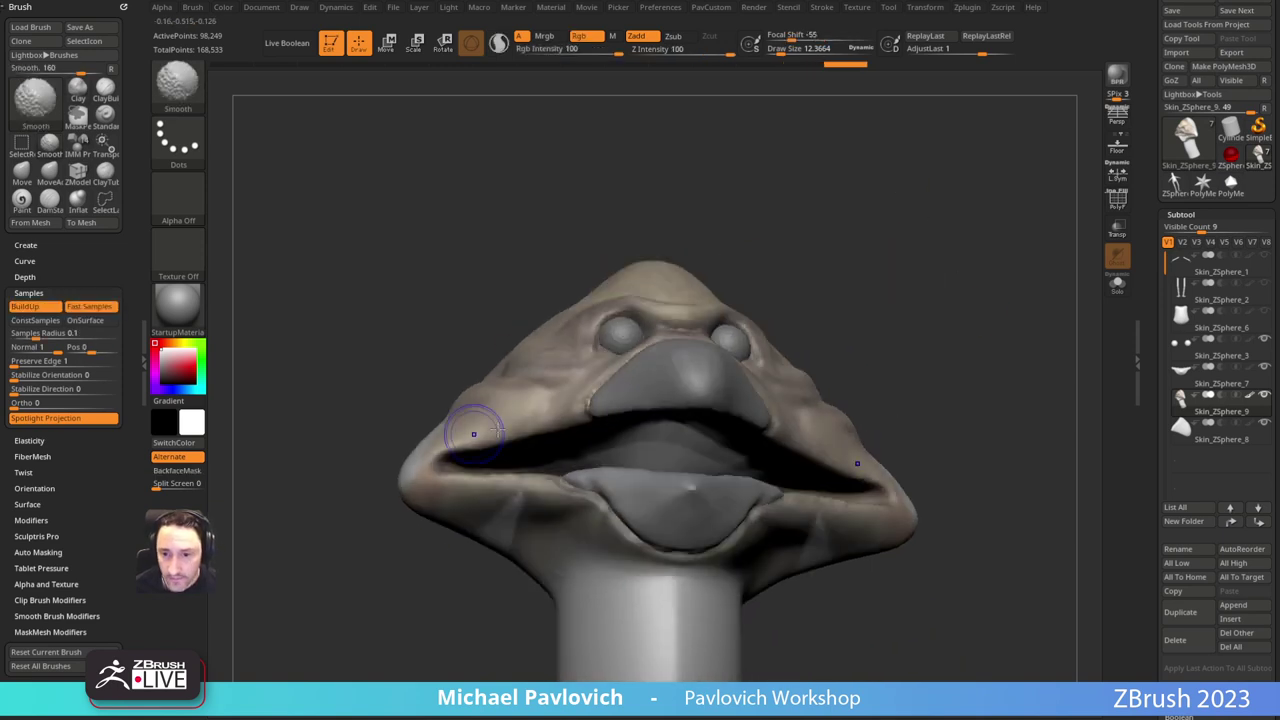
{"action": "left_click_drag", "start_coordinate": [478, 430], "coordinate": [482, 490], "text": "shift"}
{"action": "left_click_drag", "start_coordinate": [905, 330], "coordinate": [900, 395]}
{"action": "left_click_drag", "start_coordinate": [650, 514], "coordinate": [686, 530], "text": "shift"}
{"action": "left_click_drag", "start_coordinate": [930, 360], "coordinate": [897, 371], "text": "shift"}
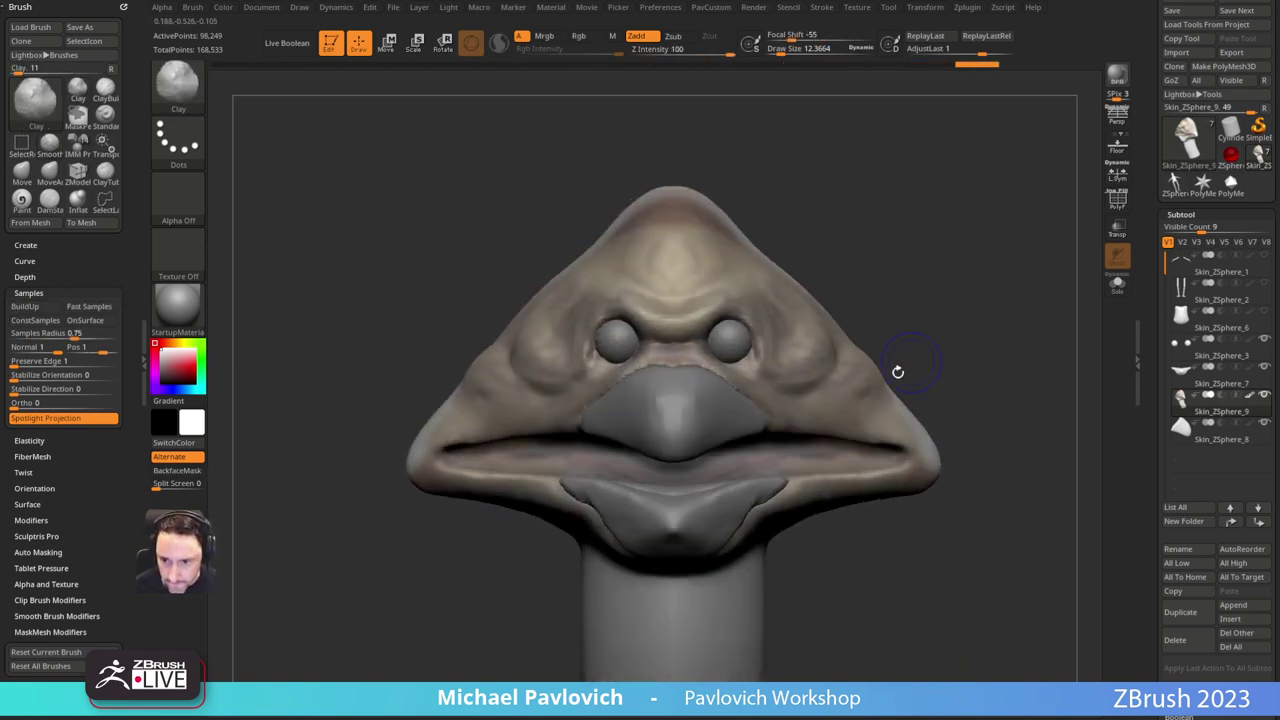
Step: Compare the head's front silhouette with the Spotlight reference images of the creature
{"action": "left_click_drag", "start_coordinate": [967, 465], "coordinate": [919, 379], "text": "alt"}
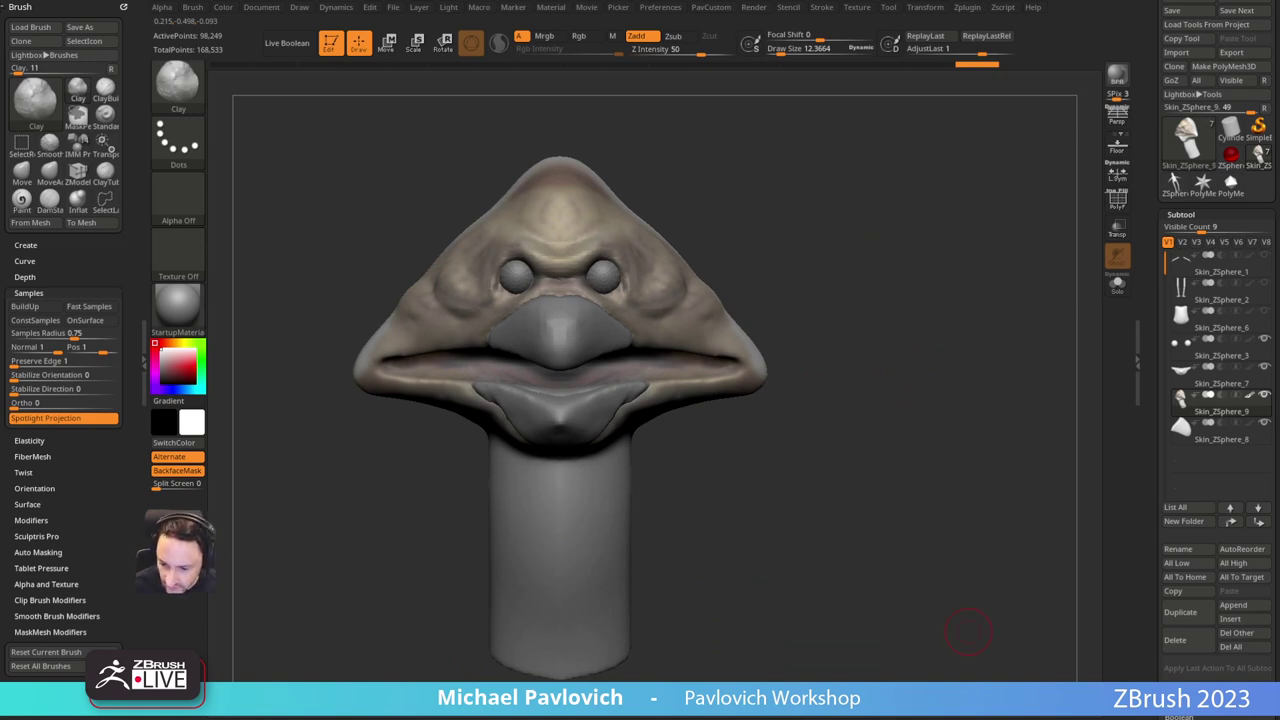
{"action": "key", "text": "alt+Tab"}
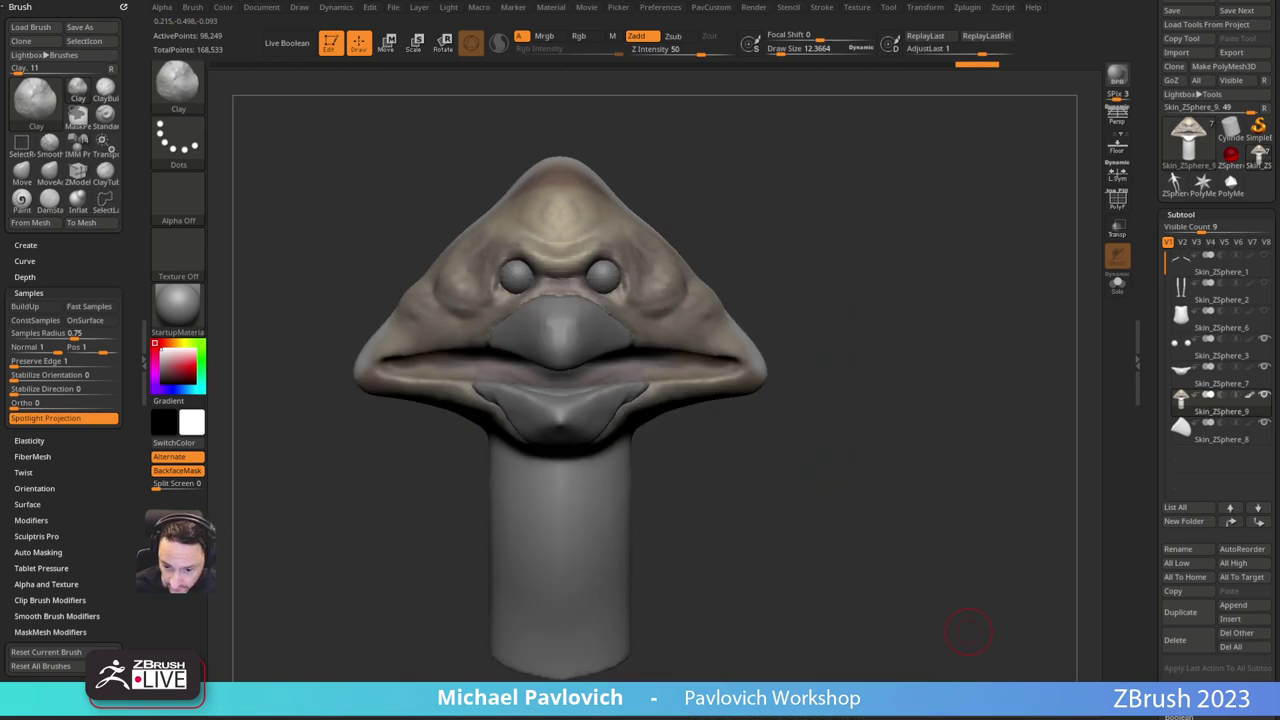
{"action": "left_click_drag", "start_coordinate": [828, 259], "coordinate": [931, 257]}
{"action": "left_click_drag", "start_coordinate": [1015, 318], "coordinate": [925, 281], "text": "alt"}
{"action": "mouse_move", "coordinate": [827, 377]}
{"action": "left_mouse_down", "text": "alt"}
{"action": "mouse_move", "coordinate": [833, 348]}
{"action": "mouse_move", "coordinate": [855, 355]}
{"action": "left_mouse_up", "text": "alt"}
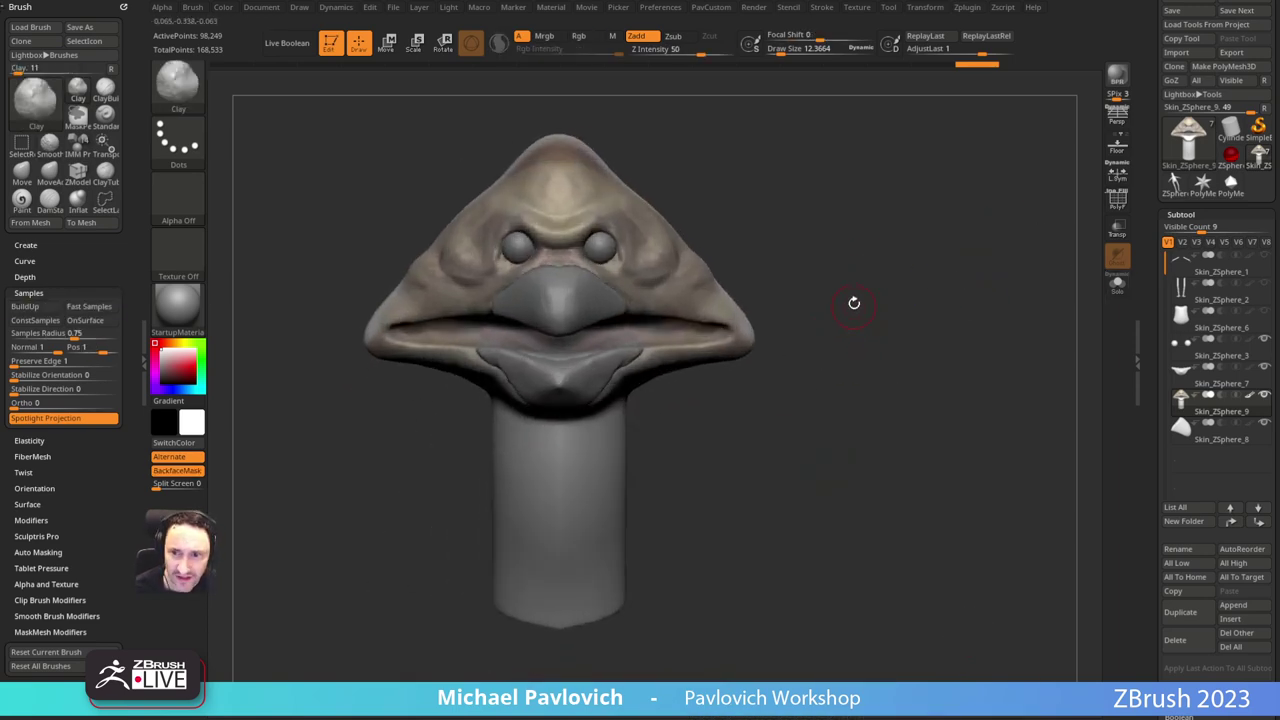
{"action": "key", "text": "shift+z"}
{"action": "key", "text": "ctrl+shift+z"}
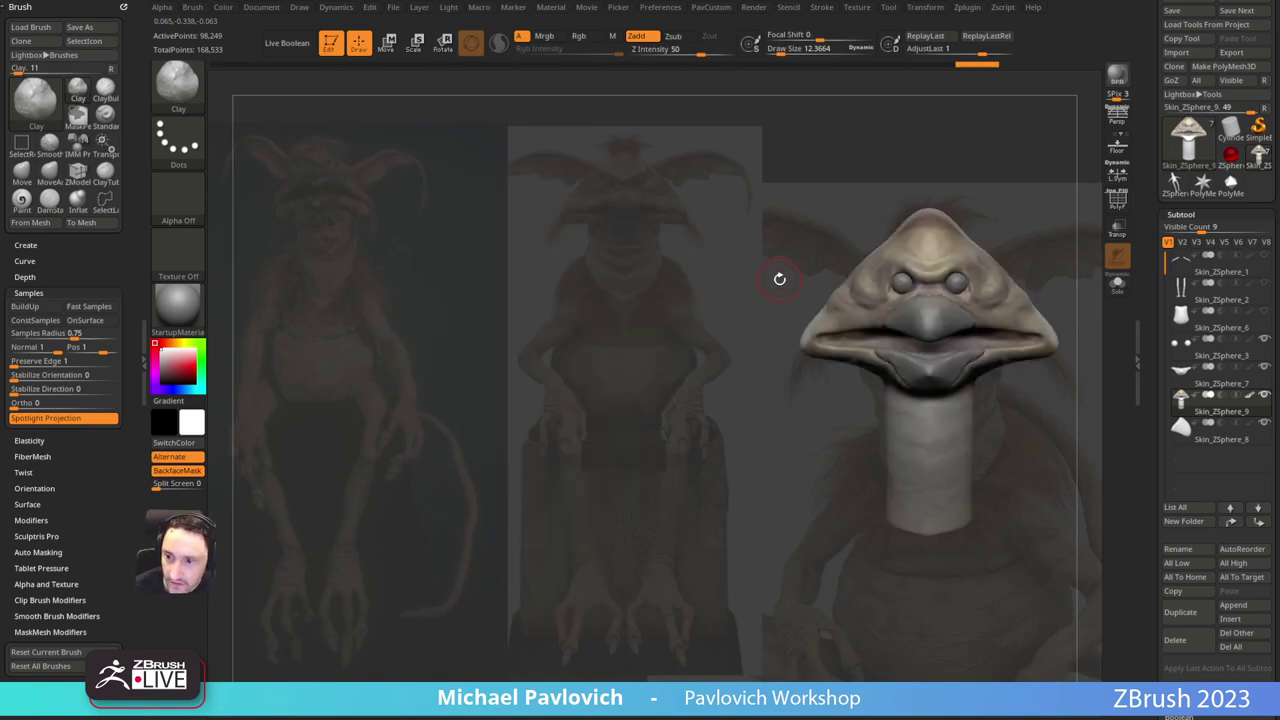
{"action": "key", "text": "shift+z"}
{"action": "mouse_move", "coordinate": [1078, 203]}
{"action": "left_mouse_down", "text": "alt"}
{"action": "mouse_move", "coordinate": [814, 229]}
{"action": "mouse_move", "coordinate": [823, 418]}
{"action": "left_mouse_up", "text": "alt"}
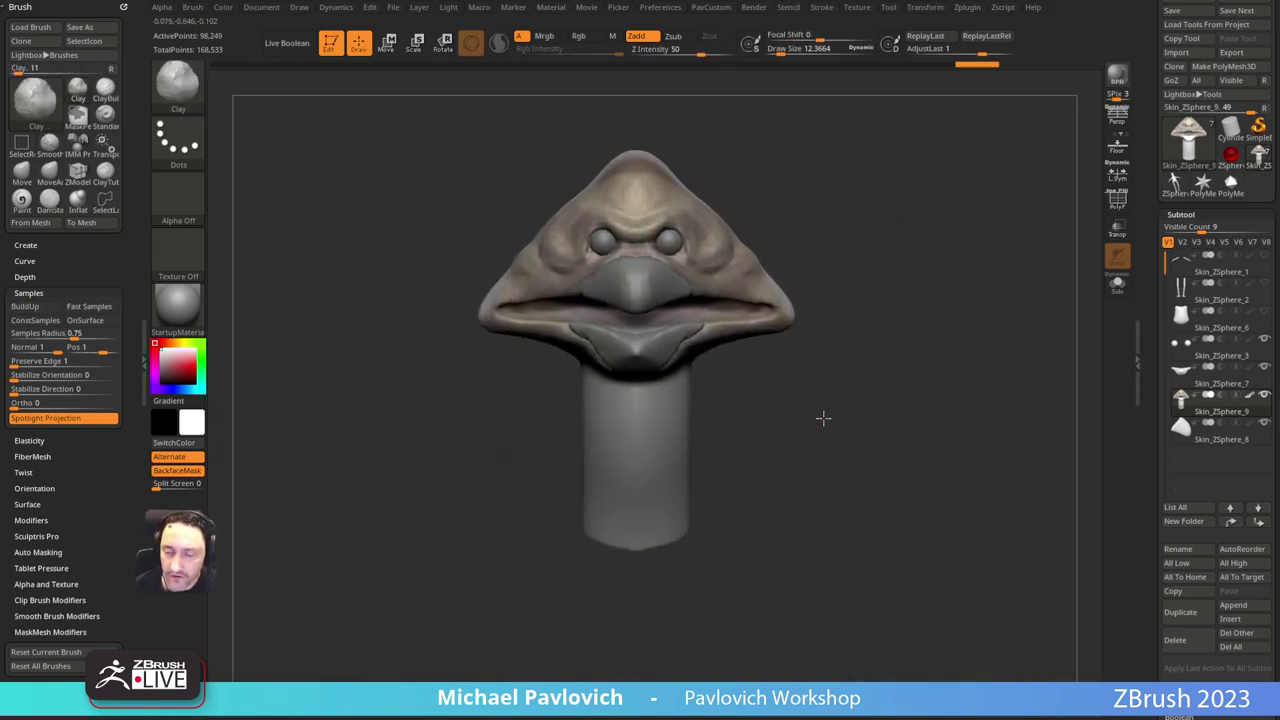
Step: Switch to the SnakeHook brush with a draw size of about 17
{"action": "left_click_drag", "start_coordinate": [747, 411], "coordinate": [718, 406]}
{"action": "key", "text": "s"}
{"action": "left_click", "coordinate": [714, 406]}
{"action": "mouse_move", "coordinate": [706, 208]}
{"action": "left_mouse_down", "text": "alt"}
{"action": "mouse_move", "coordinate": [716, 298]}
{"action": "mouse_move", "coordinate": [757, 263]}
{"action": "mouse_move", "coordinate": [720, 278]}
{"action": "left_mouse_up", "text": "alt"}
{"action": "key", "text": "b"}
{"action": "key", "text": "s"}
{"action": "key", "text": "h"}
{"action": "left_click", "coordinate": [711, 296]}
{"action": "key", "text": "s"}
Step: Try pulling a symmetrical pair of long horns out of the upper head, check their polyframe and undo them
{"action": "mouse_move", "coordinate": [708, 312]}
{"action": "left_mouse_down"}
{"action": "mouse_move", "coordinate": [788, 280]}
{"action": "mouse_move", "coordinate": [821, 233]}
{"action": "left_mouse_up"}
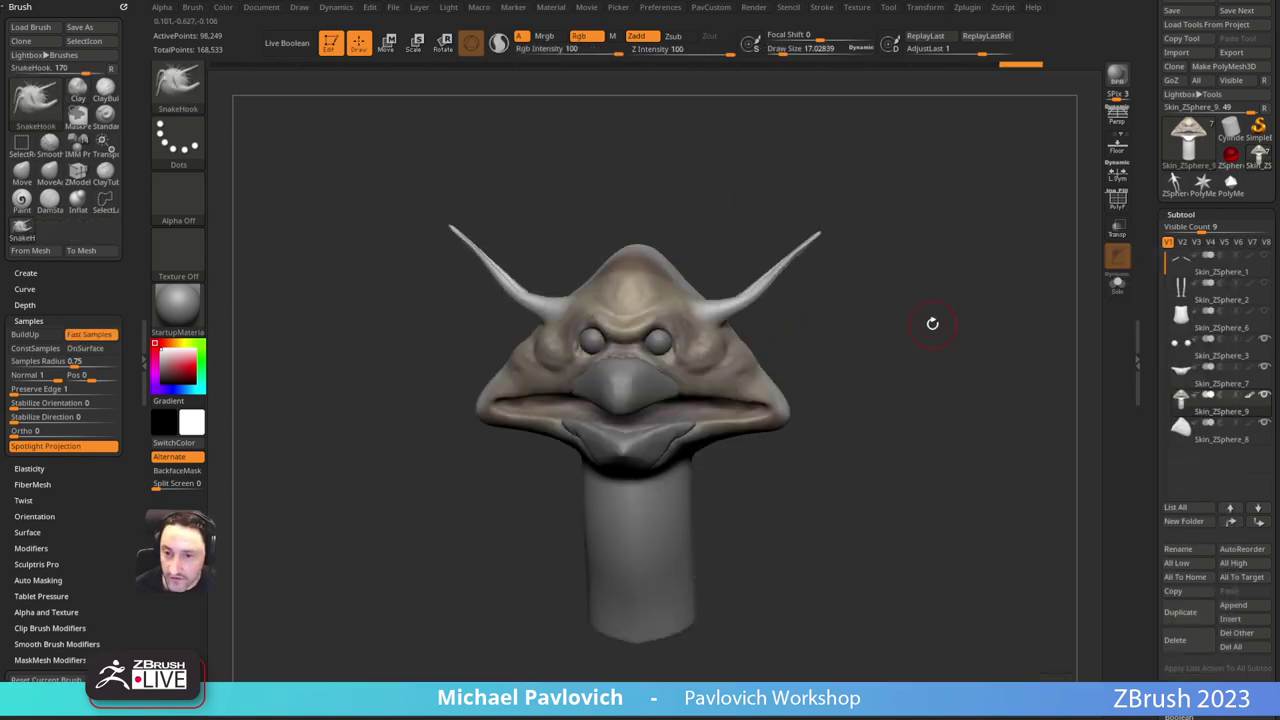
{"action": "left_click", "coordinate": [1120, 201]}
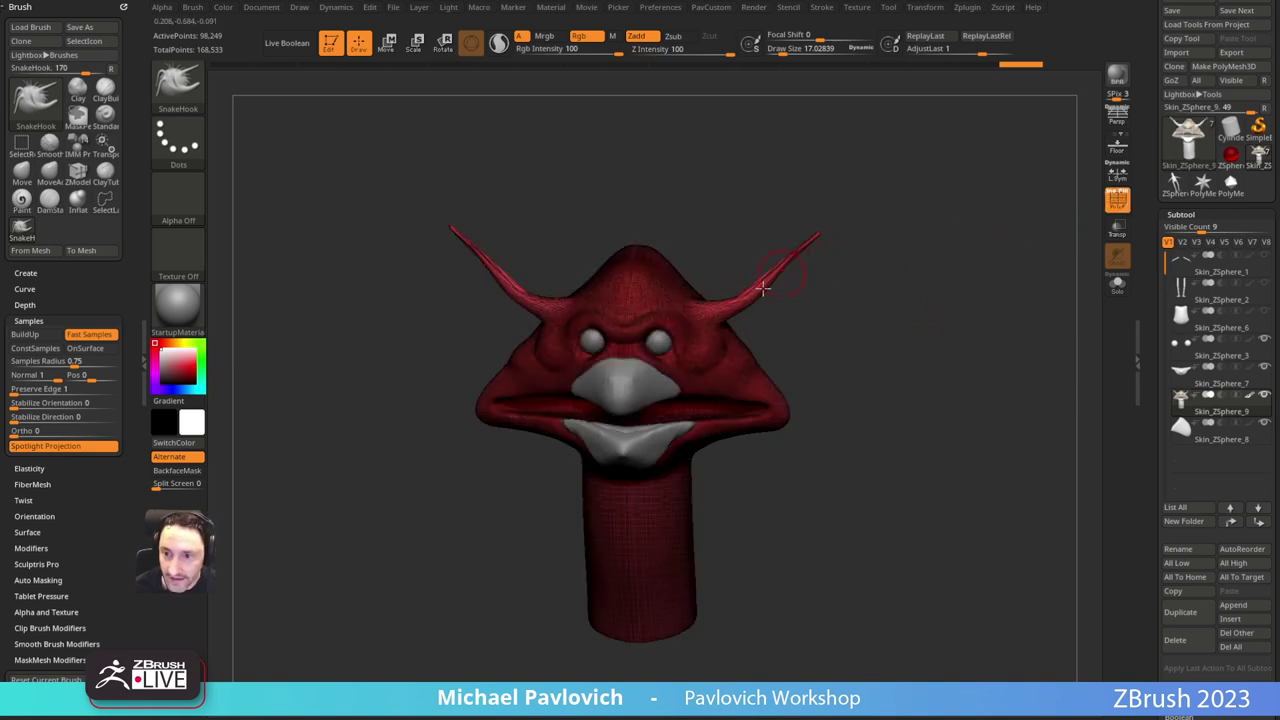
{"action": "key", "text": "ctrl+z"}
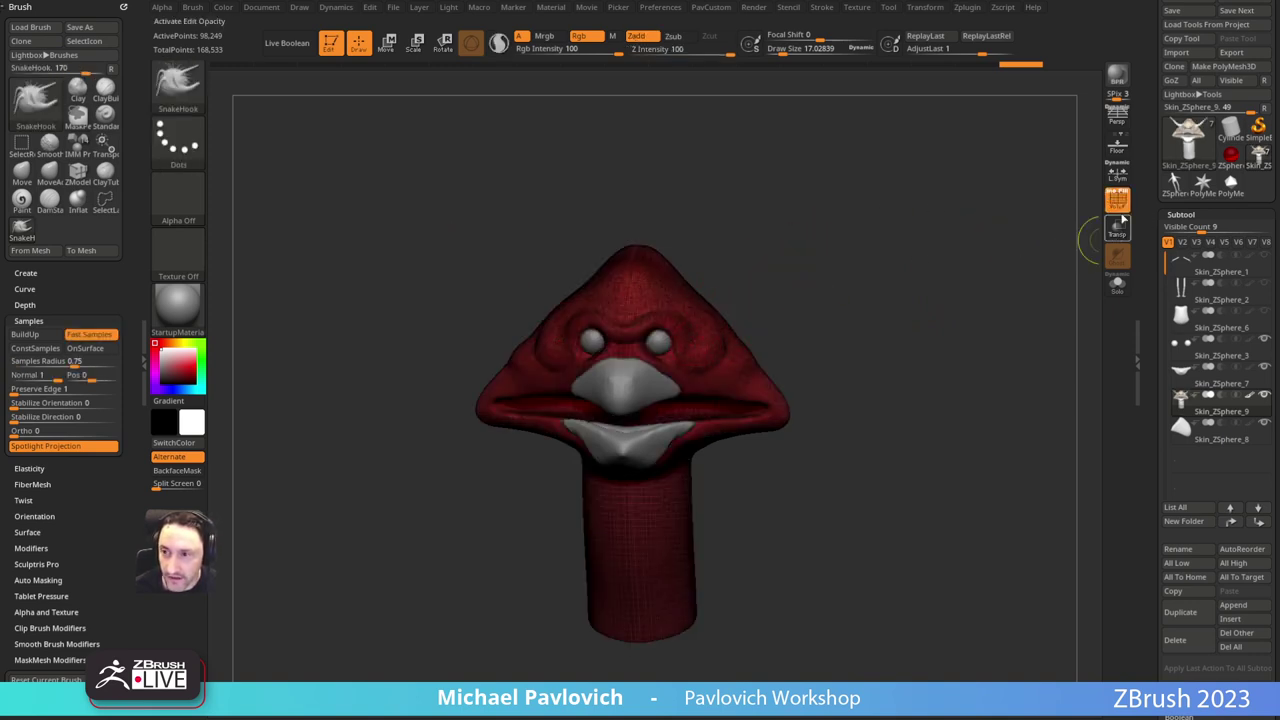
{"action": "key", "text": "shift+f"}
Step: Try a SnakeHook pull on the side of the mouth and undo it
{"action": "right_click_drag", "start_coordinate": [928, 312], "coordinate": [902, 283], "text": "ctrl"}
{"action": "mouse_move", "coordinate": [890, 274]}
{"action": "left_mouse_down"}
{"action": "mouse_move", "coordinate": [883, 251]}
{"action": "mouse_move", "coordinate": [903, 254]}
{"action": "mouse_move", "coordinate": [856, 279]}
{"action": "left_mouse_up"}
{"action": "key", "text": "s"}
{"action": "left_click_drag", "start_coordinate": [784, 363], "coordinate": [787, 364]}
{"action": "mouse_move", "coordinate": [787, 362]}
{"action": "left_mouse_down"}
{"action": "mouse_move", "coordinate": [786, 351]}
{"action": "mouse_move", "coordinate": [789, 372]}
{"action": "mouse_move", "coordinate": [731, 366]}
{"action": "left_mouse_up"}
{"action": "key", "text": "ctrl+z"}
Step: Turn off the SnakeHook brush's Rgb colouring and nudge the corners of the mouth into shape
{"action": "left_click", "coordinate": [579, 36]}
{"action": "key", "text": "s"}
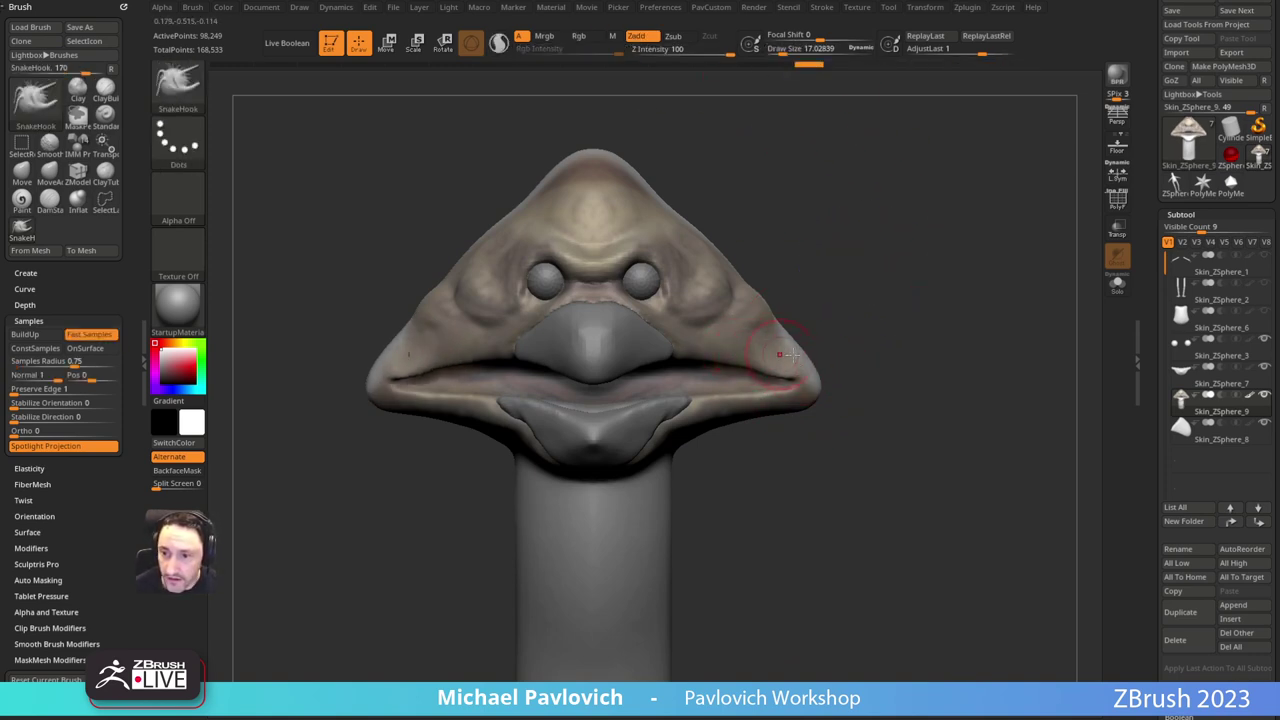
{"action": "key", "text": "s"}
{"action": "mouse_move", "coordinate": [401, 400]}
{"action": "left_mouse_down"}
{"action": "mouse_move", "coordinate": [376, 381]}
{"action": "mouse_move", "coordinate": [386, 373]}
{"action": "left_mouse_up"}
{"action": "key", "text": "s"}
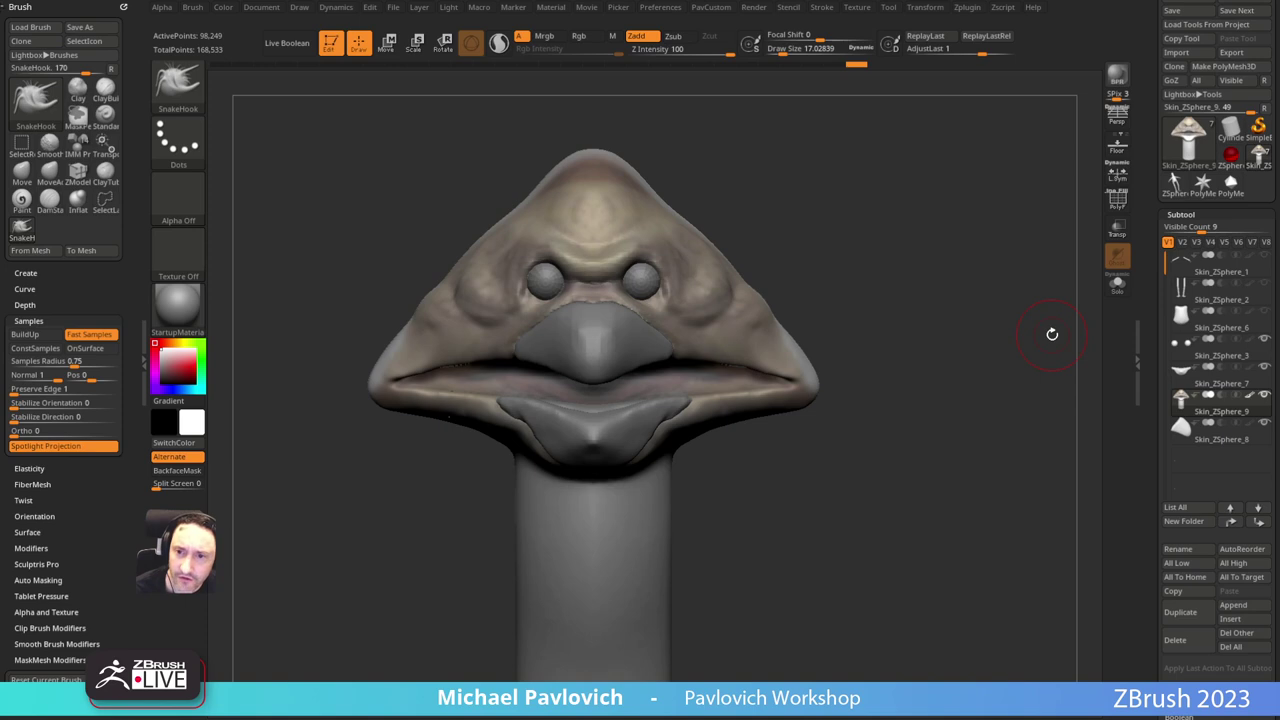
Step: Reduce the draw size to about 7.4 and make the eyes subtool active in a close front view
{"action": "left_click_drag", "start_coordinate": [822, 281], "coordinate": [842, 216]}
{"action": "key", "text": "s"}
{"action": "left_click_drag", "start_coordinate": [672, 294], "coordinate": [664, 294]}
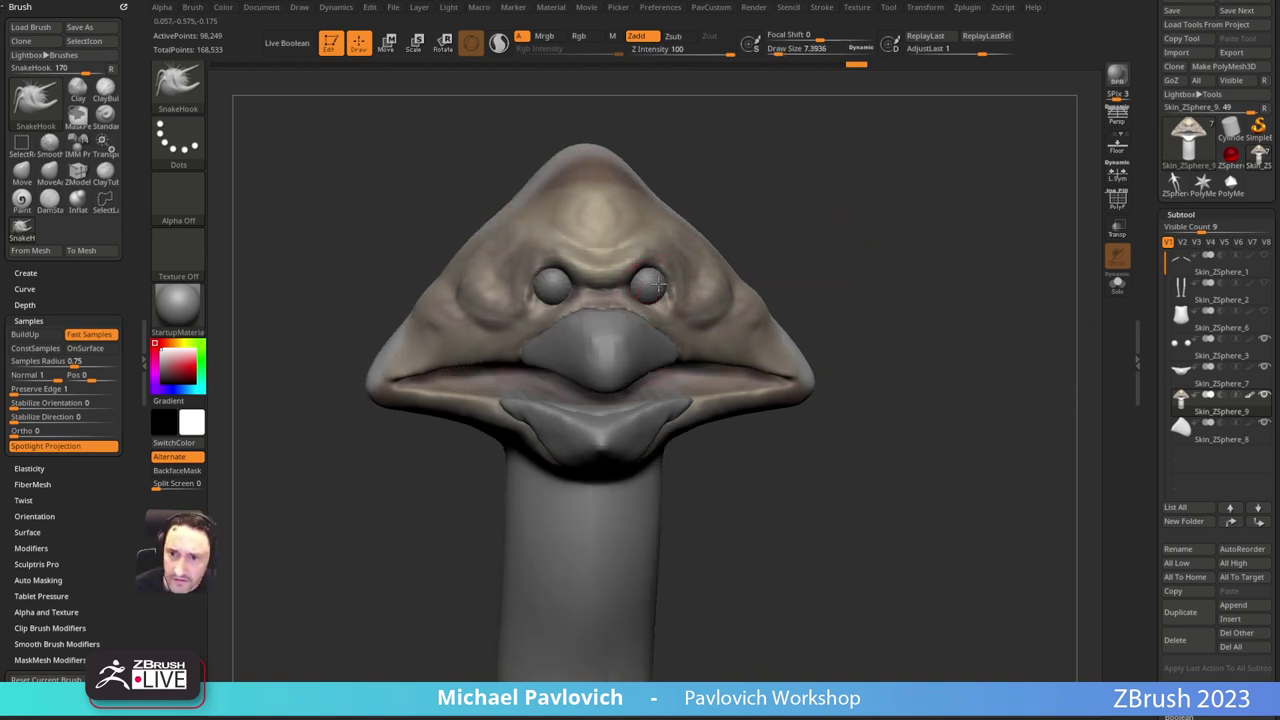
{"action": "left_click", "coordinate": [650, 285], "text": "alt"}
{"action": "mouse_move", "coordinate": [866, 240]}
{"action": "left_mouse_down", "text": "shift"}
{"action": "mouse_move", "coordinate": [969, 206]}
{"action": "mouse_move", "coordinate": [984, 271]}
{"action": "left_mouse_up", "text": "shift"}
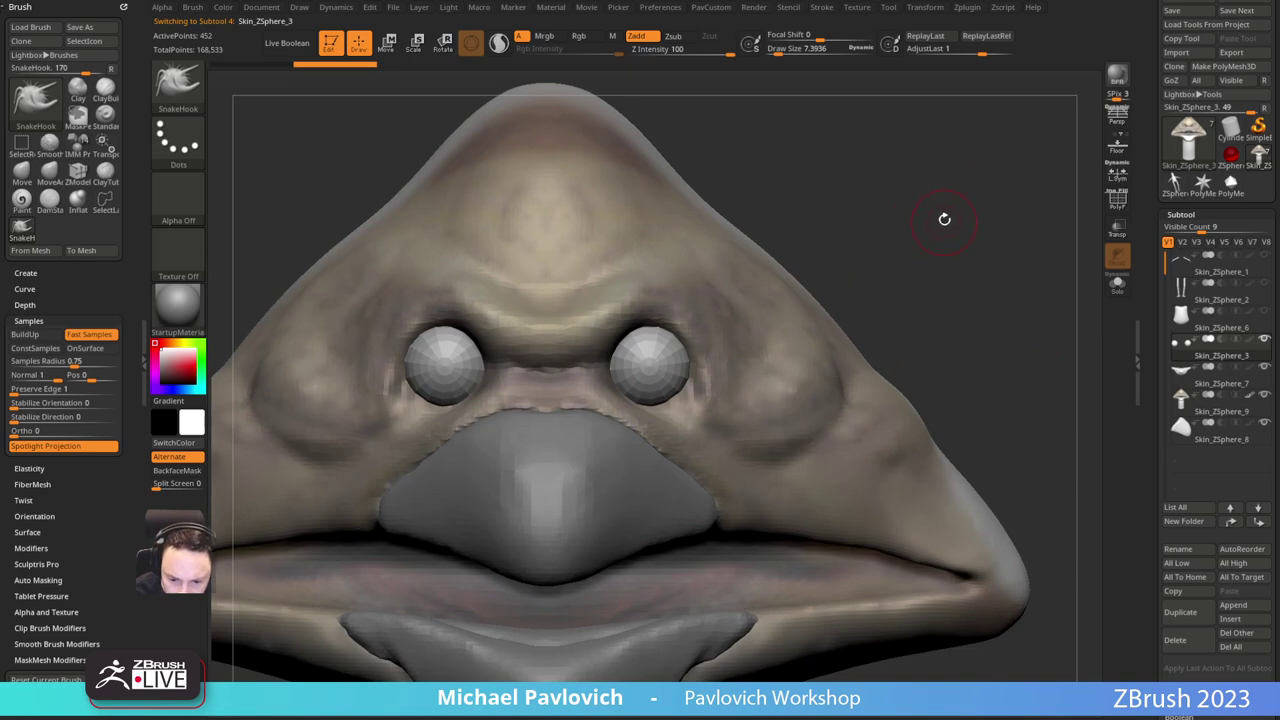
Step: Show the eyeballs' polyframe, turn on dynamic subdivision and open the Dynamic Subdiv settings for this subtool
{"action": "left_click_drag", "start_coordinate": [935, 209], "coordinate": [966, 205]}
{"action": "left_click", "coordinate": [1118, 201]}
{"action": "left_click_drag", "start_coordinate": [857, 234], "coordinate": [931, 285], "text": "alt"}
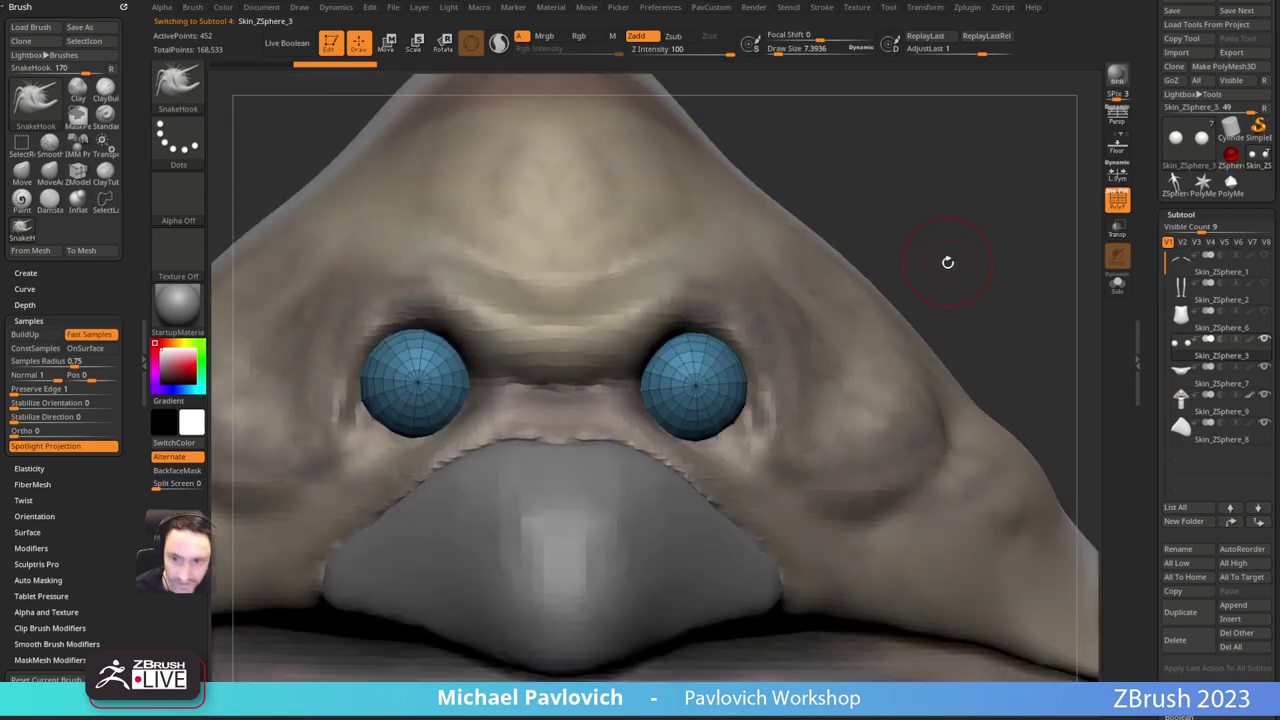
{"action": "key", "text": "d"}
{"action": "left_click", "coordinate": [777, 231]}
{"action": "left_click_drag", "start_coordinate": [1150, 386], "coordinate": [1164, 351]}
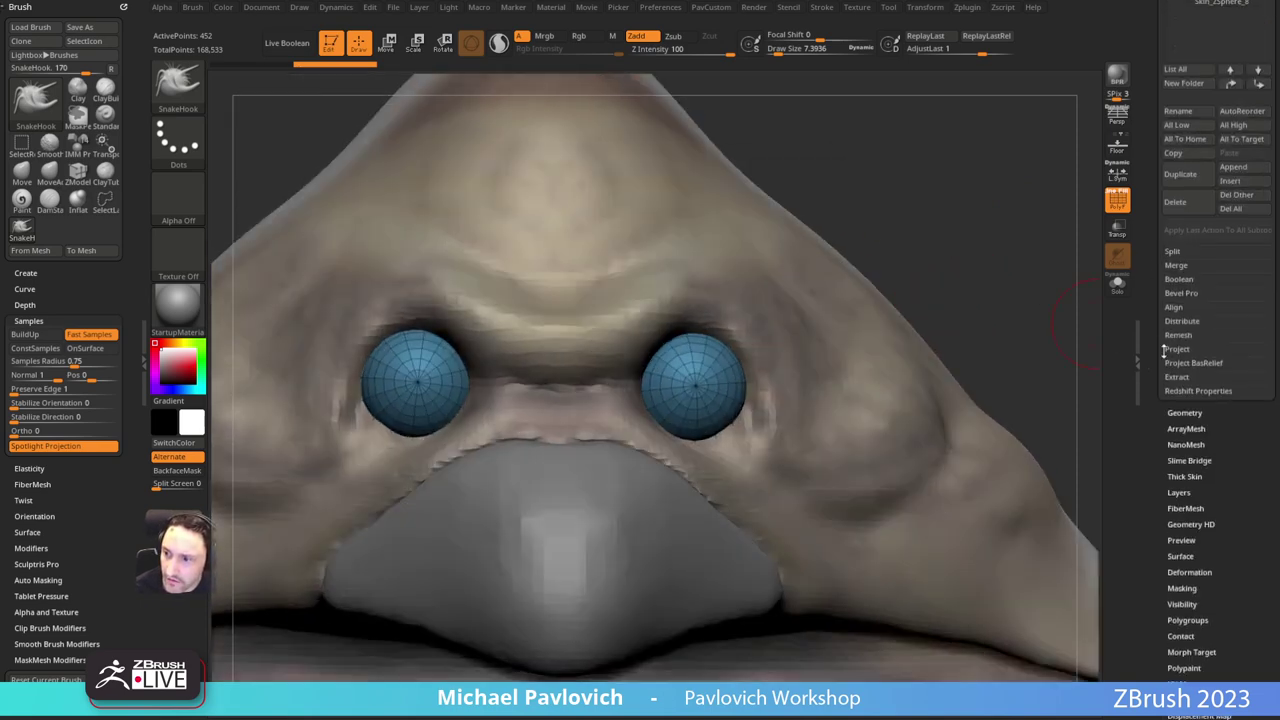
{"action": "left_click", "coordinate": [1184, 412]}
{"action": "left_click", "coordinate": [1187, 544]}
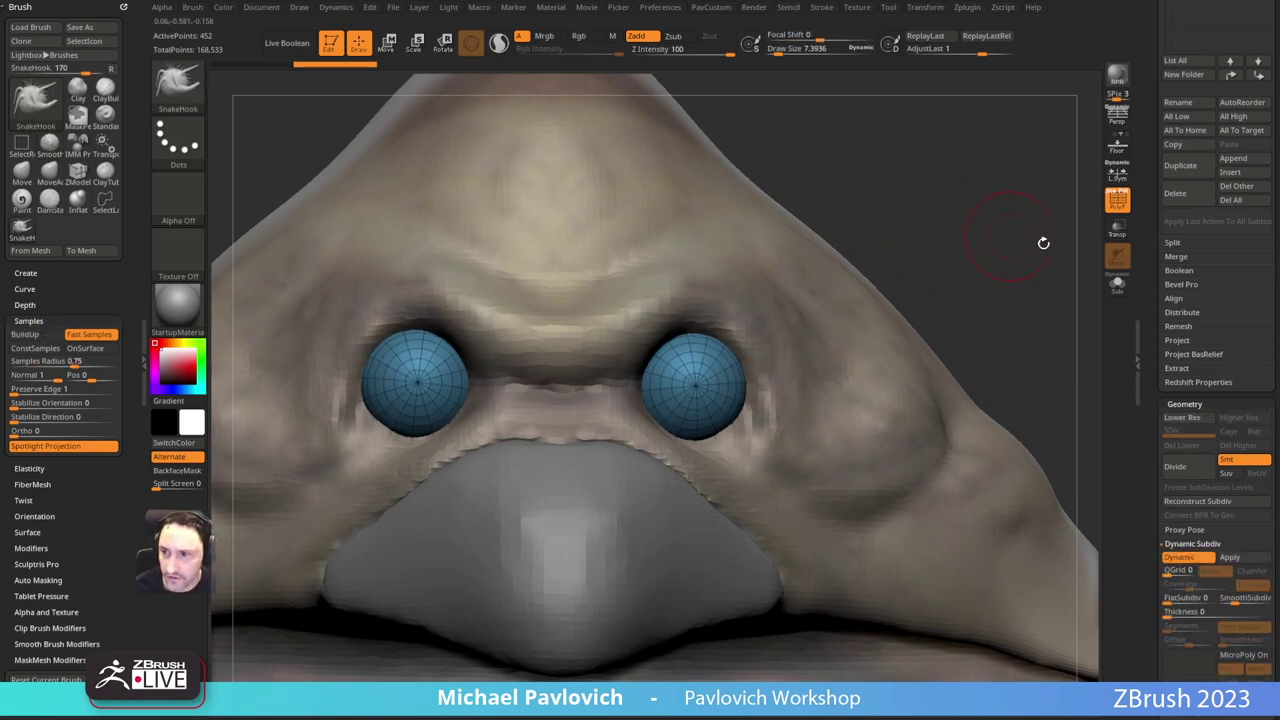
Step: Solo the two eyeballs without dynamic subdivision and switch to the ZModeler brush
{"action": "left_click", "coordinate": [1117, 284]}
{"action": "left_click_drag", "start_coordinate": [1015, 254], "coordinate": [979, 281]}
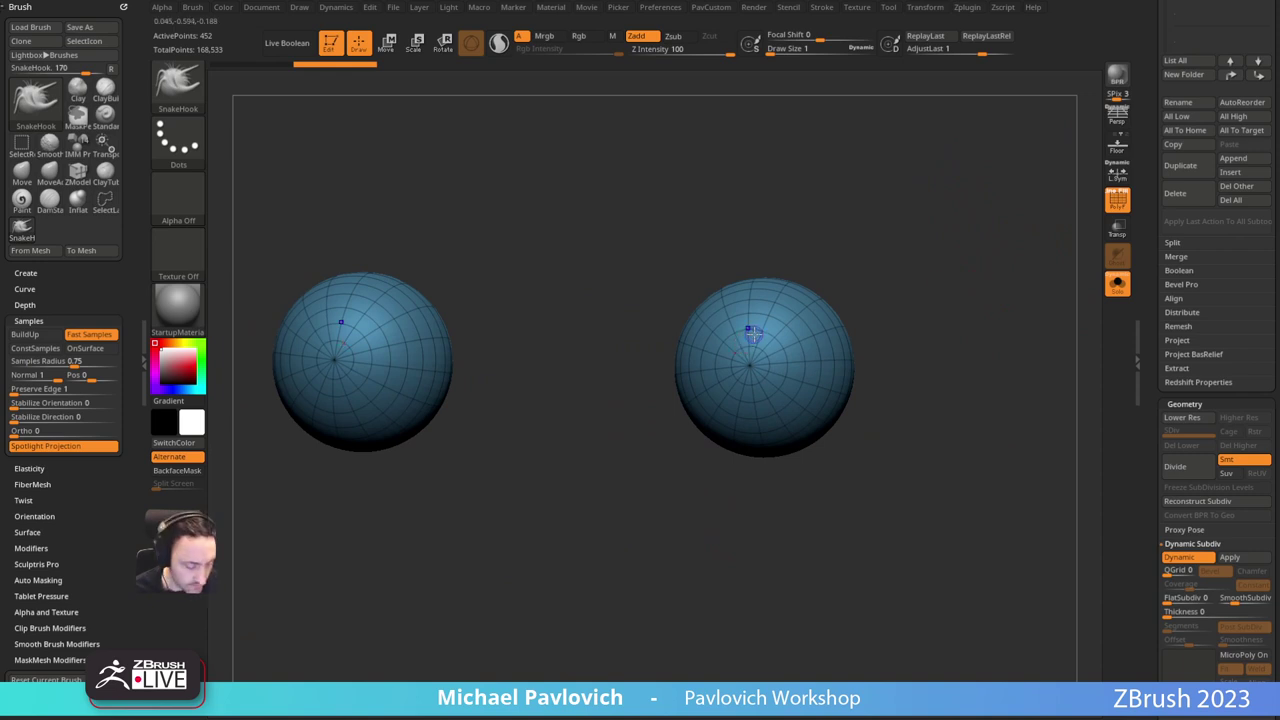
{"action": "key", "text": "shift+d"}
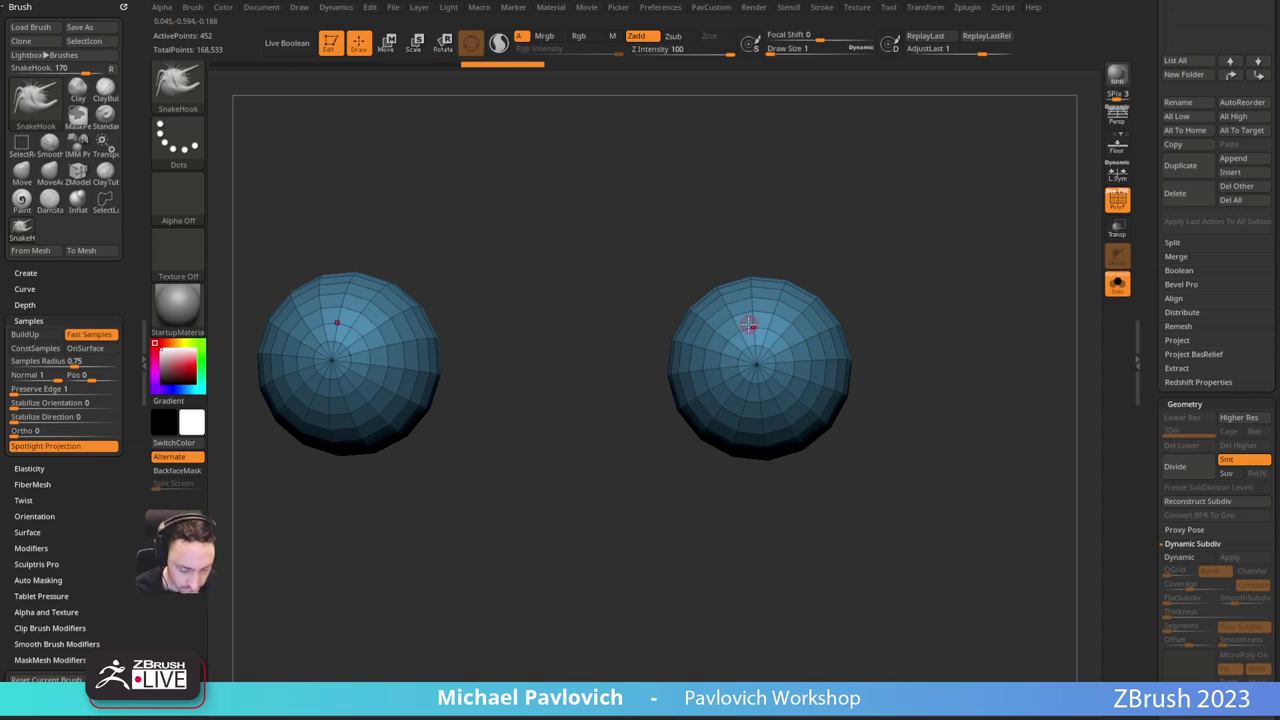
{"action": "key", "text": "b"}
{"action": "key", "text": "z"}
{"action": "key", "text": "m"}
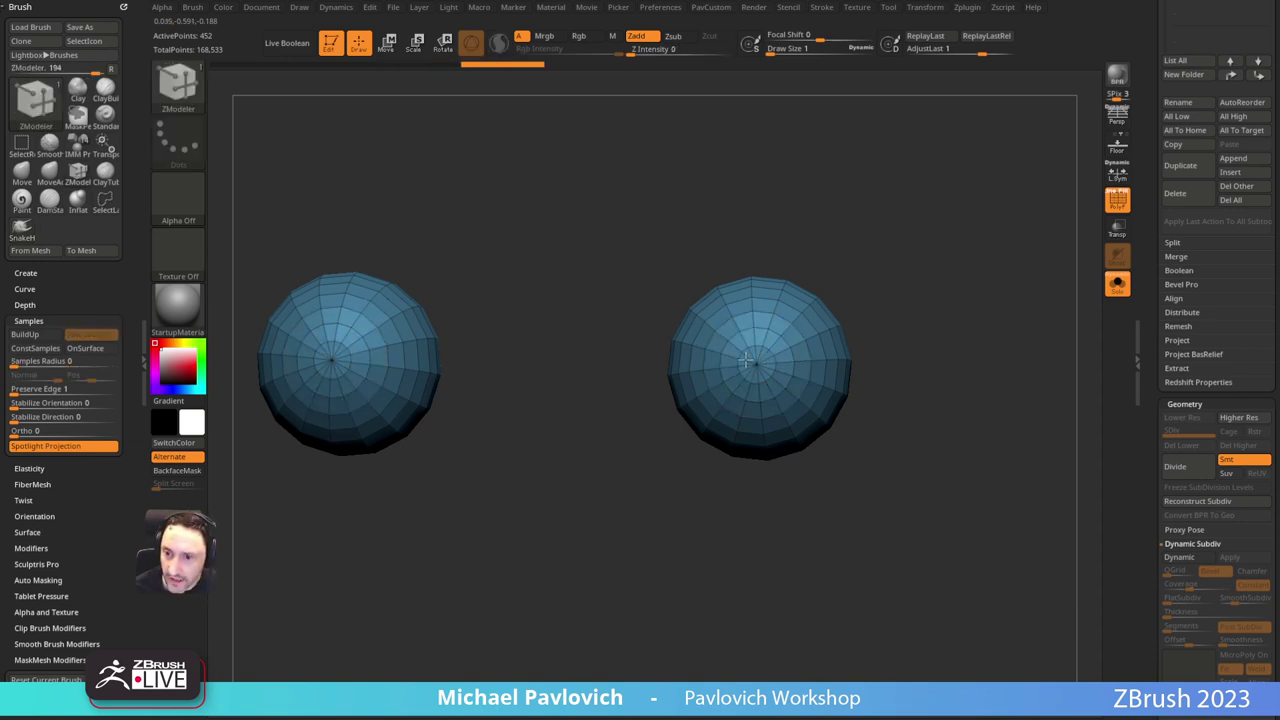
Step: Assign a new polygroup to the ring of polygons around the front pole of each eyeball
{"action": "left_click_drag", "start_coordinate": [903, 268], "coordinate": [909, 267]}
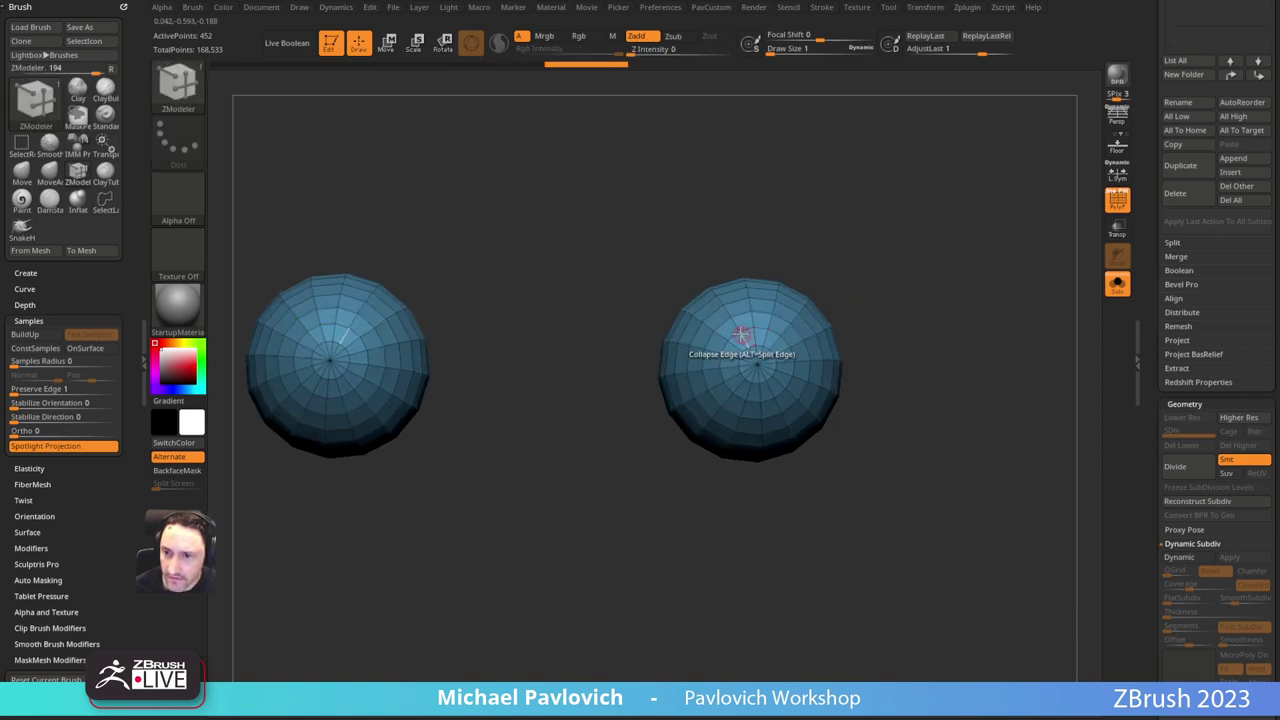
{"action": "mouse_move", "coordinate": [727, 330]}
{"action": "left_mouse_down", "text": "alt"}
{"action": "mouse_move", "coordinate": [717, 387]}
{"action": "mouse_move", "coordinate": [786, 396]}
{"action": "mouse_move", "coordinate": [777, 326]}
{"action": "left_mouse_up", "text": "alt"}
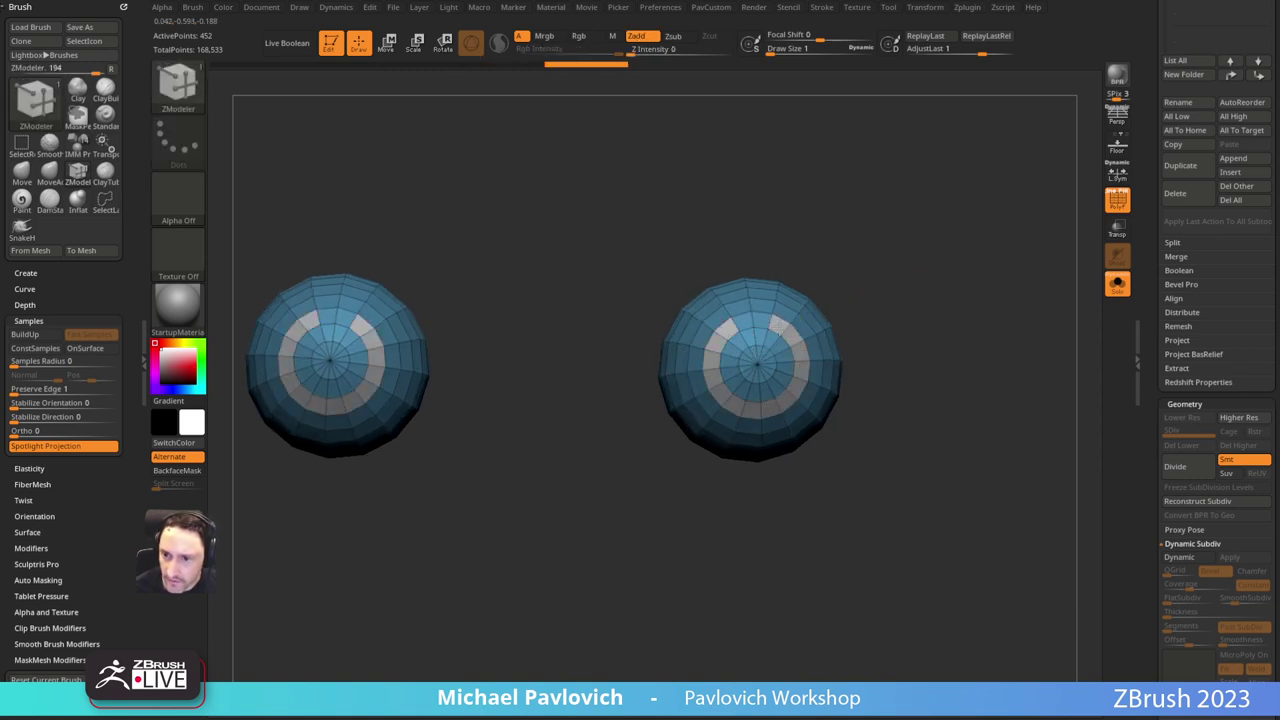
{"action": "left_click", "coordinate": [741, 324]}
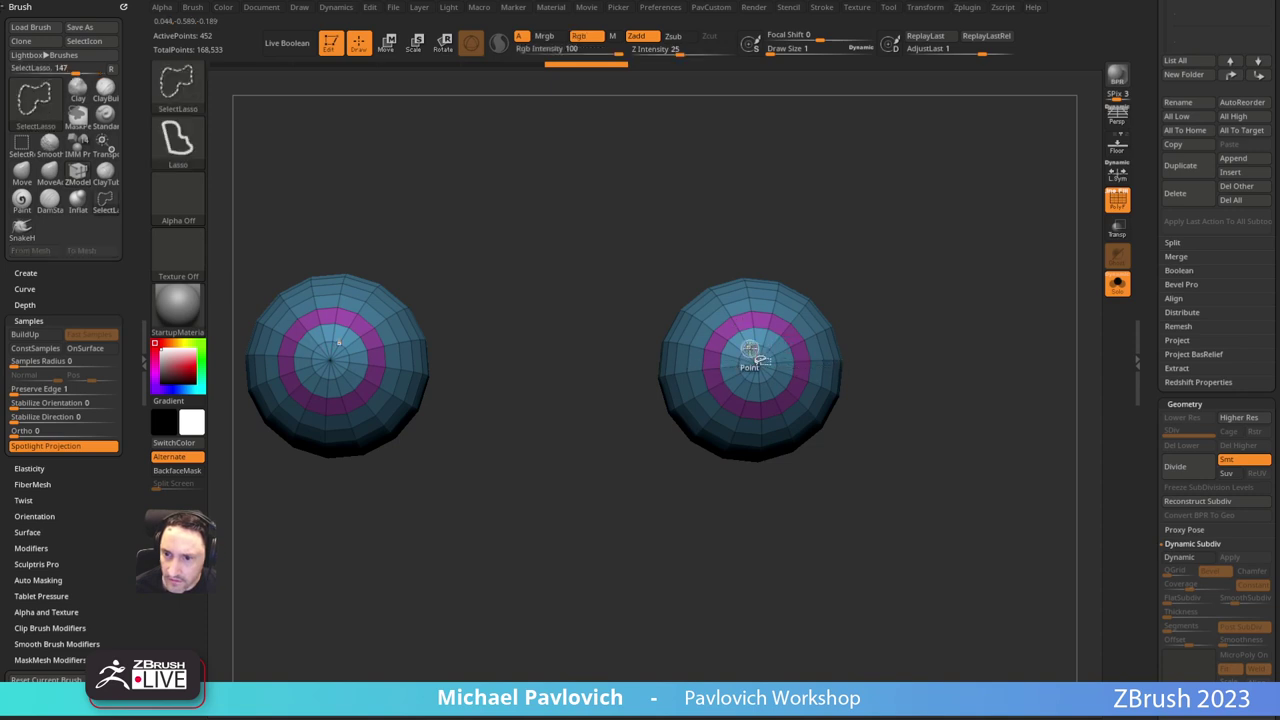
Step: Apply Auto Groups with the polygon rings hidden, show everything again and make the groups symmetrical with Mirror And Weld
{"action": "left_click", "coordinate": [755, 356], "text": "ctrl+shift"}
{"action": "key", "text": "3"}
{"action": "left_click", "coordinate": [900, 406]}
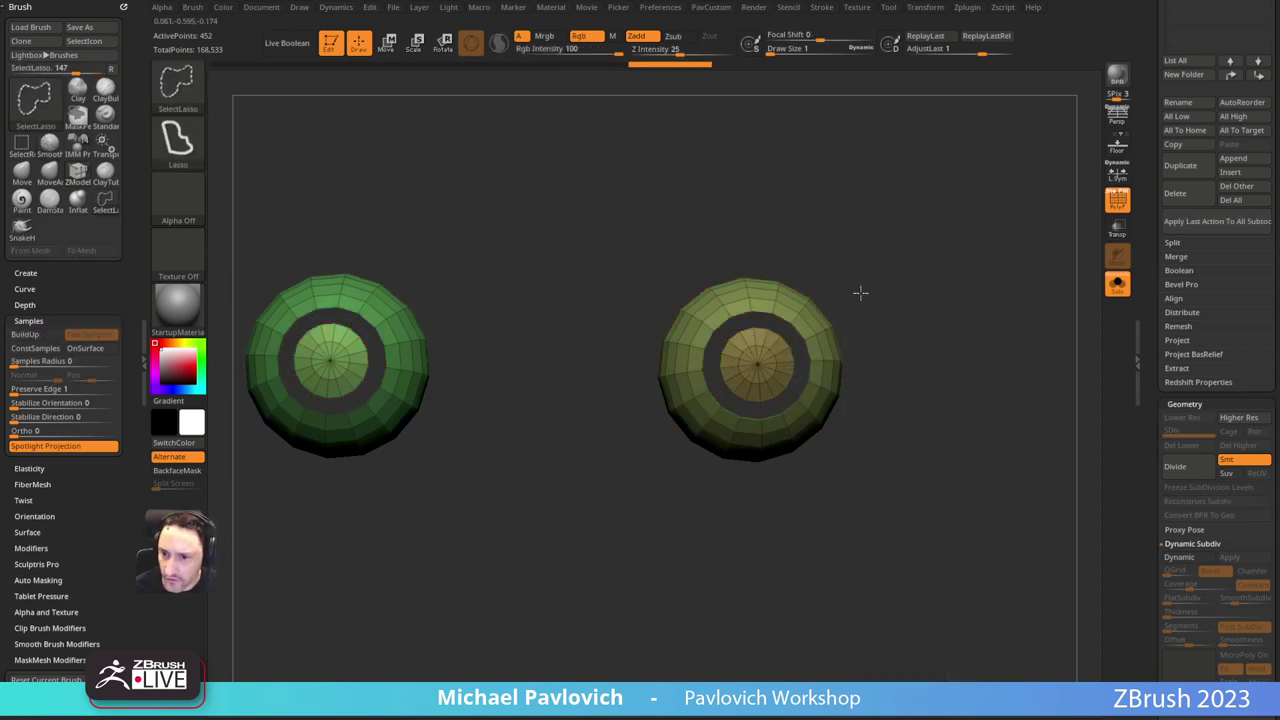
{"action": "left_click", "coordinate": [861, 291], "text": "ctrl+shift"}
{"action": "key", "text": "3"}
{"action": "left_click", "coordinate": [869, 328]}
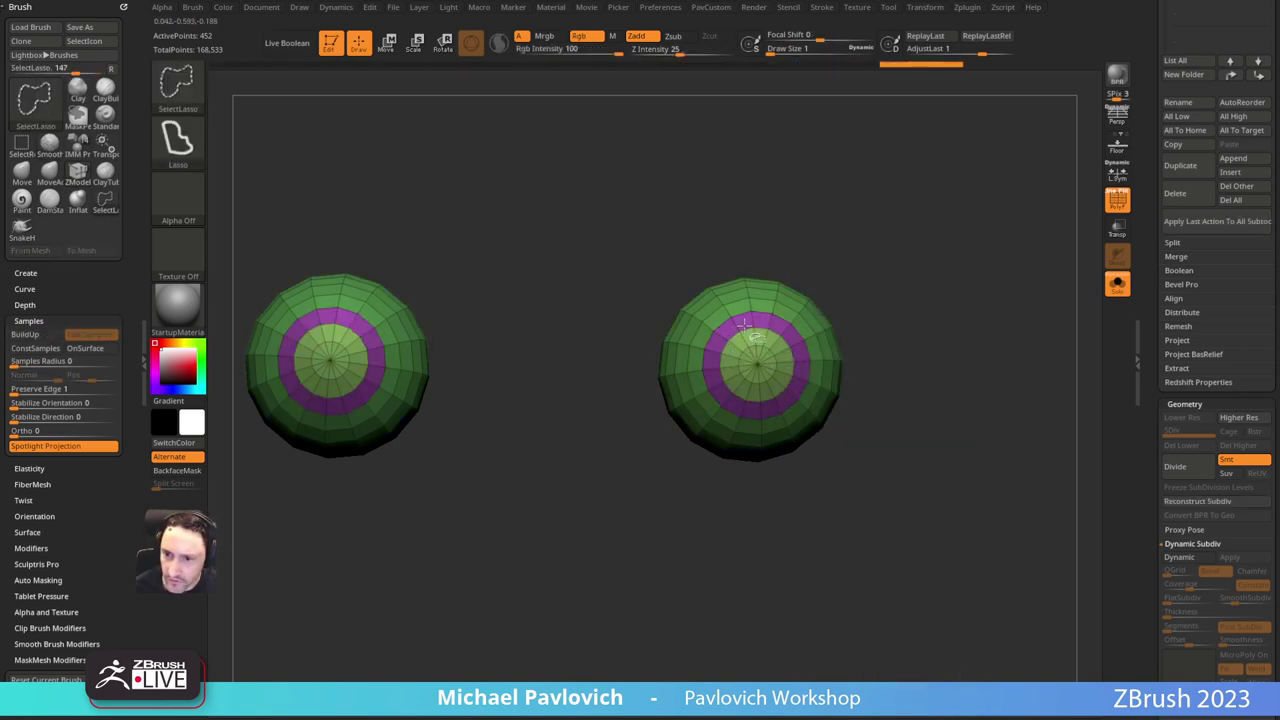
Step: Merge all polygons of both eyeballs into a single polygroup
{"action": "left_click", "coordinate": [818, 330], "text": "ctrl+shift"}
{"action": "key", "text": "ctrl+w"}
{"action": "left_click", "coordinate": [920, 272], "text": "ctrl+shift"}
{"action": "mouse_move", "coordinate": [920, 272]}
{"action": "left_mouse_down"}
{"action": "mouse_move", "coordinate": [883, 280]}
{"action": "mouse_move", "coordinate": [904, 279]}
{"action": "left_mouse_up"}
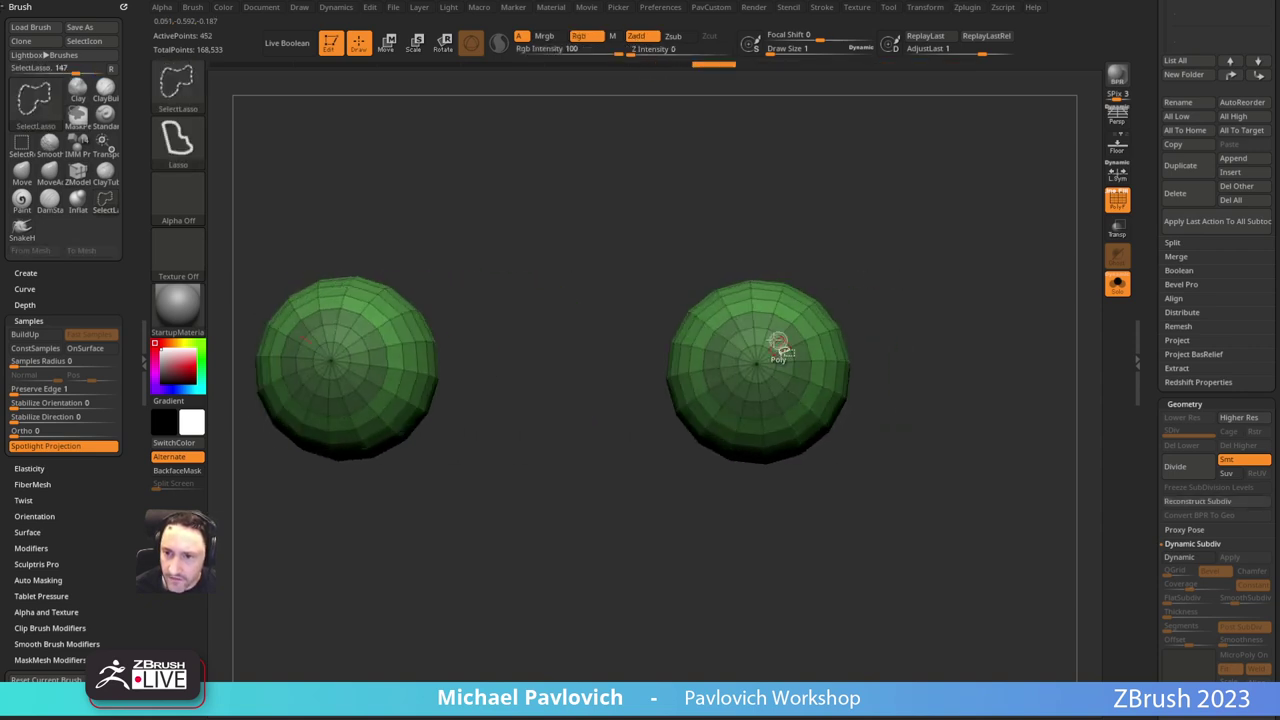
{"action": "left_click", "coordinate": [772, 337], "text": "ctrl+shift"}
{"action": "key", "text": "ctrl+w"}
{"action": "key", "text": "ctrl+z"}
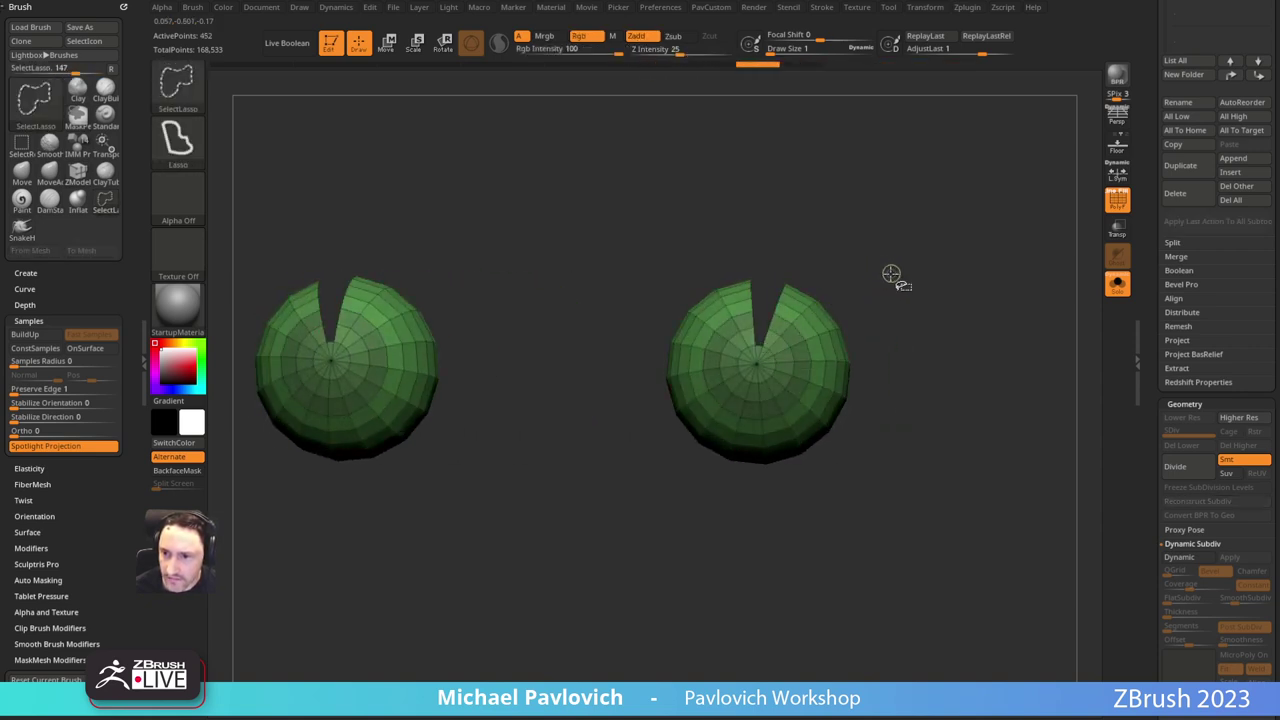
{"action": "left_click", "coordinate": [891, 277], "text": "ctrl+shift"}
Step: Group the front cap of each eyeball, including the surrounding ring, as a separate polygroup
{"action": "left_click", "coordinate": [763, 331], "text": "ctrl+shift"}
{"action": "key", "text": "ctrl+w"}
{"action": "left_click", "coordinate": [872, 284], "text": "ctrl+shift"}
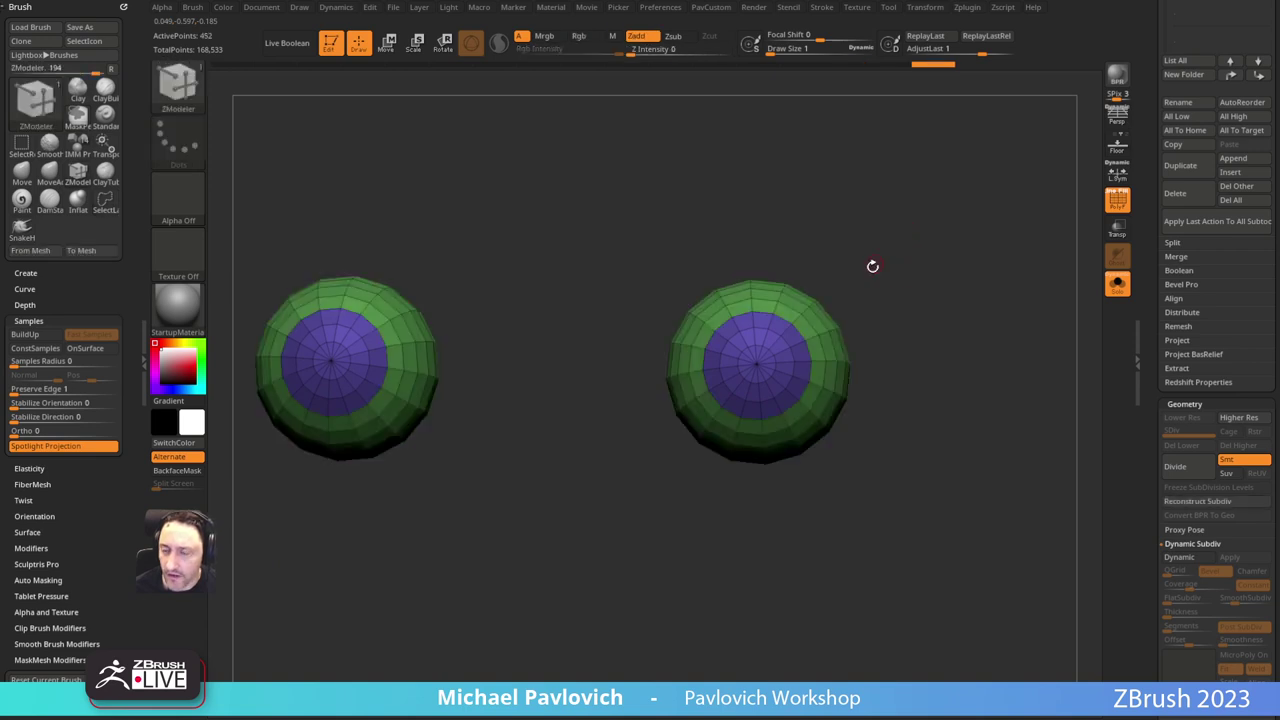
Step: Hide polygon loops on the eyeballs with SelectLasso and restore full visibility
{"action": "left_click_drag", "start_coordinate": [763, 174], "coordinate": [826, 197]}
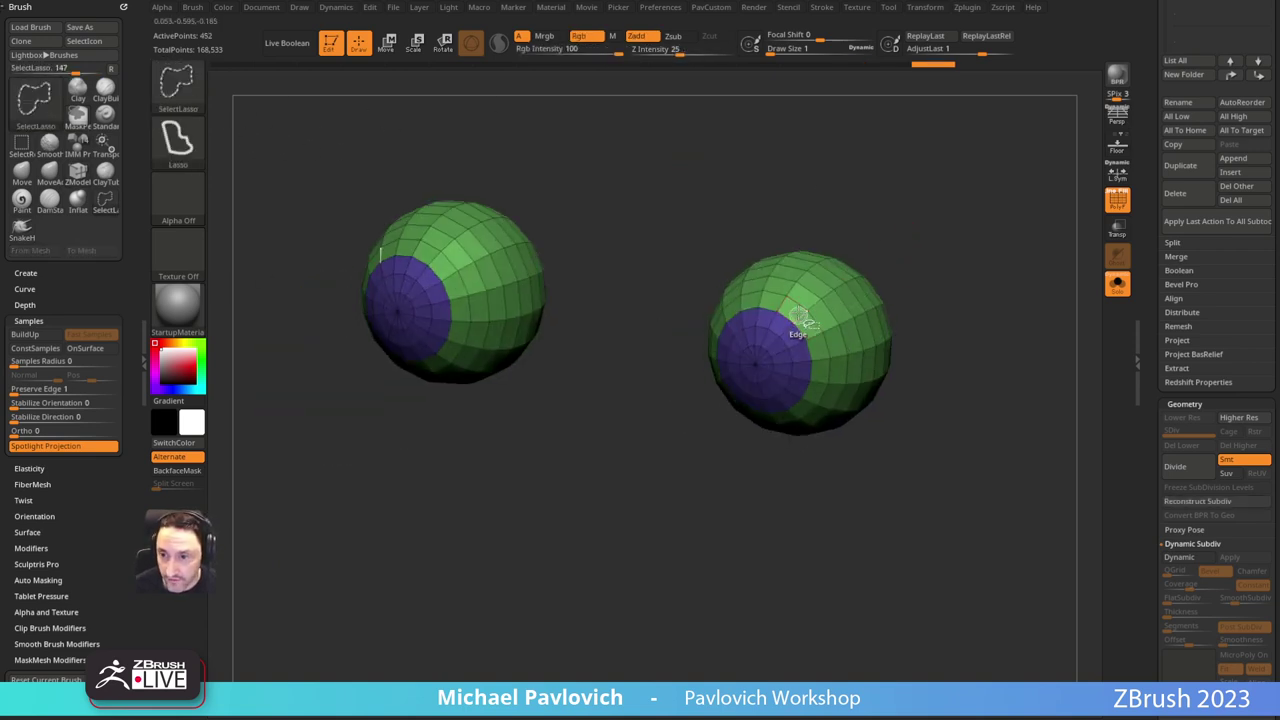
{"action": "left_click", "coordinate": [831, 303], "text": "ctrl+shift"}
{"action": "left_click", "coordinate": [835, 295], "text": "ctrl+shift"}
{"action": "left_click", "coordinate": [840, 286], "text": "ctrl+shift"}
{"action": "left_click", "coordinate": [932, 307], "text": "ctrl+shift"}
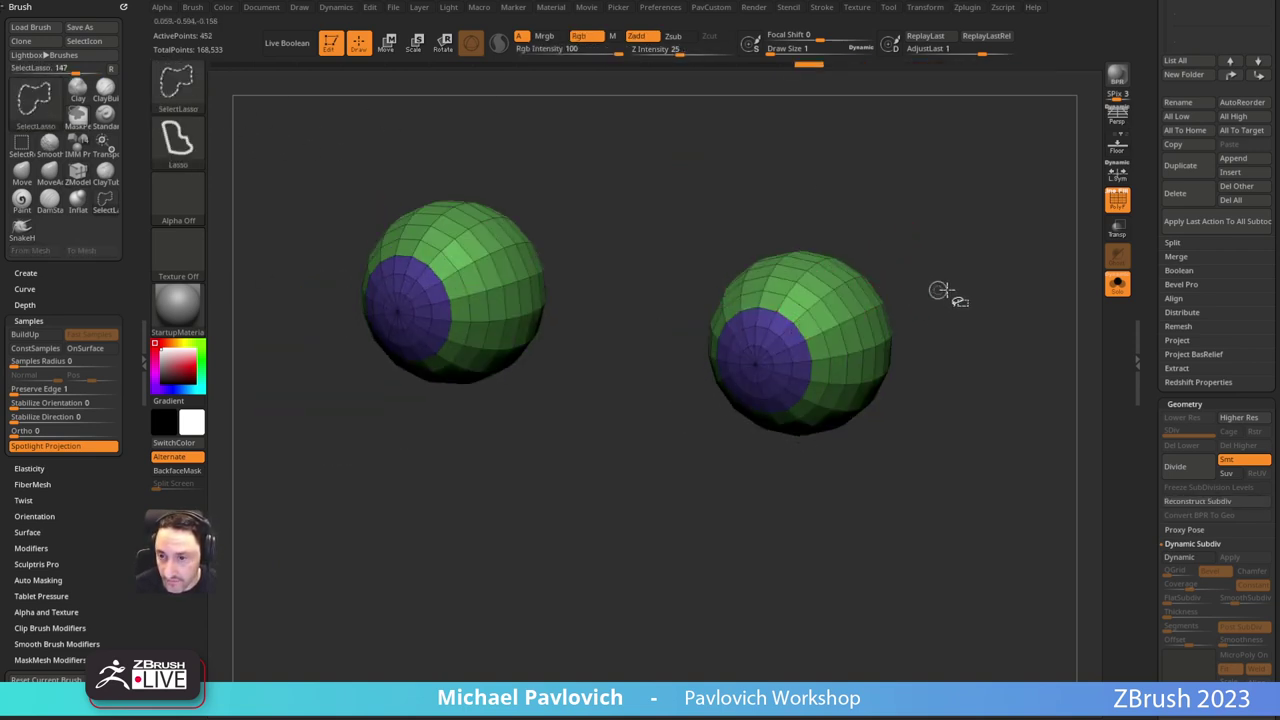
Step: Try the SelectRect brush on an eyeball, restore full visibility and switch back to SelectLasso
{"action": "left_click", "coordinate": [189, 92], "text": "ctrl+shift"}
{"action": "left_click", "coordinate": [309, 97], "text": "ctrl+shift"}
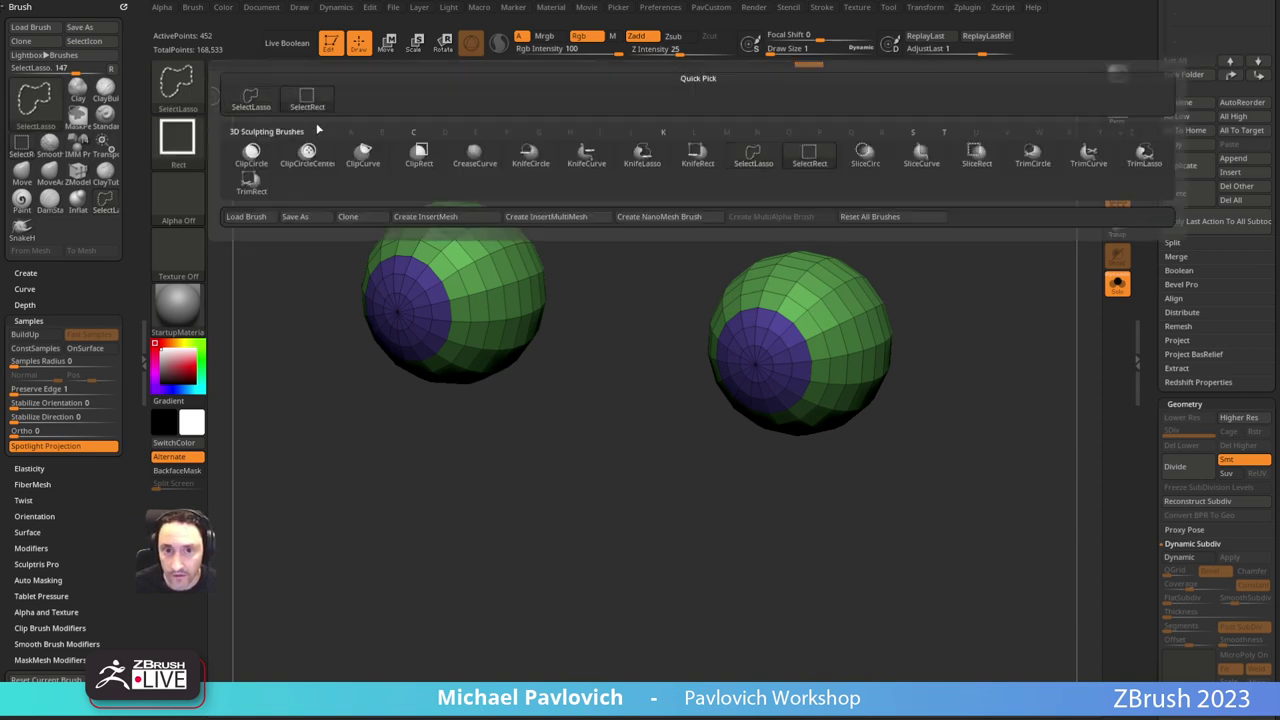
{"action": "left_click", "coordinate": [810, 288], "text": "ctrl+shift"}
{"action": "left_click", "coordinate": [922, 296], "text": "ctrl+shift"}
{"action": "left_click", "coordinate": [174, 89], "text": "ctrl+shift"}
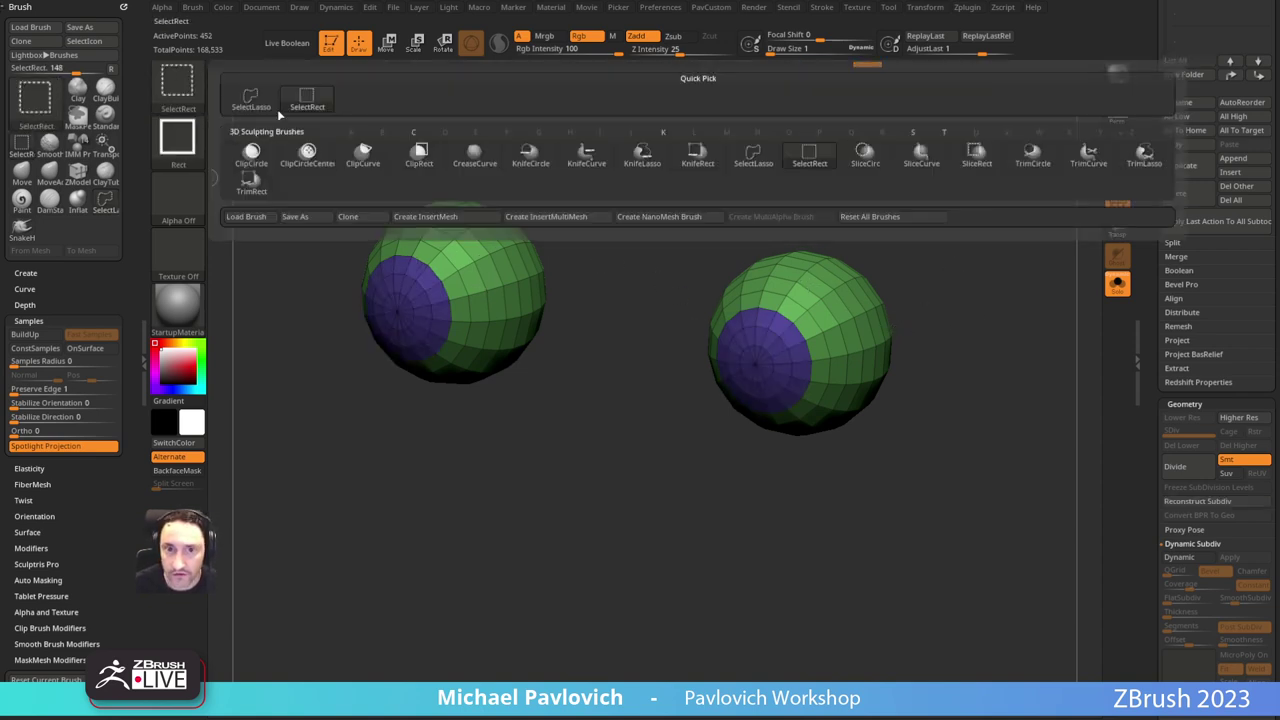
{"action": "left_click", "coordinate": [252, 98], "text": "ctrl+shift"}
Step: Hide the front cap polygroups and delete the hidden geometry with Del Hidden, leaving a hole in each eyeball
{"action": "mouse_move", "coordinate": [898, 258]}
{"action": "left_mouse_down", "text": "shift"}
{"action": "mouse_move", "coordinate": [963, 274]}
{"action": "mouse_move", "coordinate": [940, 272]}
{"action": "mouse_move", "coordinate": [953, 319]}
{"action": "left_mouse_up", "text": "shift"}
{"action": "left_click", "coordinate": [767, 349], "text": "ctrl+shift"}
{"action": "key", "text": "1"}
{"action": "left_click", "coordinate": [920, 296]}
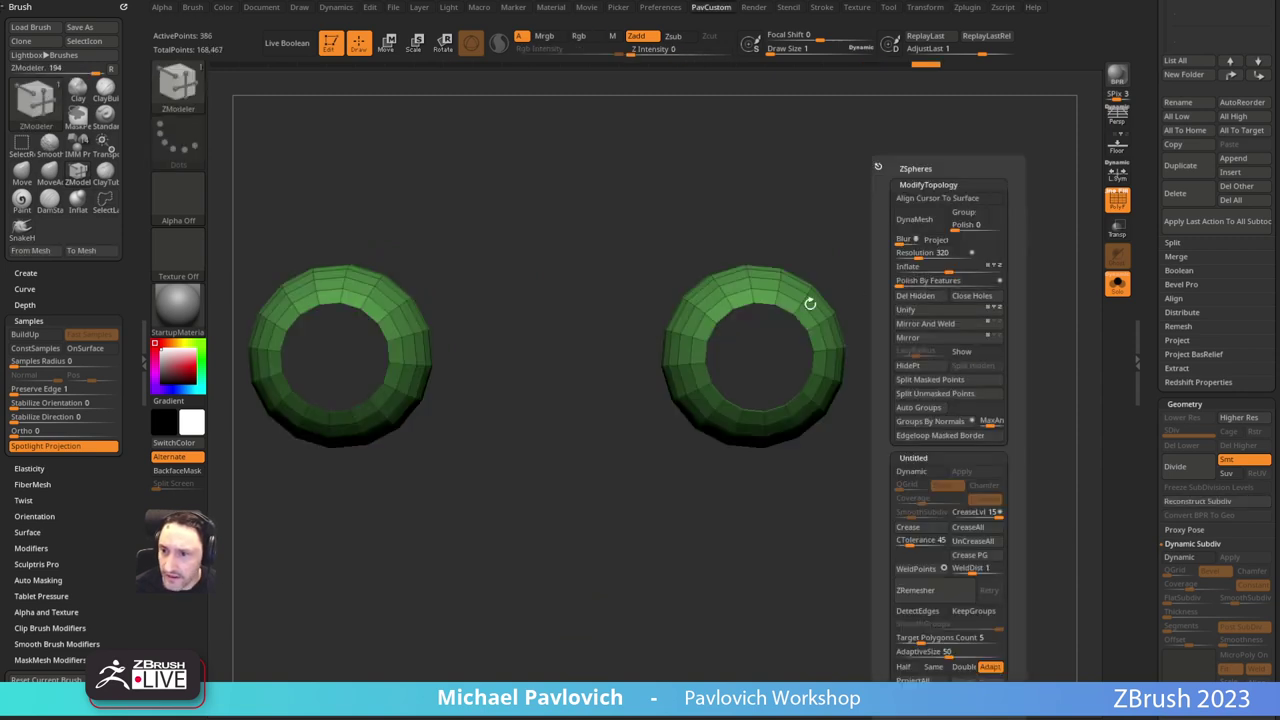
Step: Set the ZModeler edge action to Close with the Convex Hole target
{"action": "key", "text": "space"}
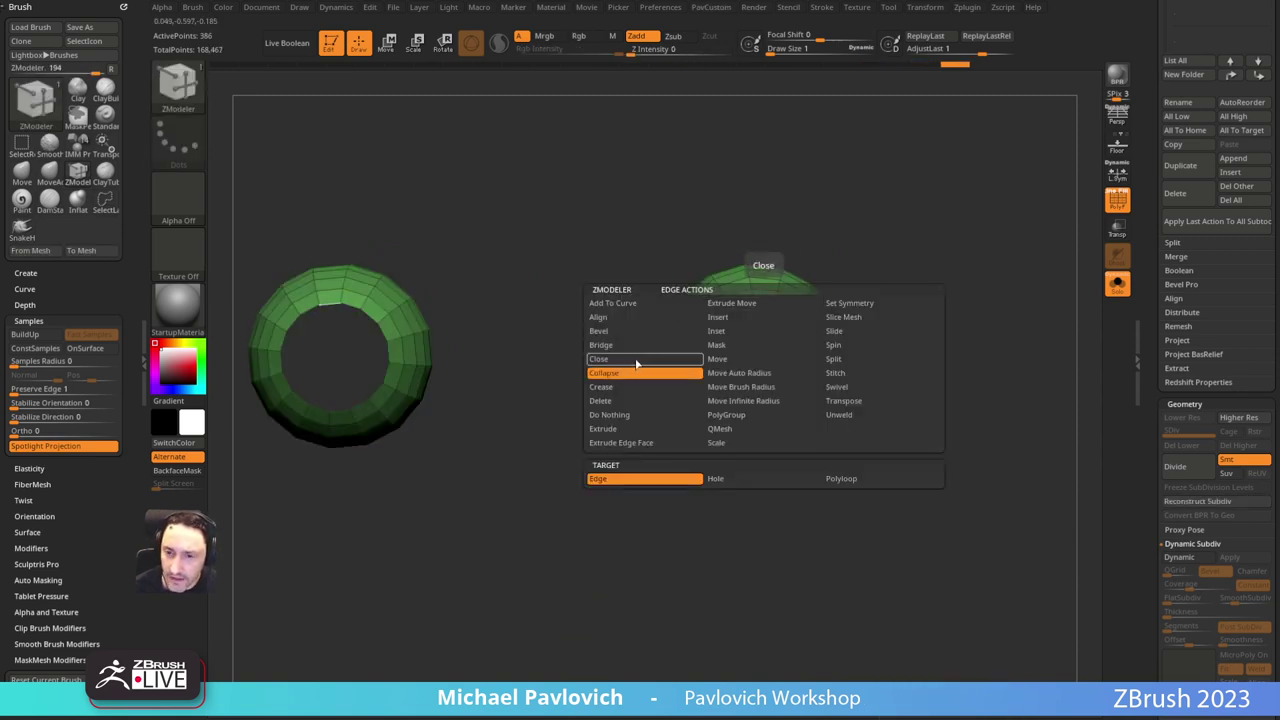
{"action": "left_click", "coordinate": [636, 362]}
{"action": "left_click", "coordinate": [717, 479]}
{"action": "left_click_drag", "start_coordinate": [914, 263], "coordinate": [943, 240]}
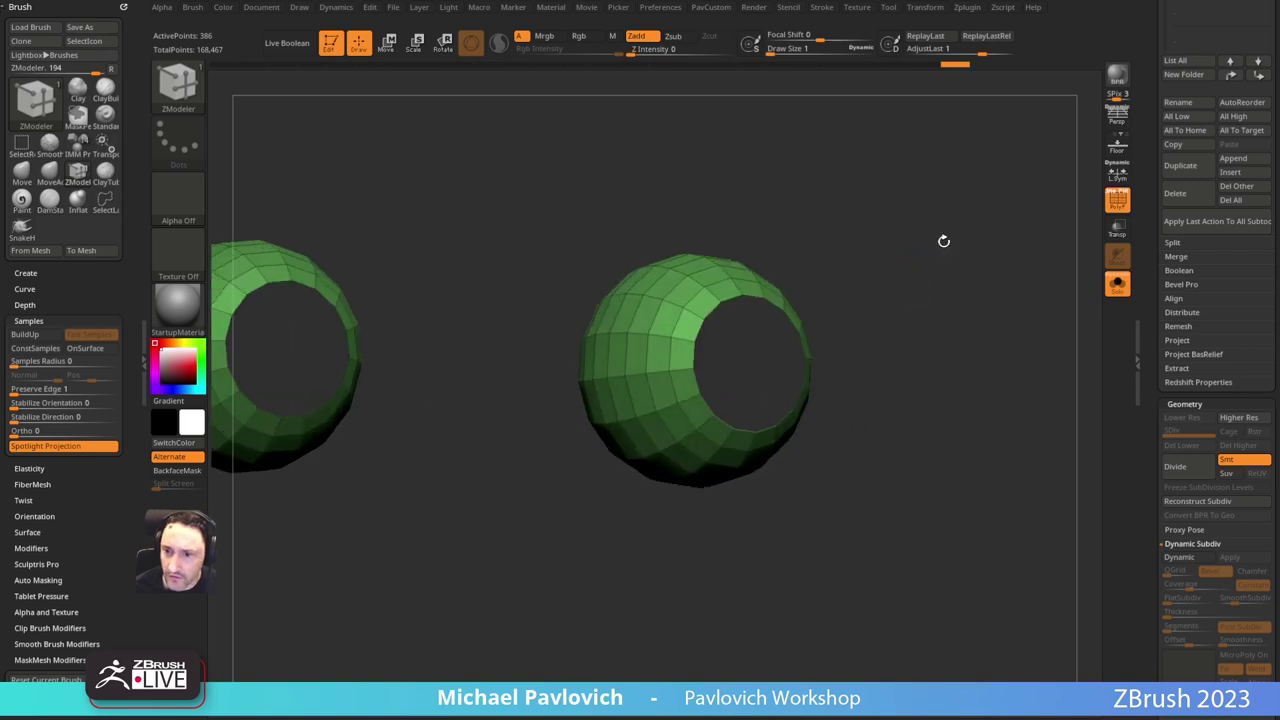
Step: Close the eyeballs' front holes with outward-bulging caps and assign the caps to a single polygroup
{"action": "left_click", "coordinate": [775, 307]}
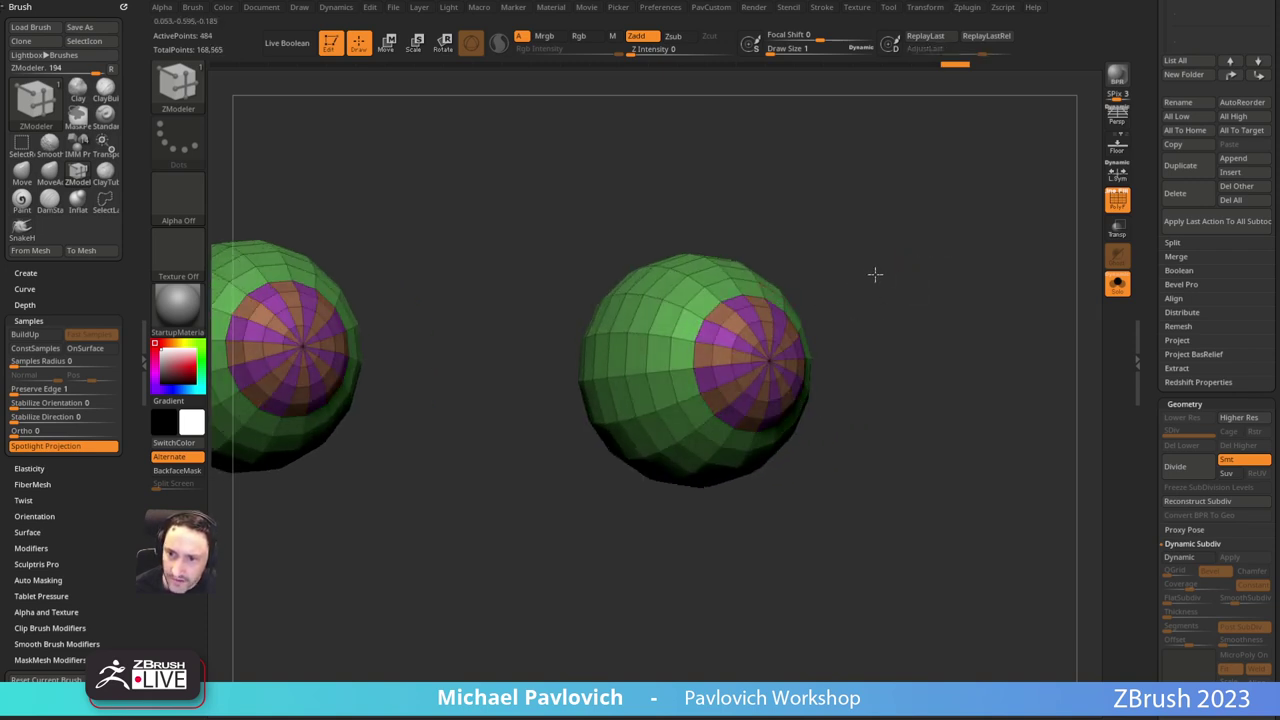
{"action": "left_click_drag", "start_coordinate": [965, 283], "coordinate": [835, 297]}
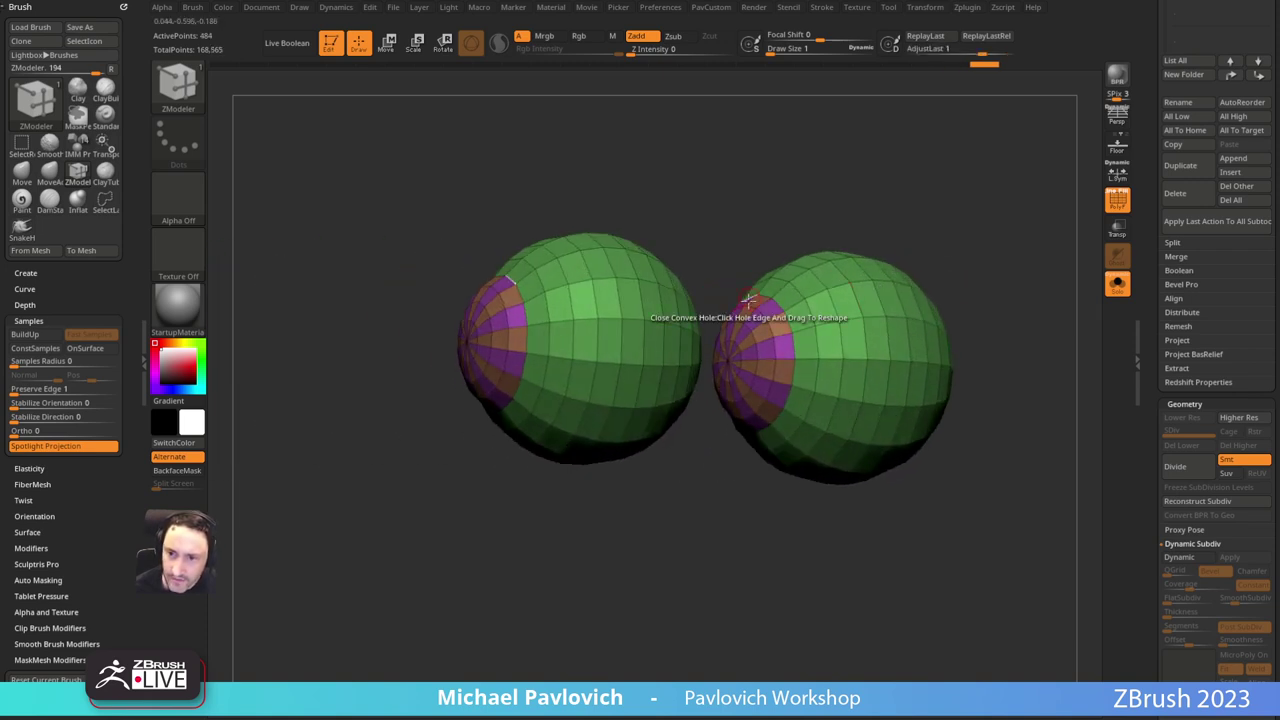
{"action": "left_click", "coordinate": [743, 355], "text": "ctrl+shift"}
{"action": "key", "text": "ctrl+w"}
{"action": "left_click", "coordinate": [958, 266], "text": "ctrl+shift"}
Step: Preview the capped eyeballs with dynamic subdivision, toggling the polyframe to examine the cap's curvature
{"action": "left_click_drag", "start_coordinate": [962, 264], "coordinate": [1017, 231]}
{"action": "key", "text": "3"}
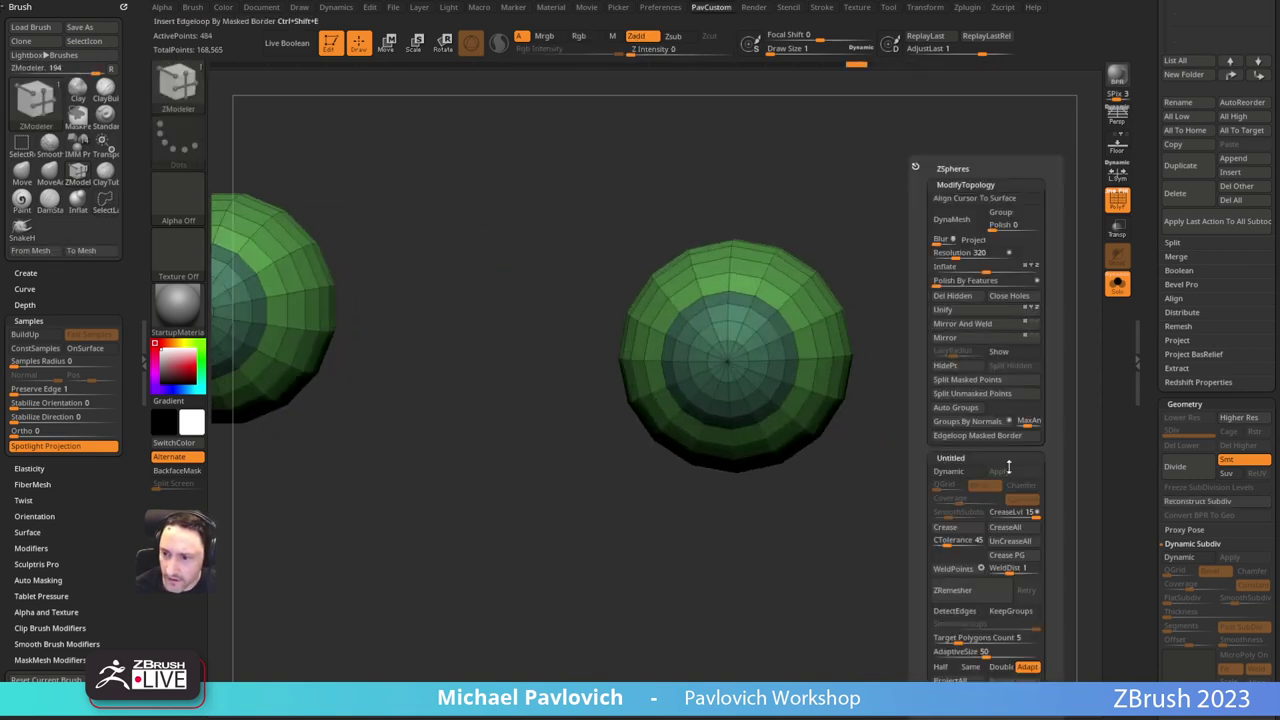
{"action": "left_click_drag", "start_coordinate": [814, 514], "coordinate": [940, 411]}
{"action": "key", "text": "d"}
{"action": "left_click", "coordinate": [1112, 211]}
{"action": "mouse_move", "coordinate": [1020, 245]}
{"action": "left_mouse_down"}
{"action": "mouse_move", "coordinate": [921, 266]}
{"action": "mouse_move", "coordinate": [1008, 240]}
{"action": "left_mouse_up"}
{"action": "left_click", "coordinate": [1112, 203]}
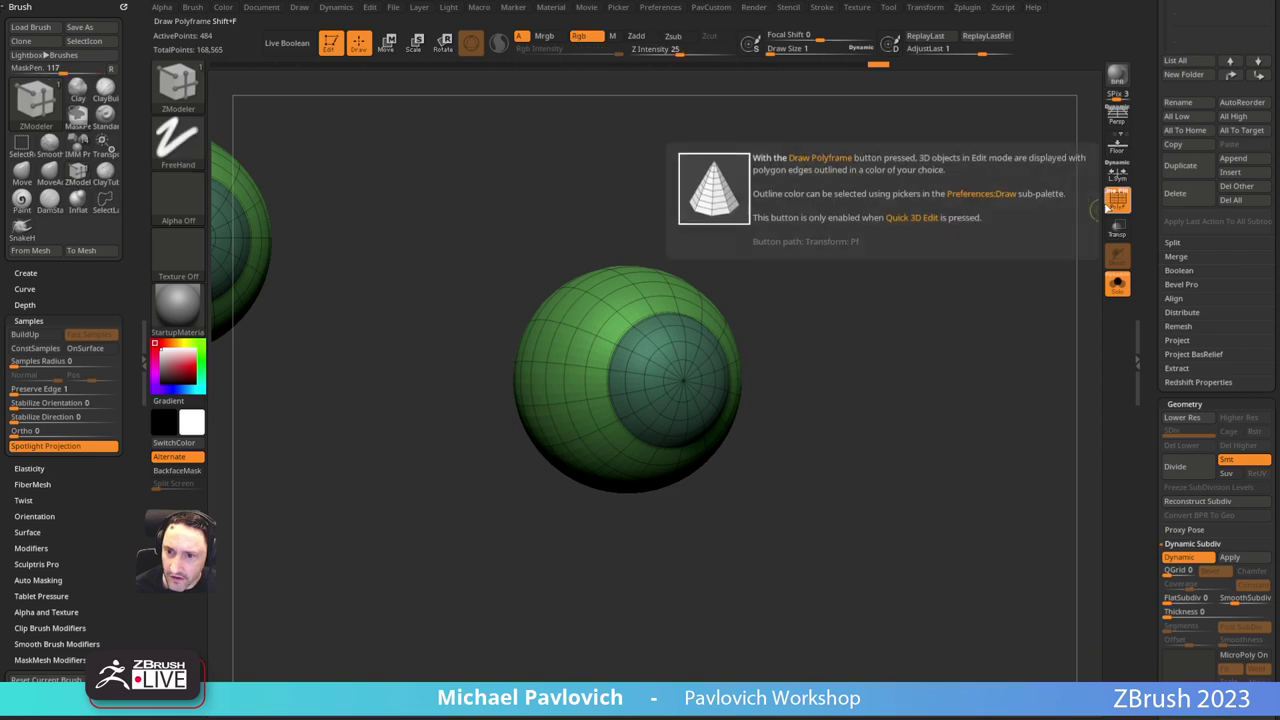
Step: Undo the dynamic subdivision, cap polygroup and convex hole closing on the eyeballs
{"action": "key", "text": "ctrl+z"}
{"action": "key", "text": "ctrl+z"}
{"action": "key", "text": "ctrl+z"}
{"action": "key", "text": "ctrl+z"}
{"action": "key", "text": "ctrl+z"}
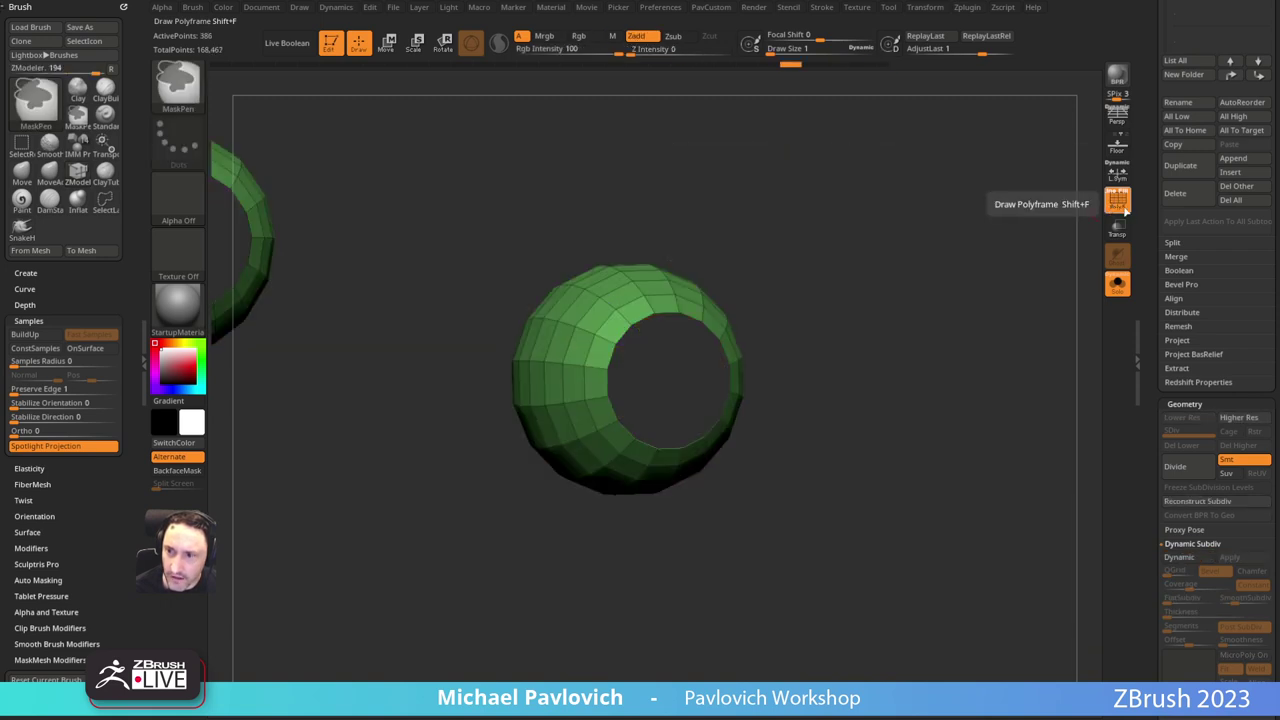
Step: Flip the normals of the open eyeballs in the Display Properties
{"action": "left_click_drag", "start_coordinate": [1151, 354], "coordinate": [1154, 191]}
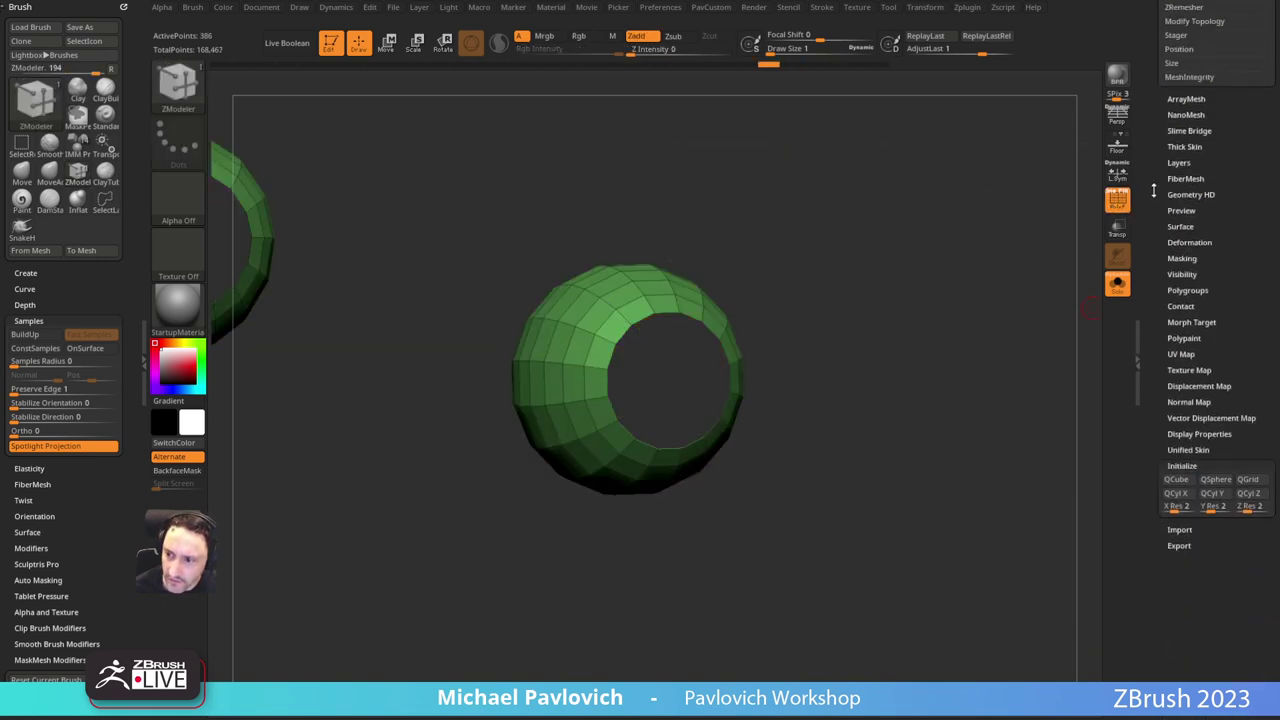
{"action": "left_click", "coordinate": [1190, 436]}
{"action": "left_click", "coordinate": [1236, 475]}
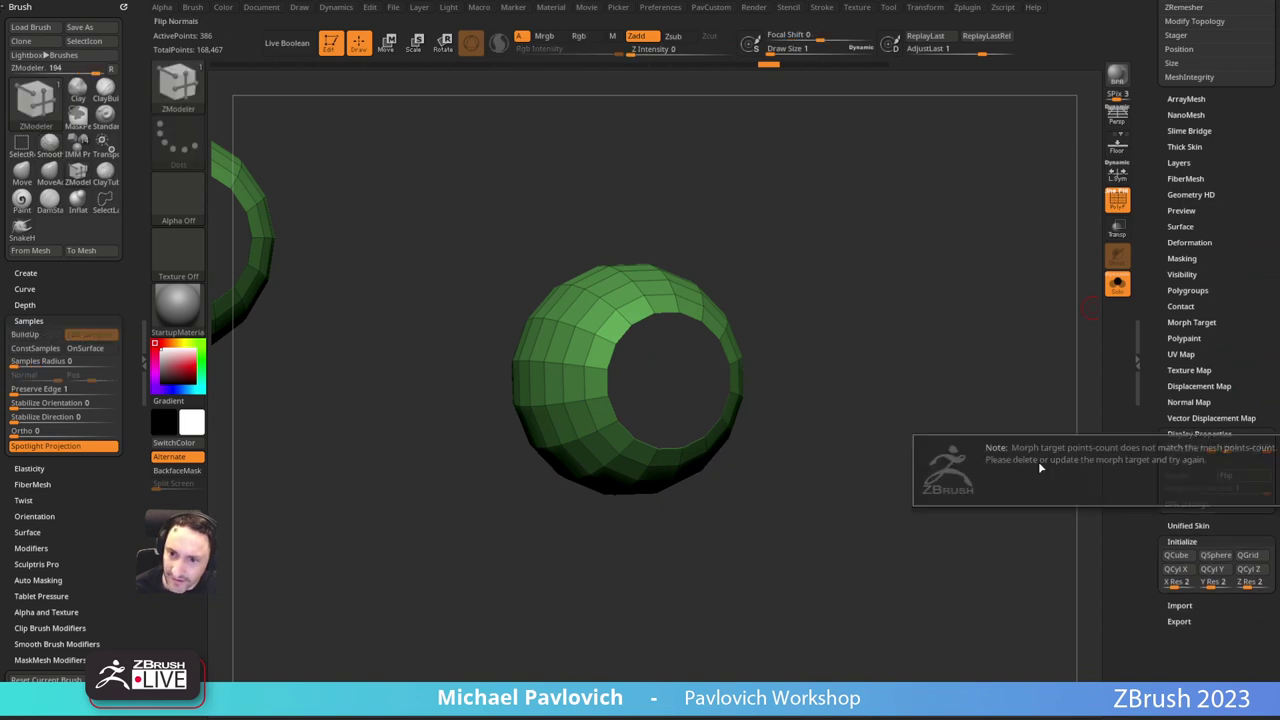
{"action": "left_click", "coordinate": [1187, 322]}
{"action": "left_click", "coordinate": [1186, 322], "text": "shift"}
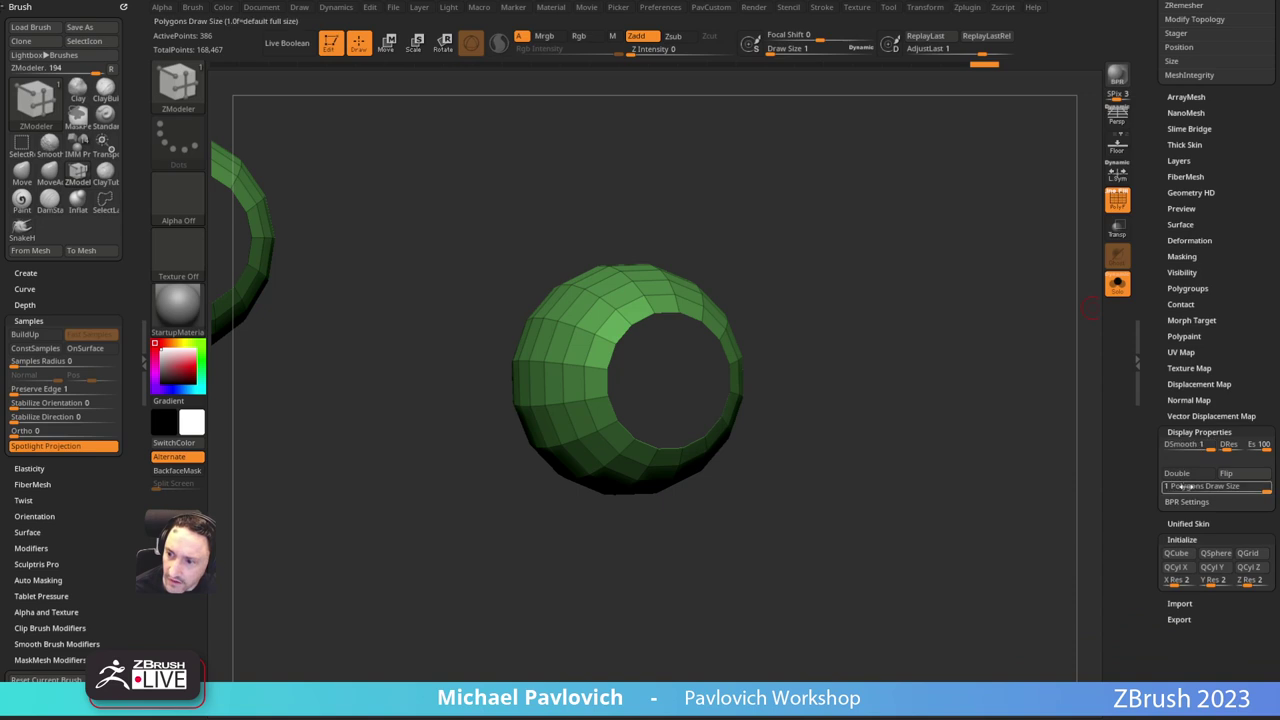
{"action": "left_click", "coordinate": [1229, 474]}
{"action": "left_click_drag", "start_coordinate": [972, 341], "coordinate": [928, 228]}
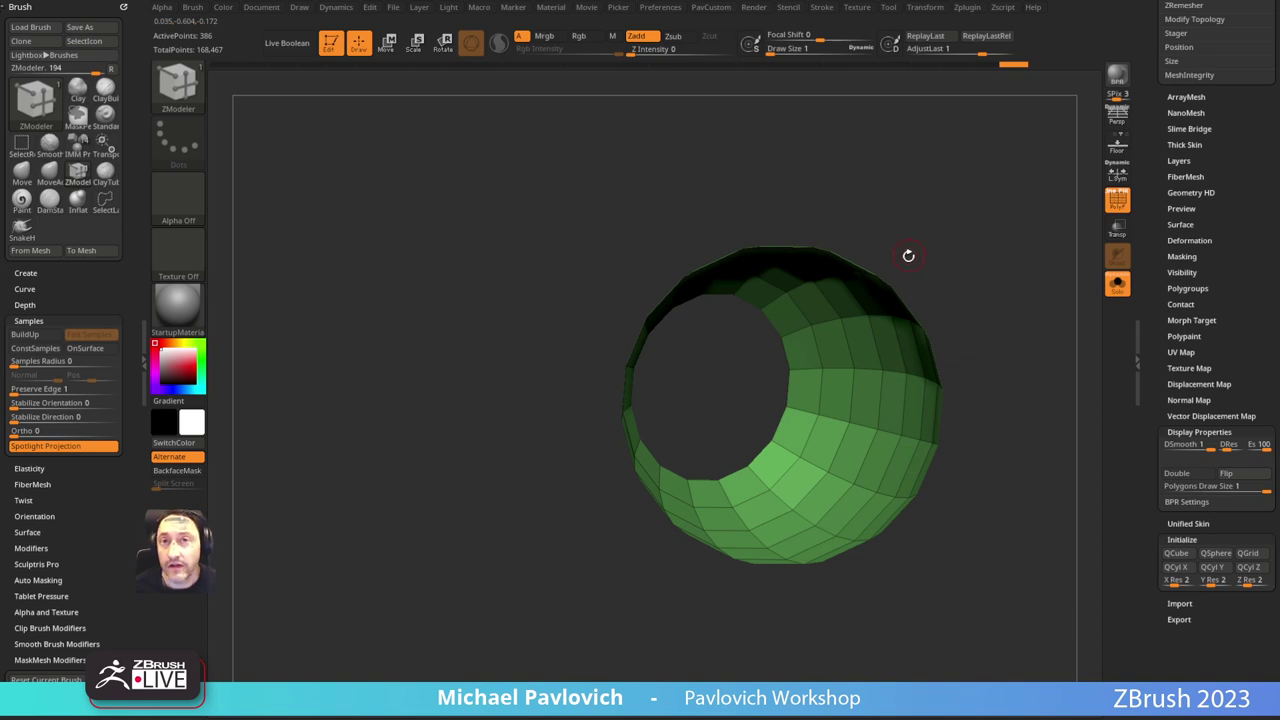
Step: Close the flipped eyeballs' front holes with convex caps and flip the normals back so the caps curve inward
{"action": "left_click_drag", "start_coordinate": [977, 221], "coordinate": [943, 237], "text": "alt"}
{"action": "key", "text": "space"}
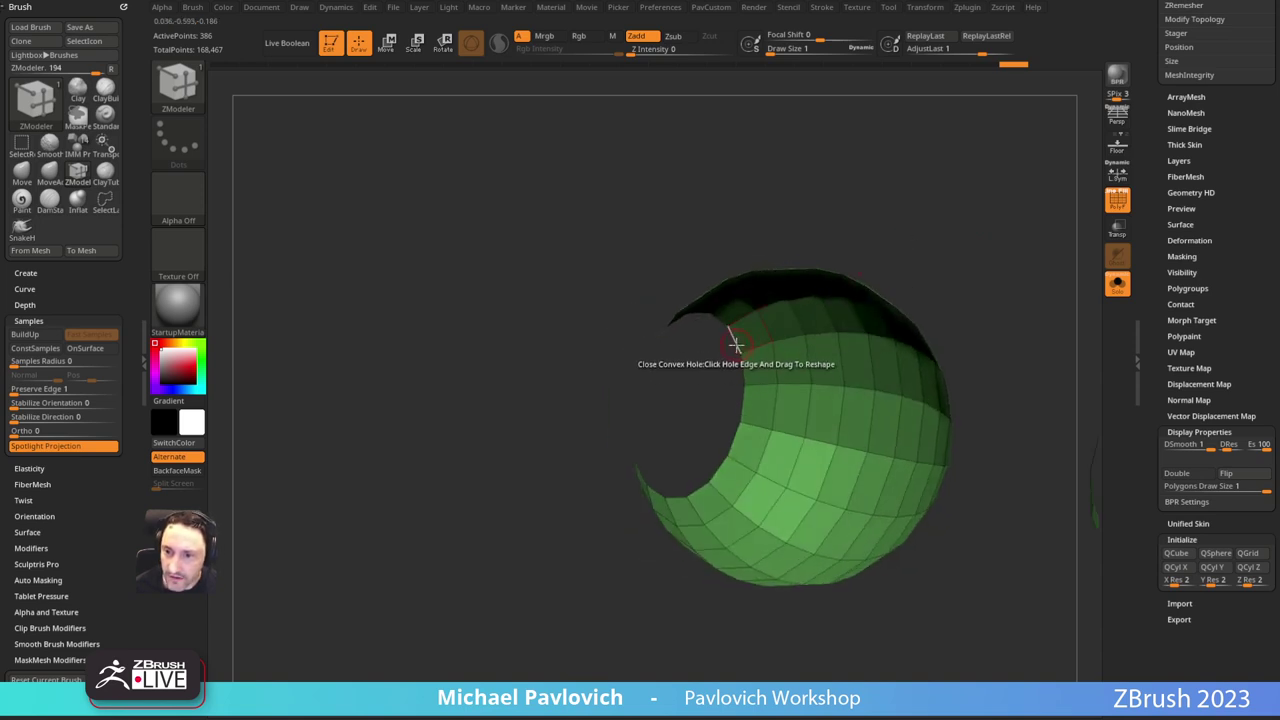
{"action": "left_click", "coordinate": [737, 340]}
{"action": "left_click_drag", "start_coordinate": [793, 358], "coordinate": [817, 377]}
{"action": "left_click_drag", "start_coordinate": [980, 215], "coordinate": [780, 225]}
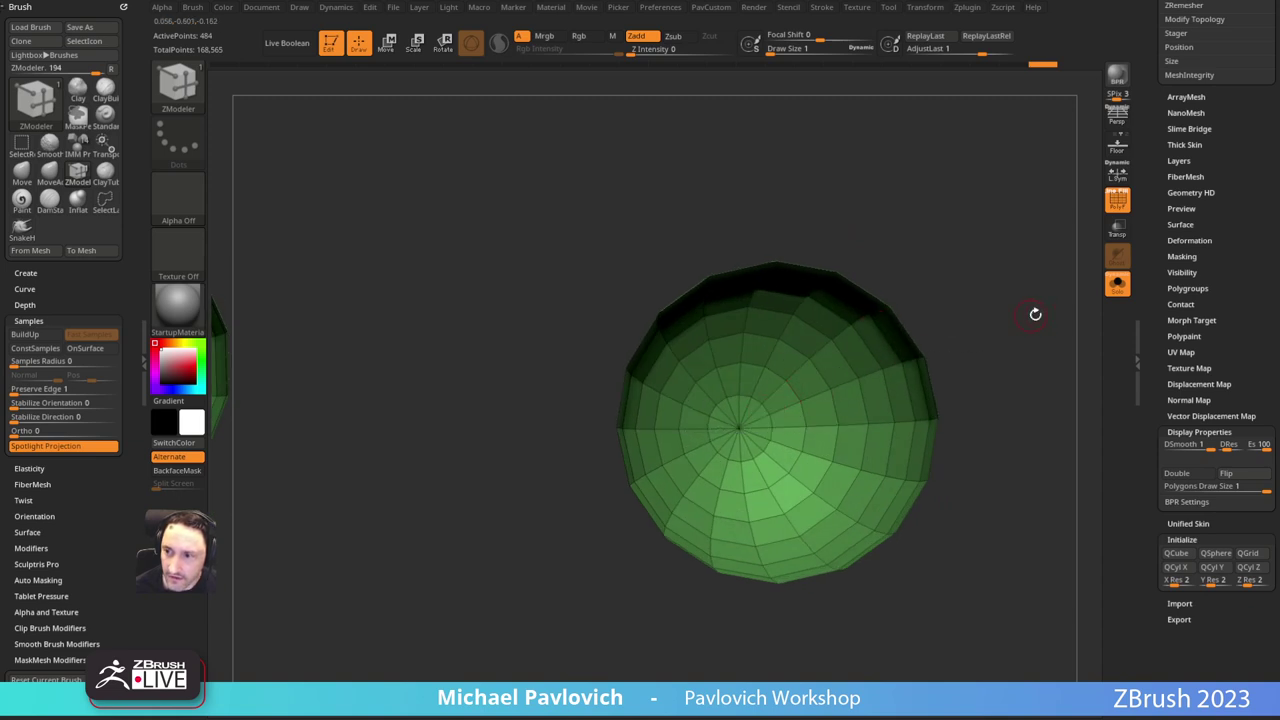
{"action": "left_click", "coordinate": [1245, 475]}
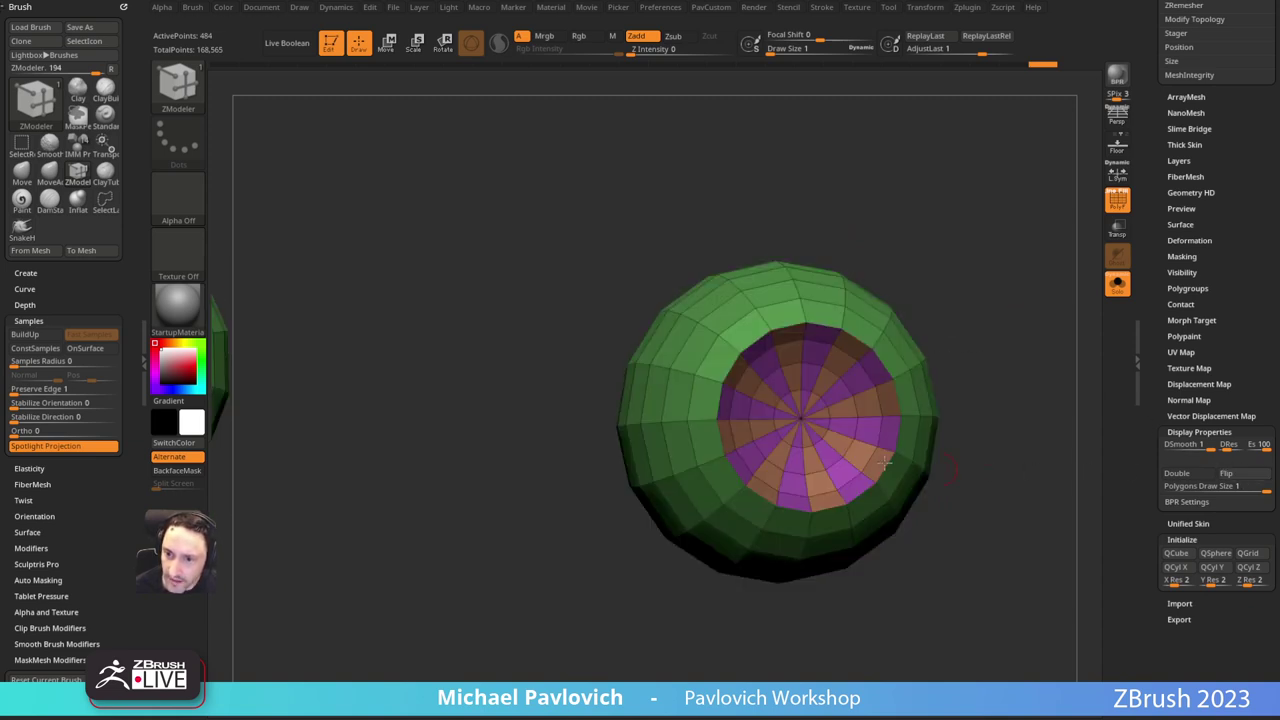
Step: Assign the concave front caps of the eyeballs to one separate polygroup and show the whole mesh
{"action": "left_click", "coordinate": [803, 420], "text": "ctrl+shift"}
{"action": "key", "text": "ctrl+w"}
{"action": "left_click", "coordinate": [972, 335], "text": "ctrl+shift"}
{"action": "left_click", "coordinate": [814, 412], "text": "ctrl+shift"}
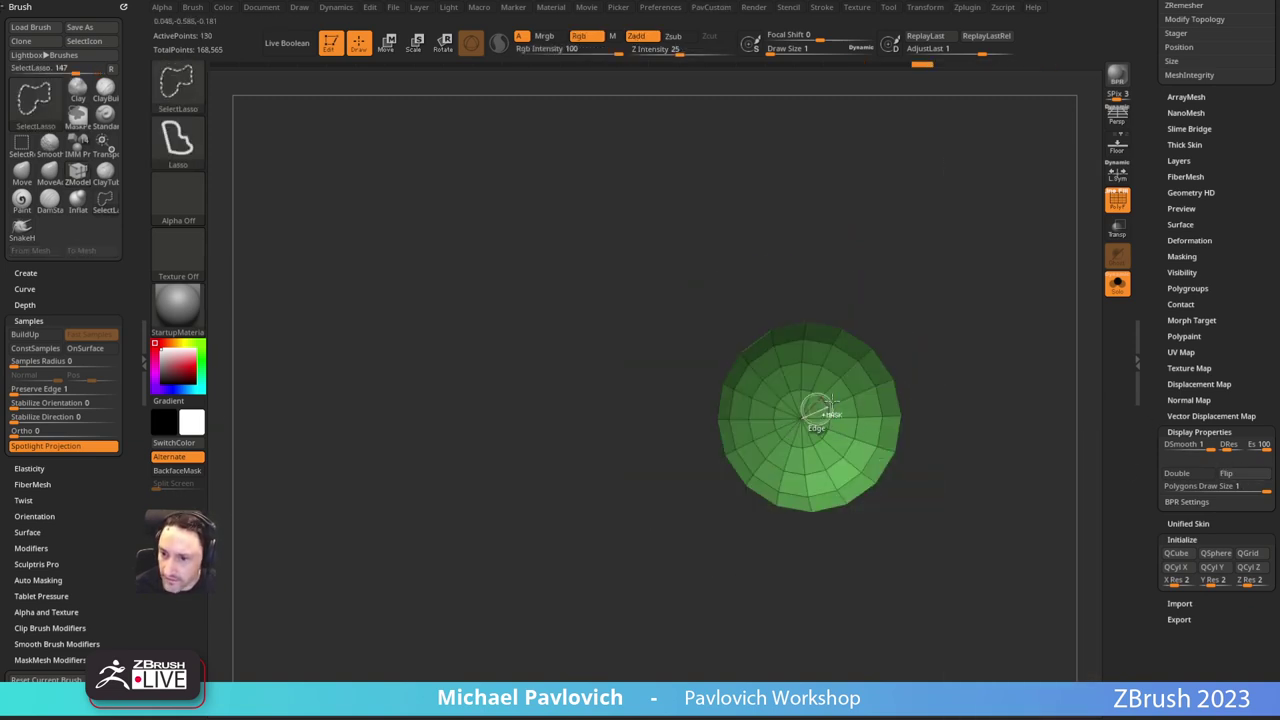
{"action": "key", "text": "ctrl+w"}
{"action": "left_click", "coordinate": [946, 355], "text": "ctrl+shift"}
Step: Turn on dynamic smooth subdivision for the eyeballs, adjust its smoothing level and hide the polyframe to preview the concave caps
{"action": "key", "text": "2"}
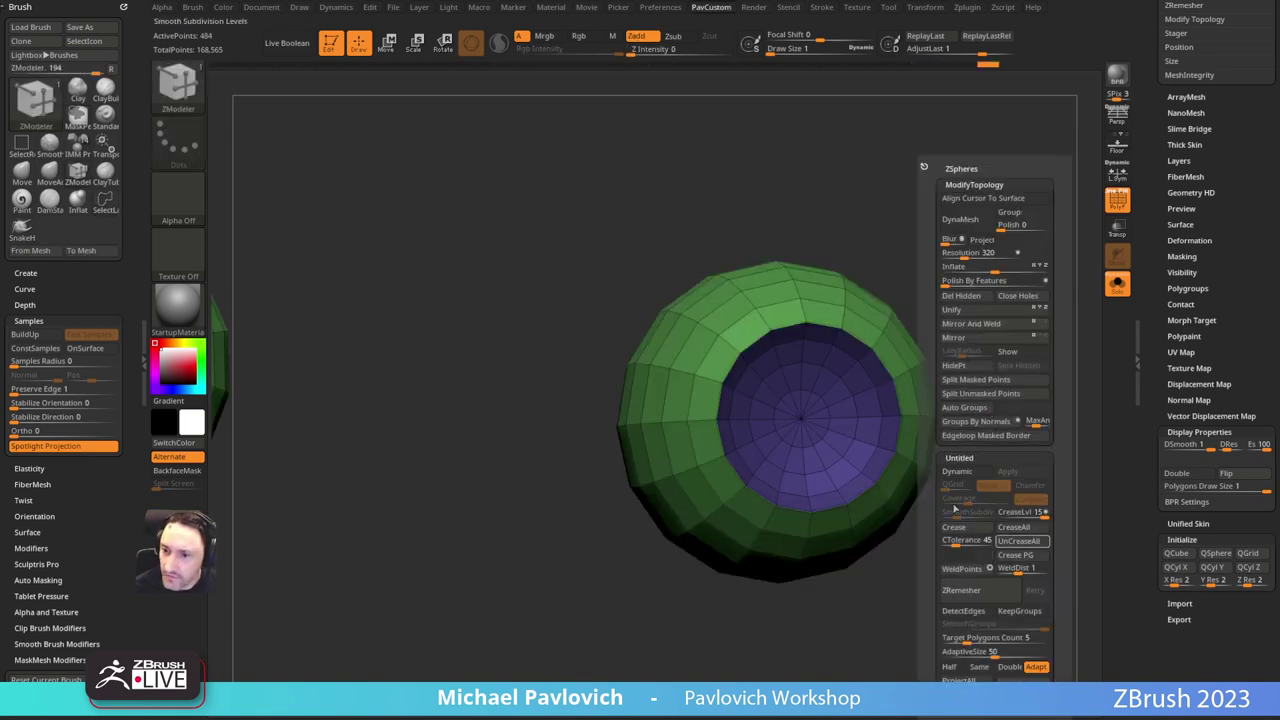
{"action": "key", "text": "d"}
{"action": "left_click_drag", "start_coordinate": [1006, 446], "coordinate": [968, 370]}
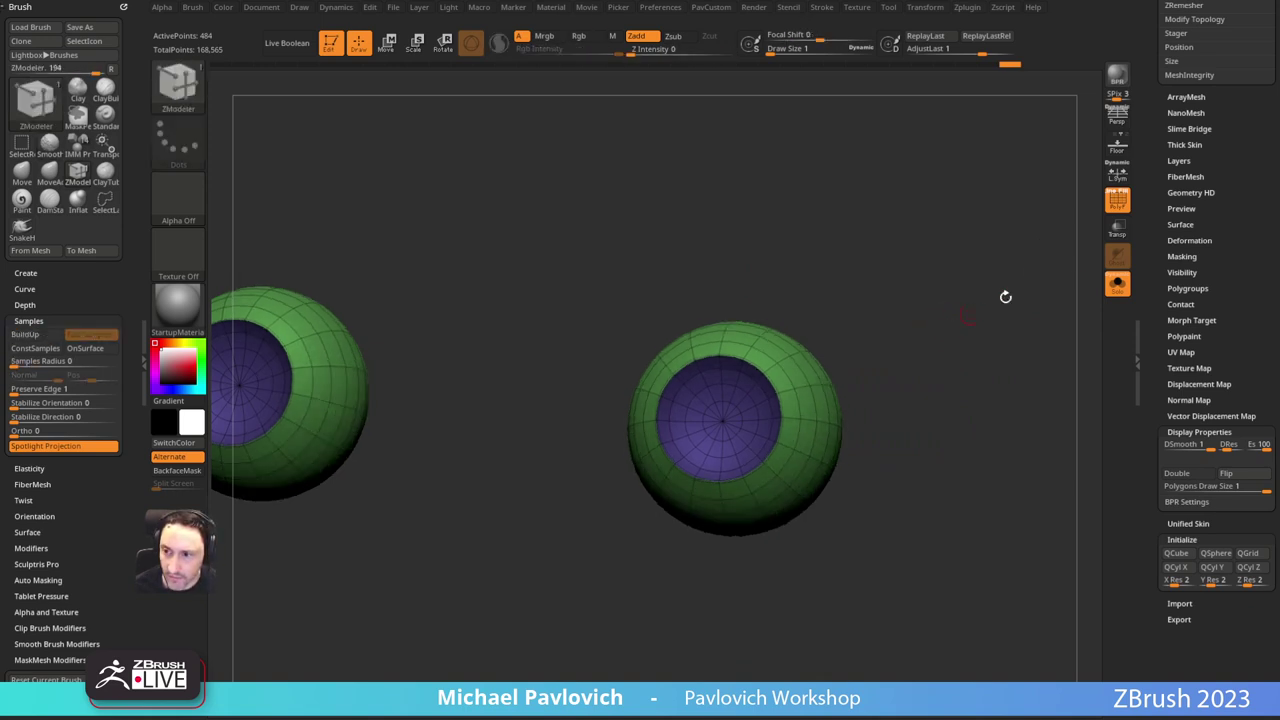
{"action": "left_click", "coordinate": [1121, 209]}
{"action": "left_click_drag", "start_coordinate": [972, 325], "coordinate": [966, 281], "text": "alt"}
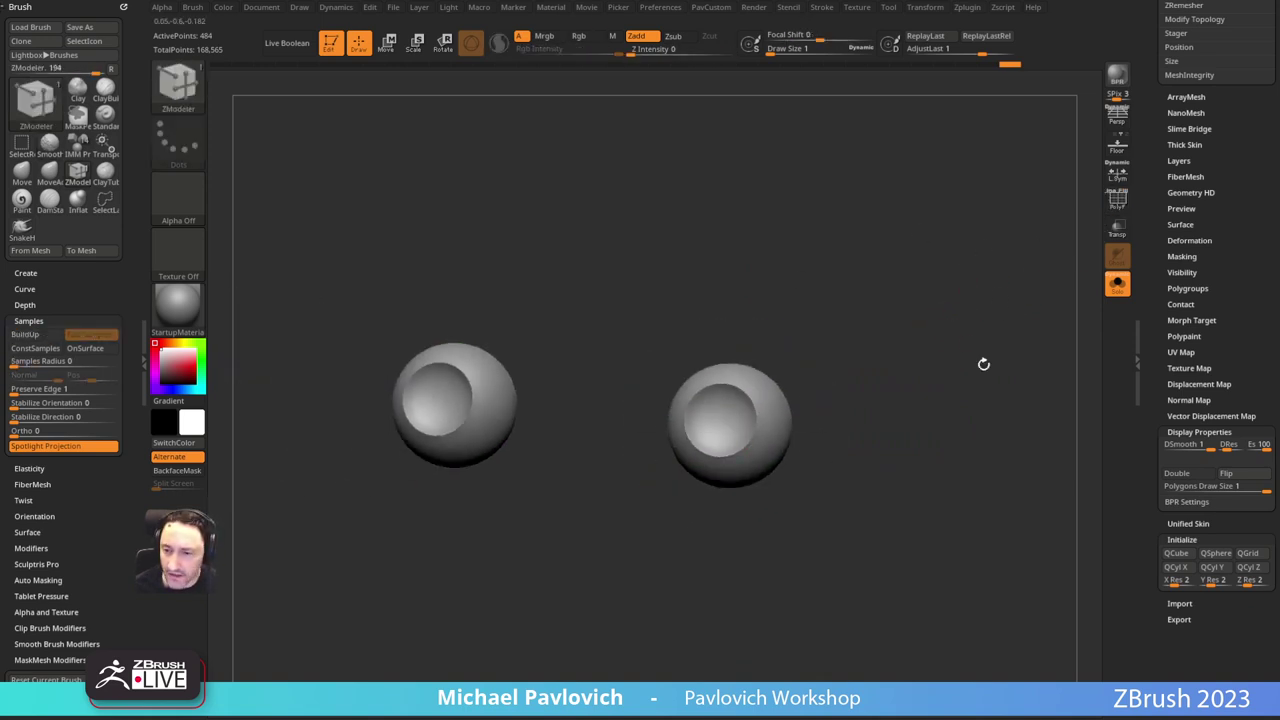
{"action": "left_click_drag", "start_coordinate": [878, 278], "coordinate": [875, 348], "text": "alt"}
{"action": "key", "text": "space"}
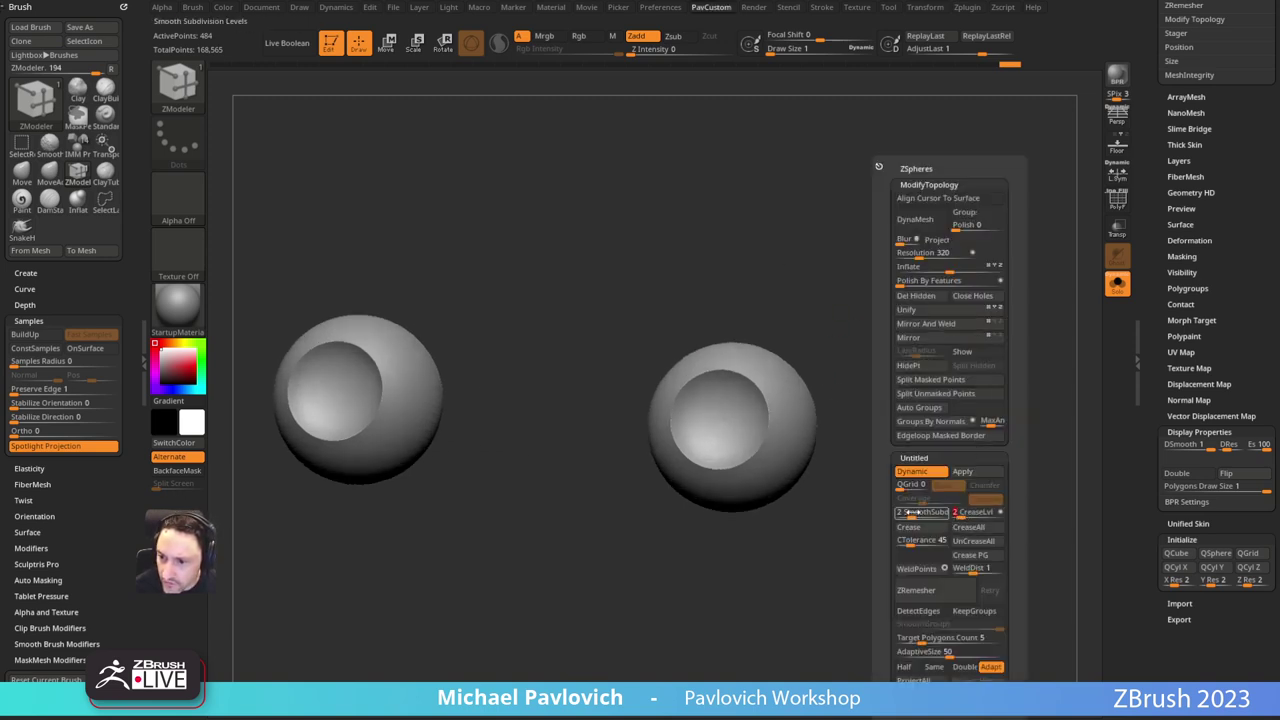
{"action": "left_click_drag", "start_coordinate": [911, 517], "coordinate": [920, 519]}
{"action": "left_click_drag", "start_coordinate": [905, 384], "coordinate": [1023, 282]}
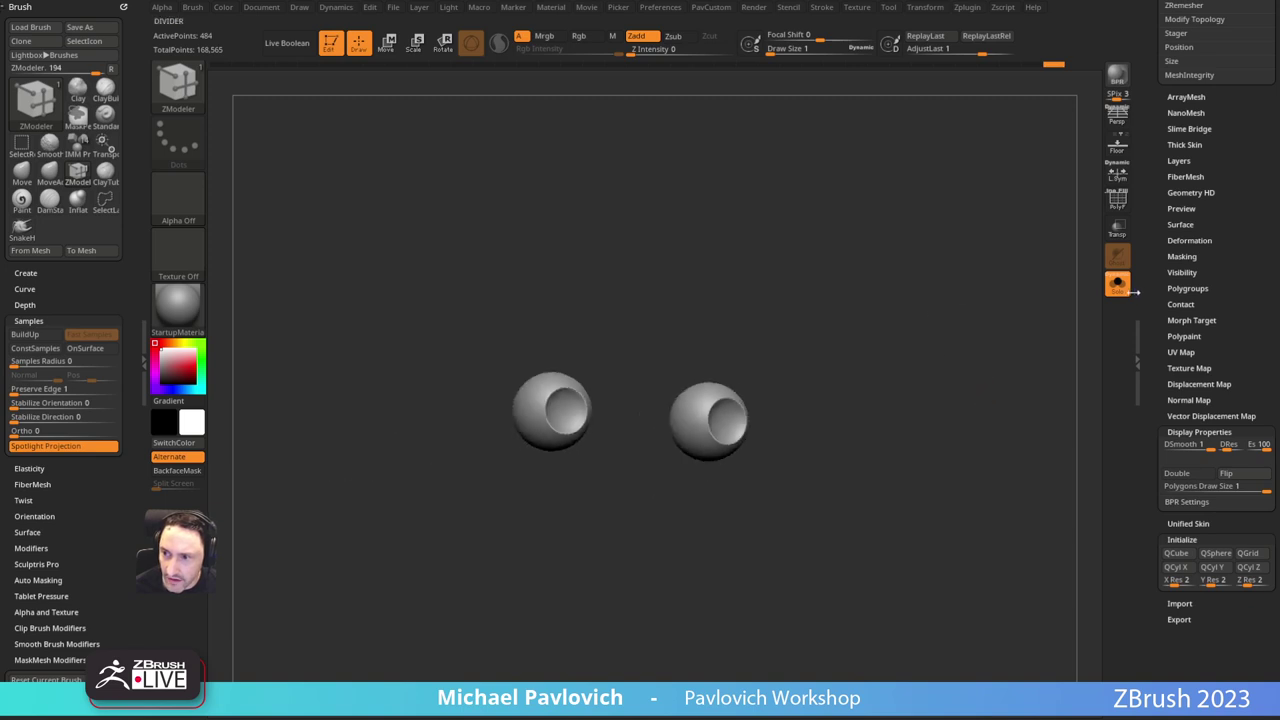
Step: Check the smoothed eyeballs in place on the full head and isolate them again
{"action": "left_click", "coordinate": [1123, 286]}
{"action": "left_click_drag", "start_coordinate": [985, 325], "coordinate": [900, 417]}
{"action": "left_click_drag", "start_coordinate": [1037, 329], "coordinate": [1008, 345], "text": "alt"}
{"action": "left_click", "coordinate": [1117, 284]}
{"action": "left_click_drag", "start_coordinate": [958, 261], "coordinate": [953, 318], "text": "alt"}
{"action": "left_click_drag", "start_coordinate": [953, 318], "coordinate": [995, 276]}
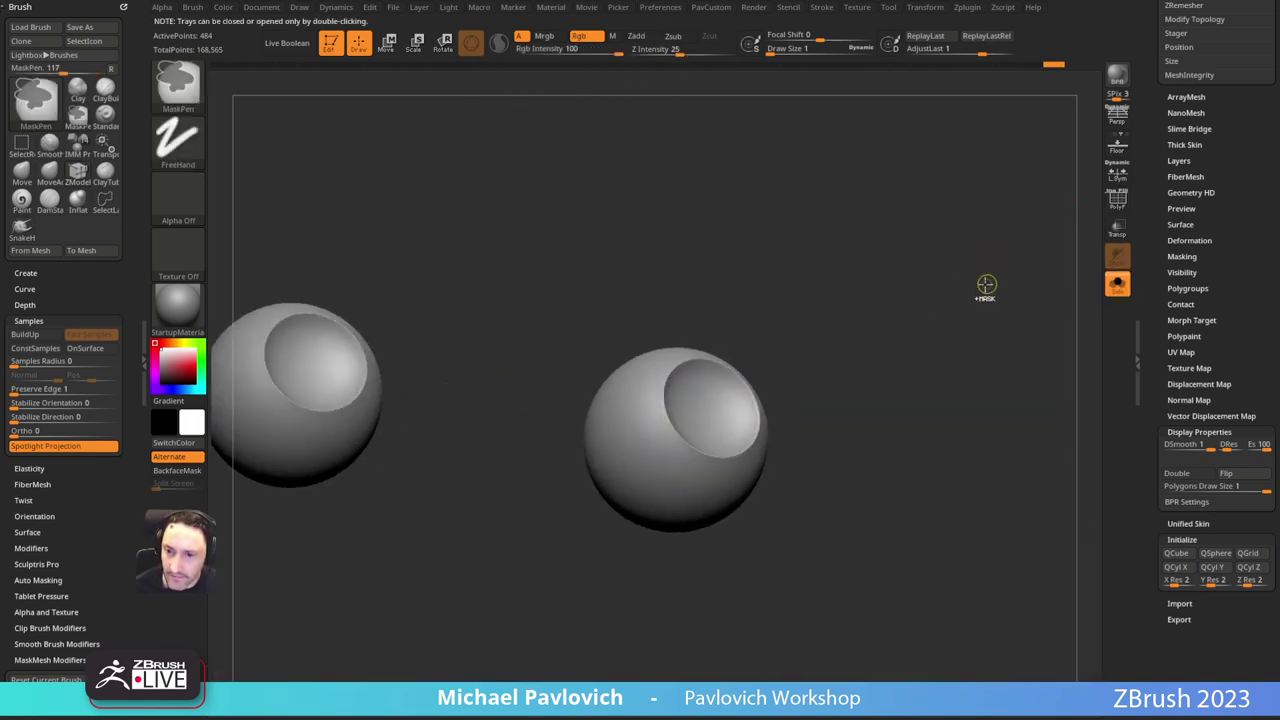
Step: Undo the eyeball edits back to the plain, closed low-poly spheres without subdivision
{"action": "key", "text": "ctrl+z"}
{"action": "key", "text": "ctrl+z"}
{"action": "key", "text": "ctrl+z"}
{"action": "key", "text": "ctrl+z"}
{"action": "key", "text": "ctrl+z"}
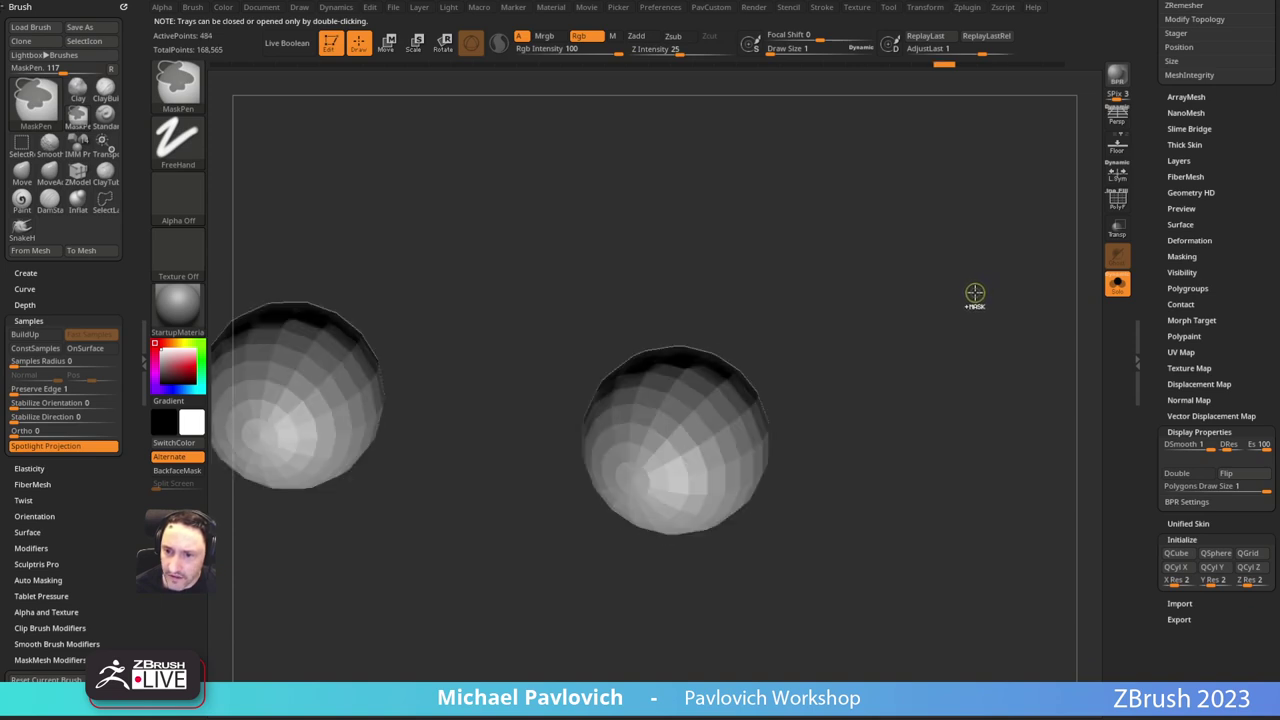
{"action": "key", "text": "ctrl+z"}
{"action": "key", "text": "ctrl+z"}
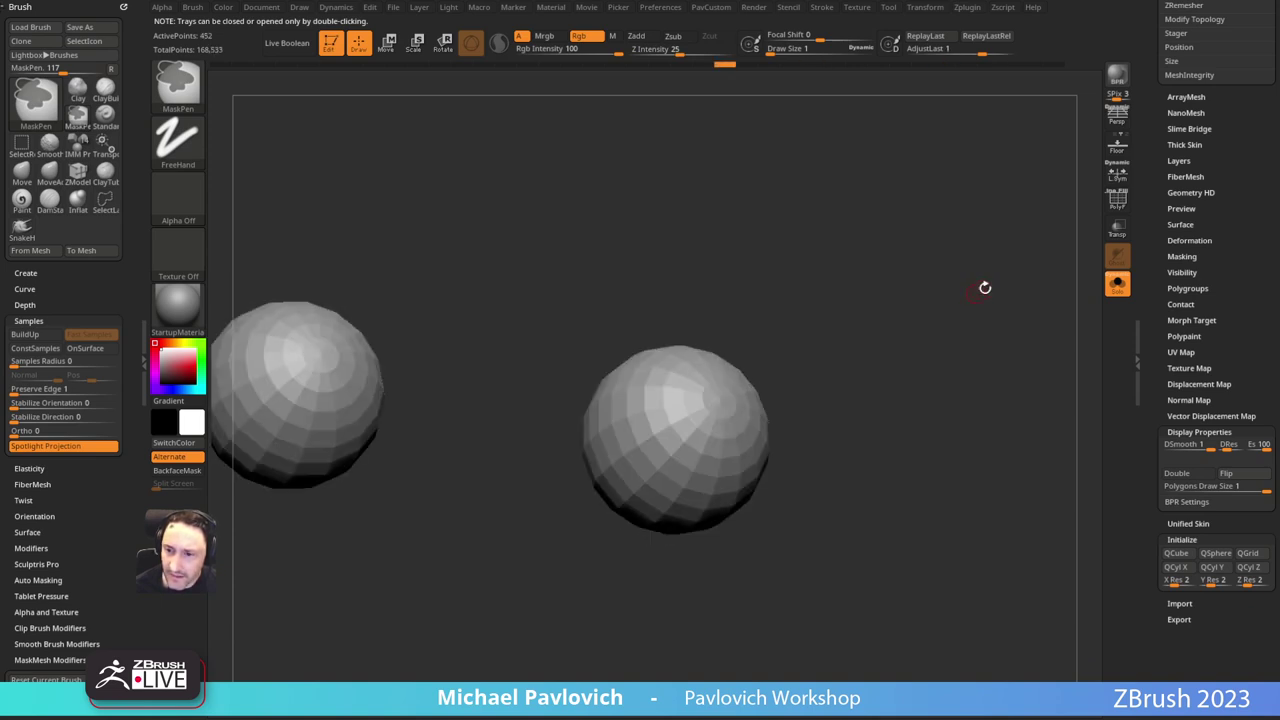
Step: Assign the eyeballs to a single polygroup and display the whole creature again without the polyframe
{"action": "left_click", "coordinate": [1117, 201]}
{"action": "mouse_move", "coordinate": [957, 292]}
{"action": "left_mouse_down", "text": "alt"}
{"action": "mouse_move", "coordinate": [964, 276]}
{"action": "mouse_move", "coordinate": [963, 300]}
{"action": "mouse_move", "coordinate": [975, 300]}
{"action": "mouse_move", "coordinate": [940, 282]}
{"action": "left_mouse_up", "text": "alt"}
{"action": "key", "text": "ctrl+w"}
{"action": "left_click", "coordinate": [1117, 284]}
{"action": "left_click", "coordinate": [1117, 201]}
Step: Choose the Standard brush and set its draw size to about 21
{"action": "key", "text": "b"}
{"action": "key", "text": "s"}
{"action": "key", "text": "t"}
{"action": "key", "text": "s"}
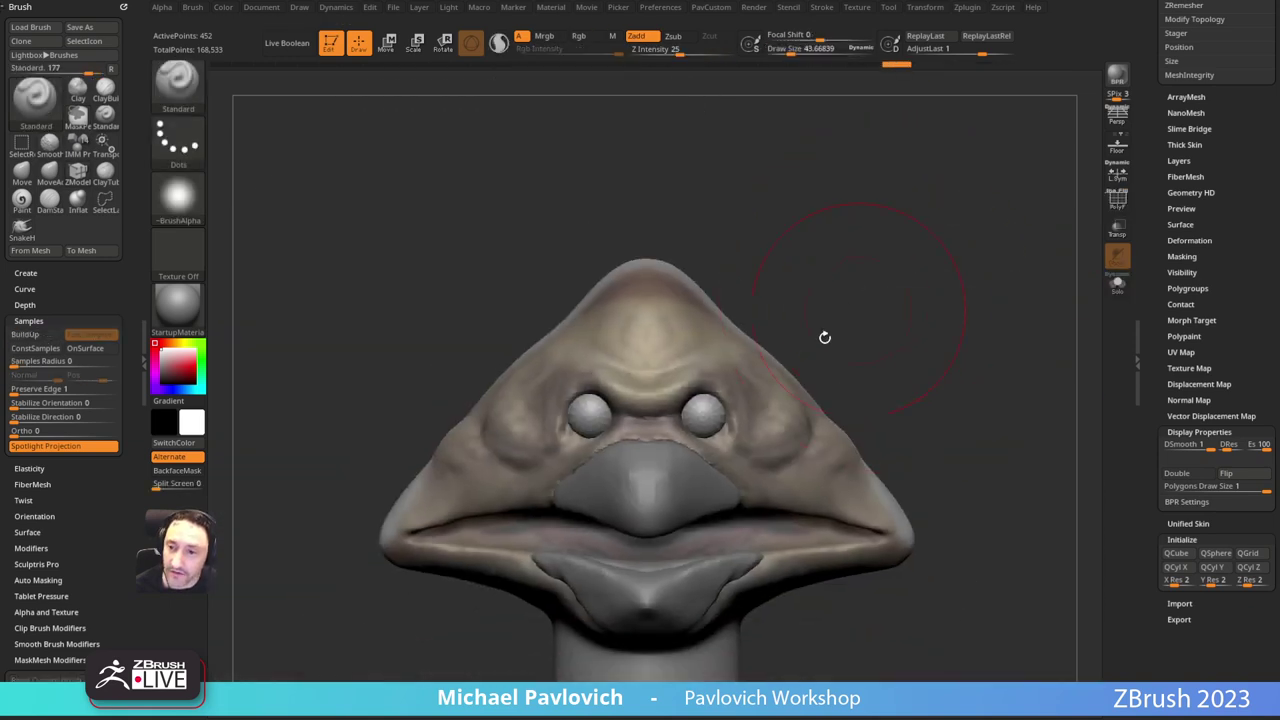
{"action": "key", "text": "s"}
{"action": "left_click_drag", "start_coordinate": [818, 374], "coordinate": [806, 375]}
Step: Make the head skin the active subtool, isolate it and inspect its wireframe from several angles
{"action": "left_click", "coordinate": [772, 384], "text": "alt"}
{"action": "left_click", "coordinate": [1110, 206]}
{"action": "left_click_drag", "start_coordinate": [1076, 268], "coordinate": [861, 374], "text": "alt"}
{"action": "left_click", "coordinate": [1117, 284]}
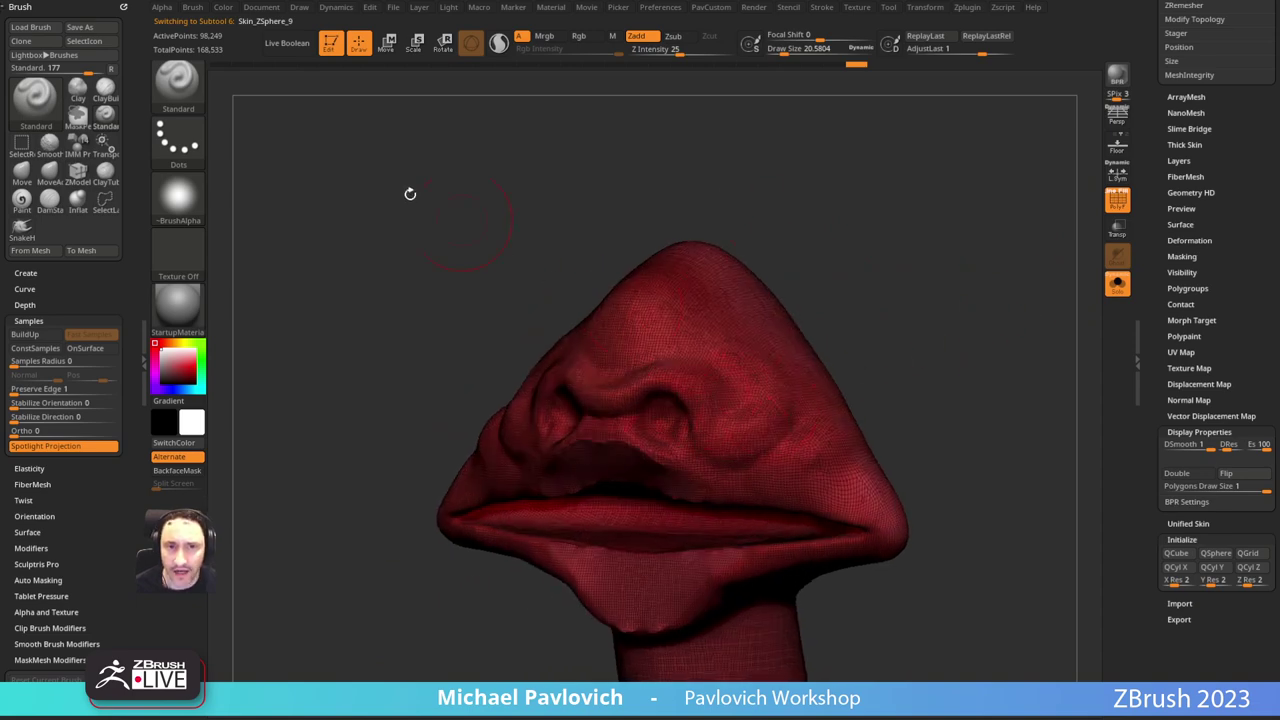
{"action": "mouse_move", "coordinate": [780, 202]}
{"action": "left_mouse_down"}
{"action": "mouse_move", "coordinate": [989, 323]}
{"action": "mouse_move", "coordinate": [1040, 272]}
{"action": "left_mouse_up"}
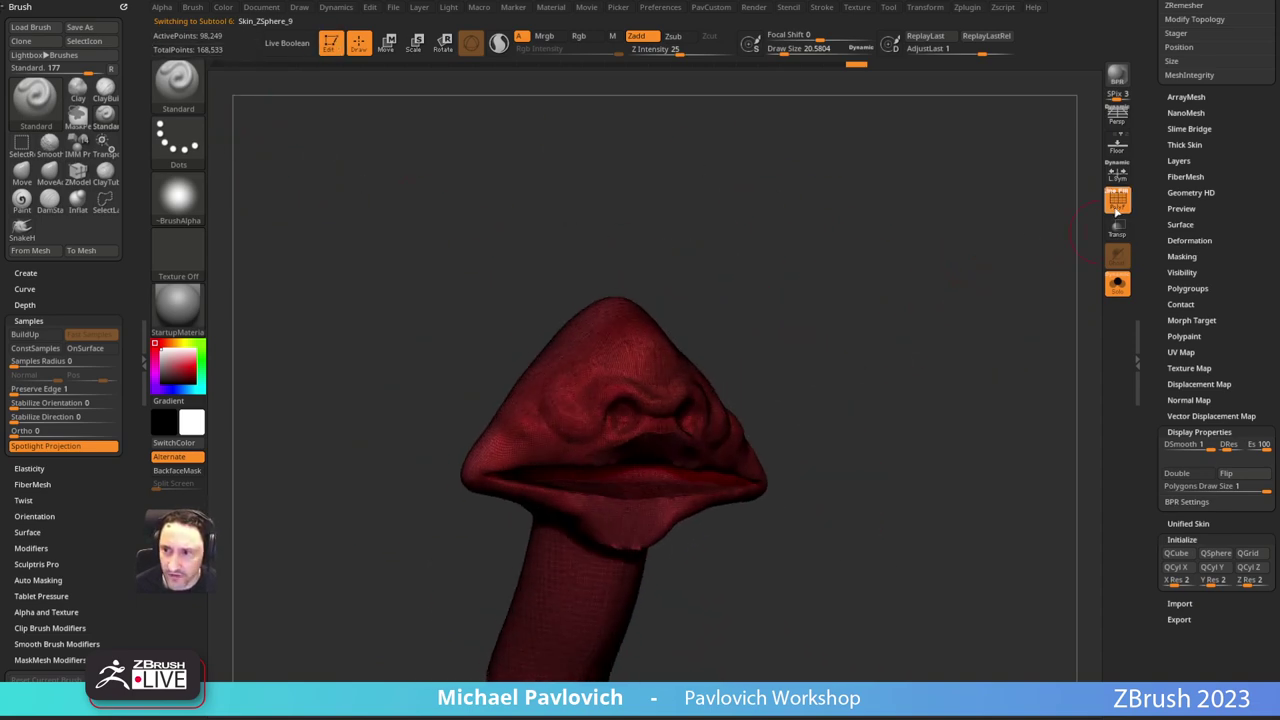
{"action": "left_click", "coordinate": [1117, 205]}
{"action": "mouse_move", "coordinate": [922, 291]}
{"action": "left_mouse_down"}
{"action": "mouse_move", "coordinate": [960, 306]}
{"action": "mouse_move", "coordinate": [928, 296]}
{"action": "left_mouse_up"}
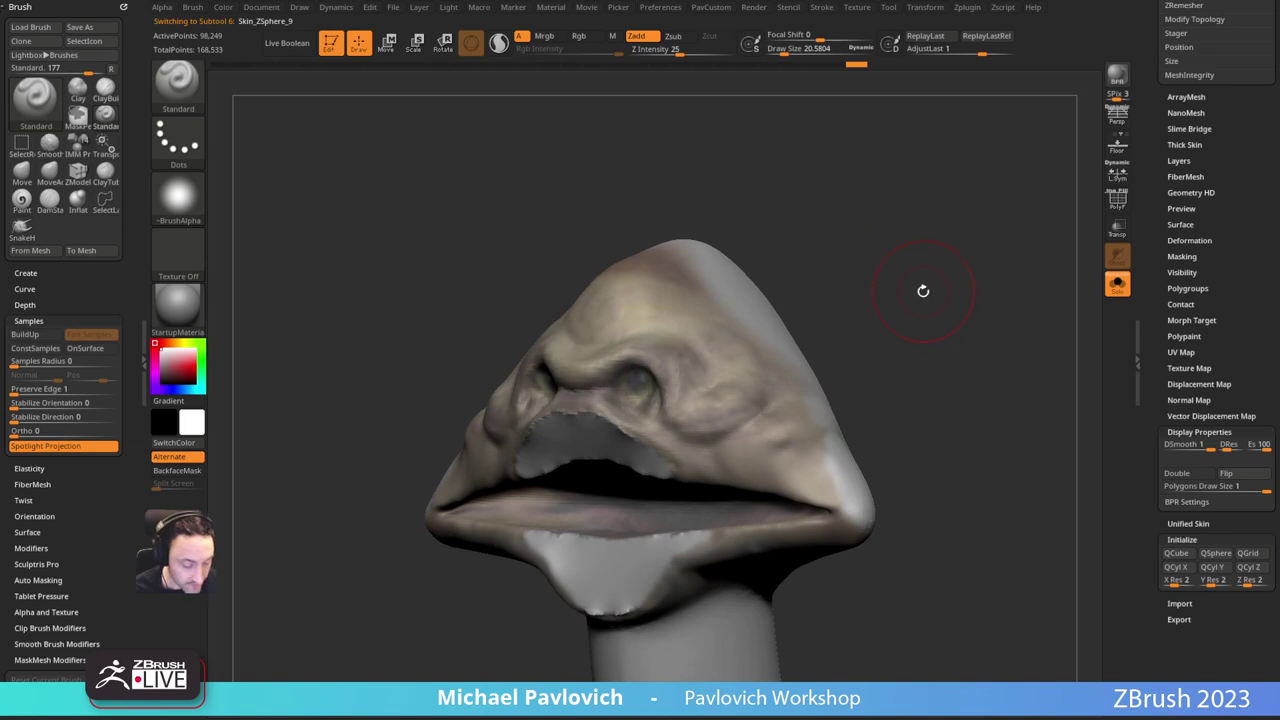
Step: Preview the isolated head with dynamic subdivision, switch it off and undo a test stroke beside the eye socket
{"action": "key", "text": "ctrl+d"}
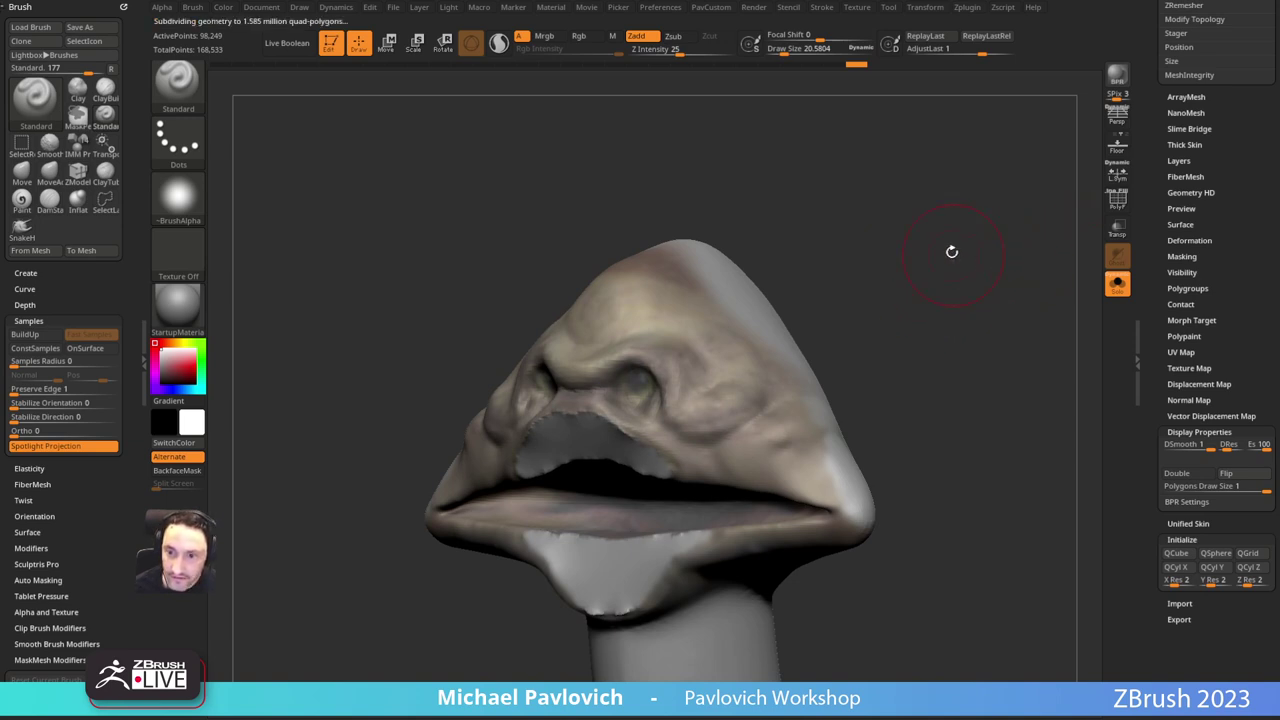
{"action": "left_click_drag", "start_coordinate": [952, 252], "coordinate": [1009, 307], "text": "alt"}
{"action": "key", "text": "shift+d"}
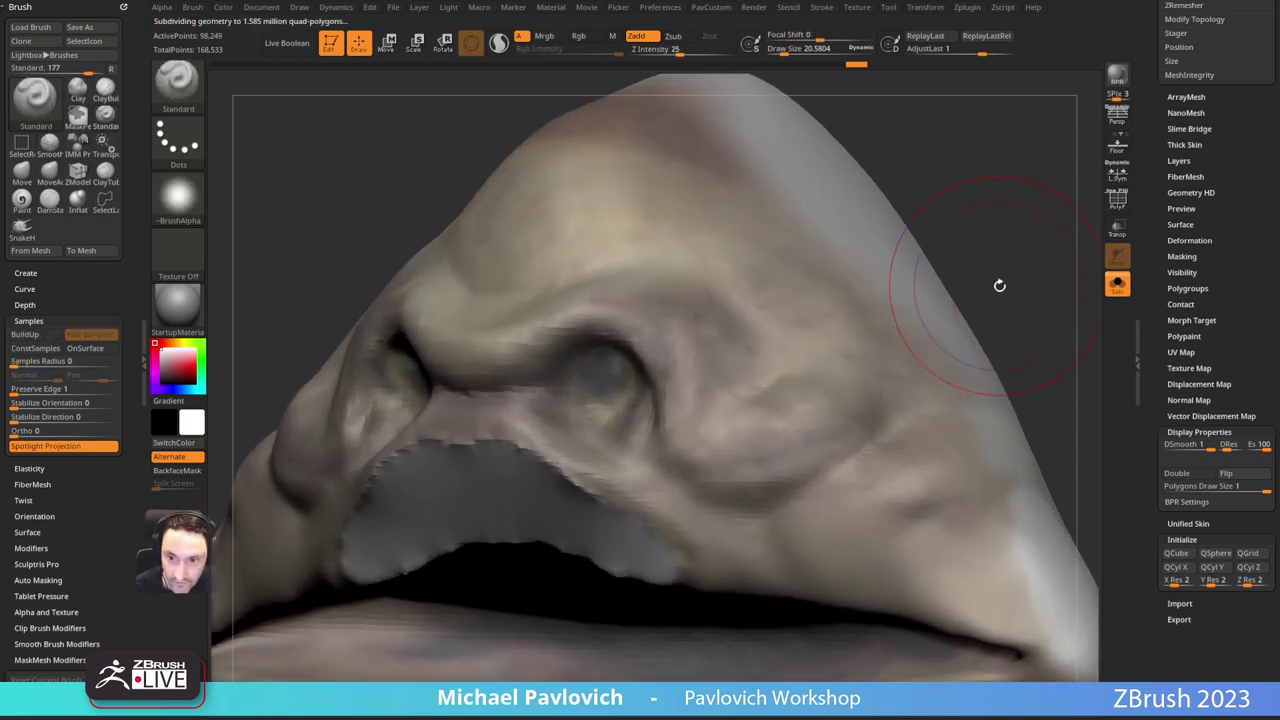
{"action": "mouse_move", "coordinate": [1002, 266]}
{"action": "left_mouse_down", "text": "alt"}
{"action": "mouse_move", "coordinate": [946, 211]}
{"action": "mouse_move", "coordinate": [830, 265]}
{"action": "left_mouse_up", "text": "alt"}
{"action": "key", "text": "s"}
{"action": "mouse_move", "coordinate": [684, 356]}
{"action": "left_mouse_down"}
{"action": "mouse_move", "coordinate": [690, 376]}
{"action": "mouse_move", "coordinate": [649, 444]}
{"action": "mouse_move", "coordinate": [684, 486]}
{"action": "mouse_move", "coordinate": [742, 402]}
{"action": "mouse_move", "coordinate": [650, 398]}
{"action": "mouse_move", "coordinate": [734, 428]}
{"action": "mouse_move", "coordinate": [708, 380]}
{"action": "left_mouse_up"}
{"action": "key", "text": "ctrl+z"}
Step: Try a Standard brush stroke on the cheek with Dynamic Subdiv enabled, undo it and disable the subdivision
{"action": "left_click_drag", "start_coordinate": [1150, 118], "coordinate": [1146, 257]}
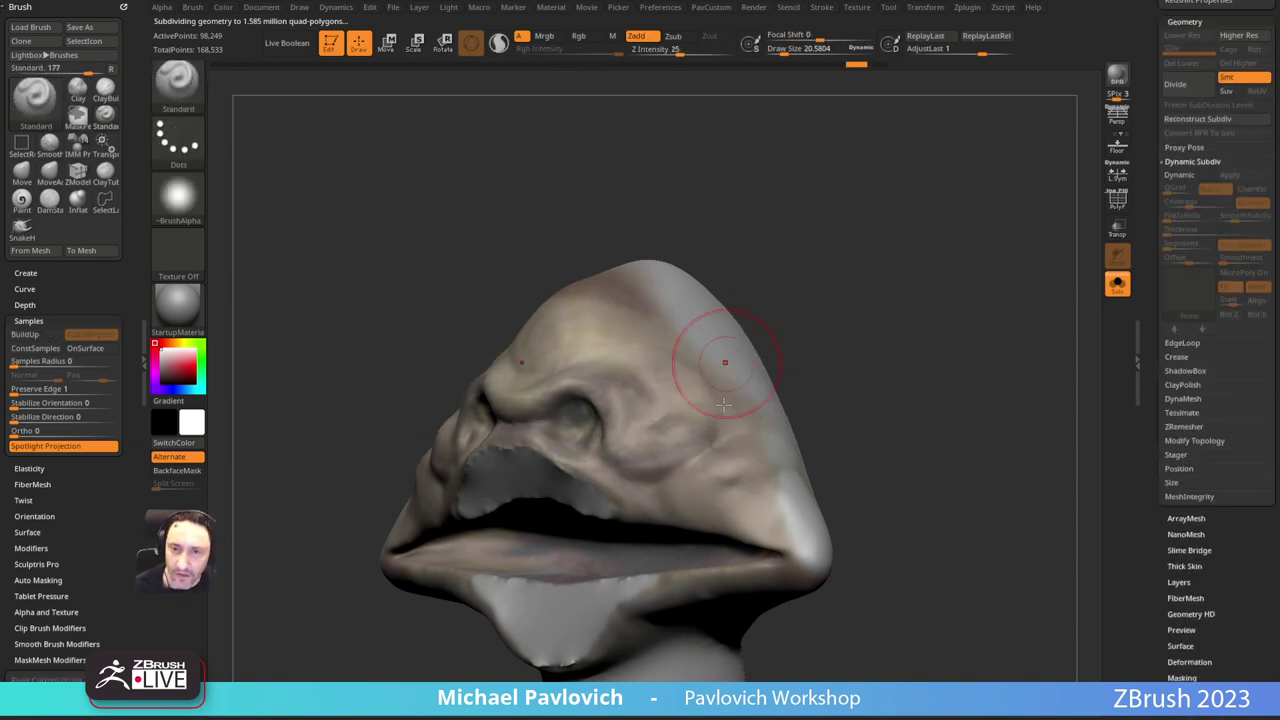
{"action": "key", "text": "shift"}
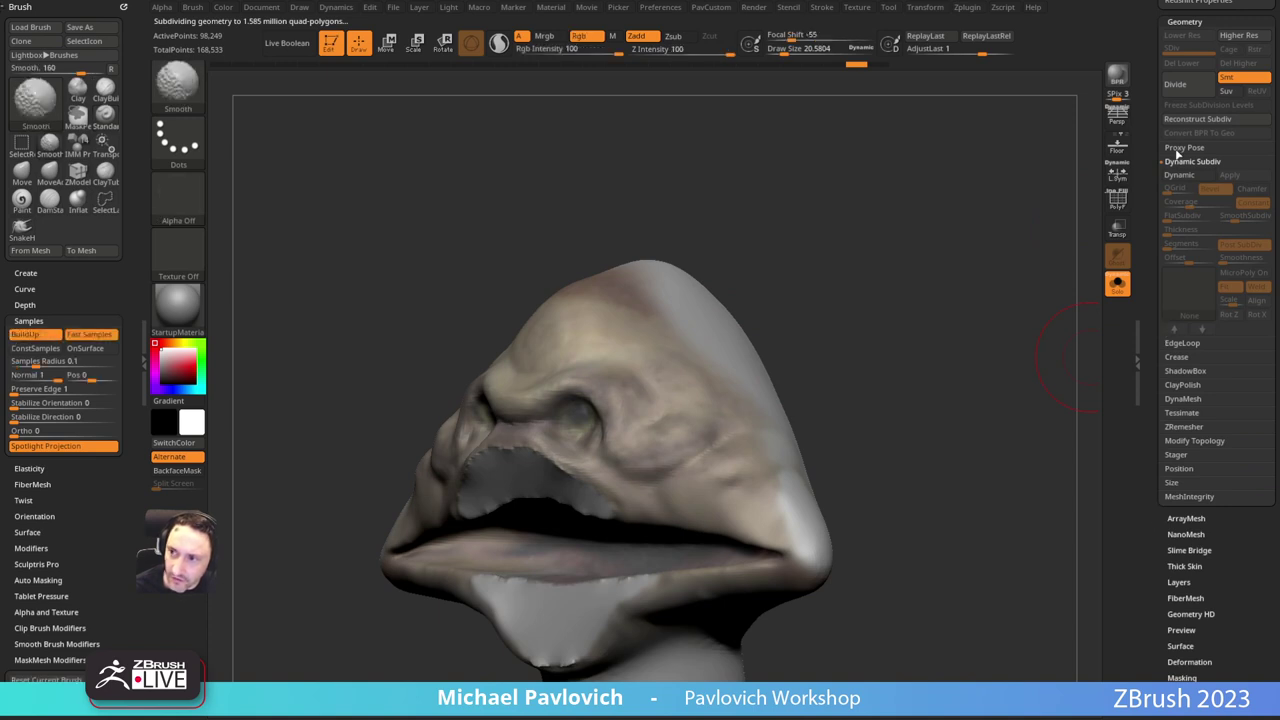
{"action": "left_click", "coordinate": [1180, 175]}
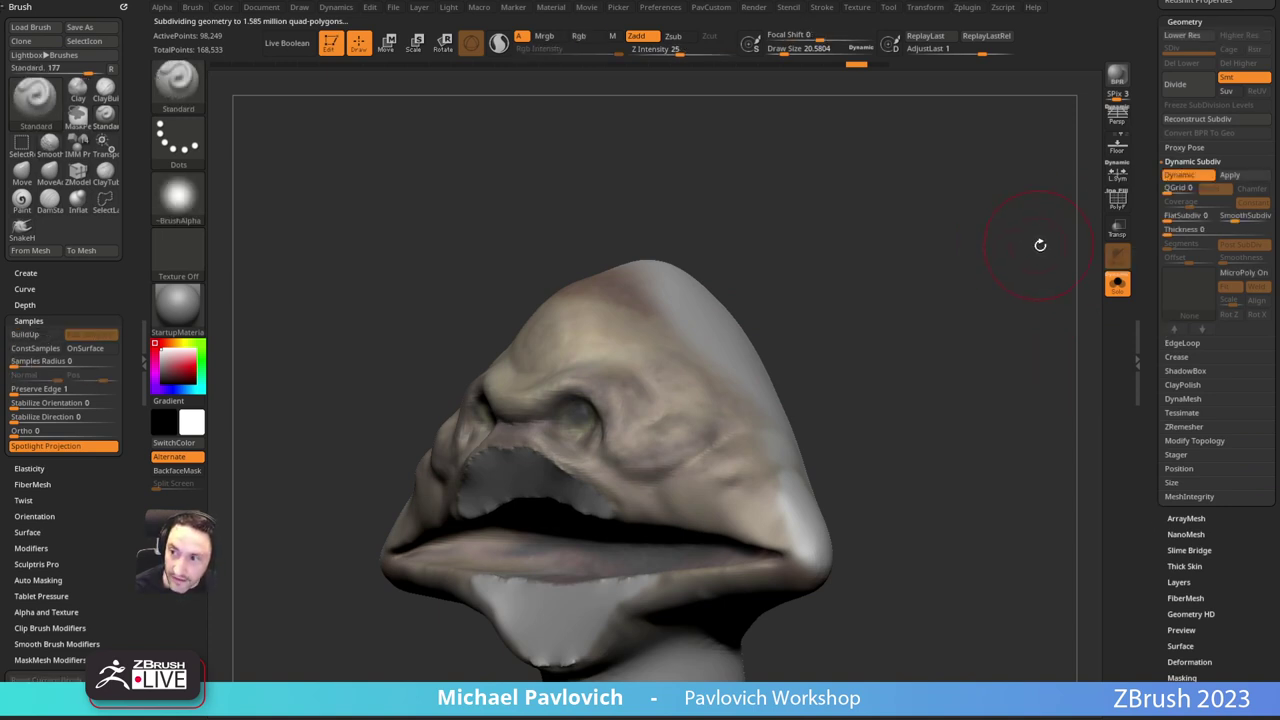
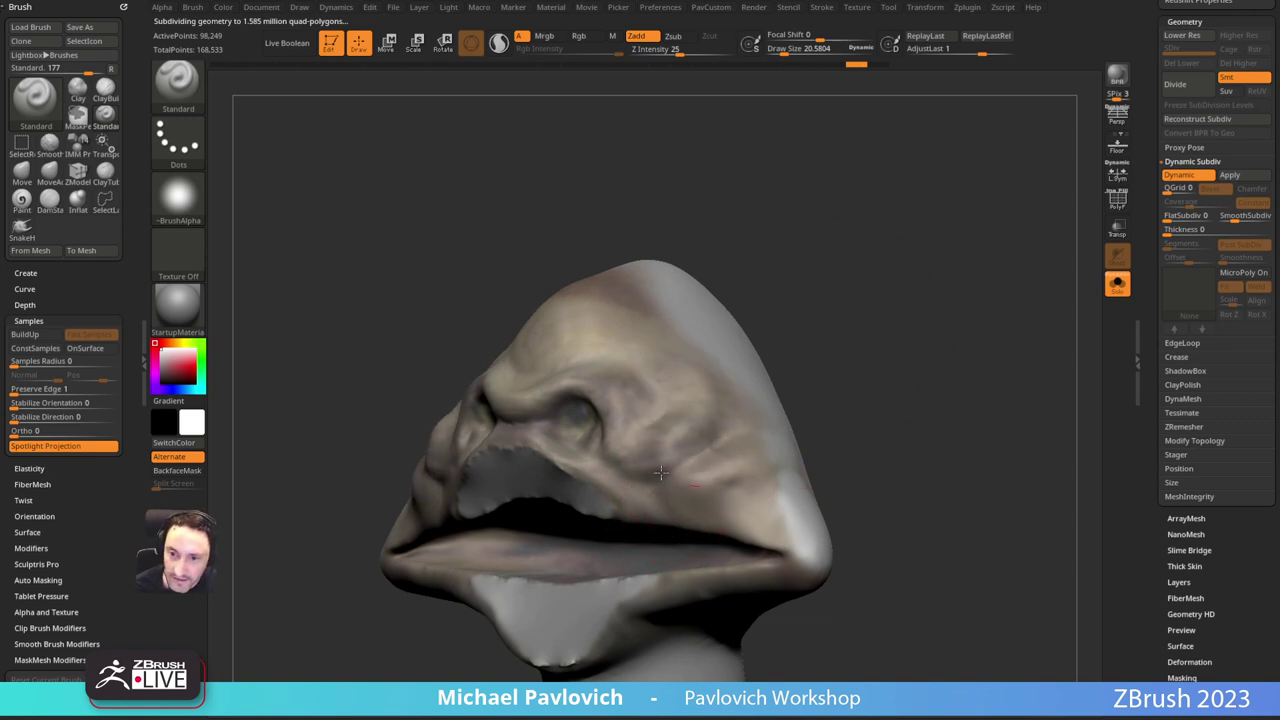
{"action": "left_click_drag", "start_coordinate": [646, 368], "coordinate": [657, 378]}
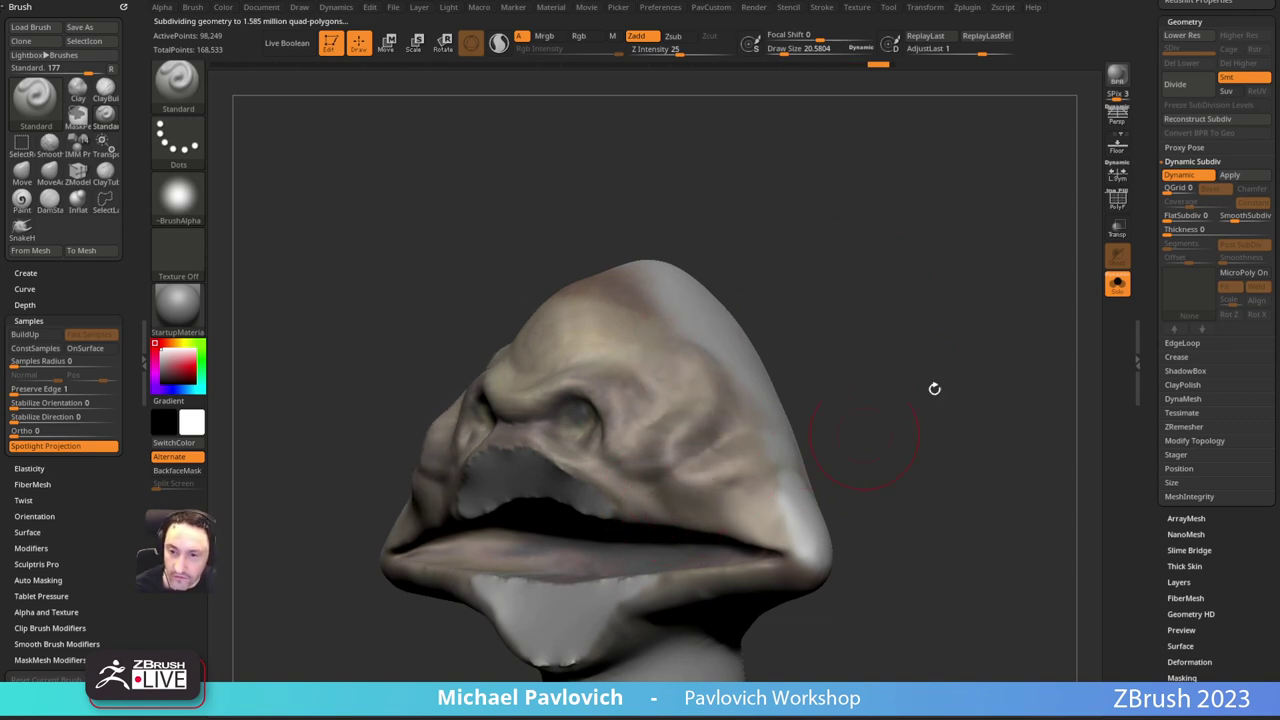
{"action": "key", "text": "shift+d"}
{"action": "key", "text": "s"}
{"action": "left_click_drag", "start_coordinate": [867, 347], "coordinate": [860, 347]}
{"action": "key", "text": "ctrl+z"}
{"action": "mouse_move", "coordinate": [860, 347]}
{"action": "left_mouse_down", "text": "shift"}
{"action": "mouse_move", "coordinate": [904, 330]}
{"action": "mouse_move", "coordinate": [955, 263]}
{"action": "mouse_move", "coordinate": [969, 269]}
{"action": "left_mouse_up", "text": "shift"}
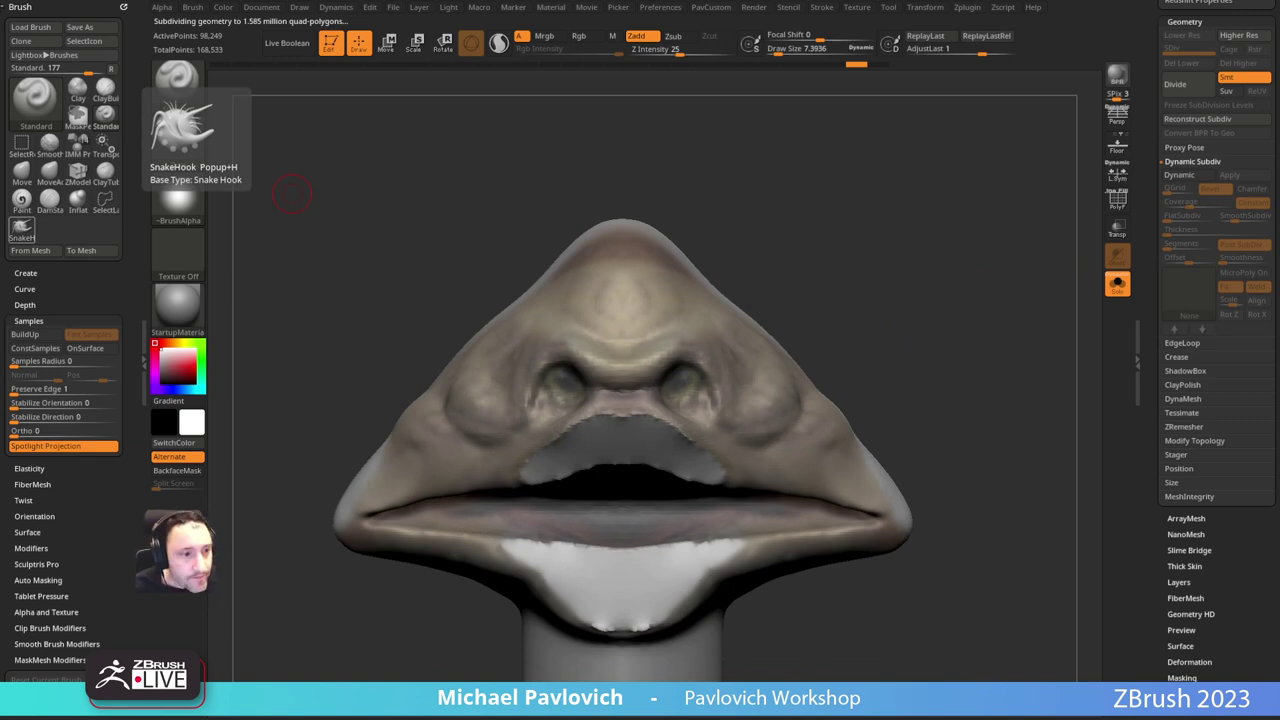
Step: Show the whole creature from the front and make the head skin the active subtool
{"action": "left_click_drag", "start_coordinate": [887, 269], "coordinate": [1092, 288]}
{"action": "left_click", "coordinate": [1116, 285]}
{"action": "mouse_move", "coordinate": [946, 272]}
{"action": "left_mouse_down", "text": "shift"}
{"action": "mouse_move", "coordinate": [974, 281]}
{"action": "mouse_move", "coordinate": [1002, 228]}
{"action": "left_mouse_up", "text": "shift"}
{"action": "left_click", "coordinate": [678, 408], "text": "alt"}
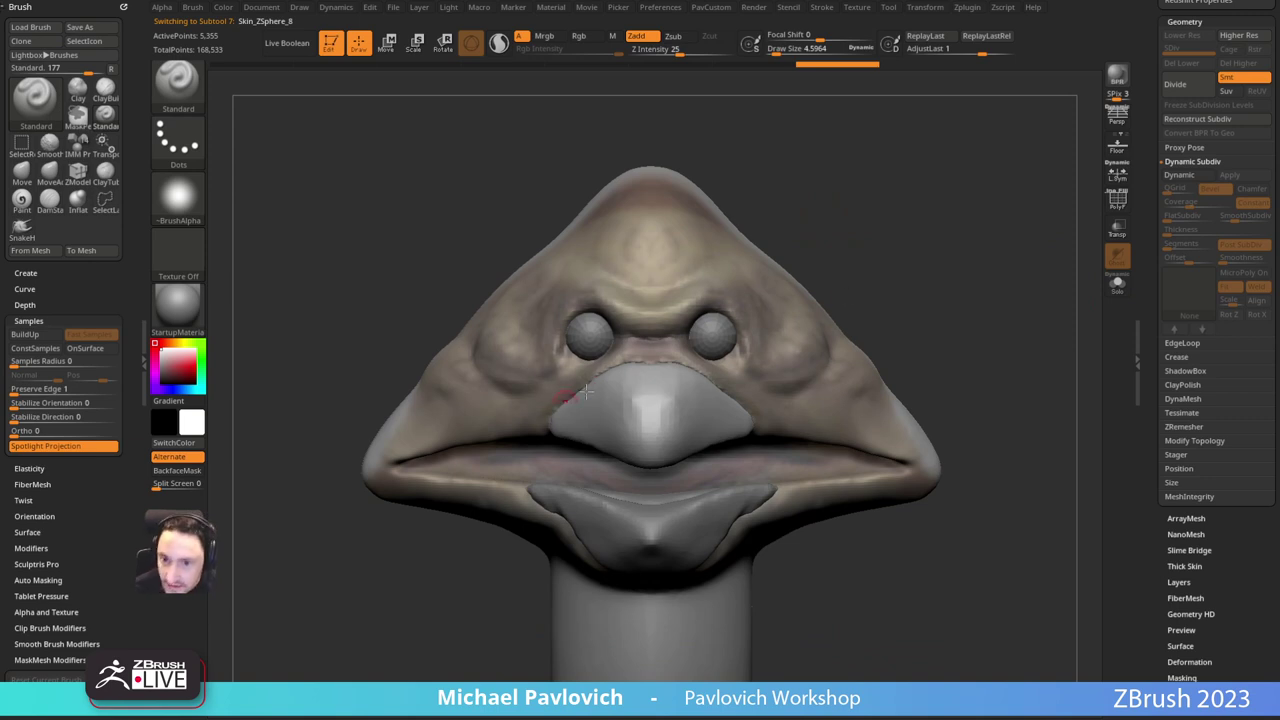
{"action": "left_click", "coordinate": [850, 379], "text": "alt"}
Step: Inflate the skin near the mouth corner using the Inflat brush at a draw size of about 59
{"action": "mouse_move", "coordinate": [1012, 383]}
{"action": "left_mouse_down", "text": "alt"}
{"action": "mouse_move", "coordinate": [958, 357]}
{"action": "mouse_move", "coordinate": [958, 310]}
{"action": "left_mouse_up", "text": "alt"}
{"action": "key", "text": "b"}
{"action": "key", "text": "i"}
{"action": "key", "text": "n"}
{"action": "left_click_drag", "start_coordinate": [958, 310], "coordinate": [915, 318]}
{"action": "key", "text": "s"}
{"action": "left_click_drag", "start_coordinate": [788, 427], "coordinate": [832, 420]}
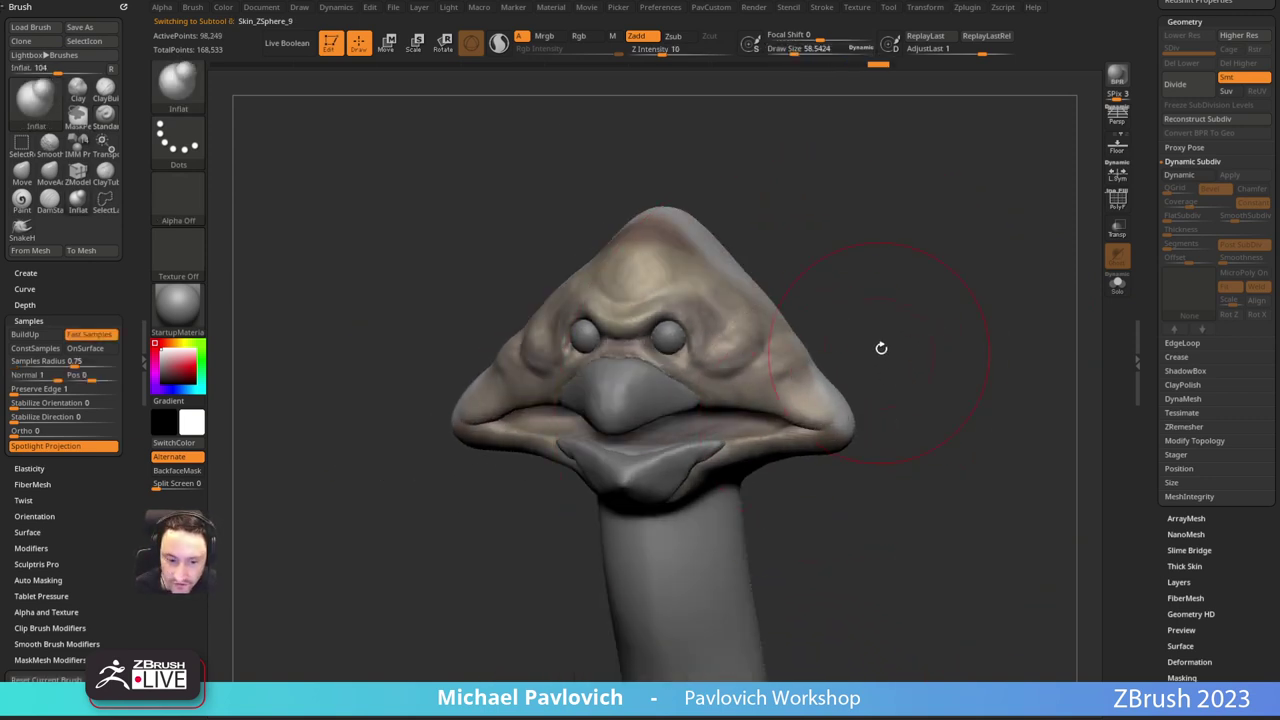
Step: Build up more volume along the side of the mouth with a resized Inflat brush
{"action": "mouse_move", "coordinate": [898, 351]}
{"action": "left_mouse_down", "text": "shift"}
{"action": "mouse_move", "coordinate": [923, 329]}
{"action": "mouse_move", "coordinate": [945, 344]}
{"action": "left_mouse_up", "text": "shift"}
{"action": "mouse_move", "coordinate": [452, 506]}
{"action": "left_mouse_down", "text": "alt"}
{"action": "mouse_move", "coordinate": [463, 537]}
{"action": "mouse_move", "coordinate": [502, 500]}
{"action": "left_mouse_up", "text": "alt"}
{"action": "key", "text": "s"}
{"action": "left_click_drag", "start_coordinate": [547, 433], "coordinate": [538, 408]}
{"action": "key", "text": "s"}
{"action": "left_click_drag", "start_coordinate": [632, 395], "coordinate": [636, 393]}
{"action": "mouse_move", "coordinate": [966, 266]}
{"action": "left_mouse_down"}
{"action": "mouse_move", "coordinate": [980, 308]}
{"action": "mouse_move", "coordinate": [925, 270]}
{"action": "left_mouse_up"}
Step: Carve creases in the skin above the mouth corner with the DamStandard brush at a draw size of about 19
{"action": "key", "text": "b"}
{"action": "key", "text": "d"}
{"action": "key", "text": "s"}
{"action": "key", "text": "s"}
{"action": "left_click_drag", "start_coordinate": [647, 381], "coordinate": [636, 380]}
{"action": "key", "text": "s"}
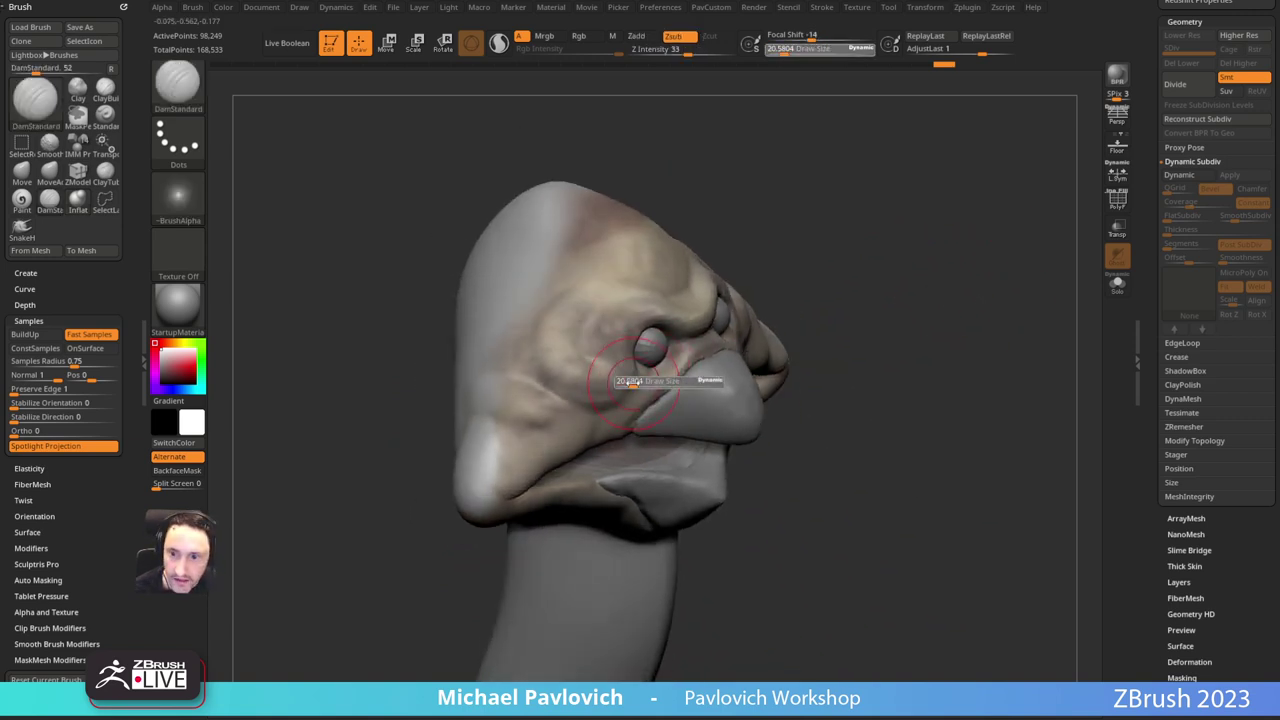
{"action": "left_click_drag", "start_coordinate": [795, 282], "coordinate": [748, 311]}
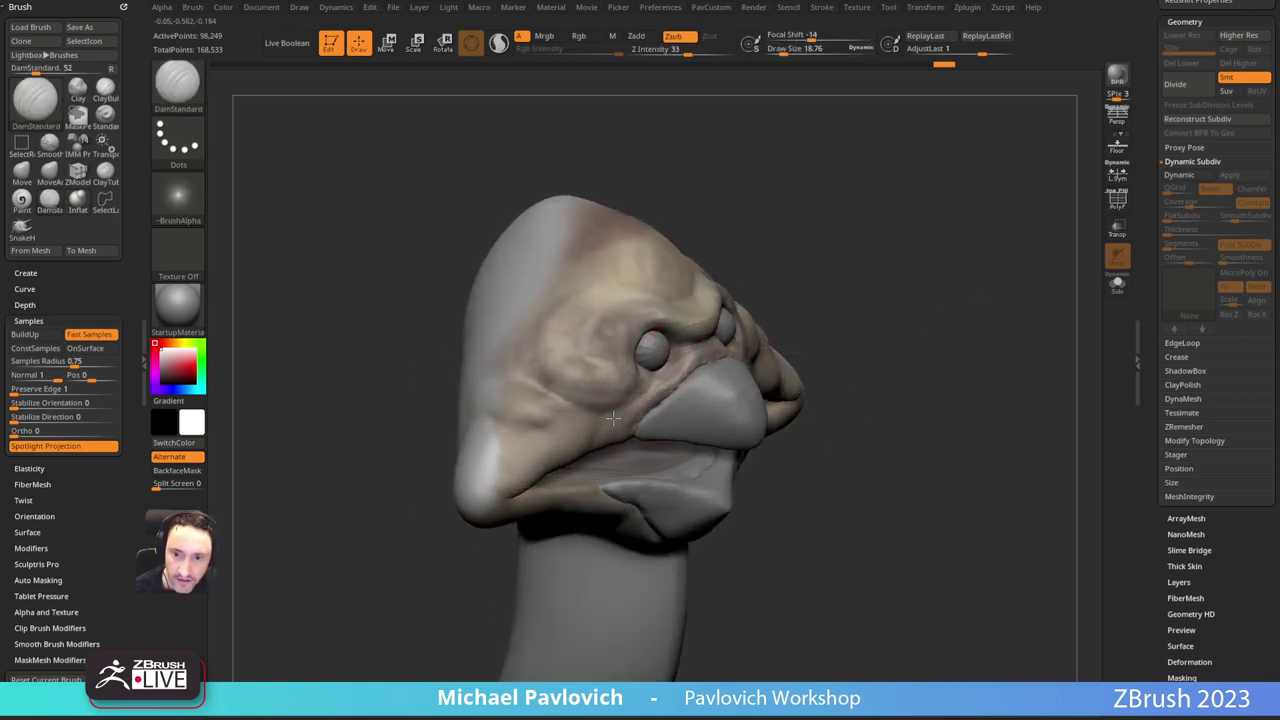
{"action": "mouse_move", "coordinate": [613, 418]}
{"action": "left_mouse_down"}
{"action": "mouse_move", "coordinate": [582, 403]}
{"action": "mouse_move", "coordinate": [597, 422]}
{"action": "left_mouse_up"}
{"action": "left_click_drag", "start_coordinate": [840, 311], "coordinate": [890, 314]}
{"action": "key", "text": "s"}
{"action": "mouse_move", "coordinate": [586, 463]}
{"action": "left_mouse_down"}
{"action": "mouse_move", "coordinate": [606, 454]}
{"action": "mouse_move", "coordinate": [585, 459]}
{"action": "left_mouse_up"}
Step: Reshape the upper lip near the mouth corner with the Move brush at a draw size of about 29
{"action": "key", "text": "b"}
{"action": "key", "text": "m"}
{"action": "key", "text": "v"}
{"action": "key", "text": "s"}
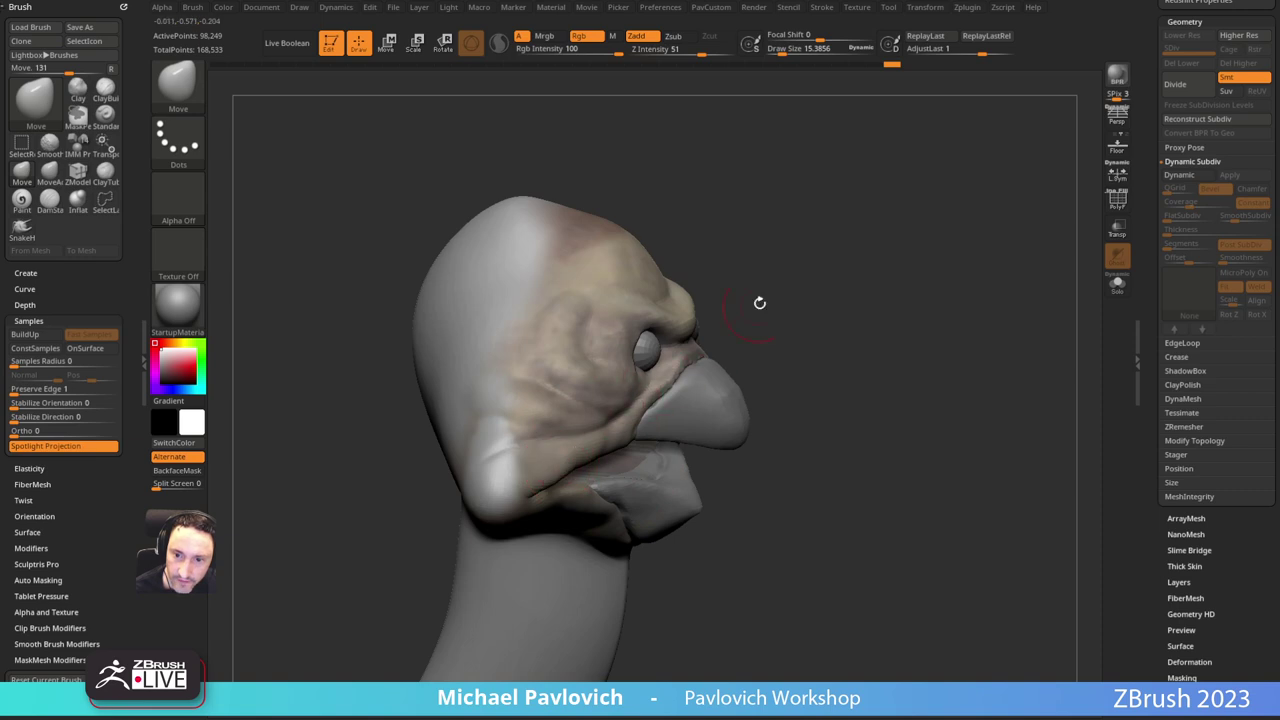
{"action": "left_click_drag", "start_coordinate": [760, 303], "coordinate": [757, 372]}
{"action": "key", "text": "s"}
{"action": "left_click_drag", "start_coordinate": [572, 457], "coordinate": [608, 456]}
{"action": "left_click_drag", "start_coordinate": [609, 457], "coordinate": [603, 455]}
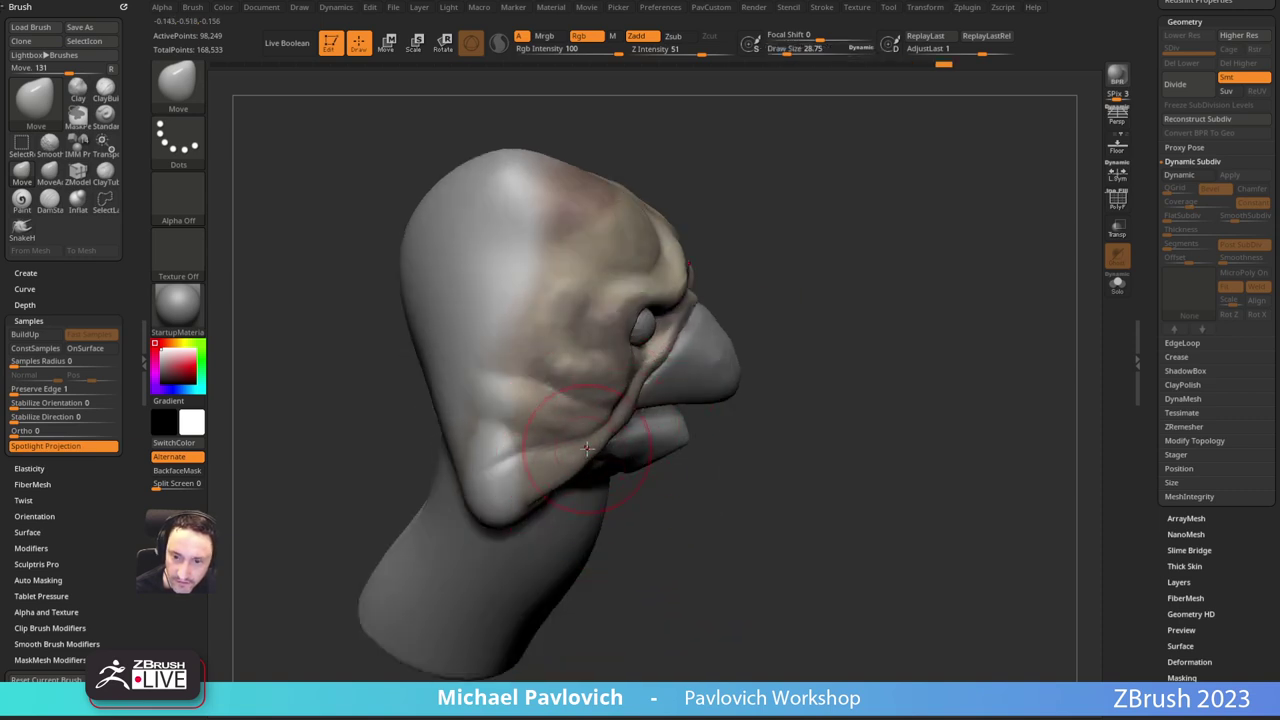
Step: Adjust the jaw contour from below using the Move brush at a draw size of about 21
{"action": "mouse_move", "coordinate": [975, 390]}
{"action": "left_mouse_down"}
{"action": "mouse_move", "coordinate": [894, 223]}
{"action": "mouse_move", "coordinate": [888, 165]}
{"action": "left_mouse_up"}
{"action": "mouse_move", "coordinate": [618, 496]}
{"action": "left_mouse_down"}
{"action": "mouse_move", "coordinate": [603, 500]}
{"action": "mouse_move", "coordinate": [606, 486]}
{"action": "left_mouse_up"}
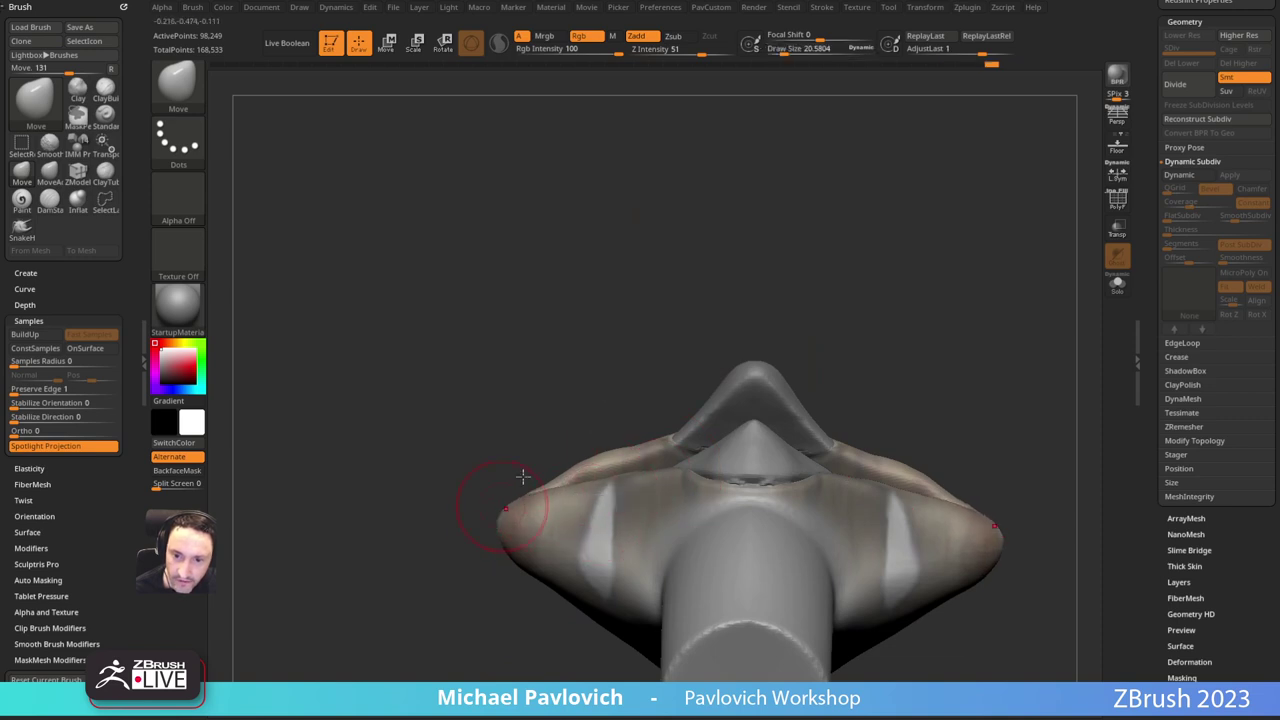
{"action": "right_click_drag", "start_coordinate": [522, 477], "coordinate": [1001, 303]}
Step: Thicken the lips around the mouth corner with the Inflat brush at a draw size of about 41
{"action": "mouse_move", "coordinate": [1012, 308]}
{"action": "left_mouse_down"}
{"action": "mouse_move", "coordinate": [973, 278]}
{"action": "mouse_move", "coordinate": [925, 285]}
{"action": "left_mouse_up"}
{"action": "key", "text": "b"}
{"action": "key", "text": "i"}
{"action": "key", "text": "n"}
{"action": "key", "text": "s"}
{"action": "left_click_drag", "start_coordinate": [626, 473], "coordinate": [609, 477]}
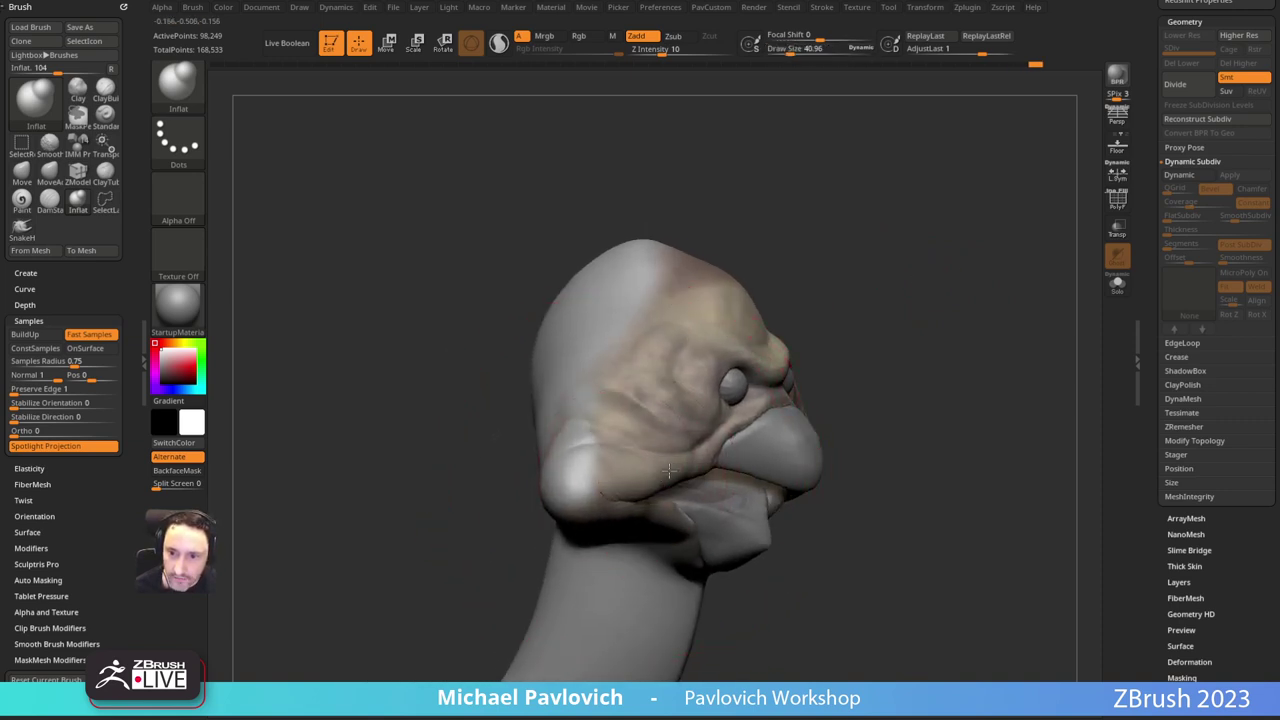
{"action": "left_click_drag", "start_coordinate": [495, 470], "coordinate": [430, 520]}
{"action": "left_click_drag", "start_coordinate": [670, 519], "coordinate": [698, 526]}
Step: Smooth the skin at the mouth corners and undo the last accidental geometry change on the head
{"action": "left_click_drag", "start_coordinate": [950, 303], "coordinate": [955, 350]}
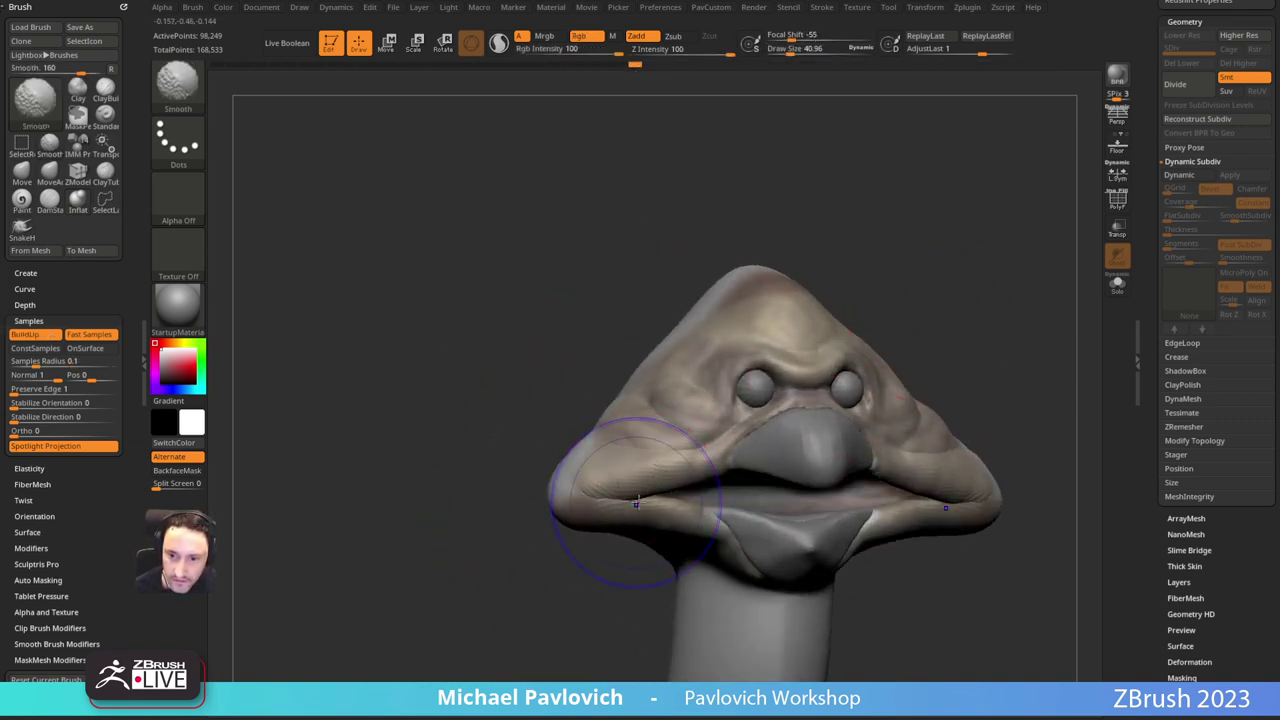
{"action": "mouse_move", "coordinate": [634, 506]}
{"action": "left_mouse_down", "text": "shift"}
{"action": "mouse_move", "coordinate": [597, 497]}
{"action": "mouse_move", "coordinate": [636, 499]}
{"action": "mouse_move", "coordinate": [628, 490]}
{"action": "left_mouse_up", "text": "shift"}
{"action": "mouse_move", "coordinate": [580, 578]}
{"action": "left_mouse_down"}
{"action": "mouse_move", "coordinate": [560, 545]}
{"action": "mouse_move", "coordinate": [597, 567]}
{"action": "mouse_move", "coordinate": [604, 524]}
{"action": "left_mouse_up"}
{"action": "mouse_move", "coordinate": [969, 306]}
{"action": "left_mouse_down"}
{"action": "mouse_move", "coordinate": [972, 362]}
{"action": "mouse_move", "coordinate": [927, 303]}
{"action": "mouse_move", "coordinate": [955, 242]}
{"action": "mouse_move", "coordinate": [1064, 414]}
{"action": "left_mouse_up"}
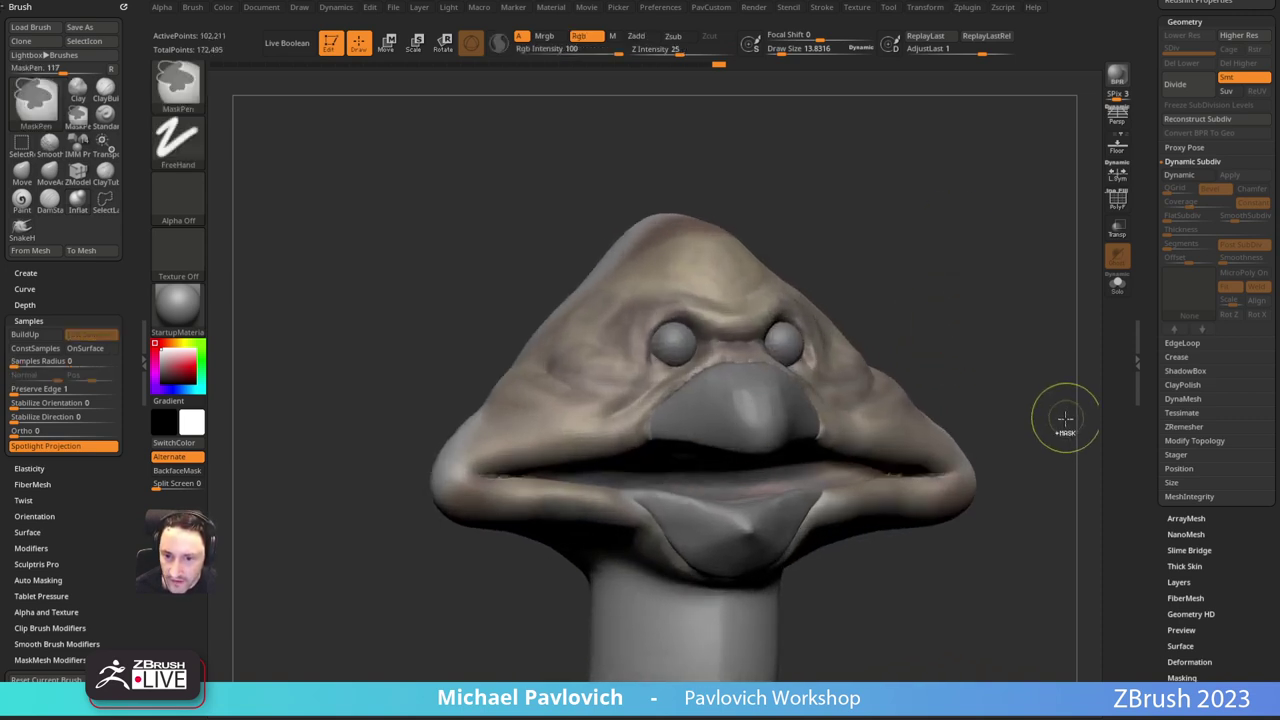
{"action": "key", "text": "ctrl+z"}
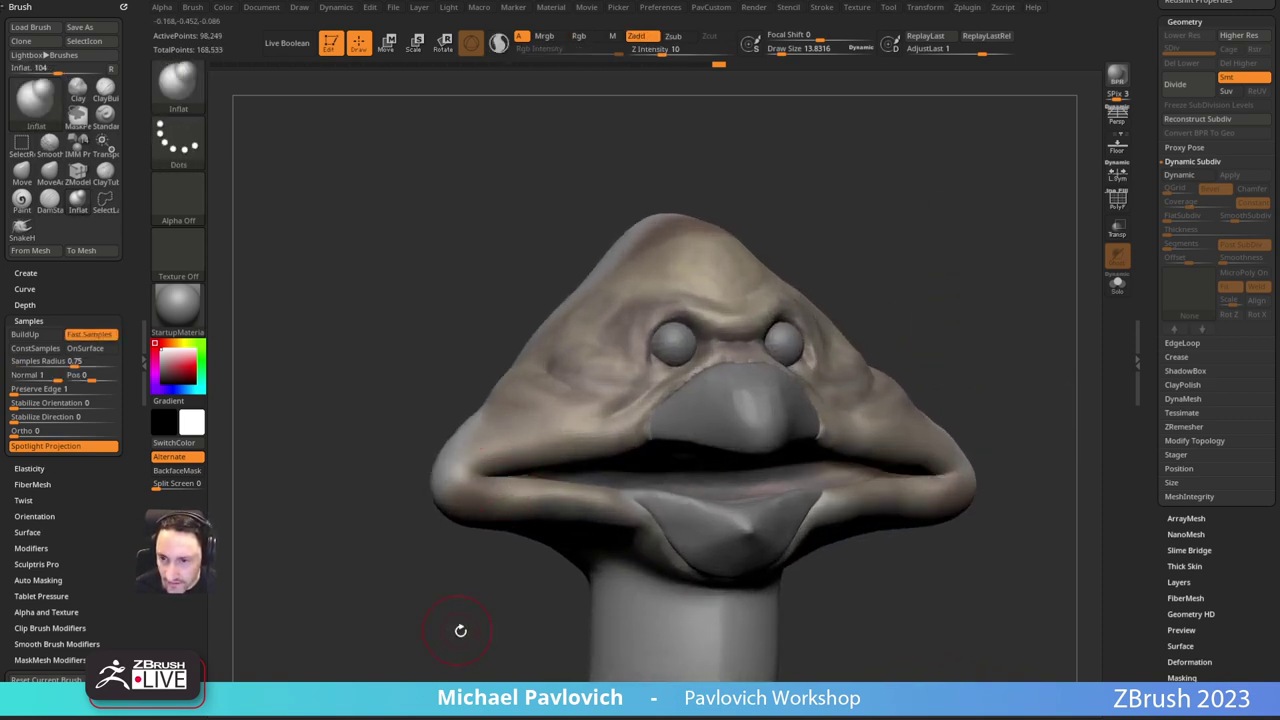
{"action": "left_click_drag", "start_coordinate": [460, 630], "coordinate": [441, 599], "text": "alt"}
{"action": "left_click_drag", "start_coordinate": [923, 311], "coordinate": [908, 312], "text": "shift"}
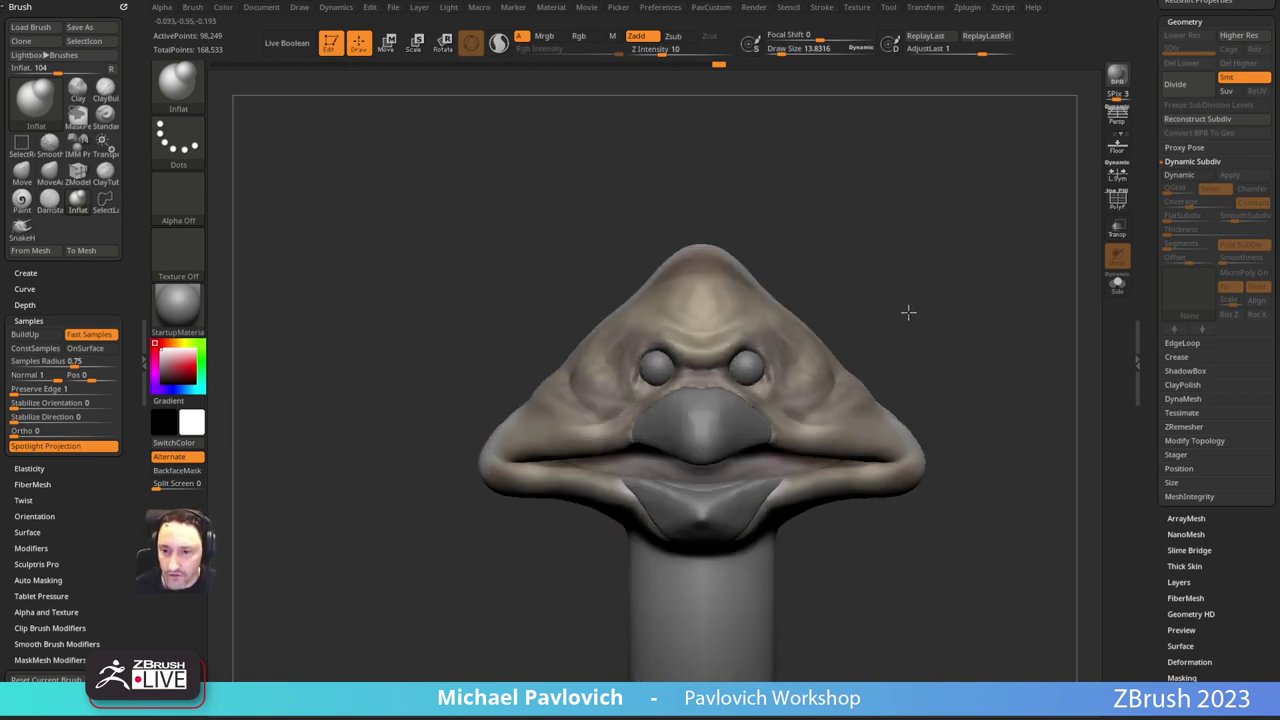
{"action": "left_click_drag", "start_coordinate": [982, 326], "coordinate": [911, 352], "text": "alt"}
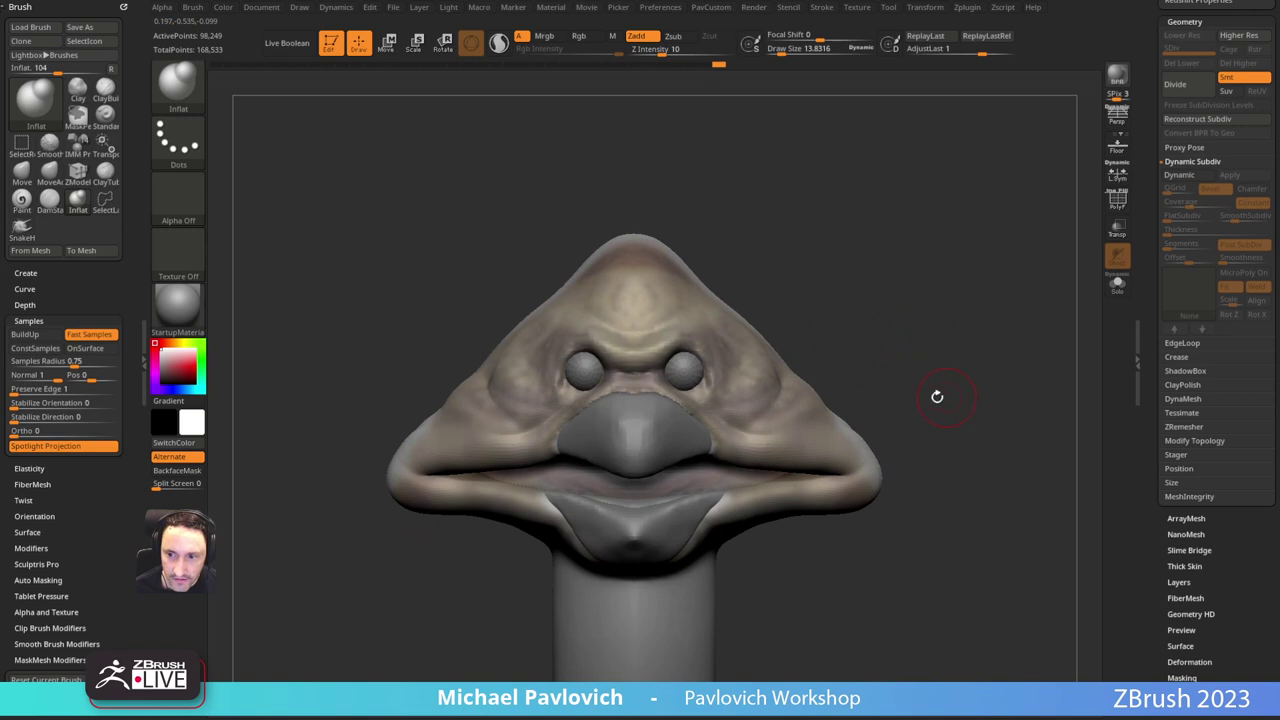
{"action": "left_click_drag", "start_coordinate": [937, 397], "coordinate": [904, 386], "text": "alt"}
Step: Select the upper beak and reshape its tip in profile with the Move brush at a draw size of about 17
{"action": "left_click_drag", "start_coordinate": [905, 304], "coordinate": [860, 344]}
{"action": "left_click_drag", "start_coordinate": [812, 305], "coordinate": [913, 327], "text": "alt"}
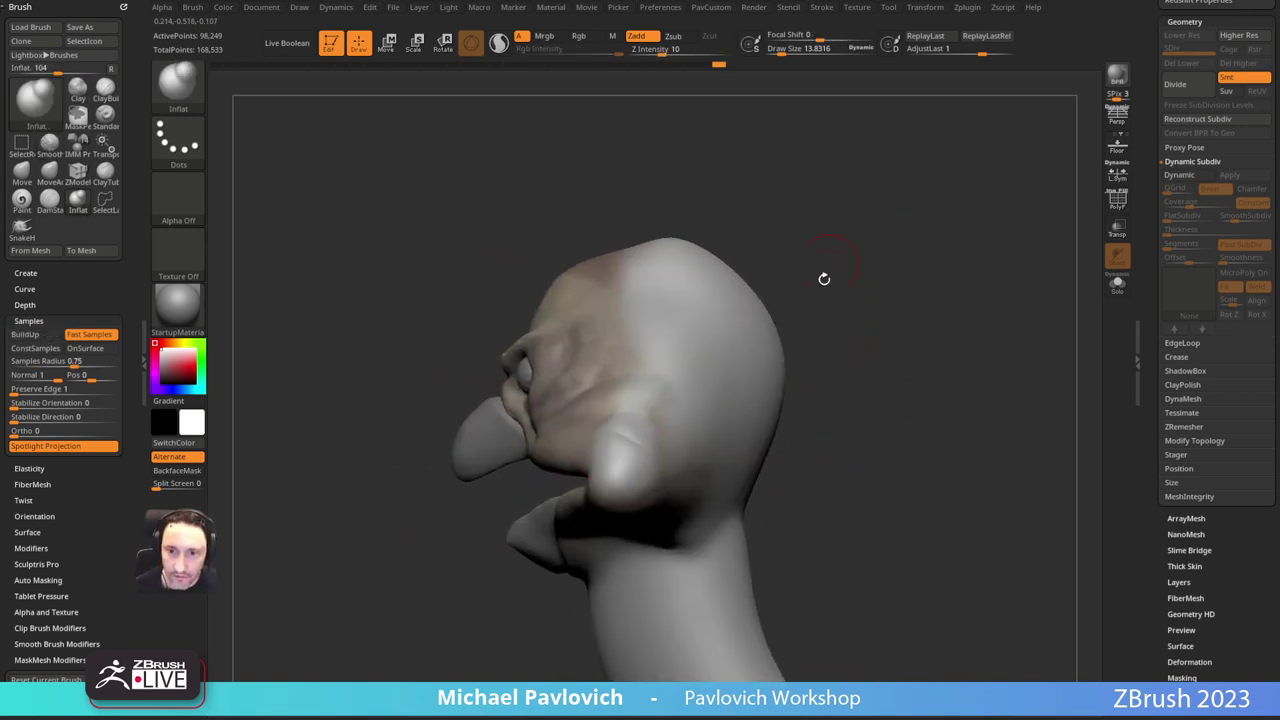
{"action": "left_click", "coordinate": [489, 439], "text": "alt"}
{"action": "left_click_drag", "start_coordinate": [430, 501], "coordinate": [463, 515], "text": "alt"}
{"action": "key", "text": "s"}
{"action": "mouse_move", "coordinate": [531, 446]}
{"action": "left_mouse_down"}
{"action": "mouse_move", "coordinate": [550, 445]}
{"action": "mouse_move", "coordinate": [522, 427]}
{"action": "mouse_move", "coordinate": [508, 443]}
{"action": "left_mouse_up"}
{"action": "key", "text": "b"}
{"action": "key", "text": "m"}
{"action": "key", "text": "v"}
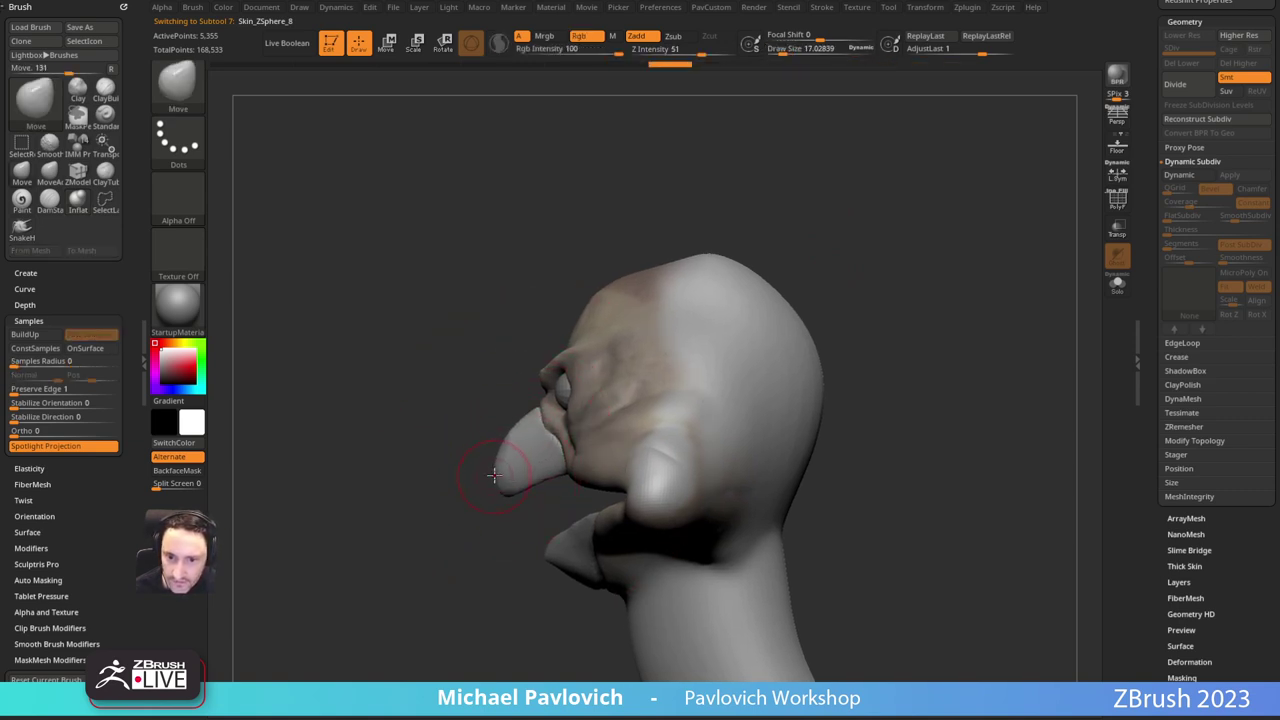
{"action": "mouse_move", "coordinate": [459, 491]}
{"action": "left_mouse_down"}
{"action": "mouse_move", "coordinate": [434, 509]}
{"action": "mouse_move", "coordinate": [426, 484]}
{"action": "left_mouse_up"}
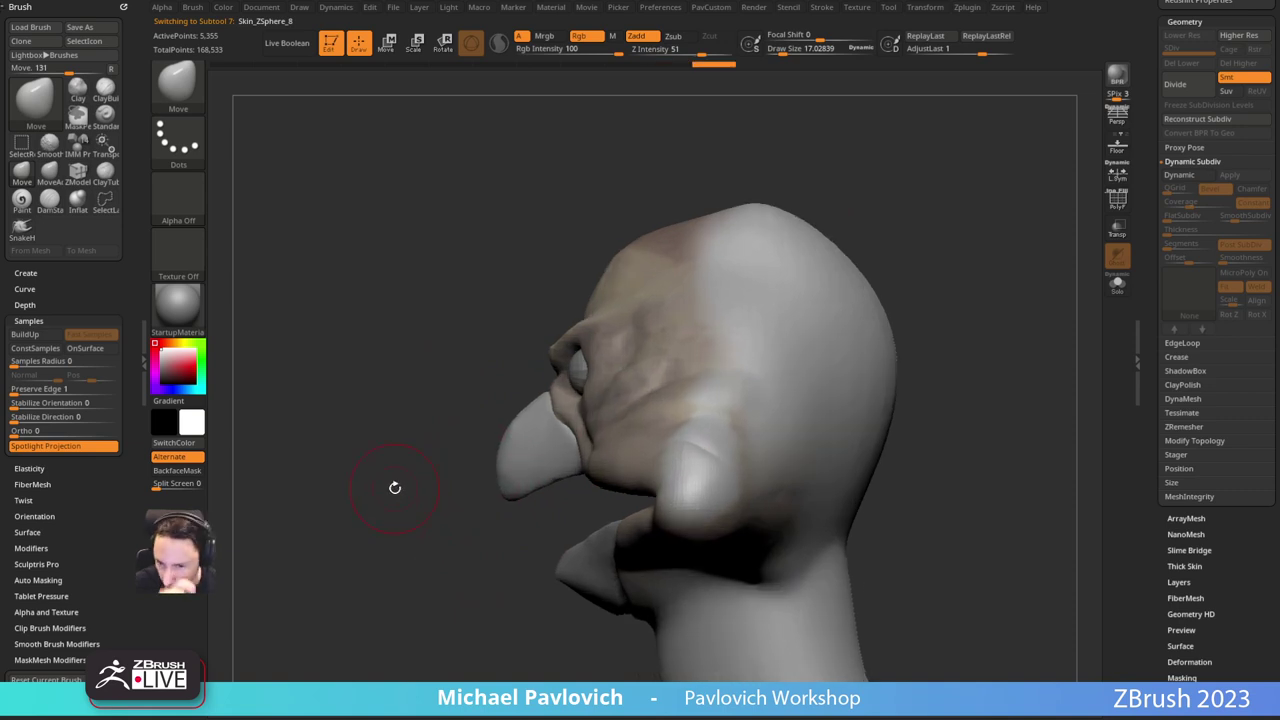
Step: Smooth the upper beak's surface and edges from below and in front, and refresh its DynaMesh
{"action": "mouse_move", "coordinate": [336, 571]}
{"action": "left_mouse_down"}
{"action": "mouse_move", "coordinate": [726, 297]}
{"action": "mouse_move", "coordinate": [812, 328]}
{"action": "left_mouse_up"}
{"action": "left_click_drag", "start_coordinate": [535, 430], "coordinate": [521, 417], "text": "shift"}
{"action": "left_click_drag", "start_coordinate": [551, 477], "coordinate": [558, 470], "text": "shift"}
{"action": "mouse_move", "coordinate": [800, 400]}
{"action": "left_mouse_down"}
{"action": "mouse_move", "coordinate": [743, 283]}
{"action": "mouse_move", "coordinate": [712, 295]}
{"action": "mouse_move", "coordinate": [728, 296]}
{"action": "left_mouse_up"}
{"action": "left_click_drag", "start_coordinate": [700, 235], "coordinate": [703, 286]}
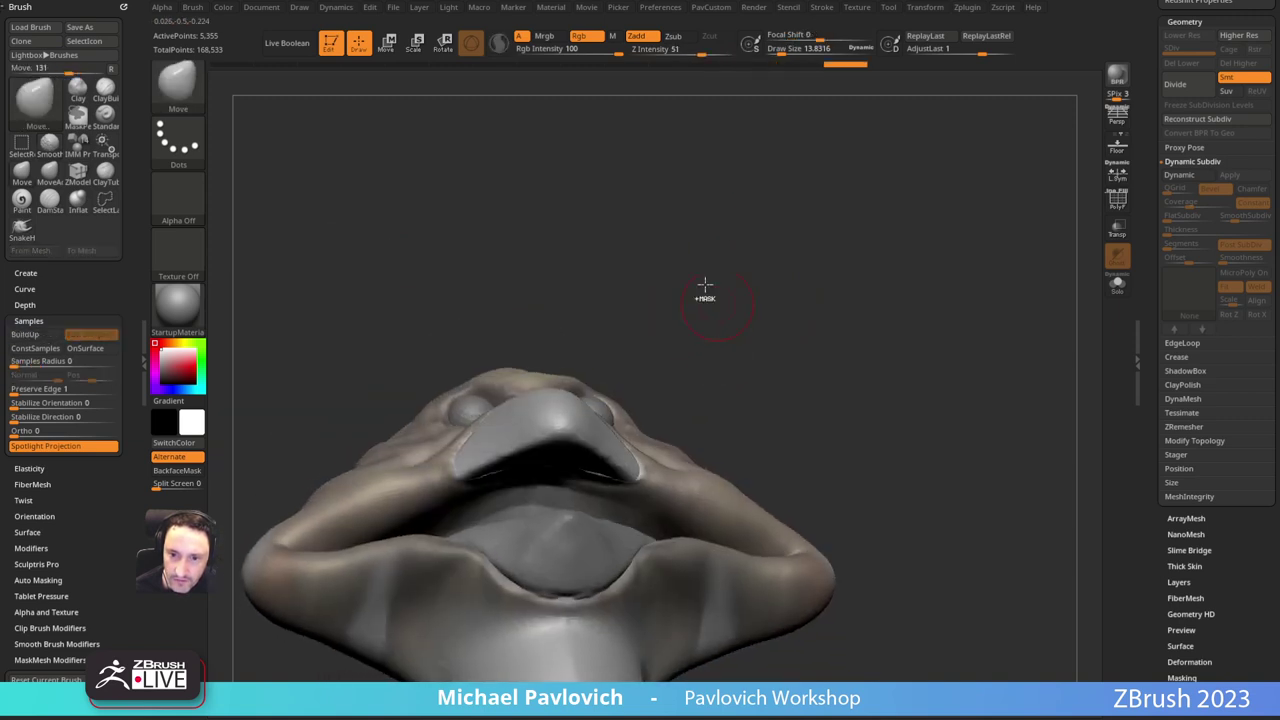
{"action": "mouse_move", "coordinate": [803, 309]}
{"action": "left_mouse_down"}
{"action": "mouse_move", "coordinate": [809, 346]}
{"action": "mouse_move", "coordinate": [857, 317]}
{"action": "mouse_move", "coordinate": [842, 290]}
{"action": "left_mouse_up"}
{"action": "left_click_drag", "start_coordinate": [650, 401], "coordinate": [692, 410], "text": "shift"}
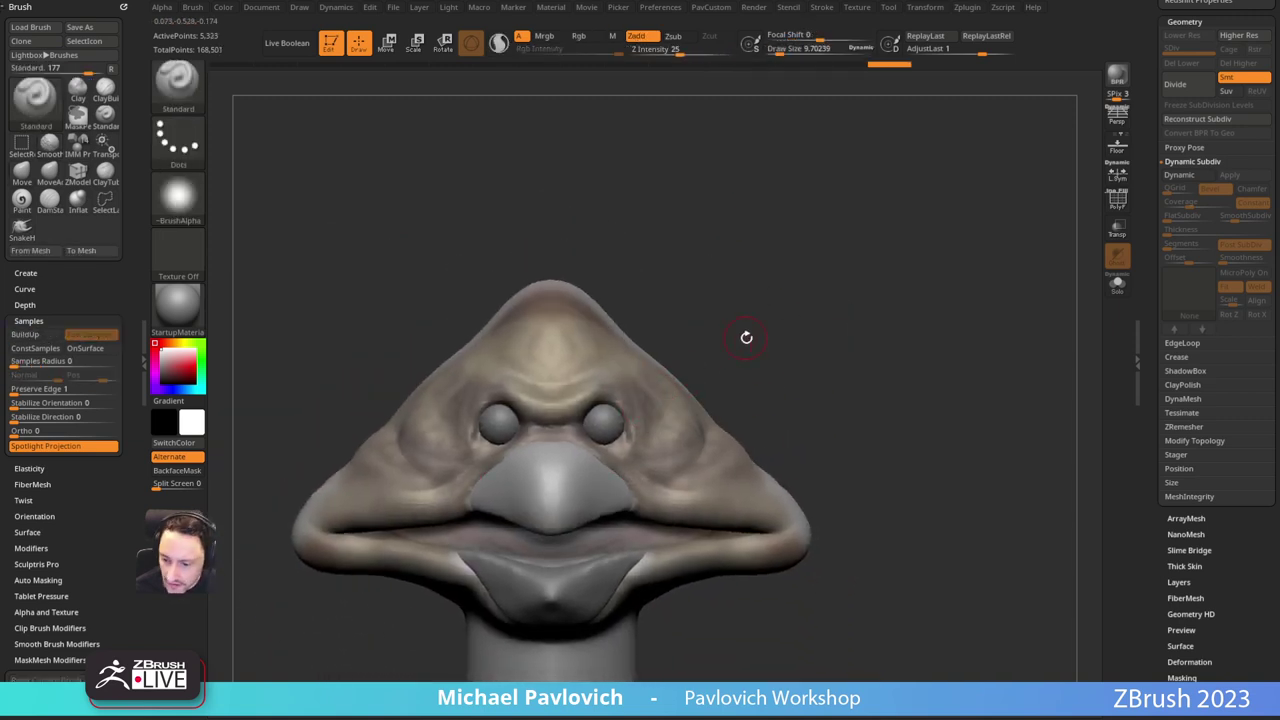
Step: Select the head and neck mesh, mask the neck with MaskLasso, and invert the mask to protect the head
{"action": "left_click_drag", "start_coordinate": [760, 360], "coordinate": [806, 232], "text": "alt"}
{"action": "mouse_move", "coordinate": [645, 452]}
{"action": "left_mouse_down", "text": "alt"}
{"action": "mouse_move", "coordinate": [732, 448]}
{"action": "mouse_move", "coordinate": [803, 369]}
{"action": "mouse_move", "coordinate": [809, 398]}
{"action": "left_mouse_up", "text": "alt"}
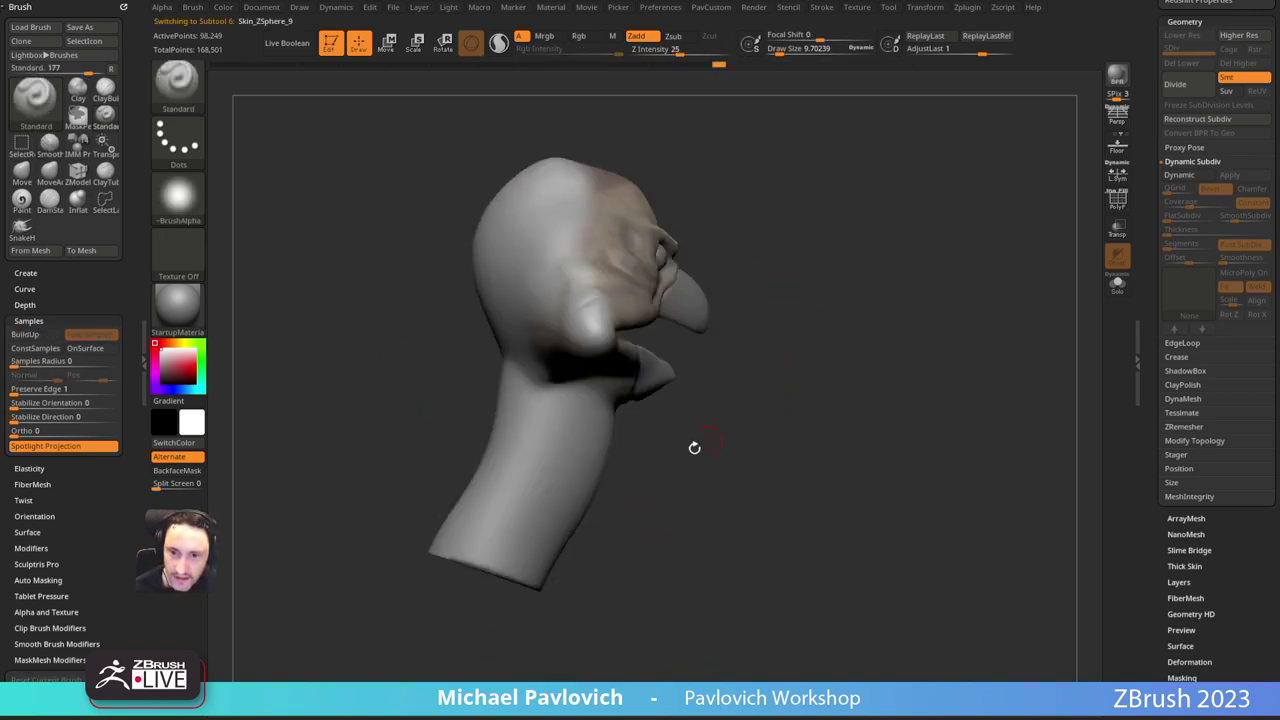
{"action": "key", "text": "b"}
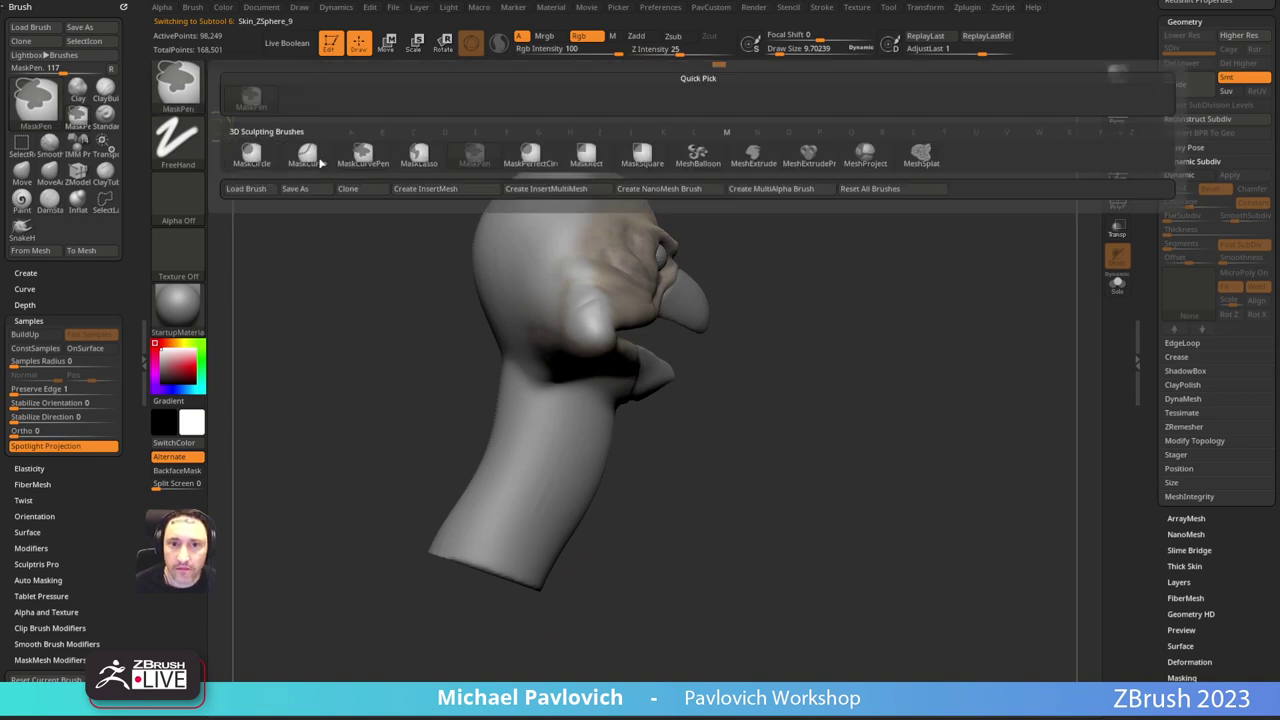
{"action": "left_click", "coordinate": [418, 157], "text": "ctrl"}
{"action": "mouse_move", "coordinate": [653, 510]}
{"action": "left_mouse_down", "text": "ctrl"}
{"action": "mouse_move", "coordinate": [635, 431]}
{"action": "mouse_move", "coordinate": [597, 377]}
{"action": "mouse_move", "coordinate": [340, 605]}
{"action": "mouse_move", "coordinate": [644, 523]}
{"action": "left_mouse_up", "text": "ctrl"}
{"action": "key", "text": "ctrl+w"}
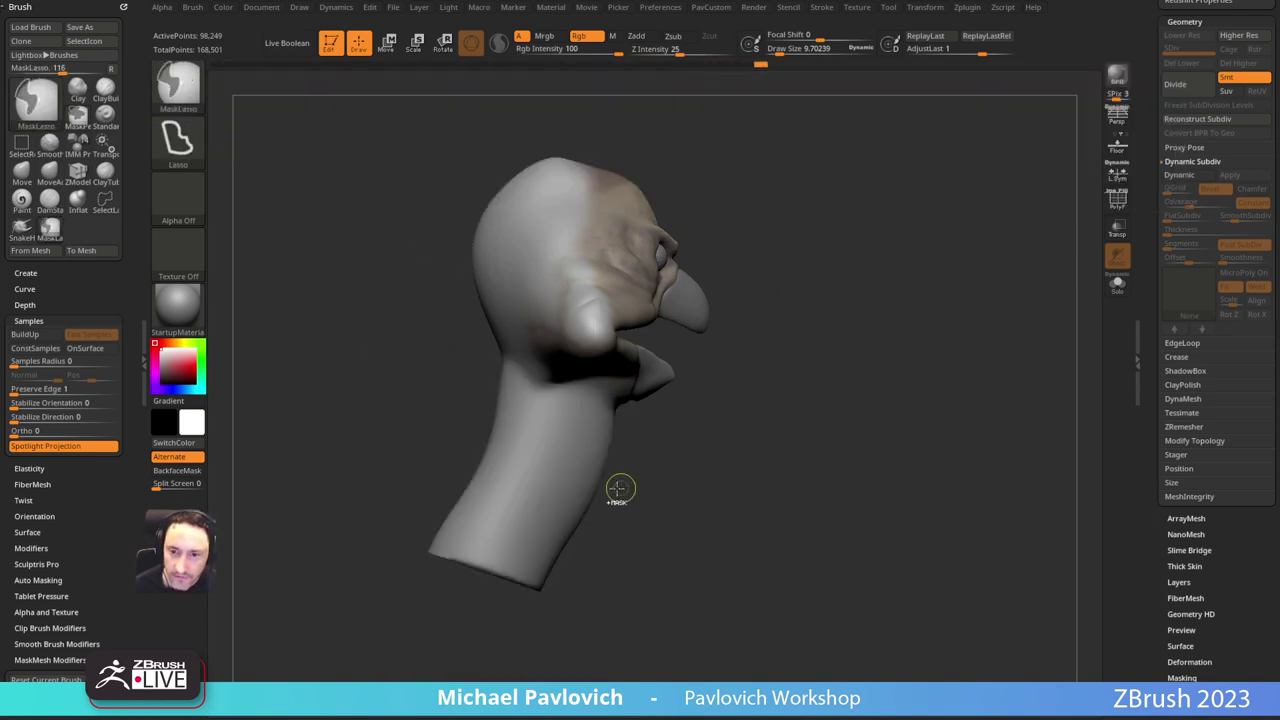
{"action": "key", "text": "ctrl+z"}
{"action": "right_click_drag", "start_coordinate": [620, 488], "coordinate": [737, 283], "text": "ctrl"}
{"action": "right_click_drag", "start_coordinate": [750, 480], "coordinate": [760, 380], "text": "ctrl"}
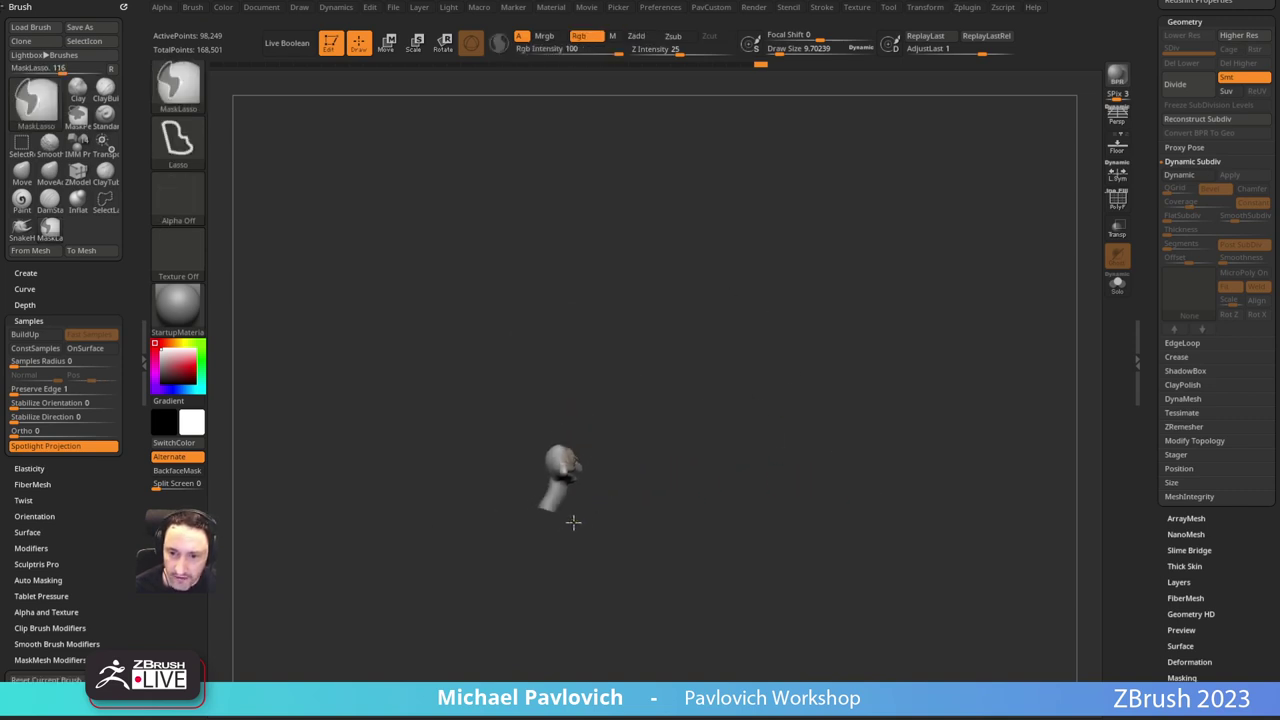
{"action": "left_click_drag", "start_coordinate": [562, 480], "coordinate": [566, 532], "text": "ctrl"}
{"action": "right_click_drag", "start_coordinate": [631, 580], "coordinate": [826, 557], "text": "ctrl"}
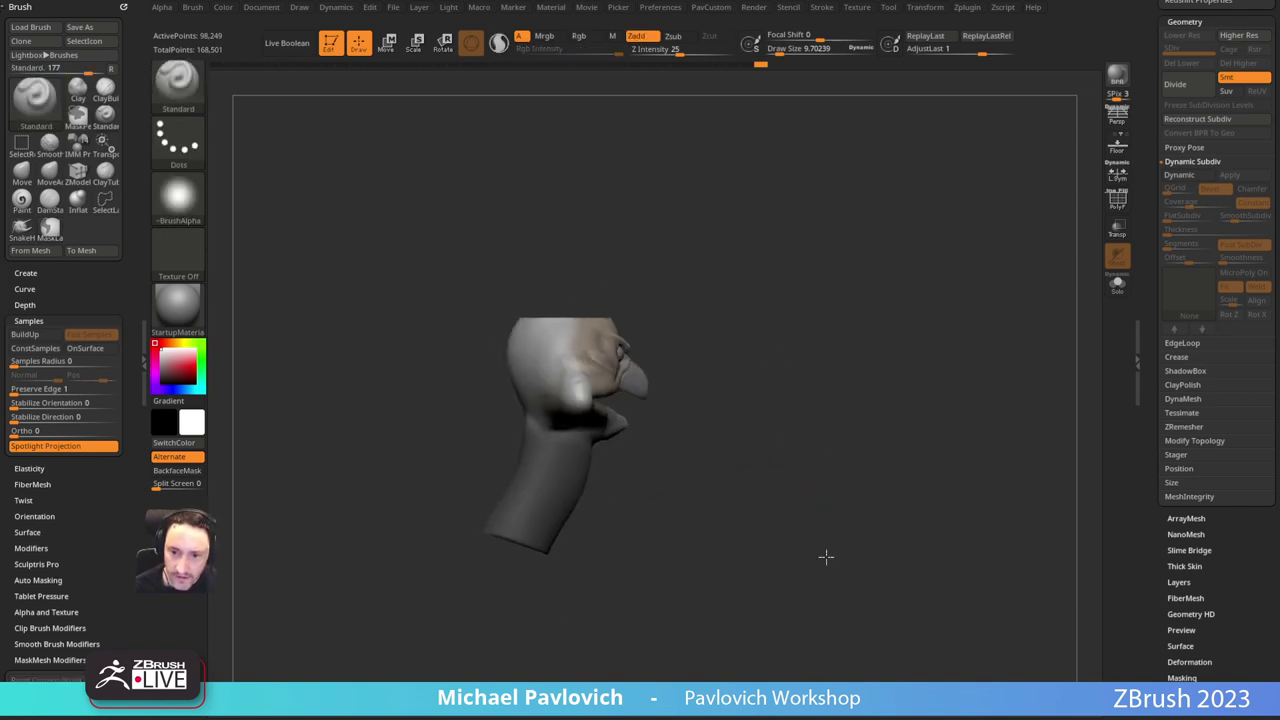
{"action": "left_click", "coordinate": [814, 434], "text": "ctrl"}
Step: Reset the gizmo's orientation, center it on the unmasked neck, and scale the neck thicker
{"action": "right_click_drag", "start_coordinate": [919, 358], "coordinate": [795, 377], "text": "shift"}
{"action": "key", "text": "w"}
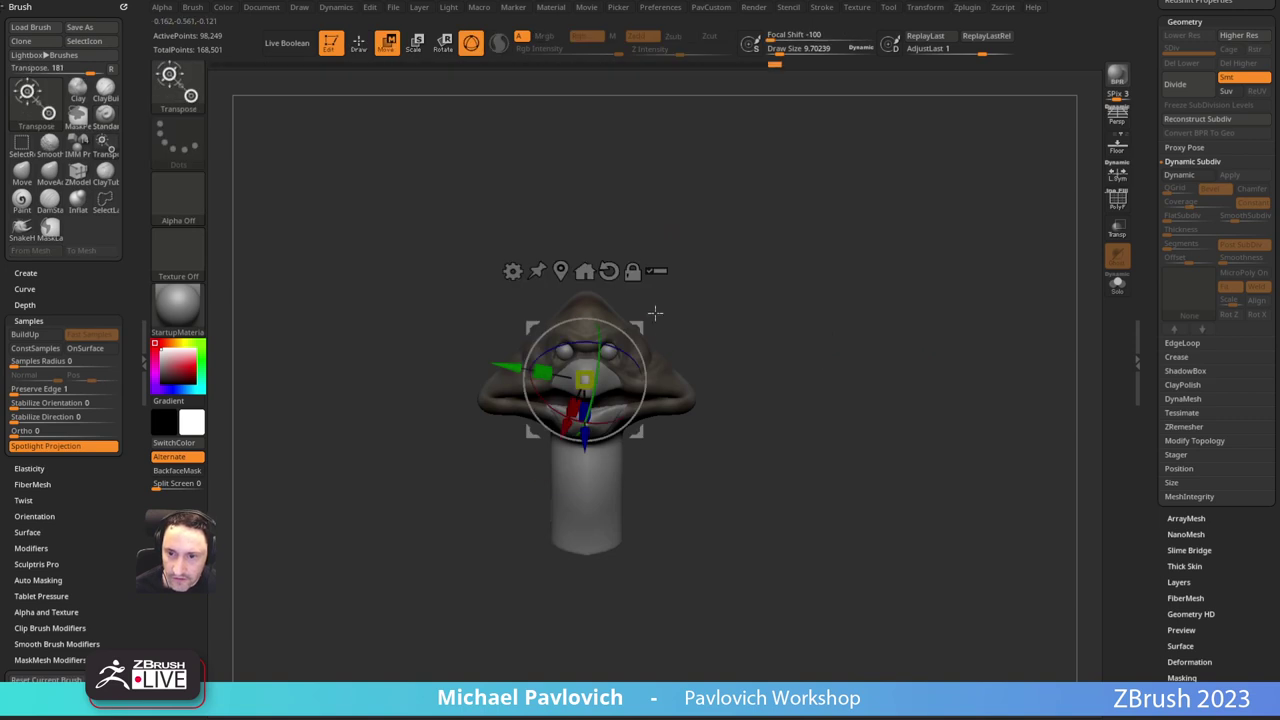
{"action": "left_click", "coordinate": [609, 271], "text": "alt"}
{"action": "left_click", "coordinate": [561, 271], "text": "alt"}
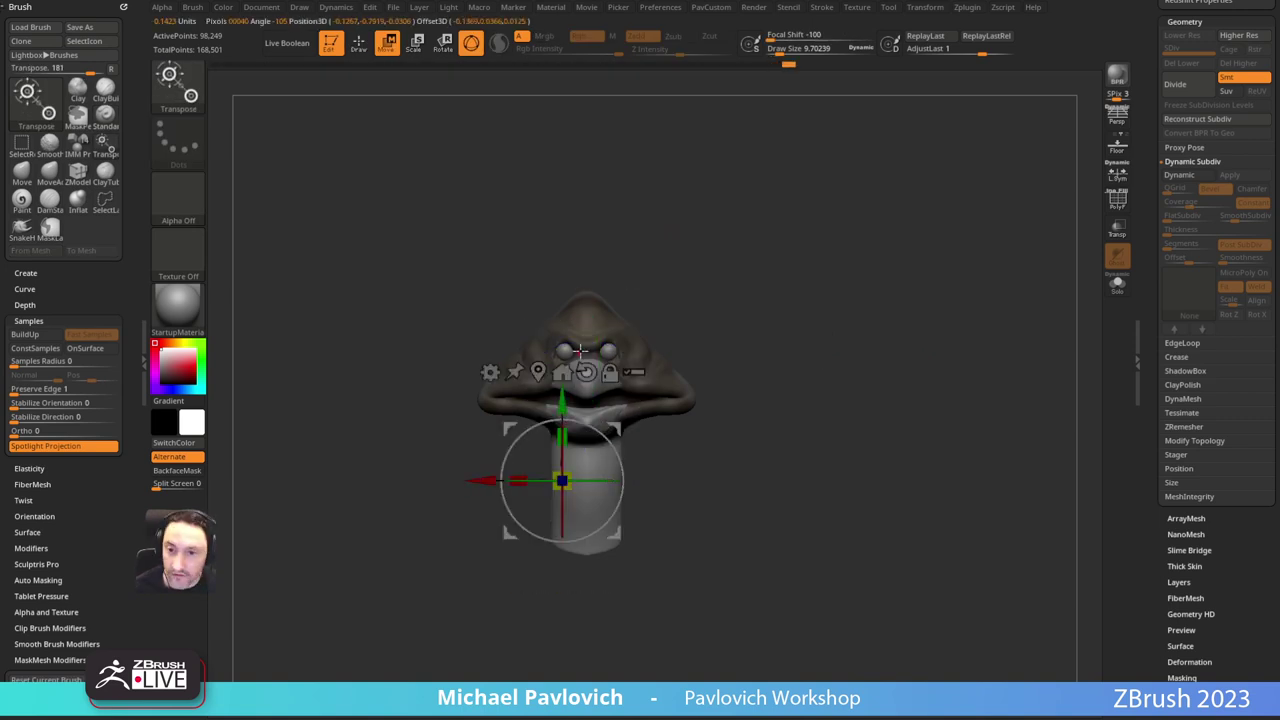
{"action": "left_click", "coordinate": [539, 372], "text": "alt"}
{"action": "left_click_drag", "start_coordinate": [587, 477], "coordinate": [608, 469]}
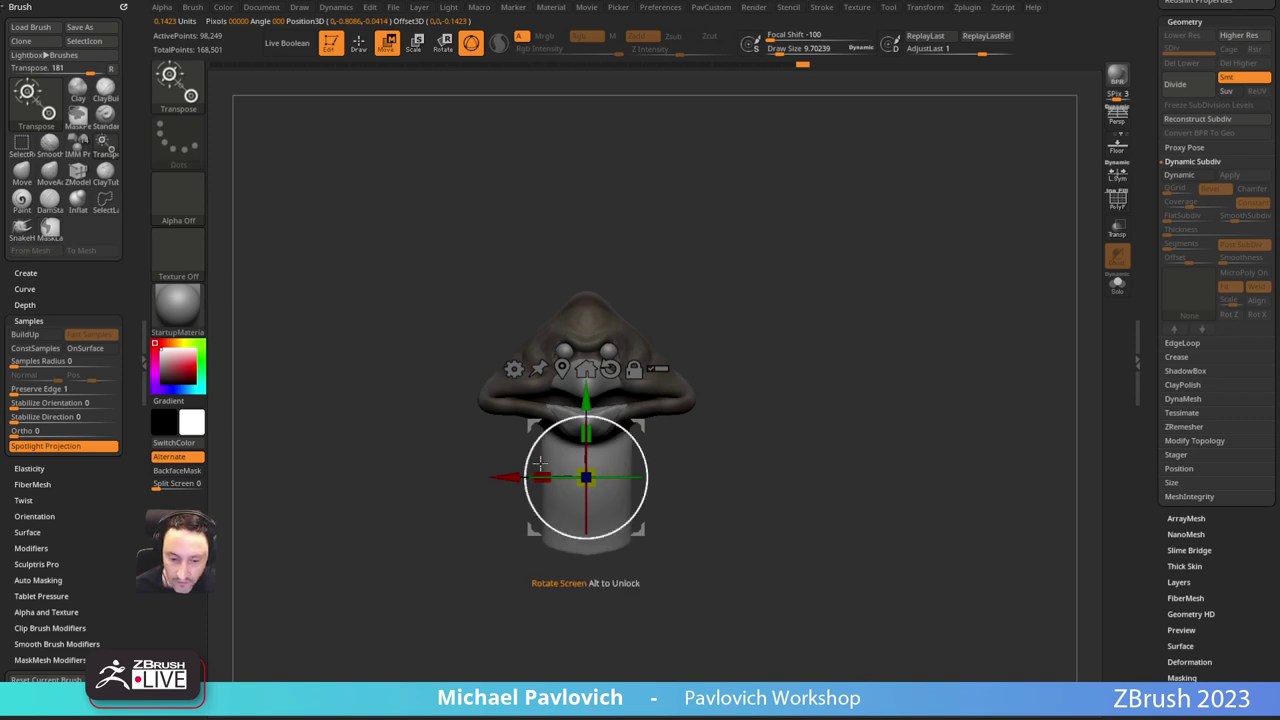
Step: Compare the head and neck proportions with the reference overlay and the creature photo
{"action": "key", "text": "shift+z"}
{"action": "key", "text": "Right"}
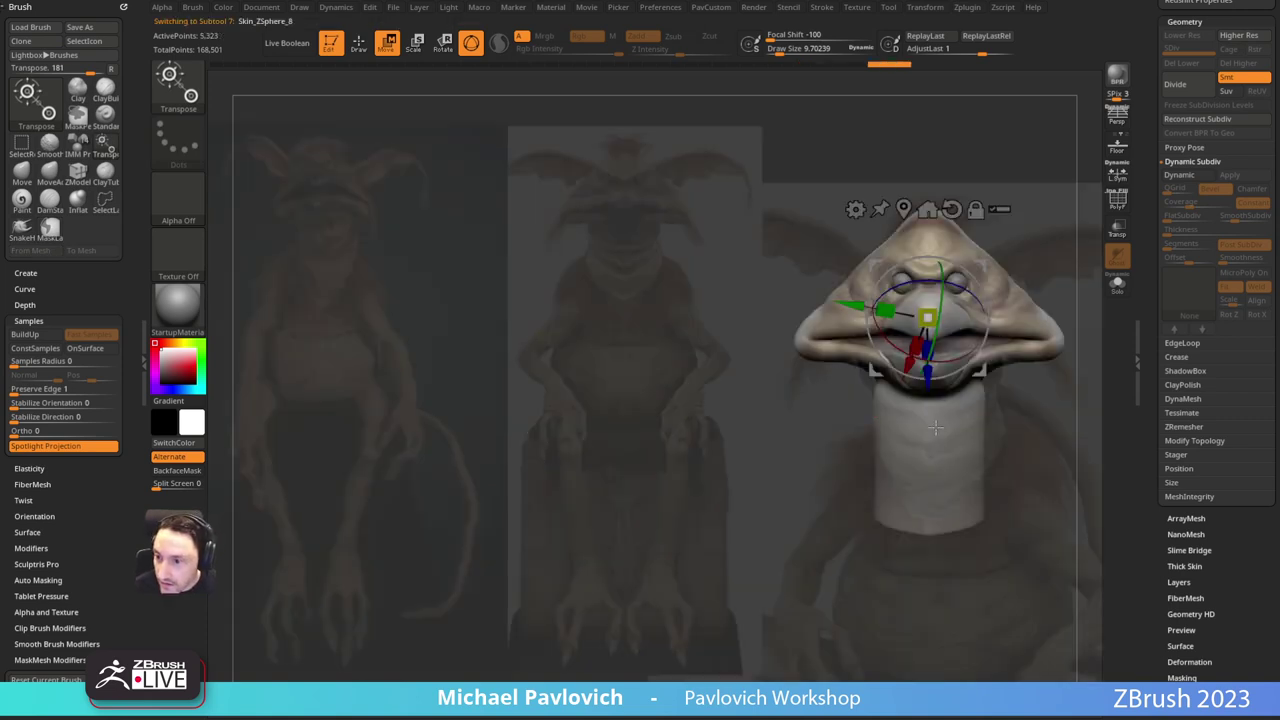
{"action": "key", "text": "shift+z"}
{"action": "key", "text": "q"}
{"action": "left_click_drag", "start_coordinate": [756, 457], "coordinate": [354, 504], "text": "alt"}
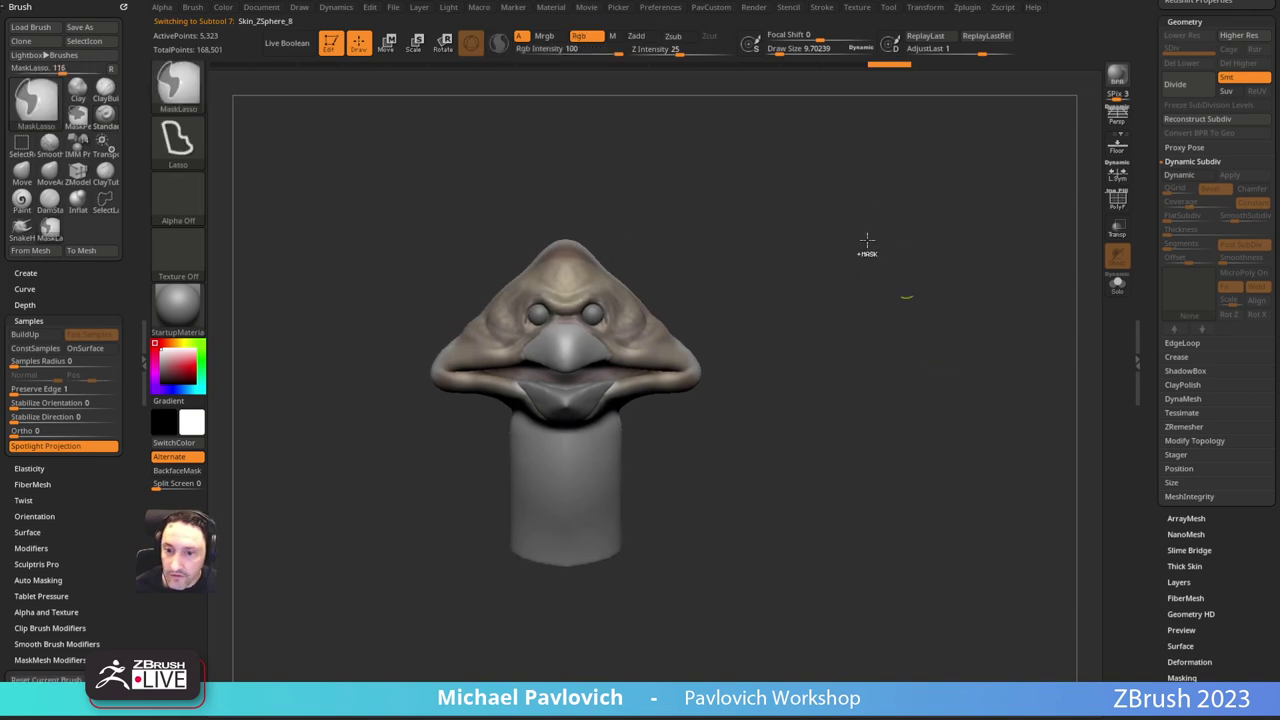
{"action": "mouse_move", "coordinate": [871, 317]}
{"action": "left_mouse_down"}
{"action": "mouse_move", "coordinate": [886, 289]}
{"action": "mouse_move", "coordinate": [873, 267]}
{"action": "mouse_move", "coordinate": [820, 286]}
{"action": "mouse_move", "coordinate": [871, 251]}
{"action": "mouse_move", "coordinate": [842, 239]}
{"action": "mouse_move", "coordinate": [845, 259]}
{"action": "left_mouse_up"}
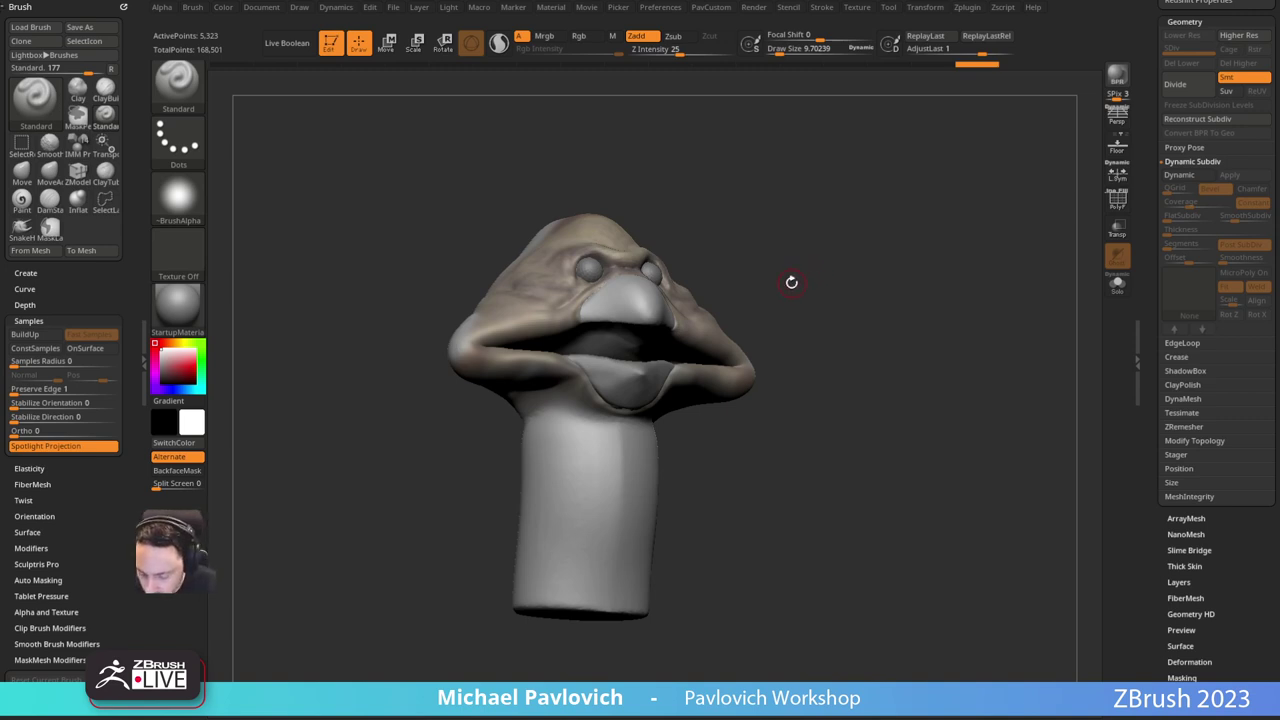
{"action": "left_click_drag", "start_coordinate": [837, 274], "coordinate": [829, 291]}
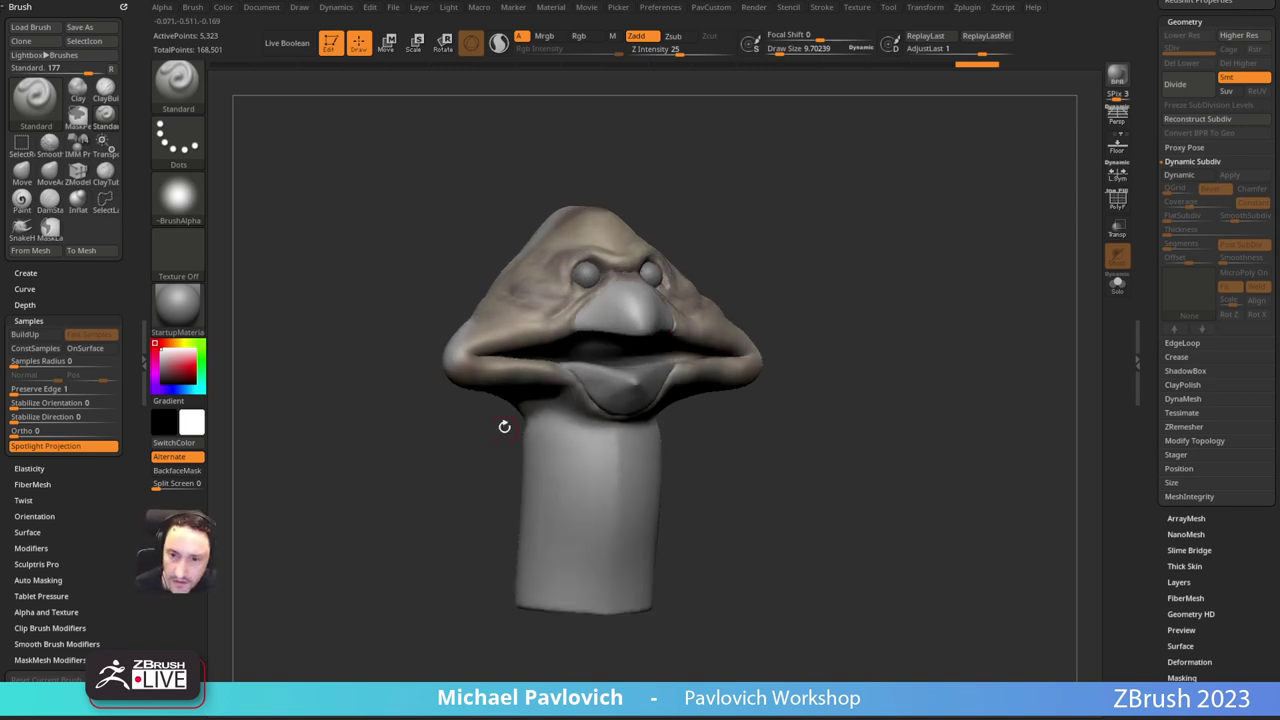
{"action": "key", "text": "s"}
{"action": "mouse_move", "coordinate": [526, 415]}
{"action": "left_mouse_down"}
{"action": "mouse_move", "coordinate": [549, 415]}
{"action": "mouse_move", "coordinate": [537, 412]}
{"action": "left_mouse_up"}
{"action": "right_click_drag", "start_coordinate": [650, 718], "coordinate": [611, 591]}
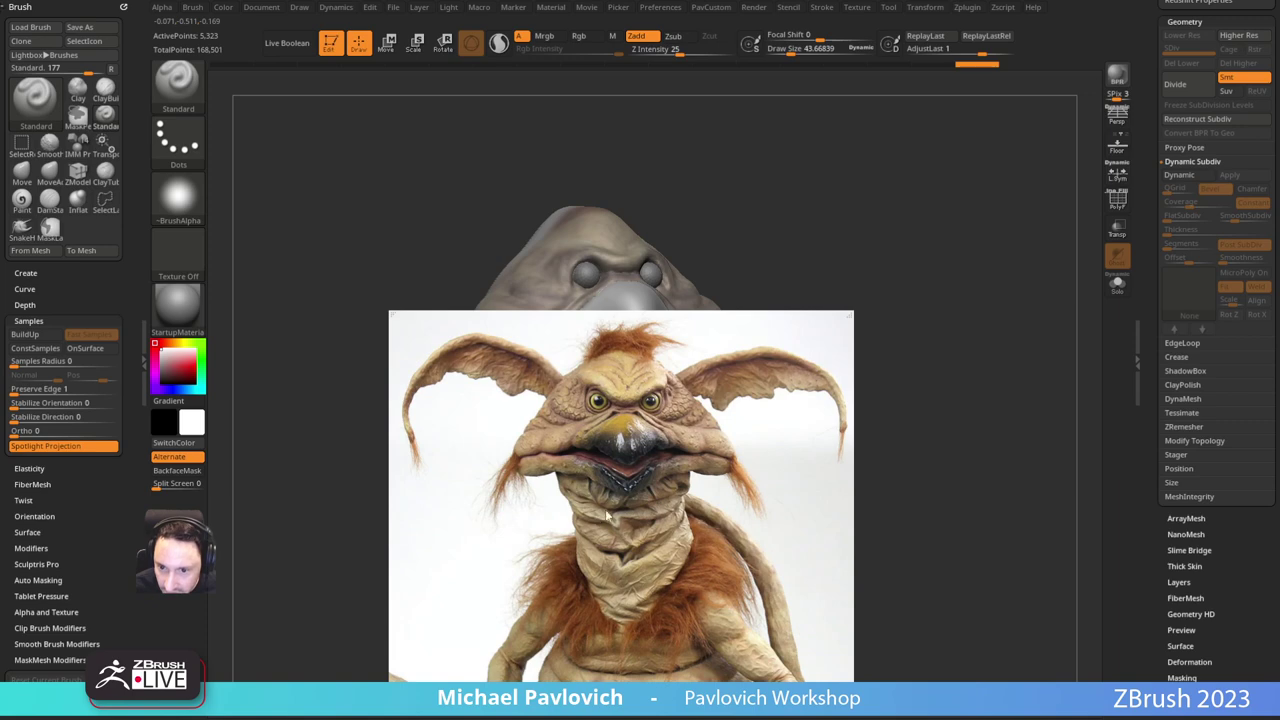
{"action": "key", "text": "alt+Tab"}
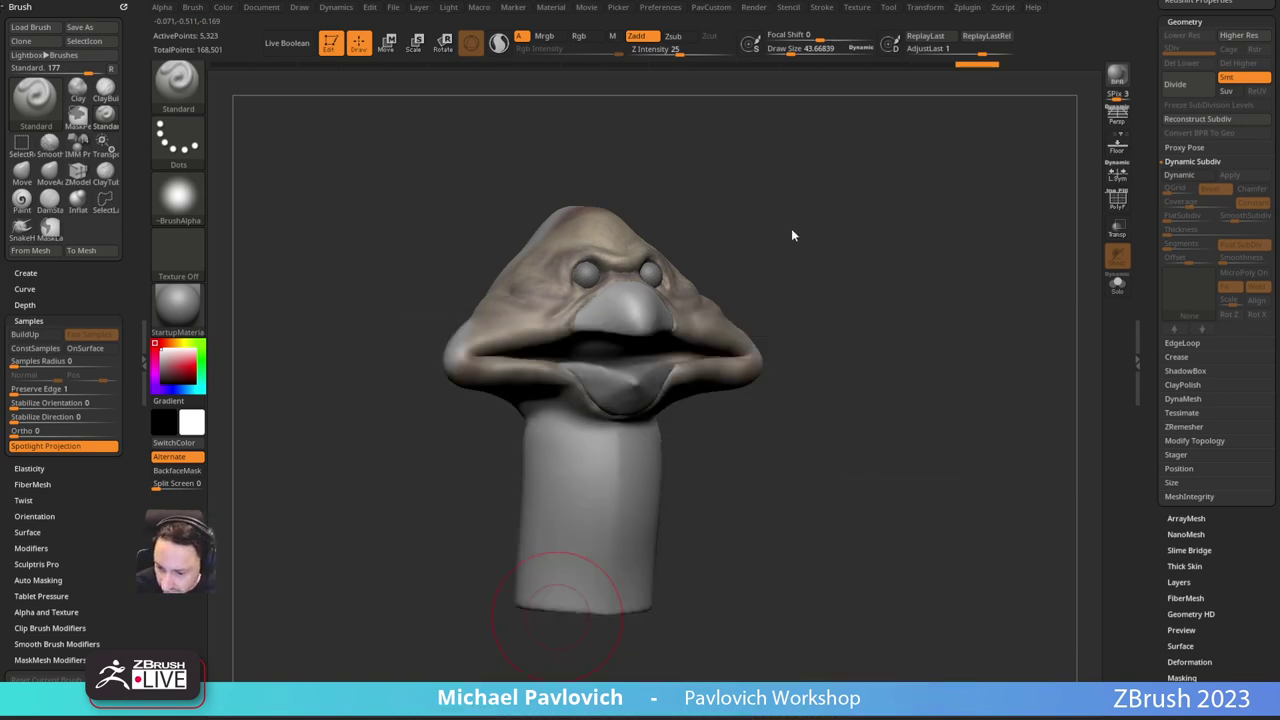
Step: Sculpt the top of the neck below the jaw with the Standard brush at a draw size of about 31
{"action": "mouse_move", "coordinate": [792, 235]}
{"action": "left_mouse_down"}
{"action": "mouse_move", "coordinate": [817, 166]}
{"action": "mouse_move", "coordinate": [819, 246]}
{"action": "left_mouse_up"}
{"action": "key", "text": "bracketleft"}
{"action": "key", "text": "bracketleft"}
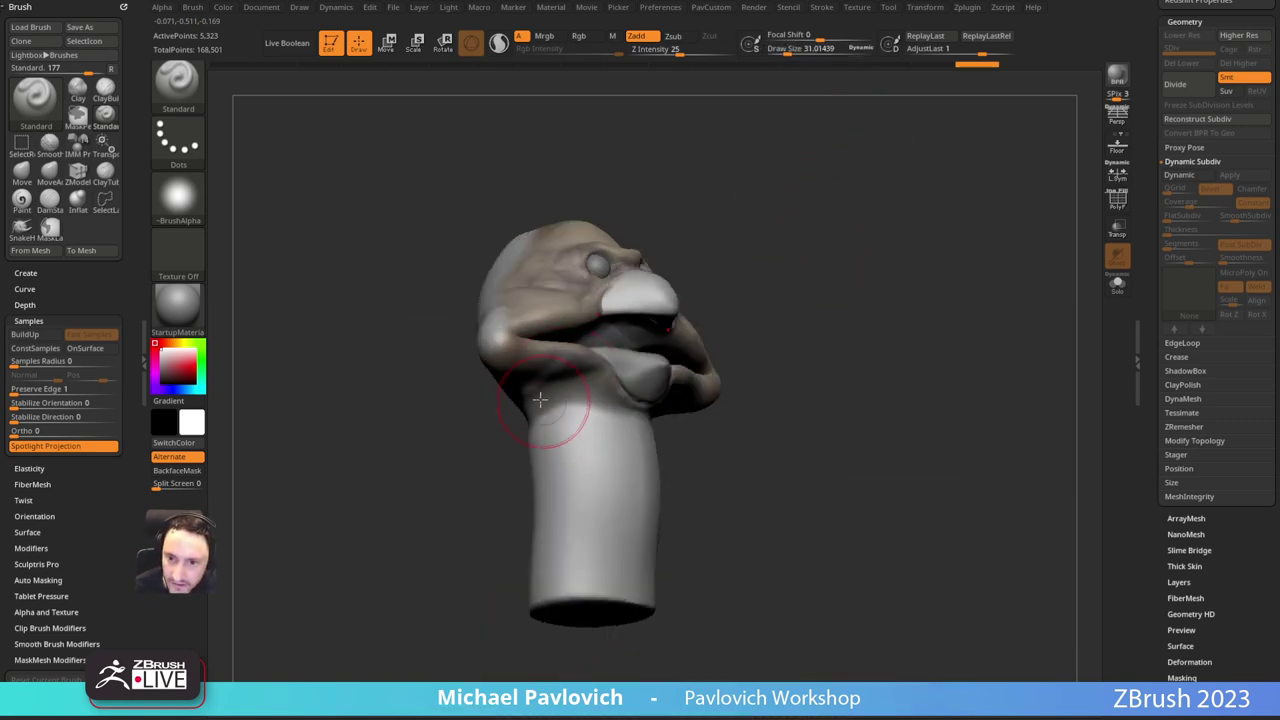
{"action": "left_click", "coordinate": [591, 413], "text": "alt"}
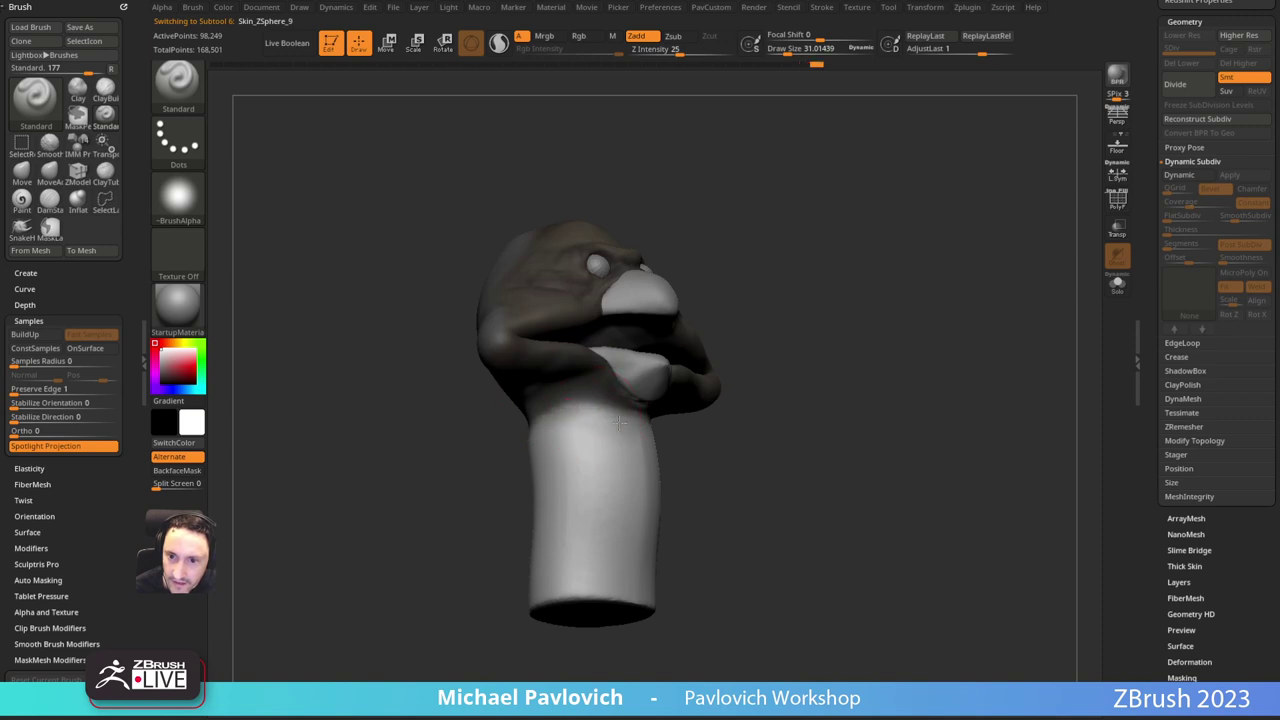
{"action": "left_click_drag", "start_coordinate": [574, 404], "coordinate": [618, 414]}
{"action": "left_click_drag", "start_coordinate": [880, 315], "coordinate": [817, 363]}
Step: Turn off the polypaint display on all subtools to view the plain gray sculpt
{"action": "left_click_drag", "start_coordinate": [1145, 209], "coordinate": [1145, 400]}
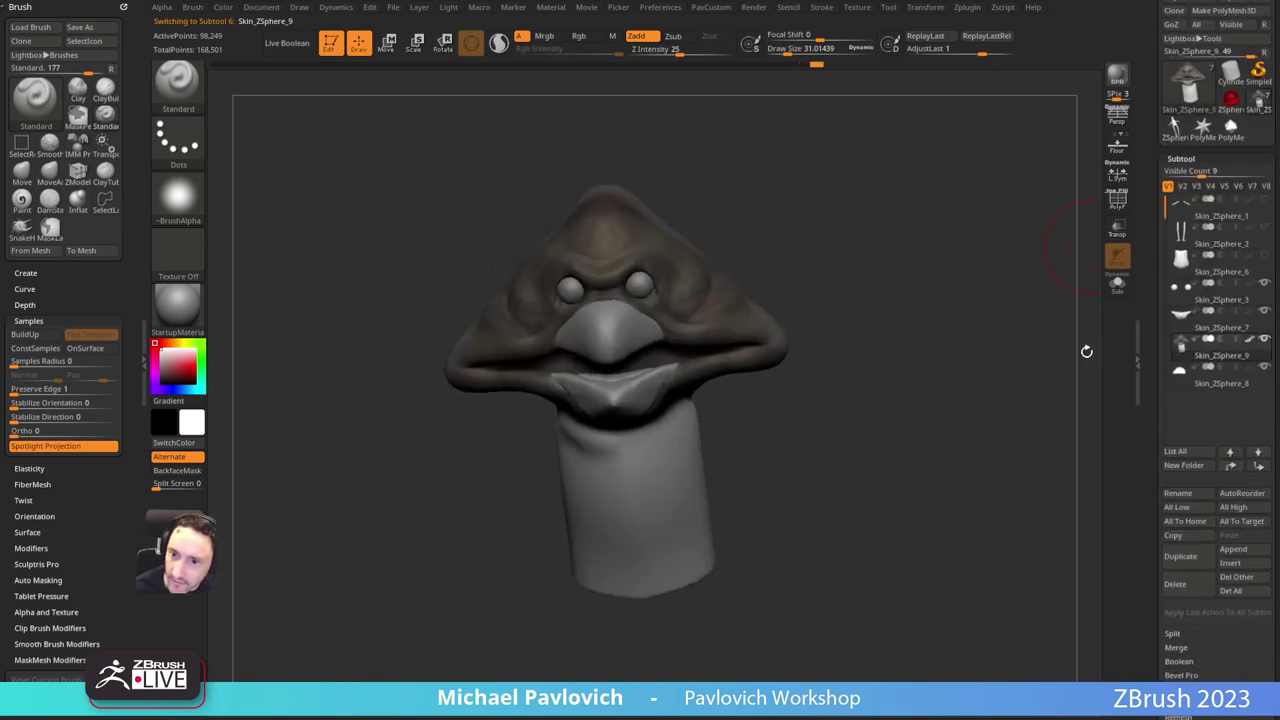
{"action": "key", "text": "shift"}
{"action": "left_click", "coordinate": [1248, 343], "text": "shift"}
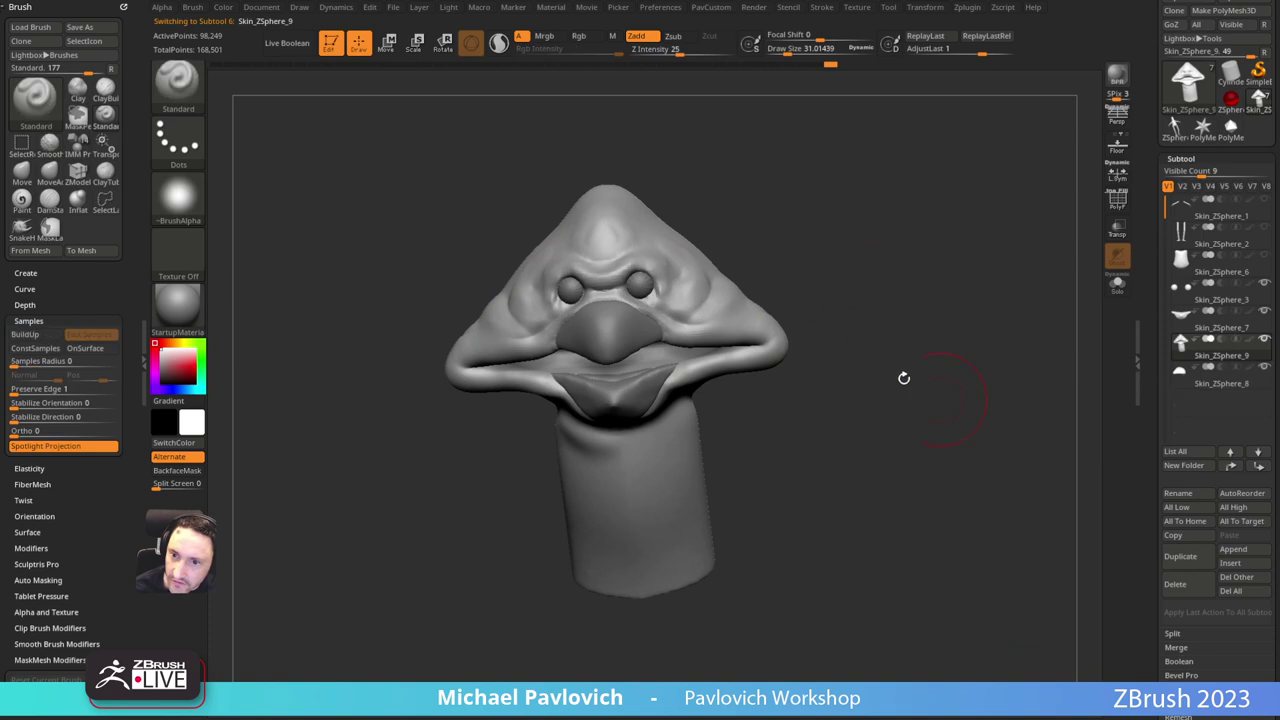
Step: Build up the folds on the upper neck beneath the jaw with the Standard brush and refresh the head's DynaMesh
{"action": "left_click_drag", "start_coordinate": [903, 377], "coordinate": [920, 310]}
{"action": "left_click_drag", "start_coordinate": [558, 412], "coordinate": [626, 444]}
{"action": "left_click_drag", "start_coordinate": [786, 426], "coordinate": [731, 417]}
{"action": "key", "text": "ctrl+z"}
{"action": "key", "text": "2"}
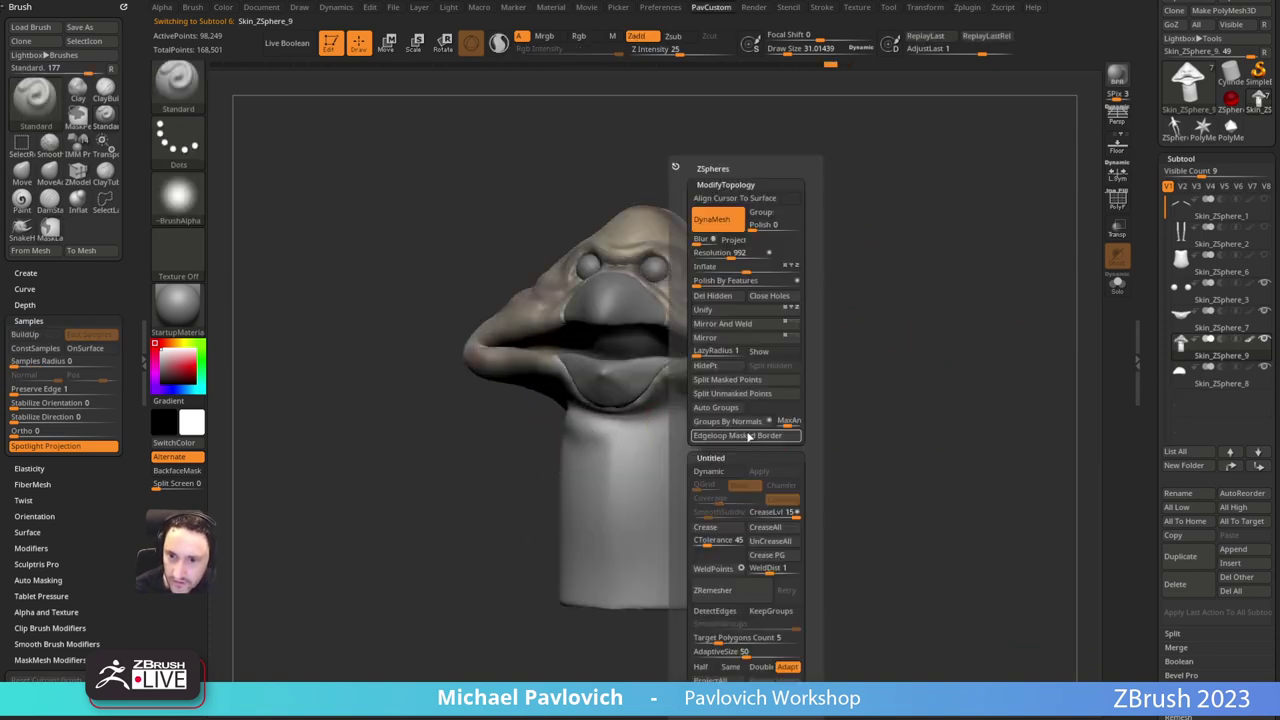
{"action": "key", "text": "2"}
{"action": "left_click", "coordinate": [938, 327]}
{"action": "left_click_drag", "start_coordinate": [730, 434], "coordinate": [842, 394]}
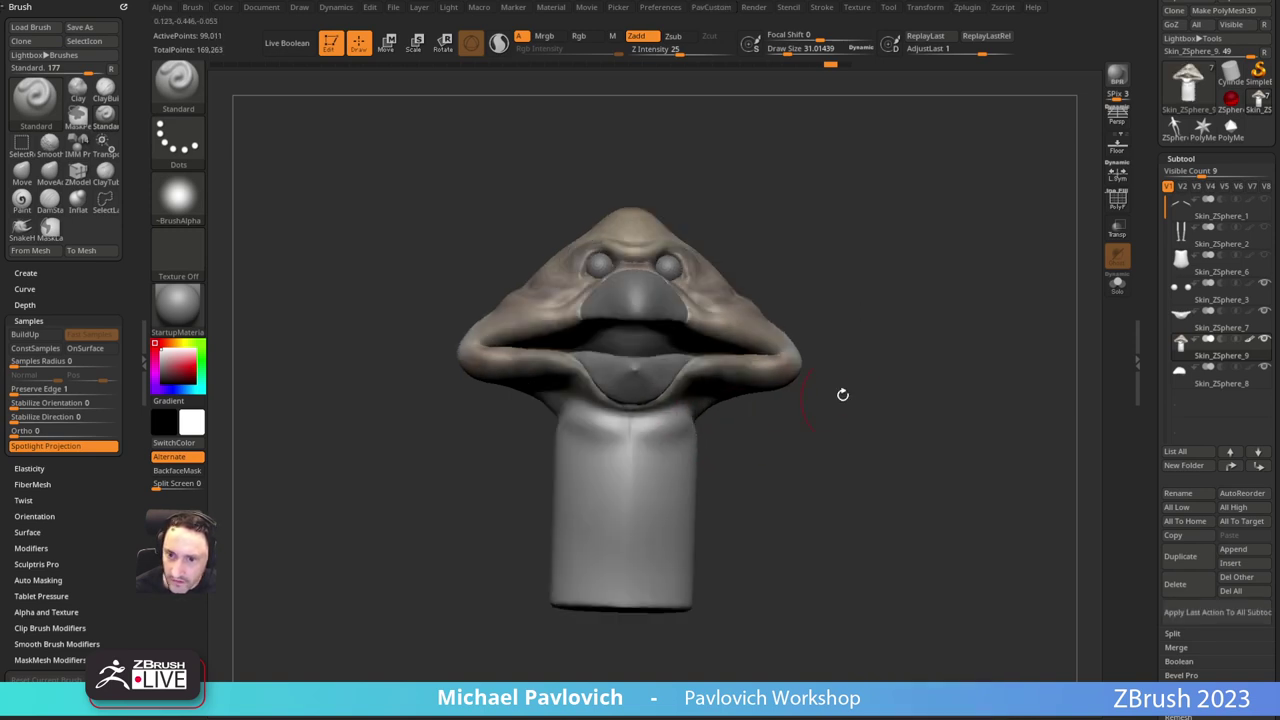
{"action": "left_click_drag", "start_coordinate": [588, 432], "coordinate": [637, 441]}
{"action": "mouse_move", "coordinate": [777, 414]}
{"action": "left_mouse_down"}
{"action": "mouse_move", "coordinate": [886, 421]}
{"action": "mouse_move", "coordinate": [850, 399]}
{"action": "mouse_move", "coordinate": [752, 395]}
{"action": "left_mouse_up"}
Step: Select the lower beak and shift it outward from the lip with the gizmo in profile view
{"action": "key", "text": "b"}
{"action": "key", "text": "m"}
{"action": "key", "text": "v"}
{"action": "left_click", "coordinate": [505, 405], "text": "alt"}
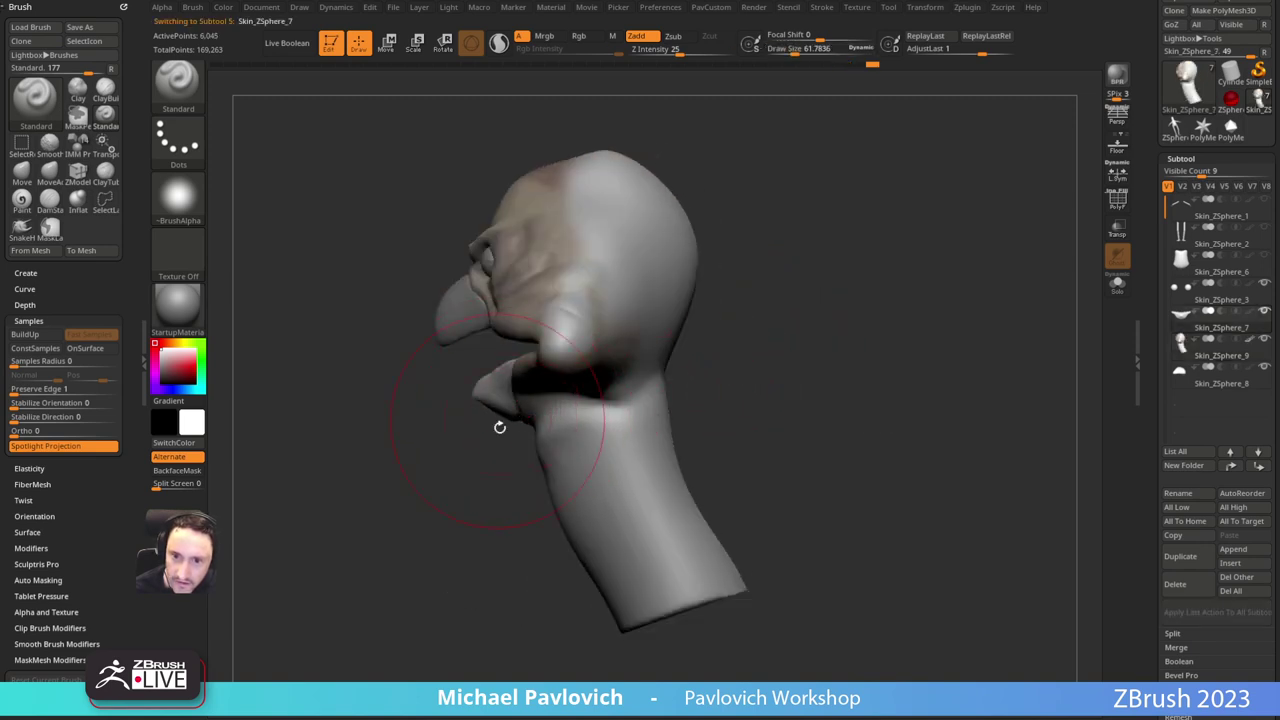
{"action": "key", "text": "w"}
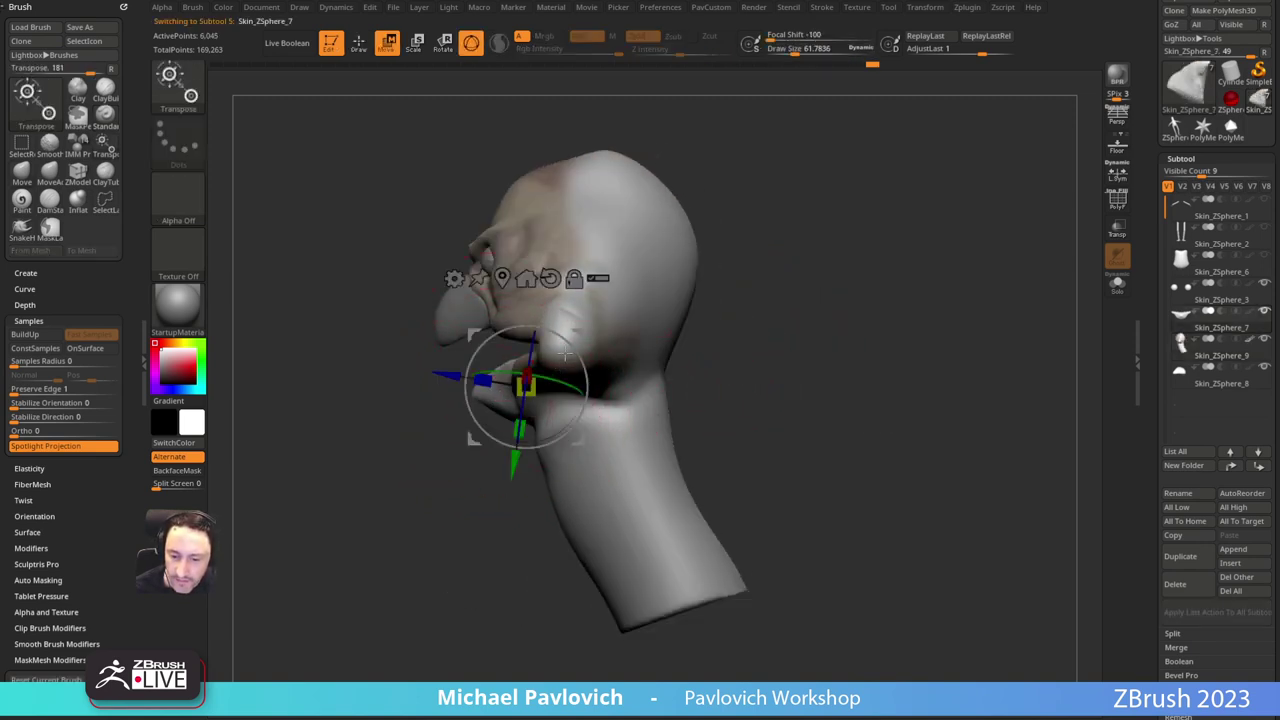
{"action": "left_click_drag", "start_coordinate": [579, 338], "coordinate": [565, 340]}
{"action": "key", "text": "q"}
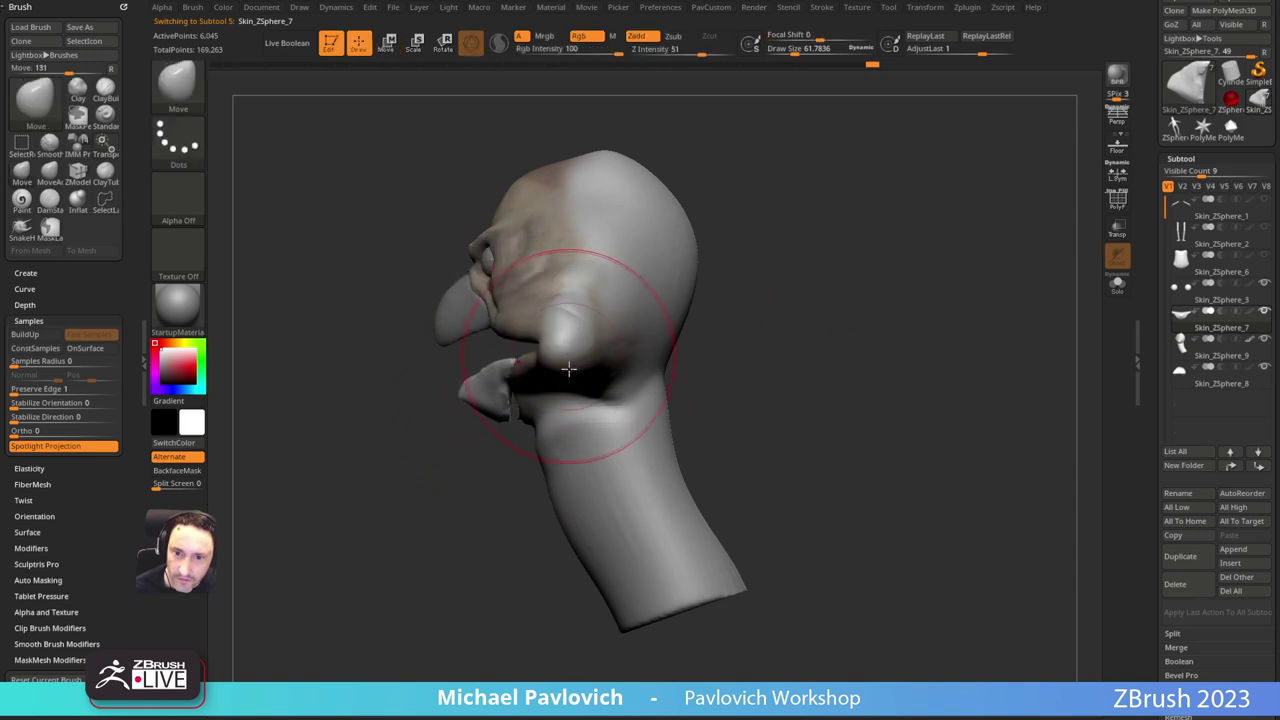
Step: Select the head mesh and adjust the lip and chin skin around the lower beak with the Move brush at a draw size of about 21
{"action": "left_click", "coordinate": [556, 406], "text": "alt"}
{"action": "key", "text": "b"}
{"action": "key", "text": "s"}
{"action": "key", "text": "t"}
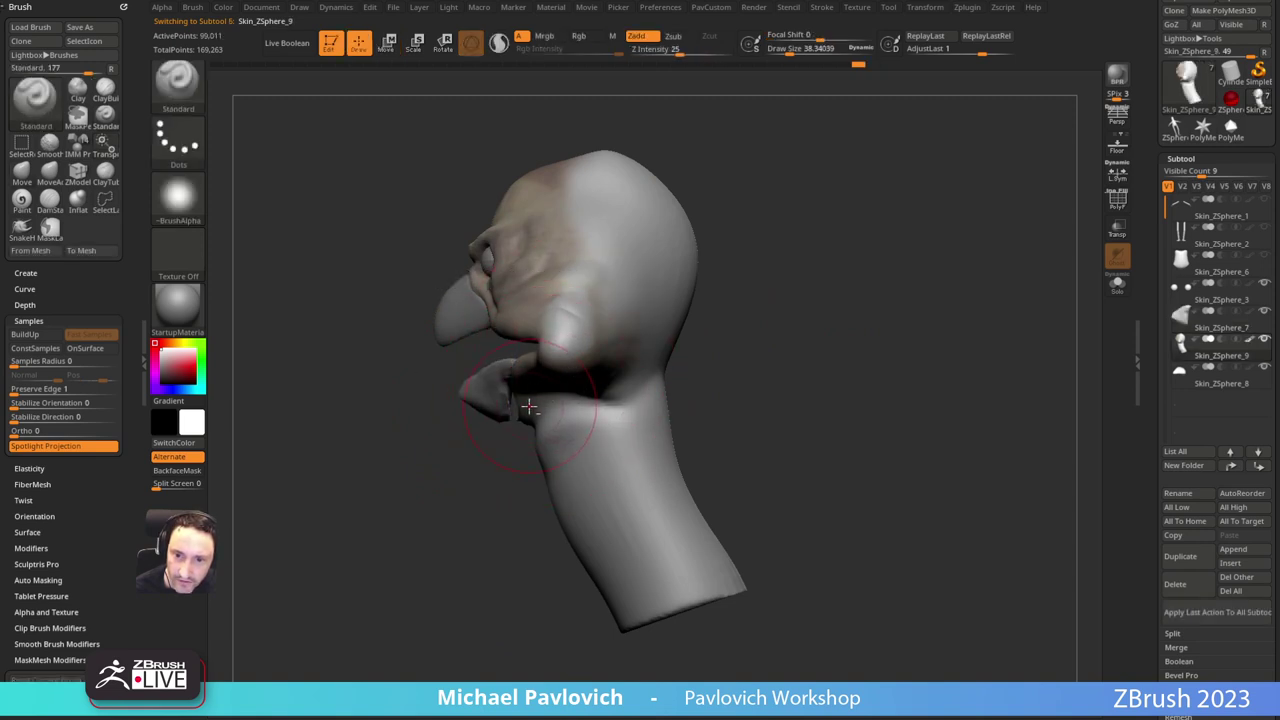
{"action": "key", "text": "b"}
{"action": "key", "text": "m"}
{"action": "key", "text": "v"}
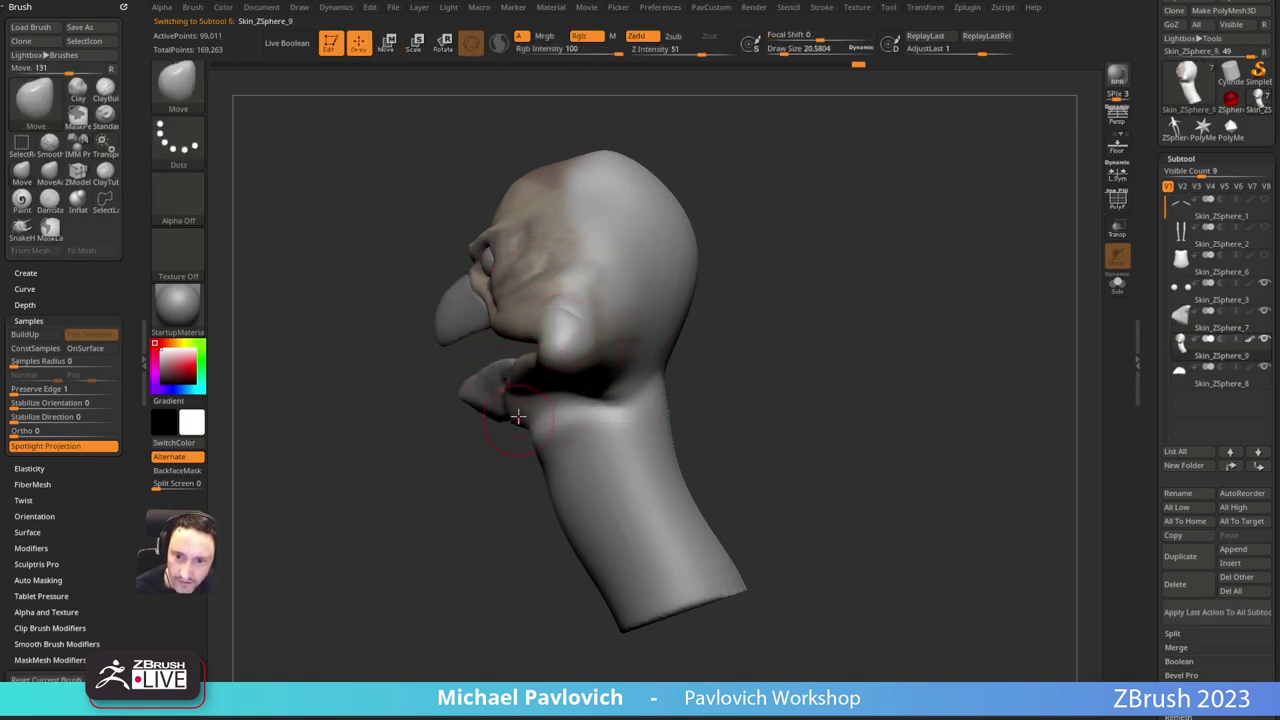
{"action": "left_click_drag", "start_coordinate": [518, 416], "coordinate": [554, 440], "text": "shift"}
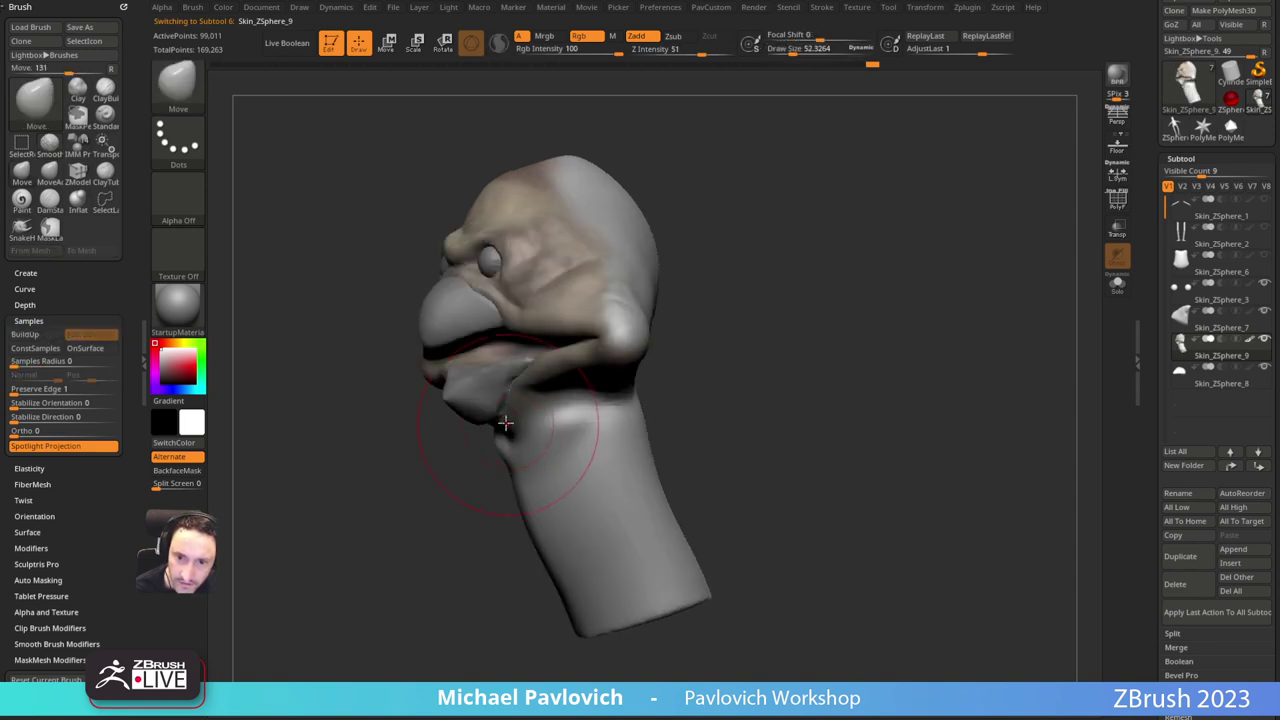
Step: Shape the neck fold under the chin with the Move brush at a draw size of about 52 and refresh the DynaMesh
{"action": "right_click_drag", "start_coordinate": [487, 423], "coordinate": [549, 488]}
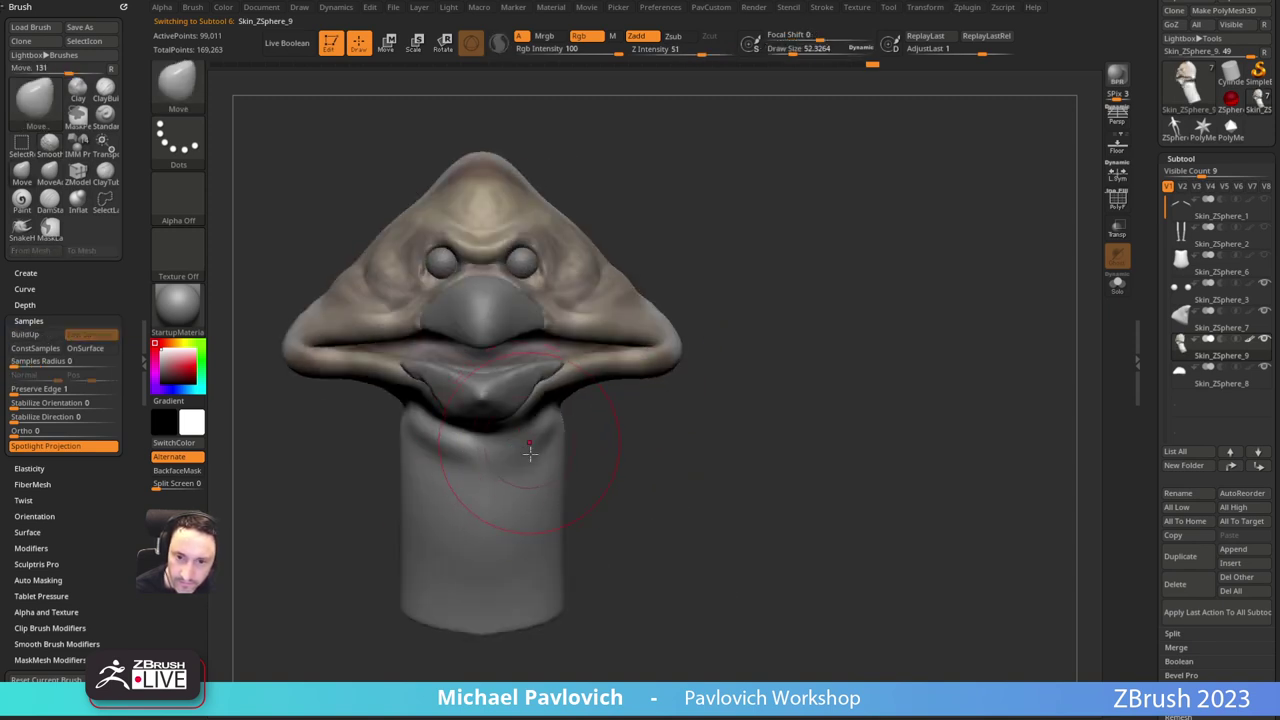
{"action": "mouse_move", "coordinate": [649, 438]}
{"action": "left_mouse_down", "text": "shift"}
{"action": "mouse_move", "coordinate": [737, 377]}
{"action": "mouse_move", "coordinate": [850, 368]}
{"action": "left_mouse_up", "text": "shift"}
{"action": "key", "text": "1"}
{"action": "left_click", "coordinate": [838, 328]}
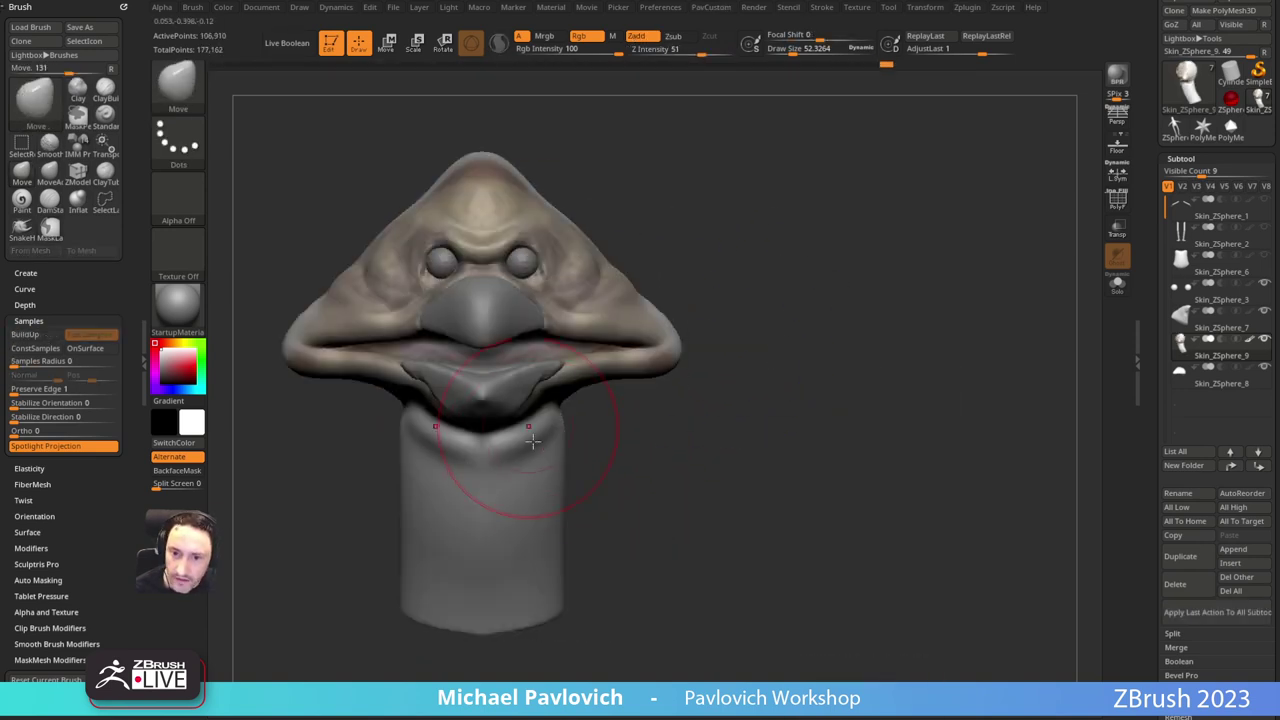
Step: Adjust the fold beneath the lower beak with the Move brush and smooth the surrounding neck surface
{"action": "left_click_drag", "start_coordinate": [698, 421], "coordinate": [620, 400], "text": "shift"}
{"action": "key", "text": "]"}
{"action": "left_click_drag", "start_coordinate": [509, 427], "coordinate": [500, 424]}
{"action": "key", "text": "s"}
{"action": "mouse_move", "coordinate": [503, 427]}
{"action": "left_mouse_down", "text": "shift"}
{"action": "mouse_move", "coordinate": [517, 443]}
{"action": "mouse_move", "coordinate": [486, 419]}
{"action": "left_mouse_up", "text": "shift"}
Step: Reshape the upper contour of the skull in side view with the Move brush at a draw size of about 36
{"action": "left_click_drag", "start_coordinate": [735, 385], "coordinate": [824, 352], "text": "shift"}
{"action": "key", "text": "b"}
{"action": "key", "text": "s"}
{"action": "key", "text": "t"}
{"action": "mouse_move", "coordinate": [774, 297]}
{"action": "left_mouse_down", "text": "alt"}
{"action": "mouse_move", "coordinate": [811, 331]}
{"action": "mouse_move", "coordinate": [769, 307]}
{"action": "left_mouse_up", "text": "alt"}
{"action": "key", "text": "]"}
{"action": "key", "text": "]"}
{"action": "key", "text": "]"}
{"action": "key", "text": "]"}
{"action": "key", "text": "]"}
{"action": "key", "text": "]"}
{"action": "key", "text": "]"}
{"action": "key", "text": "s"}
{"action": "key", "text": "b"}
{"action": "key", "text": "m"}
{"action": "key", "text": "v"}
{"action": "left_click_drag", "start_coordinate": [646, 239], "coordinate": [616, 251]}
{"action": "key", "text": "s"}
{"action": "left_click_drag", "start_coordinate": [614, 248], "coordinate": [606, 252]}
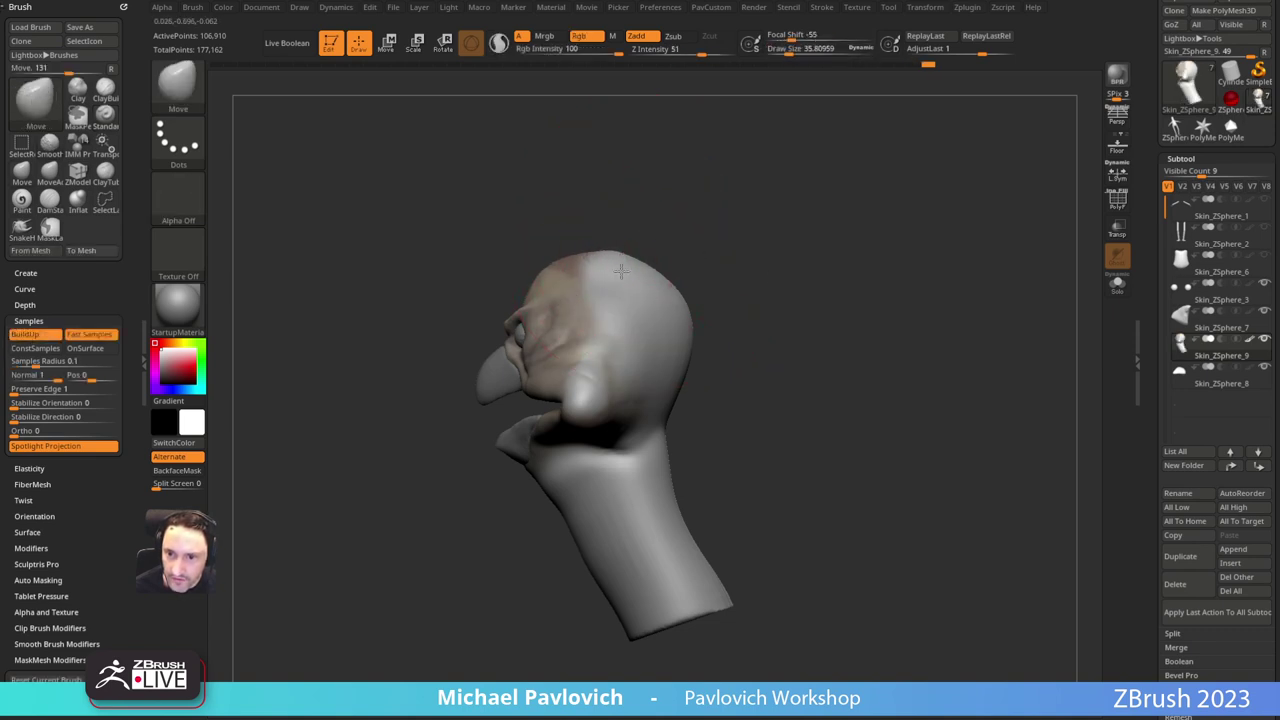
Step: Refine the skin forms around the eye and cheek with the Standard brush, smoothing them at a draw size of about 14
{"action": "left_click_drag", "start_coordinate": [798, 372], "coordinate": [756, 350], "text": "alt"}
{"action": "key", "text": "b"}
{"action": "key", "text": "s"}
{"action": "key", "text": "t"}
{"action": "key", "text": "s"}
{"action": "mouse_move", "coordinate": [769, 339]}
{"action": "left_mouse_down", "text": "alt"}
{"action": "mouse_move", "coordinate": [757, 338]}
{"action": "mouse_move", "coordinate": [774, 311]}
{"action": "left_mouse_up", "text": "alt"}
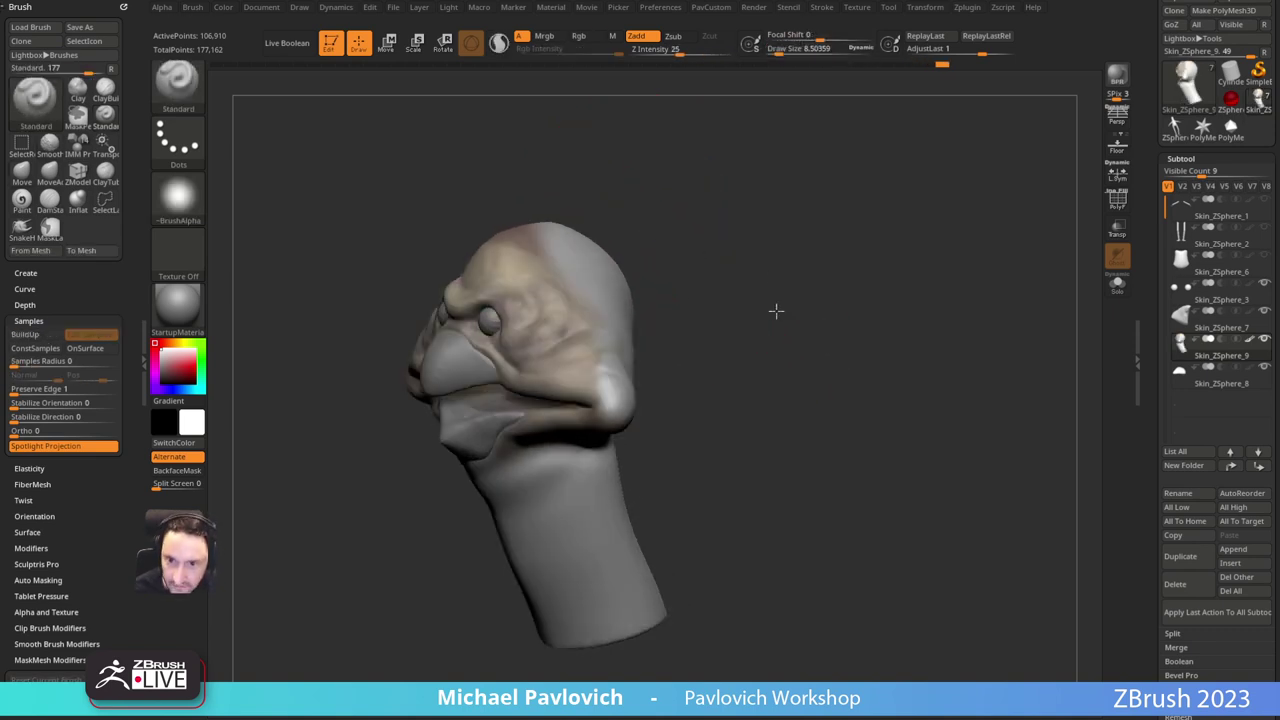
{"action": "left_click_drag", "start_coordinate": [719, 227], "coordinate": [722, 306], "text": "alt"}
{"action": "key", "text": "s"}
{"action": "left_click_drag", "start_coordinate": [589, 396], "coordinate": [612, 420]}
{"action": "key", "text": "s"}
{"action": "mouse_move", "coordinate": [890, 312]}
{"action": "left_mouse_down"}
{"action": "mouse_move", "coordinate": [871, 343]}
{"action": "mouse_move", "coordinate": [862, 300]}
{"action": "left_mouse_up"}
{"action": "mouse_move", "coordinate": [862, 300]}
{"action": "left_mouse_down"}
{"action": "mouse_move", "coordinate": [860, 271]}
{"action": "mouse_move", "coordinate": [866, 354]}
{"action": "mouse_move", "coordinate": [836, 348]}
{"action": "left_mouse_up"}
{"action": "left_click_drag", "start_coordinate": [561, 400], "coordinate": [577, 410], "text": "shift"}
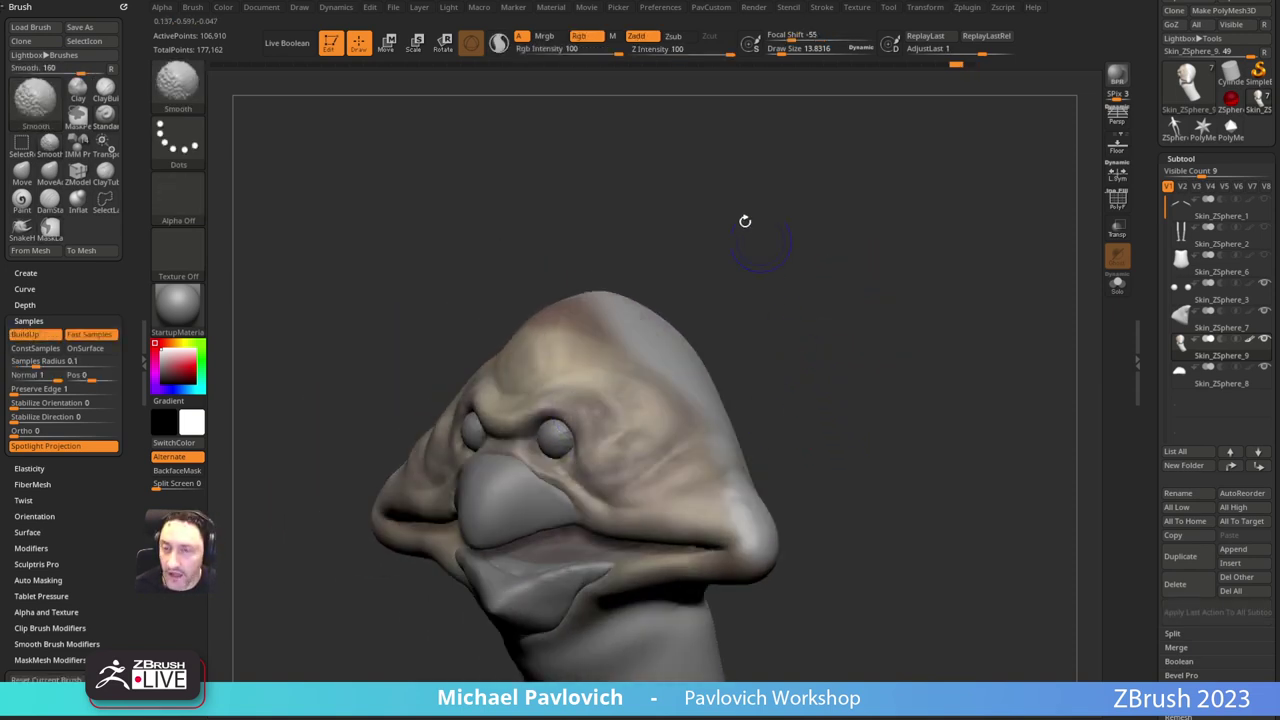
{"action": "left_click", "coordinate": [583, 37], "text": "shift"}
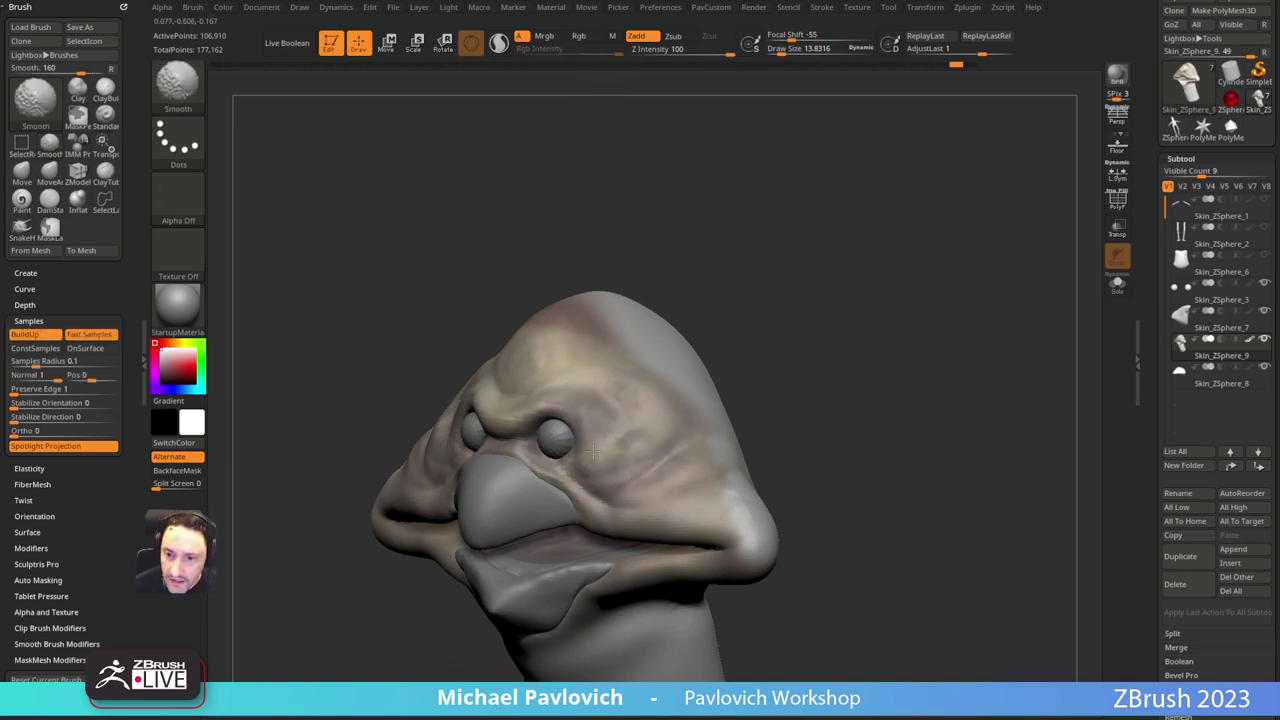
{"action": "mouse_move", "coordinate": [625, 488]}
{"action": "left_mouse_down", "text": "shift"}
{"action": "mouse_move", "coordinate": [664, 459]}
{"action": "mouse_move", "coordinate": [612, 455]}
{"action": "left_mouse_up", "text": "shift"}
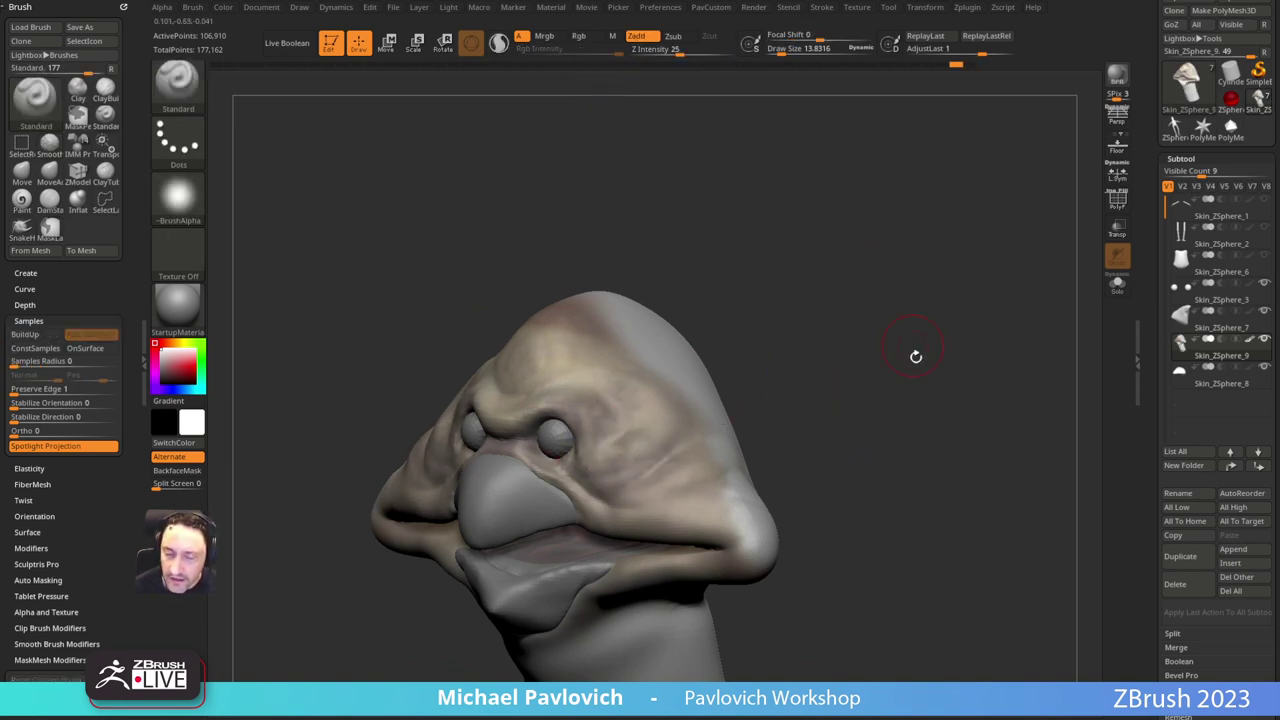
Step: Reshape the front and back contours of the neck in profile with the Move brush at draw sizes of about 72 and 38
{"action": "right_click_drag", "start_coordinate": [916, 357], "coordinate": [871, 305], "text": "ctrl"}
{"action": "left_click_drag", "start_coordinate": [847, 276], "coordinate": [816, 257]}
{"action": "key", "text": "b"}
{"action": "key", "text": "m"}
{"action": "key", "text": "v"}
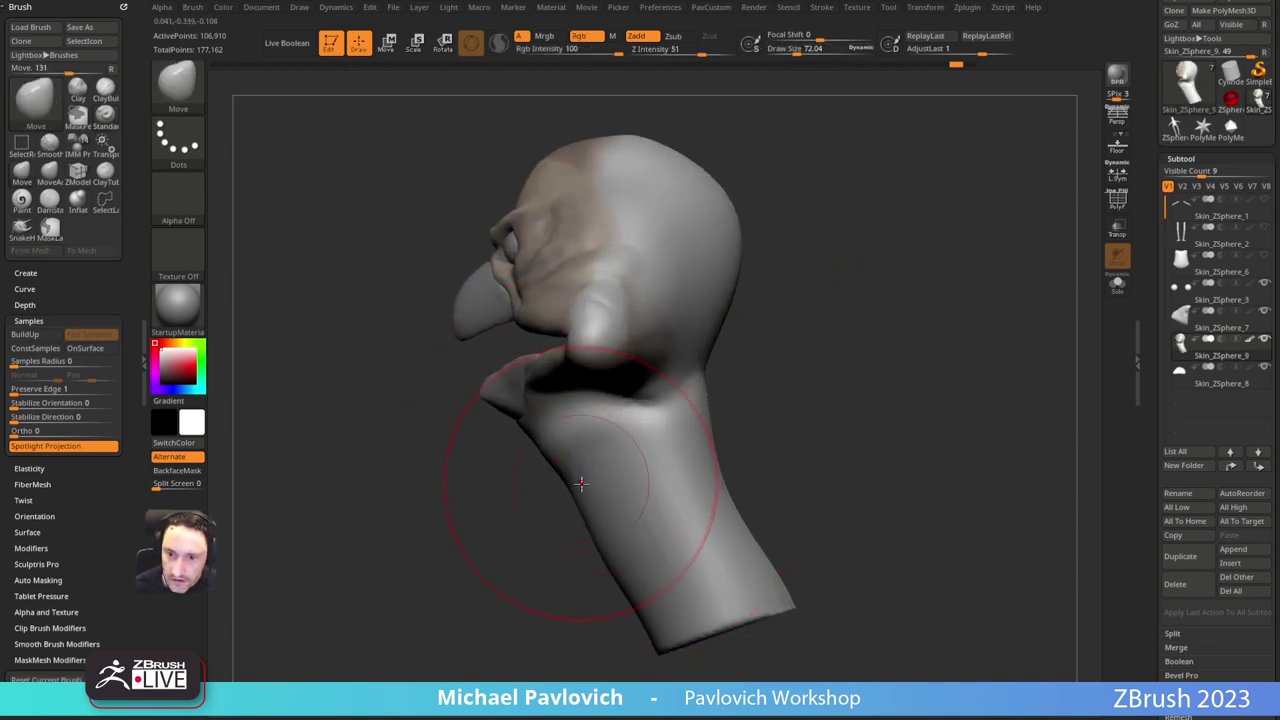
{"action": "left_click_drag", "start_coordinate": [583, 527], "coordinate": [578, 530]}
{"action": "left_click_drag", "start_coordinate": [630, 595], "coordinate": [621, 608]}
{"action": "key", "text": "s"}
{"action": "left_click_drag", "start_coordinate": [703, 419], "coordinate": [698, 419]}
{"action": "mouse_move", "coordinate": [812, 412]}
{"action": "left_mouse_down", "text": "alt"}
{"action": "mouse_move", "coordinate": [805, 373]}
{"action": "mouse_move", "coordinate": [785, 375]}
{"action": "left_mouse_up", "text": "alt"}
{"action": "left_click_drag", "start_coordinate": [685, 409], "coordinate": [675, 406]}
{"action": "left_click_drag", "start_coordinate": [688, 491], "coordinate": [737, 513]}
{"action": "key", "text": "s"}
{"action": "mouse_move", "coordinate": [738, 548]}
{"action": "left_mouse_down"}
{"action": "mouse_move", "coordinate": [750, 529]}
{"action": "mouse_move", "coordinate": [737, 529]}
{"action": "left_mouse_up"}
{"action": "key", "text": "s"}
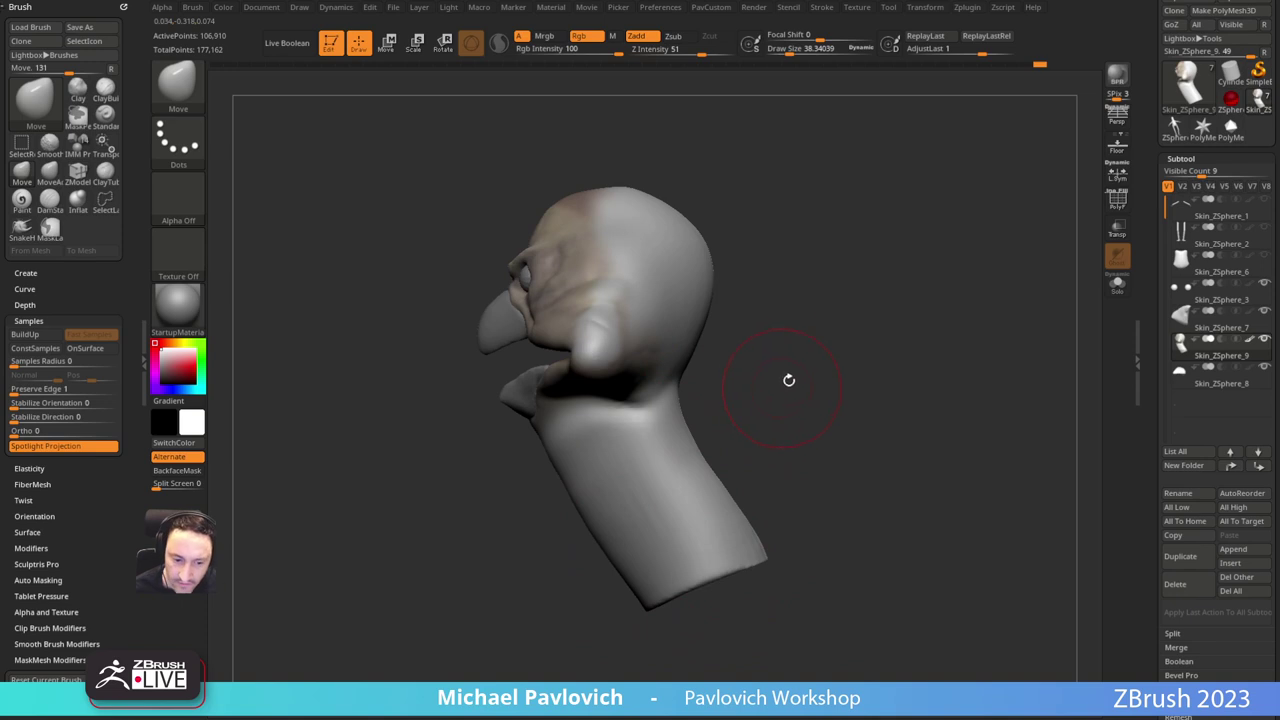
Step: Overlay the reference images, align the head with the close-up front reference, and raise the Spotlight background opacity
{"action": "left_click_drag", "start_coordinate": [789, 380], "coordinate": [846, 380], "text": "shift"}
{"action": "key", "text": "shift+z"}
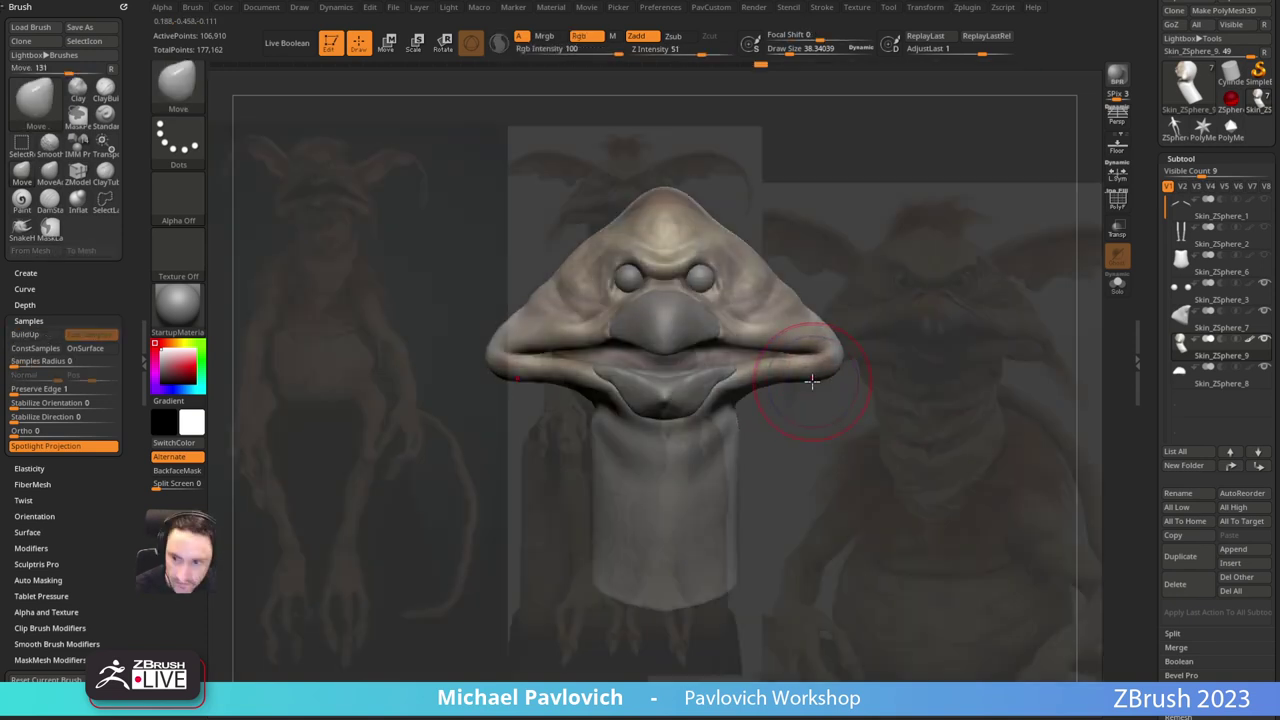
{"action": "key", "text": "1"}
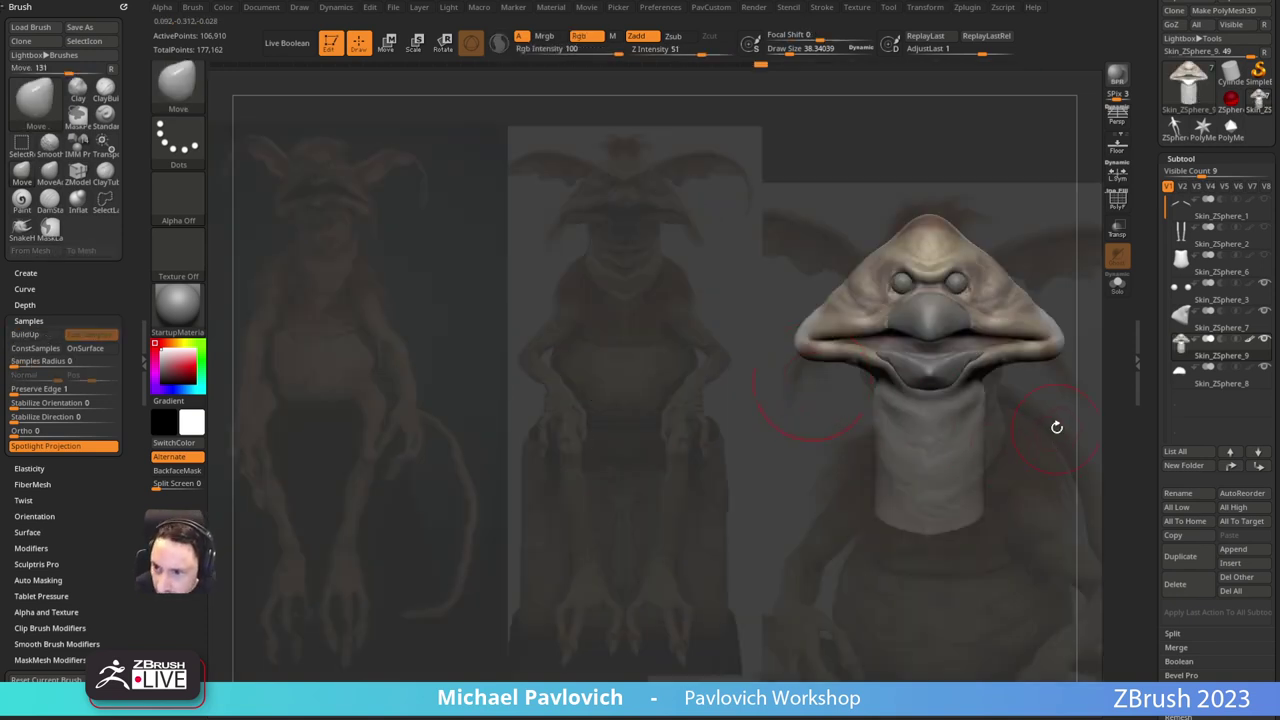
{"action": "key", "text": "z"}
{"action": "mouse_move", "coordinate": [736, 329]}
{"action": "left_mouse_down"}
{"action": "mouse_move", "coordinate": [748, 390]}
{"action": "mouse_move", "coordinate": [745, 337]}
{"action": "left_mouse_up"}
{"action": "key", "text": "z"}
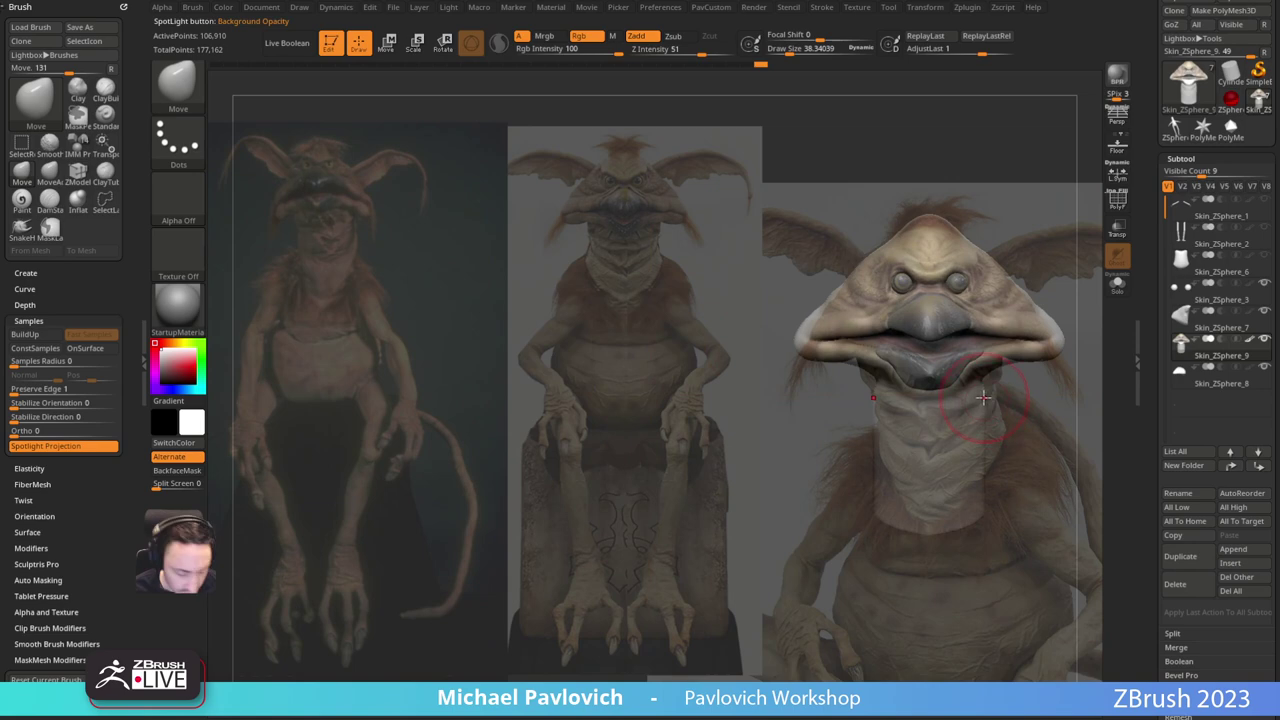
Step: Trace the reference's neck creases onto the front of the neck with the DamStandard brush at a draw size of about 38
{"action": "key", "text": "b"}
{"action": "key", "text": "d"}
{"action": "key", "text": "s"}
{"action": "mouse_move", "coordinate": [880, 412]}
{"action": "right_mouse_down"}
{"action": "mouse_move", "coordinate": [893, 390]}
{"action": "mouse_move", "coordinate": [882, 404]}
{"action": "right_mouse_up"}
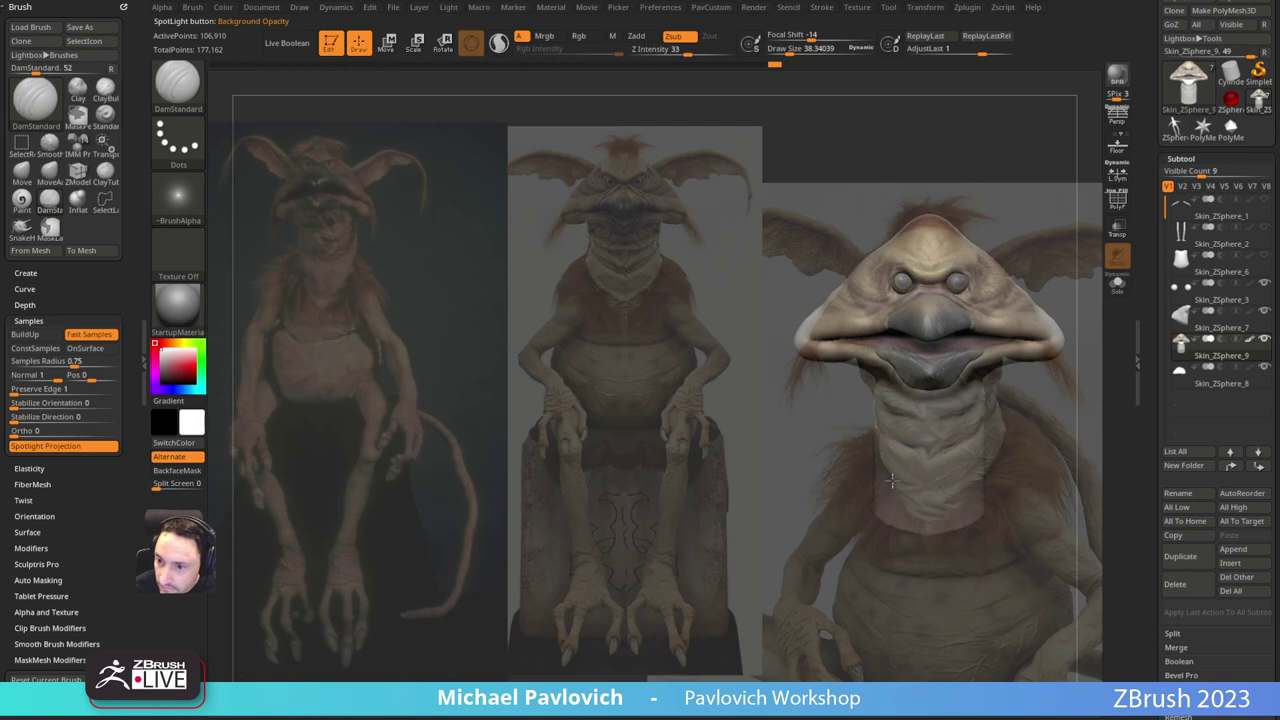
{"action": "left_click_drag", "start_coordinate": [892, 481], "coordinate": [920, 491]}
Step: Hide the reference overlay and extend the carved neck creases around the sides with the DamStandard brush
{"action": "key", "text": "shift+z"}
{"action": "mouse_move", "coordinate": [1050, 405]}
{"action": "right_mouse_down", "text": "alt"}
{"action": "mouse_move", "coordinate": [906, 426]}
{"action": "mouse_move", "coordinate": [983, 443]}
{"action": "mouse_move", "coordinate": [945, 434]}
{"action": "right_mouse_up", "text": "alt"}
{"action": "left_click_drag", "start_coordinate": [680, 478], "coordinate": [748, 532]}
{"action": "right_click_drag", "start_coordinate": [868, 459], "coordinate": [900, 482]}
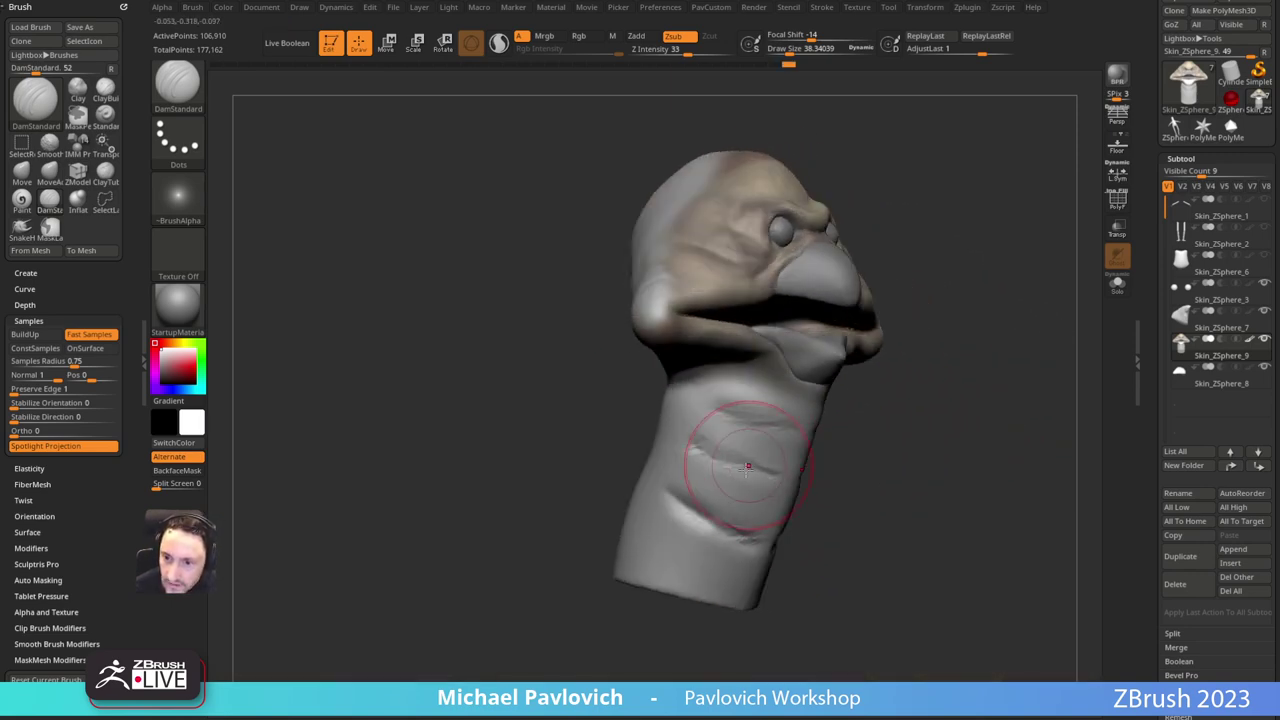
{"action": "left_click_drag", "start_coordinate": [672, 430], "coordinate": [795, 488]}
{"action": "left_click_drag", "start_coordinate": [775, 421], "coordinate": [815, 438]}
{"action": "mouse_move", "coordinate": [850, 428]}
{"action": "right_mouse_down"}
{"action": "mouse_move", "coordinate": [920, 429]}
{"action": "mouse_move", "coordinate": [950, 448]}
{"action": "right_mouse_up"}
{"action": "right_click_drag", "start_coordinate": [950, 448], "coordinate": [820, 440]}
{"action": "left_click_drag", "start_coordinate": [790, 440], "coordinate": [673, 384]}
Step: Deepen and connect the neck creases from side to front with the DamStandard brush at a draw size of about 22
{"action": "mouse_move", "coordinate": [977, 396]}
{"action": "right_mouse_down"}
{"action": "mouse_move", "coordinate": [931, 363]}
{"action": "mouse_move", "coordinate": [893, 371]}
{"action": "right_mouse_up"}
{"action": "left_click_drag", "start_coordinate": [728, 436], "coordinate": [775, 411]}
{"action": "left_click_drag", "start_coordinate": [748, 470], "coordinate": [793, 431]}
{"action": "left_click_drag", "start_coordinate": [752, 548], "coordinate": [810, 492]}
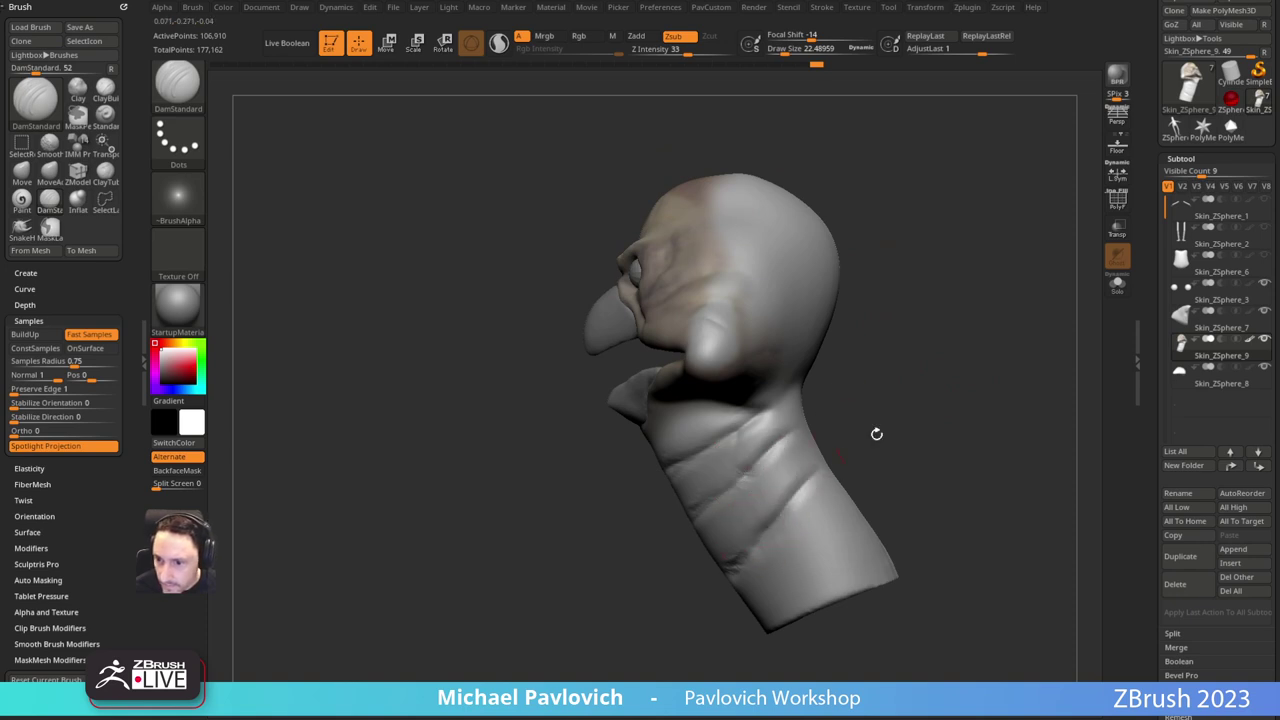
{"action": "right_click_drag", "start_coordinate": [877, 434], "coordinate": [921, 414]}
{"action": "left_click_drag", "start_coordinate": [777, 492], "coordinate": [672, 577]}
{"action": "left_click_drag", "start_coordinate": [748, 560], "coordinate": [698, 577]}
{"action": "right_click_drag", "start_coordinate": [865, 471], "coordinate": [883, 416], "text": "alt"}
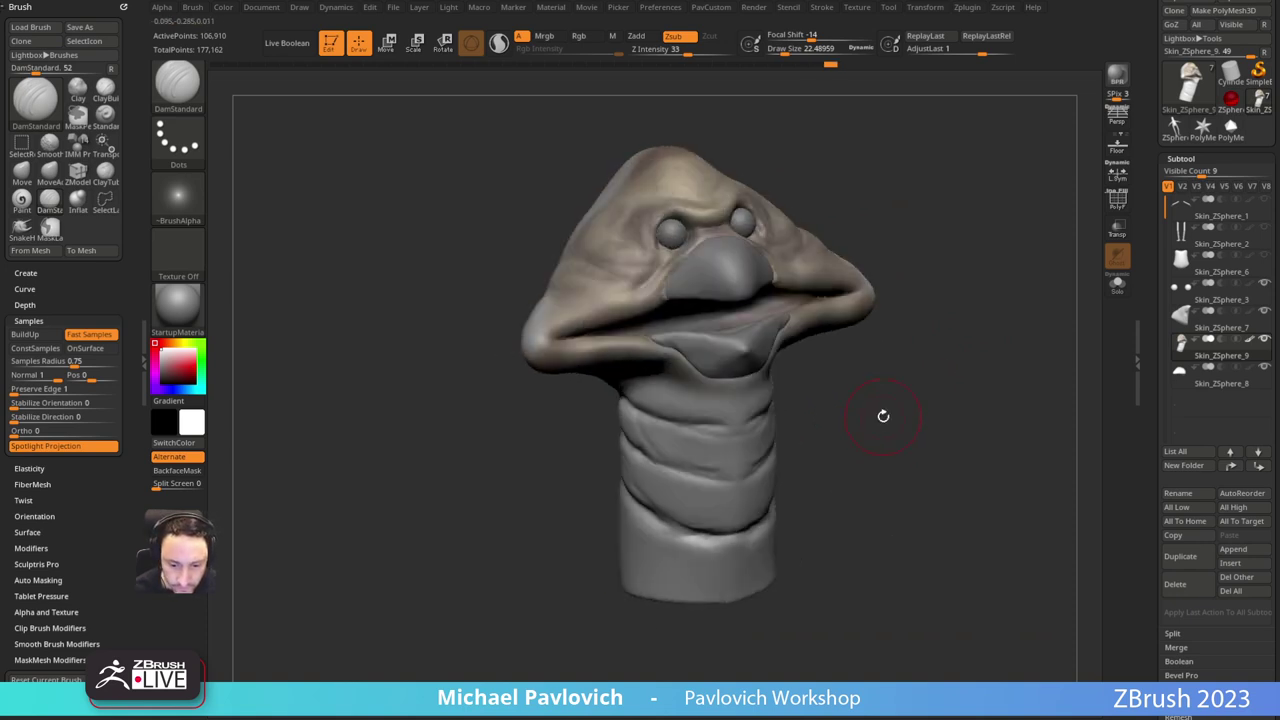
Step: Build up wrinkled folds between the neck creases with the Standard brush at a draw size of about 11
{"action": "key", "text": "b"}
{"action": "key", "text": "s"}
{"action": "key", "text": "t"}
{"action": "key", "text": "s"}
{"action": "mouse_move", "coordinate": [686, 447]}
{"action": "left_mouse_down"}
{"action": "mouse_move", "coordinate": [702, 482]}
{"action": "mouse_move", "coordinate": [738, 488]}
{"action": "left_mouse_up"}
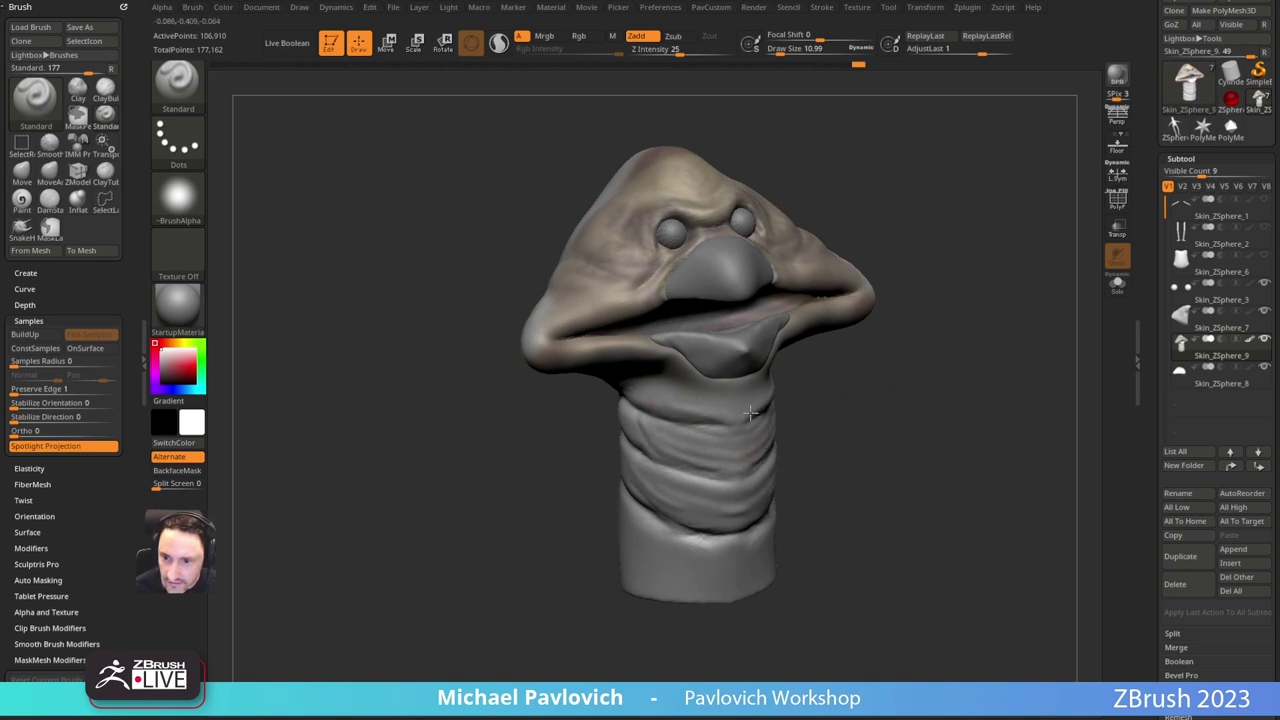
{"action": "mouse_move", "coordinate": [890, 383]}
{"action": "right_mouse_down", "text": "alt"}
{"action": "mouse_move", "coordinate": [875, 437]}
{"action": "mouse_move", "coordinate": [868, 402]}
{"action": "mouse_move", "coordinate": [871, 432]}
{"action": "right_mouse_up", "text": "alt"}
{"action": "right_click_drag", "start_coordinate": [841, 388], "coordinate": [853, 367], "text": "ctrl"}
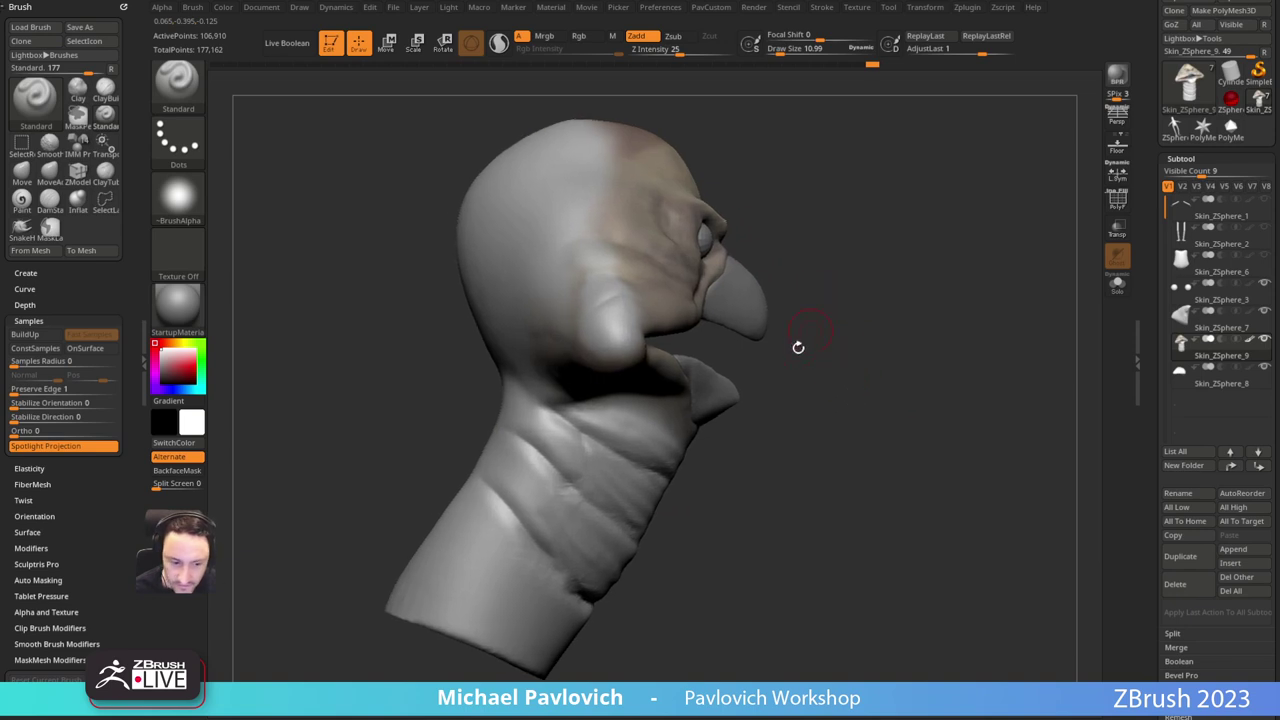
{"action": "left_click_drag", "start_coordinate": [903, 371], "coordinate": [801, 395]}
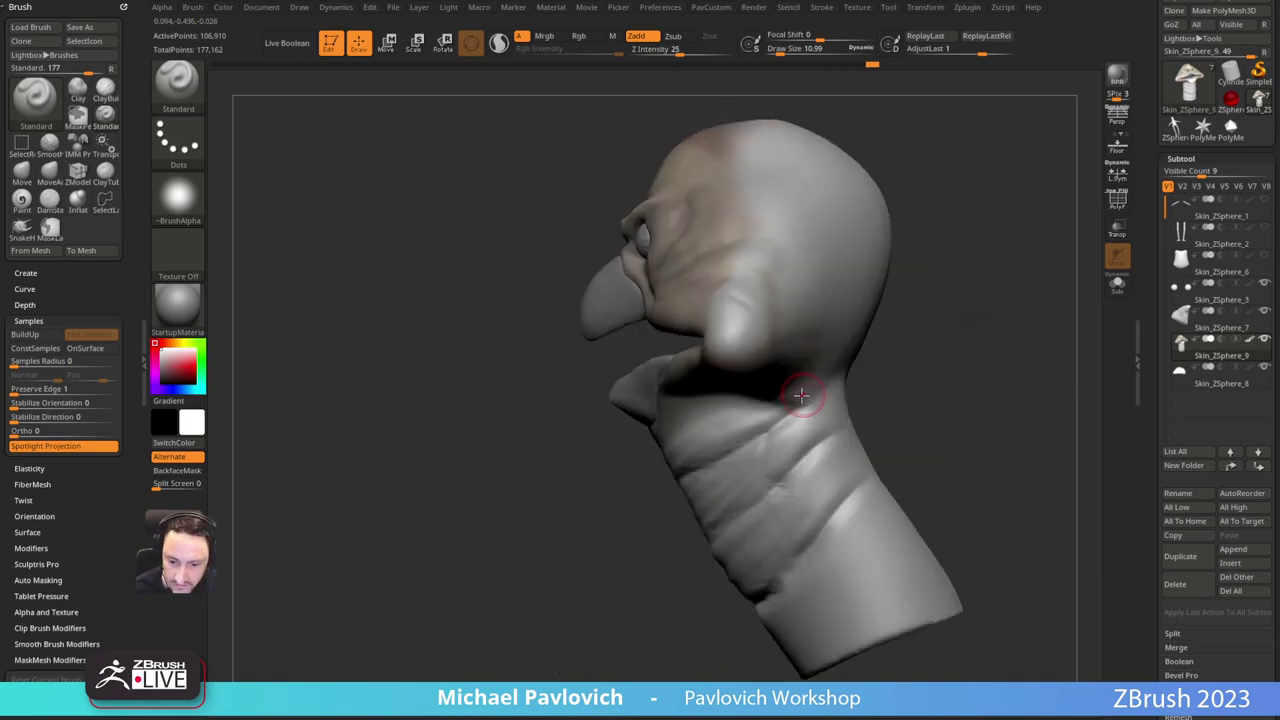
{"action": "mouse_move", "coordinate": [690, 401]}
{"action": "left_mouse_down"}
{"action": "mouse_move", "coordinate": [614, 486]}
{"action": "mouse_move", "coordinate": [739, 456]}
{"action": "left_mouse_up"}
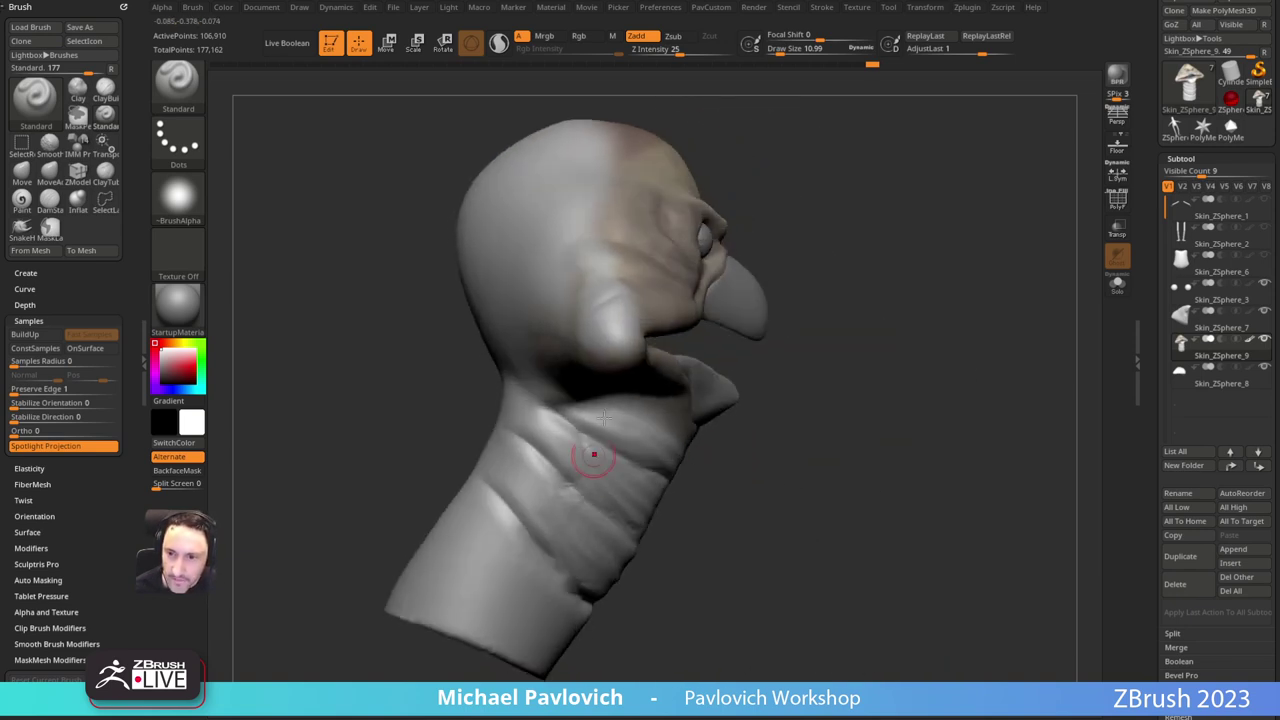
{"action": "right_click_drag", "start_coordinate": [844, 402], "coordinate": [834, 357], "text": "ctrl"}
{"action": "left_click_drag", "start_coordinate": [834, 357], "coordinate": [750, 403]}
{"action": "right_click_drag", "start_coordinate": [750, 403], "coordinate": [800, 406], "text": "ctrl"}
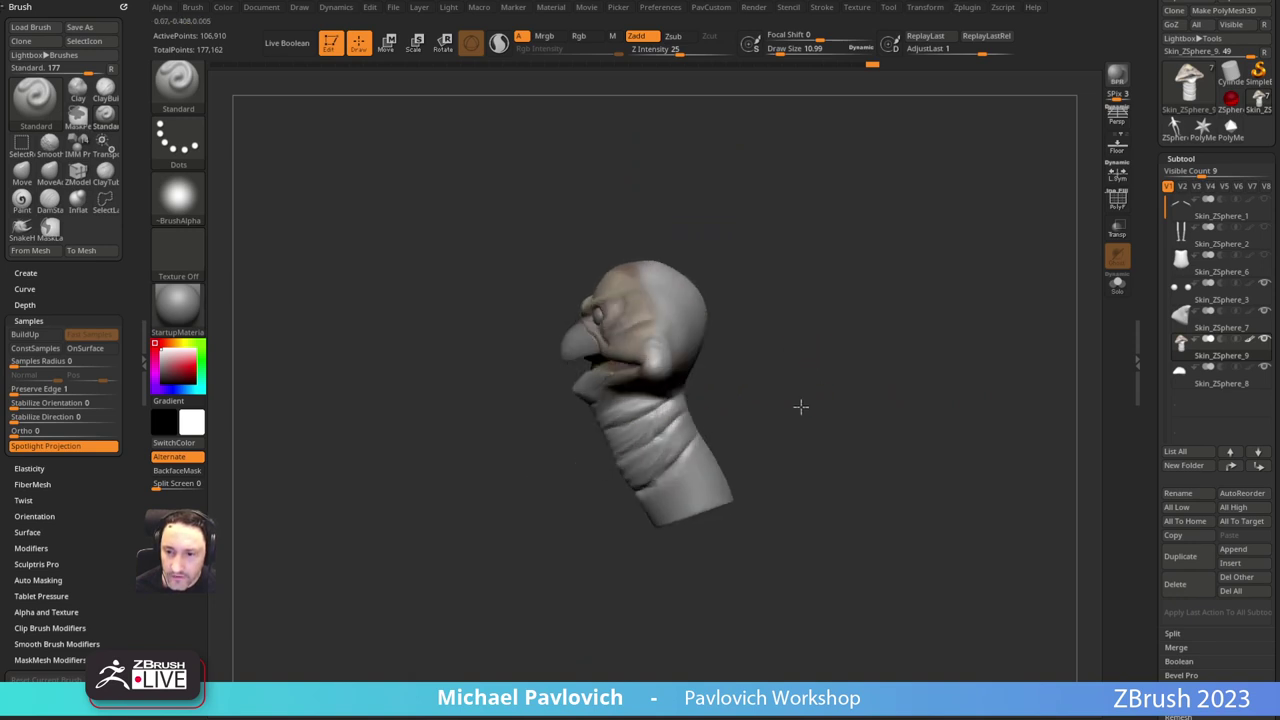
{"action": "left_click_drag", "start_coordinate": [747, 401], "coordinate": [785, 410]}
{"action": "right_click_drag", "start_coordinate": [785, 410], "coordinate": [845, 410], "text": "ctrl"}
{"action": "left_click_drag", "start_coordinate": [845, 410], "coordinate": [754, 410], "text": "alt"}
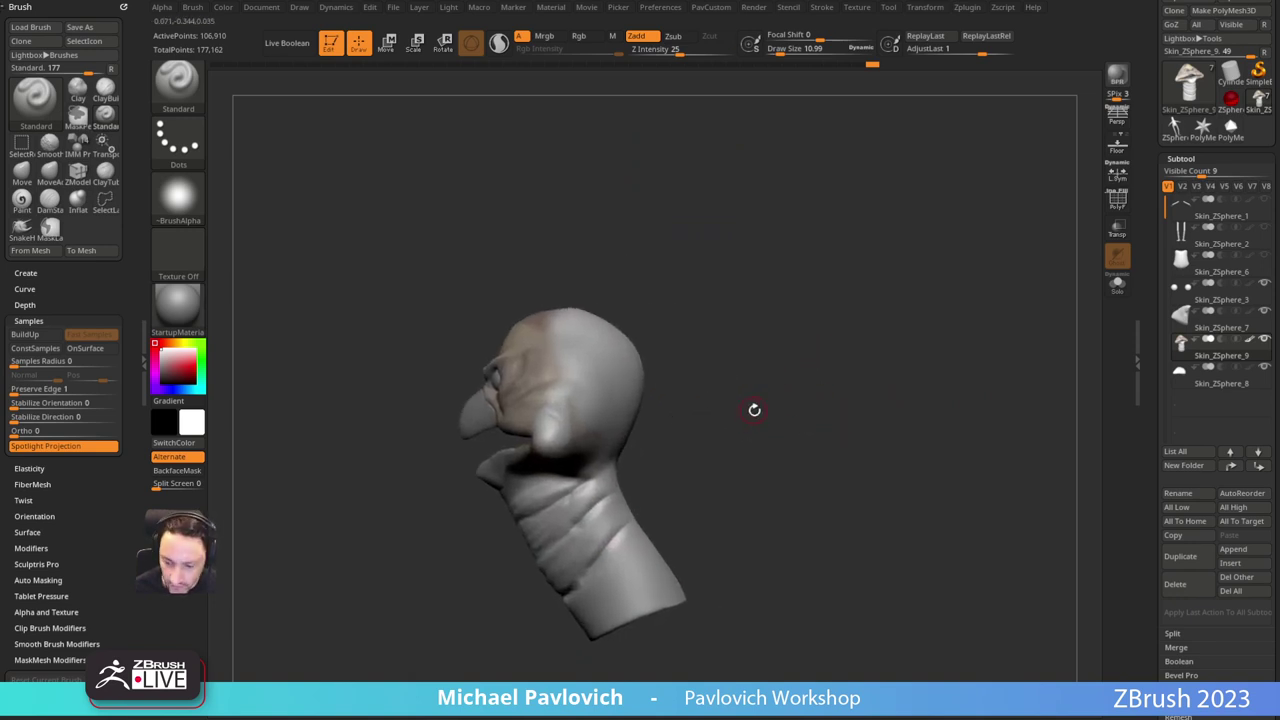
{"action": "right_click_drag", "start_coordinate": [758, 379], "coordinate": [794, 386], "text": "ctrl"}
Step: Cut sharper creases between the folds on the side and back of the neck with the DamStandard brush
{"action": "key", "text": "b"}
{"action": "key", "text": "d"}
{"action": "key", "text": "s"}
{"action": "left_click_drag", "start_coordinate": [794, 386], "coordinate": [778, 384]}
{"action": "key", "text": "s"}
{"action": "left_click_drag", "start_coordinate": [634, 443], "coordinate": [598, 443]}
{"action": "mouse_move", "coordinate": [678, 469]}
{"action": "left_mouse_down"}
{"action": "mouse_move", "coordinate": [648, 472]}
{"action": "mouse_move", "coordinate": [800, 432]}
{"action": "left_mouse_up"}
{"action": "mouse_move", "coordinate": [773, 344]}
{"action": "left_mouse_down"}
{"action": "mouse_move", "coordinate": [891, 363]}
{"action": "mouse_move", "coordinate": [769, 414]}
{"action": "mouse_move", "coordinate": [703, 491]}
{"action": "mouse_move", "coordinate": [780, 434]}
{"action": "mouse_move", "coordinate": [651, 423]}
{"action": "left_mouse_up"}
{"action": "key", "text": "s"}
{"action": "mouse_move", "coordinate": [569, 500]}
{"action": "left_mouse_down"}
{"action": "mouse_move", "coordinate": [580, 500]}
{"action": "mouse_move", "coordinate": [567, 466]}
{"action": "mouse_move", "coordinate": [484, 435]}
{"action": "left_mouse_up"}
{"action": "key", "text": "s"}
Step: Adjust the neck folds' profile and throat line with the Move brush at draw sizes of about 41 and 36
{"action": "key", "text": "b"}
{"action": "key", "text": "m"}
{"action": "key", "text": "v"}
{"action": "key", "text": "s"}
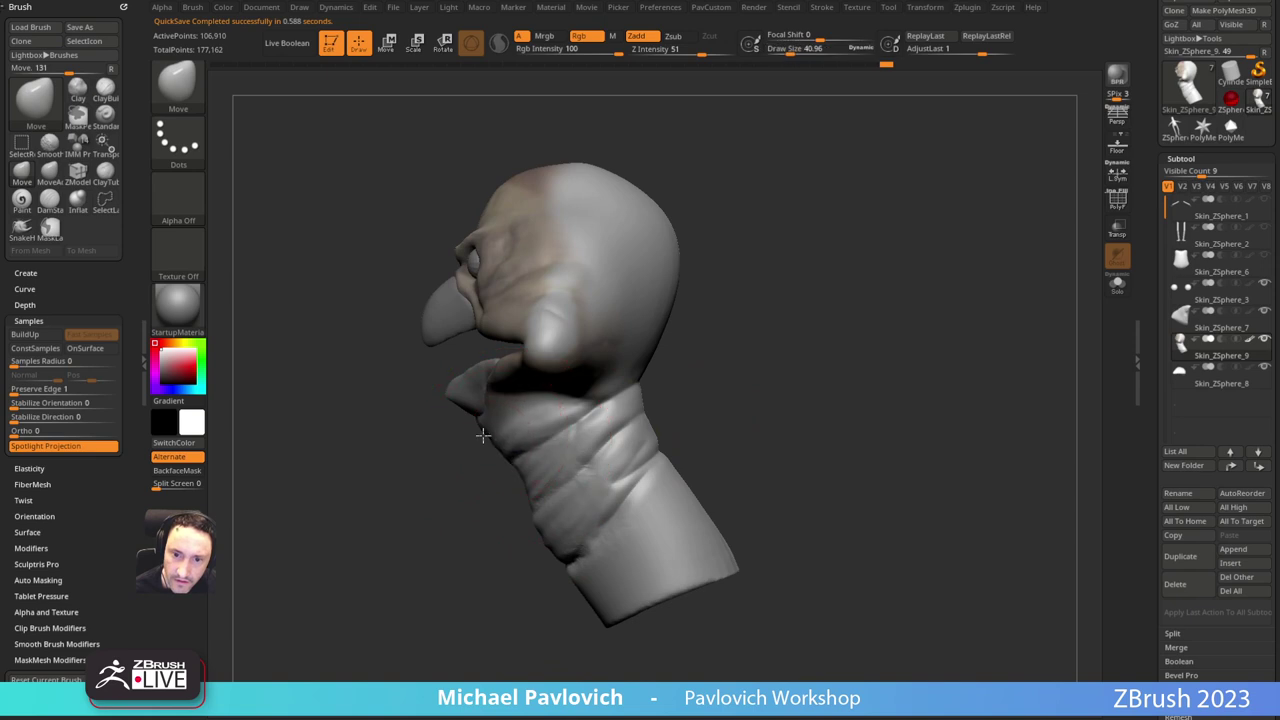
{"action": "key", "text": "s"}
{"action": "left_click_drag", "start_coordinate": [574, 557], "coordinate": [589, 557]}
{"action": "mouse_move", "coordinate": [609, 558]}
{"action": "left_mouse_down"}
{"action": "mouse_move", "coordinate": [635, 543]}
{"action": "mouse_move", "coordinate": [580, 517]}
{"action": "left_mouse_up"}
{"action": "key", "text": "s"}
{"action": "left_click_drag", "start_coordinate": [542, 473], "coordinate": [531, 481]}
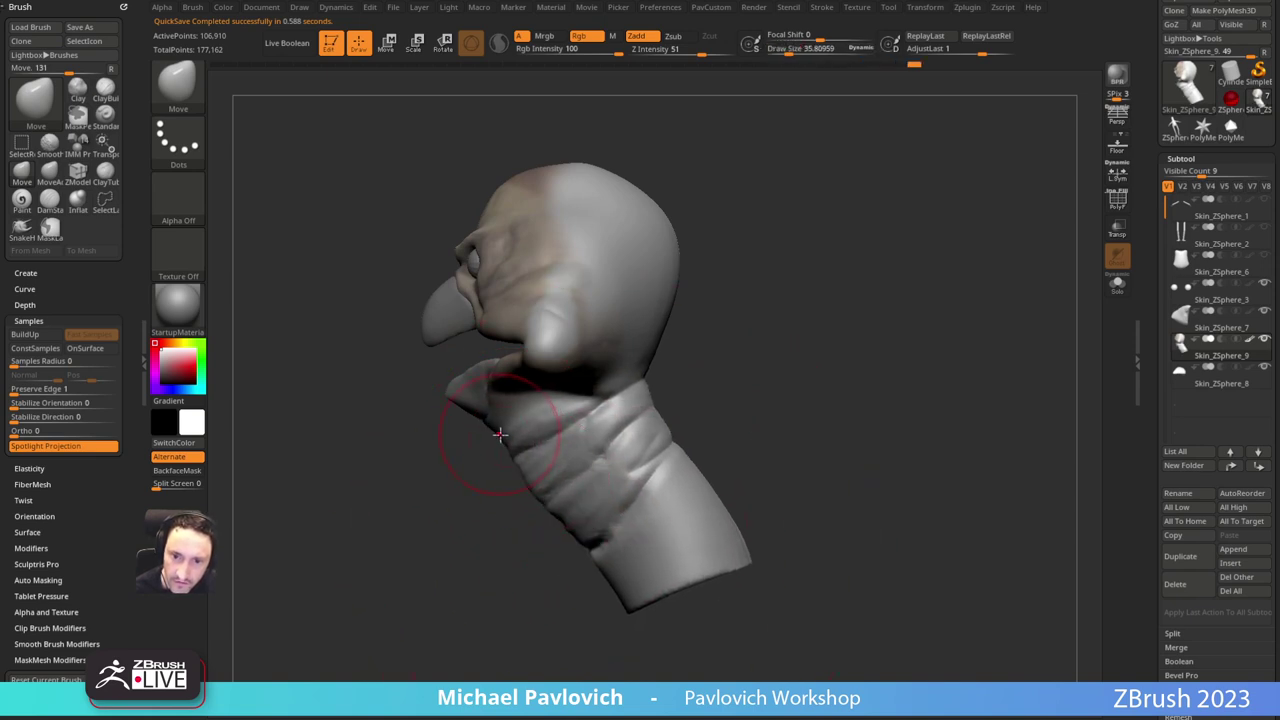
{"action": "left_click_drag", "start_coordinate": [512, 433], "coordinate": [519, 431]}
Step: Compare the front of the head with the reference overlay, hide the overlay, and show all the body subtools
{"action": "left_click_drag", "start_coordinate": [760, 285], "coordinate": [769, 320], "text": "alt"}
{"action": "key", "text": "b"}
{"action": "key", "text": "s"}
{"action": "key", "text": "t"}
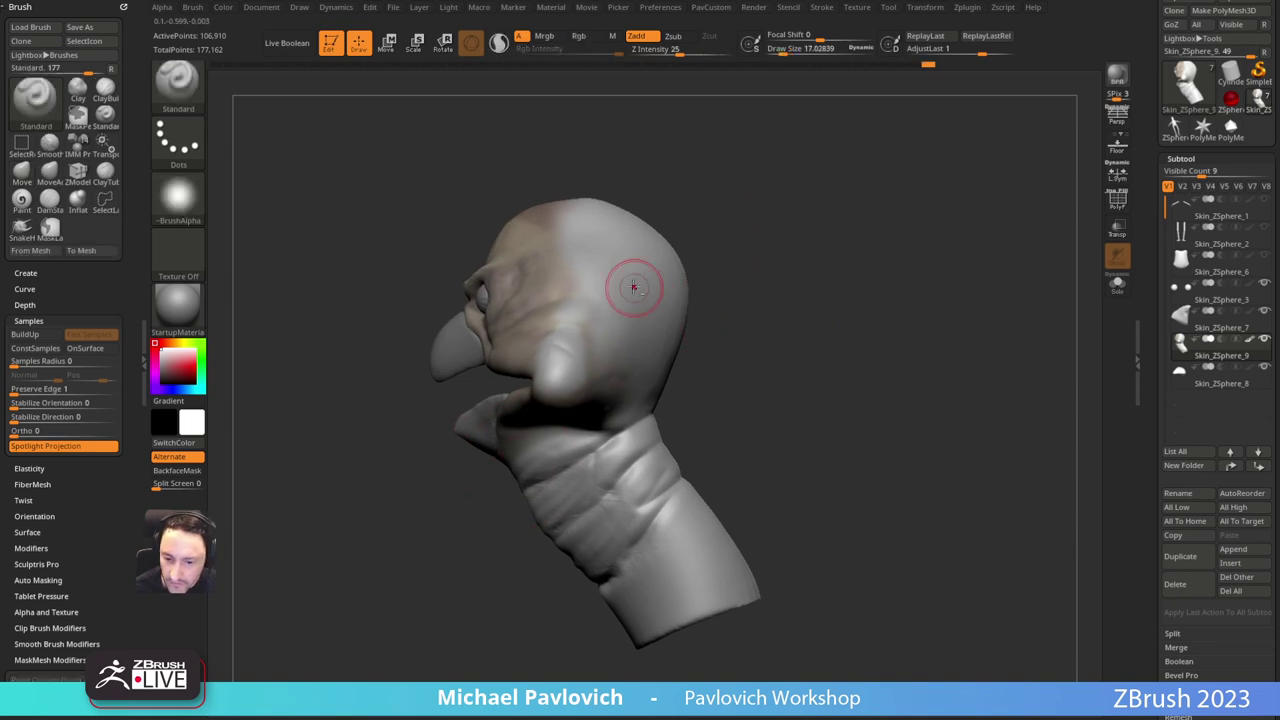
{"action": "left_click_drag", "start_coordinate": [748, 262], "coordinate": [820, 290]}
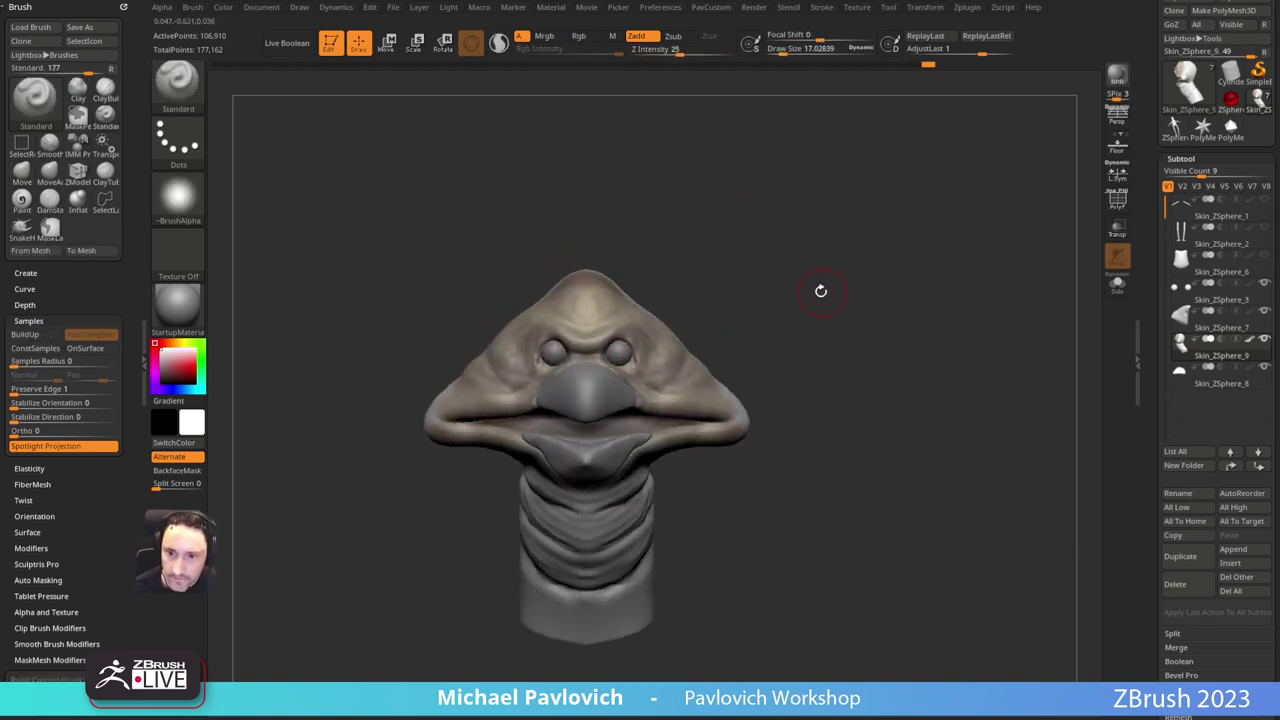
{"action": "key", "text": "shift+z"}
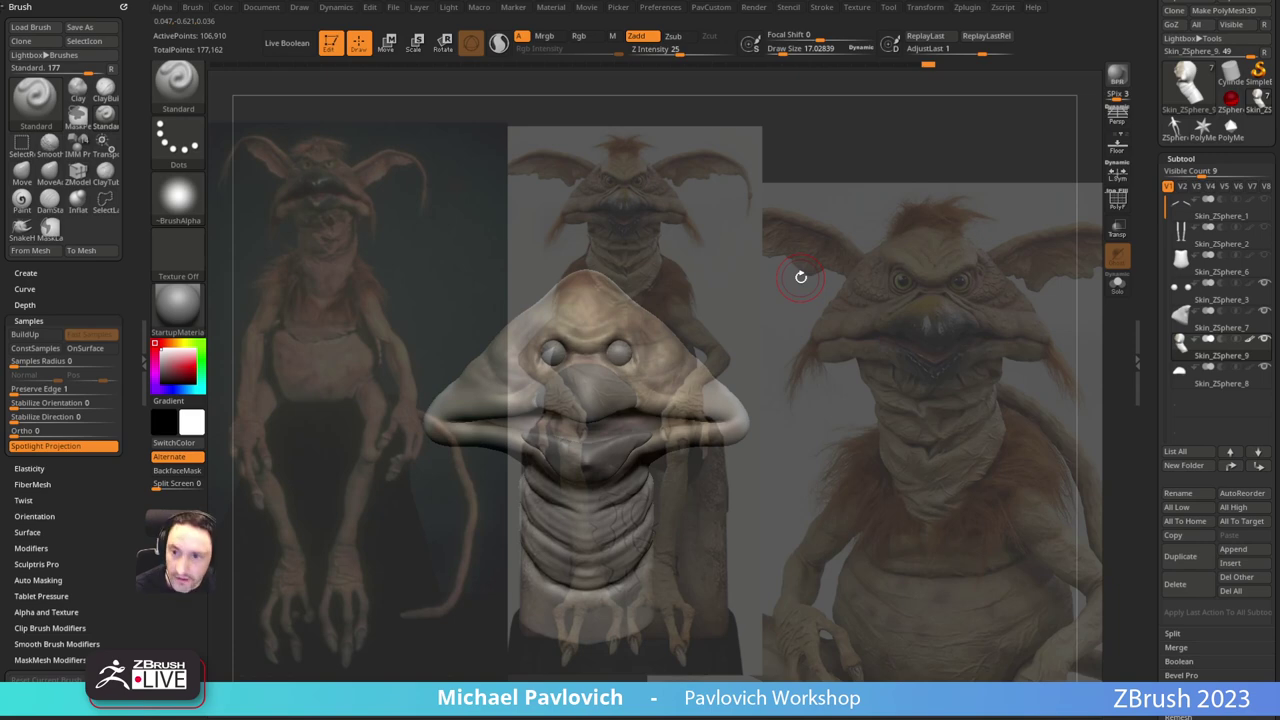
{"action": "key", "text": "ctrl+1"}
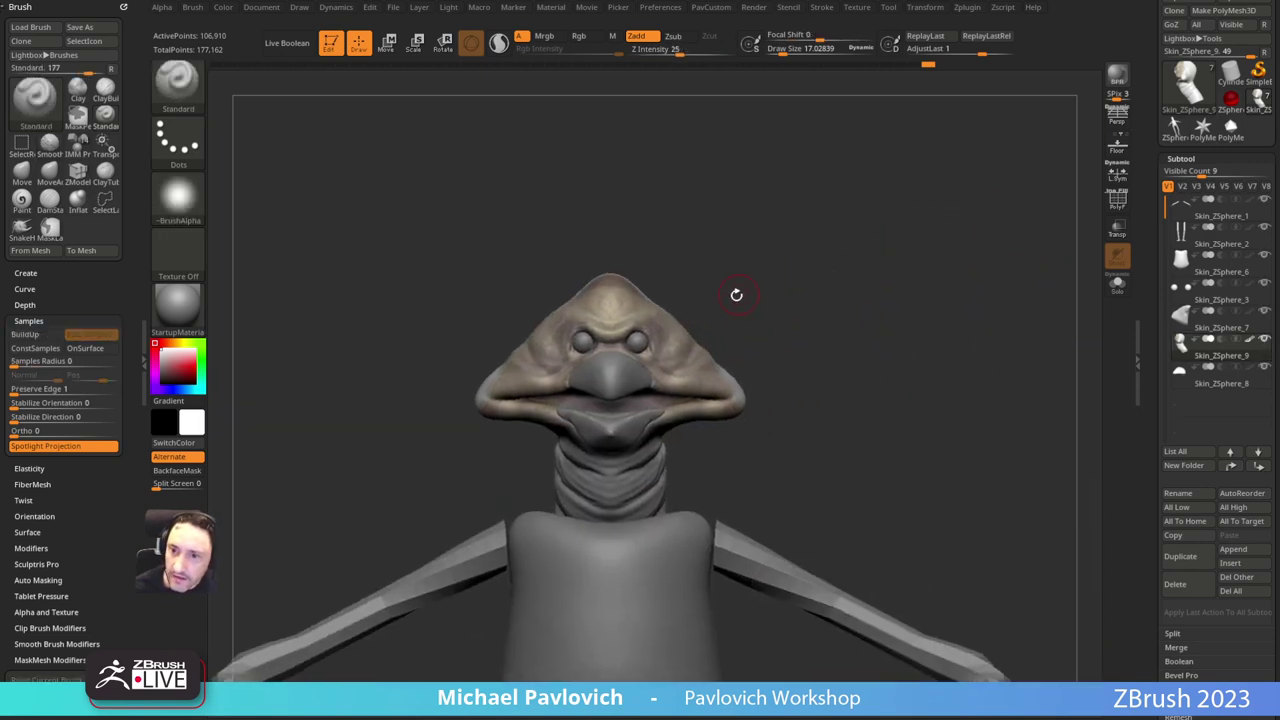
Step: Insert a mirrored pair of elongated Sphere 32 primitives on the upper head with IMM Primitives and split them into a separate subtool
{"action": "key", "text": "s"}
{"action": "left_click", "coordinate": [733, 298]}
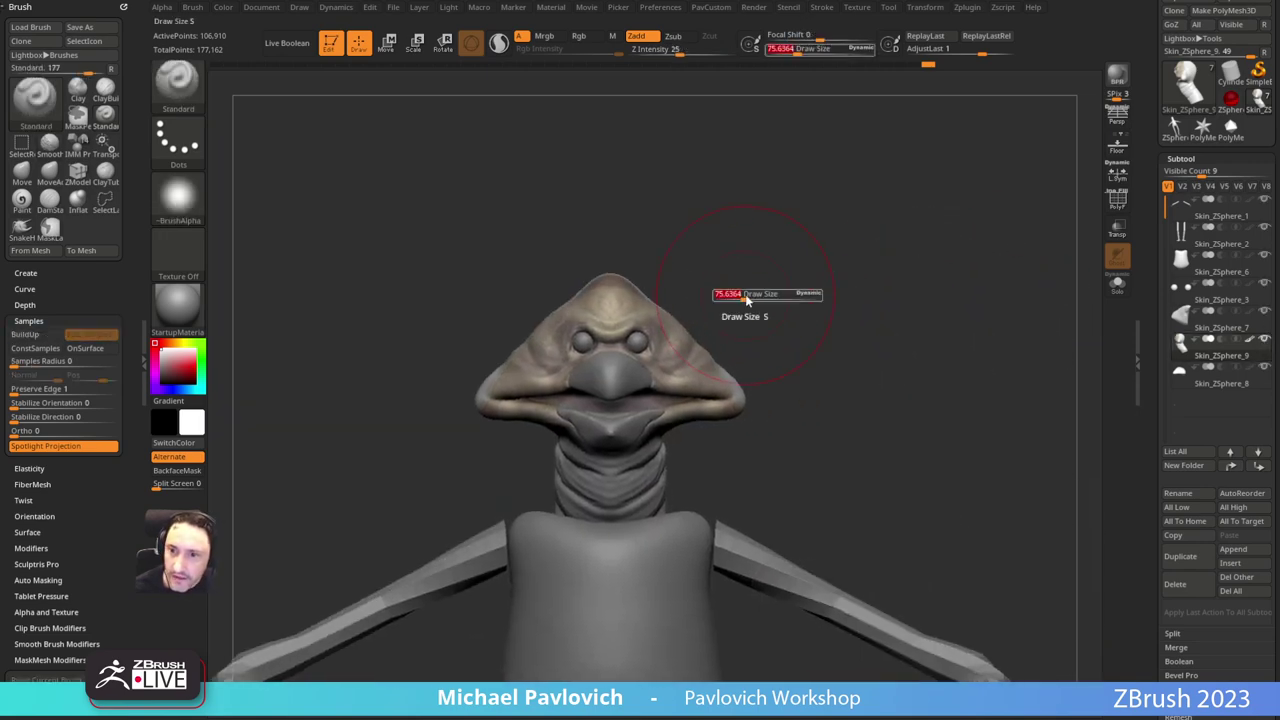
{"action": "key", "text": "b"}
{"action": "key", "text": "i"}
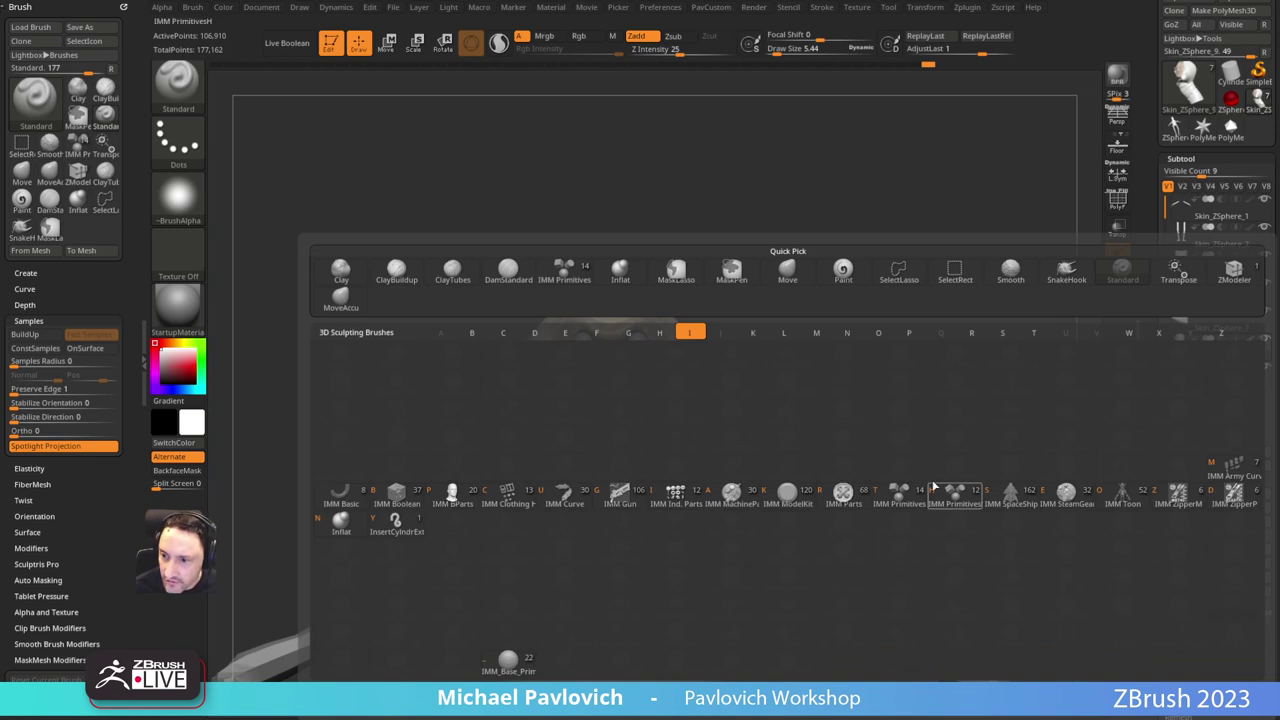
{"action": "left_click", "coordinate": [896, 494]}
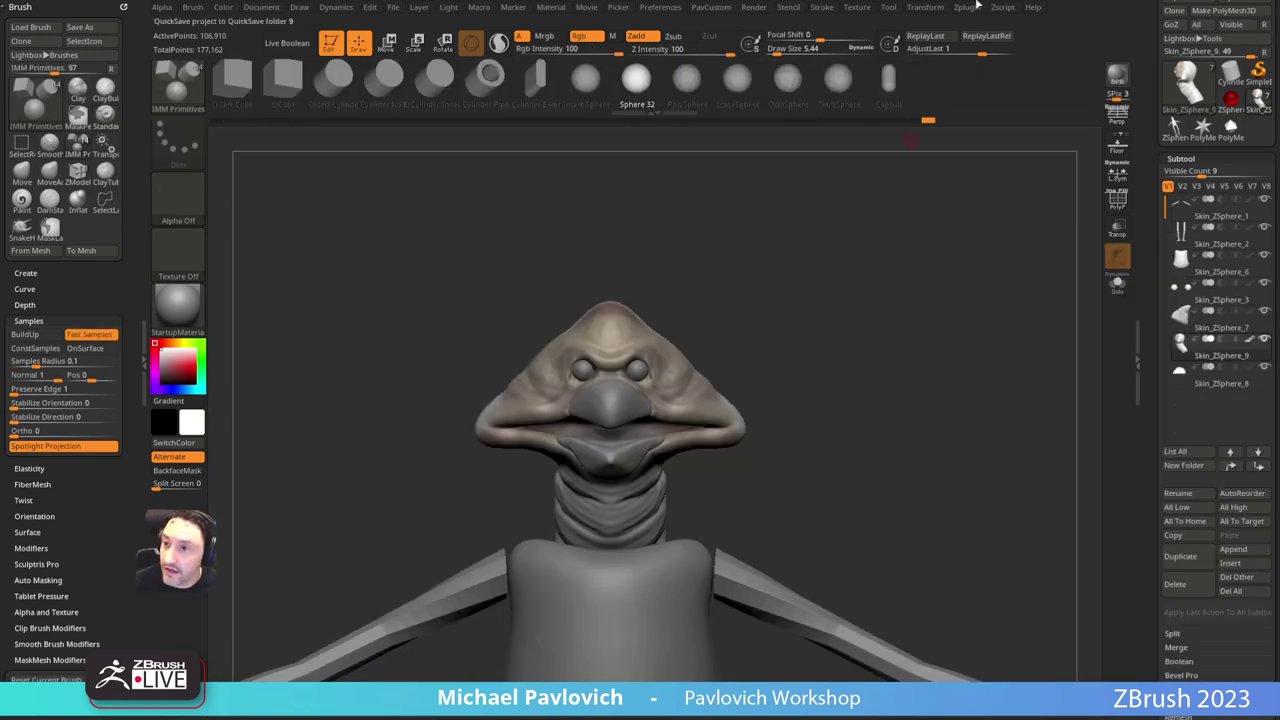
{"action": "left_click_drag", "start_coordinate": [810, 303], "coordinate": [627, 396]}
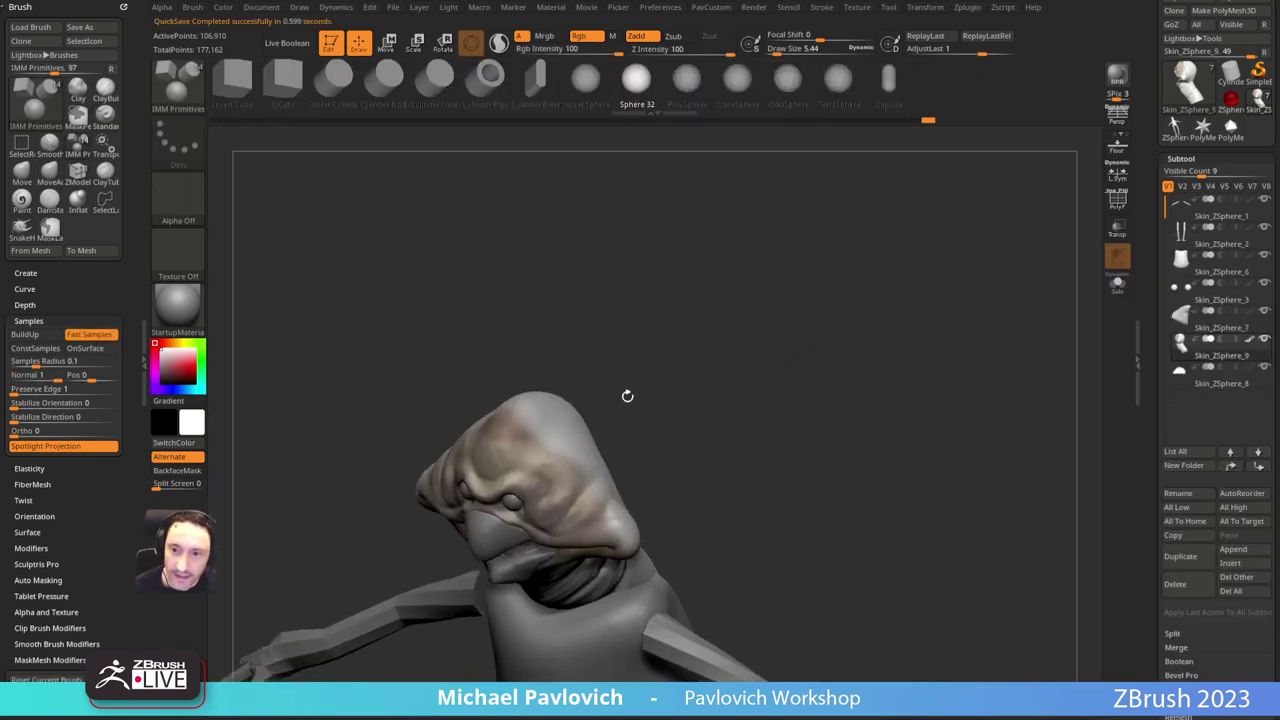
{"action": "left_click_drag", "start_coordinate": [582, 449], "coordinate": [740, 345]}
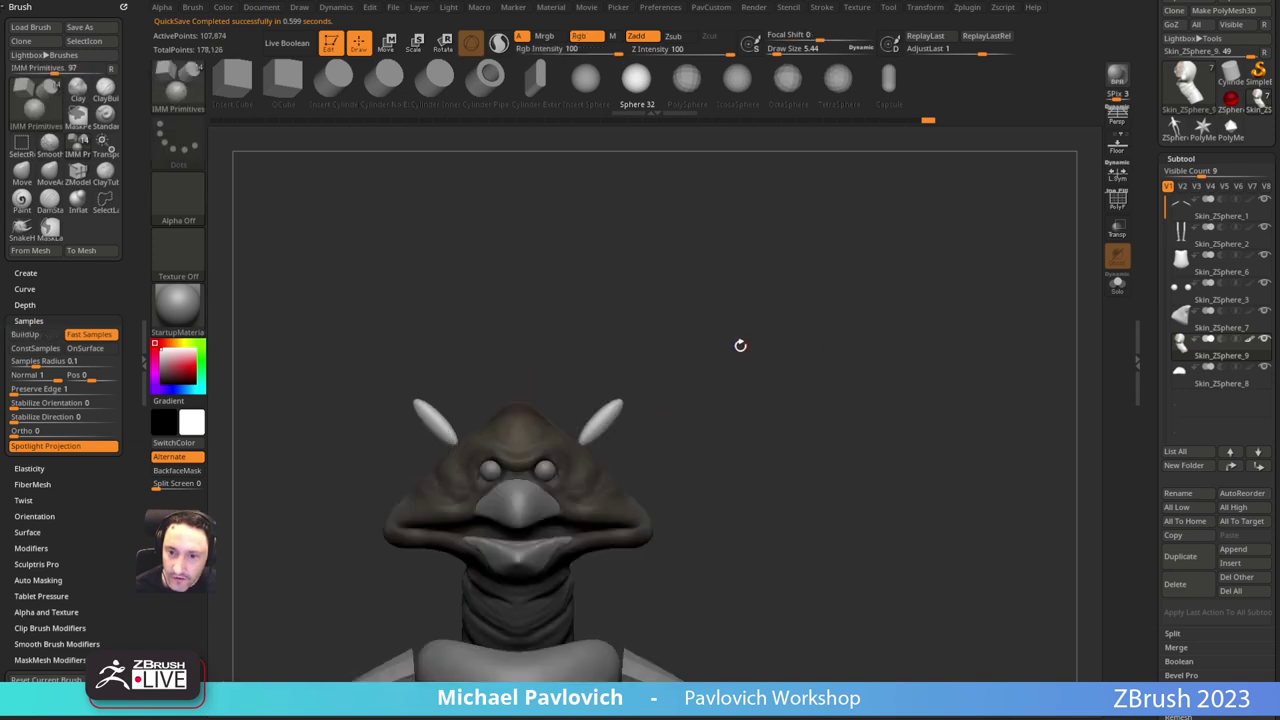
{"action": "key", "text": "2"}
{"action": "left_click", "coordinate": [772, 381]}
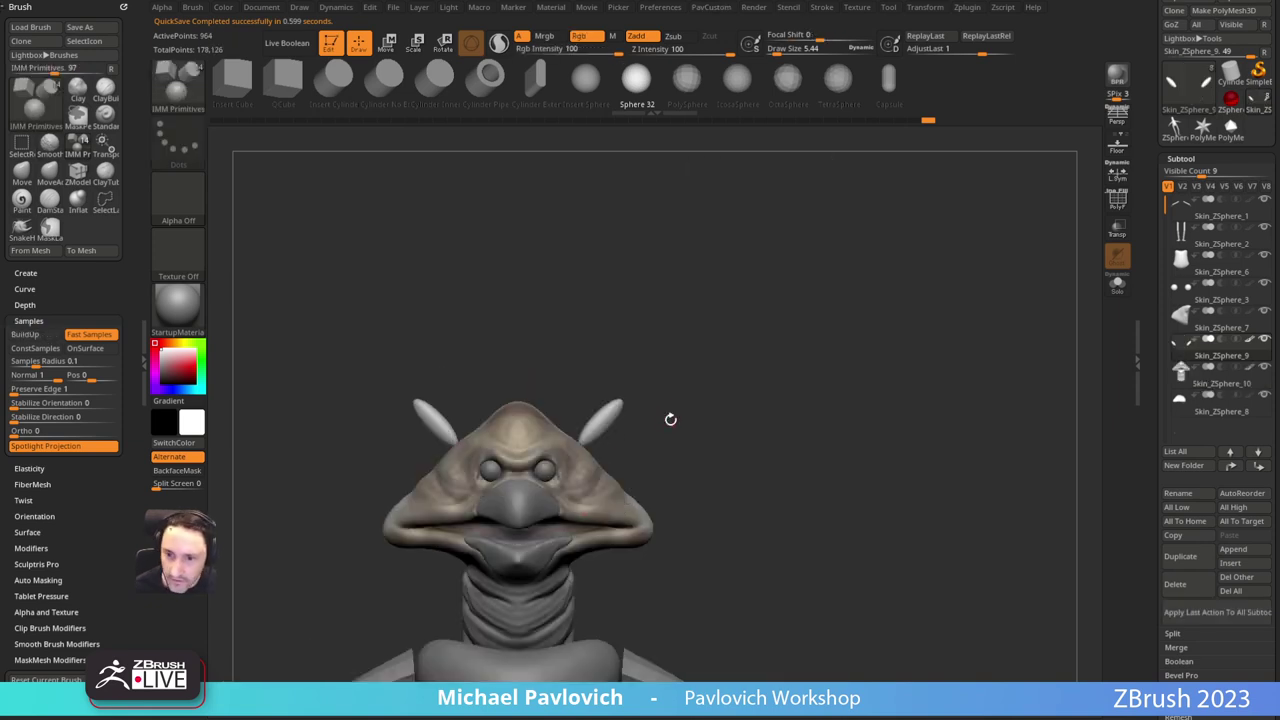
Step: Overlay the references, switch back to the Standard brush, and align the model with the close-up front reference to check the inserted spheres
{"action": "key", "text": "shift+z"}
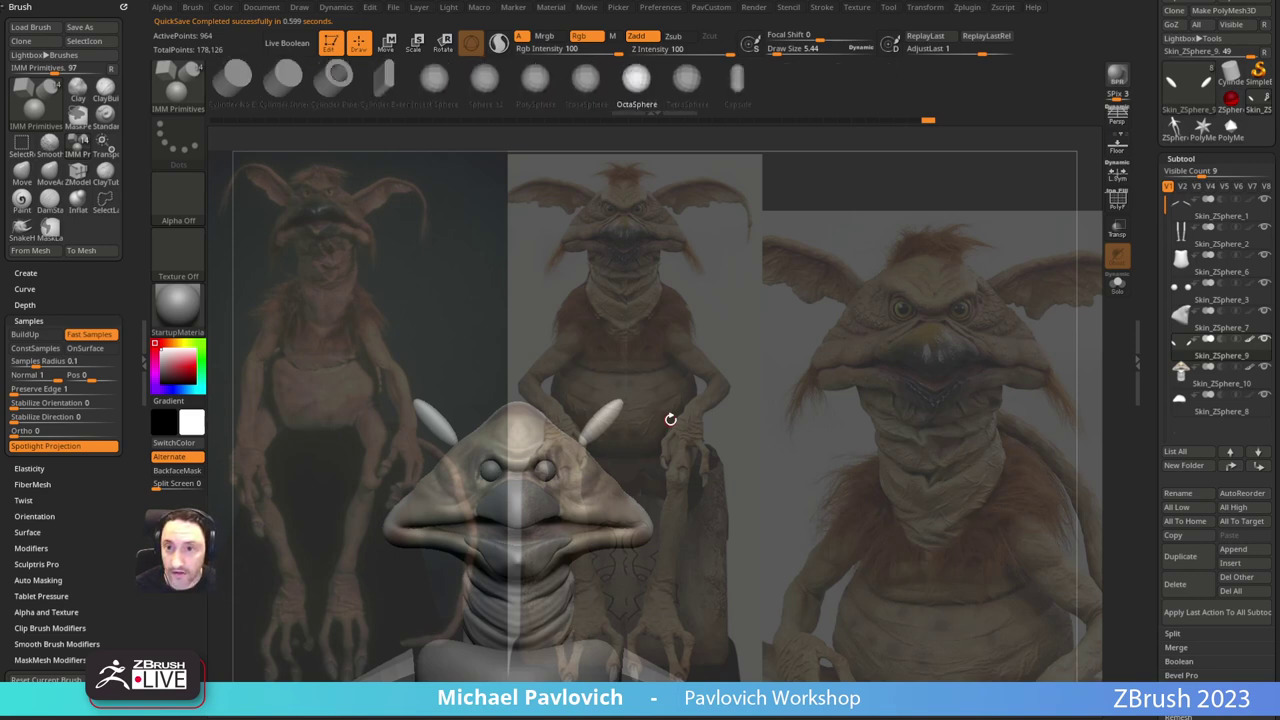
{"action": "key", "text": "b"}
{"action": "key", "text": "s"}
{"action": "key", "text": "t"}
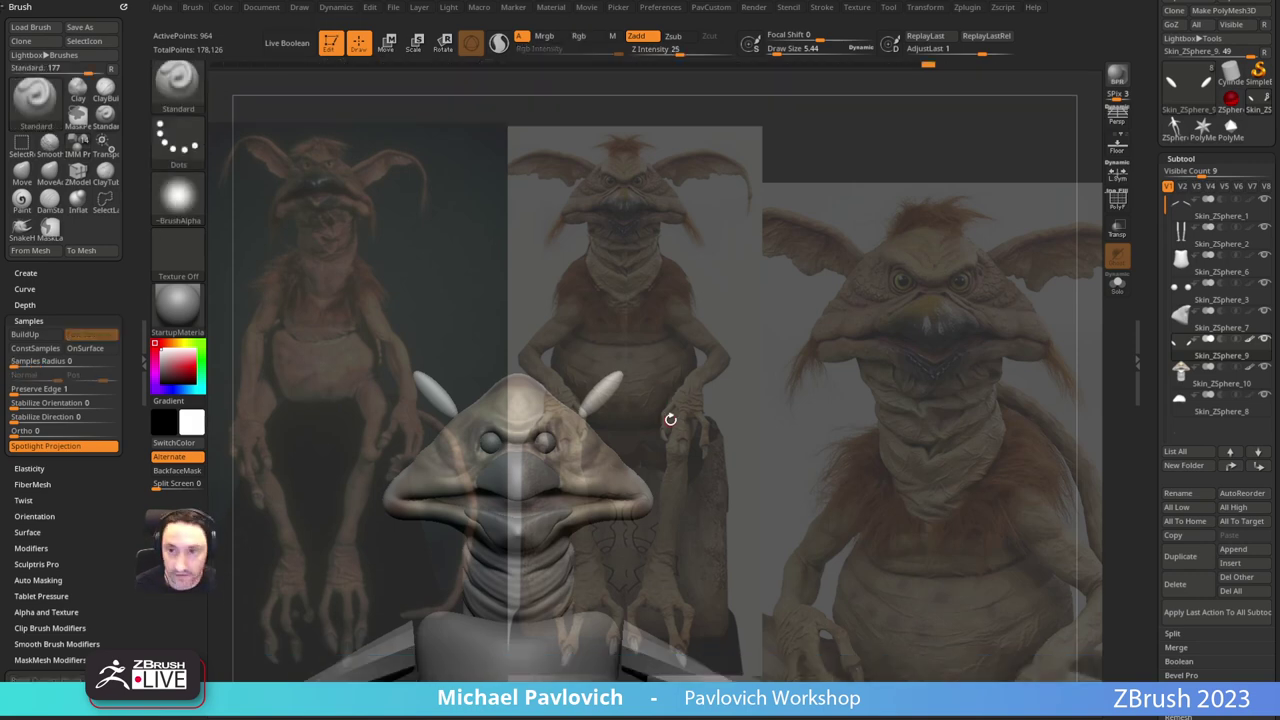
{"action": "key", "text": "Left"}
{"action": "key", "text": "Left"}
{"action": "key", "text": "Right"}
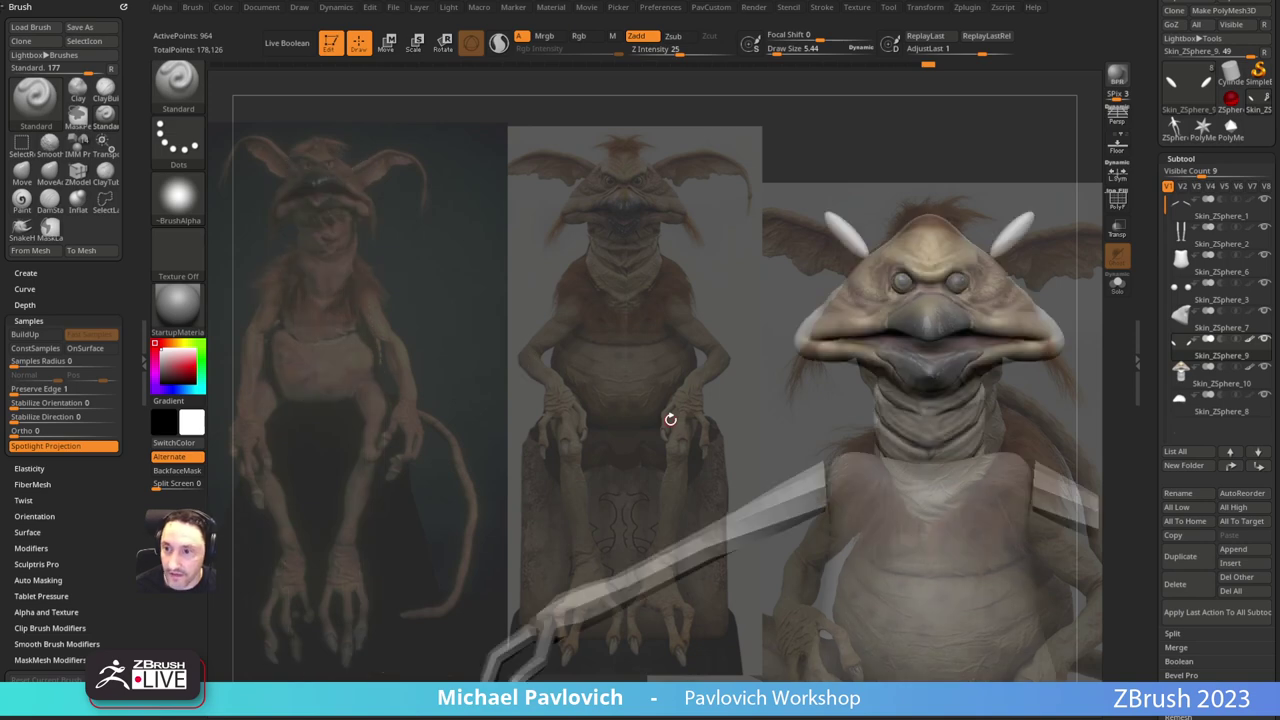
Step: Align the model with the full-body front reference, then tilt the ear spheres outward, lengthen them, and widen them with the gizmo
{"action": "key", "text": "Left"}
{"action": "key", "text": "Right"}
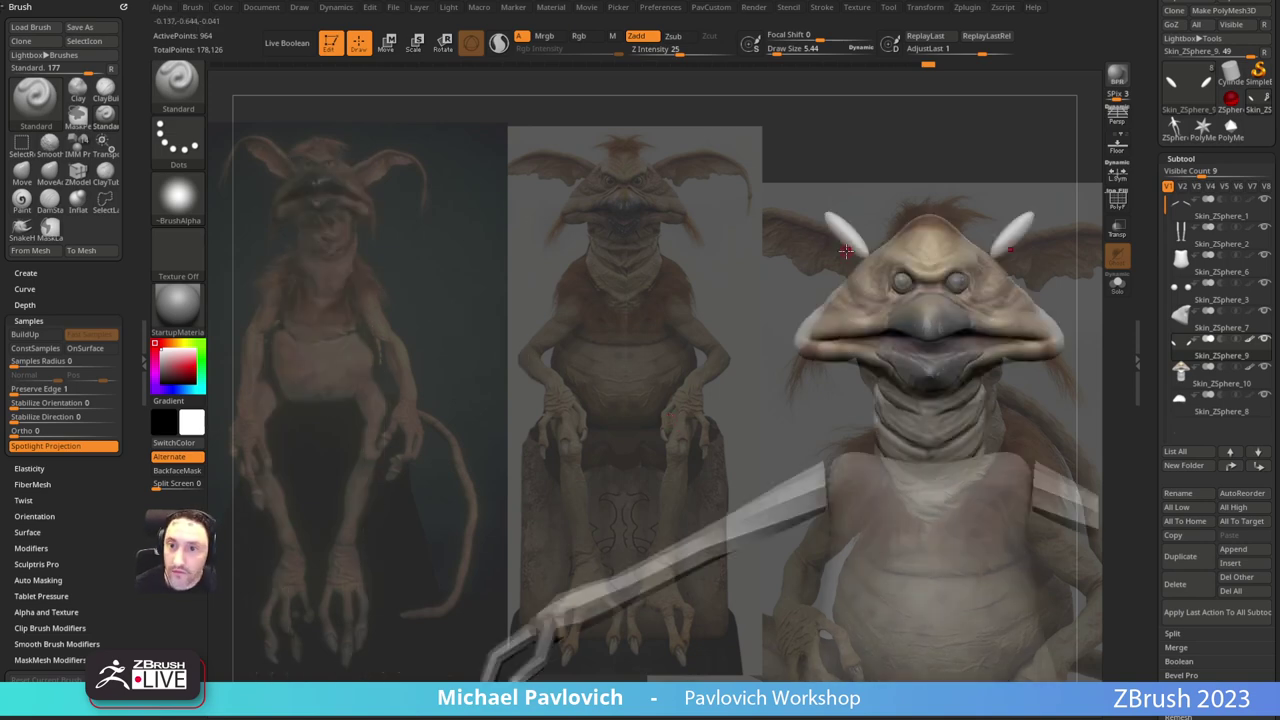
{"action": "key", "text": "Left"}
{"action": "key", "text": "Left"}
{"action": "key", "text": "w"}
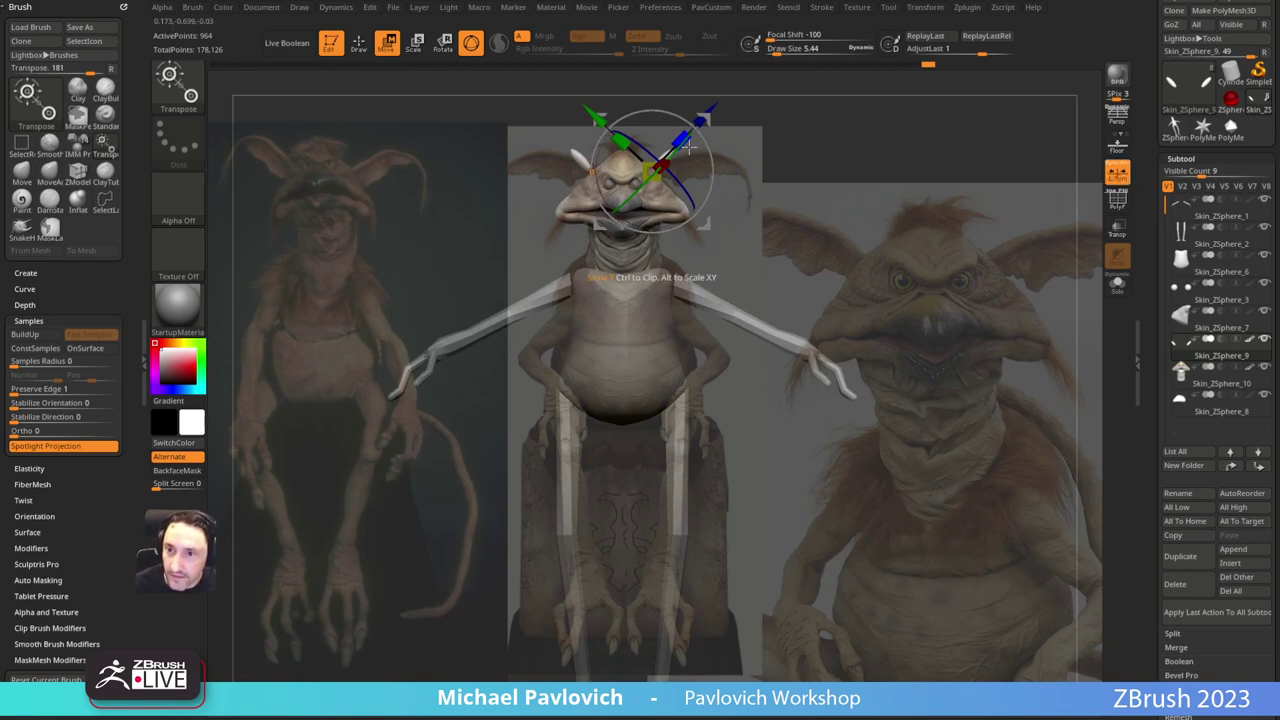
{"action": "left_click_drag", "start_coordinate": [696, 129], "coordinate": [806, 157]}
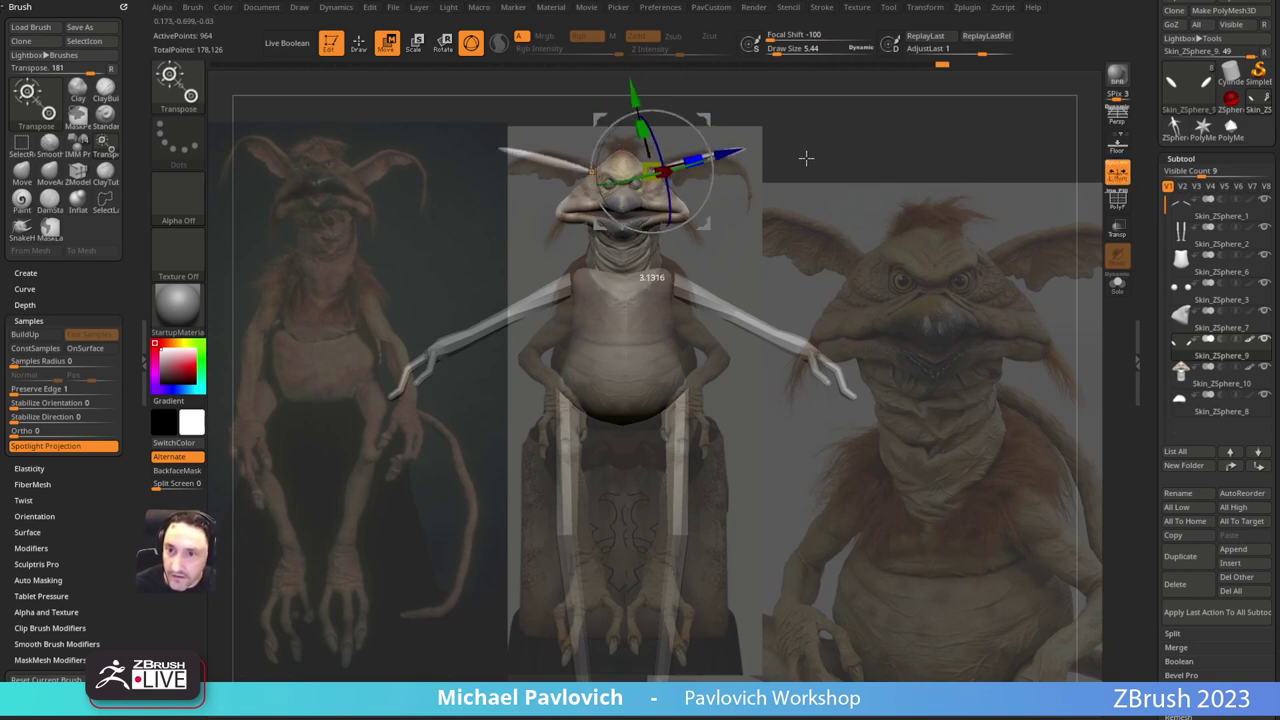
{"action": "left_click_drag", "start_coordinate": [643, 129], "coordinate": [603, 4]}
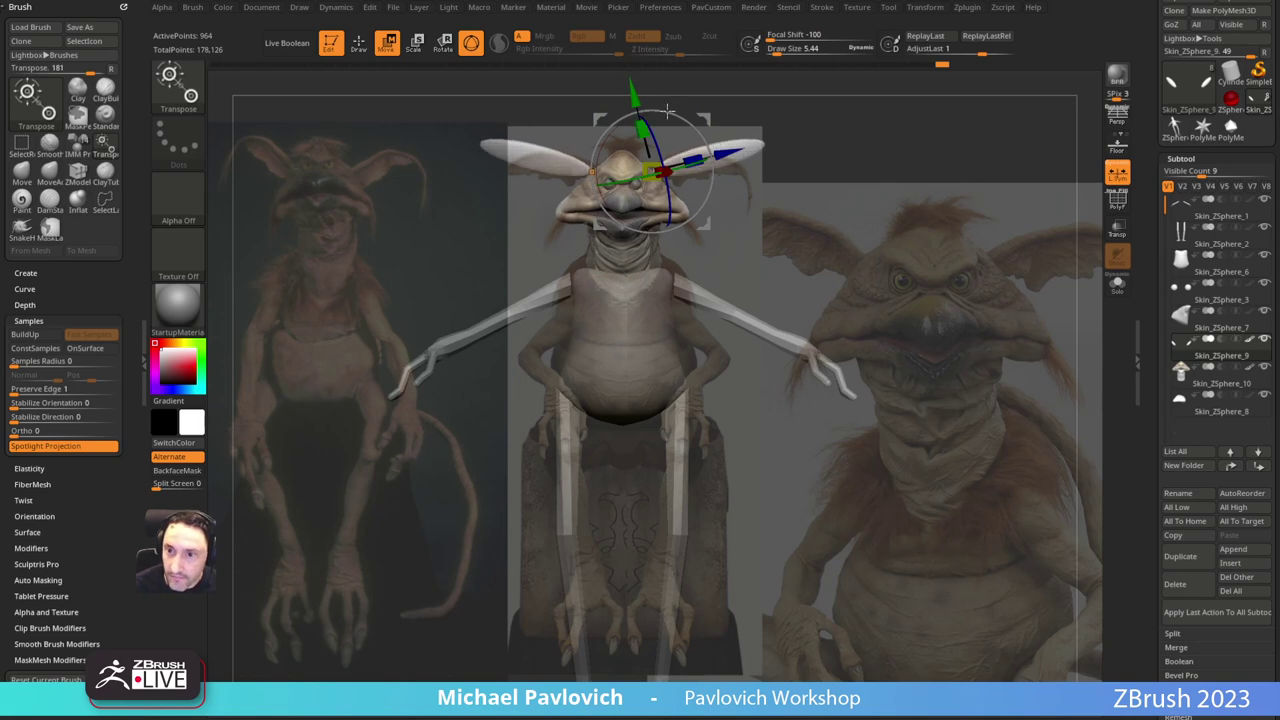
Step: Shape the ears with the MoveAccu brush over the front reference, curving the outer tips downward at draw sizes down to about 91
{"action": "key", "text": "q"}
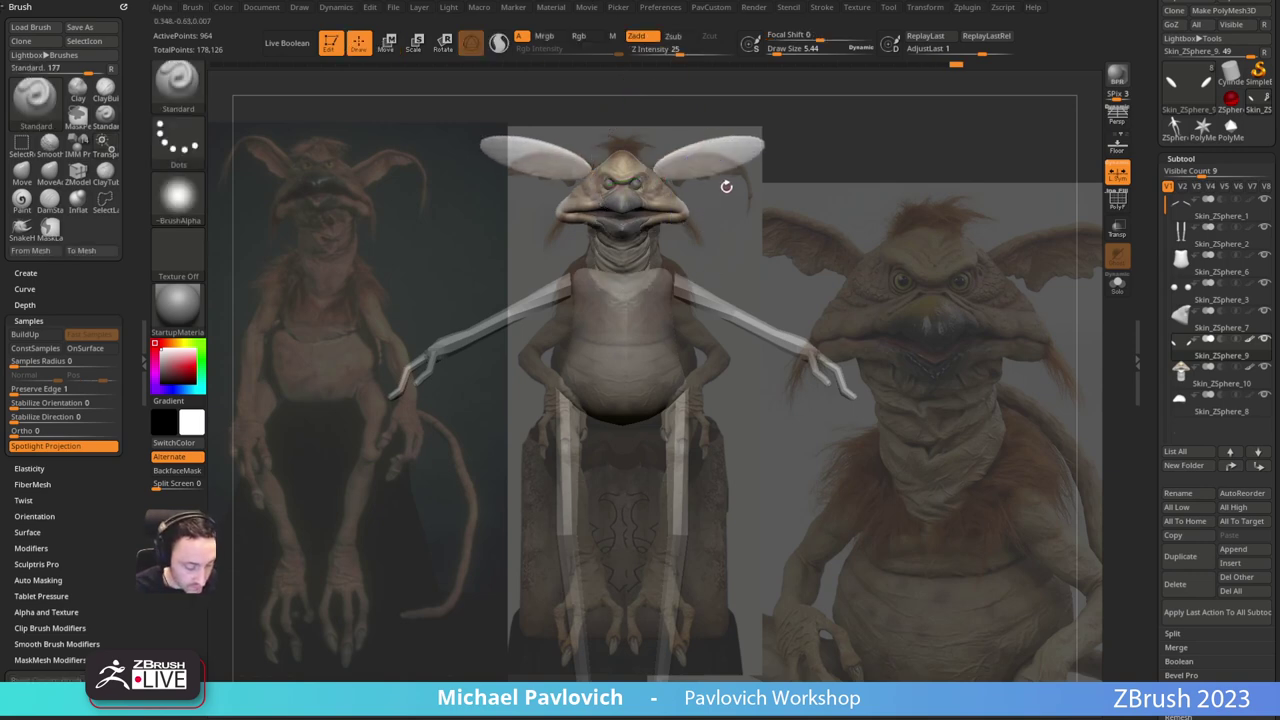
{"action": "key", "text": "b"}
{"action": "key", "text": "m"}
{"action": "key", "text": "a"}
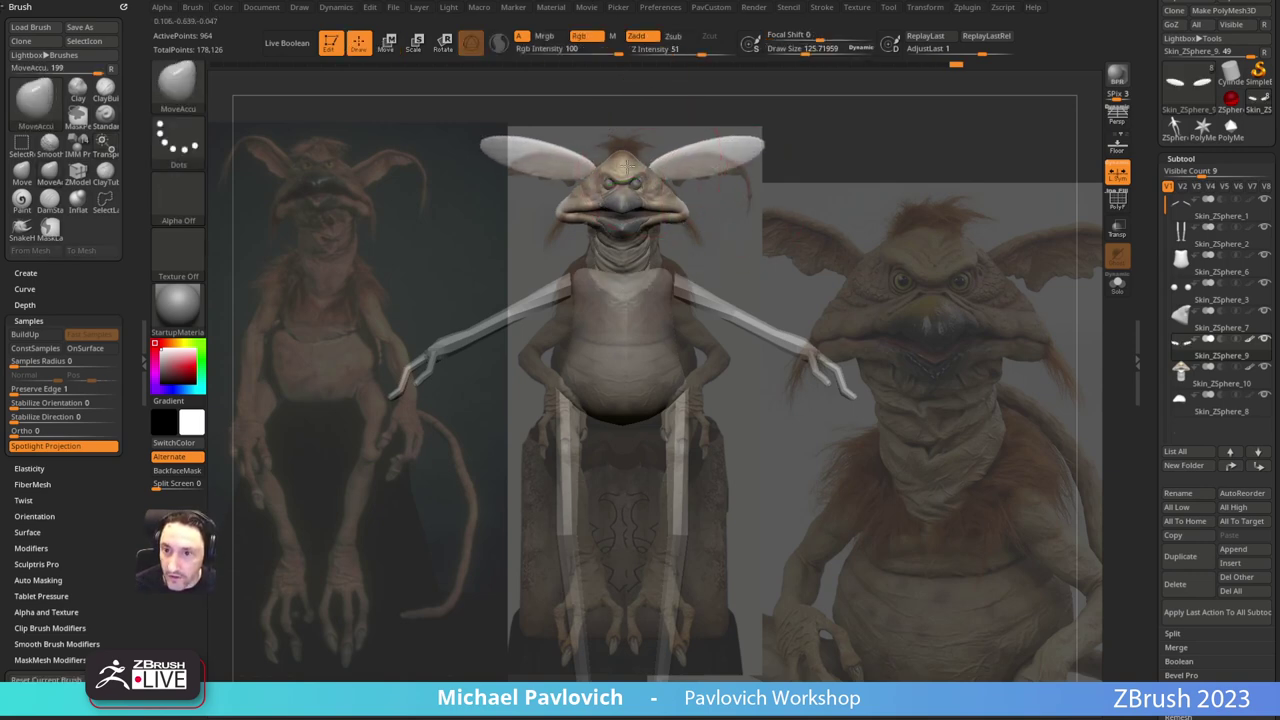
{"action": "key", "text": "s"}
{"action": "left_click_drag", "start_coordinate": [767, 155], "coordinate": [771, 156]}
{"action": "mouse_move", "coordinate": [756, 146]}
{"action": "left_mouse_down"}
{"action": "mouse_move", "coordinate": [766, 171]}
{"action": "mouse_move", "coordinate": [743, 250]}
{"action": "left_mouse_up"}
{"action": "mouse_move", "coordinate": [735, 175]}
{"action": "left_mouse_down"}
{"action": "mouse_move", "coordinate": [728, 200]}
{"action": "mouse_move", "coordinate": [748, 172]}
{"action": "mouse_move", "coordinate": [669, 185]}
{"action": "mouse_move", "coordinate": [709, 156]}
{"action": "mouse_move", "coordinate": [735, 159]}
{"action": "left_mouse_up"}
{"action": "key", "text": "s"}
{"action": "key", "text": "s"}
{"action": "key", "text": "s"}
{"action": "mouse_move", "coordinate": [752, 169]}
{"action": "left_mouse_down"}
{"action": "mouse_move", "coordinate": [681, 187]}
{"action": "mouse_move", "coordinate": [730, 174]}
{"action": "left_mouse_up"}
{"action": "key", "text": "s"}
{"action": "left_click_drag", "start_coordinate": [740, 184], "coordinate": [748, 194]}
{"action": "key", "text": "]"}
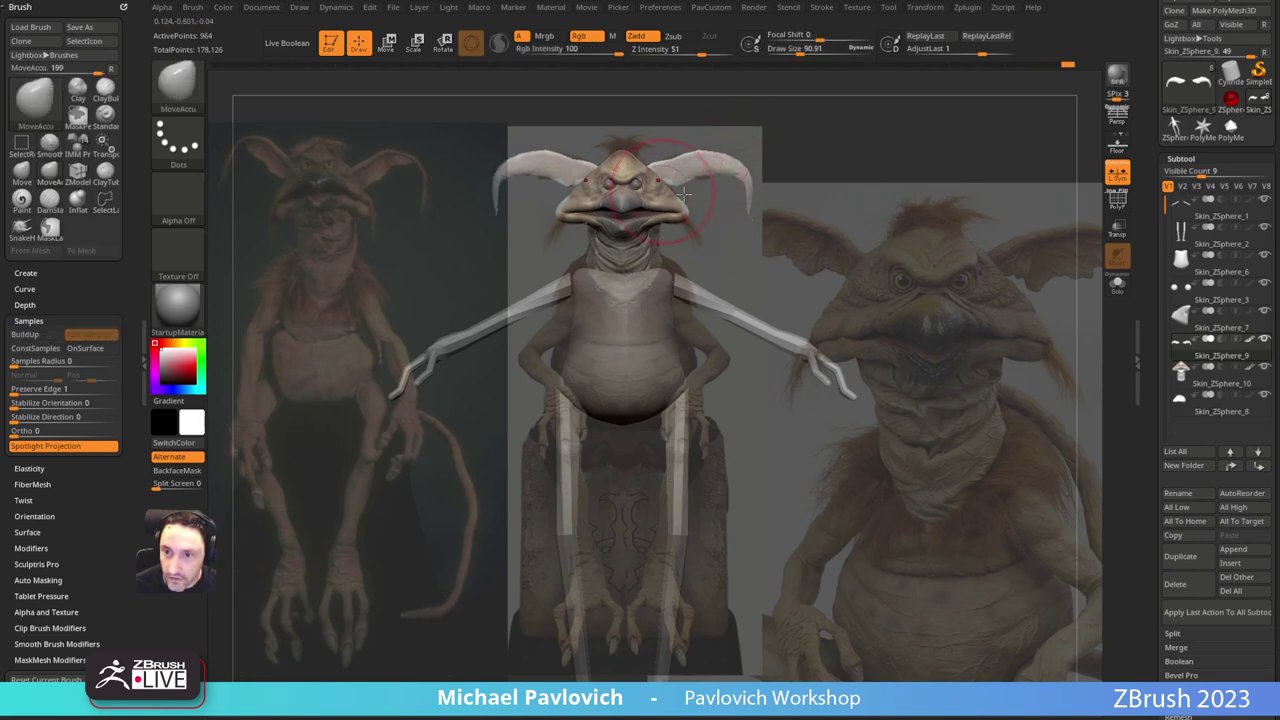
Step: Hide the reference overlay and show the transform gizmo on the ears, viewing the head from above
{"action": "key", "text": "shift+z"}
{"action": "left_click_drag", "start_coordinate": [919, 207], "coordinate": [892, 388]}
{"action": "key", "text": "w"}
{"action": "left_click_drag", "start_coordinate": [905, 338], "coordinate": [858, 283]}
Step: Try to bend the ears with the Bend Arc deformer
{"action": "left_click", "coordinate": [572, 248]}
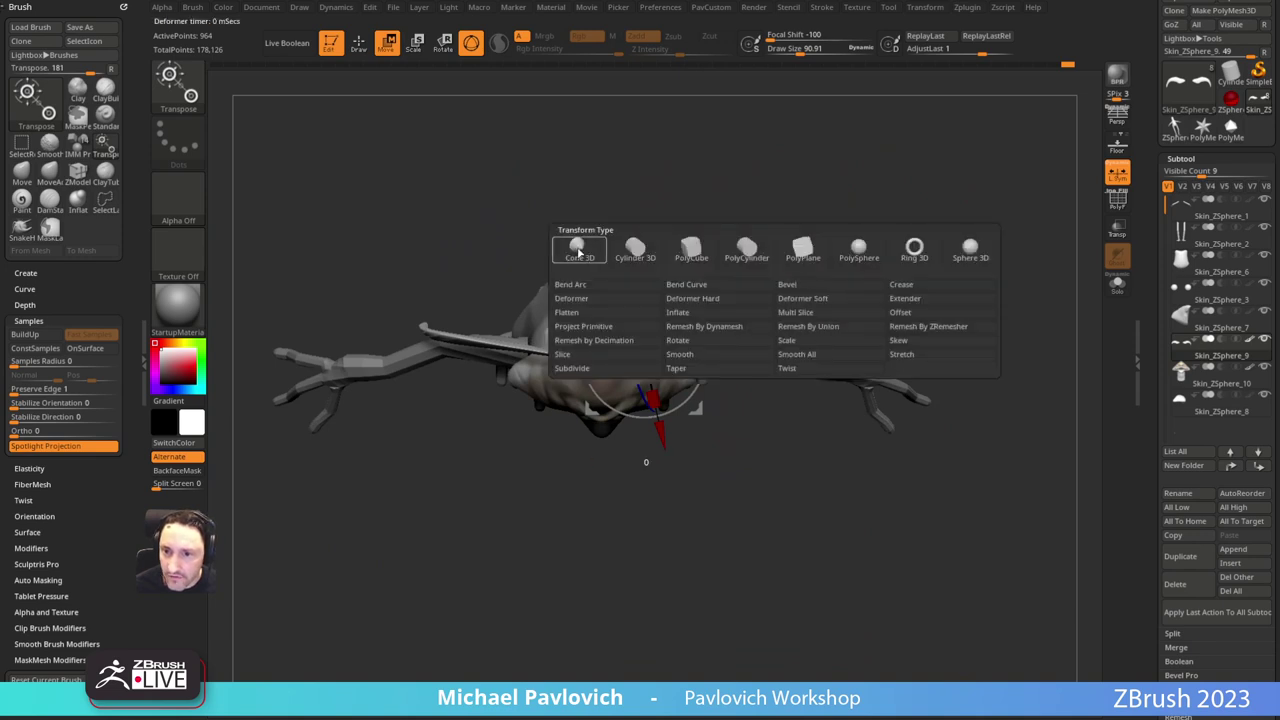
{"action": "left_click", "coordinate": [646, 287]}
{"action": "left_click_drag", "start_coordinate": [708, 355], "coordinate": [699, 423]}
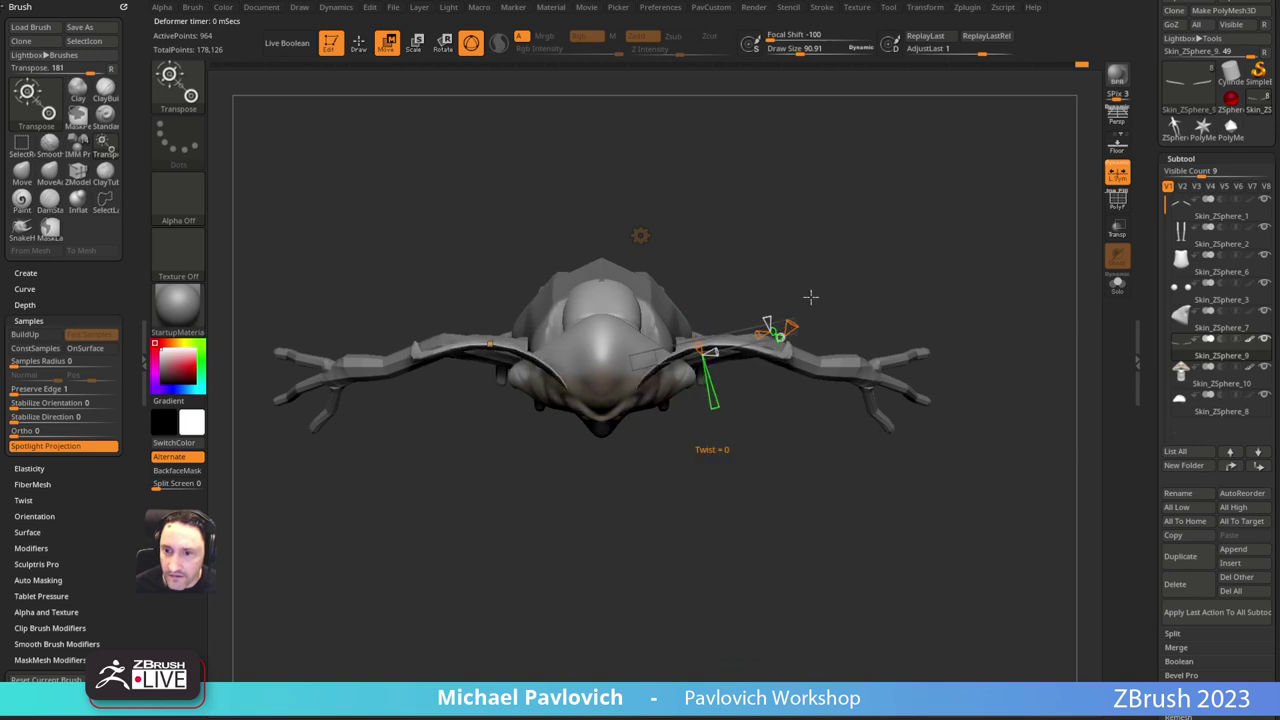
{"action": "key", "text": "ctrl+z"}
{"action": "left_click", "coordinate": [640, 235]}
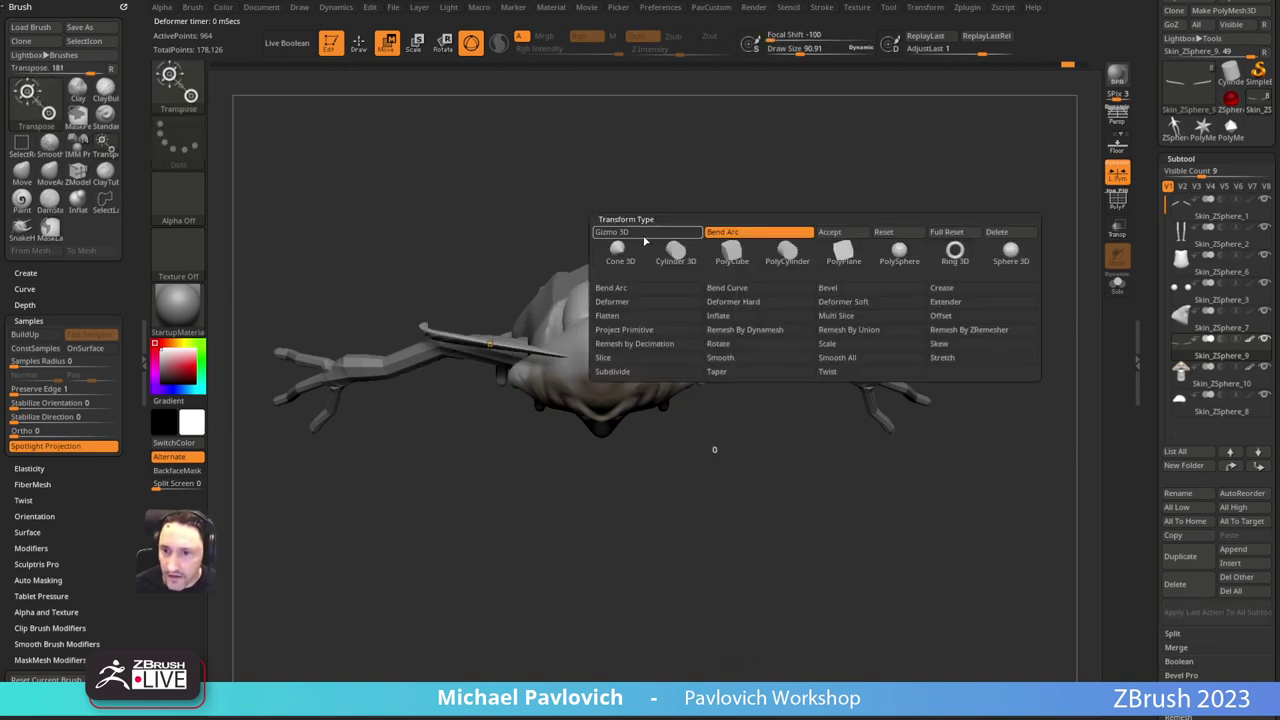
{"action": "left_click", "coordinate": [726, 287]}
{"action": "left_click_drag", "start_coordinate": [882, 275], "coordinate": [872, 198], "text": "alt"}
{"action": "left_click_drag", "start_coordinate": [781, 254], "coordinate": [850, 208]}
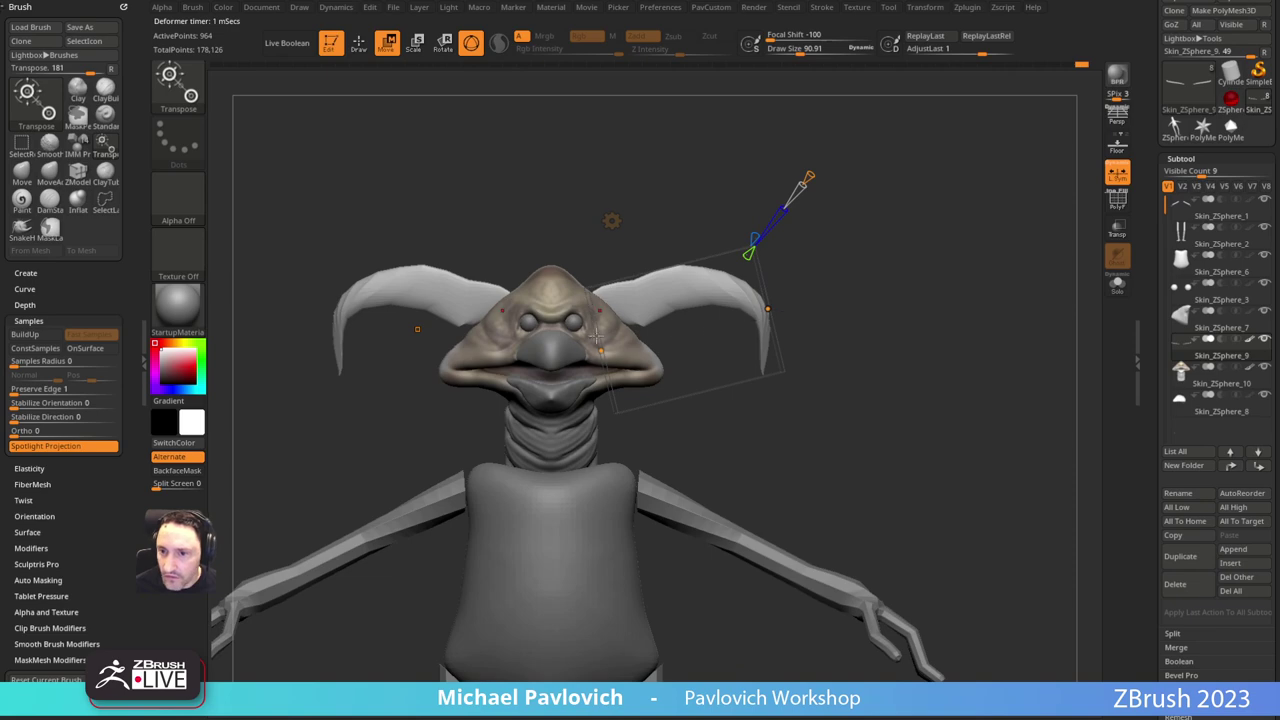
{"action": "key", "text": "w"}
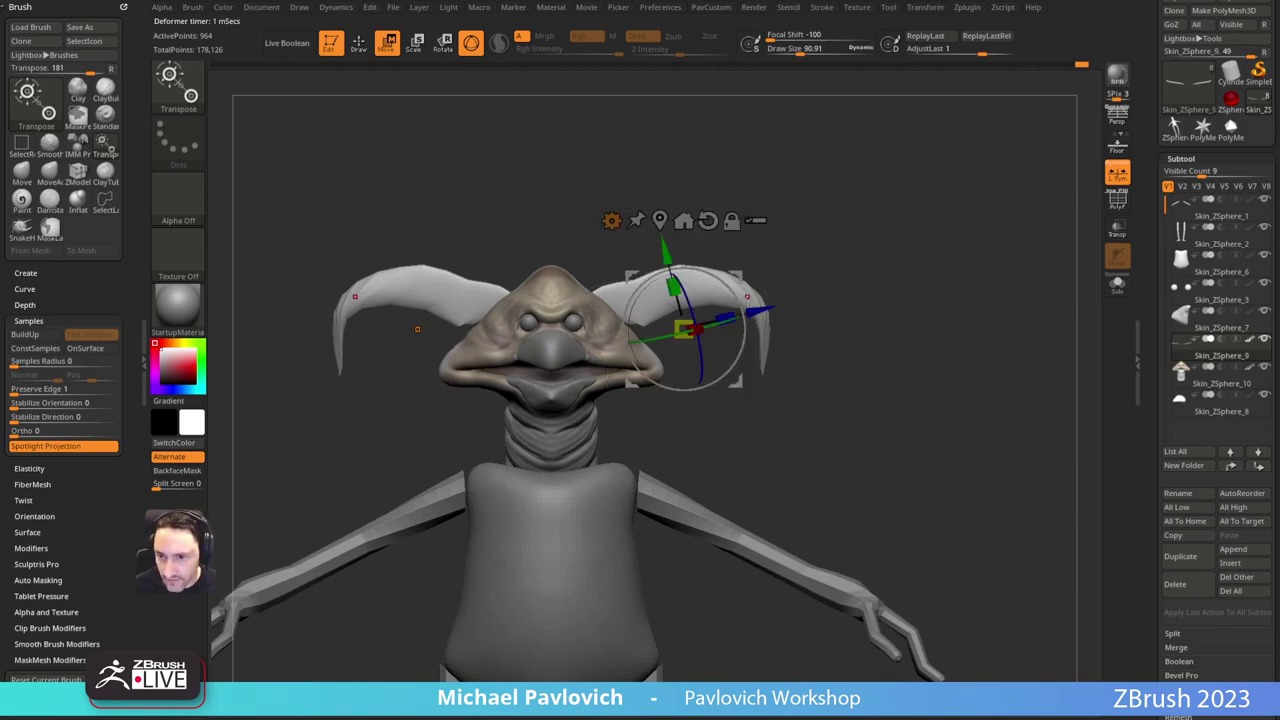
{"action": "left_click_drag", "start_coordinate": [824, 300], "coordinate": [797, 278]}
{"action": "left_click", "coordinate": [612, 220]}
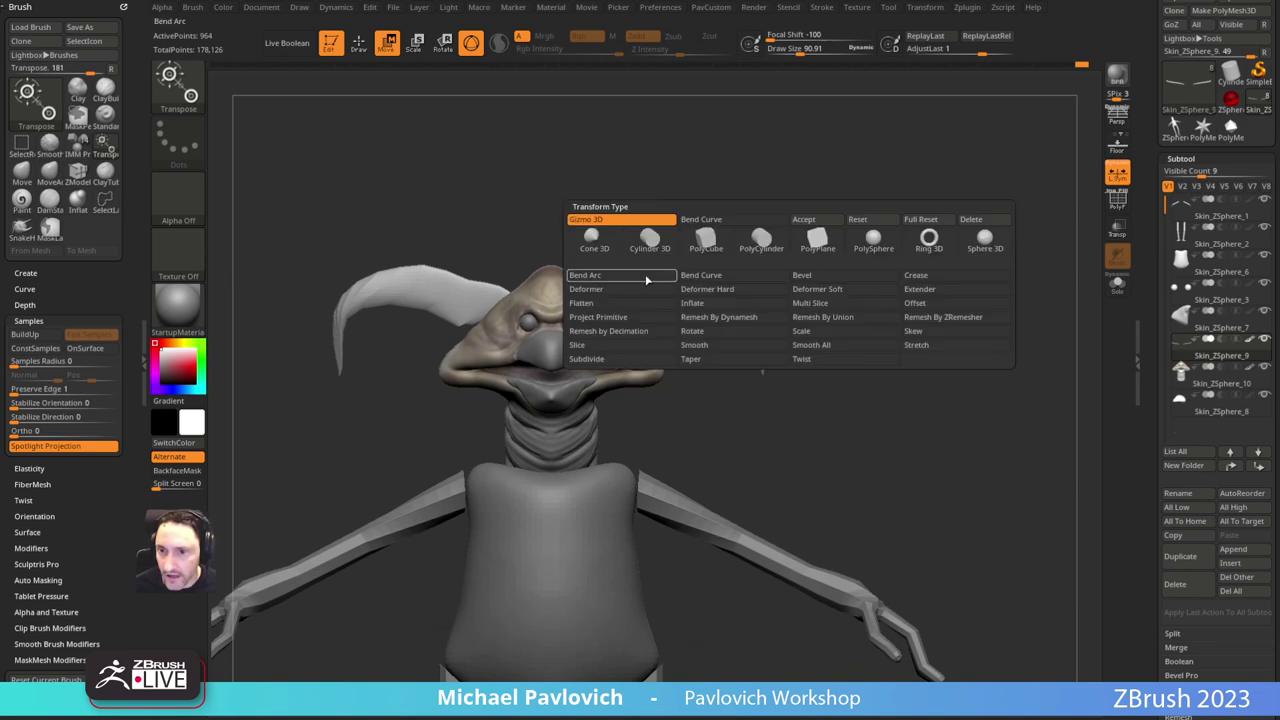
{"action": "left_click", "coordinate": [668, 279]}
{"action": "left_click_drag", "start_coordinate": [735, 279], "coordinate": [659, 344]}
{"action": "left_click_drag", "start_coordinate": [808, 260], "coordinate": [767, 288]}
Step: Bow the ears with the Bend Curve deformer, pulling the base and tip points forward and the middle point back
{"action": "left_click", "coordinate": [612, 221]}
{"action": "left_click", "coordinate": [690, 280]}
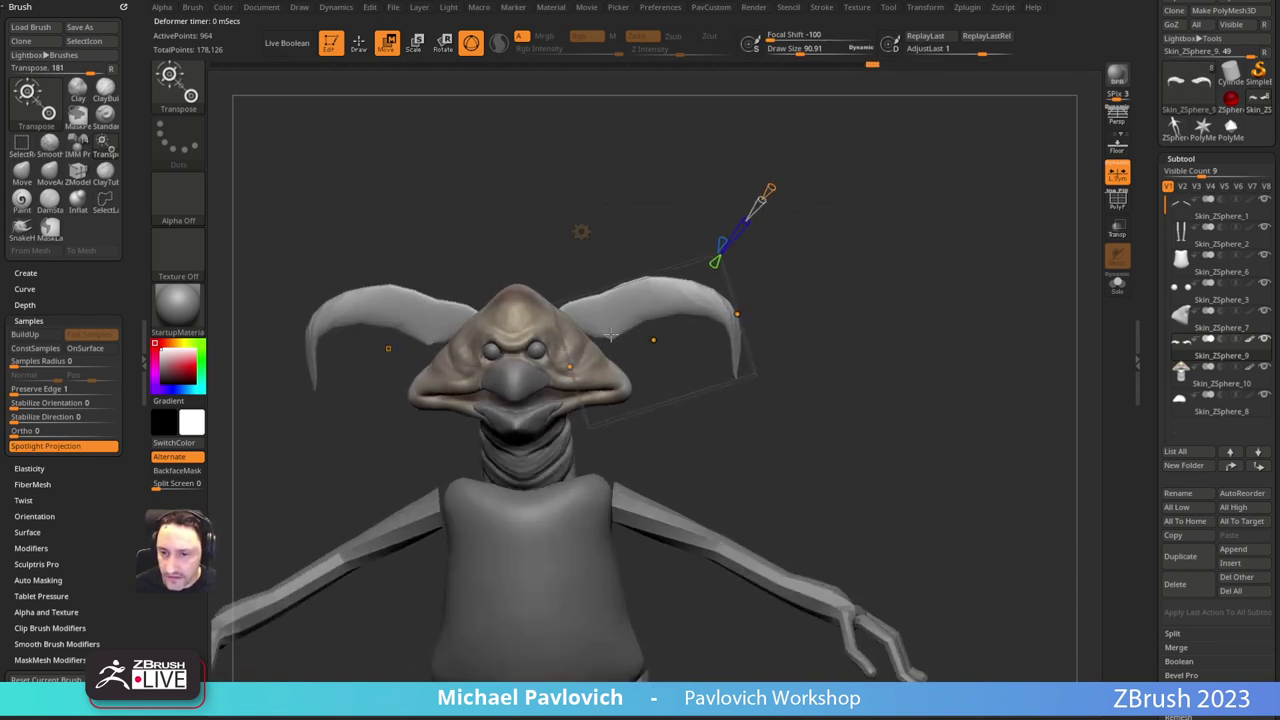
{"action": "left_click_drag", "start_coordinate": [827, 260], "coordinate": [808, 390]}
{"action": "left_click_drag", "start_coordinate": [730, 327], "coordinate": [742, 362]}
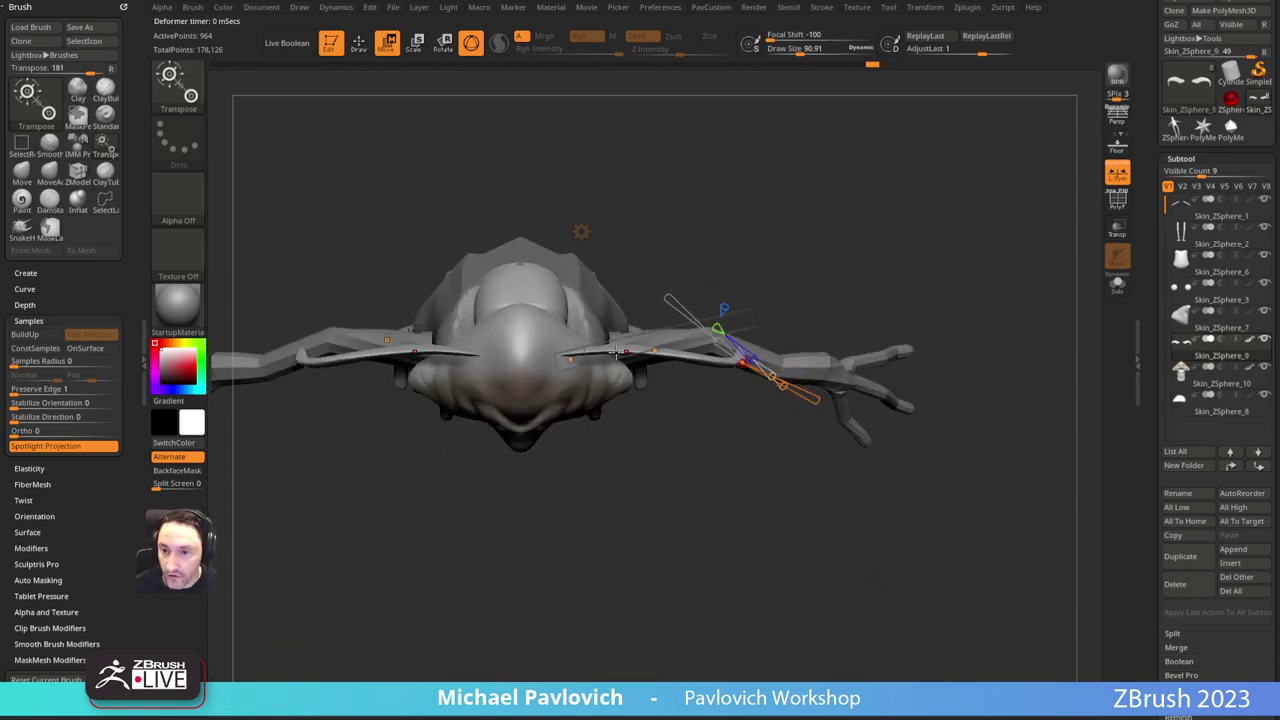
{"action": "left_click_drag", "start_coordinate": [571, 359], "coordinate": [572, 371]}
{"action": "left_click_drag", "start_coordinate": [656, 354], "coordinate": [657, 343]}
{"action": "left_click_drag", "start_coordinate": [742, 362], "coordinate": [740, 398]}
{"action": "left_click_drag", "start_coordinate": [572, 371], "coordinate": [575, 376]}
{"action": "left_click_drag", "start_coordinate": [647, 284], "coordinate": [818, 195]}
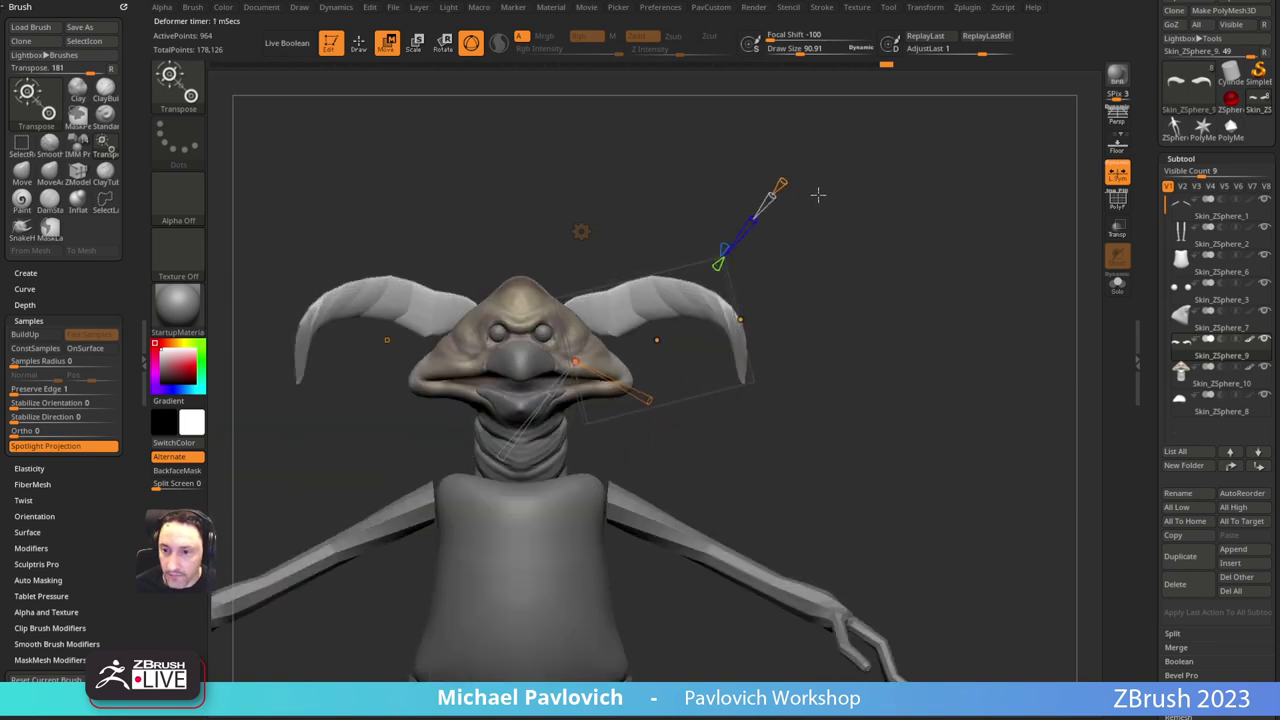
{"action": "left_click_drag", "start_coordinate": [882, 258], "coordinate": [800, 265]}
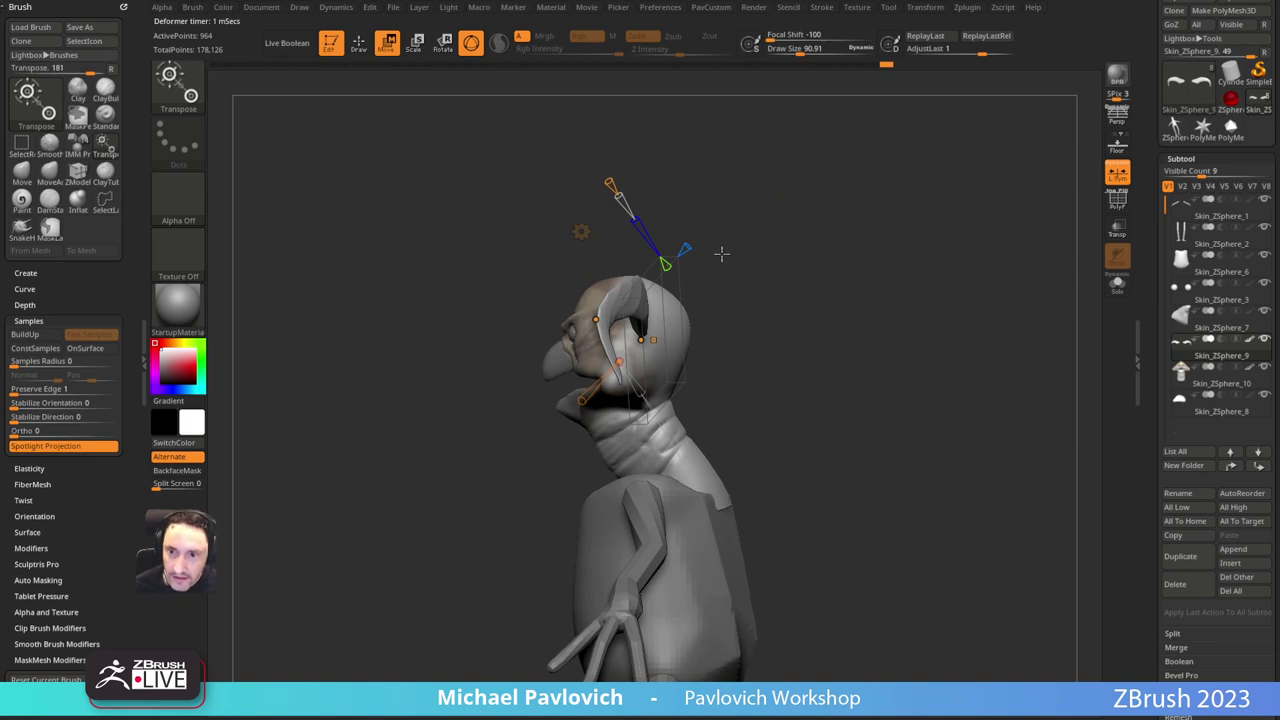
{"action": "key", "text": "w"}
{"action": "key", "text": "q"}
Step: Push the ears backward from the side and top with the Move brush at a draw size of about 87
{"action": "key", "text": "bracketleft"}
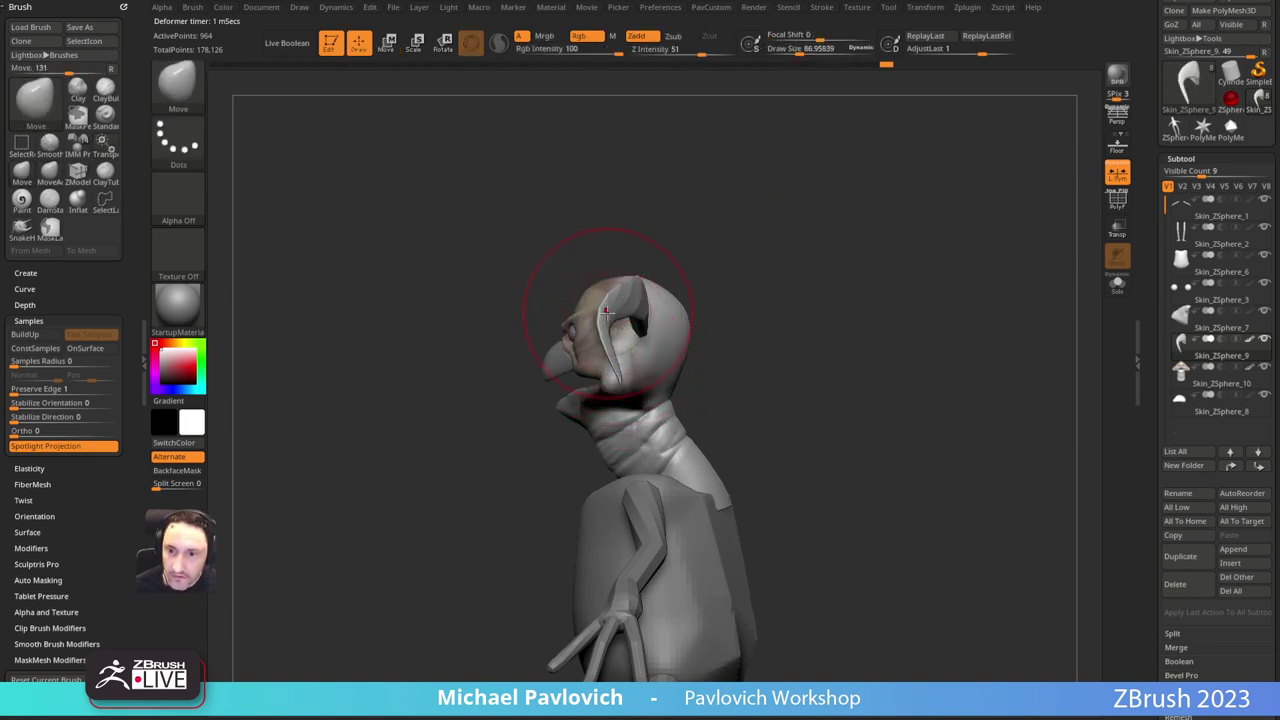
{"action": "left_click_drag", "start_coordinate": [606, 312], "coordinate": [621, 319]}
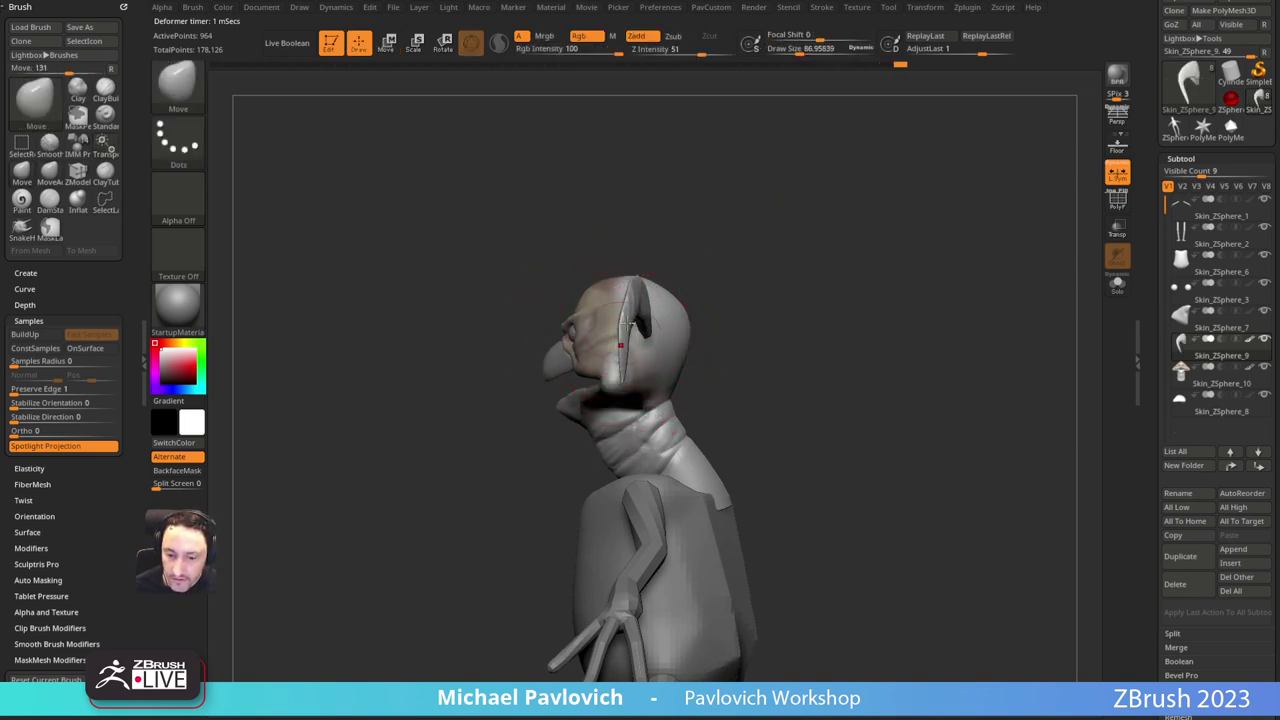
{"action": "left_click_drag", "start_coordinate": [697, 219], "coordinate": [692, 435]}
{"action": "left_click_drag", "start_coordinate": [628, 312], "coordinate": [635, 336]}
Step: Thicken the ears with the Inflat brush at intensity 10 and a draw size of about 87
{"action": "mouse_move", "coordinate": [770, 380]}
{"action": "left_mouse_down"}
{"action": "mouse_move", "coordinate": [858, 167]}
{"action": "mouse_move", "coordinate": [783, 226]}
{"action": "left_mouse_up"}
{"action": "key", "text": "b"}
{"action": "key", "text": "i"}
{"action": "key", "text": "n"}
{"action": "left_click_drag", "start_coordinate": [660, 298], "coordinate": [678, 344]}
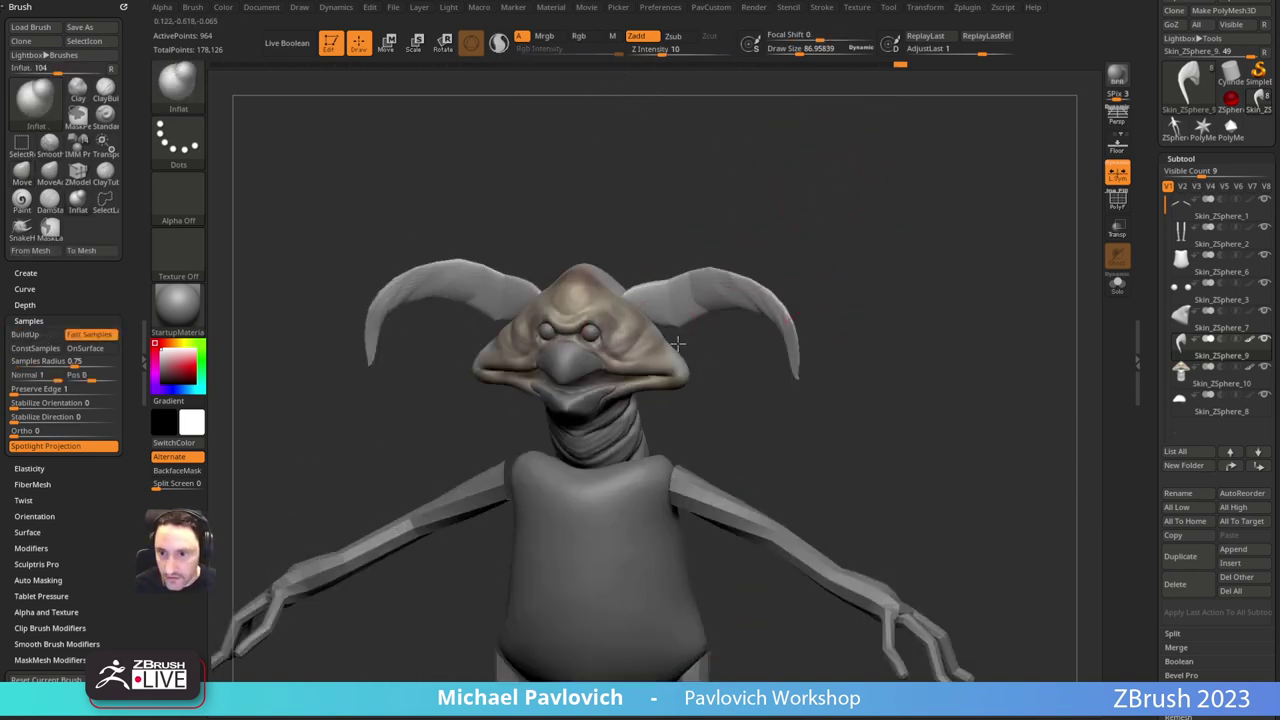
{"action": "mouse_move", "coordinate": [837, 230]}
{"action": "left_mouse_down"}
{"action": "mouse_move", "coordinate": [725, 265]}
{"action": "mouse_move", "coordinate": [841, 220]}
{"action": "left_mouse_up"}
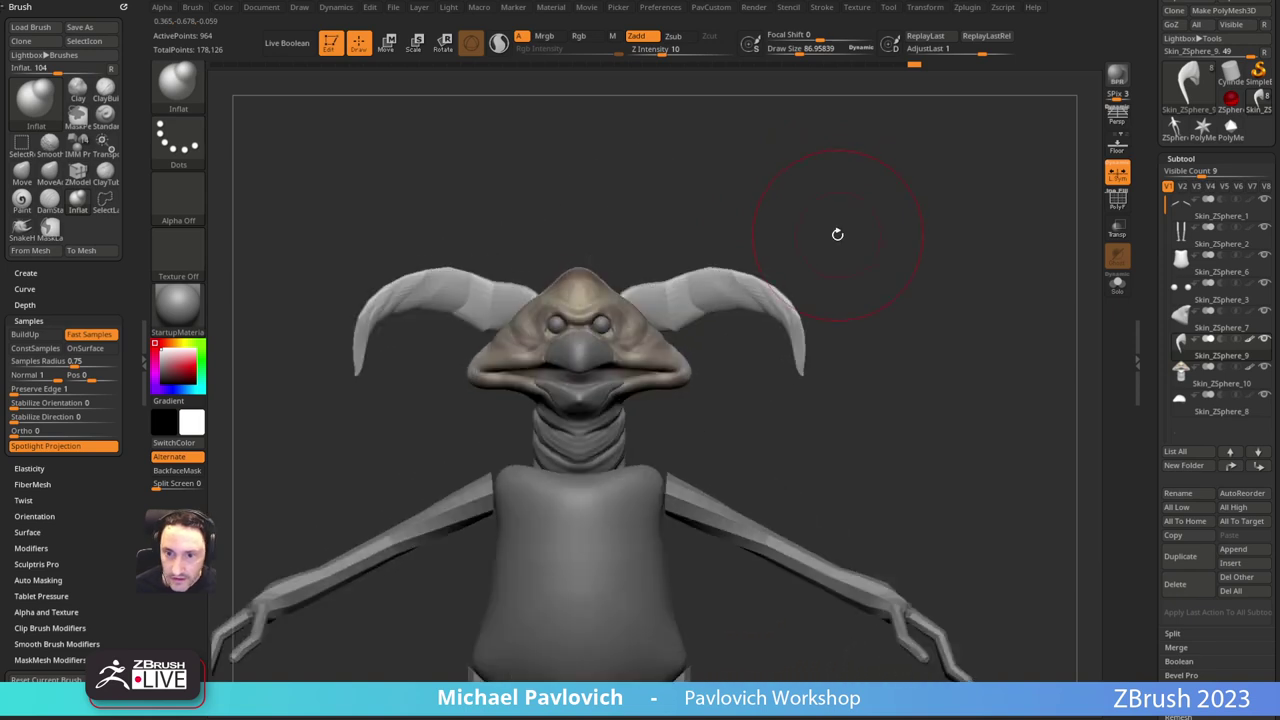
Step: Display the ears' polyframe and rebuild their topology with ZRemesher
{"action": "key", "text": "shift+f"}
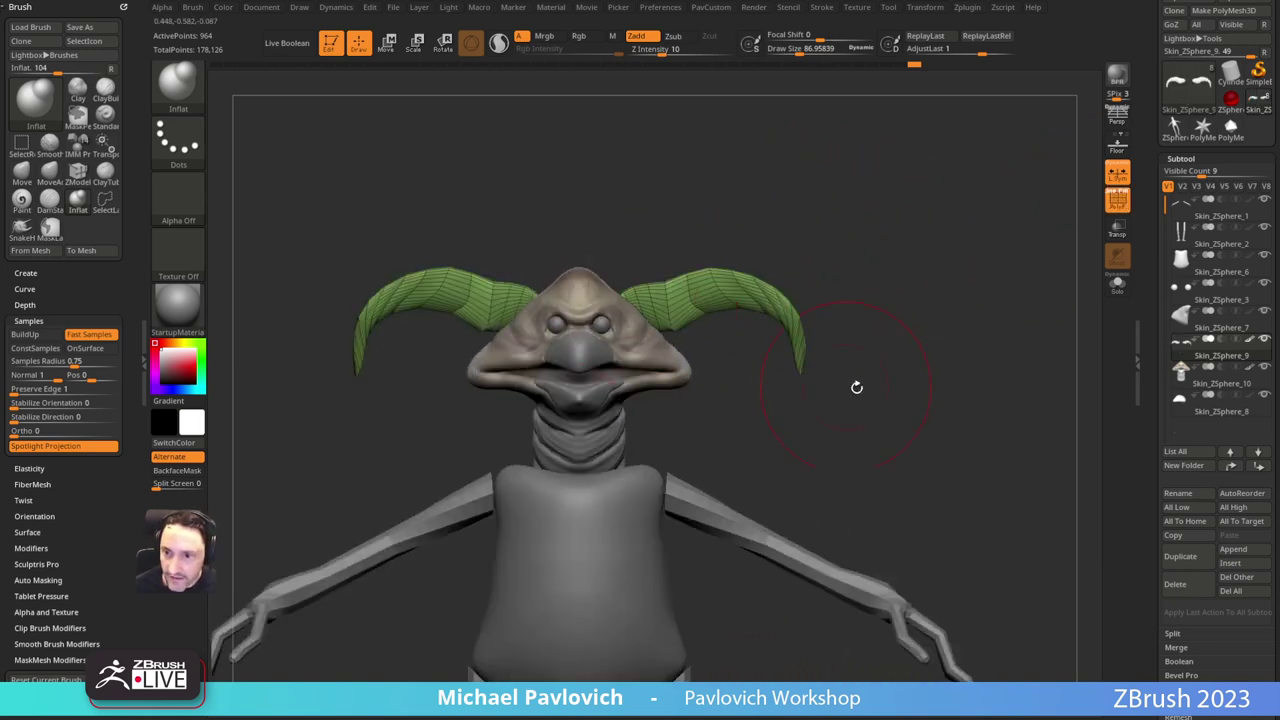
{"action": "key", "text": "4"}
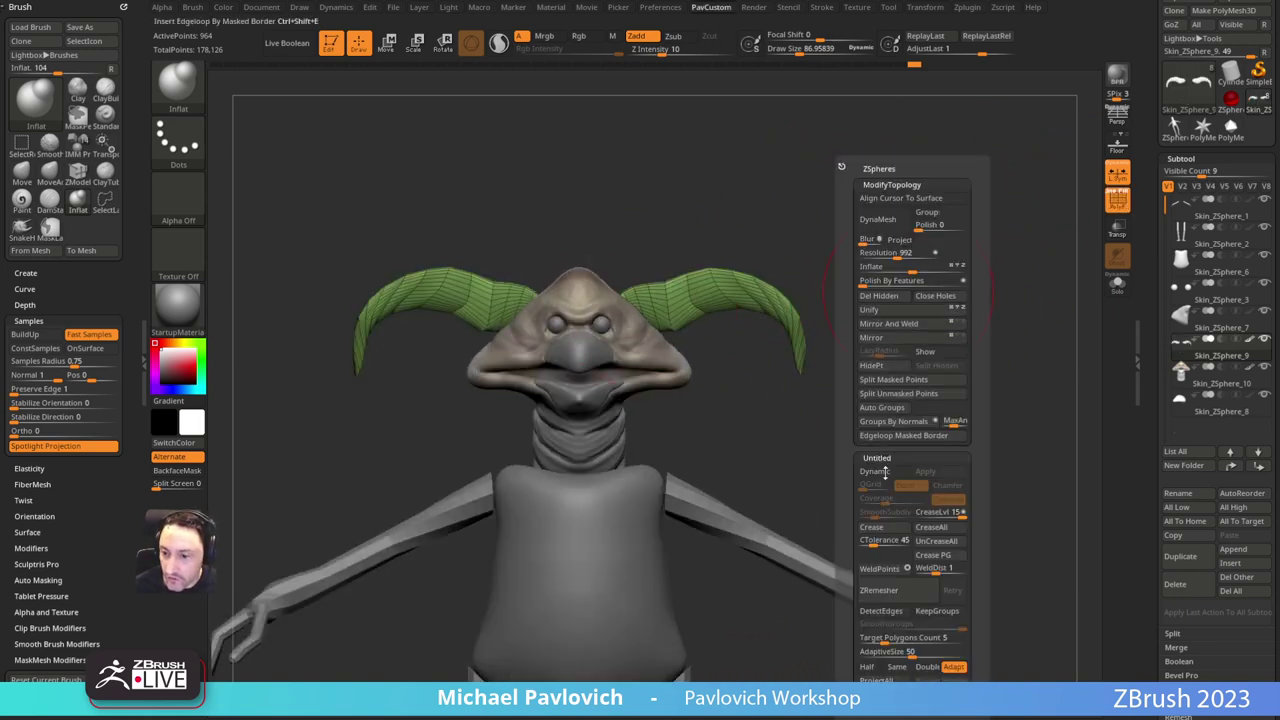
{"action": "left_click", "coordinate": [880, 590]}
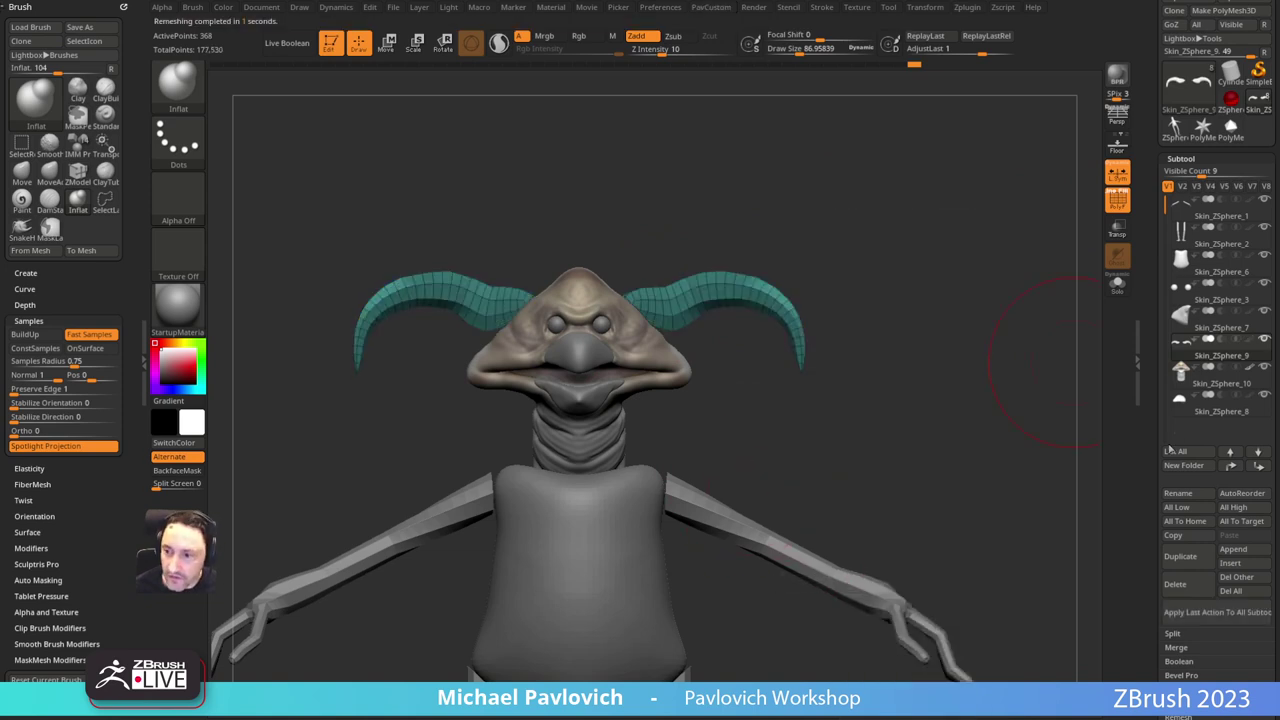
{"action": "left_click_drag", "start_coordinate": [1151, 472], "coordinate": [1150, 354]}
{"action": "scroll", "coordinate": [1150, 355], "scroll_direction": "down", "scroll_amount": 1}
Step: Set the draw size to about 31 and overlay the full-body front reference on the remeshed ears
{"action": "key", "text": "s"}
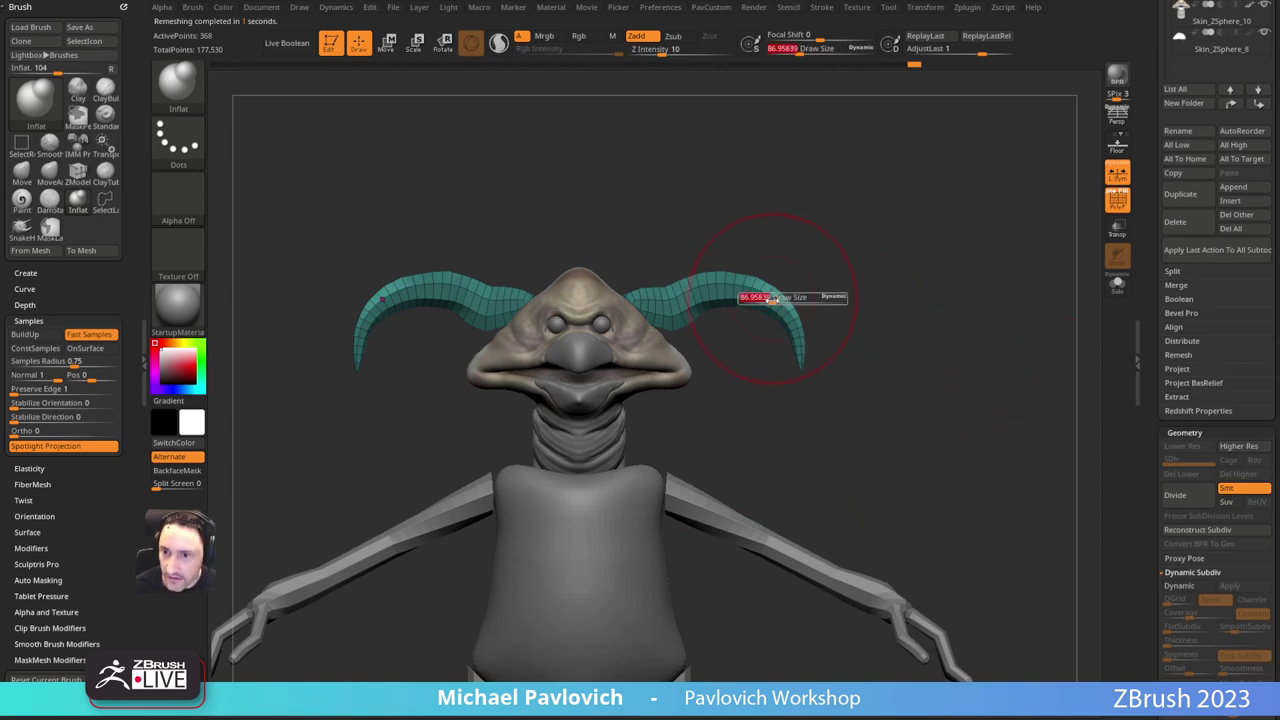
{"action": "left_click_drag", "start_coordinate": [779, 302], "coordinate": [758, 302]}
{"action": "key", "text": "shift+z"}
{"action": "key", "text": "Right"}
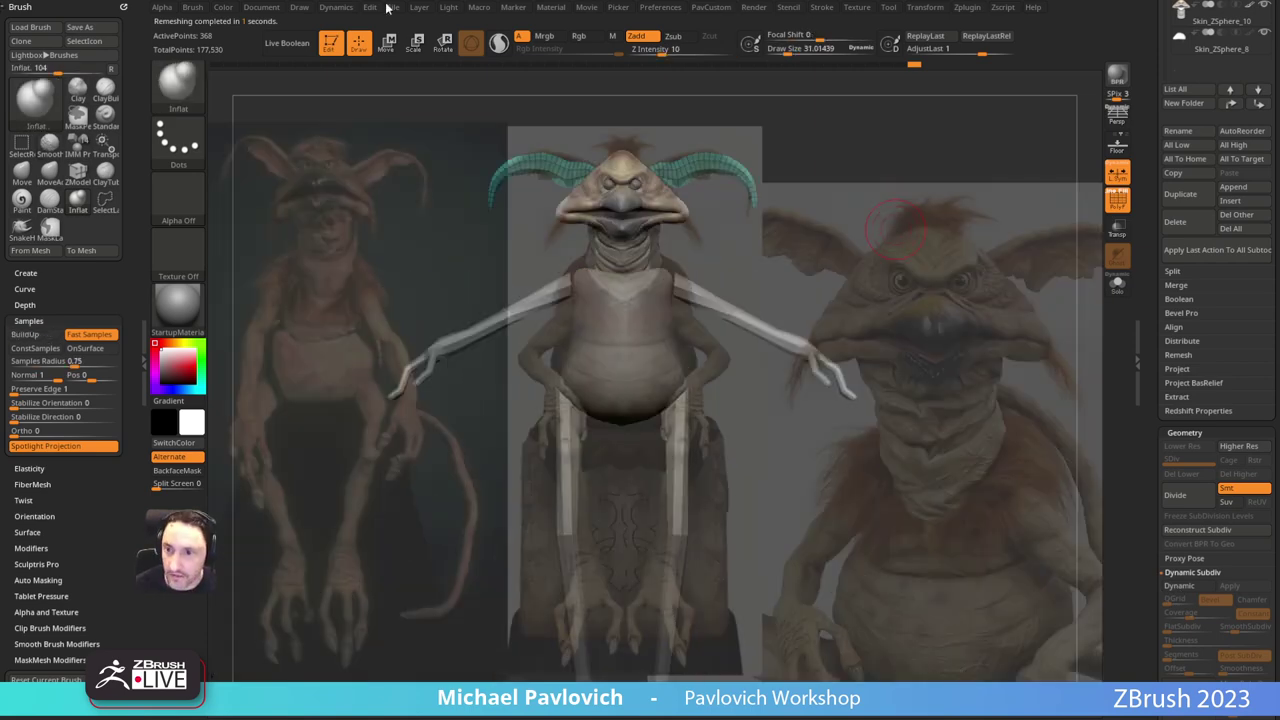
Step: Adjust the remeshed ears' outline to the front reference with the Move brush at draw sizes of about 46 and 38
{"action": "key", "text": "s"}
{"action": "left_click_drag", "start_coordinate": [680, 183], "coordinate": [685, 183]}
{"action": "key", "text": "b"}
{"action": "key", "text": "m"}
{"action": "key", "text": "v"}
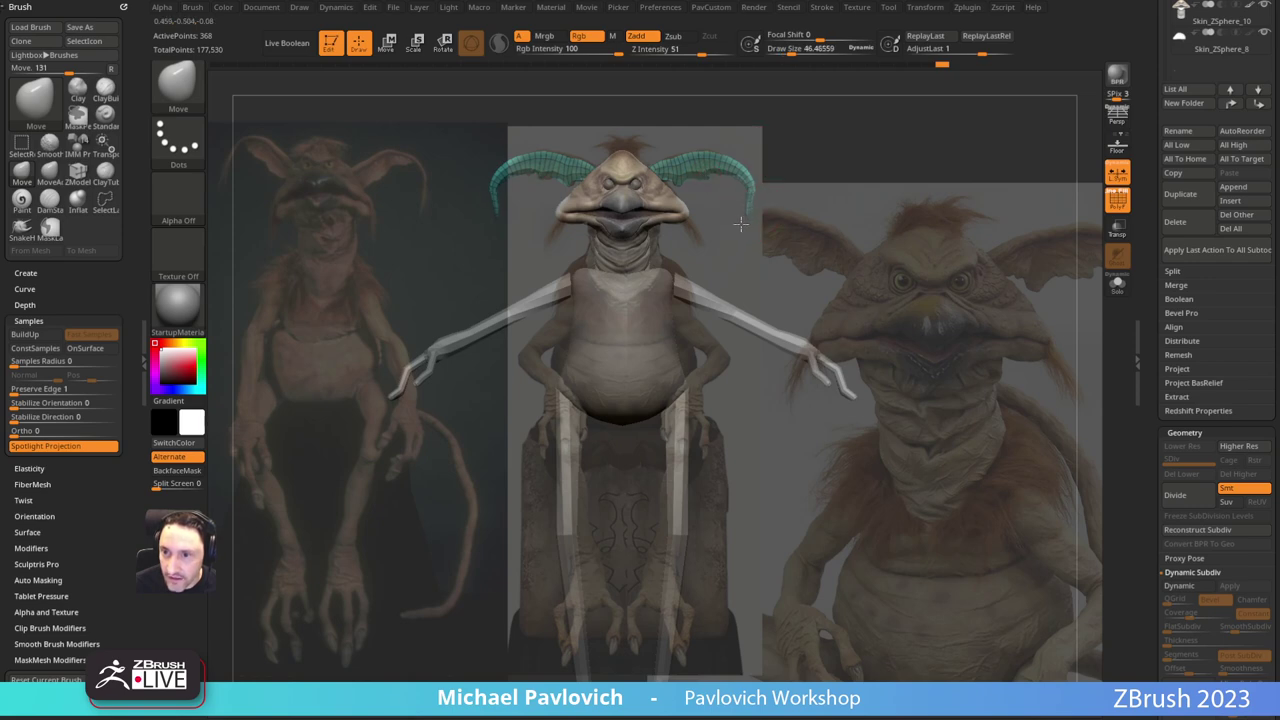
{"action": "key", "text": "s"}
{"action": "left_click_drag", "start_coordinate": [748, 210], "coordinate": [751, 203]}
{"action": "key", "text": "ctrl+z"}
Step: Undo the strong smoothing on the ears, lower the Smooth brush's intensity to 19, and smooth the outer ear curves
{"action": "left_click", "coordinate": [699, 51], "text": "shift"}
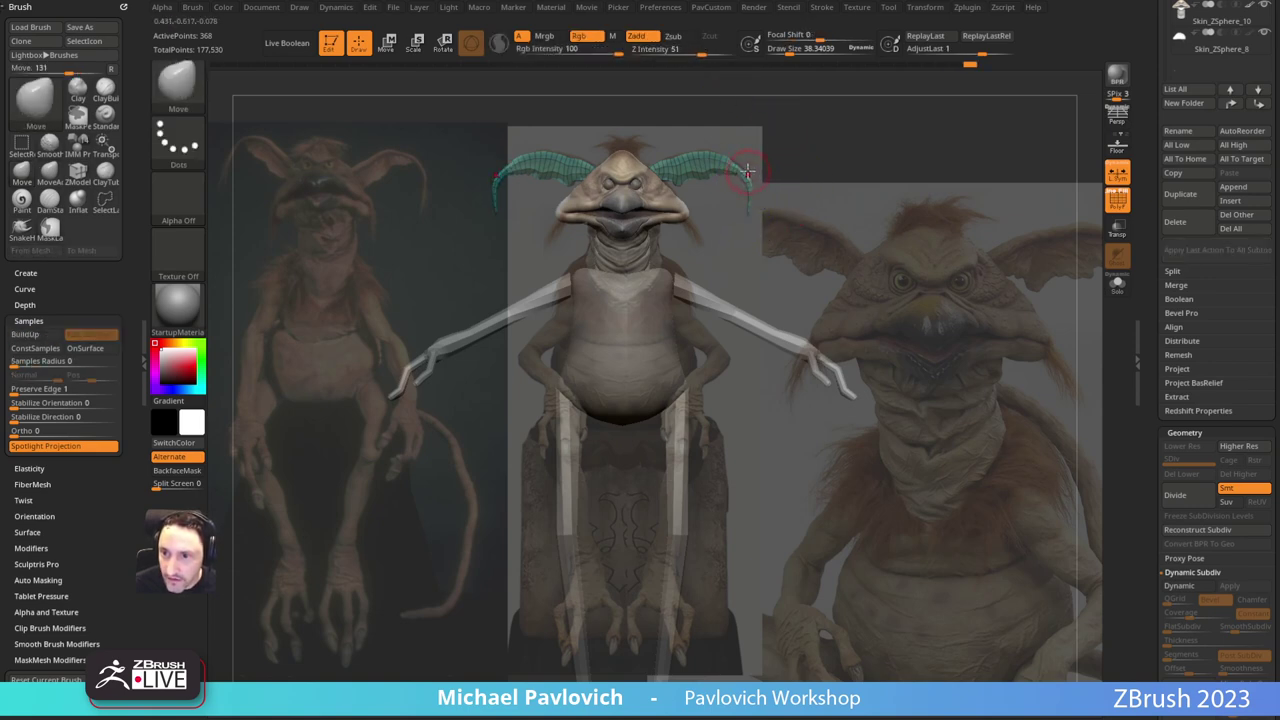
{"action": "key", "text": "ctrl+z"}
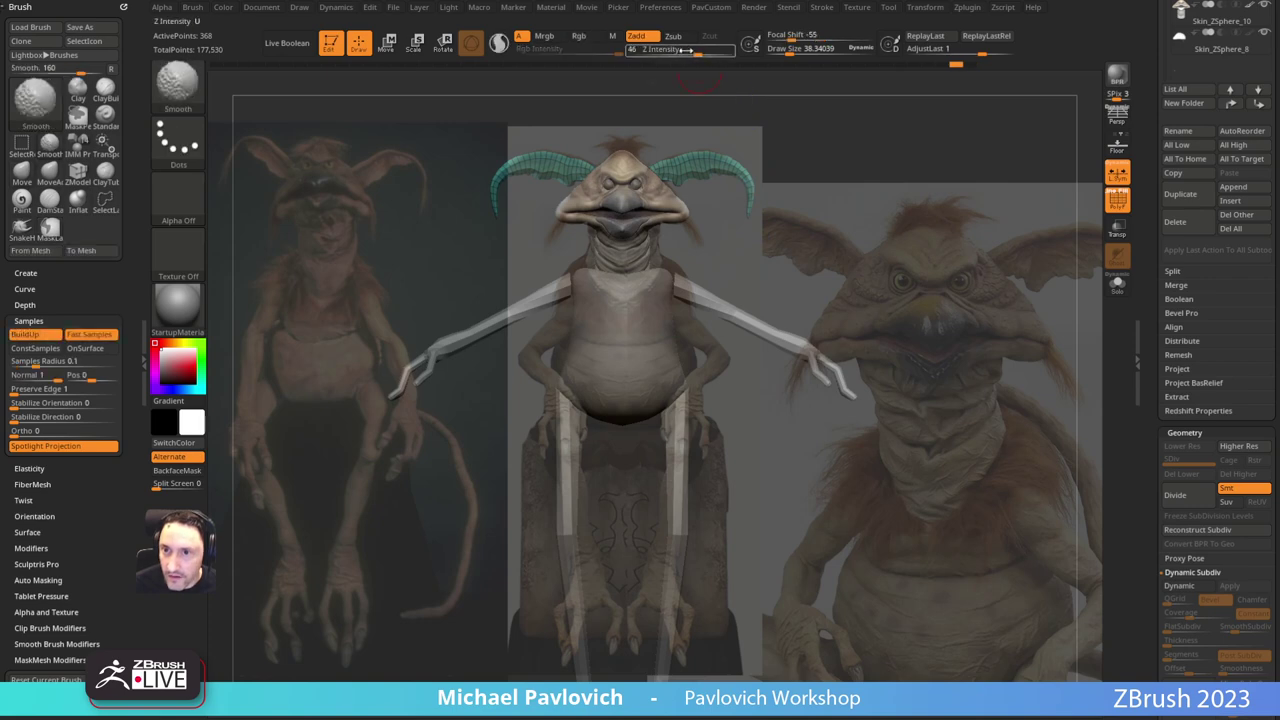
{"action": "left_click", "coordinate": [675, 51], "text": "shift"}
{"action": "left_click_drag", "start_coordinate": [745, 175], "coordinate": [757, 249], "text": "shift"}
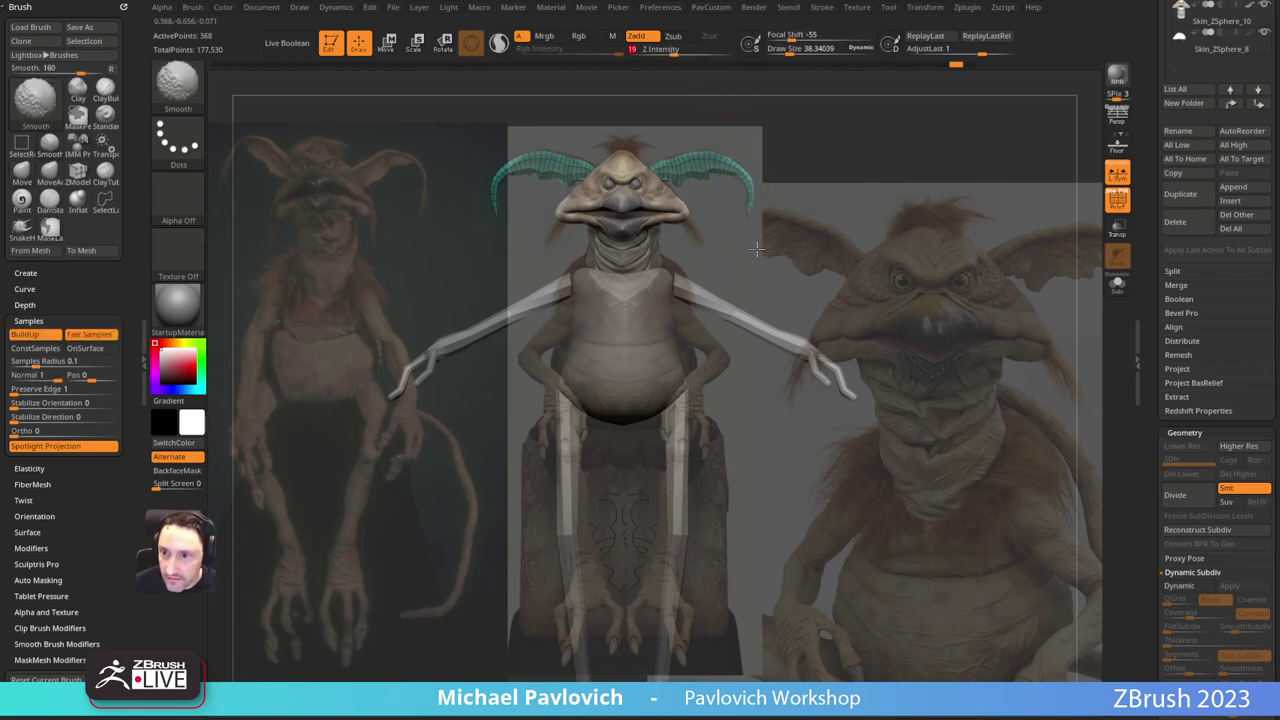
Step: Refine the ears with the Move brush at a draw size of about 27, hide the reference overlay, and check the head up close
{"action": "key", "text": "s"}
{"action": "left_click", "coordinate": [743, 160]}
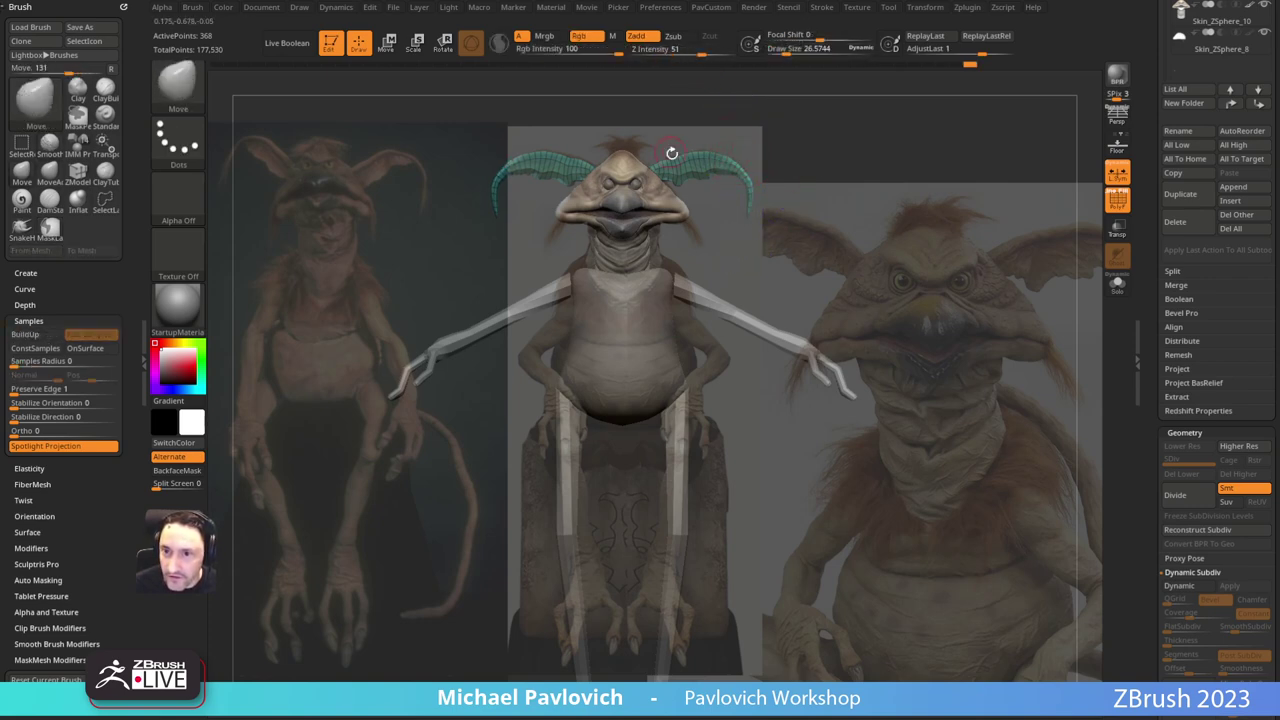
{"action": "key", "text": "shift+z"}
{"action": "key", "text": "shift+z"}
{"action": "key", "text": "shift+z"}
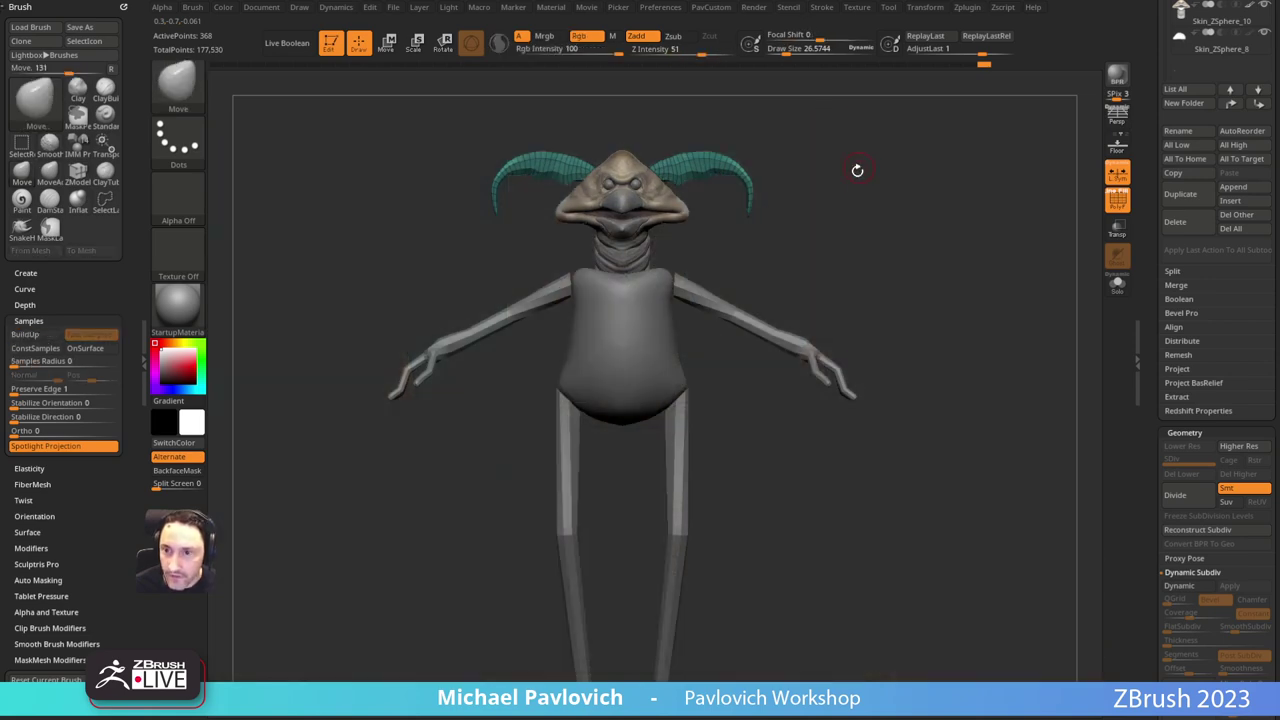
{"action": "left_click_drag", "start_coordinate": [862, 174], "coordinate": [878, 228], "text": "alt"}
{"action": "mouse_move", "coordinate": [765, 279]}
{"action": "left_mouse_down"}
{"action": "mouse_move", "coordinate": [840, 243]}
{"action": "mouse_move", "coordinate": [845, 271]}
{"action": "left_mouse_up"}
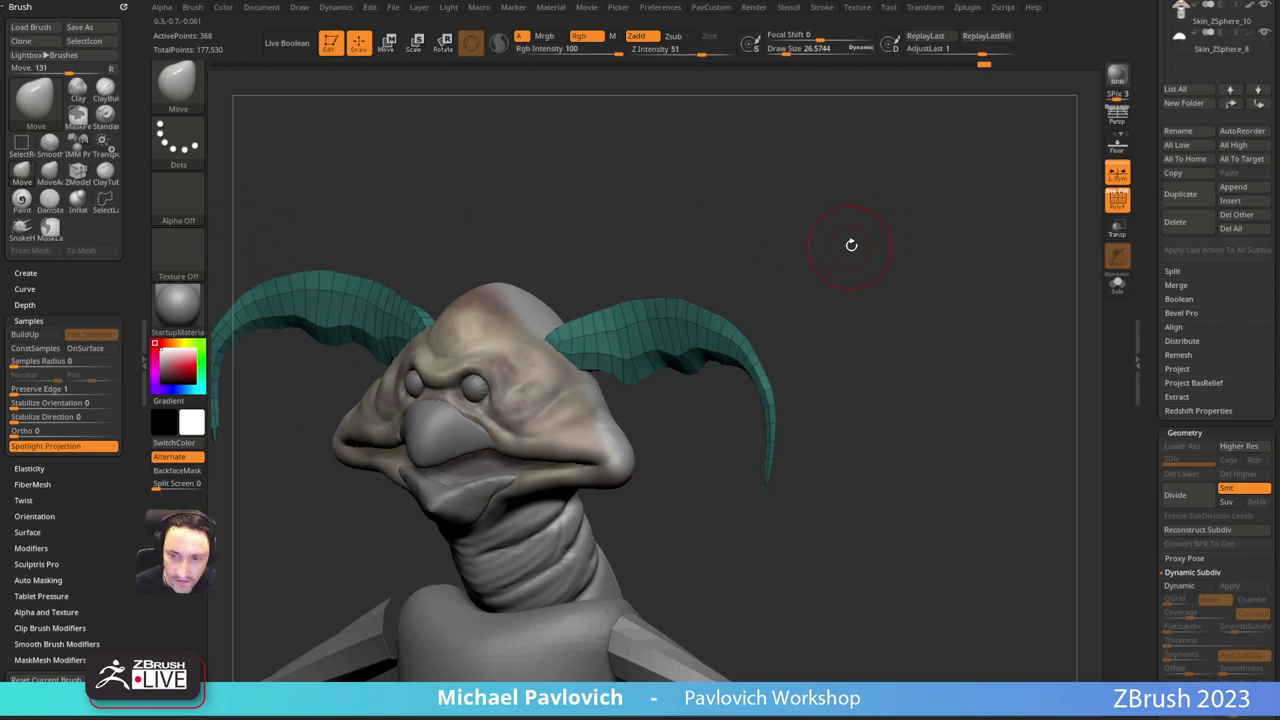
Step: Subdivide the ears once without smoothing and once with smoothing, up to subdivision level 3
{"action": "key", "text": "ctrl+d"}
{"action": "key", "text": "ctrl+z"}
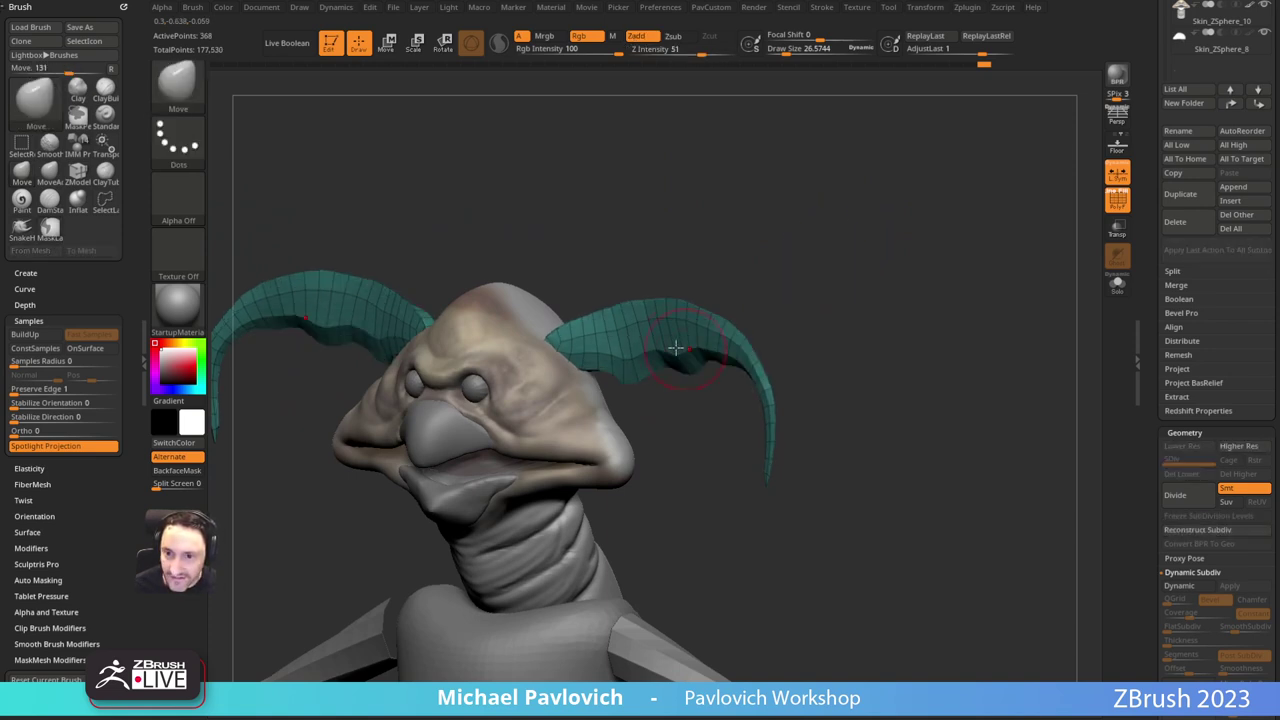
{"action": "key", "text": "s"}
{"action": "left_click", "coordinate": [667, 346]}
{"action": "left_click_drag", "start_coordinate": [735, 270], "coordinate": [718, 285], "text": "shift"}
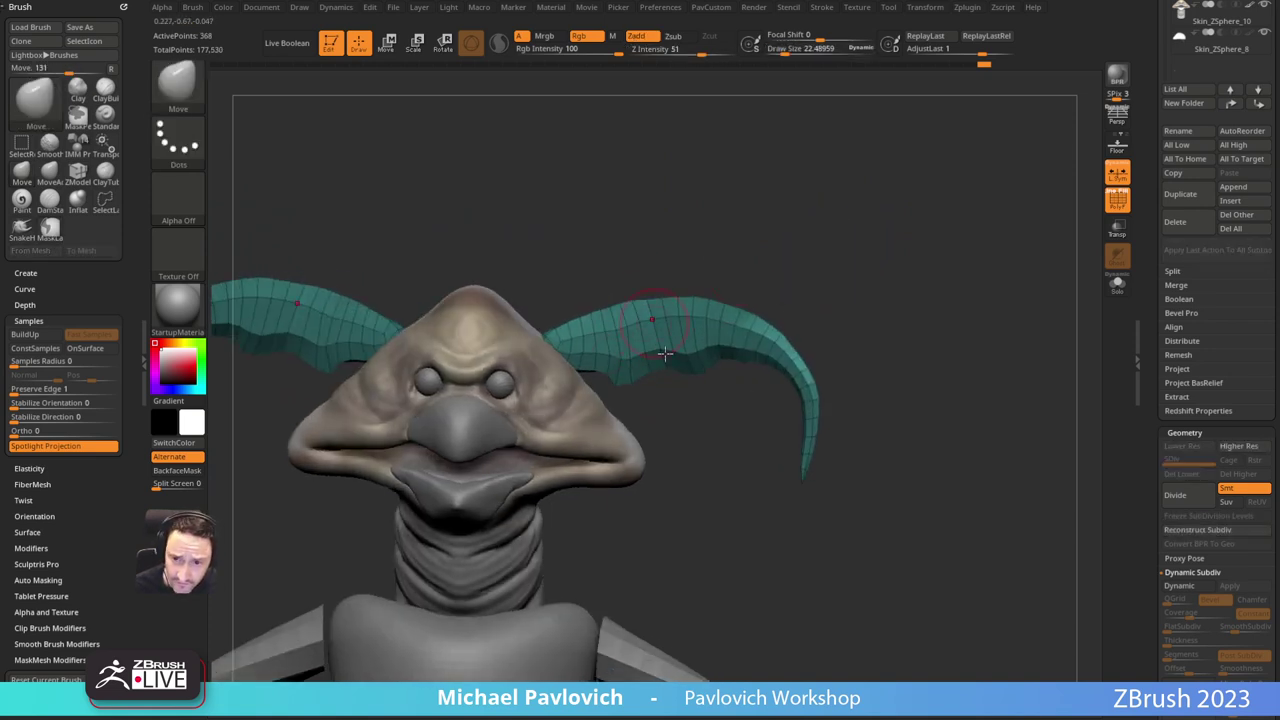
{"action": "left_click_drag", "start_coordinate": [1155, 541], "coordinate": [1155, 430]}
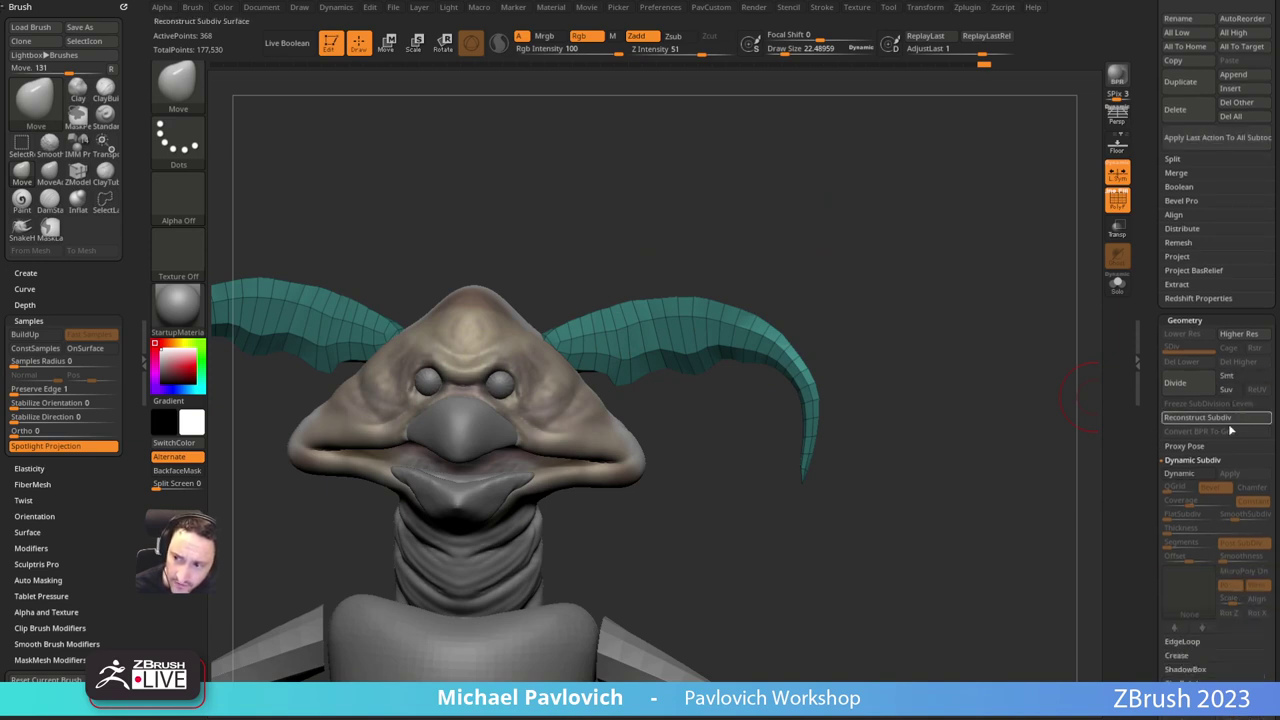
{"action": "left_click", "coordinate": [1176, 385]}
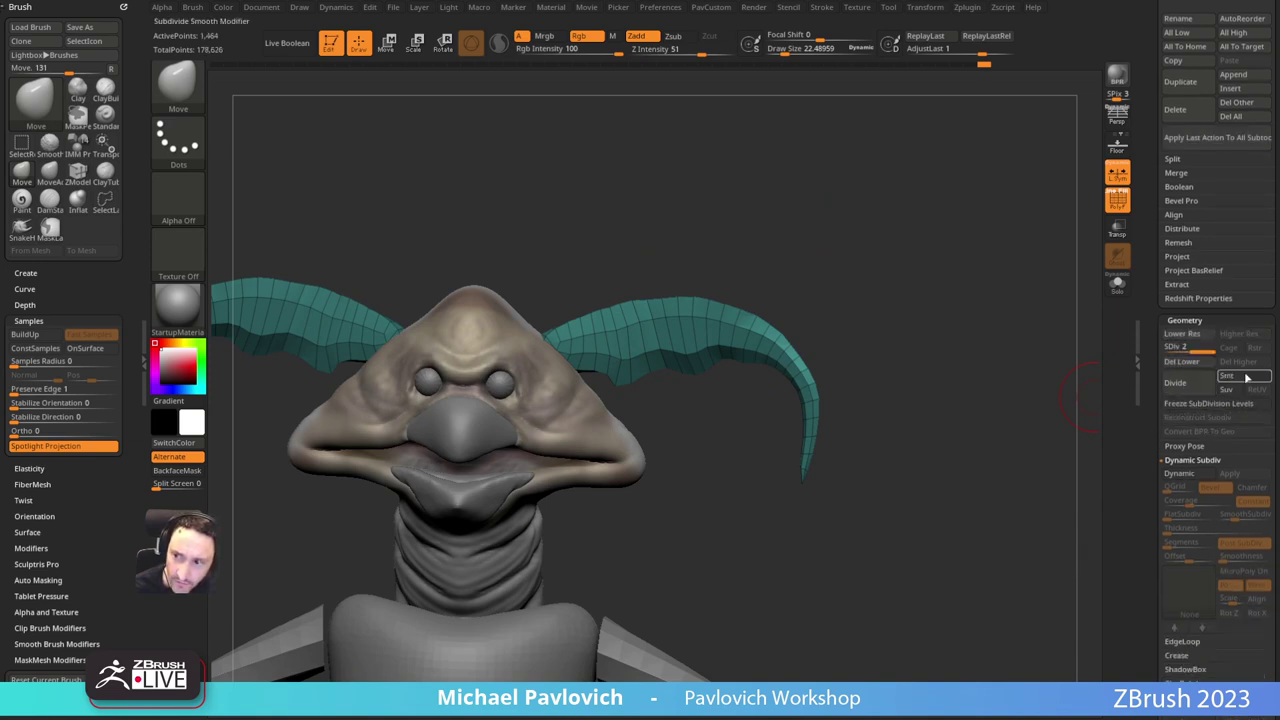
{"action": "left_click", "coordinate": [1244, 376]}
{"action": "left_click", "coordinate": [1187, 386]}
Step: Hide the wireframe and sculpt folds along the ears' inner surface with the Standard brush at a draw size of about 14
{"action": "mouse_move", "coordinate": [912, 249]}
{"action": "left_mouse_down", "text": "alt"}
{"action": "mouse_move", "coordinate": [946, 289]}
{"action": "mouse_move", "coordinate": [922, 288]}
{"action": "left_mouse_up", "text": "alt"}
{"action": "left_click", "coordinate": [1118, 201]}
{"action": "key", "text": "b"}
{"action": "key", "text": "s"}
{"action": "key", "text": "t"}
{"action": "left_click_drag", "start_coordinate": [581, 385], "coordinate": [676, 363]}
{"action": "mouse_move", "coordinate": [806, 262]}
{"action": "left_mouse_down"}
{"action": "mouse_move", "coordinate": [860, 274]}
{"action": "mouse_move", "coordinate": [842, 306]}
{"action": "left_mouse_up"}
{"action": "mouse_move", "coordinate": [576, 389]}
{"action": "left_mouse_down"}
{"action": "mouse_move", "coordinate": [637, 341]}
{"action": "mouse_move", "coordinate": [694, 323]}
{"action": "left_mouse_up"}
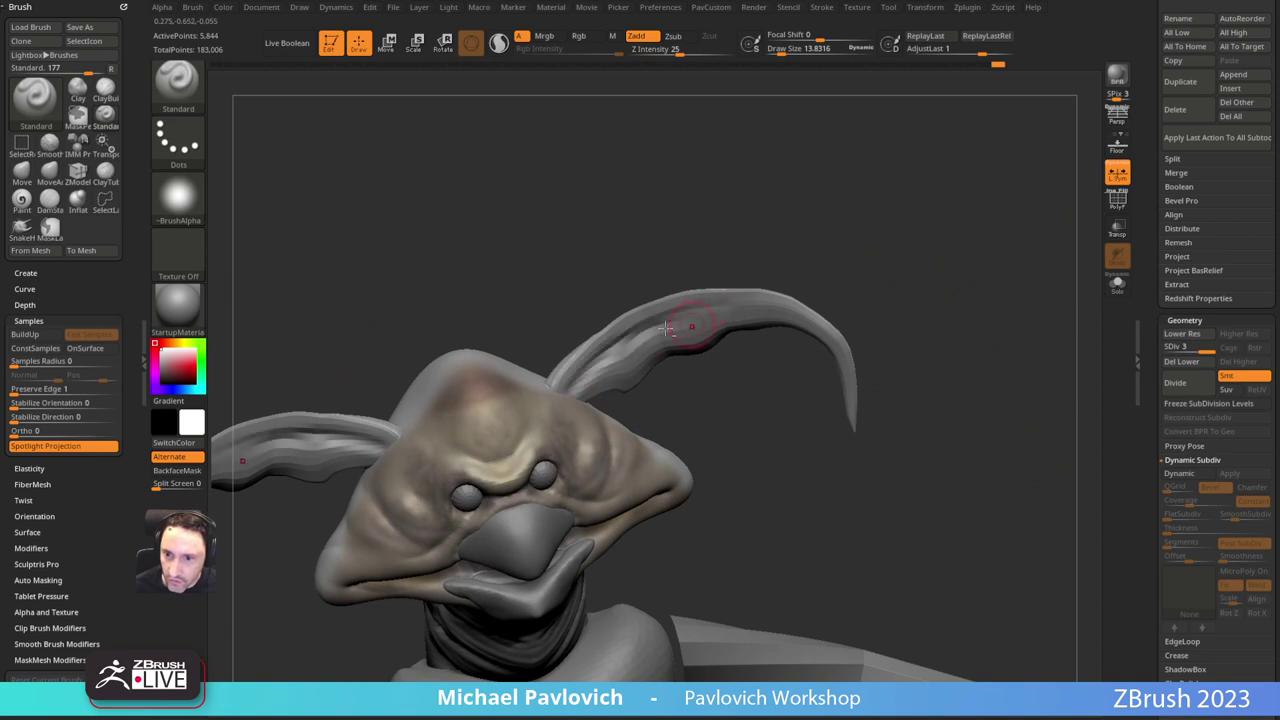
{"action": "left_click_drag", "start_coordinate": [864, 279], "coordinate": [756, 294]}
{"action": "mouse_move", "coordinate": [622, 343]}
{"action": "left_mouse_down"}
{"action": "mouse_move", "coordinate": [752, 328]}
{"action": "mouse_move", "coordinate": [818, 388]}
{"action": "left_mouse_up"}
{"action": "key", "text": "["}
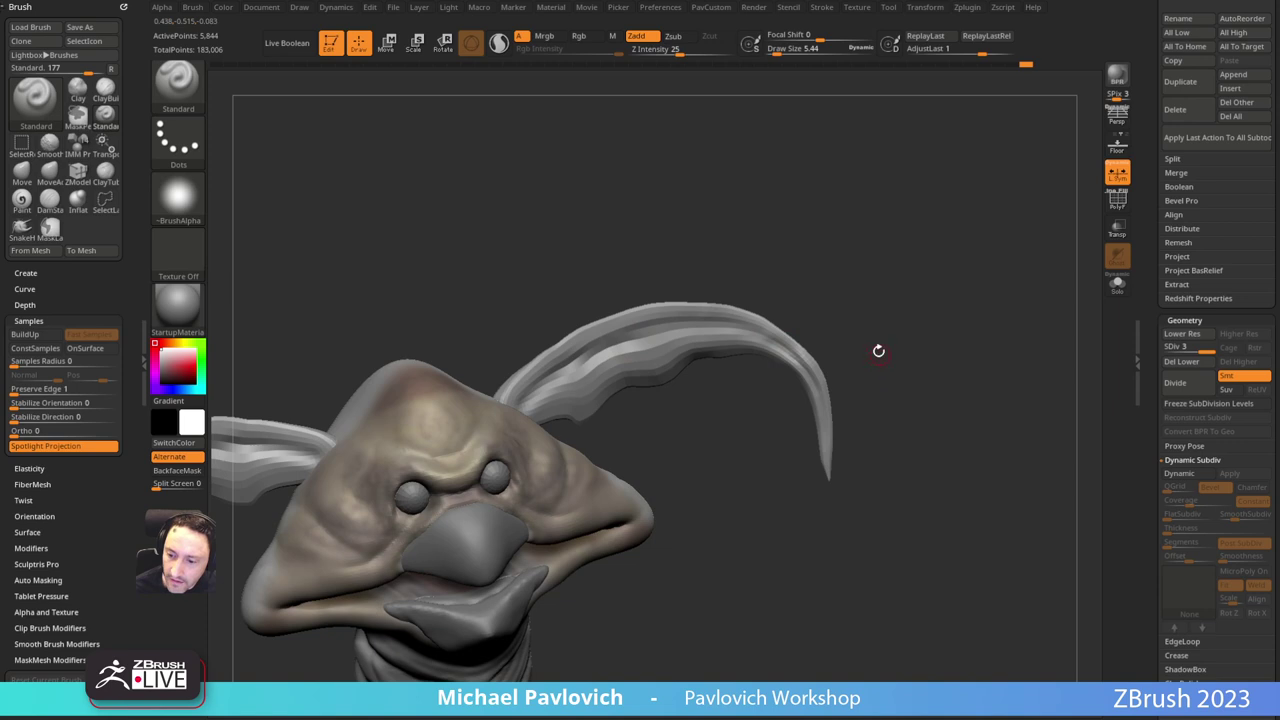
Step: Add finer Standard brush strokes to the inner folds near the ear bases, adjusting the draw size between strokes
{"action": "right_click_drag", "start_coordinate": [878, 351], "coordinate": [842, 345]}
{"action": "key", "text": "s"}
{"action": "left_click_drag", "start_coordinate": [596, 370], "coordinate": [616, 369]}
{"action": "right_click_drag", "start_coordinate": [616, 369], "coordinate": [596, 386]}
{"action": "key", "text": "s"}
{"action": "mouse_move", "coordinate": [596, 387]}
{"action": "left_mouse_down"}
{"action": "mouse_move", "coordinate": [532, 389]}
{"action": "mouse_move", "coordinate": [566, 387]}
{"action": "mouse_move", "coordinate": [556, 378]}
{"action": "mouse_move", "coordinate": [630, 345]}
{"action": "left_mouse_up"}
{"action": "key", "text": "s"}
{"action": "right_click_drag", "start_coordinate": [677, 407], "coordinate": [704, 384]}
Step: Smooth the sculpted folds on the front of the ears and the surface on their back side
{"action": "mouse_move", "coordinate": [690, 348]}
{"action": "left_mouse_down", "text": "shift"}
{"action": "mouse_move", "coordinate": [659, 361]}
{"action": "mouse_move", "coordinate": [758, 335]}
{"action": "left_mouse_up", "text": "shift"}
{"action": "mouse_move", "coordinate": [930, 335]}
{"action": "right_mouse_down"}
{"action": "mouse_move", "coordinate": [800, 309]}
{"action": "mouse_move", "coordinate": [725, 249]}
{"action": "mouse_move", "coordinate": [832, 262]}
{"action": "right_mouse_up"}
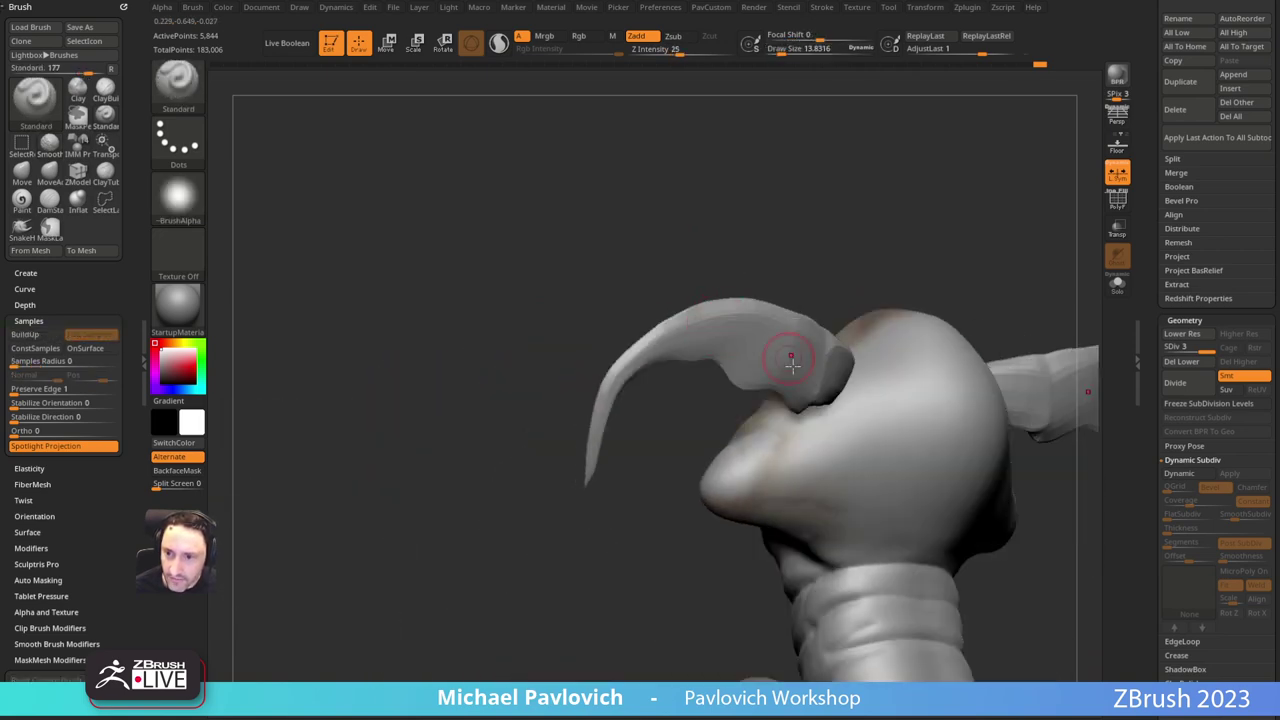
{"action": "left_click_drag", "start_coordinate": [791, 360], "coordinate": [797, 372], "text": "shift"}
{"action": "right_click_drag", "start_coordinate": [900, 291], "coordinate": [789, 283]}
{"action": "left_click_drag", "start_coordinate": [738, 370], "coordinate": [738, 346], "text": "shift"}
{"action": "right_click_drag", "start_coordinate": [726, 280], "coordinate": [763, 283]}
{"action": "left_click_drag", "start_coordinate": [788, 347], "coordinate": [772, 336], "text": "shift"}
{"action": "mouse_move", "coordinate": [811, 300]}
{"action": "right_mouse_down"}
{"action": "mouse_move", "coordinate": [865, 236]}
{"action": "mouse_move", "coordinate": [916, 256]}
{"action": "right_mouse_up"}
Step: Lower the ears to subdivision level 1 and inspect their base shape from the back and the front
{"action": "left_click", "coordinate": [1117, 201]}
{"action": "key", "text": "shift+d"}
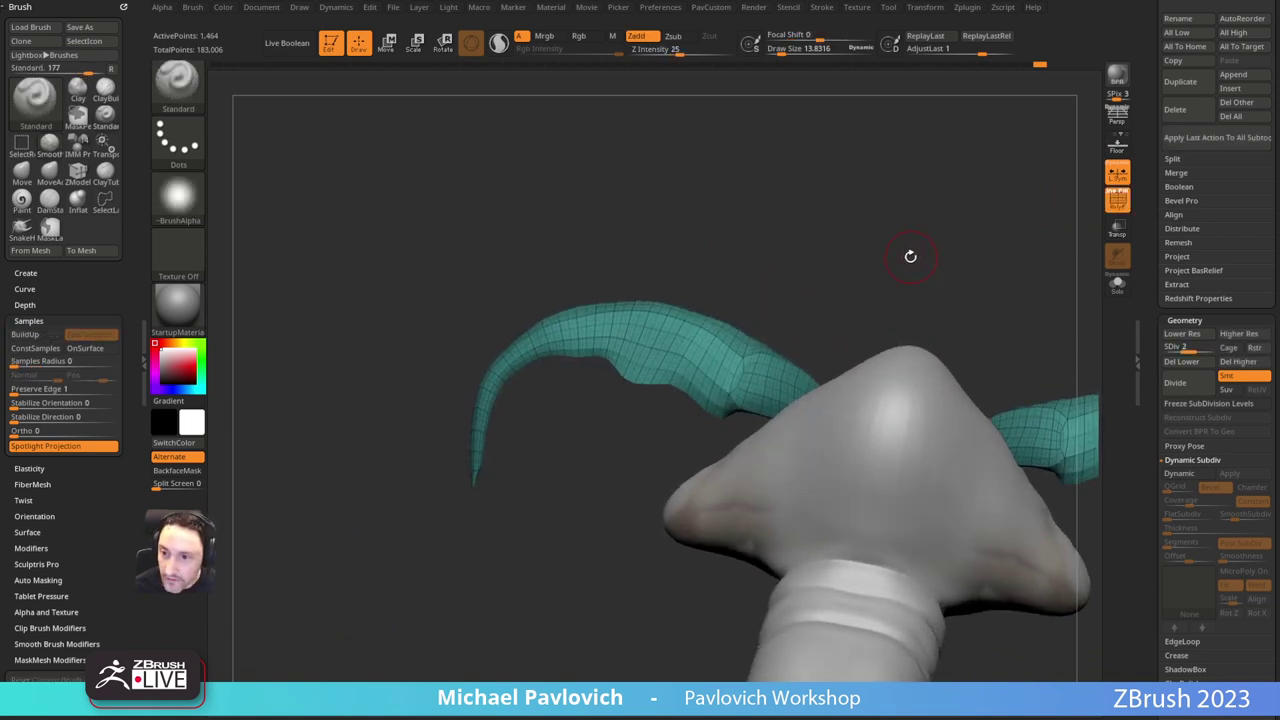
{"action": "key", "text": "shift+d"}
{"action": "key", "text": "shift+d"}
{"action": "right_click_drag", "start_coordinate": [911, 260], "coordinate": [922, 284]}
{"action": "left_click", "coordinate": [1117, 200]}
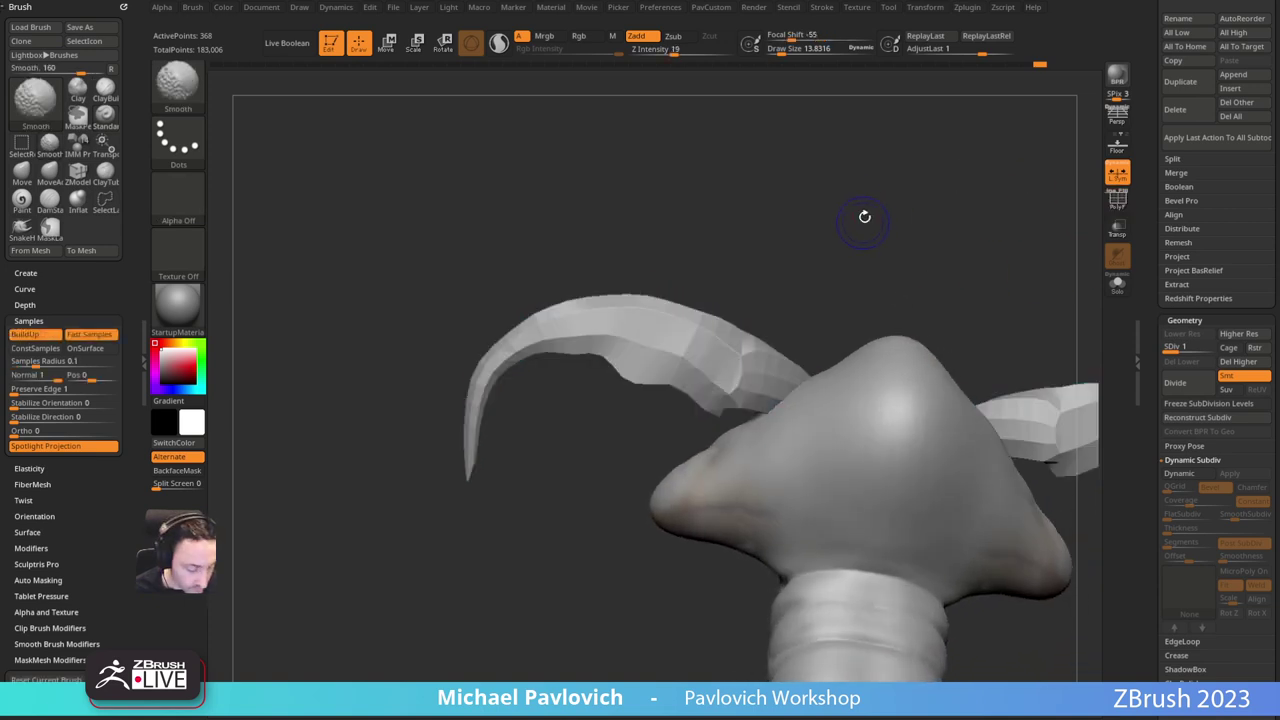
{"action": "right_click_drag", "start_coordinate": [805, 226], "coordinate": [1109, 187], "text": "shift"}
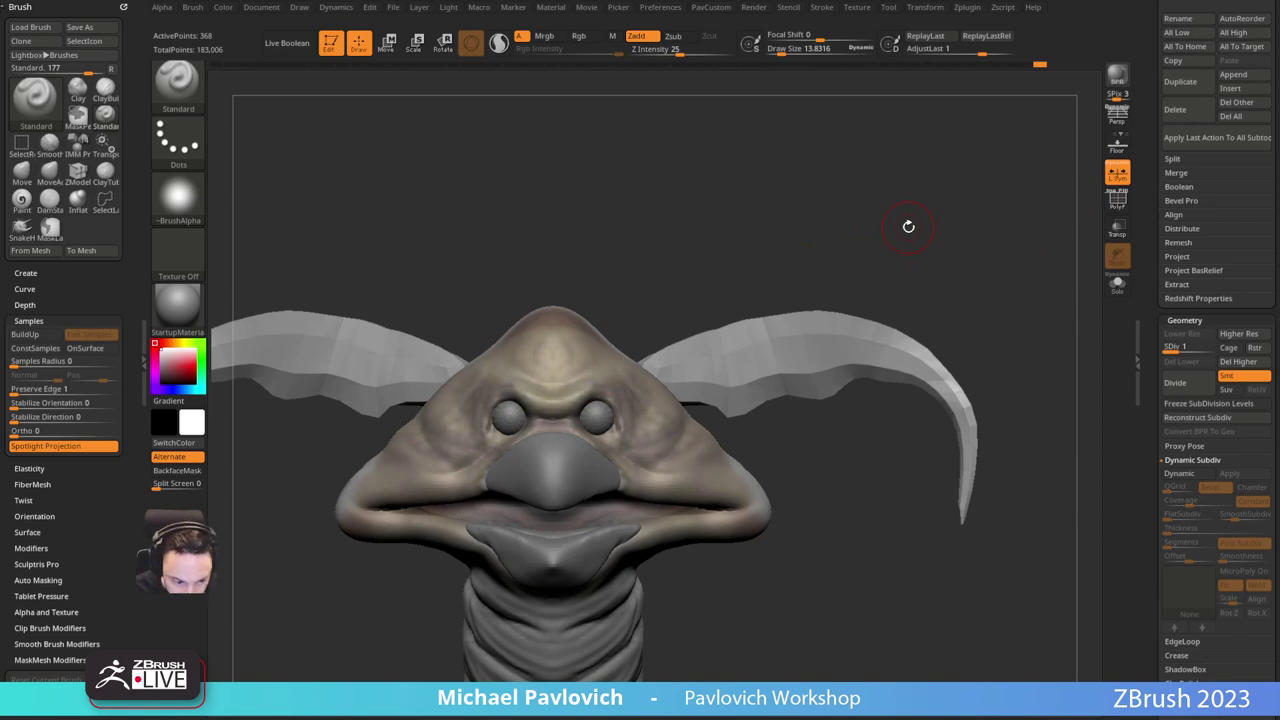
{"action": "right_click_drag", "start_coordinate": [847, 259], "coordinate": [935, 252]}
Step: Select the head subtool and turn off its polypaint display
{"action": "left_click", "coordinate": [677, 331], "text": "alt"}
{"action": "left_click_drag", "start_coordinate": [1147, 190], "coordinate": [1150, 340]}
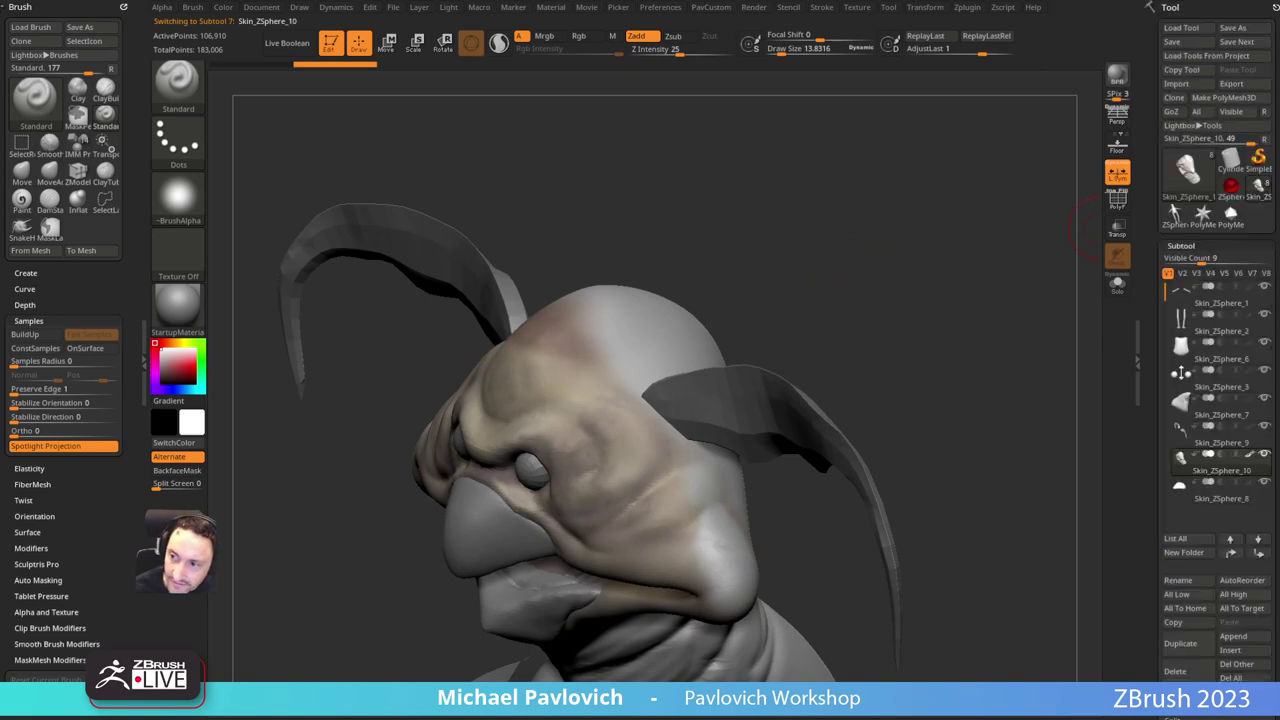
{"action": "left_click", "coordinate": [1248, 454]}
{"action": "right_click_drag", "start_coordinate": [856, 284], "coordinate": [815, 335]}
Step: Sculpt the head surface around the ear attachments with the Standard brush at draw sizes of about 5 and 7, and smooth it
{"action": "key", "text": "s"}
{"action": "left_click_drag", "start_coordinate": [677, 382], "coordinate": [664, 384]}
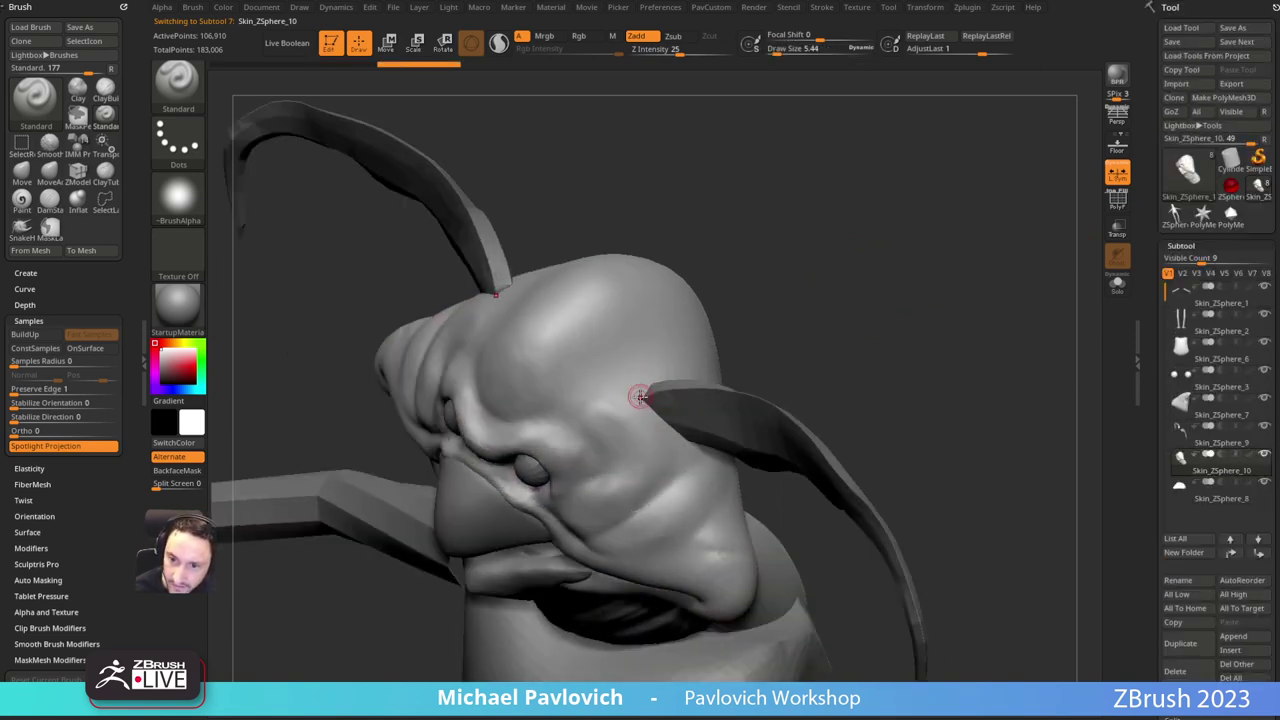
{"action": "mouse_move", "coordinate": [684, 371]}
{"action": "right_mouse_down"}
{"action": "mouse_move", "coordinate": [735, 376]}
{"action": "mouse_move", "coordinate": [702, 408]}
{"action": "right_mouse_up"}
{"action": "key", "text": "s"}
{"action": "mouse_move", "coordinate": [651, 389]}
{"action": "left_mouse_down"}
{"action": "mouse_move", "coordinate": [646, 418]}
{"action": "mouse_move", "coordinate": [649, 384]}
{"action": "left_mouse_up"}
{"action": "right_click_drag", "start_coordinate": [615, 510], "coordinate": [651, 405]}
{"action": "left_click_drag", "start_coordinate": [655, 377], "coordinate": [652, 412]}
{"action": "mouse_move", "coordinate": [650, 398]}
{"action": "left_mouse_down"}
{"action": "mouse_move", "coordinate": [667, 423]}
{"action": "mouse_move", "coordinate": [643, 402]}
{"action": "left_mouse_up"}
{"action": "right_click_drag", "start_coordinate": [777, 296], "coordinate": [757, 314]}
{"action": "left_click_drag", "start_coordinate": [646, 398], "coordinate": [639, 413], "text": "shift"}
{"action": "right_click_drag", "start_coordinate": [745, 318], "coordinate": [792, 323], "text": "shift"}
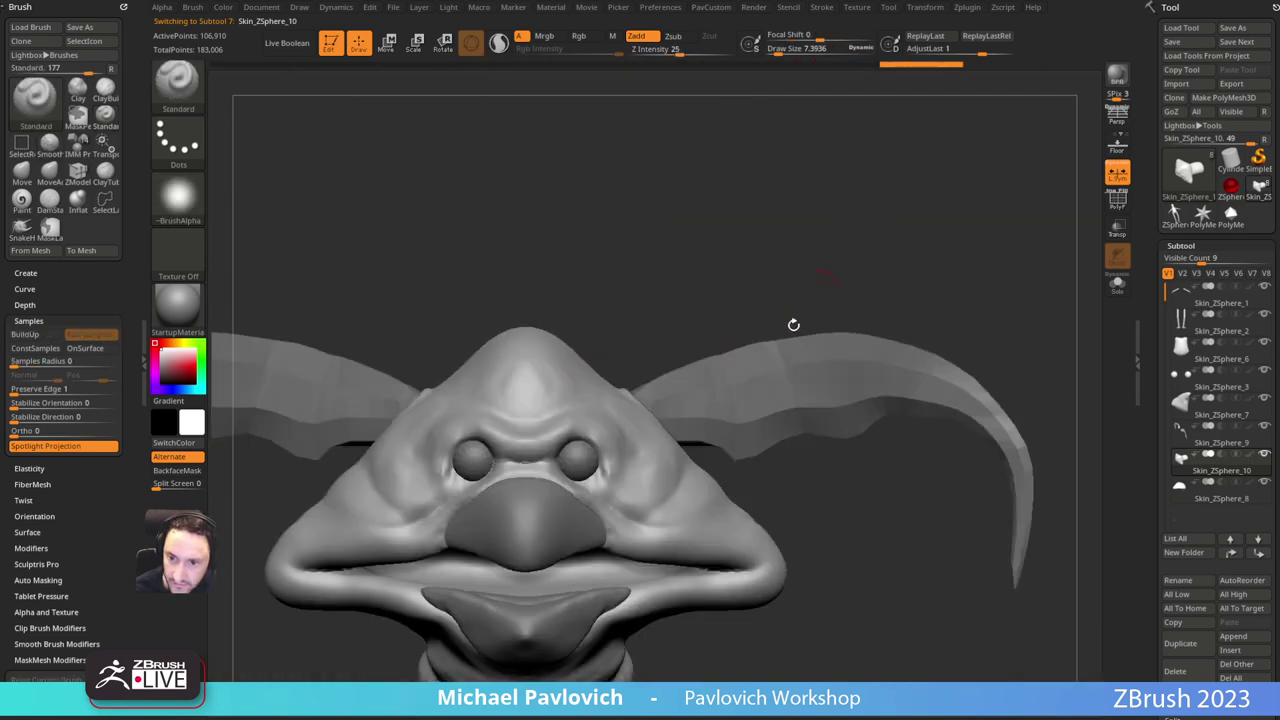
Step: Return the ears to subdivision level 3, freeze their subdivision levels, and isolate them with the wireframe shown
{"action": "left_click", "coordinate": [733, 381], "text": "alt"}
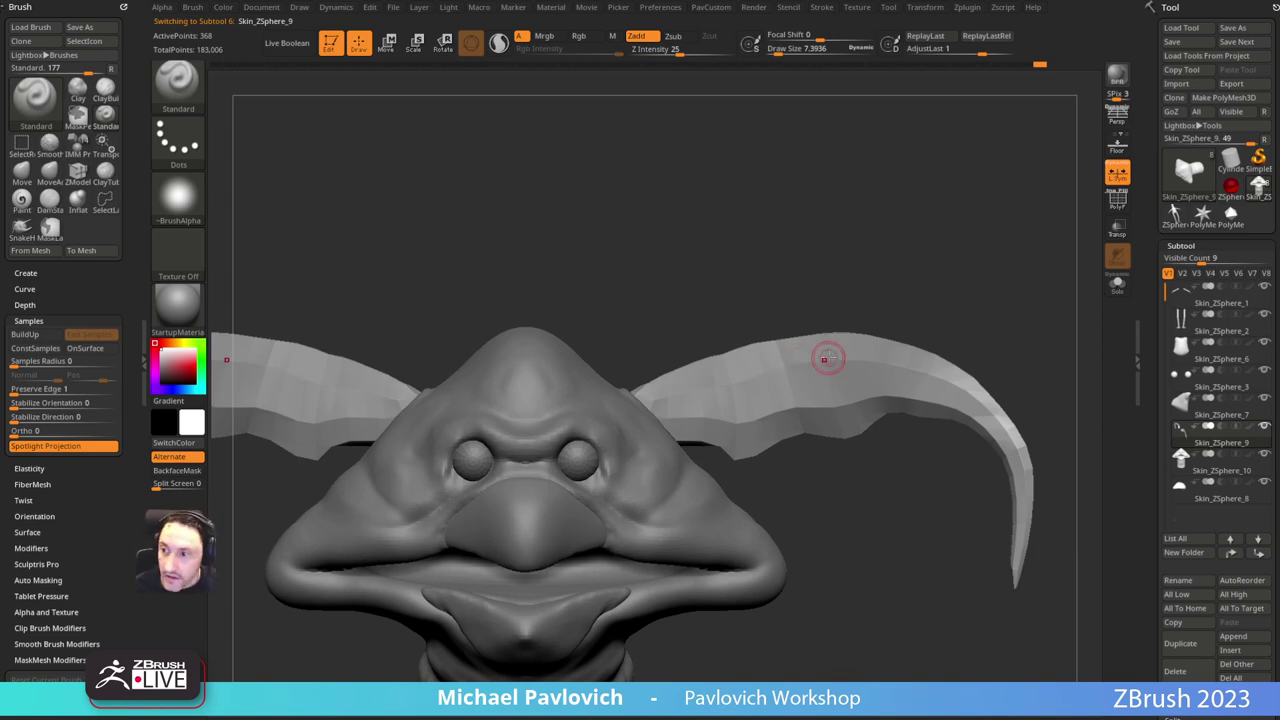
{"action": "left_click_drag", "start_coordinate": [1157, 334], "coordinate": [1156, 100]}
{"action": "left_click_drag", "start_coordinate": [1194, 322], "coordinate": [1222, 311]}
{"action": "left_click_drag", "start_coordinate": [943, 265], "coordinate": [822, 246]}
{"action": "left_click", "coordinate": [1117, 201]}
{"action": "left_click_drag", "start_coordinate": [955, 236], "coordinate": [908, 238]}
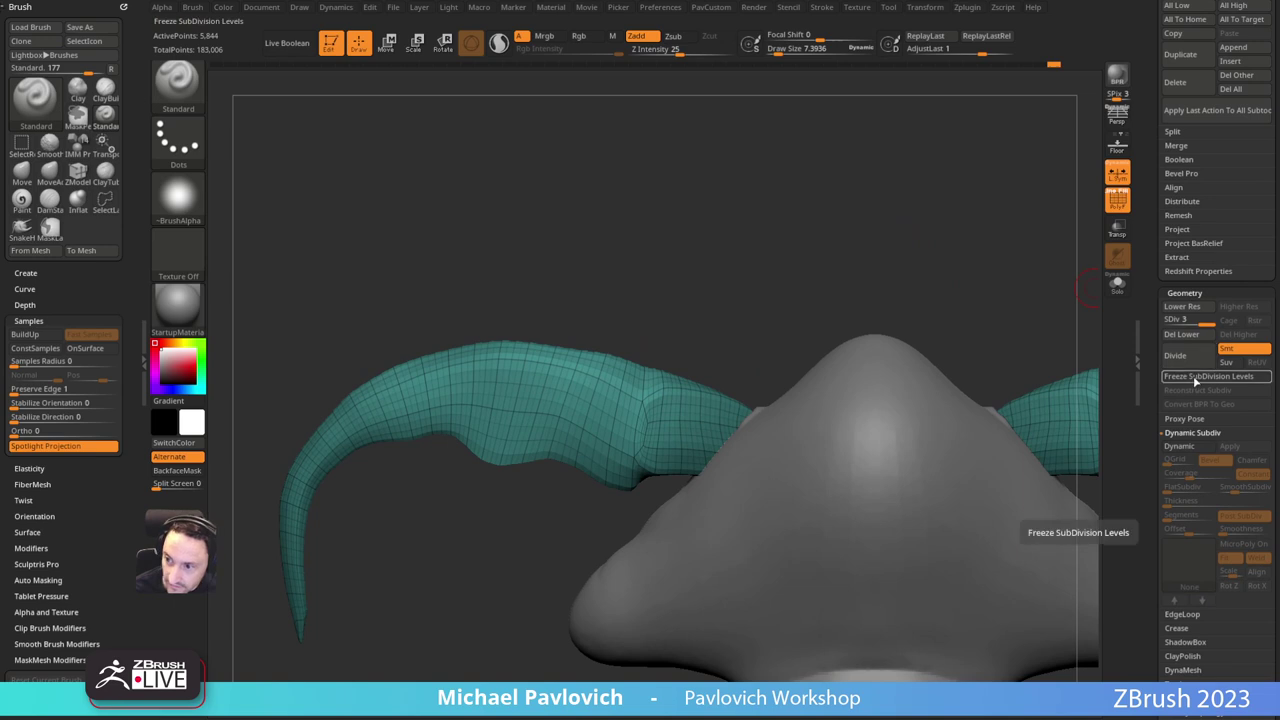
{"action": "left_click", "coordinate": [1195, 381]}
{"action": "left_click", "coordinate": [1117, 286]}
{"action": "left_click_drag", "start_coordinate": [889, 243], "coordinate": [838, 266], "text": "alt"}
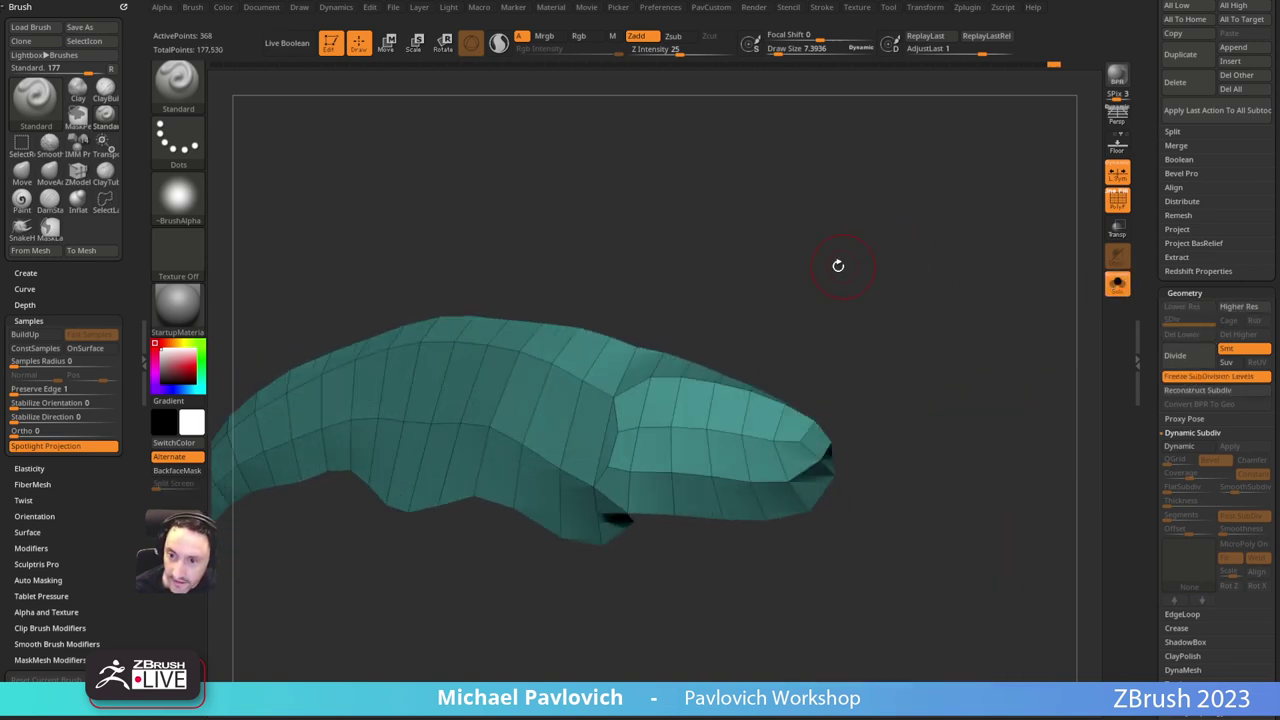
Step: Collapse two edges near the base of the isolated ear with the ZModeler brush's Collapse edge action
{"action": "key", "text": "b"}
{"action": "key", "text": "z"}
{"action": "key", "text": "m"}
{"action": "key", "text": "space"}
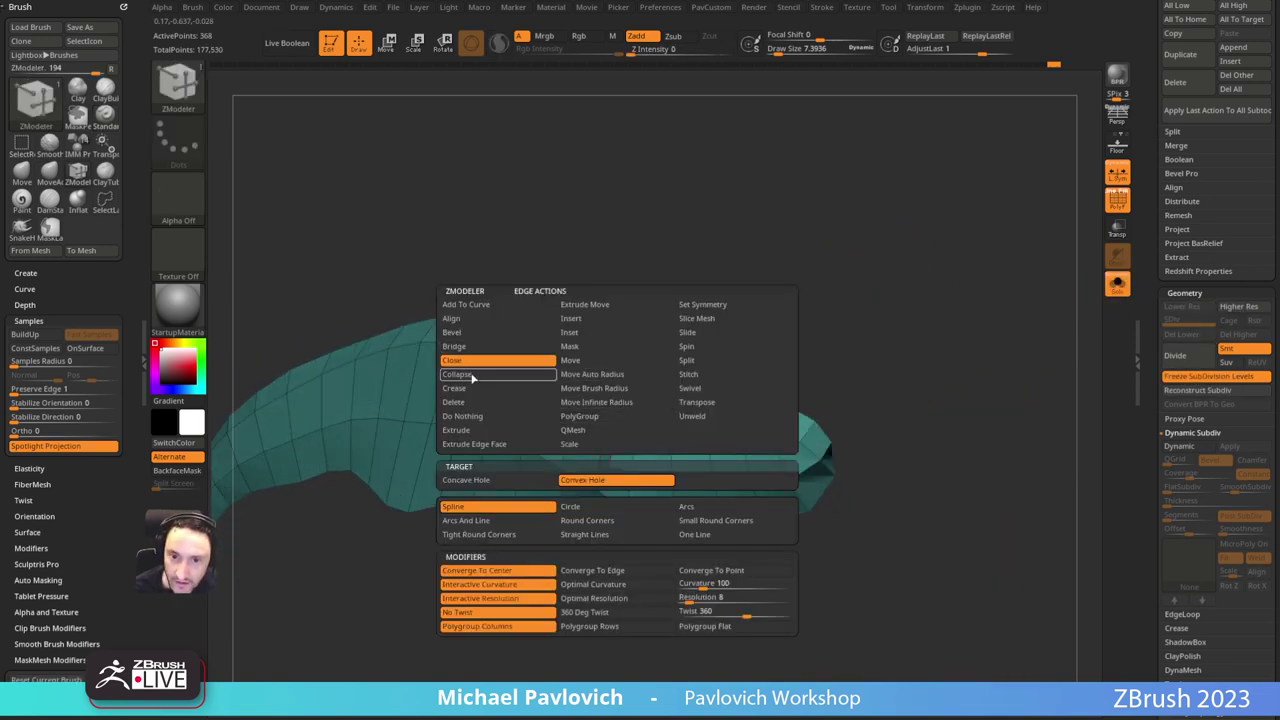
{"action": "left_click", "coordinate": [472, 376]}
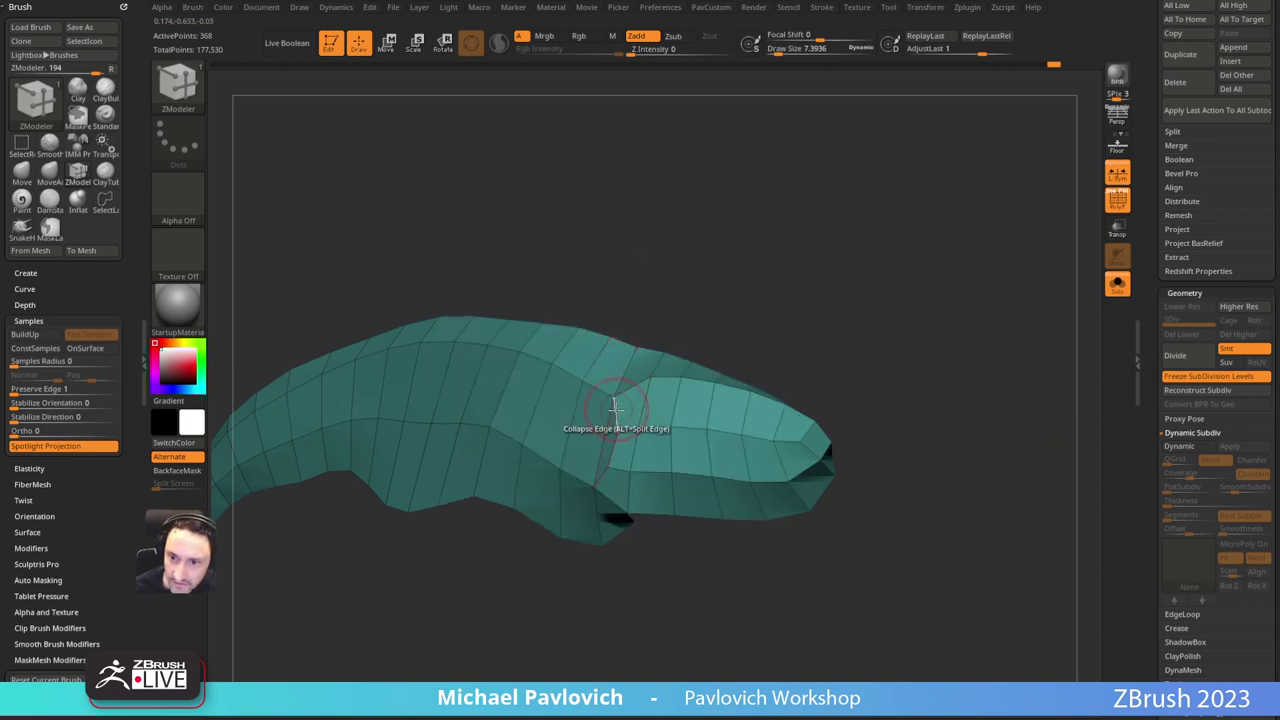
{"action": "left_click", "coordinate": [616, 410]}
{"action": "right_click_drag", "start_coordinate": [641, 391], "coordinate": [664, 348]}
{"action": "left_click", "coordinate": [613, 472]}
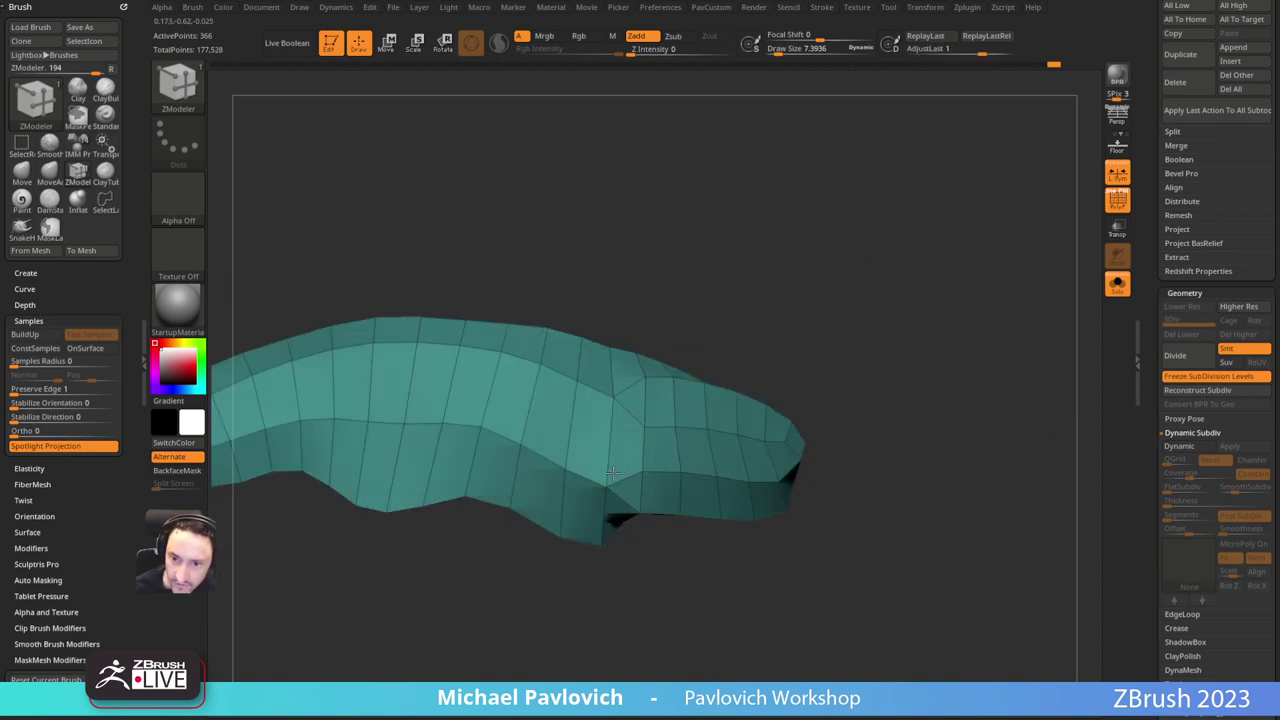
{"action": "left_click_drag", "start_coordinate": [714, 343], "coordinate": [737, 314]}
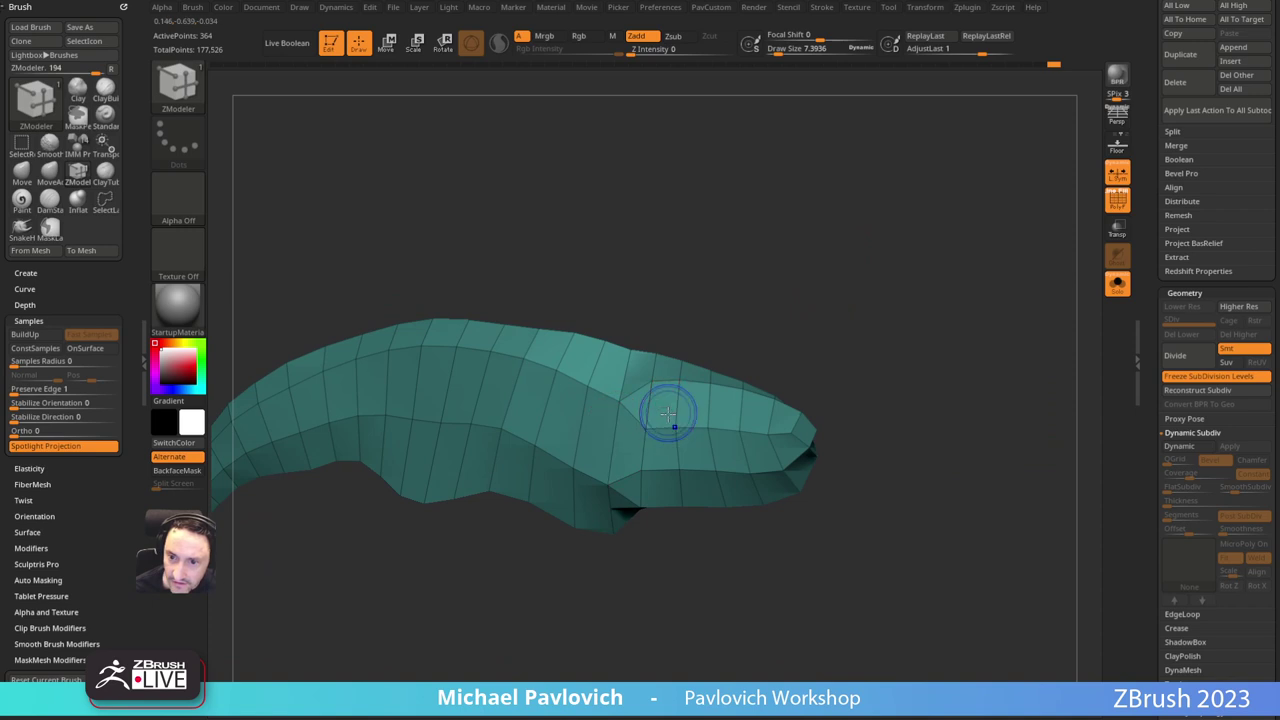
Step: Even out the points around the collapsed edges with the Move brush at a draw size of about 5
{"action": "key", "text": "b"}
{"action": "key", "text": "m"}
{"action": "key", "text": "v"}
{"action": "key", "text": "s"}
{"action": "left_click", "coordinate": [664, 423]}
{"action": "mouse_move", "coordinate": [646, 429]}
{"action": "left_mouse_down"}
{"action": "mouse_move", "coordinate": [652, 414]}
{"action": "mouse_move", "coordinate": [684, 418]}
{"action": "left_mouse_up"}
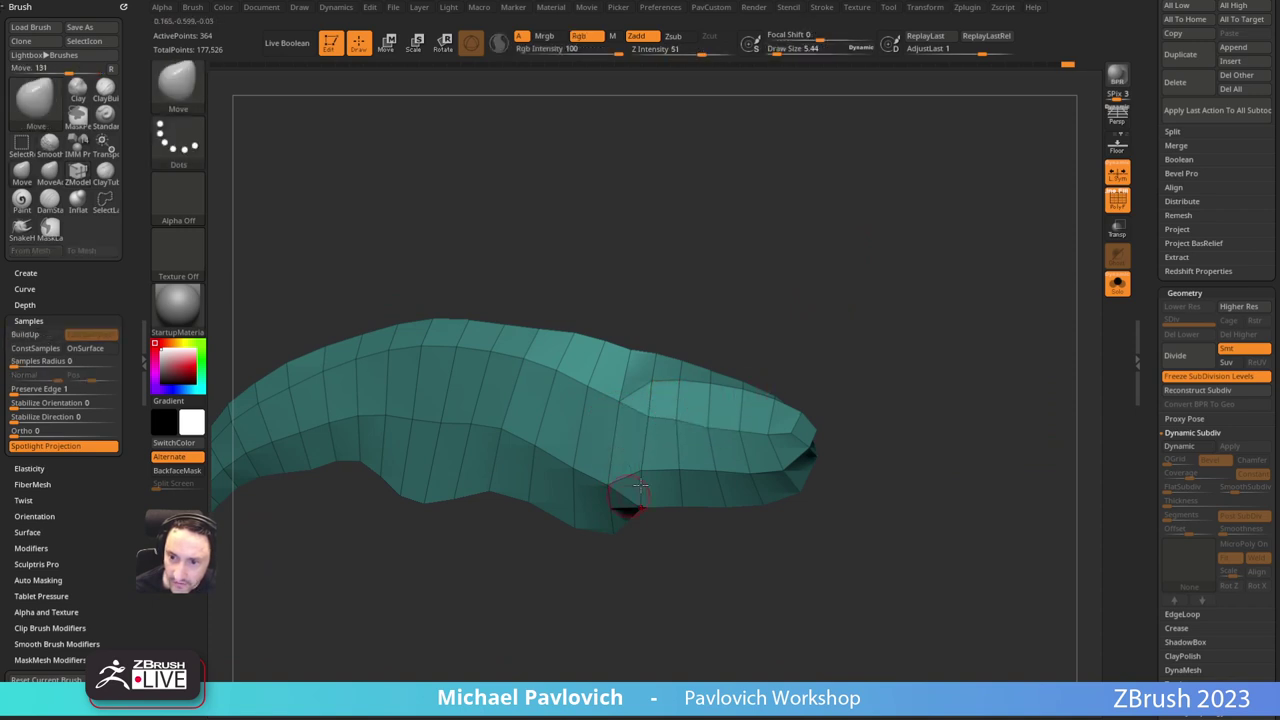
{"action": "left_click_drag", "start_coordinate": [640, 486], "coordinate": [646, 483]}
{"action": "mouse_move", "coordinate": [835, 355]}
{"action": "left_mouse_down"}
{"action": "mouse_move", "coordinate": [817, 346]}
{"action": "mouse_move", "coordinate": [833, 315]}
{"action": "mouse_move", "coordinate": [810, 228]}
{"action": "left_mouse_up"}
Step: Bridge two points near the ear's base with the ZModeler brush's Bridge Two Points action
{"action": "key", "text": "b"}
{"action": "key", "text": "z"}
{"action": "key", "text": "m"}
{"action": "key", "text": "space"}
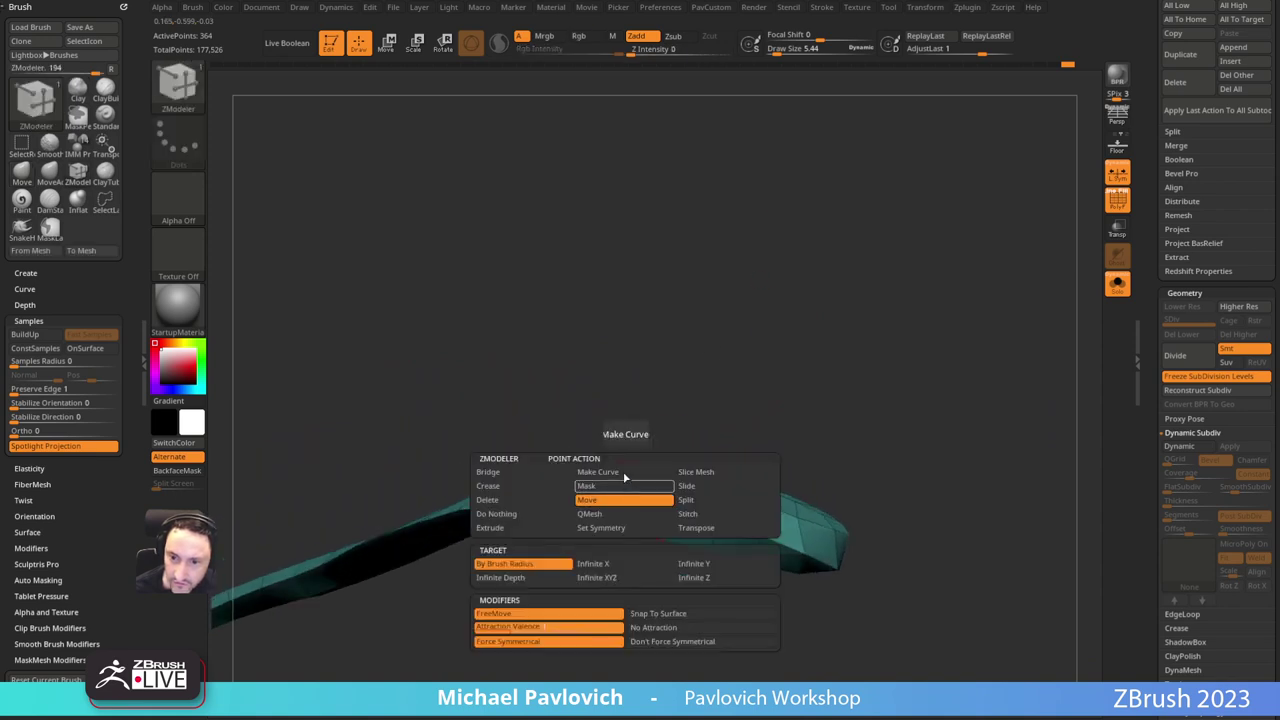
{"action": "left_click", "coordinate": [509, 475]}
{"action": "left_click", "coordinate": [612, 563]}
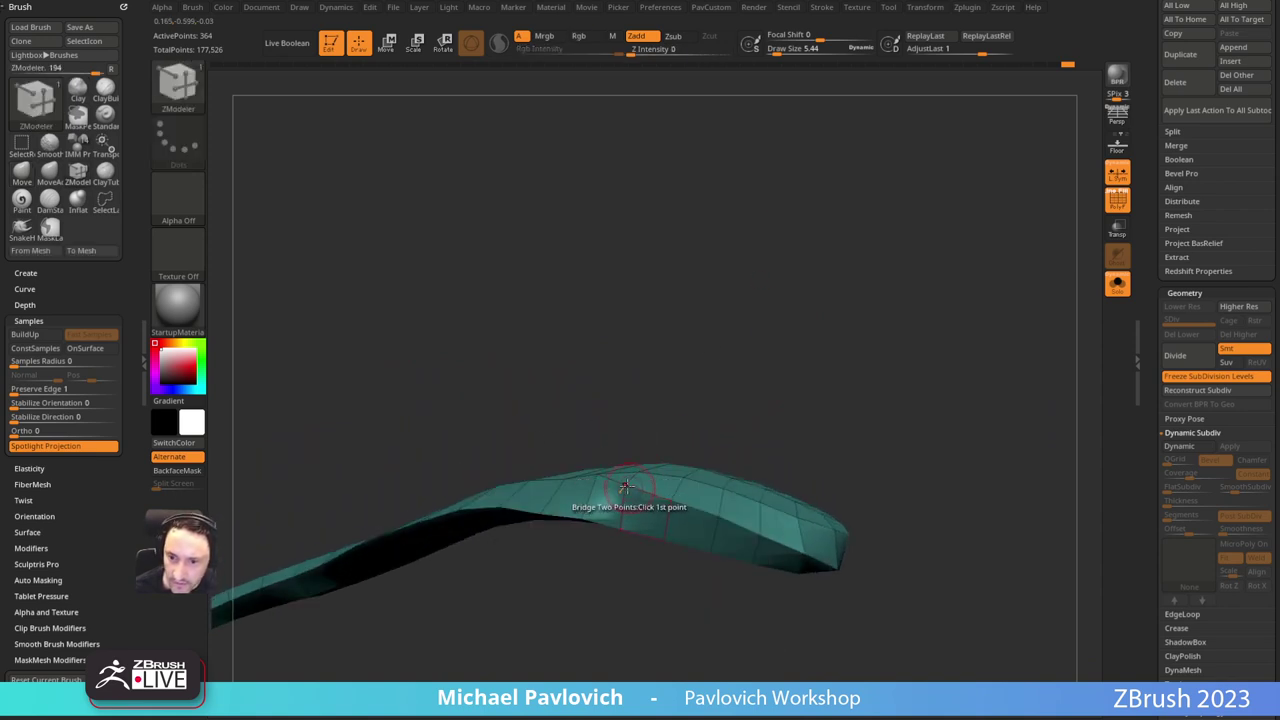
{"action": "left_click", "coordinate": [625, 487]}
{"action": "left_click", "coordinate": [581, 521]}
{"action": "left_click_drag", "start_coordinate": [775, 328], "coordinate": [829, 297]}
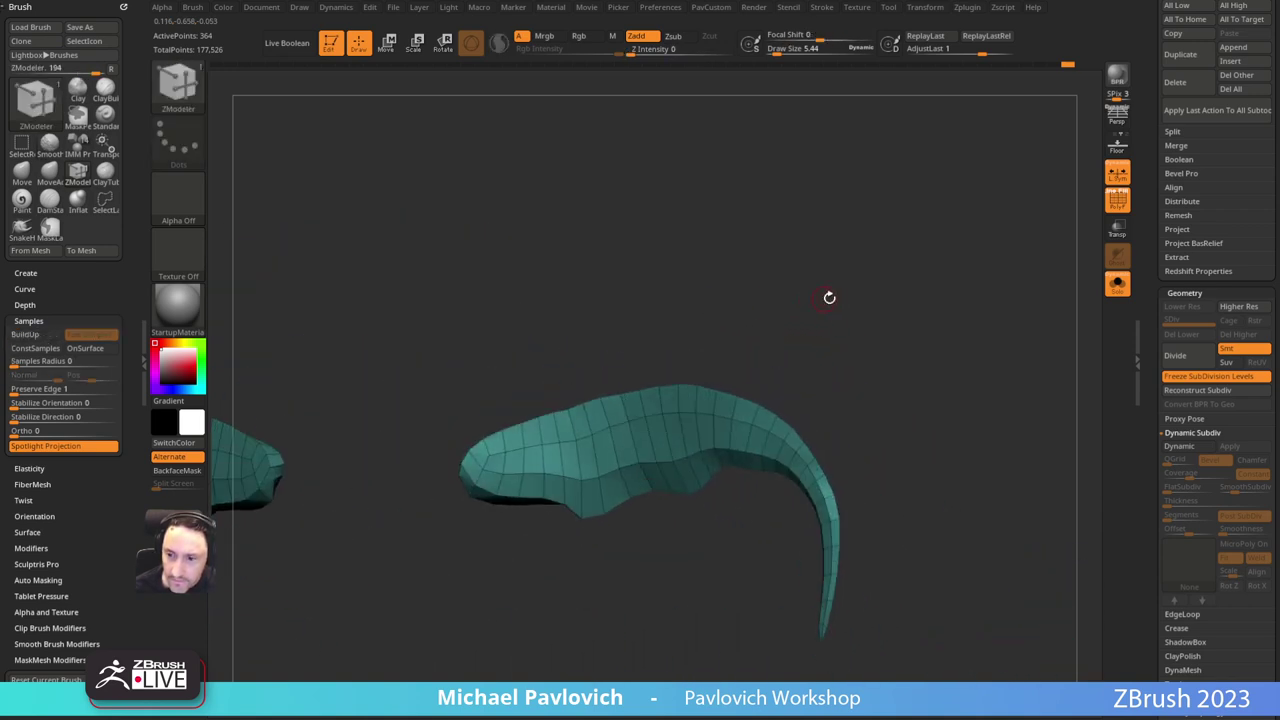
Step: Unfreeze the ears' subdivision levels and show the rest of the creature again
{"action": "left_click", "coordinate": [1170, 376]}
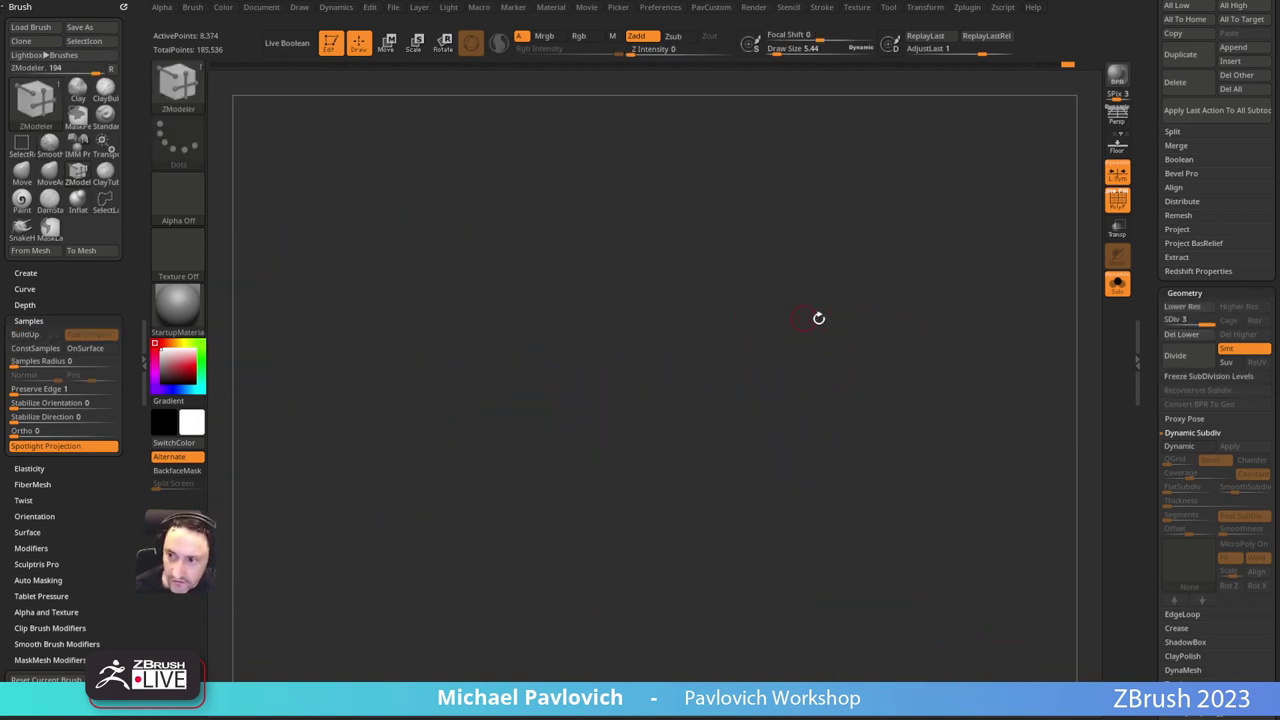
{"action": "left_click", "coordinate": [1104, 286]}
{"action": "left_click_drag", "start_coordinate": [893, 307], "coordinate": [895, 275]}
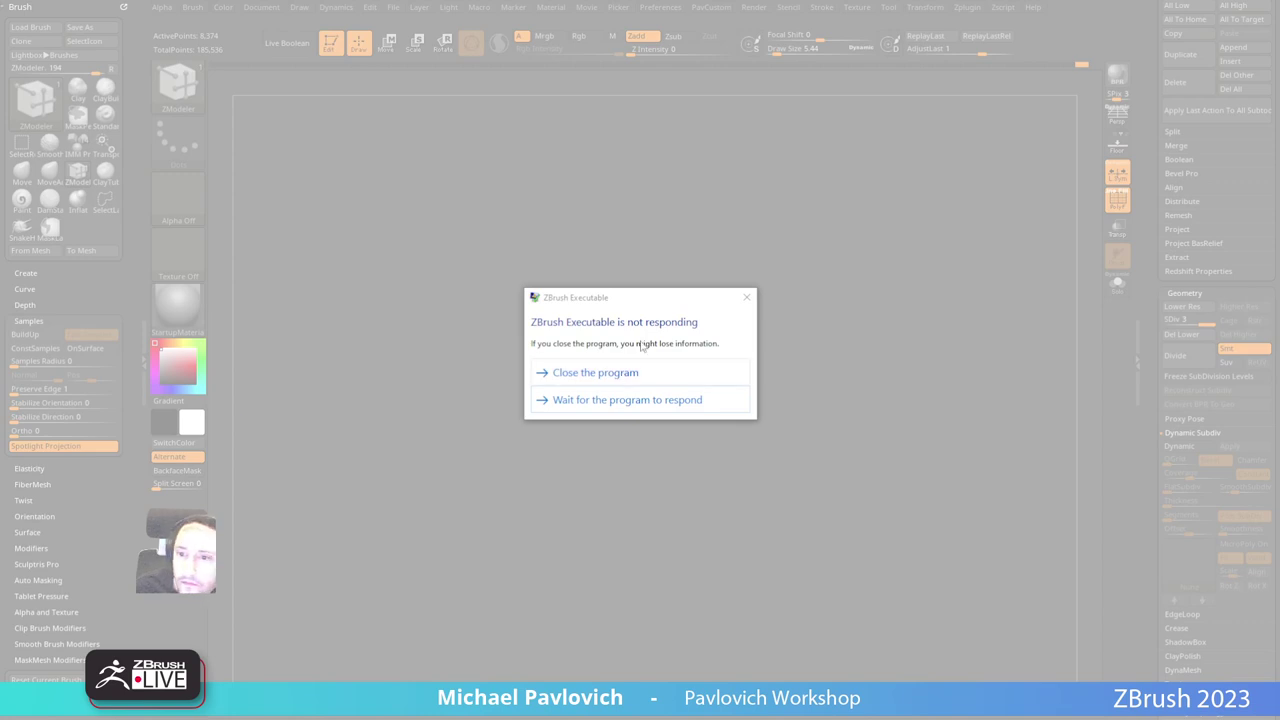
Step: Close the unresponsive program, dismiss the restart notice, and restore the QuickSave project QS_41877.zpr
{"action": "left_click", "coordinate": [597, 398]}
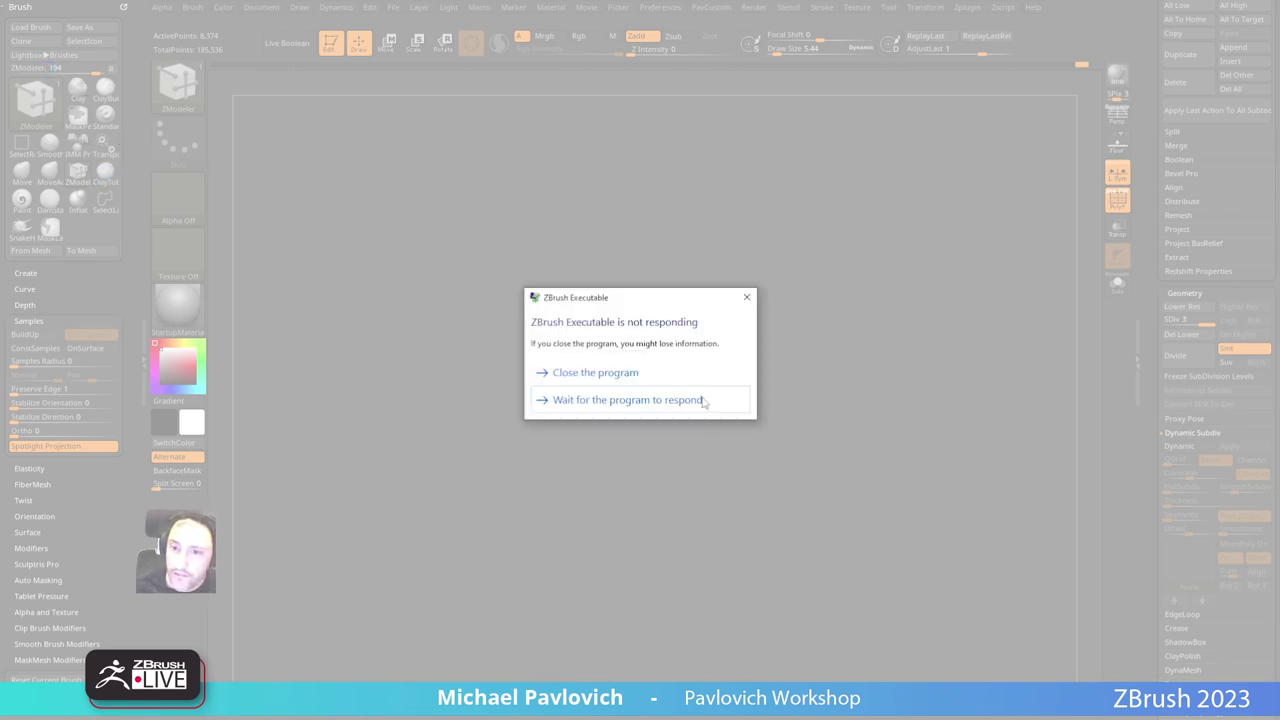
{"action": "left_click", "coordinate": [616, 374]}
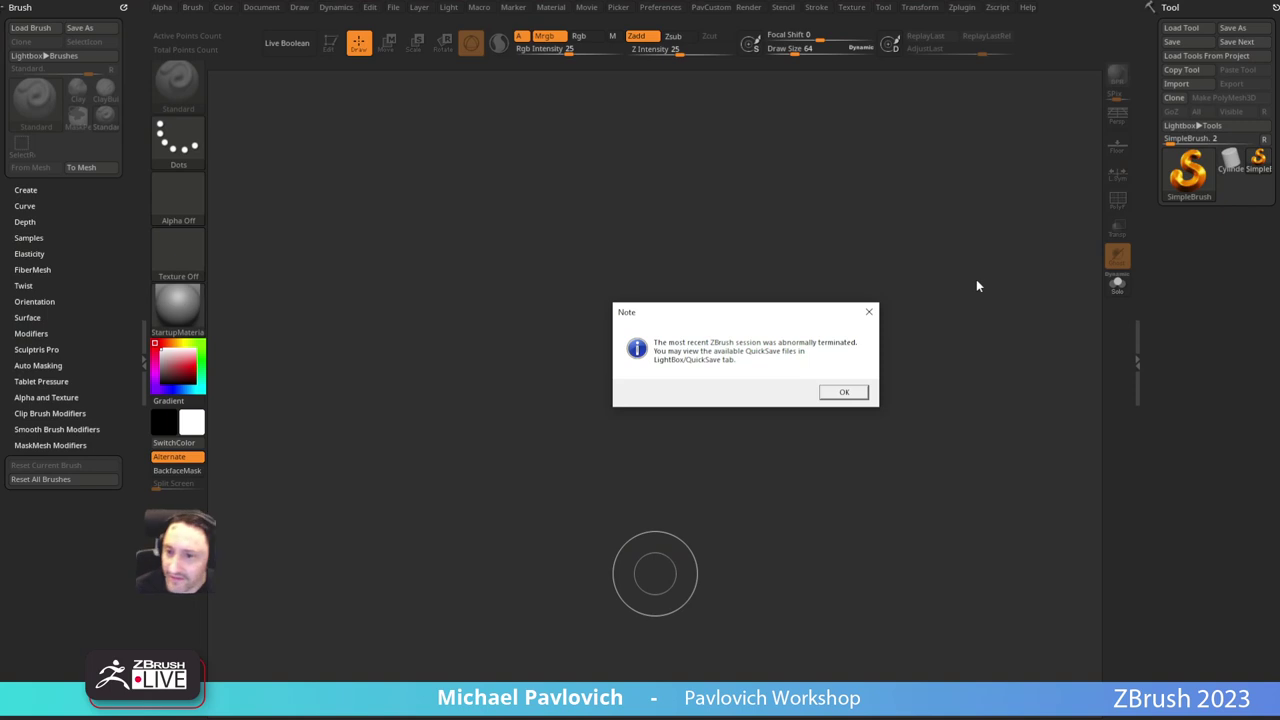
{"action": "left_click", "coordinate": [856, 392]}
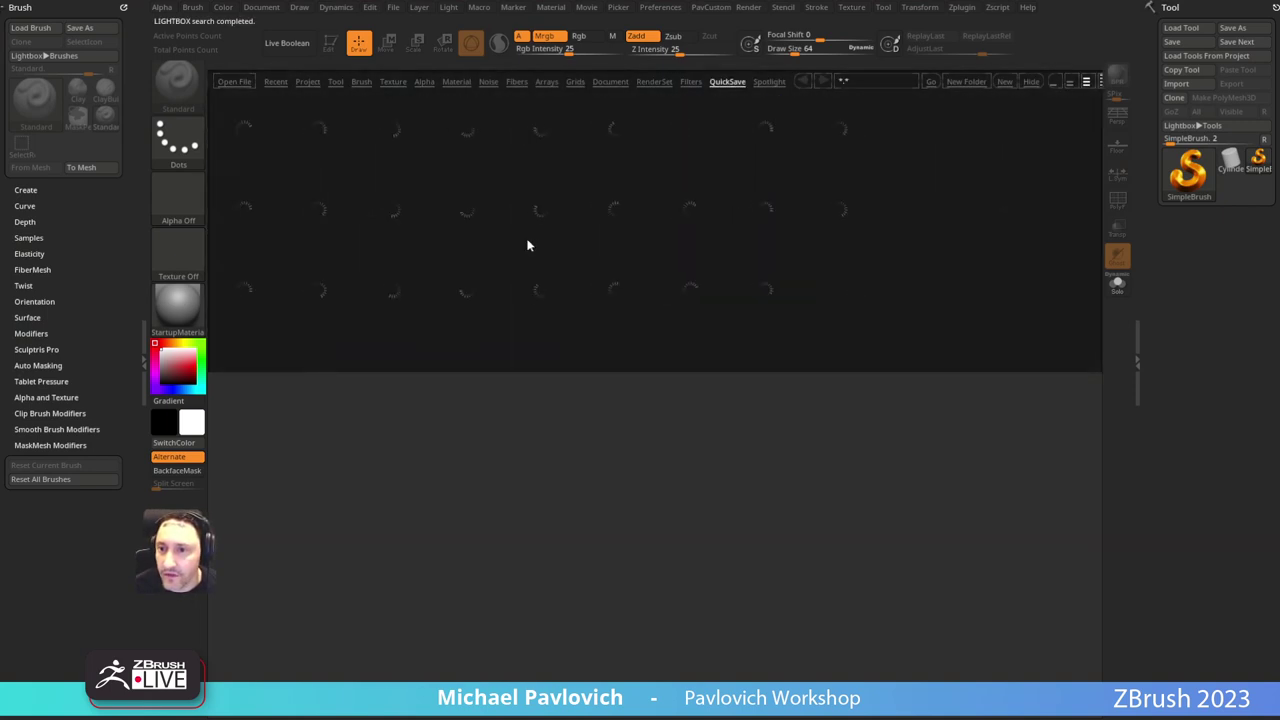
{"action": "left_click", "coordinate": [575, 281]}
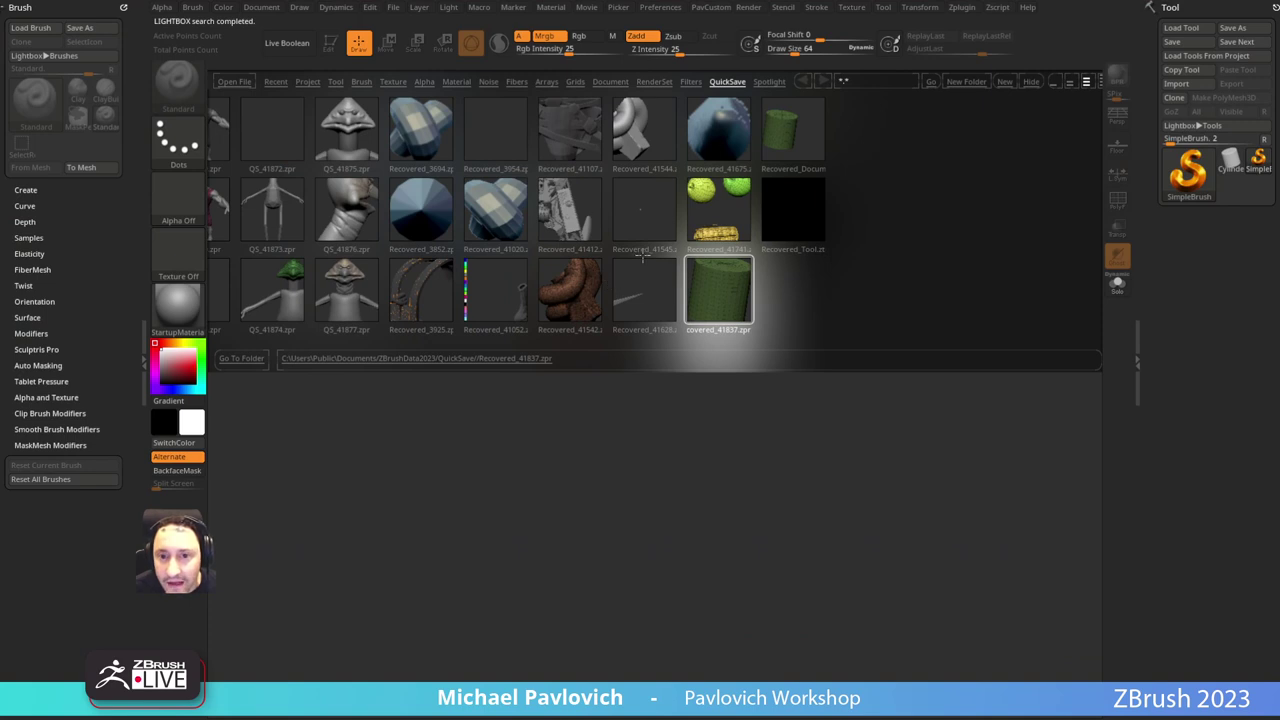
{"action": "double_click", "coordinate": [357, 286]}
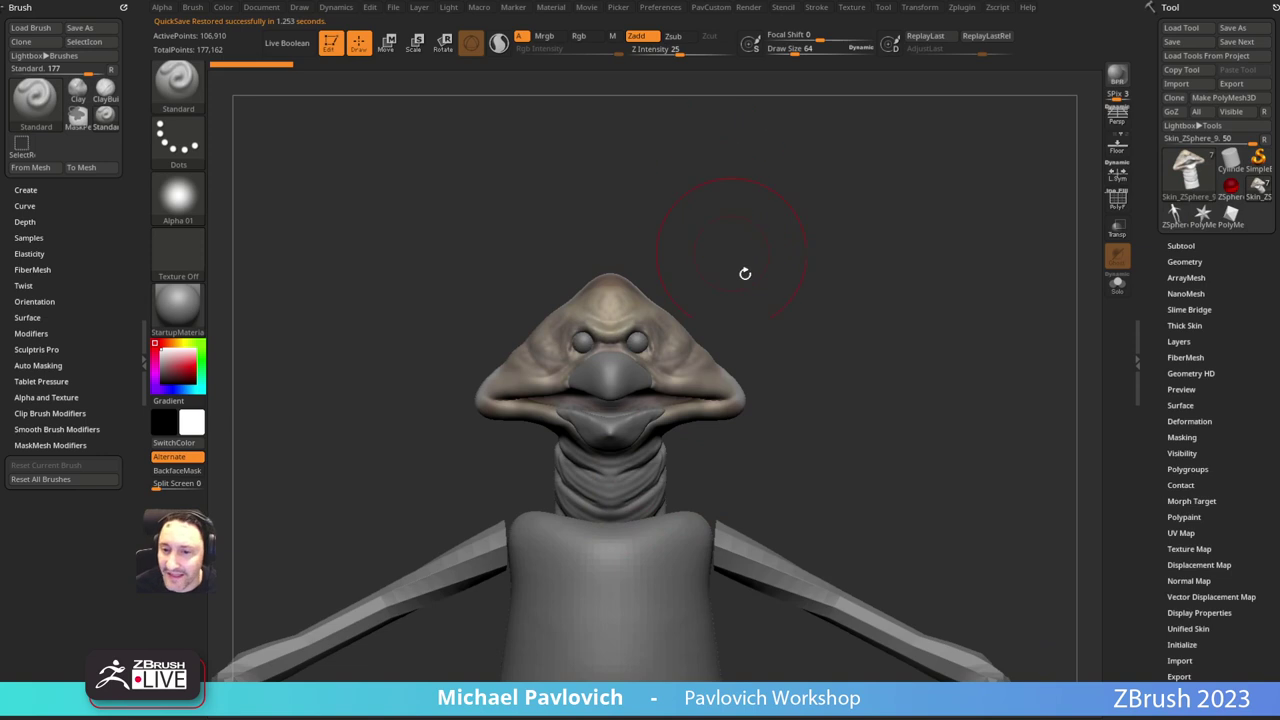
Step: Set the draw size to about 15 and view the restored creature from below at an angle
{"action": "key", "text": "s"}
{"action": "mouse_move", "coordinate": [798, 292]}
{"action": "left_mouse_down"}
{"action": "mouse_move", "coordinate": [722, 291]}
{"action": "mouse_move", "coordinate": [763, 283]}
{"action": "mouse_move", "coordinate": [791, 228]}
{"action": "mouse_move", "coordinate": [790, 138]}
{"action": "left_mouse_up"}
{"action": "key", "text": "s"}
{"action": "key", "text": "s"}
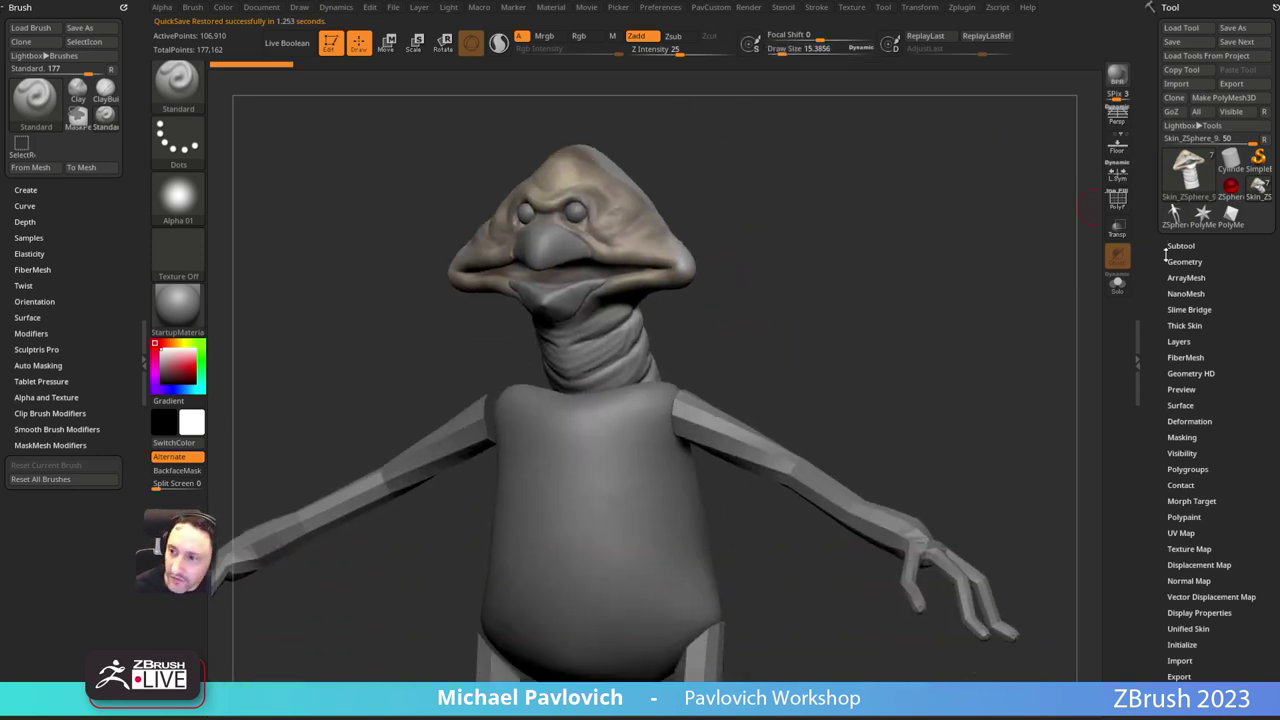
Step: Starting with the arms, go through the creature's subtools one by one and delete their stored morph targets
{"action": "left_click", "coordinate": [1167, 248], "text": "shift"}
{"action": "left_click", "coordinate": [1176, 148]}
{"action": "left_click_drag", "start_coordinate": [1149, 216], "coordinate": [1149, 104]}
{"action": "left_click", "coordinate": [1189, 327], "text": "shift"}
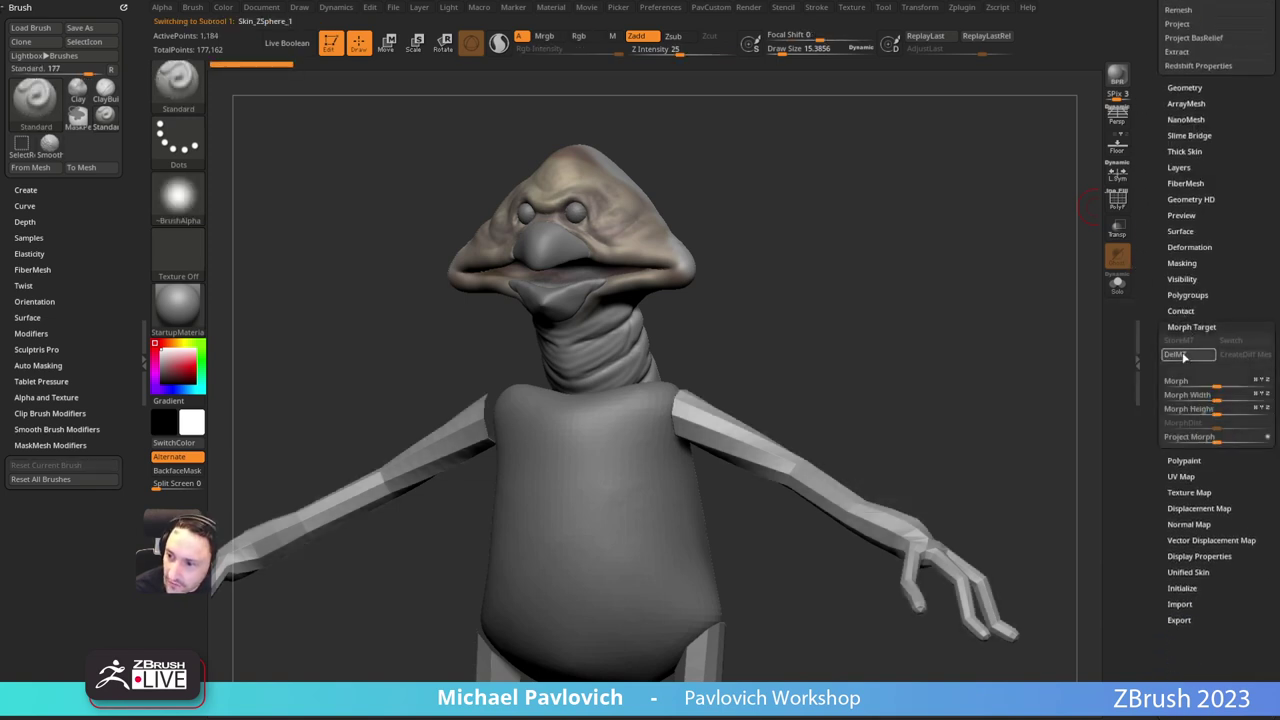
{"action": "left_click", "coordinate": [1186, 357]}
{"action": "key", "text": "Down"}
{"action": "left_click", "coordinate": [1185, 357]}
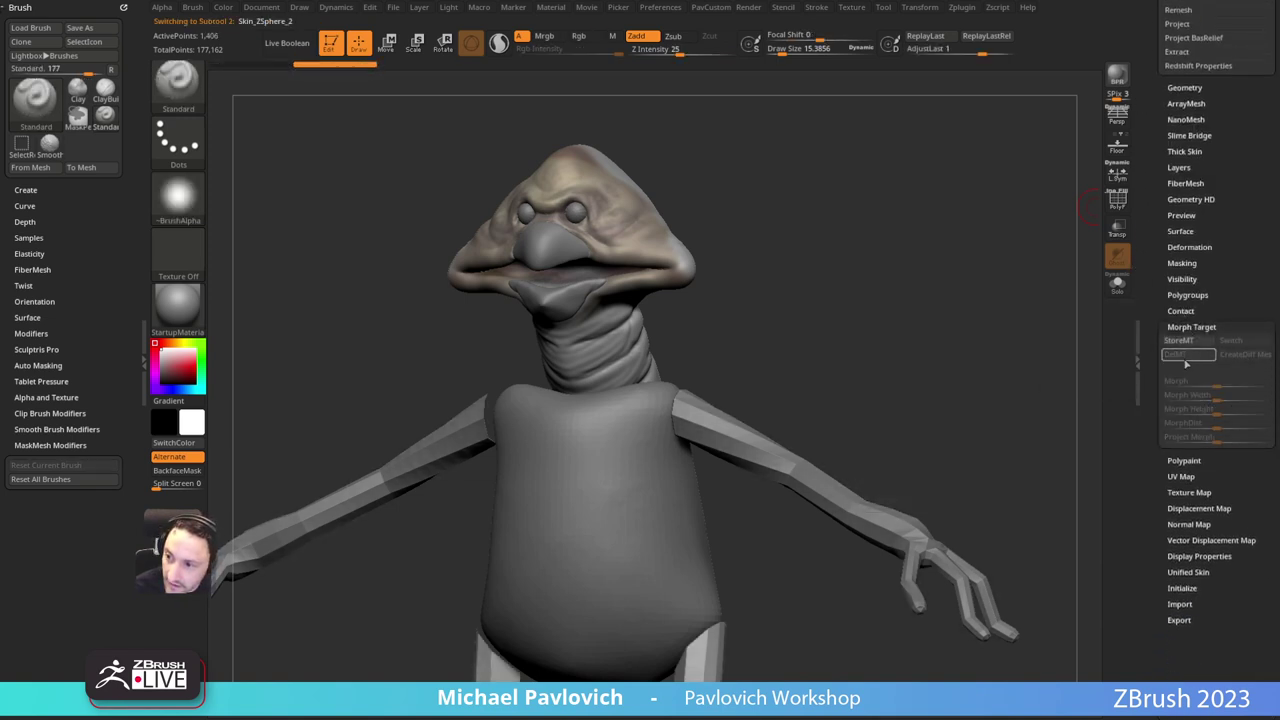
{"action": "key", "text": "Down"}
{"action": "key", "text": "Down"}
{"action": "left_click", "coordinate": [1186, 358]}
{"action": "key", "text": "Down"}
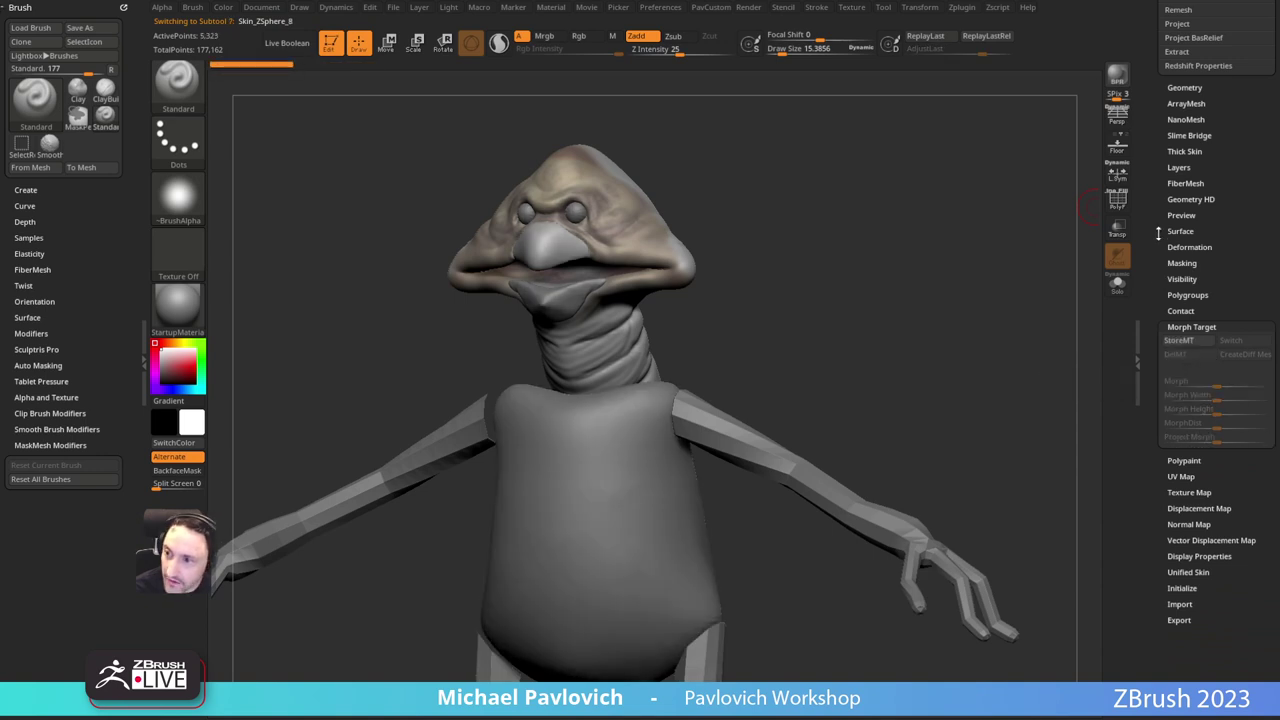
Step: Set the draw size to about 27 and make the head-and-neck subtool active
{"action": "left_click_drag", "start_coordinate": [1157, 234], "coordinate": [1132, 387]}
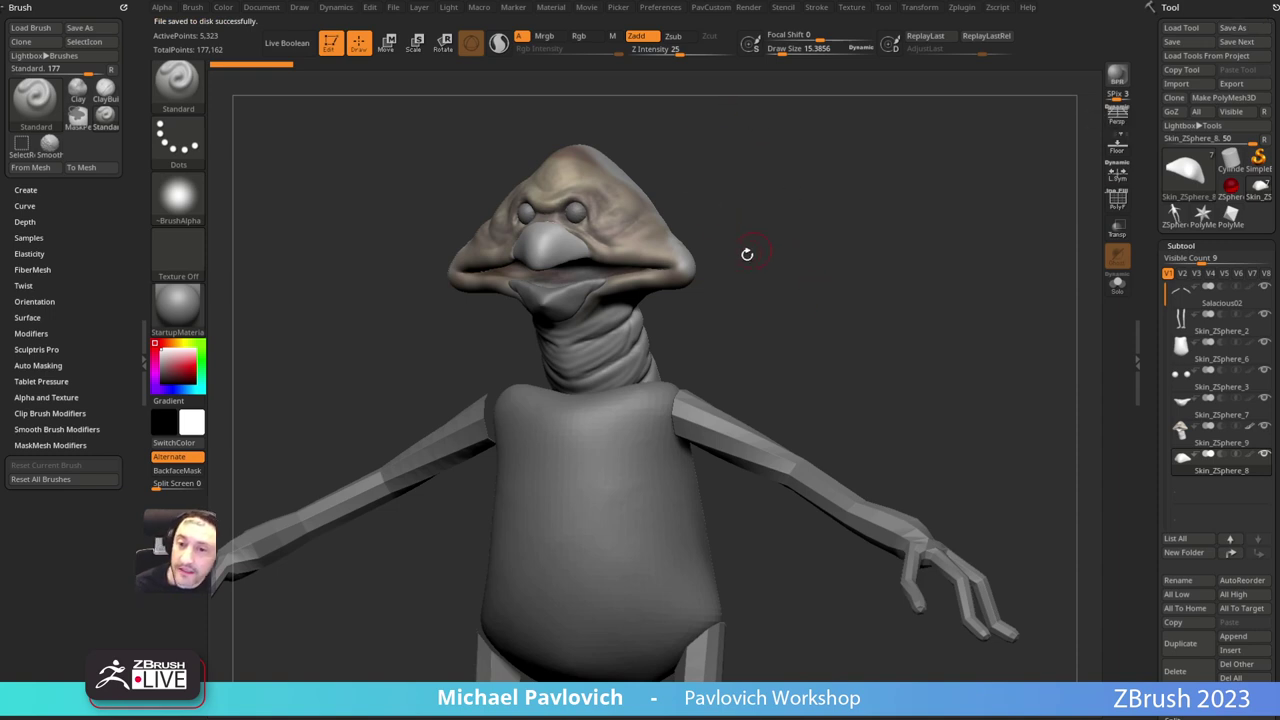
{"action": "key", "text": "s"}
{"action": "left_click_drag", "start_coordinate": [667, 330], "coordinate": [640, 333]}
{"action": "left_click", "coordinate": [623, 336], "text": "alt"}
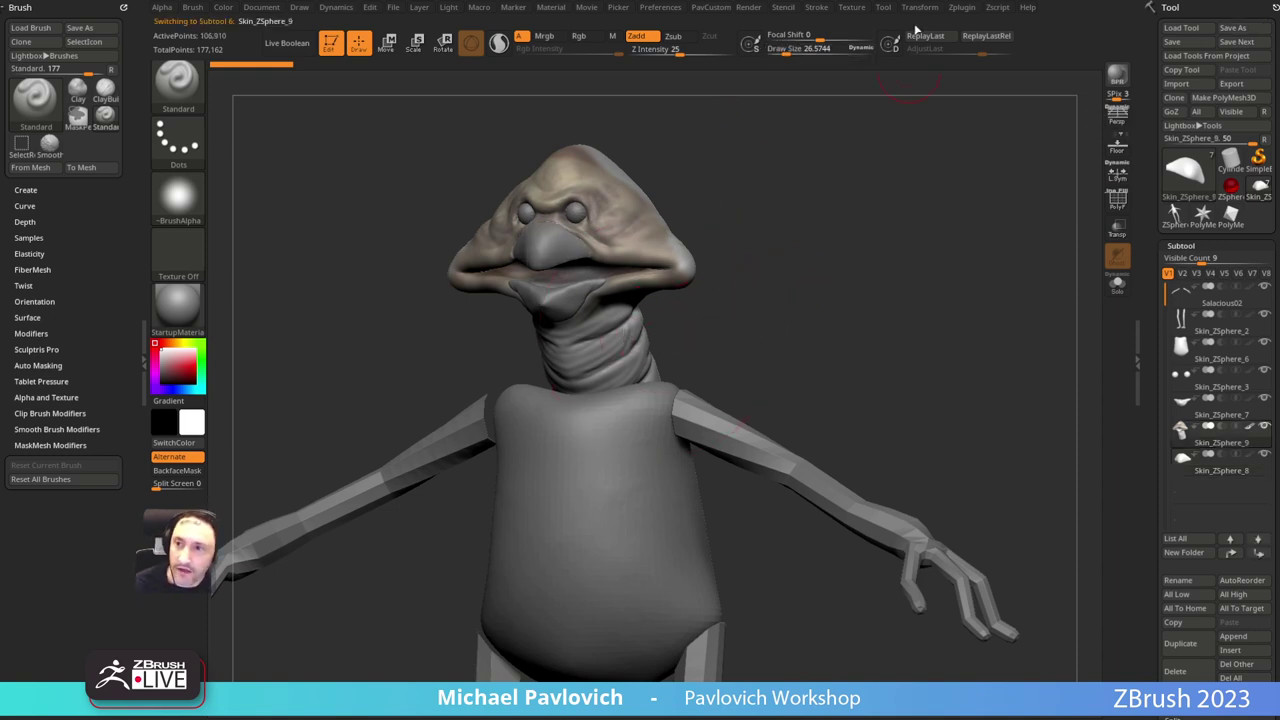
Step: Dock the Zplugin palette beside the canvas and start a new SVG object with Text 3D & Vector Shapes
{"action": "left_click", "coordinate": [967, 10]}
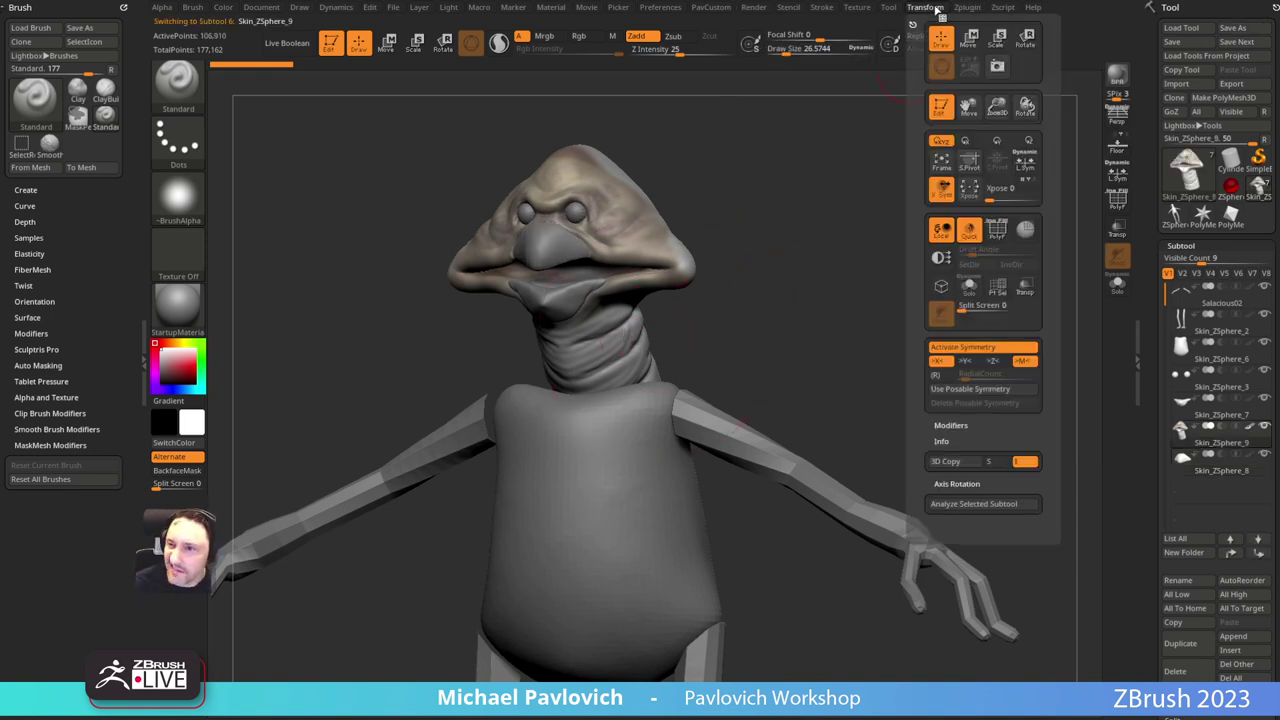
{"action": "left_click_drag", "start_coordinate": [79, 88], "coordinate": [80, 91]}
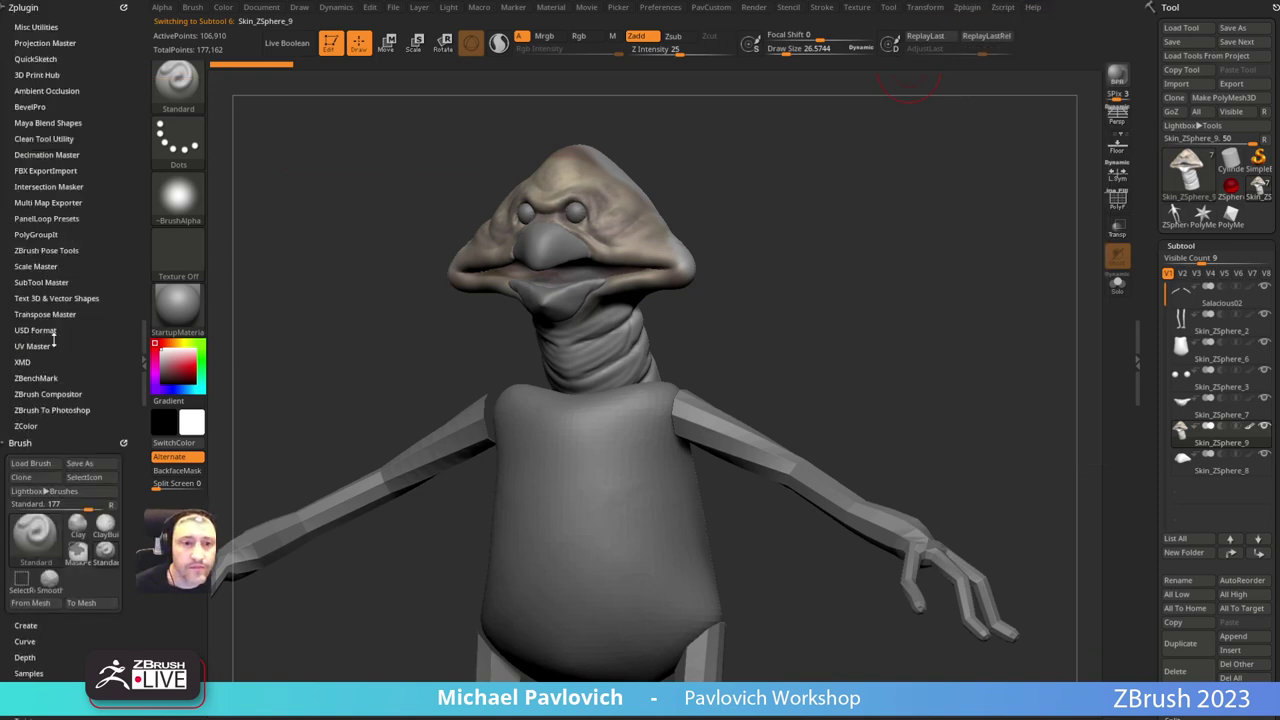
{"action": "key", "text": "shift"}
{"action": "left_click", "coordinate": [50, 298]}
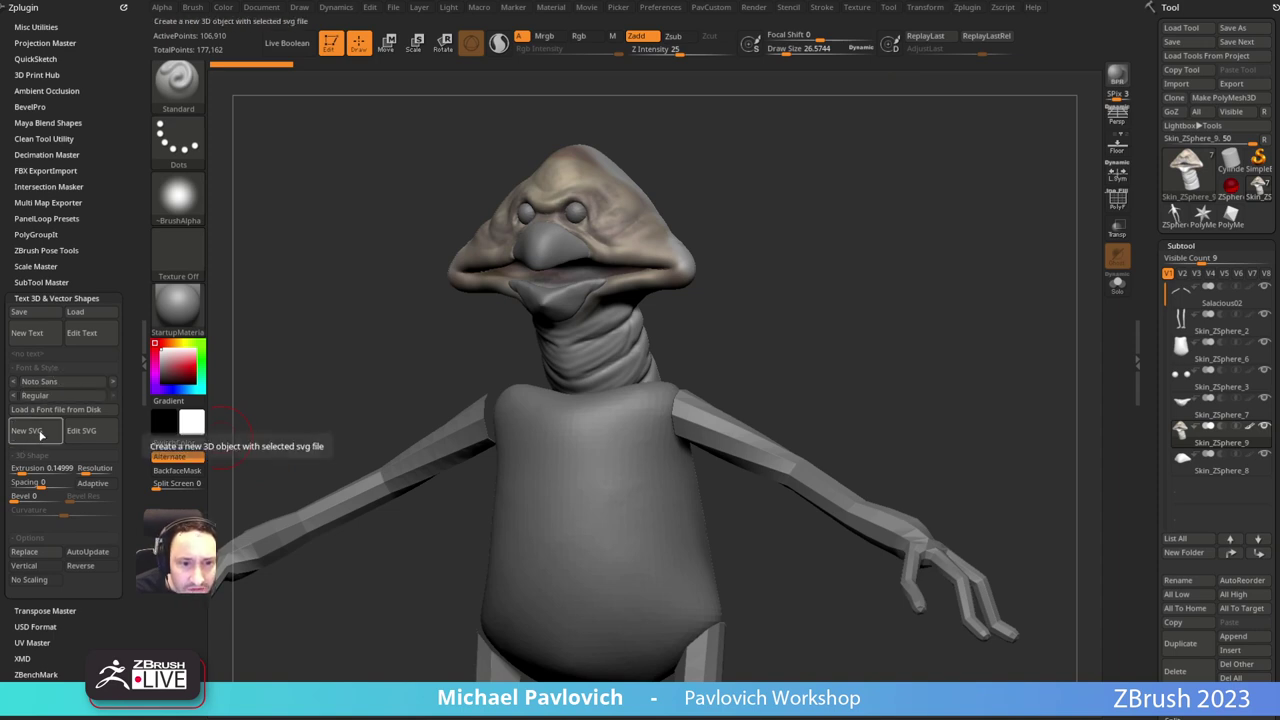
{"action": "left_click", "coordinate": [43, 435]}
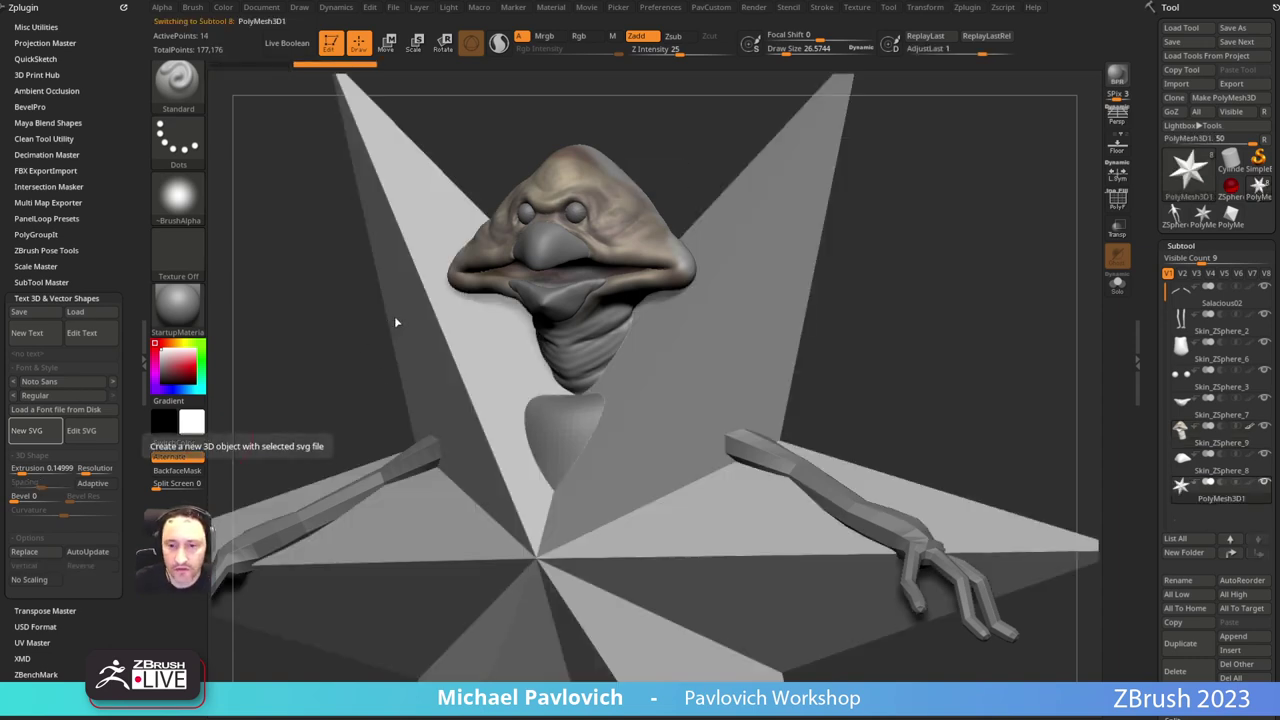
Step: Delete the star-shaped PolyMesh3D1 subtool and set the draw size to about 5.4
{"action": "left_click_drag", "start_coordinate": [926, 317], "coordinate": [954, 236]}
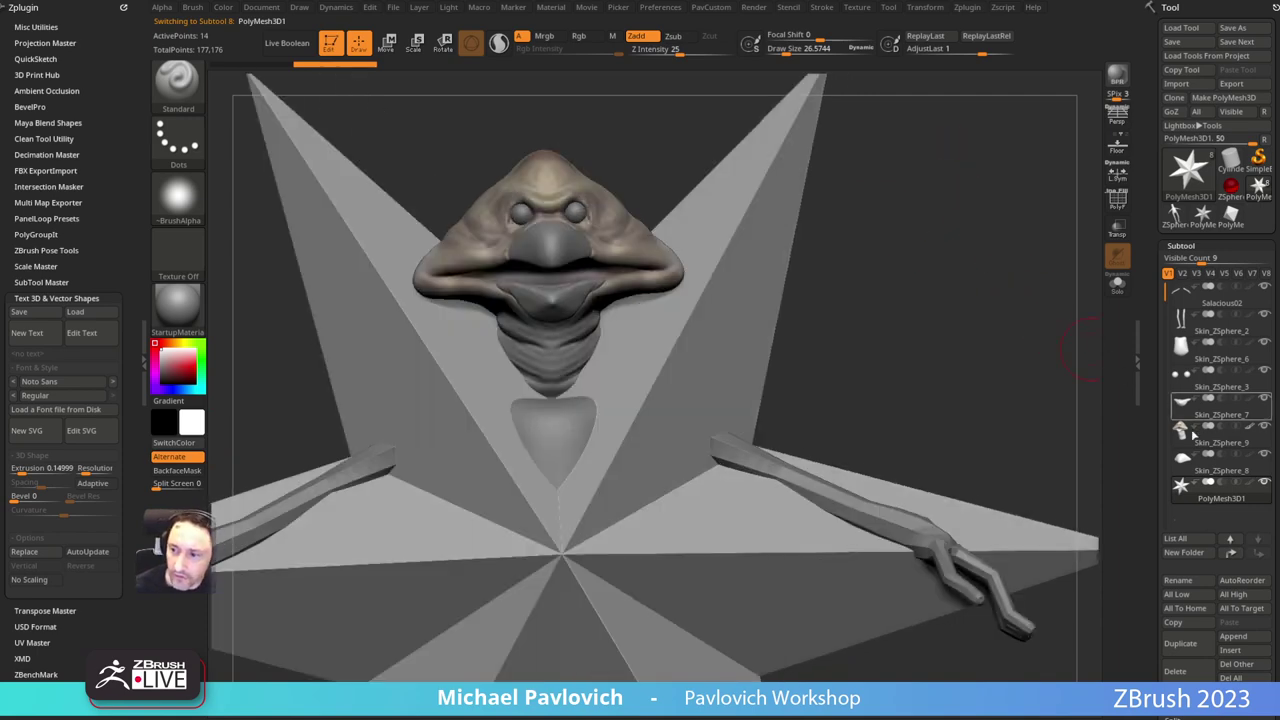
{"action": "left_click", "coordinate": [1176, 672]}
{"action": "left_click", "coordinate": [1040, 699]}
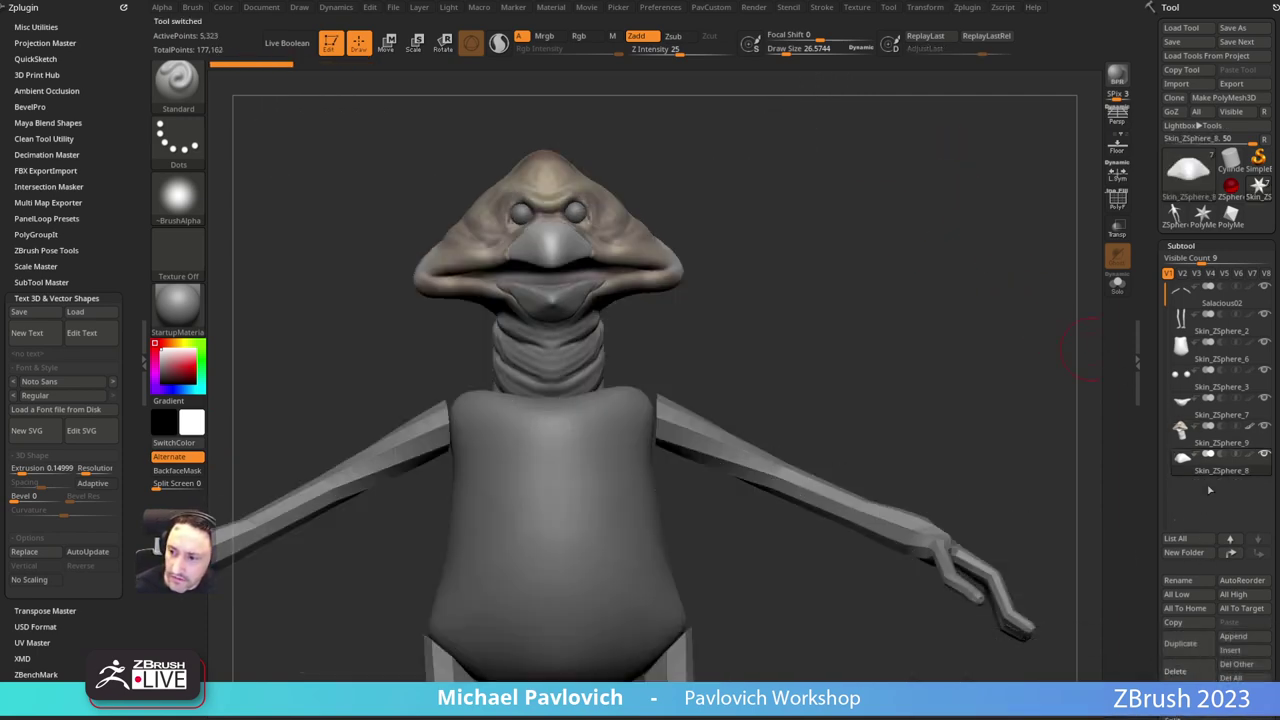
{"action": "key", "text": "s"}
{"action": "left_click", "coordinate": [865, 361]}
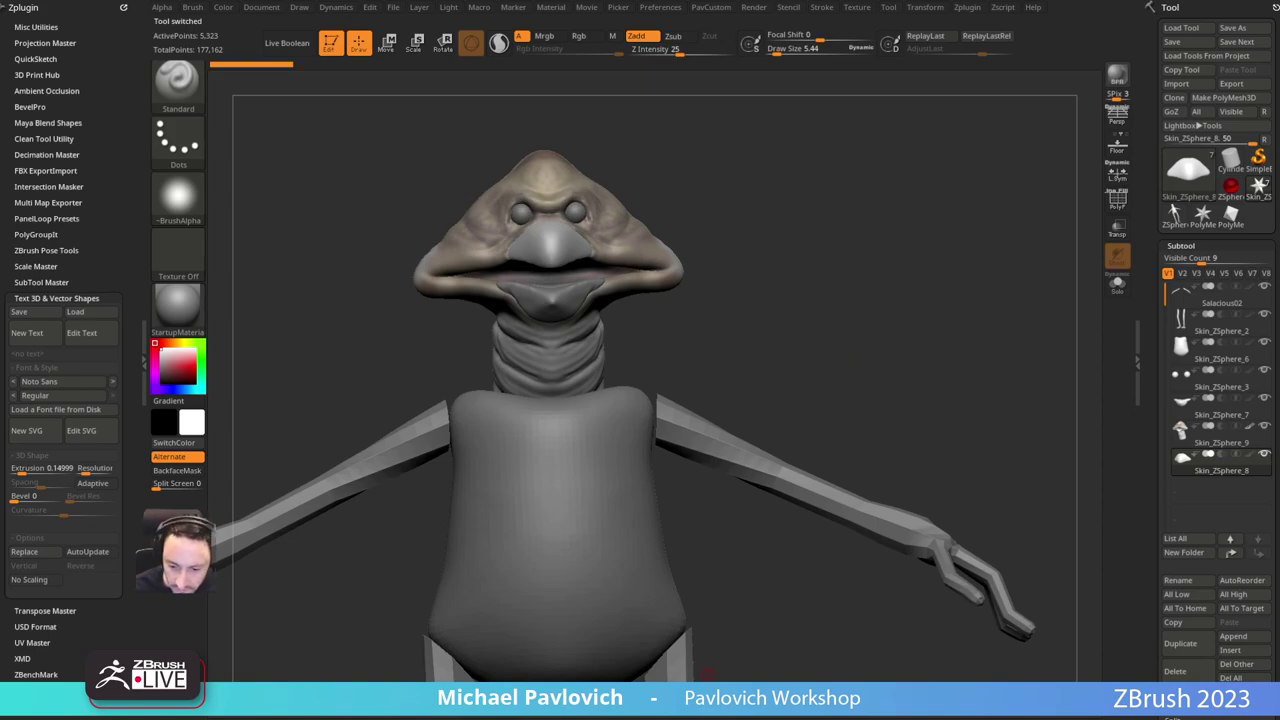
Step: Switch to the web browser and search the open YouTube channel for "svg"
{"action": "left_click_drag", "start_coordinate": [790, 718], "coordinate": [802, 10]}
{"action": "scroll", "coordinate": [889, 188], "scroll_direction": "up", "scroll_amount": 4}
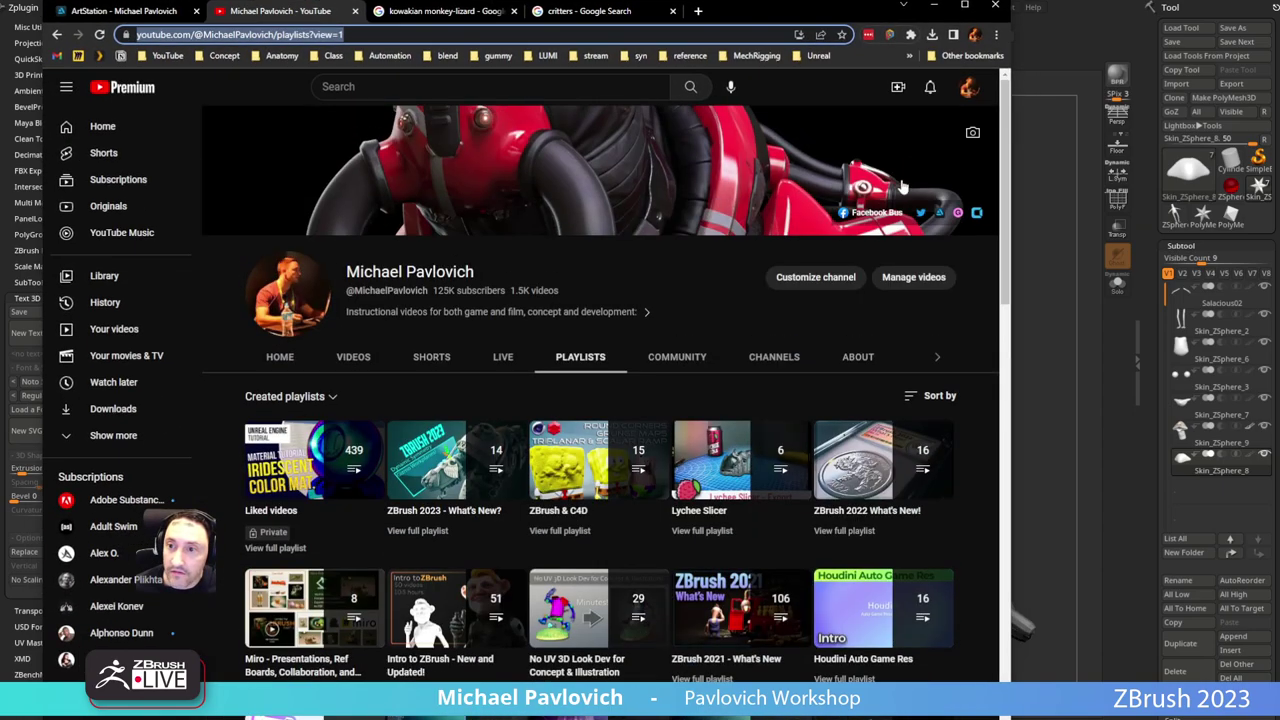
{"action": "left_click", "coordinate": [940, 356]}
{"action": "left_click", "coordinate": [842, 358]}
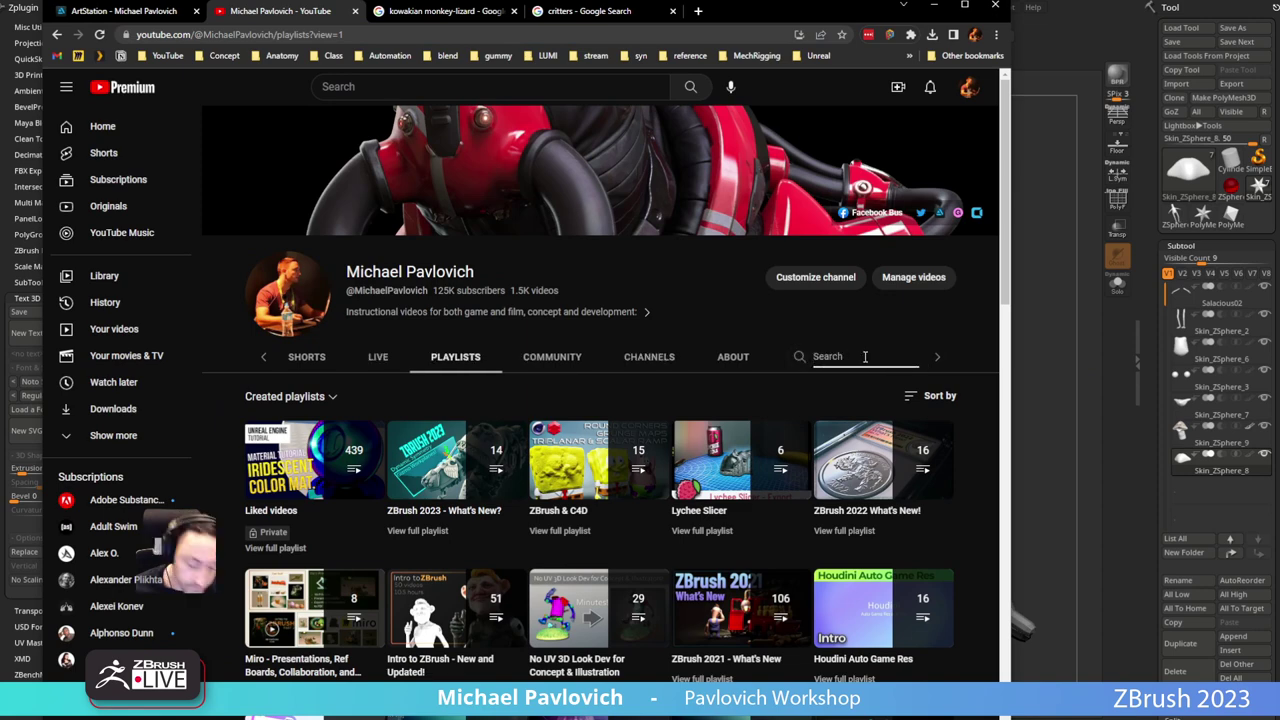
{"action": "key", "text": "Return"}
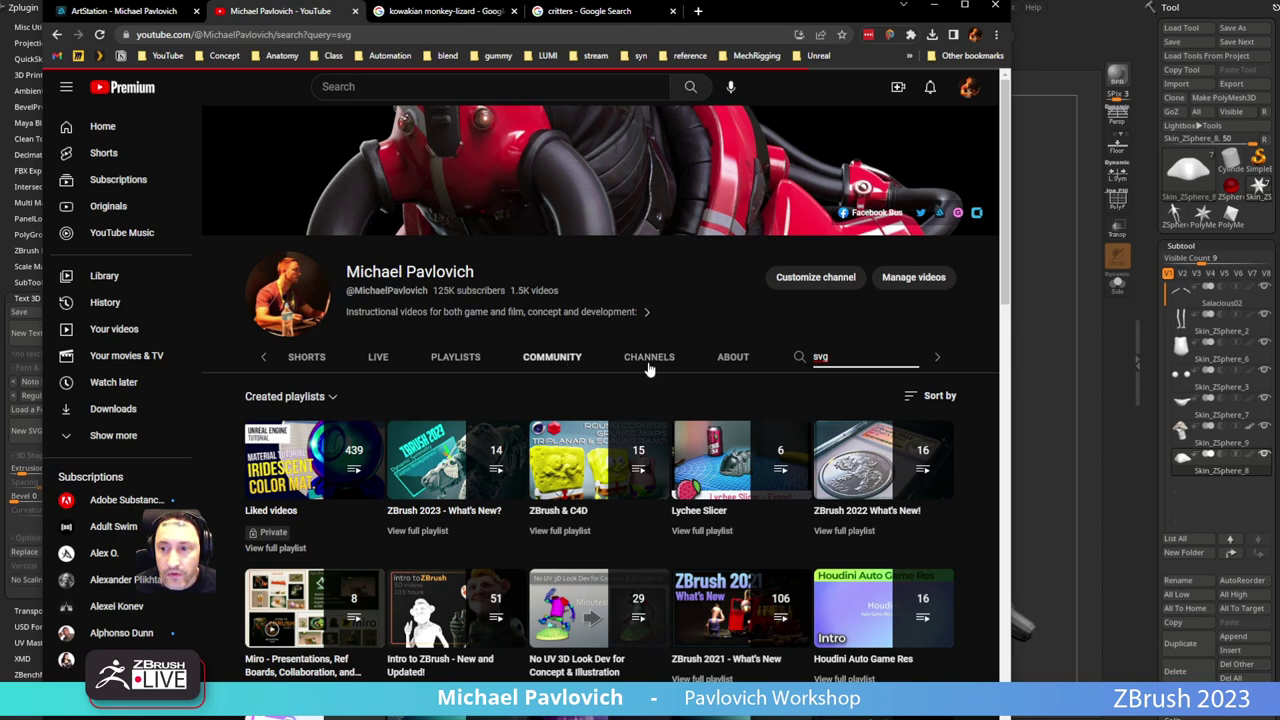
{"action": "left_click_drag", "start_coordinate": [755, 14], "coordinate": [762, 25]}
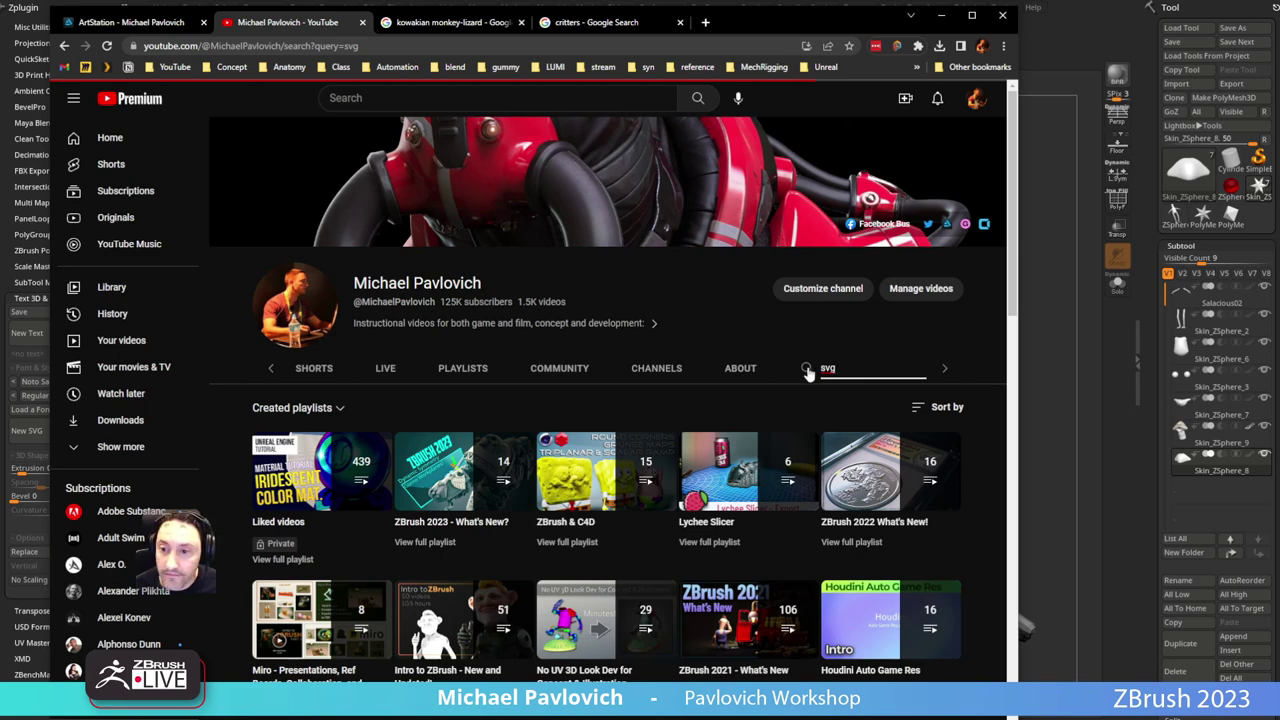
Step: Redo the channel search, correcting the mistyped query to "svg"
{"action": "left_click_drag", "start_coordinate": [855, 371], "coordinate": [781, 366]}
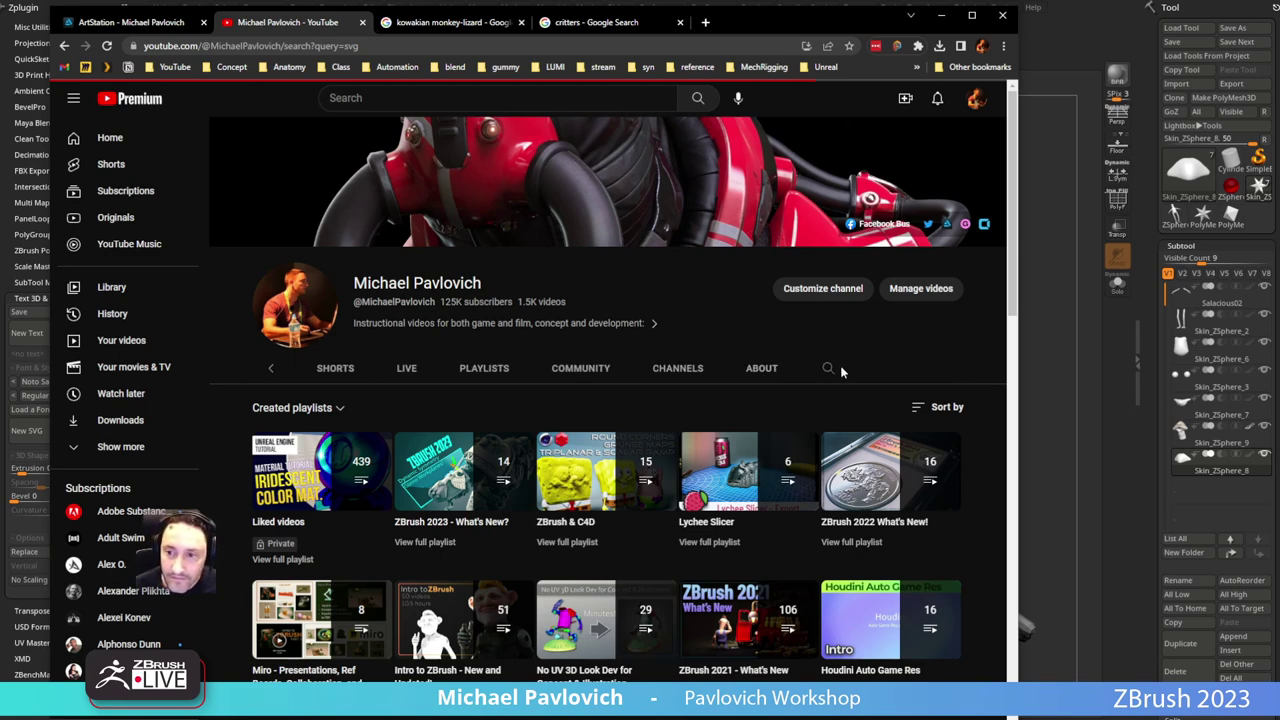
{"action": "left_click", "coordinate": [828, 368]}
{"action": "type", "text": "svgt"}
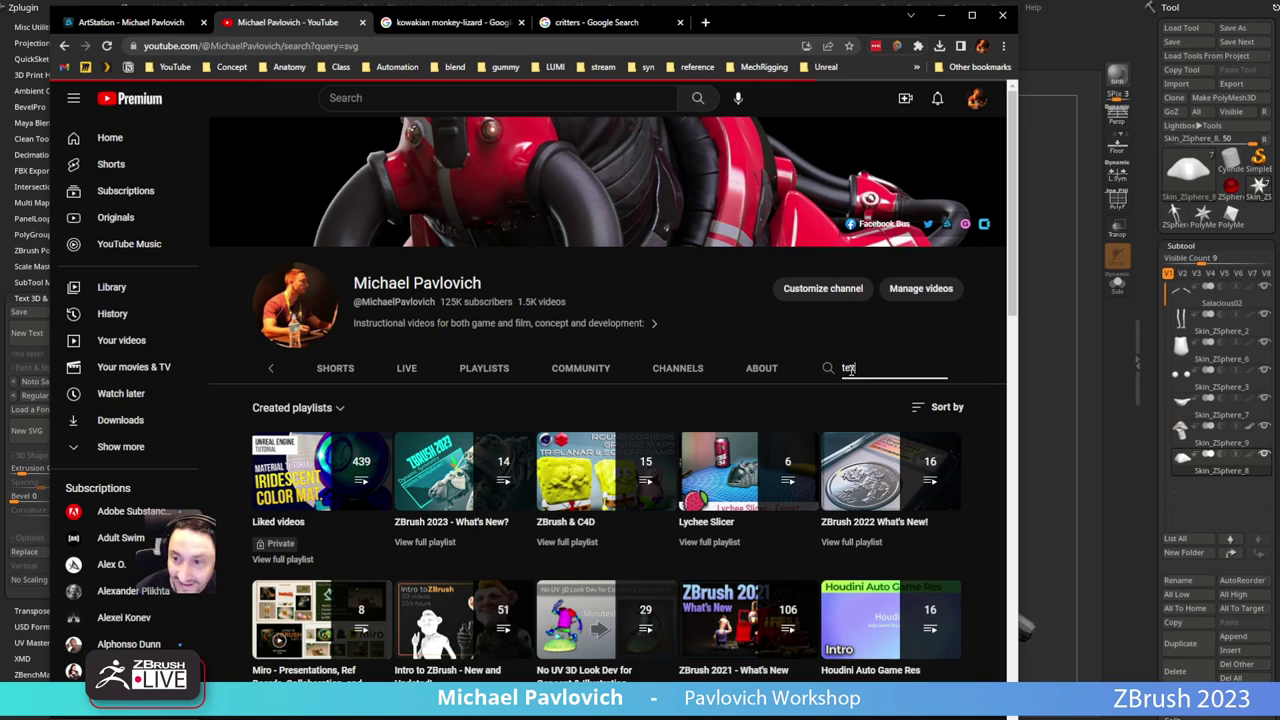
{"action": "key", "text": "Return"}
{"action": "double_click", "coordinate": [851, 369]}
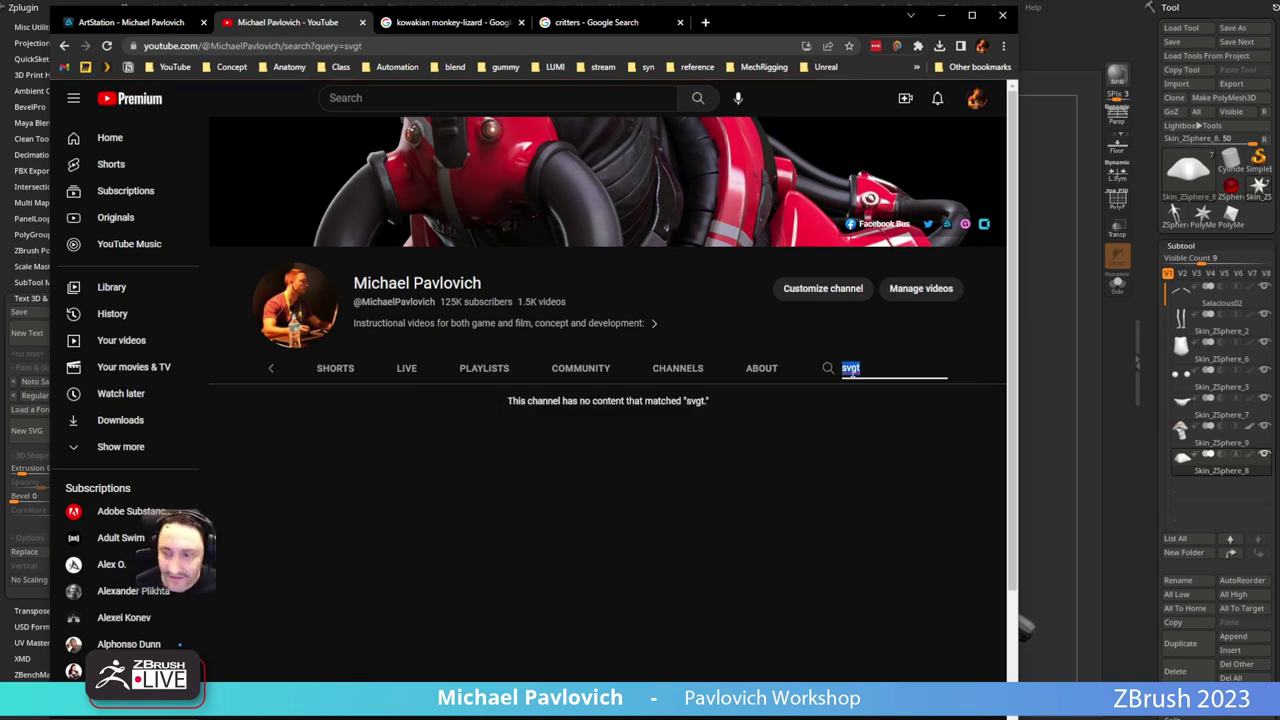
{"action": "type", "text": "svg"}
{"action": "key", "text": "Return"}
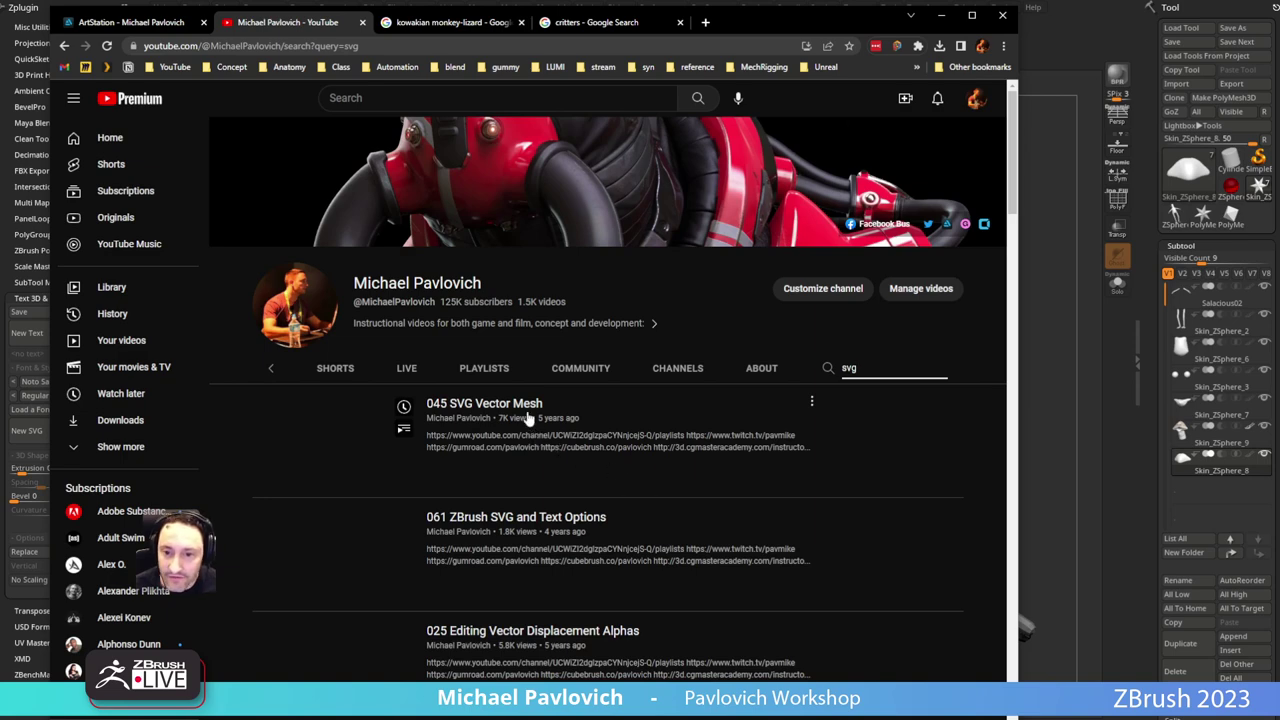
Step: Open the 045 SVG Vector Mesh video, skim through it to about 0:58, and pause it
{"action": "left_click", "coordinate": [486, 405]}
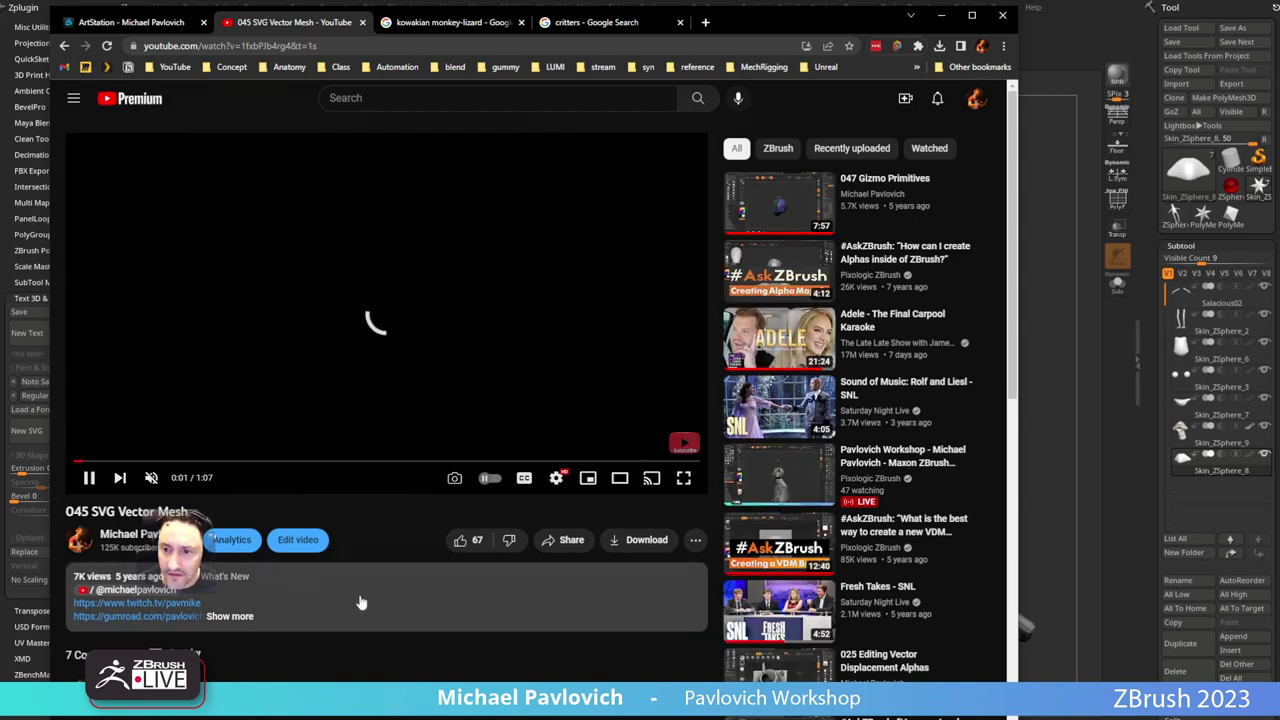
{"action": "left_click", "coordinate": [262, 46]}
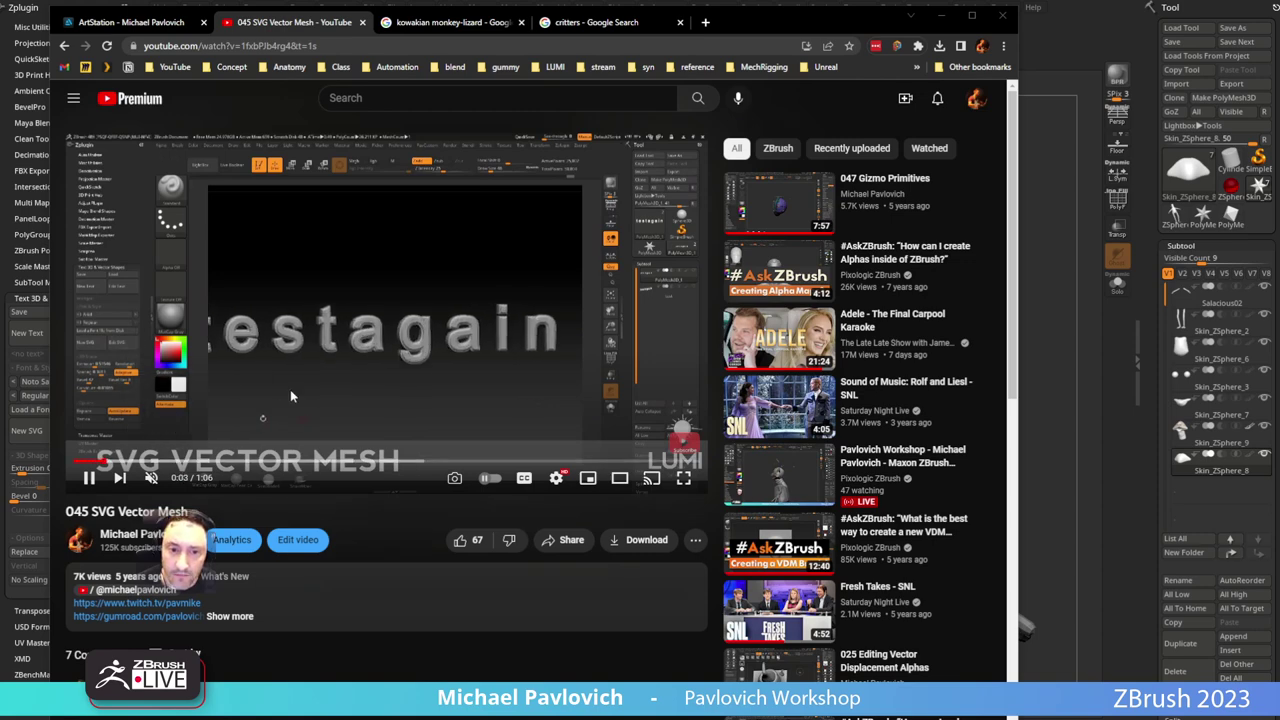
{"action": "left_click", "coordinate": [153, 463]}
{"action": "left_click", "coordinate": [229, 463]}
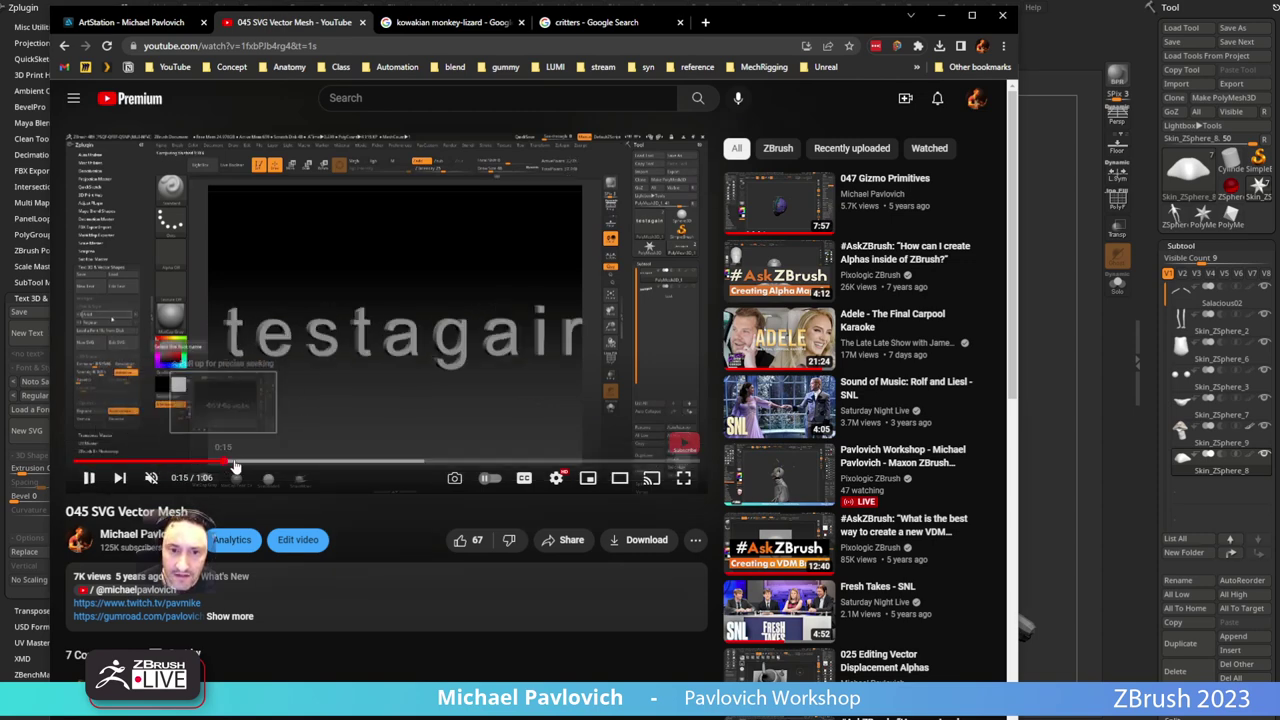
{"action": "left_click", "coordinate": [287, 462]}
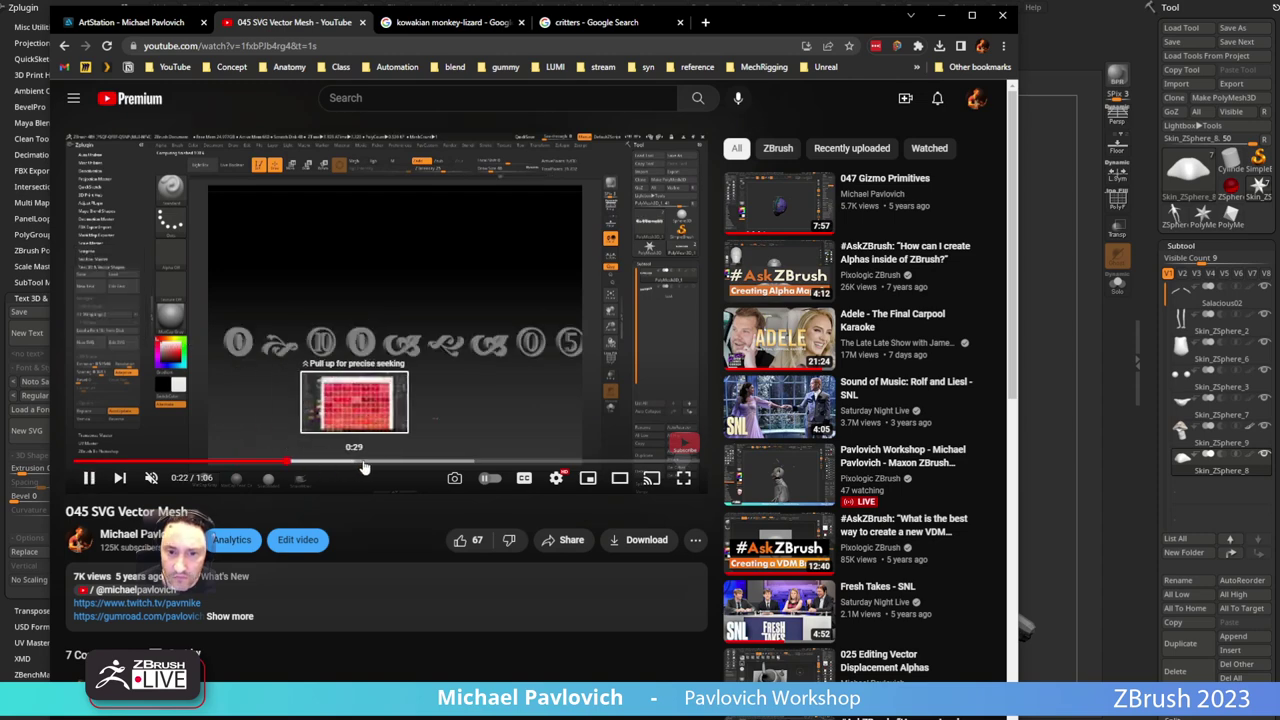
{"action": "left_click", "coordinate": [364, 463]}
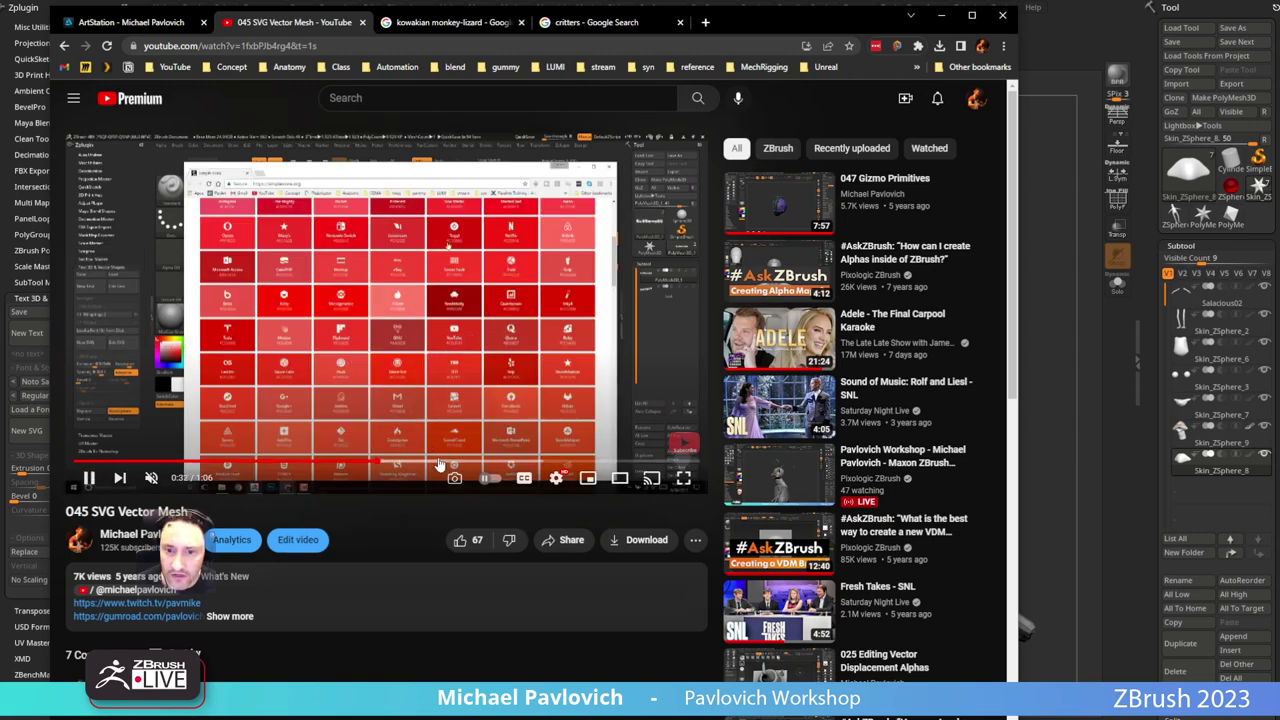
{"action": "left_click", "coordinate": [433, 463]}
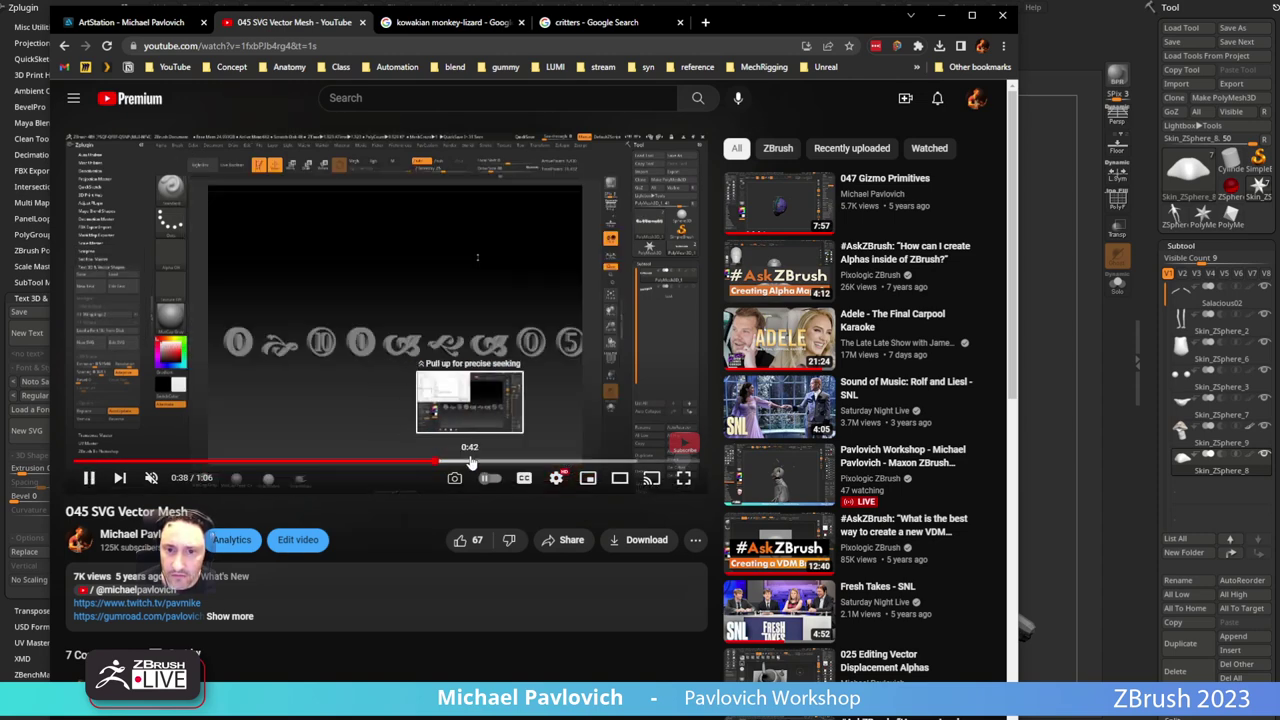
{"action": "left_click", "coordinate": [471, 462]}
{"action": "left_click", "coordinate": [527, 462]}
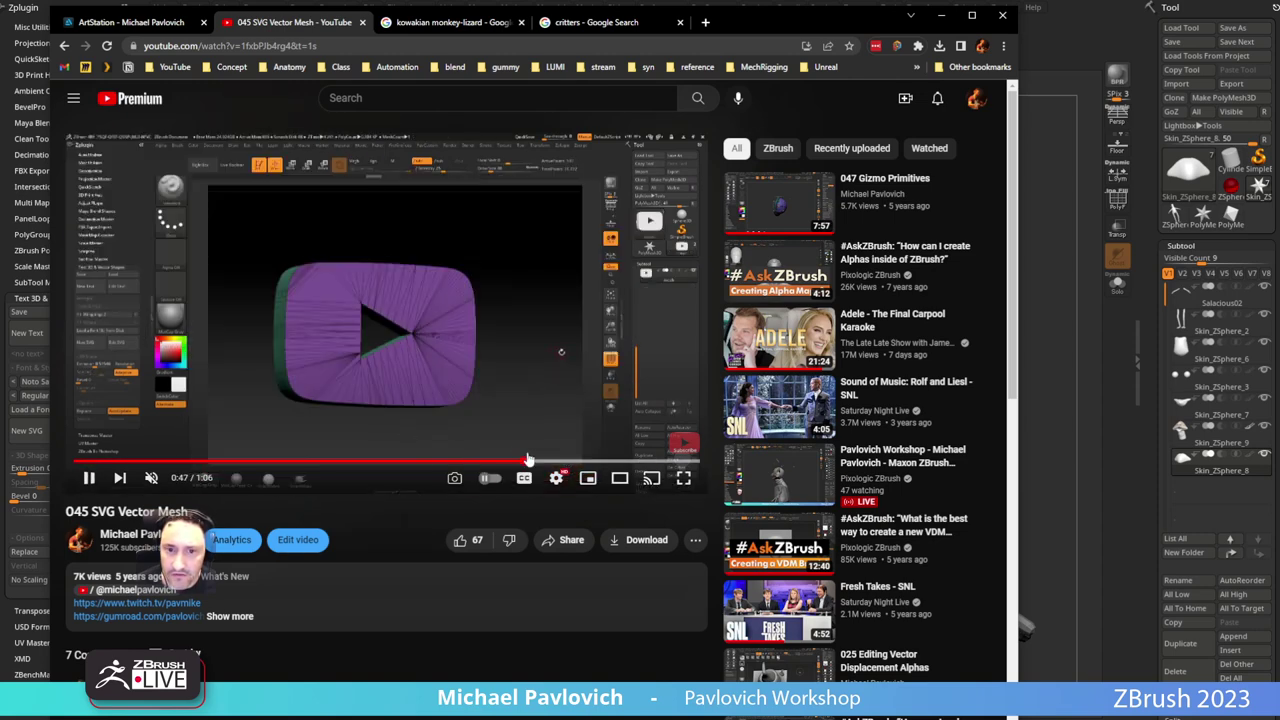
{"action": "left_click", "coordinate": [576, 462]}
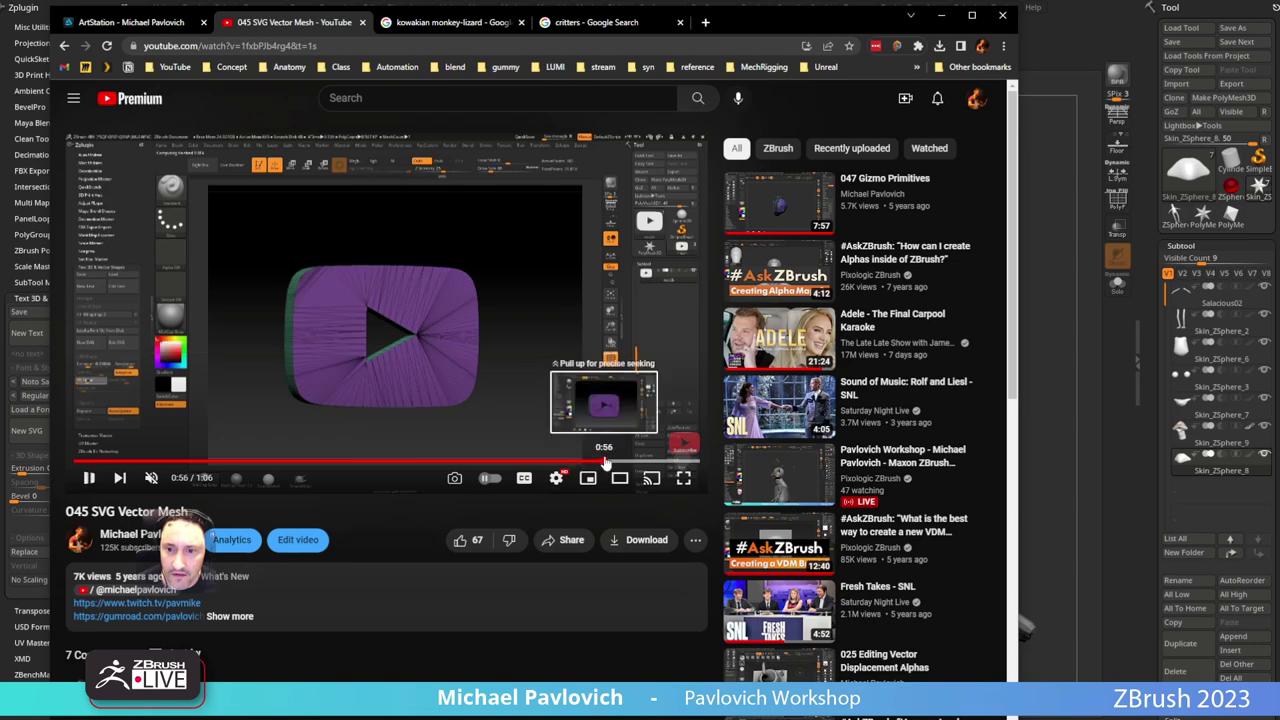
{"action": "left_click", "coordinate": [625, 462]}
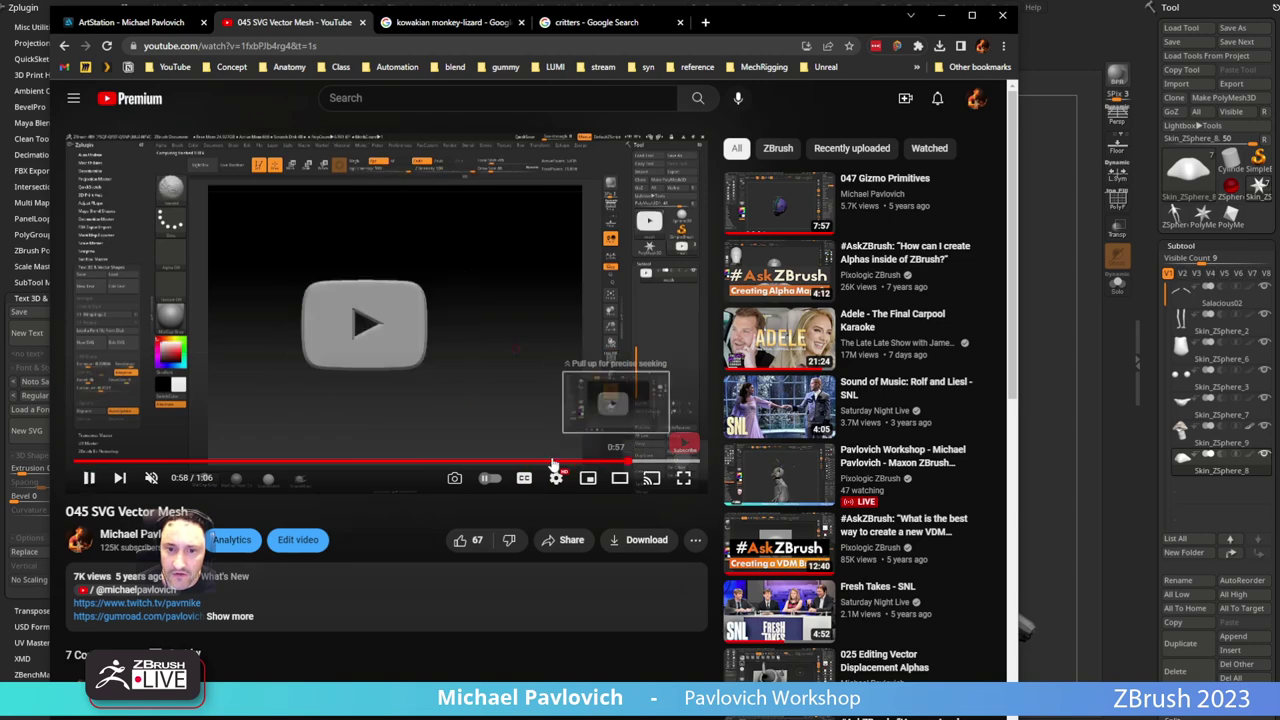
{"action": "left_click", "coordinate": [94, 480]}
Step: Return to ZBrush, collapse the Text 3D & Vector Shapes section, and dock the Zplugin palette beside the canvas
{"action": "left_click_drag", "start_coordinate": [763, 29], "coordinate": [763, 717]}
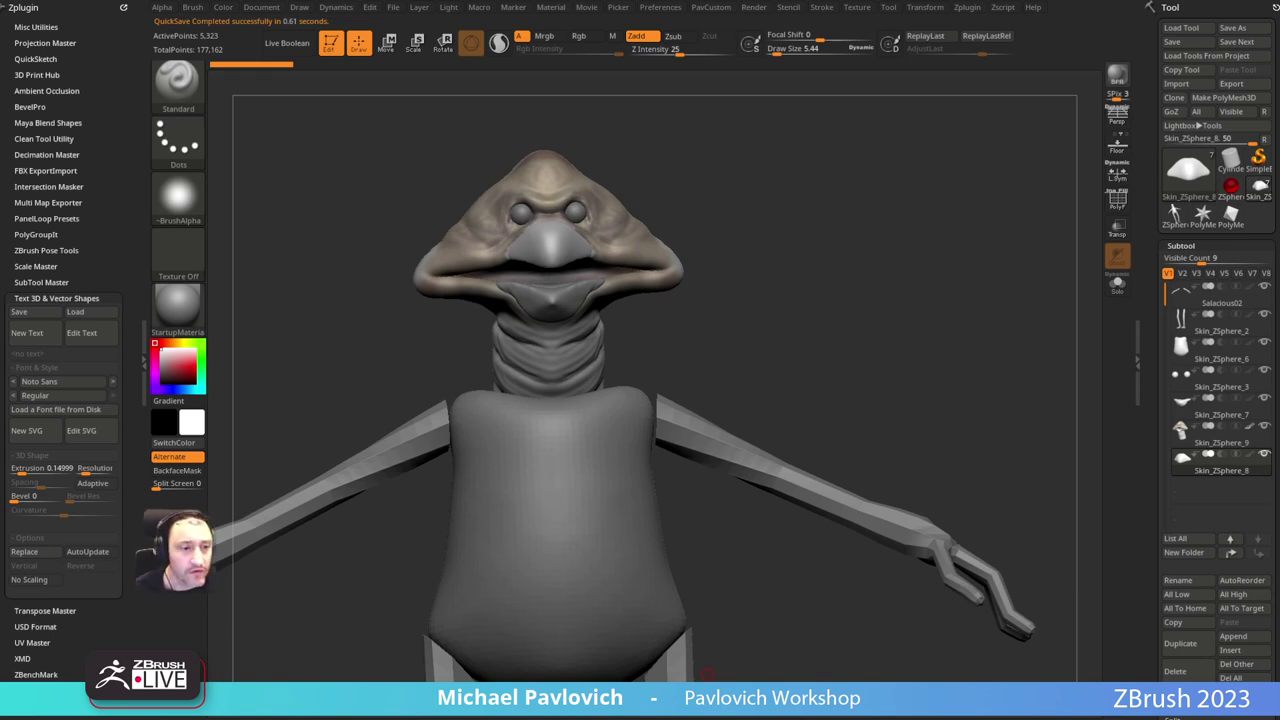
{"action": "left_click", "coordinate": [966, 8]}
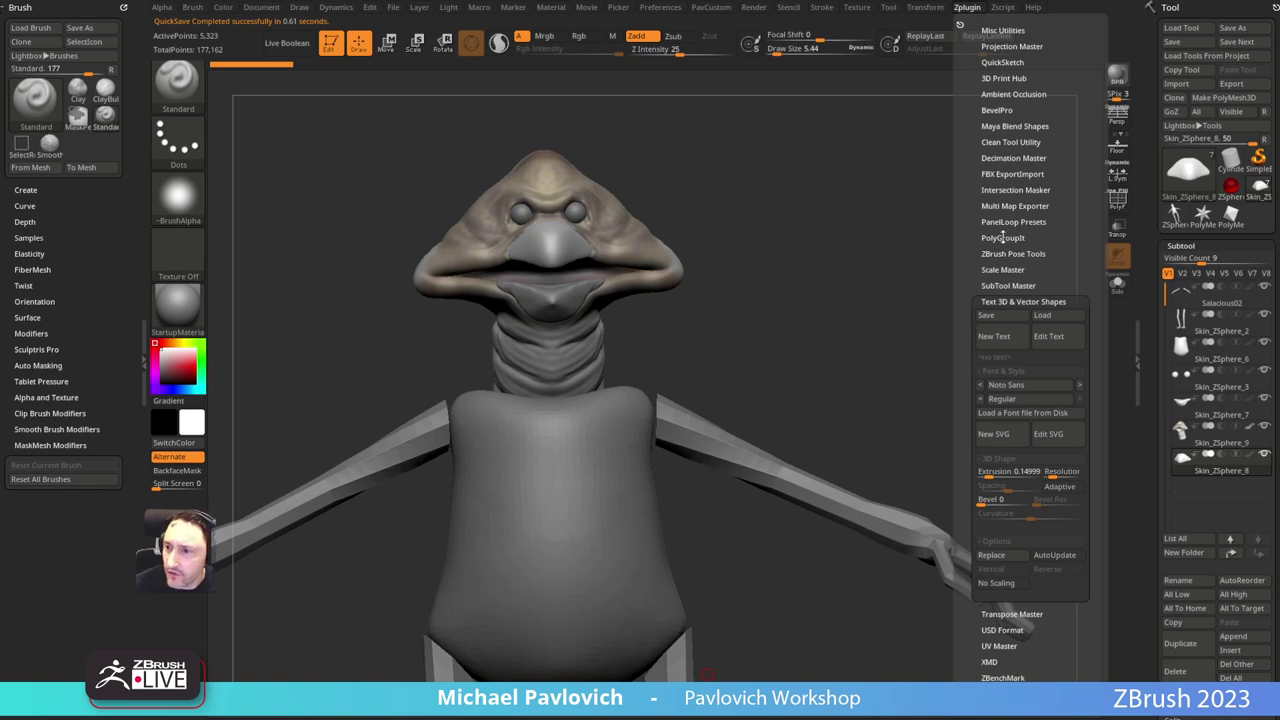
{"action": "left_click", "coordinate": [999, 301], "text": "shift"}
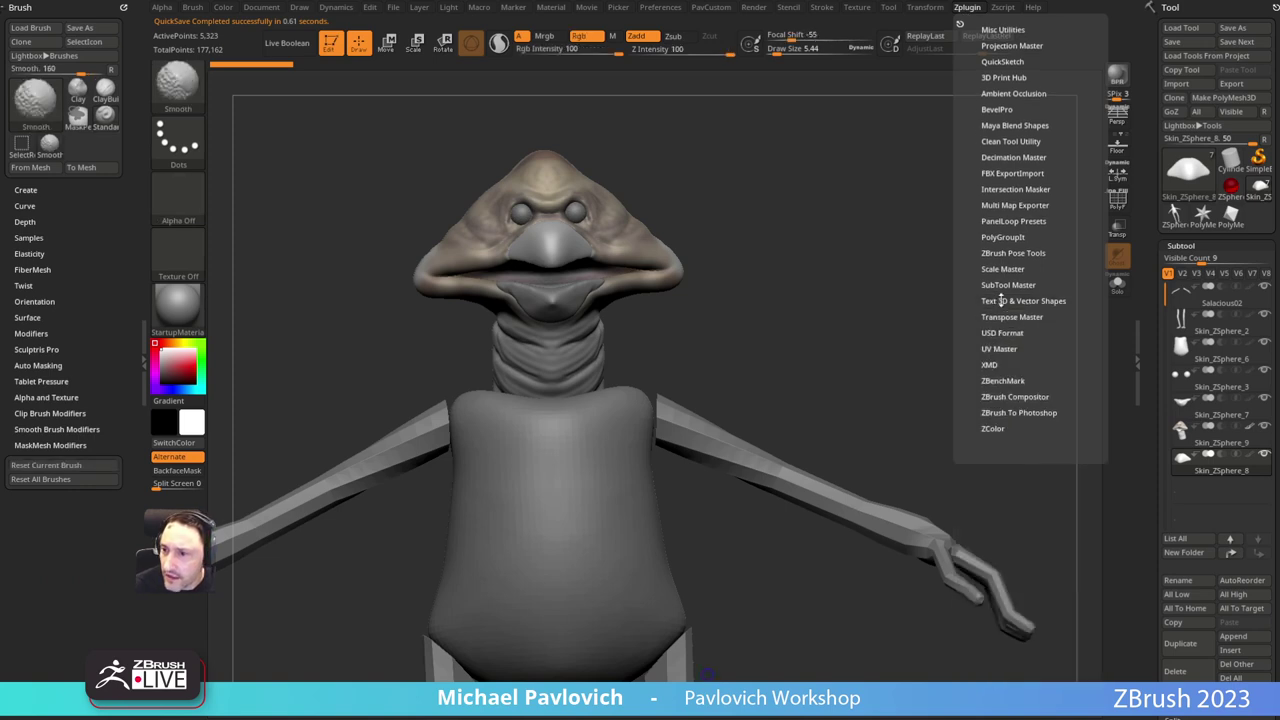
{"action": "left_click", "coordinate": [1001, 159]}
{"action": "left_click", "coordinate": [1008, 155]}
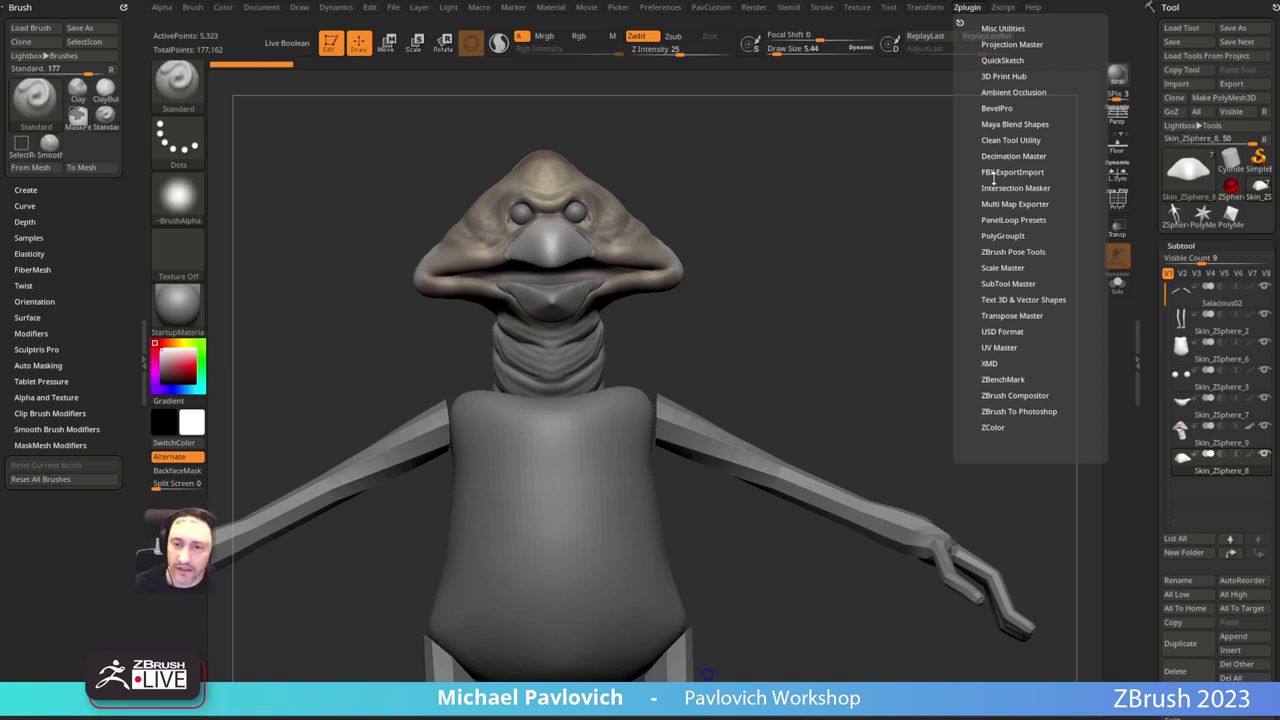
{"action": "left_click", "coordinate": [960, 22]}
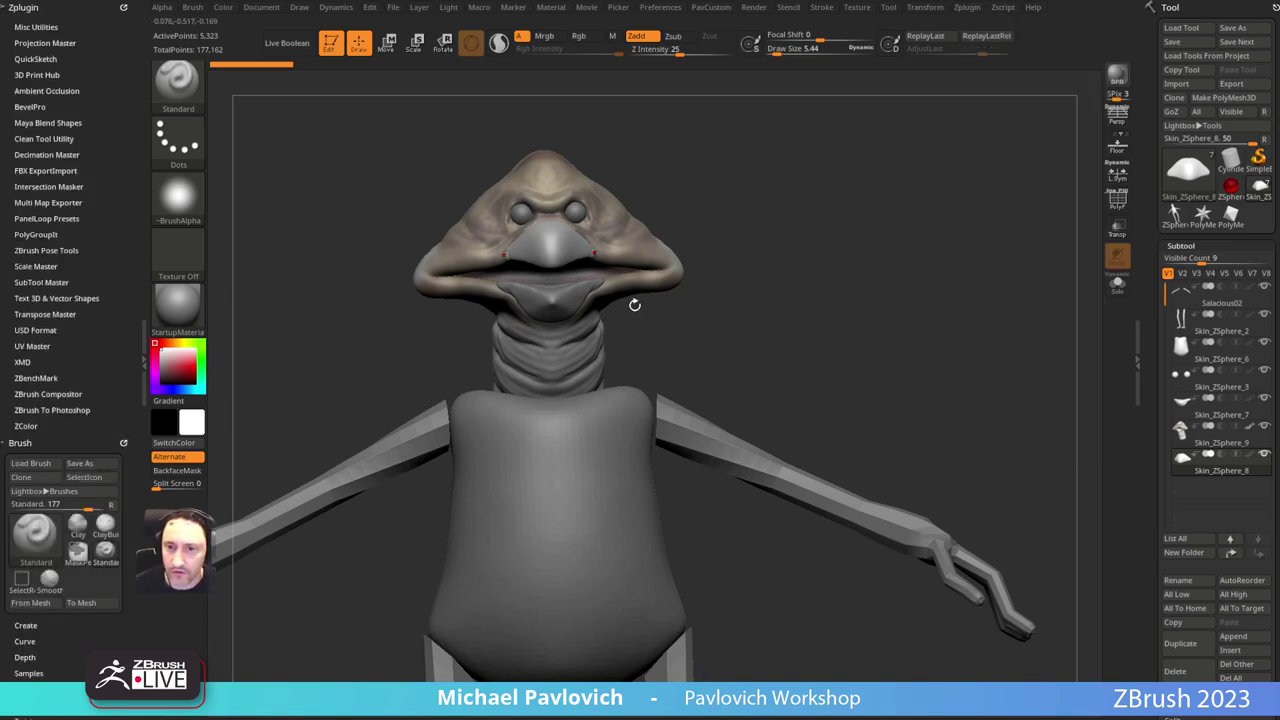
Step: Set the draw size to about 12.4 and turn the creature to face front
{"action": "key", "text": "s"}
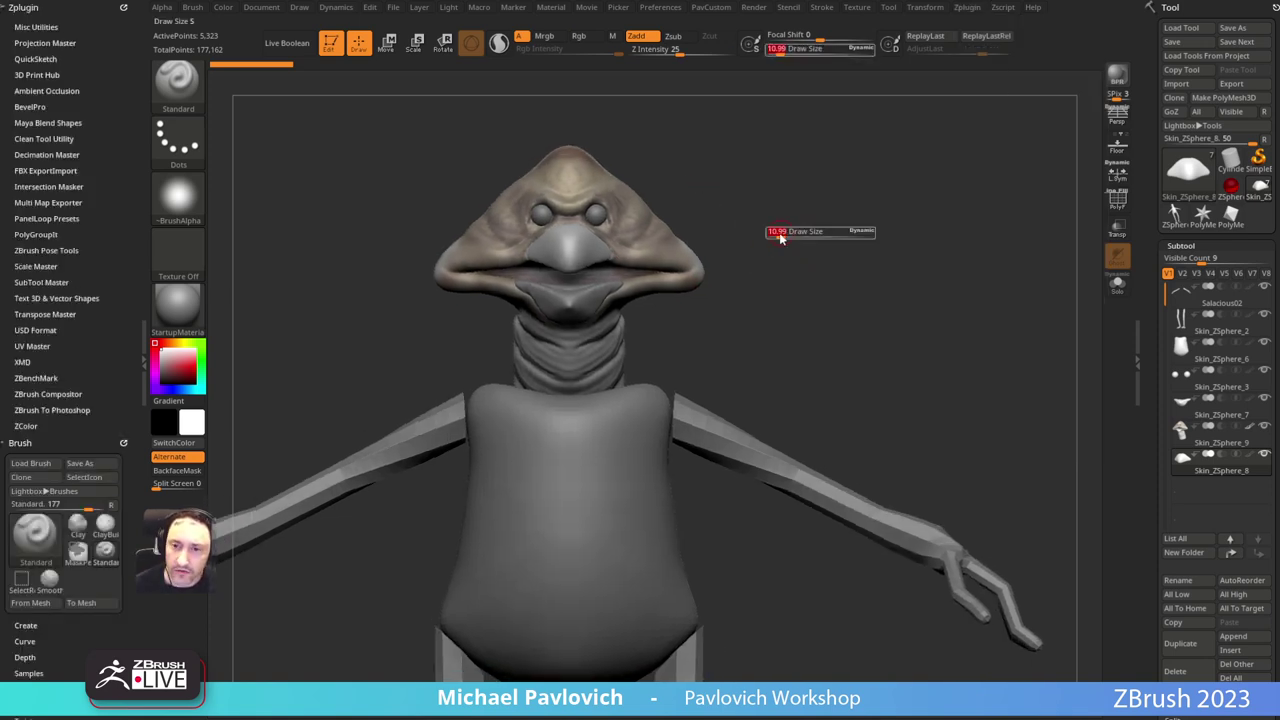
{"action": "left_click_drag", "start_coordinate": [785, 236], "coordinate": [781, 235]}
{"action": "left_click_drag", "start_coordinate": [783, 233], "coordinate": [776, 231]}
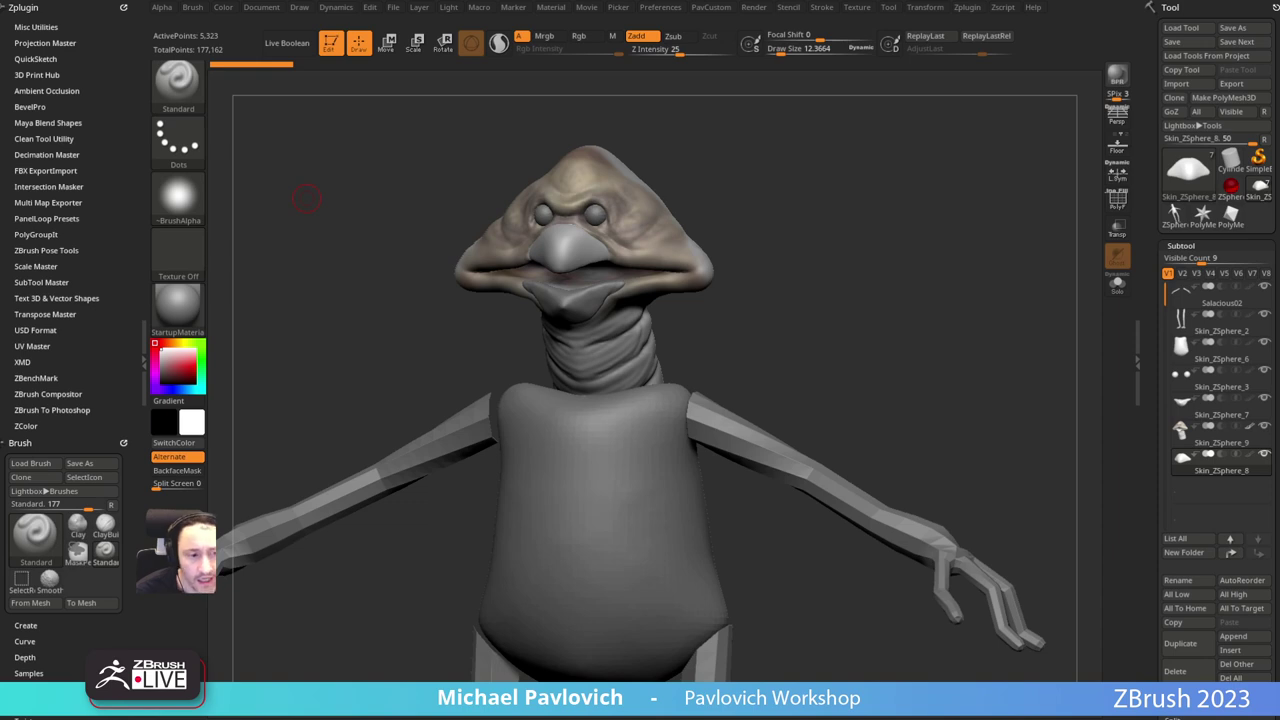
{"action": "left_click_drag", "start_coordinate": [862, 247], "coordinate": [694, 303]}
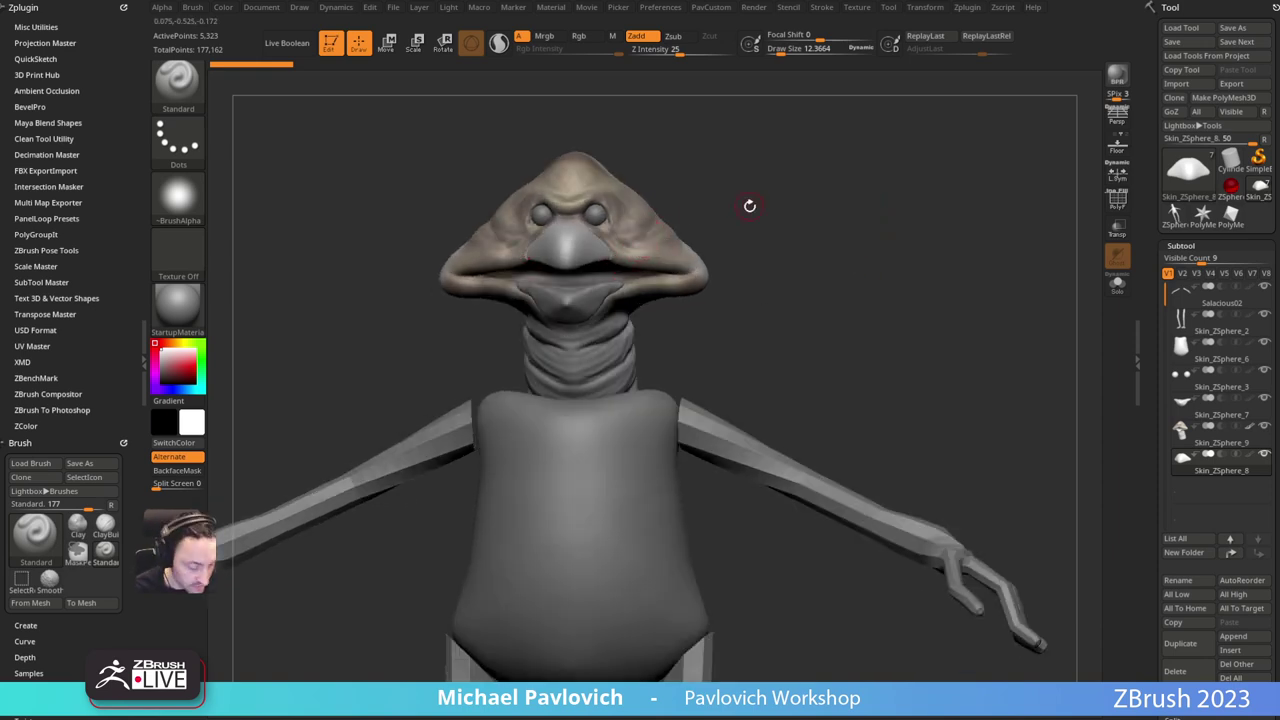
Step: Switch to the IMM_Base_Primitives insert brush
{"action": "key", "text": "b"}
{"action": "key", "text": "i"}
{"action": "key", "text": "p"}
{"action": "key", "text": "m"}
{"action": "left_click", "coordinate": [607, 246]}
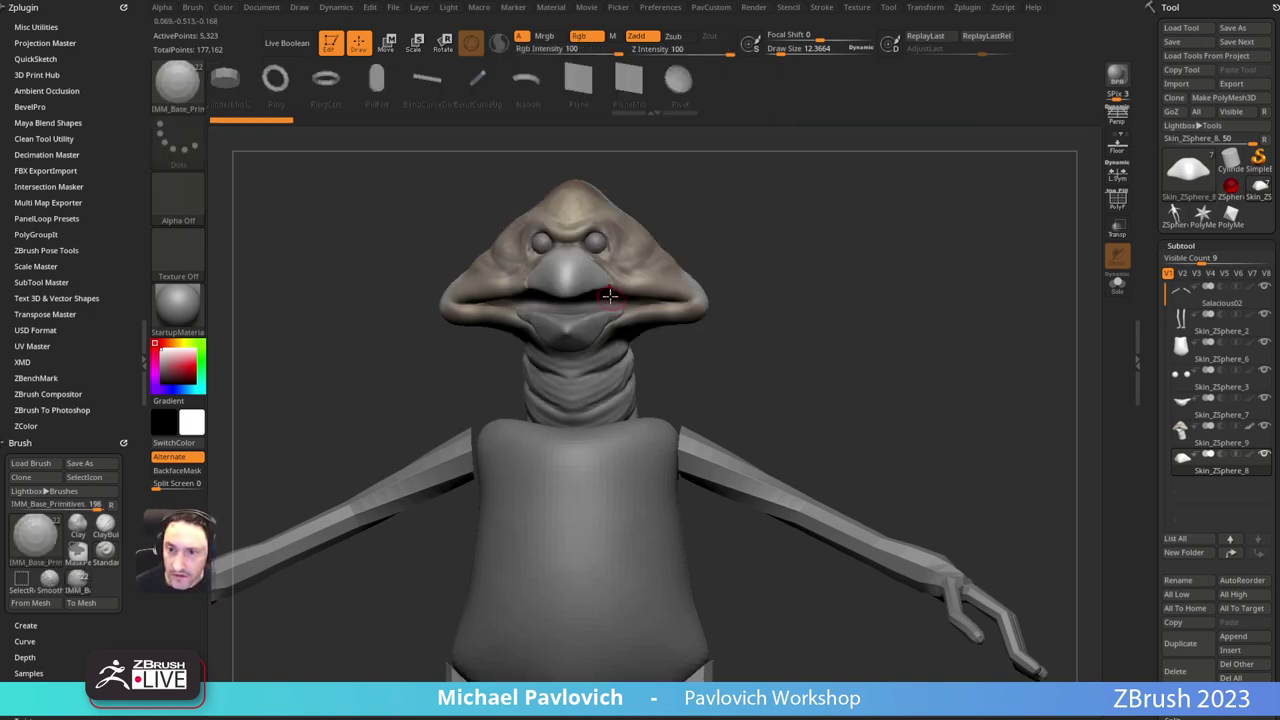
Step: Insert a large sphere primitive over one side of the creature's head and split it into its own subtool
{"action": "left_click_drag", "start_coordinate": [594, 276], "coordinate": [656, 339]}
{"action": "key", "text": "1"}
{"action": "left_click", "coordinate": [891, 376]}
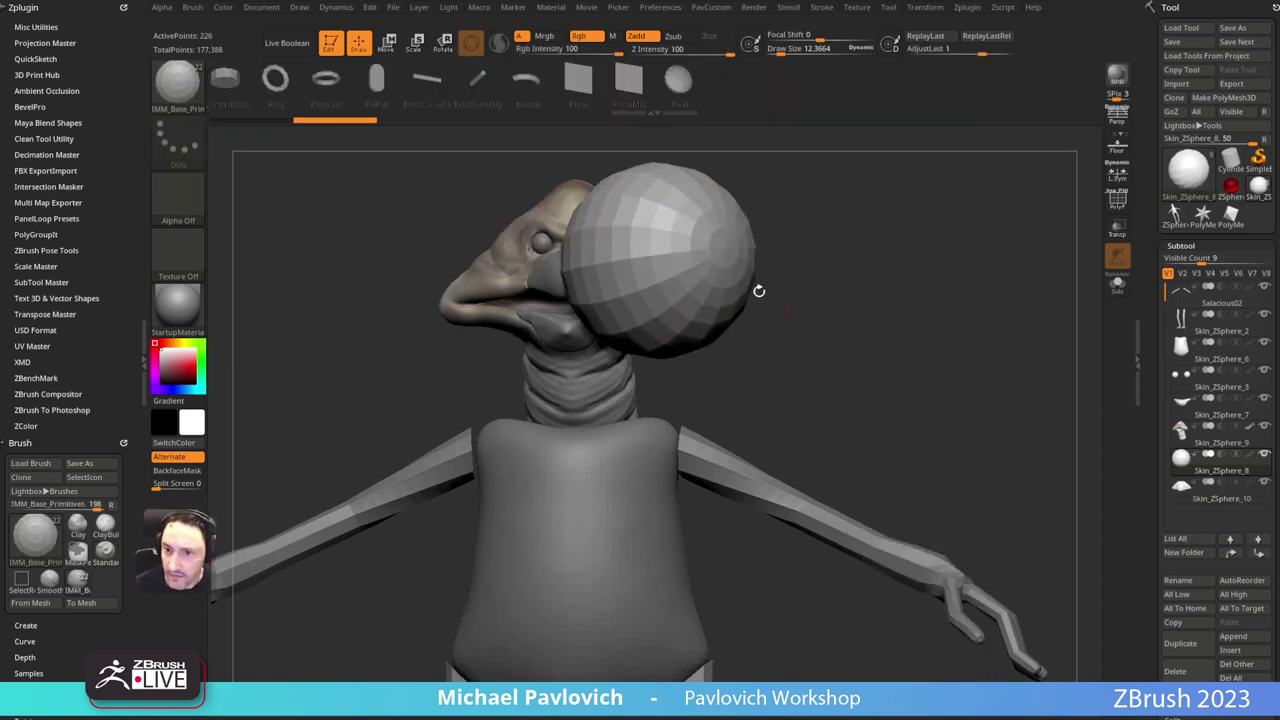
Step: Enlarge and flatten the inserted sphere into a tall oval covering the head, with polyframe display turned on
{"action": "key", "text": "w"}
{"action": "mouse_move", "coordinate": [622, 268]}
{"action": "left_mouse_down"}
{"action": "mouse_move", "coordinate": [594, 273]}
{"action": "mouse_move", "coordinate": [800, 250]}
{"action": "left_mouse_up"}
{"action": "key", "text": "q"}
{"action": "key", "text": "w"}
{"action": "key", "text": "q"}
{"action": "key", "text": "shift+f"}
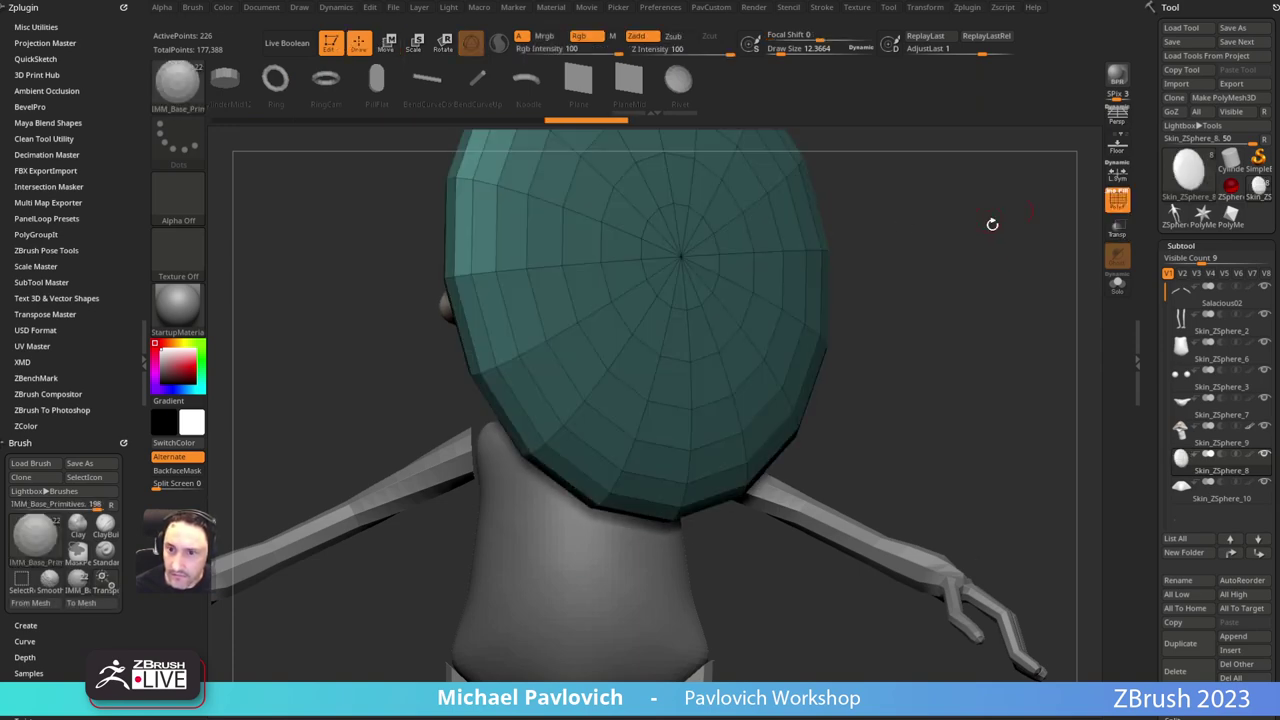
Step: Adjust the flattened sphere vertically in front of the creature's head and torso and frame it from the side
{"action": "mouse_move", "coordinate": [991, 223]}
{"action": "left_mouse_down"}
{"action": "mouse_move", "coordinate": [921, 216]}
{"action": "mouse_move", "coordinate": [1003, 303]}
{"action": "mouse_move", "coordinate": [877, 330]}
{"action": "left_mouse_up"}
{"action": "key", "text": "w"}
{"action": "left_click_drag", "start_coordinate": [593, 330], "coordinate": [597, 277]}
{"action": "key", "text": "f"}
{"action": "key", "text": "q"}
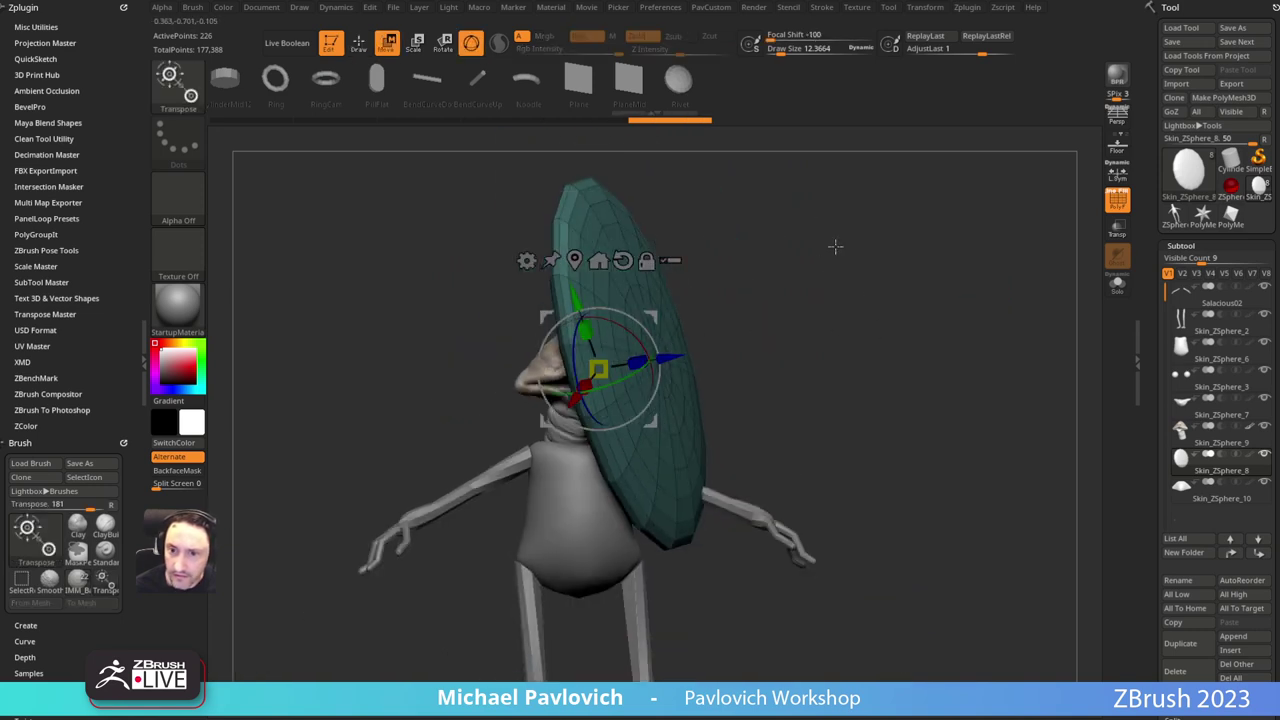
{"action": "left_click_drag", "start_coordinate": [834, 246], "coordinate": [816, 261]}
{"action": "left_click_drag", "start_coordinate": [729, 240], "coordinate": [835, 212]}
{"action": "key", "text": "f"}
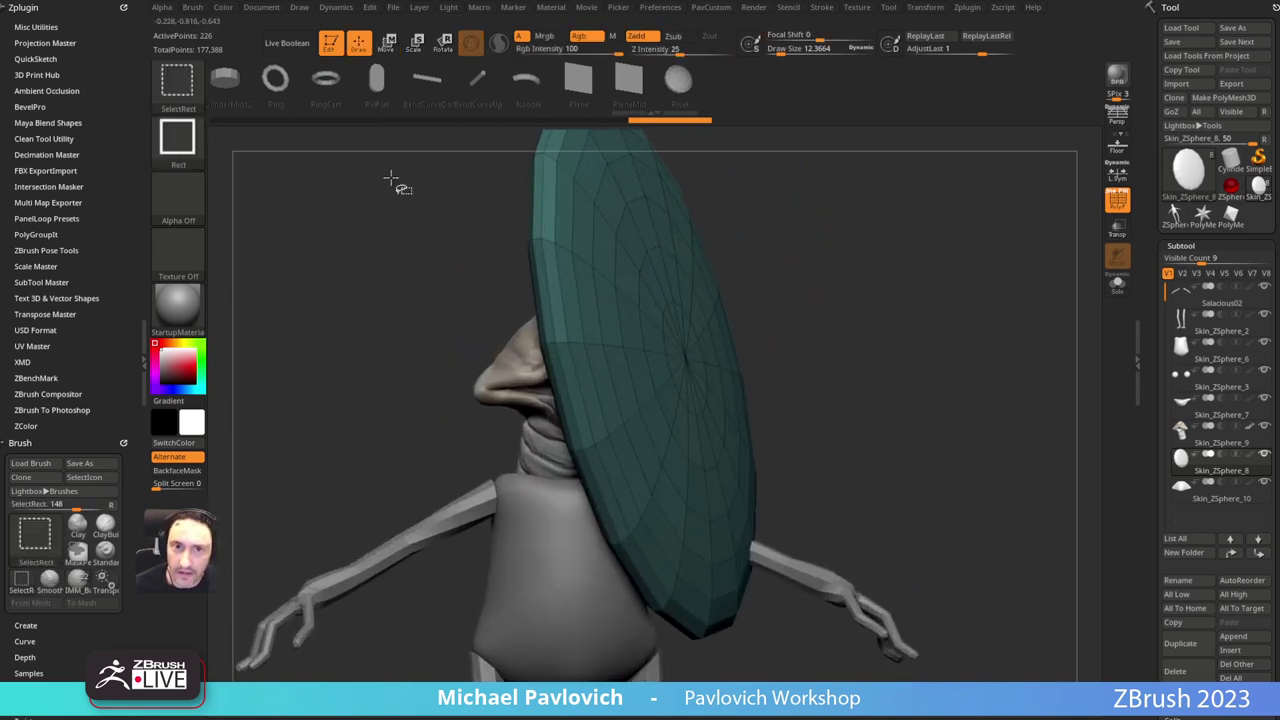
Step: Hide the edge loop around the flattened sphere's rim with SelectLasso and run Auto Groups on the remaining parts
{"action": "left_click", "coordinate": [180, 88], "text": "ctrl+shift"}
{"action": "left_click", "coordinate": [744, 160], "text": "ctrl+shift"}
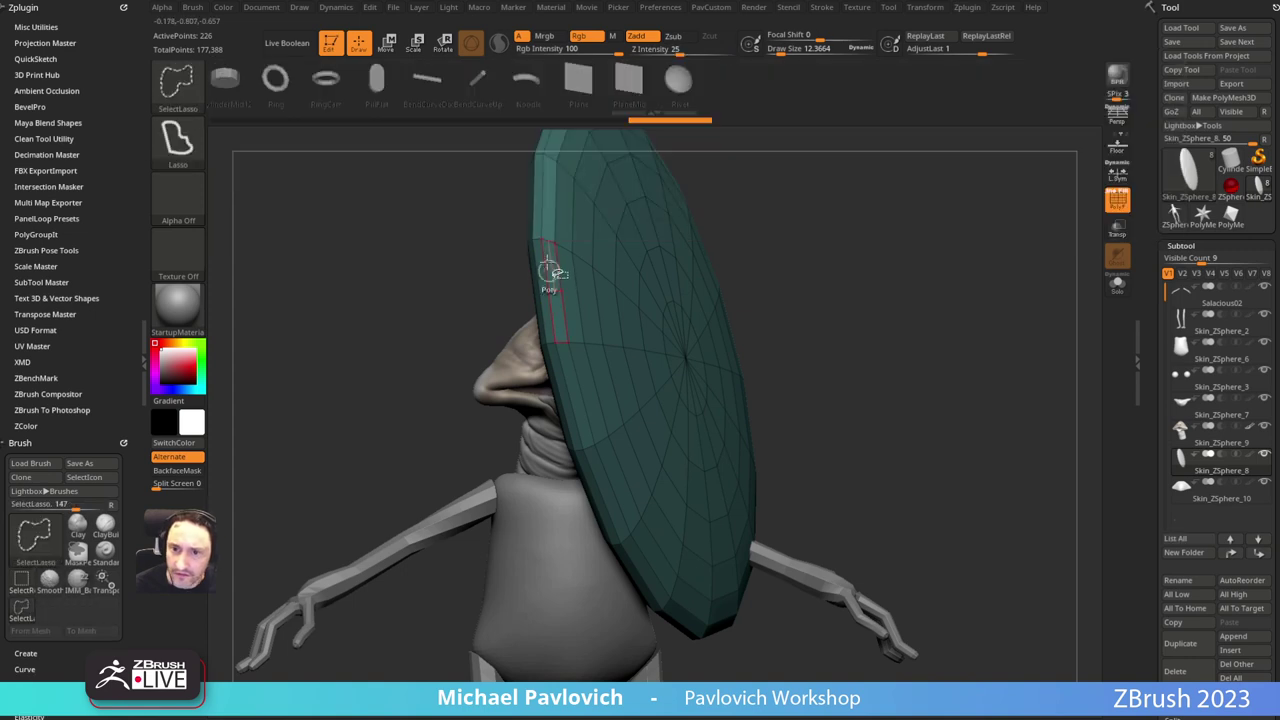
{"action": "left_click", "coordinate": [541, 244], "text": "ctrl+shift"}
{"action": "key", "text": "grave"}
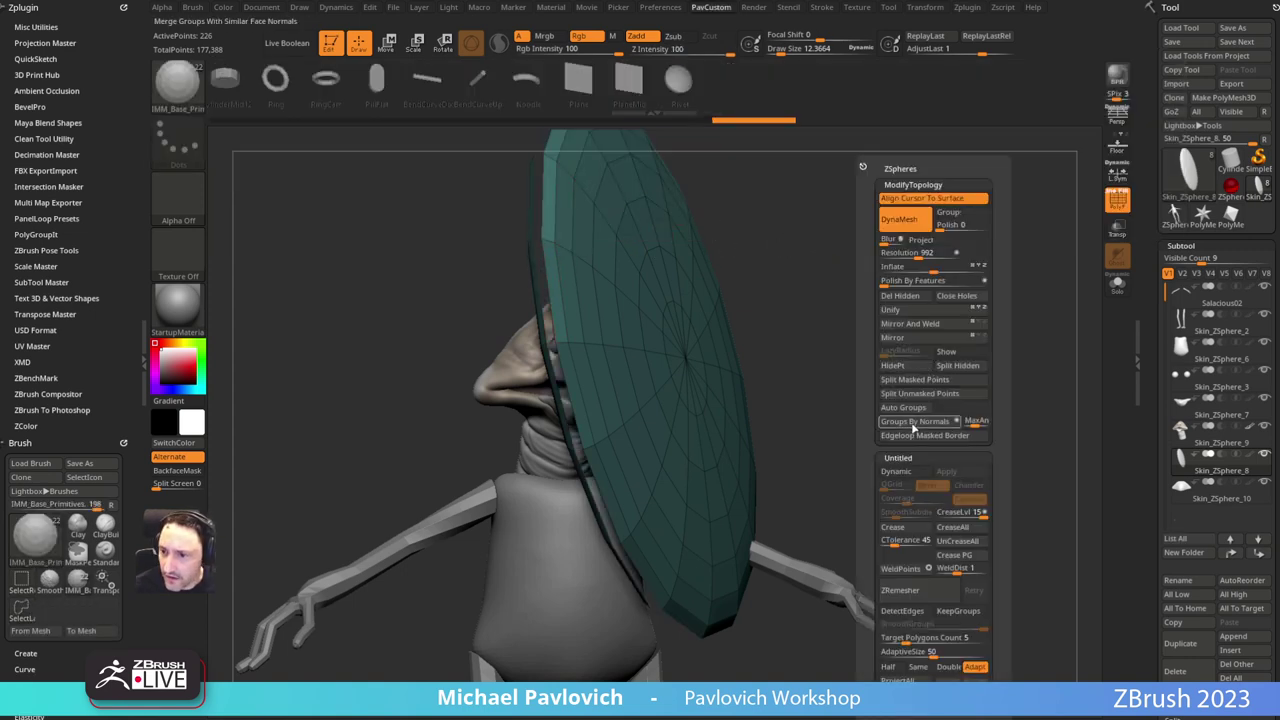
{"action": "left_click", "coordinate": [897, 411]}
Step: Isolate the outer half of the flattened sphere, assign it a single polygroup, and delete the hidden geometry
{"action": "left_click", "coordinate": [831, 399], "text": "ctrl+shift"}
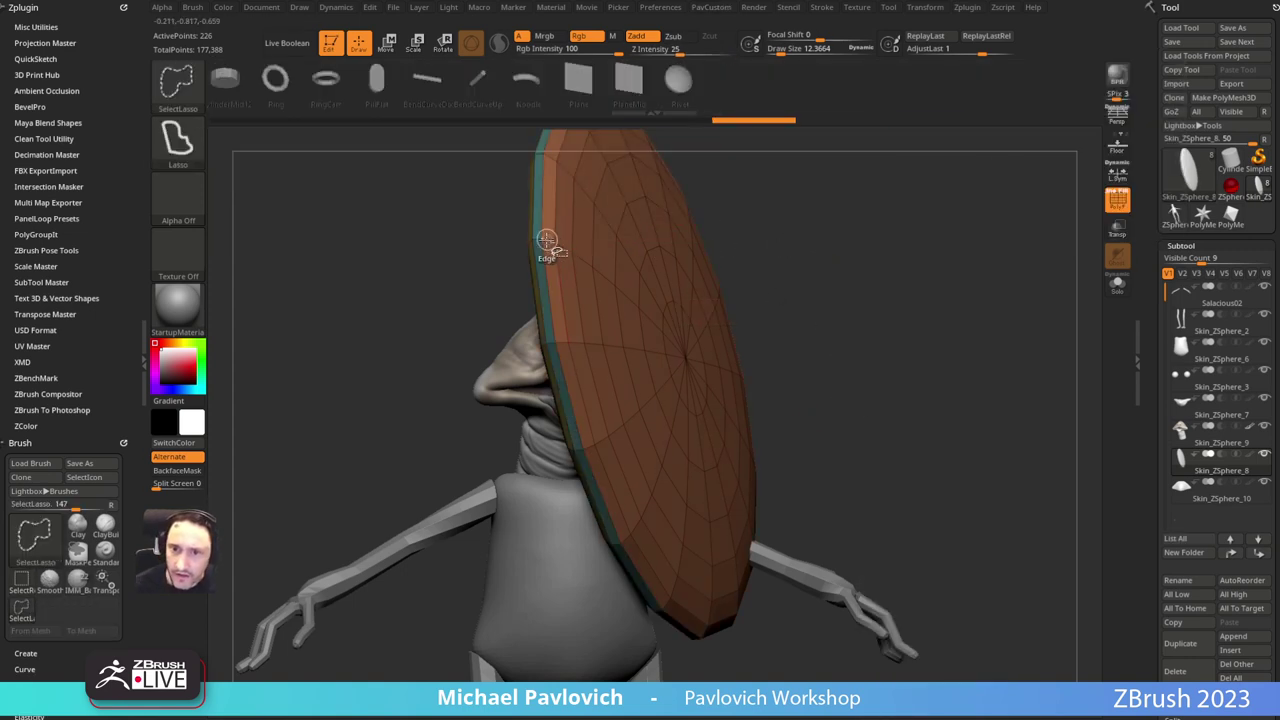
{"action": "left_click", "coordinate": [541, 245], "text": "ctrl+shift"}
{"action": "key", "text": "ctrl+w"}
{"action": "key", "text": "space"}
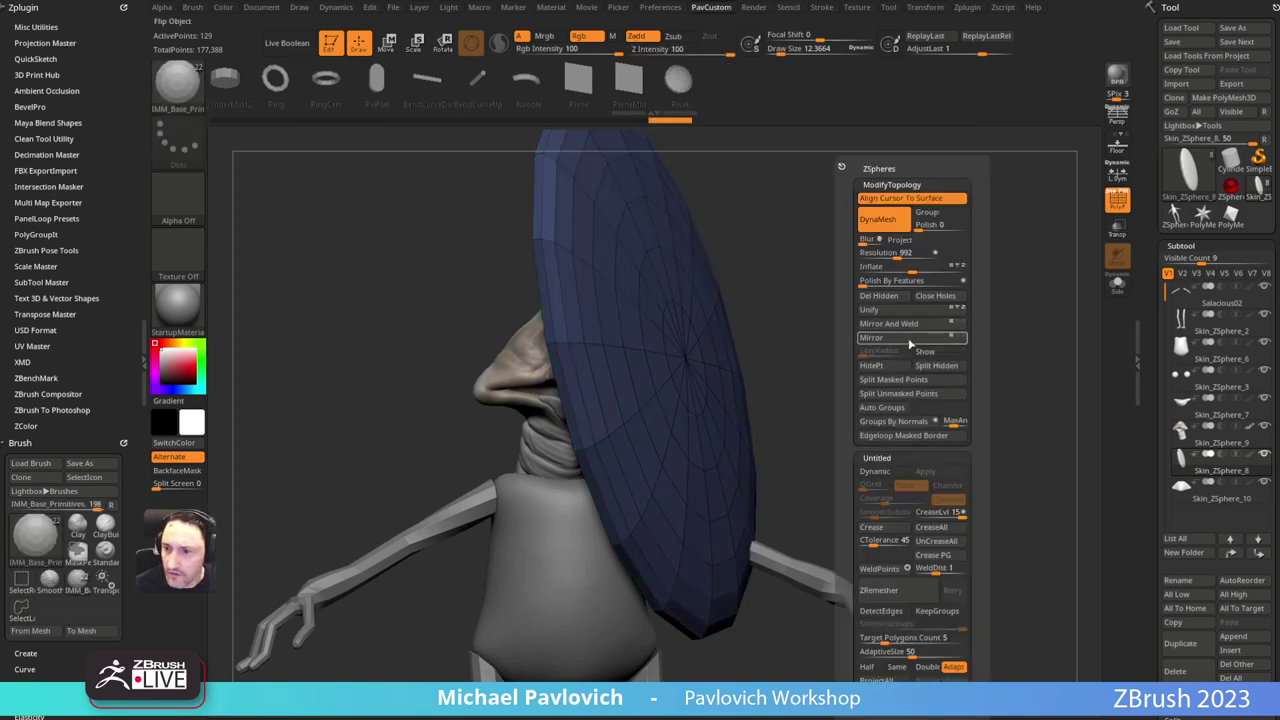
{"action": "left_click", "coordinate": [887, 301]}
Step: Remesh the half shell with ZRemesher using Half density and an AdaptiveSize of 0
{"action": "key", "text": "space"}
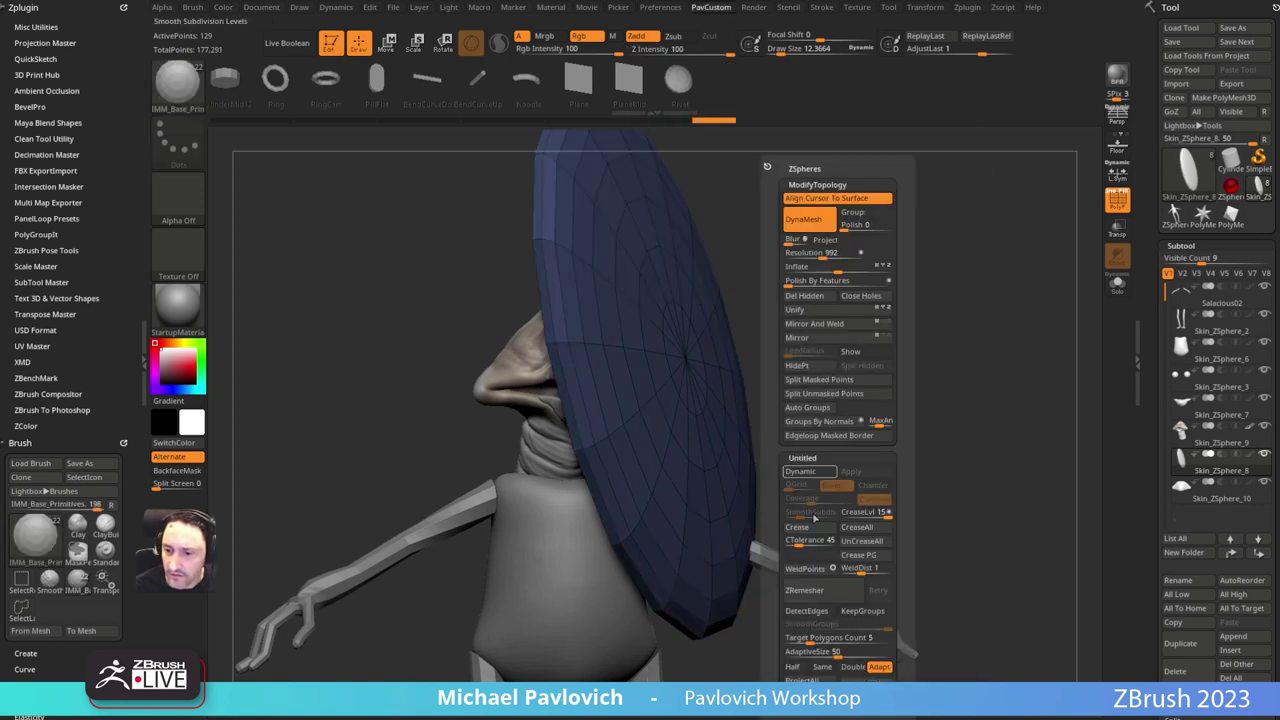
{"action": "left_click", "coordinate": [795, 667]}
{"action": "left_click_drag", "start_coordinate": [798, 653], "coordinate": [783, 634]}
{"action": "left_click", "coordinate": [800, 591]}
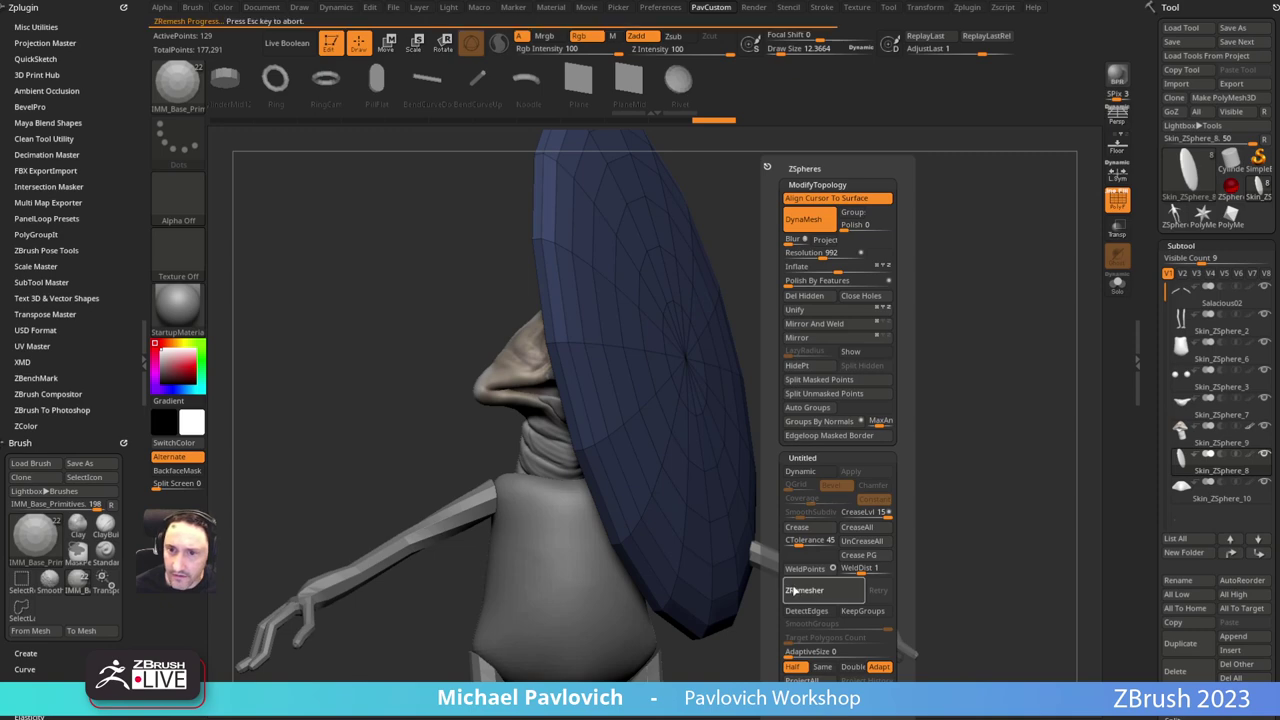
Step: Thicken the remeshed shell with the ZModeler brush, using the Extrude polygon action on Polygroup All
{"action": "mouse_move", "coordinate": [861, 279]}
{"action": "left_mouse_down"}
{"action": "mouse_move", "coordinate": [786, 273]}
{"action": "mouse_move", "coordinate": [866, 273]}
{"action": "left_mouse_up"}
{"action": "key", "text": "b"}
{"action": "key", "text": "z"}
{"action": "key", "text": "m"}
{"action": "key", "text": "space"}
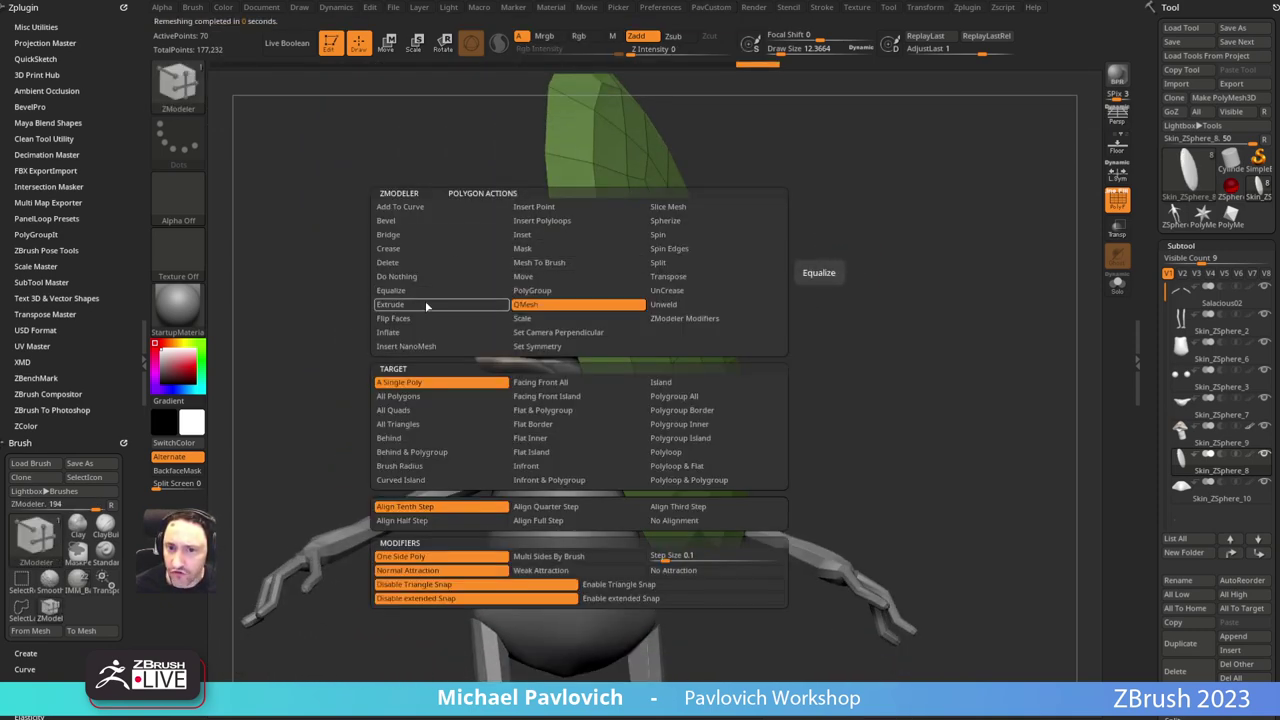
{"action": "left_click", "coordinate": [425, 305]}
{"action": "left_click", "coordinate": [658, 402]}
{"action": "left_click_drag", "start_coordinate": [601, 326], "coordinate": [582, 317]}
Step: Mirror the thickened shell and expand the tool's Display Properties settings
{"action": "key", "text": "5"}
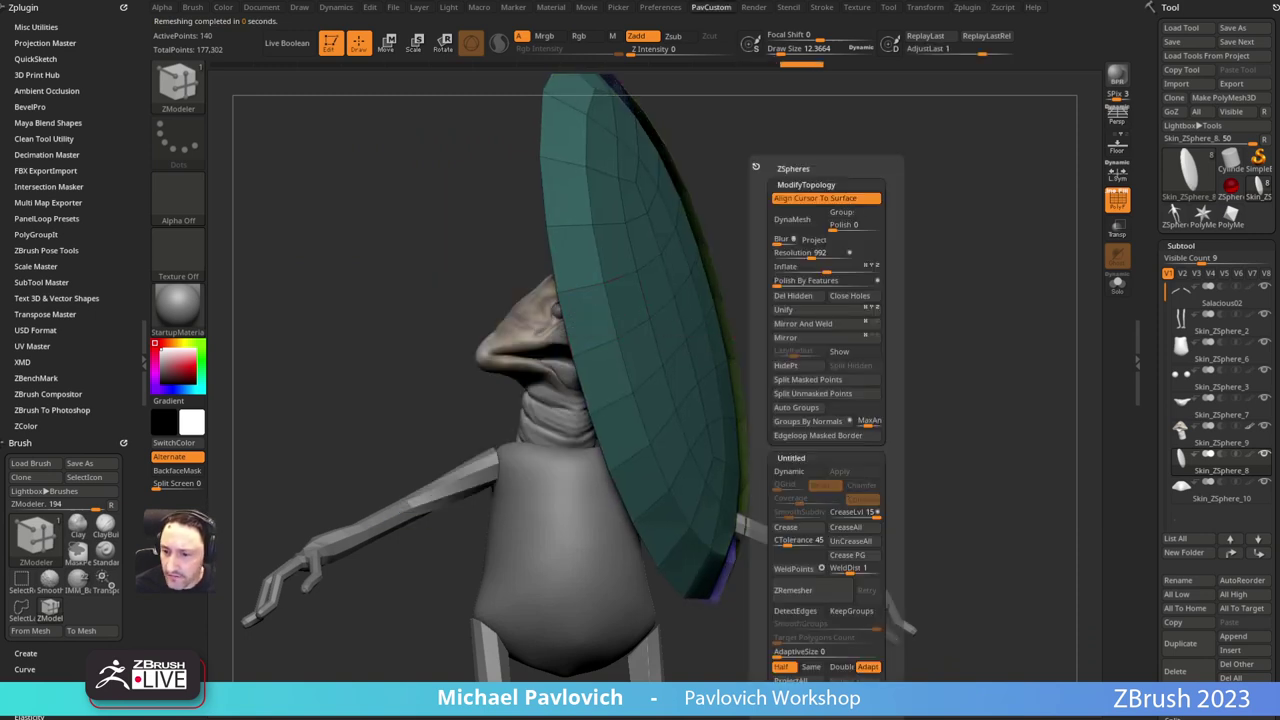
{"action": "left_click", "coordinate": [826, 337]}
{"action": "left_click_drag", "start_coordinate": [1151, 328], "coordinate": [1152, 149]}
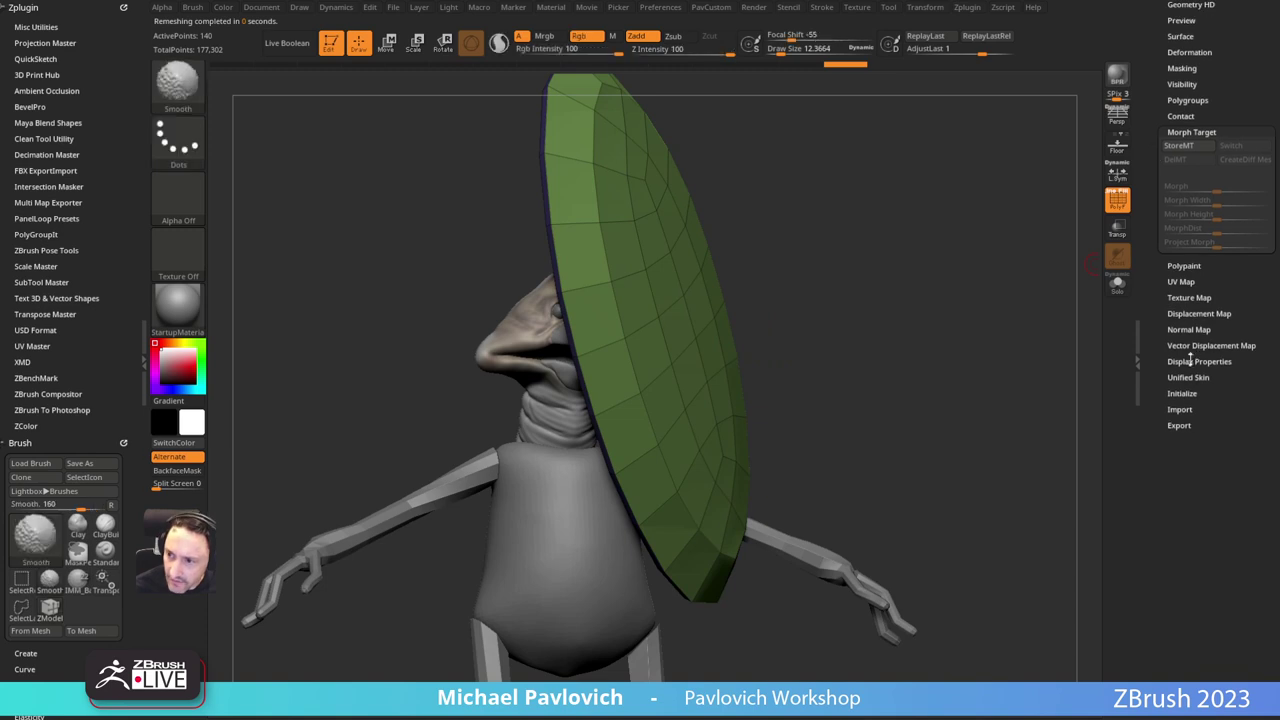
{"action": "left_click", "coordinate": [1190, 361], "text": "shift"}
{"action": "mouse_move", "coordinate": [936, 212]}
{"action": "left_mouse_down", "text": "alt"}
{"action": "mouse_move", "coordinate": [956, 264]}
{"action": "mouse_move", "coordinate": [907, 279]}
{"action": "left_mouse_up", "text": "alt"}
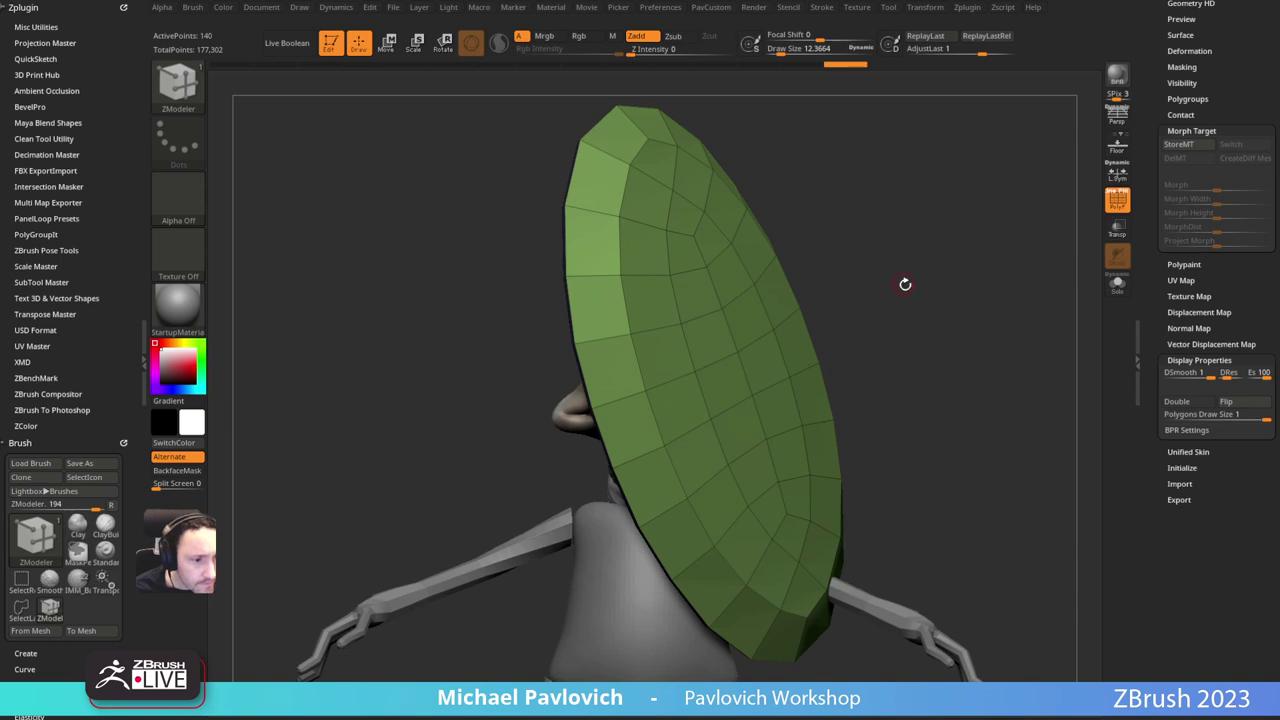
Step: Crease the thickened shell along its polygroup borders with Crease PG
{"action": "left_click_drag", "start_coordinate": [905, 284], "coordinate": [900, 281]}
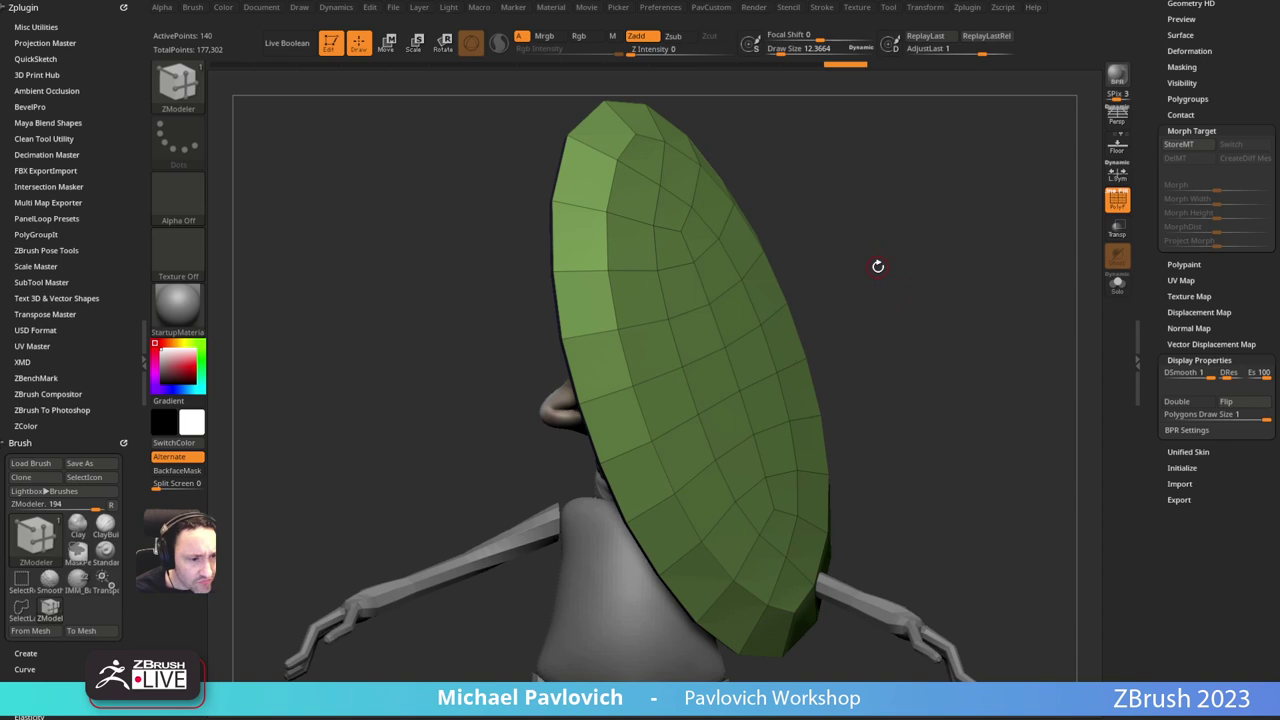
{"action": "left_click_drag", "start_coordinate": [879, 259], "coordinate": [928, 257]}
{"action": "key", "text": "3"}
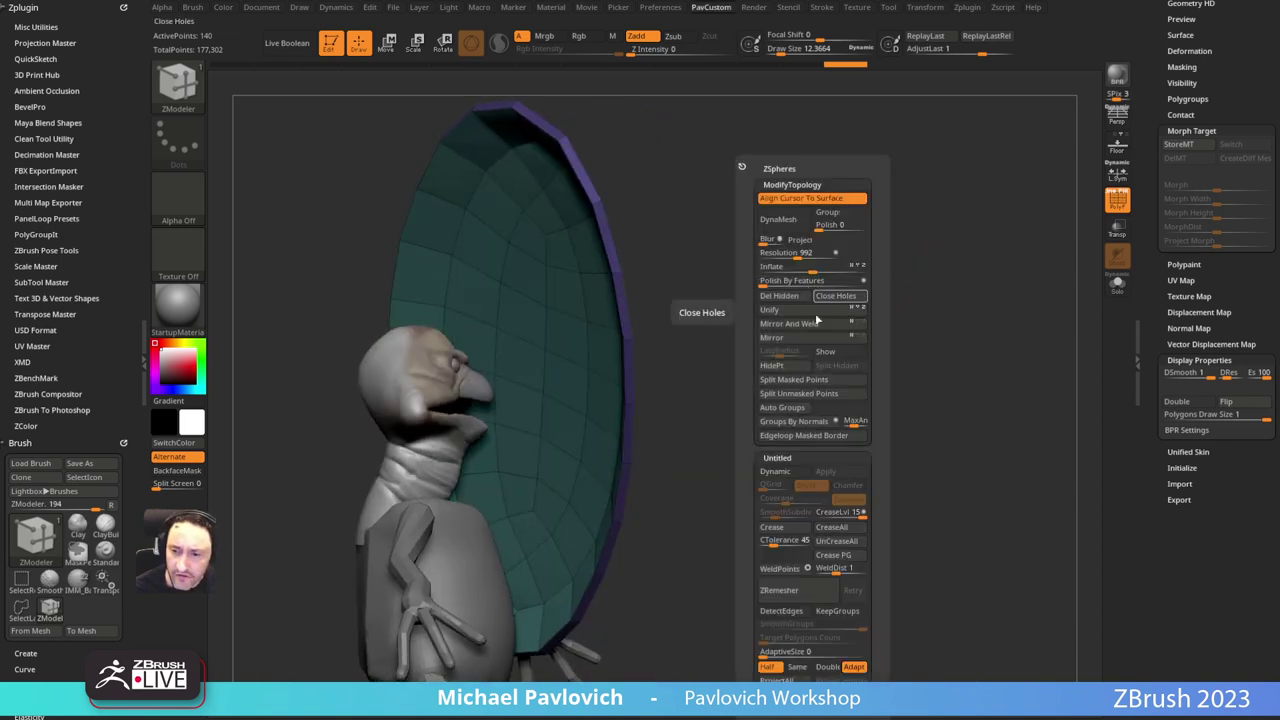
{"action": "left_click", "coordinate": [850, 561]}
{"action": "left_click_drag", "start_coordinate": [895, 260], "coordinate": [823, 264]}
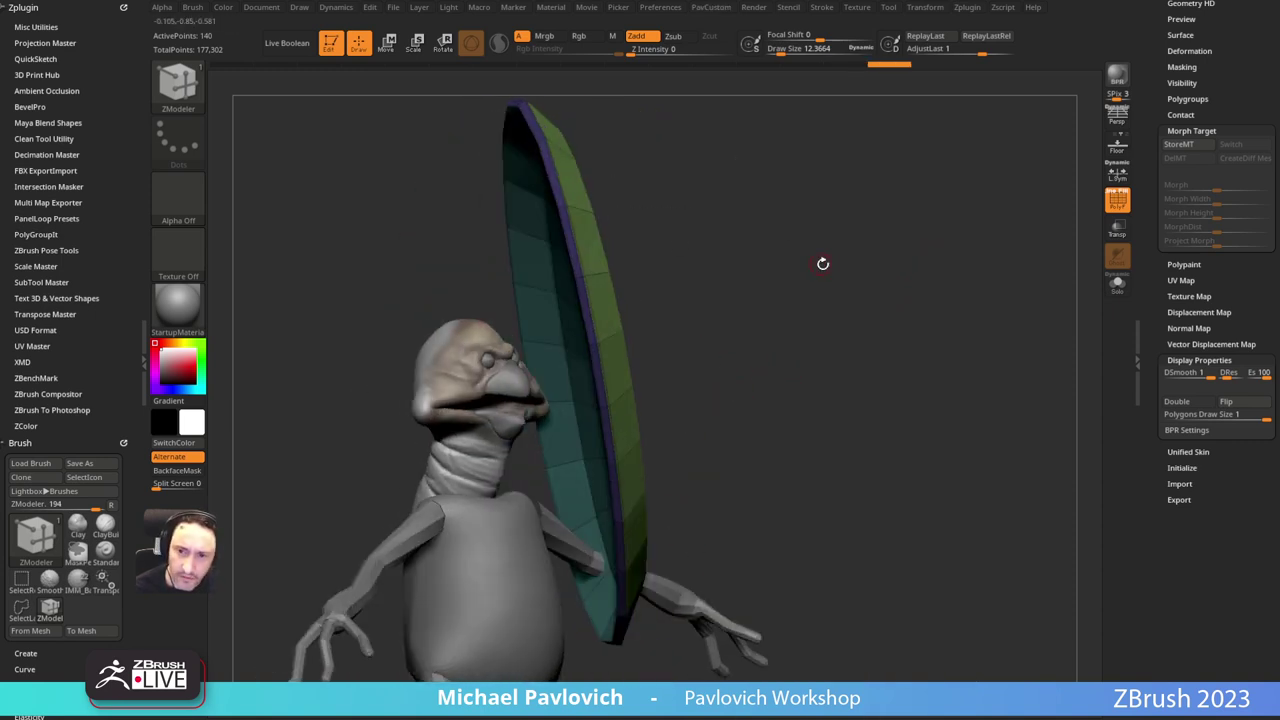
Step: Preview the creased shell with dynamic subdivision, with and without polyframe, and zoom in on its rim
{"action": "key", "text": "d"}
{"action": "left_click", "coordinate": [734, 231]}
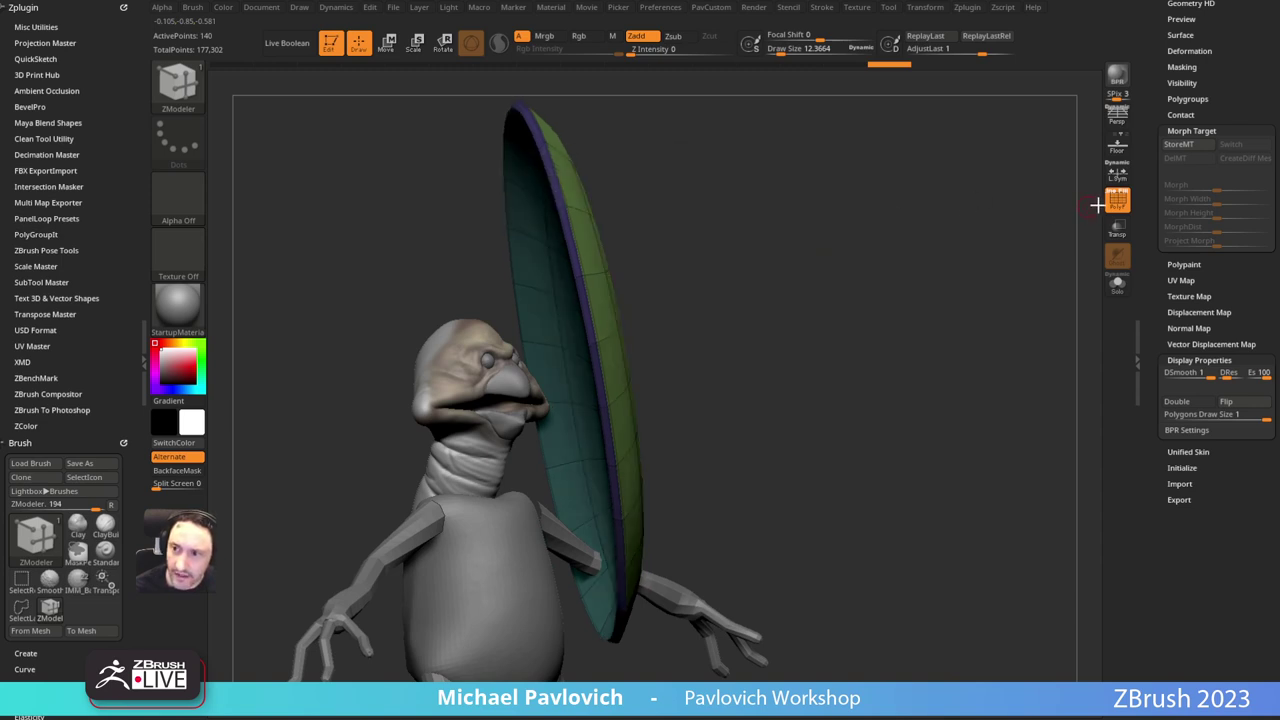
{"action": "left_click", "coordinate": [1114, 202]}
{"action": "right_click_drag", "start_coordinate": [956, 221], "coordinate": [850, 226]}
{"action": "right_click_drag", "start_coordinate": [717, 388], "coordinate": [900, 240]}
{"action": "right_click_drag", "start_coordinate": [900, 240], "coordinate": [934, 234], "text": "ctrl"}
{"action": "left_click", "coordinate": [1112, 203]}
{"action": "right_click_drag", "start_coordinate": [1015, 203], "coordinate": [897, 249]}
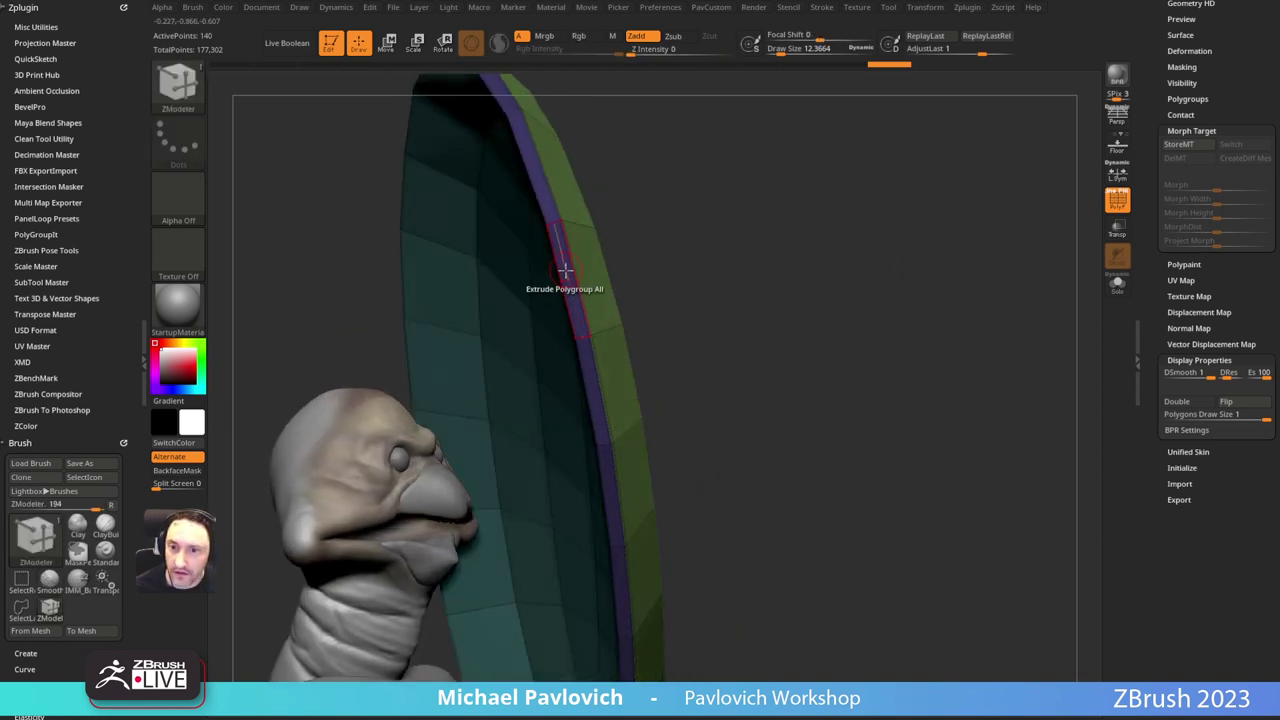
Step: Extrude the shell's rim polygroup repeatedly with ZModeler to build a wide stepped border with a groove
{"action": "key", "text": "space"}
{"action": "key", "text": "space"}
{"action": "left_click_drag", "start_coordinate": [568, 287], "coordinate": [438, 368]}
{"action": "left_click_drag", "start_coordinate": [563, 281], "coordinate": [660, 275]}
Step: Redo the creasing on the bordered disc, hide its polyframe, and turn it to inspect the front surface
{"action": "key", "text": "3"}
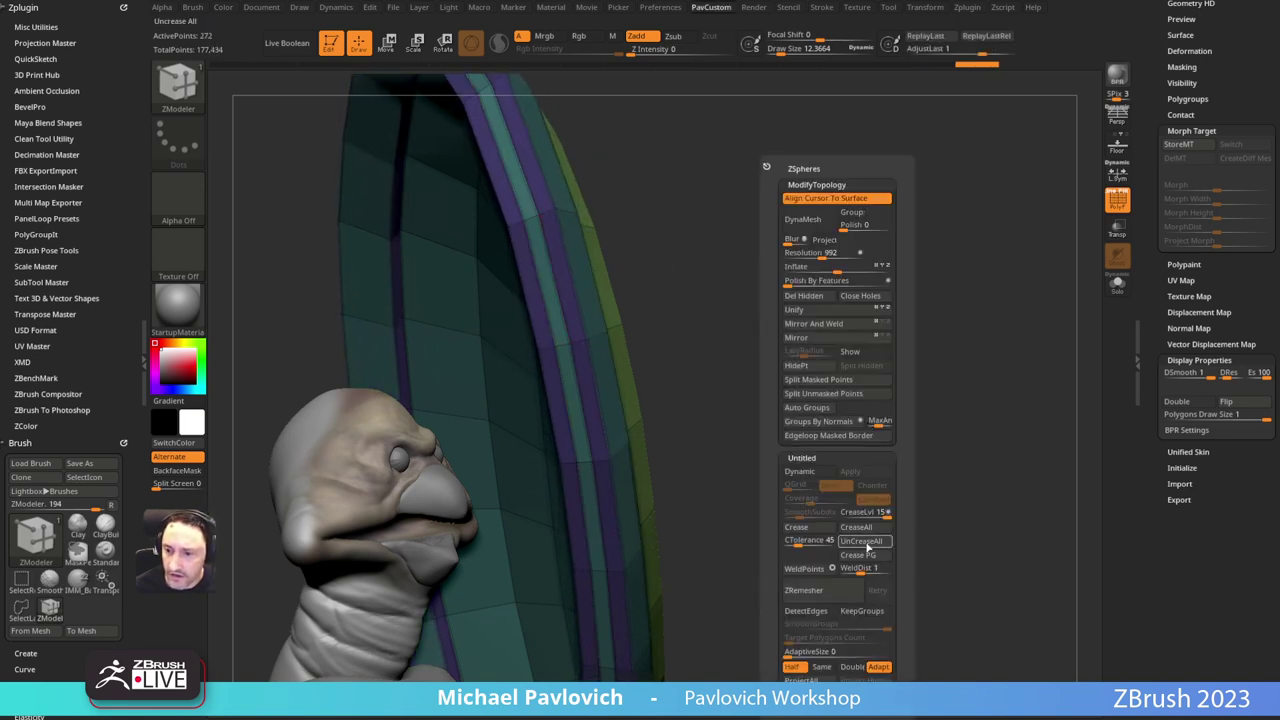
{"action": "key", "text": "f"}
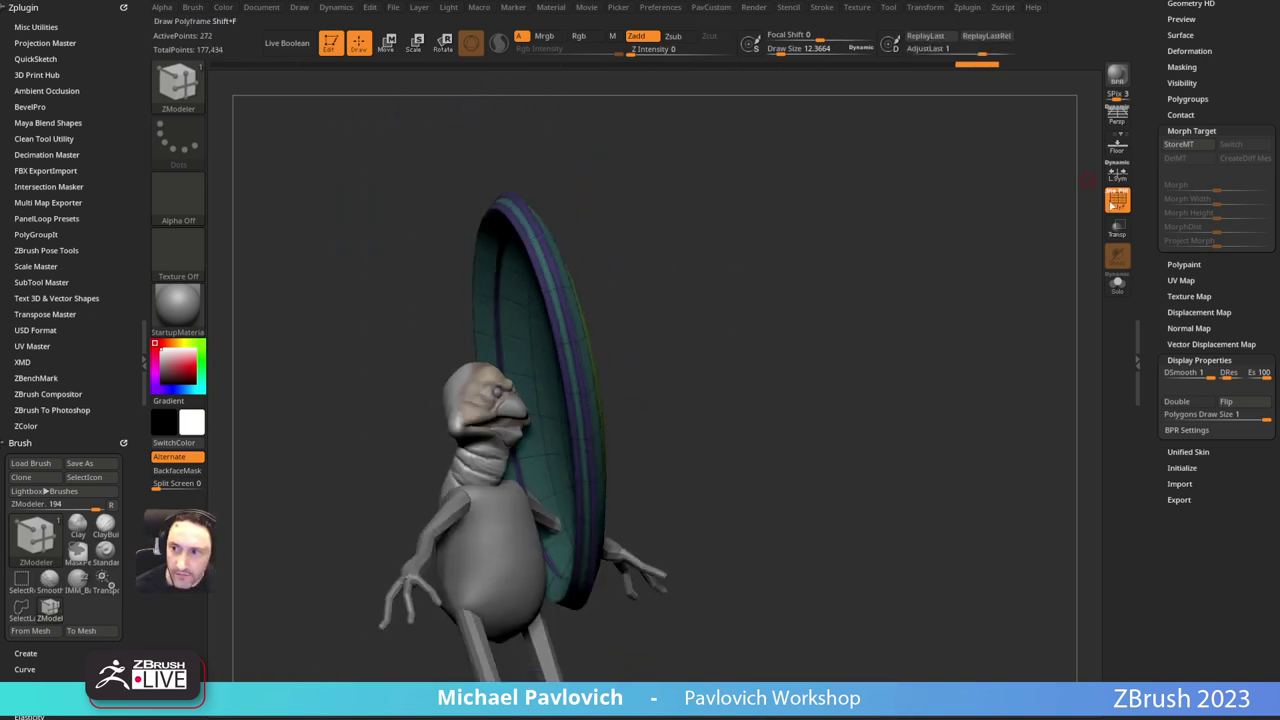
{"action": "key", "text": "shift+f"}
{"action": "left_click_drag", "start_coordinate": [971, 243], "coordinate": [1112, 284]}
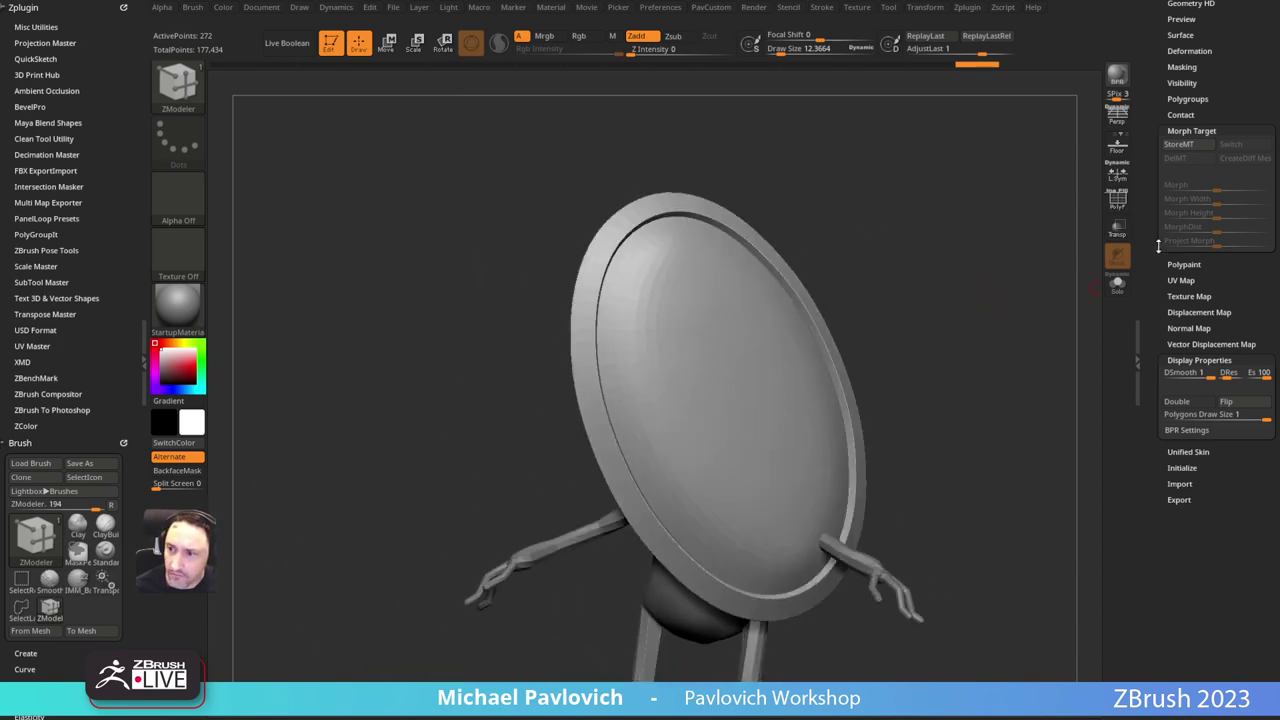
Step: Delete the disc's subtool and turn the creature back to face front
{"action": "left_click_drag", "start_coordinate": [1157, 248], "coordinate": [1141, 483]}
{"action": "left_click", "coordinate": [1182, 670]}
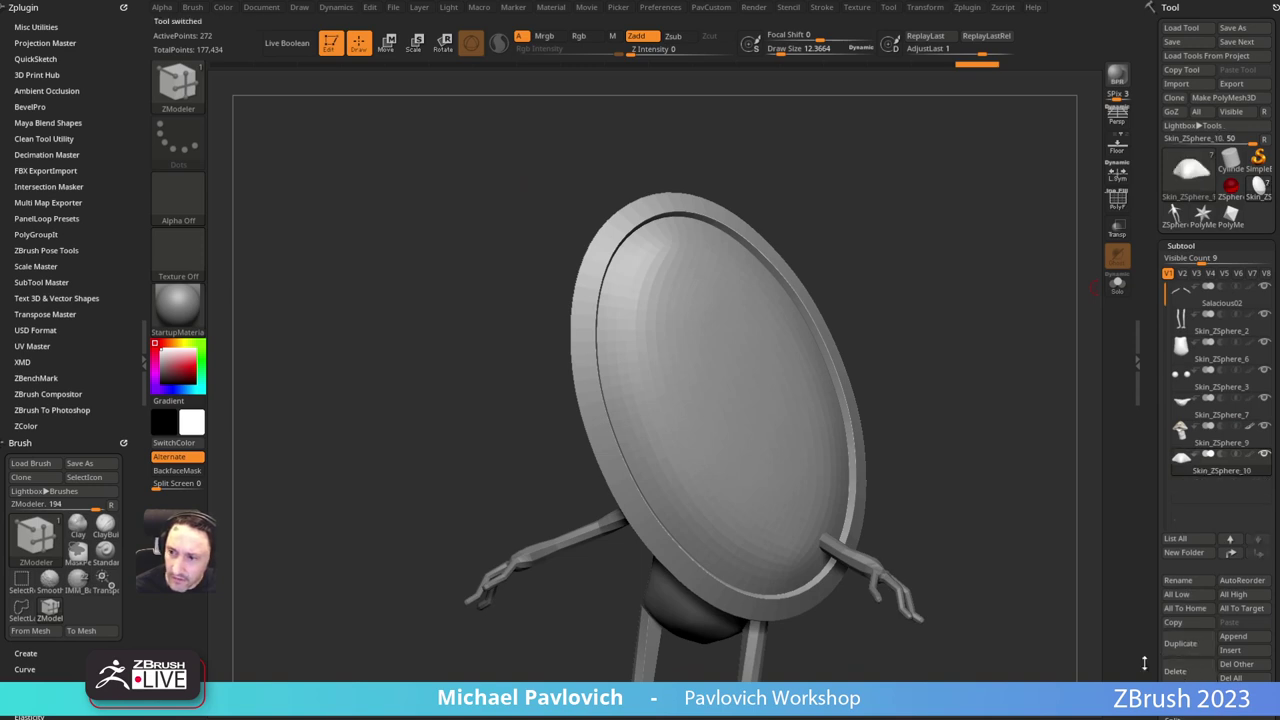
{"action": "left_click_drag", "start_coordinate": [952, 309], "coordinate": [912, 299], "text": "shift"}
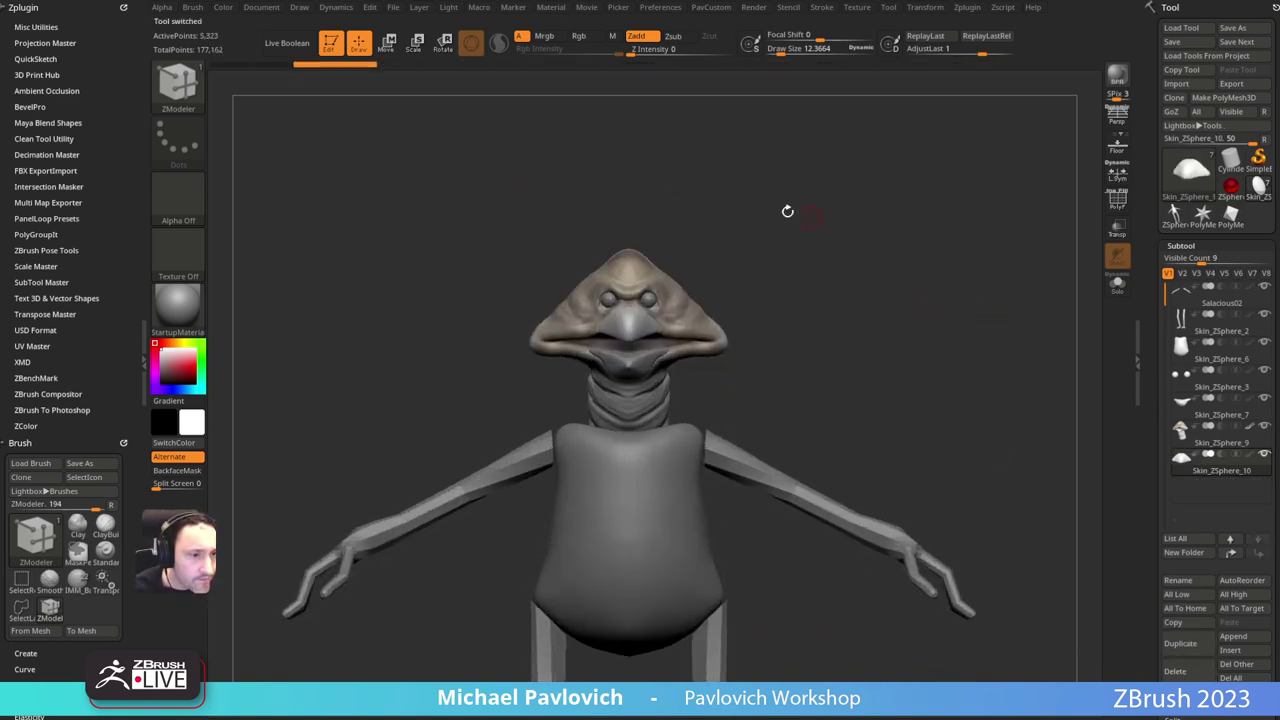
{"action": "left_click_drag", "start_coordinate": [885, 238], "coordinate": [797, 220], "text": "alt"}
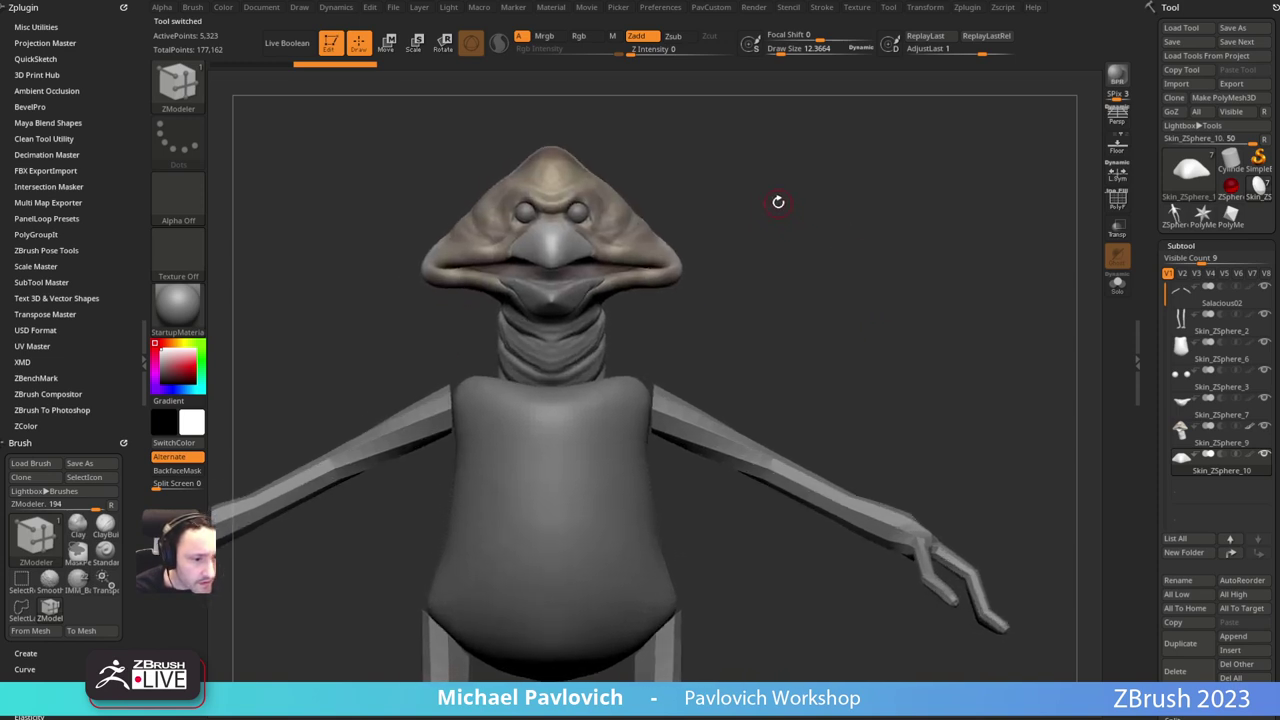
{"action": "left_click_drag", "start_coordinate": [771, 167], "coordinate": [790, 192], "text": "alt"}
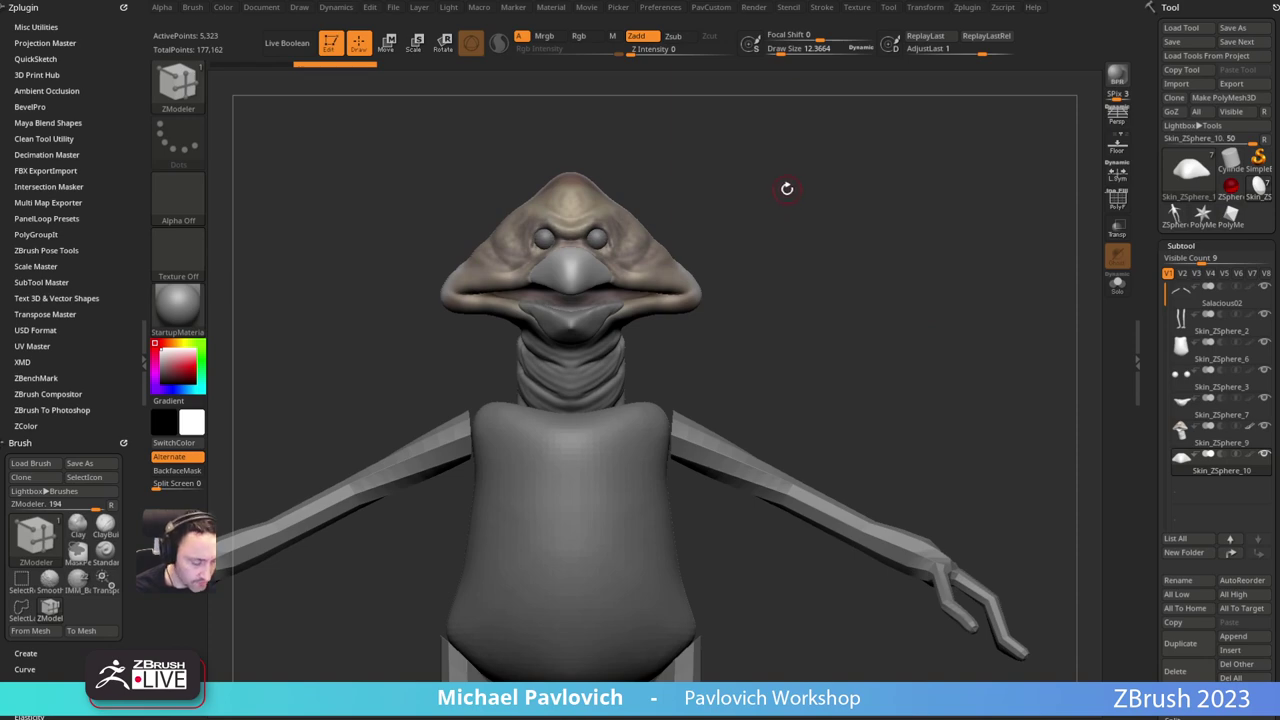
{"action": "key", "text": "b"}
{"action": "key", "text": "m"}
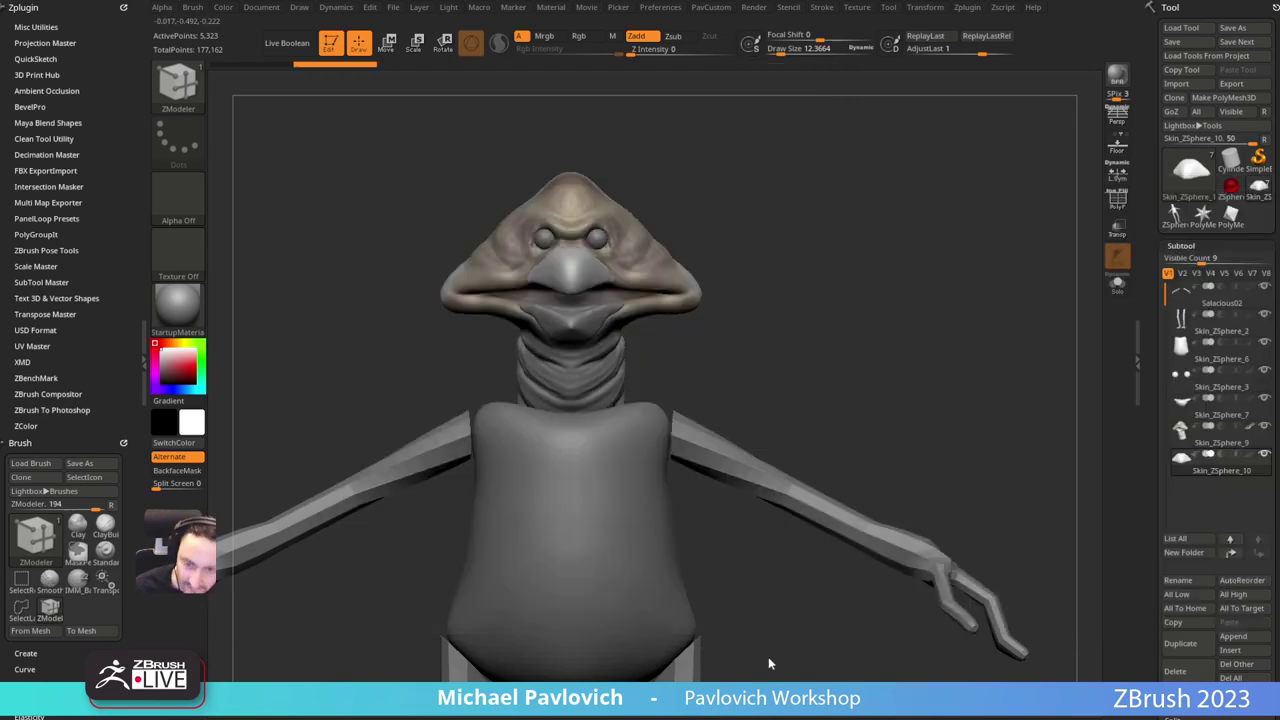
Step: Switch to the browser, leave the SVG Vector Mesh video, and open the YouTube channel's playlists
{"action": "left_click_drag", "start_coordinate": [678, 0], "coordinate": [658, 14]}
{"action": "left_click", "coordinate": [68, 37]}
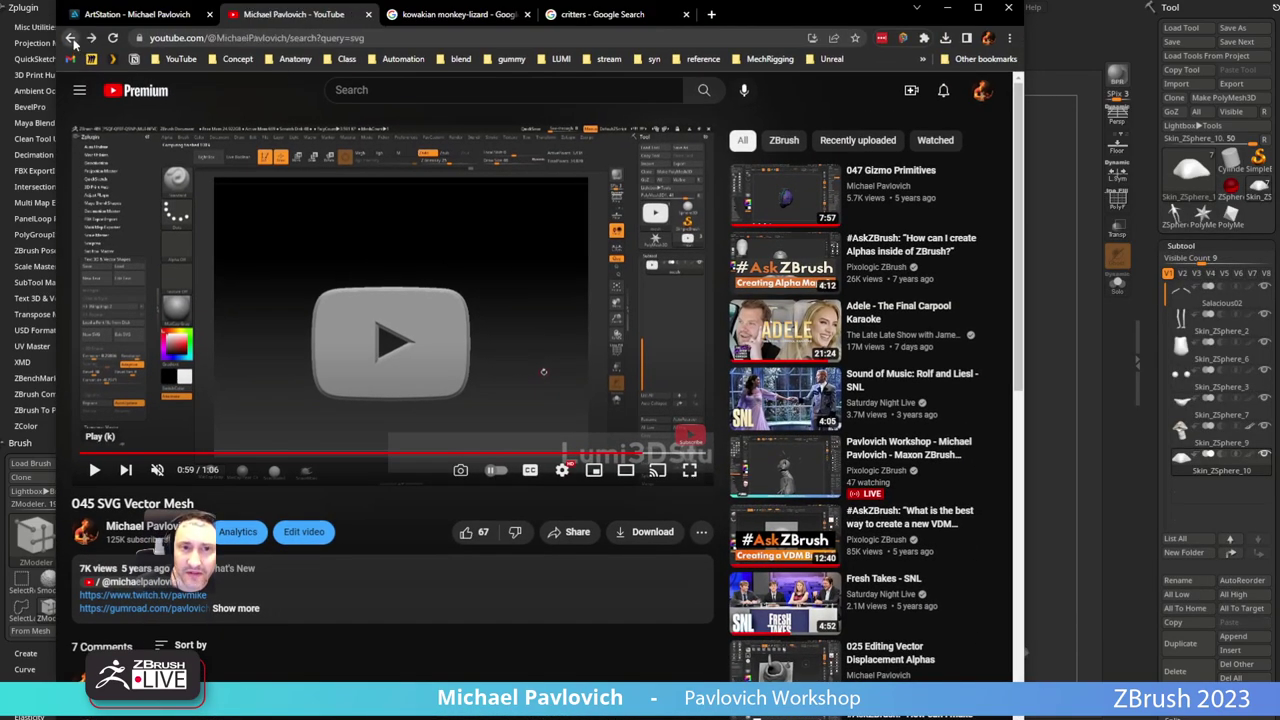
{"action": "scroll", "coordinate": [487, 517], "scroll_direction": "down", "scroll_amount": 2}
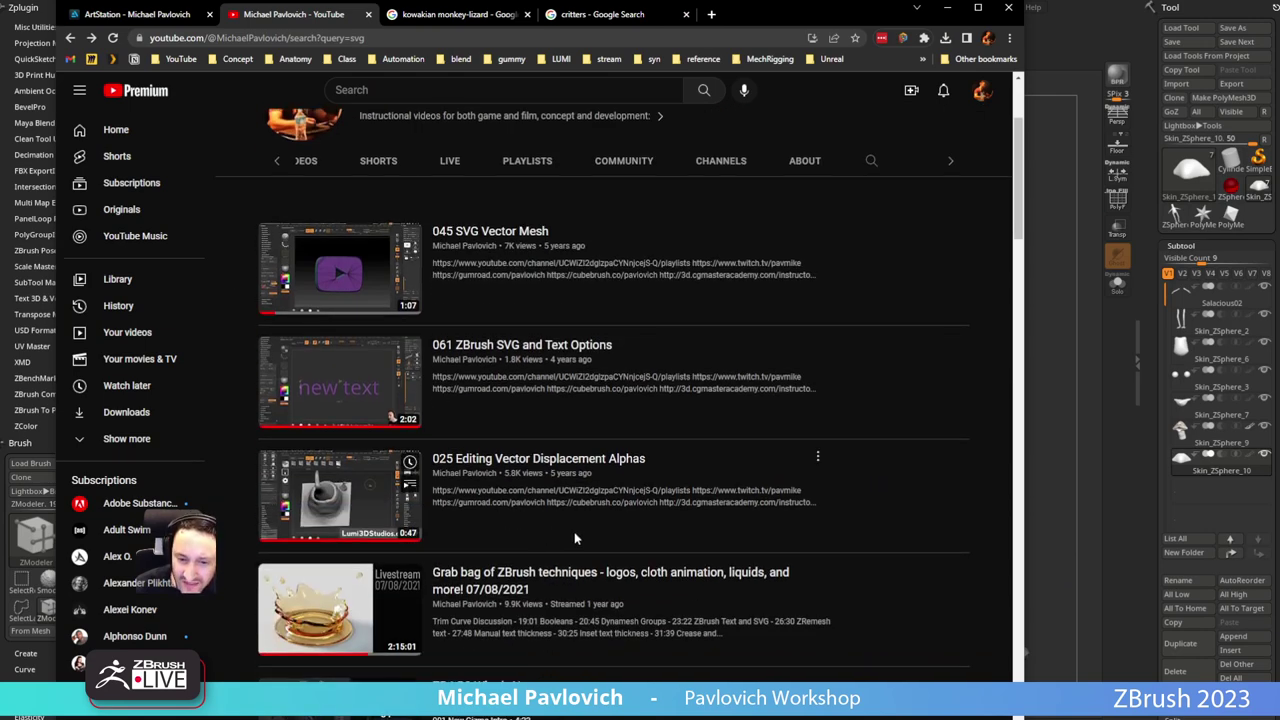
{"action": "scroll", "coordinate": [363, 255], "scroll_direction": "up", "scroll_amount": 2}
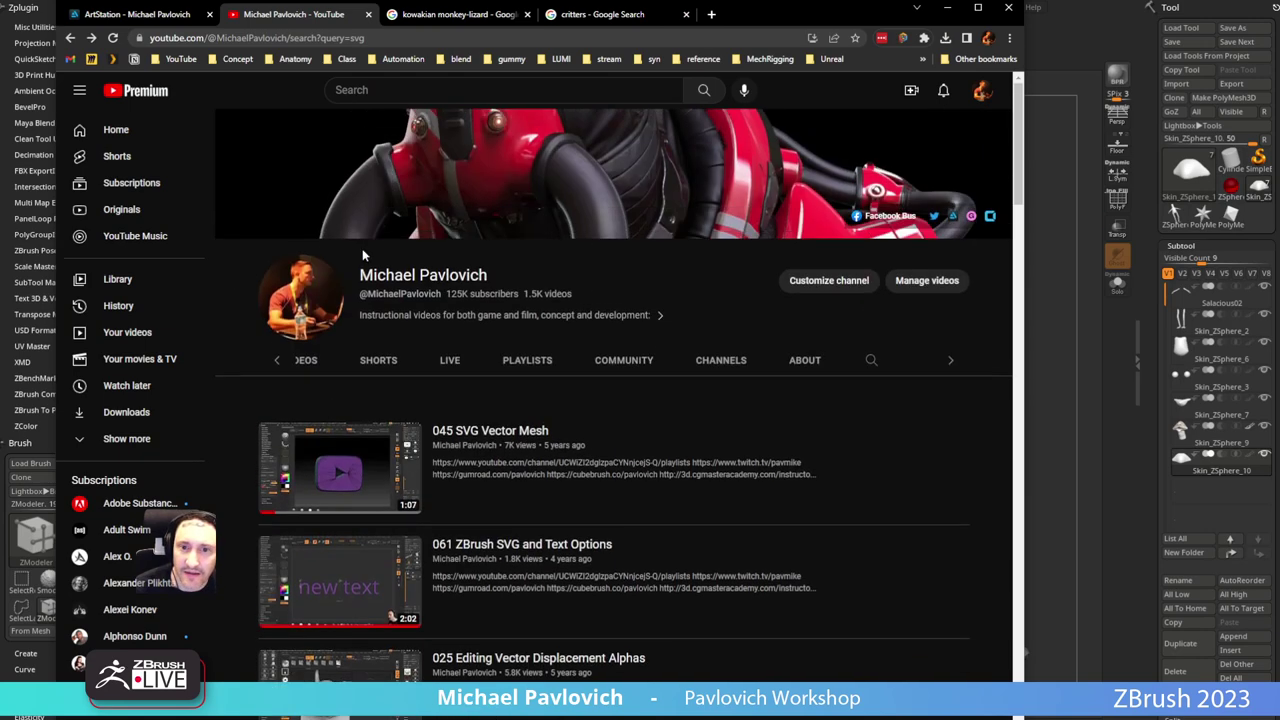
{"action": "left_click", "coordinate": [516, 370]}
{"action": "scroll", "coordinate": [543, 454], "scroll_direction": "down", "scroll_amount": 3}
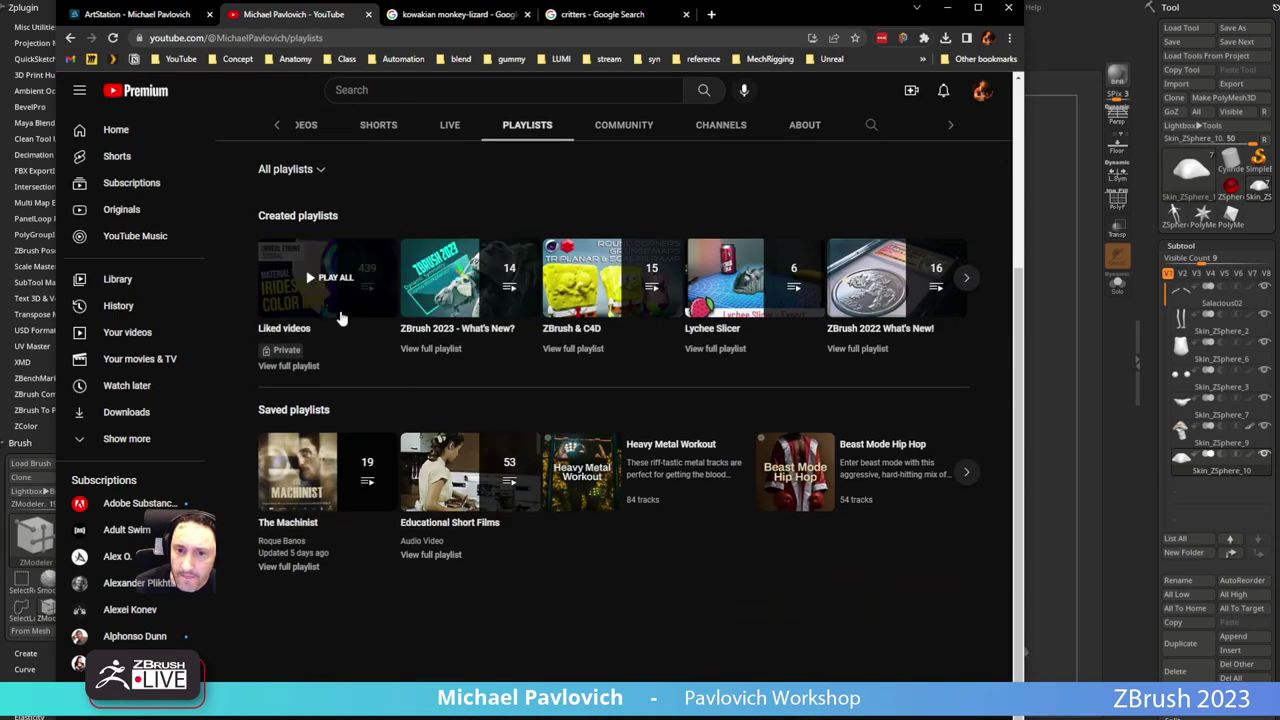
Step: Filter the channel's playlists to created ones, open ZBrush 2021 - What's New, and browse through its video list
{"action": "left_click", "coordinate": [300, 172]}
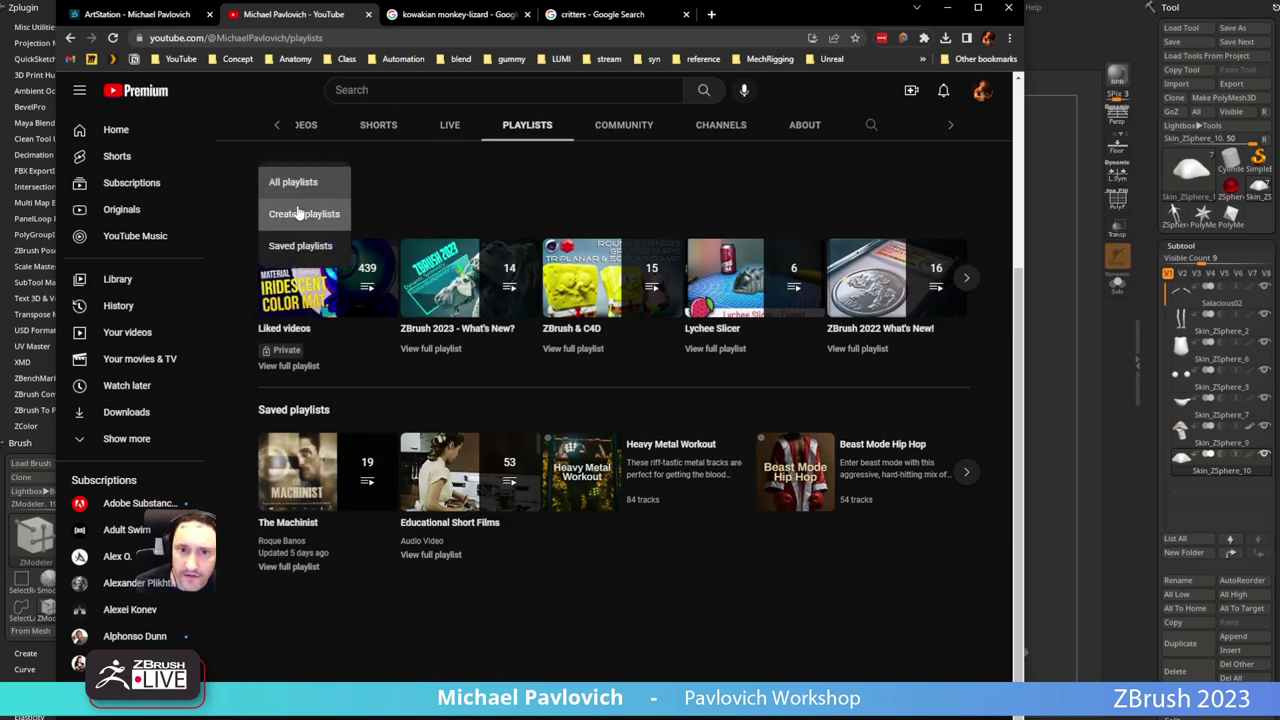
{"action": "left_click", "coordinate": [297, 211]}
{"action": "scroll", "coordinate": [572, 386], "scroll_direction": "down", "scroll_amount": 4}
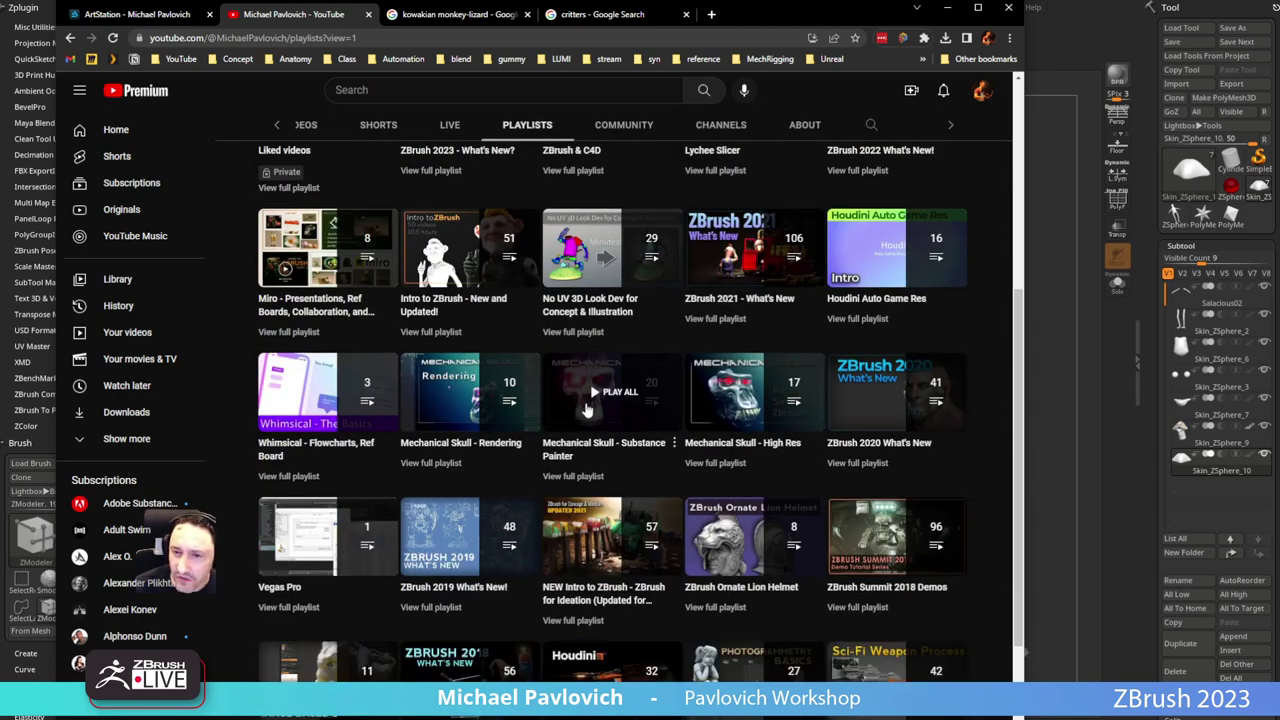
{"action": "left_click", "coordinate": [714, 319]}
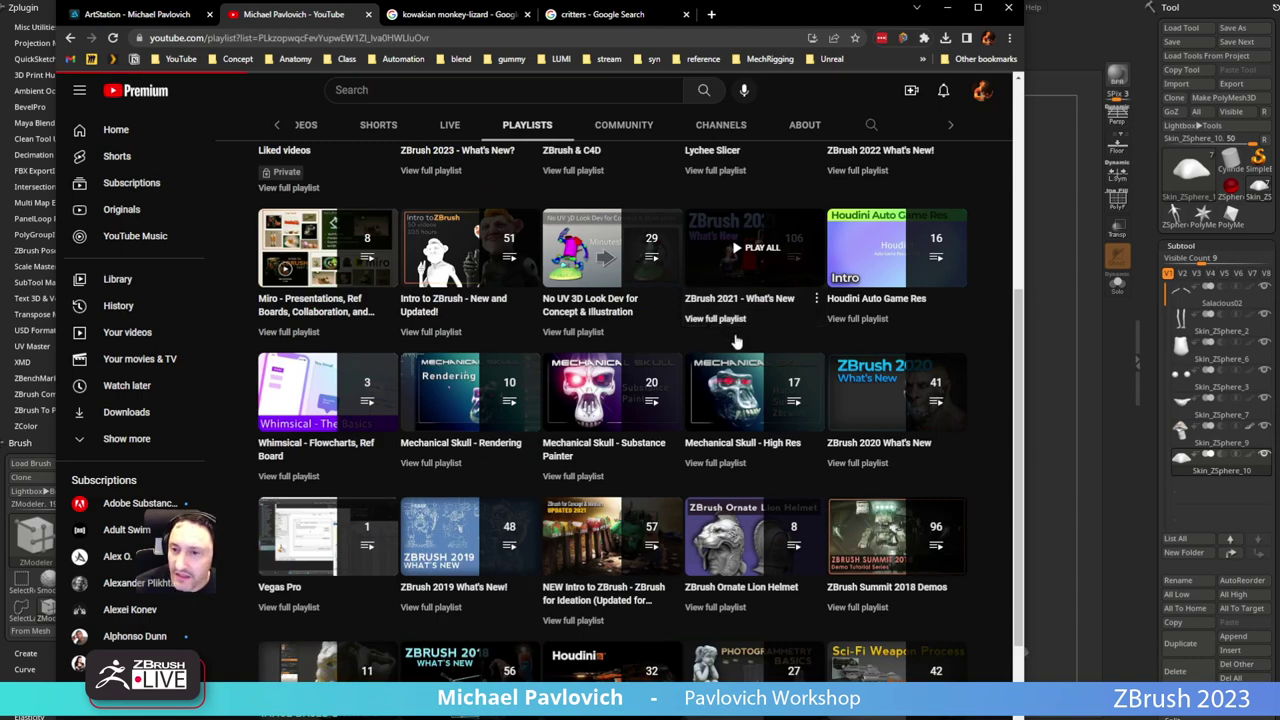
{"action": "scroll", "coordinate": [735, 342], "scroll_direction": "down", "scroll_amount": 10}
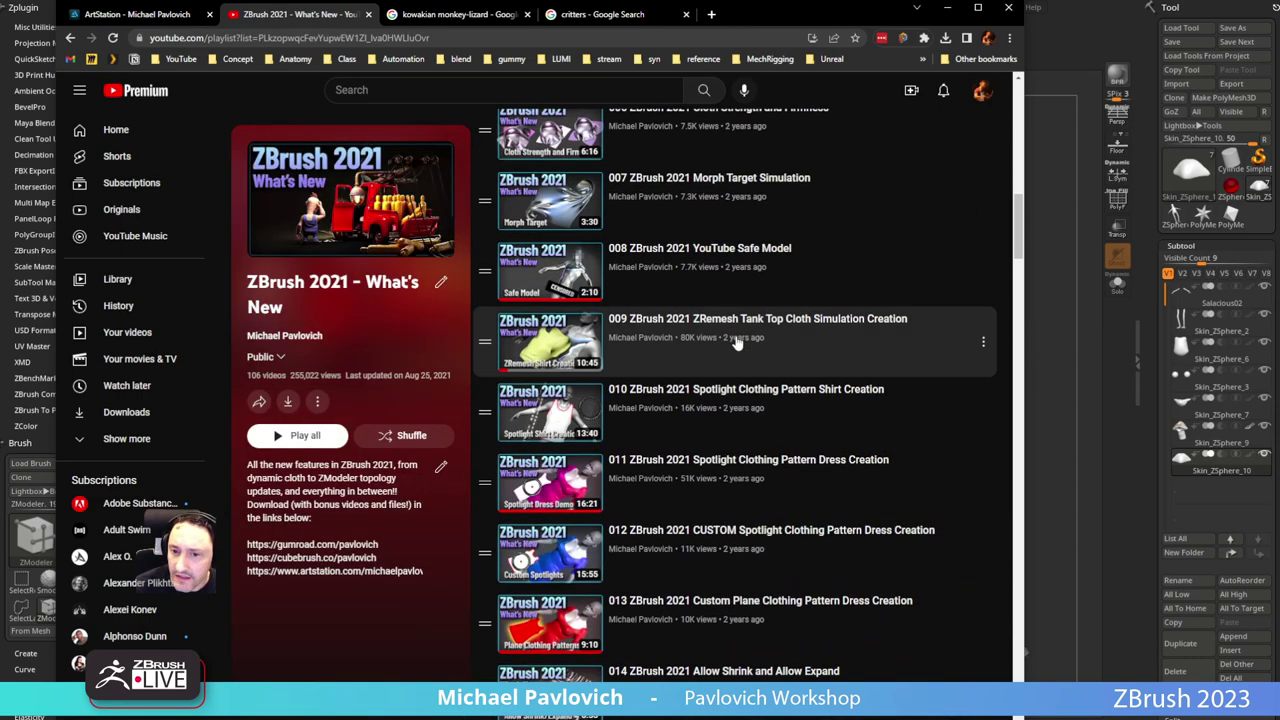
{"action": "scroll", "coordinate": [735, 342], "scroll_direction": "down", "scroll_amount": 20}
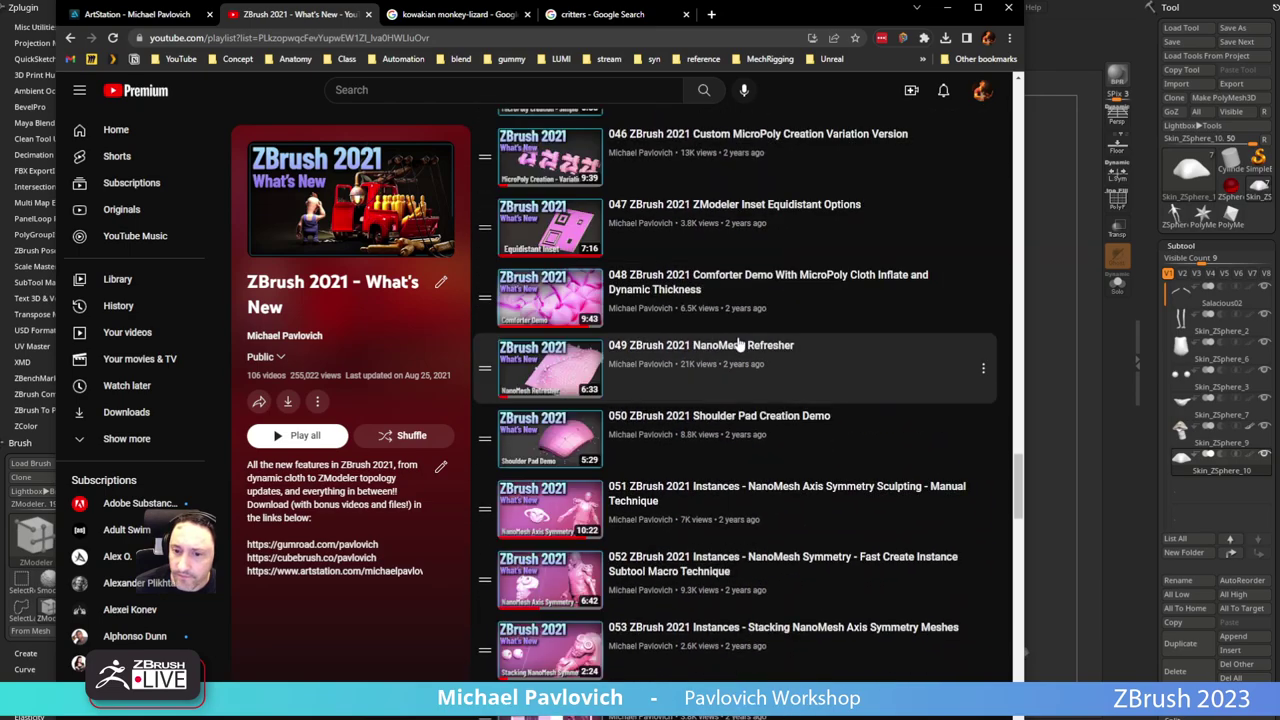
{"action": "scroll", "coordinate": [738, 344], "scroll_direction": "down", "scroll_amount": 18}
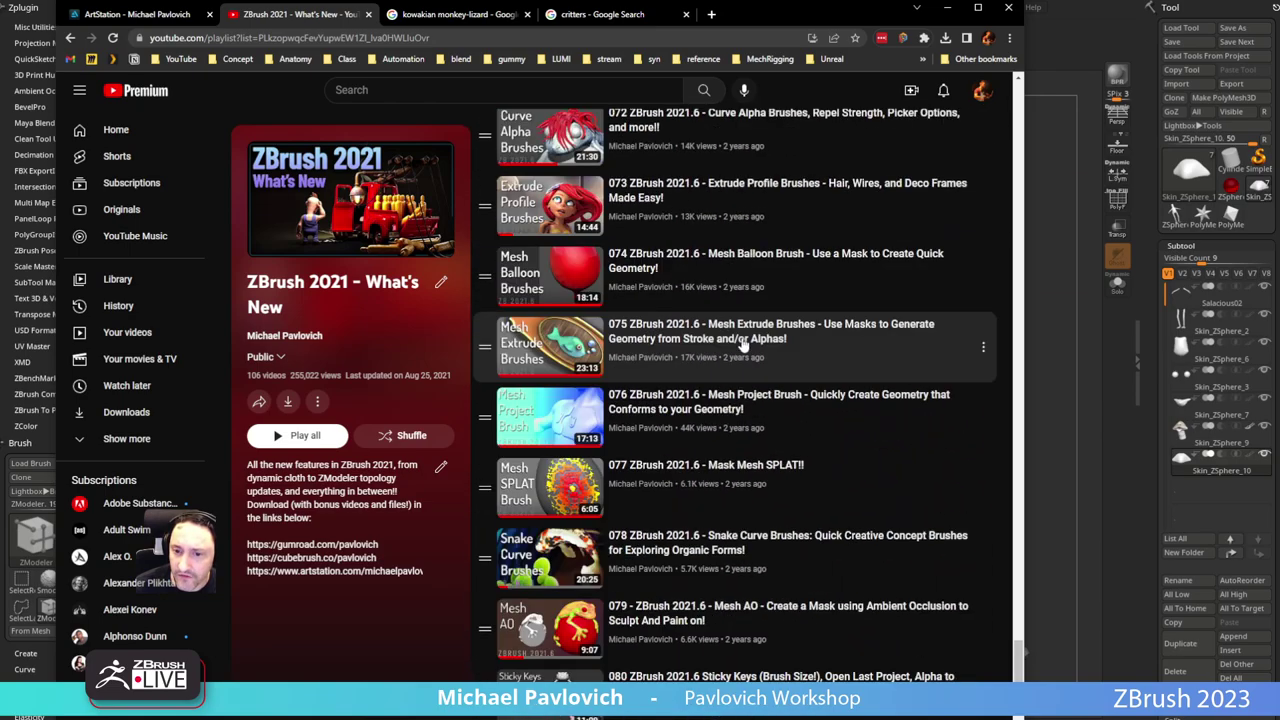
{"action": "scroll", "coordinate": [743, 345], "scroll_direction": "down", "scroll_amount": 3}
{"action": "scroll", "coordinate": [668, 400], "scroll_direction": "down", "scroll_amount": 3}
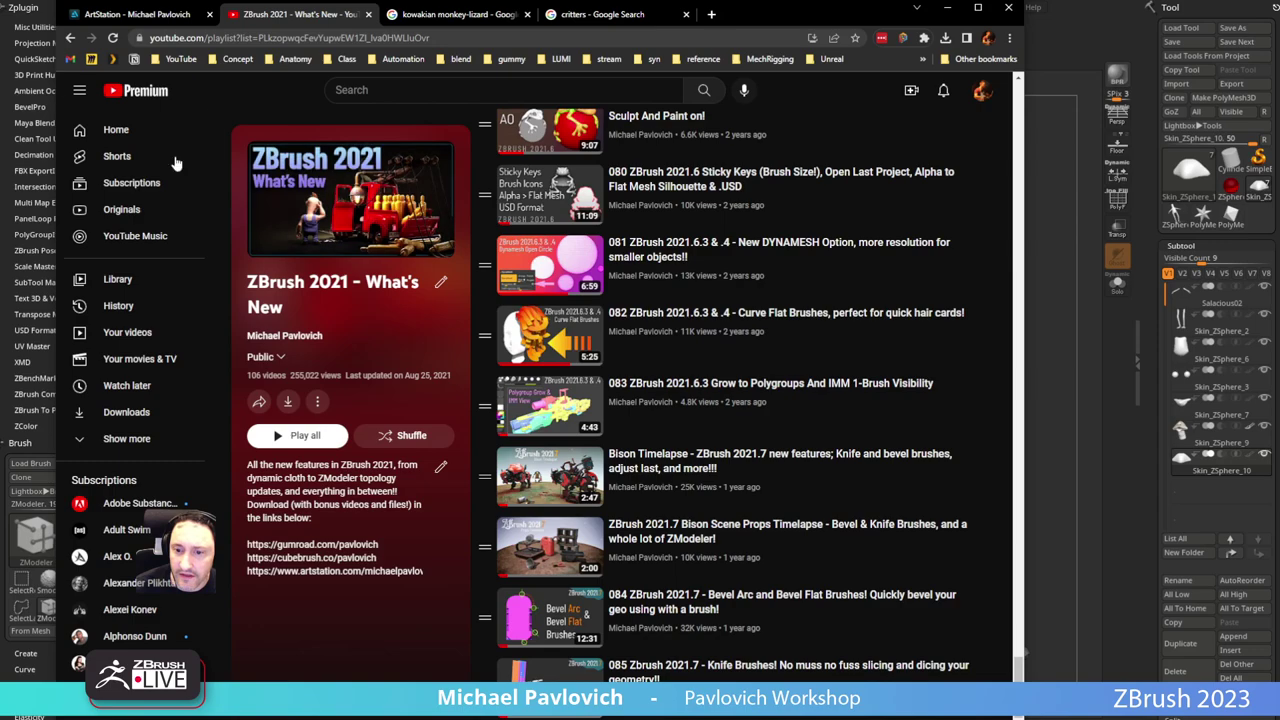
Step: Browse the video lists of the ZBrush 2020 What's New and ZBrush 2019 What's New! playlists
{"action": "left_click", "coordinate": [70, 37]}
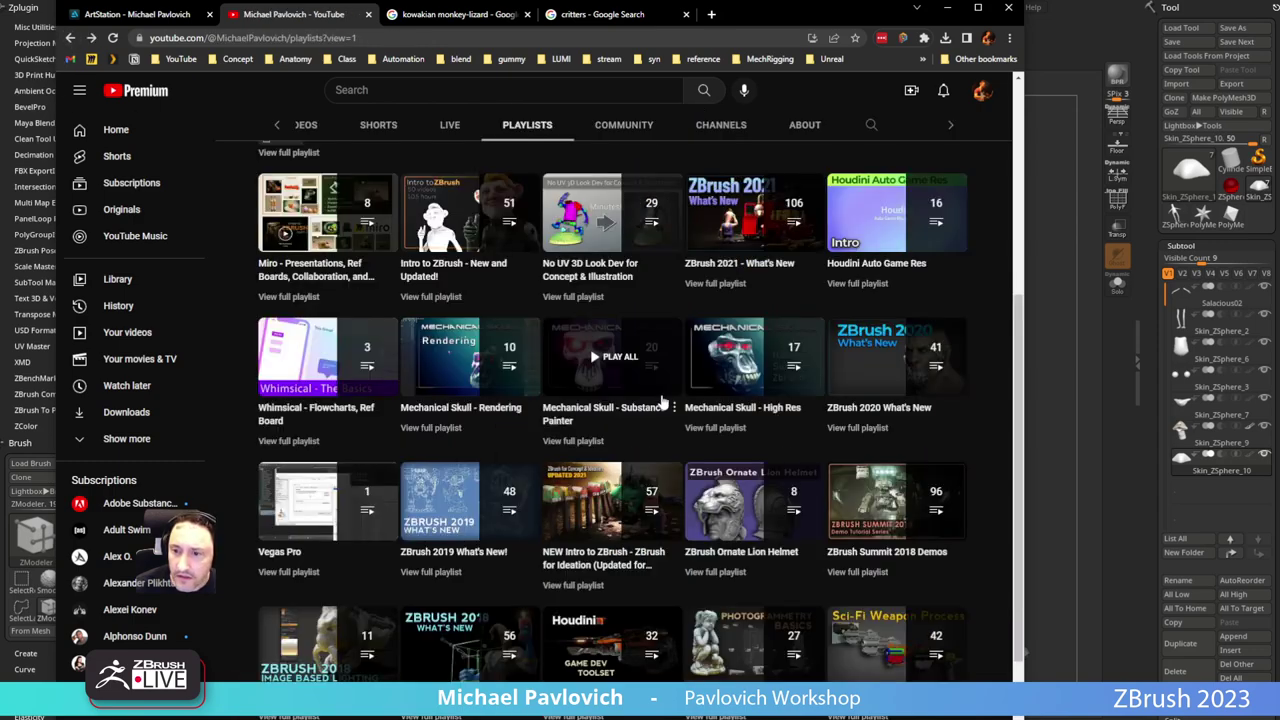
{"action": "left_click", "coordinate": [851, 429]}
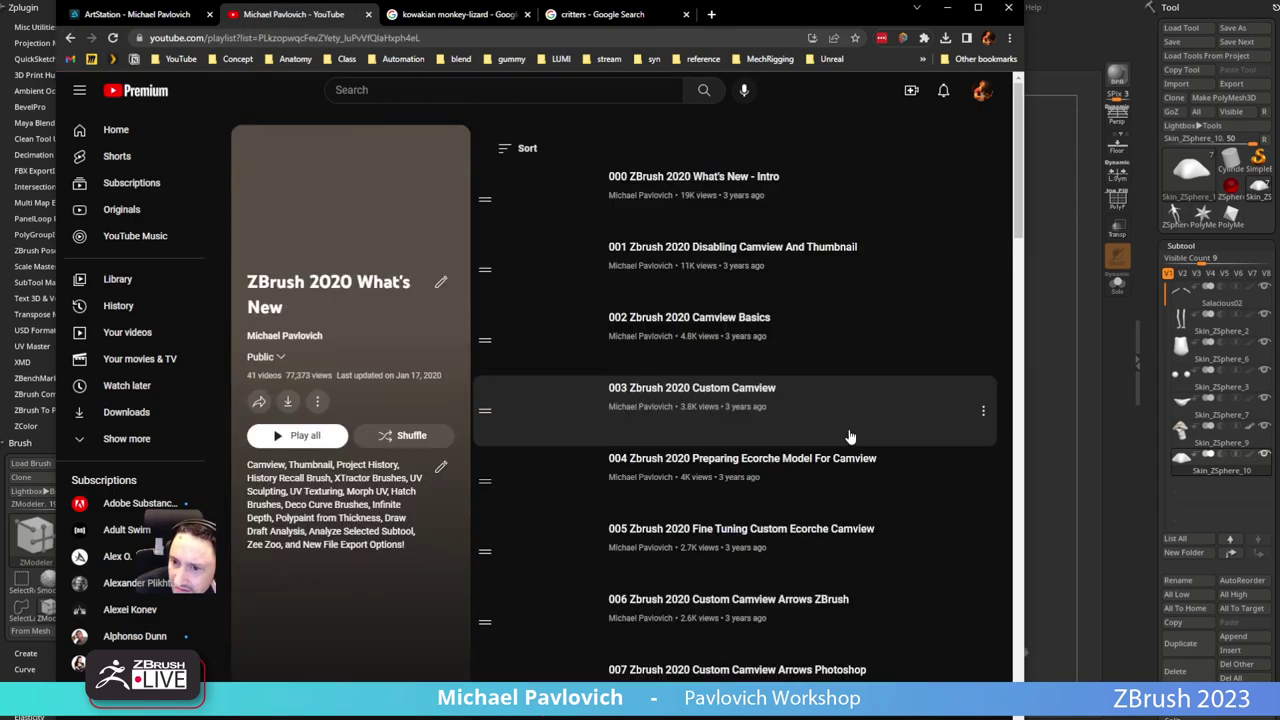
{"action": "scroll", "coordinate": [814, 413], "scroll_direction": "down", "scroll_amount": 3}
{"action": "scroll", "coordinate": [814, 413], "scroll_direction": "down", "scroll_amount": 20}
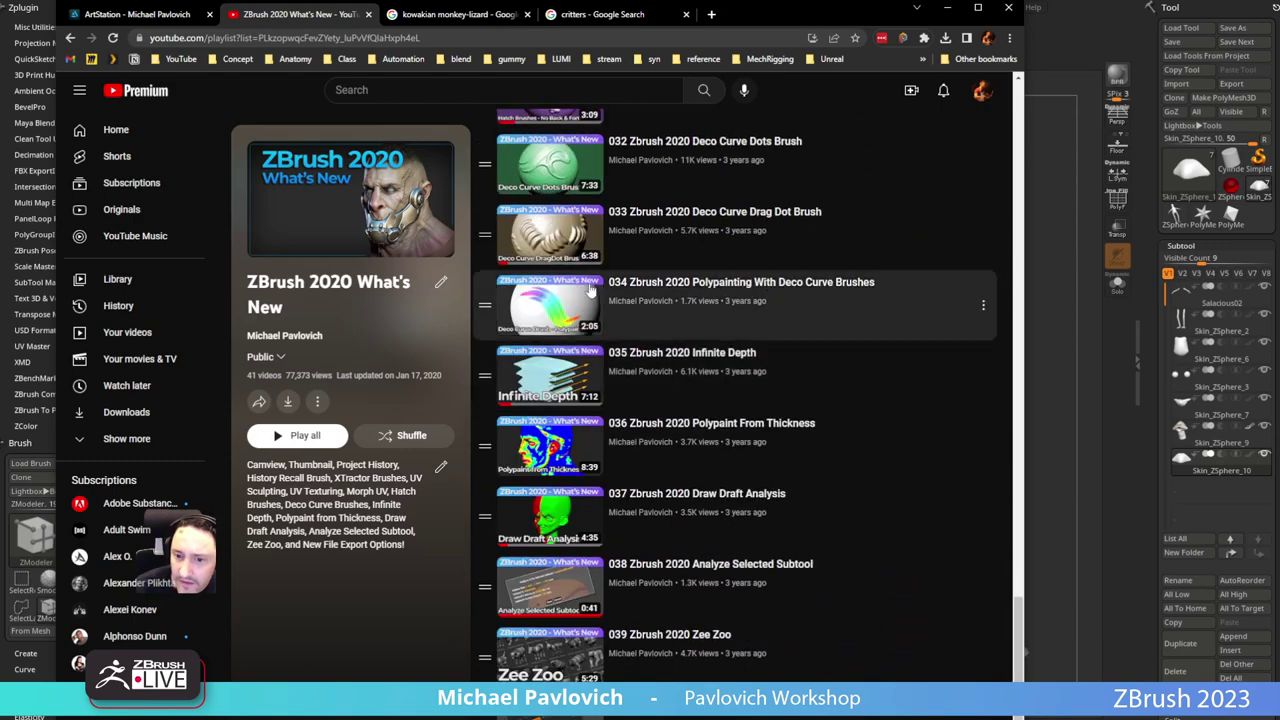
{"action": "left_click", "coordinate": [70, 37]}
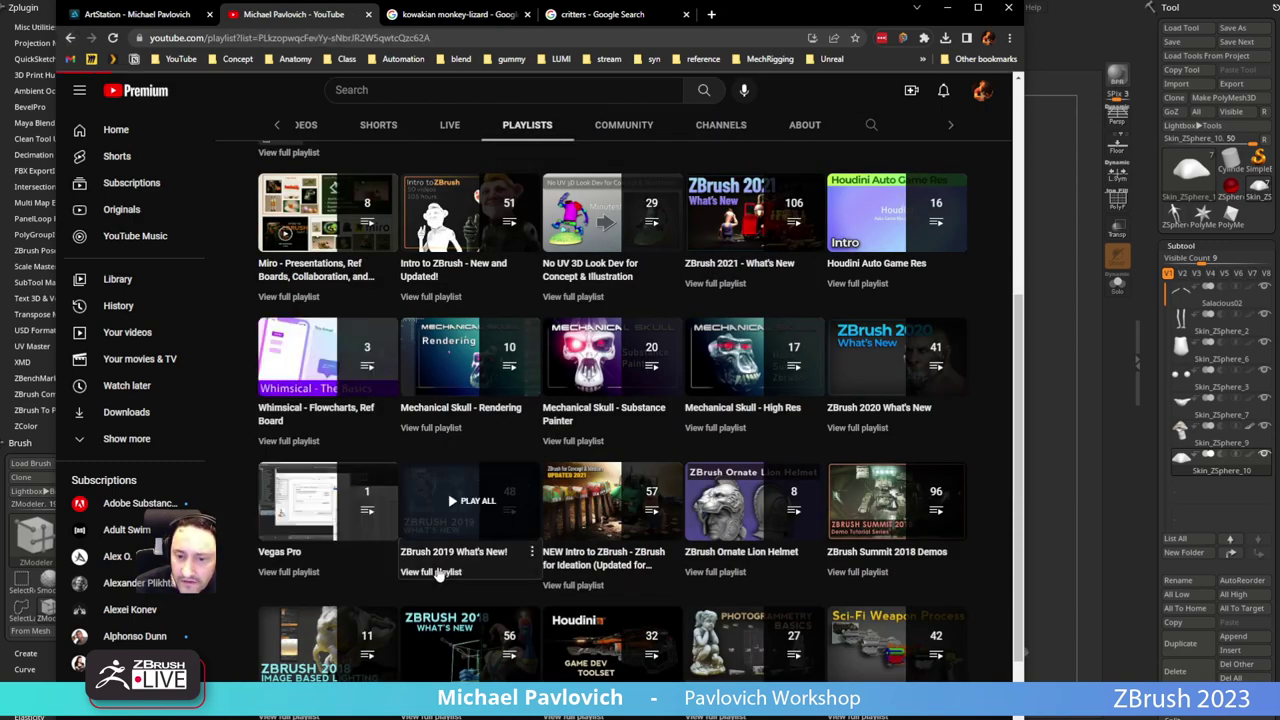
{"action": "left_click", "coordinate": [434, 574]}
{"action": "scroll", "coordinate": [643, 427], "scroll_direction": "down", "scroll_amount": 20}
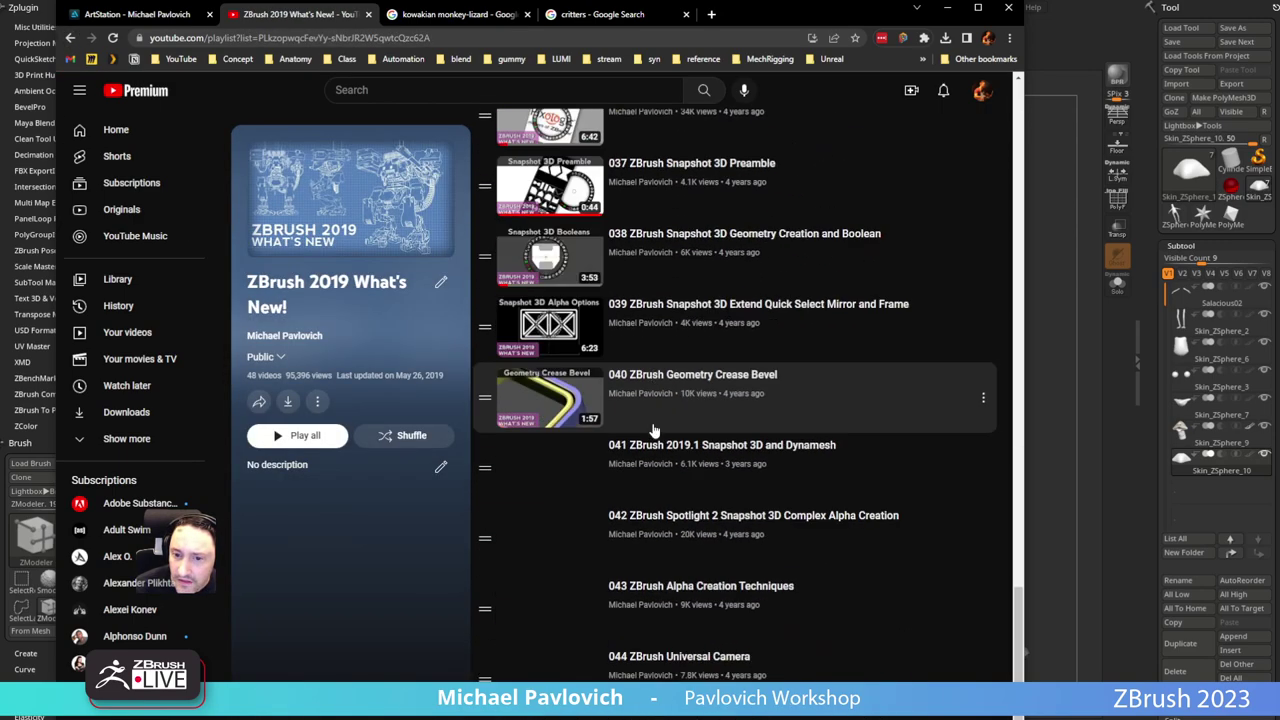
{"action": "scroll", "coordinate": [654, 430], "scroll_direction": "down", "scroll_amount": 1}
Step: Return to the channel's playlists and search the channel for "splat"
{"action": "left_click", "coordinate": [70, 39]}
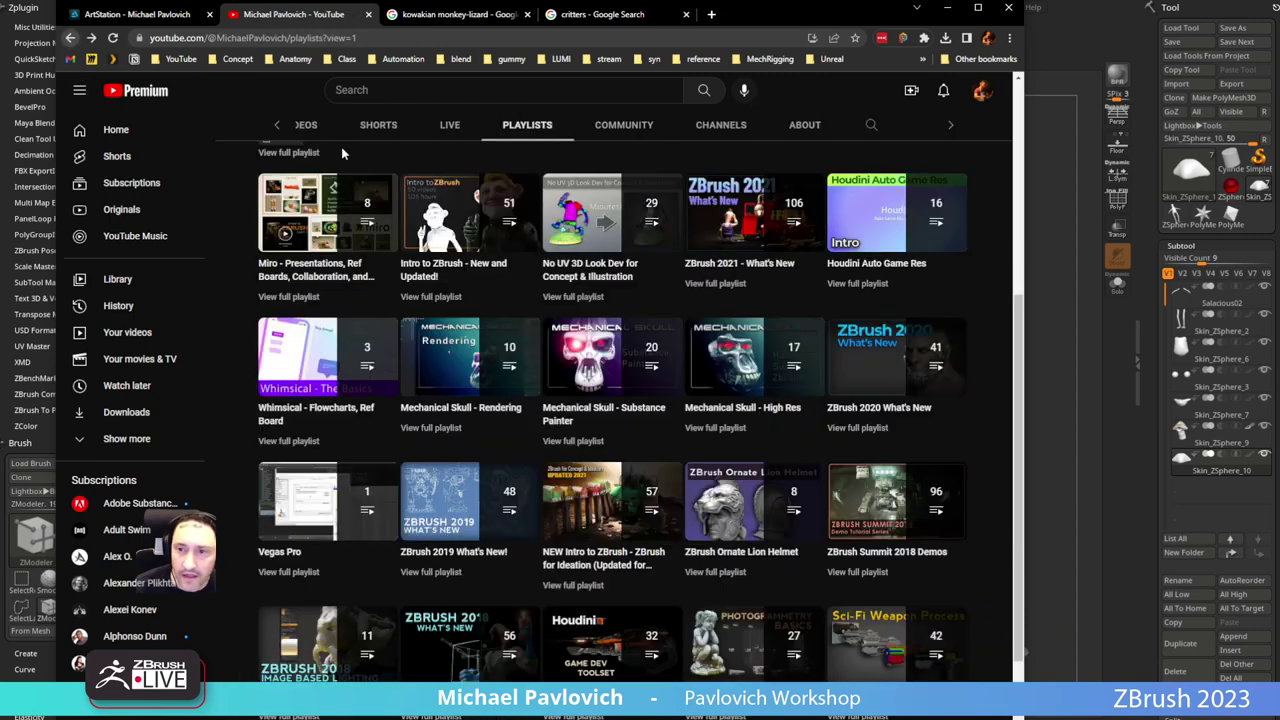
{"action": "scroll", "coordinate": [812, 180], "scroll_direction": "up", "scroll_amount": 2}
{"action": "left_click", "coordinate": [870, 129]}
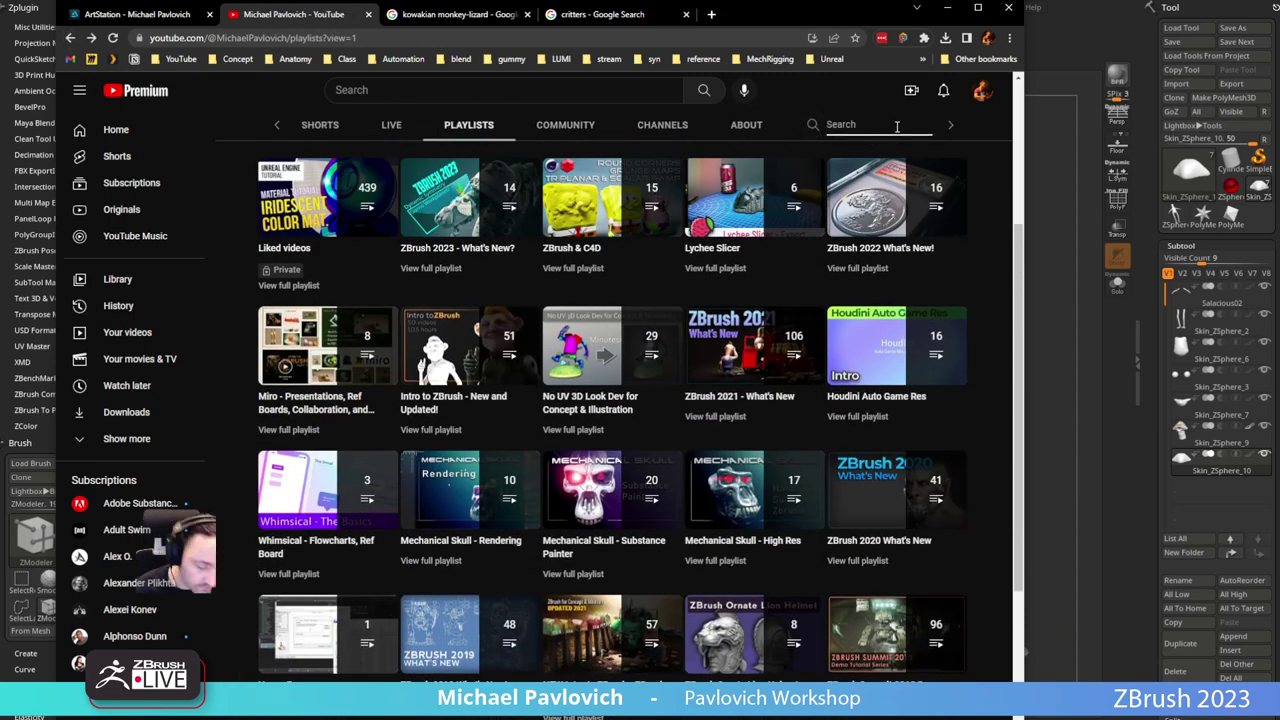
{"action": "key", "text": "Return"}
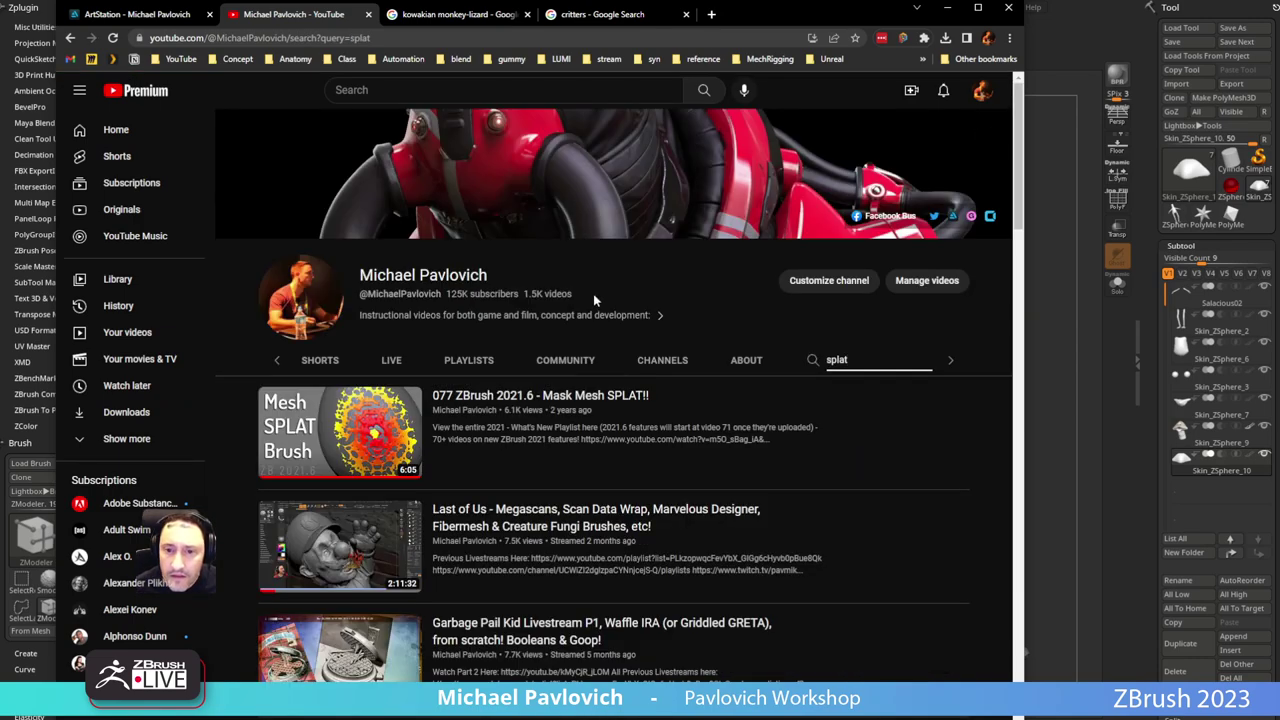
Step: Reopen the ZBrush 2021 - What's New playlist, browse to its 2021.6 mesh brush videos, and select the page address
{"action": "left_click", "coordinate": [70, 39]}
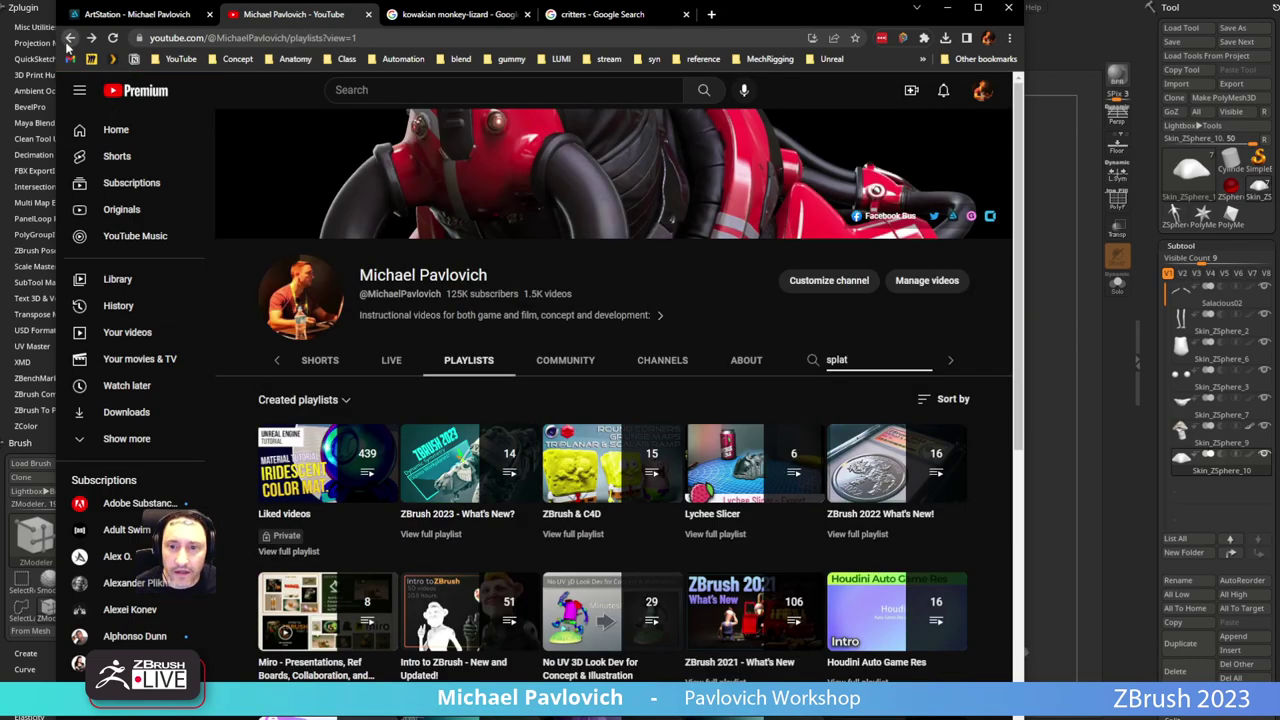
{"action": "scroll", "coordinate": [591, 394], "scroll_direction": "down", "scroll_amount": 1}
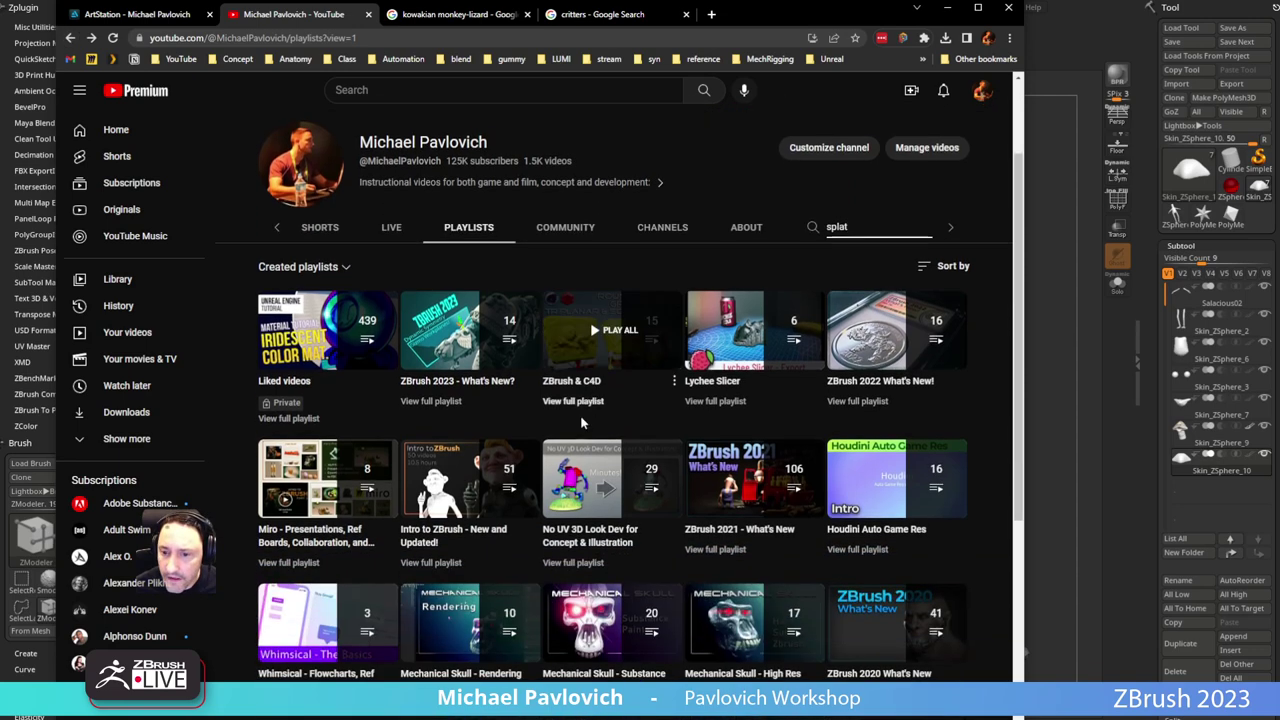
{"action": "left_click", "coordinate": [718, 549]}
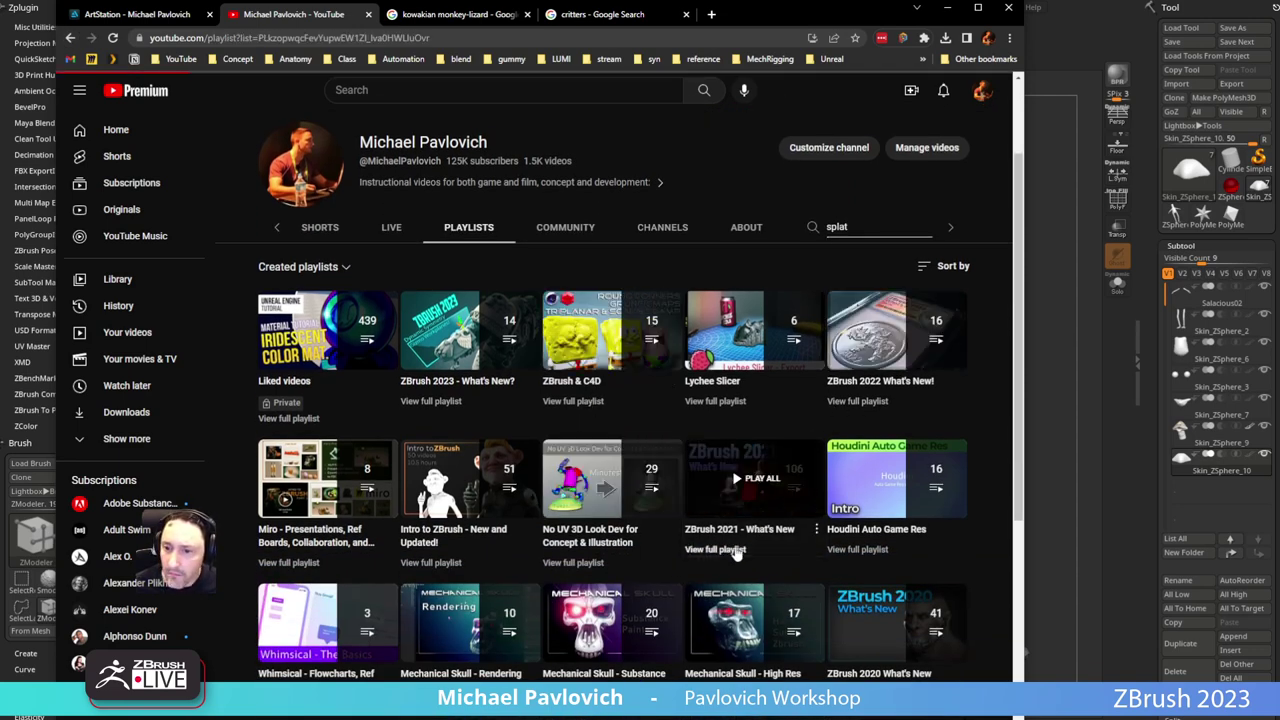
{"action": "left_click_drag", "start_coordinate": [1018, 124], "coordinate": [986, 714]}
{"action": "scroll", "coordinate": [751, 414], "scroll_direction": "down", "scroll_amount": 5}
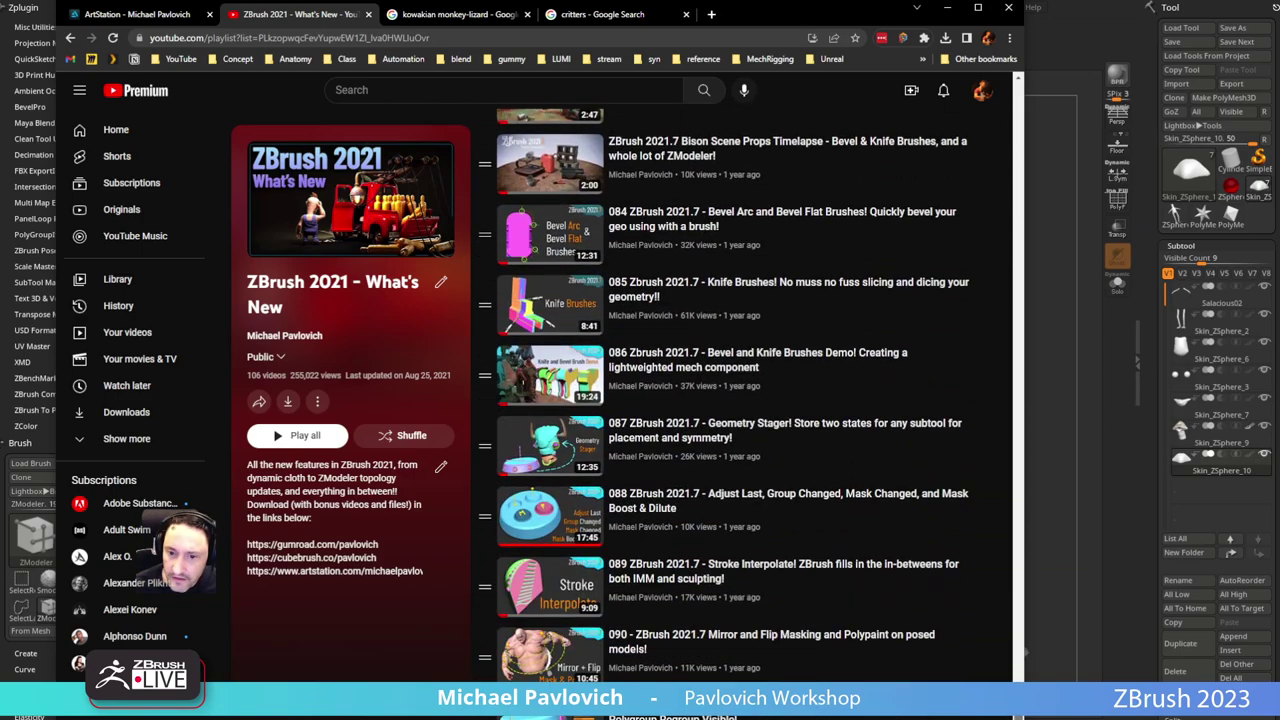
{"action": "scroll", "coordinate": [591, 418], "scroll_direction": "up", "scroll_amount": 10}
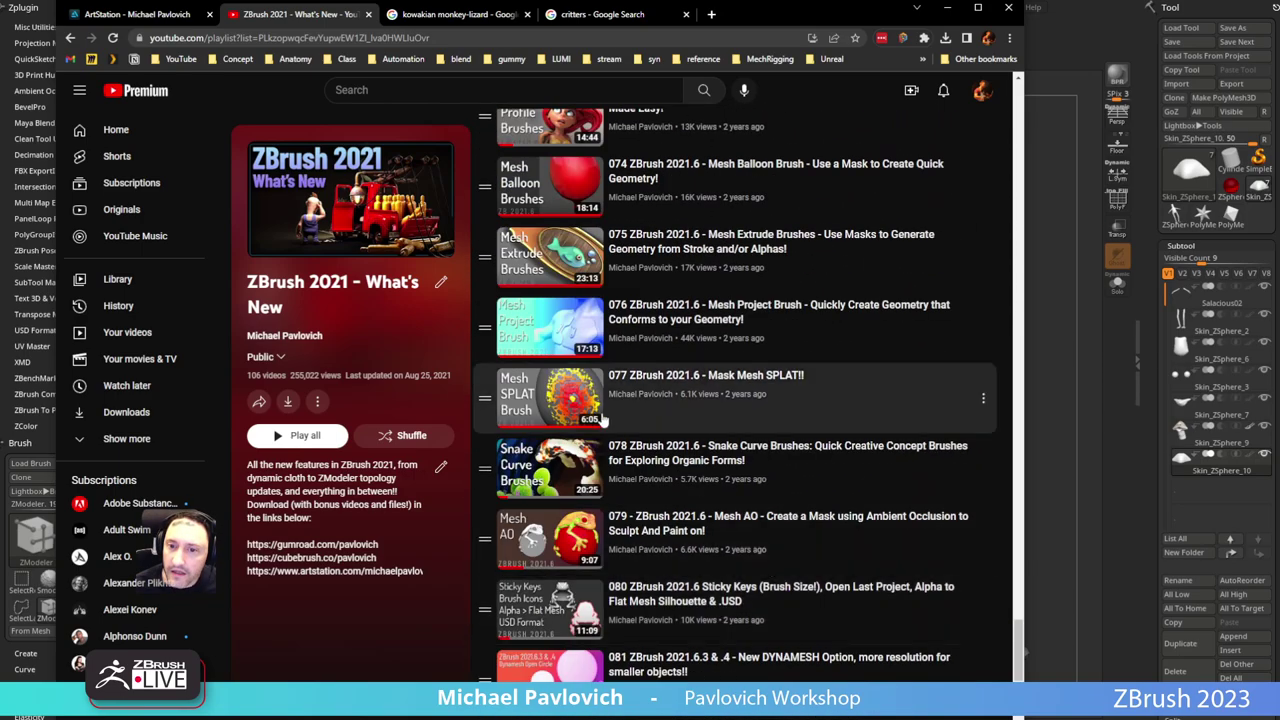
{"action": "scroll", "coordinate": [663, 362], "scroll_direction": "up", "scroll_amount": 1}
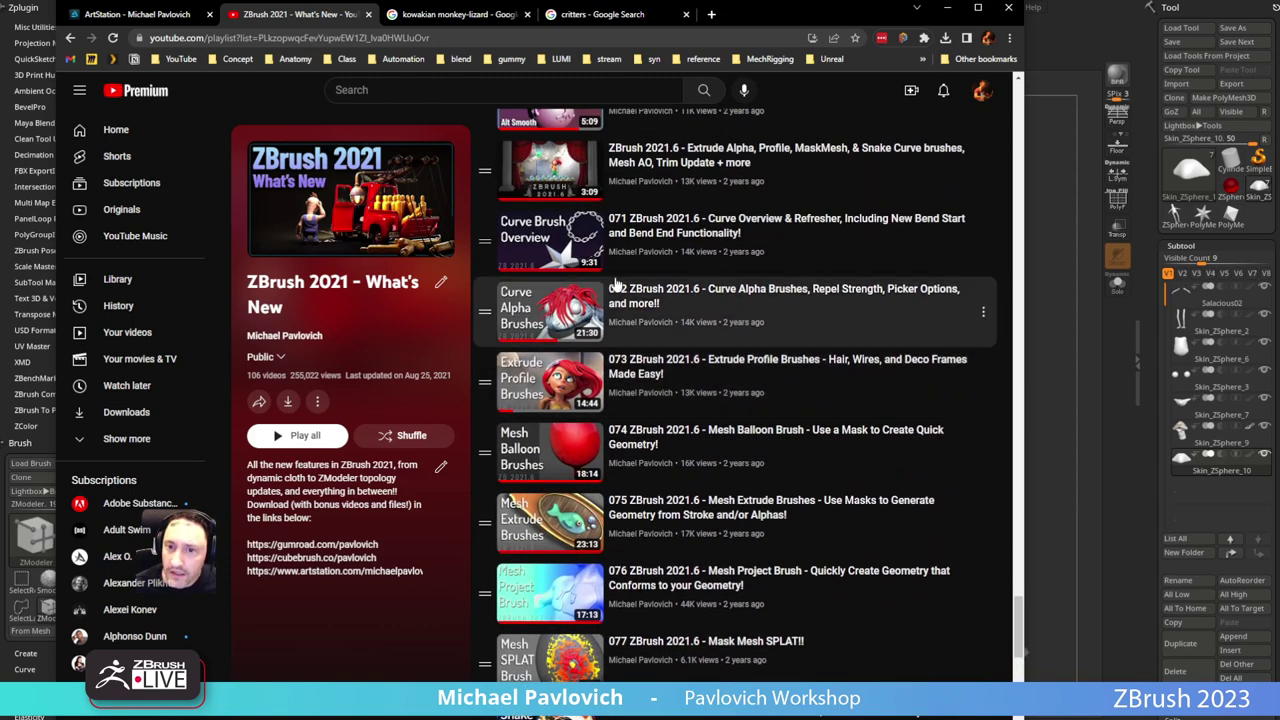
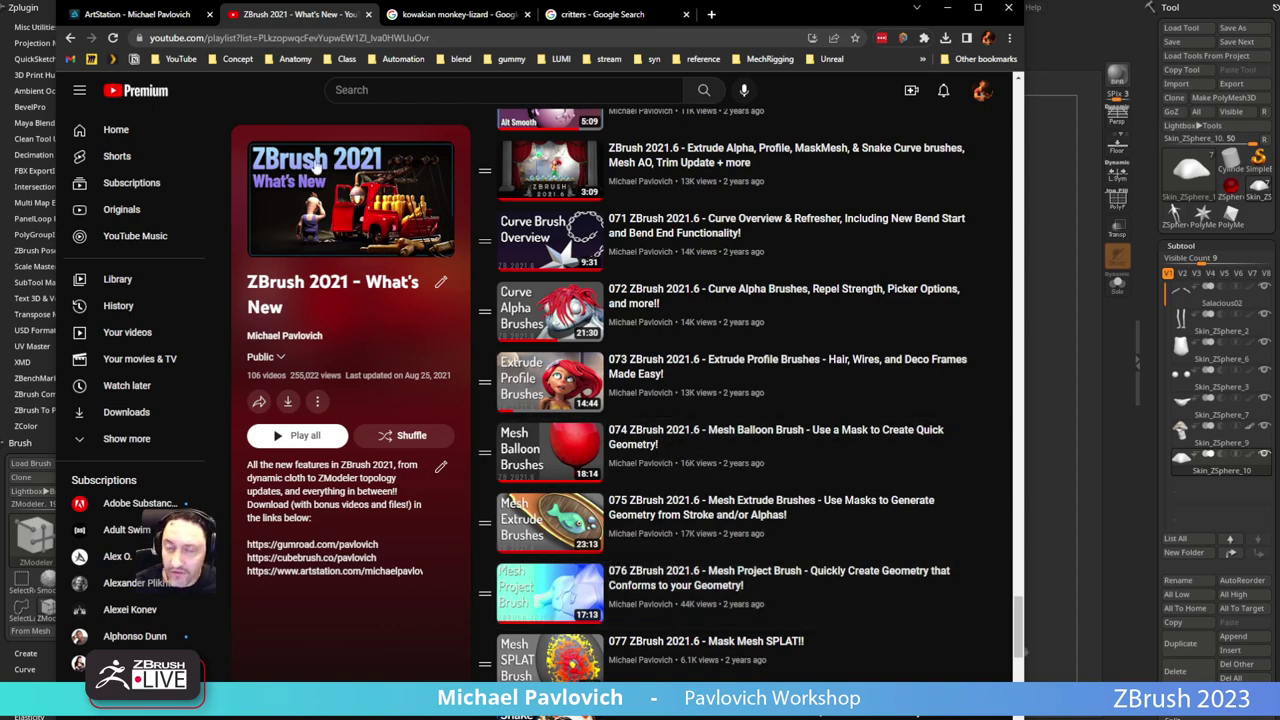
{"action": "left_click", "coordinate": [537, 36]}
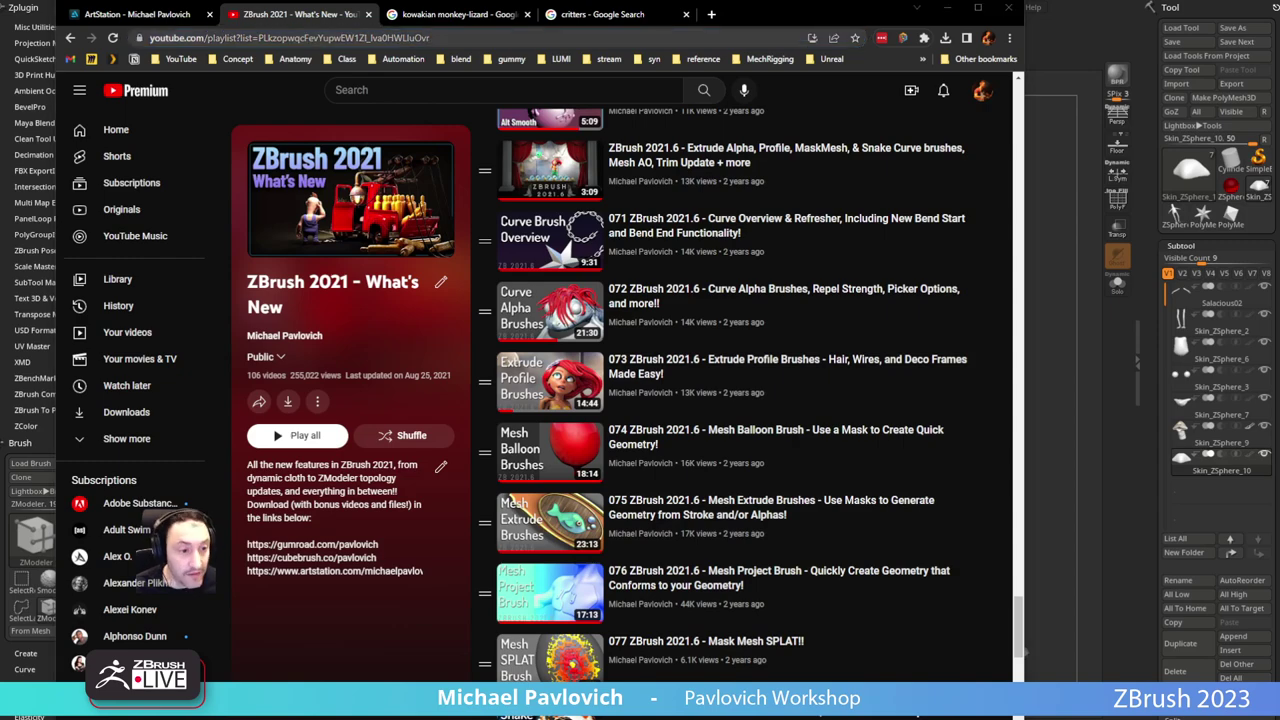
Step: Switch to ZBrush, insert mirrored Sphere32 primitives on the upper sides of the creature's head, and split them into their own subtool
{"action": "left_click", "coordinate": [947, 8]}
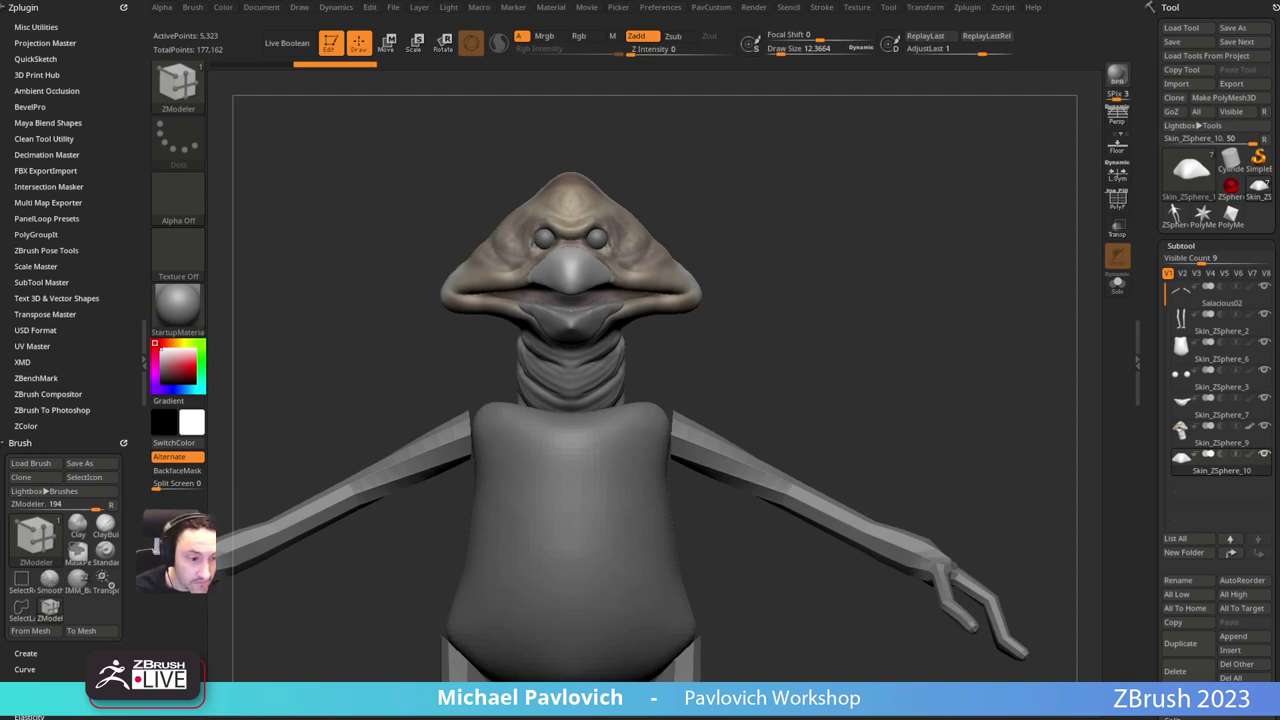
{"action": "left_click_drag", "start_coordinate": [834, 235], "coordinate": [800, 292], "text": "alt"}
{"action": "left_click", "coordinate": [612, 295], "text": "alt"}
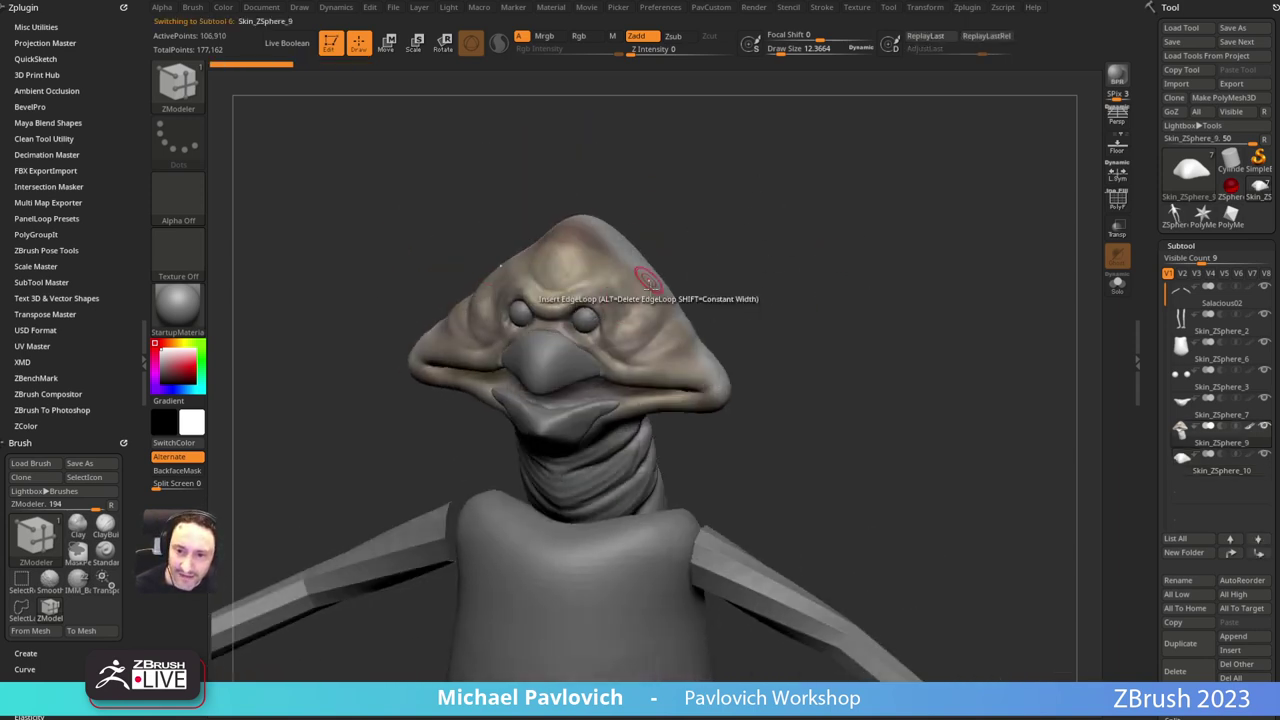
{"action": "key", "text": "b"}
{"action": "key", "text": "i"}
{"action": "key", "text": "p"}
{"action": "key", "text": "m"}
{"action": "left_click", "coordinate": [578, 277]}
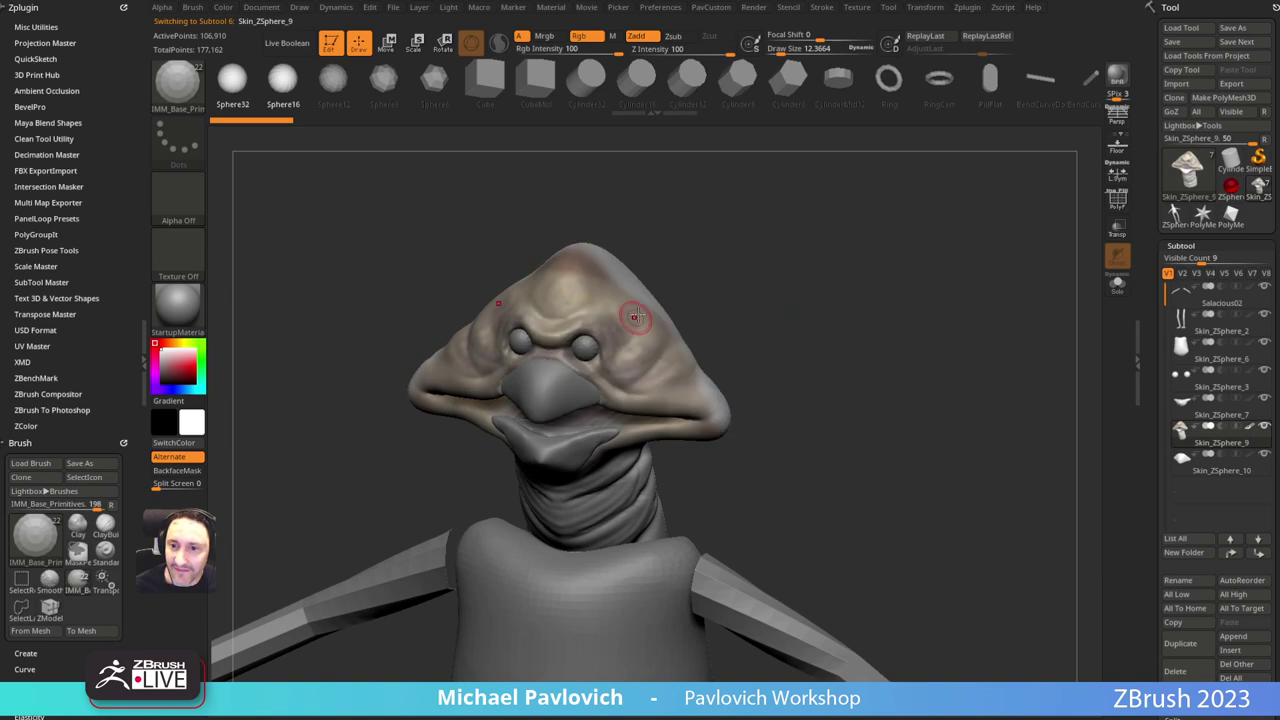
{"action": "left_click_drag", "start_coordinate": [641, 312], "coordinate": [668, 297]}
{"action": "key", "text": "4"}
{"action": "left_click", "coordinate": [874, 380]}
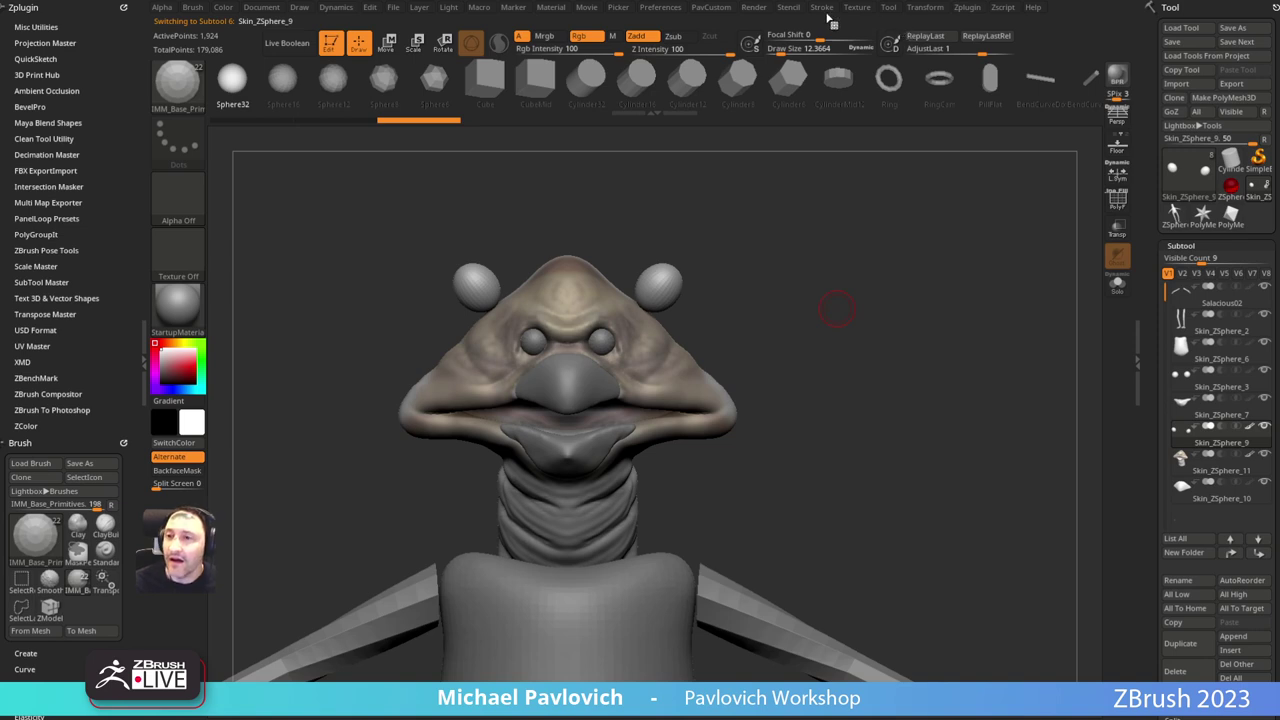
Step: Load the Spotlight with the creature reference photos and fade the images so the model shows through
{"action": "left_click", "coordinate": [852, 9]}
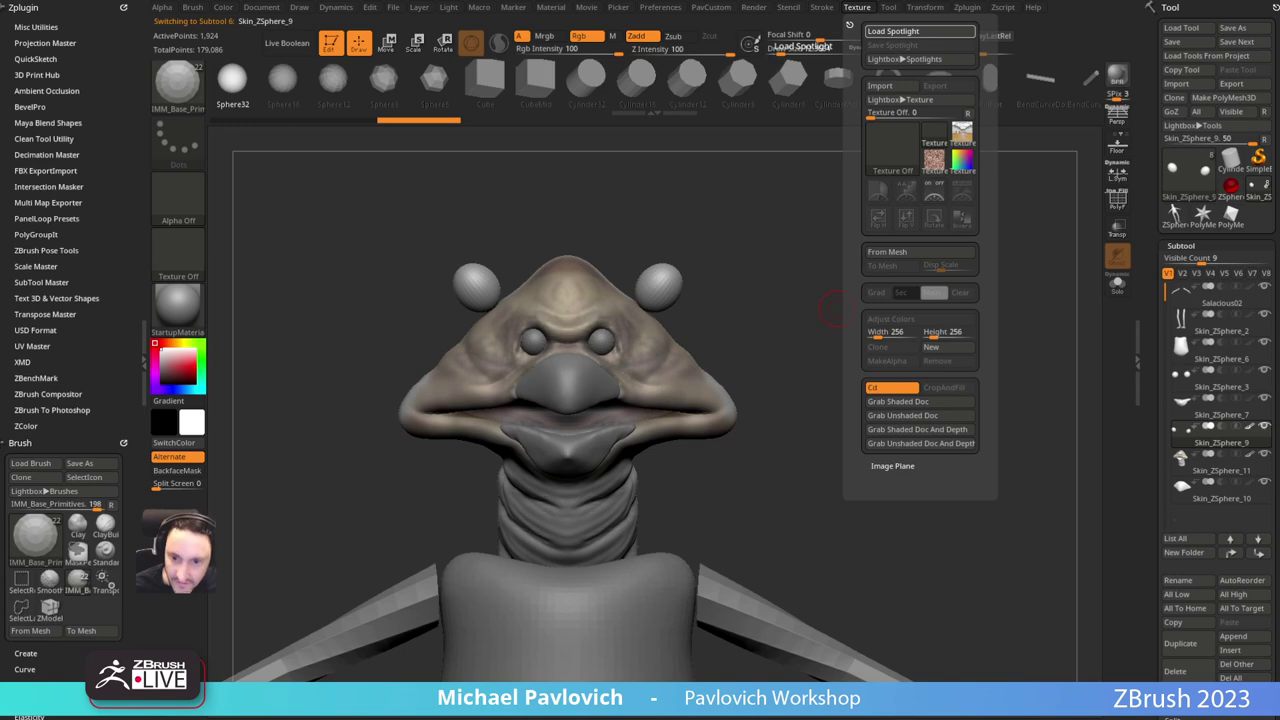
{"action": "left_click", "coordinate": [888, 32]}
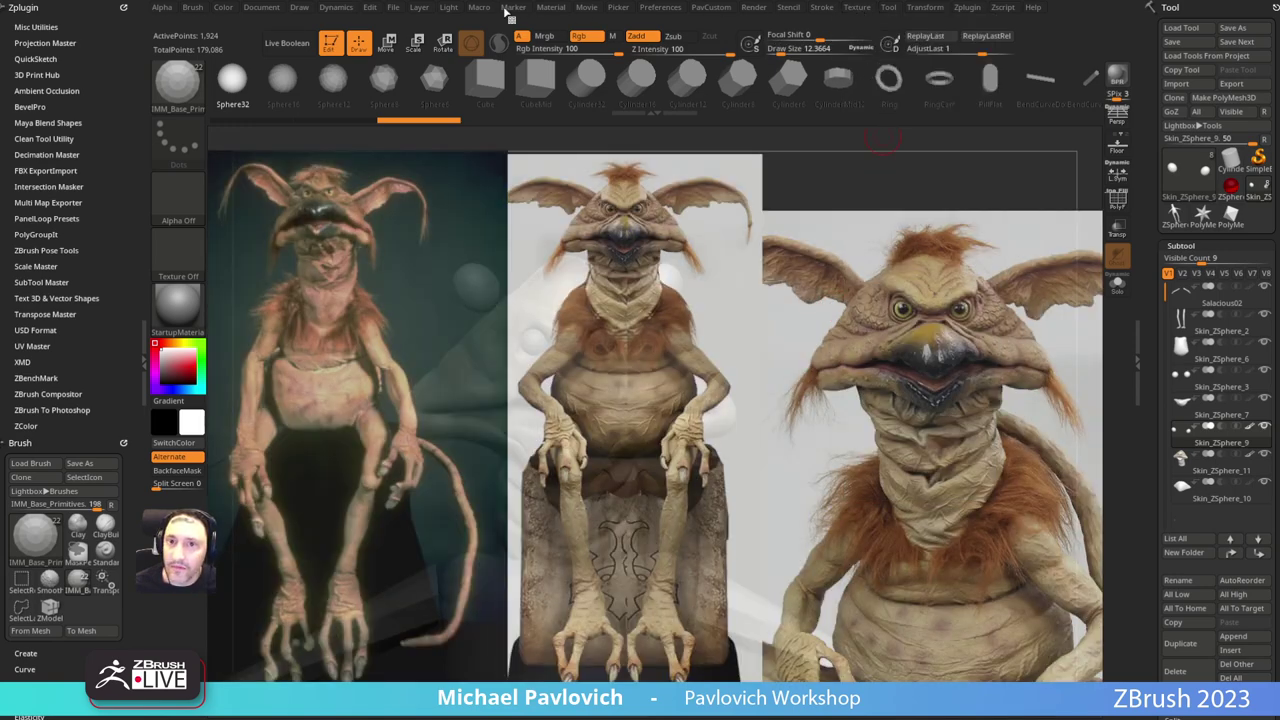
{"action": "left_click", "coordinate": [588, 8]}
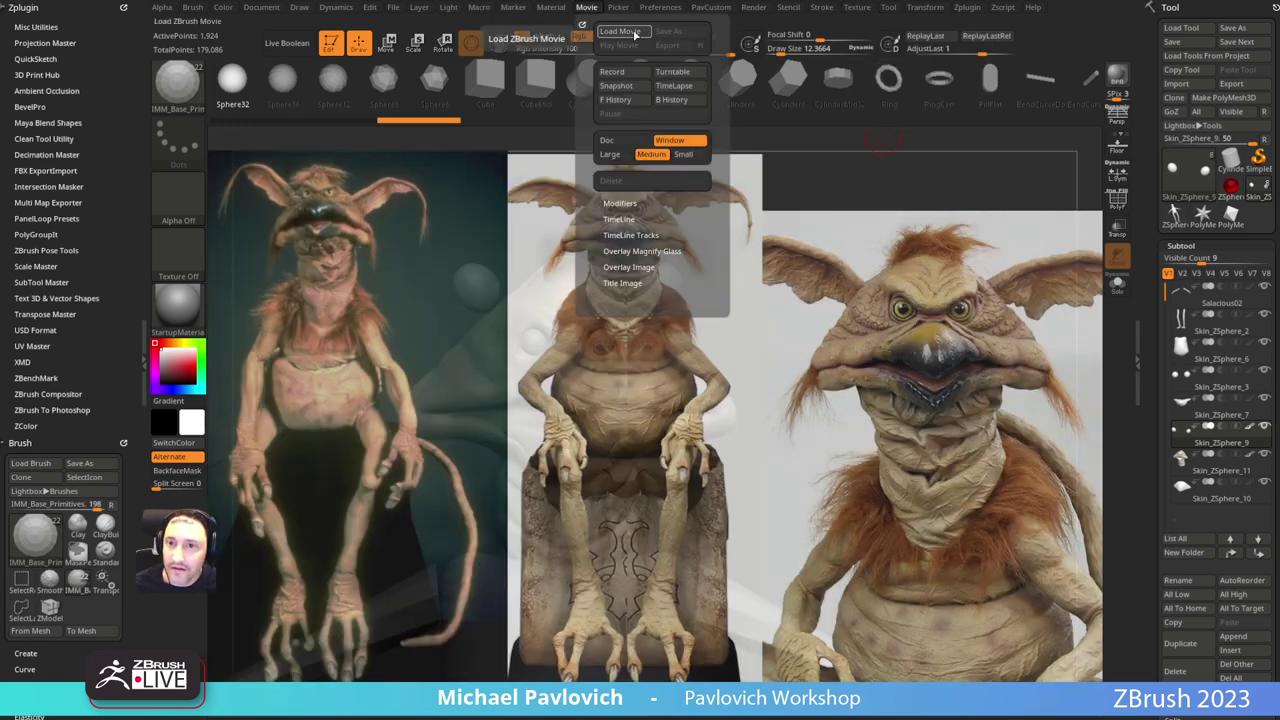
{"action": "left_click", "coordinate": [618, 219]}
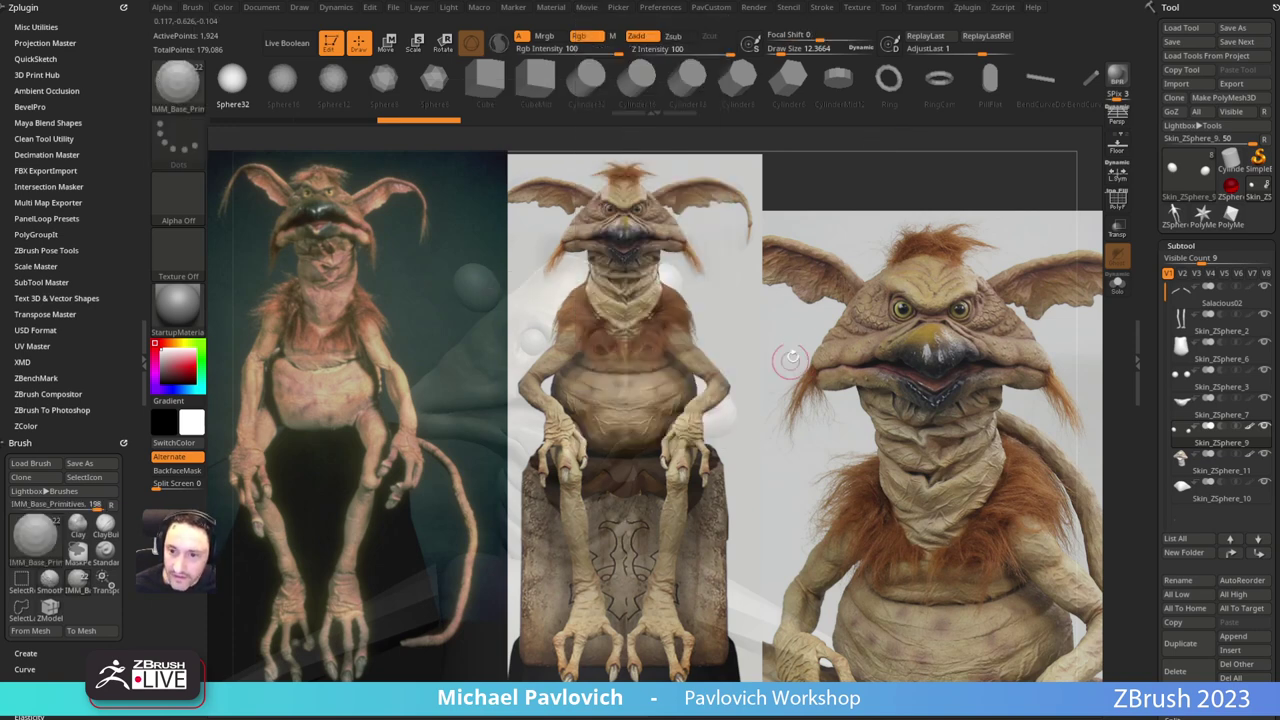
{"action": "key", "text": "z"}
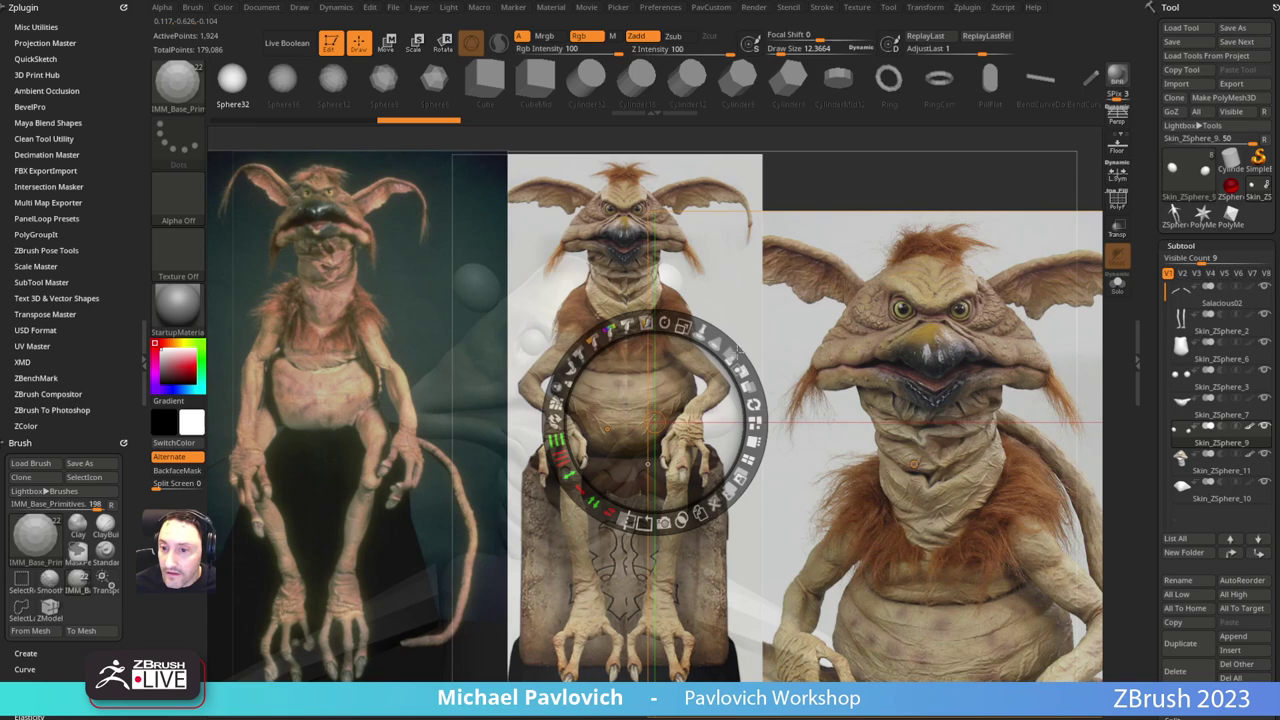
{"action": "left_click_drag", "start_coordinate": [739, 350], "coordinate": [645, 313]}
{"action": "key", "text": "z"}
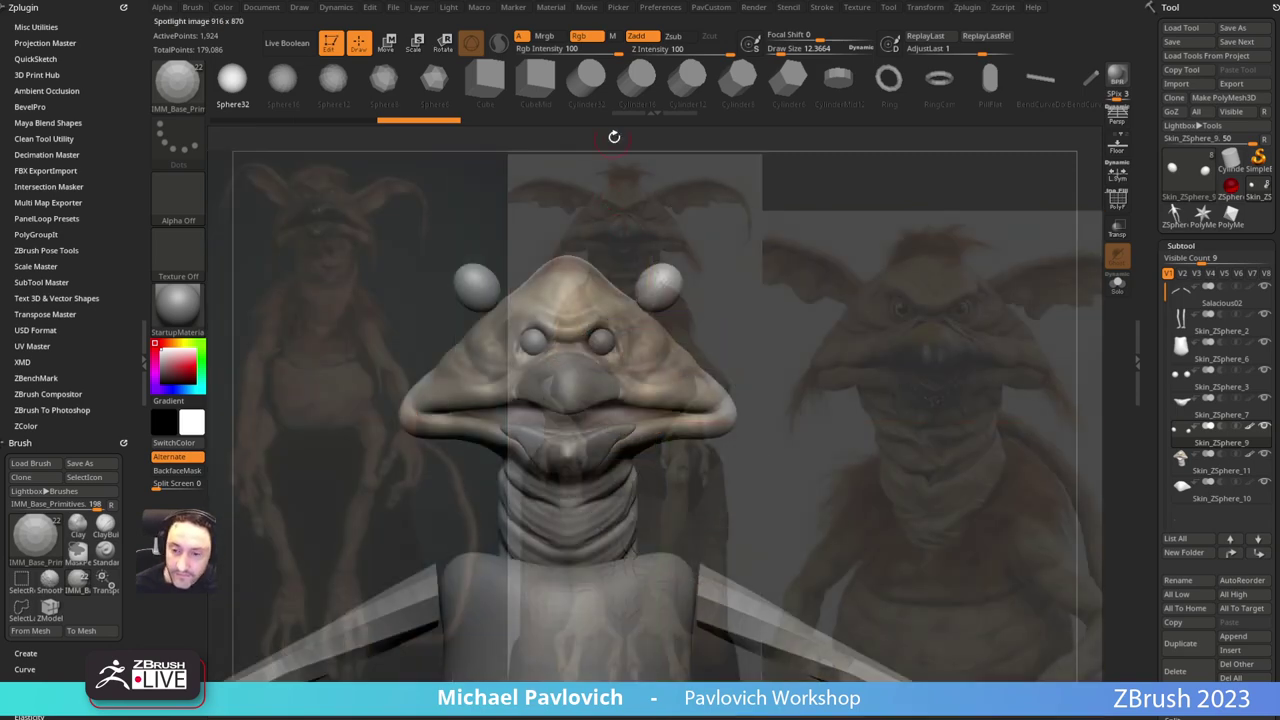
Step: Activate the Standard brush and step to the stored timeline view that lines the model up with the middle reference photo
{"action": "key", "text": "Right"}
{"action": "key", "text": "Right"}
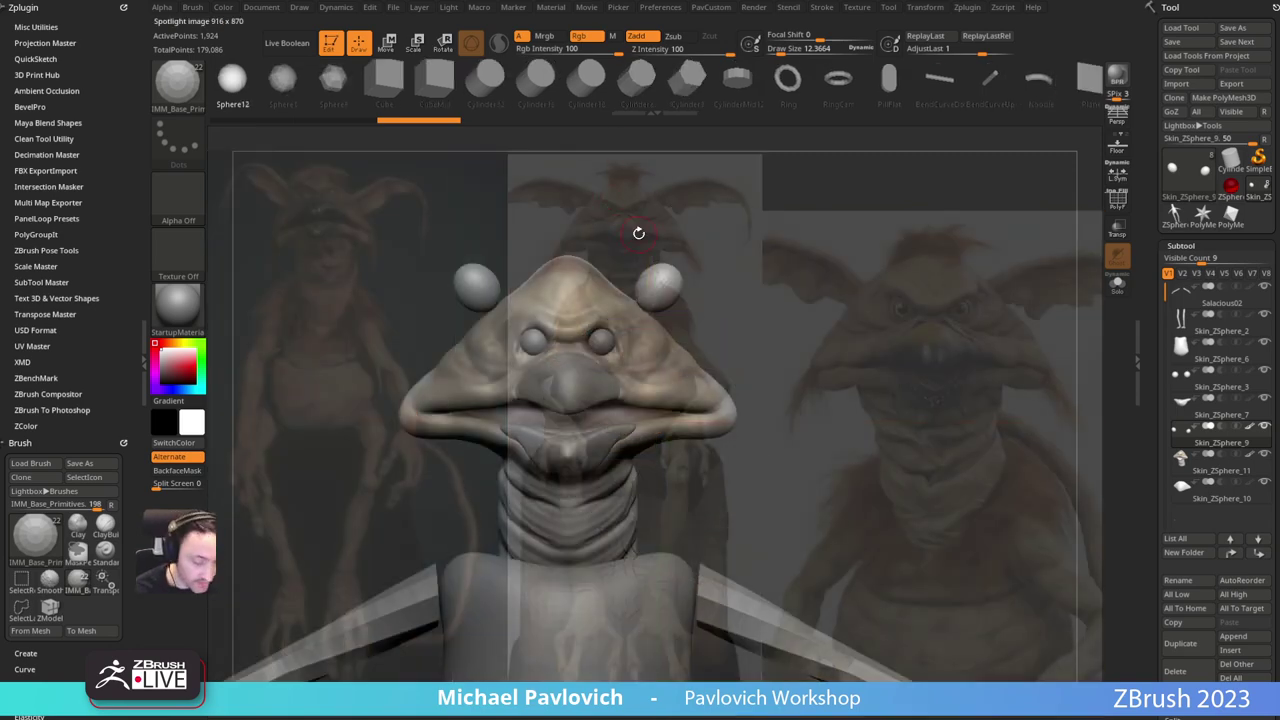
{"action": "key", "text": "b"}
{"action": "key", "text": "s"}
{"action": "key", "text": "t"}
{"action": "key", "text": "Right"}
{"action": "key", "text": "Right"}
{"action": "key", "text": "Right"}
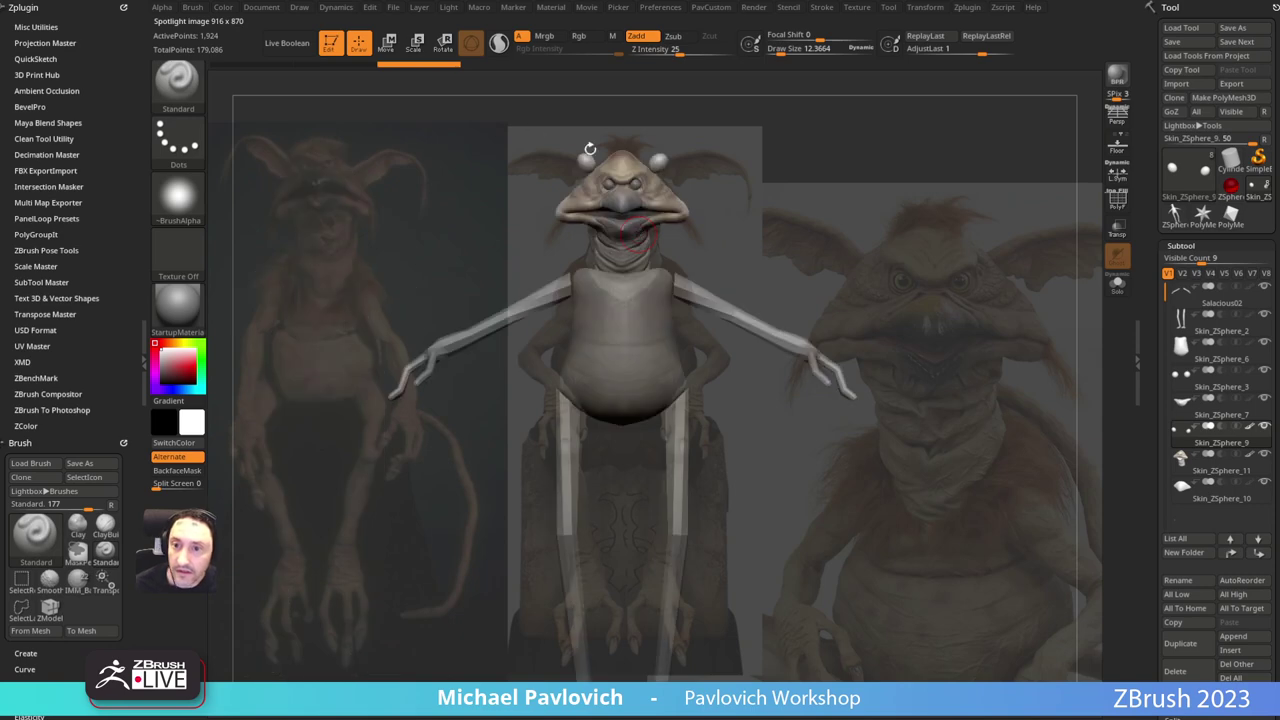
Step: Stretch the mirrored spheres outward into long, tapered ears using the gizmo with local symmetry turned on
{"action": "key", "text": "w"}
{"action": "left_click_drag", "start_coordinate": [703, 142], "coordinate": [789, 130]}
{"action": "left_click", "coordinate": [1120, 175]}
{"action": "key", "text": "ctrl+z"}
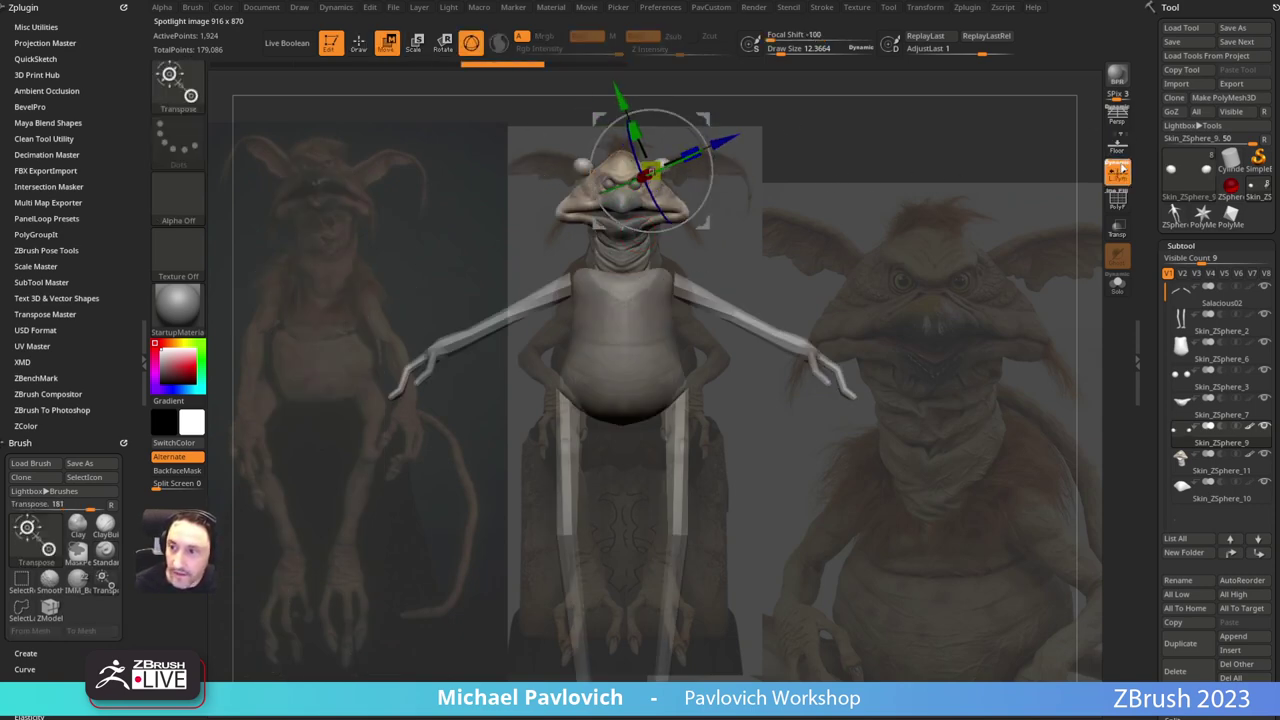
{"action": "left_click_drag", "start_coordinate": [691, 153], "coordinate": [880, 126]}
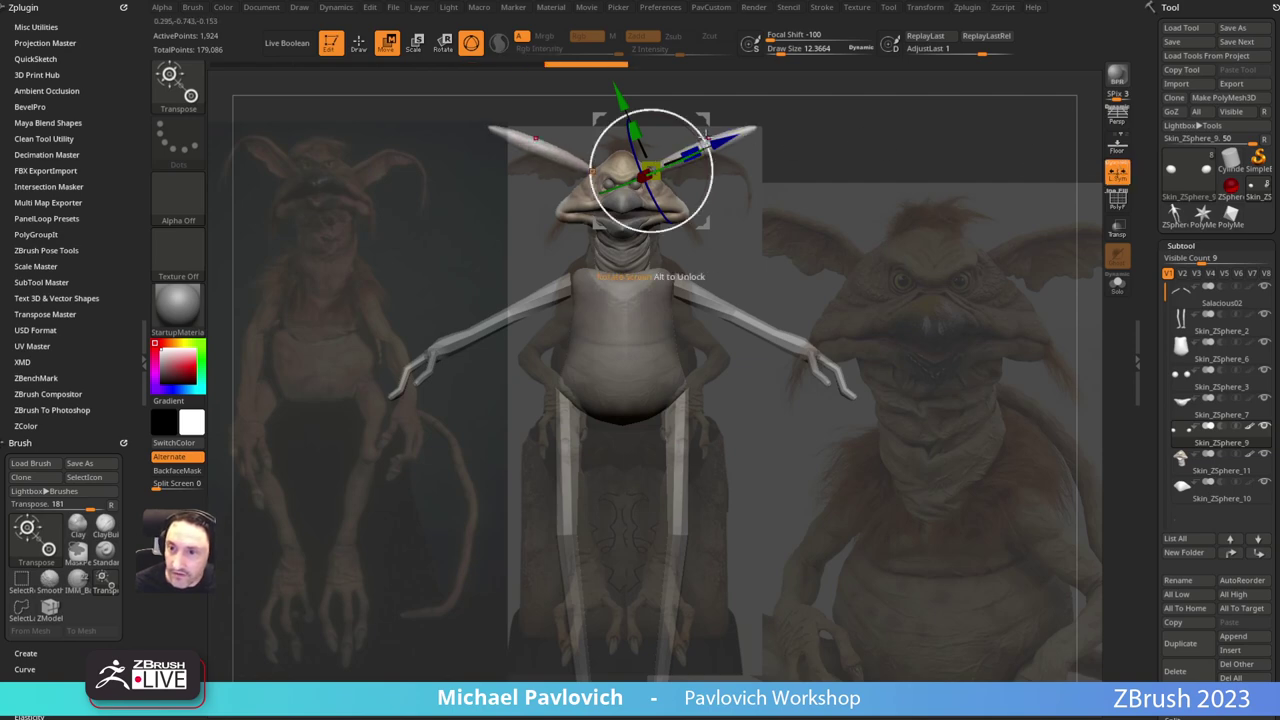
Step: Bend the outer ends of both ears downward along the middle reference photo with the Move brush
{"action": "key", "text": "q"}
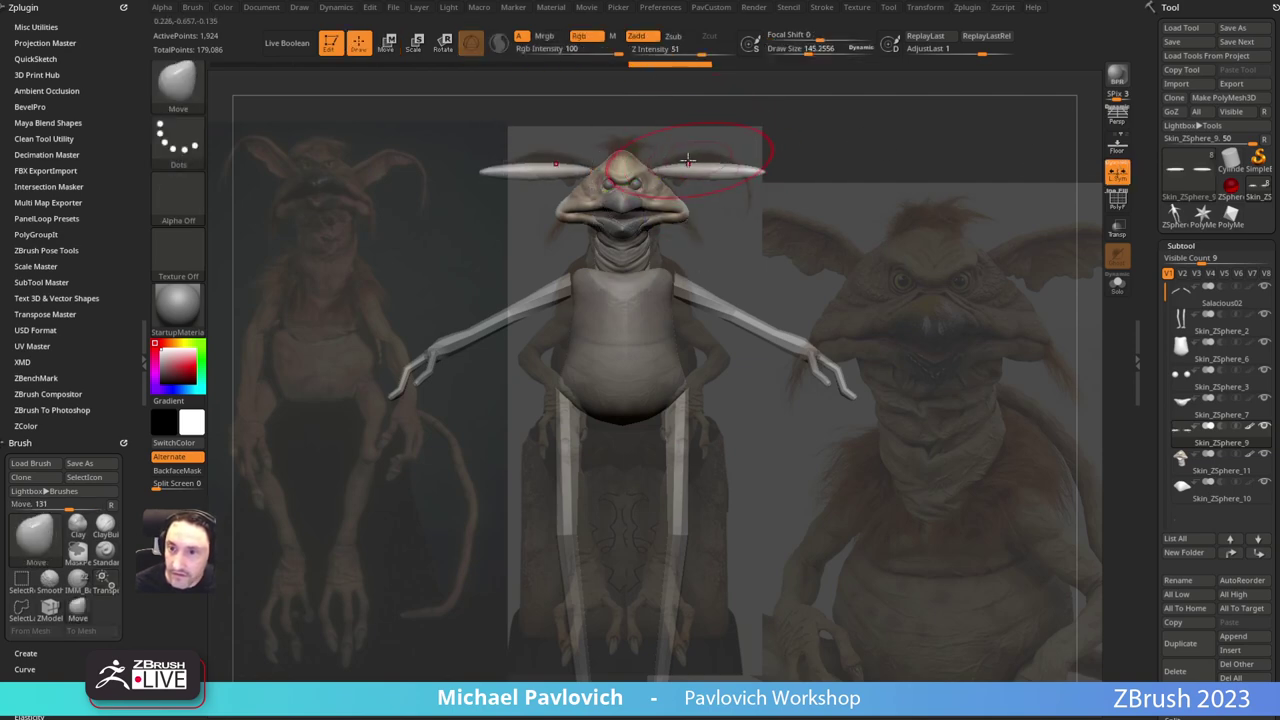
{"action": "key", "text": "d"}
{"action": "key", "text": "s"}
{"action": "left_click_drag", "start_coordinate": [693, 166], "coordinate": [683, 166]}
{"action": "mouse_move", "coordinate": [675, 166]}
{"action": "left_mouse_down"}
{"action": "mouse_move", "coordinate": [673, 149]}
{"action": "mouse_move", "coordinate": [737, 155]}
{"action": "mouse_move", "coordinate": [737, 263]}
{"action": "left_mouse_up"}
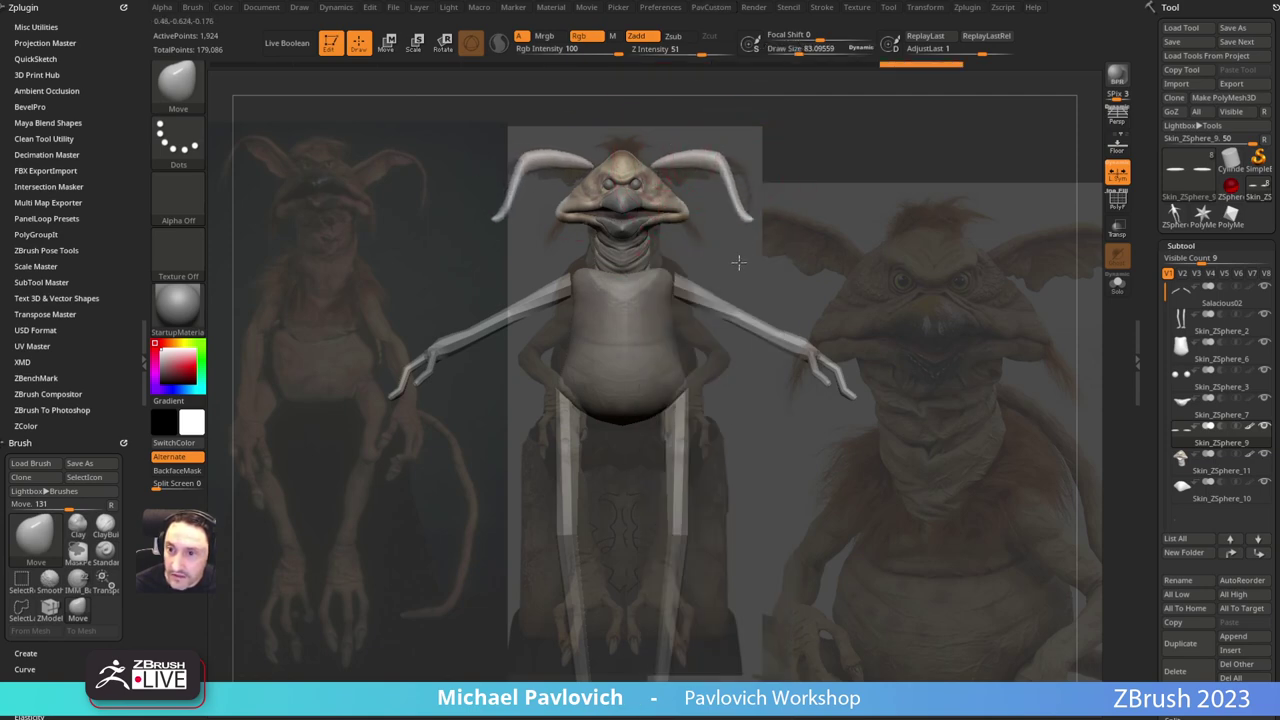
Step: Refine the ears' arch and widen their inner halves to match the reference using smaller Move brush sizes
{"action": "mouse_move", "coordinate": [735, 176]}
{"action": "left_mouse_down"}
{"action": "mouse_move", "coordinate": [746, 164]}
{"action": "mouse_move", "coordinate": [707, 189]}
{"action": "mouse_move", "coordinate": [668, 175]}
{"action": "mouse_move", "coordinate": [690, 177]}
{"action": "mouse_move", "coordinate": [671, 162]}
{"action": "mouse_move", "coordinate": [685, 155]}
{"action": "mouse_move", "coordinate": [743, 164]}
{"action": "left_mouse_up"}
{"action": "key", "text": "["}
{"action": "key", "text": "["}
{"action": "left_click_drag", "start_coordinate": [671, 185], "coordinate": [684, 175]}
{"action": "key", "text": "s"}
{"action": "left_click_drag", "start_coordinate": [678, 181], "coordinate": [668, 184]}
Step: Run ZRemesher on the ears at the same polygon count with a lower adaptive size, and adjust their drooping ends with the Move brush
{"action": "key", "text": "grave"}
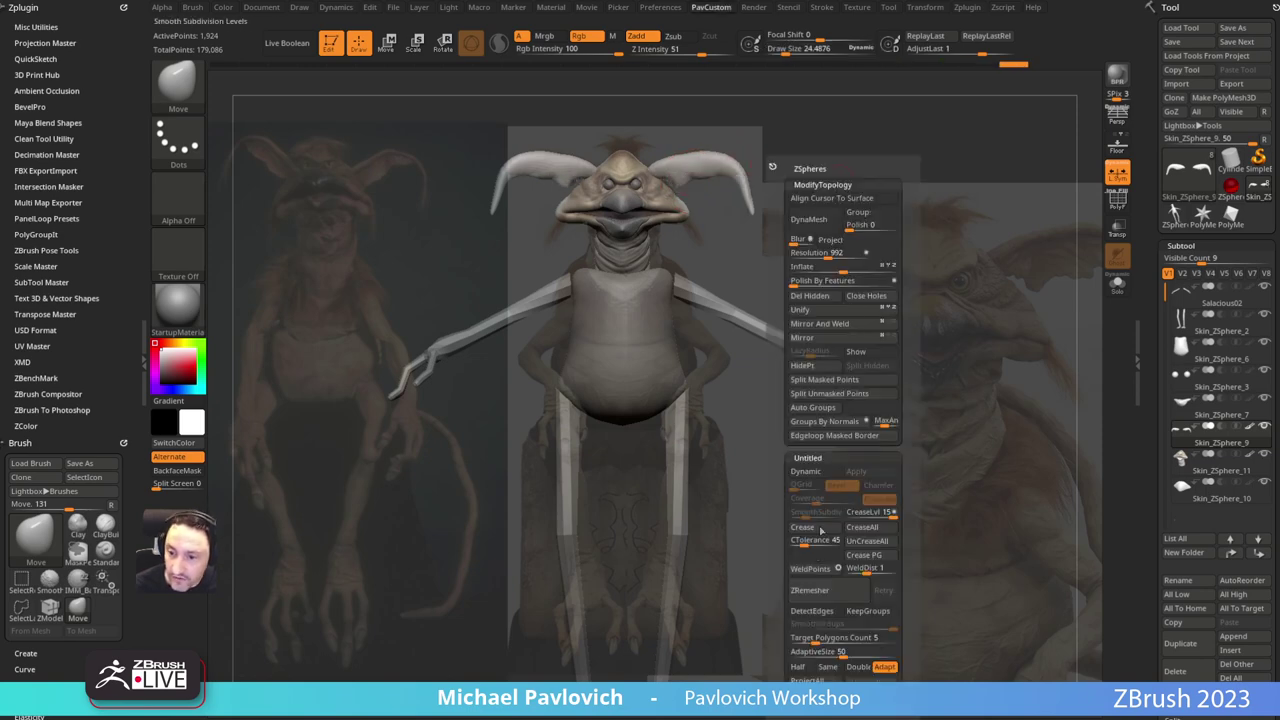
{"action": "left_click", "coordinate": [828, 666]}
{"action": "left_click_drag", "start_coordinate": [836, 654], "coordinate": [779, 640]}
{"action": "left_click", "coordinate": [836, 598]}
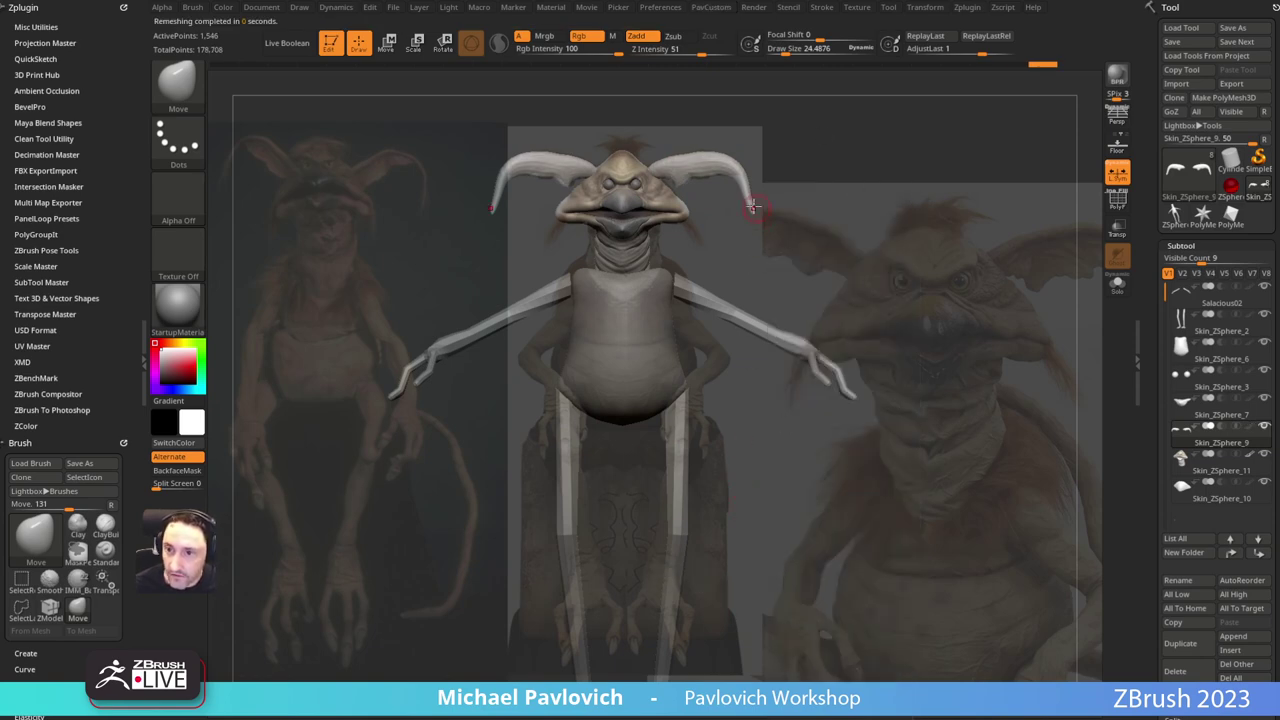
{"action": "key", "text": "s"}
{"action": "left_click_drag", "start_coordinate": [754, 206], "coordinate": [745, 174]}
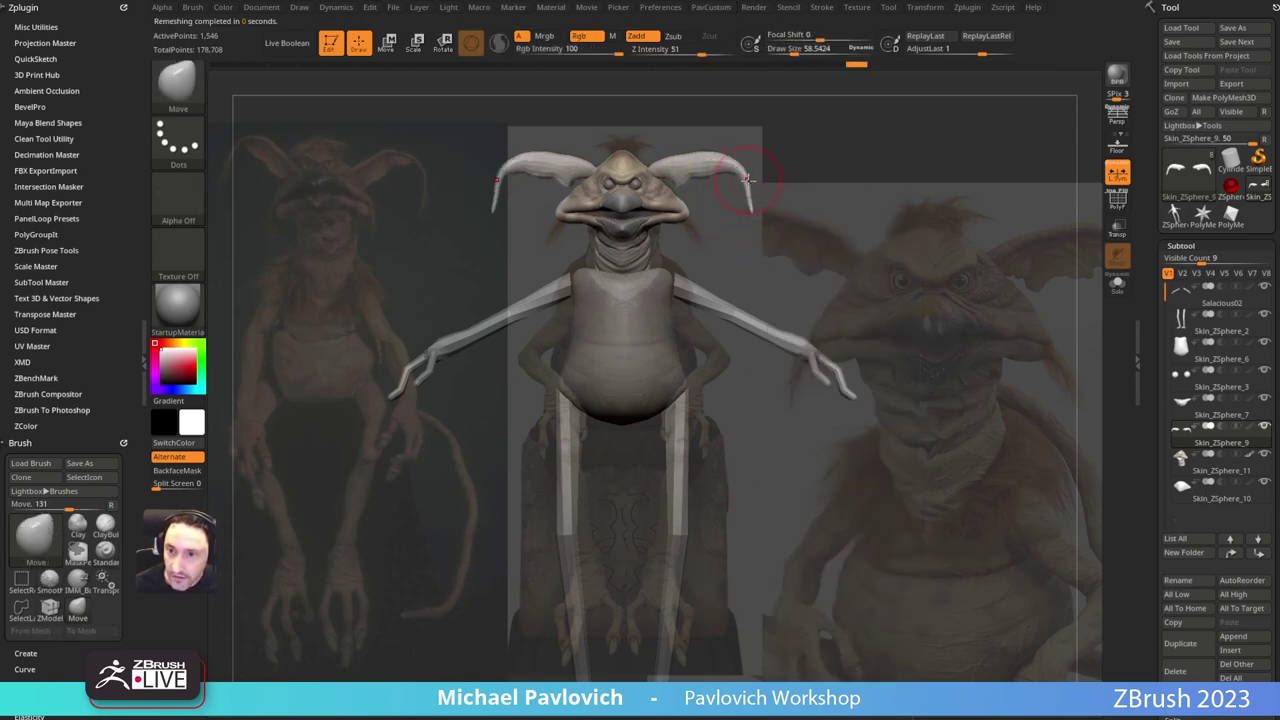
Step: Apply a Bend Curve deformer to the ears and, viewed from above, curve their tips toward the front of the face
{"action": "left_click_drag", "start_coordinate": [865, 229], "coordinate": [852, 212]}
{"action": "left_click_drag", "start_coordinate": [831, 303], "coordinate": [743, 252]}
{"action": "key", "text": "w"}
{"action": "left_click_drag", "start_coordinate": [625, 282], "coordinate": [622, 269], "text": "alt"}
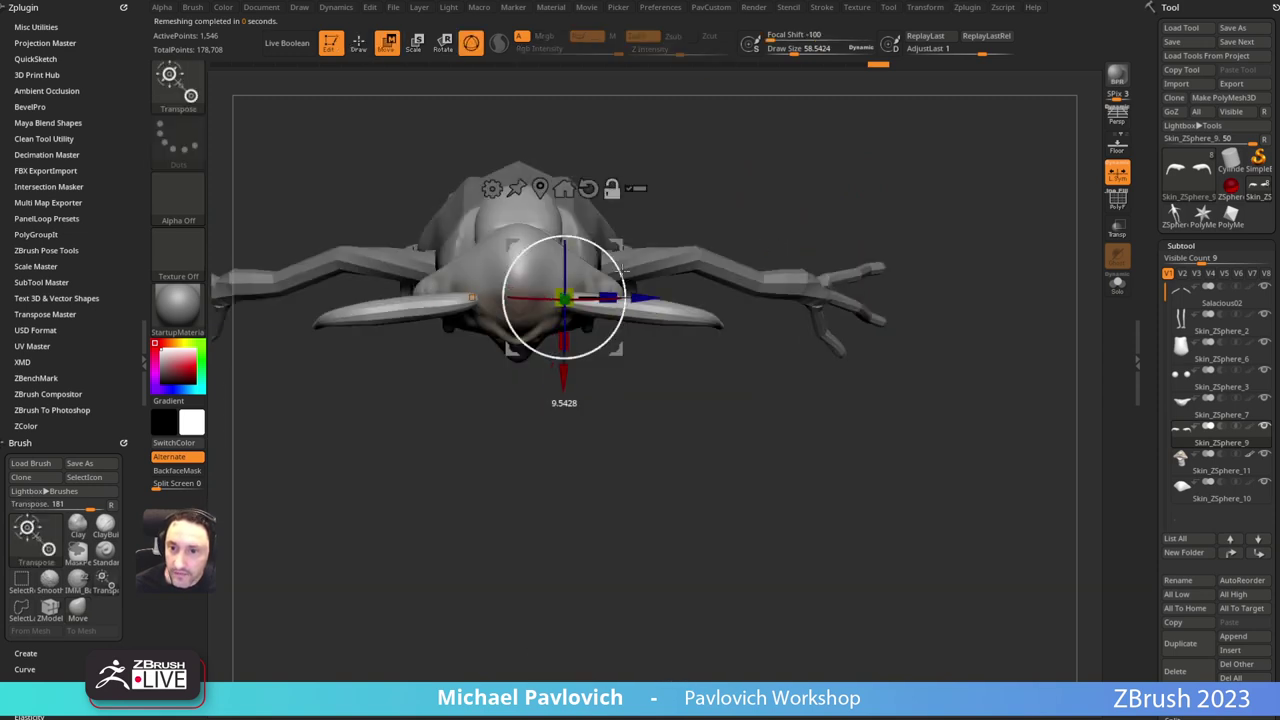
{"action": "left_click", "coordinate": [491, 188]}
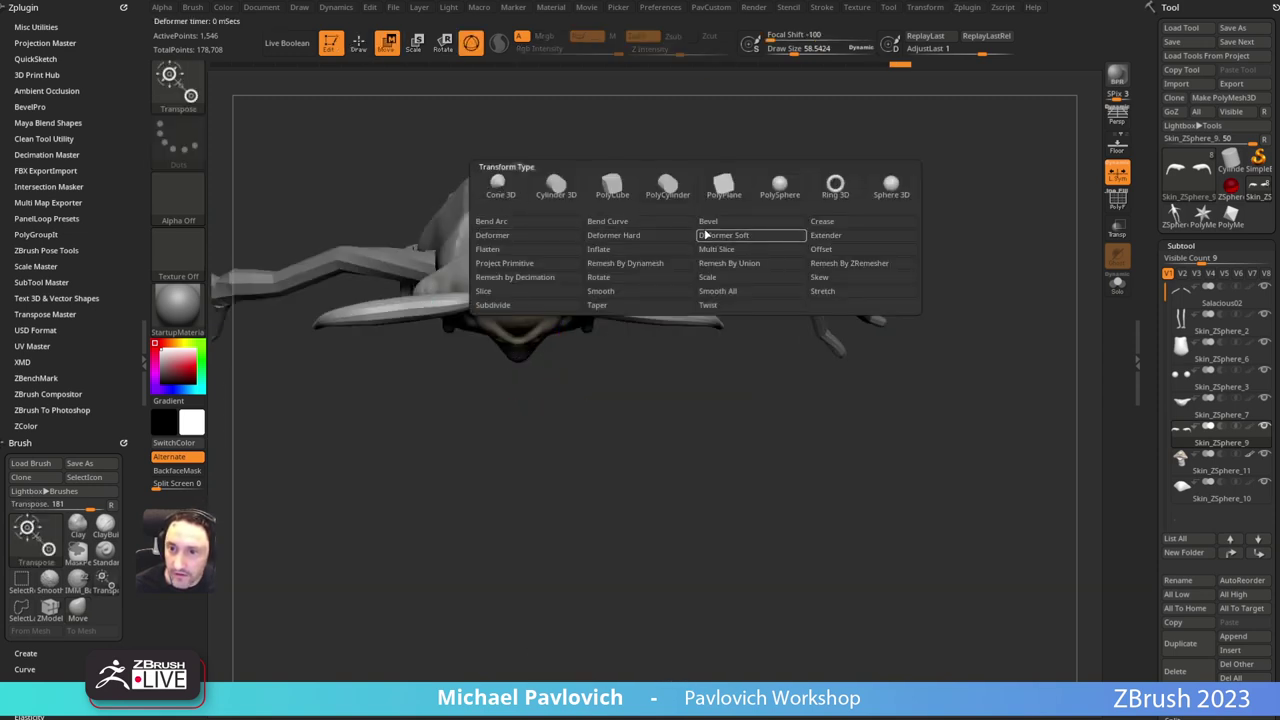
{"action": "left_click", "coordinate": [674, 226]}
{"action": "left_click_drag", "start_coordinate": [731, 434], "coordinate": [757, 375], "text": "shift"}
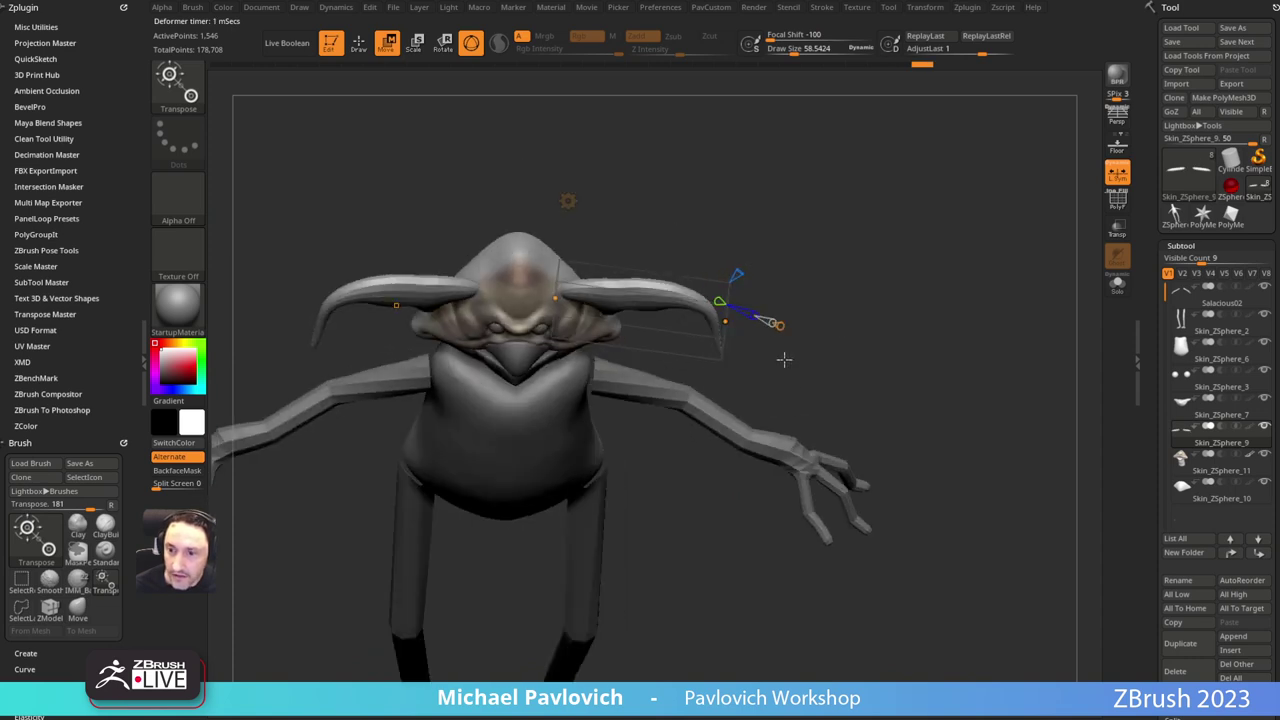
{"action": "left_click_drag", "start_coordinate": [781, 327], "coordinate": [788, 328]}
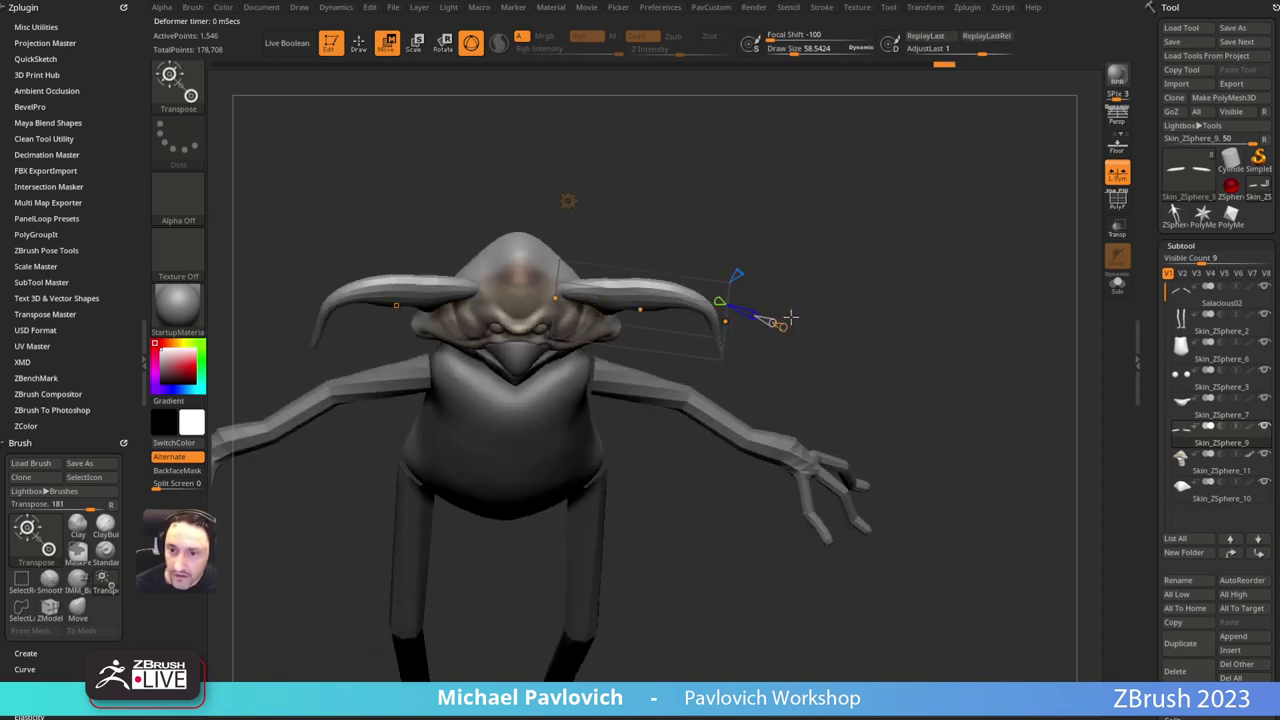
{"action": "left_click_drag", "start_coordinate": [803, 249], "coordinate": [800, 322]}
{"action": "mouse_move", "coordinate": [556, 295]}
{"action": "left_mouse_down"}
{"action": "mouse_move", "coordinate": [564, 281]}
{"action": "mouse_move", "coordinate": [556, 289]}
{"action": "left_mouse_up"}
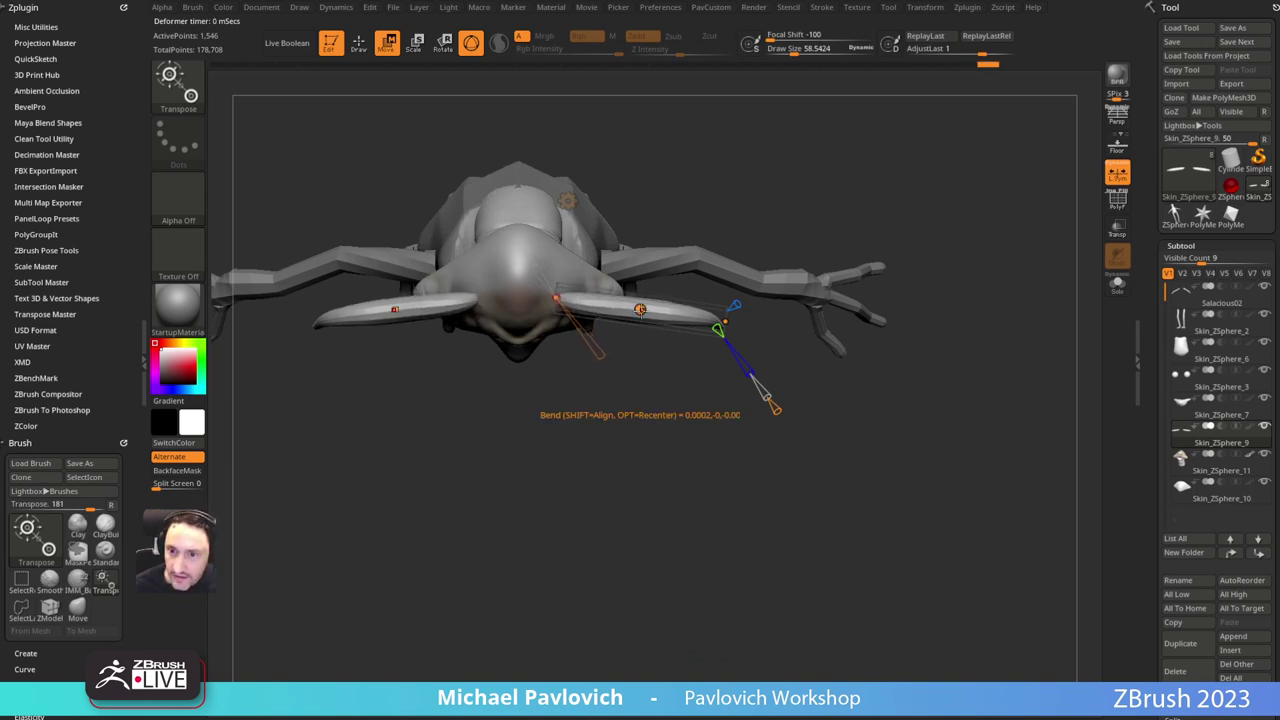
{"action": "left_click_drag", "start_coordinate": [641, 309], "coordinate": [642, 298]}
{"action": "left_click_drag", "start_coordinate": [725, 321], "coordinate": [721, 345]}
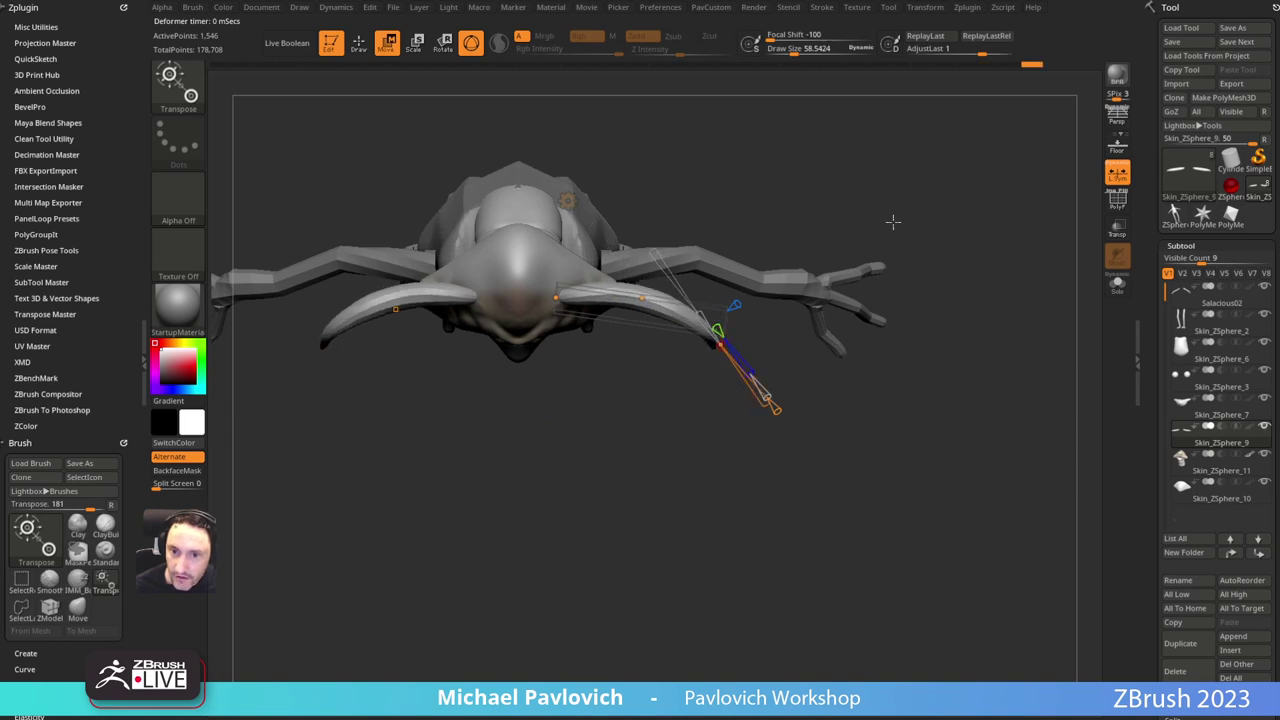
Step: Pull the ears' outer curve points back beside the head in side view, and accept the bend
{"action": "left_click_drag", "start_coordinate": [893, 222], "coordinate": [813, 165], "text": "shift"}
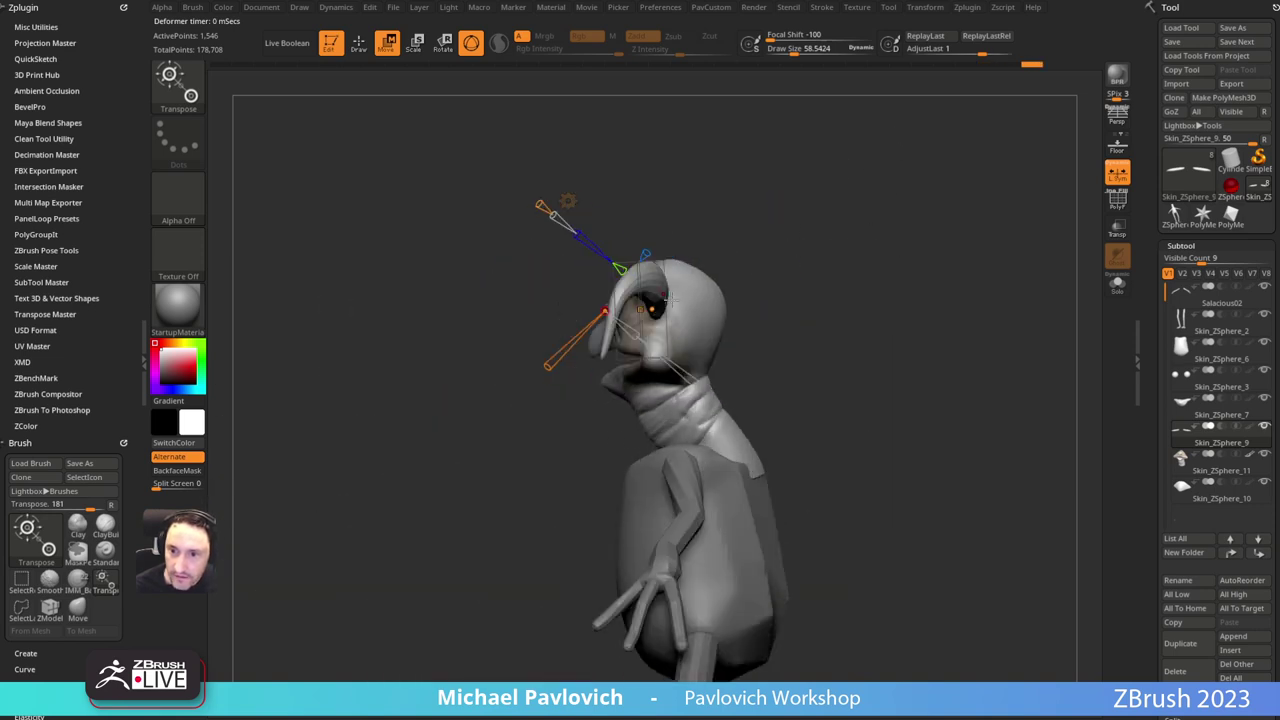
{"action": "left_click_drag", "start_coordinate": [605, 311], "coordinate": [668, 308]}
{"action": "left_click_drag", "start_coordinate": [746, 231], "coordinate": [669, 311]}
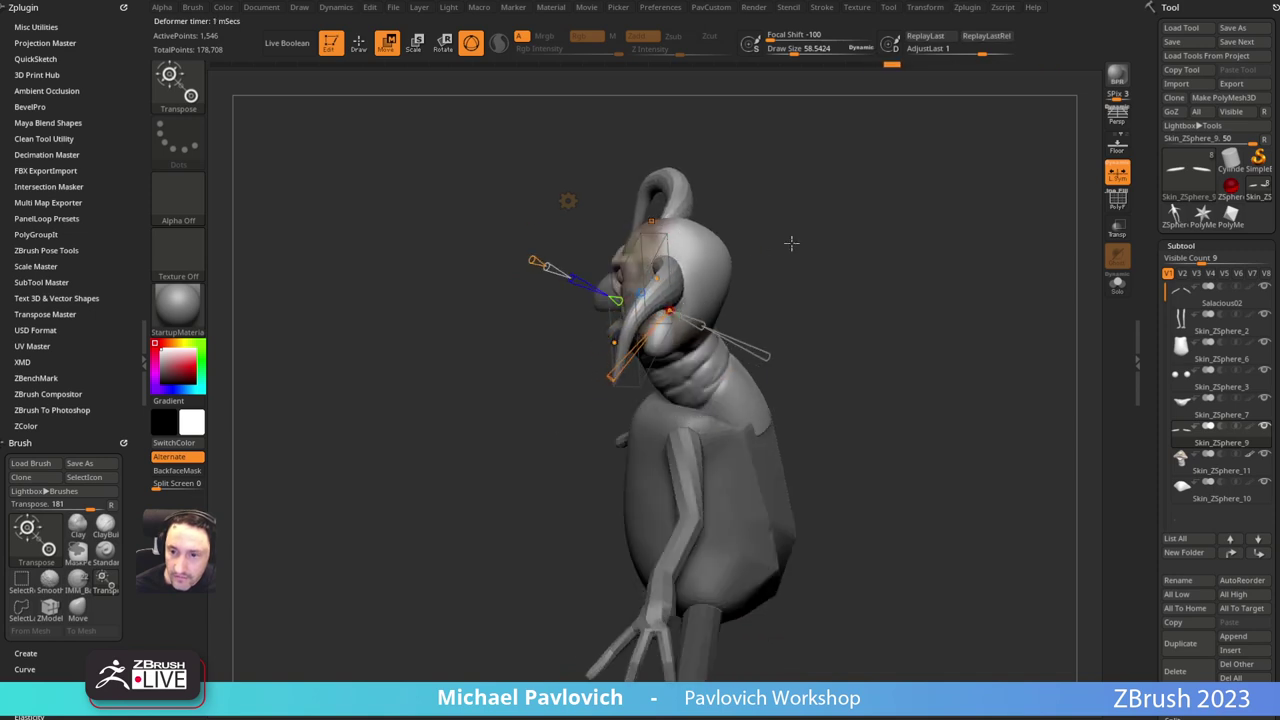
{"action": "left_click_drag", "start_coordinate": [791, 243], "coordinate": [862, 214]}
{"action": "key", "text": "w"}
{"action": "key", "text": "q"}
Step: Reshape the upper edge of the ears near the head with a Move brush about 62 in size
{"action": "left_click_drag", "start_coordinate": [723, 210], "coordinate": [750, 247], "text": "alt"}
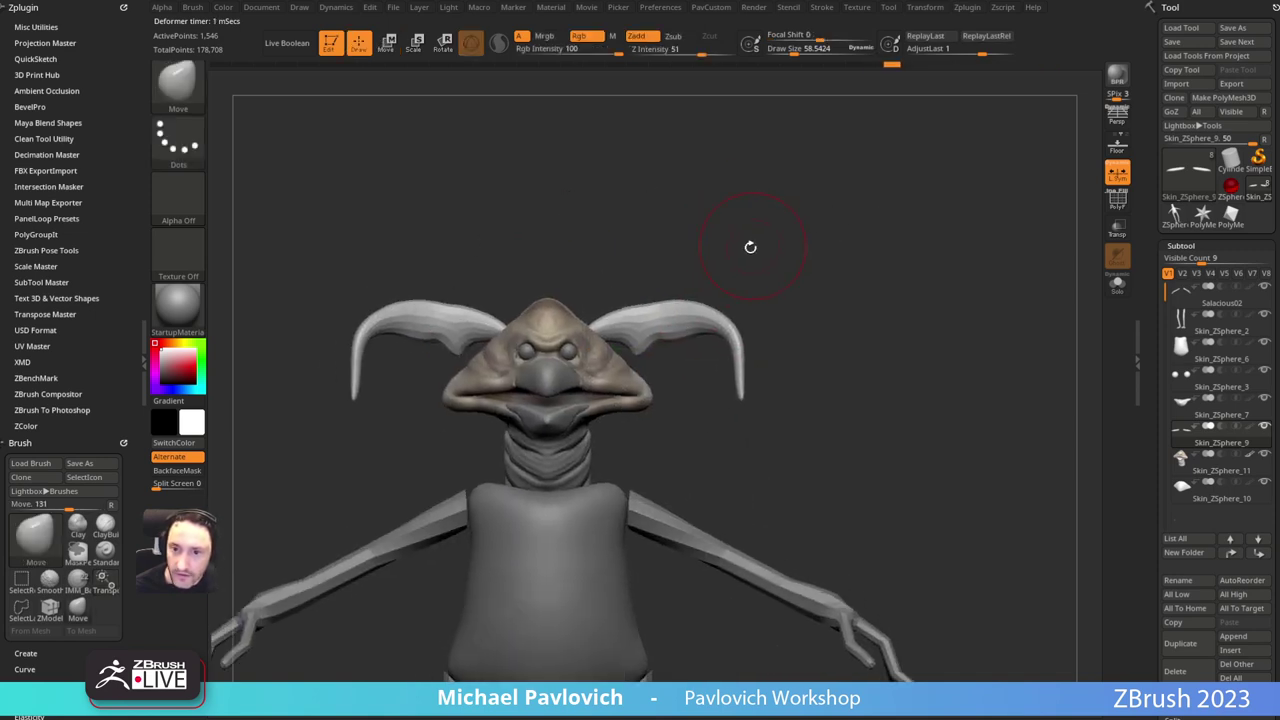
{"action": "key", "text": "s"}
{"action": "left_click_drag", "start_coordinate": [608, 321], "coordinate": [596, 314]}
{"action": "left_click_drag", "start_coordinate": [754, 251], "coordinate": [764, 281], "text": "alt"}
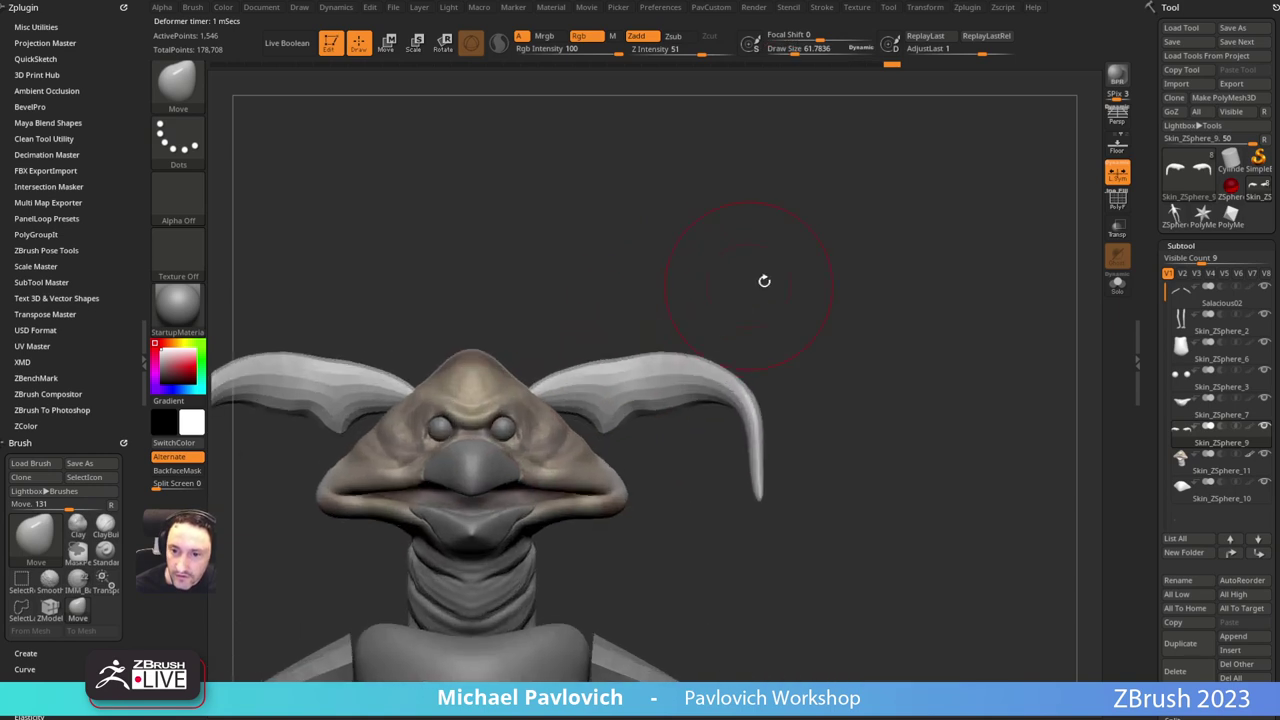
Step: Subdivide the ears once and raise a ridge along their upper rim with the Standard brush
{"action": "key", "text": "ctrl+d"}
{"action": "left_click_drag", "start_coordinate": [723, 223], "coordinate": [733, 245]}
{"action": "key", "text": "b"}
{"action": "key", "text": "s"}
{"action": "key", "text": "t"}
{"action": "key", "text": "s"}
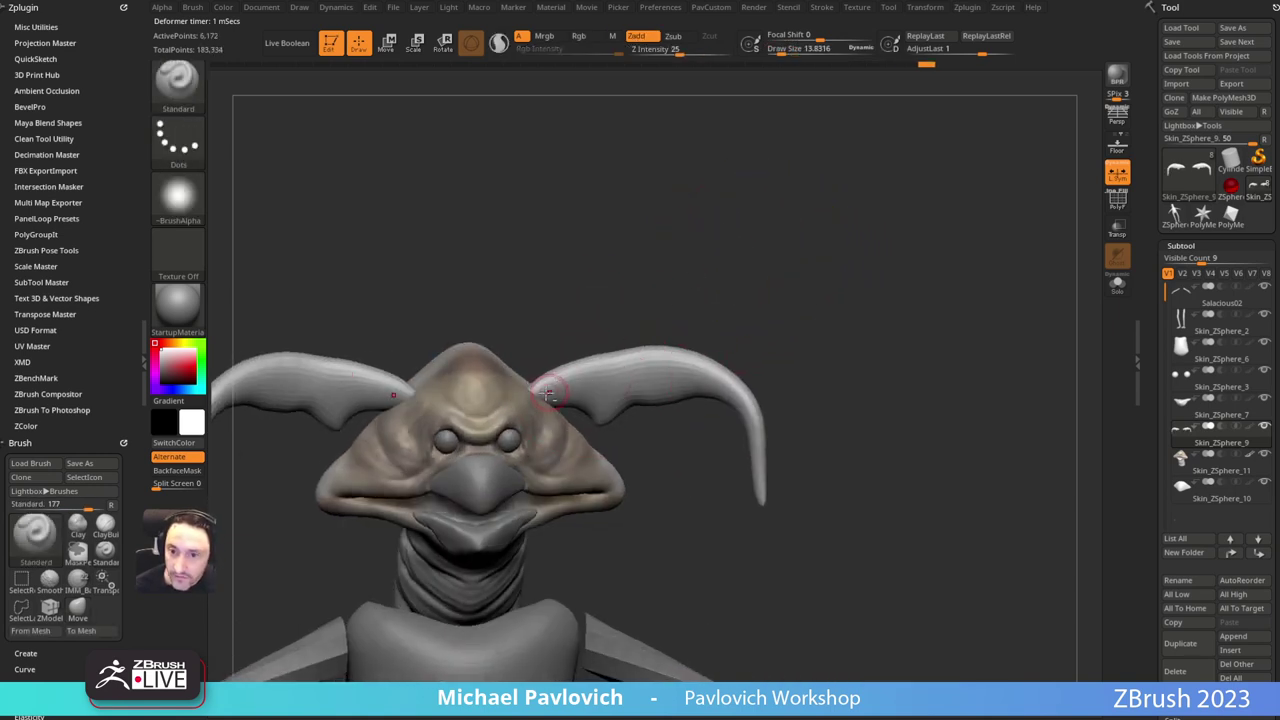
{"action": "mouse_move", "coordinate": [555, 384]}
{"action": "left_mouse_down"}
{"action": "mouse_move", "coordinate": [545, 397]}
{"action": "mouse_move", "coordinate": [686, 364]}
{"action": "left_mouse_up"}
Step: Quick-save the project and sculpt folds along the inner ear and lower lobe with the Standard brush
{"action": "left_click", "coordinate": [947, 1]}
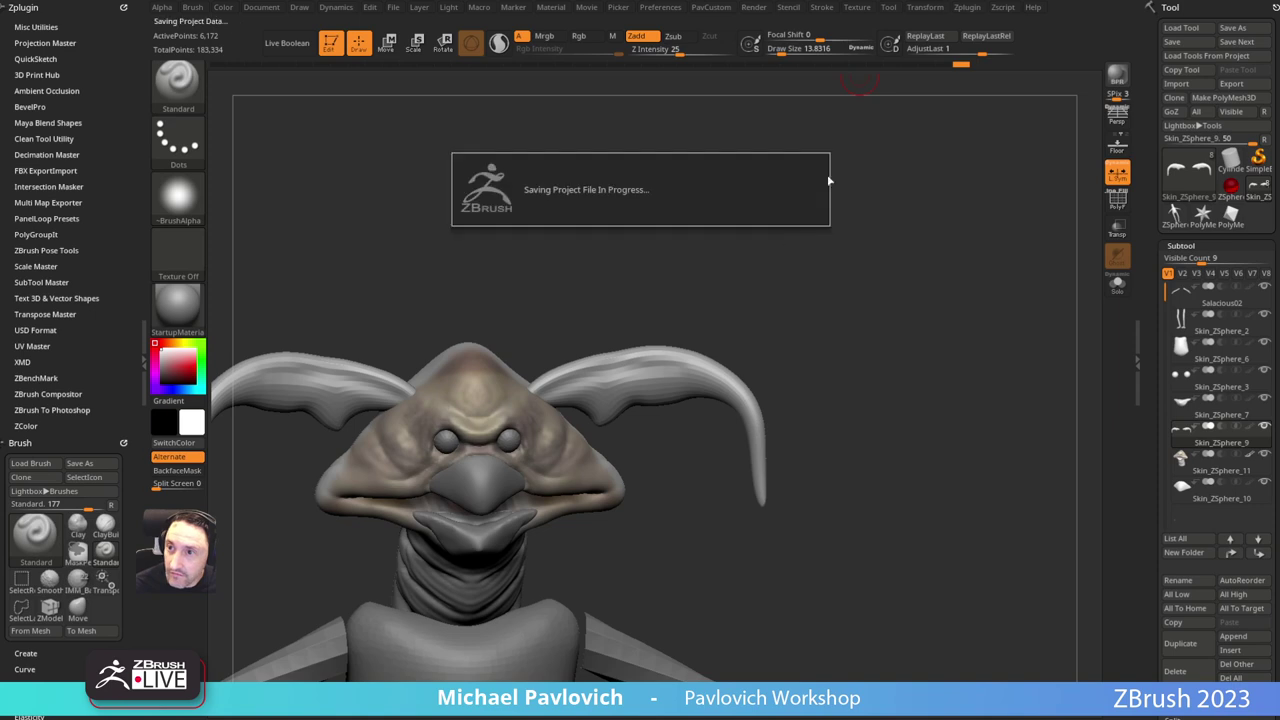
{"action": "mouse_move", "coordinate": [572, 381]}
{"action": "left_mouse_down"}
{"action": "mouse_move", "coordinate": [717, 380]}
{"action": "mouse_move", "coordinate": [748, 412]}
{"action": "left_mouse_up"}
{"action": "mouse_move", "coordinate": [883, 338]}
{"action": "left_mouse_down"}
{"action": "mouse_move", "coordinate": [838, 286]}
{"action": "mouse_move", "coordinate": [884, 311]}
{"action": "mouse_move", "coordinate": [779, 334]}
{"action": "left_mouse_up"}
{"action": "mouse_move", "coordinate": [567, 406]}
{"action": "left_mouse_down"}
{"action": "mouse_move", "coordinate": [606, 397]}
{"action": "mouse_move", "coordinate": [613, 411]}
{"action": "left_mouse_up"}
{"action": "left_click_drag", "start_coordinate": [691, 287], "coordinate": [691, 276]}
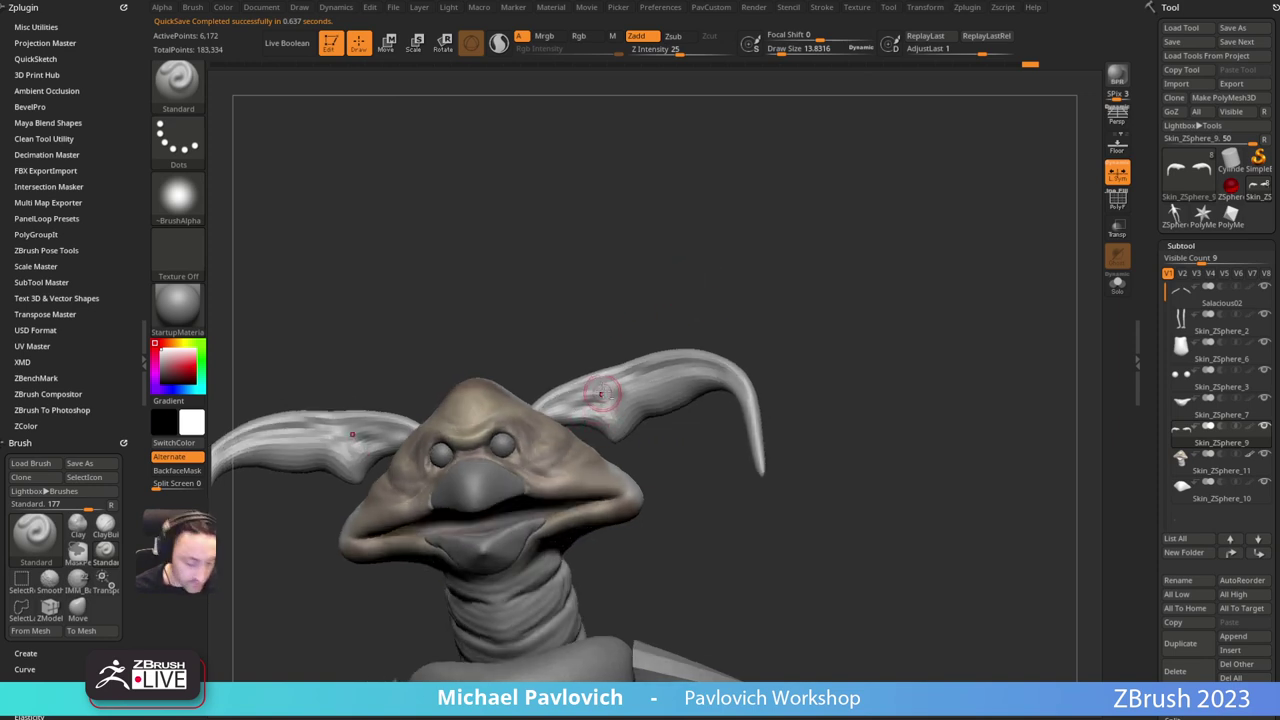
Step: Model the inner surfaces of the ears with the Clay brush, with colour painting off, and smooth the result
{"action": "key", "text": "b"}
{"action": "key", "text": "c"}
{"action": "key", "text": "l"}
{"action": "left_click", "coordinate": [588, 41]}
{"action": "left_click_drag", "start_coordinate": [608, 275], "coordinate": [616, 310]}
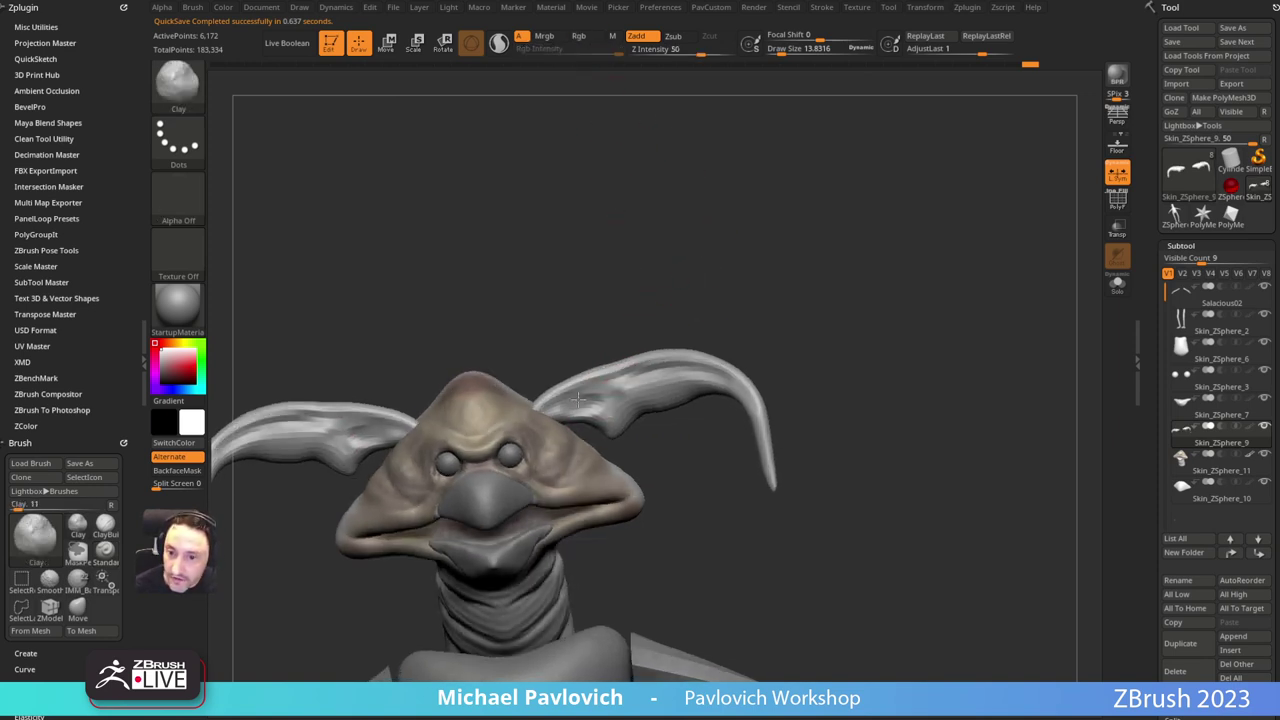
{"action": "mouse_move", "coordinate": [578, 400]}
{"action": "left_mouse_down"}
{"action": "mouse_move", "coordinate": [669, 379]}
{"action": "mouse_move", "coordinate": [602, 395]}
{"action": "left_mouse_up"}
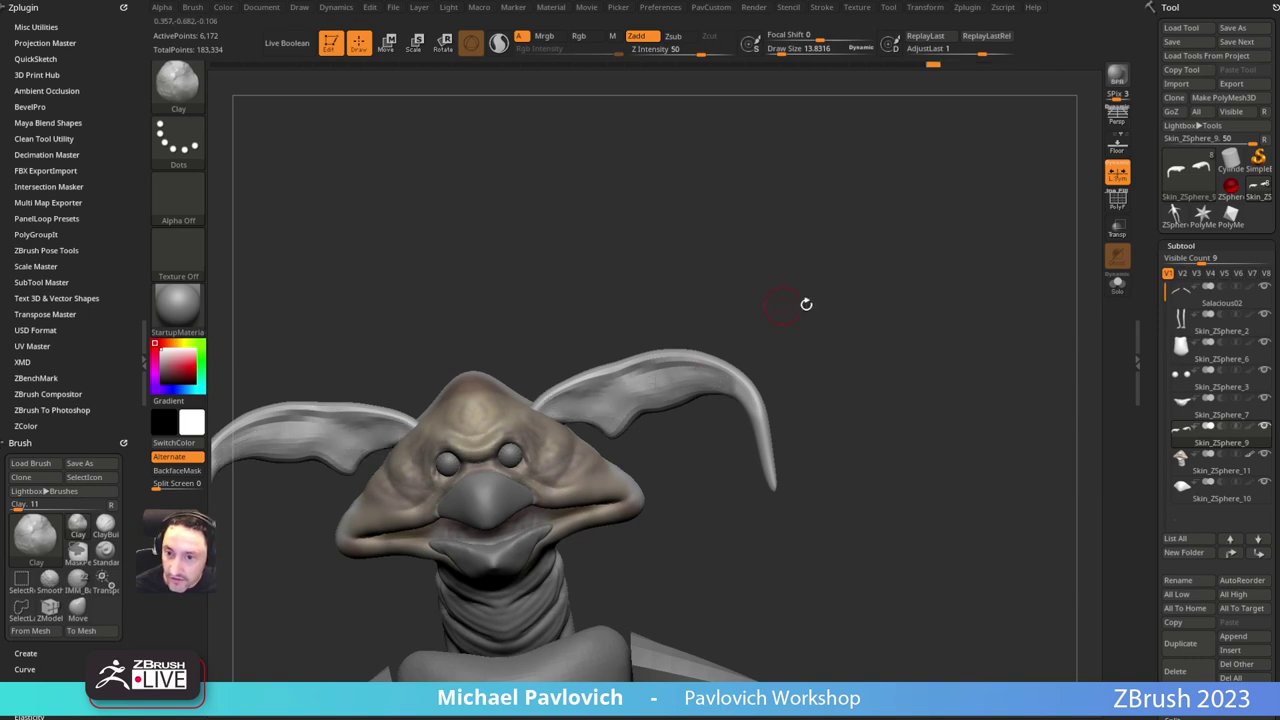
{"action": "left_click_drag", "start_coordinate": [806, 303], "coordinate": [748, 295]}
{"action": "mouse_move", "coordinate": [584, 374]}
{"action": "left_mouse_down"}
{"action": "mouse_move", "coordinate": [610, 380]}
{"action": "mouse_move", "coordinate": [535, 378]}
{"action": "mouse_move", "coordinate": [525, 396]}
{"action": "left_mouse_up"}
{"action": "left_click_drag", "start_coordinate": [570, 290], "coordinate": [735, 305]}
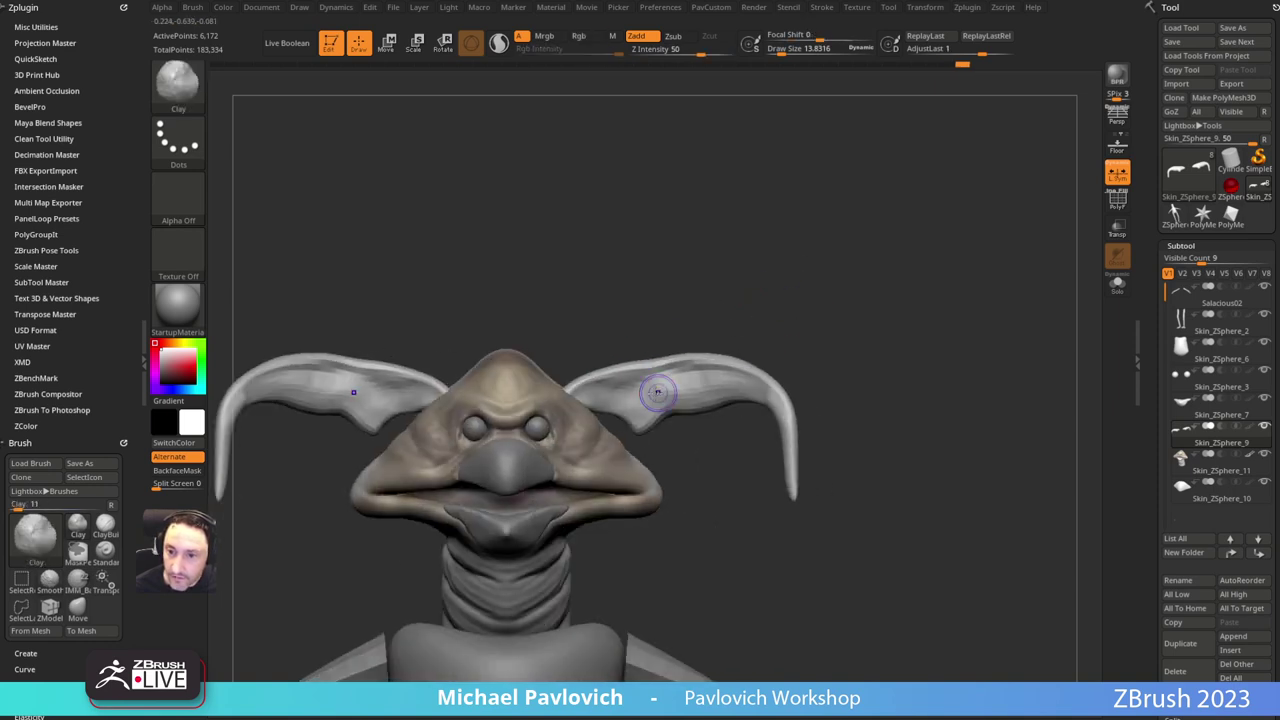
{"action": "mouse_move", "coordinate": [658, 392]}
{"action": "left_mouse_down", "text": "shift"}
{"action": "mouse_move", "coordinate": [730, 377]}
{"action": "mouse_move", "coordinate": [674, 384]}
{"action": "left_mouse_up", "text": "shift"}
Step: Activate the Standard brush and make the head and neck subtool active
{"action": "mouse_move", "coordinate": [770, 380]}
{"action": "left_mouse_down", "text": "alt"}
{"action": "mouse_move", "coordinate": [800, 289]}
{"action": "mouse_move", "coordinate": [880, 243]}
{"action": "left_mouse_up", "text": "alt"}
{"action": "key", "text": "s"}
{"action": "key", "text": "b"}
{"action": "key", "text": "s"}
{"action": "key", "text": "t"}
{"action": "mouse_move", "coordinate": [832, 317]}
{"action": "left_mouse_down"}
{"action": "mouse_move", "coordinate": [849, 316]}
{"action": "mouse_move", "coordinate": [834, 344]}
{"action": "left_mouse_up"}
{"action": "left_click", "coordinate": [636, 400], "text": "alt"}
{"action": "left_click_drag", "start_coordinate": [852, 242], "coordinate": [900, 336], "text": "alt"}
{"action": "mouse_move", "coordinate": [900, 336]}
{"action": "left_mouse_down"}
{"action": "mouse_move", "coordinate": [938, 279]}
{"action": "mouse_move", "coordinate": [944, 308]}
{"action": "mouse_move", "coordinate": [989, 283]}
{"action": "left_mouse_up"}
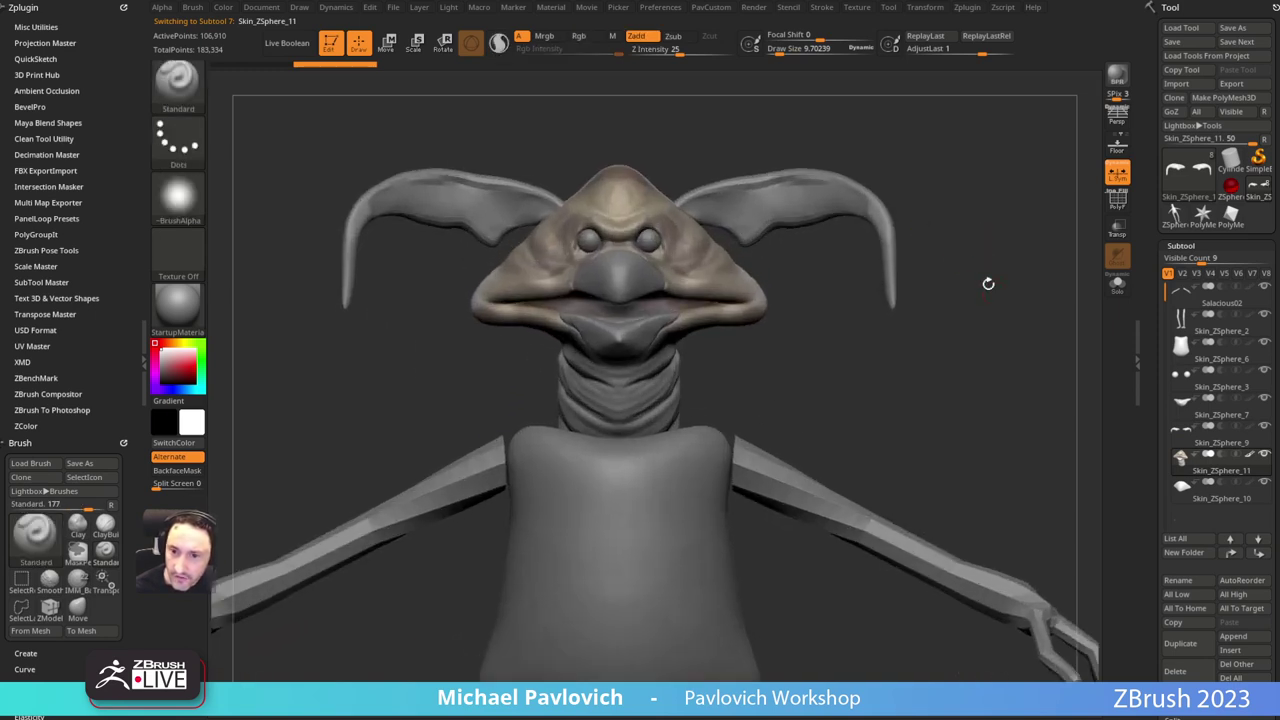
{"action": "mouse_move", "coordinate": [954, 241]}
{"action": "left_mouse_down", "text": "alt"}
{"action": "mouse_move", "coordinate": [960, 320]}
{"action": "mouse_move", "coordinate": [963, 301]}
{"action": "mouse_move", "coordinate": [945, 292]}
{"action": "mouse_move", "coordinate": [960, 277]}
{"action": "mouse_move", "coordinate": [942, 272]}
{"action": "left_mouse_up", "text": "alt"}
{"action": "key", "text": "s"}
{"action": "key", "text": "s"}
{"action": "key", "text": "s"}
{"action": "left_click_drag", "start_coordinate": [985, 250], "coordinate": [917, 273], "text": "alt"}
{"action": "key", "text": "s"}
{"action": "left_click_drag", "start_coordinate": [928, 273], "coordinate": [918, 273]}
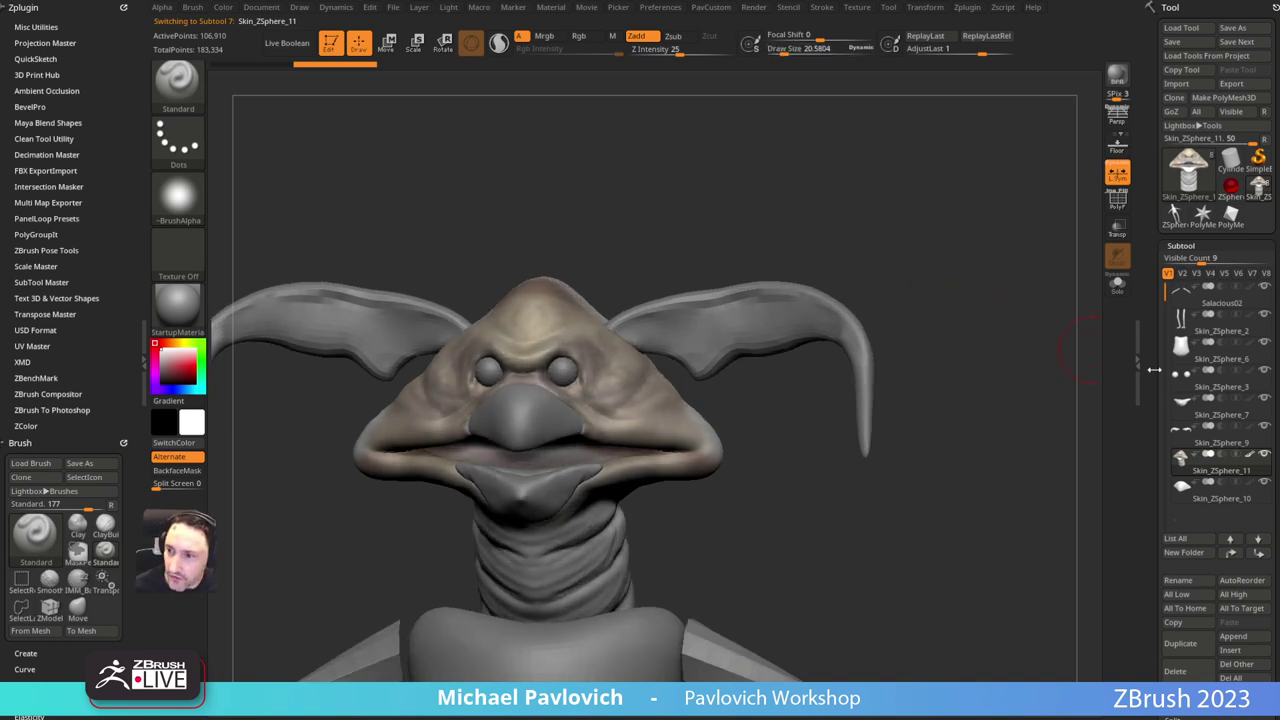
Step: Move the head subtool directly above the ears subtool in the order and merge the ears down into it
{"action": "left_click", "coordinate": [1215, 486]}
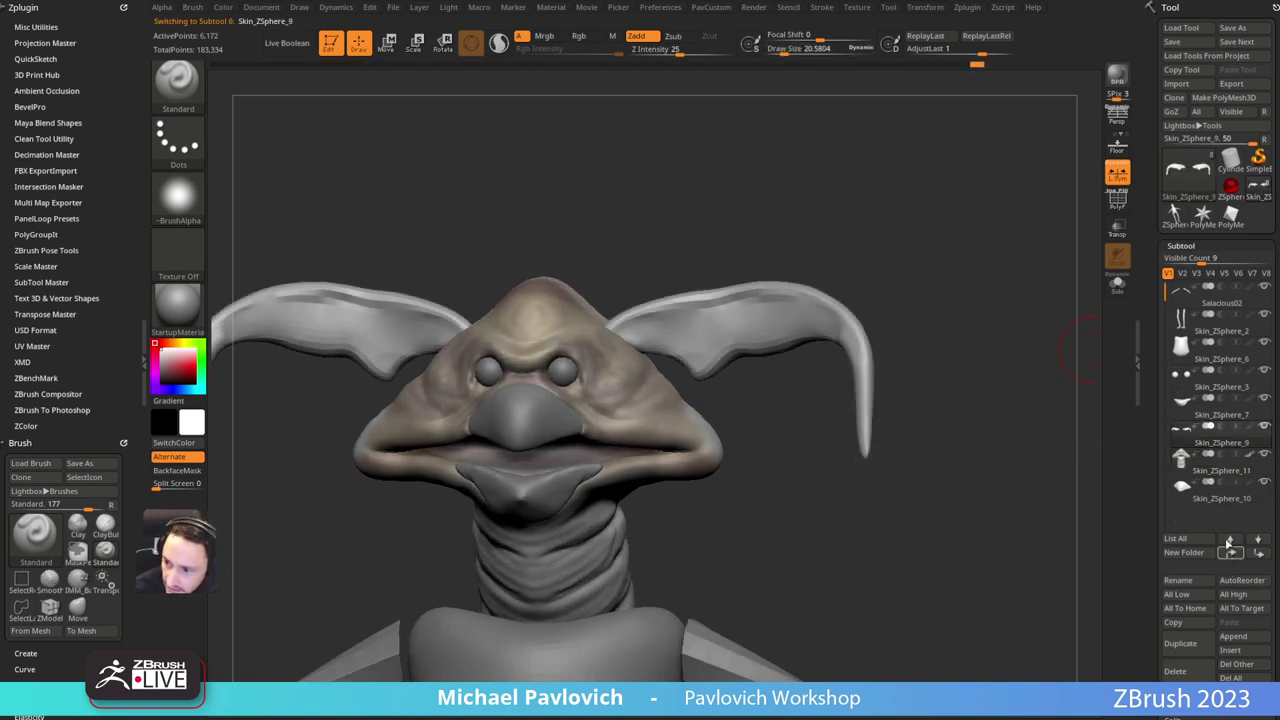
{"action": "left_click", "coordinate": [1224, 476]}
{"action": "left_click", "coordinate": [1231, 553]}
{"action": "key", "text": "1"}
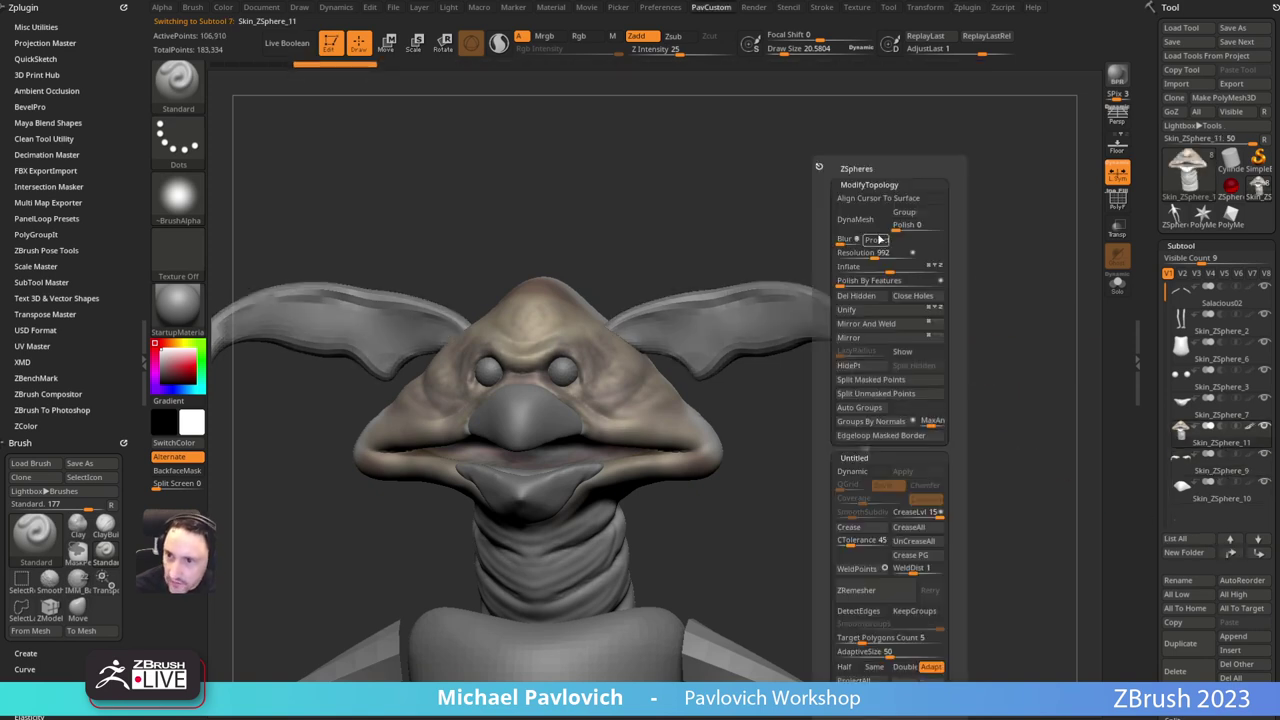
{"action": "key", "text": "s"}
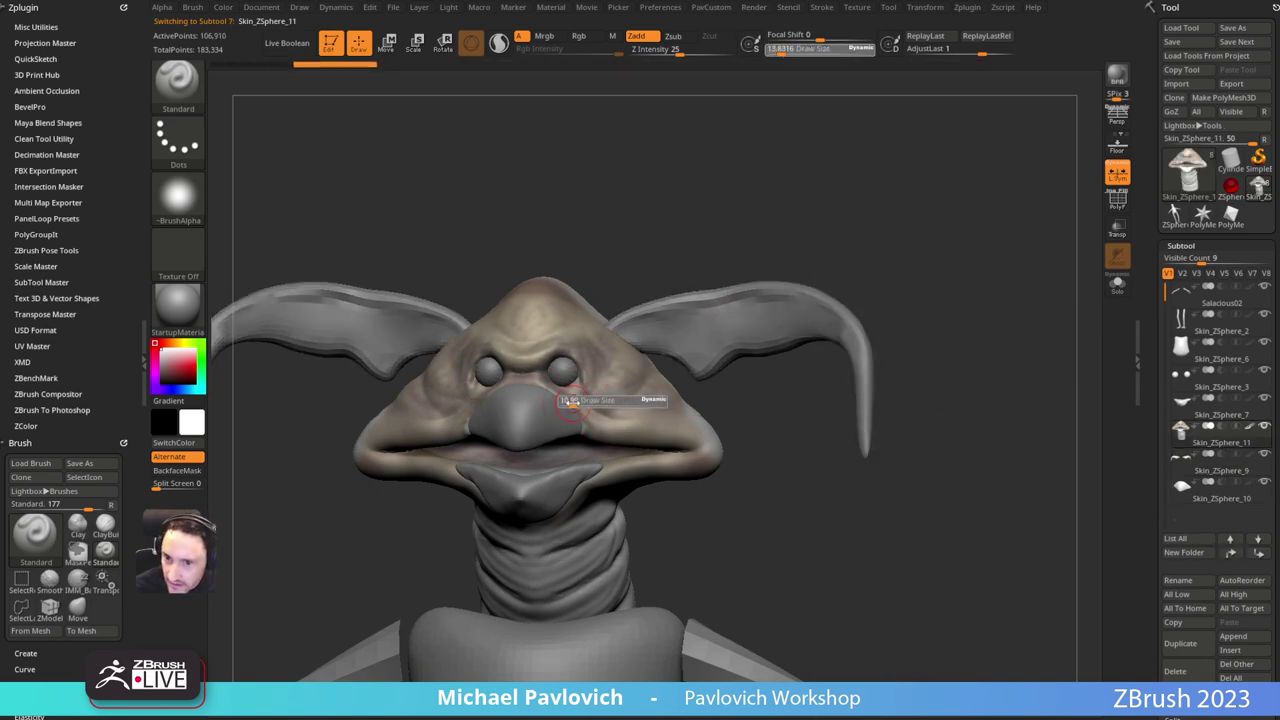
{"action": "key", "text": "ctrl+e"}
{"action": "left_click", "coordinate": [884, 269]}
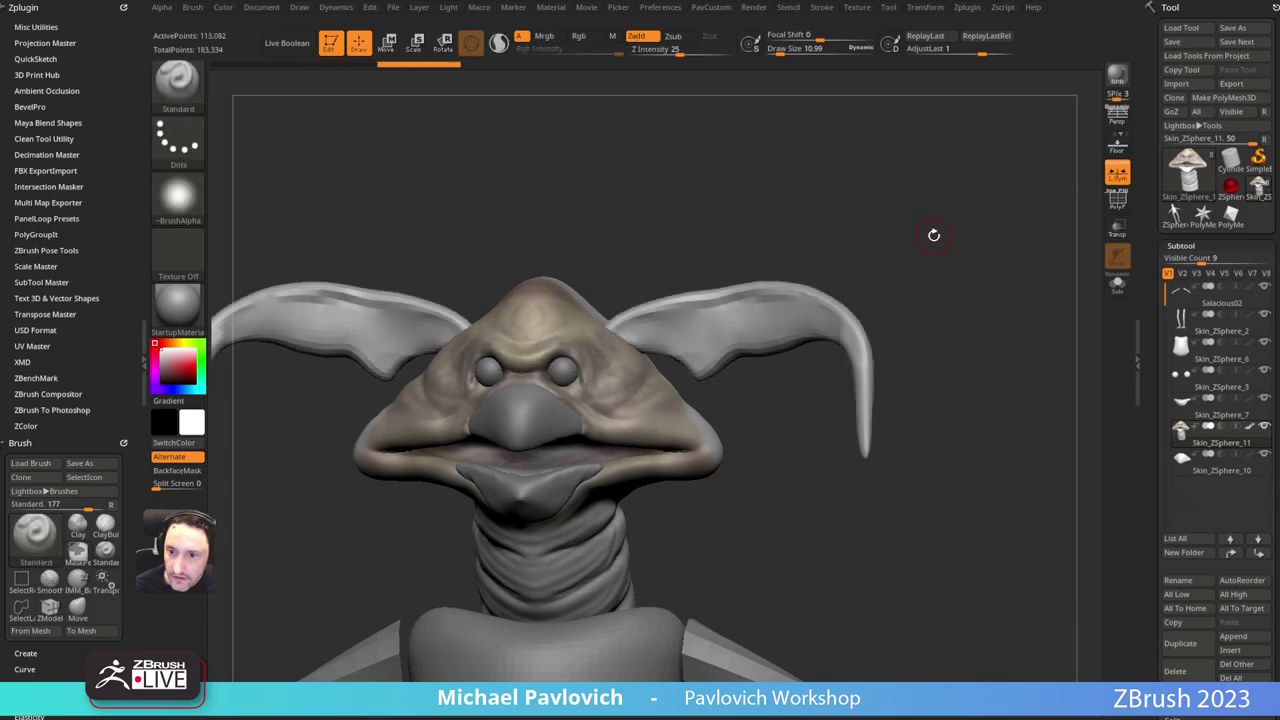
Step: Rebuild the merged head and ears with DynaMesh at resolution 1272, and hide the subtool's painted colour
{"action": "key", "text": "shift+f"}
{"action": "key", "text": "space"}
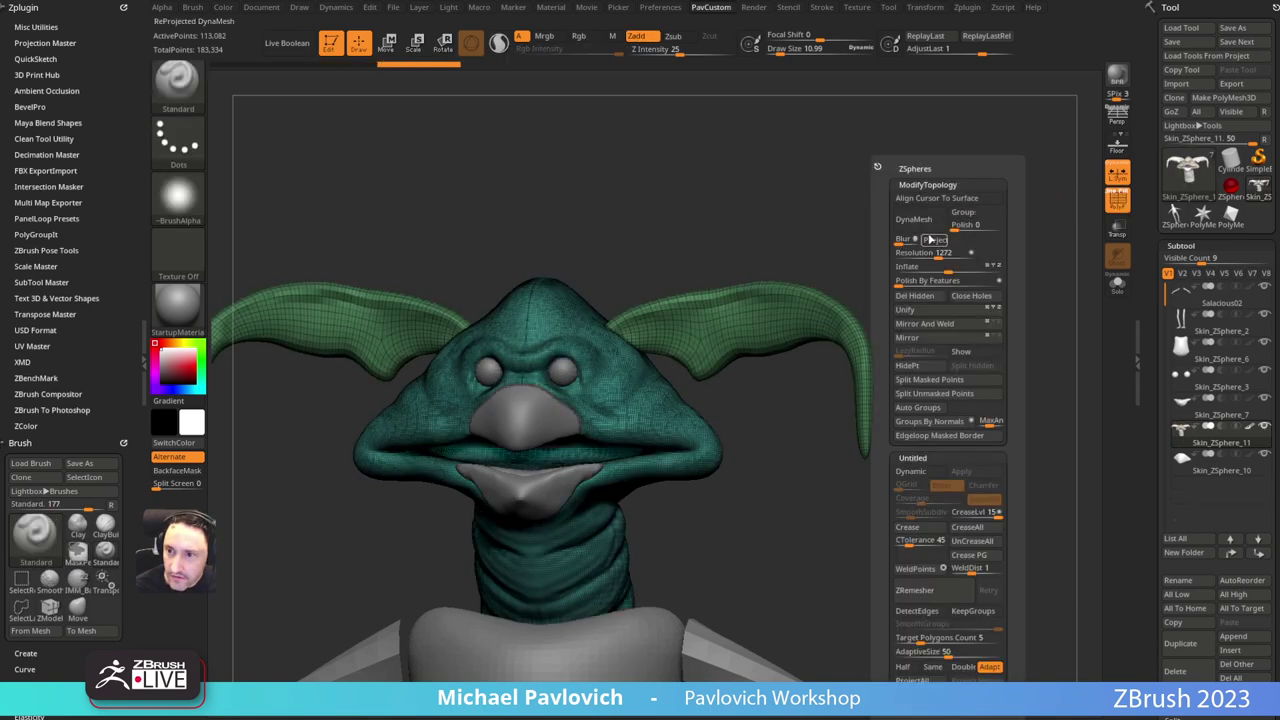
{"action": "left_click", "coordinate": [915, 222]}
{"action": "left_click", "coordinate": [1117, 202]}
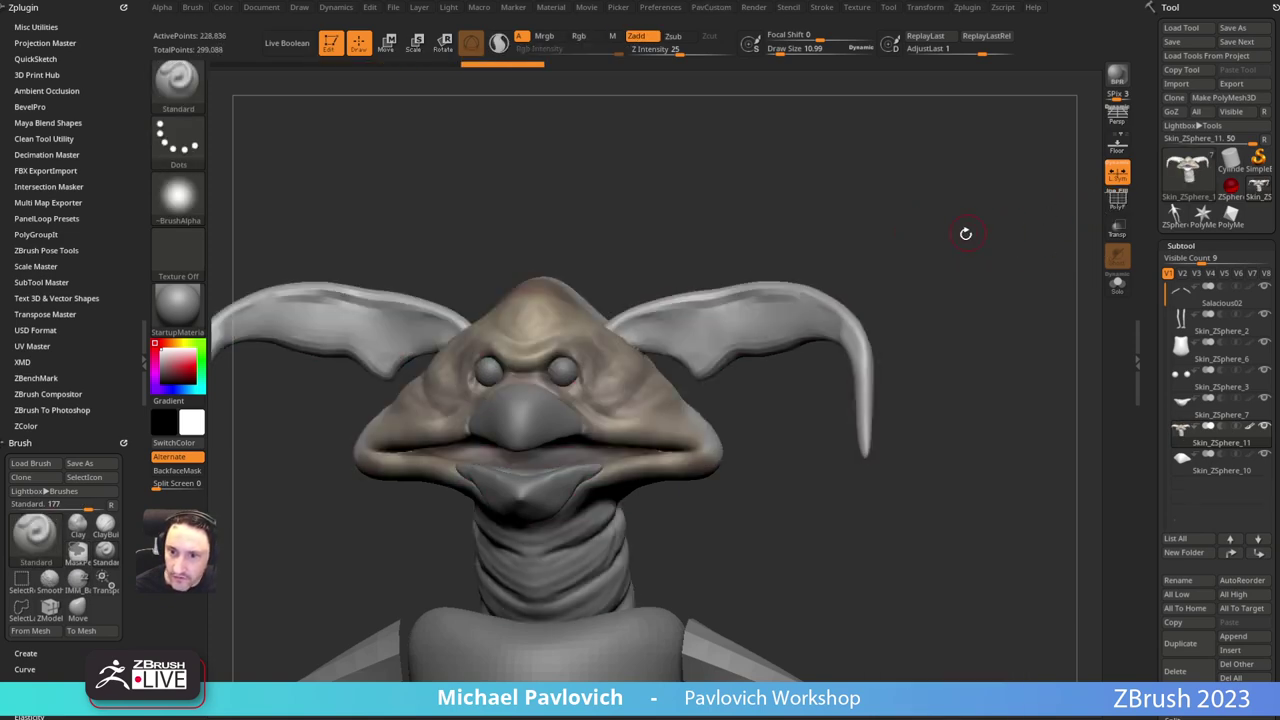
{"action": "left_click_drag", "start_coordinate": [966, 234], "coordinate": [985, 243]}
{"action": "left_click", "coordinate": [1250, 429]}
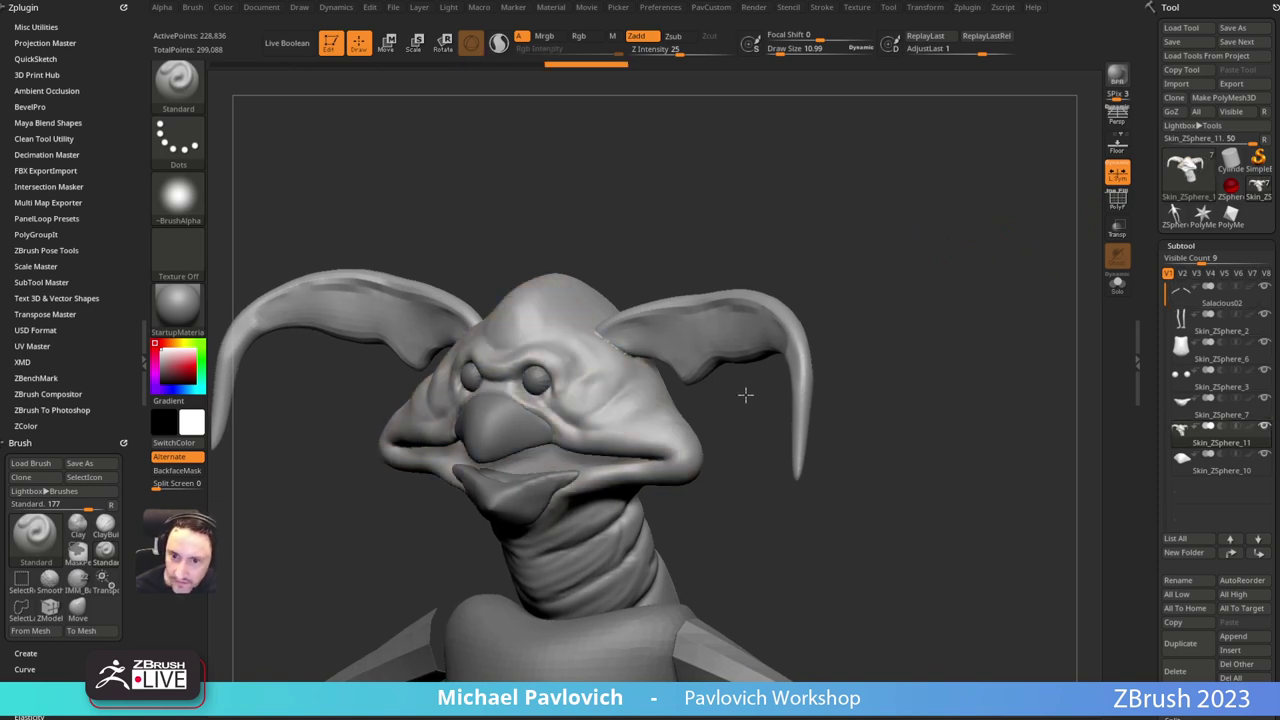
Step: Soften the wrinkles around the front and sides of the neck with the Smooth brush at a size of about 21
{"action": "key", "text": "]"}
{"action": "mouse_move", "coordinate": [700, 220]}
{"action": "left_mouse_down"}
{"action": "mouse_move", "coordinate": [694, 369]}
{"action": "mouse_move", "coordinate": [604, 372]}
{"action": "mouse_move", "coordinate": [598, 422]}
{"action": "left_mouse_up"}
{"action": "left_click_drag", "start_coordinate": [726, 494], "coordinate": [880, 252]}
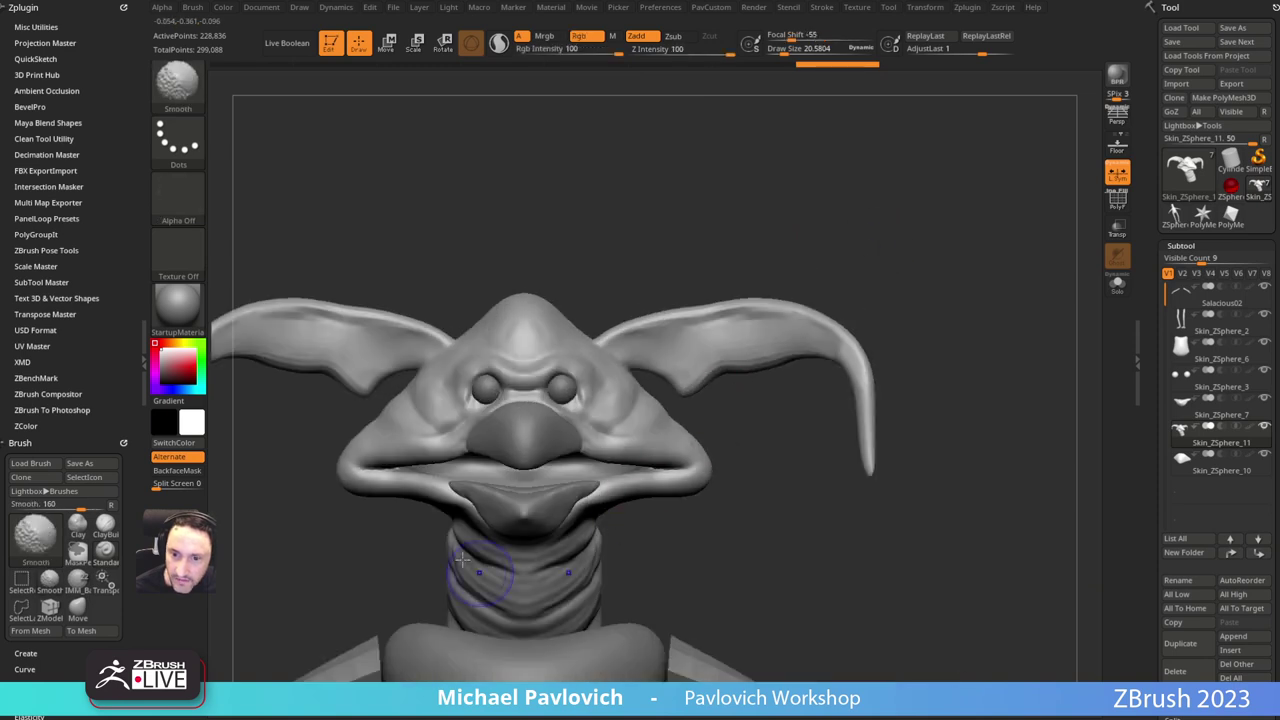
{"action": "mouse_move", "coordinate": [660, 492]}
{"action": "left_mouse_down"}
{"action": "mouse_move", "coordinate": [723, 537]}
{"action": "mouse_move", "coordinate": [757, 498]}
{"action": "mouse_move", "coordinate": [812, 484]}
{"action": "left_mouse_up"}
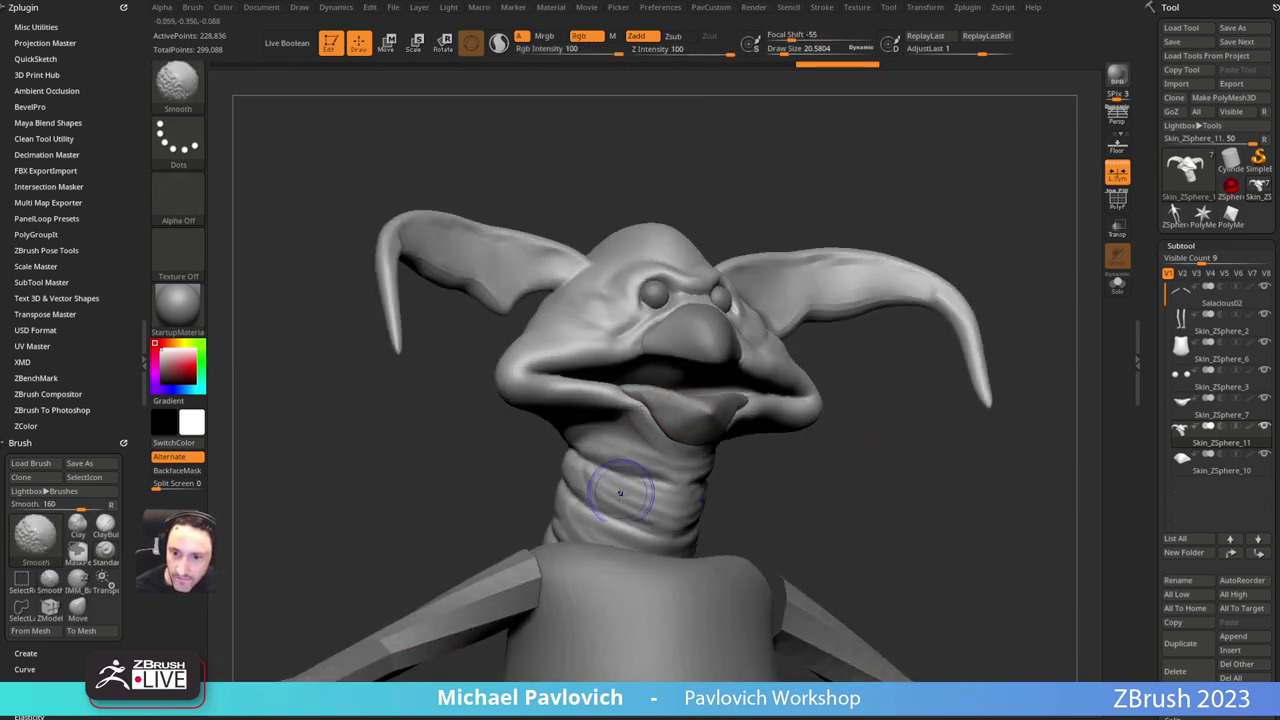
{"action": "left_click_drag", "start_coordinate": [608, 450], "coordinate": [700, 490], "text": "shift"}
{"action": "left_click_drag", "start_coordinate": [728, 492], "coordinate": [809, 480]}
{"action": "mouse_move", "coordinate": [585, 470]}
{"action": "left_mouse_down", "text": "shift"}
{"action": "mouse_move", "coordinate": [500, 520]}
{"action": "mouse_move", "coordinate": [654, 494]}
{"action": "left_mouse_up", "text": "shift"}
{"action": "left_click_drag", "start_coordinate": [835, 512], "coordinate": [640, 510]}
Step: Smooth the lip surface around the corners of the mouth
{"action": "mouse_move", "coordinate": [743, 486]}
{"action": "left_mouse_down"}
{"action": "mouse_move", "coordinate": [714, 473]}
{"action": "mouse_move", "coordinate": [757, 485]}
{"action": "left_mouse_up"}
{"action": "mouse_move", "coordinate": [757, 485]}
{"action": "left_mouse_down"}
{"action": "mouse_move", "coordinate": [769, 406]}
{"action": "mouse_move", "coordinate": [706, 374]}
{"action": "left_mouse_up"}
{"action": "left_click_drag", "start_coordinate": [817, 408], "coordinate": [803, 460], "text": "alt"}
{"action": "left_click_drag", "start_coordinate": [365, 437], "coordinate": [377, 421], "text": "shift"}
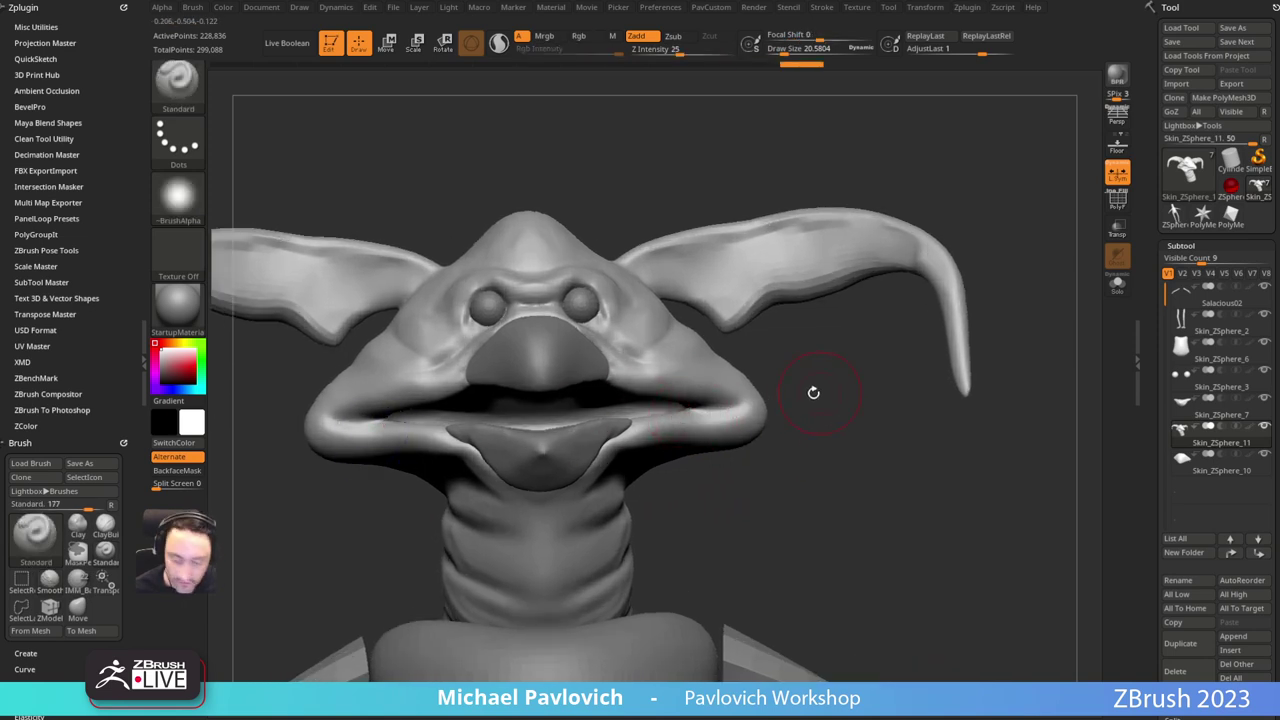
Step: Reshape the corners of the mouth with the MoveAccu brush at sizes of about 33 and 27
{"action": "key", "text": "b"}
{"action": "key", "text": "m"}
{"action": "key", "text": "a"}
{"action": "mouse_move", "coordinate": [809, 387]}
{"action": "left_mouse_down", "text": "alt"}
{"action": "mouse_move", "coordinate": [808, 412]}
{"action": "mouse_move", "coordinate": [838, 385]}
{"action": "left_mouse_up", "text": "alt"}
{"action": "key", "text": "bracketright"}
{"action": "left_click_drag", "start_coordinate": [764, 402], "coordinate": [808, 397]}
{"action": "right_click_drag", "start_coordinate": [808, 397], "coordinate": [858, 399]}
{"action": "left_click_drag", "start_coordinate": [826, 397], "coordinate": [816, 404]}
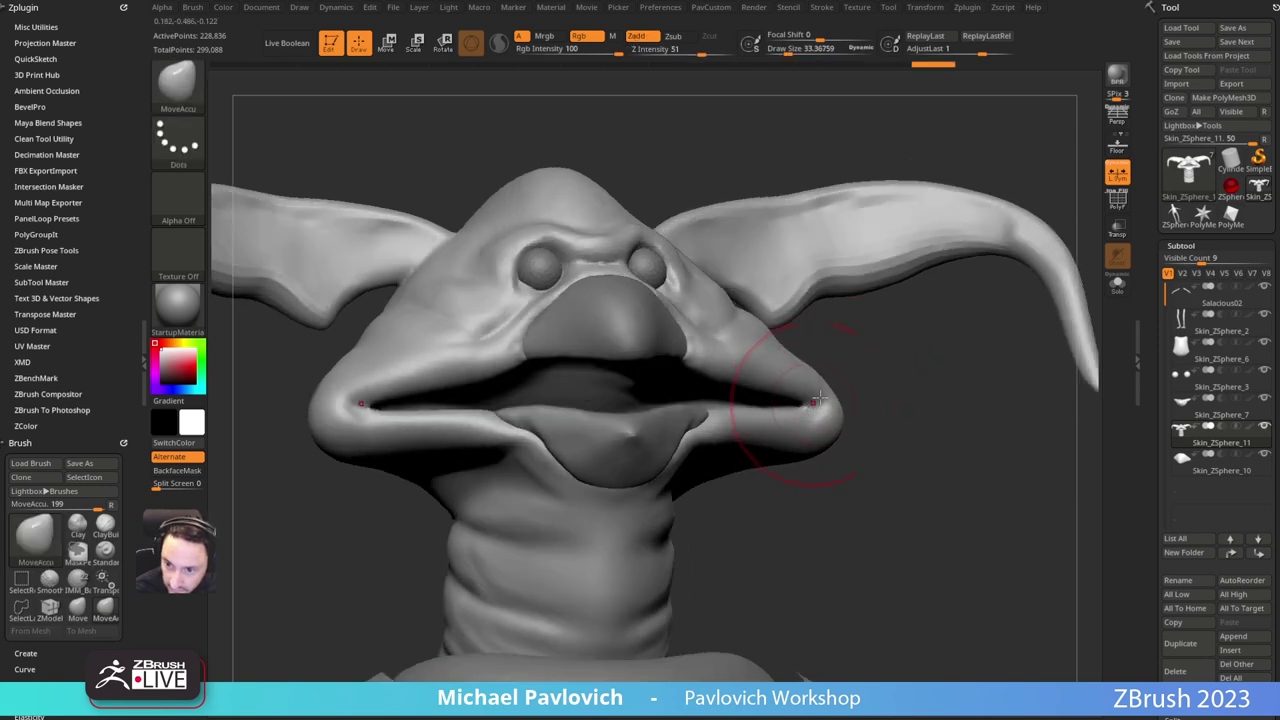
{"action": "right_click_drag", "start_coordinate": [818, 404], "coordinate": [730, 409]}
{"action": "key", "text": "bracketleft"}
{"action": "left_click_drag", "start_coordinate": [815, 410], "coordinate": [808, 412]}
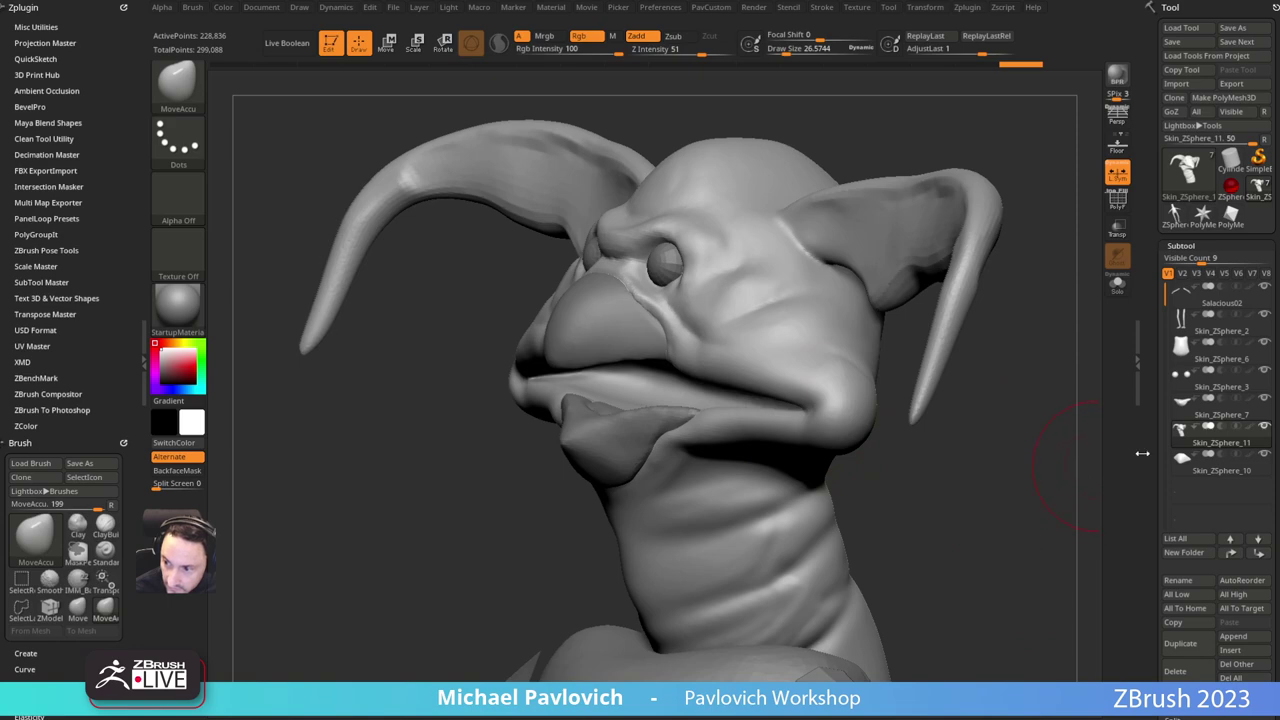
Step: Open the Geometry settings and refine the mouth corners further with the MoveAccu brush
{"action": "left_click_drag", "start_coordinate": [1155, 444], "coordinate": [1155, 288]}
{"action": "left_click", "coordinate": [1178, 358]}
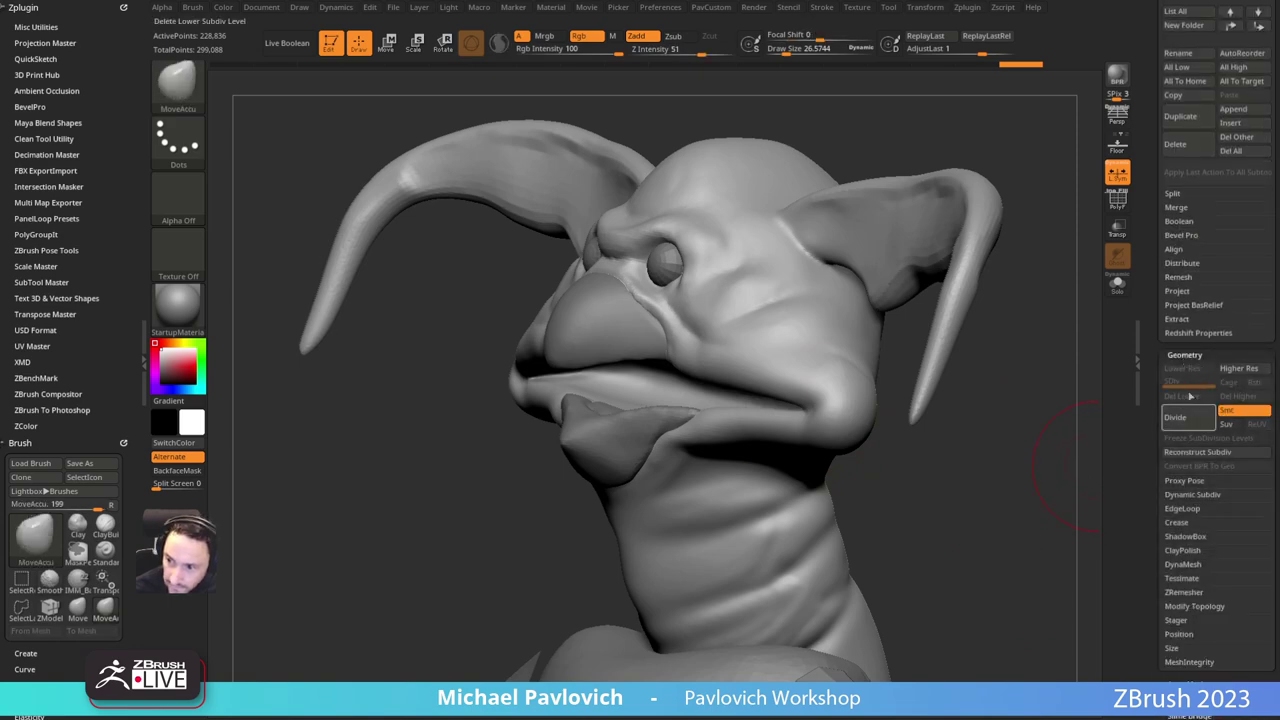
{"action": "right_click_drag", "start_coordinate": [963, 442], "coordinate": [972, 396]}
{"action": "left_click_drag", "start_coordinate": [800, 411], "coordinate": [807, 408]}
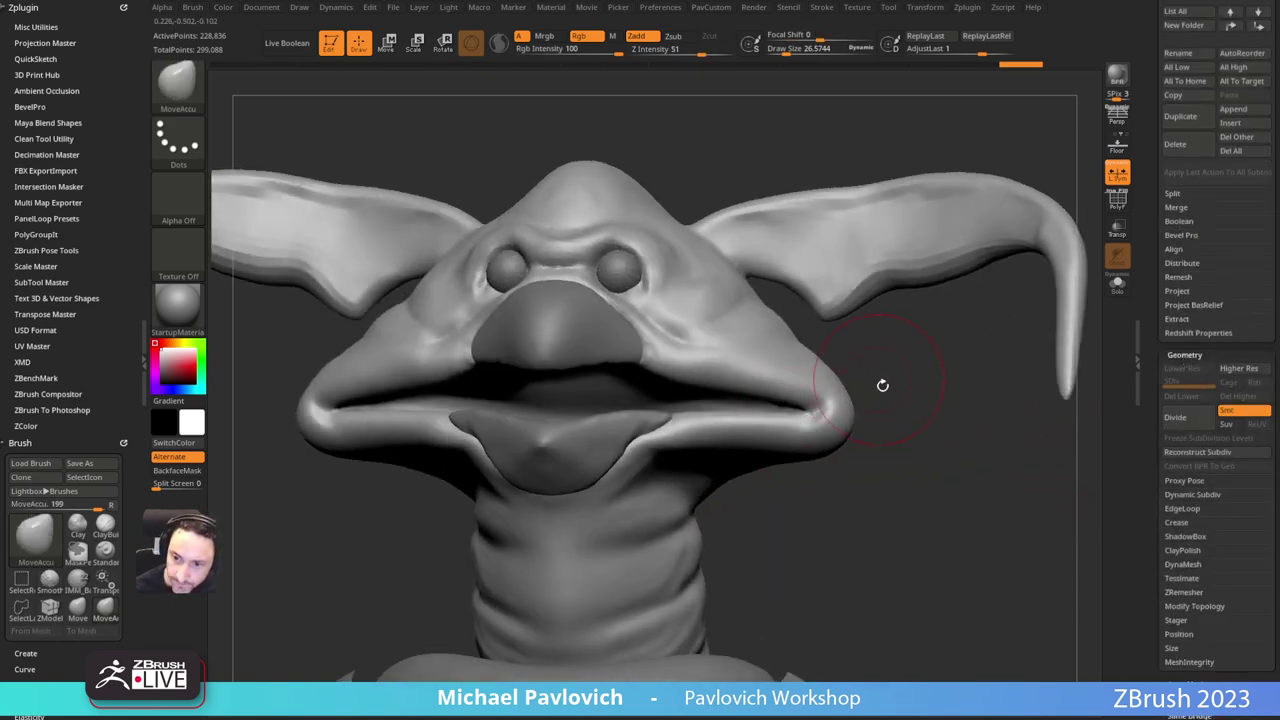
{"action": "right_click_drag", "start_coordinate": [883, 386], "coordinate": [893, 412]}
{"action": "key", "text": "s"}
{"action": "left_click_drag", "start_coordinate": [854, 406], "coordinate": [843, 406]}
{"action": "right_click_drag", "start_coordinate": [883, 406], "coordinate": [886, 374]}
{"action": "left_click_drag", "start_coordinate": [818, 404], "coordinate": [816, 405]}
{"action": "mouse_move", "coordinate": [884, 380]}
{"action": "right_mouse_down"}
{"action": "mouse_move", "coordinate": [886, 406]}
{"action": "mouse_move", "coordinate": [838, 408]}
{"action": "mouse_move", "coordinate": [843, 379]}
{"action": "right_mouse_up"}
Step: Try pulling cloth wrinkles into both sides of the neck with the ClothHook brush at a size of about 33
{"action": "mouse_move", "coordinate": [769, 513]}
{"action": "left_mouse_down", "text": "alt"}
{"action": "mouse_move", "coordinate": [749, 491]}
{"action": "mouse_move", "coordinate": [771, 511]}
{"action": "mouse_move", "coordinate": [785, 488]}
{"action": "left_mouse_up", "text": "alt"}
{"action": "key", "text": "b"}
{"action": "key", "text": "s"}
{"action": "key", "text": "t"}
{"action": "key", "text": "s"}
{"action": "mouse_move", "coordinate": [601, 509]}
{"action": "left_mouse_down"}
{"action": "mouse_move", "coordinate": [617, 510]}
{"action": "mouse_move", "coordinate": [605, 510]}
{"action": "left_mouse_up"}
{"action": "mouse_move", "coordinate": [807, 494]}
{"action": "left_mouse_down", "text": "alt"}
{"action": "mouse_move", "coordinate": [809, 466]}
{"action": "mouse_move", "coordinate": [823, 479]}
{"action": "left_mouse_up", "text": "alt"}
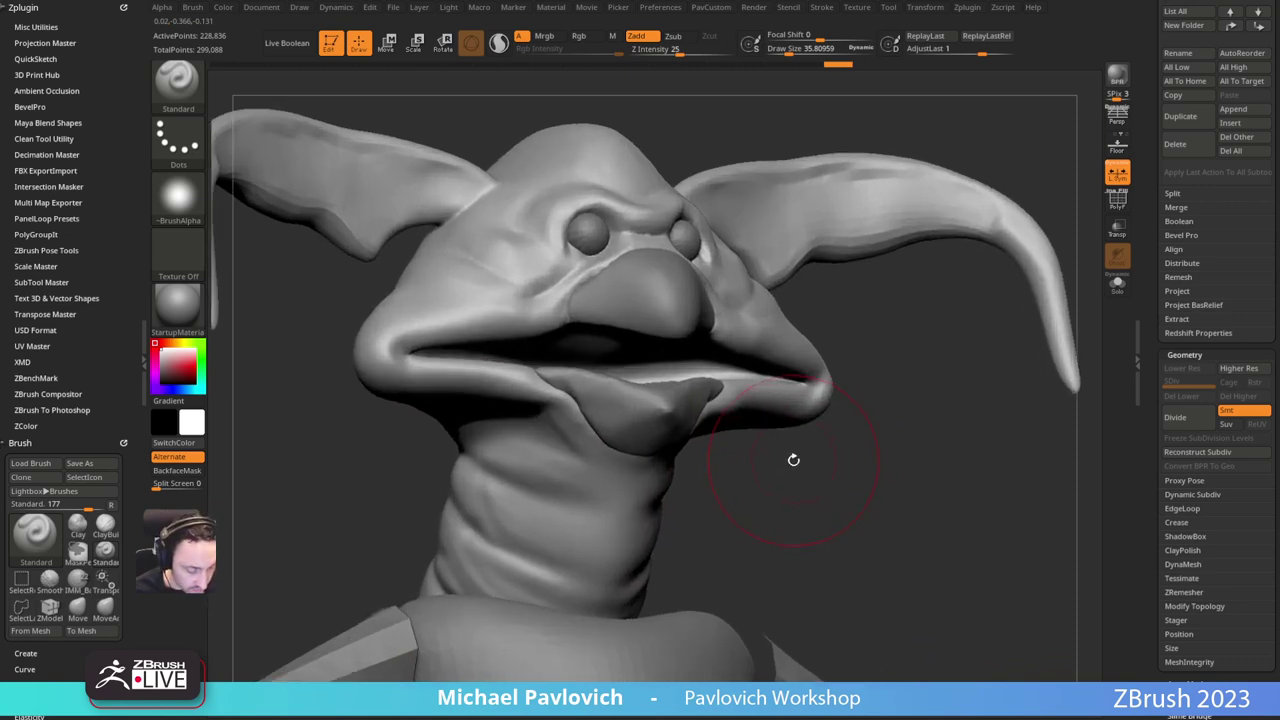
{"action": "key", "text": "b"}
{"action": "key", "text": "c"}
{"action": "key", "text": "h"}
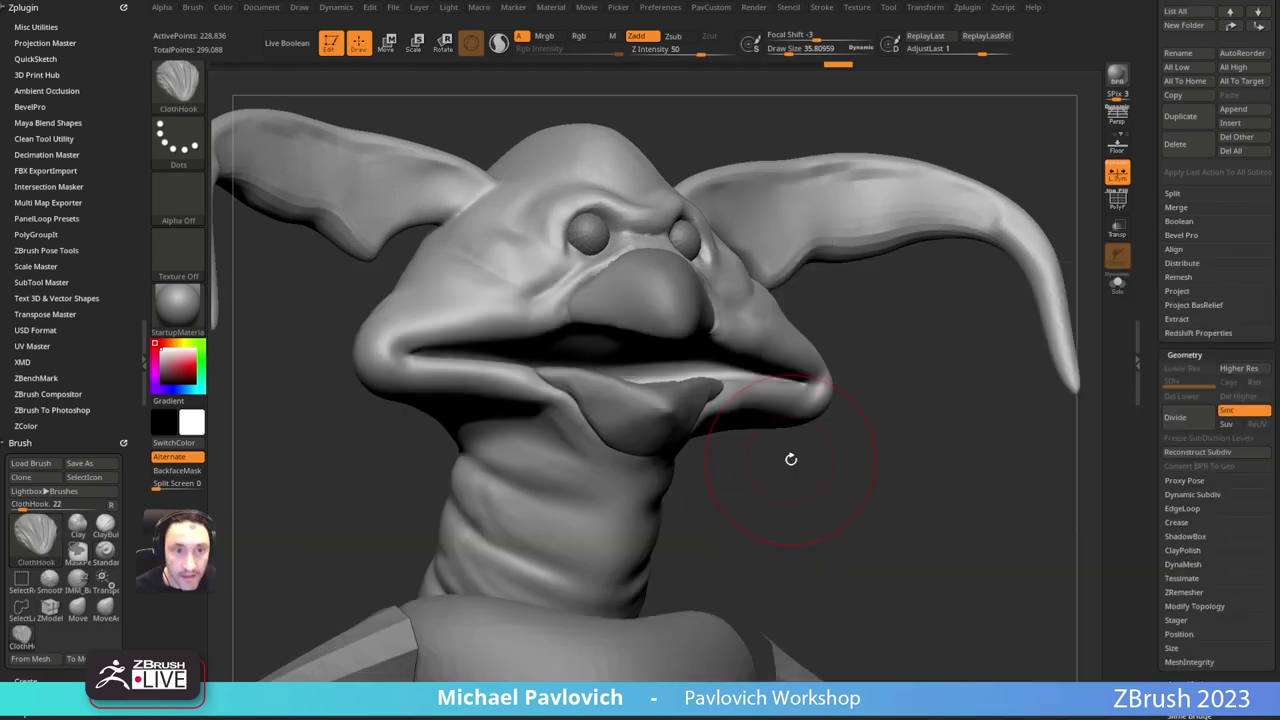
{"action": "key", "text": "s"}
{"action": "left_click_drag", "start_coordinate": [627, 493], "coordinate": [625, 493]}
{"action": "mouse_move", "coordinate": [543, 489]}
{"action": "left_mouse_down"}
{"action": "mouse_move", "coordinate": [580, 505]}
{"action": "mouse_move", "coordinate": [541, 488]}
{"action": "left_mouse_up"}
{"action": "mouse_move", "coordinate": [752, 511]}
{"action": "left_mouse_down"}
{"action": "mouse_move", "coordinate": [717, 508]}
{"action": "mouse_move", "coordinate": [691, 543]}
{"action": "mouse_move", "coordinate": [742, 506]}
{"action": "left_mouse_up"}
{"action": "key", "text": "ctrl+z"}
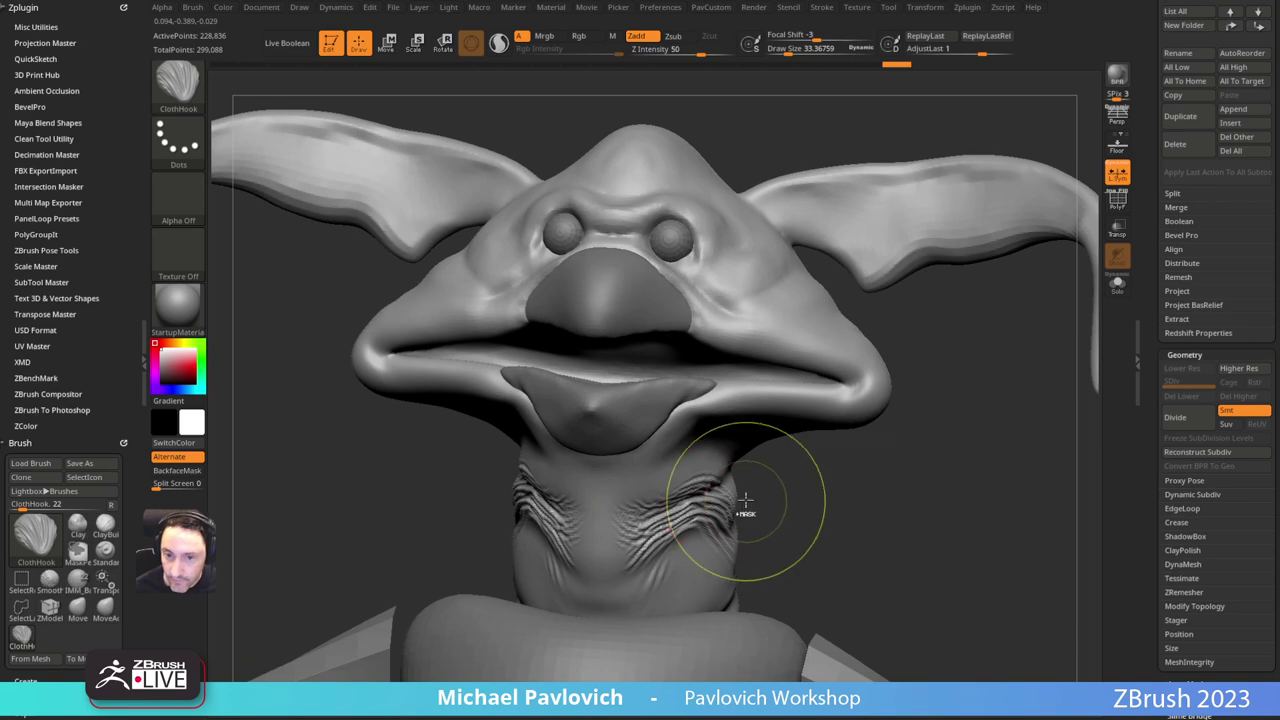
{"action": "key", "text": "ctrl+z"}
Step: Try ClothHook folds under the chin with the Dynamics settings docked alongside, and close those settings again
{"action": "left_click", "coordinate": [346, 9]}
{"action": "left_click_drag", "start_coordinate": [325, 27], "coordinate": [100, 77]}
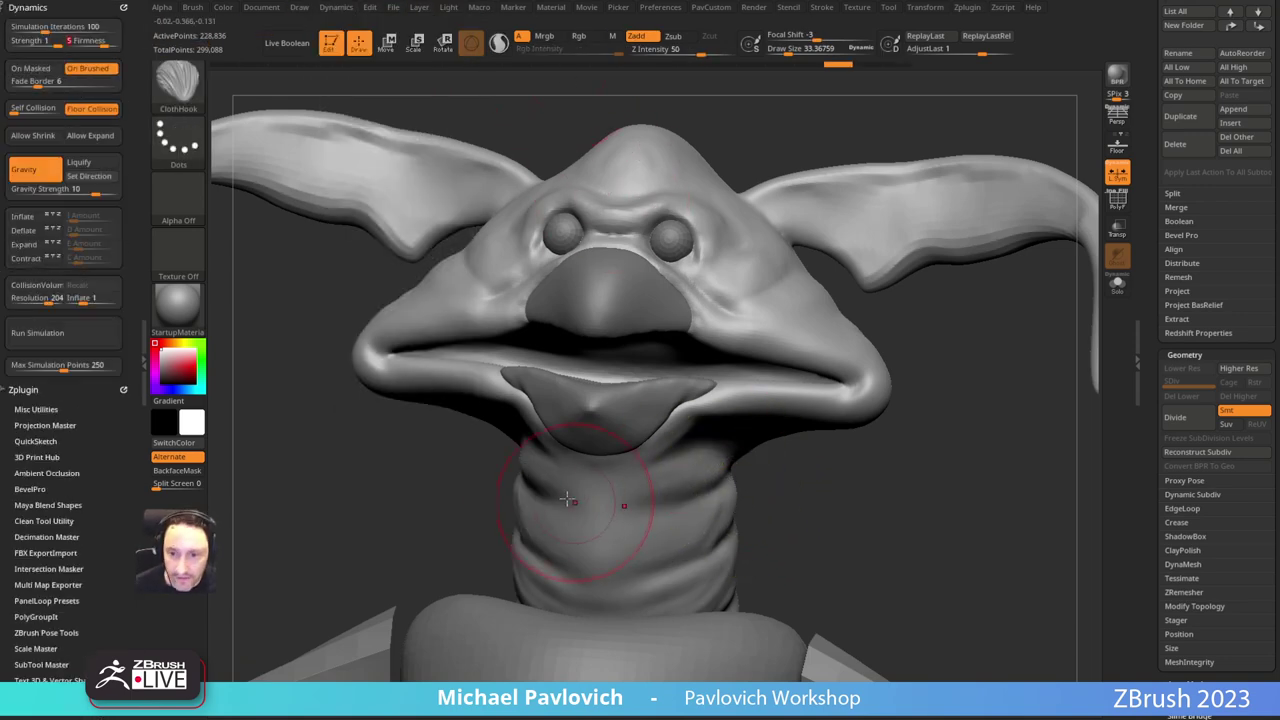
{"action": "mouse_move", "coordinate": [549, 493]}
{"action": "left_mouse_down"}
{"action": "mouse_move", "coordinate": [575, 455]}
{"action": "mouse_move", "coordinate": [585, 475]}
{"action": "mouse_move", "coordinate": [595, 440]}
{"action": "left_mouse_up"}
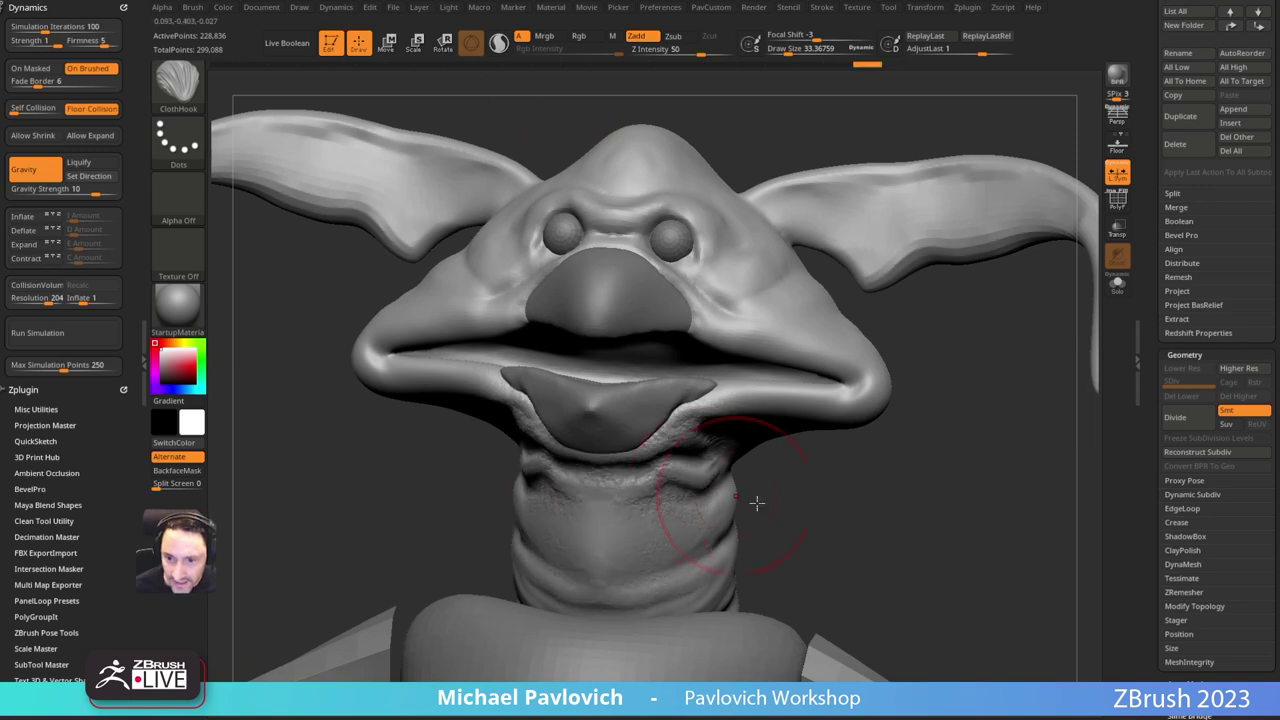
{"action": "left_click_drag", "start_coordinate": [765, 503], "coordinate": [900, 495]}
{"action": "key", "text": "ctrl+z"}
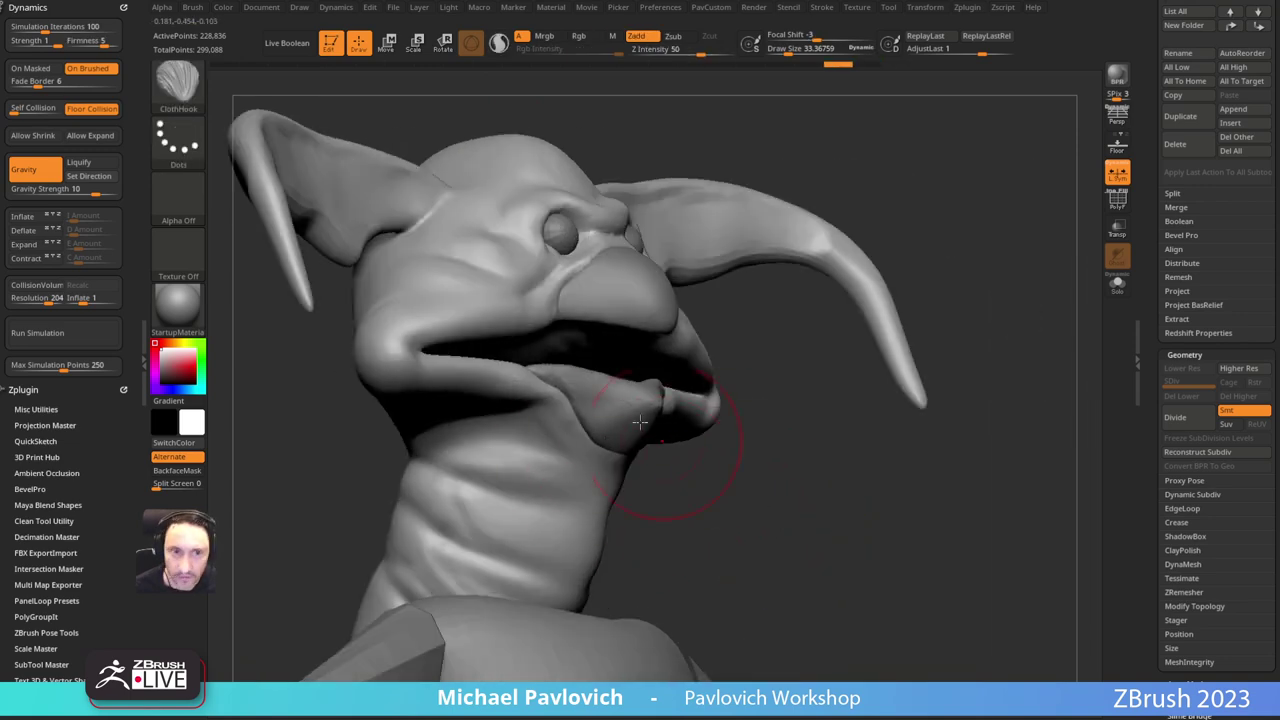
{"action": "left_click", "coordinate": [115, 11]}
{"action": "left_click", "coordinate": [123, 8]}
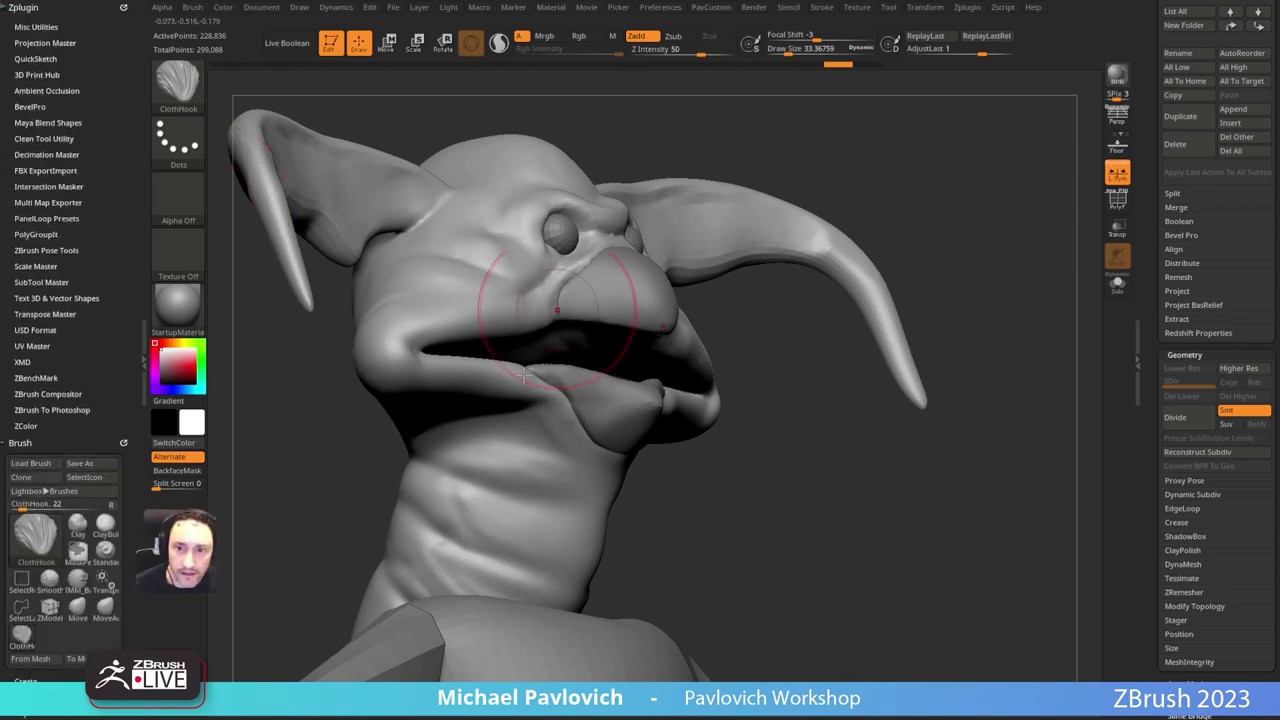
Step: Smooth the drooping tips of the ears with the Smooth brush
{"action": "left_click_drag", "start_coordinate": [1019, 299], "coordinate": [899, 290], "text": "alt"}
{"action": "key", "text": "shift"}
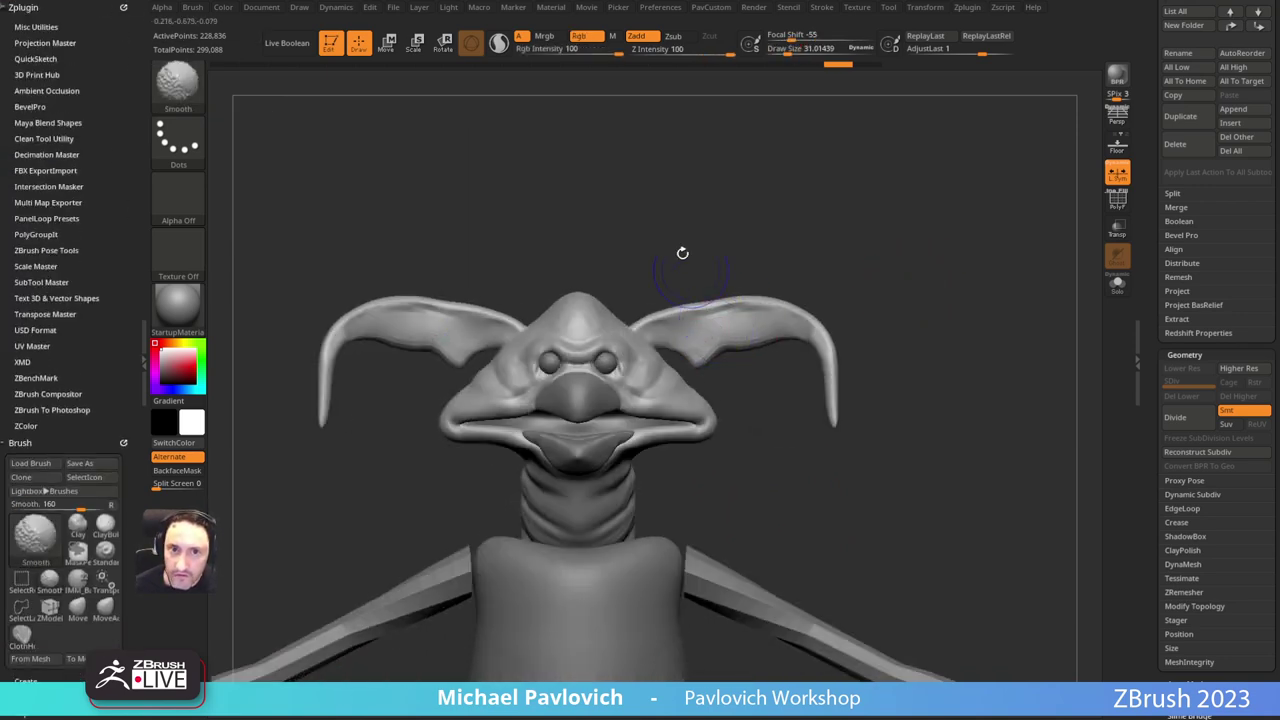
{"action": "left_click_drag", "start_coordinate": [831, 403], "coordinate": [834, 420], "text": "shift"}
{"action": "left_click_drag", "start_coordinate": [1010, 325], "coordinate": [725, 298]}
{"action": "key", "text": "shift"}
{"action": "mouse_move", "coordinate": [892, 208]}
{"action": "left_mouse_down"}
{"action": "mouse_move", "coordinate": [873, 205]}
{"action": "mouse_move", "coordinate": [789, 350]}
{"action": "left_mouse_up"}
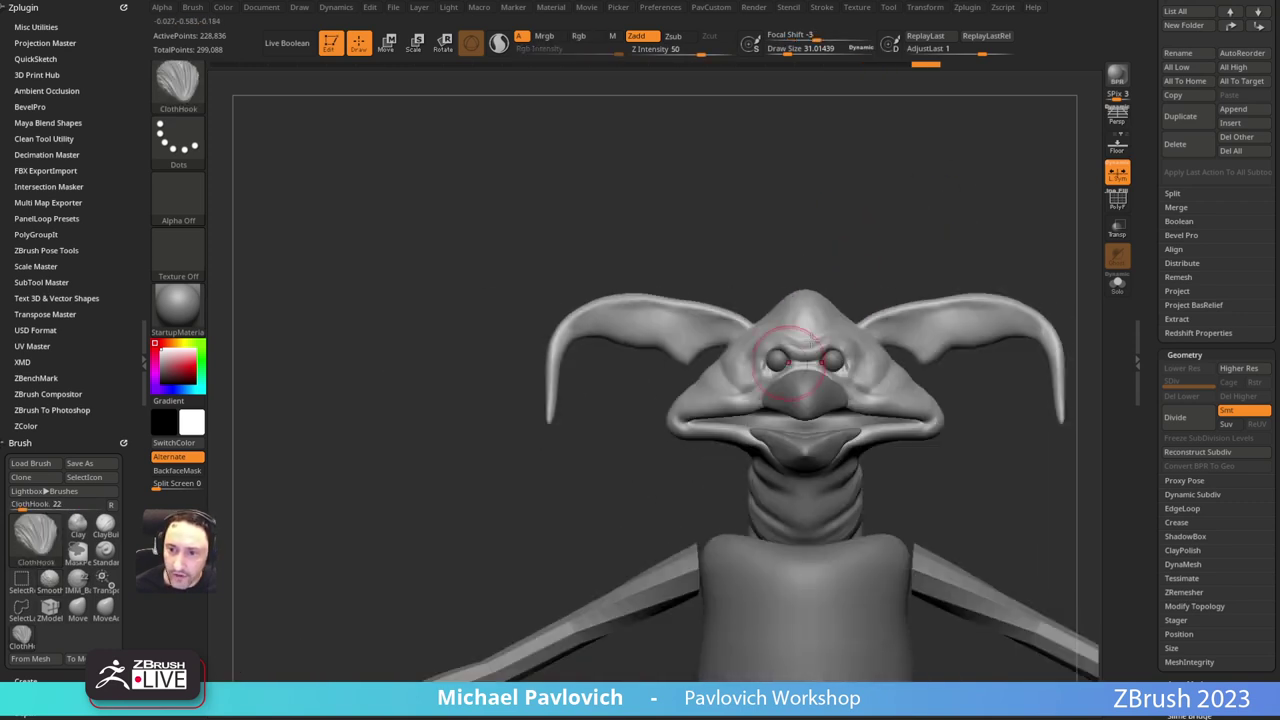
{"action": "left_click_drag", "start_coordinate": [956, 266], "coordinate": [790, 277], "text": "alt"}
Step: Switch to the Standard brush and delete the head's older undo history
{"action": "key", "text": "b"}
{"action": "key", "text": "s"}
{"action": "key", "text": "t"}
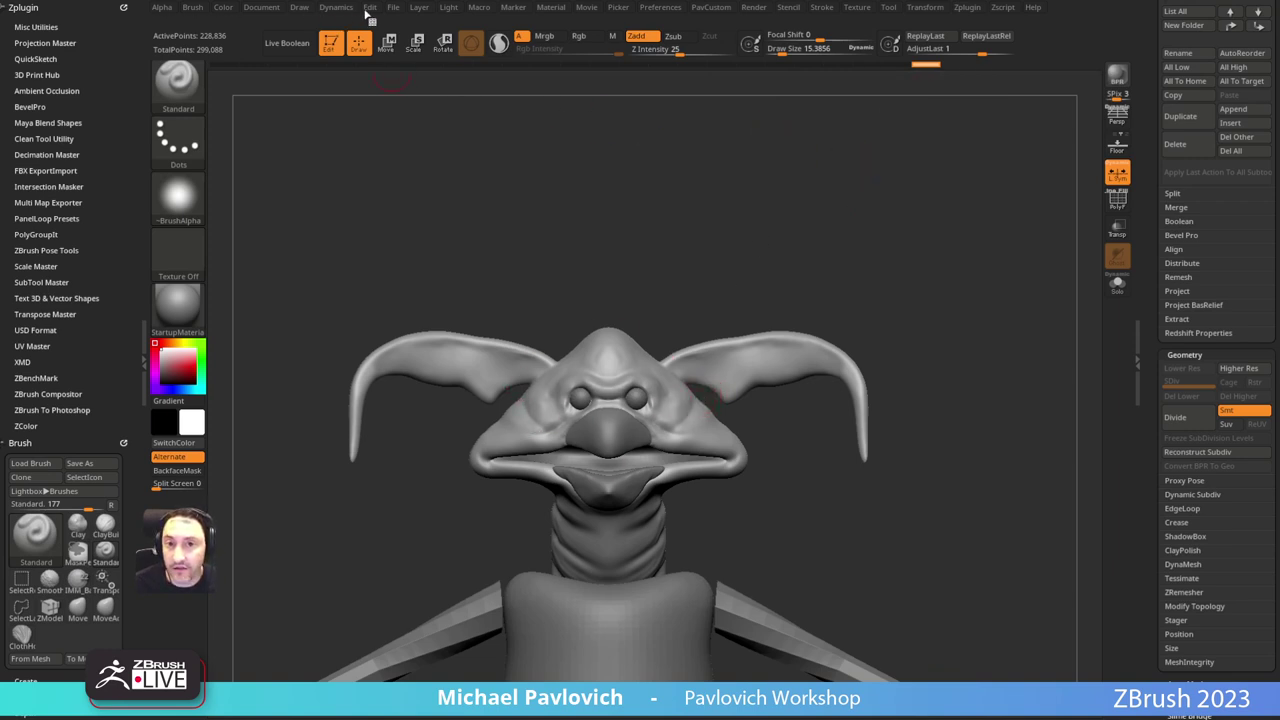
{"action": "left_click", "coordinate": [369, 7]}
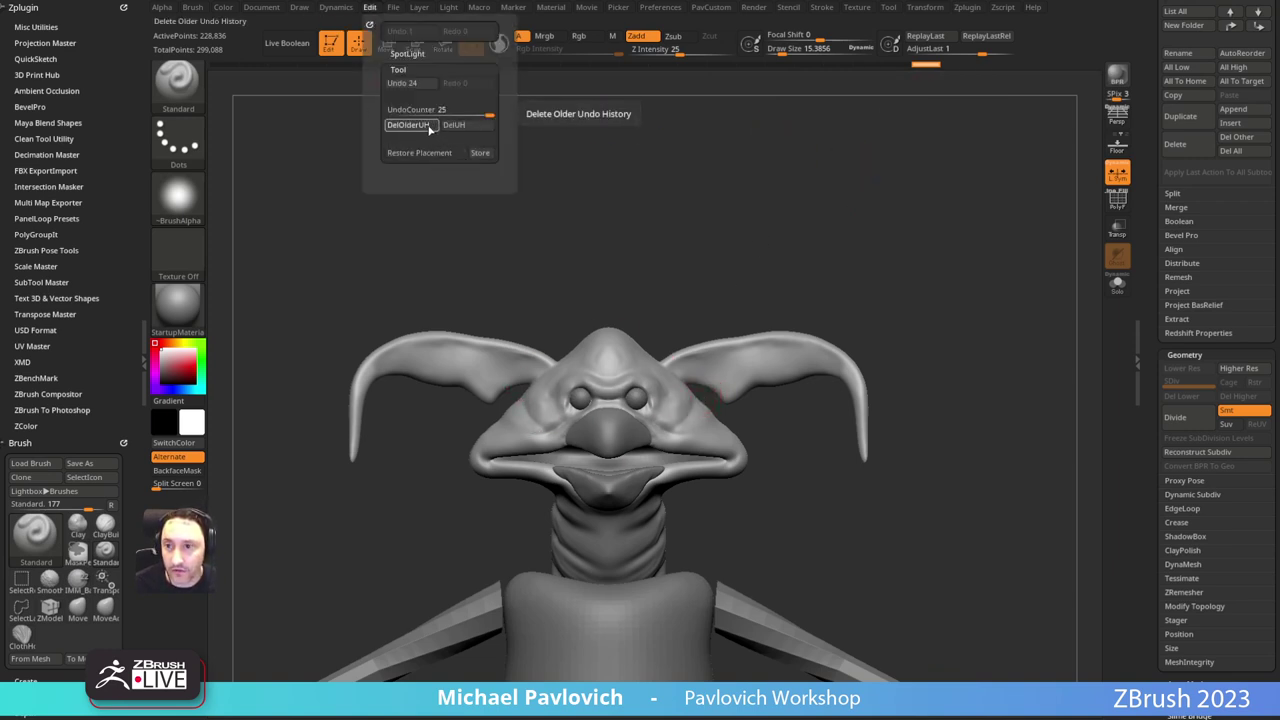
{"action": "left_click", "coordinate": [428, 126]}
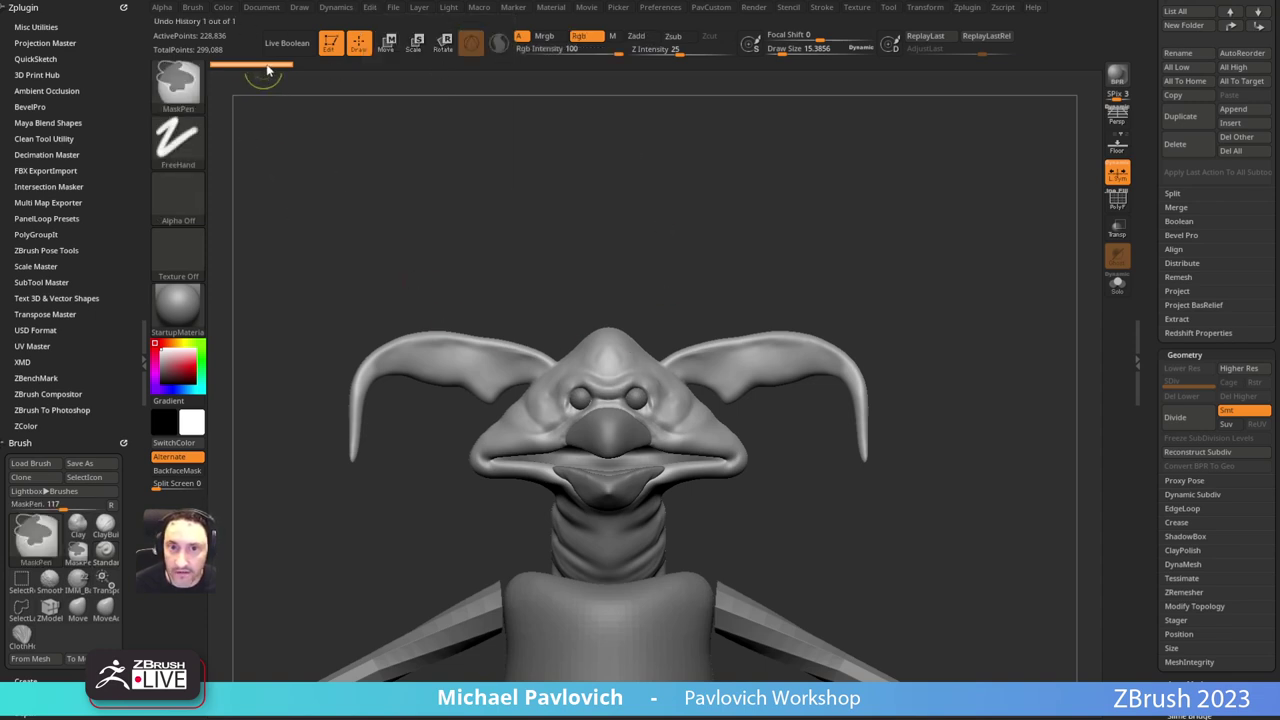
Step: Check the head's wireframe and isolate the head subtool with Solo
{"action": "left_click_drag", "start_coordinate": [814, 264], "coordinate": [744, 272], "text": "alt"}
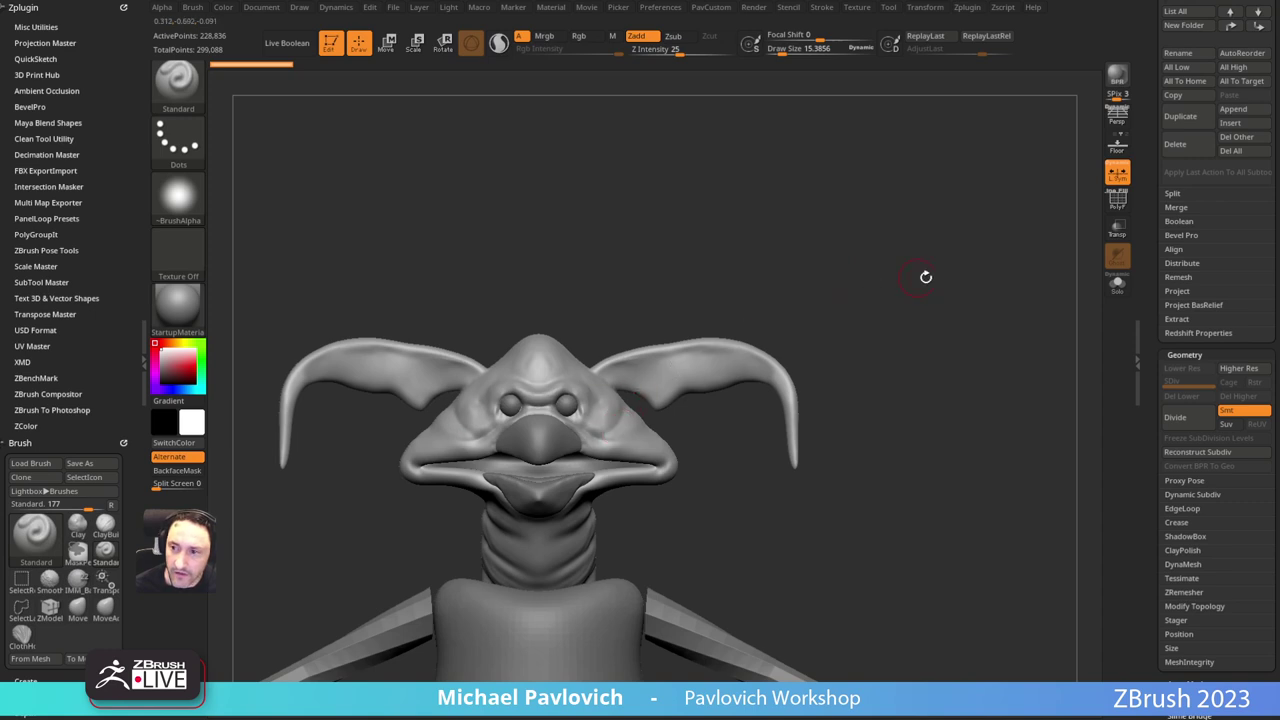
{"action": "left_click_drag", "start_coordinate": [926, 277], "coordinate": [957, 214], "text": "alt"}
{"action": "left_click", "coordinate": [1108, 206]}
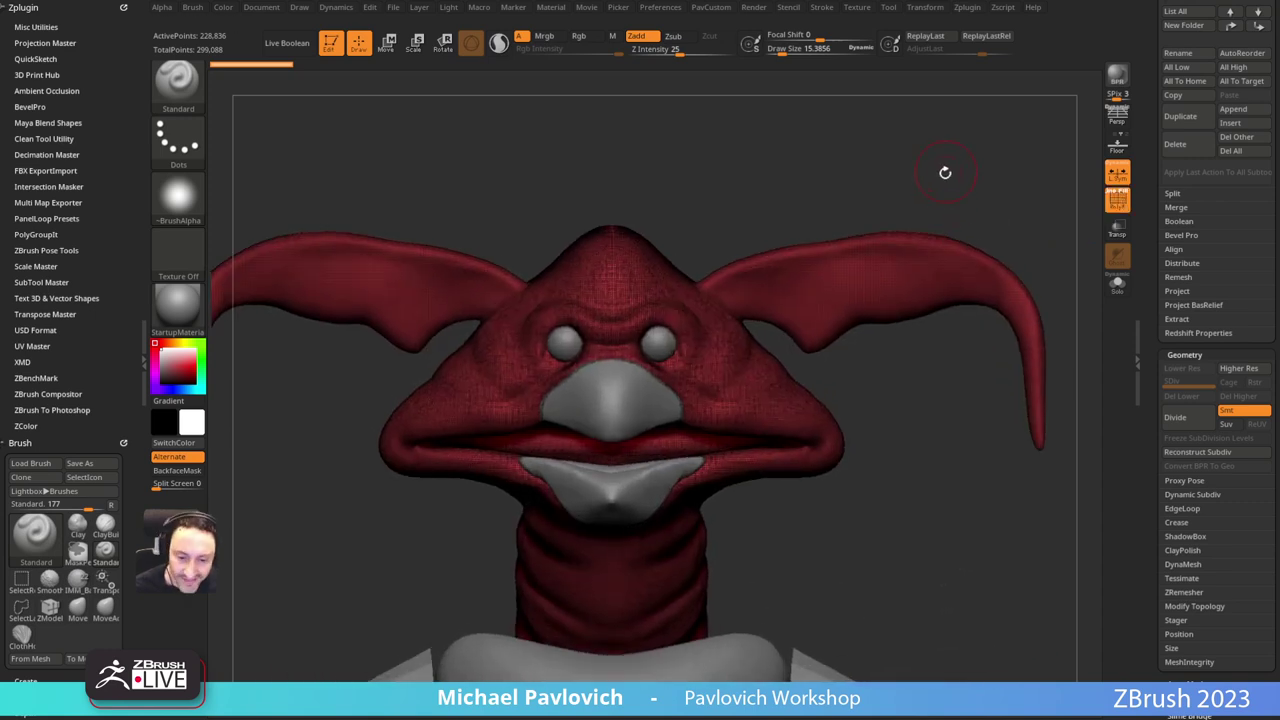
{"action": "mouse_move", "coordinate": [925, 174]}
{"action": "left_mouse_down"}
{"action": "mouse_move", "coordinate": [937, 171]}
{"action": "mouse_move", "coordinate": [914, 185]}
{"action": "mouse_move", "coordinate": [929, 220]}
{"action": "mouse_move", "coordinate": [966, 208]}
{"action": "mouse_move", "coordinate": [1000, 239]}
{"action": "mouse_move", "coordinate": [970, 187]}
{"action": "left_mouse_up"}
{"action": "left_click", "coordinate": [1110, 282]}
{"action": "left_click", "coordinate": [1112, 205]}
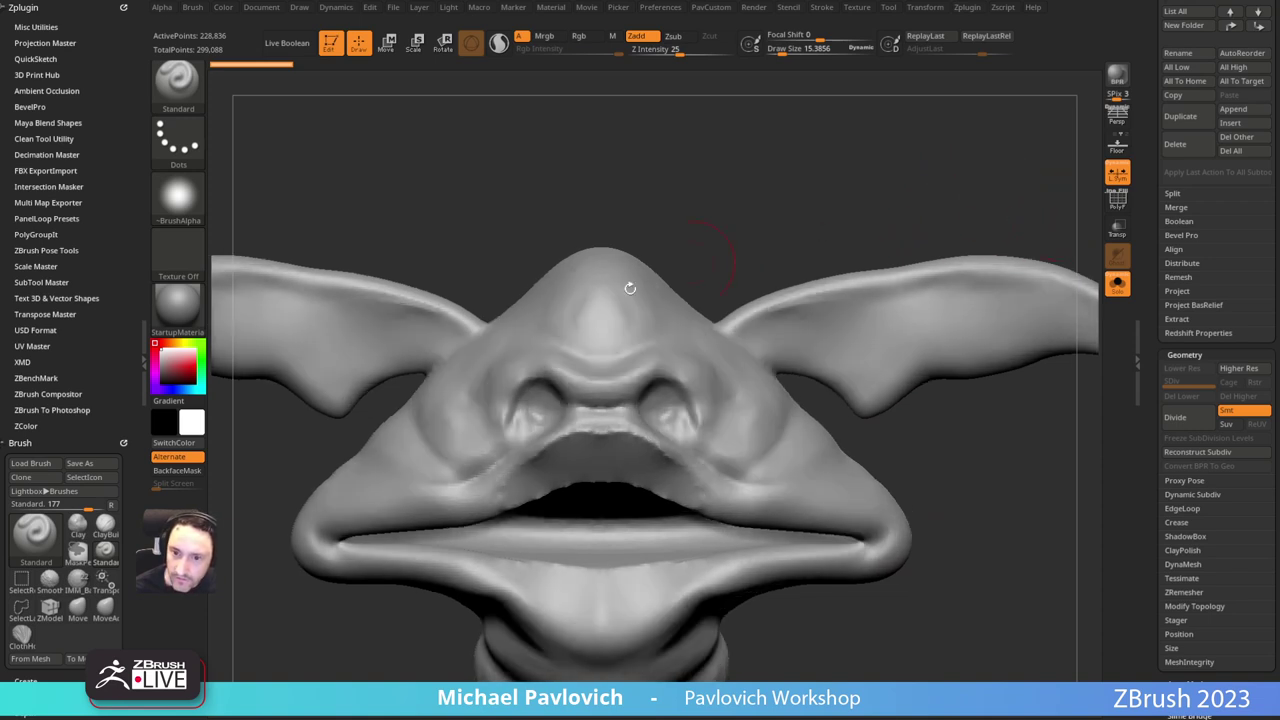
Step: Fill in the eye sockets with the Clay brush at a size of about 15 and show the other subtools again
{"action": "key", "text": "b"}
{"action": "key", "text": "c"}
{"action": "key", "text": "l"}
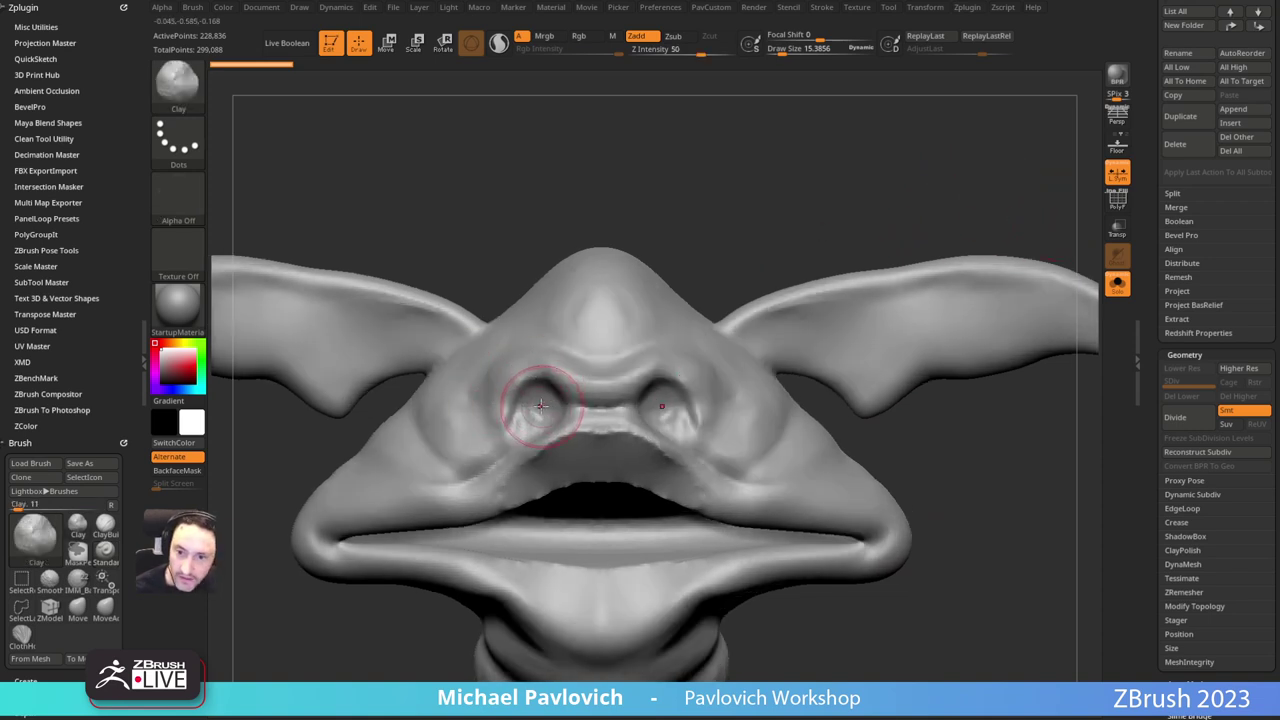
{"action": "left_click_drag", "start_coordinate": [540, 410], "coordinate": [538, 405]}
{"action": "key", "text": "bracketleft"}
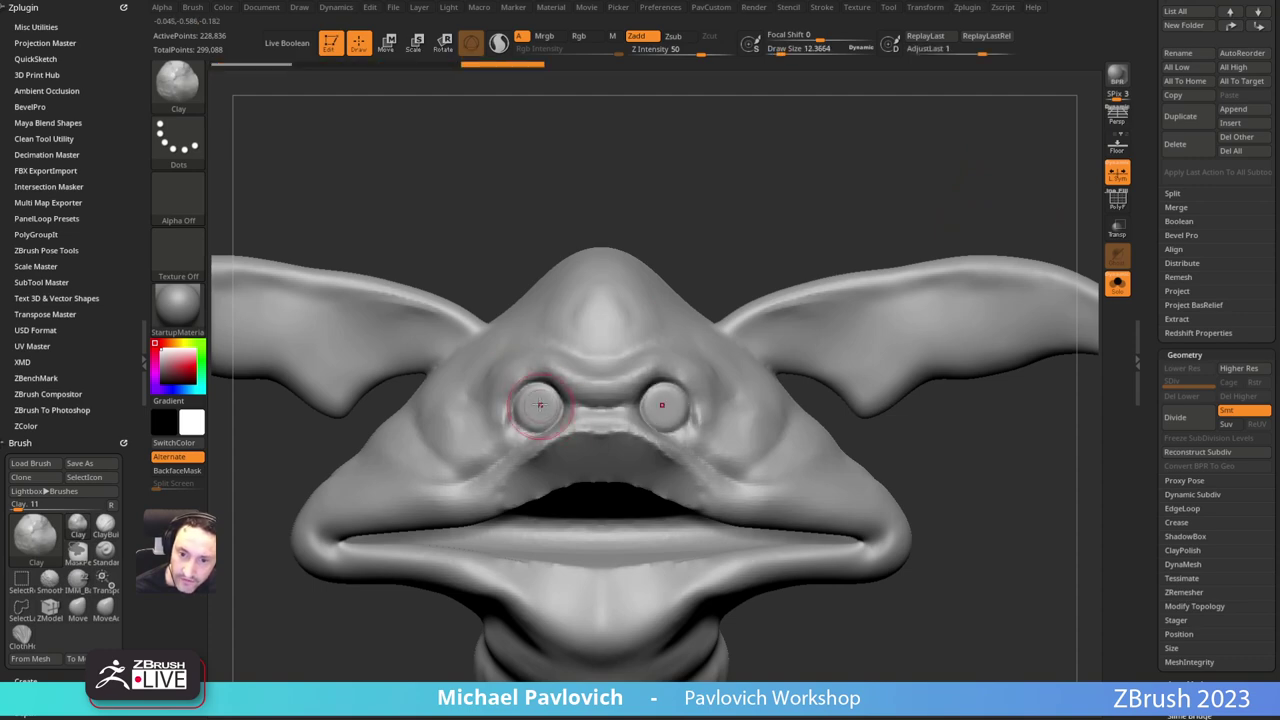
{"action": "left_click_drag", "start_coordinate": [754, 229], "coordinate": [1094, 277]}
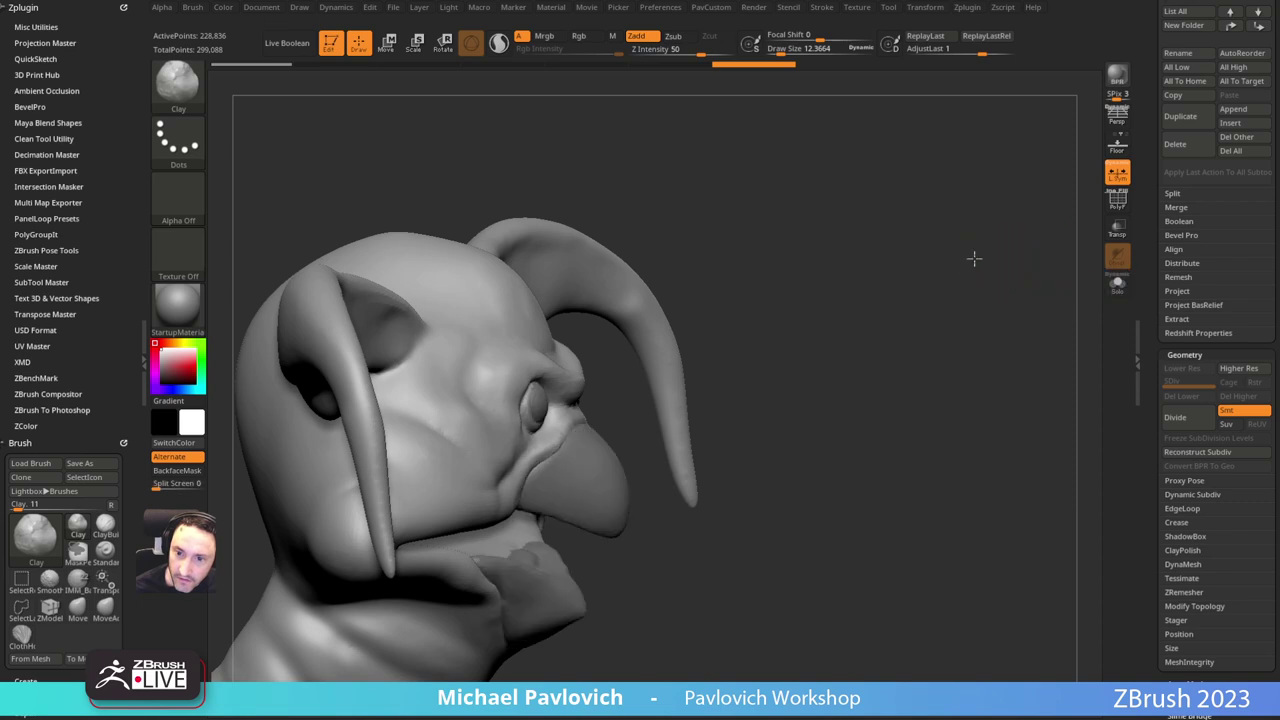
{"action": "left_click_drag", "start_coordinate": [974, 259], "coordinate": [893, 188], "text": "shift"}
Step: Adjust the rims around the eyes with the Move brush at a size of about 17
{"action": "key", "text": "s"}
{"action": "left_click_drag", "start_coordinate": [537, 400], "coordinate": [530, 388]}
{"action": "key", "text": "b"}
{"action": "key", "text": "m"}
{"action": "key", "text": "v"}
{"action": "key", "text": "s"}
{"action": "left_click_drag", "start_coordinate": [543, 380], "coordinate": [546, 378]}
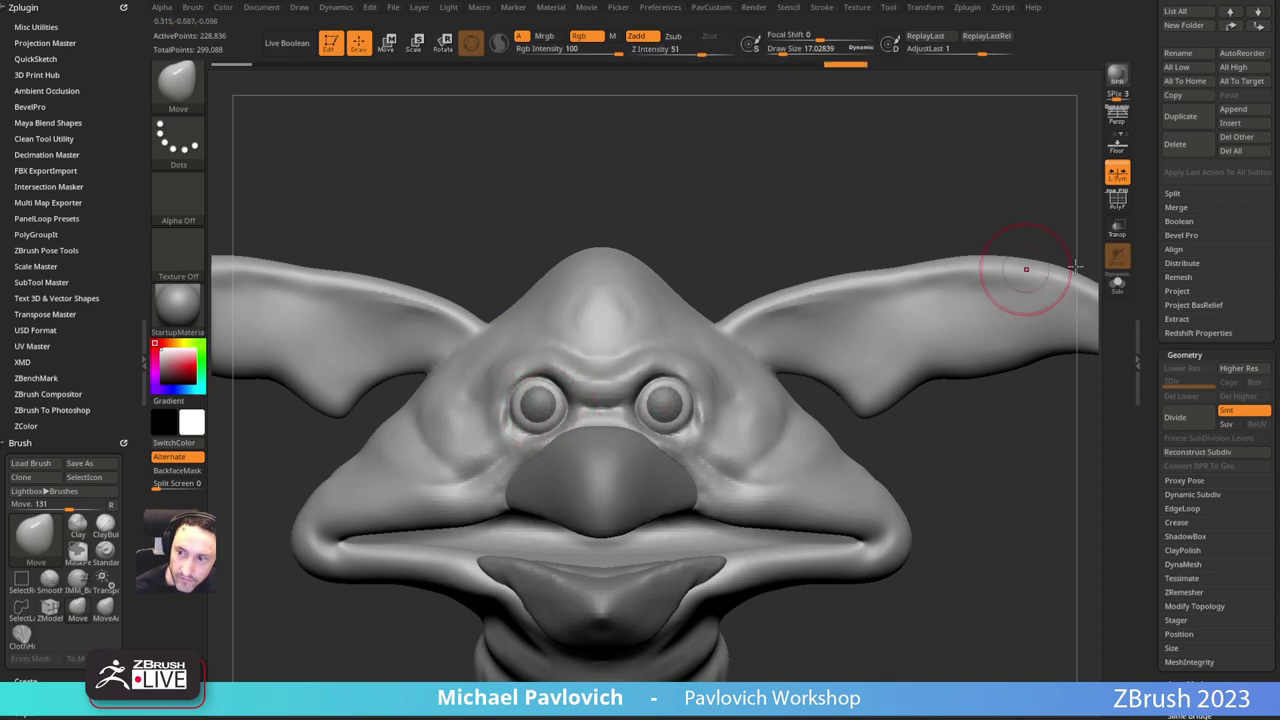
Step: Isolate the head and shape the centres of the eye sockets with the Clay brush at a size of about 8.5
{"action": "left_click", "coordinate": [1112, 281]}
{"action": "key", "text": "b"}
{"action": "key", "text": "c"}
{"action": "key", "text": "l"}
{"action": "key", "text": "s"}
{"action": "left_click_drag", "start_coordinate": [527, 411], "coordinate": [531, 408]}
{"action": "key", "text": "s"}
{"action": "left_click", "coordinate": [540, 403]}
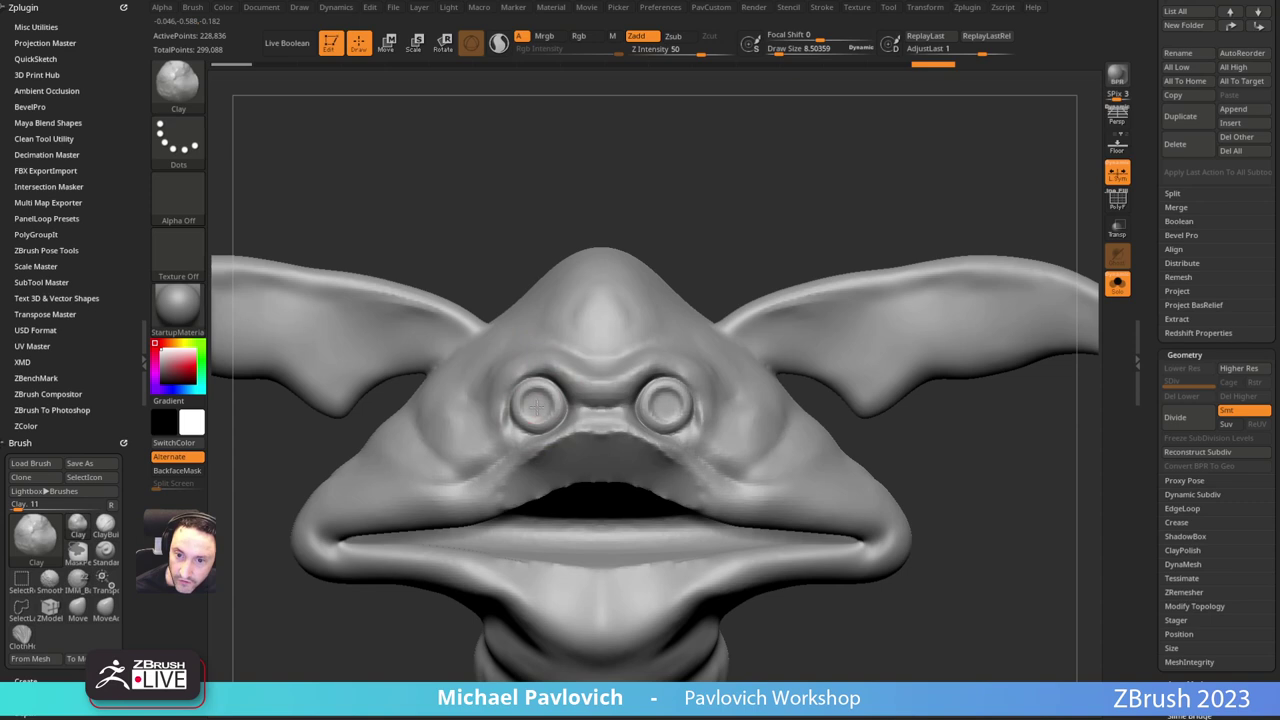
Step: Smooth the rough surface beneath the eyes where the beak attaches, and the edges of the mouth
{"action": "mouse_move", "coordinate": [874, 205]}
{"action": "left_mouse_down"}
{"action": "mouse_move", "coordinate": [892, 201]}
{"action": "mouse_move", "coordinate": [886, 188]}
{"action": "left_mouse_up"}
{"action": "left_click_drag", "start_coordinate": [586, 463], "coordinate": [606, 452], "text": "shift"}
{"action": "left_click_drag", "start_coordinate": [530, 502], "coordinate": [586, 504], "text": "shift"}
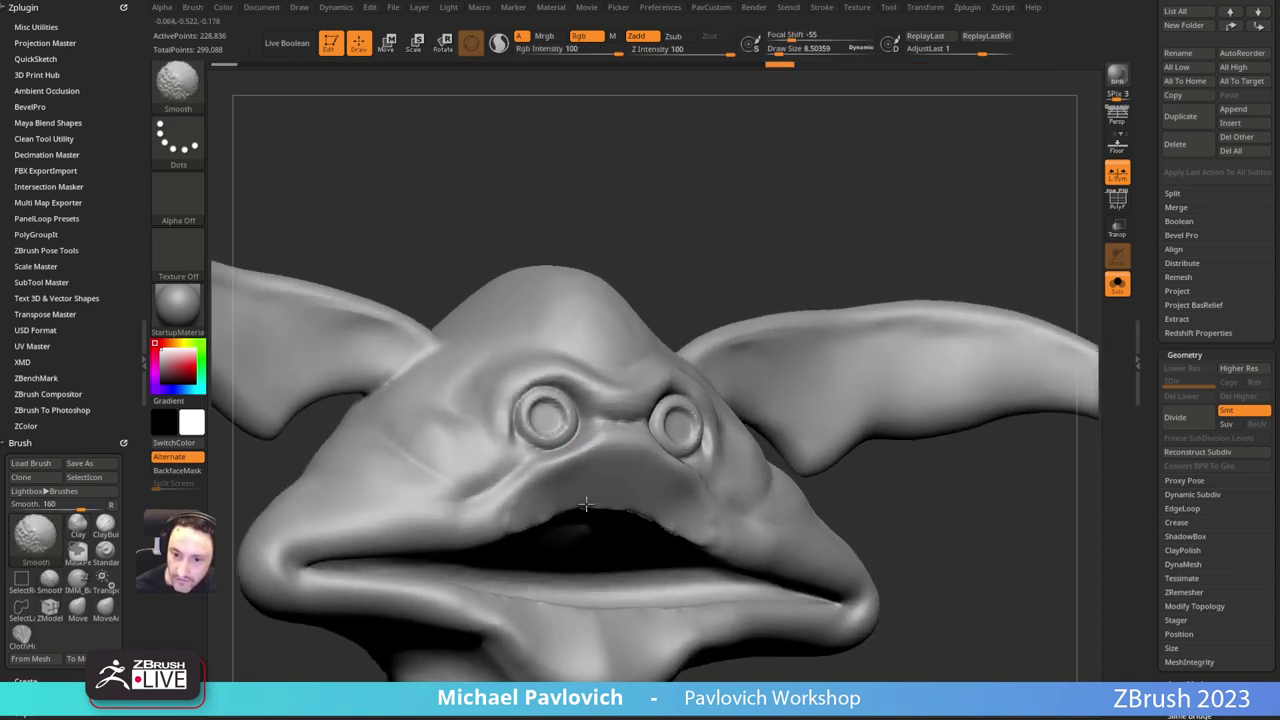
{"action": "left_click_drag", "start_coordinate": [748, 277], "coordinate": [743, 262]}
{"action": "left_click_drag", "start_coordinate": [598, 372], "coordinate": [623, 389], "text": "shift"}
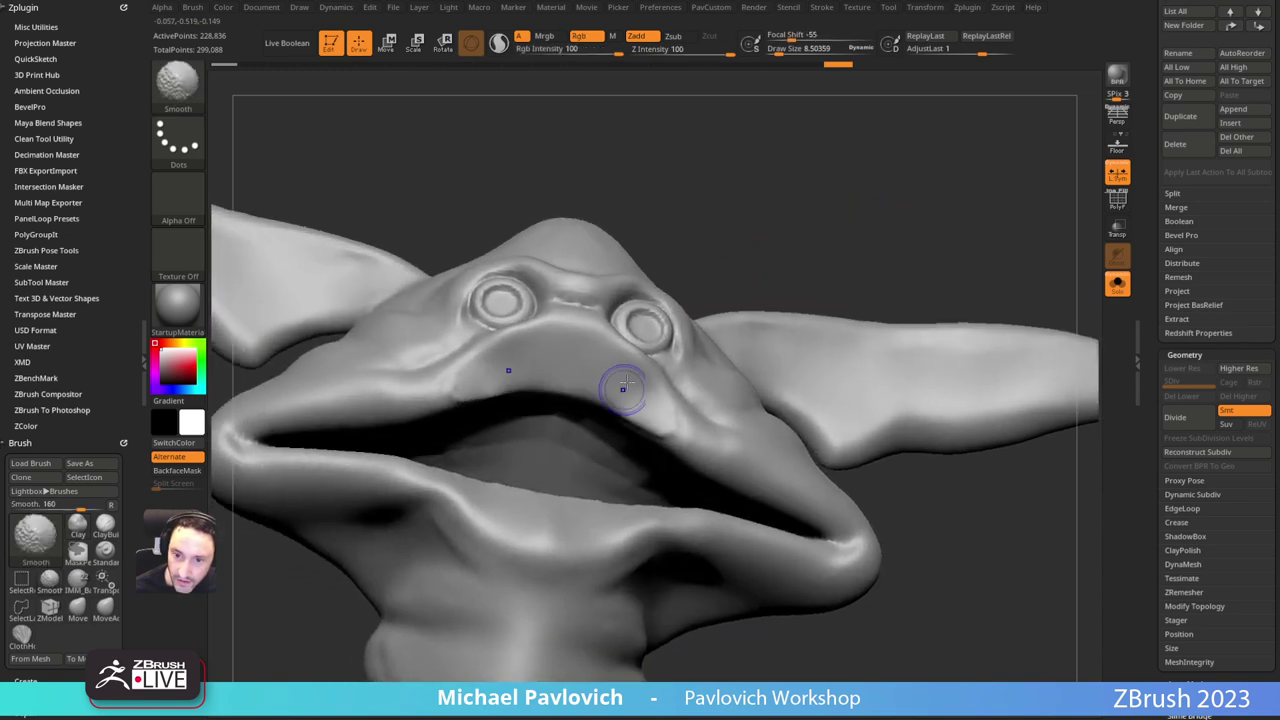
{"action": "left_click_drag", "start_coordinate": [745, 230], "coordinate": [740, 310]}
{"action": "left_click_drag", "start_coordinate": [445, 476], "coordinate": [588, 498], "text": "shift"}
Step: Turn the whole head into a single polygroup with the wireframe shown, and mask the centres of both eye sockets
{"action": "mouse_move", "coordinate": [985, 170]}
{"action": "left_mouse_down"}
{"action": "mouse_move", "coordinate": [880, 134]}
{"action": "mouse_move", "coordinate": [1048, 214]}
{"action": "mouse_move", "coordinate": [984, 215]}
{"action": "left_mouse_up"}
{"action": "left_click", "coordinate": [1117, 200]}
{"action": "key", "text": "ctrl+w"}
{"action": "mouse_move", "coordinate": [785, 239]}
{"action": "left_mouse_down"}
{"action": "mouse_move", "coordinate": [814, 206]}
{"action": "mouse_move", "coordinate": [805, 215]}
{"action": "left_mouse_up"}
{"action": "key", "text": "s"}
{"action": "left_click_drag", "start_coordinate": [542, 408], "coordinate": [541, 415], "text": "ctrl"}
Step: Try giving the masked eye socket centres their own polygroup
{"action": "key", "text": "1"}
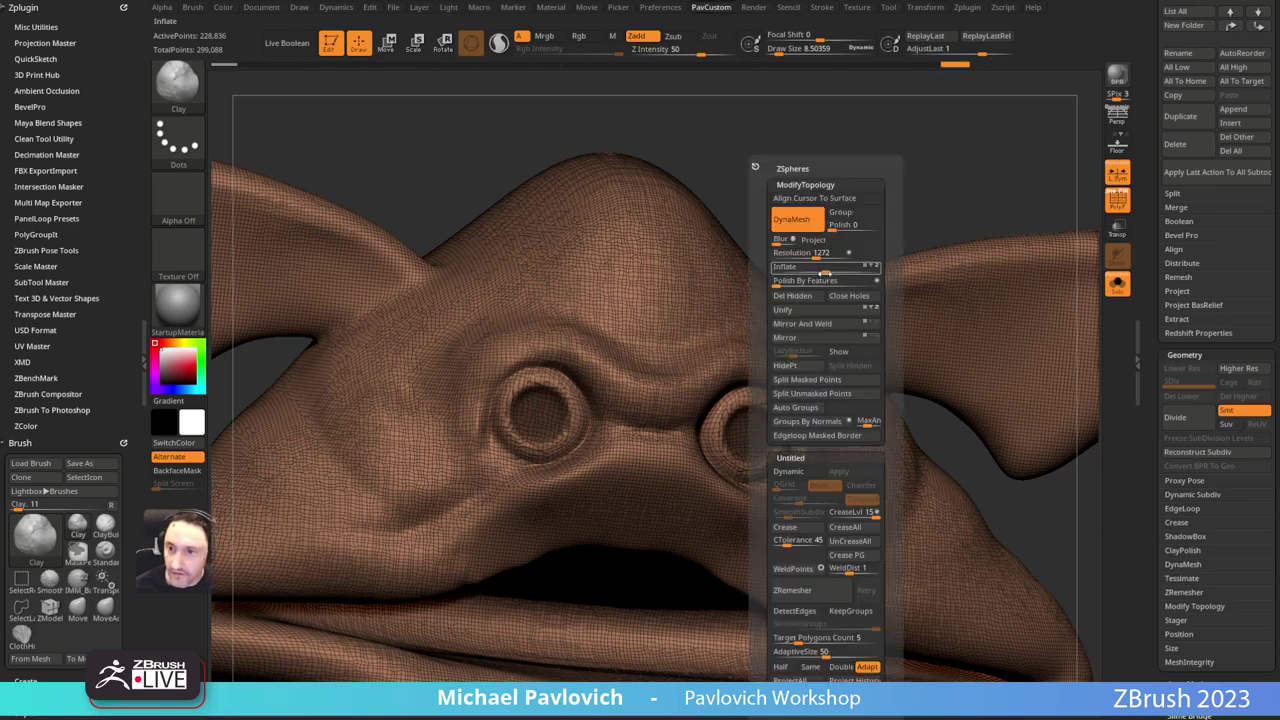
{"action": "key", "text": "ctrl+w"}
{"action": "left_click_drag", "start_coordinate": [837, 226], "coordinate": [808, 227]}
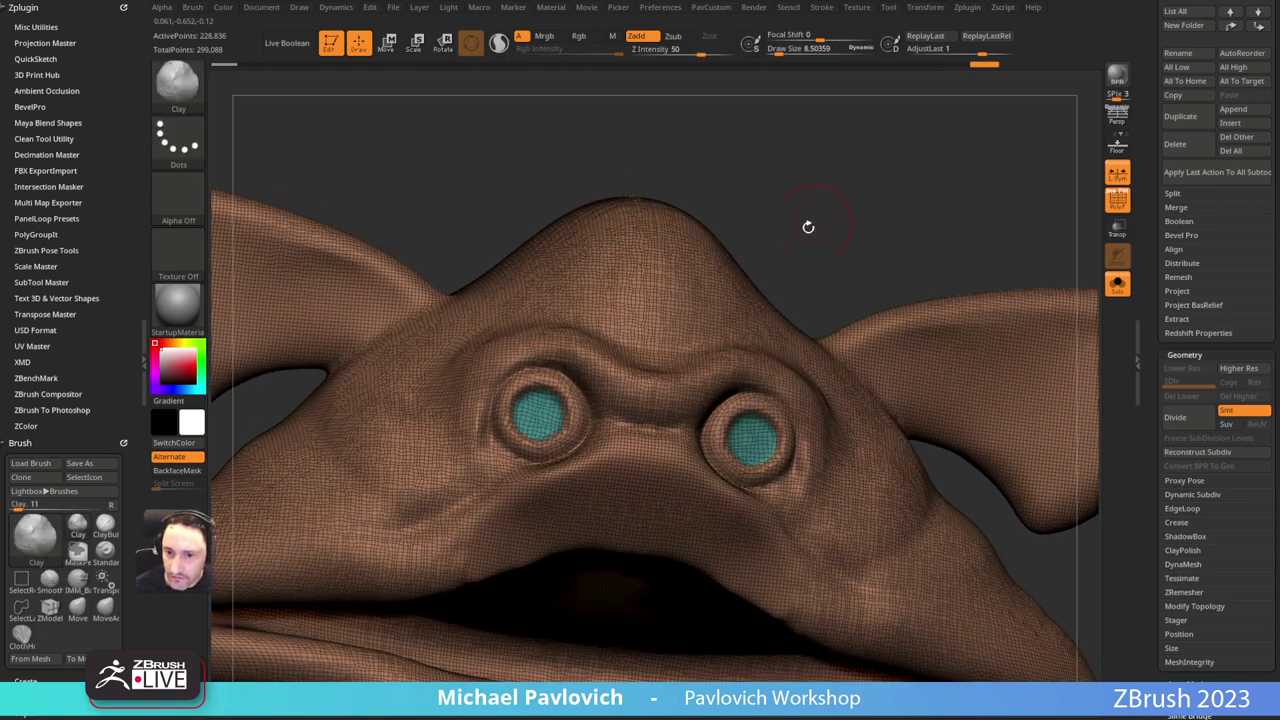
{"action": "left_click_drag", "start_coordinate": [854, 272], "coordinate": [838, 345]}
{"action": "left_click_drag", "start_coordinate": [810, 192], "coordinate": [837, 151]}
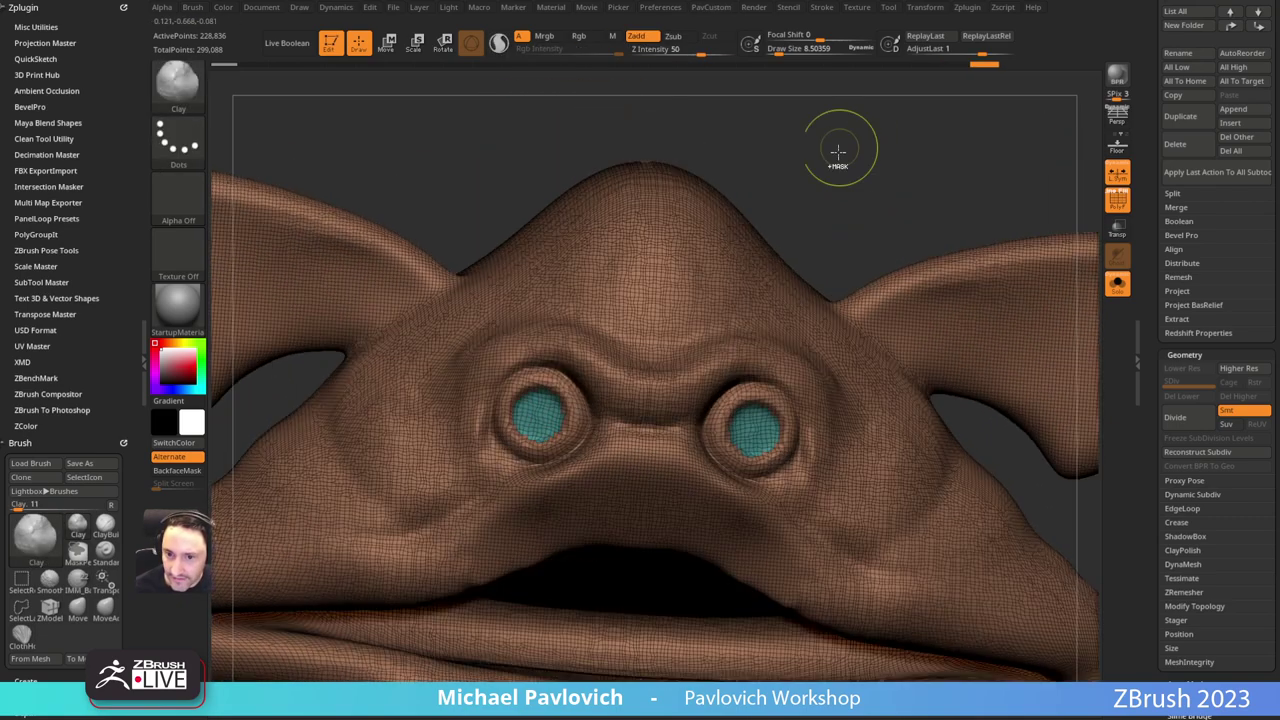
{"action": "key", "text": "ctrl+z"}
Step: Insert an edge loop around the masked eye socket centres with Edgeloop Masked Border
{"action": "key", "text": "1"}
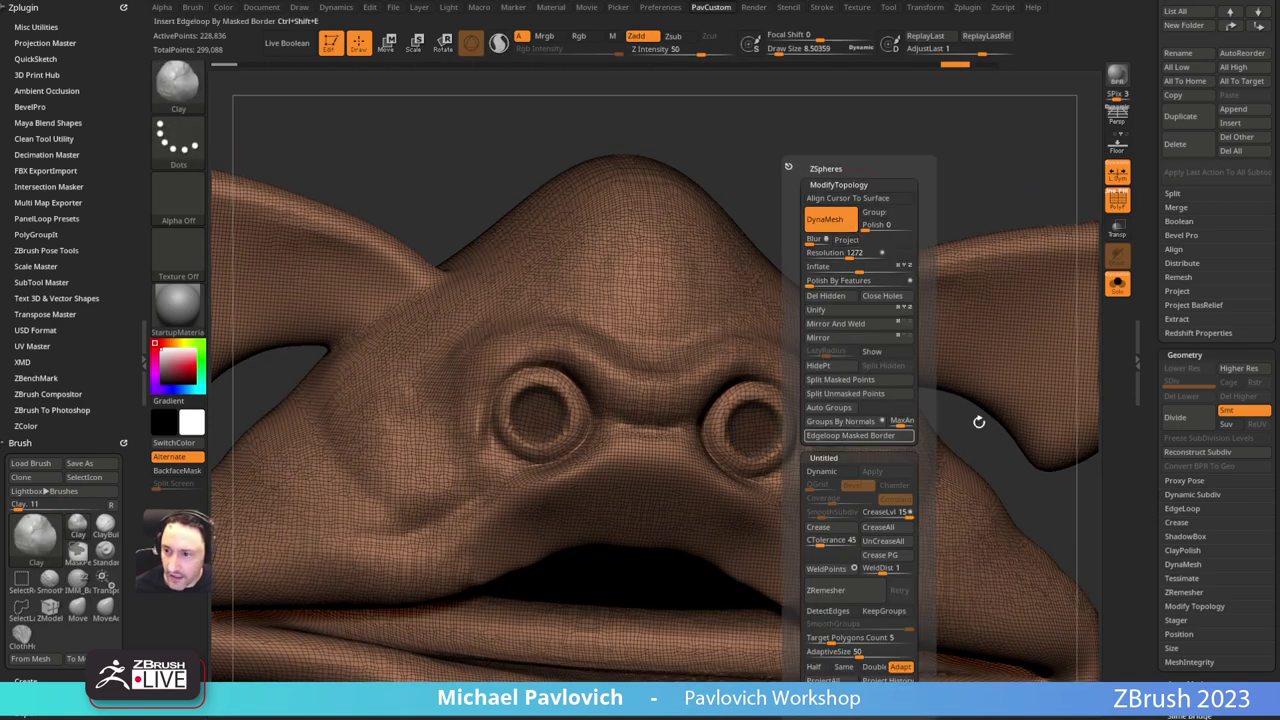
{"action": "key", "text": "shift"}
{"action": "left_click", "coordinate": [1183, 509], "text": "shift"}
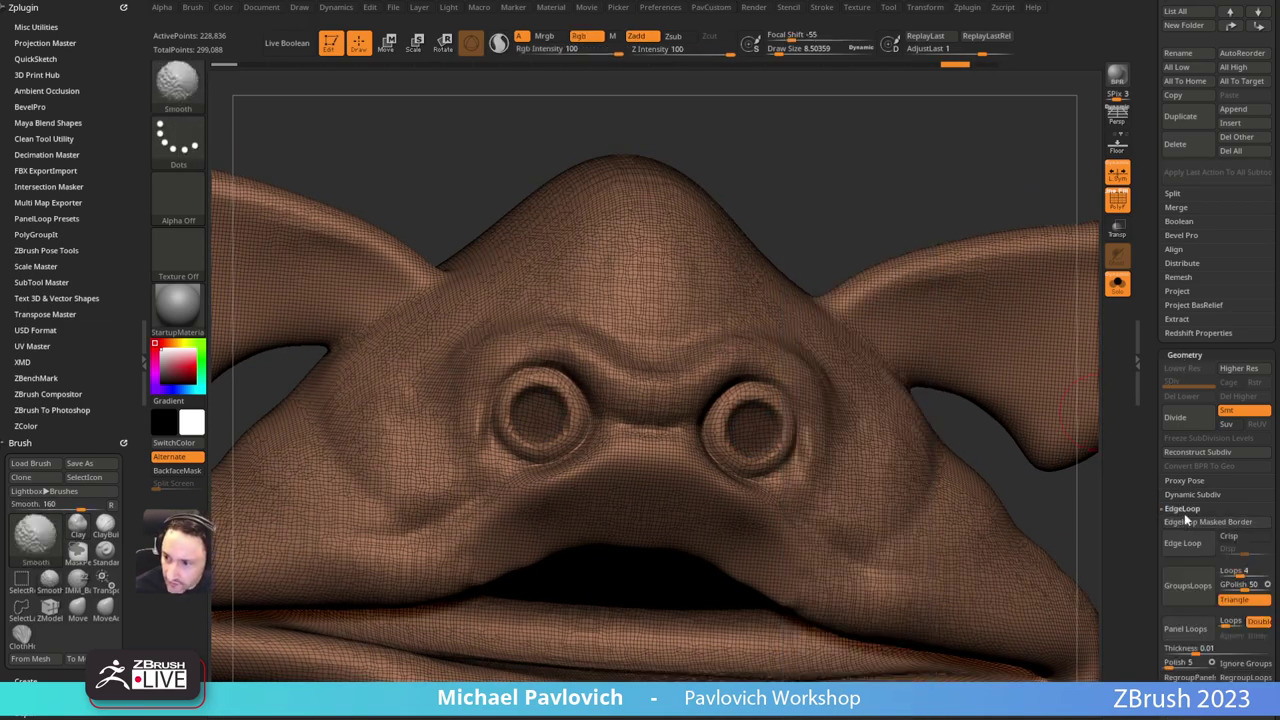
{"action": "left_click", "coordinate": [1182, 509], "text": "shift"}
{"action": "key", "text": "1"}
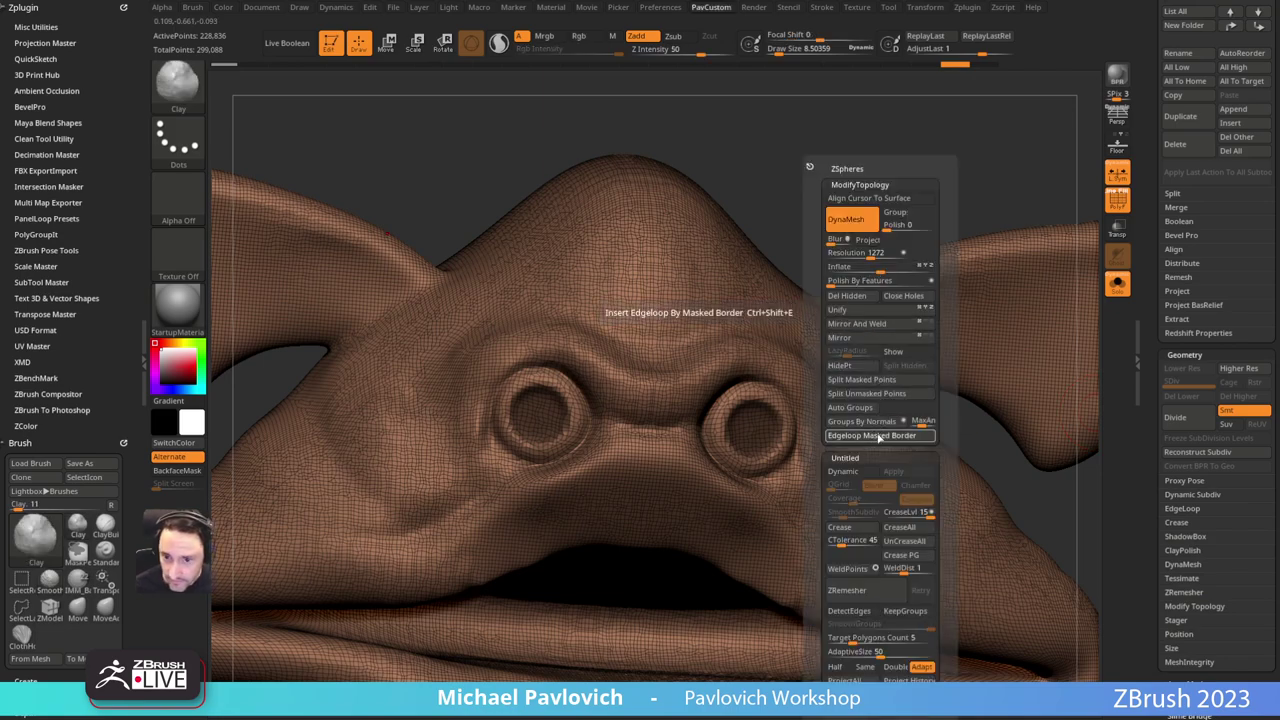
{"action": "left_click", "coordinate": [874, 437]}
Step: Clear the mask and isolate the main head polygroup so the eye socket centres are hidden
{"action": "left_click_drag", "start_coordinate": [865, 150], "coordinate": [899, 181], "text": "ctrl"}
{"action": "left_click_drag", "start_coordinate": [896, 184], "coordinate": [792, 225]}
{"action": "left_click", "coordinate": [609, 380], "text": "ctrl+shift"}
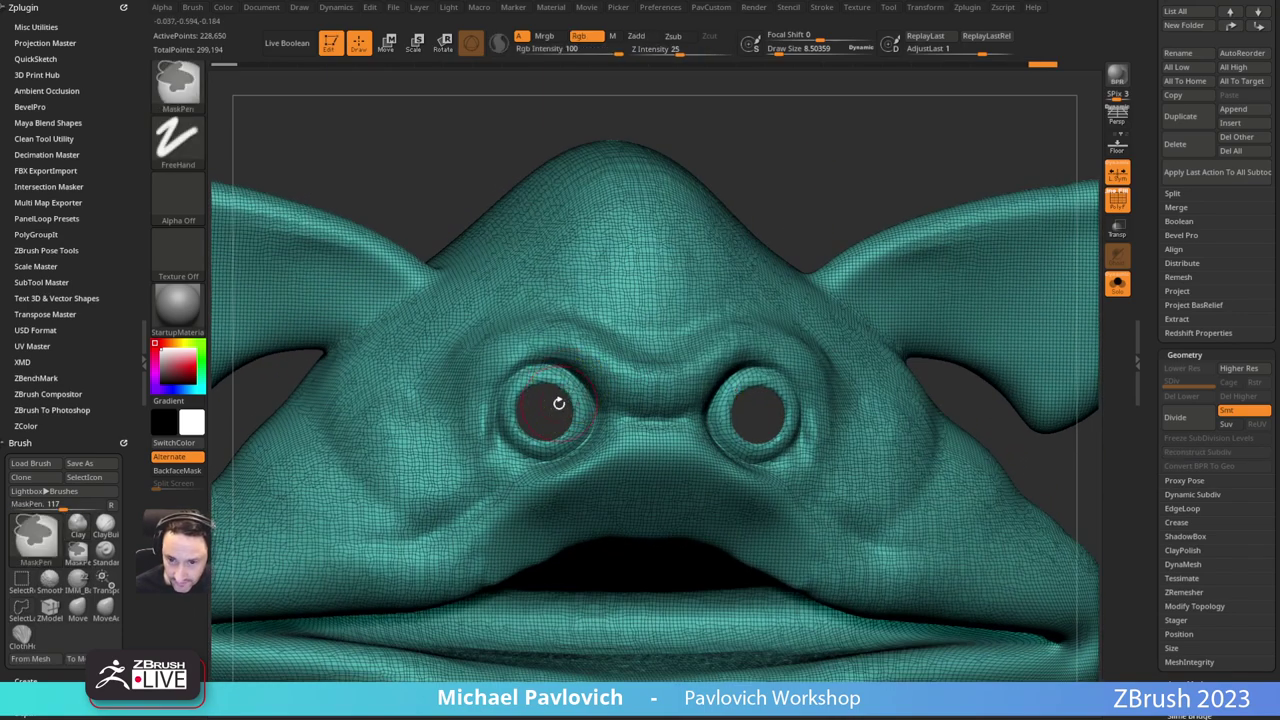
Step: Try sculpting the rims of the eye openings with the Clay brush at a size of about 6.4
{"action": "key", "text": "s"}
{"action": "mouse_move", "coordinate": [556, 404]}
{"action": "left_mouse_down"}
{"action": "mouse_move", "coordinate": [568, 408]}
{"action": "mouse_move", "coordinate": [547, 407]}
{"action": "left_mouse_up"}
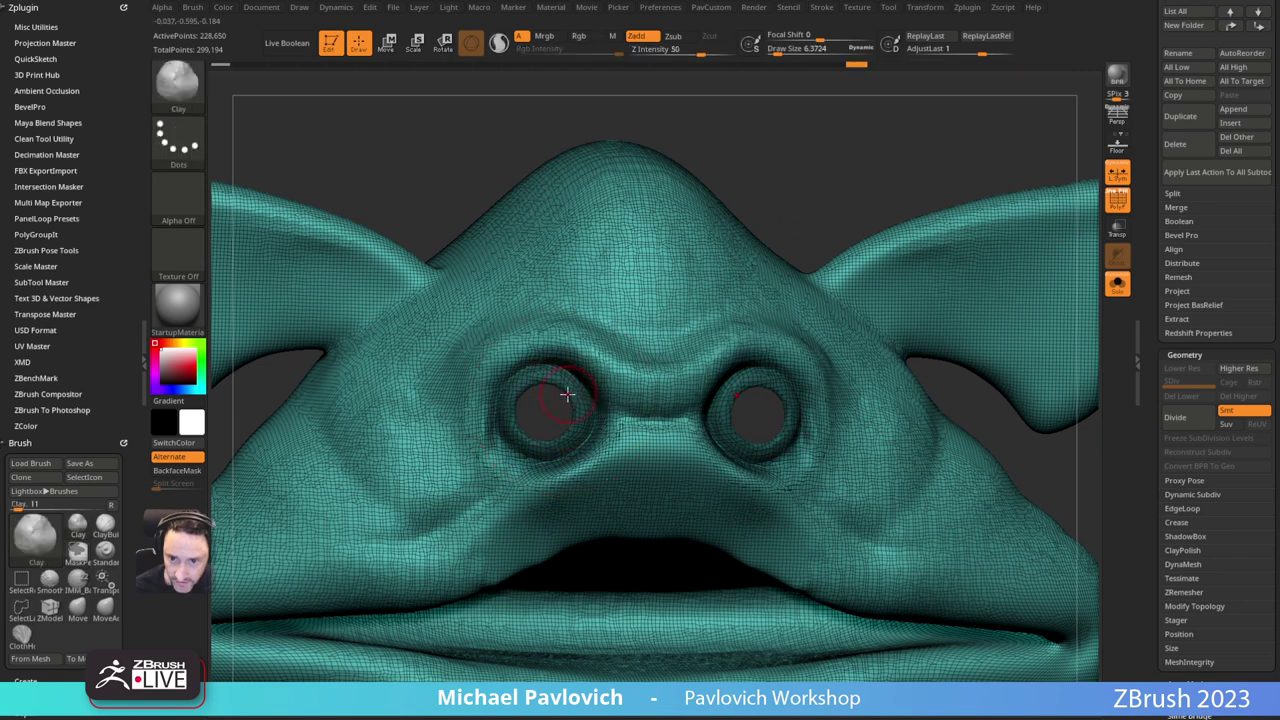
{"action": "key", "text": "ctrl+z"}
{"action": "key", "text": "s"}
{"action": "left_click", "coordinate": [548, 411]}
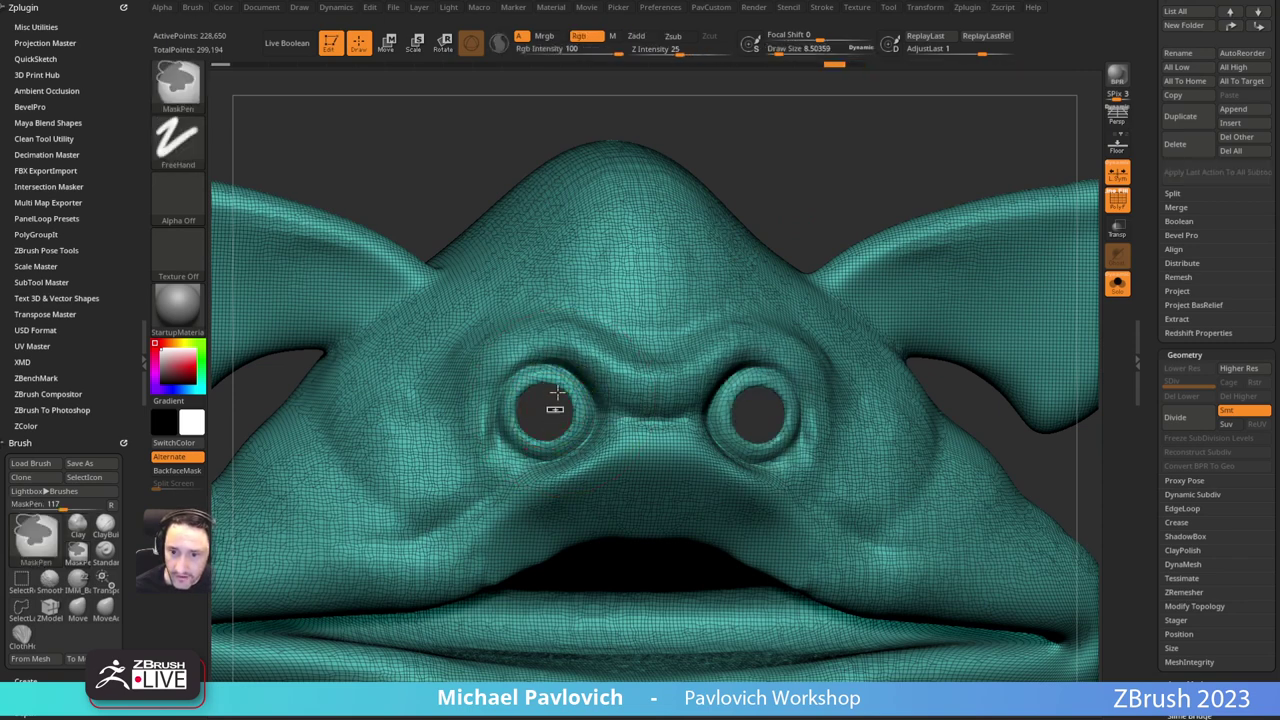
Step: Mask the raised rims around both eye openings with MaskPen, reducing the draw size to about 2.6 for the edges
{"action": "key", "text": "s"}
{"action": "left_click", "coordinate": [549, 412]}
{"action": "mouse_move", "coordinate": [552, 375]}
{"action": "left_mouse_down", "text": "ctrl"}
{"action": "mouse_move", "coordinate": [526, 426]}
{"action": "mouse_move", "coordinate": [551, 398]}
{"action": "left_mouse_up", "text": "ctrl"}
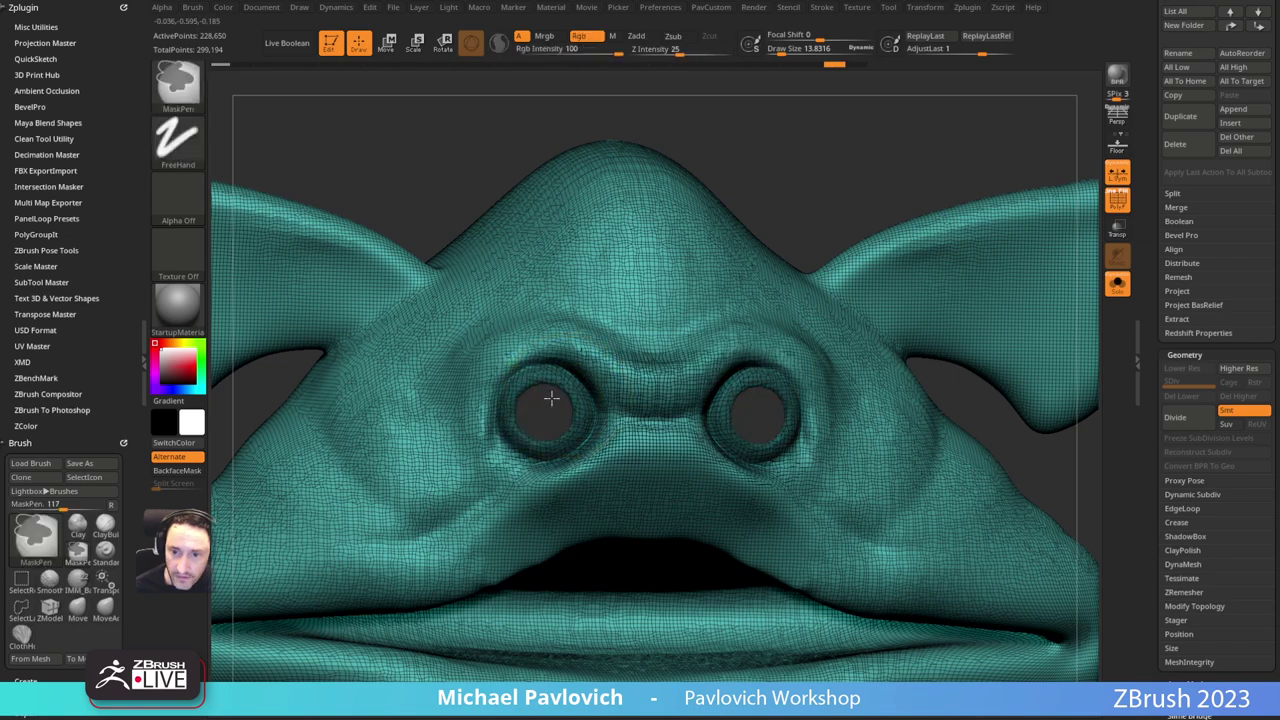
{"action": "right_click_drag", "start_coordinate": [583, 370], "coordinate": [566, 348]}
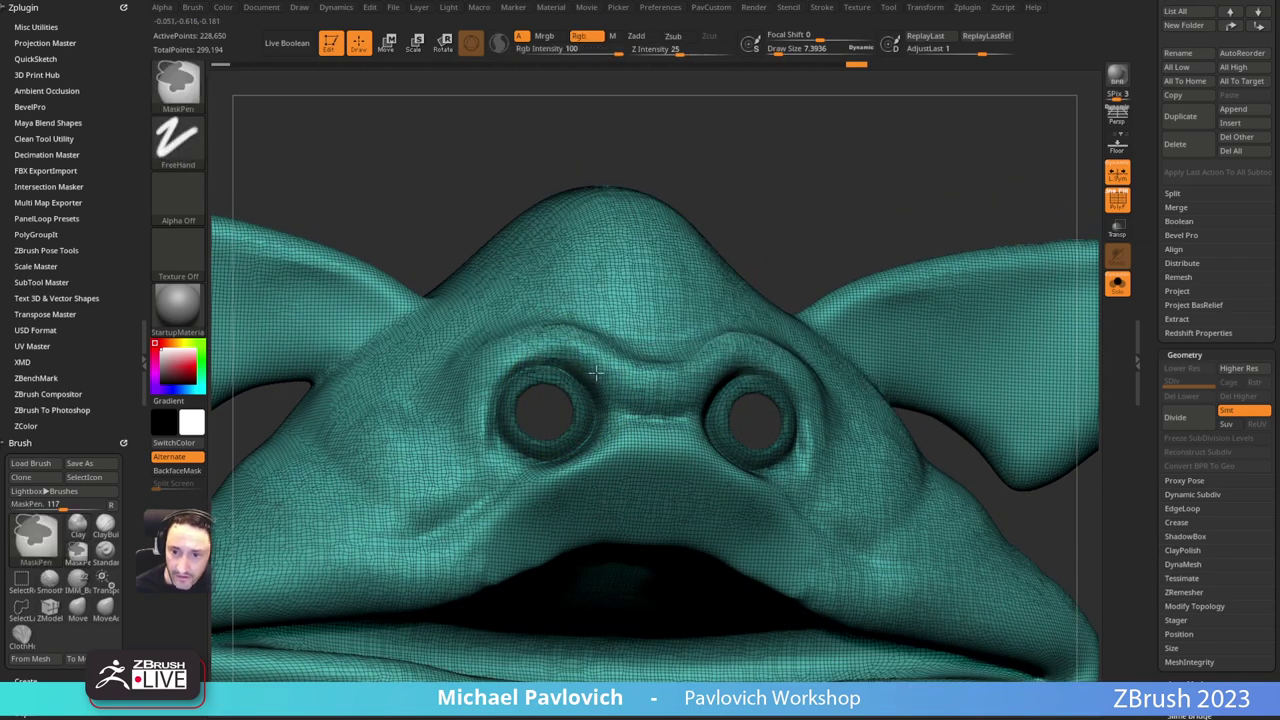
{"action": "left_click", "coordinate": [596, 373], "text": "ctrl"}
{"action": "left_click_drag", "start_coordinate": [737, 200], "coordinate": [757, 222]}
{"action": "left_click", "coordinate": [604, 377], "text": "ctrl"}
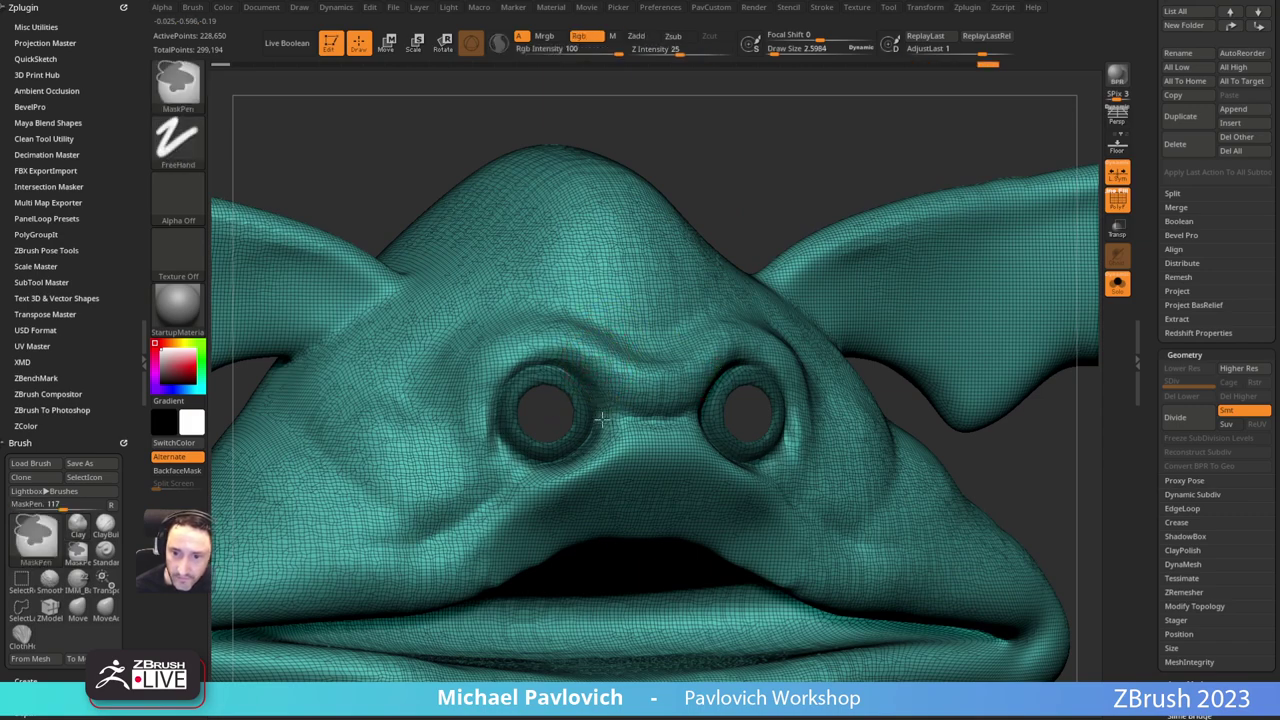
{"action": "left_click_drag", "start_coordinate": [716, 215], "coordinate": [760, 290]}
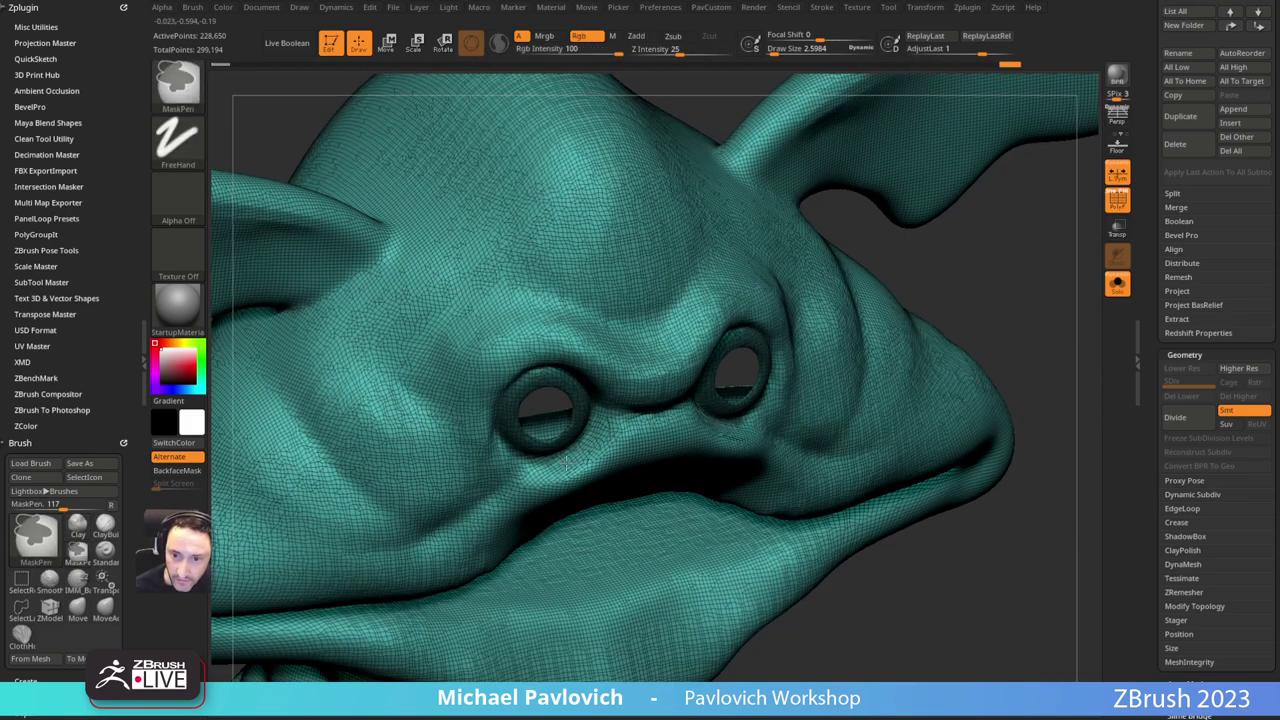
{"action": "left_click_drag", "start_coordinate": [566, 462], "coordinate": [530, 464], "text": "ctrl"}
{"action": "left_click_drag", "start_coordinate": [955, 275], "coordinate": [909, 266], "text": "shift"}
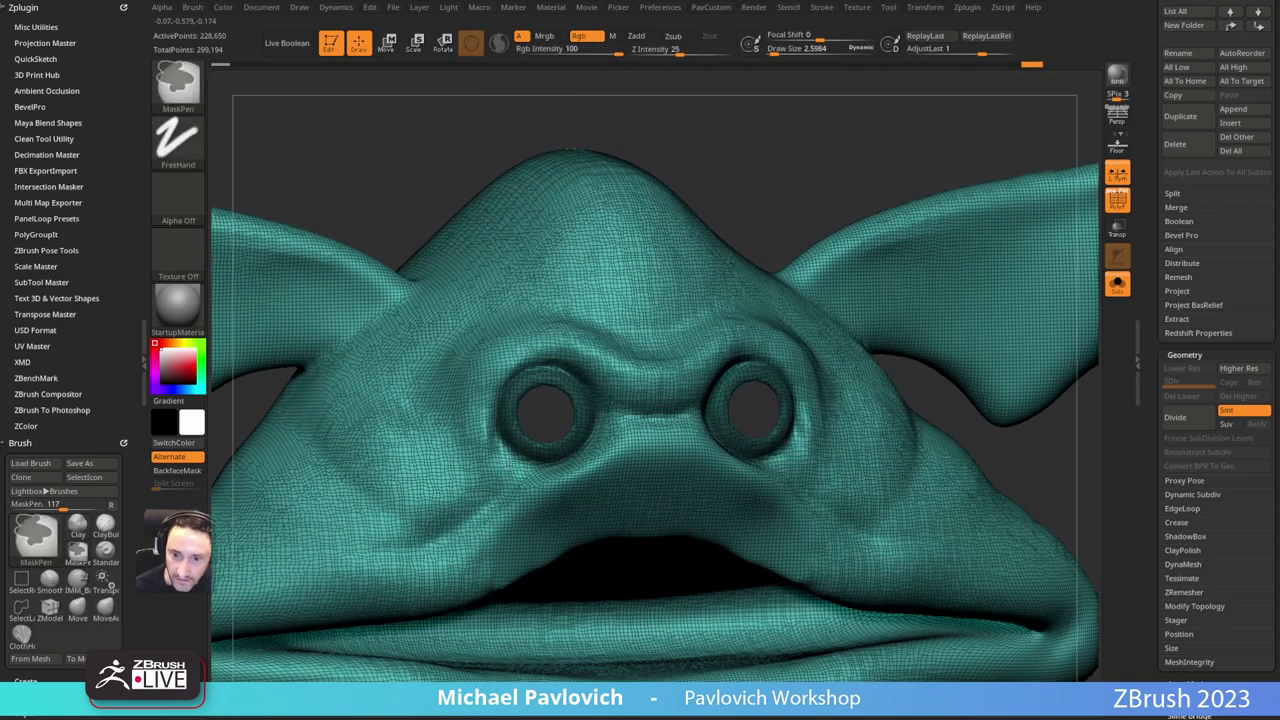
{"action": "left_click_drag", "start_coordinate": [785, 215], "coordinate": [787, 190]}
{"action": "key", "text": "ctrl"}
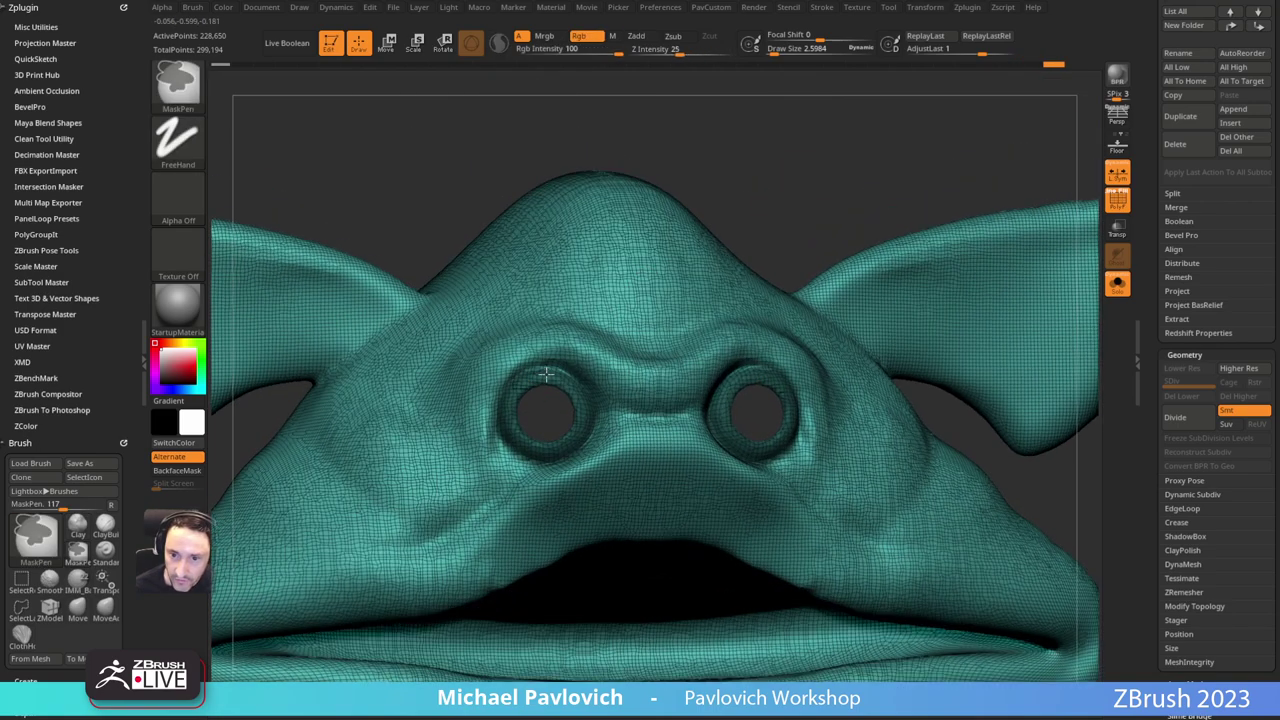
Step: Try to insert an edge loop along the masked border of the eye rims
{"action": "key", "text": "1"}
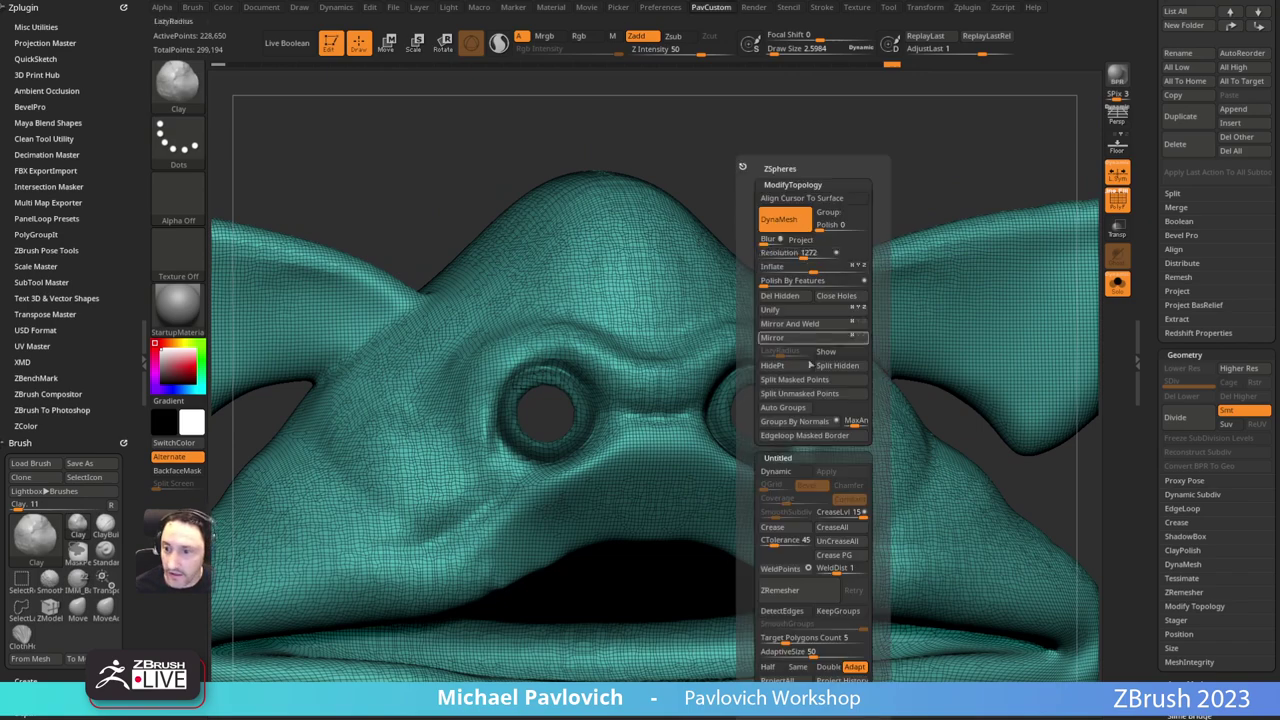
{"action": "left_click", "coordinate": [806, 437]}
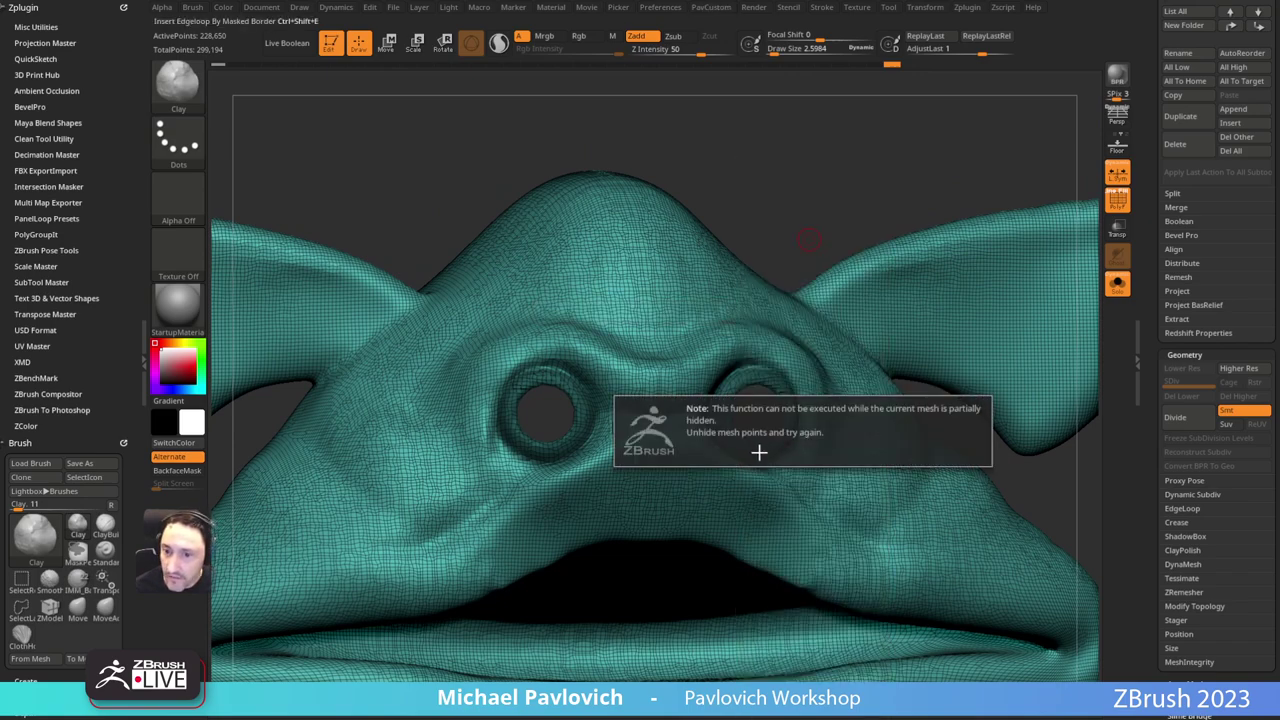
{"action": "left_click_drag", "start_coordinate": [814, 183], "coordinate": [804, 208]}
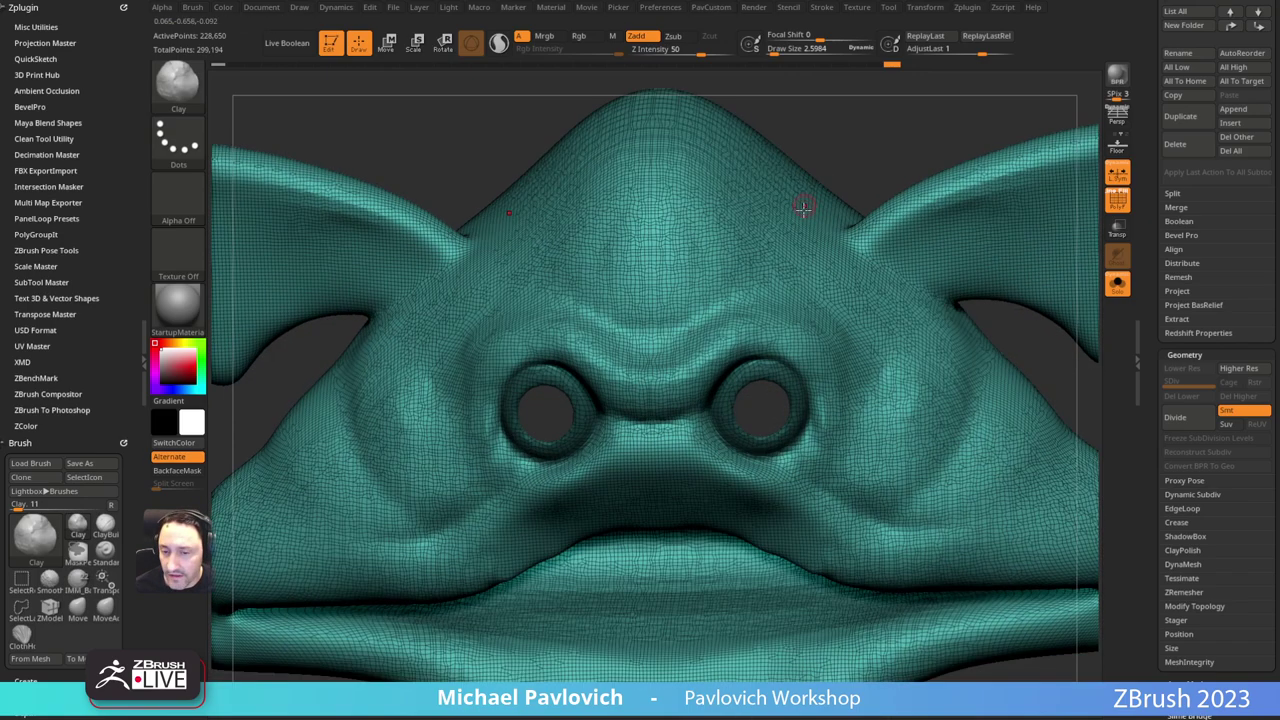
{"action": "left_click_drag", "start_coordinate": [834, 140], "coordinate": [817, 154]}
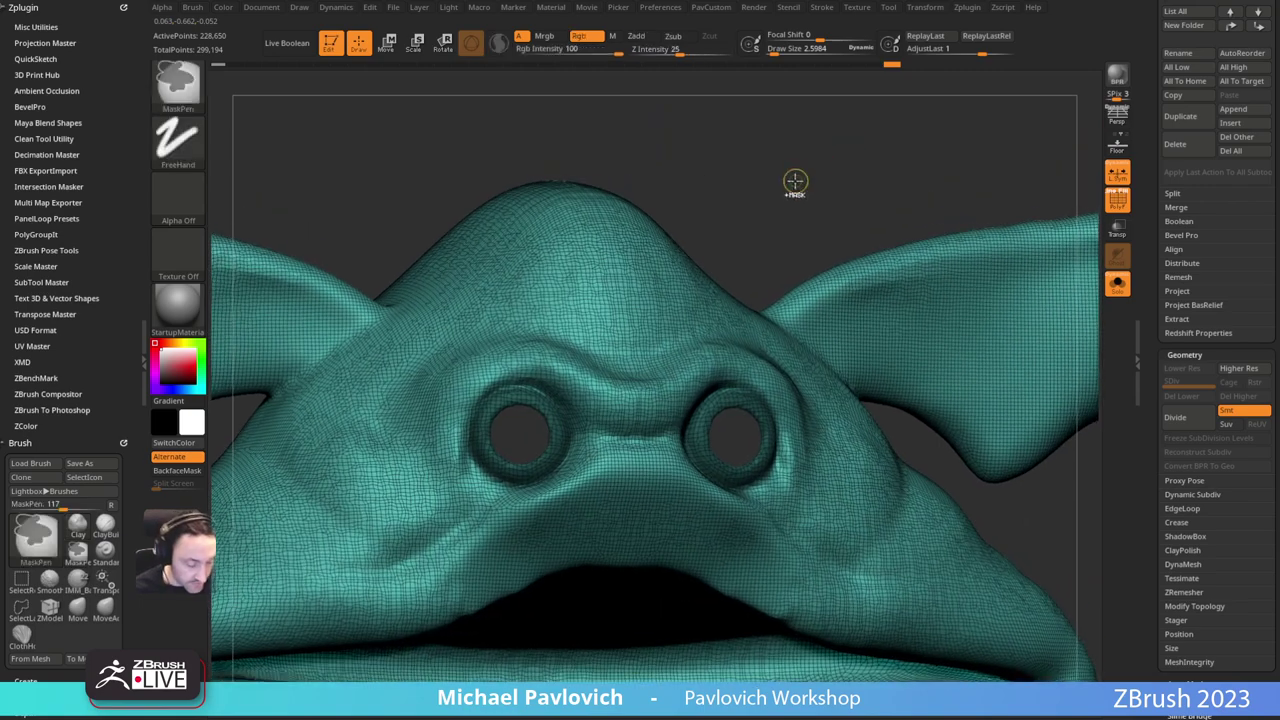
Step: Assign the masked eye rims to their own polygroup and show the whole mesh
{"action": "key", "text": "ctrl+w"}
{"action": "left_click", "coordinate": [780, 208], "text": "ctrl+shift"}
{"action": "mouse_move", "coordinate": [781, 217]}
{"action": "left_mouse_down", "text": "alt"}
{"action": "mouse_move", "coordinate": [733, 211]}
{"action": "mouse_move", "coordinate": [768, 202]}
{"action": "mouse_move", "coordinate": [772, 172]}
{"action": "left_mouse_up", "text": "alt"}
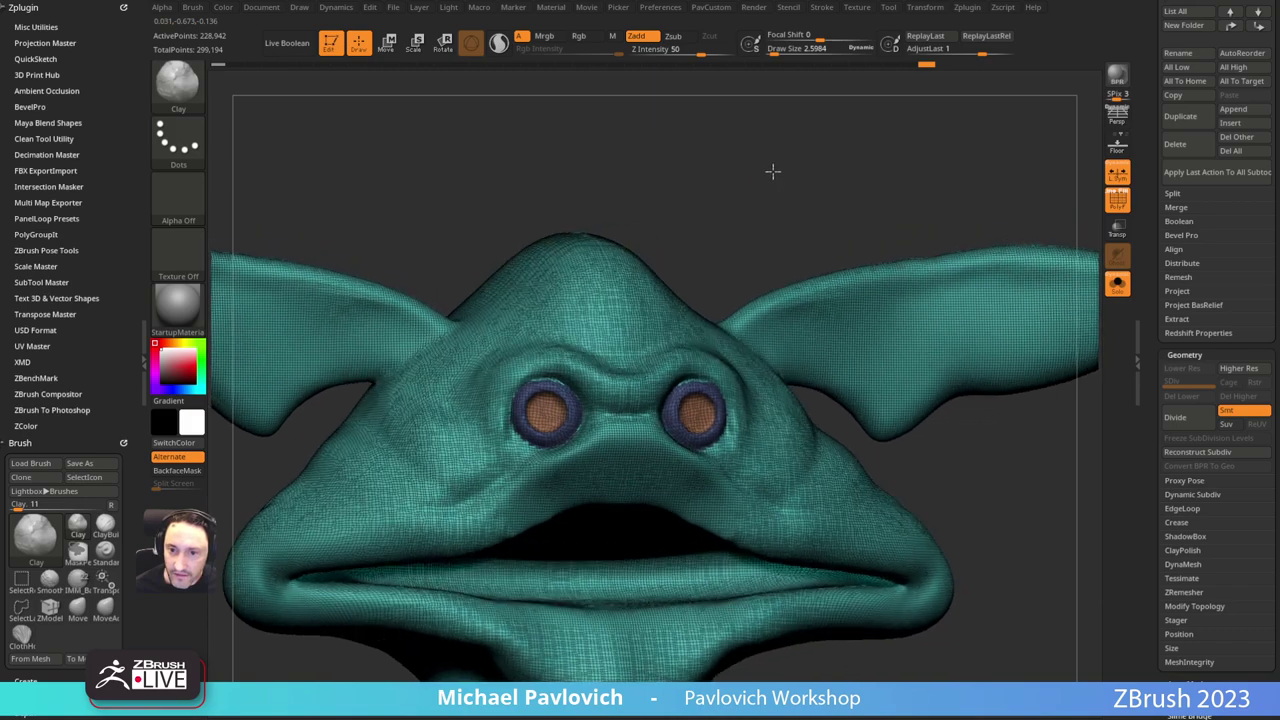
Step: Switch the selection brush to SelectRect and isolate the head polygroup, hiding the eyes and their rims
{"action": "left_click_drag", "start_coordinate": [684, 262], "coordinate": [700, 280]}
{"action": "left_click", "coordinate": [636, 334], "text": "ctrl+shift"}
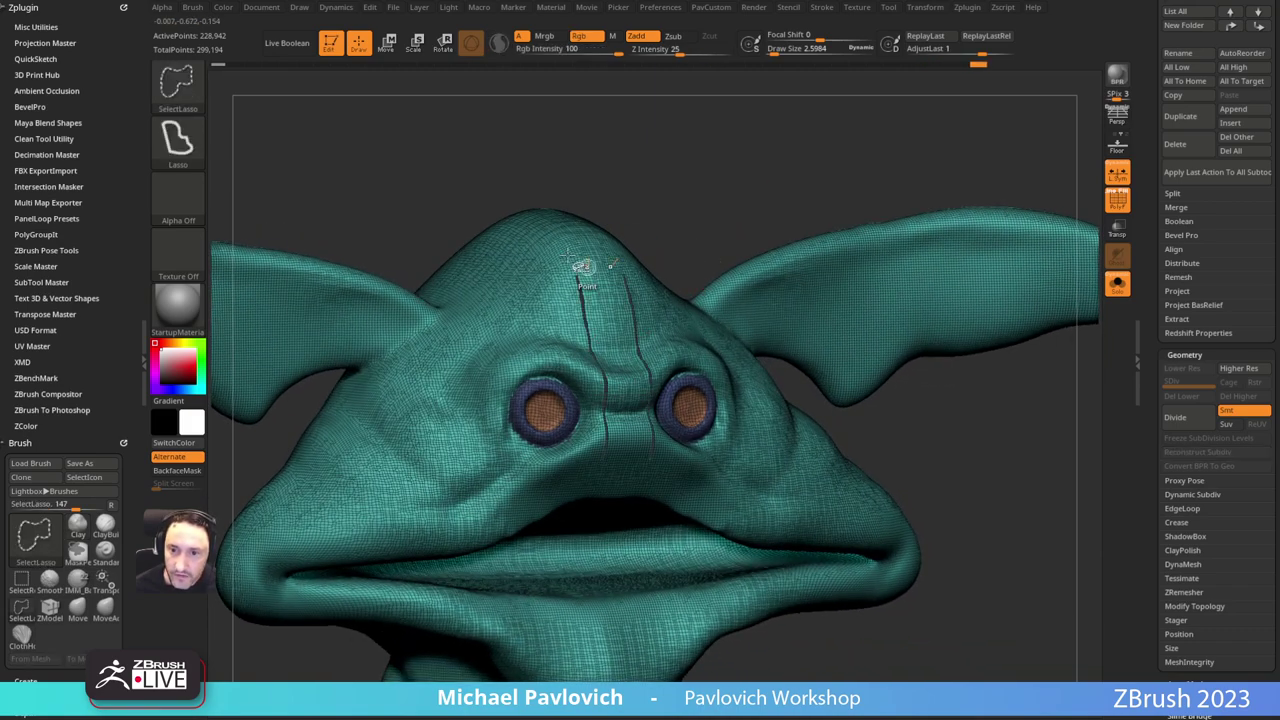
{"action": "left_click", "coordinate": [201, 98], "text": "ctrl+shift"}
{"action": "left_click", "coordinate": [310, 100], "text": "ctrl+shift"}
{"action": "left_click", "coordinate": [684, 248], "text": "ctrl+shift"}
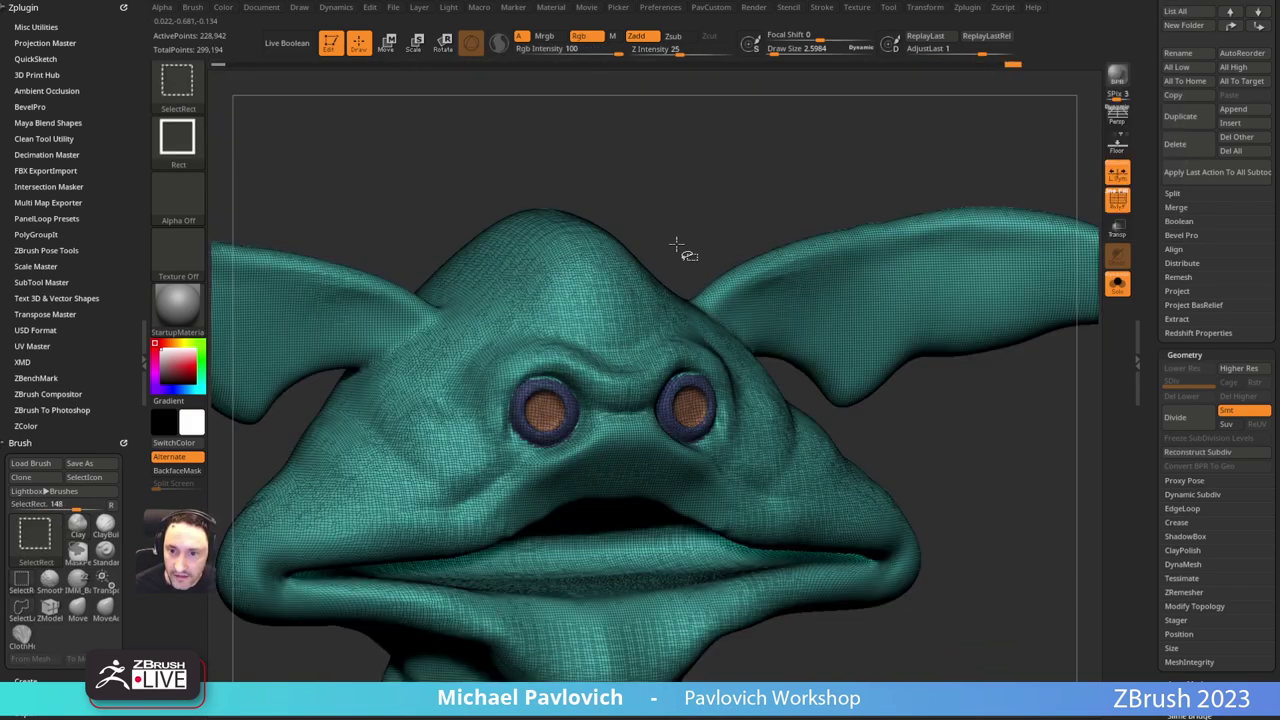
{"action": "left_click_drag", "start_coordinate": [716, 188], "coordinate": [690, 190]}
{"action": "left_click", "coordinate": [586, 349], "text": "ctrl+shift"}
Step: Select the Standard brush, set the draw size to about 12.4, and mask a wide band around both eye holes
{"action": "key", "text": "b"}
{"action": "key", "text": "s"}
{"action": "key", "text": "t"}
{"action": "key", "text": "s"}
{"action": "left_click_drag", "start_coordinate": [551, 371], "coordinate": [567, 384]}
{"action": "key", "text": "ctrl+z"}
{"action": "left_click_drag", "start_coordinate": [716, 198], "coordinate": [674, 204]}
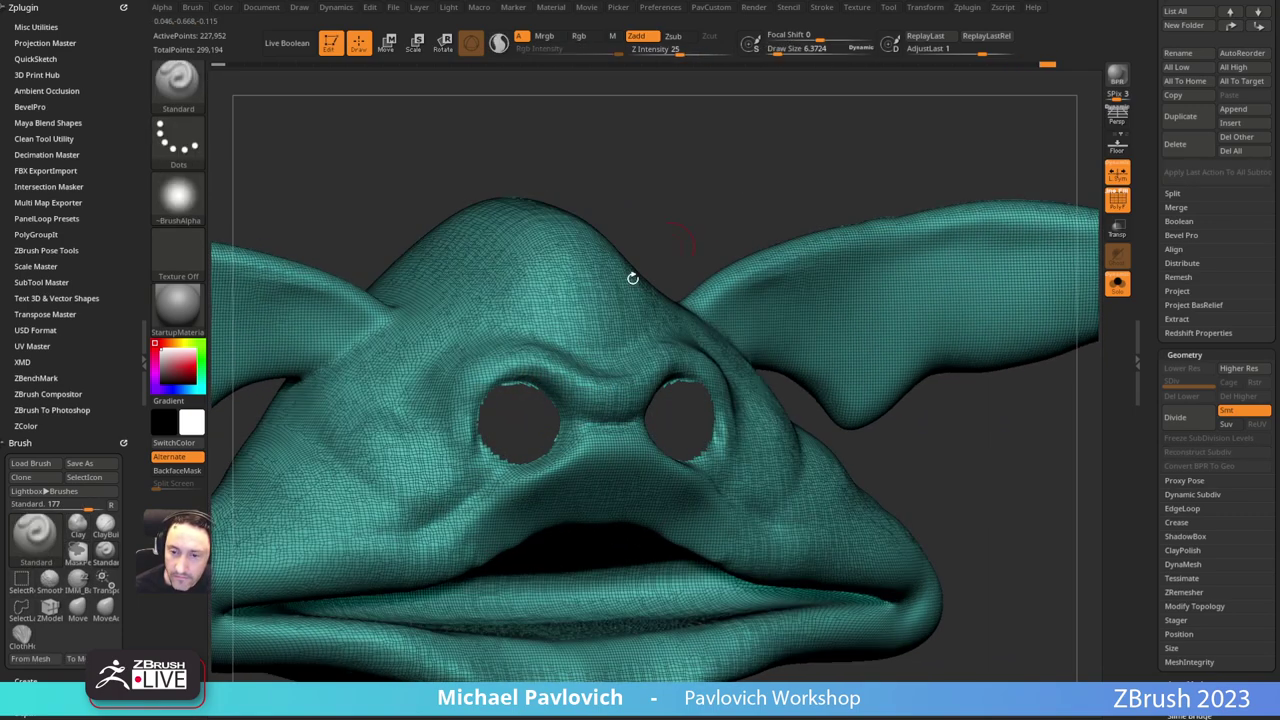
{"action": "key", "text": "s"}
{"action": "left_click_drag", "start_coordinate": [556, 383], "coordinate": [563, 384]}
{"action": "mouse_move", "coordinate": [566, 388]}
{"action": "left_mouse_down", "text": "ctrl"}
{"action": "mouse_move", "coordinate": [540, 374]}
{"action": "mouse_move", "coordinate": [480, 408]}
{"action": "mouse_move", "coordinate": [514, 457]}
{"action": "mouse_move", "coordinate": [561, 406]}
{"action": "mouse_move", "coordinate": [566, 376]}
{"action": "left_mouse_up", "text": "ctrl"}
{"action": "left_click_drag", "start_coordinate": [686, 238], "coordinate": [722, 243]}
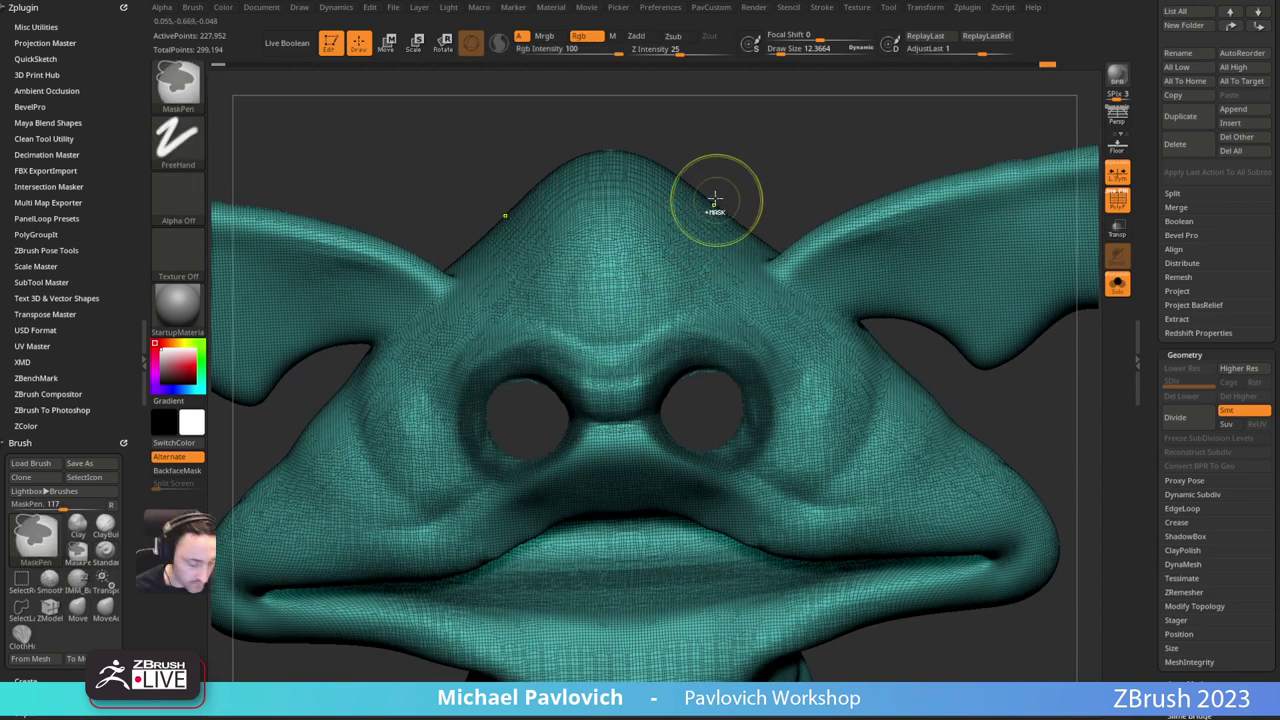
Step: Make the masked band around the eyes its own polygroup, show everything, and isolate the remaining head polygroup
{"action": "key", "text": "ctrl+w"}
{"action": "left_click_drag", "start_coordinate": [754, 171], "coordinate": [864, 292]}
{"action": "key", "text": "ctrl+shift+a"}
{"action": "left_click", "coordinate": [661, 261], "text": "ctrl+shift"}
{"action": "left_click_drag", "start_coordinate": [845, 364], "coordinate": [936, 345]}
Step: Set the draw size to about 6.4 and mask a band along the upper lip from the mouth corner
{"action": "key", "text": "s"}
{"action": "left_click_drag", "start_coordinate": [437, 364], "coordinate": [432, 366]}
{"action": "left_click_drag", "start_coordinate": [342, 426], "coordinate": [382, 414], "text": "shift"}
{"action": "mouse_move", "coordinate": [743, 463]}
{"action": "left_mouse_down", "text": "alt"}
{"action": "mouse_move", "coordinate": [819, 477]}
{"action": "mouse_move", "coordinate": [791, 432]}
{"action": "left_mouse_up", "text": "alt"}
{"action": "key", "text": "ctrl+z"}
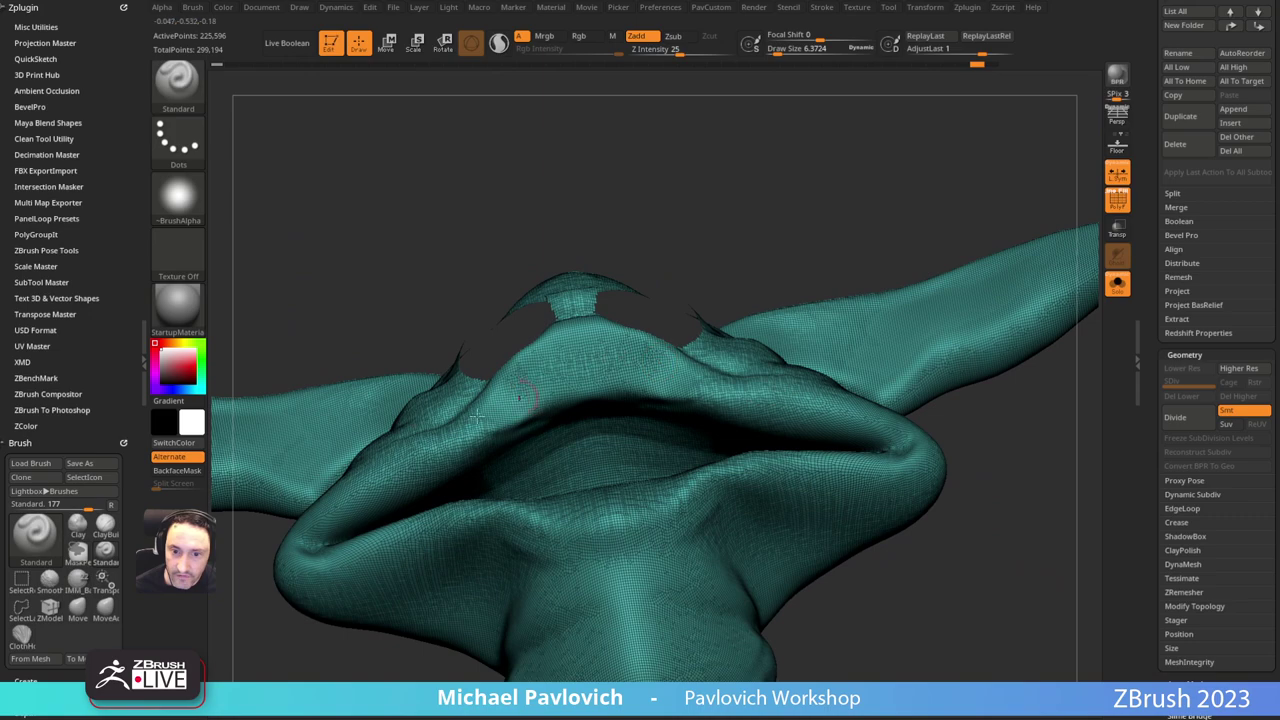
{"action": "right_click_drag", "start_coordinate": [252, 617], "coordinate": [431, 444]}
{"action": "left_click_drag", "start_coordinate": [240, 563], "coordinate": [246, 610]}
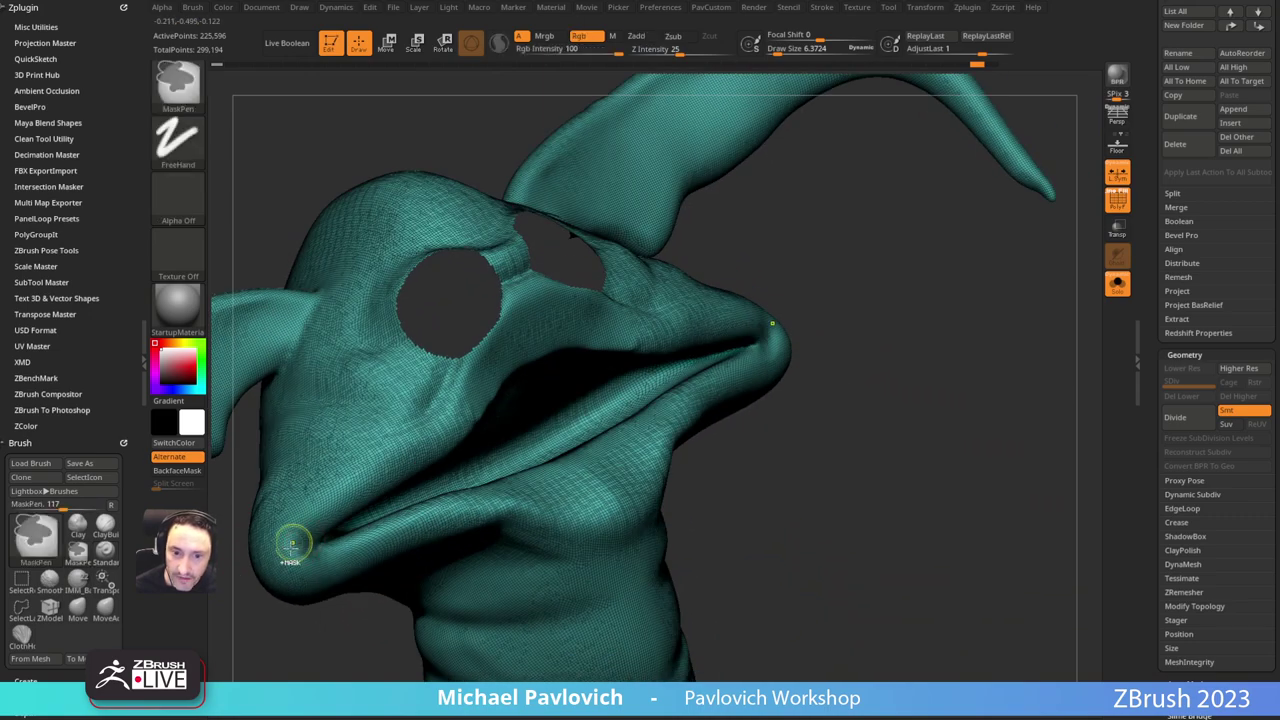
{"action": "left_click_drag", "start_coordinate": [291, 543], "coordinate": [433, 441], "text": "ctrl"}
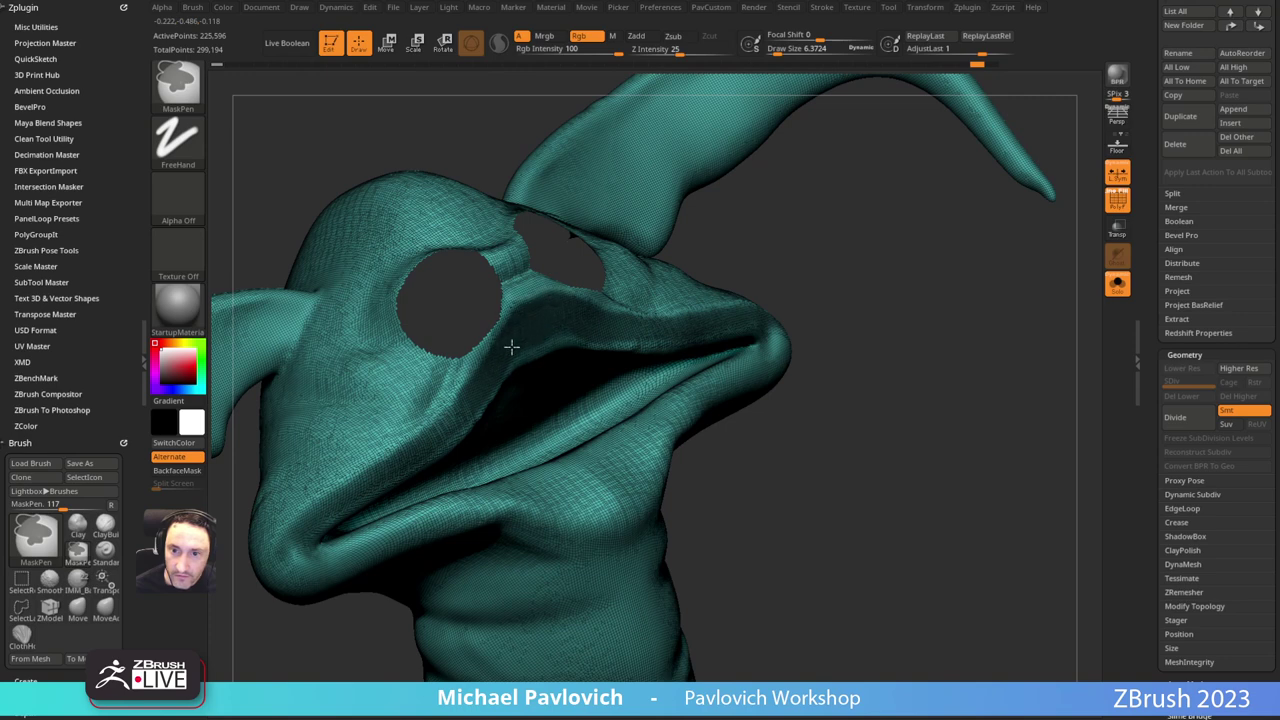
Step: Extend the mask around the mouth corners and along the lower lip to close the outline
{"action": "mouse_move", "coordinate": [838, 384]}
{"action": "left_mouse_down"}
{"action": "mouse_move", "coordinate": [871, 349]}
{"action": "mouse_move", "coordinate": [925, 352]}
{"action": "left_mouse_up"}
{"action": "mouse_move", "coordinate": [324, 528]}
{"action": "left_mouse_down", "text": "ctrl"}
{"action": "mouse_move", "coordinate": [384, 535]}
{"action": "mouse_move", "coordinate": [493, 494]}
{"action": "mouse_move", "coordinate": [683, 491]}
{"action": "left_mouse_up", "text": "ctrl"}
{"action": "left_click_drag", "start_coordinate": [928, 436], "coordinate": [945, 345]}
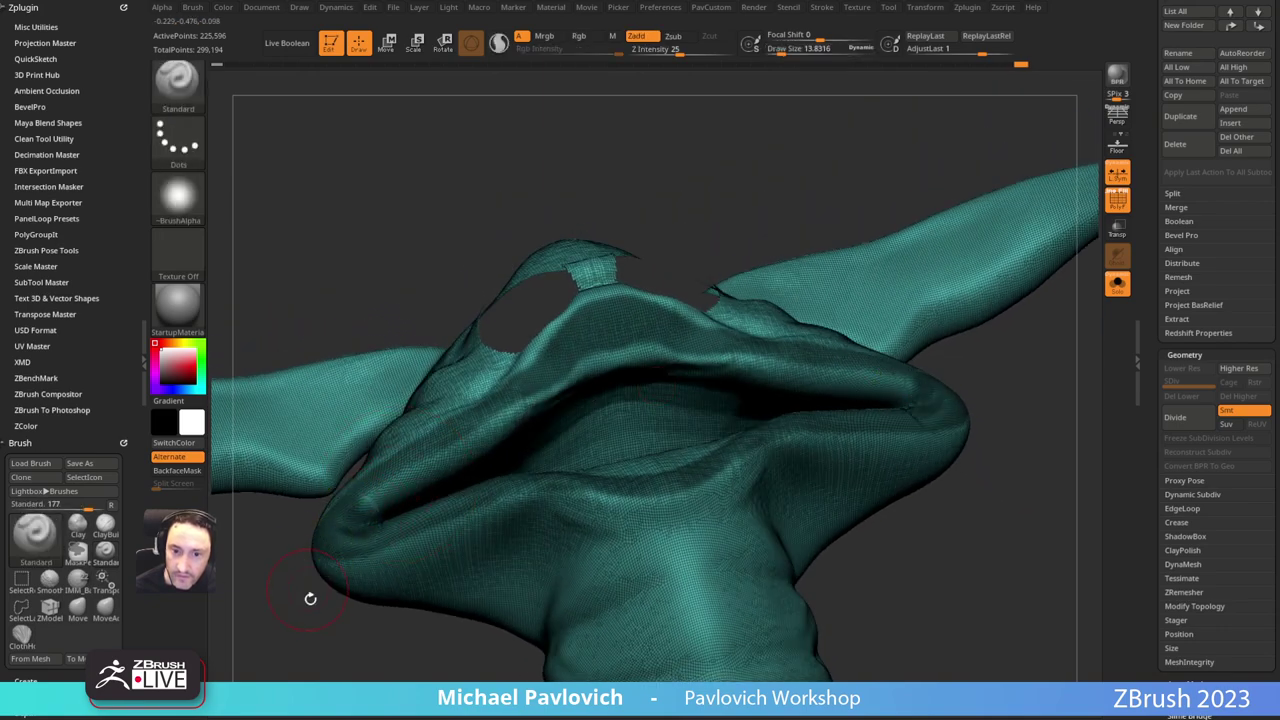
{"action": "right_click_drag", "start_coordinate": [309, 600], "coordinate": [843, 394]}
Step: Turn off the polyframe display
{"action": "left_click_drag", "start_coordinate": [1149, 423], "coordinate": [1149, 328]}
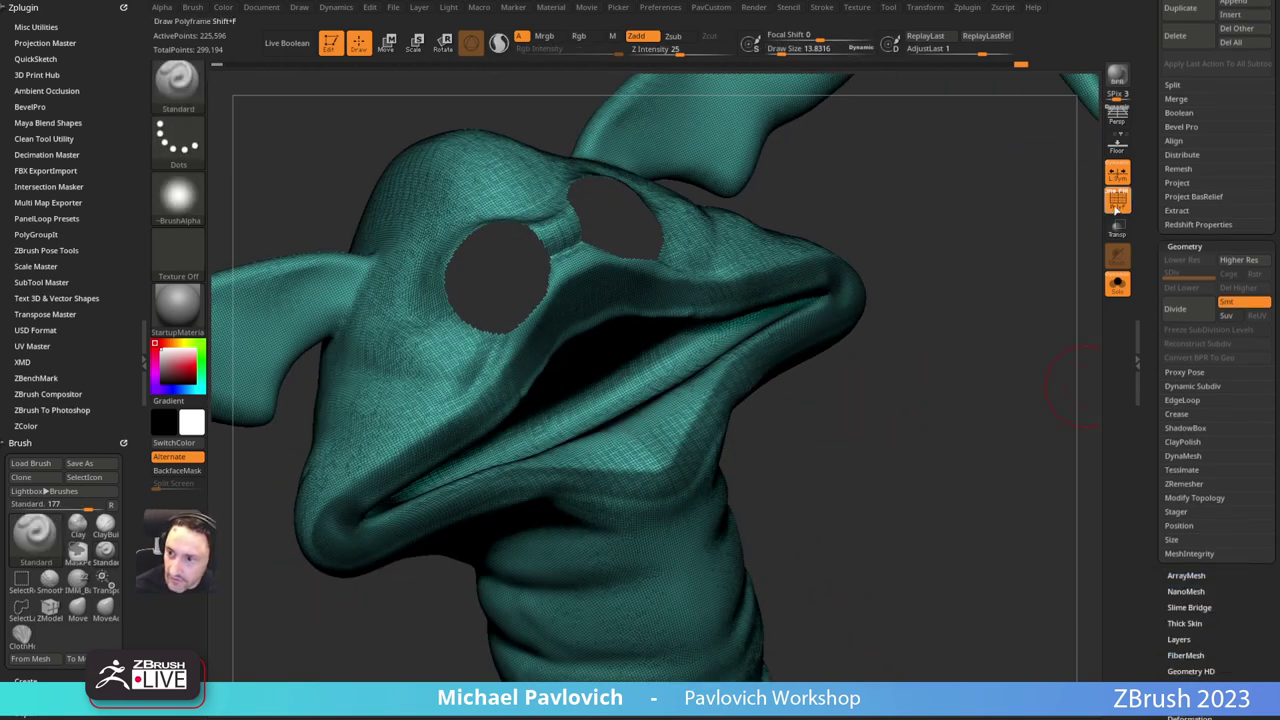
{"action": "left_click", "coordinate": [1118, 203]}
{"action": "right_click_drag", "start_coordinate": [986, 286], "coordinate": [933, 341]}
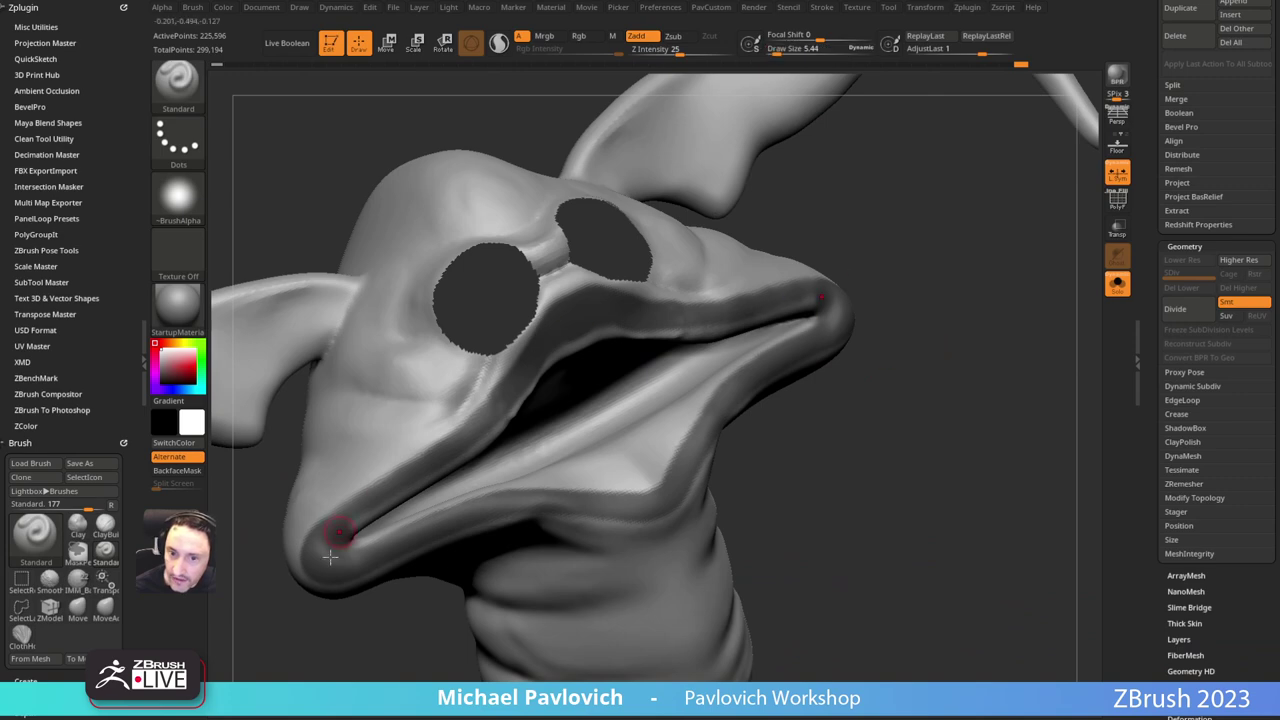
Step: Use Fill Region in the Mask Region options to mask the area enclosed by the lip outline
{"action": "left_click_drag", "start_coordinate": [1172, 602], "coordinate": [1187, 456]}
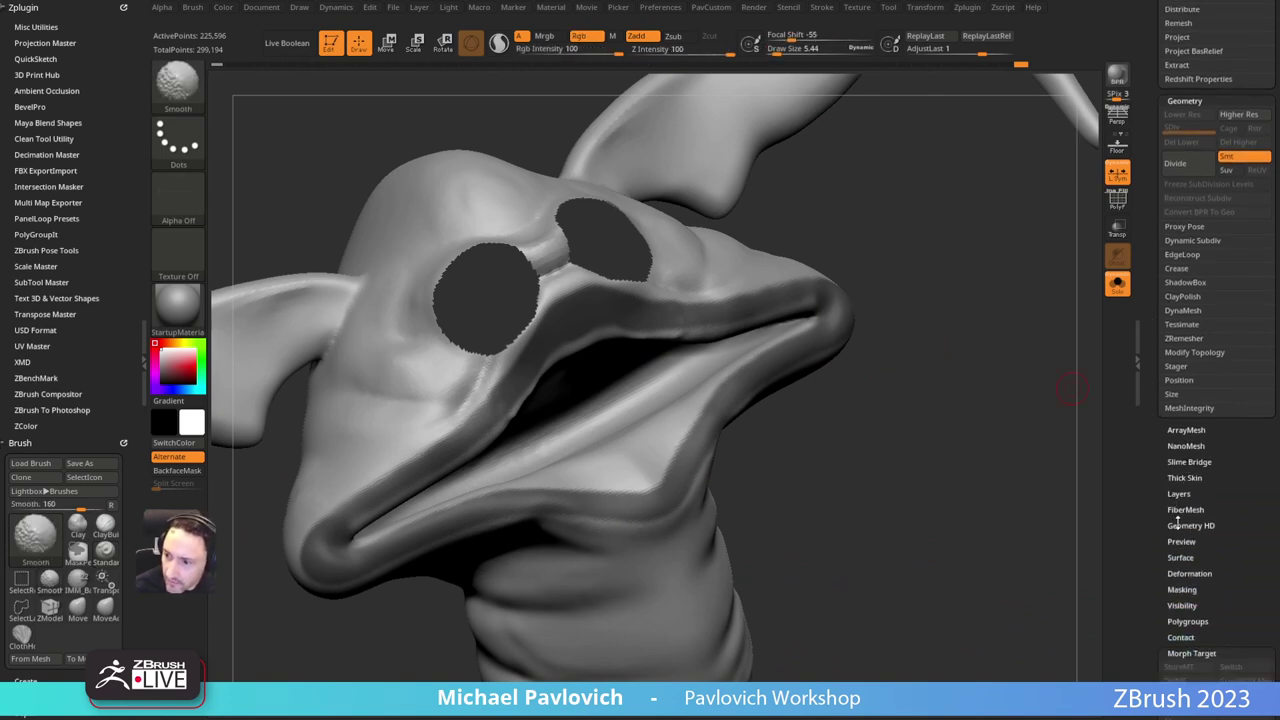
{"action": "left_click_drag", "start_coordinate": [1165, 548], "coordinate": [1163, 455]}
{"action": "left_click", "coordinate": [1187, 444]}
{"action": "left_click_drag", "start_coordinate": [1166, 580], "coordinate": [1168, 478]}
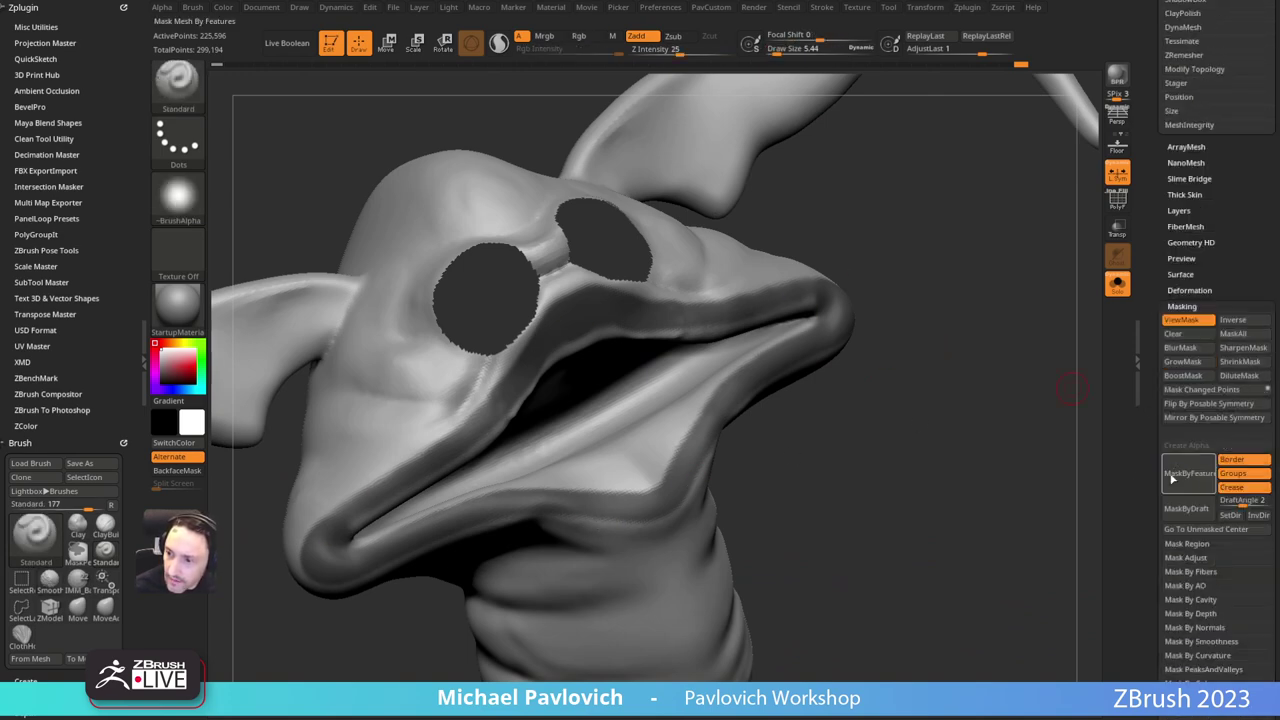
{"action": "left_click", "coordinate": [1188, 544]}
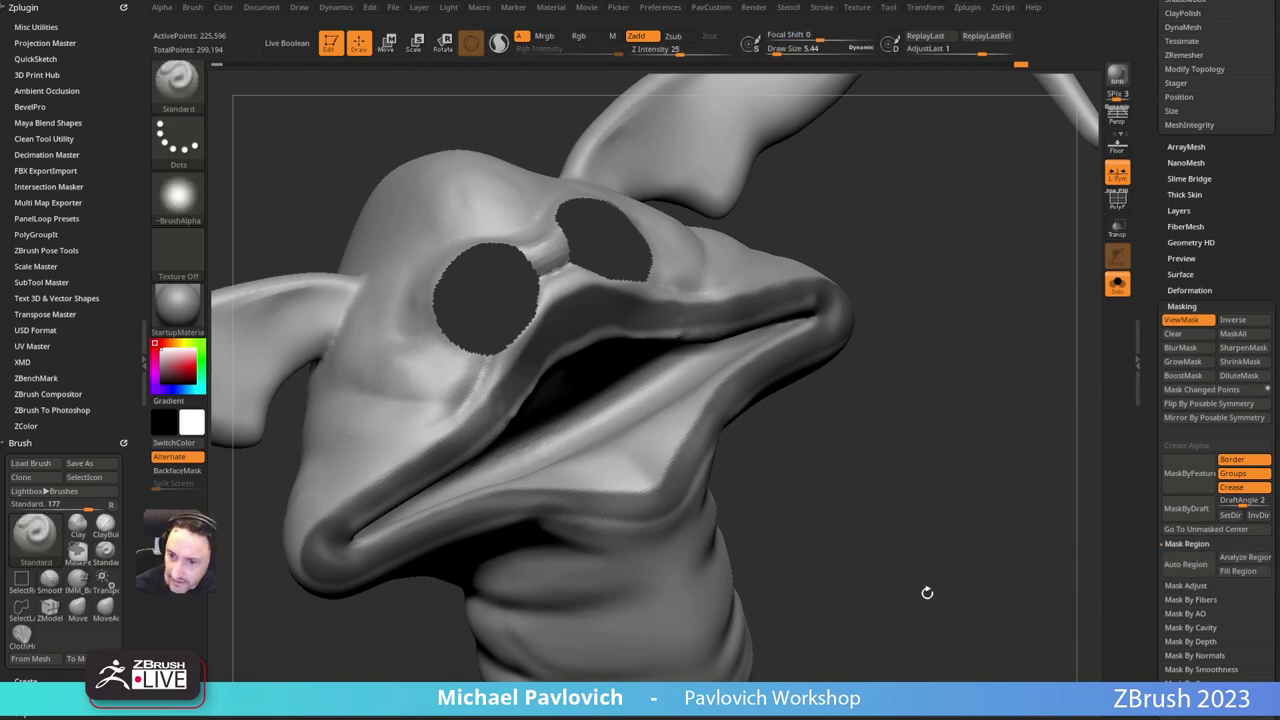
{"action": "key", "text": "ctrl"}
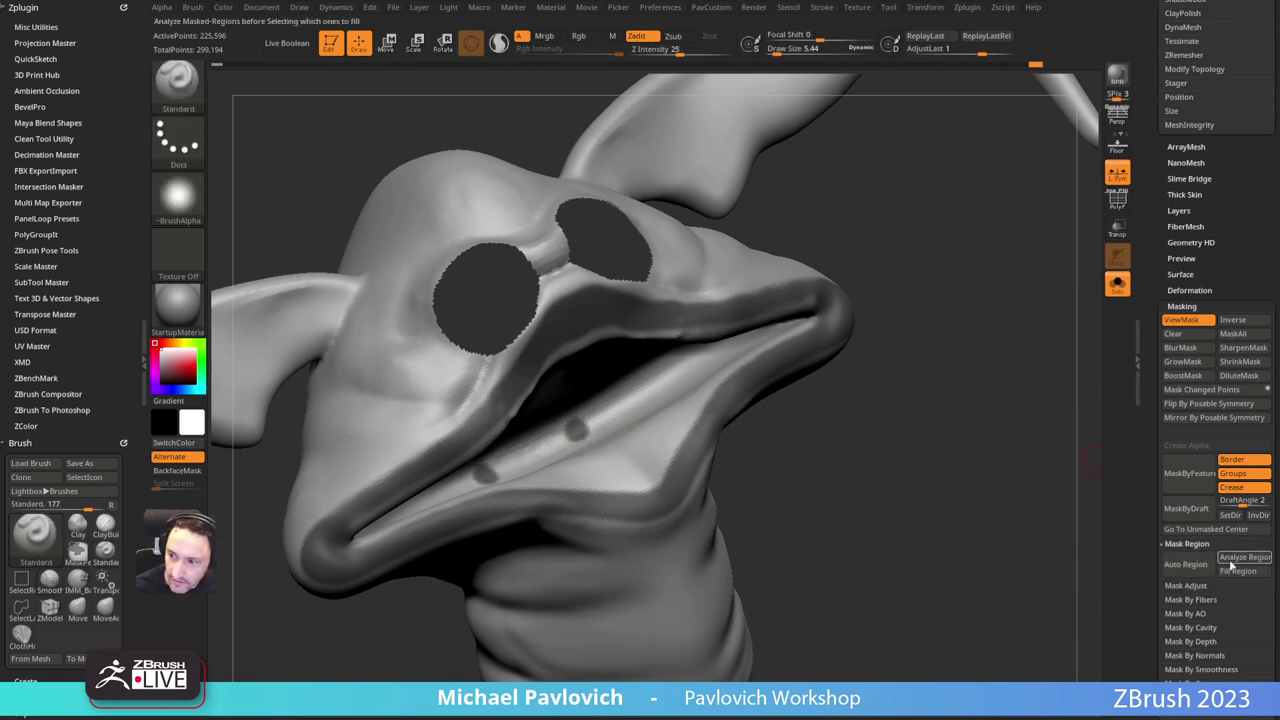
{"action": "left_click", "coordinate": [1229, 571]}
{"action": "left_click_drag", "start_coordinate": [991, 494], "coordinate": [945, 435]}
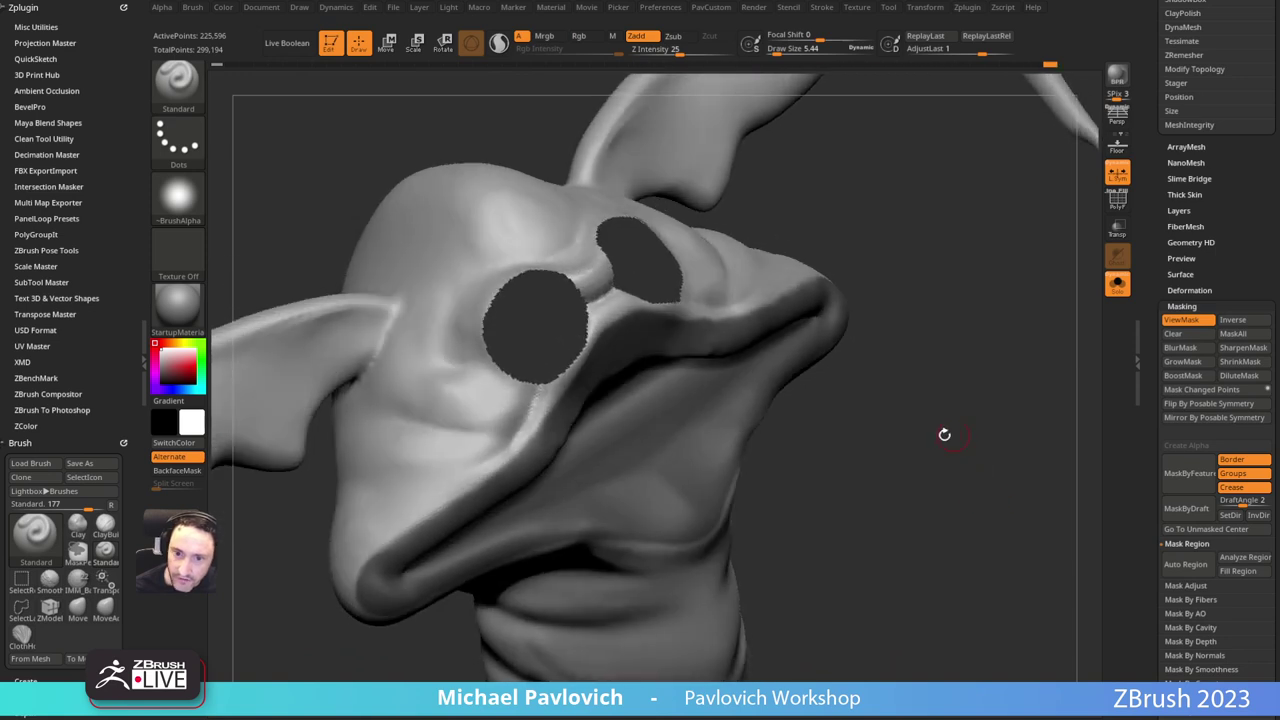
Step: Make the masked mouth area its own polygroup, show the whole mesh, and isolate the mouth polygroup
{"action": "key", "text": "ctrl+w"}
{"action": "left_click", "coordinate": [894, 423], "text": "ctrl+shift"}
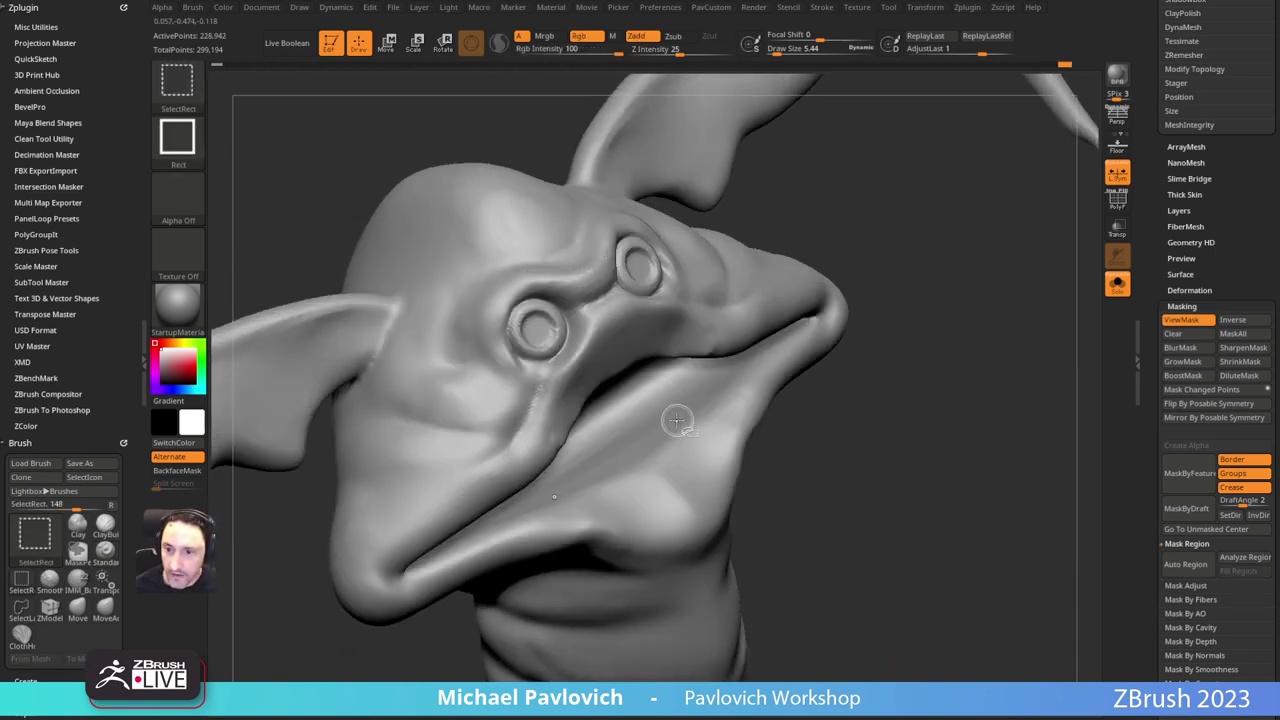
{"action": "left_click", "coordinate": [677, 421], "text": "ctrl+shift"}
{"action": "mouse_move", "coordinate": [872, 427]}
{"action": "left_mouse_down"}
{"action": "mouse_move", "coordinate": [797, 491]}
{"action": "mouse_move", "coordinate": [806, 517]}
{"action": "left_mouse_up"}
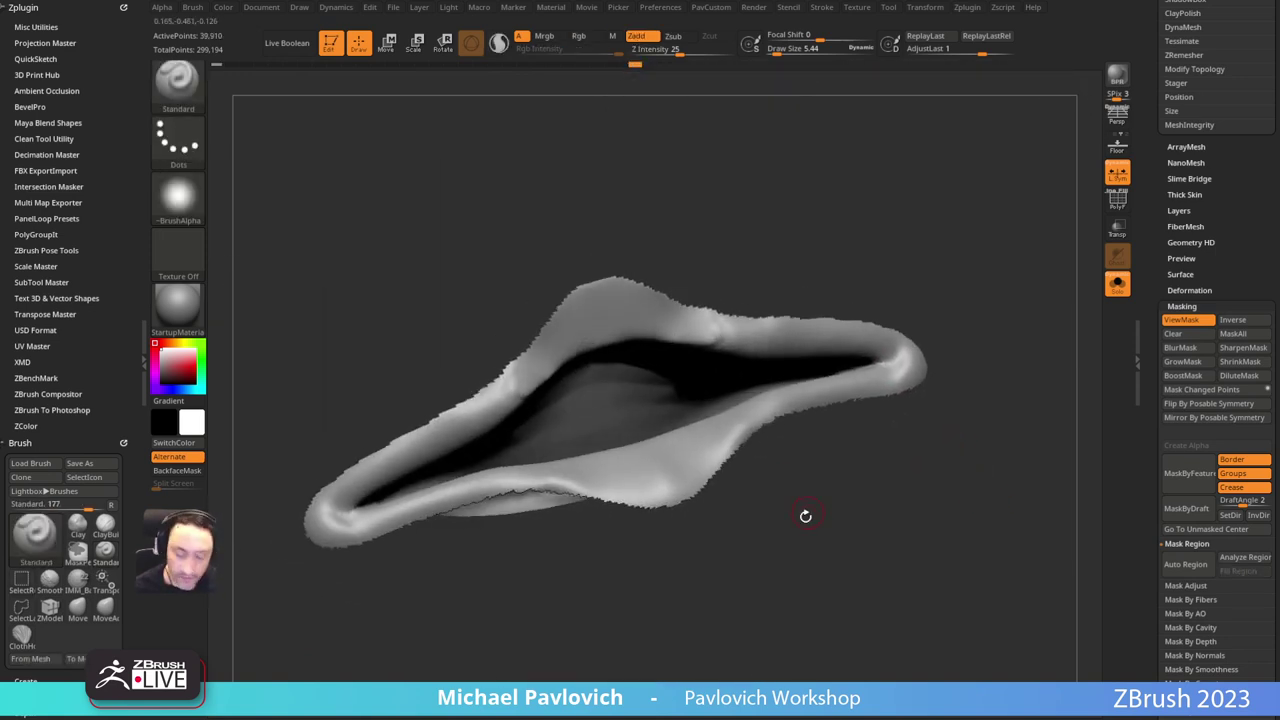
Step: Shrink the visible mouth mesh repeatedly until only the inner mouth remains and the lips are hidden
{"action": "key", "text": "ctrl+shift+s"}
{"action": "key", "text": "ctrl+shift+s"}
{"action": "key", "text": "ctrl+shift+s"}
{"action": "key", "text": "ctrl+shift+s"}
{"action": "key", "text": "ctrl+shift+s"}
{"action": "key", "text": "ctrl+shift+s"}
{"action": "key", "text": "ctrl+shift+s"}
{"action": "key", "text": "ctrl+shift+s"}
{"action": "key", "text": "ctrl+shift+s"}
{"action": "key", "text": "ctrl+shift+s"}
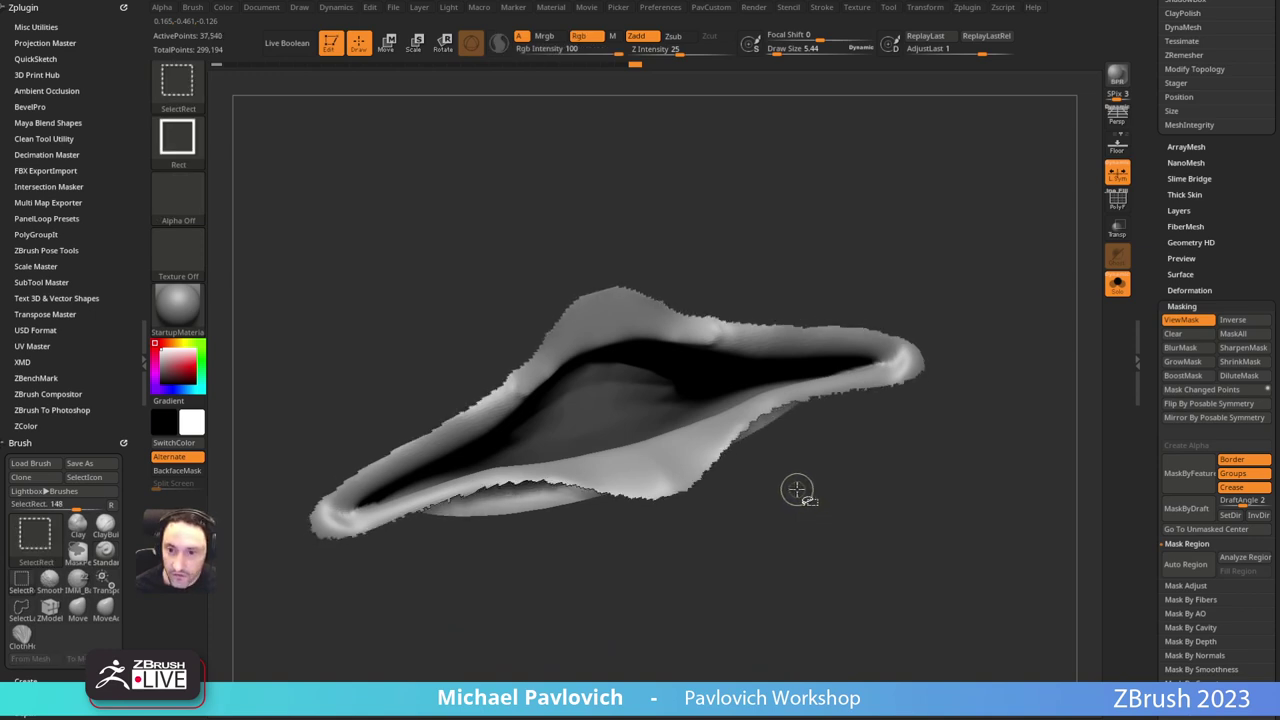
{"action": "key", "text": "ctrl+shift+s"}
{"action": "key", "text": "ctrl+shift+s"}
{"action": "key", "text": "ctrl+shift+s"}
{"action": "key", "text": "ctrl+shift+s"}
{"action": "key", "text": "ctrl+shift+s"}
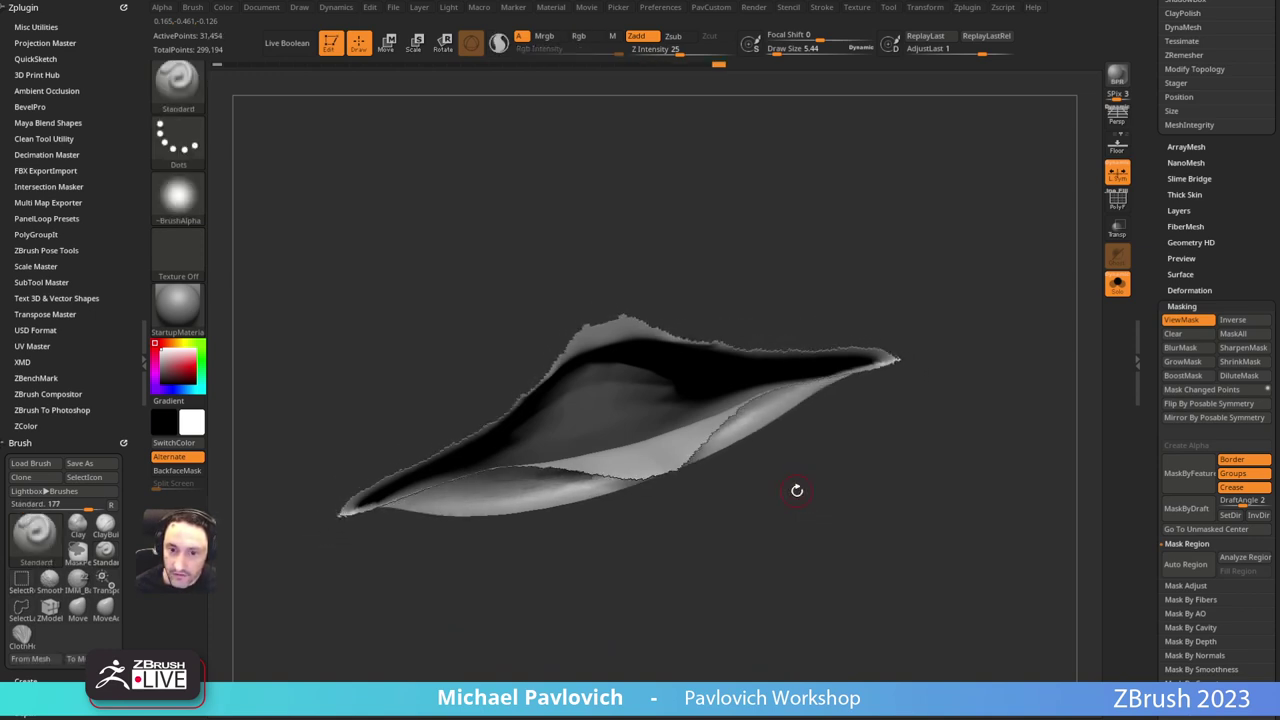
Step: Turn on the polyframe display, give the inner mouth its own polygroup, and show the whole mesh
{"action": "left_click_drag", "start_coordinate": [802, 498], "coordinate": [807, 529]}
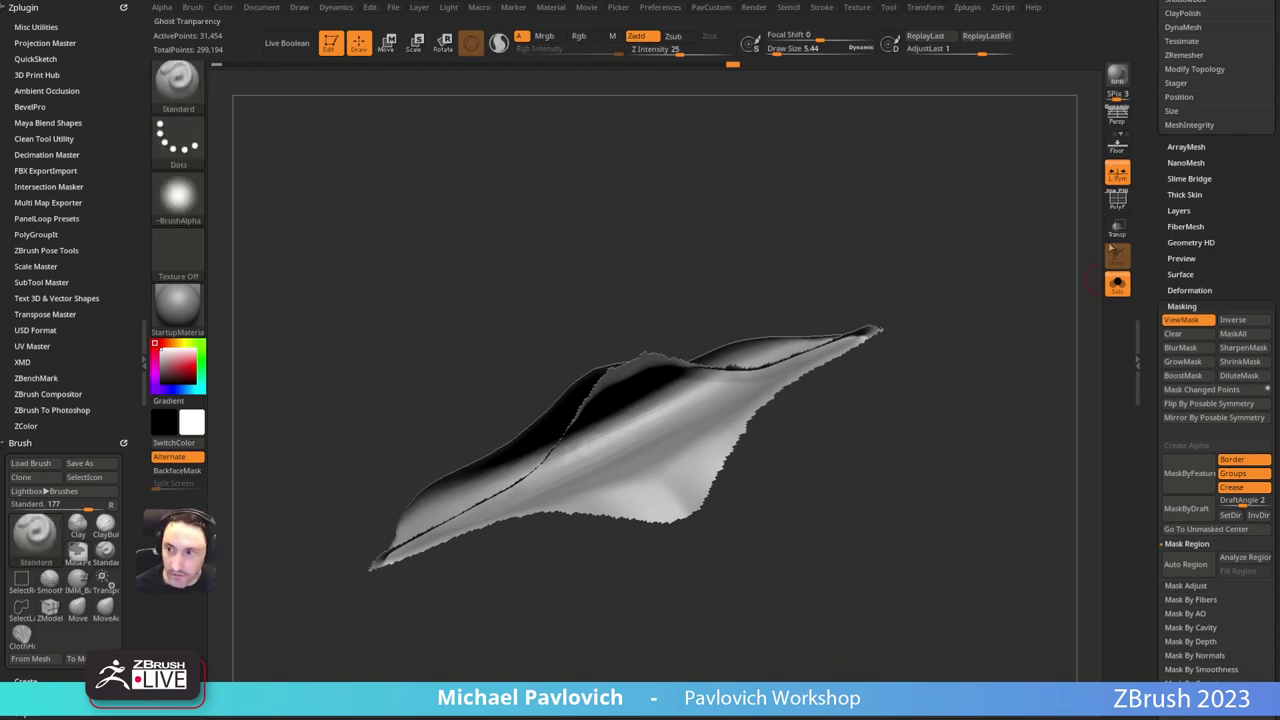
{"action": "left_click", "coordinate": [1117, 202]}
{"action": "left_click_drag", "start_coordinate": [967, 357], "coordinate": [624, 397]}
{"action": "left_click", "coordinate": [972, 315], "text": "ctrl+shift"}
{"action": "left_click_drag", "start_coordinate": [682, 316], "coordinate": [715, 297]}
Step: Switch the selection brush to SelectLasso and isolate the ear area with a lasso selection
{"action": "left_click", "coordinate": [193, 98], "text": "ctrl+shift"}
{"action": "left_click", "coordinate": [257, 108], "text": "ctrl+shift"}
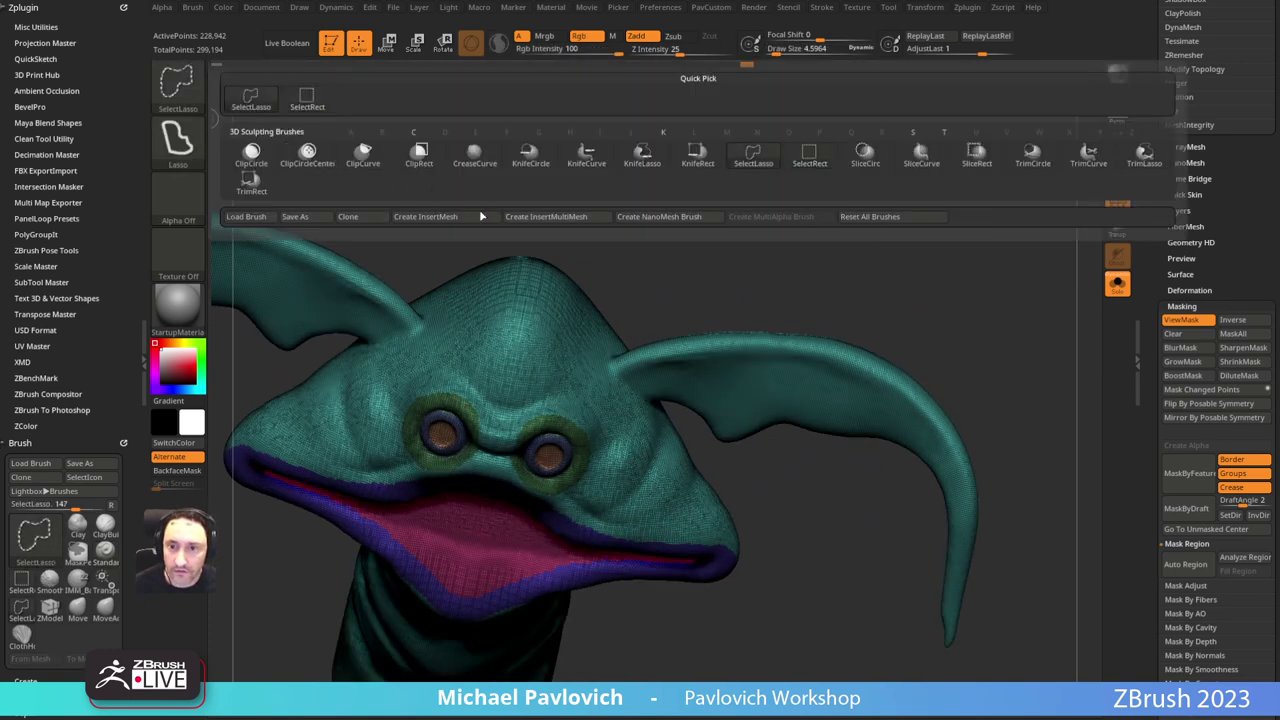
{"action": "left_click_drag", "start_coordinate": [915, 360], "coordinate": [947, 323]}
{"action": "mouse_move", "coordinate": [1026, 416]}
{"action": "left_mouse_down", "text": "ctrl+shift"}
{"action": "mouse_move", "coordinate": [646, 272]}
{"action": "mouse_move", "coordinate": [604, 366]}
{"action": "mouse_move", "coordinate": [791, 563]}
{"action": "mouse_move", "coordinate": [990, 630]}
{"action": "left_mouse_up", "text": "ctrl+shift"}
{"action": "mouse_move", "coordinate": [980, 380]}
{"action": "left_mouse_down"}
{"action": "mouse_move", "coordinate": [919, 320]}
{"action": "mouse_move", "coordinate": [885, 387]}
{"action": "left_mouse_up"}
Step: Isolate both ears with the lasso and hide the leftover head geometry around their bases
{"action": "mouse_move", "coordinate": [720, 445]}
{"action": "left_mouse_down", "text": "ctrl+shift"}
{"action": "mouse_move", "coordinate": [540, 371]}
{"action": "mouse_move", "coordinate": [536, 458]}
{"action": "mouse_move", "coordinate": [620, 512]}
{"action": "left_mouse_up", "text": "ctrl+shift"}
{"action": "left_click_drag", "start_coordinate": [780, 443], "coordinate": [643, 528]}
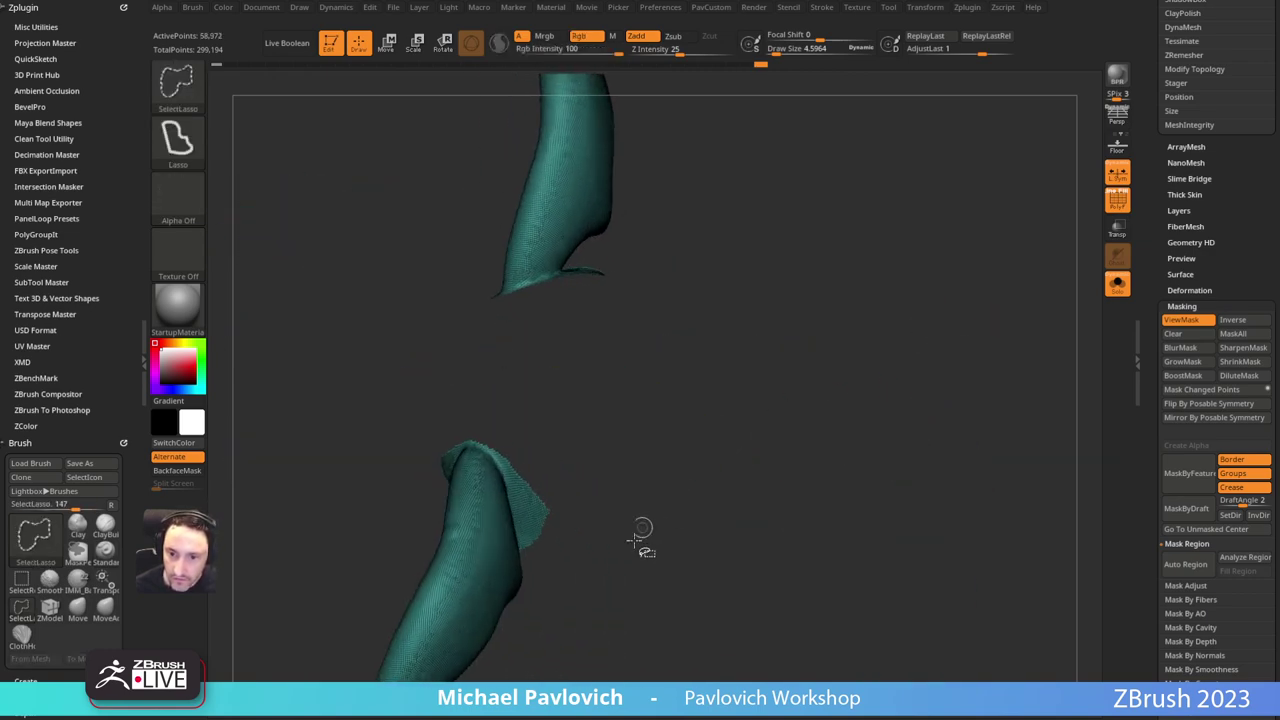
{"action": "left_click_drag", "start_coordinate": [526, 558], "coordinate": [515, 545], "text": "ctrl+shift"}
{"action": "left_click_drag", "start_coordinate": [645, 500], "coordinate": [790, 432]}
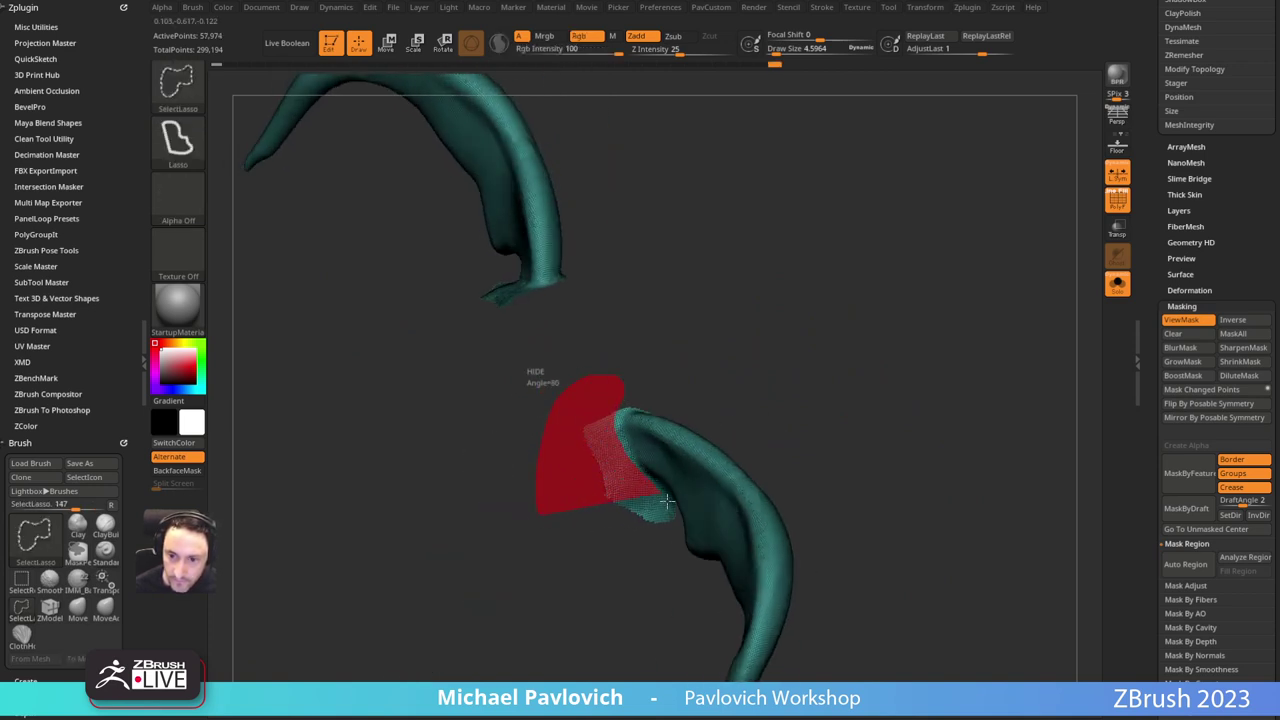
{"action": "left_click_drag", "start_coordinate": [667, 501], "coordinate": [672, 526], "text": "ctrl+alt+shift"}
{"action": "left_click_drag", "start_coordinate": [843, 389], "coordinate": [752, 417]}
{"action": "left_click_drag", "start_coordinate": [662, 538], "coordinate": [714, 490], "text": "ctrl+alt+shift"}
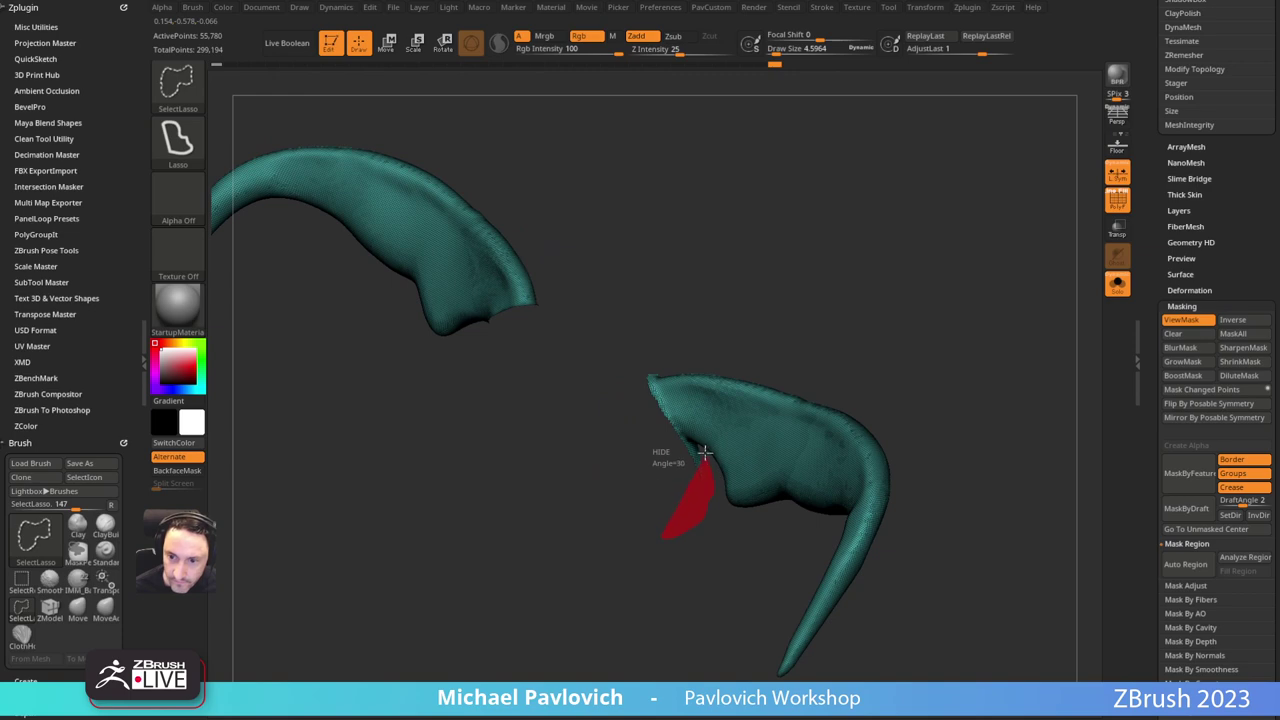
Step: Give the isolated ears their own polygroup, show the whole mesh, and isolate the ears again
{"action": "left_click_drag", "start_coordinate": [631, 406], "coordinate": [881, 249]}
{"action": "key", "text": "ctrl+w"}
{"action": "left_click", "coordinate": [869, 354], "text": "ctrl+shift"}
{"action": "left_click", "coordinate": [728, 355], "text": "ctrl+shift"}
{"action": "left_click_drag", "start_coordinate": [951, 334], "coordinate": [830, 315]}
Step: Hide the front side of the ears with a lasso and check the selection by inverting the visibility
{"action": "key", "text": "ctrl+shift"}
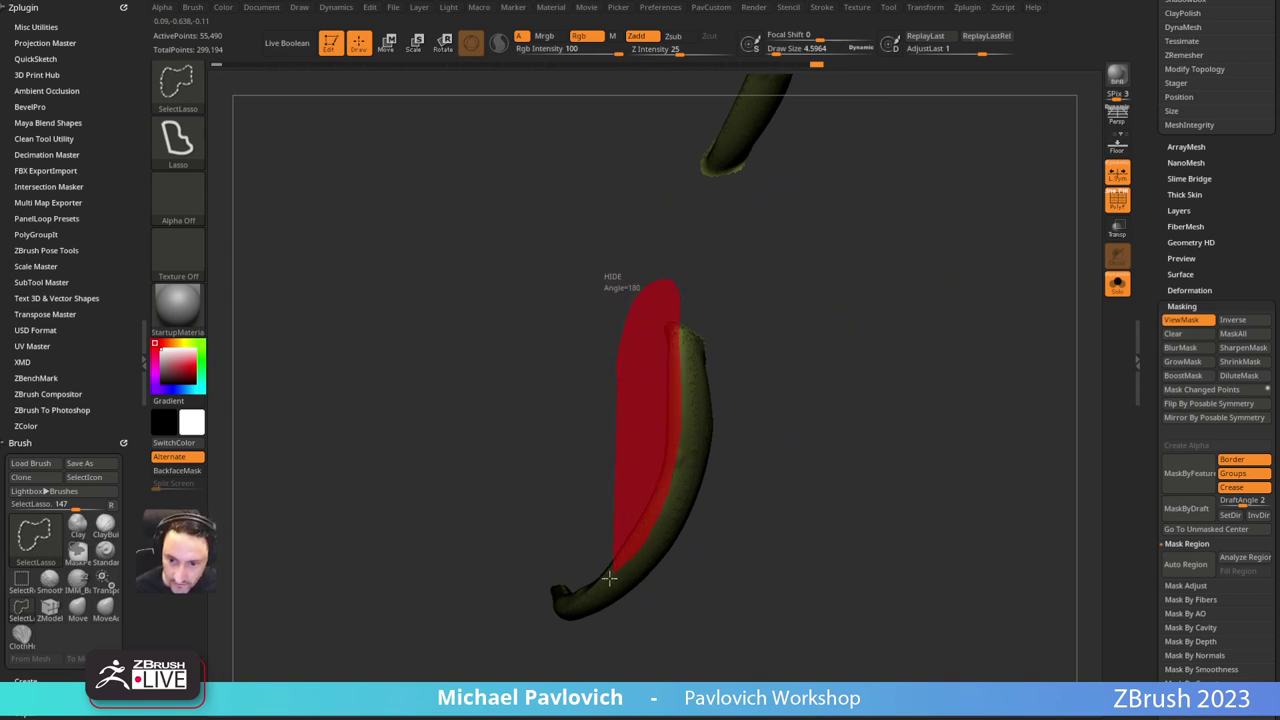
{"action": "left_click_drag", "start_coordinate": [548, 594], "coordinate": [532, 576], "text": "ctrl+alt+shift"}
{"action": "left_click_drag", "start_coordinate": [491, 480], "coordinate": [779, 334]}
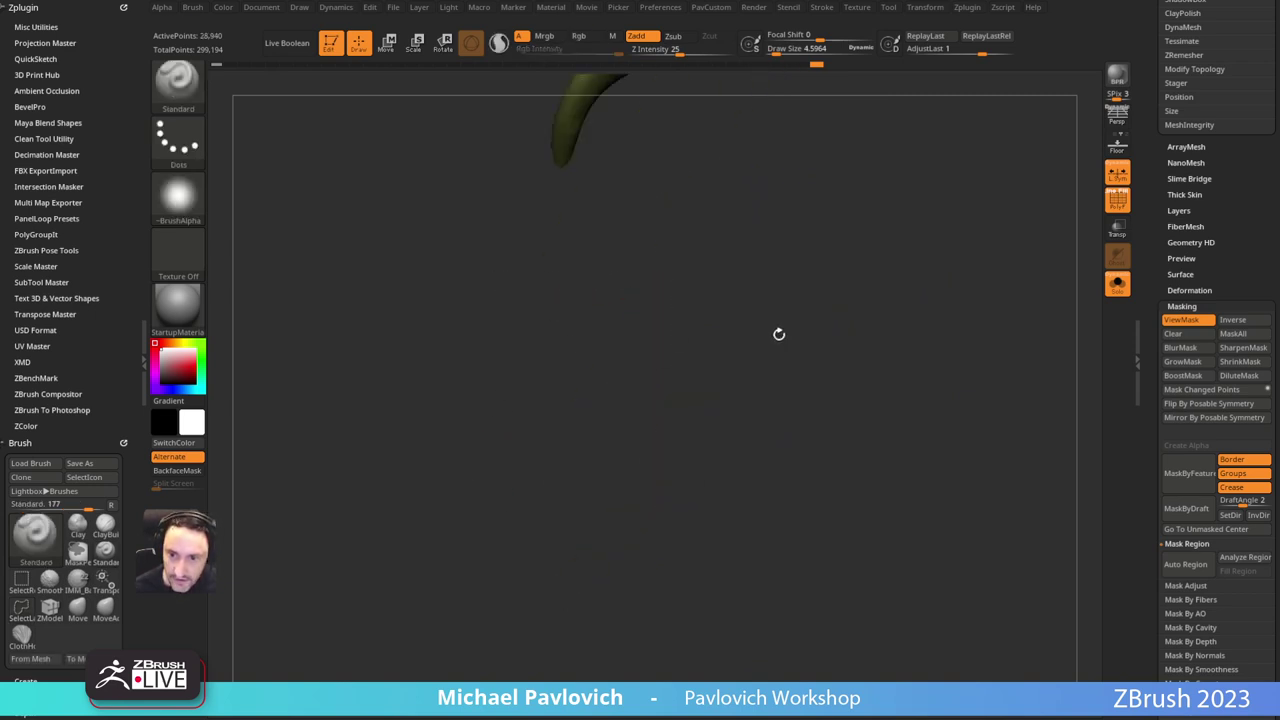
{"action": "mouse_move", "coordinate": [844, 364]}
{"action": "left_mouse_down"}
{"action": "mouse_move", "coordinate": [895, 406]}
{"action": "mouse_move", "coordinate": [920, 340]}
{"action": "mouse_move", "coordinate": [737, 394]}
{"action": "mouse_move", "coordinate": [839, 371]}
{"action": "left_mouse_up"}
{"action": "left_click", "coordinate": [895, 406], "text": "ctrl+shift"}
{"action": "key", "text": "ctrl+shift"}
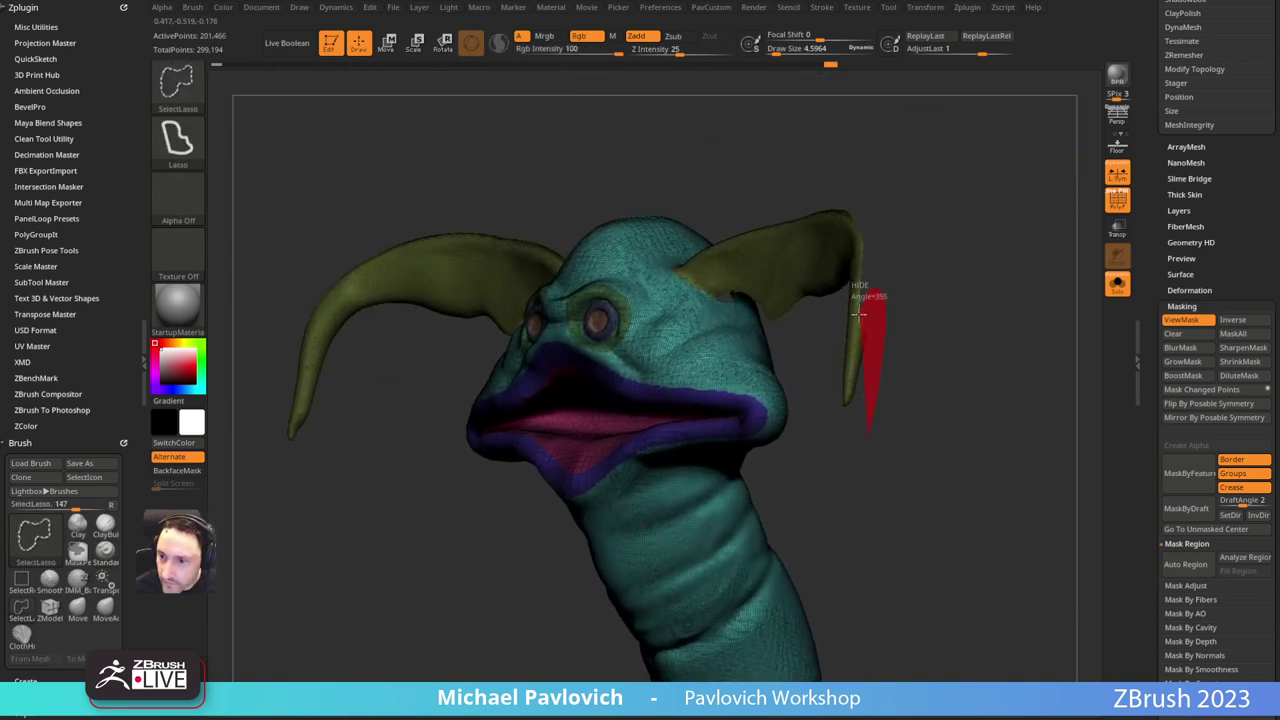
{"action": "left_click_drag", "start_coordinate": [986, 330], "coordinate": [983, 365]}
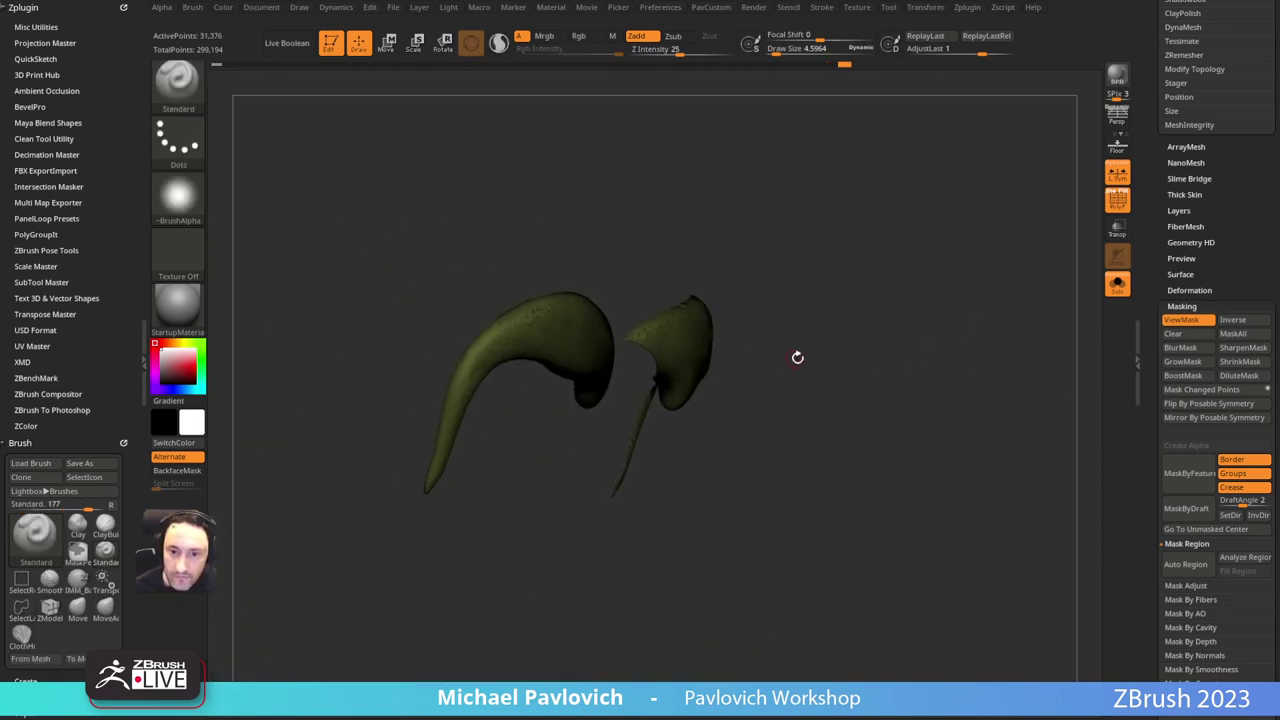
Step: Give the visible back side of the ears its own polygroup and show the whole mesh
{"action": "key", "text": "ctrl"}
{"action": "key", "text": "ctrl+shift"}
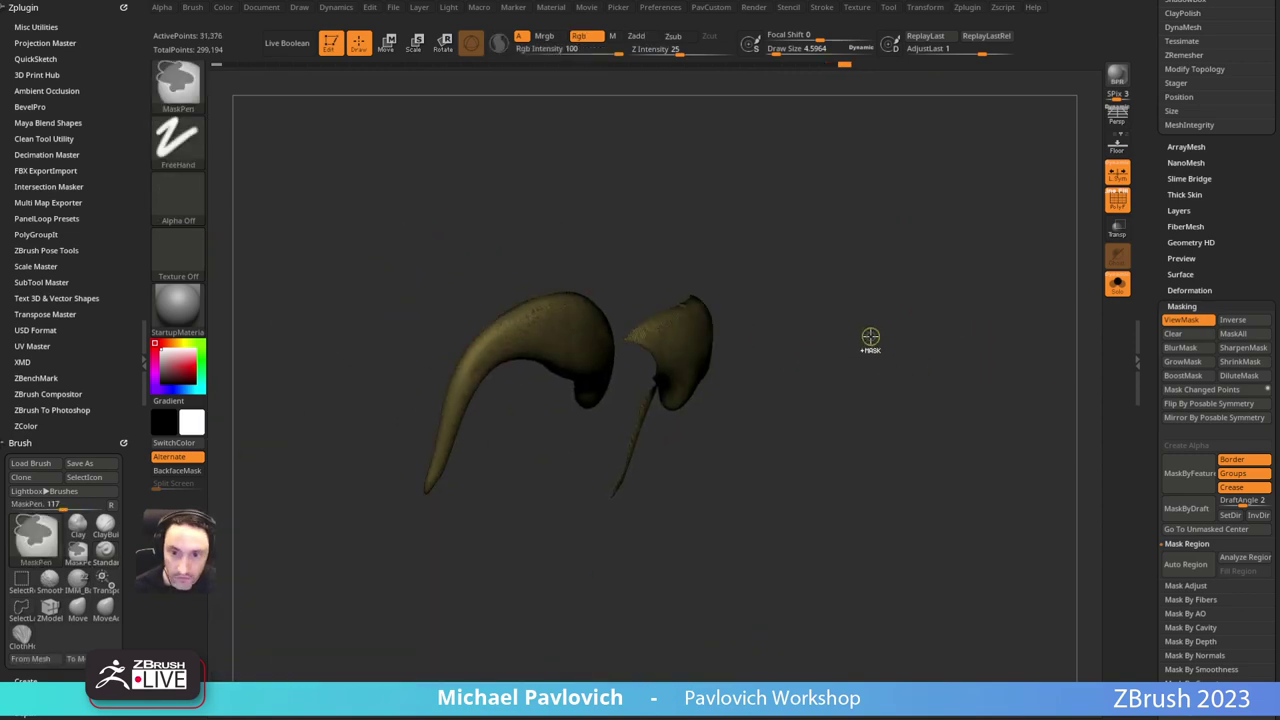
{"action": "left_click", "coordinate": [880, 323], "text": "ctrl+shift"}
{"action": "mouse_move", "coordinate": [880, 318]}
{"action": "left_mouse_down"}
{"action": "mouse_move", "coordinate": [880, 286]}
{"action": "mouse_move", "coordinate": [917, 286]}
{"action": "mouse_move", "coordinate": [823, 201]}
{"action": "mouse_move", "coordinate": [743, 234]}
{"action": "mouse_move", "coordinate": [995, 275]}
{"action": "left_mouse_up"}
{"action": "key", "text": "ctrl+shift"}
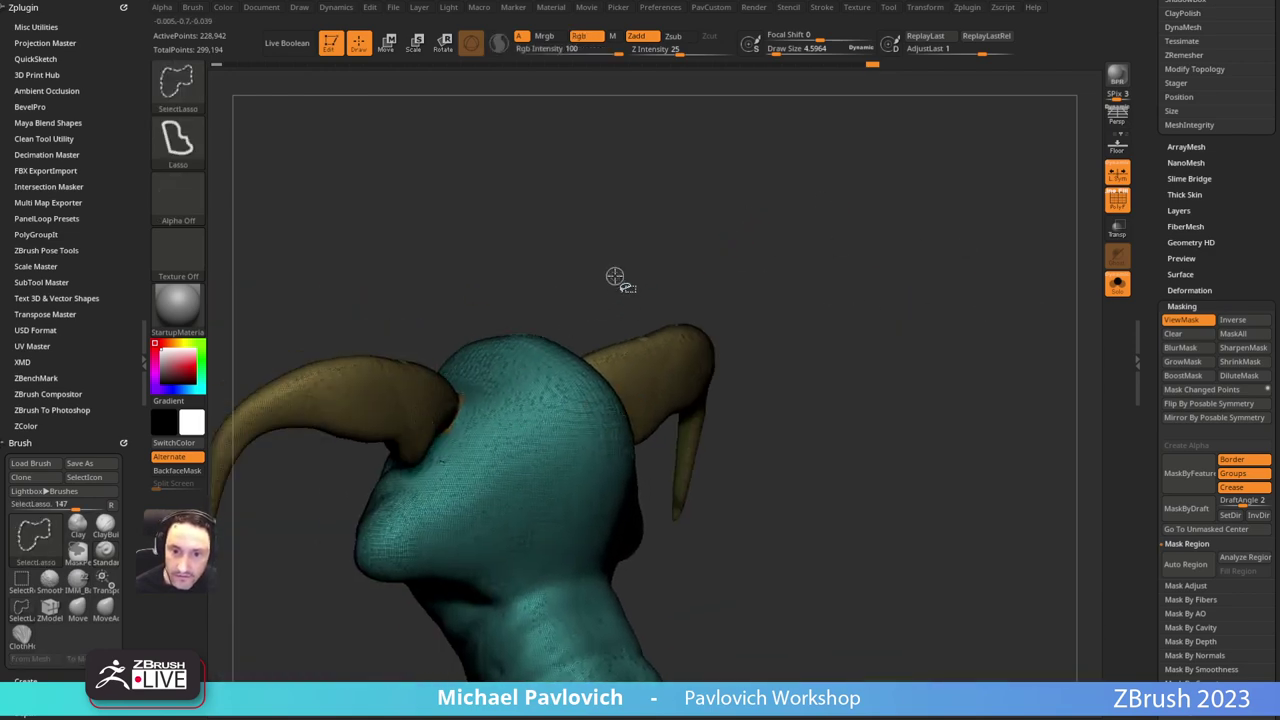
Step: Switch to the SelectRect brush, isolate the backs of the ears, and assign them a new polygroup before showing everything
{"action": "left_click", "coordinate": [183, 93], "text": "ctrl+shift"}
{"action": "left_click", "coordinate": [302, 106], "text": "ctrl+shift"}
{"action": "left_click", "coordinate": [344, 416], "text": "ctrl+shift"}
{"action": "key", "text": "ctrl+w"}
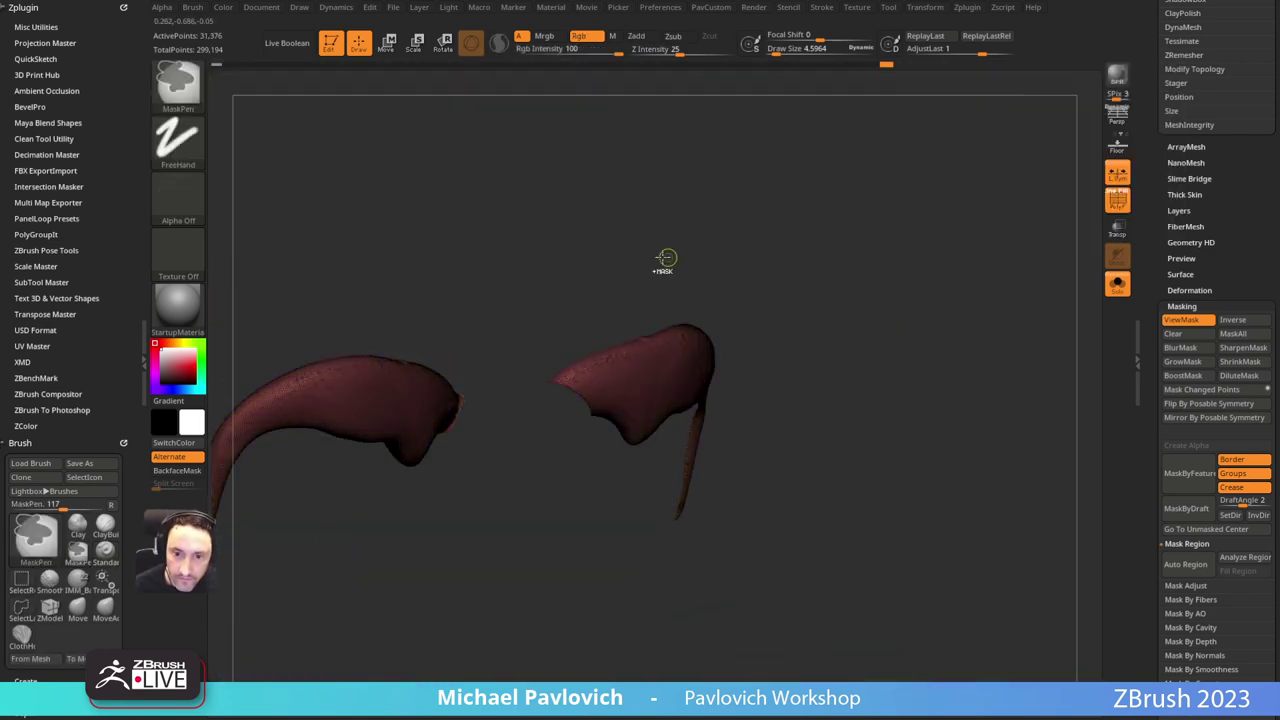
{"action": "left_click", "coordinate": [676, 233], "text": "ctrl+shift"}
{"action": "mouse_move", "coordinate": [689, 227]}
{"action": "left_mouse_down"}
{"action": "mouse_move", "coordinate": [809, 223]}
{"action": "mouse_move", "coordinate": [731, 237]}
{"action": "mouse_move", "coordinate": [923, 260]}
{"action": "mouse_move", "coordinate": [889, 311]}
{"action": "mouse_move", "coordinate": [909, 297]}
{"action": "mouse_move", "coordinate": [896, 224]}
{"action": "mouse_move", "coordinate": [908, 180]}
{"action": "mouse_move", "coordinate": [848, 203]}
{"action": "mouse_move", "coordinate": [866, 211]}
{"action": "mouse_move", "coordinate": [770, 155]}
{"action": "left_mouse_up"}
Step: Slice the neck with three parallel SliceCurve cuts to divide it into separate polygroup bands
{"action": "key", "text": "b"}
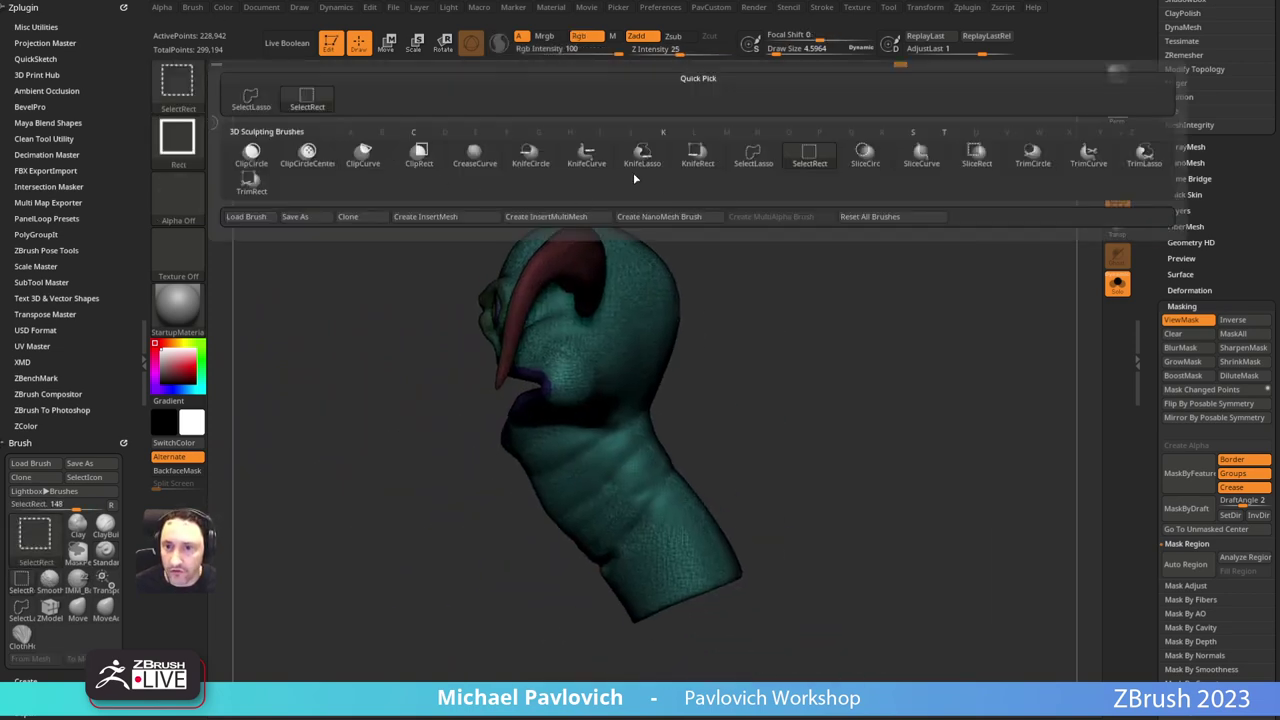
{"action": "left_click", "coordinate": [922, 160]}
{"action": "left_click_drag", "start_coordinate": [767, 384], "coordinate": [441, 537], "text": "ctrl+shift"}
{"action": "left_click_drag", "start_coordinate": [805, 390], "coordinate": [473, 588], "text": "ctrl+shift"}
{"action": "left_click_drag", "start_coordinate": [827, 446], "coordinate": [503, 645], "text": "ctrl+shift"}
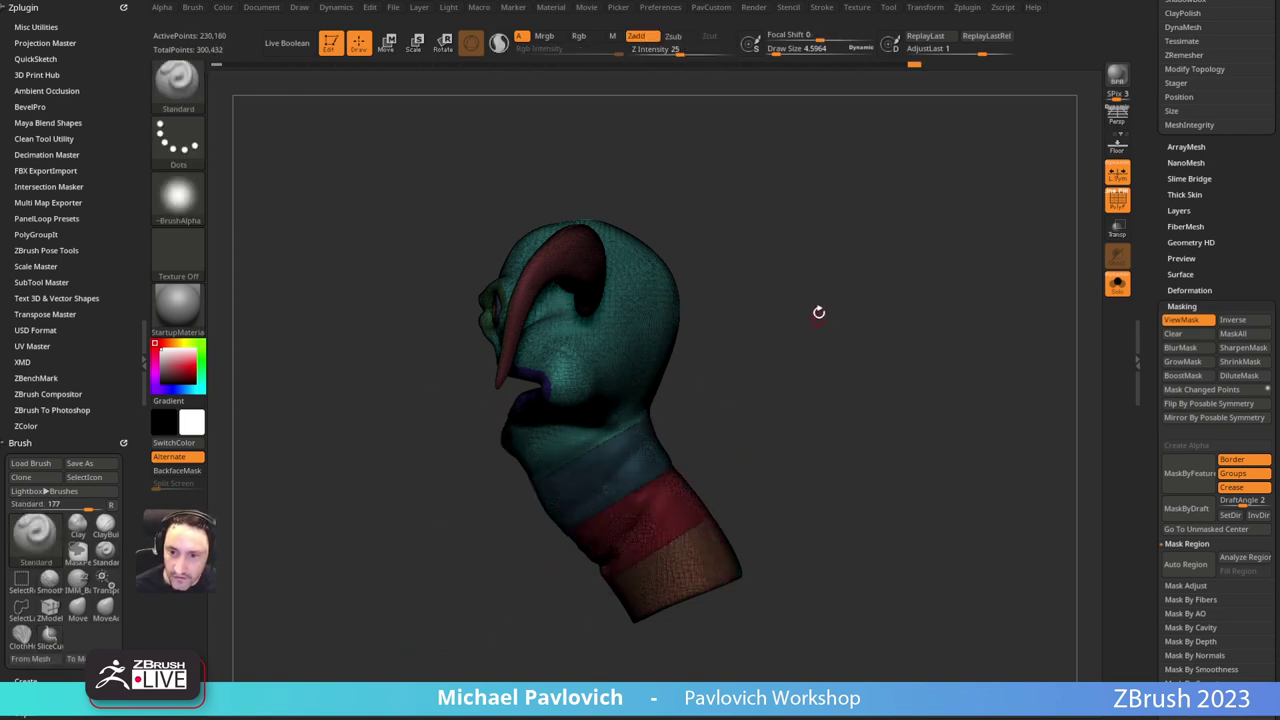
Step: Enable KeepGroups in the ZRemesher settings and keep SmoothGroups at 1
{"action": "left_click_drag", "start_coordinate": [820, 309], "coordinate": [935, 312]}
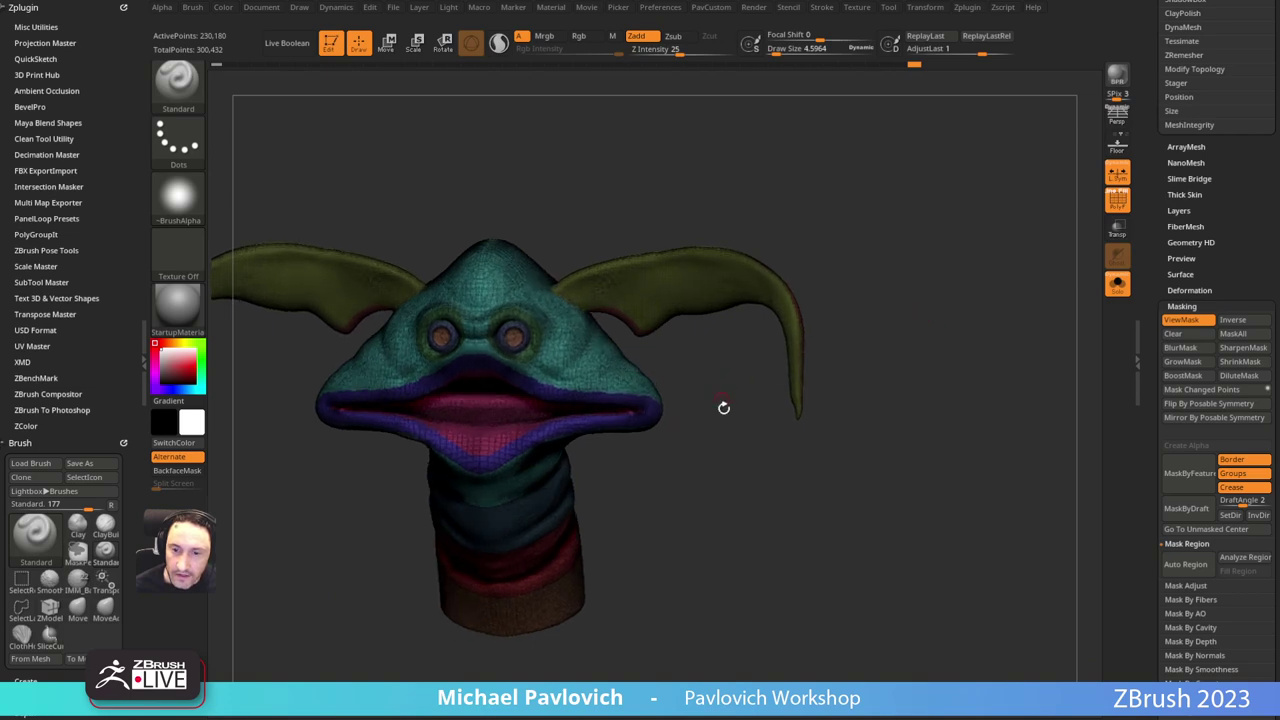
{"action": "left_click_drag", "start_coordinate": [723, 406], "coordinate": [880, 462], "text": "alt"}
{"action": "left_click_drag", "start_coordinate": [787, 384], "coordinate": [922, 372], "text": "alt"}
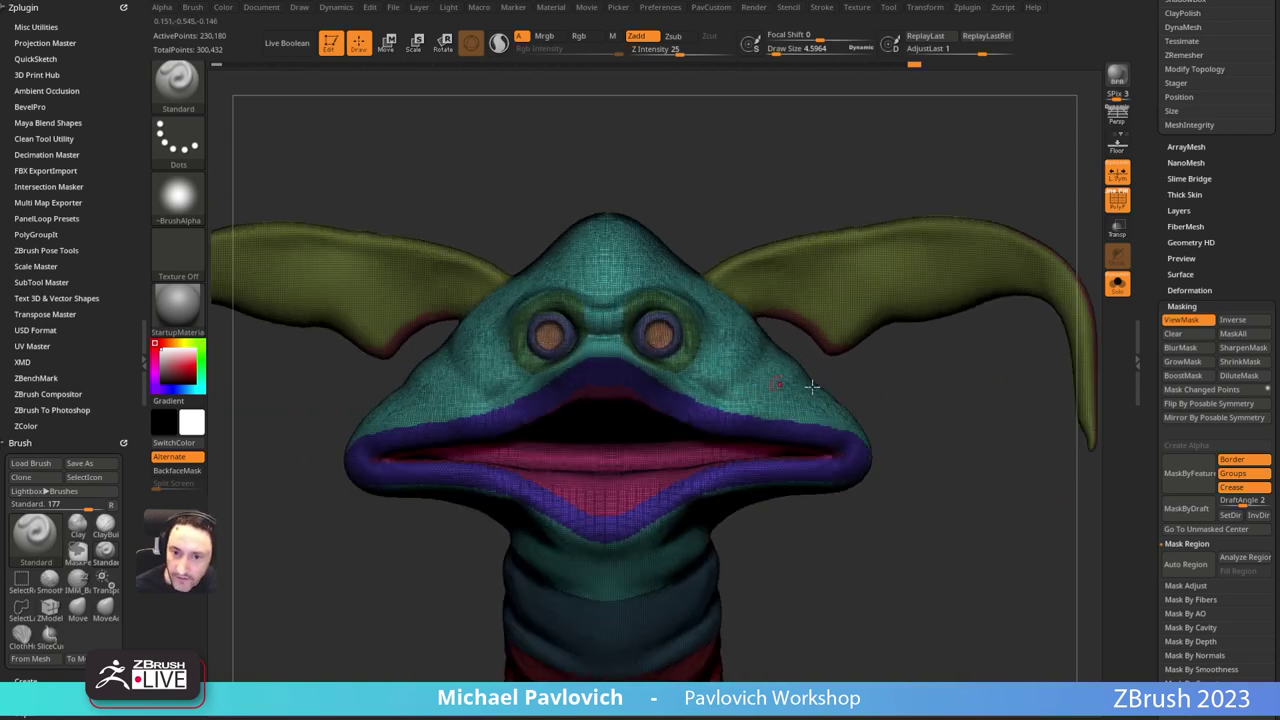
{"action": "left_click_drag", "start_coordinate": [812, 387], "coordinate": [760, 381], "text": "alt"}
{"action": "left_click", "coordinate": [1187, 303], "text": "shift"}
{"action": "left_click", "coordinate": [1190, 371], "text": "shift"}
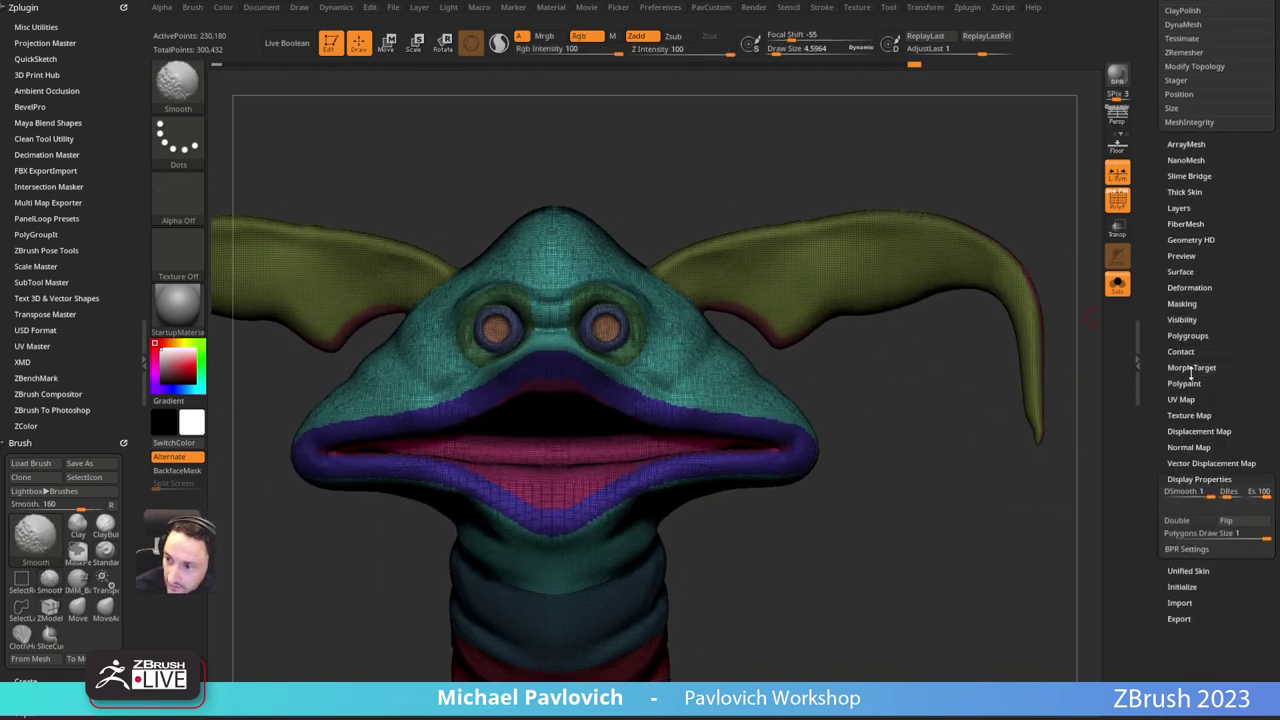
{"action": "left_click_drag", "start_coordinate": [1196, 379], "coordinate": [1196, 376]}
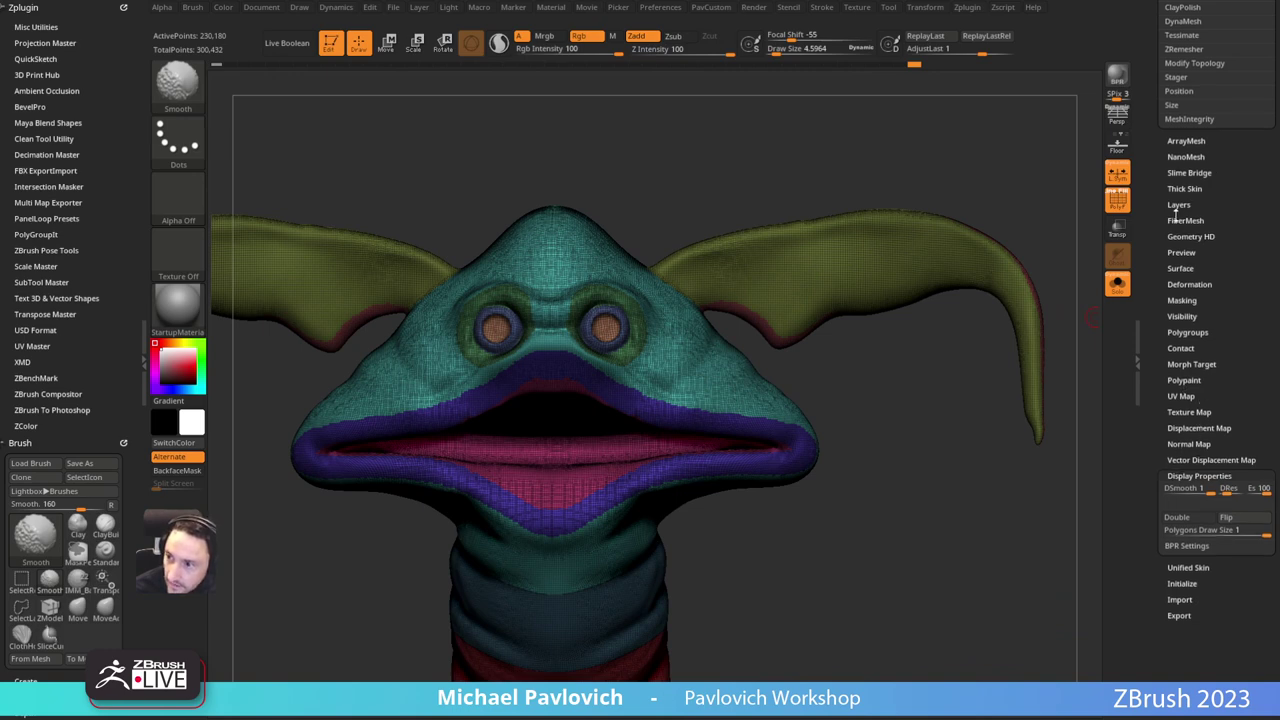
{"action": "left_click_drag", "start_coordinate": [1165, 144], "coordinate": [1157, 272]}
{"action": "left_click", "coordinate": [1182, 341], "text": "shift"}
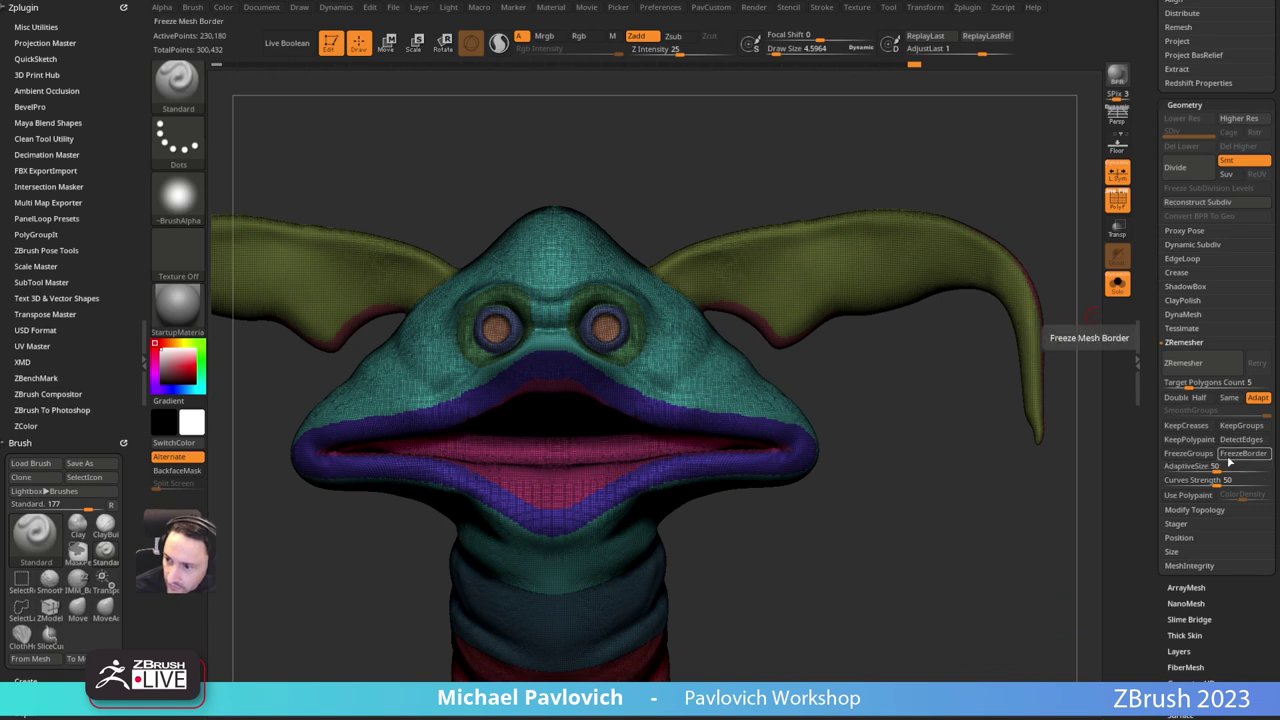
{"action": "left_click", "coordinate": [1238, 428]}
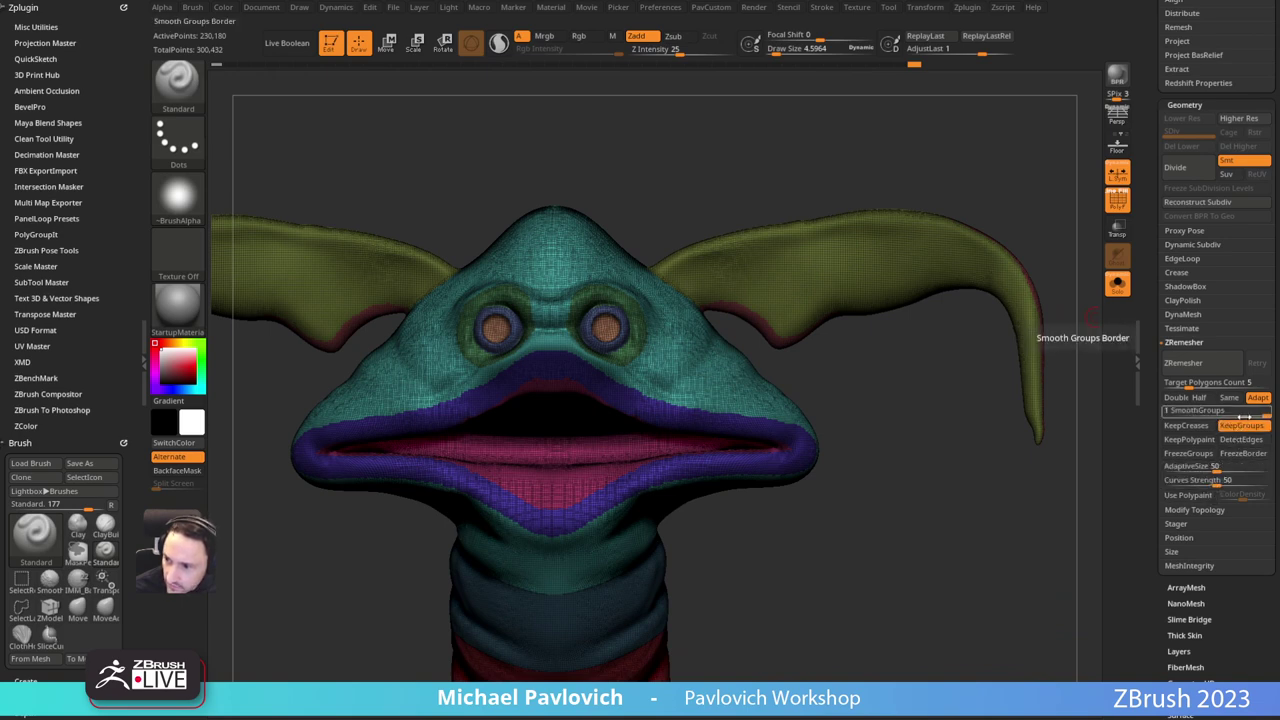
{"action": "left_click_drag", "start_coordinate": [1244, 417], "coordinate": [1183, 410]}
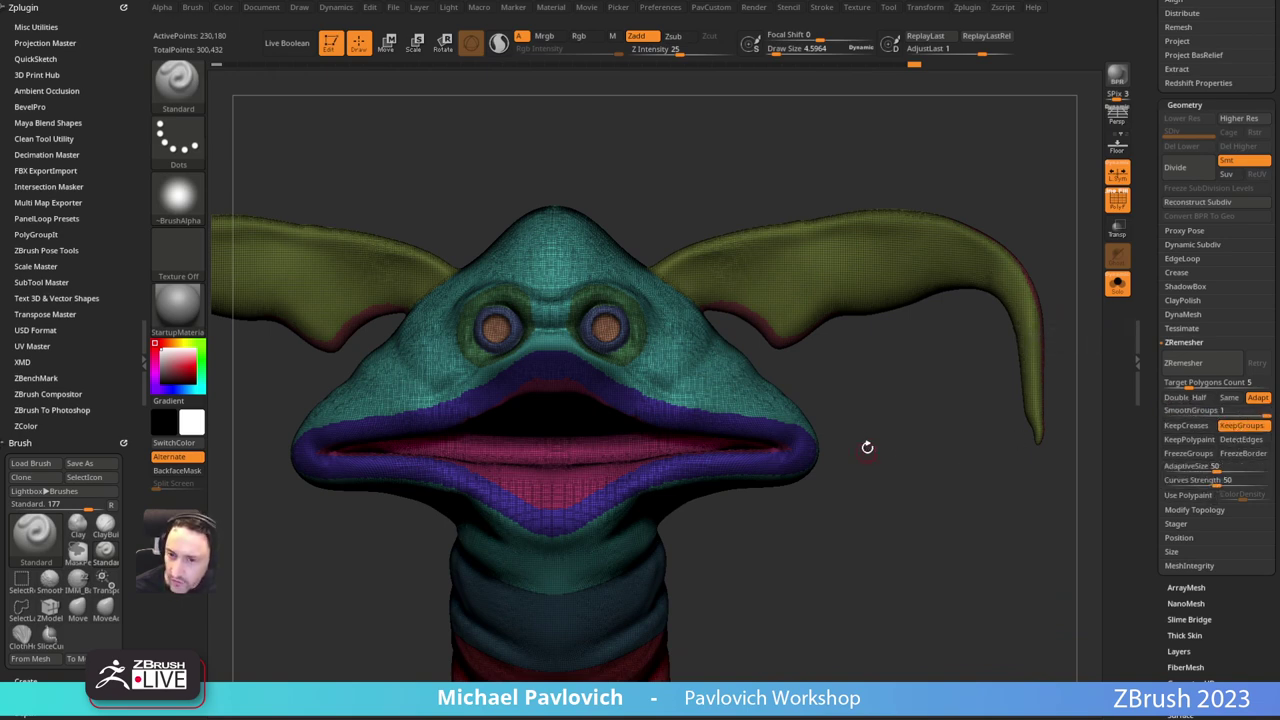
{"action": "mouse_move", "coordinate": [904, 428]}
{"action": "left_mouse_down", "text": "alt"}
{"action": "mouse_move", "coordinate": [960, 460]}
{"action": "mouse_move", "coordinate": [924, 495]}
{"action": "mouse_move", "coordinate": [1003, 454]}
{"action": "mouse_move", "coordinate": [915, 460]}
{"action": "left_mouse_up", "text": "alt"}
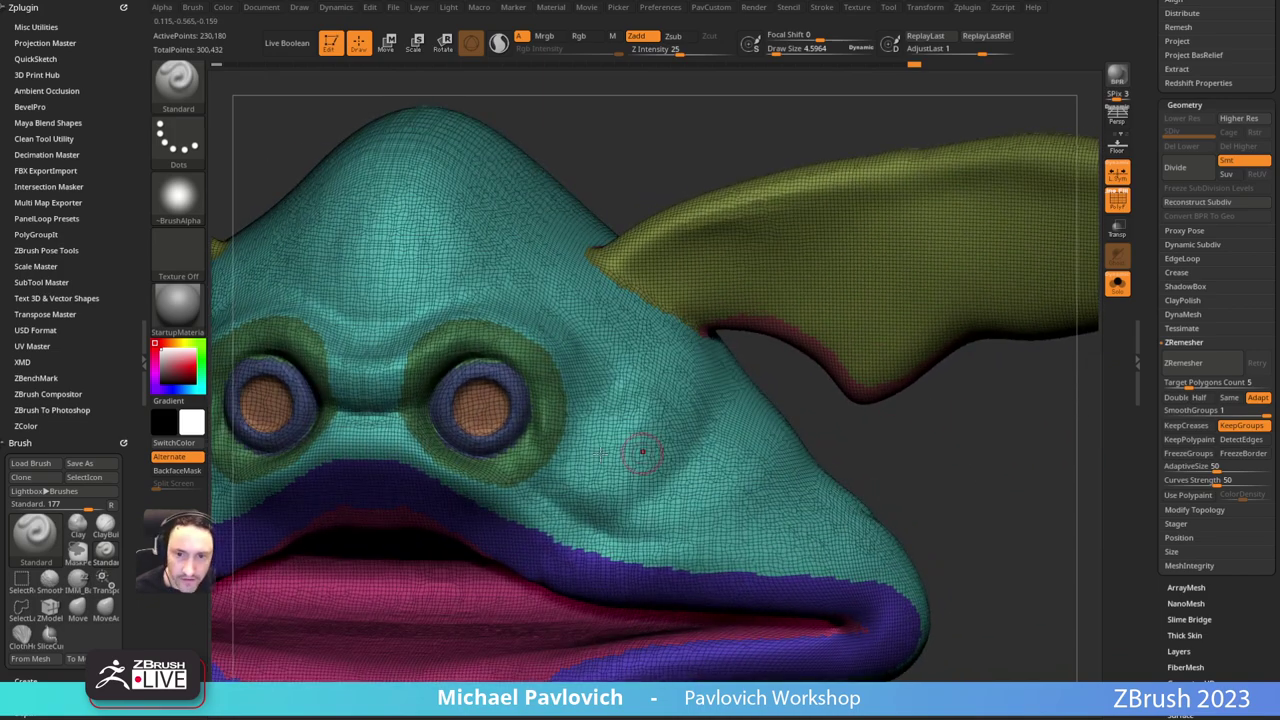
{"action": "key", "text": "comma"}
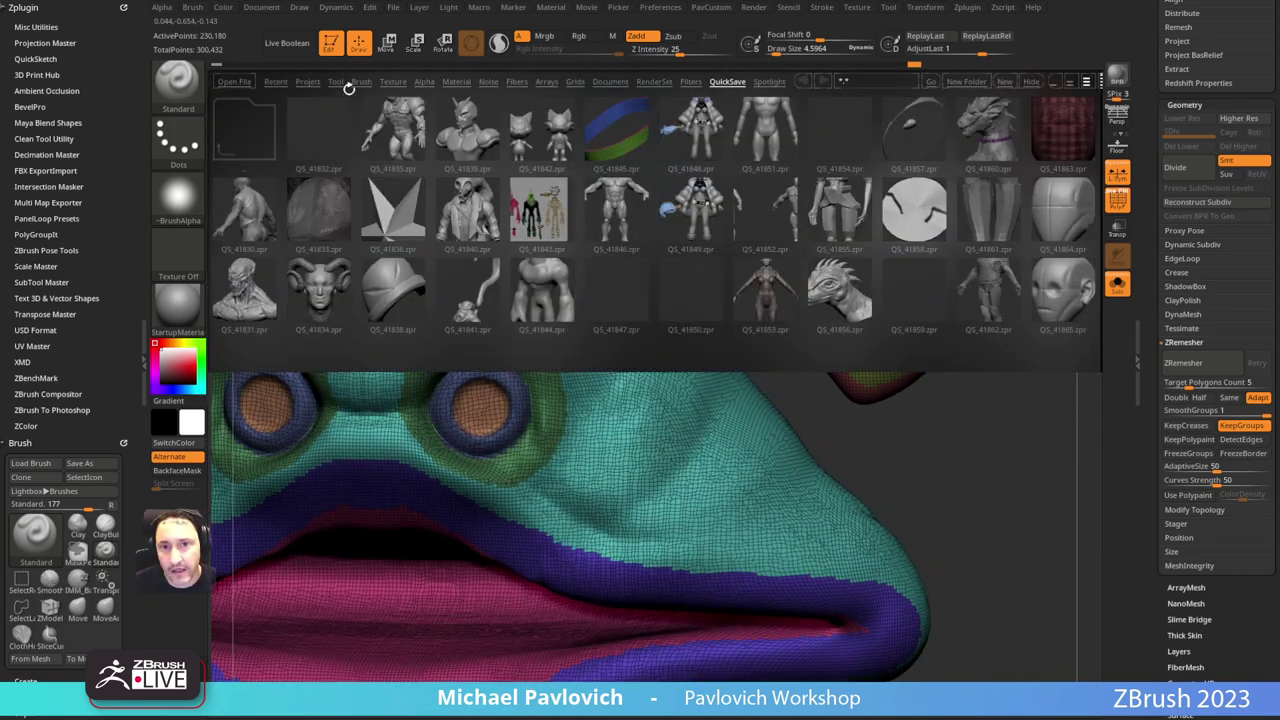
{"action": "left_click", "coordinate": [358, 83]}
{"action": "key", "text": "comma"}
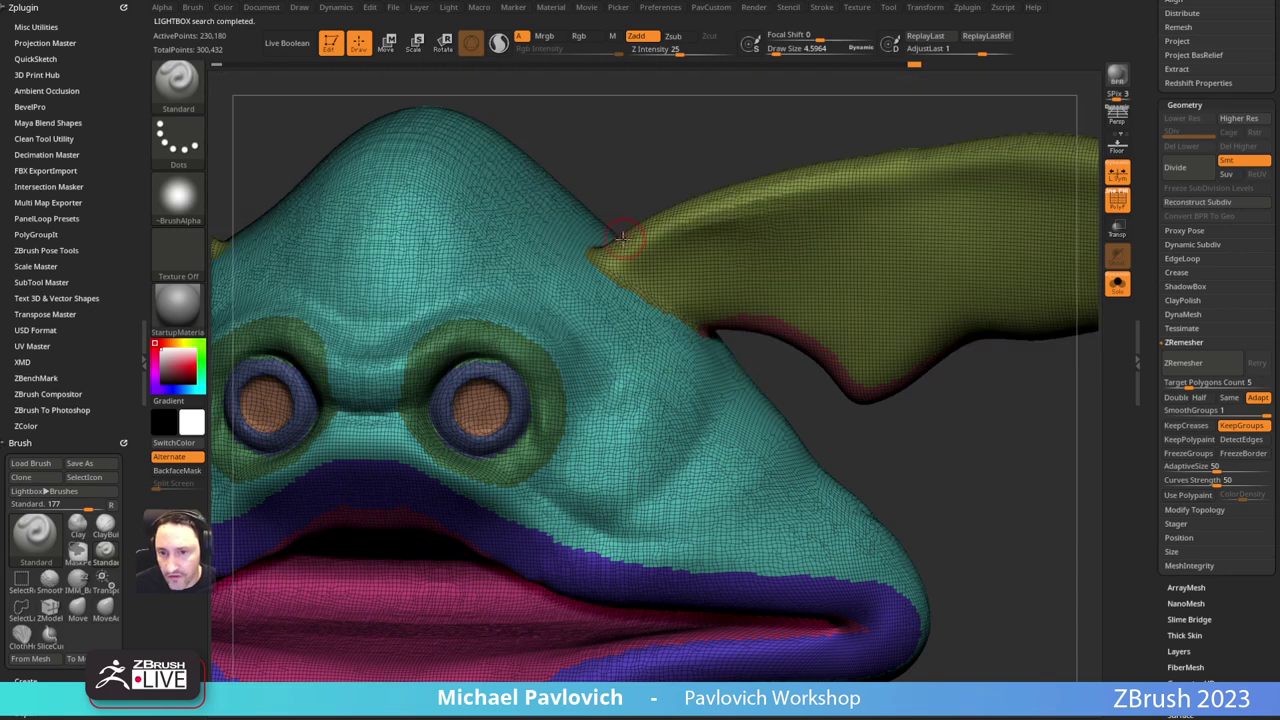
Step: Set the Smooth brush's Weighted Smooth Mode to 6 for smoothing group borders
{"action": "left_click_drag", "start_coordinate": [91, 386], "coordinate": [92, 165]}
{"action": "key", "text": "shift"}
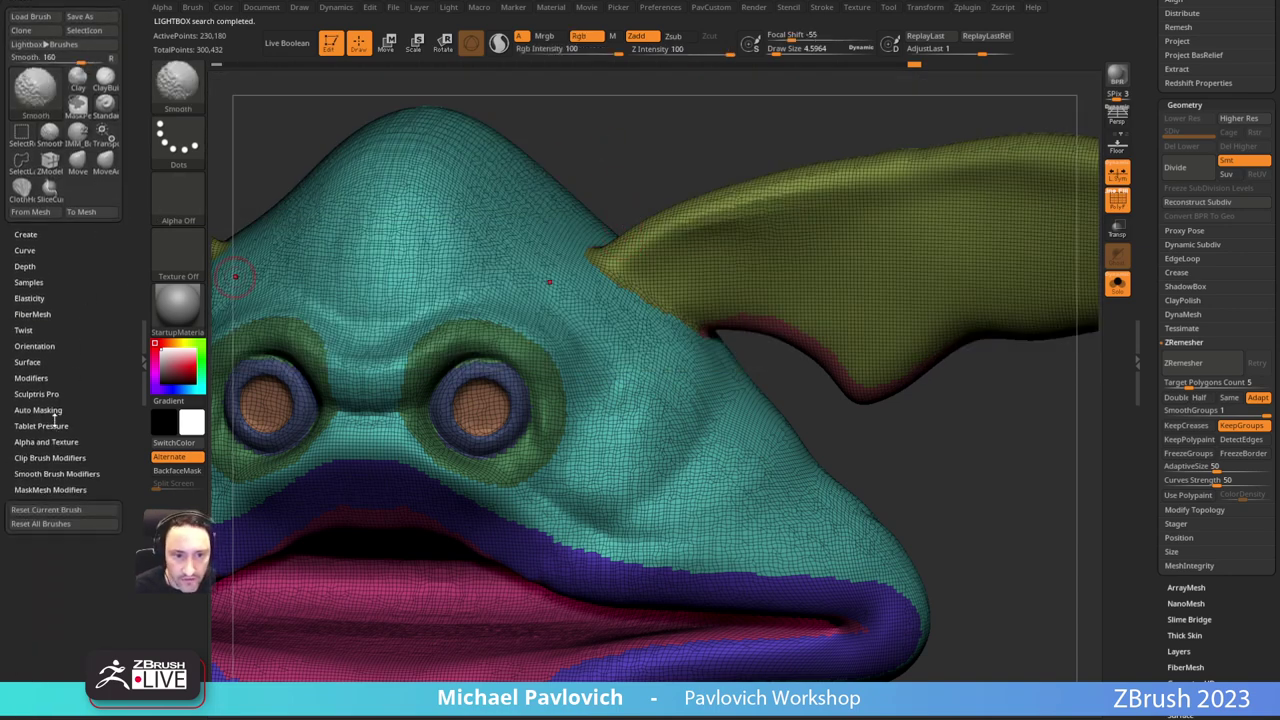
{"action": "left_click", "coordinate": [44, 473]}
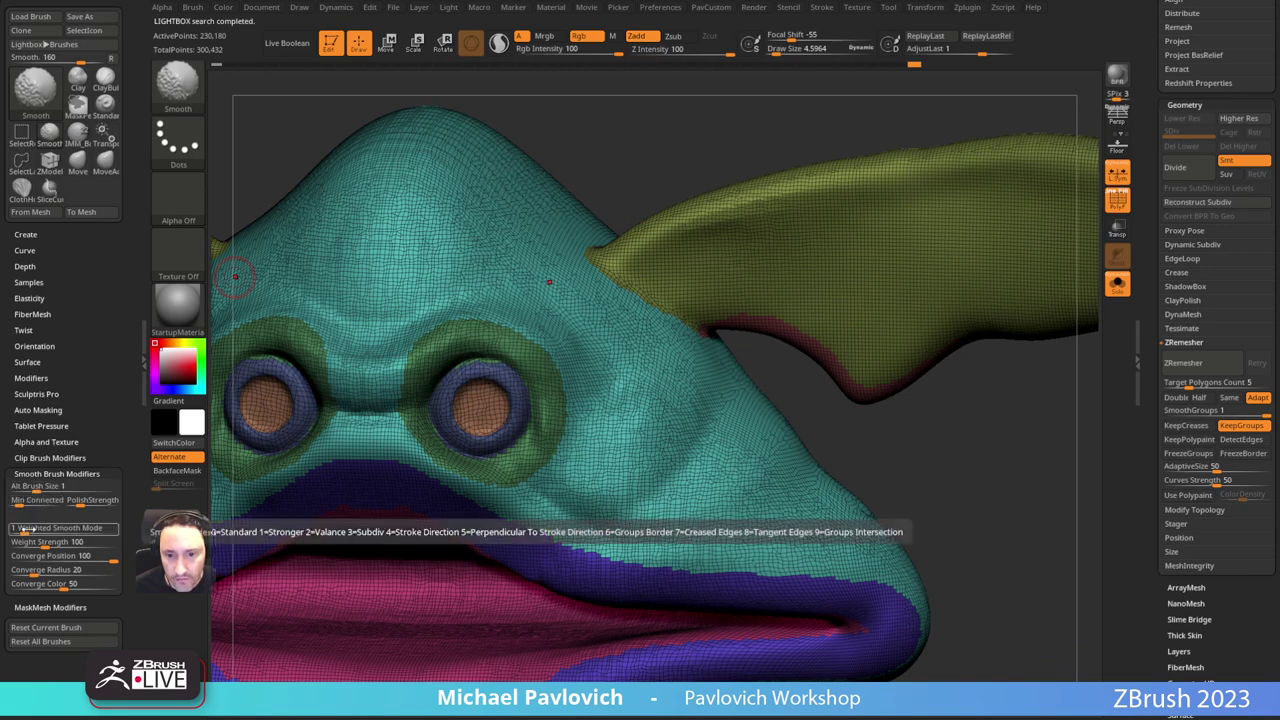
{"action": "left_click_drag", "start_coordinate": [28, 530], "coordinate": [96, 527]}
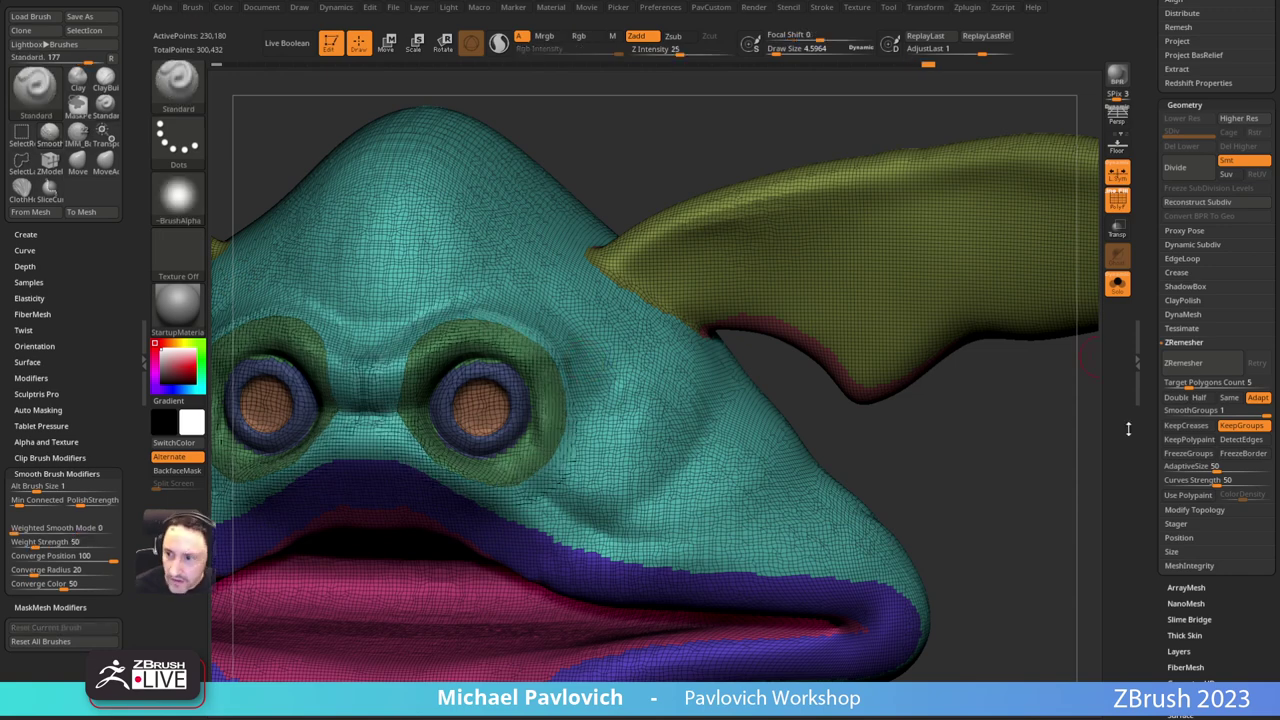
Step: Cut off the end of the neck with the KnifeCurve brush, parallel to the neck bands
{"action": "scroll", "coordinate": [1178, 313], "scroll_direction": "down", "scroll_amount": 5}
{"action": "mouse_move", "coordinate": [1021, 434]}
{"action": "left_mouse_down", "text": "alt"}
{"action": "mouse_move", "coordinate": [994, 371]}
{"action": "mouse_move", "coordinate": [926, 369]}
{"action": "left_mouse_up", "text": "alt"}
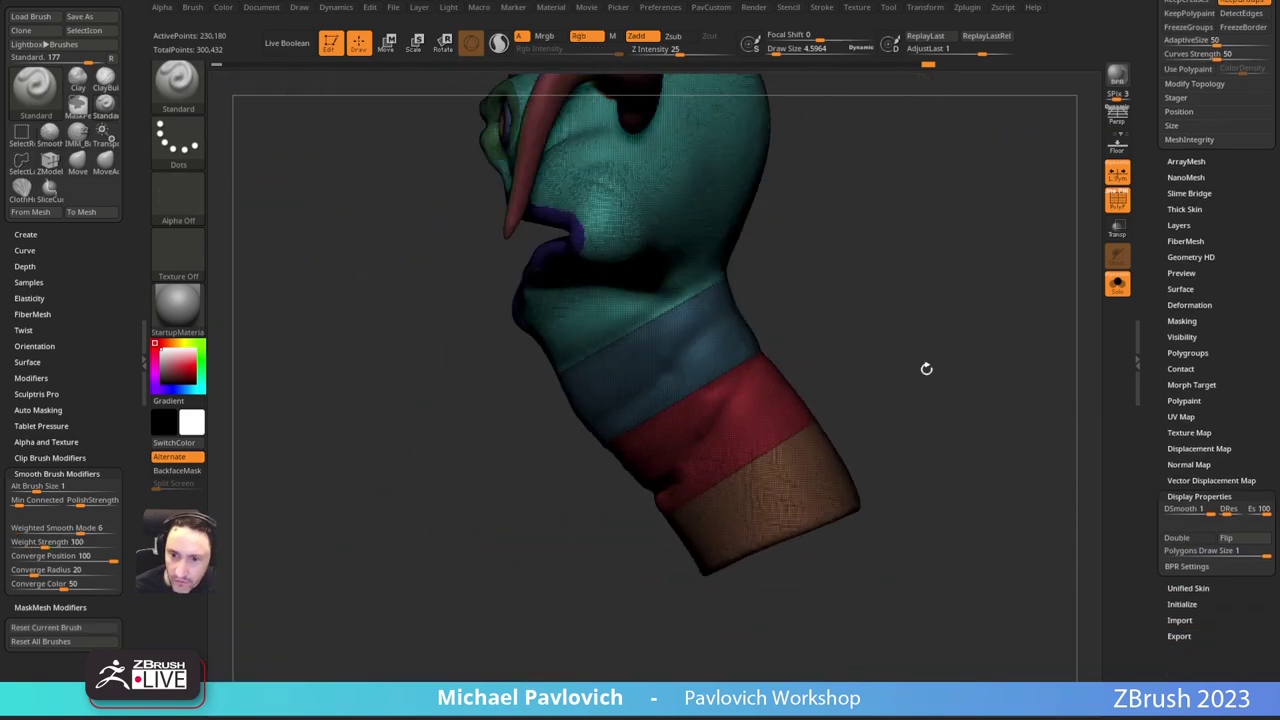
{"action": "left_click", "coordinate": [196, 92]}
{"action": "left_click", "coordinate": [593, 160], "text": "ctrl+shift"}
{"action": "left_click_drag", "start_coordinate": [921, 477], "coordinate": [586, 612], "text": "ctrl+shift"}
{"action": "mouse_move", "coordinate": [974, 461]}
{"action": "left_mouse_down"}
{"action": "mouse_move", "coordinate": [963, 406]}
{"action": "mouse_move", "coordinate": [935, 385]}
{"action": "left_mouse_up"}
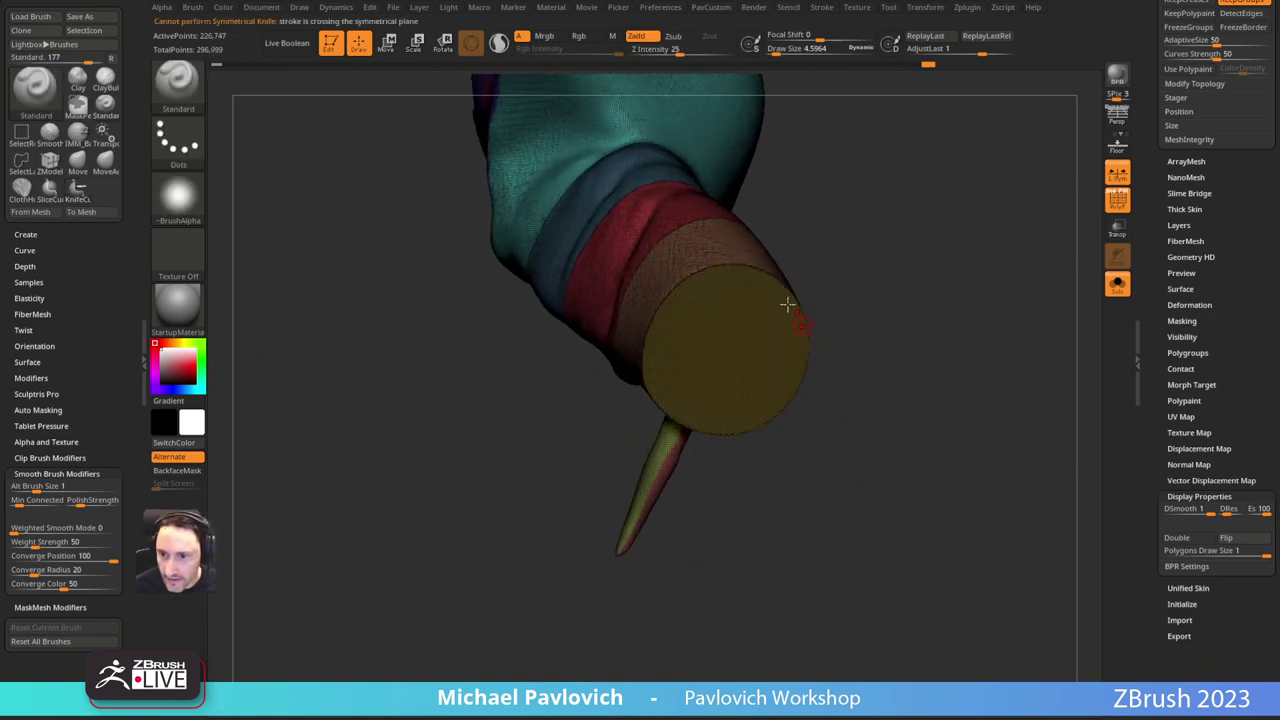
{"action": "right_click_drag", "start_coordinate": [674, 388], "coordinate": [996, 372]}
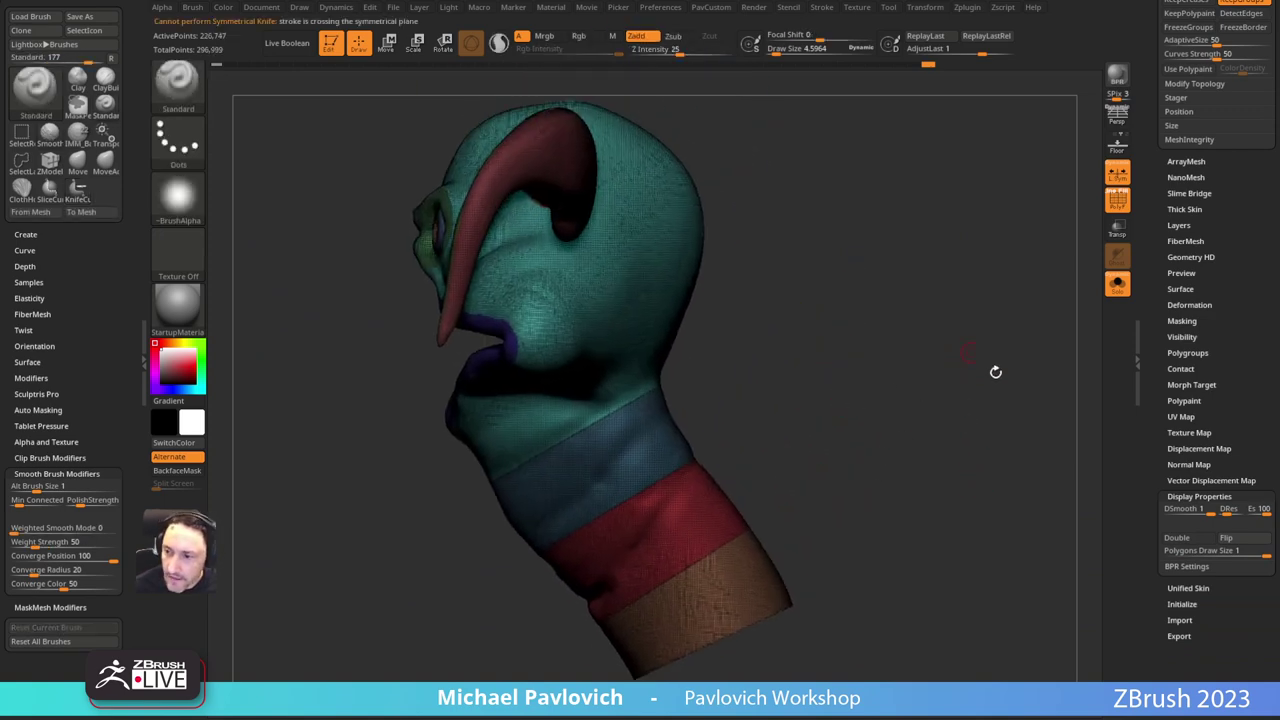
Step: Mask the polygroup borders using MaskByFeature with only Groups enabled, then grow and invert the mask
{"action": "left_click", "coordinate": [1182, 497], "text": "shift"}
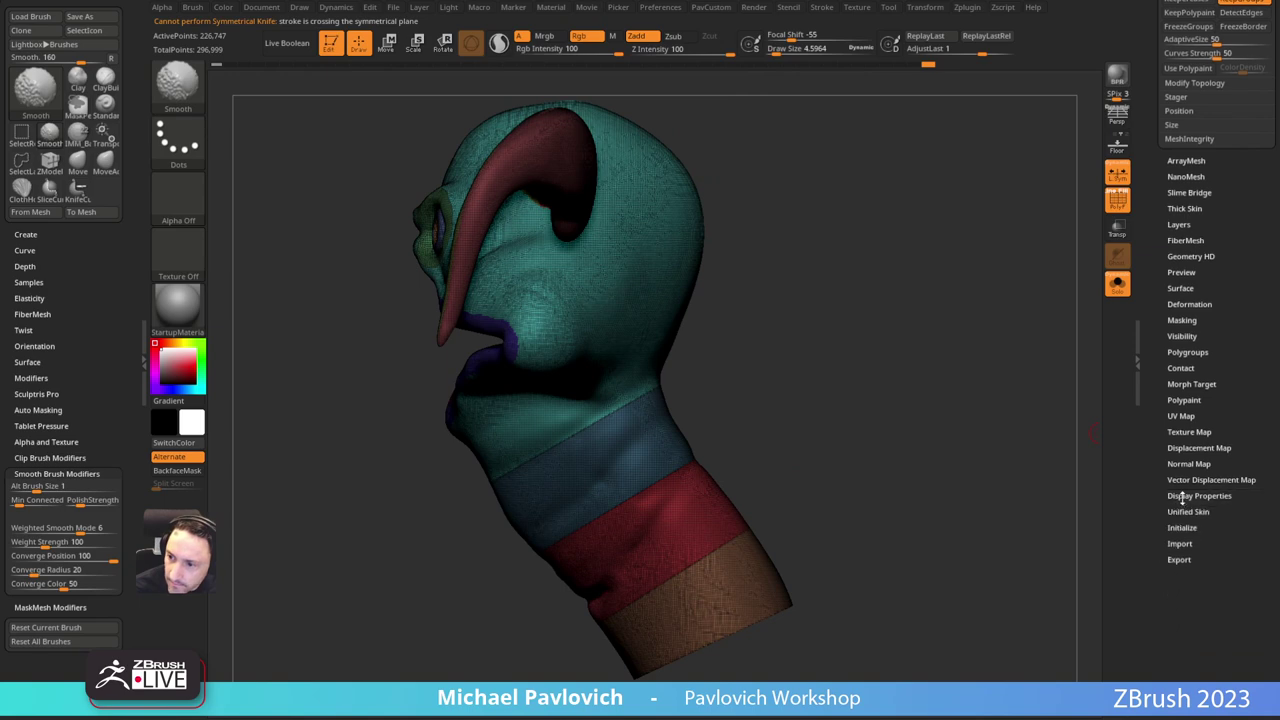
{"action": "left_click", "coordinate": [1186, 322], "text": "shift"}
{"action": "right_click_drag", "start_coordinate": [850, 335], "coordinate": [1070, 335]}
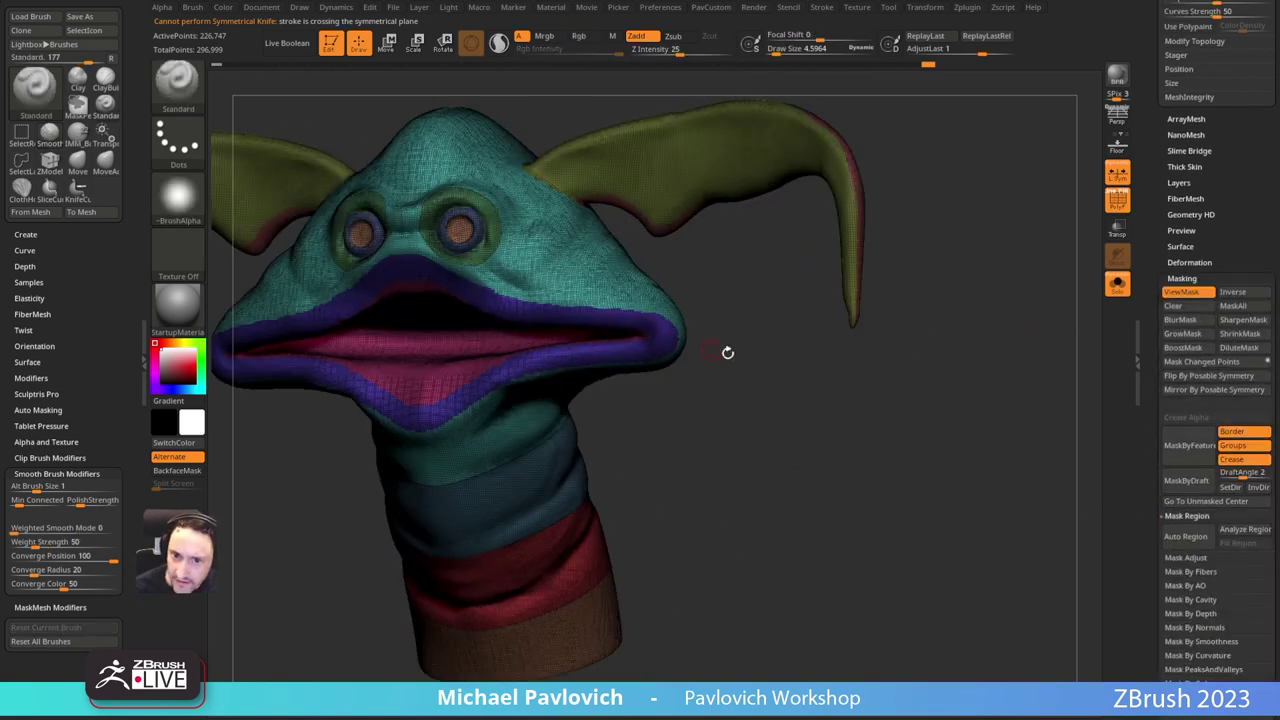
{"action": "left_click", "coordinate": [1117, 201]}
{"action": "left_click", "coordinate": [1117, 202]}
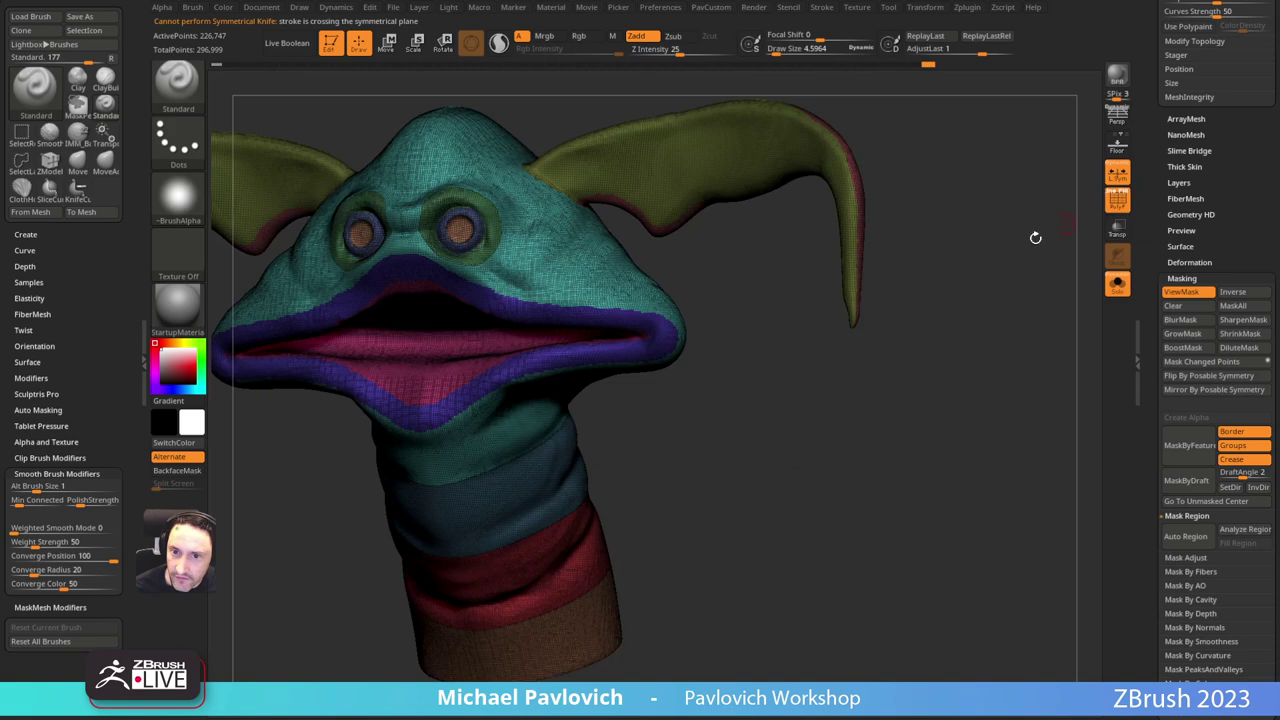
{"action": "right_click_drag", "start_coordinate": [1034, 238], "coordinate": [974, 291]}
{"action": "left_click_drag", "start_coordinate": [711, 388], "coordinate": [927, 432]}
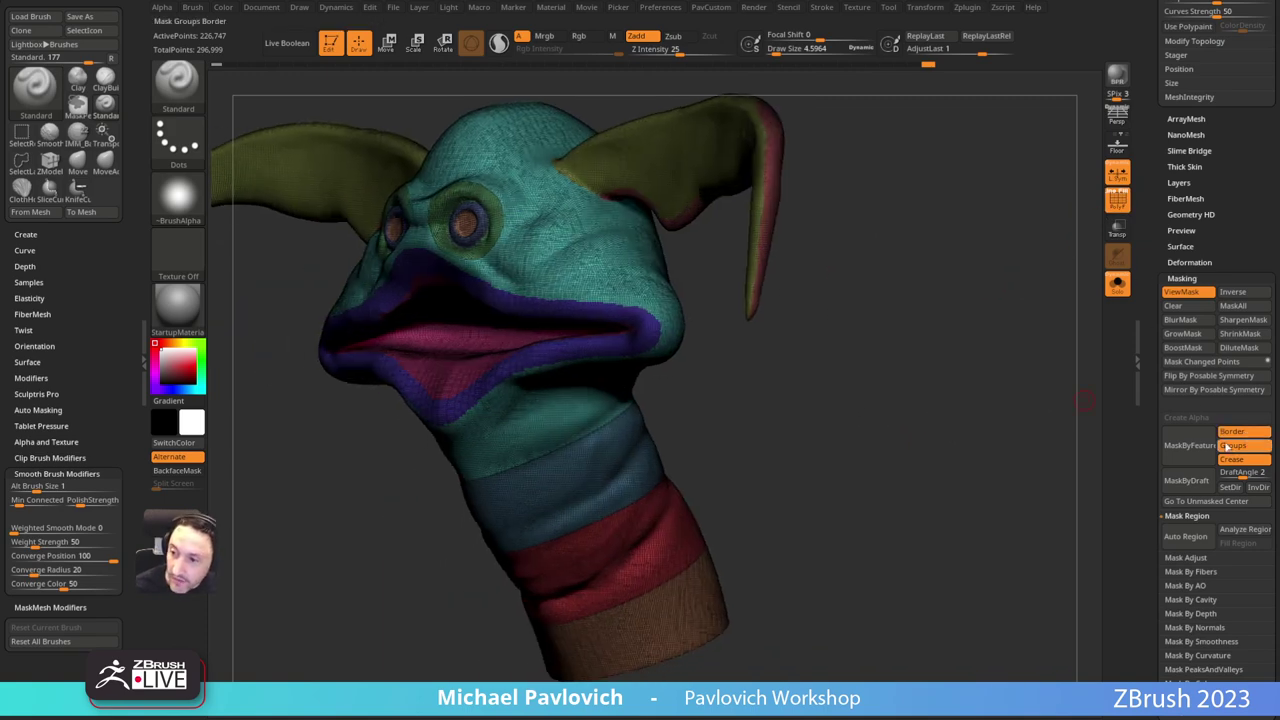
{"action": "left_click", "coordinate": [1244, 448]}
{"action": "left_click", "coordinate": [1244, 460]}
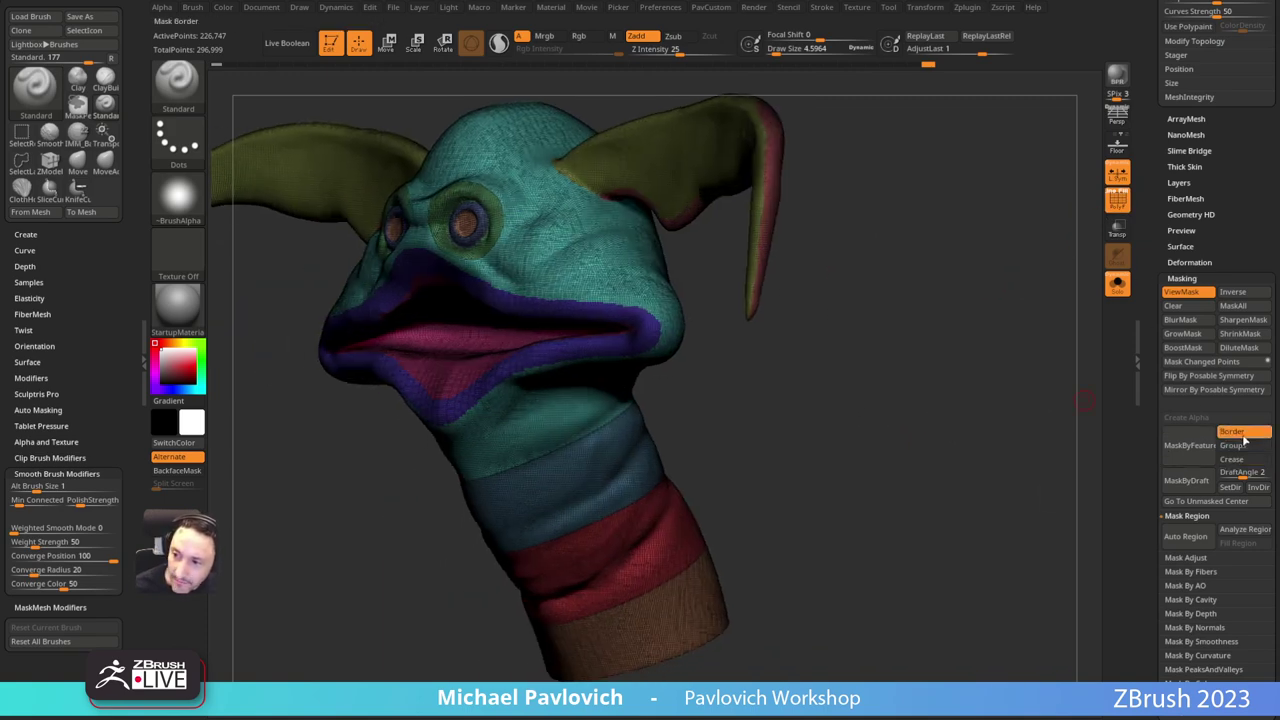
{"action": "left_click", "coordinate": [1240, 436]}
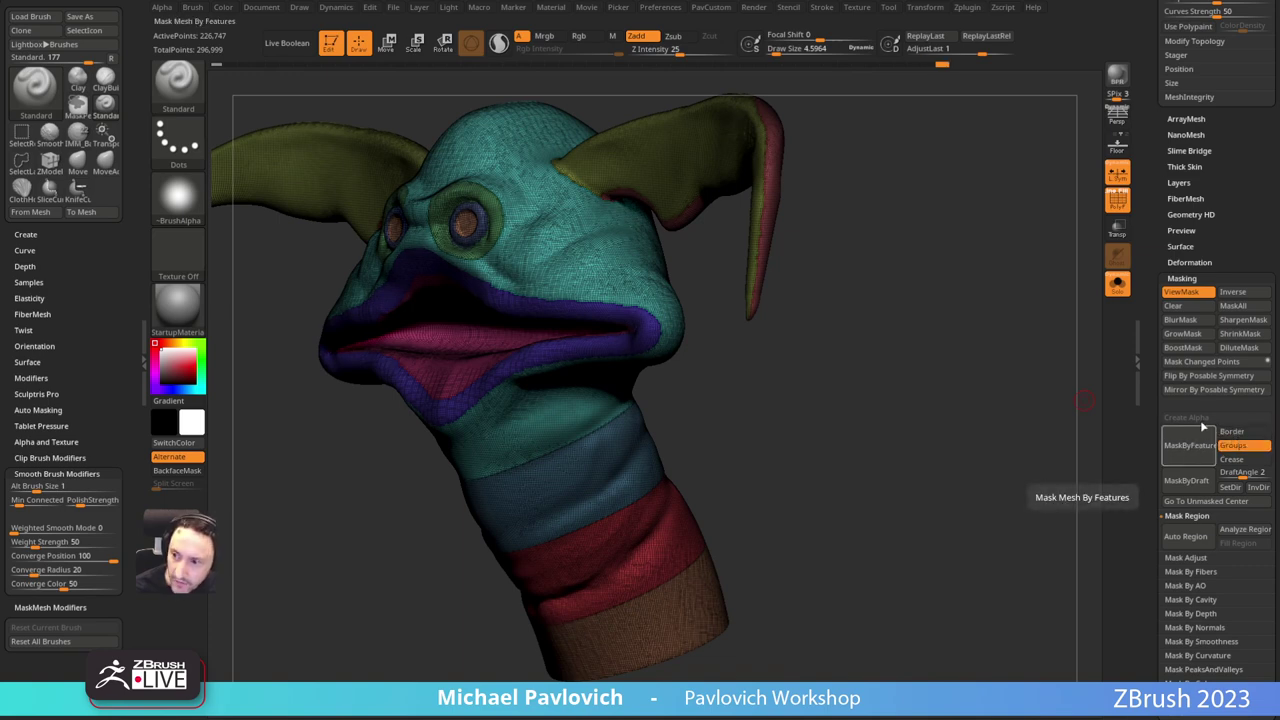
{"action": "left_click", "coordinate": [1192, 338]}
{"action": "left_click", "coordinate": [966, 343], "text": "ctrl"}
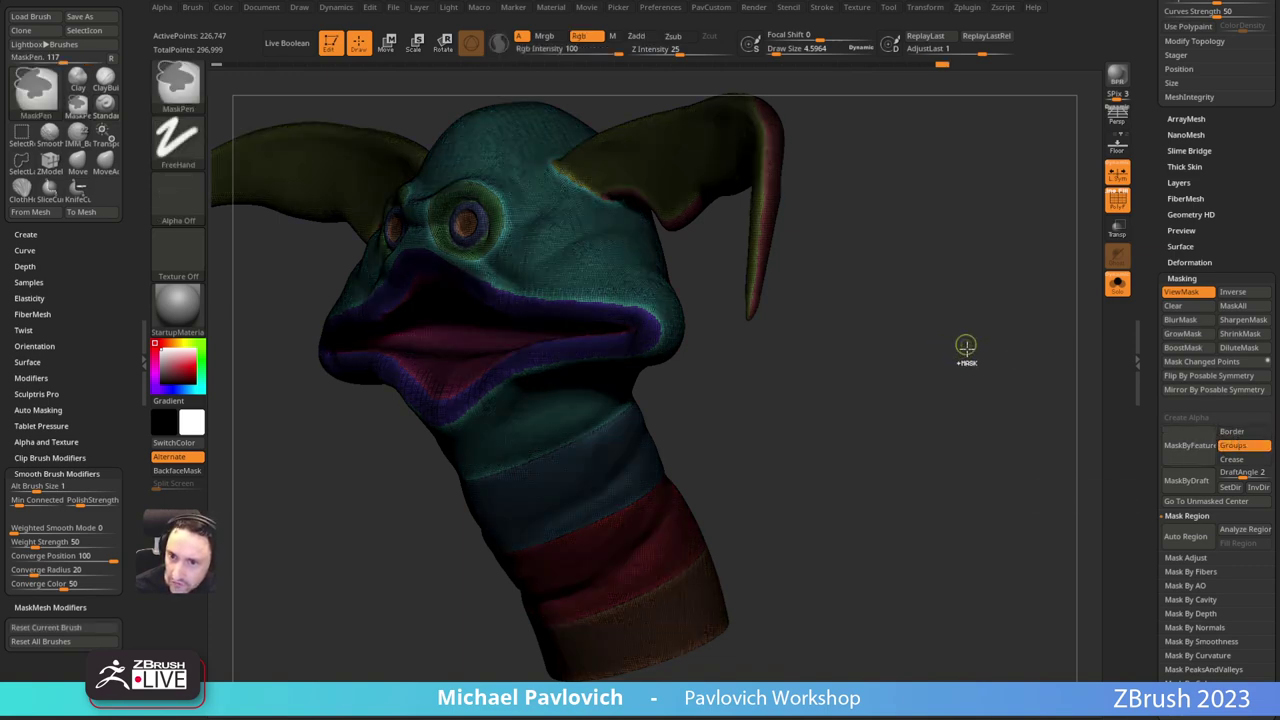
Step: Smooth the unmasked polygroup borders with Polish By Features and clear the mask
{"action": "left_click", "coordinate": [1115, 203]}
{"action": "mouse_move", "coordinate": [1006, 256]}
{"action": "left_mouse_down"}
{"action": "mouse_move", "coordinate": [1022, 244]}
{"action": "mouse_move", "coordinate": [992, 256]}
{"action": "left_mouse_up"}
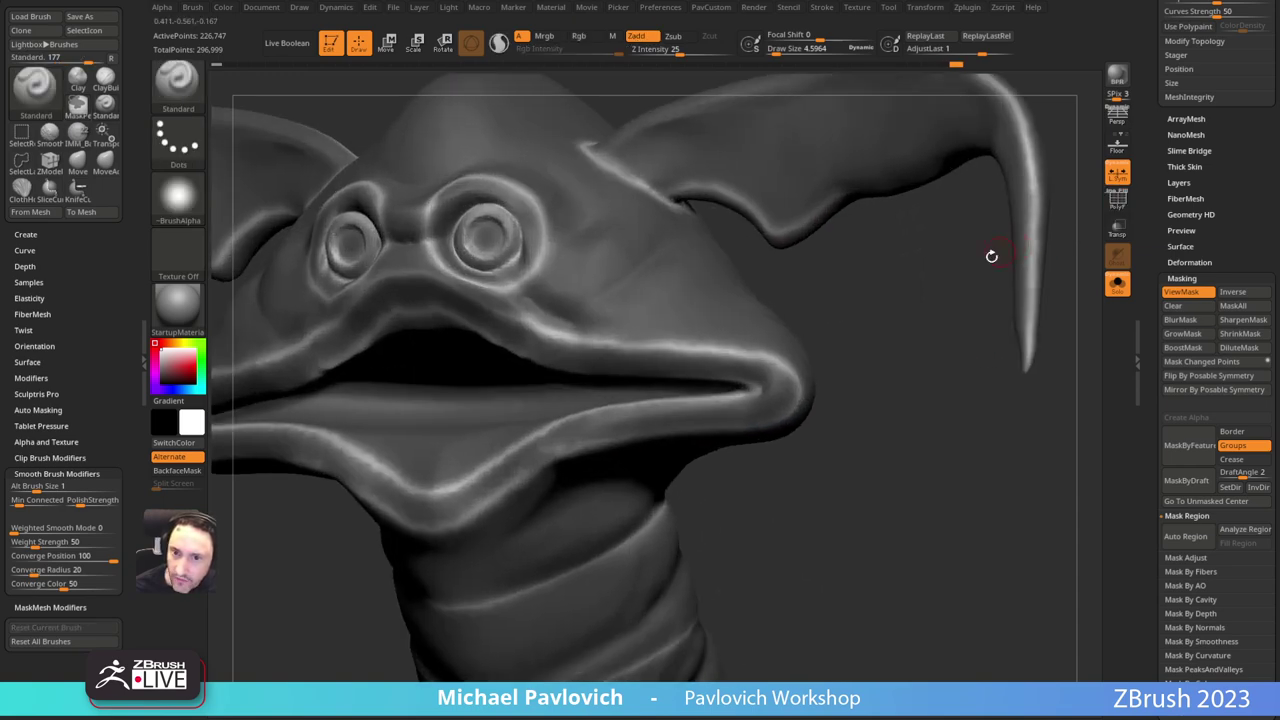
{"action": "left_click", "coordinate": [1118, 203]}
{"action": "key", "text": "space"}
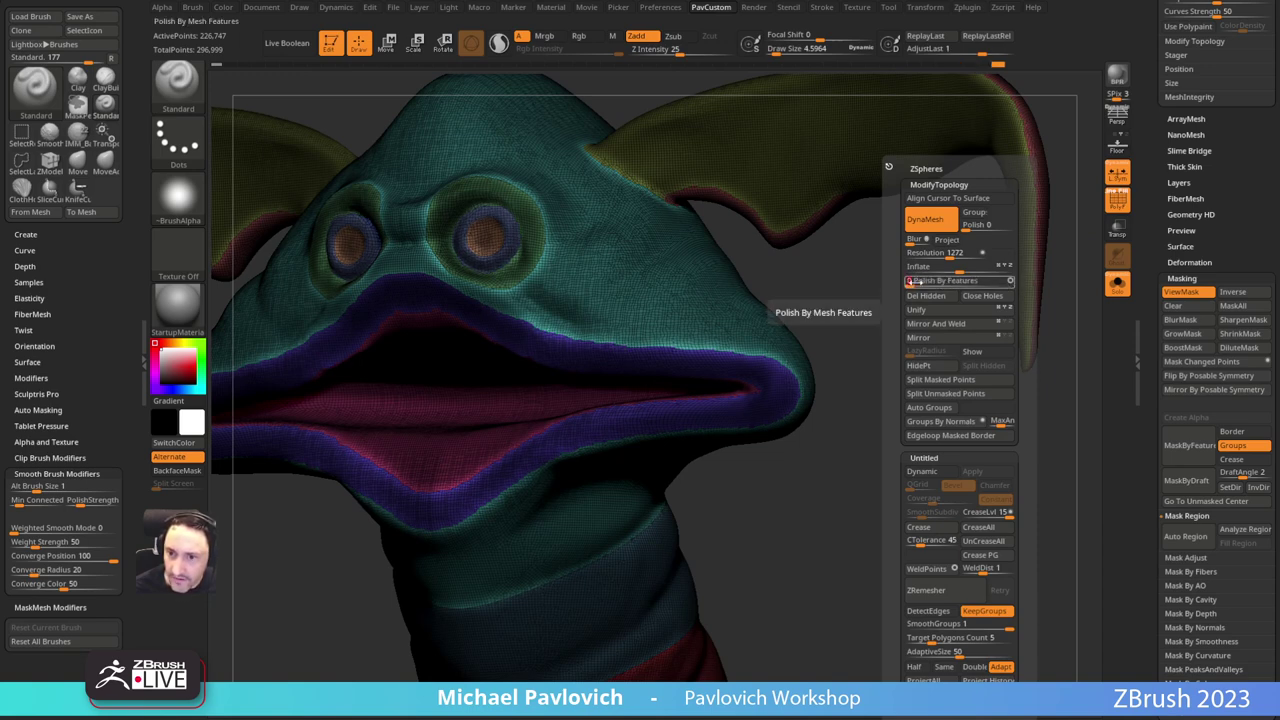
{"action": "left_click", "coordinate": [916, 282]}
{"action": "left_click_drag", "start_coordinate": [820, 300], "coordinate": [780, 350], "text": "shift"}
{"action": "mouse_move", "coordinate": [765, 372]}
{"action": "left_mouse_down", "text": "alt"}
{"action": "mouse_move", "coordinate": [811, 386]}
{"action": "mouse_move", "coordinate": [791, 426]}
{"action": "mouse_move", "coordinate": [883, 414]}
{"action": "mouse_move", "coordinate": [828, 367]}
{"action": "mouse_move", "coordinate": [797, 386]}
{"action": "left_mouse_up", "text": "alt"}
{"action": "key", "text": "s"}
{"action": "left_click_drag", "start_coordinate": [797, 386], "coordinate": [800, 400]}
{"action": "left_click_drag", "start_coordinate": [800, 400], "coordinate": [780, 440], "text": "alt"}
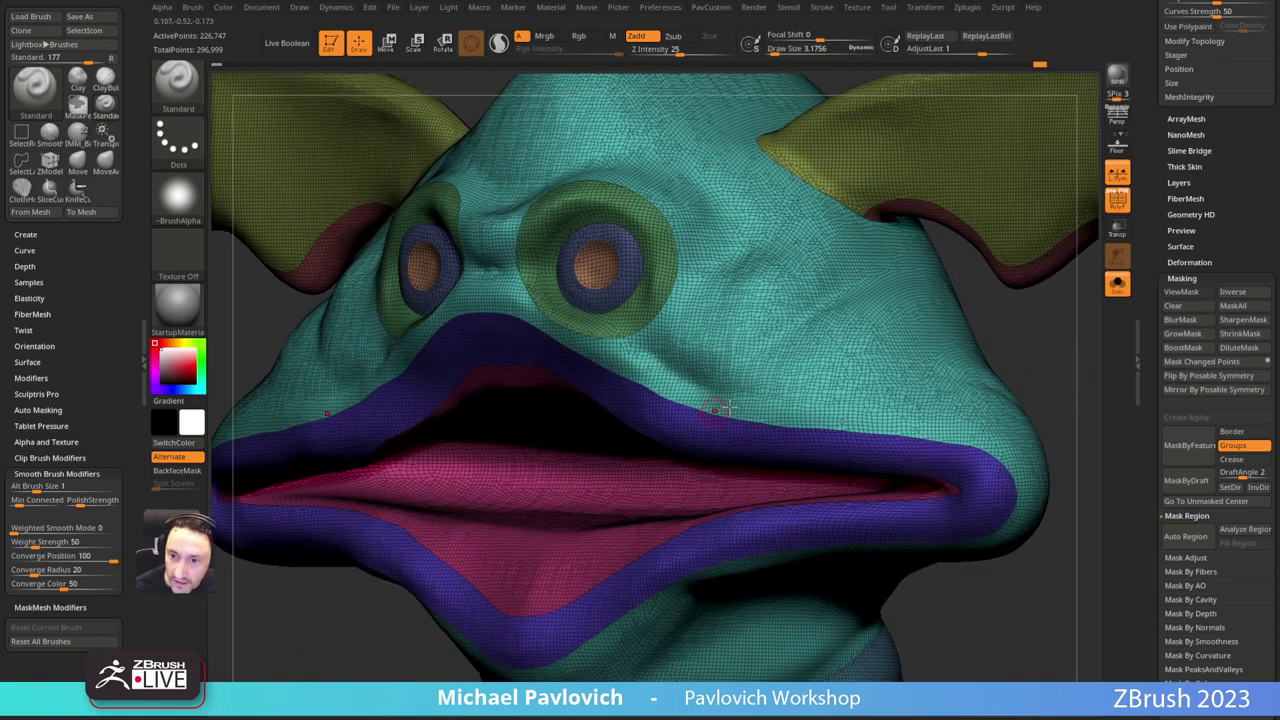
{"action": "left_click_drag", "start_coordinate": [1049, 422], "coordinate": [1003, 392], "text": "alt"}
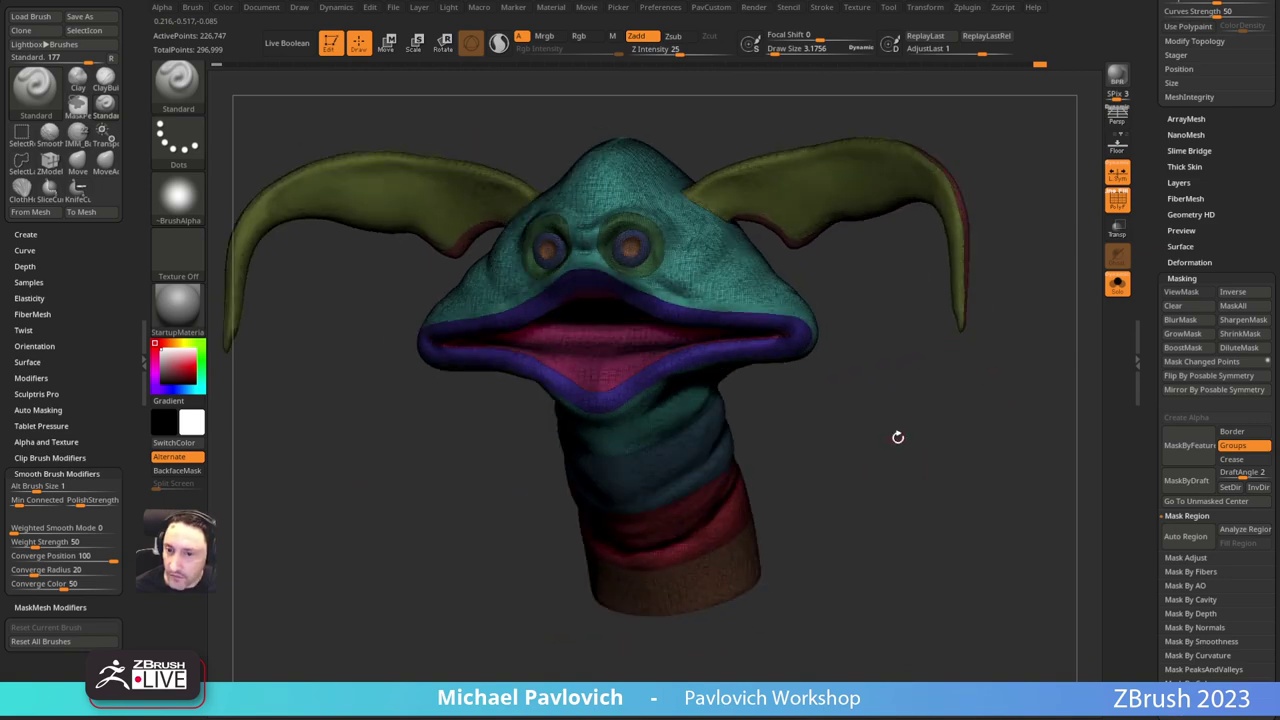
Step: ZRemesh the creature with Target Polygons Count 31.42864, AdaptiveSize 15 and KeepGroups enabled
{"action": "left_click_drag", "start_coordinate": [923, 394], "coordinate": [901, 408], "text": "alt"}
{"action": "key", "text": "2"}
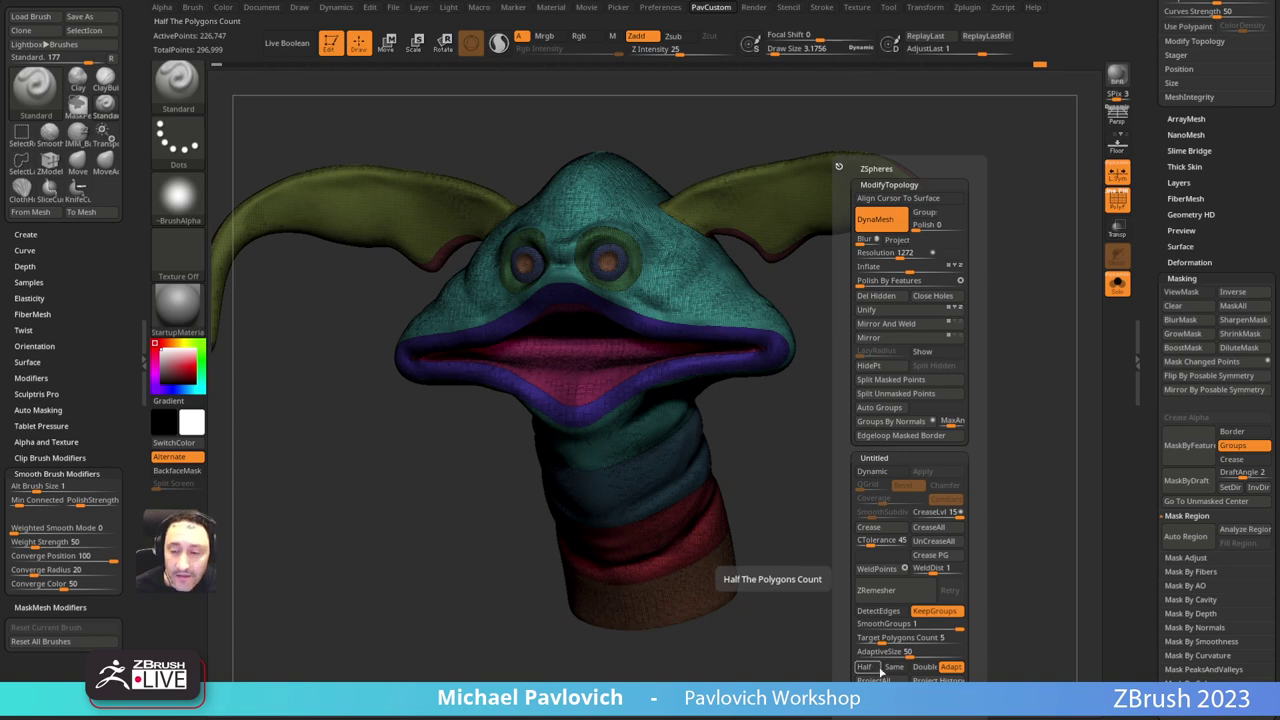
{"action": "left_click", "coordinate": [915, 639]}
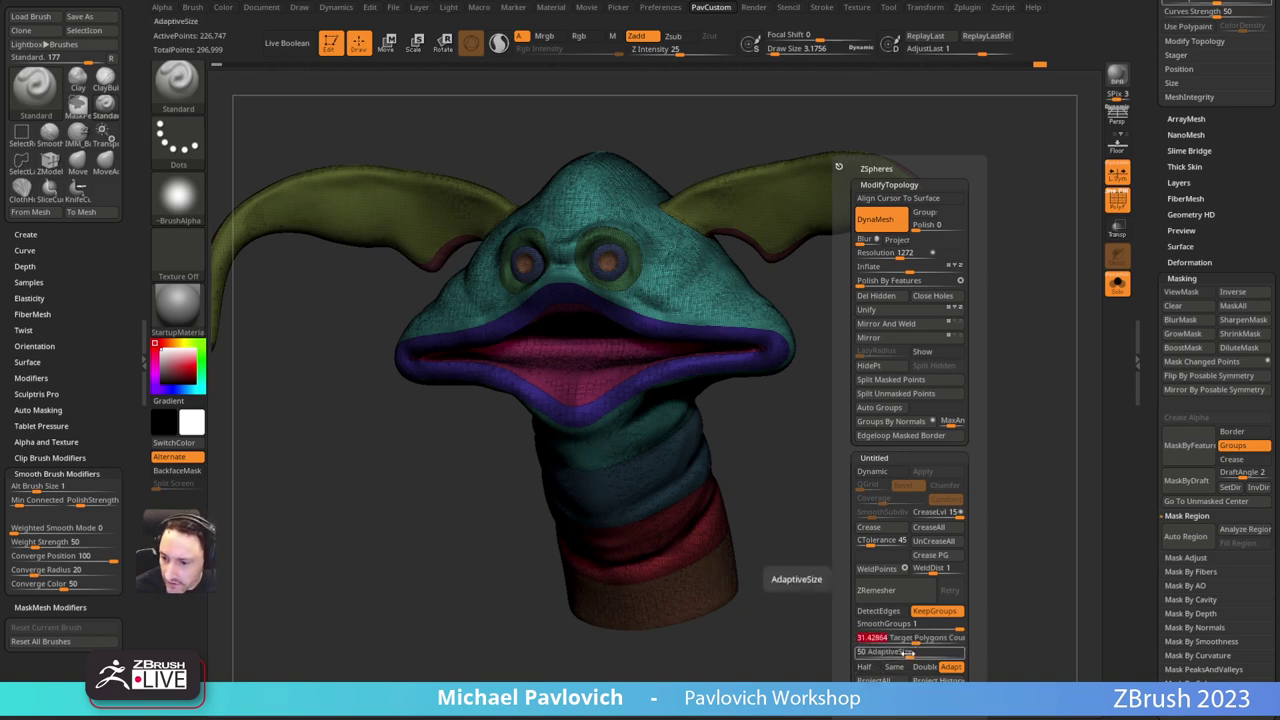
{"action": "left_click_drag", "start_coordinate": [908, 656], "coordinate": [859, 656]}
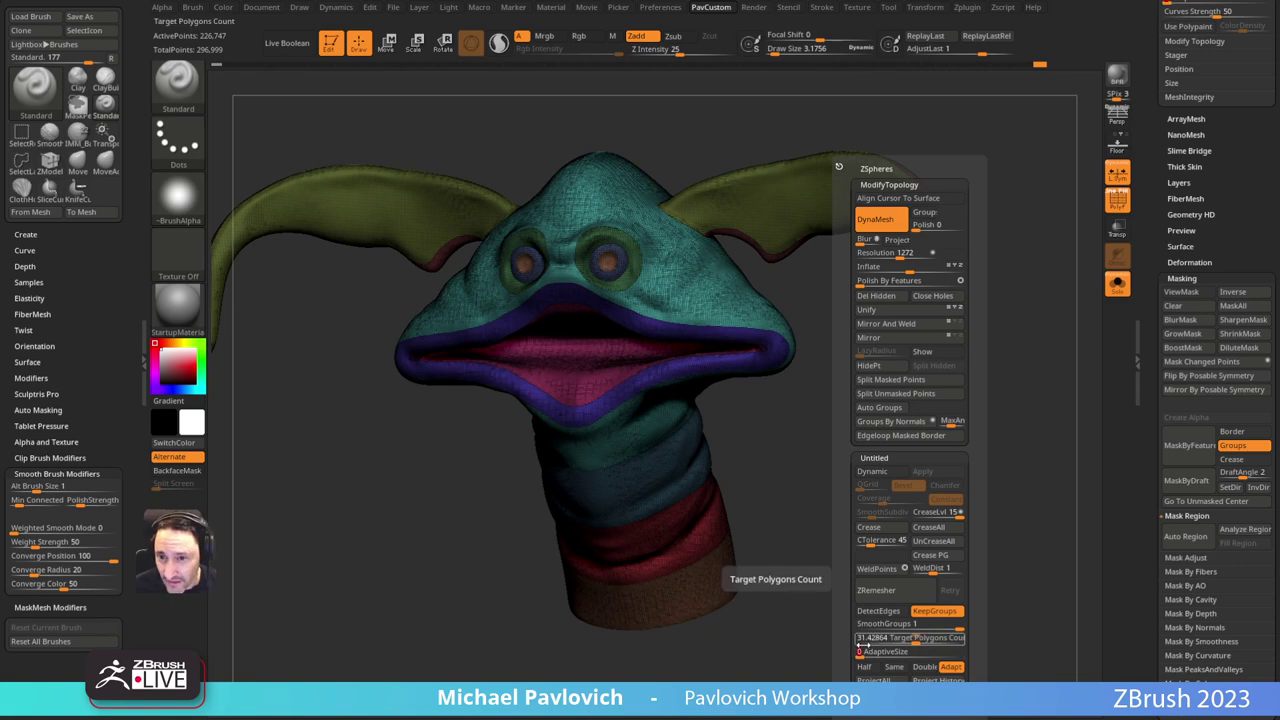
{"action": "left_click_drag", "start_coordinate": [867, 653], "coordinate": [876, 655]}
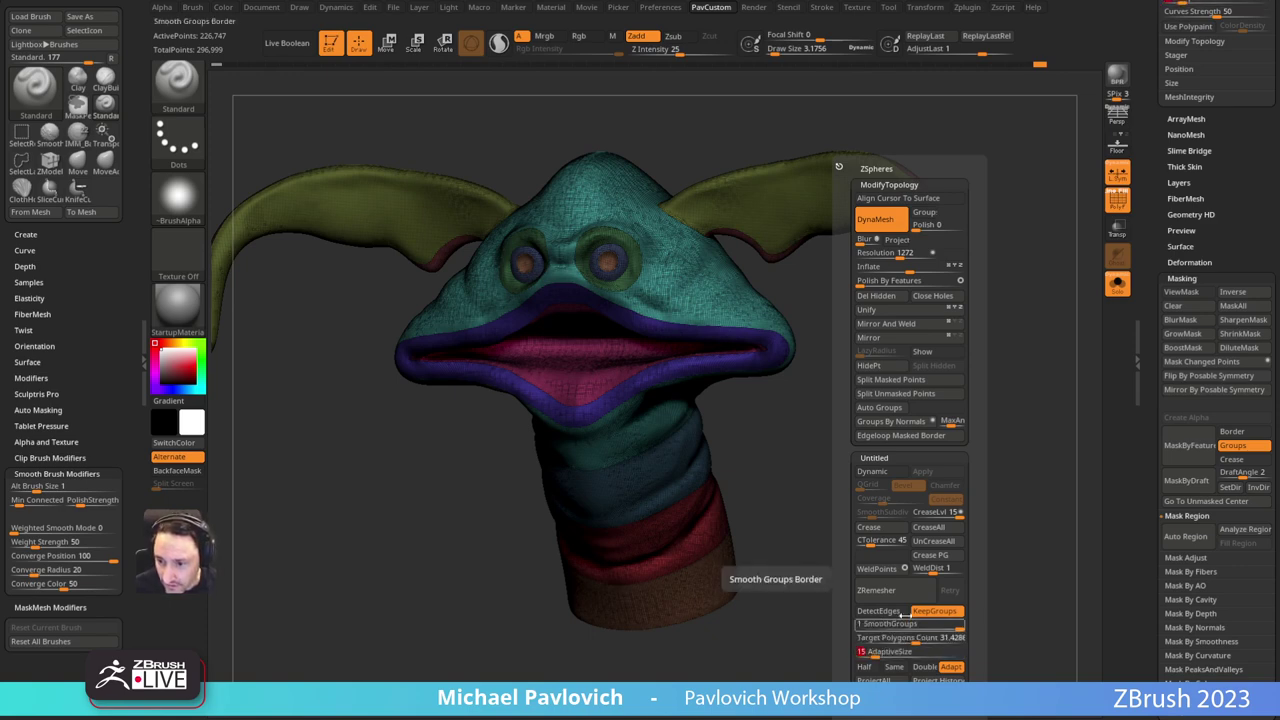
{"action": "left_click", "coordinate": [877, 590]}
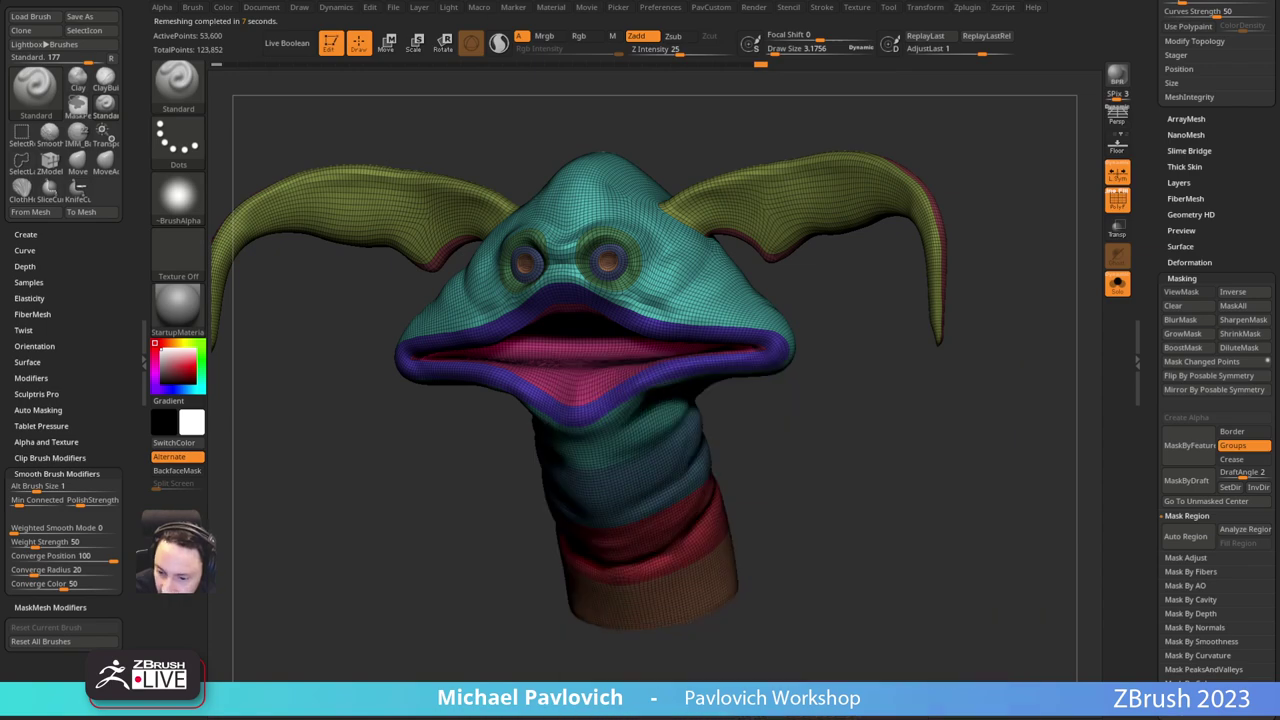
Step: Mark the state before remeshing in the undo history as the projection source, and return to the remeshed state
{"action": "left_click_drag", "start_coordinate": [868, 318], "coordinate": [822, 324], "text": "shift"}
{"action": "left_click_drag", "start_coordinate": [720, 84], "coordinate": [762, 168], "text": "alt"}
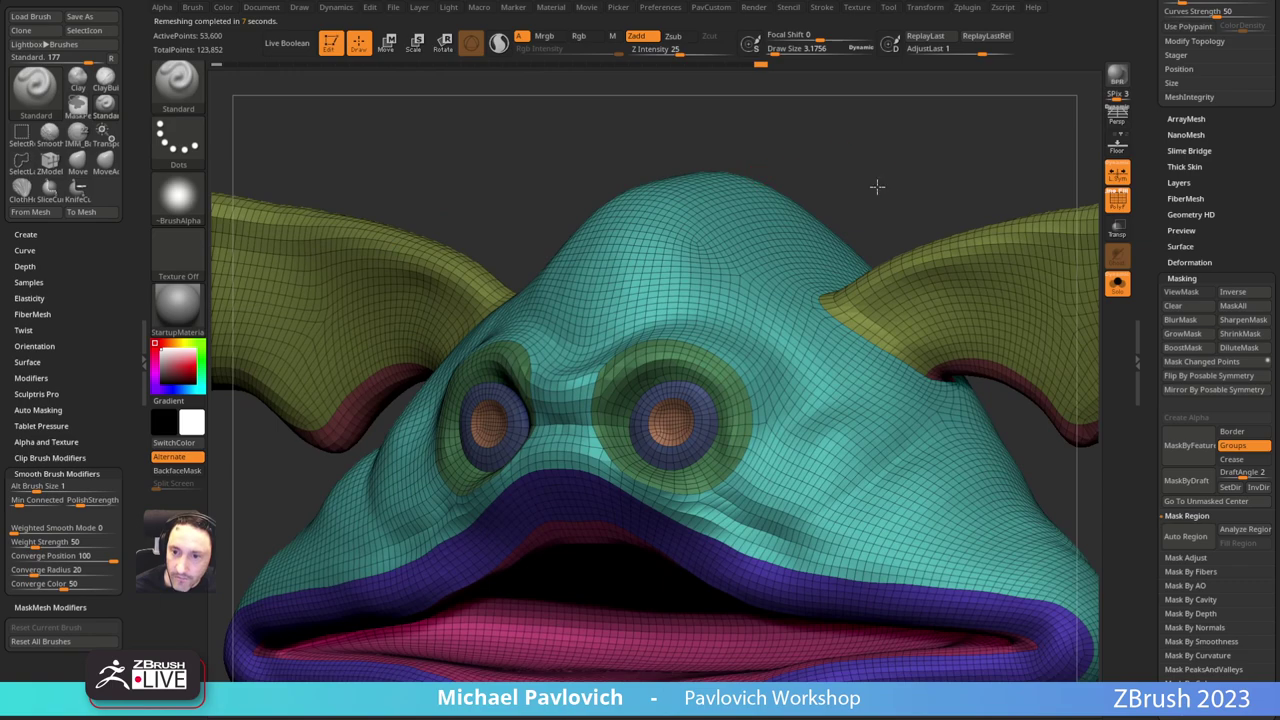
{"action": "key", "text": "f"}
{"action": "left_click_drag", "start_coordinate": [878, 187], "coordinate": [822, 151]}
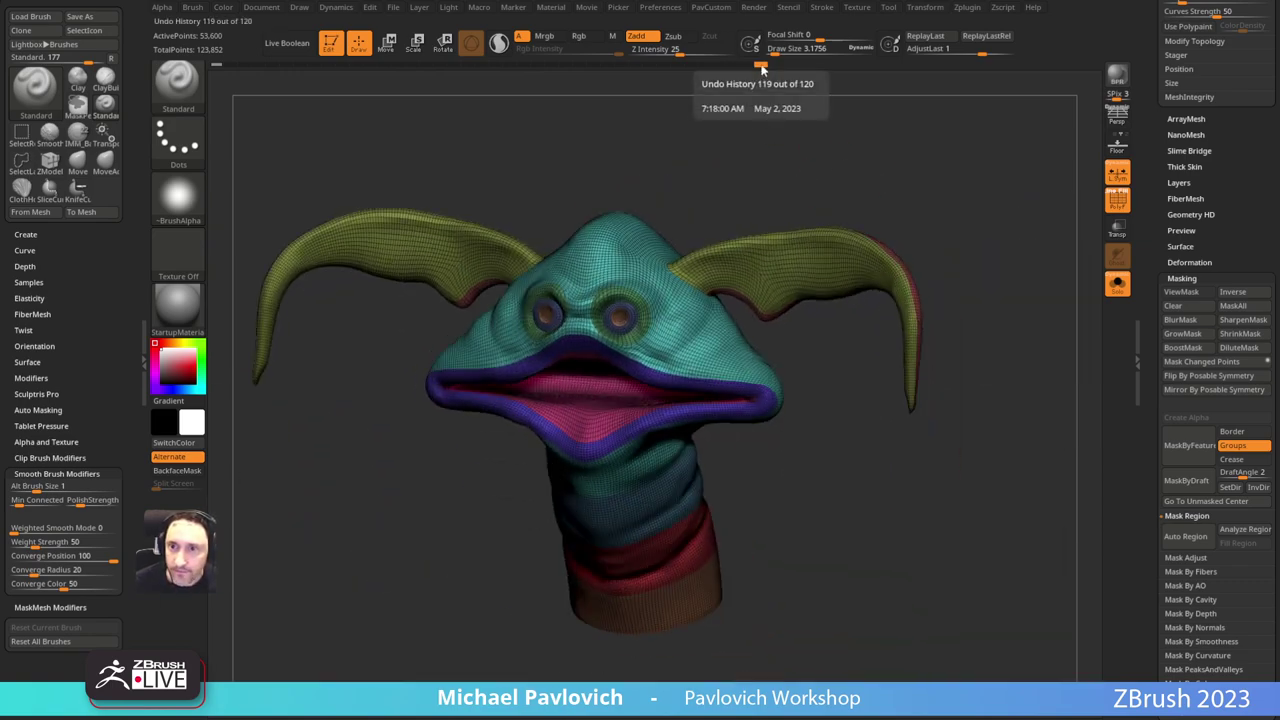
{"action": "left_click", "coordinate": [748, 67]}
{"action": "mouse_move", "coordinate": [748, 67]}
{"action": "left_mouse_down"}
{"action": "mouse_move", "coordinate": [423, 93]}
{"action": "mouse_move", "coordinate": [200, 70]}
{"action": "mouse_move", "coordinate": [753, 68]}
{"action": "left_mouse_up"}
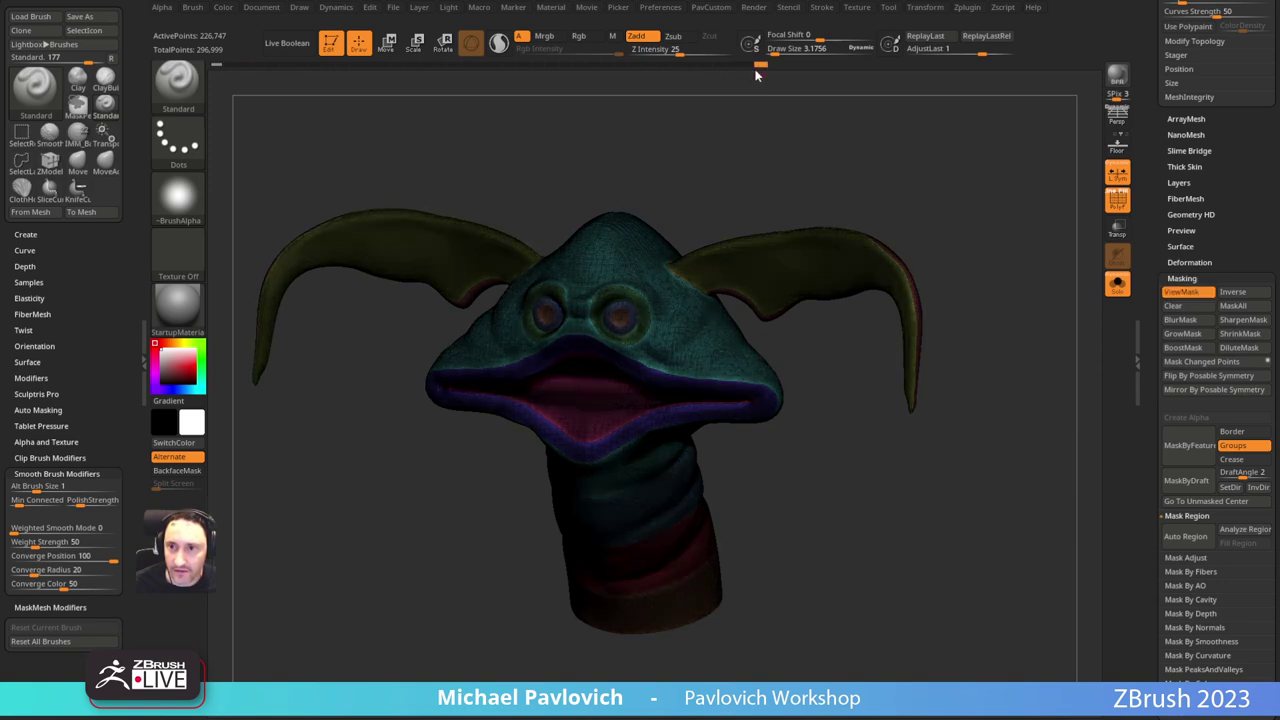
{"action": "left_click", "coordinate": [749, 68], "text": "ctrl"}
{"action": "left_click", "coordinate": [760, 67]}
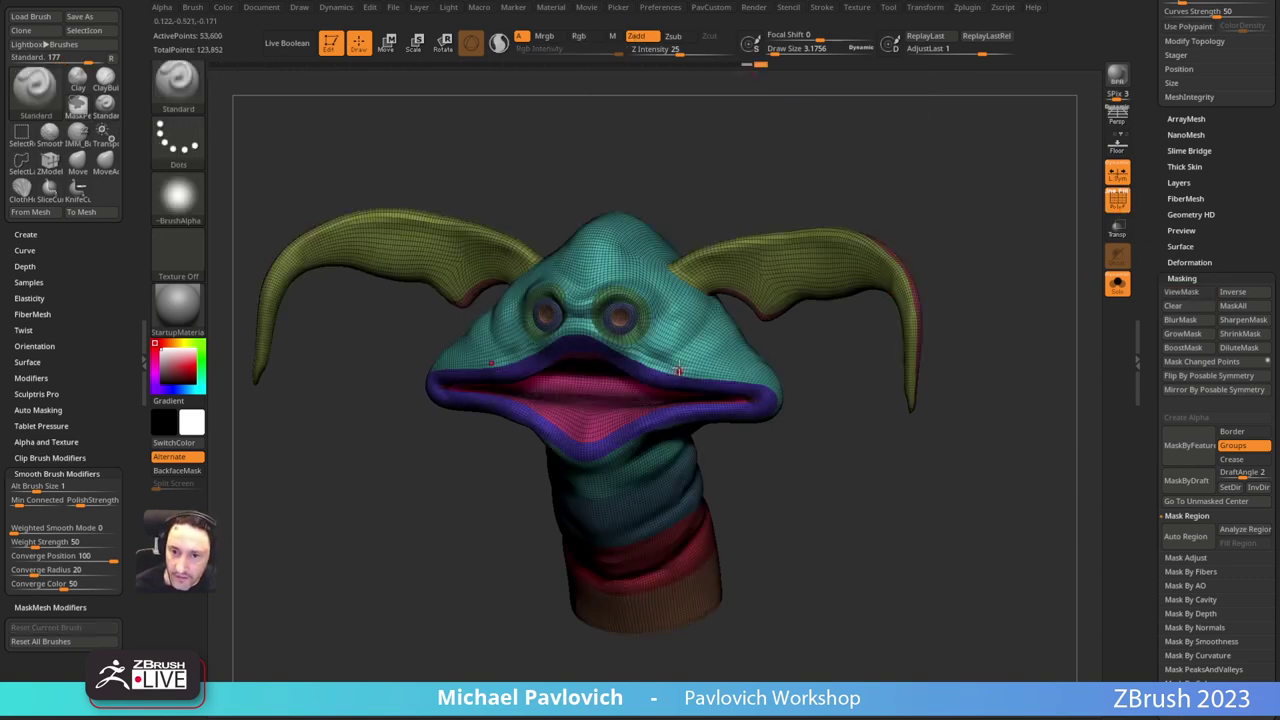
Step: Enable Half in the ZRemesher settings and remesh the creature twice to lower its polygon count
{"action": "key", "text": "2"}
{"action": "left_click", "coordinate": [811, 667]}
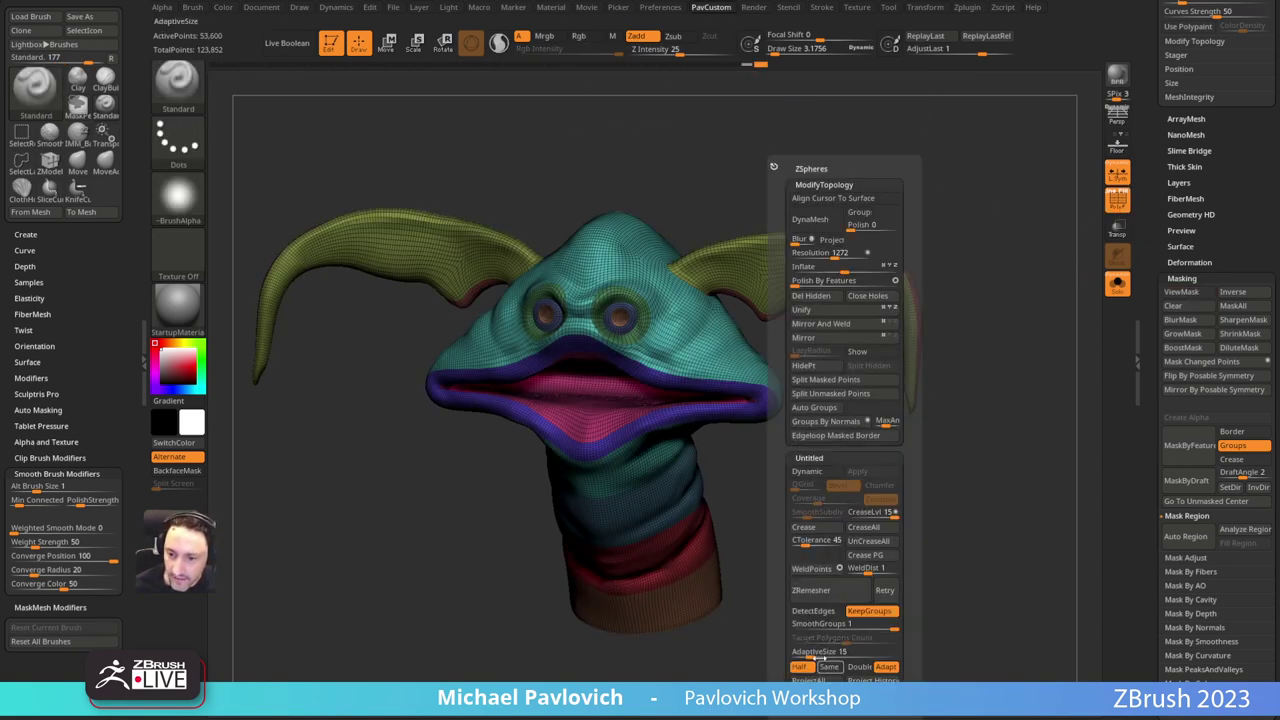
{"action": "left_click", "coordinate": [836, 598]}
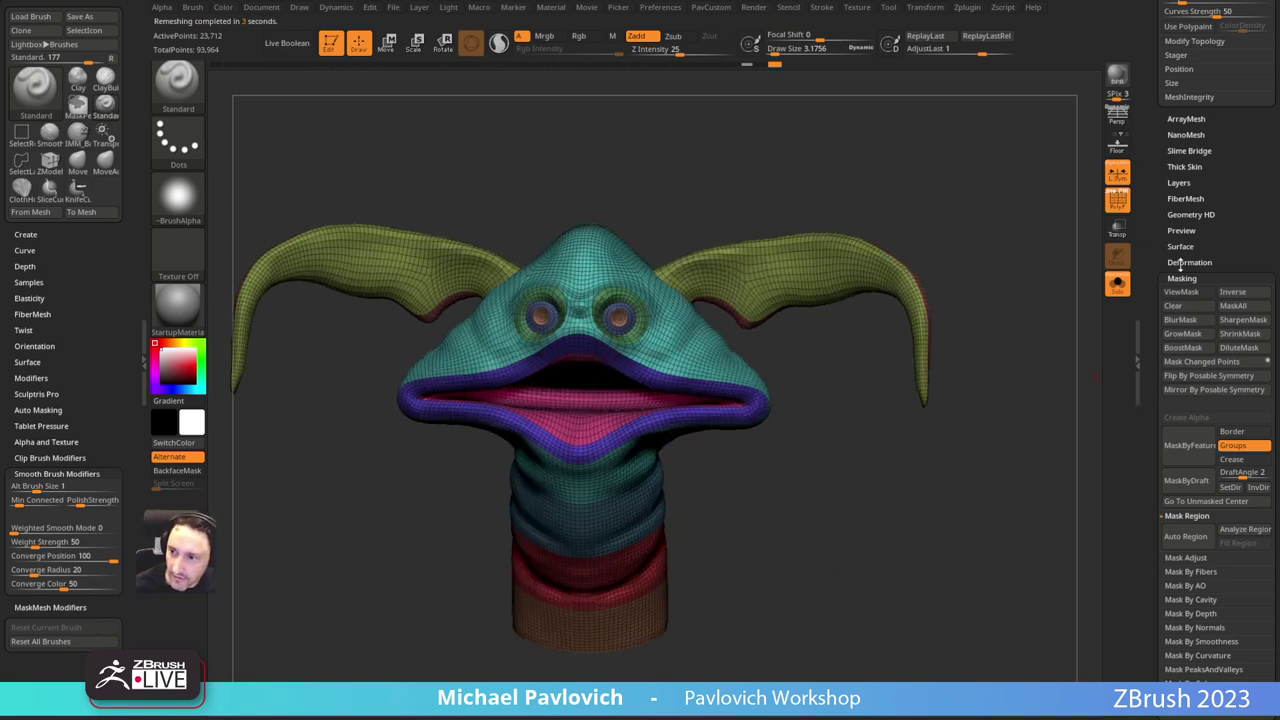
{"action": "left_click_drag", "start_coordinate": [1162, 273], "coordinate": [1157, 361]}
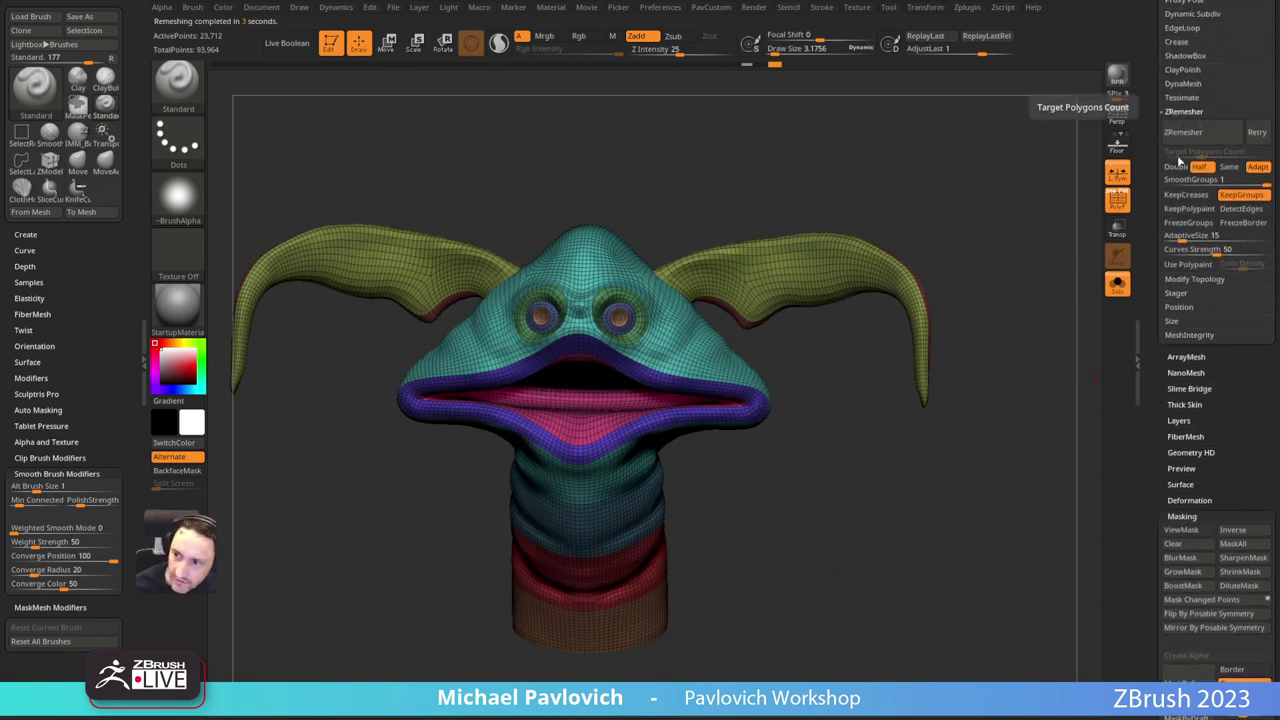
{"action": "left_click", "coordinate": [1182, 134]}
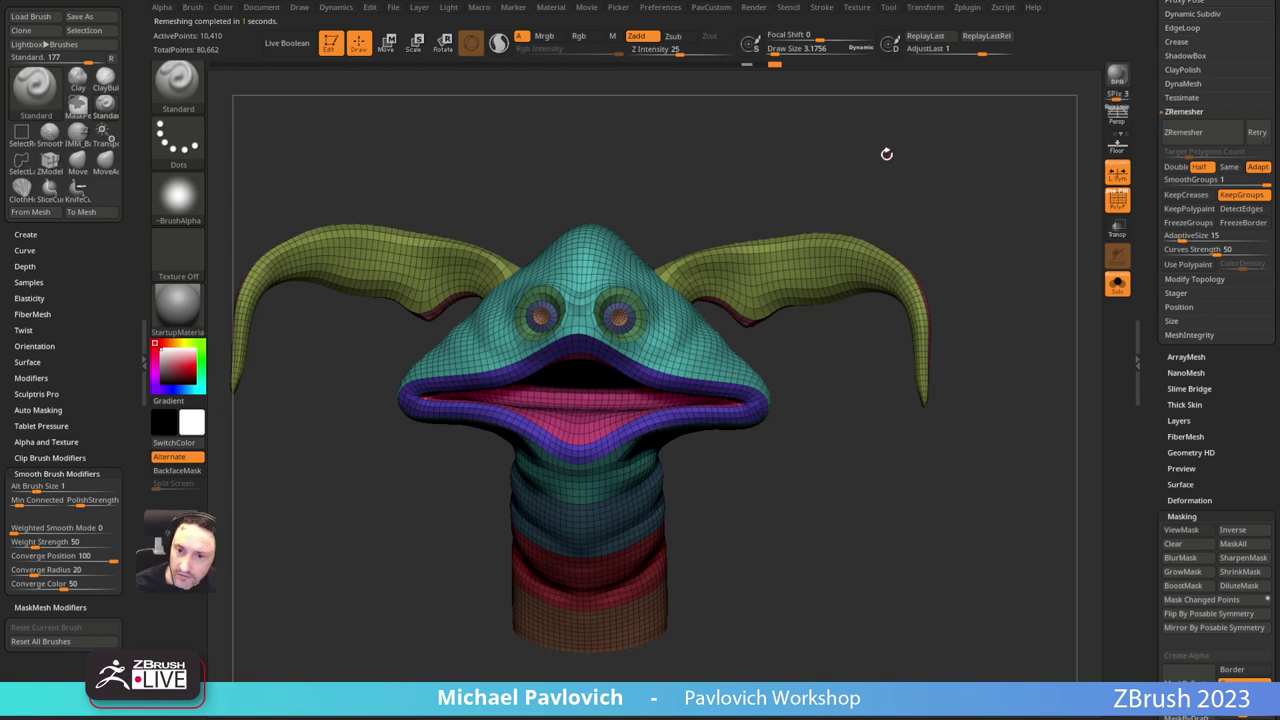
Step: Try another ZRemesher pass at half the polygon count and undo it
{"action": "mouse_move", "coordinate": [862, 211]}
{"action": "left_mouse_down"}
{"action": "mouse_move", "coordinate": [746, 211]}
{"action": "mouse_move", "coordinate": [866, 204]}
{"action": "mouse_move", "coordinate": [865, 187]}
{"action": "left_mouse_up"}
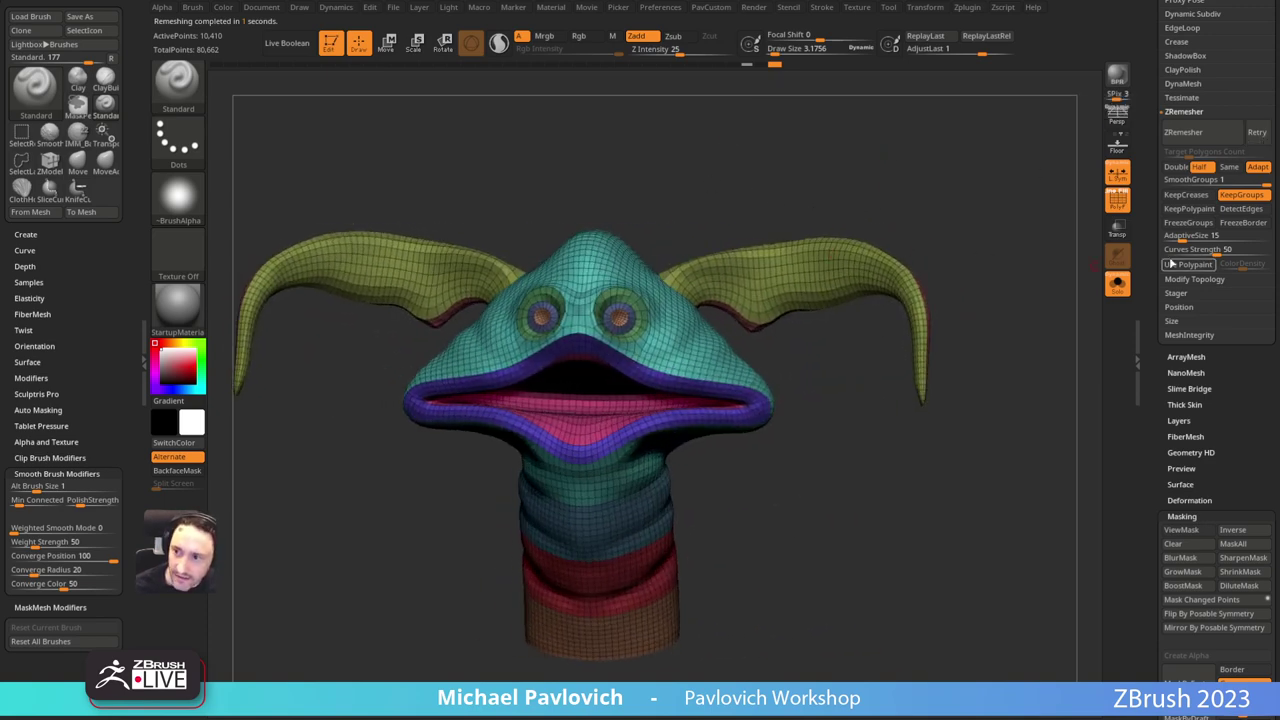
{"action": "left_click", "coordinate": [1180, 133]}
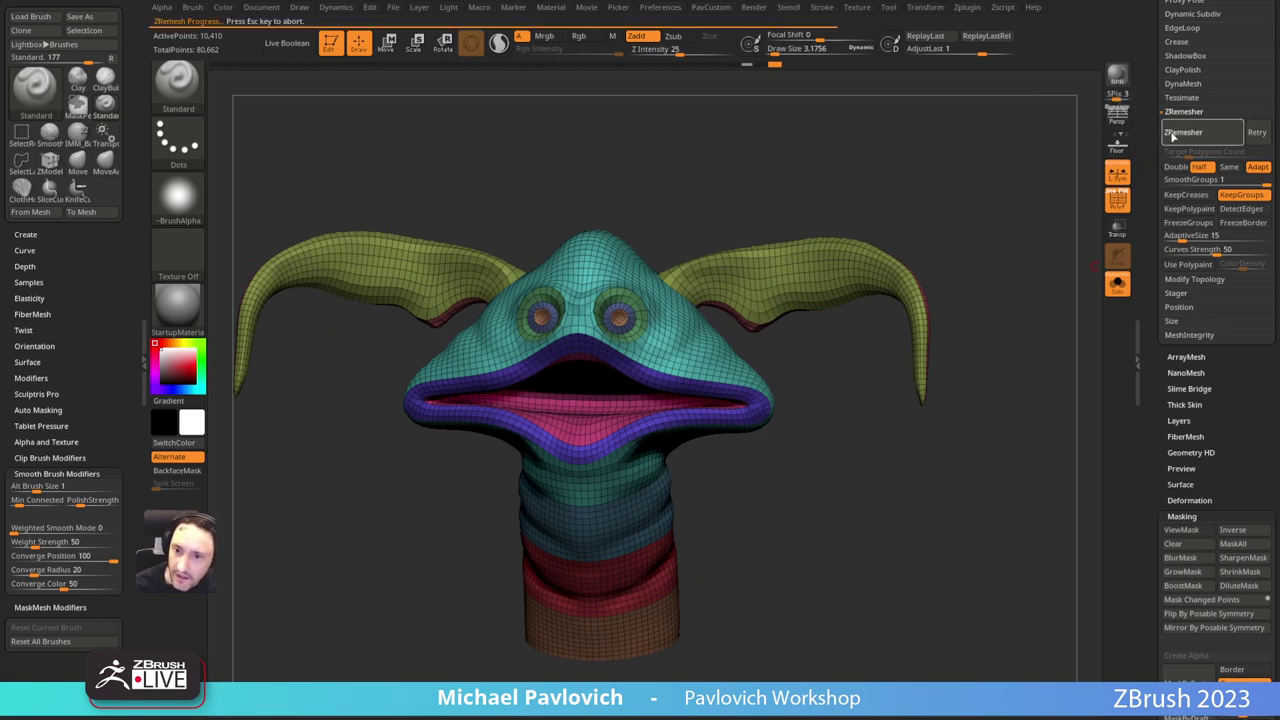
{"action": "key", "text": "ctrl+z"}
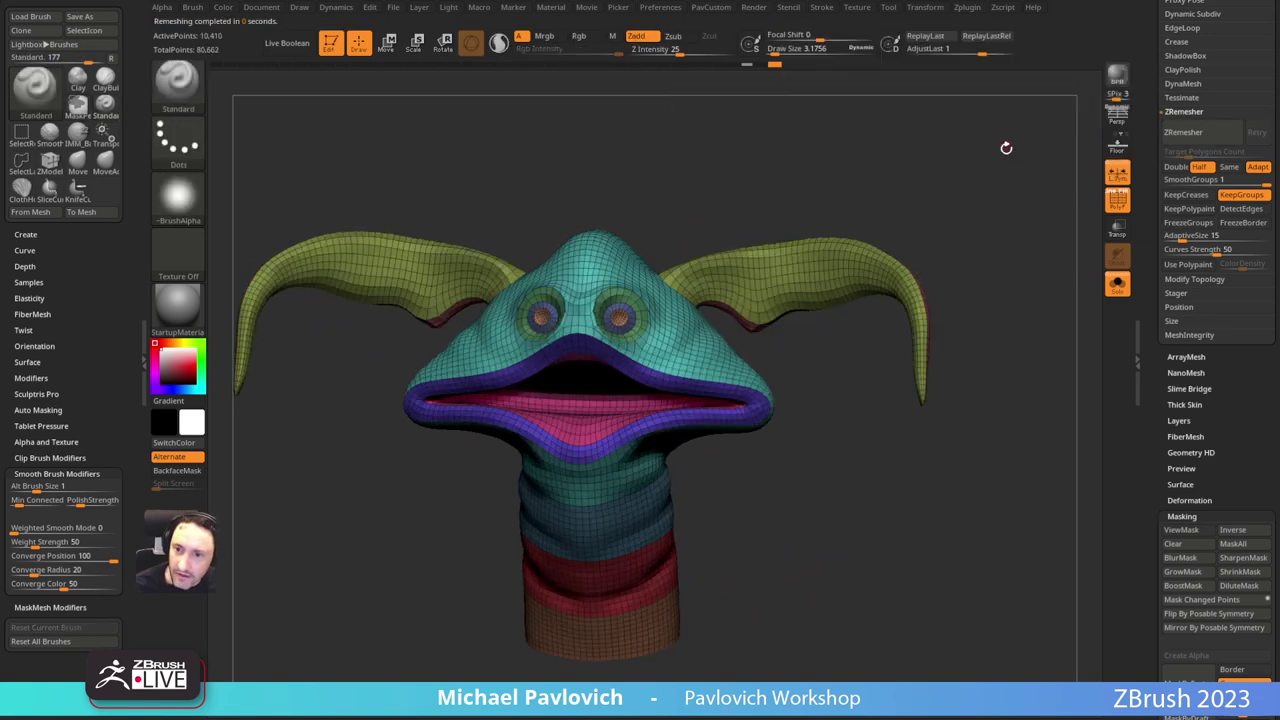
Step: Nudge the inner border of the eye socket beside the nose bridge with the Move brush
{"action": "mouse_move", "coordinate": [718, 165]}
{"action": "left_mouse_down", "text": "alt"}
{"action": "mouse_move", "coordinate": [740, 243]}
{"action": "mouse_move", "coordinate": [790, 282]}
{"action": "mouse_move", "coordinate": [806, 278]}
{"action": "mouse_move", "coordinate": [800, 234]}
{"action": "mouse_move", "coordinate": [796, 300]}
{"action": "left_mouse_up", "text": "alt"}
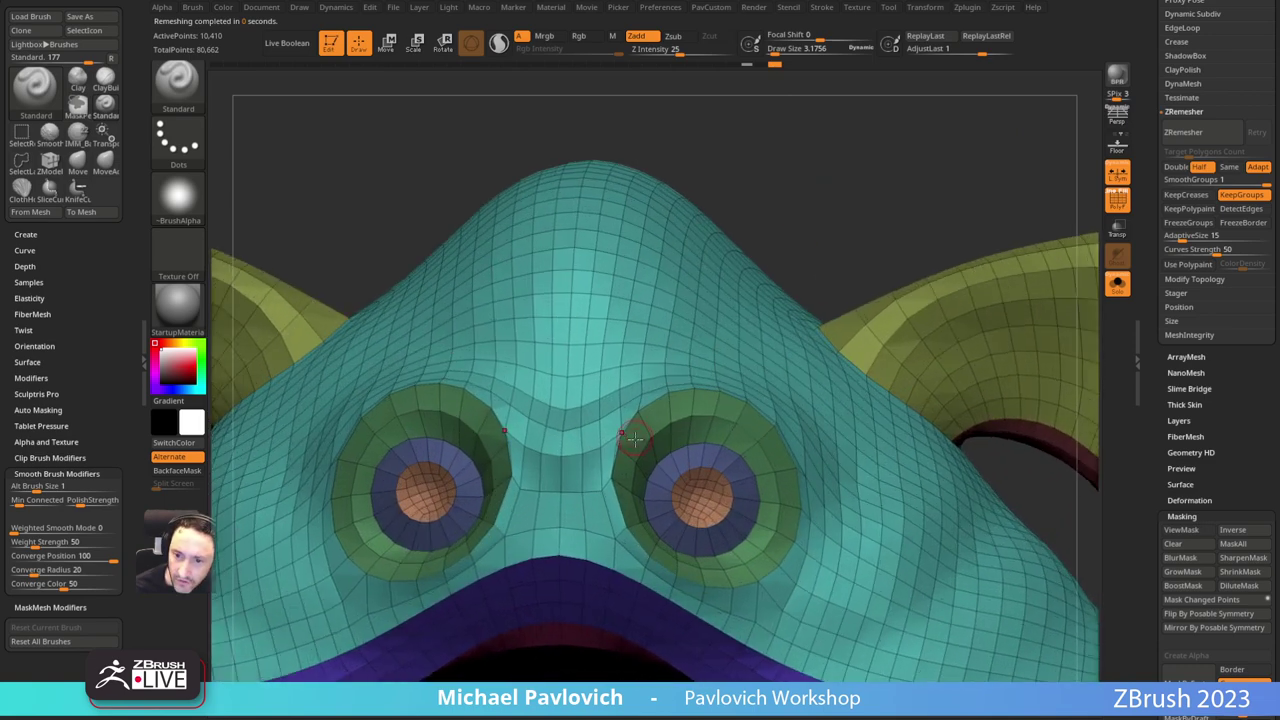
{"action": "key", "text": "b"}
{"action": "key", "text": "m"}
{"action": "key", "text": "v"}
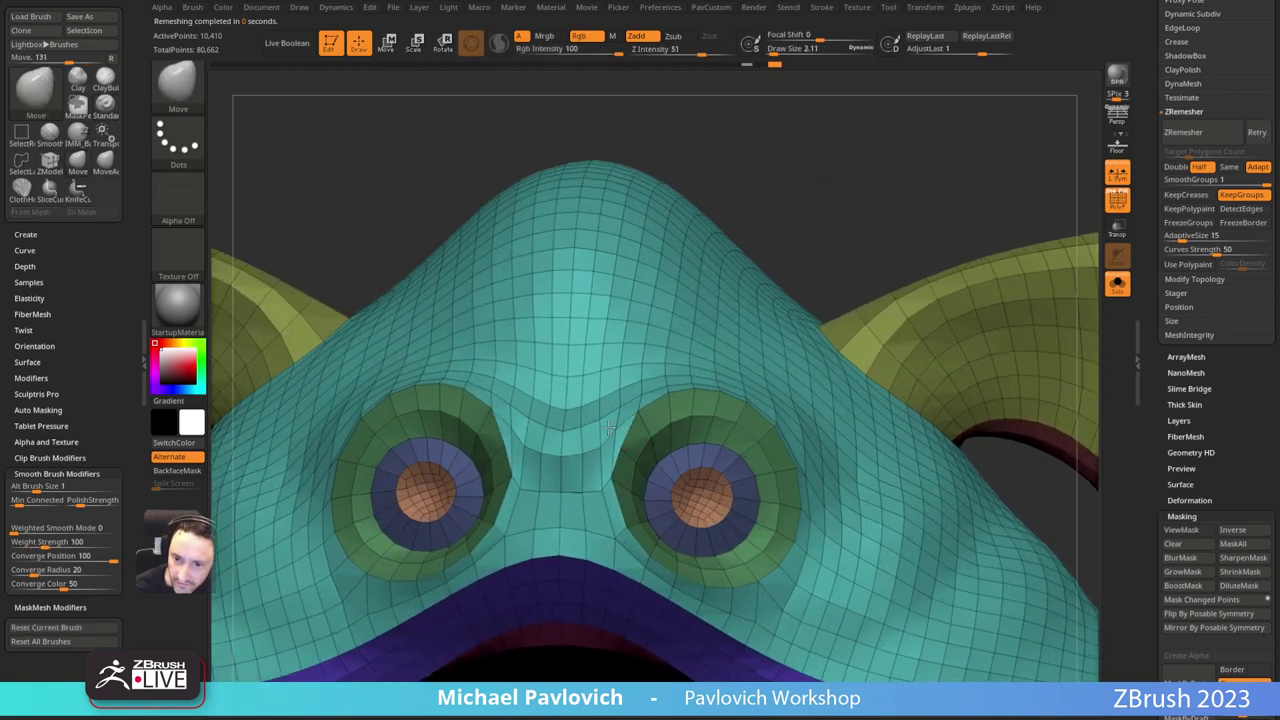
{"action": "mouse_move", "coordinate": [806, 262]}
{"action": "left_mouse_down"}
{"action": "mouse_move", "coordinate": [811, 251]}
{"action": "mouse_move", "coordinate": [790, 320]}
{"action": "left_mouse_up"}
{"action": "key", "text": "b"}
{"action": "key", "text": "z"}
{"action": "key", "text": "m"}
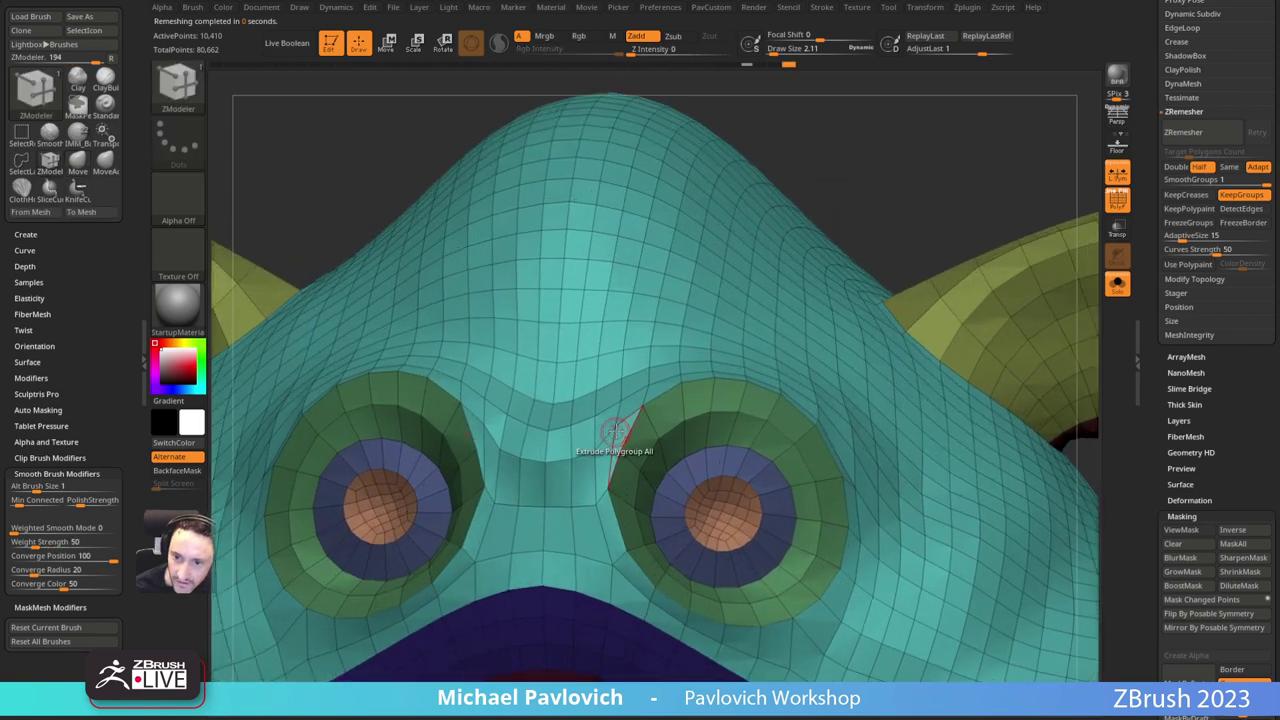
{"action": "key", "text": "space"}
{"action": "left_click", "coordinate": [490, 425]}
{"action": "left_click", "coordinate": [588, 517]}
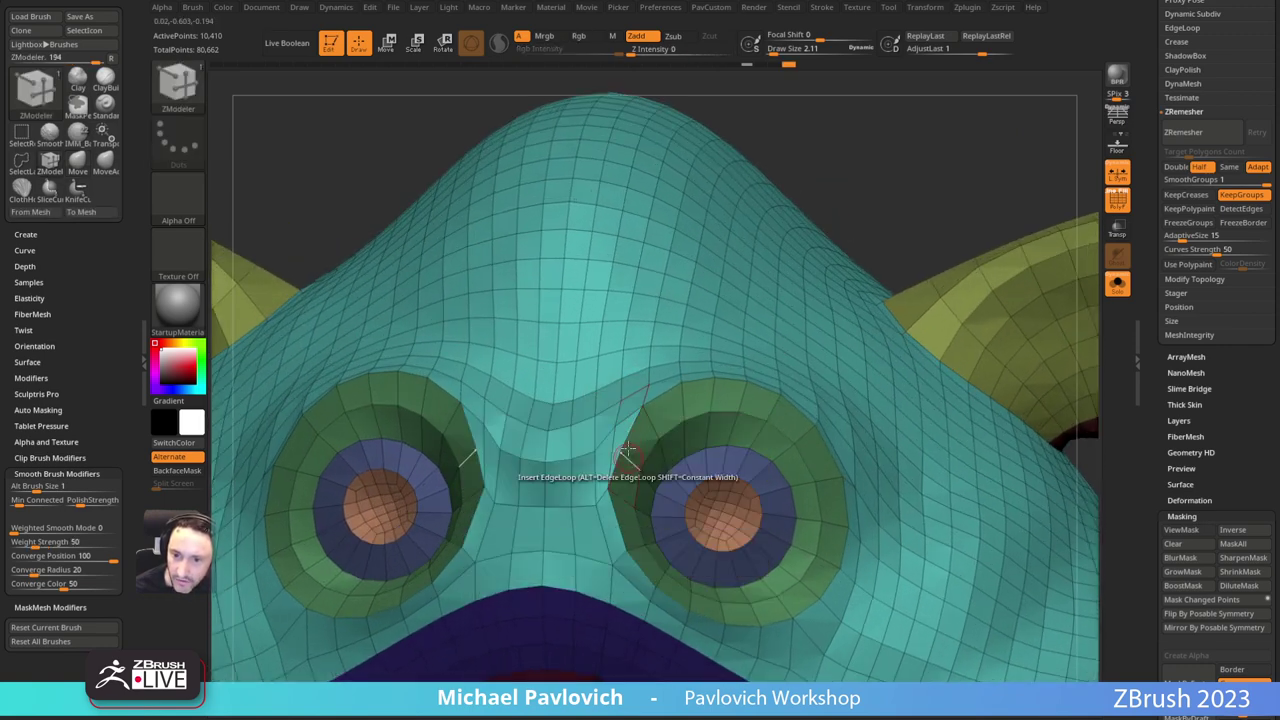
Step: Reshape the mesh points along the inner edges of both eye sockets with the Move brush, ending at Draw Size 6.3724
{"action": "key", "text": "b"}
{"action": "key", "text": "m"}
{"action": "key", "text": "v"}
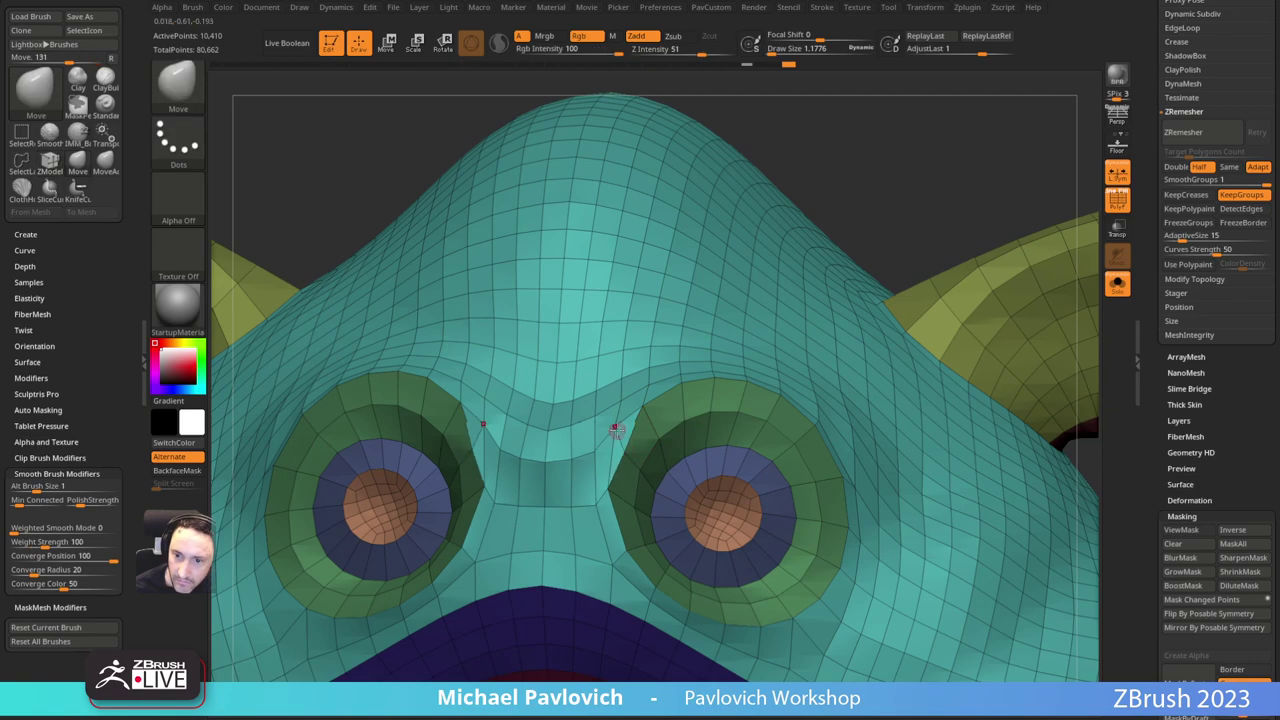
{"action": "left_click_drag", "start_coordinate": [614, 430], "coordinate": [606, 424]}
{"action": "mouse_move", "coordinate": [868, 234]}
{"action": "left_mouse_down"}
{"action": "mouse_move", "coordinate": [820, 243]}
{"action": "mouse_move", "coordinate": [925, 245]}
{"action": "mouse_move", "coordinate": [927, 232]}
{"action": "left_mouse_up"}
{"action": "key", "text": "s"}
{"action": "left_click_drag", "start_coordinate": [489, 467], "coordinate": [495, 466]}
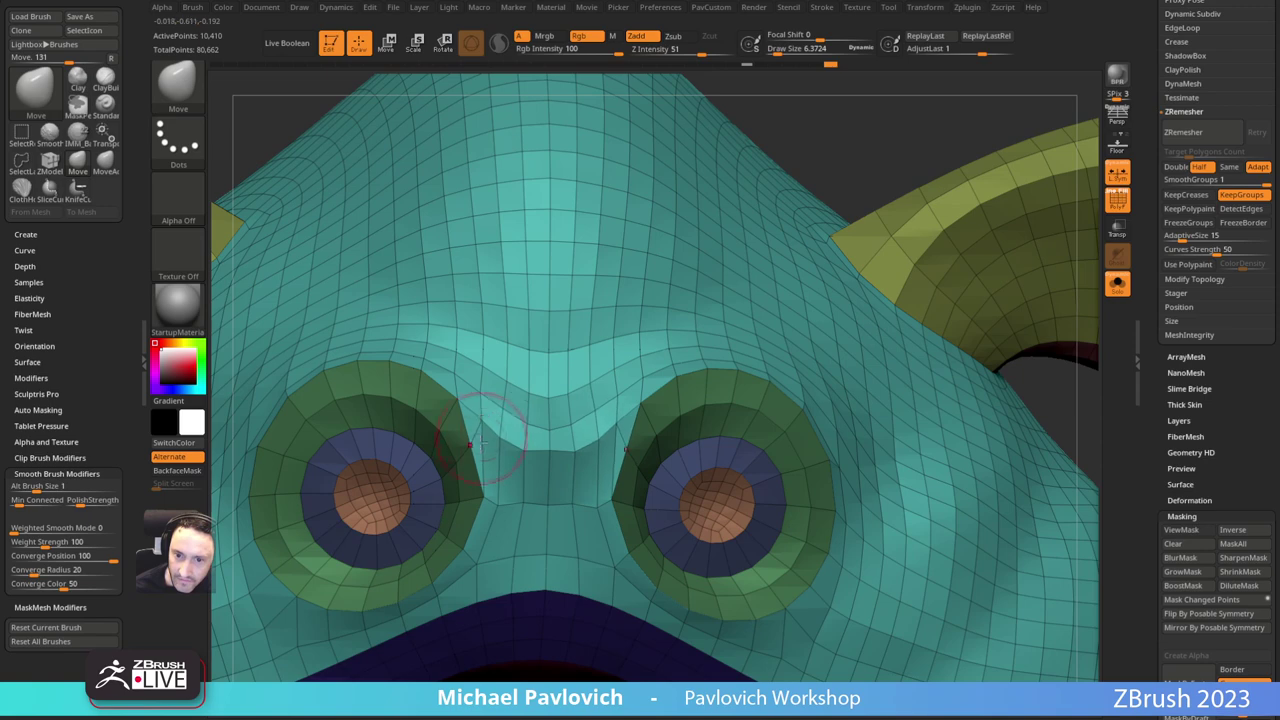
Step: Slice across the polygons between the eyes with the ZModeler Slice brush, and apply Mirror And Weld to the mesh
{"action": "key", "text": "b"}
{"action": "key", "text": "z"}
{"action": "key", "text": "m"}
{"action": "key", "text": "space"}
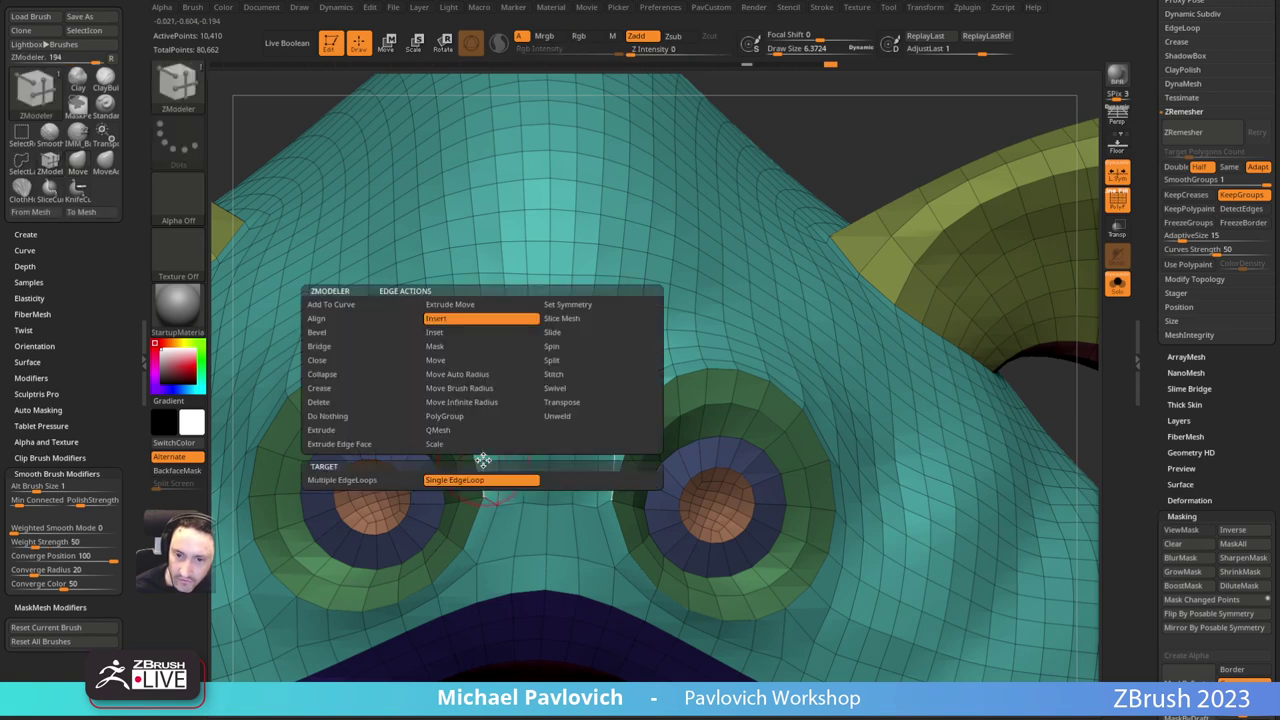
{"action": "key", "text": "b"}
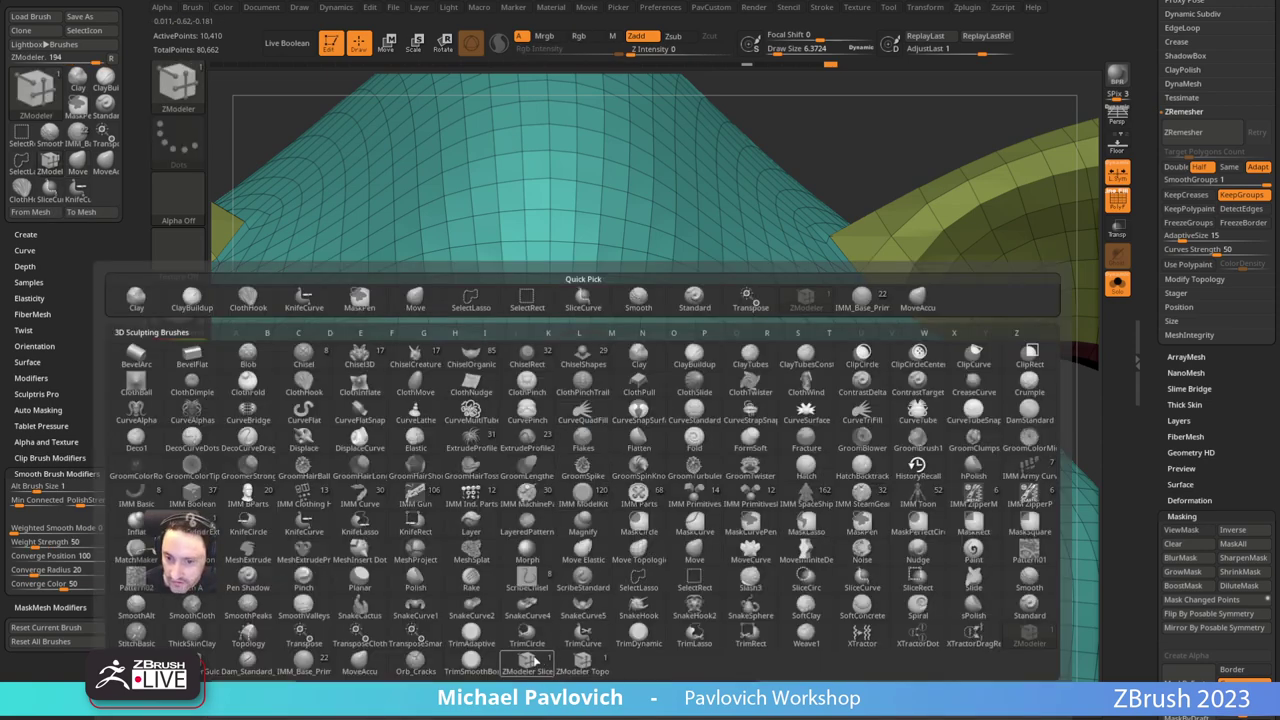
{"action": "left_click", "coordinate": [534, 661]}
{"action": "left_click", "coordinate": [484, 470]}
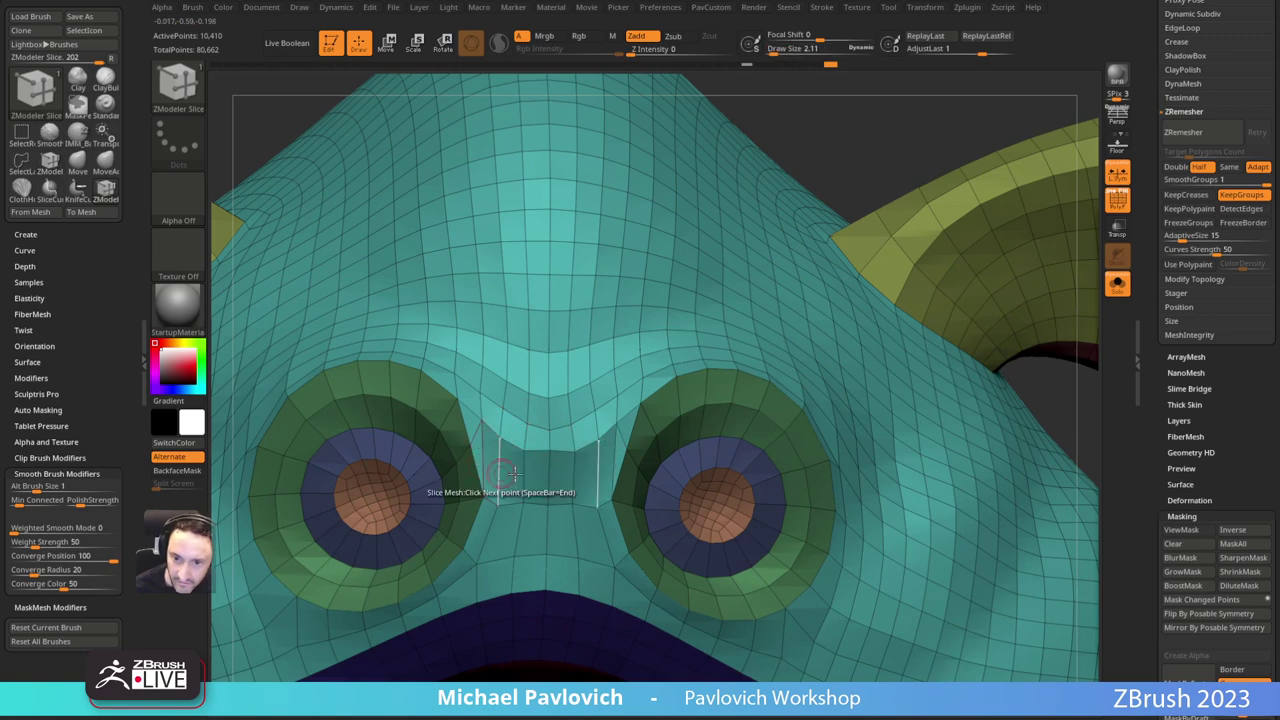
{"action": "left_click", "coordinate": [553, 472]}
{"action": "key", "text": "3"}
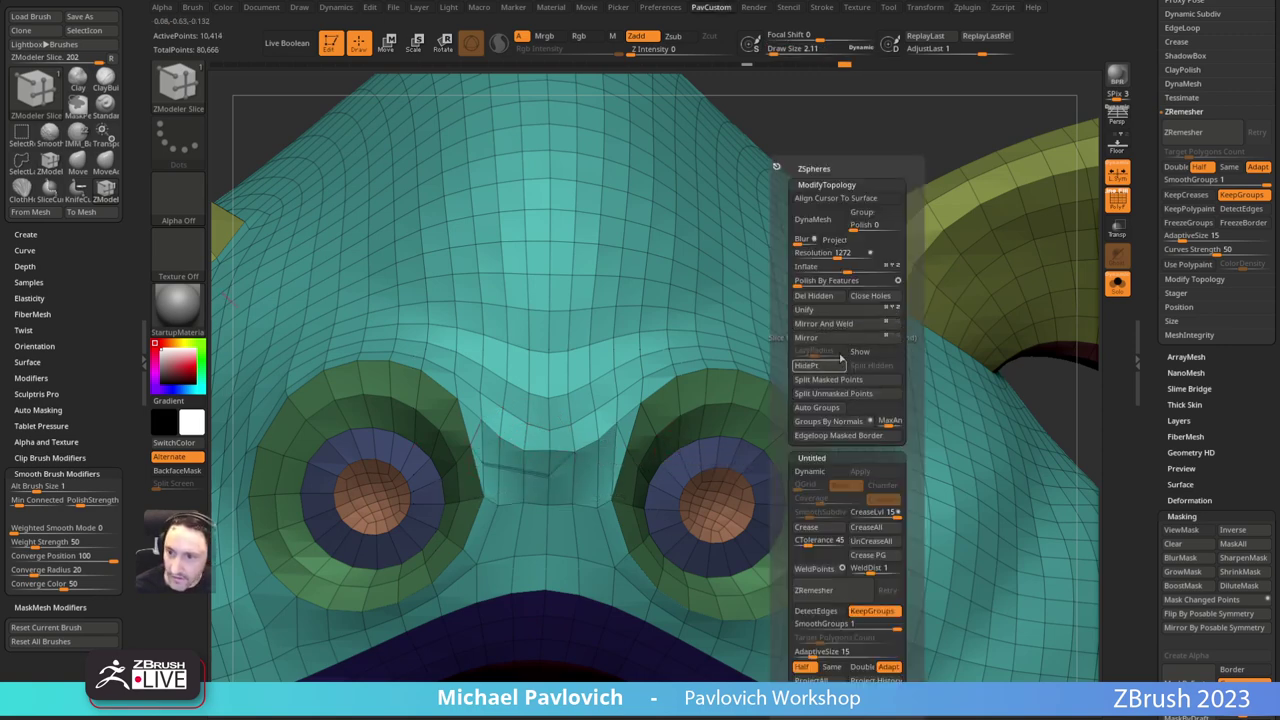
{"action": "left_click", "coordinate": [842, 324]}
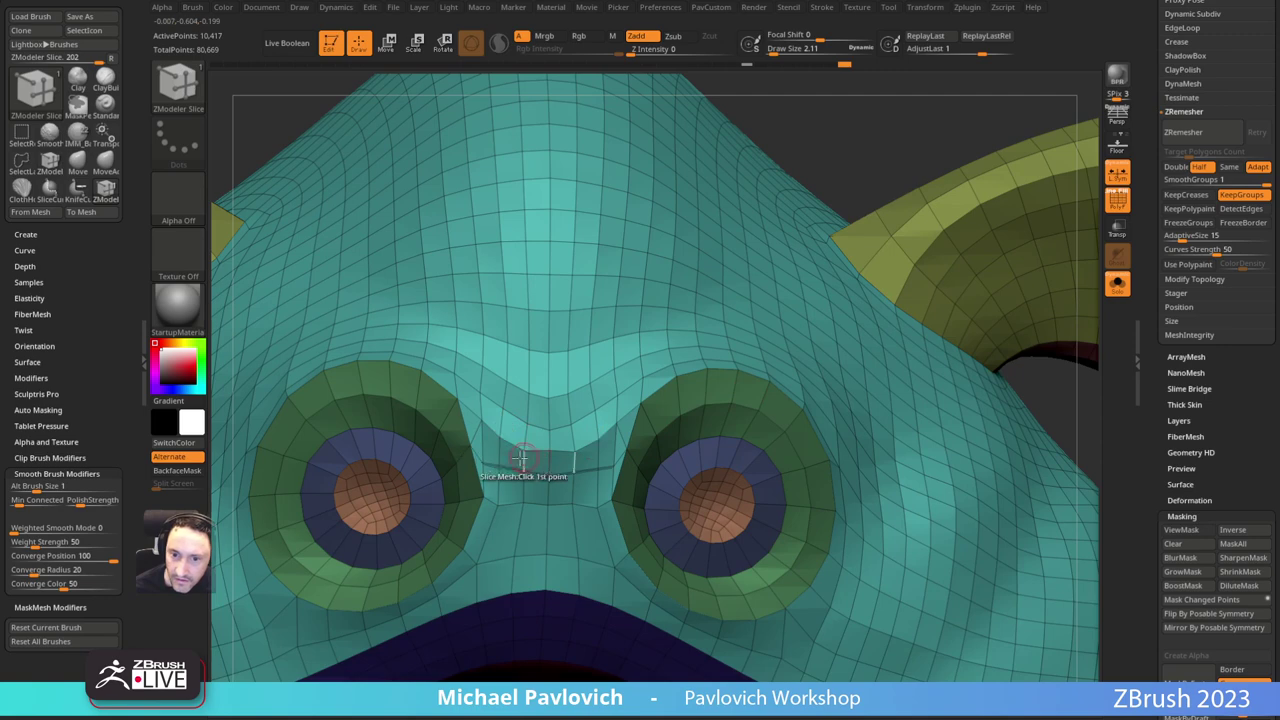
Step: Adjust the newly sliced points on the nose bridge between the eyes with the Move brush
{"action": "key", "text": "b"}
{"action": "key", "text": "z"}
{"action": "key", "text": "m"}
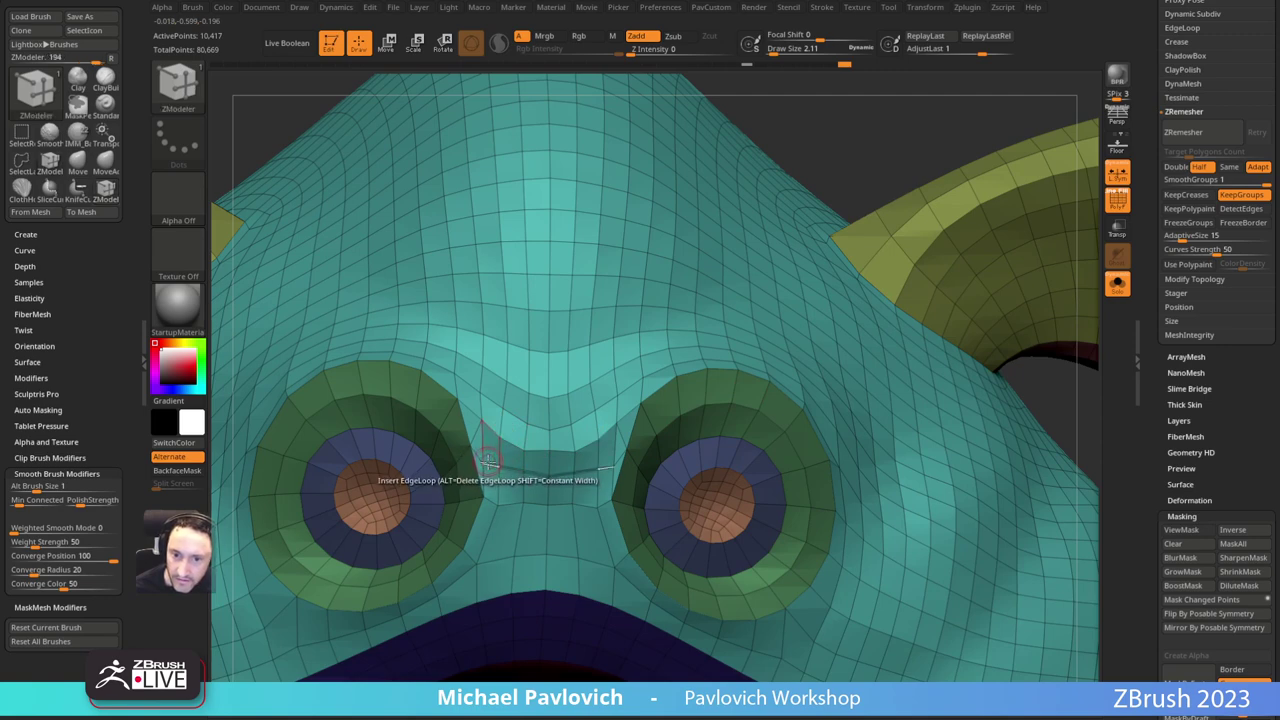
{"action": "key", "text": "b"}
{"action": "key", "text": "m"}
{"action": "key", "text": "v"}
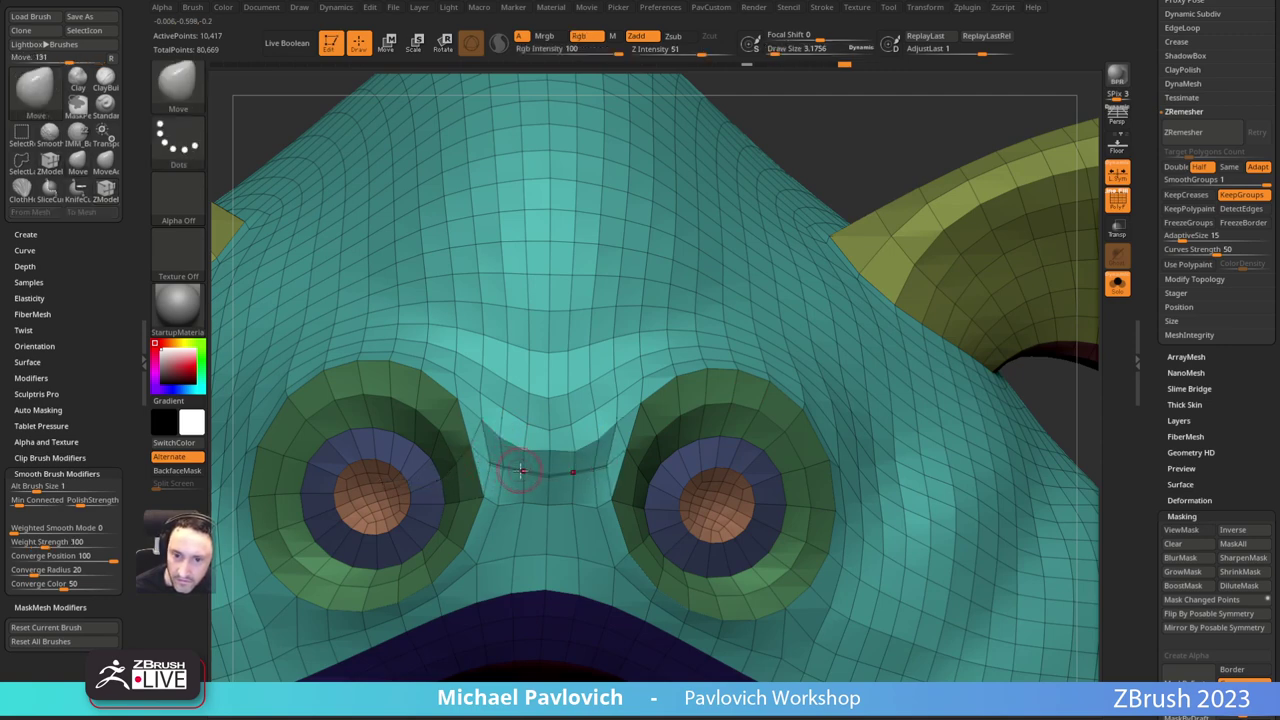
{"action": "key", "text": "2"}
{"action": "left_click", "coordinate": [827, 542]}
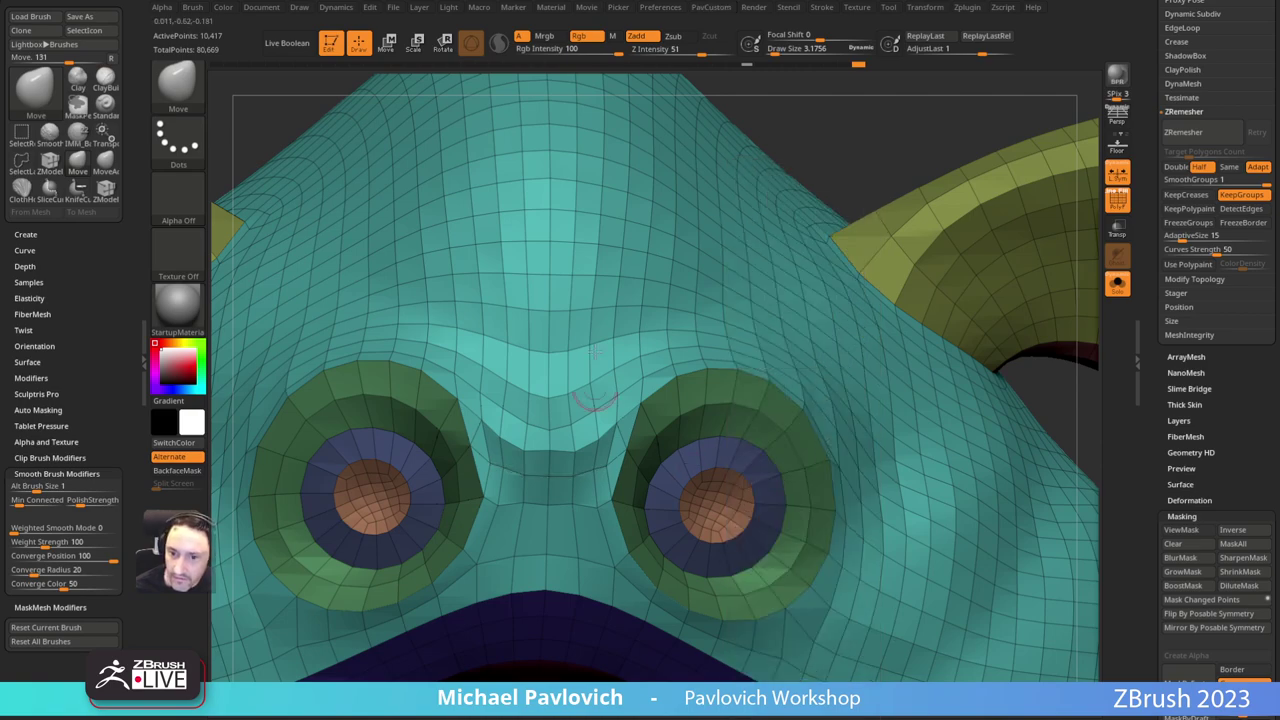
Step: Switch to the ZModeler brush and set its edge action to Delete between the eyes
{"action": "mouse_move", "coordinate": [619, 337]}
{"action": "right_mouse_down"}
{"action": "mouse_move", "coordinate": [597, 343]}
{"action": "mouse_move", "coordinate": [610, 374]}
{"action": "right_mouse_up"}
{"action": "key", "text": "b"}
{"action": "key", "text": "z"}
{"action": "key", "text": "m"}
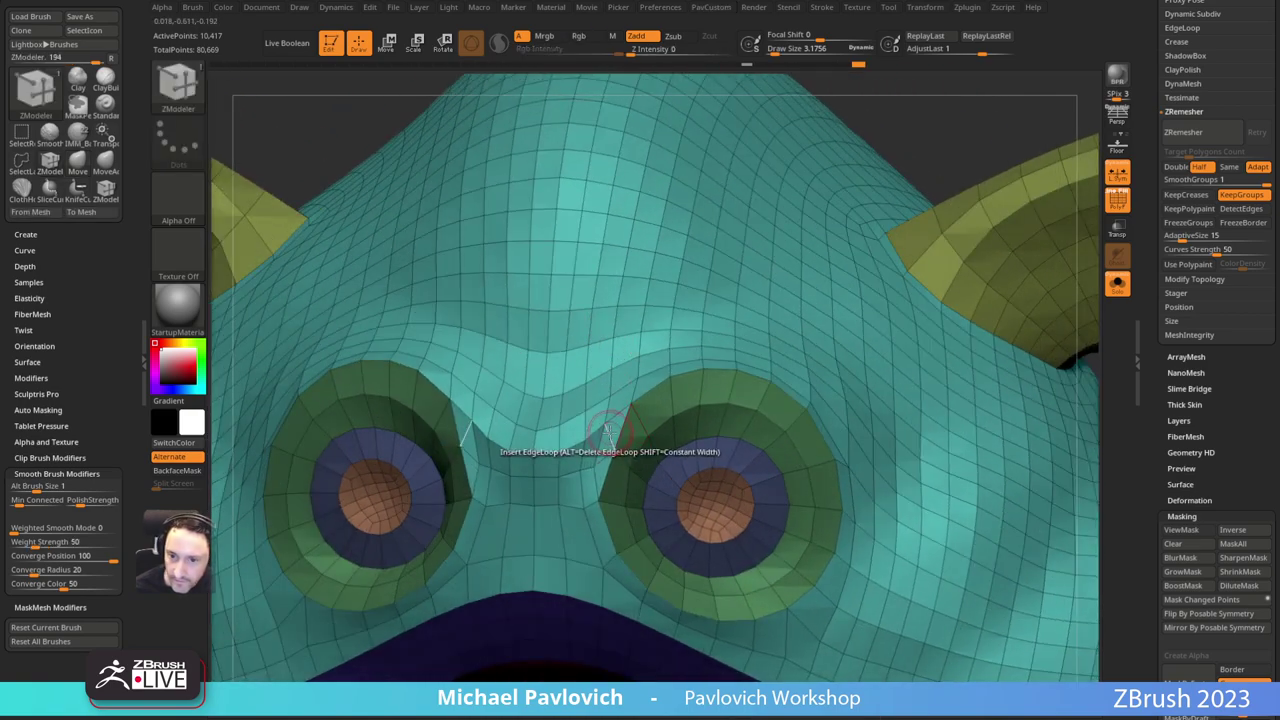
{"action": "key", "text": "space"}
{"action": "left_click", "coordinate": [476, 402]}
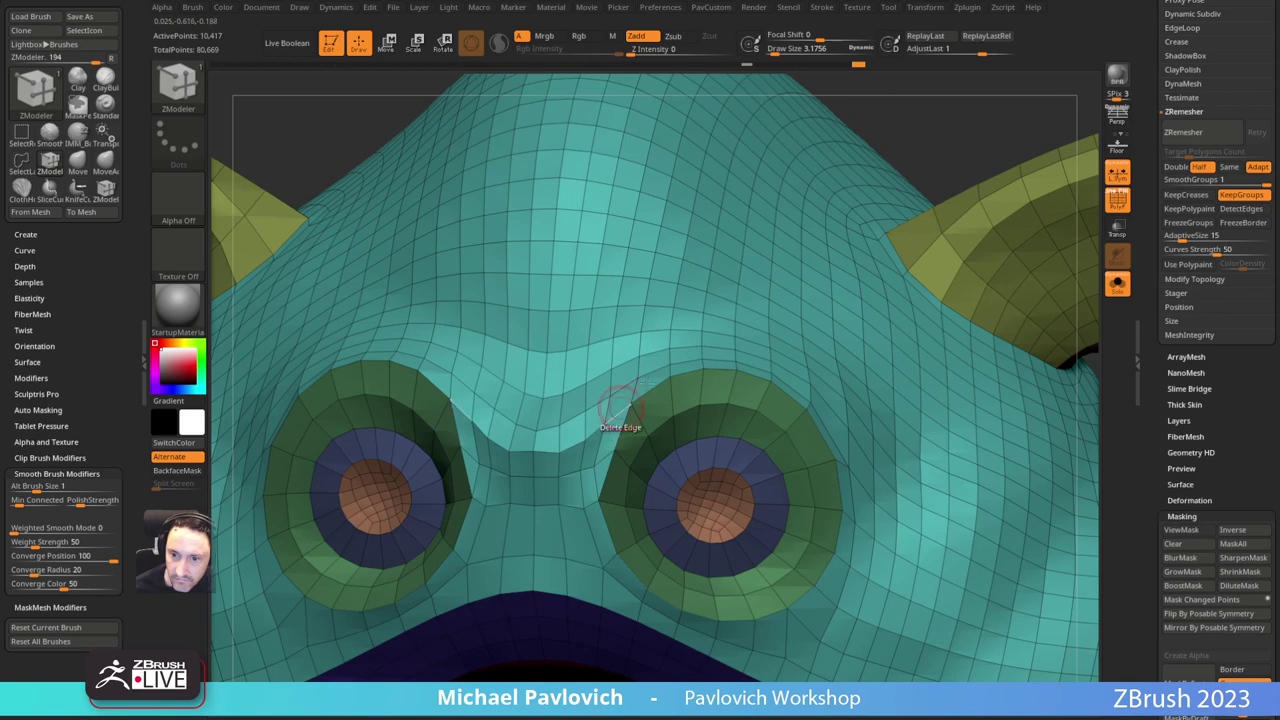
{"action": "right_click_drag", "start_coordinate": [690, 330], "coordinate": [740, 350], "text": "ctrl"}
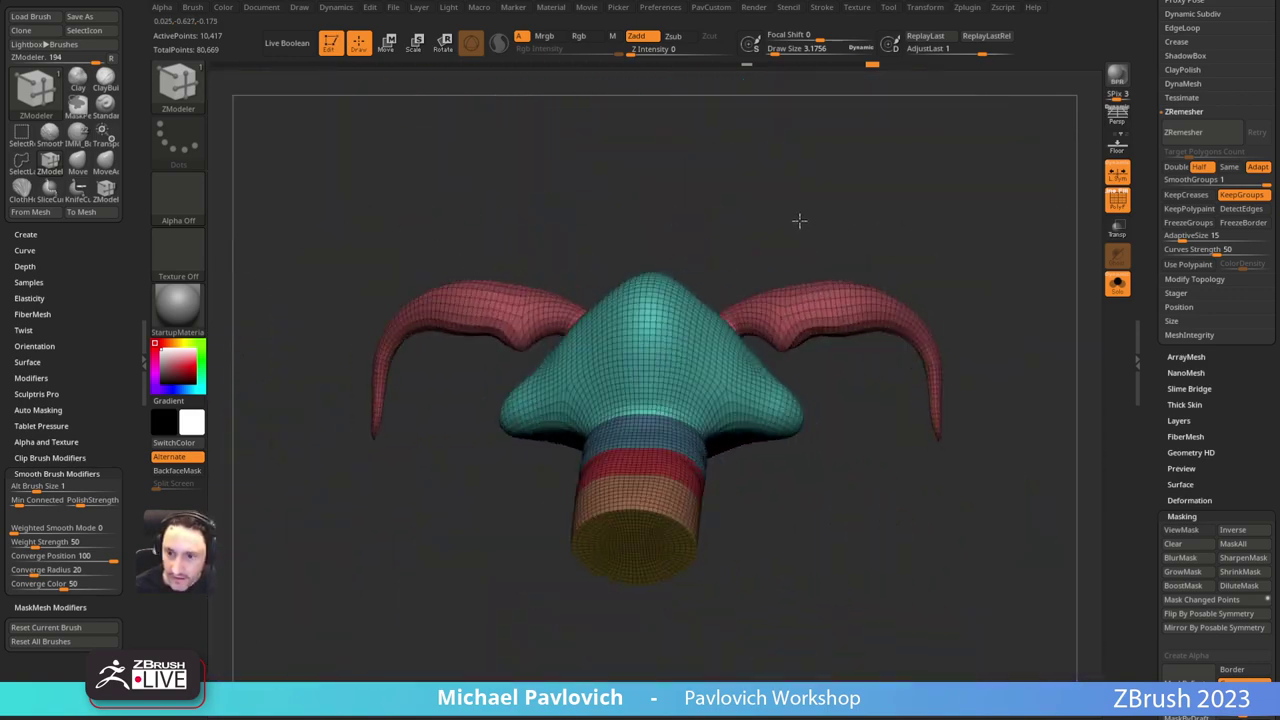
Step: Switch to the Standard brush and set its Draw Size to 9.70239
{"action": "right_click_drag", "start_coordinate": [799, 220], "coordinate": [910, 182]}
{"action": "mouse_move", "coordinate": [853, 219]}
{"action": "right_mouse_down", "text": "alt"}
{"action": "mouse_move", "coordinate": [826, 249]}
{"action": "mouse_move", "coordinate": [846, 241]}
{"action": "mouse_move", "coordinate": [795, 252]}
{"action": "mouse_move", "coordinate": [803, 223]}
{"action": "mouse_move", "coordinate": [786, 310]}
{"action": "right_mouse_up", "text": "alt"}
{"action": "key", "text": "b"}
{"action": "key", "text": "s"}
{"action": "key", "text": "t"}
{"action": "key", "text": "s"}
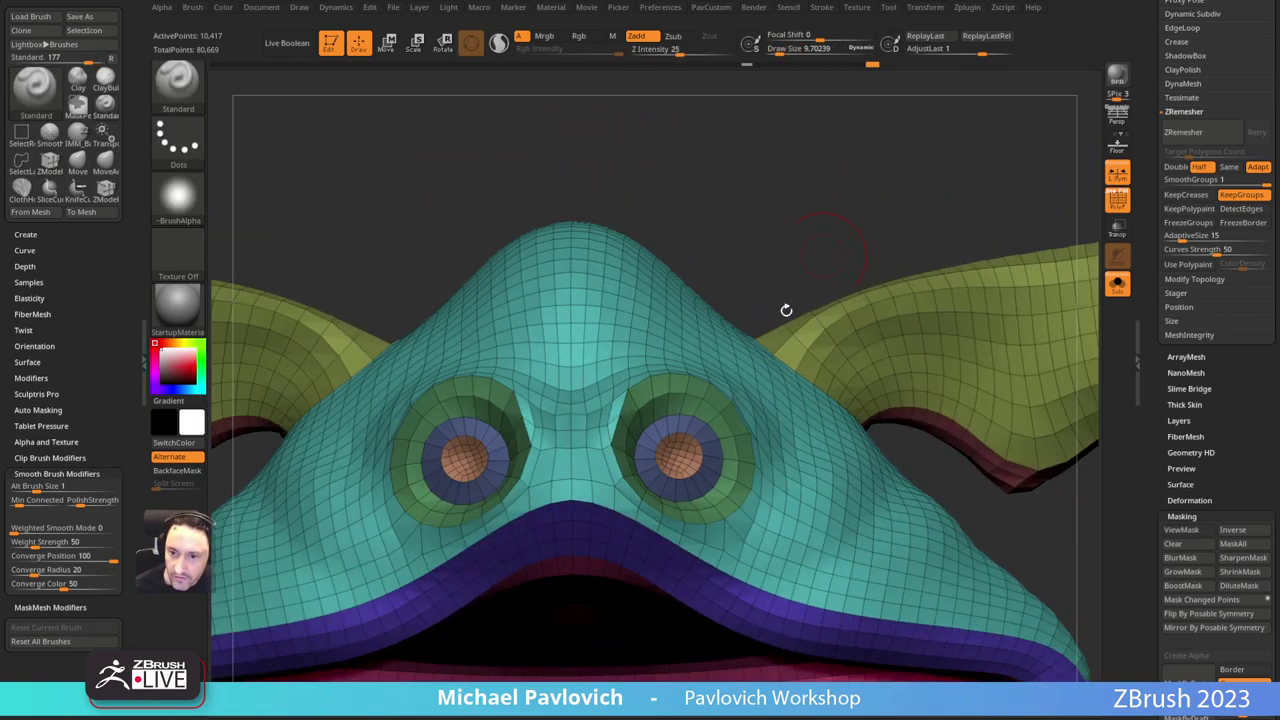
Step: Isolate the eyeball polygroup briefly, show the whole mesh again, and set the selection brush to SelectRect
{"action": "left_click", "coordinate": [676, 456], "text": "ctrl+shift"}
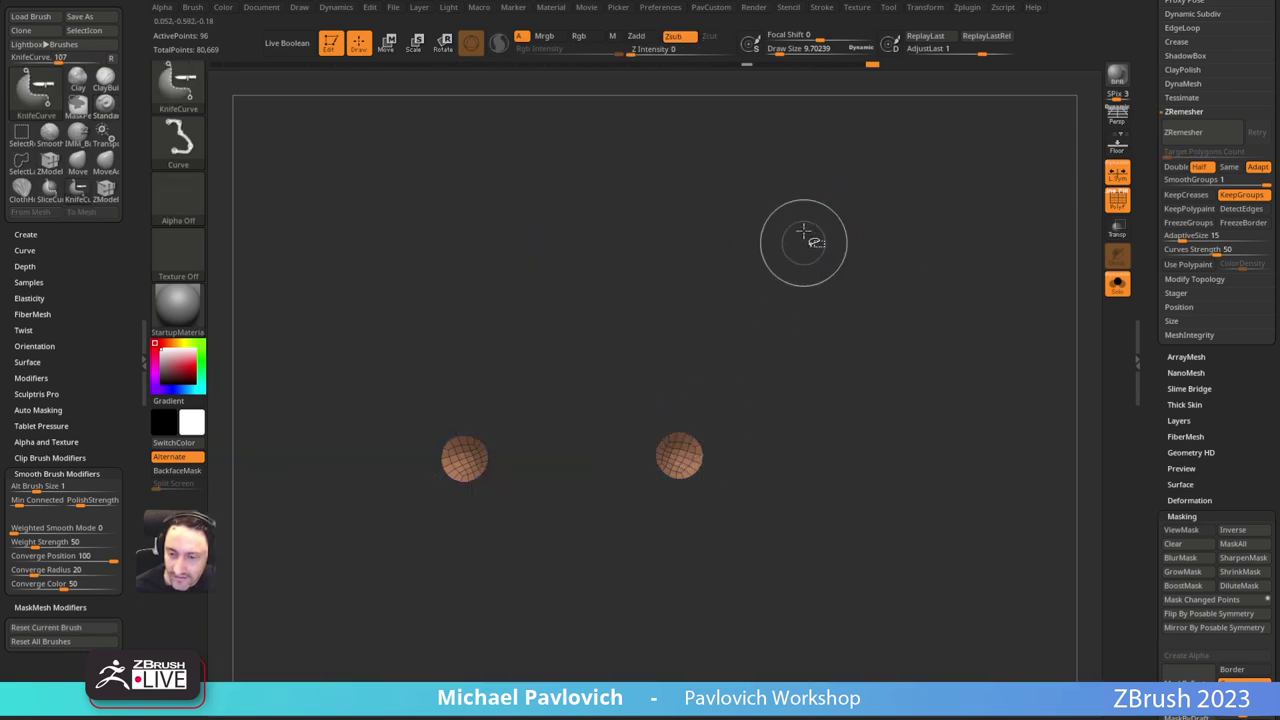
{"action": "left_click", "coordinate": [229, 99], "text": "ctrl+shift"}
{"action": "left_click", "coordinate": [178, 84], "text": "ctrl+shift"}
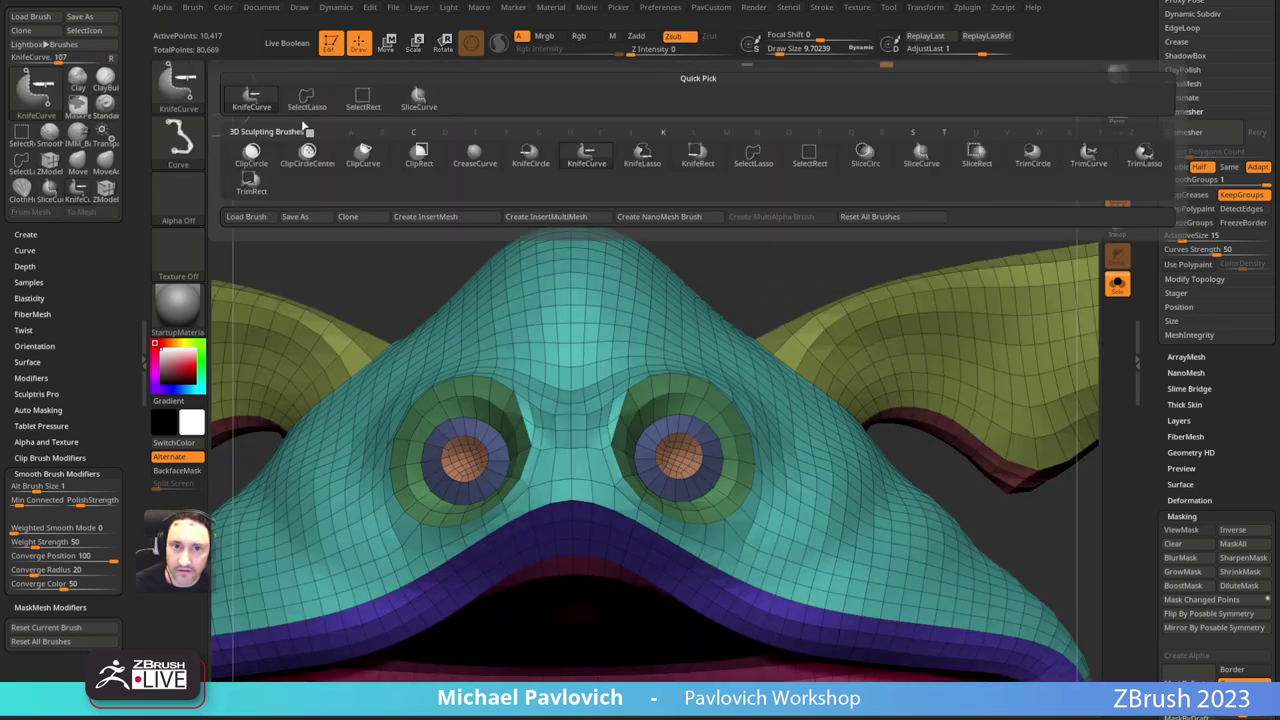
{"action": "left_click", "coordinate": [363, 98], "text": "ctrl+shift"}
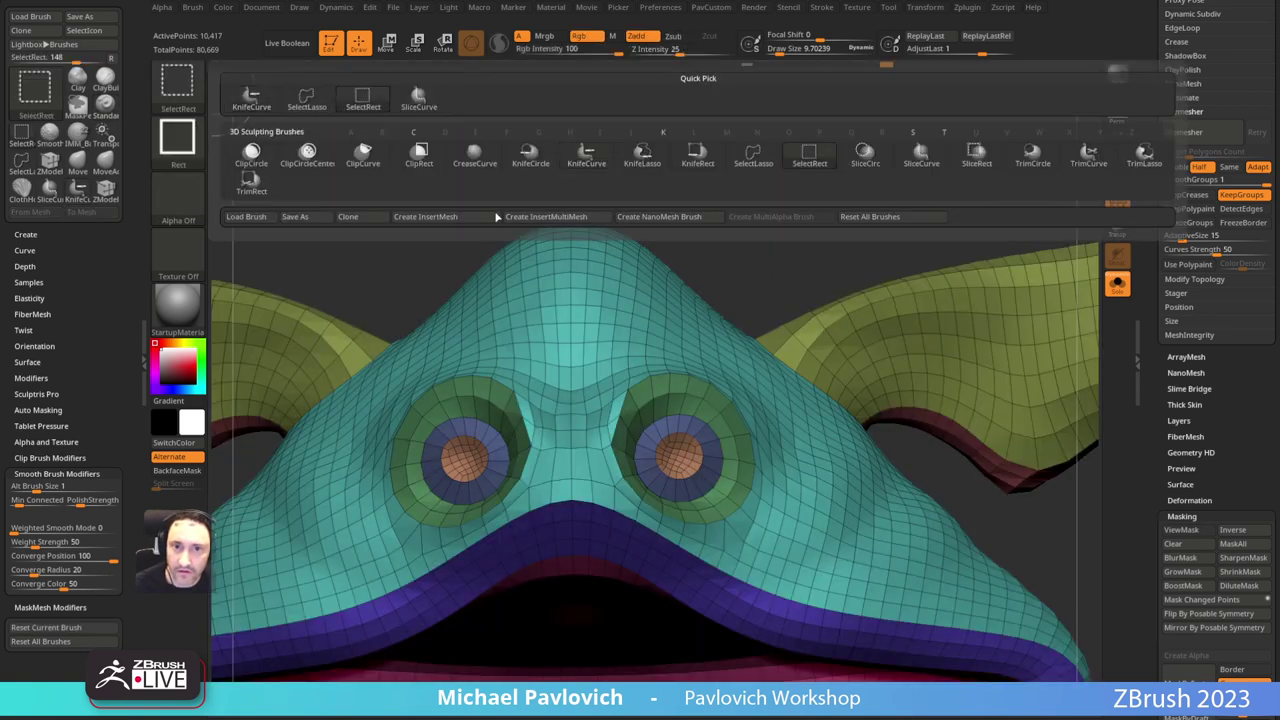
Step: Hide the orange center polygroup of both eyes and delete the hidden geometry
{"action": "left_click", "coordinate": [690, 450], "text": "ctrl+shift"}
{"action": "left_click_drag", "start_coordinate": [757, 308], "coordinate": [800, 290], "text": "ctrl+shift"}
{"action": "key", "text": "space"}
{"action": "left_click", "coordinate": [822, 299]}
Step: Cap the open holes in both eyes with the ZModeler edge action Close, using the Convex Hole target
{"action": "key", "text": "b"}
{"action": "key", "text": "z"}
{"action": "key", "text": "m"}
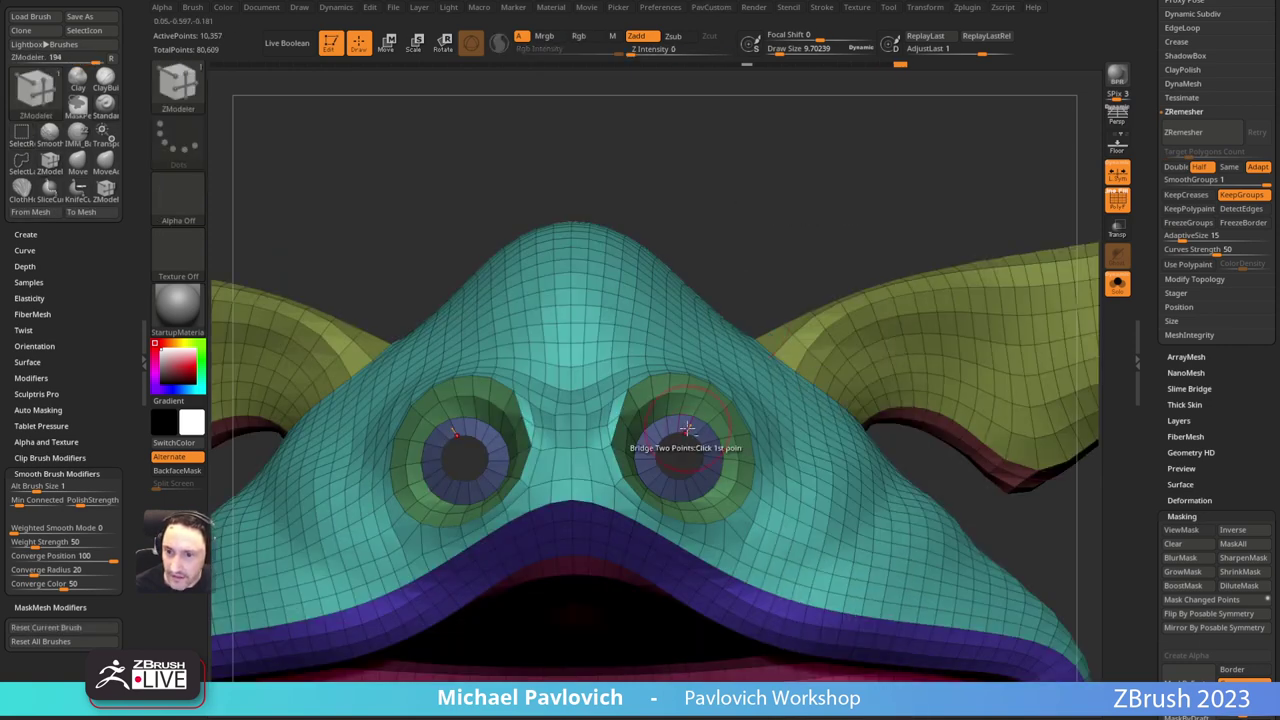
{"action": "key", "text": "space"}
{"action": "left_click", "coordinate": [545, 364]}
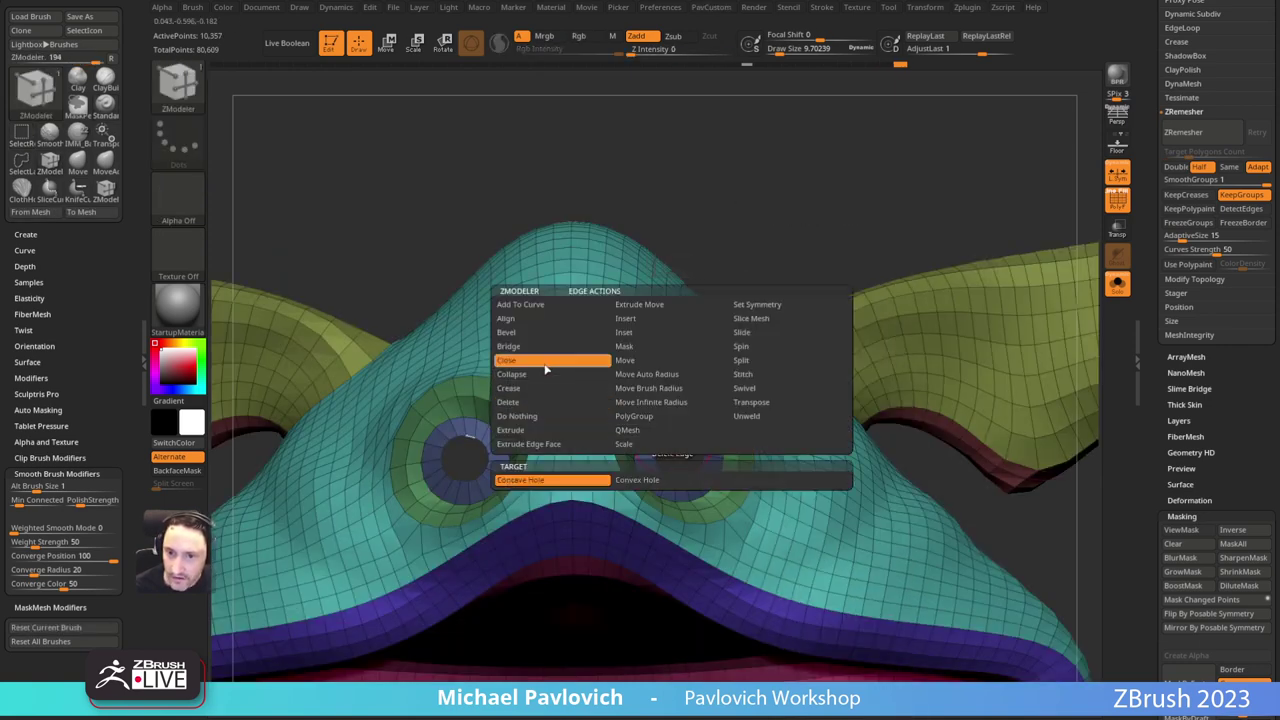
{"action": "left_click", "coordinate": [634, 480]}
{"action": "left_click", "coordinate": [685, 438]}
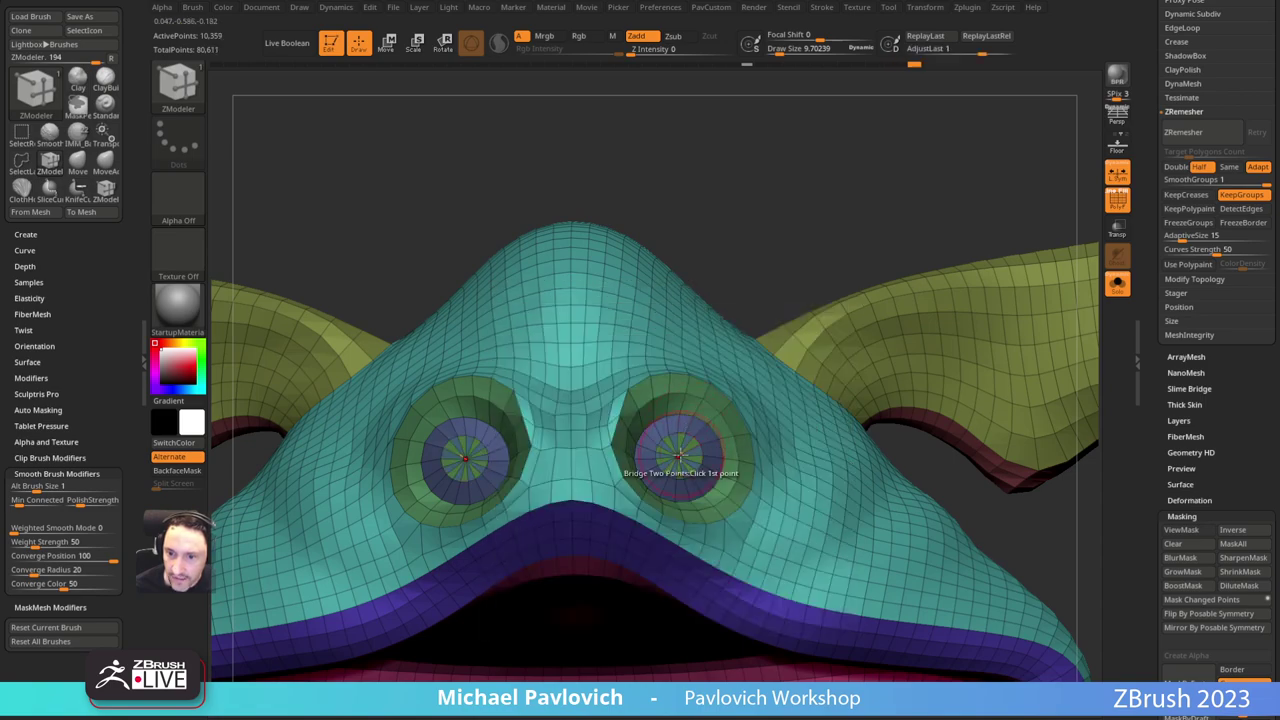
Step: Check the capped eye polygroup in isolation, and undo both the hole caps and the deletion of the eye centers
{"action": "left_click", "coordinate": [682, 455], "text": "ctrl+shift"}
{"action": "left_click", "coordinate": [786, 246], "text": "ctrl+shift"}
{"action": "left_click_drag", "start_coordinate": [776, 241], "coordinate": [653, 183], "text": "alt"}
{"action": "left_click_drag", "start_coordinate": [942, 298], "coordinate": [900, 242], "text": "alt"}
{"action": "key", "text": "ctrl+z"}
{"action": "key", "text": "ctrl+z"}
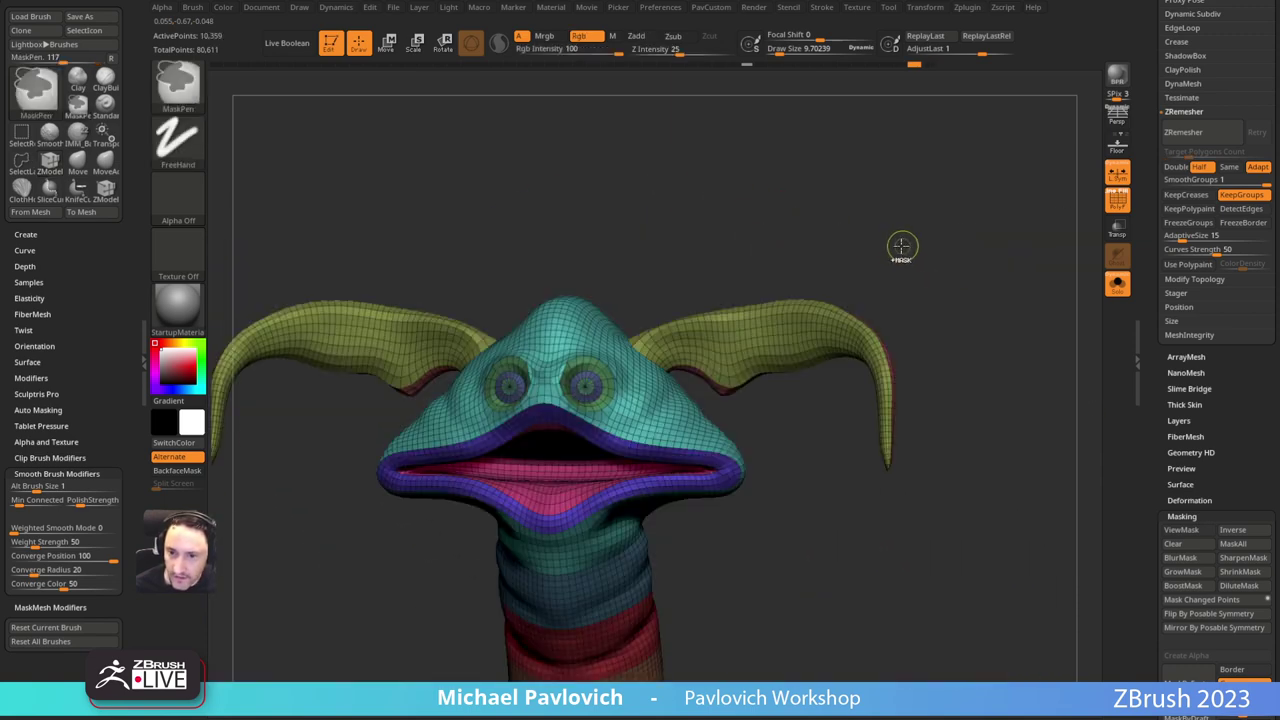
{"action": "key", "text": "ctrl+z"}
{"action": "key", "text": "ctrl+z"}
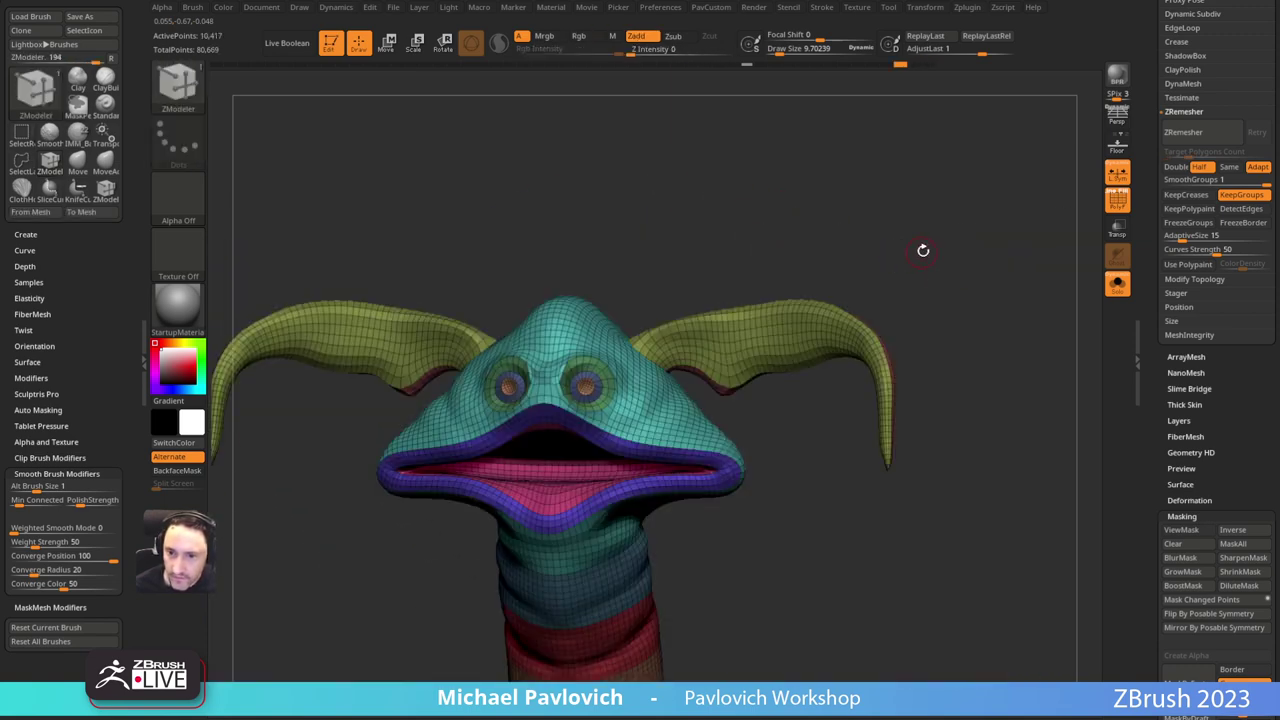
Step: Apply Project History to the head at its base level and again after dividing it to subdivision level 2
{"action": "left_click_drag", "start_coordinate": [923, 250], "coordinate": [940, 276]}
{"action": "left_click_drag", "start_coordinate": [940, 276], "coordinate": [940, 243], "text": "alt"}
{"action": "left_click_drag", "start_coordinate": [893, 184], "coordinate": [882, 150]}
{"action": "left_click_drag", "start_coordinate": [960, 283], "coordinate": [929, 257], "text": "alt"}
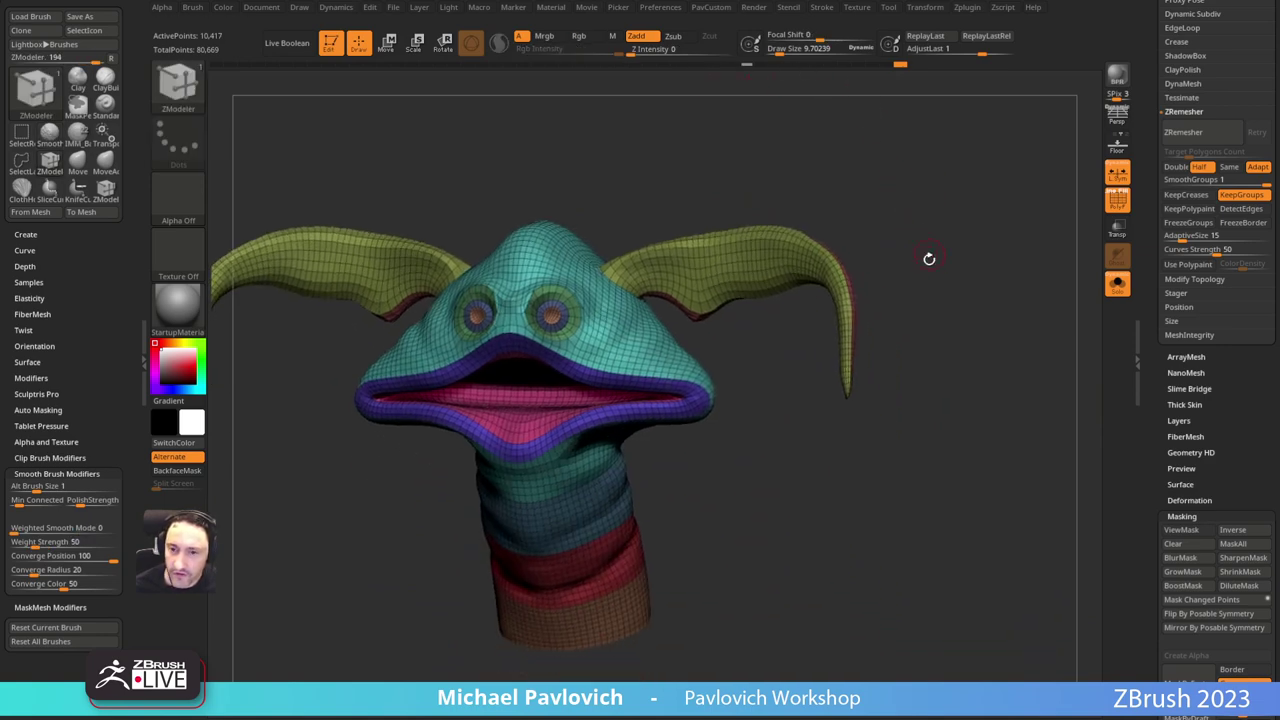
{"action": "key", "text": "5"}
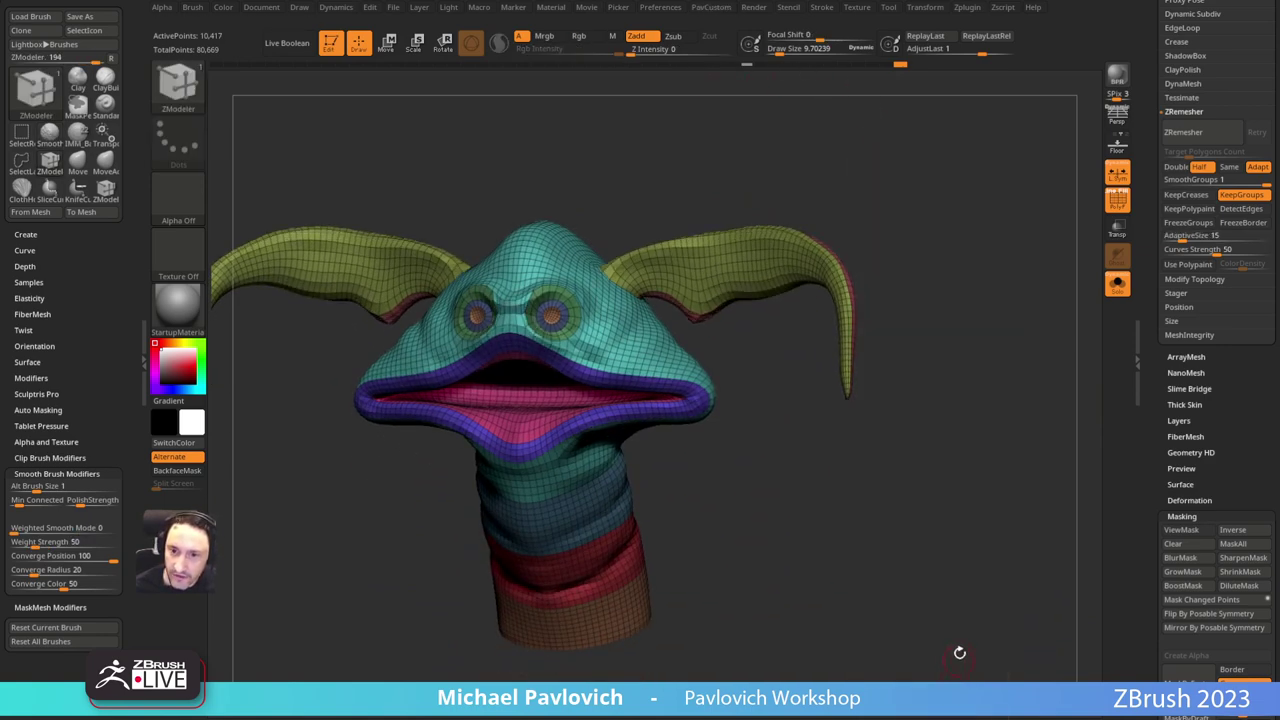
{"action": "key", "text": "ctrl"}
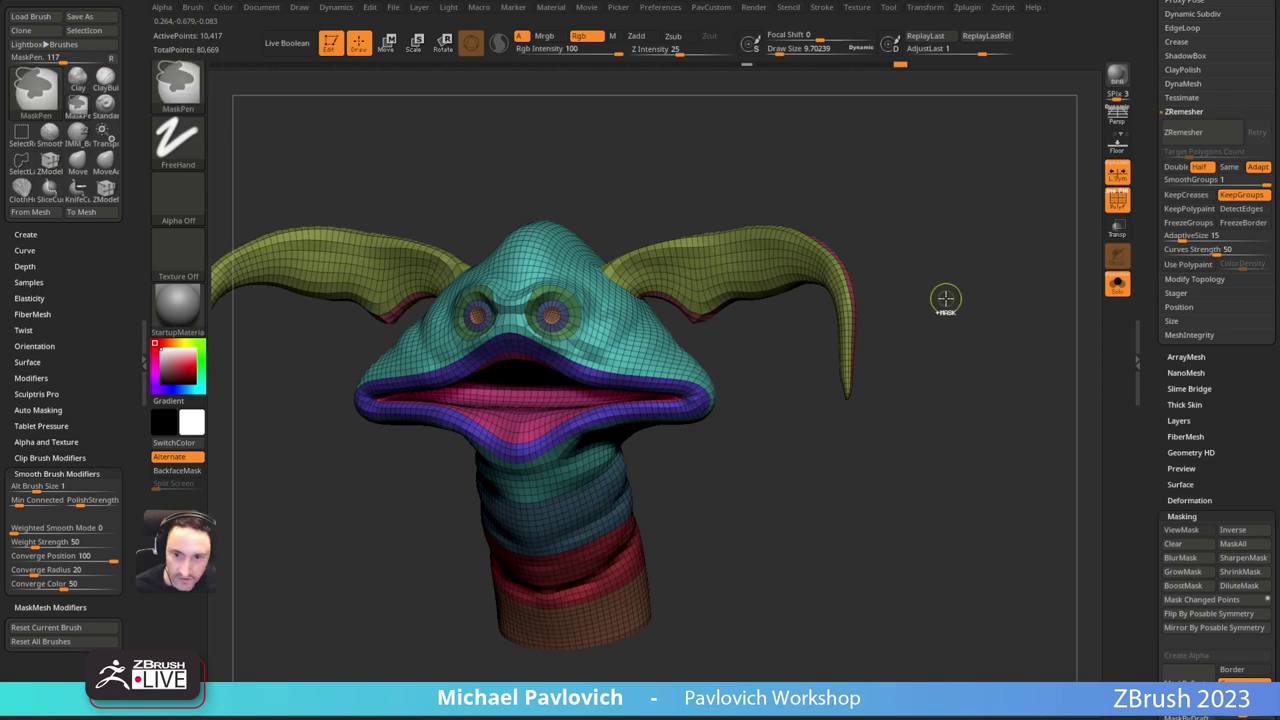
{"action": "key", "text": "ctrl+d"}
{"action": "key", "text": "5"}
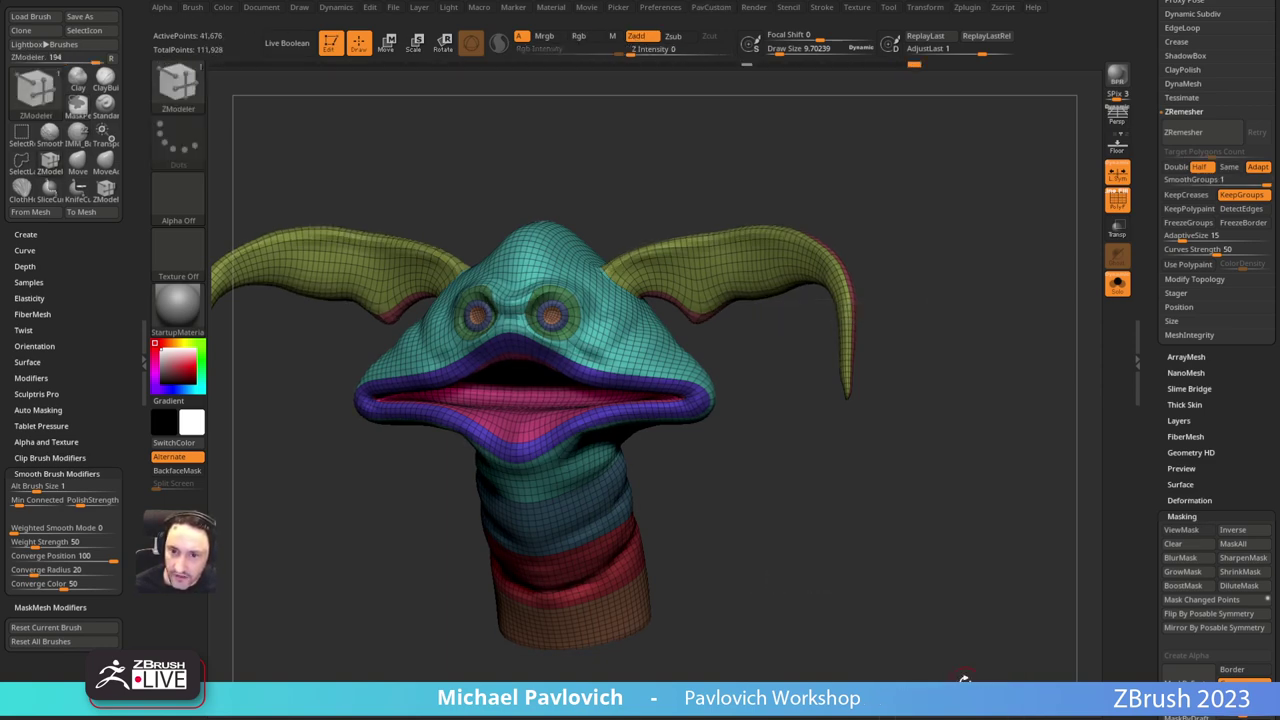
Step: Open the subtool's Project settings, divide the head to subdivision level 3 and apply Project History
{"action": "left_click_drag", "start_coordinate": [1152, 282], "coordinate": [1165, 346]}
{"action": "key", "text": "shift"}
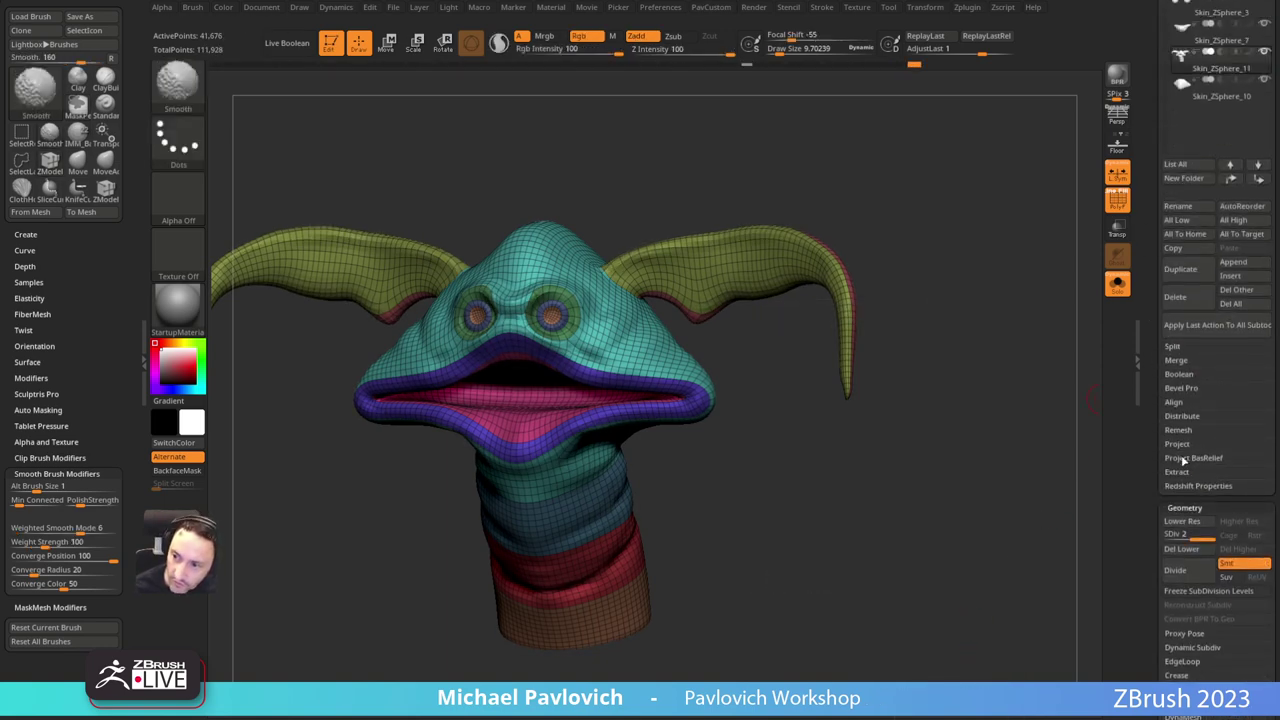
{"action": "left_click", "coordinate": [1178, 444]}
{"action": "mouse_move", "coordinate": [941, 417]}
{"action": "left_mouse_down", "text": "alt"}
{"action": "mouse_move", "coordinate": [920, 351]}
{"action": "mouse_move", "coordinate": [983, 346]}
{"action": "left_mouse_up", "text": "alt"}
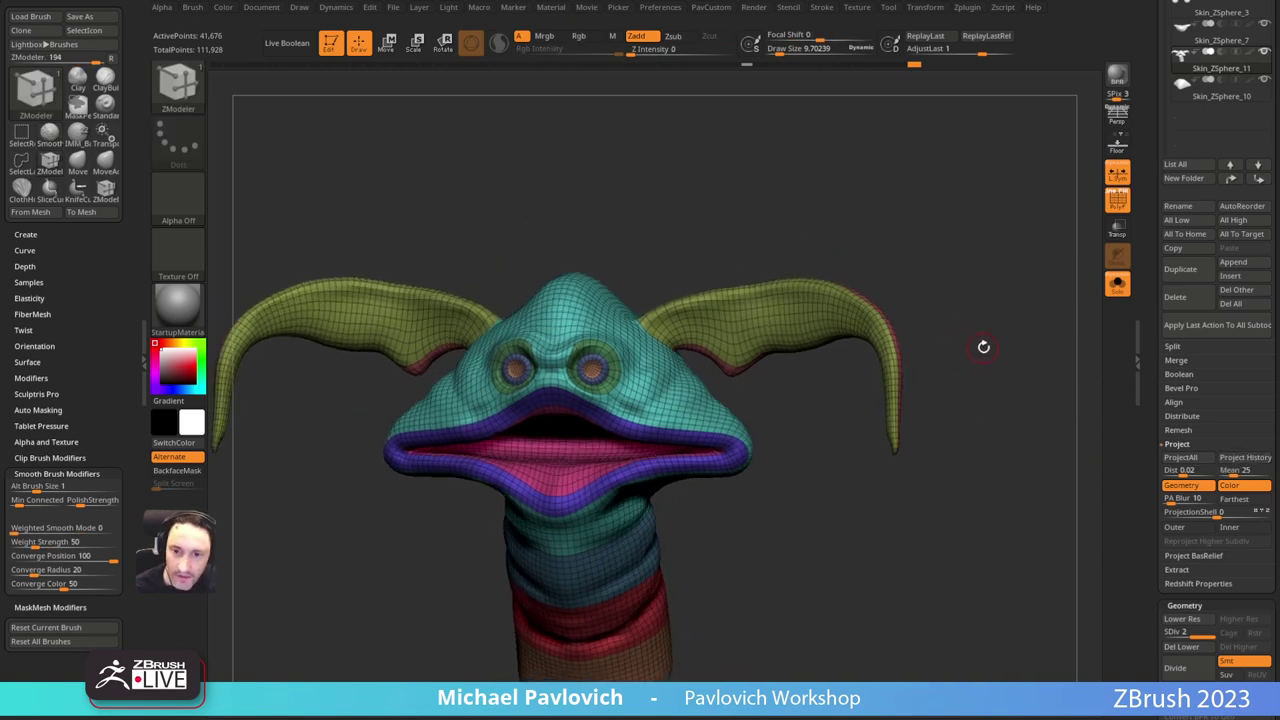
{"action": "key", "text": "ctrl+d"}
{"action": "key", "text": "space"}
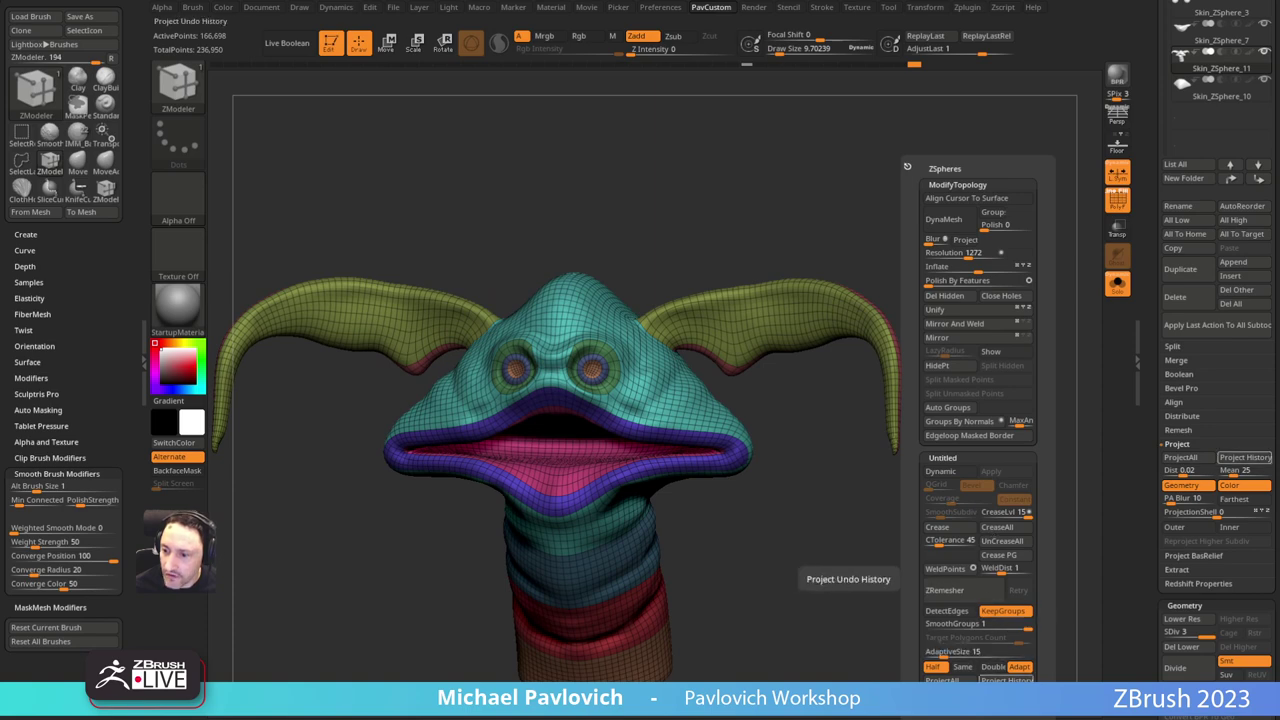
Step: Turn off PolyFrame and Solo to show the whole creature, and select the Standard brush at Draw Size 24.4876
{"action": "left_click", "coordinate": [1109, 211]}
{"action": "left_click", "coordinate": [1114, 283]}
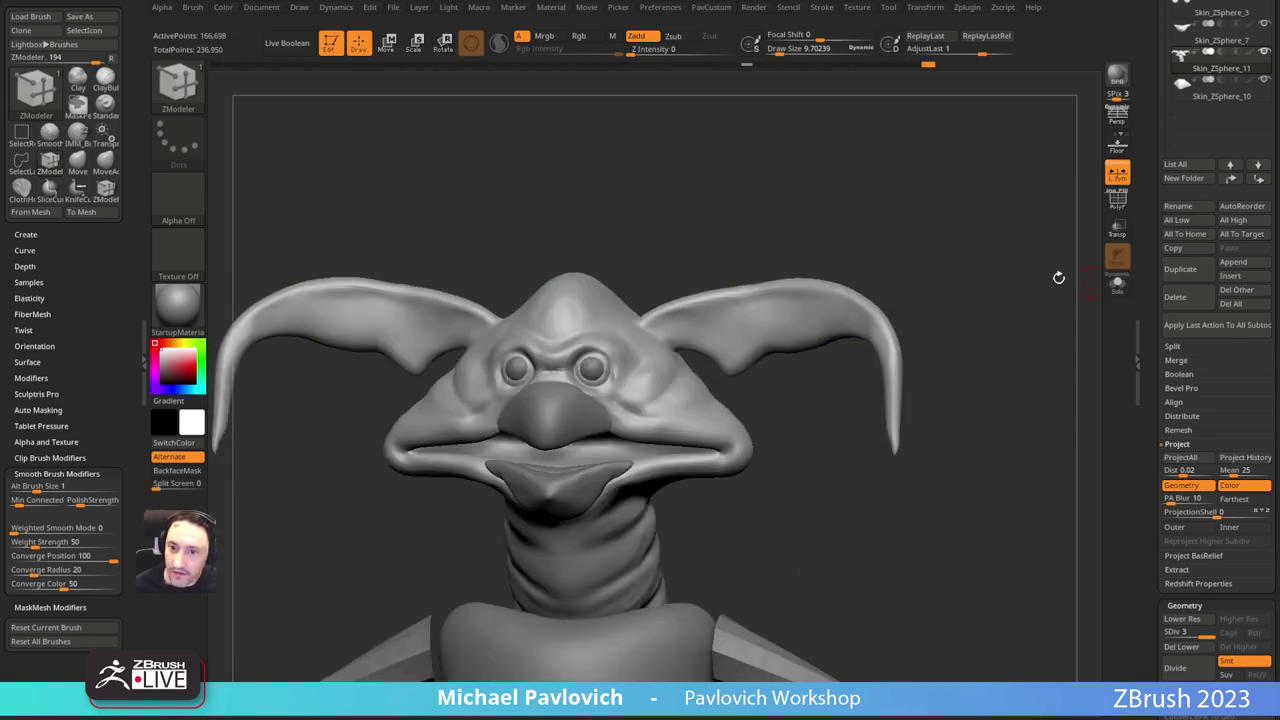
{"action": "mouse_move", "coordinate": [770, 402]}
{"action": "left_mouse_down", "text": "shift"}
{"action": "mouse_move", "coordinate": [746, 414]}
{"action": "mouse_move", "coordinate": [826, 375]}
{"action": "mouse_move", "coordinate": [865, 378]}
{"action": "left_mouse_up", "text": "shift"}
{"action": "key", "text": "s"}
{"action": "key", "text": "b"}
{"action": "key", "text": "s"}
{"action": "key", "text": "t"}
{"action": "key", "text": "s"}
{"action": "key", "text": "s"}
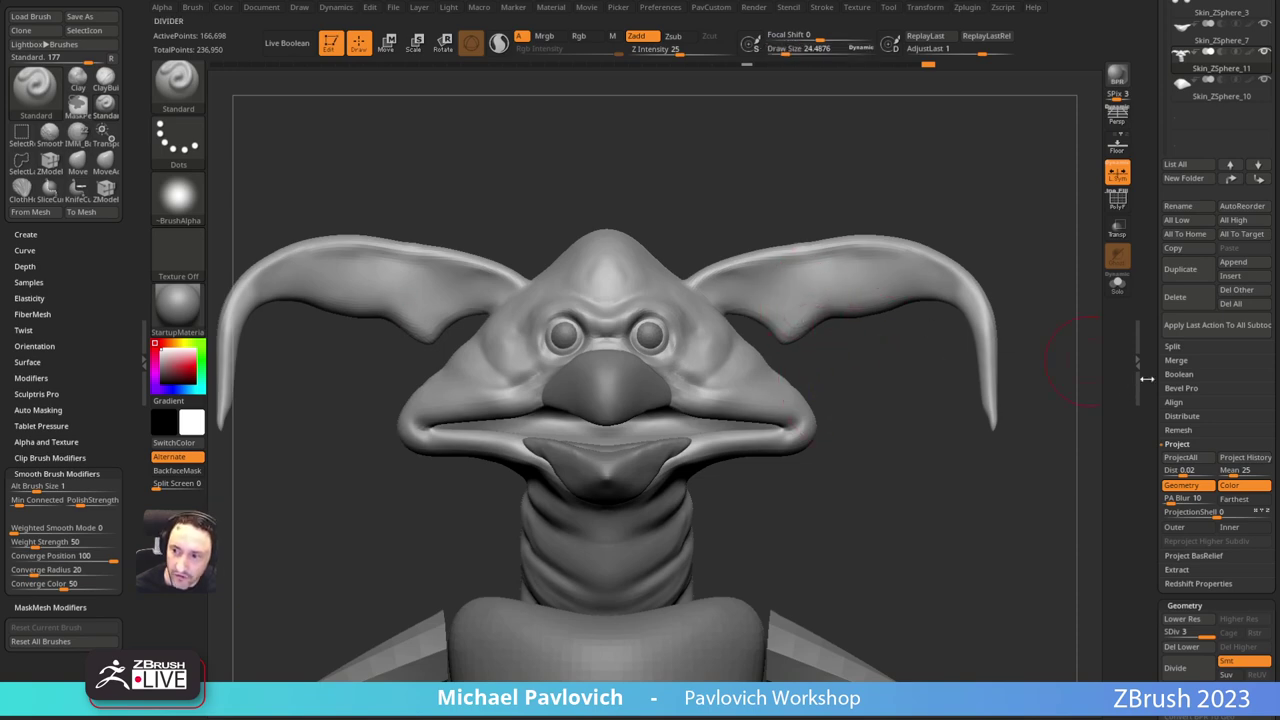
Step: Review the head's subdivision levels in the Geometry settings and inspect its projected detail from several angles
{"action": "left_click_drag", "start_coordinate": [1148, 383], "coordinate": [1152, 272]}
{"action": "left_click", "coordinate": [1173, 323]}
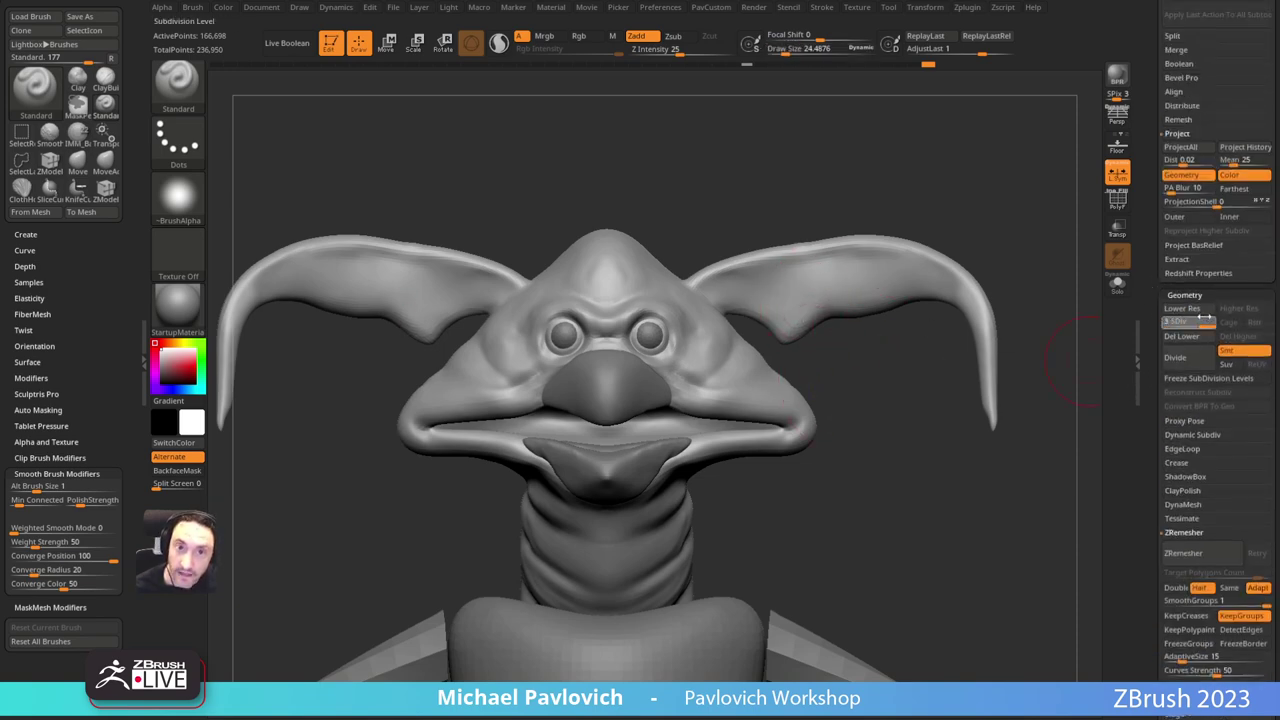
{"action": "left_click_drag", "start_coordinate": [259, 73], "coordinate": [800, 130]}
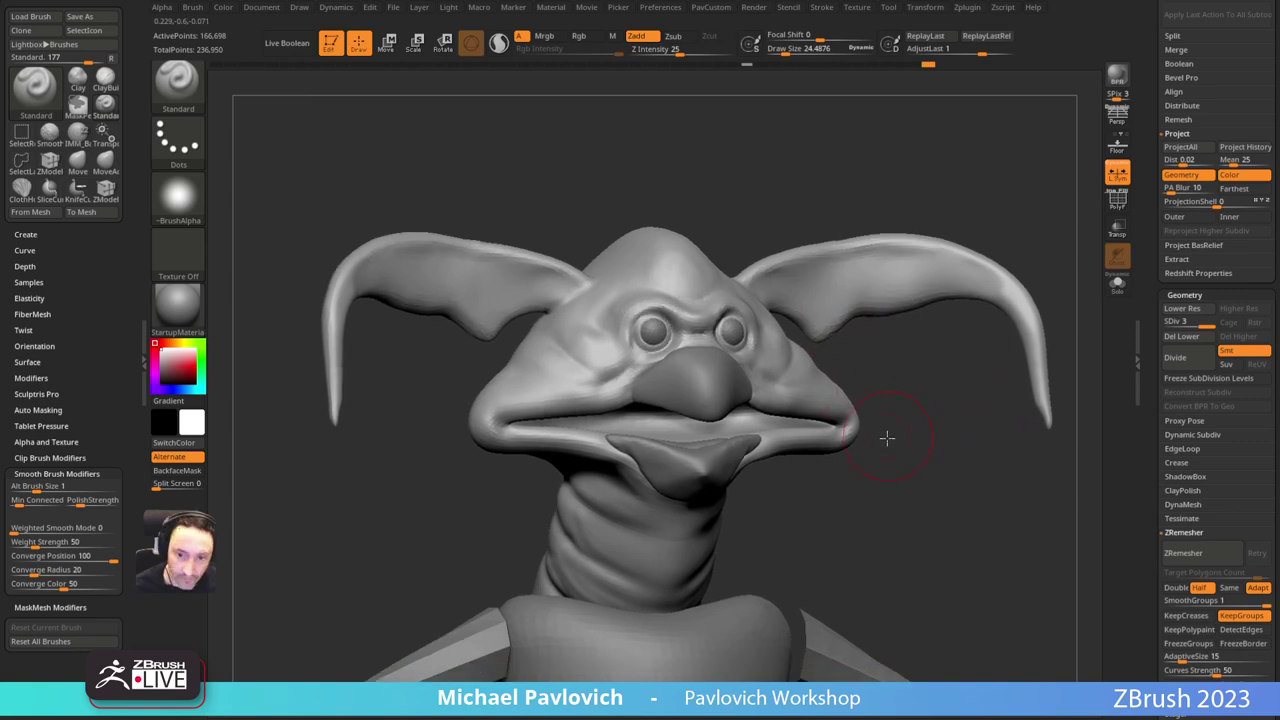
{"action": "left_click_drag", "start_coordinate": [887, 438], "coordinate": [913, 393]}
{"action": "mouse_move", "coordinate": [897, 451]}
{"action": "left_mouse_down"}
{"action": "mouse_move", "coordinate": [923, 437]}
{"action": "mouse_move", "coordinate": [857, 360]}
{"action": "left_mouse_up"}
Step: Select the ClothHook brush and test pulling cloth folds into the neck
{"action": "key", "text": "b"}
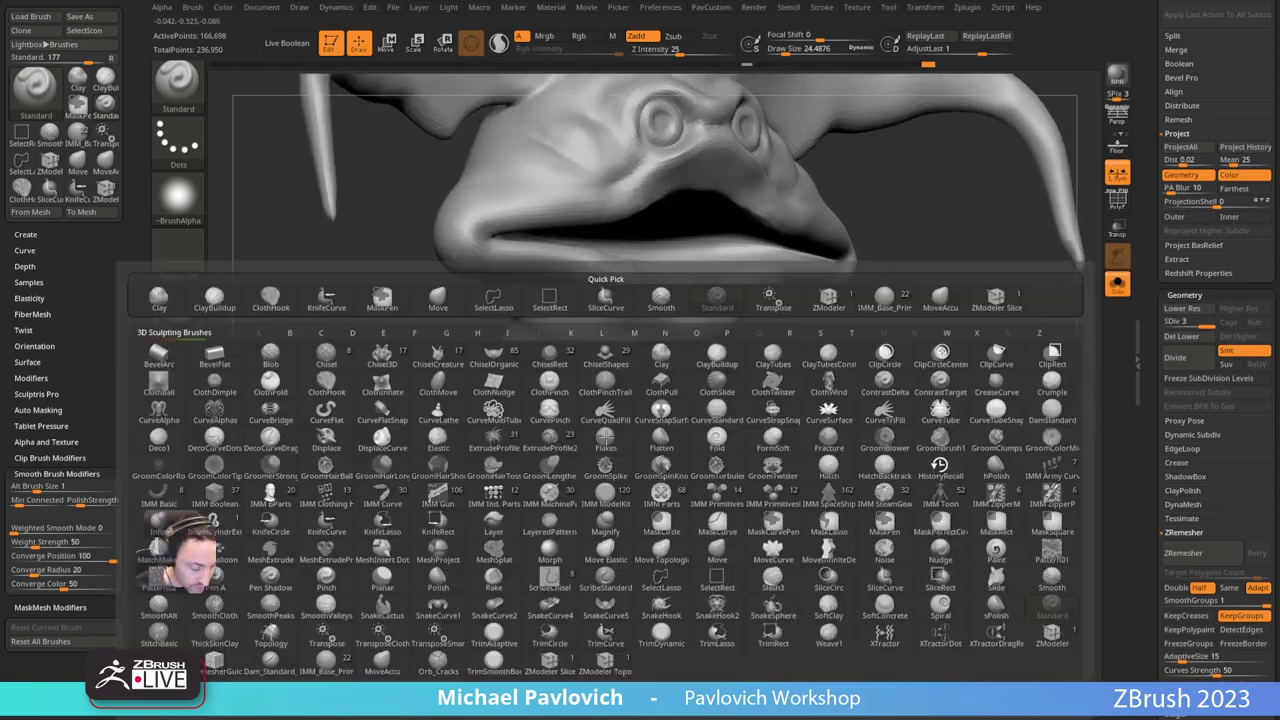
{"action": "key", "text": "c"}
{"action": "key", "text": "h"}
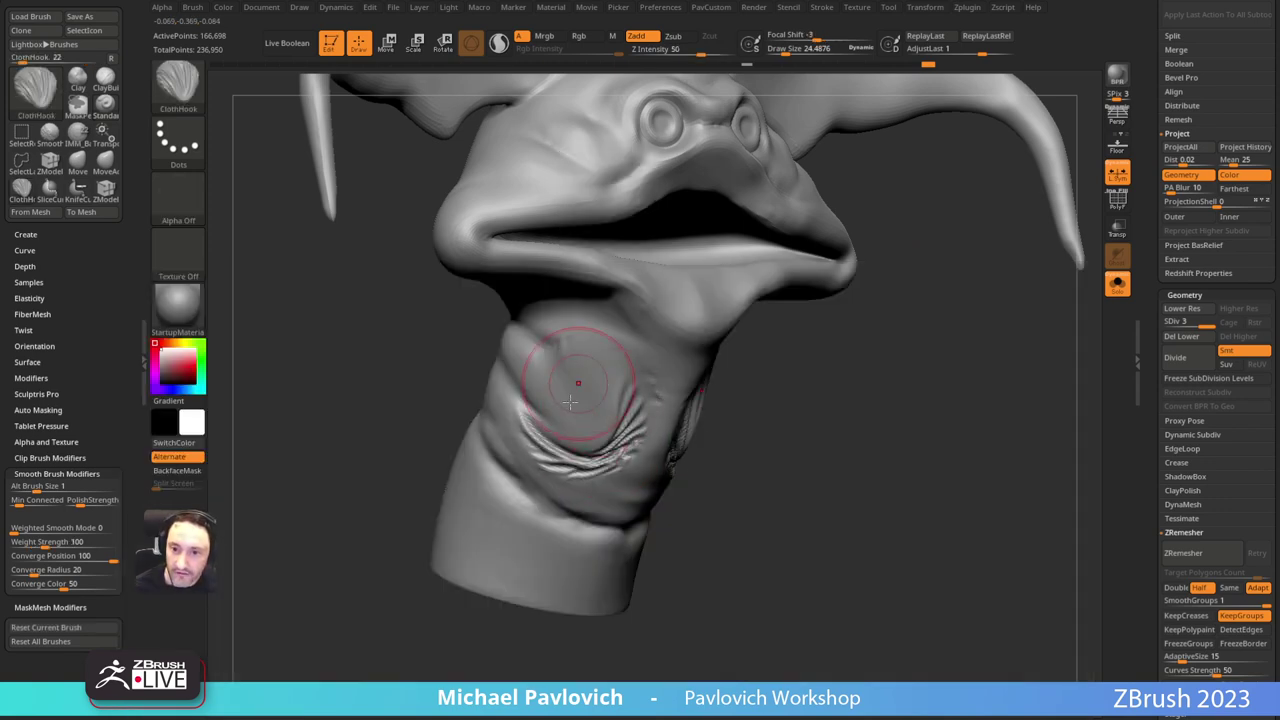
Step: Divide the head to subdivision level 4 and try a ClothHook stroke on the neck
{"action": "key", "text": "ctrl+d"}
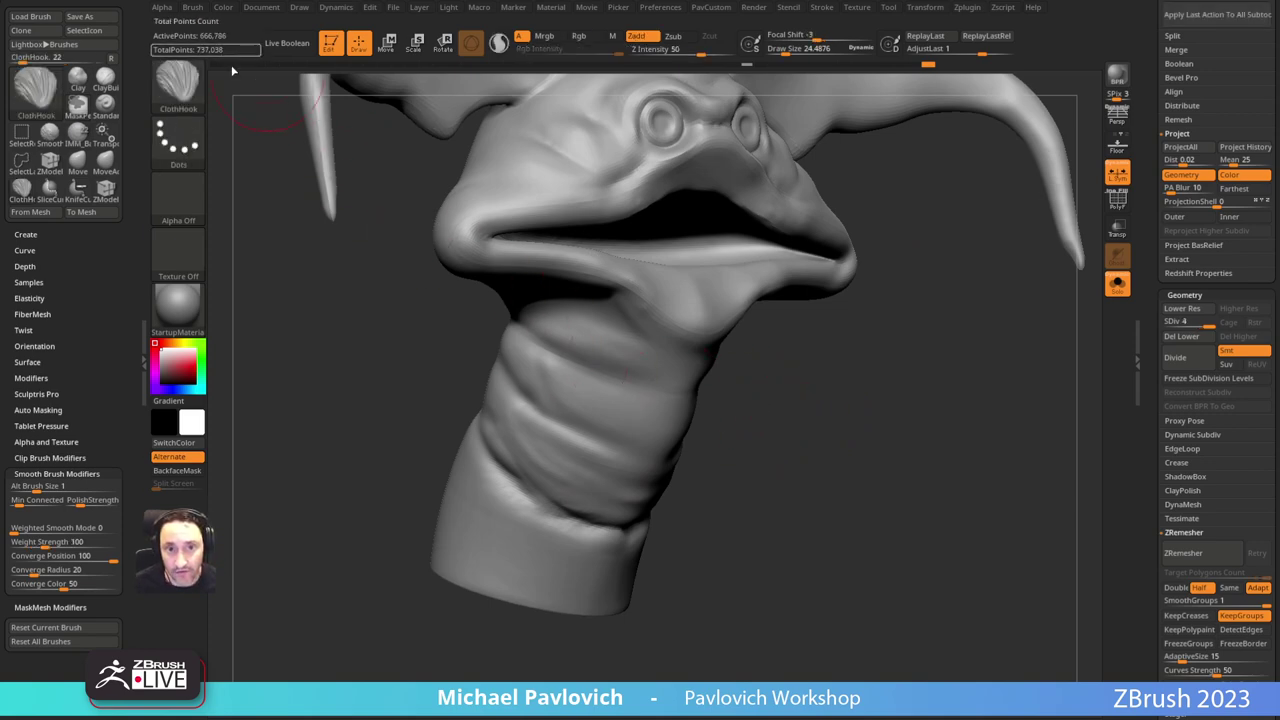
{"action": "mouse_move", "coordinate": [617, 440]}
{"action": "left_mouse_down"}
{"action": "mouse_move", "coordinate": [577, 428]}
{"action": "mouse_move", "coordinate": [590, 440]}
{"action": "left_mouse_up"}
{"action": "key", "text": "ctrl+z"}
Step: Dock the Dynamics palette in the side tray above the Brush palette
{"action": "left_click", "coordinate": [335, 10]}
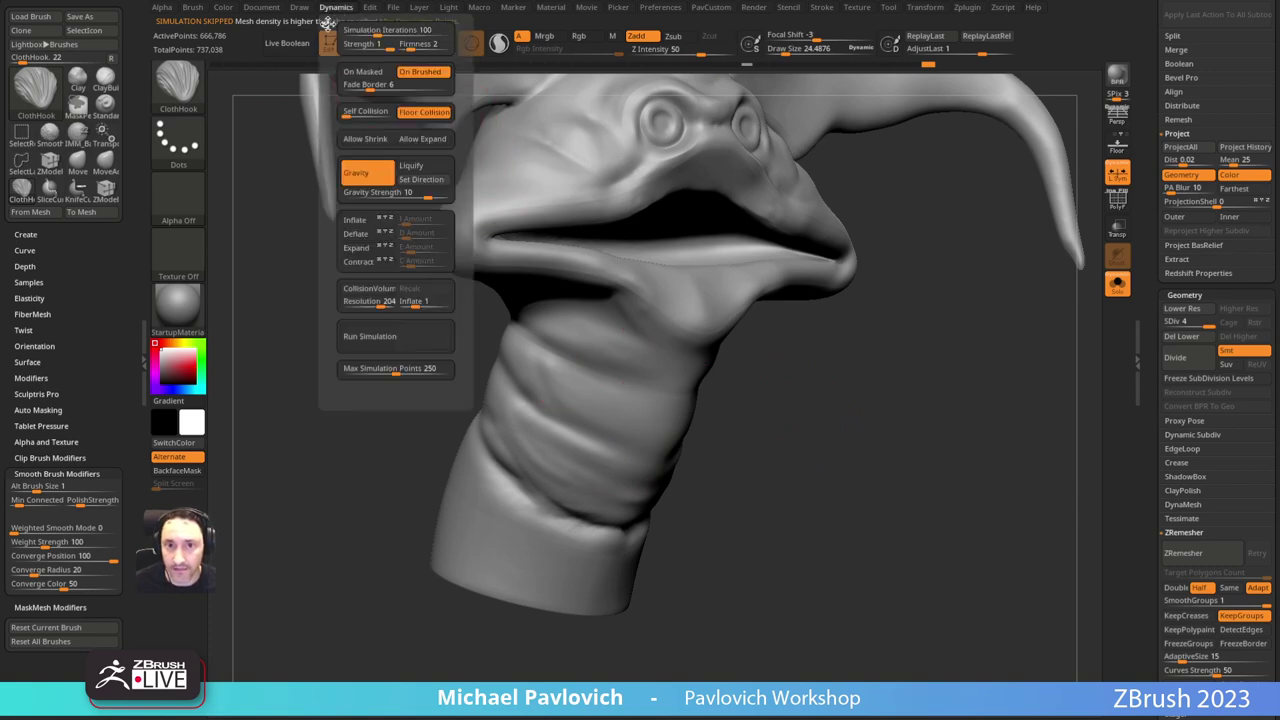
{"action": "left_click_drag", "start_coordinate": [325, 20], "coordinate": [51, 46]}
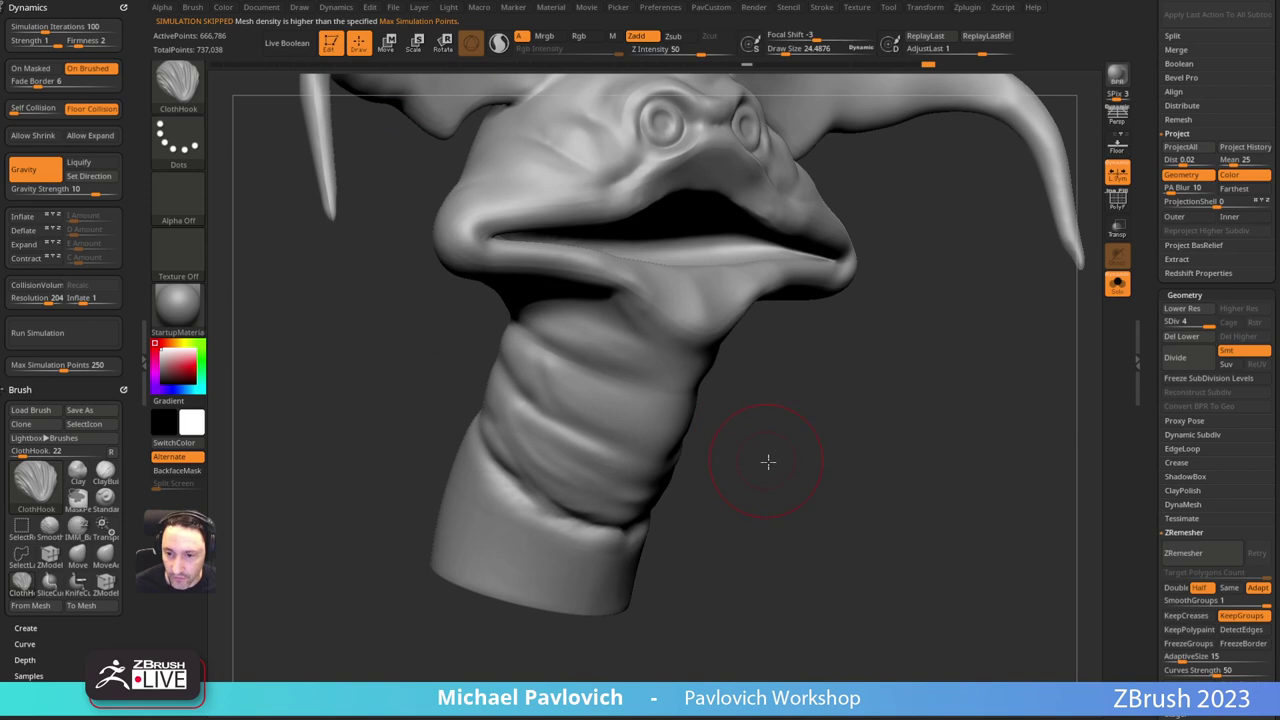
Step: Isolate a middle section of the neck and pull cloth wrinkles into it with the ClothHook brush
{"action": "left_click_drag", "start_coordinate": [766, 460], "coordinate": [822, 464]}
{"action": "left_click_drag", "start_coordinate": [658, 459], "coordinate": [599, 366], "text": "ctrl+shift"}
{"action": "mouse_move", "coordinate": [543, 439]}
{"action": "left_mouse_down", "text": "ctrl+shift"}
{"action": "mouse_move", "coordinate": [537, 366]}
{"action": "mouse_move", "coordinate": [488, 363]}
{"action": "left_mouse_up", "text": "ctrl+shift"}
{"action": "mouse_move", "coordinate": [697, 426]}
{"action": "left_mouse_down"}
{"action": "mouse_move", "coordinate": [591, 443]}
{"action": "mouse_move", "coordinate": [598, 416]}
{"action": "left_mouse_up"}
{"action": "left_click_drag", "start_coordinate": [800, 366], "coordinate": [858, 372]}
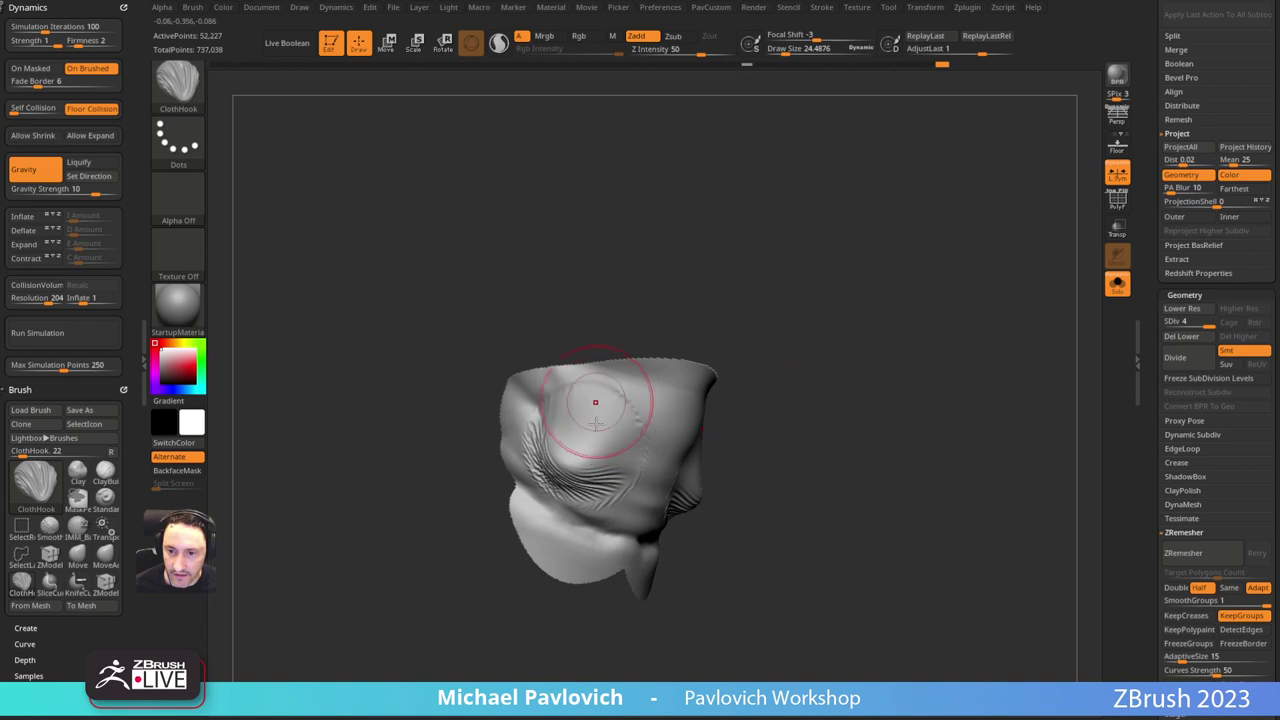
Step: Show the whole head again and lower it to subdivision level 2
{"action": "left_click", "coordinate": [822, 424], "text": "ctrl+shift"}
{"action": "left_click_drag", "start_coordinate": [831, 420], "coordinate": [820, 442]}
{"action": "mouse_move", "coordinate": [832, 443]}
{"action": "left_mouse_down", "text": "alt"}
{"action": "mouse_move", "coordinate": [794, 451]}
{"action": "mouse_move", "coordinate": [784, 438]}
{"action": "mouse_move", "coordinate": [842, 432]}
{"action": "left_mouse_up", "text": "alt"}
{"action": "left_click", "coordinate": [1193, 321]}
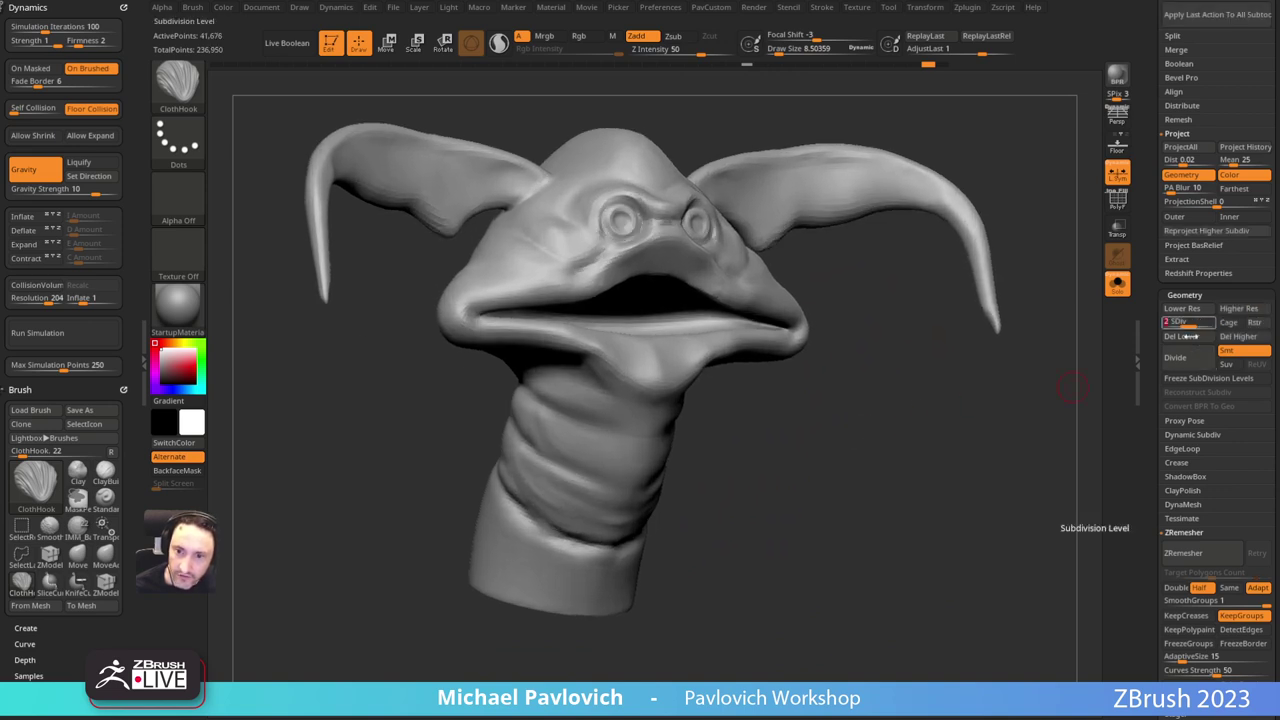
Step: Try pulling larger folds into the neck with ClothHook at subdivision level 2, and undo the last stroke
{"action": "left_click_drag", "start_coordinate": [923, 451], "coordinate": [931, 453], "text": "alt"}
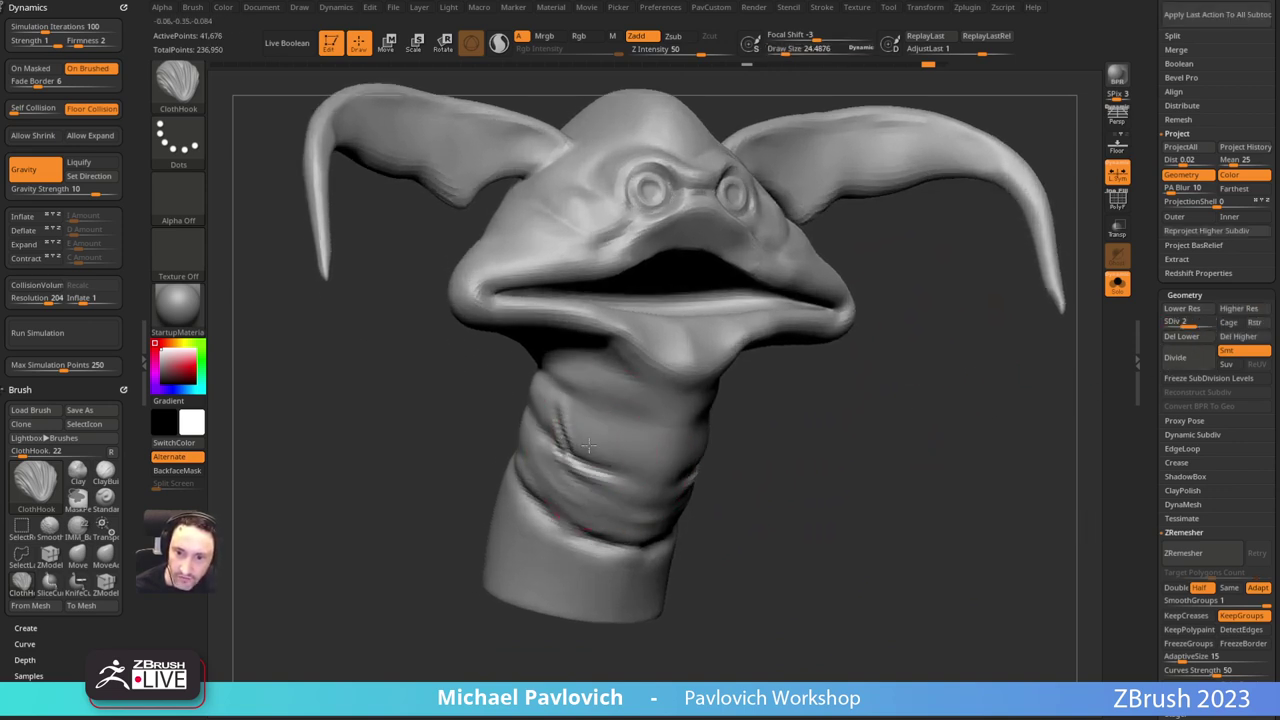
{"action": "left_click_drag", "start_coordinate": [594, 437], "coordinate": [588, 453]}
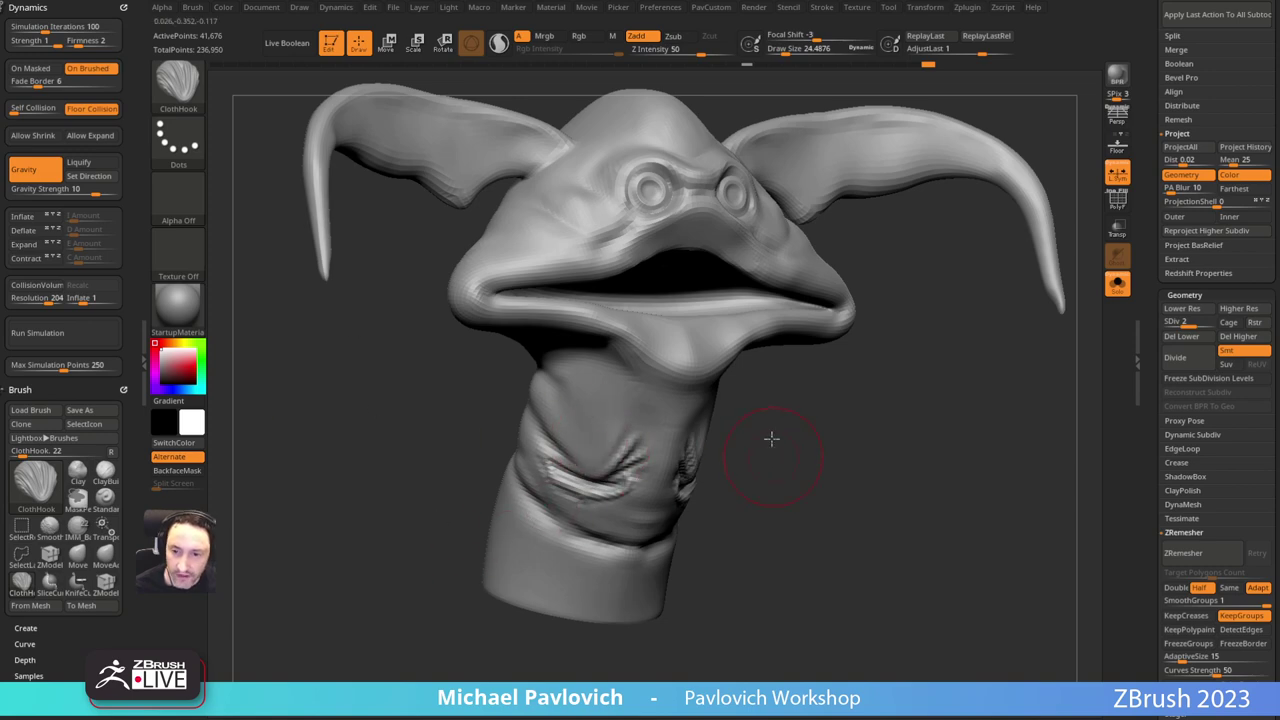
{"action": "left_click_drag", "start_coordinate": [772, 439], "coordinate": [766, 405]}
{"action": "mouse_move", "coordinate": [591, 426]}
{"action": "left_mouse_down"}
{"action": "mouse_move", "coordinate": [576, 452]}
{"action": "mouse_move", "coordinate": [588, 451]}
{"action": "left_mouse_up"}
{"action": "key", "text": "ctrl+z"}
Step: Lower the head to subdivision level 1, test ClothHook folds on the neck there and undo them
{"action": "left_click", "coordinate": [1172, 322]}
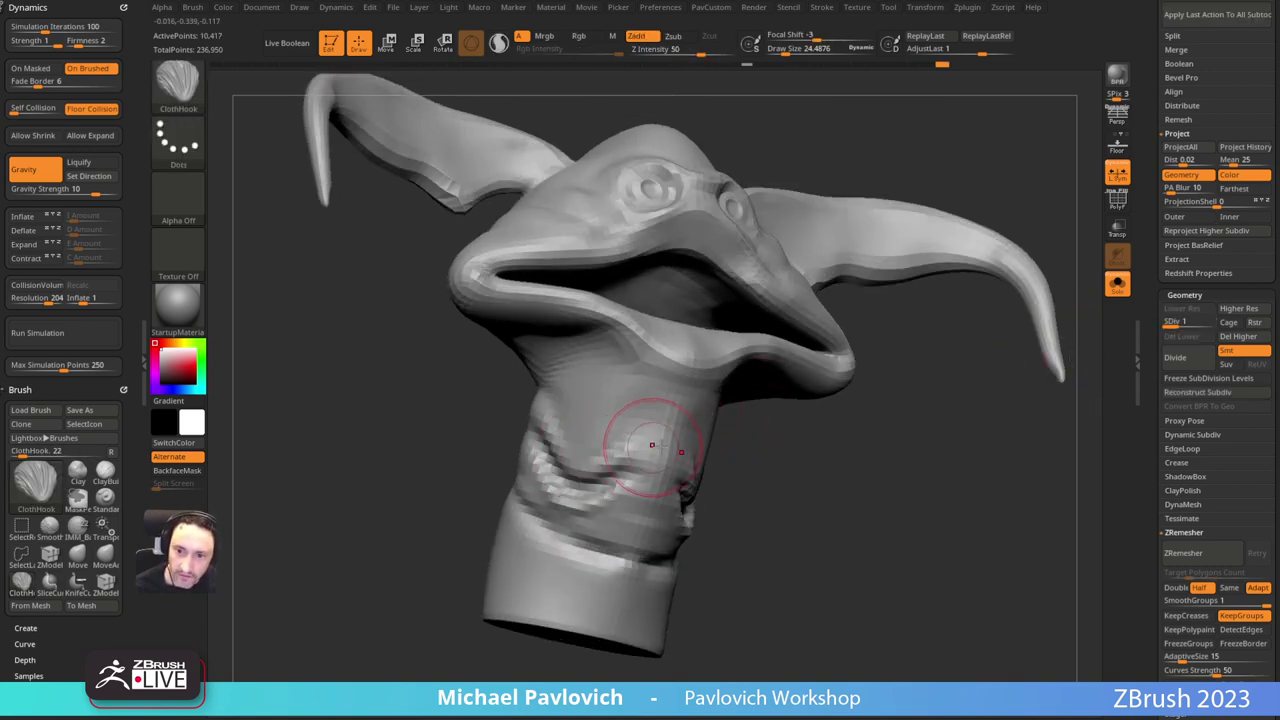
{"action": "key", "text": "ctrl+z"}
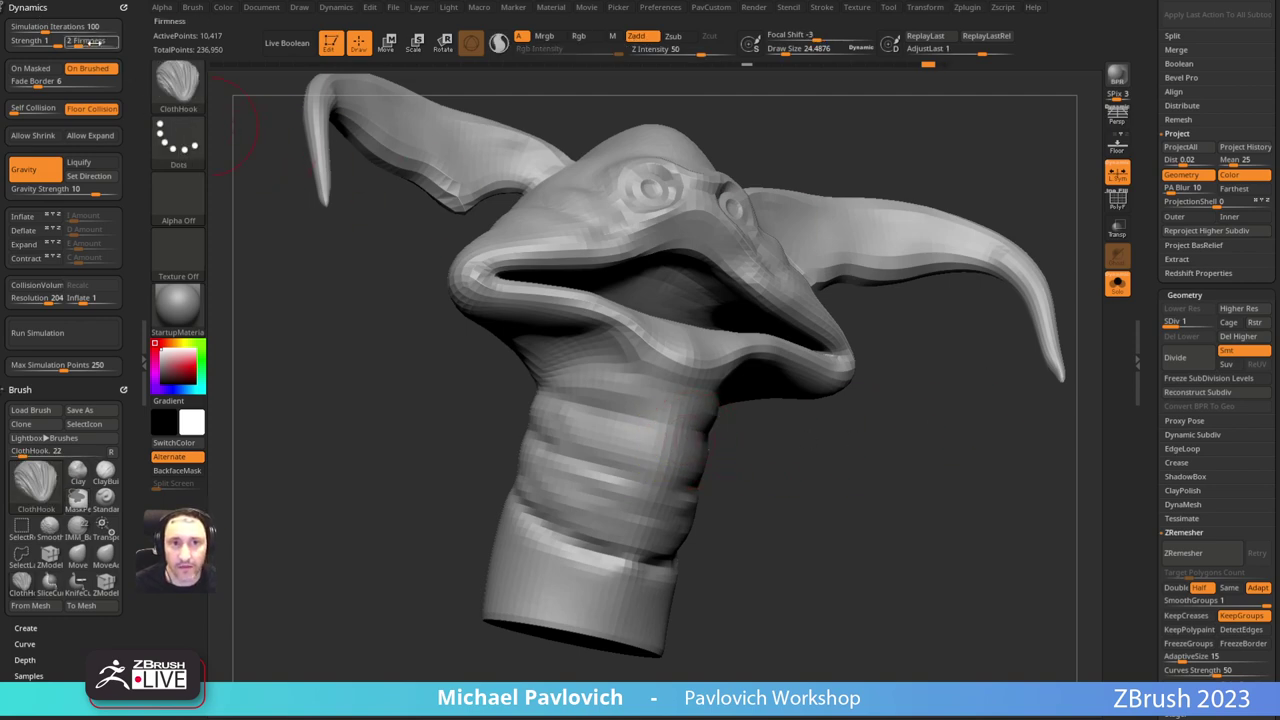
{"action": "mouse_move", "coordinate": [799, 462]}
{"action": "left_mouse_down"}
{"action": "mouse_move", "coordinate": [832, 468]}
{"action": "mouse_move", "coordinate": [690, 486]}
{"action": "left_mouse_up"}
{"action": "mouse_move", "coordinate": [620, 457]}
{"action": "left_mouse_down"}
{"action": "mouse_move", "coordinate": [634, 480]}
{"action": "mouse_move", "coordinate": [606, 456]}
{"action": "mouse_move", "coordinate": [568, 527]}
{"action": "mouse_move", "coordinate": [660, 500]}
{"action": "mouse_move", "coordinate": [628, 500]}
{"action": "mouse_move", "coordinate": [640, 485]}
{"action": "left_mouse_up"}
{"action": "key", "text": "ctrl+z"}
{"action": "key", "text": "ctrl+z"}
Step: Enable Thick Skin for the head with a thickness of about 11.4
{"action": "left_click_drag", "start_coordinate": [1152, 486], "coordinate": [1153, 350]}
{"action": "left_click", "coordinate": [1178, 390]}
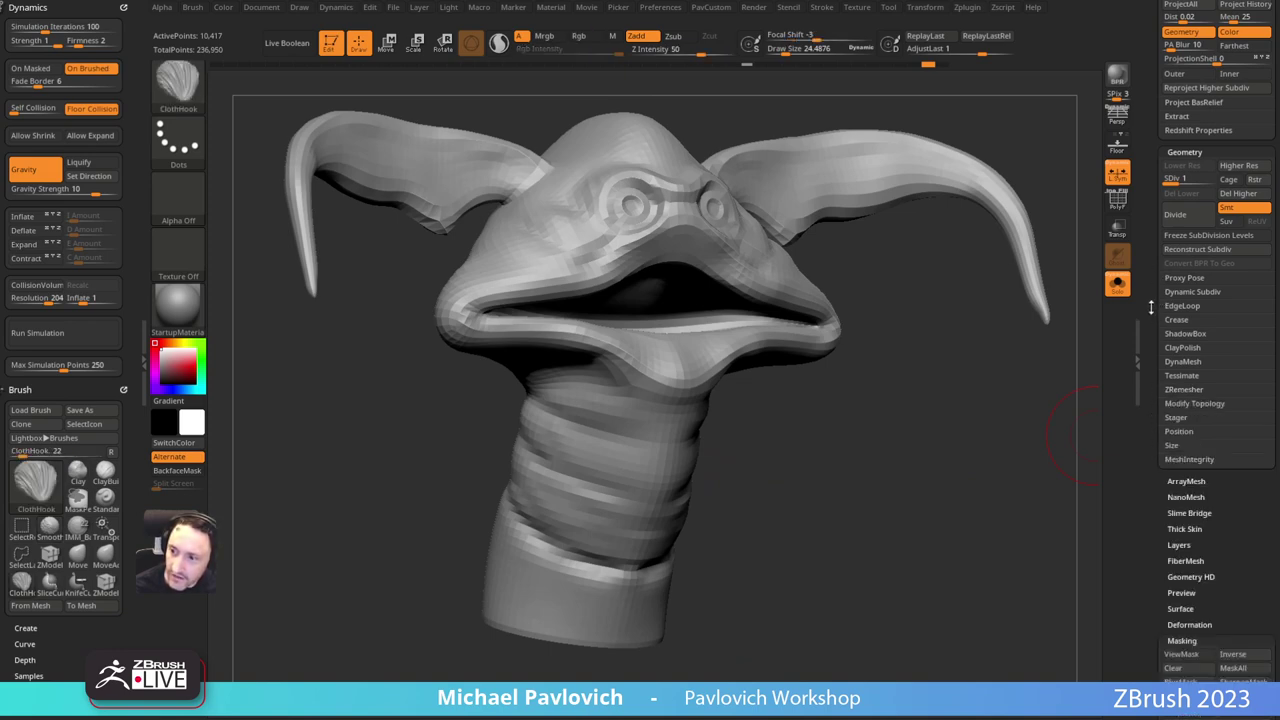
{"action": "left_click", "coordinate": [1175, 528]}
{"action": "left_click_drag", "start_coordinate": [1154, 529], "coordinate": [1155, 409]}
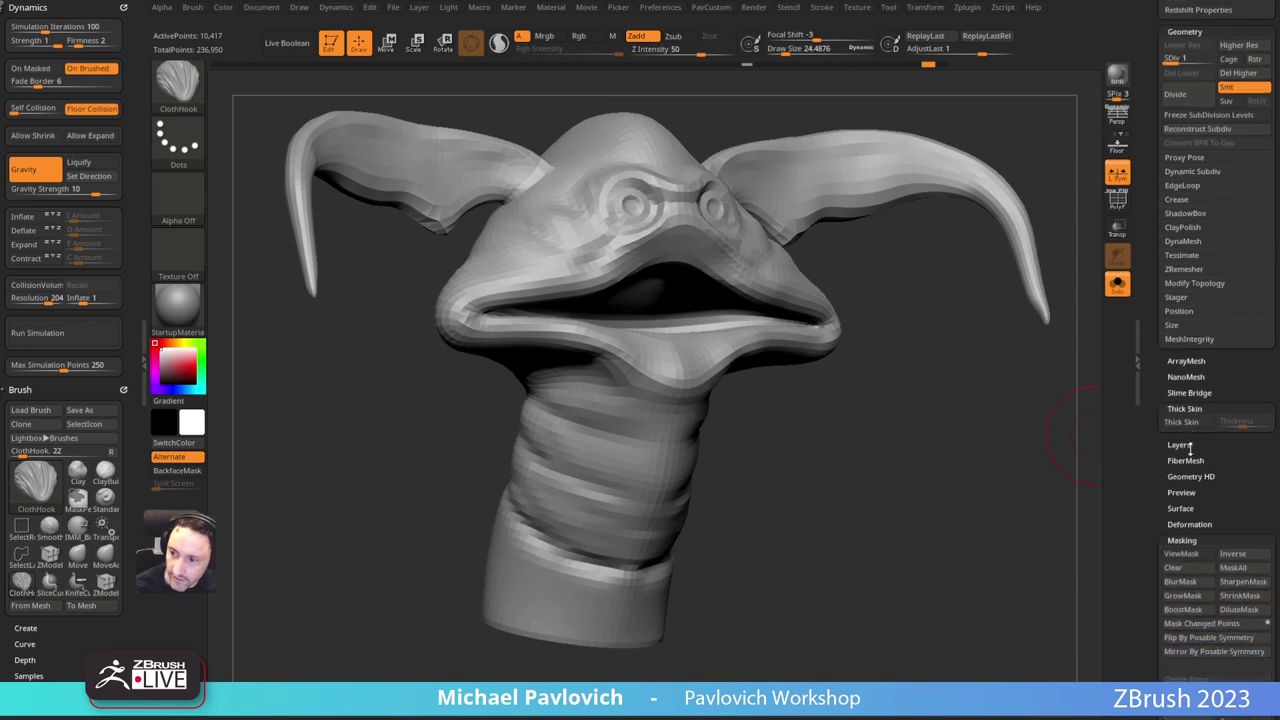
{"action": "mouse_move", "coordinate": [1244, 425]}
{"action": "left_mouse_down"}
{"action": "mouse_move", "coordinate": [1233, 423]}
{"action": "mouse_move", "coordinate": [1252, 427]}
{"action": "left_mouse_up"}
Step: Try pulling ClothHook folds into the neck at subdivision level 1 with Thick Skin on, and undo the strokes
{"action": "mouse_move", "coordinate": [562, 455]}
{"action": "left_mouse_down"}
{"action": "mouse_move", "coordinate": [612, 450]}
{"action": "mouse_move", "coordinate": [600, 490]}
{"action": "mouse_move", "coordinate": [637, 477]}
{"action": "left_mouse_up"}
{"action": "right_click_drag", "start_coordinate": [637, 477], "coordinate": [600, 478]}
{"action": "key", "text": "ctrl+z"}
{"action": "mouse_move", "coordinate": [602, 452]}
{"action": "left_mouse_down"}
{"action": "mouse_move", "coordinate": [586, 508]}
{"action": "mouse_move", "coordinate": [600, 440]}
{"action": "mouse_move", "coordinate": [580, 545]}
{"action": "mouse_move", "coordinate": [597, 550]}
{"action": "mouse_move", "coordinate": [575, 590]}
{"action": "mouse_move", "coordinate": [582, 458]}
{"action": "left_mouse_up"}
{"action": "mouse_move", "coordinate": [839, 490]}
{"action": "left_mouse_down"}
{"action": "mouse_move", "coordinate": [754, 494]}
{"action": "mouse_move", "coordinate": [694, 572]}
{"action": "left_mouse_up"}
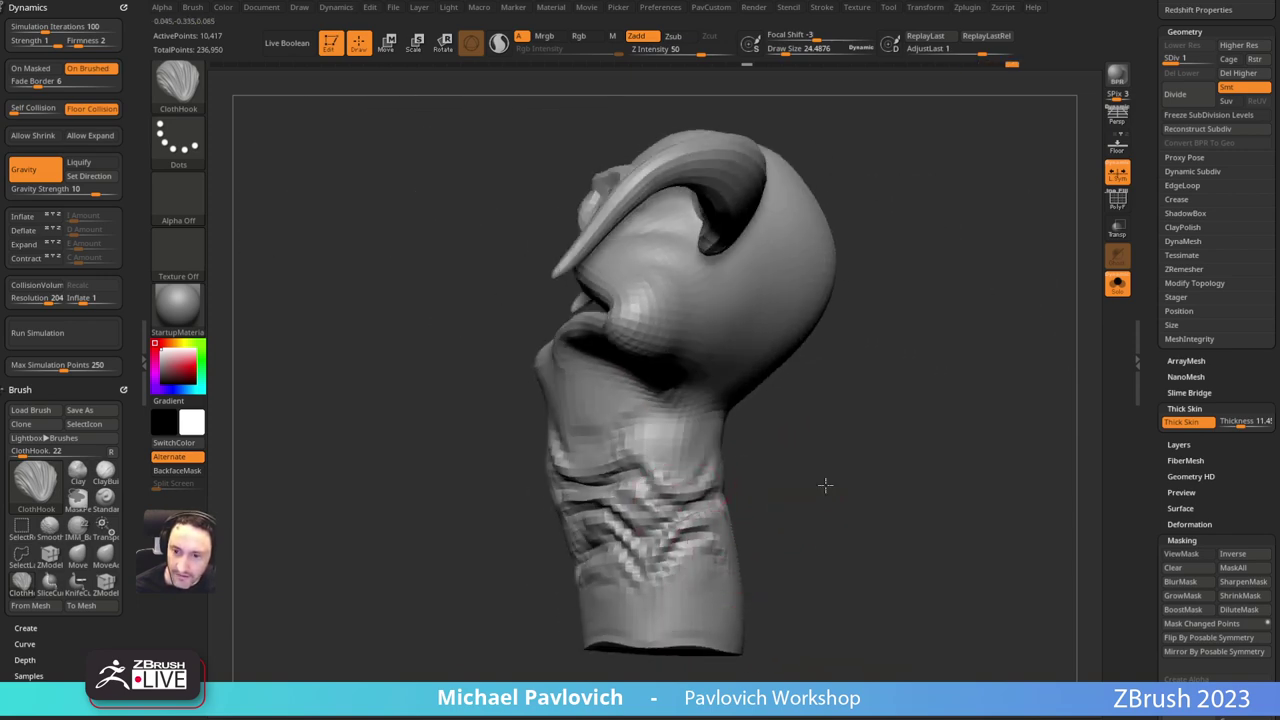
{"action": "left_click_drag", "start_coordinate": [825, 485], "coordinate": [888, 493]}
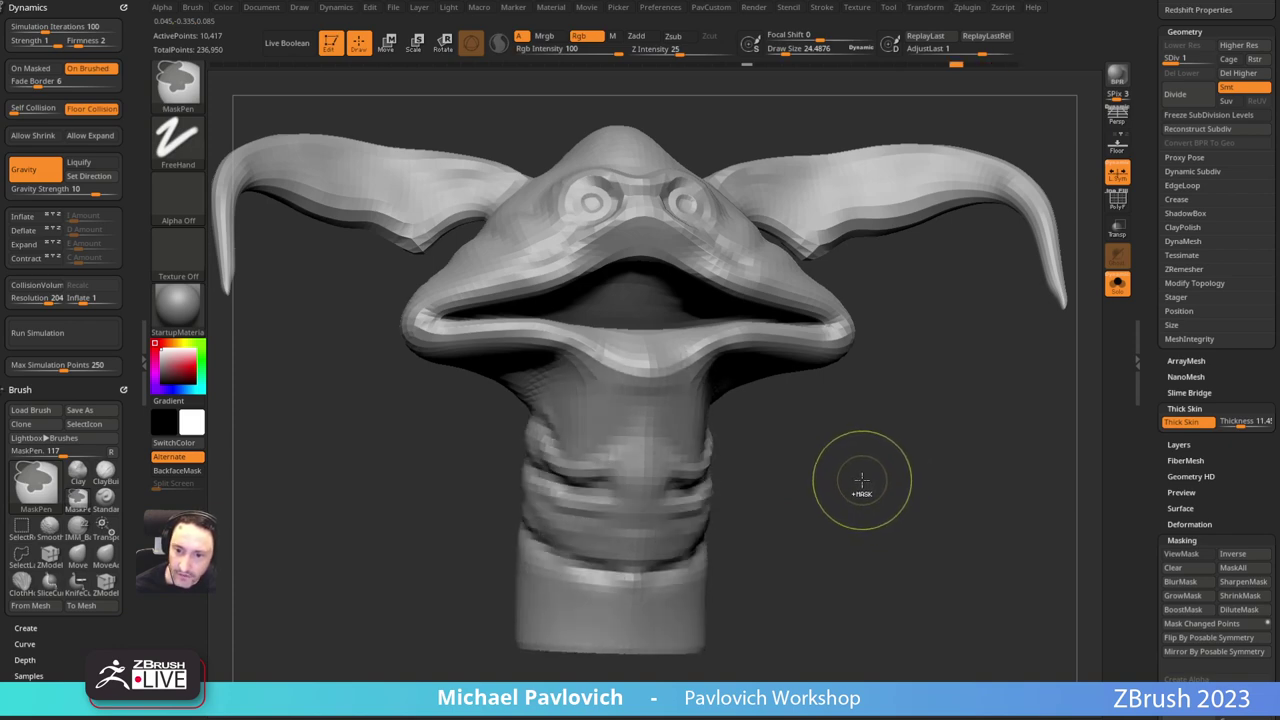
{"action": "key", "text": "ctrl+z"}
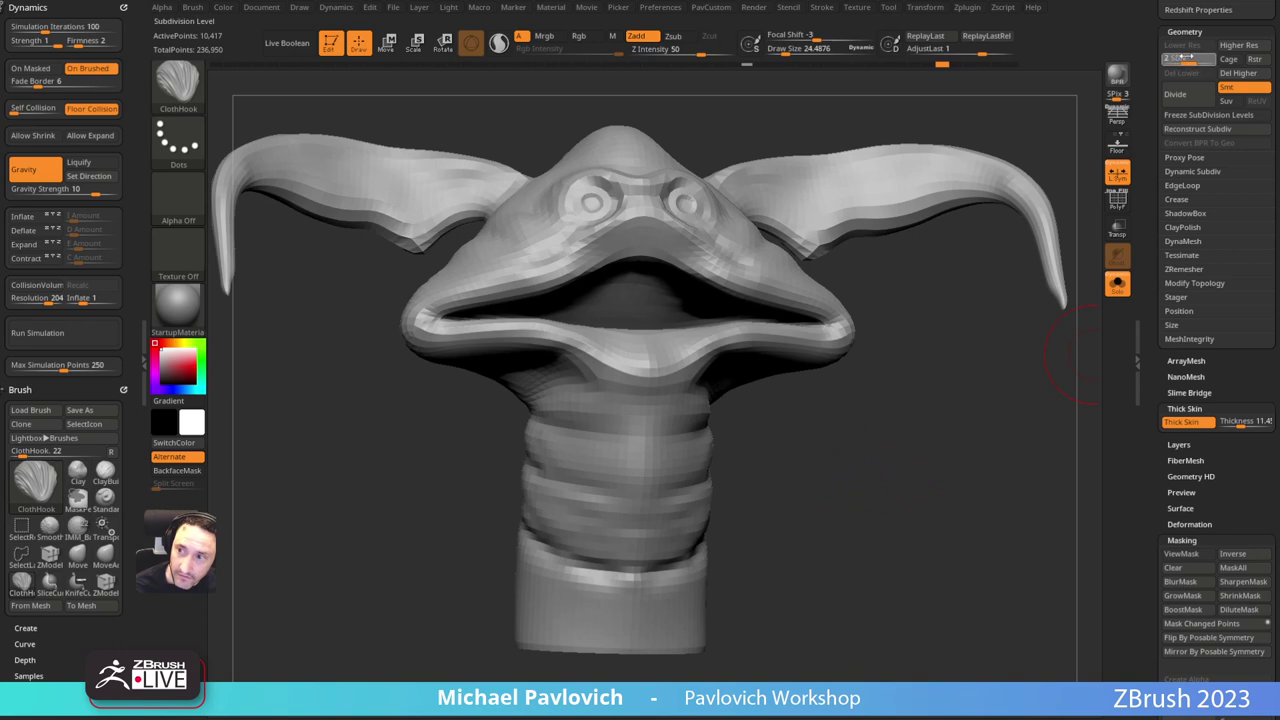
Step: Raise the head to subdivision level 2 and try ClothHook folds across the side of the neck
{"action": "left_click", "coordinate": [1186, 57]}
{"action": "left_click_drag", "start_coordinate": [583, 408], "coordinate": [634, 407]}
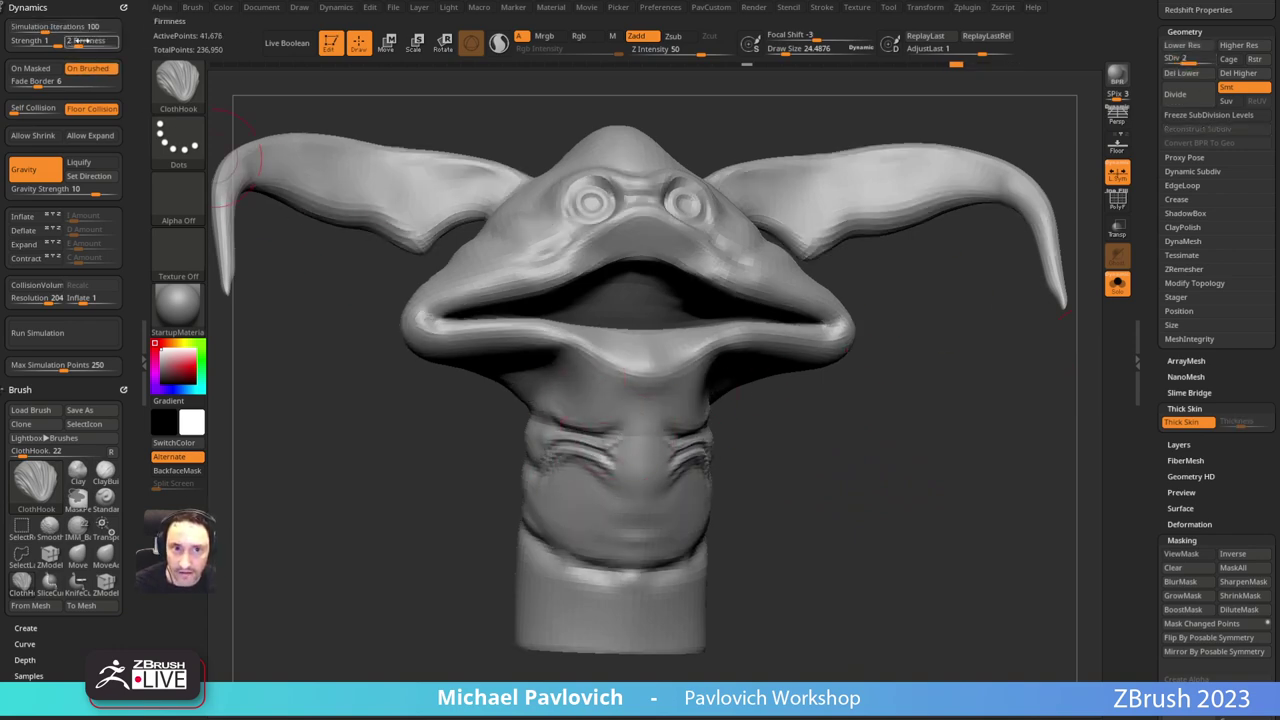
{"action": "left_click_drag", "start_coordinate": [803, 451], "coordinate": [756, 418]}
Step: Mask the head and the neck's lower rim with MaskLasso, leaving the middle of the neck free
{"action": "left_click", "coordinate": [180, 86], "text": "ctrl"}
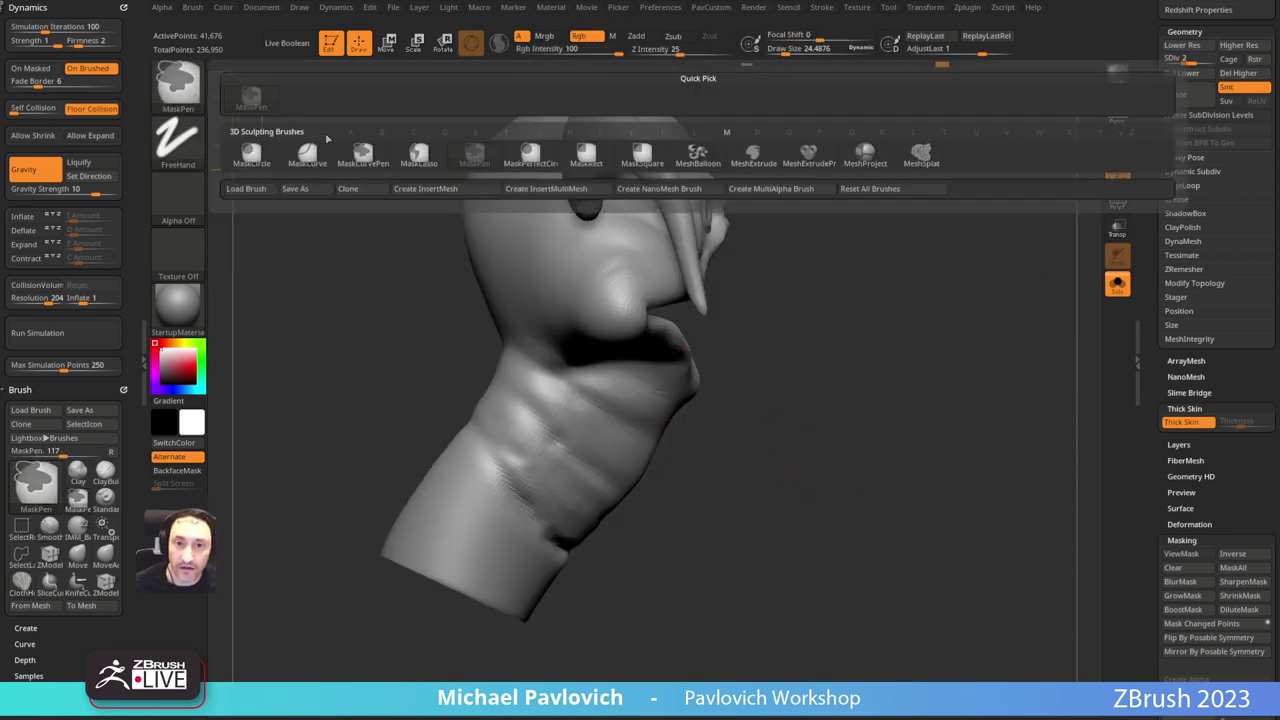
{"action": "left_click", "coordinate": [416, 168], "text": "ctrl"}
{"action": "mouse_move", "coordinate": [788, 506]}
{"action": "left_mouse_down", "text": "ctrl"}
{"action": "mouse_move", "coordinate": [751, 451]}
{"action": "mouse_move", "coordinate": [478, 341]}
{"action": "mouse_move", "coordinate": [384, 538]}
{"action": "mouse_move", "coordinate": [724, 594]}
{"action": "left_mouse_up", "text": "ctrl"}
{"action": "left_click", "coordinate": [814, 477], "text": "ctrl"}
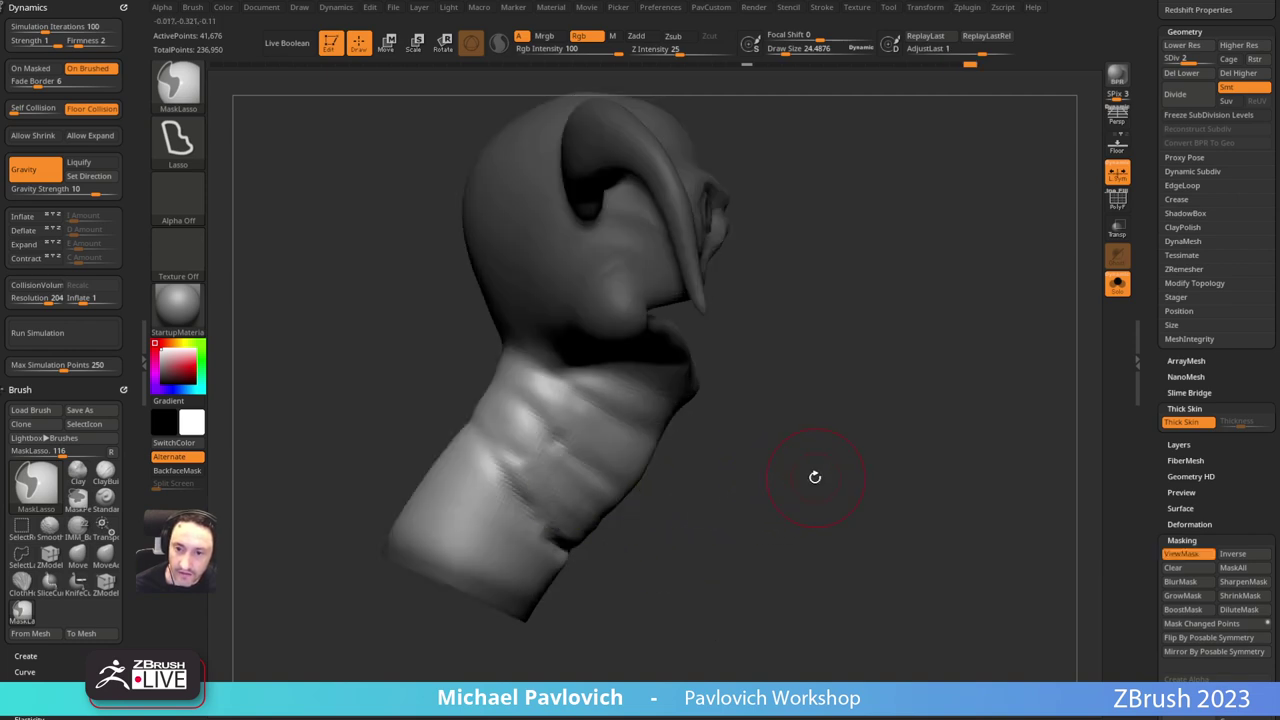
Step: Place the transform gizmo on the side of the unmasked neck section
{"action": "key", "text": "w"}
{"action": "left_click_drag", "start_coordinate": [526, 484], "coordinate": [566, 538], "text": "alt"}
{"action": "left_click_drag", "start_coordinate": [732, 452], "coordinate": [680, 462], "text": "shift"}
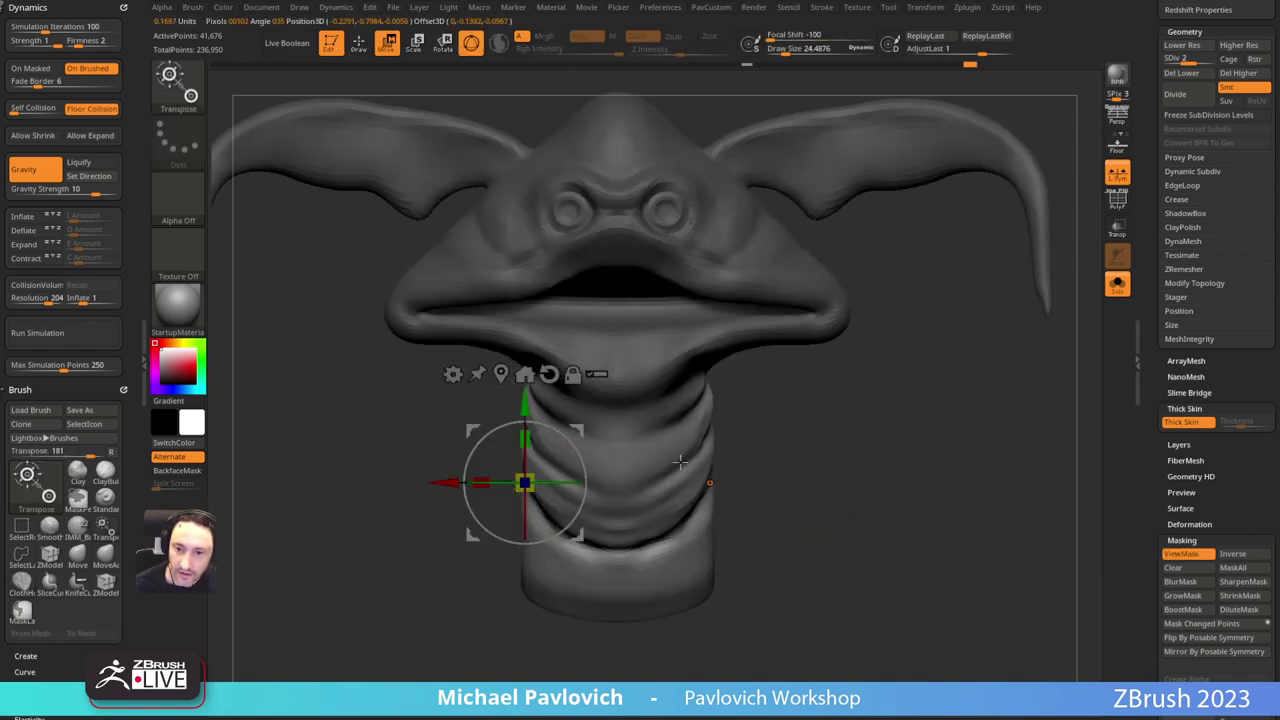
{"action": "right_click_drag", "start_coordinate": [466, 503], "coordinate": [574, 534], "text": "shift"}
{"action": "left_click_drag", "start_coordinate": [578, 514], "coordinate": [561, 533], "text": "alt"}
Step: Try twisting the unmasked neck section into cloth wrinkles with the TransposeCloth brush
{"action": "key", "text": "b"}
{"action": "key", "text": "t"}
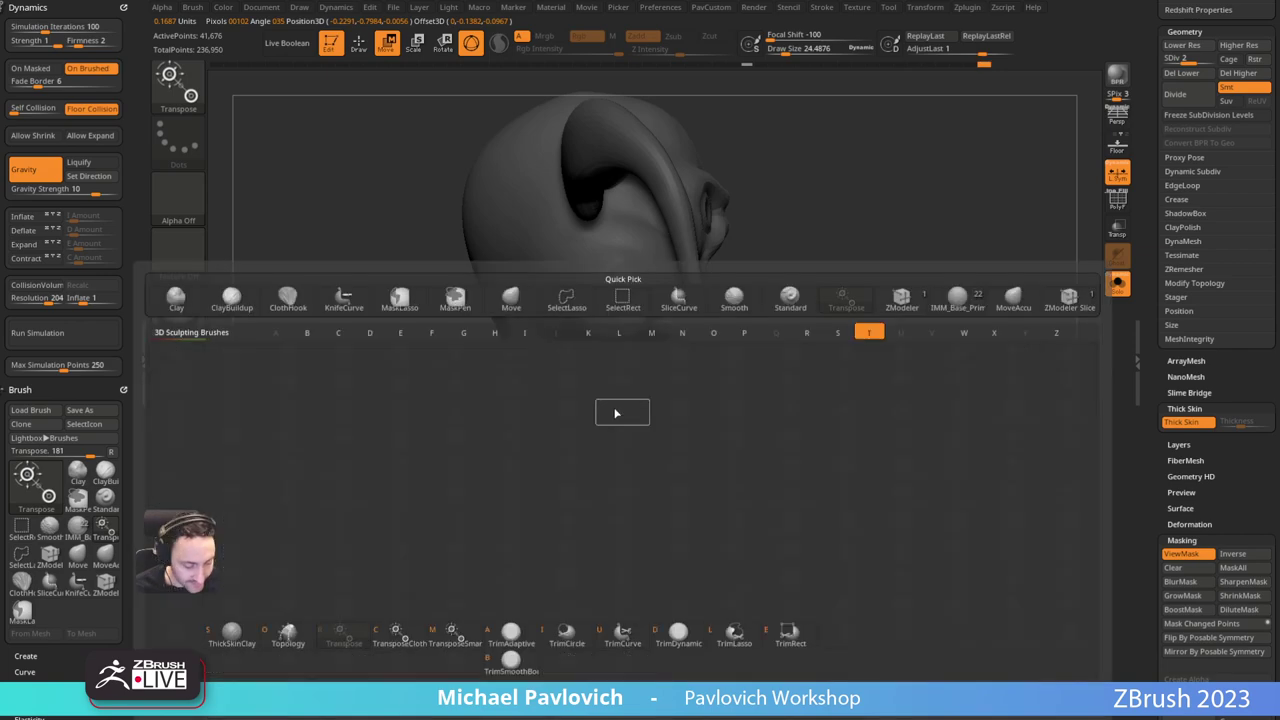
{"action": "key", "text": "c"}
{"action": "mouse_move", "coordinate": [551, 447]}
{"action": "left_mouse_down"}
{"action": "mouse_move", "coordinate": [547, 463]}
{"action": "mouse_move", "coordinate": [567, 438]}
{"action": "mouse_move", "coordinate": [575, 471]}
{"action": "mouse_move", "coordinate": [573, 450]}
{"action": "left_mouse_up"}
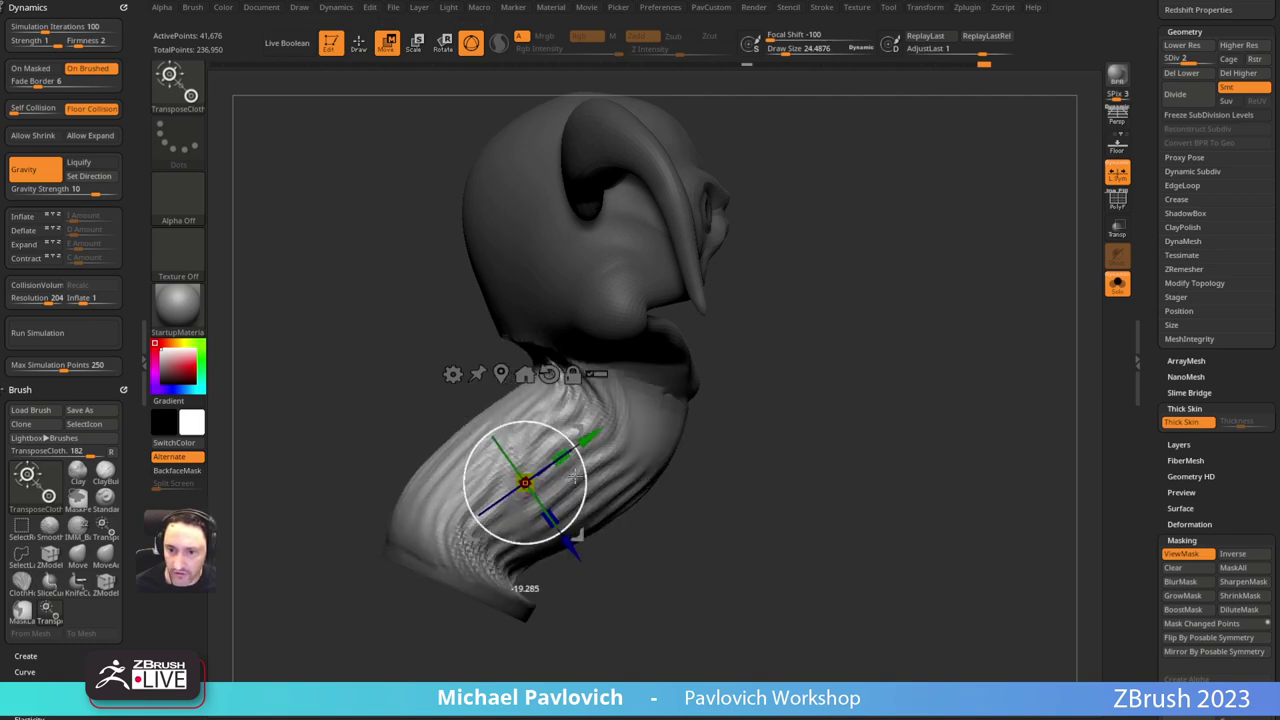
{"action": "mouse_move", "coordinate": [850, 452]}
{"action": "left_mouse_down"}
{"action": "mouse_move", "coordinate": [689, 451]}
{"action": "mouse_move", "coordinate": [773, 425]}
{"action": "mouse_move", "coordinate": [809, 431]}
{"action": "mouse_move", "coordinate": [757, 460]}
{"action": "mouse_move", "coordinate": [743, 452]}
{"action": "mouse_move", "coordinate": [778, 419]}
{"action": "left_mouse_up"}
Step: Undo the TransposeCloth wrinkles and the mask, returning to the ClothHook brush in drawing mode
{"action": "key", "text": "ctrl+z"}
{"action": "key", "text": "q"}
{"action": "key", "text": "ctrl+z"}
{"action": "left_click_drag", "start_coordinate": [573, 374], "coordinate": [570, 425]}
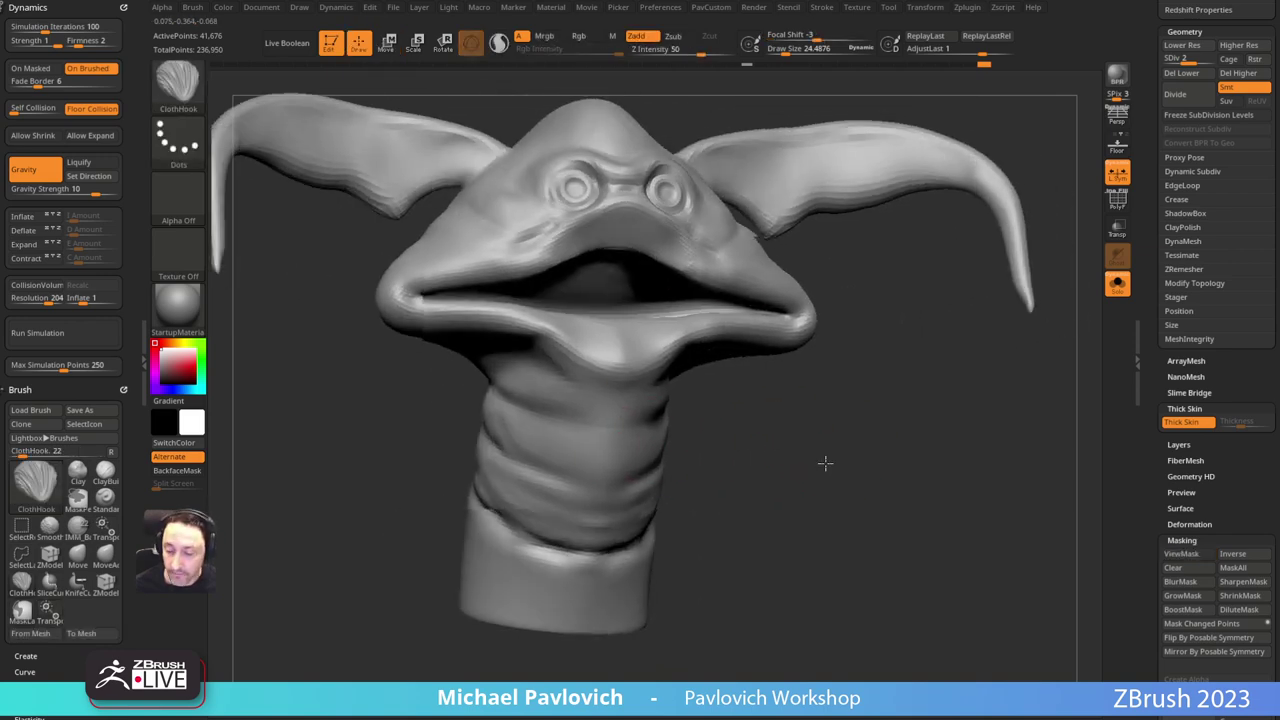
{"action": "left_click_drag", "start_coordinate": [826, 463], "coordinate": [814, 483]}
Step: Raise the head to subdivision level 3 and switch to the Dam_Standard_02 brush at a draw size of about 79
{"action": "left_click", "coordinate": [1211, 58]}
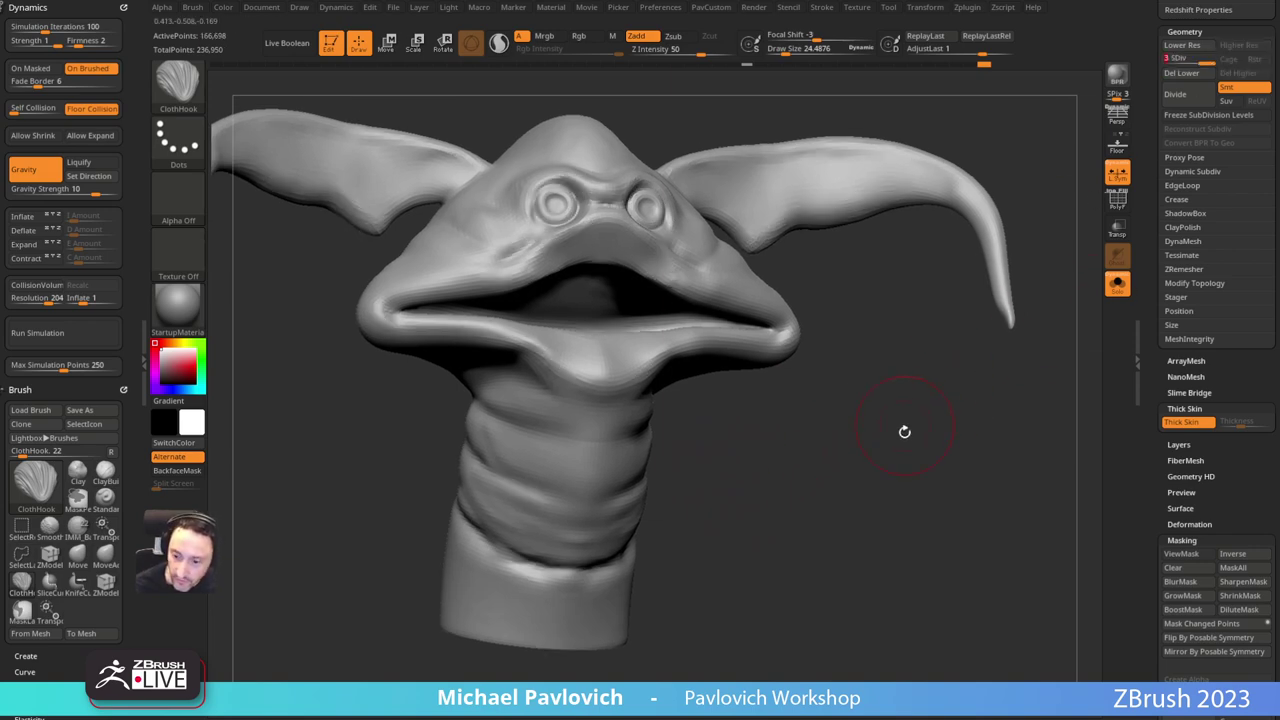
{"action": "left_click_drag", "start_coordinate": [890, 433], "coordinate": [877, 431], "text": "alt"}
{"action": "key", "text": "b"}
{"action": "key", "text": "d"}
{"action": "key", "text": "s"}
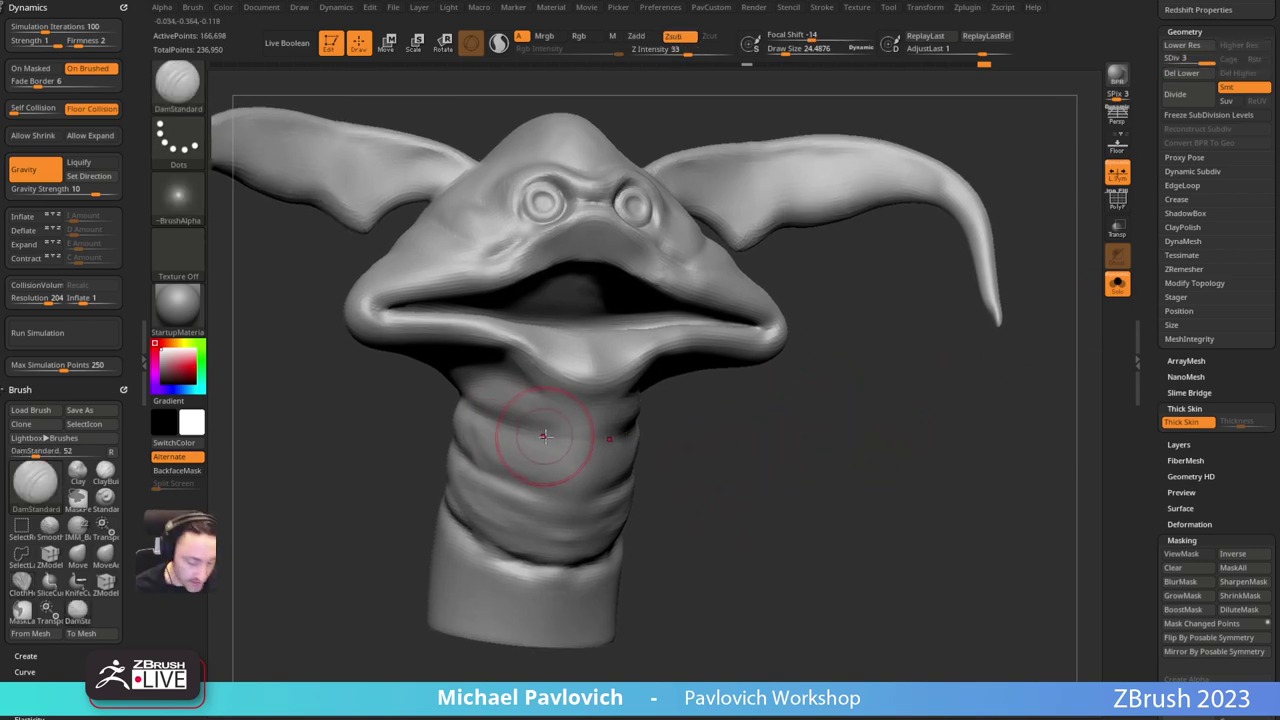
{"action": "key", "text": "4"}
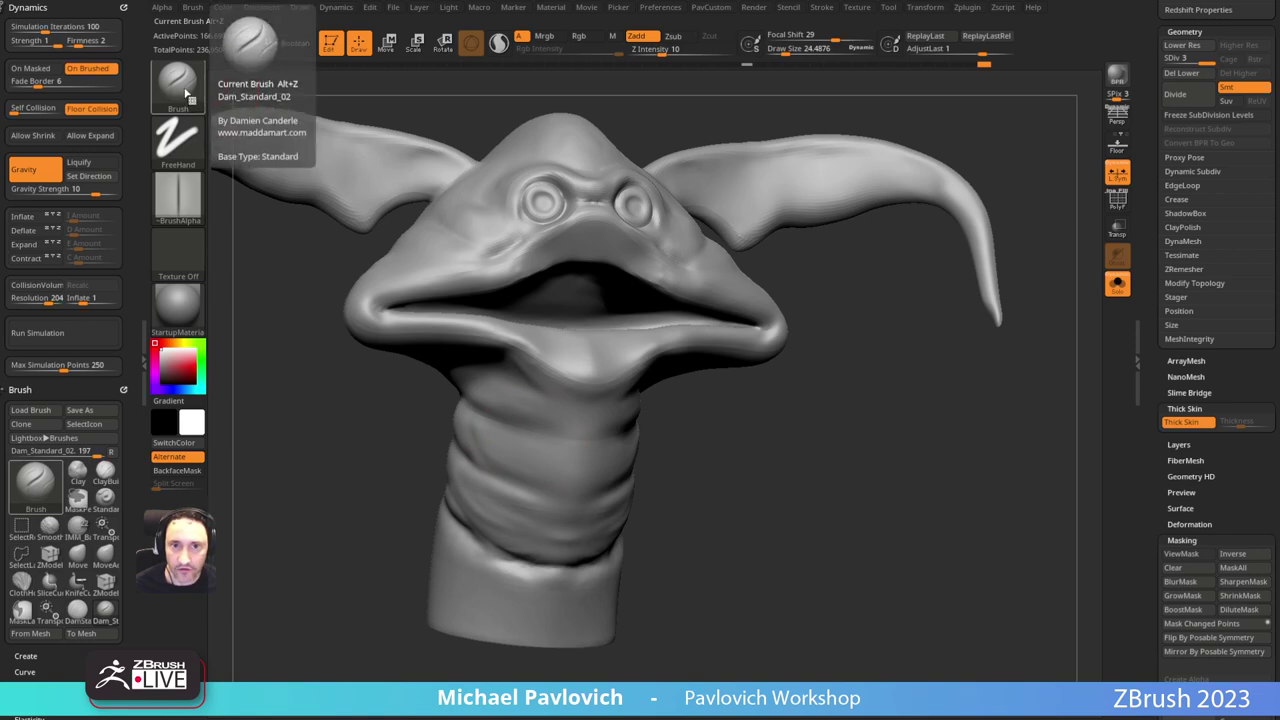
{"action": "key", "text": "s"}
Step: Carve deeper creases along the neck folds with the Dam_Standard_02 brush
{"action": "mouse_move", "coordinate": [530, 423]}
{"action": "left_mouse_down"}
{"action": "mouse_move", "coordinate": [546, 421]}
{"action": "mouse_move", "coordinate": [482, 415]}
{"action": "left_mouse_up"}
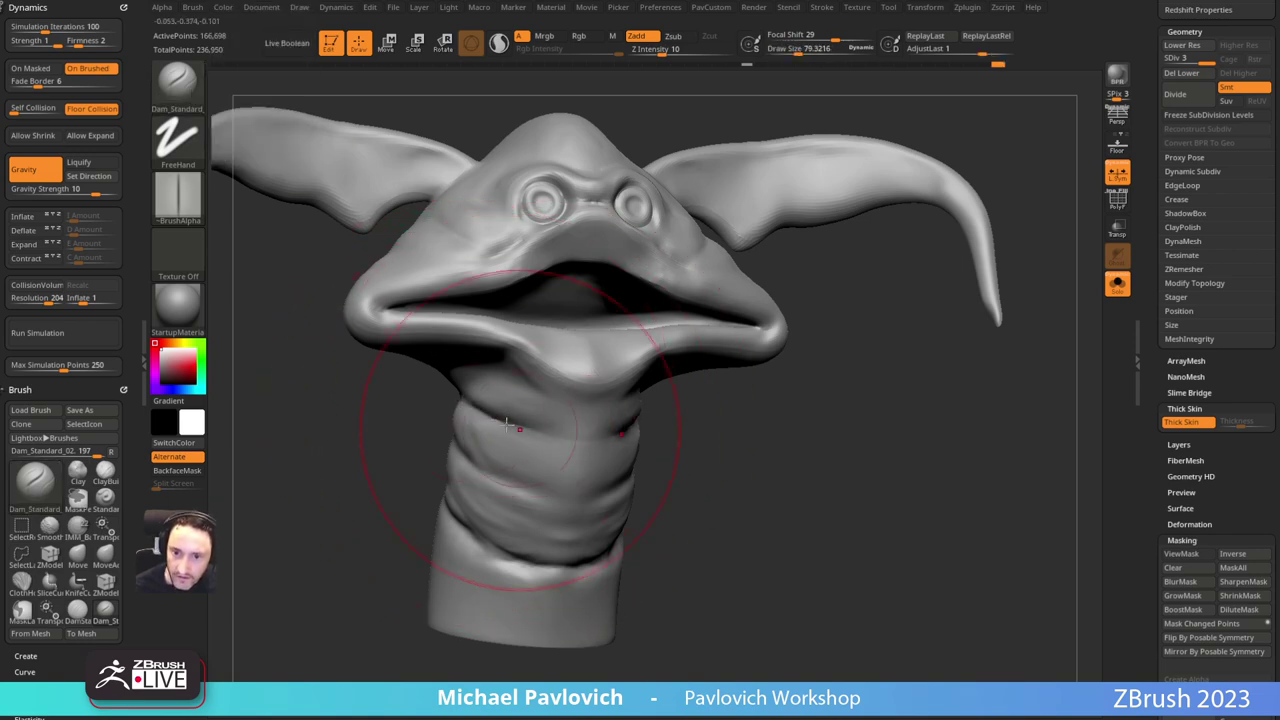
{"action": "left_click_drag", "start_coordinate": [690, 462], "coordinate": [757, 452]}
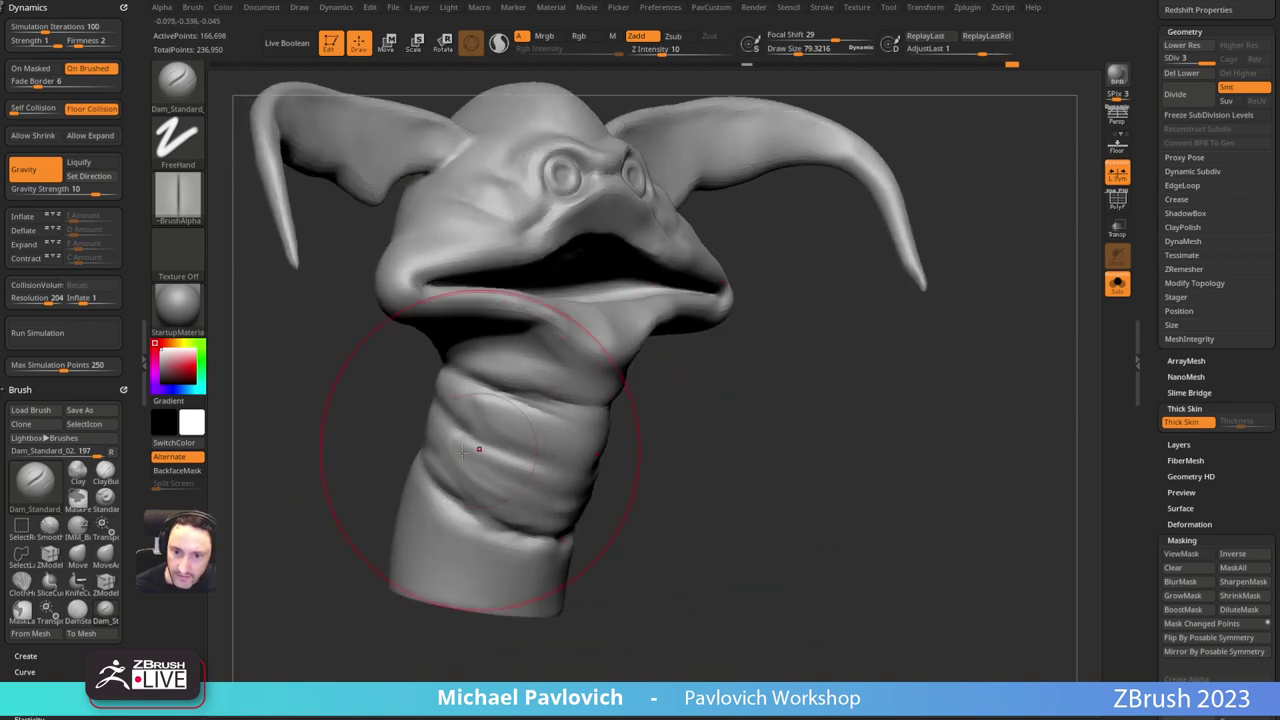
{"action": "left_click_drag", "start_coordinate": [448, 430], "coordinate": [540, 468]}
{"action": "left_click_drag", "start_coordinate": [690, 455], "coordinate": [620, 458], "text": "shift"}
{"action": "mouse_move", "coordinate": [699, 448]}
{"action": "left_mouse_down"}
{"action": "mouse_move", "coordinate": [662, 432]}
{"action": "mouse_move", "coordinate": [650, 456]}
{"action": "left_mouse_up"}
{"action": "mouse_move", "coordinate": [752, 442]}
{"action": "left_mouse_down"}
{"action": "mouse_move", "coordinate": [700, 438]}
{"action": "mouse_move", "coordinate": [652, 466]}
{"action": "left_mouse_up"}
{"action": "mouse_move", "coordinate": [788, 411]}
{"action": "left_mouse_down", "text": "alt"}
{"action": "mouse_move", "coordinate": [757, 394]}
{"action": "mouse_move", "coordinate": [756, 421]}
{"action": "mouse_move", "coordinate": [640, 390]}
{"action": "mouse_move", "coordinate": [702, 356]}
{"action": "mouse_move", "coordinate": [802, 342]}
{"action": "left_mouse_up", "text": "alt"}
{"action": "mouse_move", "coordinate": [602, 298]}
{"action": "left_mouse_down"}
{"action": "mouse_move", "coordinate": [807, 380]}
{"action": "mouse_move", "coordinate": [757, 422]}
{"action": "left_mouse_up"}
Step: Build up small skin folds between the neck creases with the Standard brush at a draw size of about 8.5
{"action": "key", "text": "s"}
{"action": "mouse_move", "coordinate": [757, 422]}
{"action": "left_mouse_down"}
{"action": "mouse_move", "coordinate": [803, 410]}
{"action": "mouse_move", "coordinate": [777, 397]}
{"action": "mouse_move", "coordinate": [722, 402]}
{"action": "mouse_move", "coordinate": [794, 359]}
{"action": "left_mouse_up"}
{"action": "key", "text": "b"}
{"action": "key", "text": "s"}
{"action": "key", "text": "t"}
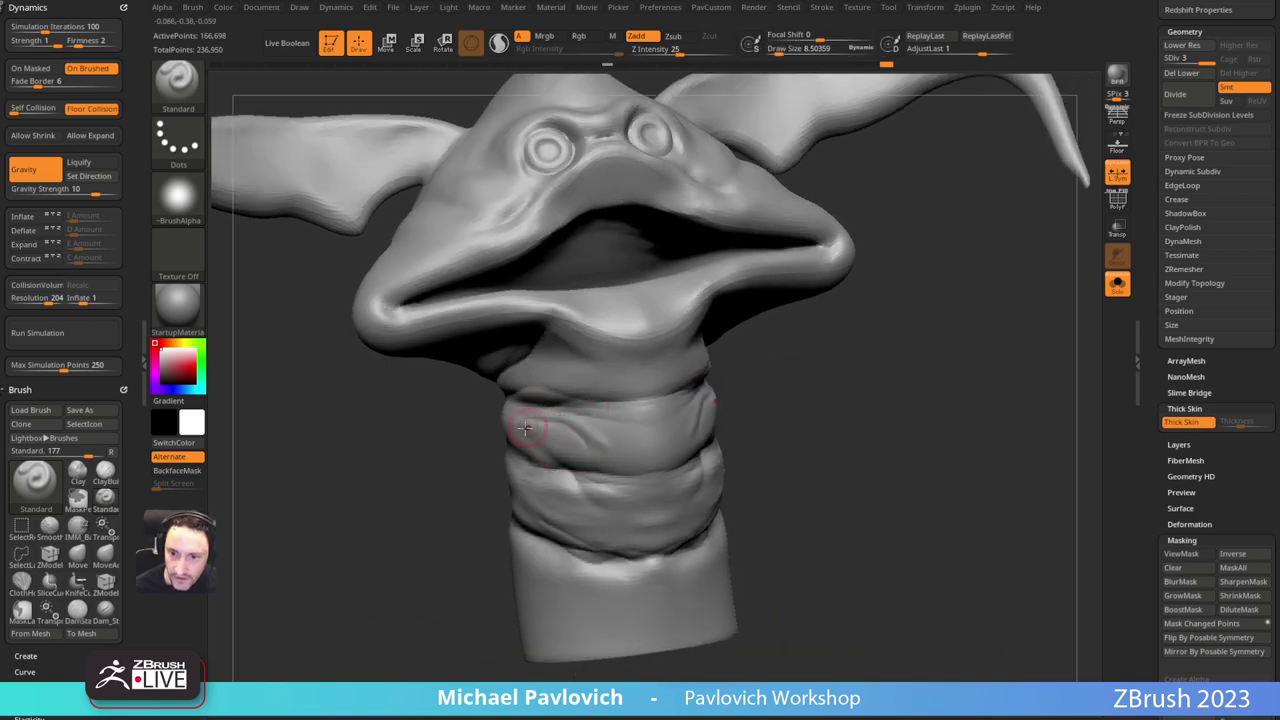
{"action": "left_click_drag", "start_coordinate": [548, 440], "coordinate": [552, 455]}
{"action": "mouse_move", "coordinate": [793, 418]}
{"action": "left_mouse_down", "text": "alt"}
{"action": "mouse_move", "coordinate": [777, 386]}
{"action": "mouse_move", "coordinate": [784, 408]}
{"action": "left_mouse_up", "text": "alt"}
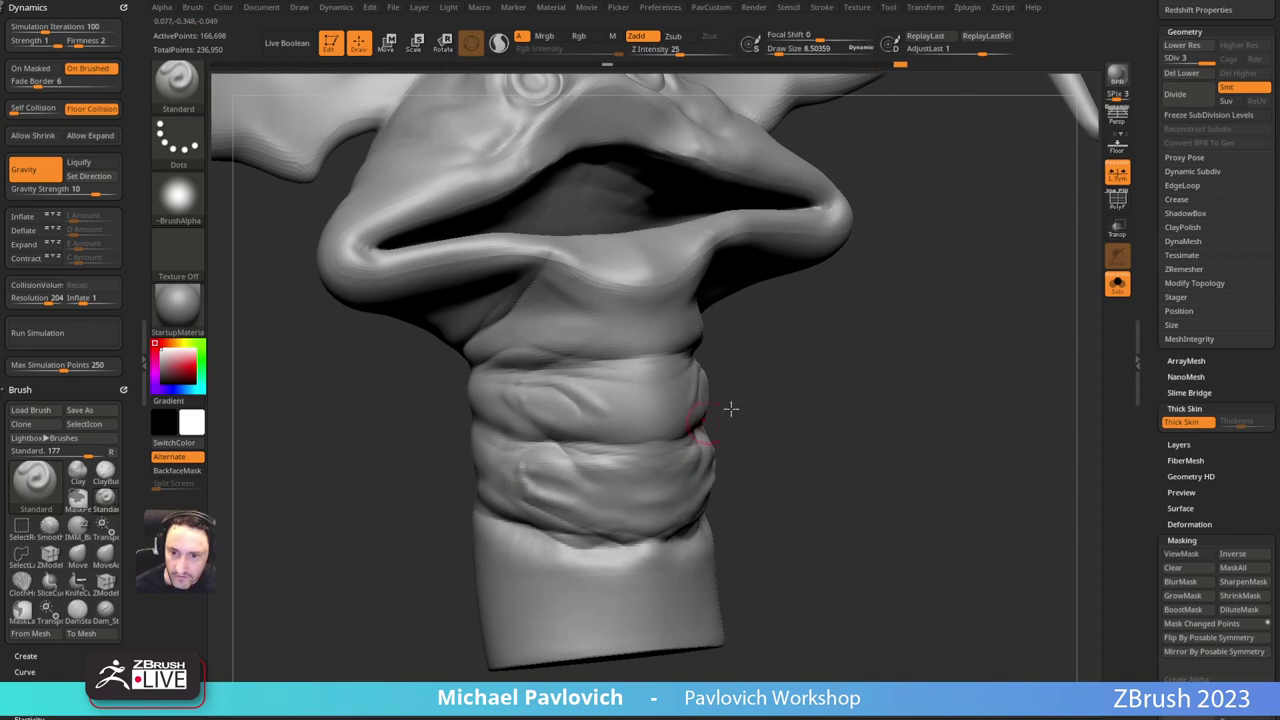
{"action": "left_click_drag", "start_coordinate": [731, 408], "coordinate": [624, 397]}
{"action": "left_click_drag", "start_coordinate": [781, 360], "coordinate": [793, 365]}
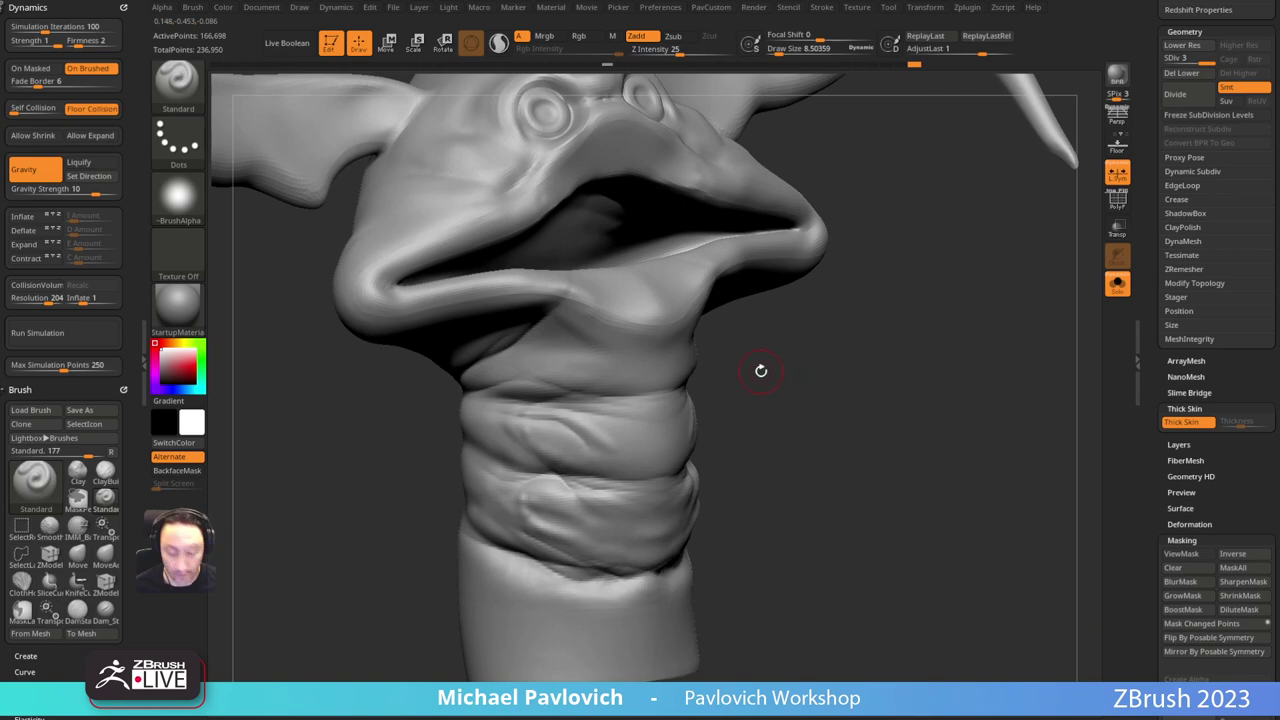
Step: Try pulling fine wrinkles into the upper neck fold with ClothHook at draw size about 17, and undo them
{"action": "key", "text": "b"}
{"action": "key", "text": "c"}
{"action": "key", "text": "h"}
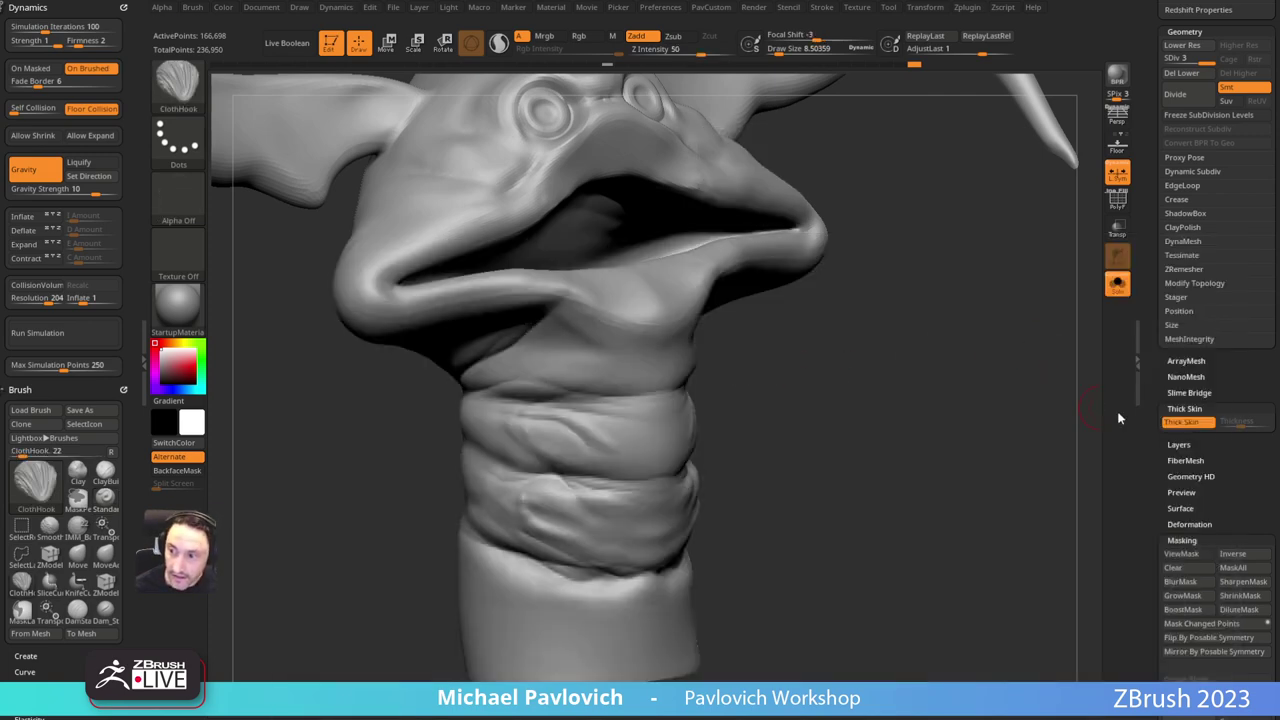
{"action": "key", "text": "s"}
{"action": "left_click_drag", "start_coordinate": [524, 462], "coordinate": [531, 460]}
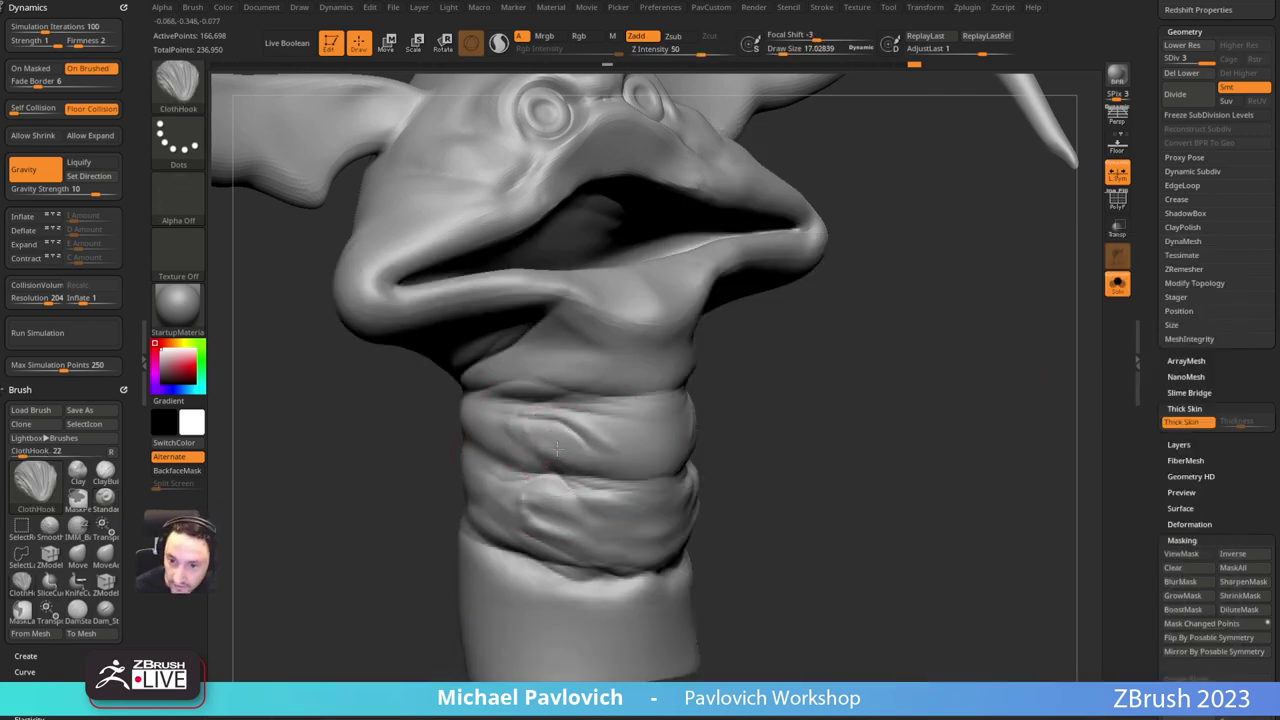
{"action": "mouse_move", "coordinate": [594, 420]}
{"action": "left_mouse_down"}
{"action": "mouse_move", "coordinate": [562, 445]}
{"action": "mouse_move", "coordinate": [614, 407]}
{"action": "left_mouse_up"}
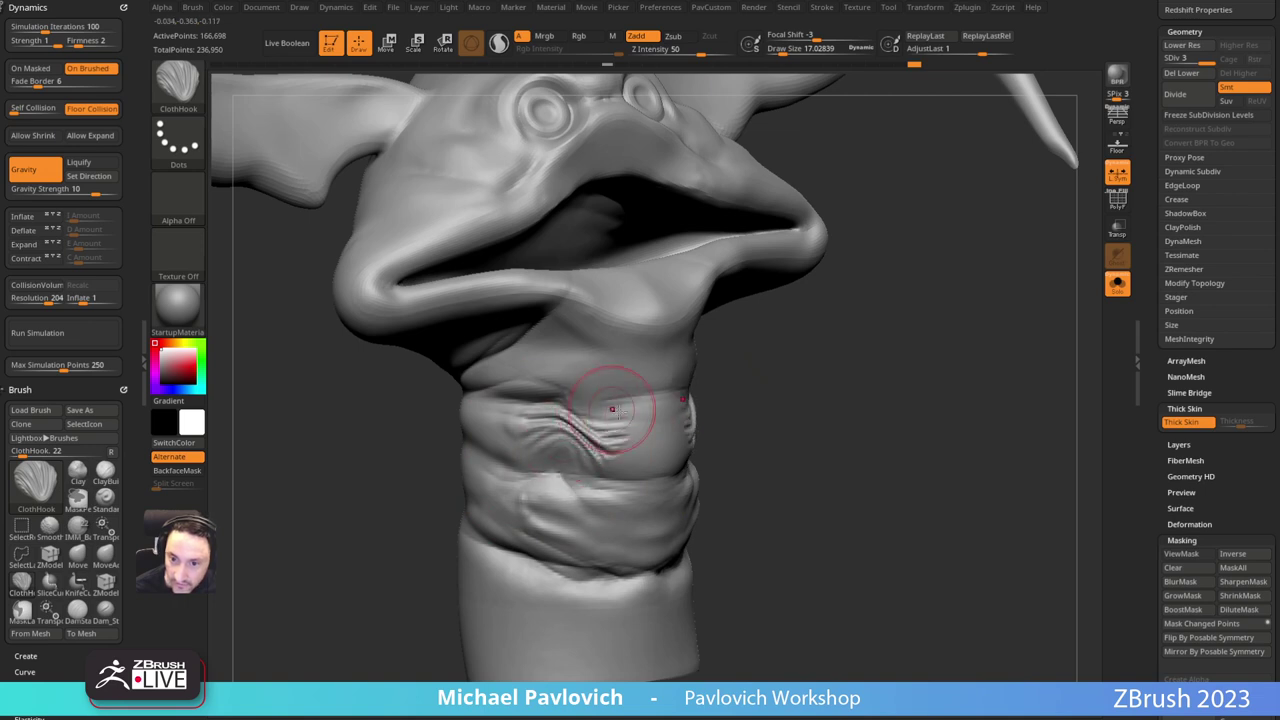
{"action": "key", "text": "ctrl+z"}
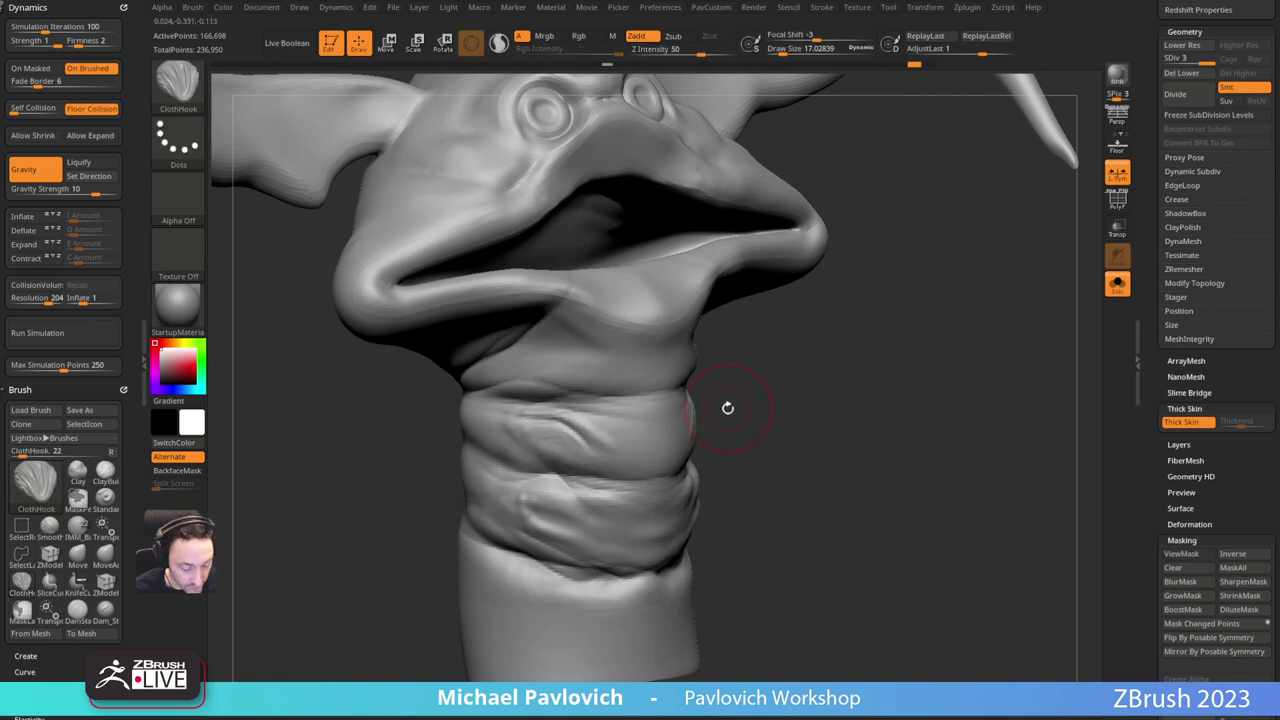
Step: Switch to the Pinch brush, set its dynamics simulation iterations to 100 and enlarge it to about 36
{"action": "key", "text": "b"}
{"action": "key", "text": "p"}
{"action": "key", "text": "i"}
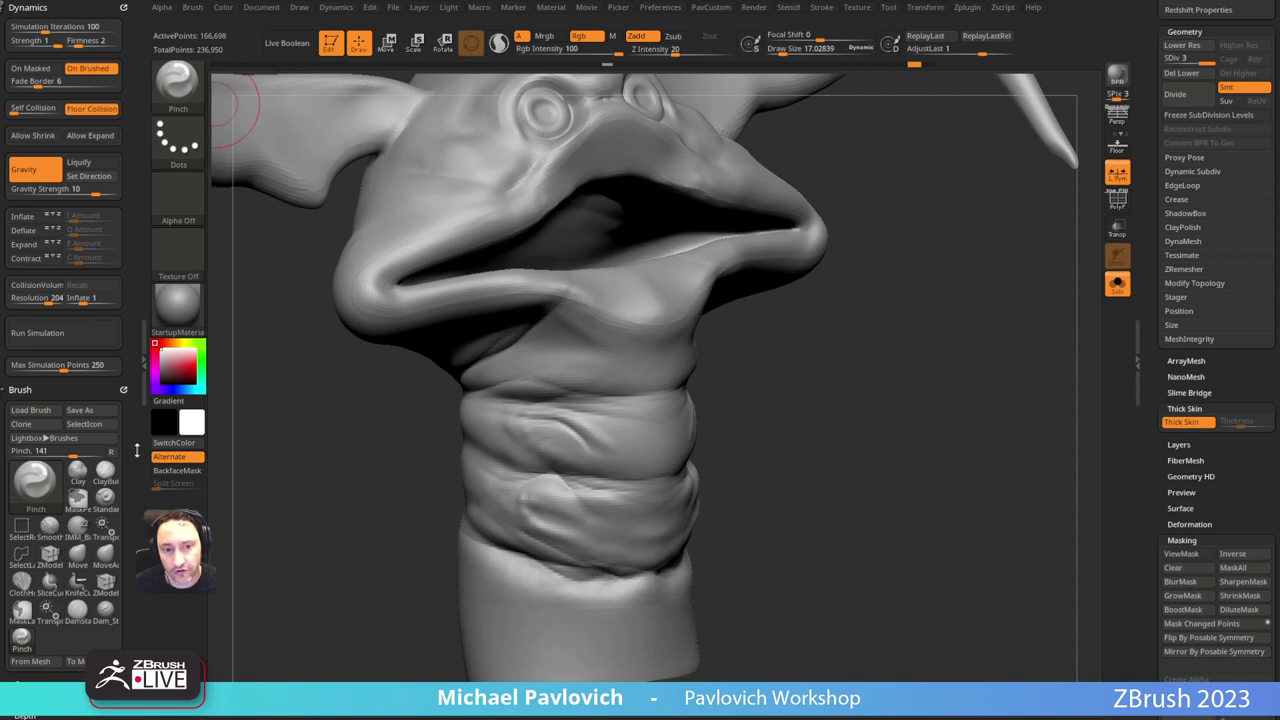
{"action": "left_click_drag", "start_coordinate": [92, 668], "coordinate": [92, 354]}
{"action": "left_click", "coordinate": [30, 433]}
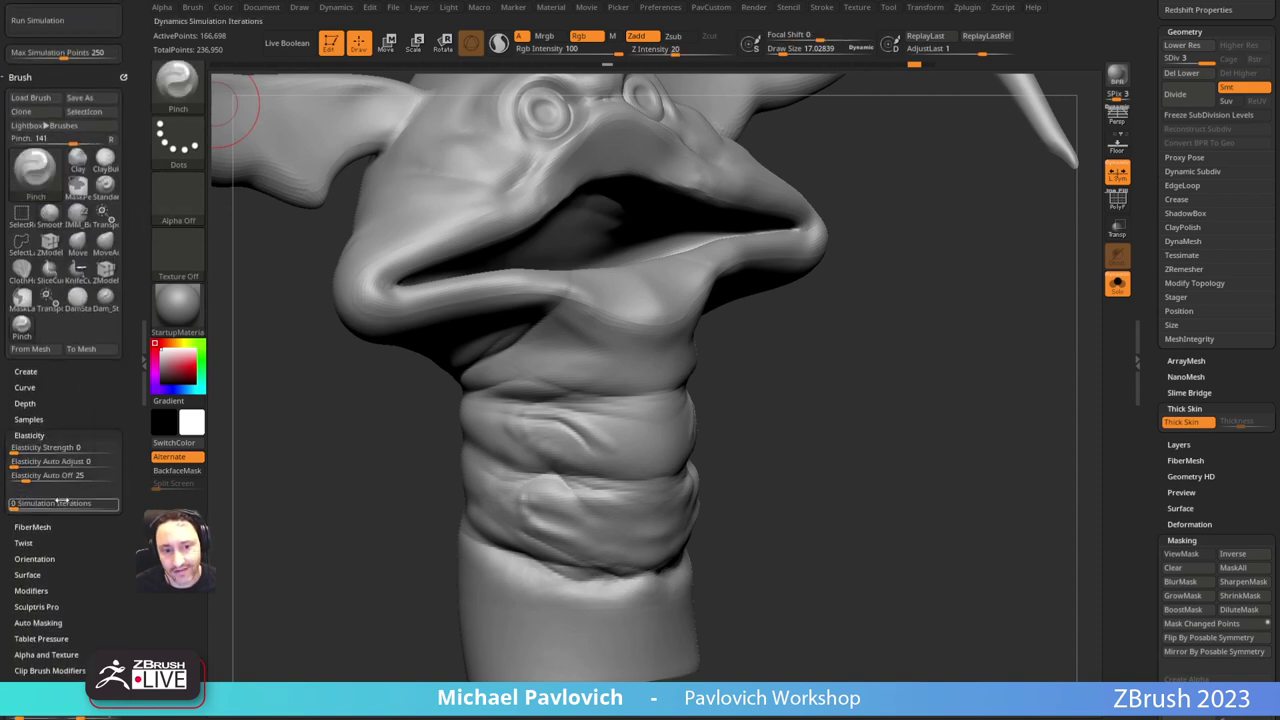
{"action": "key", "text": "bracketright"}
{"action": "key", "text": "bracketright"}
{"action": "key", "text": "bracketright"}
{"action": "key", "text": "bracketleft"}
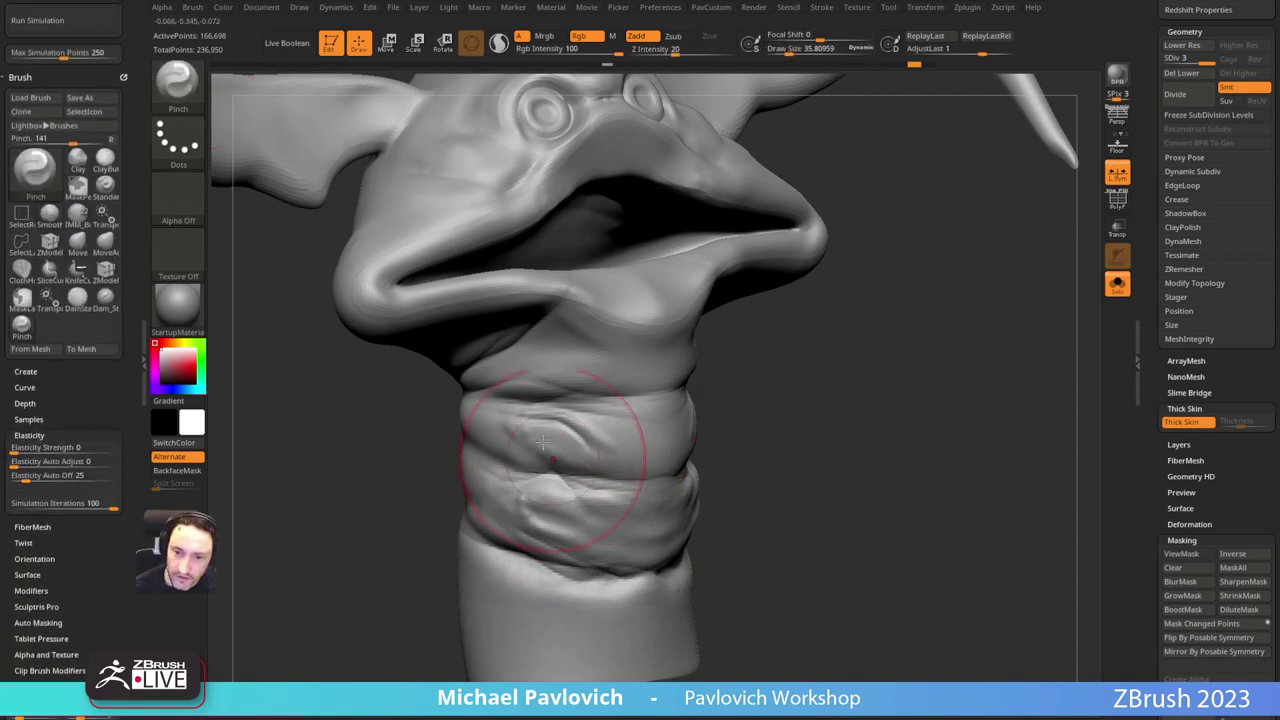
{"action": "scroll", "coordinate": [55, 500], "scroll_direction": "up", "scroll_amount": 3}
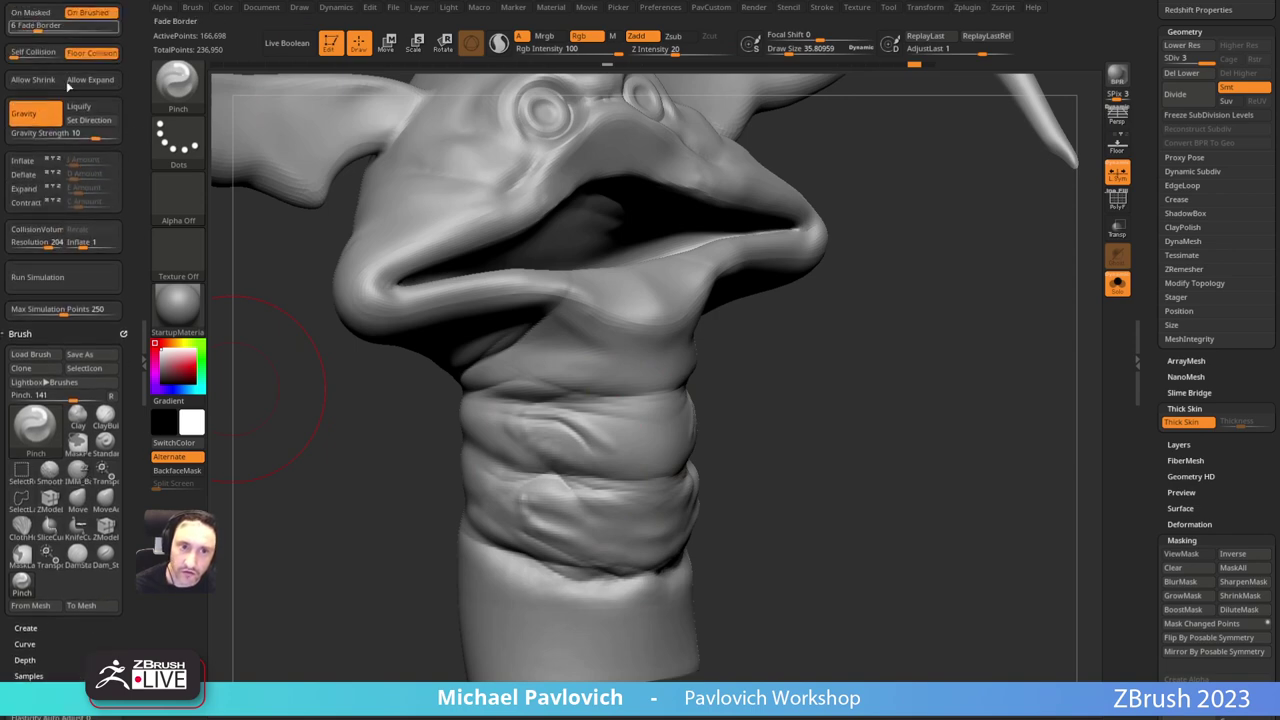
{"action": "scroll", "coordinate": [115, 86], "scroll_direction": "up", "scroll_amount": 1}
Step: Undo a test stroke, set the Pinch brush's draw size to 28.75 and pinch simulated wrinkles into the neck folds
{"action": "mouse_move", "coordinate": [545, 495]}
{"action": "left_mouse_down"}
{"action": "mouse_move", "coordinate": [602, 492]}
{"action": "mouse_move", "coordinate": [548, 514]}
{"action": "left_mouse_up"}
{"action": "key", "text": "ctrl+z"}
{"action": "key", "text": "s"}
{"action": "key", "text": "s"}
{"action": "left_click_drag", "start_coordinate": [545, 512], "coordinate": [621, 505]}
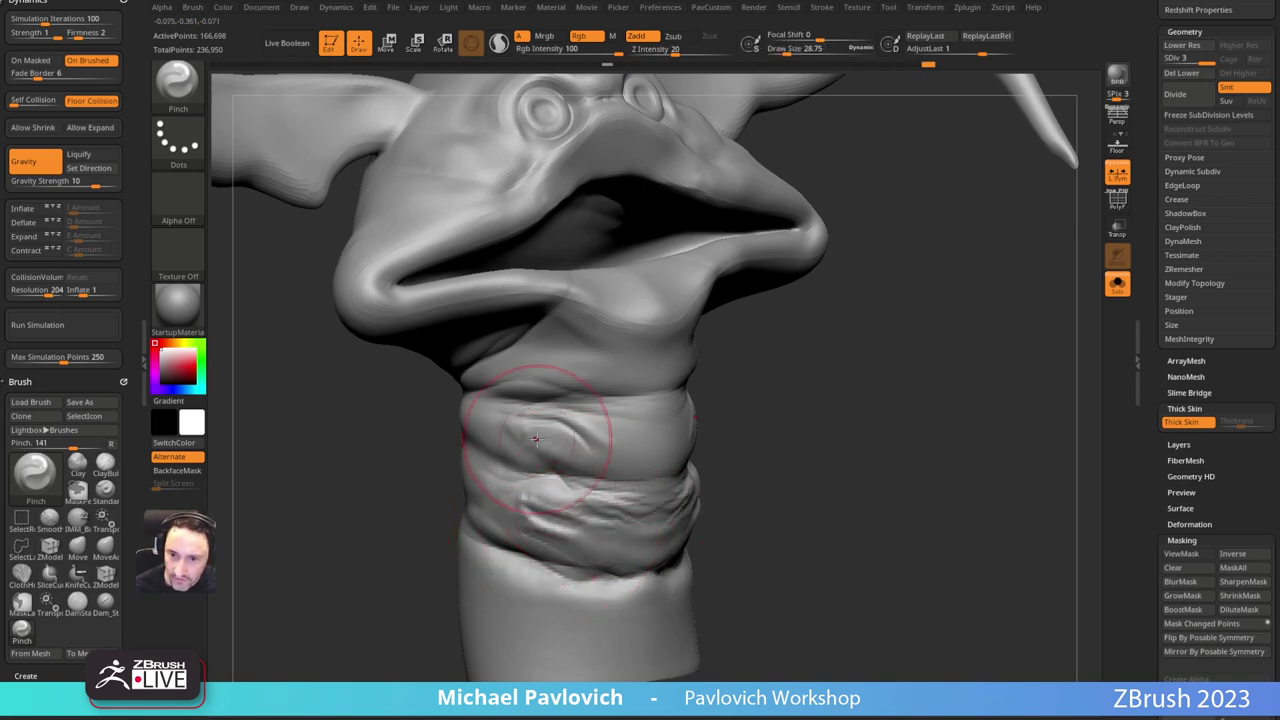
{"action": "right_click_drag", "start_coordinate": [555, 418], "coordinate": [554, 401]}
{"action": "left_click_drag", "start_coordinate": [768, 384], "coordinate": [766, 434]}
{"action": "left_click_drag", "start_coordinate": [560, 516], "coordinate": [492, 502]}
{"action": "left_click_drag", "start_coordinate": [462, 440], "coordinate": [535, 420]}
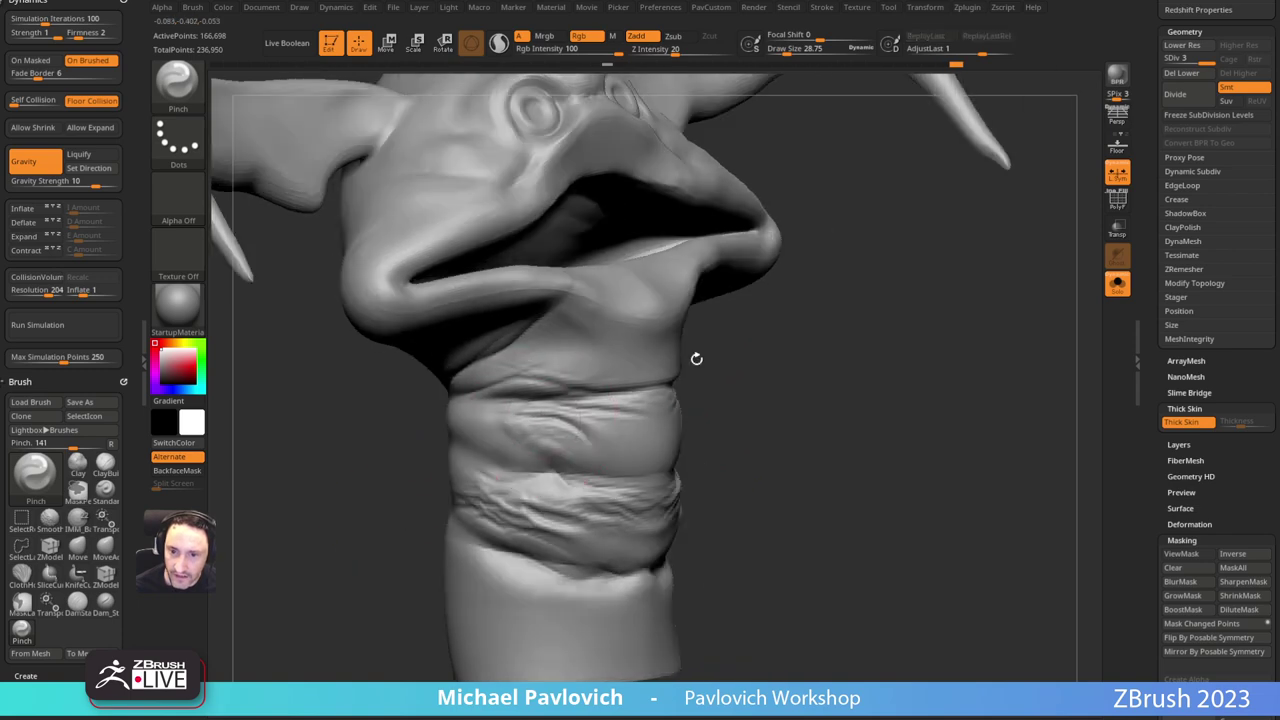
{"action": "left_click_drag", "start_coordinate": [694, 357], "coordinate": [640, 363]}
Step: Lower the head to subdivision level 1 and switch to the Move brush
{"action": "left_click_drag", "start_coordinate": [893, 410], "coordinate": [873, 392]}
{"action": "mouse_move", "coordinate": [873, 391]}
{"action": "right_mouse_down"}
{"action": "mouse_move", "coordinate": [823, 417]}
{"action": "mouse_move", "coordinate": [763, 423]}
{"action": "mouse_move", "coordinate": [771, 460]}
{"action": "mouse_move", "coordinate": [803, 460]}
{"action": "mouse_move", "coordinate": [809, 440]}
{"action": "mouse_move", "coordinate": [820, 473]}
{"action": "right_mouse_up"}
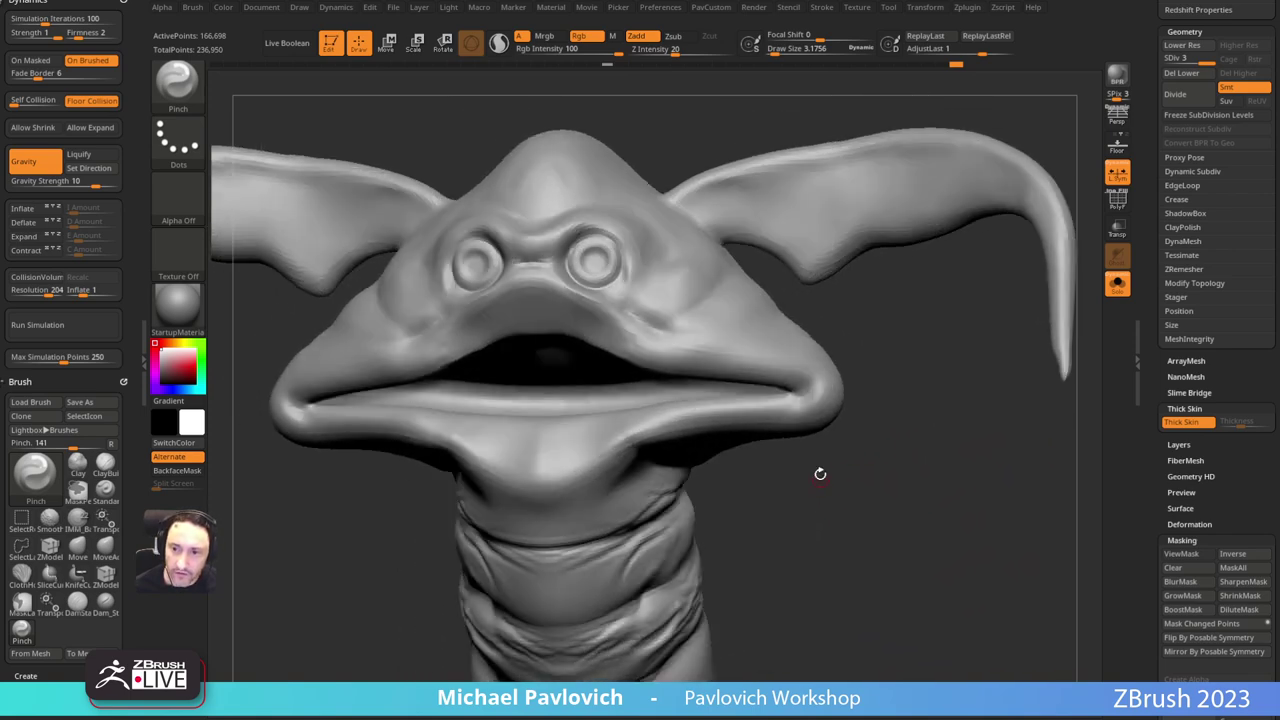
{"action": "left_click", "coordinate": [1176, 62]}
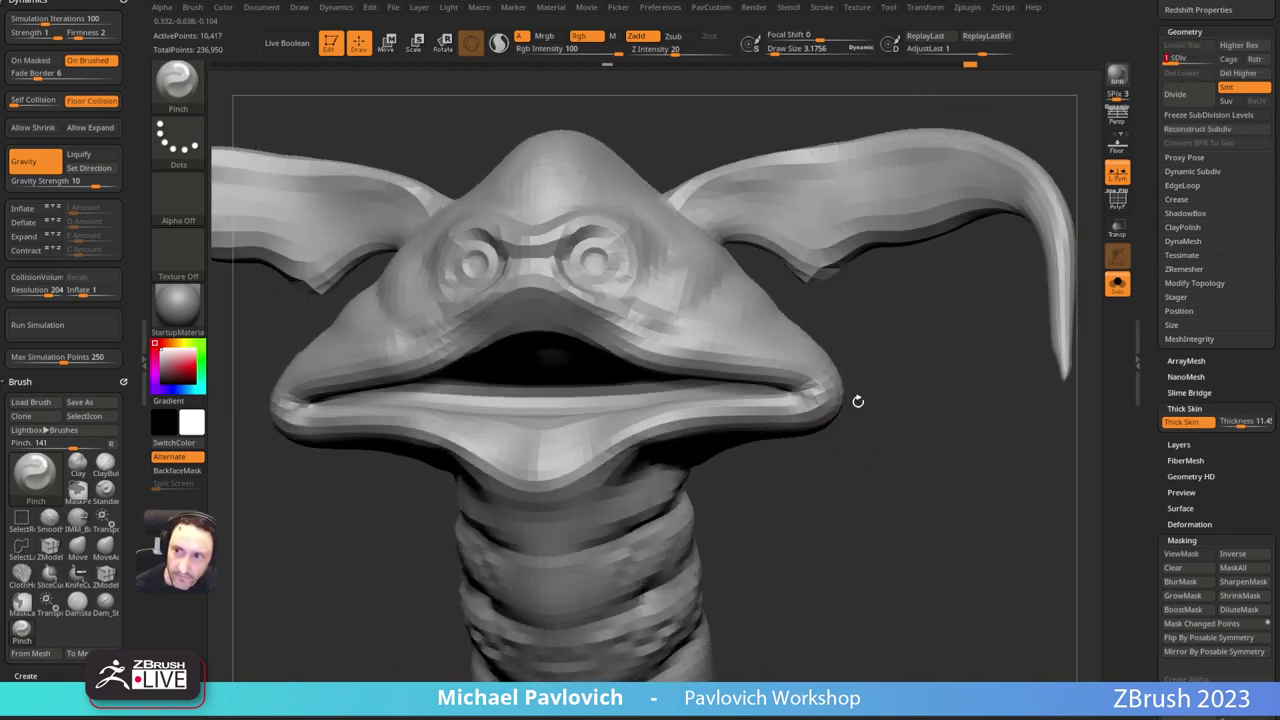
{"action": "mouse_move", "coordinate": [857, 400]}
{"action": "right_mouse_down"}
{"action": "mouse_move", "coordinate": [853, 419]}
{"action": "mouse_move", "coordinate": [893, 402]}
{"action": "right_mouse_up"}
{"action": "key", "text": "b"}
{"action": "key", "text": "m"}
{"action": "key", "text": "v"}
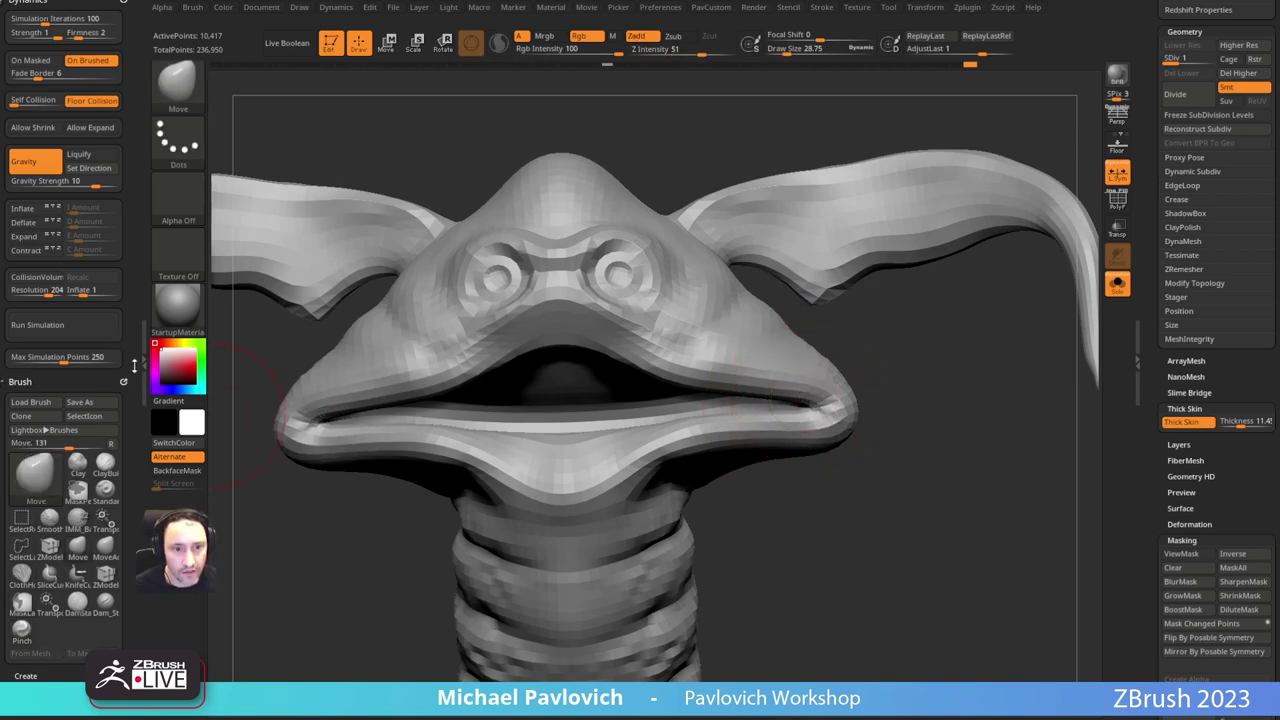
Step: Show the Auto Masking settings of the Move brush
{"action": "left_click_drag", "start_coordinate": [134, 366], "coordinate": [125, 234]}
{"action": "left_click", "coordinate": [30, 315], "text": "shift"}
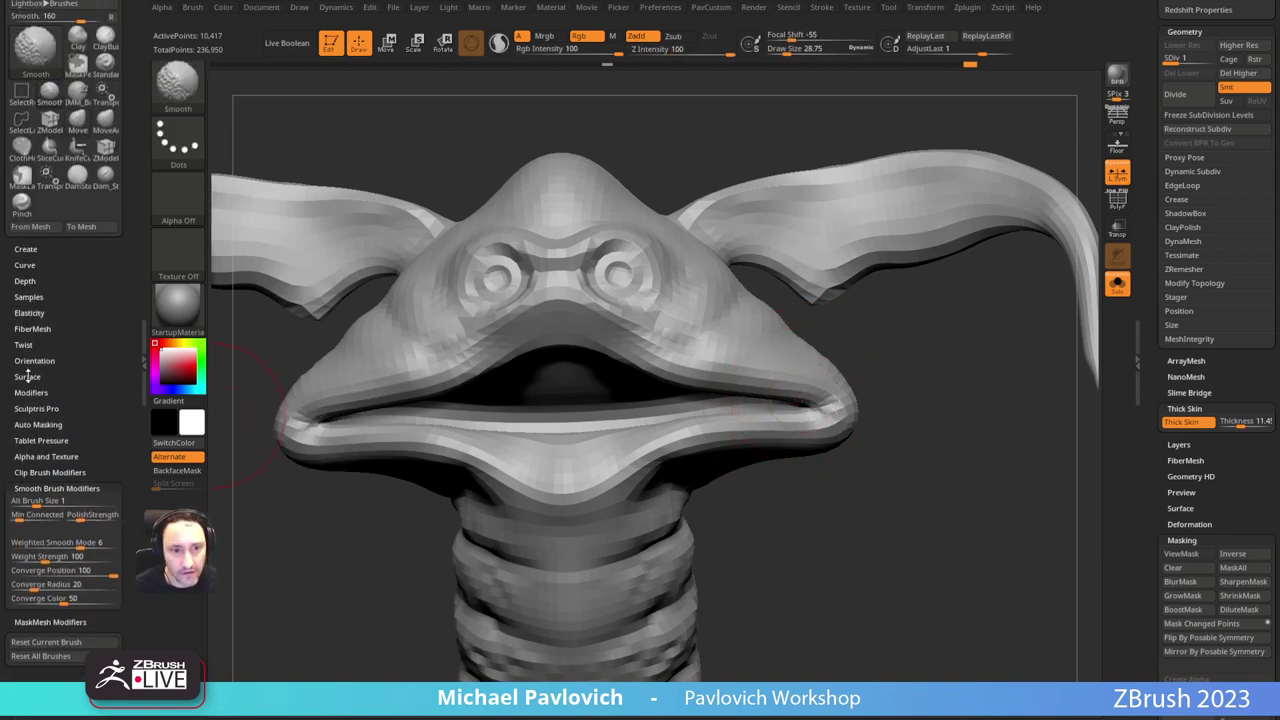
{"action": "left_click", "coordinate": [44, 487]}
{"action": "left_click", "coordinate": [34, 424]}
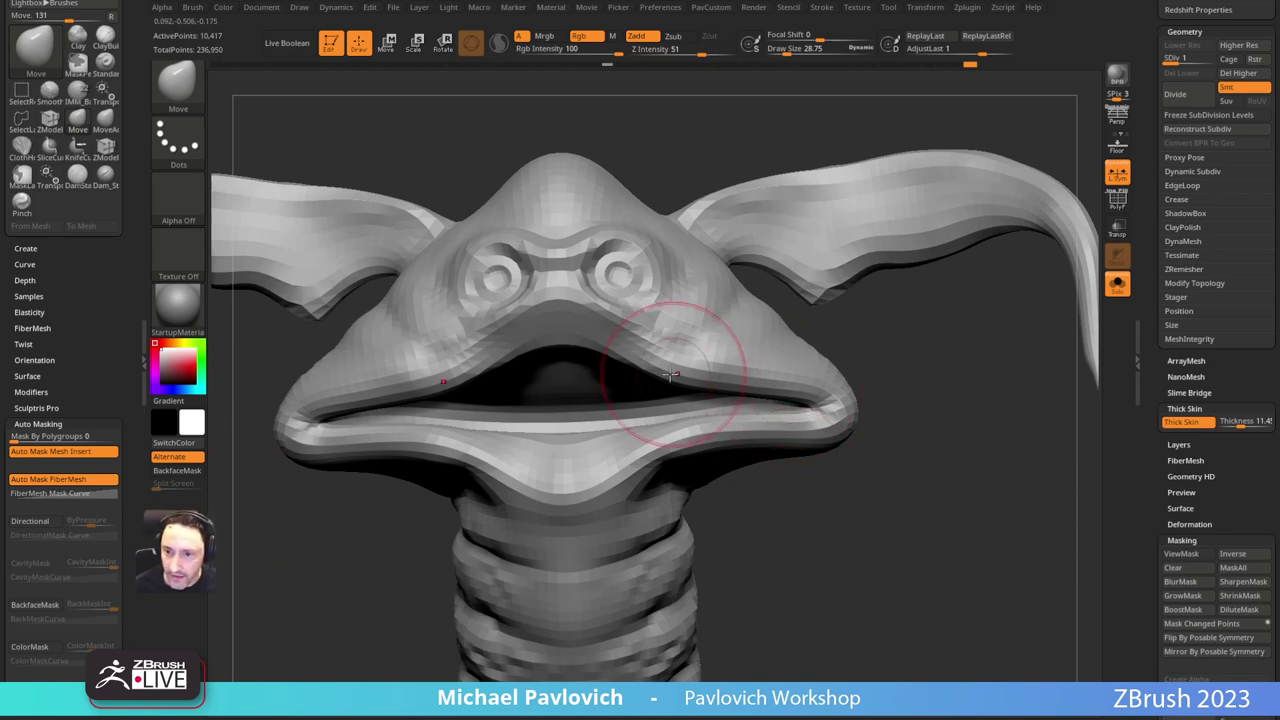
Step: Try pulling the upper lip's edge down with the Move brush, and undo the stroke
{"action": "left_click_drag", "start_coordinate": [677, 370], "coordinate": [688, 405]}
{"action": "key", "text": "ctrl+z"}
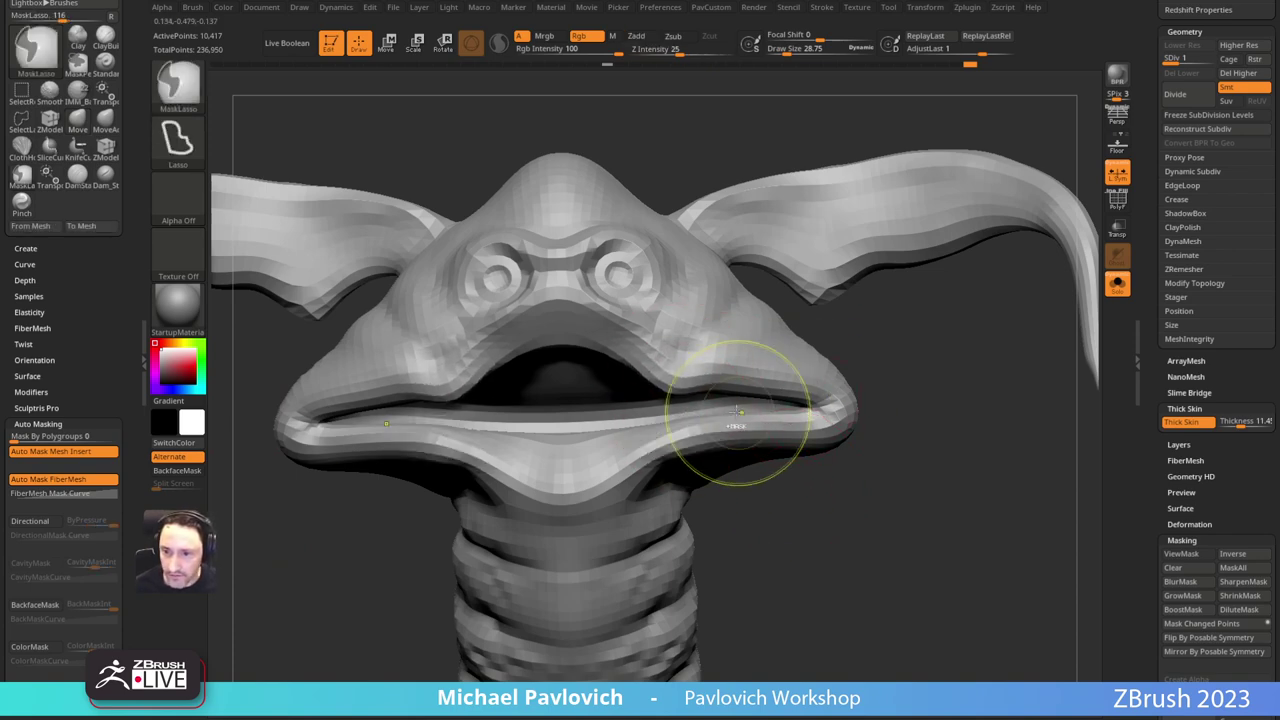
{"action": "key", "text": "ctrl+z"}
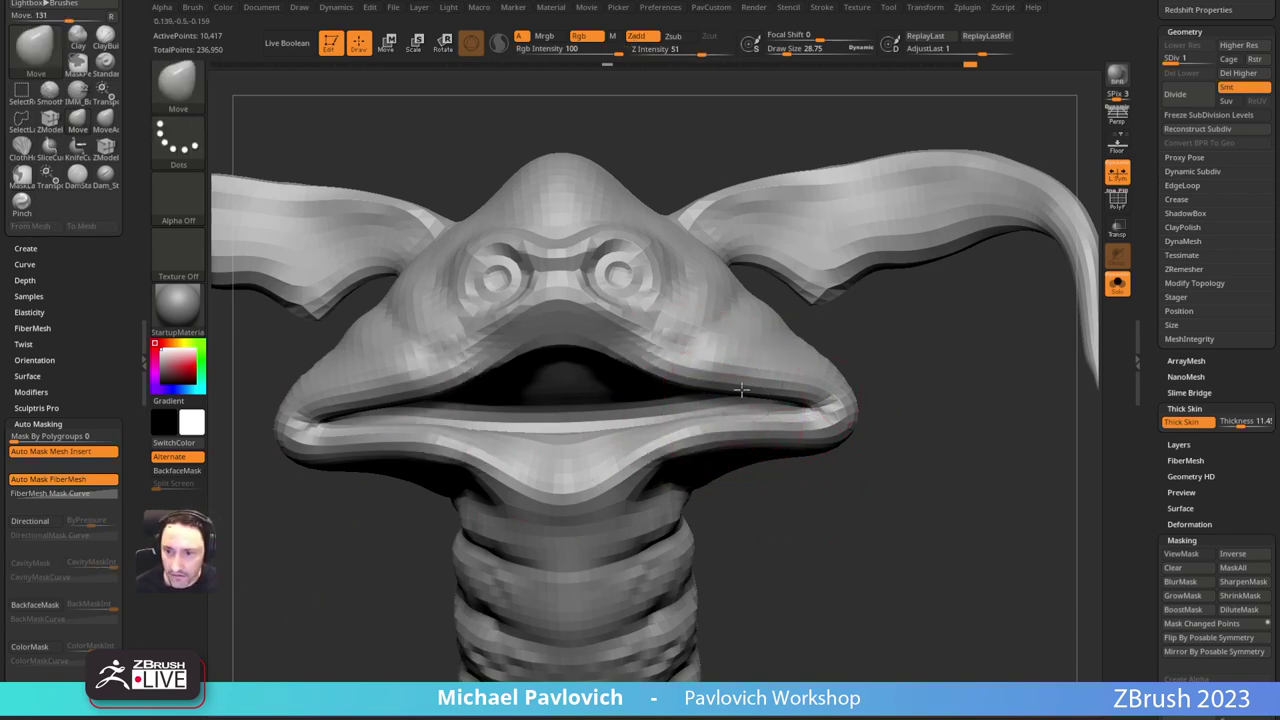
{"action": "mouse_move", "coordinate": [741, 390]}
{"action": "left_mouse_down"}
{"action": "mouse_move", "coordinate": [746, 402]}
{"action": "mouse_move", "coordinate": [750, 385]}
{"action": "left_mouse_up"}
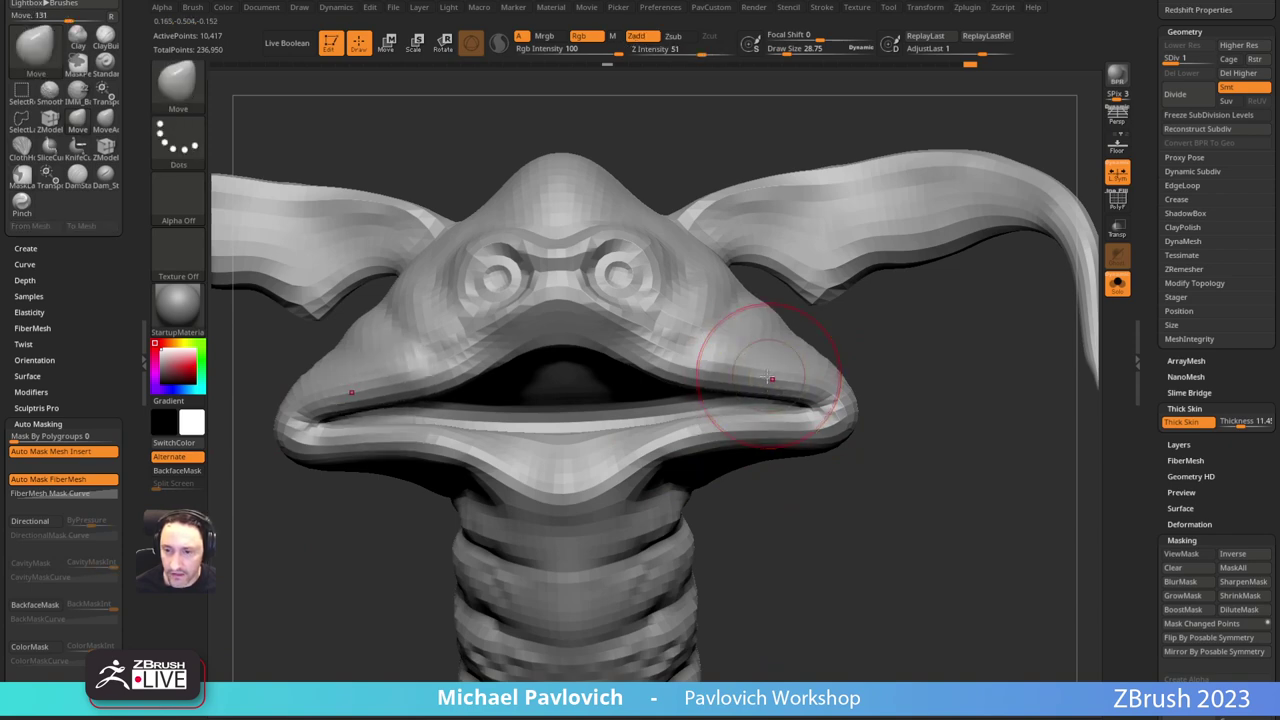
{"action": "key", "text": "comma"}
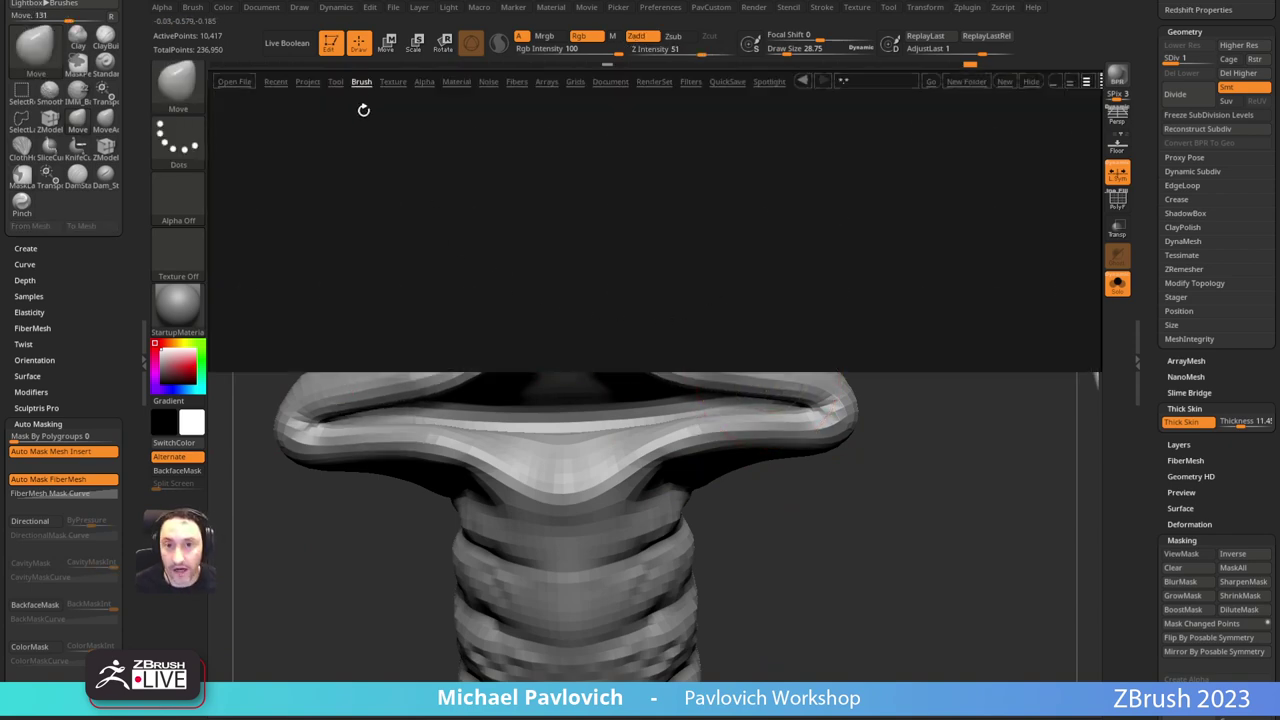
{"action": "key", "text": "comma"}
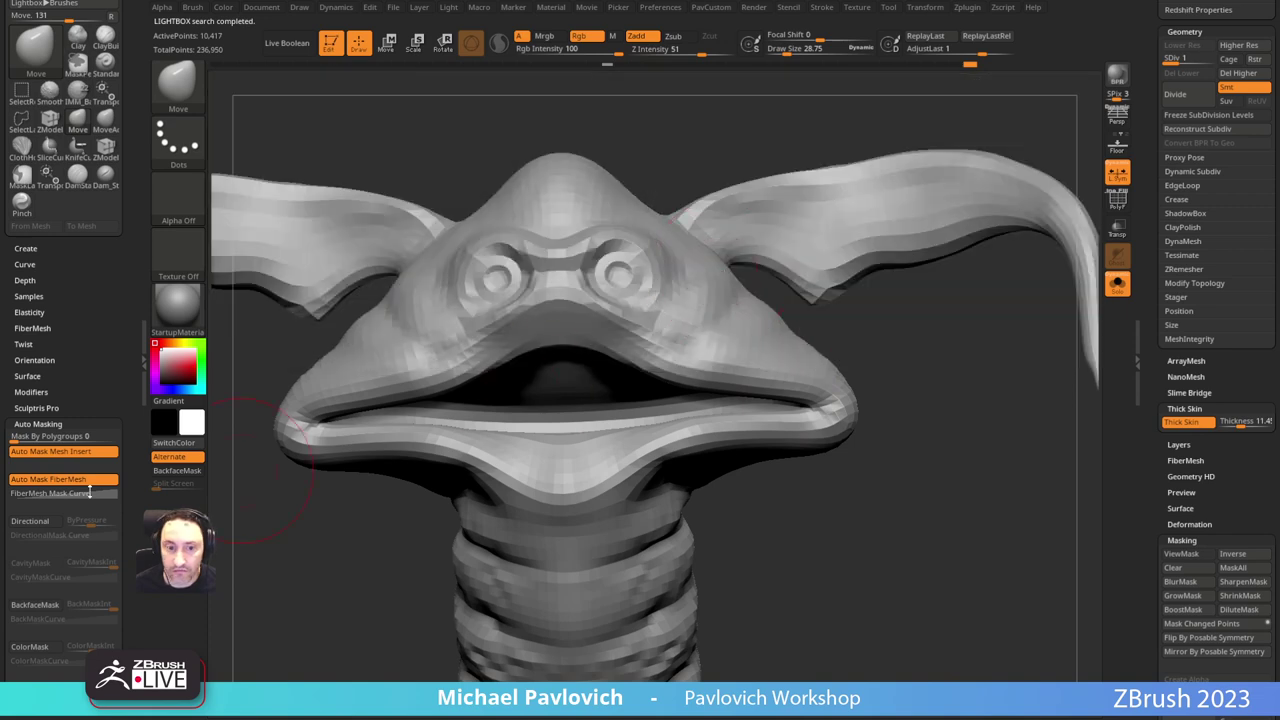
Step: Set the Smooth brush's Weighted Smooth Mode to 1 and its Z Intensity to 11
{"action": "left_click_drag", "start_coordinate": [842, 493], "coordinate": [863, 380], "text": "alt"}
{"action": "left_click_drag", "start_coordinate": [108, 391], "coordinate": [100, 197]}
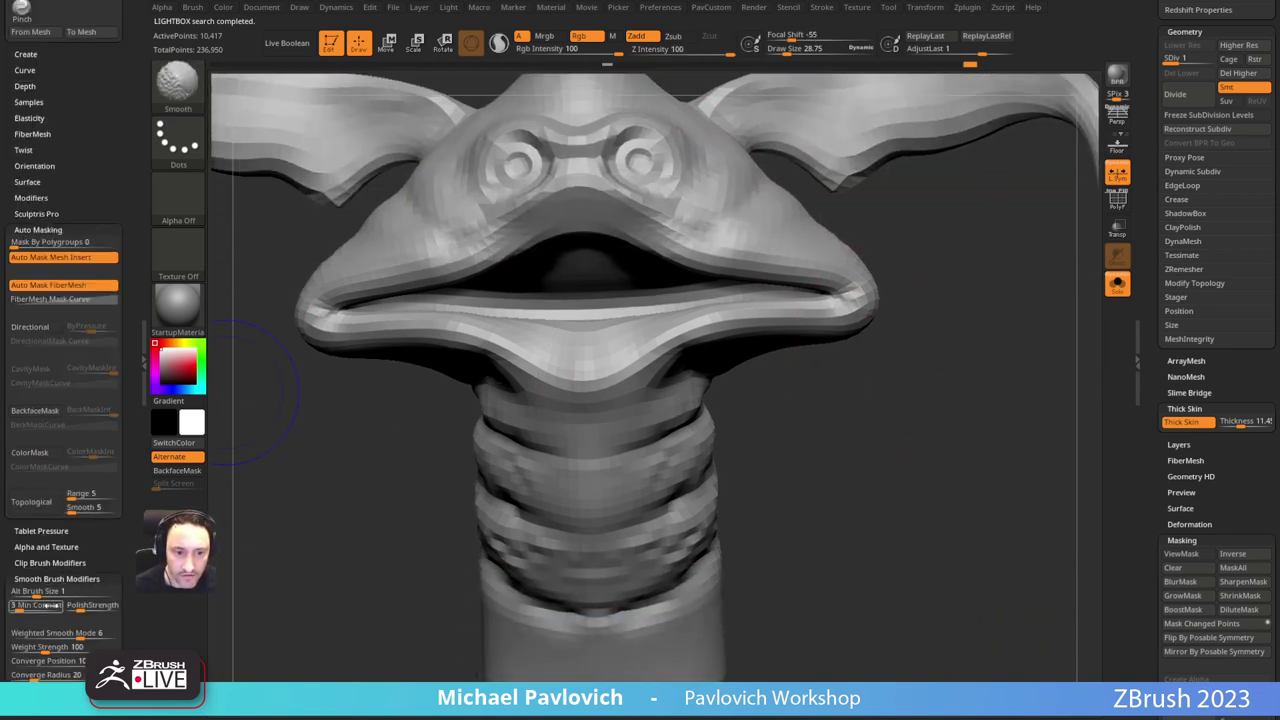
{"action": "left_click", "coordinate": [24, 634]}
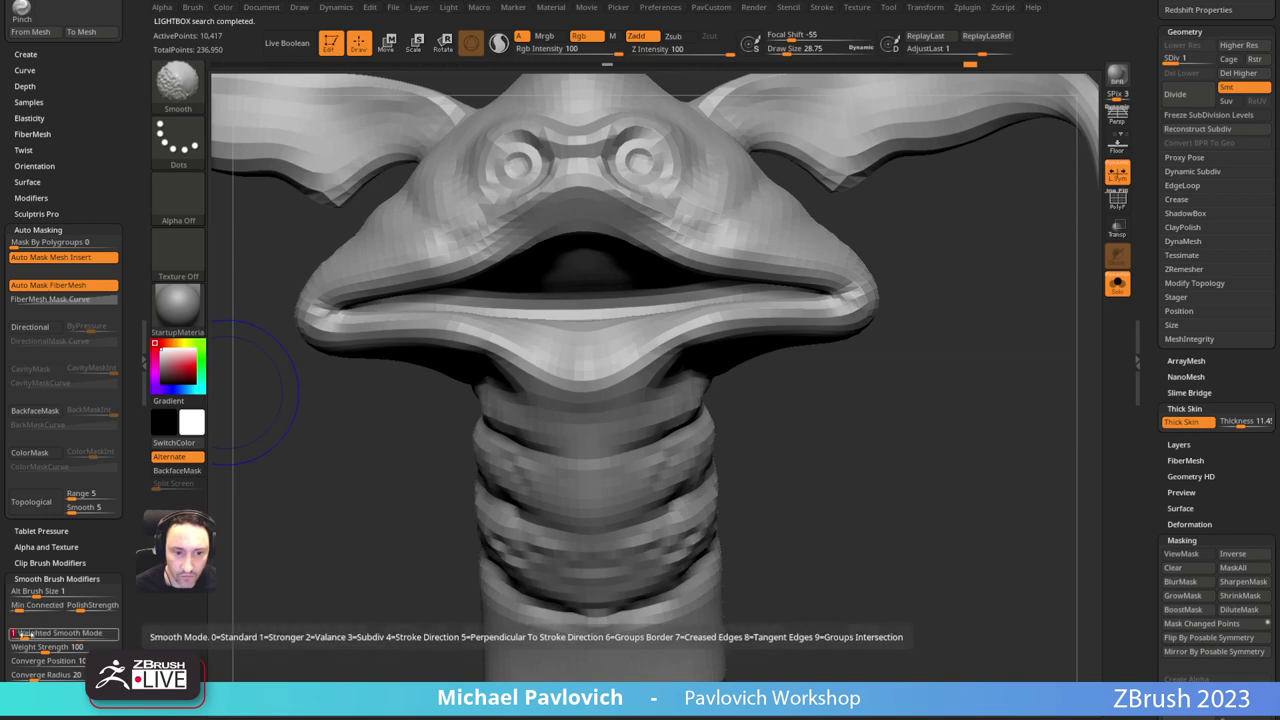
{"action": "mouse_move", "coordinate": [926, 307]}
{"action": "left_mouse_down", "text": "alt"}
{"action": "mouse_move", "coordinate": [915, 371]}
{"action": "mouse_move", "coordinate": [899, 304]}
{"action": "mouse_move", "coordinate": [876, 366]}
{"action": "left_mouse_up", "text": "alt"}
{"action": "left_click", "coordinate": [661, 51], "text": "shift"}
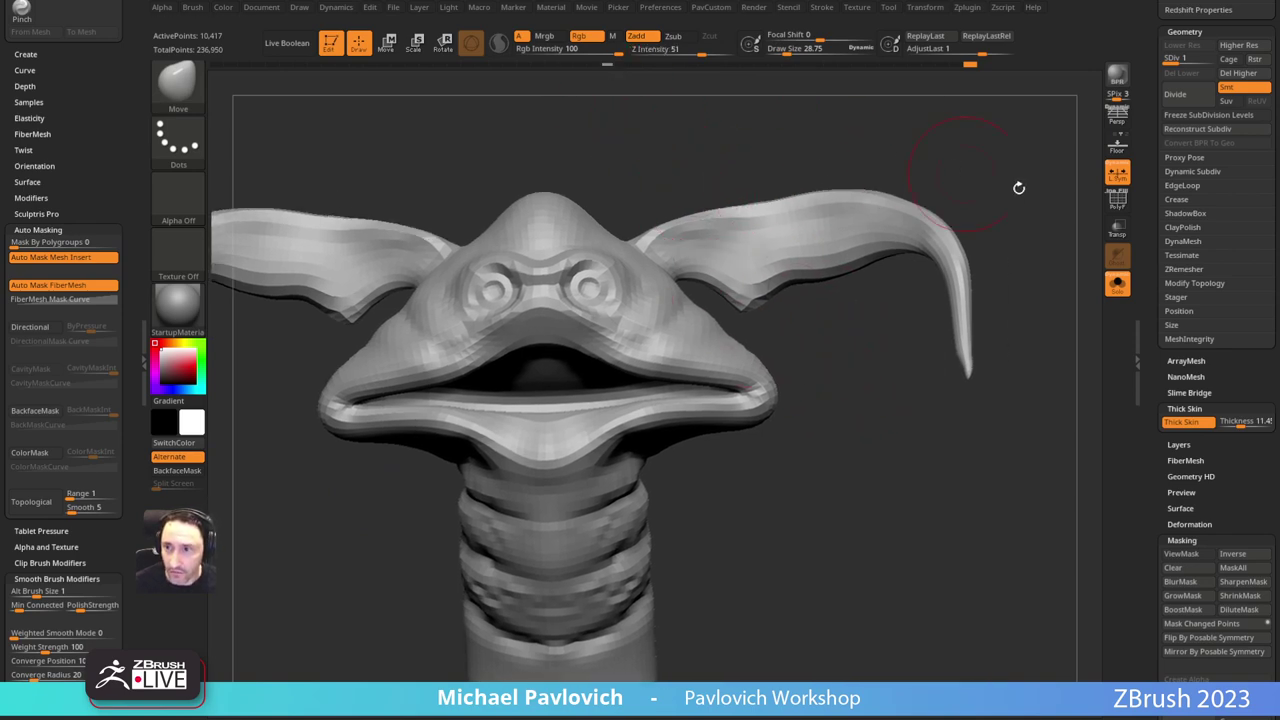
Step: Return the head to subdivision level 3 and turn off Solo to show the other parts
{"action": "key", "text": "d"}
{"action": "key", "text": "d"}
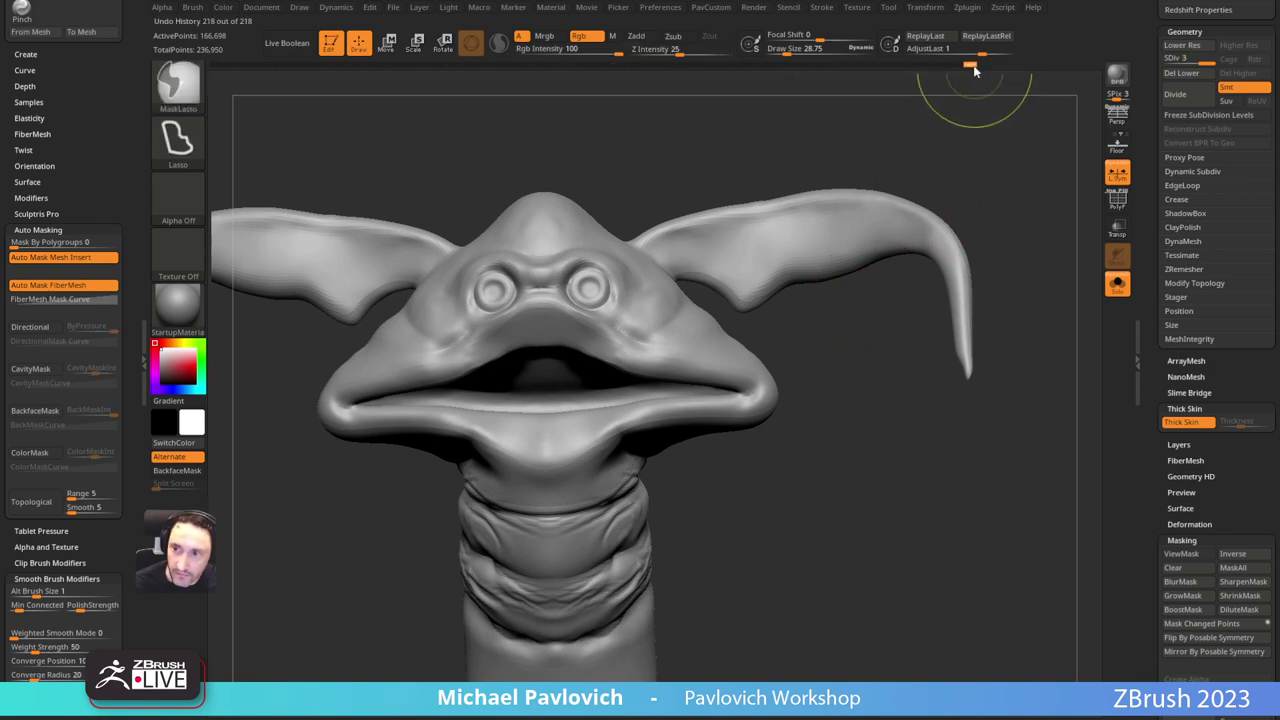
{"action": "mouse_move", "coordinate": [910, 325]}
{"action": "left_mouse_down"}
{"action": "mouse_move", "coordinate": [914, 394]}
{"action": "mouse_move", "coordinate": [876, 415]}
{"action": "mouse_move", "coordinate": [921, 415]}
{"action": "mouse_move", "coordinate": [889, 398]}
{"action": "mouse_move", "coordinate": [853, 335]}
{"action": "mouse_move", "coordinate": [966, 269]}
{"action": "mouse_move", "coordinate": [962, 240]}
{"action": "mouse_move", "coordinate": [971, 276]}
{"action": "mouse_move", "coordinate": [1008, 268]}
{"action": "mouse_move", "coordinate": [882, 345]}
{"action": "mouse_move", "coordinate": [918, 400]}
{"action": "left_mouse_up"}
{"action": "left_click", "coordinate": [1117, 284]}
Step: Adjust the mouth corner with an enlarged Move brush and enable the brush's Topological auto masking
{"action": "mouse_move", "coordinate": [918, 400]}
{"action": "left_mouse_down"}
{"action": "mouse_move", "coordinate": [922, 350]}
{"action": "mouse_move", "coordinate": [892, 382]}
{"action": "left_mouse_up"}
{"action": "key", "text": "bracketright"}
{"action": "key", "text": "bracketright"}
{"action": "key", "text": "bracketright"}
{"action": "mouse_move", "coordinate": [777, 431]}
{"action": "left_mouse_down"}
{"action": "mouse_move", "coordinate": [773, 419]}
{"action": "mouse_move", "coordinate": [782, 449]}
{"action": "left_mouse_up"}
{"action": "left_click", "coordinate": [31, 502]}
{"action": "key", "text": "s"}
{"action": "left_click", "coordinate": [761, 428]}
Step: Inflate the skin at the mouth corner with the Inflat brush at a draw size of about 20.6
{"action": "key", "text": "b"}
{"action": "key", "text": "i"}
{"action": "key", "text": "n"}
{"action": "mouse_move", "coordinate": [902, 417]}
{"action": "left_mouse_down"}
{"action": "mouse_move", "coordinate": [785, 434]}
{"action": "mouse_move", "coordinate": [920, 429]}
{"action": "left_mouse_up"}
{"action": "key", "text": "5"}
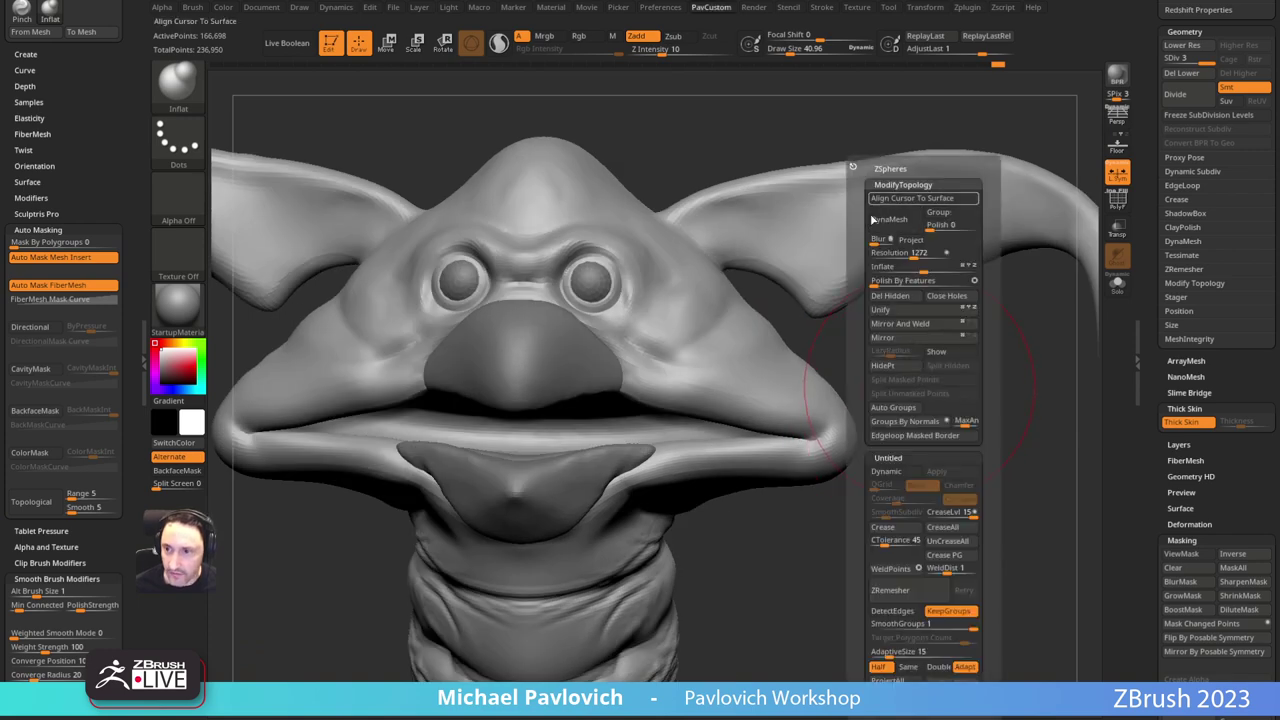
{"action": "mouse_move", "coordinate": [976, 475]}
{"action": "left_mouse_down", "text": "ctrl"}
{"action": "mouse_move", "coordinate": [913, 357]}
{"action": "mouse_move", "coordinate": [914, 386]}
{"action": "left_mouse_up", "text": "ctrl"}
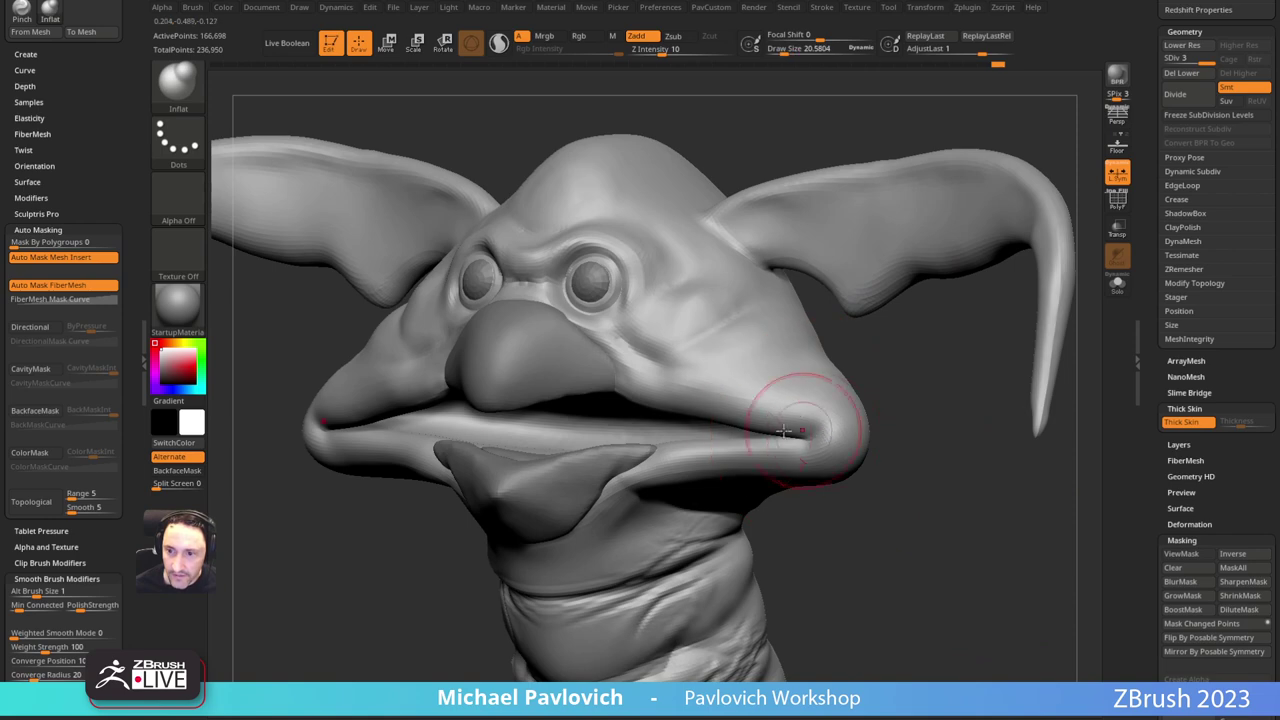
{"action": "left_click_drag", "start_coordinate": [784, 431], "coordinate": [808, 448]}
Step: Enlarge the brush to a draw size of about 72, reshape the mouth corner and switch to the Move brush
{"action": "mouse_move", "coordinate": [889, 472]}
{"action": "left_mouse_down"}
{"action": "mouse_move", "coordinate": [937, 471]}
{"action": "mouse_move", "coordinate": [943, 487]}
{"action": "left_mouse_up"}
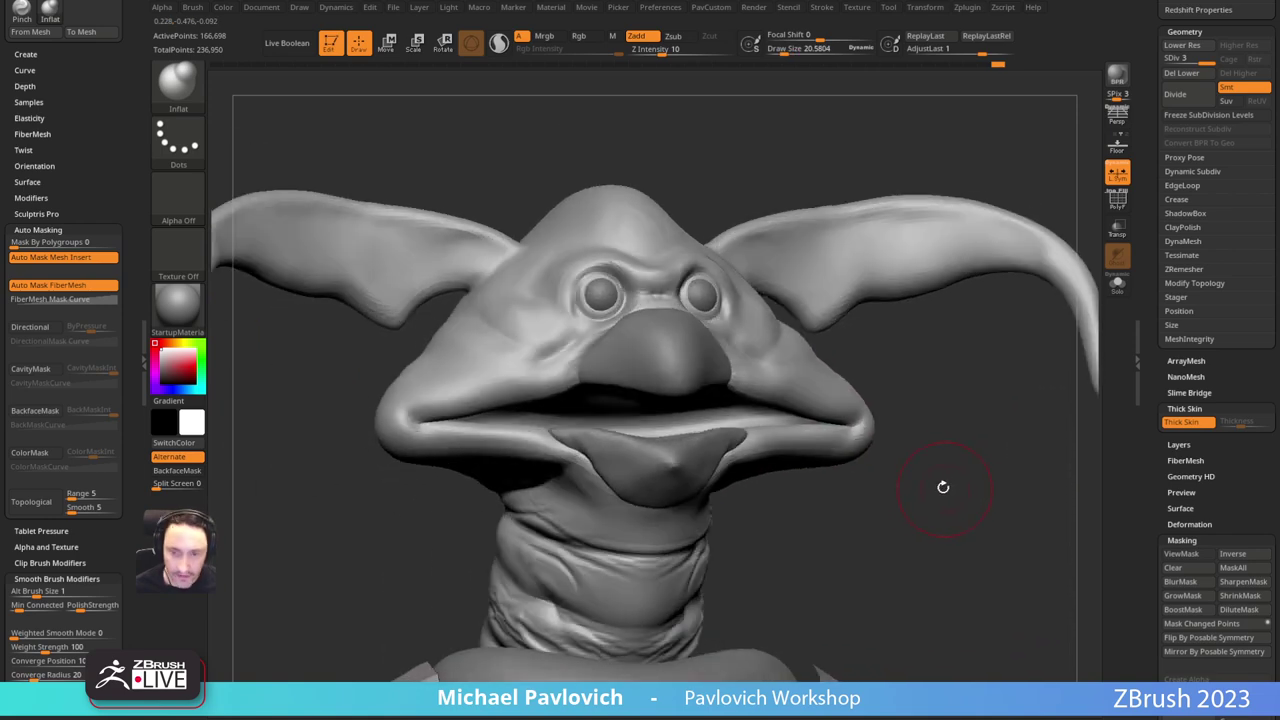
{"action": "key", "text": "bracketright"}
{"action": "key", "text": "bracketright"}
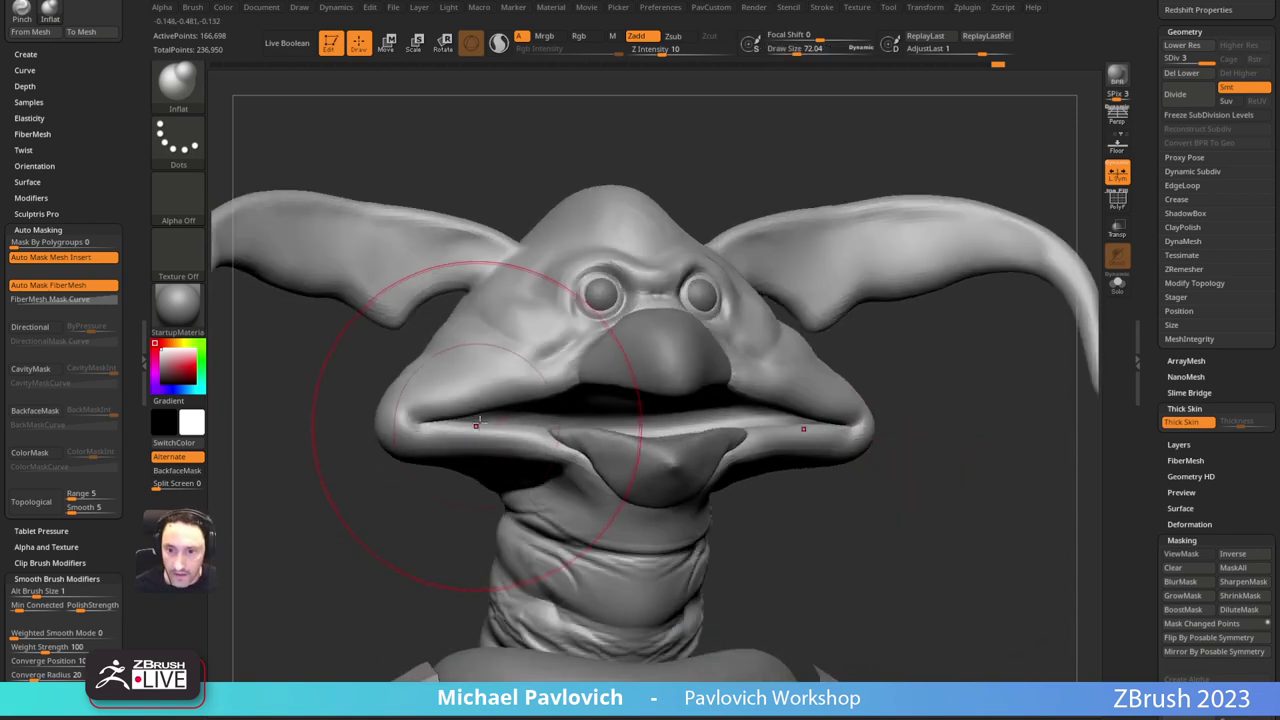
{"action": "mouse_move", "coordinate": [474, 420]}
{"action": "left_mouse_down"}
{"action": "mouse_move", "coordinate": [489, 409]}
{"action": "mouse_move", "coordinate": [471, 414]}
{"action": "mouse_move", "coordinate": [498, 421]}
{"action": "mouse_move", "coordinate": [450, 423]}
{"action": "left_mouse_up"}
{"action": "key", "text": "bracketleft"}
{"action": "key", "text": "b"}
{"action": "key", "text": "m"}
{"action": "key", "text": "v"}
Step: Puff up the lips toward the mouth corners with the Inflat brush at a draw size of about 26.6
{"action": "key", "text": "b"}
{"action": "key", "text": "i"}
{"action": "key", "text": "n"}
{"action": "key", "text": "bracketleft"}
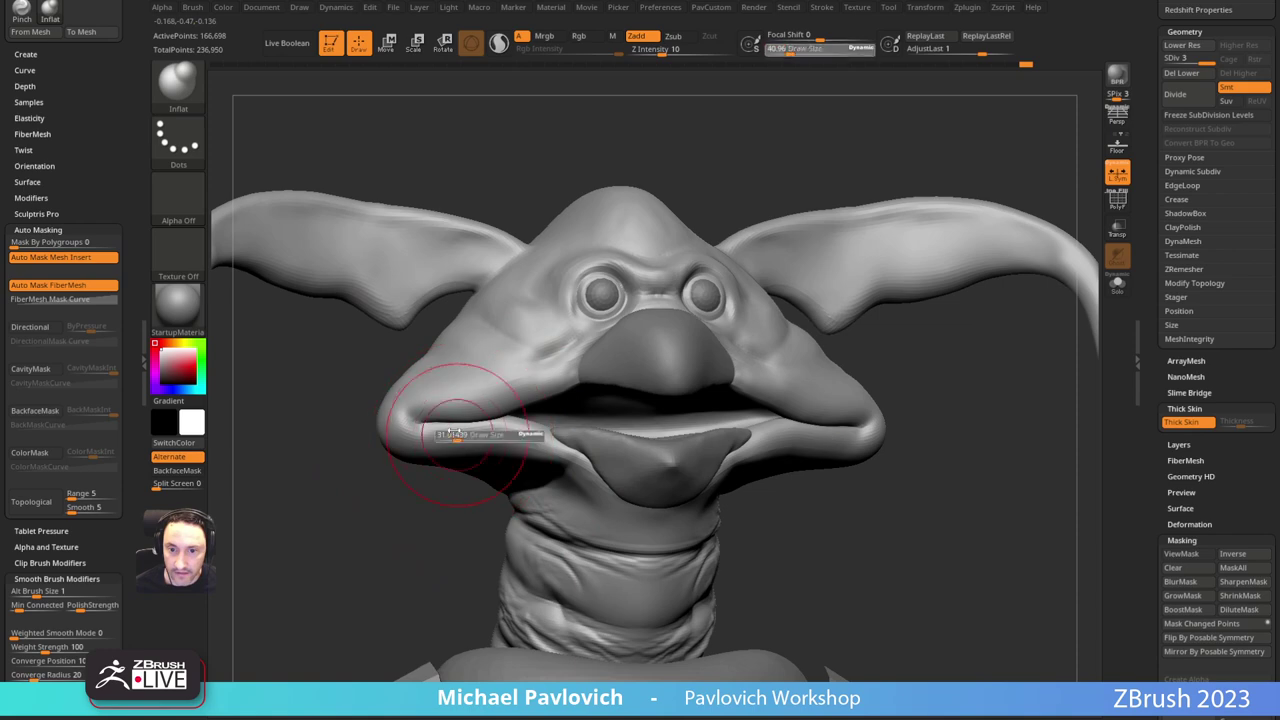
{"action": "mouse_move", "coordinate": [428, 532]}
{"action": "left_mouse_down"}
{"action": "mouse_move", "coordinate": [349, 544]}
{"action": "mouse_move", "coordinate": [450, 529]}
{"action": "left_mouse_up"}
{"action": "left_click_drag", "start_coordinate": [486, 406], "coordinate": [442, 438]}
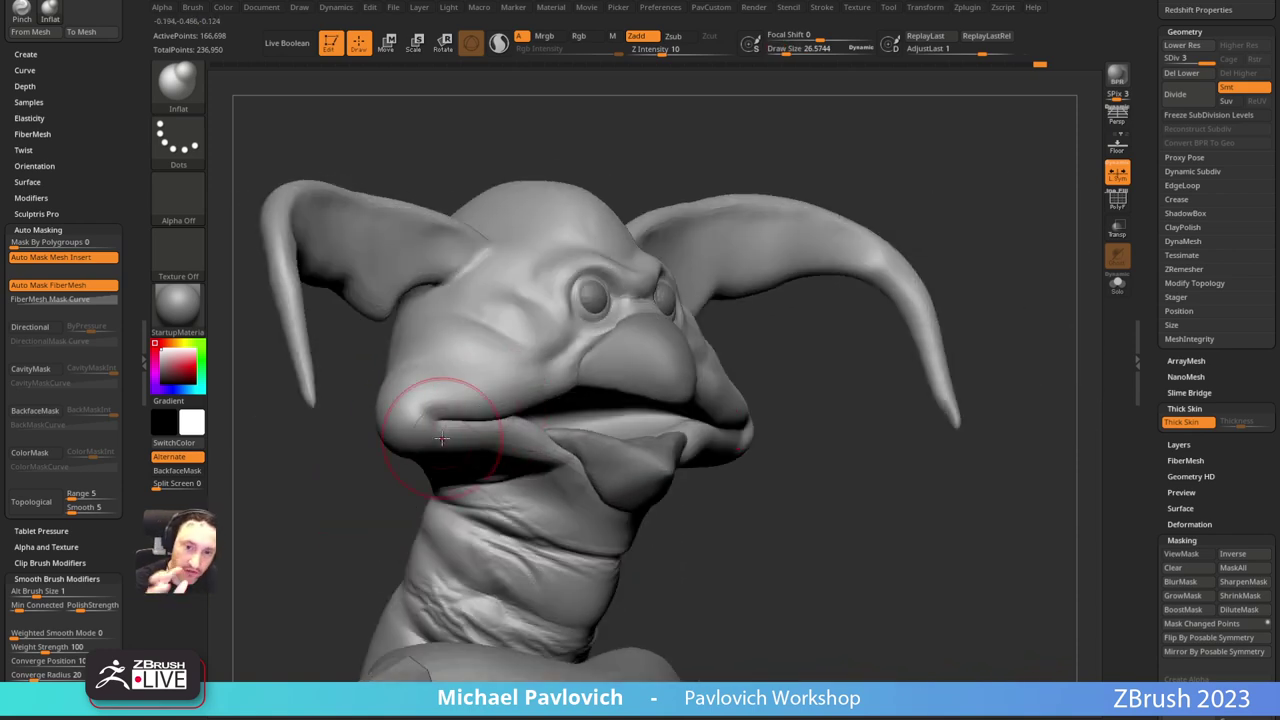
{"action": "mouse_move", "coordinate": [765, 293]}
{"action": "left_mouse_down"}
{"action": "mouse_move", "coordinate": [780, 411]}
{"action": "mouse_move", "coordinate": [694, 420]}
{"action": "mouse_move", "coordinate": [742, 420]}
{"action": "left_mouse_up"}
{"action": "left_click_drag", "start_coordinate": [888, 470], "coordinate": [873, 528], "text": "alt"}
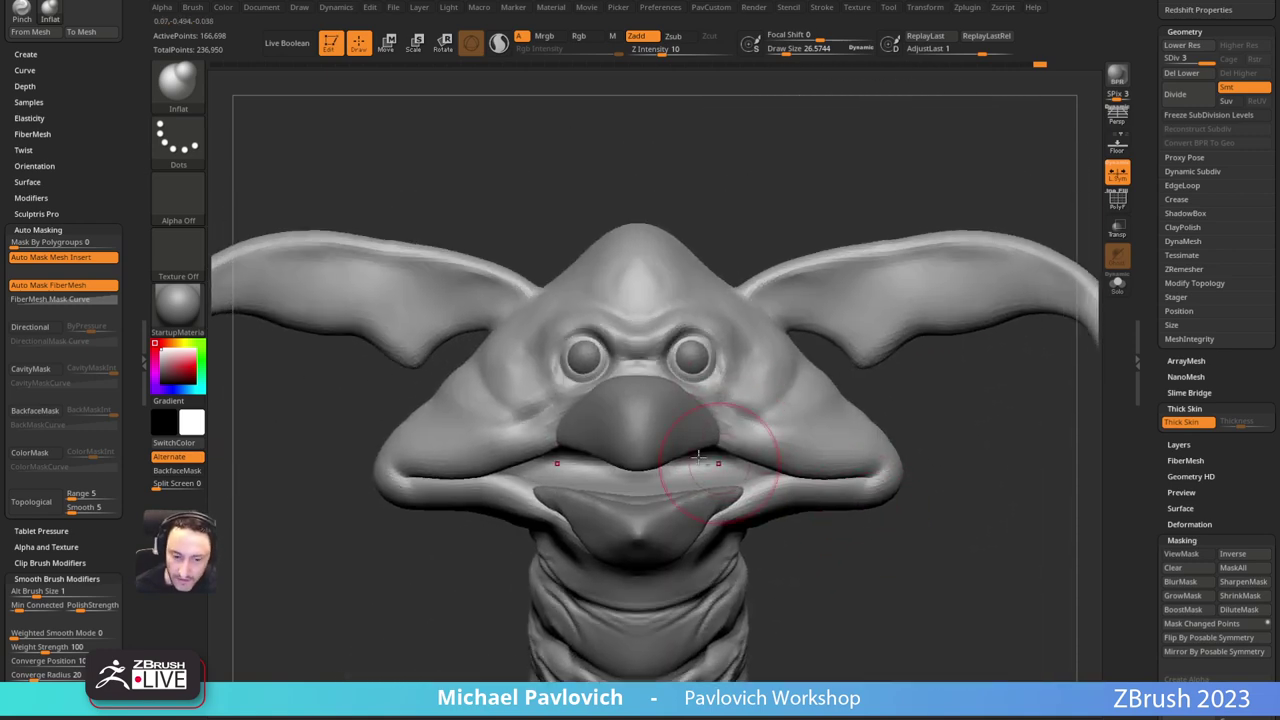
Step: Select the nose subtool and switch to the Move brush with Topological masking at a draw size of about 41
{"action": "key", "text": "b"}
{"action": "key", "text": "s"}
{"action": "key", "text": "t"}
{"action": "left_click_drag", "start_coordinate": [812, 199], "coordinate": [825, 221], "text": "alt"}
{"action": "left_click_drag", "start_coordinate": [825, 221], "coordinate": [843, 226]}
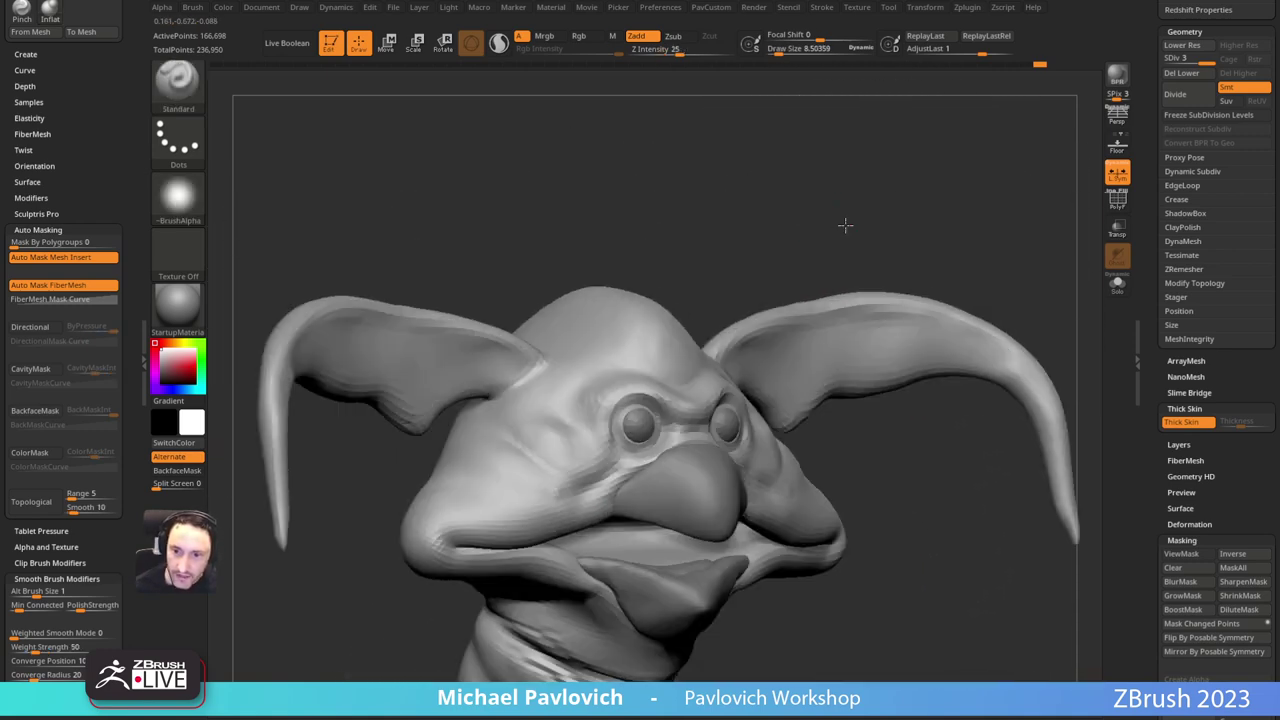
{"action": "left_click", "coordinate": [672, 461], "text": "alt"}
{"action": "left_click_drag", "start_coordinate": [880, 463], "coordinate": [815, 466], "text": "shift"}
{"action": "key", "text": "s"}
{"action": "left_click", "coordinate": [664, 480]}
{"action": "key", "text": "b"}
{"action": "key", "text": "m"}
{"action": "key", "text": "t"}
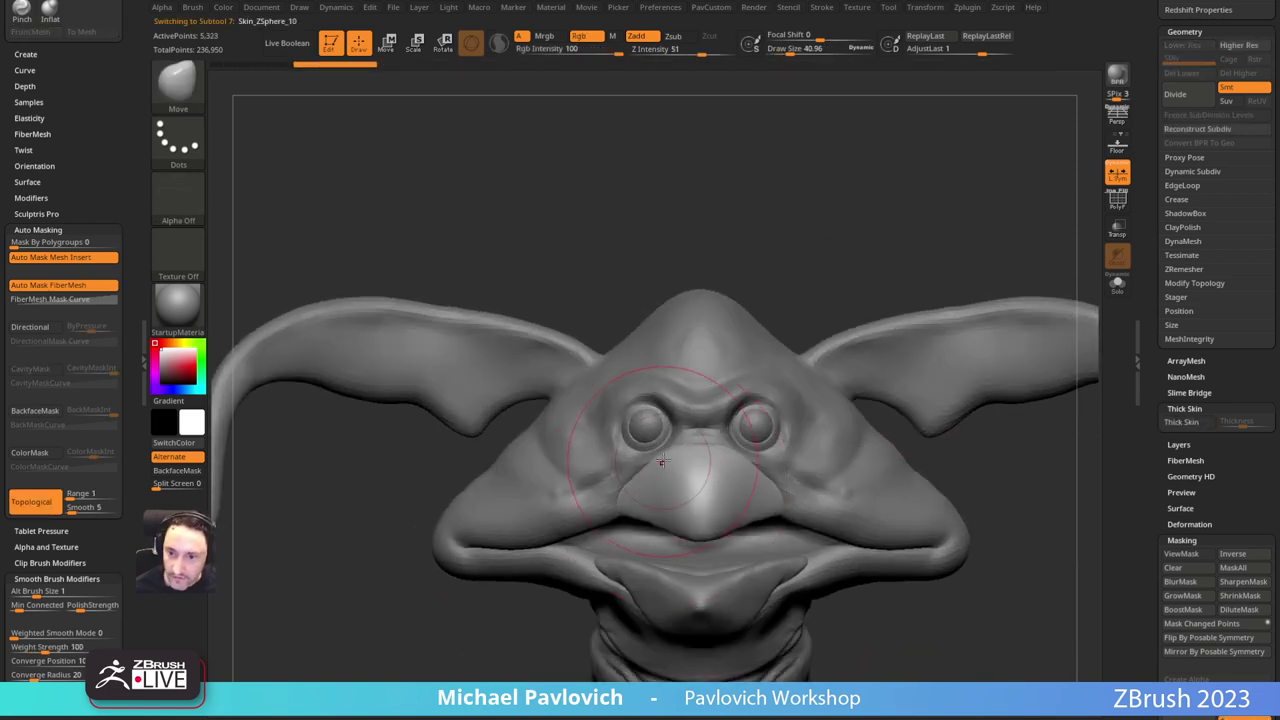
Step: Reshape the nose's upper side with the topological Move brush and reduce its draw size to about 20.6
{"action": "left_click_drag", "start_coordinate": [663, 463], "coordinate": [675, 449]}
{"action": "key", "text": "b"}
{"action": "key", "text": "m"}
{"action": "key", "text": "t"}
{"action": "key", "text": "s"}
{"action": "left_click", "coordinate": [653, 405]}
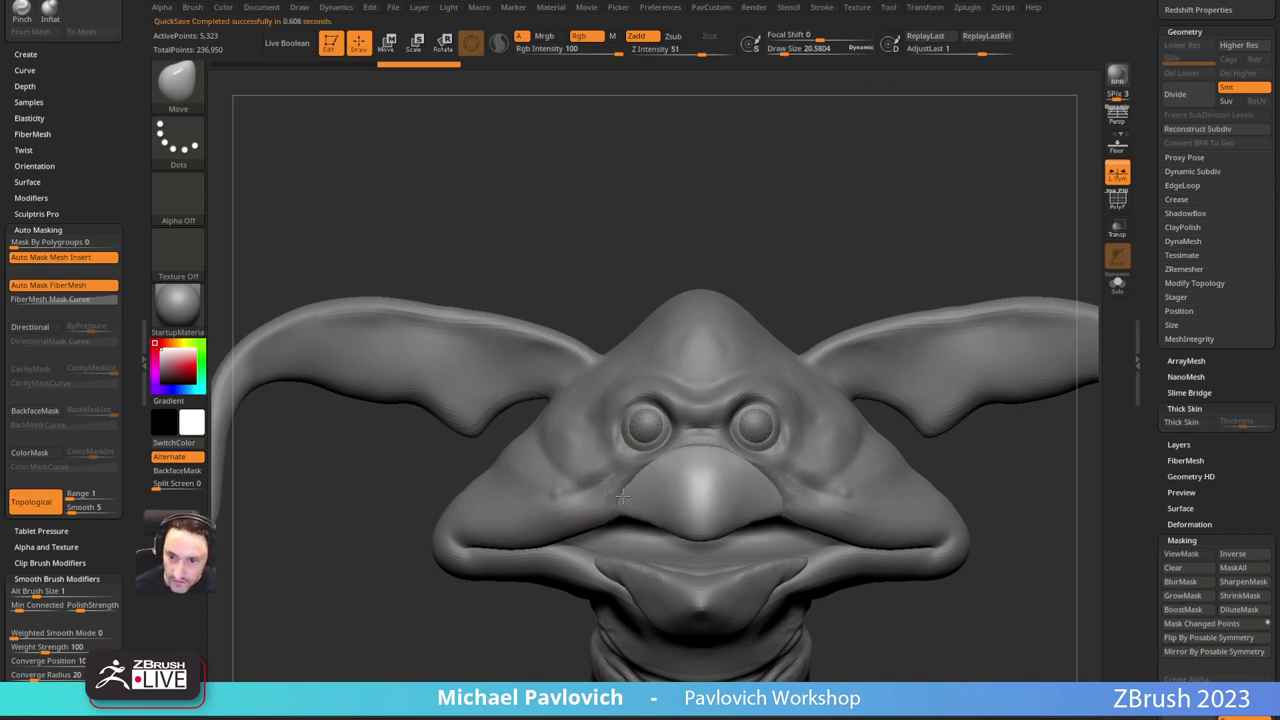
Step: Reselect the head and smooth the skin bordering the nose, using a draw size of about 13.8
{"action": "left_click", "coordinate": [661, 457], "text": "alt"}
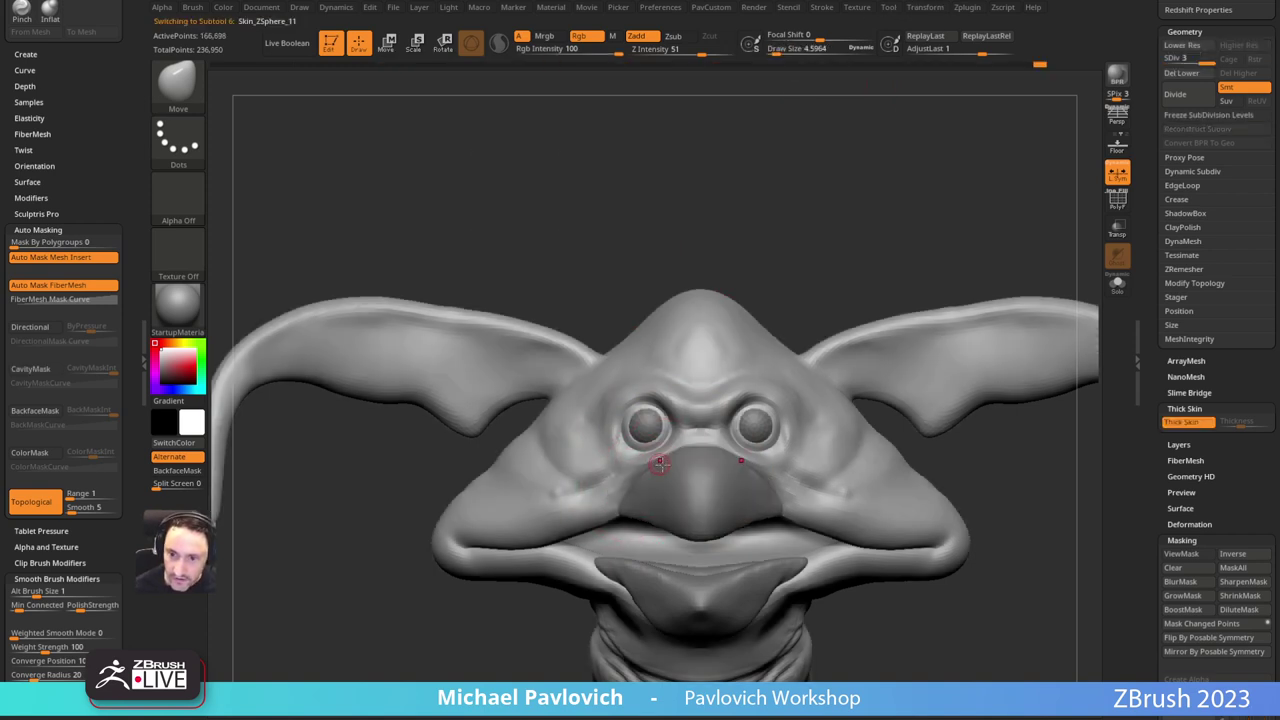
{"action": "left_click_drag", "start_coordinate": [664, 456], "coordinate": [688, 440], "text": "shift"}
{"action": "left_click_drag", "start_coordinate": [738, 240], "coordinate": [778, 258]}
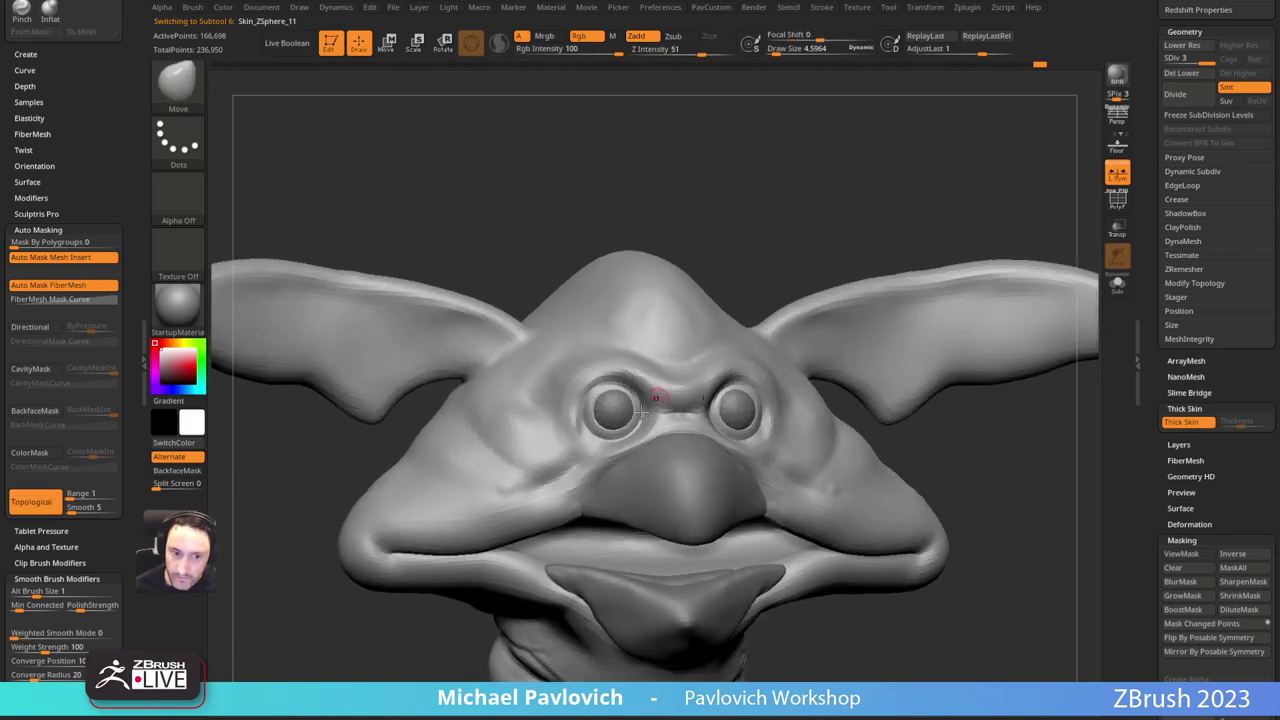
{"action": "key", "text": "s"}
{"action": "left_click_drag", "start_coordinate": [600, 474], "coordinate": [606, 473]}
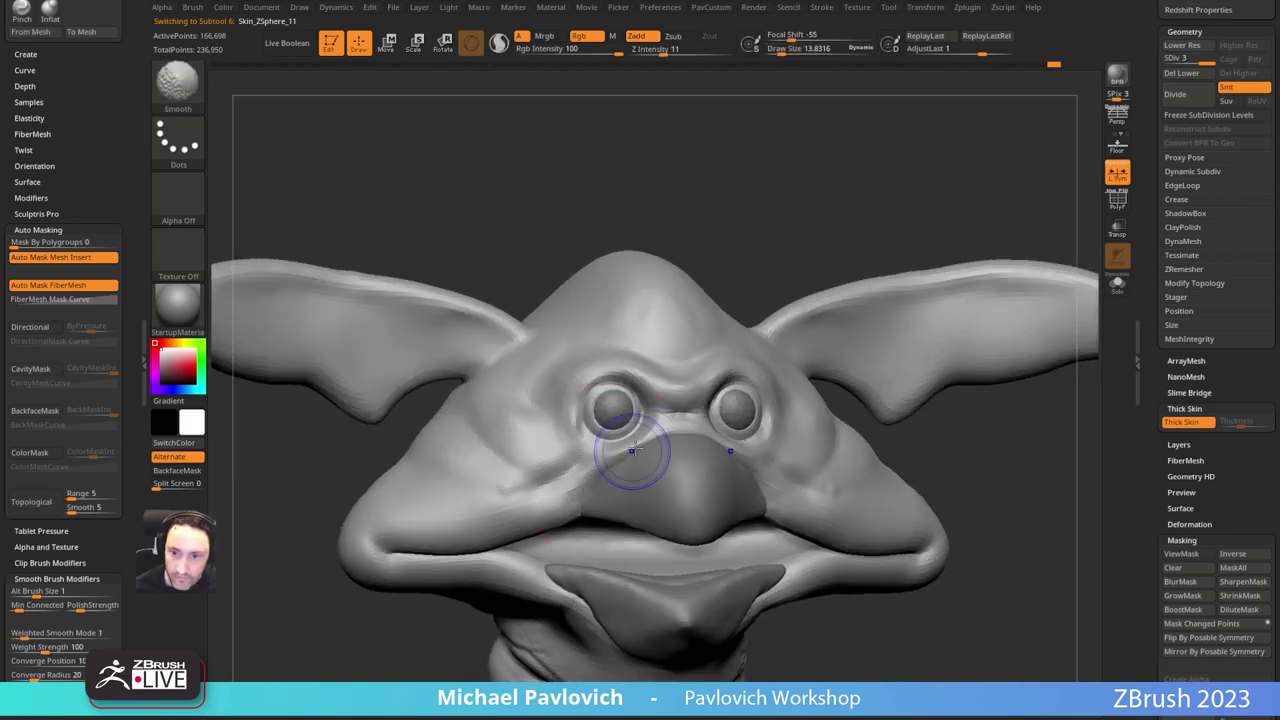
Step: Raise the Smooth brush's Z Intensity to 35 and smooth beside the nose at draw size 5.44
{"action": "left_click", "coordinate": [689, 50], "text": "shift"}
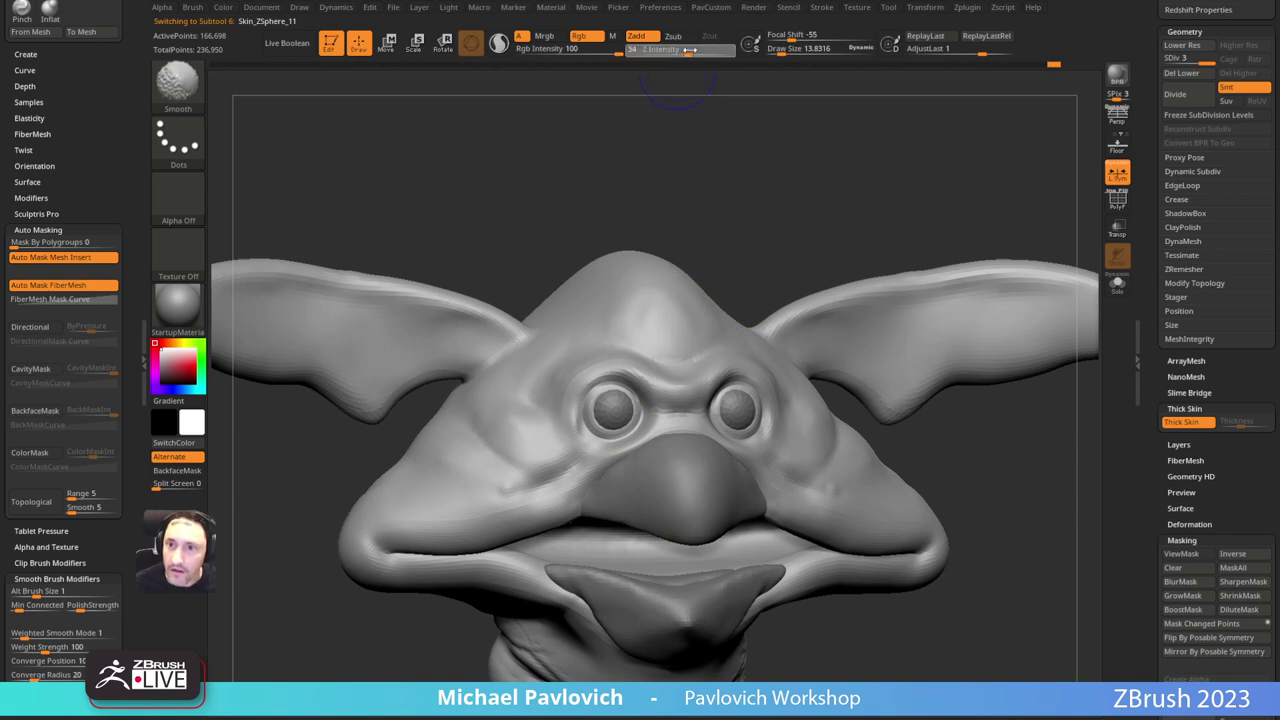
{"action": "key", "text": "s"}
{"action": "left_click_drag", "start_coordinate": [619, 458], "coordinate": [611, 458]}
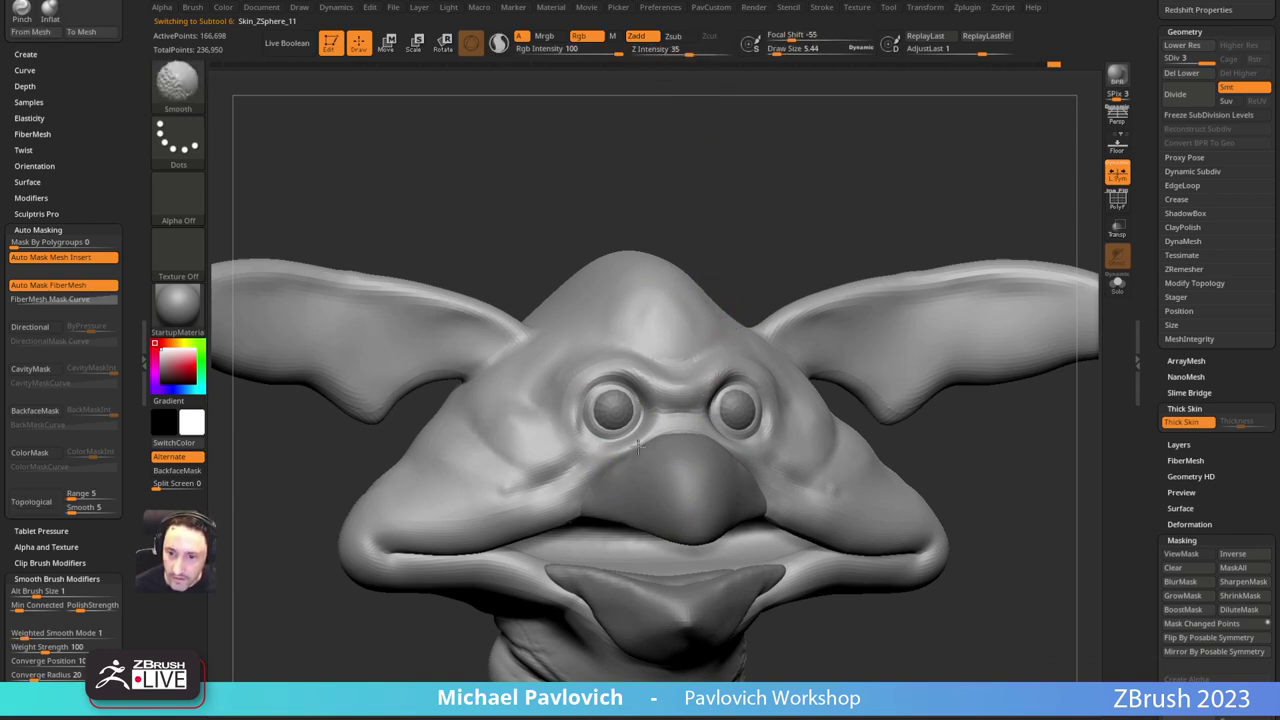
Step: Sculpt the skin along the side of the nose with the Standard brush at a draw size of about 8.5
{"action": "right_click_drag", "start_coordinate": [681, 424], "coordinate": [657, 423]}
{"action": "key", "text": "s"}
{"action": "key", "text": "b"}
{"action": "key", "text": "s"}
{"action": "key", "text": "t"}
{"action": "mouse_move", "coordinate": [598, 486]}
{"action": "left_mouse_down"}
{"action": "mouse_move", "coordinate": [612, 486]}
{"action": "mouse_move", "coordinate": [577, 514]}
{"action": "mouse_move", "coordinate": [590, 486]}
{"action": "left_mouse_up"}
{"action": "key", "text": "s"}
Step: Adjust the skin edge above the nose with the MoveActu brush
{"action": "mouse_move", "coordinate": [745, 232]}
{"action": "right_mouse_down"}
{"action": "mouse_move", "coordinate": [743, 188]}
{"action": "mouse_move", "coordinate": [760, 167]}
{"action": "right_mouse_up"}
{"action": "key", "text": "b"}
{"action": "key", "text": "m"}
{"action": "key", "text": "v"}
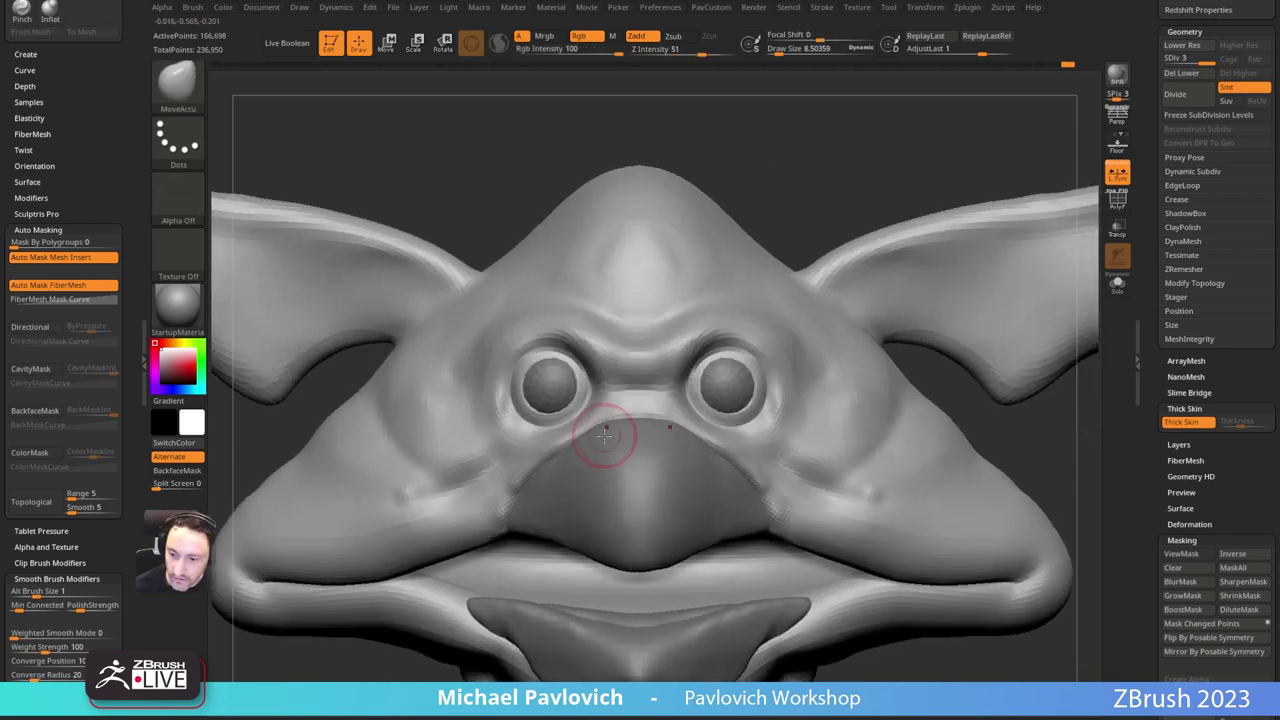
{"action": "key", "text": "s"}
{"action": "left_click_drag", "start_coordinate": [609, 441], "coordinate": [587, 411]}
{"action": "mouse_move", "coordinate": [730, 222]}
{"action": "right_mouse_down"}
{"action": "mouse_move", "coordinate": [799, 195]}
{"action": "mouse_move", "coordinate": [738, 250]}
{"action": "right_mouse_up"}
Step: Shape and smooth the small fold between the nose and the inner eye with the Standard brush at draw size 5.44
{"action": "key", "text": "b"}
{"action": "key", "text": "s"}
{"action": "key", "text": "t"}
{"action": "left_click_drag", "start_coordinate": [606, 417], "coordinate": [592, 426], "text": "shift"}
Step: Try a Standard brush stroke across the nose bridge at a draw size of about 8.5, and undo it
{"action": "mouse_move", "coordinate": [784, 218]}
{"action": "right_mouse_down"}
{"action": "mouse_move", "coordinate": [774, 123]}
{"action": "mouse_move", "coordinate": [740, 190]}
{"action": "right_mouse_up"}
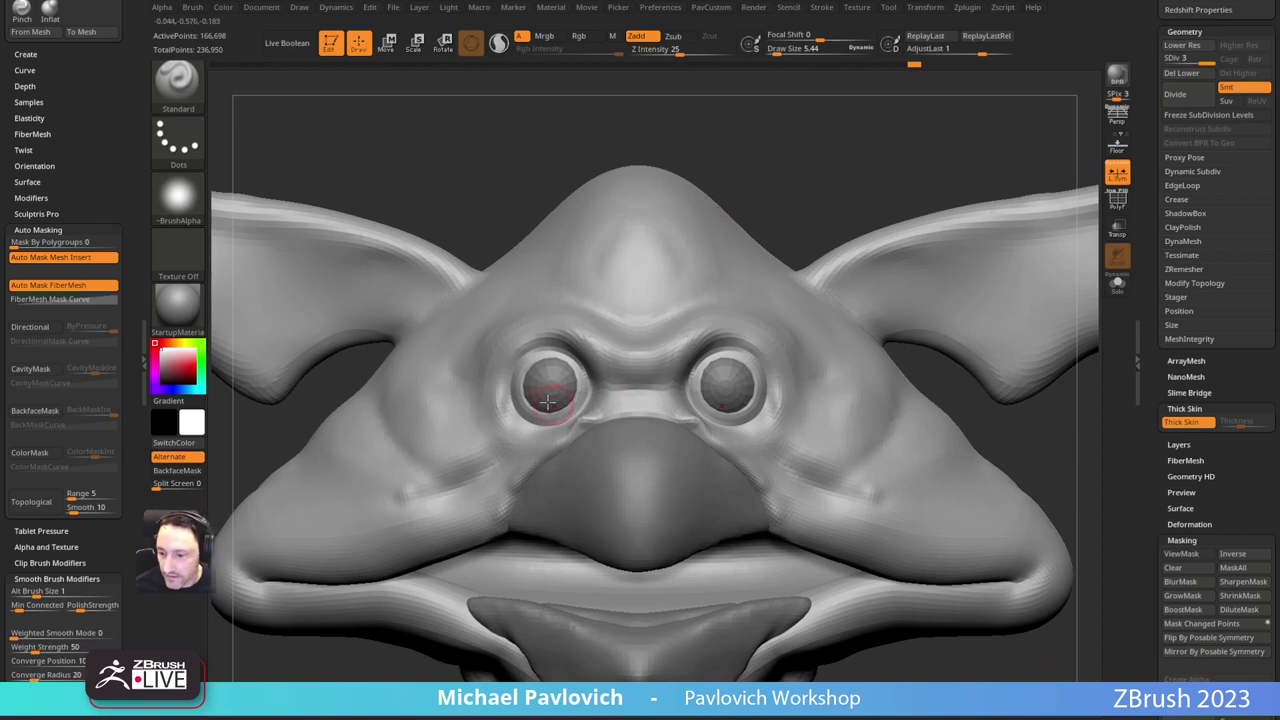
{"action": "key", "text": "s"}
{"action": "left_click_drag", "start_coordinate": [618, 390], "coordinate": [662, 377]}
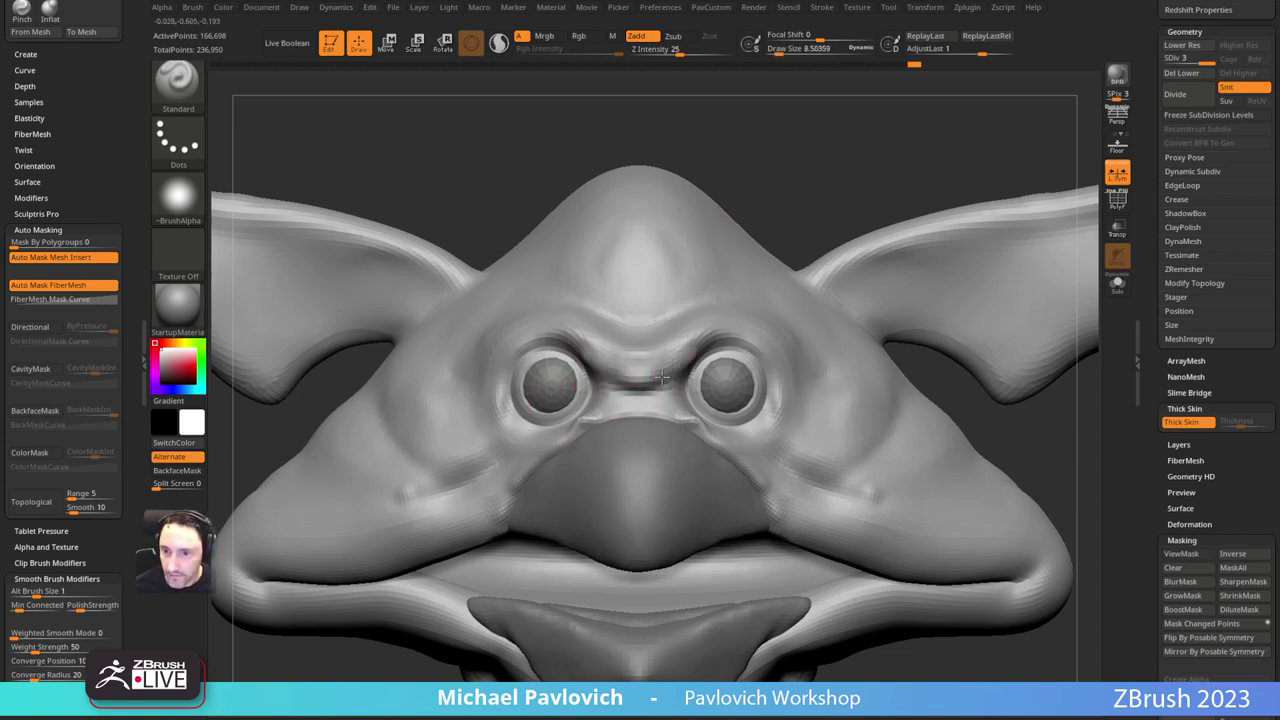
{"action": "key", "text": "ctrl+z"}
{"action": "right_click_drag", "start_coordinate": [748, 223], "coordinate": [765, 212]}
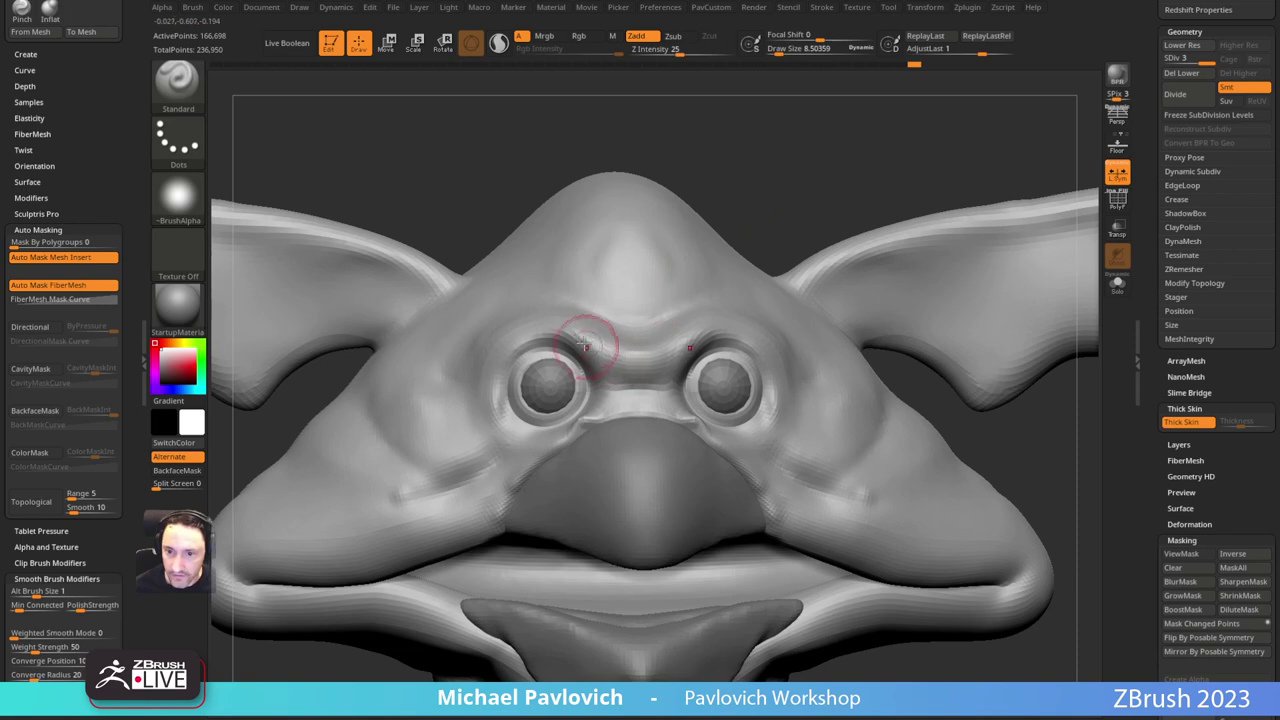
Step: Adjust the inner brow beside the nose bridge with the Move brush at draw size 10.99
{"action": "key", "text": "b"}
{"action": "key", "text": "m"}
{"action": "key", "text": "v"}
{"action": "key", "text": "s"}
{"action": "left_click_drag", "start_coordinate": [598, 352], "coordinate": [606, 352]}
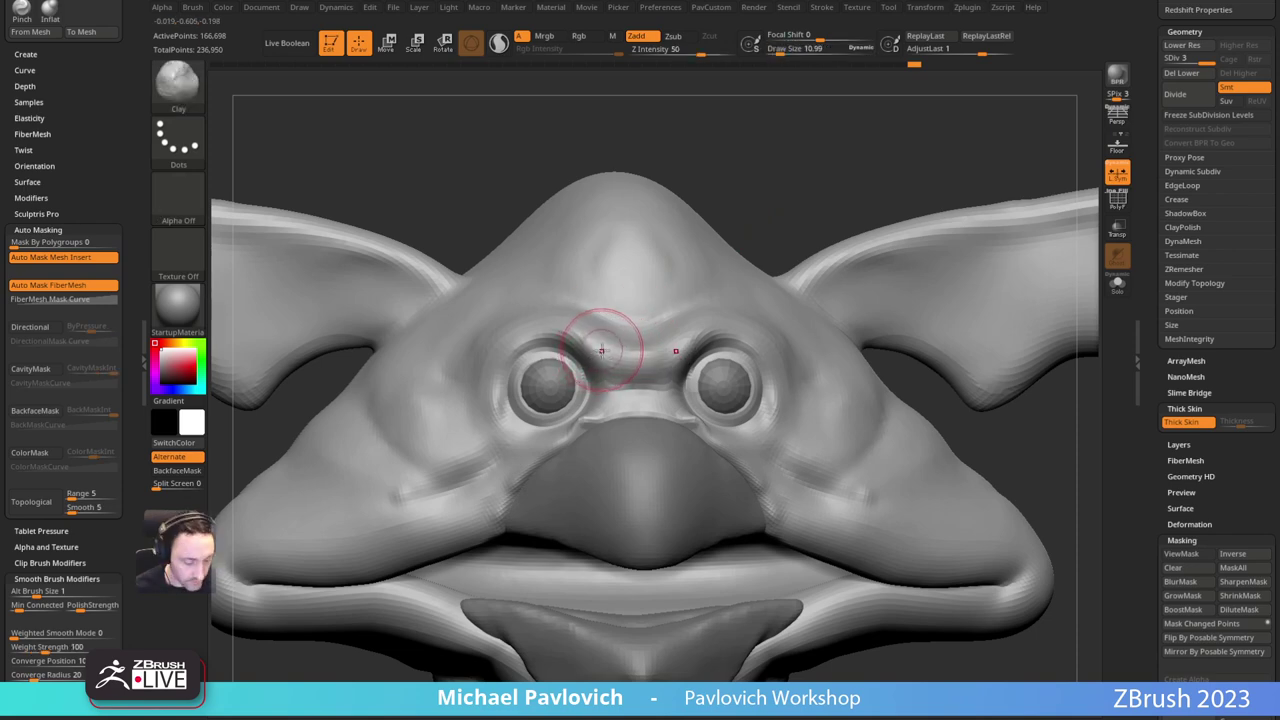
Step: Build up the brow and nose bridge between the eyes with the ClayTubes brush, starting at draw size 10.99
{"action": "key", "text": "b"}
{"action": "key", "text": "c"}
{"action": "key", "text": "t"}
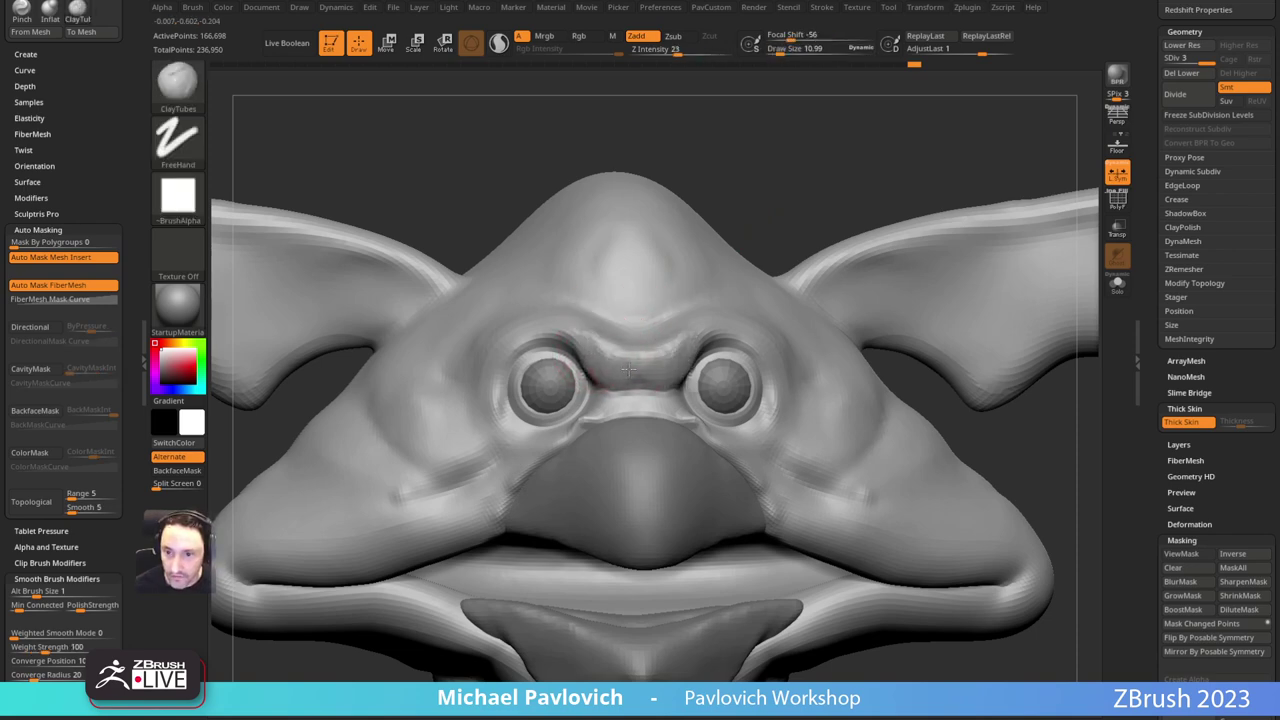
{"action": "left_click_drag", "start_coordinate": [783, 236], "coordinate": [768, 197]}
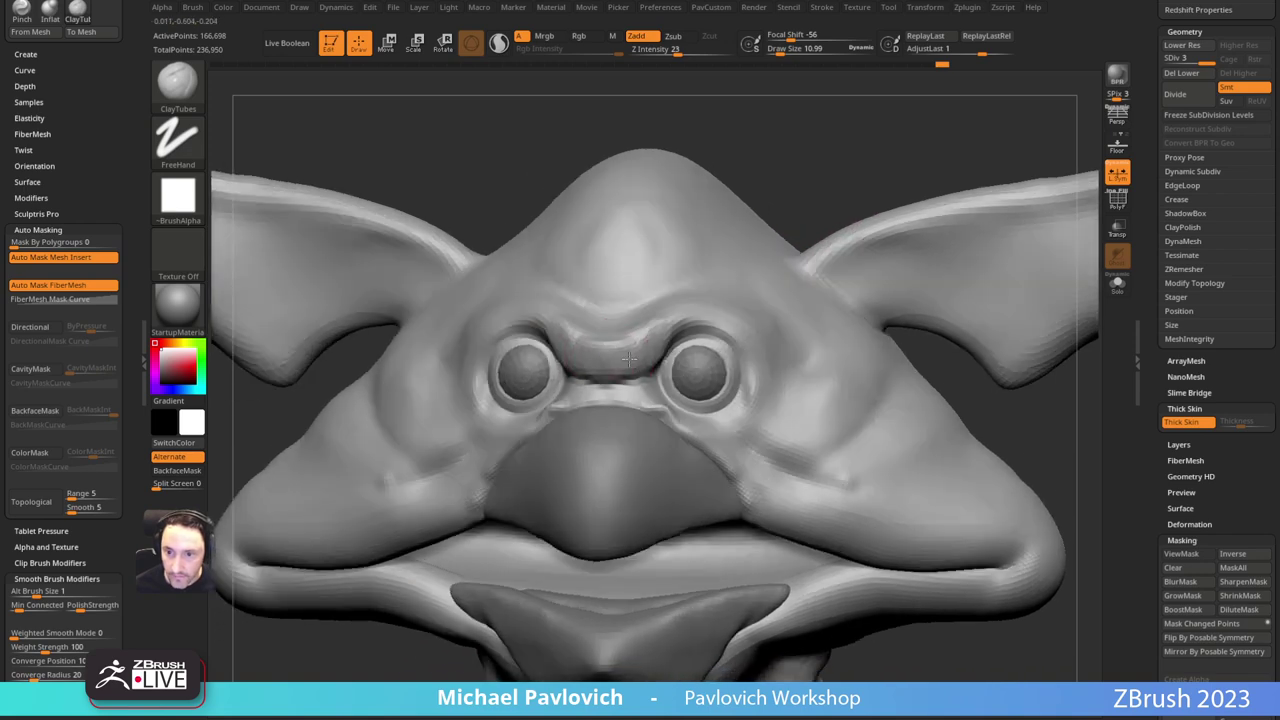
{"action": "left_click_drag", "start_coordinate": [641, 337], "coordinate": [655, 350]}
{"action": "left_click_drag", "start_coordinate": [783, 192], "coordinate": [752, 206]}
{"action": "key", "text": "s"}
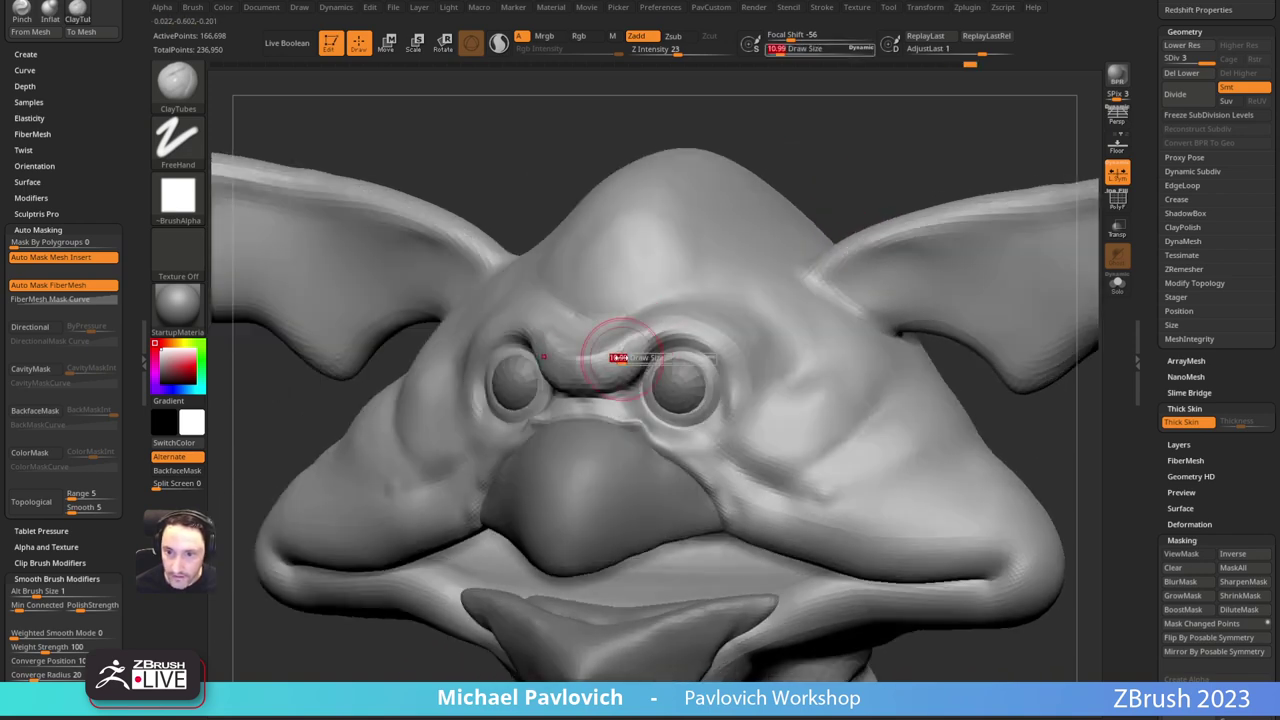
{"action": "mouse_move", "coordinate": [617, 357]}
{"action": "left_mouse_down"}
{"action": "mouse_move", "coordinate": [560, 350]}
{"action": "mouse_move", "coordinate": [645, 335]}
{"action": "left_mouse_up"}
{"action": "mouse_move", "coordinate": [752, 158]}
{"action": "left_mouse_down"}
{"action": "mouse_move", "coordinate": [766, 134]}
{"action": "mouse_move", "coordinate": [753, 176]}
{"action": "left_mouse_up"}
{"action": "left_click_drag", "start_coordinate": [717, 238], "coordinate": [690, 256]}
{"action": "left_click_drag", "start_coordinate": [728, 200], "coordinate": [806, 206]}
{"action": "left_click_drag", "start_coordinate": [761, 397], "coordinate": [712, 399]}
Step: Refine the skin fold between the nose and inner eye with the Standard brush, starting at draw size 7.39
{"action": "key", "text": "b"}
{"action": "key", "text": "s"}
{"action": "key", "text": "t"}
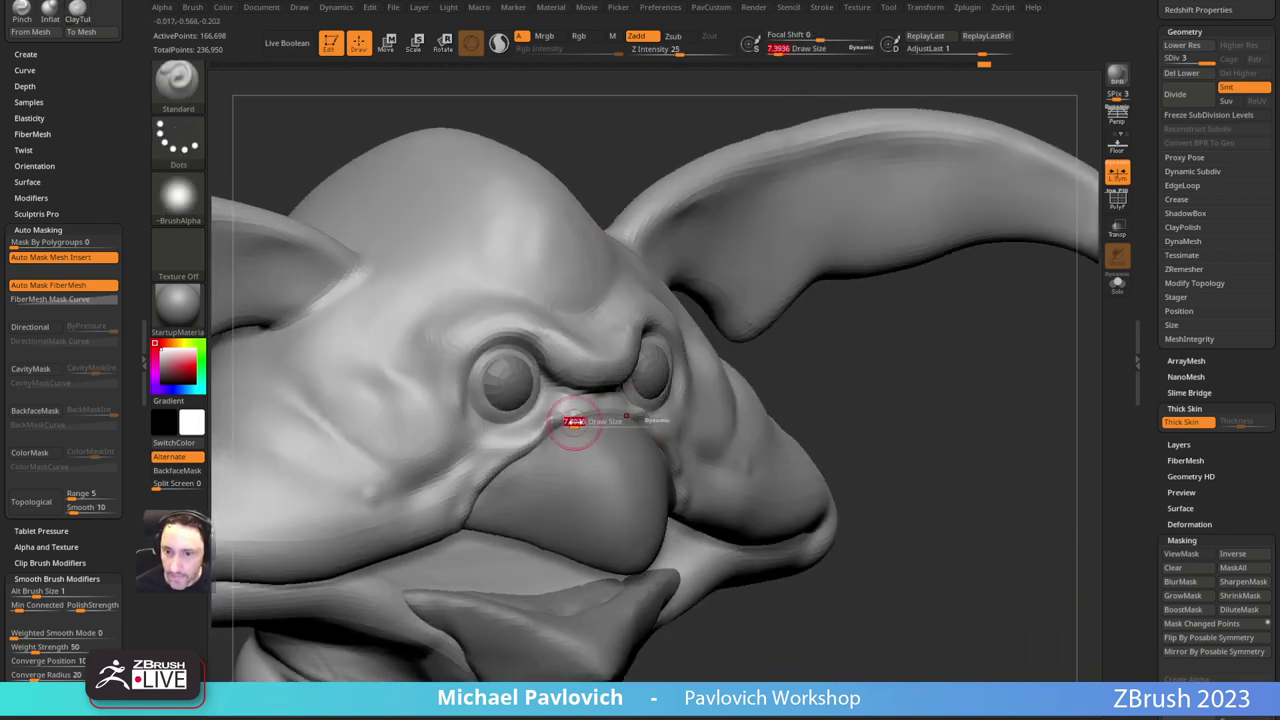
{"action": "left_click_drag", "start_coordinate": [850, 404], "coordinate": [695, 413]}
{"action": "left_click_drag", "start_coordinate": [522, 418], "coordinate": [534, 388], "text": "alt"}
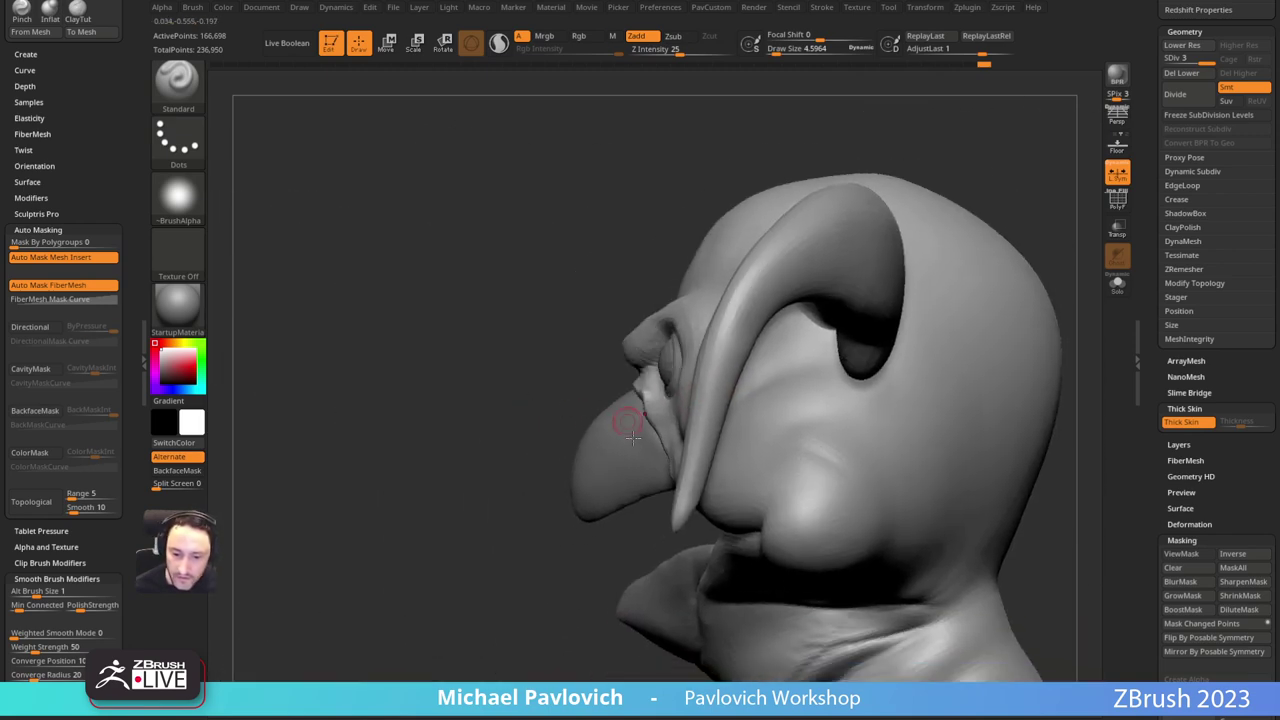
Step: Adjust the skin behind the beak in profile with the Move brush, starting at draw size 28.75
{"action": "key", "text": "bracketright"}
{"action": "key", "text": "b"}
{"action": "key", "text": "m"}
{"action": "key", "text": "v"}
{"action": "left_click_drag", "start_coordinate": [659, 446], "coordinate": [638, 453]}
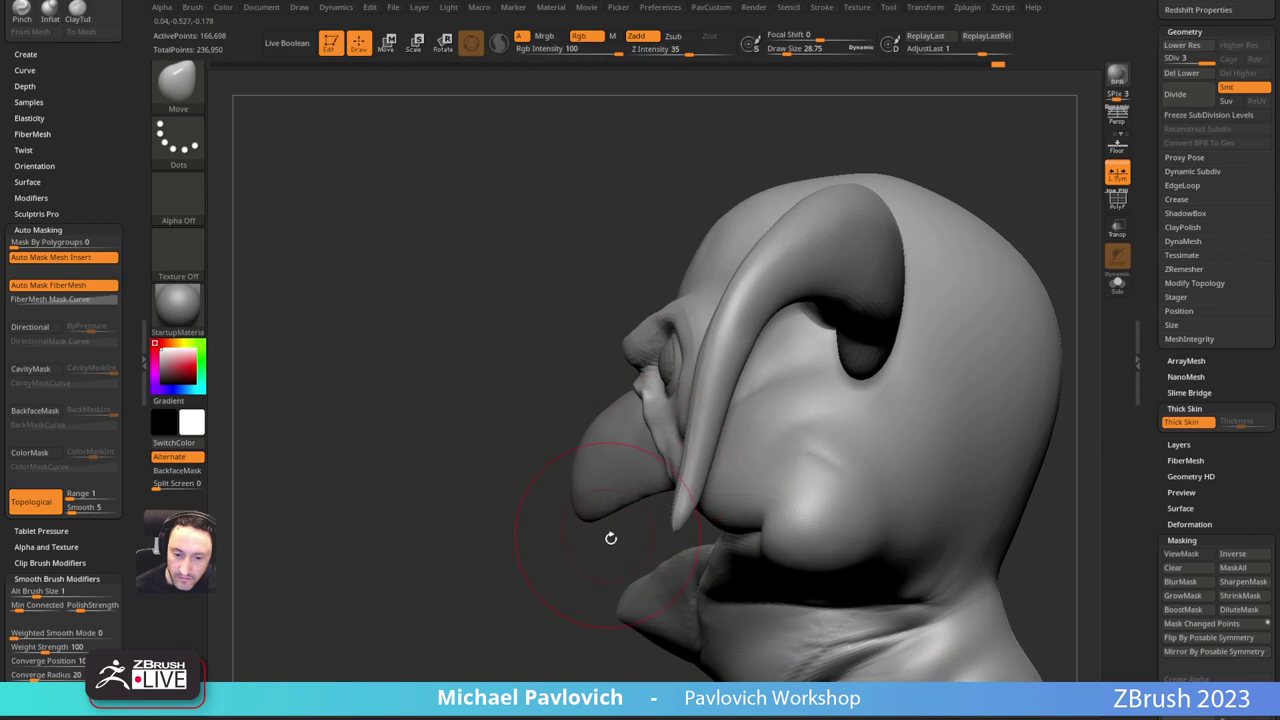
{"action": "key", "text": "s"}
{"action": "left_click_drag", "start_coordinate": [611, 538], "coordinate": [630, 507], "text": "alt"}
{"action": "mouse_move", "coordinate": [600, 507]}
{"action": "left_mouse_down"}
{"action": "mouse_move", "coordinate": [684, 499]}
{"action": "mouse_move", "coordinate": [664, 504]}
{"action": "left_mouse_up"}
Step: Reshape the side profile around the cheek and eye with the Move brush, reducing the draw size from about 99 to 31
{"action": "key", "text": "s"}
{"action": "left_click_drag", "start_coordinate": [1030, 434], "coordinate": [966, 425]}
{"action": "left_click_drag", "start_coordinate": [618, 538], "coordinate": [631, 543]}
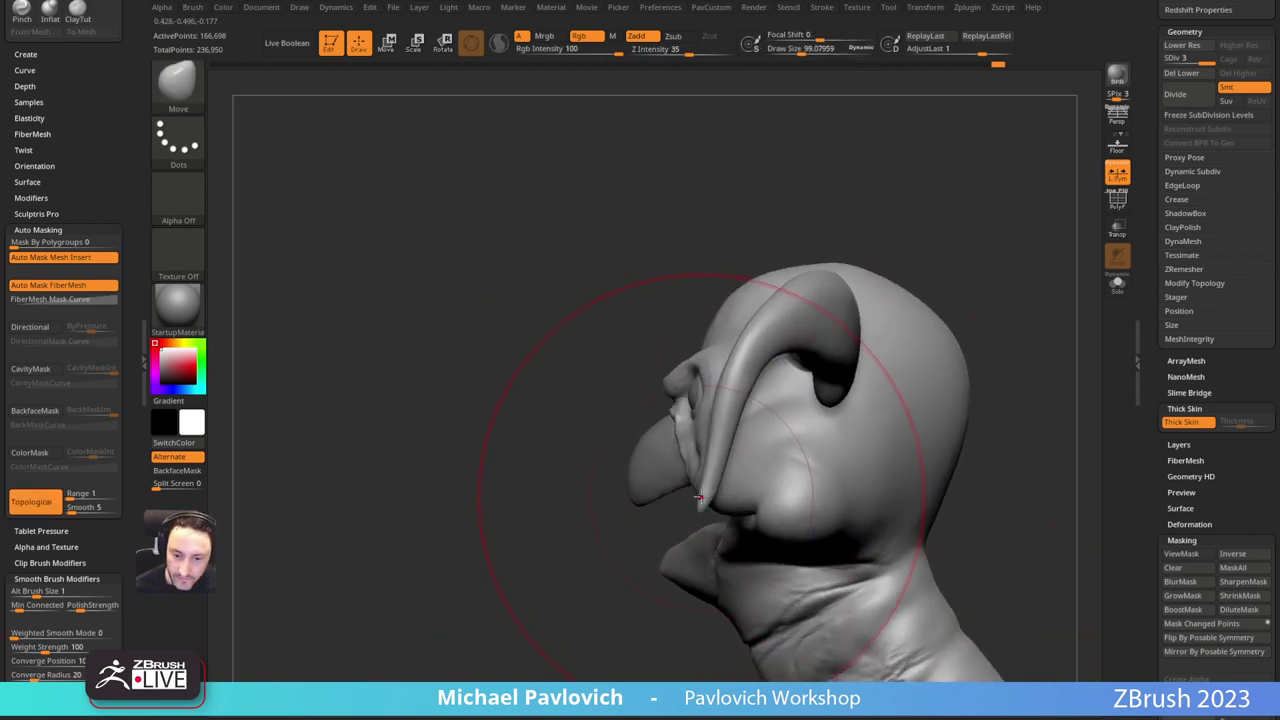
{"action": "key", "text": "s"}
{"action": "mouse_move", "coordinate": [700, 498]}
{"action": "left_mouse_down"}
{"action": "mouse_move", "coordinate": [730, 498]}
{"action": "mouse_move", "coordinate": [666, 471]}
{"action": "mouse_move", "coordinate": [683, 476]}
{"action": "left_mouse_up"}
{"action": "key", "text": "s"}
{"action": "key", "text": "s"}
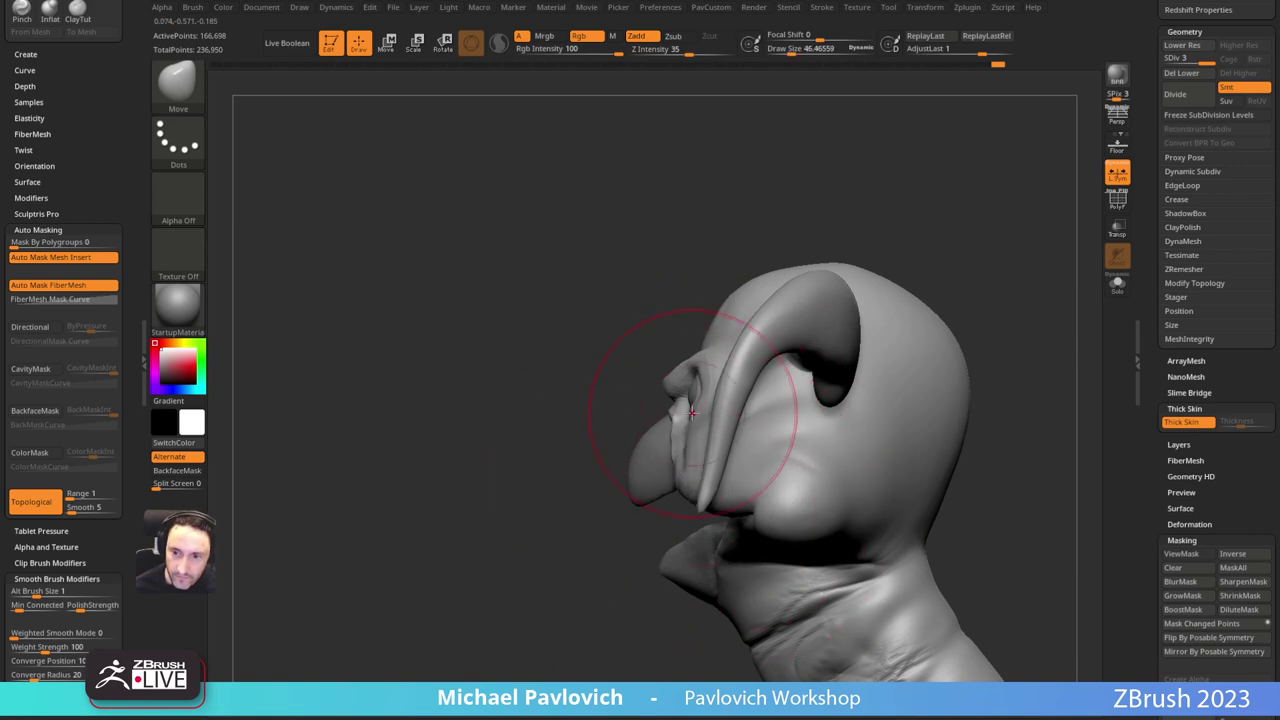
{"action": "left_click_drag", "start_coordinate": [691, 414], "coordinate": [697, 415]}
{"action": "left_click_drag", "start_coordinate": [540, 467], "coordinate": [640, 456]}
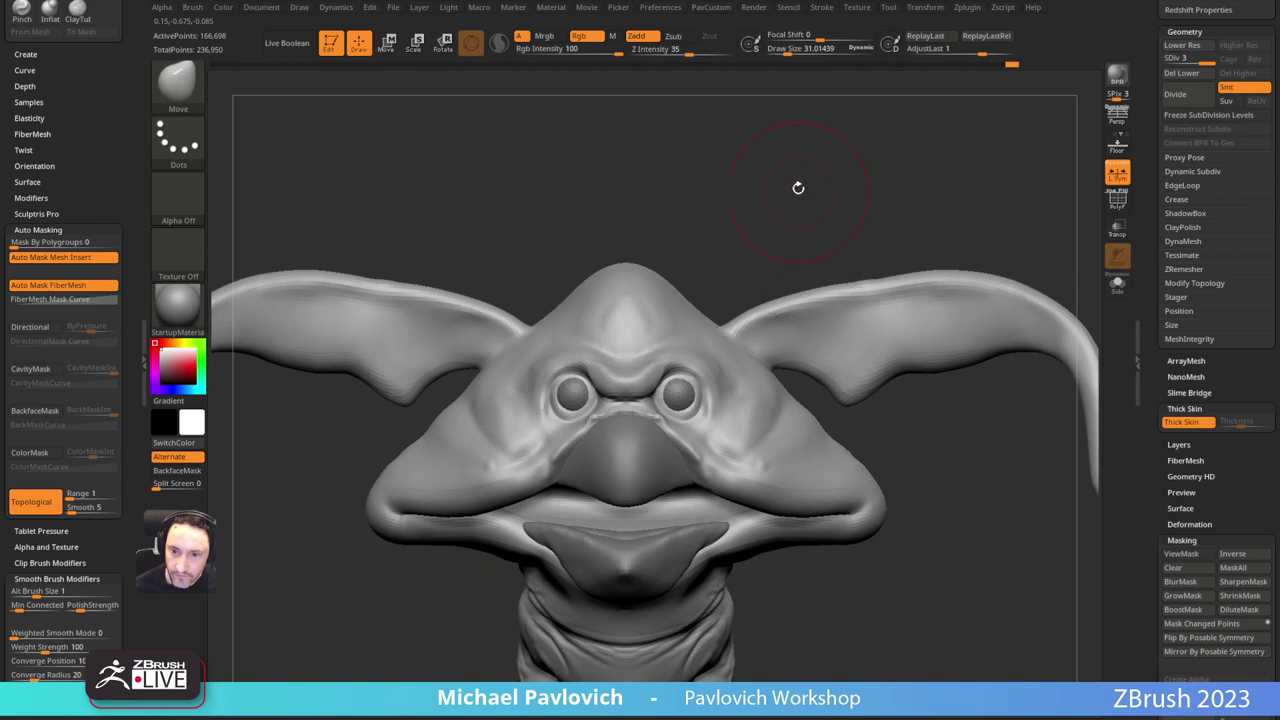
Step: Compare the sculpted eyes and brow with the creature reference photo, with the Standard brush ready at draw size 7.39
{"action": "left_click_drag", "start_coordinate": [797, 188], "coordinate": [809, 306], "text": "alt"}
{"action": "key", "text": "b"}
{"action": "key", "text": "s"}
{"action": "key", "text": "t"}
{"action": "key", "text": "s"}
{"action": "left_click_drag", "start_coordinate": [602, 423], "coordinate": [594, 423]}
{"action": "mouse_move", "coordinate": [869, 165]}
{"action": "left_mouse_down", "text": "alt"}
{"action": "mouse_move", "coordinate": [901, 180]}
{"action": "mouse_move", "coordinate": [907, 167]}
{"action": "left_mouse_up", "text": "alt"}
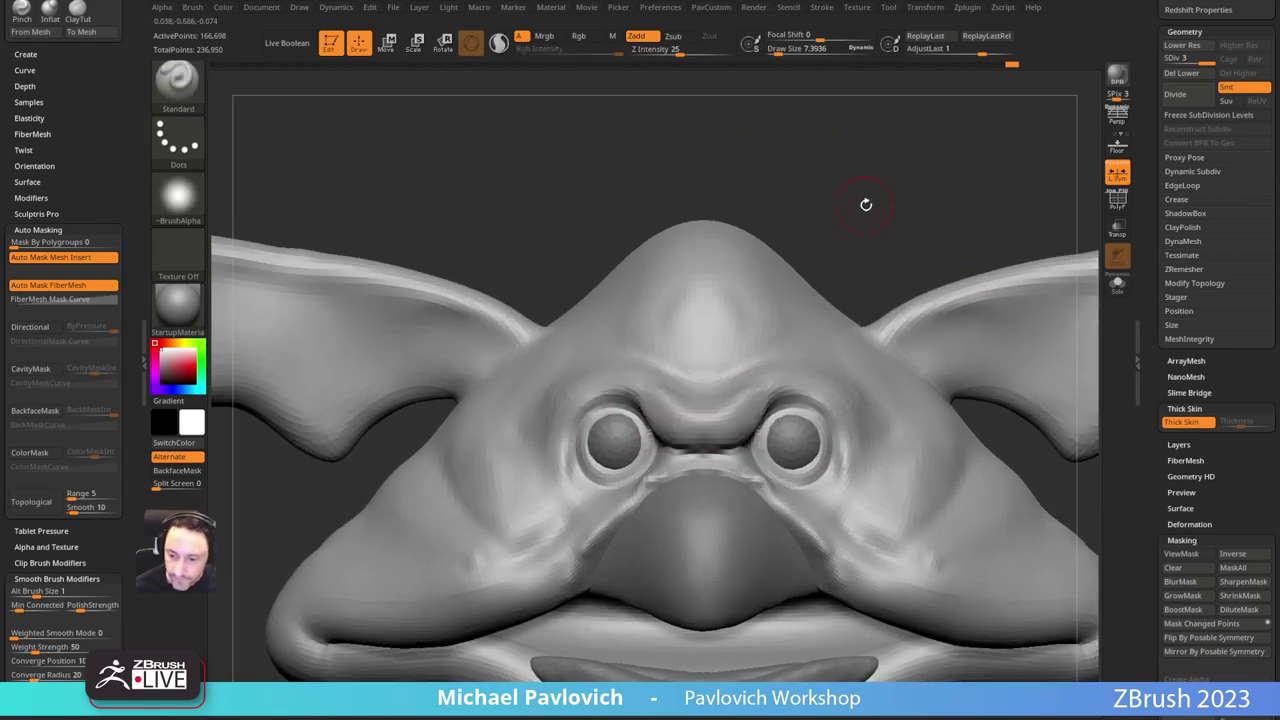
{"action": "right_click_drag", "start_coordinate": [858, 719], "coordinate": [621, 474]}
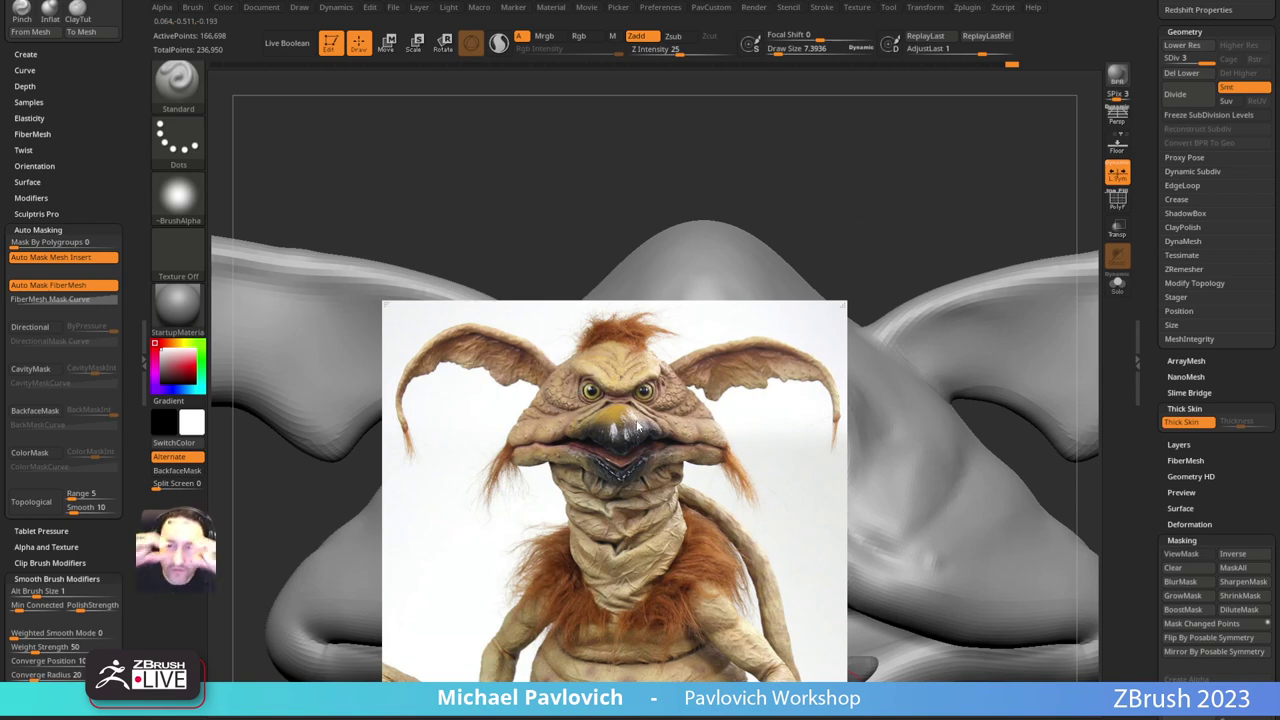
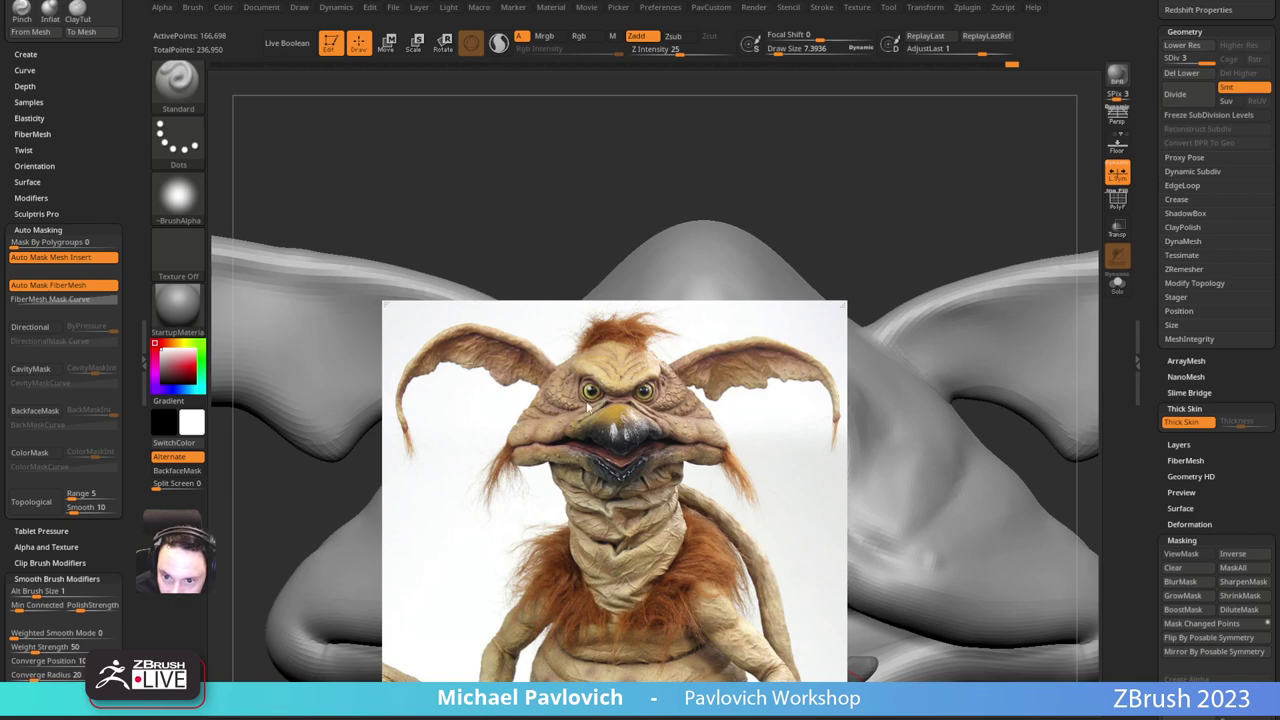
{"action": "right_click_drag", "start_coordinate": [610, 357], "coordinate": [622, 717]}
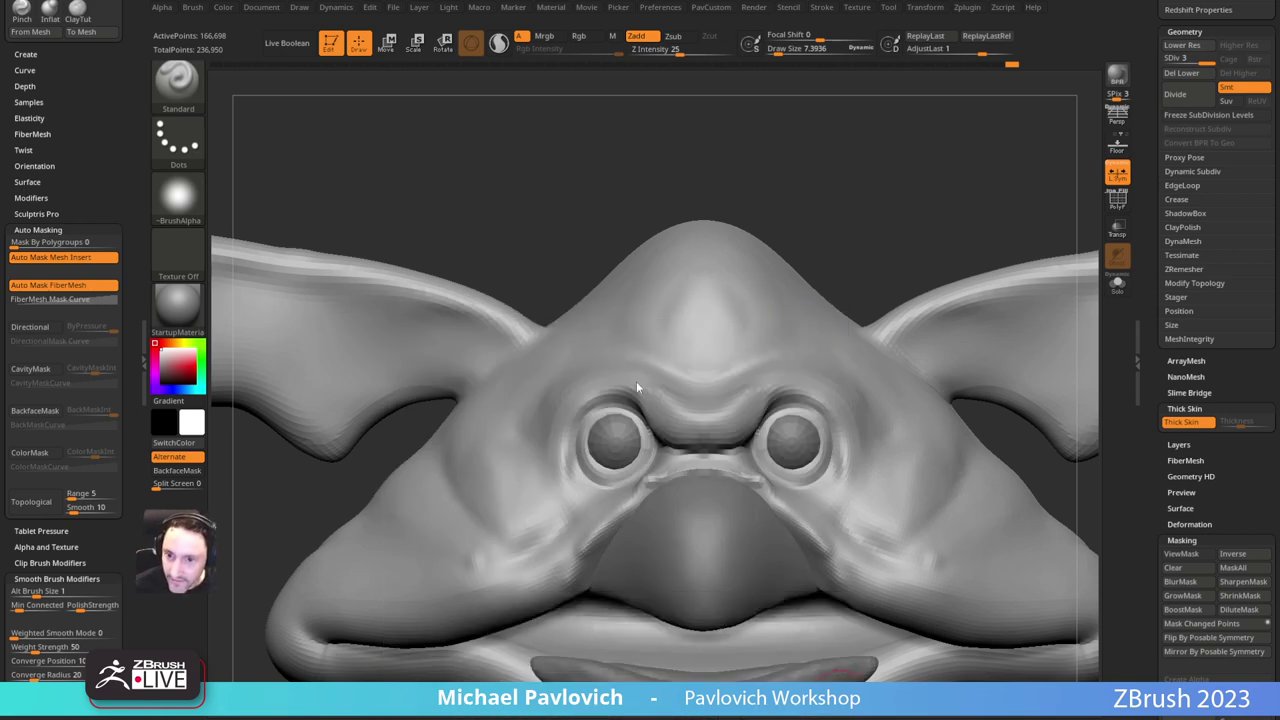
Step: Adjust the outer rim of the eye sockets with the Move brush at draw size 9.7
{"action": "key", "text": "s"}
{"action": "left_click_drag", "start_coordinate": [588, 417], "coordinate": [598, 429]}
{"action": "key", "text": "s"}
{"action": "key", "text": "b"}
{"action": "key", "text": "m"}
{"action": "key", "text": "v"}
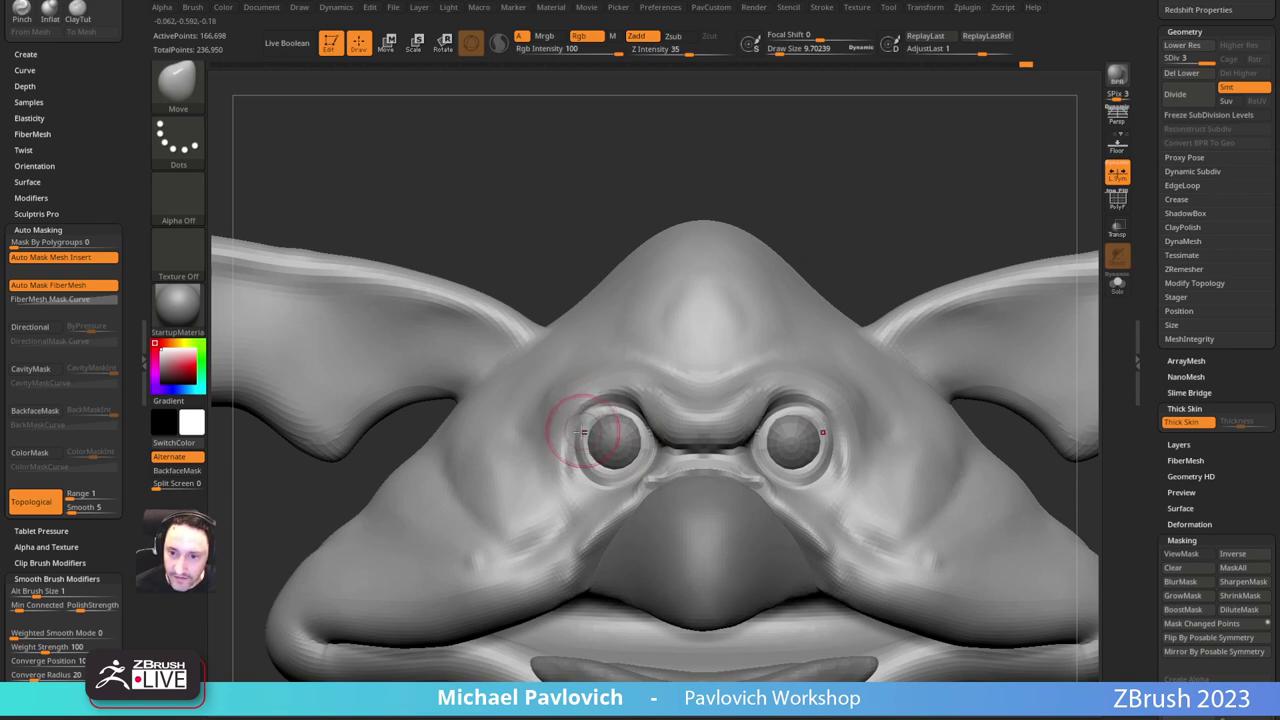
Step: Define the eyelid edges around both eyeballs with the Standard brush at draw size 2.6
{"action": "key", "text": "b"}
{"action": "key", "text": "s"}
{"action": "key", "text": "t"}
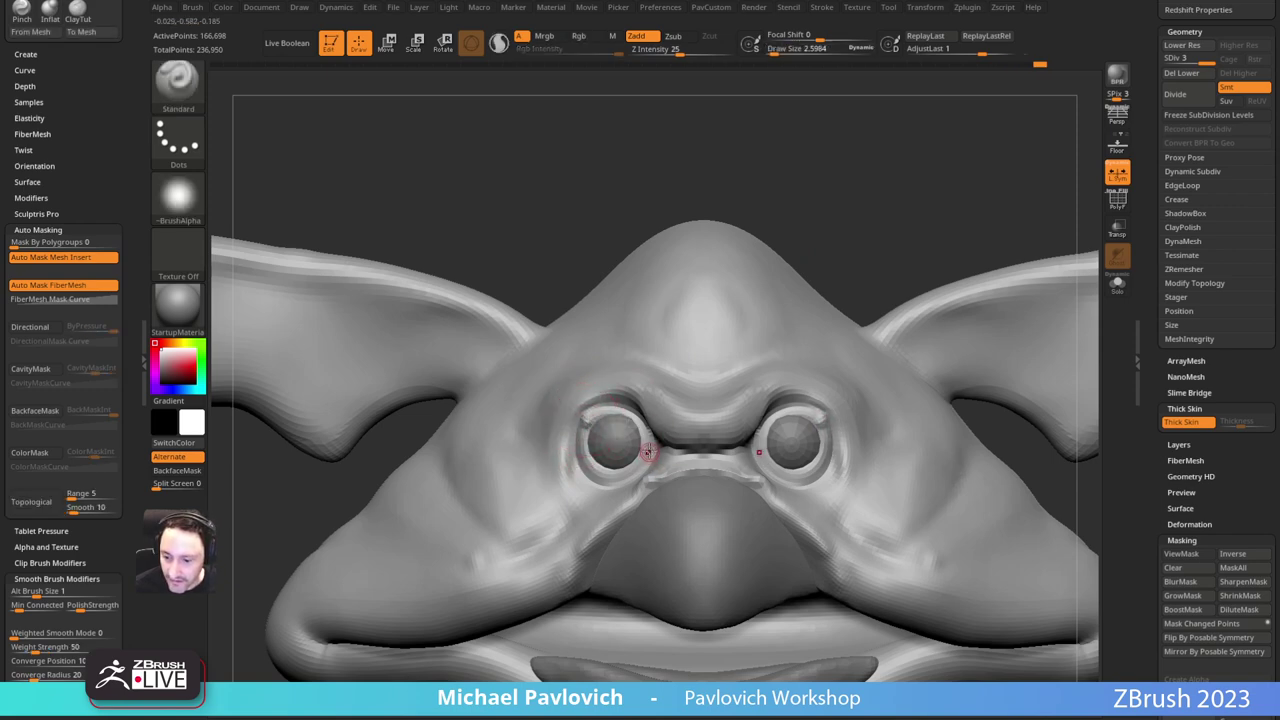
{"action": "mouse_move", "coordinate": [863, 211]}
{"action": "left_mouse_down"}
{"action": "mouse_move", "coordinate": [851, 200]}
{"action": "mouse_move", "coordinate": [869, 223]}
{"action": "mouse_move", "coordinate": [801, 249]}
{"action": "mouse_move", "coordinate": [783, 214]}
{"action": "mouse_move", "coordinate": [743, 256]}
{"action": "left_mouse_up"}
Step: Subdivide the head mesh to subdivision level 4 and raise the draw size to about 8.5
{"action": "key", "text": "b"}
{"action": "key", "text": "c"}
{"action": "key", "text": "l"}
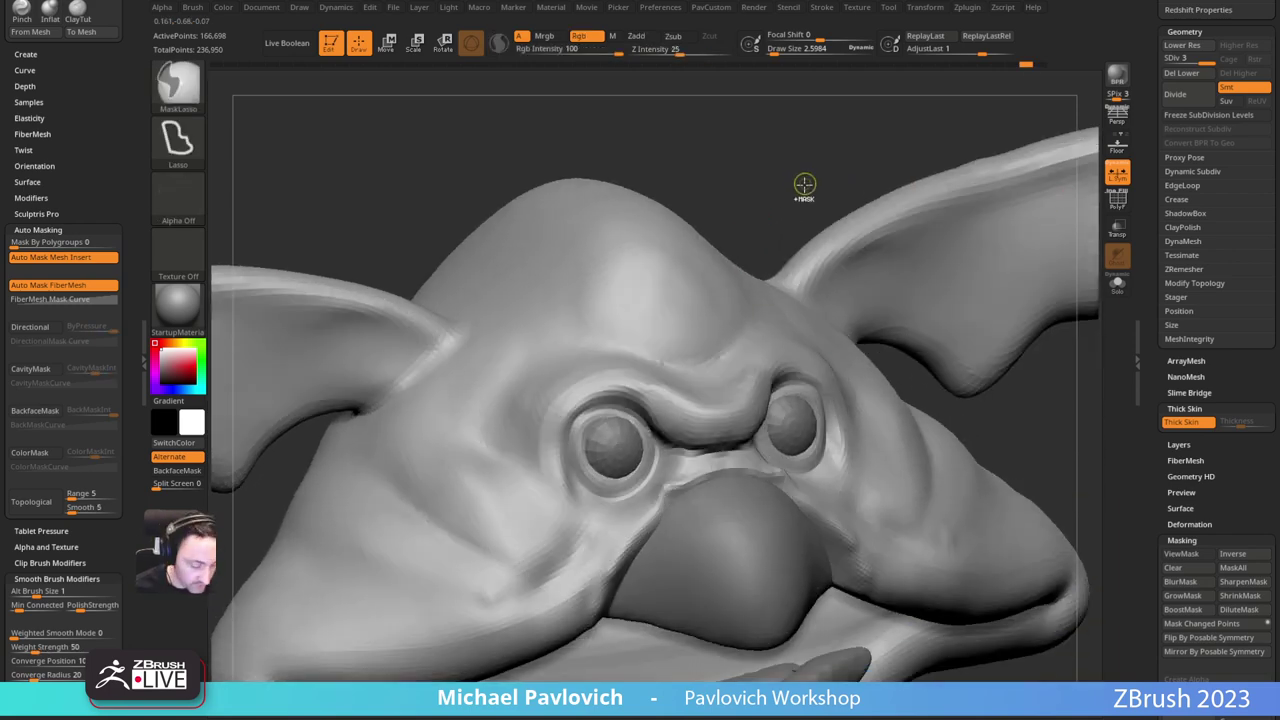
{"action": "key", "text": "ctrl+d"}
{"action": "key", "text": "s"}
{"action": "left_click", "coordinate": [569, 423]}
Step: Smooth and shape the skin outside the eye with the Standard brush, reducing the draw size from 8.5 to 5.44
{"action": "mouse_move", "coordinate": [774, 180]}
{"action": "left_mouse_down"}
{"action": "mouse_move", "coordinate": [738, 206]}
{"action": "mouse_move", "coordinate": [756, 235]}
{"action": "left_mouse_up"}
{"action": "key", "text": "b"}
{"action": "key", "text": "s"}
{"action": "key", "text": "t"}
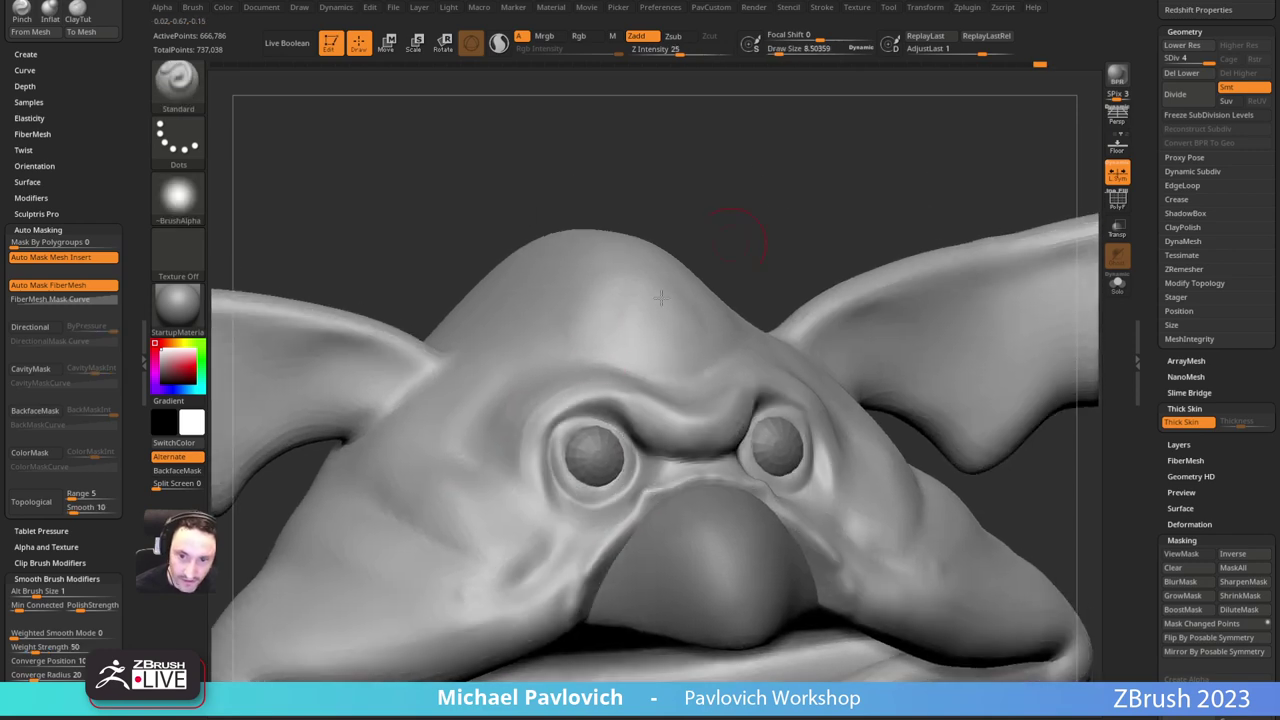
{"action": "left_click_drag", "start_coordinate": [538, 408], "coordinate": [512, 444], "text": "shift"}
{"action": "left_click_drag", "start_coordinate": [722, 240], "coordinate": [746, 222]}
{"action": "key", "text": "bracketleft"}
{"action": "key", "text": "bracketleft"}
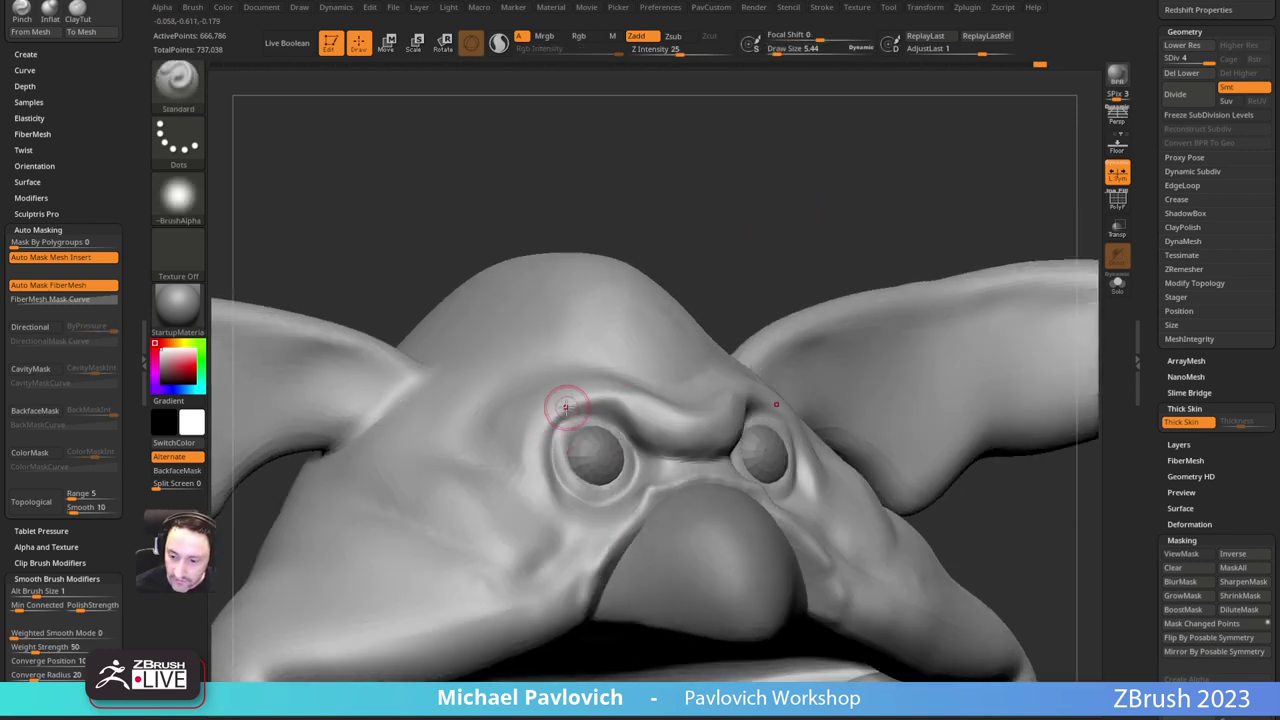
Step: Shape the fold above the outer eyelid with the Standard brush at draw size 3.84
{"action": "key", "text": "bracketright"}
{"action": "key", "text": "bracketright"}
{"action": "key", "text": "bracketright"}
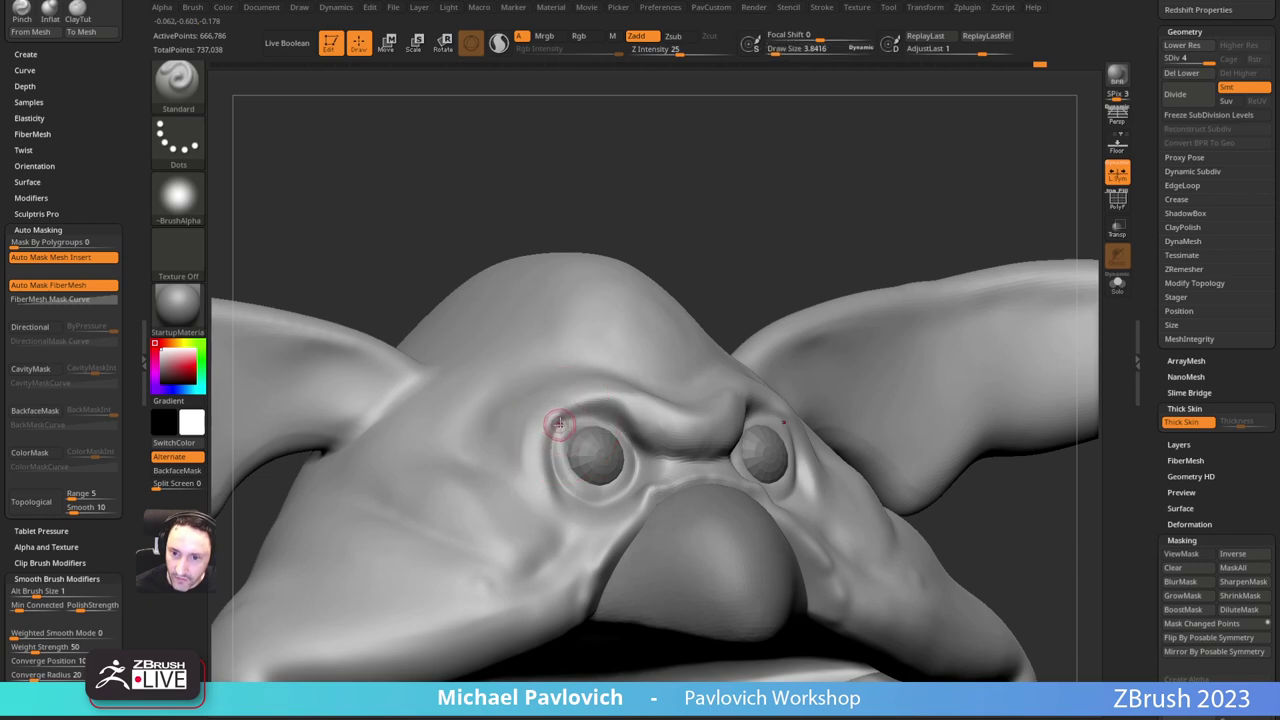
{"action": "right_click_drag", "start_coordinate": [745, 300], "coordinate": [575, 408]}
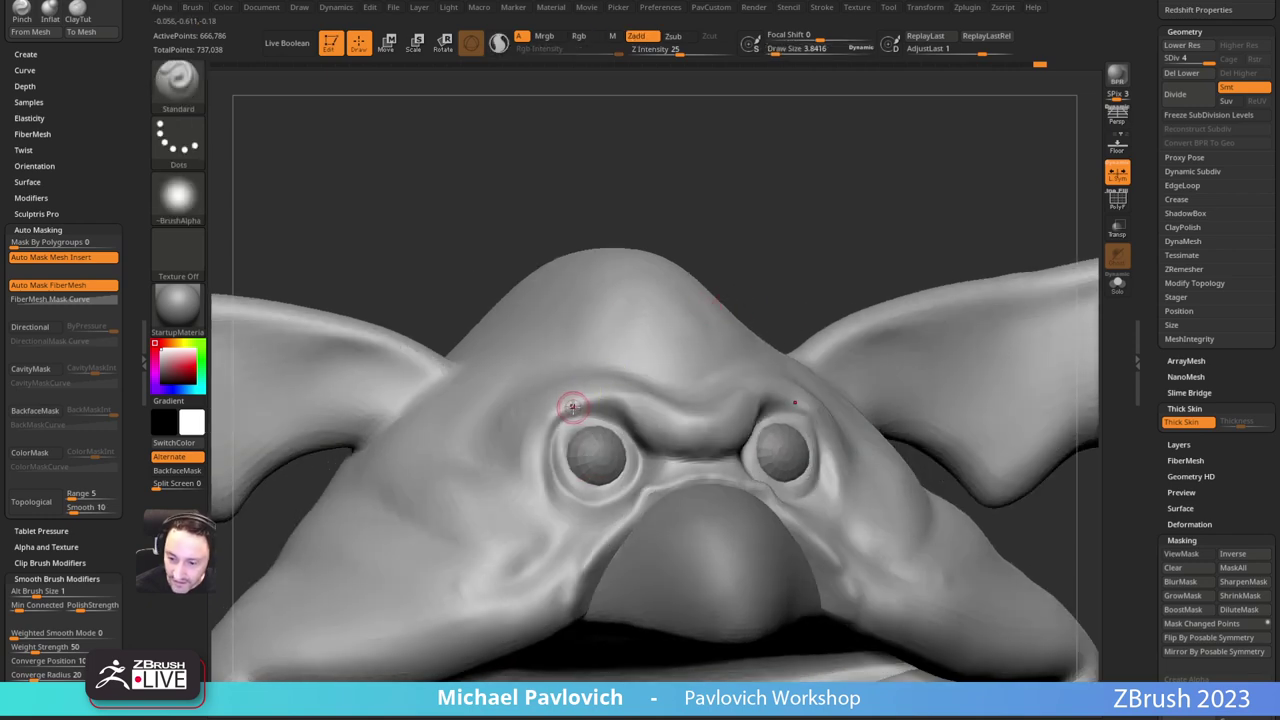
Step: Carve the crease above the outer eye with the Dam_Standard brush at draw size 26.57
{"action": "key", "text": "b"}
{"action": "key", "text": "d"}
{"action": "key", "text": "s"}
{"action": "right_click_drag", "start_coordinate": [677, 306], "coordinate": [663, 307]}
{"action": "key", "text": "bracketright"}
{"action": "key", "text": "bracketright"}
{"action": "key", "text": "bracketright"}
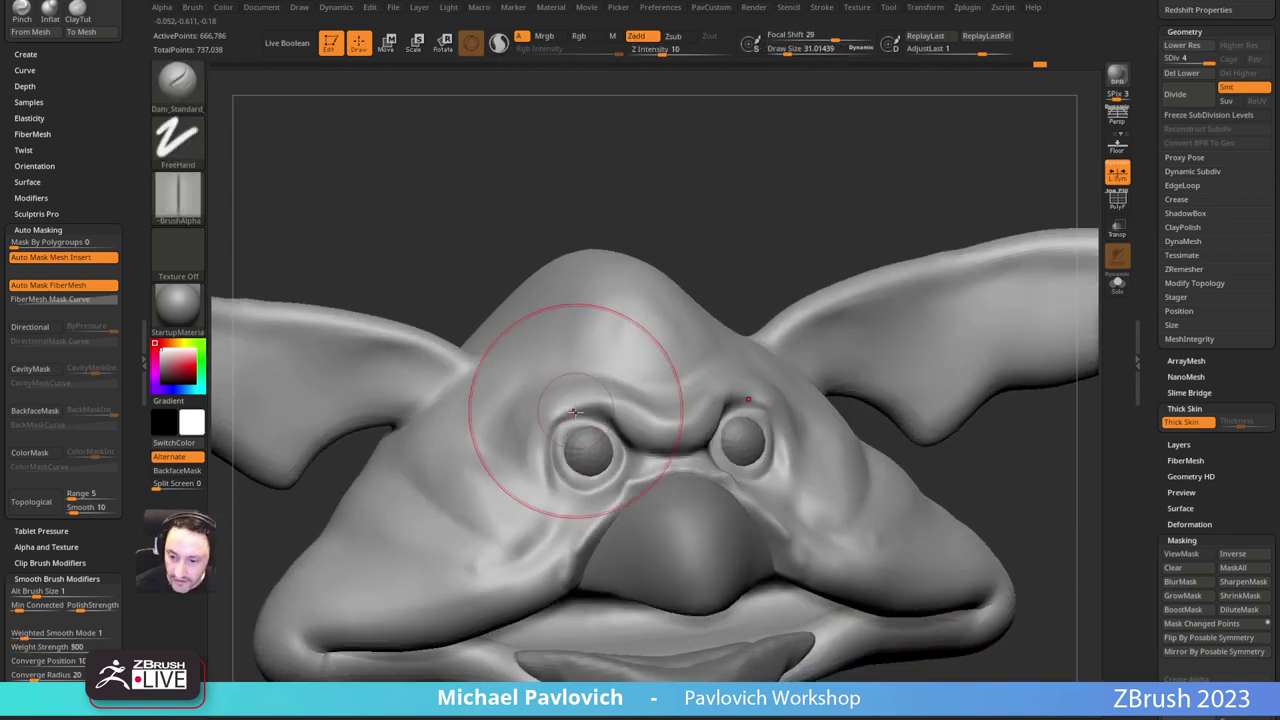
{"action": "key", "text": "bracketleft"}
{"action": "left_click_drag", "start_coordinate": [563, 424], "coordinate": [556, 424]}
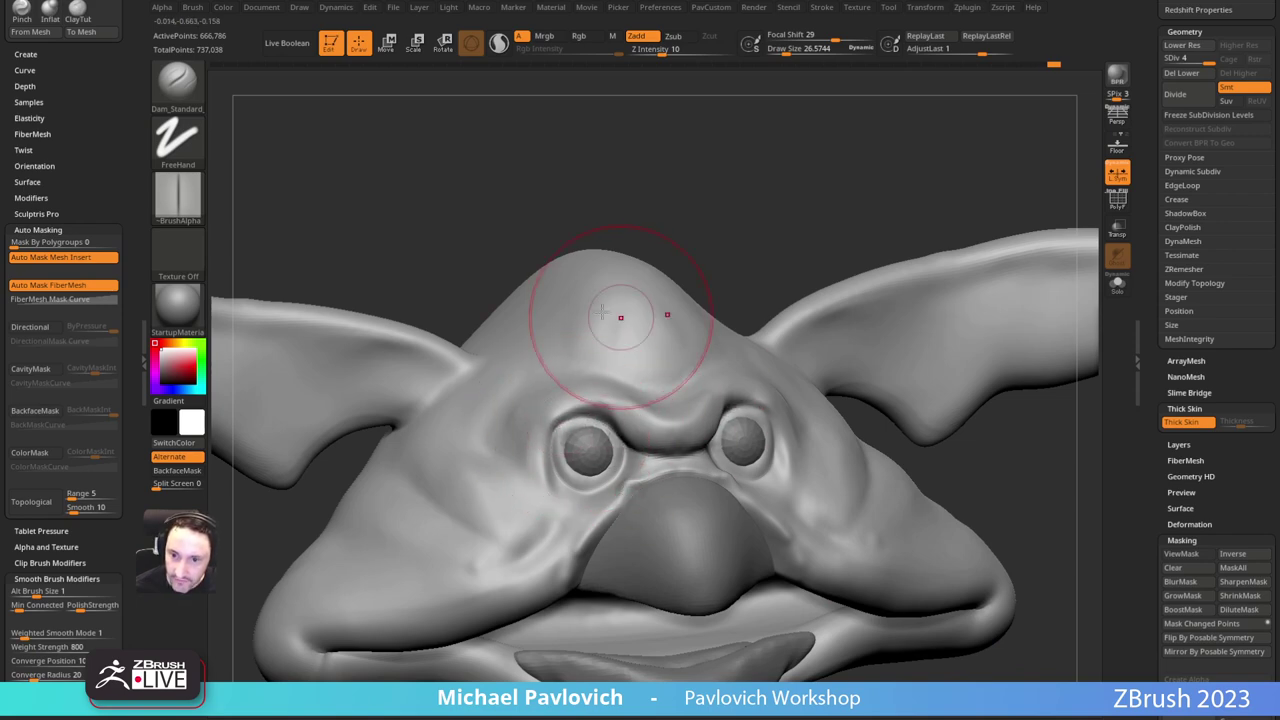
Step: Extend the Dam_Standard creases around the outer corners of the eyes at draw size 26.57
{"action": "mouse_move", "coordinate": [561, 403]}
{"action": "left_mouse_down"}
{"action": "mouse_move", "coordinate": [552, 430]}
{"action": "mouse_move", "coordinate": [565, 404]}
{"action": "left_mouse_up"}
{"action": "mouse_move", "coordinate": [779, 271]}
{"action": "left_mouse_down"}
{"action": "mouse_move", "coordinate": [740, 203]}
{"action": "mouse_move", "coordinate": [716, 282]}
{"action": "left_mouse_up"}
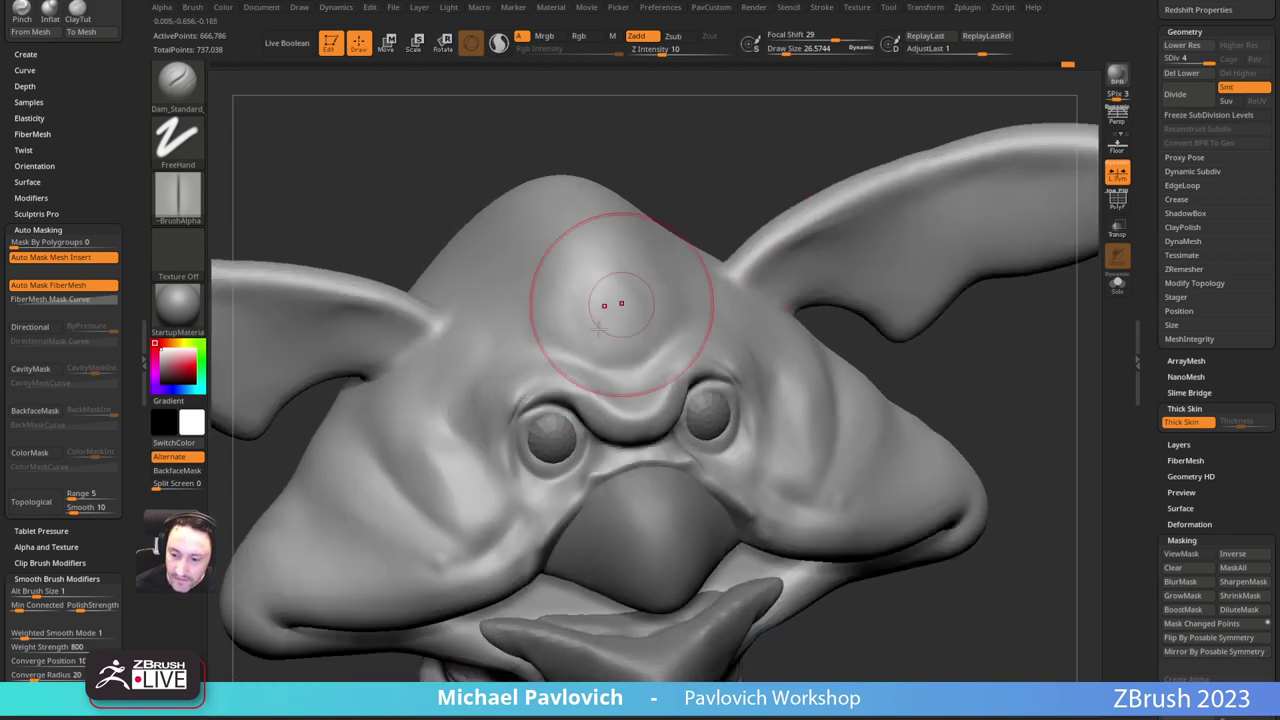
{"action": "left_click_drag", "start_coordinate": [532, 403], "coordinate": [509, 445]}
{"action": "mouse_move", "coordinate": [710, 212]}
{"action": "left_mouse_down"}
{"action": "mouse_move", "coordinate": [726, 177]}
{"action": "mouse_move", "coordinate": [708, 151]}
{"action": "mouse_move", "coordinate": [746, 126]}
{"action": "left_mouse_up"}
{"action": "left_click_drag", "start_coordinate": [514, 404], "coordinate": [510, 428]}
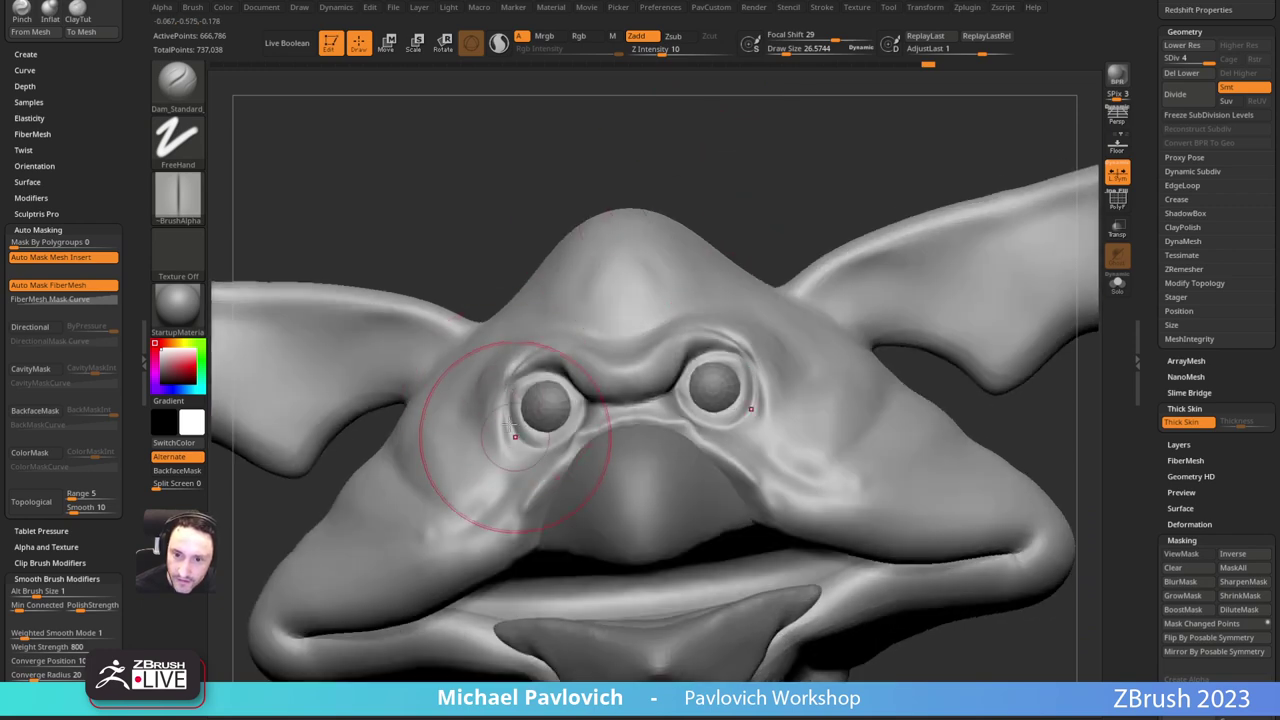
Step: Sharpen the wrinkles around the eyes with the Dam_Standard brush at draw size 13.83
{"action": "mouse_move", "coordinate": [754, 205]}
{"action": "left_mouse_down", "text": "shift"}
{"action": "mouse_move", "coordinate": [777, 177]}
{"action": "mouse_move", "coordinate": [762, 168]}
{"action": "left_mouse_up", "text": "shift"}
{"action": "key", "text": "bracketleft"}
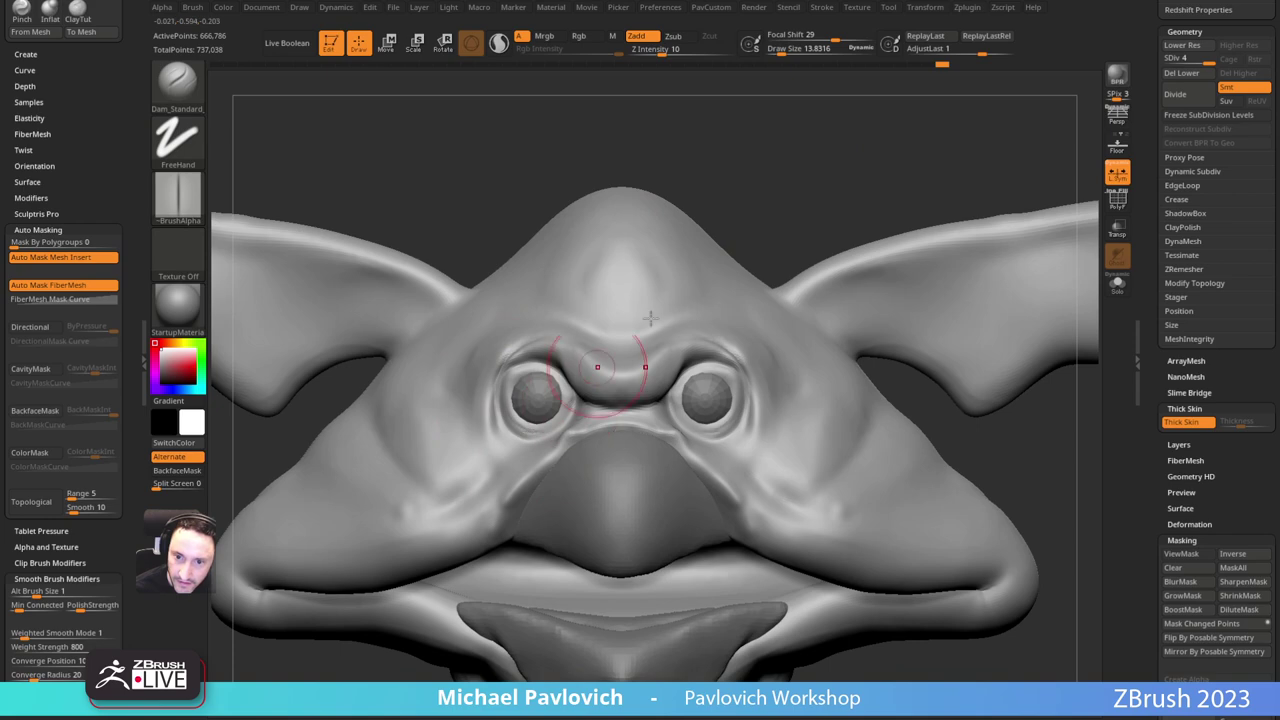
{"action": "left_click_drag", "start_coordinate": [807, 184], "coordinate": [822, 232], "text": "alt"}
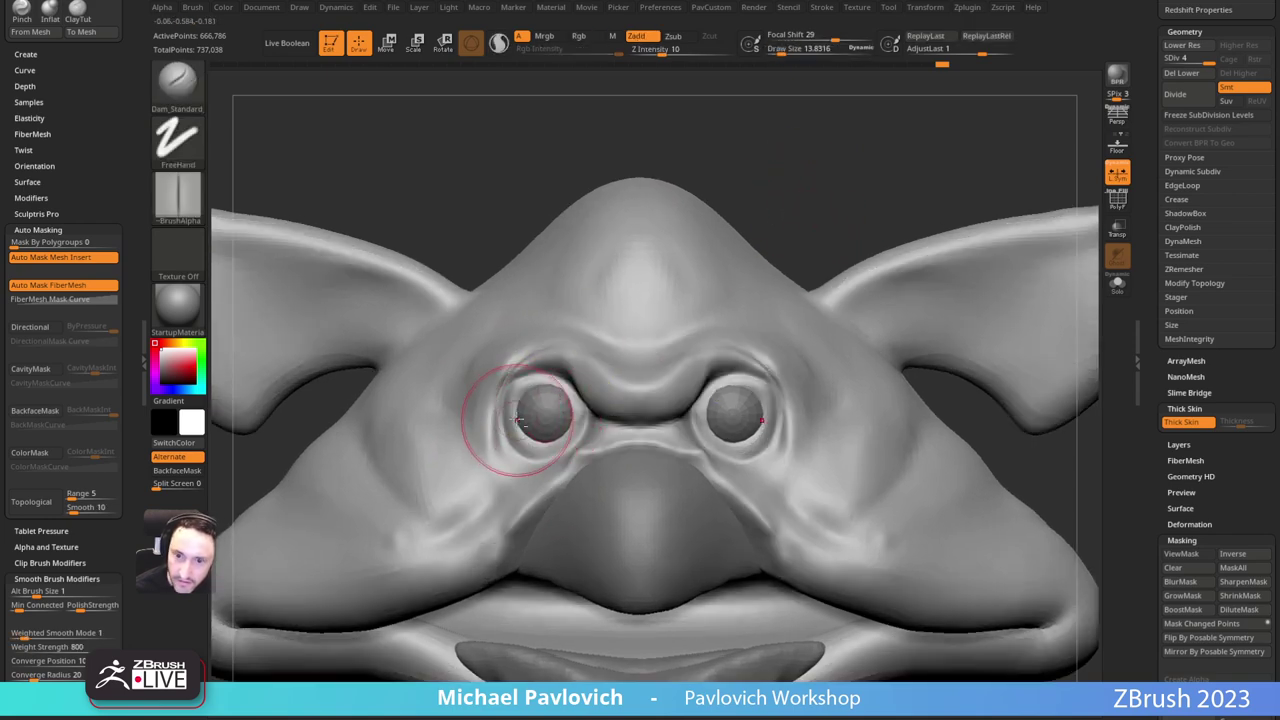
Step: Smooth the eyeball subtool with Dynamic Subdivision and reselect the head with the Standard brush active
{"action": "key", "text": "1"}
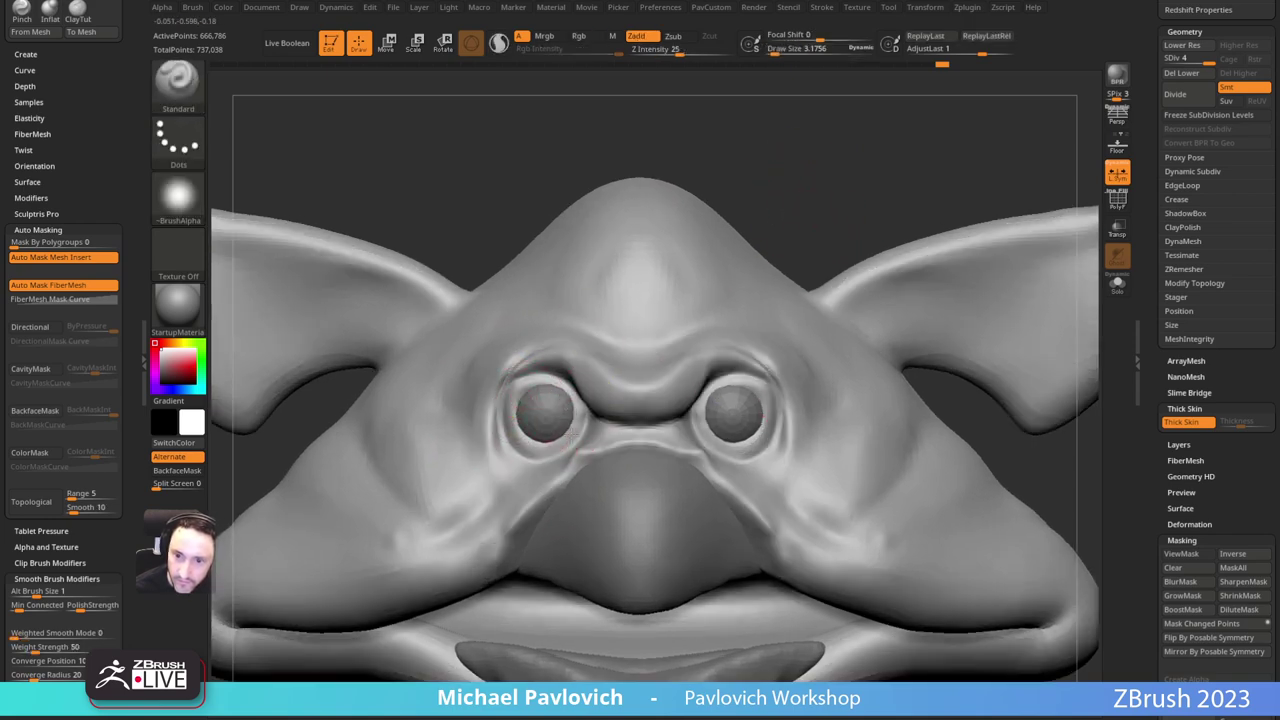
{"action": "left_click", "coordinate": [546, 408], "text": "alt"}
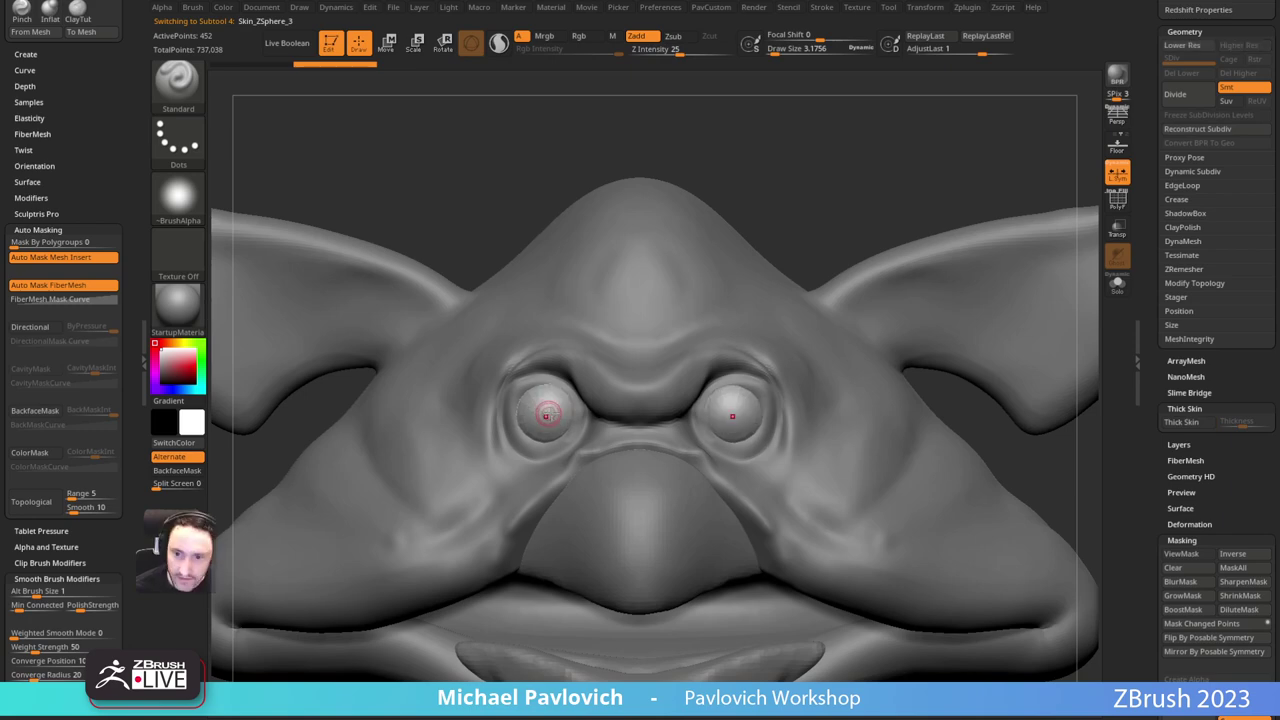
{"action": "left_click", "coordinate": [526, 394], "text": "alt"}
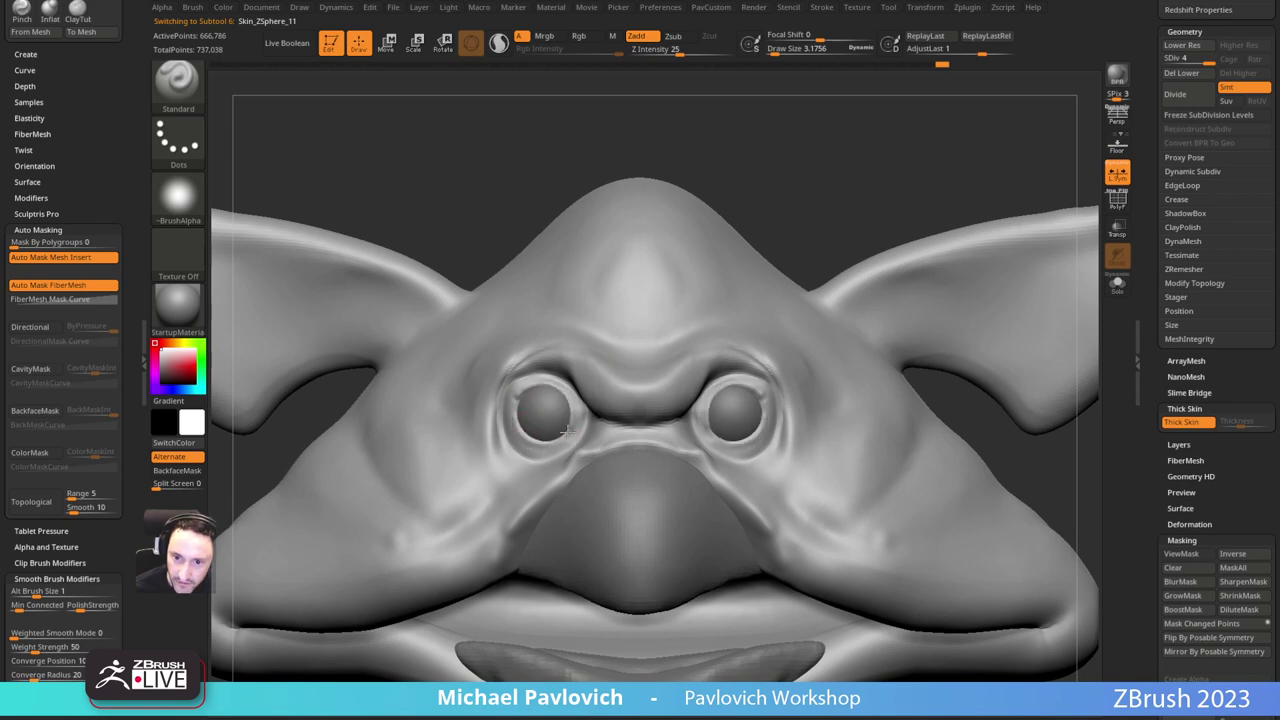
Step: Pull the eyelids into shape around the eyeballs with the MoveAccu brush, starting at draw size 7.39
{"action": "left_click_drag", "start_coordinate": [803, 249], "coordinate": [811, 221]}
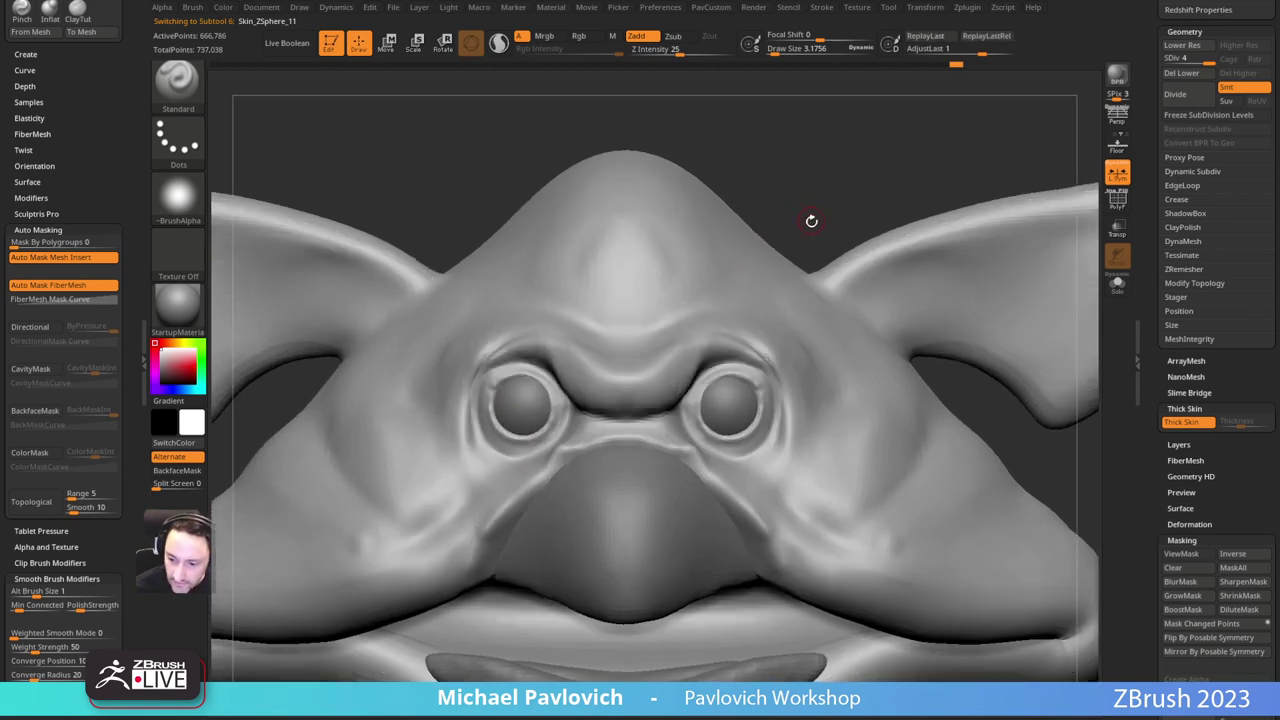
{"action": "key", "text": "2"}
{"action": "key", "text": "s"}
{"action": "left_click_drag", "start_coordinate": [550, 423], "coordinate": [553, 383]}
{"action": "right_click_drag", "start_coordinate": [640, 268], "coordinate": [771, 134]}
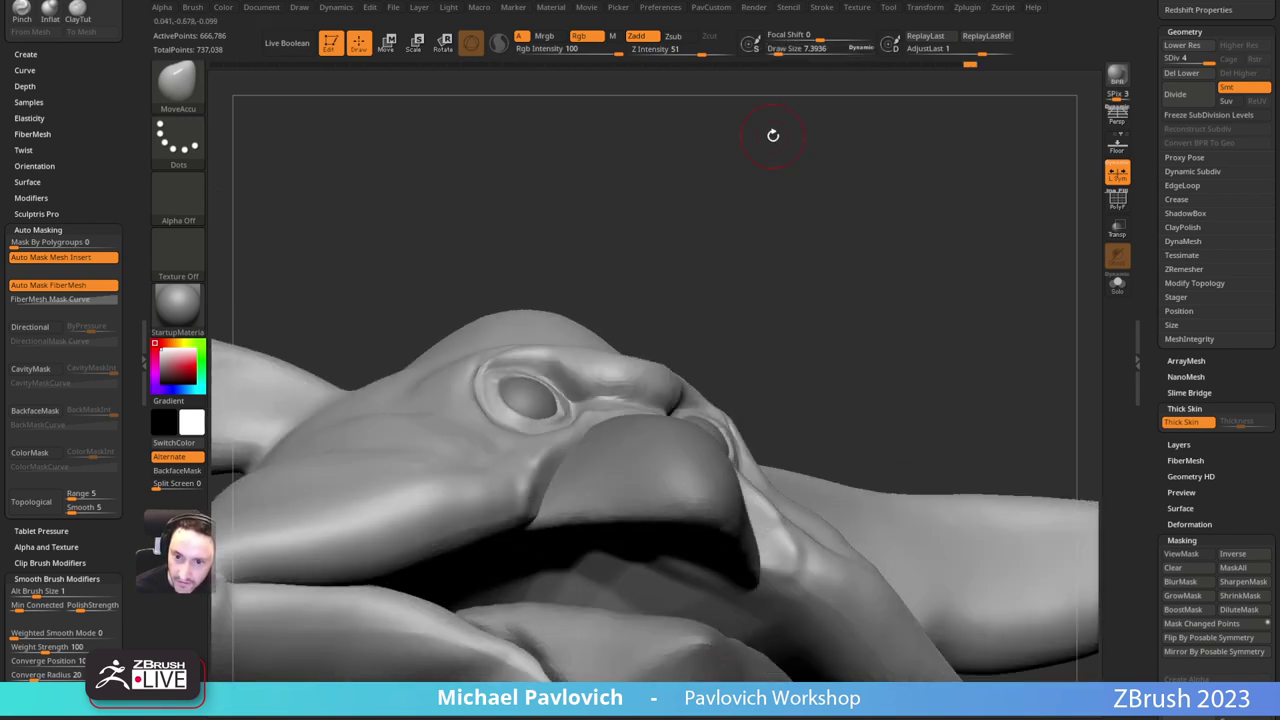
{"action": "key", "text": "s"}
{"action": "mouse_move", "coordinate": [525, 384]}
{"action": "left_mouse_down"}
{"action": "mouse_move", "coordinate": [546, 383]}
{"action": "mouse_move", "coordinate": [534, 383]}
{"action": "left_mouse_up"}
Step: Adjust the eye rim and brow from the side and from below with the Move and MoveAccu brushes at draw size 13.83
{"action": "key", "text": "3"}
{"action": "mouse_move", "coordinate": [609, 311]}
{"action": "right_mouse_down"}
{"action": "mouse_move", "coordinate": [622, 385]}
{"action": "mouse_move", "coordinate": [665, 440]}
{"action": "right_mouse_up"}
{"action": "right_click_drag", "start_coordinate": [760, 325], "coordinate": [773, 315]}
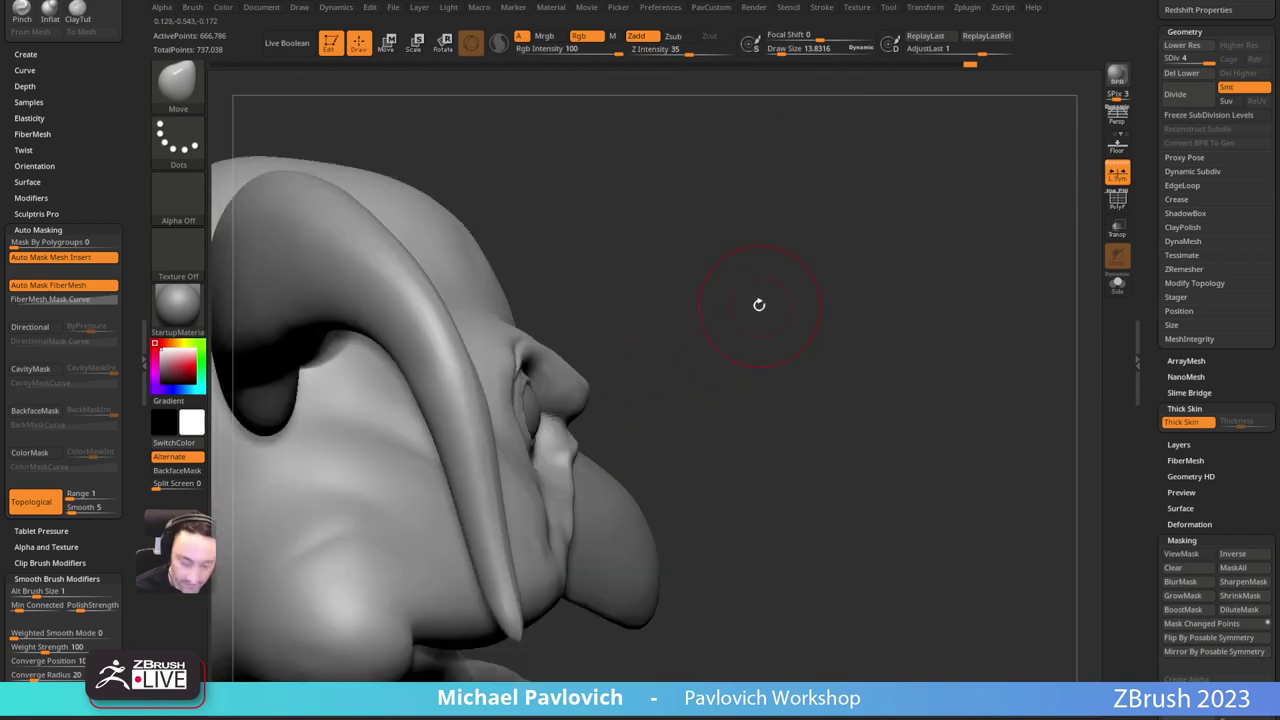
{"action": "key", "text": "2"}
{"action": "key", "text": "s"}
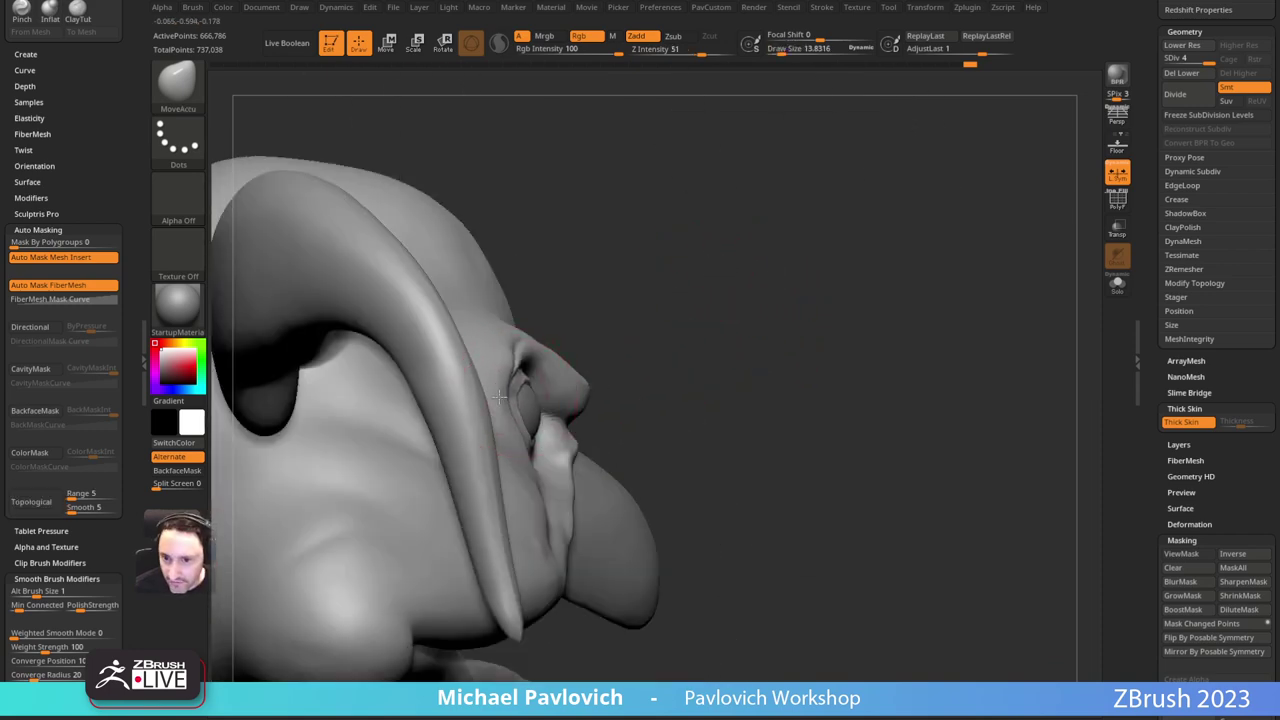
{"action": "mouse_move", "coordinate": [499, 397]}
{"action": "right_mouse_down"}
{"action": "mouse_move", "coordinate": [400, 365]}
{"action": "mouse_move", "coordinate": [380, 345]}
{"action": "right_mouse_up"}
{"action": "mouse_move", "coordinate": [823, 186]}
{"action": "right_mouse_down"}
{"action": "mouse_move", "coordinate": [806, 183]}
{"action": "mouse_move", "coordinate": [615, 385]}
{"action": "right_mouse_up"}
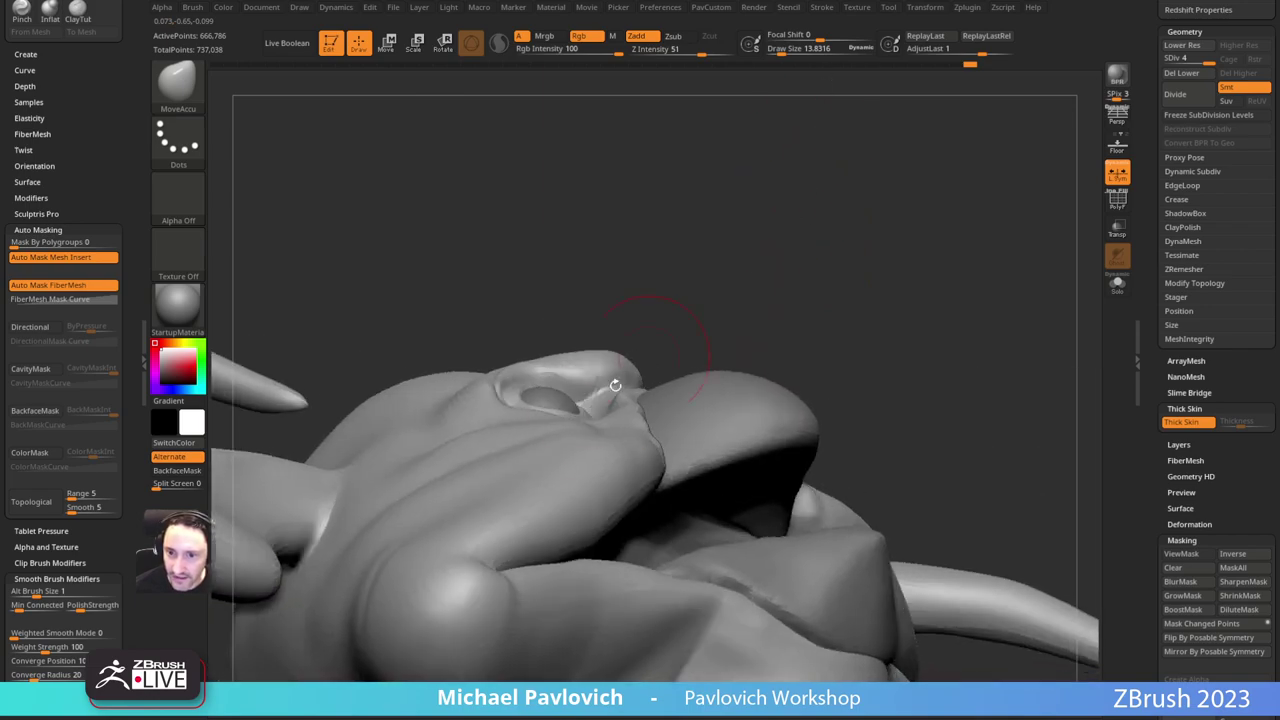
{"action": "right_click_drag", "start_coordinate": [663, 264], "coordinate": [577, 414]}
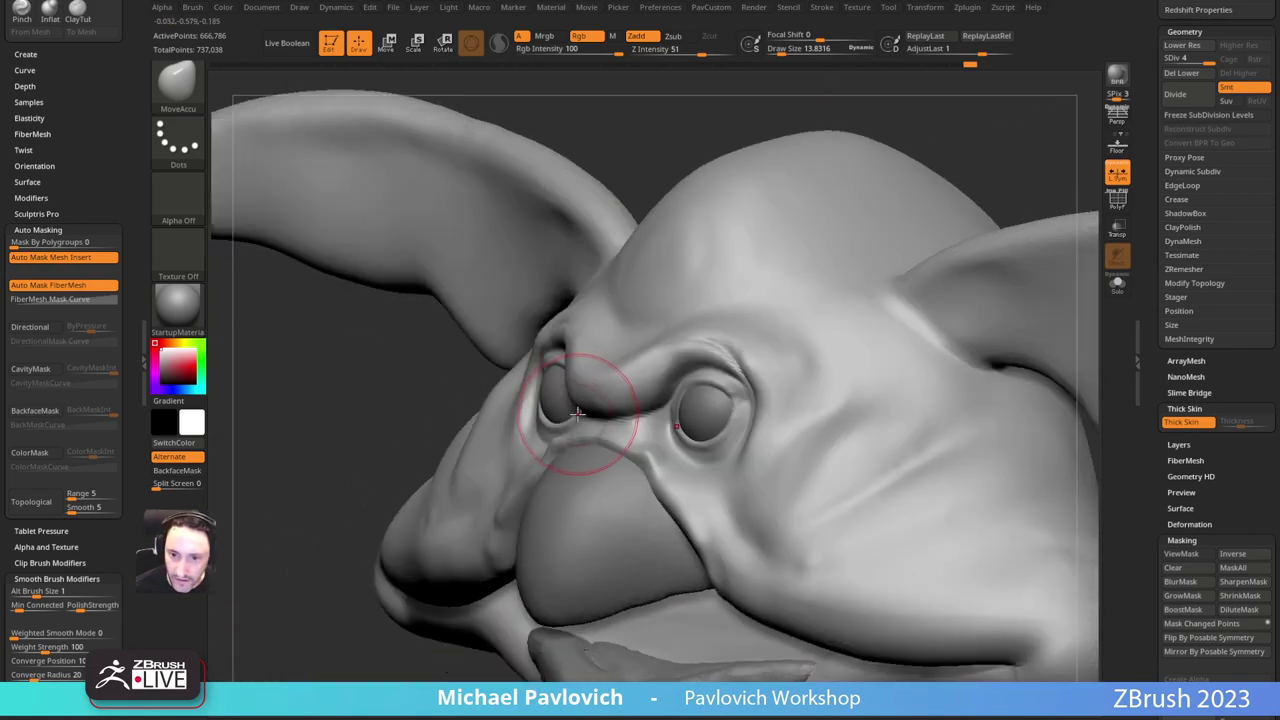
{"action": "right_click_drag", "start_coordinate": [432, 390], "coordinate": [640, 436]}
Step: Fit the upper eyelid against the eyeball in side view with the MoveAccu brush at draw size 8.5
{"action": "key", "text": "s"}
{"action": "left_click_drag", "start_coordinate": [586, 379], "coordinate": [575, 378]}
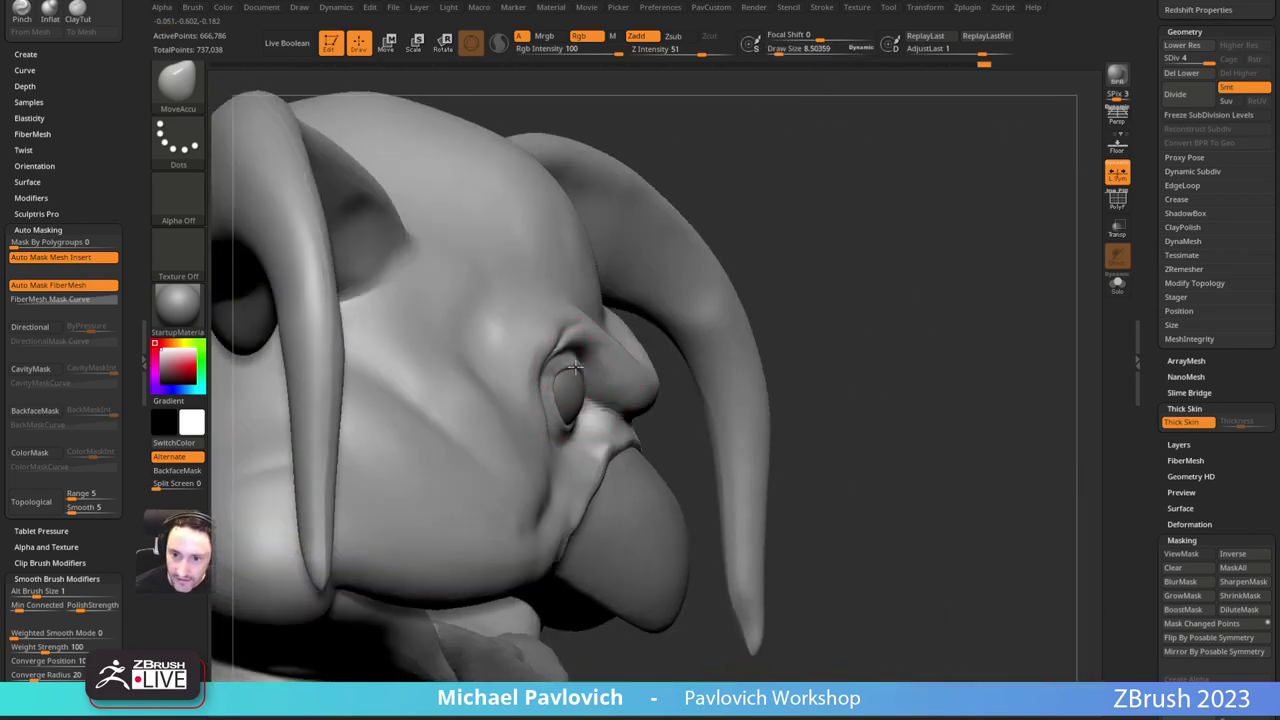
{"action": "mouse_move", "coordinate": [582, 346]}
{"action": "right_mouse_down"}
{"action": "mouse_move", "coordinate": [604, 372]}
{"action": "mouse_move", "coordinate": [577, 405]}
{"action": "right_mouse_up"}
{"action": "mouse_move", "coordinate": [412, 431]}
{"action": "right_mouse_down"}
{"action": "mouse_move", "coordinate": [598, 410]}
{"action": "mouse_move", "coordinate": [911, 306]}
{"action": "mouse_move", "coordinate": [880, 203]}
{"action": "mouse_move", "coordinate": [737, 258]}
{"action": "right_mouse_up"}
Step: Shape the upper eyelid edge over the eyeballs with the Move brush at draw size 7.39
{"action": "key", "text": "b"}
{"action": "key", "text": "m"}
{"action": "key", "text": "t"}
{"action": "left_click_drag", "start_coordinate": [559, 398], "coordinate": [550, 393]}
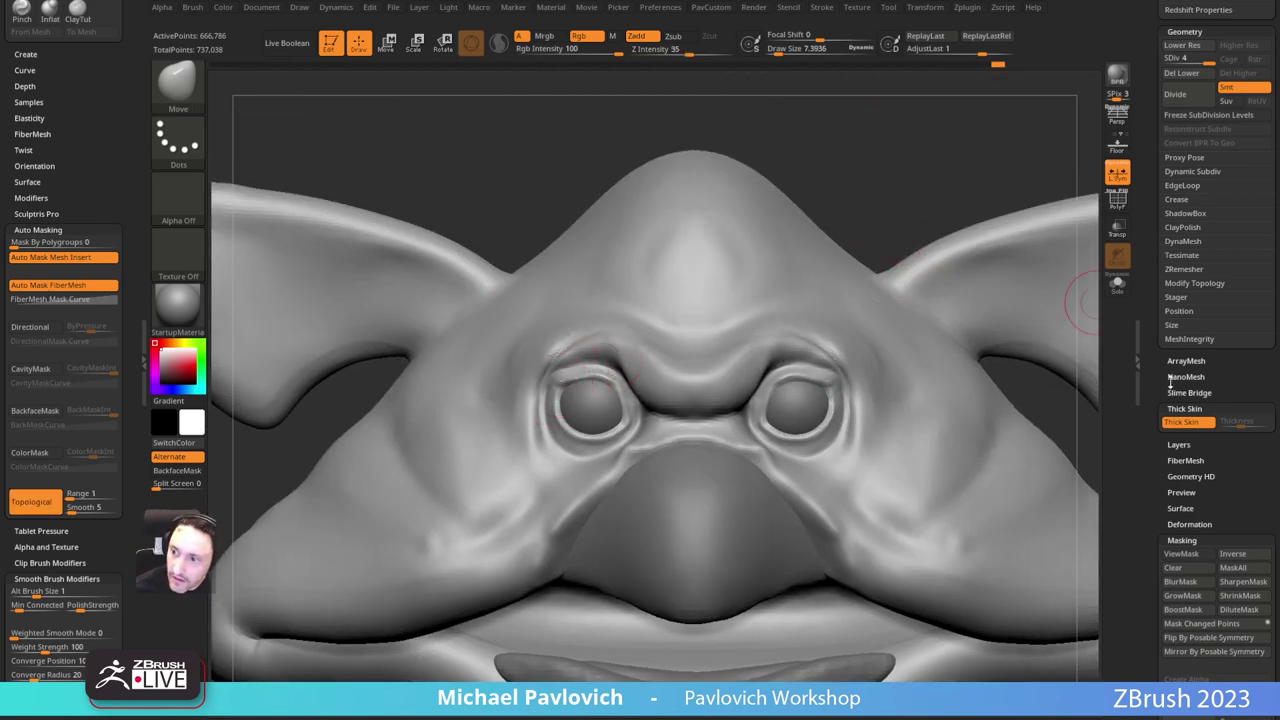
{"action": "left_click_drag", "start_coordinate": [1150, 335], "coordinate": [1150, 656]}
{"action": "left_click_drag", "start_coordinate": [592, 376], "coordinate": [592, 383]}
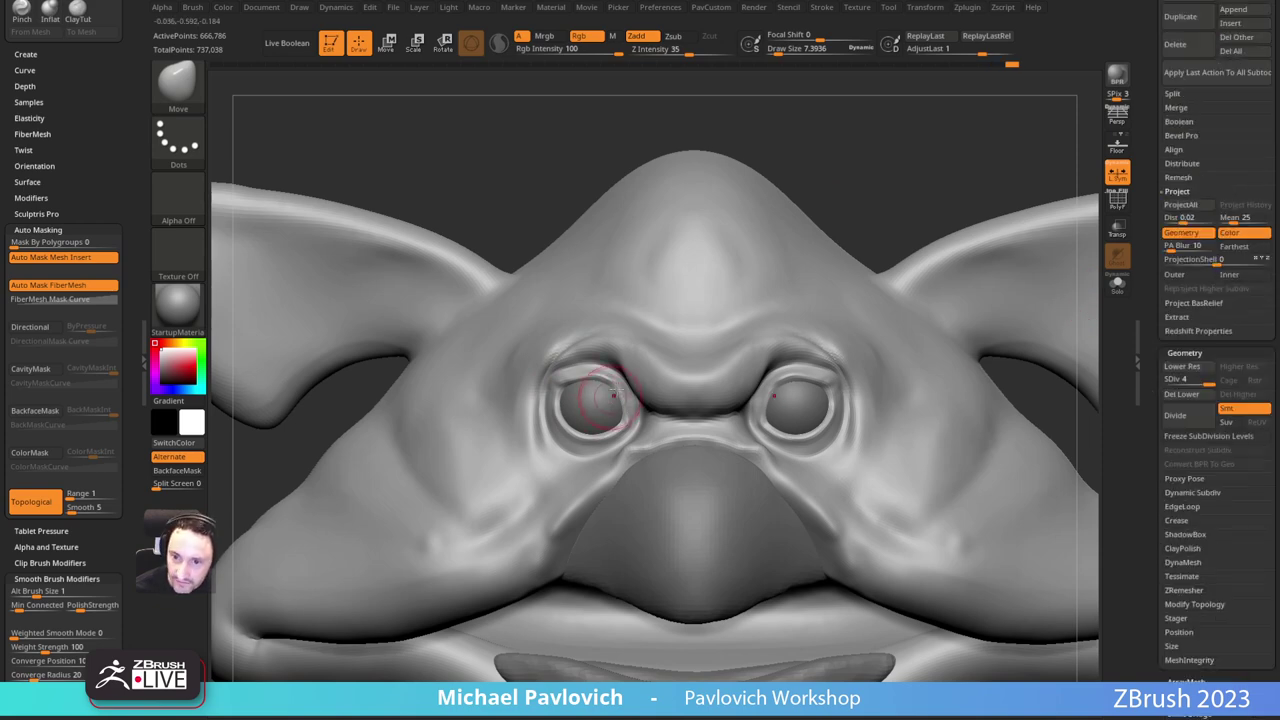
Step: Define the skin folds around the inner eye corners with the Dam_Standard brush at draw sizes 28.75 and 18.76
{"action": "mouse_move", "coordinate": [808, 156]}
{"action": "left_mouse_down", "text": "alt"}
{"action": "mouse_move", "coordinate": [783, 211]}
{"action": "mouse_move", "coordinate": [768, 163]}
{"action": "mouse_move", "coordinate": [743, 192]}
{"action": "mouse_move", "coordinate": [769, 177]}
{"action": "mouse_move", "coordinate": [770, 212]}
{"action": "left_mouse_up", "text": "alt"}
{"action": "key", "text": "b"}
{"action": "key", "text": "d"}
{"action": "key", "text": "s"}
{"action": "key", "text": "s"}
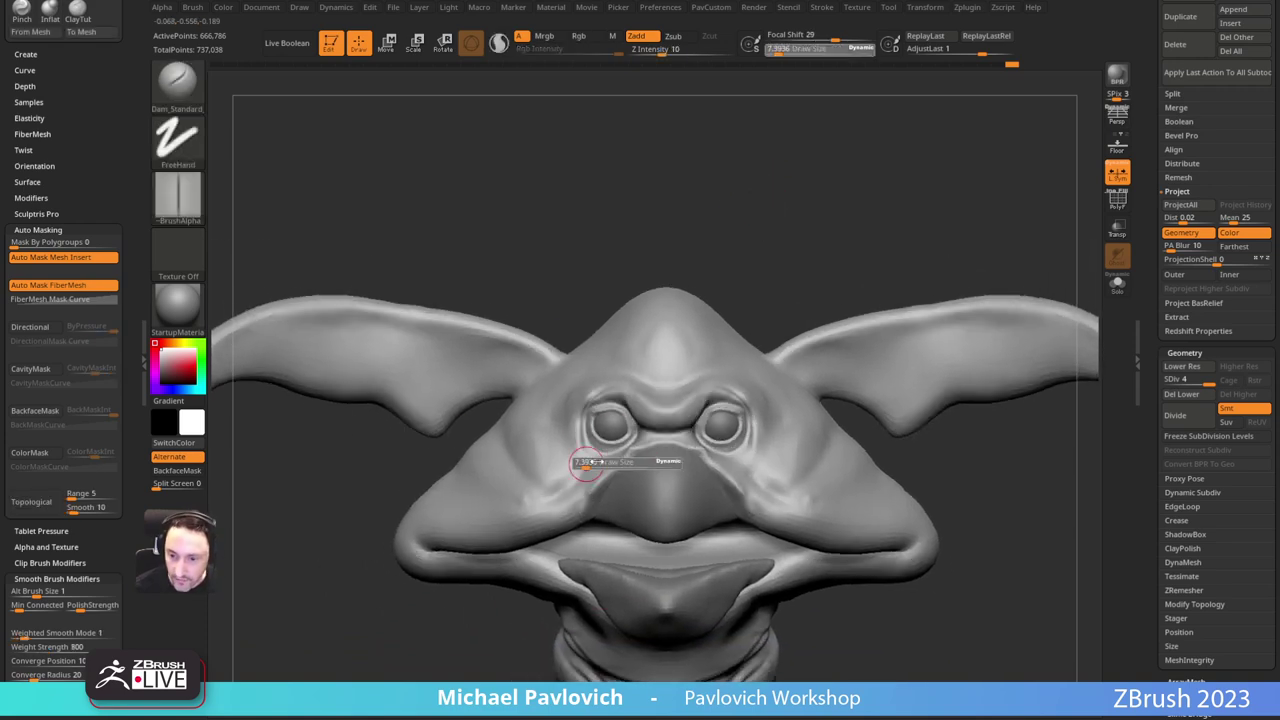
{"action": "left_click_drag", "start_coordinate": [586, 461], "coordinate": [594, 459]}
{"action": "left_click_drag", "start_coordinate": [723, 209], "coordinate": [745, 290]}
{"action": "left_click_drag", "start_coordinate": [712, 234], "coordinate": [701, 253], "text": "alt"}
{"action": "key", "text": "s"}
{"action": "right_click_drag", "start_coordinate": [708, 246], "coordinate": [617, 337]}
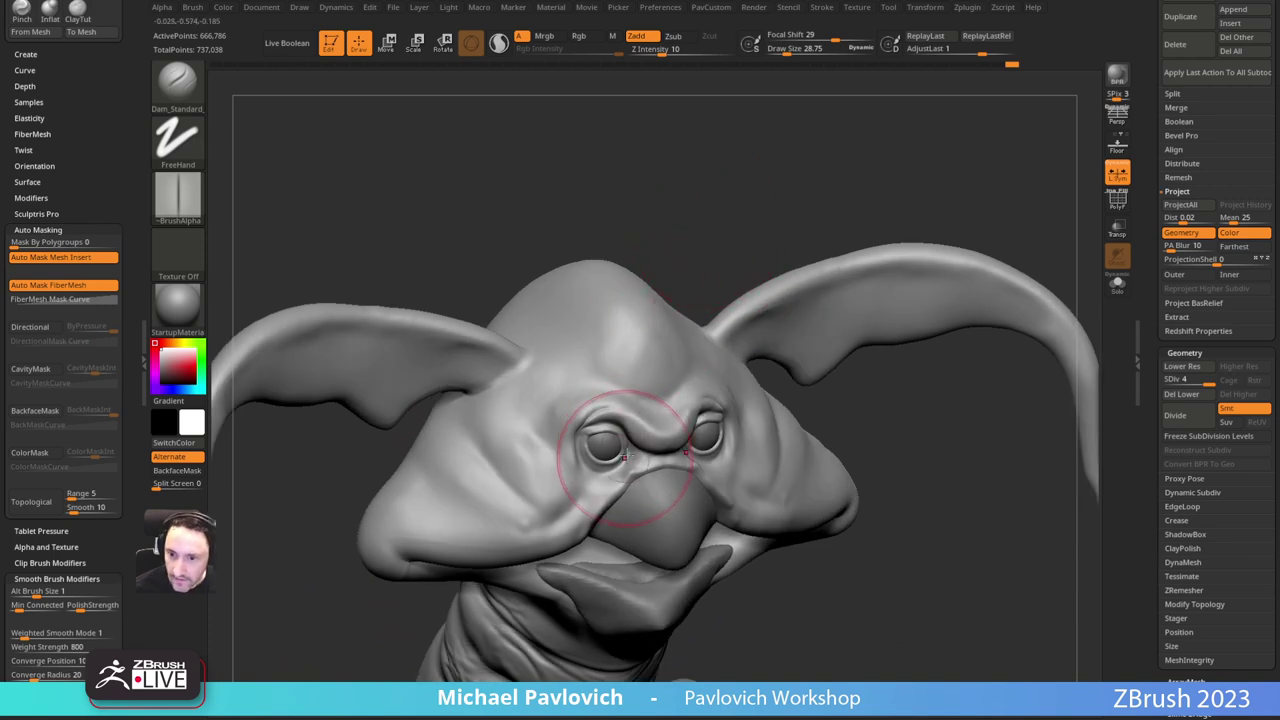
{"action": "key", "text": "s"}
{"action": "left_click_drag", "start_coordinate": [629, 456], "coordinate": [626, 455]}
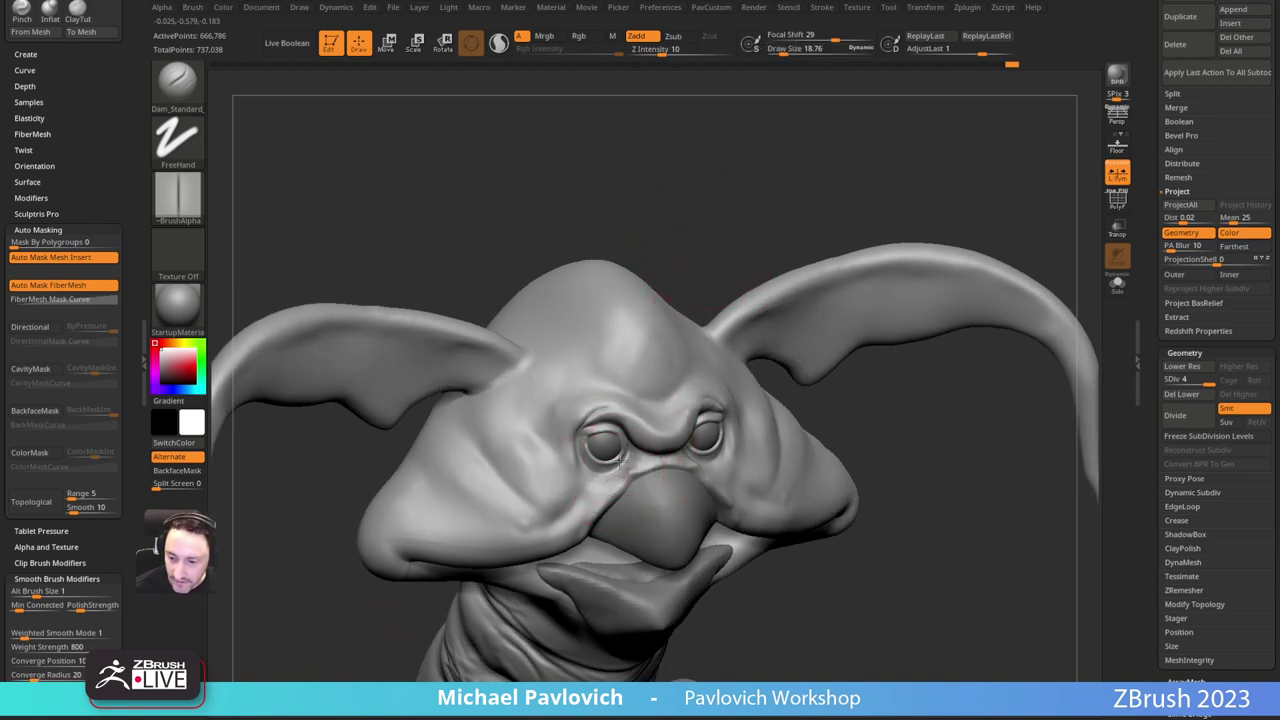
Step: Carve a broad crease around the eye bags and across both cheeks with the Dam_Standard brush at draw size 46.47
{"action": "key", "text": "bracketright"}
{"action": "key", "text": "bracketright"}
{"action": "key", "text": "bracketright"}
{"action": "key", "text": "bracketright"}
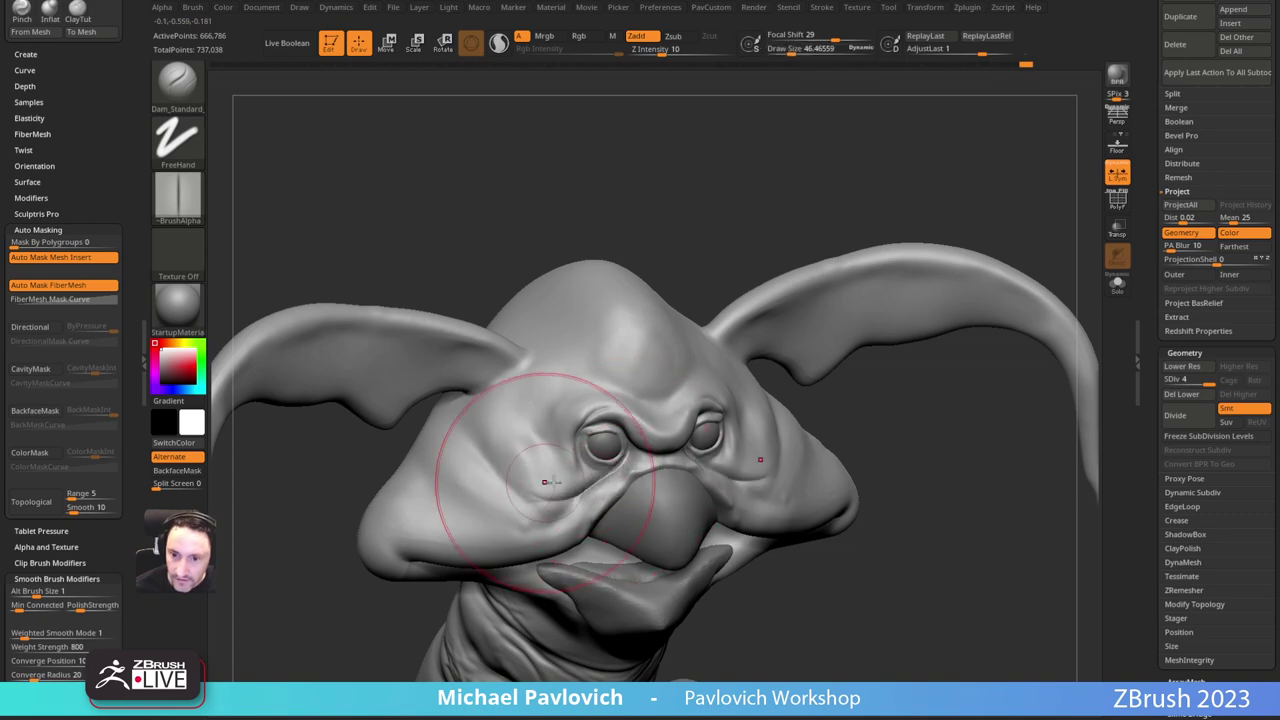
{"action": "mouse_move", "coordinate": [740, 275]}
{"action": "left_mouse_down"}
{"action": "mouse_move", "coordinate": [726, 237]}
{"action": "mouse_move", "coordinate": [733, 272]}
{"action": "left_mouse_up"}
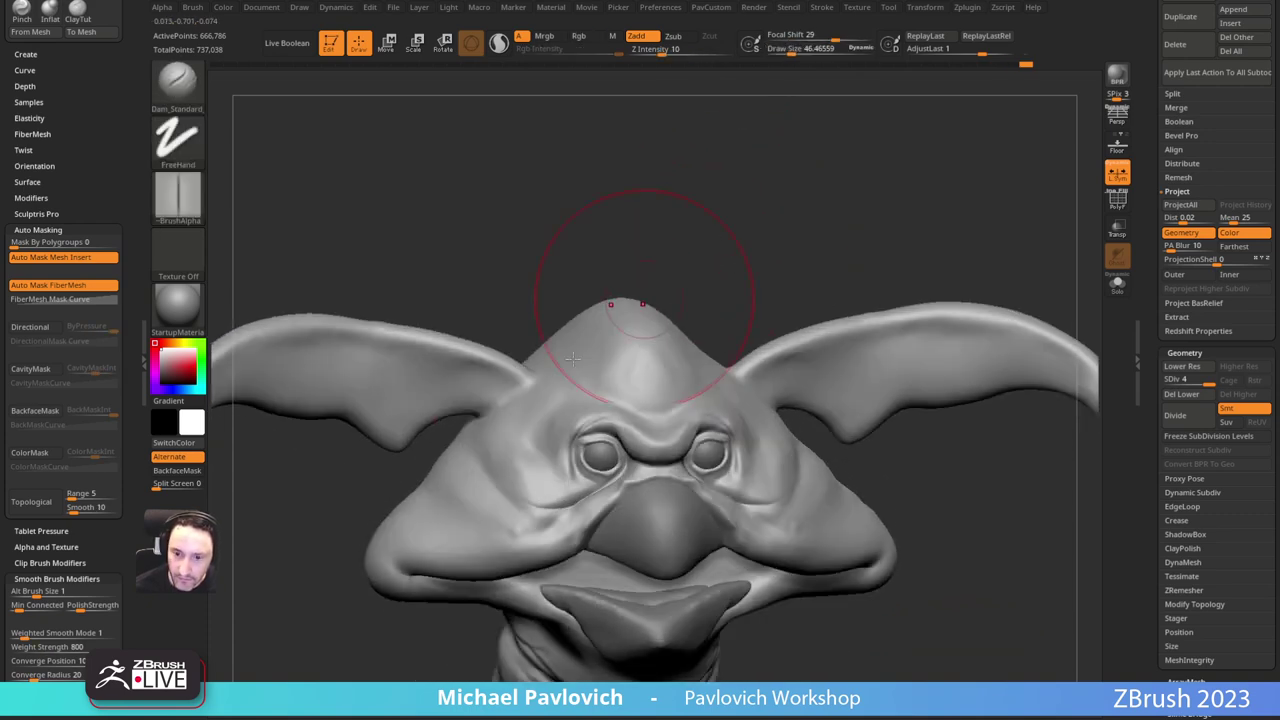
{"action": "mouse_move", "coordinate": [497, 479]}
{"action": "left_mouse_down"}
{"action": "mouse_move", "coordinate": [540, 508]}
{"action": "mouse_move", "coordinate": [472, 463]}
{"action": "mouse_move", "coordinate": [551, 496]}
{"action": "mouse_move", "coordinate": [574, 490]}
{"action": "left_mouse_up"}
Step: Build up the folds beneath the eyes with the Standard brush at draw size 22.49
{"action": "key", "text": "b"}
{"action": "key", "text": "s"}
{"action": "key", "text": "t"}
{"action": "key", "text": "s"}
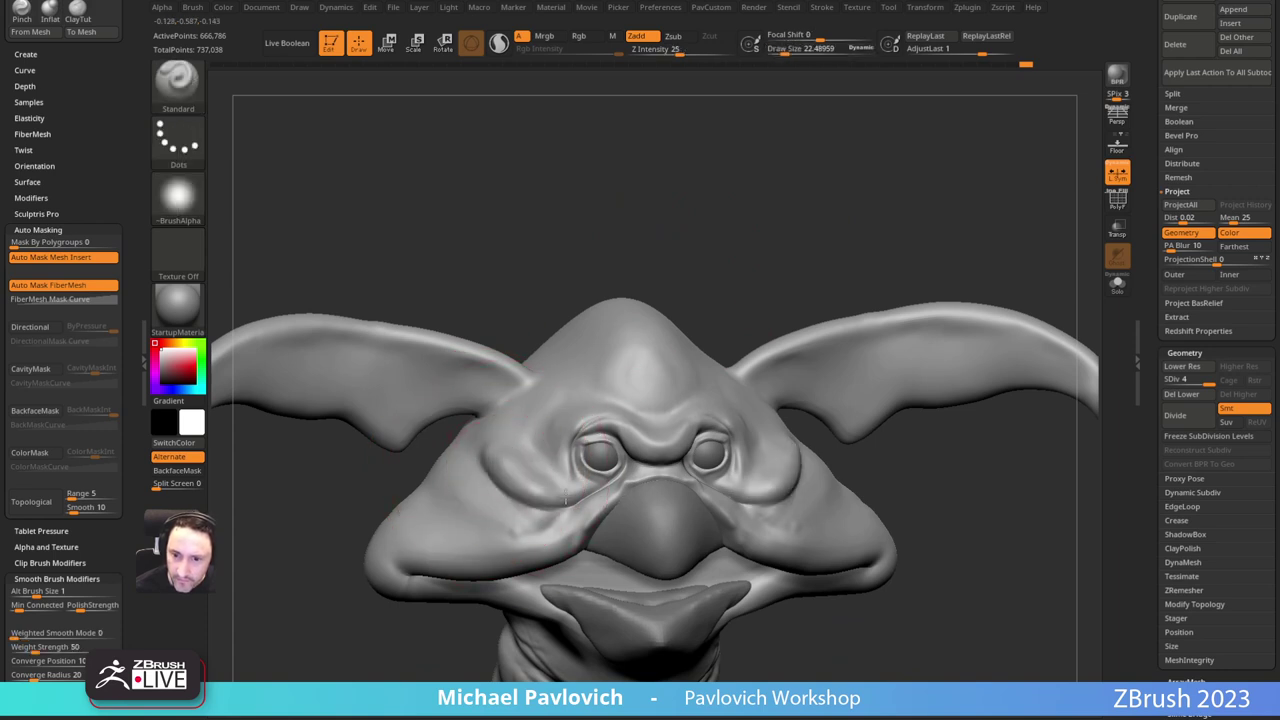
{"action": "mouse_move", "coordinate": [737, 250]}
{"action": "left_mouse_down"}
{"action": "mouse_move", "coordinate": [763, 281]}
{"action": "mouse_move", "coordinate": [700, 265]}
{"action": "left_mouse_up"}
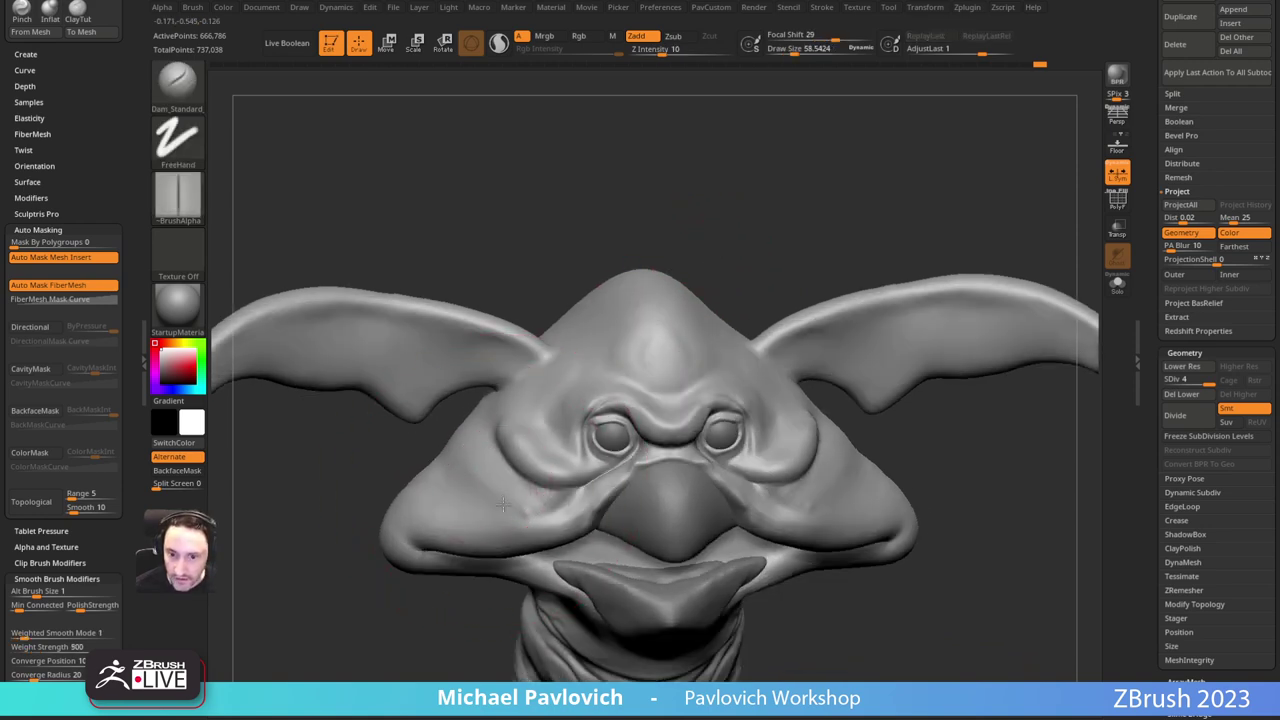
Step: Carve further cheek creases between the eye bags and mouth corners with the Dam_Standard brush at draw sizes 58.54 and 38.34
{"action": "left_click_drag", "start_coordinate": [503, 505], "coordinate": [514, 507]}
{"action": "mouse_move", "coordinate": [804, 248]}
{"action": "left_mouse_down"}
{"action": "mouse_move", "coordinate": [843, 286]}
{"action": "mouse_move", "coordinate": [801, 384]}
{"action": "mouse_move", "coordinate": [543, 357]}
{"action": "left_mouse_up"}
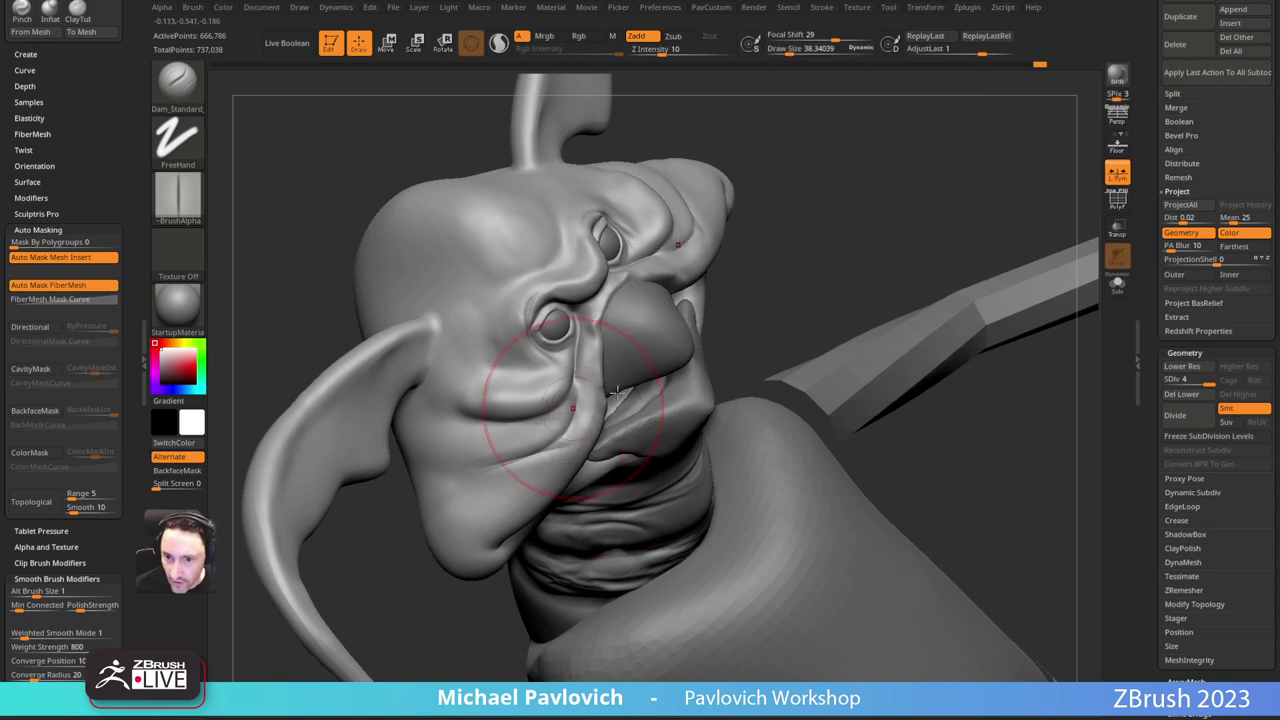
{"action": "mouse_move", "coordinate": [860, 262]}
{"action": "left_mouse_down", "text": "alt"}
{"action": "mouse_move", "coordinate": [900, 231]}
{"action": "mouse_move", "coordinate": [920, 165]}
{"action": "left_mouse_up", "text": "alt"}
{"action": "left_click_drag", "start_coordinate": [783, 367], "coordinate": [774, 432]}
{"action": "left_click_drag", "start_coordinate": [812, 256], "coordinate": [895, 216]}
{"action": "mouse_move", "coordinate": [460, 580]}
{"action": "left_mouse_down", "text": "alt"}
{"action": "mouse_move", "coordinate": [411, 574]}
{"action": "mouse_move", "coordinate": [409, 593]}
{"action": "left_mouse_up", "text": "alt"}
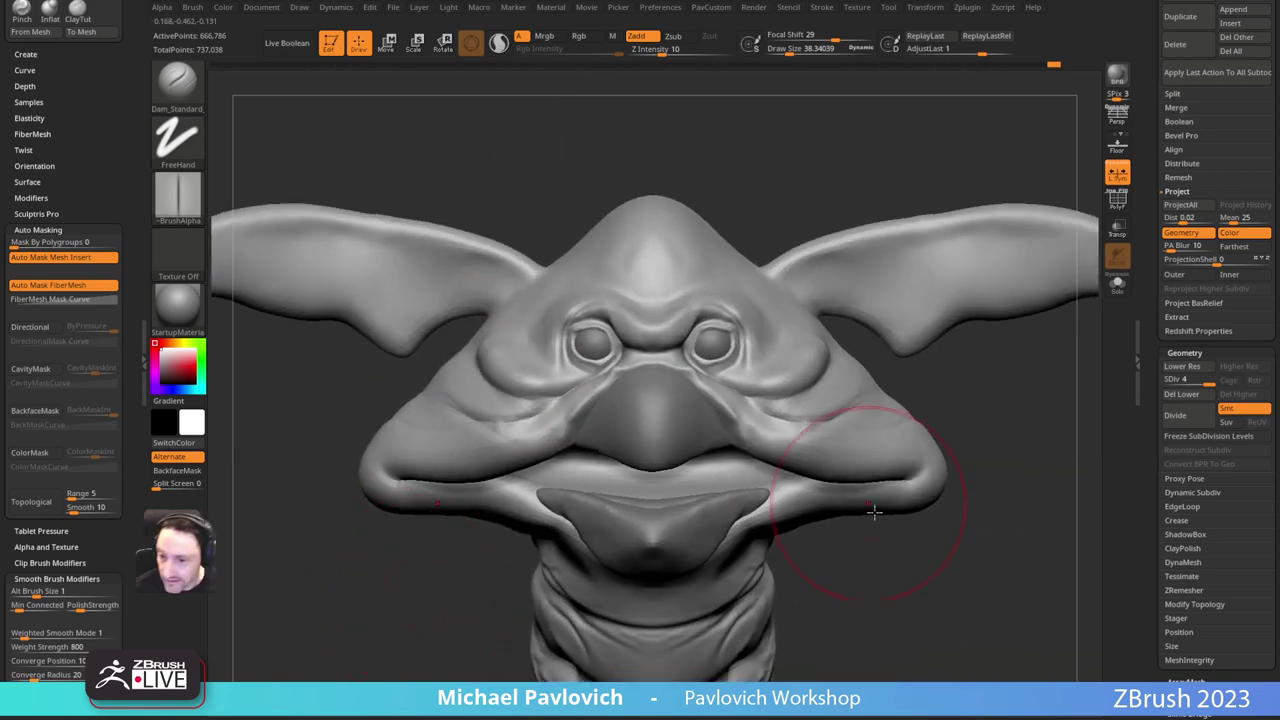
{"action": "mouse_move", "coordinate": [871, 514]}
{"action": "left_mouse_down"}
{"action": "mouse_move", "coordinate": [857, 531]}
{"action": "mouse_move", "coordinate": [860, 480]}
{"action": "mouse_move", "coordinate": [874, 479]}
{"action": "mouse_move", "coordinate": [831, 511]}
{"action": "mouse_move", "coordinate": [814, 474]}
{"action": "mouse_move", "coordinate": [830, 474]}
{"action": "left_mouse_up"}
{"action": "left_click_drag", "start_coordinate": [830, 474], "coordinate": [806, 383], "text": "alt"}
{"action": "key", "text": "1"}
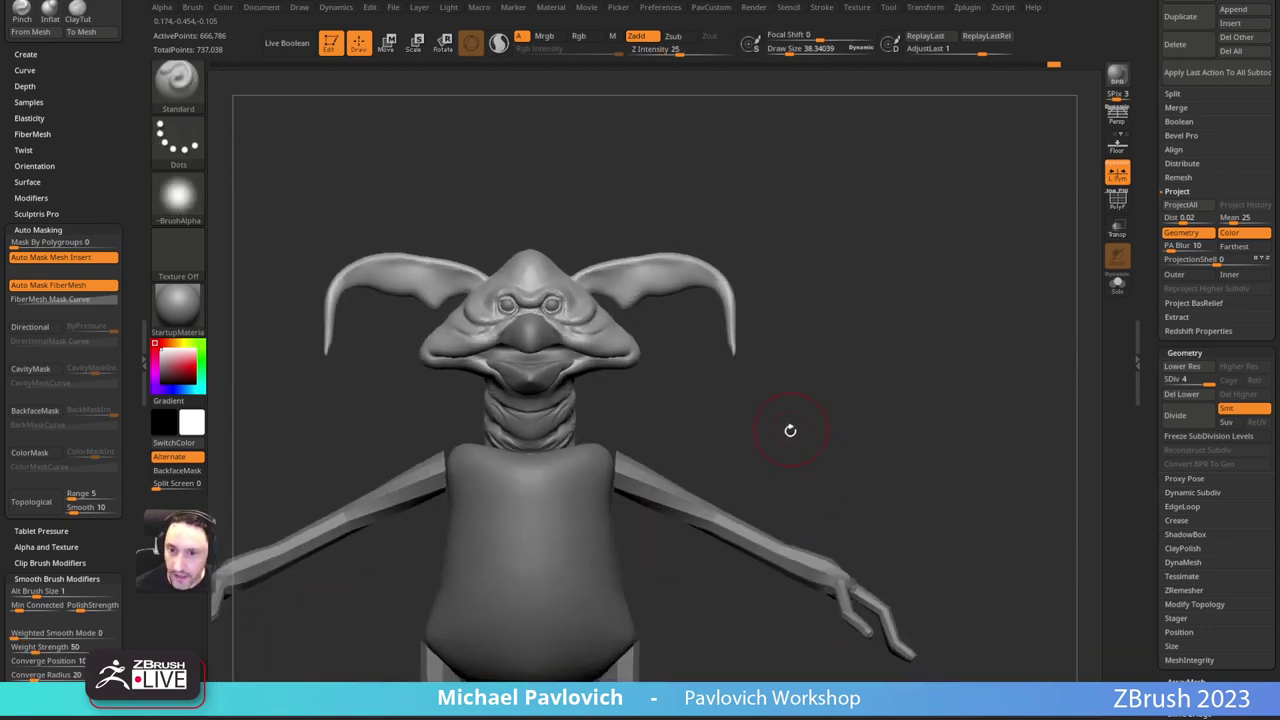
Step: Select the torso subtool, set the draw size to 107.6 and quick-save the project
{"action": "left_click_drag", "start_coordinate": [795, 432], "coordinate": [860, 335], "text": "alt"}
{"action": "left_click_drag", "start_coordinate": [1000, 294], "coordinate": [805, 363]}
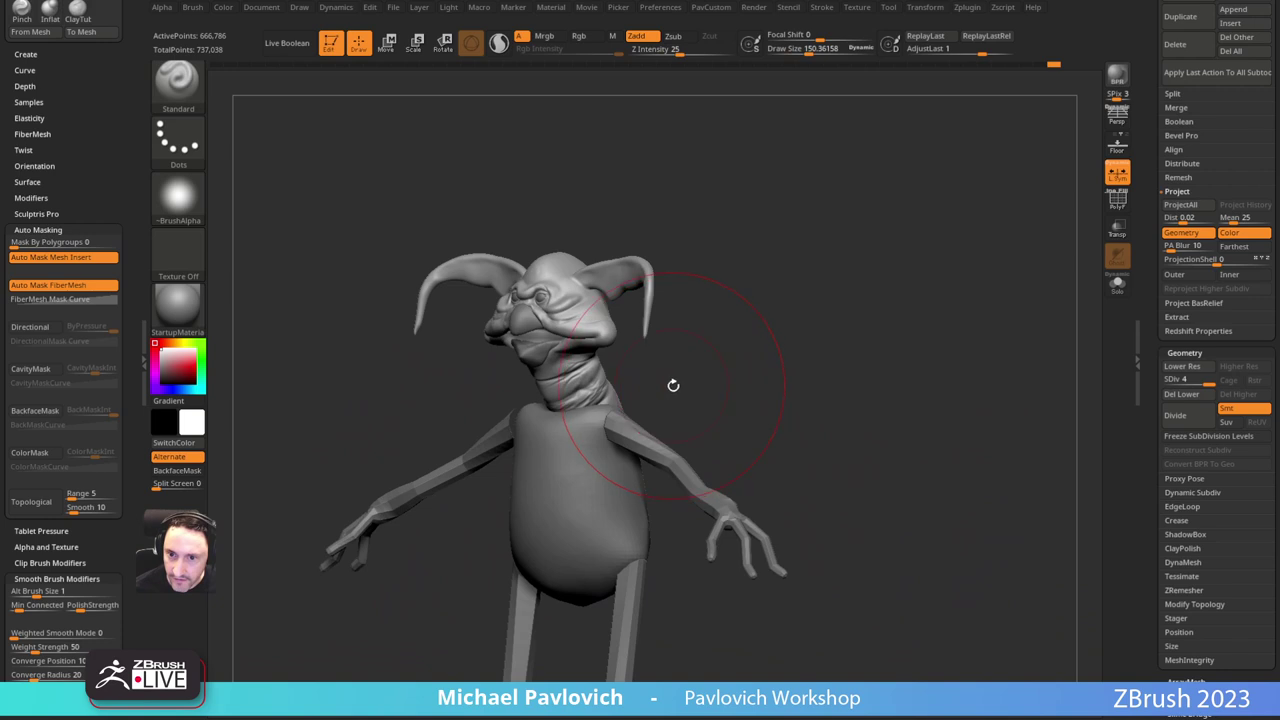
{"action": "left_click_drag", "start_coordinate": [673, 385], "coordinate": [784, 311]}
{"action": "left_click", "coordinate": [592, 440], "text": "alt"}
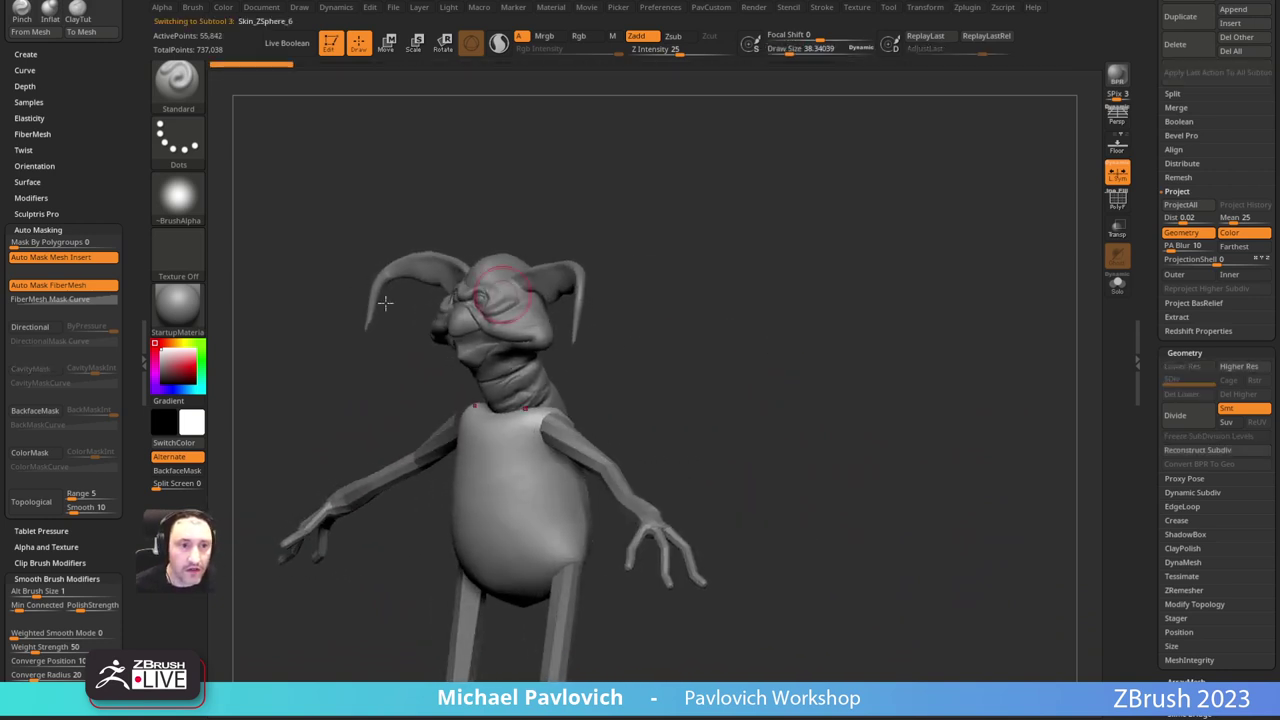
{"action": "left_click_drag", "start_coordinate": [740, 260], "coordinate": [779, 351]}
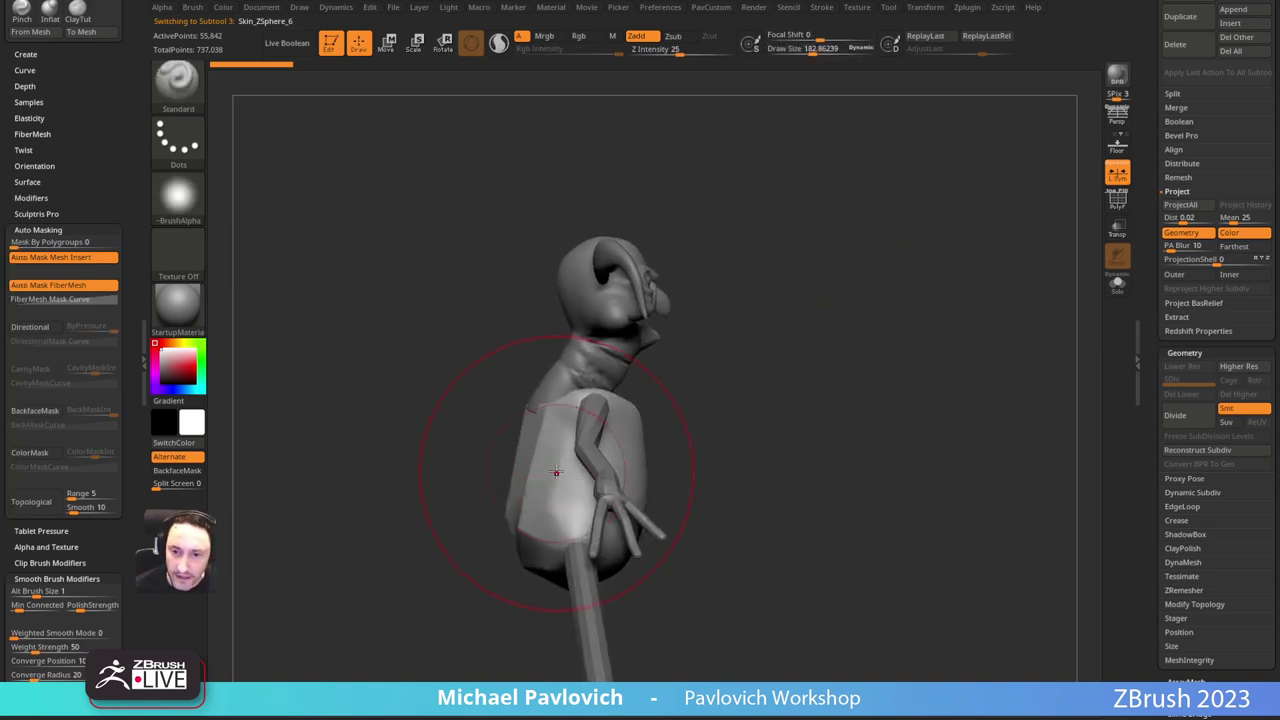
{"action": "key", "text": "s"}
{"action": "left_click_drag", "start_coordinate": [557, 471], "coordinate": [545, 471]}
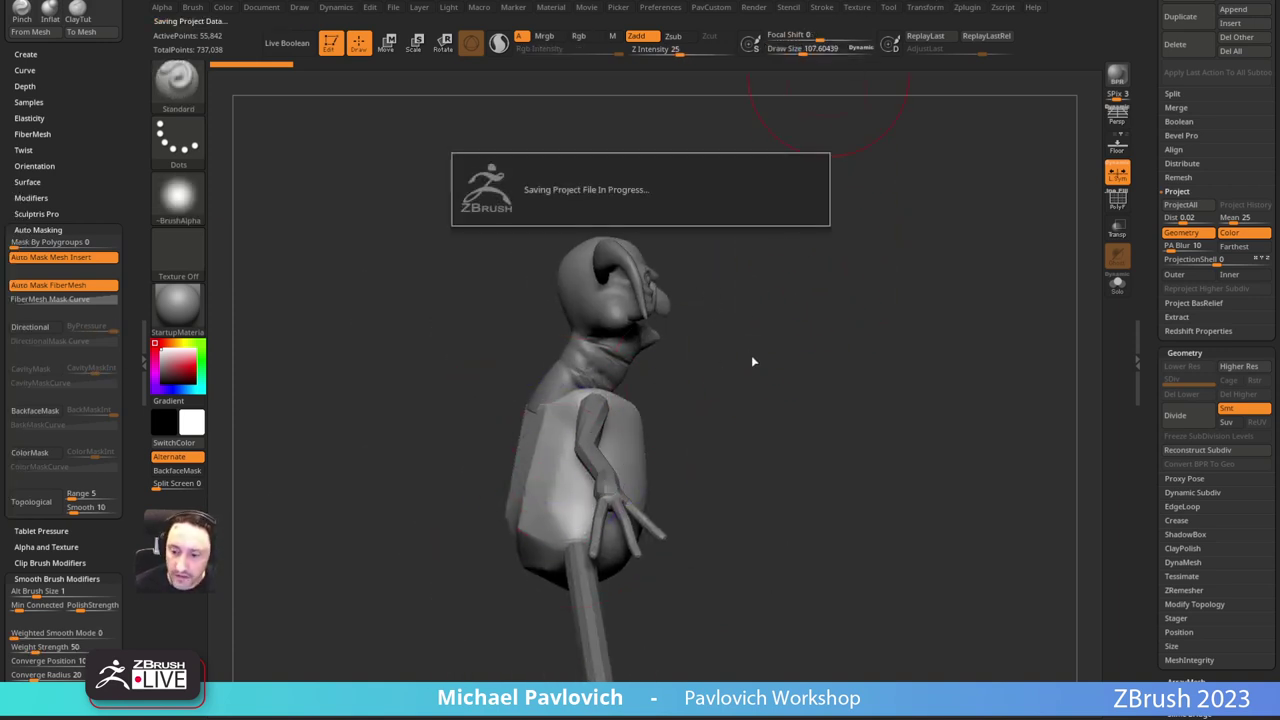
{"action": "left_click_drag", "start_coordinate": [743, 349], "coordinate": [652, 352]}
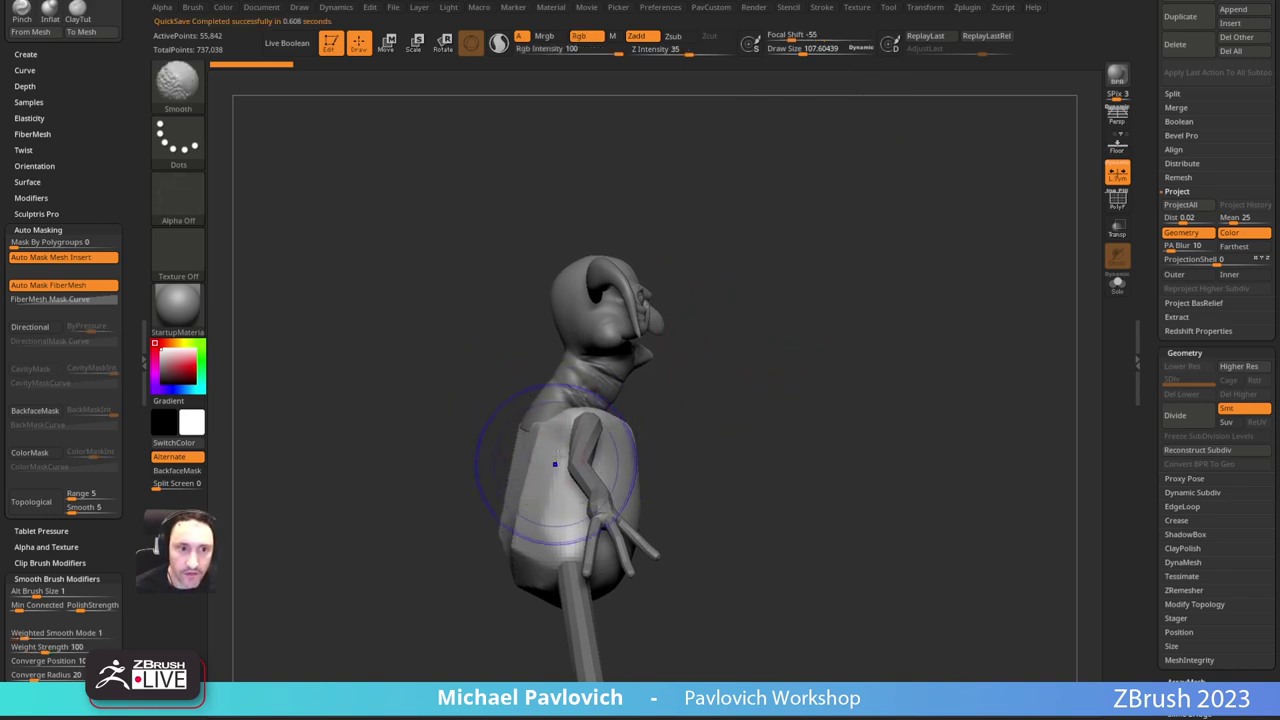
{"action": "left_click_drag", "start_coordinate": [735, 386], "coordinate": [845, 345]}
Step: Reselect the head and push in the back of the skull in side view with the Move brush at draw size 112
{"action": "left_click", "coordinate": [603, 389], "text": "alt"}
{"action": "left_click_drag", "start_coordinate": [751, 378], "coordinate": [640, 390]}
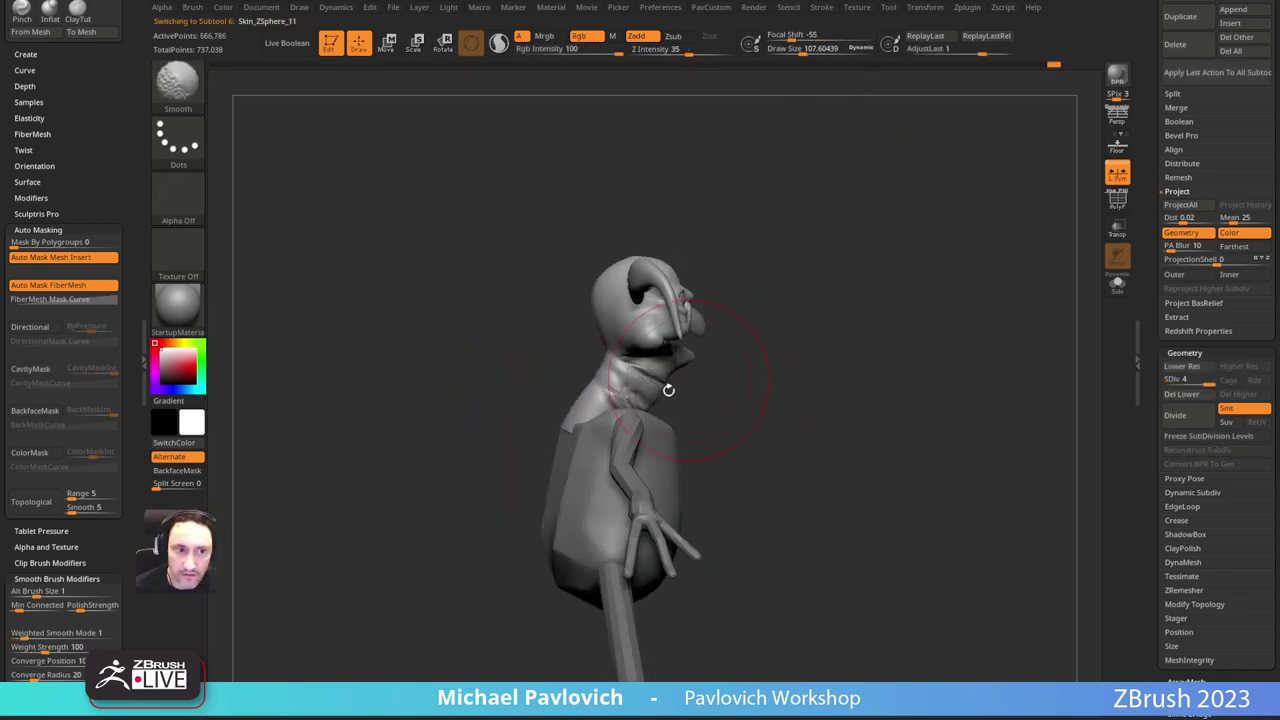
{"action": "left_click_drag", "start_coordinate": [842, 312], "coordinate": [770, 312]}
{"action": "left_click_drag", "start_coordinate": [795, 241], "coordinate": [808, 325], "text": "alt"}
{"action": "key", "text": "s"}
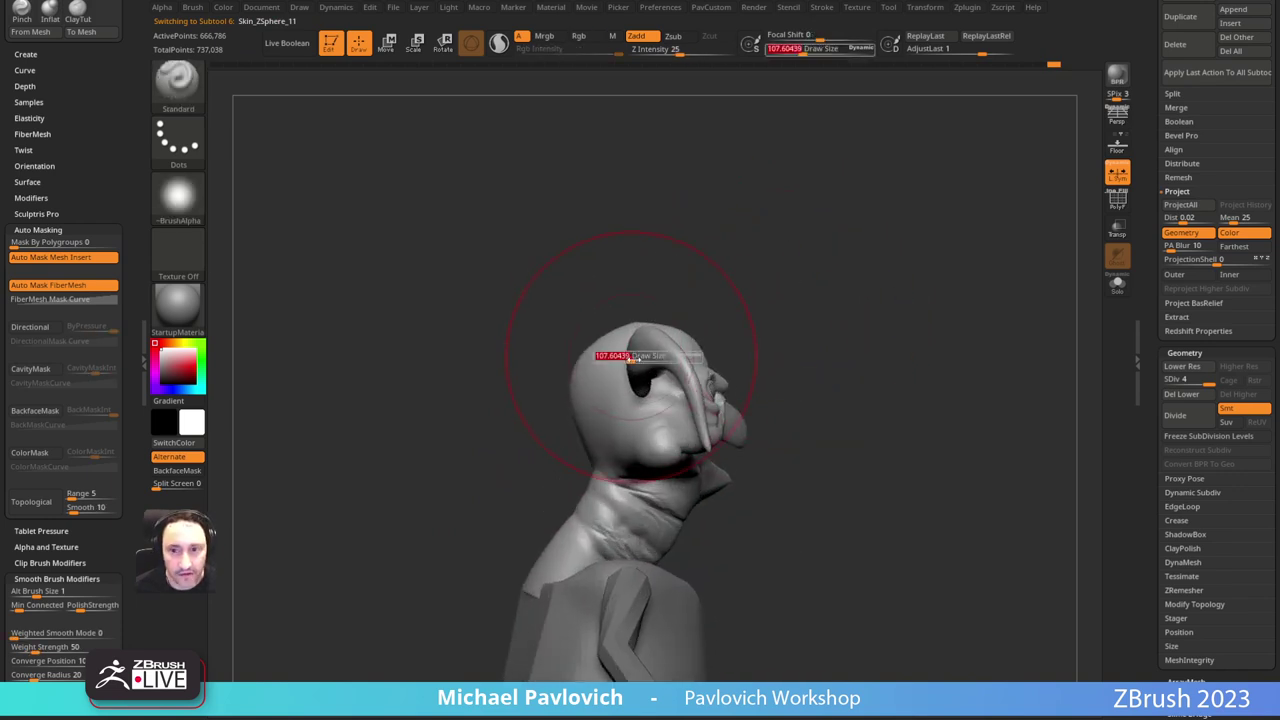
{"action": "key", "text": "b"}
{"action": "key", "text": "m"}
{"action": "key", "text": "v"}
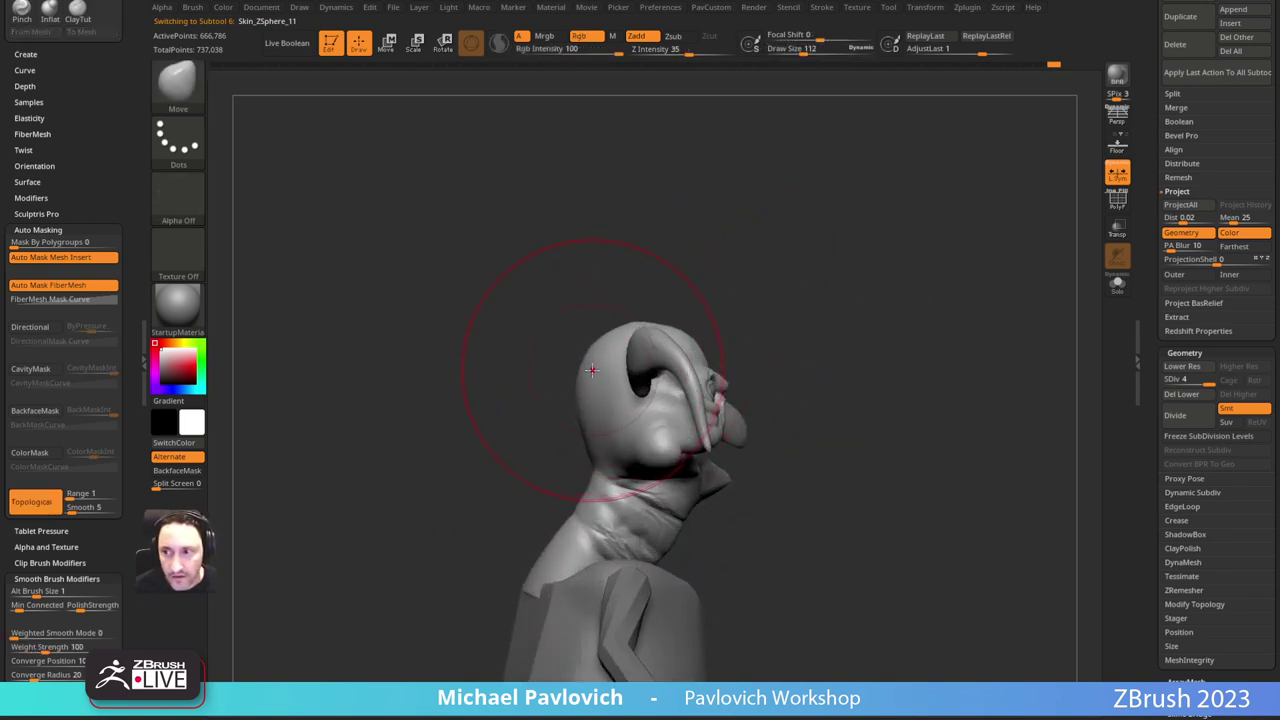
{"action": "key", "text": "bracketleft"}
{"action": "mouse_move", "coordinate": [1153, 206]}
{"action": "left_mouse_down"}
{"action": "mouse_move", "coordinate": [1149, 340]}
{"action": "mouse_move", "coordinate": [1155, 200]}
{"action": "left_mouse_up"}
{"action": "key", "text": "shift"}
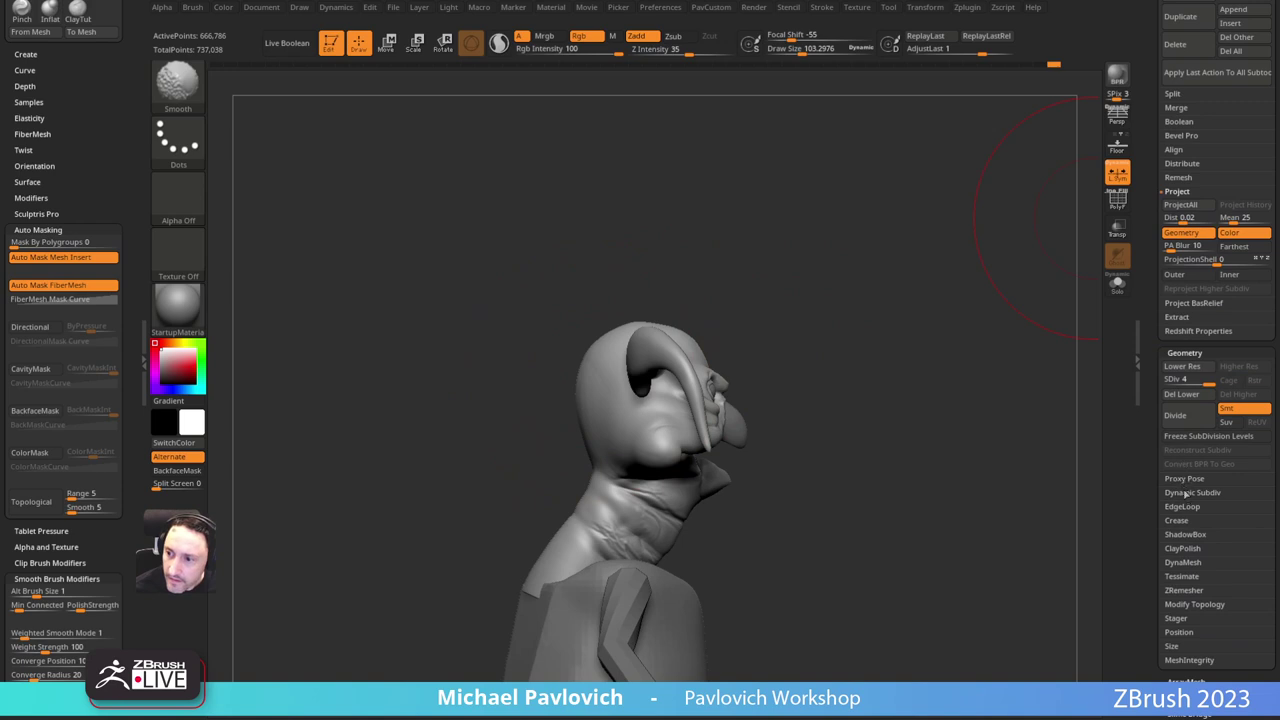
Step: Expand the Dynamic Subdiv settings and flatten the back of the skull further with the Move brush at draw size 103.3
{"action": "left_click", "coordinate": [1190, 493]}
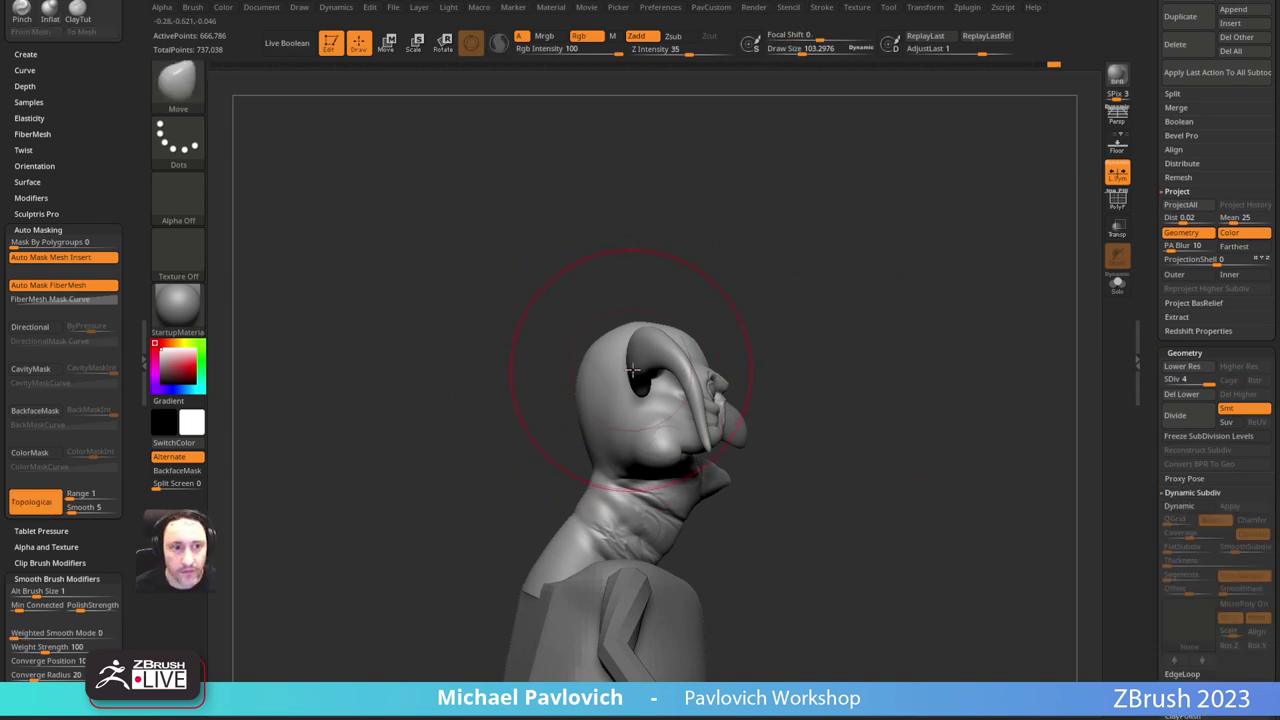
{"action": "left_click_drag", "start_coordinate": [594, 369], "coordinate": [600, 371]}
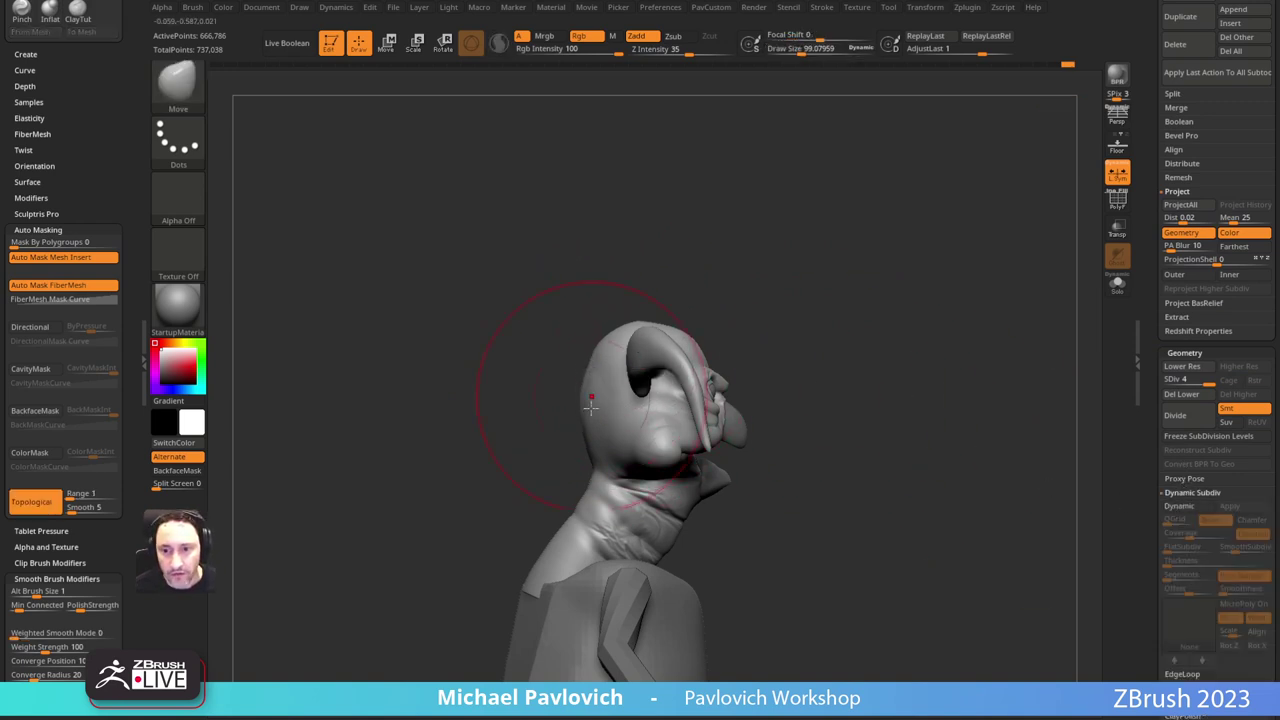
{"action": "key", "text": "bracketleft"}
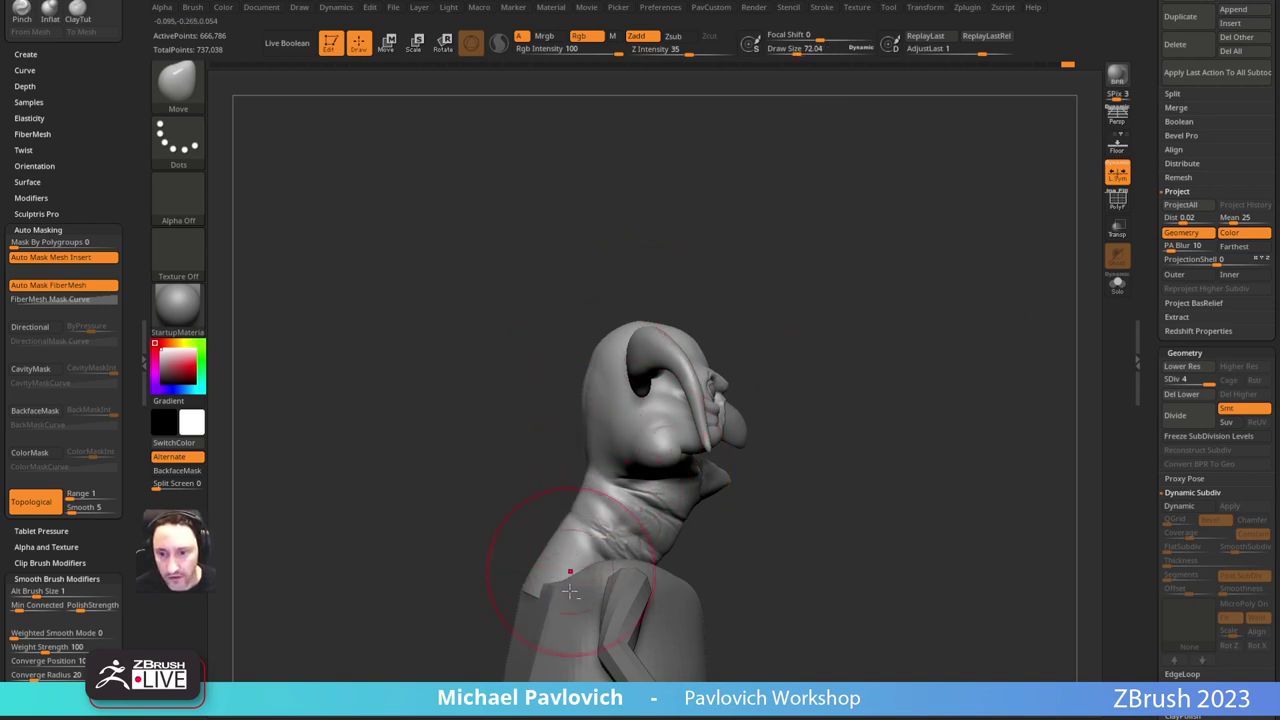
Step: Adjust the base of the neck where it meets the back with the Move brush at draw sizes 72.04 and 103.3
{"action": "left_click_drag", "start_coordinate": [538, 592], "coordinate": [531, 594], "text": "shift"}
{"action": "left_click_drag", "start_coordinate": [781, 527], "coordinate": [789, 466], "text": "alt"}
{"action": "key", "text": "bracketright"}
{"action": "key", "text": "bracketright"}
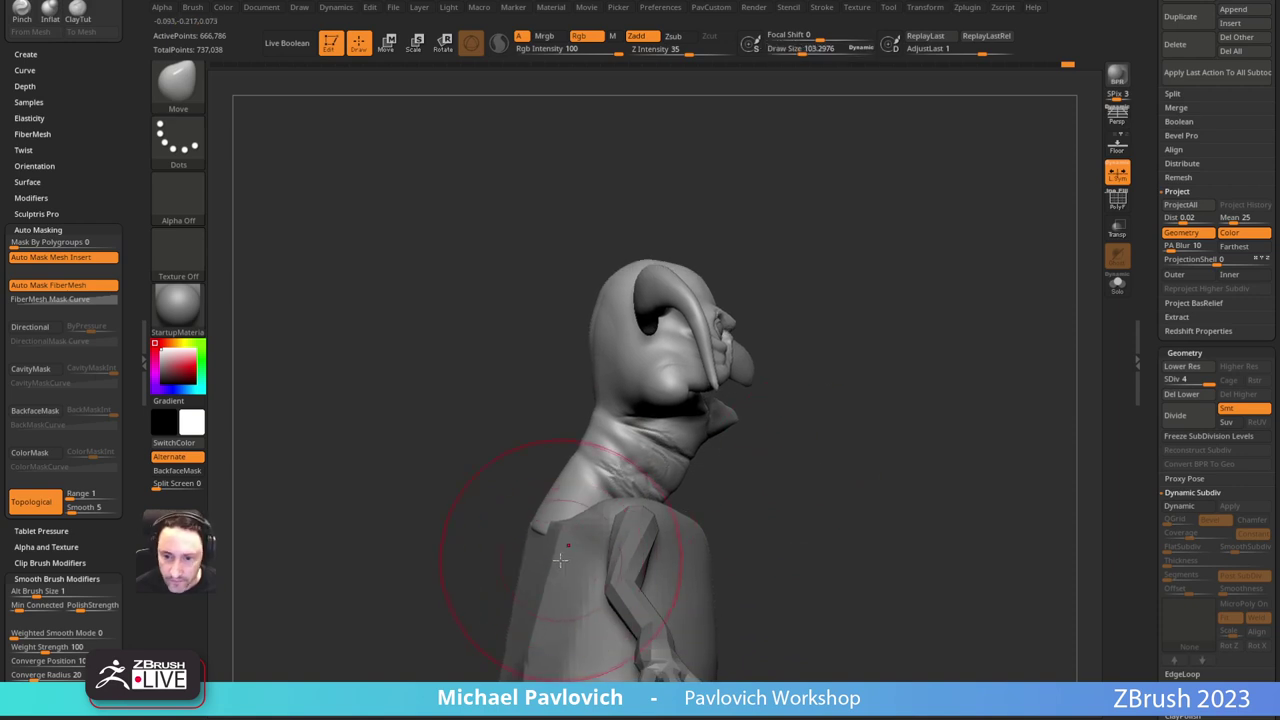
{"action": "key", "text": "bracketleft"}
{"action": "left_click_drag", "start_coordinate": [534, 534], "coordinate": [551, 541]}
{"action": "left_click_drag", "start_coordinate": [783, 427], "coordinate": [757, 498], "text": "alt"}
{"action": "left_click_drag", "start_coordinate": [757, 498], "coordinate": [771, 463], "text": "alt"}
Step: Turn off Topological auto masking and shape the back of the neck at draw size 61.78
{"action": "left_click", "coordinate": [36, 502]}
{"action": "mouse_move", "coordinate": [818, 406]}
{"action": "left_mouse_down"}
{"action": "mouse_move", "coordinate": [843, 386]}
{"action": "mouse_move", "coordinate": [906, 380]}
{"action": "mouse_move", "coordinate": [880, 384]}
{"action": "left_mouse_up"}
{"action": "key", "text": "s"}
{"action": "left_click_drag", "start_coordinate": [603, 488], "coordinate": [590, 472]}
{"action": "right_click_drag", "start_coordinate": [674, 362], "coordinate": [672, 305]}
Step: Raise the Smooth brush's Z Intensity to 72 and smooth the back of the skull and neck
{"action": "left_click_drag", "start_coordinate": [640, 325], "coordinate": [626, 338], "text": "shift"}
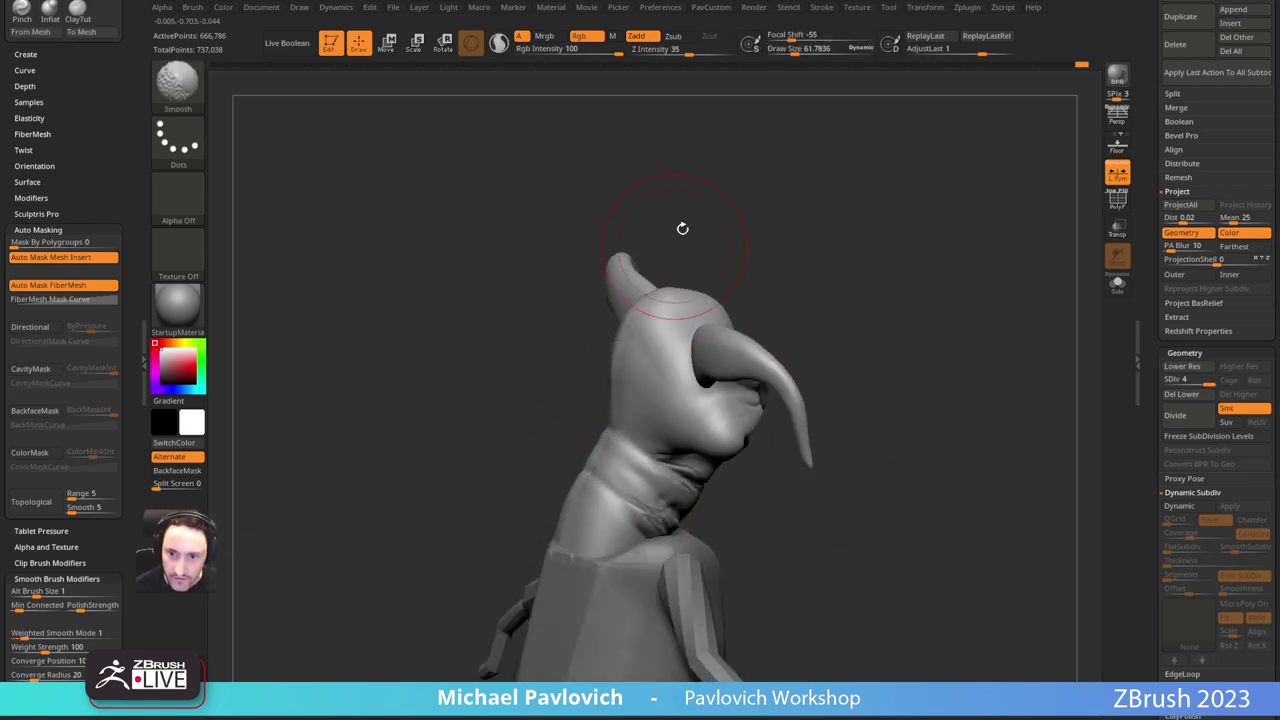
{"action": "left_click_drag", "start_coordinate": [682, 228], "coordinate": [742, 185]}
{"action": "left_click_drag", "start_coordinate": [690, 50], "coordinate": [715, 50], "text": "shift"}
{"action": "left_click_drag", "start_coordinate": [712, 170], "coordinate": [730, 200]}
{"action": "left_click_drag", "start_coordinate": [629, 371], "coordinate": [602, 375], "text": "shift"}
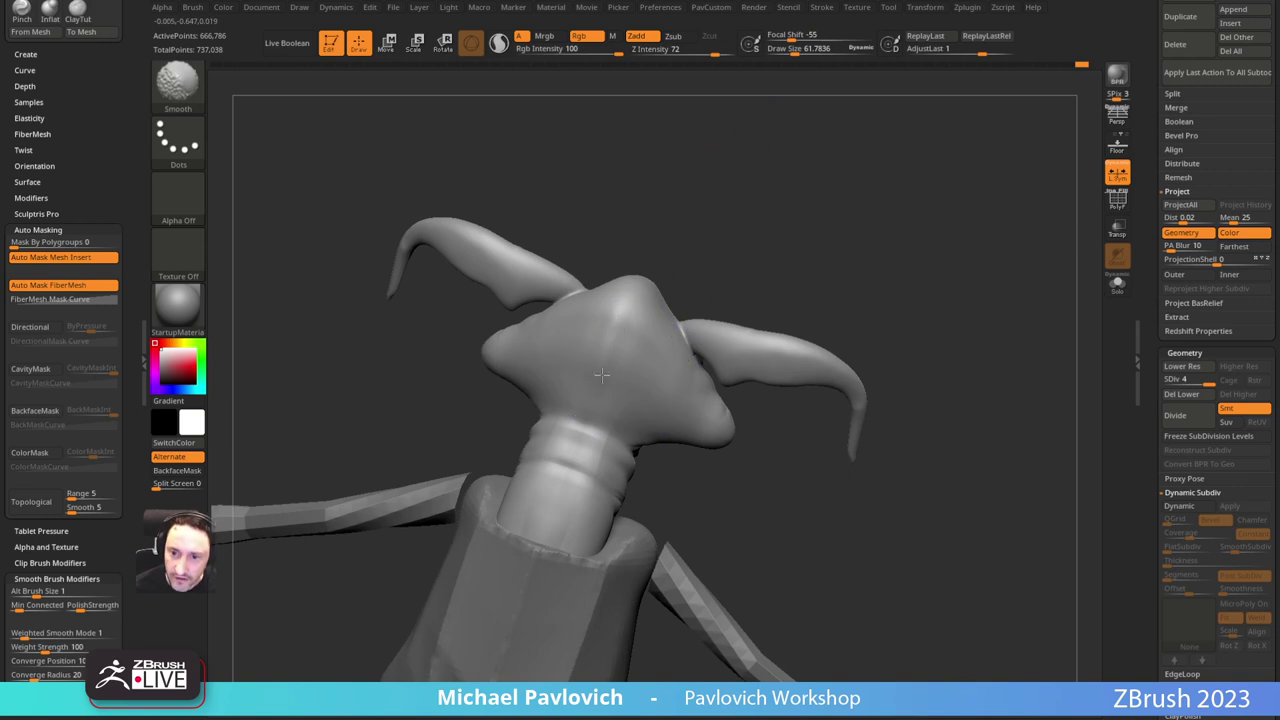
{"action": "left_click_drag", "start_coordinate": [549, 512], "coordinate": [552, 466], "text": "shift"}
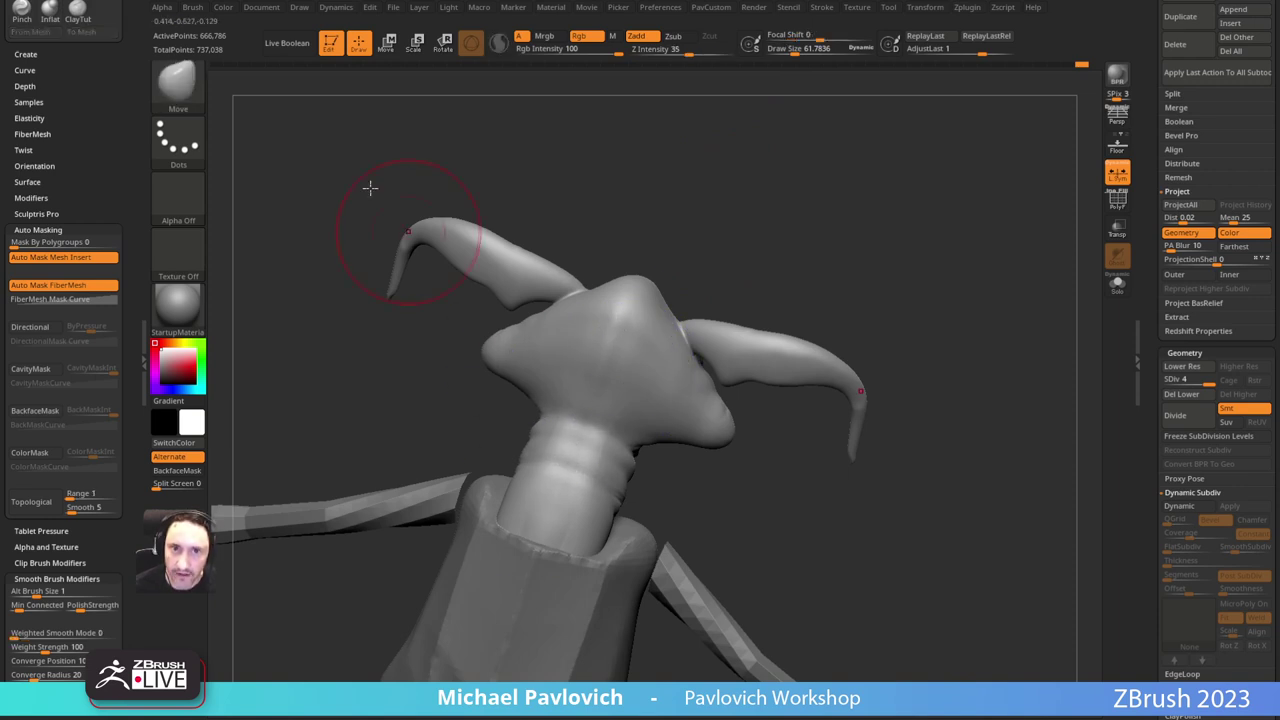
Step: Lower the head's subdivision level to 3 and then 2, smoothing the back of the skull and neck
{"action": "left_click", "coordinate": [1196, 381]}
{"action": "left_click_drag", "start_coordinate": [897, 341], "coordinate": [828, 358]}
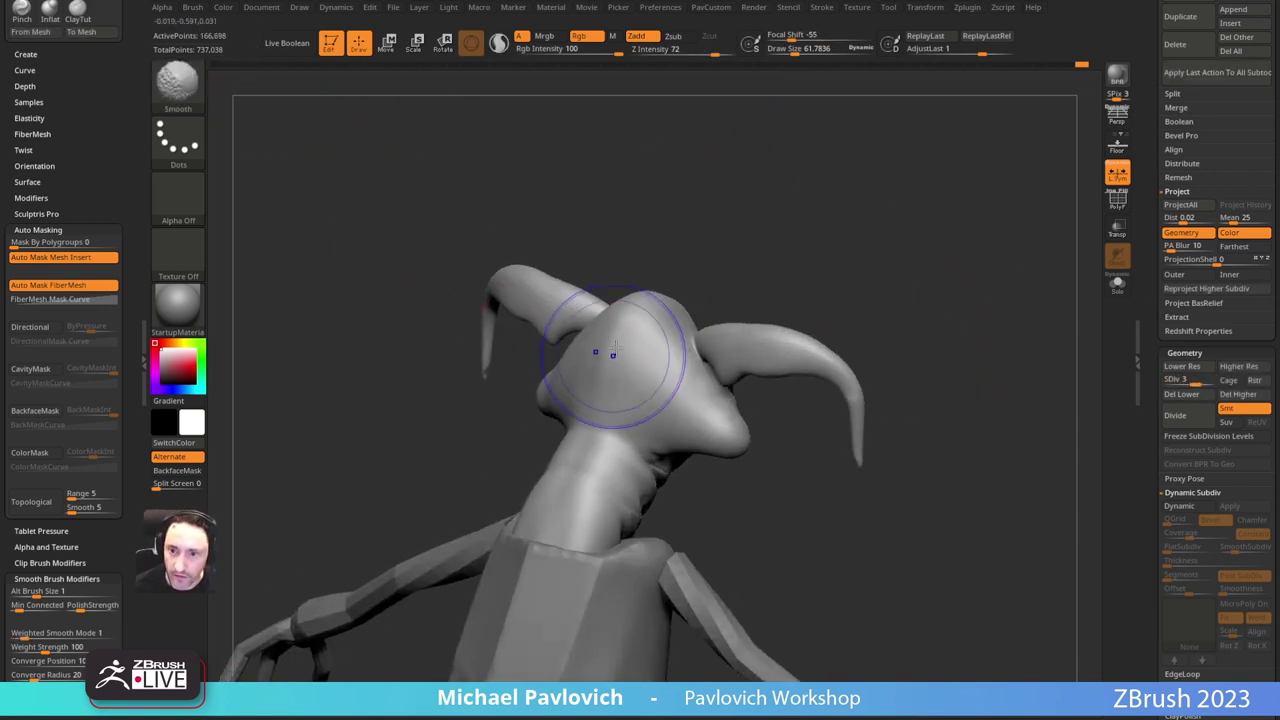
{"action": "left_click", "coordinate": [1185, 382]}
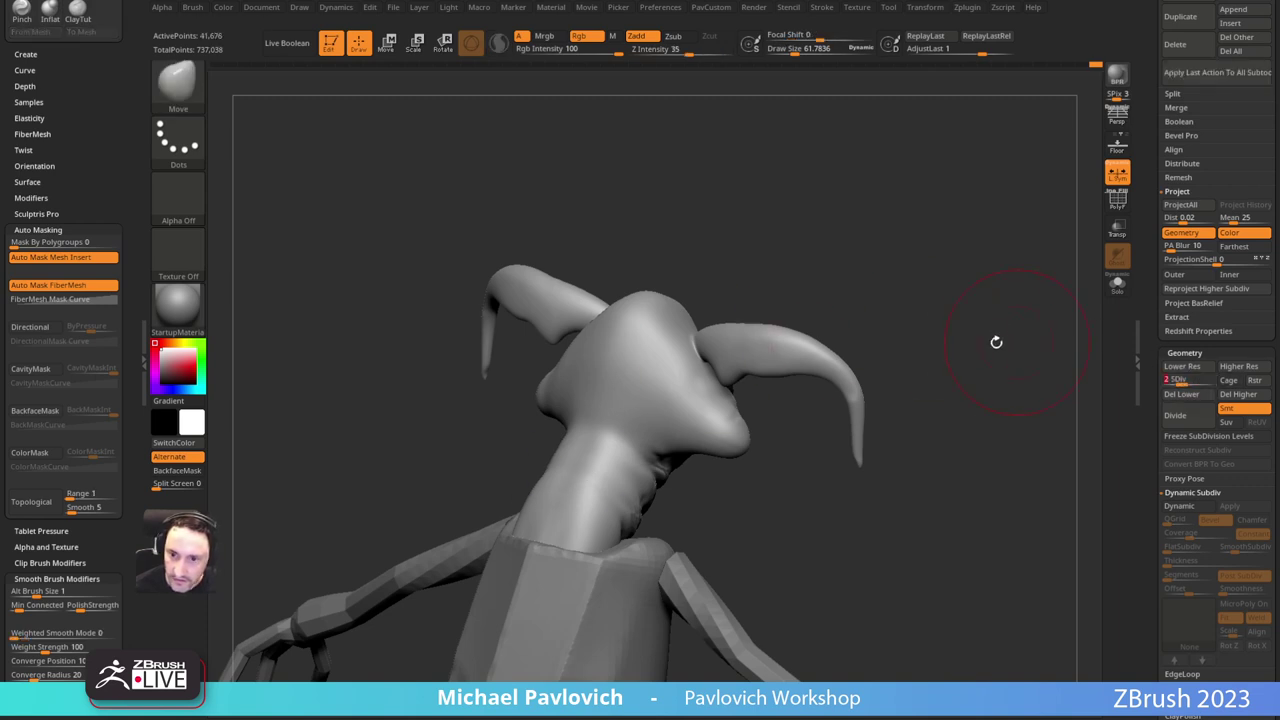
Step: Refine the skull's rear profile in side view with the Move brush at draw sizes 58.54 and 68.53
{"action": "left_click_drag", "start_coordinate": [996, 342], "coordinate": [749, 229], "text": "shift"}
{"action": "left_click_drag", "start_coordinate": [839, 240], "coordinate": [826, 264], "text": "alt"}
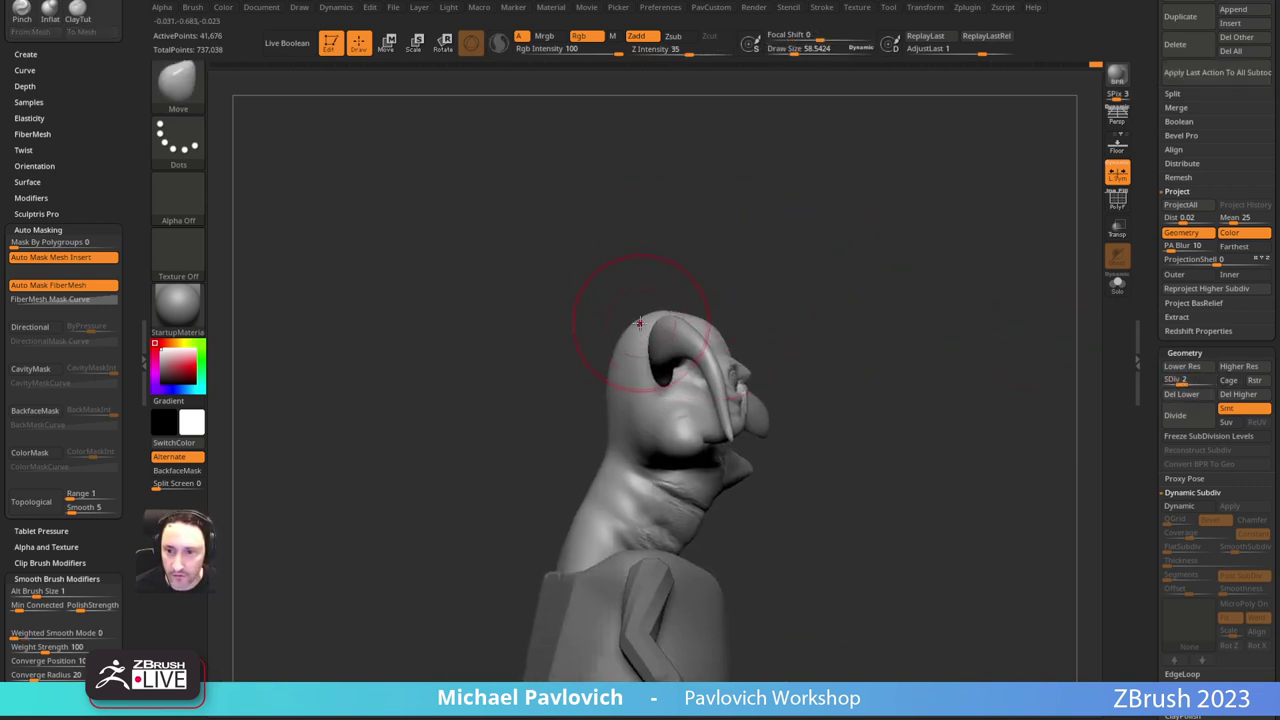
{"action": "left_click_drag", "start_coordinate": [746, 272], "coordinate": [727, 290]}
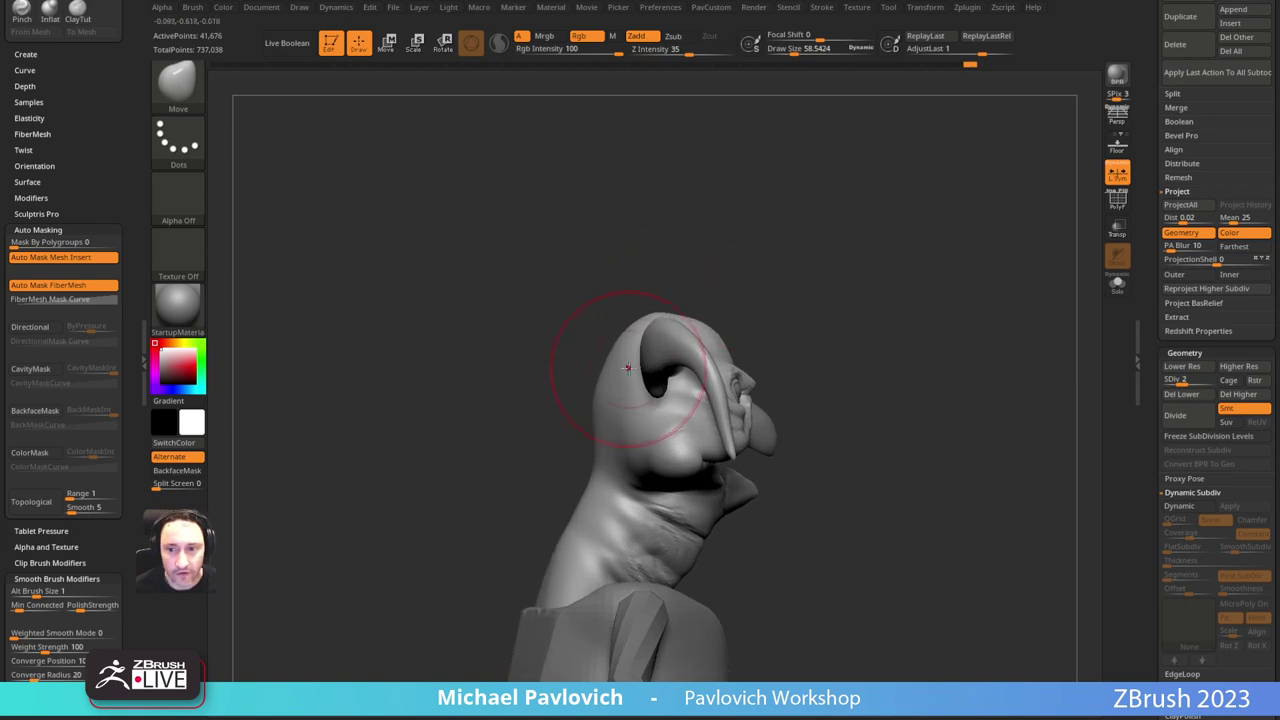
{"action": "key", "text": "bracketright"}
{"action": "key", "text": "bracketleft"}
{"action": "left_click_drag", "start_coordinate": [596, 400], "coordinate": [608, 398]}
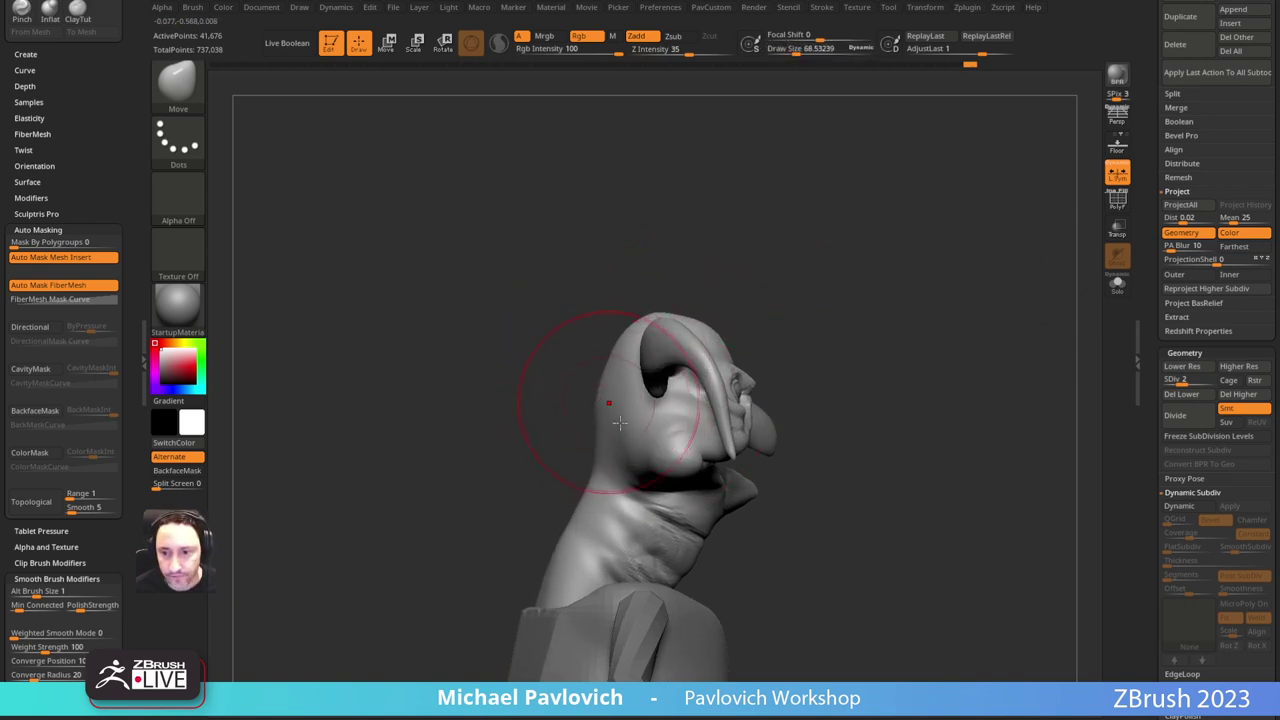
Step: Select the torso subtool and smooth its faceted back and sides with the Smooth brush at draw size 103.3
{"action": "mouse_move", "coordinate": [861, 424]}
{"action": "left_mouse_down", "text": "alt"}
{"action": "mouse_move", "coordinate": [858, 450]}
{"action": "mouse_move", "coordinate": [856, 362]}
{"action": "left_mouse_up", "text": "alt"}
{"action": "left_click", "coordinate": [628, 512], "text": "alt"}
{"action": "left_click_drag", "start_coordinate": [674, 471], "coordinate": [778, 378]}
{"action": "key", "text": "s"}
{"action": "mouse_move", "coordinate": [596, 420]}
{"action": "left_mouse_down"}
{"action": "mouse_move", "coordinate": [615, 420]}
{"action": "mouse_move", "coordinate": [602, 420]}
{"action": "left_mouse_up"}
{"action": "left_click_drag", "start_coordinate": [572, 402], "coordinate": [552, 482], "text": "shift"}
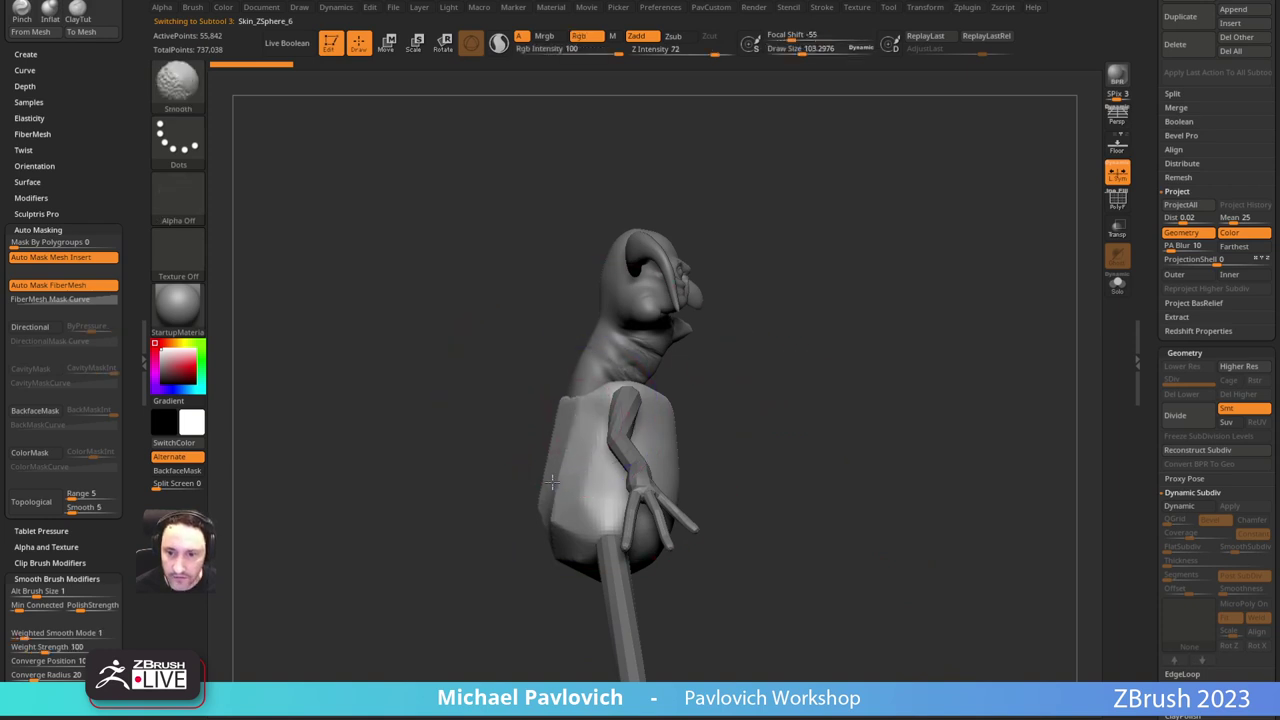
{"action": "left_click_drag", "start_coordinate": [759, 452], "coordinate": [668, 448]}
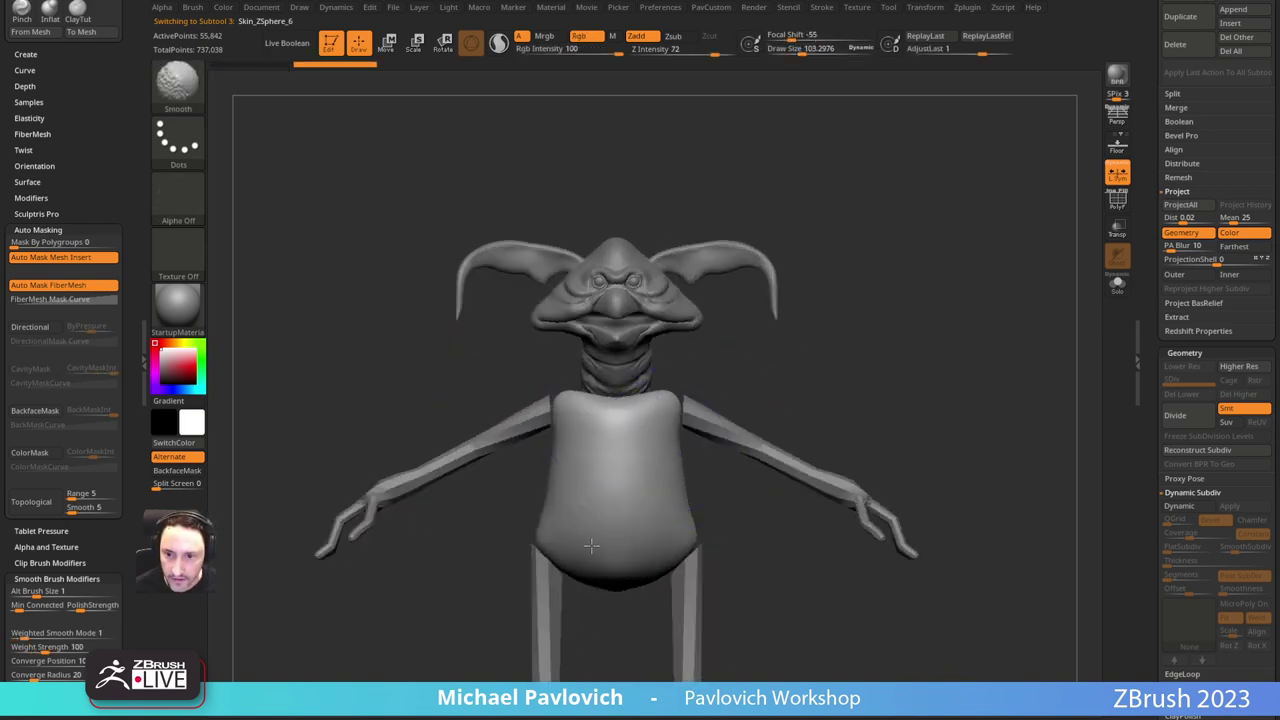
{"action": "mouse_move", "coordinate": [749, 351]}
{"action": "left_mouse_down"}
{"action": "mouse_move", "coordinate": [846, 360]}
{"action": "mouse_move", "coordinate": [798, 351]}
{"action": "left_mouse_up"}
Step: Reshape the torso's profile and upper edge with the Move brush at draw size 121.06
{"action": "key", "text": "s"}
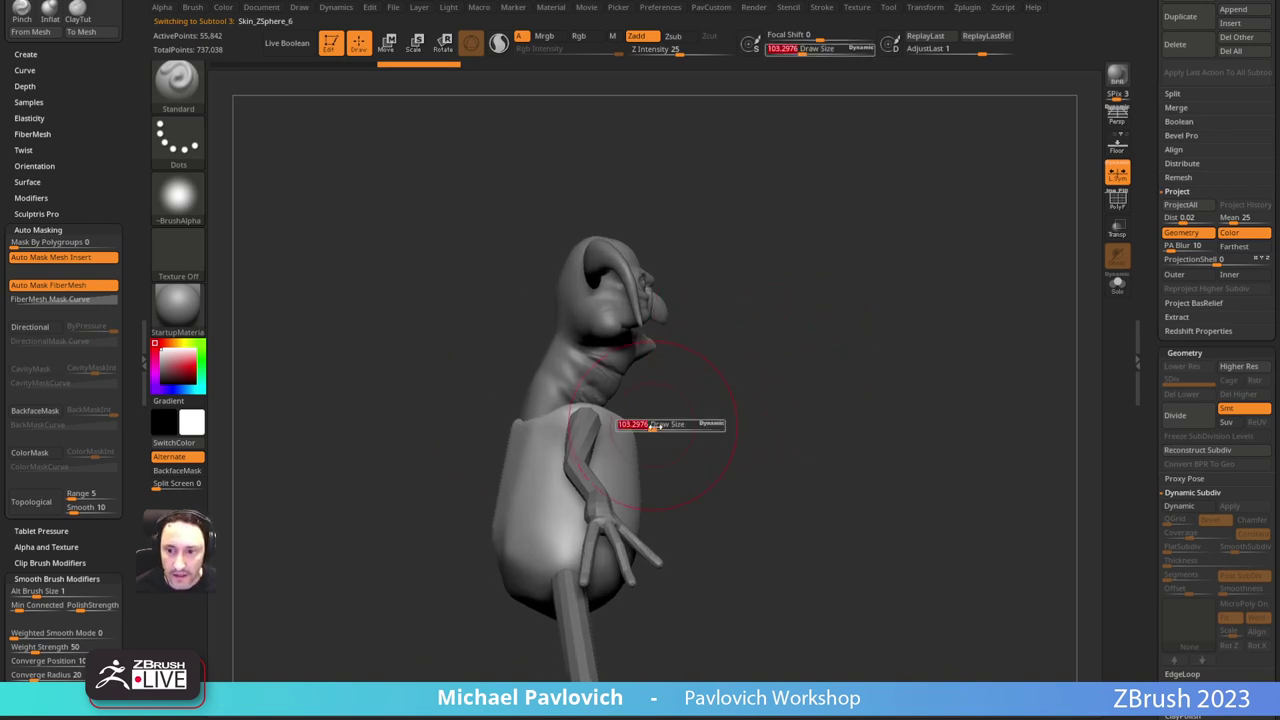
{"action": "key", "text": "b"}
{"action": "key", "text": "m"}
{"action": "key", "text": "v"}
{"action": "key", "text": "s"}
{"action": "left_click_drag", "start_coordinate": [622, 427], "coordinate": [599, 420]}
{"action": "left_click_drag", "start_coordinate": [720, 391], "coordinate": [674, 399], "text": "shift"}
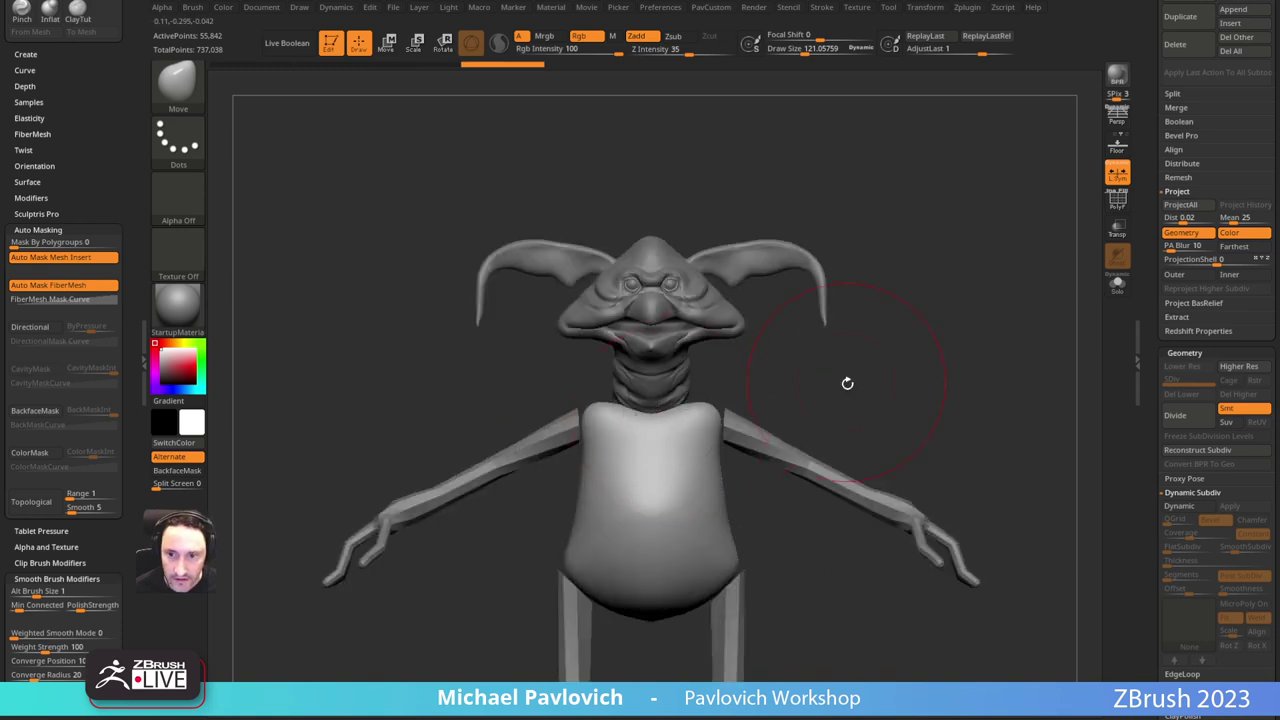
Step: Carve a crease beneath the chest and across the torso's sides with the Dam_Standard brush, softening it with Smooth
{"action": "mouse_move", "coordinate": [848, 383]}
{"action": "left_mouse_down", "text": "alt"}
{"action": "mouse_move", "coordinate": [833, 369]}
{"action": "mouse_move", "coordinate": [888, 371]}
{"action": "left_mouse_up", "text": "alt"}
{"action": "key", "text": "b"}
{"action": "key", "text": "d"}
{"action": "key", "text": "s"}
{"action": "right_click_drag", "start_coordinate": [530, 478], "coordinate": [588, 478]}
{"action": "left_click_drag", "start_coordinate": [596, 486], "coordinate": [534, 460]}
{"action": "left_click_drag", "start_coordinate": [791, 382], "coordinate": [760, 380], "text": "shift"}
{"action": "key", "text": "s"}
{"action": "mouse_move", "coordinate": [596, 457]}
{"action": "left_mouse_down"}
{"action": "mouse_move", "coordinate": [553, 465]}
{"action": "mouse_move", "coordinate": [616, 497]}
{"action": "left_mouse_up"}
{"action": "key", "text": "s"}
{"action": "mouse_move", "coordinate": [794, 391]}
{"action": "left_mouse_down", "text": "shift"}
{"action": "mouse_move", "coordinate": [774, 375]}
{"action": "mouse_move", "coordinate": [832, 381]}
{"action": "left_mouse_up", "text": "shift"}
{"action": "left_click_drag", "start_coordinate": [590, 448], "coordinate": [632, 464], "text": "shift"}
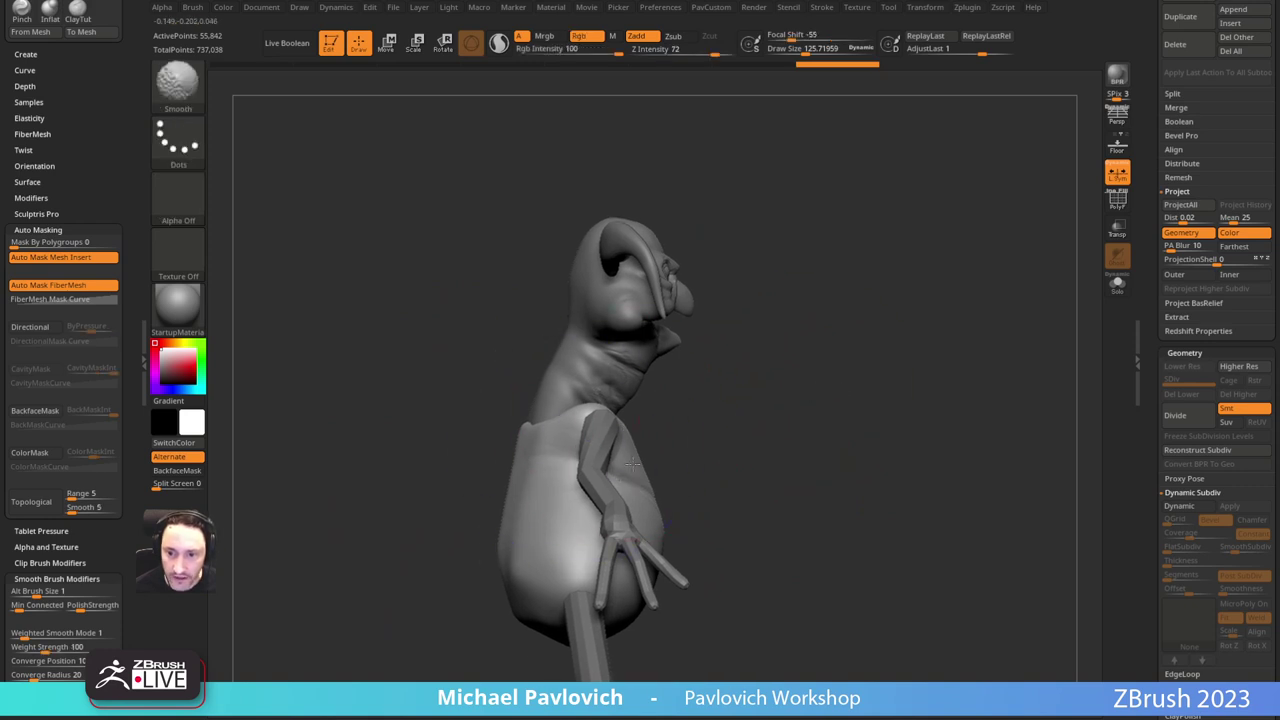
Step: Smooth the torso's back and deepen the belly folds with the Dam_Standard brush at draw size 125.72
{"action": "left_click_drag", "start_coordinate": [790, 448], "coordinate": [717, 450], "text": "shift"}
{"action": "mouse_move", "coordinate": [653, 481]}
{"action": "left_mouse_down"}
{"action": "mouse_move", "coordinate": [697, 461]}
{"action": "mouse_move", "coordinate": [814, 283]}
{"action": "mouse_move", "coordinate": [766, 341]}
{"action": "mouse_move", "coordinate": [836, 345]}
{"action": "left_mouse_up"}
{"action": "mouse_move", "coordinate": [836, 345]}
{"action": "left_mouse_down", "text": "alt"}
{"action": "mouse_move", "coordinate": [860, 426]}
{"action": "mouse_move", "coordinate": [817, 363]}
{"action": "mouse_move", "coordinate": [605, 420]}
{"action": "left_mouse_up", "text": "alt"}
{"action": "left_click_drag", "start_coordinate": [555, 550], "coordinate": [574, 506], "text": "shift"}
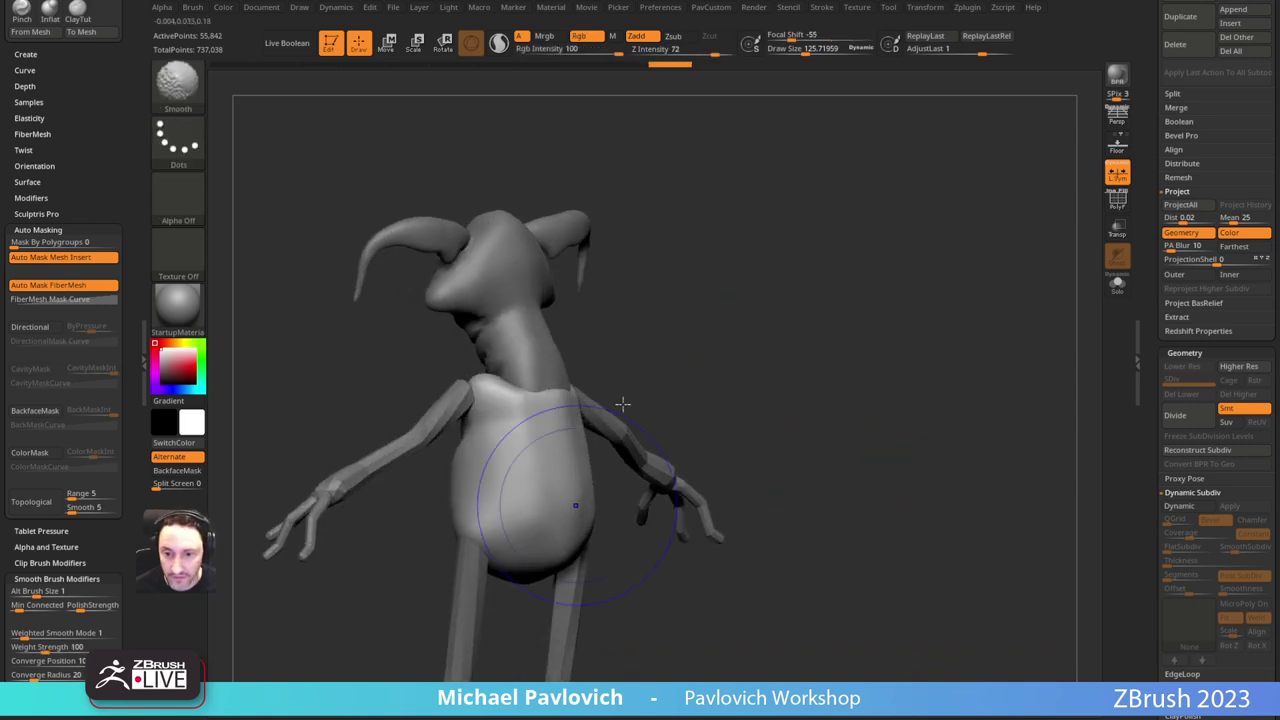
{"action": "mouse_move", "coordinate": [640, 404]}
{"action": "left_mouse_down"}
{"action": "mouse_move", "coordinate": [809, 306]}
{"action": "mouse_move", "coordinate": [854, 320]}
{"action": "mouse_move", "coordinate": [662, 402]}
{"action": "left_mouse_up"}
{"action": "right_click_drag", "start_coordinate": [661, 402], "coordinate": [572, 446]}
{"action": "right_click_drag", "start_coordinate": [676, 474], "coordinate": [670, 418]}
{"action": "left_click_drag", "start_coordinate": [520, 474], "coordinate": [524, 478]}
{"action": "left_click_drag", "start_coordinate": [800, 340], "coordinate": [690, 385], "text": "shift"}
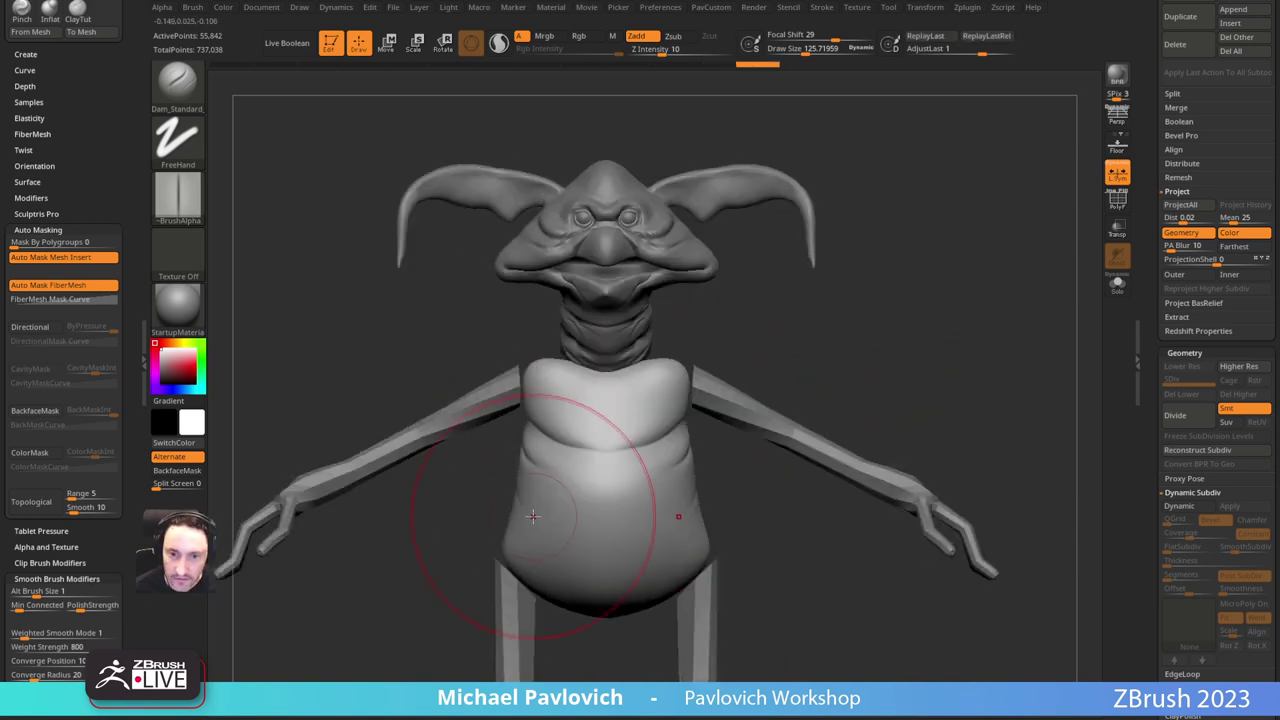
Step: Pull the lower sides of the belly outward with the Move brush at draw size 79.32
{"action": "key", "text": "b"}
{"action": "key", "text": "m"}
{"action": "key", "text": "v"}
{"action": "mouse_move", "coordinate": [510, 507]}
{"action": "left_mouse_down"}
{"action": "mouse_move", "coordinate": [506, 488]}
{"action": "mouse_move", "coordinate": [494, 503]}
{"action": "mouse_move", "coordinate": [502, 551]}
{"action": "left_mouse_up"}
{"action": "right_click_drag", "start_coordinate": [449, 566], "coordinate": [503, 556]}
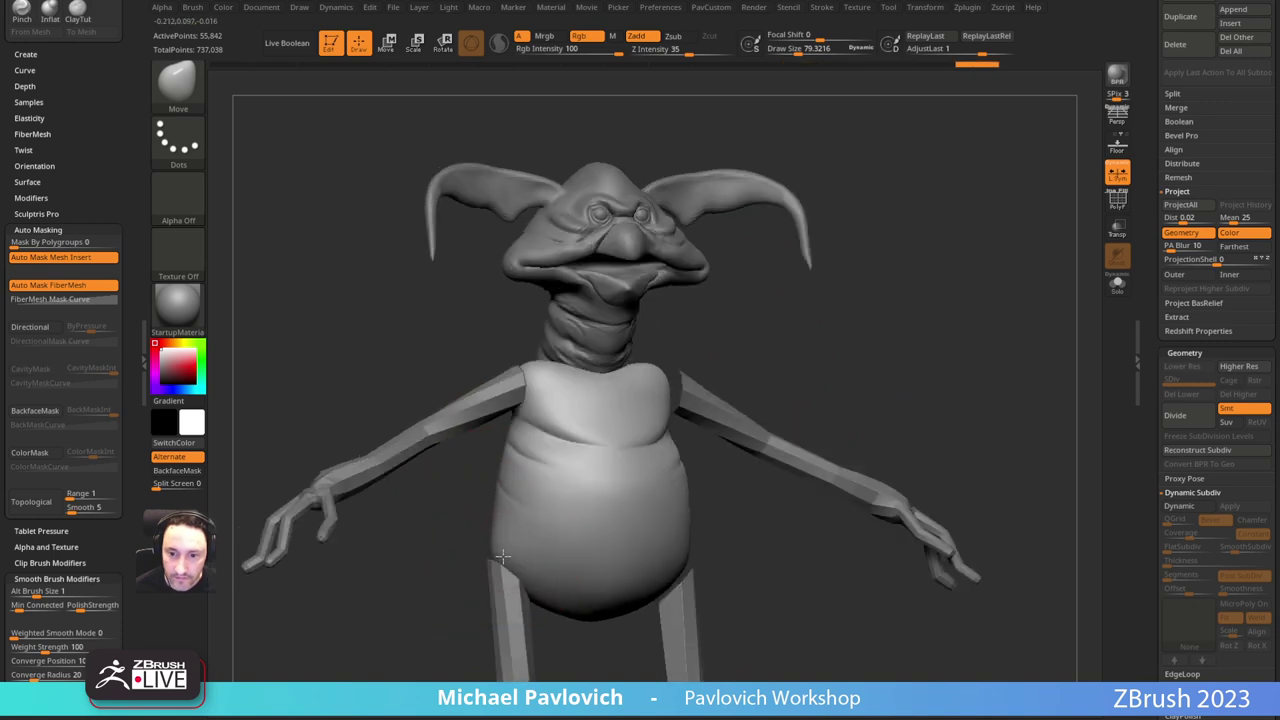
{"action": "mouse_move", "coordinate": [436, 577]}
{"action": "left_mouse_down"}
{"action": "mouse_move", "coordinate": [506, 552]}
{"action": "mouse_move", "coordinate": [483, 585]}
{"action": "left_mouse_up"}
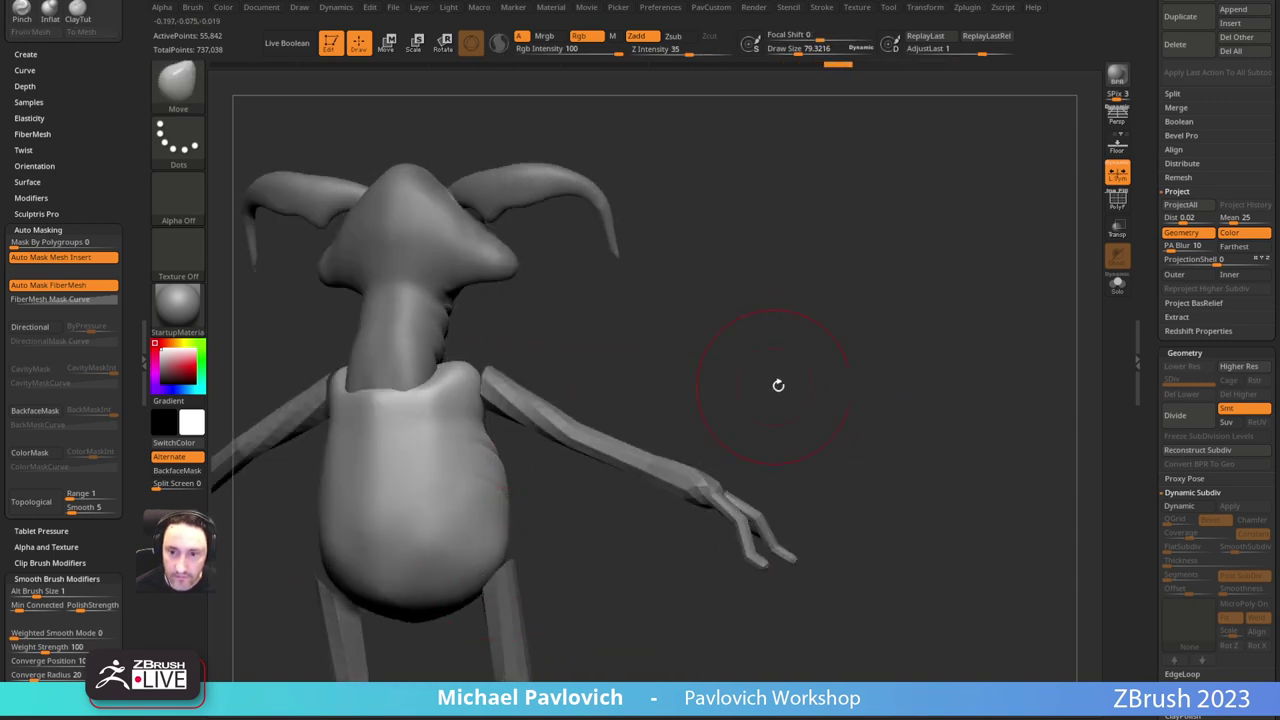
Step: Reshape the torso's upper back edge behind the neck in side view with the Move brush
{"action": "left_click_drag", "start_coordinate": [777, 386], "coordinate": [798, 344], "text": "shift"}
{"action": "key", "text": "space"}
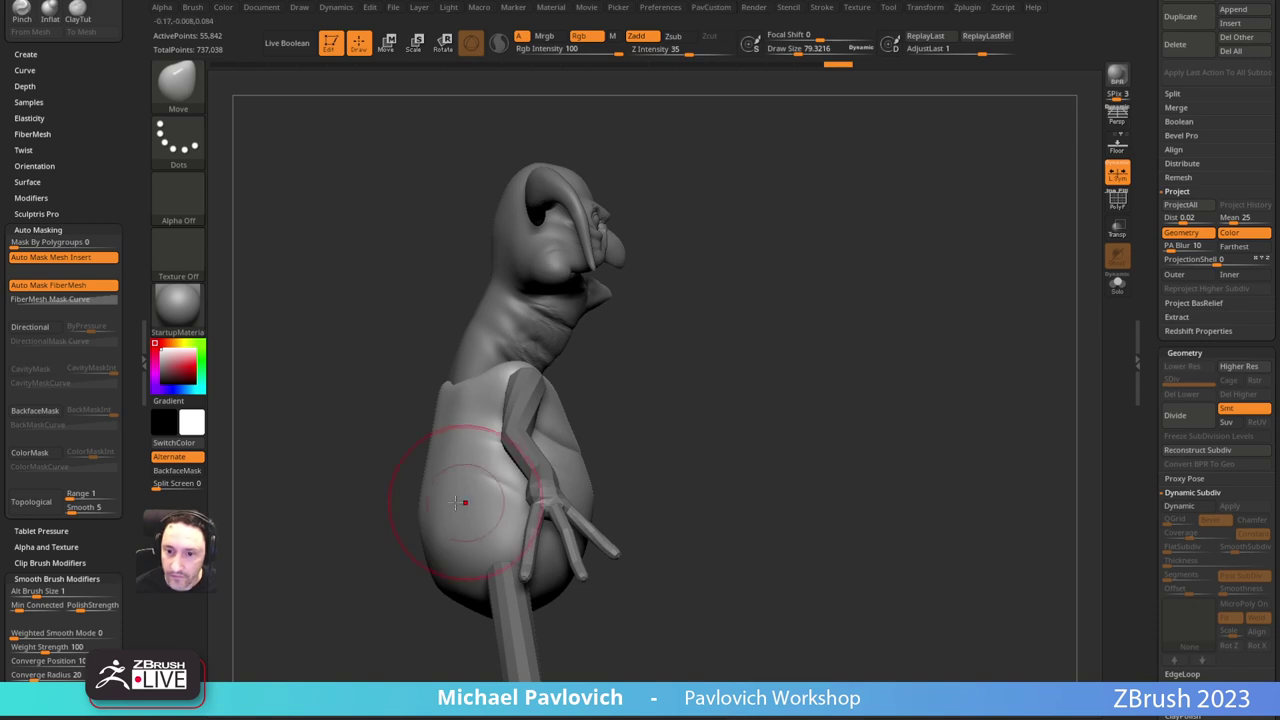
{"action": "mouse_move", "coordinate": [640, 350]}
{"action": "left_mouse_down"}
{"action": "mouse_move", "coordinate": [698, 335]}
{"action": "mouse_move", "coordinate": [783, 354]}
{"action": "mouse_move", "coordinate": [650, 367]}
{"action": "left_mouse_up"}
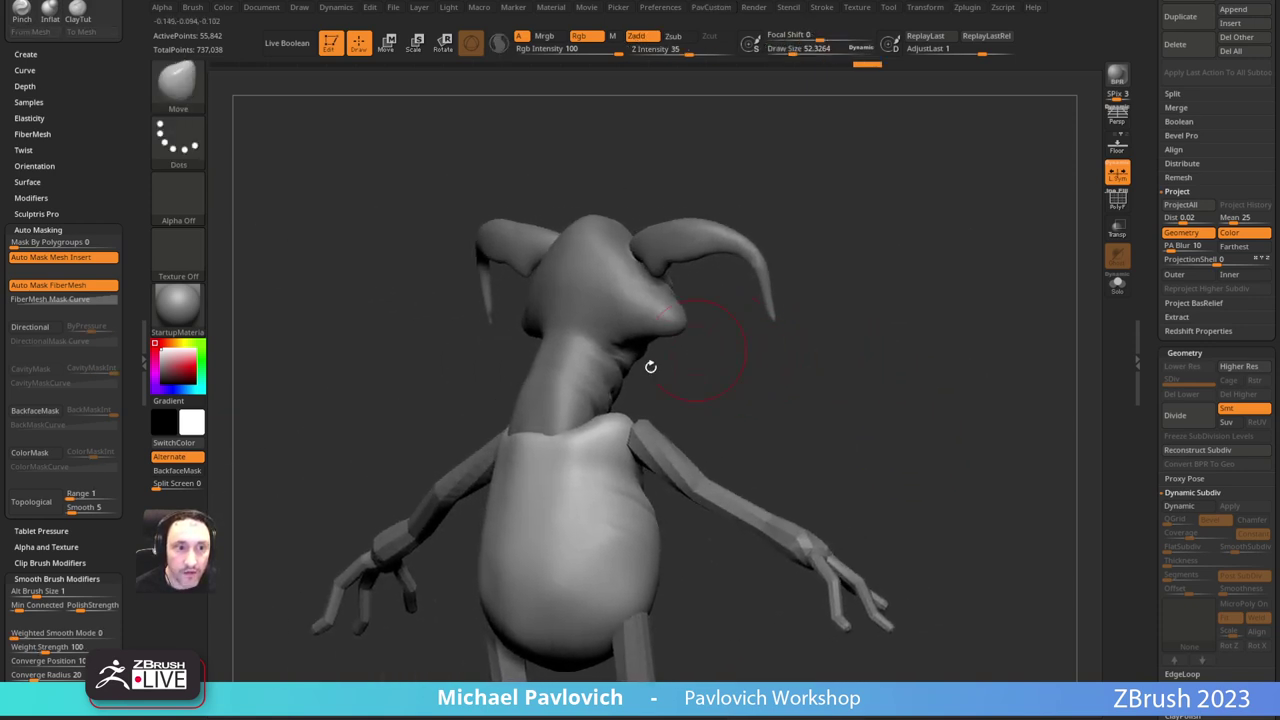
{"action": "mouse_move", "coordinate": [530, 400]}
{"action": "right_mouse_down"}
{"action": "mouse_move", "coordinate": [706, 400]}
{"action": "mouse_move", "coordinate": [643, 390]}
{"action": "right_mouse_up"}
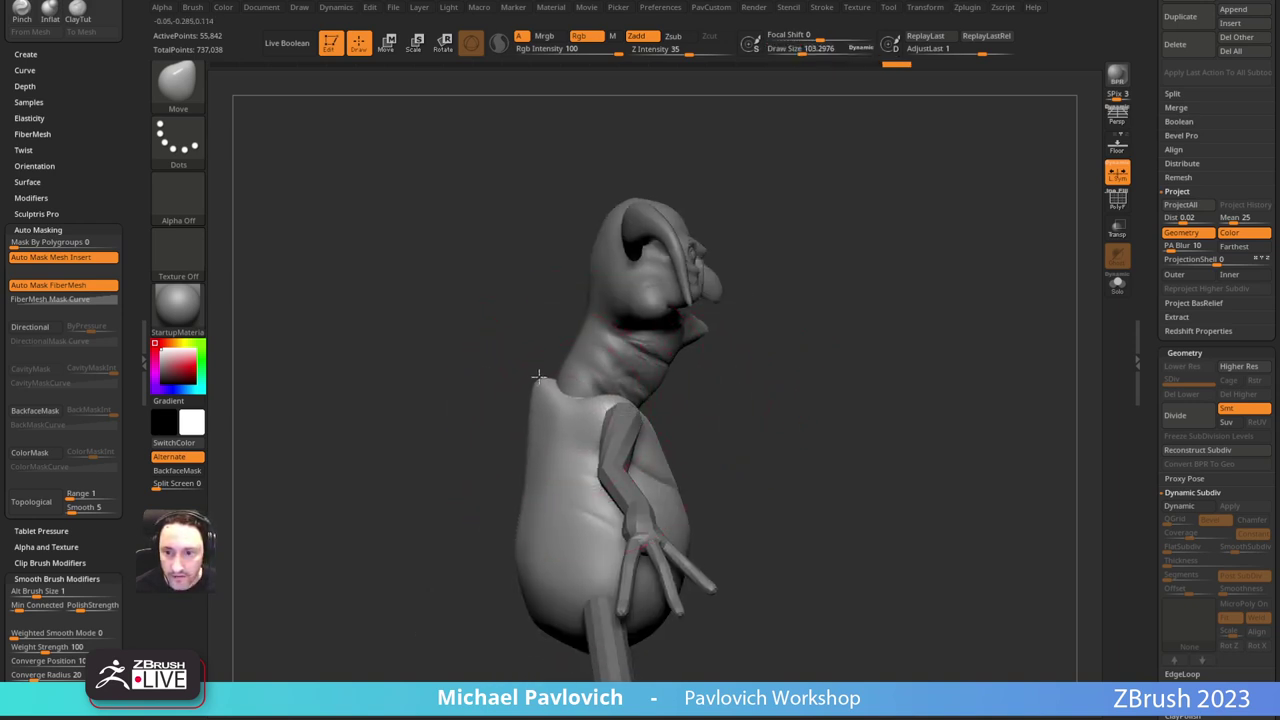
{"action": "key", "text": "s"}
{"action": "left_click_drag", "start_coordinate": [538, 376], "coordinate": [544, 383]}
{"action": "left_click_drag", "start_coordinate": [548, 382], "coordinate": [545, 376]}
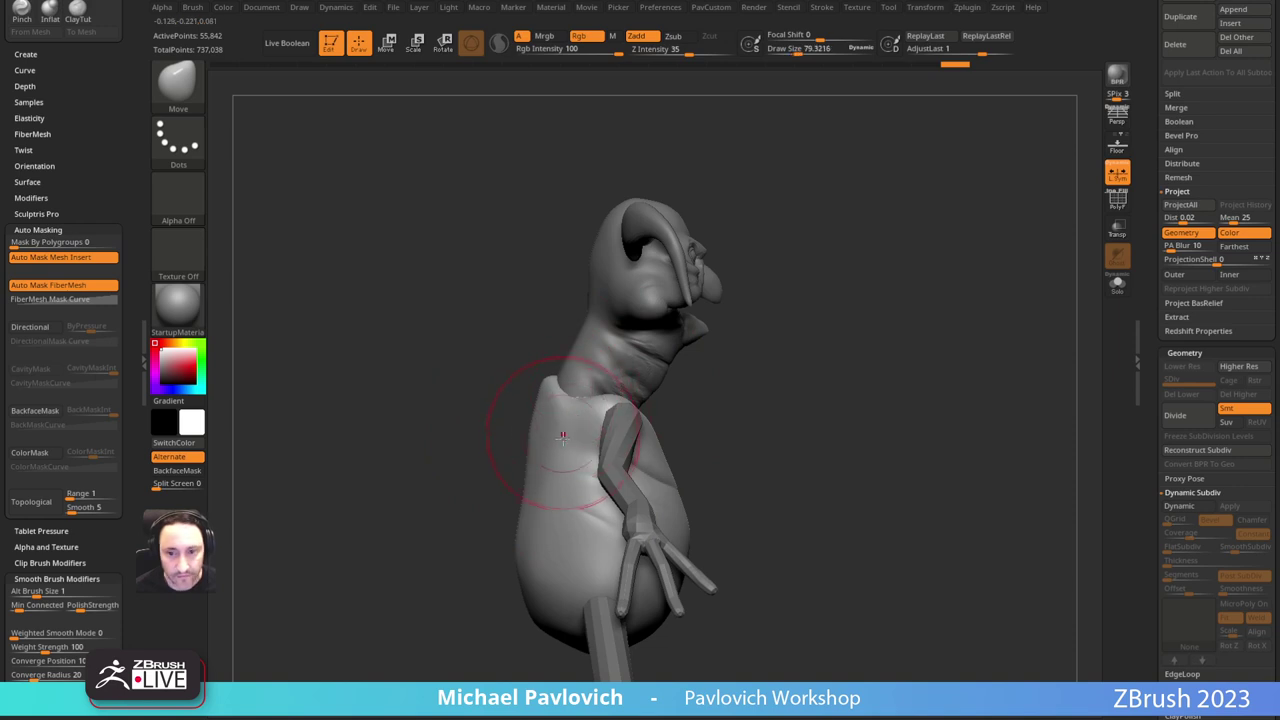
Step: Refine the back contour and the rim around the neck with the Move brush, reducing the draw size to 58.54
{"action": "key", "text": "s"}
{"action": "left_click_drag", "start_coordinate": [530, 494], "coordinate": [517, 486]}
{"action": "key", "text": "s"}
{"action": "left_click_drag", "start_coordinate": [517, 487], "coordinate": [510, 487]}
{"action": "left_click_drag", "start_coordinate": [719, 391], "coordinate": [731, 401], "text": "alt"}
{"action": "key", "text": "s"}
{"action": "left_click_drag", "start_coordinate": [636, 429], "coordinate": [634, 429]}
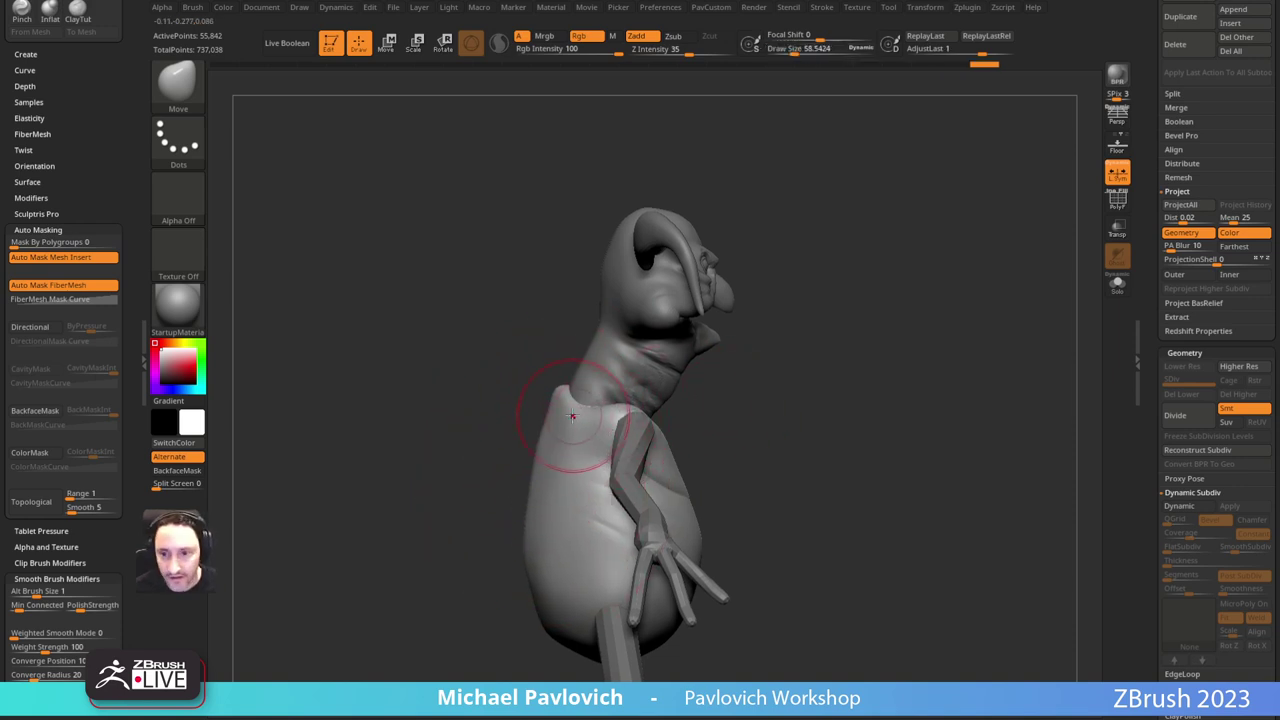
{"action": "left_click_drag", "start_coordinate": [583, 392], "coordinate": [588, 391]}
{"action": "mouse_move", "coordinate": [709, 403]}
{"action": "left_mouse_down"}
{"action": "mouse_move", "coordinate": [726, 389]}
{"action": "mouse_move", "coordinate": [640, 405]}
{"action": "mouse_move", "coordinate": [726, 396]}
{"action": "left_mouse_up"}
Step: Select the arms subtool and adjust its placement at the shoulders with the transform gizmo
{"action": "left_click", "coordinate": [640, 436], "text": "alt"}
{"action": "mouse_move", "coordinate": [770, 435]}
{"action": "left_mouse_down", "text": "alt"}
{"action": "mouse_move", "coordinate": [774, 394]}
{"action": "mouse_move", "coordinate": [758, 436]}
{"action": "left_mouse_up", "text": "alt"}
{"action": "key", "text": "w"}
{"action": "key", "text": "q"}
{"action": "left_click_drag", "start_coordinate": [838, 410], "coordinate": [762, 412]}
{"action": "key", "text": "w"}
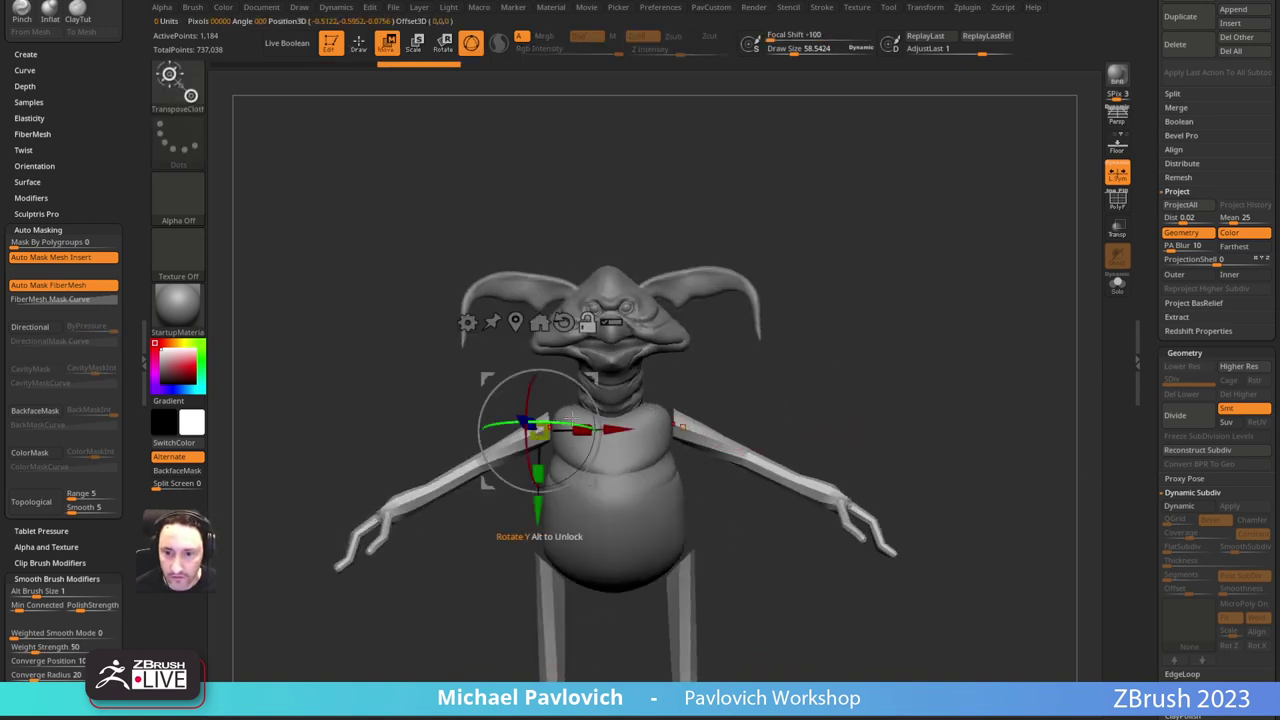
{"action": "left_click_drag", "start_coordinate": [597, 377], "coordinate": [603, 381]}
{"action": "mouse_move", "coordinate": [727, 381]}
{"action": "left_mouse_down"}
{"action": "mouse_move", "coordinate": [806, 386]}
{"action": "mouse_move", "coordinate": [753, 376]}
{"action": "mouse_move", "coordinate": [763, 397]}
{"action": "mouse_move", "coordinate": [743, 372]}
{"action": "left_mouse_up"}
Step: Select the legs subtool with the whole figure in view
{"action": "left_click", "coordinate": [543, 488], "text": "alt"}
{"action": "mouse_move", "coordinate": [649, 552]}
{"action": "left_mouse_down"}
{"action": "mouse_move", "coordinate": [671, 483]}
{"action": "mouse_move", "coordinate": [604, 541]}
{"action": "left_mouse_up"}
{"action": "left_click", "coordinate": [620, 568], "text": "alt"}
{"action": "left_click_drag", "start_coordinate": [770, 525], "coordinate": [731, 414], "text": "alt"}
Step: Try to move the legs vertically with the TransposeCloth brush, and undo it
{"action": "key", "text": "w"}
{"action": "left_click_drag", "start_coordinate": [553, 394], "coordinate": [548, 424]}
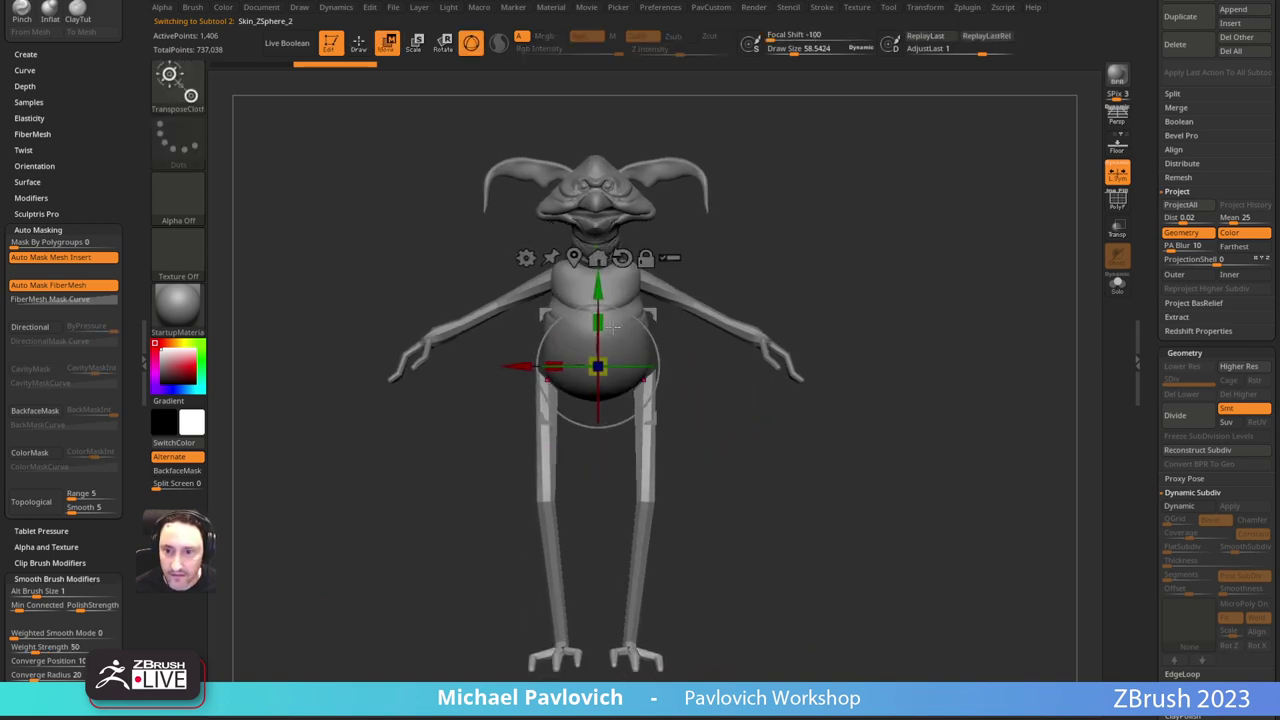
{"action": "left_click_drag", "start_coordinate": [601, 282], "coordinate": [602, 286]}
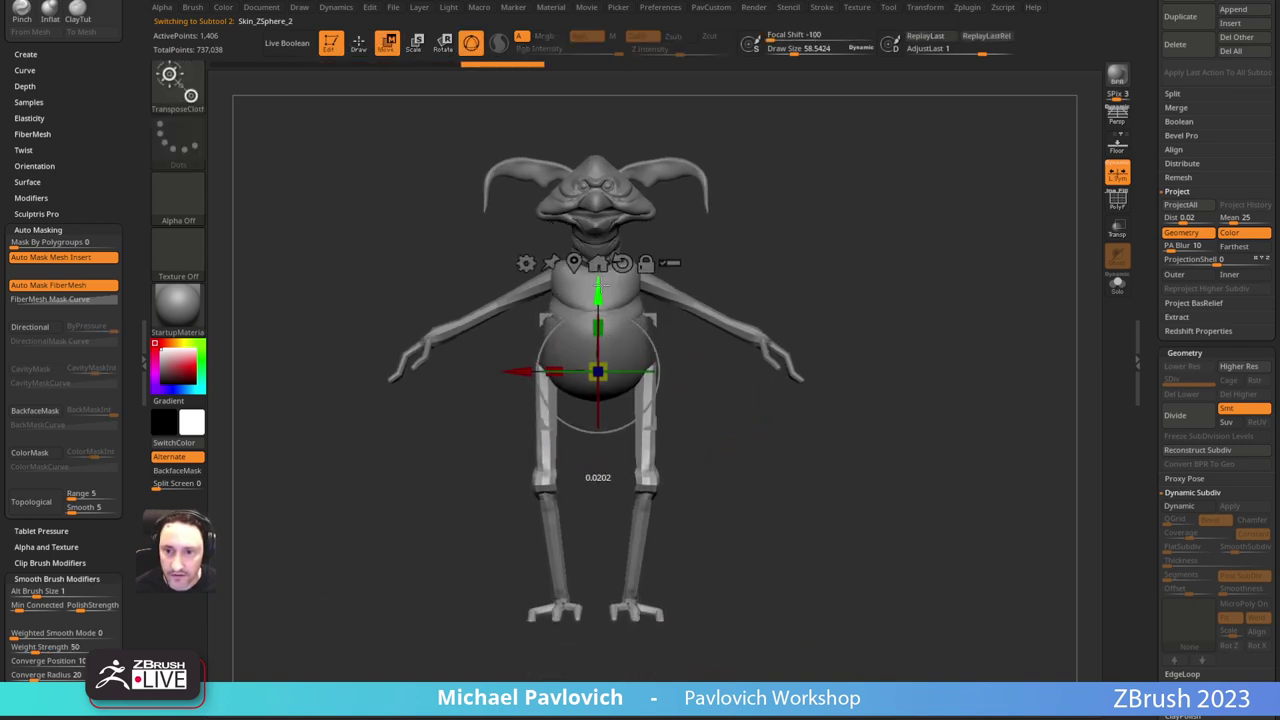
{"action": "key", "text": "ctrl+z"}
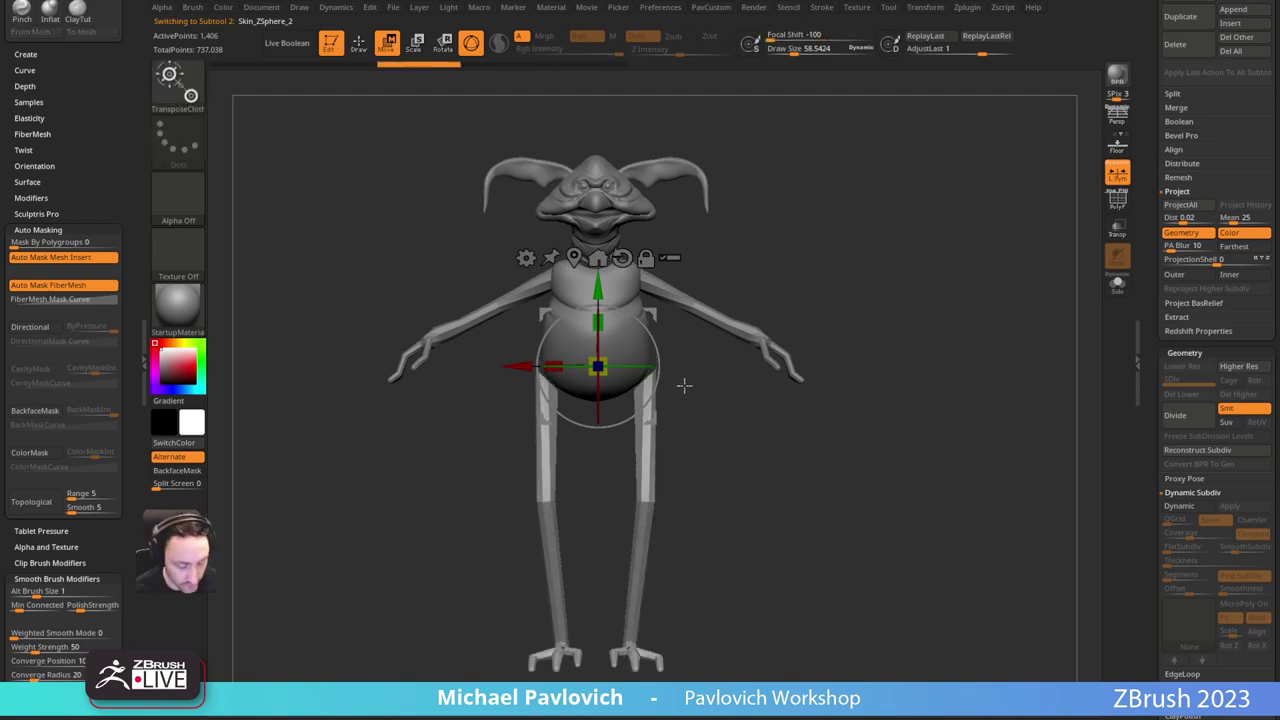
Step: Switch to the plain Transpose brush and shorten the legs vertically, adjusting their fit under the torso
{"action": "key", "text": "b"}
{"action": "key", "text": "t"}
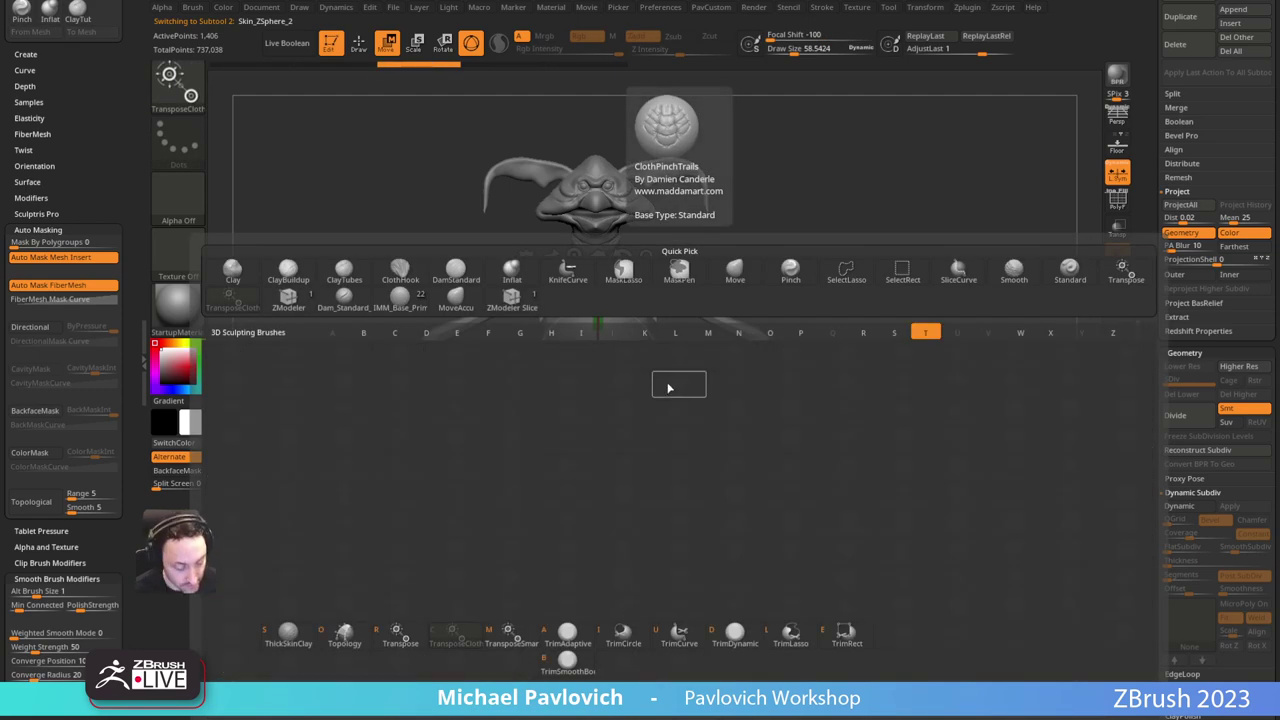
{"action": "key", "text": "r"}
{"action": "left_click_drag", "start_coordinate": [594, 321], "coordinate": [594, 331]}
{"action": "key", "text": "q"}
{"action": "mouse_move", "coordinate": [440, 440]}
{"action": "left_mouse_down"}
{"action": "mouse_move", "coordinate": [523, 442]}
{"action": "mouse_move", "coordinate": [446, 440]}
{"action": "left_mouse_up"}
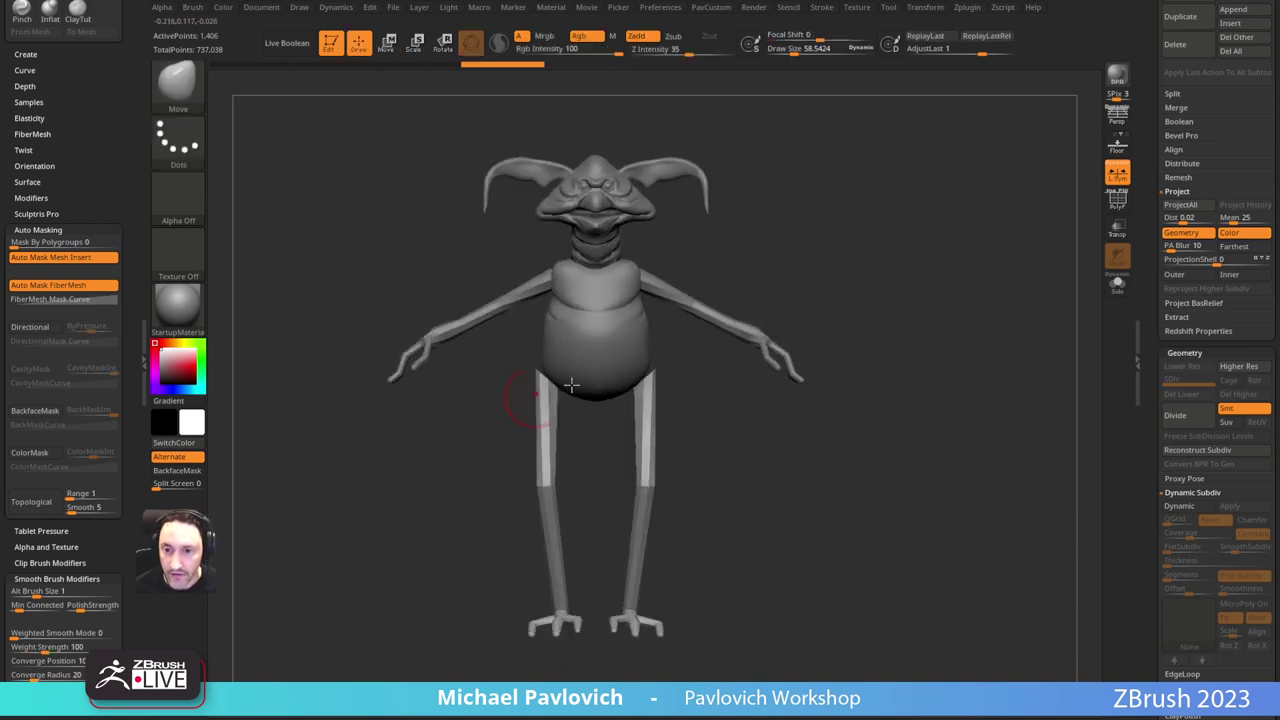
{"action": "key", "text": "w"}
{"action": "left_click_drag", "start_coordinate": [666, 366], "coordinate": [672, 366]}
{"action": "key", "text": "q"}
Step: Select the torso and build up flesh where the legs meet it with the Standard brush at draw size 28.75
{"action": "left_click_drag", "start_coordinate": [915, 268], "coordinate": [920, 330], "text": "alt"}
{"action": "key", "text": "b"}
{"action": "key", "text": "s"}
{"action": "key", "text": "t"}
{"action": "left_click", "coordinate": [608, 366], "text": "alt"}
{"action": "mouse_move", "coordinate": [720, 357]}
{"action": "left_mouse_down", "text": "alt"}
{"action": "mouse_move", "coordinate": [754, 421]}
{"action": "mouse_move", "coordinate": [681, 402]}
{"action": "mouse_move", "coordinate": [722, 426]}
{"action": "left_mouse_up", "text": "alt"}
{"action": "left_click_drag", "start_coordinate": [768, 430], "coordinate": [718, 418]}
{"action": "key", "text": "s"}
{"action": "key", "text": "s"}
{"action": "mouse_move", "coordinate": [632, 410]}
{"action": "left_mouse_down"}
{"action": "mouse_move", "coordinate": [714, 392]}
{"action": "mouse_move", "coordinate": [720, 404]}
{"action": "left_mouse_up"}
{"action": "right_click_drag", "start_coordinate": [742, 404], "coordinate": [690, 402]}
Step: Smooth the new hip mounds and wrap a raised fold around the top of each leg
{"action": "mouse_move", "coordinate": [722, 406]}
{"action": "left_mouse_down", "text": "shift"}
{"action": "mouse_move", "coordinate": [626, 431]}
{"action": "mouse_move", "coordinate": [634, 424]}
{"action": "left_mouse_up", "text": "shift"}
{"action": "right_click_drag", "start_coordinate": [636, 420], "coordinate": [700, 402]}
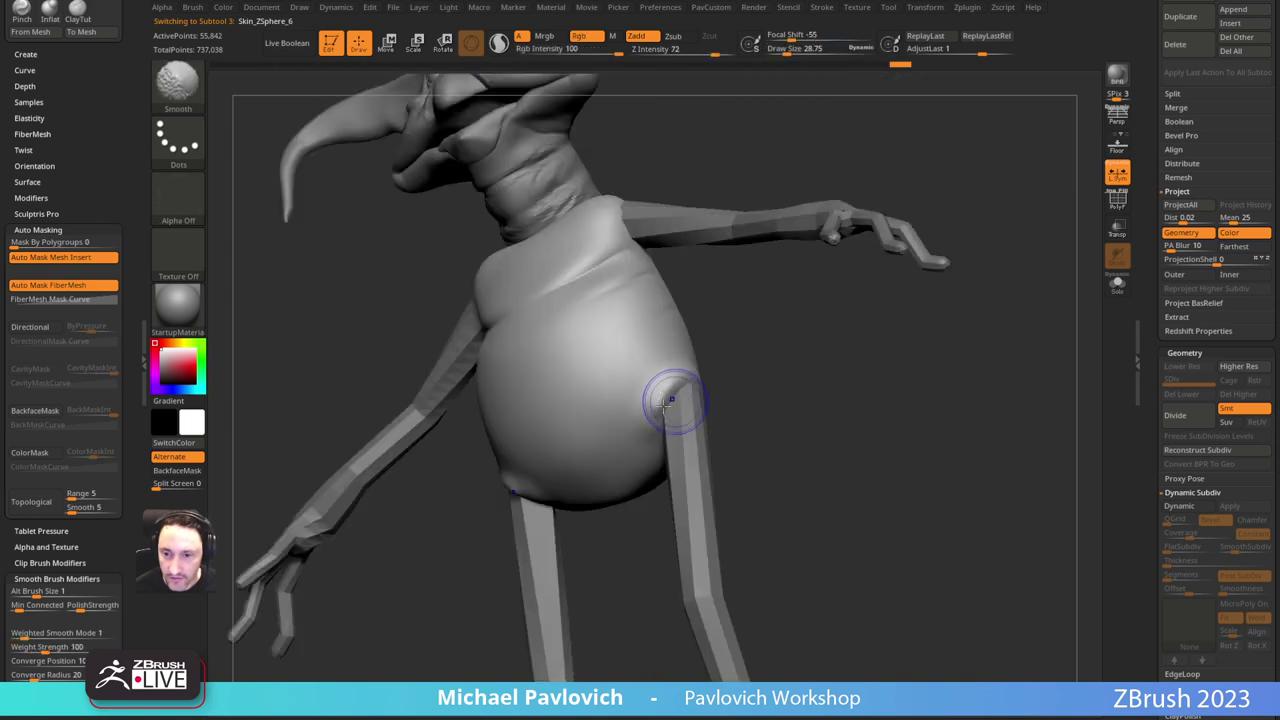
{"action": "mouse_move", "coordinate": [674, 394]}
{"action": "left_mouse_down", "text": "shift"}
{"action": "mouse_move", "coordinate": [650, 414]}
{"action": "mouse_move", "coordinate": [672, 416]}
{"action": "left_mouse_up", "text": "shift"}
{"action": "right_click_drag", "start_coordinate": [752, 401], "coordinate": [690, 398]}
{"action": "mouse_move", "coordinate": [676, 404]}
{"action": "left_mouse_down"}
{"action": "mouse_move", "coordinate": [692, 386]}
{"action": "mouse_move", "coordinate": [712, 438]}
{"action": "left_mouse_up"}
{"action": "right_click_drag", "start_coordinate": [752, 412], "coordinate": [722, 396]}
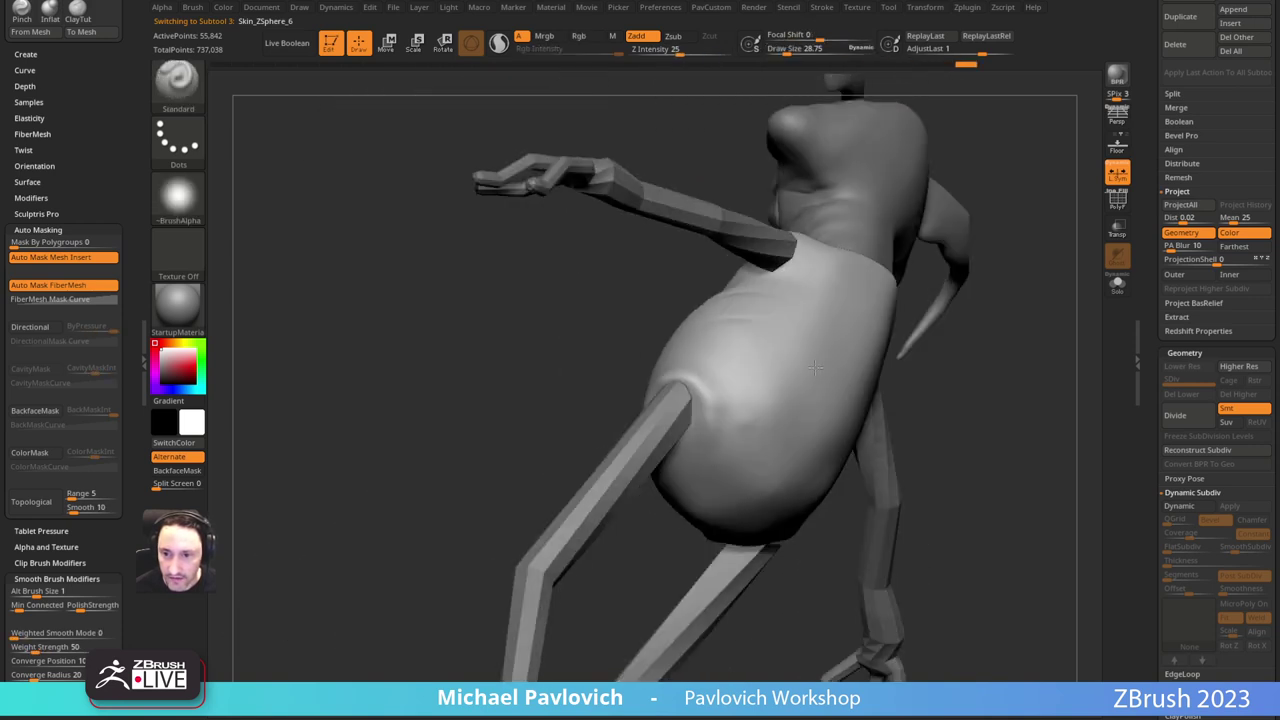
Step: Extend the hip folds down the front of the lower belly with the Standard brush
{"action": "right_click_drag", "start_coordinate": [540, 383], "coordinate": [608, 381]}
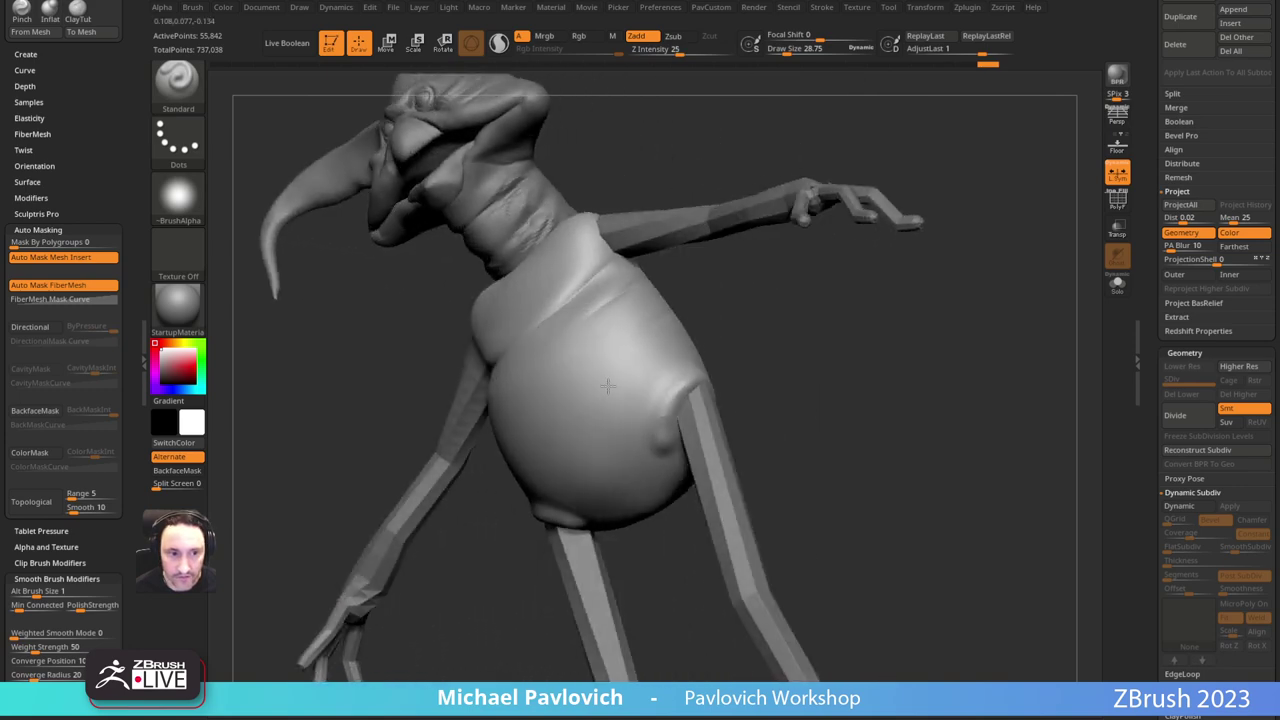
{"action": "right_click_drag", "start_coordinate": [744, 396], "coordinate": [748, 338]}
{"action": "left_click_drag", "start_coordinate": [678, 414], "coordinate": [670, 456]}
{"action": "right_click_drag", "start_coordinate": [744, 372], "coordinate": [738, 429]}
{"action": "left_click_drag", "start_coordinate": [722, 404], "coordinate": [690, 418]}
Step: Isolate the feet on the legs subtool and separate them into their own subtool with Split Hidden
{"action": "mouse_move", "coordinate": [828, 412]}
{"action": "right_mouse_down", "text": "ctrl"}
{"action": "mouse_move", "coordinate": [834, 360]}
{"action": "mouse_move", "coordinate": [843, 457]}
{"action": "mouse_move", "coordinate": [788, 340]}
{"action": "mouse_move", "coordinate": [770, 335]}
{"action": "right_mouse_up", "text": "ctrl"}
{"action": "left_click", "coordinate": [678, 393], "text": "alt"}
{"action": "right_click_drag", "start_coordinate": [738, 388], "coordinate": [723, 415], "text": "alt"}
{"action": "mouse_move", "coordinate": [707, 581]}
{"action": "left_mouse_down", "text": "ctrl+shift"}
{"action": "mouse_move", "coordinate": [632, 541]}
{"action": "mouse_move", "coordinate": [624, 509]}
{"action": "left_mouse_up", "text": "ctrl+shift"}
{"action": "key", "text": "ctrl+shift+s"}
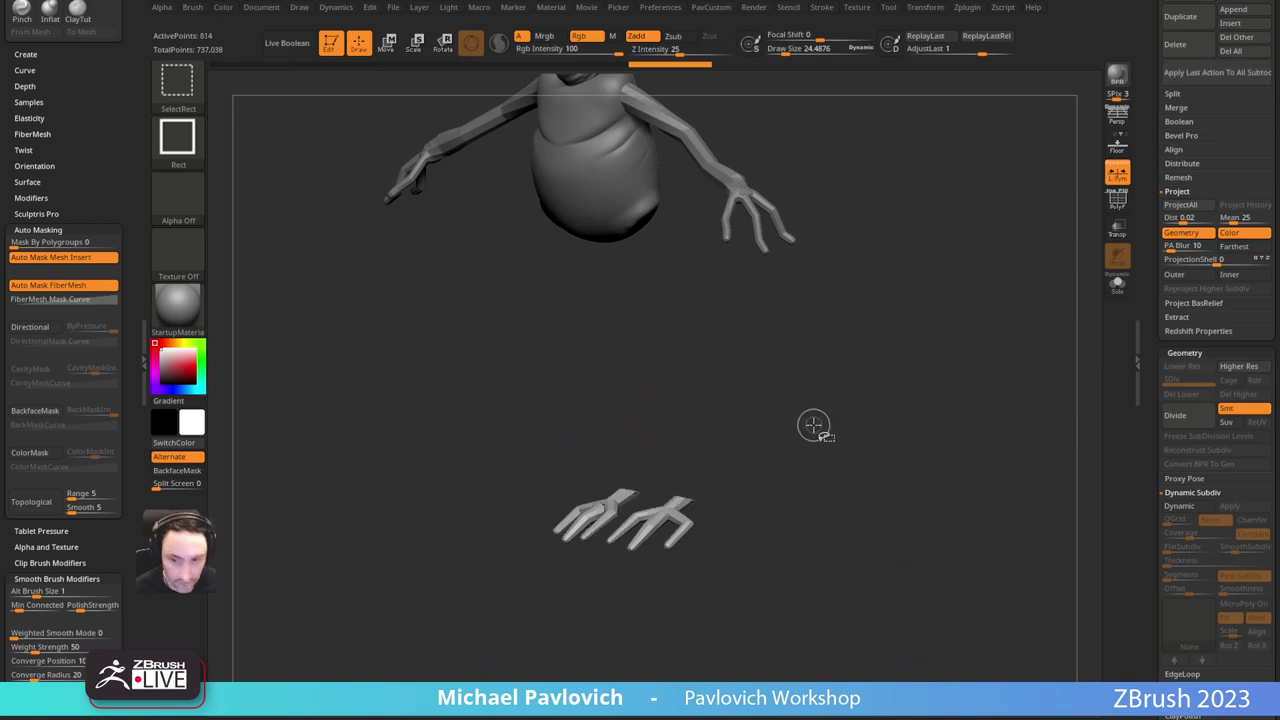
{"action": "key", "text": "2"}
{"action": "left_click", "coordinate": [845, 367]}
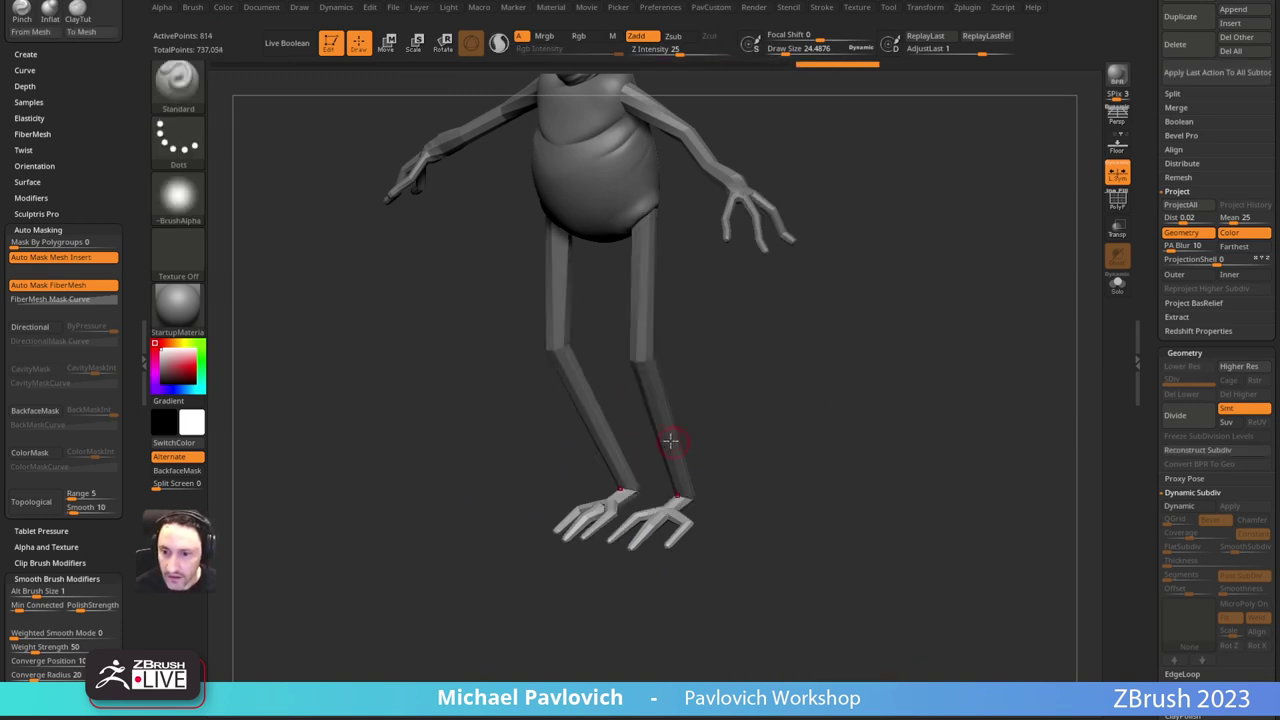
Step: Close the holes on the separated feet and legs, and quick-save the project
{"action": "key", "text": "space"}
{"action": "left_click", "coordinate": [846, 299]}
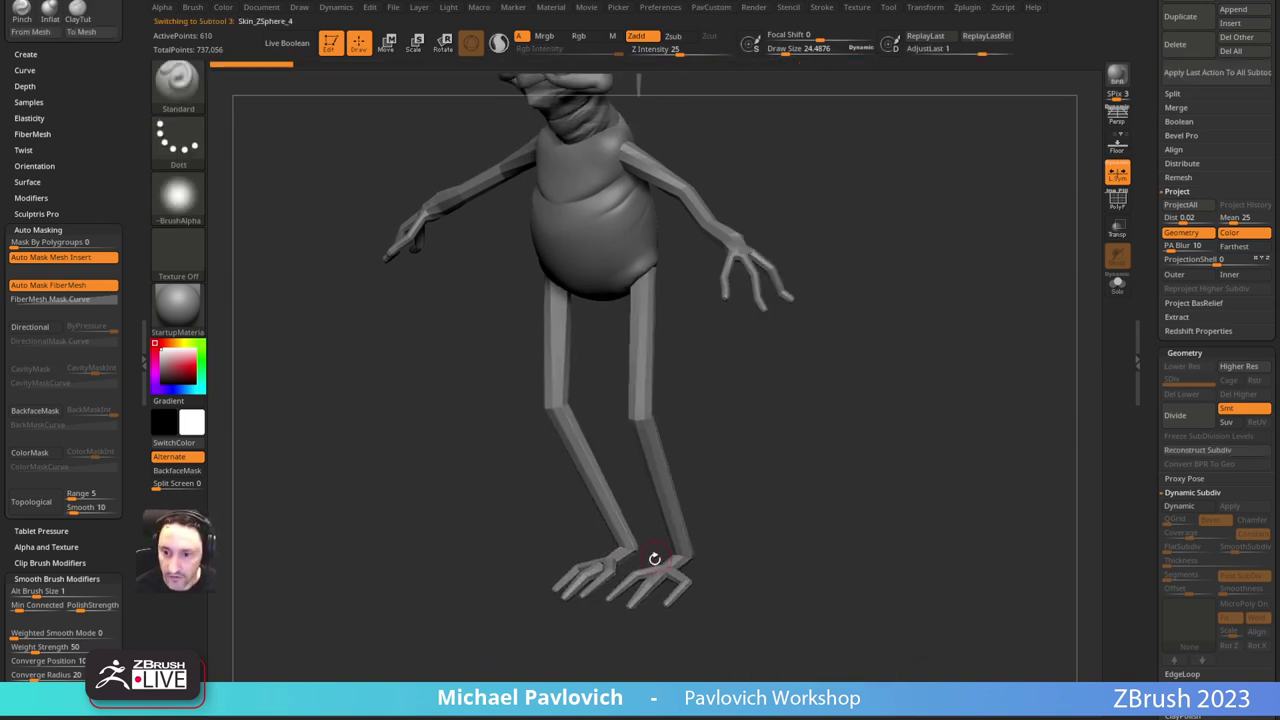
{"action": "left_click", "coordinate": [655, 559], "text": "alt"}
{"action": "key", "text": "2"}
{"action": "left_click", "coordinate": [849, 299]}
{"action": "left_click_drag", "start_coordinate": [845, 305], "coordinate": [783, 349], "text": "shift"}
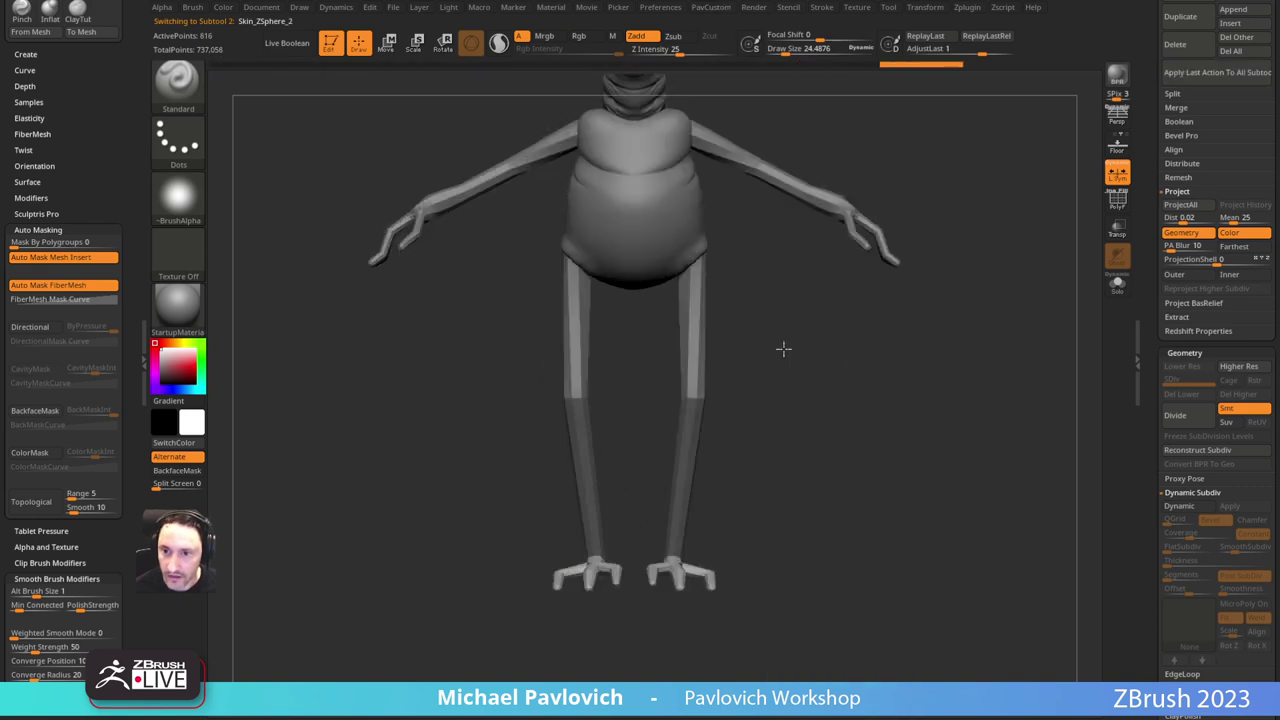
{"action": "left_click_drag", "start_coordinate": [857, 181], "coordinate": [823, 391], "text": "alt"}
{"action": "left_click", "coordinate": [962, 2]}
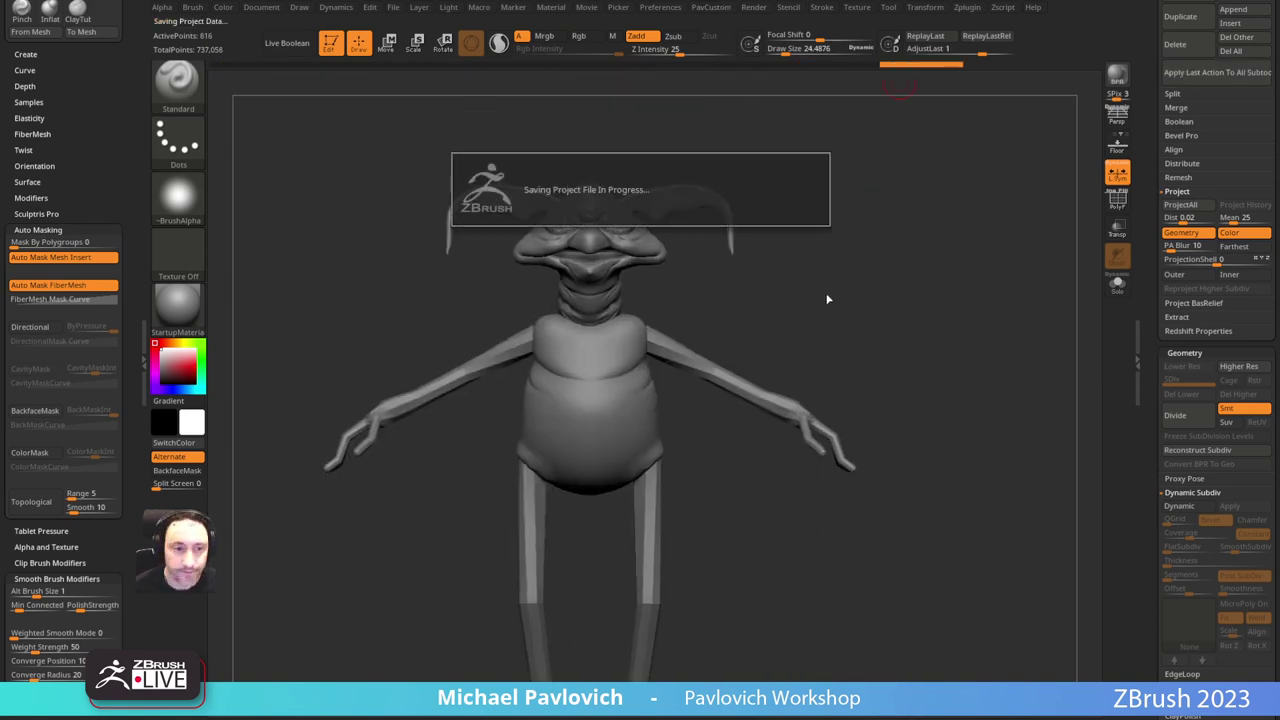
Step: Select the arms and reshape the elbows and forearms with the Move brush at draw size 58.54
{"action": "left_click_drag", "start_coordinate": [832, 319], "coordinate": [838, 235], "text": "alt"}
{"action": "left_click", "coordinate": [691, 397], "text": "alt"}
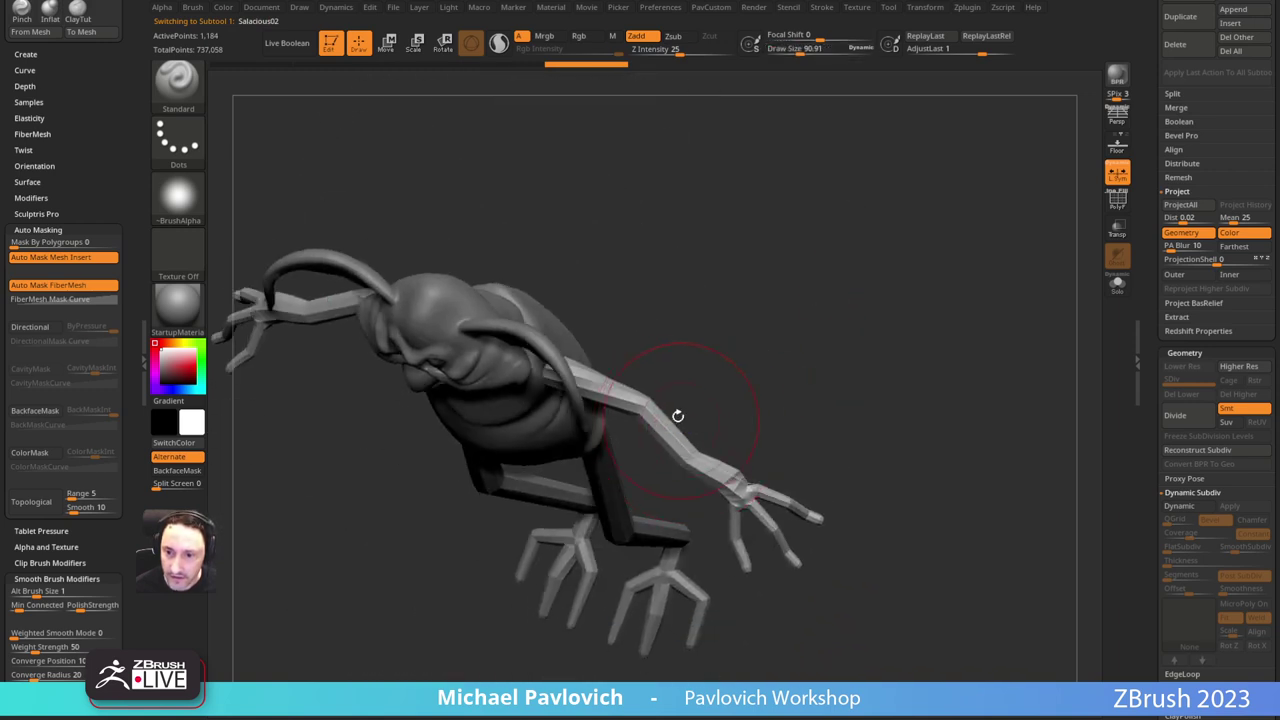
{"action": "key", "text": "b"}
{"action": "key", "text": "m"}
{"action": "key", "text": "v"}
{"action": "left_click_drag", "start_coordinate": [651, 413], "coordinate": [664, 406]}
{"action": "left_click_drag", "start_coordinate": [689, 456], "coordinate": [714, 441]}
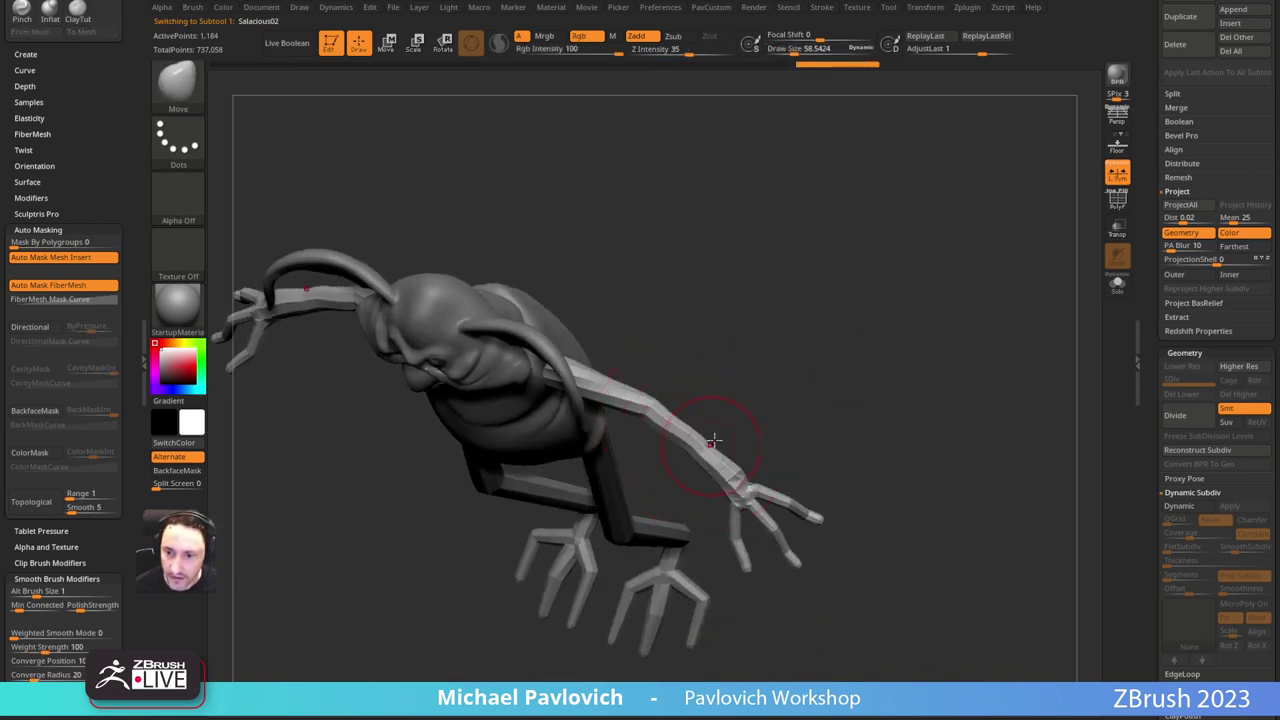
Step: Refine the arms' bend with the Move brush at draw size 40.96 and return to the front view
{"action": "mouse_move", "coordinate": [802, 407]}
{"action": "left_mouse_down"}
{"action": "mouse_move", "coordinate": [817, 326]}
{"action": "mouse_move", "coordinate": [804, 335]}
{"action": "left_mouse_up"}
{"action": "key", "text": "s"}
{"action": "mouse_move", "coordinate": [689, 430]}
{"action": "left_mouse_down"}
{"action": "mouse_move", "coordinate": [703, 429]}
{"action": "mouse_move", "coordinate": [688, 438]}
{"action": "left_mouse_up"}
{"action": "key", "text": "s"}
{"action": "left_click_drag", "start_coordinate": [771, 379], "coordinate": [758, 378]}
{"action": "left_click_drag", "start_coordinate": [868, 368], "coordinate": [787, 357]}
{"action": "left_click_drag", "start_coordinate": [833, 421], "coordinate": [874, 420], "text": "shift"}
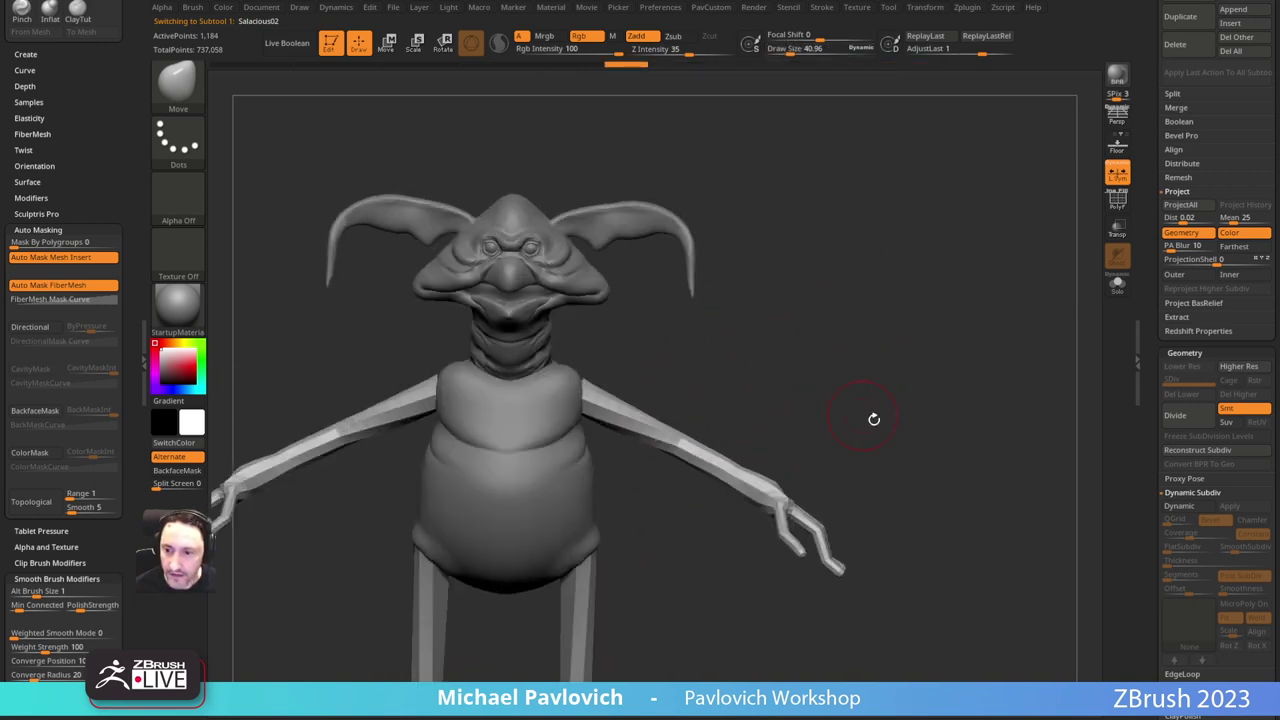
Step: Isolate the hands on the arms subtool and separate them into their own subtool with Split Hidden
{"action": "mouse_move", "coordinate": [889, 632]}
{"action": "left_mouse_down", "text": "ctrl+shift"}
{"action": "mouse_move", "coordinate": [803, 566]}
{"action": "mouse_move", "coordinate": [775, 502]}
{"action": "left_mouse_up", "text": "ctrl+shift"}
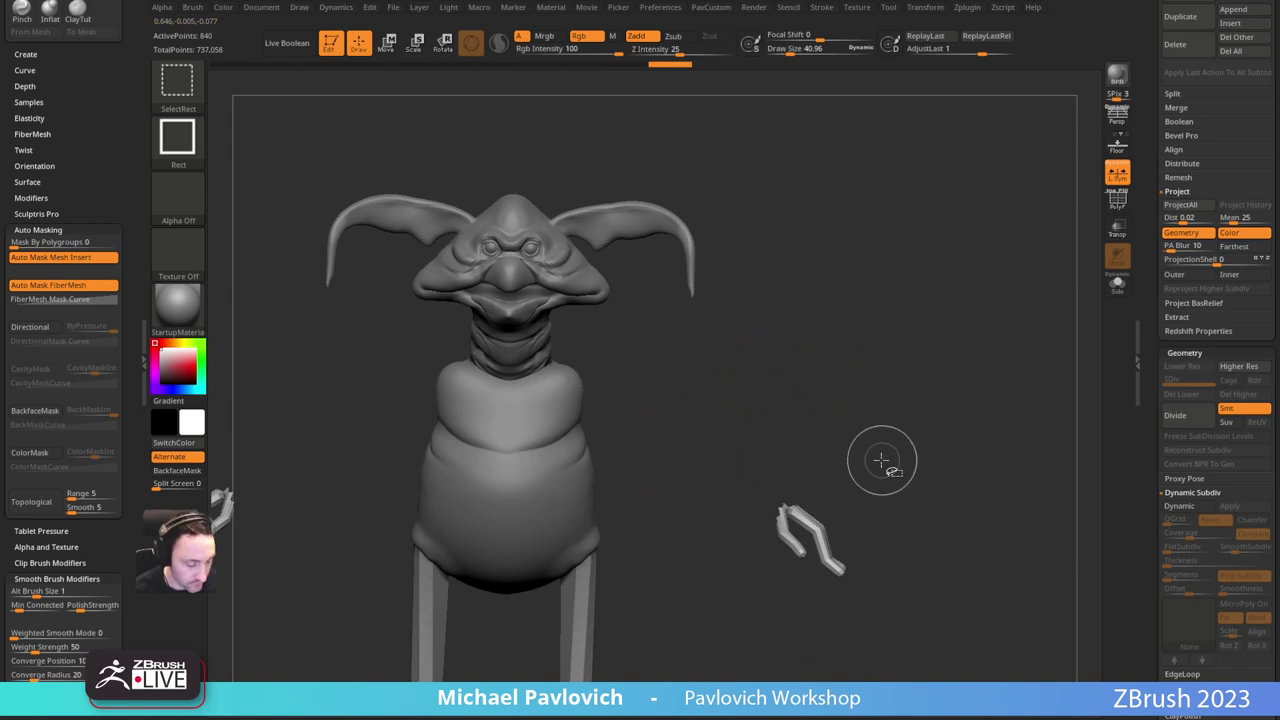
{"action": "key", "text": "ctrl+shift+x"}
{"action": "key", "text": "3"}
{"action": "left_click", "coordinate": [912, 366]}
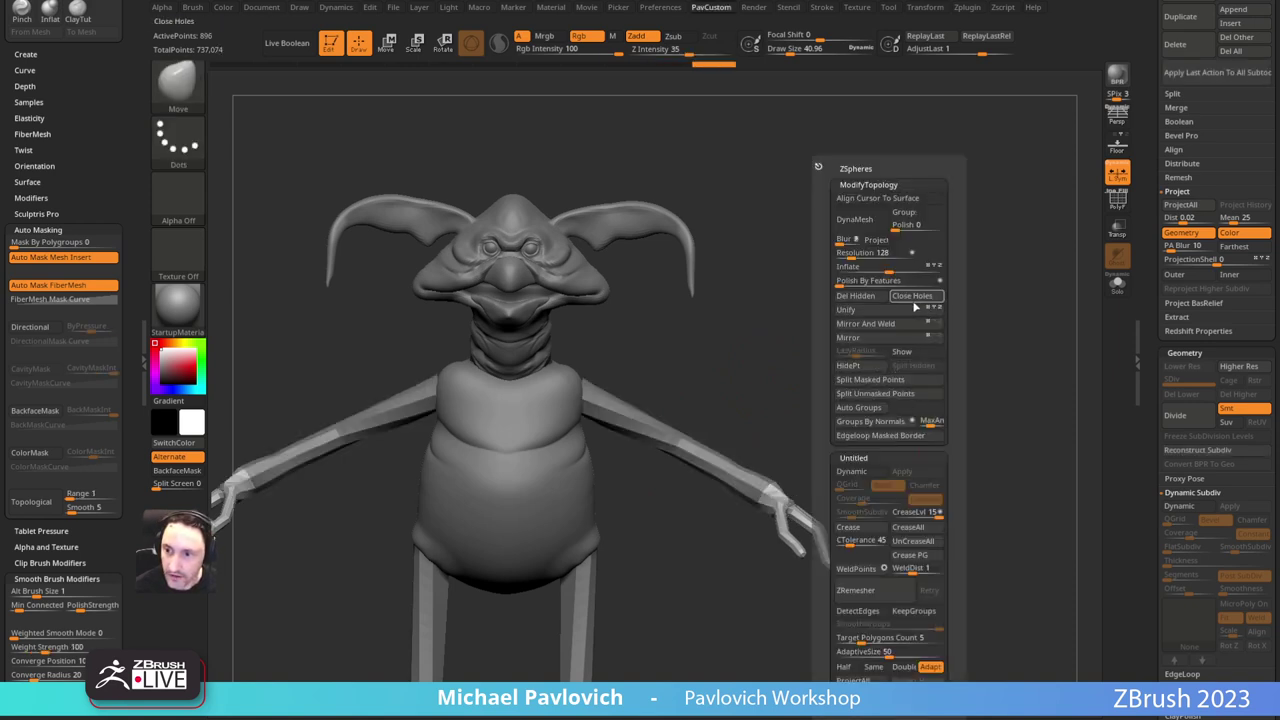
Step: Close the holes on the separated hands and arms, and quick-save the project
{"action": "left_click", "coordinate": [914, 299]}
{"action": "left_click", "coordinate": [741, 456], "text": "alt"}
{"action": "key", "text": "3"}
{"action": "left_click", "coordinate": [913, 297]}
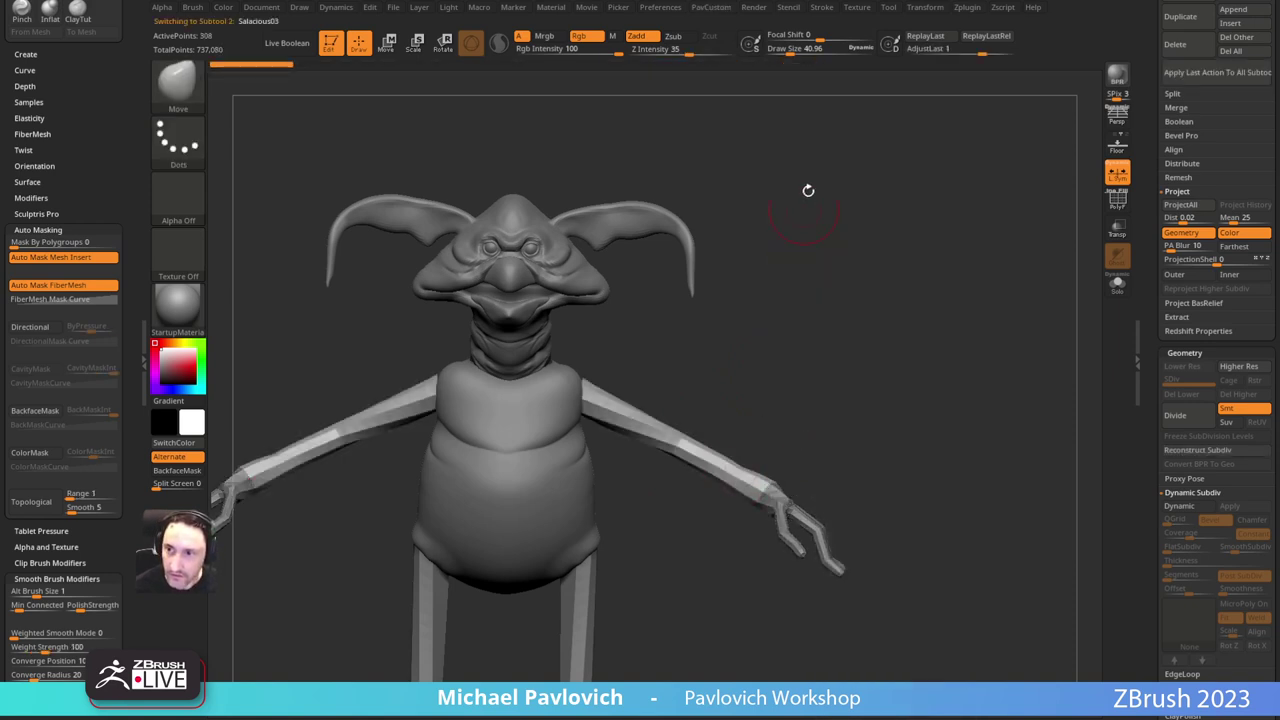
{"action": "left_click", "coordinate": [965, 1]}
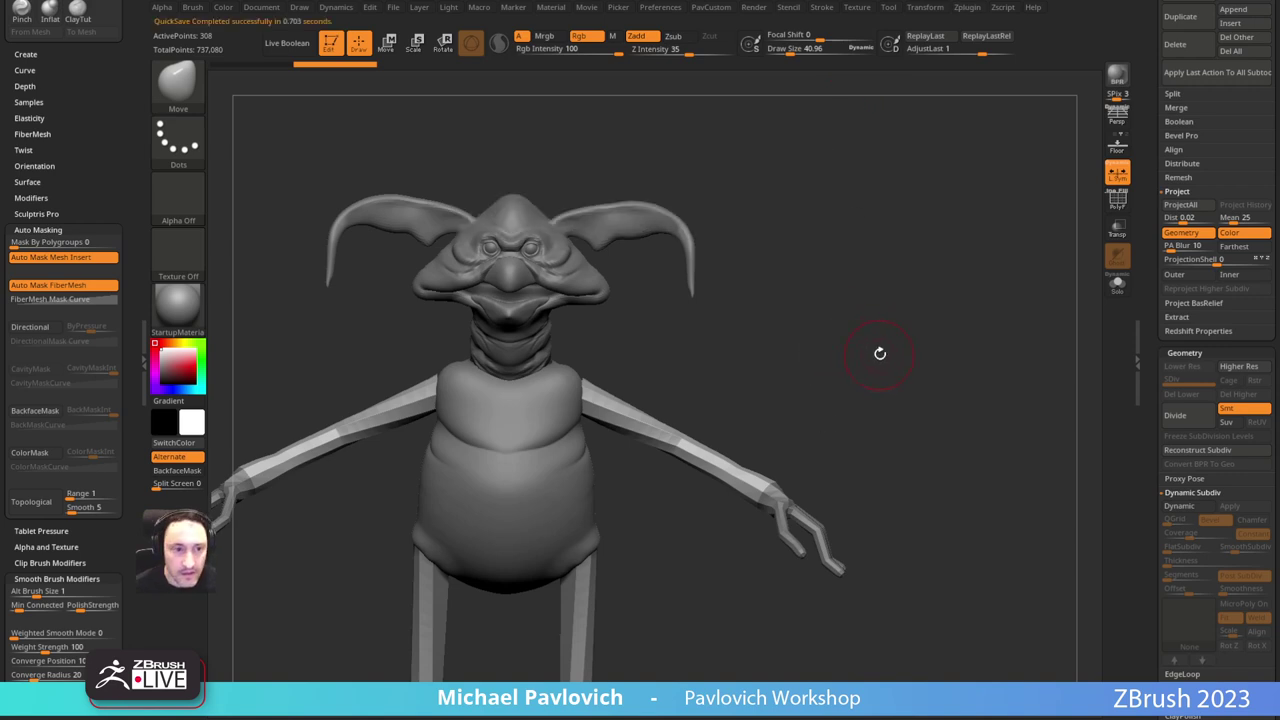
Step: Divide the arms once and convert them to DynaMesh at resolution 128 without freezing subdivision levels
{"action": "left_click_drag", "start_coordinate": [880, 353], "coordinate": [928, 315]}
{"action": "key", "text": "ctrl+d"}
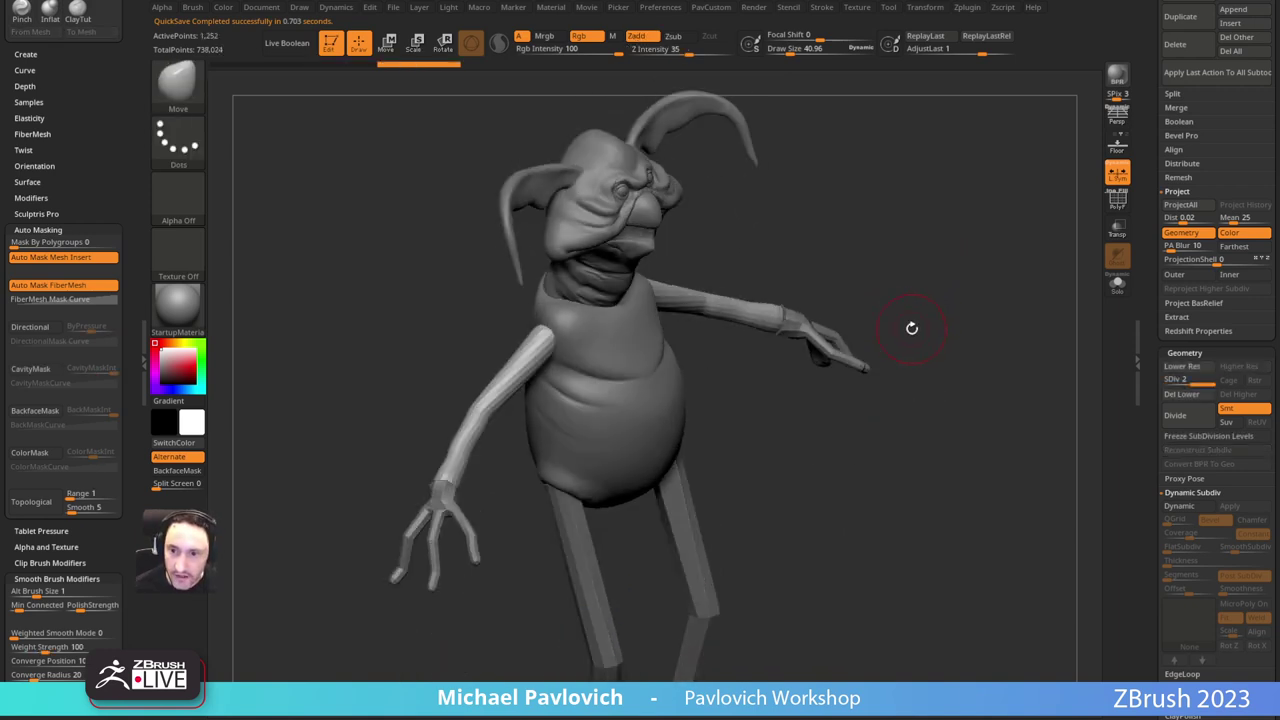
{"action": "key", "text": "3"}
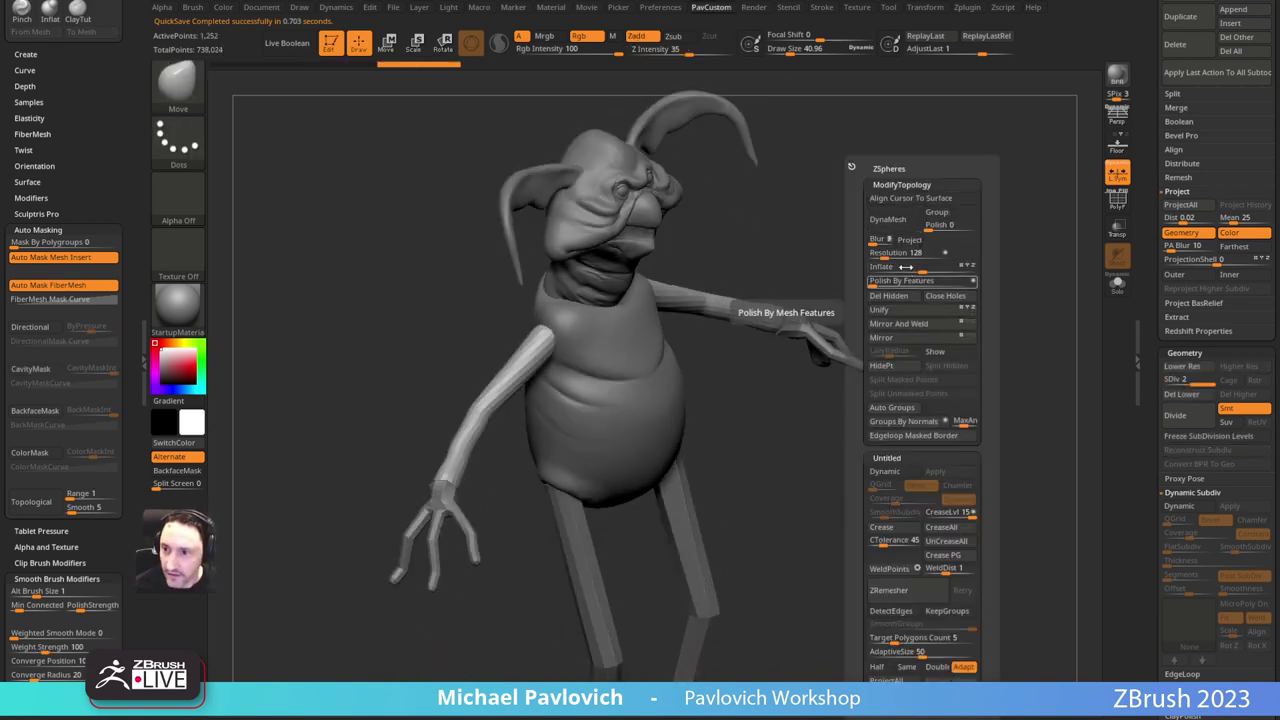
{"action": "left_click", "coordinate": [884, 220]}
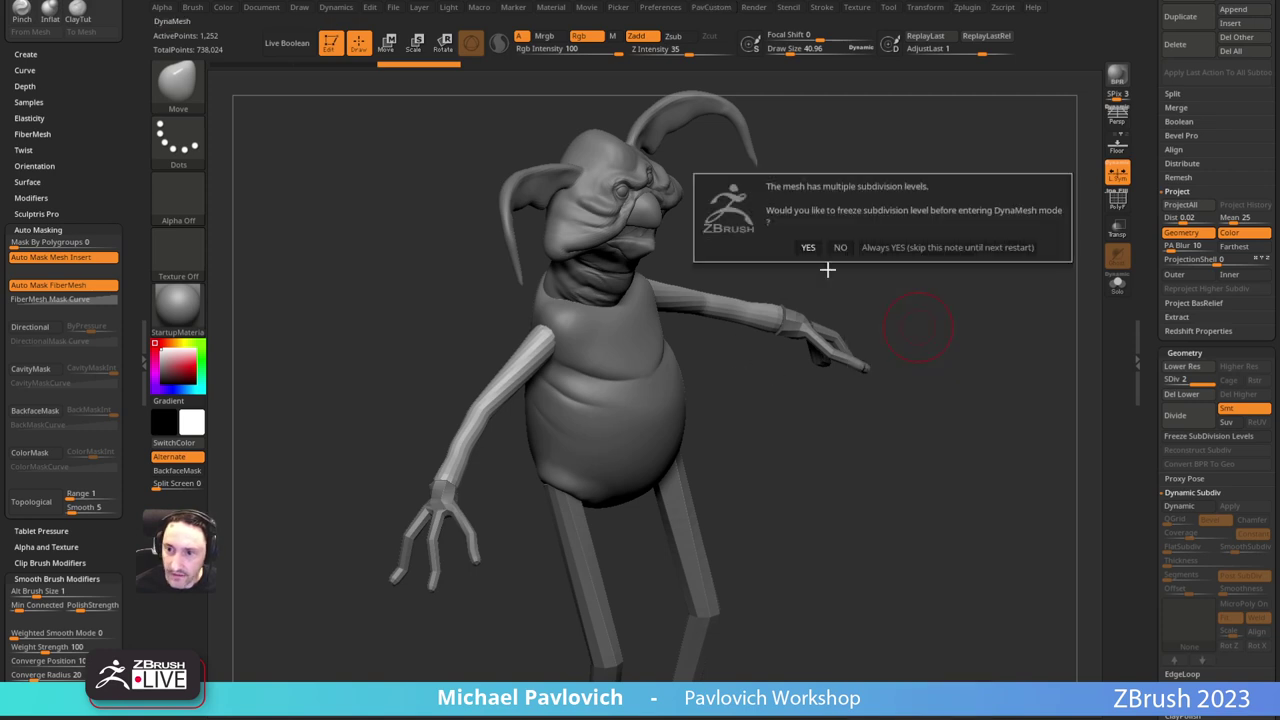
{"action": "left_click", "coordinate": [840, 249]}
Step: Smooth the remeshed arms and refine the elbow bend with the Move brush at draw size 31.01439
{"action": "right_click_drag", "start_coordinate": [391, 395], "coordinate": [440, 425], "text": "ctrl"}
{"action": "left_click_drag", "start_coordinate": [588, 332], "coordinate": [514, 411], "text": "shift"}
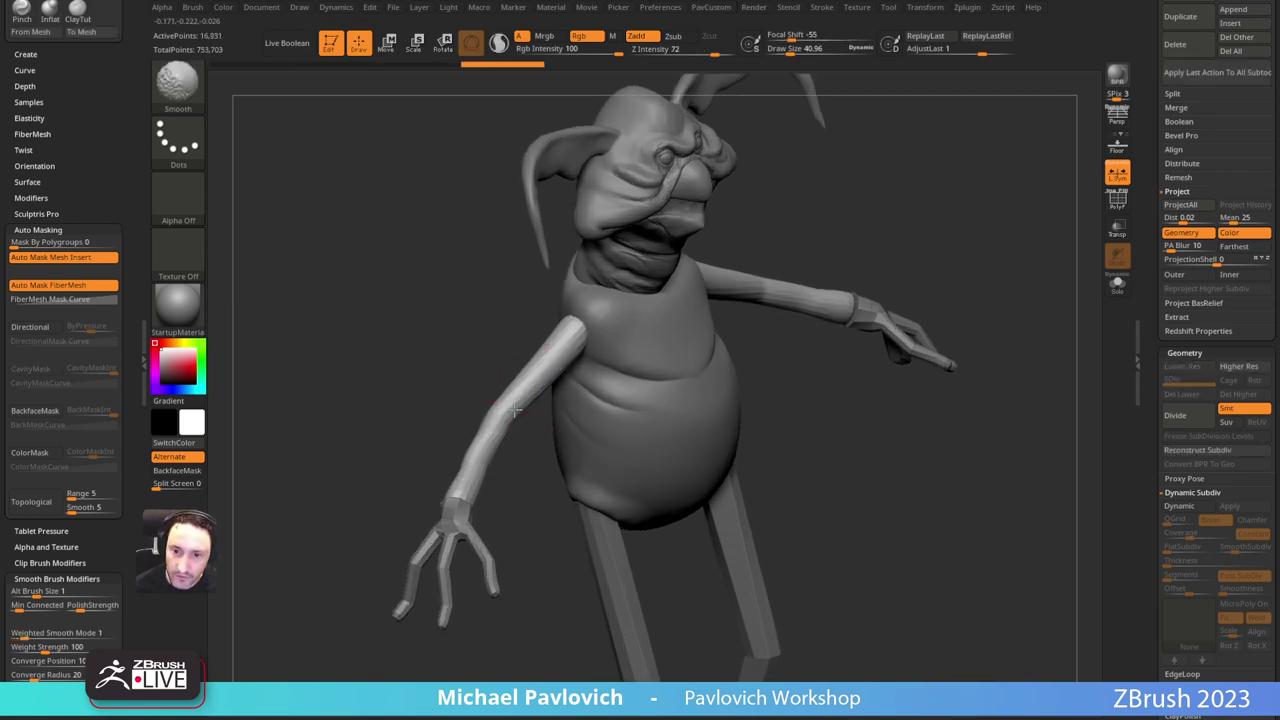
{"action": "mouse_move", "coordinate": [430, 366]}
{"action": "left_mouse_down"}
{"action": "mouse_move", "coordinate": [757, 391]}
{"action": "mouse_move", "coordinate": [863, 426]}
{"action": "mouse_move", "coordinate": [880, 343]}
{"action": "mouse_move", "coordinate": [852, 314]}
{"action": "mouse_move", "coordinate": [874, 431]}
{"action": "mouse_move", "coordinate": [849, 457]}
{"action": "mouse_move", "coordinate": [800, 446]}
{"action": "left_mouse_up"}
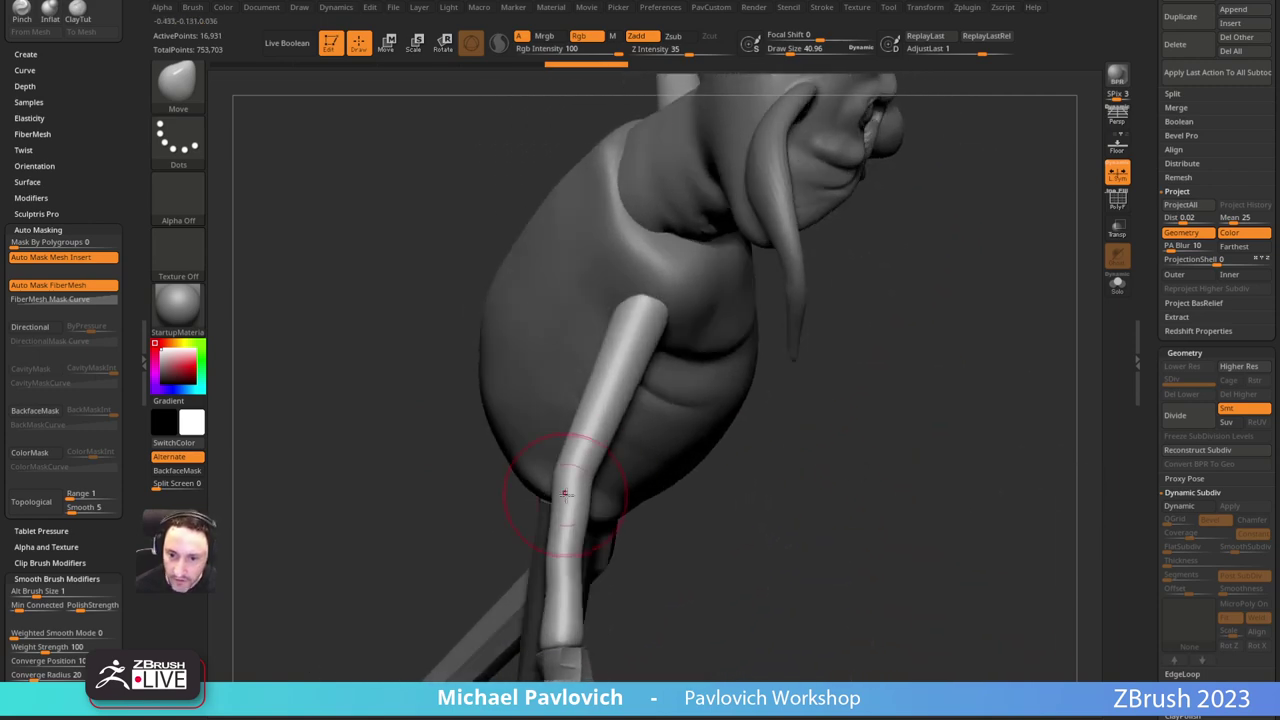
{"action": "key", "text": "s"}
{"action": "left_click_drag", "start_coordinate": [567, 493], "coordinate": [562, 493]}
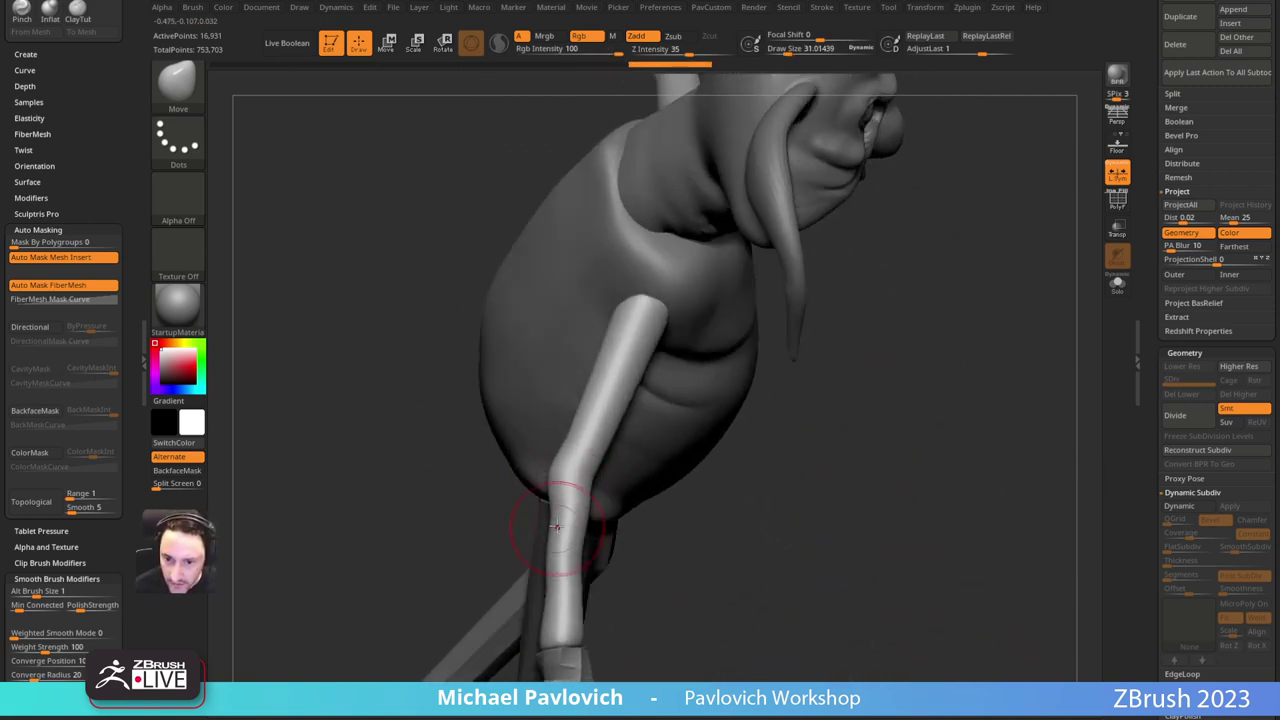
{"action": "mouse_move", "coordinate": [845, 475]}
{"action": "left_mouse_down"}
{"action": "mouse_move", "coordinate": [889, 449]}
{"action": "mouse_move", "coordinate": [828, 457]}
{"action": "left_mouse_up"}
Step: Swell the upper arms near the shoulders with the Inflat brush at draw size 68.53239
{"action": "key", "text": "b"}
{"action": "key", "text": "c"}
{"action": "key", "text": "t"}
{"action": "left_click_drag", "start_coordinate": [897, 341], "coordinate": [842, 318]}
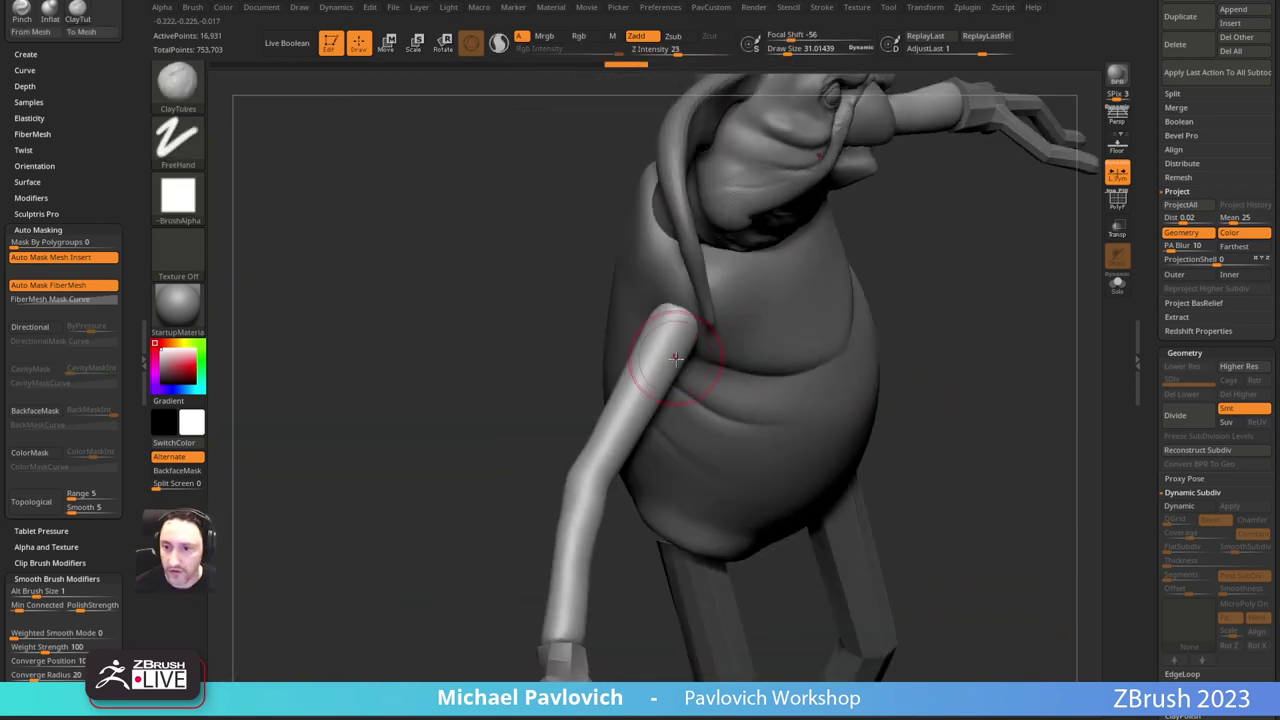
{"action": "key", "text": "b"}
{"action": "key", "text": "i"}
{"action": "key", "text": "n"}
{"action": "key", "text": "s"}
{"action": "left_click_drag", "start_coordinate": [662, 371], "coordinate": [668, 363]}
{"action": "key", "text": "s"}
{"action": "left_click_drag", "start_coordinate": [576, 344], "coordinate": [657, 301]}
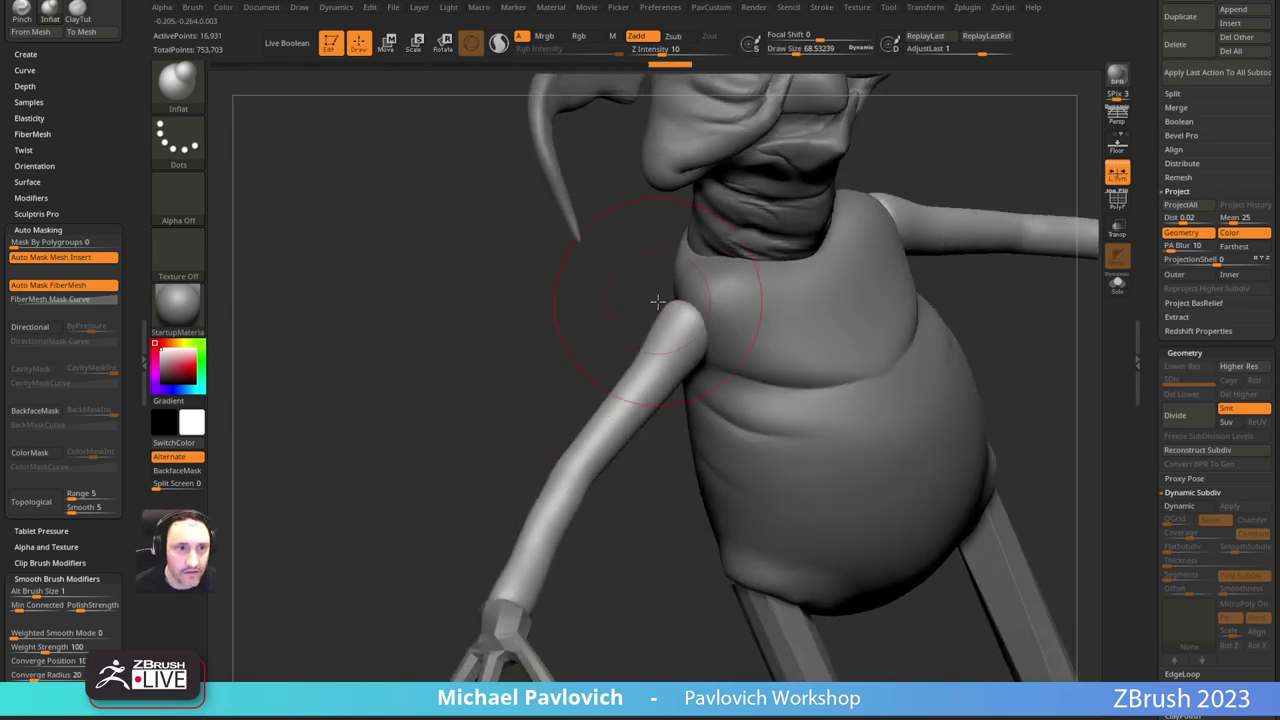
Step: Examine the shoulders and arms in the creature's reference photo
{"action": "left_click_drag", "start_coordinate": [182, 295], "coordinate": [462, 391]}
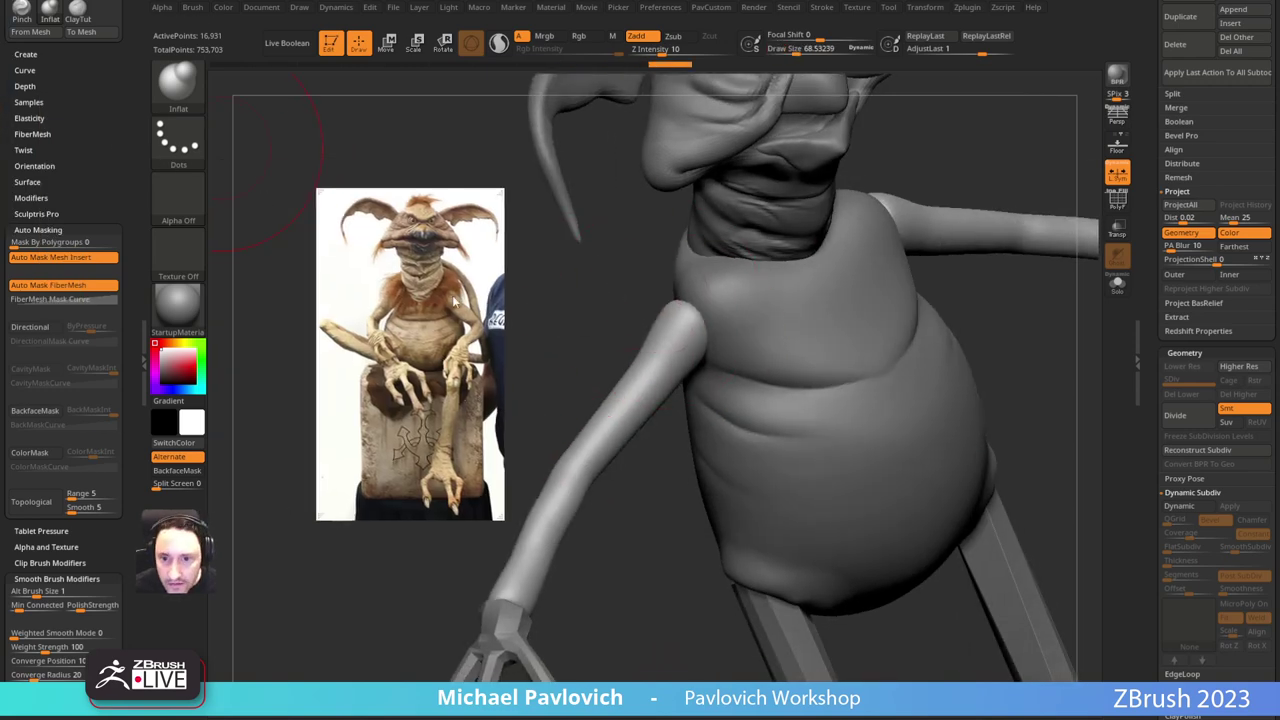
{"action": "left_click_drag", "start_coordinate": [464, 319], "coordinate": [0, 124]}
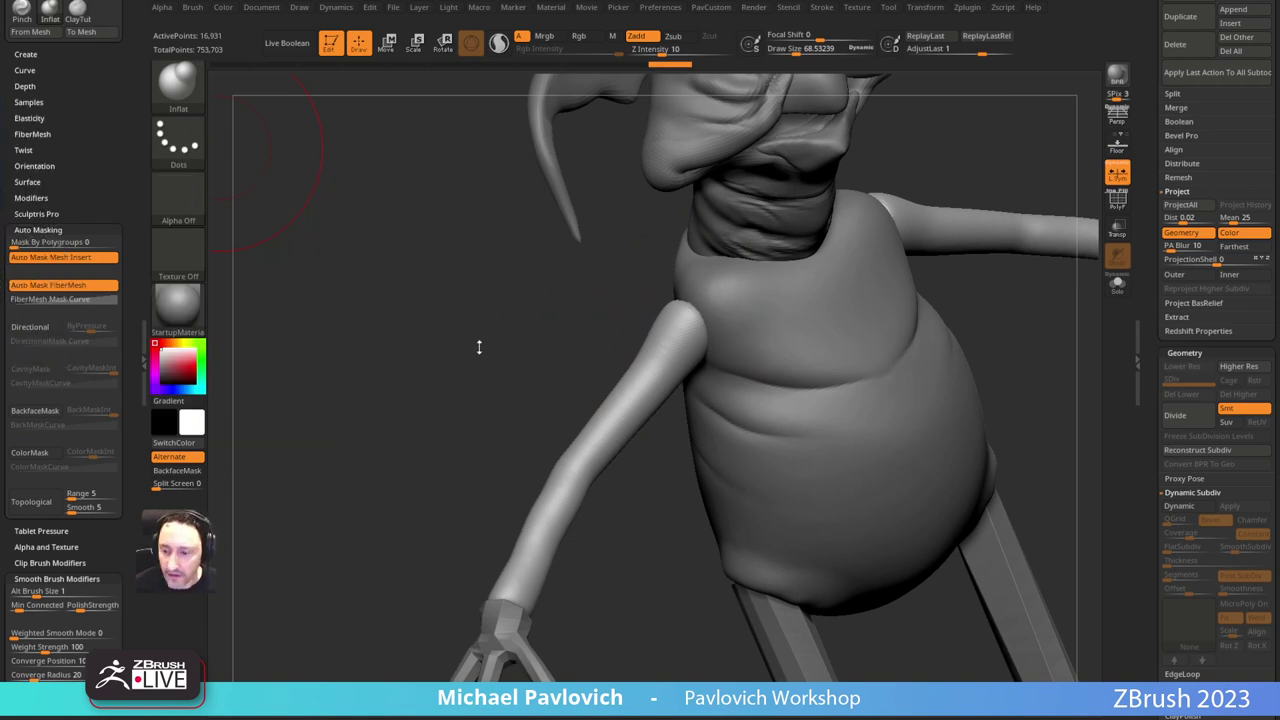
{"action": "mouse_move", "coordinate": [479, 347]}
{"action": "left_mouse_down"}
{"action": "mouse_move", "coordinate": [471, 369]}
{"action": "mouse_move", "coordinate": [431, 366]}
{"action": "mouse_move", "coordinate": [478, 372]}
{"action": "left_mouse_up"}
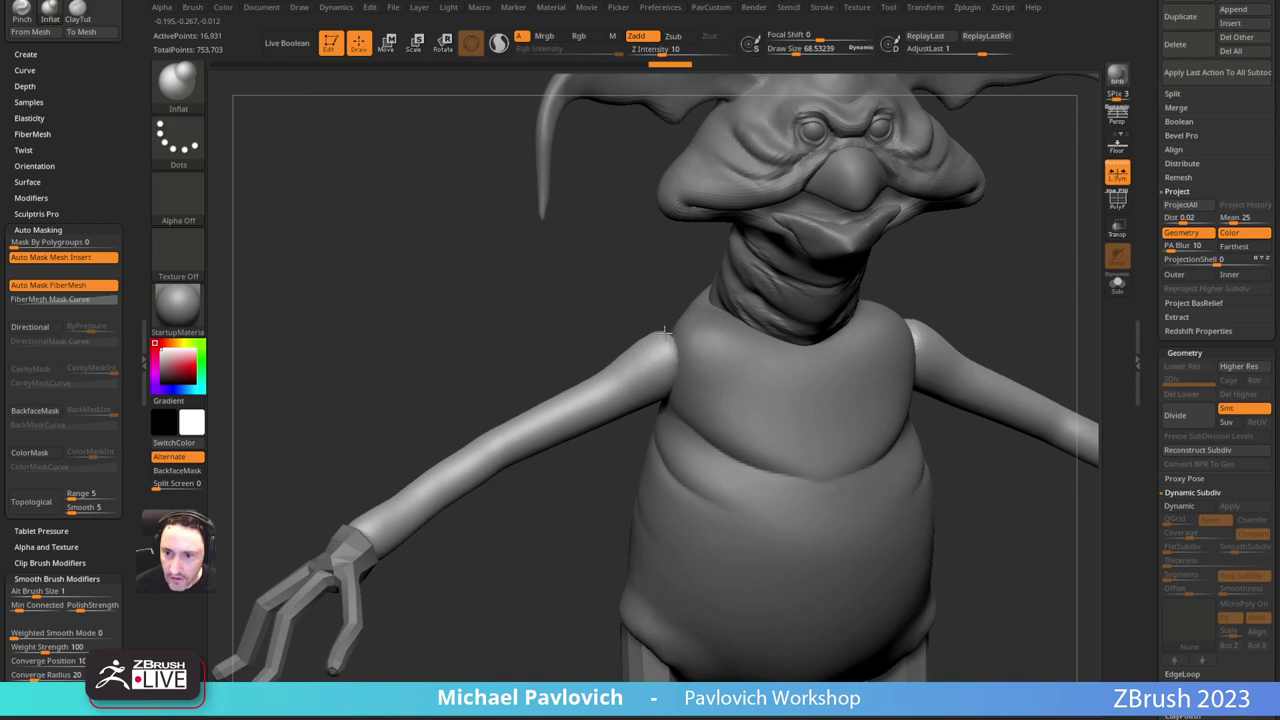
Step: Reposition the shoulder ends of the arms with the Move brush at draw size 49.3516
{"action": "right_click_drag", "start_coordinate": [665, 332], "coordinate": [638, 326]}
{"action": "key", "text": "b"}
{"action": "key", "text": "m"}
{"action": "key", "text": "v"}
{"action": "left_click_drag", "start_coordinate": [702, 325], "coordinate": [710, 320]}
{"action": "mouse_move", "coordinate": [712, 325]}
{"action": "right_mouse_down"}
{"action": "mouse_move", "coordinate": [890, 350]}
{"action": "mouse_move", "coordinate": [803, 417]}
{"action": "right_mouse_up"}
{"action": "mouse_move", "coordinate": [937, 399]}
{"action": "right_mouse_down"}
{"action": "mouse_move", "coordinate": [909, 360]}
{"action": "mouse_move", "coordinate": [939, 321]}
{"action": "right_mouse_up"}
{"action": "left_click_drag", "start_coordinate": [938, 320], "coordinate": [922, 337]}
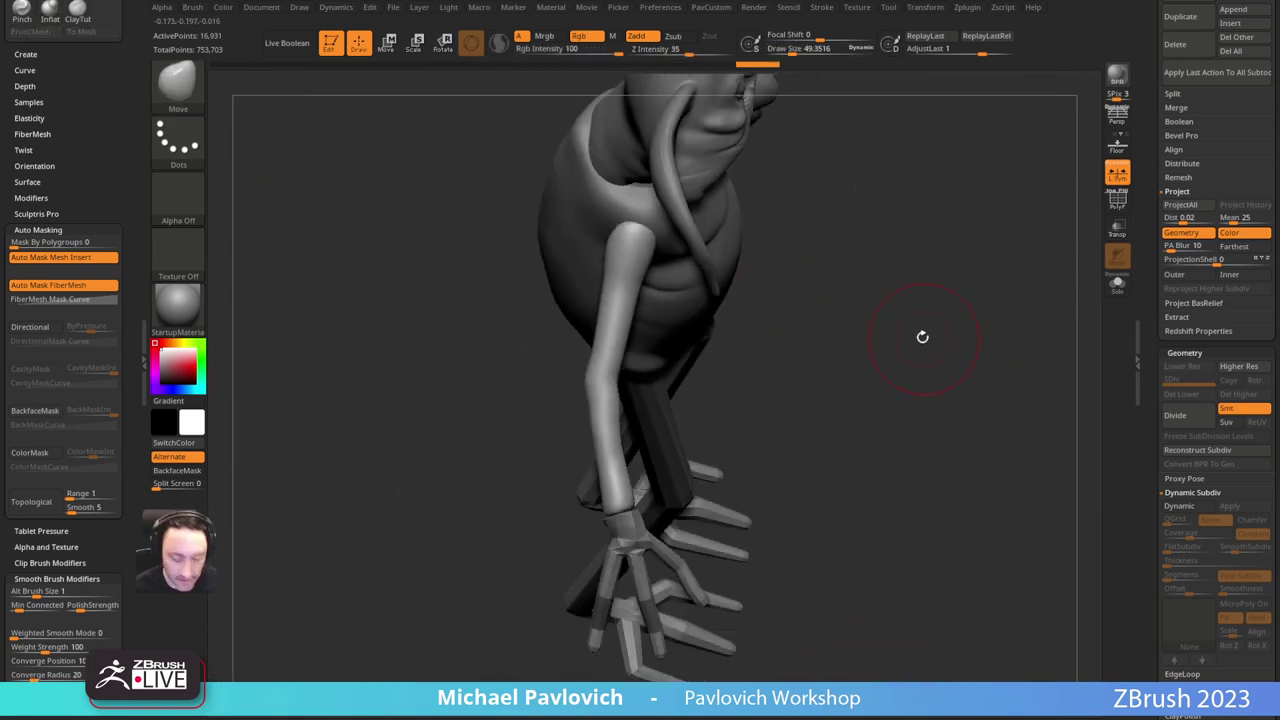
Step: Thicken the forearms and upper arms with the Inflat brush, using draw sizes 121.05759 and 83.09559
{"action": "key", "text": "b"}
{"action": "key", "text": "i"}
{"action": "key", "text": "n"}
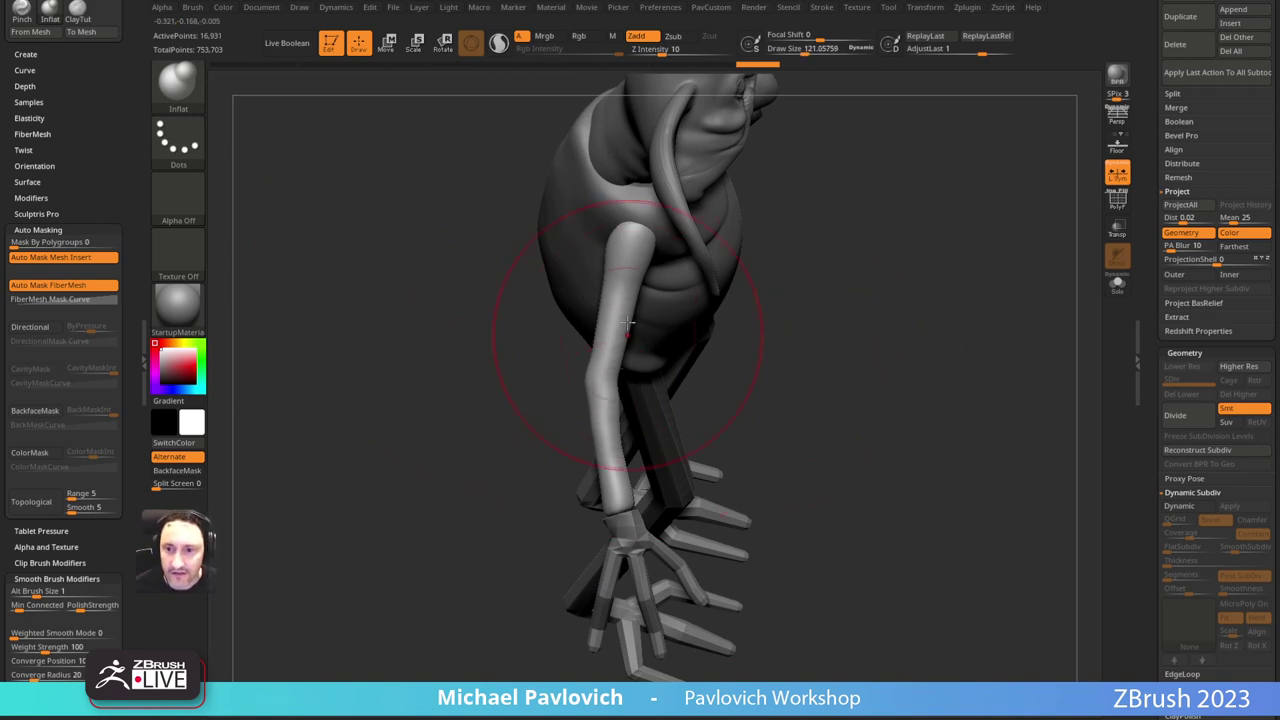
{"action": "left_click_drag", "start_coordinate": [609, 420], "coordinate": [627, 512]}
{"action": "left_click_drag", "start_coordinate": [613, 406], "coordinate": [601, 318]}
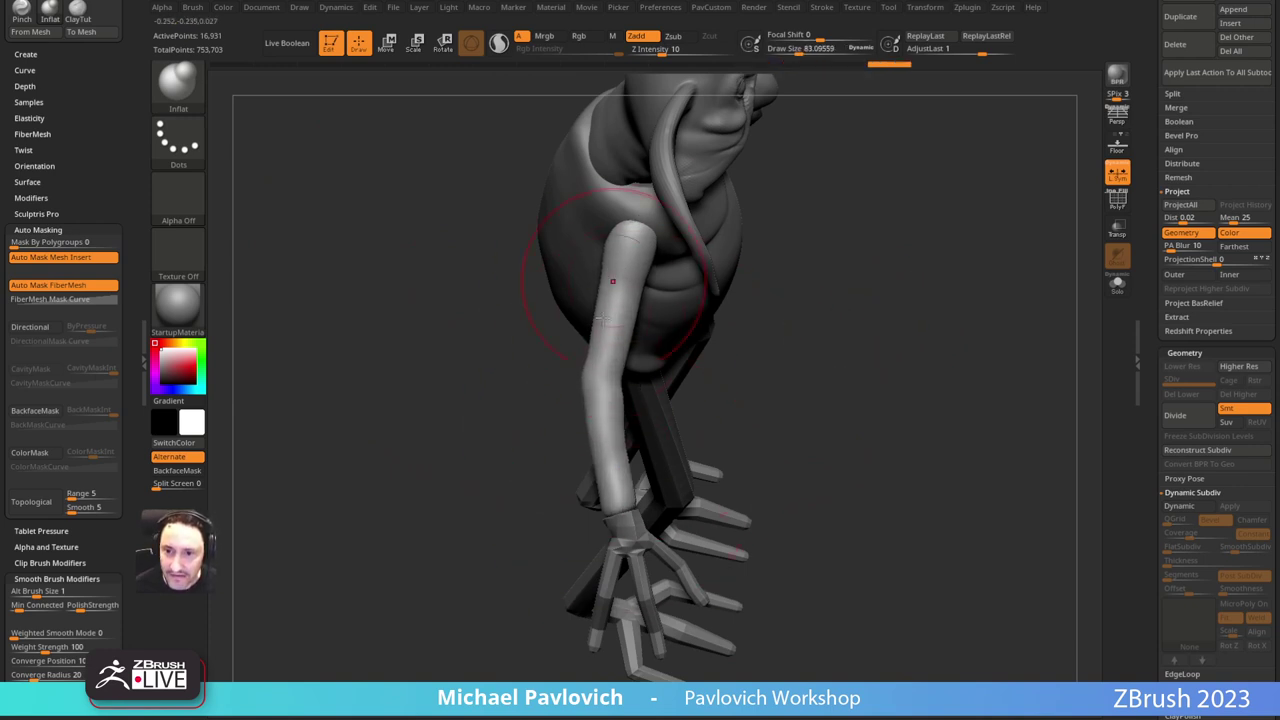
Step: Select the DamStandard brush, set the DynaMesh resolution to 624 and remesh the arms
{"action": "mouse_move", "coordinate": [837, 390]}
{"action": "left_mouse_down"}
{"action": "mouse_move", "coordinate": [843, 354]}
{"action": "mouse_move", "coordinate": [1040, 206]}
{"action": "mouse_move", "coordinate": [1002, 337]}
{"action": "mouse_move", "coordinate": [1012, 372]}
{"action": "left_mouse_up"}
{"action": "key", "text": "b"}
{"action": "key", "text": "d"}
{"action": "key", "text": "s"}
{"action": "key", "text": "s"}
{"action": "left_click", "coordinate": [634, 326]}
{"action": "key", "text": "grave"}
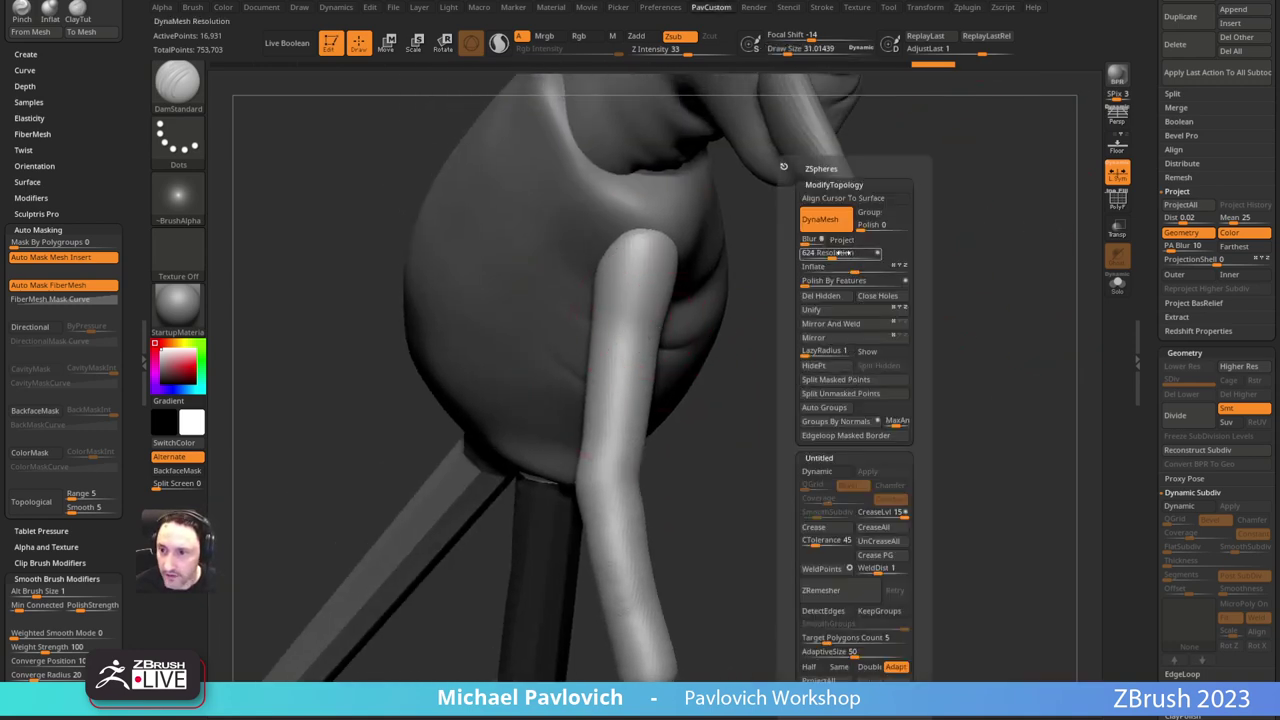
{"action": "left_click_drag", "start_coordinate": [798, 342], "coordinate": [806, 376], "text": "ctrl"}
{"action": "mouse_move", "coordinate": [796, 374]}
{"action": "left_mouse_down", "text": "alt"}
{"action": "mouse_move", "coordinate": [806, 443]}
{"action": "mouse_move", "coordinate": [712, 440]}
{"action": "left_mouse_up", "text": "alt"}
Step: Carve the deltoid creases on the arms' shoulders with the DamStandard brush and smooth them
{"action": "key", "text": "s"}
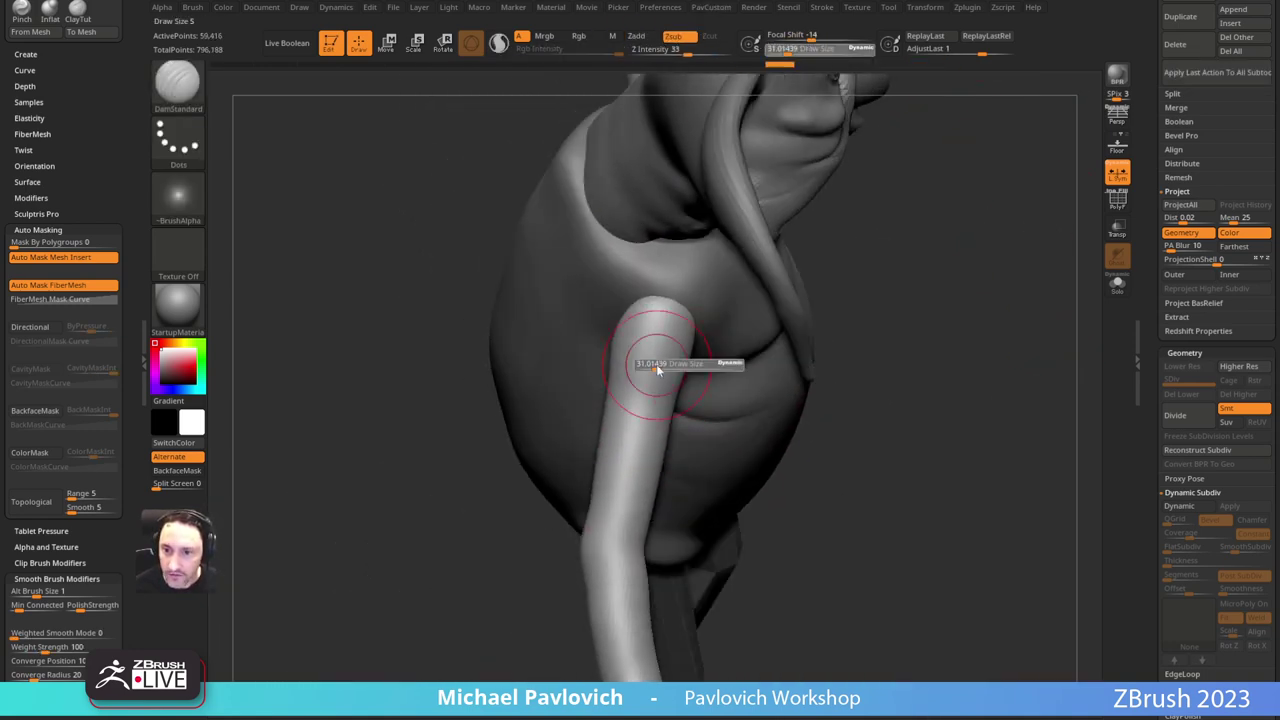
{"action": "left_click", "coordinate": [657, 369]}
{"action": "mouse_move", "coordinate": [846, 423]}
{"action": "left_mouse_down"}
{"action": "mouse_move", "coordinate": [684, 346]}
{"action": "mouse_move", "coordinate": [650, 377]}
{"action": "left_mouse_up"}
{"action": "left_click_drag", "start_coordinate": [440, 372], "coordinate": [610, 338]}
{"action": "left_click", "coordinate": [712, 337], "text": "alt"}
{"action": "mouse_move", "coordinate": [882, 240]}
{"action": "left_mouse_down"}
{"action": "mouse_move", "coordinate": [914, 246]}
{"action": "mouse_move", "coordinate": [942, 274]}
{"action": "mouse_move", "coordinate": [803, 297]}
{"action": "mouse_move", "coordinate": [846, 318]}
{"action": "left_mouse_up"}
{"action": "left_click_drag", "start_coordinate": [626, 406], "coordinate": [622, 440], "text": "shift"}
{"action": "mouse_move", "coordinate": [800, 308]}
{"action": "left_mouse_down"}
{"action": "mouse_move", "coordinate": [901, 312]}
{"action": "mouse_move", "coordinate": [711, 366]}
{"action": "left_mouse_up"}
Step: Adjust the shape of the upper arms with the Move brush
{"action": "key", "text": "s"}
{"action": "mouse_move", "coordinate": [588, 410]}
{"action": "left_mouse_down"}
{"action": "mouse_move", "coordinate": [605, 410]}
{"action": "mouse_move", "coordinate": [603, 366]}
{"action": "left_mouse_up"}
{"action": "key", "text": "b"}
{"action": "key", "text": "m"}
{"action": "key", "text": "v"}
{"action": "mouse_move", "coordinate": [760, 433]}
{"action": "left_mouse_down"}
{"action": "mouse_move", "coordinate": [647, 342]}
{"action": "mouse_move", "coordinate": [743, 360]}
{"action": "mouse_move", "coordinate": [692, 393]}
{"action": "left_mouse_up"}
Step: Raise the inner collarbone ridges on the torso with the Standard brush at draw size 13.8316, smoothing between strokes
{"action": "key", "text": "b"}
{"action": "key", "text": "s"}
{"action": "key", "text": "t"}
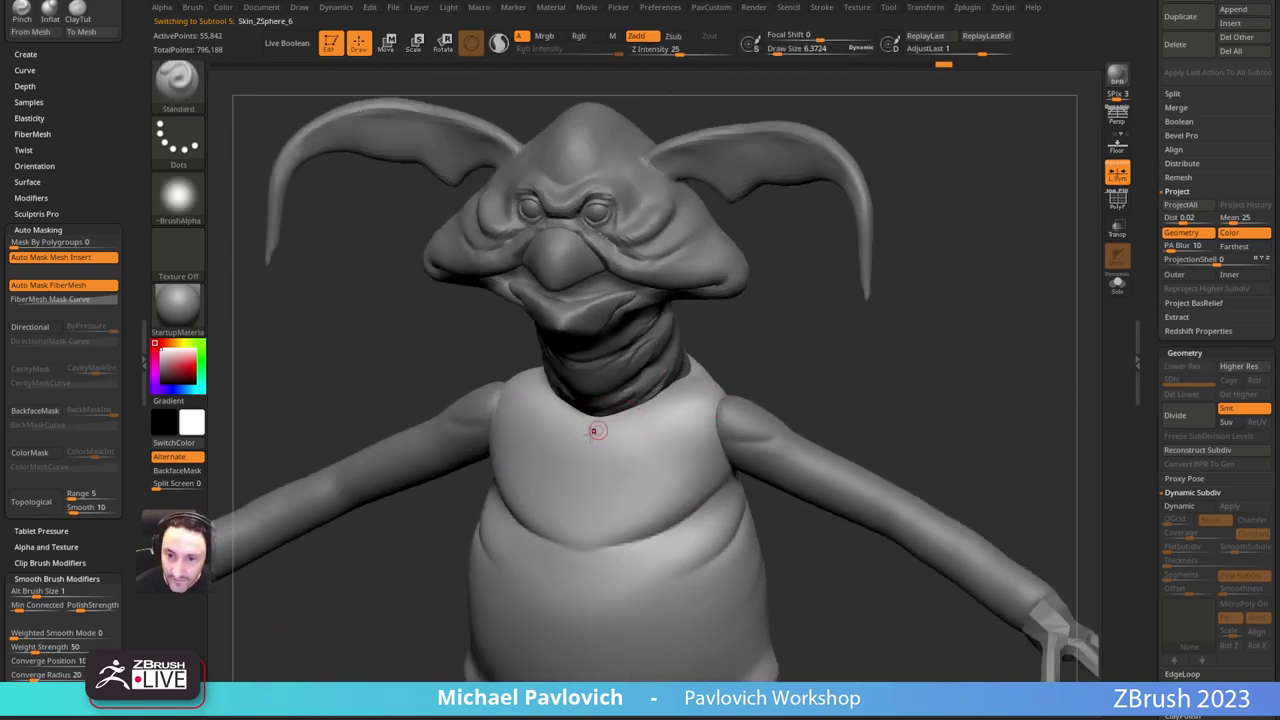
{"action": "left_click_drag", "start_coordinate": [584, 427], "coordinate": [590, 428]}
{"action": "right_click_drag", "start_coordinate": [600, 375], "coordinate": [636, 416]}
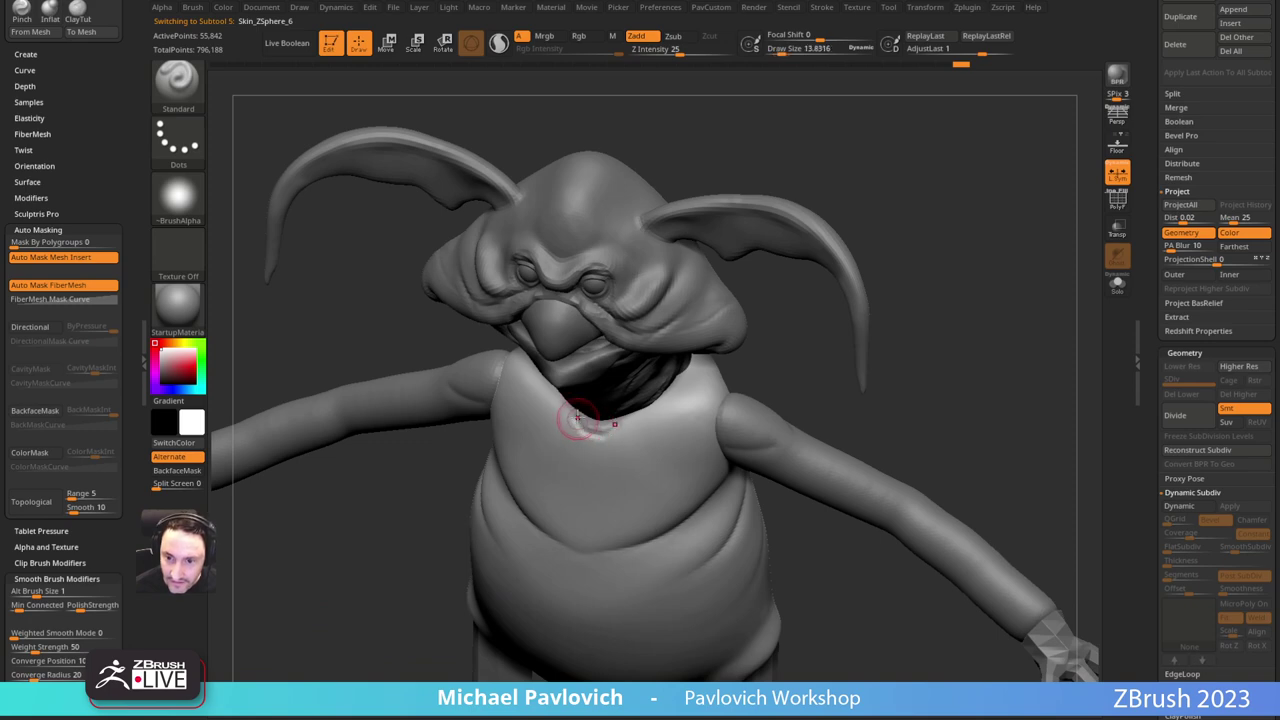
{"action": "left_click_drag", "start_coordinate": [577, 417], "coordinate": [602, 429], "text": "shift"}
Step: Extend the collarbone ridges from the base of the neck toward the shoulders and smooth them
{"action": "mouse_move", "coordinate": [748, 368]}
{"action": "left_mouse_down"}
{"action": "mouse_move", "coordinate": [763, 377]}
{"action": "mouse_move", "coordinate": [735, 396]}
{"action": "left_mouse_up"}
{"action": "left_click_drag", "start_coordinate": [650, 422], "coordinate": [662, 412]}
{"action": "right_click_drag", "start_coordinate": [640, 396], "coordinate": [651, 435]}
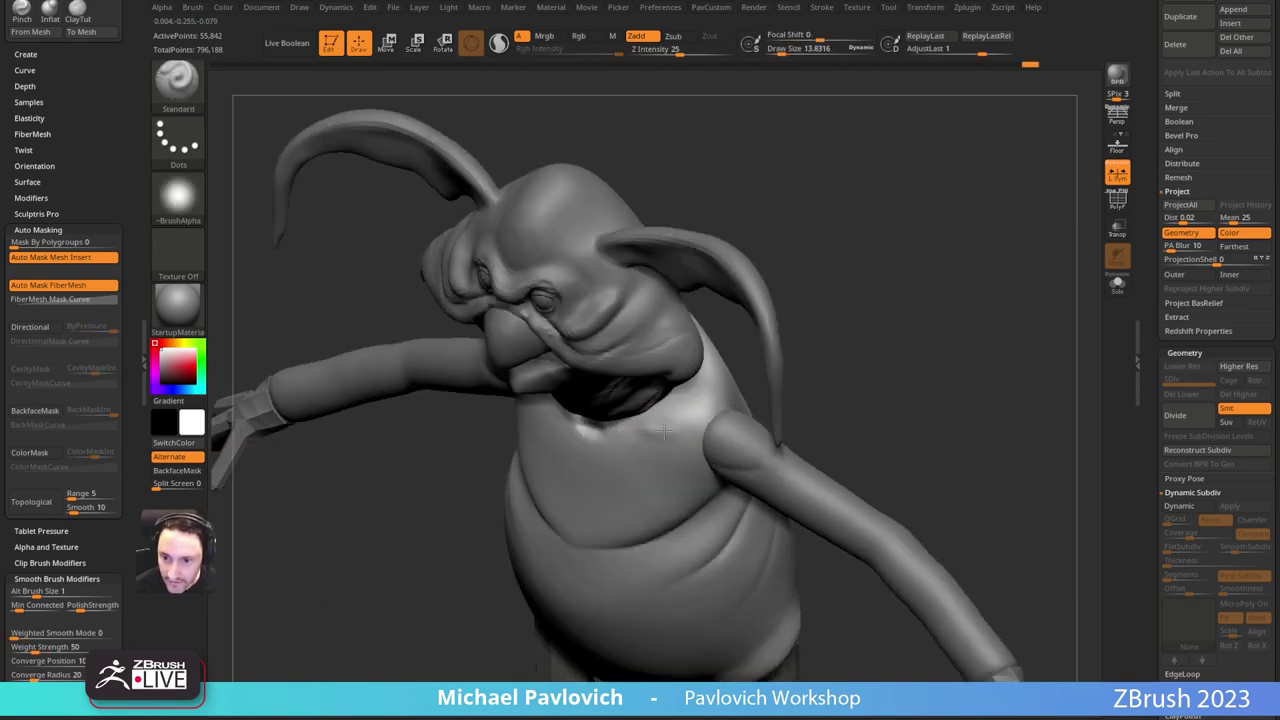
{"action": "left_click_drag", "start_coordinate": [697, 428], "coordinate": [701, 426]}
{"action": "mouse_move", "coordinate": [762, 372]}
{"action": "left_mouse_down"}
{"action": "mouse_move", "coordinate": [751, 311]}
{"action": "mouse_move", "coordinate": [722, 350]}
{"action": "left_mouse_up"}
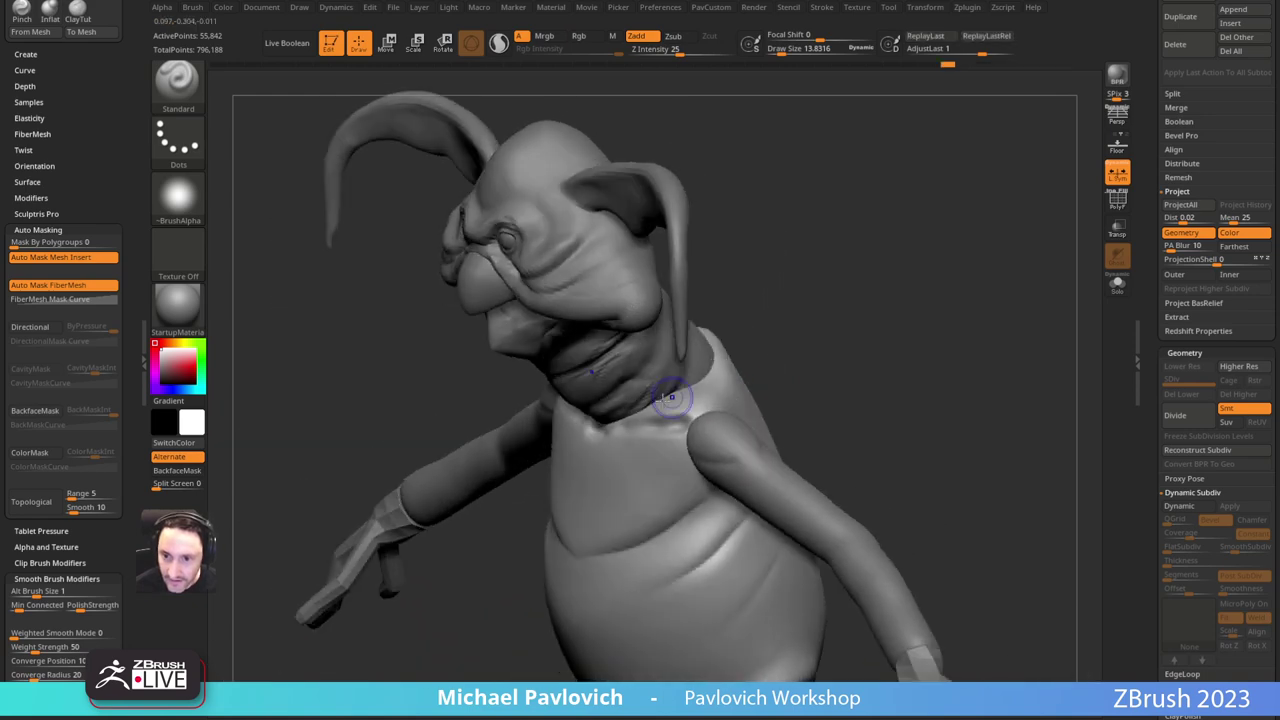
{"action": "left_click_drag", "start_coordinate": [677, 403], "coordinate": [688, 418], "text": "shift"}
{"action": "left_click_drag", "start_coordinate": [791, 349], "coordinate": [704, 398]}
Step: Reshape the torso's upper shoulders around the neck with the Move brush at draw size 61.7836
{"action": "key", "text": "s"}
{"action": "left_click_drag", "start_coordinate": [699, 382], "coordinate": [711, 383]}
{"action": "key", "text": "b"}
{"action": "key", "text": "m"}
{"action": "key", "text": "v"}
{"action": "left_click_drag", "start_coordinate": [608, 394], "coordinate": [697, 395]}
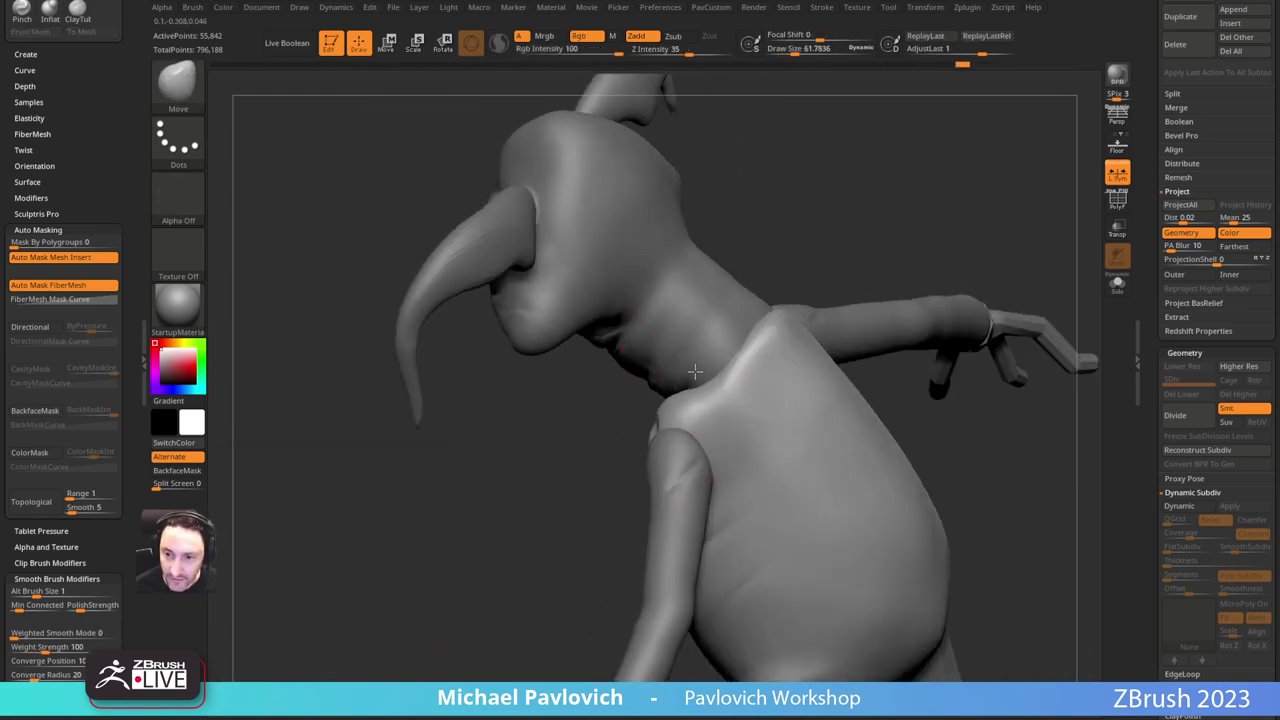
{"action": "left_click_drag", "start_coordinate": [704, 347], "coordinate": [690, 337]}
{"action": "left_click_drag", "start_coordinate": [674, 404], "coordinate": [670, 398]}
{"action": "left_click_drag", "start_coordinate": [600, 400], "coordinate": [718, 374]}
Step: Refine the slope between neck and shoulders with the Move brush at draw size 33.36759
{"action": "key", "text": "s"}
{"action": "left_click_drag", "start_coordinate": [711, 372], "coordinate": [704, 371]}
{"action": "mouse_move", "coordinate": [766, 326]}
{"action": "left_mouse_down"}
{"action": "mouse_move", "coordinate": [727, 328]}
{"action": "mouse_move", "coordinate": [736, 319]}
{"action": "left_mouse_up"}
{"action": "left_click_drag", "start_coordinate": [790, 333], "coordinate": [754, 352]}
{"action": "left_click_drag", "start_coordinate": [839, 342], "coordinate": [880, 360]}
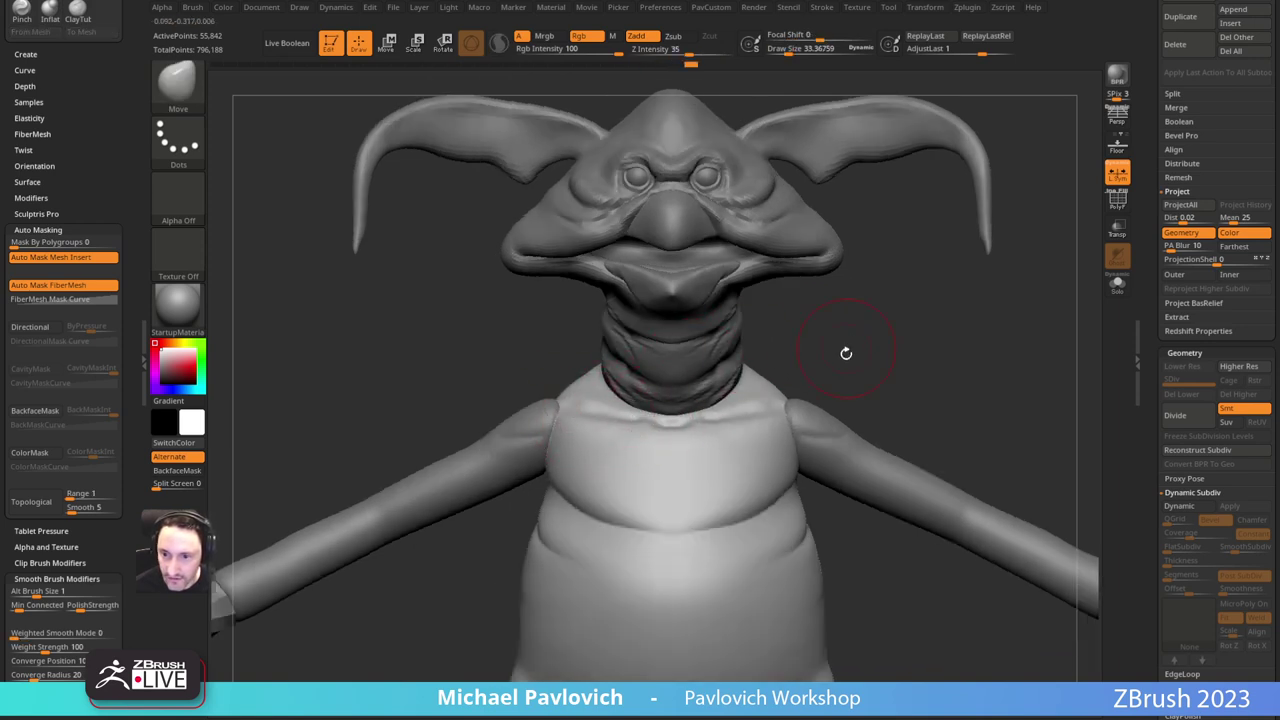
Step: Try carving a central chest groove and pectoral lines with the DamStandard brush at draw size 22.48959
{"action": "mouse_move", "coordinate": [846, 353]}
{"action": "left_mouse_down", "text": "alt"}
{"action": "mouse_move", "coordinate": [777, 328]}
{"action": "mouse_move", "coordinate": [854, 320]}
{"action": "mouse_move", "coordinate": [875, 280]}
{"action": "mouse_move", "coordinate": [888, 298]}
{"action": "left_mouse_up", "text": "alt"}
{"action": "key", "text": "b"}
{"action": "key", "text": "d"}
{"action": "key", "text": "s"}
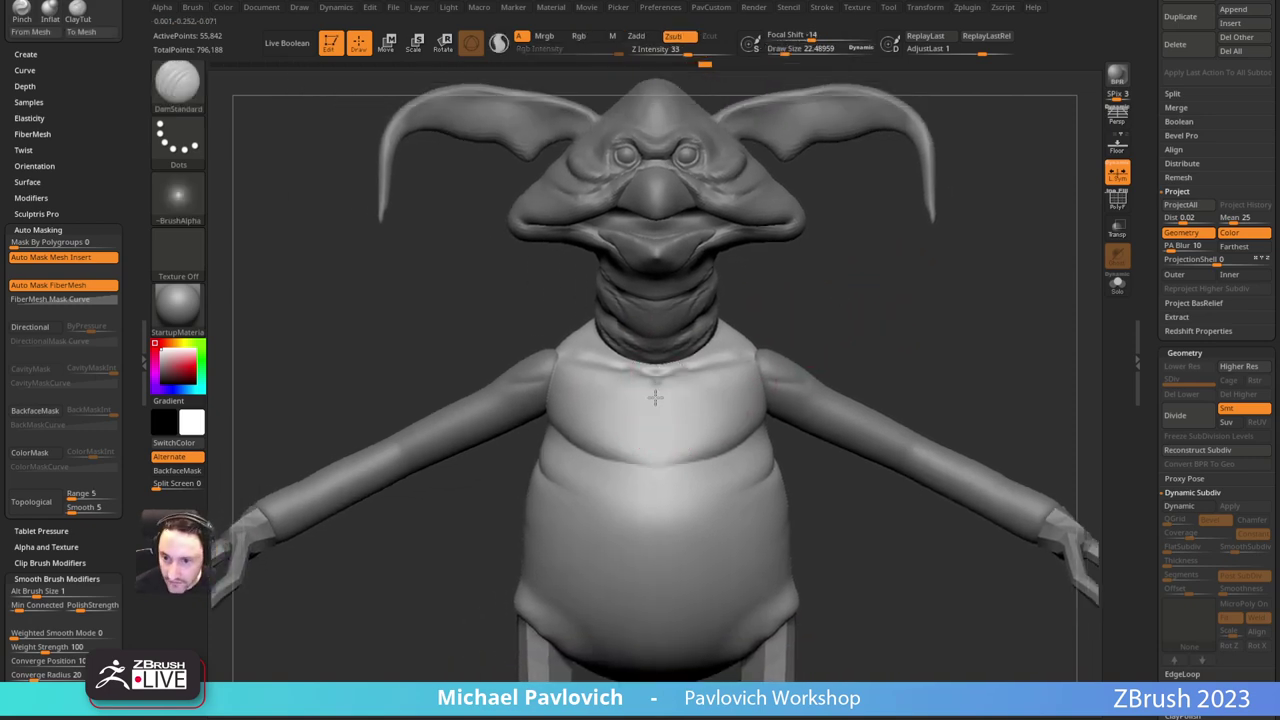
{"action": "left_click_drag", "start_coordinate": [879, 349], "coordinate": [820, 358]}
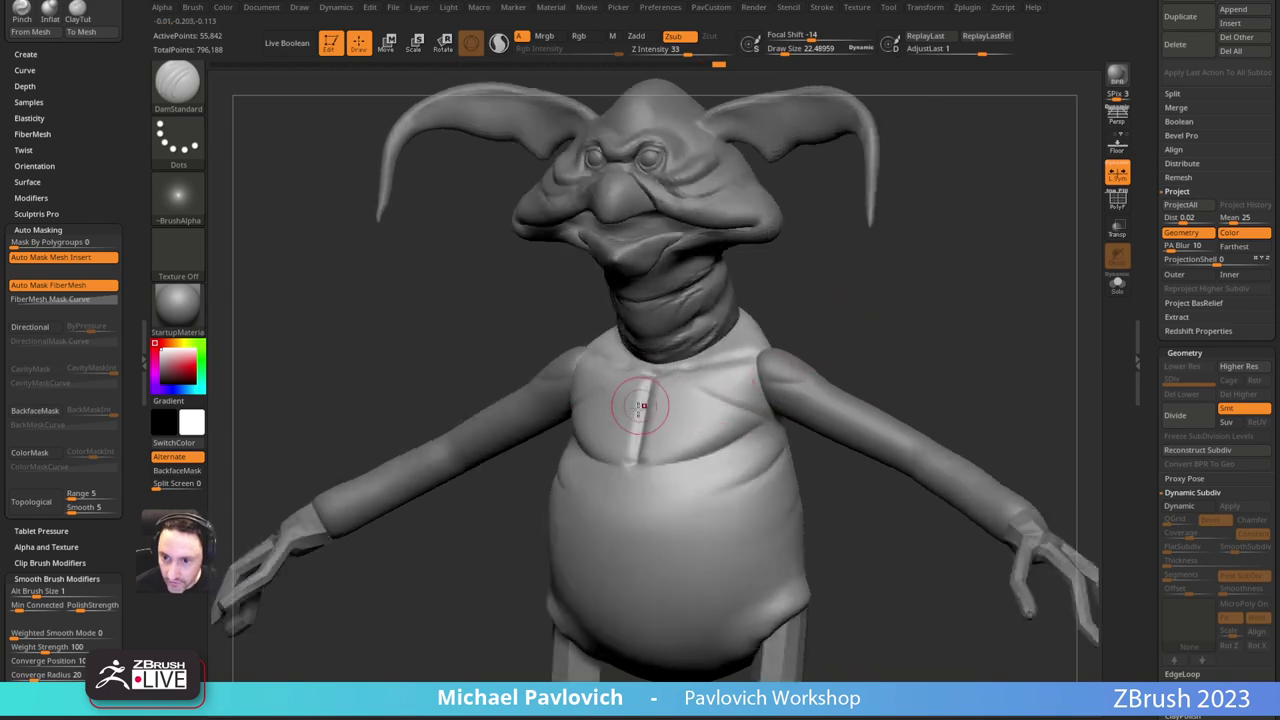
{"action": "mouse_move", "coordinate": [902, 339]}
{"action": "left_mouse_down"}
{"action": "mouse_move", "coordinate": [997, 317]}
{"action": "mouse_move", "coordinate": [930, 343]}
{"action": "mouse_move", "coordinate": [897, 334]}
{"action": "mouse_move", "coordinate": [791, 361]}
{"action": "mouse_move", "coordinate": [783, 325]}
{"action": "left_mouse_up"}
{"action": "key", "text": "ctrl+z"}
{"action": "key", "text": "ctrl+z"}
Step: Shape the area behind the collarbones with the Clay brush at draw size 22.48959 and smooth it
{"action": "mouse_move", "coordinate": [731, 334]}
{"action": "left_mouse_down"}
{"action": "mouse_move", "coordinate": [729, 362]}
{"action": "mouse_move", "coordinate": [703, 358]}
{"action": "left_mouse_up"}
{"action": "key", "text": "2"}
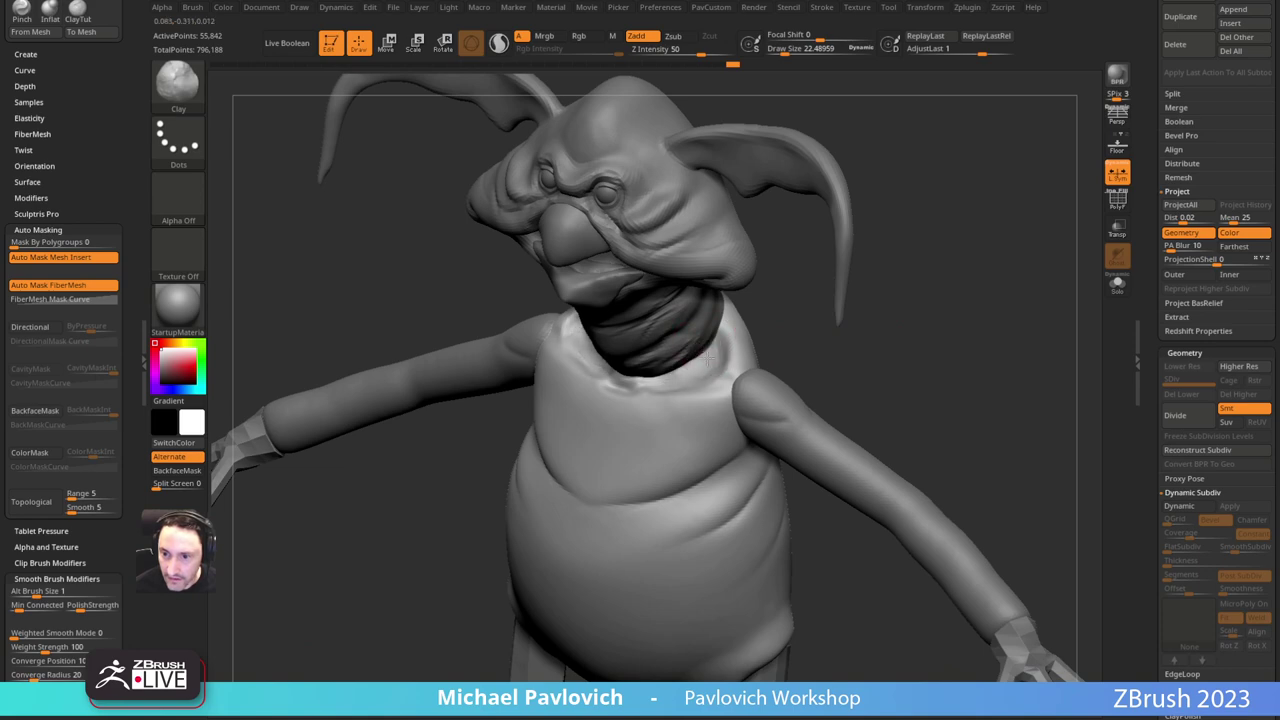
{"action": "mouse_move", "coordinate": [678, 353]}
{"action": "left_mouse_down", "text": "shift"}
{"action": "mouse_move", "coordinate": [720, 352]}
{"action": "mouse_move", "coordinate": [728, 338]}
{"action": "left_mouse_up", "text": "shift"}
{"action": "left_click_drag", "start_coordinate": [770, 335], "coordinate": [820, 288]}
{"action": "left_click_drag", "start_coordinate": [703, 348], "coordinate": [660, 378], "text": "shift"}
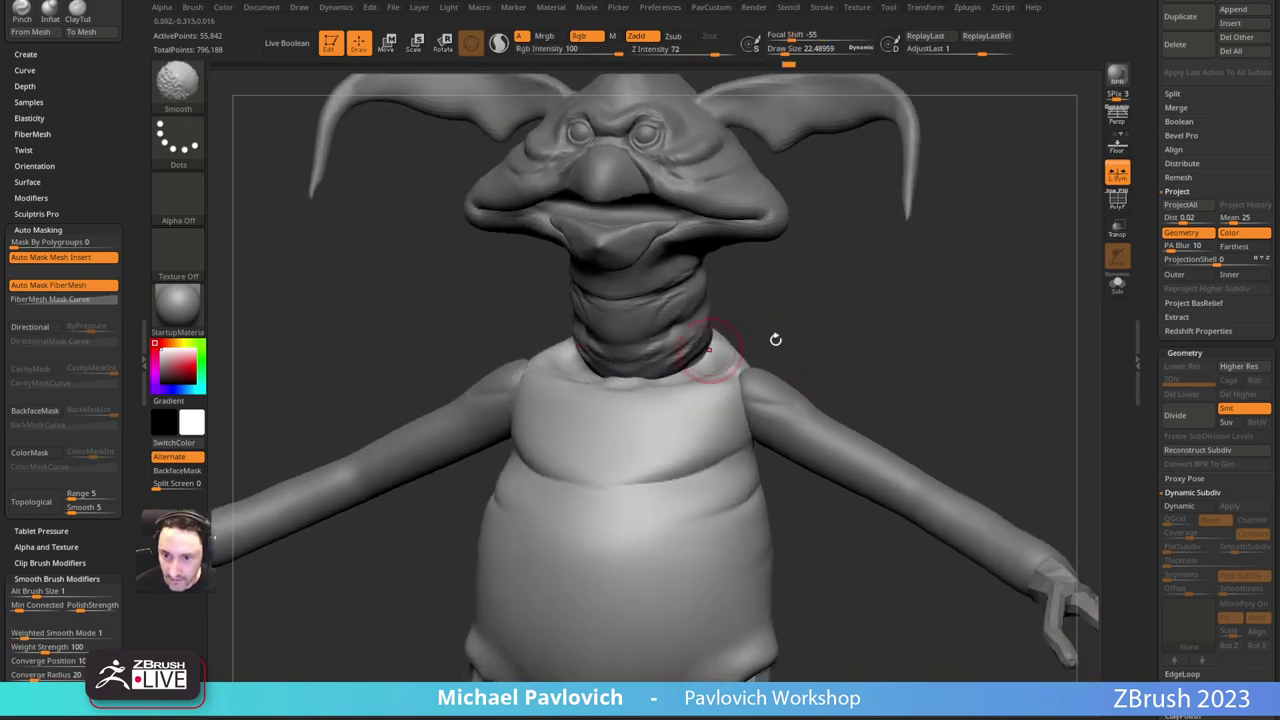
Step: Smooth the collarbones and shoulder tops on both sides of the neck base
{"action": "left_click_drag", "start_coordinate": [774, 340], "coordinate": [830, 336]}
{"action": "left_click_drag", "start_coordinate": [562, 356], "coordinate": [600, 372], "text": "shift"}
{"action": "left_click_drag", "start_coordinate": [777, 323], "coordinate": [850, 322]}
{"action": "mouse_move", "coordinate": [543, 349]}
{"action": "left_mouse_down", "text": "shift"}
{"action": "mouse_move", "coordinate": [522, 303]}
{"action": "mouse_move", "coordinate": [461, 320]}
{"action": "mouse_move", "coordinate": [545, 322]}
{"action": "mouse_move", "coordinate": [597, 352]}
{"action": "left_mouse_up", "text": "shift"}
{"action": "mouse_move", "coordinate": [694, 340]}
{"action": "left_mouse_down"}
{"action": "mouse_move", "coordinate": [743, 346]}
{"action": "mouse_move", "coordinate": [743, 325]}
{"action": "mouse_move", "coordinate": [838, 313]}
{"action": "left_mouse_up"}
Step: Select the arms subtool and fit its shoulder ends against the torso with the MoveAccu brush at draw size 40.96
{"action": "left_click", "coordinate": [496, 383], "text": "alt"}
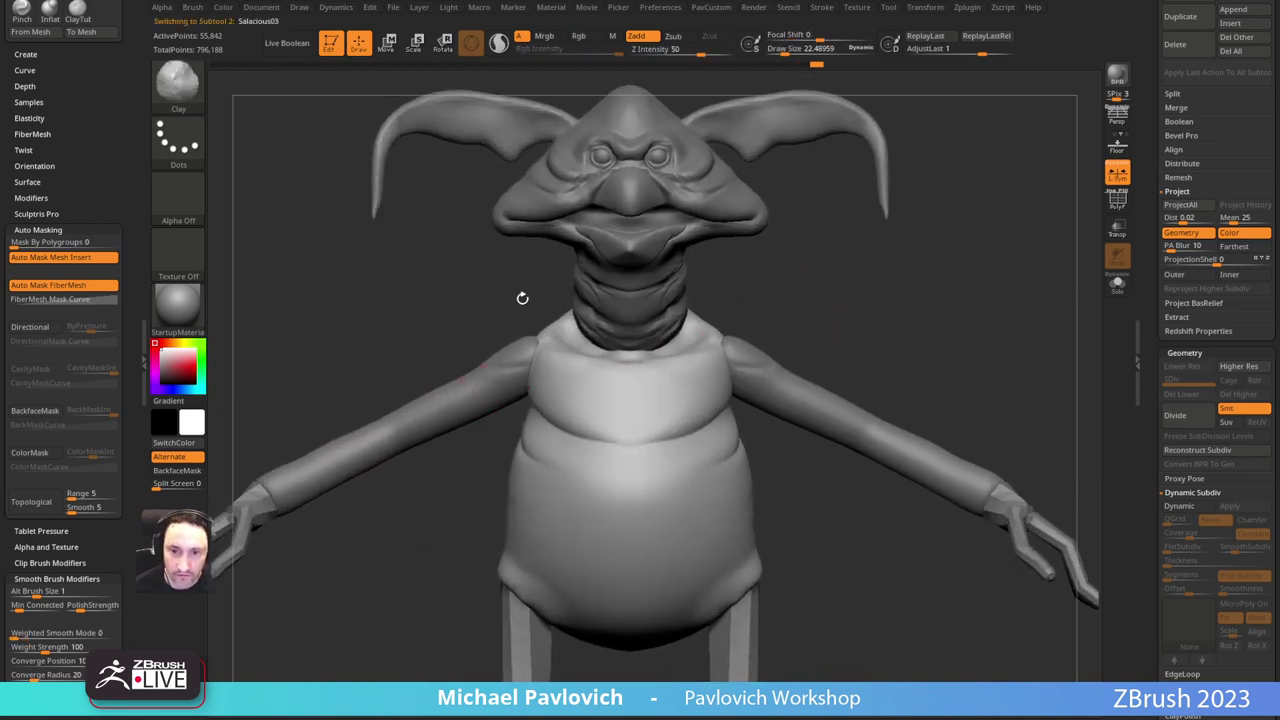
{"action": "left_click_drag", "start_coordinate": [405, 325], "coordinate": [568, 408], "text": "alt"}
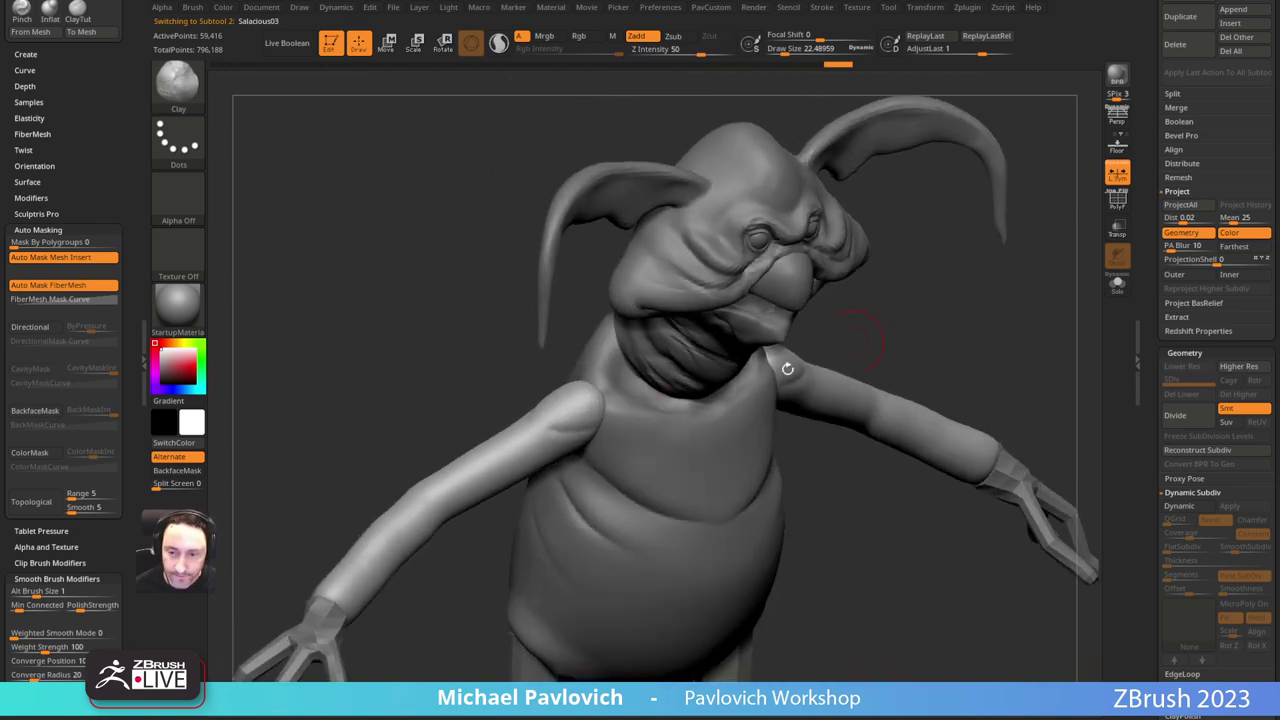
{"action": "left_click_drag", "start_coordinate": [958, 296], "coordinate": [840, 275]}
{"action": "left_click_drag", "start_coordinate": [519, 502], "coordinate": [492, 492]}
{"action": "key", "text": "1"}
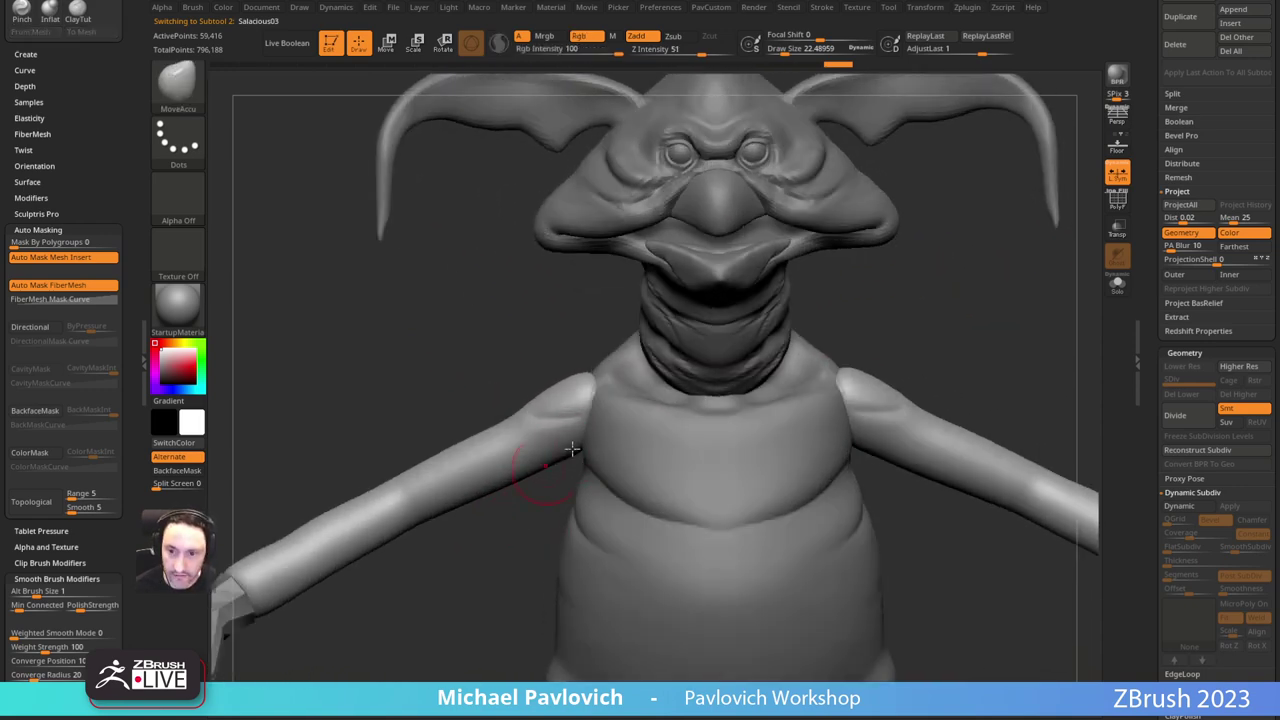
{"action": "key", "text": "s"}
{"action": "mouse_move", "coordinate": [578, 423]}
{"action": "left_mouse_down"}
{"action": "mouse_move", "coordinate": [596, 423]}
{"action": "mouse_move", "coordinate": [585, 422]}
{"action": "left_mouse_up"}
{"action": "left_click_drag", "start_coordinate": [510, 345], "coordinate": [601, 401]}
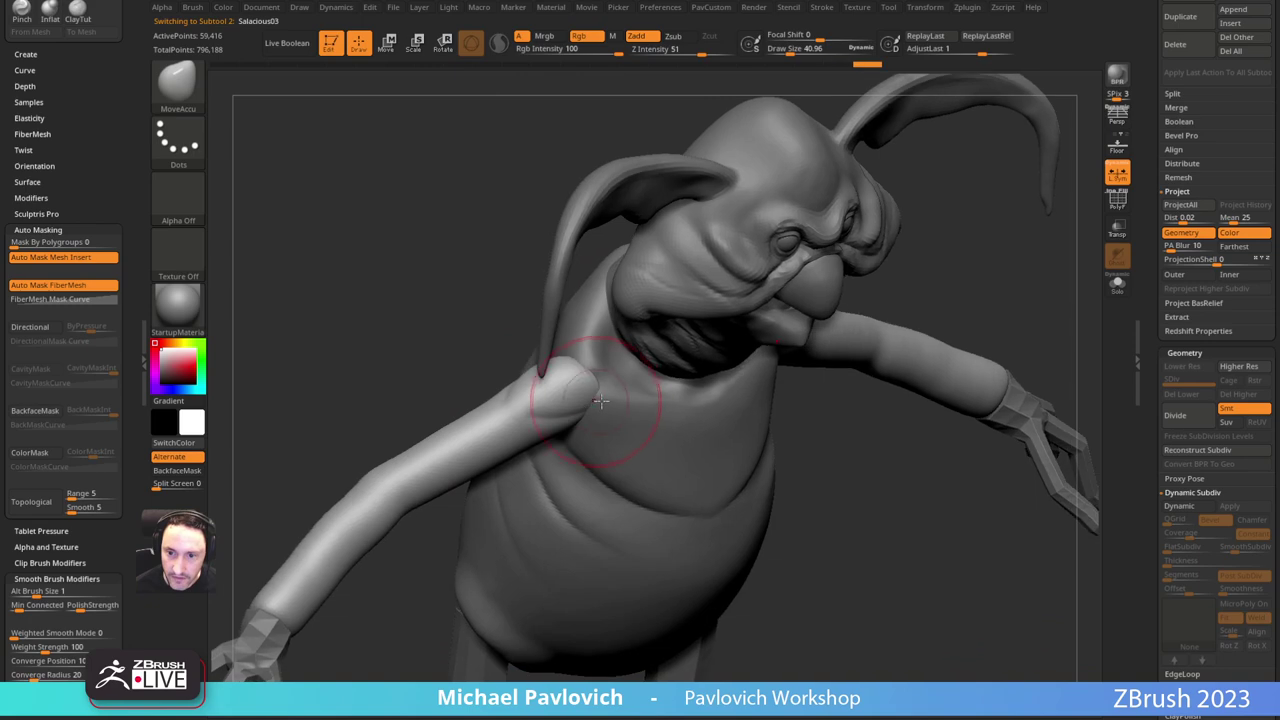
{"action": "left_click_drag", "start_coordinate": [468, 367], "coordinate": [620, 400]}
{"action": "left_click_drag", "start_coordinate": [463, 295], "coordinate": [448, 353]}
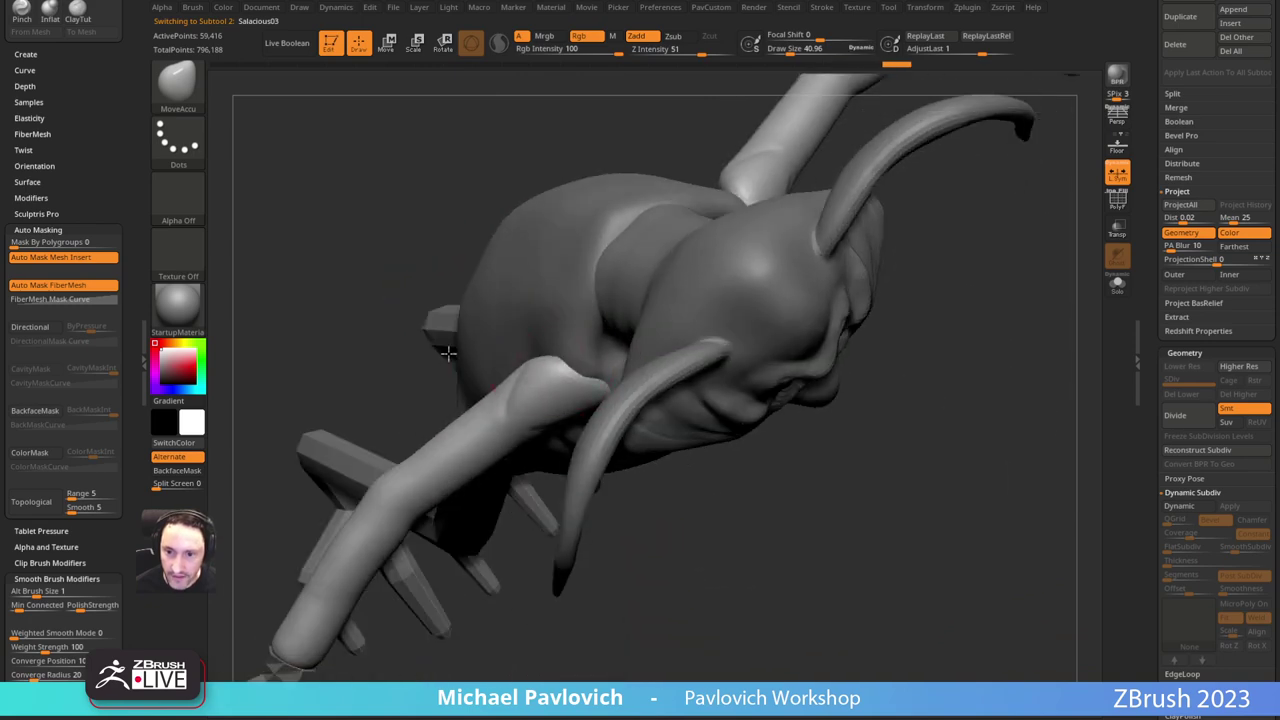
{"action": "right_click_drag", "start_coordinate": [763, 340], "coordinate": [765, 220]}
{"action": "right_click_drag", "start_coordinate": [468, 330], "coordinate": [629, 371]}
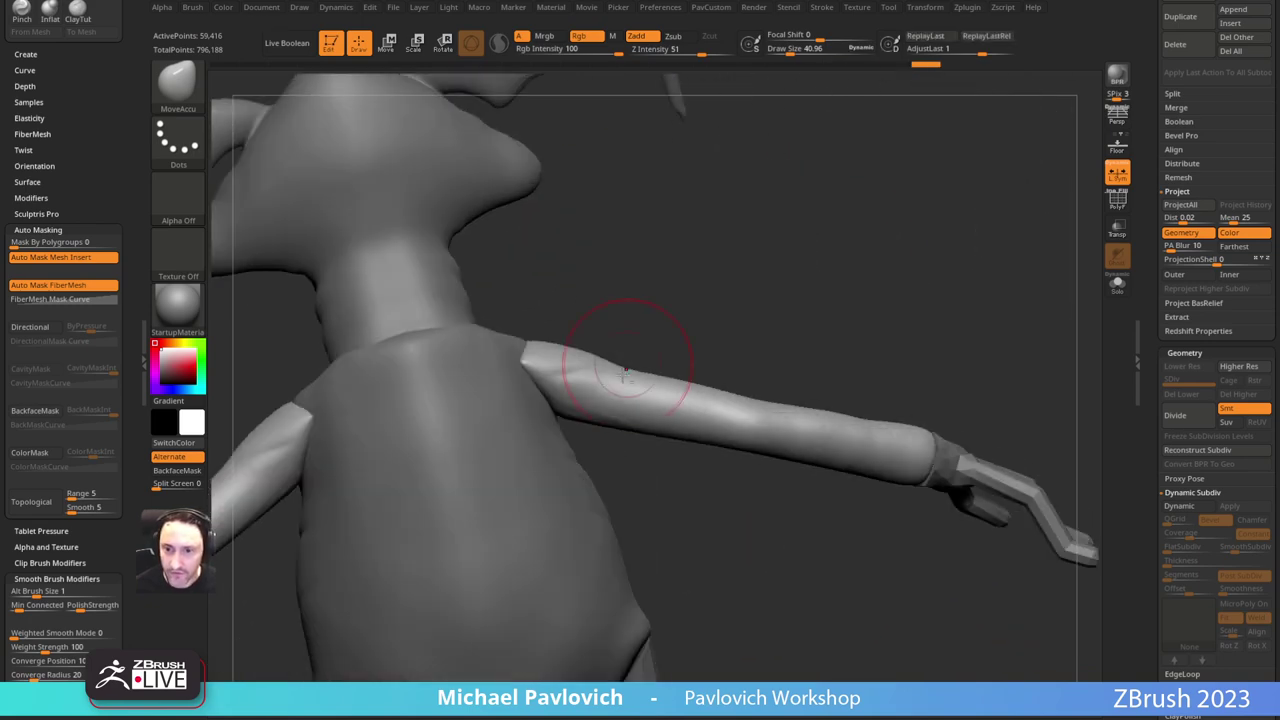
Step: Select the torso subtool and build up the backs of its shoulders with the Standard brush at draw size 35.80959
{"action": "left_click", "coordinate": [504, 440], "text": "alt"}
{"action": "mouse_move", "coordinate": [749, 288]}
{"action": "right_mouse_down"}
{"action": "mouse_move", "coordinate": [803, 280]}
{"action": "mouse_move", "coordinate": [780, 274]}
{"action": "mouse_move", "coordinate": [817, 298]}
{"action": "mouse_move", "coordinate": [803, 332]}
{"action": "right_mouse_up"}
{"action": "key", "text": "b"}
{"action": "key", "text": "d"}
{"action": "key", "text": "s"}
{"action": "key", "text": "s"}
{"action": "key", "text": "b"}
{"action": "key", "text": "s"}
{"action": "key", "text": "t"}
{"action": "key", "text": "s"}
{"action": "left_click_drag", "start_coordinate": [535, 402], "coordinate": [540, 402]}
{"action": "right_click_drag", "start_coordinate": [548, 382], "coordinate": [527, 404]}
{"action": "right_click_drag", "start_coordinate": [468, 374], "coordinate": [563, 391]}
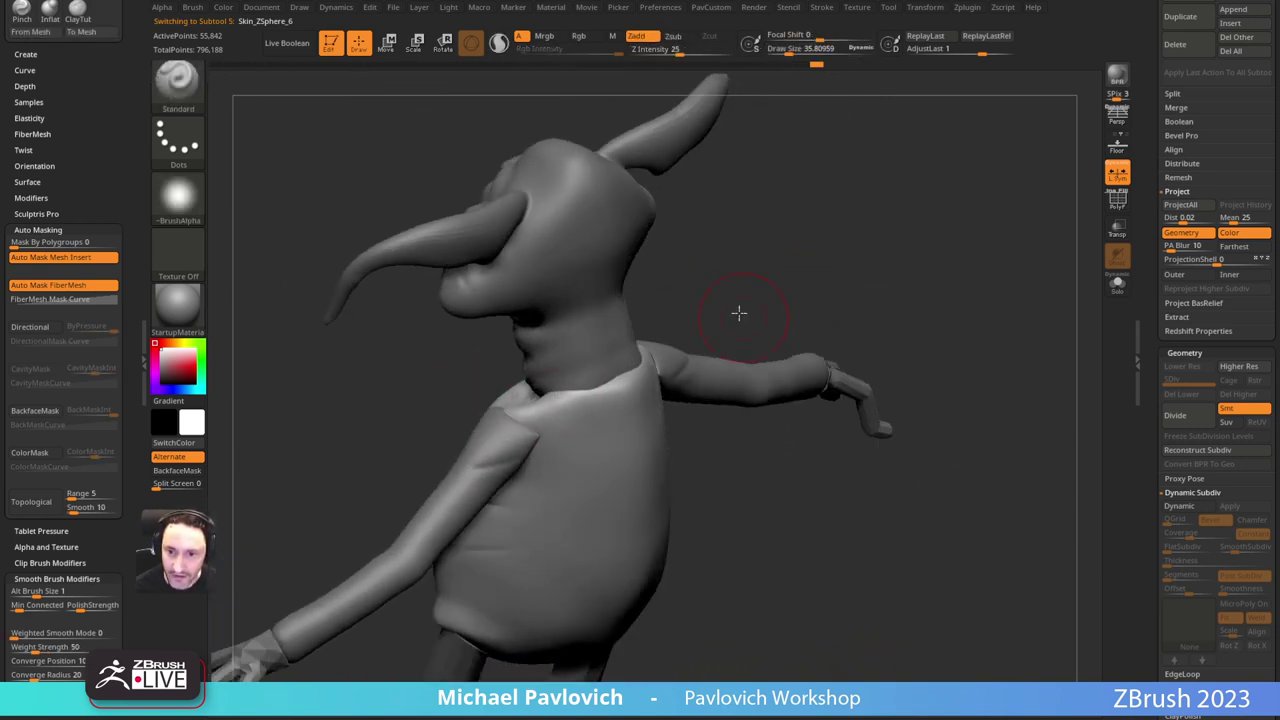
Step: Form a vertebra bump at the back of the neck base with the DamStandard brush at draw size 18.76
{"action": "right_click_drag", "start_coordinate": [737, 314], "coordinate": [640, 325]}
{"action": "mouse_move", "coordinate": [718, 331]}
{"action": "right_mouse_down"}
{"action": "mouse_move", "coordinate": [686, 314]}
{"action": "mouse_move", "coordinate": [768, 342]}
{"action": "right_mouse_up"}
{"action": "key", "text": "b"}
{"action": "key", "text": "d"}
{"action": "key", "text": "s"}
{"action": "key", "text": "s"}
{"action": "left_click_drag", "start_coordinate": [571, 343], "coordinate": [561, 343]}
{"action": "right_click_drag", "start_coordinate": [640, 282], "coordinate": [750, 291]}
{"action": "mouse_move", "coordinate": [440, 344]}
{"action": "right_mouse_down"}
{"action": "mouse_move", "coordinate": [623, 403]}
{"action": "mouse_move", "coordinate": [634, 386]}
{"action": "mouse_move", "coordinate": [503, 353]}
{"action": "mouse_move", "coordinate": [569, 371]}
{"action": "mouse_move", "coordinate": [680, 325]}
{"action": "right_mouse_up"}
{"action": "left_click_drag", "start_coordinate": [583, 306], "coordinate": [569, 318]}
Step: Smooth the back where the arms attach and outline the shoulder blades with the DamStandard brush
{"action": "mouse_move", "coordinate": [452, 343]}
{"action": "right_mouse_down"}
{"action": "mouse_move", "coordinate": [290, 380]}
{"action": "mouse_move", "coordinate": [487, 366]}
{"action": "right_mouse_up"}
{"action": "right_click_drag", "start_coordinate": [450, 366], "coordinate": [443, 360], "text": "shift"}
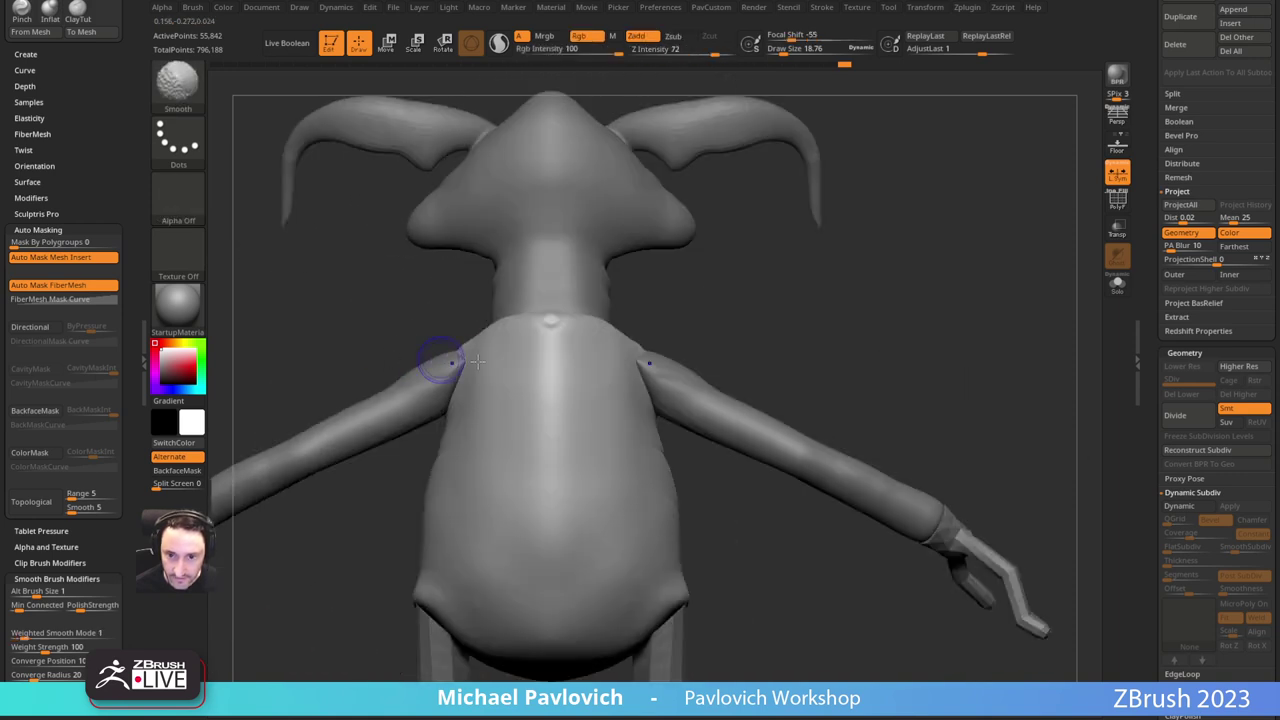
{"action": "mouse_move", "coordinate": [463, 354]}
{"action": "left_mouse_down"}
{"action": "mouse_move", "coordinate": [518, 369]}
{"action": "mouse_move", "coordinate": [498, 440]}
{"action": "left_mouse_up"}
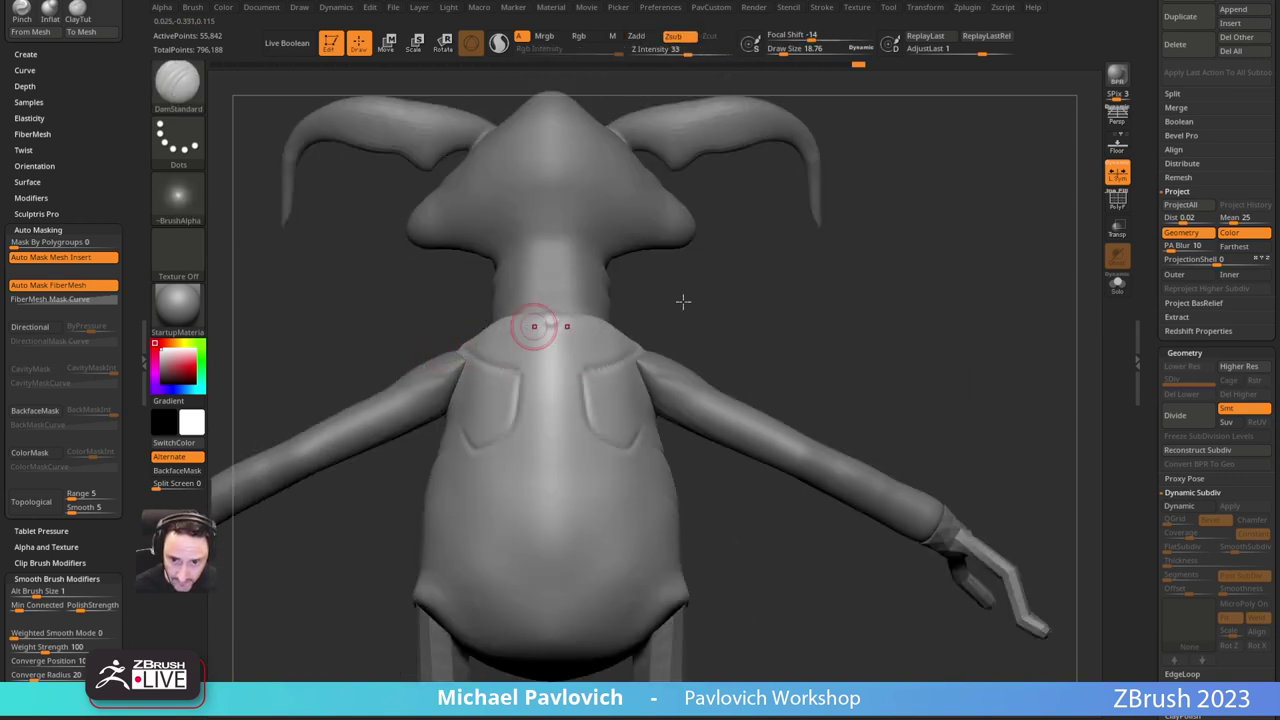
Step: Raise the lower edges of the shoulder blades with the Standard brush, using draw sizes 13.8316 and 24.4876
{"action": "mouse_move", "coordinate": [683, 300]}
{"action": "left_mouse_down"}
{"action": "mouse_move", "coordinate": [703, 272]}
{"action": "mouse_move", "coordinate": [645, 300]}
{"action": "left_mouse_up"}
{"action": "key", "text": "b"}
{"action": "key", "text": "s"}
{"action": "key", "text": "t"}
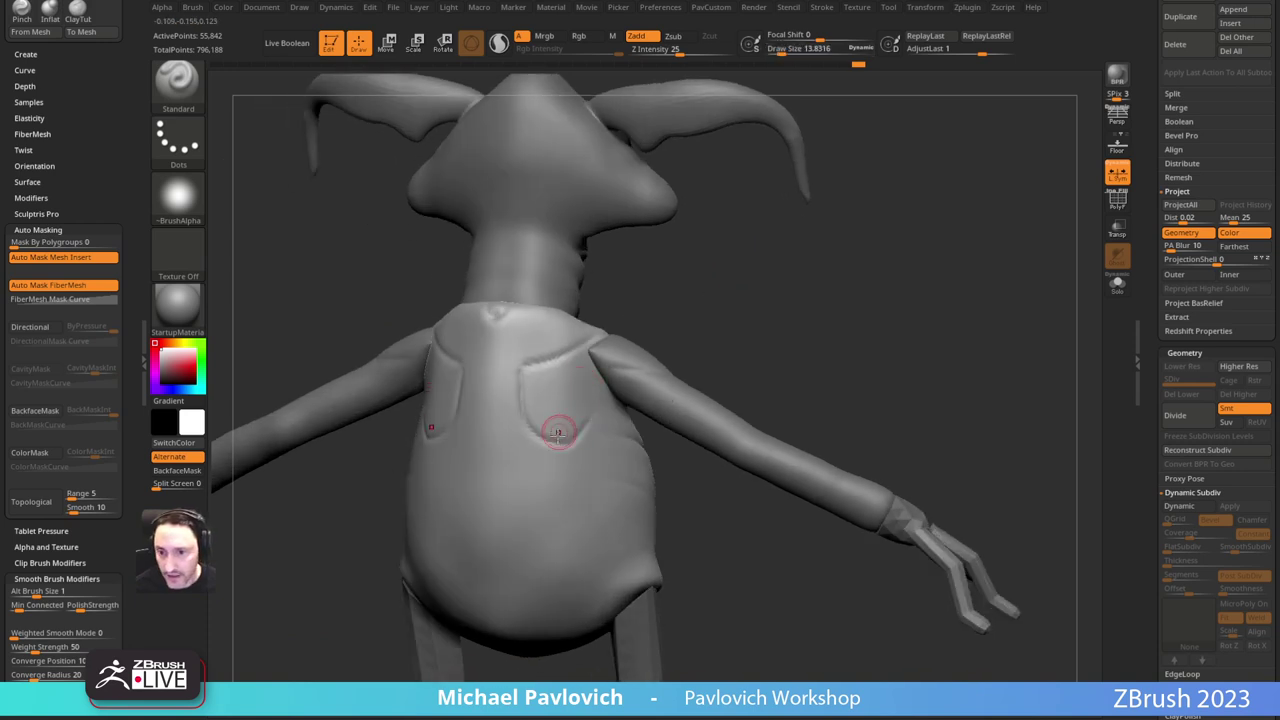
{"action": "mouse_move", "coordinate": [557, 430]}
{"action": "left_mouse_down"}
{"action": "mouse_move", "coordinate": [581, 414]}
{"action": "mouse_move", "coordinate": [560, 430]}
{"action": "left_mouse_up"}
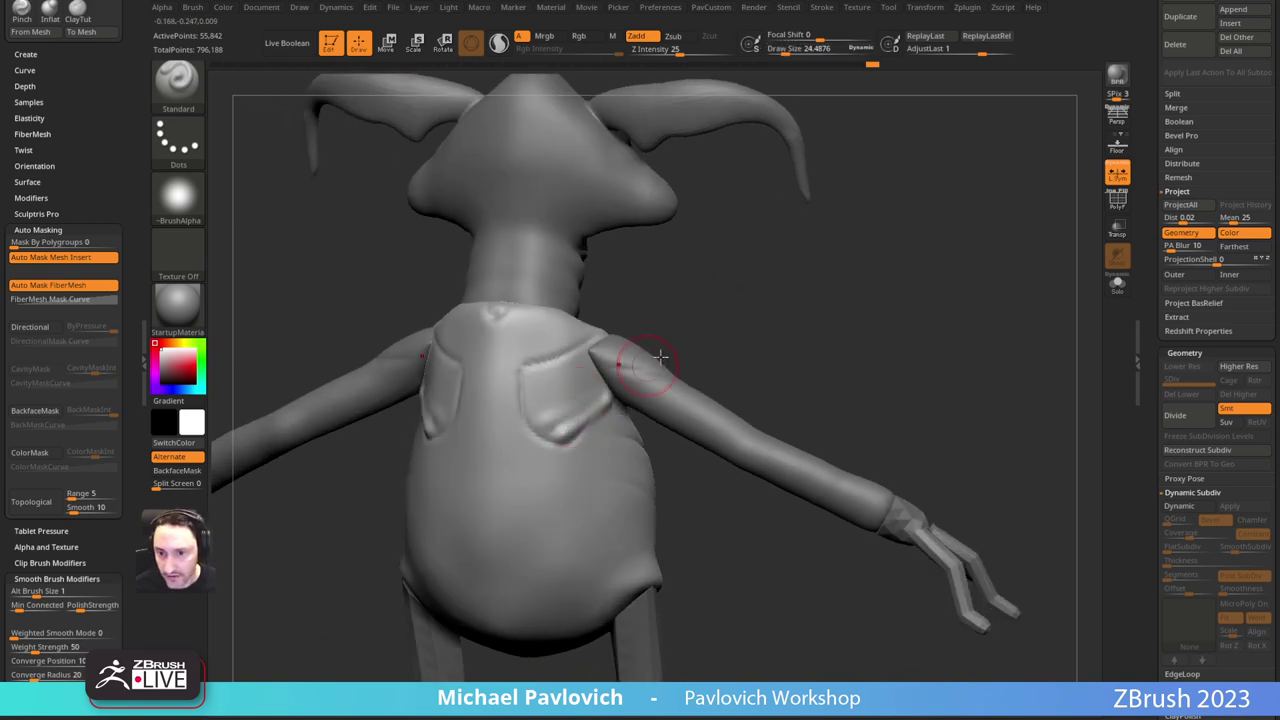
Step: Build up the surface of the shoulder blades with the ClayTubes brush at draw size 24.4876
{"action": "key", "text": "b"}
{"action": "key", "text": "c"}
{"action": "key", "text": "t"}
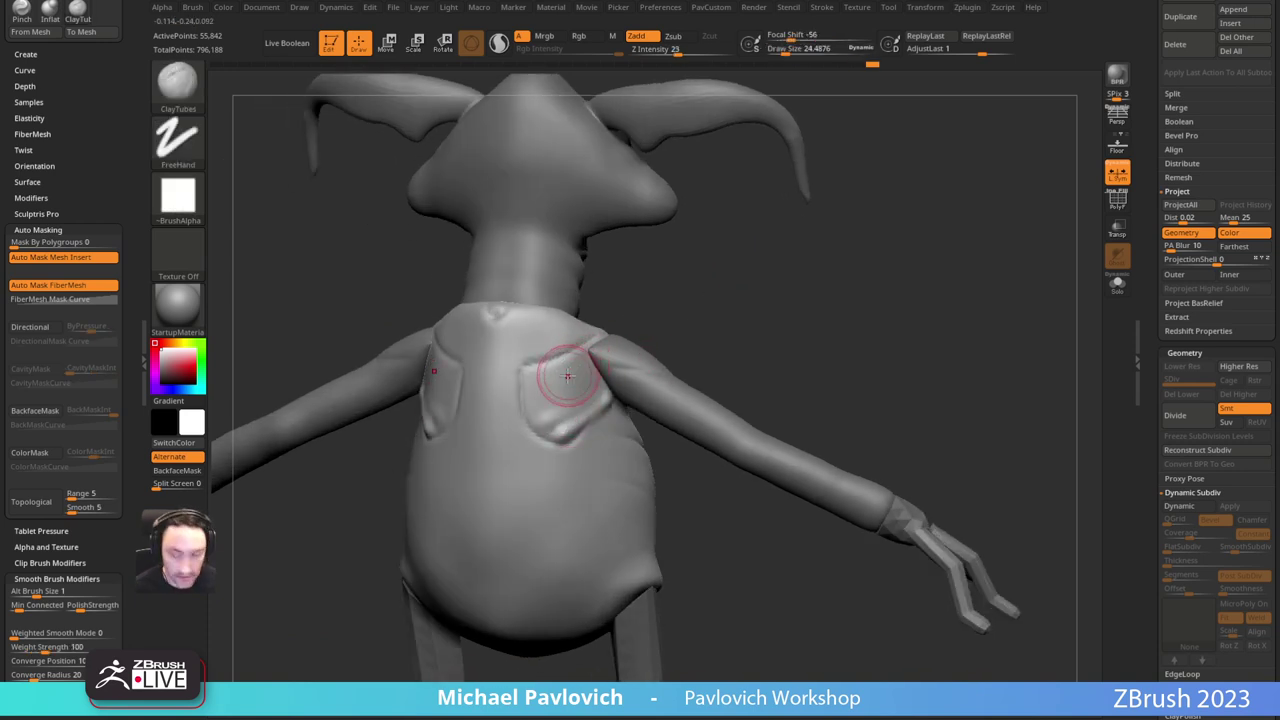
{"action": "left_click_drag", "start_coordinate": [540, 386], "coordinate": [588, 356]}
{"action": "left_click_drag", "start_coordinate": [683, 341], "coordinate": [622, 372]}
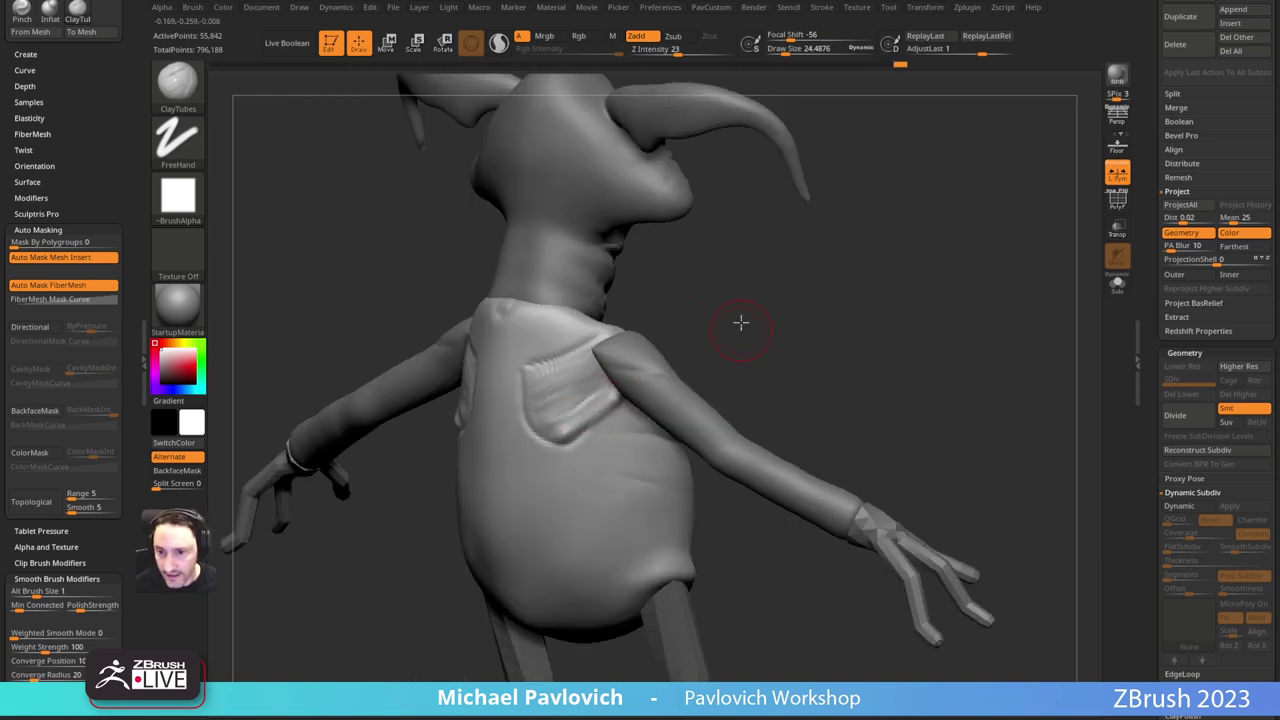
{"action": "left_click_drag", "start_coordinate": [741, 323], "coordinate": [709, 358]}
Step: Select the arms subtool and add clay to the backs of the shoulders with a smaller ClayTubes brush
{"action": "left_click", "coordinate": [651, 372], "text": "alt"}
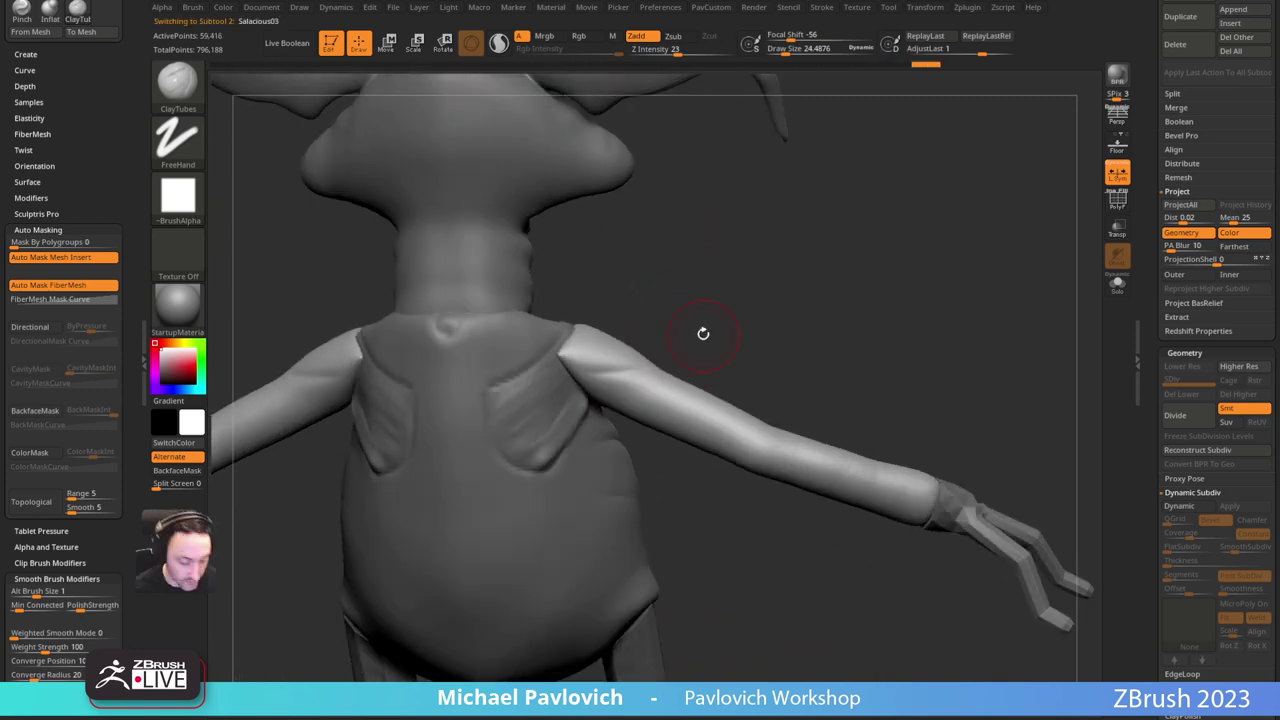
{"action": "key", "text": "1"}
{"action": "left_click_drag", "start_coordinate": [692, 308], "coordinate": [582, 363]}
{"action": "key", "text": "s"}
{"action": "left_click_drag", "start_coordinate": [582, 363], "coordinate": [567, 362]}
{"action": "left_click_drag", "start_coordinate": [680, 312], "coordinate": [600, 350]}
{"action": "mouse_move", "coordinate": [709, 309]}
{"action": "left_mouse_down"}
{"action": "mouse_move", "coordinate": [643, 340]}
{"action": "mouse_move", "coordinate": [635, 306]}
{"action": "mouse_move", "coordinate": [657, 300]}
{"action": "mouse_move", "coordinate": [630, 306]}
{"action": "left_mouse_up"}
Step: Build up the rear and outer shoulder muscles with the ClayTubes brush at draw size 18.76
{"action": "key", "text": "3"}
{"action": "mouse_move", "coordinate": [555, 346]}
{"action": "left_mouse_down"}
{"action": "mouse_move", "coordinate": [540, 394]}
{"action": "mouse_move", "coordinate": [524, 372]}
{"action": "left_mouse_up"}
{"action": "left_click_drag", "start_coordinate": [588, 326], "coordinate": [634, 323]}
{"action": "key", "text": "2"}
{"action": "key", "text": "s"}
{"action": "left_click_drag", "start_coordinate": [582, 376], "coordinate": [574, 377]}
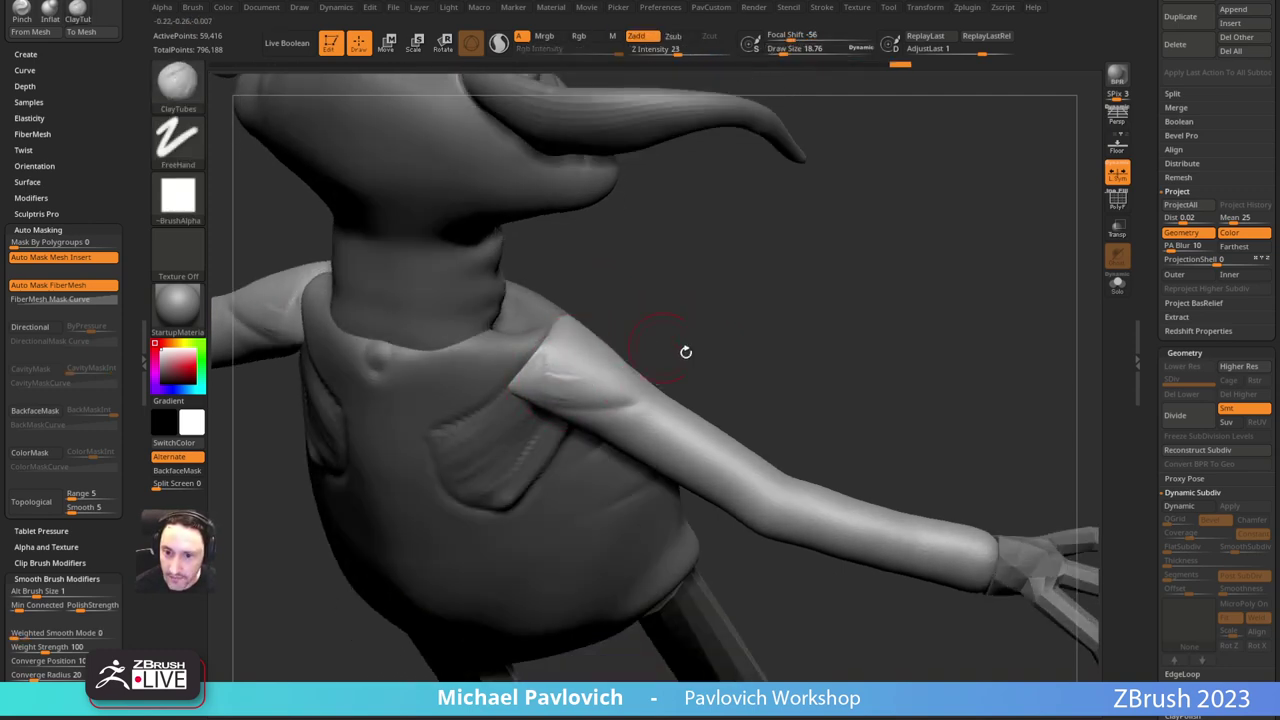
{"action": "left_click_drag", "start_coordinate": [685, 351], "coordinate": [740, 255]}
{"action": "left_click_drag", "start_coordinate": [600, 366], "coordinate": [675, 427]}
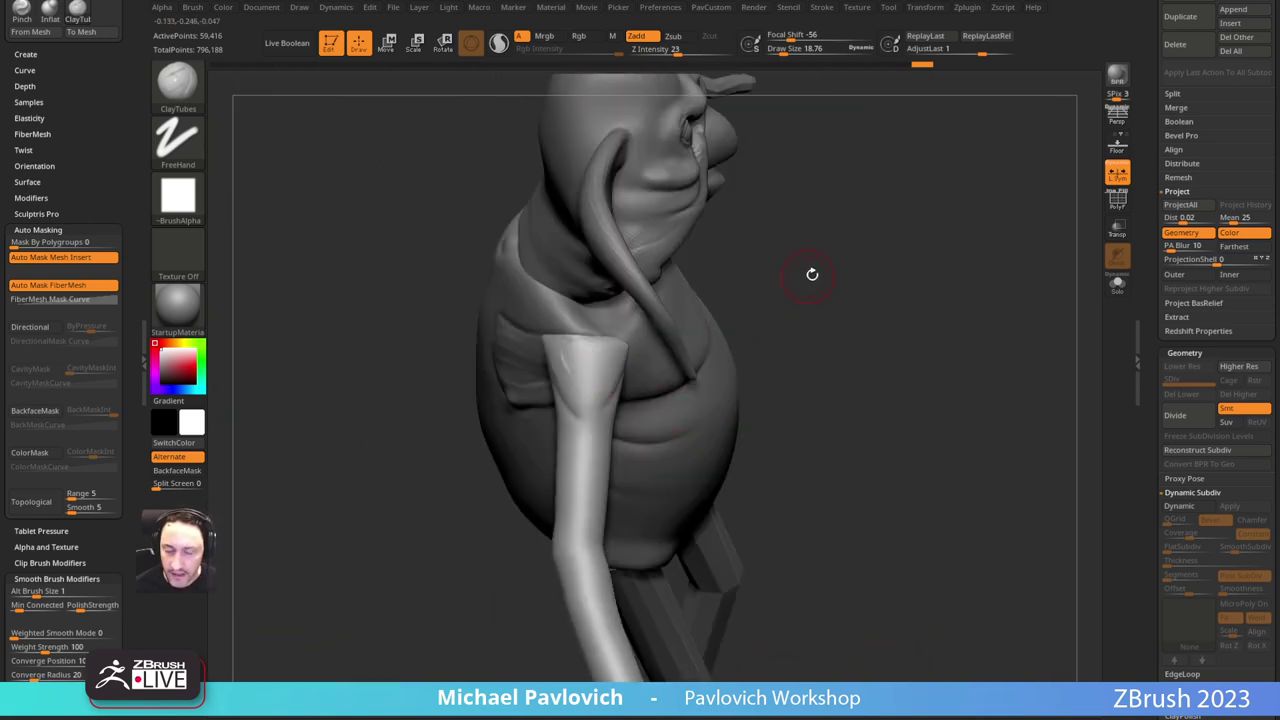
Step: Shape the deltoids so they taper to a point on the outer upper arms
{"action": "left_click_drag", "start_coordinate": [812, 274], "coordinate": [580, 437]}
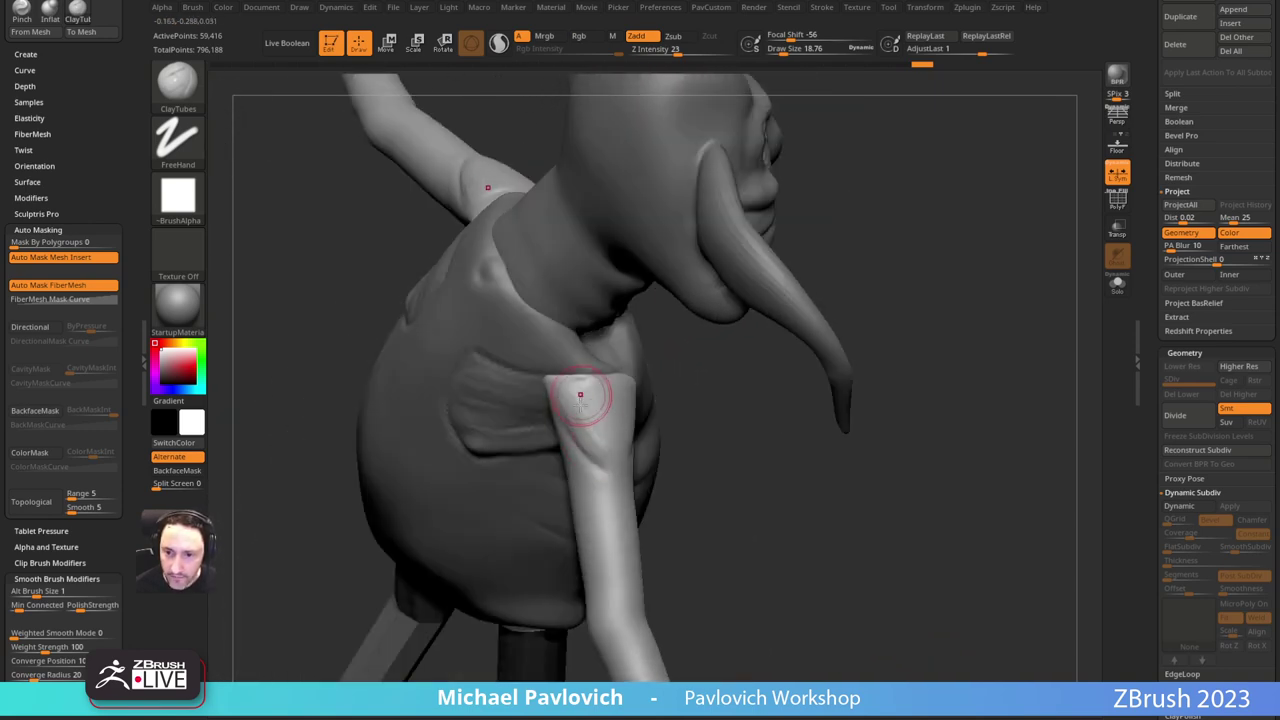
{"action": "right_click_drag", "start_coordinate": [606, 438], "coordinate": [636, 404]}
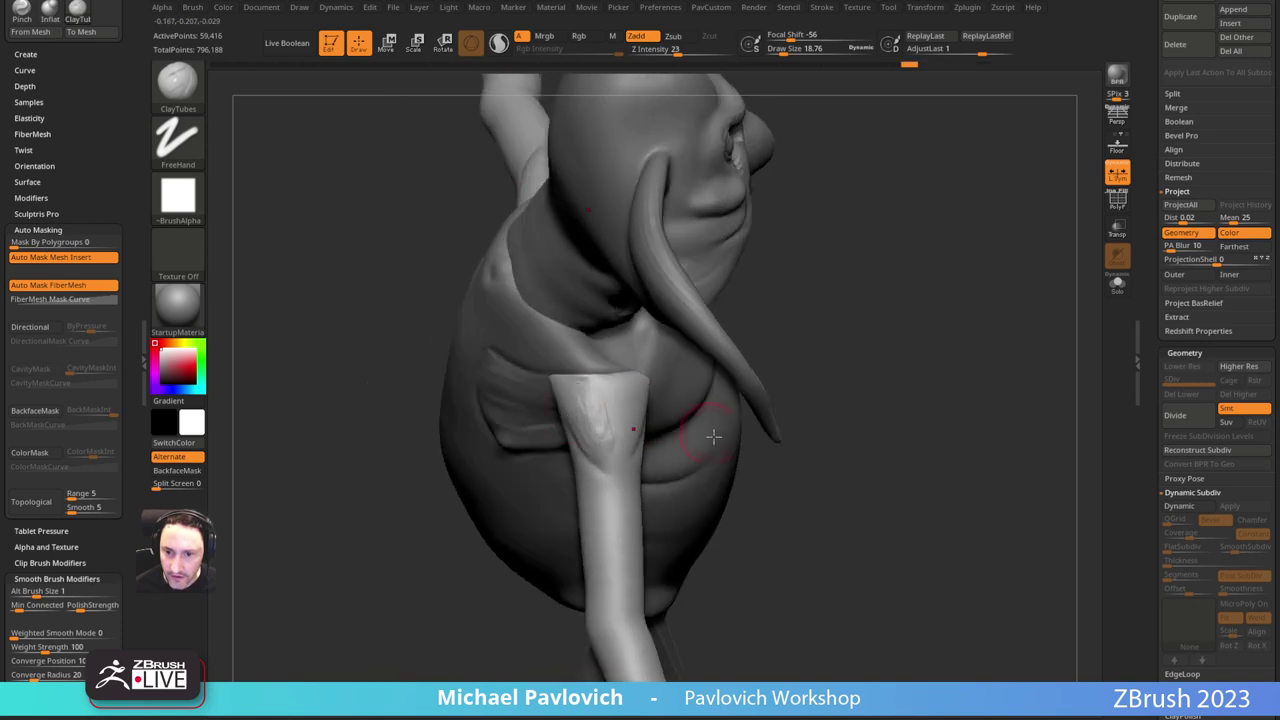
{"action": "left_click_drag", "start_coordinate": [453, 510], "coordinate": [486, 537]}
{"action": "left_click_drag", "start_coordinate": [781, 487], "coordinate": [580, 384], "text": "alt"}
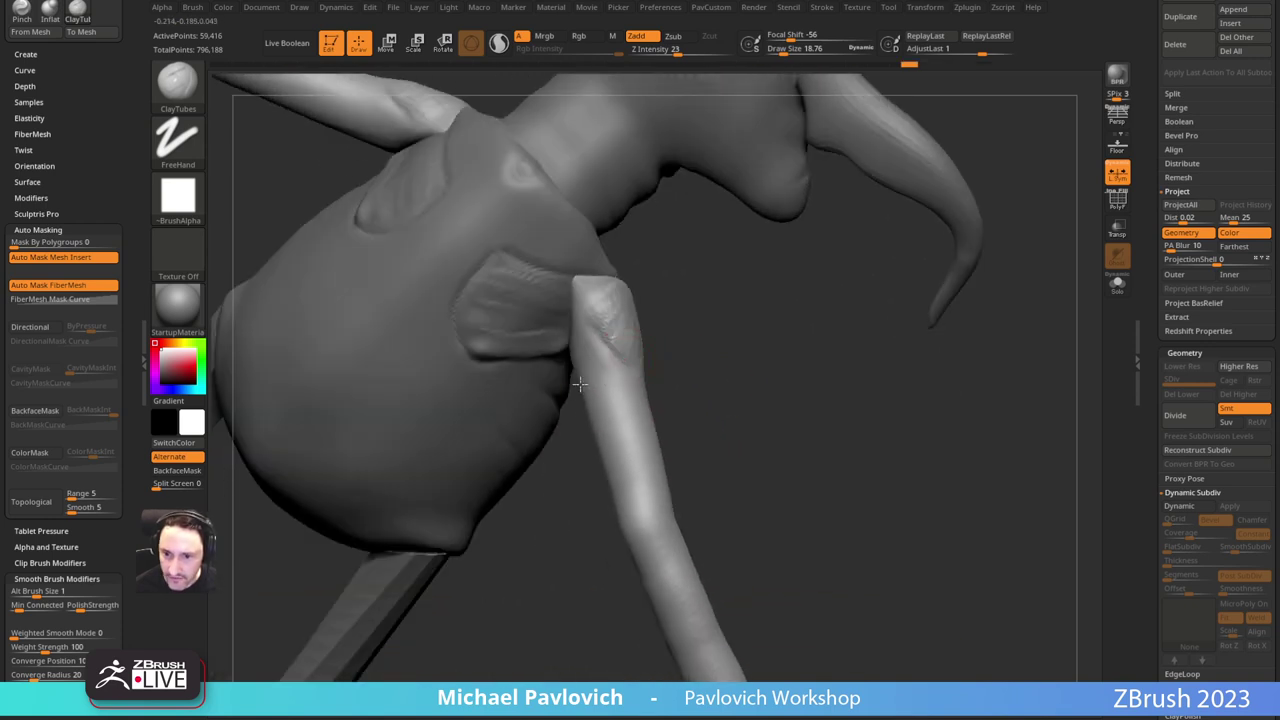
{"action": "mouse_move", "coordinate": [682, 337]}
{"action": "left_mouse_down"}
{"action": "mouse_move", "coordinate": [630, 380]}
{"action": "mouse_move", "coordinate": [734, 403]}
{"action": "mouse_move", "coordinate": [768, 314]}
{"action": "mouse_move", "coordinate": [704, 302]}
{"action": "mouse_move", "coordinate": [576, 421]}
{"action": "left_mouse_up"}
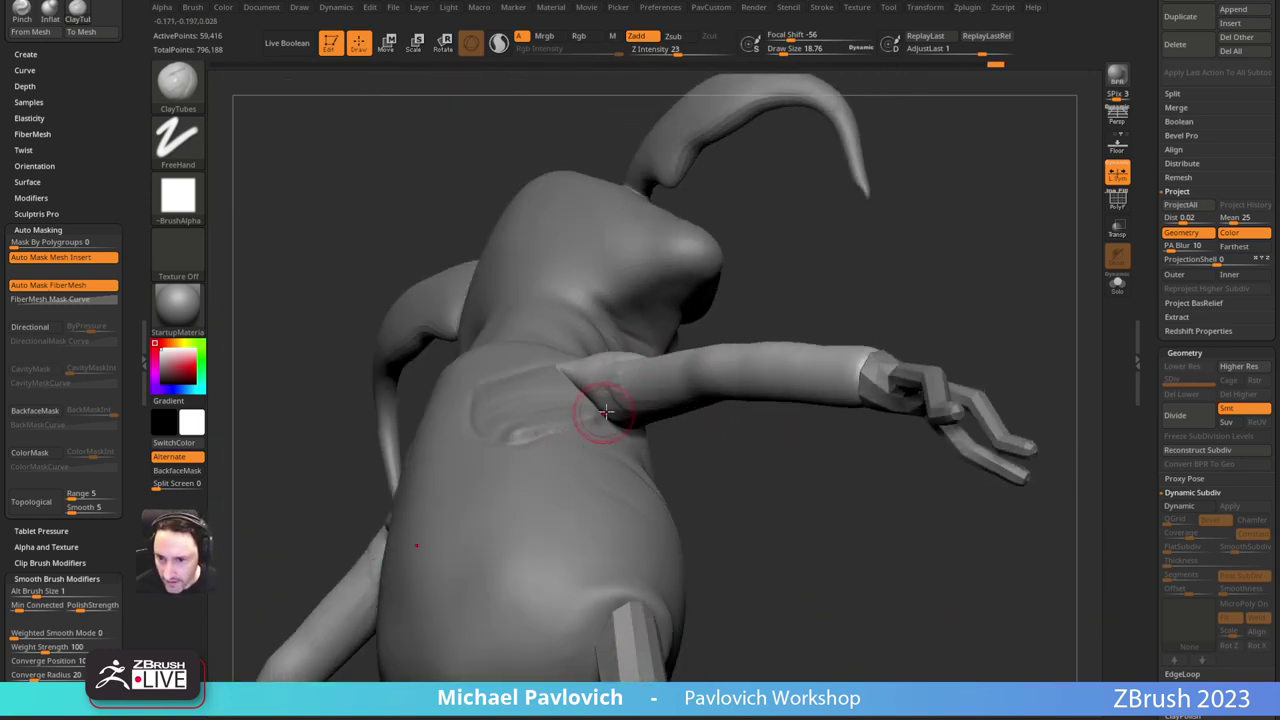
Step: Add ClayTubes strokes to the backs of the upper arms and smooth the elbow area
{"action": "left_click_drag", "start_coordinate": [784, 310], "coordinate": [700, 349]}
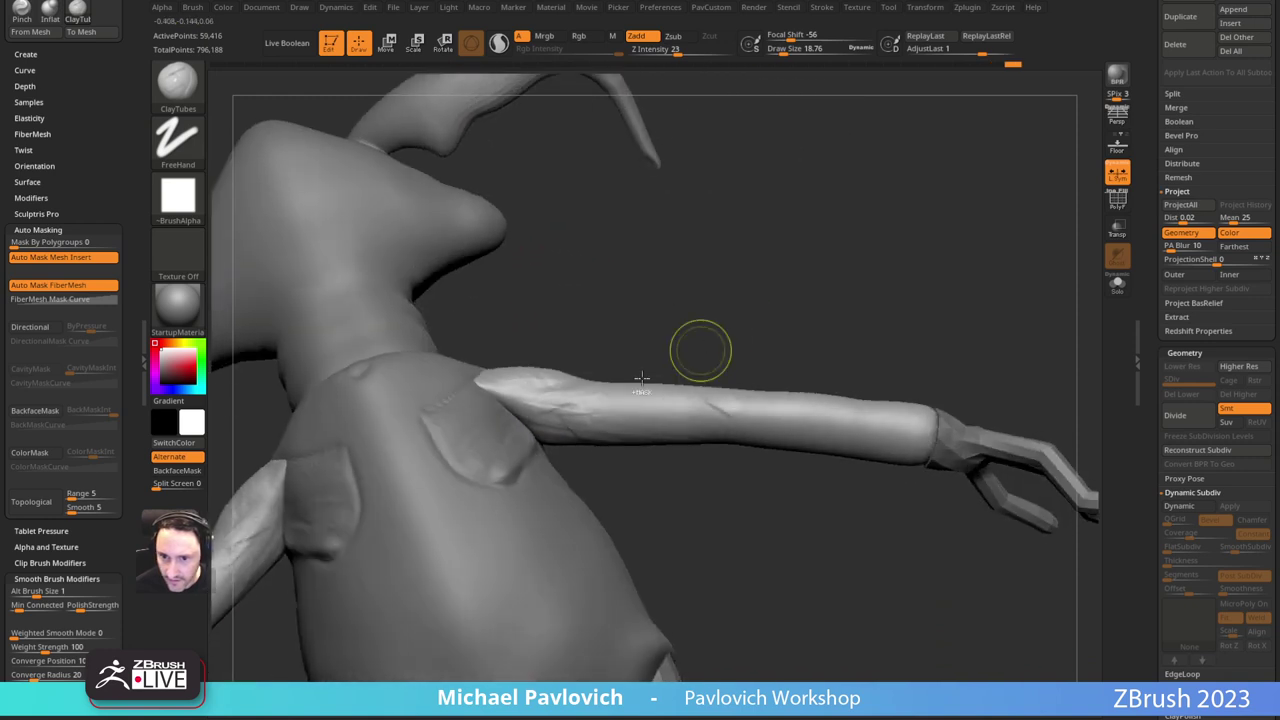
{"action": "left_click_drag", "start_coordinate": [613, 408], "coordinate": [622, 352]}
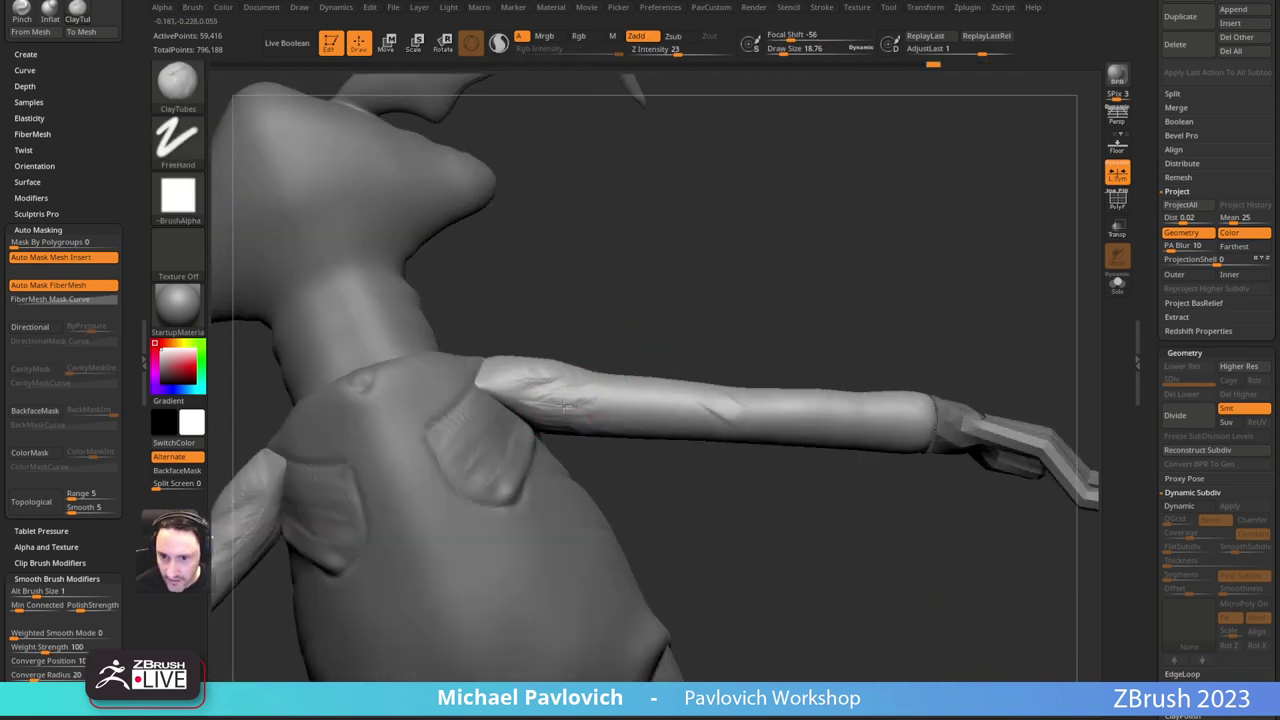
{"action": "left_click_drag", "start_coordinate": [563, 408], "coordinate": [590, 414]}
{"action": "mouse_move", "coordinate": [650, 345]}
{"action": "left_mouse_down"}
{"action": "mouse_move", "coordinate": [646, 403]}
{"action": "mouse_move", "coordinate": [562, 408]}
{"action": "left_mouse_up"}
{"action": "mouse_move", "coordinate": [600, 345]}
{"action": "left_mouse_down"}
{"action": "mouse_move", "coordinate": [562, 411]}
{"action": "mouse_move", "coordinate": [612, 398]}
{"action": "left_mouse_up"}
{"action": "left_click_drag", "start_coordinate": [708, 329], "coordinate": [698, 372]}
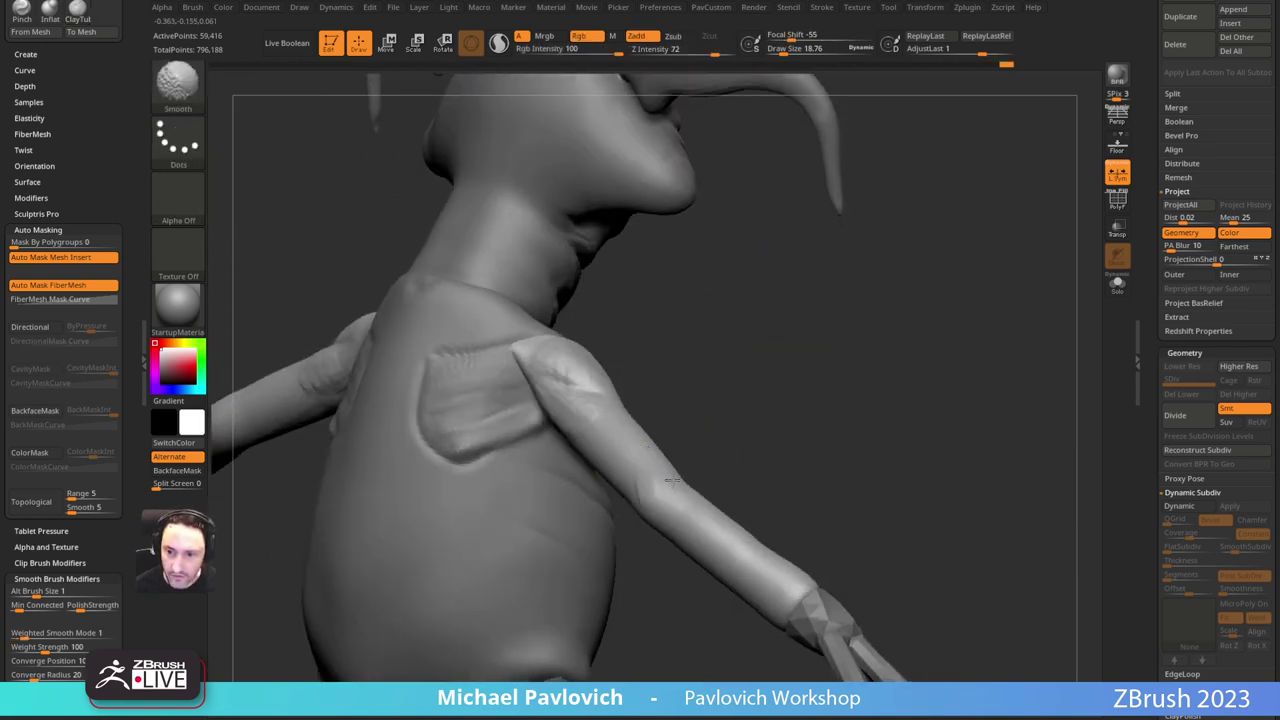
{"action": "left_click_drag", "start_coordinate": [672, 480], "coordinate": [680, 474], "text": "shift"}
{"action": "left_click_drag", "start_coordinate": [690, 450], "coordinate": [728, 436]}
Step: Define the rear edges of the deltoids with the DamStandard brush at draw size 15.3856
{"action": "key", "text": "b"}
{"action": "key", "text": "d"}
{"action": "key", "text": "s"}
{"action": "left_click_drag", "start_coordinate": [492, 325], "coordinate": [558, 362]}
{"action": "left_click_drag", "start_coordinate": [668, 337], "coordinate": [704, 350]}
{"action": "left_click_drag", "start_coordinate": [523, 336], "coordinate": [525, 364]}
{"action": "left_click_drag", "start_coordinate": [671, 385], "coordinate": [565, 388]}
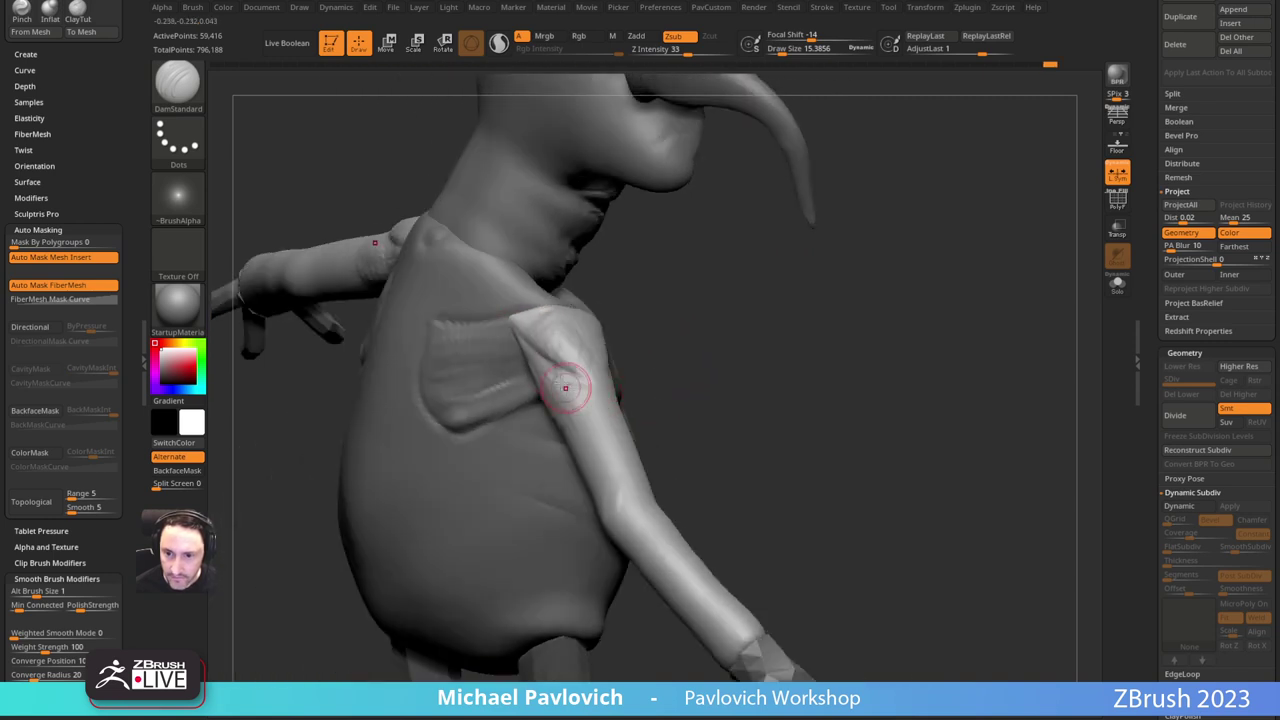
{"action": "left_click_drag", "start_coordinate": [703, 362], "coordinate": [589, 394]}
{"action": "left_click_drag", "start_coordinate": [797, 293], "coordinate": [642, 390]}
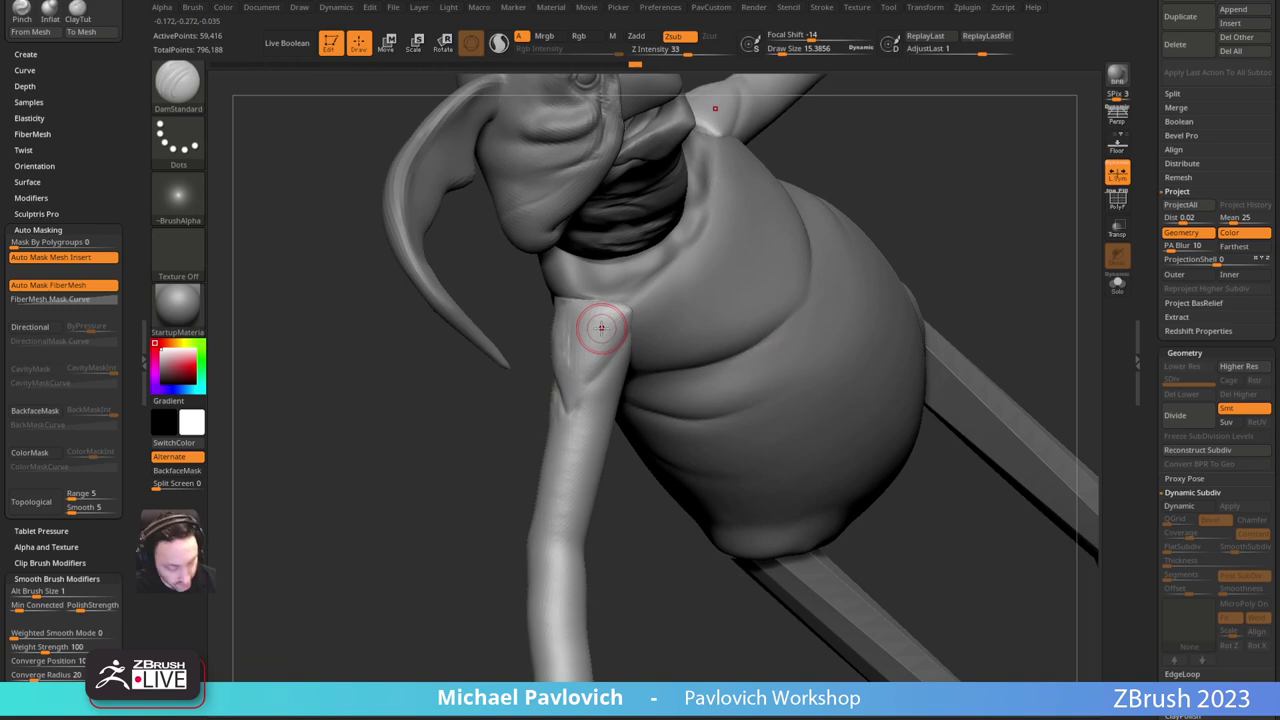
Step: Carve the front edges of the deltoids into a V-shaped outline on the upper arms with DamStandard
{"action": "left_click_drag", "start_coordinate": [323, 480], "coordinate": [245, 472]}
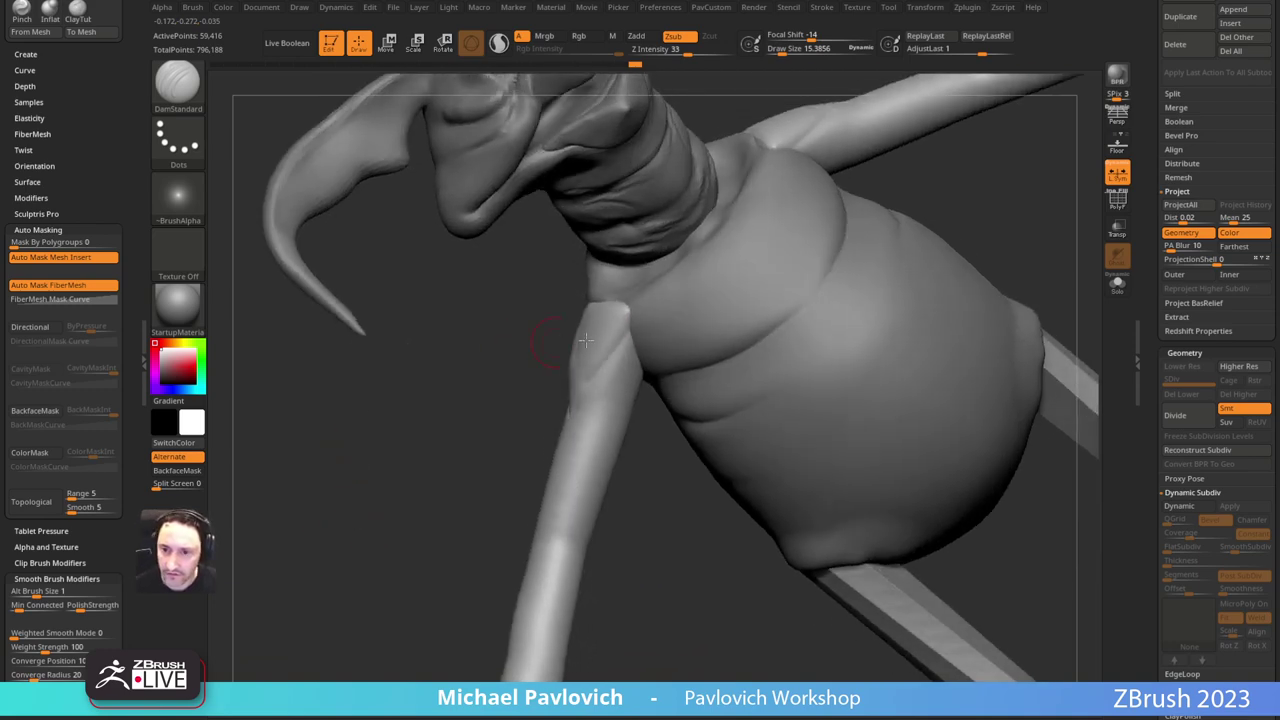
{"action": "left_click_drag", "start_coordinate": [506, 391], "coordinate": [575, 380]}
{"action": "left_click_drag", "start_coordinate": [620, 343], "coordinate": [630, 334]}
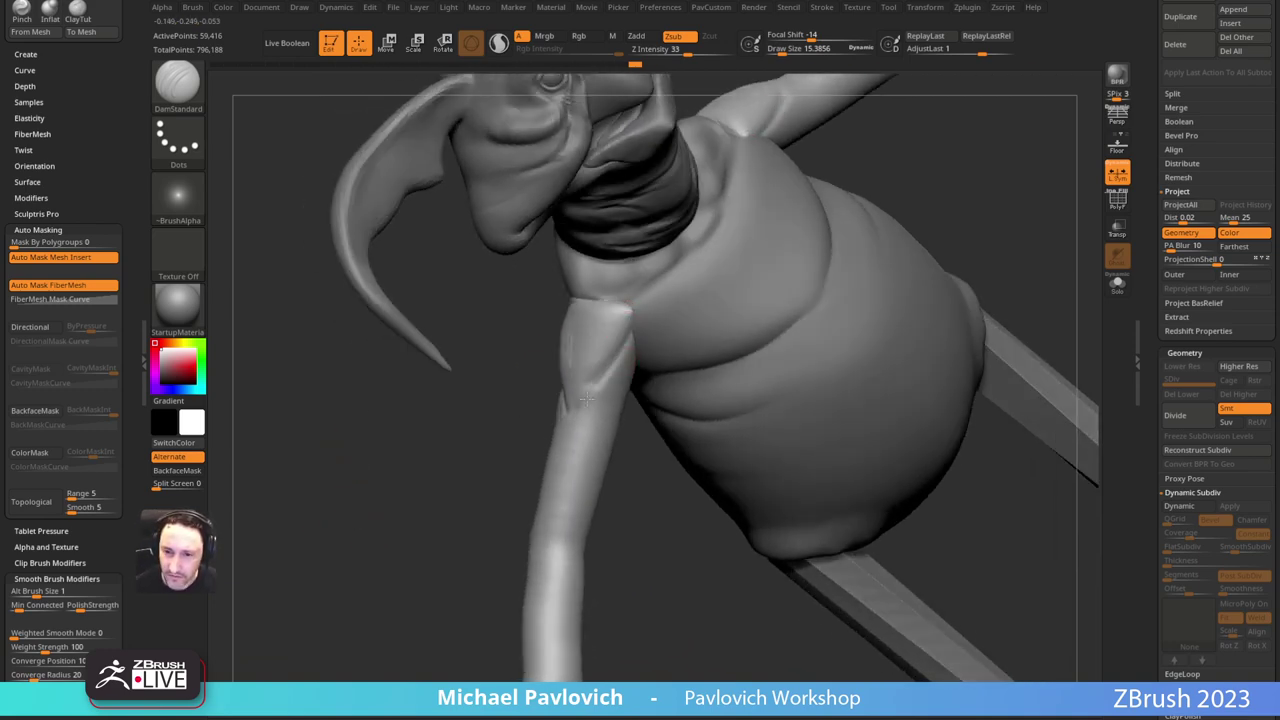
{"action": "left_click_drag", "start_coordinate": [587, 399], "coordinate": [568, 424]}
{"action": "left_click_drag", "start_coordinate": [475, 471], "coordinate": [457, 474]}
{"action": "left_click_drag", "start_coordinate": [626, 347], "coordinate": [560, 426]}
{"action": "left_click_drag", "start_coordinate": [504, 480], "coordinate": [555, 456]}
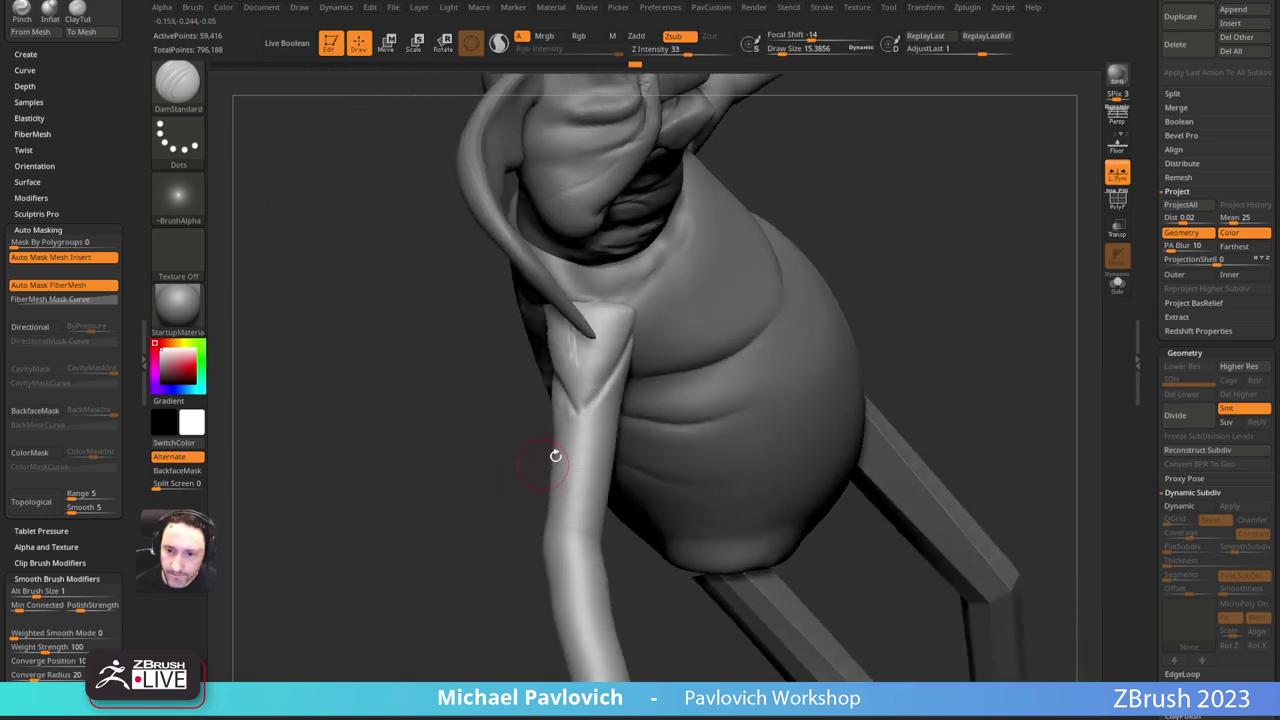
Step: Outline the biceps along the inner and front sides of the upper arms, closing the shape above the elbows
{"action": "left_click_drag", "start_coordinate": [489, 494], "coordinate": [482, 462]}
{"action": "mouse_move", "coordinate": [571, 356]}
{"action": "left_mouse_down"}
{"action": "mouse_move", "coordinate": [561, 408]}
{"action": "mouse_move", "coordinate": [582, 398]}
{"action": "mouse_move", "coordinate": [571, 350]}
{"action": "left_mouse_up"}
{"action": "left_click_drag", "start_coordinate": [488, 462], "coordinate": [396, 427]}
{"action": "left_click_drag", "start_coordinate": [585, 498], "coordinate": [590, 455]}
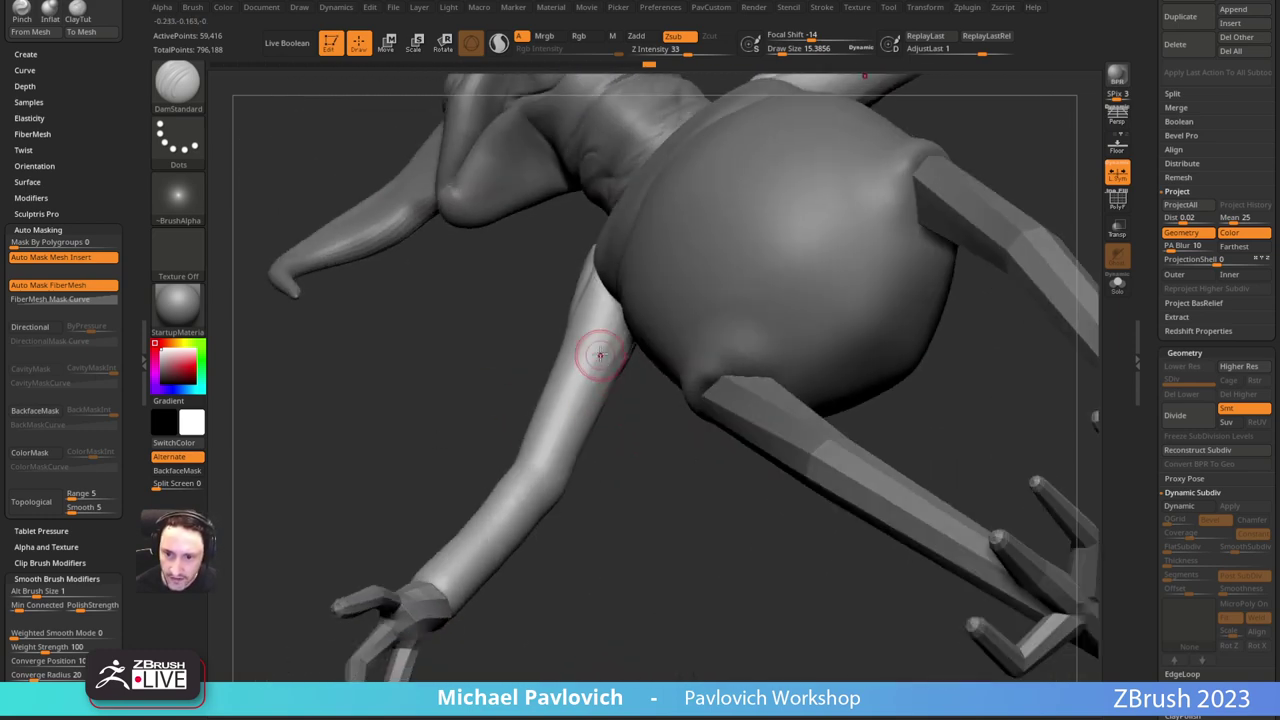
{"action": "mouse_move", "coordinate": [600, 355]}
{"action": "left_mouse_down"}
{"action": "mouse_move", "coordinate": [577, 406]}
{"action": "mouse_move", "coordinate": [609, 350]}
{"action": "mouse_move", "coordinate": [592, 354]}
{"action": "left_mouse_up"}
{"action": "left_click_drag", "start_coordinate": [515, 395], "coordinate": [594, 424]}
{"action": "mouse_move", "coordinate": [549, 282]}
{"action": "left_mouse_down"}
{"action": "mouse_move", "coordinate": [560, 392]}
{"action": "mouse_move", "coordinate": [594, 348]}
{"action": "left_mouse_up"}
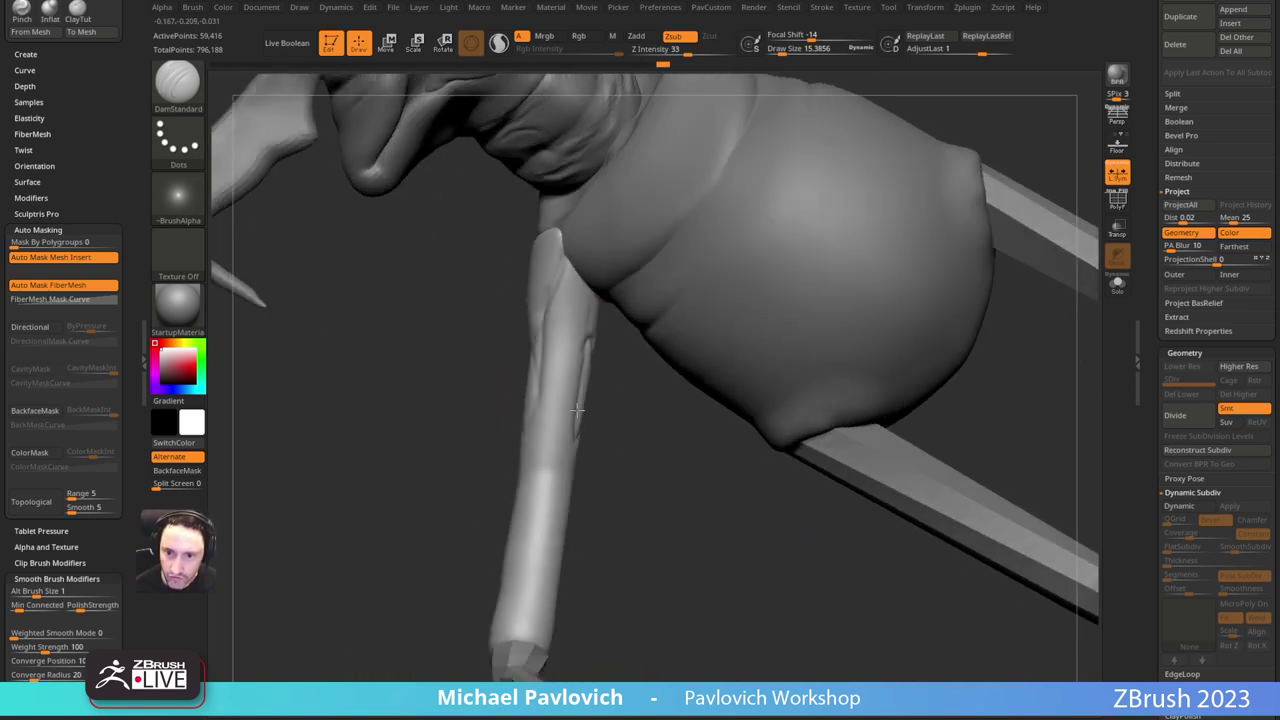
{"action": "right_click_drag", "start_coordinate": [606, 460], "coordinate": [537, 386]}
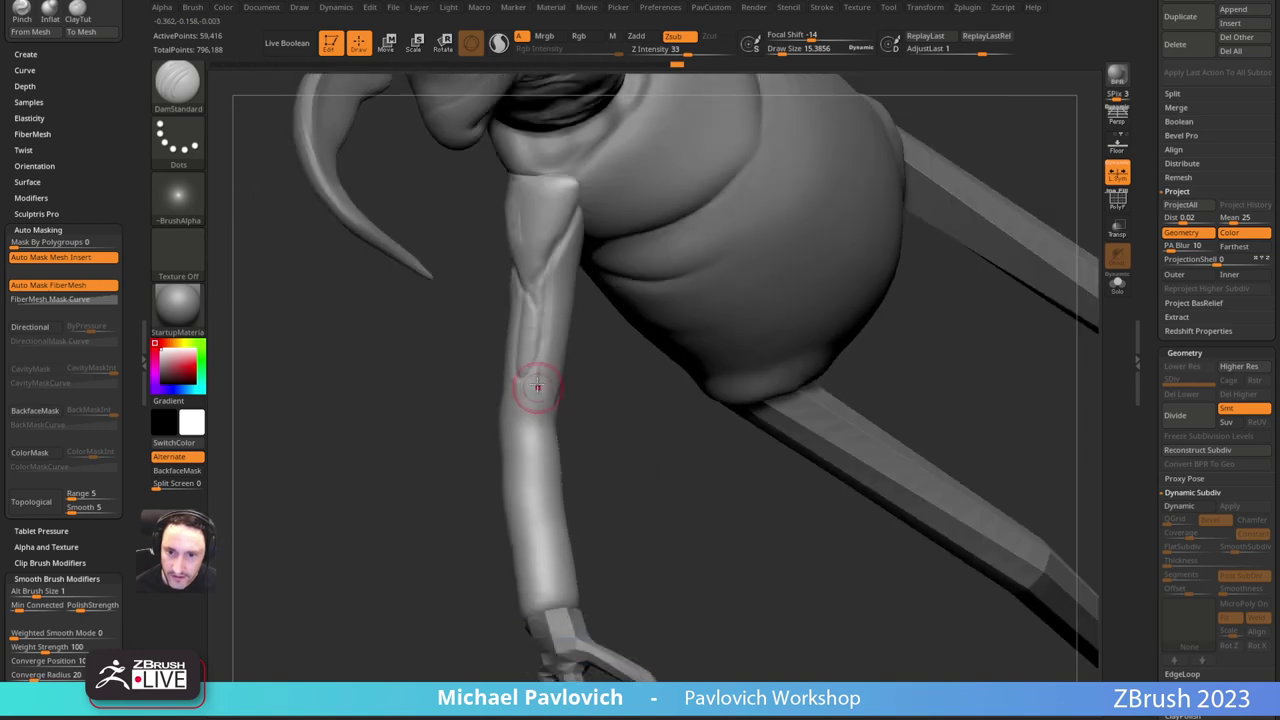
{"action": "left_click_drag", "start_coordinate": [537, 386], "coordinate": [546, 446]}
{"action": "right_click_drag", "start_coordinate": [548, 452], "coordinate": [560, 437]}
{"action": "mouse_move", "coordinate": [611, 527]}
{"action": "right_mouse_down", "text": "ctrl"}
{"action": "mouse_move", "coordinate": [589, 484]}
{"action": "mouse_move", "coordinate": [611, 503]}
{"action": "mouse_move", "coordinate": [568, 440]}
{"action": "right_mouse_up", "text": "ctrl"}
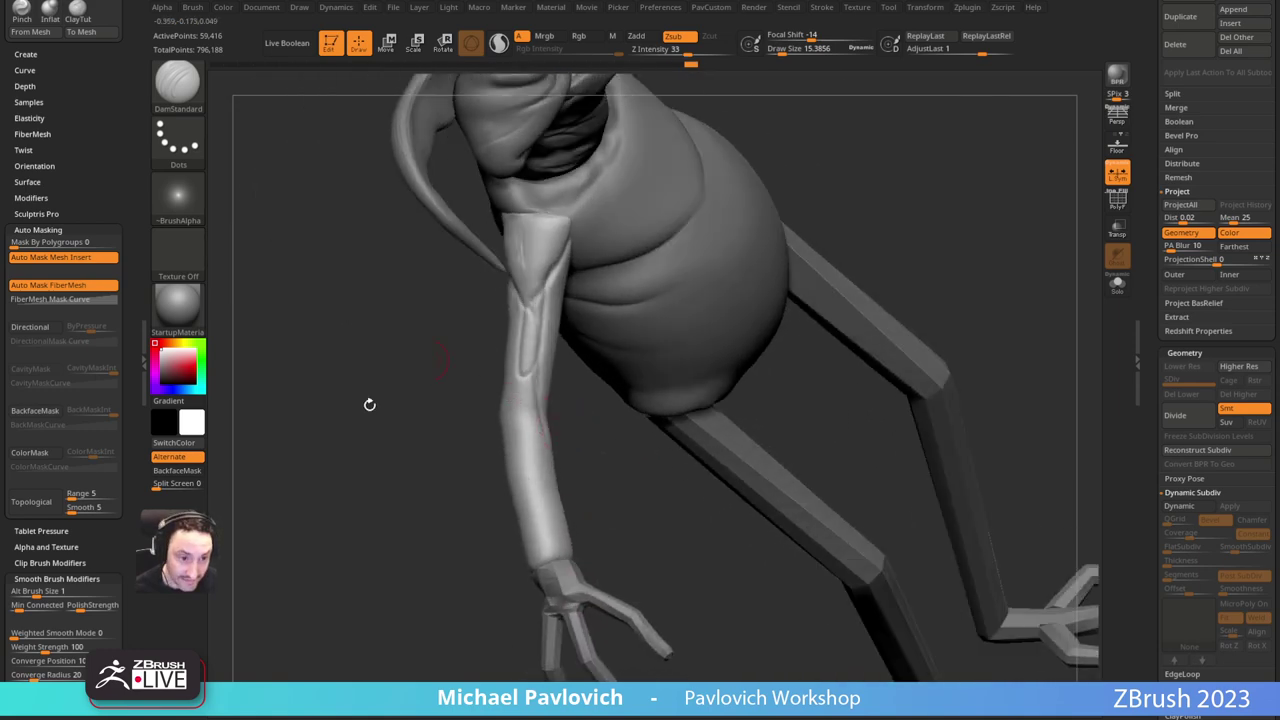
Step: Carve forearm muscle grooves running from the end of the biceps past the elbows to the wrists
{"action": "right_click_drag", "start_coordinate": [490, 402], "coordinate": [415, 397]}
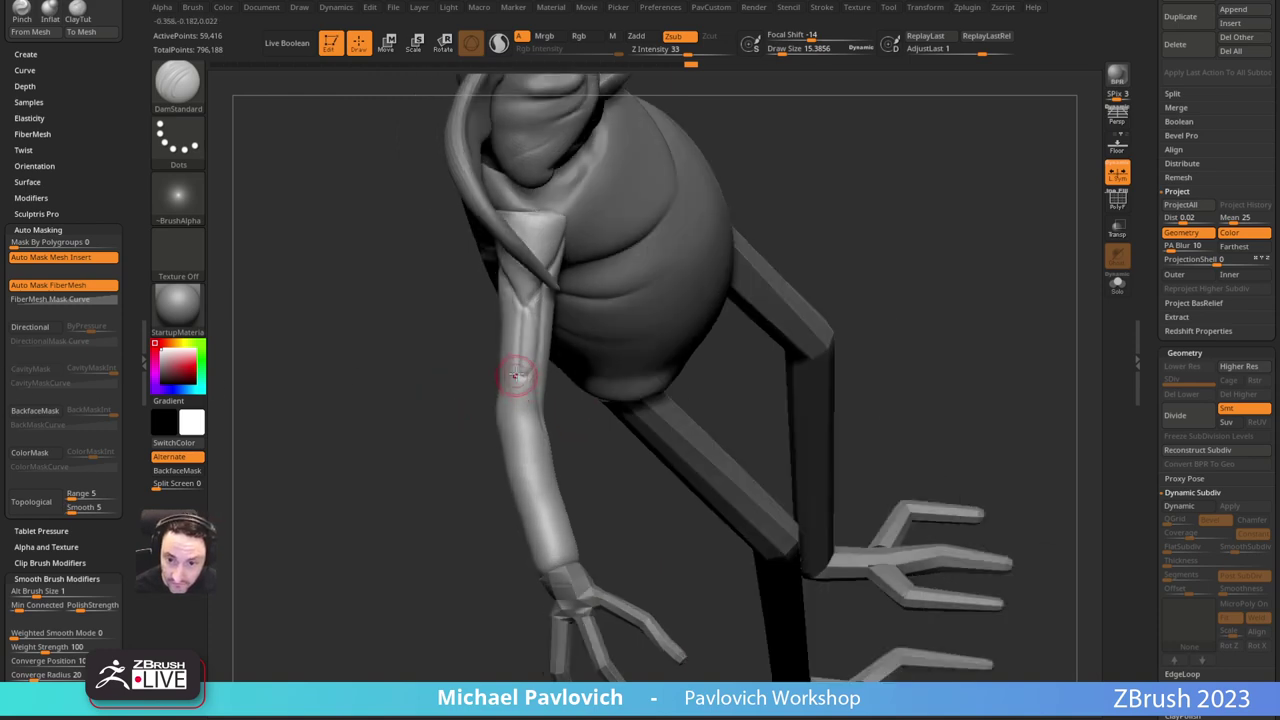
{"action": "left_click_drag", "start_coordinate": [521, 372], "coordinate": [513, 424]}
{"action": "right_click_drag", "start_coordinate": [580, 460], "coordinate": [543, 467]}
{"action": "left_click_drag", "start_coordinate": [514, 418], "coordinate": [556, 557]}
{"action": "right_click_drag", "start_coordinate": [592, 480], "coordinate": [548, 470]}
{"action": "left_click_drag", "start_coordinate": [542, 406], "coordinate": [548, 560]}
{"action": "right_click_drag", "start_coordinate": [578, 490], "coordinate": [502, 420]}
{"action": "left_click_drag", "start_coordinate": [548, 530], "coordinate": [562, 552]}
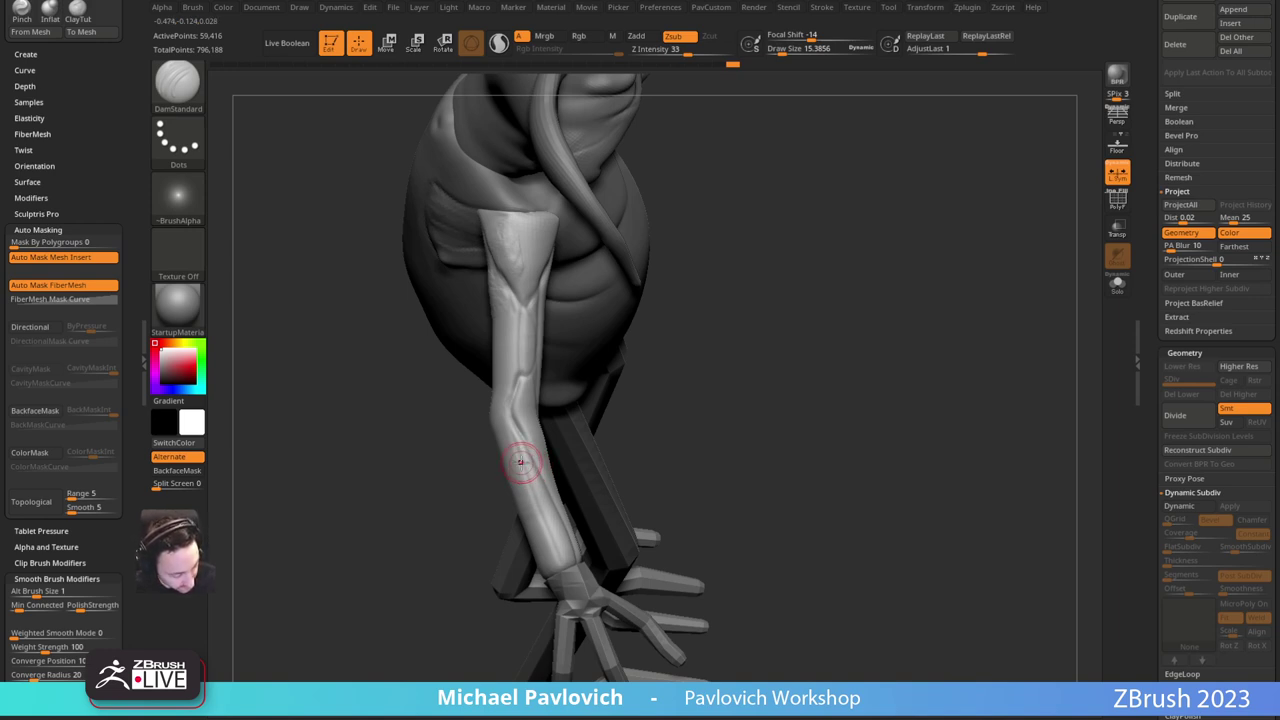
Step: Define the inner elbow and forearm creases and outline a bony bump at the back of each elbow
{"action": "right_click_drag", "start_coordinate": [769, 334], "coordinate": [525, 425]}
{"action": "right_click_drag", "start_coordinate": [611, 439], "coordinate": [563, 427]}
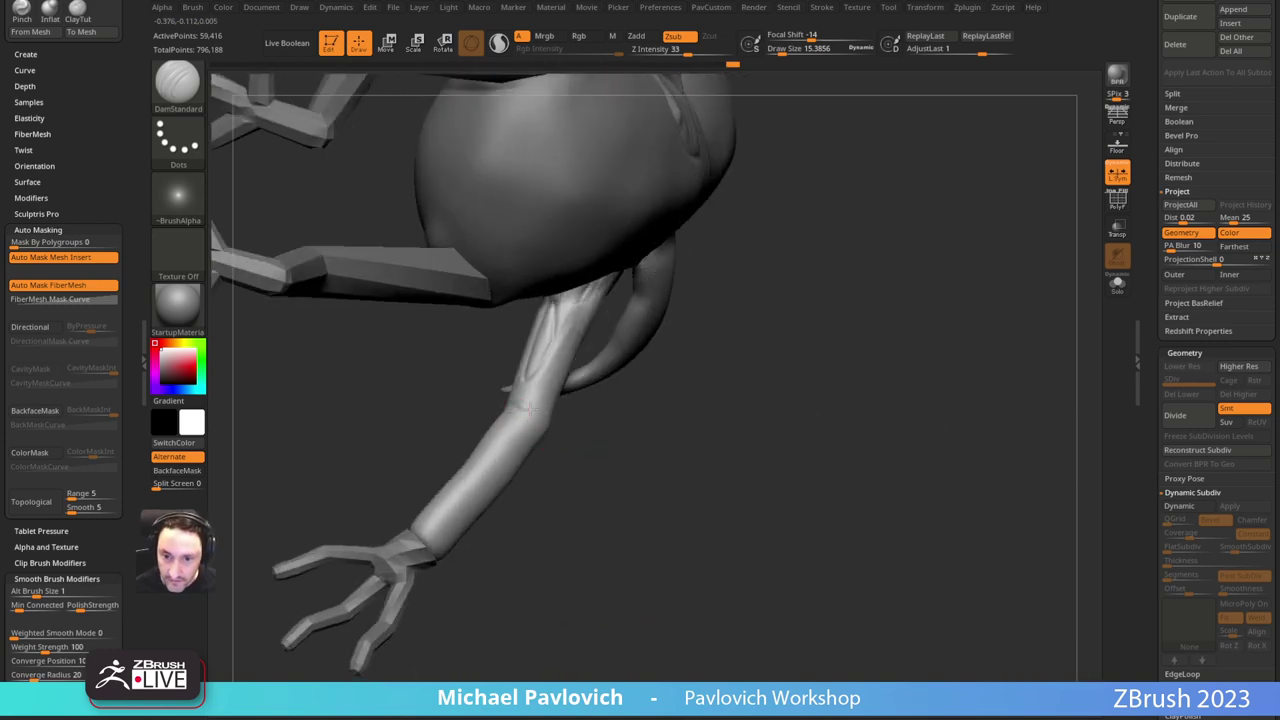
{"action": "right_click_drag", "start_coordinate": [528, 492], "coordinate": [566, 408]}
{"action": "right_click_drag", "start_coordinate": [515, 493], "coordinate": [563, 457]}
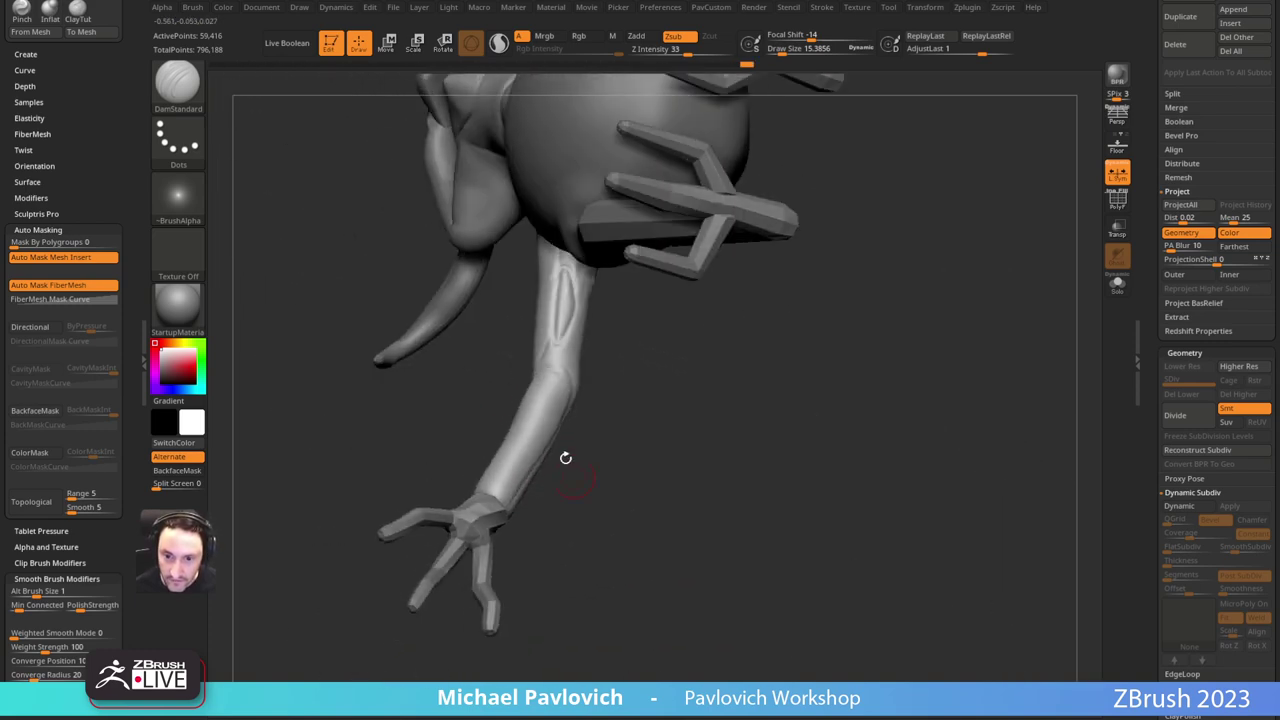
{"action": "right_click_drag", "start_coordinate": [540, 380], "coordinate": [546, 400]}
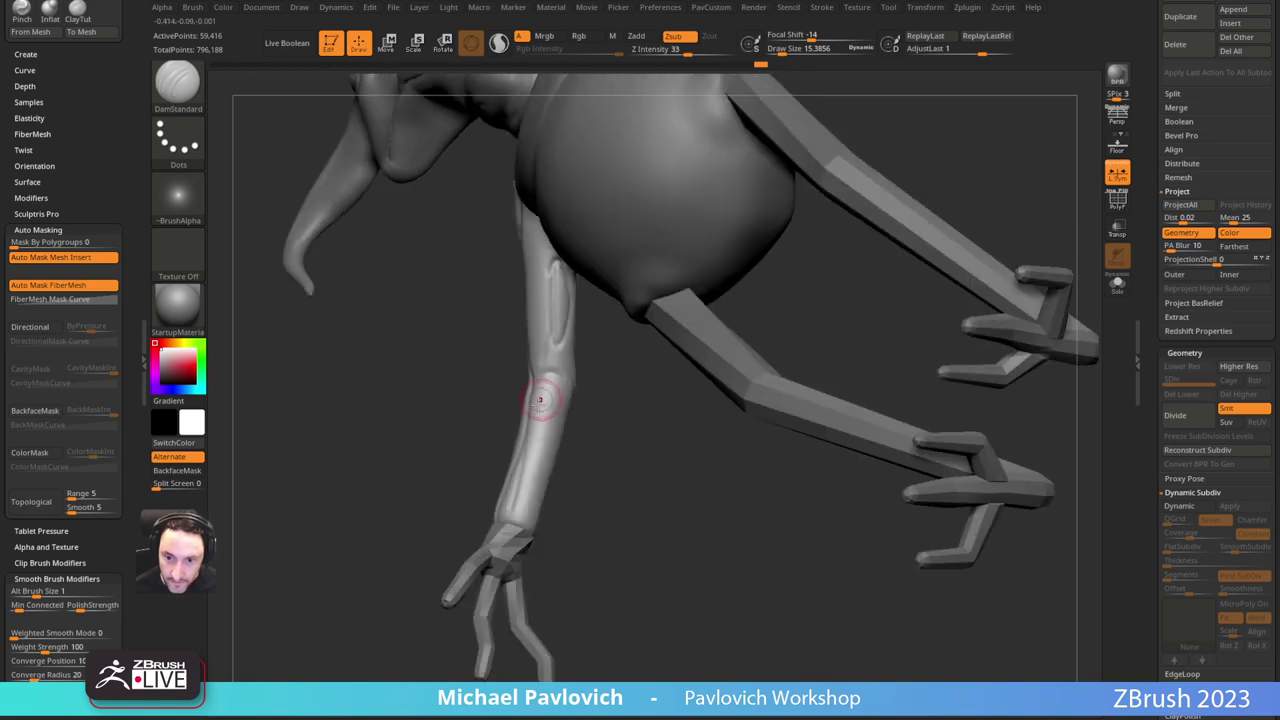
{"action": "mouse_move", "coordinate": [537, 471]}
{"action": "right_mouse_down"}
{"action": "mouse_move", "coordinate": [591, 543]}
{"action": "mouse_move", "coordinate": [622, 508]}
{"action": "right_mouse_up"}
{"action": "right_click_drag", "start_coordinate": [483, 525], "coordinate": [528, 484]}
{"action": "mouse_move", "coordinate": [665, 366]}
{"action": "right_mouse_down"}
{"action": "mouse_move", "coordinate": [676, 401]}
{"action": "mouse_move", "coordinate": [600, 380]}
{"action": "mouse_move", "coordinate": [651, 391]}
{"action": "mouse_move", "coordinate": [550, 420]}
{"action": "mouse_move", "coordinate": [640, 410]}
{"action": "mouse_move", "coordinate": [743, 354]}
{"action": "right_mouse_up"}
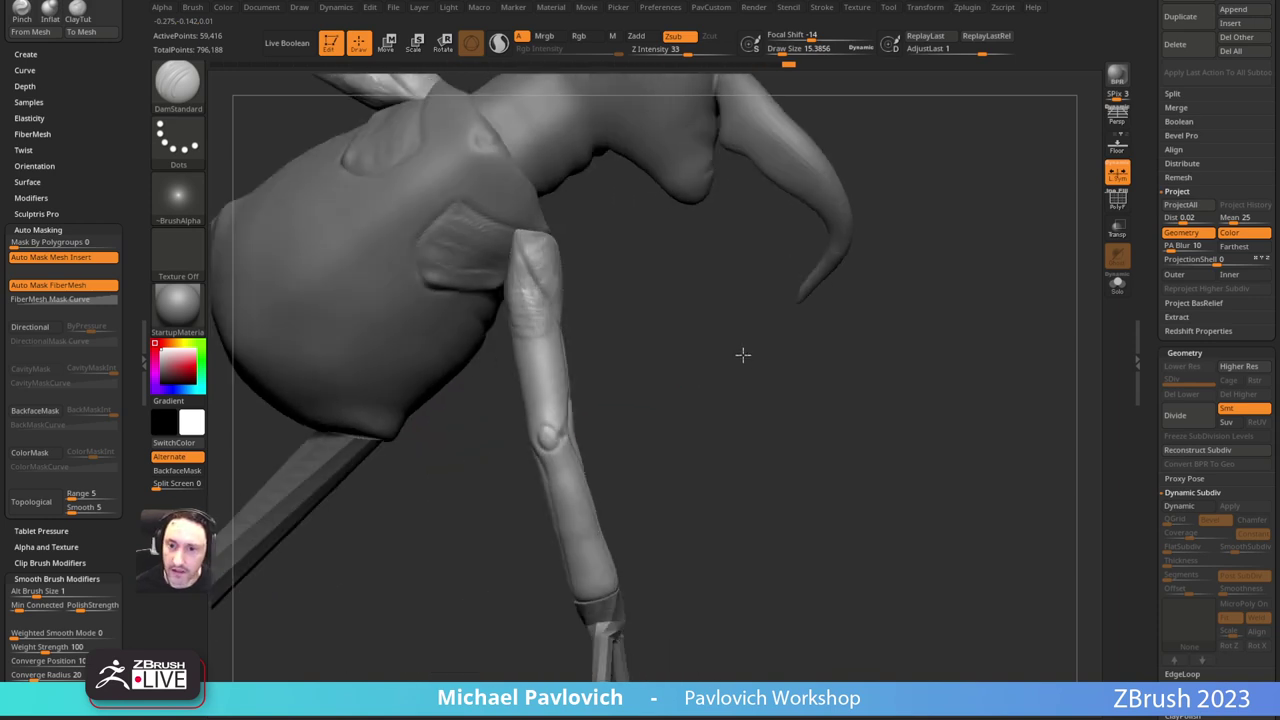
Step: Refine the elbows and build up the outer forearms beside them with the ClayTubes brush at draw size 15.3856
{"action": "right_click_drag", "start_coordinate": [616, 370], "coordinate": [607, 374]}
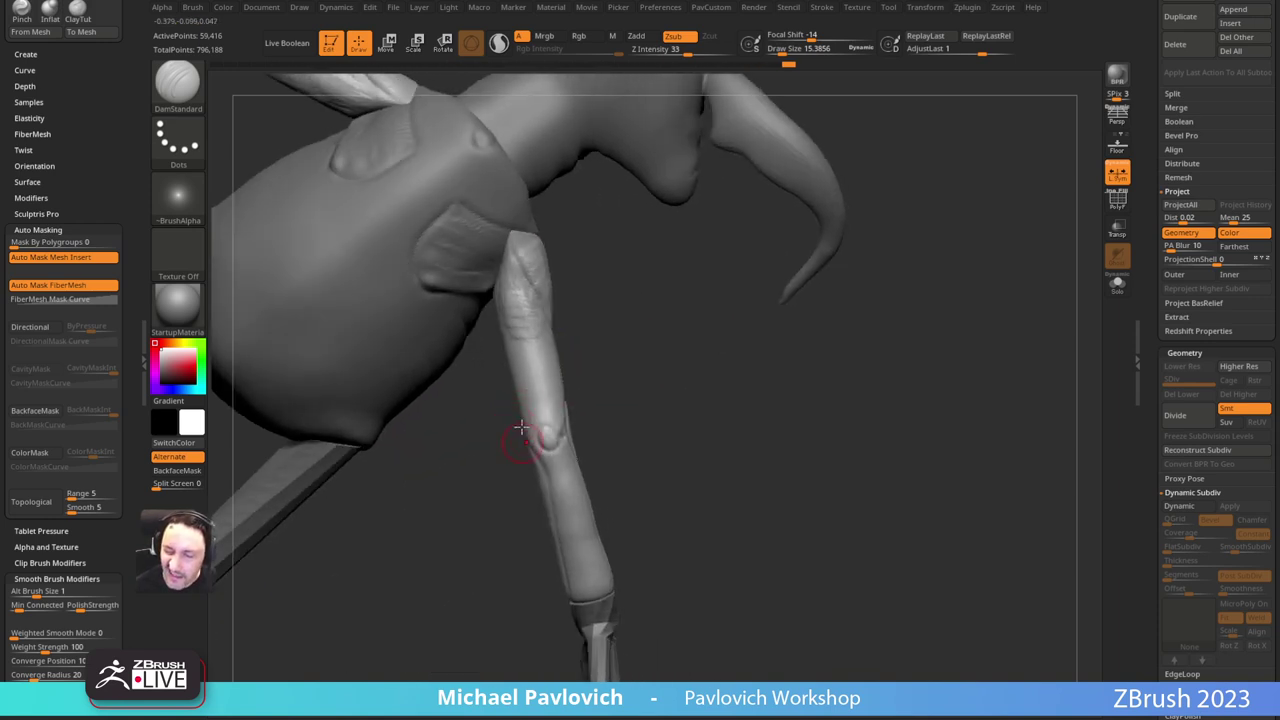
{"action": "right_click_drag", "start_coordinate": [612, 418], "coordinate": [694, 402]}
{"action": "right_click_drag", "start_coordinate": [521, 434], "coordinate": [548, 430]}
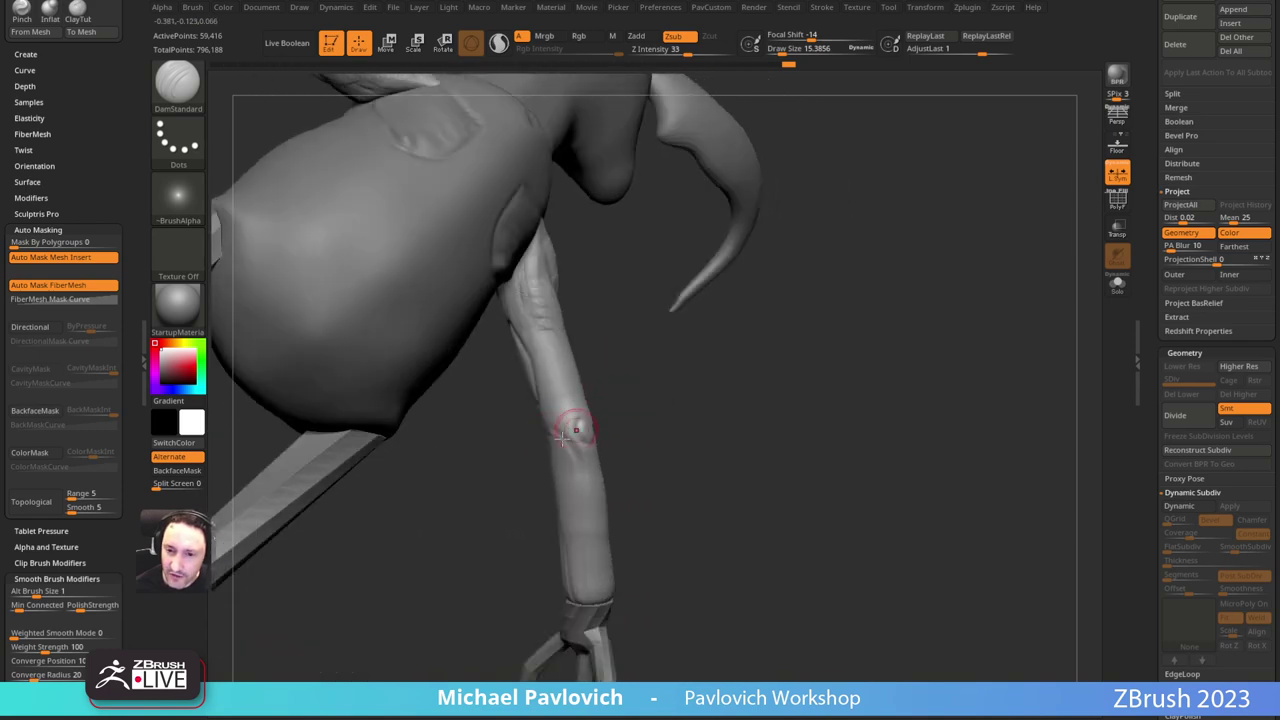
{"action": "right_click_drag", "start_coordinate": [648, 406], "coordinate": [585, 428]}
{"action": "key", "text": "3"}
{"action": "left_click_drag", "start_coordinate": [574, 424], "coordinate": [582, 442]}
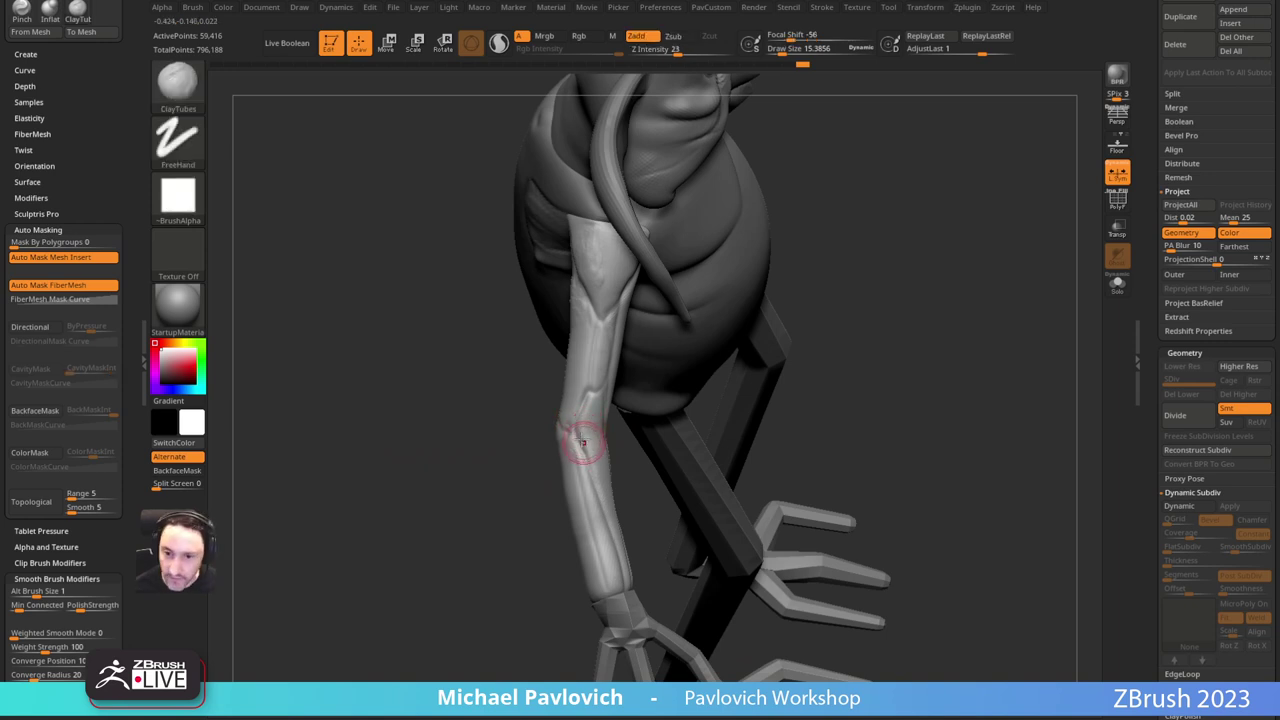
{"action": "right_click_drag", "start_coordinate": [588, 418], "coordinate": [540, 436]}
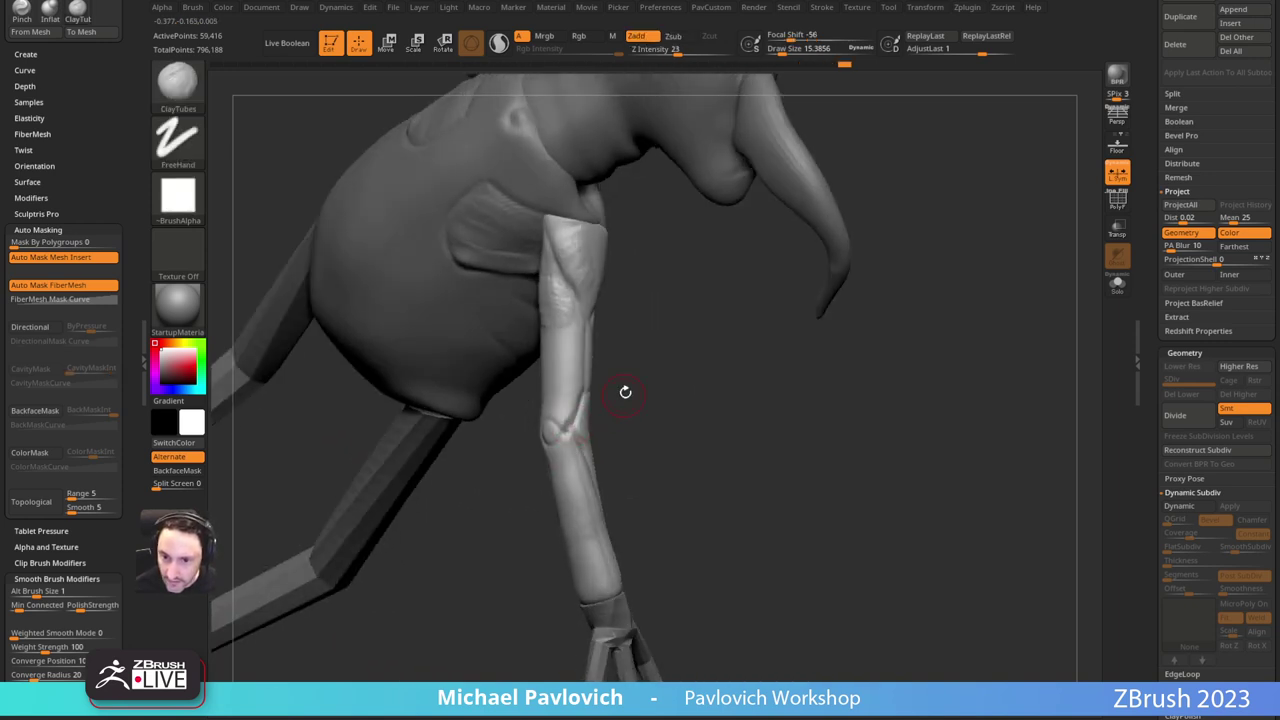
{"action": "right_click_drag", "start_coordinate": [625, 392], "coordinate": [557, 425]}
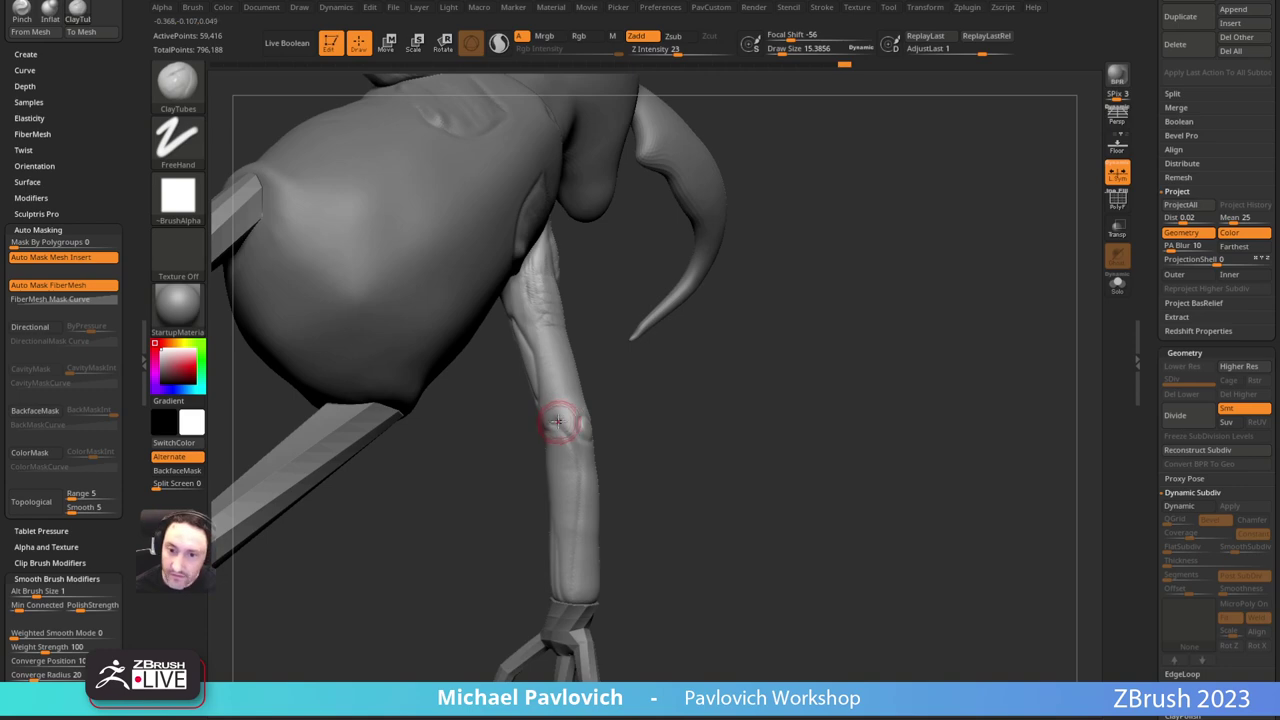
Step: Outline the triceps on the backs of the upper arms, from the deltoids to the elbows, with the DamStandard brush
{"action": "mouse_move", "coordinate": [646, 401]}
{"action": "left_mouse_down"}
{"action": "mouse_move", "coordinate": [660, 394]}
{"action": "mouse_move", "coordinate": [654, 414]}
{"action": "mouse_move", "coordinate": [658, 398]}
{"action": "left_mouse_up"}
{"action": "key", "text": "b"}
{"action": "key", "text": "d"}
{"action": "key", "text": "s"}
{"action": "mouse_move", "coordinate": [608, 337]}
{"action": "right_mouse_down"}
{"action": "mouse_move", "coordinate": [623, 374]}
{"action": "mouse_move", "coordinate": [570, 363]}
{"action": "right_mouse_up"}
{"action": "left_click_drag", "start_coordinate": [566, 363], "coordinate": [540, 295]}
{"action": "mouse_move", "coordinate": [555, 348]}
{"action": "right_mouse_down"}
{"action": "mouse_move", "coordinate": [585, 353]}
{"action": "mouse_move", "coordinate": [548, 405]}
{"action": "mouse_move", "coordinate": [573, 429]}
{"action": "right_mouse_up"}
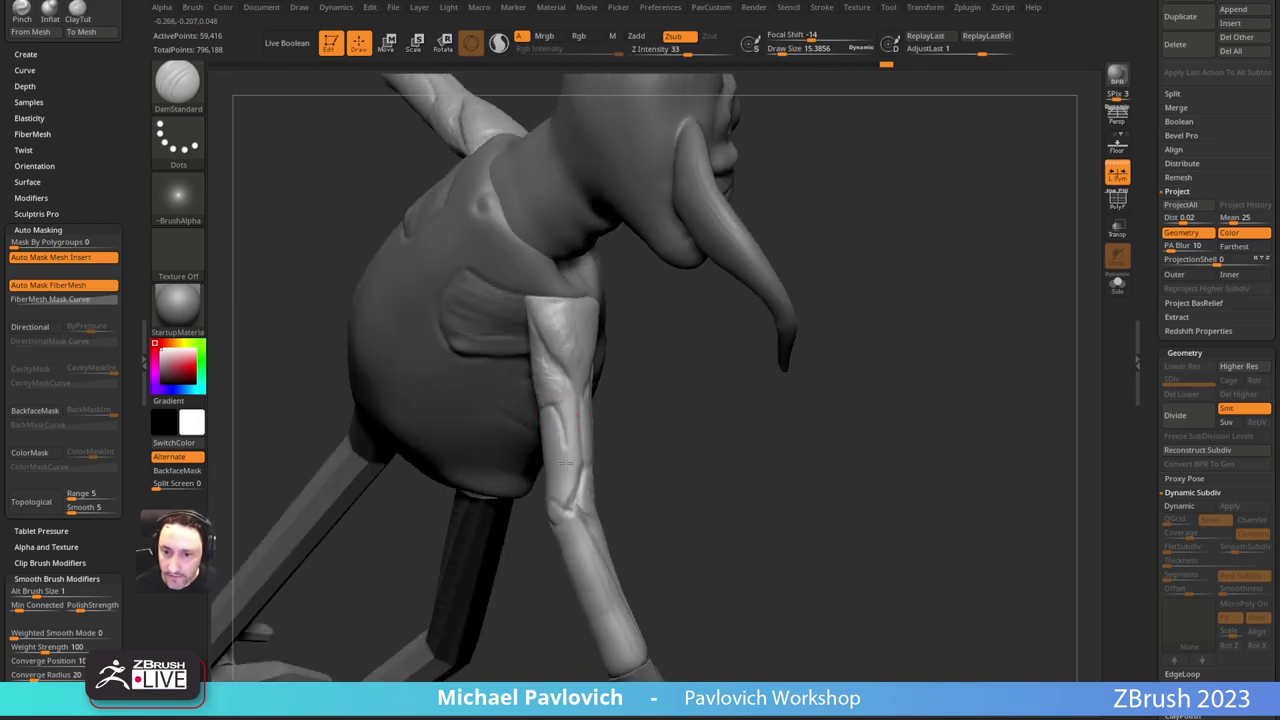
{"action": "left_click_drag", "start_coordinate": [566, 461], "coordinate": [567, 488]}
{"action": "mouse_move", "coordinate": [580, 480]}
{"action": "right_mouse_down"}
{"action": "mouse_move", "coordinate": [706, 400]}
{"action": "mouse_move", "coordinate": [696, 392]}
{"action": "right_mouse_up"}
{"action": "left_click_drag", "start_coordinate": [538, 412], "coordinate": [557, 494]}
{"action": "right_click_drag", "start_coordinate": [557, 494], "coordinate": [531, 384]}
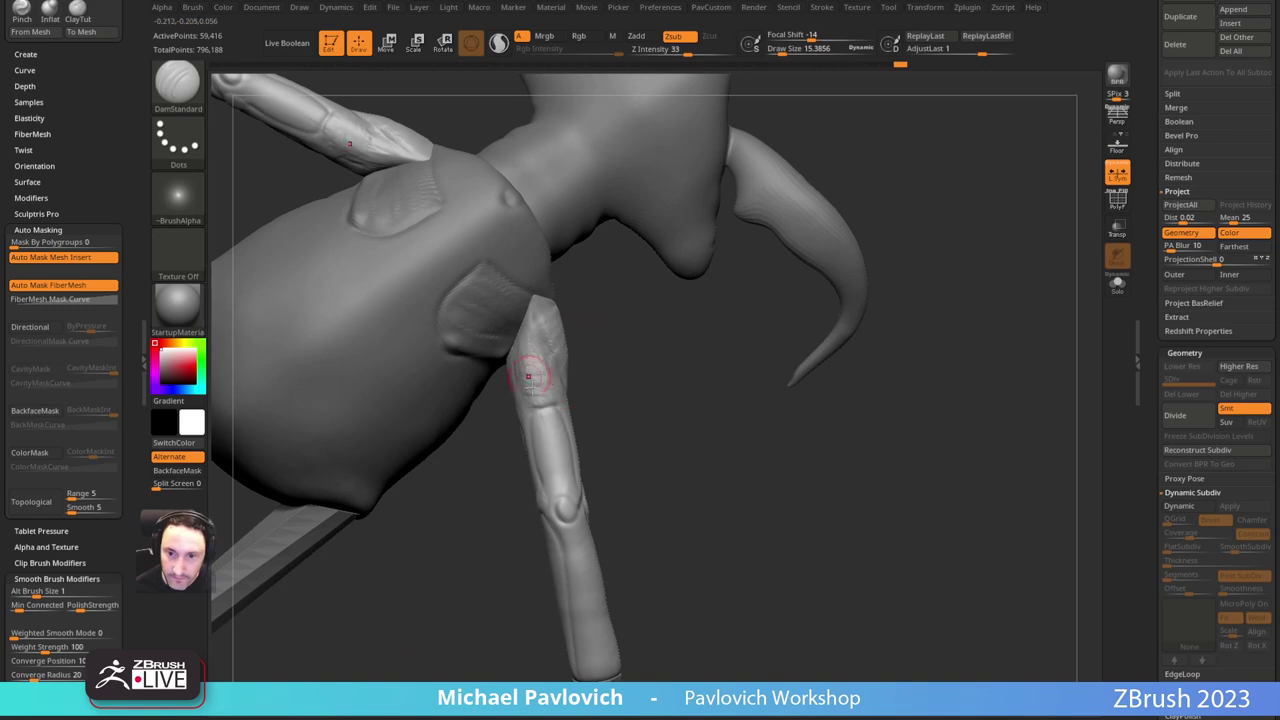
Step: Carve muscle creases along the upper arm with the DamStandard brush at draw size about 19
{"action": "key", "text": "b"}
{"action": "key", "text": "c"}
{"action": "key", "text": "b"}
{"action": "right_click_drag", "start_coordinate": [625, 369], "coordinate": [621, 352]}
{"action": "right_click_drag", "start_coordinate": [566, 391], "coordinate": [748, 384]}
{"action": "mouse_move", "coordinate": [777, 338]}
{"action": "right_mouse_down"}
{"action": "mouse_move", "coordinate": [777, 351]}
{"action": "mouse_move", "coordinate": [755, 350]}
{"action": "right_mouse_up"}
{"action": "key", "text": "b"}
{"action": "key", "text": "d"}
{"action": "key", "text": "s"}
{"action": "left_click_drag", "start_coordinate": [514, 437], "coordinate": [525, 478]}
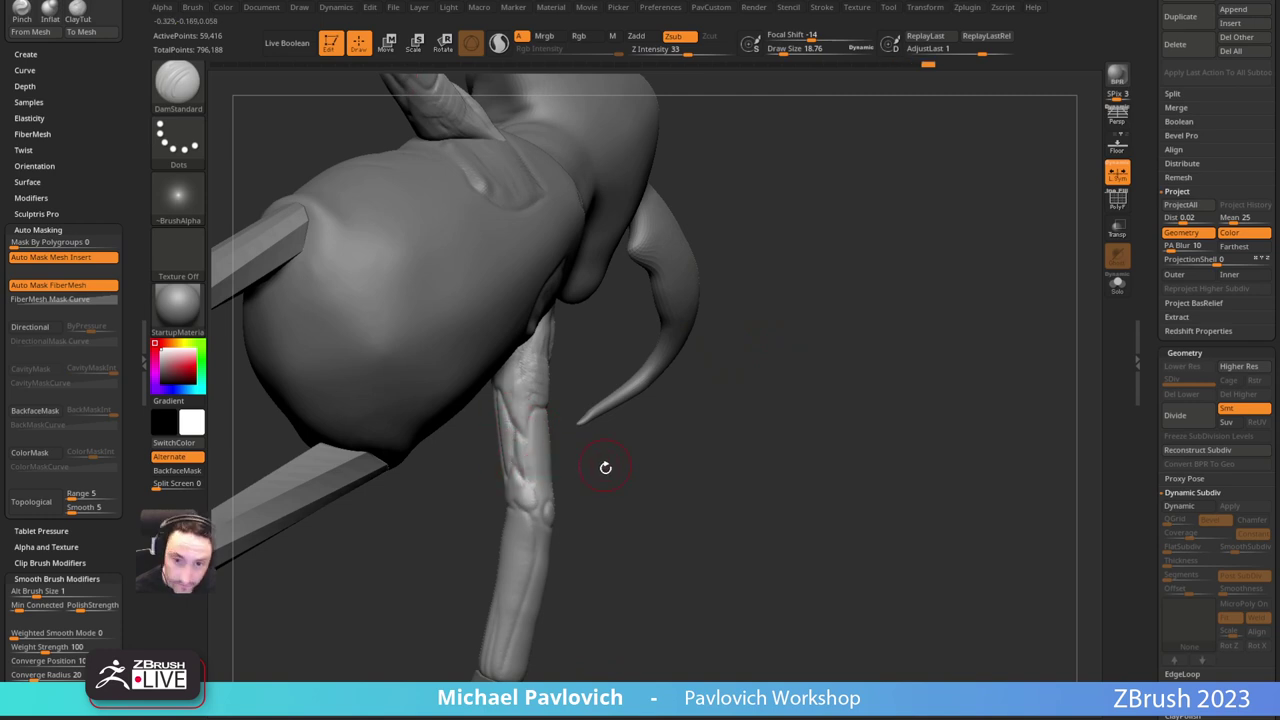
Step: Build up the back shoulder and upper arm muscles with the ClayTubes brush at draw size about 19
{"action": "mouse_move", "coordinate": [605, 467]}
{"action": "right_mouse_down", "text": "alt"}
{"action": "mouse_move", "coordinate": [609, 512]}
{"action": "mouse_move", "coordinate": [682, 508]}
{"action": "right_mouse_up", "text": "alt"}
{"action": "key", "text": "b"}
{"action": "key", "text": "c"}
{"action": "key", "text": "t"}
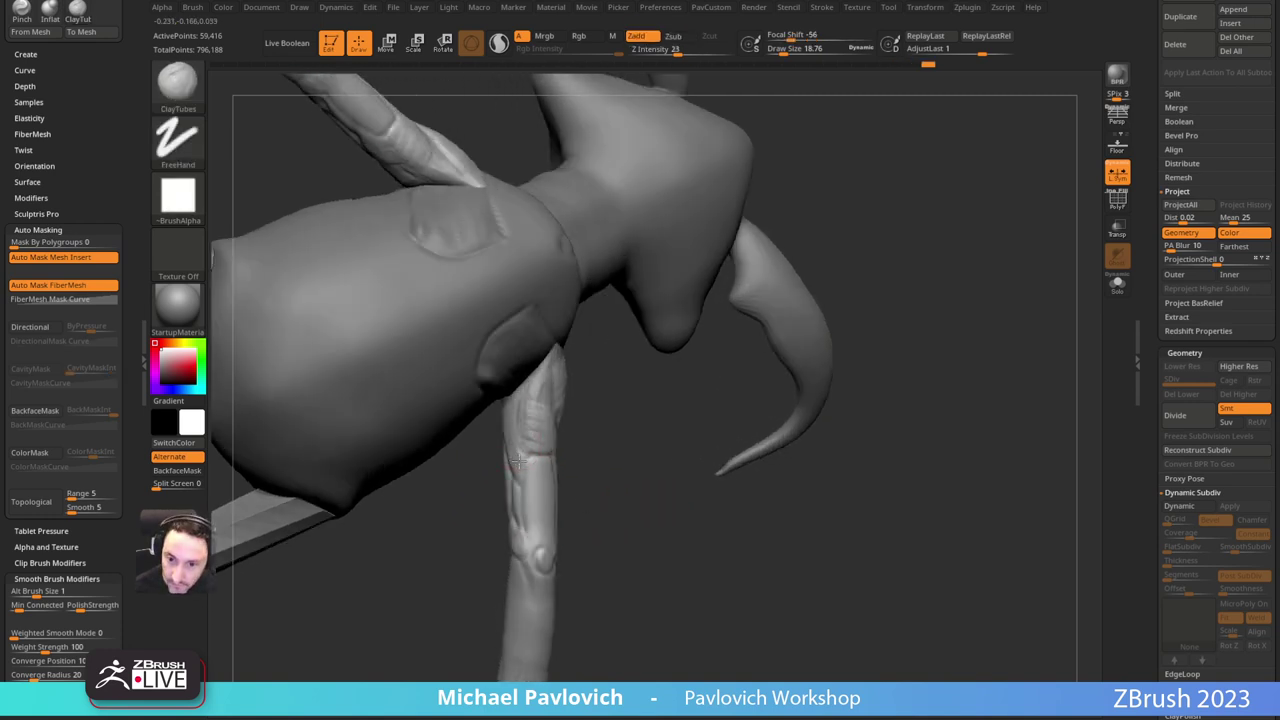
{"action": "right_click_drag", "start_coordinate": [533, 428], "coordinate": [555, 398]}
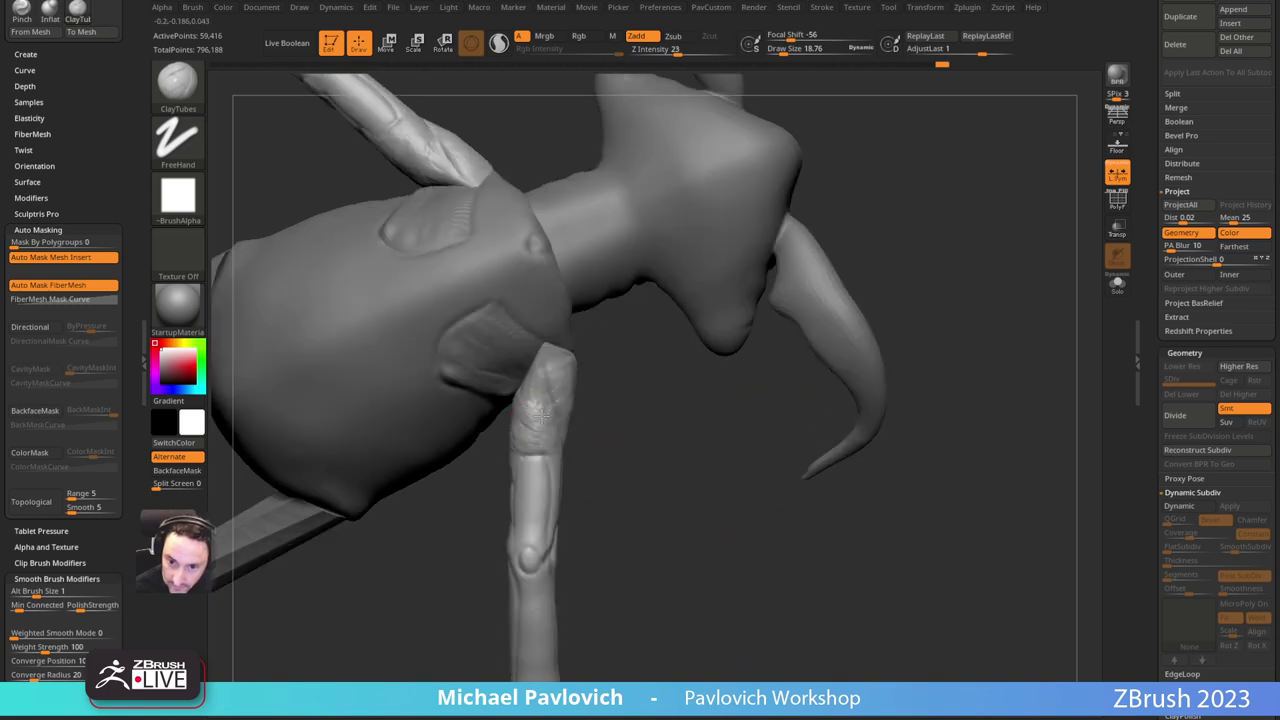
{"action": "right_click_drag", "start_coordinate": [641, 442], "coordinate": [694, 343]}
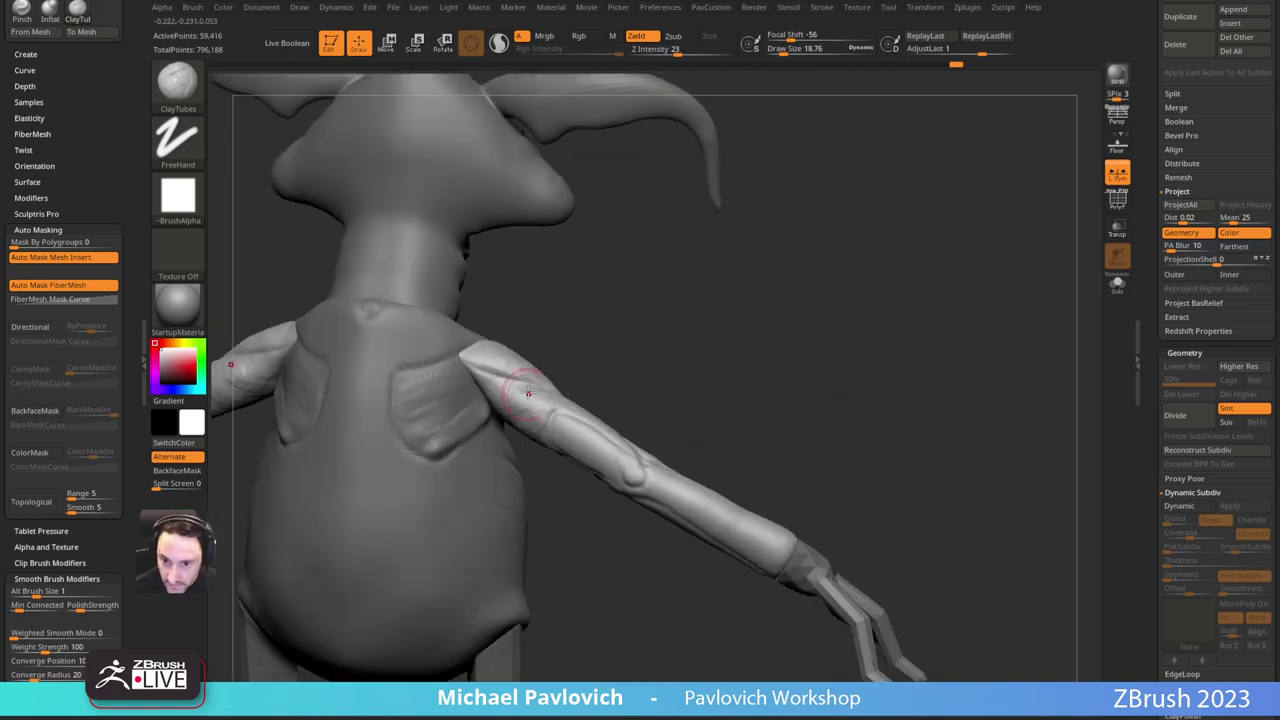
{"action": "right_click_drag", "start_coordinate": [608, 356], "coordinate": [550, 396]}
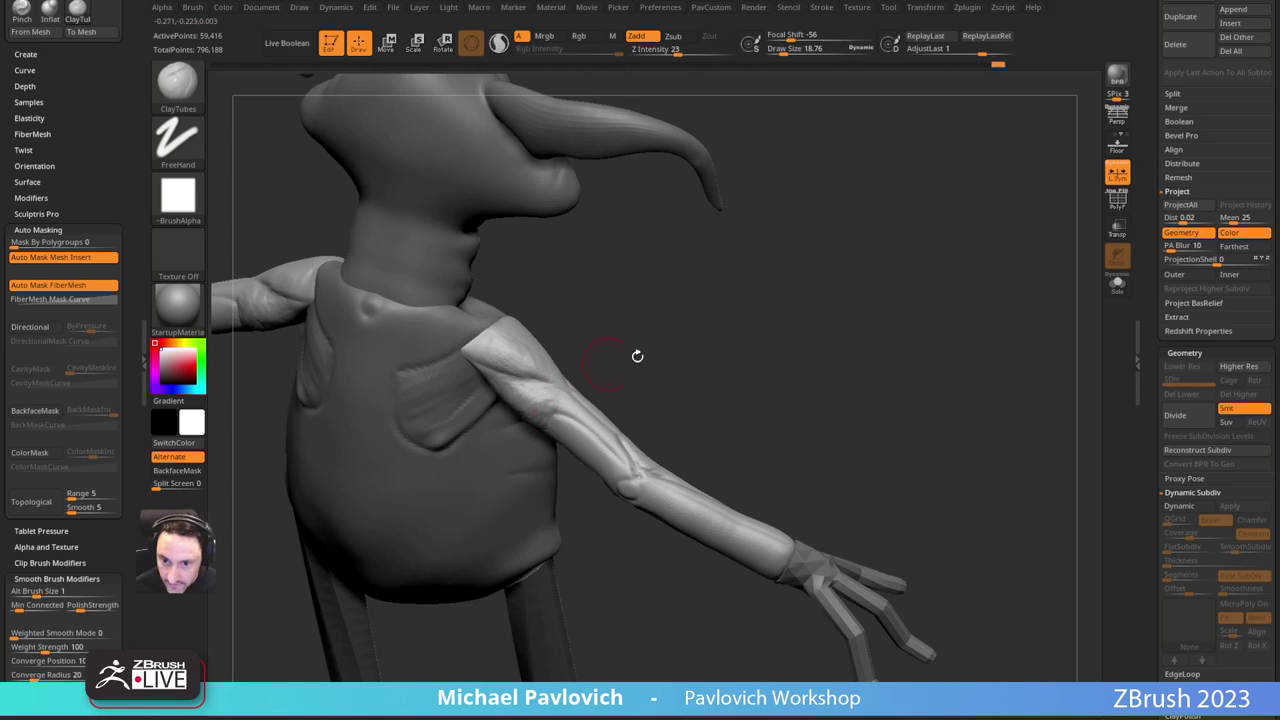
{"action": "right_click_drag", "start_coordinate": [637, 356], "coordinate": [592, 450]}
{"action": "mouse_move", "coordinate": [714, 403]}
{"action": "right_mouse_down"}
{"action": "mouse_move", "coordinate": [677, 320]}
{"action": "mouse_move", "coordinate": [616, 337]}
{"action": "right_mouse_up"}
Step: Raise the bony point of the elbow with the Standard brush at draw size about 19
{"action": "key", "text": "1"}
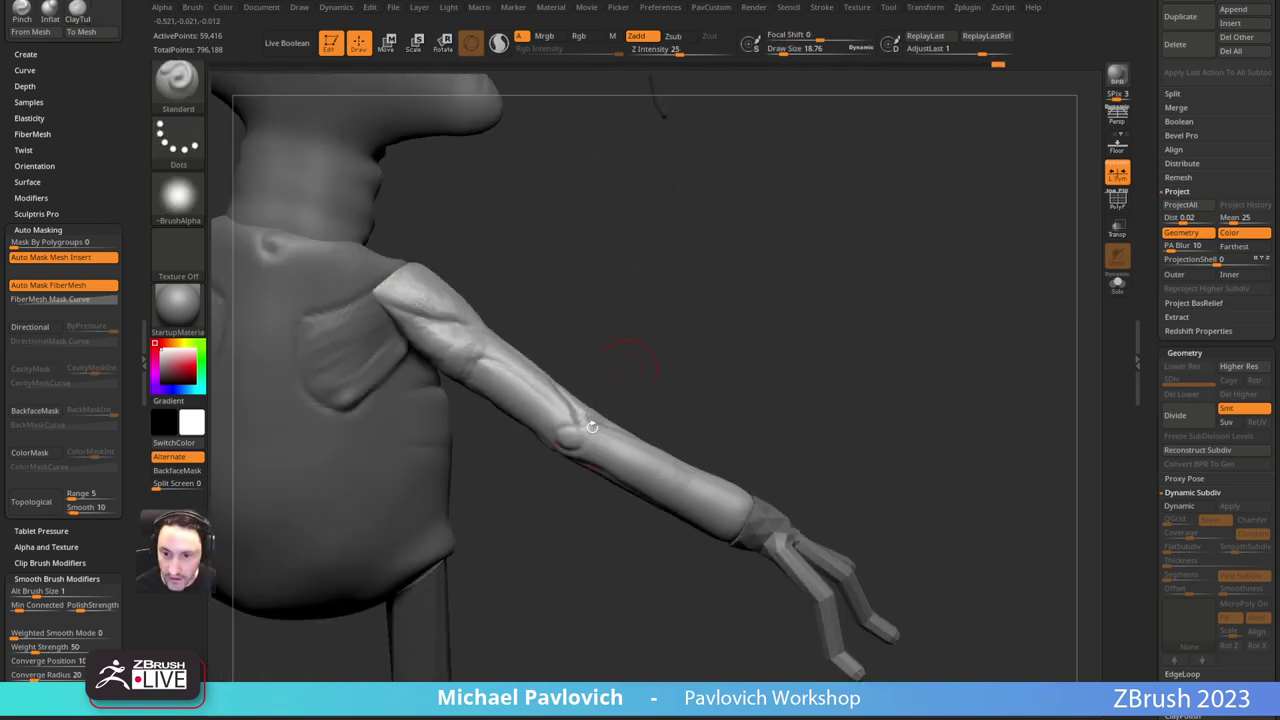
{"action": "left_click_drag", "start_coordinate": [578, 432], "coordinate": [567, 438]}
{"action": "mouse_move", "coordinate": [595, 410]}
{"action": "right_mouse_down", "text": "ctrl"}
{"action": "mouse_move", "coordinate": [620, 350]}
{"action": "mouse_move", "coordinate": [520, 471]}
{"action": "mouse_move", "coordinate": [837, 366]}
{"action": "mouse_move", "coordinate": [882, 317]}
{"action": "mouse_move", "coordinate": [838, 285]}
{"action": "right_mouse_up", "text": "ctrl"}
Step: Add muscle forms around the inner elbow and forearm with the ClayTubes brush at draw size about 15
{"action": "key", "text": "2"}
{"action": "right_click_drag", "start_coordinate": [838, 285], "coordinate": [825, 325], "text": "ctrl"}
{"action": "key", "text": "s"}
{"action": "left_click_drag", "start_coordinate": [546, 484], "coordinate": [534, 484]}
{"action": "left_click_drag", "start_coordinate": [528, 478], "coordinate": [532, 513]}
{"action": "mouse_move", "coordinate": [590, 510]}
{"action": "right_mouse_down"}
{"action": "mouse_move", "coordinate": [600, 430]}
{"action": "mouse_move", "coordinate": [545, 430]}
{"action": "right_mouse_up"}
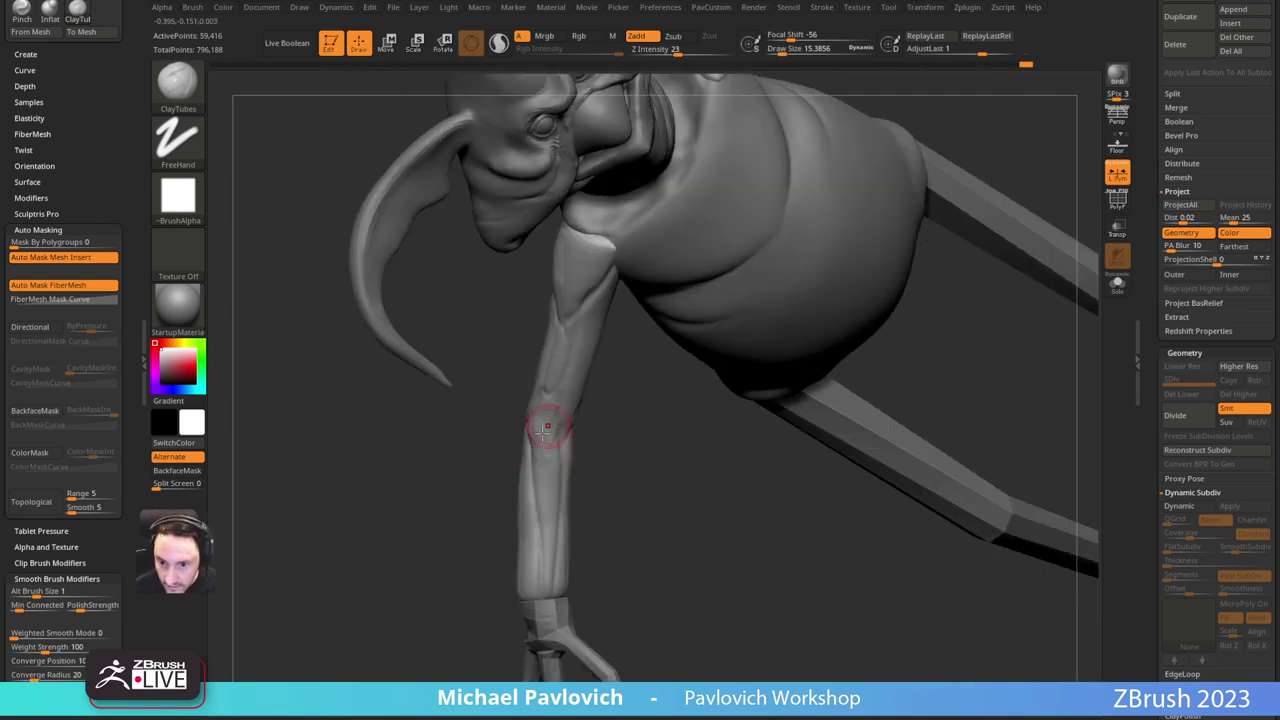
{"action": "right_click_drag", "start_coordinate": [540, 485], "coordinate": [612, 481]}
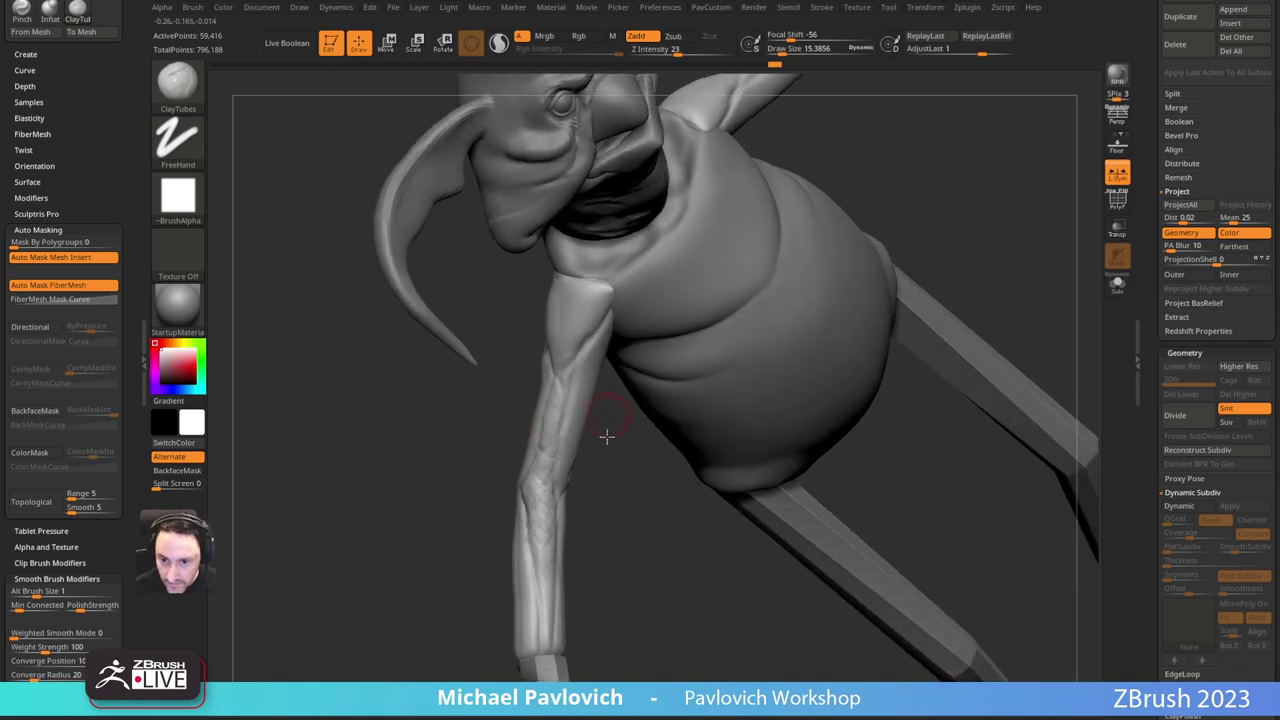
{"action": "mouse_move", "coordinate": [606, 436]}
{"action": "right_mouse_down"}
{"action": "mouse_move", "coordinate": [558, 497]}
{"action": "mouse_move", "coordinate": [883, 237]}
{"action": "mouse_move", "coordinate": [628, 441]}
{"action": "right_mouse_up"}
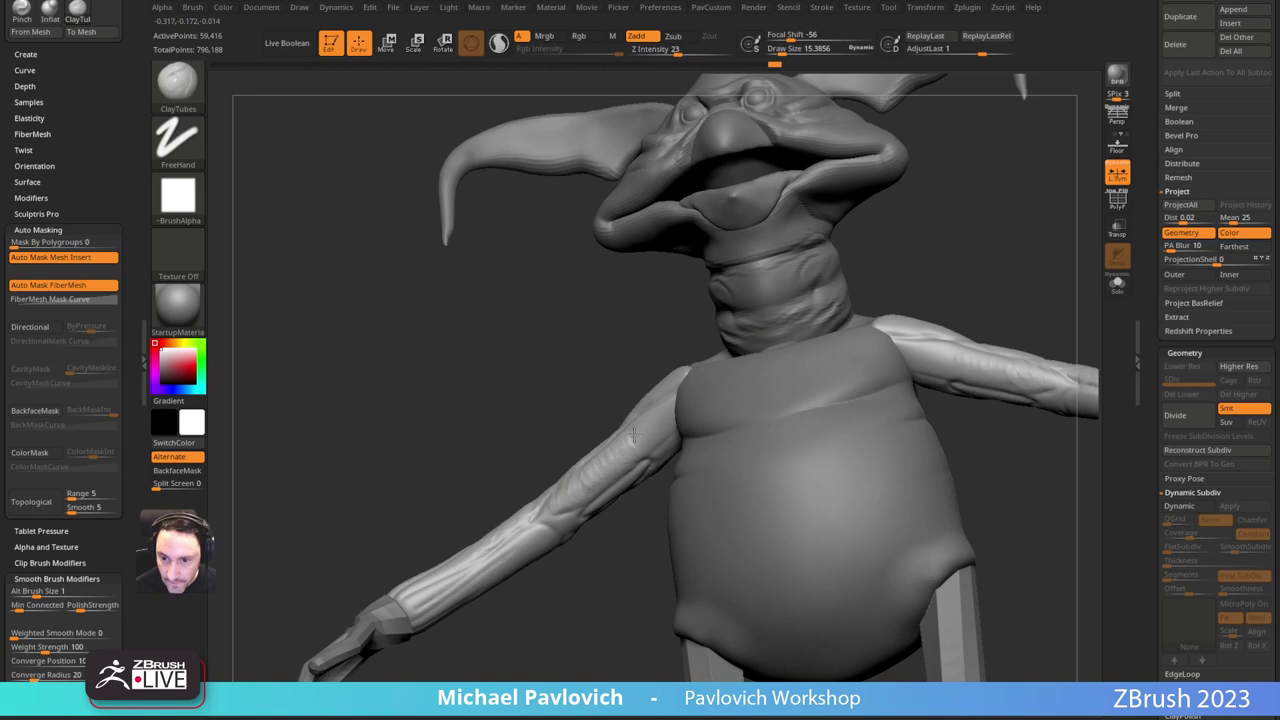
Step: Build up the front of the shoulder and biceps with the ClayTubes brush at draw size about 17
{"action": "mouse_move", "coordinate": [617, 372]}
{"action": "right_mouse_down"}
{"action": "mouse_move", "coordinate": [611, 452]}
{"action": "mouse_move", "coordinate": [562, 408]}
{"action": "right_mouse_up"}
{"action": "left_click_drag", "start_coordinate": [598, 398], "coordinate": [614, 408]}
{"action": "mouse_move", "coordinate": [610, 362]}
{"action": "right_mouse_down"}
{"action": "mouse_move", "coordinate": [592, 398]}
{"action": "mouse_move", "coordinate": [648, 372]}
{"action": "mouse_move", "coordinate": [600, 385]}
{"action": "mouse_move", "coordinate": [626, 388]}
{"action": "mouse_move", "coordinate": [566, 360]}
{"action": "right_mouse_up"}
{"action": "right_click_drag", "start_coordinate": [582, 426], "coordinate": [569, 371]}
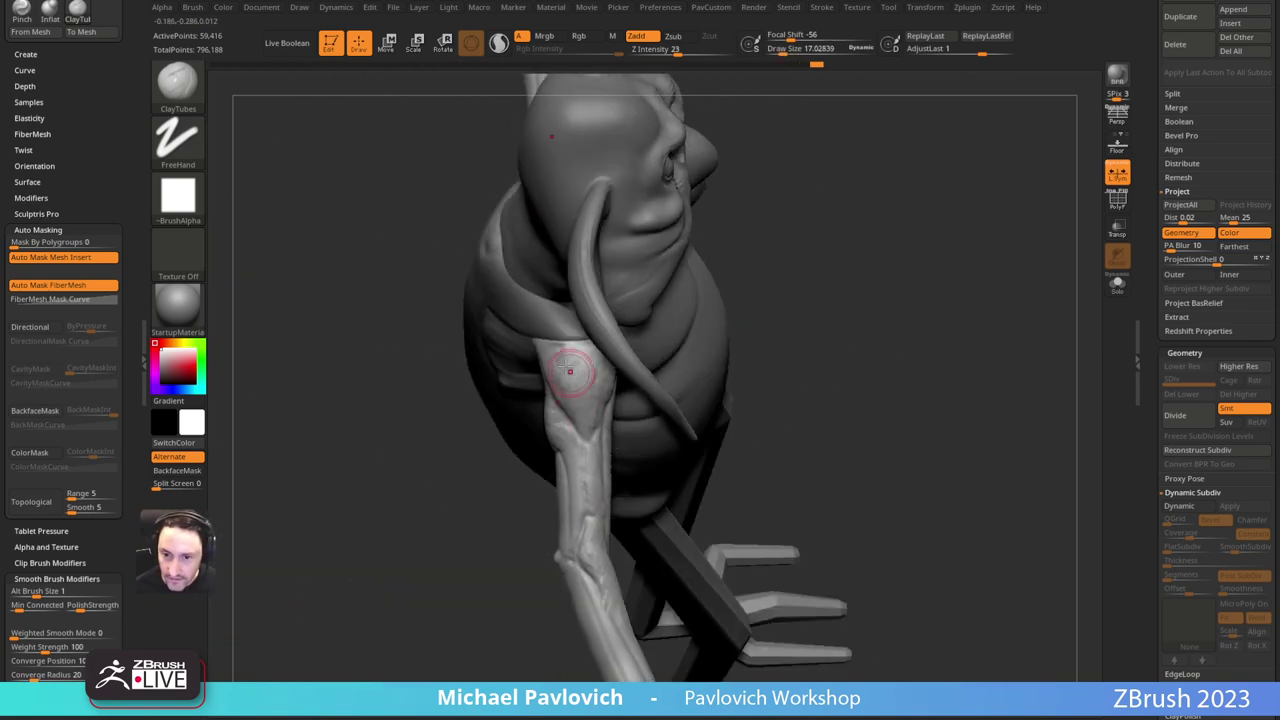
{"action": "mouse_move", "coordinate": [802, 320]}
{"action": "right_mouse_down"}
{"action": "mouse_move", "coordinate": [851, 286]}
{"action": "mouse_move", "coordinate": [835, 278]}
{"action": "right_mouse_up"}
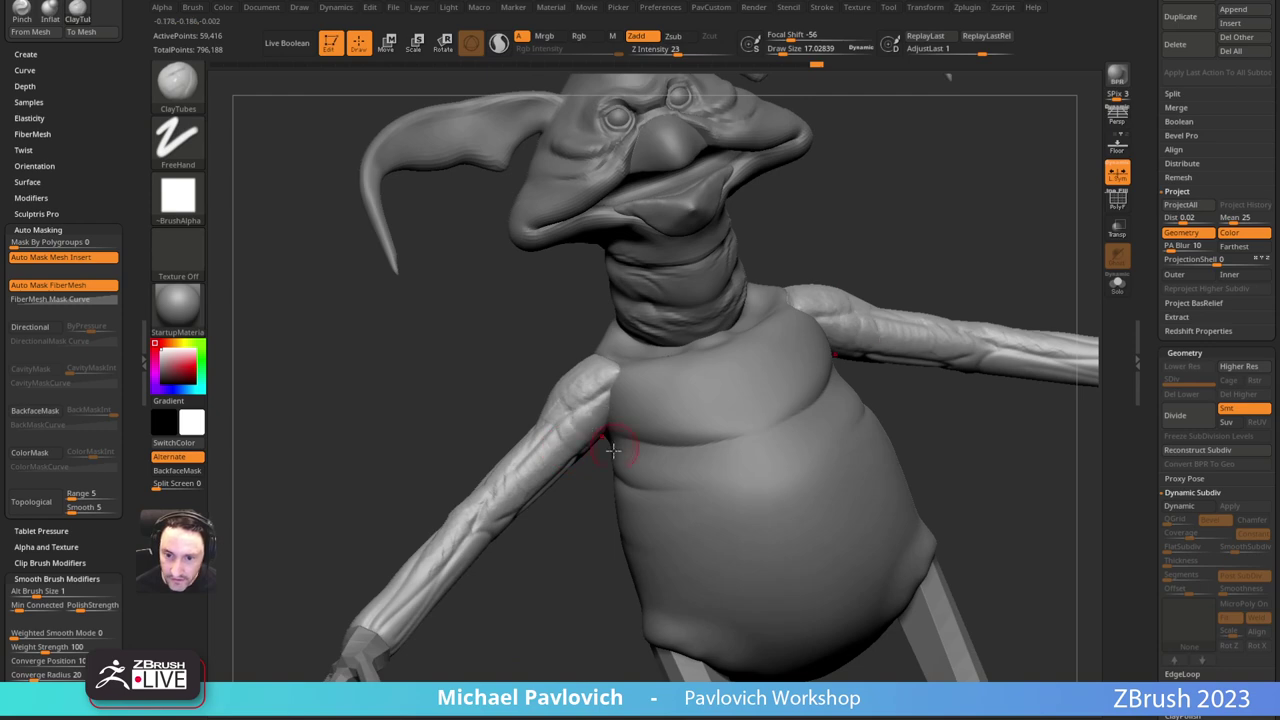
Step: Cut creases where the upper arm meets the armpit with the DamStandard brush at draw size about 17
{"action": "right_click_drag", "start_coordinate": [572, 505], "coordinate": [577, 440]}
{"action": "key", "text": "b"}
{"action": "key", "text": "d"}
{"action": "key", "text": "s"}
{"action": "left_click_drag", "start_coordinate": [614, 382], "coordinate": [574, 418]}
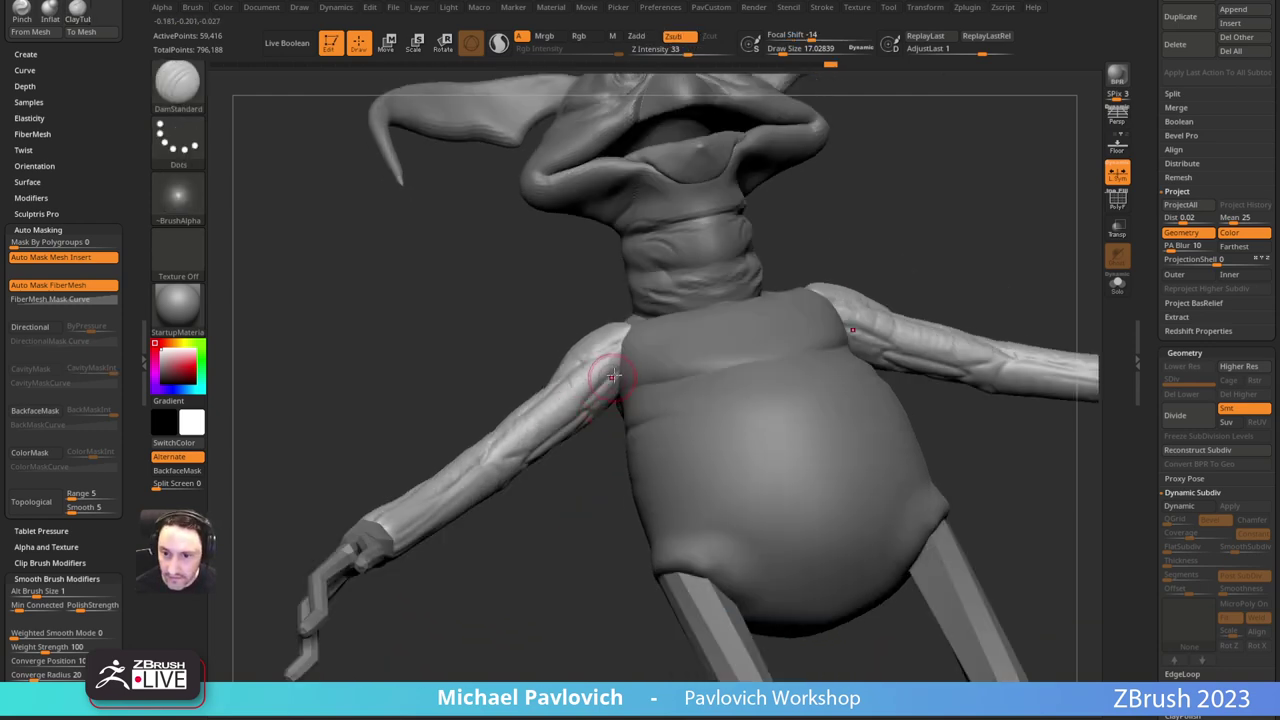
{"action": "right_click_drag", "start_coordinate": [569, 443], "coordinate": [574, 402]}
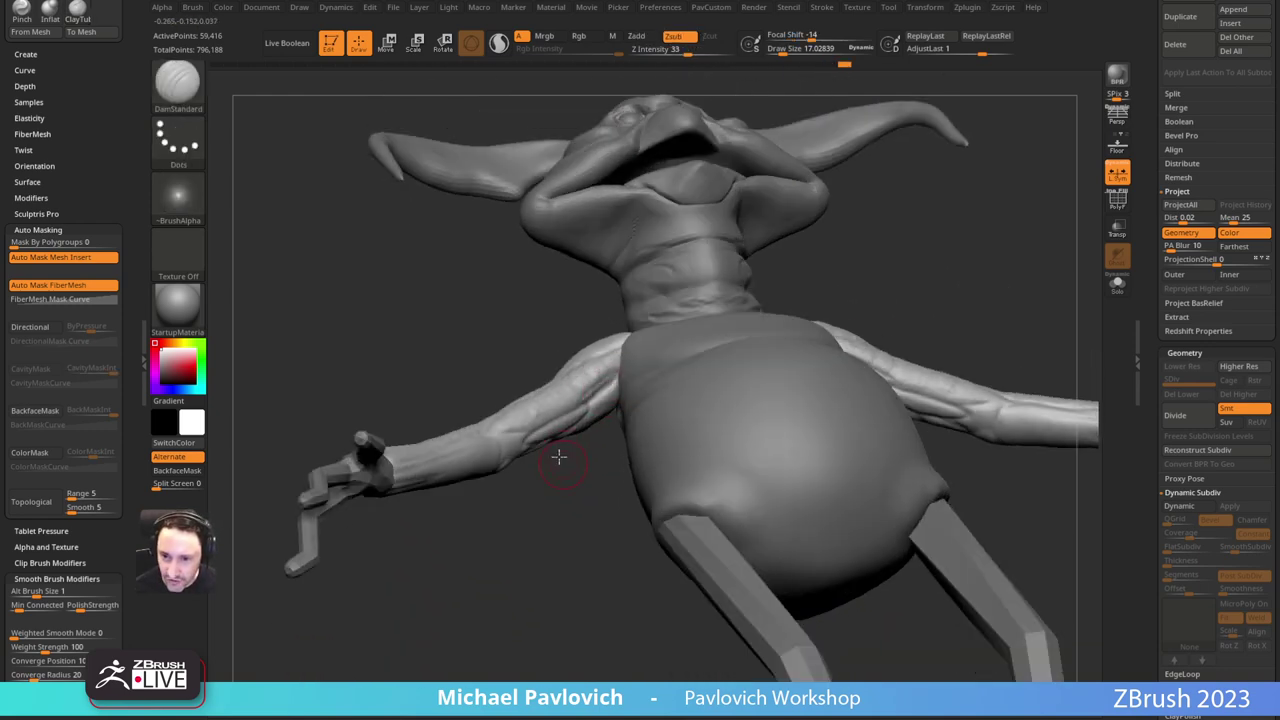
{"action": "right_click_drag", "start_coordinate": [557, 450], "coordinate": [598, 394]}
{"action": "right_click_drag", "start_coordinate": [605, 440], "coordinate": [610, 366]}
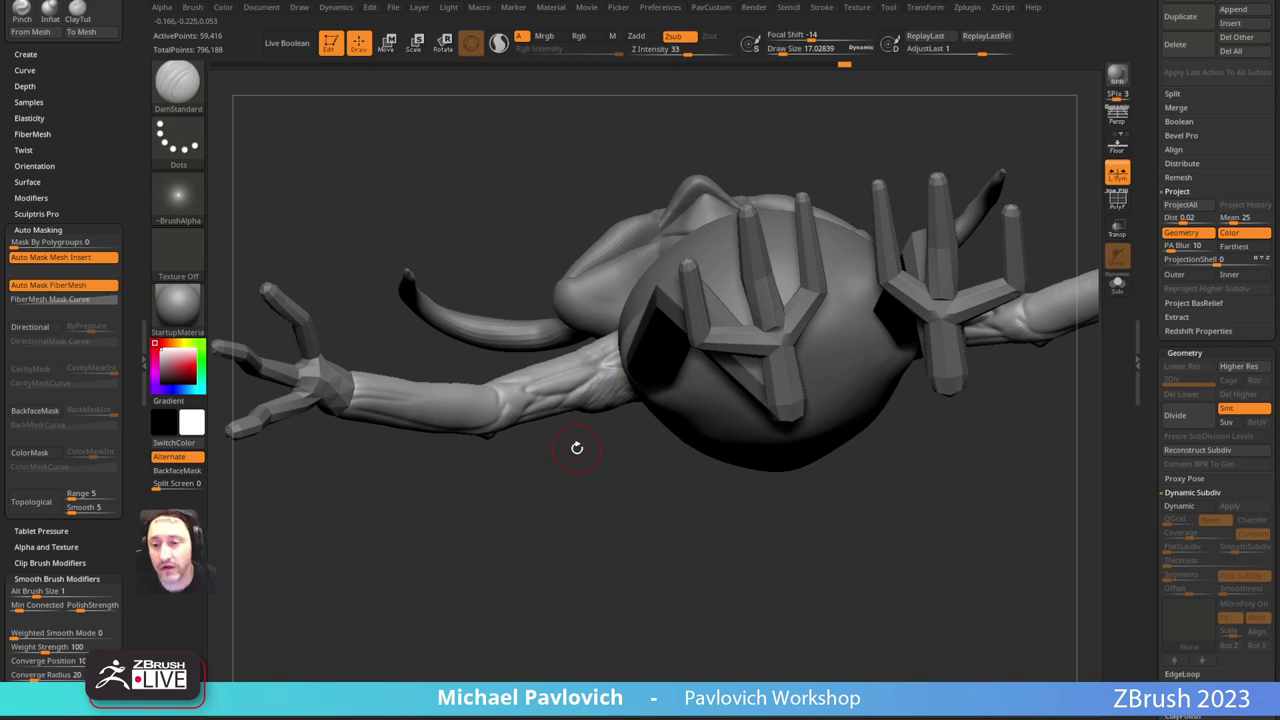
Step: Fill out the underside of the upper arm near the armpit with the ClayTubes brush at draw size about 17
{"action": "mouse_move", "coordinate": [551, 486]}
{"action": "right_mouse_down"}
{"action": "mouse_move", "coordinate": [563, 506]}
{"action": "mouse_move", "coordinate": [632, 468]}
{"action": "mouse_move", "coordinate": [666, 489]}
{"action": "mouse_move", "coordinate": [702, 487]}
{"action": "mouse_move", "coordinate": [669, 456]}
{"action": "mouse_move", "coordinate": [676, 440]}
{"action": "right_mouse_up"}
{"action": "key", "text": "b"}
{"action": "key", "text": "c"}
{"action": "key", "text": "t"}
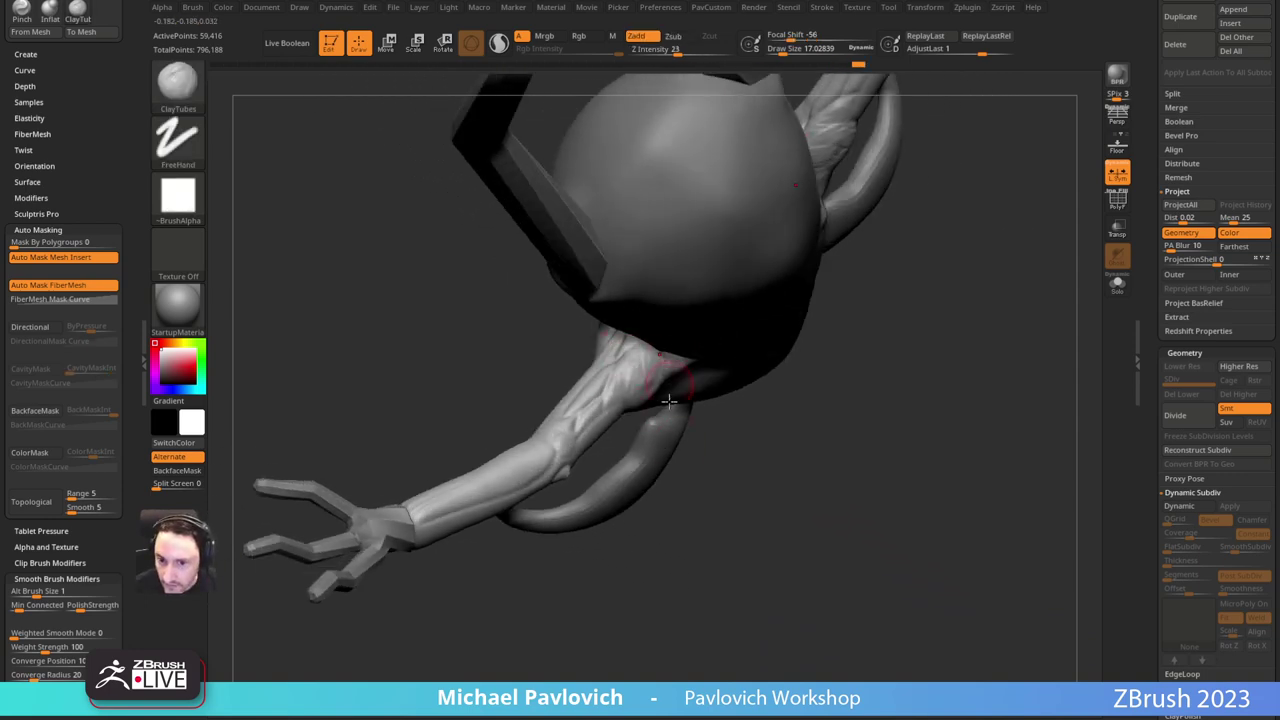
{"action": "right_click_drag", "start_coordinate": [669, 401], "coordinate": [434, 357]}
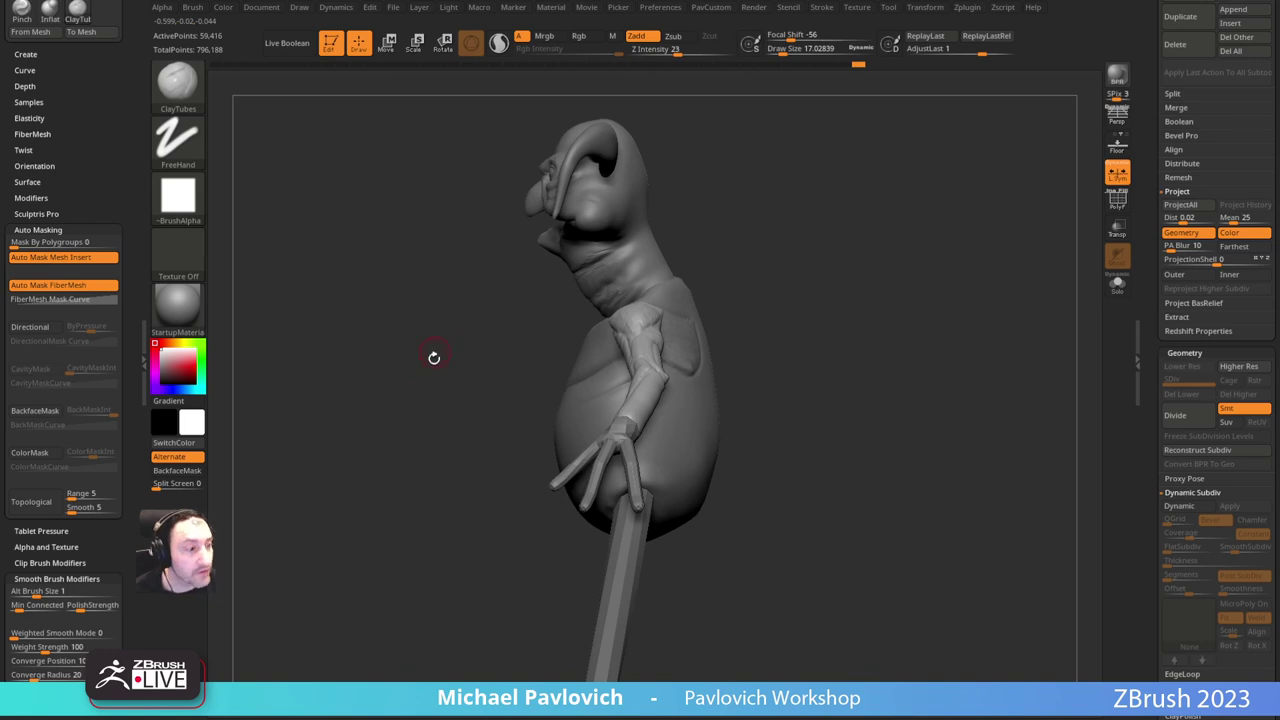
Step: Reshape the forearm's outline from the elbow to the wrist with the Move brush at draw sizes about 46 and 41
{"action": "mouse_move", "coordinate": [478, 435]}
{"action": "right_mouse_down"}
{"action": "mouse_move", "coordinate": [500, 337]}
{"action": "mouse_move", "coordinate": [571, 391]}
{"action": "mouse_move", "coordinate": [545, 430]}
{"action": "right_mouse_up"}
{"action": "key", "text": "s"}
{"action": "mouse_move", "coordinate": [508, 468]}
{"action": "left_mouse_down"}
{"action": "mouse_move", "coordinate": [520, 466]}
{"action": "mouse_move", "coordinate": [522, 432]}
{"action": "left_mouse_up"}
{"action": "key", "text": "b"}
{"action": "key", "text": "m"}
{"action": "key", "text": "v"}
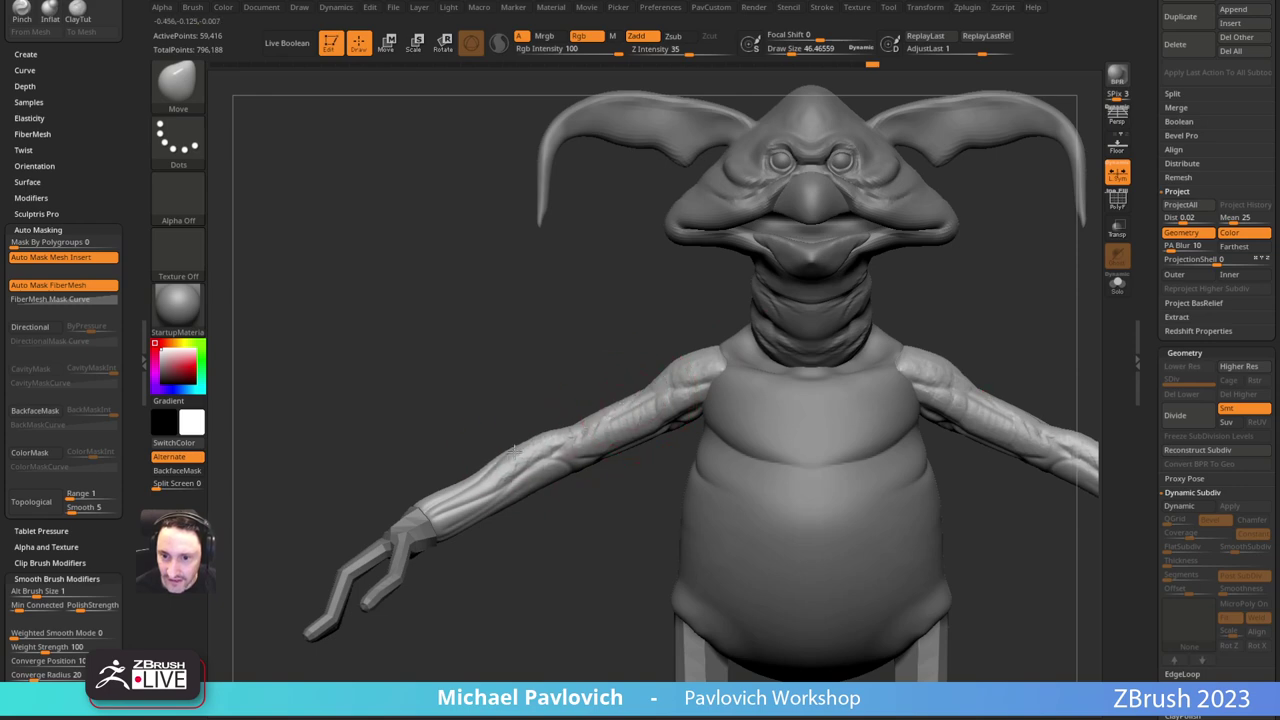
{"action": "left_click_drag", "start_coordinate": [475, 477], "coordinate": [428, 508]}
{"action": "key", "text": "["}
{"action": "key", "text": "s"}
{"action": "left_click_drag", "start_coordinate": [480, 540], "coordinate": [442, 533]}
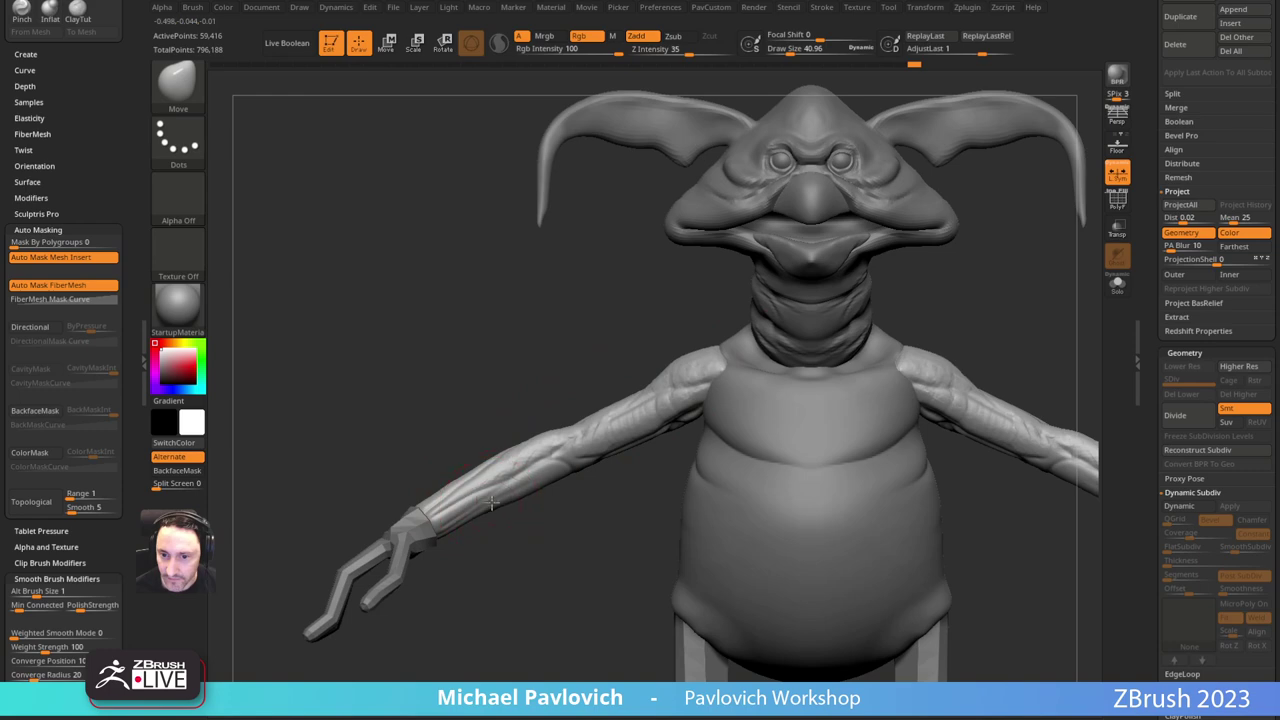
Step: Refine the contour of the elbow and upper forearm with the Move brush at draw size about 29
{"action": "key", "text": "s"}
{"action": "left_click_drag", "start_coordinate": [537, 491], "coordinate": [533, 491]}
{"action": "mouse_move", "coordinate": [556, 430]}
{"action": "right_mouse_down"}
{"action": "mouse_move", "coordinate": [531, 420]}
{"action": "mouse_move", "coordinate": [546, 483]}
{"action": "right_mouse_up"}
{"action": "key", "text": "s"}
{"action": "left_click_drag", "start_coordinate": [540, 464], "coordinate": [528, 500]}
{"action": "right_click_drag", "start_coordinate": [546, 489], "coordinate": [537, 501]}
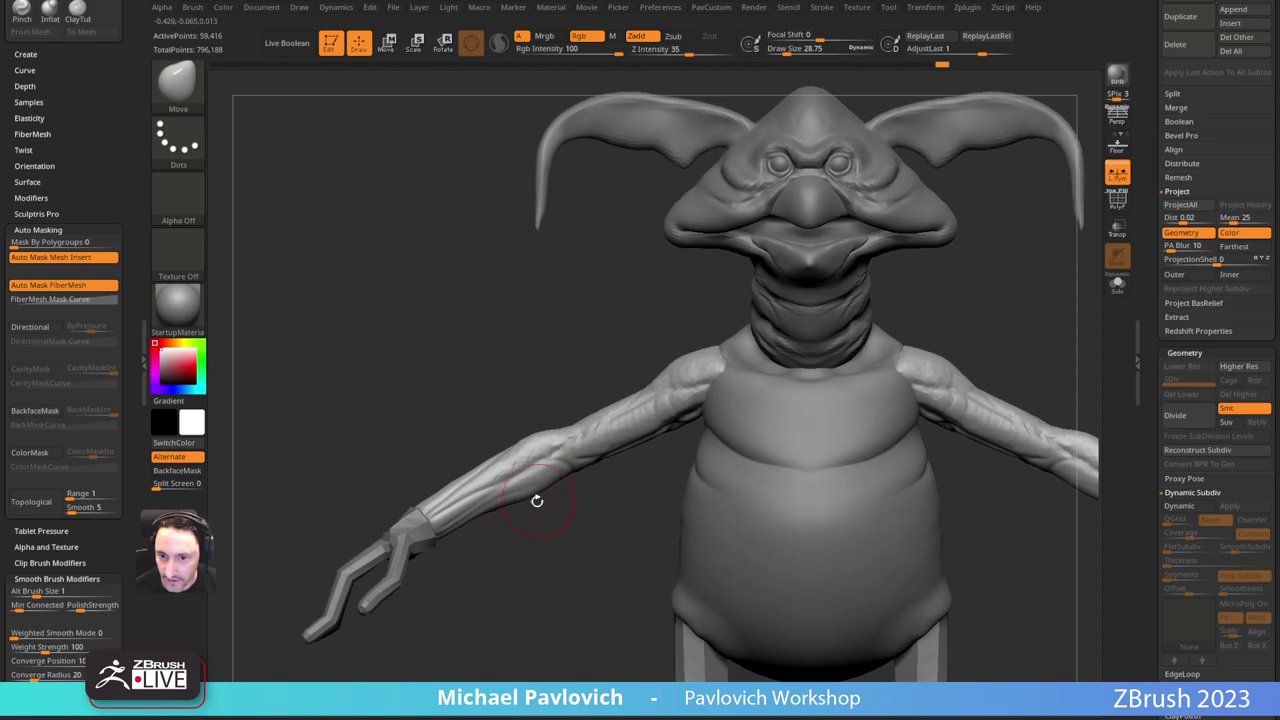
Step: Adjust the volume of the shoulder and upper arm with the MoveAccu brush at draw sizes about 55 and 33
{"action": "left_click_drag", "start_coordinate": [537, 518], "coordinate": [747, 414]}
{"action": "left_click_drag", "start_coordinate": [502, 408], "coordinate": [497, 367]}
{"action": "key", "text": "["}
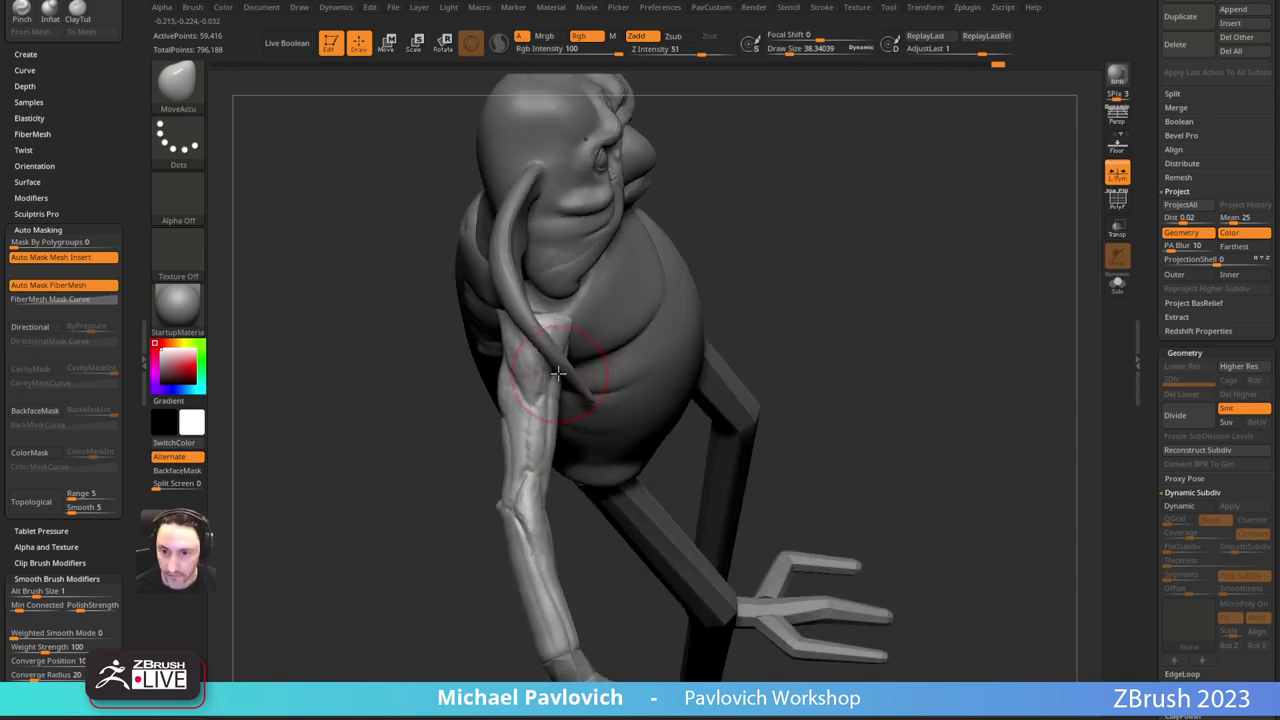
{"action": "right_click_drag", "start_coordinate": [569, 485], "coordinate": [565, 401]}
{"action": "key", "text": "s"}
{"action": "left_click_drag", "start_coordinate": [565, 401], "coordinate": [573, 402]}
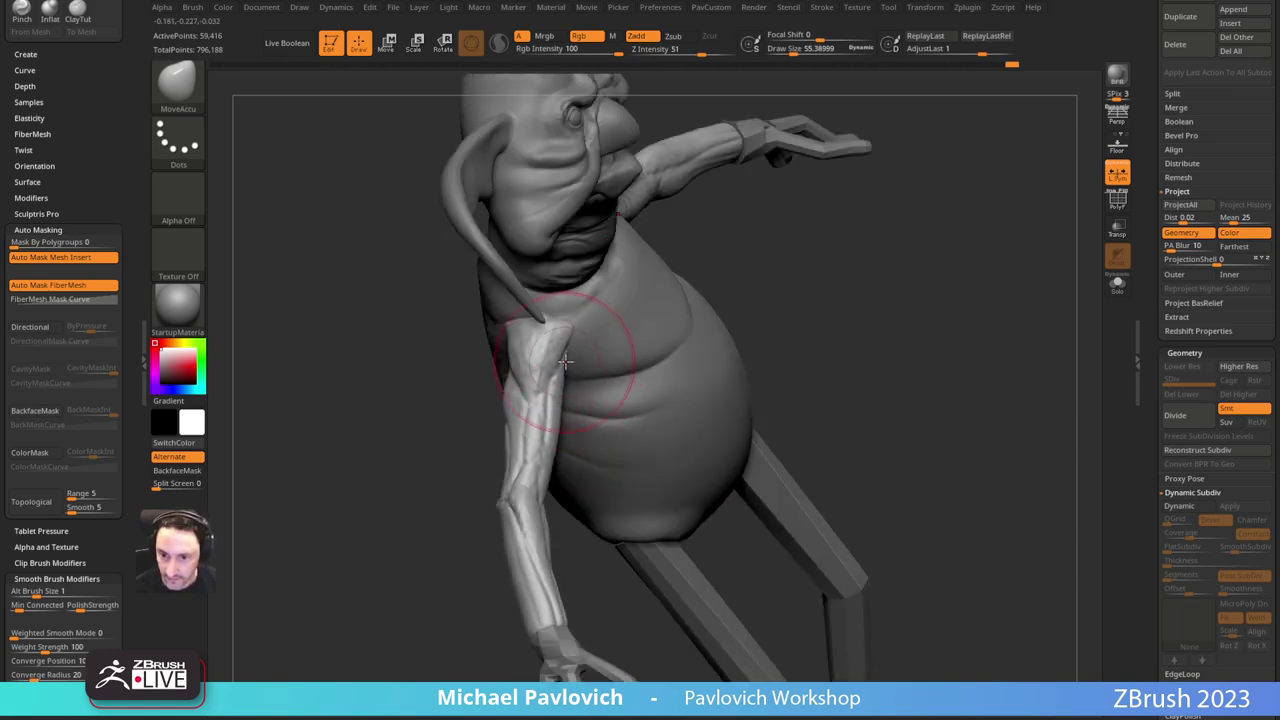
{"action": "mouse_move", "coordinate": [805, 317]}
{"action": "right_mouse_down"}
{"action": "mouse_move", "coordinate": [551, 388]}
{"action": "mouse_move", "coordinate": [540, 374]}
{"action": "right_mouse_up"}
{"action": "key", "text": "s"}
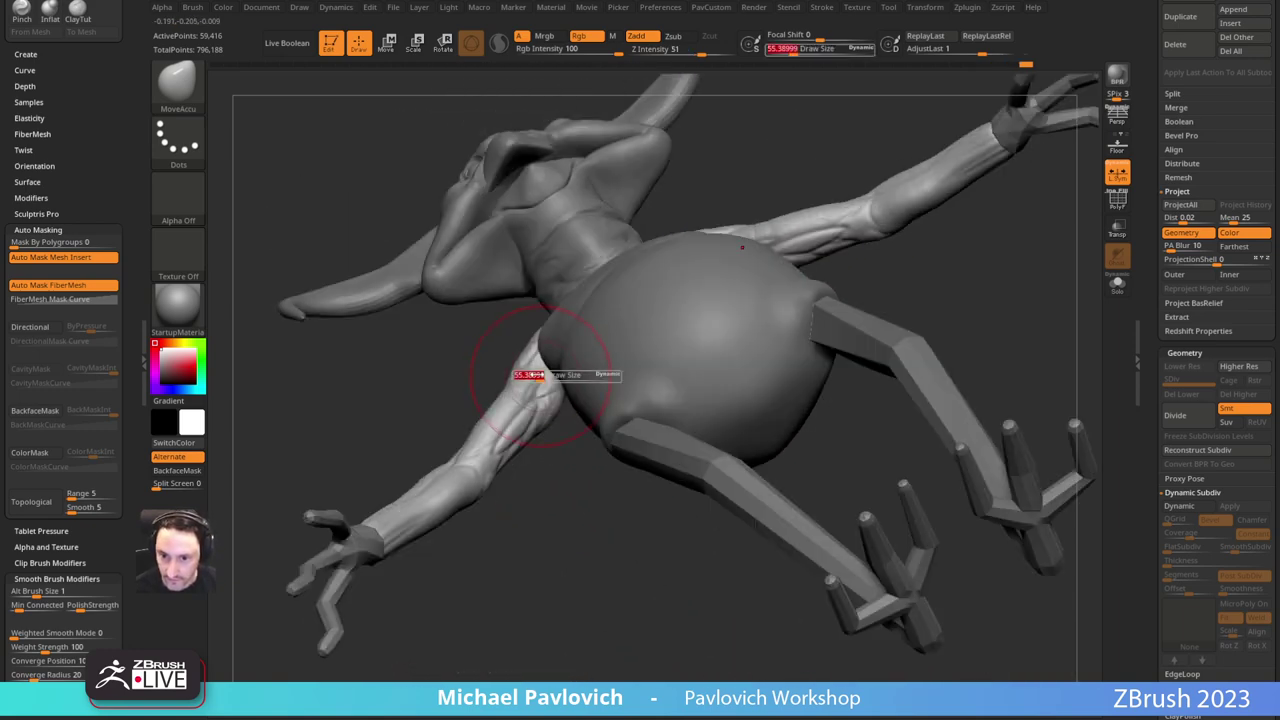
{"action": "mouse_move", "coordinate": [536, 374]}
{"action": "left_mouse_down"}
{"action": "mouse_move", "coordinate": [524, 374]}
{"action": "mouse_move", "coordinate": [533, 367]}
{"action": "left_mouse_up"}
{"action": "mouse_move", "coordinate": [533, 367]}
{"action": "right_mouse_down"}
{"action": "mouse_move", "coordinate": [545, 430]}
{"action": "mouse_move", "coordinate": [531, 364]}
{"action": "right_mouse_up"}
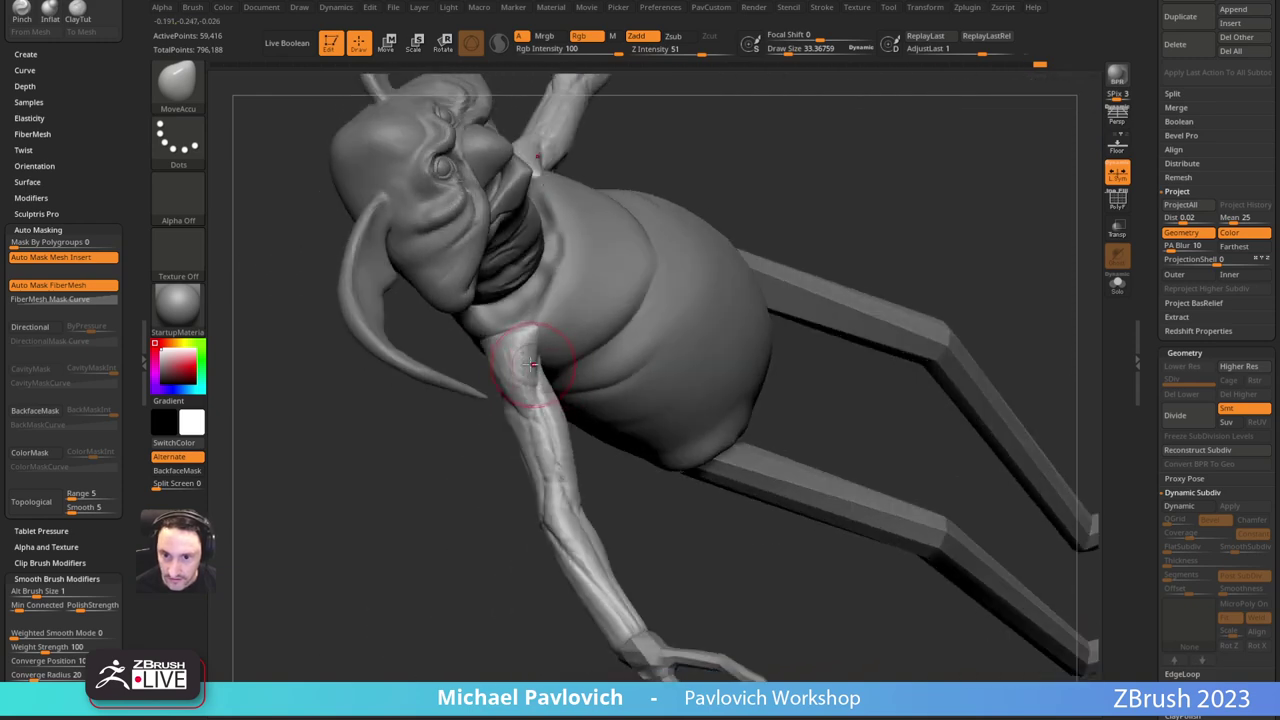
Step: Adjust the arm's side profile around the elbow with the Move brush at draw size about 46
{"action": "mouse_move", "coordinate": [479, 506]}
{"action": "right_mouse_down"}
{"action": "mouse_move", "coordinate": [840, 277]}
{"action": "mouse_move", "coordinate": [880, 360]}
{"action": "mouse_move", "coordinate": [862, 400]}
{"action": "right_mouse_up"}
{"action": "key", "text": "s"}
{"action": "left_click_drag", "start_coordinate": [546, 423], "coordinate": [553, 424]}
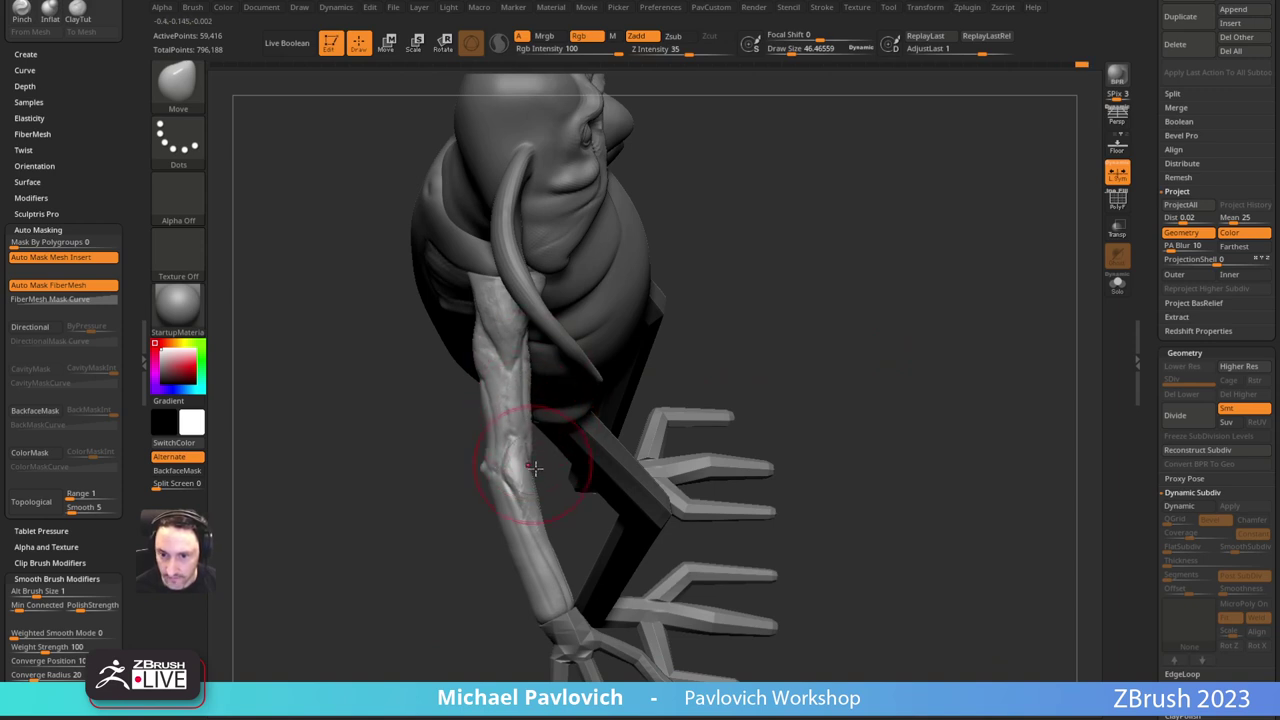
{"action": "mouse_move", "coordinate": [534, 514]}
{"action": "right_mouse_down"}
{"action": "mouse_move", "coordinate": [560, 471]}
{"action": "mouse_move", "coordinate": [537, 494]}
{"action": "mouse_move", "coordinate": [603, 477]}
{"action": "mouse_move", "coordinate": [606, 457]}
{"action": "mouse_move", "coordinate": [572, 402]}
{"action": "mouse_move", "coordinate": [722, 399]}
{"action": "right_mouse_up"}
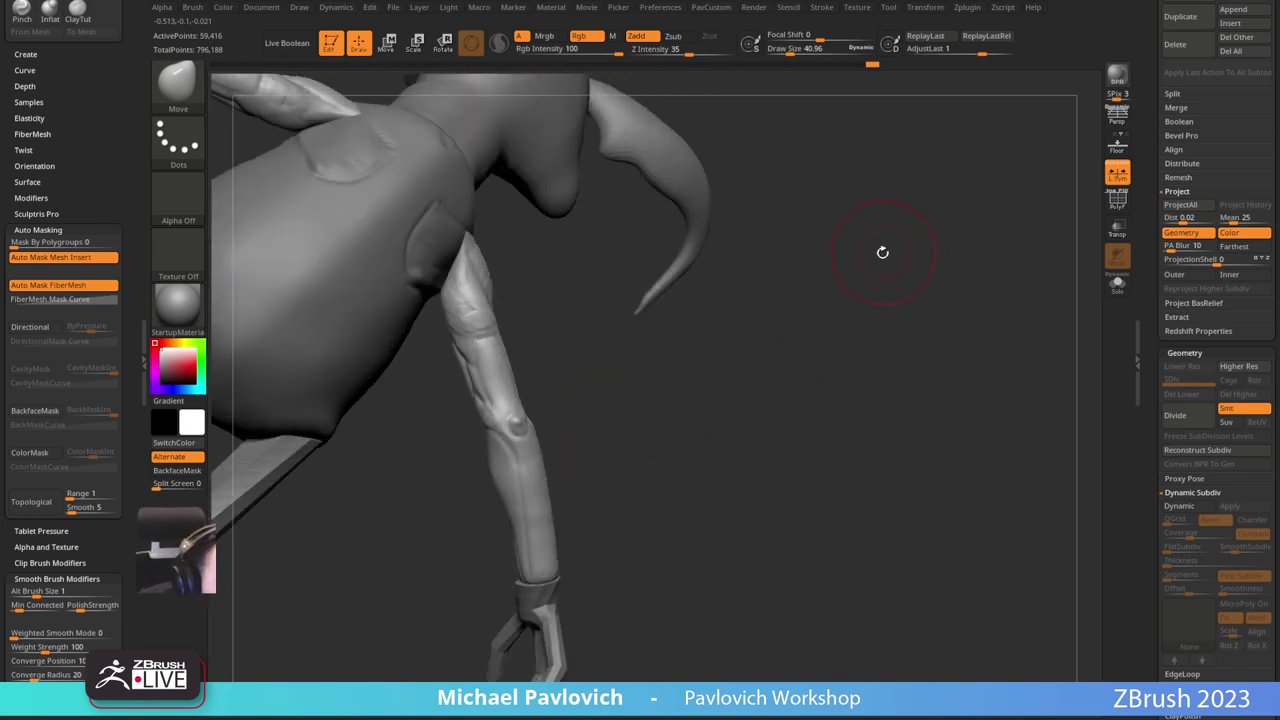
Step: Carve creases around the elbow and into the outer forearm with DamStandard at draw sizes about 21 and 17
{"action": "mouse_move", "coordinate": [867, 309]}
{"action": "right_mouse_down"}
{"action": "mouse_move", "coordinate": [926, 337]}
{"action": "mouse_move", "coordinate": [797, 283]}
{"action": "mouse_move", "coordinate": [820, 323]}
{"action": "mouse_move", "coordinate": [650, 365]}
{"action": "mouse_move", "coordinate": [611, 329]}
{"action": "mouse_move", "coordinate": [622, 332]}
{"action": "right_mouse_up"}
{"action": "key", "text": "b"}
{"action": "key", "text": "d"}
{"action": "key", "text": "s"}
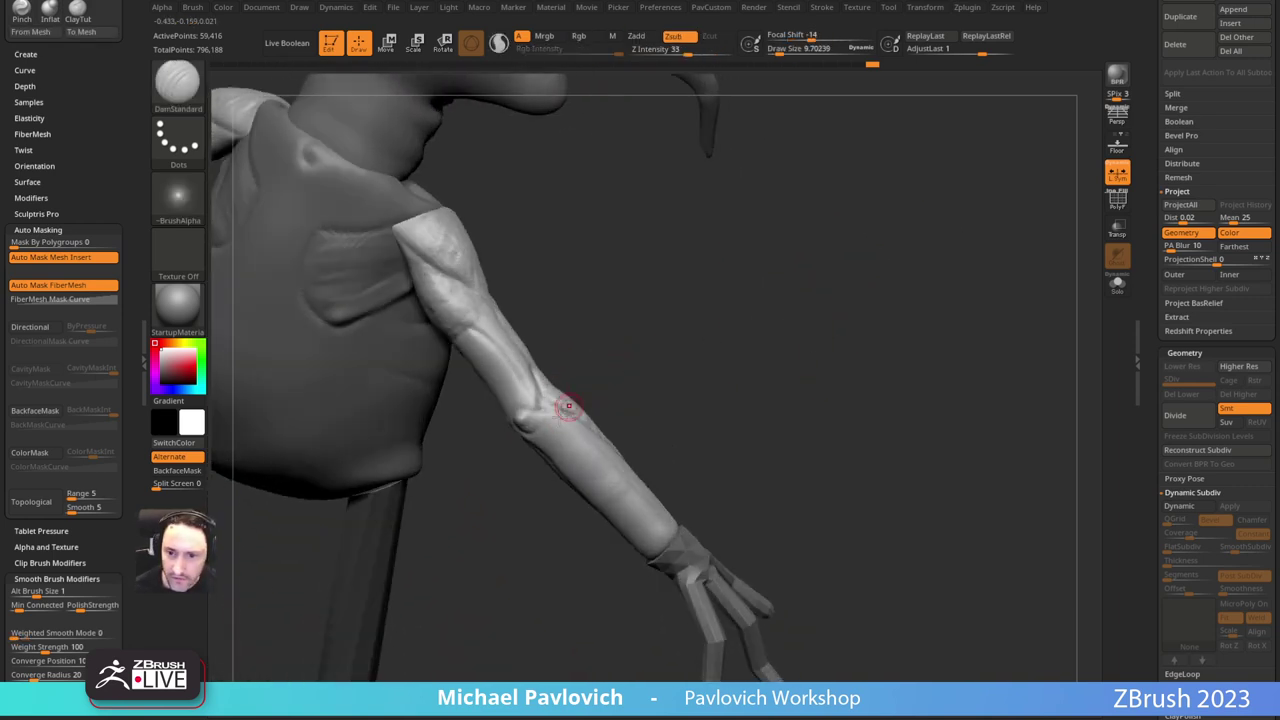
{"action": "key", "text": "s"}
{"action": "left_click_drag", "start_coordinate": [555, 420], "coordinate": [562, 420]}
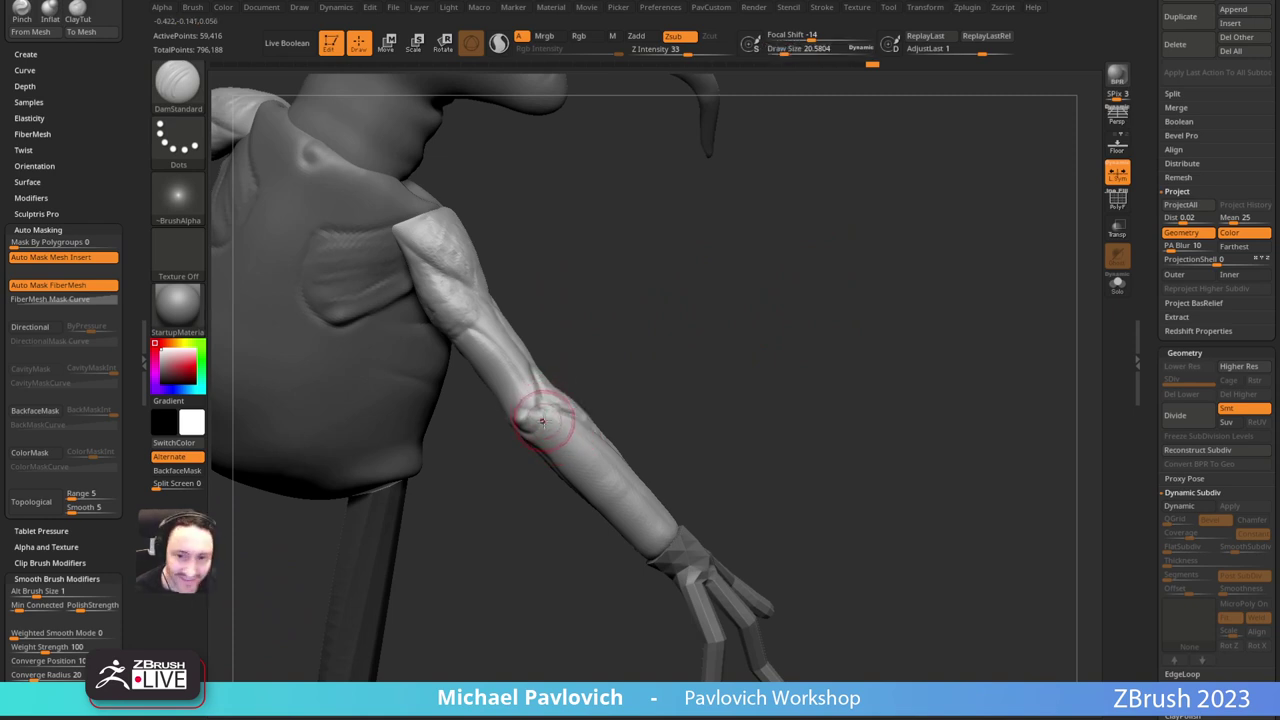
{"action": "mouse_move", "coordinate": [560, 440]}
{"action": "right_mouse_down"}
{"action": "mouse_move", "coordinate": [646, 331]}
{"action": "mouse_move", "coordinate": [630, 362]}
{"action": "right_mouse_up"}
{"action": "key", "text": "s"}
{"action": "left_click_drag", "start_coordinate": [555, 418], "coordinate": [551, 418]}
{"action": "right_click_drag", "start_coordinate": [603, 366], "coordinate": [607, 371]}
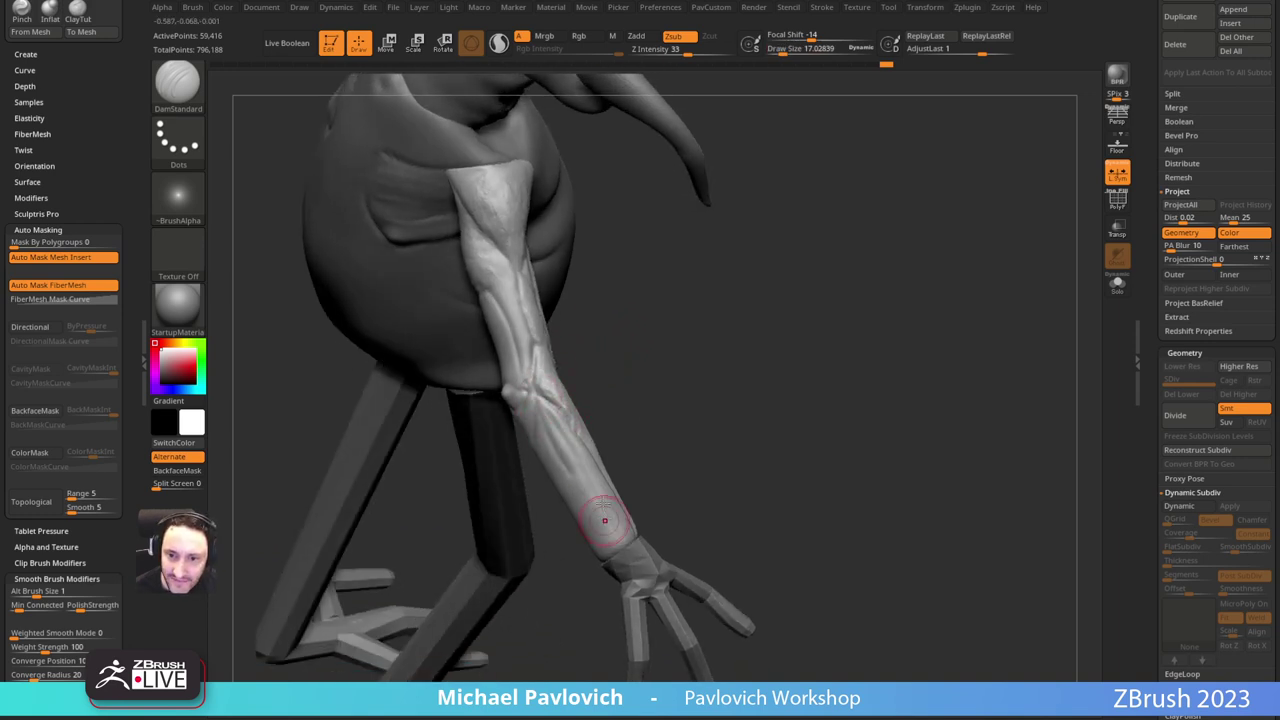
Step: Build up the outer forearm muscles below the elbow with the ClayTubes brush at draw sizes about 24 and 21
{"action": "mouse_move", "coordinate": [604, 520]}
{"action": "right_mouse_down"}
{"action": "mouse_move", "coordinate": [640, 383]}
{"action": "mouse_move", "coordinate": [570, 437]}
{"action": "right_mouse_up"}
{"action": "key", "text": "b"}
{"action": "key", "text": "c"}
{"action": "key", "text": "t"}
{"action": "right_click_drag", "start_coordinate": [629, 339], "coordinate": [632, 295]}
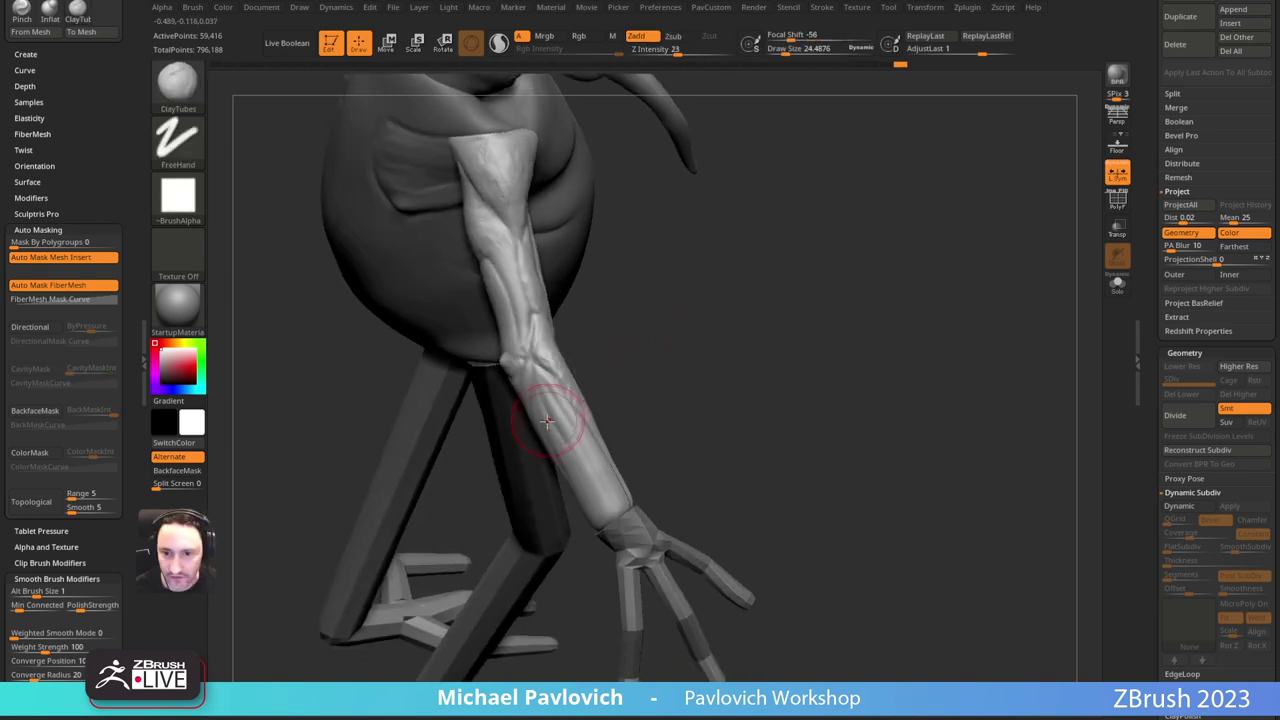
{"action": "mouse_move", "coordinate": [637, 376]}
{"action": "right_mouse_down"}
{"action": "mouse_move", "coordinate": [571, 433]}
{"action": "mouse_move", "coordinate": [540, 425]}
{"action": "right_mouse_up"}
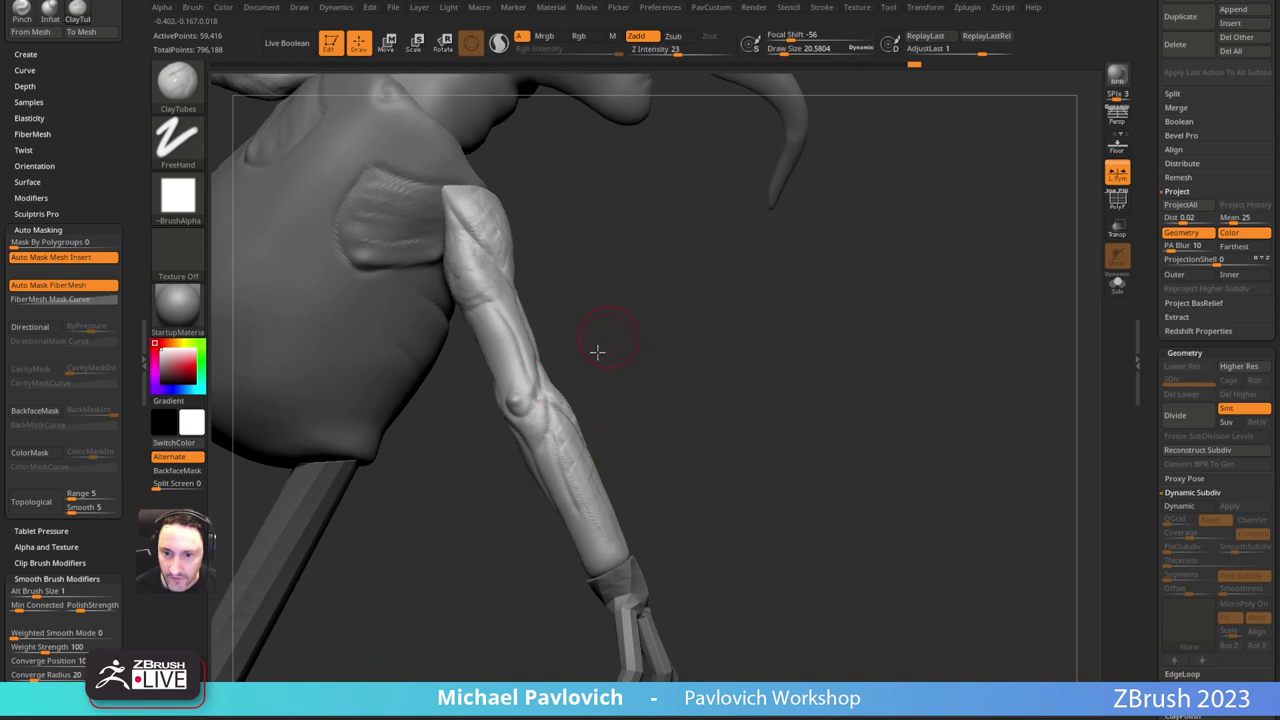
{"action": "mouse_move", "coordinate": [597, 352]}
{"action": "right_mouse_down"}
{"action": "mouse_move", "coordinate": [574, 369]}
{"action": "mouse_move", "coordinate": [677, 374]}
{"action": "mouse_move", "coordinate": [703, 358]}
{"action": "mouse_move", "coordinate": [678, 376]}
{"action": "mouse_move", "coordinate": [655, 366]}
{"action": "right_mouse_up"}
{"action": "key", "text": "s"}
{"action": "left_click_drag", "start_coordinate": [584, 391], "coordinate": [587, 391]}
Step: Nudge the elbow and forearm shape from behind with the Move brush
{"action": "key", "text": "b"}
{"action": "key", "text": "m"}
{"action": "key", "text": "v"}
{"action": "mouse_move", "coordinate": [644, 380]}
{"action": "right_mouse_down"}
{"action": "mouse_move", "coordinate": [555, 383]}
{"action": "mouse_move", "coordinate": [631, 369]}
{"action": "mouse_move", "coordinate": [567, 416]}
{"action": "mouse_move", "coordinate": [623, 394]}
{"action": "right_mouse_up"}
Step: Accentuate the elbow's bony bump with the Standard brush at draw size about 19, undoing a stray change
{"action": "key", "text": "b"}
{"action": "key", "text": "s"}
{"action": "key", "text": "t"}
{"action": "key", "text": "s"}
{"action": "left_click_drag", "start_coordinate": [567, 429], "coordinate": [560, 429]}
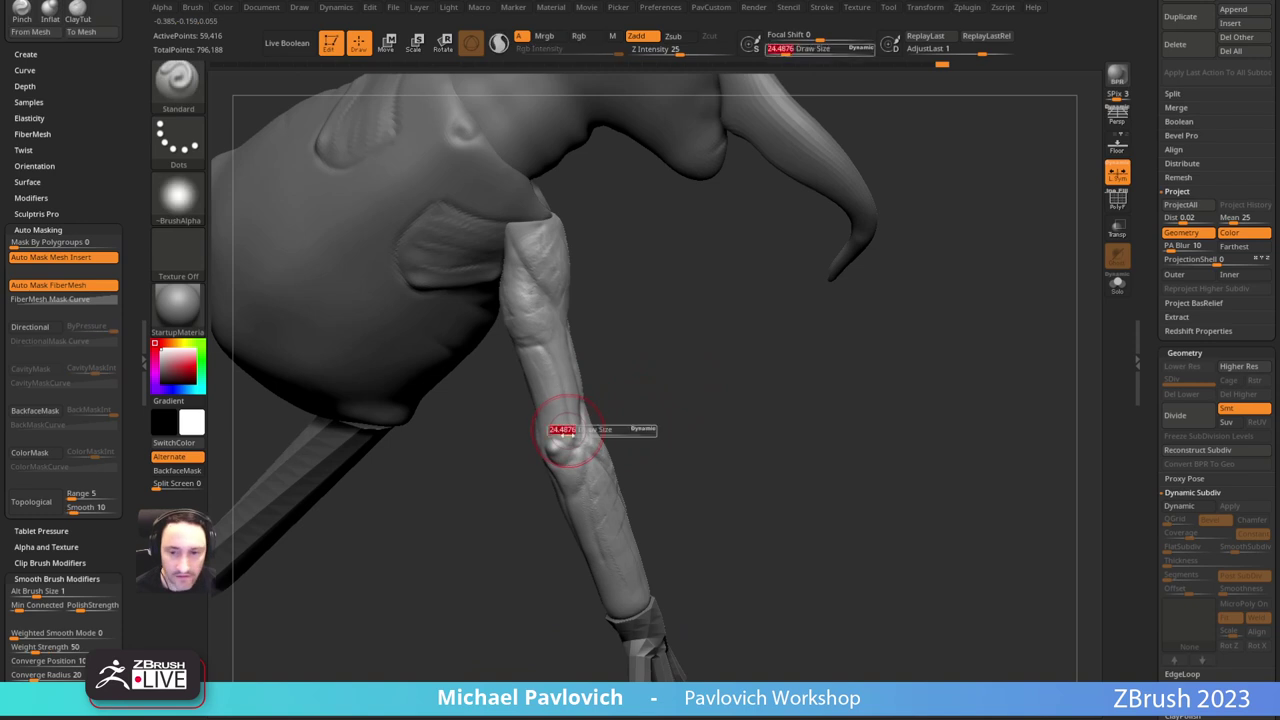
{"action": "key", "text": "ctrl+z"}
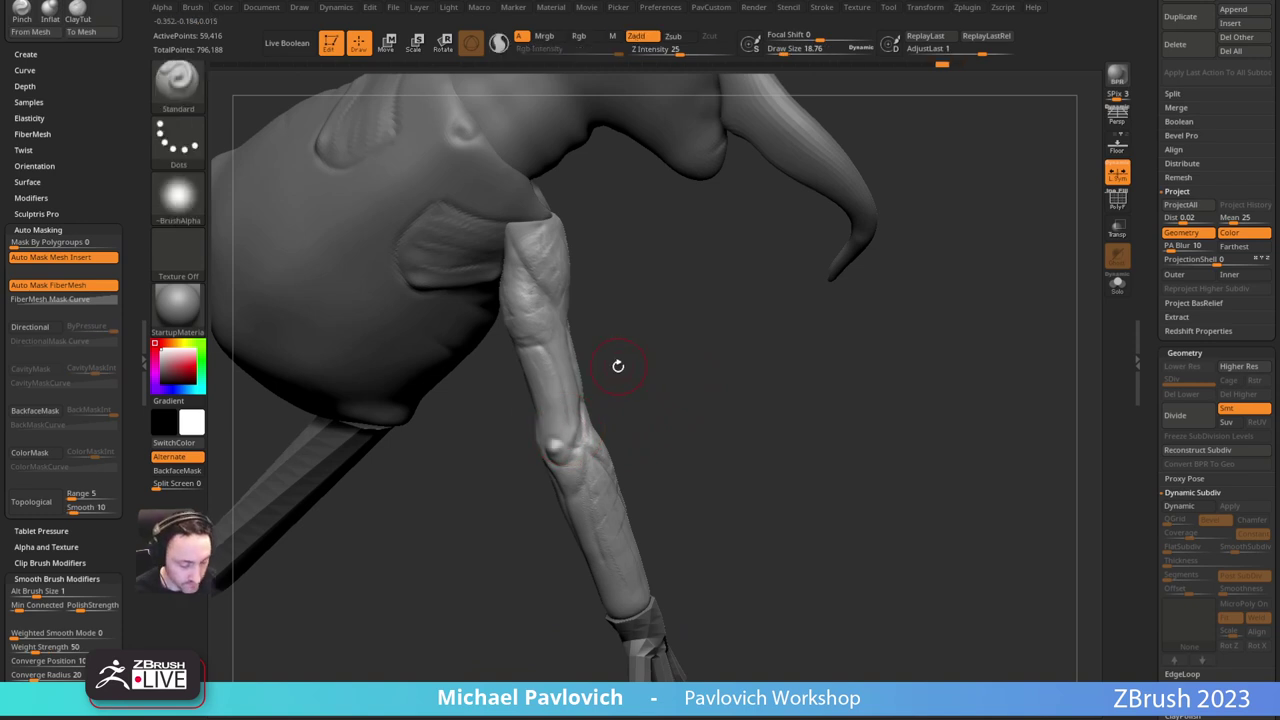
Step: Blend the elbow bump into the forearm muscles with the ClayTubes brush at draw size about 19
{"action": "key", "text": "b"}
{"action": "key", "text": "c"}
{"action": "key", "text": "t"}
{"action": "mouse_move", "coordinate": [637, 368]}
{"action": "right_mouse_down"}
{"action": "mouse_move", "coordinate": [614, 376]}
{"action": "mouse_move", "coordinate": [663, 429]}
{"action": "mouse_move", "coordinate": [670, 374]}
{"action": "right_mouse_up"}
{"action": "mouse_move", "coordinate": [728, 230]}
{"action": "right_mouse_down"}
{"action": "mouse_move", "coordinate": [774, 189]}
{"action": "mouse_move", "coordinate": [768, 180]}
{"action": "right_mouse_up"}
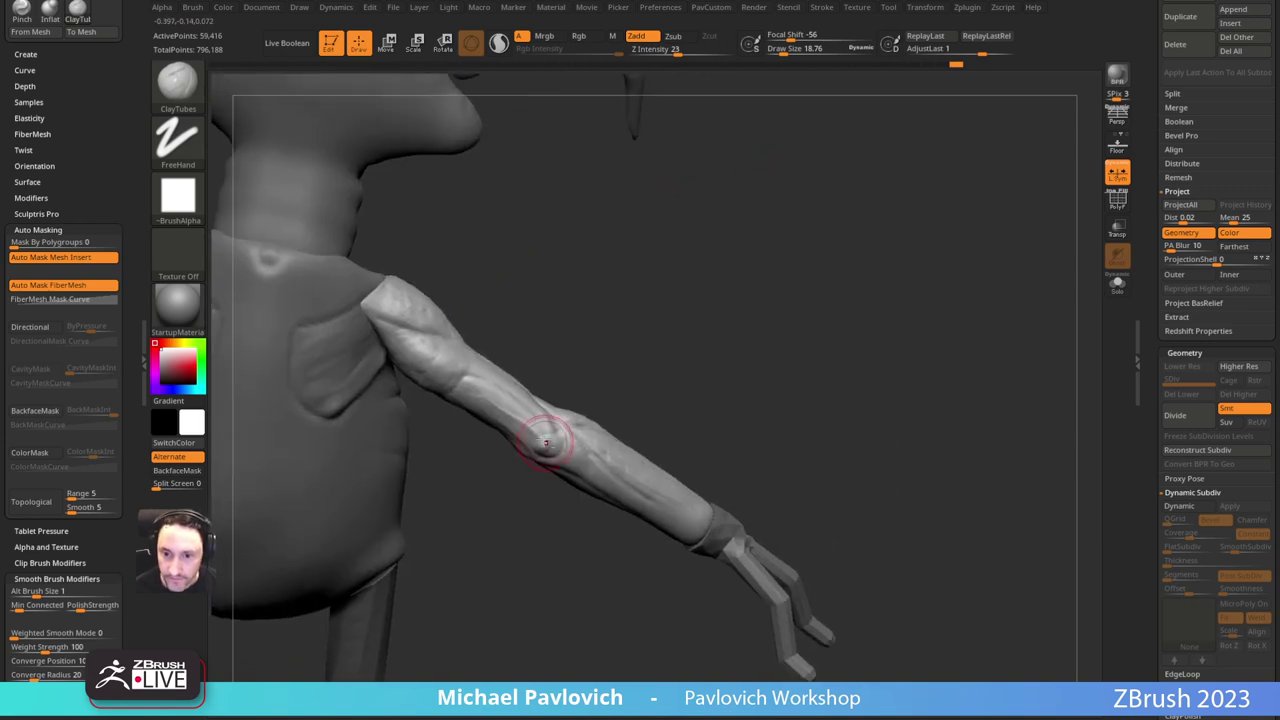
{"action": "mouse_move", "coordinate": [586, 381]}
{"action": "right_mouse_down"}
{"action": "mouse_move", "coordinate": [566, 384]}
{"action": "mouse_move", "coordinate": [620, 386]}
{"action": "right_mouse_up"}
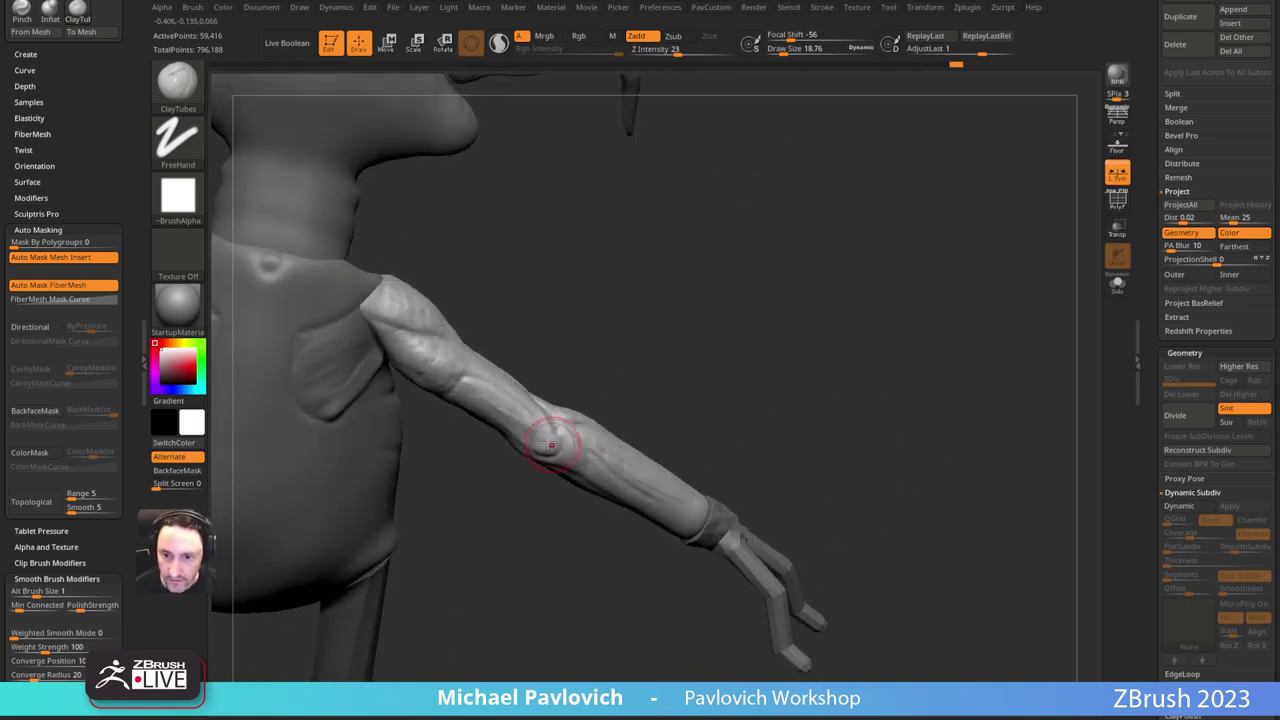
{"action": "mouse_move", "coordinate": [538, 397]}
{"action": "right_mouse_down"}
{"action": "mouse_move", "coordinate": [746, 306]}
{"action": "mouse_move", "coordinate": [680, 474]}
{"action": "mouse_move", "coordinate": [880, 397]}
{"action": "mouse_move", "coordinate": [862, 393]}
{"action": "mouse_move", "coordinate": [871, 345]}
{"action": "right_mouse_up"}
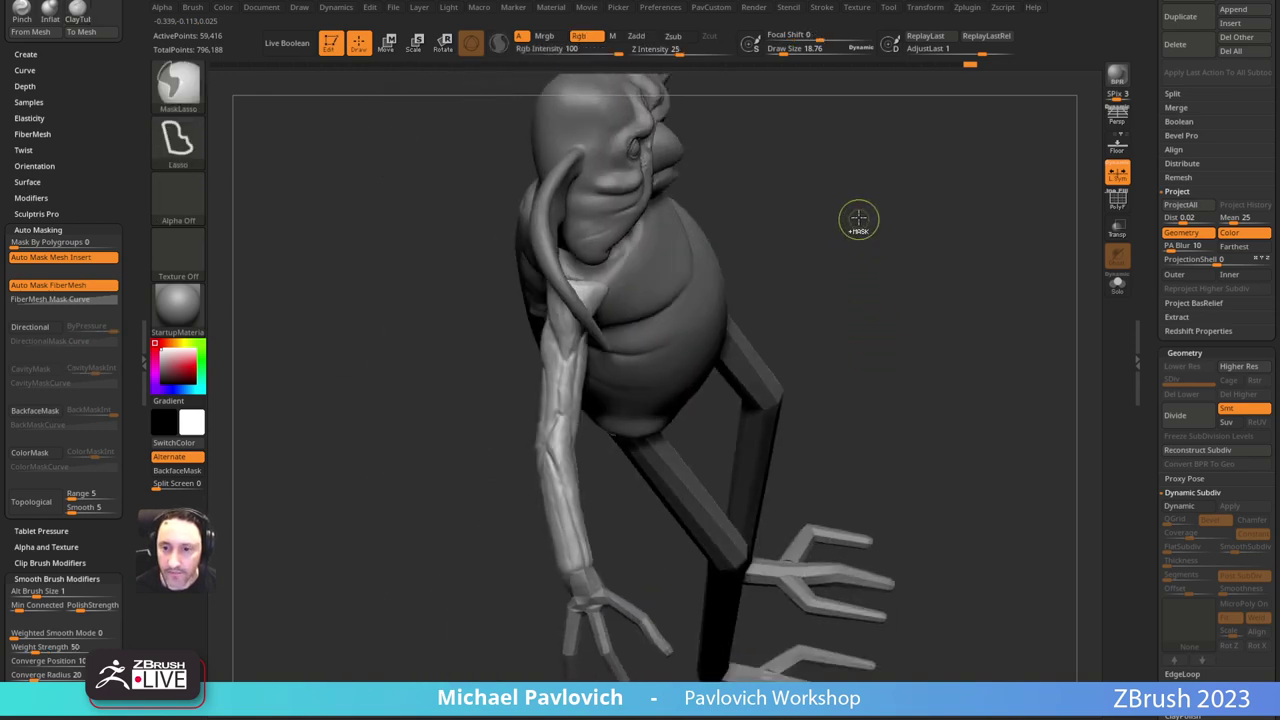
Step: Remesh the arms, reduce the smoothing intensity to 31, and soften the upper arm and forearm from the side
{"action": "left_click_drag", "start_coordinate": [857, 217], "coordinate": [934, 331], "text": "ctrl"}
{"action": "right_click_drag", "start_coordinate": [923, 331], "coordinate": [737, 166]}
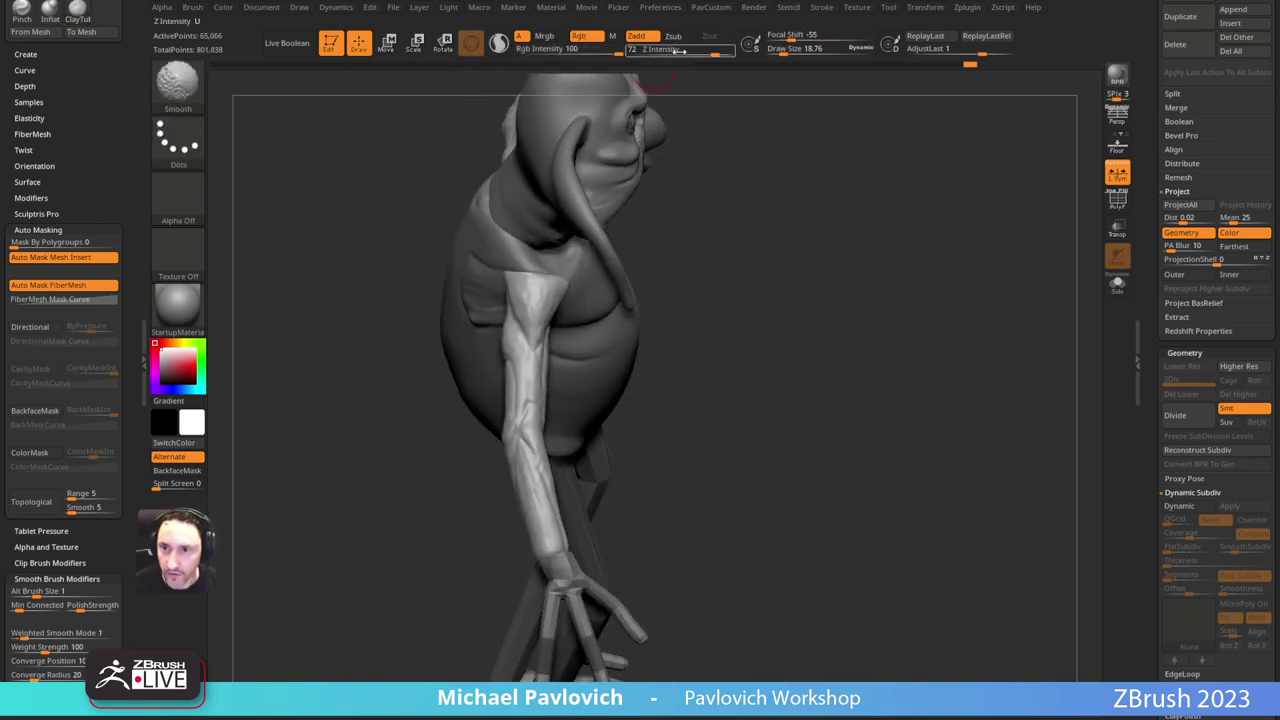
{"action": "left_click_drag", "start_coordinate": [680, 51], "coordinate": [681, 53], "text": "shift"}
{"action": "right_click_drag", "start_coordinate": [665, 240], "coordinate": [575, 322]}
{"action": "left_click_drag", "start_coordinate": [548, 318], "coordinate": [527, 364], "text": "shift"}
{"action": "left_click_drag", "start_coordinate": [522, 430], "coordinate": [515, 523], "text": "shift"}
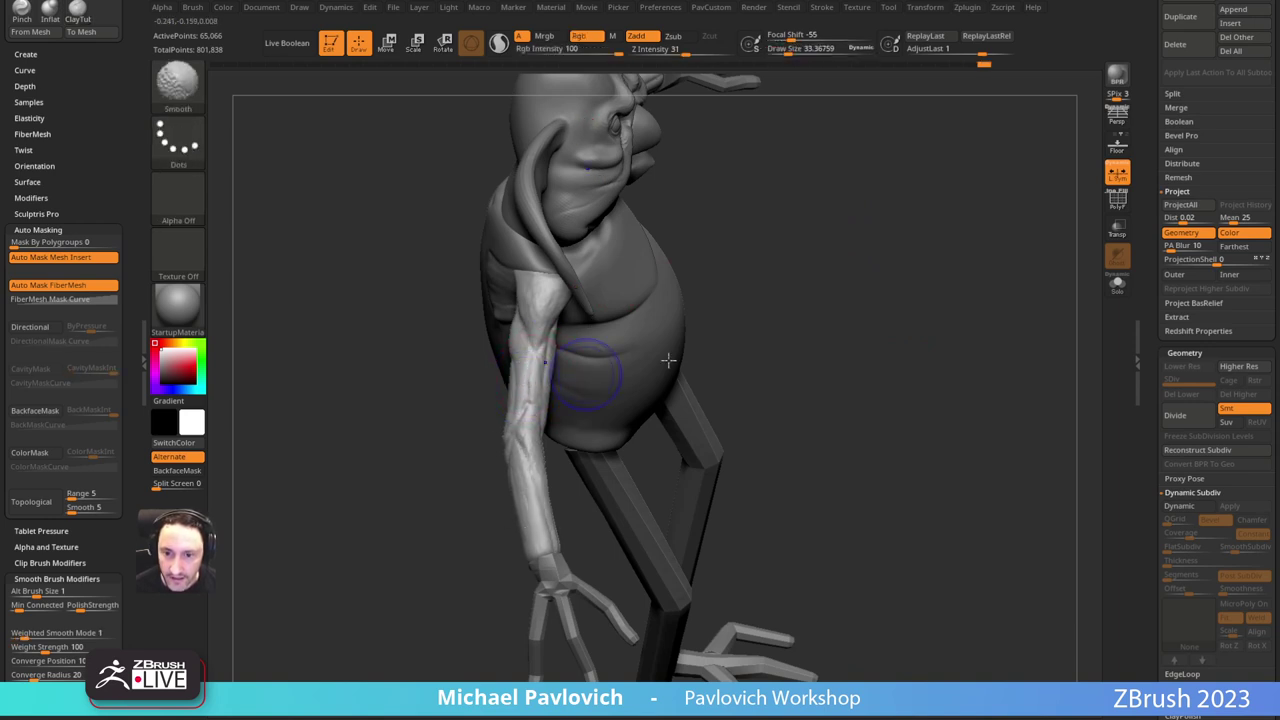
Step: Smooth the elbow, forearm and shoulder muscles from the front and back at draw size about 33
{"action": "right_click_drag", "start_coordinate": [668, 360], "coordinate": [560, 390]}
{"action": "left_click_drag", "start_coordinate": [528, 414], "coordinate": [540, 460], "text": "shift"}
{"action": "right_click_drag", "start_coordinate": [589, 434], "coordinate": [535, 410]}
{"action": "left_click_drag", "start_coordinate": [530, 430], "coordinate": [501, 540], "text": "shift"}
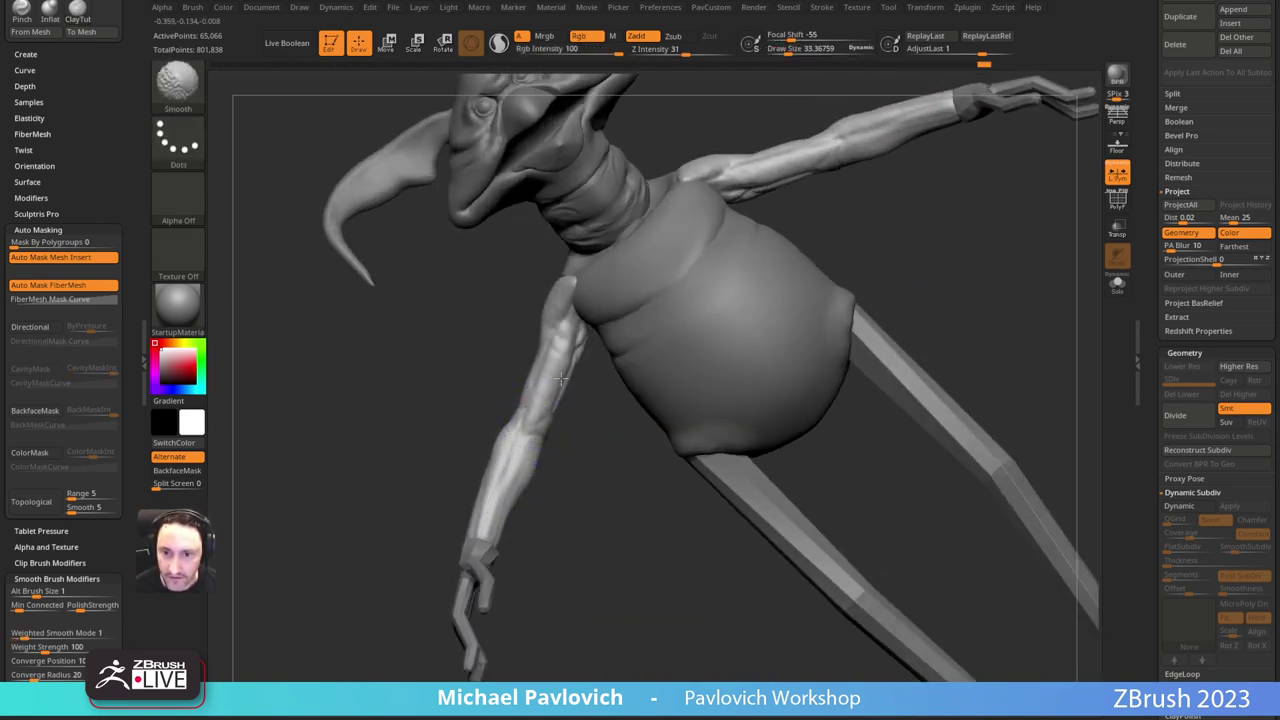
{"action": "left_click_drag", "start_coordinate": [578, 298], "coordinate": [582, 348], "text": "shift"}
{"action": "right_click_drag", "start_coordinate": [463, 363], "coordinate": [622, 338]}
{"action": "left_click_drag", "start_coordinate": [604, 305], "coordinate": [649, 396], "text": "shift"}
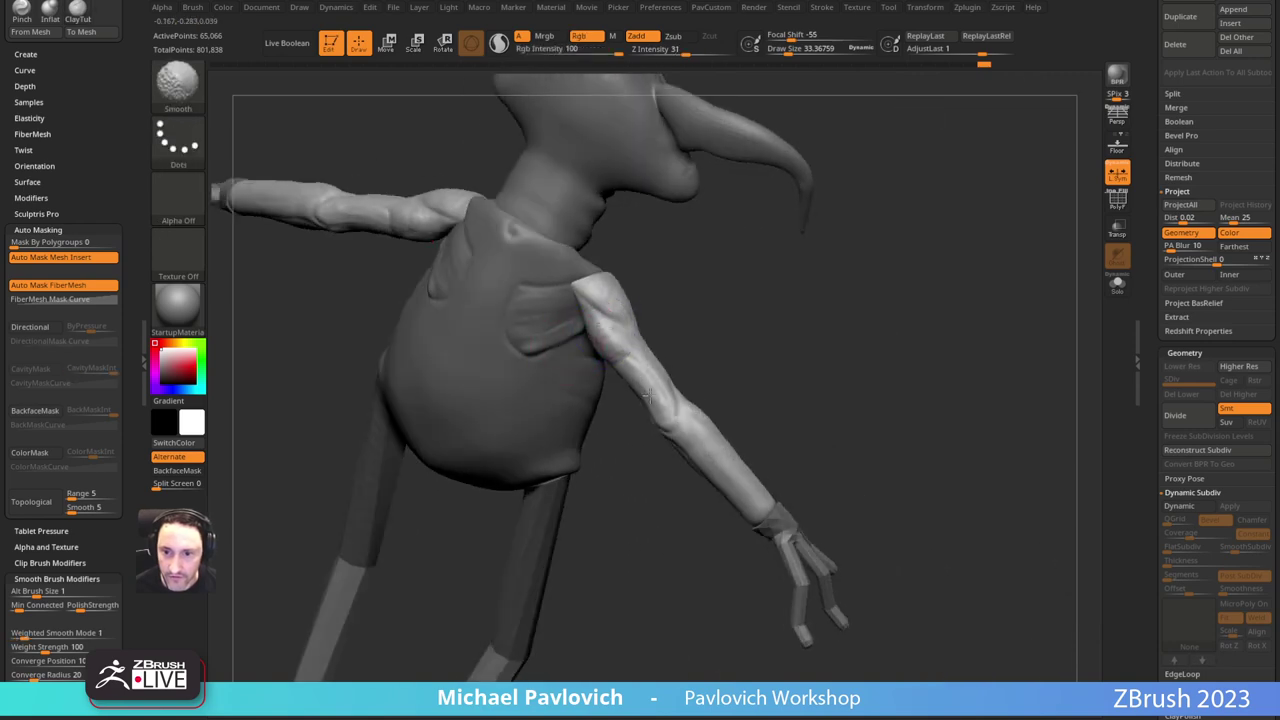
Step: Soften the back of the upper arm, then prepare the ClayTubes brush at draw size about 17
{"action": "right_click_drag", "start_coordinate": [700, 317], "coordinate": [630, 310]}
{"action": "left_click_drag", "start_coordinate": [584, 322], "coordinate": [652, 424], "text": "shift"}
{"action": "right_click_drag", "start_coordinate": [789, 346], "coordinate": [650, 385]}
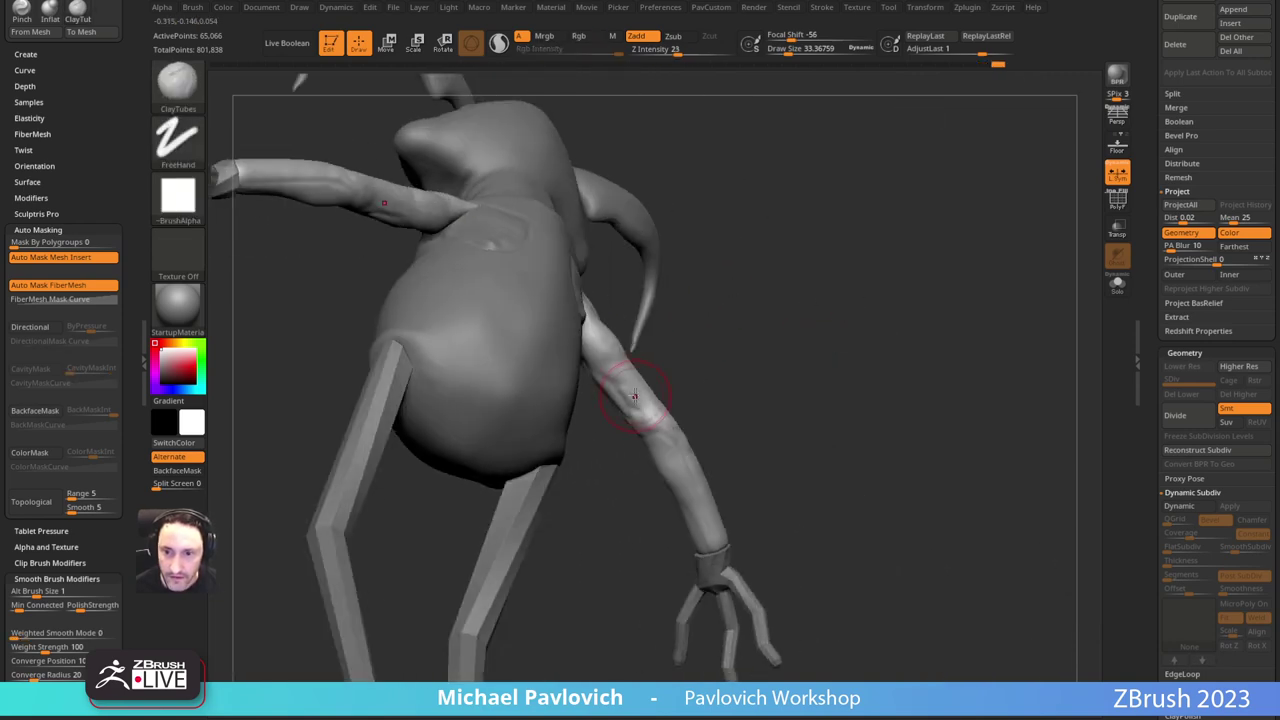
{"action": "left_click_drag", "start_coordinate": [635, 397], "coordinate": [612, 345], "text": "shift"}
{"action": "right_click_drag", "start_coordinate": [710, 385], "coordinate": [770, 330]}
{"action": "left_click_drag", "start_coordinate": [752, 308], "coordinate": [760, 320], "text": "shift"}
{"action": "right_click_drag", "start_coordinate": [780, 325], "coordinate": [672, 316]}
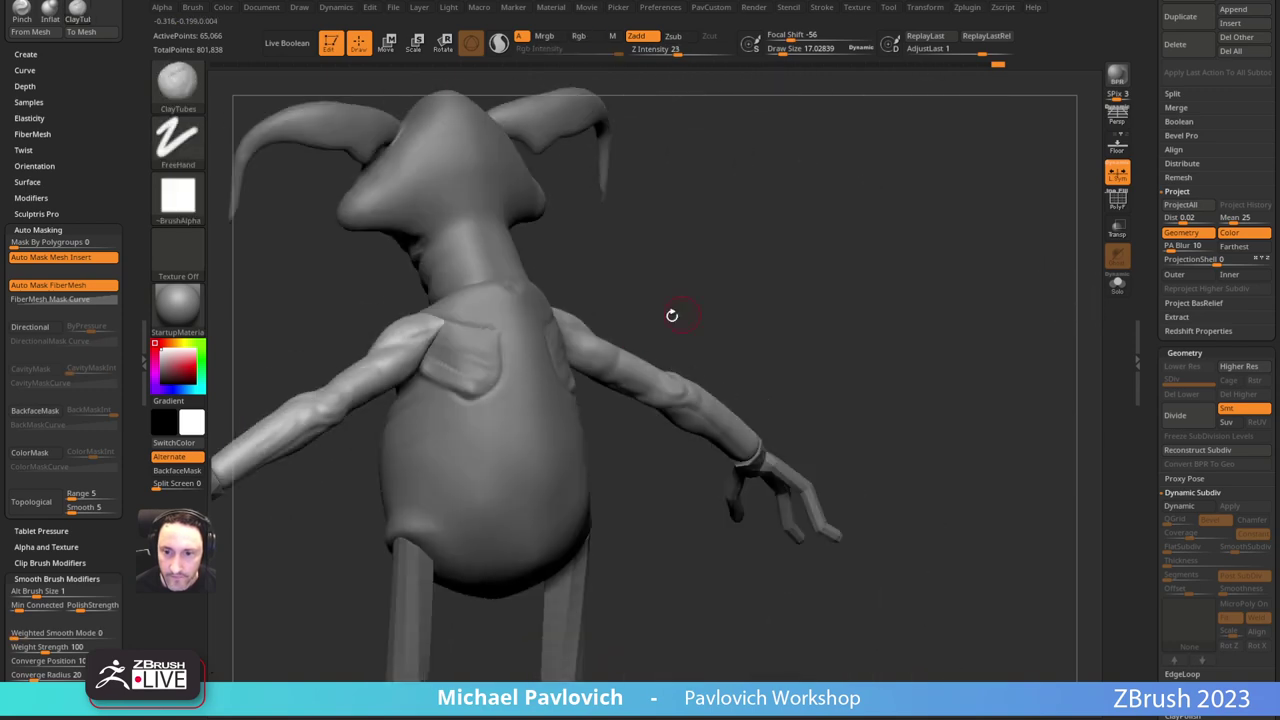
Step: Select the torso and smooth the shoulder blade where it meets the arm at draw size about 27
{"action": "left_click", "coordinate": [499, 375], "text": "alt"}
{"action": "key", "text": "s"}
{"action": "left_click_drag", "start_coordinate": [442, 364], "coordinate": [454, 342]}
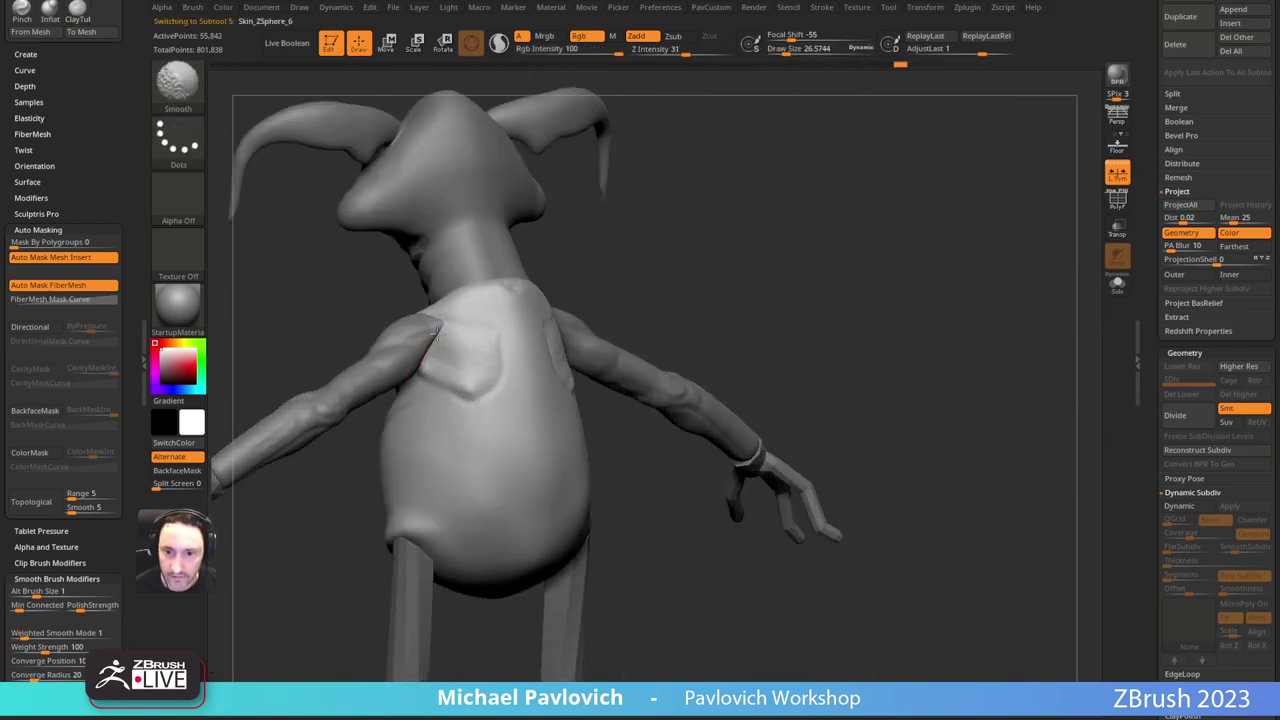
{"action": "right_click_drag", "start_coordinate": [600, 282], "coordinate": [801, 277]}
{"action": "right_click_drag", "start_coordinate": [720, 309], "coordinate": [890, 295], "text": "alt"}
Step: Switch to the Standard brush at draw size about 33, select the legs, and DynaMesh them with an adjusted resolution
{"action": "key", "text": "s"}
{"action": "left_click", "coordinate": [616, 380]}
{"action": "key", "text": "b"}
{"action": "key", "text": "s"}
{"action": "key", "text": "t"}
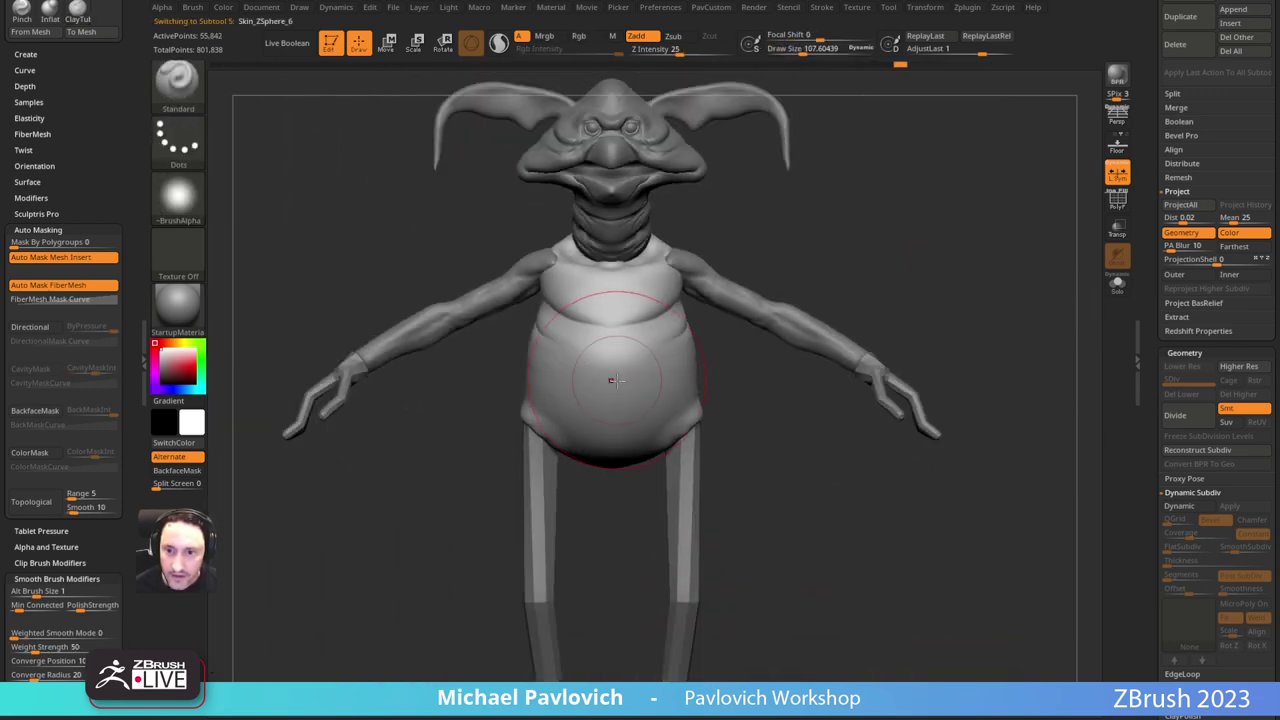
{"action": "key", "text": "s"}
{"action": "left_click_drag", "start_coordinate": [616, 380], "coordinate": [608, 376]}
{"action": "mouse_move", "coordinate": [786, 426]}
{"action": "right_mouse_down", "text": "alt"}
{"action": "mouse_move", "coordinate": [763, 400]}
{"action": "mouse_move", "coordinate": [731, 440]}
{"action": "mouse_move", "coordinate": [728, 371]}
{"action": "mouse_move", "coordinate": [740, 375]}
{"action": "mouse_move", "coordinate": [731, 386]}
{"action": "mouse_move", "coordinate": [743, 377]}
{"action": "mouse_move", "coordinate": [728, 381]}
{"action": "right_mouse_up", "text": "alt"}
{"action": "left_click", "coordinate": [661, 413], "text": "alt"}
{"action": "key", "text": "space"}
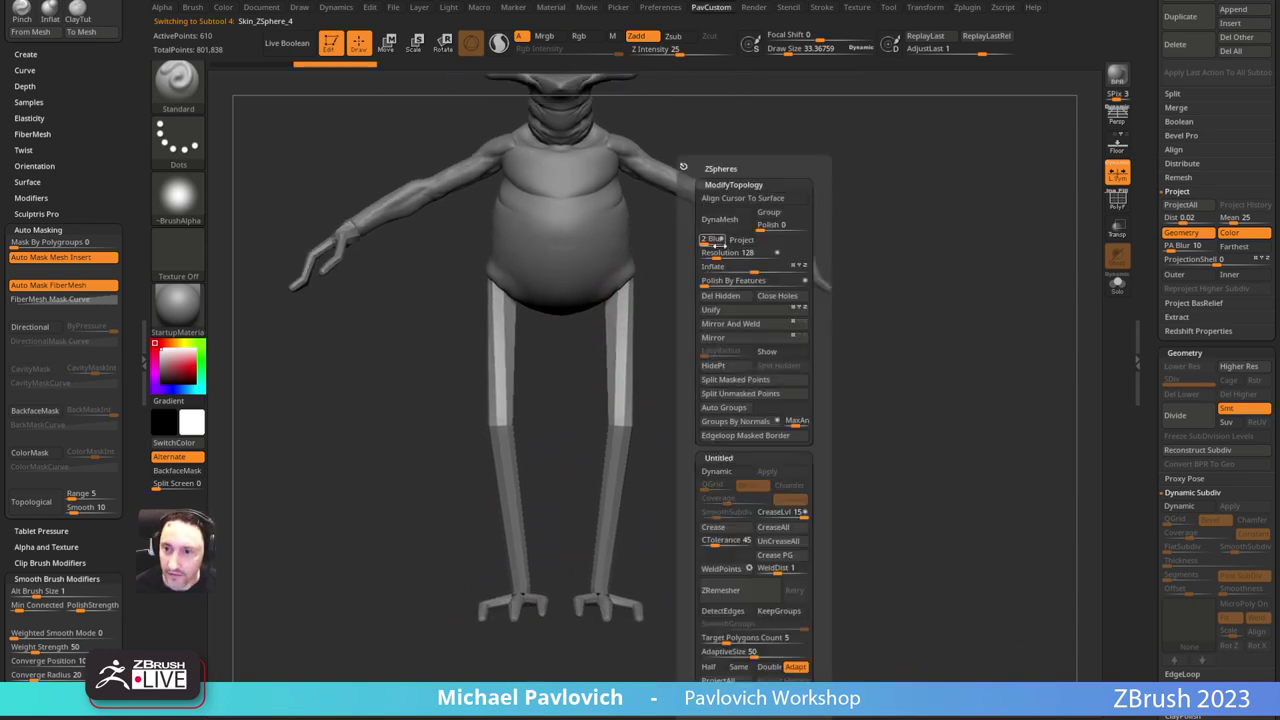
{"action": "left_click", "coordinate": [721, 258]}
{"action": "left_click", "coordinate": [728, 223]}
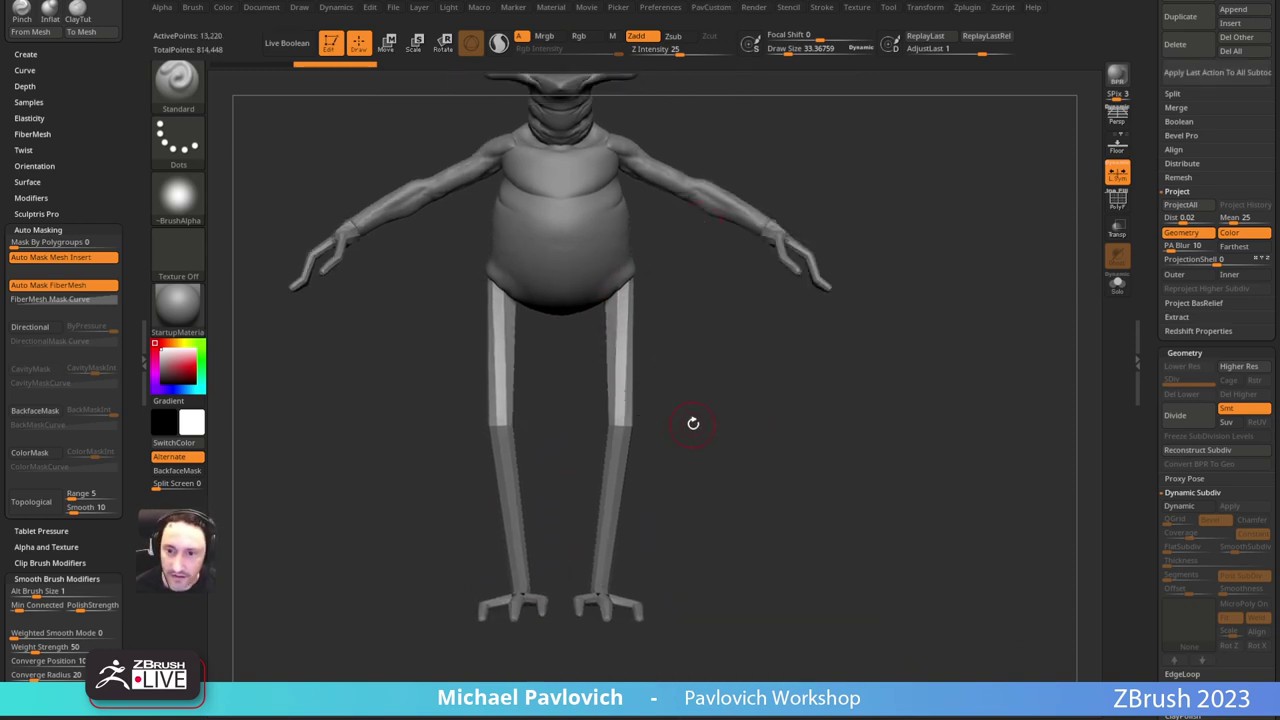
Step: Smooth the faceted legs into rounded tubes along their length at draw size about 108
{"action": "right_click_drag", "start_coordinate": [694, 408], "coordinate": [684, 401], "text": "alt"}
{"action": "key", "text": "s"}
{"action": "left_click_drag", "start_coordinate": [605, 343], "coordinate": [619, 336]}
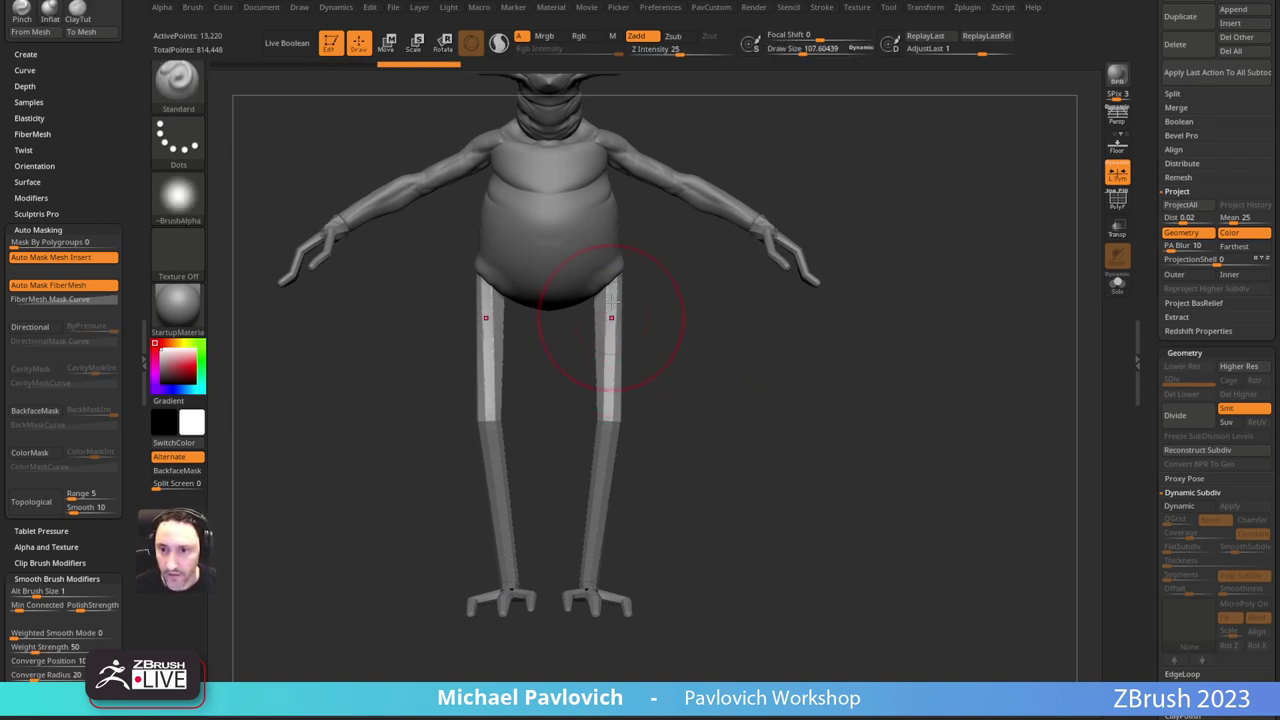
{"action": "mouse_move", "coordinate": [616, 286]}
{"action": "left_mouse_down", "text": "shift"}
{"action": "mouse_move", "coordinate": [605, 491]}
{"action": "mouse_move", "coordinate": [612, 400]}
{"action": "left_mouse_up", "text": "shift"}
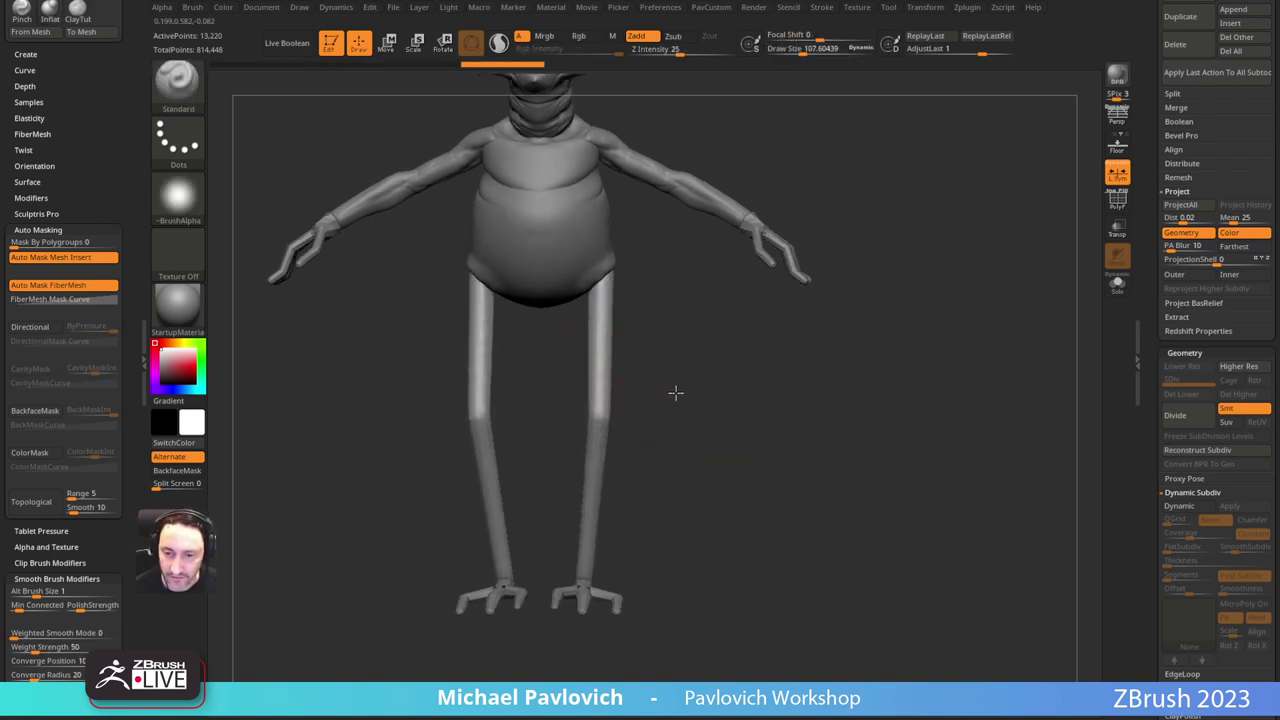
{"action": "right_click_drag", "start_coordinate": [674, 391], "coordinate": [623, 365]}
{"action": "mouse_move", "coordinate": [683, 455]}
{"action": "right_mouse_down"}
{"action": "mouse_move", "coordinate": [622, 461]}
{"action": "mouse_move", "coordinate": [774, 417]}
{"action": "right_mouse_up"}
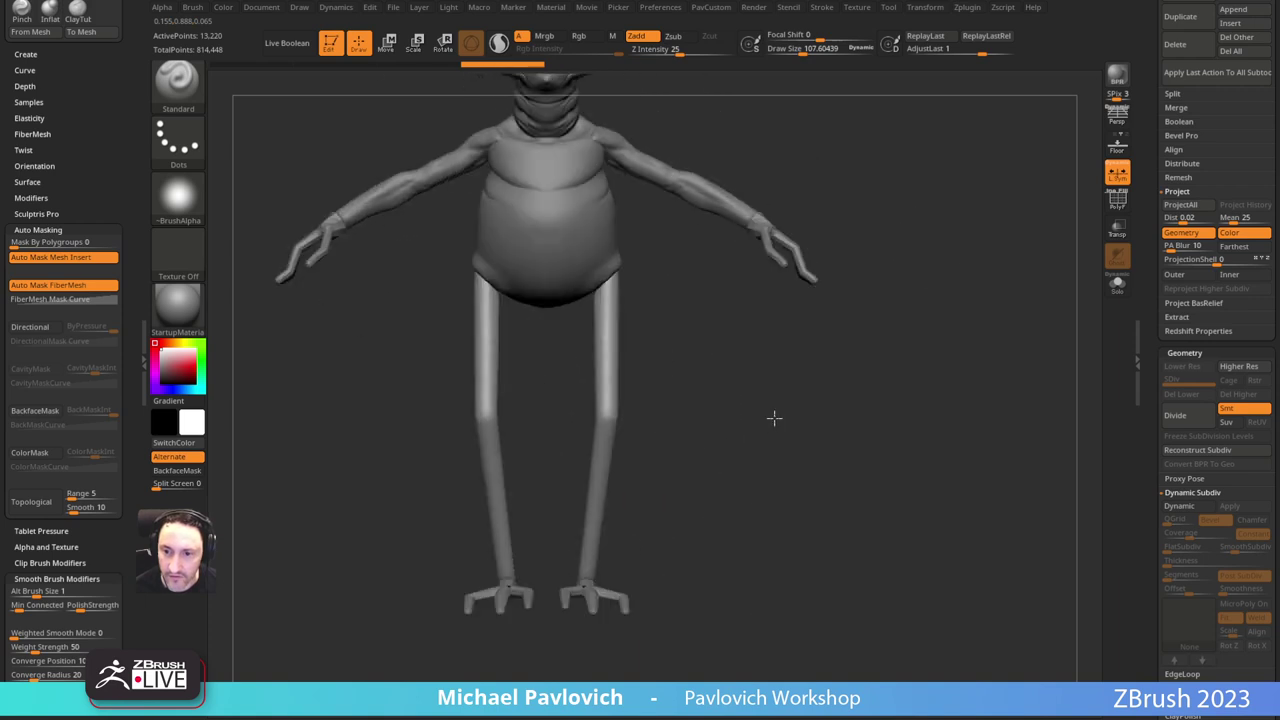
Step: Swell the knees with the Inflat brush at draw size about 59, remesh the legs, and smooth around the knees
{"action": "key", "text": "s"}
{"action": "left_click_drag", "start_coordinate": [702, 413], "coordinate": [693, 418]}
{"action": "key", "text": "b"}
{"action": "key", "text": "i"}
{"action": "key", "text": "n"}
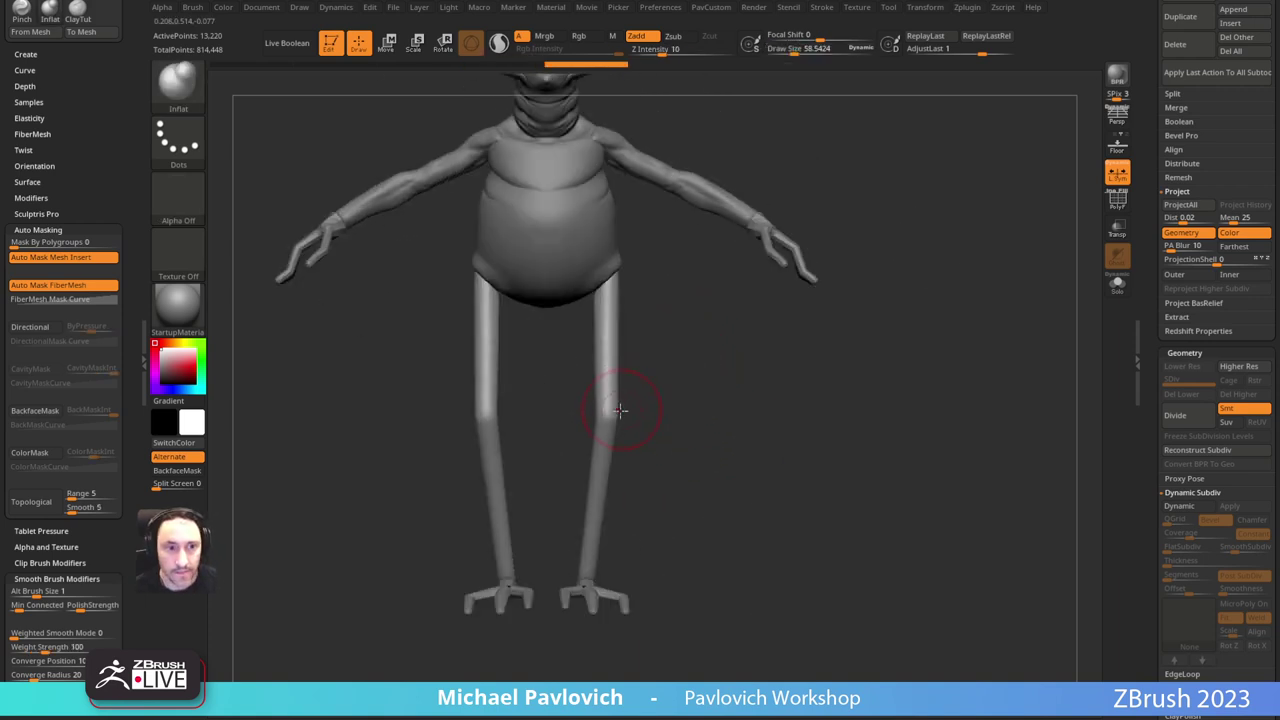
{"action": "left_click_drag", "start_coordinate": [649, 386], "coordinate": [765, 388]}
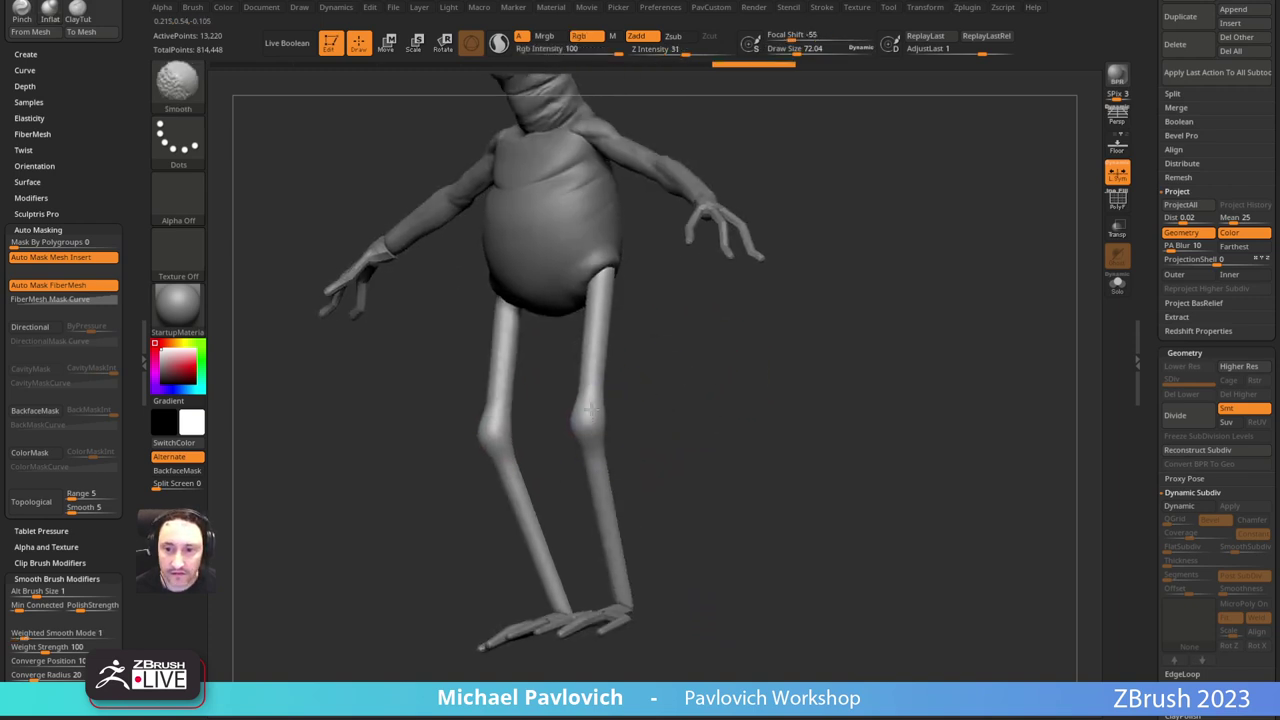
{"action": "mouse_move", "coordinate": [590, 410]}
{"action": "left_mouse_down"}
{"action": "mouse_move", "coordinate": [583, 418]}
{"action": "mouse_move", "coordinate": [671, 381]}
{"action": "mouse_move", "coordinate": [683, 349]}
{"action": "mouse_move", "coordinate": [647, 392]}
{"action": "left_mouse_up"}
{"action": "left_click_drag", "start_coordinate": [587, 456], "coordinate": [588, 414], "text": "shift"}
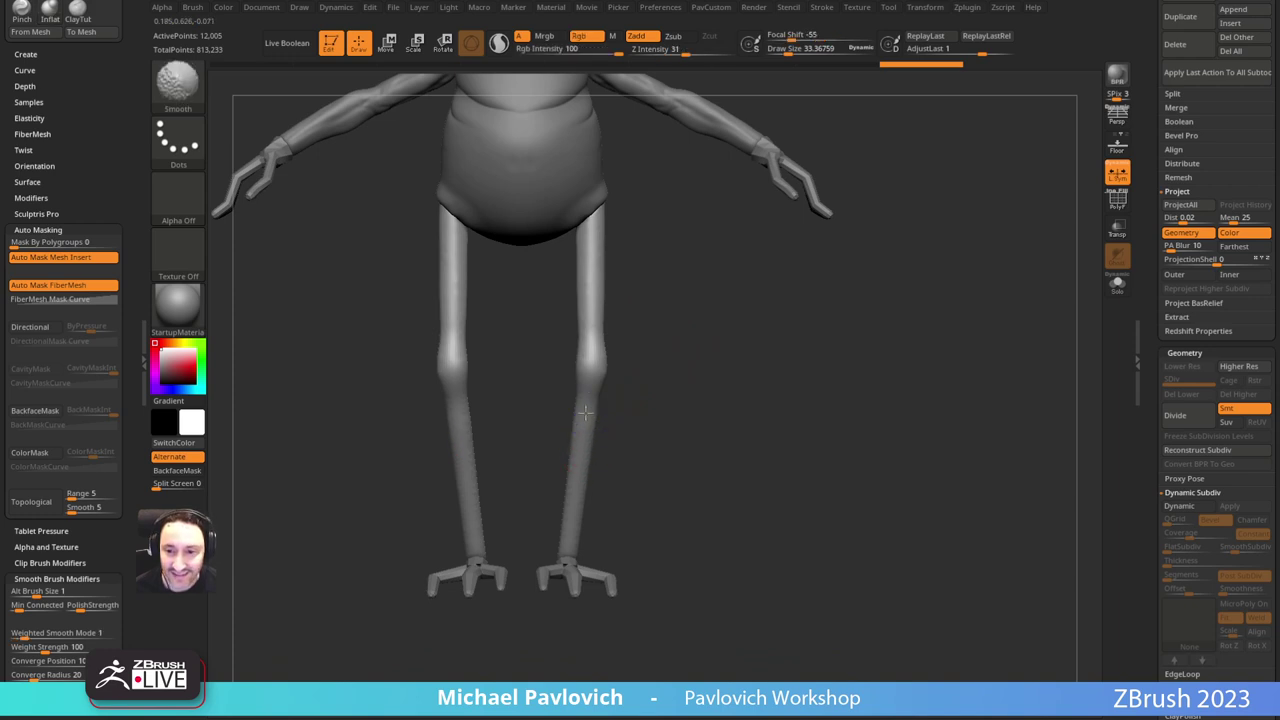
Step: Set up the Move brush with backface masking and draw size about 108, and open its backface mask curve
{"action": "mouse_move", "coordinate": [664, 436]}
{"action": "left_mouse_down", "text": "alt"}
{"action": "mouse_move", "coordinate": [660, 411]}
{"action": "mouse_move", "coordinate": [615, 412]}
{"action": "left_mouse_up", "text": "alt"}
{"action": "key", "text": "s"}
{"action": "left_click_drag", "start_coordinate": [615, 412], "coordinate": [635, 412]}
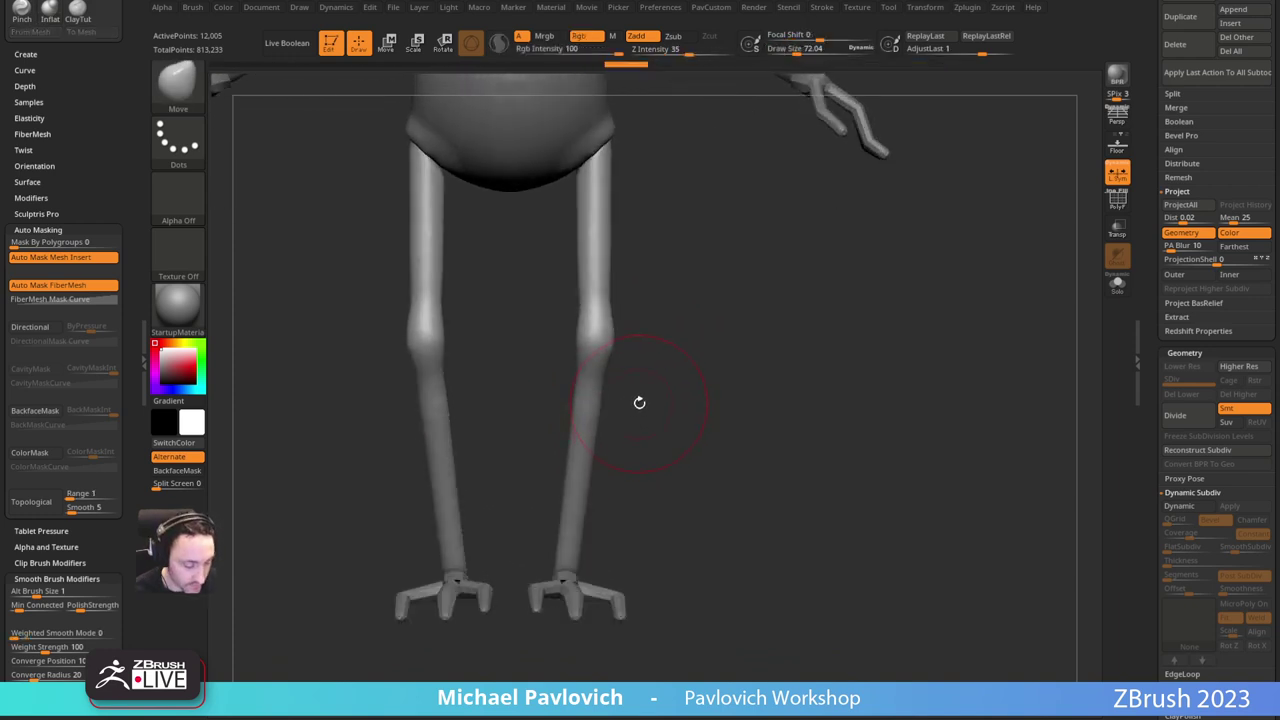
{"action": "key", "text": "ctrl+b"}
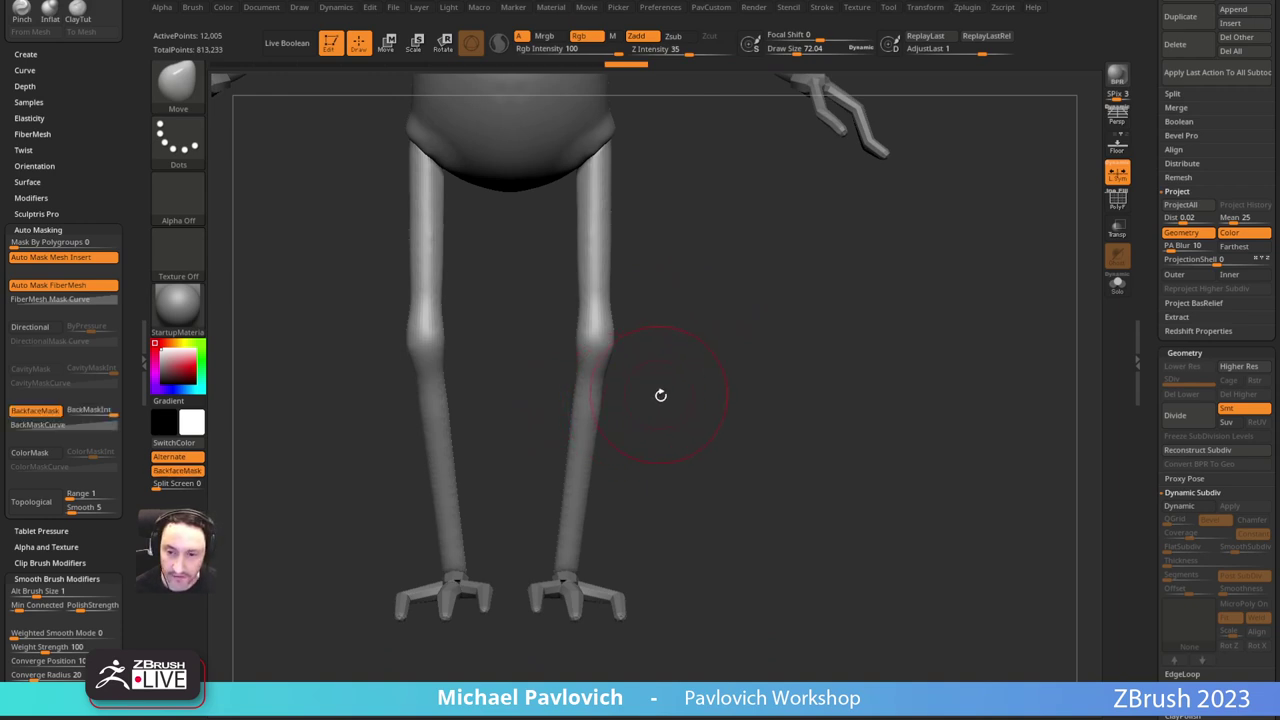
{"action": "mouse_move", "coordinate": [660, 395]}
{"action": "left_mouse_down", "text": "alt"}
{"action": "mouse_move", "coordinate": [644, 386]}
{"action": "mouse_move", "coordinate": [634, 400]}
{"action": "left_mouse_up", "text": "alt"}
{"action": "key", "text": "s"}
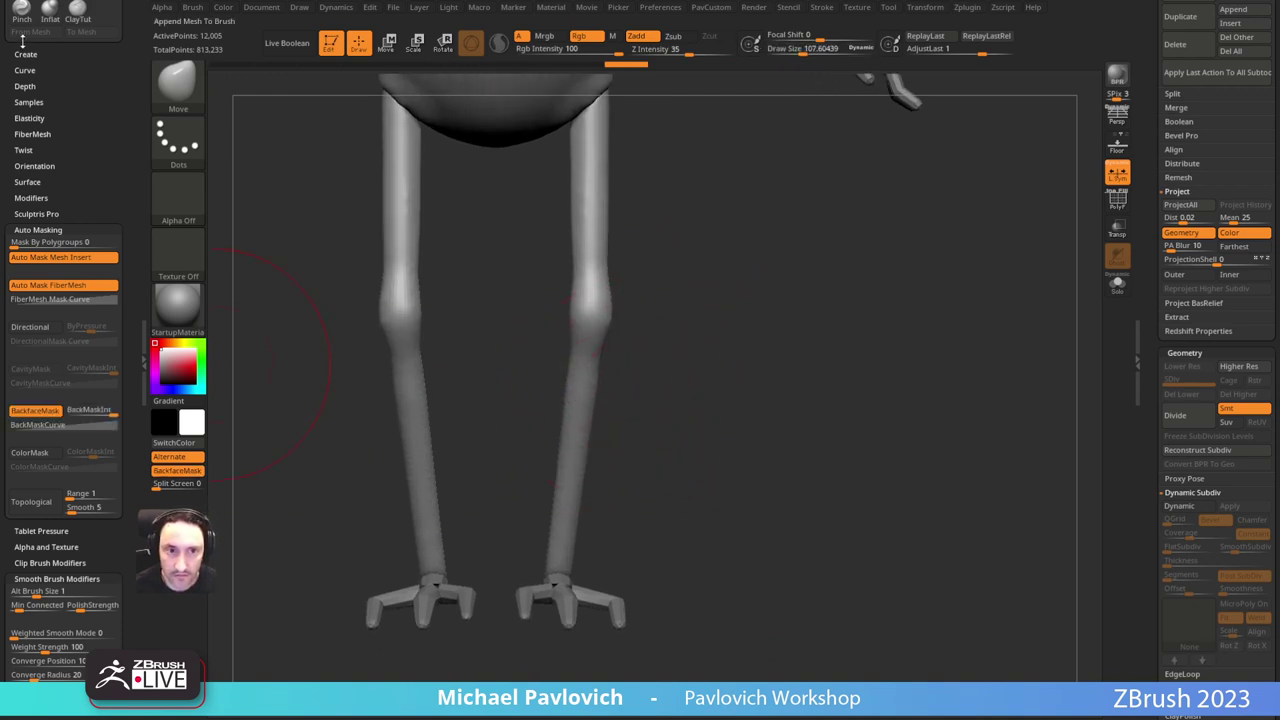
{"action": "left_click", "coordinate": [40, 424]}
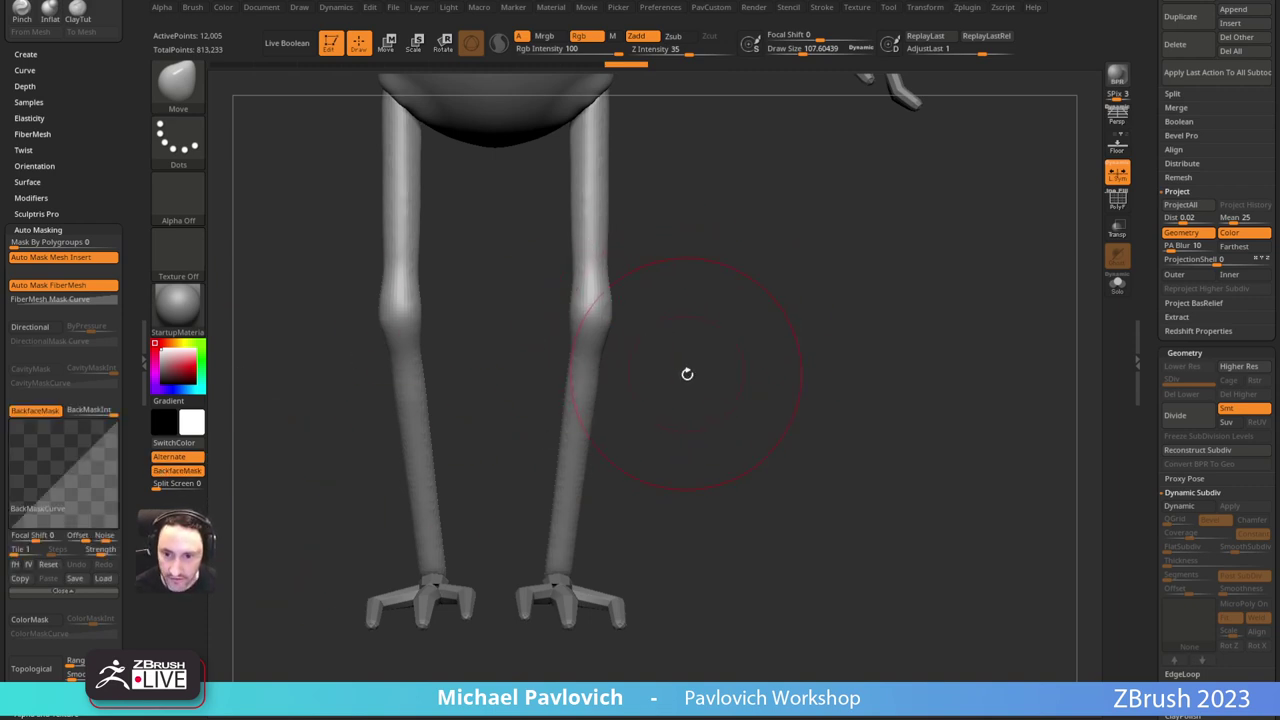
Step: Reshape the lower legs from the front with the Move brush, undoing the first adjustments
{"action": "key", "text": "s"}
{"action": "mouse_move", "coordinate": [686, 374]}
{"action": "left_mouse_down"}
{"action": "mouse_move", "coordinate": [623, 391]}
{"action": "mouse_move", "coordinate": [648, 394]}
{"action": "left_mouse_up"}
{"action": "key", "text": "ctrl+z"}
{"action": "key", "text": "ctrl+z"}
{"action": "key", "text": "alt+b"}
{"action": "right_click_drag", "start_coordinate": [648, 395], "coordinate": [612, 400], "text": "shift"}
{"action": "key", "text": "s"}
{"action": "left_click_drag", "start_coordinate": [584, 417], "coordinate": [544, 455]}
Step: Push out the calf from the side with the Move brush at draw size about 79
{"action": "right_click_drag", "start_coordinate": [637, 405], "coordinate": [590, 413], "text": "shift"}
{"action": "key", "text": "s"}
{"action": "left_click_drag", "start_coordinate": [587, 418], "coordinate": [614, 380]}
{"action": "left_click_drag", "start_coordinate": [602, 440], "coordinate": [610, 442]}
{"action": "right_click_drag", "start_coordinate": [660, 308], "coordinate": [654, 422], "text": "alt"}
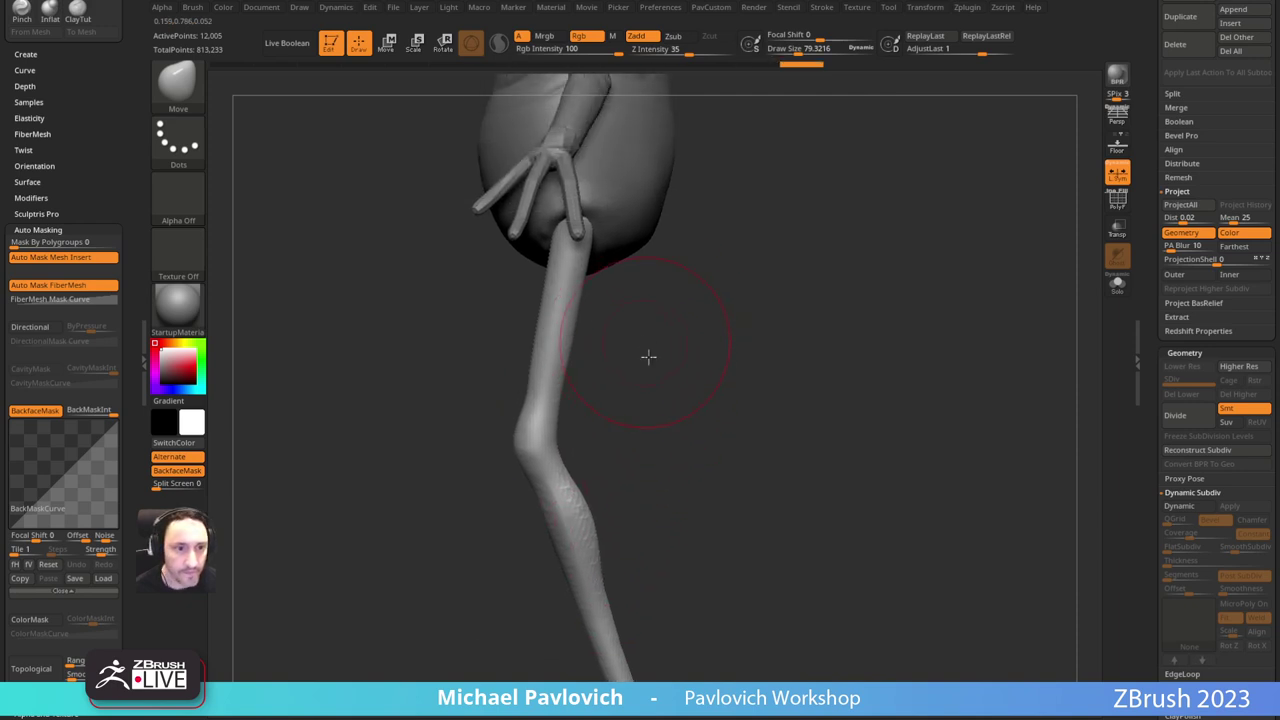
Step: Widen the thigh above the knee from the side with the Move brush at draw size about 79
{"action": "right_click_drag", "start_coordinate": [648, 357], "coordinate": [658, 397], "text": "alt"}
{"action": "key", "text": "s"}
{"action": "mouse_move", "coordinate": [549, 366]}
{"action": "left_mouse_down"}
{"action": "mouse_move", "coordinate": [540, 353]}
{"action": "mouse_move", "coordinate": [555, 309]}
{"action": "left_mouse_up"}
{"action": "key", "text": "s"}
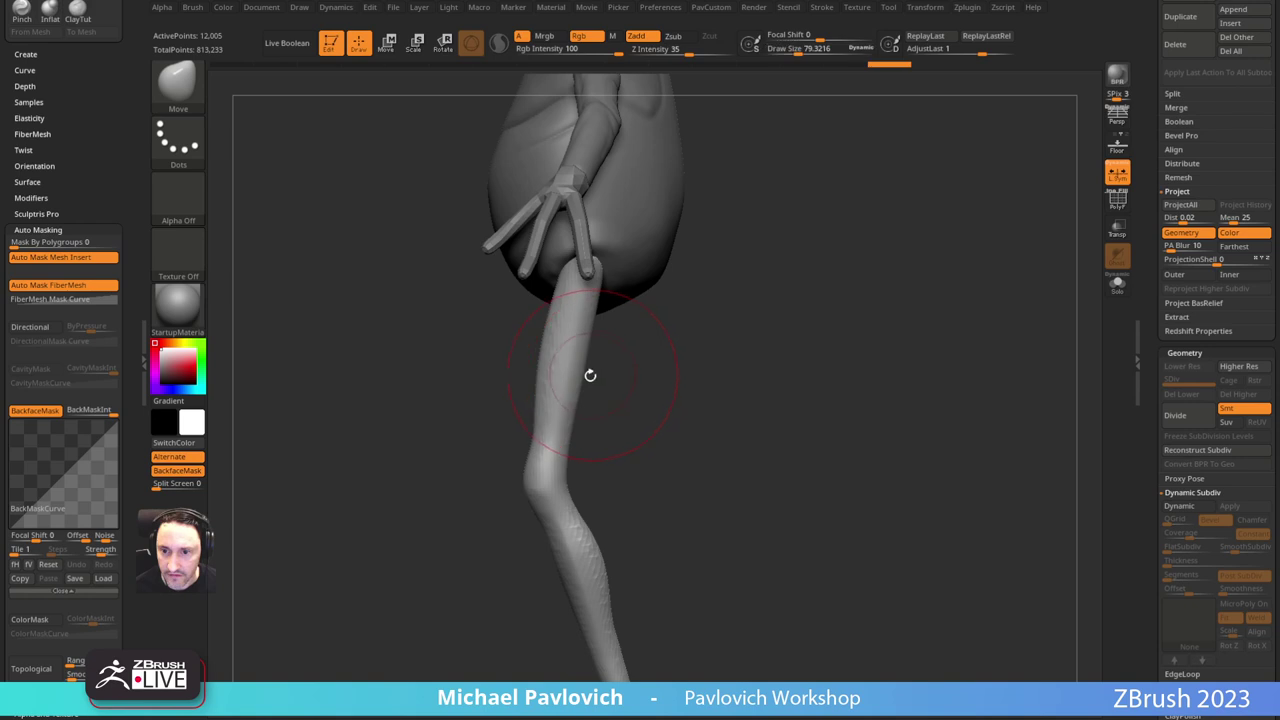
{"action": "mouse_move", "coordinate": [588, 364]}
{"action": "left_mouse_down"}
{"action": "mouse_move", "coordinate": [606, 383]}
{"action": "mouse_move", "coordinate": [607, 372]}
{"action": "left_mouse_up"}
{"action": "left_click_drag", "start_coordinate": [593, 334], "coordinate": [606, 330]}
Step: Refine the lower leg and ankle from the side and front with the Move brush at draw sizes about 62 and 49
{"action": "mouse_move", "coordinate": [661, 344]}
{"action": "right_mouse_down", "text": "ctrl"}
{"action": "mouse_move", "coordinate": [662, 378]}
{"action": "mouse_move", "coordinate": [655, 280]}
{"action": "right_mouse_up", "text": "ctrl"}
{"action": "right_click_drag", "start_coordinate": [655, 280], "coordinate": [639, 461], "text": "ctrl"}
{"action": "key", "text": "s"}
{"action": "left_click_drag", "start_coordinate": [600, 541], "coordinate": [591, 545]}
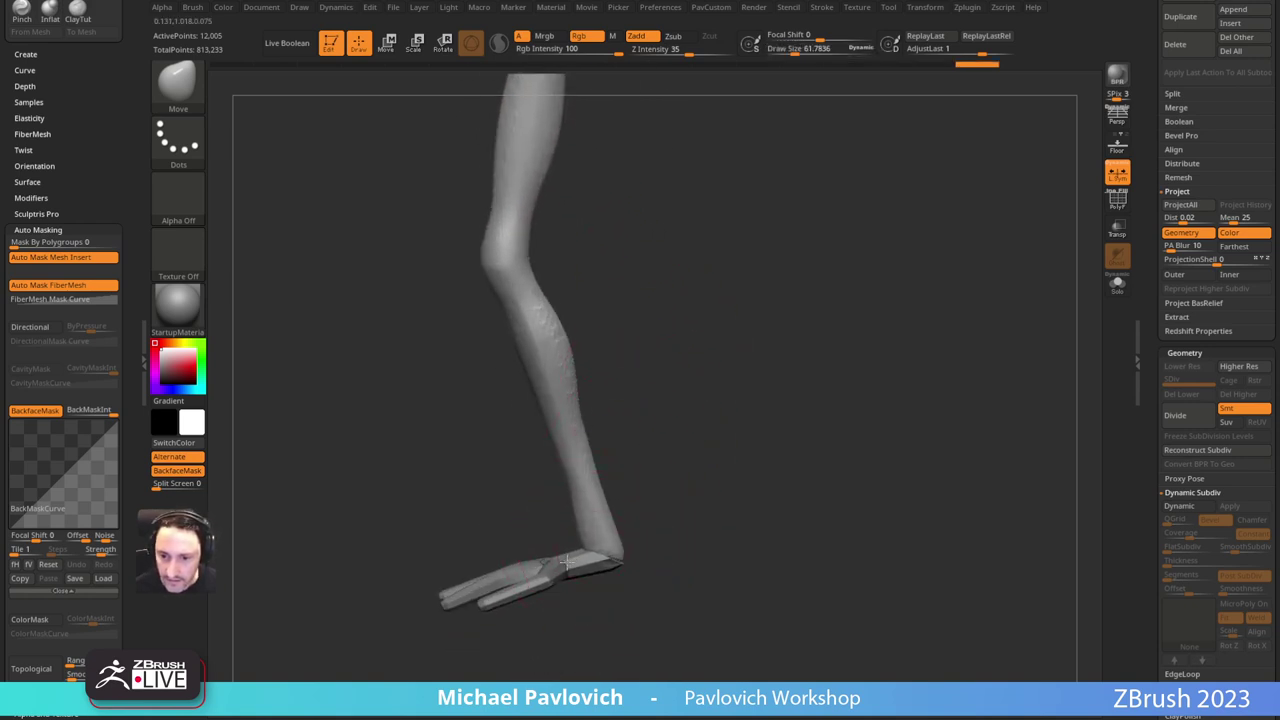
{"action": "key", "text": "ctrl+shift+z"}
{"action": "right_click_drag", "start_coordinate": [628, 478], "coordinate": [600, 526], "text": "shift"}
{"action": "key", "text": "s"}
{"action": "left_click_drag", "start_coordinate": [597, 525], "coordinate": [588, 526]}
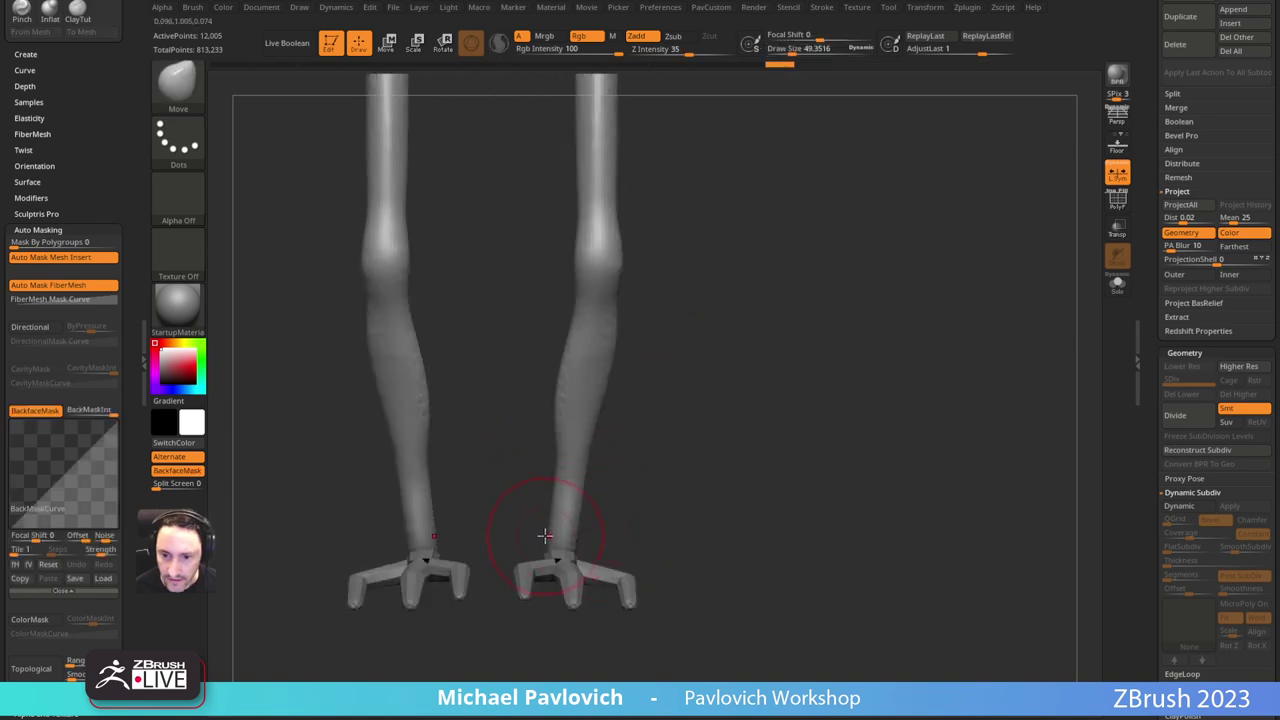
Step: Adjust the outer and inner thigh contours below the hips from the front with the Move brush
{"action": "right_click_drag", "start_coordinate": [575, 375], "coordinate": [608, 505], "text": "alt"}
{"action": "right_click_drag", "start_coordinate": [608, 505], "coordinate": [633, 342], "text": "ctrl"}
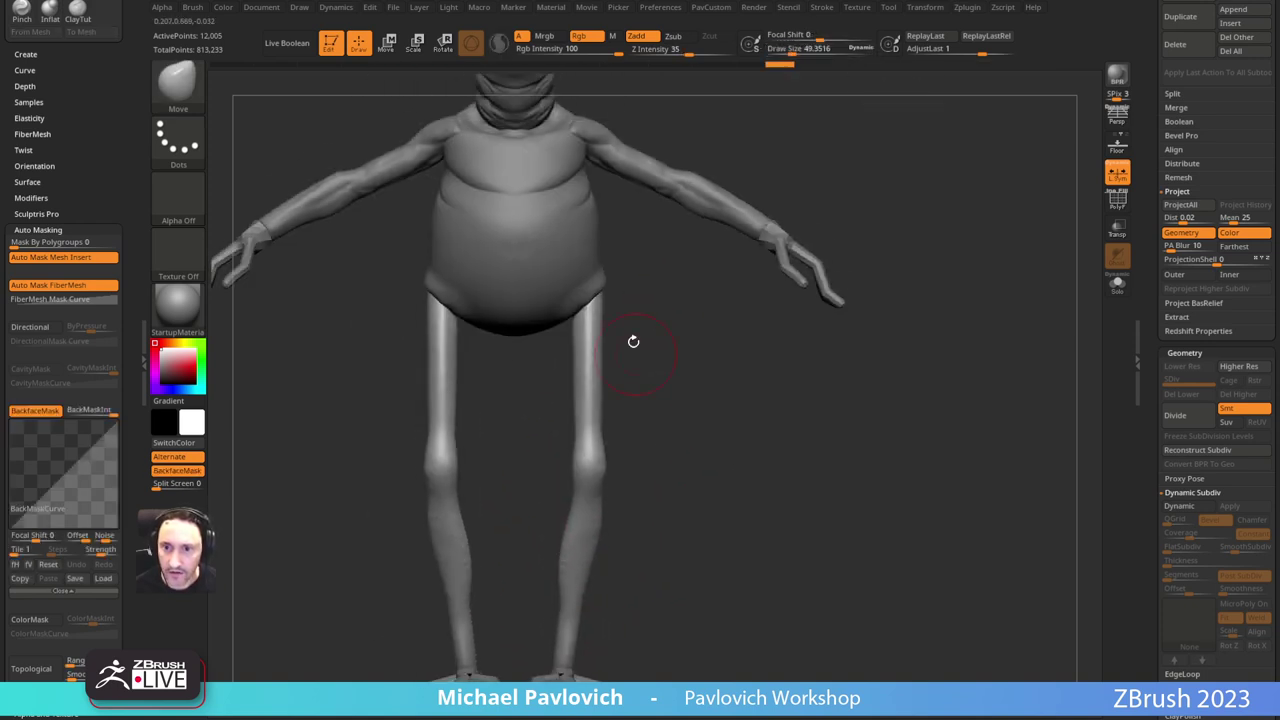
{"action": "key", "text": "s"}
{"action": "left_click_drag", "start_coordinate": [604, 325], "coordinate": [613, 327]}
{"action": "right_click_drag", "start_coordinate": [613, 327], "coordinate": [603, 343]}
{"action": "left_click_drag", "start_coordinate": [603, 341], "coordinate": [611, 318]}
{"action": "mouse_move", "coordinate": [585, 370]}
{"action": "left_mouse_down"}
{"action": "mouse_move", "coordinate": [571, 378]}
{"action": "mouse_move", "coordinate": [573, 362]}
{"action": "left_mouse_up"}
Step: Shape the shins and broaden the ankles above the feet with the Move brush at draw sizes about 55 and 44
{"action": "right_click_drag", "start_coordinate": [657, 428], "coordinate": [655, 290], "text": "alt"}
{"action": "right_click_drag", "start_coordinate": [655, 290], "coordinate": [630, 385], "text": "ctrl"}
{"action": "key", "text": "s"}
{"action": "left_click_drag", "start_coordinate": [563, 496], "coordinate": [553, 499]}
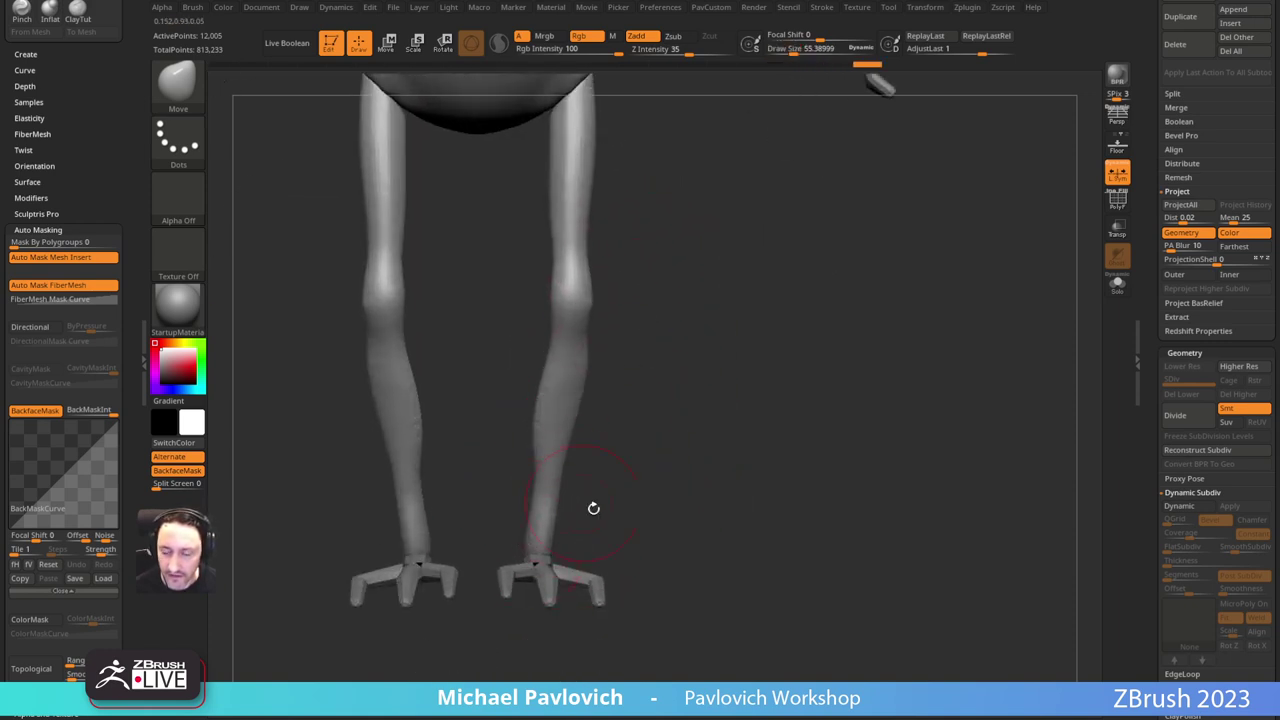
{"action": "right_click_drag", "start_coordinate": [594, 508], "coordinate": [607, 433], "text": "alt"}
{"action": "mouse_move", "coordinate": [607, 433]}
{"action": "right_mouse_down", "text": "ctrl"}
{"action": "mouse_move", "coordinate": [613, 456]}
{"action": "mouse_move", "coordinate": [588, 460]}
{"action": "right_mouse_up", "text": "ctrl"}
{"action": "key", "text": "s"}
{"action": "left_click_drag", "start_coordinate": [588, 463], "coordinate": [582, 464]}
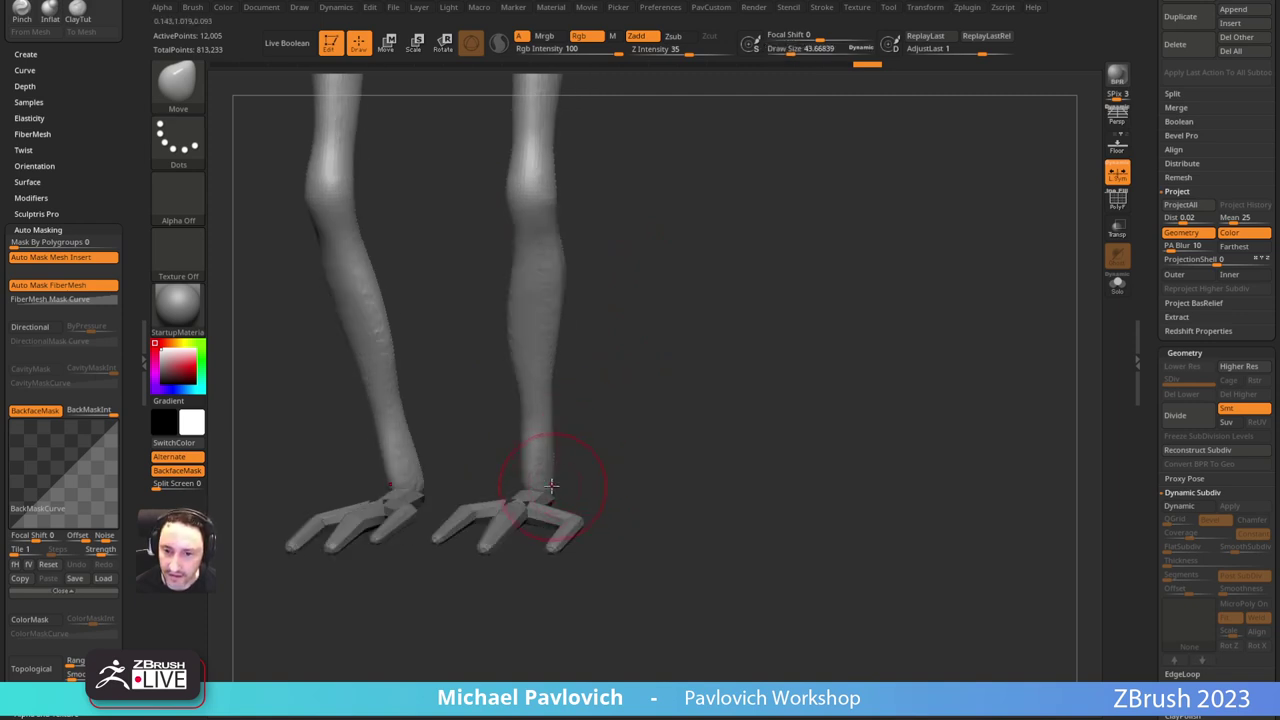
{"action": "right_click_drag", "start_coordinate": [595, 466], "coordinate": [606, 458], "text": "shift"}
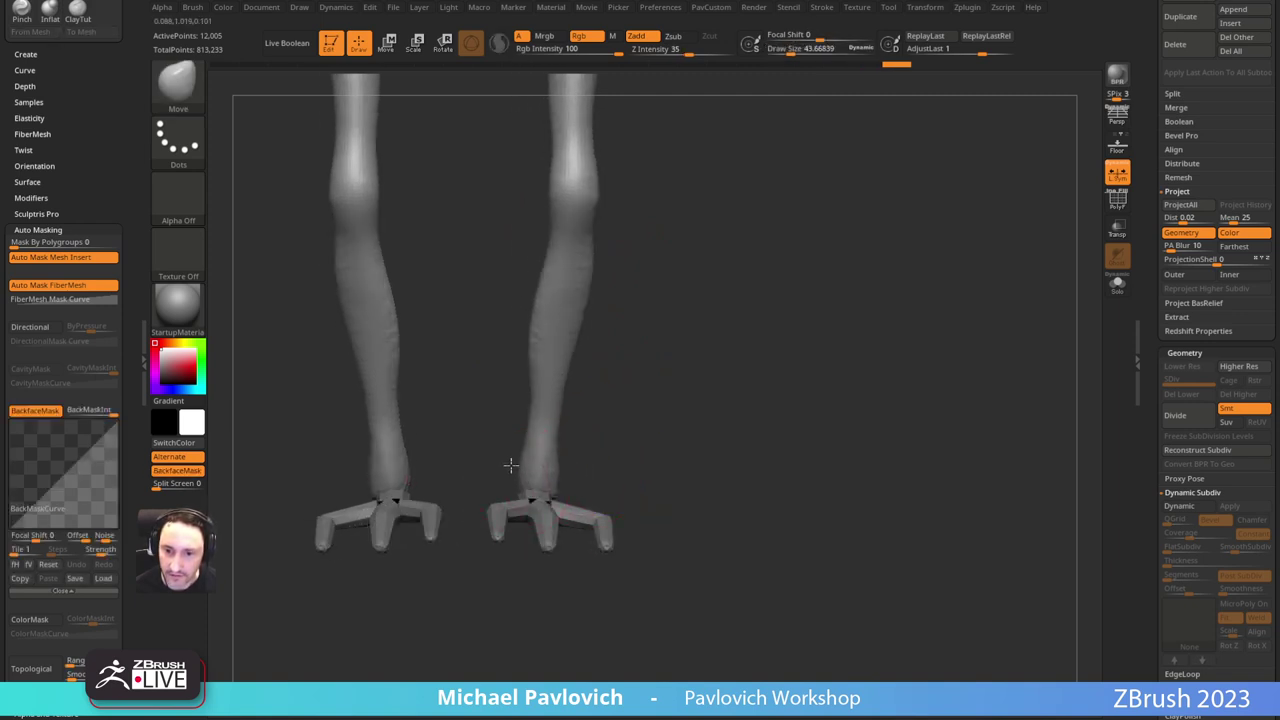
{"action": "left_click_drag", "start_coordinate": [516, 476], "coordinate": [521, 475]}
Step: Disable backface masking, reduce the draw size to about 33, and remesh the legs
{"action": "right_click_drag", "start_coordinate": [614, 401], "coordinate": [624, 446], "text": "alt"}
{"action": "key", "text": "bracketleft"}
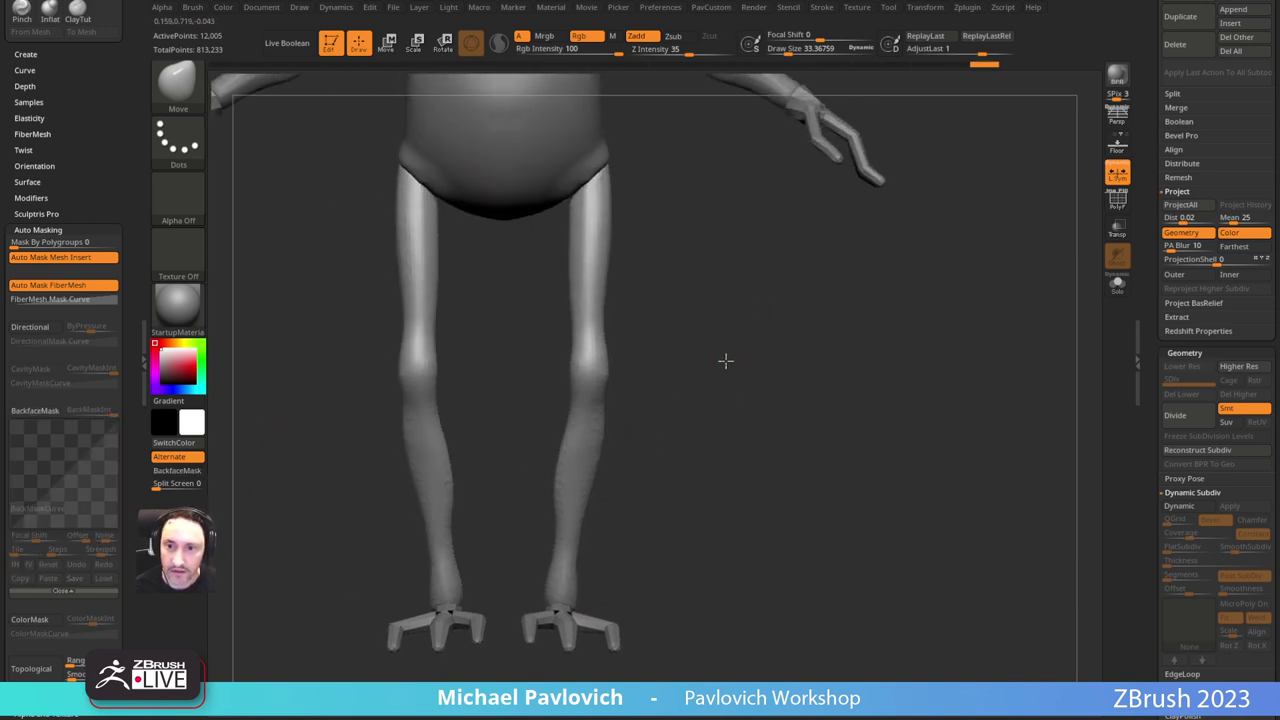
{"action": "mouse_move", "coordinate": [769, 354]}
{"action": "left_mouse_down"}
{"action": "mouse_move", "coordinate": [620, 377]}
{"action": "mouse_move", "coordinate": [857, 354]}
{"action": "mouse_move", "coordinate": [909, 371]}
{"action": "mouse_move", "coordinate": [874, 364]}
{"action": "left_mouse_up"}
{"action": "mouse_move", "coordinate": [874, 364]}
{"action": "left_mouse_down", "text": "alt"}
{"action": "mouse_move", "coordinate": [871, 326]}
{"action": "mouse_move", "coordinate": [918, 332]}
{"action": "left_mouse_up", "text": "alt"}
Step: Build up the calf muscles from behind with the ClayTubes brush at draw size about 24, and smooth them
{"action": "key", "text": "b"}
{"action": "key", "text": "c"}
{"action": "key", "text": "t"}
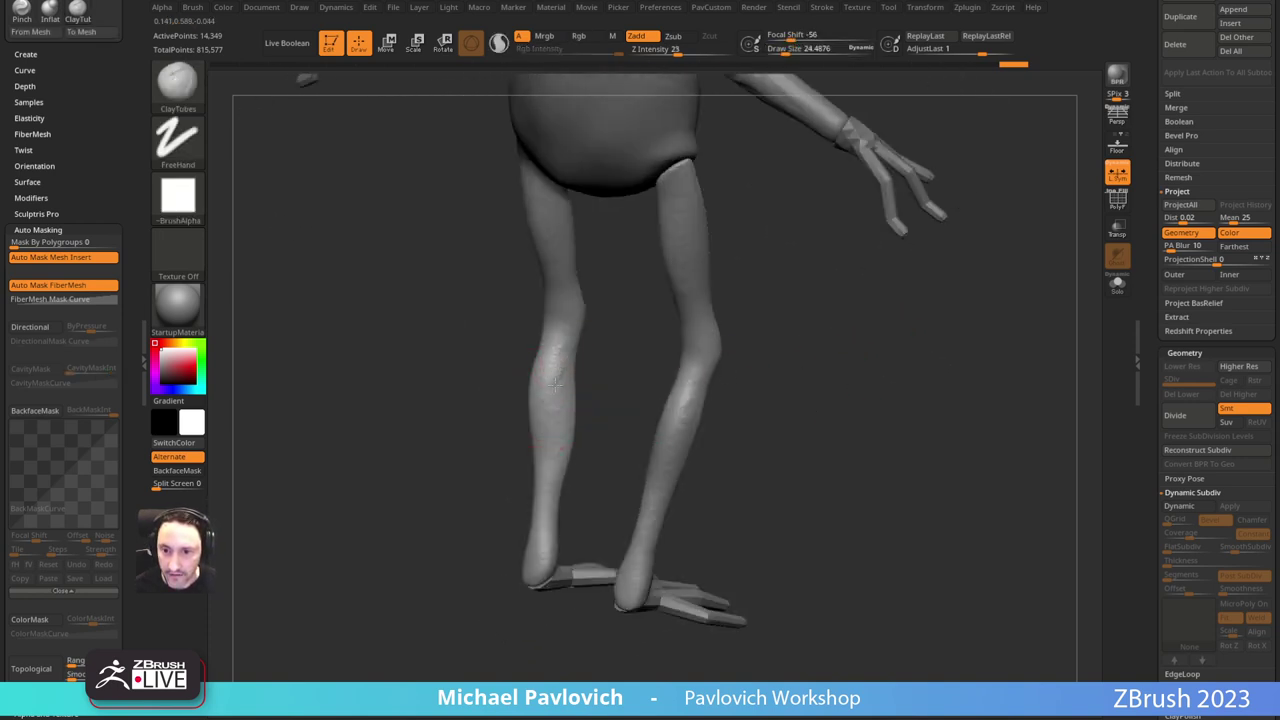
{"action": "left_click_drag", "start_coordinate": [542, 436], "coordinate": [563, 378]}
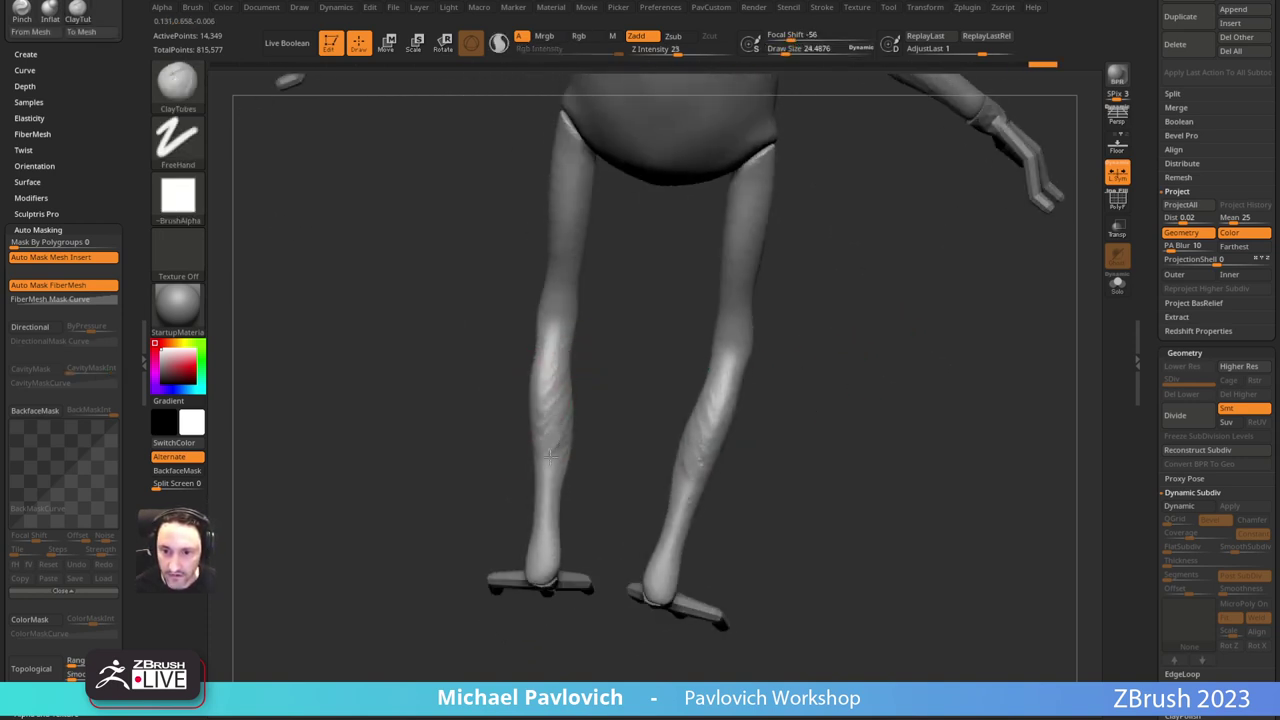
{"action": "mouse_move", "coordinate": [640, 442]}
{"action": "left_mouse_down"}
{"action": "mouse_move", "coordinate": [566, 437]}
{"action": "mouse_move", "coordinate": [556, 400]}
{"action": "left_mouse_up"}
{"action": "left_click_drag", "start_coordinate": [560, 330], "coordinate": [733, 322], "text": "shift"}
{"action": "mouse_move", "coordinate": [733, 322]}
{"action": "left_mouse_down", "text": "alt"}
{"action": "mouse_move", "coordinate": [727, 386]}
{"action": "mouse_move", "coordinate": [742, 377]}
{"action": "left_mouse_up", "text": "alt"}
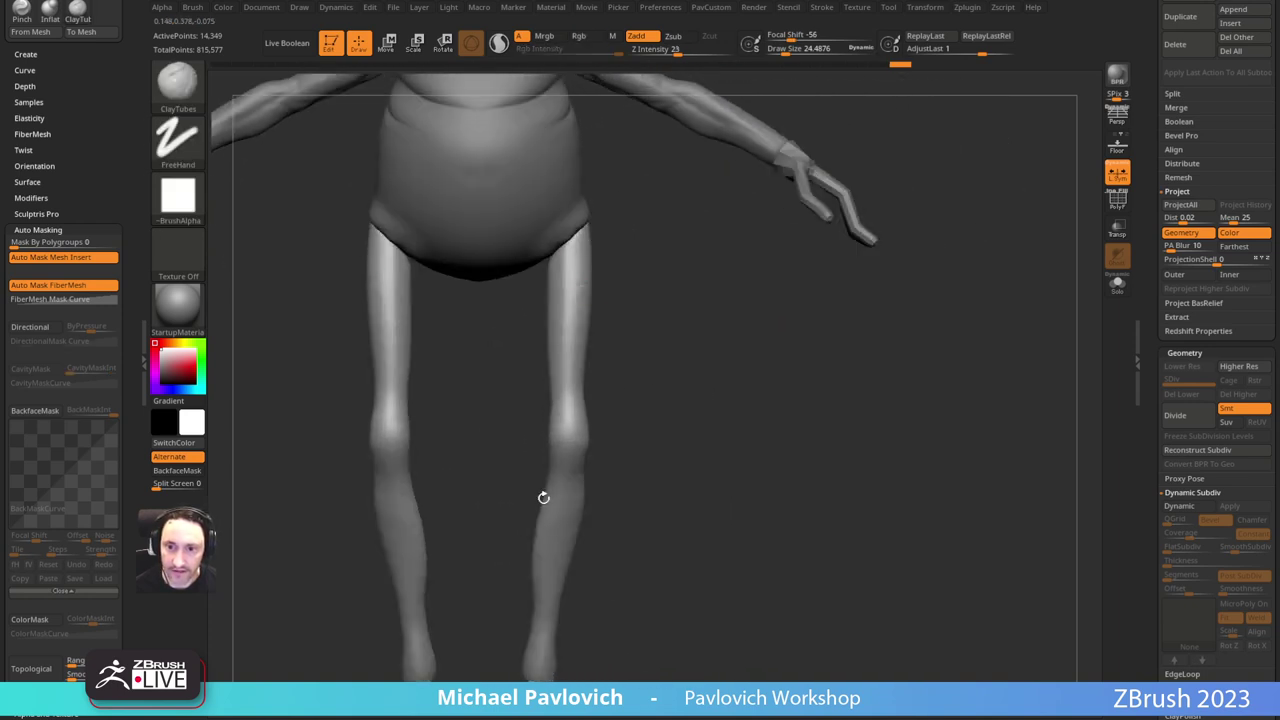
Step: Detail the ankle with the Standard brush at draw size about 15
{"action": "mouse_move", "coordinate": [763, 514]}
{"action": "left_mouse_down", "text": "alt"}
{"action": "mouse_move", "coordinate": [760, 303]}
{"action": "mouse_move", "coordinate": [858, 325]}
{"action": "left_mouse_up", "text": "alt"}
{"action": "key", "text": "b"}
{"action": "key", "text": "s"}
{"action": "key", "text": "t"}
{"action": "key", "text": "s"}
{"action": "left_click_drag", "start_coordinate": [601, 500], "coordinate": [596, 500]}
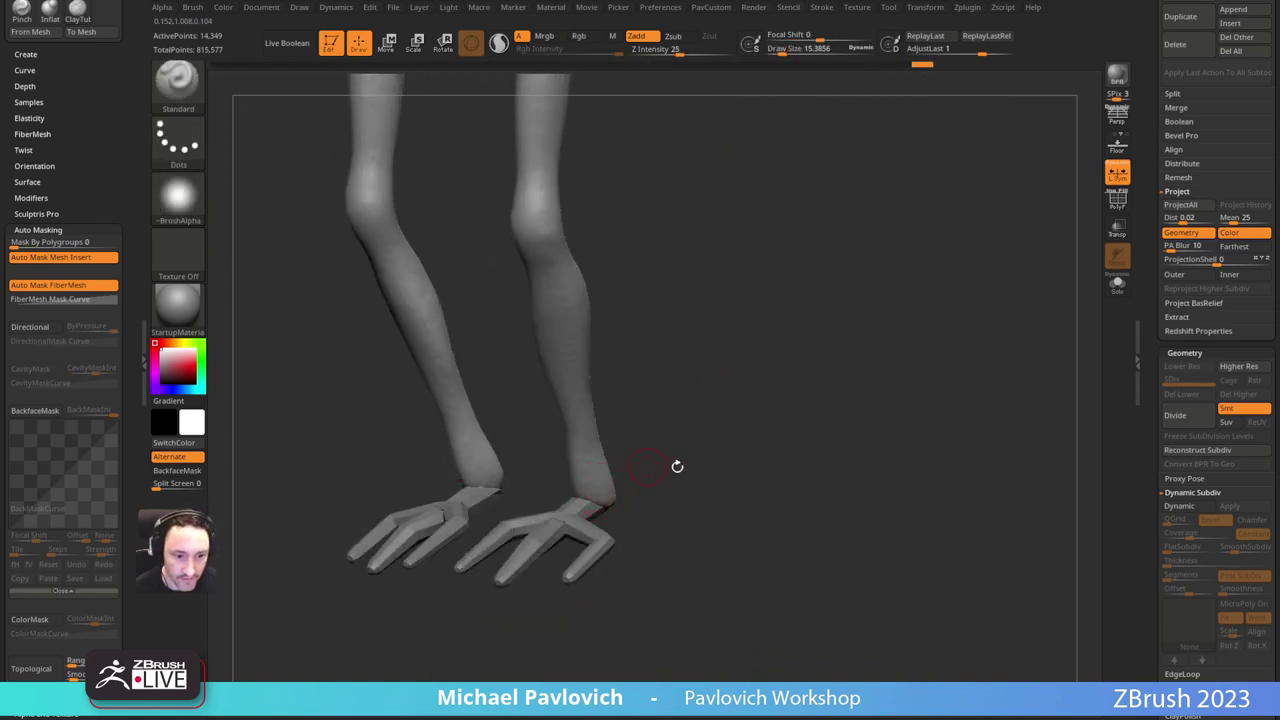
{"action": "mouse_move", "coordinate": [677, 466]}
{"action": "left_mouse_down"}
{"action": "mouse_move", "coordinate": [697, 443]}
{"action": "mouse_move", "coordinate": [660, 423]}
{"action": "mouse_move", "coordinate": [713, 391]}
{"action": "left_mouse_up"}
Step: Activate the feet subtool, convert it to DynaMesh at resolution 816, and smooth the foot surfaces
{"action": "left_click", "coordinate": [588, 456], "text": "alt"}
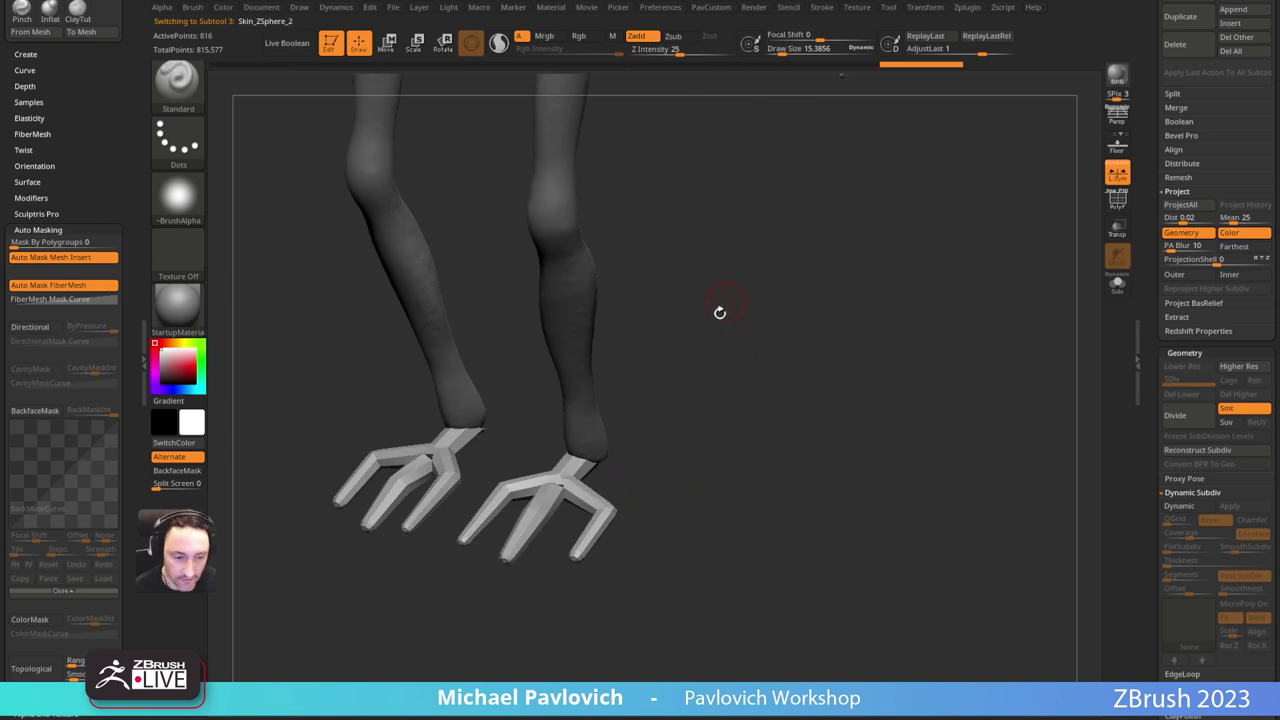
{"action": "key", "text": "1"}
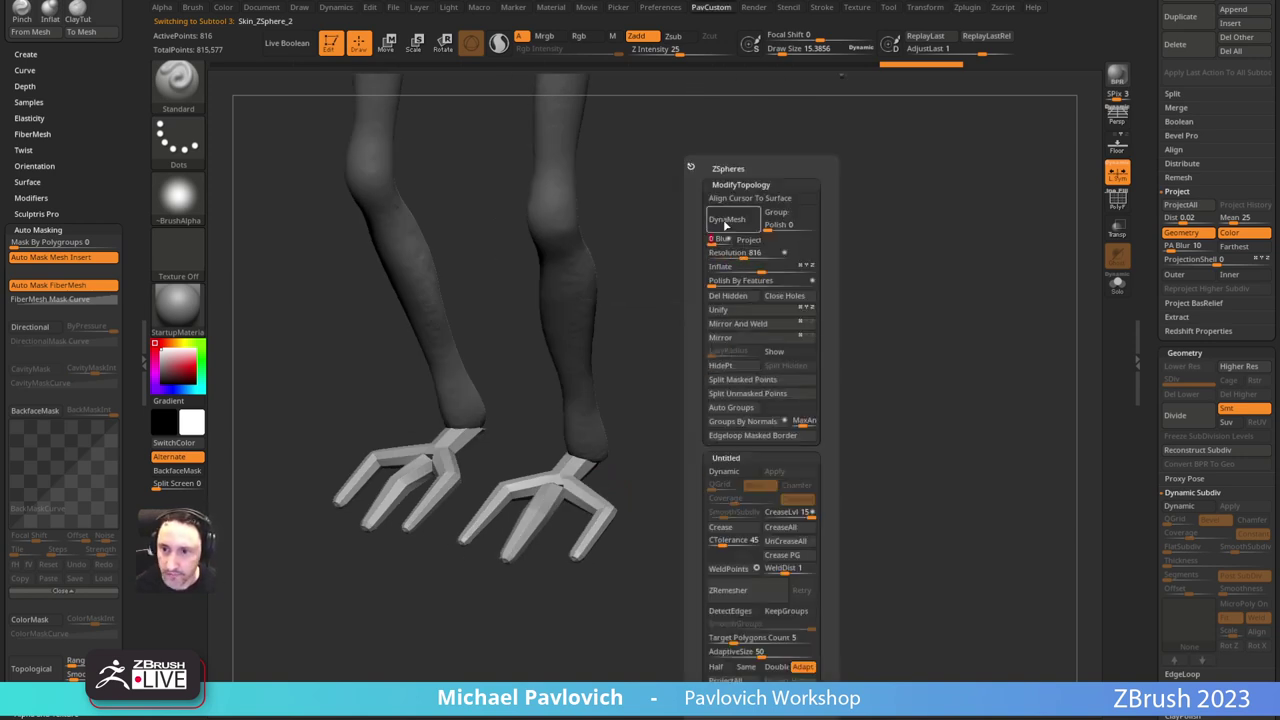
{"action": "left_click", "coordinate": [727, 224]}
{"action": "left_click_drag", "start_coordinate": [686, 417], "coordinate": [640, 414]}
{"action": "left_click_drag", "start_coordinate": [480, 480], "coordinate": [594, 520], "text": "shift"}
{"action": "mouse_move", "coordinate": [691, 417]}
{"action": "left_mouse_down"}
{"action": "mouse_move", "coordinate": [708, 423]}
{"action": "mouse_move", "coordinate": [695, 387]}
{"action": "mouse_move", "coordinate": [711, 377]}
{"action": "mouse_move", "coordinate": [697, 391]}
{"action": "left_mouse_up"}
Step: Swell the toe knuckles of the feet with the Inflat brush at draw size about 17
{"action": "key", "text": "b"}
{"action": "key", "text": "i"}
{"action": "key", "text": "n"}
{"action": "key", "text": "s"}
{"action": "key", "text": "s"}
{"action": "mouse_move", "coordinate": [477, 416]}
{"action": "left_mouse_down"}
{"action": "mouse_move", "coordinate": [462, 417]}
{"action": "mouse_move", "coordinate": [484, 388]}
{"action": "left_mouse_up"}
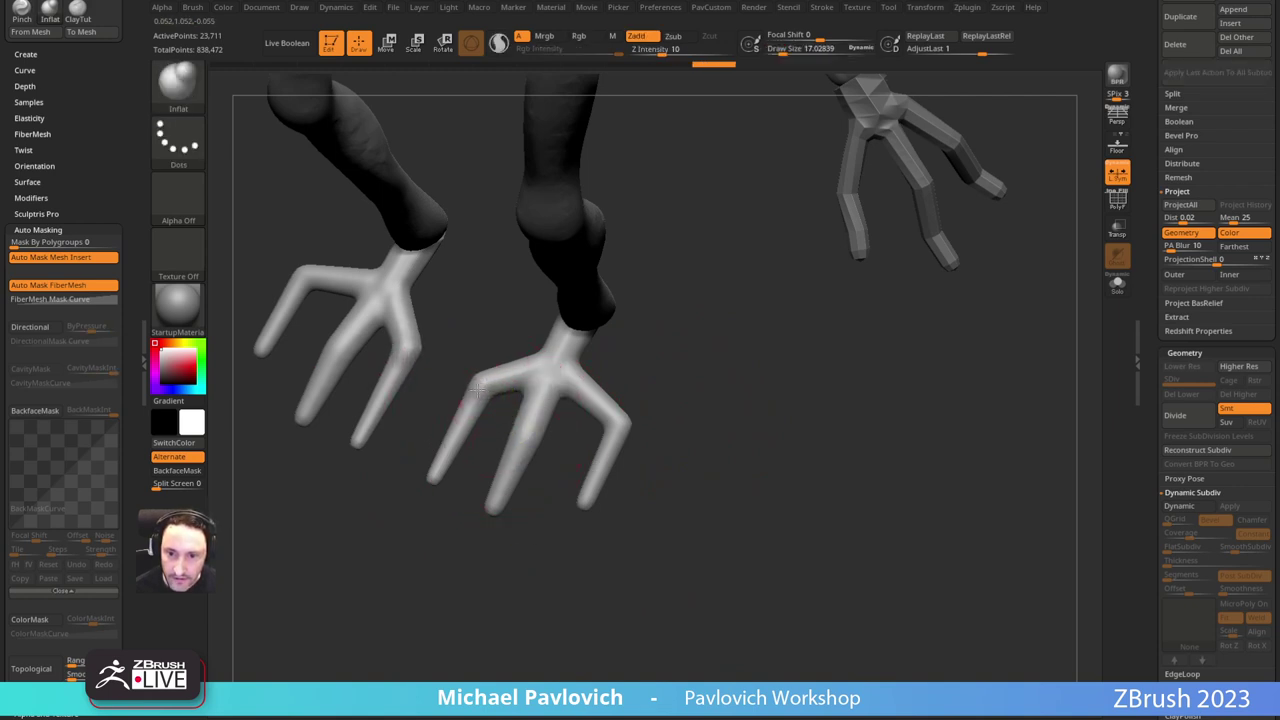
{"action": "left_click_drag", "start_coordinate": [524, 440], "coordinate": [528, 428]}
{"action": "left_click_drag", "start_coordinate": [649, 394], "coordinate": [657, 386]}
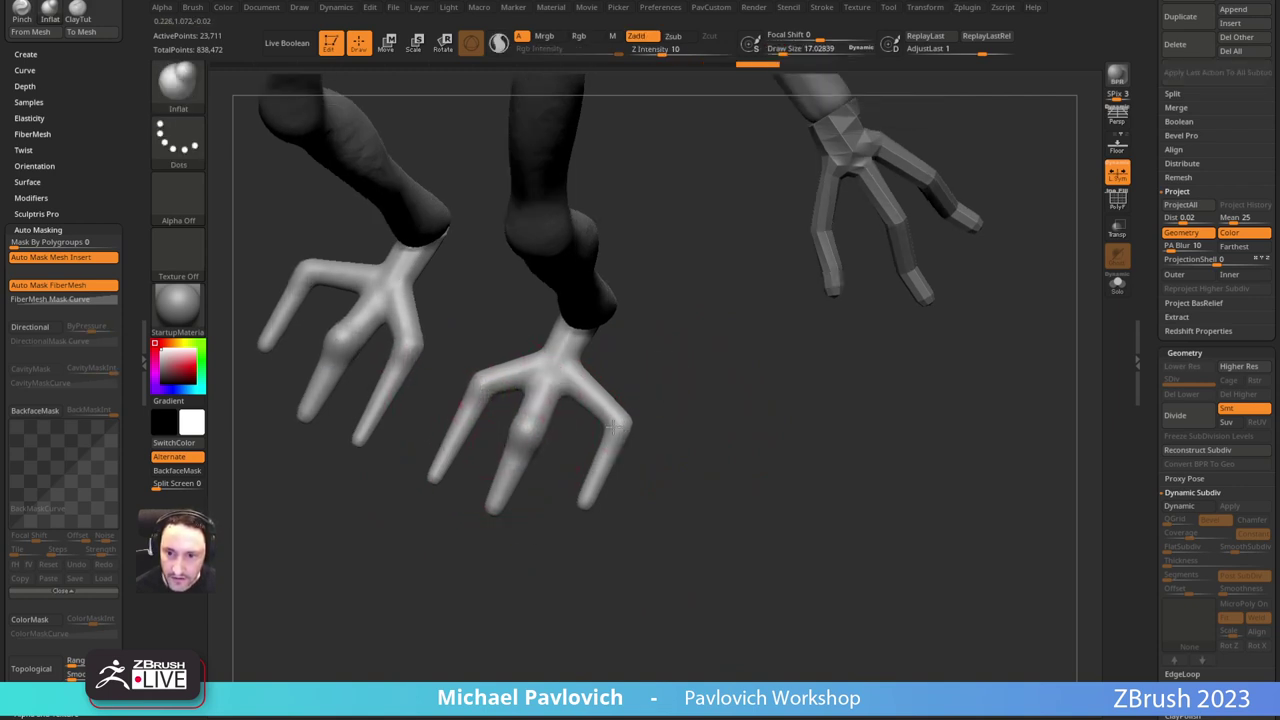
{"action": "mouse_move", "coordinate": [607, 435]}
{"action": "left_mouse_down"}
{"action": "mouse_move", "coordinate": [605, 390]}
{"action": "mouse_move", "coordinate": [656, 397]}
{"action": "mouse_move", "coordinate": [657, 380]}
{"action": "mouse_move", "coordinate": [640, 410]}
{"action": "mouse_move", "coordinate": [611, 423]}
{"action": "mouse_move", "coordinate": [564, 396]}
{"action": "mouse_move", "coordinate": [541, 410]}
{"action": "left_mouse_up"}
Step: Reshape the feet with the Move brush at draw size about 46 with backface masking, broadening them toward the ankles
{"action": "key", "text": "b"}
{"action": "key", "text": "m"}
{"action": "key", "text": "v"}
{"action": "key", "text": "shift+b"}
{"action": "key", "text": "s"}
{"action": "key", "text": "s"}
{"action": "mouse_move", "coordinate": [708, 365]}
{"action": "left_mouse_down"}
{"action": "mouse_move", "coordinate": [655, 331]}
{"action": "mouse_move", "coordinate": [575, 330]}
{"action": "mouse_move", "coordinate": [540, 370]}
{"action": "left_mouse_up"}
{"action": "mouse_move", "coordinate": [585, 535]}
{"action": "left_mouse_down"}
{"action": "mouse_move", "coordinate": [580, 420]}
{"action": "mouse_move", "coordinate": [513, 399]}
{"action": "mouse_move", "coordinate": [551, 364]}
{"action": "left_mouse_up"}
{"action": "key", "text": "s"}
{"action": "mouse_move", "coordinate": [580, 368]}
{"action": "left_mouse_down"}
{"action": "mouse_move", "coordinate": [700, 357]}
{"action": "mouse_move", "coordinate": [535, 342]}
{"action": "left_mouse_up"}
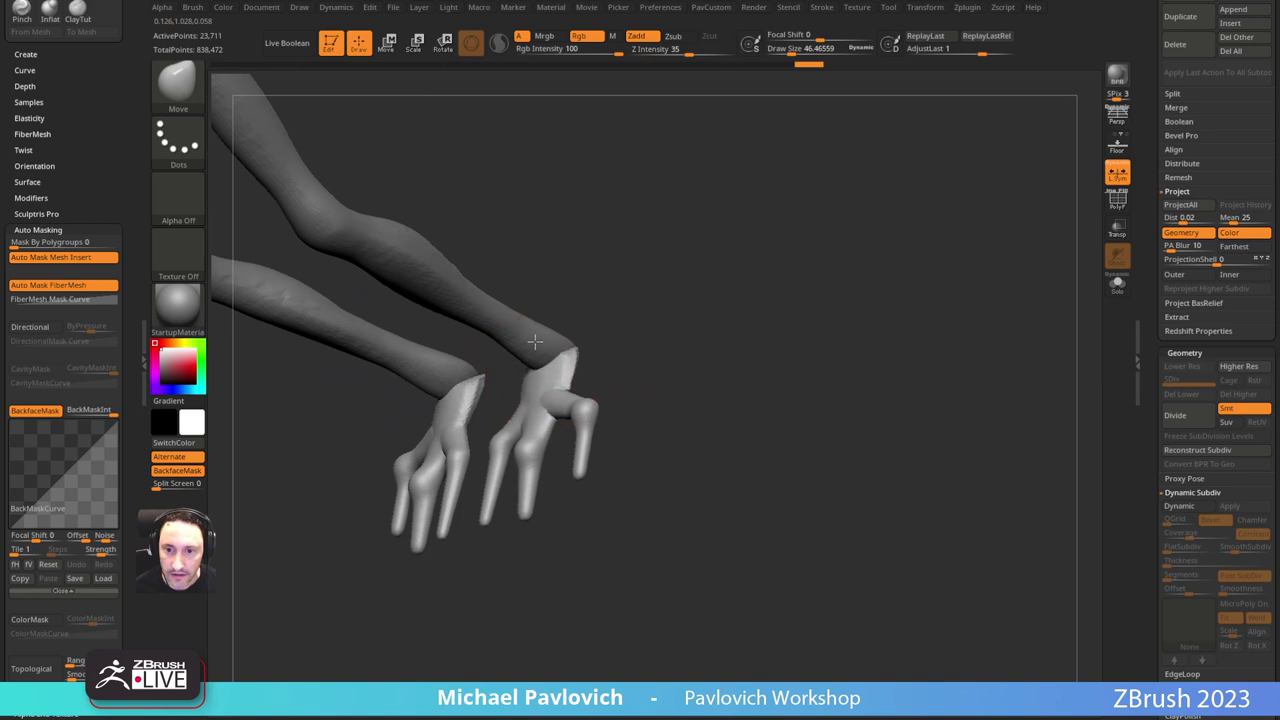
{"action": "right_click_drag", "start_coordinate": [535, 342], "coordinate": [548, 412]}
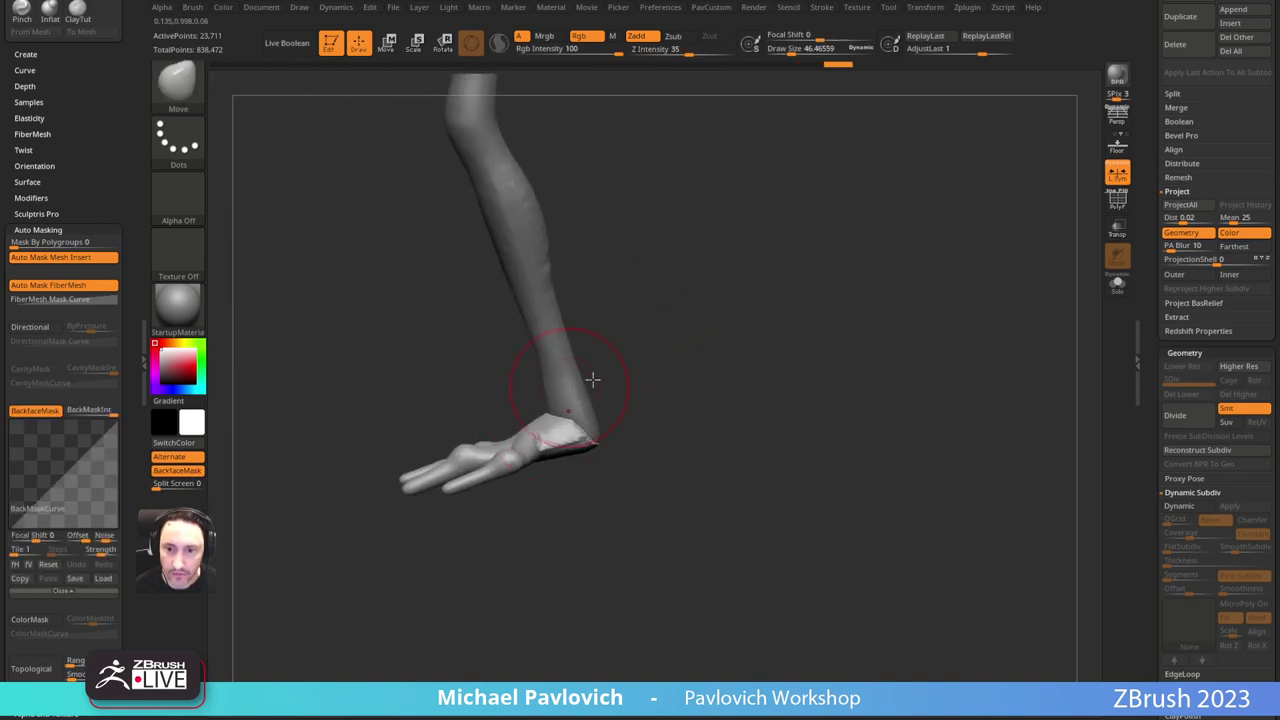
Step: Remesh the reshaped feet and smooth the area between the ankles and toes
{"action": "left_click_drag", "start_coordinate": [750, 408], "coordinate": [752, 384], "text": "ctrl"}
{"action": "right_click_drag", "start_coordinate": [752, 386], "coordinate": [830, 420]}
{"action": "left_click_drag", "start_coordinate": [610, 389], "coordinate": [690, 420]}
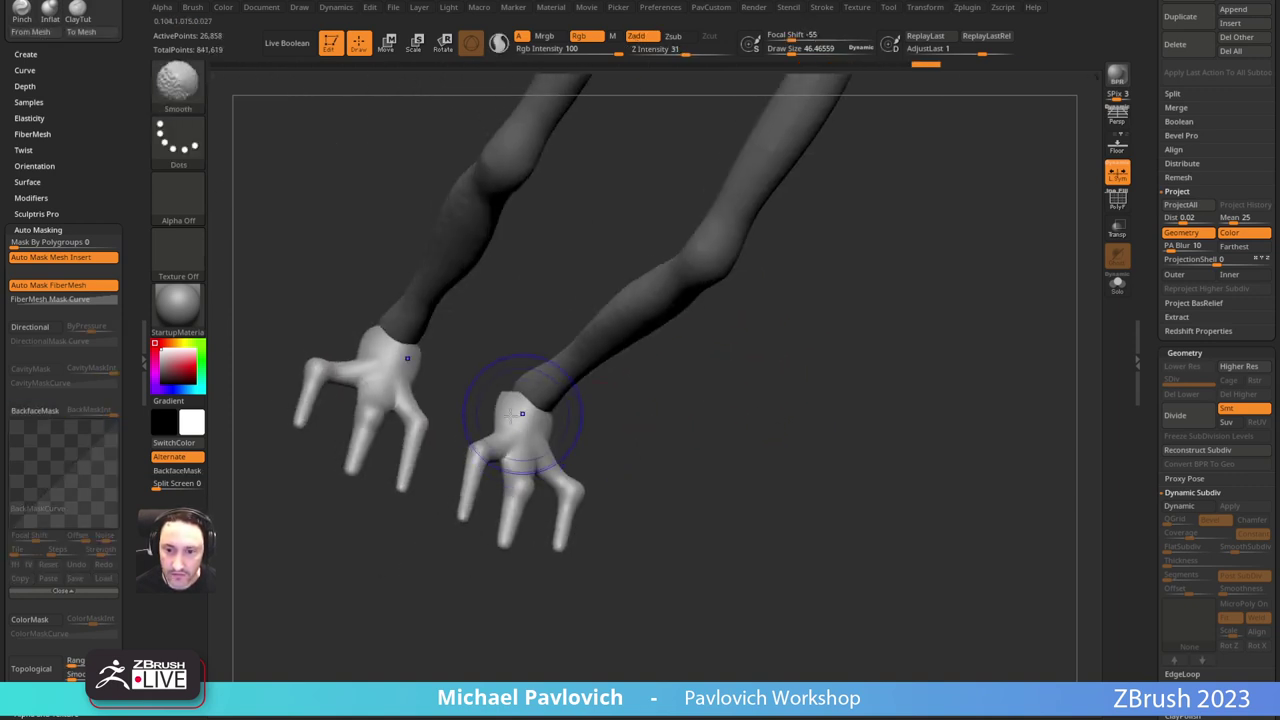
{"action": "left_click_drag", "start_coordinate": [523, 409], "coordinate": [545, 400], "text": "shift"}
{"action": "left_click_drag", "start_coordinate": [718, 383], "coordinate": [742, 389]}
Step: Activate the hand subtool and convert it to DynaMesh at resolution 544
{"action": "mouse_move", "coordinate": [742, 389]}
{"action": "right_mouse_down", "text": "ctrl"}
{"action": "mouse_move", "coordinate": [894, 266]}
{"action": "mouse_move", "coordinate": [837, 472]}
{"action": "right_mouse_up", "text": "ctrl"}
{"action": "key", "text": "b"}
{"action": "key", "text": "s"}
{"action": "key", "text": "t"}
{"action": "key", "text": "s"}
{"action": "left_click", "coordinate": [645, 287], "text": "alt"}
{"action": "right_click_drag", "start_coordinate": [734, 241], "coordinate": [833, 206]}
{"action": "right_click_drag", "start_coordinate": [833, 206], "coordinate": [795, 343], "text": "ctrl"}
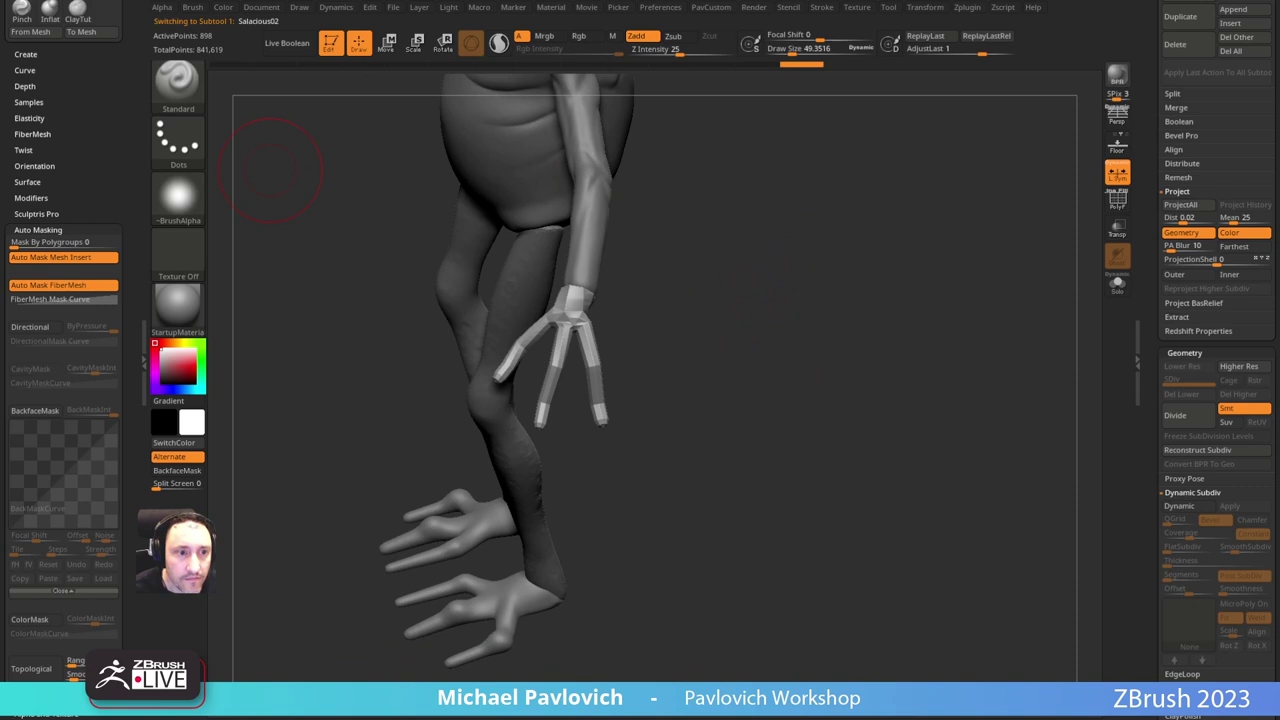
{"action": "right_click_drag", "start_coordinate": [0, 228], "coordinate": [290, 351]}
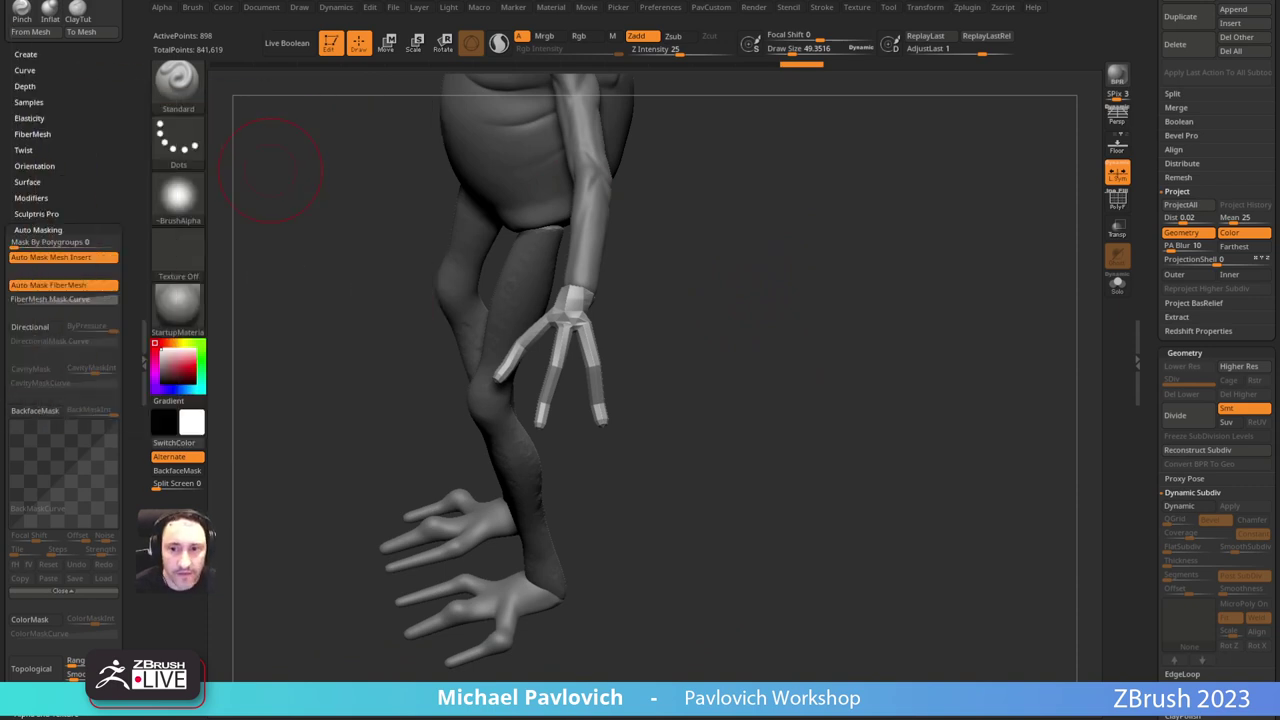
{"action": "right_click_drag", "start_coordinate": [674, 304], "coordinate": [695, 344]}
{"action": "right_click_drag", "start_coordinate": [819, 354], "coordinate": [811, 323], "text": "alt"}
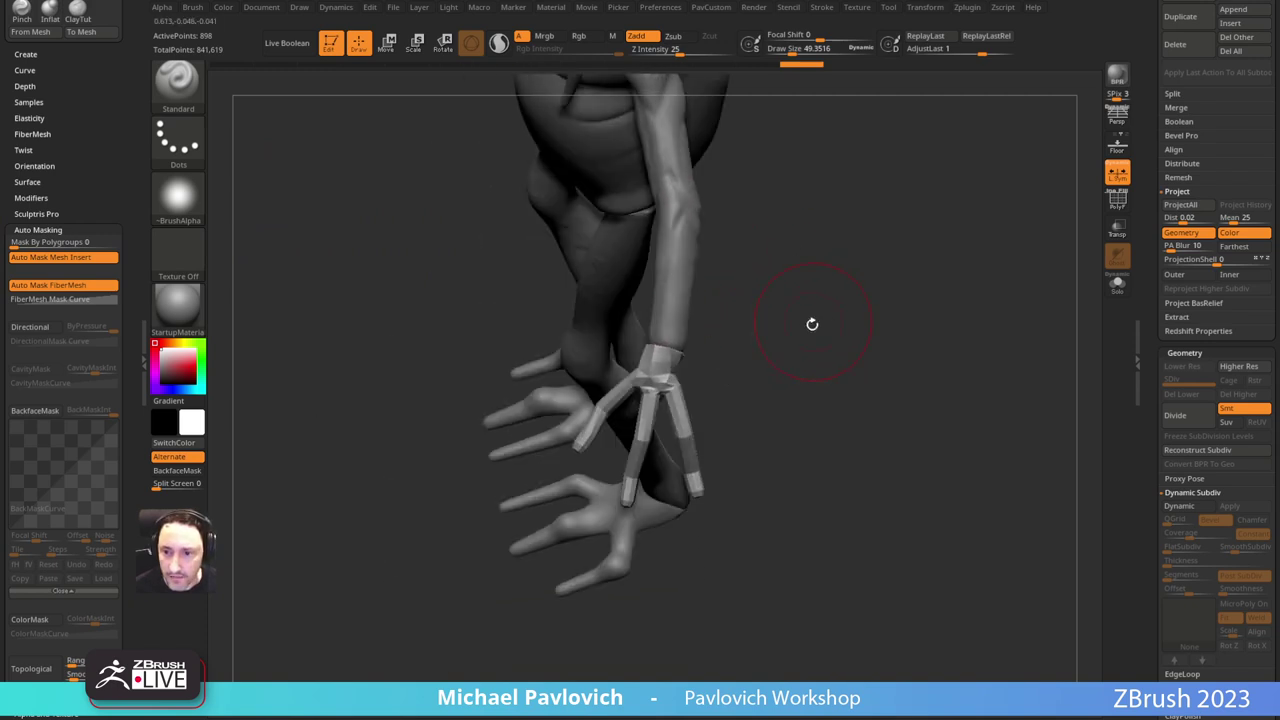
{"action": "key", "text": "space"}
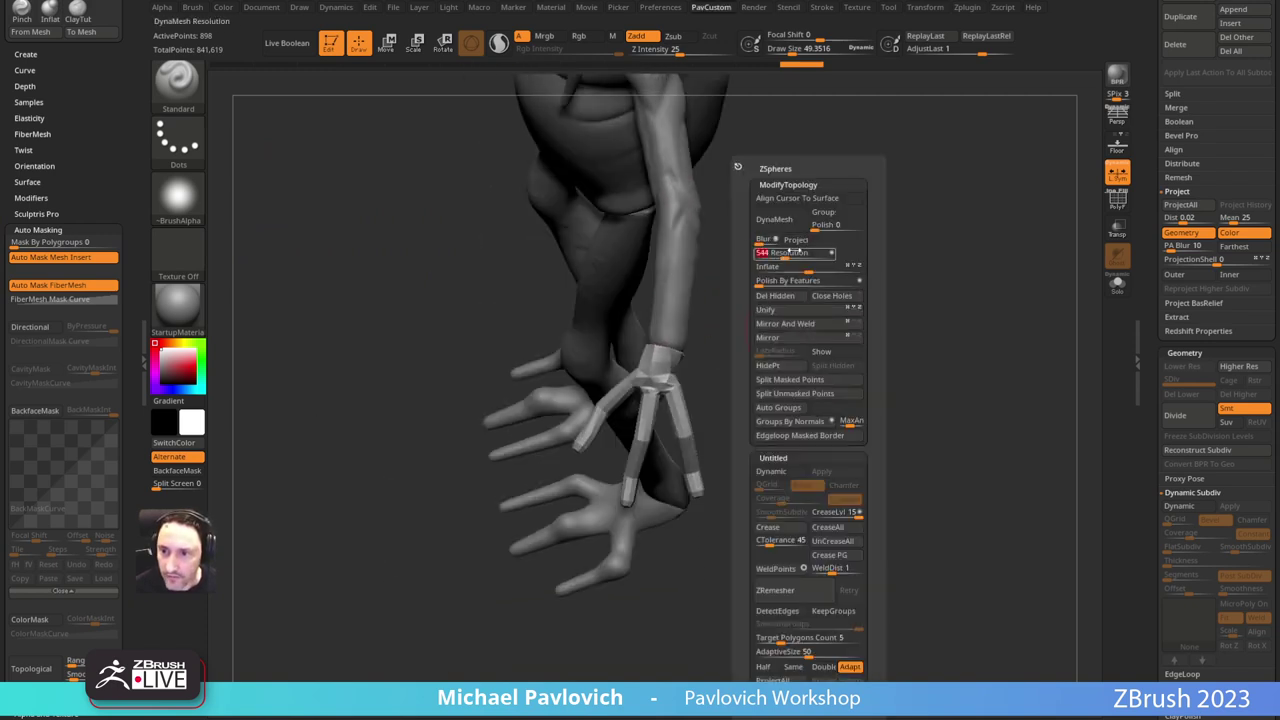
{"action": "left_click", "coordinate": [789, 223]}
{"action": "mouse_move", "coordinate": [749, 340]}
{"action": "right_mouse_down", "text": "alt"}
{"action": "mouse_move", "coordinate": [731, 334]}
{"action": "mouse_move", "coordinate": [792, 350]}
{"action": "right_mouse_up", "text": "alt"}
{"action": "right_click_drag", "start_coordinate": [792, 350], "coordinate": [770, 359], "text": "ctrl"}
{"action": "right_click_drag", "start_coordinate": [770, 359], "coordinate": [706, 362]}
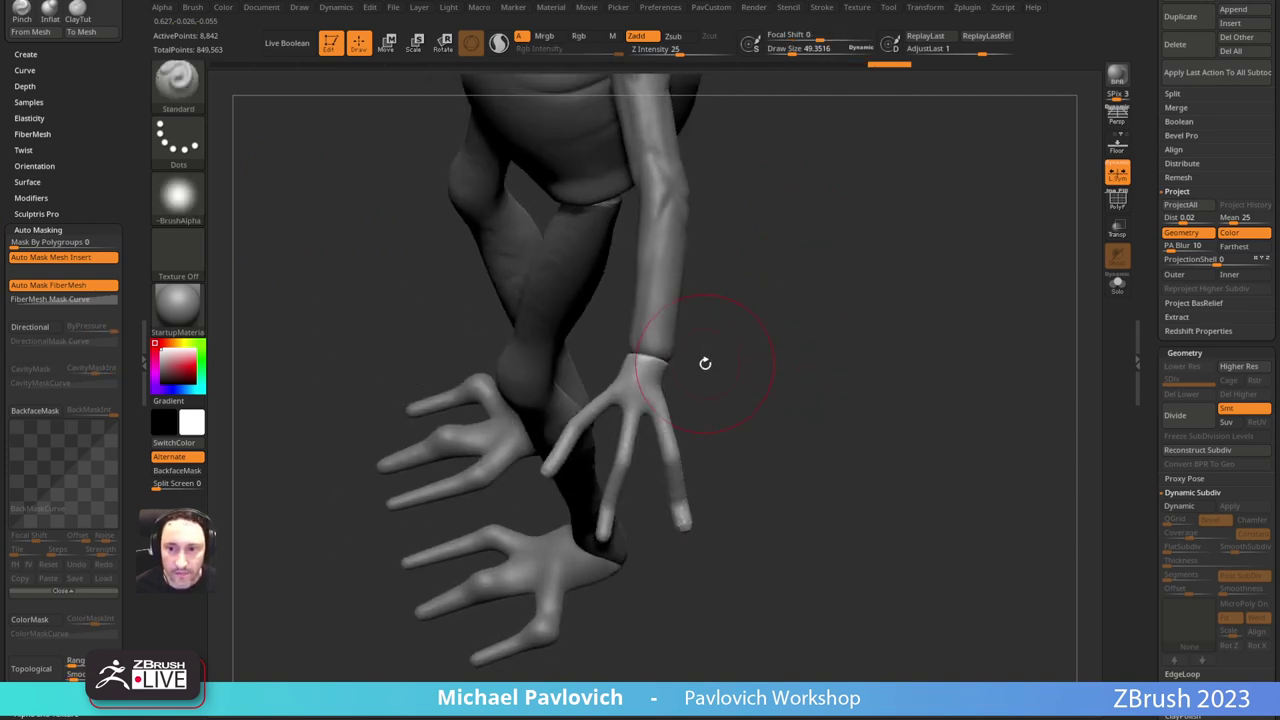
Step: Fill out the palm and finger bases with the Move brush at draw size about 46
{"action": "key", "text": "b"}
{"action": "key", "text": "m"}
{"action": "key", "text": "v"}
{"action": "mouse_move", "coordinate": [605, 386]}
{"action": "left_mouse_down"}
{"action": "mouse_move", "coordinate": [591, 367]}
{"action": "mouse_move", "coordinate": [674, 377]}
{"action": "left_mouse_up"}
{"action": "right_click_drag", "start_coordinate": [705, 377], "coordinate": [686, 370]}
{"action": "key", "text": "bracketleft"}
{"action": "key", "text": "bracketleft"}
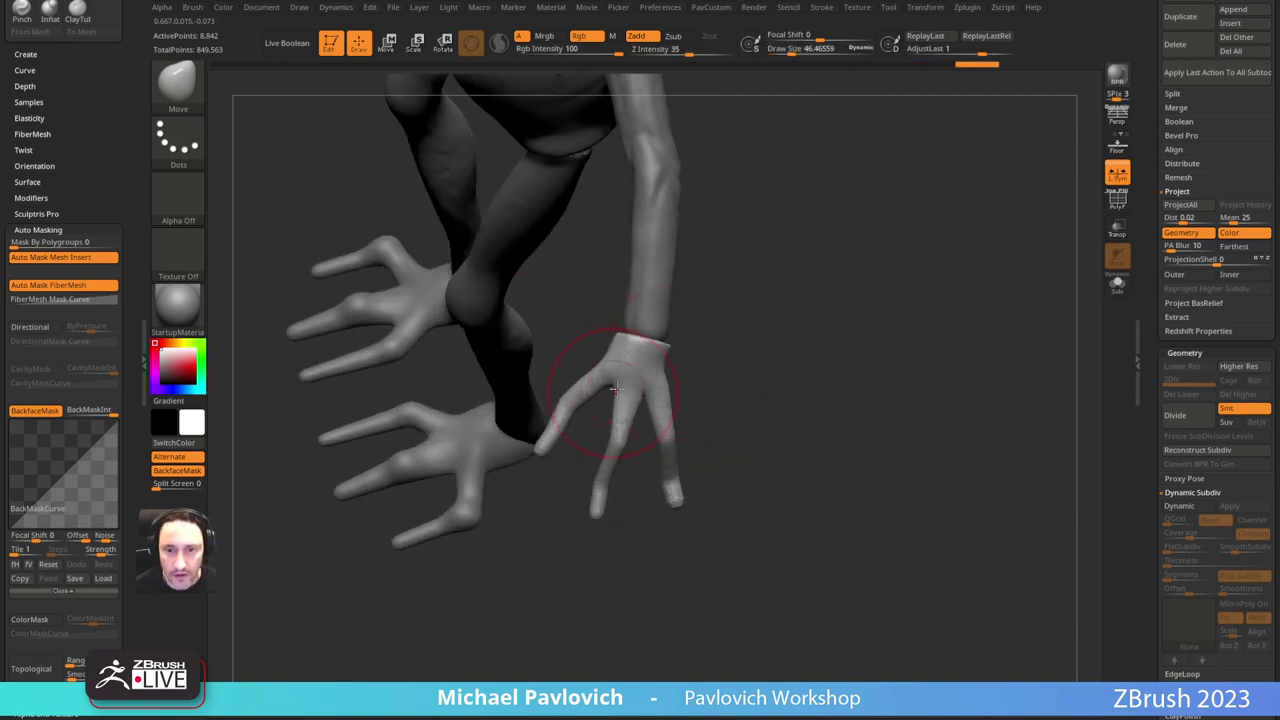
{"action": "left_click_drag", "start_coordinate": [627, 398], "coordinate": [629, 395]}
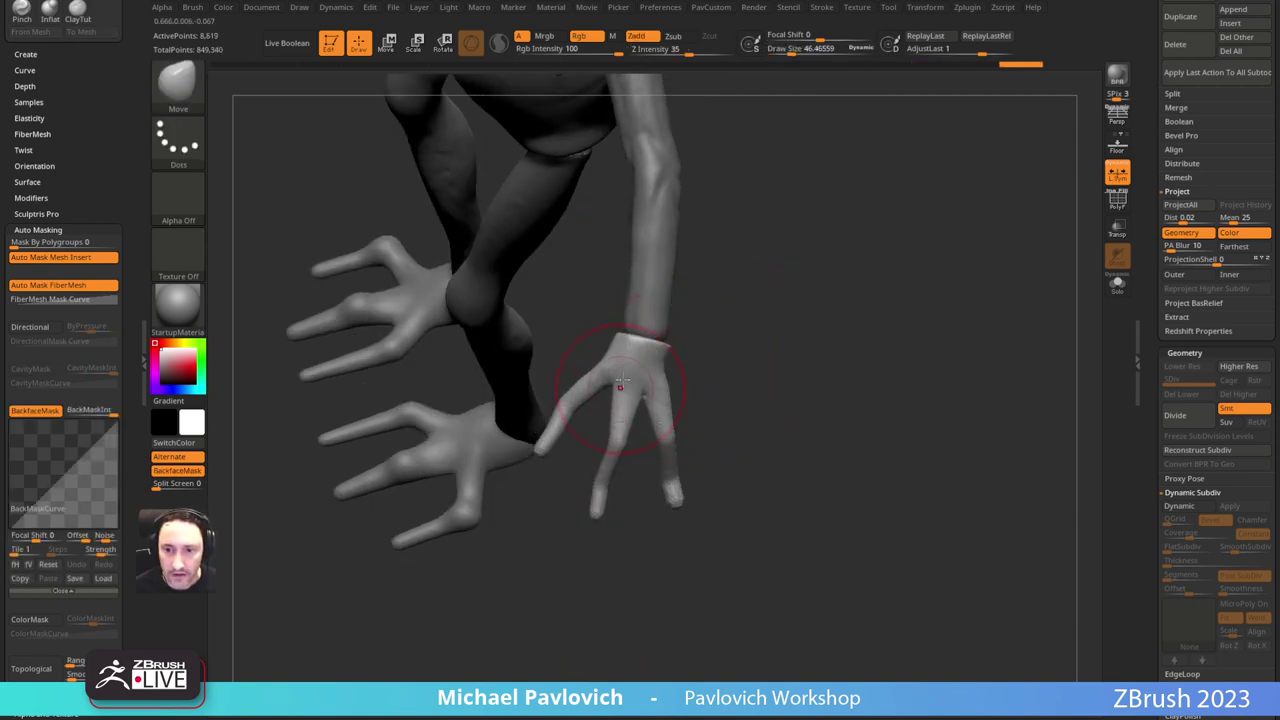
Step: Remesh the hand and refine the wrist and palm outline with the Move brush
{"action": "left_click_drag", "start_coordinate": [735, 338], "coordinate": [748, 362], "text": "ctrl"}
{"action": "right_click_drag", "start_coordinate": [726, 331], "coordinate": [729, 354], "text": "alt"}
{"action": "key", "text": "s"}
{"action": "left_click_drag", "start_coordinate": [731, 356], "coordinate": [727, 356]}
{"action": "right_click_drag", "start_coordinate": [722, 352], "coordinate": [729, 302]}
Step: Swell the finger knuckles and fingertips with the Inflat brush at draw size about 17
{"action": "key", "text": "b"}
{"action": "key", "text": "i"}
{"action": "key", "text": "n"}
{"action": "key", "text": "s"}
{"action": "mouse_move", "coordinate": [598, 421]}
{"action": "left_mouse_down"}
{"action": "mouse_move", "coordinate": [582, 421]}
{"action": "mouse_move", "coordinate": [626, 457]}
{"action": "left_mouse_up"}
{"action": "right_click_drag", "start_coordinate": [735, 410], "coordinate": [672, 368]}
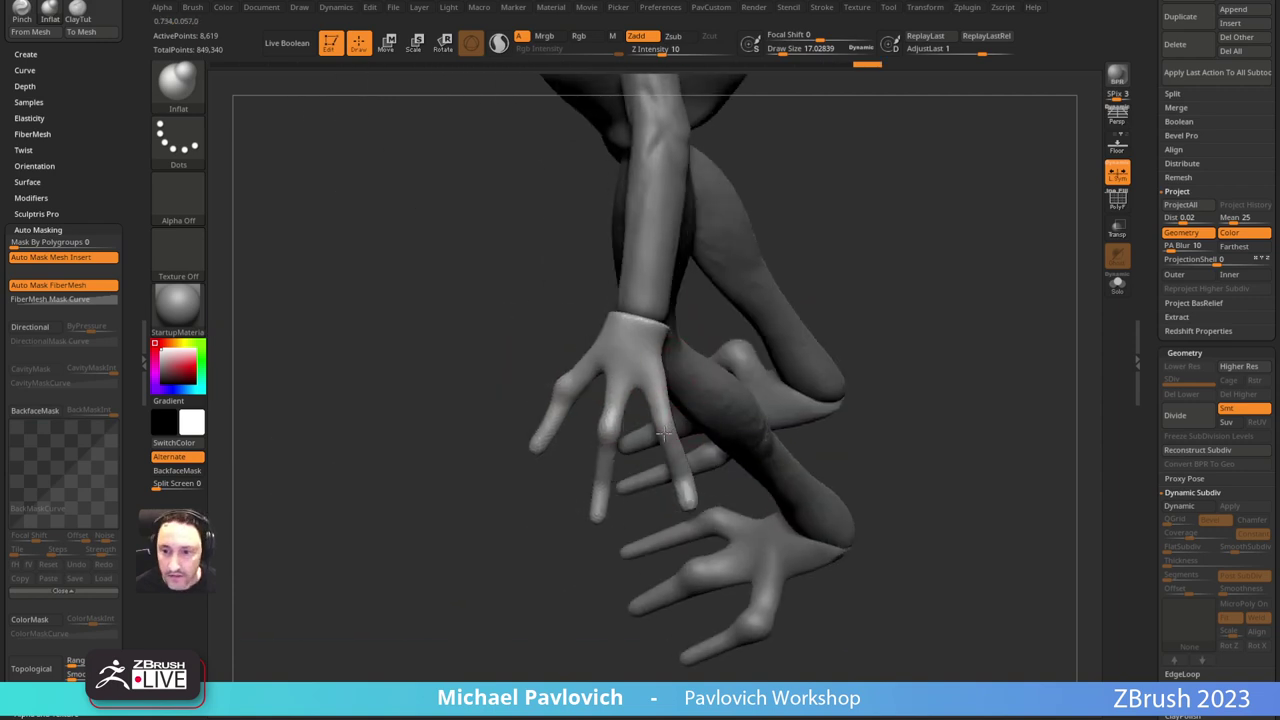
{"action": "right_click_drag", "start_coordinate": [663, 432], "coordinate": [836, 288]}
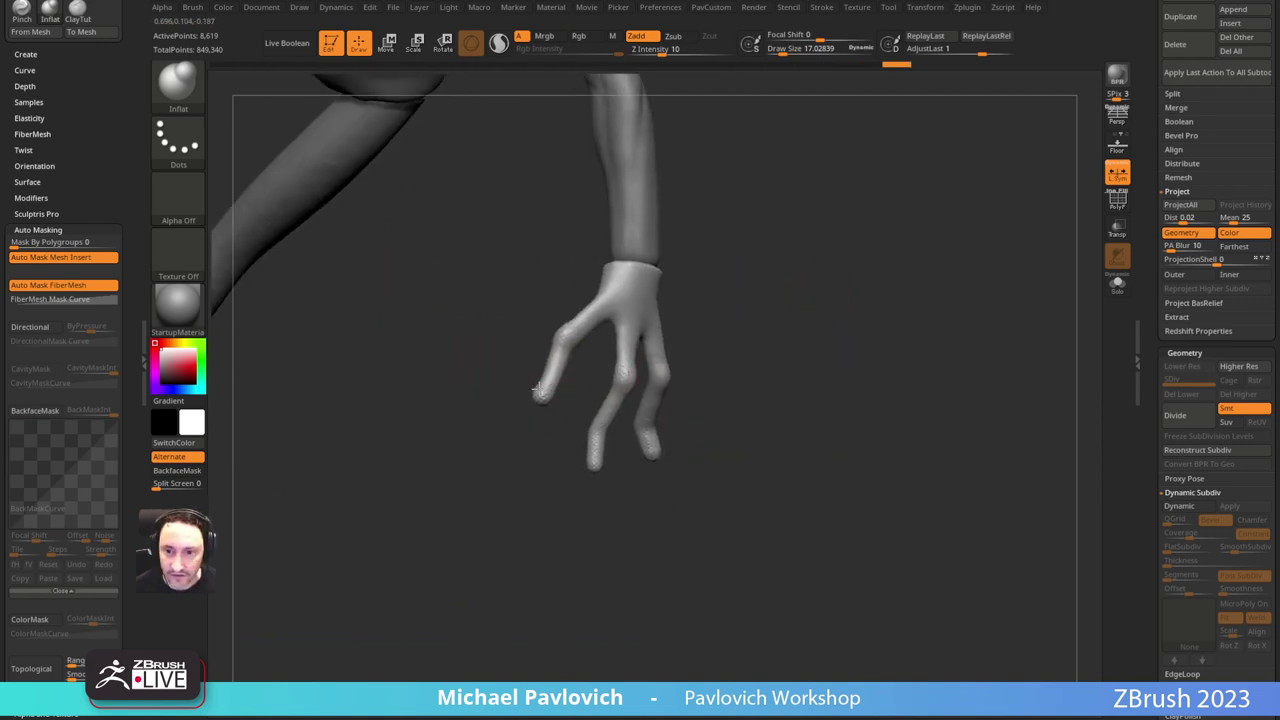
{"action": "right_click_drag", "start_coordinate": [640, 497], "coordinate": [606, 466]}
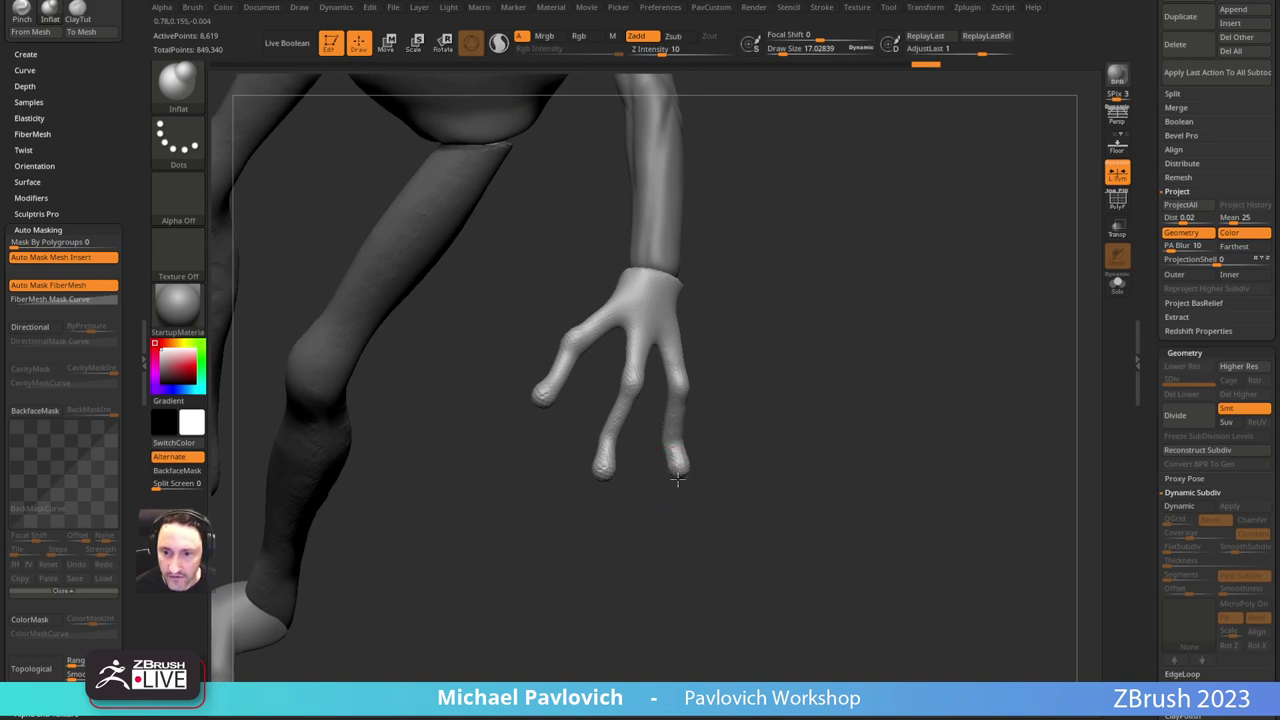
Step: Choose the DamStandard brush and remesh the hand at a higher DynaMesh resolution
{"action": "right_click_drag", "start_coordinate": [908, 409], "coordinate": [750, 324]}
{"action": "right_click_drag", "start_coordinate": [786, 274], "coordinate": [802, 297]}
{"action": "key", "text": "b"}
{"action": "key", "text": "d"}
{"action": "key", "text": "s"}
{"action": "key", "text": "5"}
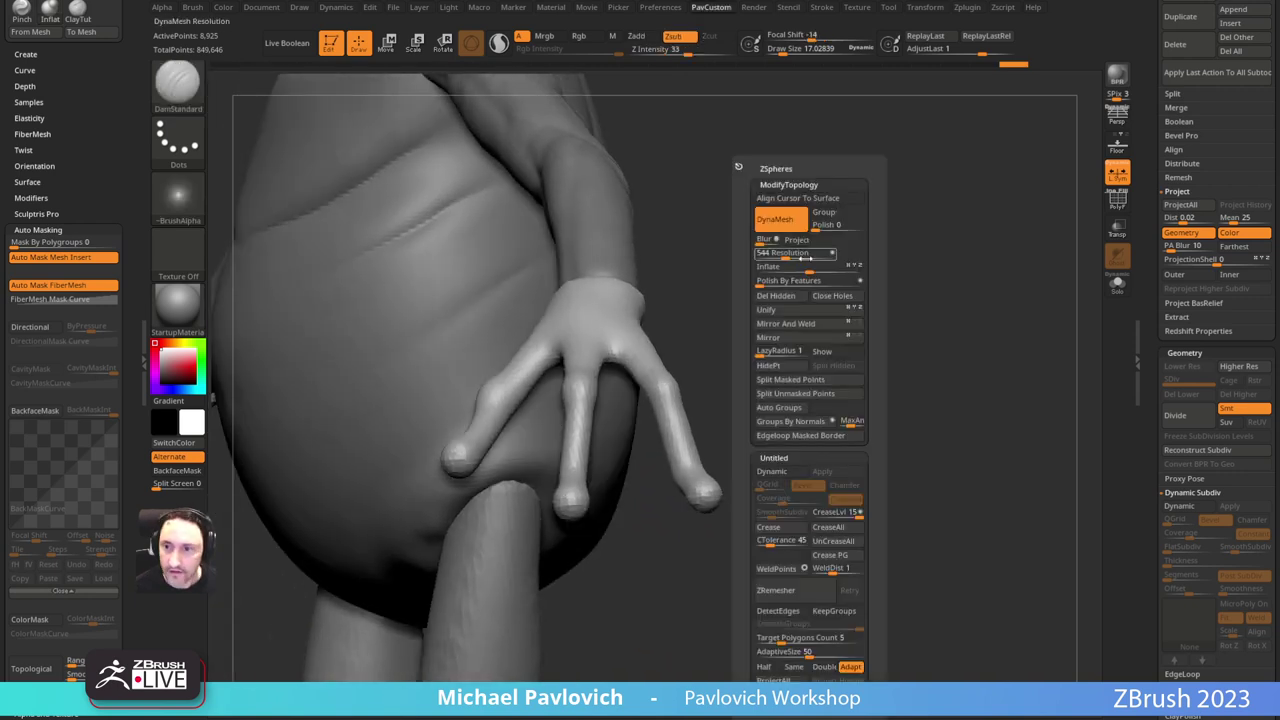
{"action": "left_click_drag", "start_coordinate": [780, 300], "coordinate": [806, 317], "text": "ctrl"}
Step: Carve creases at the inner finger joints with the DamStandard brush at draw size about 17
{"action": "right_click_drag", "start_coordinate": [806, 317], "coordinate": [778, 236]}
{"action": "right_click_drag", "start_coordinate": [495, 441], "coordinate": [515, 392]}
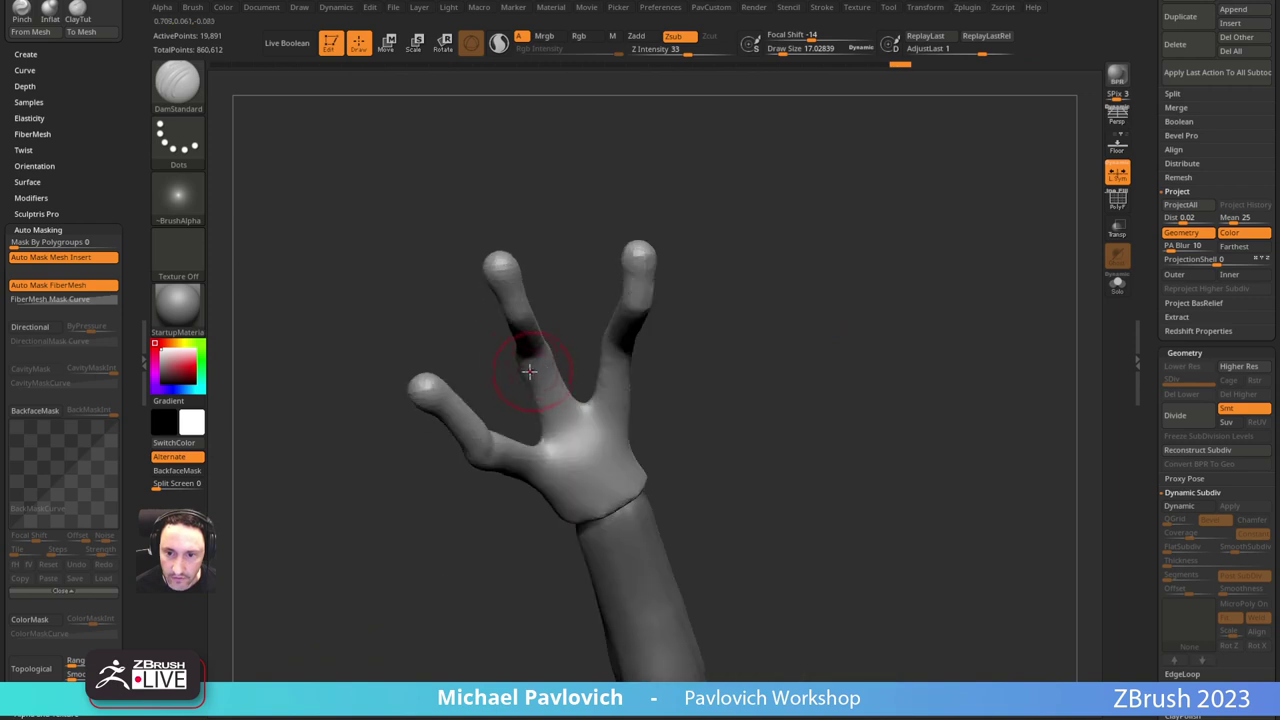
{"action": "left_click_drag", "start_coordinate": [638, 331], "coordinate": [644, 331]}
{"action": "mouse_move", "coordinate": [644, 331]}
{"action": "right_mouse_down"}
{"action": "mouse_move", "coordinate": [592, 325]}
{"action": "mouse_move", "coordinate": [607, 347]}
{"action": "right_mouse_up"}
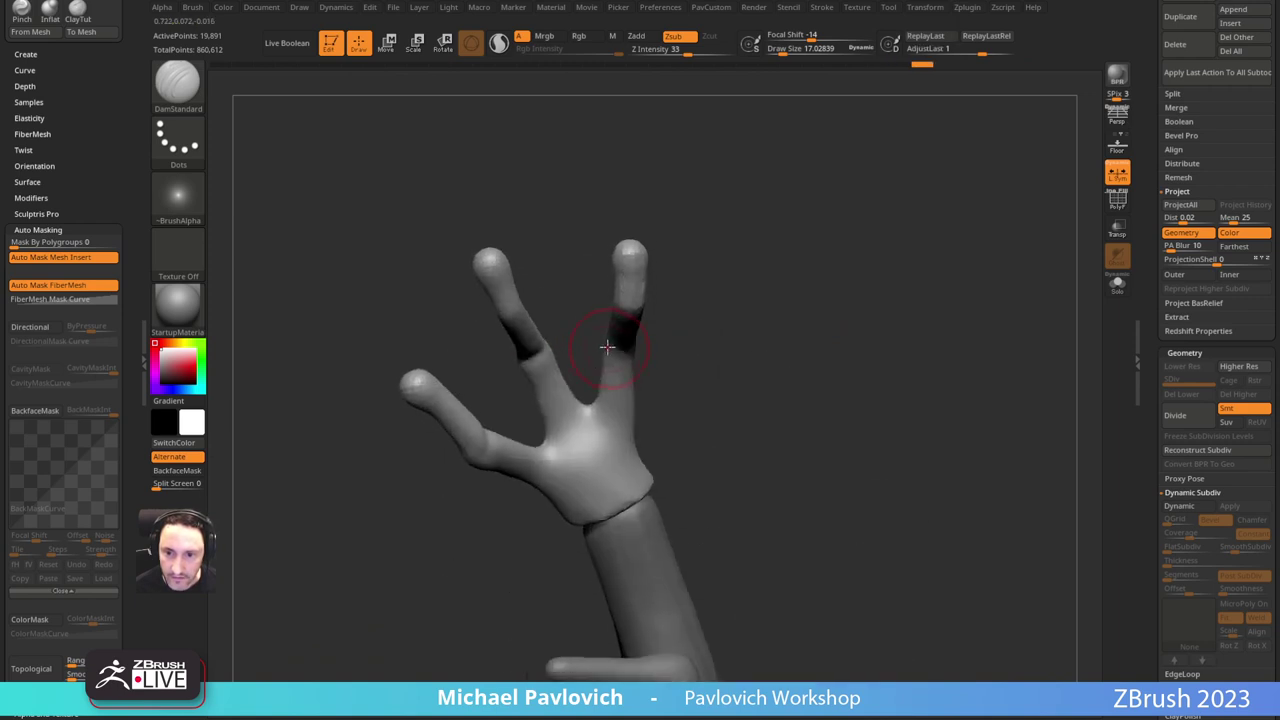
{"action": "mouse_move", "coordinate": [688, 323]}
{"action": "right_mouse_down"}
{"action": "mouse_move", "coordinate": [649, 280]}
{"action": "mouse_move", "coordinate": [657, 329]}
{"action": "mouse_move", "coordinate": [643, 338]}
{"action": "right_mouse_up"}
Step: Switch to the Standard brush and smooth the finger joints and fingertips at draw size about 17
{"action": "key", "text": "b"}
{"action": "key", "text": "s"}
{"action": "key", "text": "t"}
{"action": "left_click_drag", "start_coordinate": [604, 360], "coordinate": [603, 366], "text": "shift"}
{"action": "left_click_drag", "start_coordinate": [487, 387], "coordinate": [508, 398], "text": "shift"}
{"action": "mouse_move", "coordinate": [640, 330]}
{"action": "right_mouse_down"}
{"action": "mouse_move", "coordinate": [663, 371]}
{"action": "mouse_move", "coordinate": [743, 357]}
{"action": "mouse_move", "coordinate": [708, 392]}
{"action": "right_mouse_up"}
{"action": "right_click_drag", "start_coordinate": [411, 339], "coordinate": [437, 407], "text": "alt"}
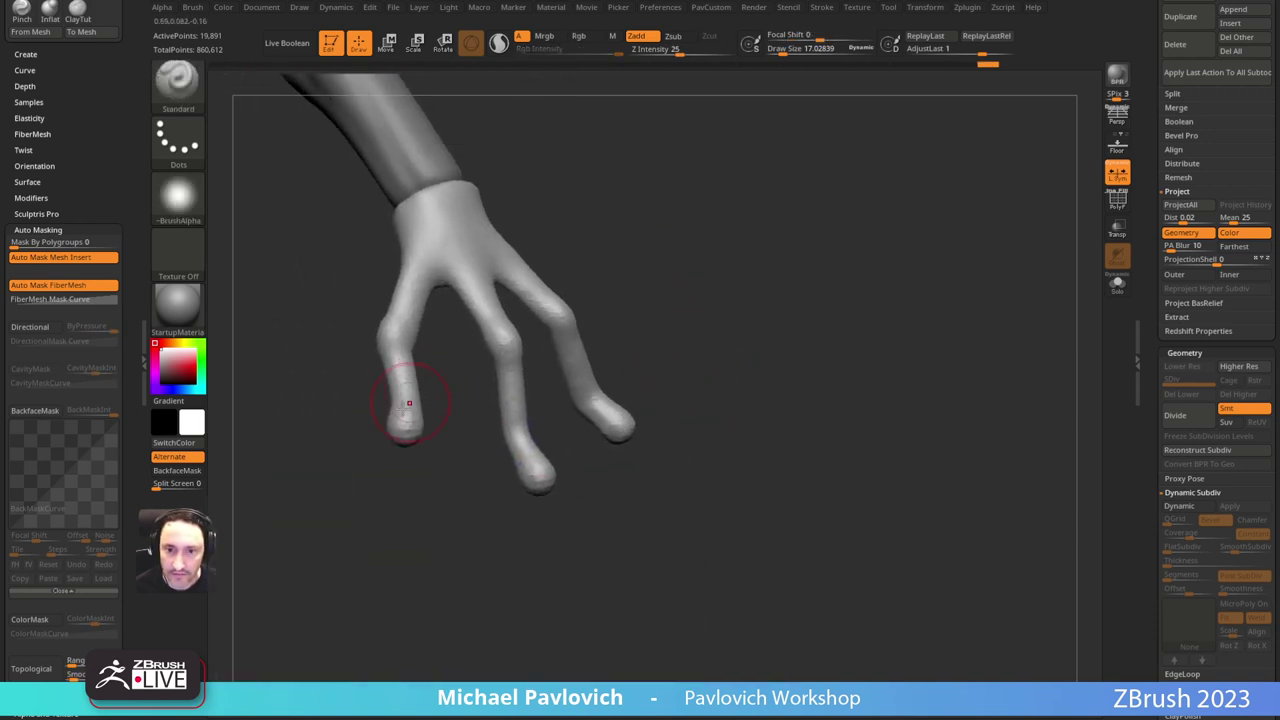
{"action": "mouse_move", "coordinate": [404, 425]}
{"action": "left_mouse_down", "text": "shift"}
{"action": "mouse_move", "coordinate": [420, 276]}
{"action": "mouse_move", "coordinate": [398, 342]}
{"action": "left_mouse_up", "text": "shift"}
{"action": "mouse_move", "coordinate": [637, 238]}
{"action": "right_mouse_down", "text": "alt"}
{"action": "mouse_move", "coordinate": [651, 318]}
{"action": "mouse_move", "coordinate": [641, 307]}
{"action": "right_mouse_up", "text": "alt"}
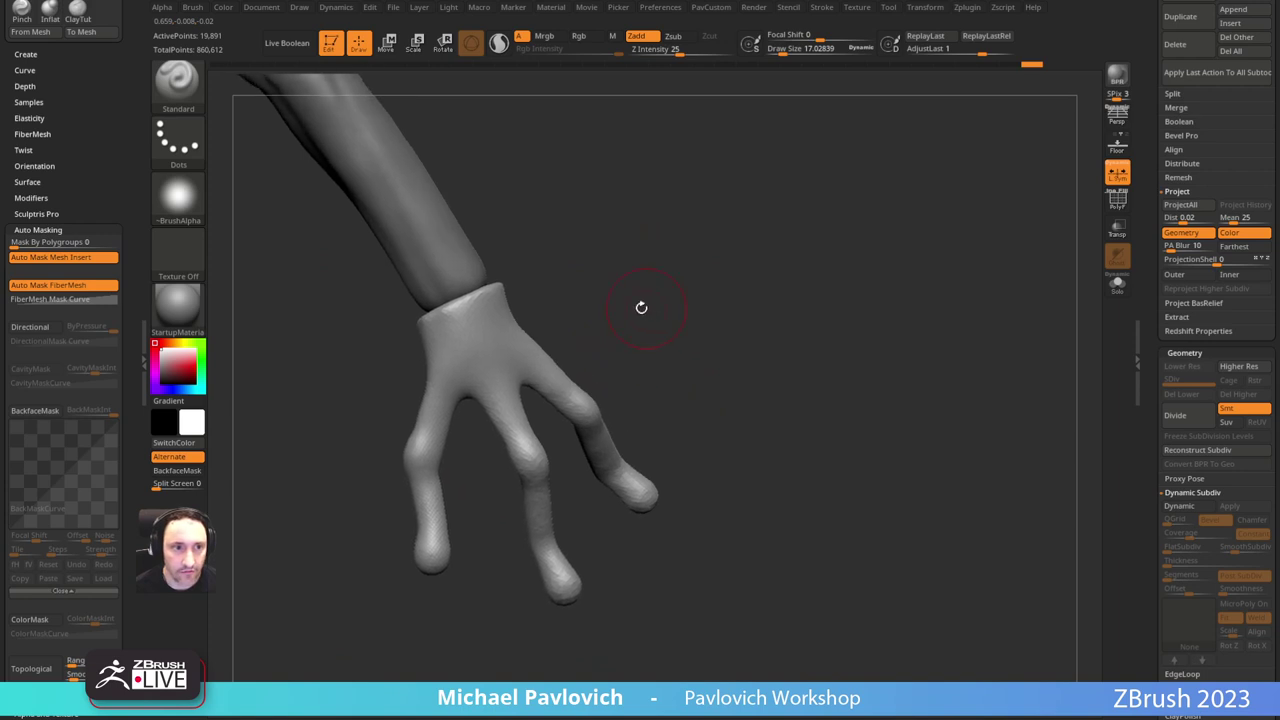
Step: Shape the webbing between the fingers with the Move brush at draw sizes about 31 and 21
{"action": "key", "text": "b"}
{"action": "key", "text": "m"}
{"action": "key", "text": "v"}
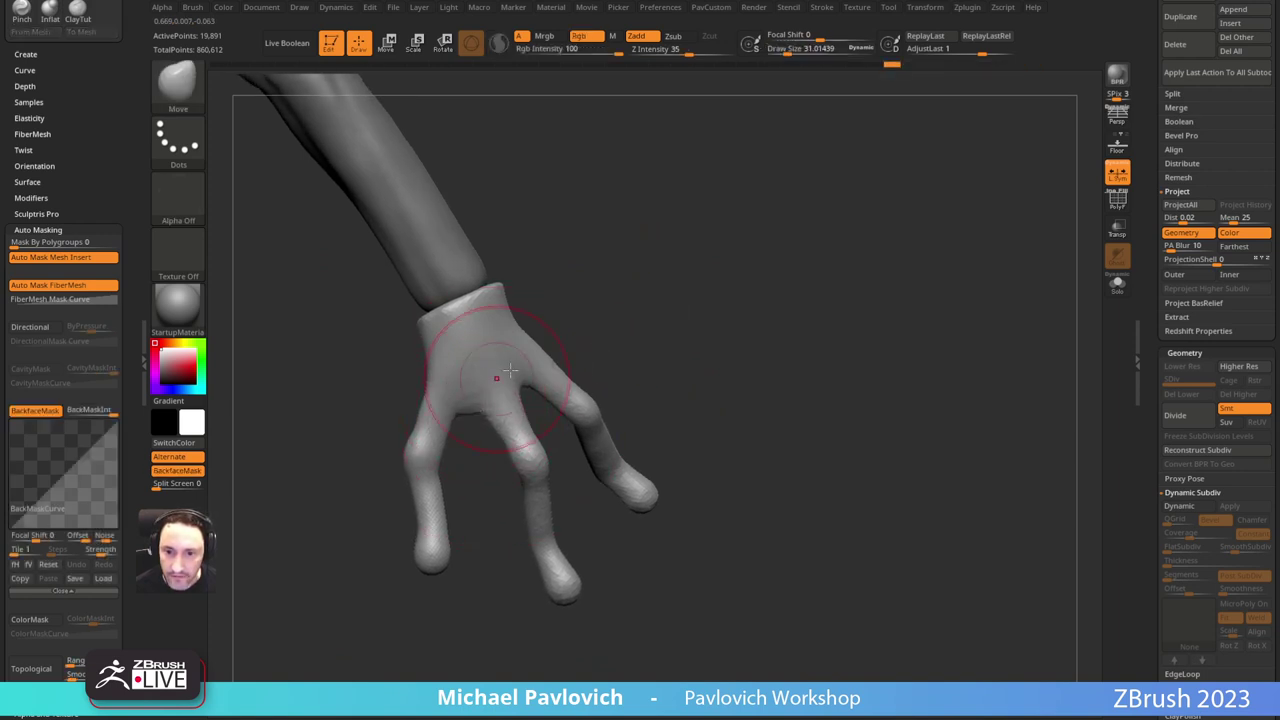
{"action": "right_click_drag", "start_coordinate": [510, 371], "coordinate": [486, 408]}
{"action": "left_click_drag", "start_coordinate": [486, 408], "coordinate": [484, 422]}
{"action": "right_click_drag", "start_coordinate": [484, 422], "coordinate": [491, 434]}
{"action": "key", "text": "bracketleft"}
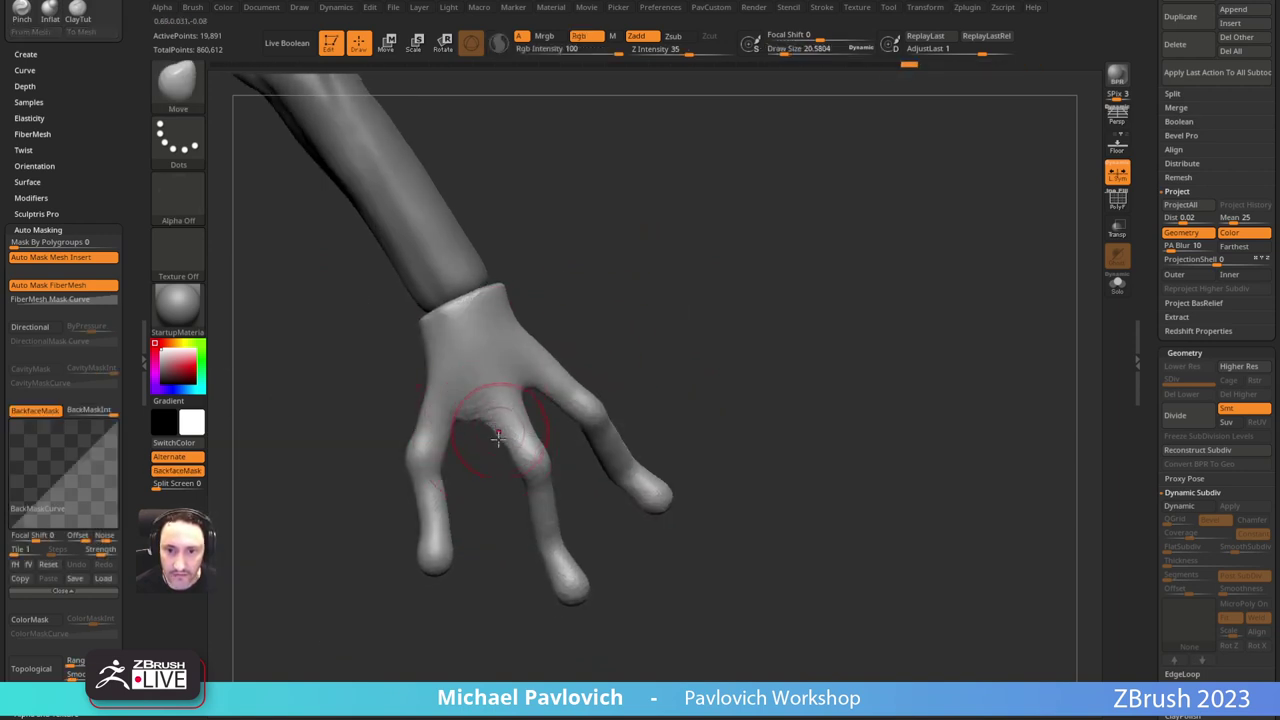
{"action": "right_click_drag", "start_coordinate": [628, 314], "coordinate": [630, 279]}
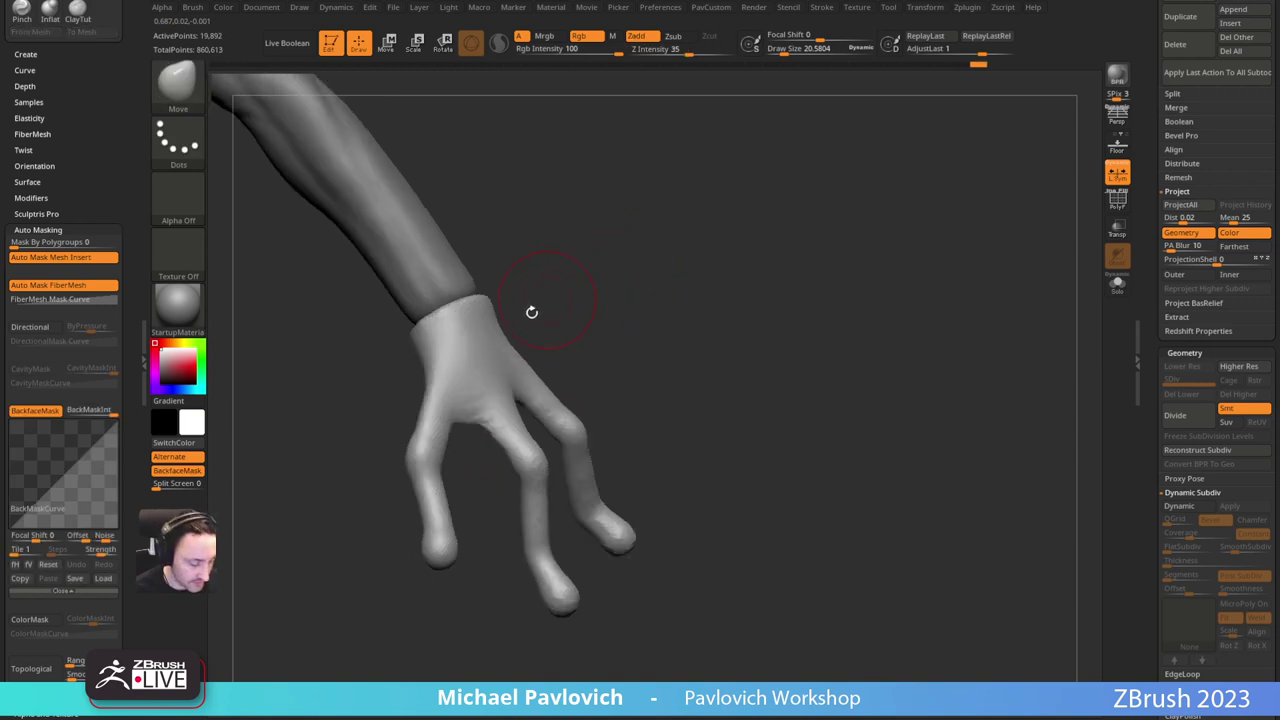
Step: Build up the finger bases and webbing with the Standard brush at draw sizes about 11 and 10
{"action": "key", "text": "b"}
{"action": "key", "text": "s"}
{"action": "key", "text": "t"}
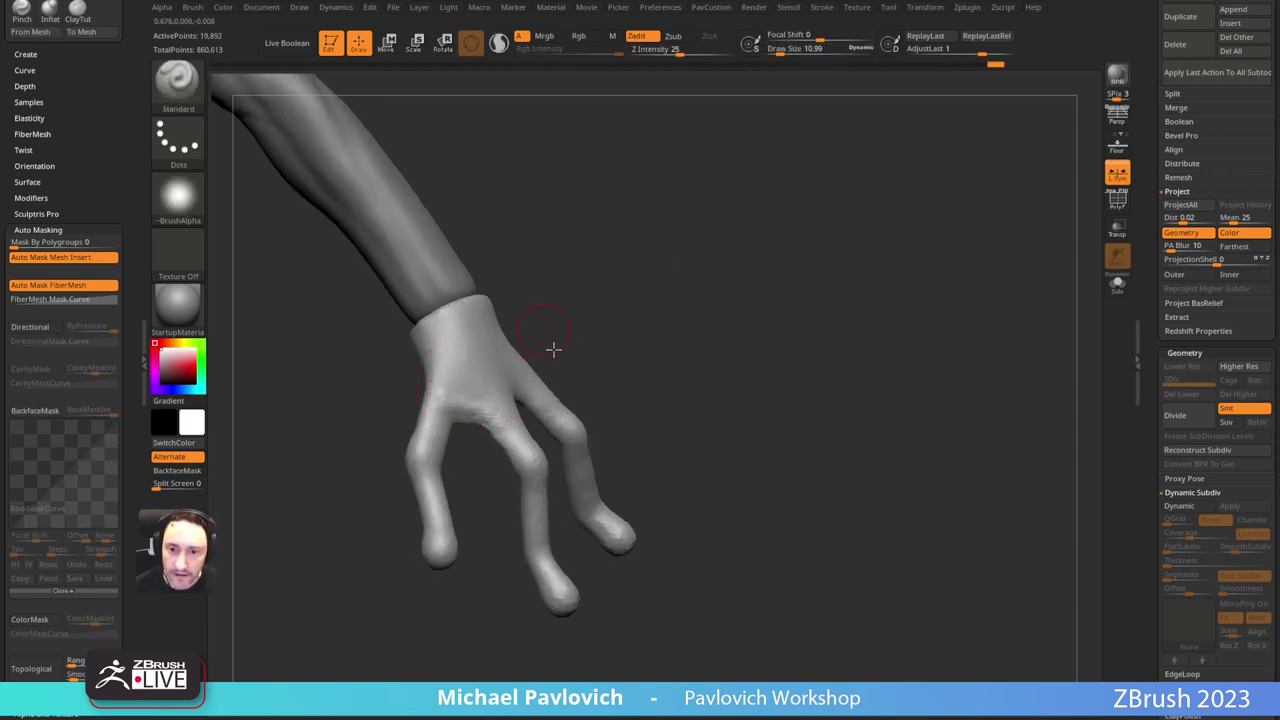
{"action": "right_click_drag", "start_coordinate": [553, 349], "coordinate": [523, 366]}
{"action": "left_click_drag", "start_coordinate": [477, 406], "coordinate": [480, 411]}
{"action": "right_click_drag", "start_coordinate": [408, 368], "coordinate": [449, 401]}
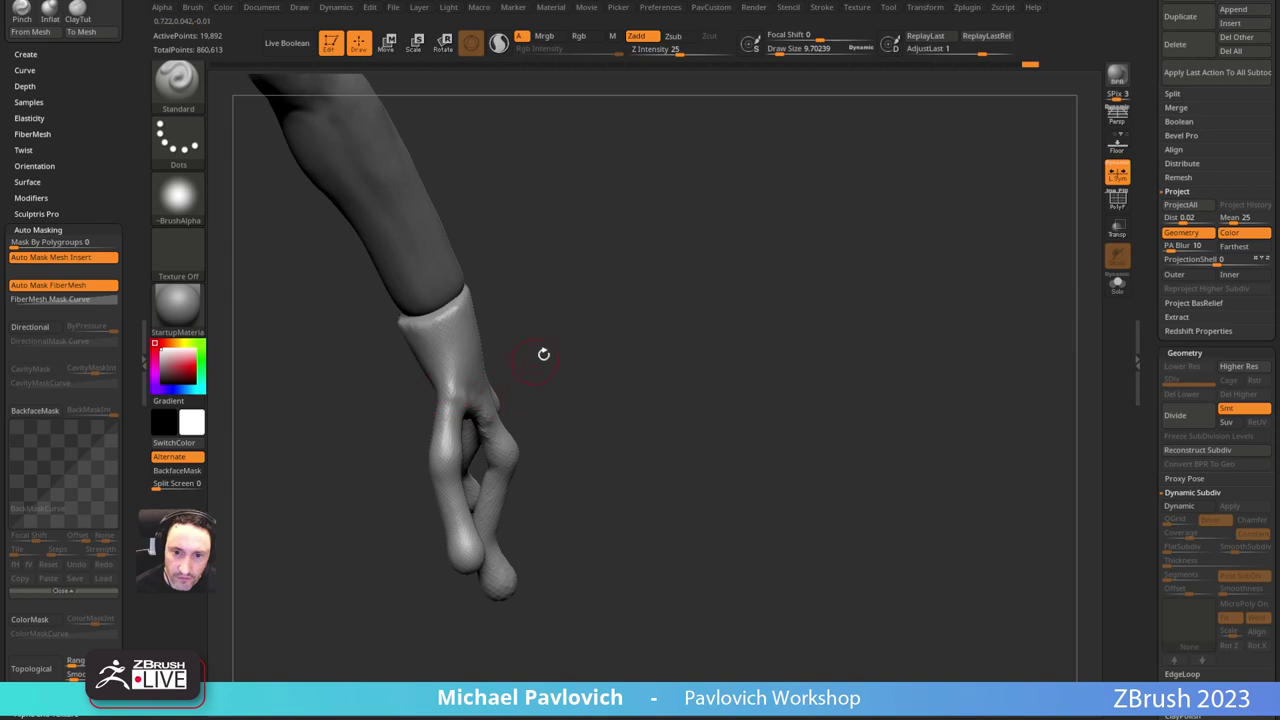
{"action": "right_click_drag", "start_coordinate": [543, 354], "coordinate": [569, 357]}
{"action": "mouse_move", "coordinate": [465, 390]}
{"action": "left_mouse_down"}
{"action": "mouse_move", "coordinate": [399, 399]}
{"action": "mouse_move", "coordinate": [421, 395]}
{"action": "left_mouse_up"}
Step: Adjust the side profile of the hand with the Move brush, remesh it, and smooth the surface
{"action": "key", "text": "s"}
{"action": "key", "text": "b"}
{"action": "key", "text": "m"}
{"action": "key", "text": "v"}
{"action": "key", "text": "s"}
{"action": "left_click_drag", "start_coordinate": [417, 399], "coordinate": [408, 399]}
{"action": "right_click_drag", "start_coordinate": [488, 336], "coordinate": [570, 290]}
{"action": "left_click_drag", "start_coordinate": [569, 246], "coordinate": [591, 280], "text": "ctrl"}
{"action": "left_click_drag", "start_coordinate": [464, 377], "coordinate": [452, 367], "text": "shift"}
{"action": "right_click_drag", "start_coordinate": [465, 358], "coordinate": [580, 306]}
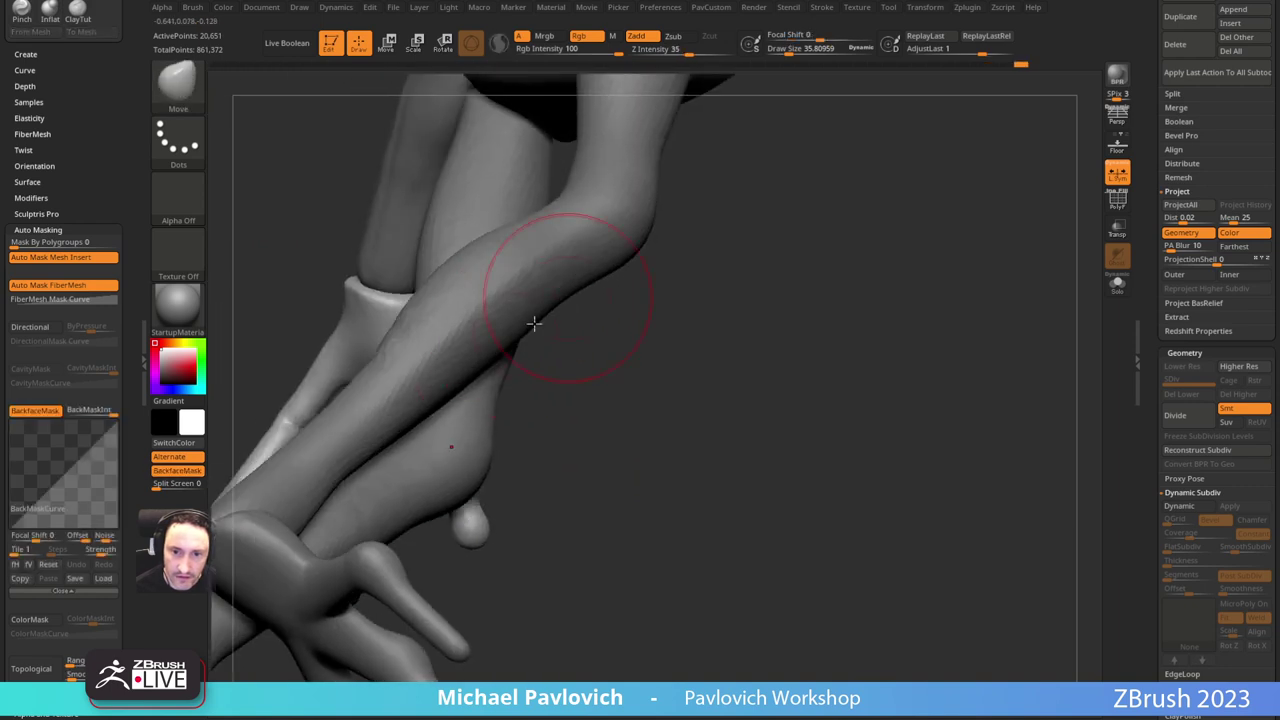
Step: Add volume between the wrist and fingers with the ClayTubes brush at draw size about 21
{"action": "right_click_drag", "start_coordinate": [510, 335], "coordinate": [620, 396]}
{"action": "right_click_drag", "start_coordinate": [526, 328], "coordinate": [582, 340], "text": "alt"}
{"action": "key", "text": "b"}
{"action": "key", "text": "c"}
{"action": "key", "text": "t"}
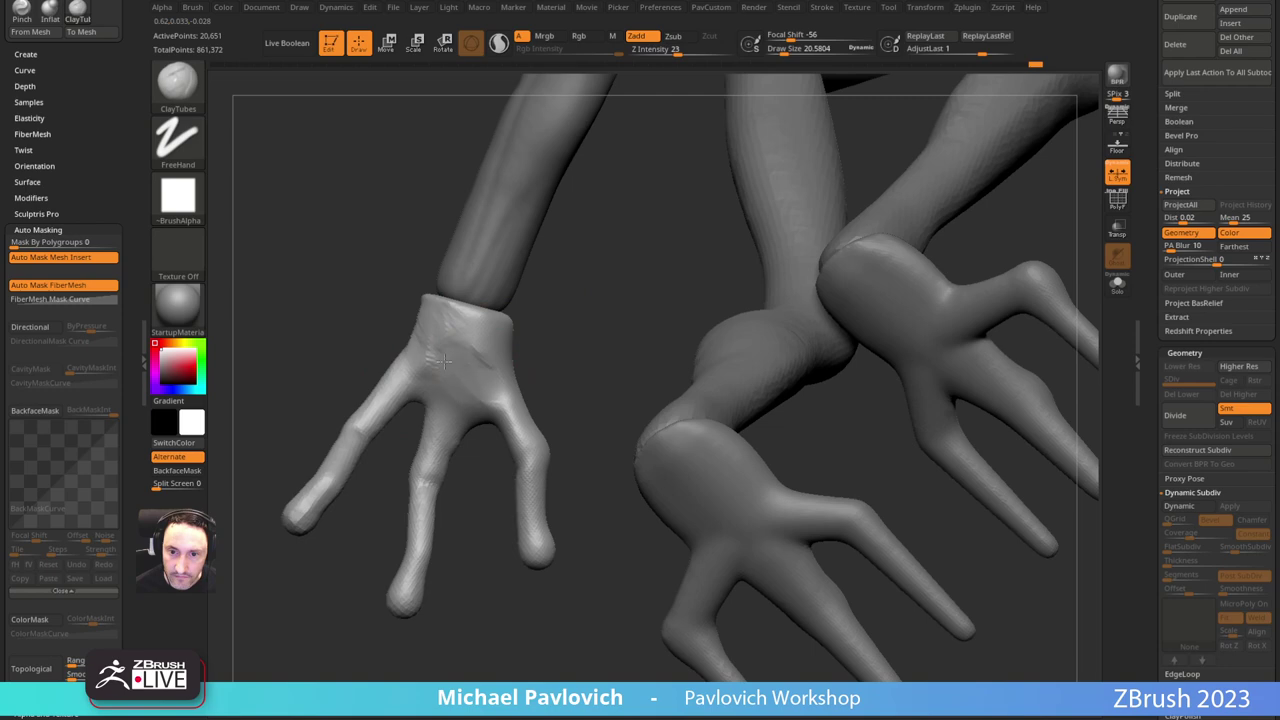
{"action": "left_click_drag", "start_coordinate": [444, 361], "coordinate": [474, 333]}
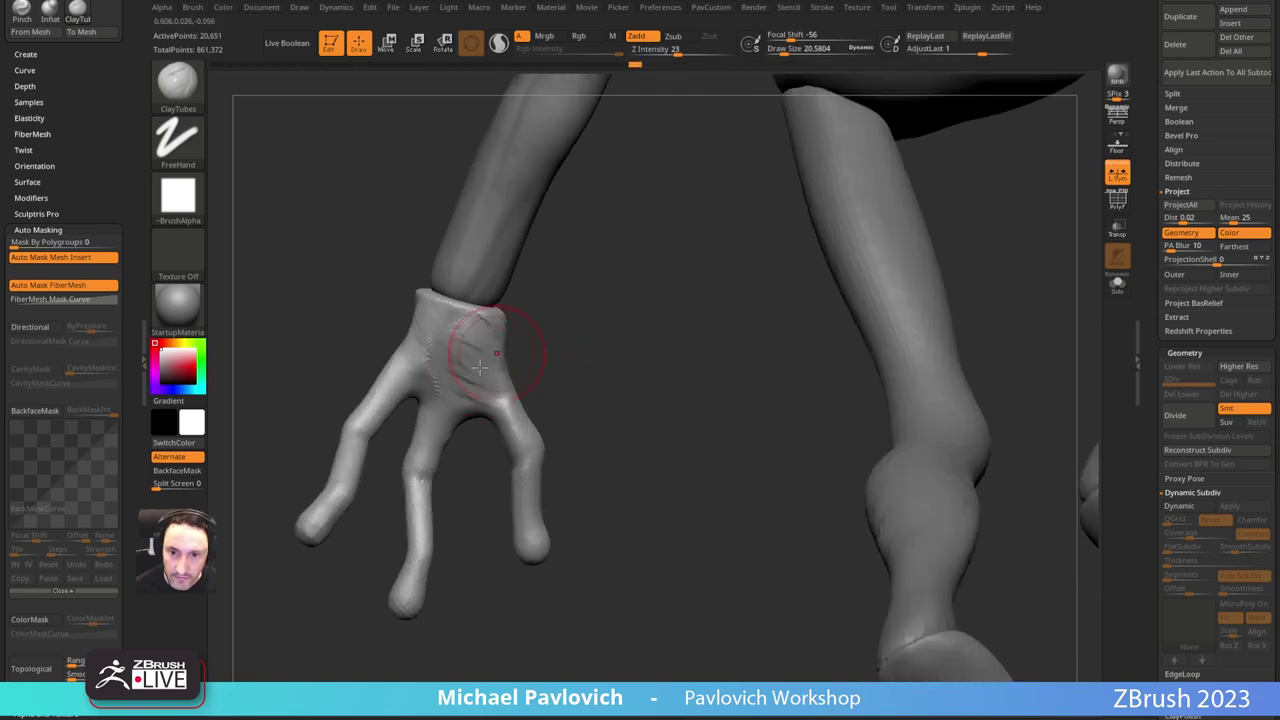
{"action": "mouse_move", "coordinate": [534, 323]}
{"action": "left_mouse_down"}
{"action": "mouse_move", "coordinate": [640, 366]}
{"action": "mouse_move", "coordinate": [639, 313]}
{"action": "left_mouse_up"}
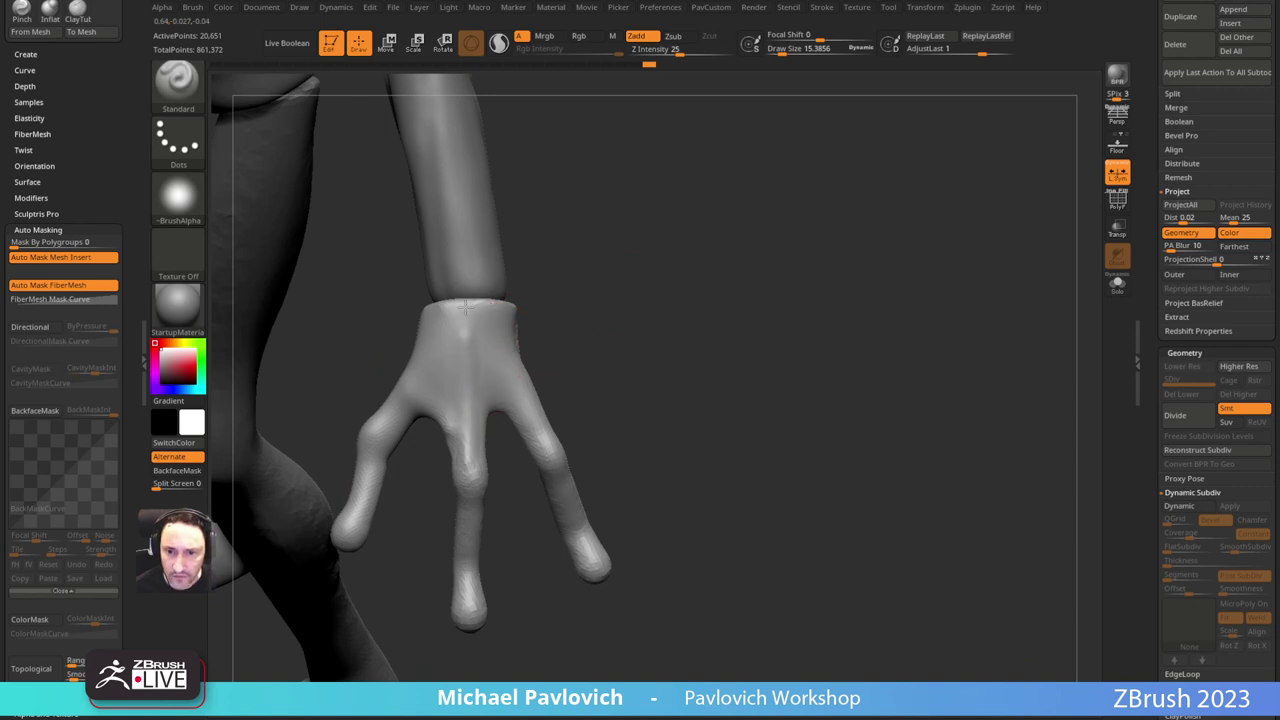
Step: Sculpt tendon ridges from the wrist to the fingers with the Standard brush at draw size about 15, and smooth them
{"action": "left_click_drag", "start_coordinate": [539, 303], "coordinate": [508, 368]}
{"action": "left_click_drag", "start_coordinate": [591, 360], "coordinate": [650, 358]}
{"action": "mouse_move", "coordinate": [424, 384]}
{"action": "left_mouse_down"}
{"action": "mouse_move", "coordinate": [413, 398]}
{"action": "mouse_move", "coordinate": [424, 384]}
{"action": "left_mouse_up"}
{"action": "mouse_move", "coordinate": [427, 380]}
{"action": "left_mouse_down", "text": "shift"}
{"action": "mouse_move", "coordinate": [429, 331]}
{"action": "mouse_move", "coordinate": [458, 380]}
{"action": "left_mouse_up", "text": "shift"}
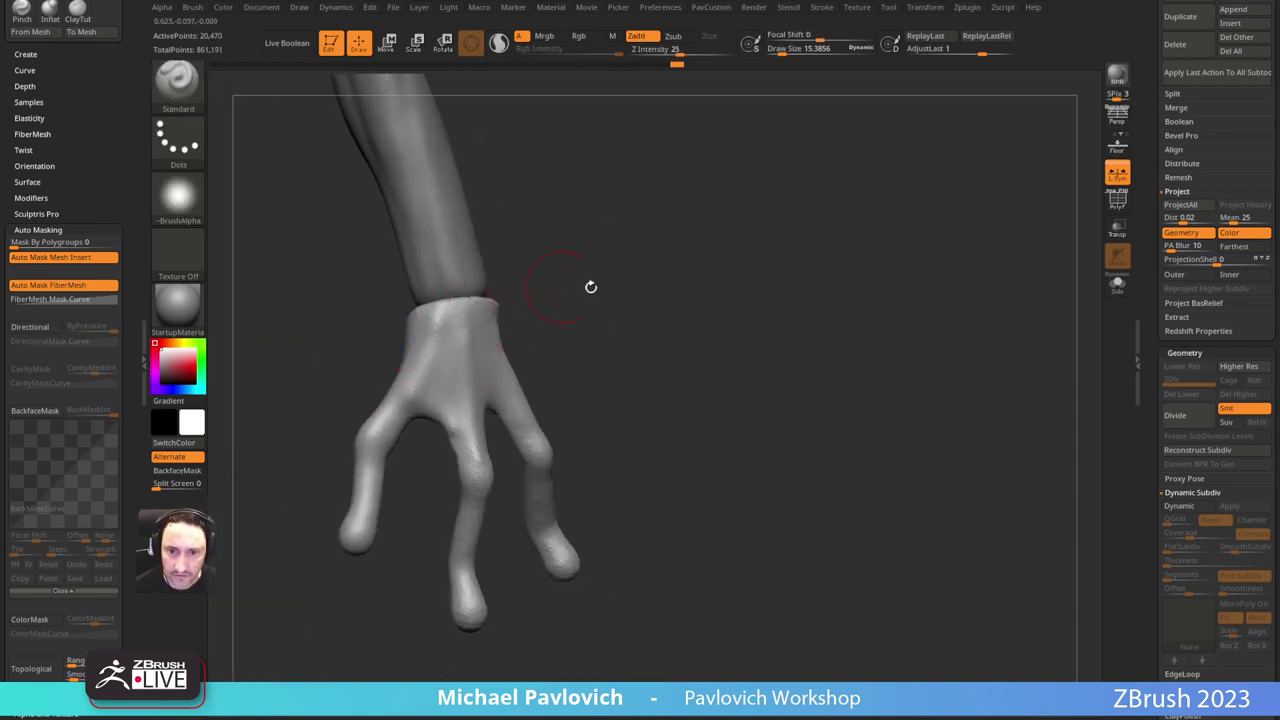
Step: Add ridges across the finger bases with the Standard brush at draw size about 8.5, and quick-save the project
{"action": "left_click_drag", "start_coordinate": [590, 287], "coordinate": [566, 307]}
{"action": "mouse_move", "coordinate": [420, 432]}
{"action": "left_mouse_down"}
{"action": "mouse_move", "coordinate": [478, 448]}
{"action": "mouse_move", "coordinate": [498, 412]}
{"action": "left_mouse_up"}
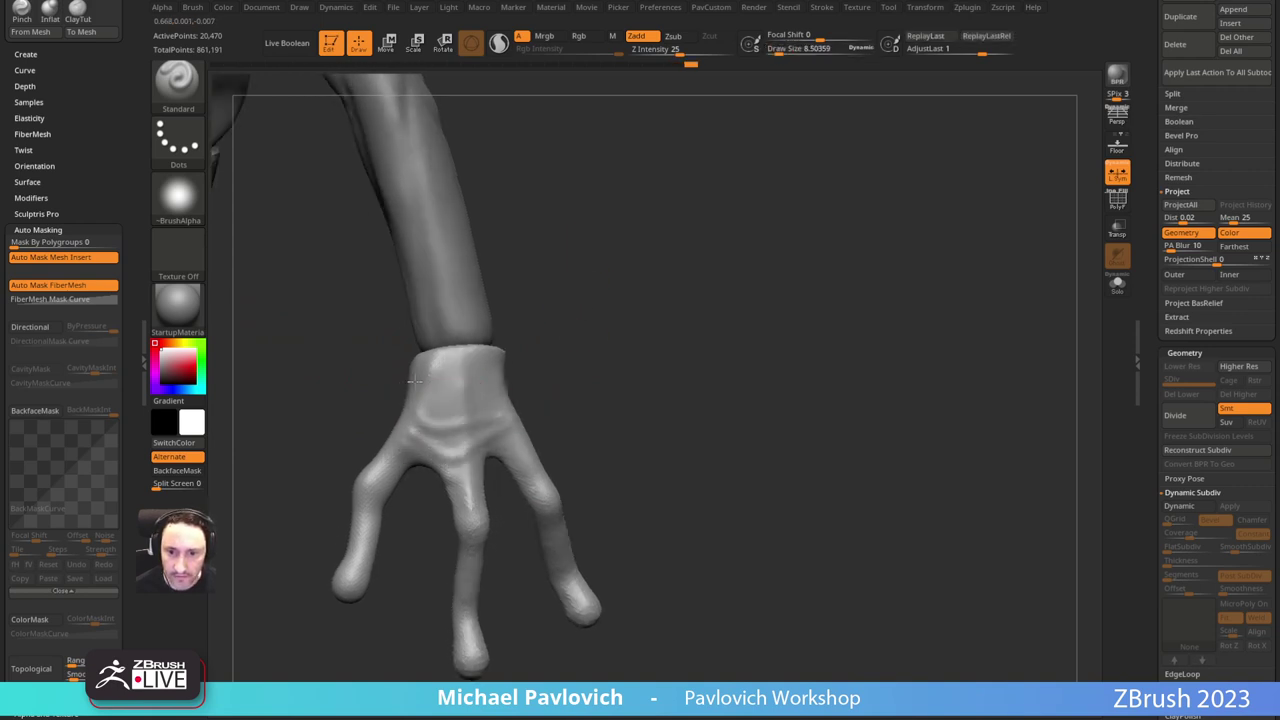
{"action": "mouse_move", "coordinate": [605, 318]}
{"action": "left_mouse_down"}
{"action": "mouse_move", "coordinate": [580, 291]}
{"action": "mouse_move", "coordinate": [660, 330]}
{"action": "mouse_move", "coordinate": [636, 260]}
{"action": "left_mouse_up"}
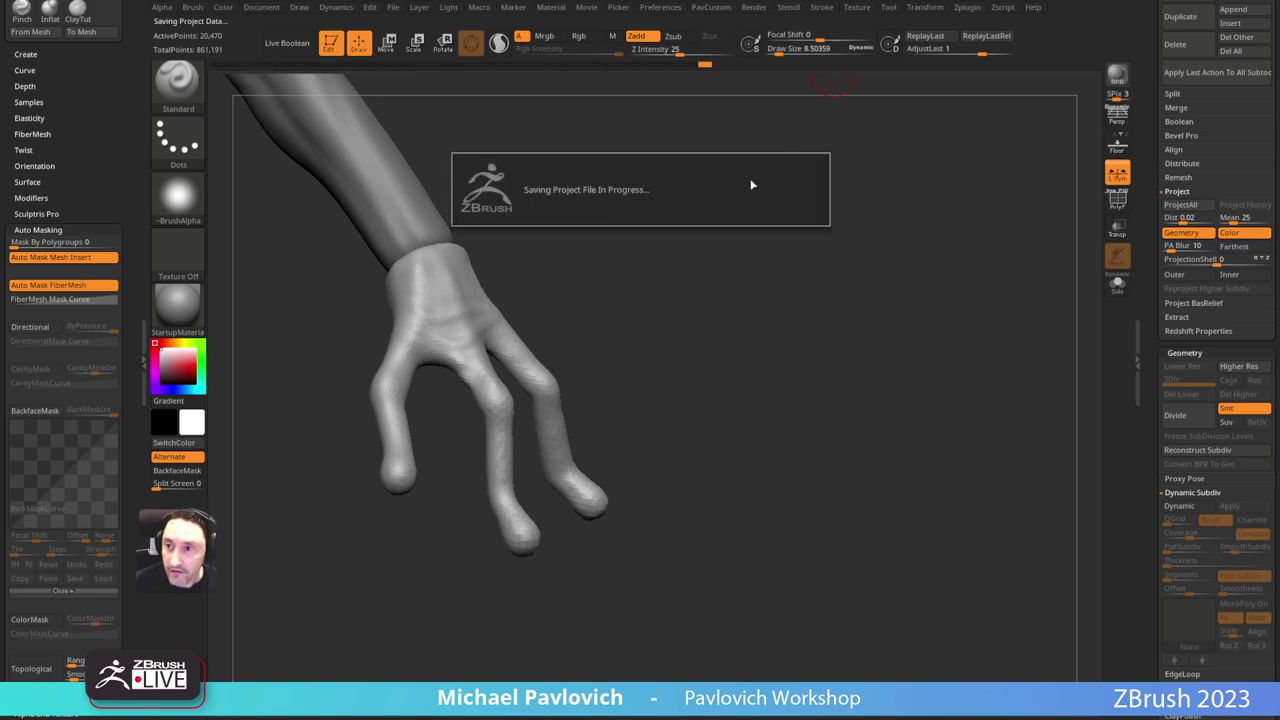
Step: Insert a Sphere 32 at the thumb tip with the IMM Primitives brush and split the unmasked points into their own subtool
{"action": "key", "text": "b"}
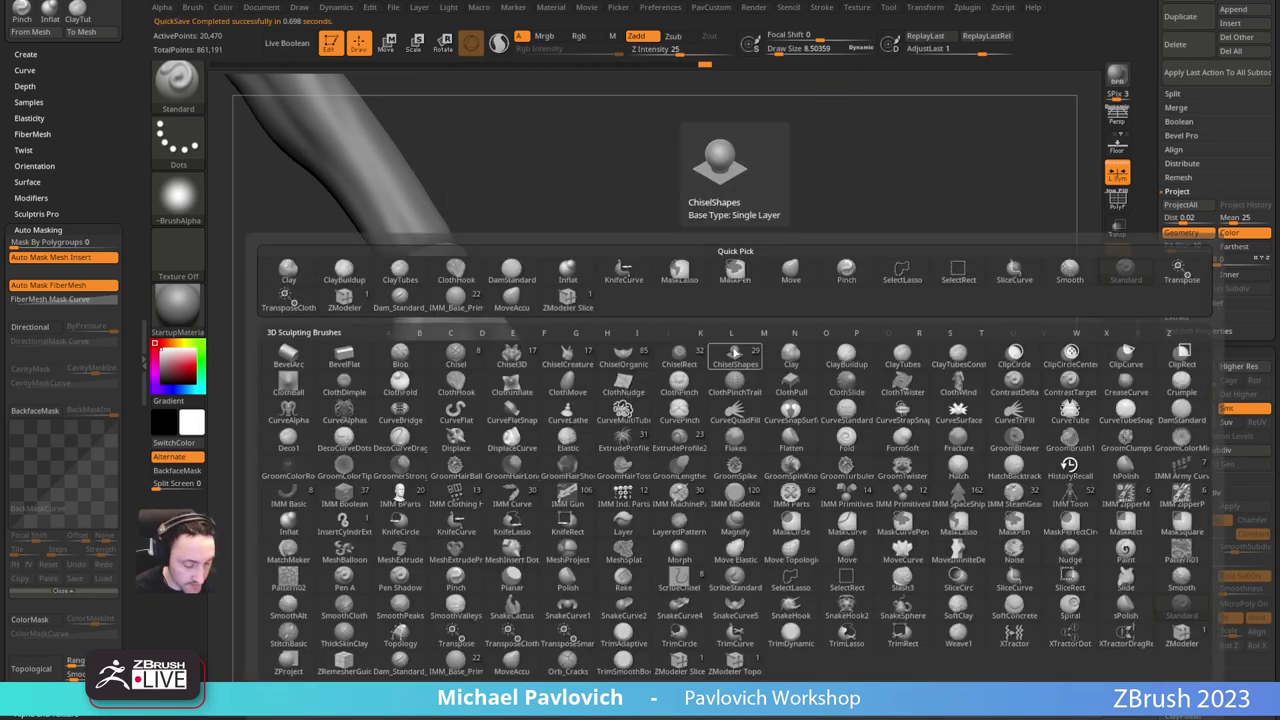
{"action": "key", "text": "i"}
{"action": "left_click", "coordinate": [846, 491]}
{"action": "key", "text": "m"}
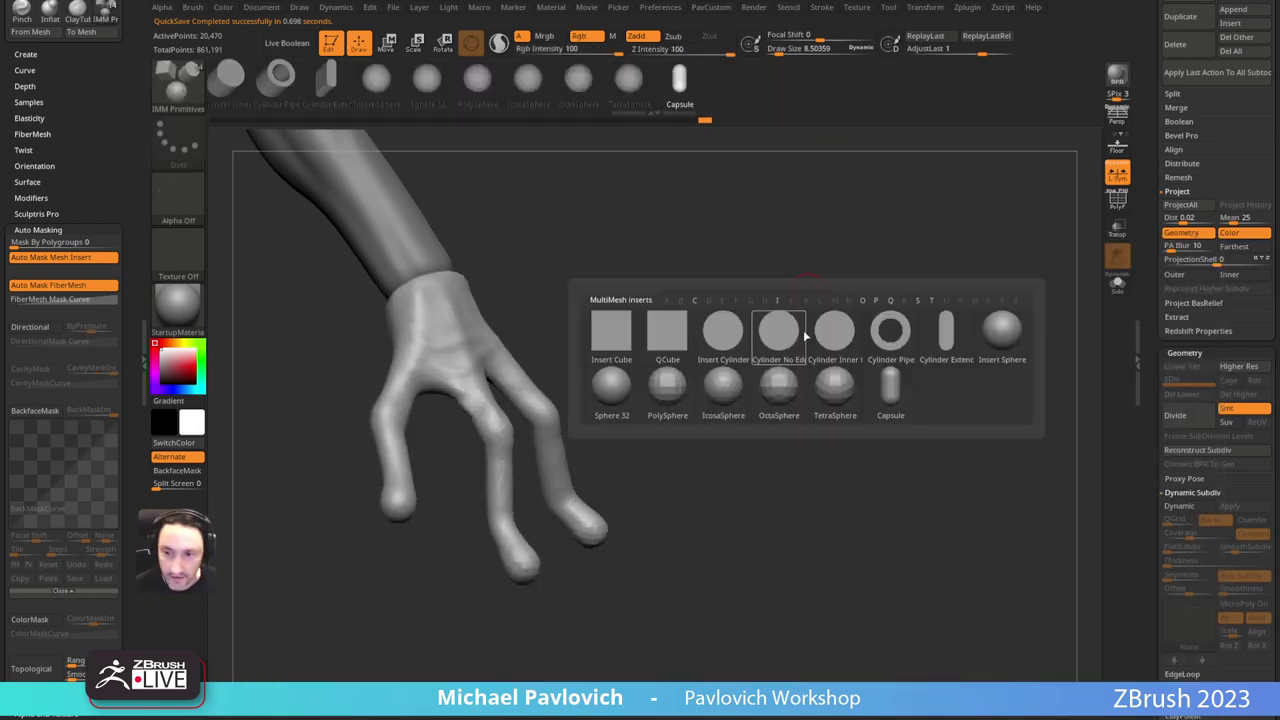
{"action": "left_click", "coordinate": [612, 386]}
{"action": "left_click_drag", "start_coordinate": [663, 371], "coordinate": [524, 425], "text": "alt"}
{"action": "key", "text": "grave"}
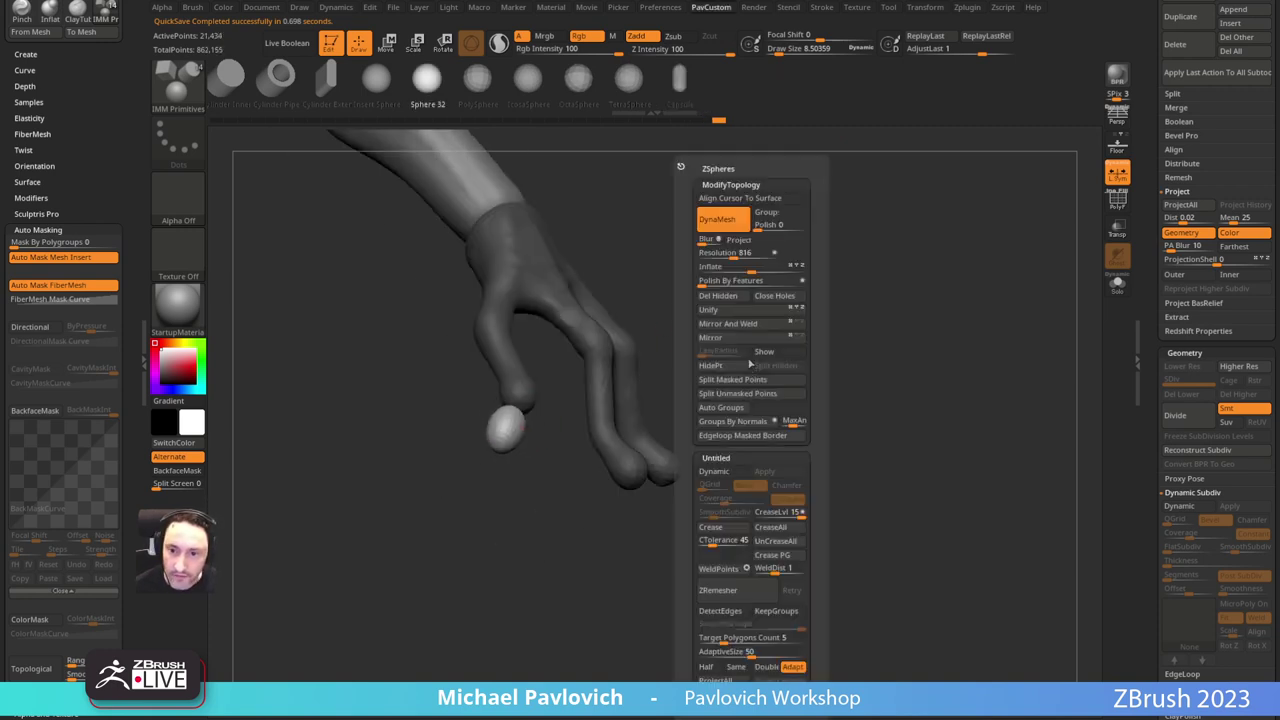
{"action": "left_click", "coordinate": [737, 380]}
Step: Reposition and rotate the inserted sphere with the gizmo so it extends from the end of the thumb
{"action": "key", "text": "w"}
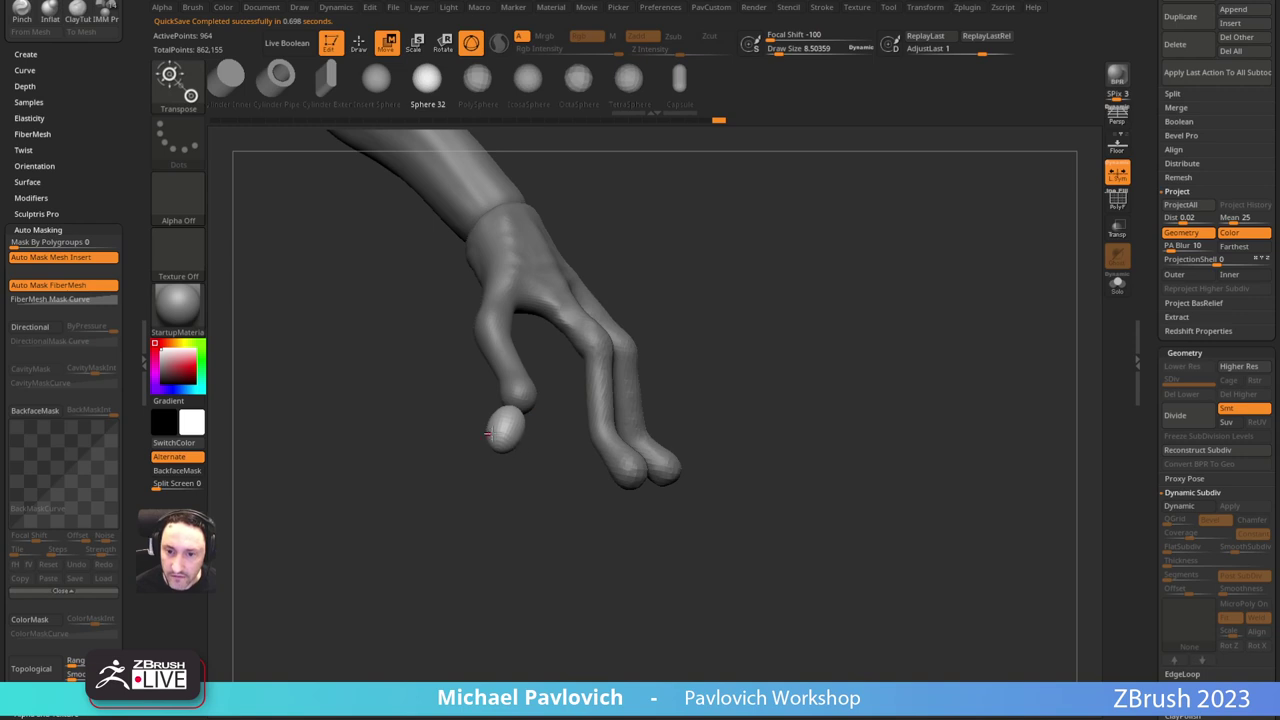
{"action": "left_click_drag", "start_coordinate": [553, 435], "coordinate": [543, 417]}
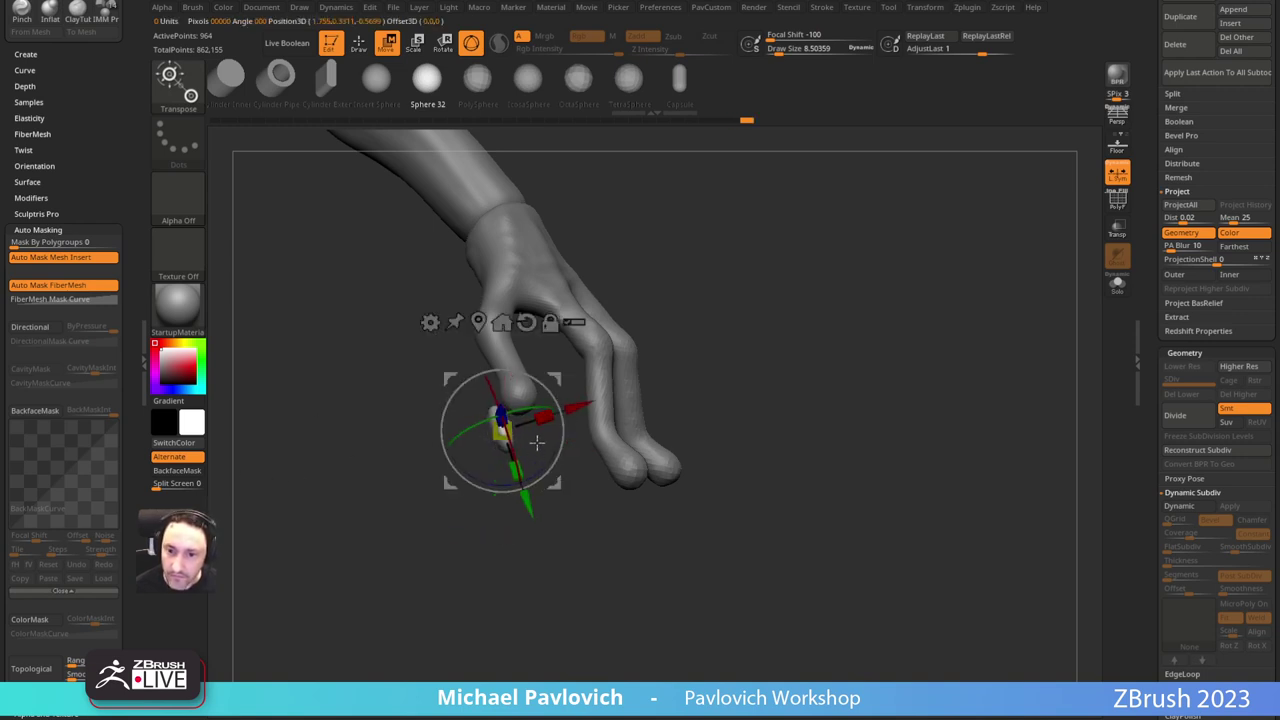
{"action": "right_click_drag", "start_coordinate": [577, 506], "coordinate": [640, 440]}
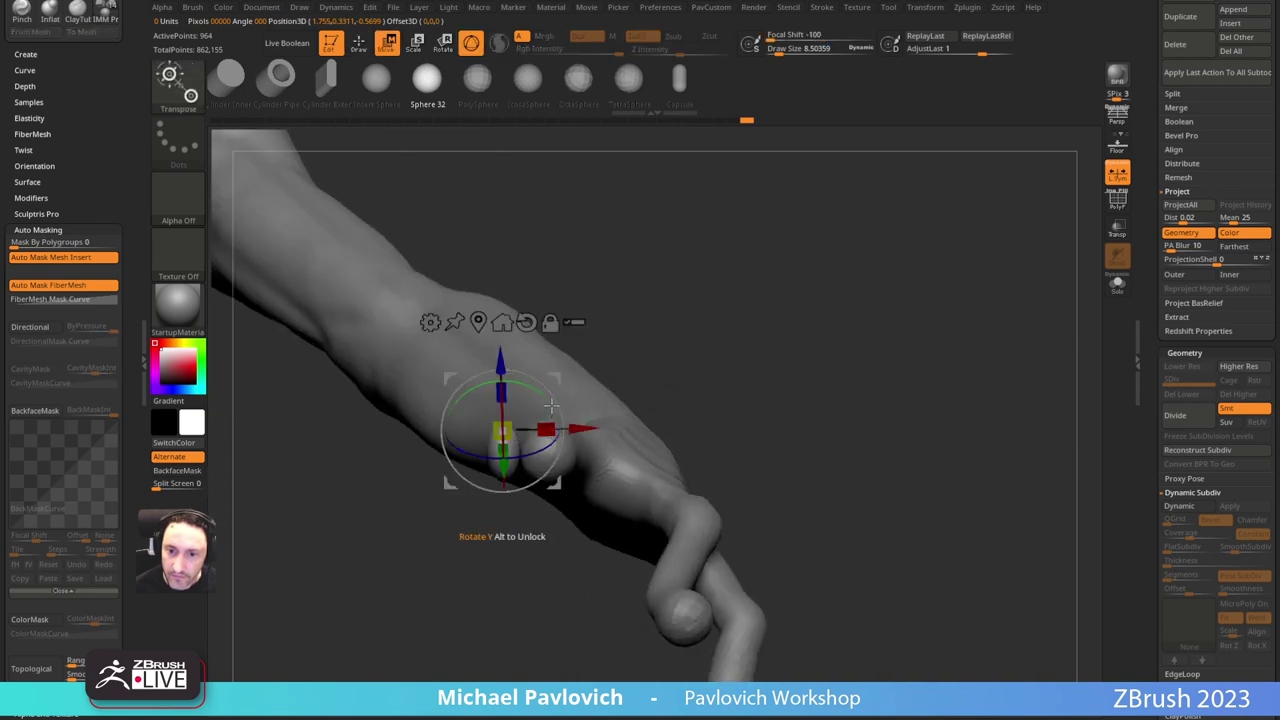
{"action": "left_click_drag", "start_coordinate": [551, 405], "coordinate": [560, 422]}
{"action": "left_click_drag", "start_coordinate": [558, 379], "coordinate": [602, 389]}
{"action": "key", "text": "q"}
{"action": "mouse_move", "coordinate": [633, 331]}
{"action": "right_mouse_down"}
{"action": "mouse_move", "coordinate": [700, 334]}
{"action": "mouse_move", "coordinate": [606, 373]}
{"action": "right_mouse_up"}
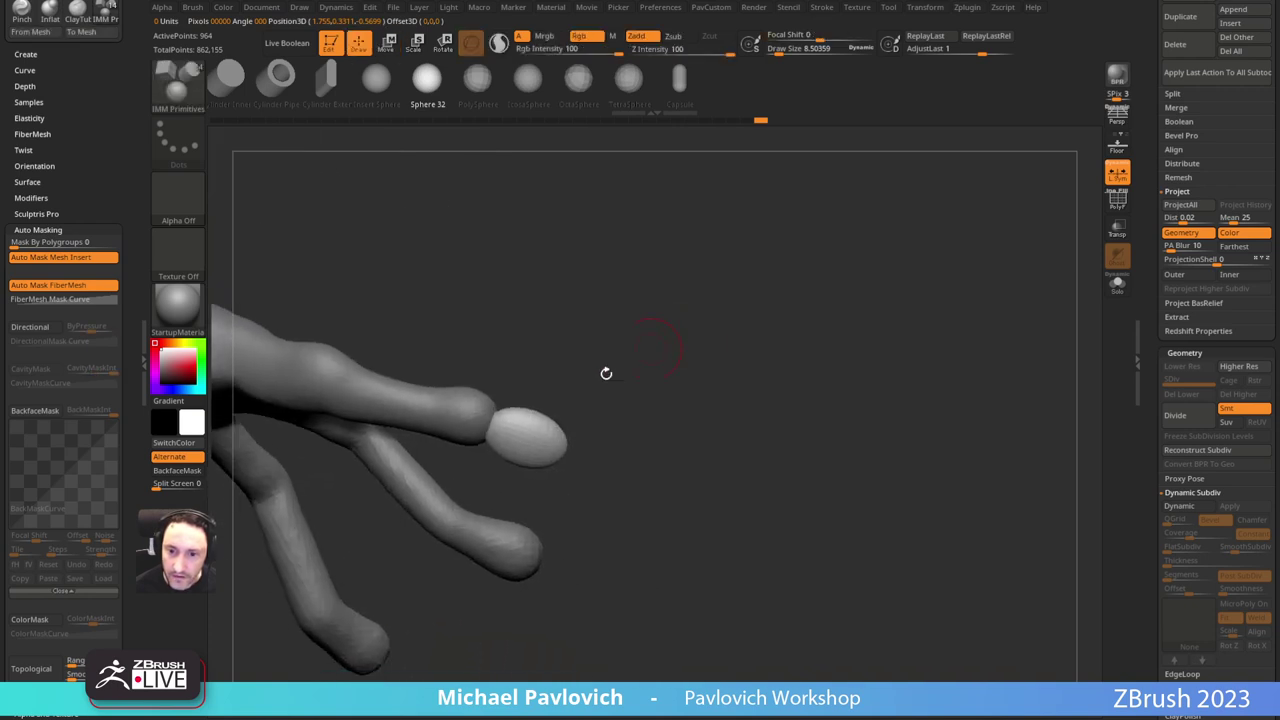
Step: Slim the sphere into a tapered nail with the Move brush, working from draw size about 19 down to about 7.4
{"action": "key", "text": "s"}
{"action": "left_click_drag", "start_coordinate": [526, 420], "coordinate": [535, 420]}
{"action": "key", "text": "b"}
{"action": "key", "text": "m"}
{"action": "key", "text": "v"}
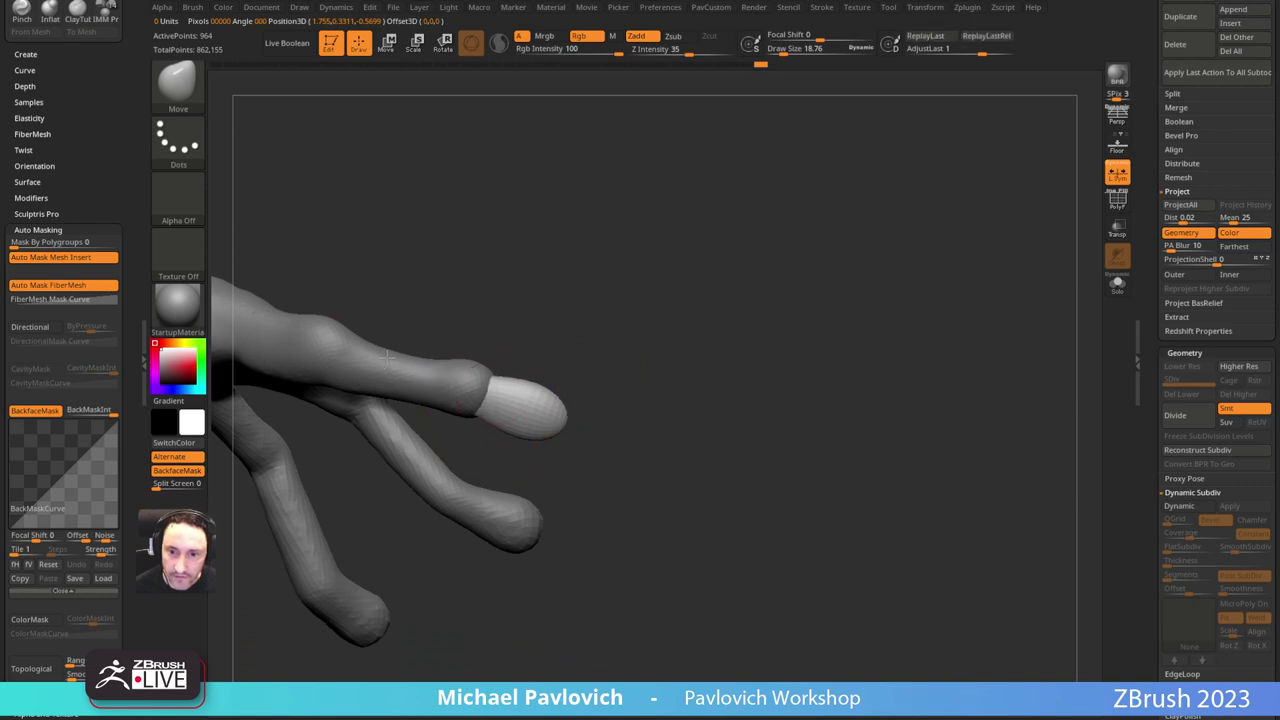
{"action": "mouse_move", "coordinate": [623, 389]}
{"action": "left_mouse_down"}
{"action": "mouse_move", "coordinate": [584, 426]}
{"action": "mouse_move", "coordinate": [544, 436]}
{"action": "mouse_move", "coordinate": [520, 403]}
{"action": "left_mouse_up"}
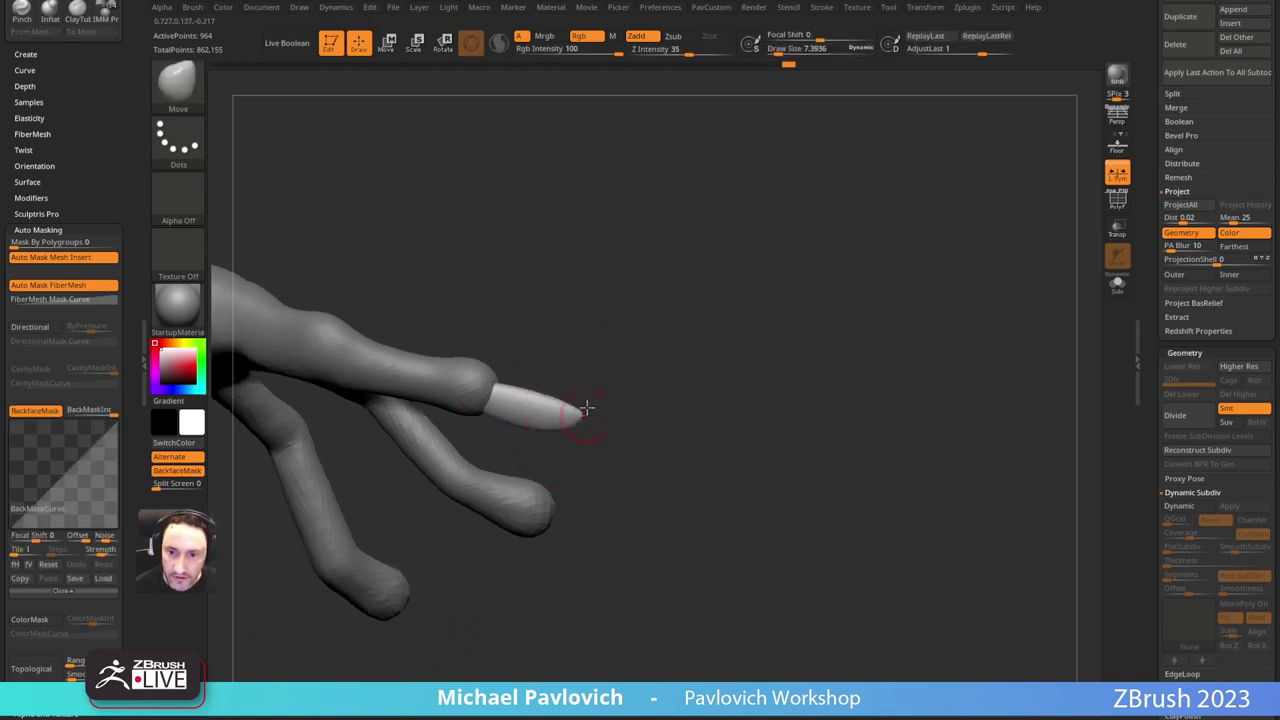
{"action": "mouse_move", "coordinate": [619, 355]}
{"action": "left_mouse_down"}
{"action": "mouse_move", "coordinate": [557, 394]}
{"action": "mouse_move", "coordinate": [600, 371]}
{"action": "mouse_move", "coordinate": [585, 378]}
{"action": "mouse_move", "coordinate": [637, 401]}
{"action": "mouse_move", "coordinate": [694, 317]}
{"action": "mouse_move", "coordinate": [645, 335]}
{"action": "left_mouse_up"}
Step: Smooth the nail's surface and refine its outline with the Move brush at draw size about 14
{"action": "key", "text": "bracketright"}
{"action": "key", "text": "bracketright"}
{"action": "key", "text": "b"}
{"action": "key", "text": "s"}
{"action": "key", "text": "t"}
{"action": "mouse_move", "coordinate": [583, 390]}
{"action": "left_mouse_down", "text": "shift"}
{"action": "mouse_move", "coordinate": [557, 375]}
{"action": "mouse_move", "coordinate": [630, 375]}
{"action": "mouse_move", "coordinate": [598, 380]}
{"action": "left_mouse_up", "text": "shift"}
{"action": "key", "text": "s"}
{"action": "key", "text": "b"}
{"action": "key", "text": "m"}
{"action": "key", "text": "v"}
{"action": "mouse_move", "coordinate": [656, 348]}
{"action": "left_mouse_down"}
{"action": "mouse_move", "coordinate": [560, 417]}
{"action": "mouse_move", "coordinate": [542, 455]}
{"action": "mouse_move", "coordinate": [508, 345]}
{"action": "left_mouse_up"}
Step: Align the nail with the thumb tip from several angles by moving and rotating it with the gizmo
{"action": "key", "text": "w"}
{"action": "mouse_move", "coordinate": [620, 371]}
{"action": "left_mouse_down"}
{"action": "mouse_move", "coordinate": [629, 384]}
{"action": "mouse_move", "coordinate": [655, 347]}
{"action": "left_mouse_up"}
{"action": "key", "text": "q"}
{"action": "left_click_drag", "start_coordinate": [858, 202], "coordinate": [709, 382]}
{"action": "key", "text": "w"}
{"action": "left_click_drag", "start_coordinate": [614, 341], "coordinate": [662, 318]}
{"action": "left_click_drag", "start_coordinate": [676, 468], "coordinate": [670, 370]}
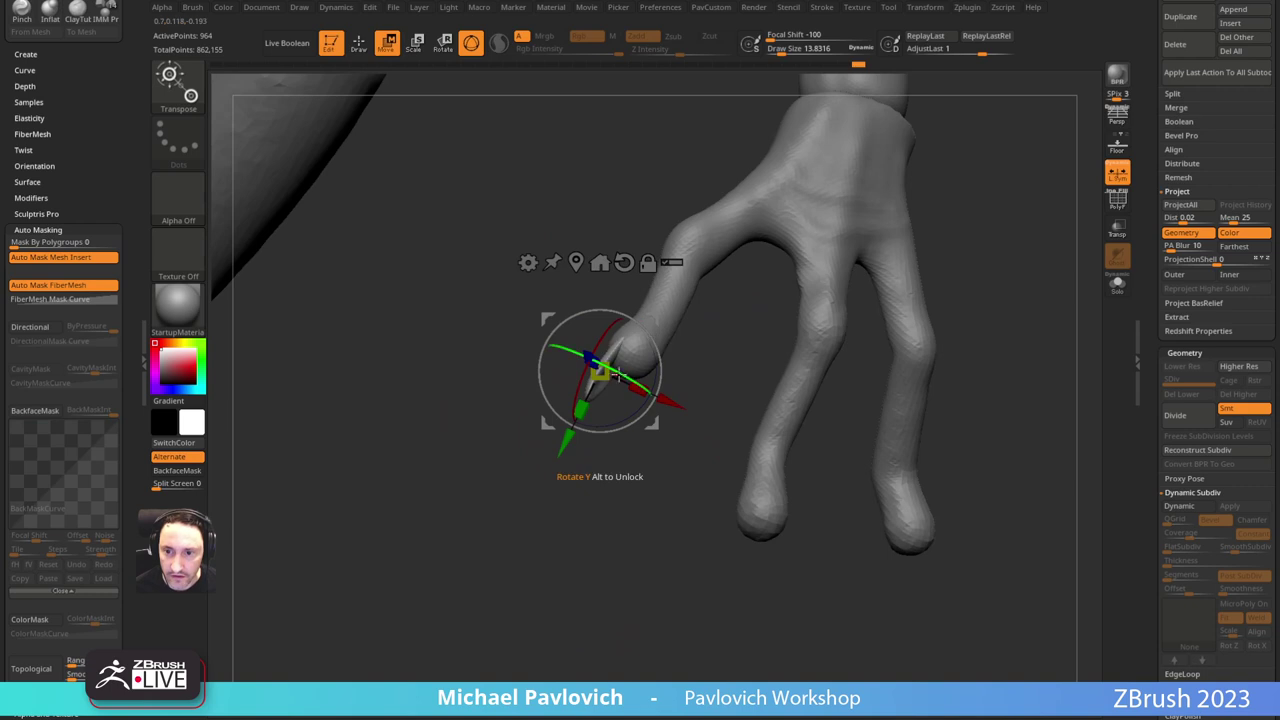
{"action": "left_click_drag", "start_coordinate": [595, 480], "coordinate": [606, 378]}
{"action": "left_click_drag", "start_coordinate": [640, 325], "coordinate": [645, 328]}
Step: Adjust the nail with the Move brush and retopologize it with ZRemesher set to Half
{"action": "key", "text": "q"}
{"action": "mouse_move", "coordinate": [683, 287]}
{"action": "left_mouse_down"}
{"action": "mouse_move", "coordinate": [755, 313]}
{"action": "mouse_move", "coordinate": [723, 320]}
{"action": "mouse_move", "coordinate": [681, 373]}
{"action": "mouse_move", "coordinate": [648, 382]}
{"action": "left_mouse_up"}
{"action": "left_click_drag", "start_coordinate": [576, 419], "coordinate": [581, 413]}
{"action": "key", "text": "3"}
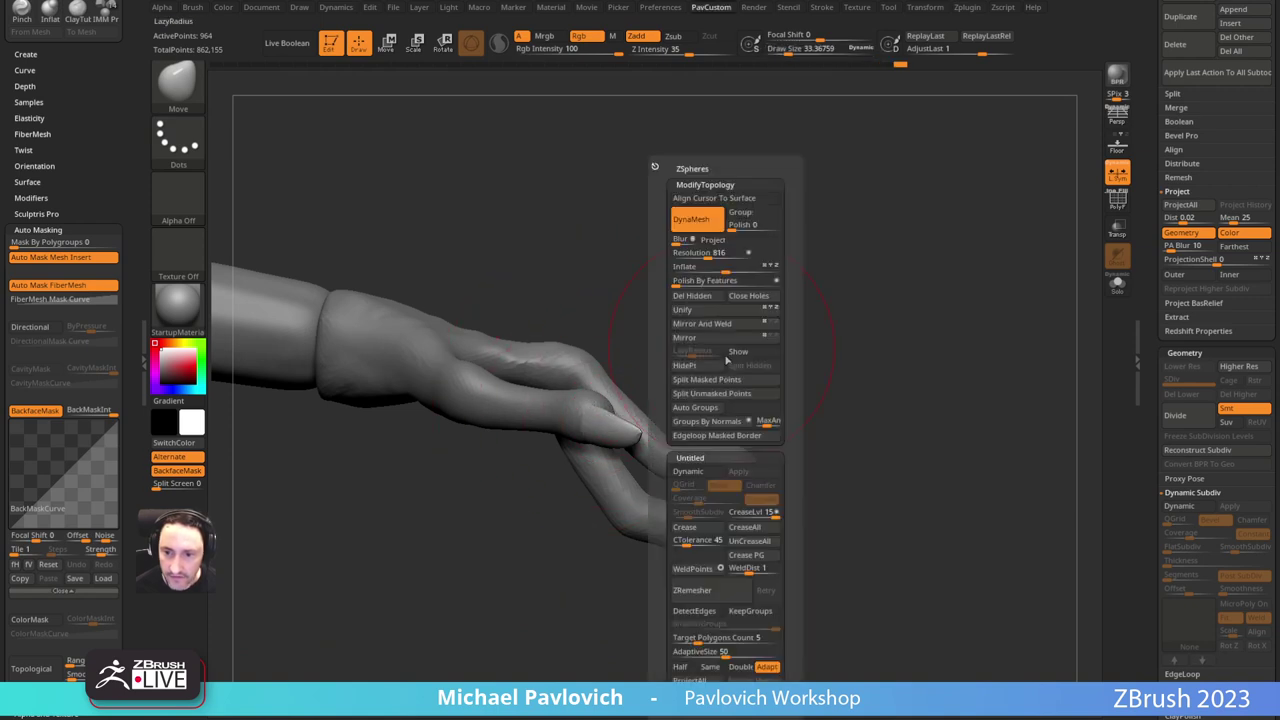
{"action": "left_click", "coordinate": [685, 667]}
{"action": "left_click", "coordinate": [717, 592]}
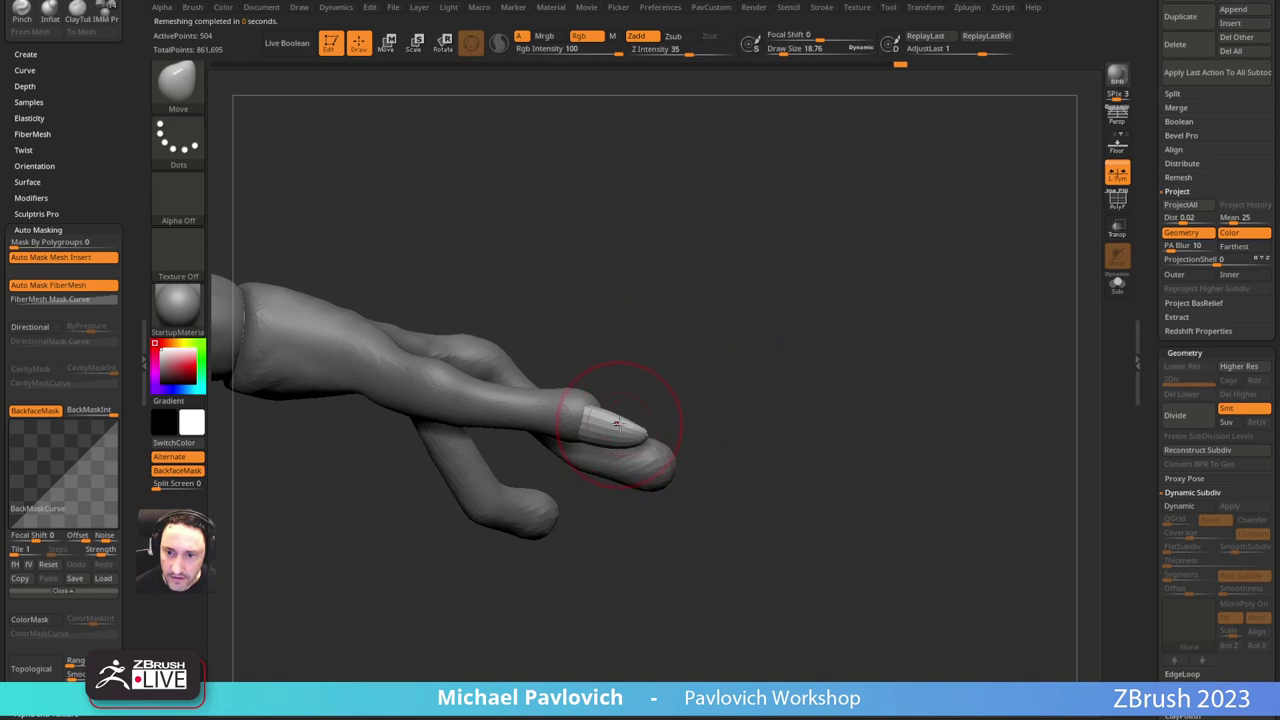
{"action": "key", "text": "ctrl+z"}
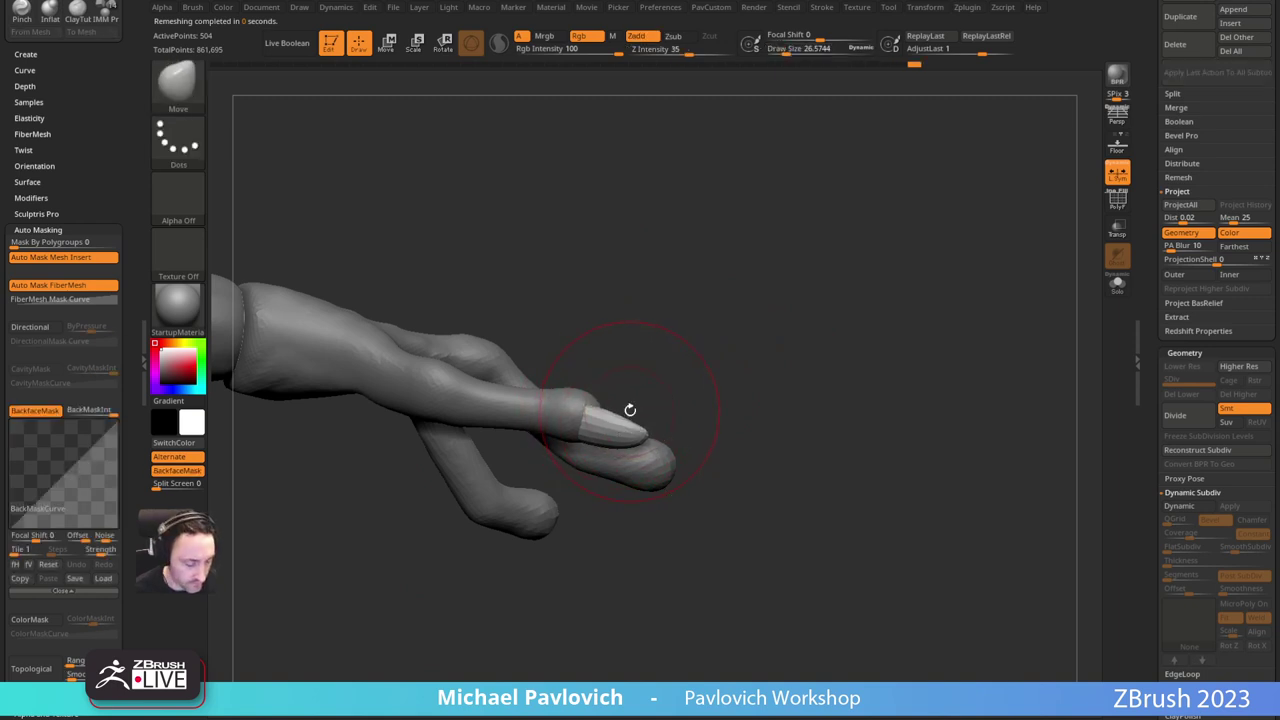
Step: Turn off BackfaceMask and refine the nail's profile and width with the Move brush, reducing the draw size to about 9.7
{"action": "key", "text": "alt+b"}
{"action": "key", "text": "s"}
{"action": "mouse_move", "coordinate": [632, 422]}
{"action": "left_mouse_down"}
{"action": "mouse_move", "coordinate": [616, 422]}
{"action": "mouse_move", "coordinate": [662, 465]}
{"action": "left_mouse_up"}
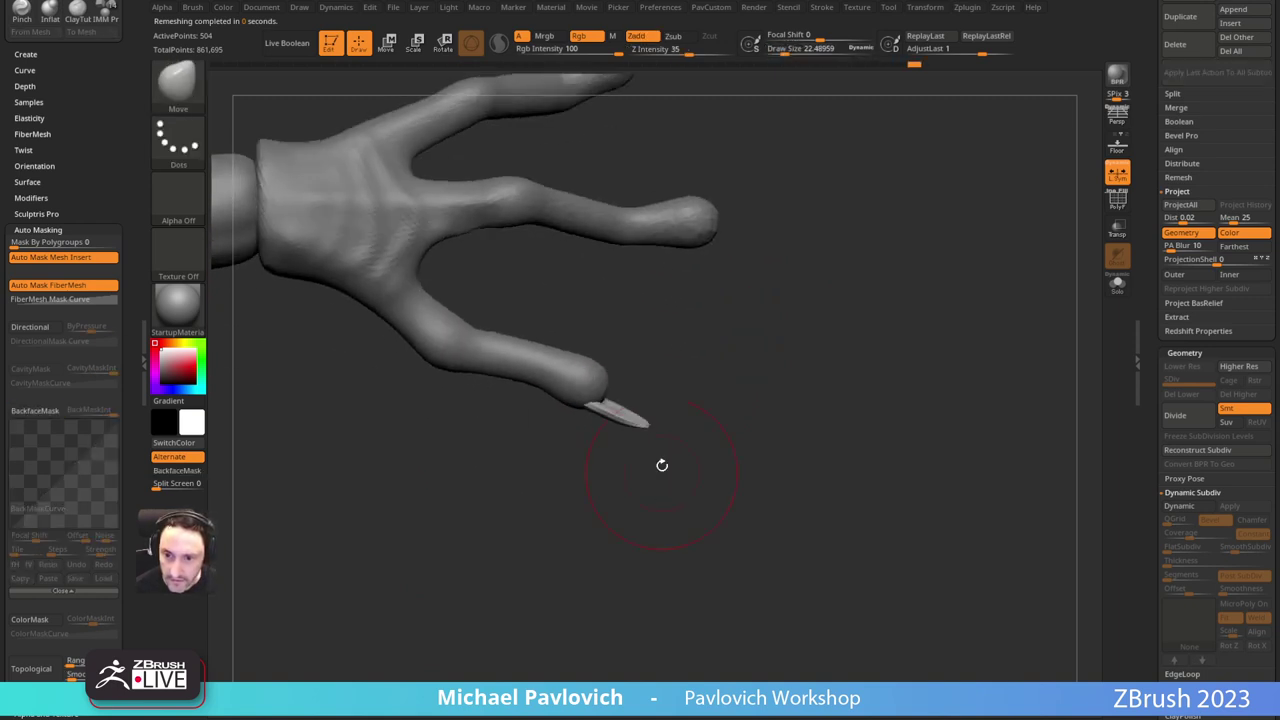
{"action": "left_click_drag", "start_coordinate": [624, 418], "coordinate": [622, 421]}
{"action": "mouse_move", "coordinate": [678, 340]}
{"action": "left_mouse_down"}
{"action": "mouse_move", "coordinate": [666, 289]}
{"action": "mouse_move", "coordinate": [703, 309]}
{"action": "mouse_move", "coordinate": [729, 283]}
{"action": "mouse_move", "coordinate": [748, 309]}
{"action": "mouse_move", "coordinate": [743, 297]}
{"action": "mouse_move", "coordinate": [736, 322]}
{"action": "left_mouse_up"}
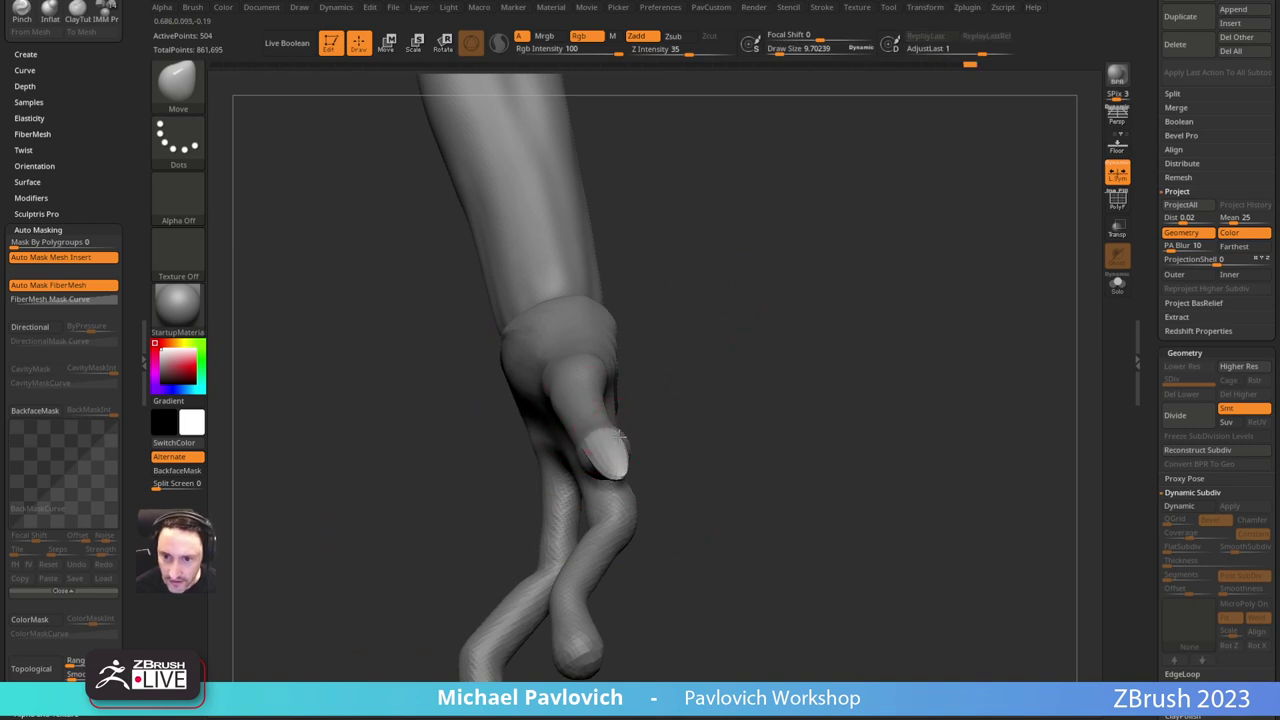
{"action": "left_click_drag", "start_coordinate": [618, 436], "coordinate": [621, 439]}
{"action": "left_click_drag", "start_coordinate": [735, 318], "coordinate": [692, 350]}
{"action": "left_click_drag", "start_coordinate": [618, 436], "coordinate": [622, 438]}
{"action": "left_click_drag", "start_coordinate": [739, 342], "coordinate": [703, 386]}
Step: Select the hand, remesh it, and build a cuticle ridge around the nail base with the Standard brush at draw size about 5.4
{"action": "key", "text": "b"}
{"action": "key", "text": "s"}
{"action": "key", "text": "t"}
{"action": "key", "text": "s"}
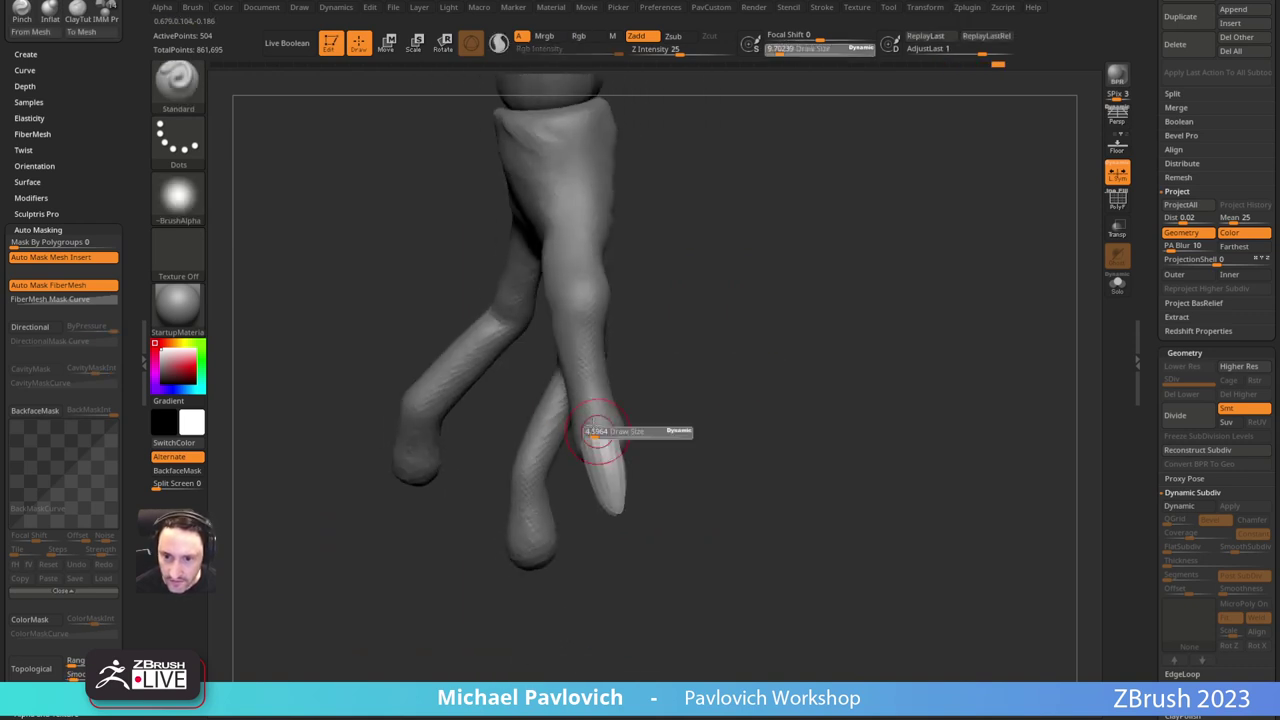
{"action": "left_click", "coordinate": [600, 408], "text": "alt"}
{"action": "key", "text": "5"}
{"action": "left_click_drag", "start_coordinate": [745, 254], "coordinate": [749, 254]}
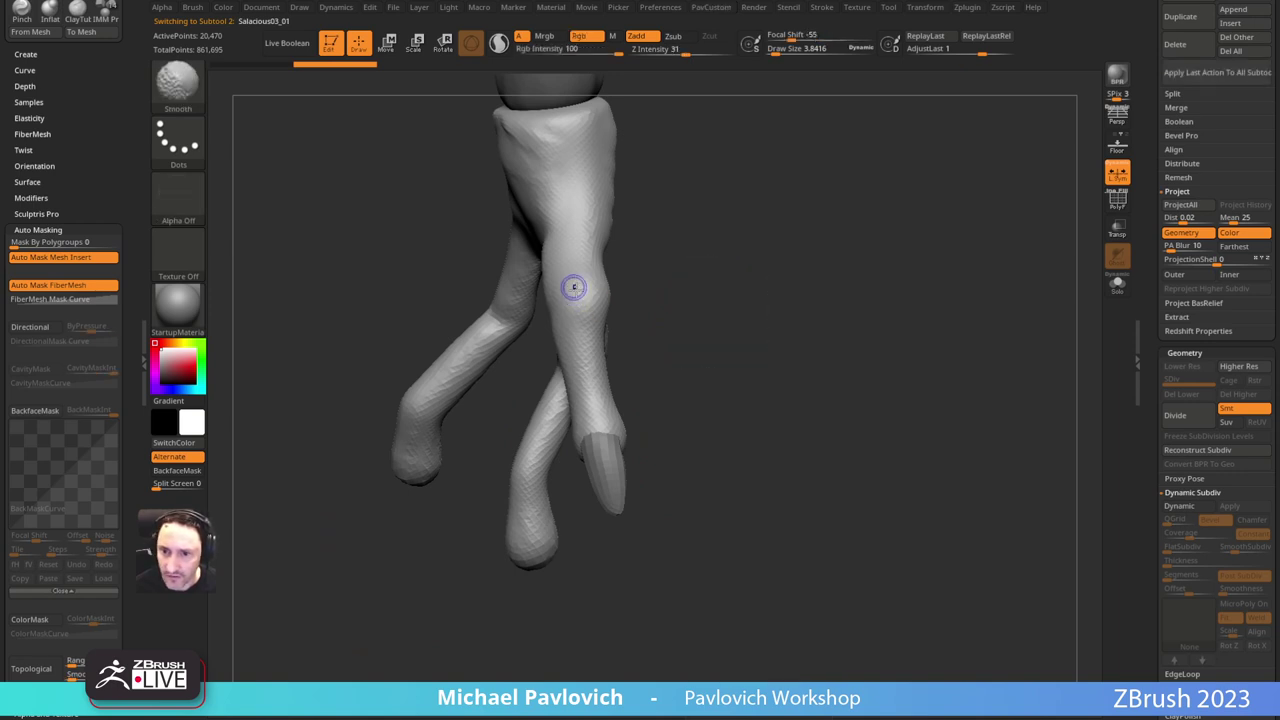
{"action": "mouse_move", "coordinate": [655, 375]}
{"action": "left_mouse_down", "text": "ctrl"}
{"action": "mouse_move", "coordinate": [657, 413]}
{"action": "mouse_move", "coordinate": [598, 423]}
{"action": "left_mouse_up", "text": "ctrl"}
{"action": "key", "text": "s"}
{"action": "left_click_drag", "start_coordinate": [598, 425], "coordinate": [588, 426]}
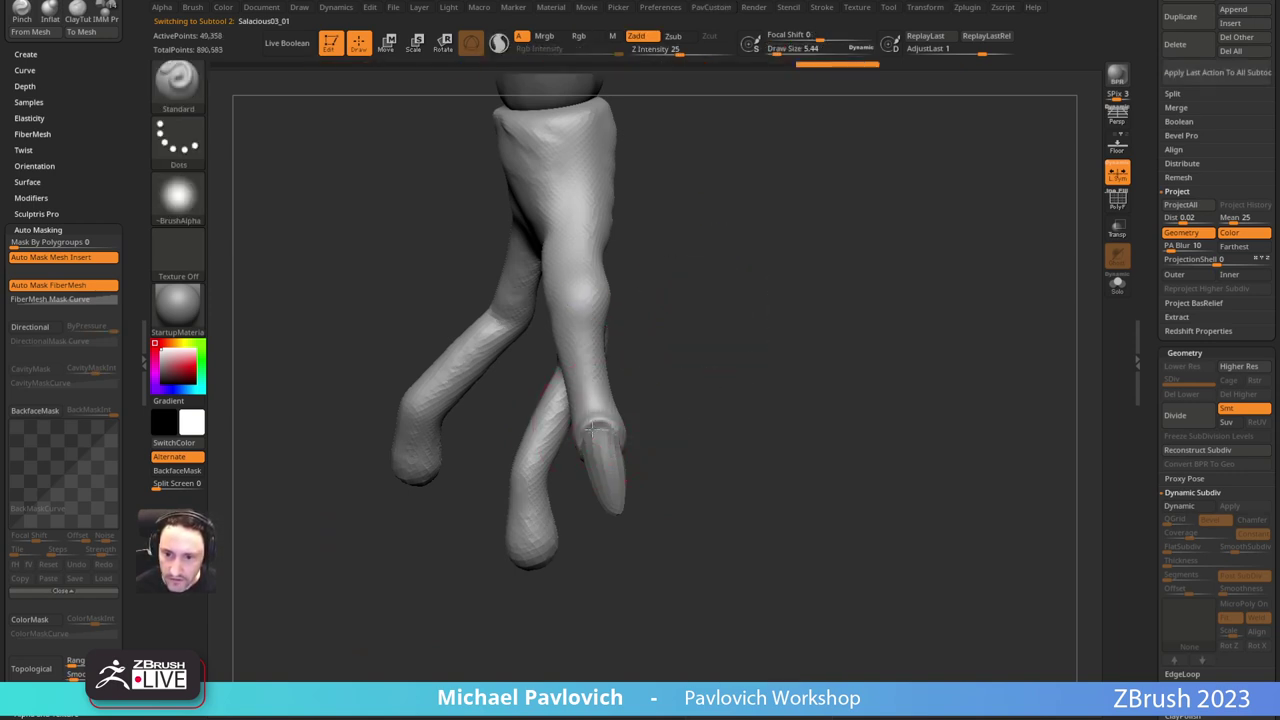
{"action": "left_click_drag", "start_coordinate": [615, 447], "coordinate": [619, 452]}
Step: Adjust the cuticle ridge around the nail base with the Move brush at draw size about 12
{"action": "right_click_drag", "start_coordinate": [640, 448], "coordinate": [571, 452]}
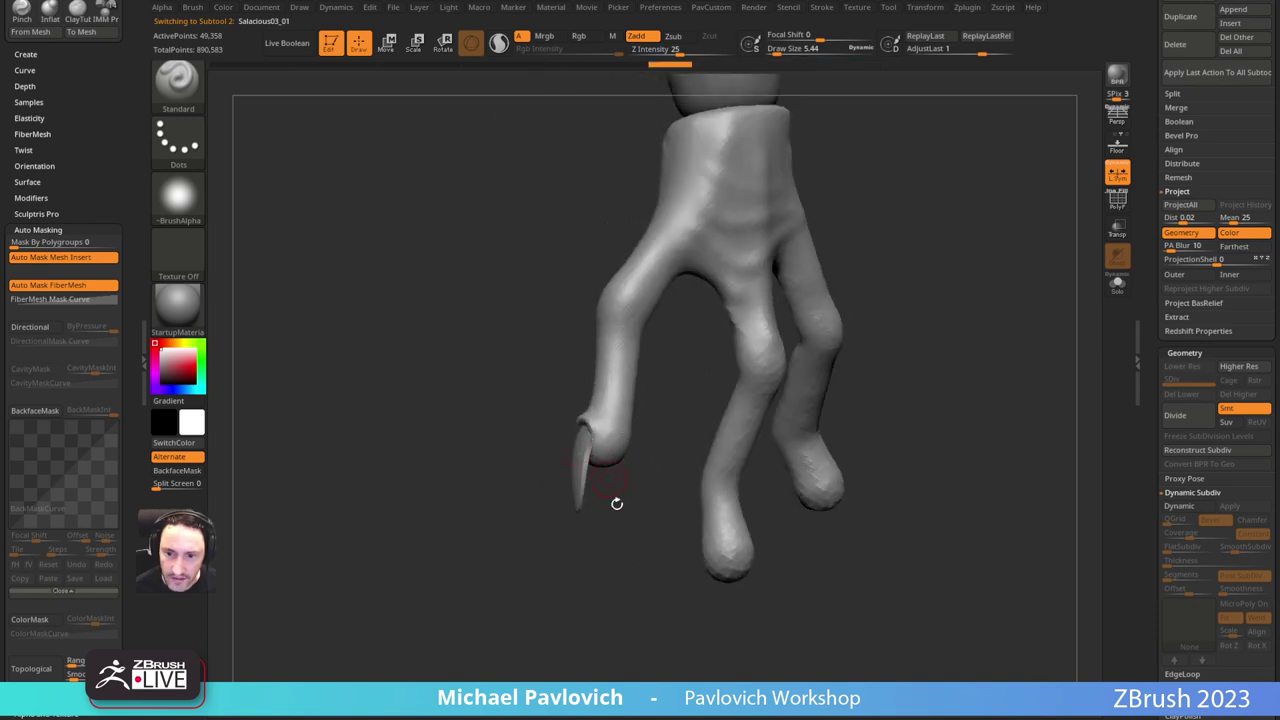
{"action": "right_click_drag", "start_coordinate": [617, 504], "coordinate": [597, 462]}
{"action": "key", "text": "b"}
{"action": "key", "text": "m"}
{"action": "key", "text": "v"}
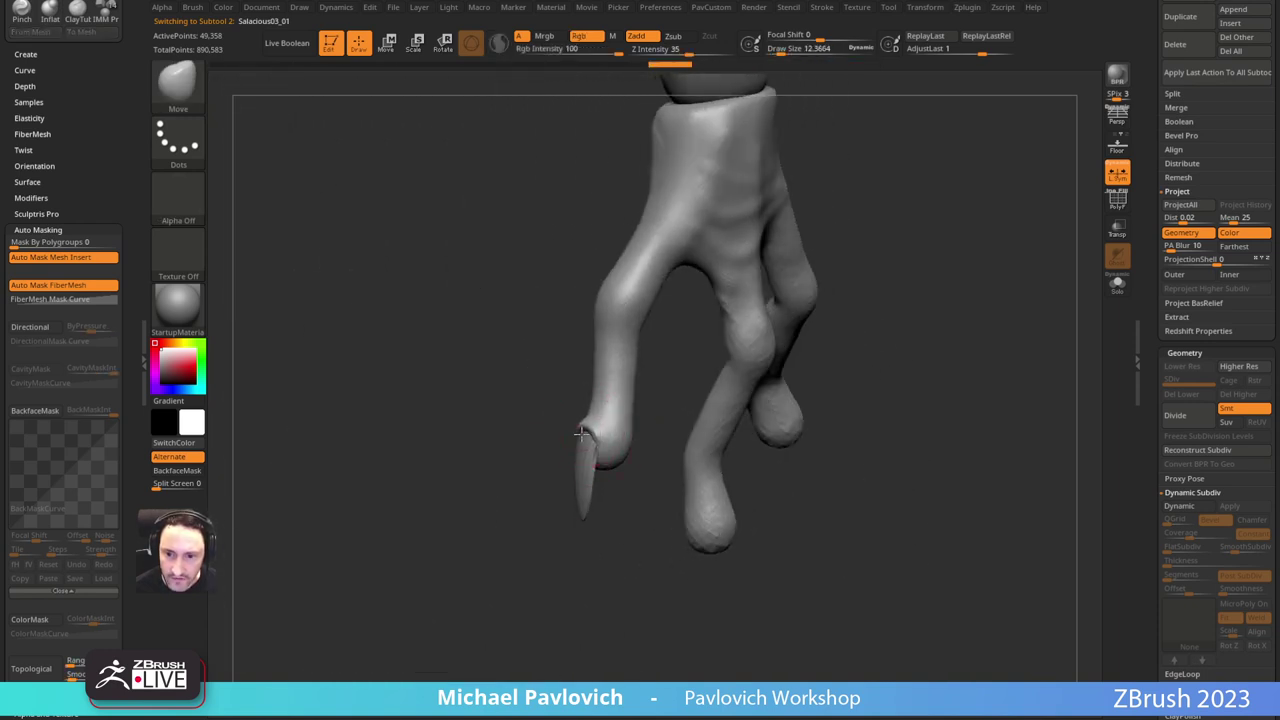
{"action": "left_click_drag", "start_coordinate": [585, 437], "coordinate": [576, 441]}
{"action": "mouse_move", "coordinate": [497, 449]}
{"action": "left_mouse_down"}
{"action": "mouse_move", "coordinate": [587, 415]}
{"action": "mouse_move", "coordinate": [566, 437]}
{"action": "mouse_move", "coordinate": [526, 443]}
{"action": "left_mouse_up"}
Step: Select the nail subtool and shift the nail slightly into the cuticle with the gizmo
{"action": "left_click", "coordinate": [576, 465], "text": "alt"}
{"action": "left_click_drag", "start_coordinate": [594, 490], "coordinate": [820, 303]}
{"action": "left_click_drag", "start_coordinate": [533, 385], "coordinate": [590, 405]}
{"action": "key", "text": "w"}
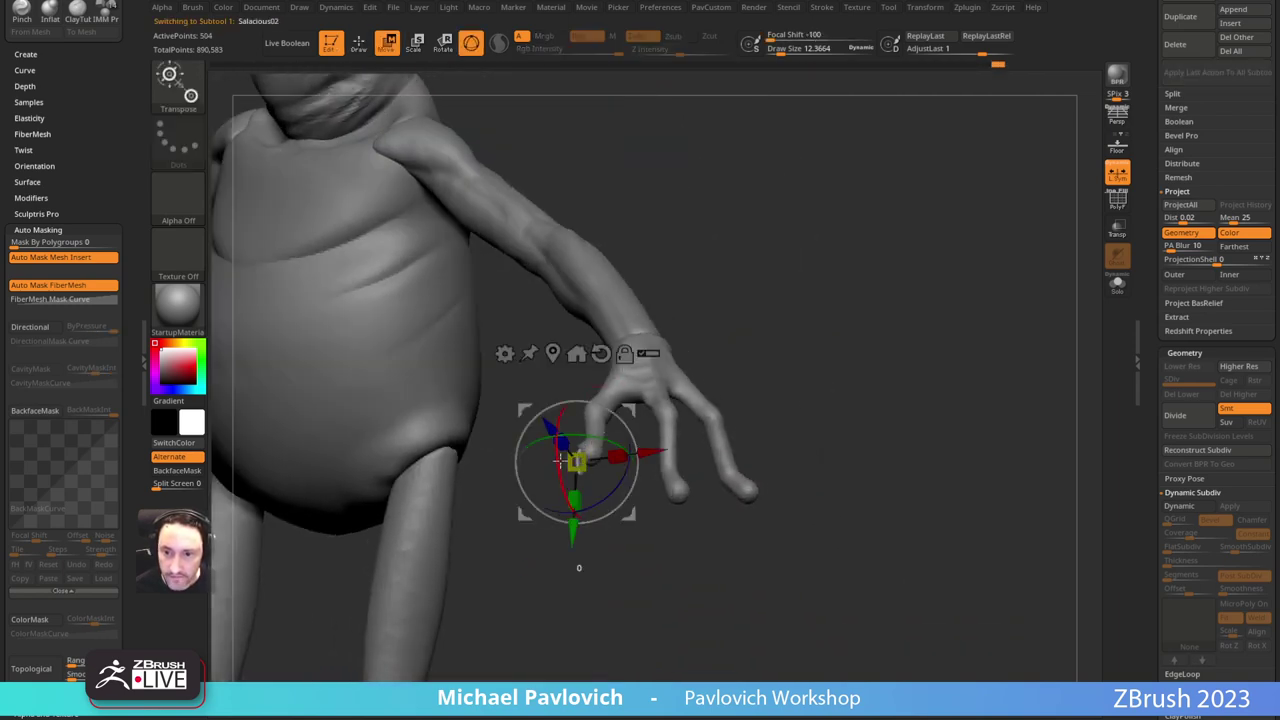
{"action": "key", "text": "q"}
{"action": "left_click_drag", "start_coordinate": [680, 329], "coordinate": [705, 430], "text": "alt"}
{"action": "mouse_move", "coordinate": [705, 430]}
{"action": "left_mouse_down"}
{"action": "mouse_move", "coordinate": [780, 354]}
{"action": "mouse_move", "coordinate": [761, 341]}
{"action": "left_mouse_up"}
{"action": "key", "text": "w"}
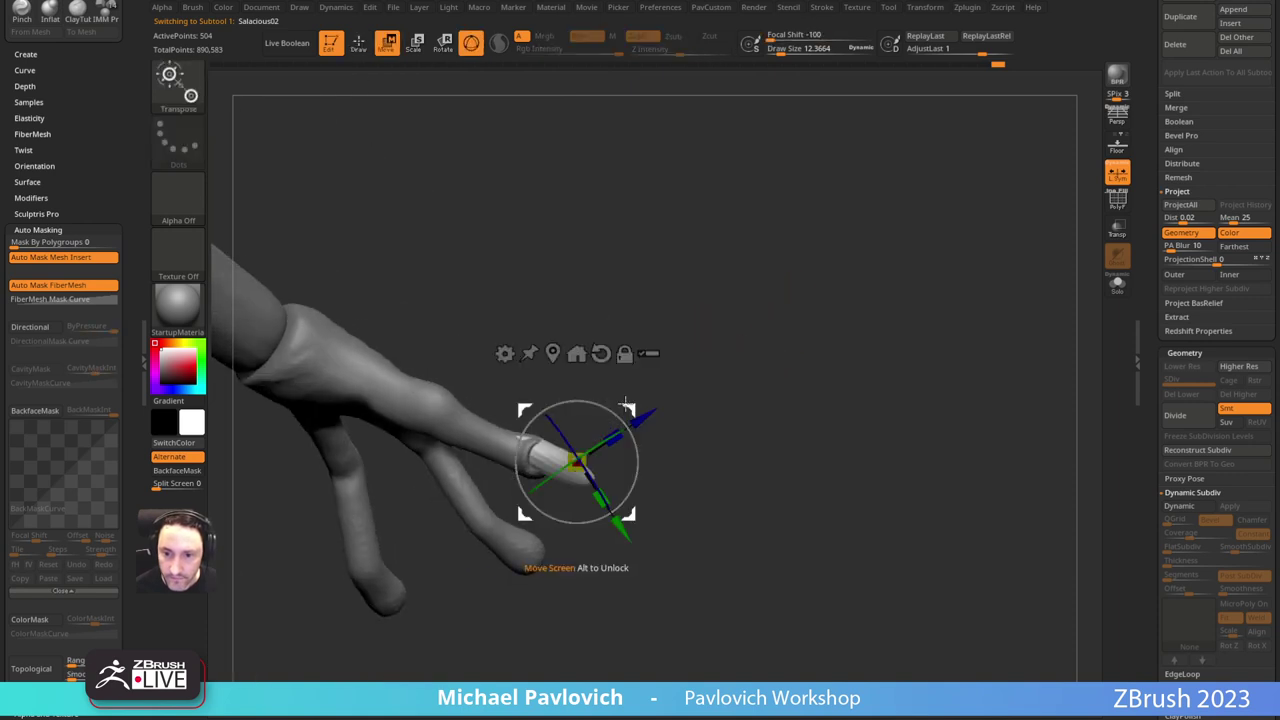
{"action": "left_click_drag", "start_coordinate": [629, 409], "coordinate": [624, 411]}
Step: Rotate the nail slightly with the gizmo to follow the angle of the thumb tip
{"action": "key", "text": "q"}
{"action": "left_click_drag", "start_coordinate": [680, 366], "coordinate": [692, 346]}
{"action": "key", "text": "w"}
{"action": "left_click_drag", "start_coordinate": [619, 424], "coordinate": [615, 420]}
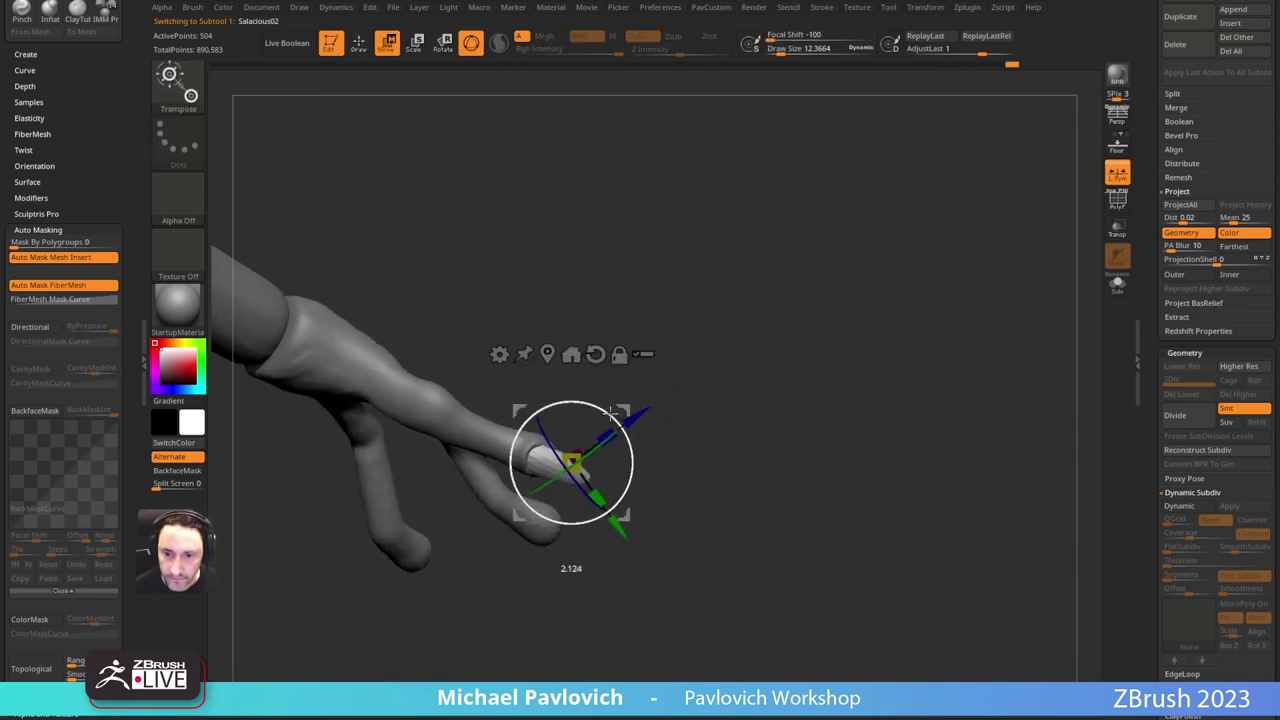
{"action": "key", "text": "q"}
{"action": "mouse_move", "coordinate": [700, 372]}
{"action": "left_mouse_down"}
{"action": "mouse_move", "coordinate": [689, 358]}
{"action": "mouse_move", "coordinate": [756, 313]}
{"action": "left_mouse_up"}
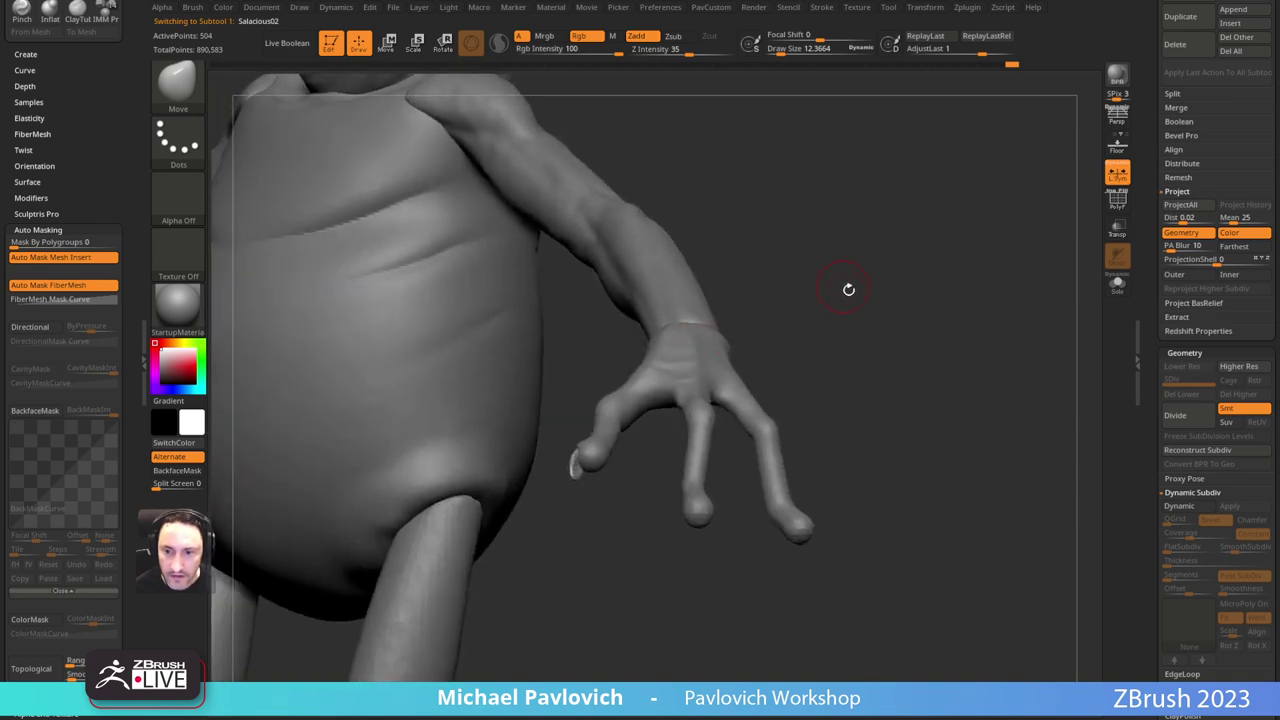
Step: Quick-save the project and isolate the nail subtool in Solo mode
{"action": "left_click_drag", "start_coordinate": [848, 289], "coordinate": [889, 286]}
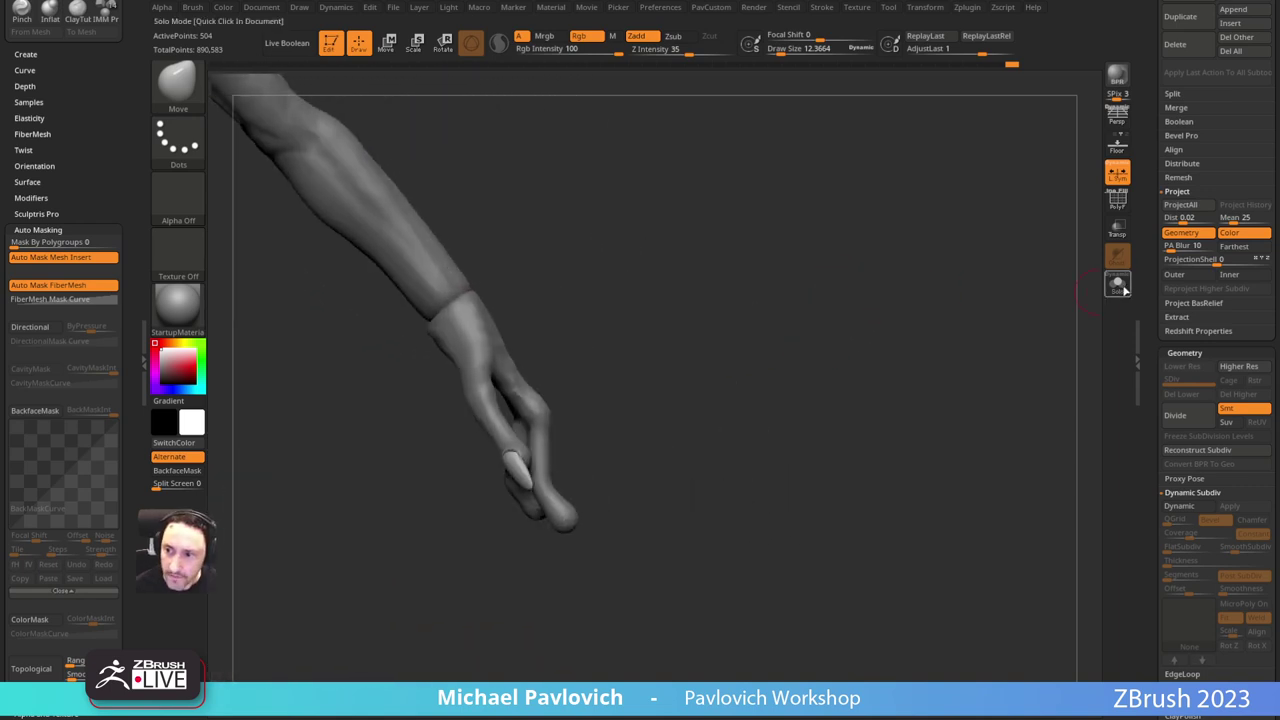
{"action": "left_click_drag", "start_coordinate": [1147, 290], "coordinate": [1135, 478]}
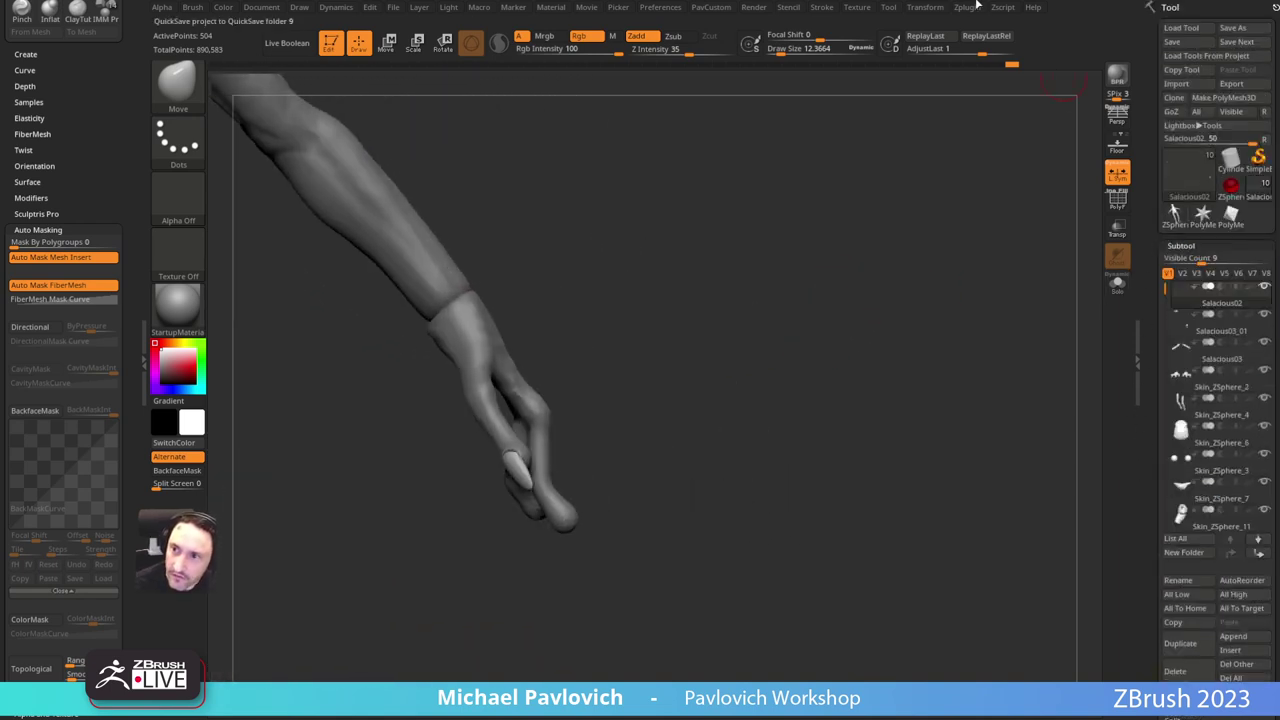
{"action": "left_click", "coordinate": [1118, 285]}
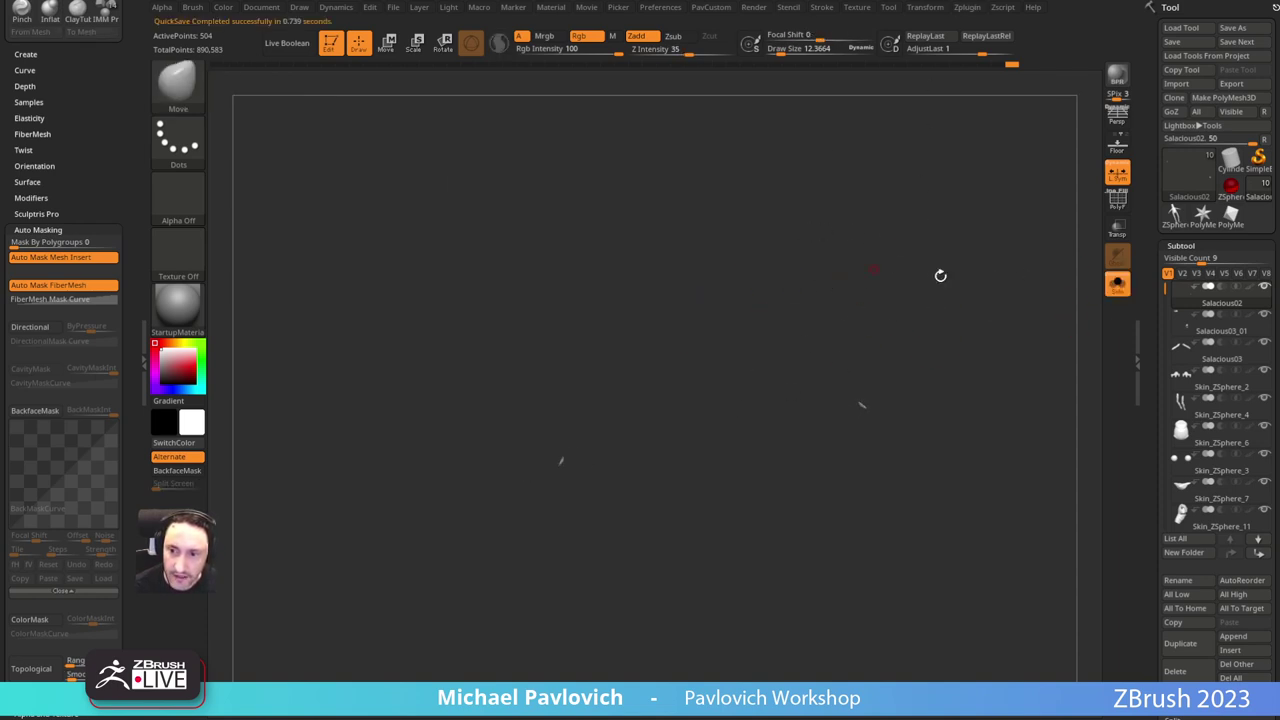
Step: Hide the mirrored nail and orient the remaining one upright, facing the view
{"action": "left_click_drag", "start_coordinate": [940, 275], "coordinate": [710, 338]}
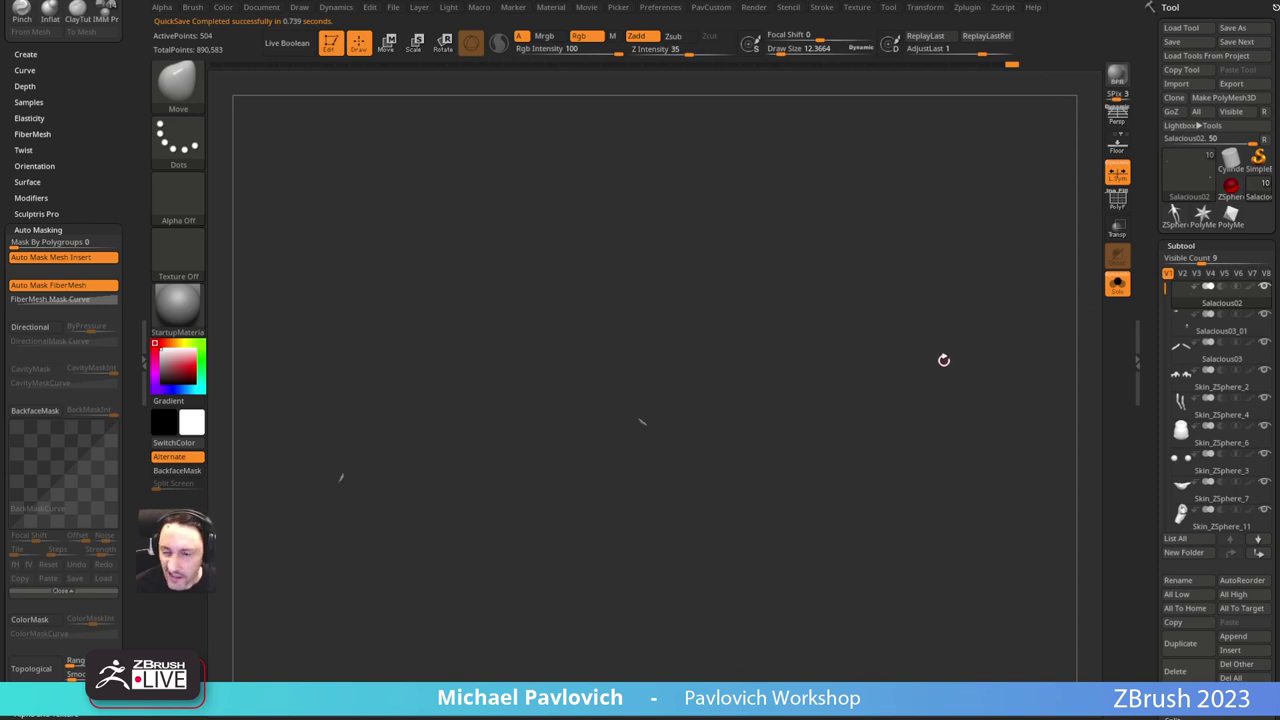
{"action": "key", "text": "ctrl+shift"}
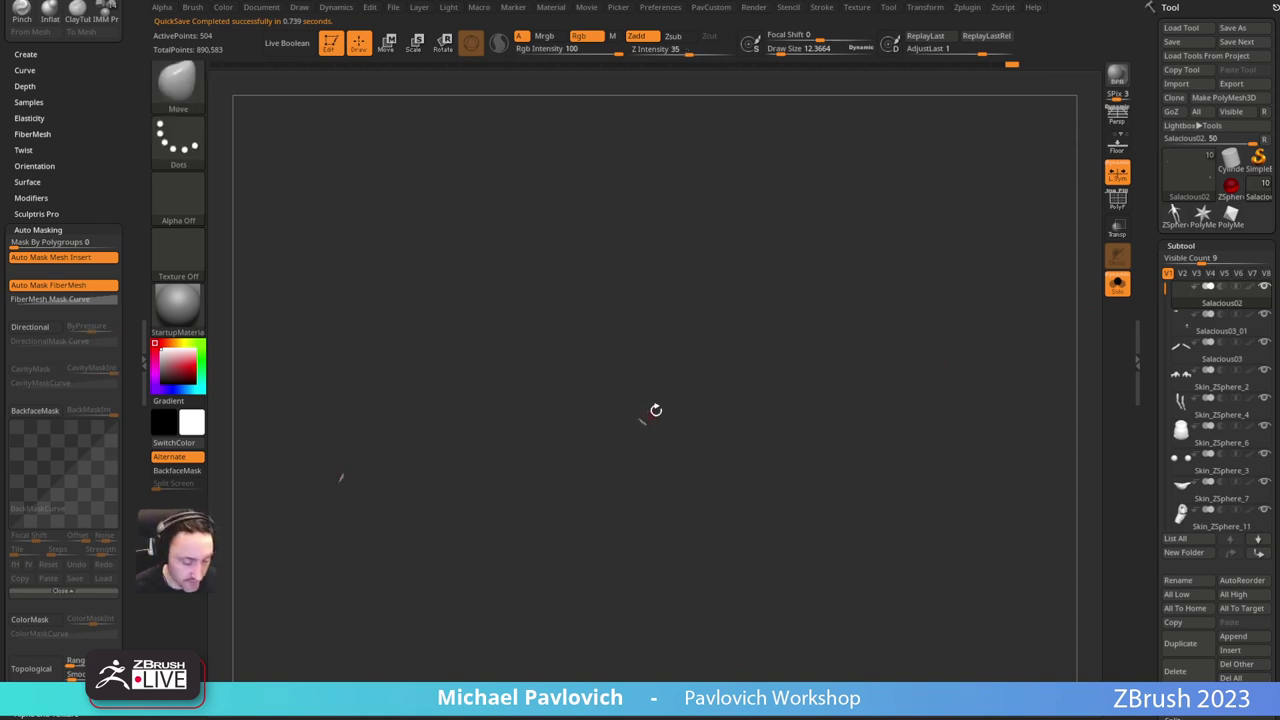
{"action": "left_click_drag", "start_coordinate": [732, 333], "coordinate": [609, 495], "text": "ctrl+shift"}
{"action": "left_click_drag", "start_coordinate": [797, 280], "coordinate": [853, 402], "text": "alt"}
{"action": "left_click_drag", "start_coordinate": [891, 315], "coordinate": [837, 323], "text": "alt"}
{"action": "left_click_drag", "start_coordinate": [837, 323], "coordinate": [863, 389], "text": "alt"}
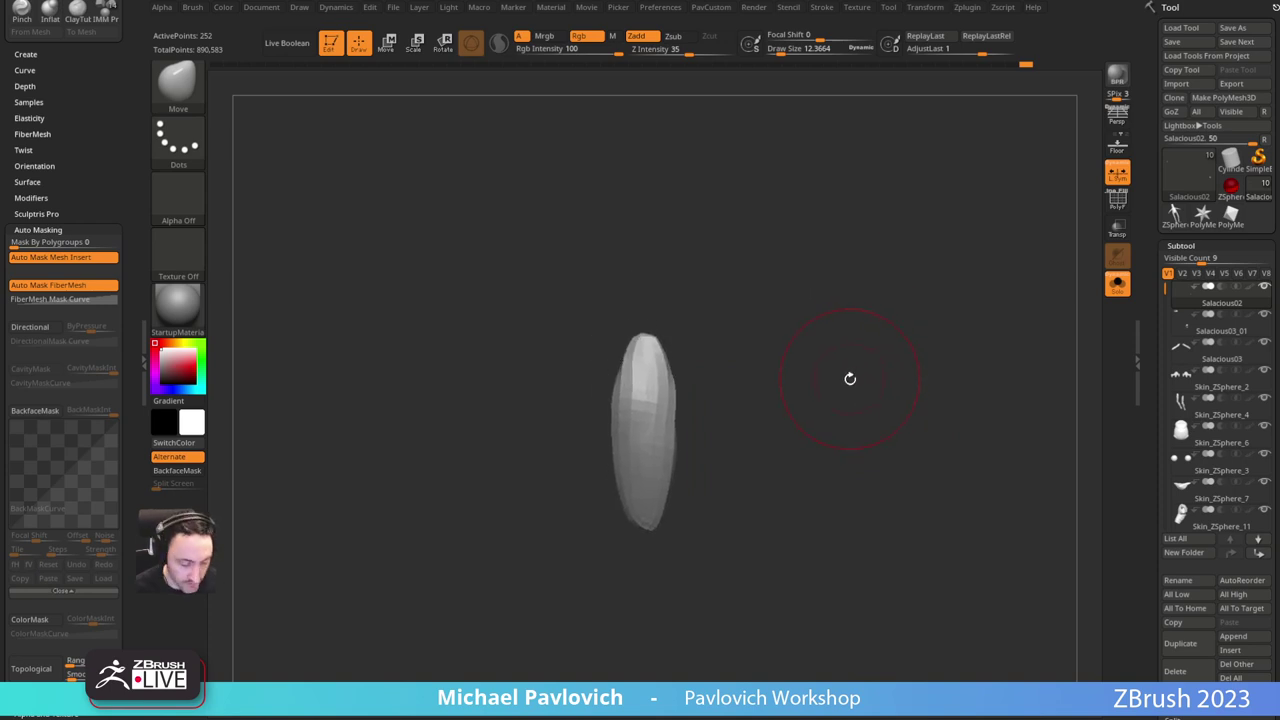
Step: Create a new InsertMesh brush from the visible nail
{"action": "key", "text": "b"}
{"action": "left_click", "coordinate": [560, 692]}
{"action": "left_click", "coordinate": [590, 226]}
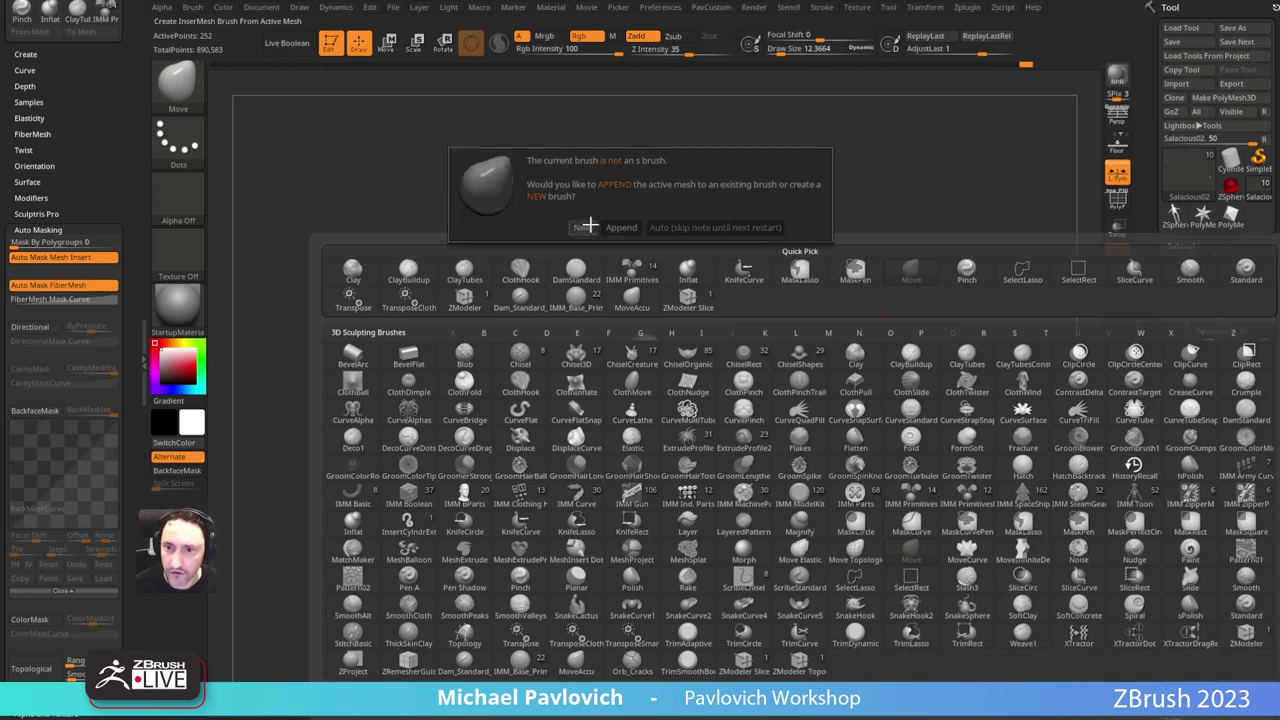
{"action": "left_click", "coordinate": [584, 227]}
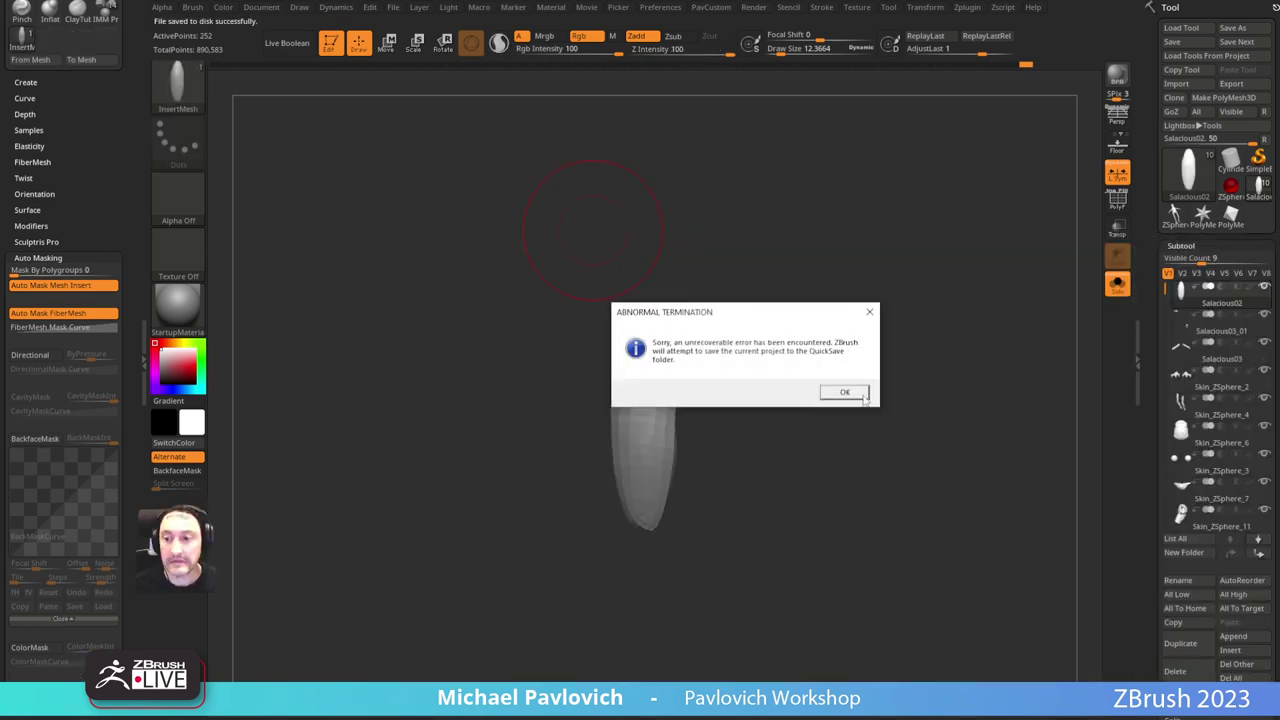
Step: Acknowledge the abnormal termination dialog and relaunch ZBrush
{"action": "left_click", "coordinate": [864, 396]}
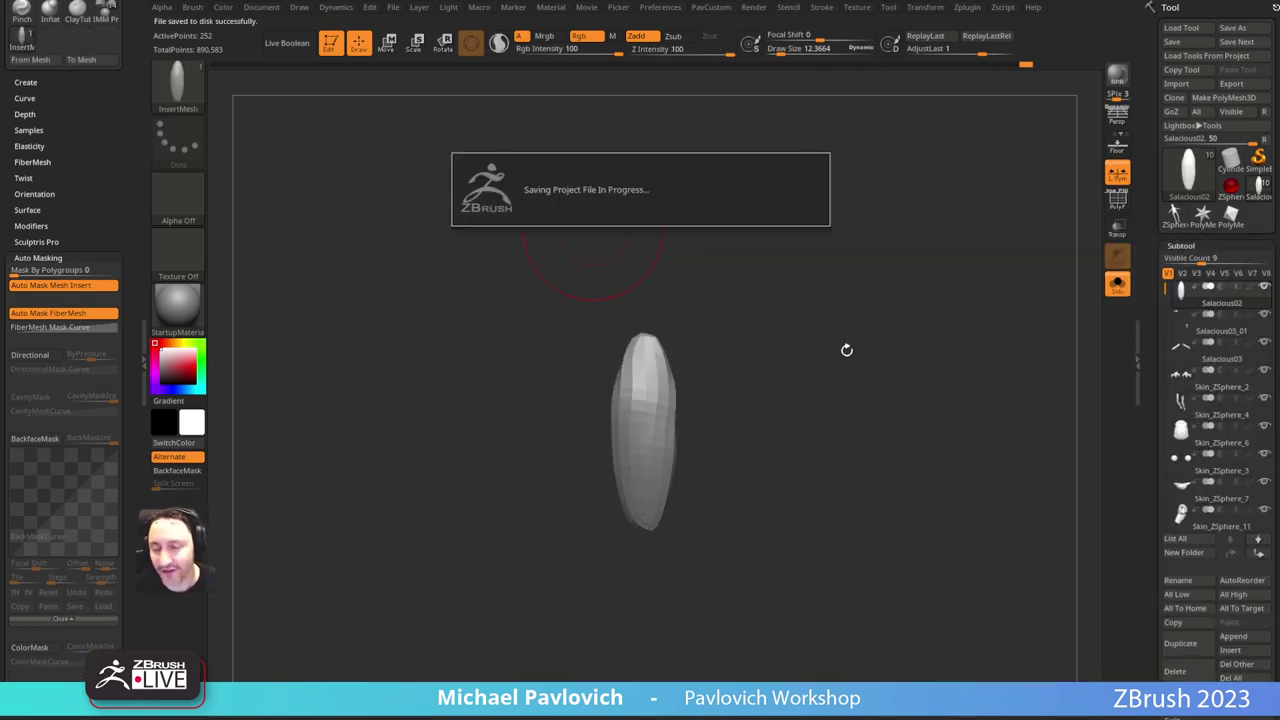
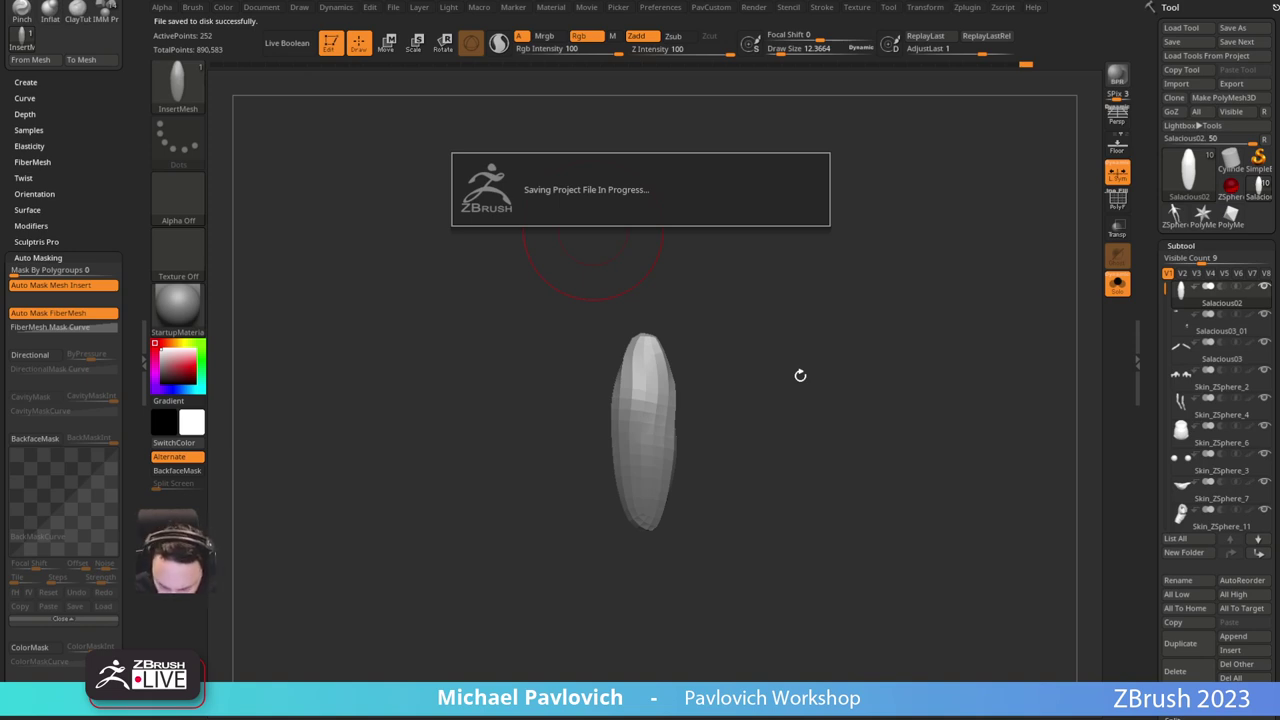
{"action": "key", "text": "alt+Tab"}
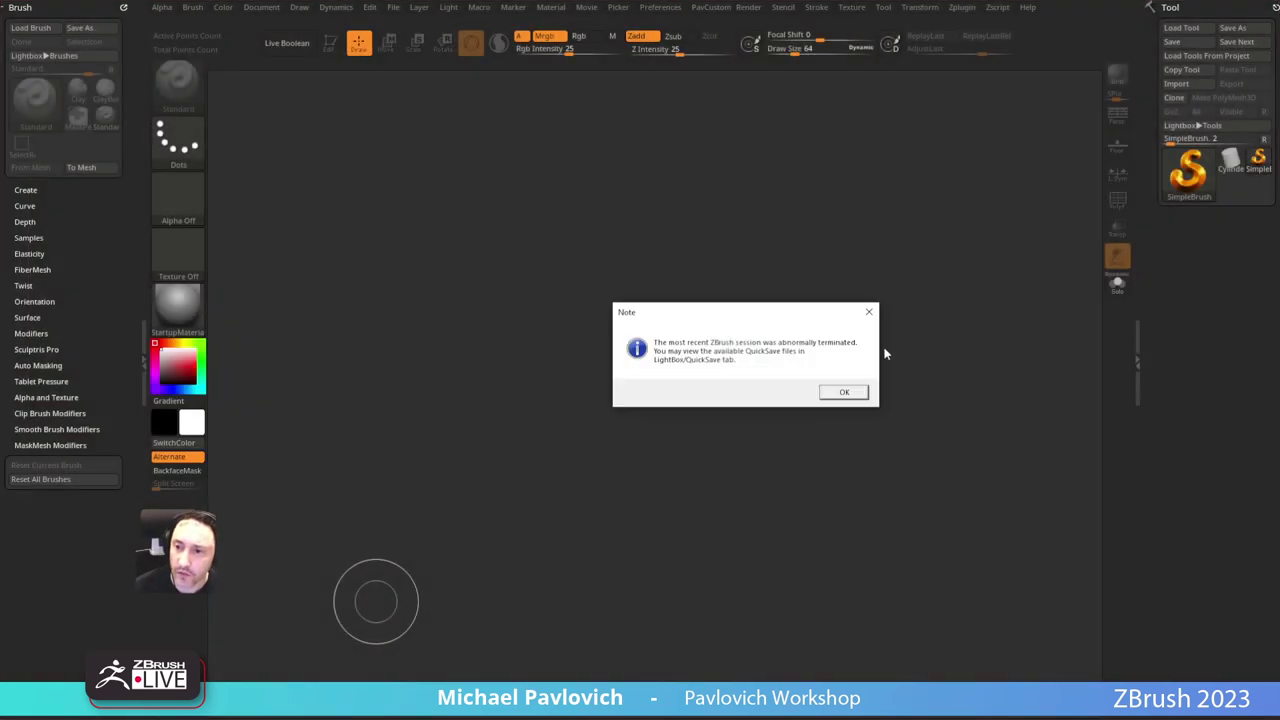
Step: Dismiss the crash notice and restore the recovered creature project with the nail from the QuickSave files
{"action": "left_click", "coordinate": [846, 393]}
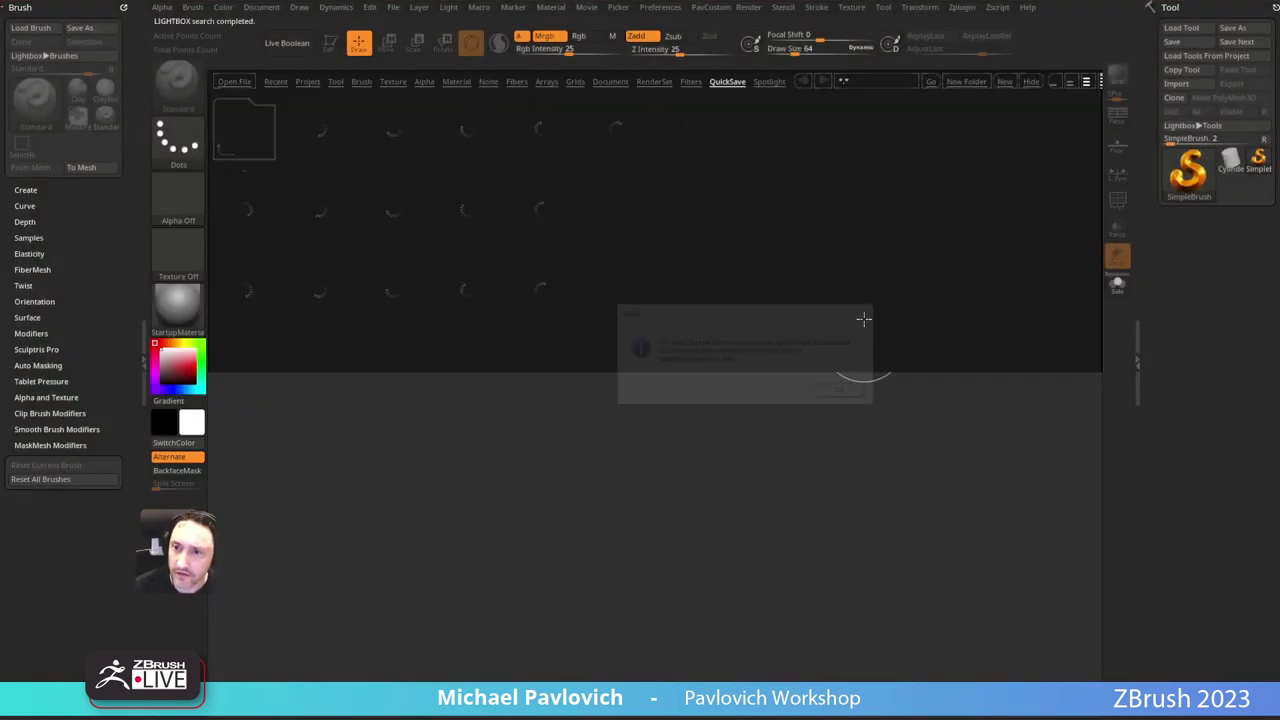
{"action": "left_click_drag", "start_coordinate": [764, 203], "coordinate": [724, 212]}
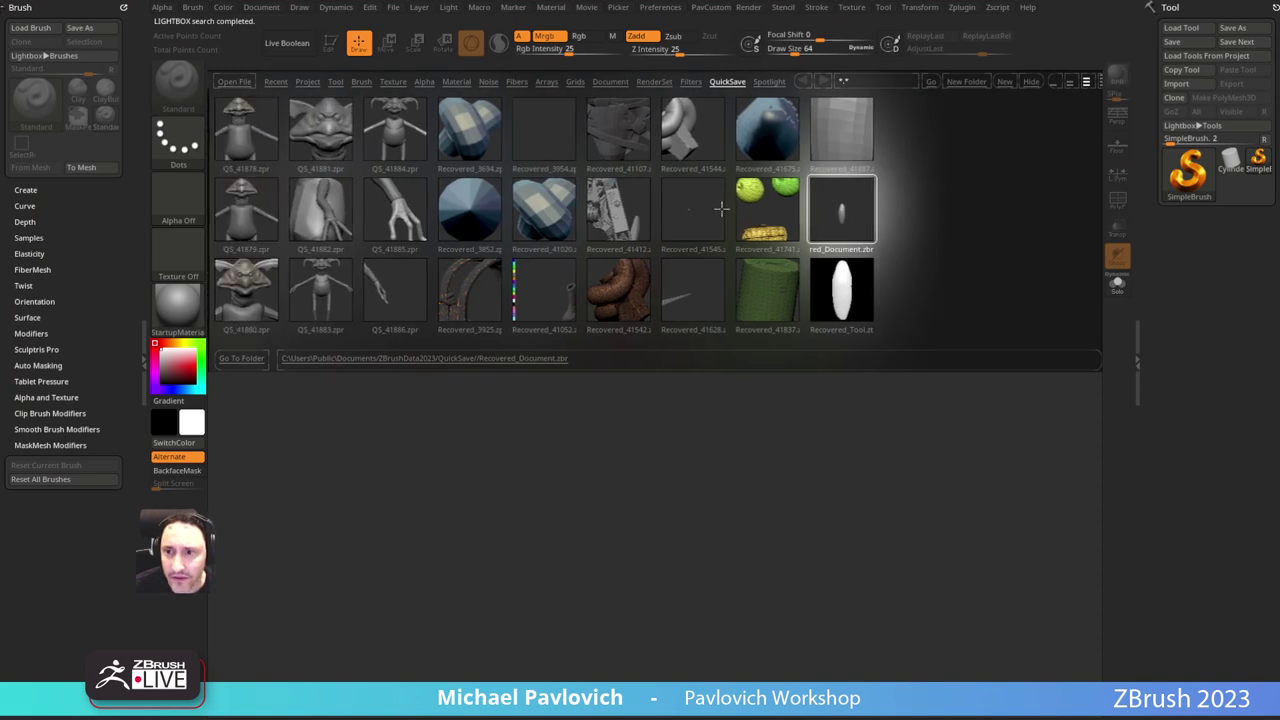
{"action": "double_click", "coordinate": [848, 287]}
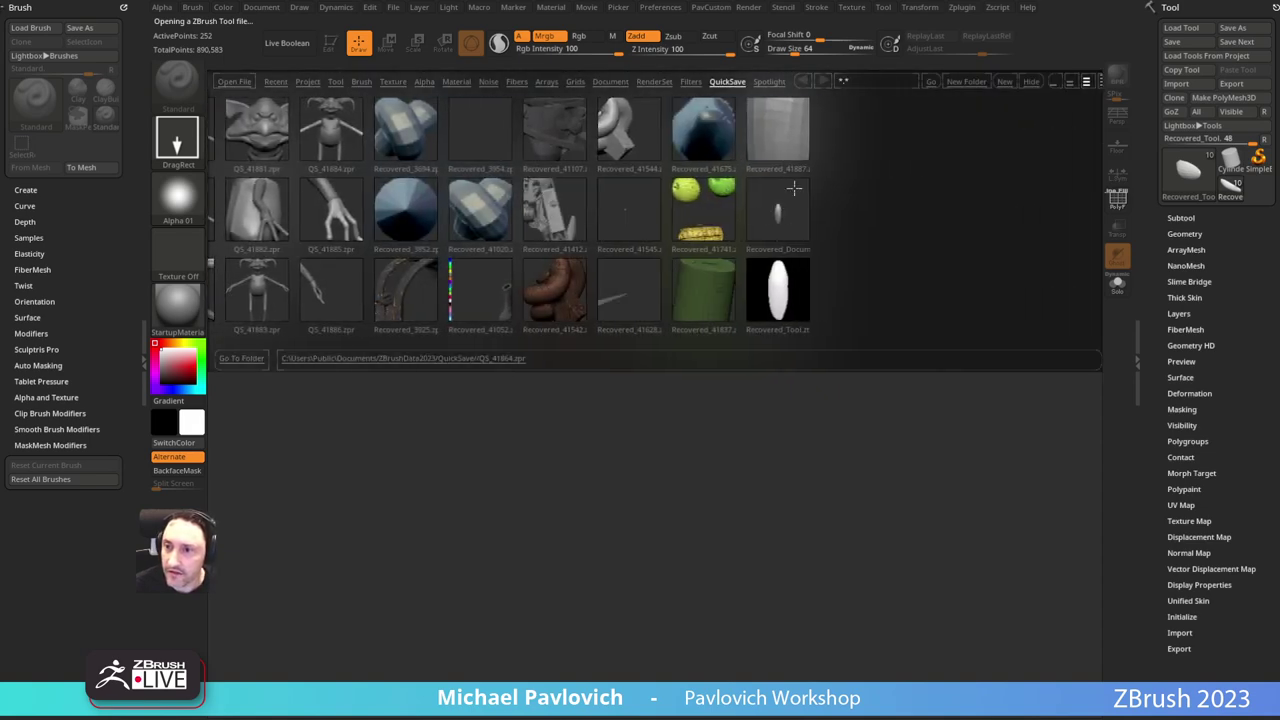
{"action": "double_click", "coordinate": [782, 134]}
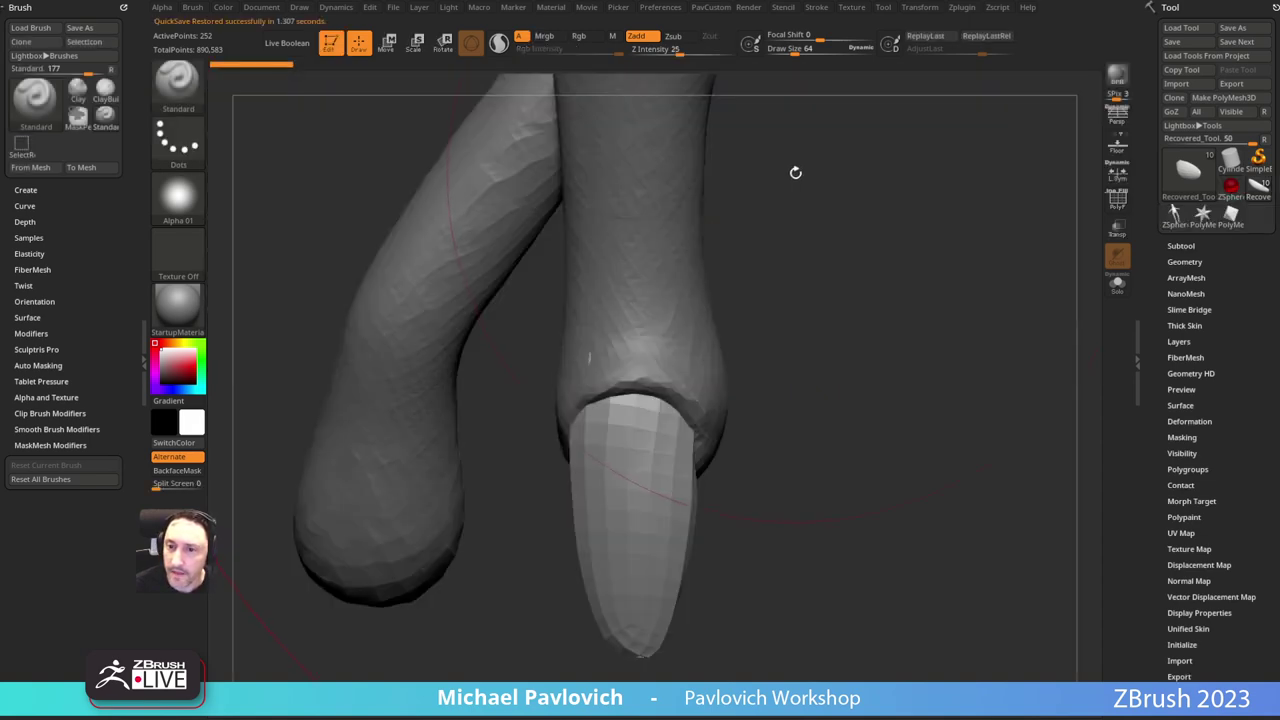
Step: Isolate the nail subtool in Solo mode, hide the mirrored nail, and orient the remaining one upright facing the view
{"action": "key", "text": "s"}
{"action": "left_click_drag", "start_coordinate": [784, 346], "coordinate": [765, 346]}
{"action": "key", "text": "f"}
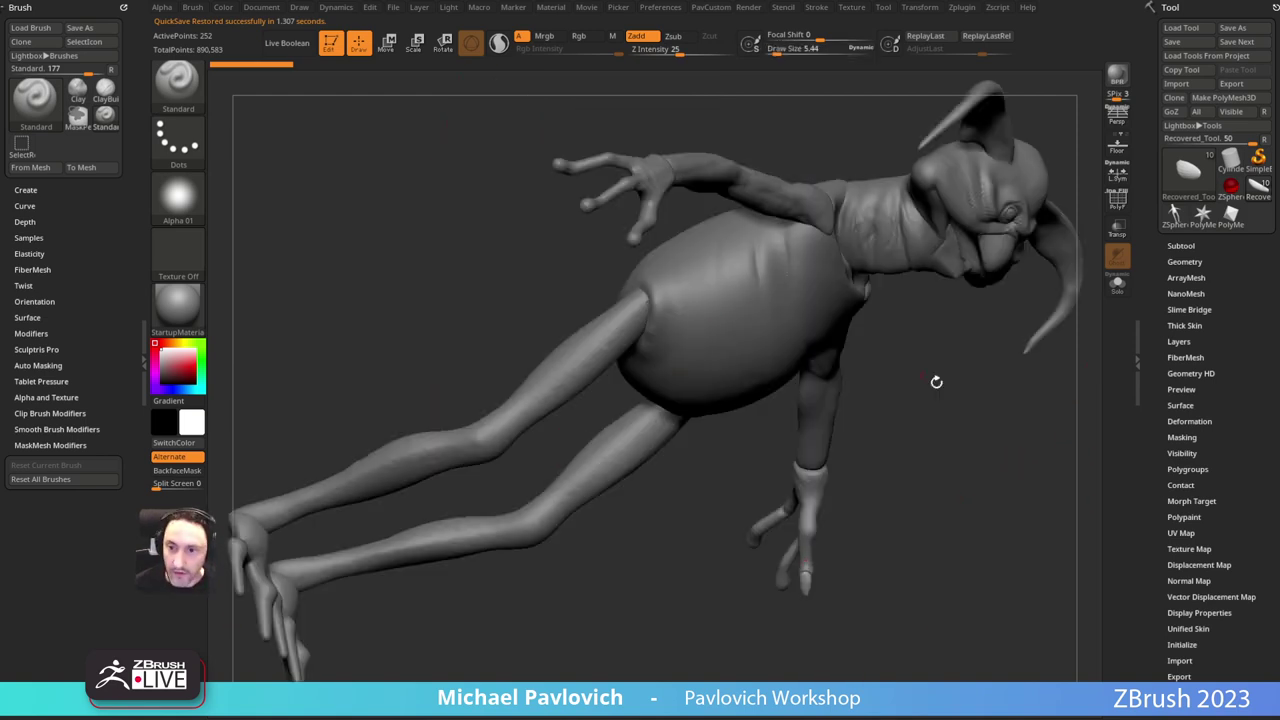
{"action": "right_click_drag", "start_coordinate": [936, 382], "coordinate": [814, 131], "text": "ctrl"}
{"action": "left_click", "coordinate": [1117, 284]}
{"action": "right_click_drag", "start_coordinate": [870, 285], "coordinate": [810, 270]}
{"action": "left_click_drag", "start_coordinate": [810, 270], "coordinate": [871, 349]}
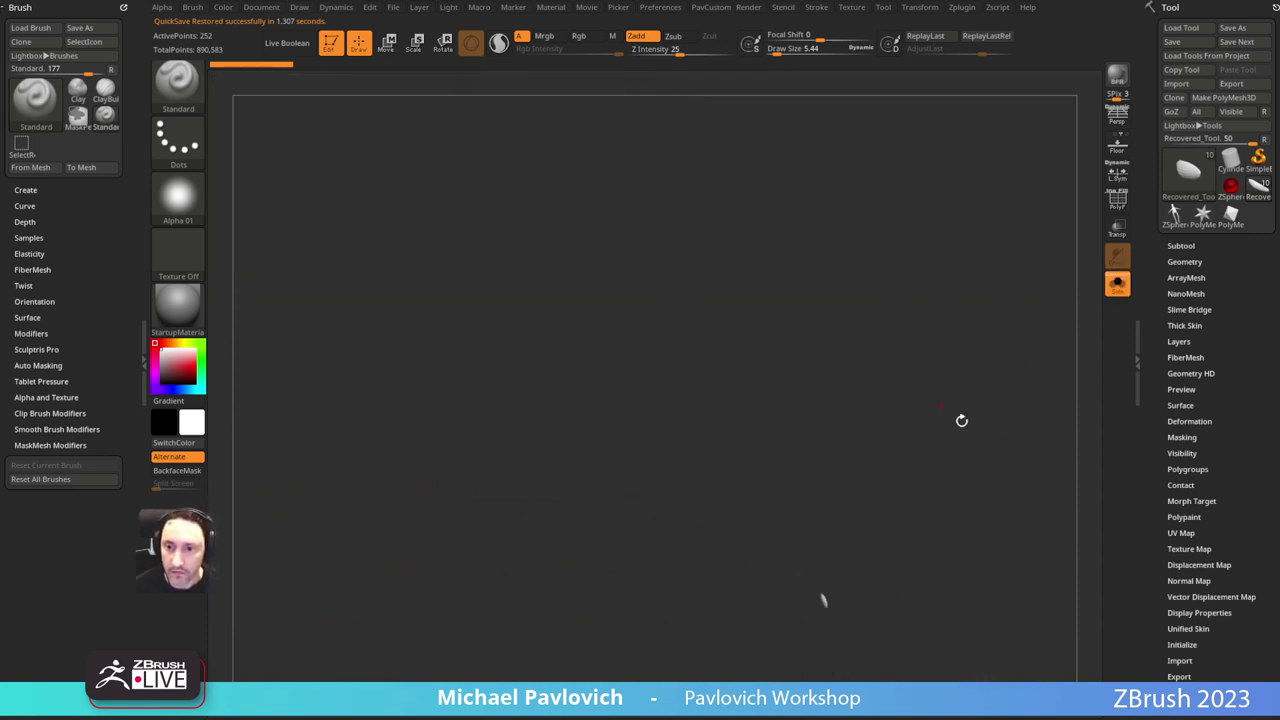
{"action": "left_click_drag", "start_coordinate": [837, 451], "coordinate": [707, 579], "text": "ctrl+shift"}
{"action": "key", "text": "f"}
{"action": "key", "text": "f"}
{"action": "left_click_drag", "start_coordinate": [938, 336], "coordinate": [909, 347]}
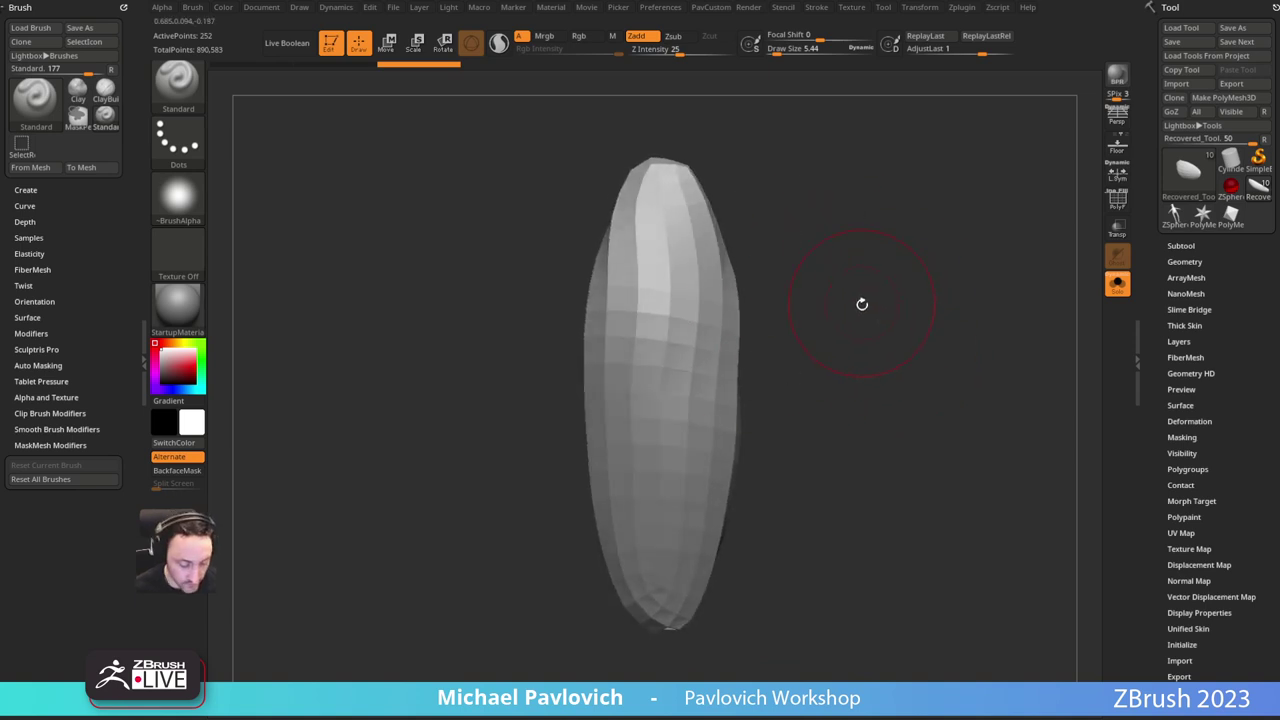
Step: Create a new InsertMesh brush from the isolated nail
{"action": "key", "text": "b"}
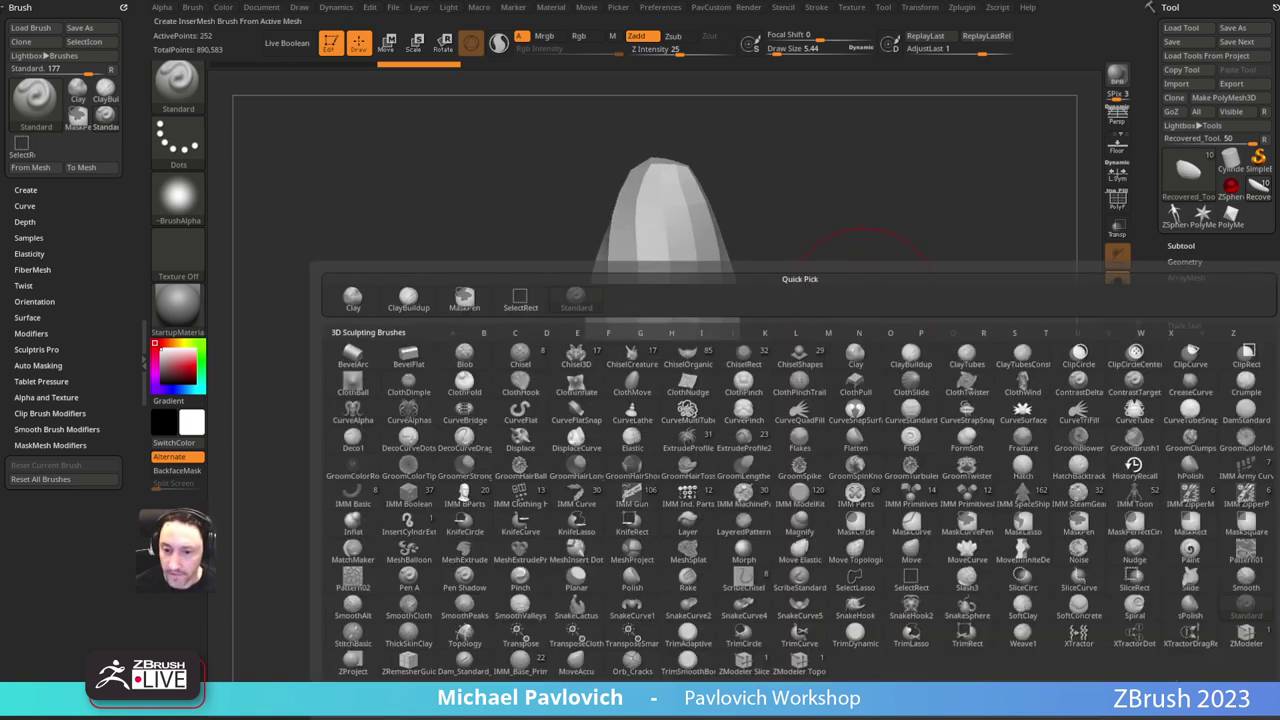
{"action": "left_click", "coordinate": [618, 692]}
{"action": "left_click", "coordinate": [622, 227]}
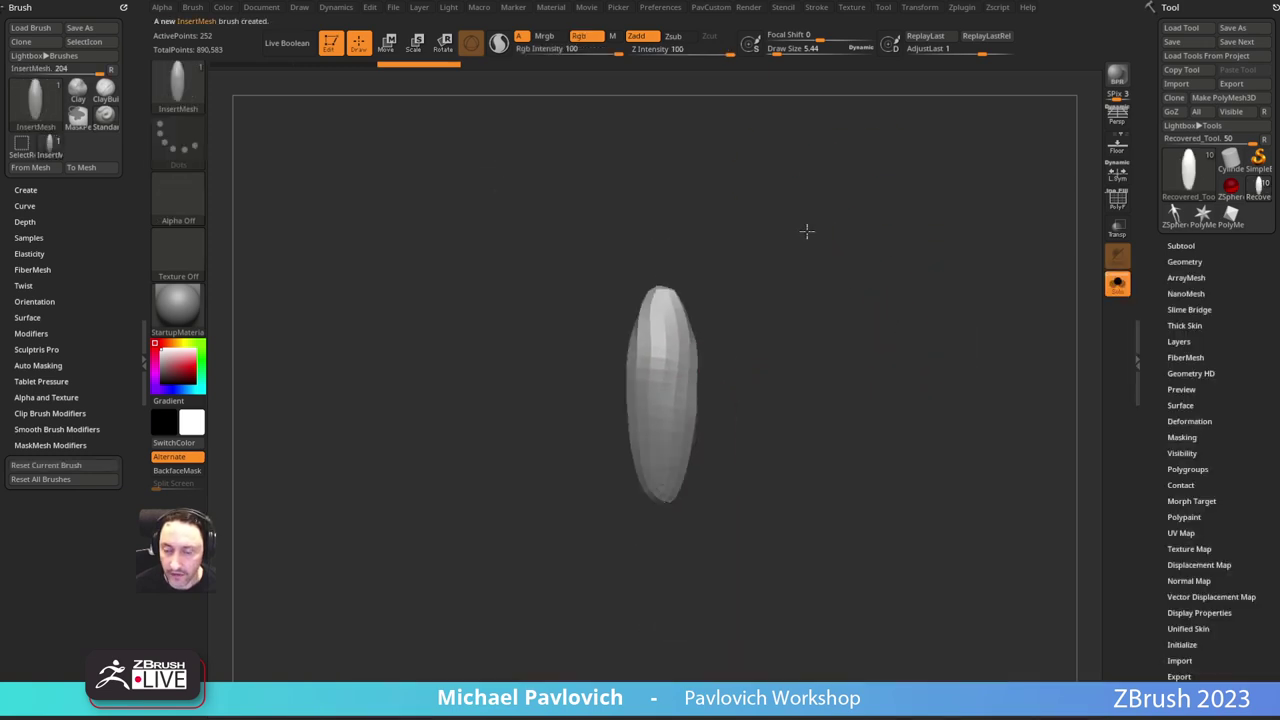
Step: Unhide the mirrored nail, leave Solo mode, and face the whole creature from the front
{"action": "mouse_move", "coordinate": [858, 294]}
{"action": "left_mouse_down", "text": "alt"}
{"action": "mouse_move", "coordinate": [803, 283]}
{"action": "mouse_move", "coordinate": [776, 247]}
{"action": "left_mouse_up", "text": "alt"}
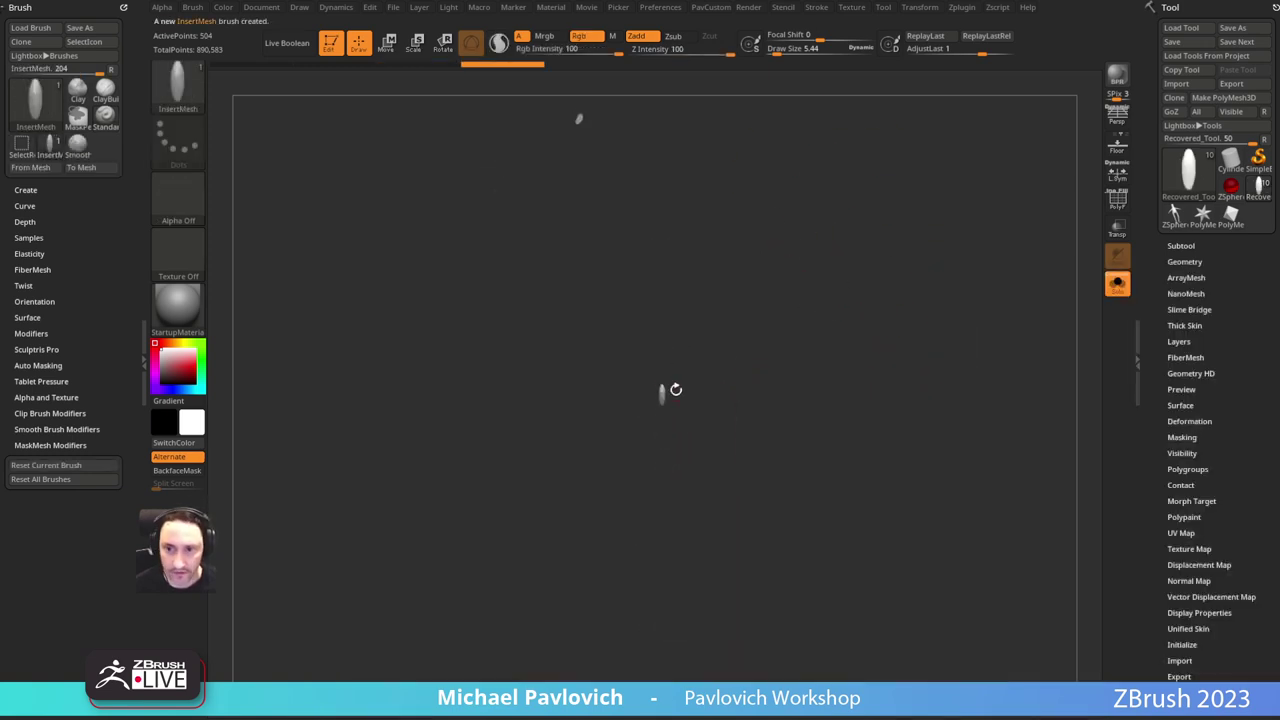
{"action": "left_click", "coordinate": [1117, 284]}
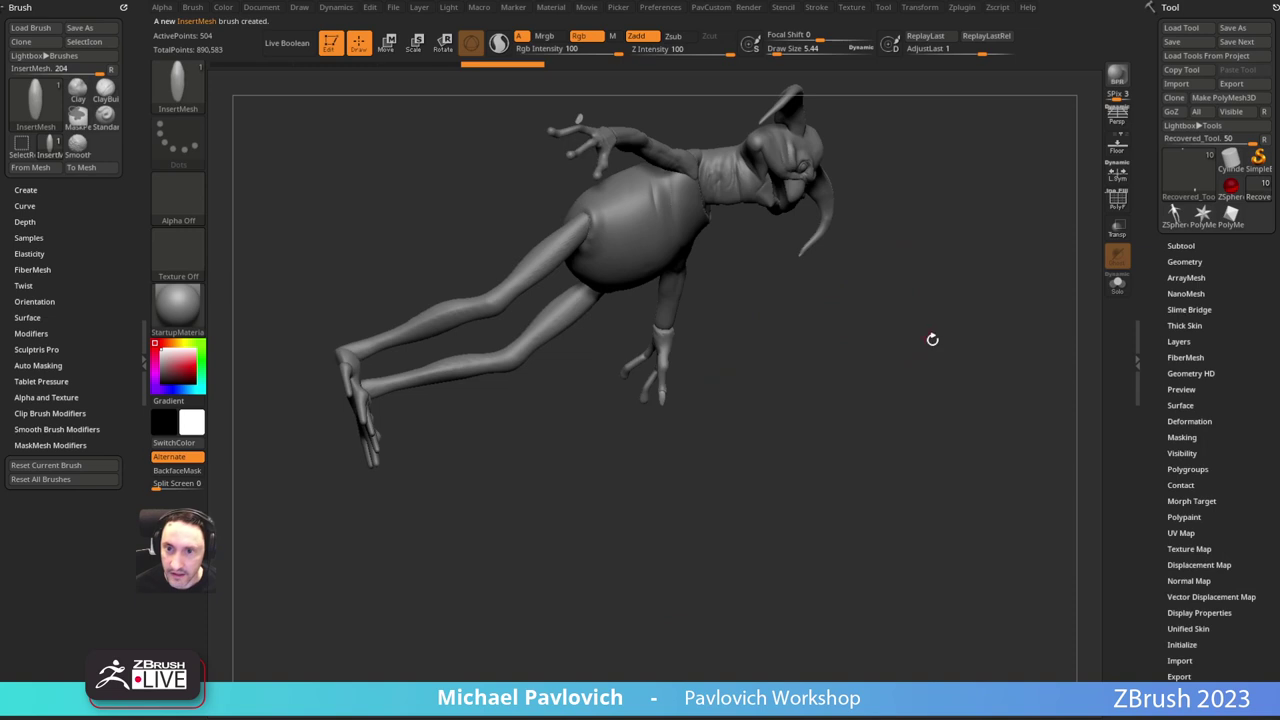
{"action": "left_click_drag", "start_coordinate": [931, 340], "coordinate": [906, 277]}
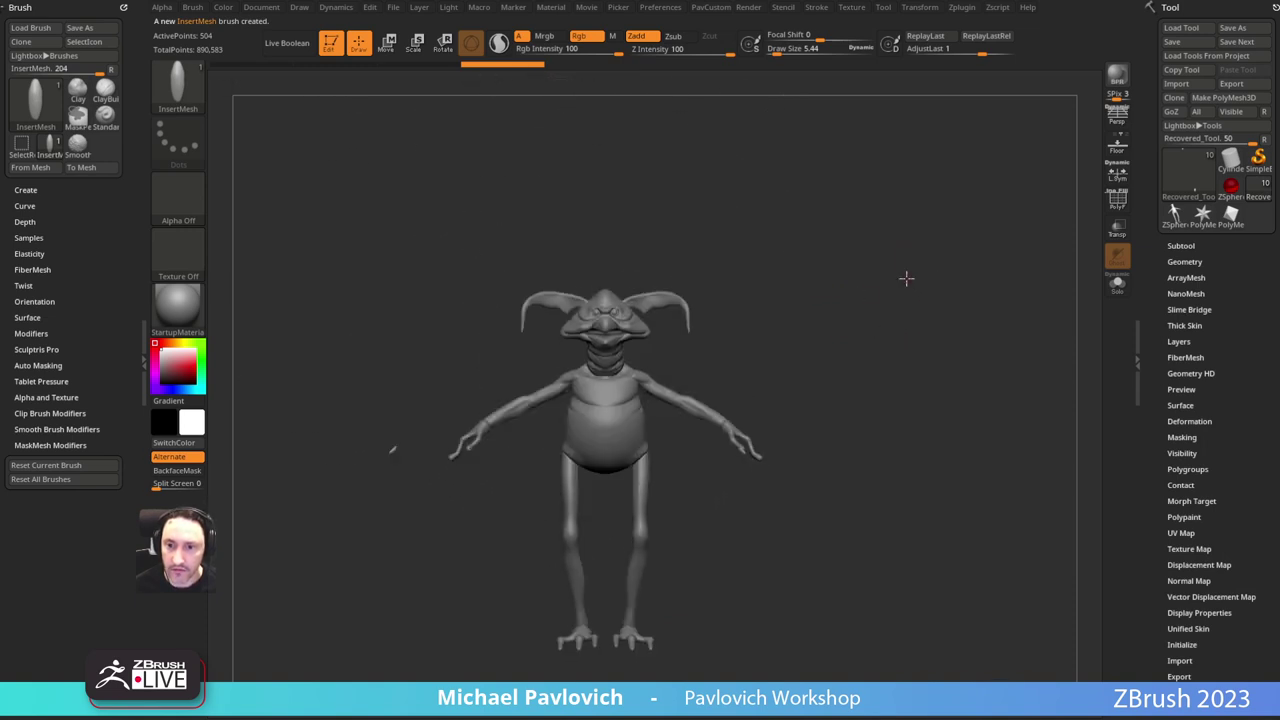
{"action": "key", "text": "space"}
{"action": "left_click", "coordinate": [906, 325]}
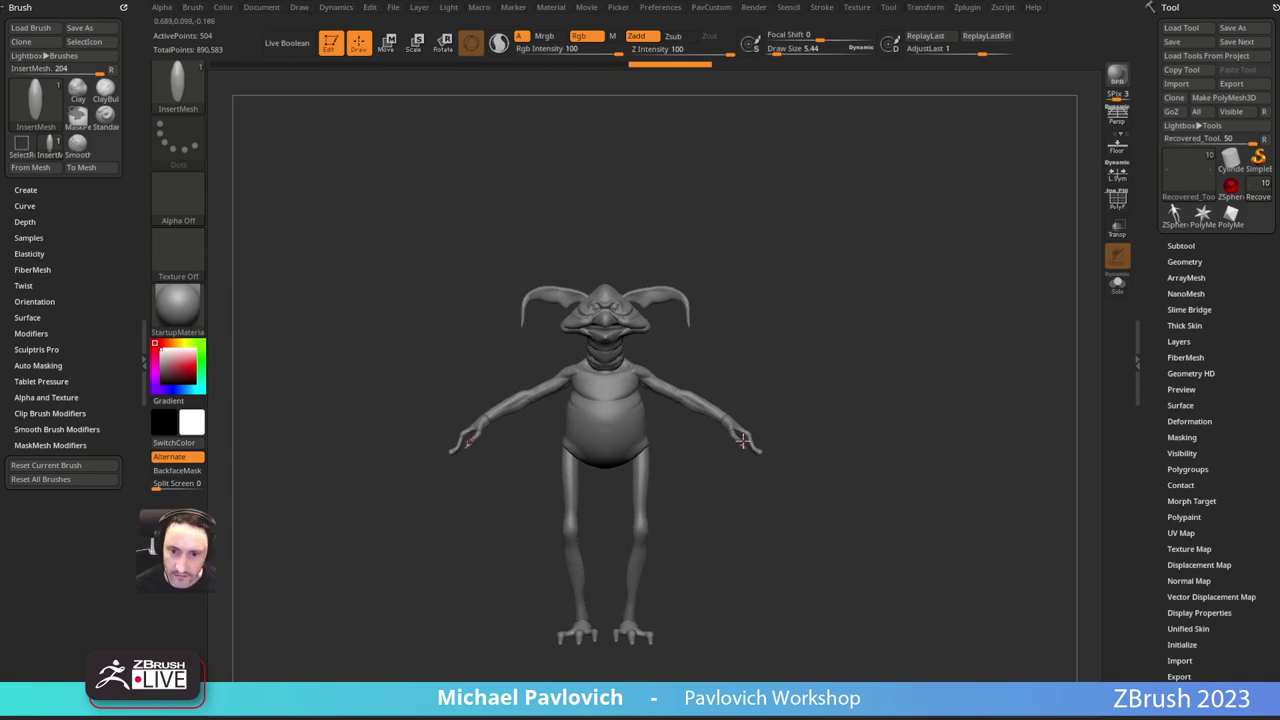
Step: Insert a nail on the middle fingertip with the custom InsertMesh brush and bring up its transform gizmo
{"action": "mouse_move", "coordinate": [857, 346]}
{"action": "left_mouse_down"}
{"action": "mouse_move", "coordinate": [957, 363]}
{"action": "mouse_move", "coordinate": [851, 320]}
{"action": "mouse_move", "coordinate": [870, 400]}
{"action": "left_mouse_up"}
{"action": "key", "text": "b"}
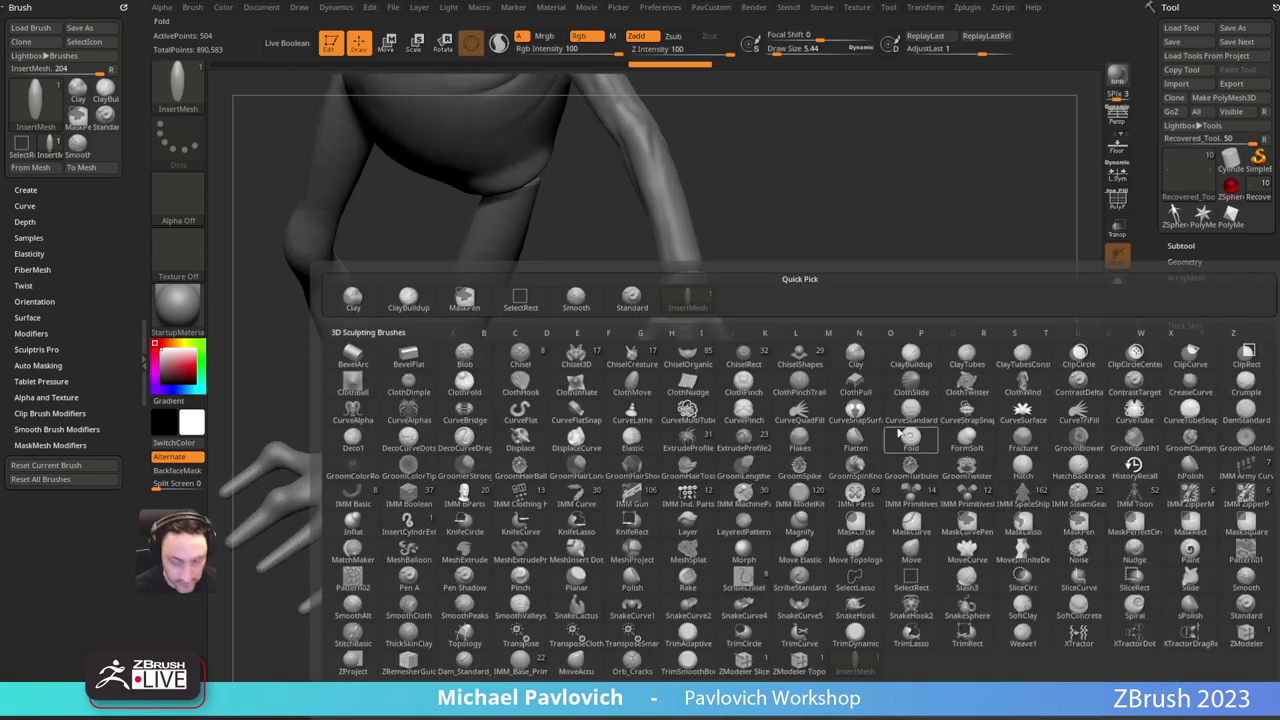
{"action": "left_click_drag", "start_coordinate": [874, 231], "coordinate": [921, 374], "text": "alt"}
{"action": "left_click_drag", "start_coordinate": [965, 303], "coordinate": [853, 340], "text": "alt"}
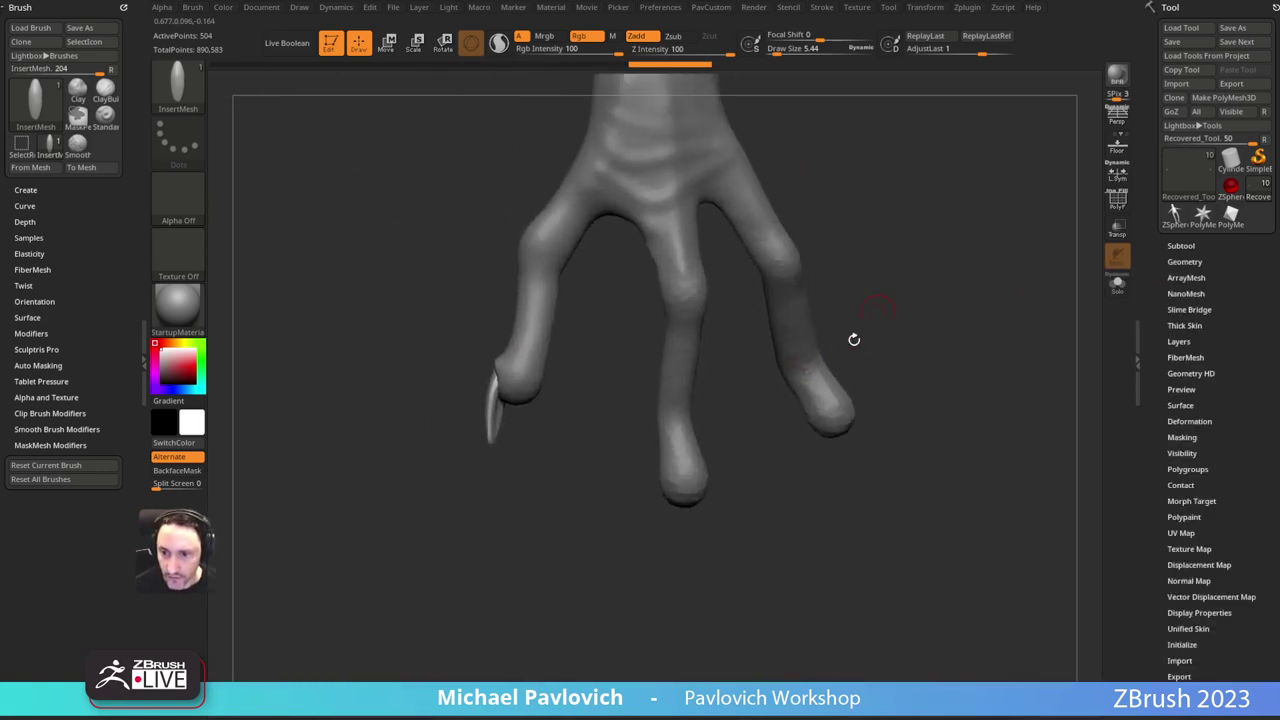
{"action": "mouse_move", "coordinate": [727, 494]}
{"action": "left_mouse_down"}
{"action": "mouse_move", "coordinate": [700, 494]}
{"action": "mouse_move", "coordinate": [694, 541]}
{"action": "left_mouse_up"}
{"action": "left_click_drag", "start_coordinate": [792, 501], "coordinate": [860, 437]}
{"action": "key", "text": "w"}
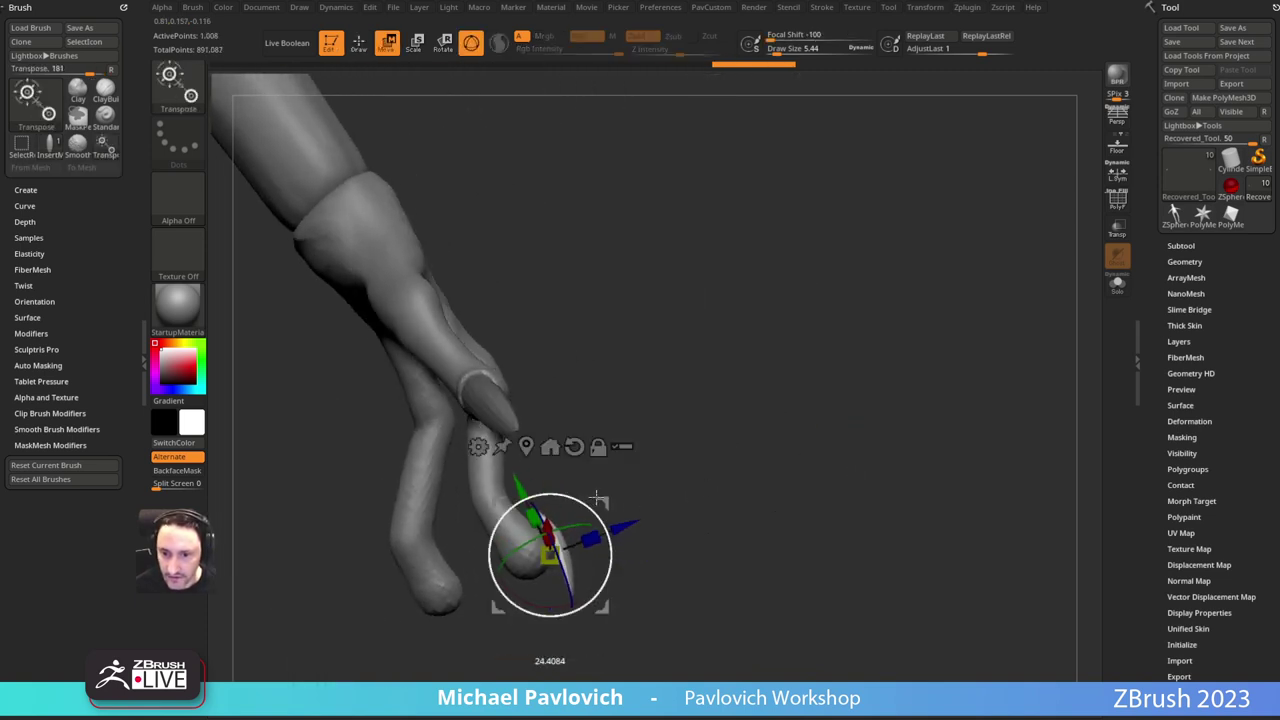
Step: Move and rotate the new nail so it sits against the middle fingertip
{"action": "key", "text": "q"}
{"action": "mouse_move", "coordinate": [735, 480]}
{"action": "left_mouse_down"}
{"action": "mouse_move", "coordinate": [636, 476]}
{"action": "mouse_move", "coordinate": [664, 477]}
{"action": "left_mouse_up"}
{"action": "key", "text": "w"}
{"action": "left_click_drag", "start_coordinate": [560, 574], "coordinate": [598, 571]}
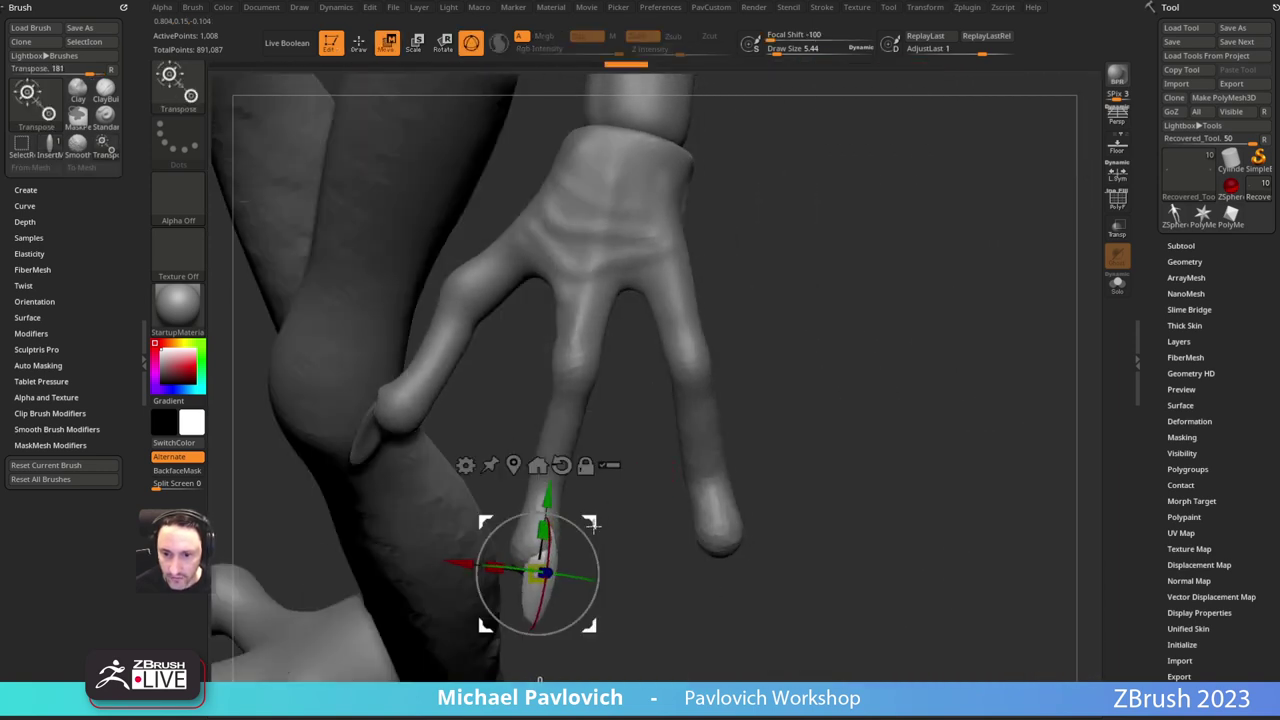
{"action": "left_click_drag", "start_coordinate": [590, 522], "coordinate": [582, 524]}
{"action": "left_click_drag", "start_coordinate": [565, 578], "coordinate": [580, 580]}
{"action": "key", "text": "q"}
Step: Open the insert brush's depth settings, insert a nail on the remaining bare fingertip, and adjust its placement
{"action": "left_click_drag", "start_coordinate": [775, 445], "coordinate": [709, 406]}
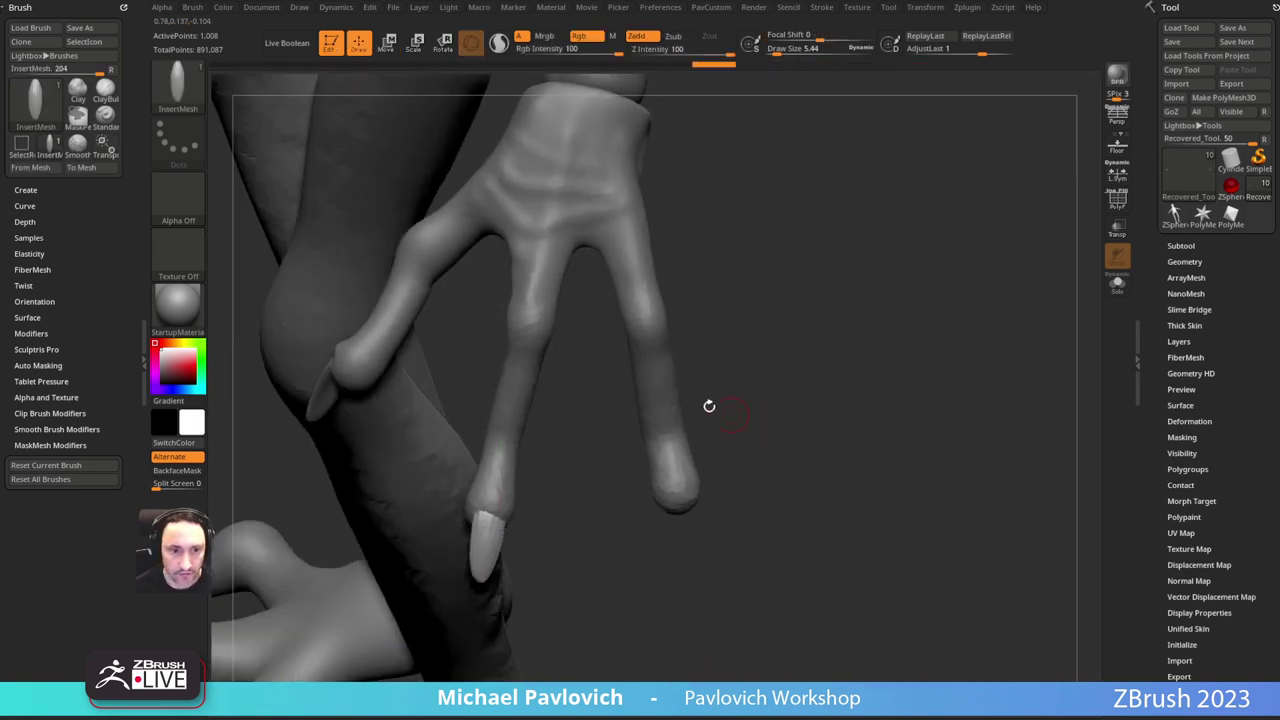
{"action": "left_click", "coordinate": [37, 222], "text": "shift"}
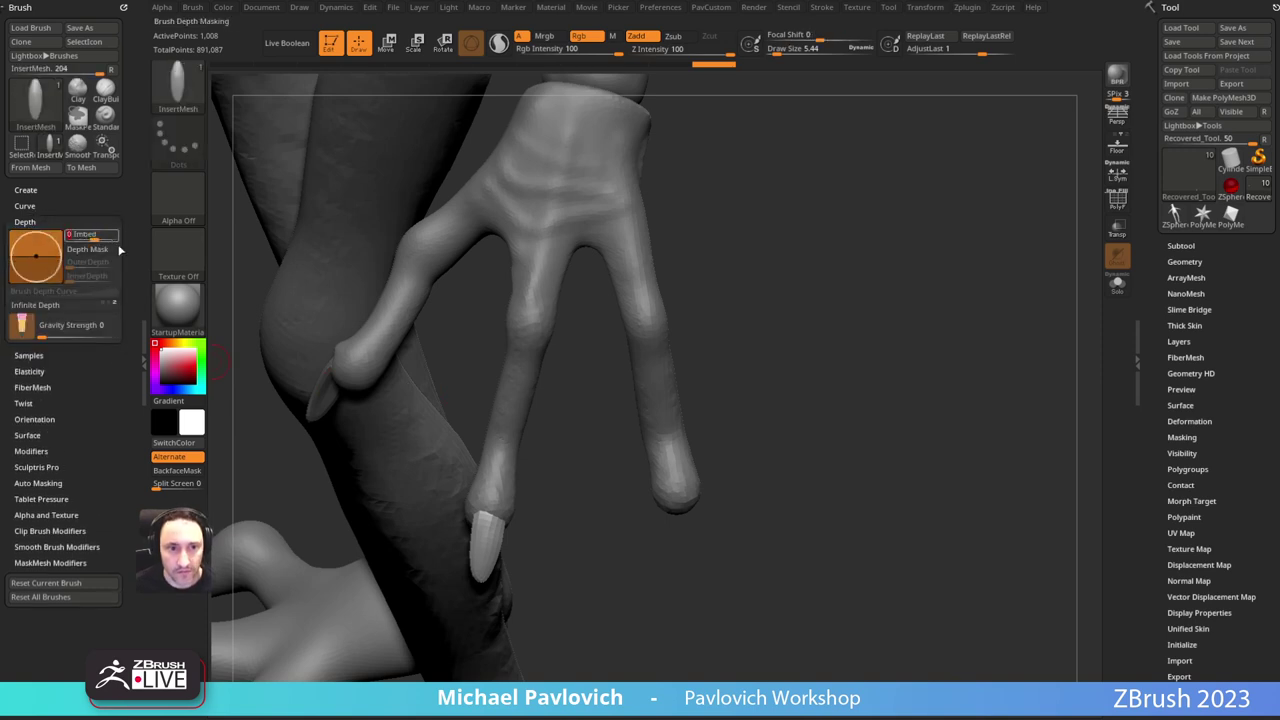
{"action": "mouse_move", "coordinate": [752, 443]}
{"action": "left_mouse_down"}
{"action": "mouse_move", "coordinate": [684, 531]}
{"action": "mouse_move", "coordinate": [826, 406]}
{"action": "left_mouse_up"}
{"action": "key", "text": "w"}
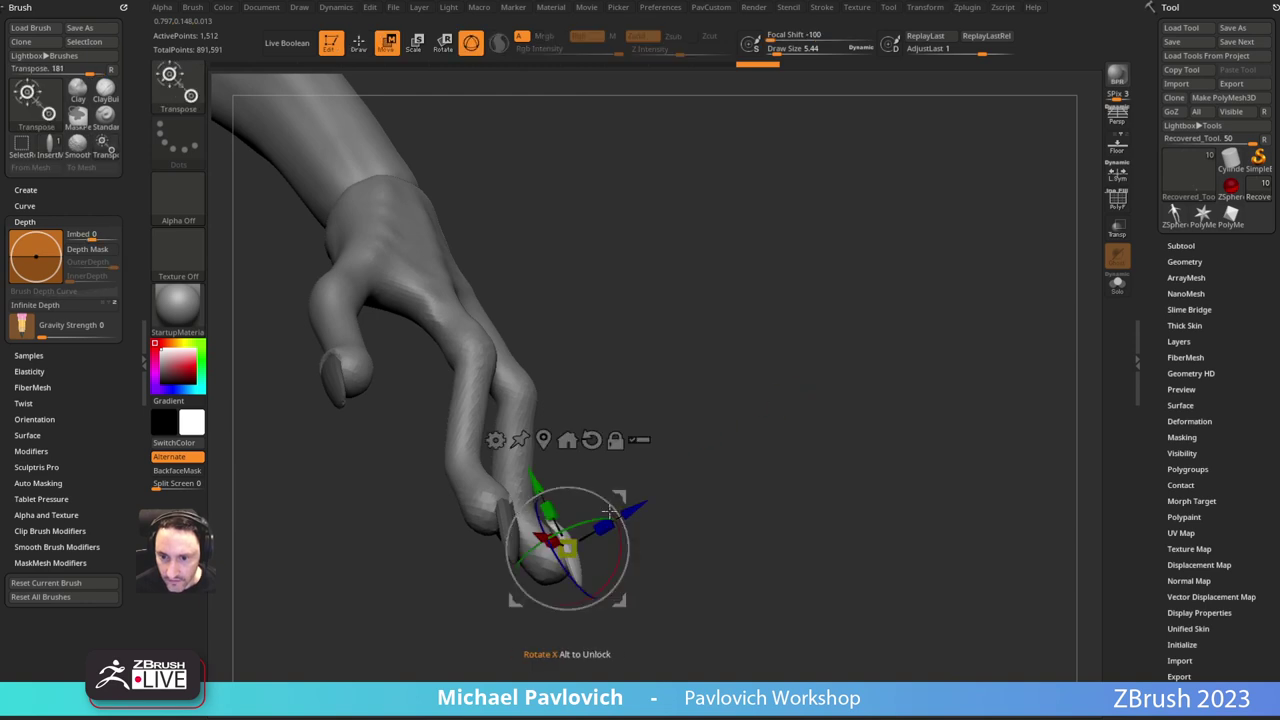
{"action": "left_click_drag", "start_coordinate": [611, 512], "coordinate": [617, 507]}
{"action": "key", "text": "q"}
{"action": "mouse_move", "coordinate": [732, 456]}
{"action": "left_mouse_down"}
{"action": "mouse_move", "coordinate": [694, 466]}
{"action": "mouse_move", "coordinate": [708, 491]}
{"action": "mouse_move", "coordinate": [697, 443]}
{"action": "mouse_move", "coordinate": [812, 410]}
{"action": "left_mouse_up"}
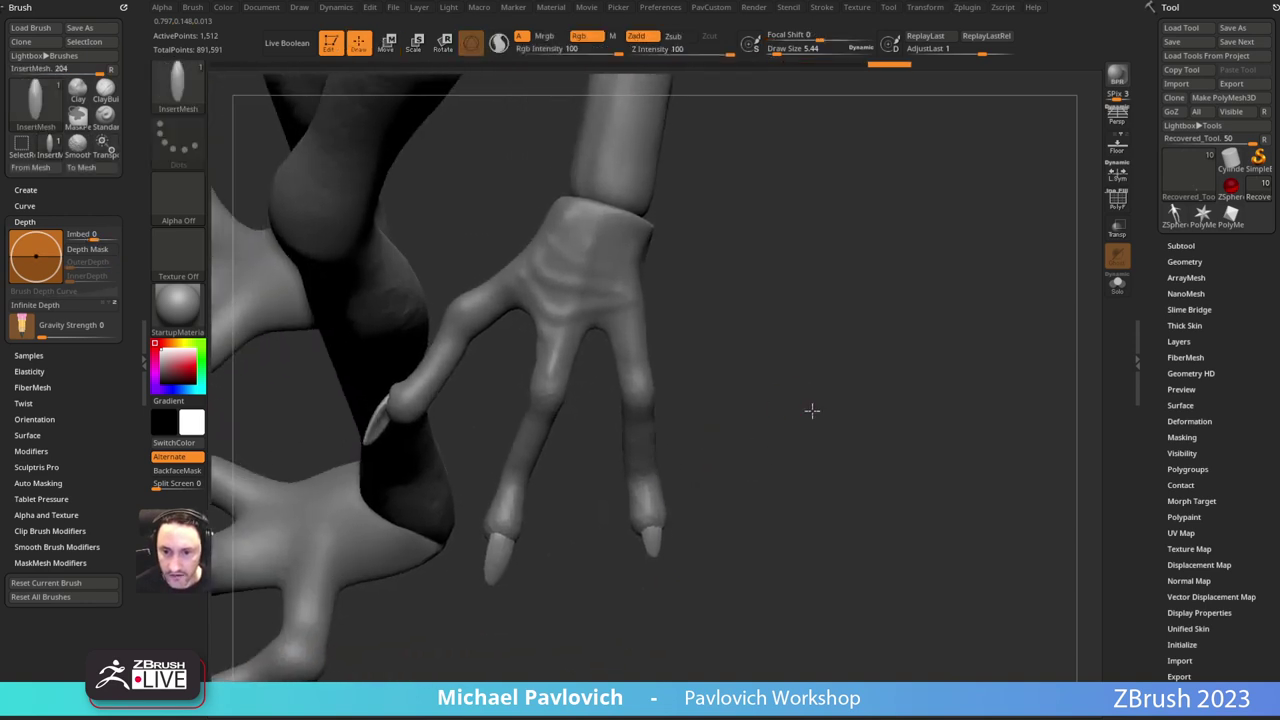
Step: Make the hand the active subtool and choose the Standard brush with a draw size of about 6.4
{"action": "left_click", "coordinate": [545, 419], "text": "alt"}
{"action": "left_click_drag", "start_coordinate": [586, 474], "coordinate": [574, 508], "text": "alt"}
{"action": "key", "text": "b"}
{"action": "key", "text": "s"}
{"action": "key", "text": "t"}
{"action": "key", "text": "s"}
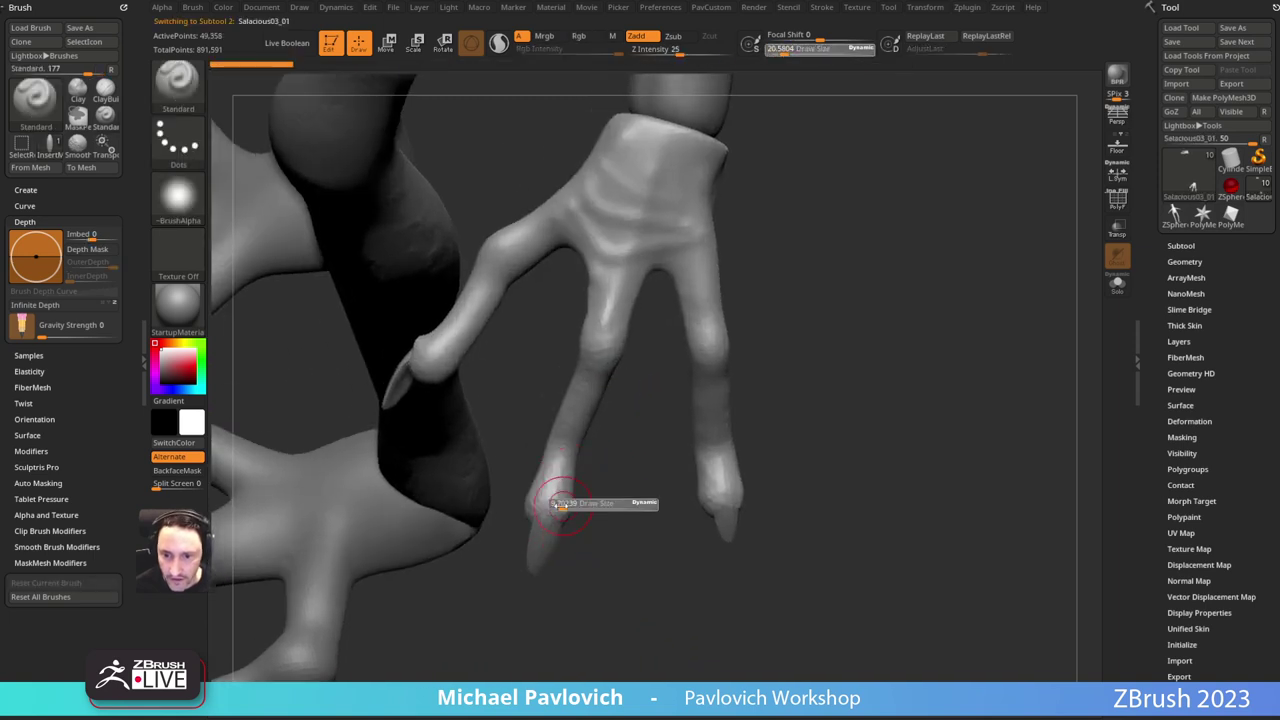
{"action": "key", "text": "2"}
{"action": "left_click", "coordinate": [573, 202]}
{"action": "left_click_drag", "start_coordinate": [820, 310], "coordinate": [752, 330]}
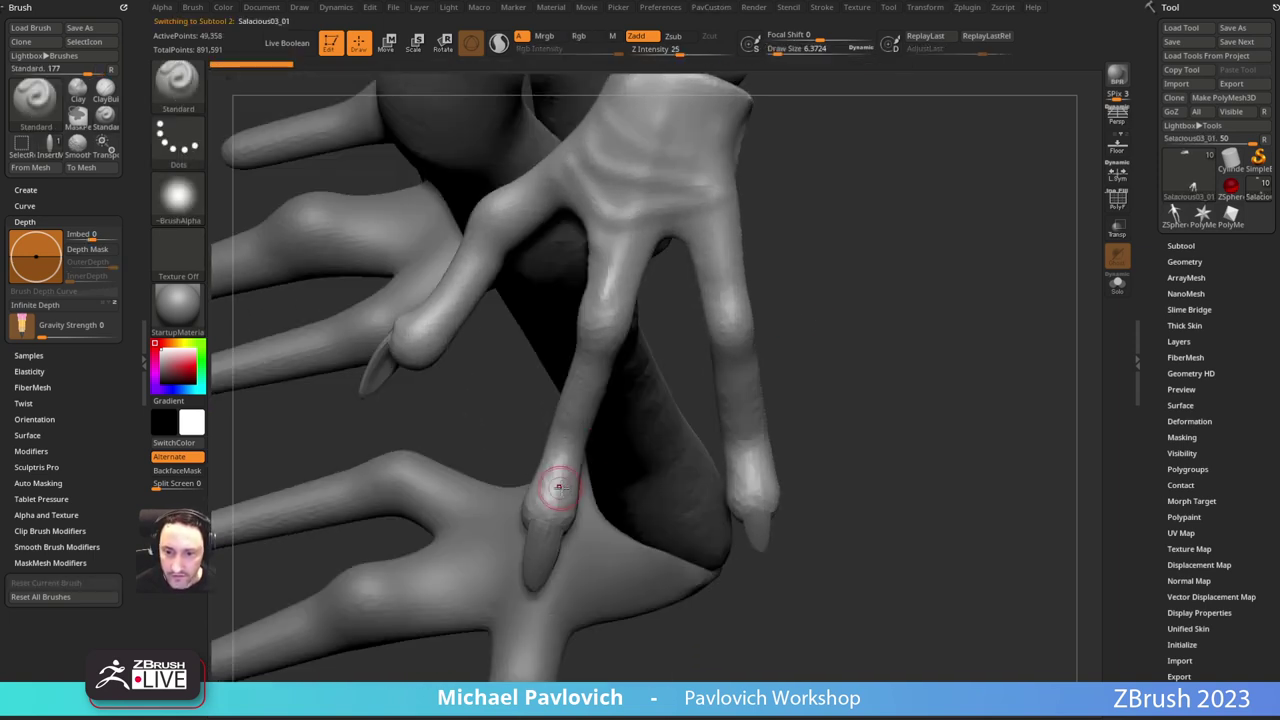
Step: Sculpt raised skin folds around the bases of the middle and outer fingernails
{"action": "key", "text": "s"}
{"action": "mouse_move", "coordinate": [561, 496]}
{"action": "left_mouse_down"}
{"action": "mouse_move", "coordinate": [532, 515]}
{"action": "mouse_move", "coordinate": [549, 507]}
{"action": "mouse_move", "coordinate": [557, 520]}
{"action": "mouse_move", "coordinate": [562, 507]}
{"action": "left_mouse_up"}
{"action": "key", "text": "s"}
{"action": "key", "text": "s"}
{"action": "key", "text": "s"}
{"action": "key", "text": "s"}
{"action": "left_click_drag", "start_coordinate": [860, 388], "coordinate": [772, 362]}
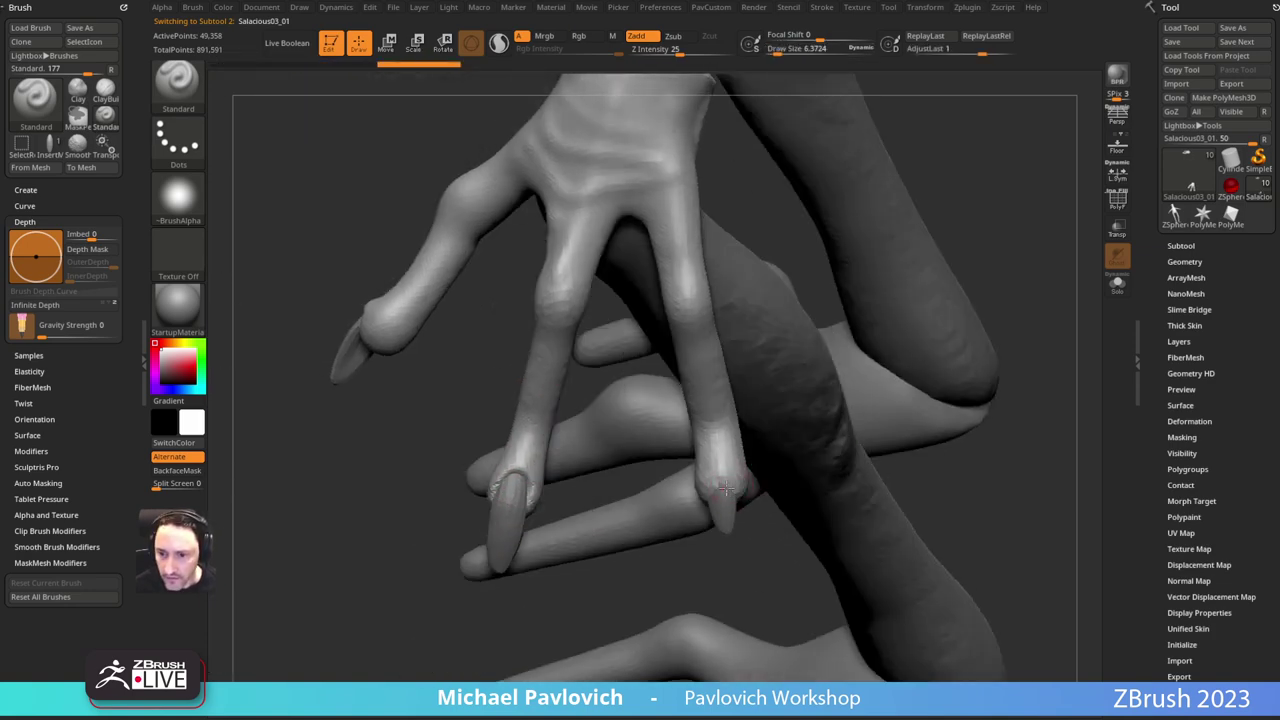
{"action": "mouse_move", "coordinate": [722, 488]}
{"action": "left_mouse_down", "text": "alt"}
{"action": "mouse_move", "coordinate": [715, 497]}
{"action": "mouse_move", "coordinate": [735, 487]}
{"action": "left_mouse_up", "text": "alt"}
{"action": "mouse_move", "coordinate": [990, 432]}
{"action": "left_mouse_down", "text": "alt"}
{"action": "mouse_move", "coordinate": [954, 366]}
{"action": "mouse_move", "coordinate": [948, 320]}
{"action": "mouse_move", "coordinate": [837, 272]}
{"action": "mouse_move", "coordinate": [911, 307]}
{"action": "mouse_move", "coordinate": [877, 339]}
{"action": "mouse_move", "coordinate": [853, 323]}
{"action": "mouse_move", "coordinate": [836, 352]}
{"action": "left_mouse_up", "text": "alt"}
{"action": "mouse_move", "coordinate": [794, 441]}
{"action": "left_mouse_down"}
{"action": "mouse_move", "coordinate": [786, 409]}
{"action": "mouse_move", "coordinate": [763, 425]}
{"action": "mouse_move", "coordinate": [767, 438]}
{"action": "left_mouse_up"}
Step: Shape the wrist where the hand meets the forearm, working on both subtools with the Standard and Move brushes
{"action": "left_click", "coordinate": [713, 434], "text": "alt"}
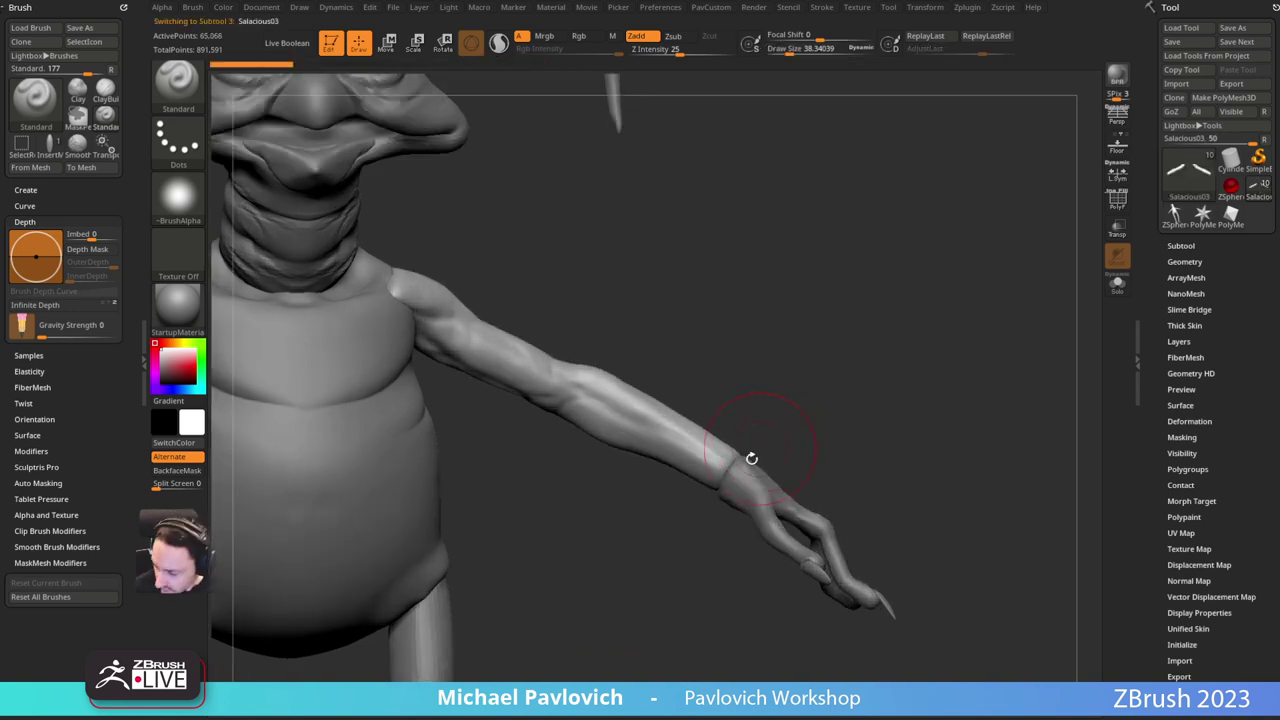
{"action": "key", "text": "s"}
{"action": "left_click", "coordinate": [736, 480], "text": "alt"}
{"action": "key", "text": "s"}
{"action": "left_click_drag", "start_coordinate": [728, 486], "coordinate": [735, 472]}
{"action": "key", "text": "b"}
{"action": "key", "text": "m"}
{"action": "key", "text": "v"}
{"action": "left_click_drag", "start_coordinate": [833, 391], "coordinate": [742, 402]}
{"action": "left_click_drag", "start_coordinate": [762, 464], "coordinate": [757, 454]}
{"action": "mouse_move", "coordinate": [757, 403]}
{"action": "left_mouse_down"}
{"action": "mouse_move", "coordinate": [765, 477]}
{"action": "mouse_move", "coordinate": [780, 346]}
{"action": "mouse_move", "coordinate": [826, 297]}
{"action": "mouse_move", "coordinate": [902, 286]}
{"action": "mouse_move", "coordinate": [850, 345]}
{"action": "left_mouse_up"}
Step: Make the legs the active subtool and place the transform gizmo's pivot at the hip
{"action": "left_click", "coordinate": [696, 452], "text": "alt"}
{"action": "left_click_drag", "start_coordinate": [782, 532], "coordinate": [720, 426], "text": "alt"}
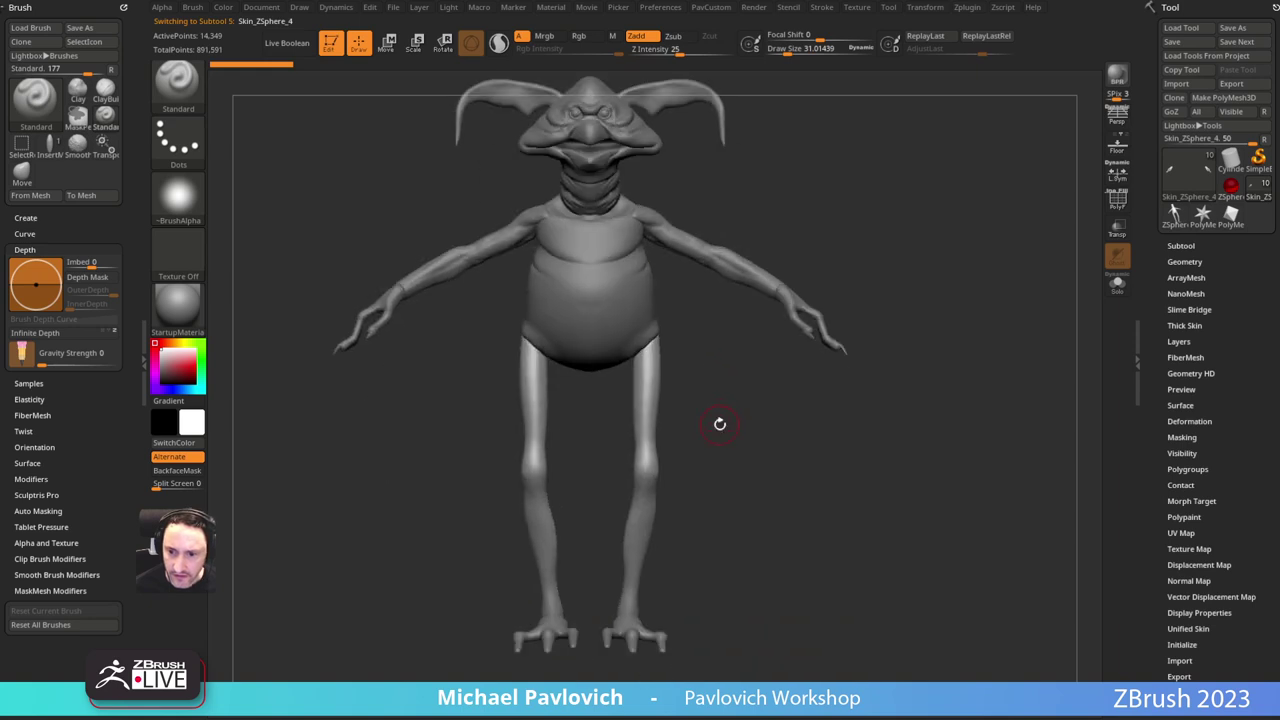
{"action": "key", "text": "w"}
{"action": "left_click_drag", "start_coordinate": [647, 381], "coordinate": [534, 501], "text": "alt"}
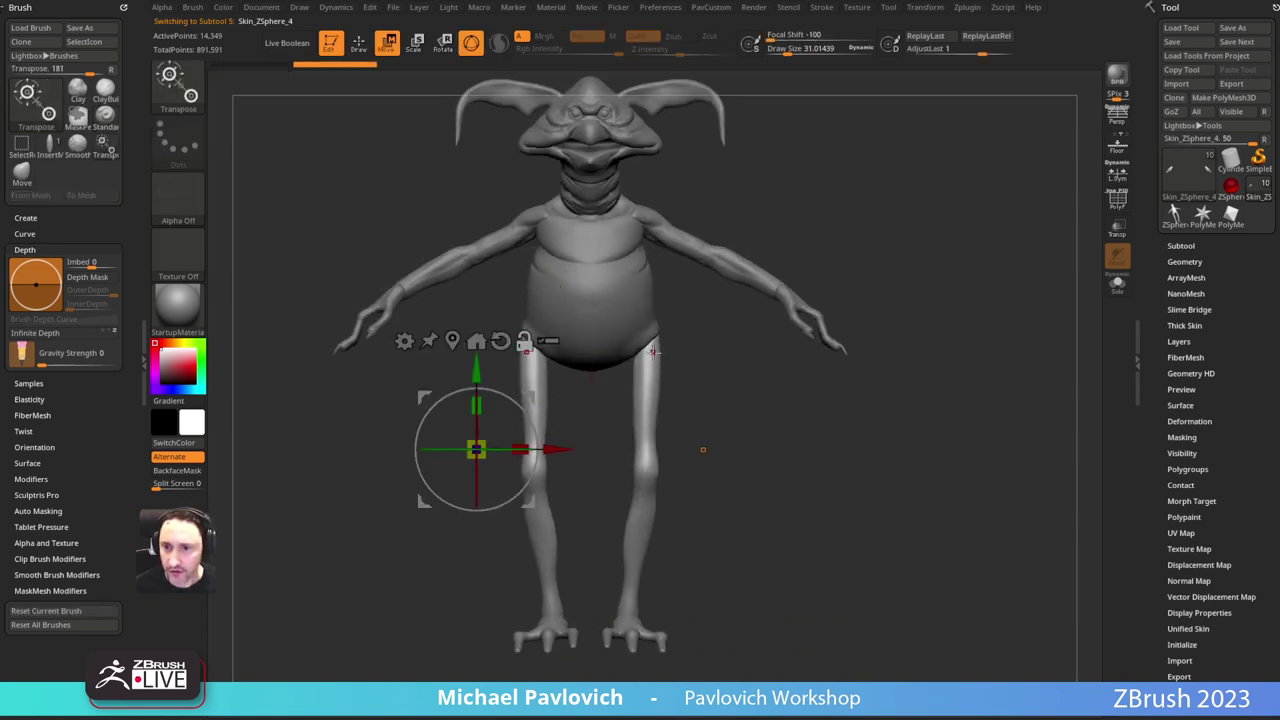
{"action": "left_click", "coordinate": [653, 352], "text": "alt"}
Step: Rotate the legs slightly about the hip pivots and check their pose from the side and front
{"action": "left_click_drag", "start_coordinate": [708, 327], "coordinate": [720, 326]}
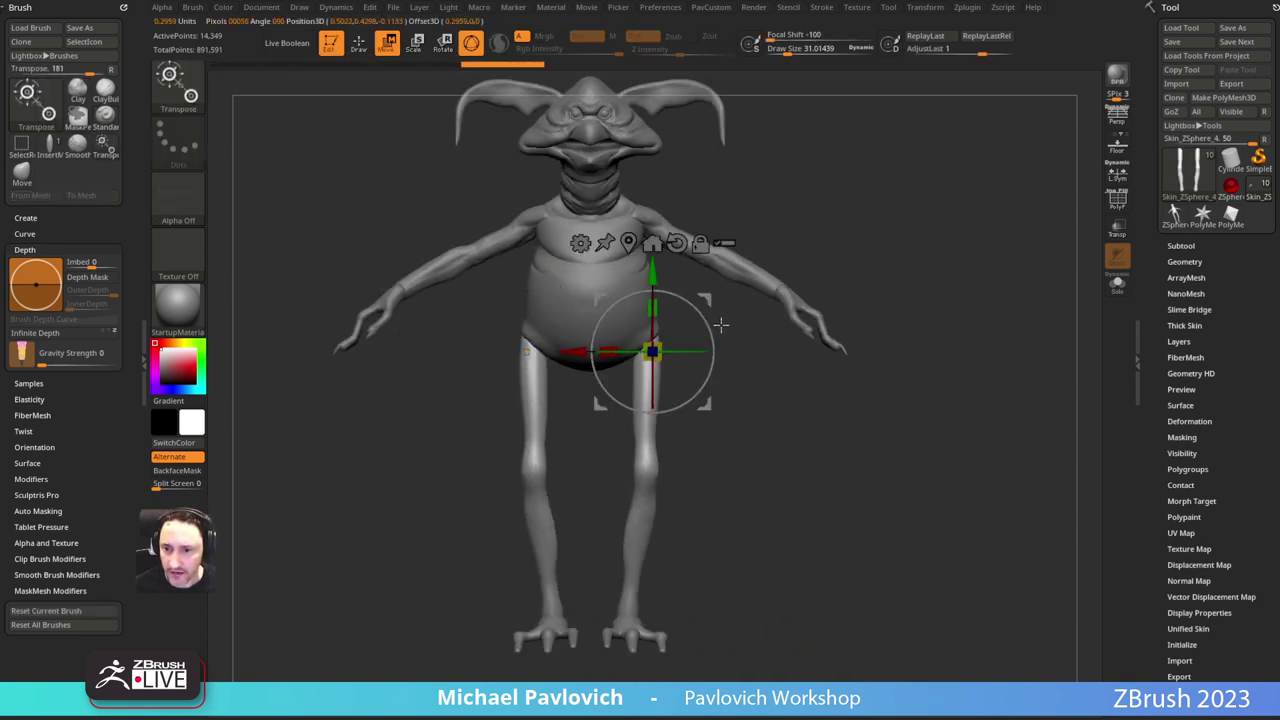
{"action": "key", "text": "q"}
{"action": "key", "text": "w"}
{"action": "left_click_drag", "start_coordinate": [703, 317], "coordinate": [705, 319]}
{"action": "key", "text": "q"}
{"action": "left_click_drag", "start_coordinate": [767, 369], "coordinate": [760, 400]}
{"action": "key", "text": "w"}
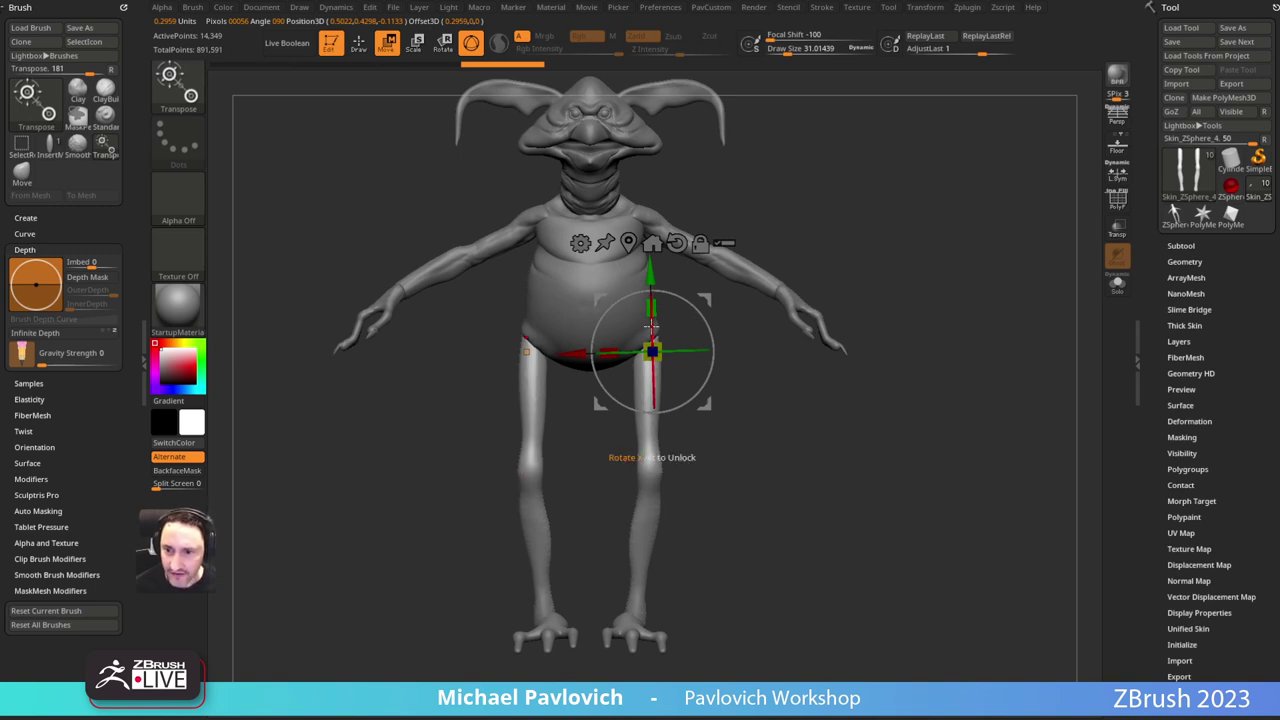
{"action": "left_click_drag", "start_coordinate": [732, 560], "coordinate": [657, 549], "text": "shift"}
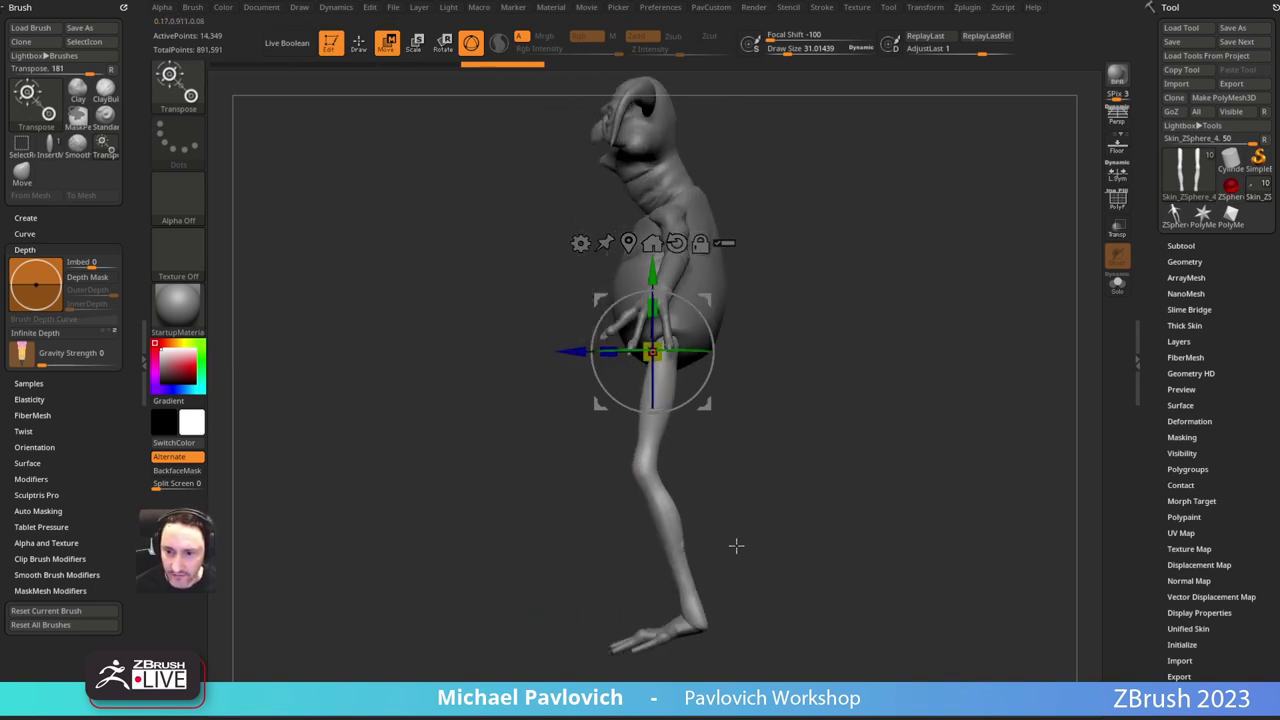
{"action": "left_click_drag", "start_coordinate": [736, 546], "coordinate": [766, 531], "text": "shift"}
{"action": "left_click_drag", "start_coordinate": [695, 508], "coordinate": [672, 451], "text": "alt"}
Step: Try to pull the feet outward with an enlarged brush, and undo the stroke
{"action": "key", "text": "q"}
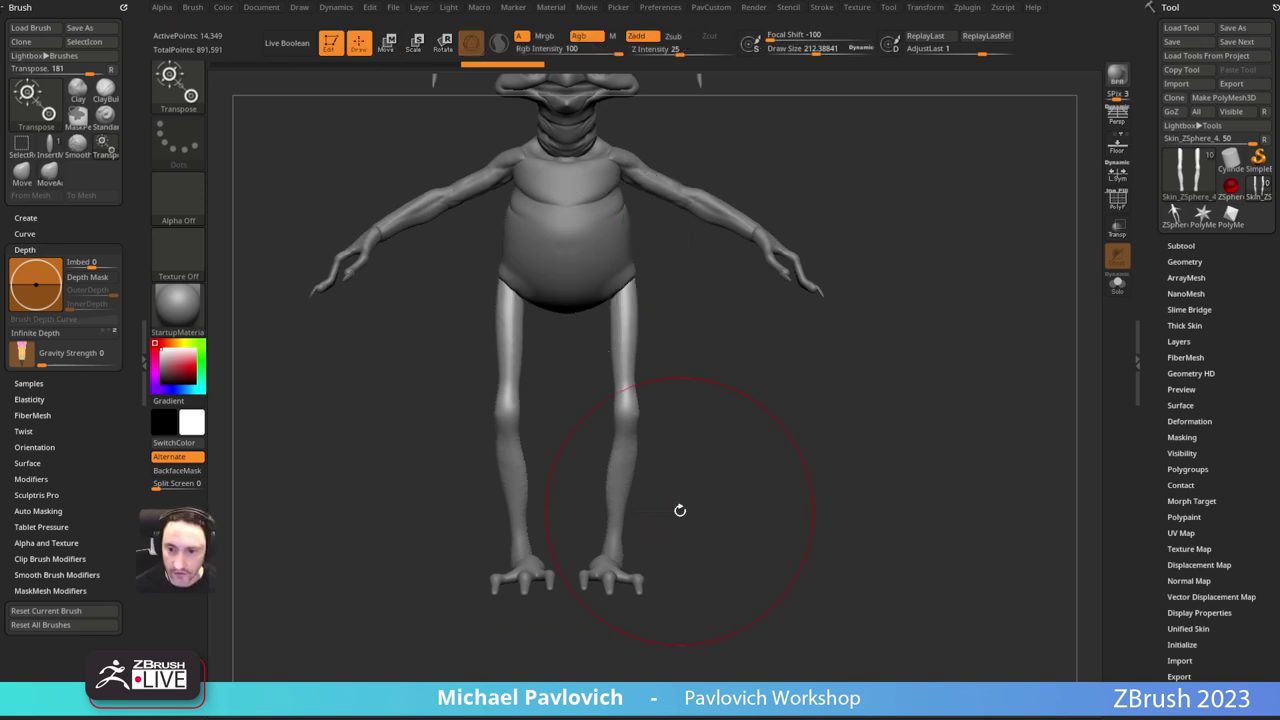
{"action": "key", "text": "w"}
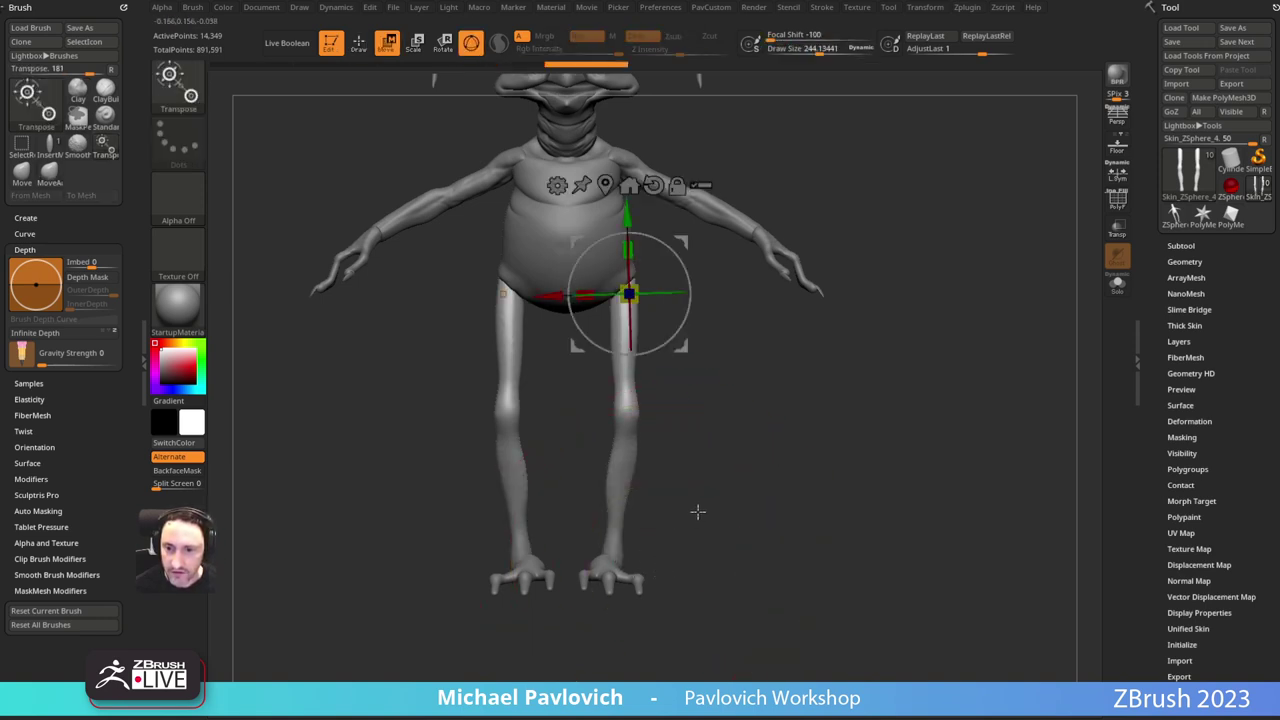
{"action": "key", "text": "q"}
{"action": "key", "text": "bracketright"}
{"action": "left_click_drag", "start_coordinate": [678, 516], "coordinate": [658, 514], "text": "alt"}
{"action": "mouse_move", "coordinate": [603, 563]}
{"action": "left_mouse_down"}
{"action": "mouse_move", "coordinate": [666, 566]}
{"action": "mouse_move", "coordinate": [651, 557]}
{"action": "left_mouse_up"}
{"action": "key", "text": "ctrl+z"}
{"action": "key", "text": "bracketleft"}
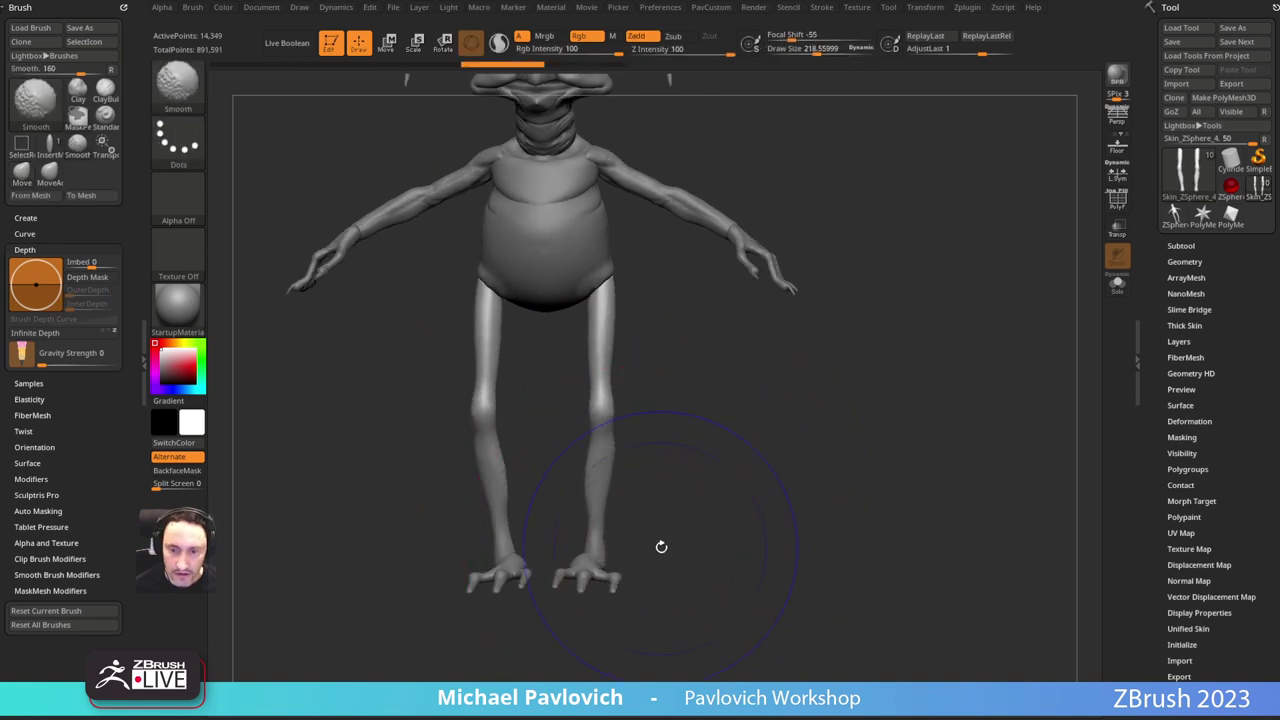
Step: Apply a Bend Curve deformer to the legs with control points at the hip, knee and ankle
{"action": "key", "text": "w"}
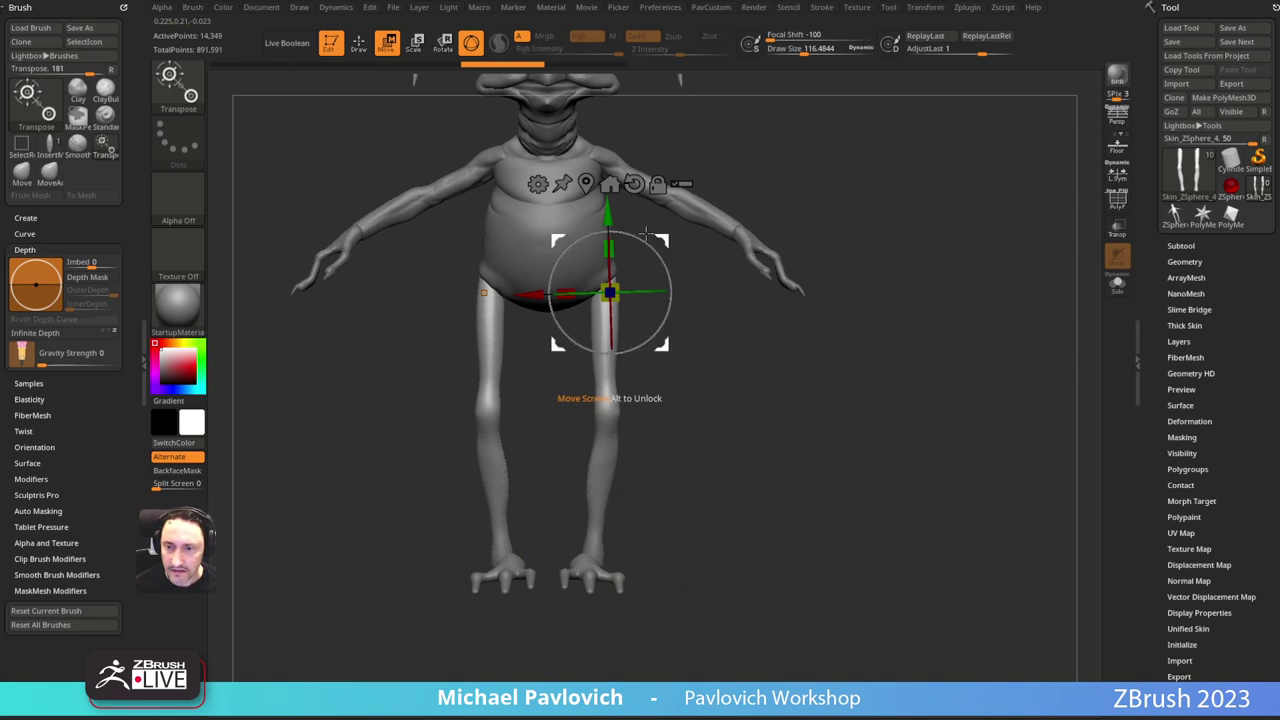
{"action": "left_click", "coordinate": [539, 185]}
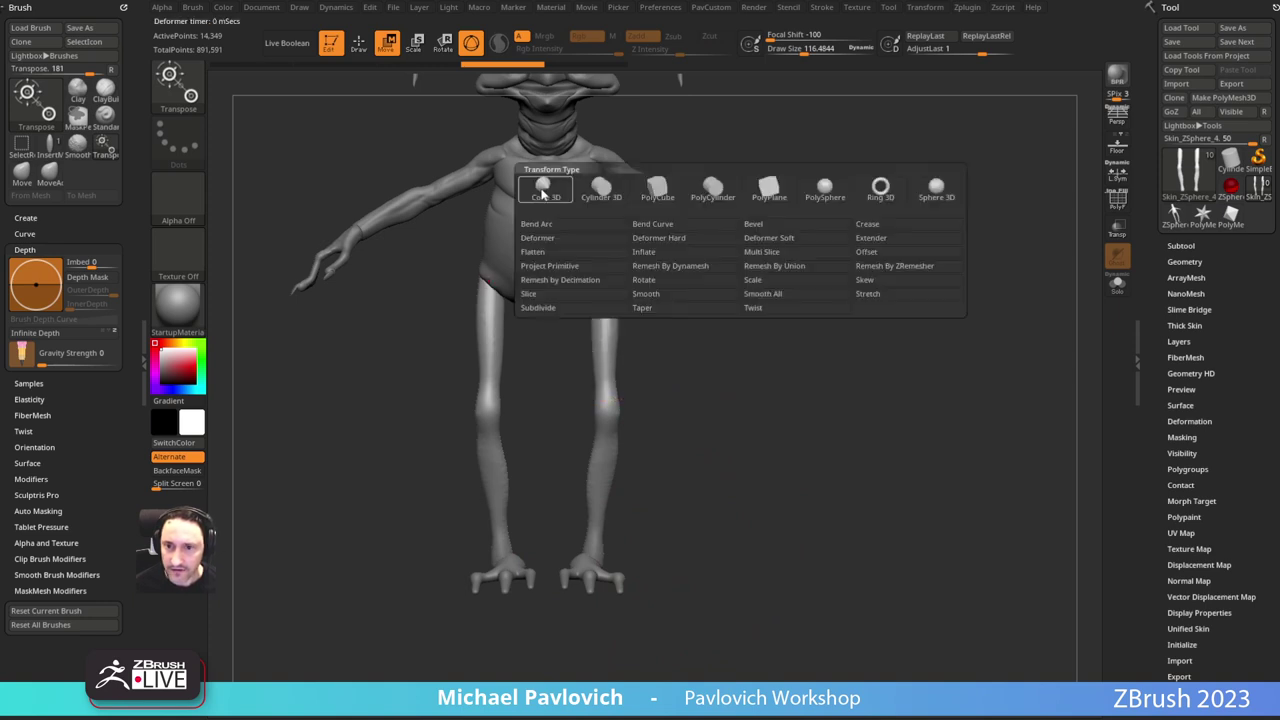
{"action": "left_click", "coordinate": [647, 229]}
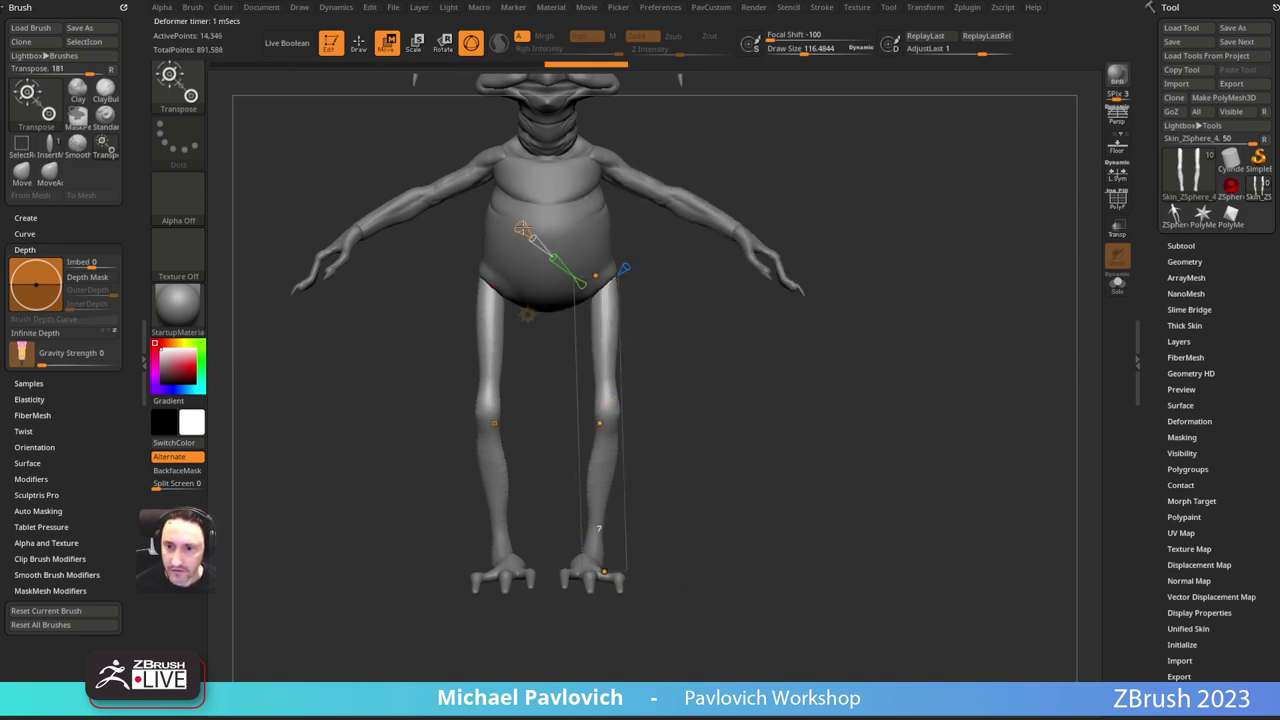
{"action": "left_click_drag", "start_coordinate": [522, 226], "coordinate": [531, 234]}
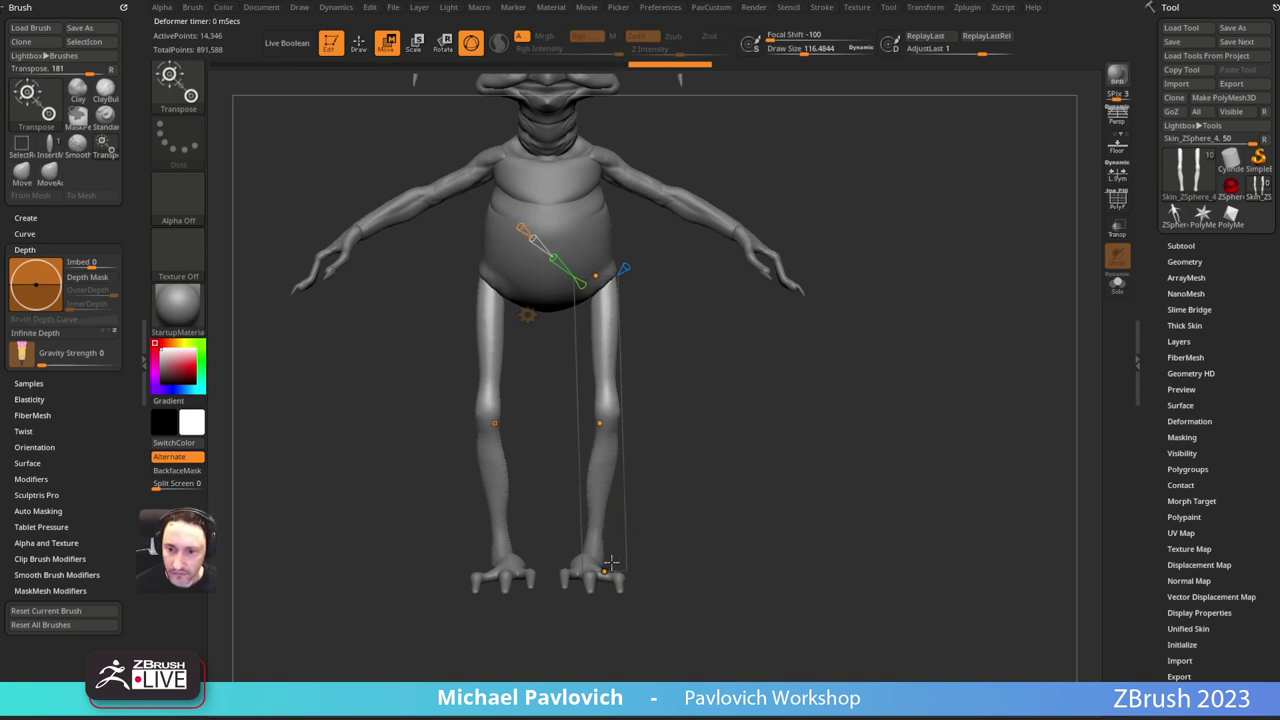
Step: Pull the deformer's ankle point outward and adjust its knee point so the lower legs hang straighter
{"action": "left_click_drag", "start_coordinate": [604, 571], "coordinate": [622, 572]}
{"action": "left_click_drag", "start_coordinate": [601, 423], "coordinate": [598, 423]}
{"action": "left_click_drag", "start_coordinate": [622, 572], "coordinate": [620, 571]}
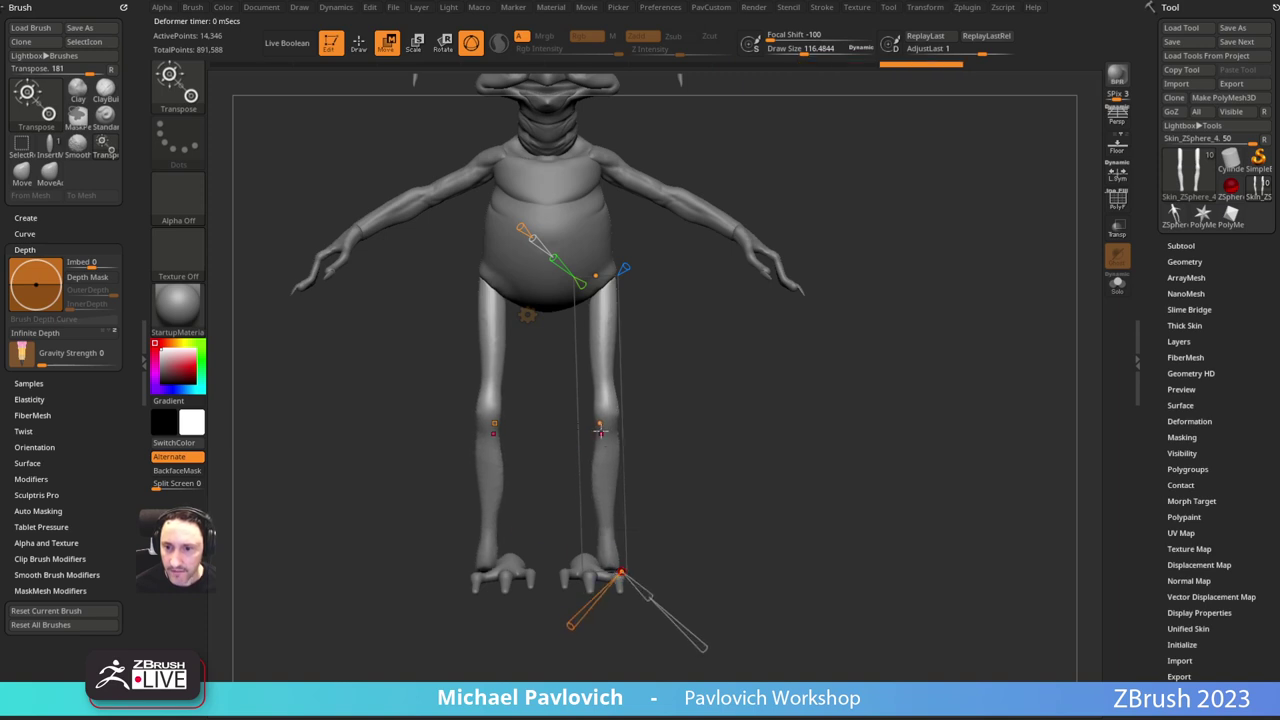
{"action": "left_click_drag", "start_coordinate": [600, 424], "coordinate": [599, 423]}
{"action": "left_click_drag", "start_coordinate": [687, 430], "coordinate": [575, 402]}
{"action": "left_click_drag", "start_coordinate": [692, 353], "coordinate": [788, 382]}
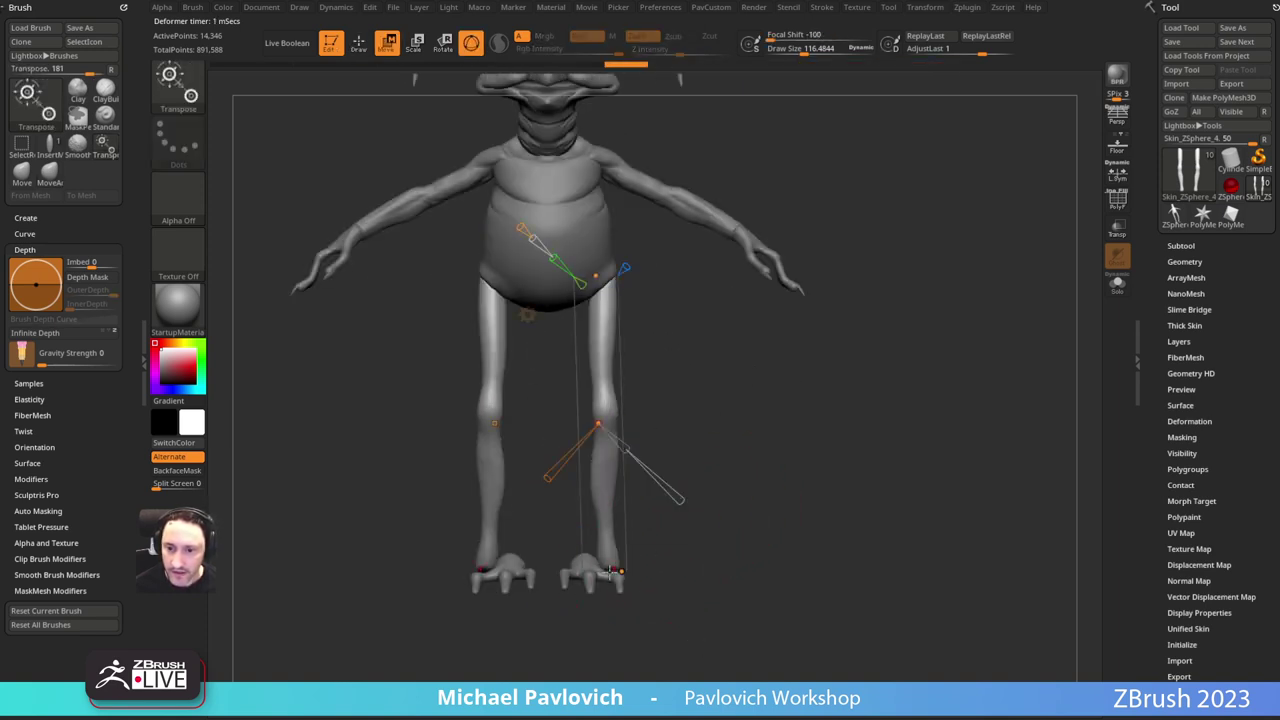
Step: Make the feet the active subtool and move them outward about 0.46 units to sit under the ankles
{"action": "key", "text": "q"}
{"action": "key", "text": "s"}
{"action": "left_click_drag", "start_coordinate": [593, 580], "coordinate": [586, 579]}
{"action": "left_click", "coordinate": [593, 577], "text": "alt"}
{"action": "key", "text": "w"}
{"action": "left_click_drag", "start_coordinate": [660, 533], "coordinate": [652, 501], "text": "alt"}
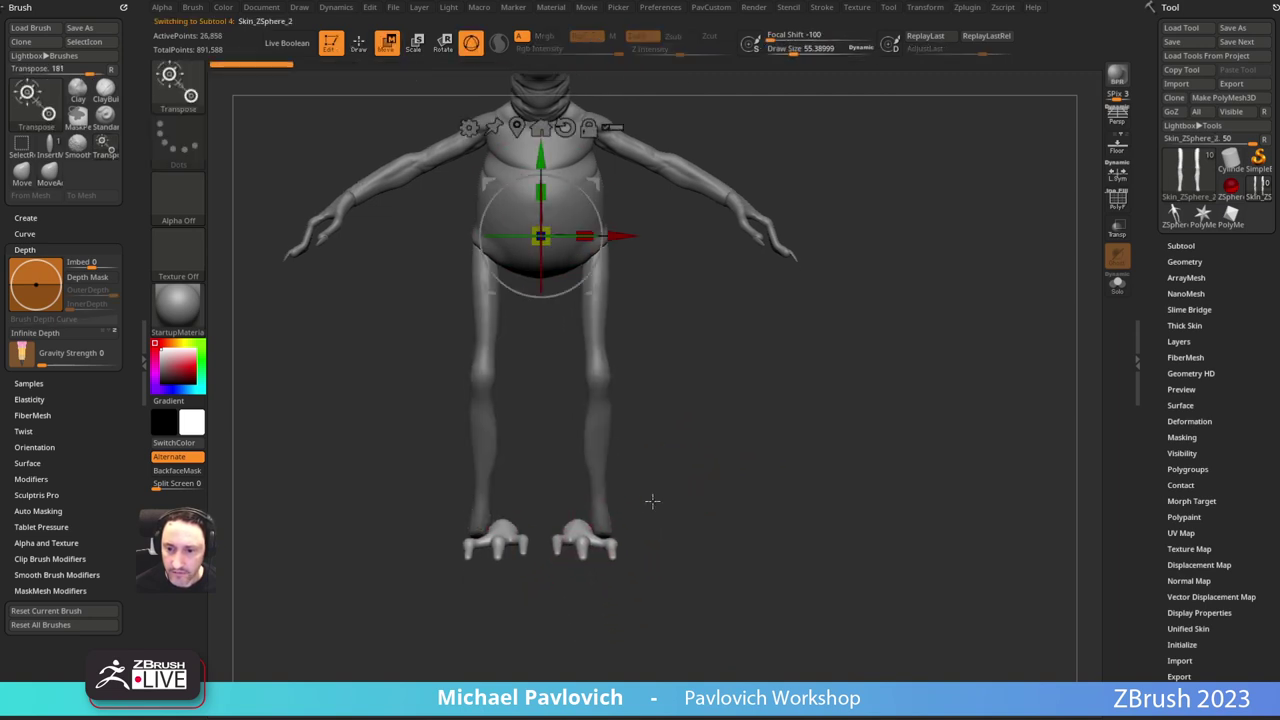
{"action": "left_click", "coordinate": [586, 550], "text": "alt"}
{"action": "left_click_drag", "start_coordinate": [507, 555], "coordinate": [530, 556]}
{"action": "key", "text": "q"}
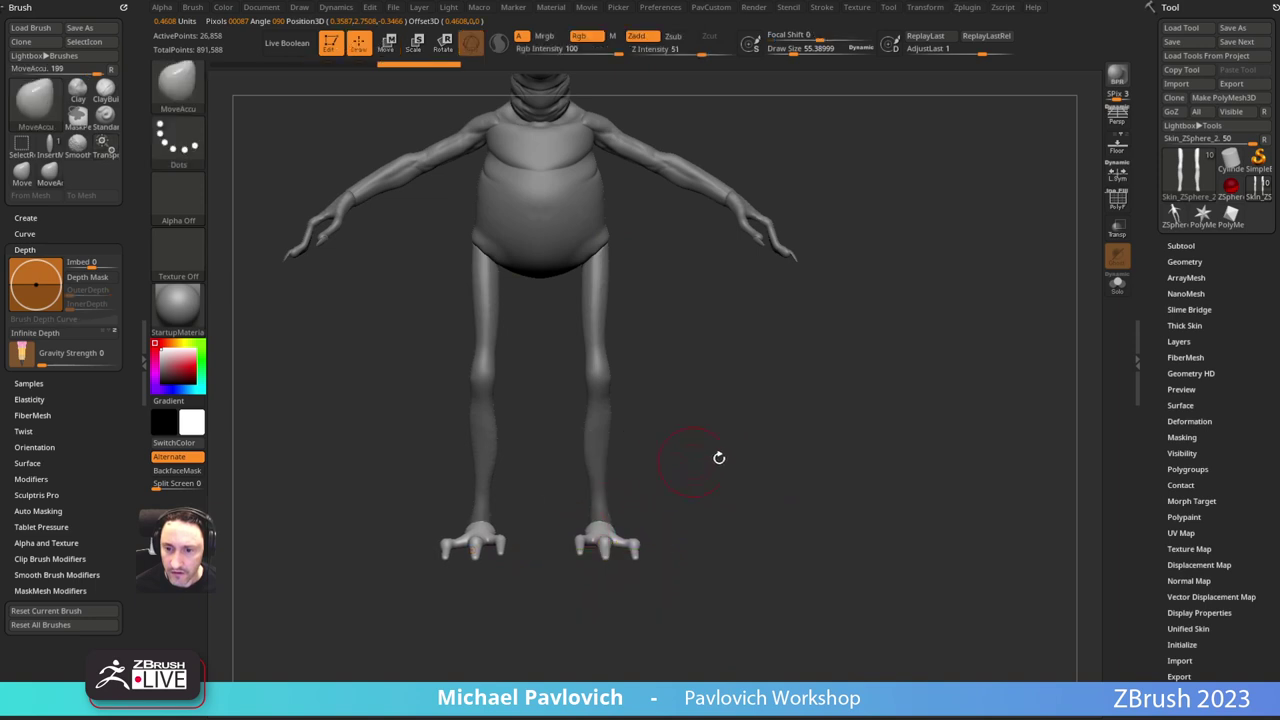
Step: Check the moved feet and the whole body's proportions from several angles, ending on the front view
{"action": "mouse_move", "coordinate": [717, 457]}
{"action": "left_mouse_down"}
{"action": "mouse_move", "coordinate": [625, 473]}
{"action": "mouse_move", "coordinate": [691, 457]}
{"action": "mouse_move", "coordinate": [728, 280]}
{"action": "mouse_move", "coordinate": [736, 310]}
{"action": "left_mouse_up"}
{"action": "key", "text": "w"}
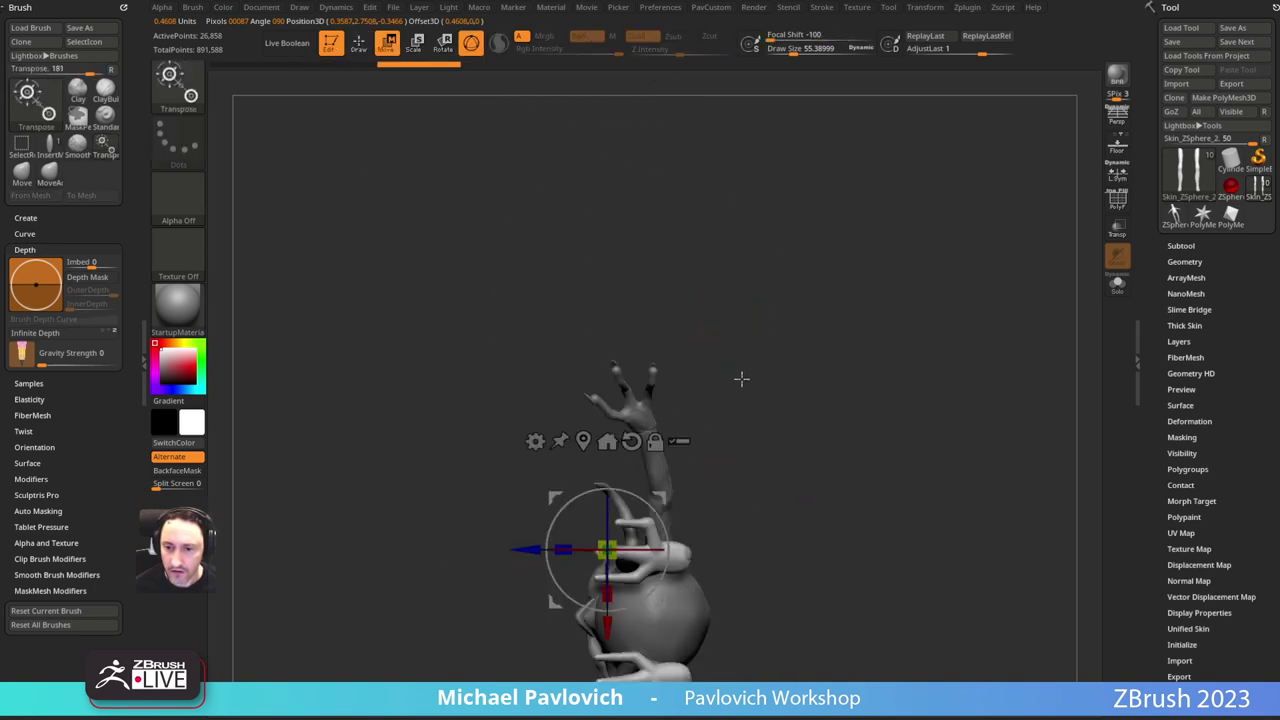
{"action": "mouse_move", "coordinate": [740, 377]}
{"action": "left_mouse_down", "text": "shift"}
{"action": "mouse_move", "coordinate": [729, 502]}
{"action": "mouse_move", "coordinate": [665, 524]}
{"action": "mouse_move", "coordinate": [661, 494]}
{"action": "left_mouse_up", "text": "shift"}
{"action": "key", "text": "q"}
{"action": "left_click_drag", "start_coordinate": [703, 457], "coordinate": [826, 415], "text": "shift"}
{"action": "left_click_drag", "start_coordinate": [769, 197], "coordinate": [777, 343], "text": "alt"}
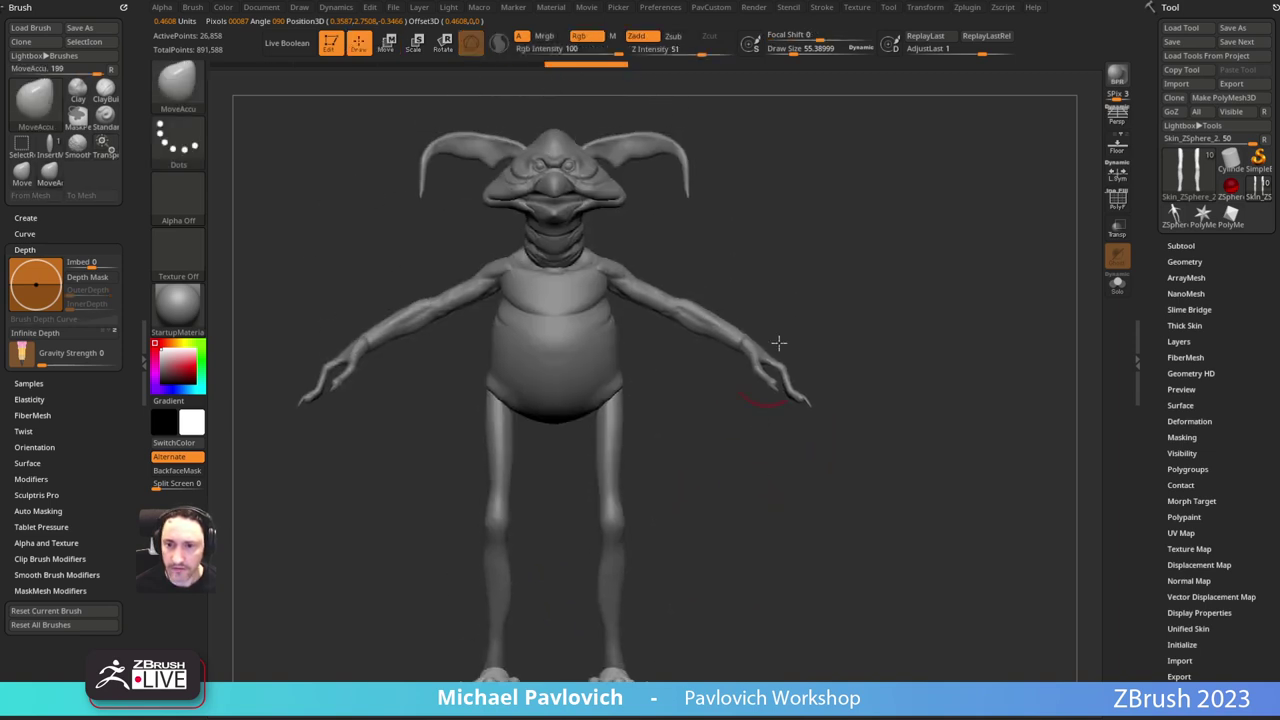
Step: Select the Standard brush at a draw size of about 11 and make the head the active subtool
{"action": "key", "text": "s"}
{"action": "left_click_drag", "start_coordinate": [639, 320], "coordinate": [632, 321]}
{"action": "left_click", "coordinate": [583, 288], "text": "alt"}
{"action": "key", "text": "b"}
{"action": "key", "text": "s"}
{"action": "key", "text": "t"}
{"action": "mouse_move", "coordinate": [777, 274]}
{"action": "left_mouse_down", "text": "alt"}
{"action": "mouse_move", "coordinate": [778, 243]}
{"action": "mouse_move", "coordinate": [735, 257]}
{"action": "mouse_move", "coordinate": [828, 250]}
{"action": "left_mouse_up", "text": "alt"}
{"action": "left_click_drag", "start_coordinate": [828, 250], "coordinate": [830, 294], "text": "alt"}
{"action": "left_click_drag", "start_coordinate": [860, 142], "coordinate": [838, 432], "text": "alt"}
{"action": "left_click", "coordinate": [565, 275], "text": "alt"}
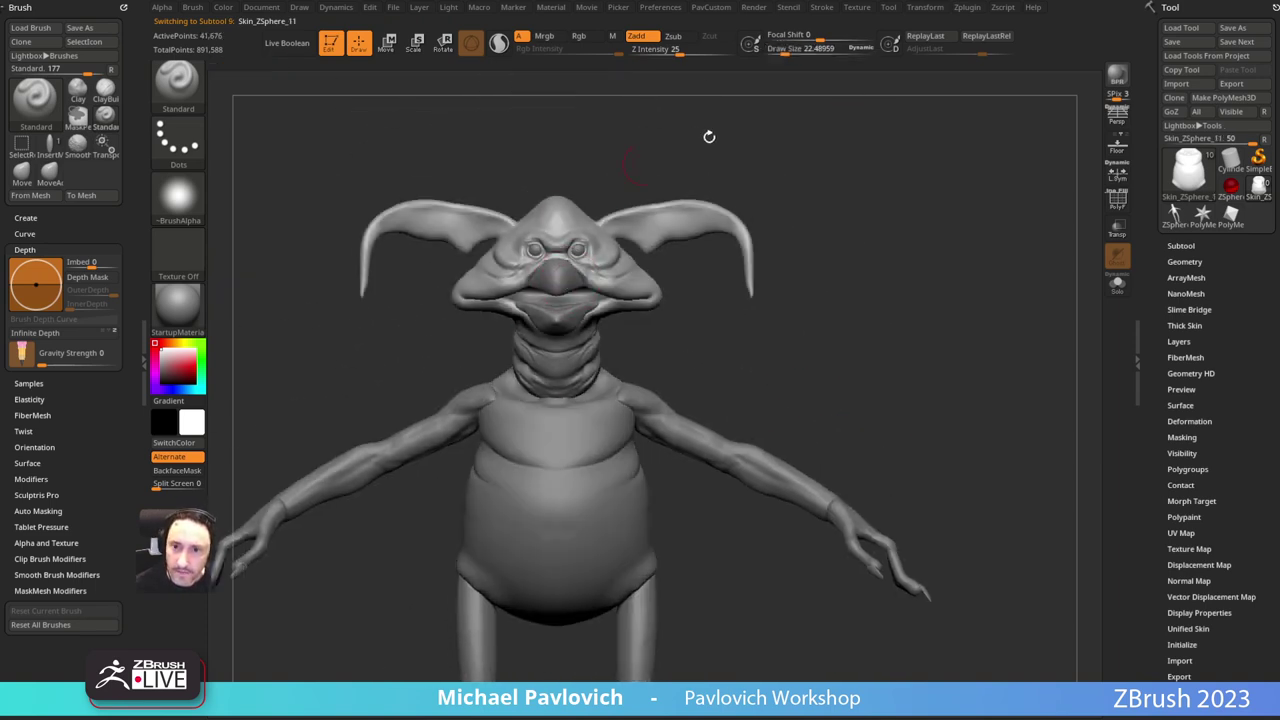
{"action": "mouse_move", "coordinate": [709, 137]}
{"action": "left_mouse_down", "text": "alt"}
{"action": "mouse_move", "coordinate": [854, 283]}
{"action": "mouse_move", "coordinate": [769, 297]}
{"action": "mouse_move", "coordinate": [754, 257]}
{"action": "mouse_move", "coordinate": [805, 202]}
{"action": "left_mouse_up", "text": "alt"}
{"action": "key", "text": "s"}
{"action": "left_click", "coordinate": [757, 277]}
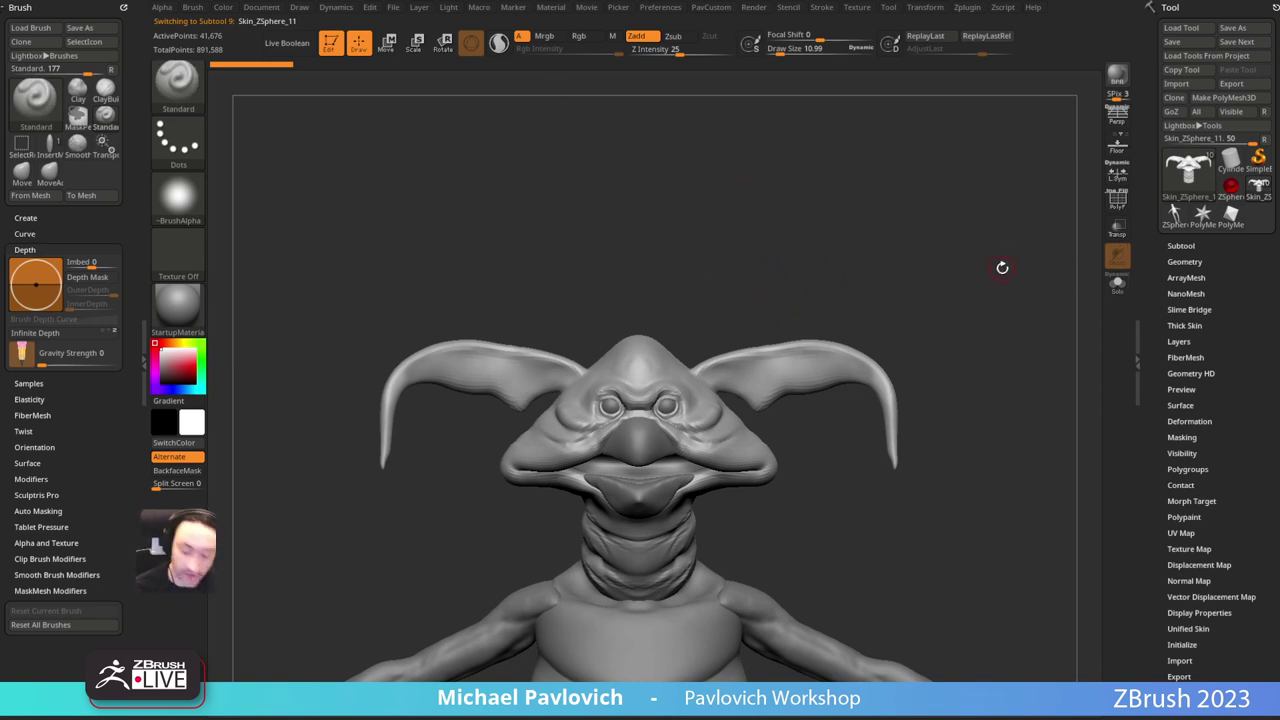
Step: Frame the whole creature and bring up the Spotlight reference images over it
{"action": "key", "text": "f"}
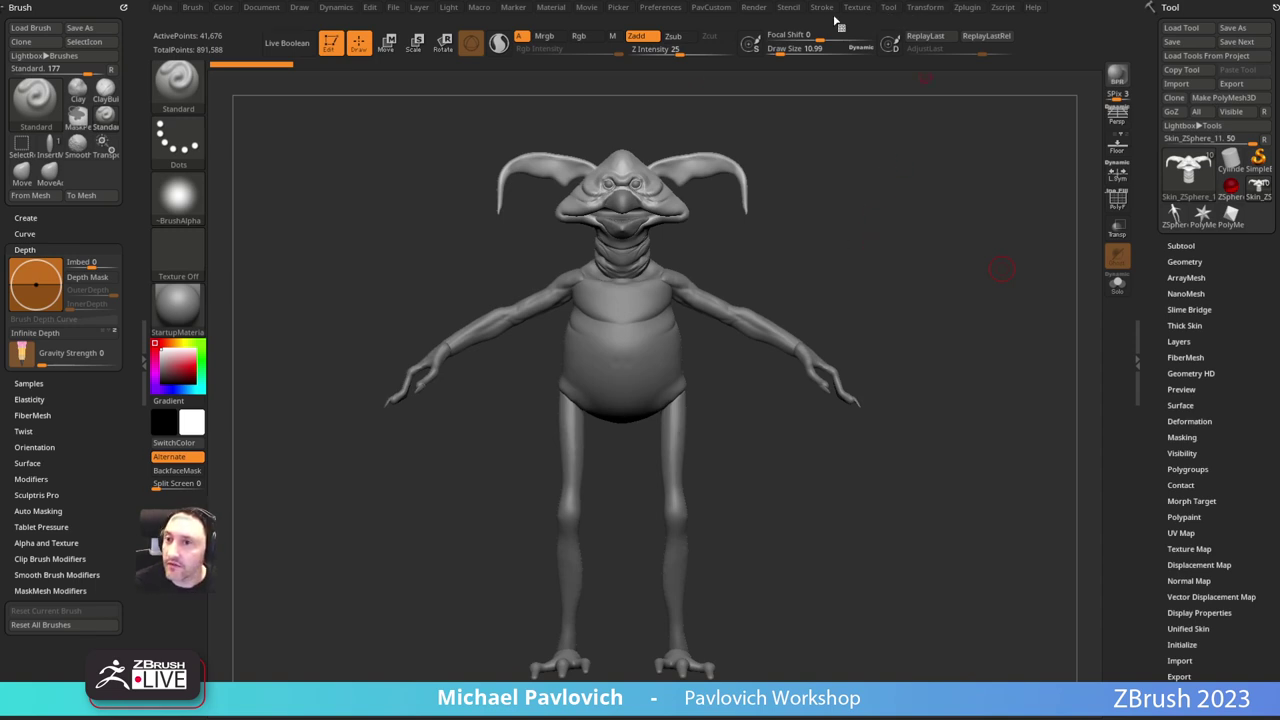
{"action": "left_click", "coordinate": [968, 8]}
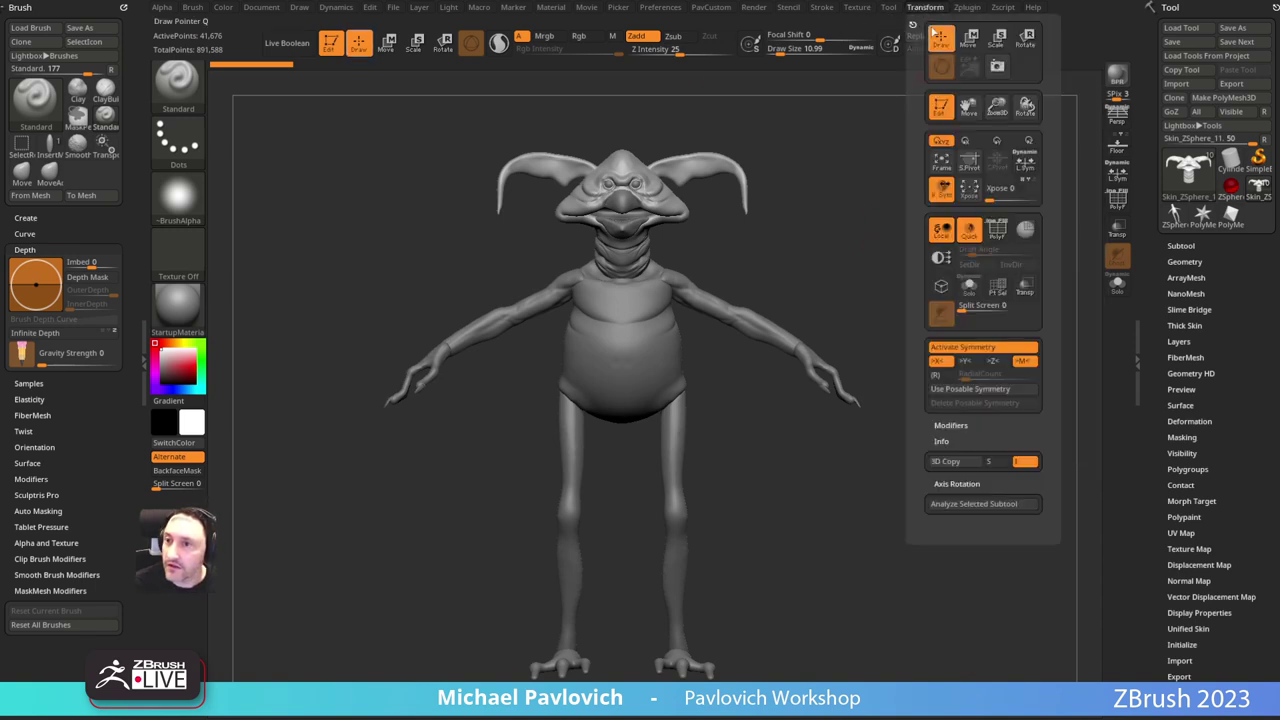
{"action": "left_click", "coordinate": [857, 7]}
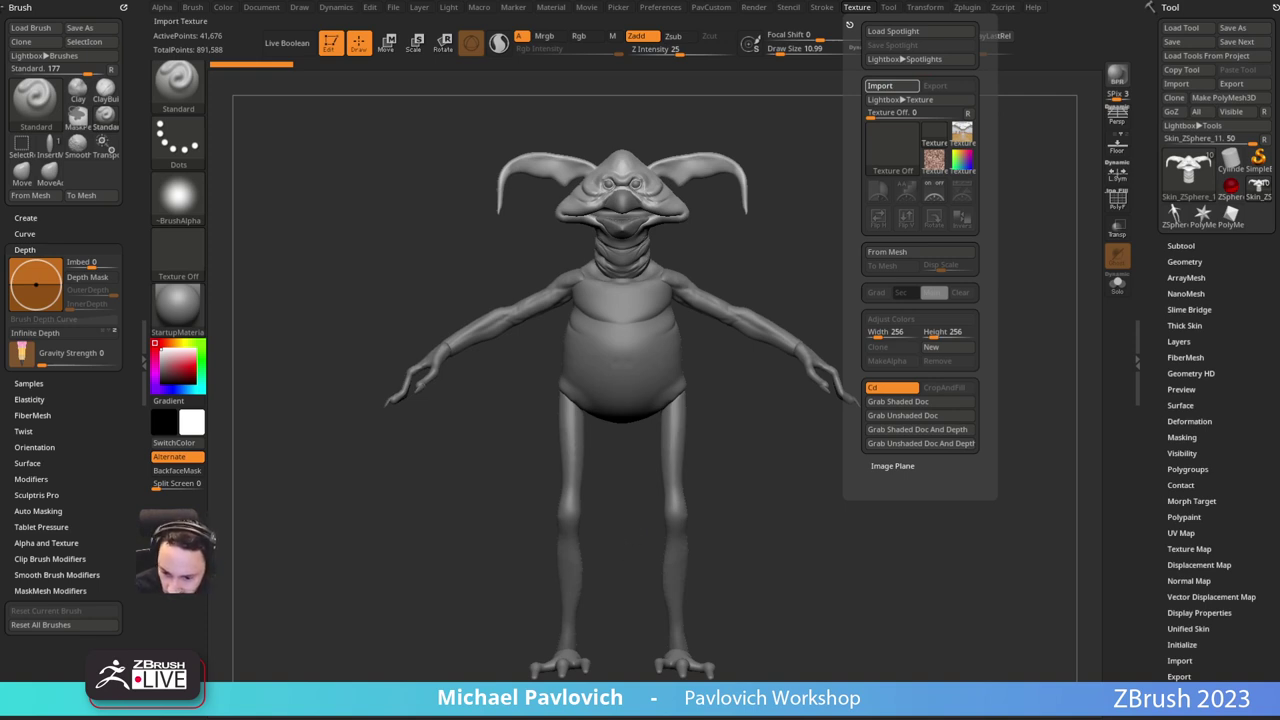
{"action": "left_click", "coordinate": [859, 8]}
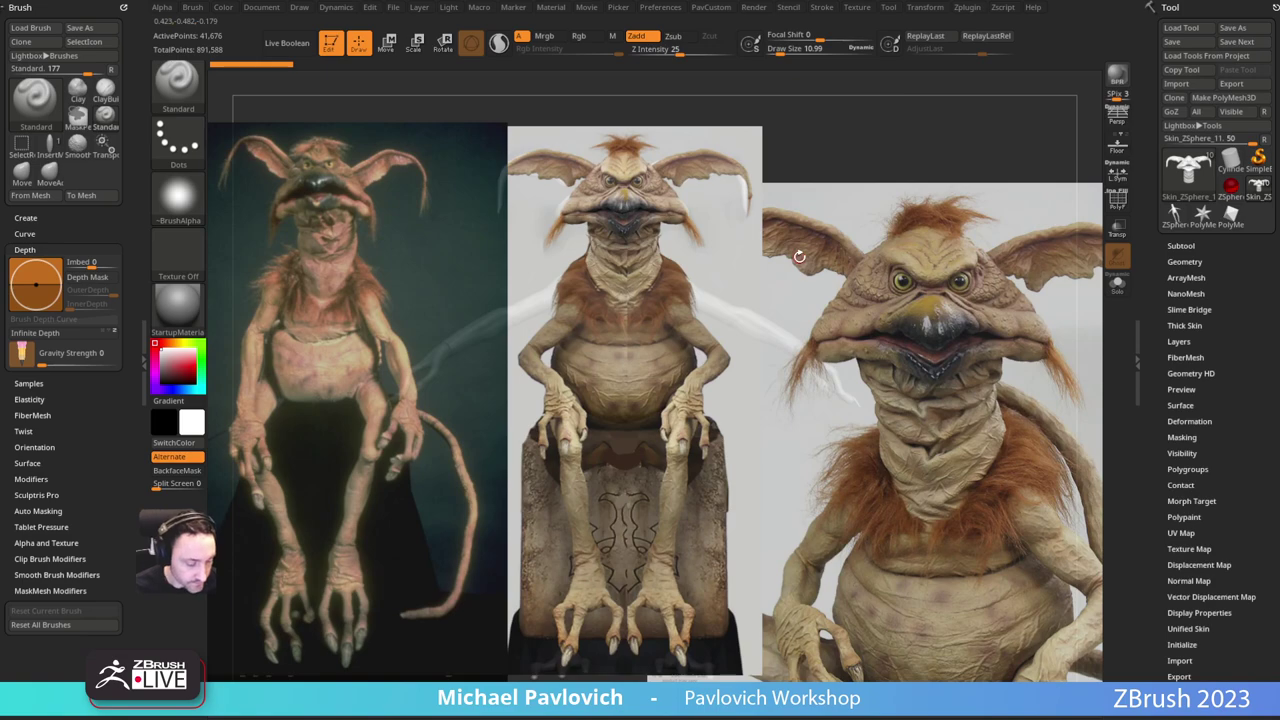
Step: Dim the reference images and line the model up over them to compare body and head proportions
{"action": "key", "text": "z"}
{"action": "left_click_drag", "start_coordinate": [722, 318], "coordinate": [637, 294]}
{"action": "key", "text": "z"}
{"action": "key", "text": "shift+z"}
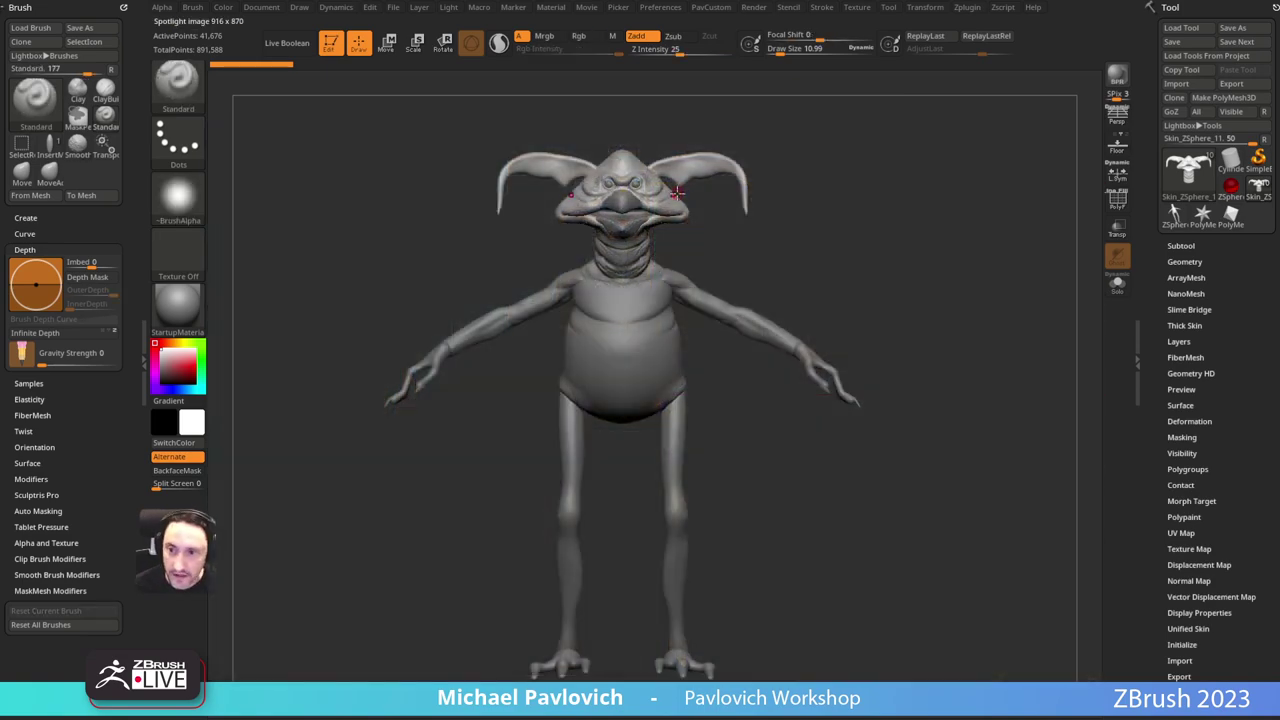
{"action": "key", "text": "shift+z"}
{"action": "key", "text": "Left"}
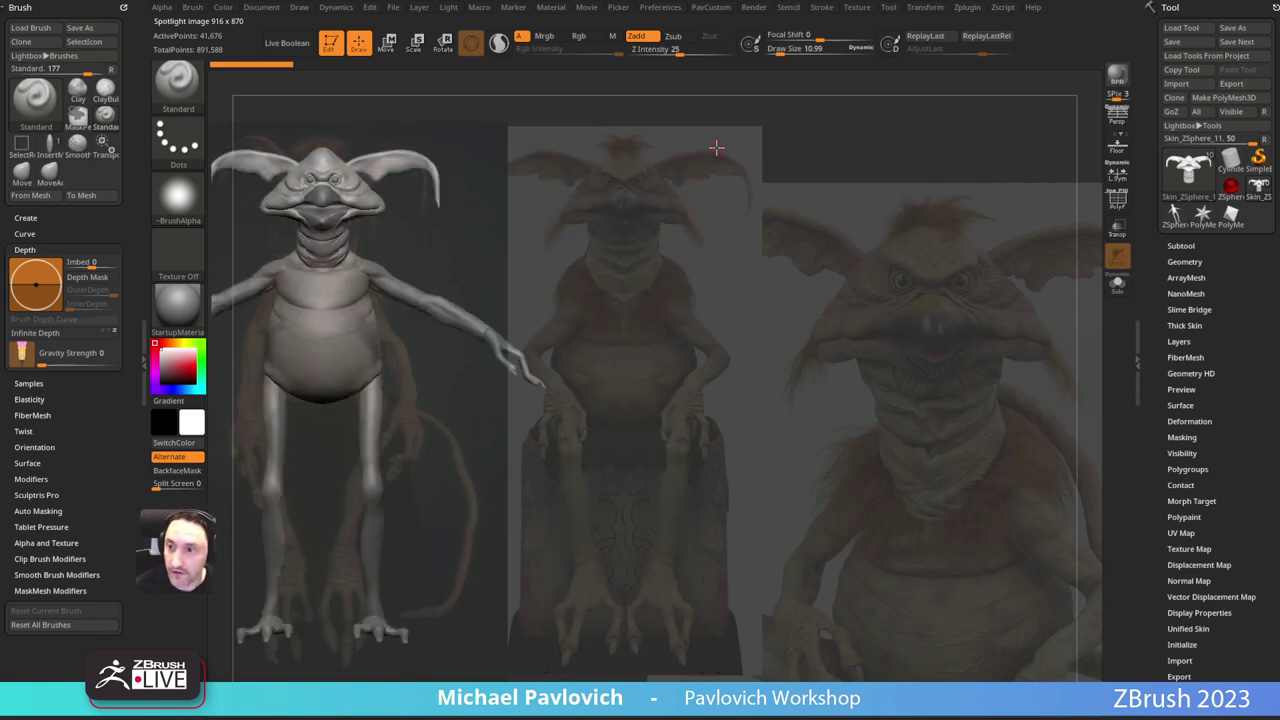
{"action": "key", "text": "Left"}
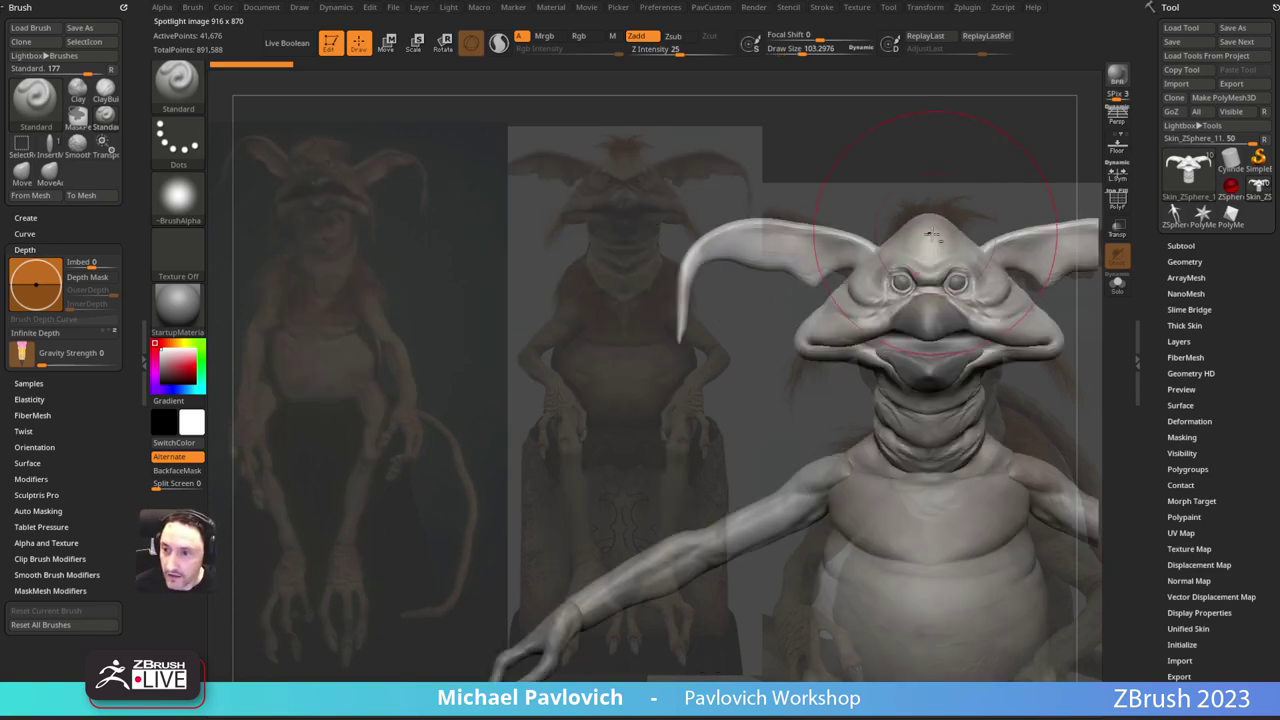
Step: Mask the hair area on top of the head with the MaskPen against the reference, and hide the reference images
{"action": "key", "text": "s"}
{"action": "mouse_move", "coordinate": [924, 240]}
{"action": "left_mouse_down"}
{"action": "mouse_move", "coordinate": [936, 238]}
{"action": "mouse_move", "coordinate": [911, 222]}
{"action": "left_mouse_up"}
{"action": "key", "text": "ctrl"}
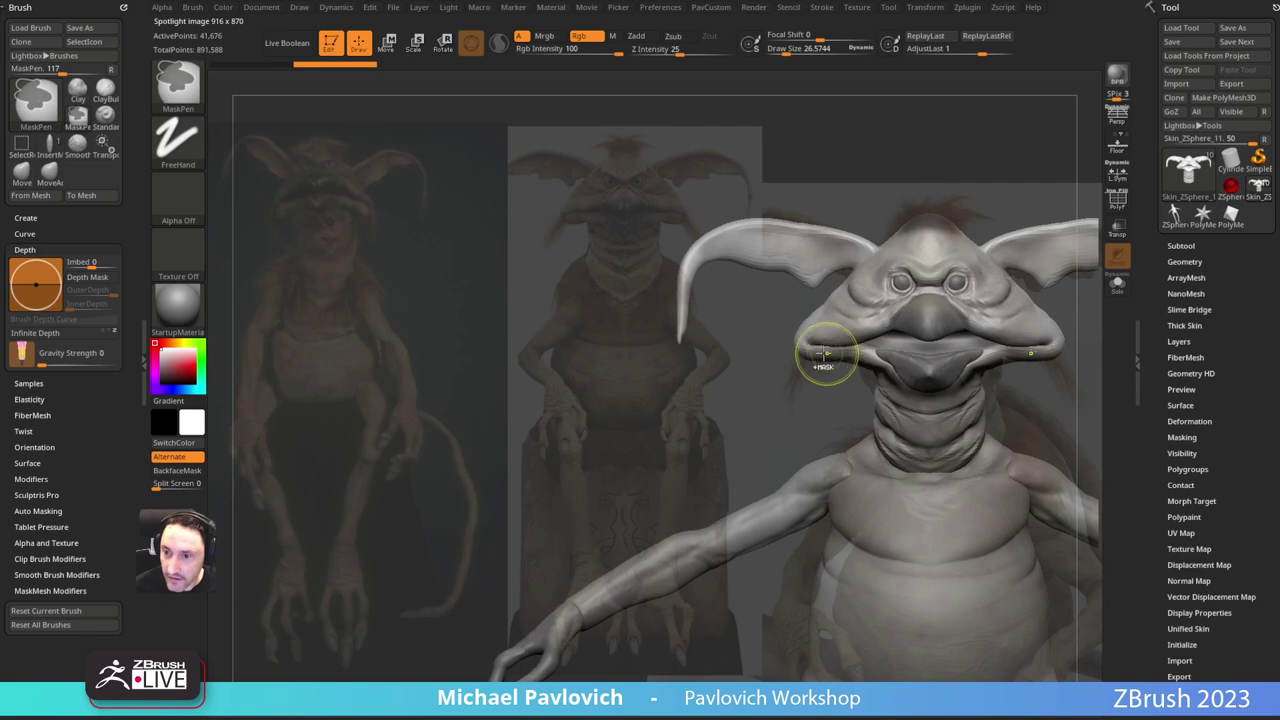
{"action": "left_click_drag", "start_coordinate": [799, 350], "coordinate": [816, 347], "text": "ctrl"}
{"action": "key", "text": "shift+z"}
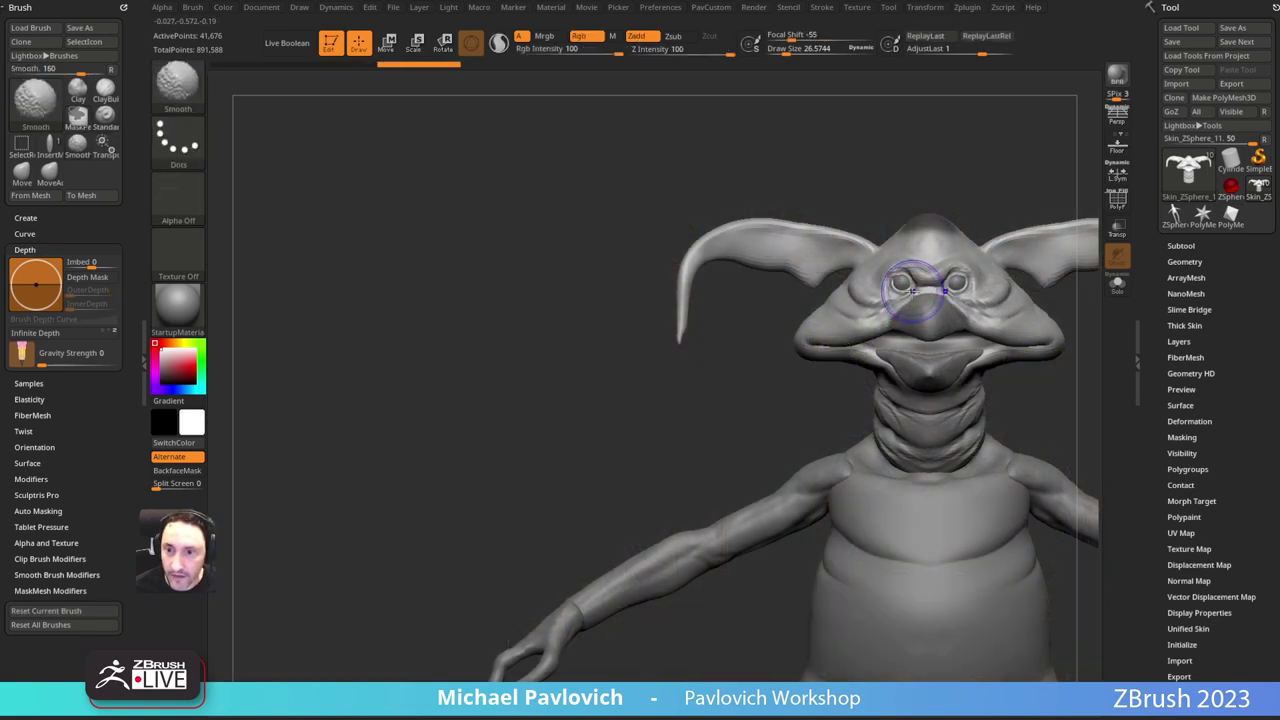
{"action": "left_click_drag", "start_coordinate": [965, 156], "coordinate": [681, 143], "text": "alt"}
{"action": "left_click", "coordinate": [712, 448], "text": "alt"}
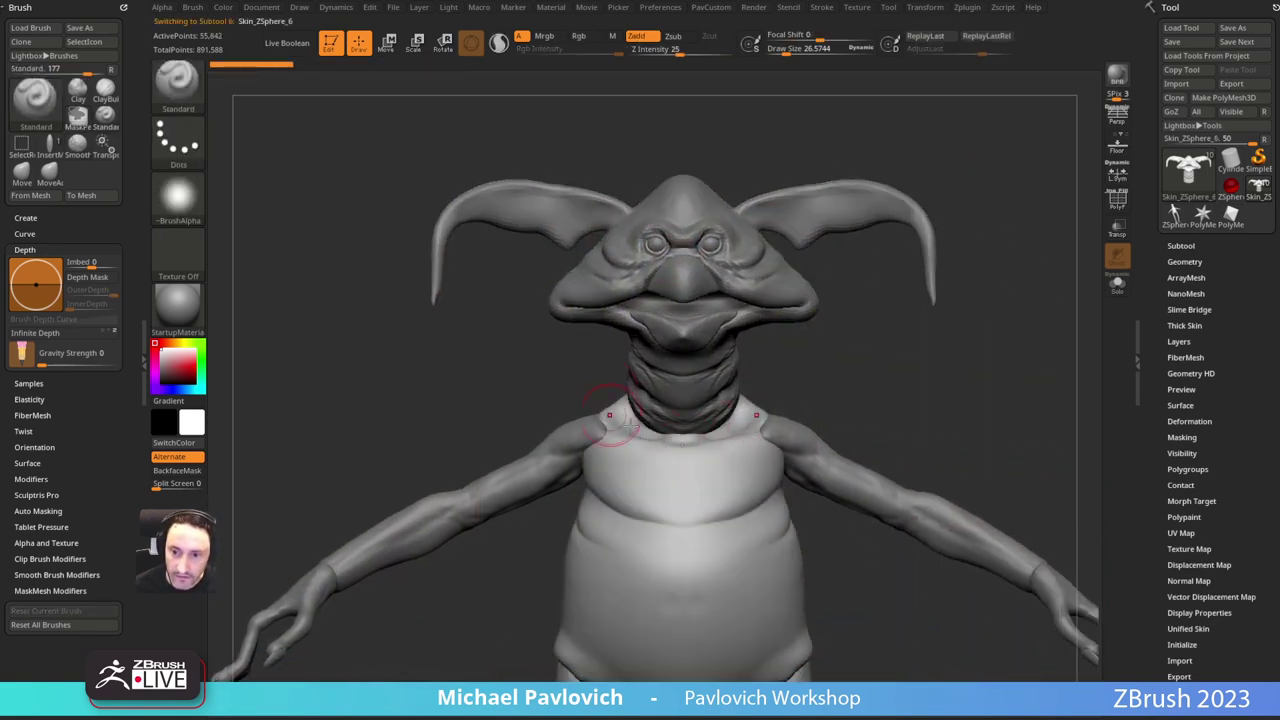
{"action": "left_click_drag", "start_coordinate": [969, 282], "coordinate": [947, 252]}
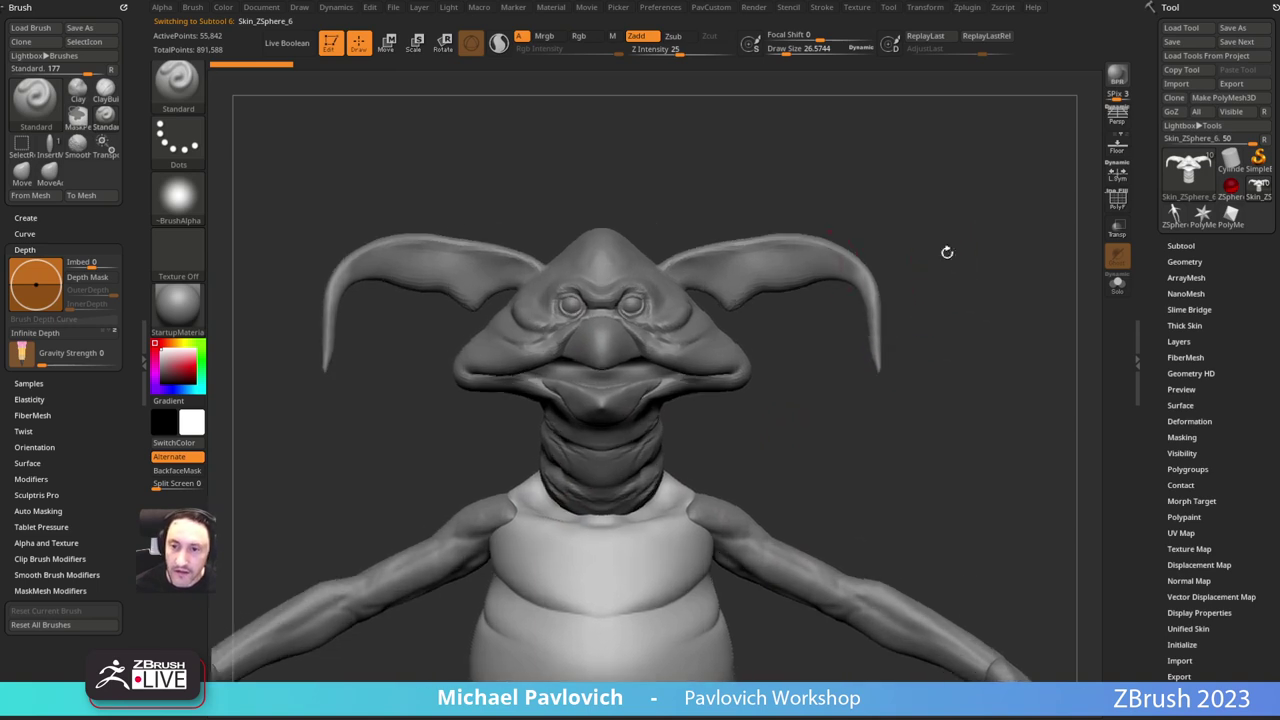
{"action": "left_click", "coordinate": [696, 345], "text": "alt"}
{"action": "left_click_drag", "start_coordinate": [719, 229], "coordinate": [733, 275], "text": "alt"}
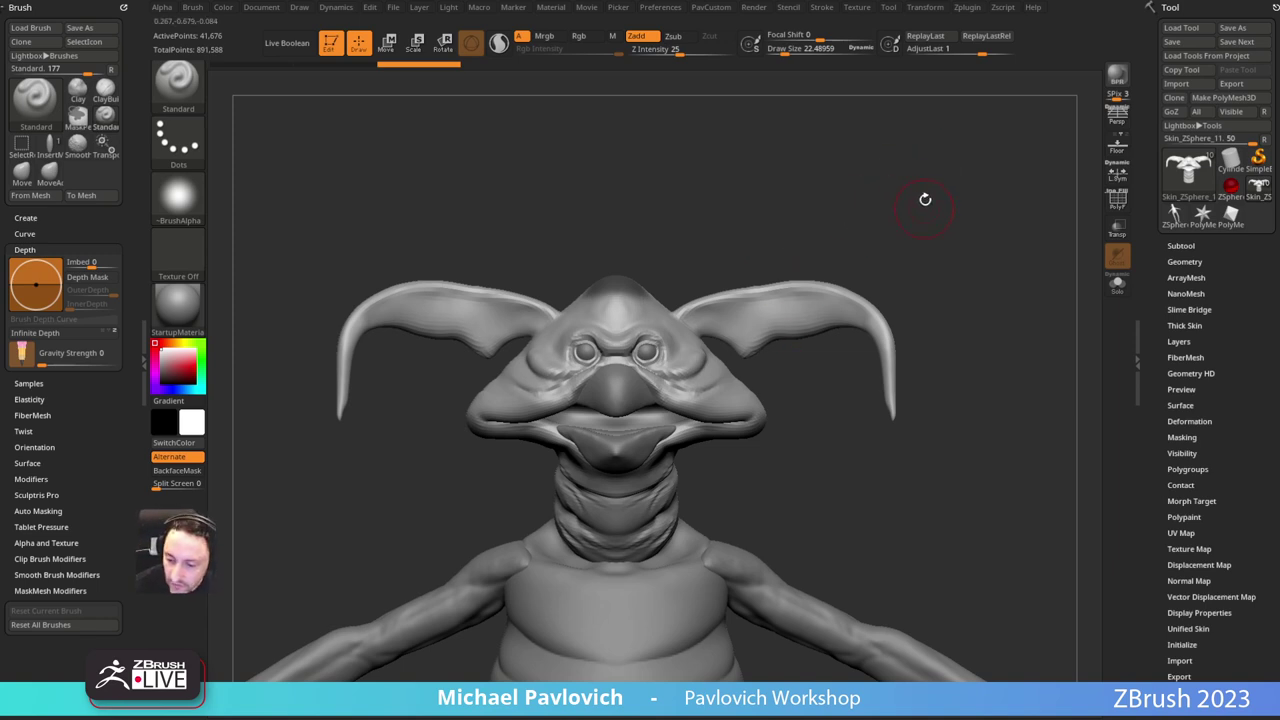
Step: Extend the hair mask over the crown and back of the head, adjusting the brush size while working
{"action": "left_click_drag", "start_coordinate": [925, 200], "coordinate": [794, 291]}
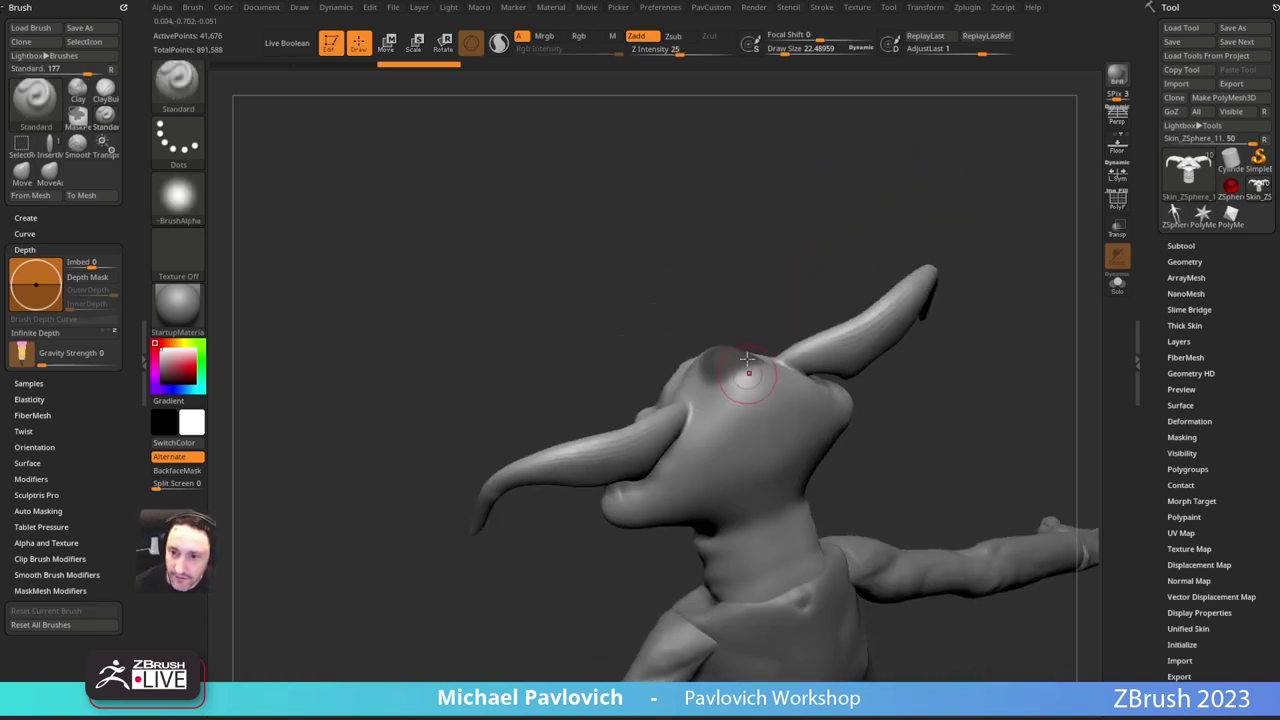
{"action": "mouse_move", "coordinate": [747, 360]}
{"action": "left_mouse_down", "text": "shift"}
{"action": "mouse_move", "coordinate": [738, 374]}
{"action": "mouse_move", "coordinate": [748, 370]}
{"action": "left_mouse_up", "text": "shift"}
{"action": "key", "text": "bracketright"}
{"action": "key", "text": "bracketright"}
{"action": "key", "text": "bracketright"}
{"action": "key", "text": "bracketleft"}
{"action": "key", "text": "bracketleft"}
{"action": "mouse_move", "coordinate": [763, 247]}
{"action": "left_mouse_down", "text": "shift"}
{"action": "mouse_move", "coordinate": [894, 243]}
{"action": "mouse_move", "coordinate": [867, 354]}
{"action": "mouse_move", "coordinate": [846, 315]}
{"action": "left_mouse_up", "text": "shift"}
{"action": "key", "text": "s"}
{"action": "left_click_drag", "start_coordinate": [744, 311], "coordinate": [712, 252], "text": "alt"}
{"action": "left_click_drag", "start_coordinate": [821, 240], "coordinate": [809, 242], "text": "alt"}
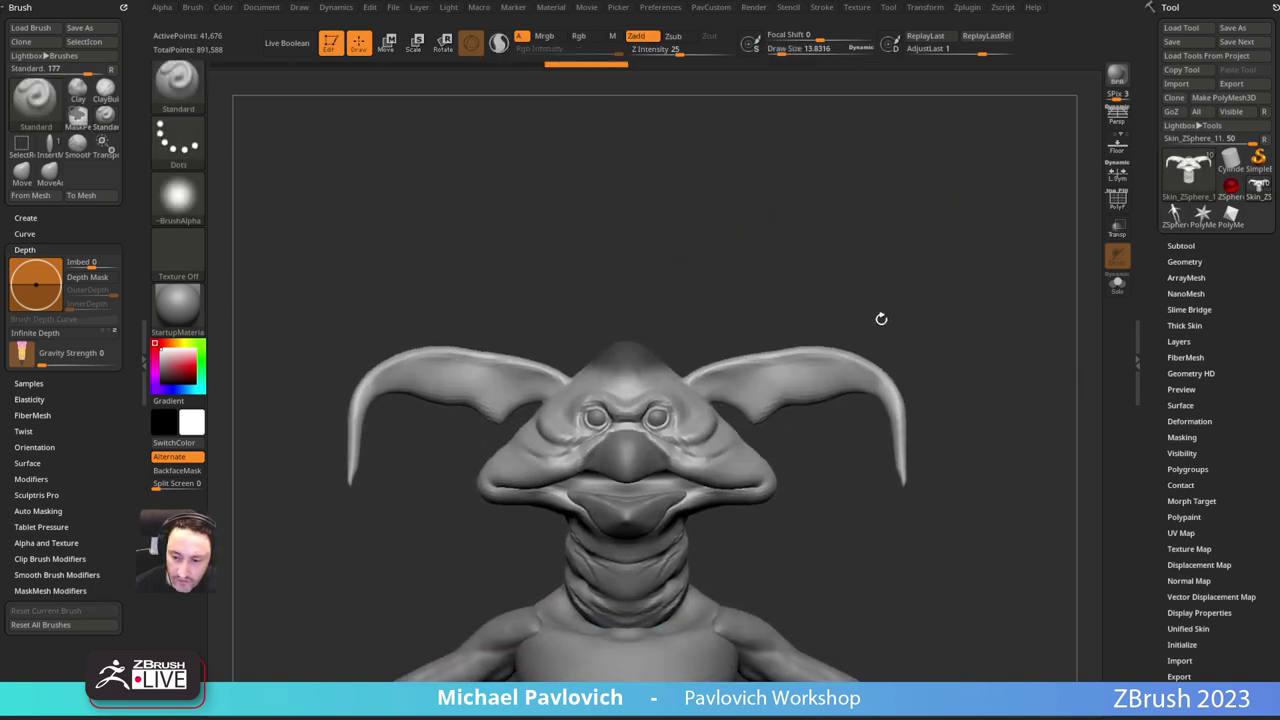
{"action": "left_click_drag", "start_coordinate": [1152, 356], "coordinate": [1150, 256]}
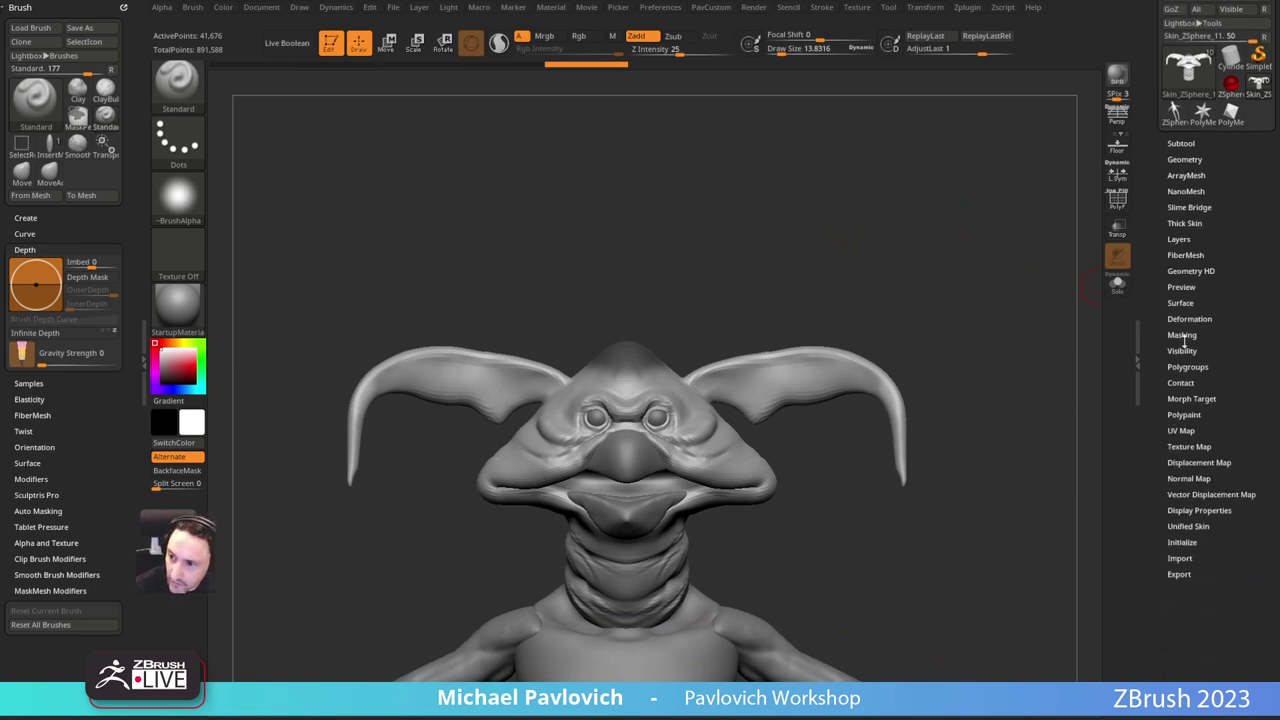
{"action": "left_click_drag", "start_coordinate": [905, 255], "coordinate": [786, 320]}
{"action": "left_click_drag", "start_coordinate": [852, 275], "coordinate": [927, 228], "text": "shift"}
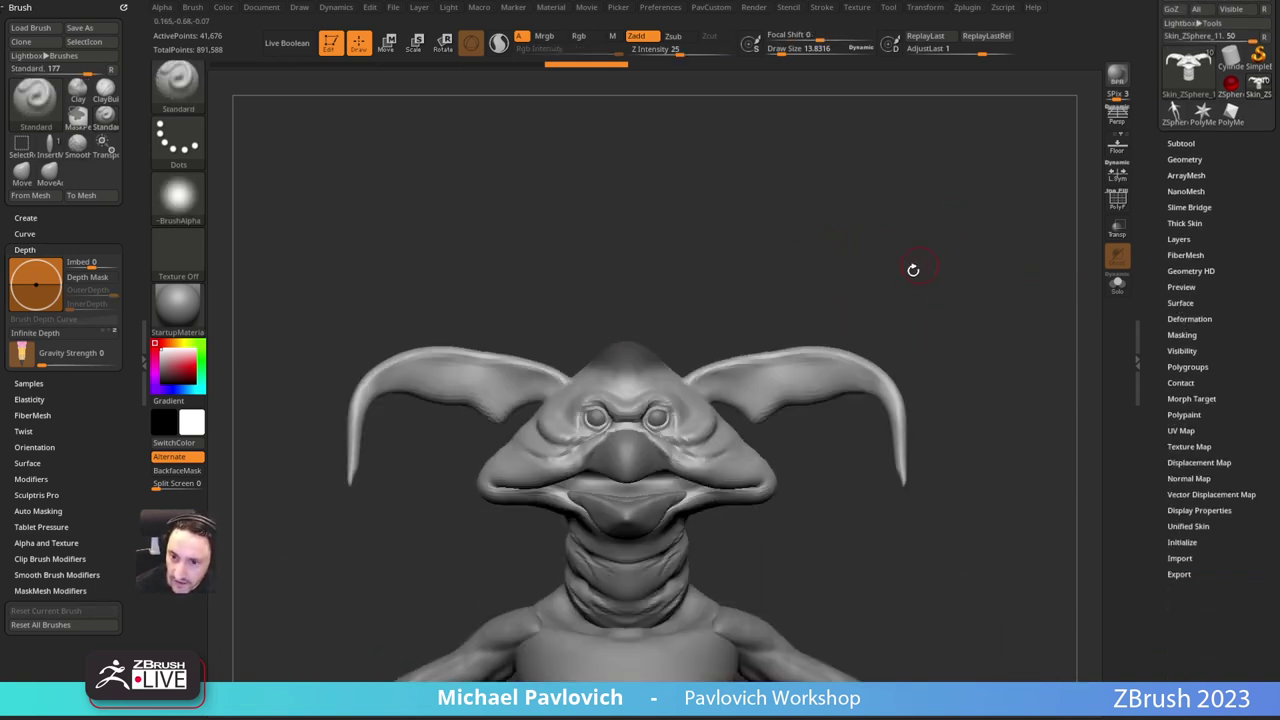
{"action": "left_click_drag", "start_coordinate": [1172, 523], "coordinate": [1177, 414]}
{"action": "left_click", "coordinate": [1183, 405], "text": "shift"}
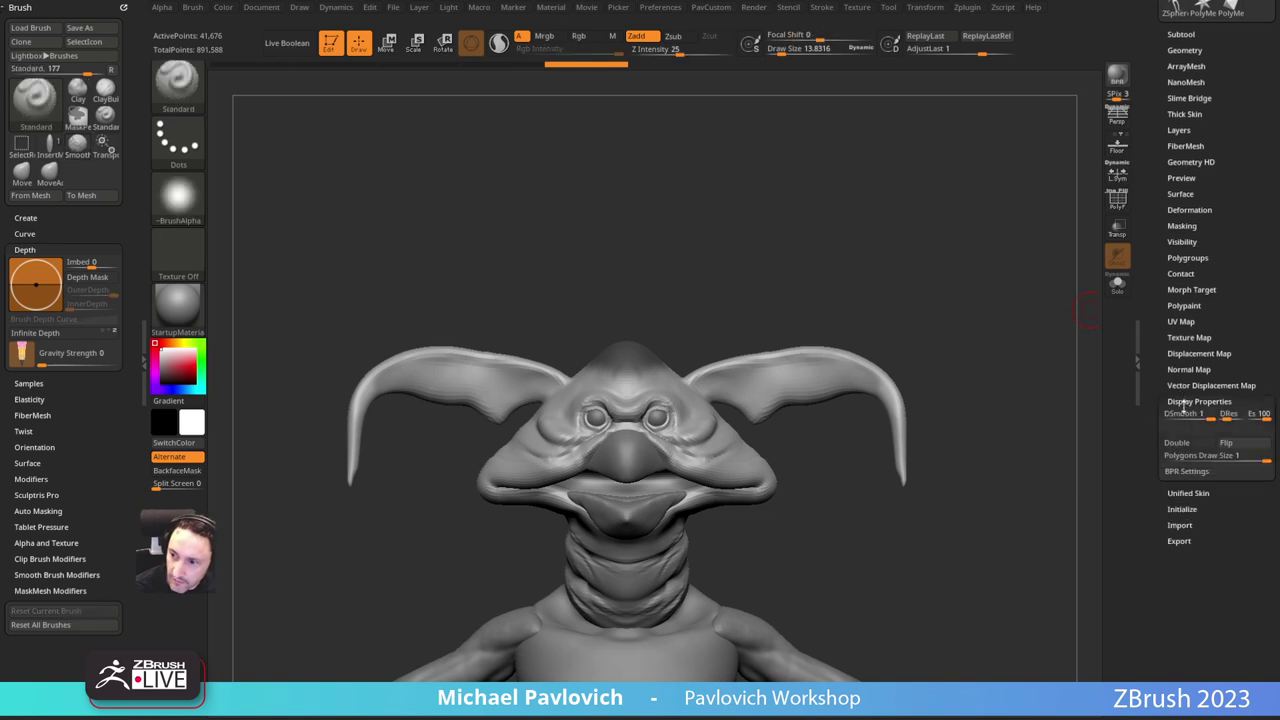
{"action": "left_click", "coordinate": [1182, 403], "text": "shift"}
{"action": "mouse_move", "coordinate": [992, 342]}
{"action": "left_mouse_down"}
{"action": "mouse_move", "coordinate": [983, 352]}
{"action": "mouse_move", "coordinate": [950, 306]}
{"action": "left_mouse_up"}
{"action": "left_click_drag", "start_coordinate": [713, 249], "coordinate": [742, 286]}
{"action": "left_click_drag", "start_coordinate": [1154, 204], "coordinate": [1145, 332]}
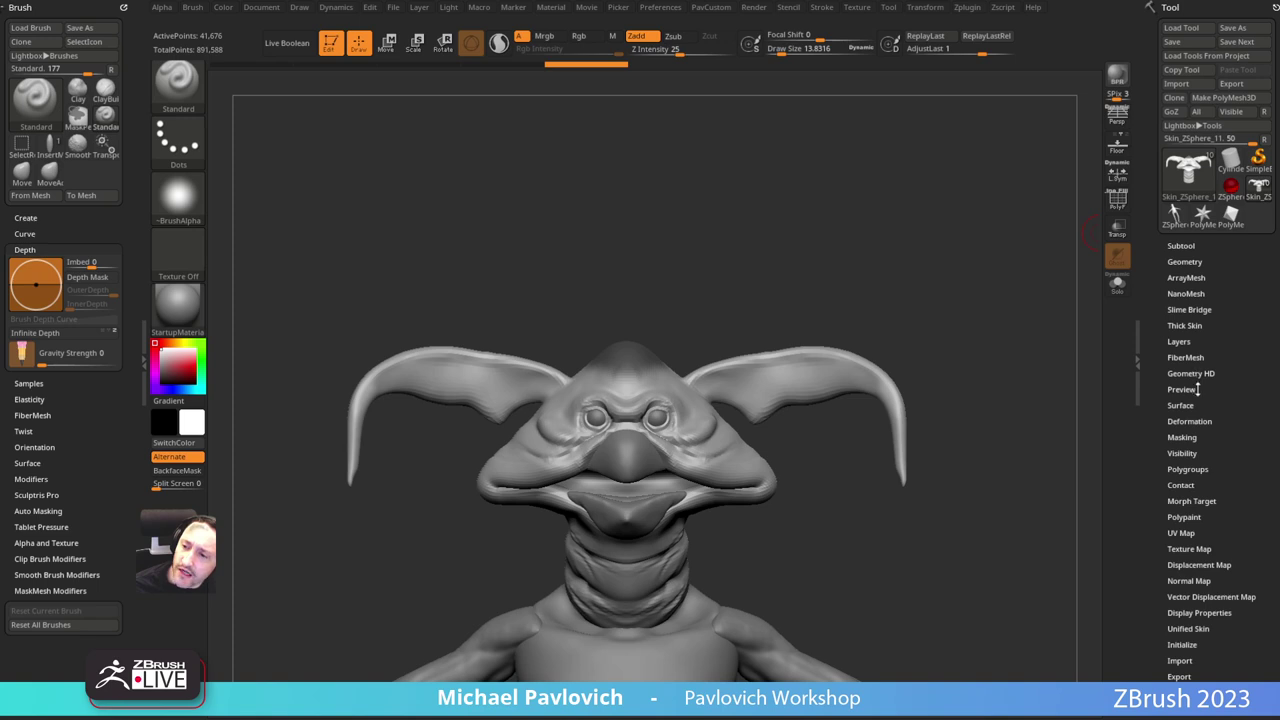
Step: Preview FiberMesh hair on the masked top of the head and move in closer on it
{"action": "key", "text": "shift"}
{"action": "left_click", "coordinate": [1188, 357]}
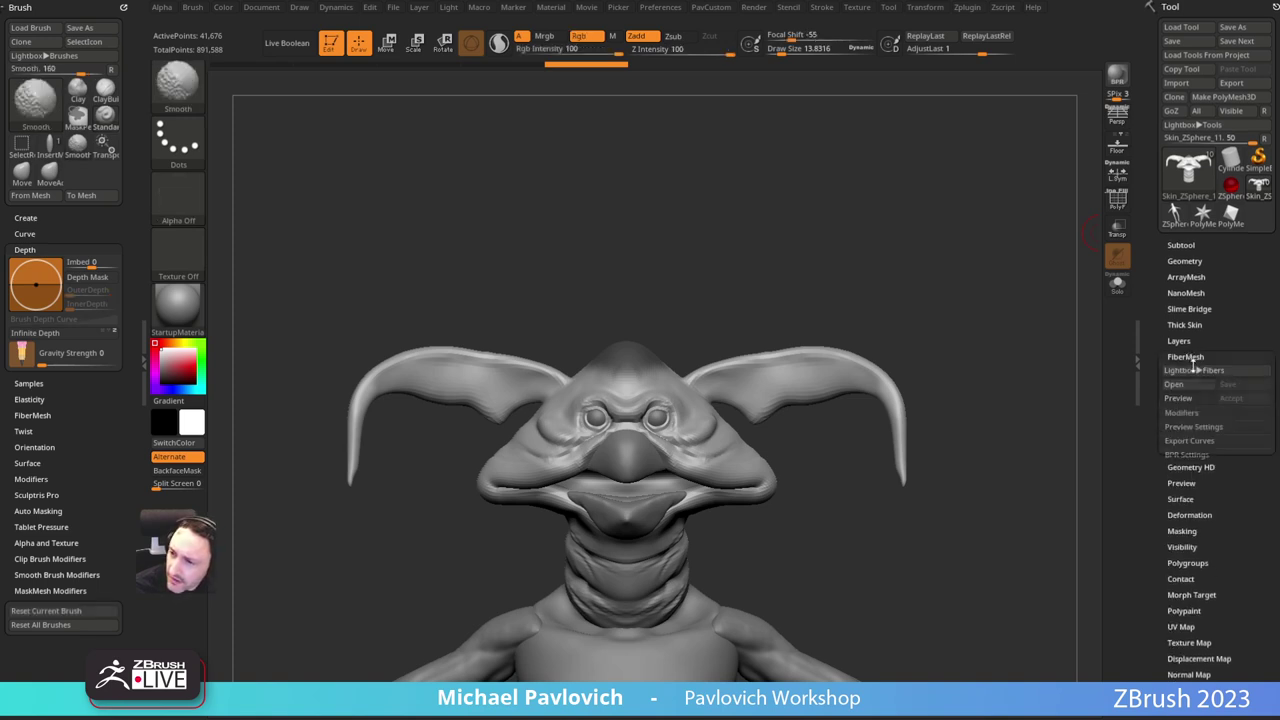
{"action": "left_click", "coordinate": [1182, 398]}
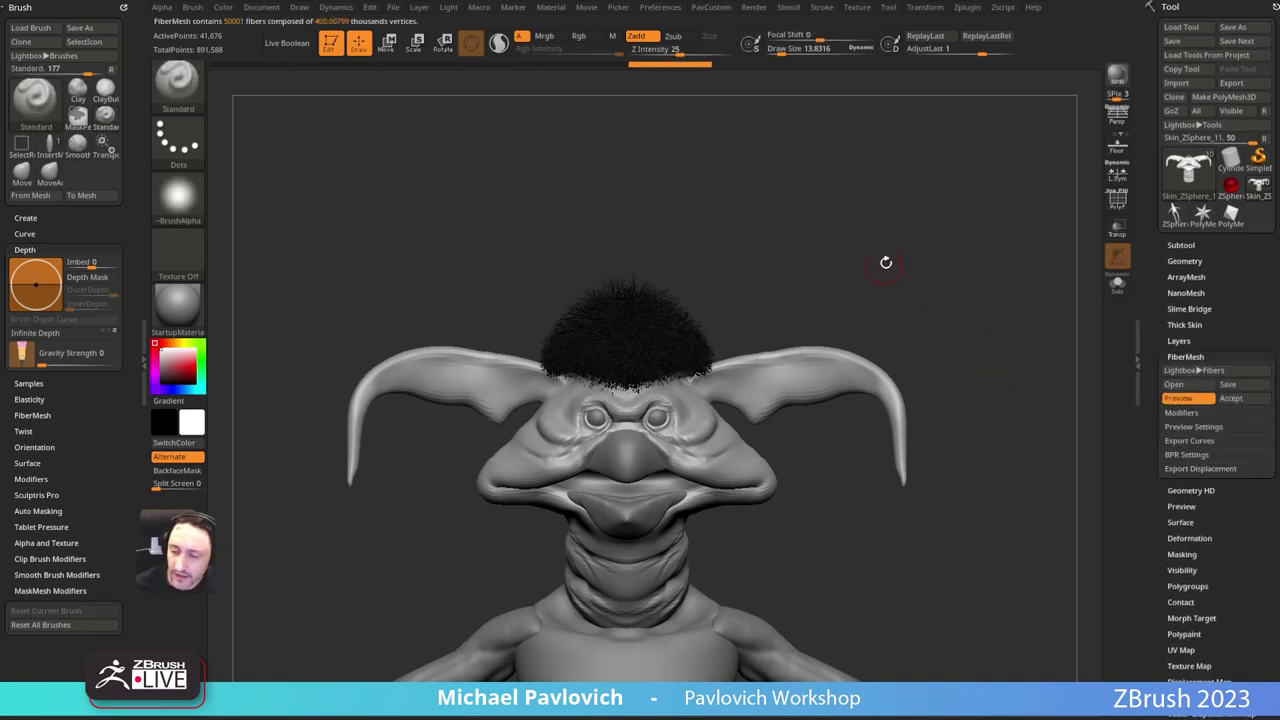
{"action": "left_click_drag", "start_coordinate": [886, 262], "coordinate": [914, 283], "text": "alt"}
Step: Set the FiberMesh hair's base and tip colours to white in the fiber modifiers
{"action": "left_click", "coordinate": [1188, 416]}
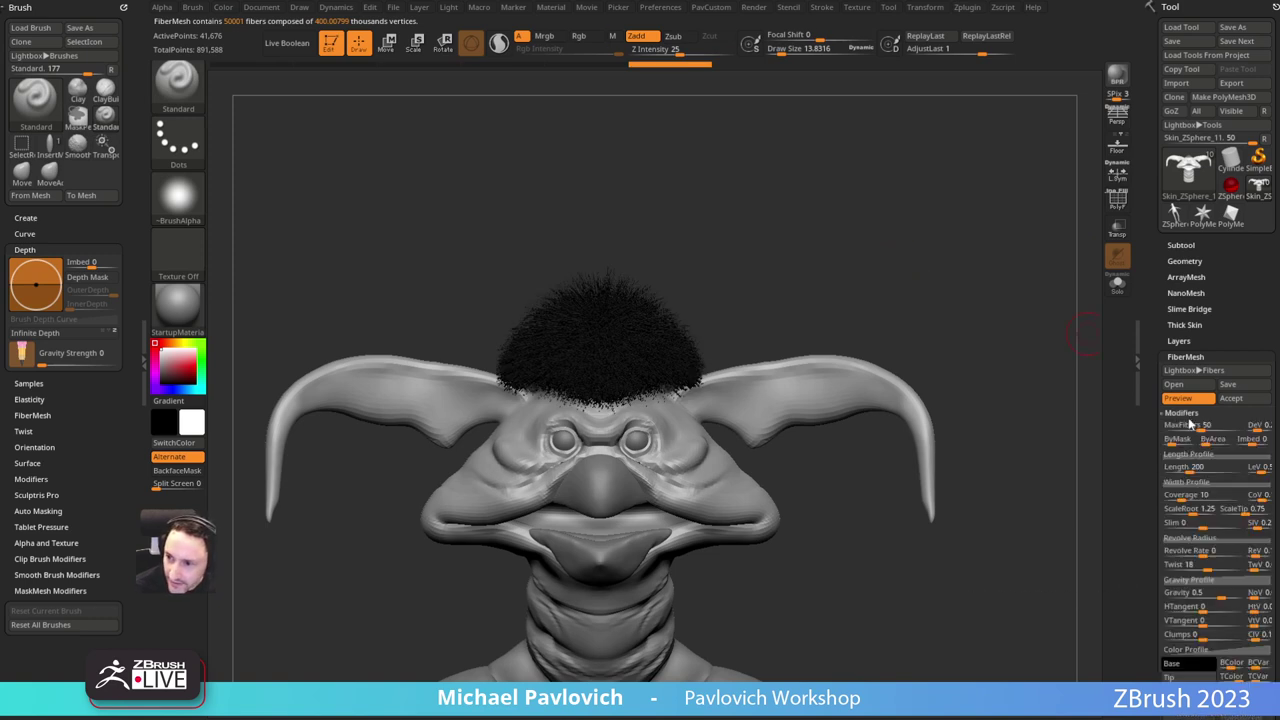
{"action": "scroll", "coordinate": [1189, 424], "scroll_direction": "down", "scroll_amount": 5}
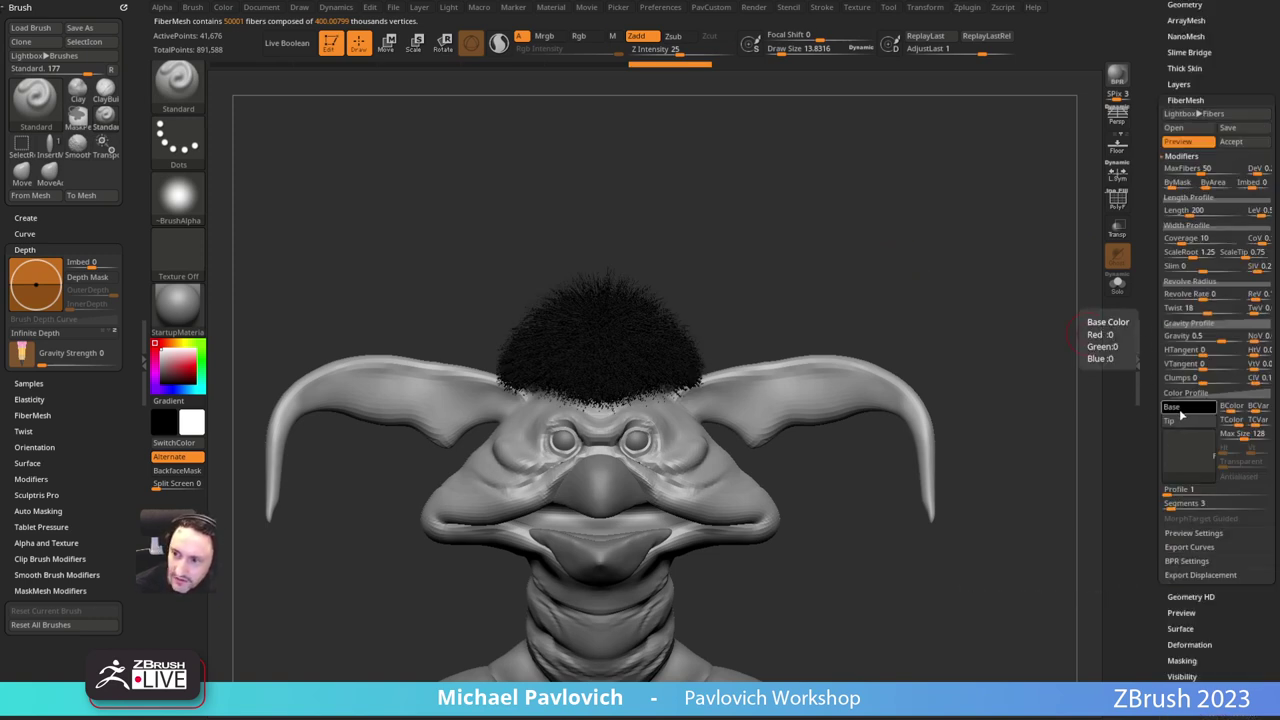
{"action": "left_click", "coordinate": [1176, 411]}
{"action": "left_click_drag", "start_coordinate": [1137, 426], "coordinate": [1023, 293]}
{"action": "left_click", "coordinate": [1181, 422]}
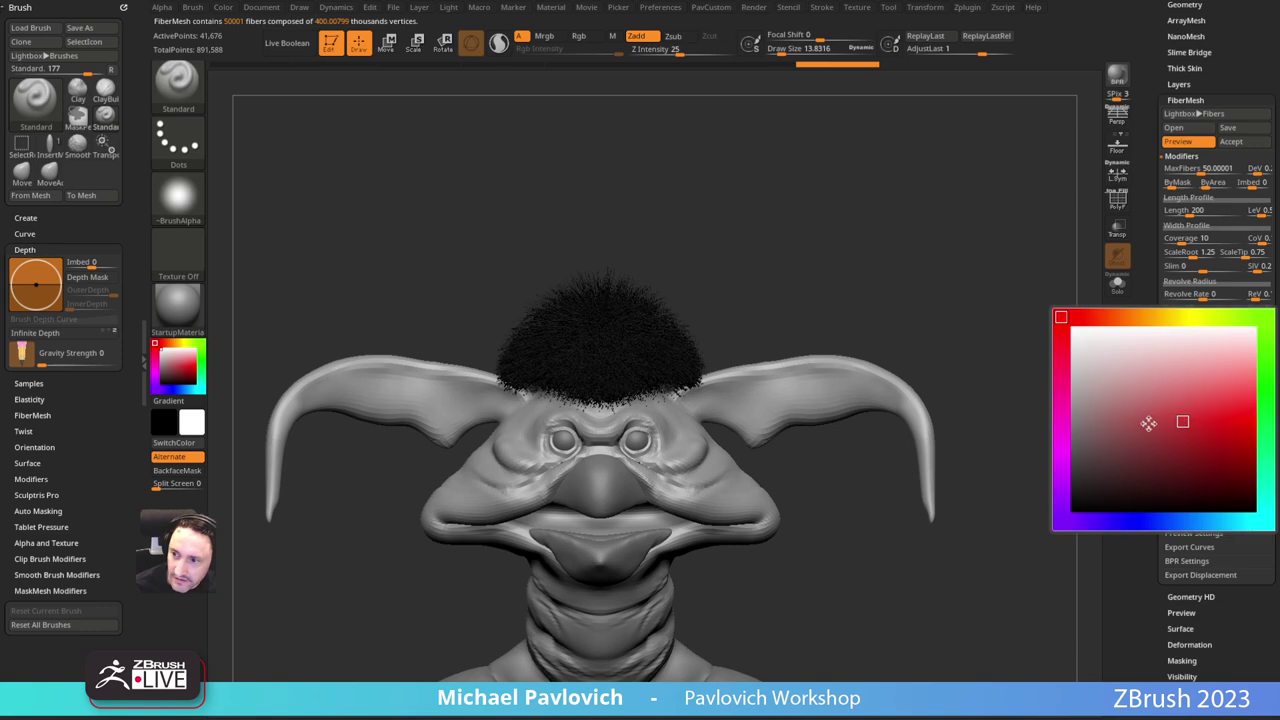
{"action": "left_click", "coordinate": [1148, 424]}
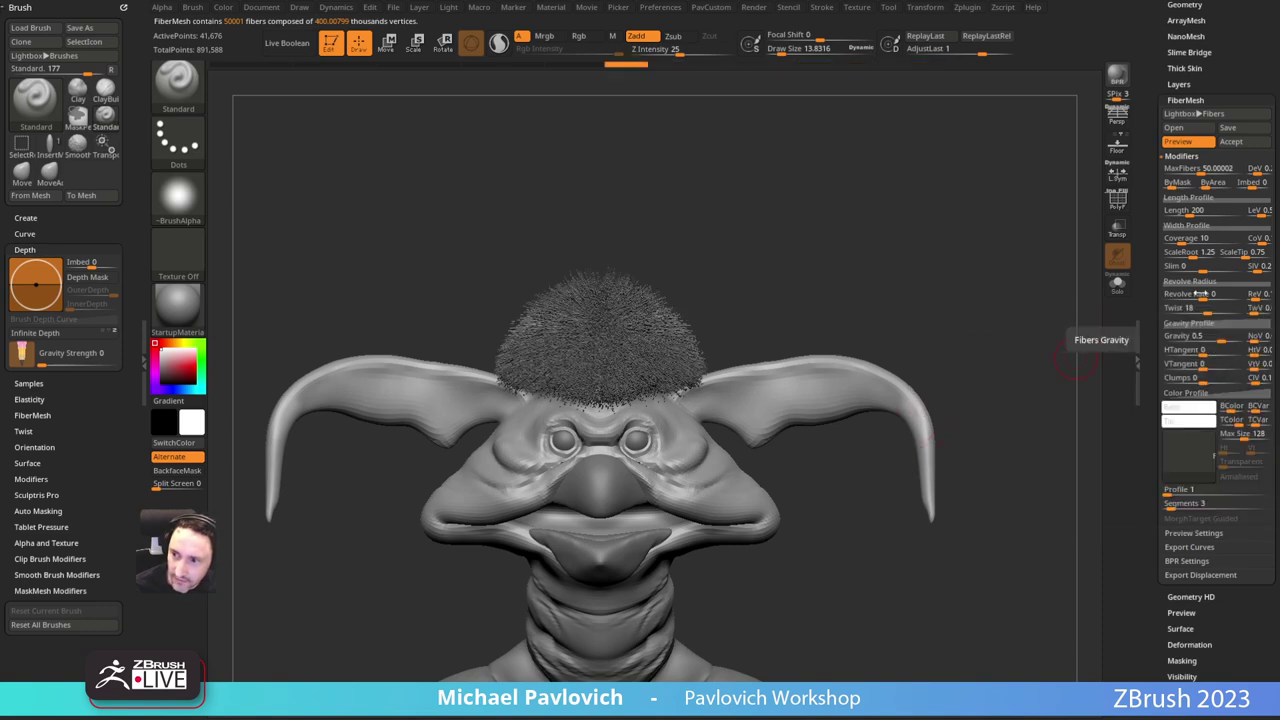
Step: Set the hair's MaxFibers to about 2.44, Gravity to about -0.05 and Coverage to about 361
{"action": "left_click_drag", "start_coordinate": [1201, 172], "coordinate": [1181, 172]}
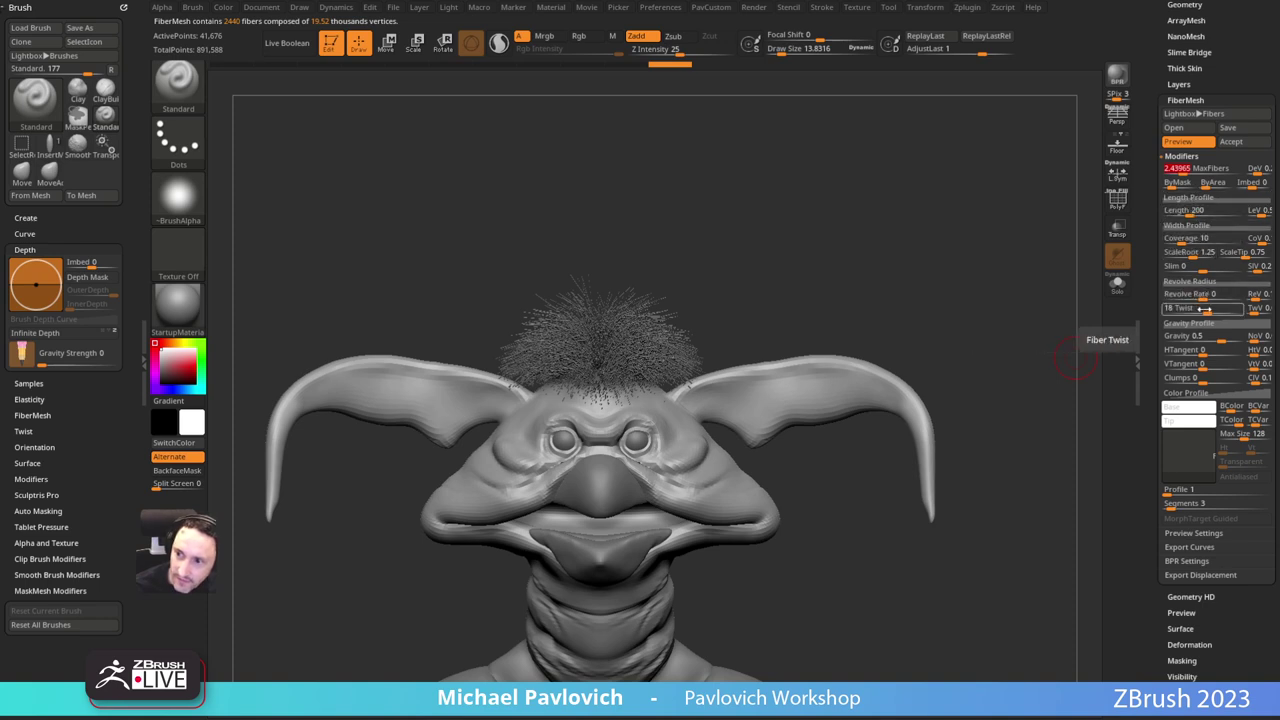
{"action": "left_click_drag", "start_coordinate": [1212, 336], "coordinate": [1201, 337]}
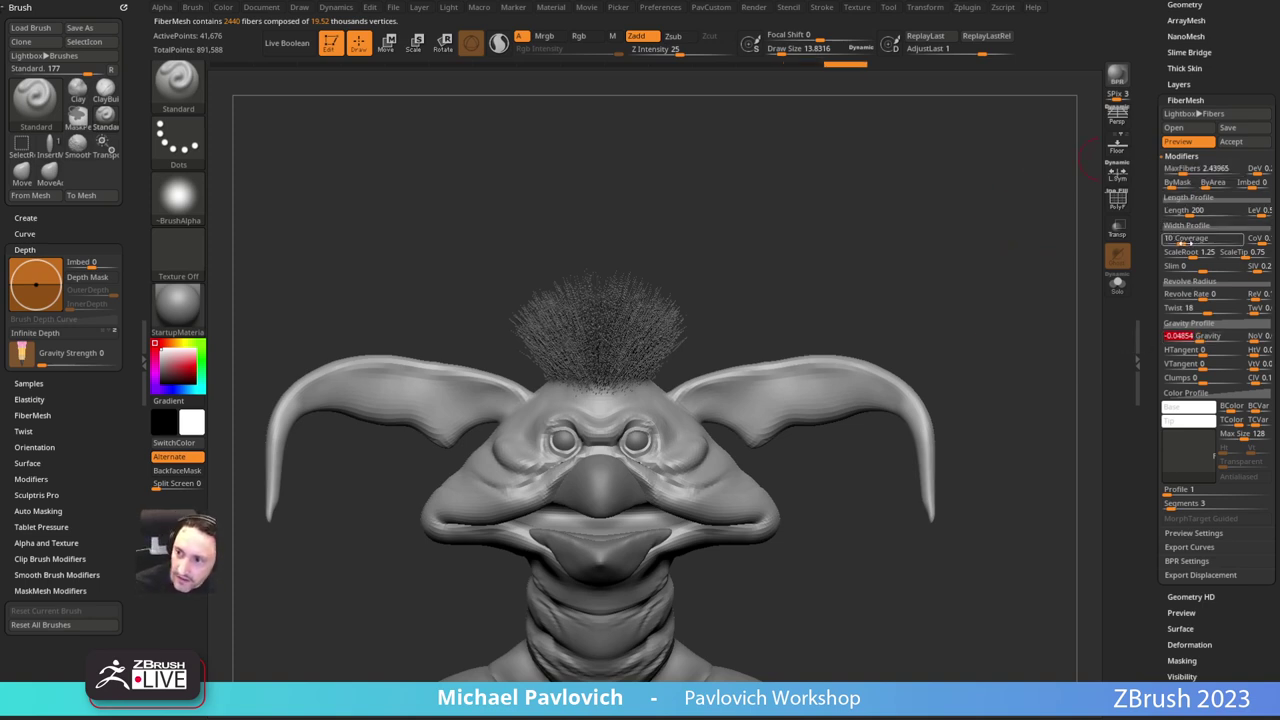
{"action": "left_click_drag", "start_coordinate": [1186, 242], "coordinate": [1204, 248]}
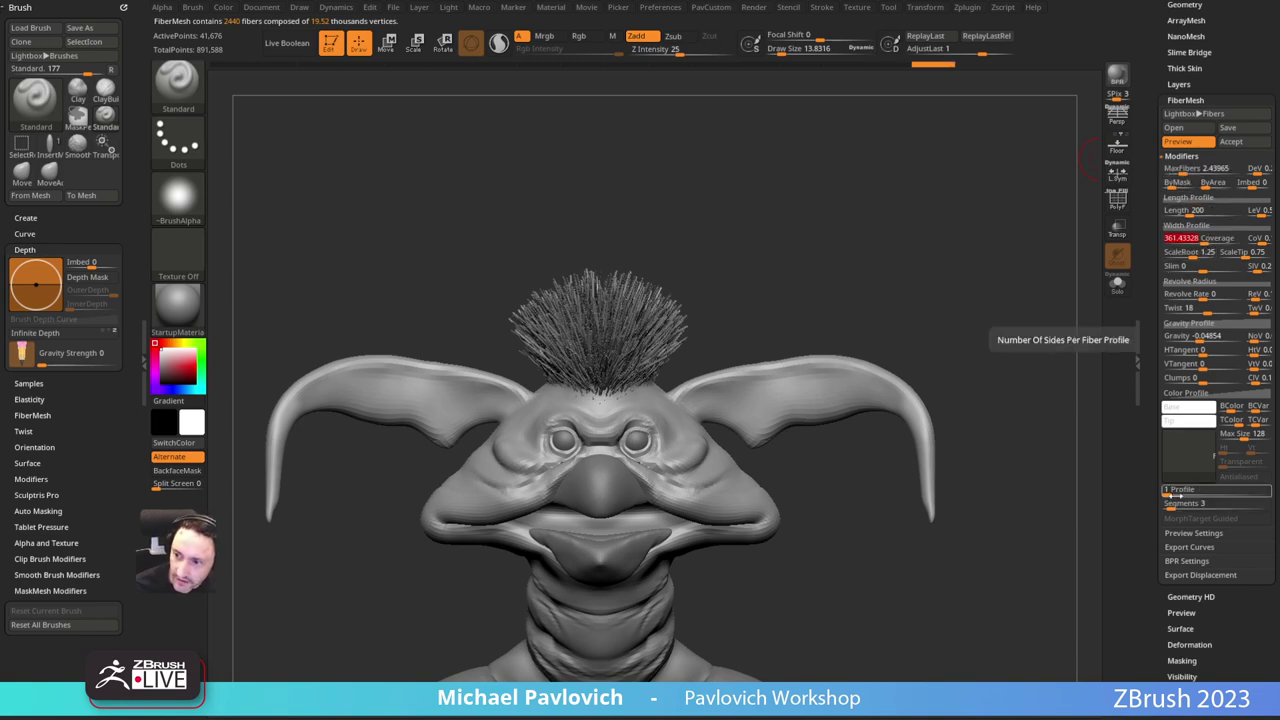
Step: Render a BPR preview of the thicker hair from a closer angle and open the FiberMesh BPR settings
{"action": "right_click_drag", "start_coordinate": [1062, 388], "coordinate": [963, 314]}
{"action": "right_click_drag", "start_coordinate": [963, 314], "coordinate": [903, 300], "text": "ctrl"}
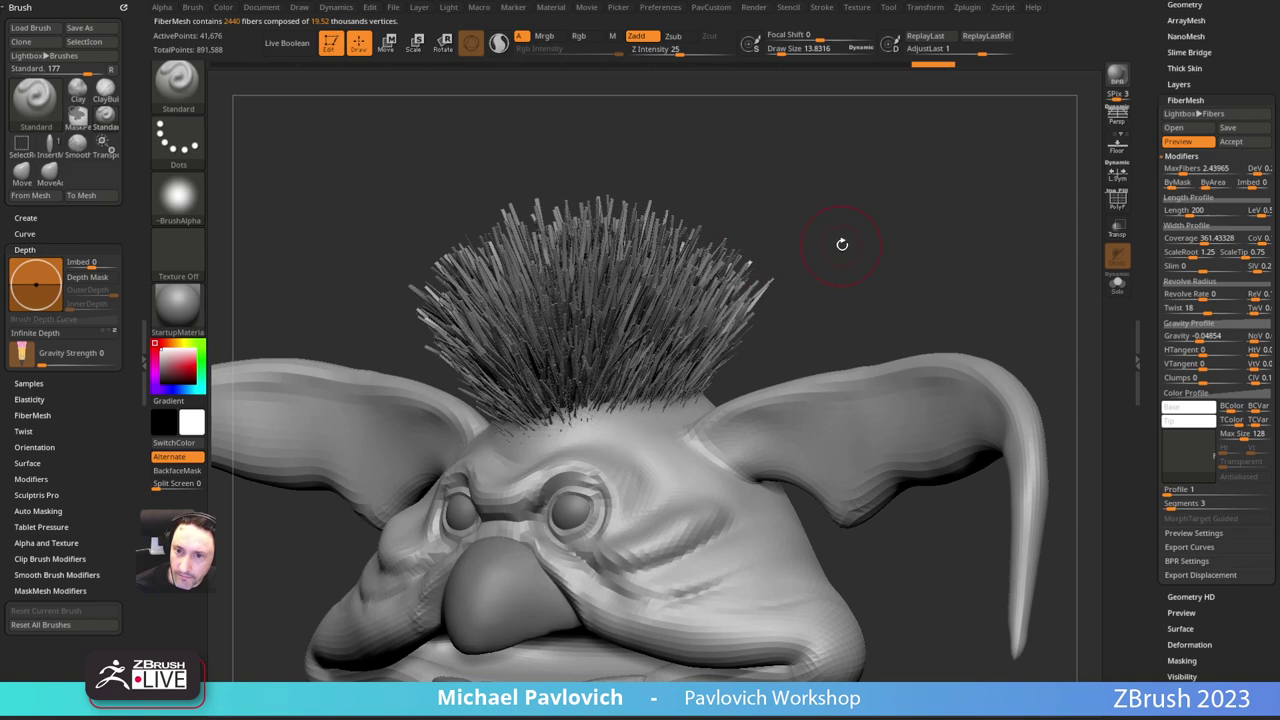
{"action": "left_click", "coordinate": [1117, 87]}
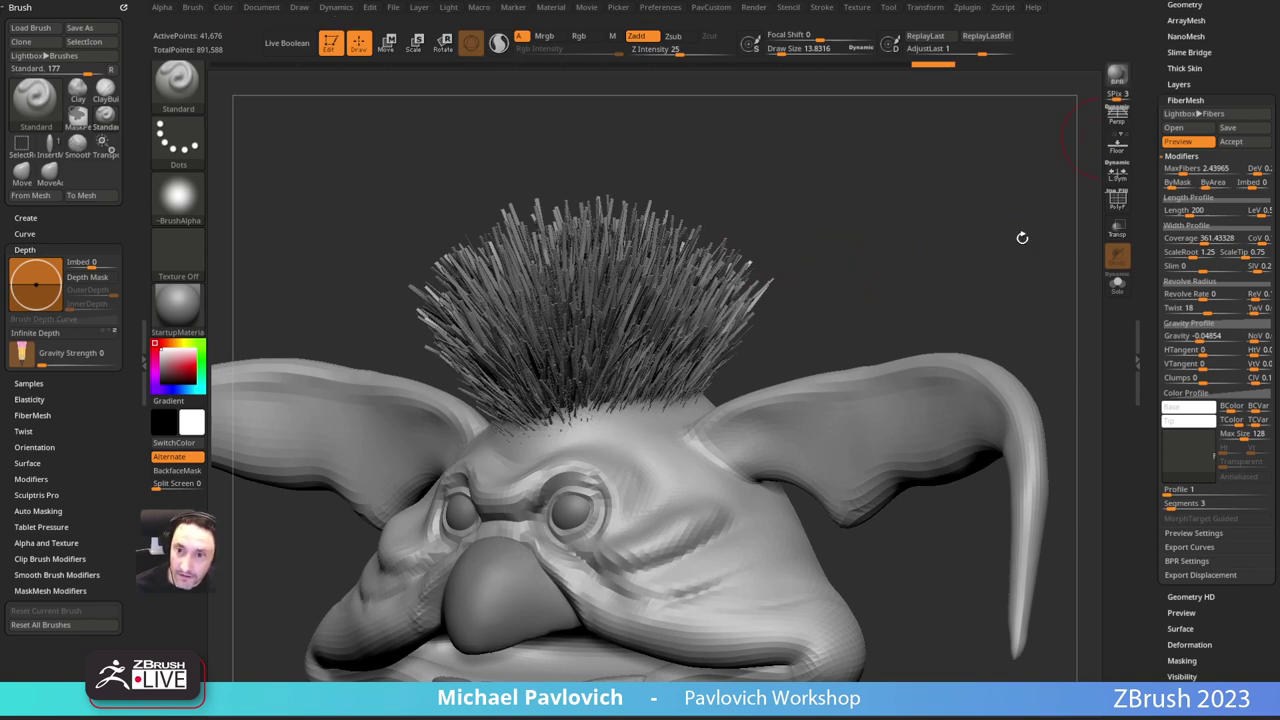
{"action": "left_click", "coordinate": [1186, 561]}
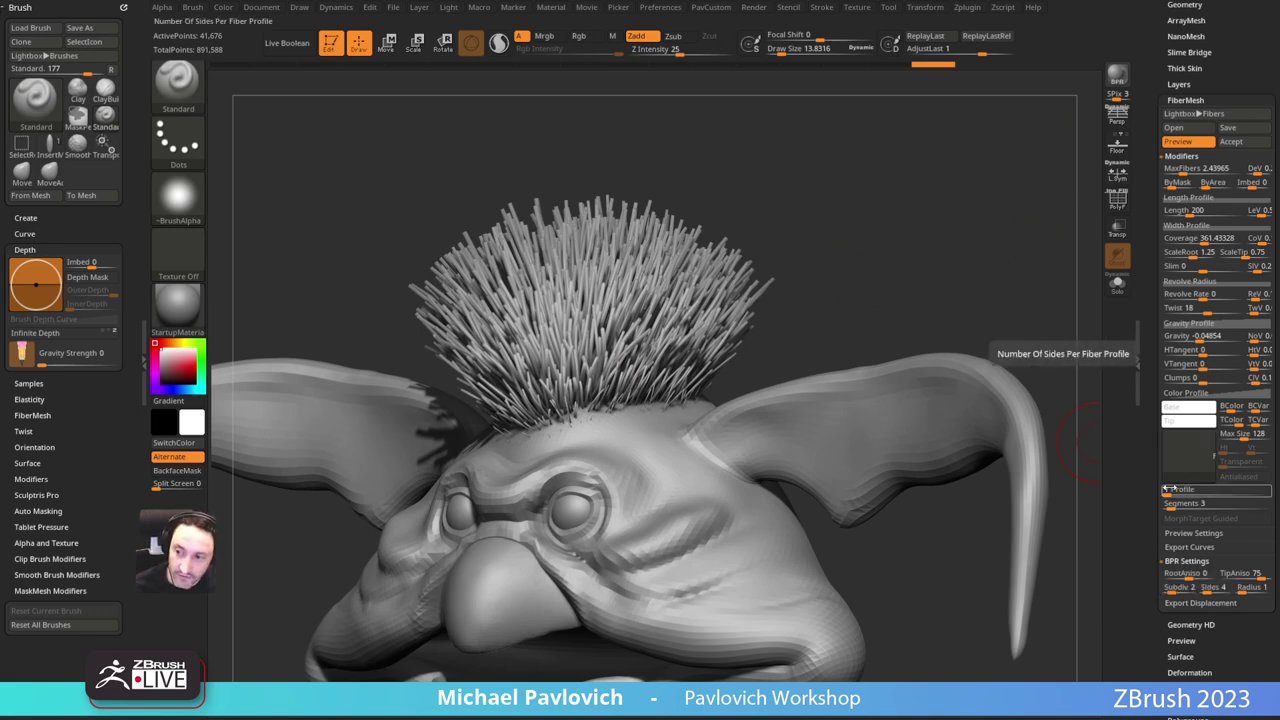
Step: Try a Profile of 4 sides on the fibers, inspect the strands, and return the Profile to 1
{"action": "left_click_drag", "start_coordinate": [1171, 490], "coordinate": [1189, 490]}
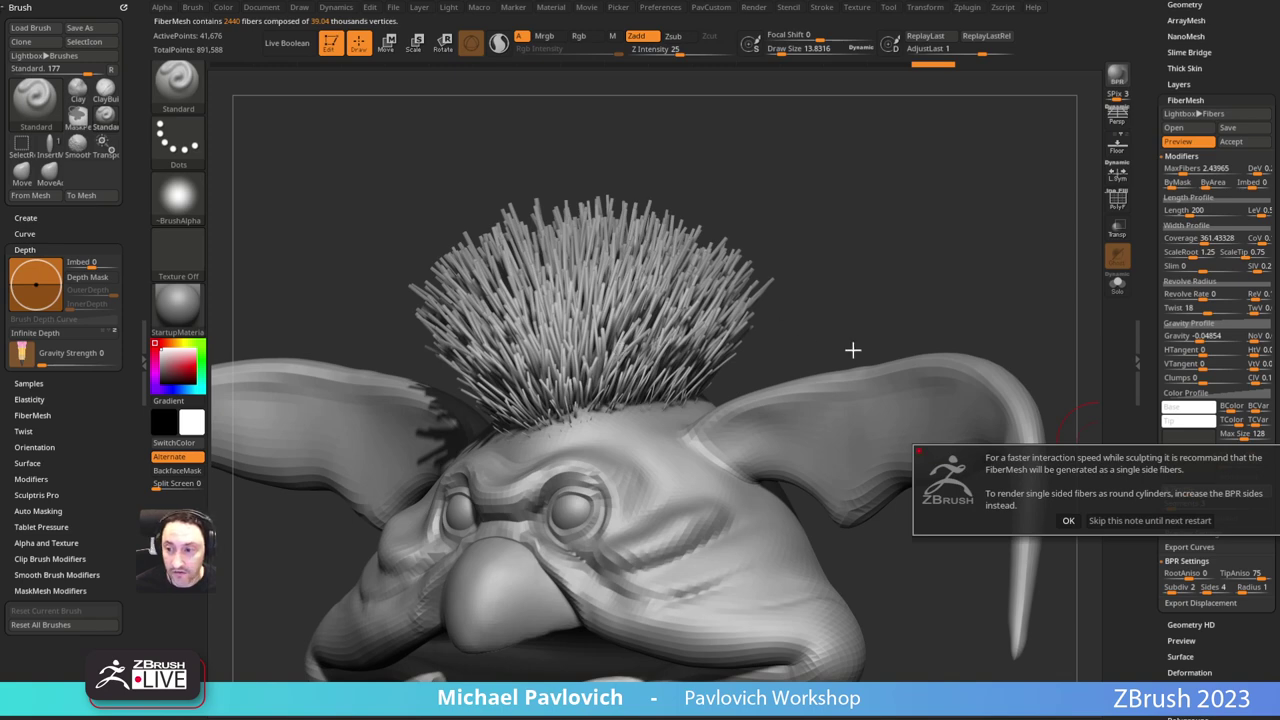
{"action": "left_click", "coordinate": [1068, 520]}
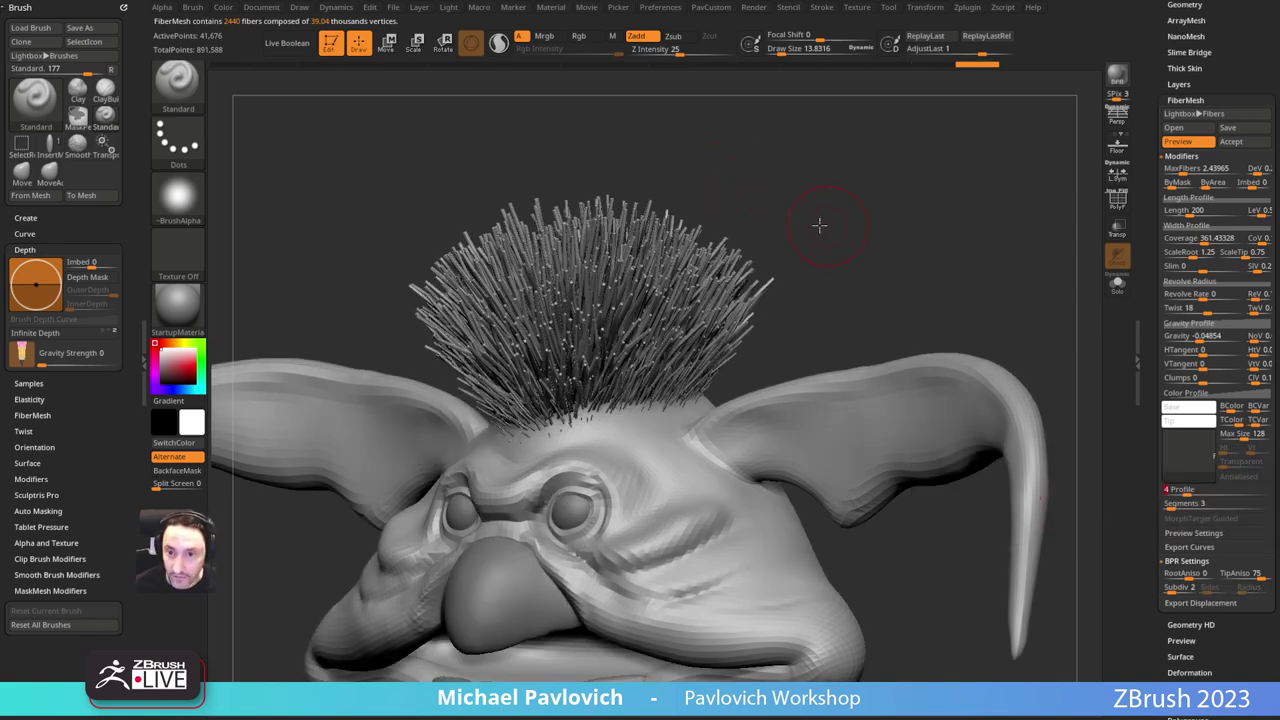
{"action": "left_click_drag", "start_coordinate": [819, 225], "coordinate": [848, 227]}
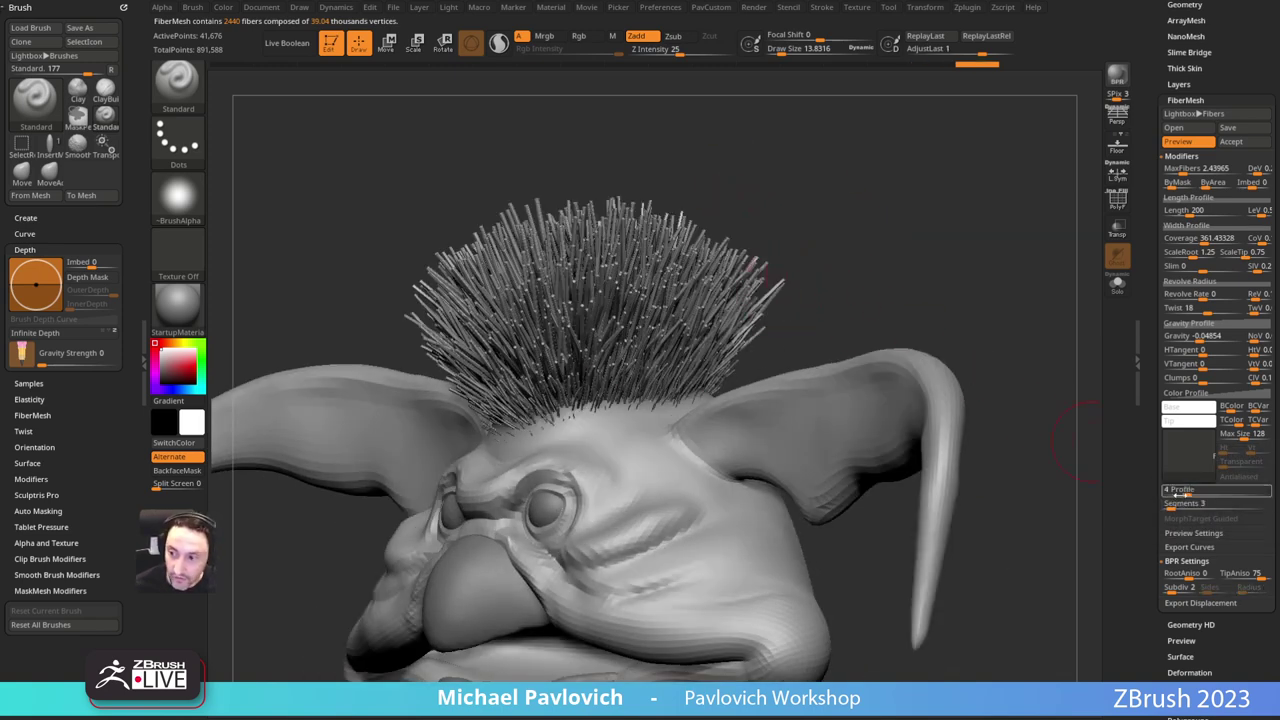
{"action": "left_click_drag", "start_coordinate": [1188, 491], "coordinate": [1164, 492]}
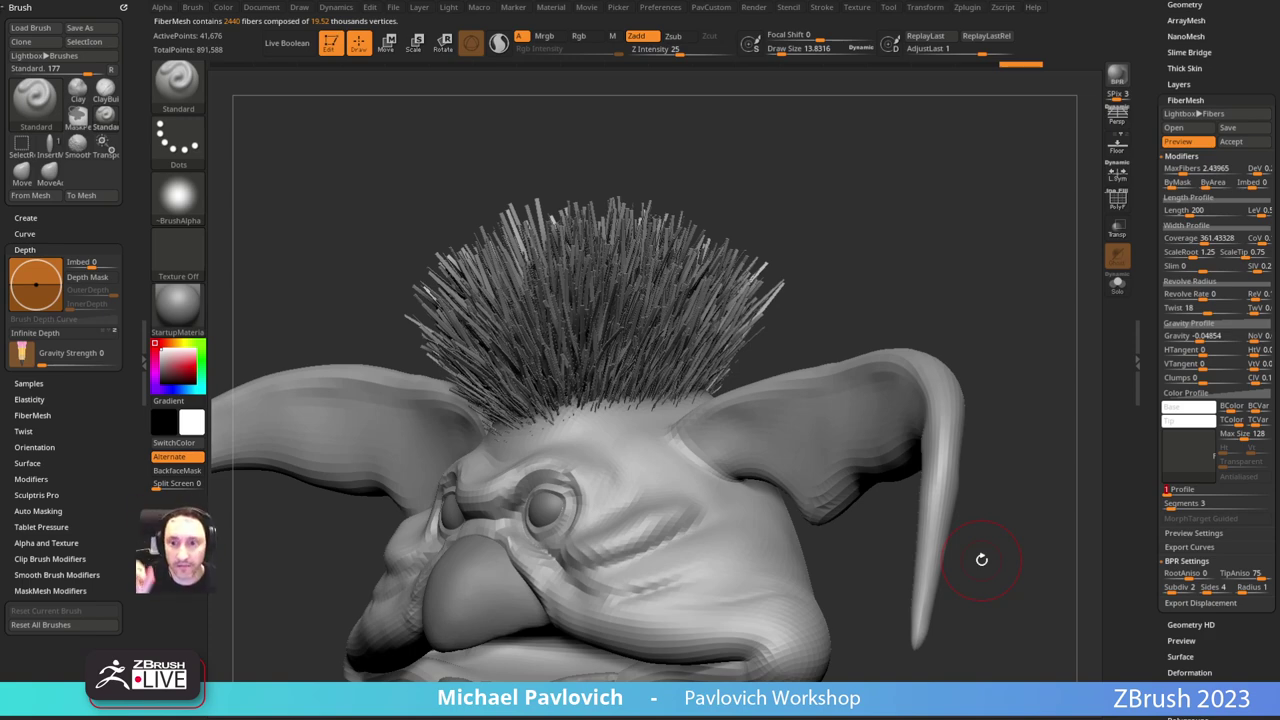
Step: Inspect the hair and head with the polyframe display on, and turn it off again
{"action": "left_click", "coordinate": [1113, 208]}
{"action": "left_click_drag", "start_coordinate": [1003, 222], "coordinate": [1075, 268]}
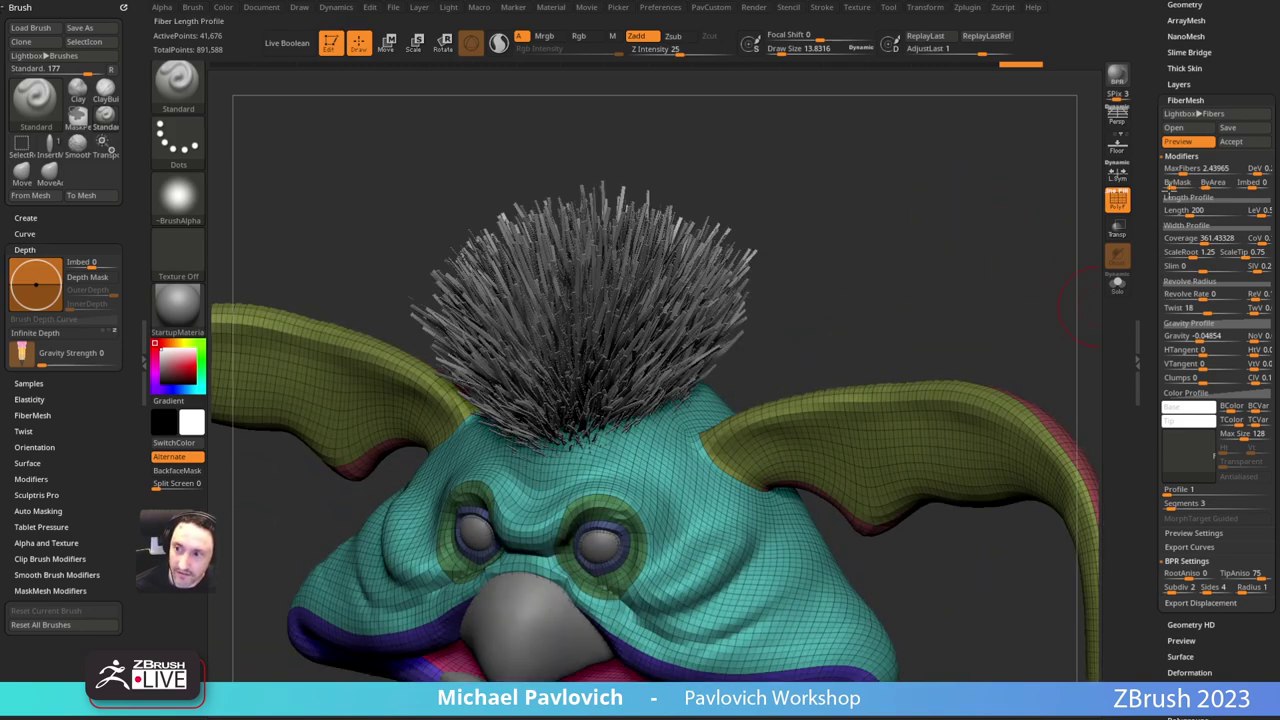
{"action": "left_click", "coordinate": [1115, 203]}
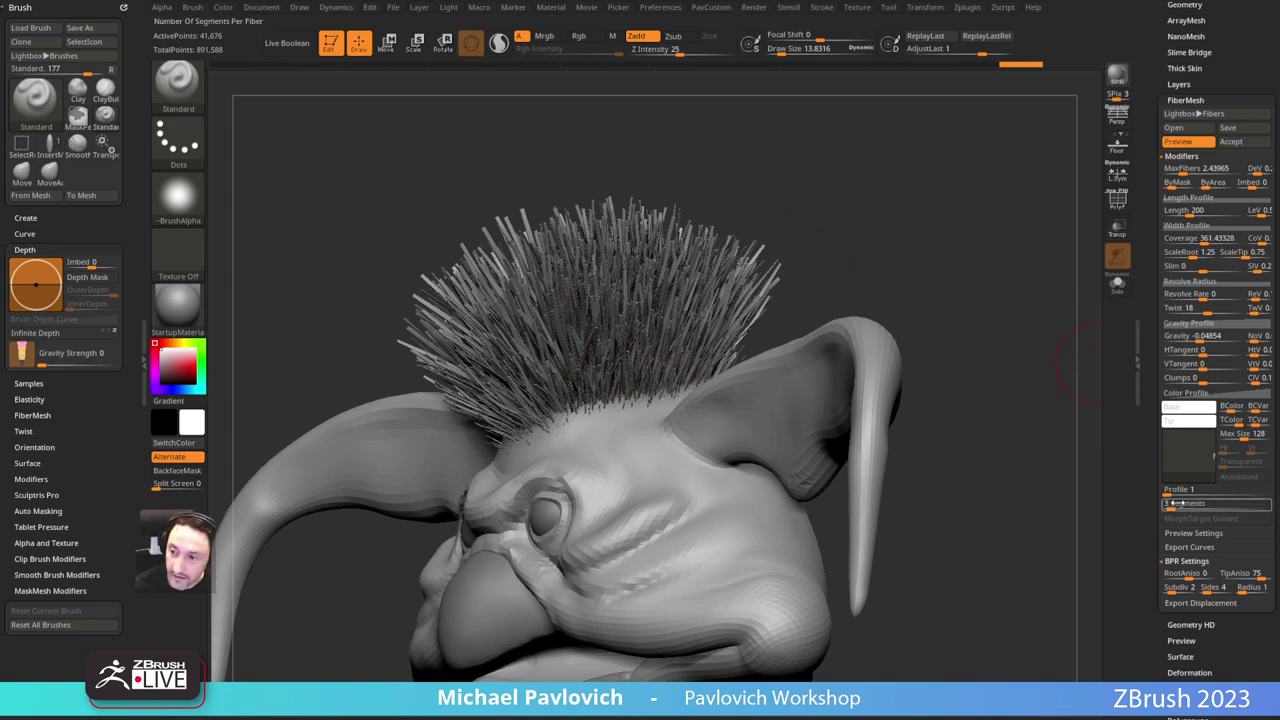
Step: Set the fibers to 10 Segments and a Twist of 0, checking the hair from several angles
{"action": "left_click_drag", "start_coordinate": [1171, 507], "coordinate": [1185, 508]}
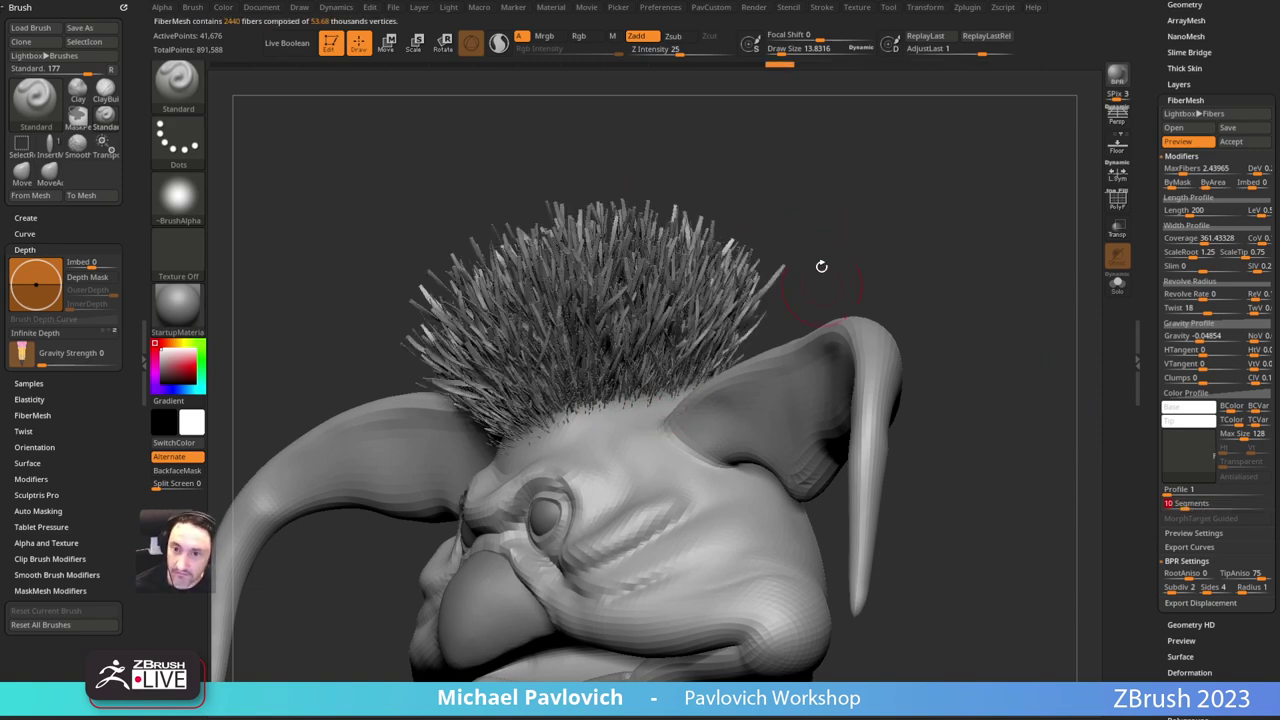
{"action": "left_click_drag", "start_coordinate": [820, 266], "coordinate": [857, 225]}
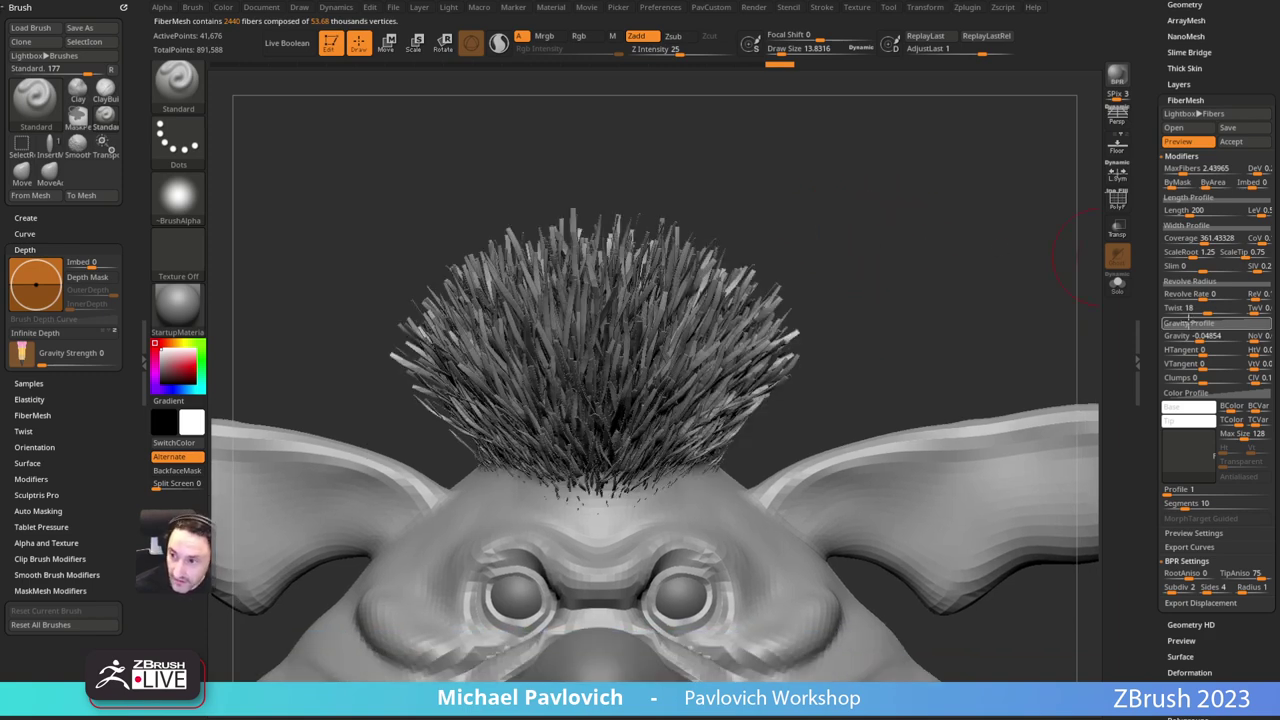
{"action": "left_click_drag", "start_coordinate": [1207, 311], "coordinate": [1203, 312]}
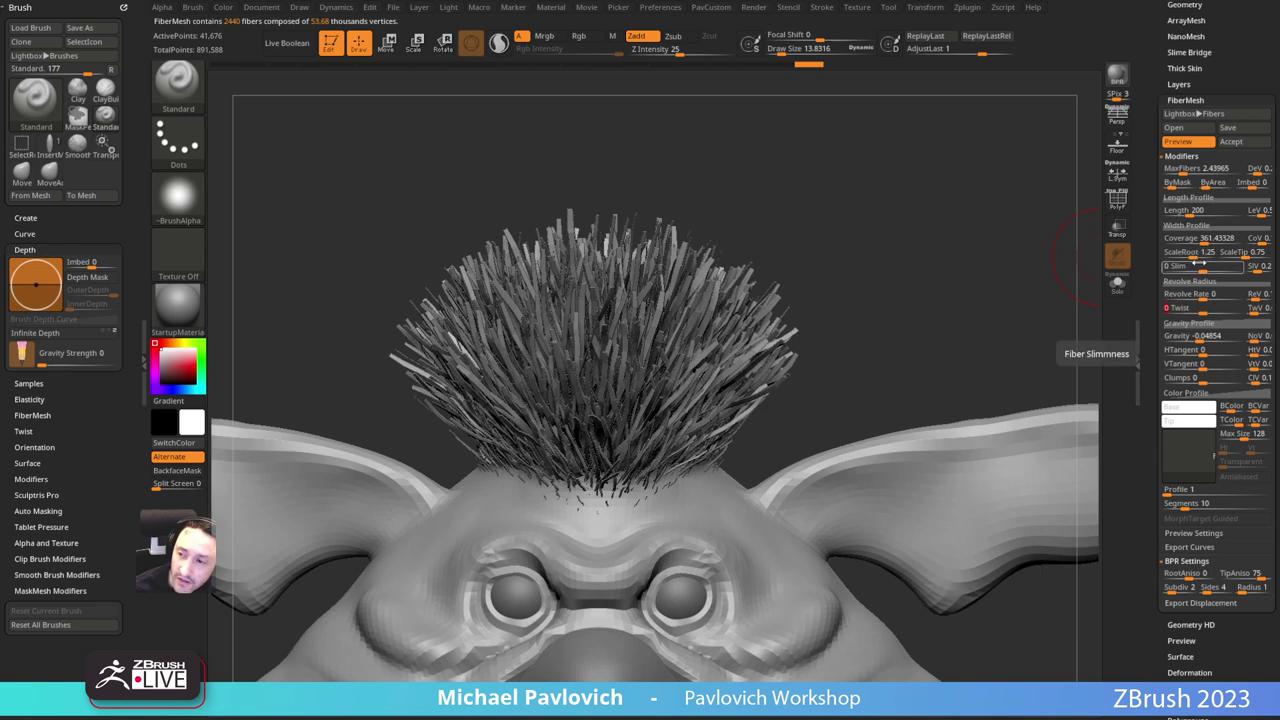
{"action": "mouse_move", "coordinate": [886, 297]}
{"action": "left_mouse_down"}
{"action": "mouse_move", "coordinate": [894, 277]}
{"action": "mouse_move", "coordinate": [861, 302]}
{"action": "left_mouse_up"}
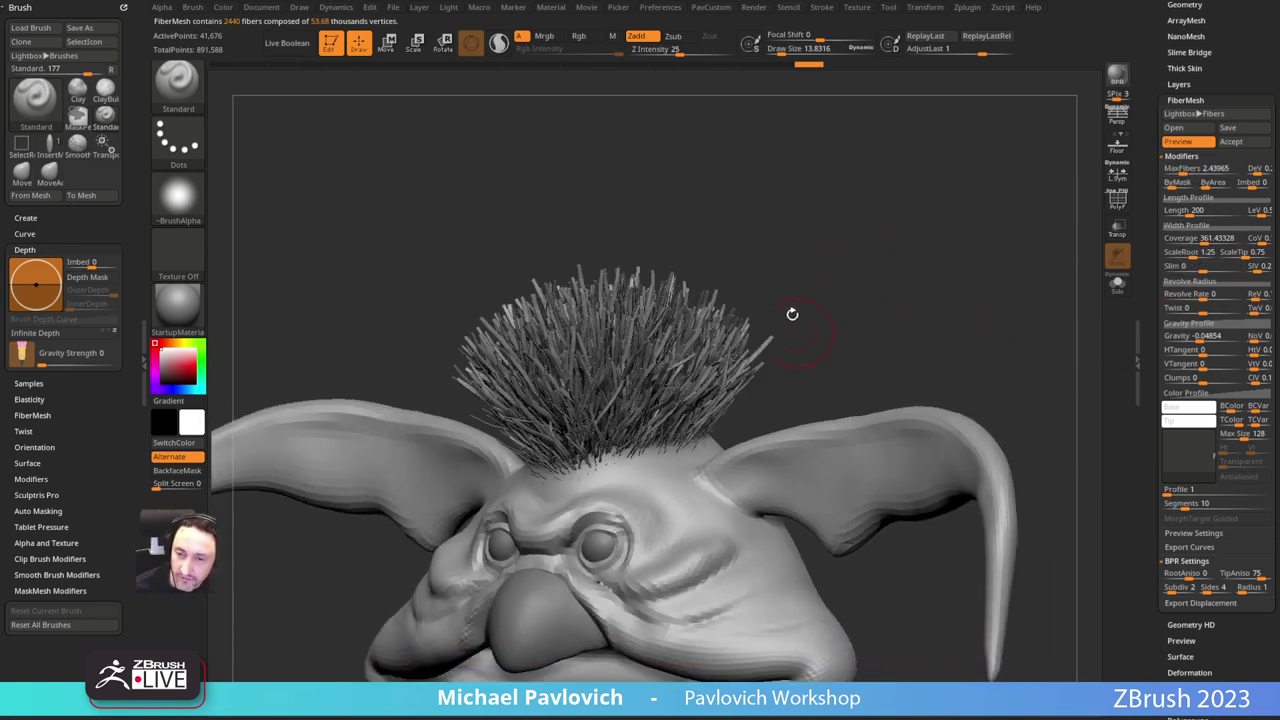
{"action": "mouse_move", "coordinate": [900, 240]}
{"action": "left_mouse_down"}
{"action": "mouse_move", "coordinate": [966, 263]}
{"action": "mouse_move", "coordinate": [951, 251]}
{"action": "mouse_move", "coordinate": [930, 268]}
{"action": "left_mouse_up"}
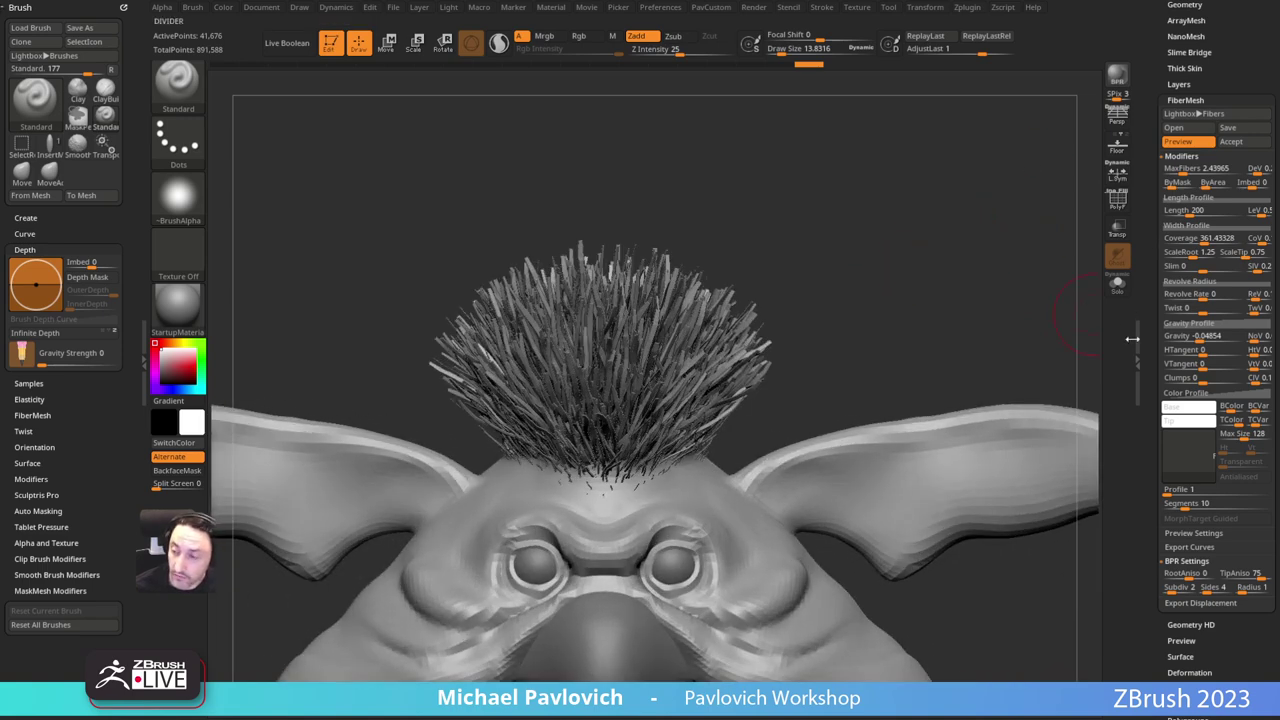
Step: Apply the star image, Texture 12, as the fiber texture and inspect the strands up close
{"action": "left_click", "coordinate": [1199, 457]}
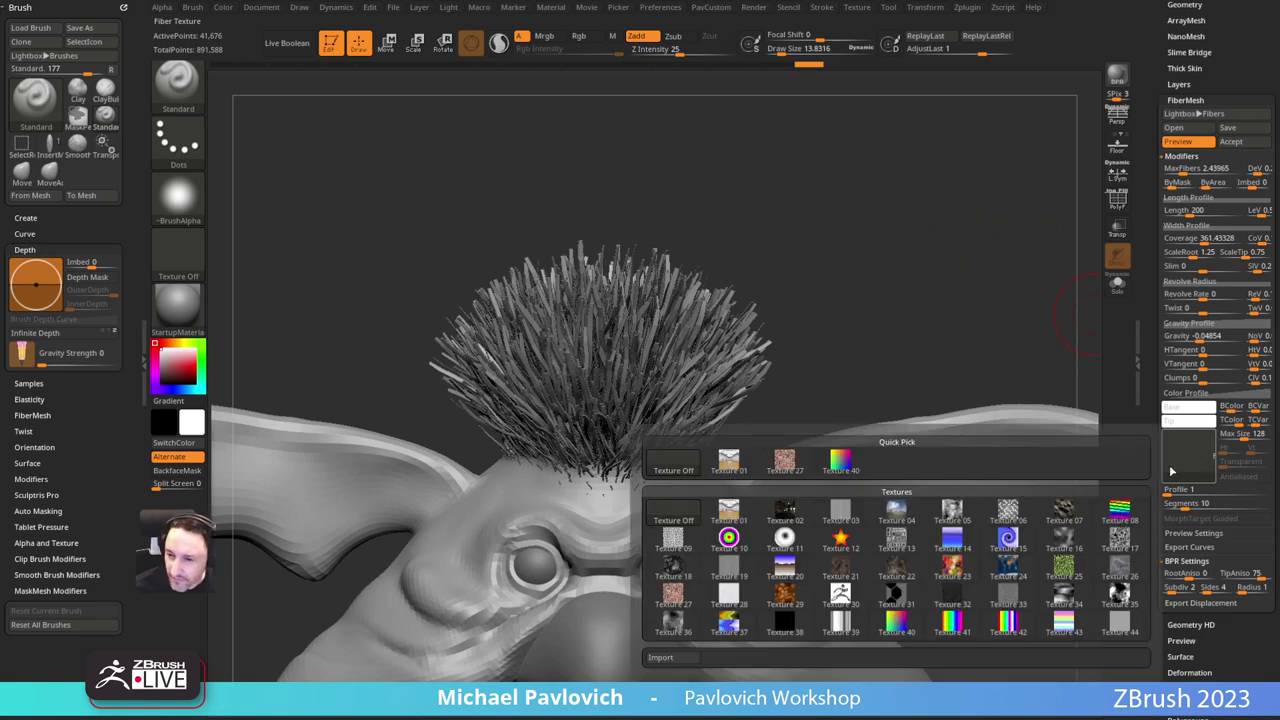
{"action": "left_click", "coordinate": [840, 540]}
{"action": "left_click", "coordinate": [852, 572]}
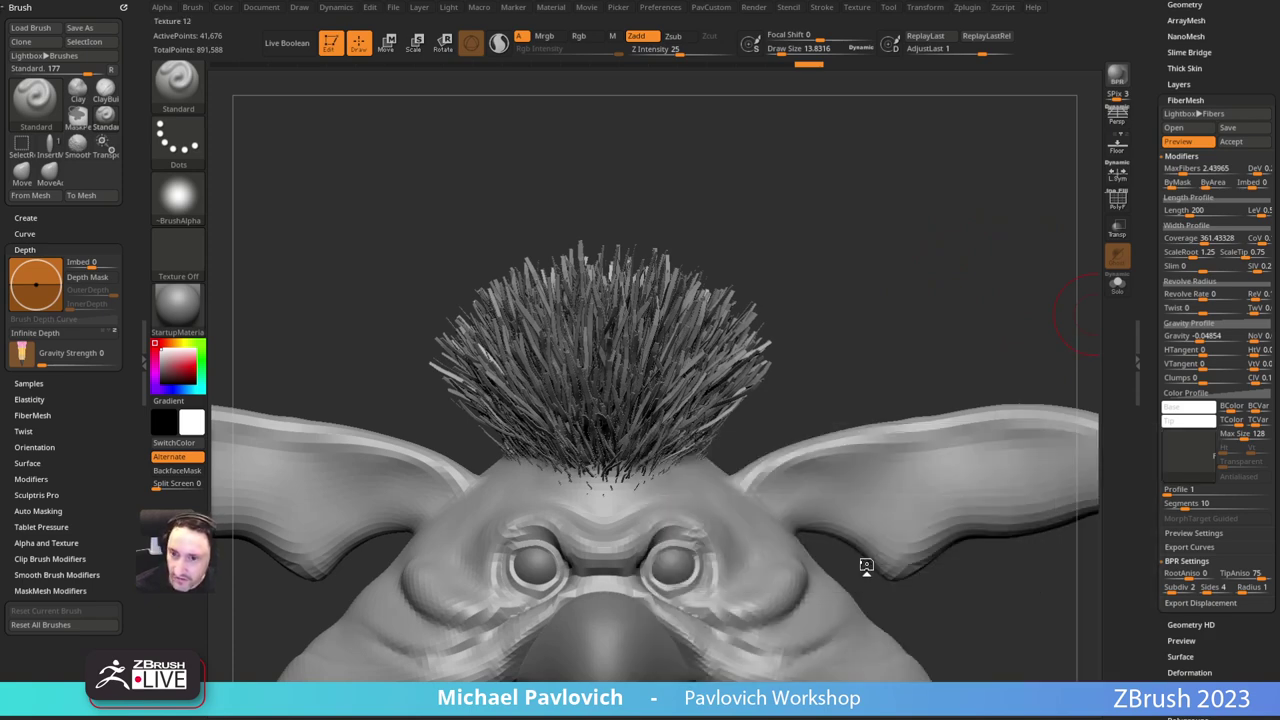
{"action": "left_click_drag", "start_coordinate": [863, 331], "coordinate": [777, 349]}
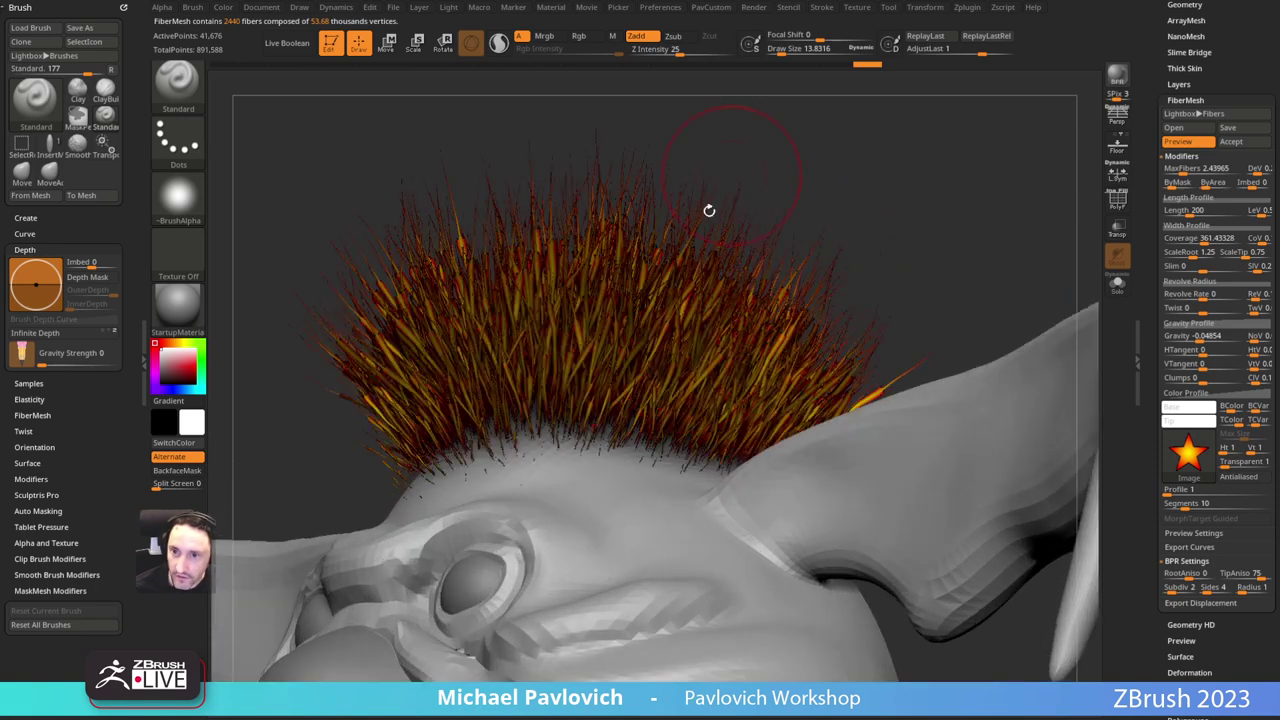
{"action": "mouse_move", "coordinate": [884, 198]}
{"action": "left_mouse_down"}
{"action": "mouse_move", "coordinate": [900, 259]}
{"action": "mouse_move", "coordinate": [712, 420]}
{"action": "left_mouse_up"}
{"action": "key", "text": "s"}
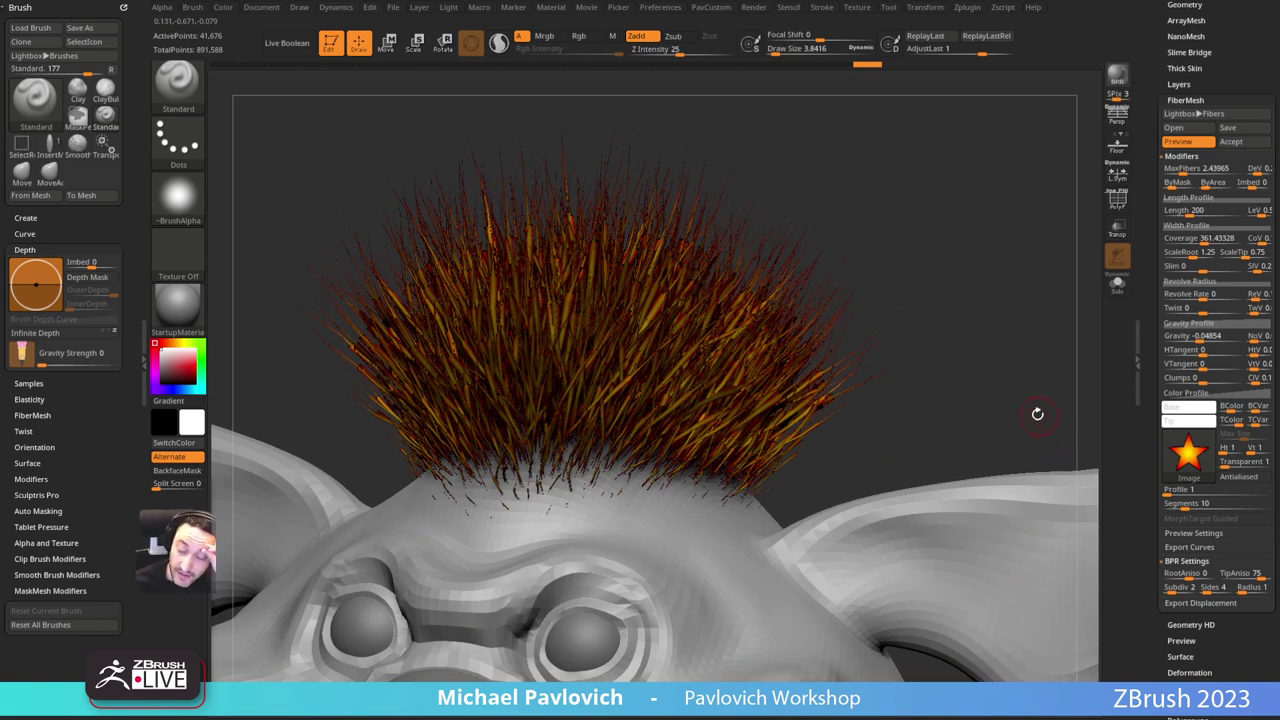
Step: Create a new blank white texture in the Texture Map and turn the brush texture off
{"action": "left_click", "coordinate": [1190, 453]}
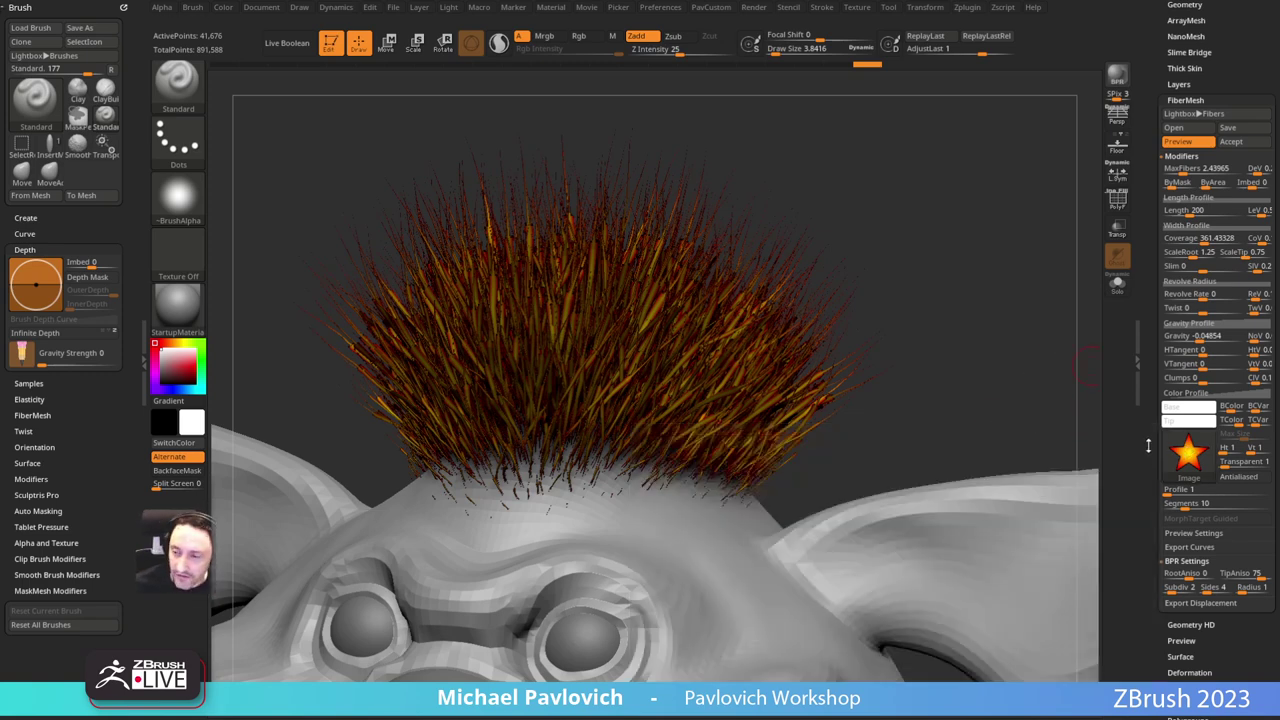
{"action": "left_click_drag", "start_coordinate": [1148, 445], "coordinate": [1156, 326]}
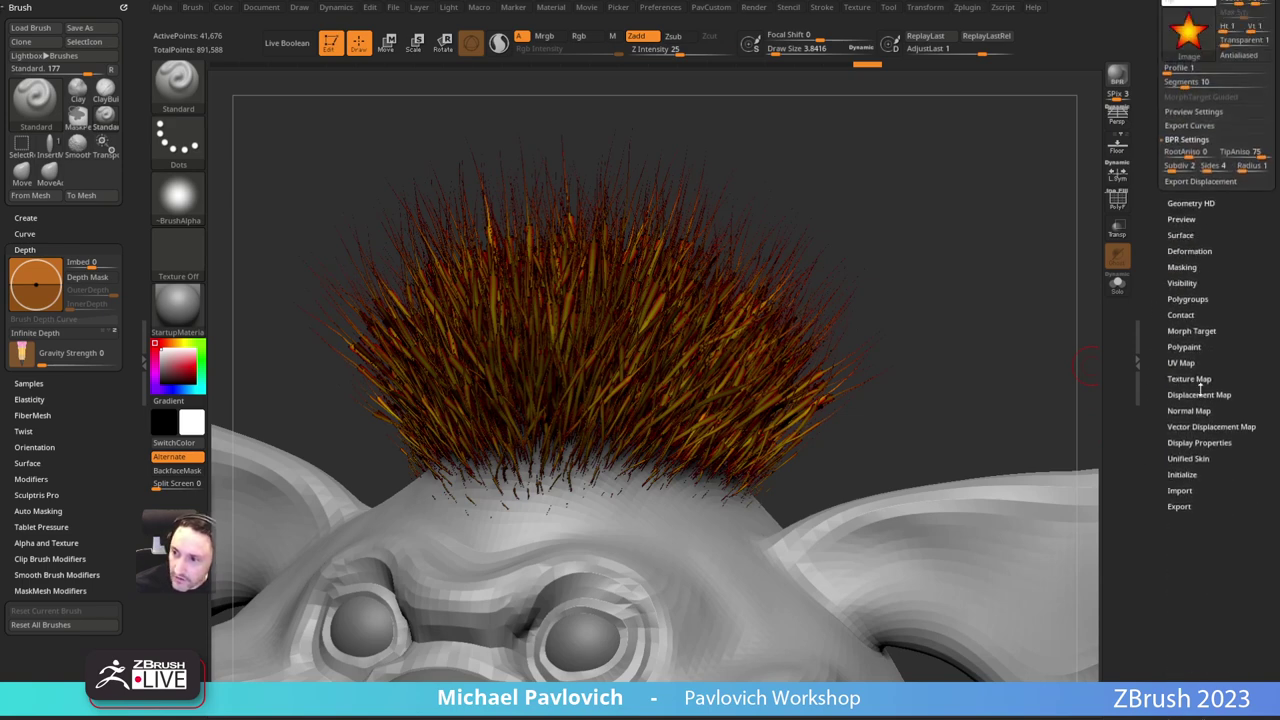
{"action": "left_click", "coordinate": [1189, 377]}
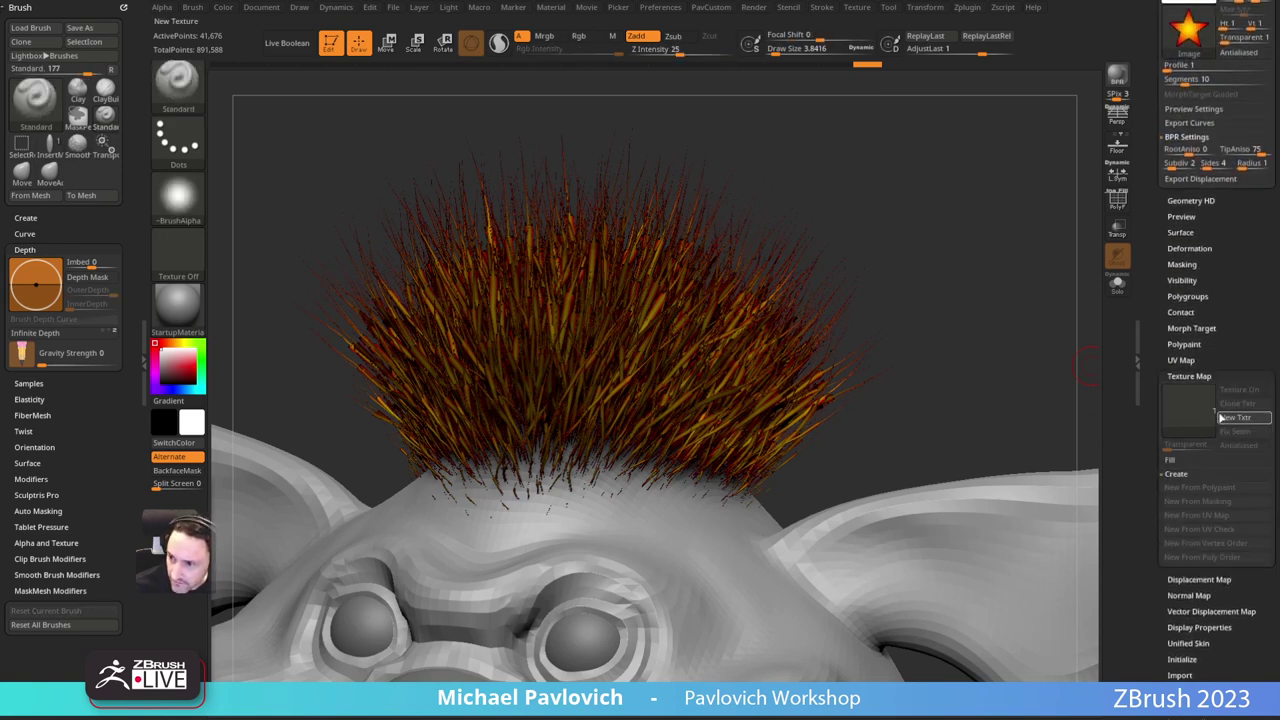
{"action": "left_click", "coordinate": [1222, 418]}
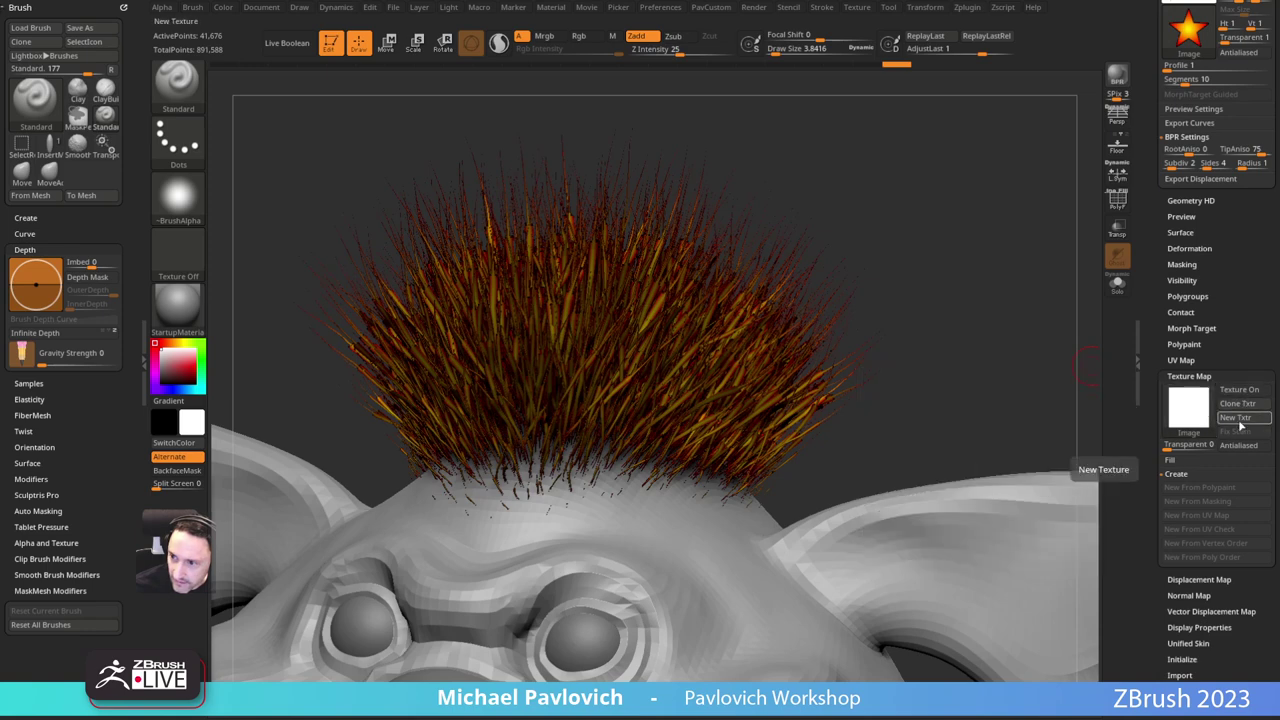
{"action": "left_click", "coordinate": [1189, 376]}
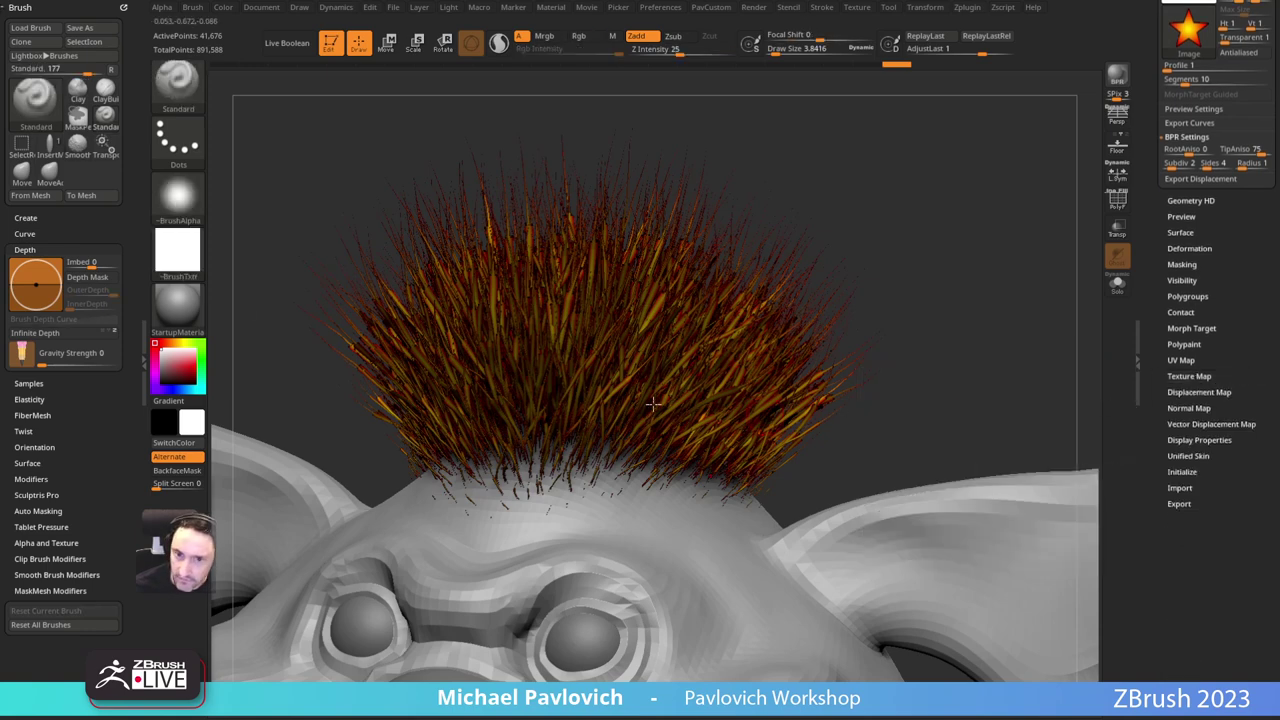
{"action": "left_click", "coordinate": [190, 252]}
{"action": "left_click", "coordinate": [240, 267]}
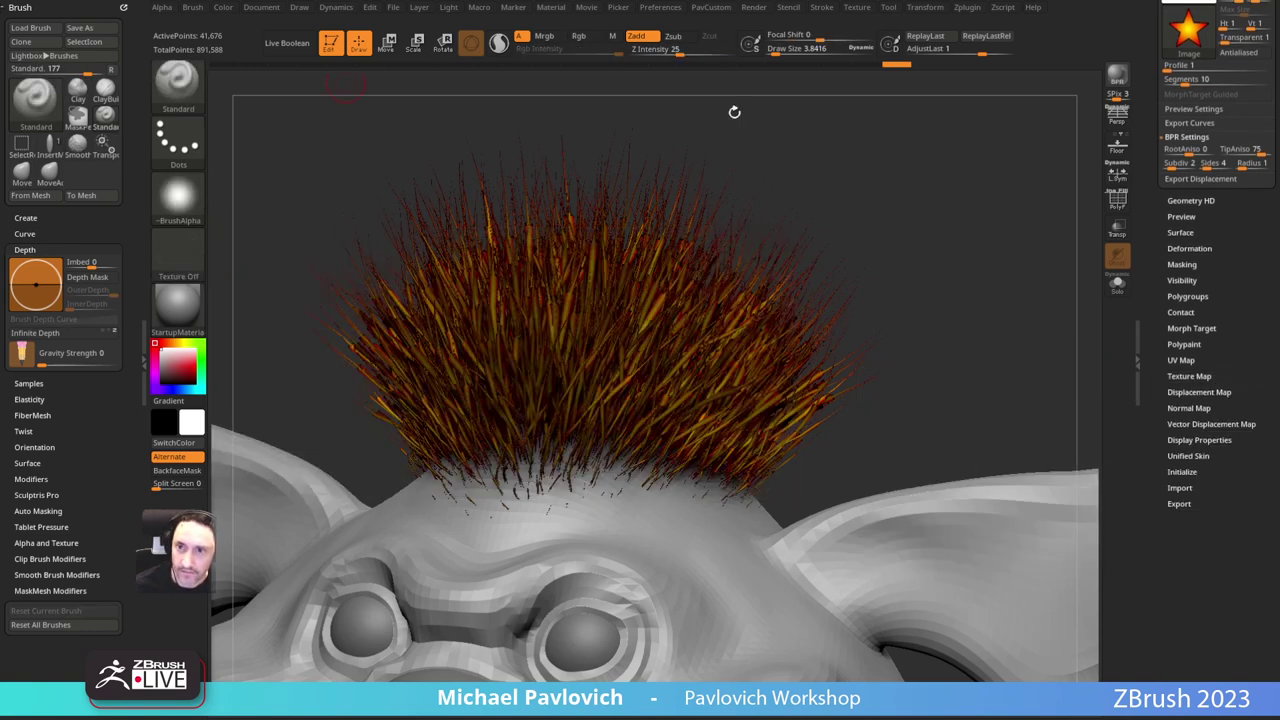
Step: Replace the star fiber texture with the blank white texture
{"action": "left_click", "coordinate": [856, 9]}
{"action": "left_click_drag", "start_coordinate": [1165, 111], "coordinate": [1166, 305]}
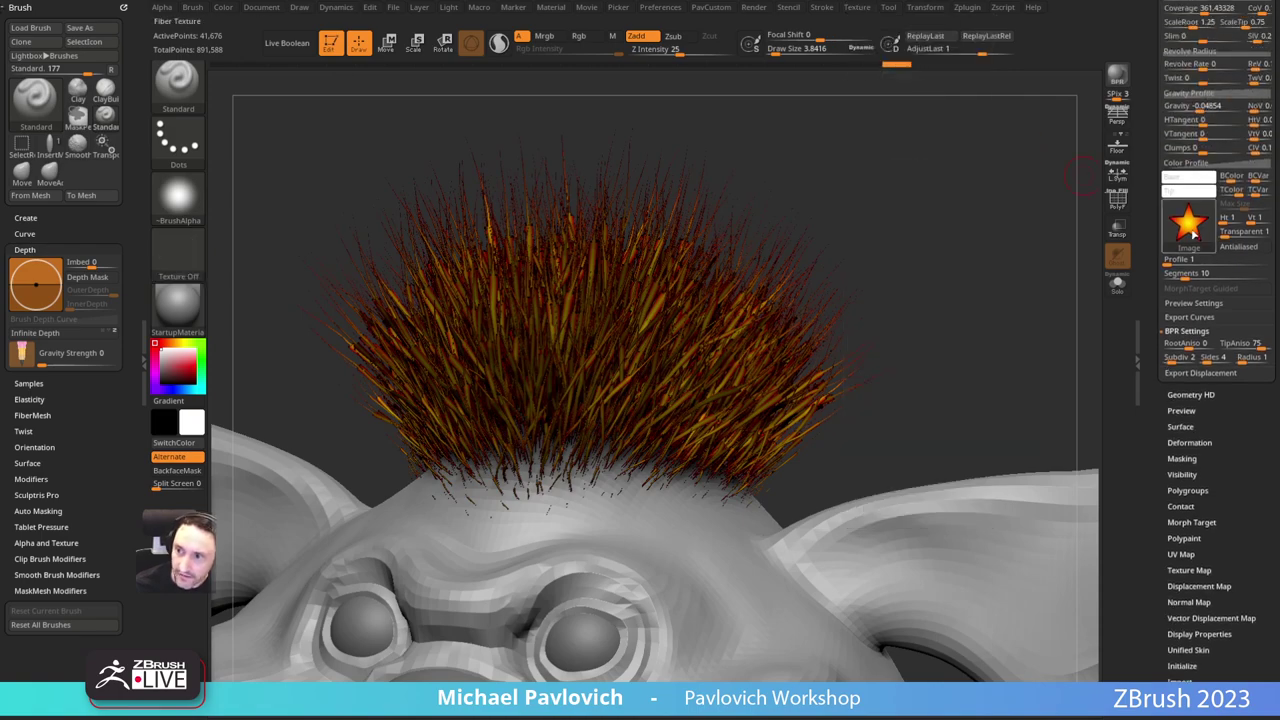
{"action": "left_click", "coordinate": [1190, 228]}
{"action": "left_click", "coordinate": [897, 233]}
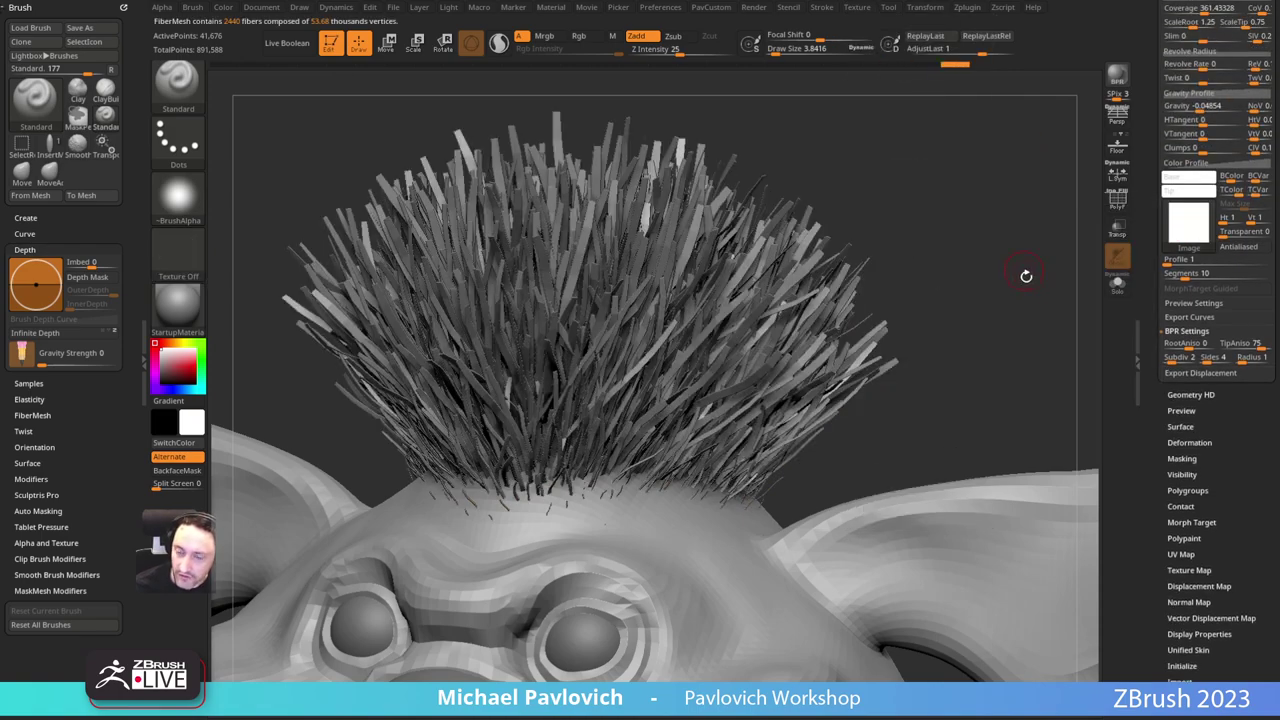
Step: Set the fibers' ScaleRoot to 1 in the width profile
{"action": "mouse_move", "coordinate": [1026, 274]}
{"action": "left_mouse_down"}
{"action": "mouse_move", "coordinate": [974, 257]}
{"action": "mouse_move", "coordinate": [979, 243]}
{"action": "left_mouse_up"}
{"action": "left_click_drag", "start_coordinate": [1148, 215], "coordinate": [1146, 430]}
{"action": "mouse_move", "coordinate": [1040, 292]}
{"action": "left_mouse_down"}
{"action": "mouse_move", "coordinate": [966, 280]}
{"action": "mouse_move", "coordinate": [986, 289]}
{"action": "left_mouse_up"}
{"action": "key", "text": "s"}
{"action": "left_click", "coordinate": [1194, 472]}
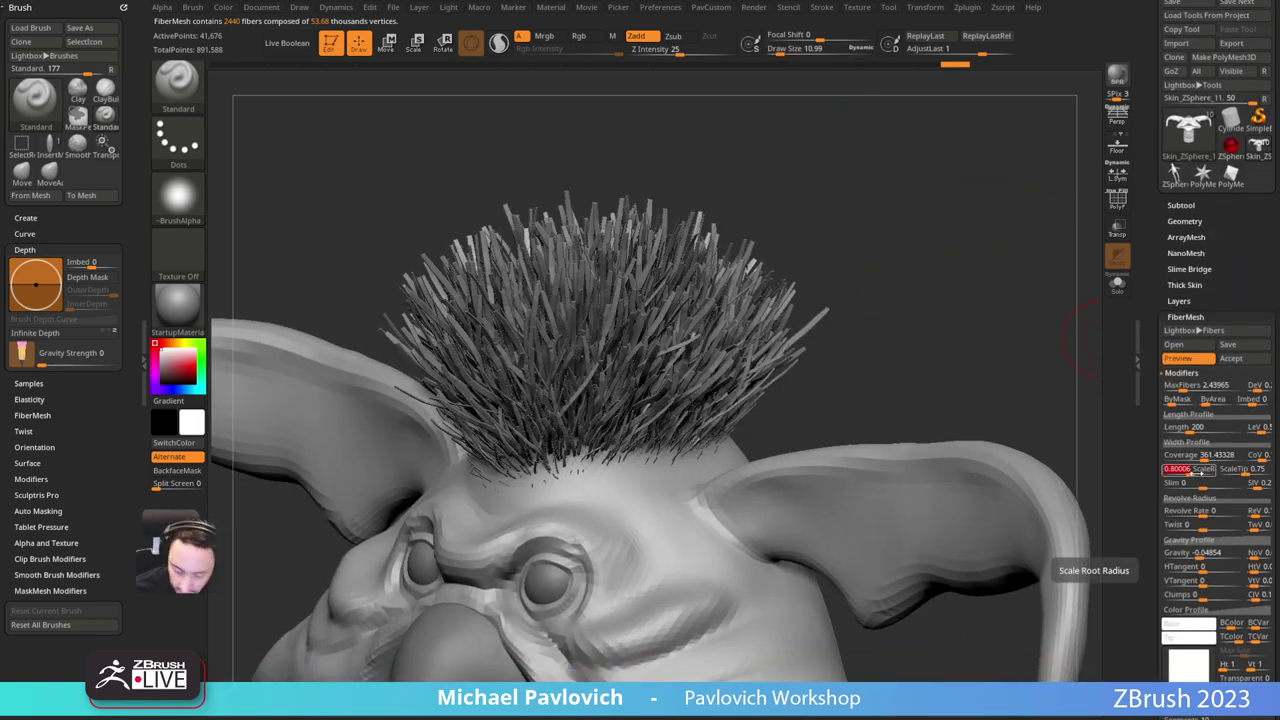
{"action": "type", "text": "1"}
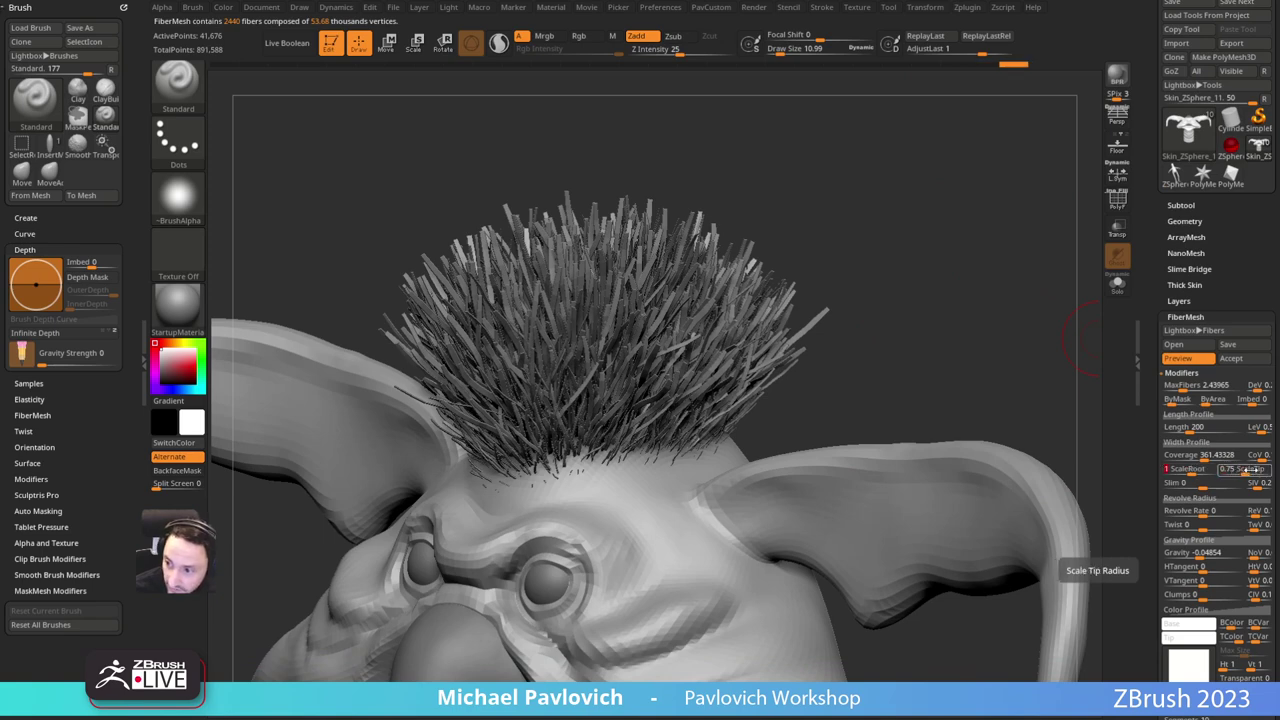
Step: Set the fibers' ScaleTip to 1 in the width profile
{"action": "left_click", "coordinate": [1251, 470]}
{"action": "type", "text": "1"}
{"action": "key", "text": "Return"}
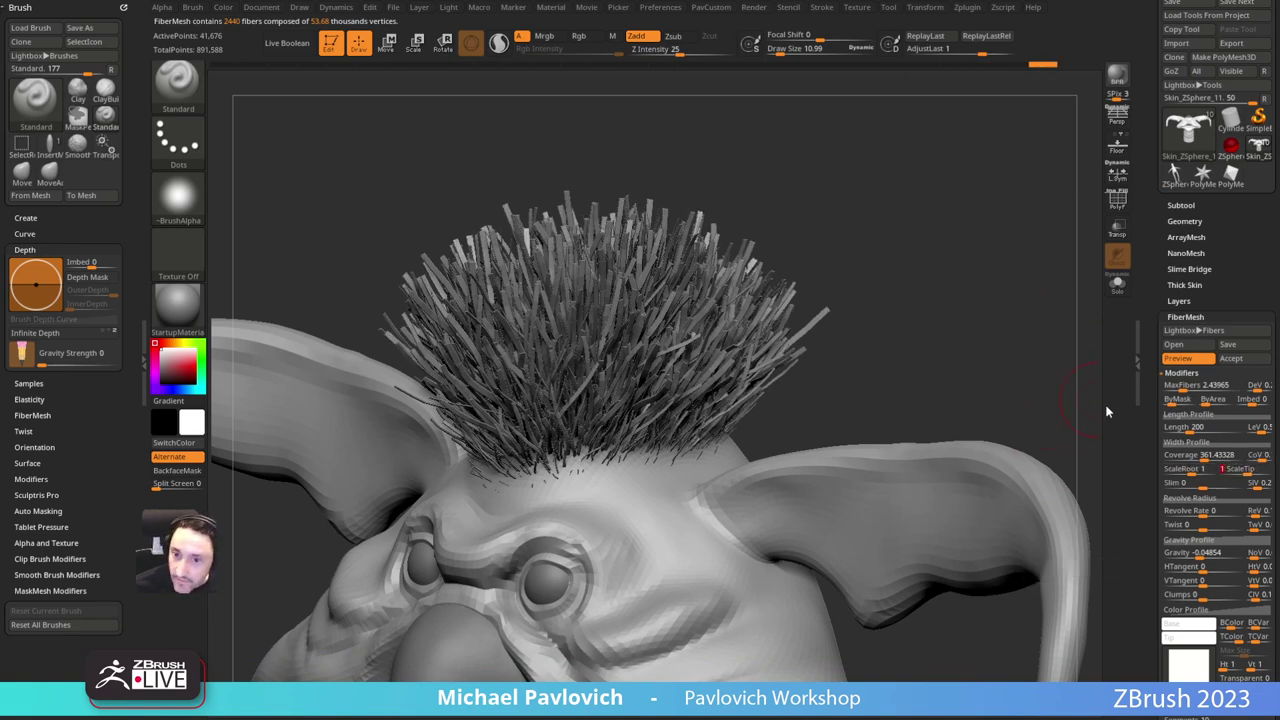
Step: Lower MaxFibers to about 0.283 and raise the fiber Coverage to 5000 for fewer, wider strands
{"action": "left_click_drag", "start_coordinate": [1031, 354], "coordinate": [1083, 339], "text": "alt"}
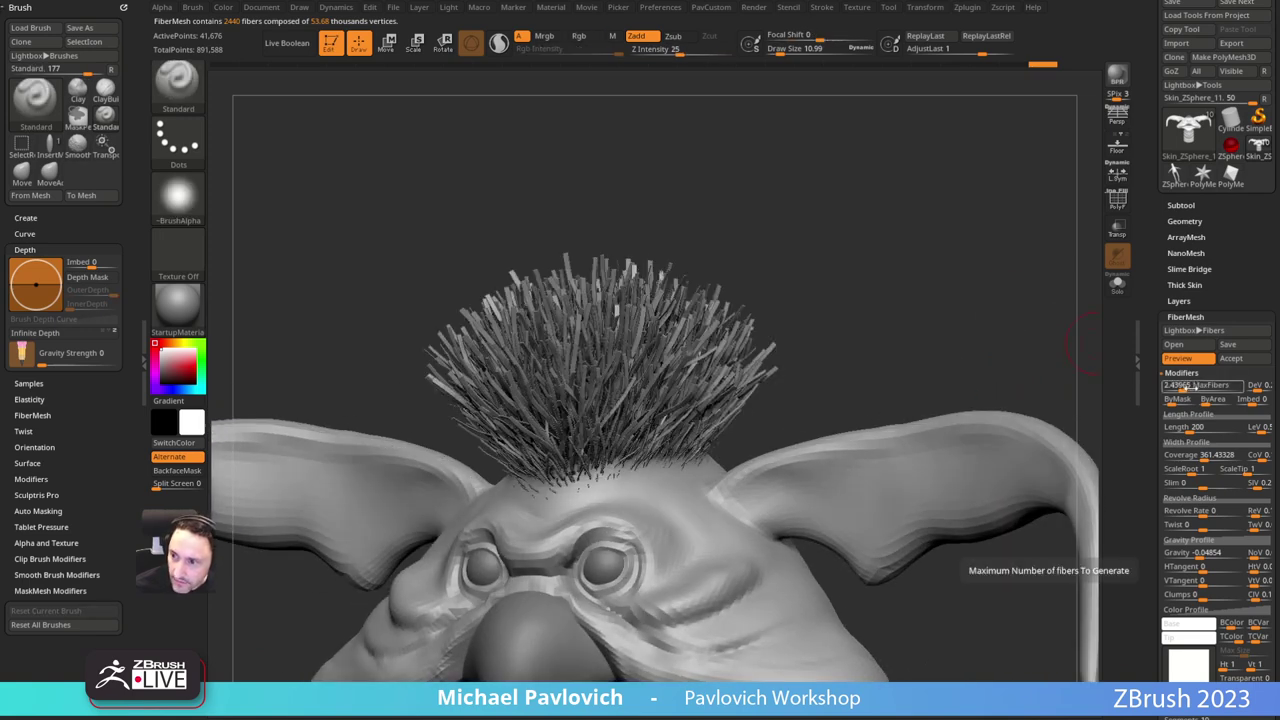
{"action": "left_click", "coordinate": [1177, 388]}
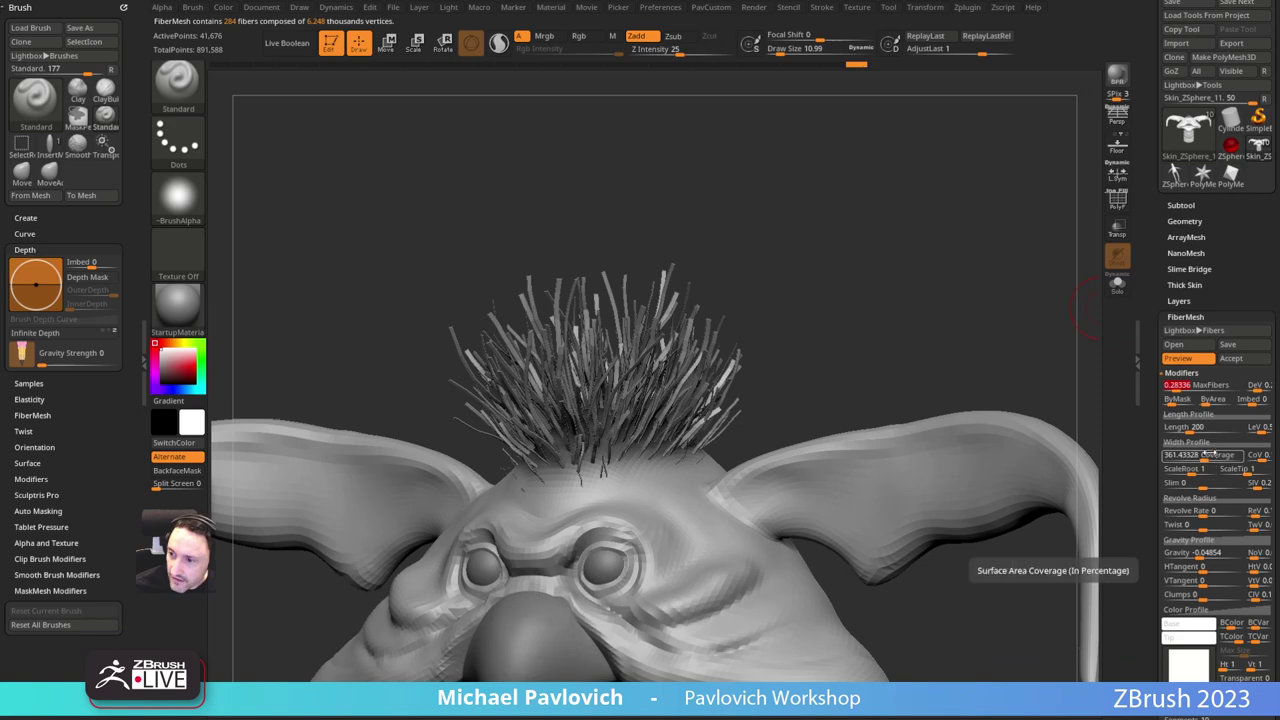
{"action": "left_click_drag", "start_coordinate": [1206, 457], "coordinate": [1243, 458]}
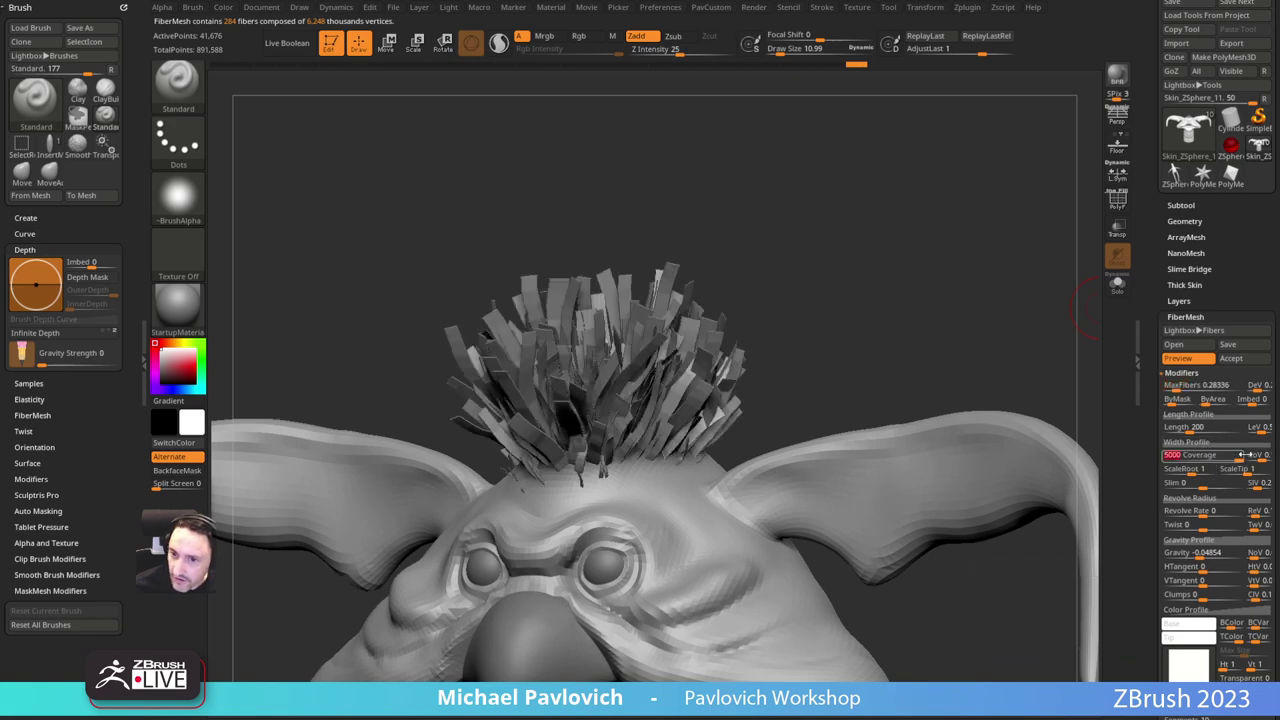
Step: Flatten the fiber Width Profile curve at its maximum by raising both the root and tip points to full height
{"action": "left_click", "coordinate": [1220, 442]}
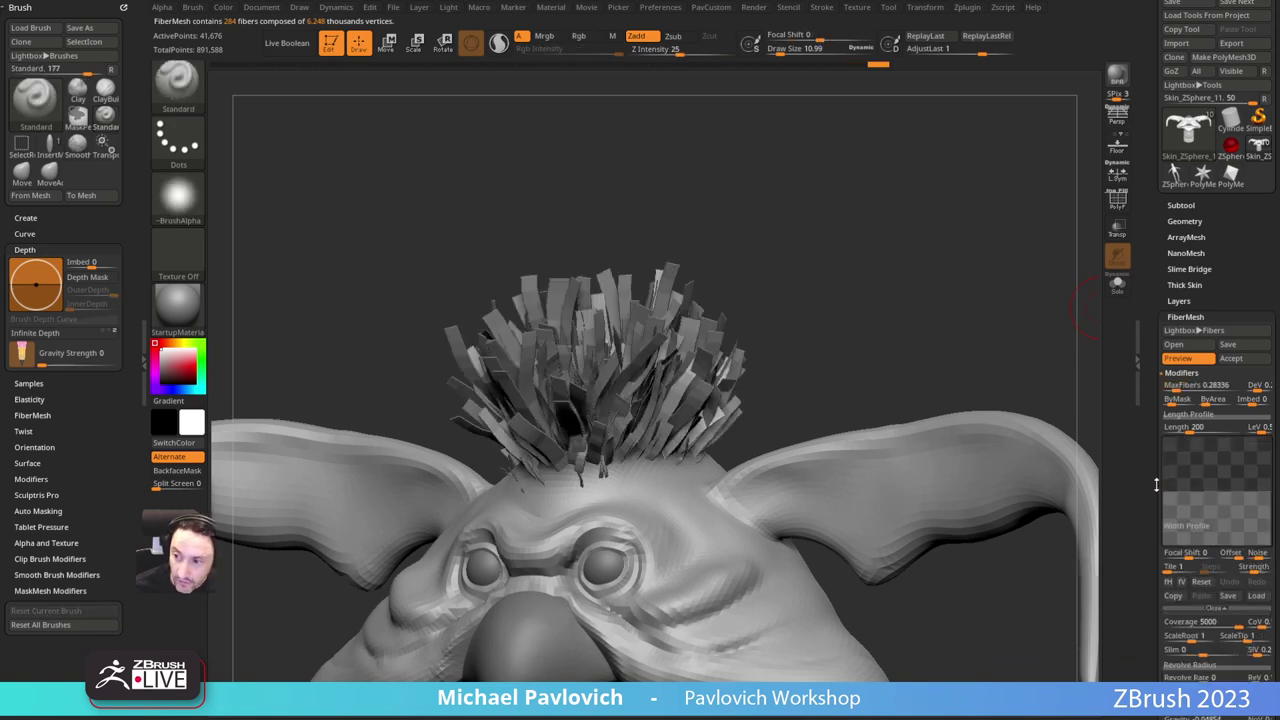
{"action": "left_click_drag", "start_coordinate": [1162, 434], "coordinate": [1162, 434]}
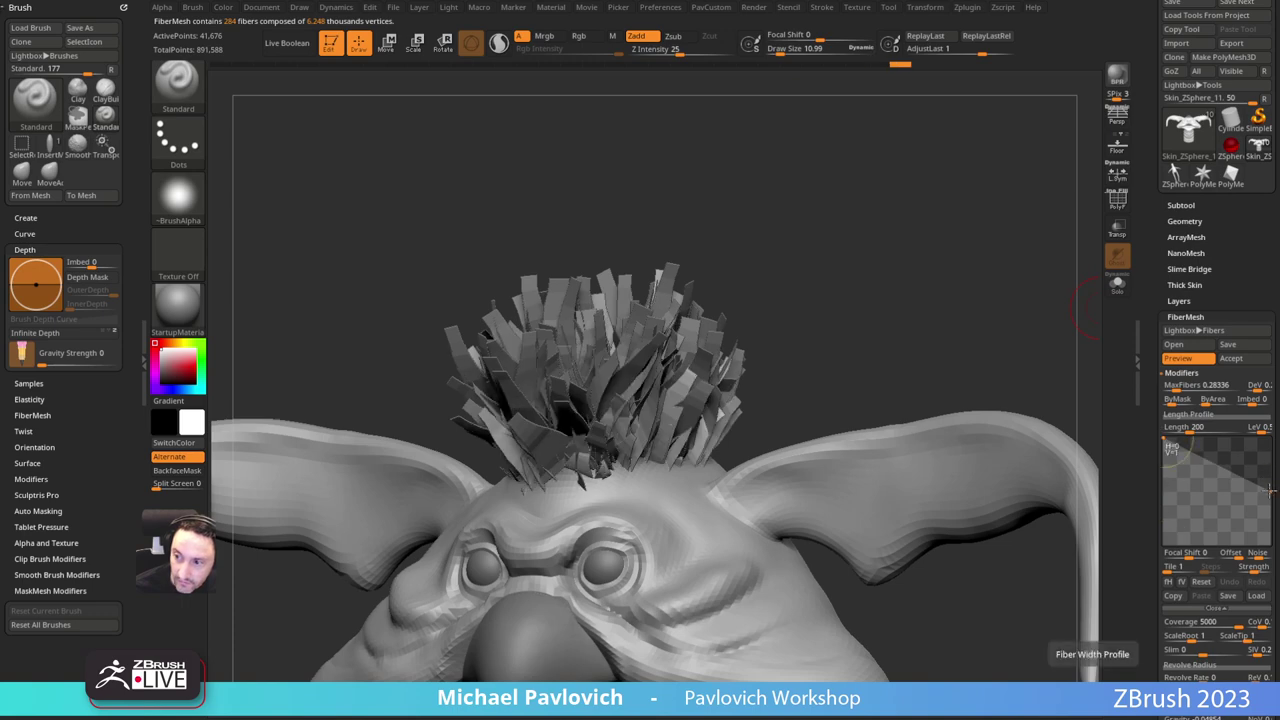
{"action": "left_click_drag", "start_coordinate": [1271, 491], "coordinate": [1273, 436]}
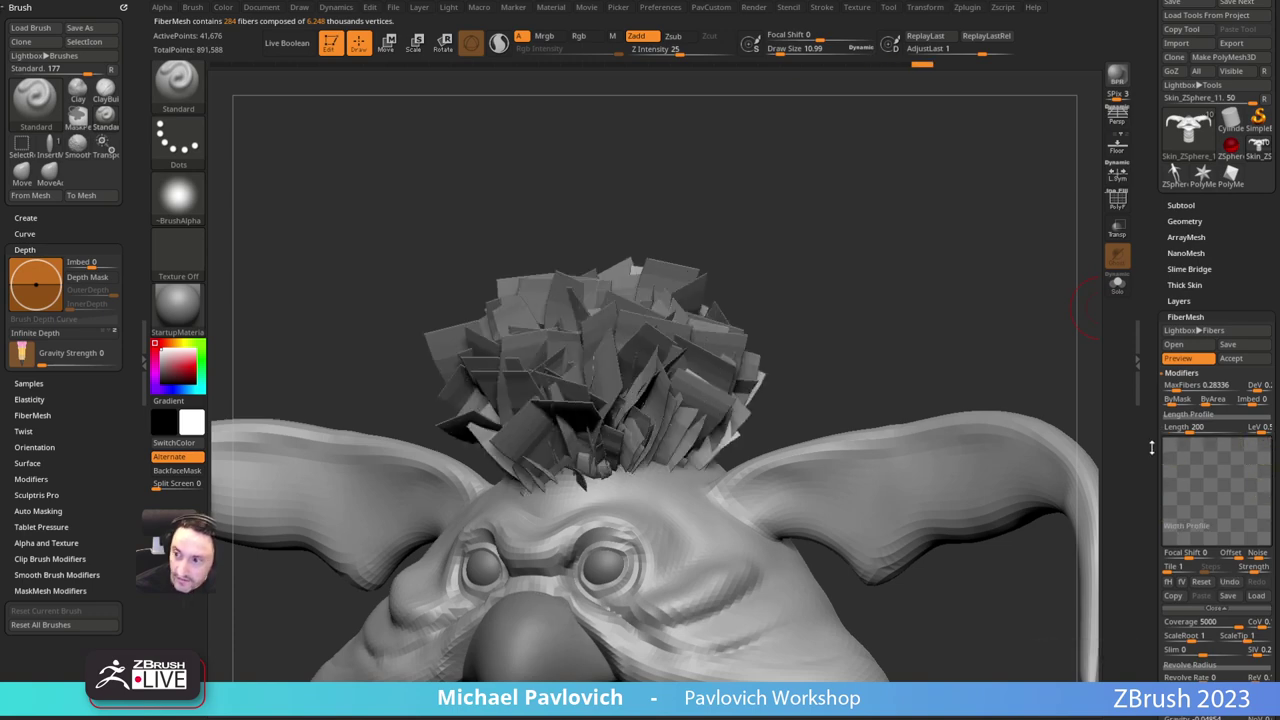
Step: Narrow the hair strands by reducing the fiber Coverage to about 249
{"action": "left_click_drag", "start_coordinate": [1153, 447], "coordinate": [1153, 302]}
{"action": "left_click_drag", "start_coordinate": [1220, 477], "coordinate": [1212, 477]}
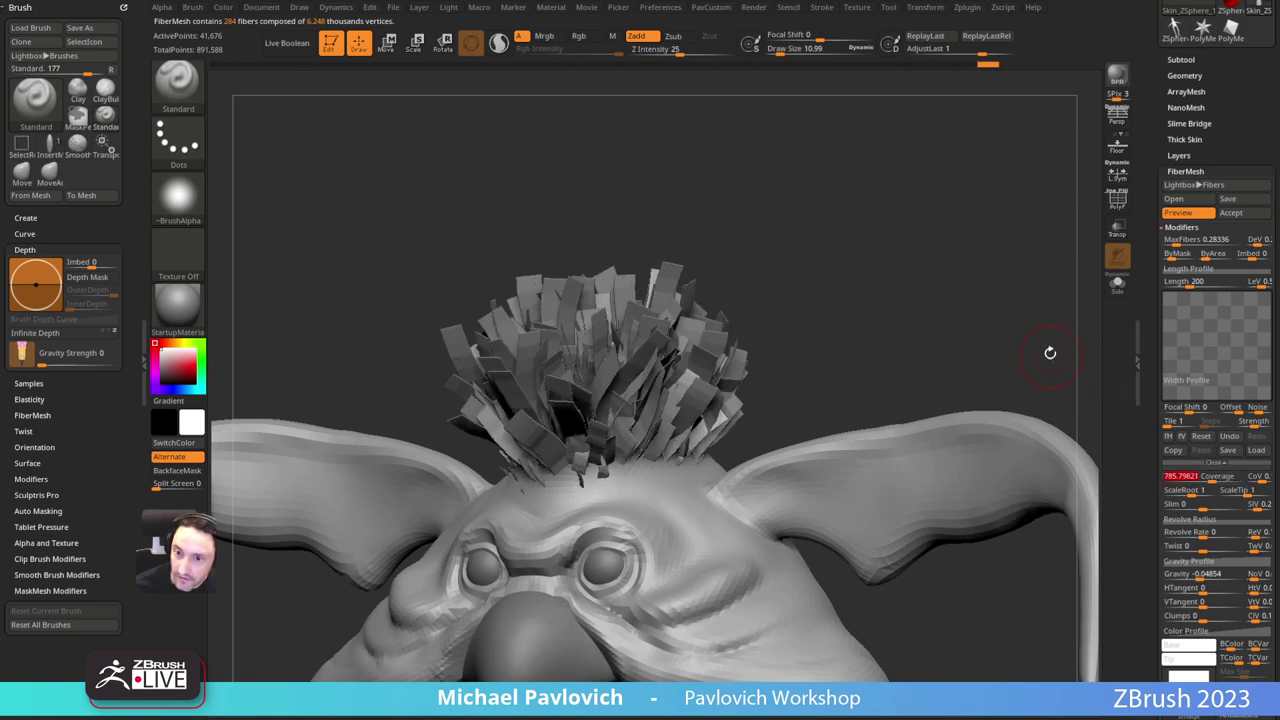
{"action": "left_click_drag", "start_coordinate": [994, 299], "coordinate": [957, 277]}
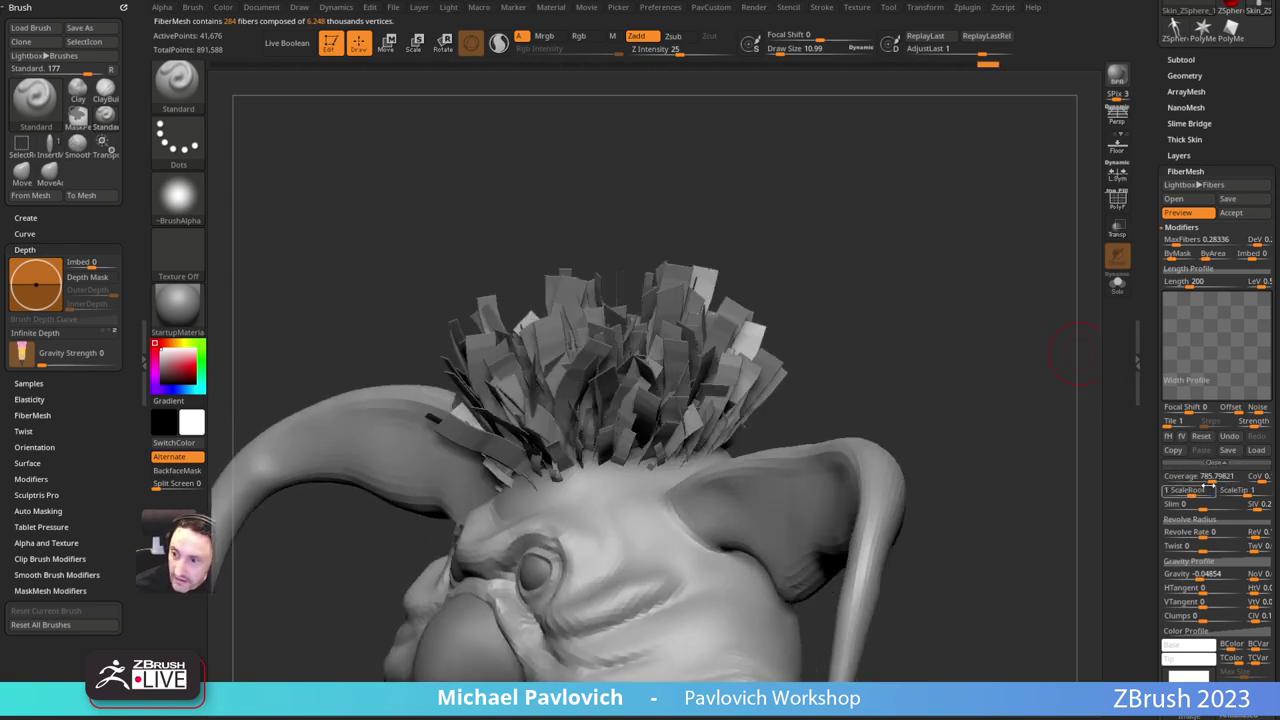
{"action": "left_click_drag", "start_coordinate": [1212, 481], "coordinate": [1201, 482]}
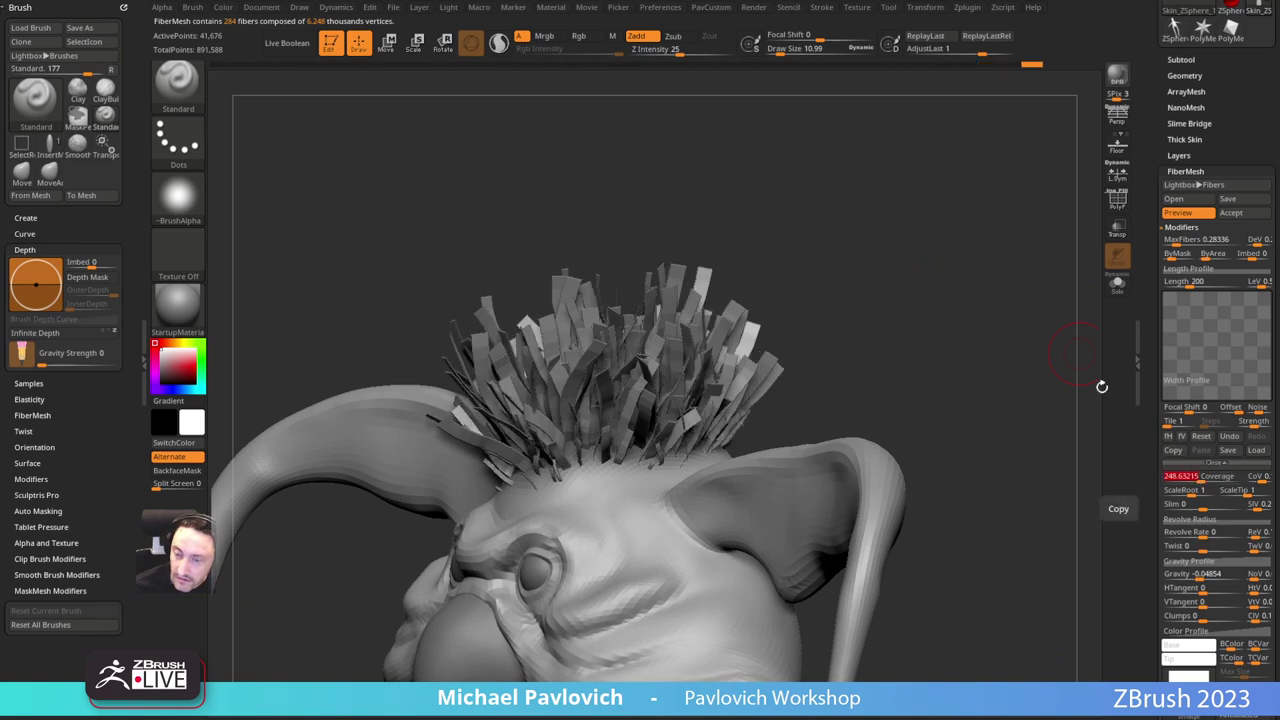
Step: Set the fiber Length to about 274, accept the FiberMesh preview as a subtool and show the subtool list
{"action": "left_click_drag", "start_coordinate": [927, 343], "coordinate": [984, 337]}
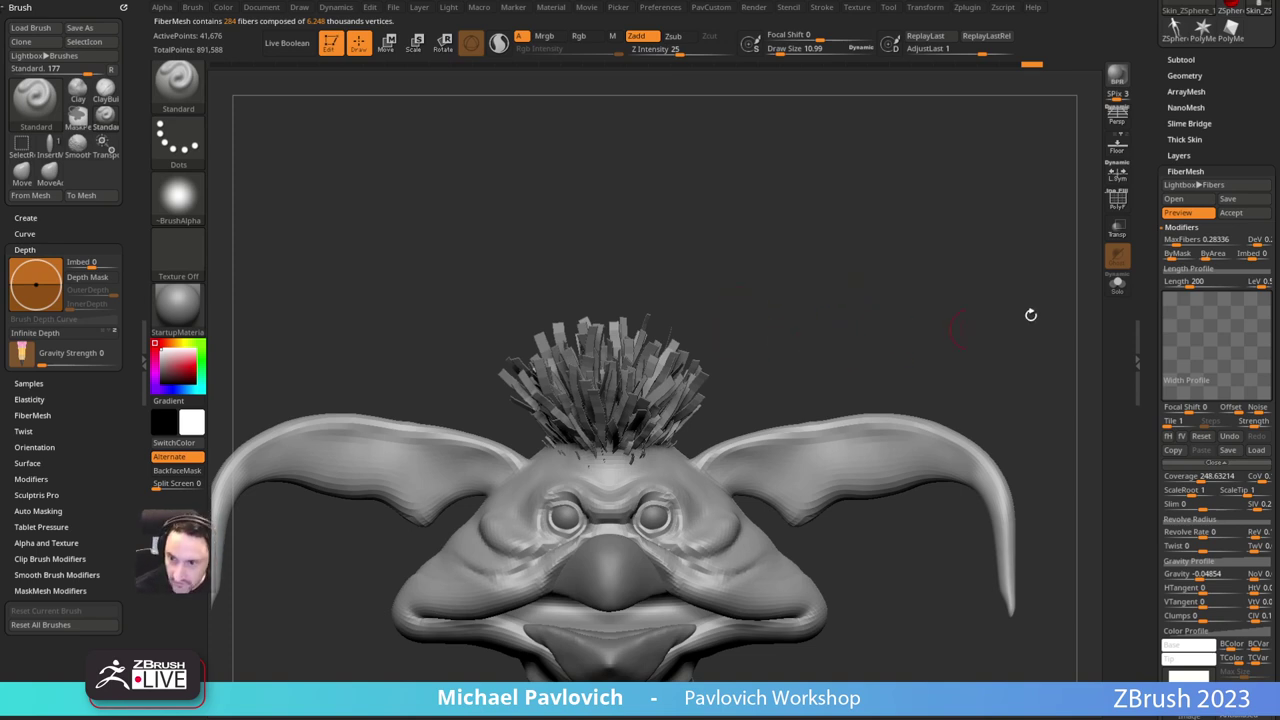
{"action": "left_click_drag", "start_coordinate": [1191, 283], "coordinate": [1199, 284]}
{"action": "left_click_drag", "start_coordinate": [1020, 320], "coordinate": [1017, 275]}
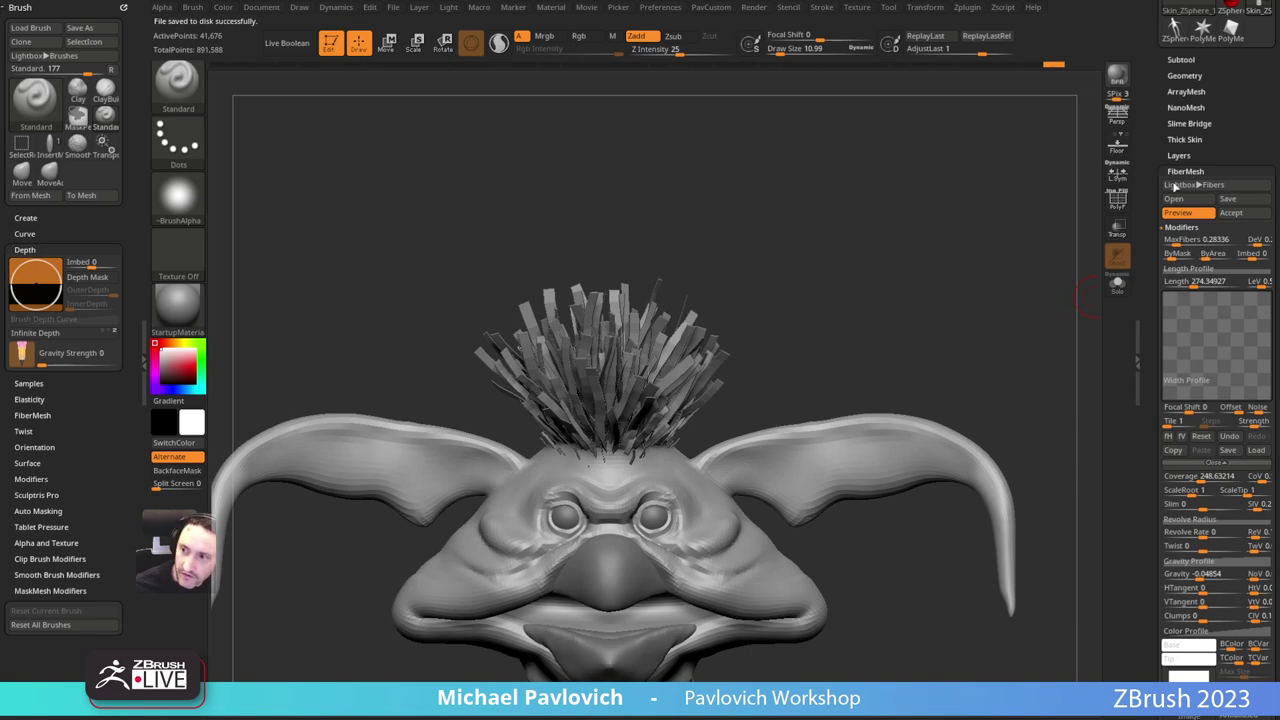
{"action": "left_click", "coordinate": [1231, 213]}
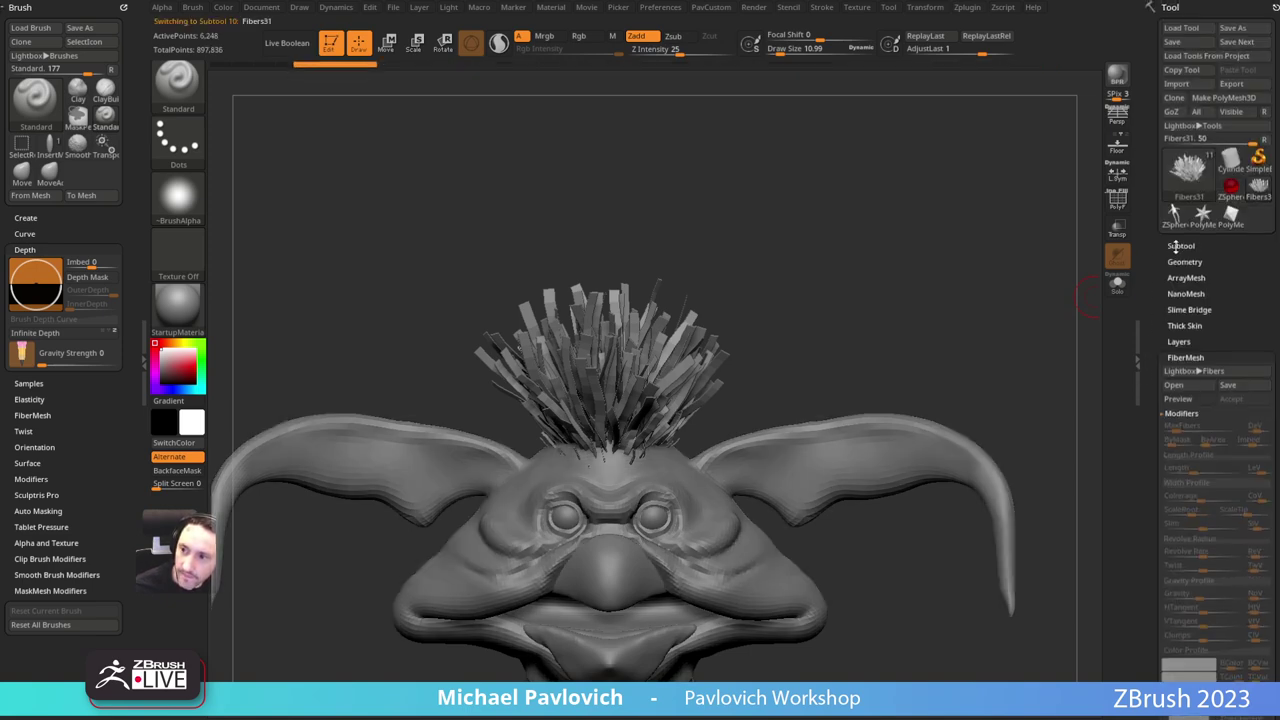
{"action": "left_click", "coordinate": [1179, 245]}
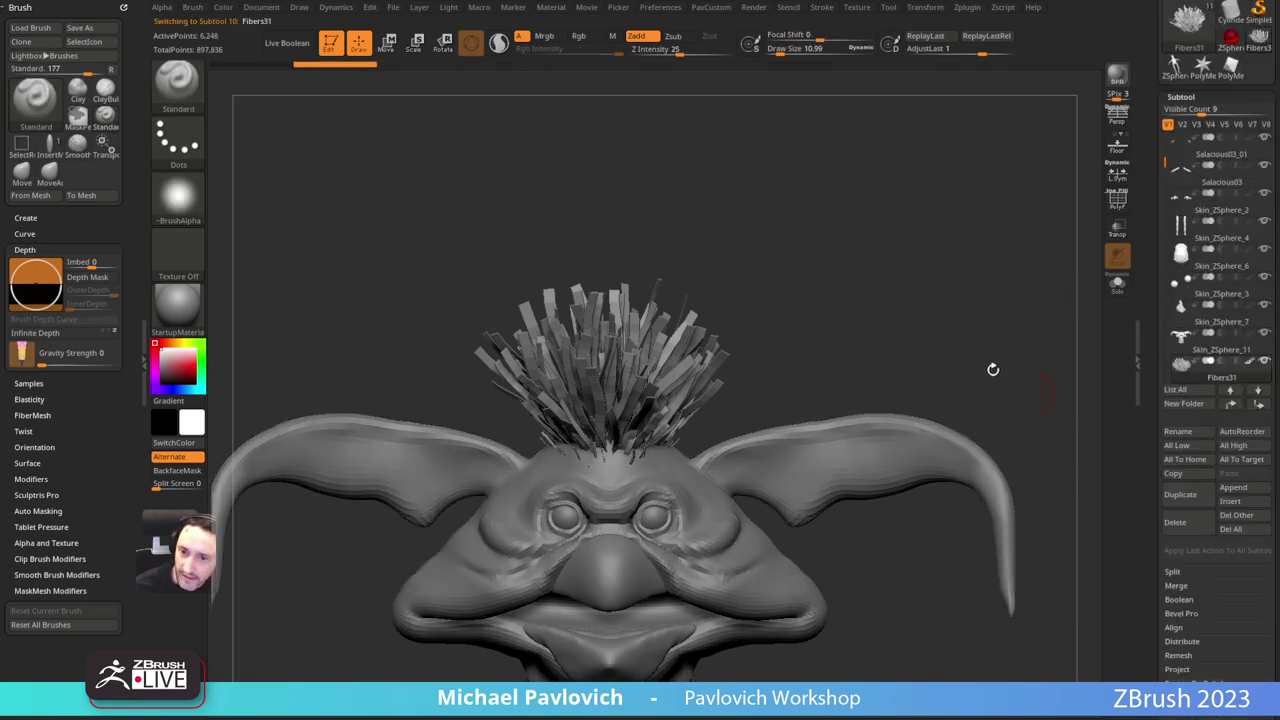
Step: Choose the GroomHairToss brush and comb the hair fibers upward and to one side from the front
{"action": "left_click_drag", "start_coordinate": [878, 240], "coordinate": [902, 274], "text": "alt"}
{"action": "key", "text": "b"}
{"action": "key", "text": "g"}
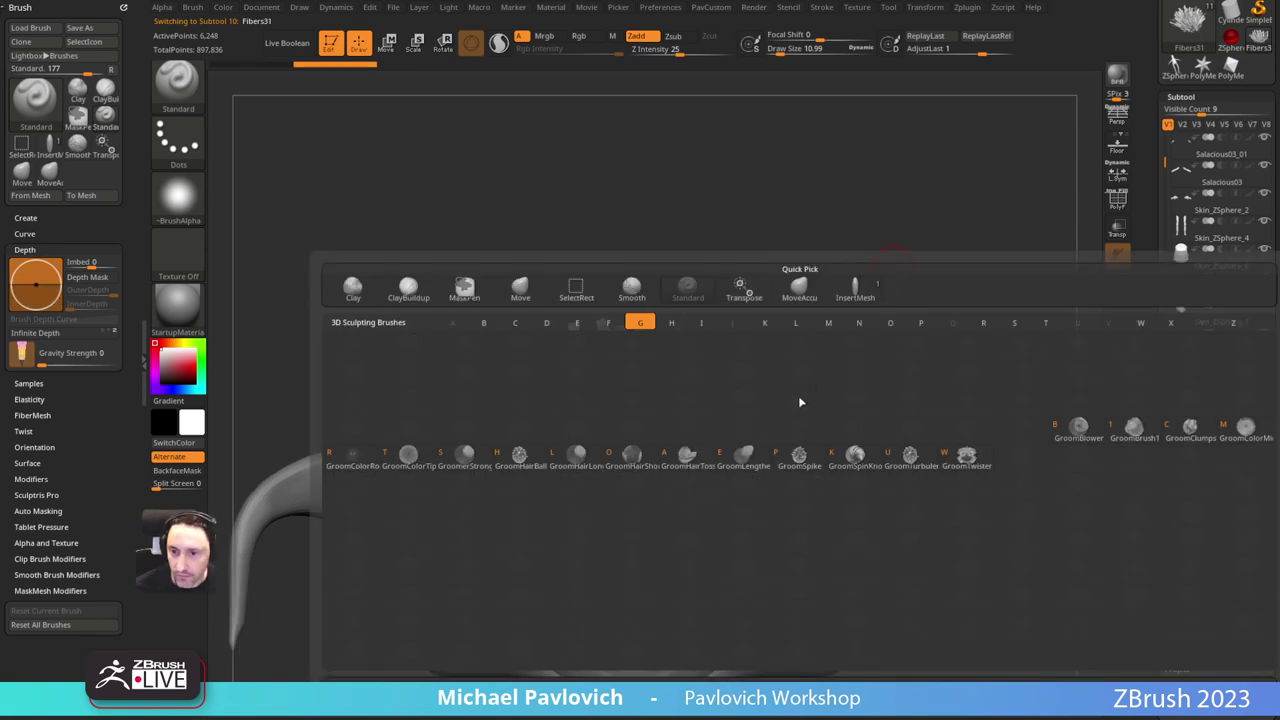
{"action": "left_click", "coordinate": [689, 456]}
{"action": "key", "text": "s"}
{"action": "left_click_drag", "start_coordinate": [641, 363], "coordinate": [632, 364]}
{"action": "mouse_move", "coordinate": [575, 400]}
{"action": "left_mouse_down"}
{"action": "mouse_move", "coordinate": [680, 246]}
{"action": "mouse_move", "coordinate": [623, 277]}
{"action": "mouse_move", "coordinate": [692, 326]}
{"action": "left_mouse_up"}
{"action": "mouse_move", "coordinate": [640, 440]}
{"action": "left_mouse_down"}
{"action": "mouse_move", "coordinate": [690, 335]}
{"action": "mouse_move", "coordinate": [637, 293]}
{"action": "mouse_move", "coordinate": [625, 350]}
{"action": "left_mouse_up"}
{"action": "left_click_drag", "start_coordinate": [600, 430], "coordinate": [650, 325]}
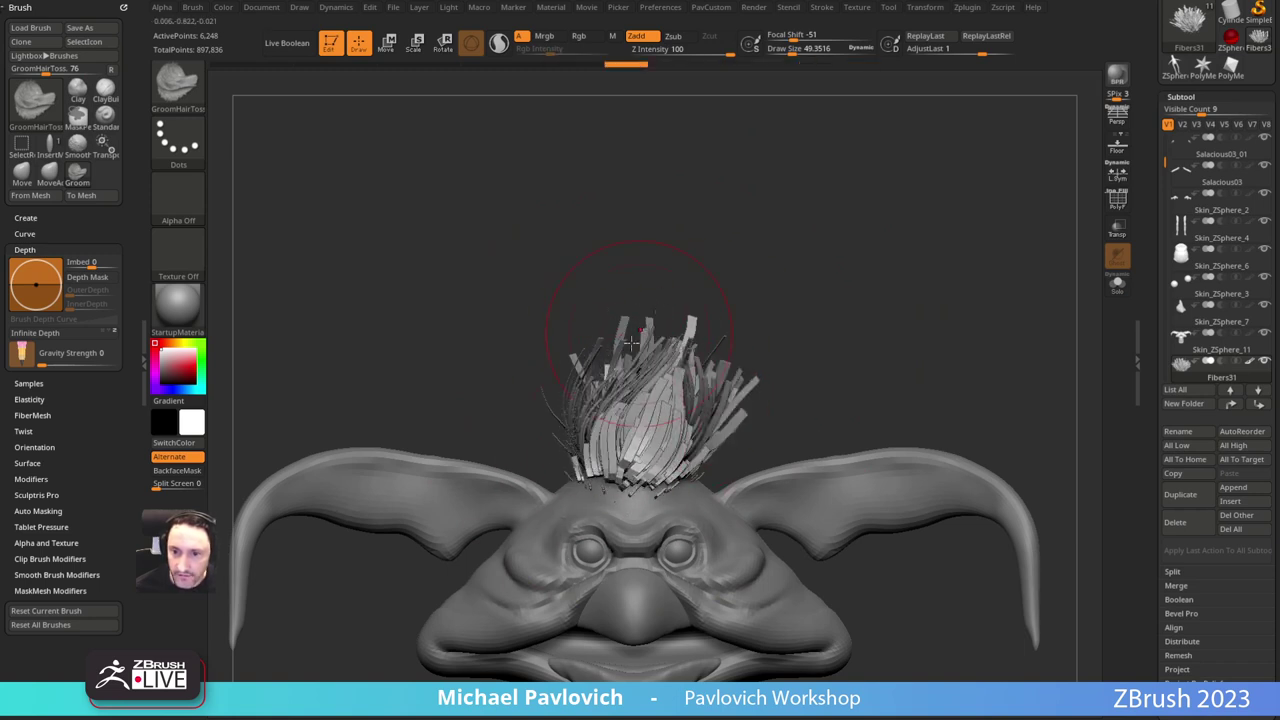
{"action": "mouse_move", "coordinate": [595, 405]}
{"action": "left_mouse_down"}
{"action": "mouse_move", "coordinate": [640, 317]}
{"action": "mouse_move", "coordinate": [695, 275]}
{"action": "left_mouse_up"}
Step: Switch to the Move brush and open its FiberMesh brush settings
{"action": "key", "text": "b"}
{"action": "key", "text": "m"}
{"action": "key", "text": "v"}
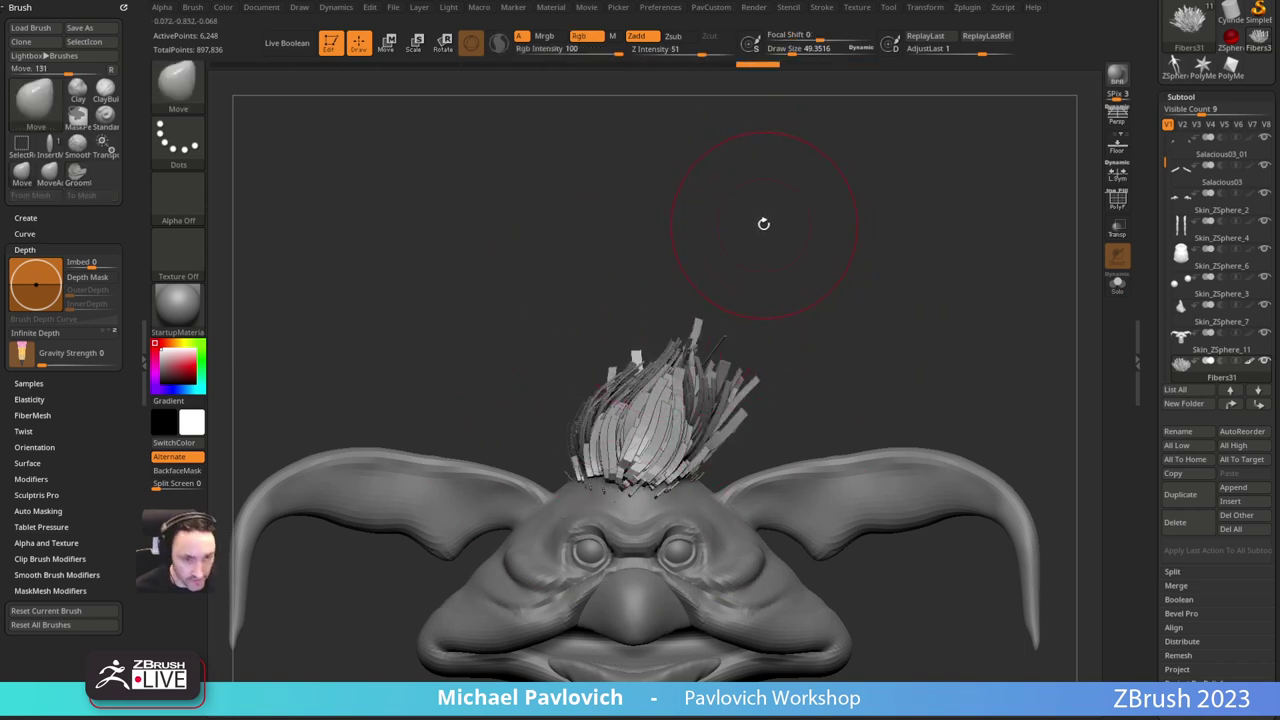
{"action": "key", "text": "shift"}
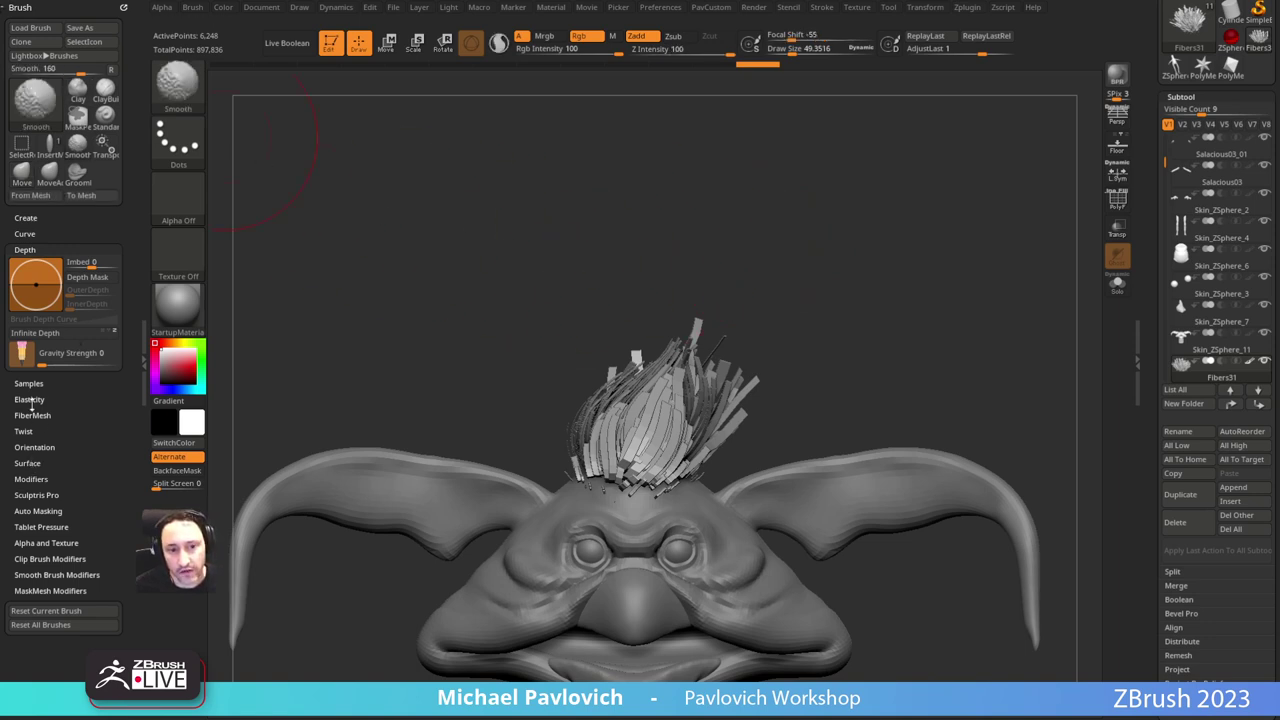
{"action": "left_click", "coordinate": [32, 415]}
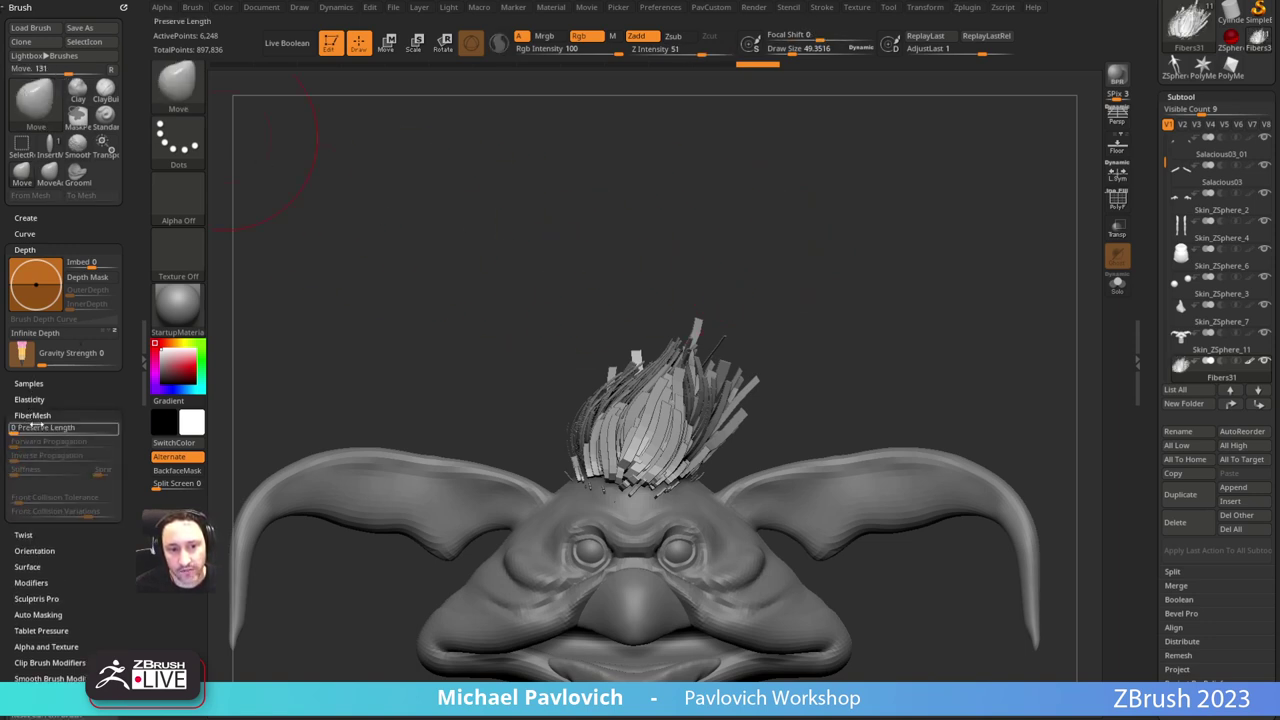
Step: Try pulling the hair upward with a larger Move brush while Preserve Length is 0
{"action": "key", "text": "s"}
{"action": "mouse_move", "coordinate": [657, 380]}
{"action": "left_mouse_down"}
{"action": "mouse_move", "coordinate": [636, 380]}
{"action": "mouse_move", "coordinate": [670, 213]}
{"action": "mouse_move", "coordinate": [663, 178]}
{"action": "mouse_move", "coordinate": [649, 249]}
{"action": "mouse_move", "coordinate": [686, 186]}
{"action": "left_mouse_up"}
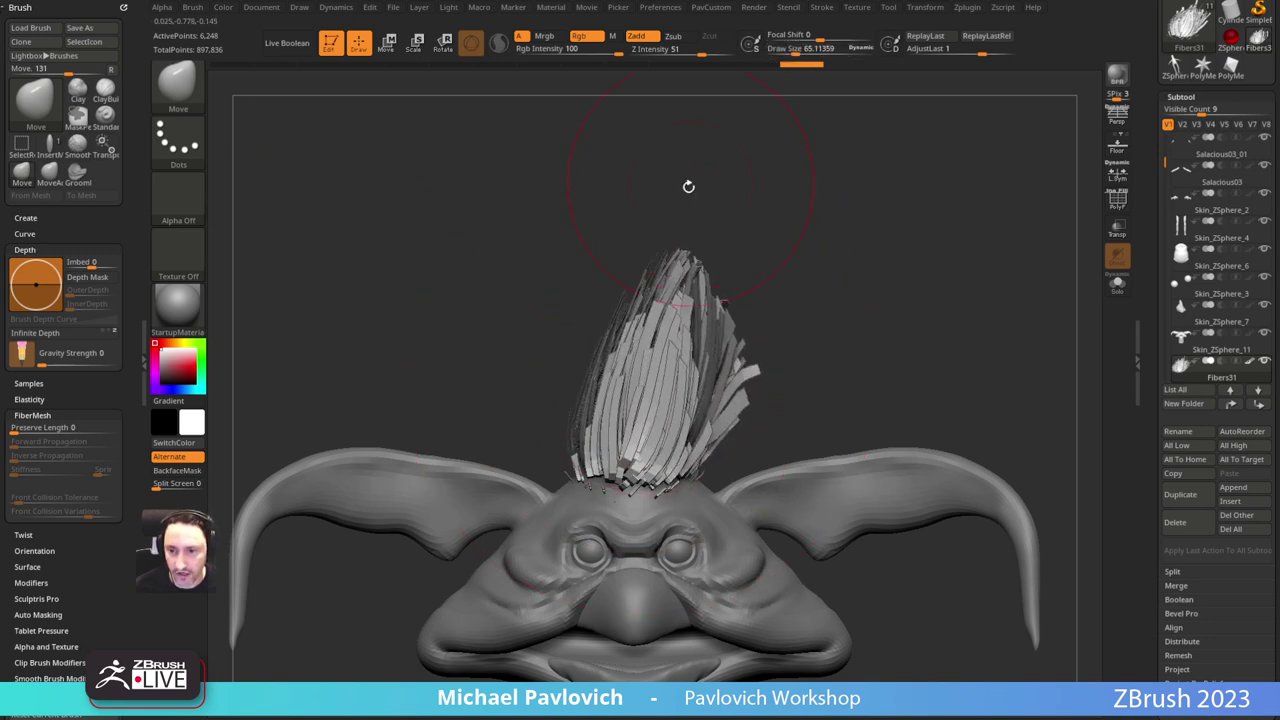
{"action": "key", "text": "ctrl+z"}
Step: Set the Move brush's Preserve Length to 100 and pull the hair fibers into an upright tuft
{"action": "left_click_drag", "start_coordinate": [50, 430], "coordinate": [148, 422]}
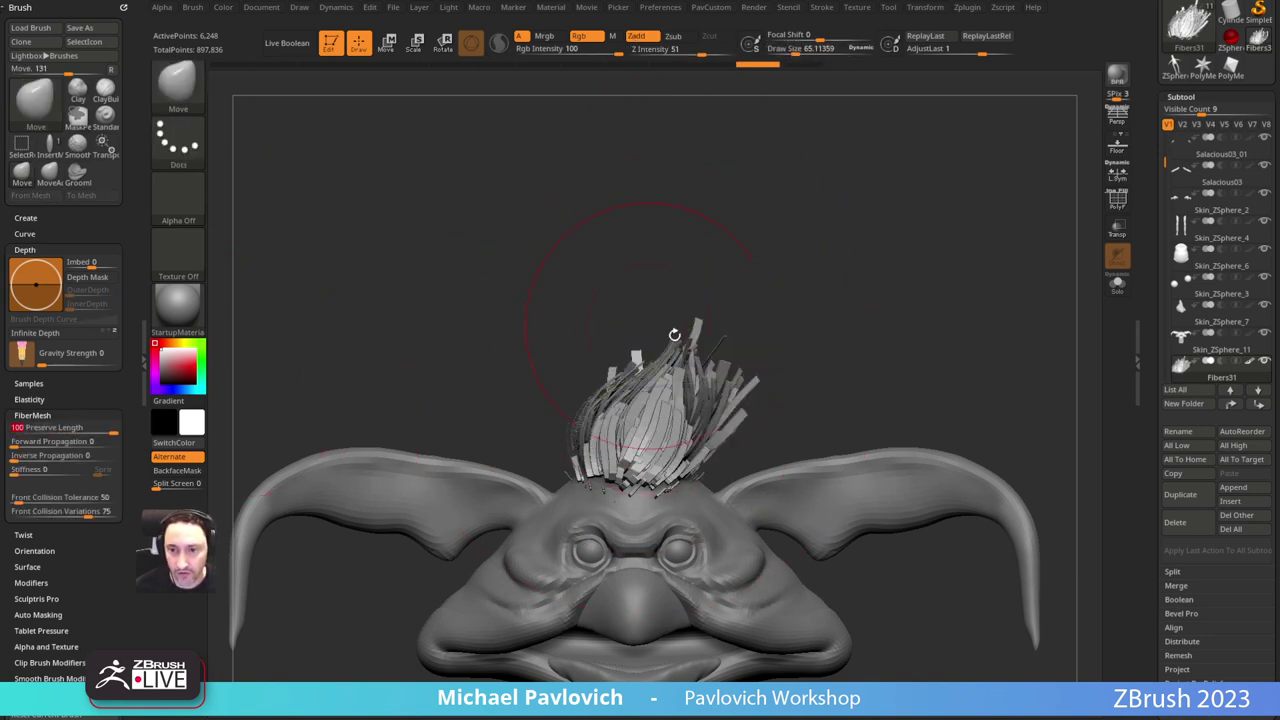
{"action": "mouse_move", "coordinate": [672, 339]}
{"action": "left_mouse_down"}
{"action": "mouse_move", "coordinate": [533, 321]}
{"action": "mouse_move", "coordinate": [629, 187]}
{"action": "mouse_move", "coordinate": [643, 246]}
{"action": "mouse_move", "coordinate": [660, 197]}
{"action": "left_mouse_up"}
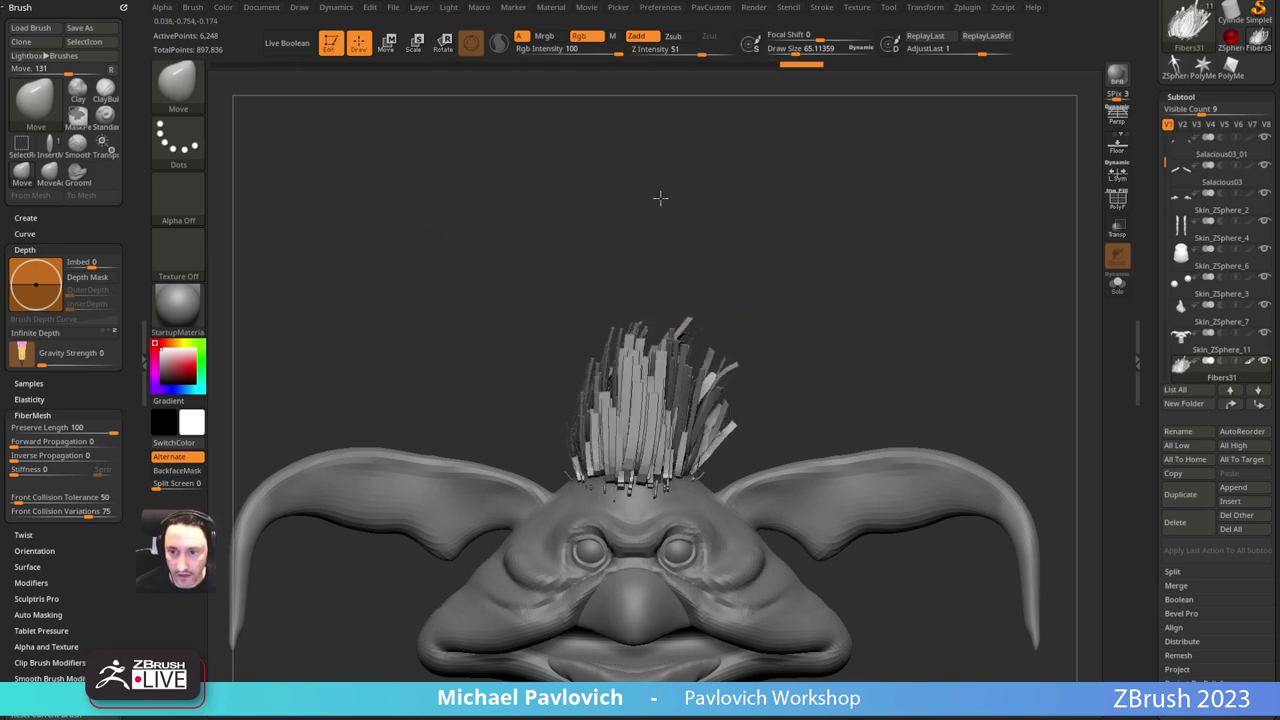
{"action": "left_click_drag", "start_coordinate": [625, 335], "coordinate": [609, 258]}
{"action": "mouse_move", "coordinate": [604, 440]}
{"action": "left_mouse_down"}
{"action": "mouse_move", "coordinate": [629, 490]}
{"action": "mouse_move", "coordinate": [640, 440]}
{"action": "left_mouse_up"}
{"action": "left_click_drag", "start_coordinate": [785, 303], "coordinate": [660, 310]}
{"action": "left_click_drag", "start_coordinate": [705, 345], "coordinate": [732, 262]}
{"action": "mouse_move", "coordinate": [780, 335]}
{"action": "left_mouse_down"}
{"action": "mouse_move", "coordinate": [803, 261]}
{"action": "mouse_move", "coordinate": [837, 280]}
{"action": "left_mouse_up"}
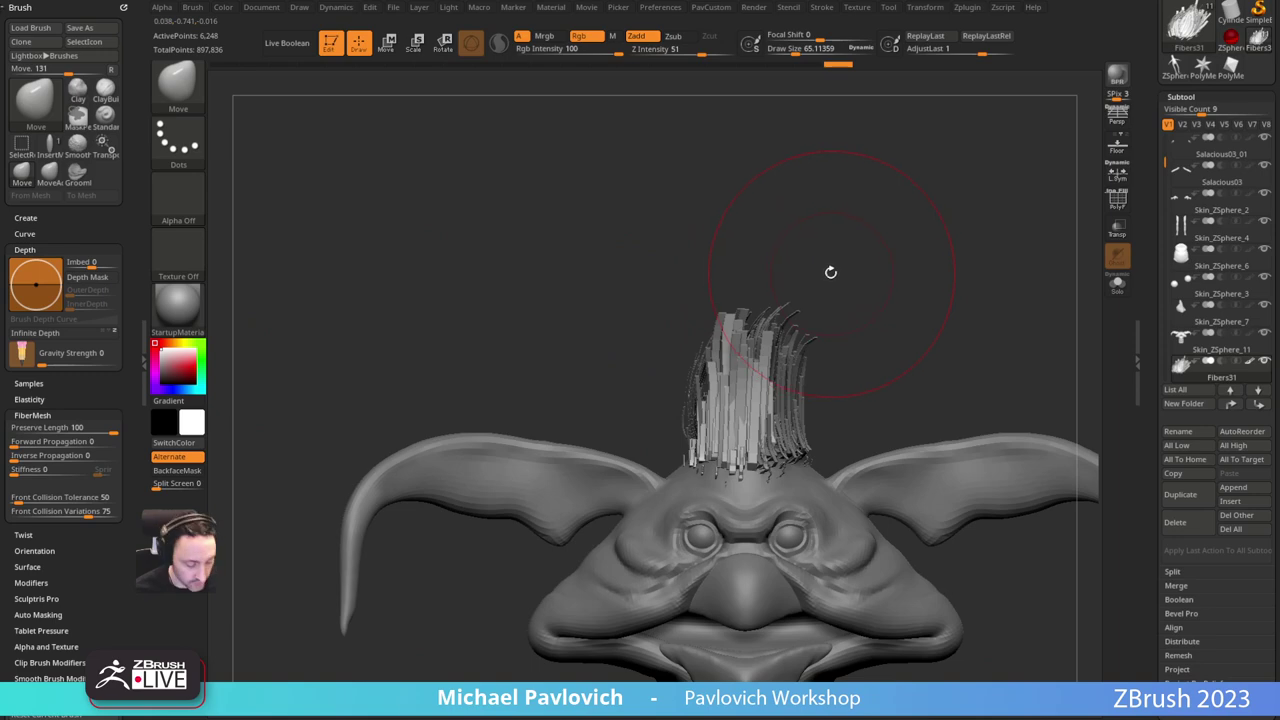
Step: Return to the GroomHairToss brush at a smaller draw size and set its Front Collision Tolerance to 10
{"action": "key", "text": "b"}
{"action": "key", "text": "g"}
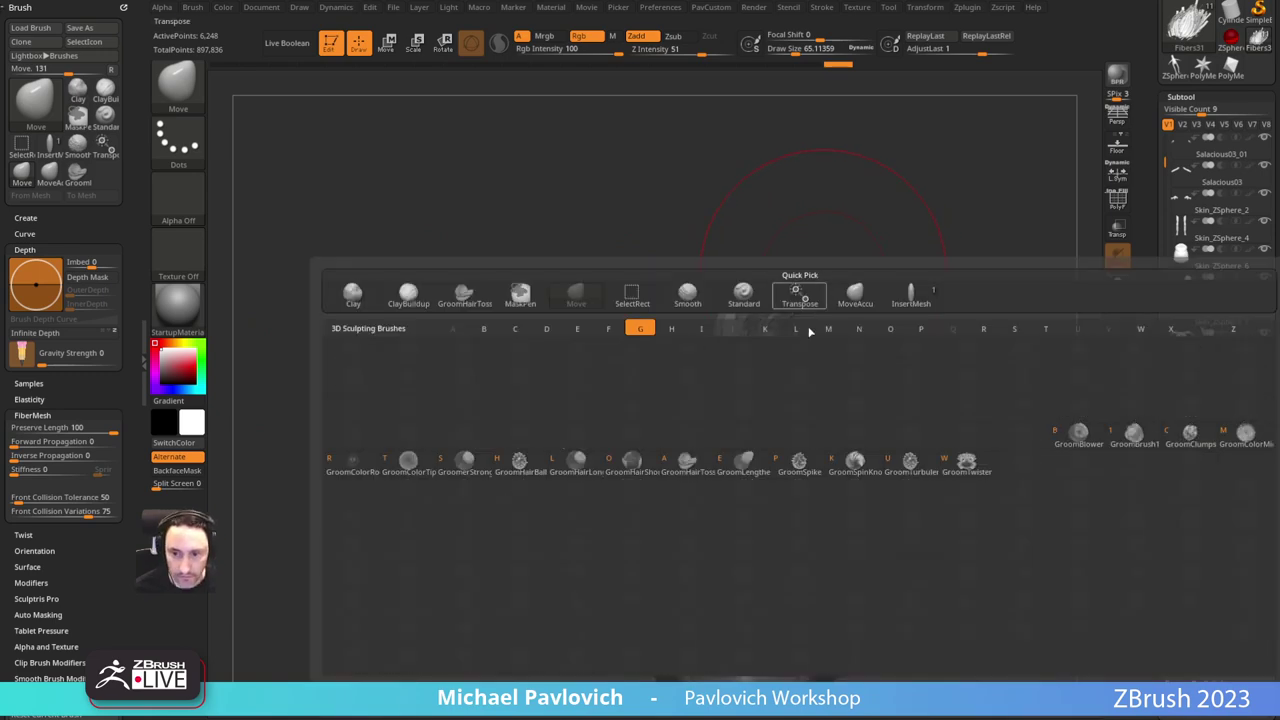
{"action": "left_click", "coordinate": [687, 460]}
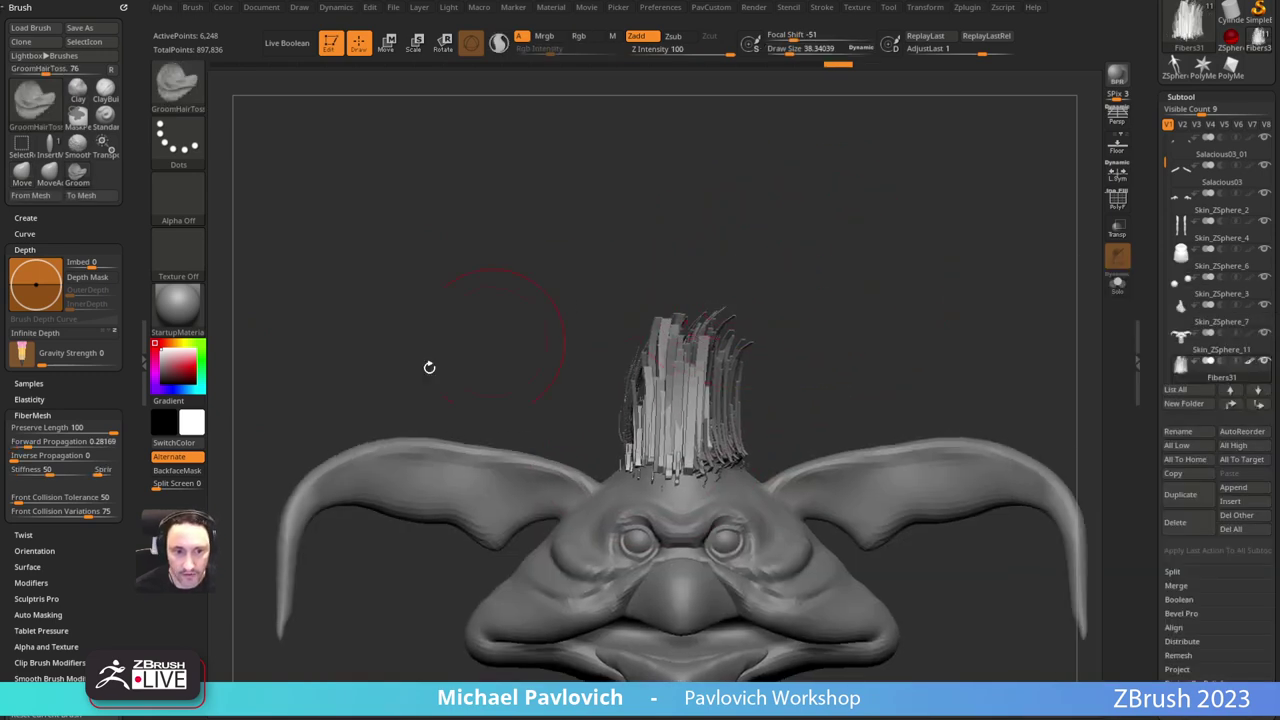
{"action": "left_click", "coordinate": [22, 498]}
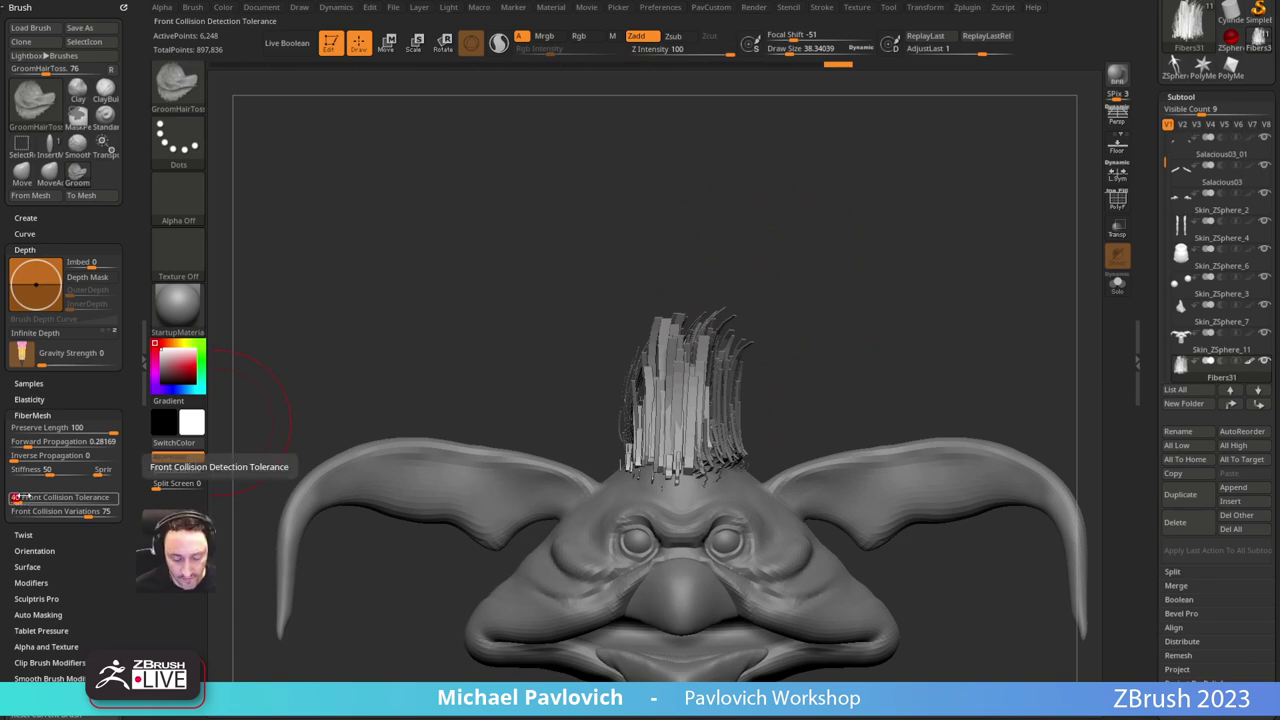
{"action": "key", "text": "Return"}
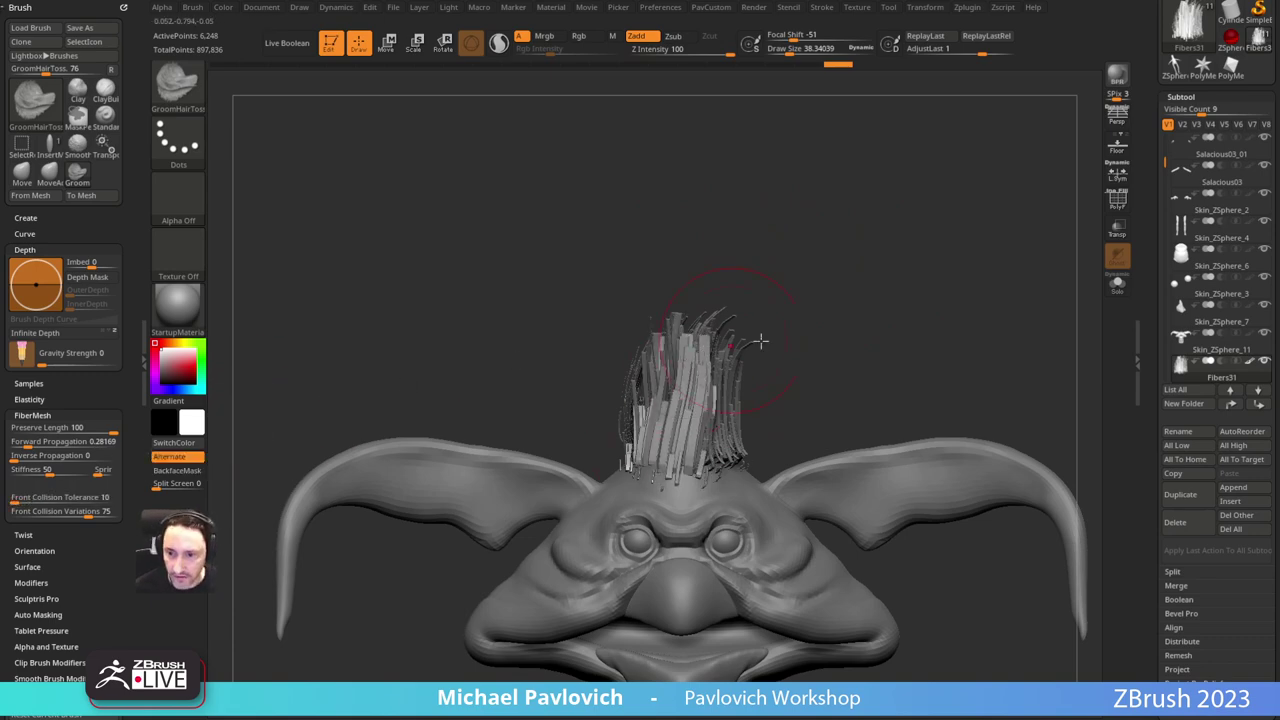
Step: Comb the upright tuft with GroomHairToss from the front and three-quarter views
{"action": "right_click_drag", "start_coordinate": [760, 340], "coordinate": [690, 345]}
{"action": "left_click_drag", "start_coordinate": [671, 486], "coordinate": [735, 345]}
{"action": "left_click_drag", "start_coordinate": [829, 343], "coordinate": [745, 355]}
{"action": "left_click_drag", "start_coordinate": [684, 445], "coordinate": [694, 384]}
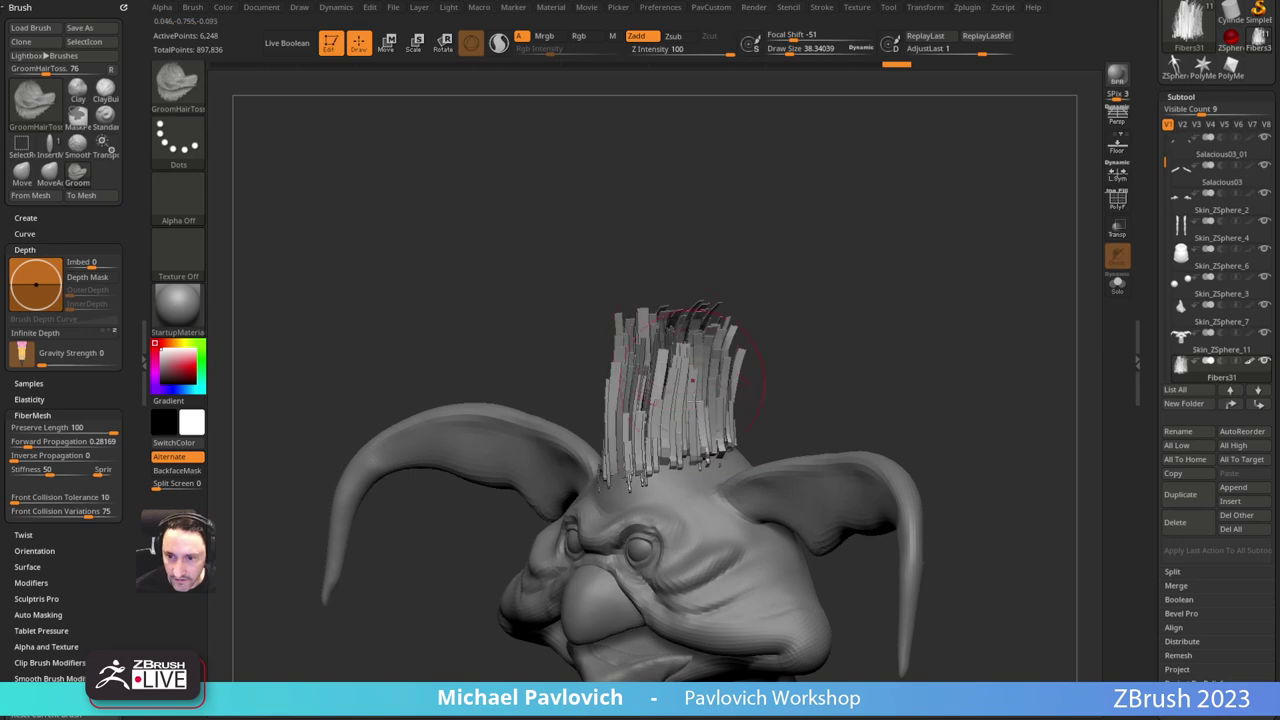
{"action": "left_click_drag", "start_coordinate": [796, 339], "coordinate": [822, 344], "text": "shift"}
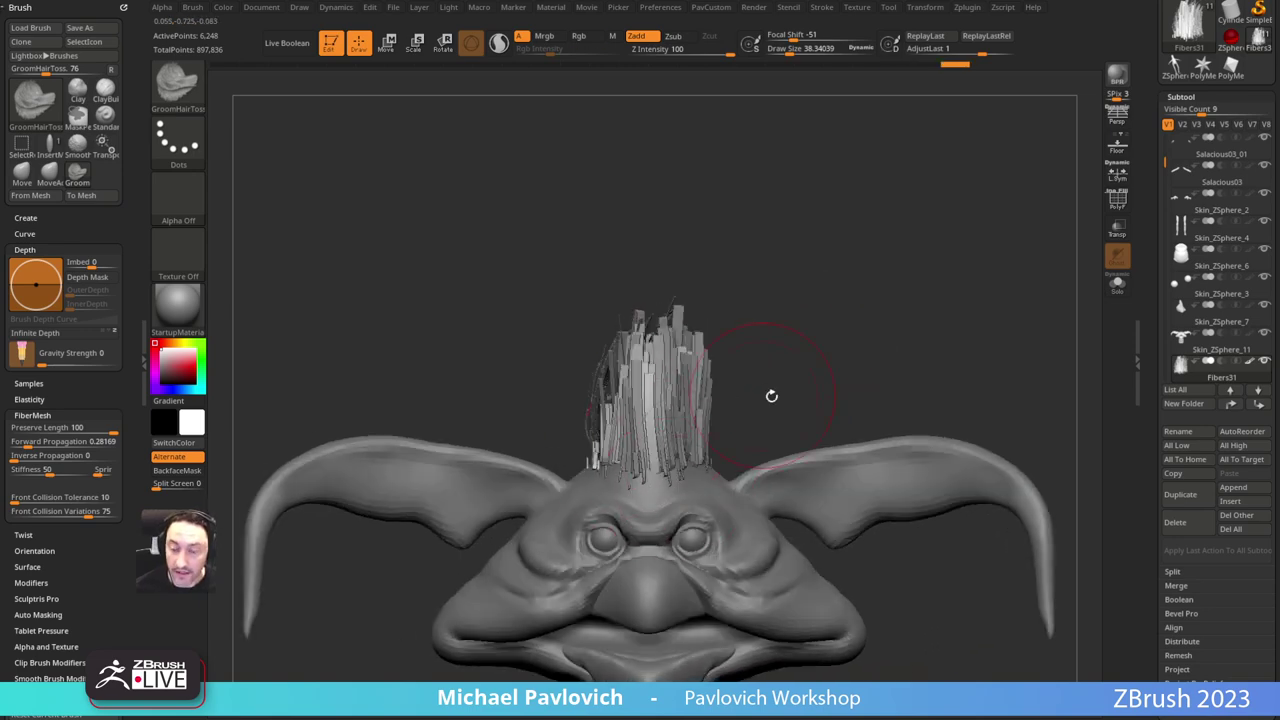
Step: Groom the tuft from the side and above with GroomHairToss, lifting the strands away from the scalp
{"action": "left_click_drag", "start_coordinate": [771, 396], "coordinate": [672, 445]}
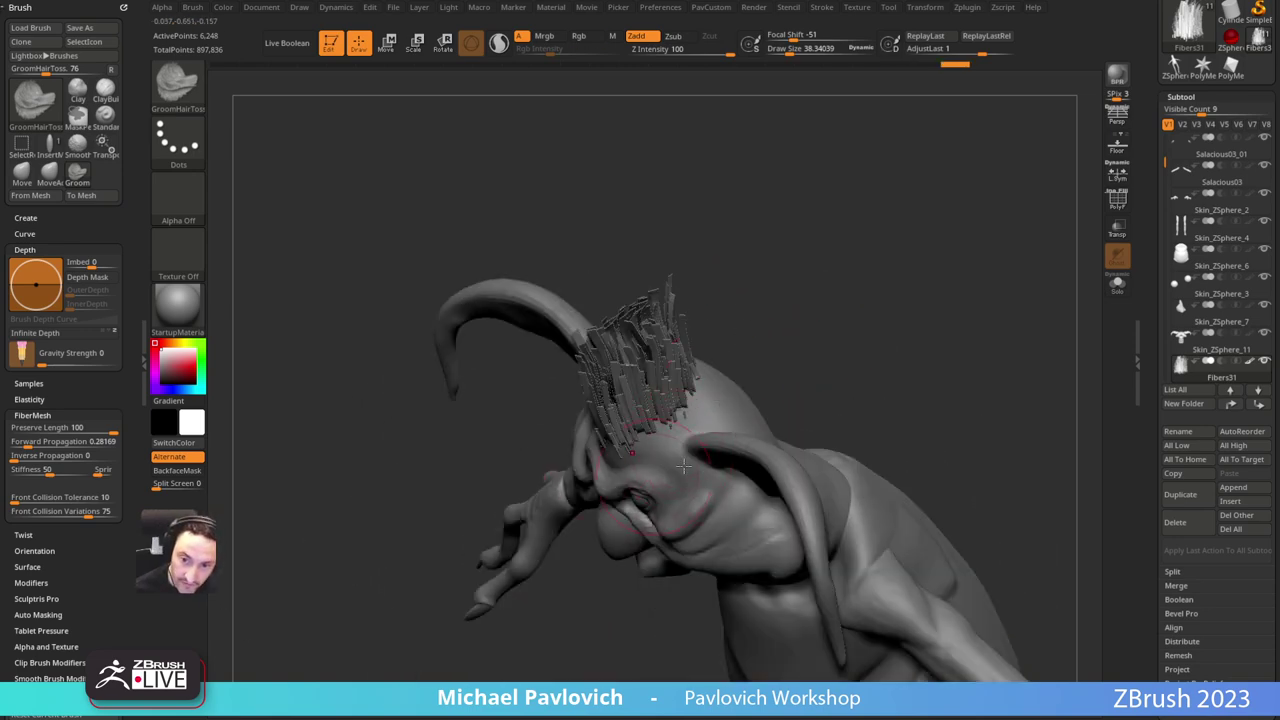
{"action": "left_click_drag", "start_coordinate": [782, 349], "coordinate": [738, 341]}
{"action": "left_click_drag", "start_coordinate": [757, 388], "coordinate": [741, 338]}
{"action": "mouse_move", "coordinate": [607, 428]}
{"action": "left_mouse_down"}
{"action": "mouse_move", "coordinate": [738, 386]}
{"action": "mouse_move", "coordinate": [737, 320]}
{"action": "mouse_move", "coordinate": [588, 428]}
{"action": "mouse_move", "coordinate": [640, 350]}
{"action": "left_mouse_up"}
{"action": "left_click_drag", "start_coordinate": [765, 345], "coordinate": [715, 320]}
{"action": "mouse_move", "coordinate": [615, 425]}
{"action": "left_mouse_down"}
{"action": "mouse_move", "coordinate": [680, 322]}
{"action": "mouse_move", "coordinate": [685, 345]}
{"action": "left_mouse_up"}
{"action": "mouse_move", "coordinate": [655, 405]}
{"action": "left_mouse_down"}
{"action": "mouse_move", "coordinate": [740, 294]}
{"action": "mouse_move", "coordinate": [677, 289]}
{"action": "mouse_move", "coordinate": [686, 277]}
{"action": "left_mouse_up"}
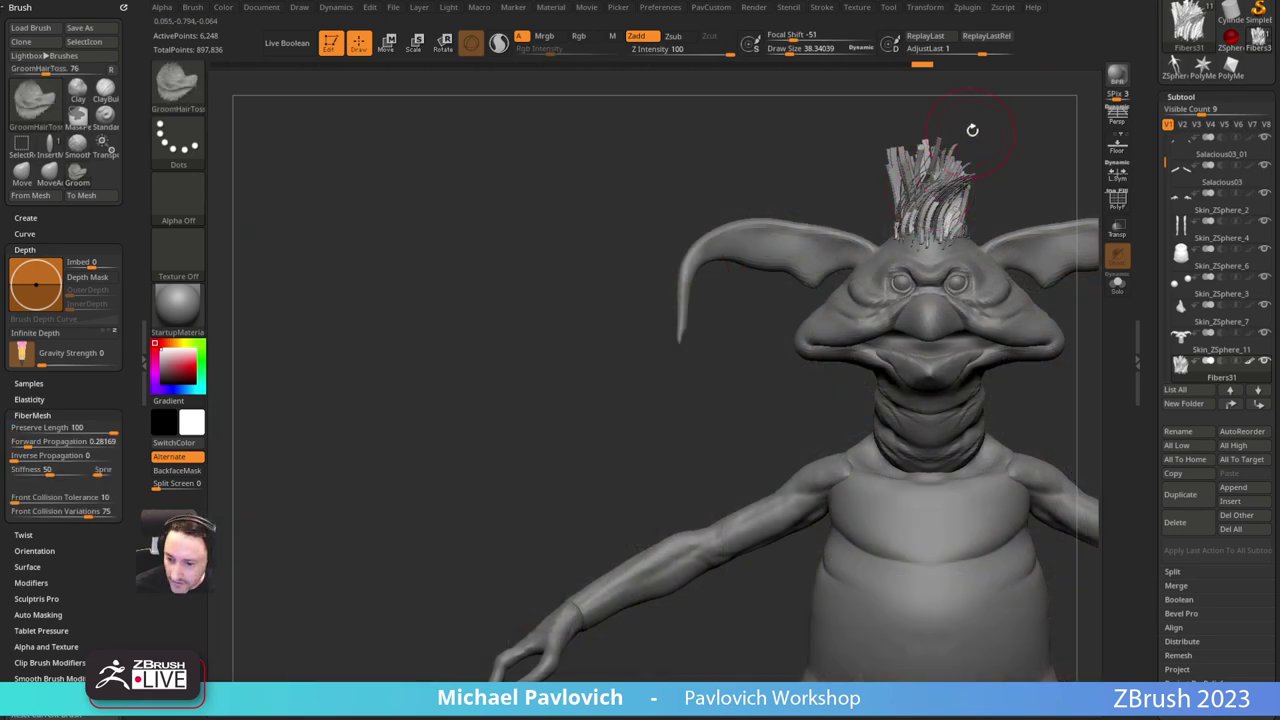
Step: Enlarge the GroomHairToss brush to about 72 and sweep the whole tuft toward the creature's left ear
{"action": "mouse_move", "coordinate": [972, 130]}
{"action": "left_mouse_down", "text": "alt"}
{"action": "mouse_move", "coordinate": [909, 176]}
{"action": "mouse_move", "coordinate": [687, 251]}
{"action": "left_mouse_up", "text": "alt"}
{"action": "left_click_drag", "start_coordinate": [797, 182], "coordinate": [775, 337], "text": "alt"}
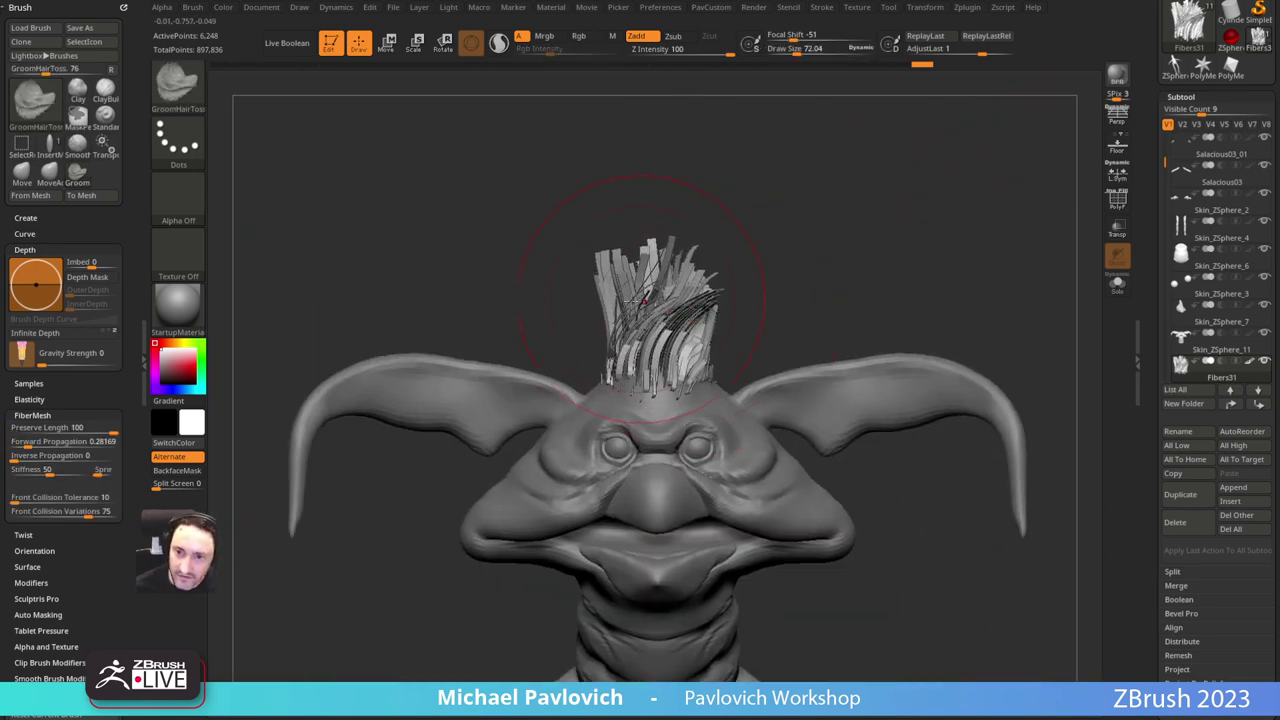
{"action": "left_click_drag", "start_coordinate": [640, 301], "coordinate": [680, 280]}
{"action": "mouse_move", "coordinate": [655, 345]}
{"action": "left_mouse_down"}
{"action": "mouse_move", "coordinate": [720, 280]}
{"action": "mouse_move", "coordinate": [700, 290]}
{"action": "mouse_move", "coordinate": [744, 272]}
{"action": "mouse_move", "coordinate": [690, 288]}
{"action": "mouse_move", "coordinate": [700, 281]}
{"action": "left_mouse_up"}
{"action": "key", "text": "["}
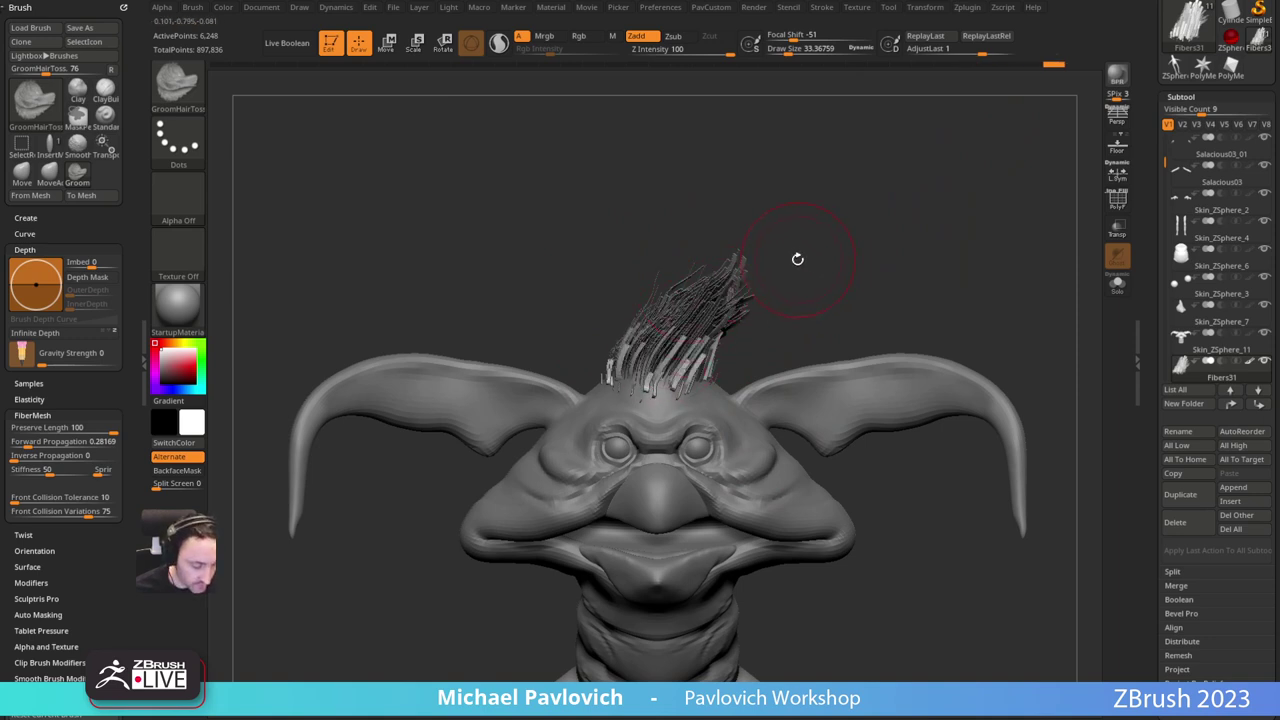
Step: Switch to the Move brush, adjust its draw size and reshape the swept tuft into a fuller silhouette
{"action": "key", "text": "b"}
{"action": "key", "text": "m"}
{"action": "key", "text": "v"}
{"action": "left_click_drag", "start_coordinate": [798, 259], "coordinate": [788, 285], "text": "alt"}
{"action": "mouse_move", "coordinate": [633, 368]}
{"action": "left_mouse_down"}
{"action": "mouse_move", "coordinate": [684, 332]}
{"action": "mouse_move", "coordinate": [687, 344]}
{"action": "left_mouse_up"}
{"action": "key", "text": "s"}
{"action": "key", "text": "s"}
{"action": "left_click_drag", "start_coordinate": [687, 356], "coordinate": [677, 358]}
{"action": "mouse_move", "coordinate": [702, 300]}
{"action": "left_mouse_down"}
{"action": "mouse_move", "coordinate": [714, 265]}
{"action": "mouse_move", "coordinate": [600, 272]}
{"action": "left_mouse_up"}
{"action": "mouse_move", "coordinate": [740, 325]}
{"action": "left_mouse_down"}
{"action": "mouse_move", "coordinate": [768, 305]}
{"action": "mouse_move", "coordinate": [820, 322]}
{"action": "mouse_move", "coordinate": [802, 300]}
{"action": "mouse_move", "coordinate": [822, 298]}
{"action": "mouse_move", "coordinate": [797, 346]}
{"action": "mouse_move", "coordinate": [790, 310]}
{"action": "mouse_move", "coordinate": [752, 328]}
{"action": "mouse_move", "coordinate": [783, 343]}
{"action": "mouse_move", "coordinate": [774, 325]}
{"action": "left_mouse_up"}
Step: Continue shaping the tuft with the Move brush around to the back of the head, using a draw size of about 55
{"action": "key", "text": "["}
{"action": "left_click_drag", "start_coordinate": [790, 278], "coordinate": [803, 325], "text": "shift"}
{"action": "left_click_drag", "start_coordinate": [812, 260], "coordinate": [922, 266]}
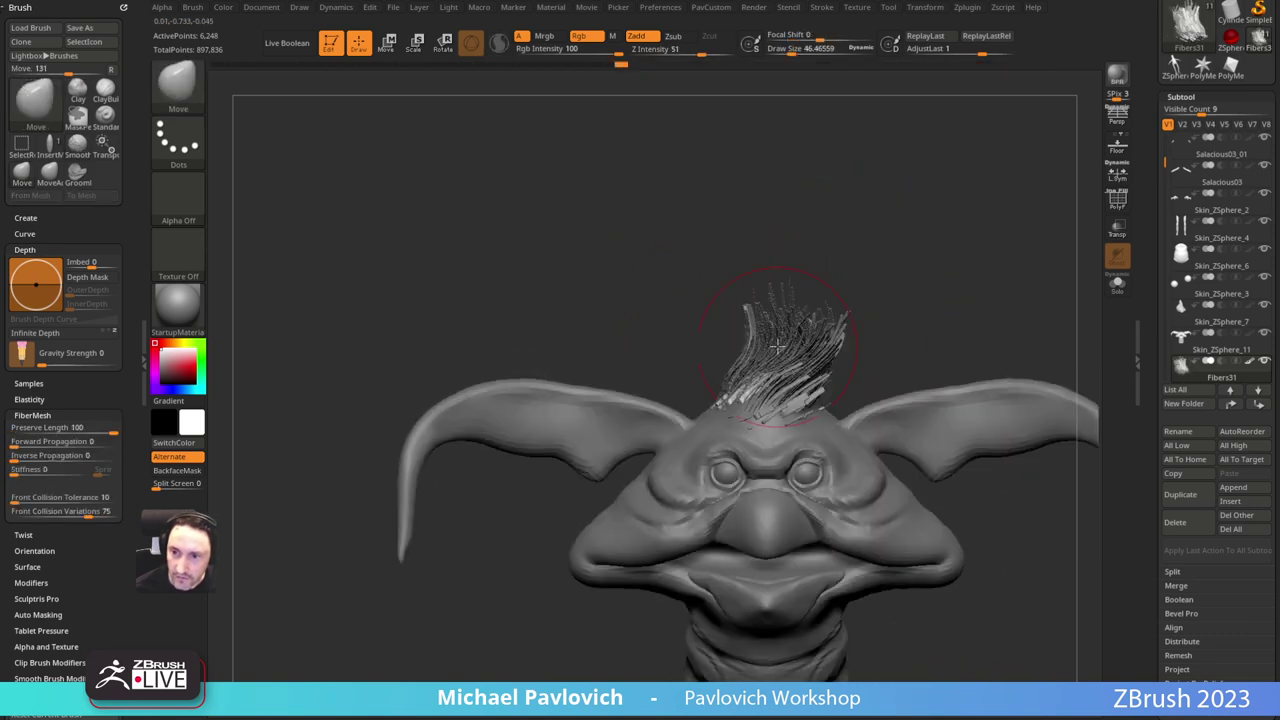
{"action": "left_click_drag", "start_coordinate": [800, 325], "coordinate": [780, 345], "text": "shift"}
{"action": "mouse_move", "coordinate": [690, 265]}
{"action": "left_mouse_down"}
{"action": "mouse_move", "coordinate": [791, 280]}
{"action": "mouse_move", "coordinate": [800, 315]}
{"action": "left_mouse_up"}
{"action": "mouse_move", "coordinate": [843, 287]}
{"action": "left_mouse_down"}
{"action": "mouse_move", "coordinate": [971, 206]}
{"action": "mouse_move", "coordinate": [786, 274]}
{"action": "mouse_move", "coordinate": [630, 260]}
{"action": "mouse_move", "coordinate": [612, 327]}
{"action": "left_mouse_up"}
{"action": "key", "text": "s"}
{"action": "mouse_move", "coordinate": [592, 325]}
{"action": "left_mouse_down"}
{"action": "mouse_move", "coordinate": [572, 280]}
{"action": "mouse_move", "coordinate": [600, 325]}
{"action": "left_mouse_up"}
{"action": "left_click_drag", "start_coordinate": [770, 226], "coordinate": [614, 304]}
{"action": "key", "text": "s"}
{"action": "left_click_drag", "start_coordinate": [600, 305], "coordinate": [558, 224]}
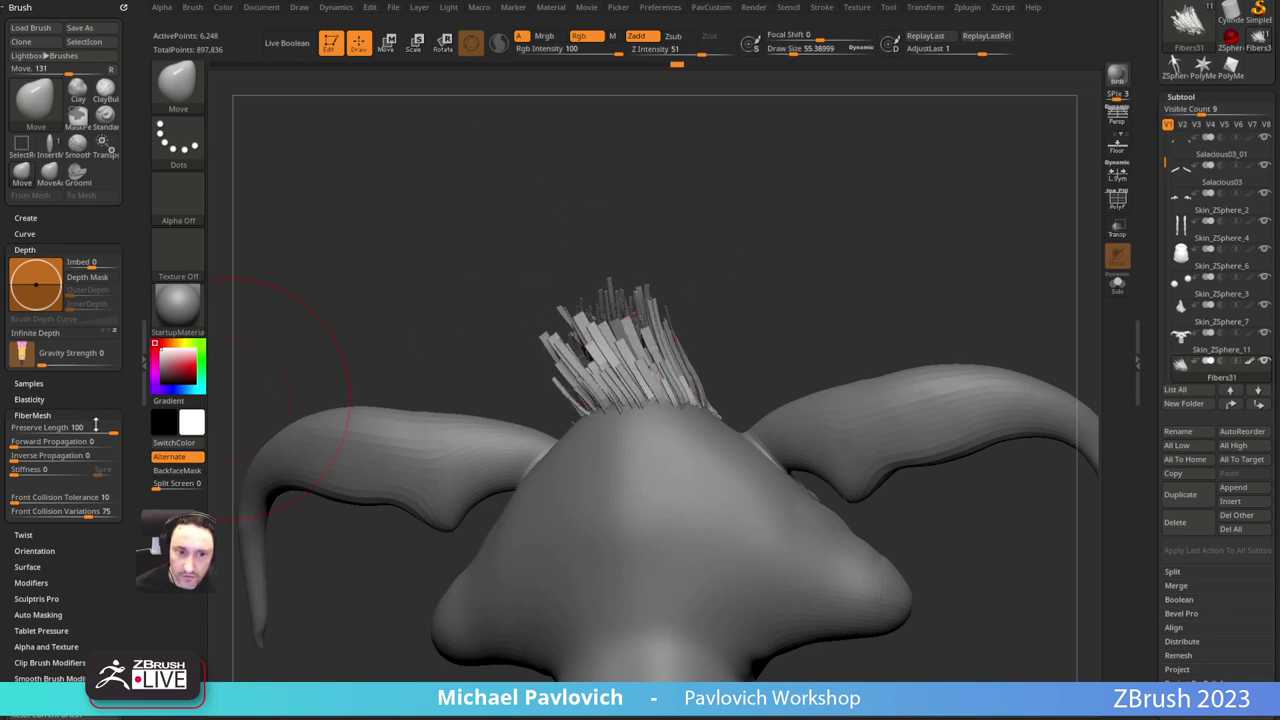
Step: Undo the last Move stroke, set the brush's Preserve Length to 50 and reshape the tuft's upper strands at a reduced draw size
{"action": "left_click_drag", "start_coordinate": [476, 255], "coordinate": [470, 326], "text": "alt"}
{"action": "key", "text": "s"}
{"action": "key", "text": "ctrl+z"}
{"action": "key", "text": "s"}
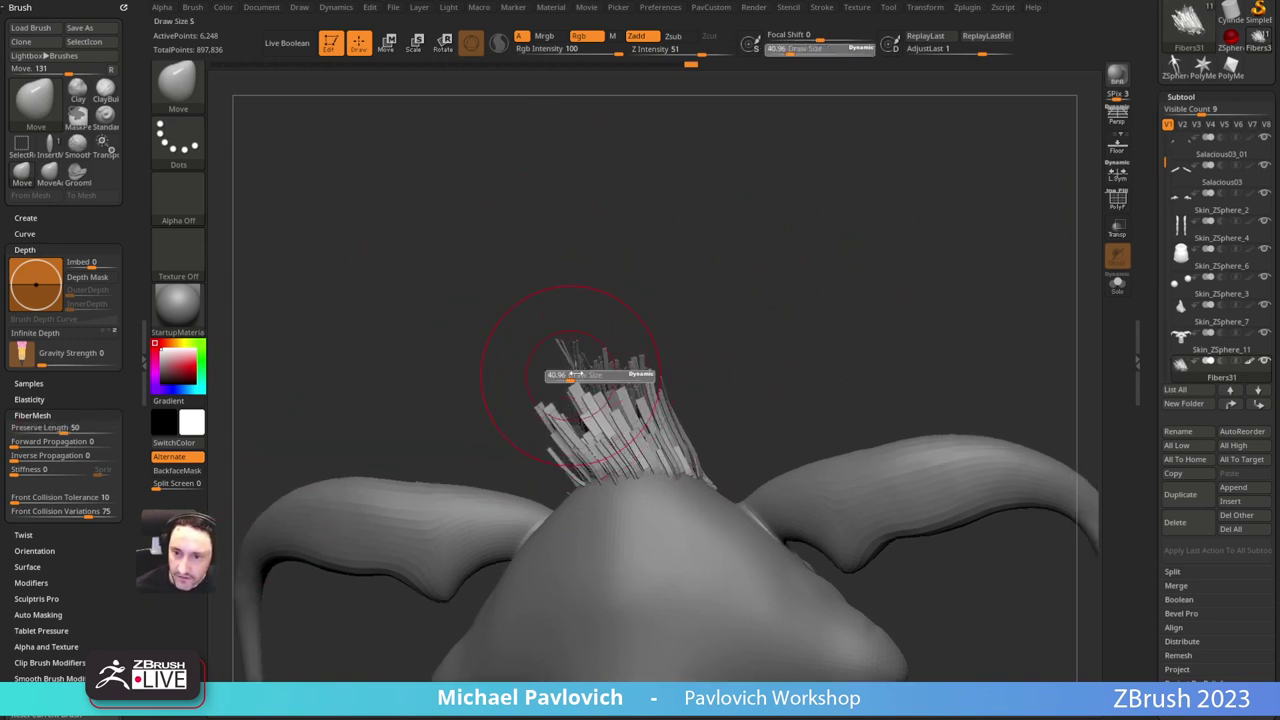
{"action": "left_click_drag", "start_coordinate": [570, 376], "coordinate": [574, 378]}
{"action": "key", "text": "s"}
{"action": "left_click_drag", "start_coordinate": [569, 384], "coordinate": [572, 385]}
{"action": "mouse_move", "coordinate": [572, 384]}
{"action": "left_mouse_down"}
{"action": "mouse_move", "coordinate": [563, 342]}
{"action": "mouse_move", "coordinate": [568, 369]}
{"action": "mouse_move", "coordinate": [599, 381]}
{"action": "left_mouse_up"}
{"action": "key", "text": "s"}
{"action": "left_click_drag", "start_coordinate": [590, 350], "coordinate": [605, 372]}
{"action": "mouse_move", "coordinate": [683, 289]}
{"action": "left_mouse_down"}
{"action": "mouse_move", "coordinate": [827, 297]}
{"action": "mouse_move", "coordinate": [694, 317]}
{"action": "mouse_move", "coordinate": [629, 300]}
{"action": "mouse_move", "coordinate": [720, 266]}
{"action": "left_mouse_up"}
Step: Try clumping the tuft's upper strands with the GroomClumps brush, and undo the last stroke
{"action": "key", "text": "b"}
{"action": "key", "text": "g"}
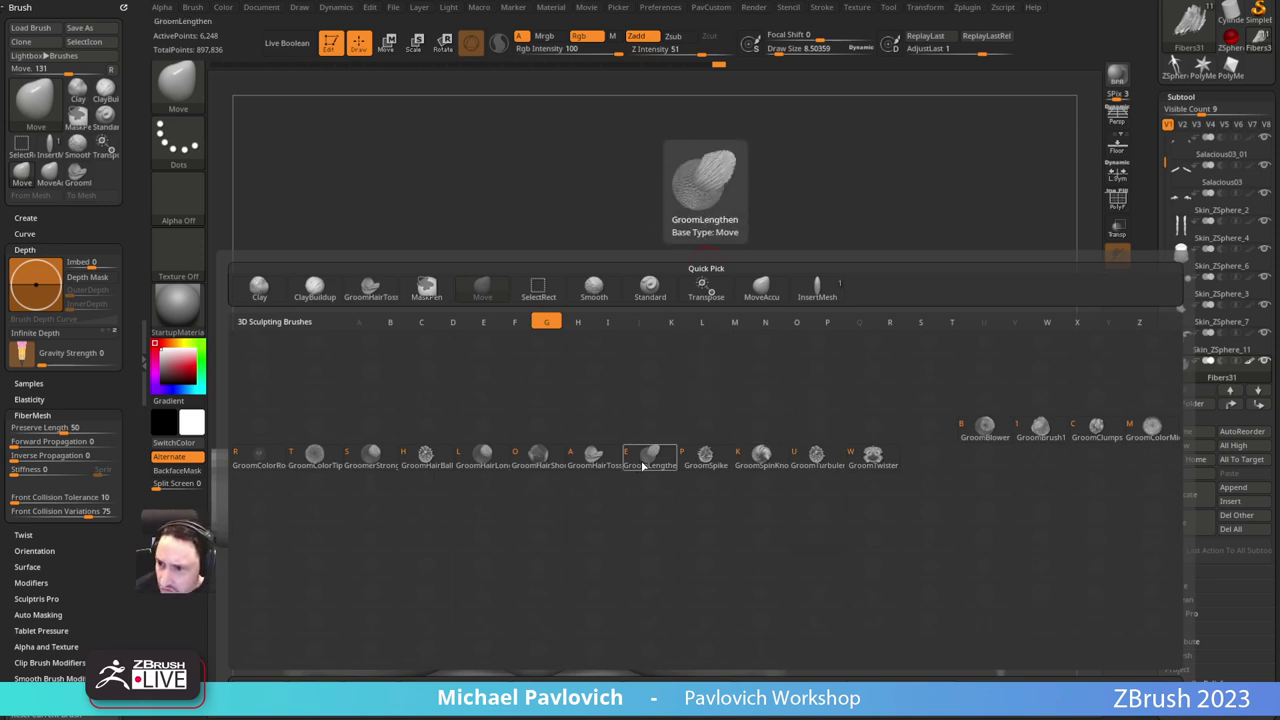
{"action": "left_click", "coordinate": [1098, 428]}
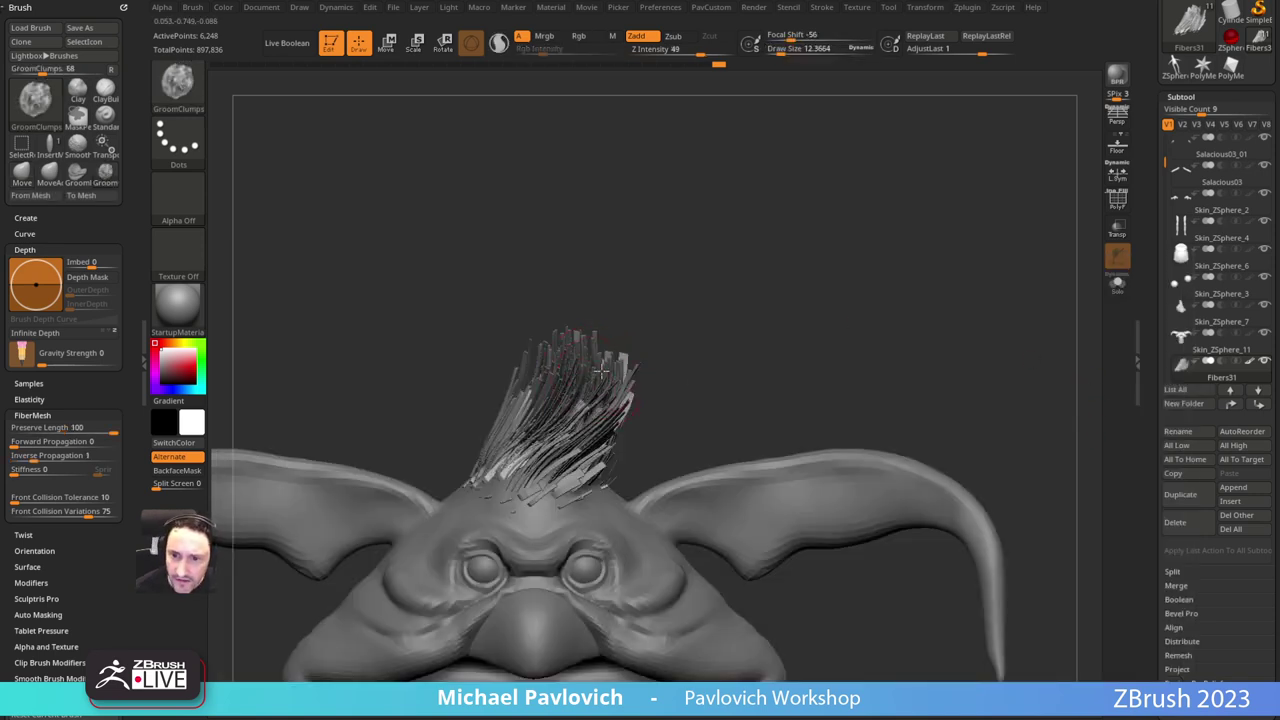
{"action": "left_click_drag", "start_coordinate": [601, 371], "coordinate": [591, 388]}
{"action": "left_click_drag", "start_coordinate": [643, 324], "coordinate": [686, 326]}
{"action": "mouse_move", "coordinate": [590, 385]}
{"action": "left_mouse_down"}
{"action": "mouse_move", "coordinate": [572, 412]}
{"action": "mouse_move", "coordinate": [540, 408]}
{"action": "mouse_move", "coordinate": [562, 375]}
{"action": "left_mouse_up"}
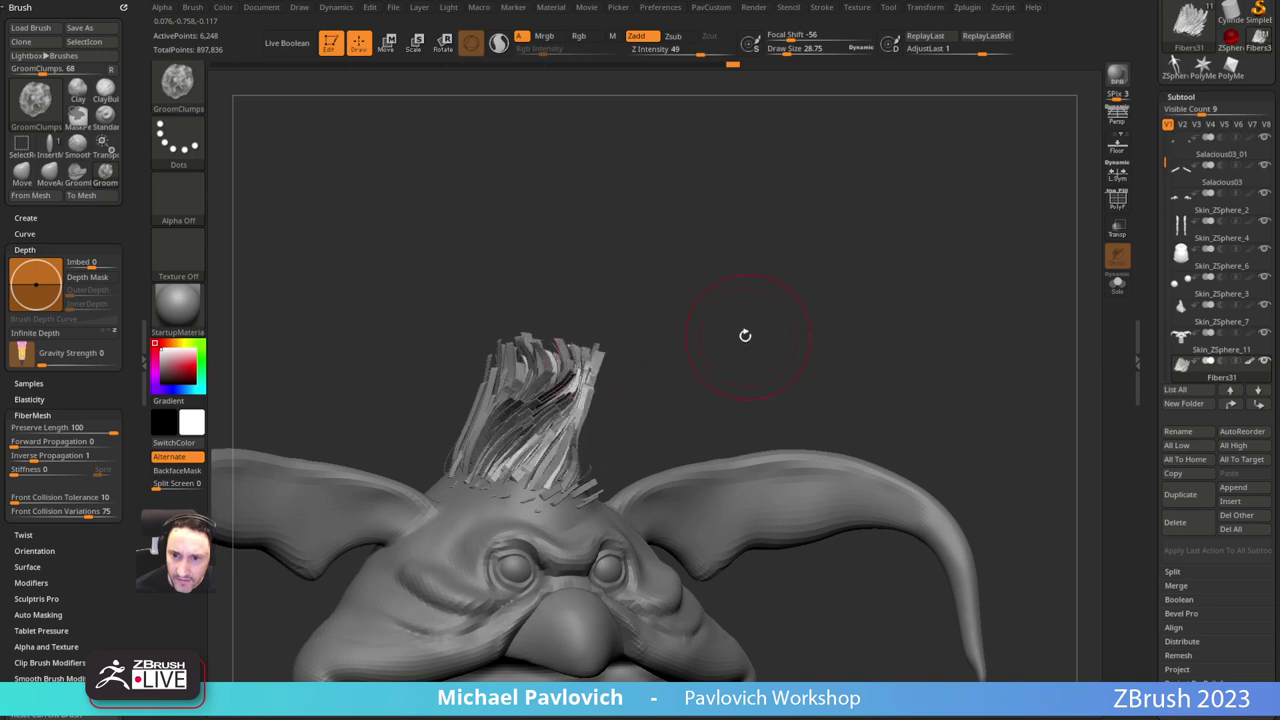
{"action": "key", "text": "ctrl+z"}
Step: Mask a small clump of strands nearest the creature's left ear at draw size about 2.6, and invert the mask
{"action": "key", "text": "s"}
{"action": "left_click_drag", "start_coordinate": [722, 350], "coordinate": [682, 352]}
{"action": "mouse_move", "coordinate": [690, 352]}
{"action": "left_mouse_down"}
{"action": "mouse_move", "coordinate": [715, 355]}
{"action": "mouse_move", "coordinate": [712, 374]}
{"action": "left_mouse_up"}
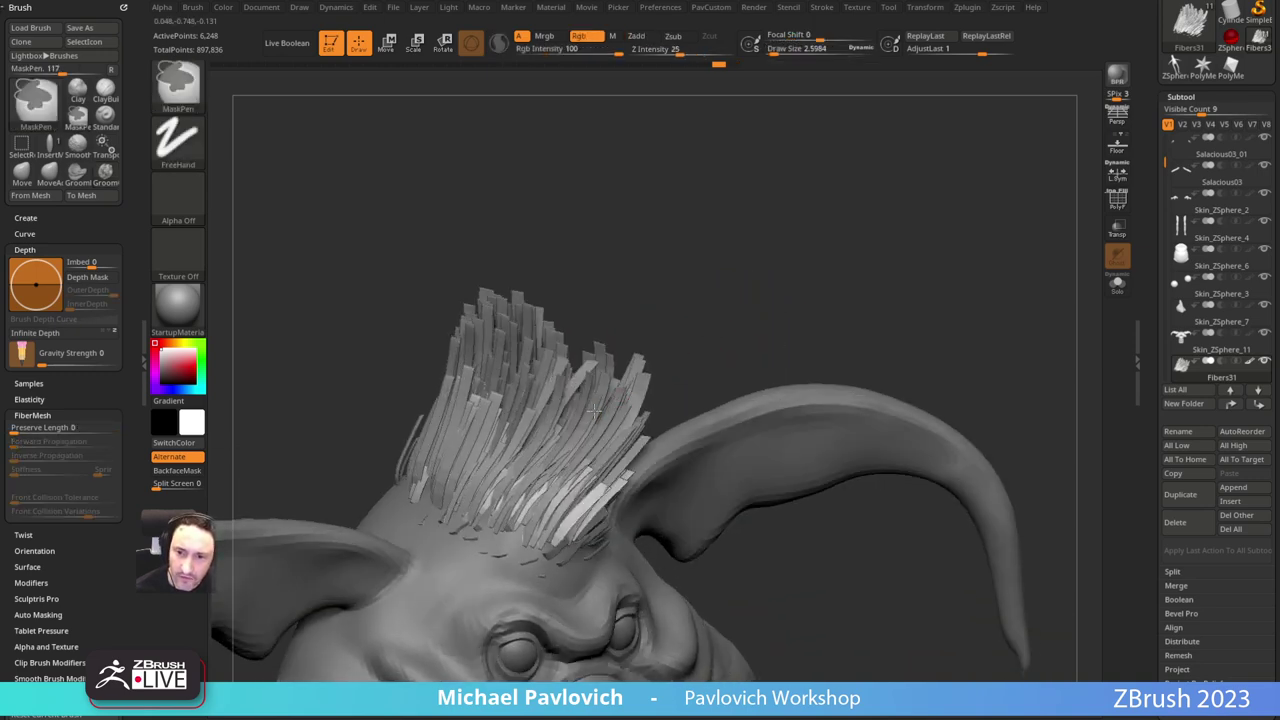
{"action": "left_click", "coordinate": [591, 419], "text": "ctrl"}
{"action": "left_click", "coordinate": [601, 418], "text": "ctrl"}
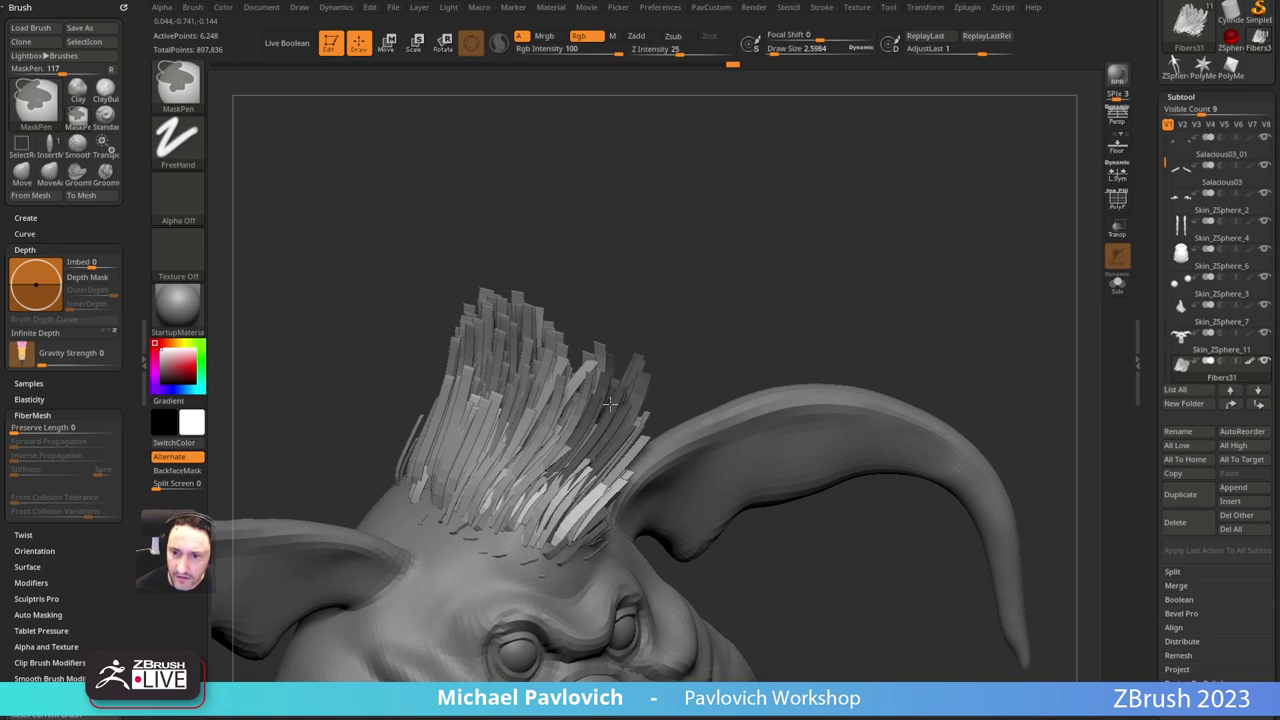
{"action": "left_click", "coordinate": [706, 305], "text": "ctrl"}
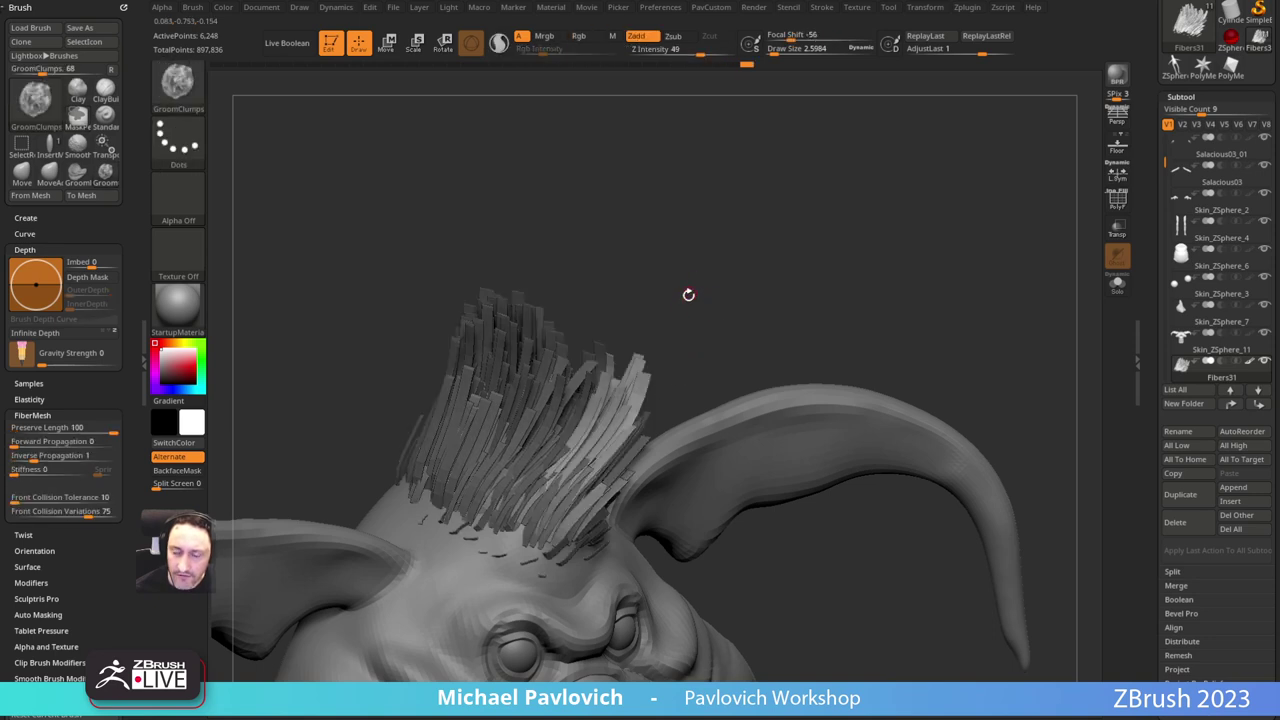
Step: Pull the unmasked clump's strands together with the Pinch brush, starting at draw size about 72 and adjusting it between strokes
{"action": "key", "text": "b"}
{"action": "key", "text": "p"}
{"action": "key", "text": "i"}
{"action": "left_click_drag", "start_coordinate": [624, 398], "coordinate": [632, 385]}
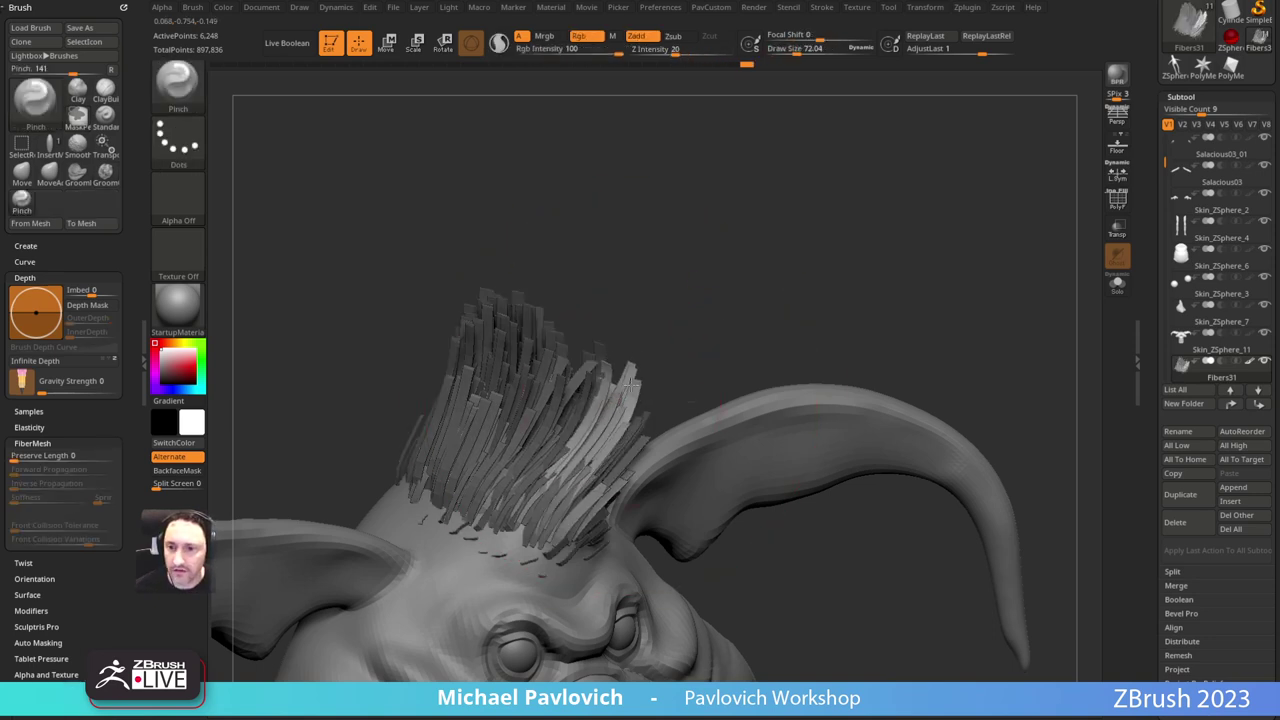
{"action": "key", "text": "s"}
{"action": "mouse_move", "coordinate": [666, 340]}
{"action": "left_mouse_down"}
{"action": "mouse_move", "coordinate": [632, 412]}
{"action": "mouse_move", "coordinate": [683, 406]}
{"action": "mouse_move", "coordinate": [640, 274]}
{"action": "mouse_move", "coordinate": [622, 385]}
{"action": "left_mouse_up"}
Step: Smooth the unmasked clump and reshape it from several sides with the Move brush at draw size about 29
{"action": "key", "text": "b"}
{"action": "key", "text": "m"}
{"action": "key", "text": "v"}
{"action": "mouse_move", "coordinate": [643, 458]}
{"action": "left_mouse_down", "text": "shift"}
{"action": "mouse_move", "coordinate": [654, 400]}
{"action": "mouse_move", "coordinate": [642, 428]}
{"action": "left_mouse_up", "text": "shift"}
{"action": "left_click", "coordinate": [672, 318], "text": "ctrl"}
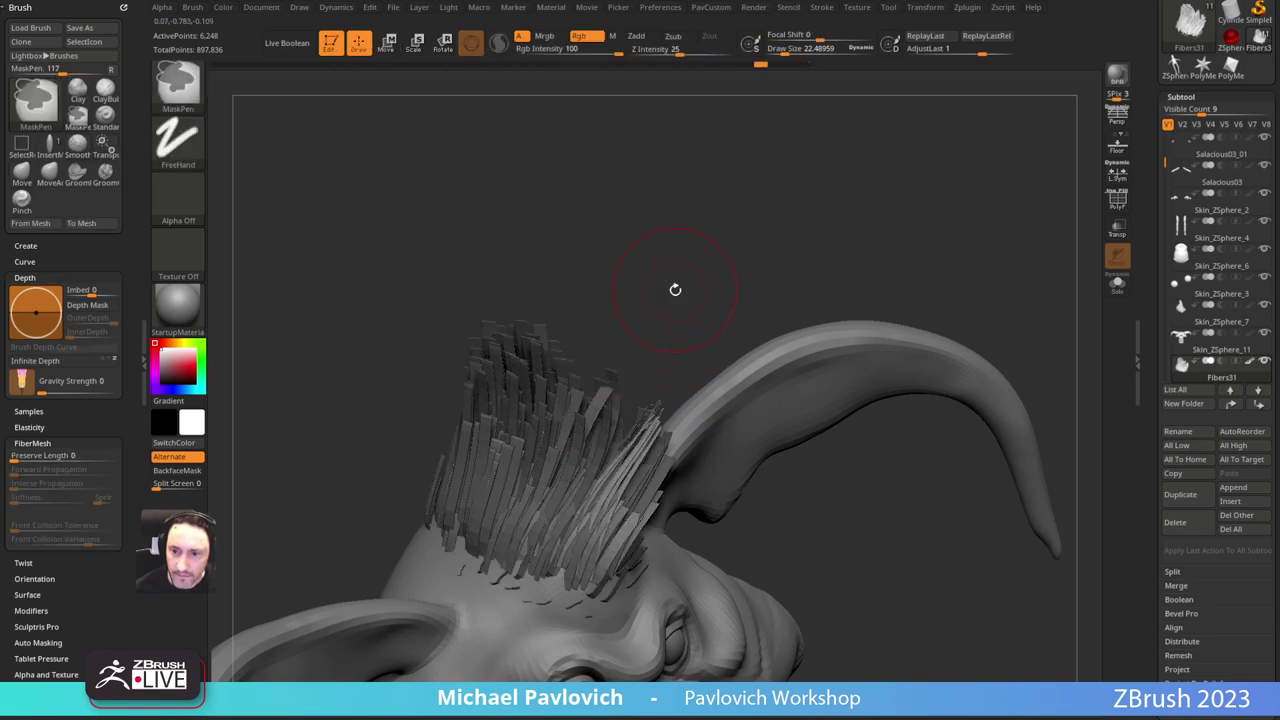
{"action": "mouse_move", "coordinate": [677, 286]}
{"action": "left_mouse_down"}
{"action": "mouse_move", "coordinate": [646, 280]}
{"action": "mouse_move", "coordinate": [677, 326]}
{"action": "mouse_move", "coordinate": [665, 316]}
{"action": "mouse_move", "coordinate": [657, 352]}
{"action": "left_mouse_up"}
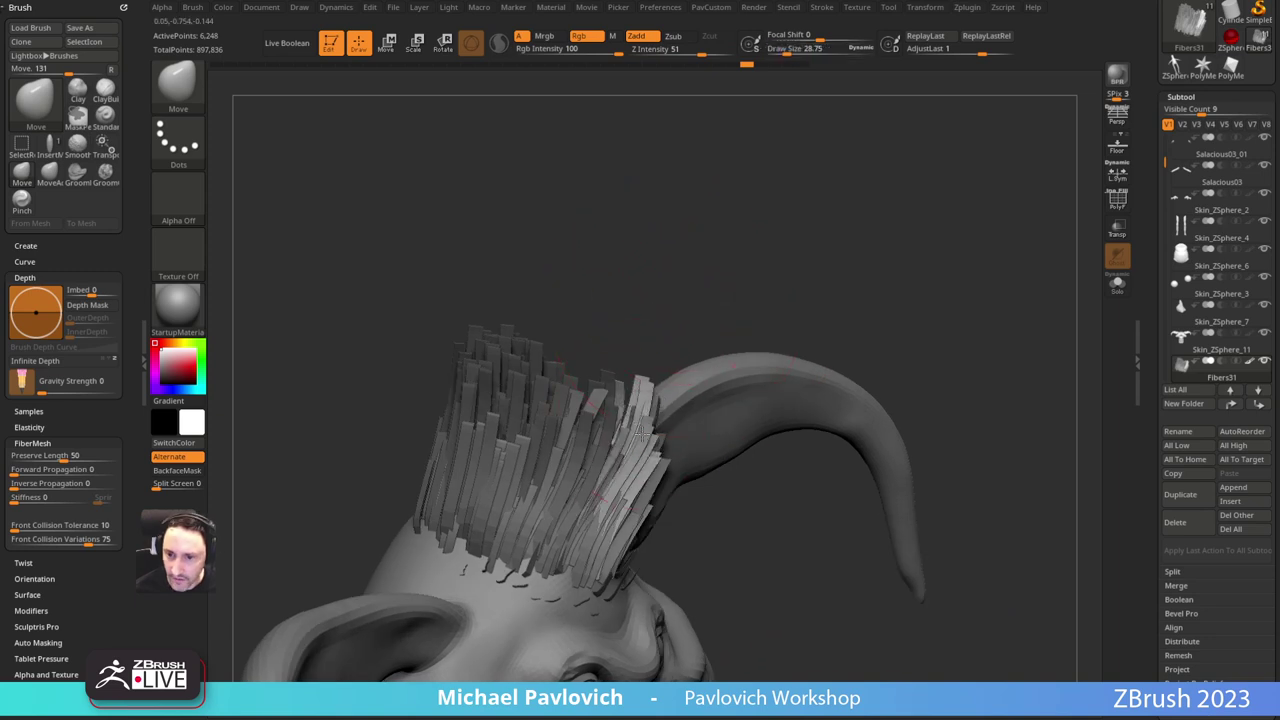
{"action": "left_click_drag", "start_coordinate": [645, 446], "coordinate": [645, 416]}
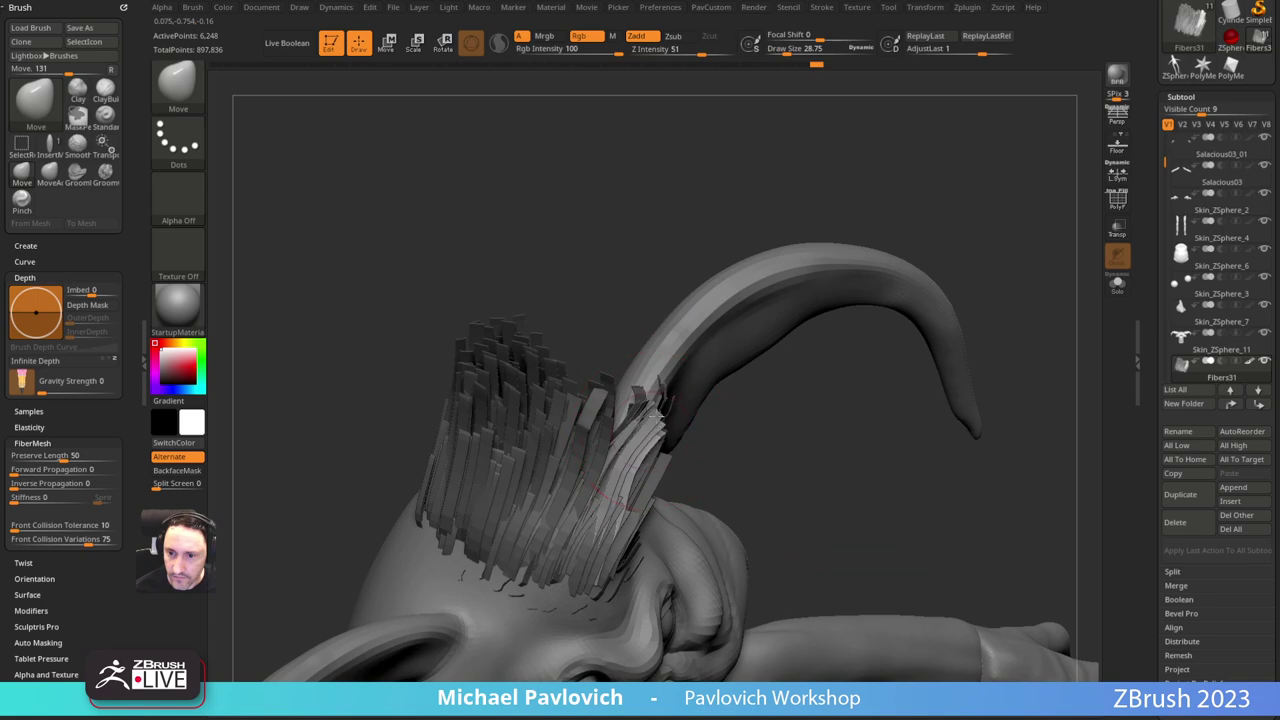
{"action": "mouse_move", "coordinate": [732, 441]}
{"action": "left_mouse_down"}
{"action": "mouse_move", "coordinate": [695, 335]}
{"action": "mouse_move", "coordinate": [655, 360]}
{"action": "mouse_move", "coordinate": [668, 425]}
{"action": "mouse_move", "coordinate": [709, 391]}
{"action": "mouse_move", "coordinate": [750, 436]}
{"action": "mouse_move", "coordinate": [660, 403]}
{"action": "mouse_move", "coordinate": [683, 414]}
{"action": "left_mouse_up"}
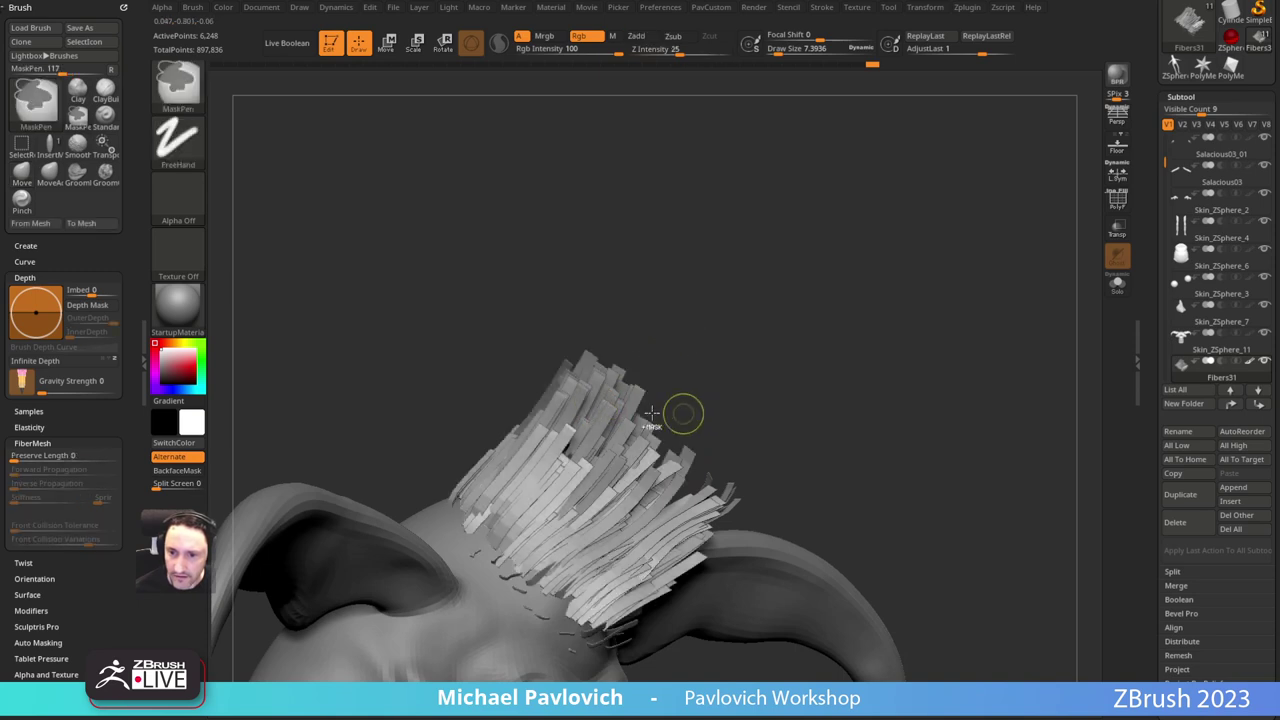
Step: Mask a clump of strands at the top of the tuft and make it a separate polygroup with polyframe display on
{"action": "left_click_drag", "start_coordinate": [591, 407], "coordinate": [601, 412], "text": "ctrl"}
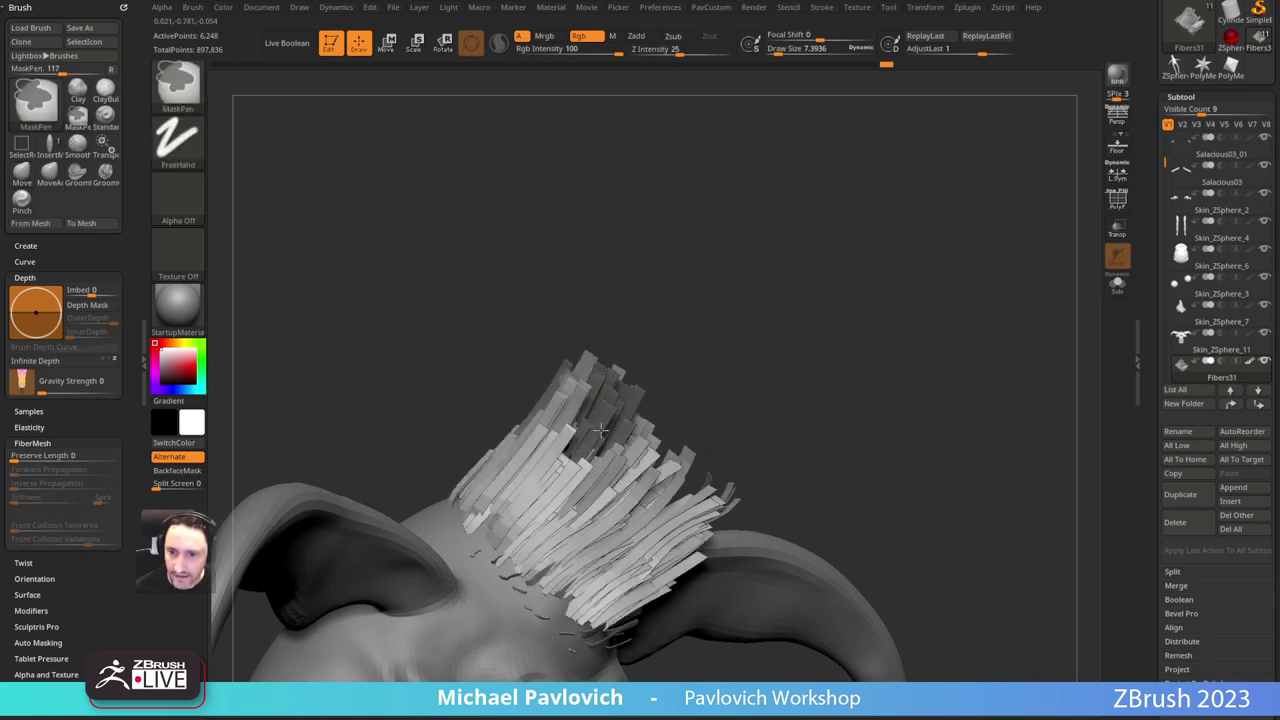
{"action": "left_click", "coordinate": [1118, 199]}
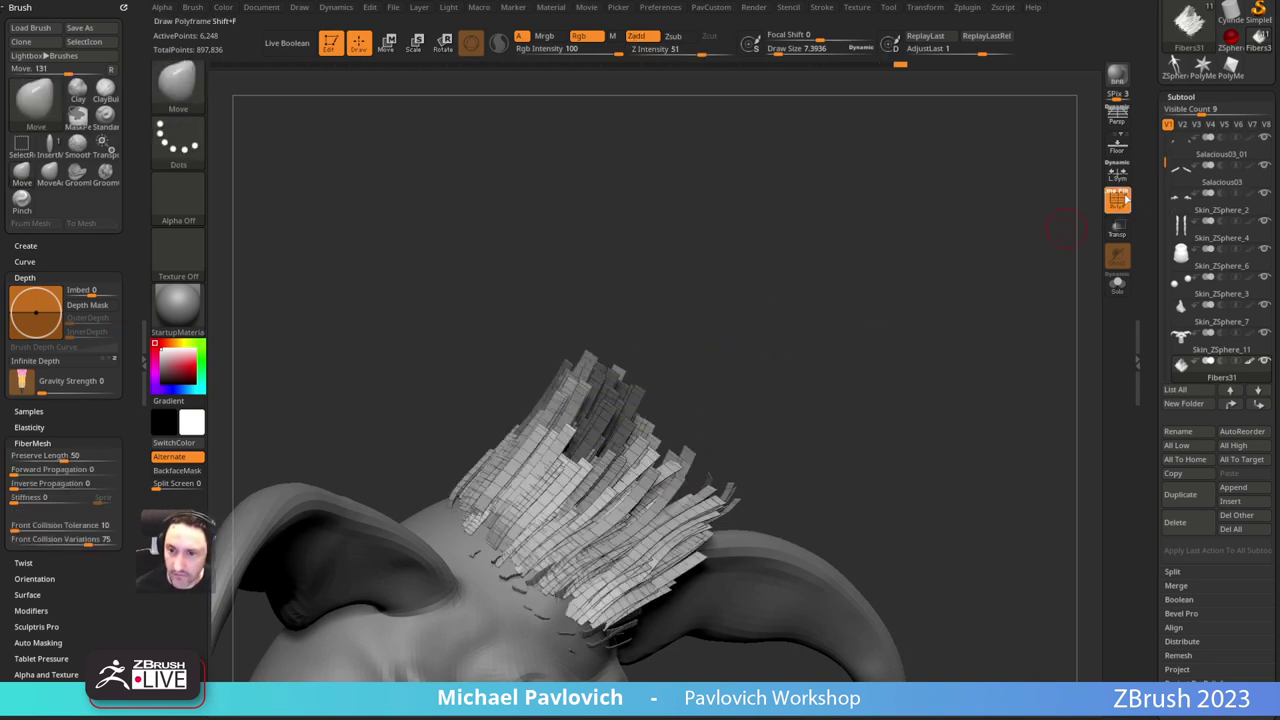
{"action": "left_click_drag", "start_coordinate": [794, 351], "coordinate": [796, 352], "text": "ctrl"}
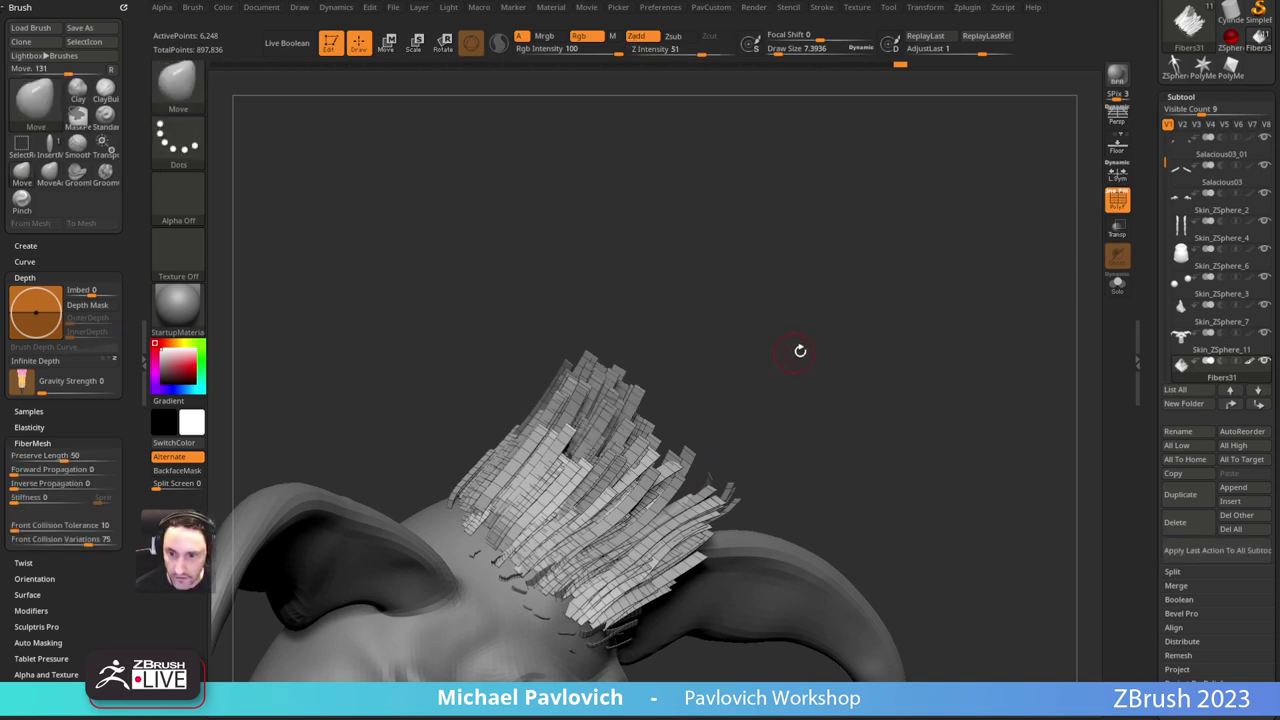
{"action": "left_click", "coordinate": [1119, 207]}
{"action": "left_click", "coordinate": [1120, 209]}
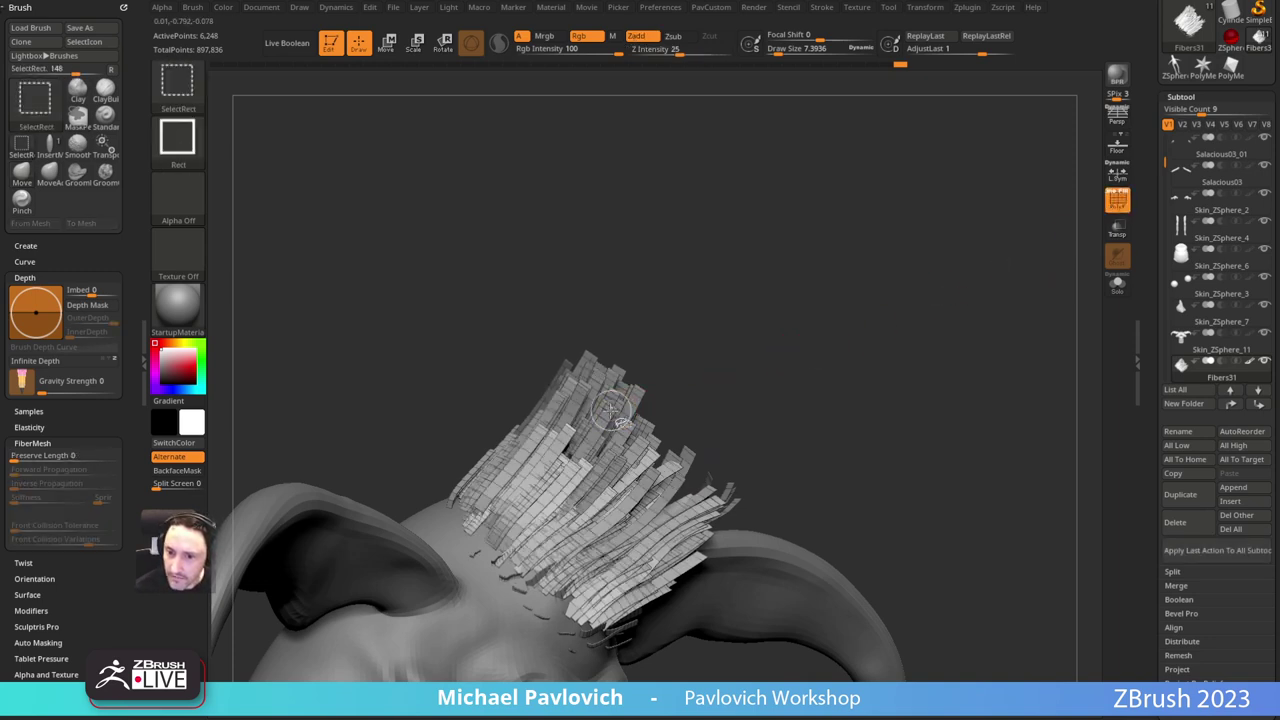
Step: Isolate the grouped clump, turn off the hair's texture map to display polygroup colours, and unhide all the strands
{"action": "left_click", "coordinate": [646, 400], "text": "ctrl+shift"}
{"action": "left_click", "coordinate": [1119, 208]}
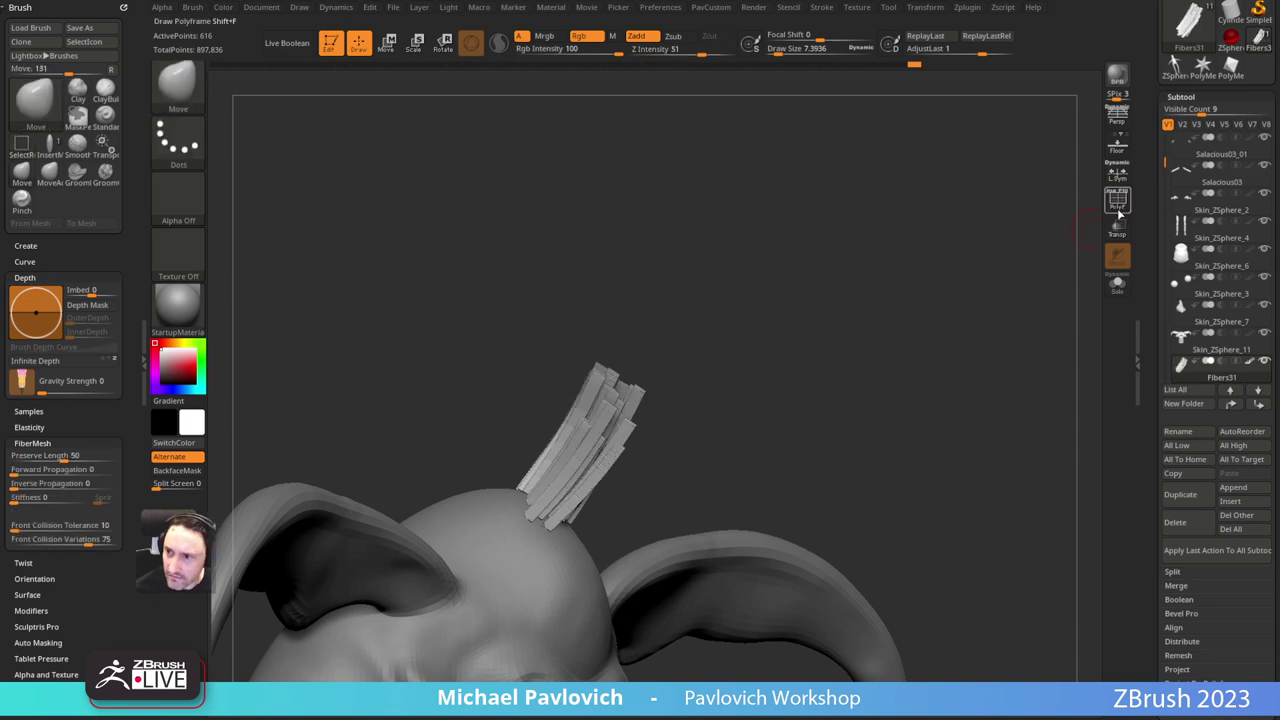
{"action": "left_click", "coordinate": [1120, 209]}
{"action": "left_click_drag", "start_coordinate": [1156, 276], "coordinate": [1163, 128]}
{"action": "left_click_drag", "start_coordinate": [1157, 378], "coordinate": [1152, 112]}
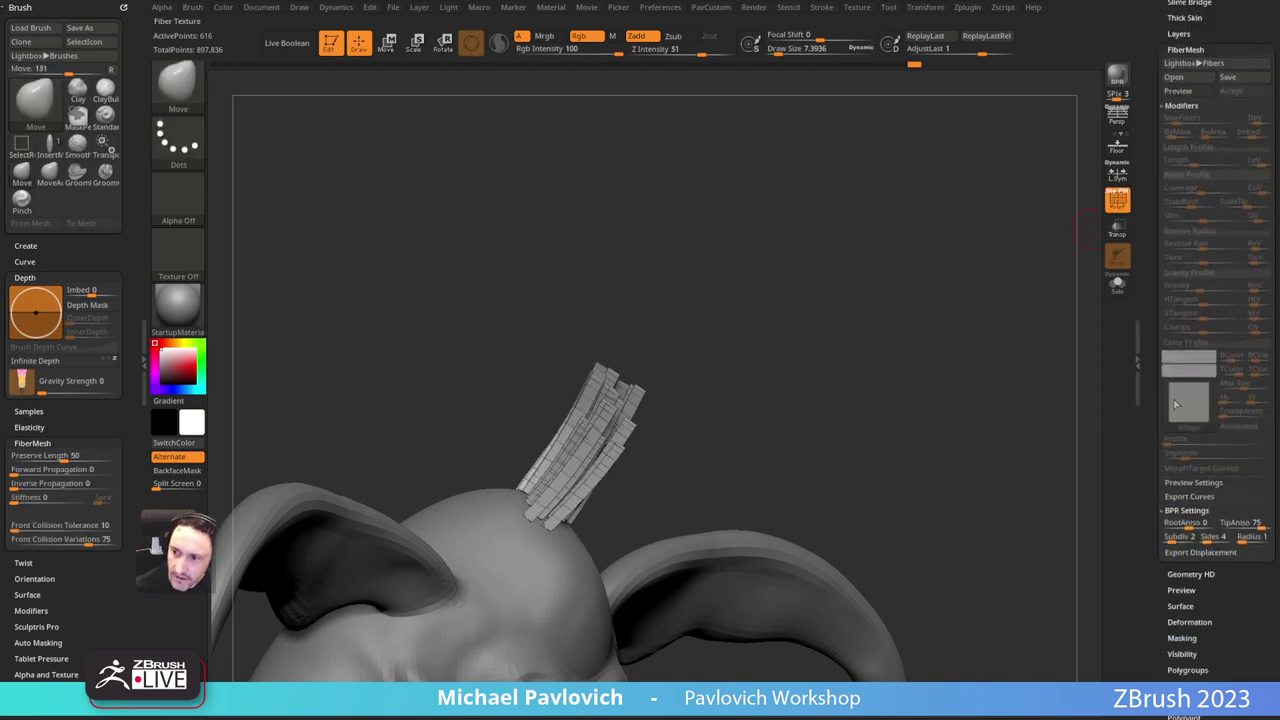
{"action": "scroll", "coordinate": [1155, 399], "scroll_direction": "down", "scroll_amount": 10}
{"action": "left_click", "coordinate": [1189, 225]}
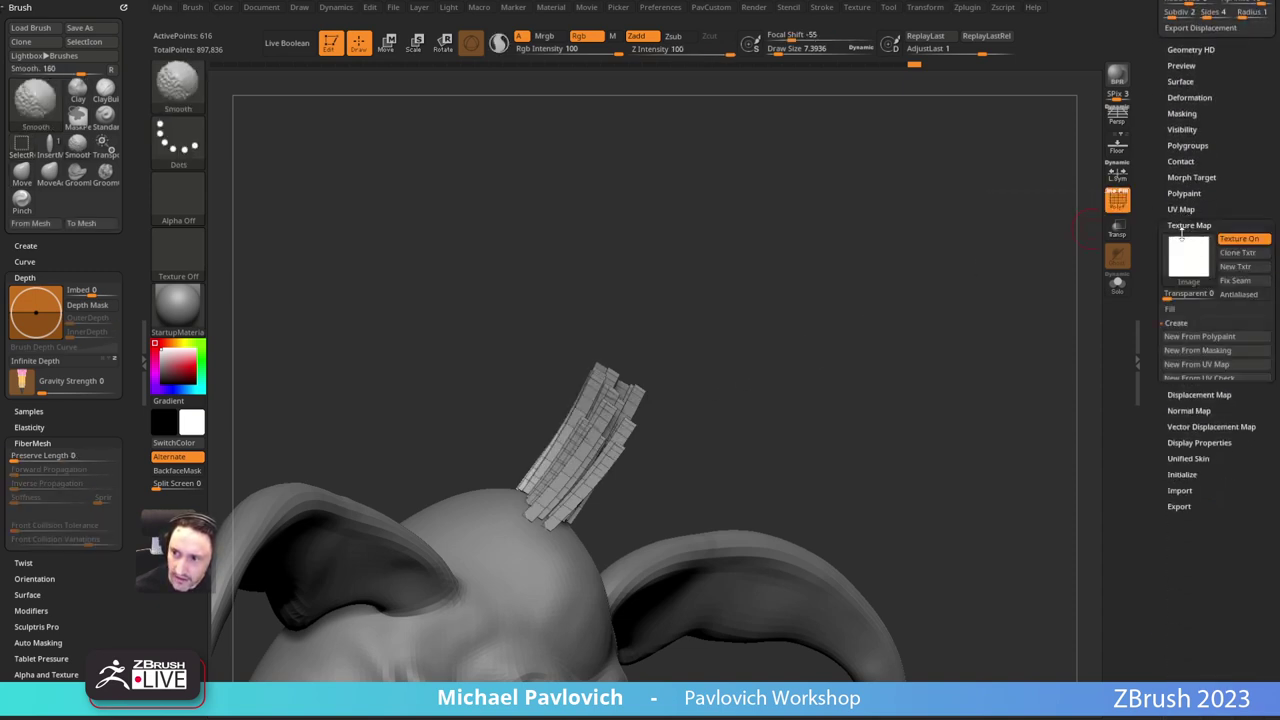
{"action": "left_click", "coordinate": [1230, 243]}
{"action": "left_click_drag", "start_coordinate": [1148, 212], "coordinate": [1133, 438]}
{"action": "left_click", "coordinate": [870, 335], "text": "ctrl+shift"}
{"action": "left_click_drag", "start_coordinate": [795, 322], "coordinate": [739, 353]}
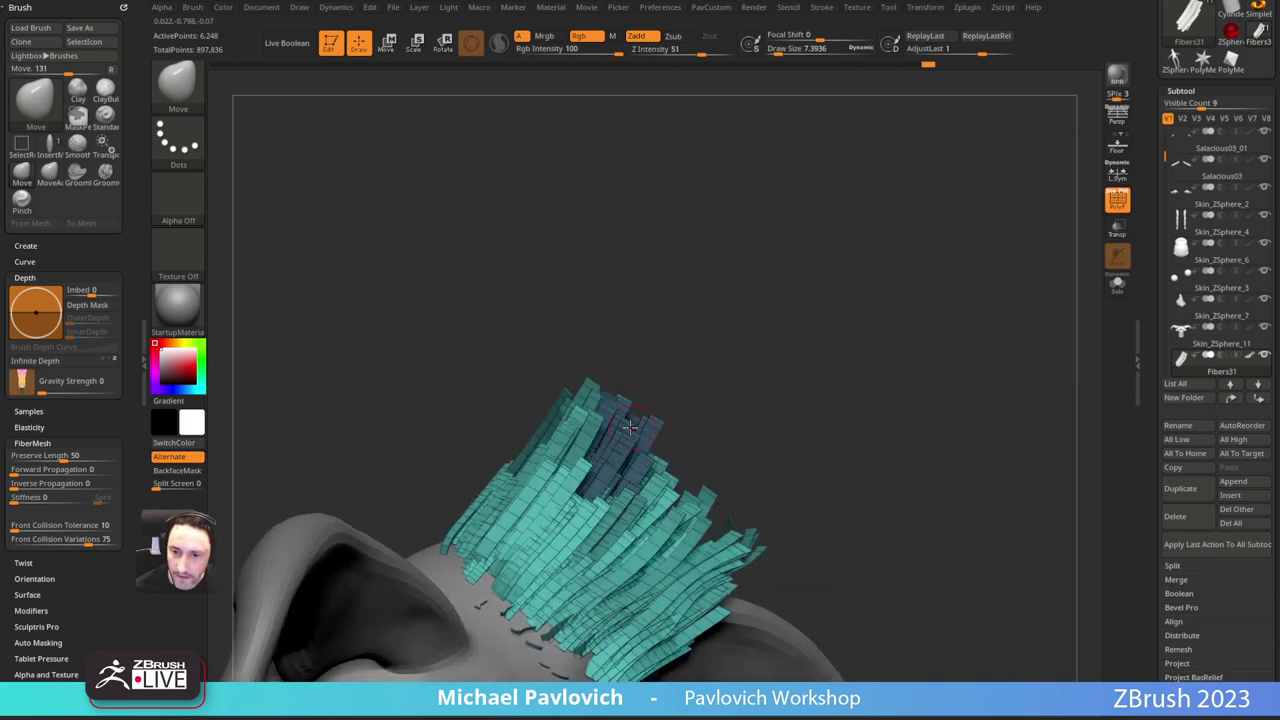
Step: Isolate the blue clump and reshape its strands with the Move brush at draw size about 33
{"action": "left_click", "coordinate": [630, 435], "text": "ctrl+shift"}
{"action": "mouse_move", "coordinate": [601, 433]}
{"action": "left_mouse_down"}
{"action": "mouse_move", "coordinate": [645, 455]}
{"action": "mouse_move", "coordinate": [637, 426]}
{"action": "left_mouse_up"}
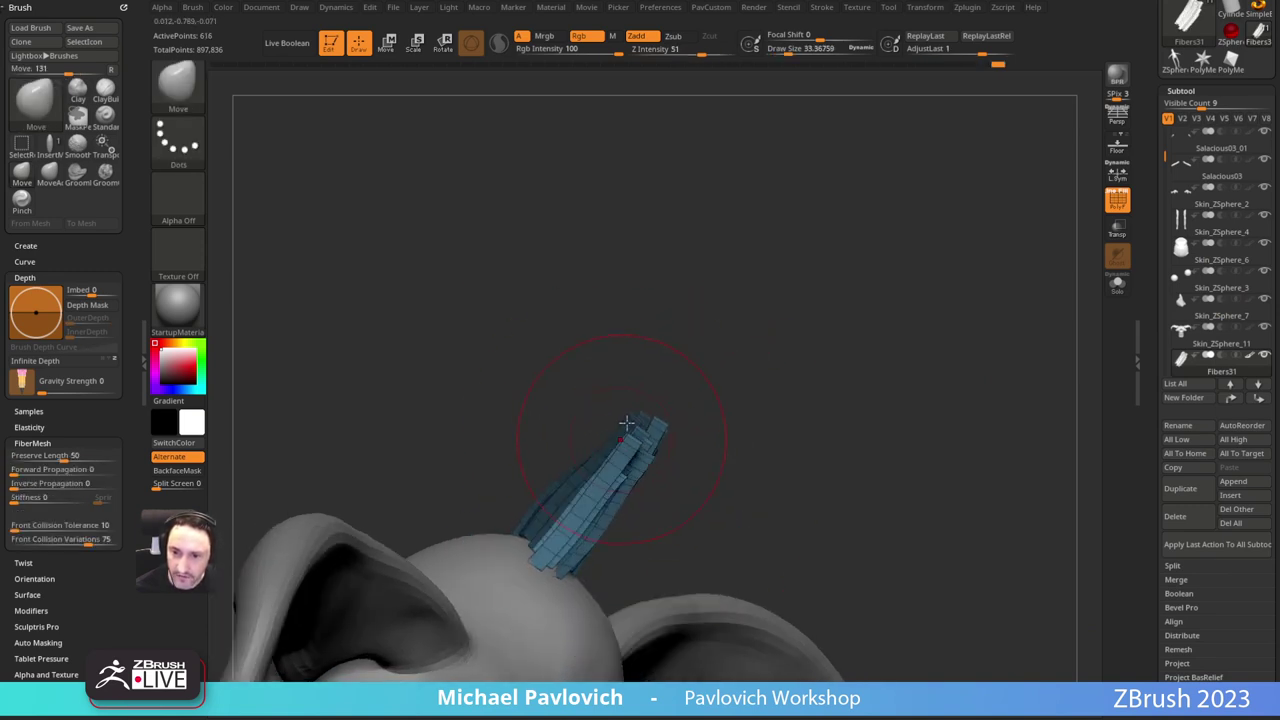
{"action": "mouse_move", "coordinate": [740, 388]}
{"action": "left_mouse_down"}
{"action": "mouse_move", "coordinate": [694, 381]}
{"action": "mouse_move", "coordinate": [691, 357]}
{"action": "left_mouse_up"}
{"action": "mouse_move", "coordinate": [581, 462]}
{"action": "left_mouse_down"}
{"action": "mouse_move", "coordinate": [597, 473]}
{"action": "mouse_move", "coordinate": [678, 409]}
{"action": "mouse_move", "coordinate": [672, 424]}
{"action": "left_mouse_up"}
Step: Pinch the isolated clump's tips together with Preserve Length at 100 and draw size about 69, and show the whole tuft
{"action": "key", "text": "b"}
{"action": "key", "text": "p"}
{"action": "key", "text": "i"}
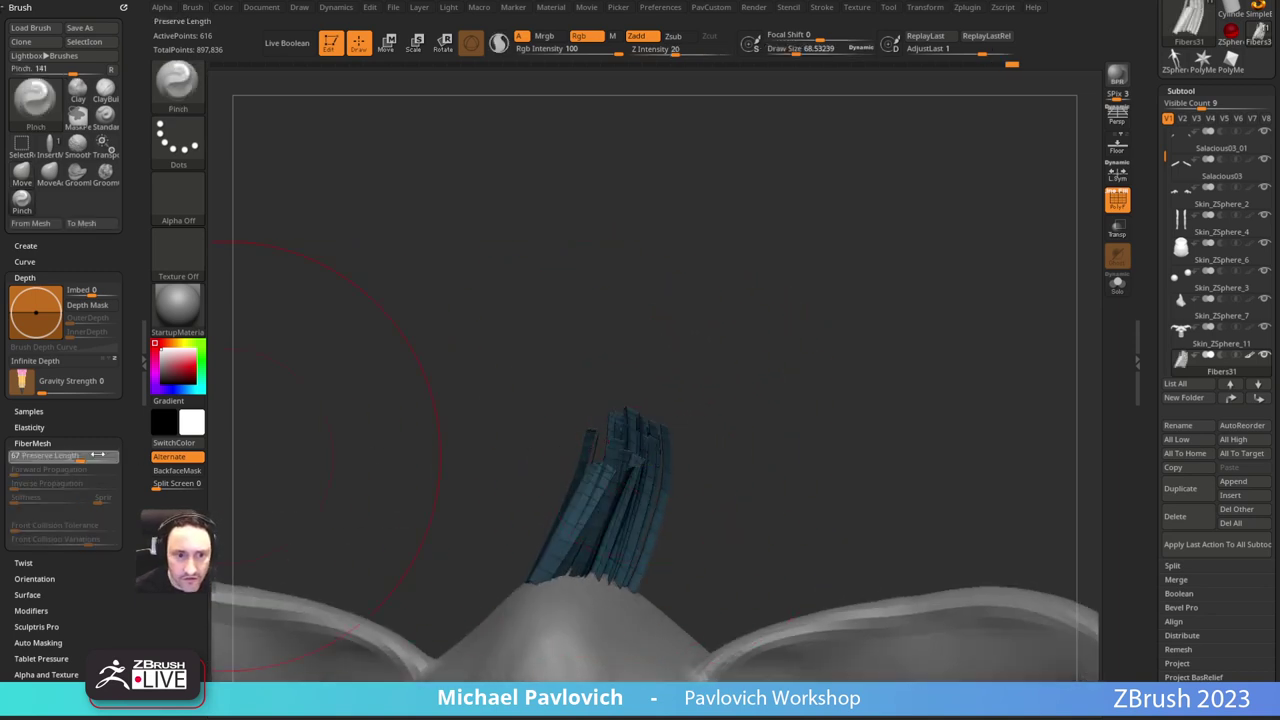
{"action": "left_click_drag", "start_coordinate": [97, 455], "coordinate": [128, 456]}
{"action": "left_click_drag", "start_coordinate": [636, 456], "coordinate": [638, 444]}
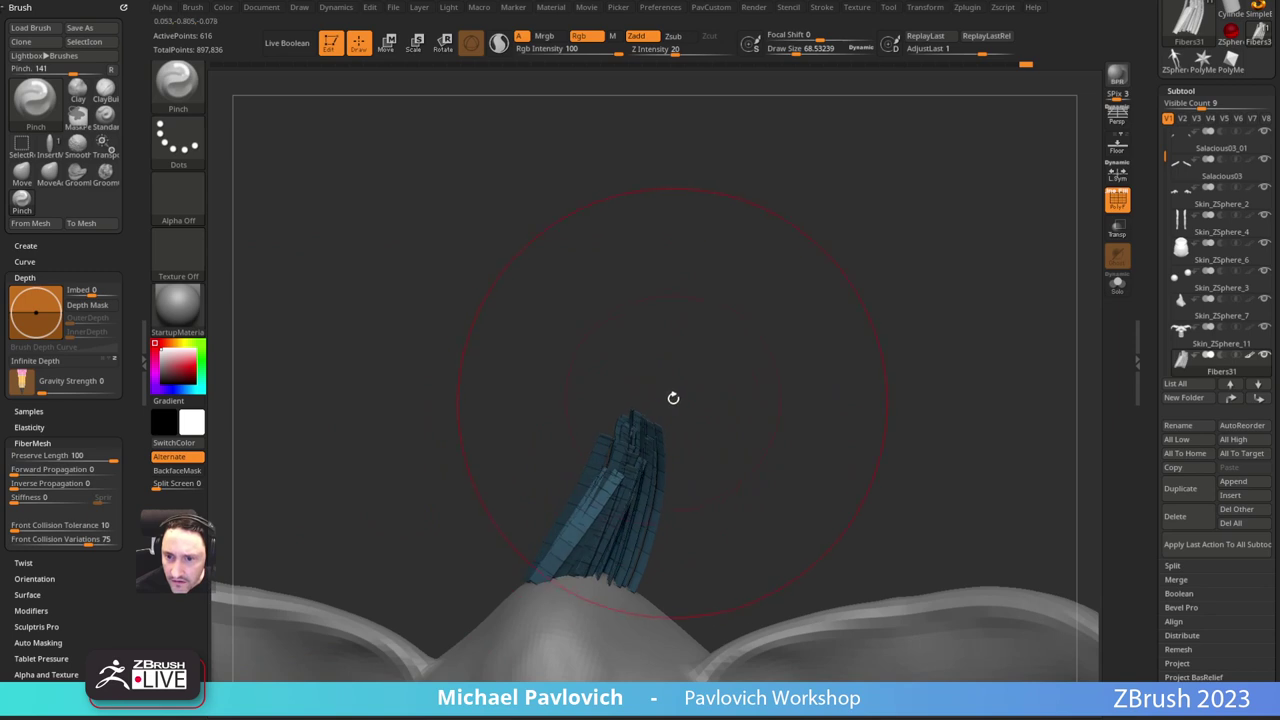
{"action": "left_click_drag", "start_coordinate": [673, 398], "coordinate": [686, 418]}
{"action": "left_click_drag", "start_coordinate": [629, 476], "coordinate": [636, 452]}
{"action": "left_click_drag", "start_coordinate": [691, 406], "coordinate": [754, 403]}
{"action": "left_click", "coordinate": [754, 403], "text": "ctrl+shift"}
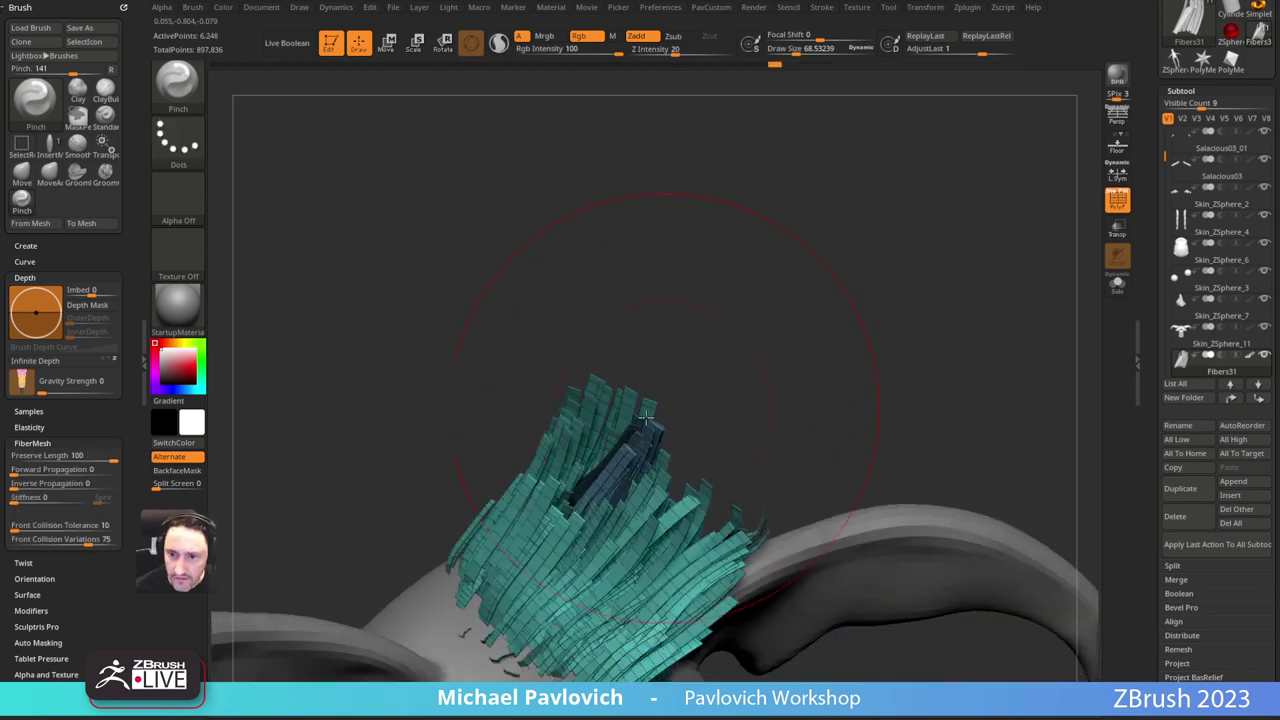
Step: Mask a second clump beside the blue one, invert the mask and pinch its strands together at draw size about 52
{"action": "mouse_move", "coordinate": [646, 418]}
{"action": "left_mouse_down"}
{"action": "mouse_move", "coordinate": [637, 377]}
{"action": "mouse_move", "coordinate": [540, 455]}
{"action": "mouse_move", "coordinate": [567, 400]}
{"action": "left_mouse_up"}
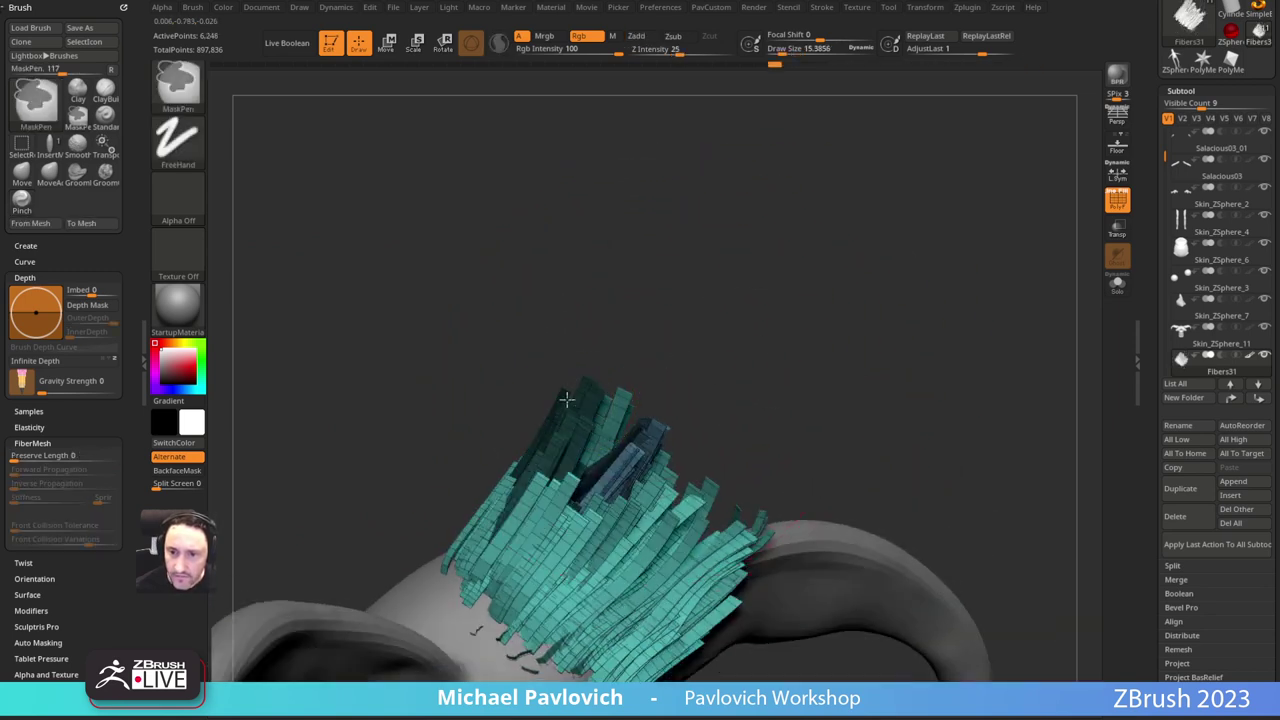
{"action": "left_click", "coordinate": [684, 326], "text": "ctrl"}
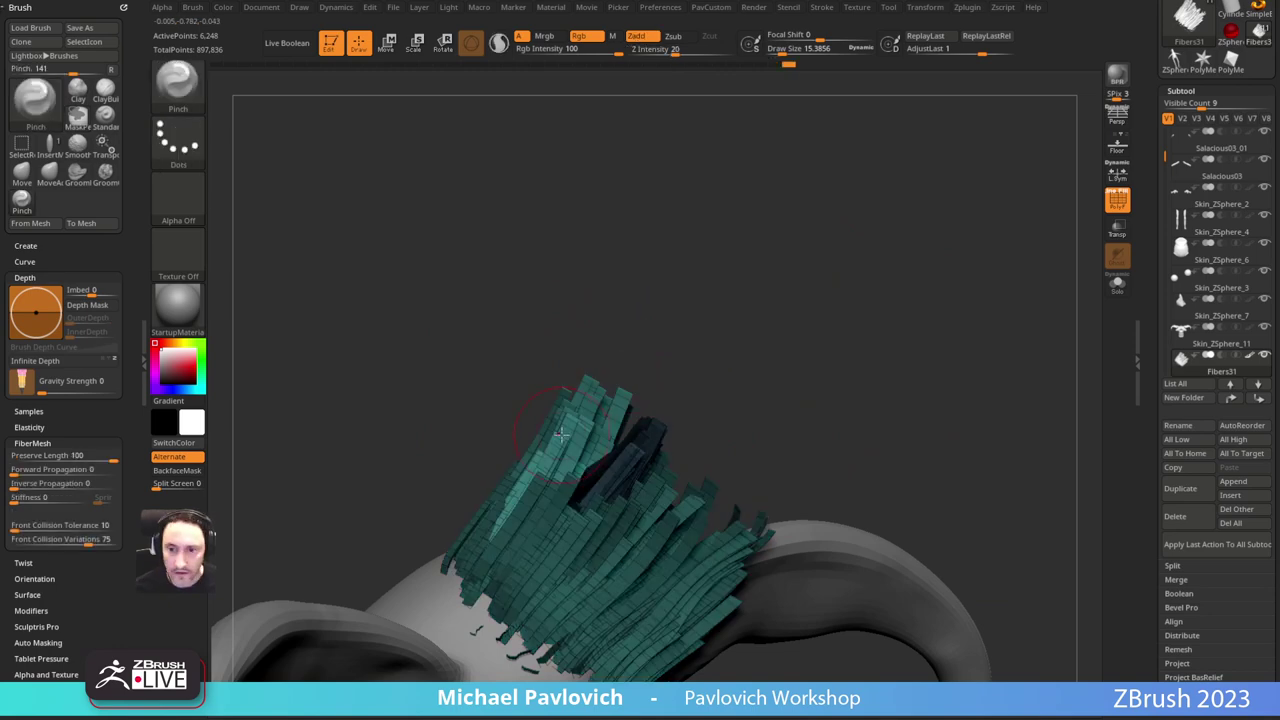
{"action": "left_click_drag", "start_coordinate": [580, 420], "coordinate": [589, 410]}
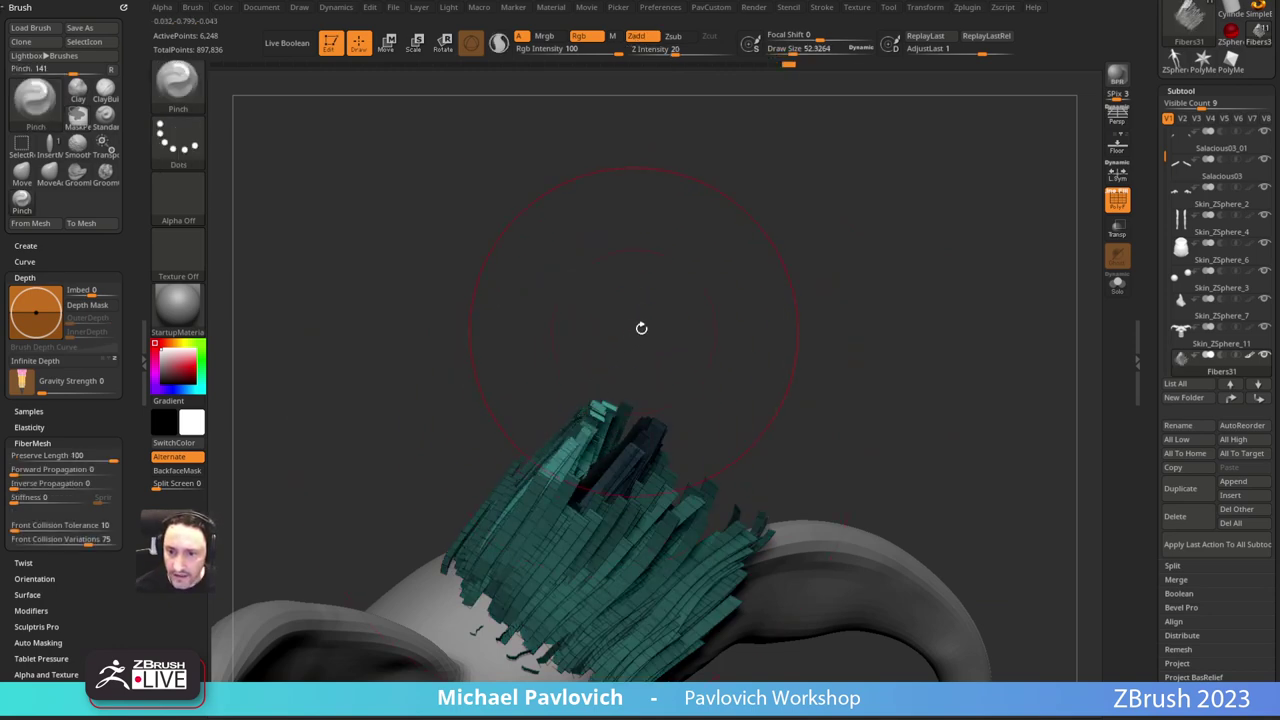
{"action": "left_click_drag", "start_coordinate": [641, 328], "coordinate": [649, 401]}
Step: Give the unmasked second clump its own polygroup and isolate it
{"action": "key", "text": "ctrl+shift+z"}
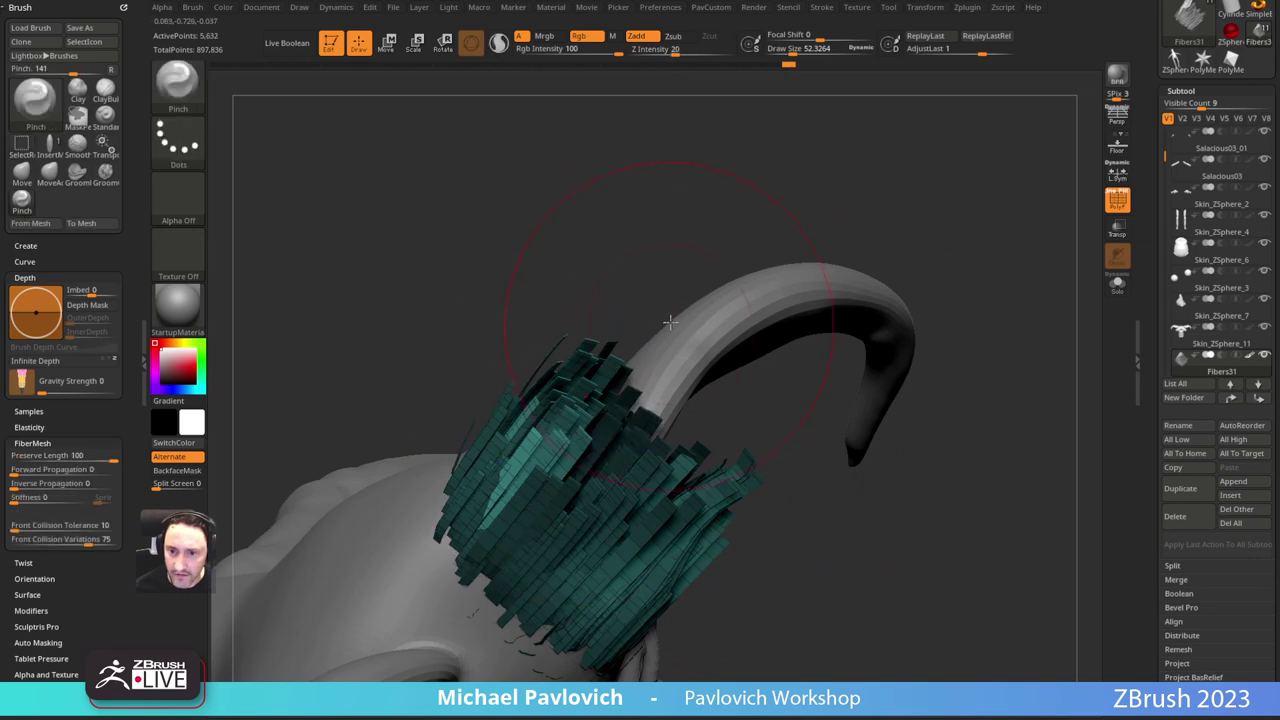
{"action": "key", "text": "ctrl+shift+z"}
{"action": "key", "text": "ctrl+w"}
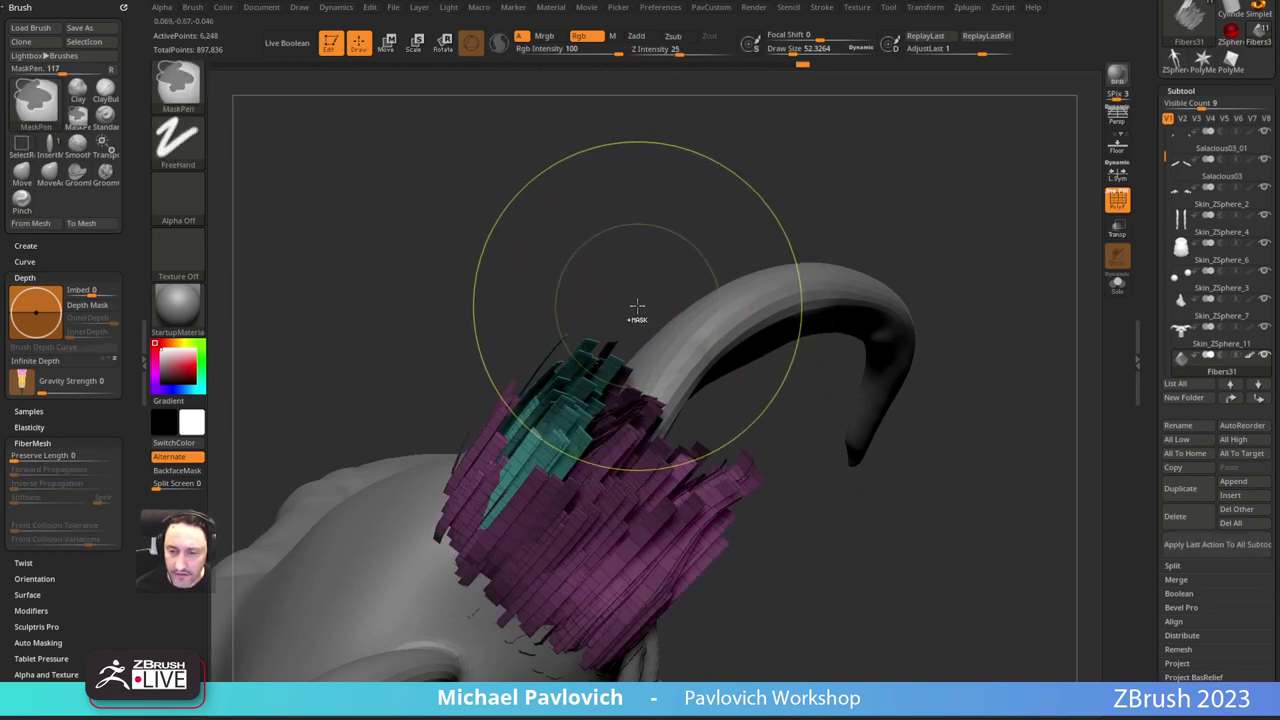
{"action": "left_click", "coordinate": [613, 366], "text": "ctrl+shift"}
Step: Pinch the isolated second clump into a narrower tip from several angles at draw size about 52, and unhide the tuft
{"action": "left_click_drag", "start_coordinate": [644, 262], "coordinate": [636, 270]}
{"action": "mouse_move", "coordinate": [500, 450]}
{"action": "left_mouse_down"}
{"action": "mouse_move", "coordinate": [580, 378]}
{"action": "mouse_move", "coordinate": [548, 440]}
{"action": "left_mouse_up"}
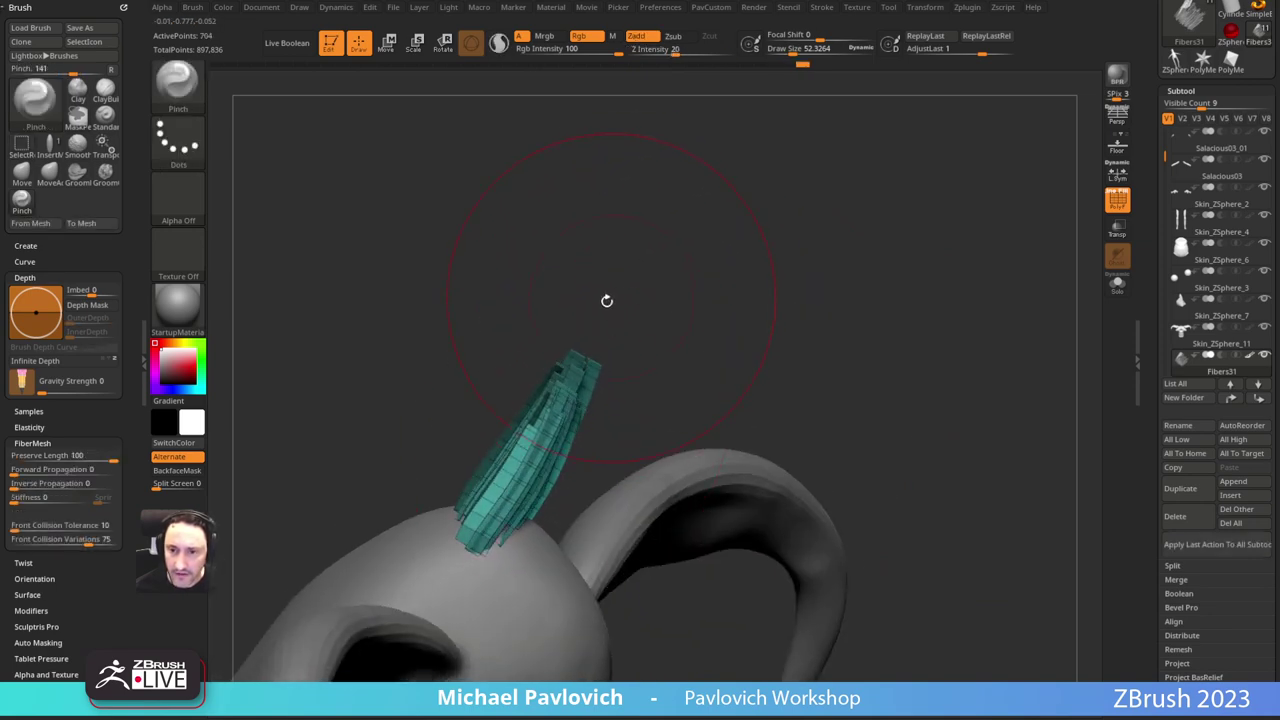
{"action": "left_click_drag", "start_coordinate": [606, 300], "coordinate": [540, 340]}
{"action": "mouse_move", "coordinate": [514, 402]}
{"action": "left_mouse_down"}
{"action": "mouse_move", "coordinate": [620, 363]}
{"action": "mouse_move", "coordinate": [630, 332]}
{"action": "mouse_move", "coordinate": [666, 334]}
{"action": "mouse_move", "coordinate": [702, 374]}
{"action": "left_mouse_up"}
{"action": "left_click", "coordinate": [632, 331], "text": "ctrl+shift"}
Step: Reduce the draw size to about 7.4 and mask a third clump of strands in front of the cyan one
{"action": "key", "text": "s"}
{"action": "left_click", "coordinate": [608, 352]}
{"action": "left_click_drag", "start_coordinate": [521, 492], "coordinate": [524, 494], "text": "ctrl"}
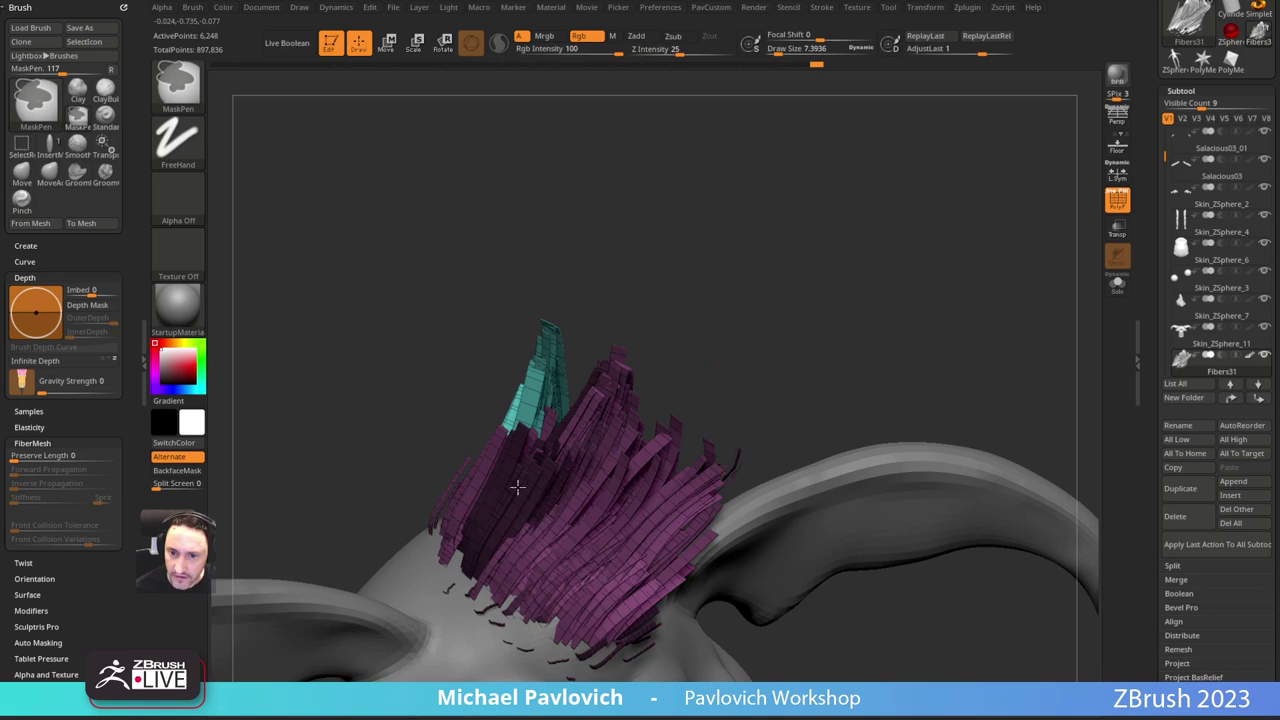
{"action": "left_click_drag", "start_coordinate": [690, 318], "coordinate": [633, 361], "text": "ctrl"}
{"action": "left_click_drag", "start_coordinate": [710, 286], "coordinate": [700, 248], "text": "alt"}
{"action": "left_click_drag", "start_coordinate": [538, 440], "coordinate": [526, 457], "text": "ctrl"}
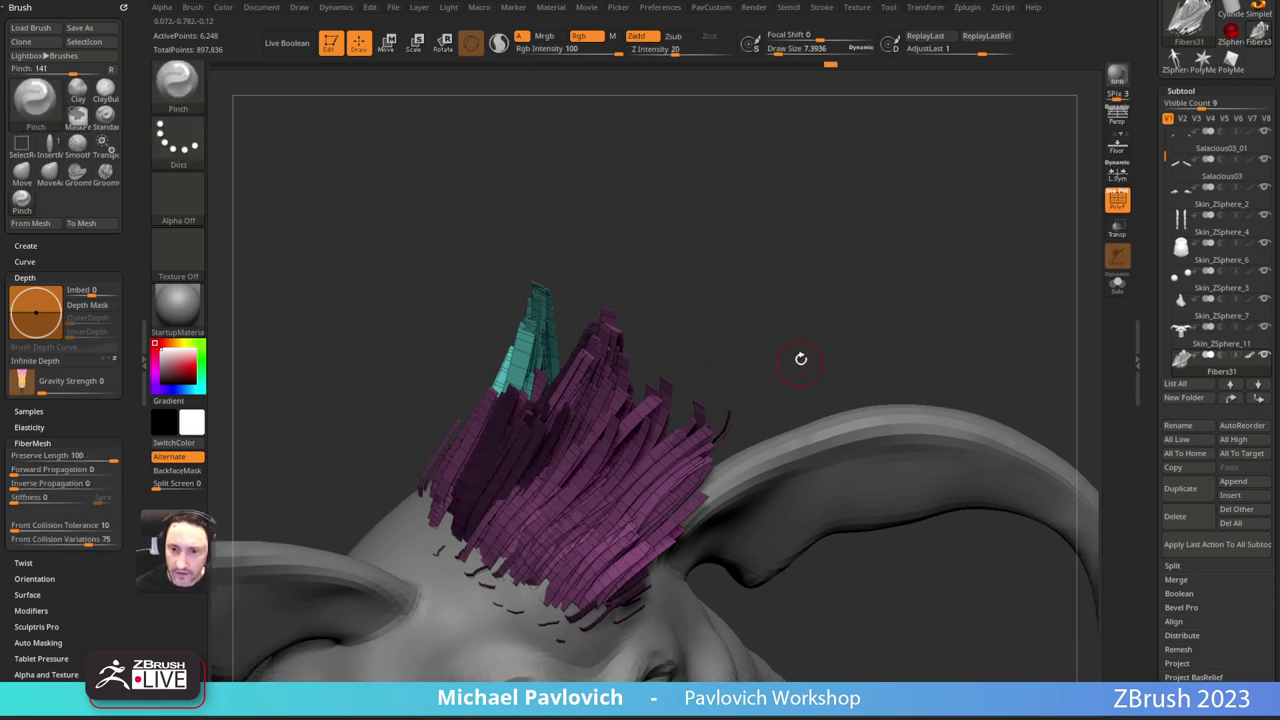
Step: Isolate the third clump, pinch its strands together at draw size about 91 and show the whole tuft
{"action": "key", "text": "space"}
{"action": "left_click", "coordinate": [769, 368]}
{"action": "left_click_drag", "start_coordinate": [723, 363], "coordinate": [744, 356]}
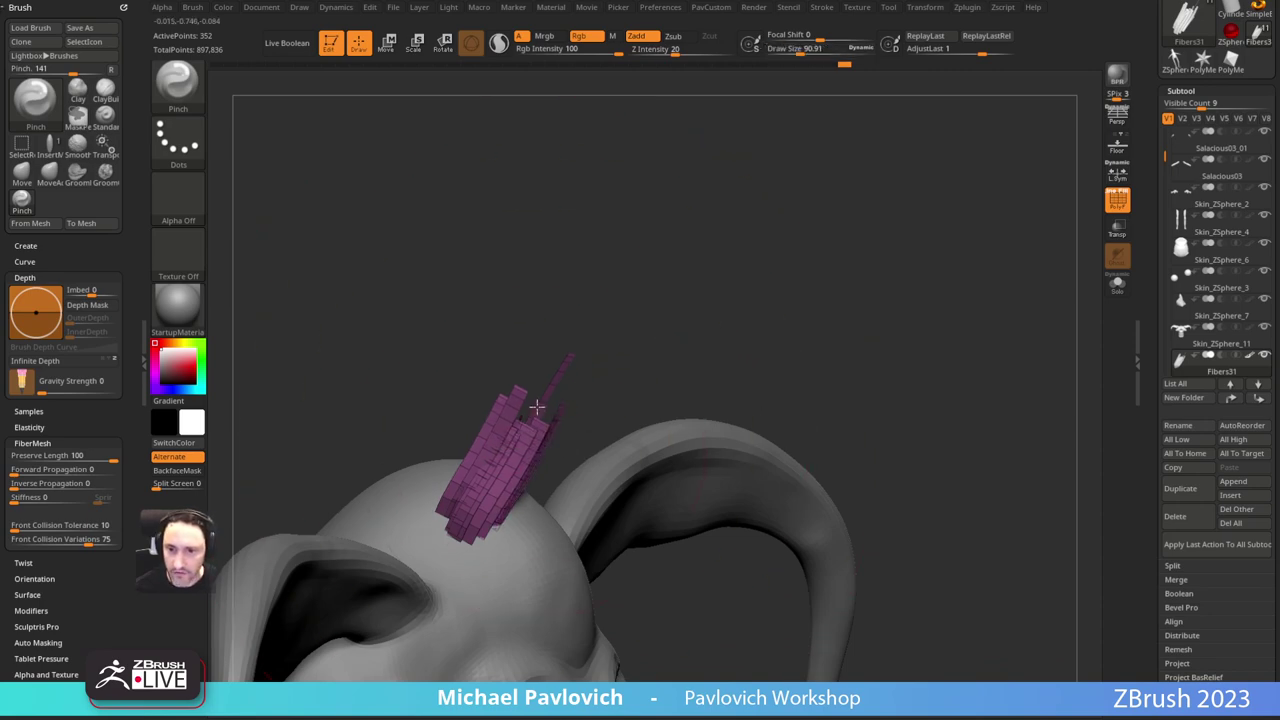
{"action": "left_click_drag", "start_coordinate": [537, 407], "coordinate": [539, 409]}
{"action": "left_click_drag", "start_coordinate": [582, 366], "coordinate": [597, 314]}
{"action": "key", "text": "ctrl+w"}
{"action": "left_click", "coordinate": [632, 337], "text": "ctrl+shift"}
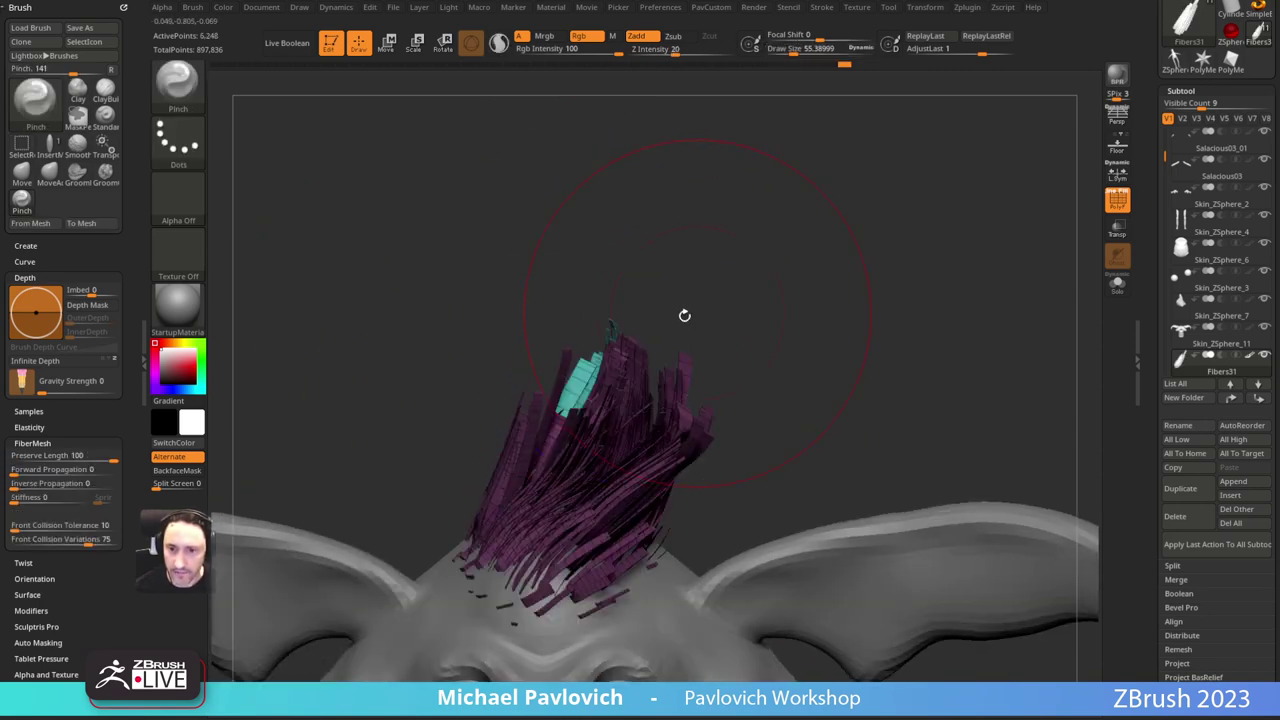
Step: Isolate a grouped clump to examine it from the side, and unhide the rest of the tuft
{"action": "mouse_move", "coordinate": [683, 314]}
{"action": "left_mouse_down"}
{"action": "mouse_move", "coordinate": [669, 366]}
{"action": "mouse_move", "coordinate": [706, 371]}
{"action": "mouse_move", "coordinate": [639, 369]}
{"action": "mouse_move", "coordinate": [686, 263]}
{"action": "mouse_move", "coordinate": [645, 328]}
{"action": "left_mouse_up"}
{"action": "left_click", "coordinate": [618, 370], "text": "ctrl+shift"}
{"action": "key", "text": "s"}
{"action": "left_click_drag", "start_coordinate": [797, 320], "coordinate": [727, 281], "text": "alt"}
{"action": "mouse_move", "coordinate": [727, 281]}
{"action": "left_mouse_down"}
{"action": "mouse_move", "coordinate": [734, 314]}
{"action": "mouse_move", "coordinate": [655, 345]}
{"action": "left_mouse_up"}
{"action": "left_click", "coordinate": [754, 303], "text": "ctrl+shift"}
Step: Mask another clump of strands at draw size about 11 and isolate it from the rest of the tuft
{"action": "left_click_drag", "start_coordinate": [619, 385], "coordinate": [593, 401], "text": "ctrl"}
{"action": "key", "text": "ctrl+z"}
{"action": "key", "text": "bracketleft"}
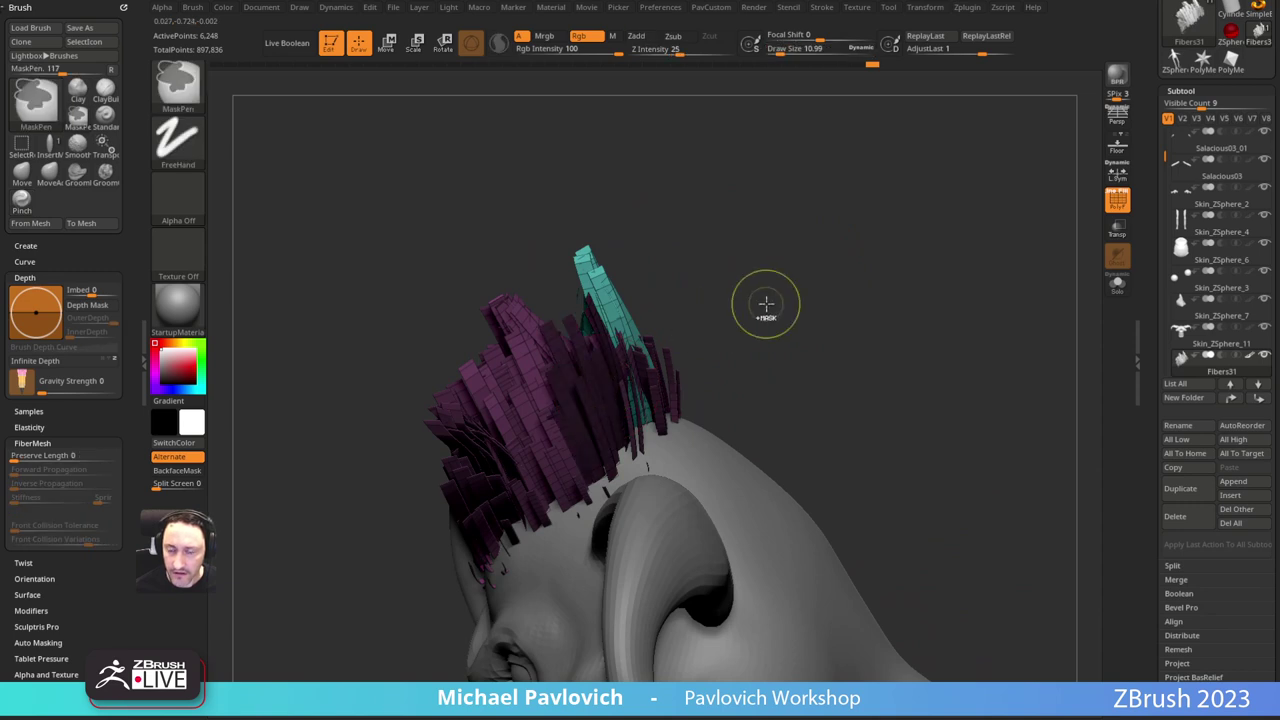
{"action": "key", "text": "3"}
{"action": "left_click", "coordinate": [730, 368]}
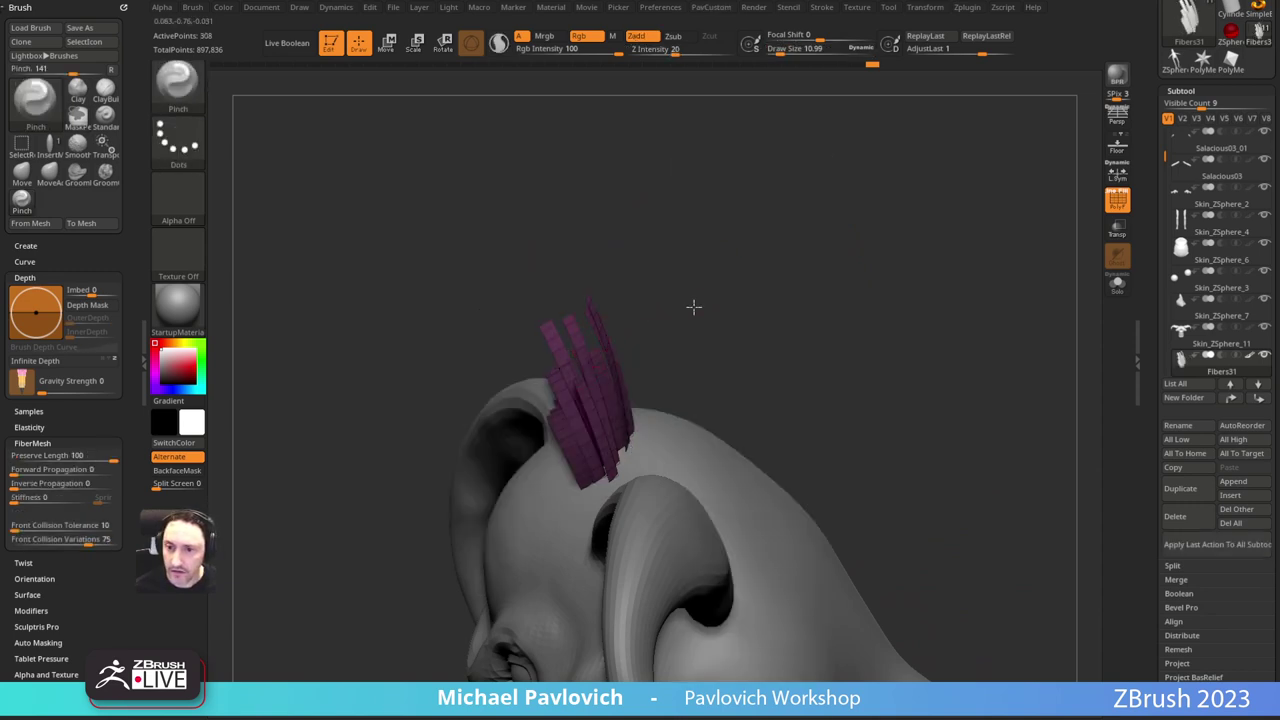
Step: Pinch the isolated clump's strands together into a narrower tip at draw size about 46
{"action": "left_click_drag", "start_coordinate": [694, 303], "coordinate": [634, 340]}
{"action": "key", "text": "s"}
{"action": "left_click_drag", "start_coordinate": [612, 406], "coordinate": [564, 382]}
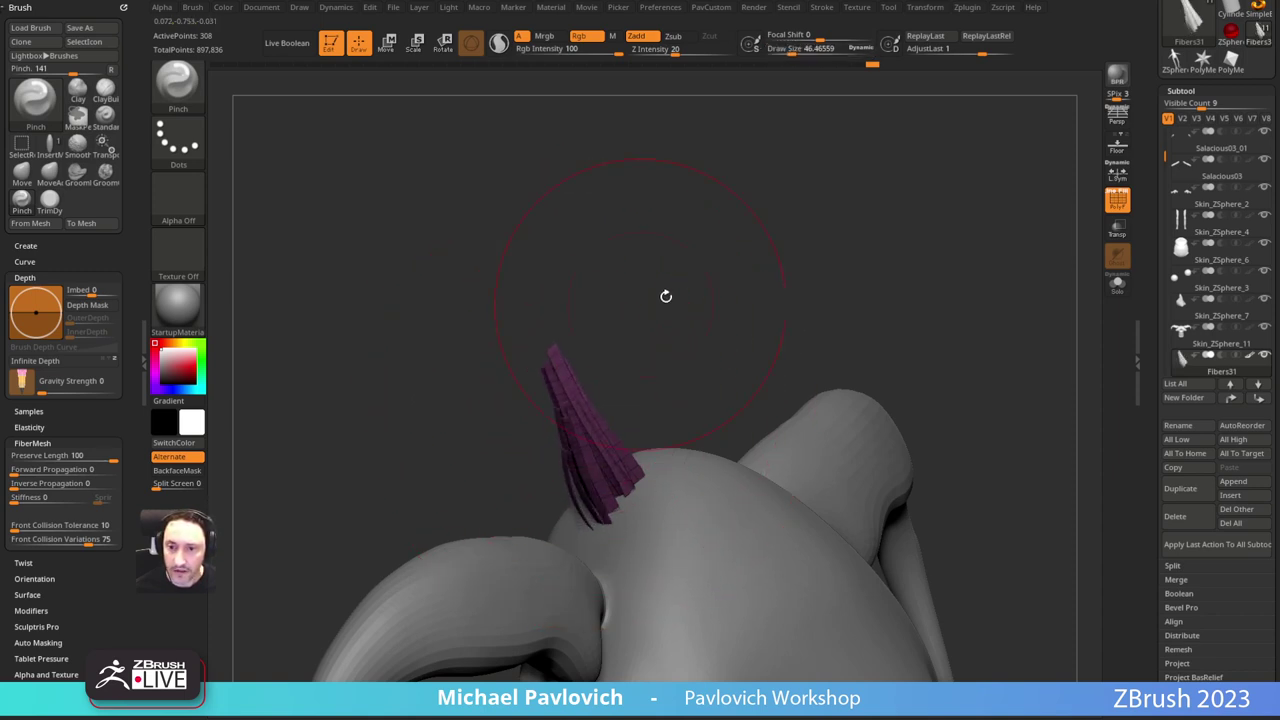
Step: Open the Pinch brush's Elasticity settings, try one more pinch stroke on the isolated clump and undo it
{"action": "left_click_drag", "start_coordinate": [91, 574], "coordinate": [85, 453]}
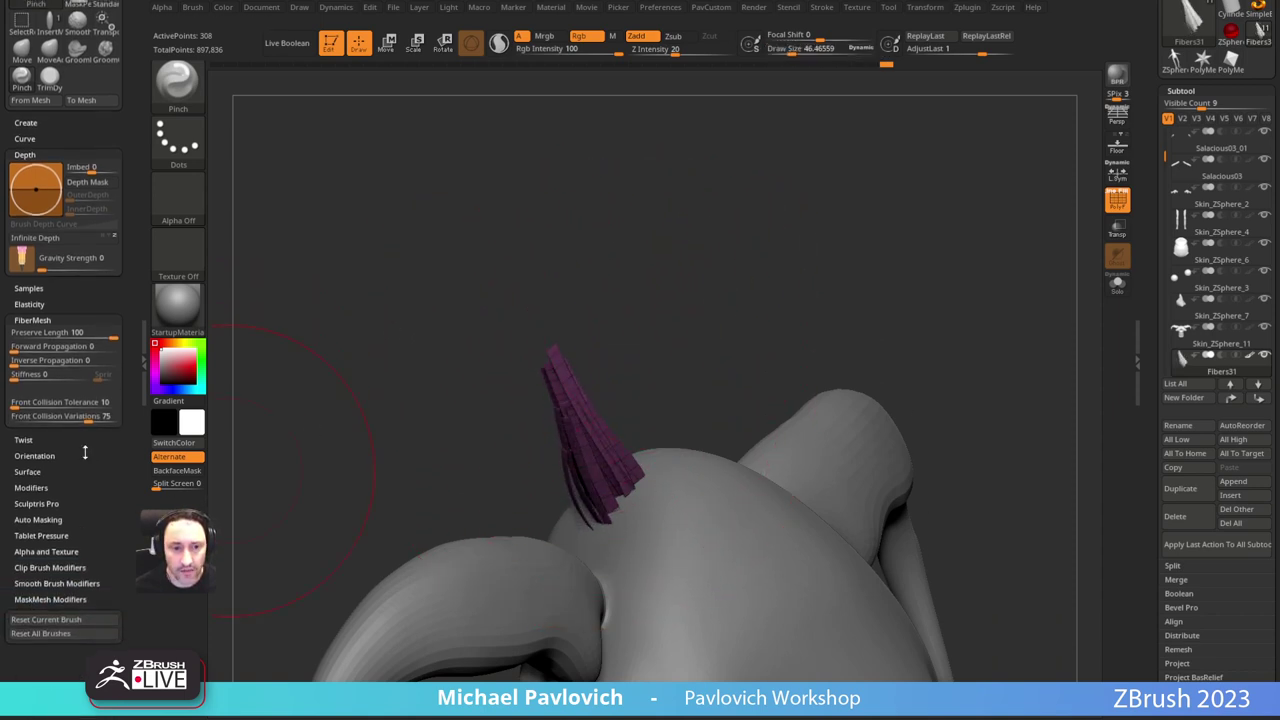
{"action": "key", "text": "shift"}
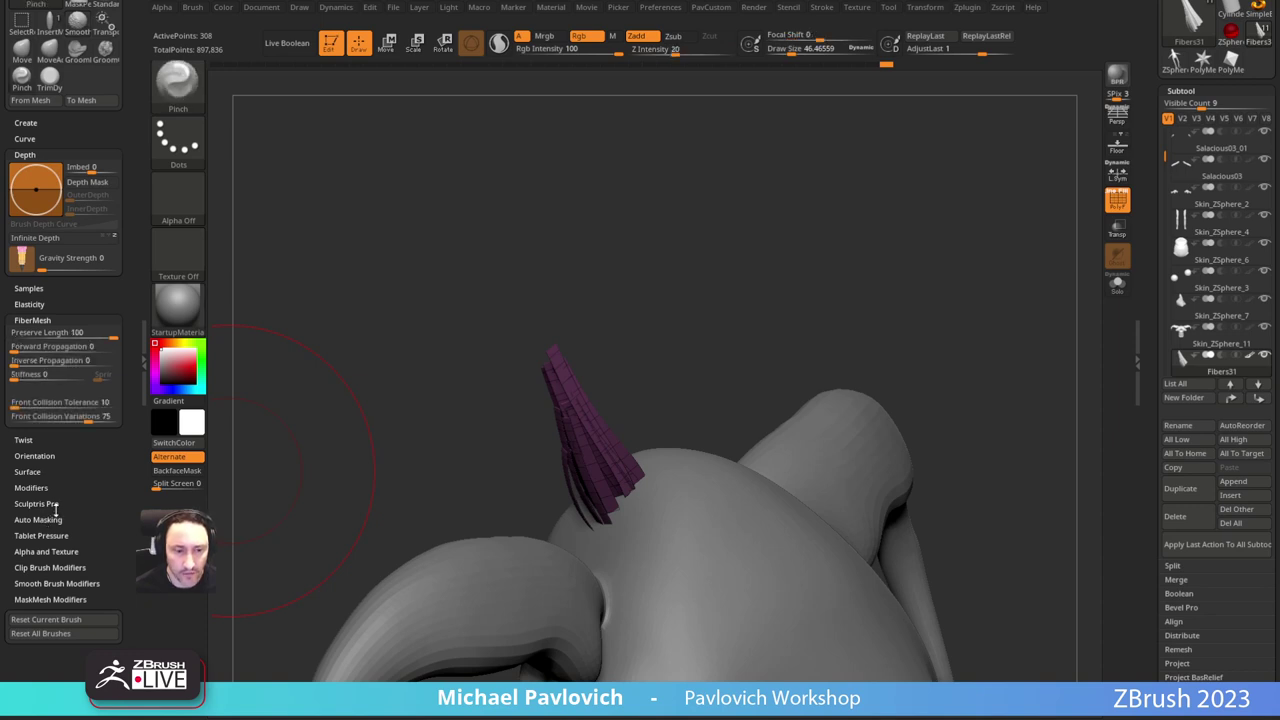
{"action": "left_click", "coordinate": [30, 304]}
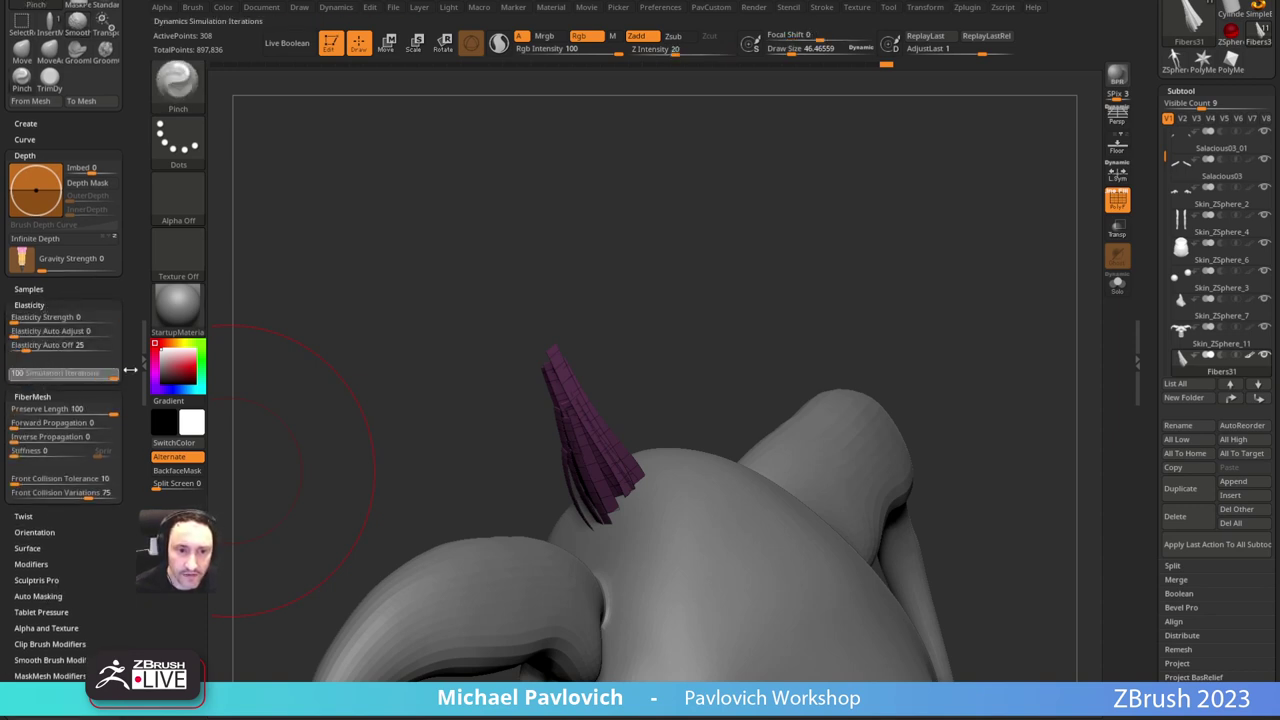
{"action": "left_click_drag", "start_coordinate": [567, 404], "coordinate": [573, 382]}
{"action": "key", "text": "ctrl+z"}
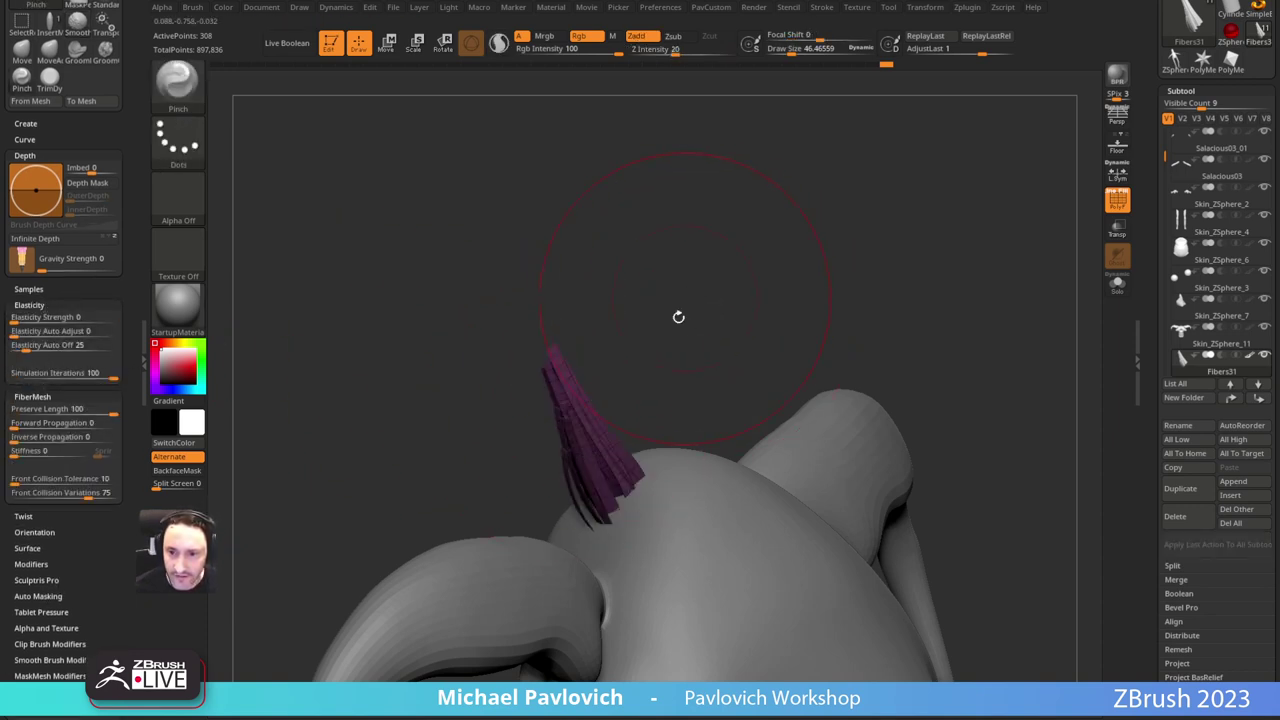
Step: Show the whole tuft, mask a larger clump of strands at draw size about 19 and isolate it
{"action": "left_click_drag", "start_coordinate": [677, 317], "coordinate": [790, 325]}
{"action": "left_click_drag", "start_coordinate": [705, 300], "coordinate": [755, 322]}
{"action": "left_click", "coordinate": [723, 257], "text": "ctrl+shift"}
{"action": "mouse_move", "coordinate": [723, 257]}
{"action": "left_mouse_down"}
{"action": "mouse_move", "coordinate": [703, 349]}
{"action": "mouse_move", "coordinate": [687, 335]}
{"action": "mouse_move", "coordinate": [700, 300]}
{"action": "left_mouse_up"}
{"action": "key", "text": "s"}
{"action": "left_click_drag", "start_coordinate": [533, 449], "coordinate": [519, 449]}
{"action": "left_click_drag", "start_coordinate": [705, 280], "coordinate": [692, 325]}
{"action": "left_click_drag", "start_coordinate": [518, 496], "coordinate": [522, 522], "text": "shift"}
{"action": "key", "text": "ctrl+z"}
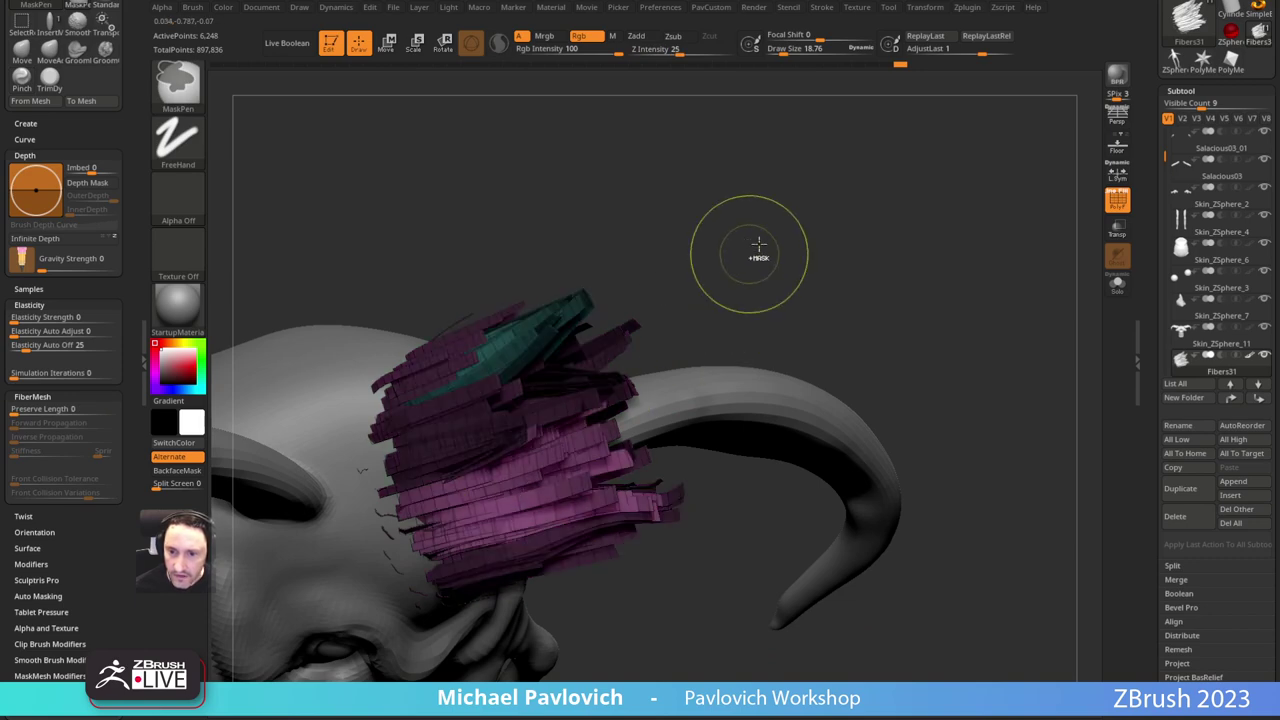
{"action": "mouse_move", "coordinate": [751, 251]}
{"action": "left_mouse_down"}
{"action": "mouse_move", "coordinate": [734, 209]}
{"action": "mouse_move", "coordinate": [757, 295]}
{"action": "mouse_move", "coordinate": [800, 358]}
{"action": "left_mouse_up"}
{"action": "key", "text": "3"}
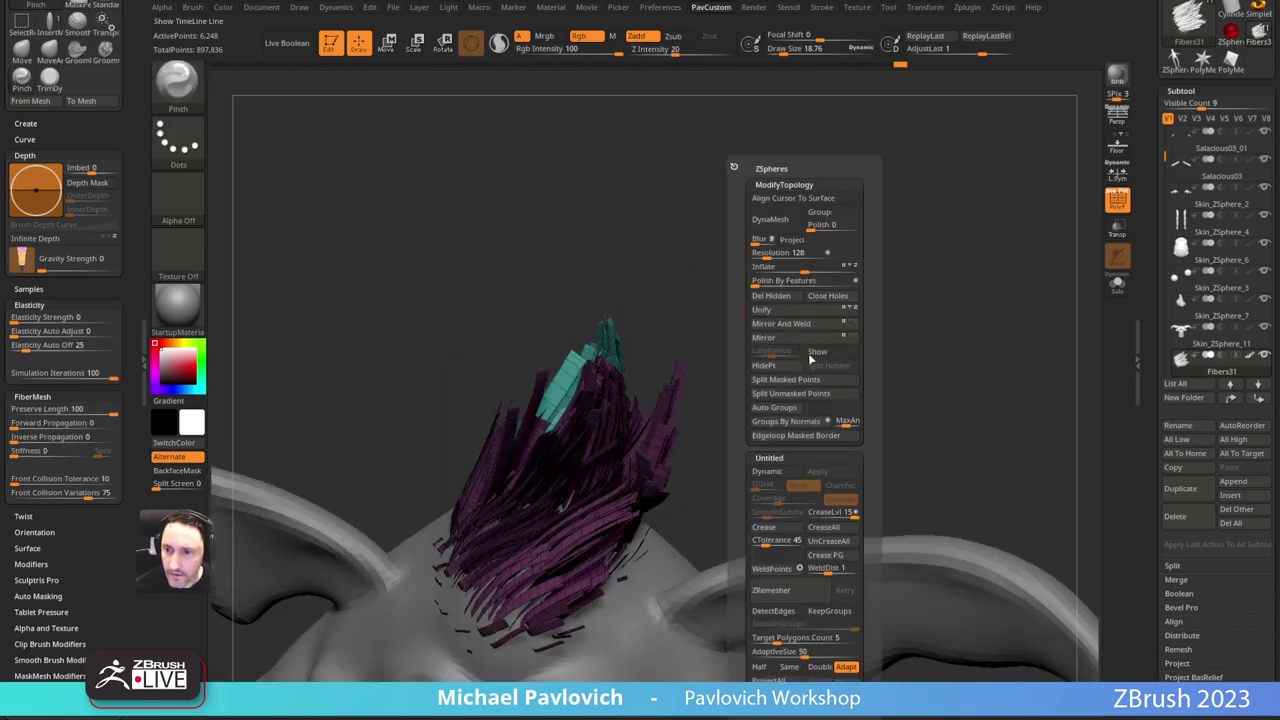
{"action": "left_click", "coordinate": [773, 371]}
Step: Pinch the strands of the larger isolated clump together from several angles at draw size about 55
{"action": "mouse_move", "coordinate": [772, 345]}
{"action": "left_mouse_down"}
{"action": "mouse_move", "coordinate": [743, 329]}
{"action": "mouse_move", "coordinate": [758, 282]}
{"action": "mouse_move", "coordinate": [537, 461]}
{"action": "left_mouse_up"}
{"action": "key", "text": "s"}
{"action": "mouse_move", "coordinate": [587, 420]}
{"action": "left_mouse_down"}
{"action": "mouse_move", "coordinate": [550, 446]}
{"action": "mouse_move", "coordinate": [590, 420]}
{"action": "left_mouse_up"}
{"action": "left_click_drag", "start_coordinate": [690, 300], "coordinate": [625, 365]}
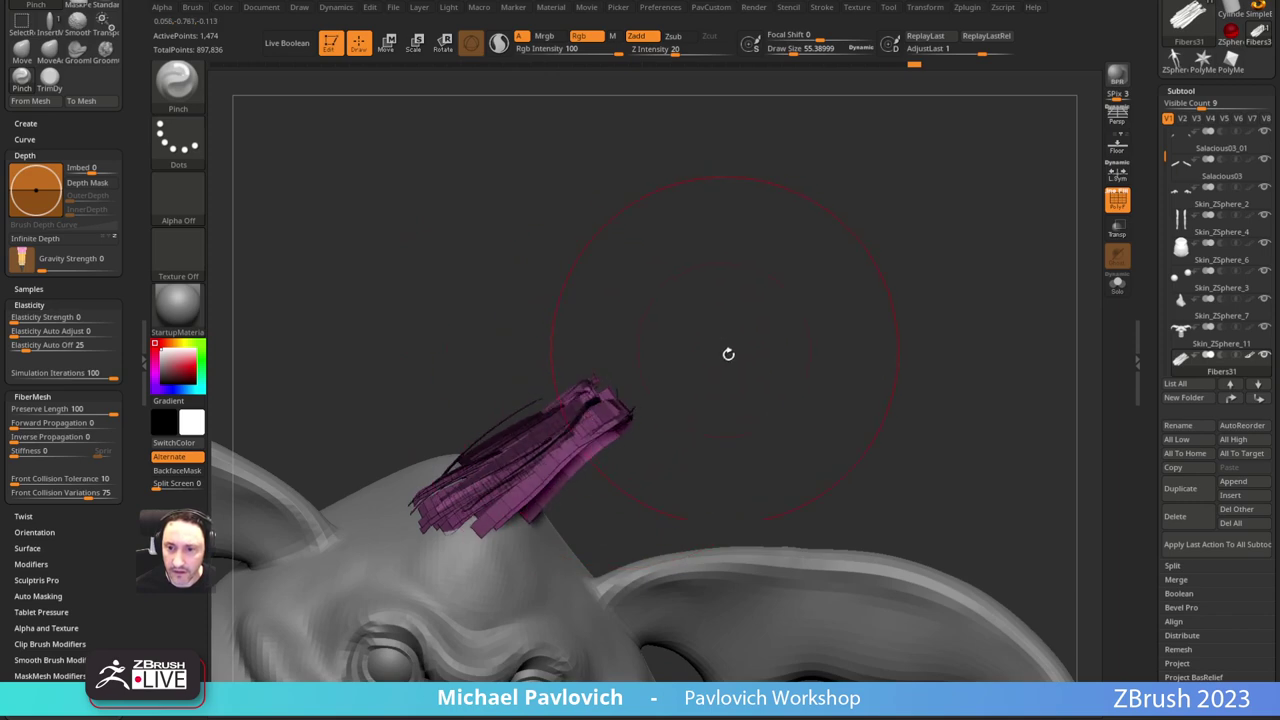
{"action": "mouse_move", "coordinate": [728, 354]}
{"action": "left_mouse_down"}
{"action": "mouse_move", "coordinate": [714, 346]}
{"action": "mouse_move", "coordinate": [730, 336]}
{"action": "left_mouse_up"}
{"action": "mouse_move", "coordinate": [730, 336]}
{"action": "left_mouse_down"}
{"action": "mouse_move", "coordinate": [771, 308]}
{"action": "mouse_move", "coordinate": [673, 345]}
{"action": "left_mouse_up"}
Step: Shift the isolated clump's strands sideways with the Move brush and unhide the rest of the tuft
{"action": "key", "text": "b"}
{"action": "key", "text": "m"}
{"action": "key", "text": "v"}
{"action": "mouse_move", "coordinate": [609, 397]}
{"action": "left_mouse_down"}
{"action": "mouse_move", "coordinate": [557, 377]}
{"action": "mouse_move", "coordinate": [579, 394]}
{"action": "mouse_move", "coordinate": [583, 374]}
{"action": "mouse_move", "coordinate": [580, 398]}
{"action": "mouse_move", "coordinate": [557, 366]}
{"action": "mouse_move", "coordinate": [564, 394]}
{"action": "left_mouse_up"}
{"action": "key", "text": "s"}
{"action": "key", "text": "s"}
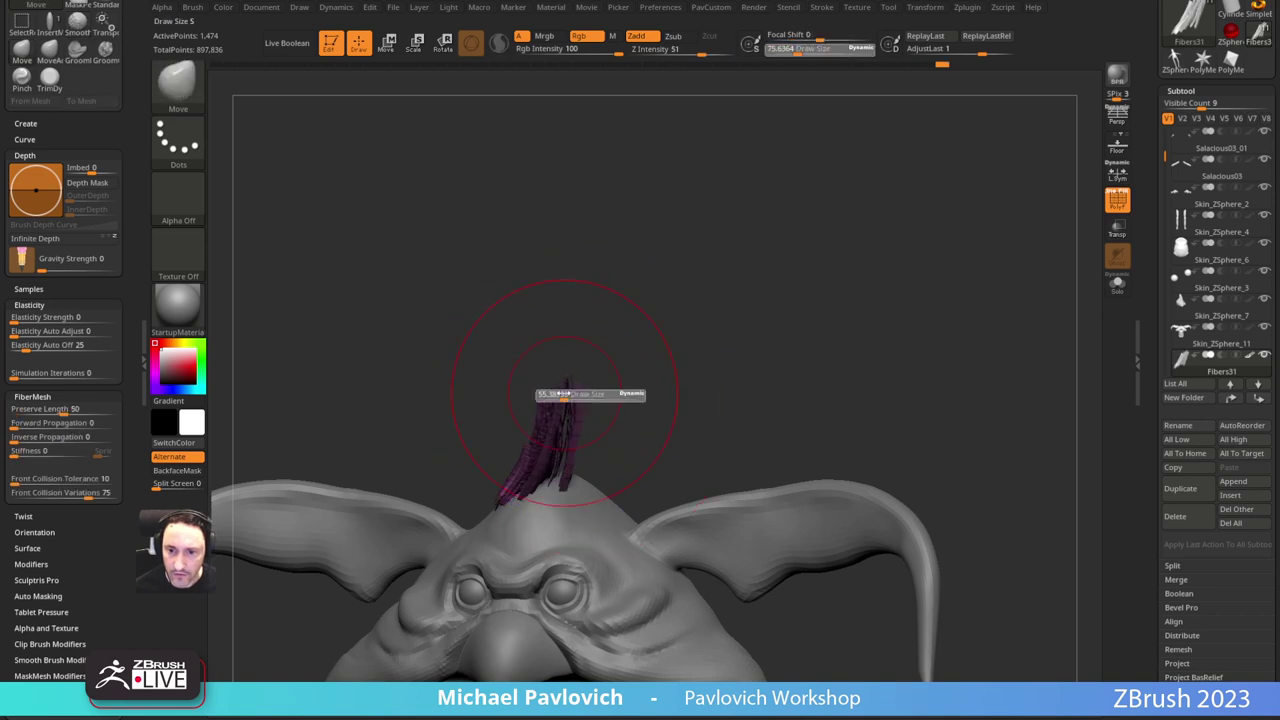
{"action": "left_click", "coordinate": [671, 303], "text": "ctrl+shift"}
Step: Turn off the polyframe display and reduce the draw size to about 13.8
{"action": "mouse_move", "coordinate": [690, 300]}
{"action": "left_mouse_down"}
{"action": "mouse_move", "coordinate": [774, 284]}
{"action": "mouse_move", "coordinate": [740, 313]}
{"action": "mouse_move", "coordinate": [774, 286]}
{"action": "mouse_move", "coordinate": [796, 212]}
{"action": "left_mouse_up"}
{"action": "key", "text": "s"}
{"action": "left_click", "coordinate": [1120, 208]}
{"action": "mouse_move", "coordinate": [954, 252]}
{"action": "left_mouse_down"}
{"action": "mouse_move", "coordinate": [786, 270]}
{"action": "mouse_move", "coordinate": [691, 301]}
{"action": "mouse_move", "coordinate": [746, 251]}
{"action": "mouse_move", "coordinate": [866, 309]}
{"action": "mouse_move", "coordinate": [848, 317]}
{"action": "left_mouse_up"}
{"action": "key", "text": "s"}
{"action": "mouse_move", "coordinate": [848, 317]}
{"action": "left_mouse_down"}
{"action": "mouse_move", "coordinate": [882, 342]}
{"action": "mouse_move", "coordinate": [837, 310]}
{"action": "left_mouse_up"}
{"action": "key", "text": "s"}
{"action": "key", "text": "s"}
{"action": "key", "text": "s"}
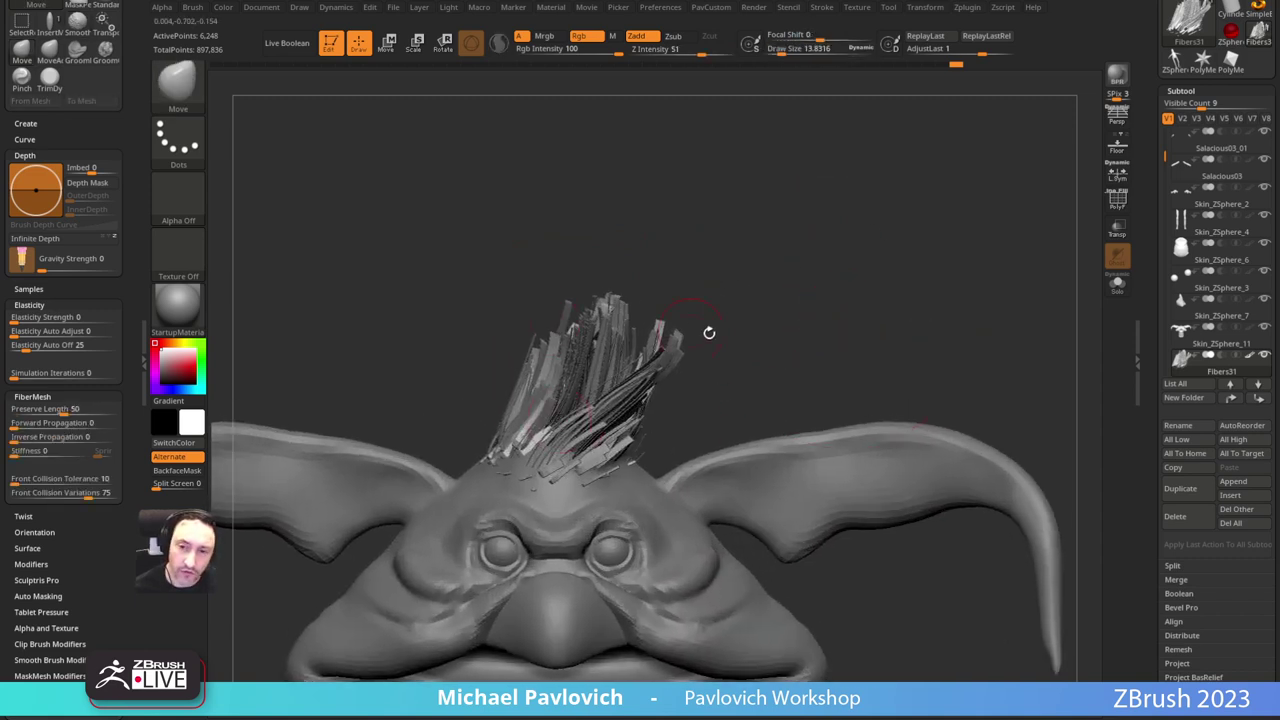
Step: Try a new red texture map on the hair fibers and set the texture back to Texture Off
{"action": "left_click_drag", "start_coordinate": [1156, 242], "coordinate": [1151, 53]}
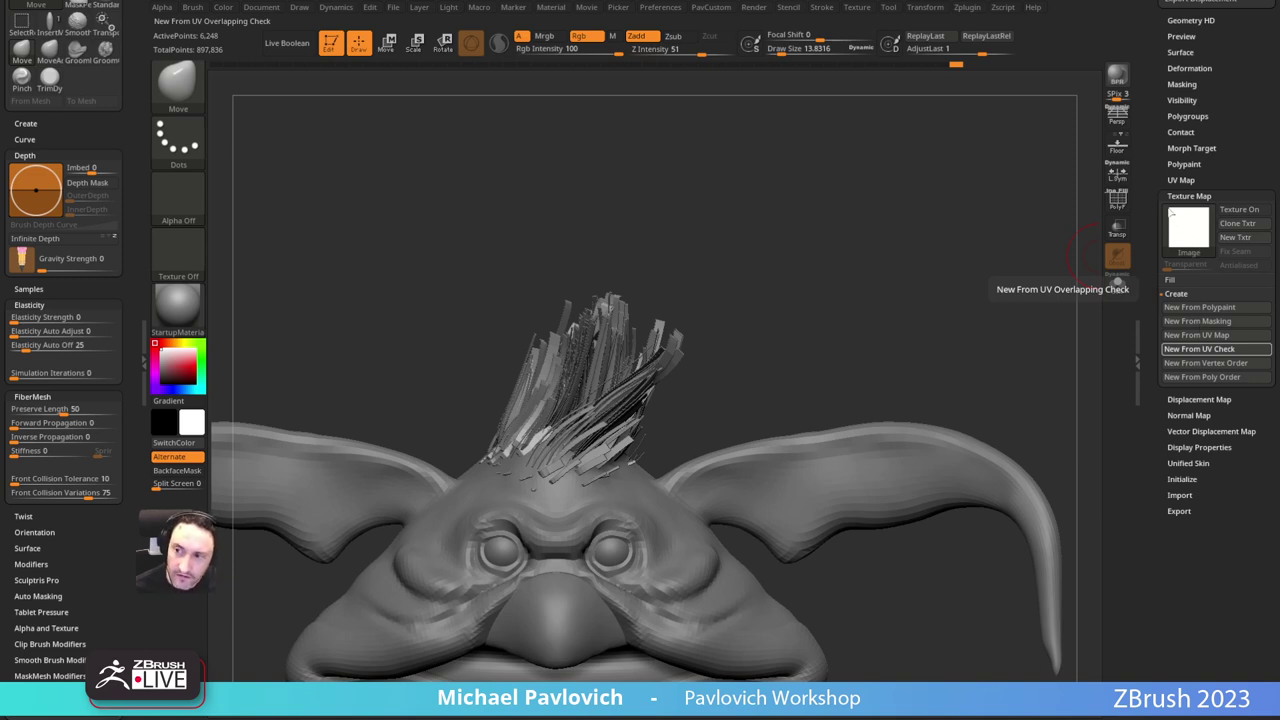
{"action": "mouse_move", "coordinate": [1172, 211]}
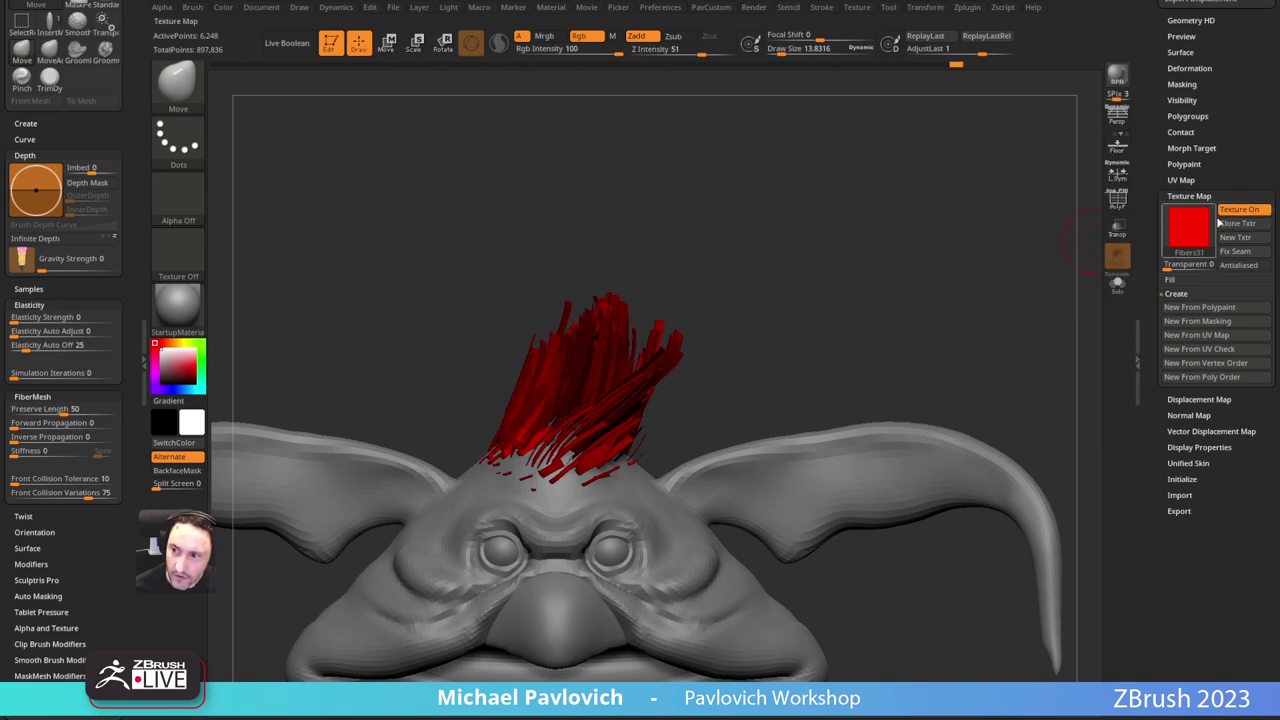
{"action": "left_click", "coordinate": [1236, 210]}
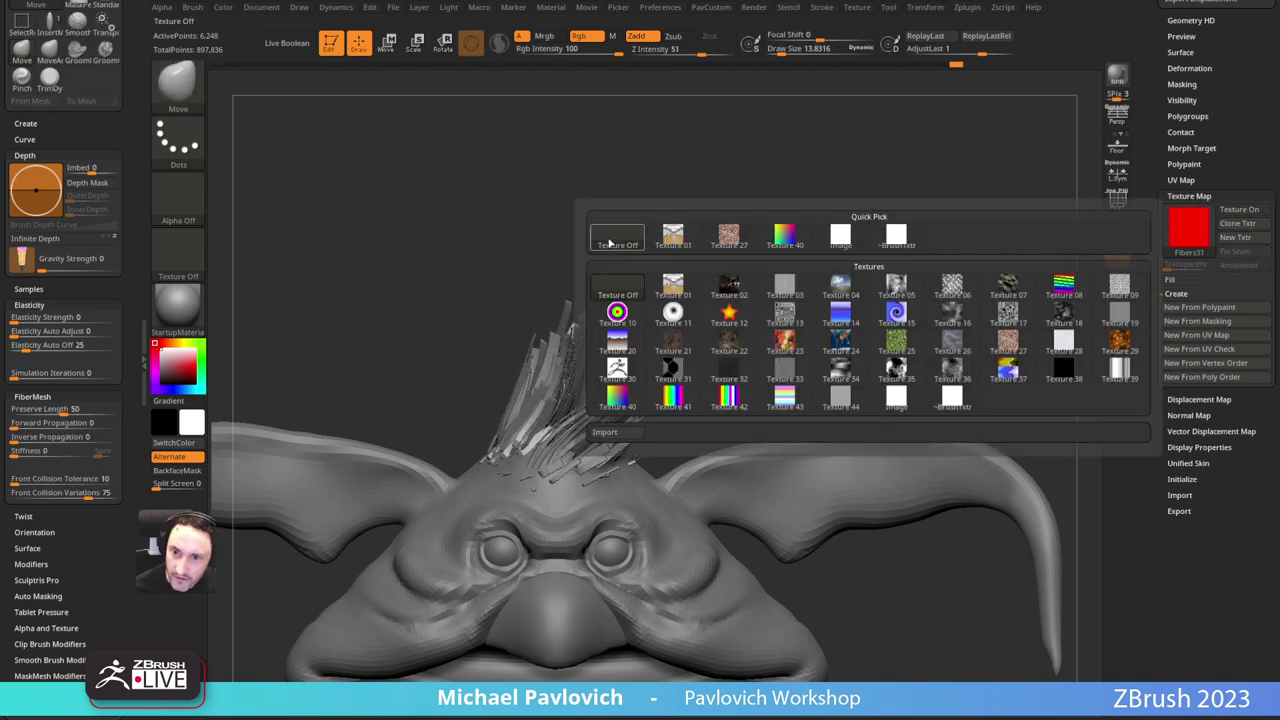
{"action": "left_click", "coordinate": [606, 242]}
Step: Quick-save the project and try to switch from the fibers to the Plane3D primitive
{"action": "left_click_drag", "start_coordinate": [1146, 150], "coordinate": [1159, 191]}
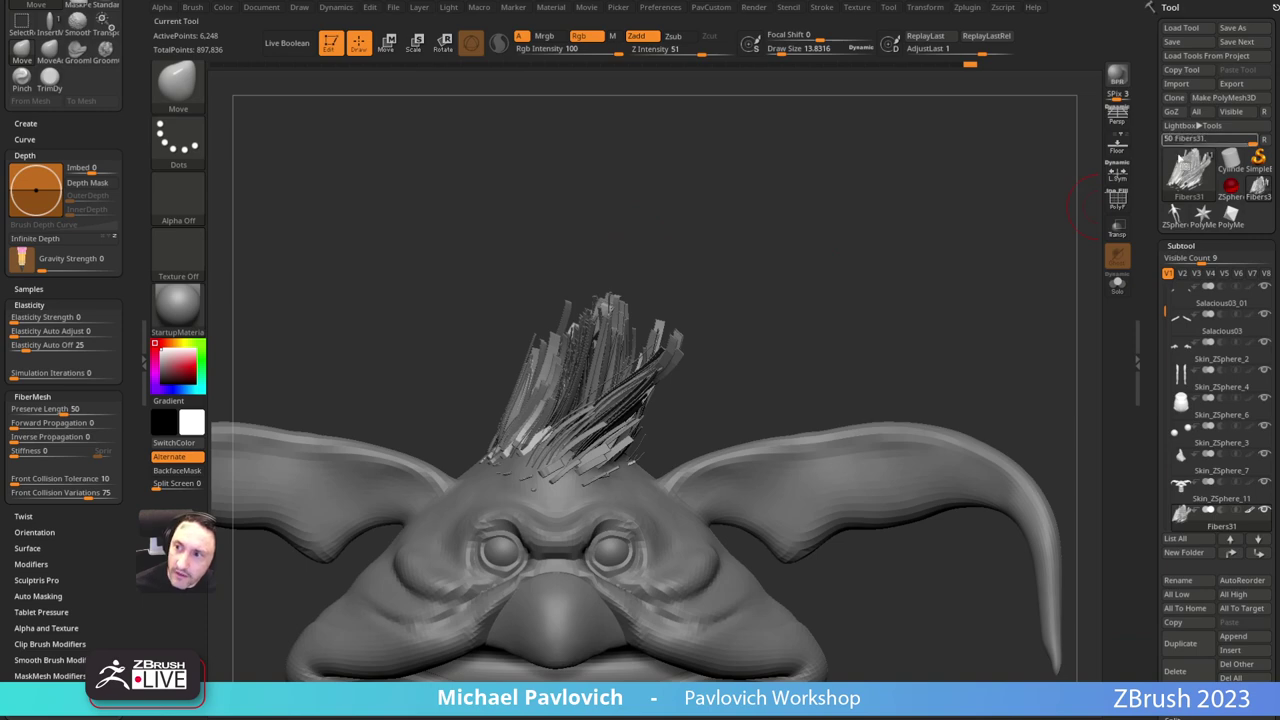
{"action": "left_click", "coordinate": [1190, 177]}
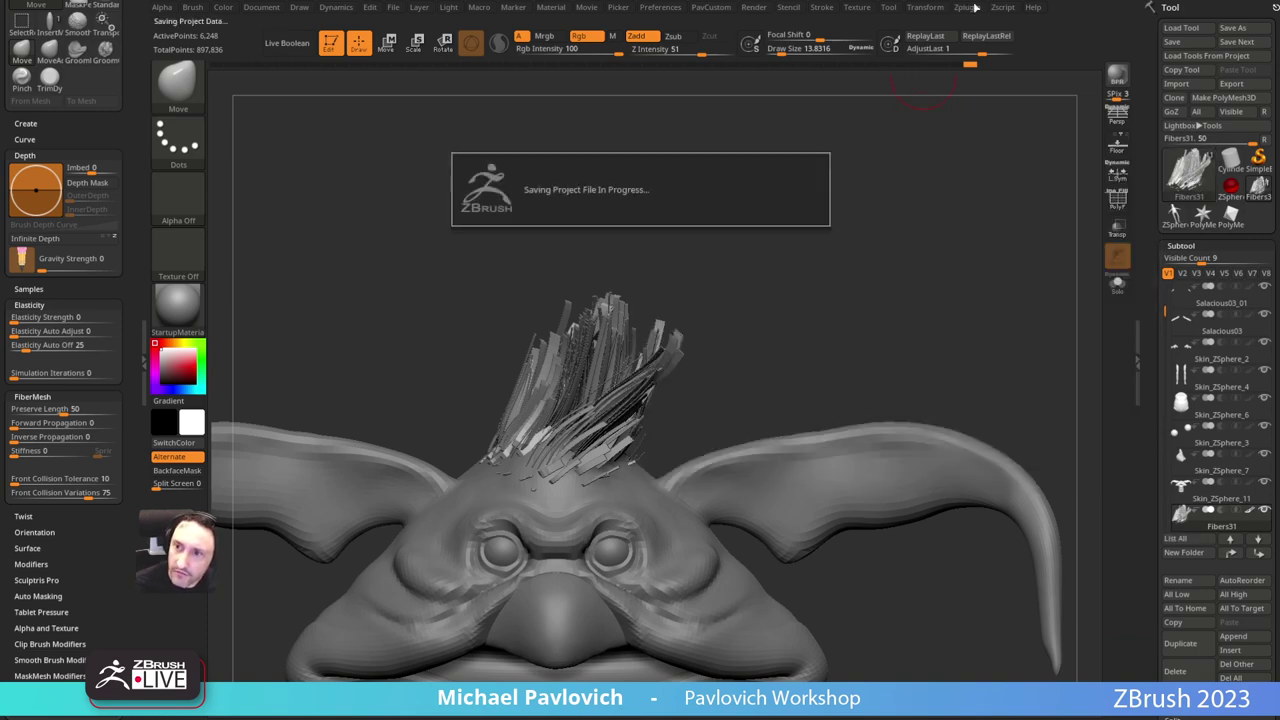
{"action": "left_click", "coordinate": [1188, 172]}
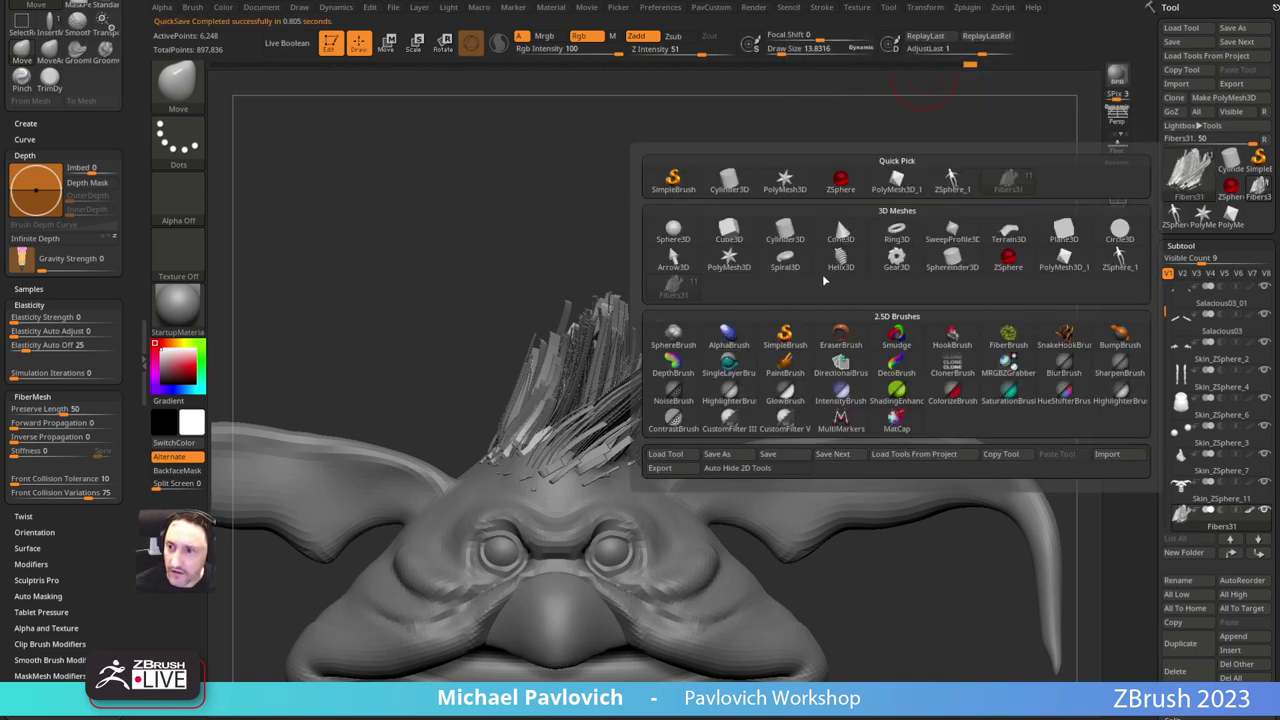
{"action": "left_click", "coordinate": [1063, 238]}
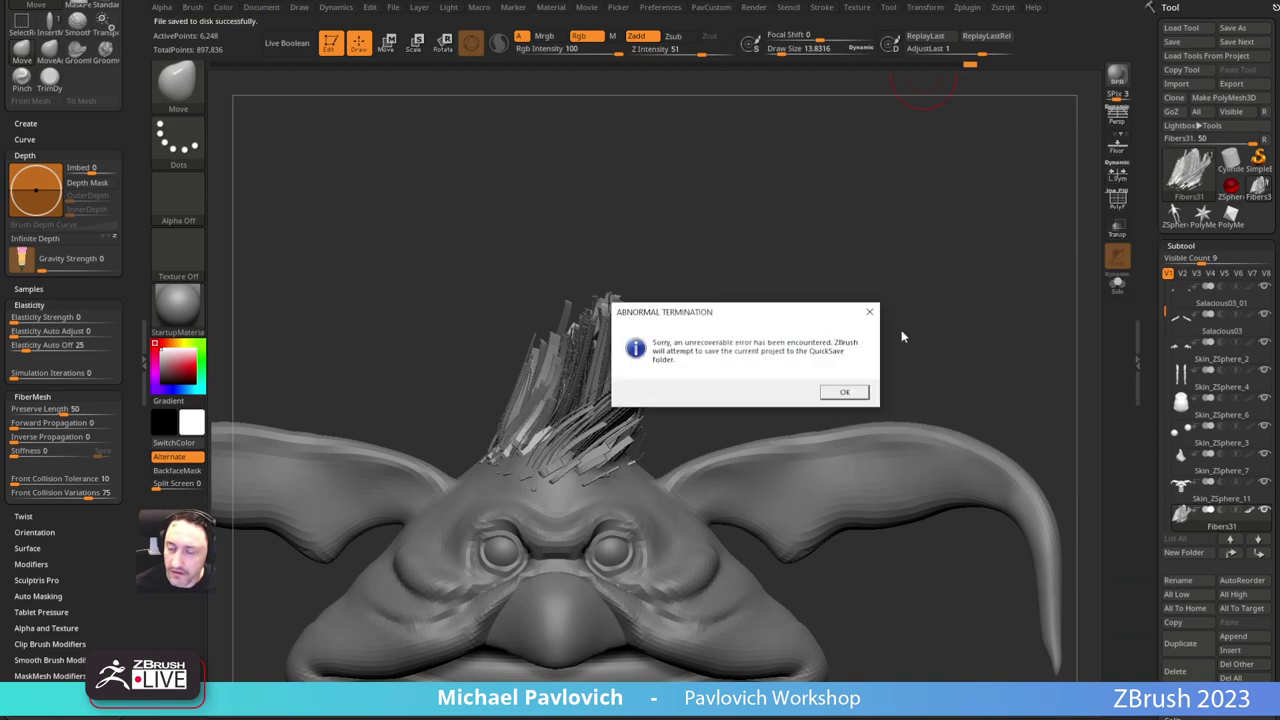
Step: Dismiss the crash notices, relaunch the program and open the haired creature's project QS_41888.zpr from the QuickSave files
{"action": "left_click", "coordinate": [864, 391]}
{"action": "left_click", "coordinate": [848, 391]}
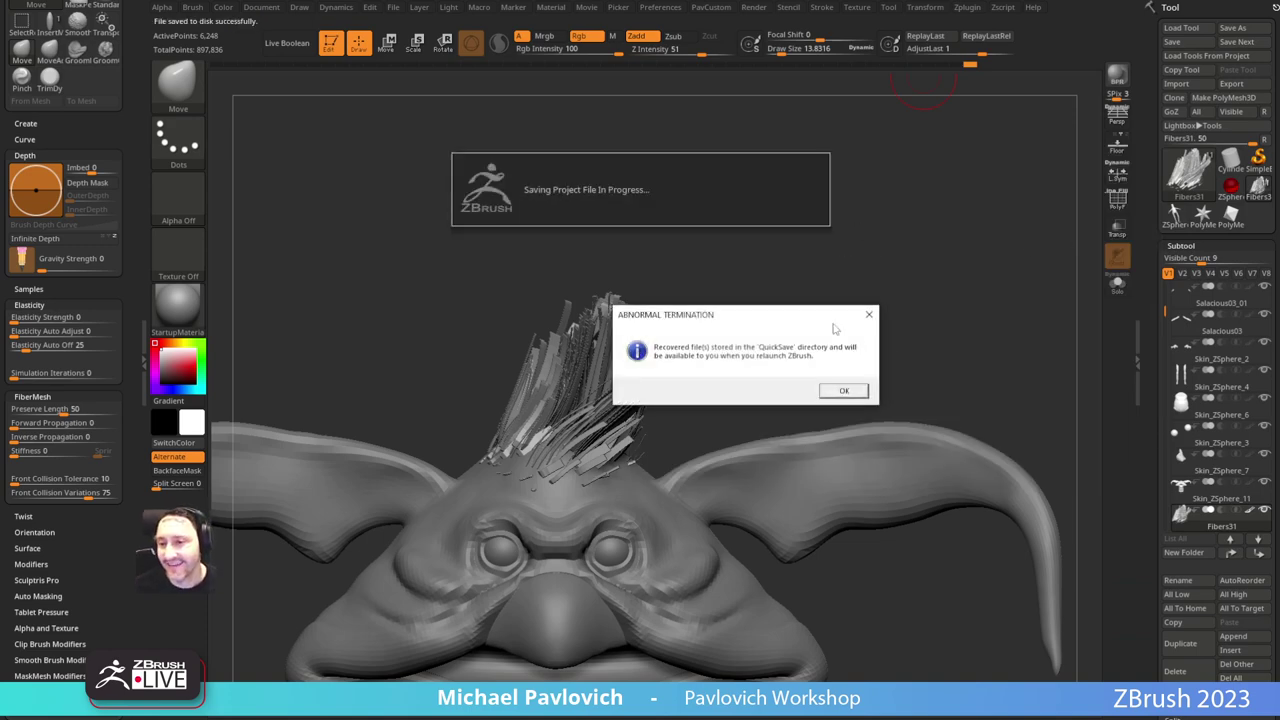
{"action": "left_click", "coordinate": [853, 392]}
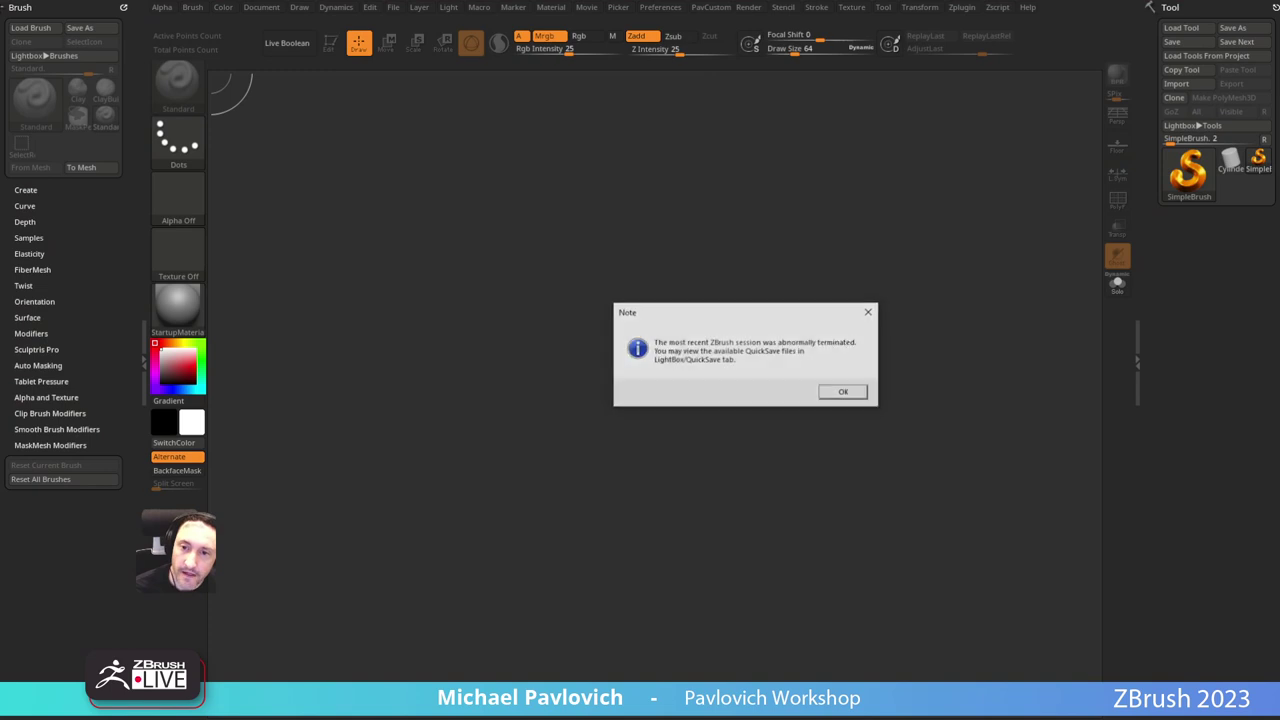
{"action": "left_click", "coordinate": [843, 392]}
{"action": "left_click_drag", "start_coordinate": [793, 260], "coordinate": [691, 257]}
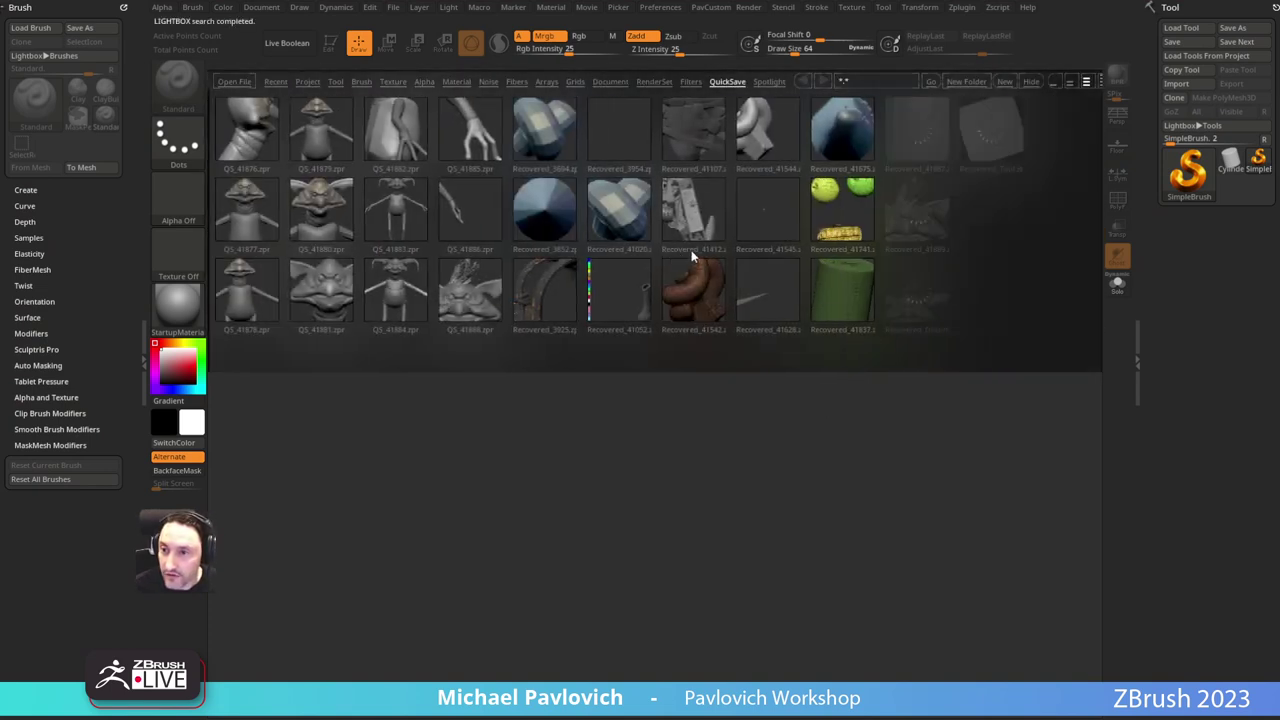
{"action": "double_click", "coordinate": [935, 136]}
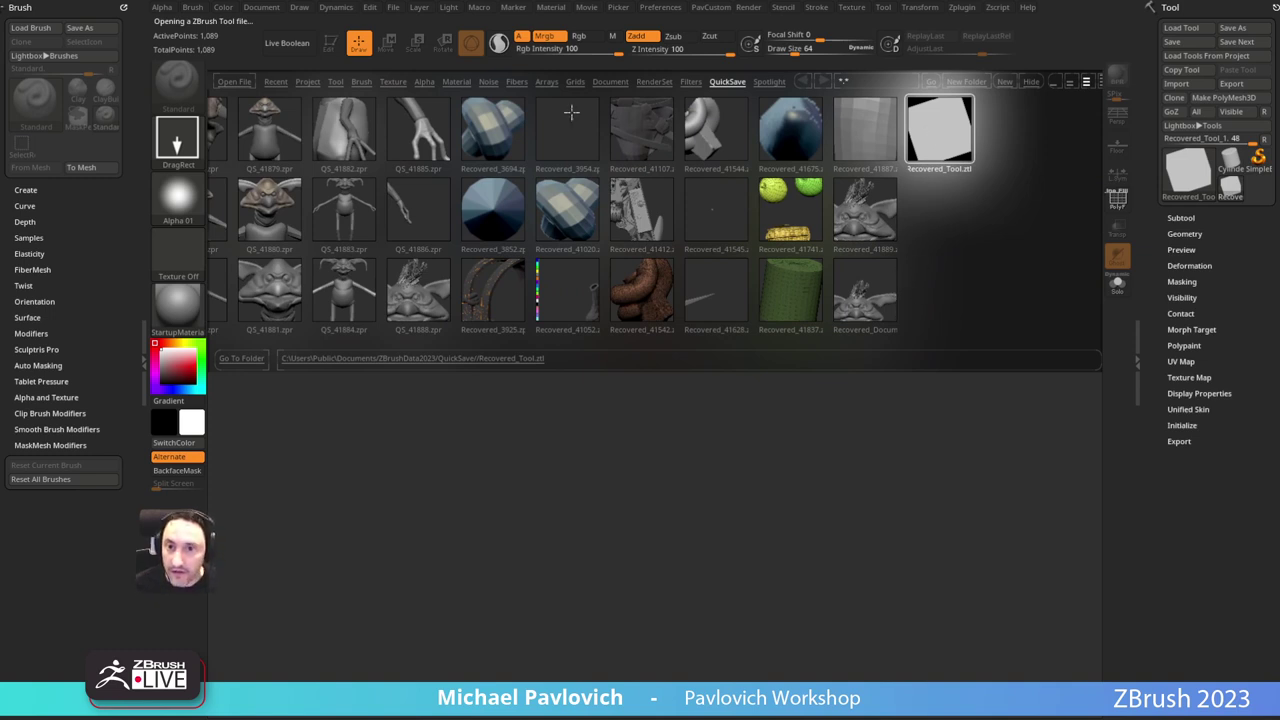
{"action": "double_click", "coordinate": [421, 299]}
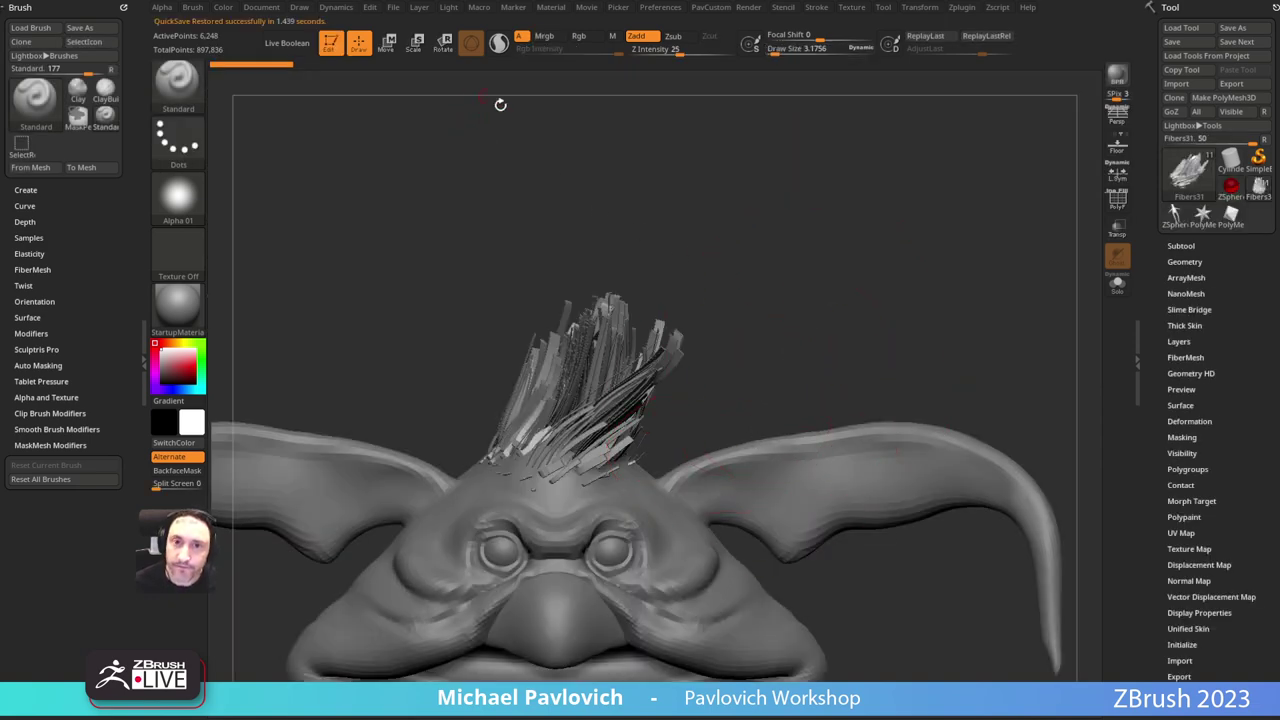
Step: Switch to the Plane3D primitive, frame it and convert it to a PolyMesh3D
{"action": "key", "text": "space"}
{"action": "left_click", "coordinate": [1189, 174]}
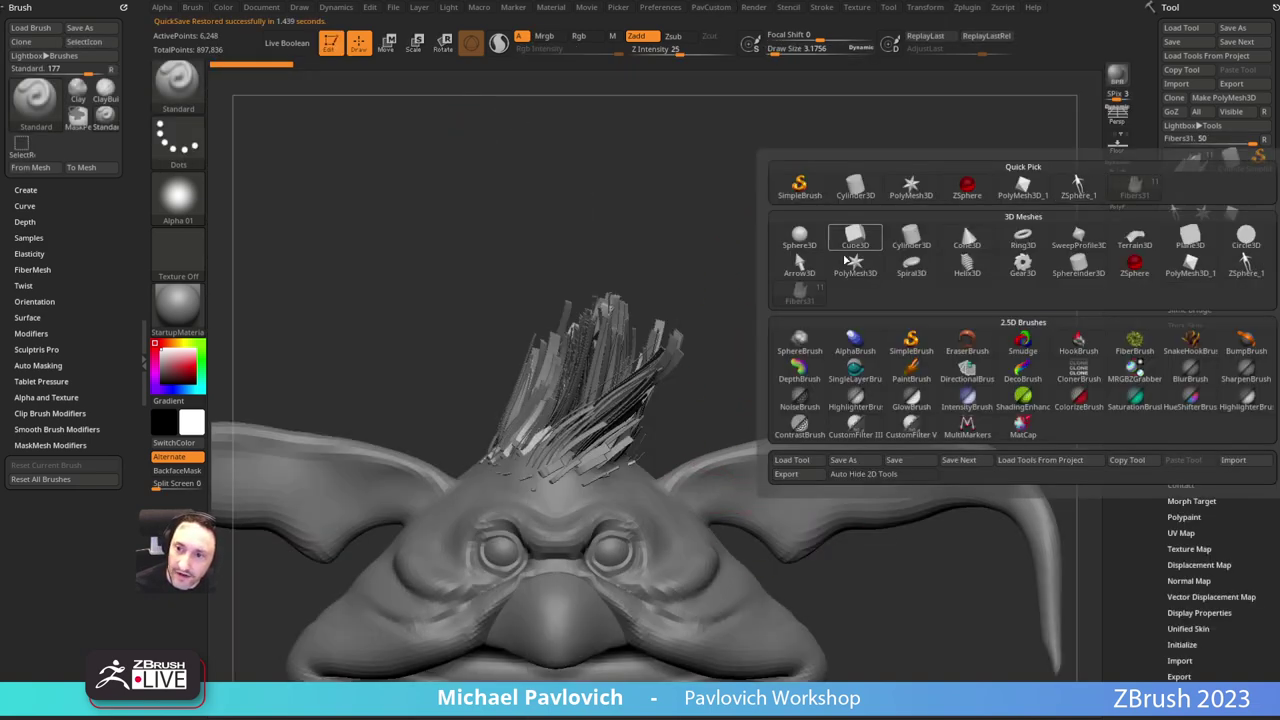
{"action": "left_click", "coordinate": [1189, 237]}
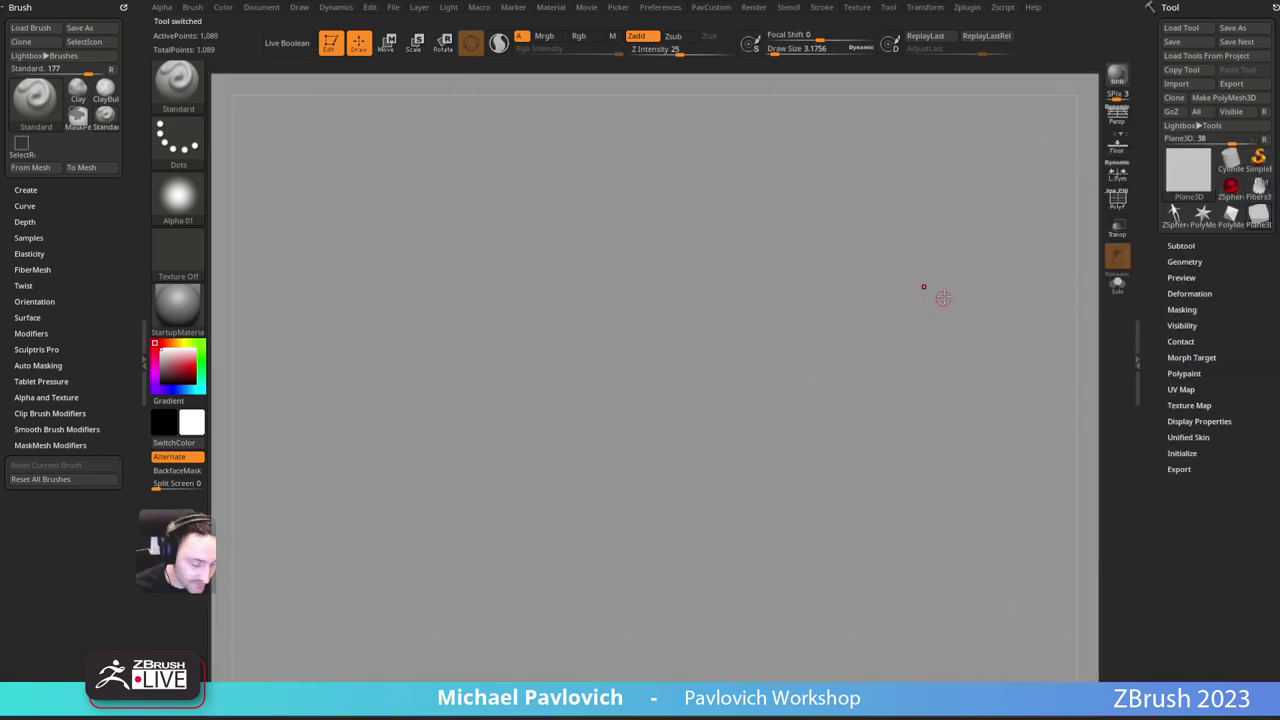
{"action": "key", "text": "f"}
{"action": "left_click", "coordinate": [1202, 100]}
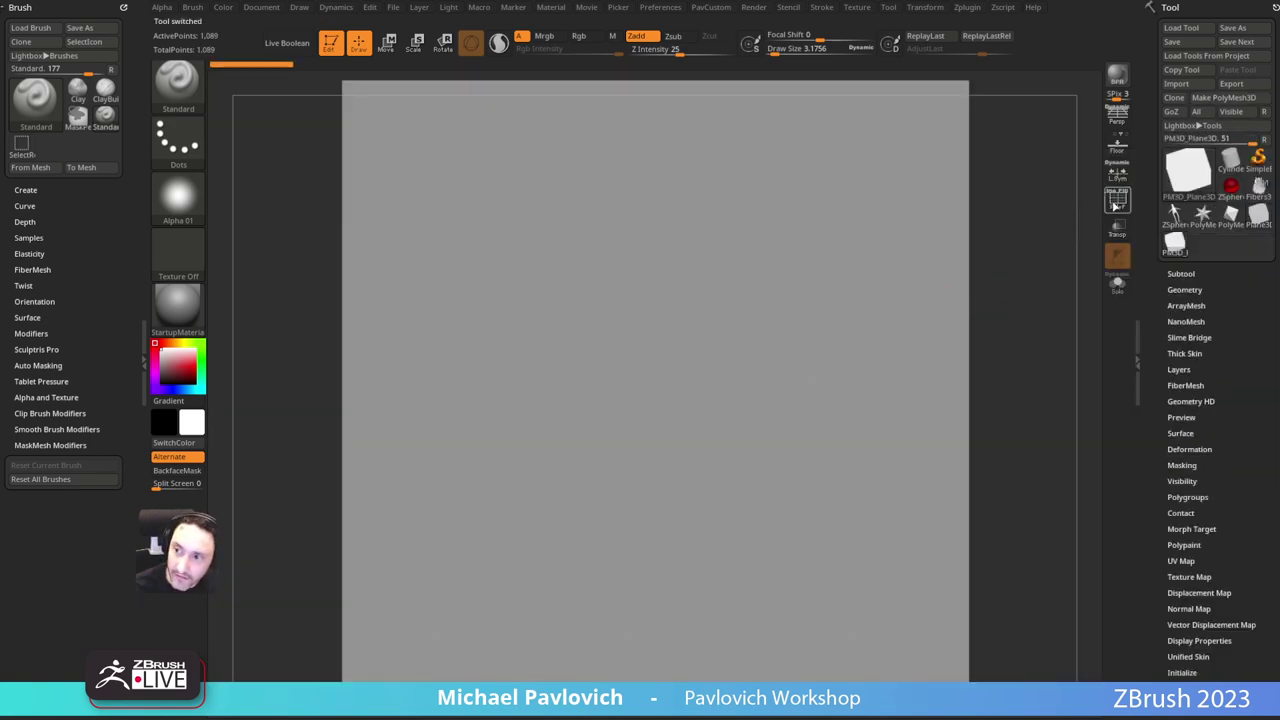
Step: Show the plane's polyframe and, with subdivision smoothing off, divide the plane up to subdivision level 6
{"action": "key", "text": "shift+f"}
{"action": "left_click_drag", "start_coordinate": [1031, 260], "coordinate": [989, 252], "text": "alt"}
{"action": "left_click", "coordinate": [1179, 290], "text": "shift"}
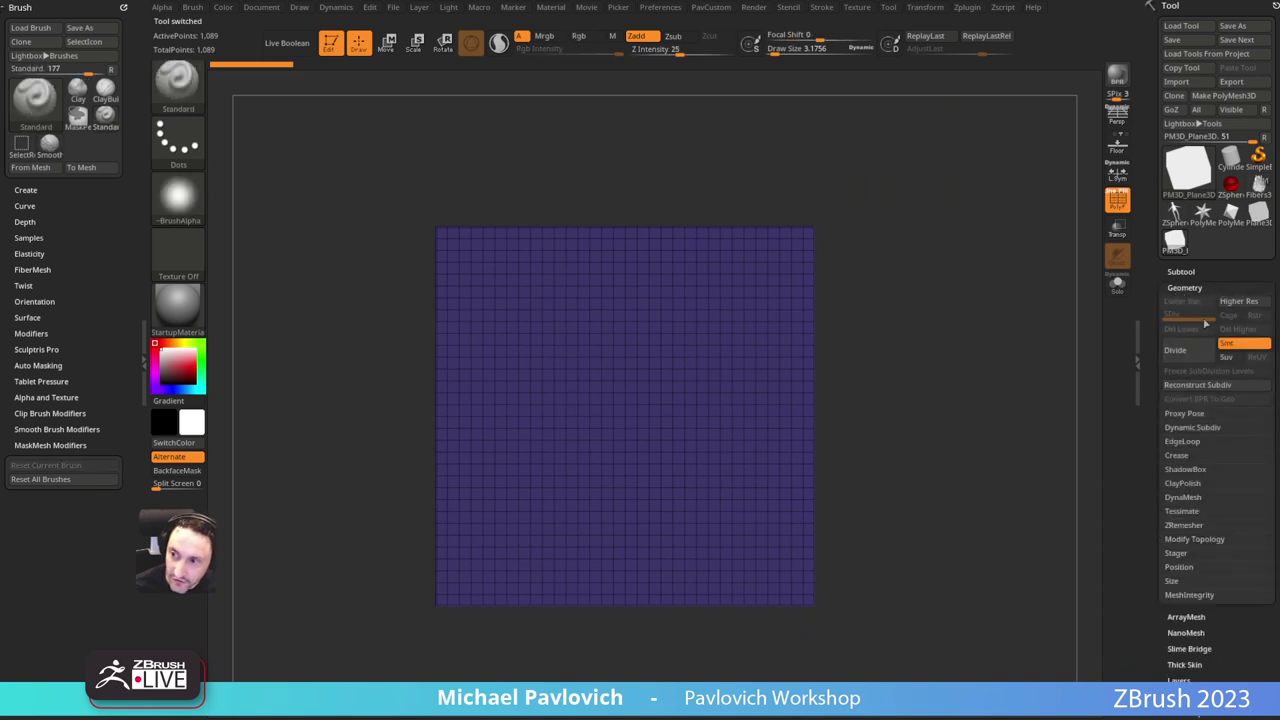
{"action": "left_click", "coordinate": [1240, 343]}
{"action": "left_click", "coordinate": [1184, 357]}
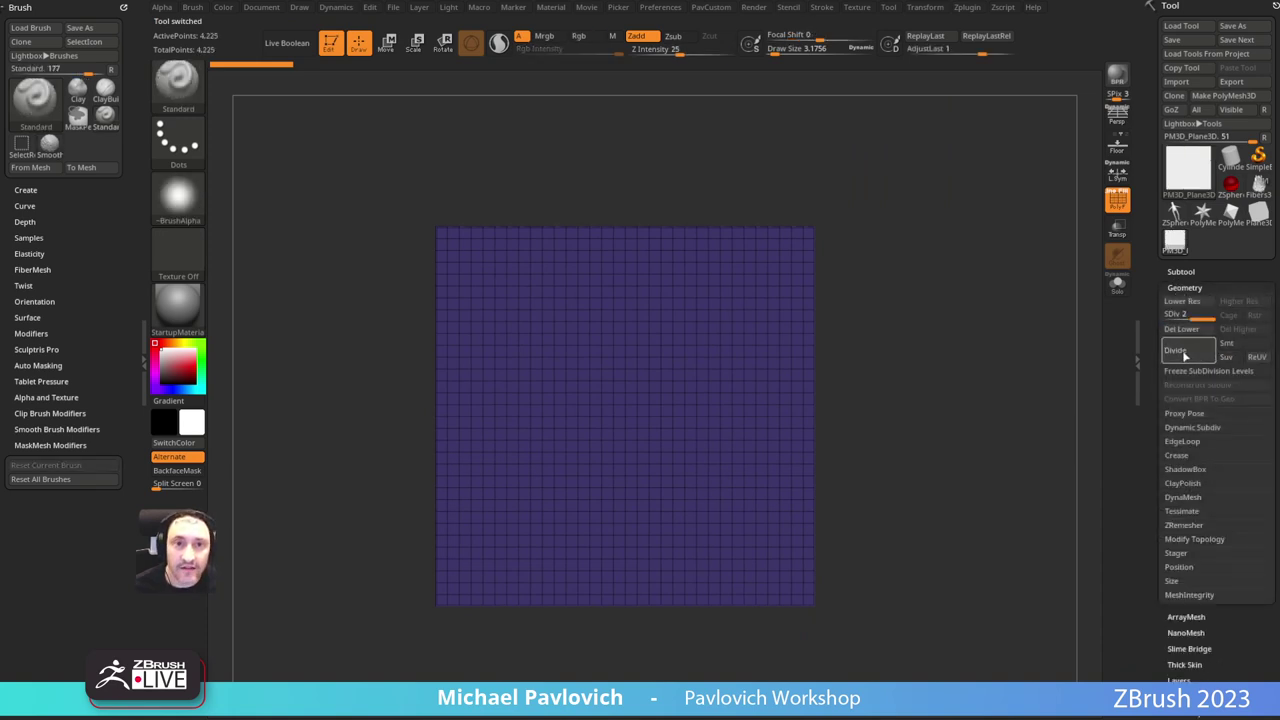
{"action": "left_click", "coordinate": [1187, 357]}
{"action": "left_click", "coordinate": [1192, 356]}
{"action": "left_click", "coordinate": [1195, 357]}
{"action": "left_click", "coordinate": [1196, 358]}
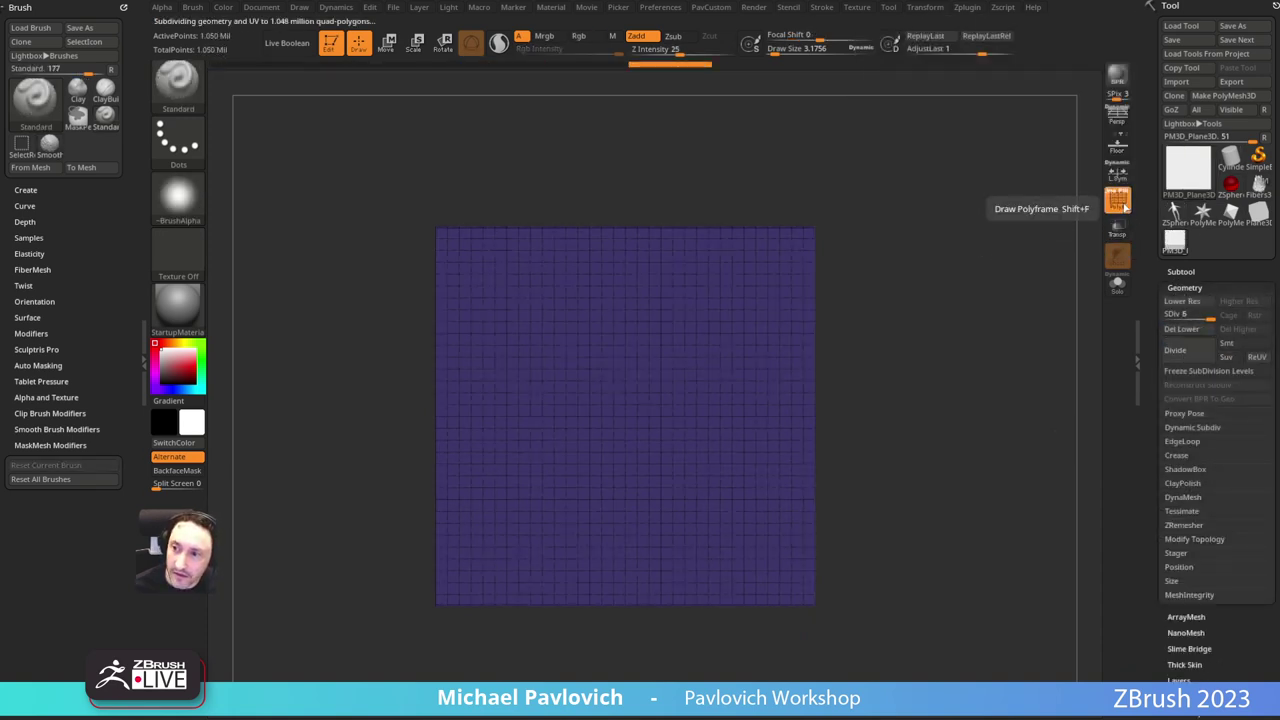
Step: Hide the plane's polyframe and set the brush draw size to about 79
{"action": "left_click", "coordinate": [1117, 201]}
{"action": "key", "text": "s"}
{"action": "left_click_drag", "start_coordinate": [899, 332], "coordinate": [915, 334]}
{"action": "key", "text": "s"}
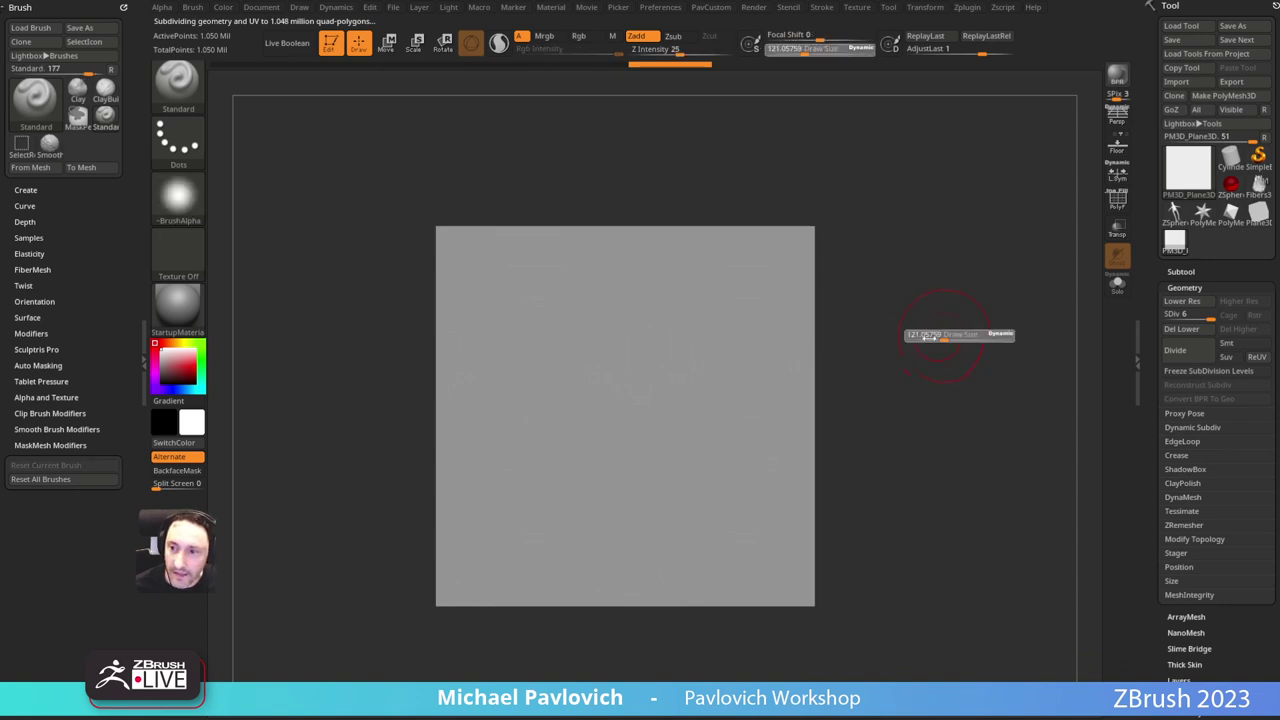
{"action": "key", "text": "s"}
{"action": "left_click_drag", "start_coordinate": [526, 284], "coordinate": [536, 281]}
{"action": "key", "text": "s"}
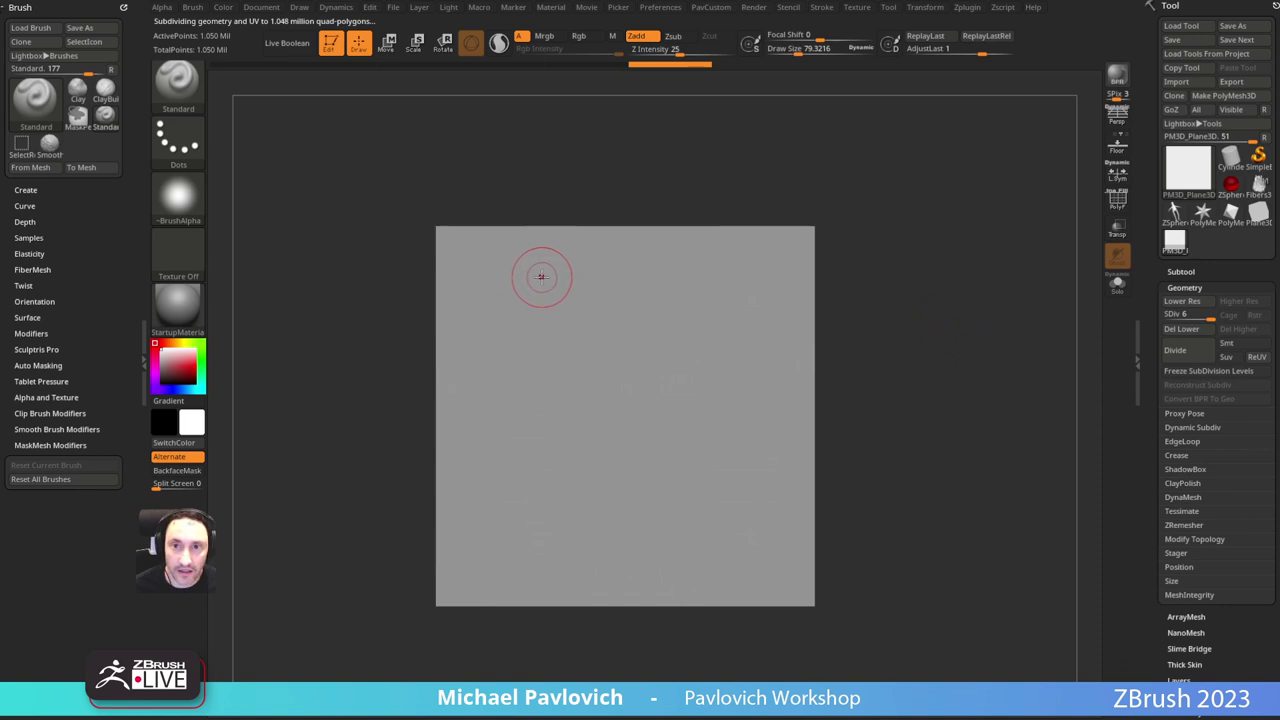
Step: Choose the Paint brush and fill the whole plane with black
{"action": "key", "text": "b"}
{"action": "key", "text": "p"}
{"action": "key", "text": "a"}
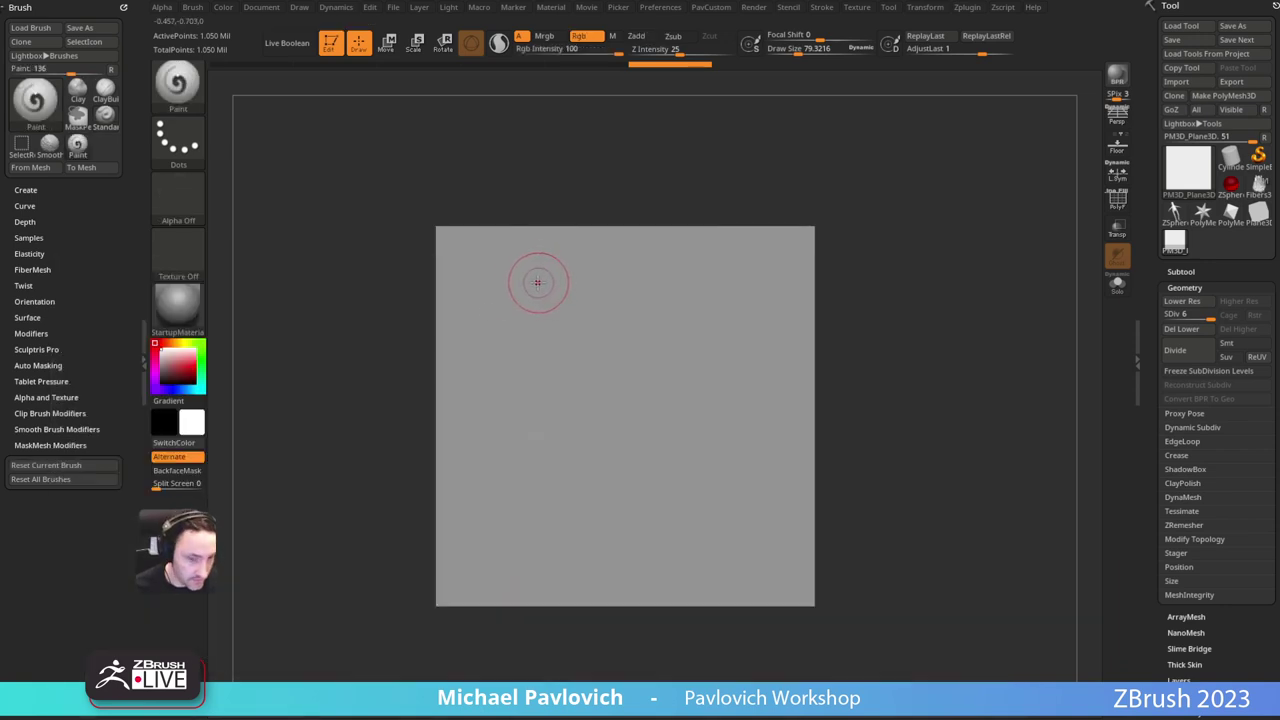
{"action": "left_click_drag", "start_coordinate": [176, 374], "coordinate": [154, 389]}
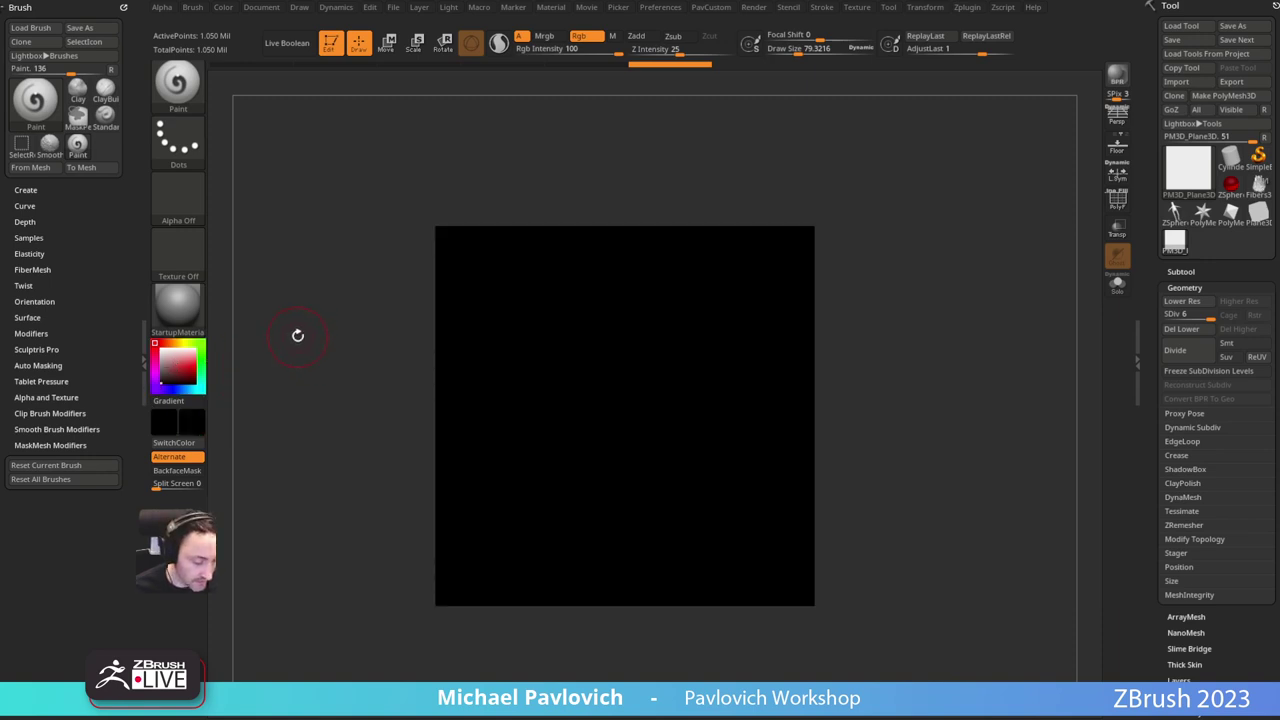
{"action": "left_click", "coordinate": [228, 9]}
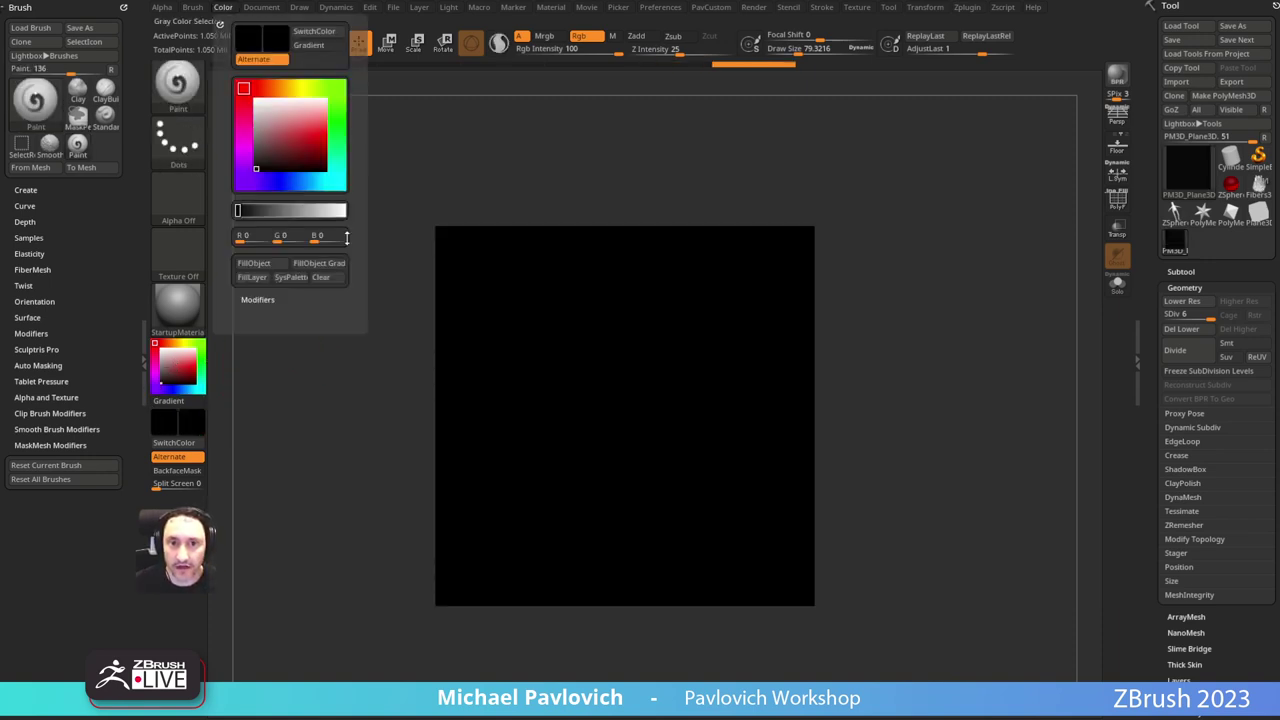
{"action": "left_click", "coordinate": [318, 263]}
Step: Switch to the Standard brush and reduce the draw size to about 24
{"action": "key", "text": "b"}
{"action": "key", "text": "s"}
{"action": "key", "text": "t"}
{"action": "key", "text": "s"}
{"action": "left_click_drag", "start_coordinate": [679, 346], "coordinate": [671, 345]}
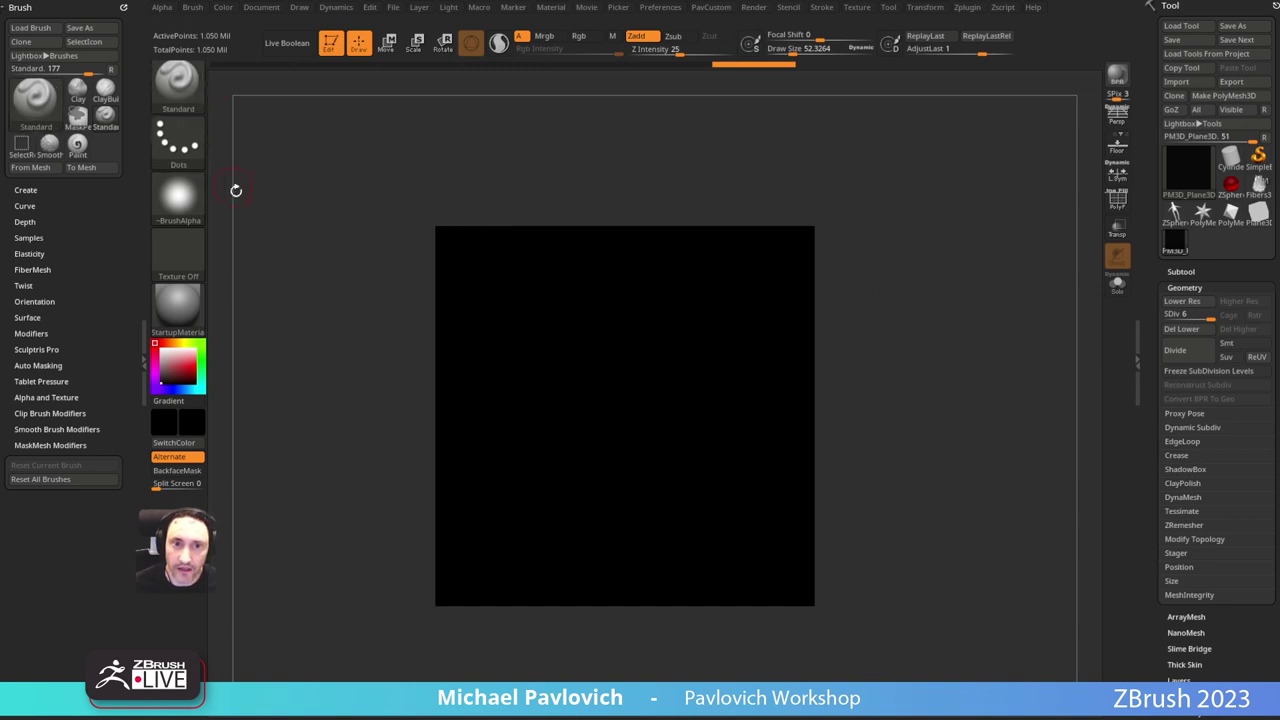
{"action": "key", "text": "s"}
{"action": "left_click_drag", "start_coordinate": [254, 188], "coordinate": [248, 188]}
{"action": "key", "text": "s"}
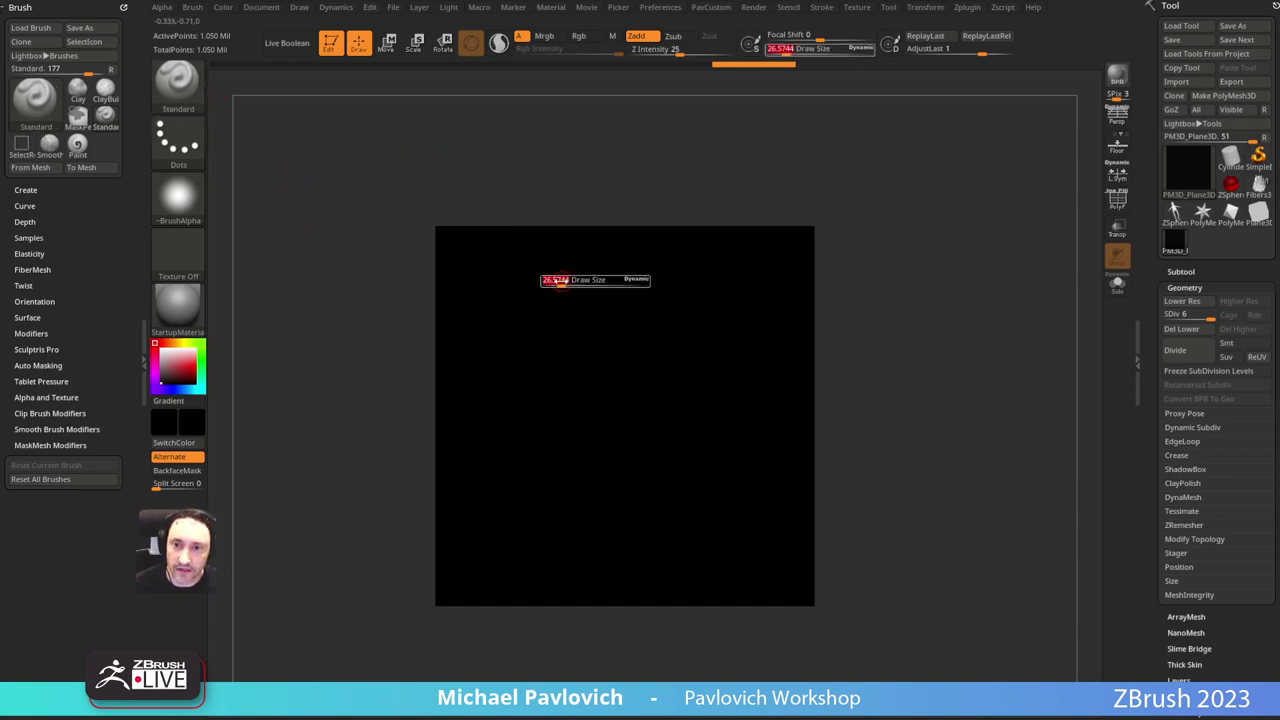
{"action": "left_click", "coordinate": [560, 281]}
{"action": "left_click_drag", "start_coordinate": [560, 259], "coordinate": [578, 361]}
Step: With the Paint brush in white, paint a tapering V-shaped outline from the plane's upper edge to a point near its lower edge
{"action": "key", "text": "b"}
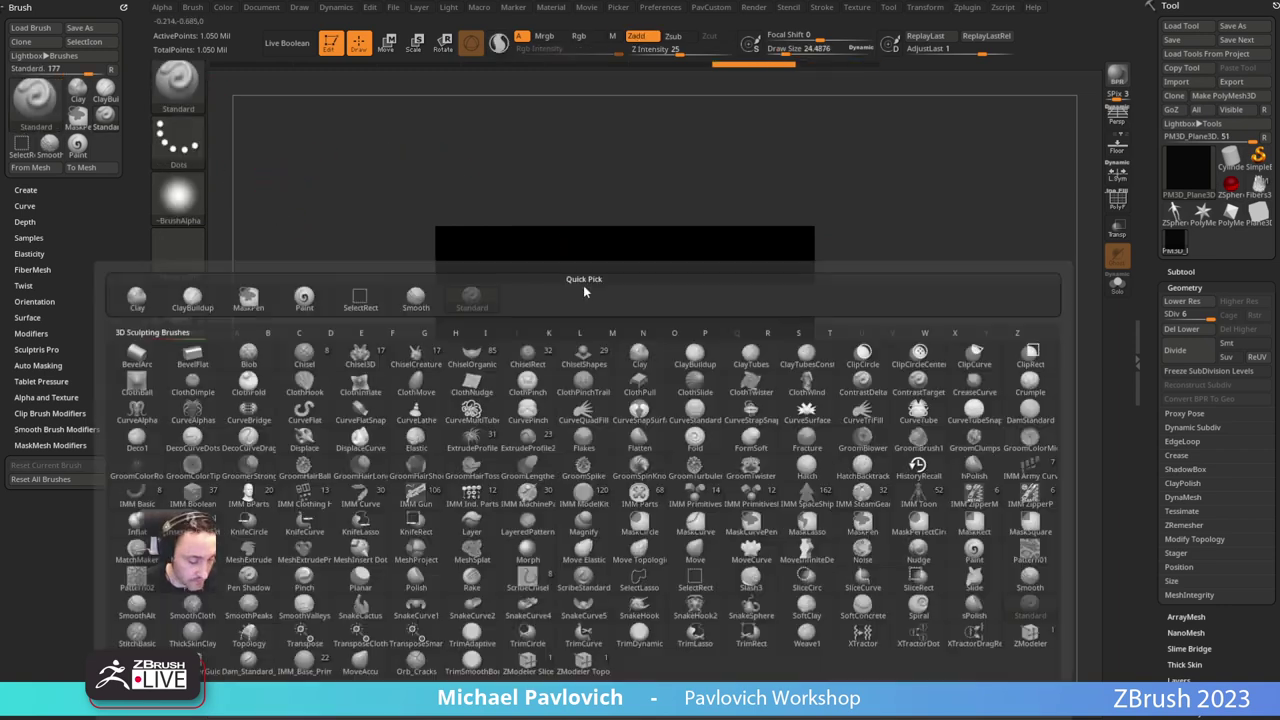
{"action": "key", "text": "p"}
{"action": "key", "text": "a"}
{"action": "left_click", "coordinate": [160, 348]}
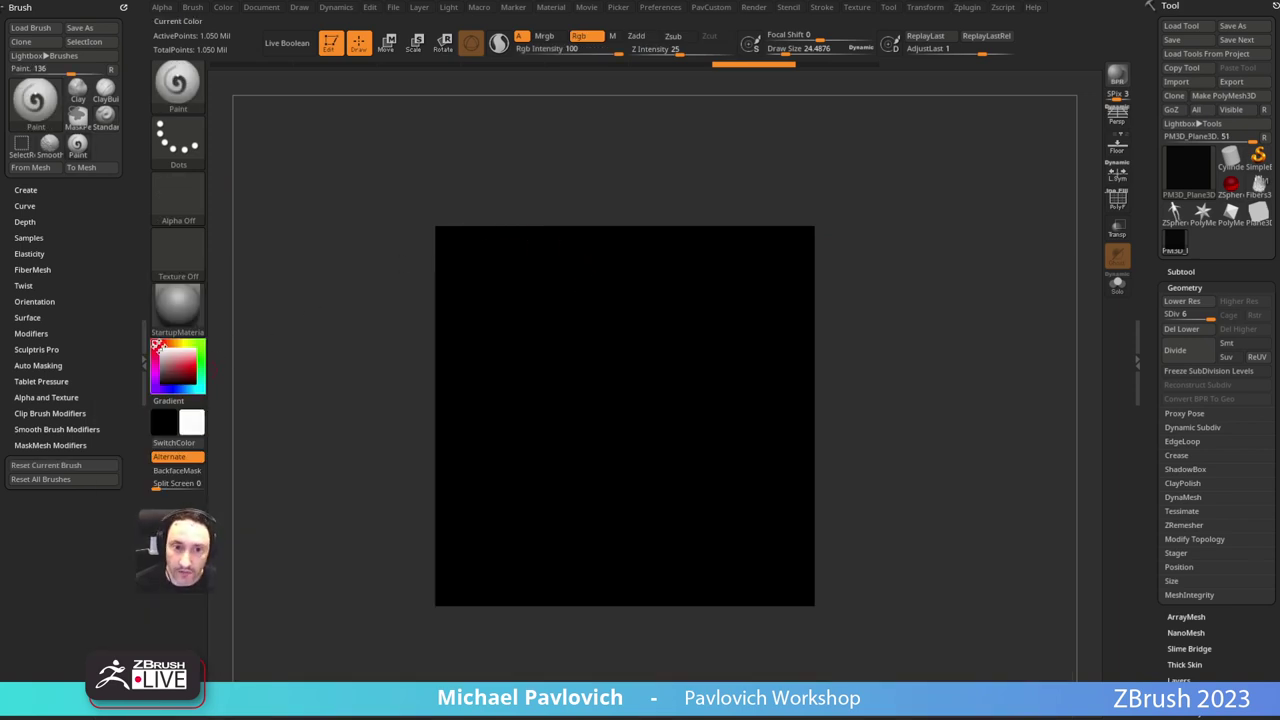
{"action": "mouse_move", "coordinate": [479, 227]}
{"action": "left_mouse_down"}
{"action": "mouse_move", "coordinate": [489, 305]}
{"action": "mouse_move", "coordinate": [632, 568]}
{"action": "left_mouse_up"}
{"action": "mouse_move", "coordinate": [793, 229]}
{"action": "left_mouse_down"}
{"action": "mouse_move", "coordinate": [646, 537]}
{"action": "mouse_move", "coordinate": [640, 582]}
{"action": "left_mouse_up"}
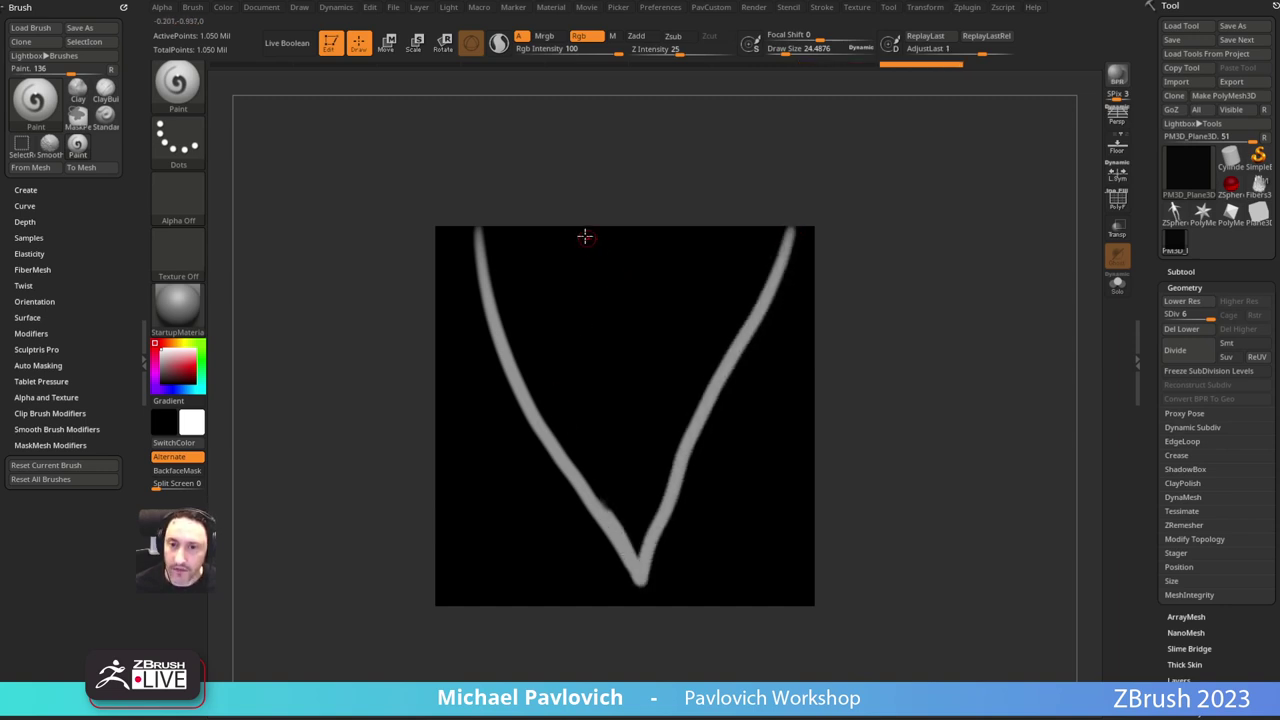
{"action": "mouse_move", "coordinate": [478, 232]}
{"action": "left_mouse_down"}
{"action": "mouse_move", "coordinate": [503, 380]}
{"action": "mouse_move", "coordinate": [573, 480]}
{"action": "left_mouse_up"}
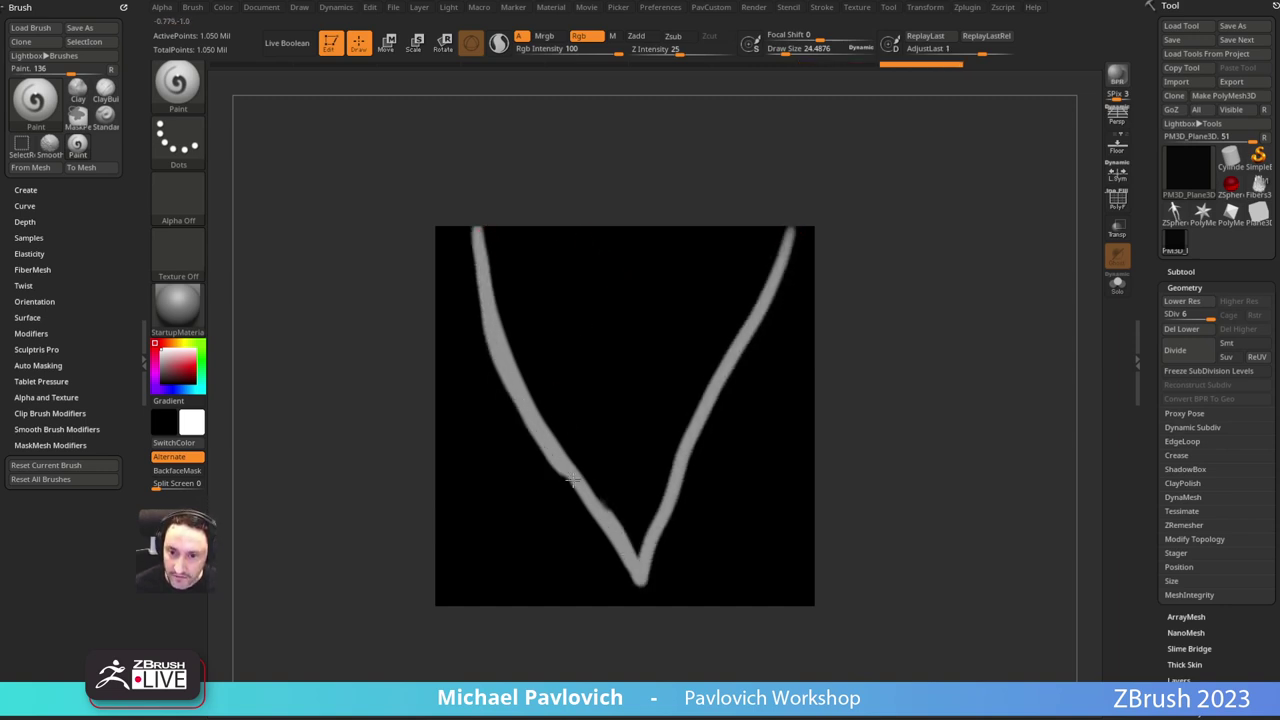
{"action": "left_click_drag", "start_coordinate": [638, 584], "coordinate": [638, 587]}
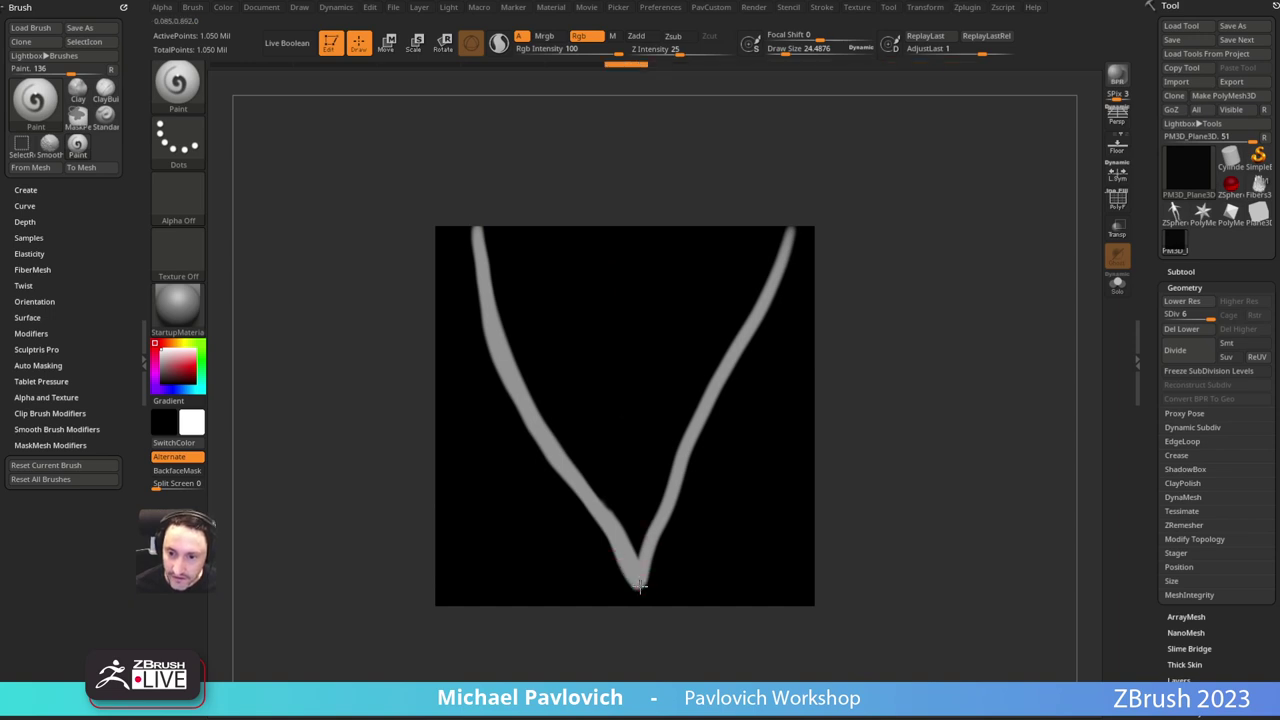
{"action": "mouse_move", "coordinate": [748, 329]}
{"action": "left_mouse_down"}
{"action": "mouse_move", "coordinate": [790, 234]}
{"action": "mouse_move", "coordinate": [770, 277]}
{"action": "left_mouse_up"}
Step: Enlarge the draw size to about 83 and paint the V's upper area white, starting from its left side
{"action": "key", "text": "s"}
{"action": "left_click_drag", "start_coordinate": [536, 270], "coordinate": [545, 270]}
{"action": "key", "text": "s"}
{"action": "mouse_move", "coordinate": [505, 243]}
{"action": "left_mouse_down"}
{"action": "mouse_move", "coordinate": [481, 247]}
{"action": "mouse_move", "coordinate": [504, 362]}
{"action": "left_mouse_up"}
{"action": "key", "text": "s"}
{"action": "mouse_move", "coordinate": [515, 276]}
{"action": "left_mouse_down"}
{"action": "mouse_move", "coordinate": [480, 215]}
{"action": "mouse_move", "coordinate": [527, 394]}
{"action": "mouse_move", "coordinate": [507, 235]}
{"action": "mouse_move", "coordinate": [523, 285]}
{"action": "mouse_move", "coordinate": [572, 277]}
{"action": "left_mouse_up"}
{"action": "key", "text": "ctrl+z"}
{"action": "key", "text": "s"}
{"action": "key", "text": "s"}
{"action": "mouse_move", "coordinate": [565, 229]}
{"action": "left_mouse_down"}
{"action": "mouse_move", "coordinate": [564, 260]}
{"action": "mouse_move", "coordinate": [597, 286]}
{"action": "mouse_move", "coordinate": [665, 238]}
{"action": "left_mouse_up"}
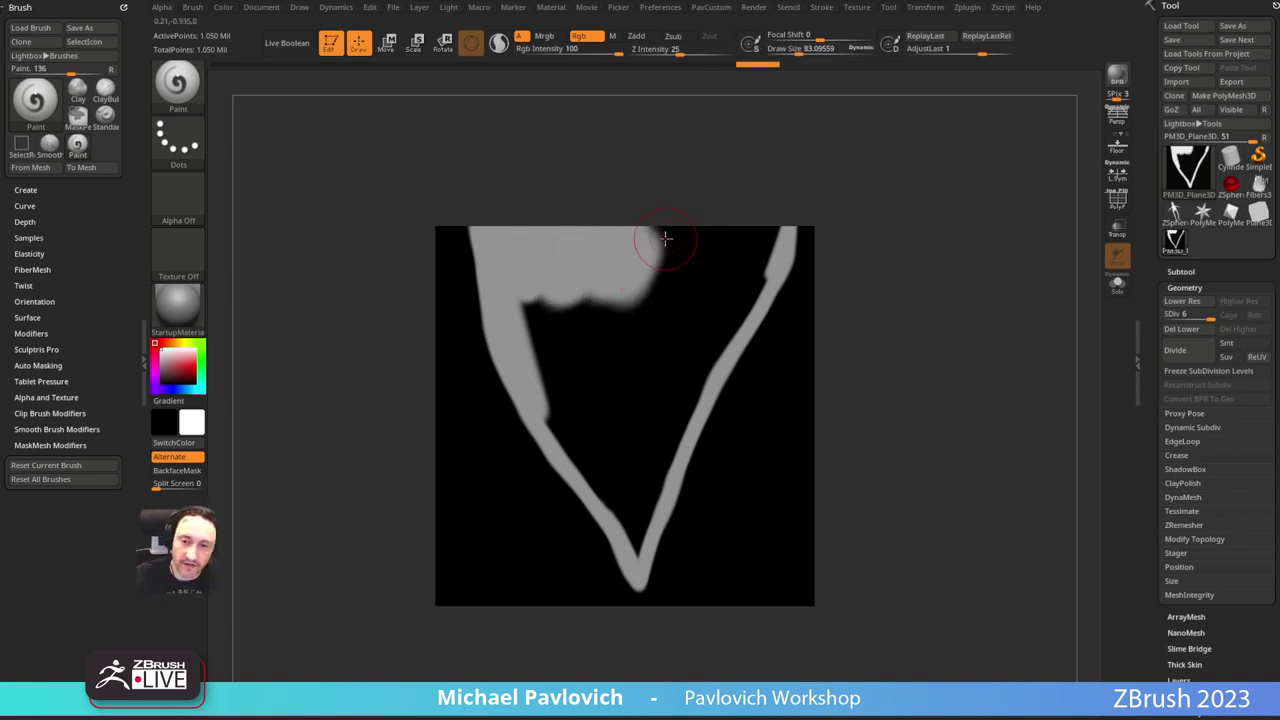
Step: Paint white along the inner sides of the V and across its upper right area, adjusting the draw size to about 79
{"action": "mouse_move", "coordinate": [575, 290]}
{"action": "left_mouse_down"}
{"action": "mouse_move", "coordinate": [549, 366]}
{"action": "mouse_move", "coordinate": [585, 470]}
{"action": "mouse_move", "coordinate": [630, 522]}
{"action": "left_mouse_up"}
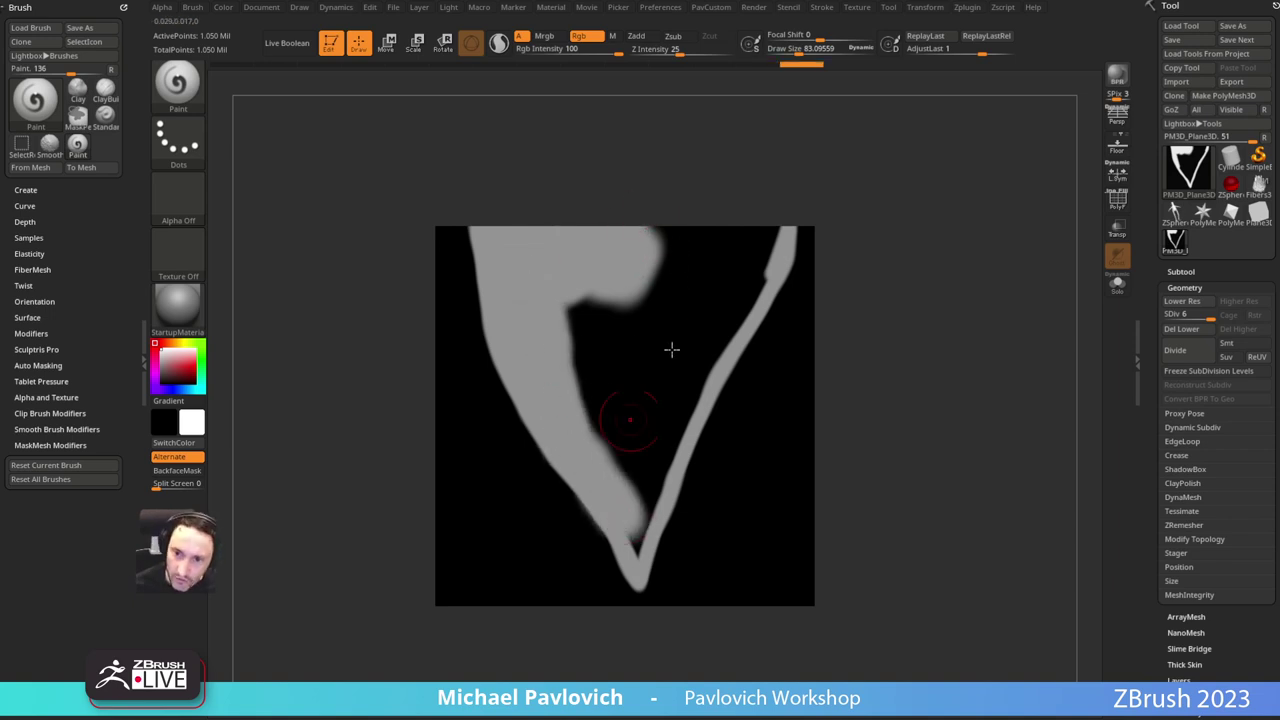
{"action": "key", "text": "ctrl+z"}
{"action": "mouse_move", "coordinate": [543, 297]}
{"action": "left_mouse_down"}
{"action": "mouse_move", "coordinate": [561, 437]}
{"action": "mouse_move", "coordinate": [620, 516]}
{"action": "mouse_move", "coordinate": [535, 337]}
{"action": "mouse_move", "coordinate": [570, 450]}
{"action": "mouse_move", "coordinate": [638, 535]}
{"action": "left_mouse_up"}
{"action": "key", "text": "ctrl+z"}
{"action": "key", "text": "bracketleft"}
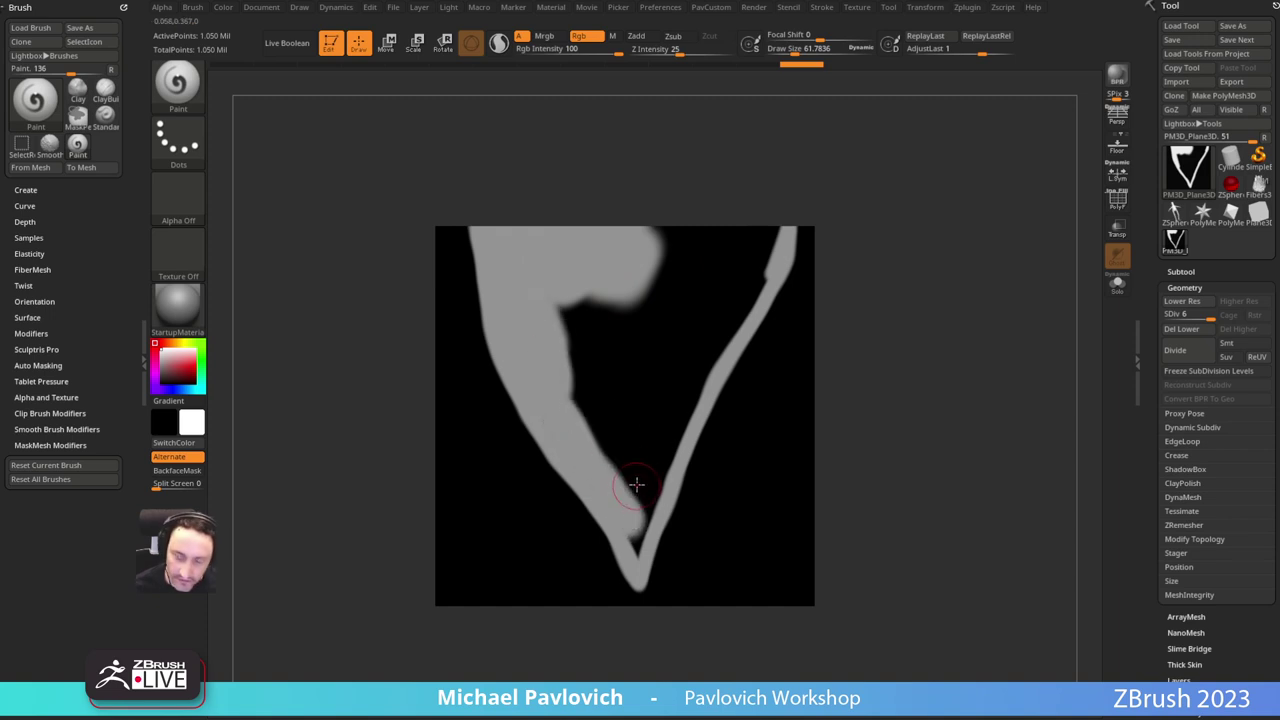
{"action": "key", "text": "s"}
{"action": "left_click_drag", "start_coordinate": [633, 490], "coordinate": [631, 490]}
{"action": "mouse_move", "coordinate": [625, 510]}
{"action": "left_mouse_down"}
{"action": "mouse_move", "coordinate": [630, 538]}
{"action": "mouse_move", "coordinate": [658, 445]}
{"action": "mouse_move", "coordinate": [752, 280]}
{"action": "mouse_move", "coordinate": [692, 278]}
{"action": "mouse_move", "coordinate": [659, 246]}
{"action": "mouse_move", "coordinate": [731, 265]}
{"action": "mouse_move", "coordinate": [776, 248]}
{"action": "left_mouse_up"}
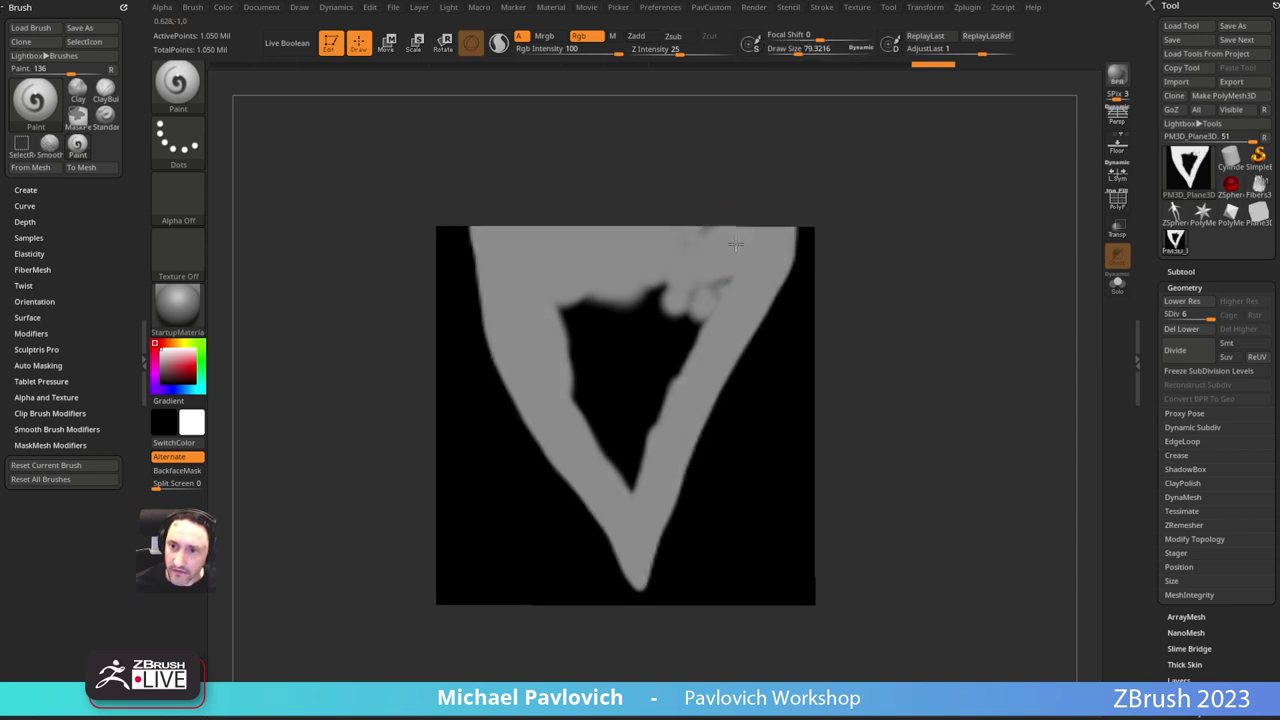
Step: Paint the remaining black centre of the V white, completing a solid strand shape, and view the plane straight on
{"action": "mouse_move", "coordinate": [760, 250]}
{"action": "right_mouse_down"}
{"action": "mouse_move", "coordinate": [709, 283]}
{"action": "mouse_move", "coordinate": [727, 276]}
{"action": "right_mouse_up"}
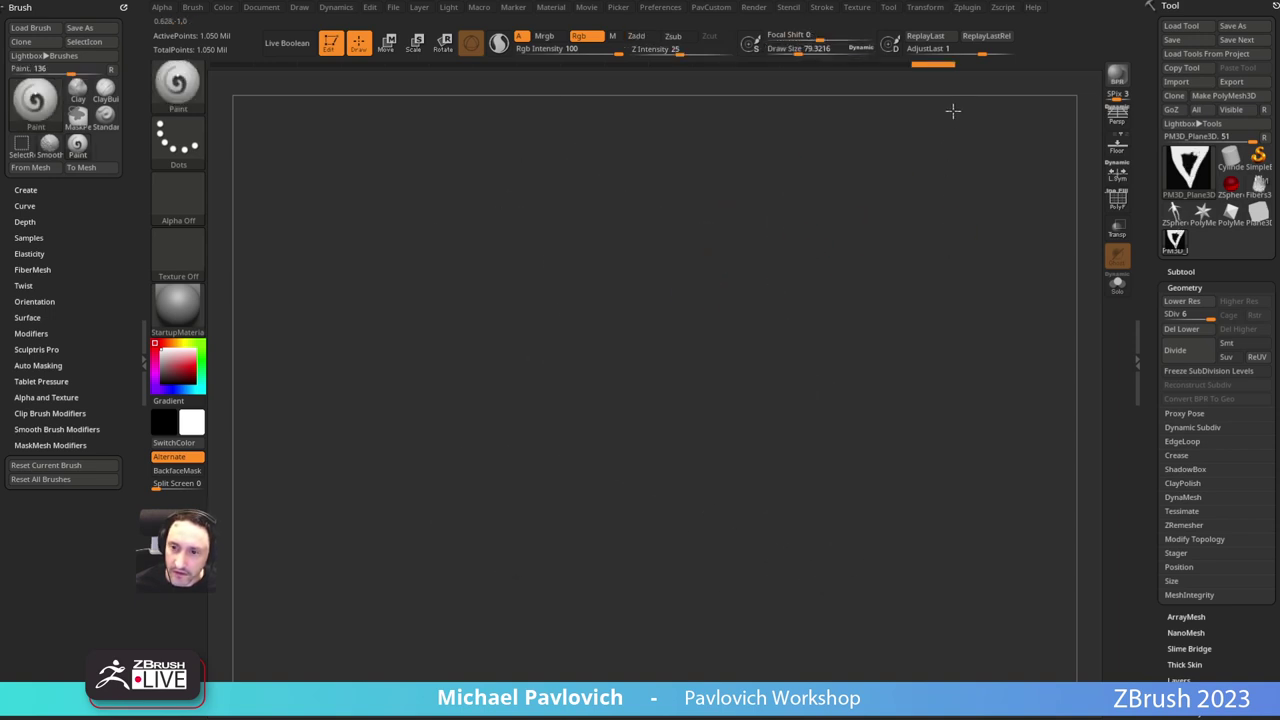
{"action": "right_click_drag", "start_coordinate": [953, 111], "coordinate": [966, 260]}
{"action": "left_click_drag", "start_coordinate": [963, 270], "coordinate": [960, 314]}
{"action": "key", "text": "ctrl+z"}
{"action": "mouse_move", "coordinate": [588, 446]}
{"action": "right_mouse_down"}
{"action": "mouse_move", "coordinate": [991, 228]}
{"action": "mouse_move", "coordinate": [984, 185]}
{"action": "mouse_move", "coordinate": [703, 330]}
{"action": "right_mouse_up"}
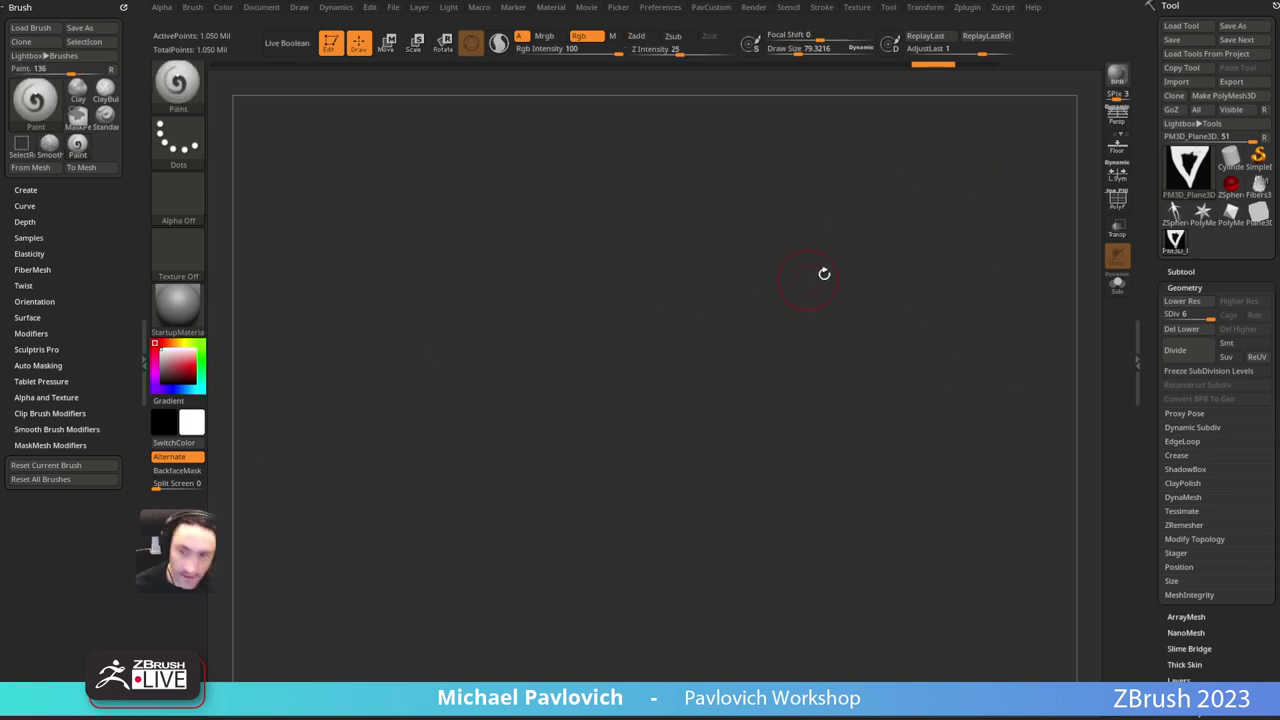
{"action": "mouse_move", "coordinate": [1073, 236]}
{"action": "right_mouse_down"}
{"action": "mouse_move", "coordinate": [980, 317]}
{"action": "mouse_move", "coordinate": [947, 312]}
{"action": "mouse_move", "coordinate": [934, 331]}
{"action": "mouse_move", "coordinate": [630, 100]}
{"action": "right_mouse_up"}
{"action": "right_click_drag", "start_coordinate": [880, 313], "coordinate": [876, 158], "text": "alt"}
{"action": "mouse_move", "coordinate": [629, 306]}
{"action": "left_mouse_down"}
{"action": "mouse_move", "coordinate": [552, 485]}
{"action": "mouse_move", "coordinate": [612, 396]}
{"action": "mouse_move", "coordinate": [638, 425]}
{"action": "mouse_move", "coordinate": [676, 412]}
{"action": "mouse_move", "coordinate": [613, 495]}
{"action": "mouse_move", "coordinate": [640, 522]}
{"action": "left_mouse_up"}
{"action": "right_click_drag", "start_coordinate": [860, 215], "coordinate": [913, 134]}
{"action": "mouse_move", "coordinate": [918, 238]}
{"action": "right_mouse_down", "text": "shift"}
{"action": "mouse_move", "coordinate": [977, 260]}
{"action": "mouse_move", "coordinate": [940, 405]}
{"action": "right_mouse_up", "text": "shift"}
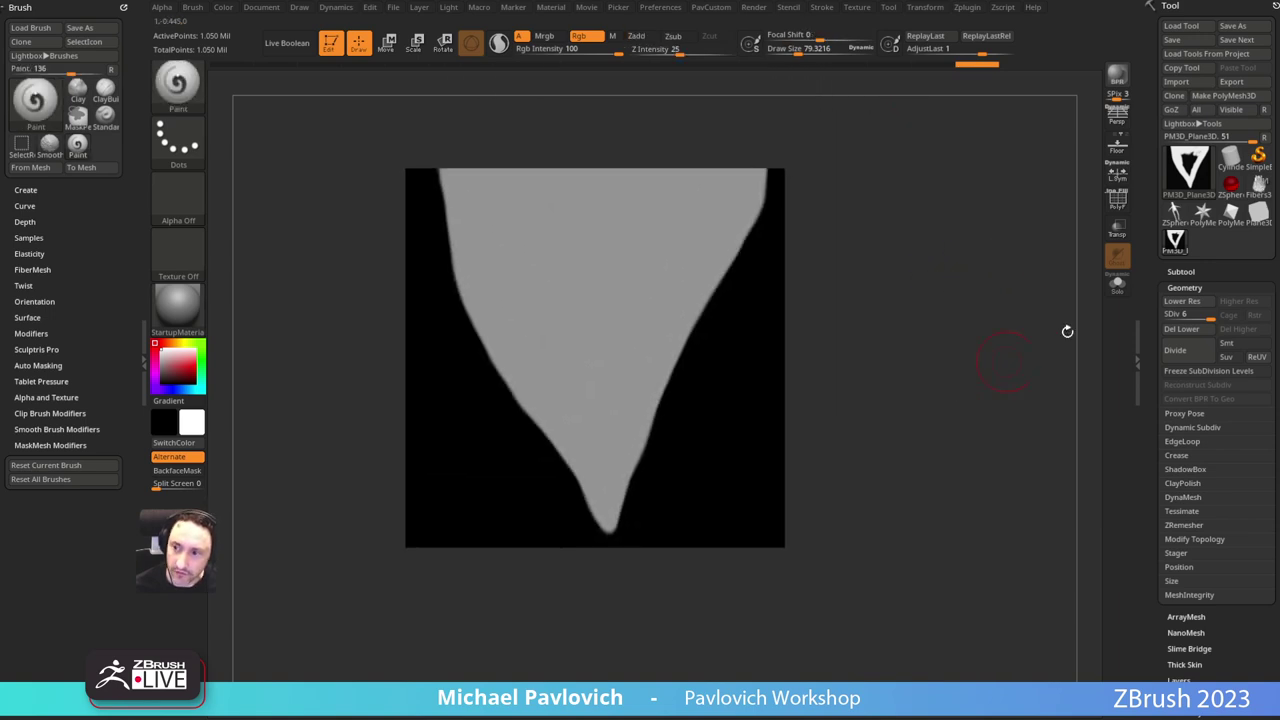
Step: Create a new texture map for the plane from its polypaint
{"action": "left_click_drag", "start_coordinate": [1149, 414], "coordinate": [1152, 250]}
{"action": "key", "text": "shift"}
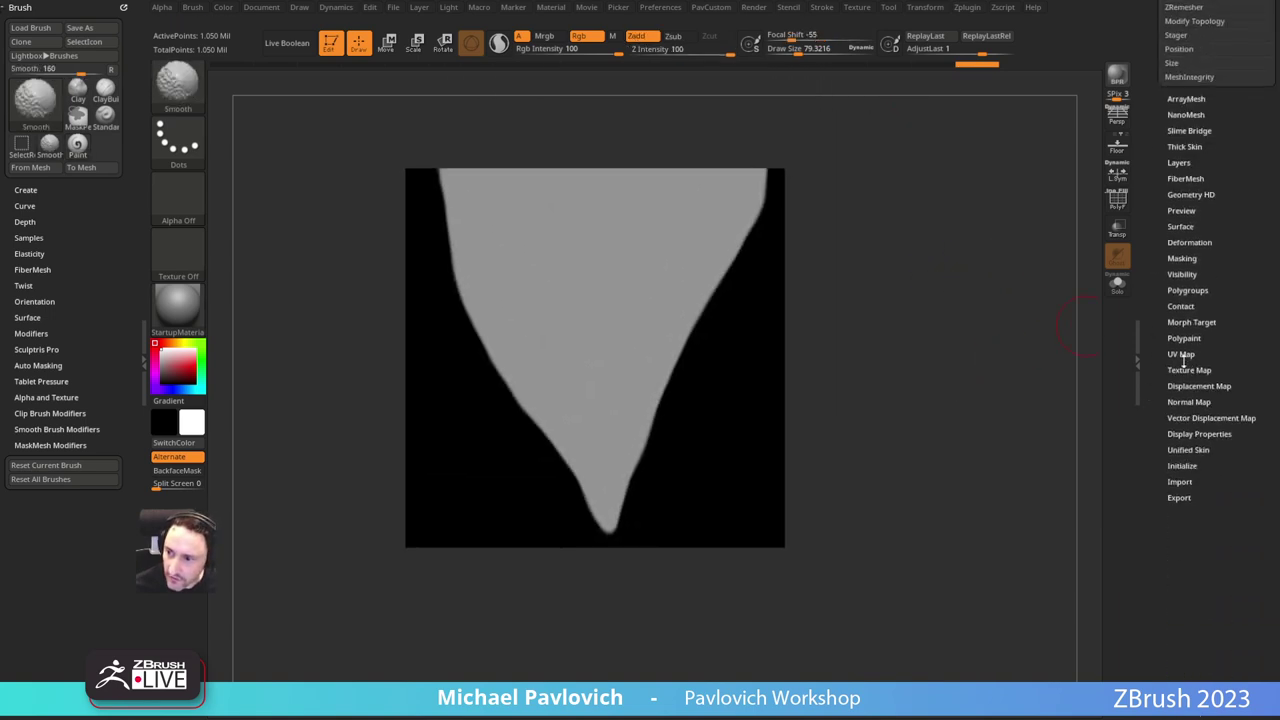
{"action": "left_click", "coordinate": [1186, 369], "text": "shift"}
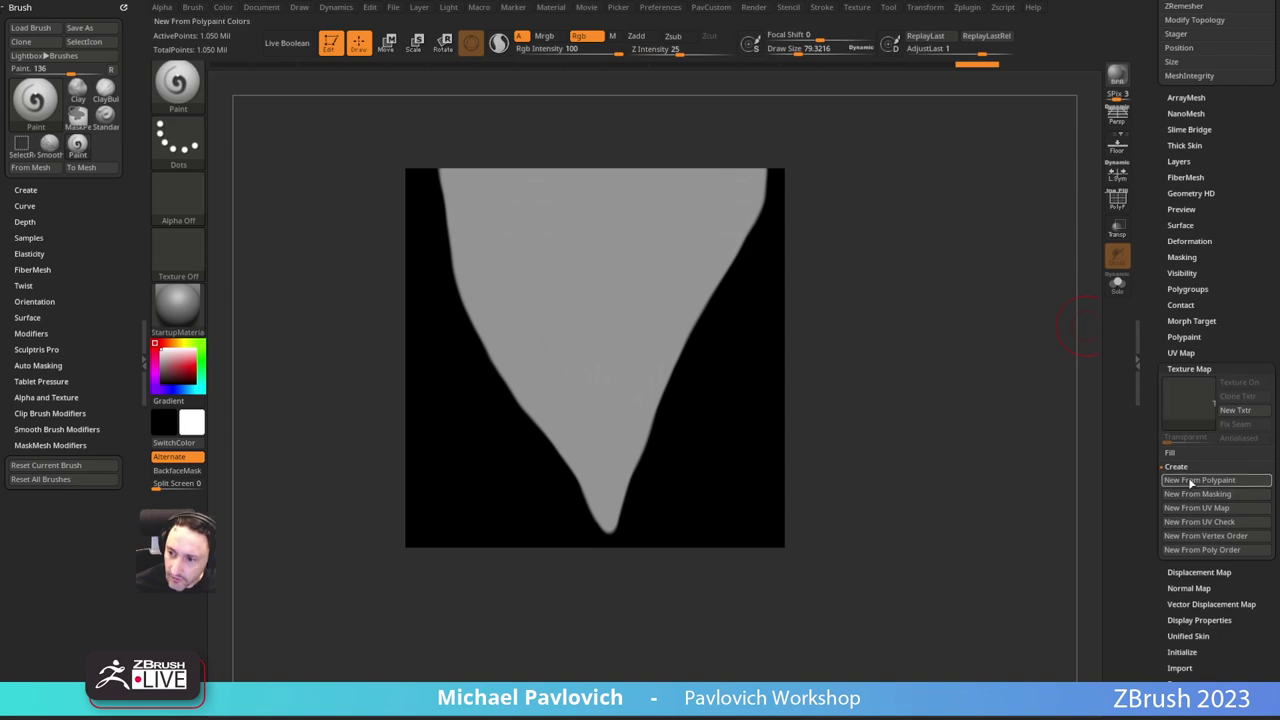
{"action": "left_click", "coordinate": [1193, 481]}
{"action": "mouse_move", "coordinate": [1194, 412]}
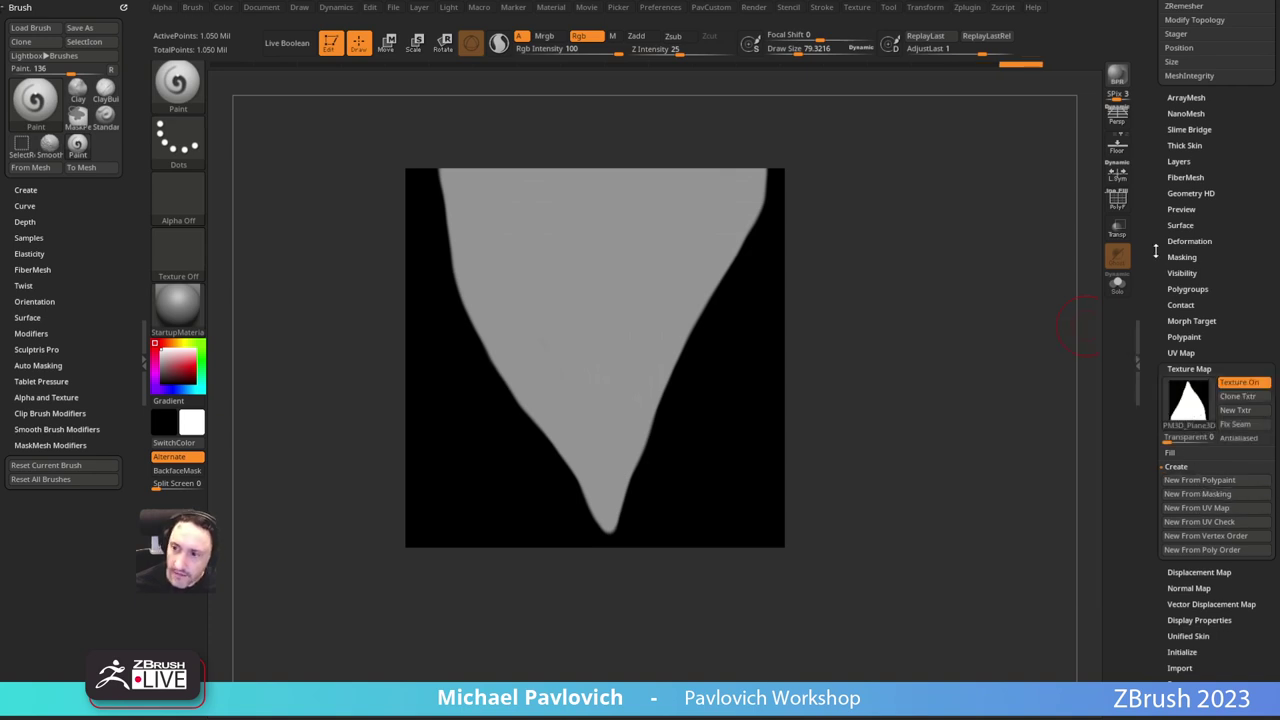
Step: Clone the strand texture to the texture library, remove it from the plane and set the current brush texture to Texture Off
{"action": "left_click_drag", "start_coordinate": [1154, 251], "coordinate": [1155, 267]}
{"action": "left_click", "coordinate": [1236, 413]}
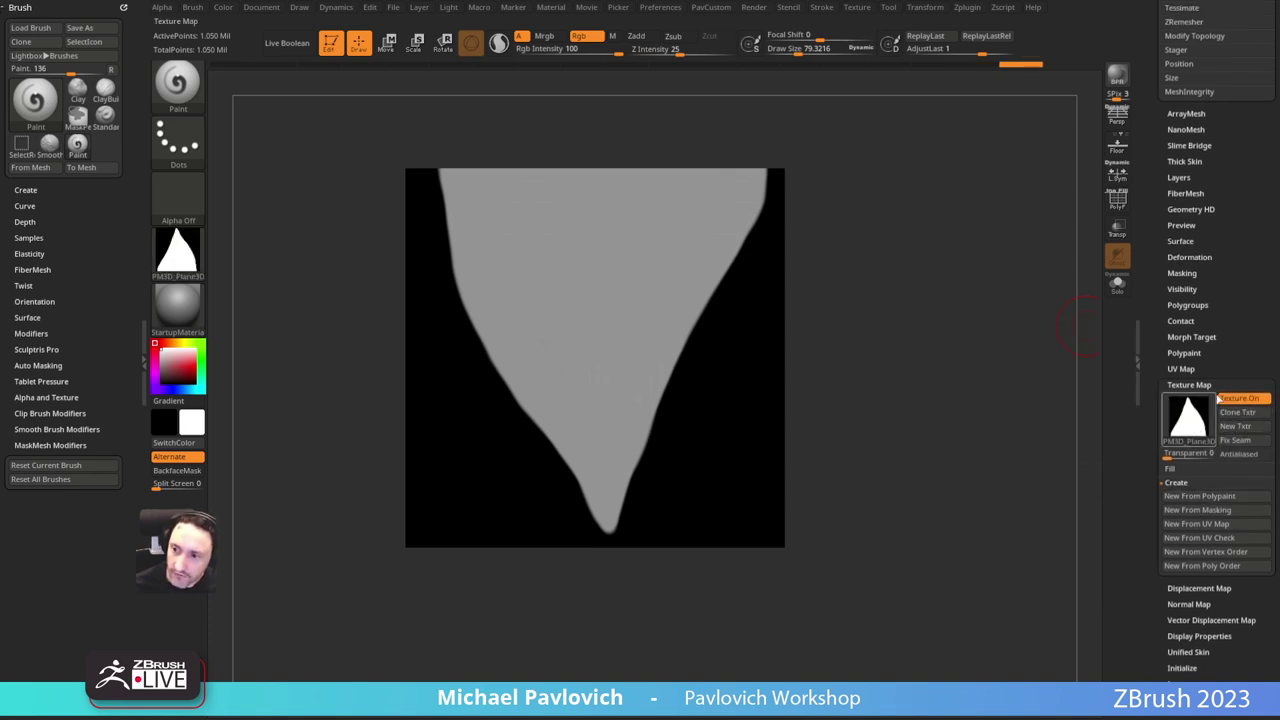
{"action": "left_click", "coordinate": [1189, 415]}
{"action": "left_click", "coordinate": [622, 428]}
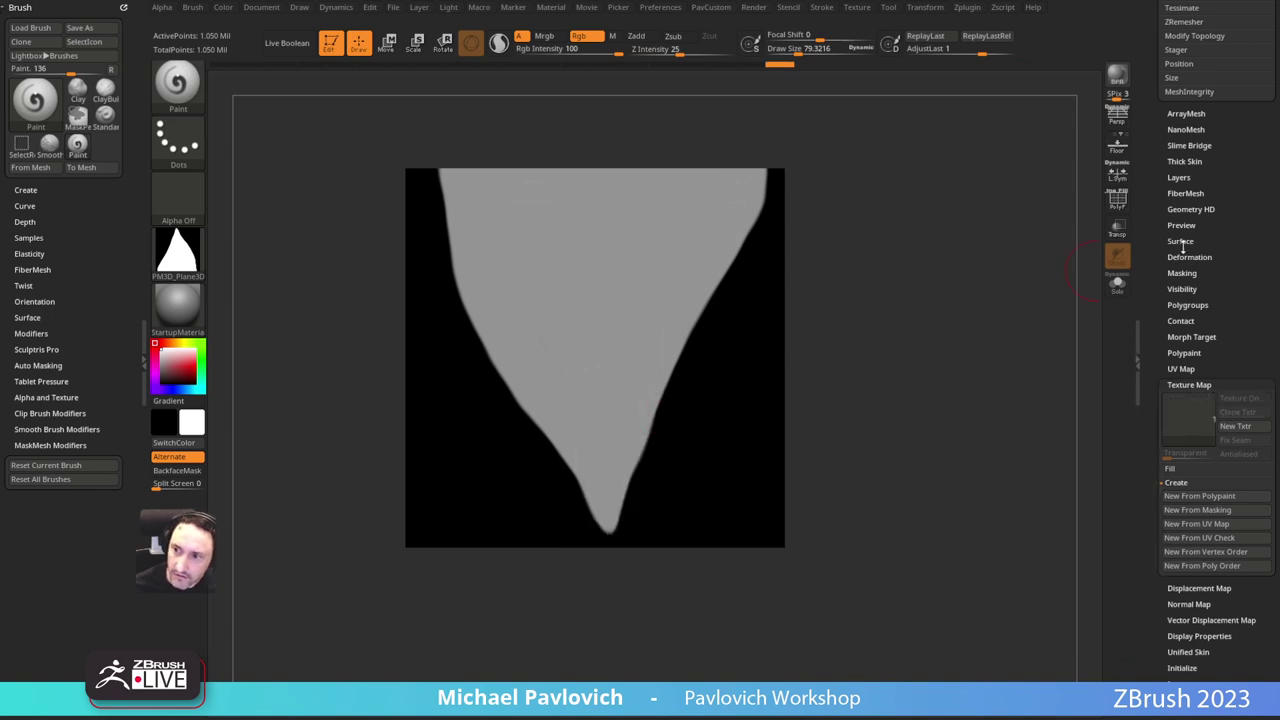
{"action": "left_click_drag", "start_coordinate": [1161, 208], "coordinate": [1132, 441]}
{"action": "left_click", "coordinate": [187, 260]}
{"action": "left_click", "coordinate": [245, 270]}
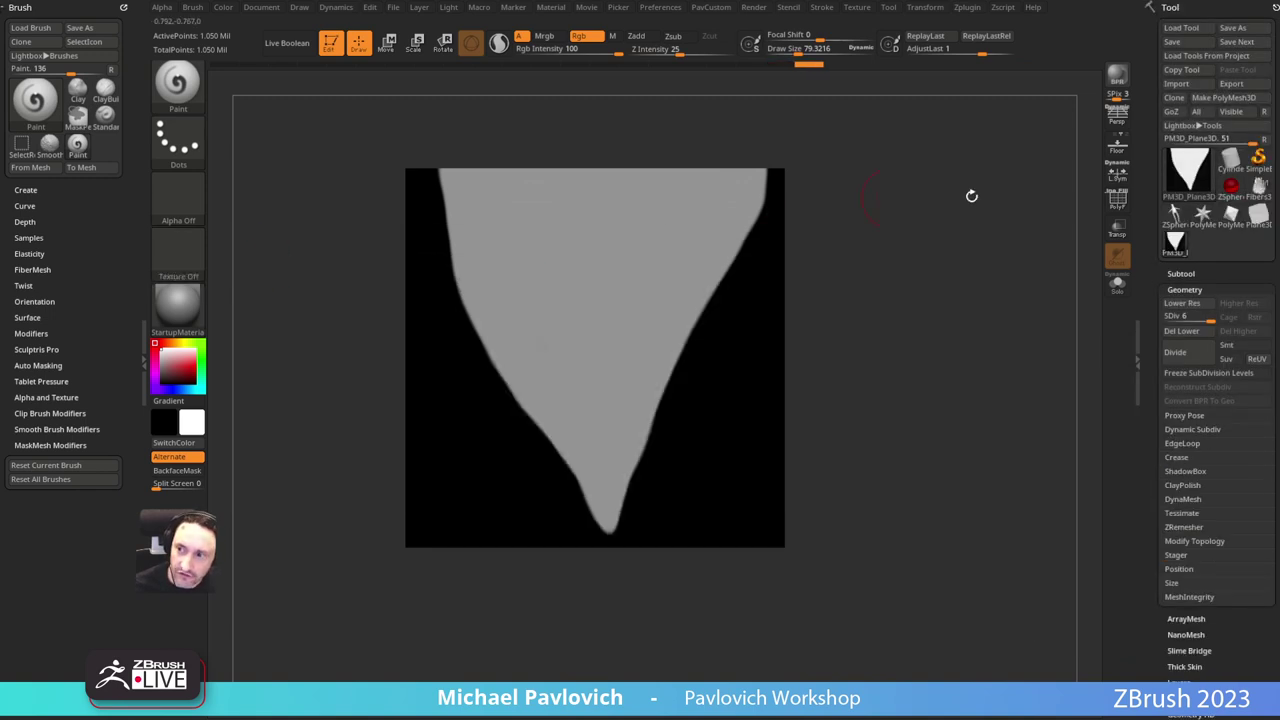
Step: Switch to the haired creature's Fibers31 tool and set the Standard brush's draw size to about 10
{"action": "left_click", "coordinate": [1259, 188]}
{"action": "mouse_move", "coordinate": [871, 257]}
{"action": "right_mouse_down", "text": "alt"}
{"action": "mouse_move", "coordinate": [909, 460]}
{"action": "mouse_move", "coordinate": [928, 398]}
{"action": "mouse_move", "coordinate": [907, 514]}
{"action": "right_mouse_up", "text": "alt"}
{"action": "key", "text": "s"}
{"action": "key", "text": "b"}
{"action": "key", "text": "s"}
{"action": "key", "text": "t"}
{"action": "key", "text": "s"}
{"action": "left_click_drag", "start_coordinate": [678, 298], "coordinate": [653, 290]}
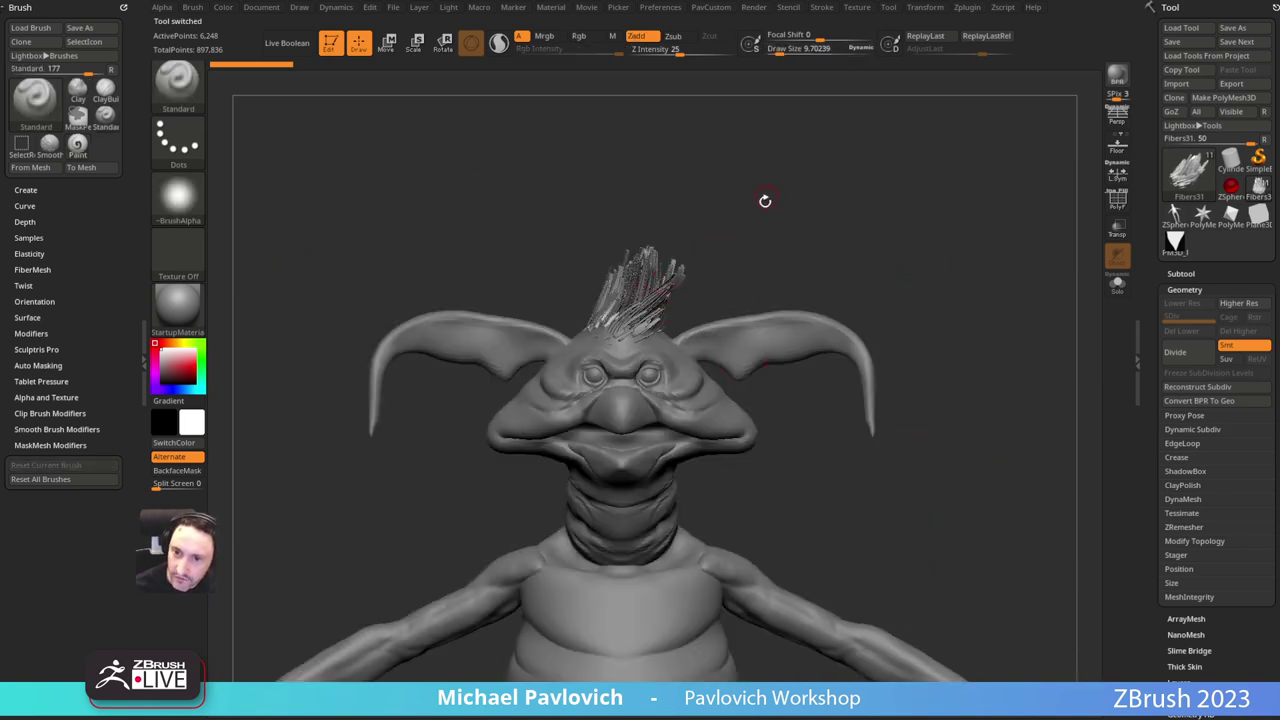
Step: Assign the painted PM3D_Plane3D strand texture as the fibers' texture map and frame the hair closely
{"action": "right_click_drag", "start_coordinate": [811, 149], "coordinate": [791, 230], "text": "alt"}
{"action": "left_click_drag", "start_coordinate": [1143, 420], "coordinate": [1174, 294]}
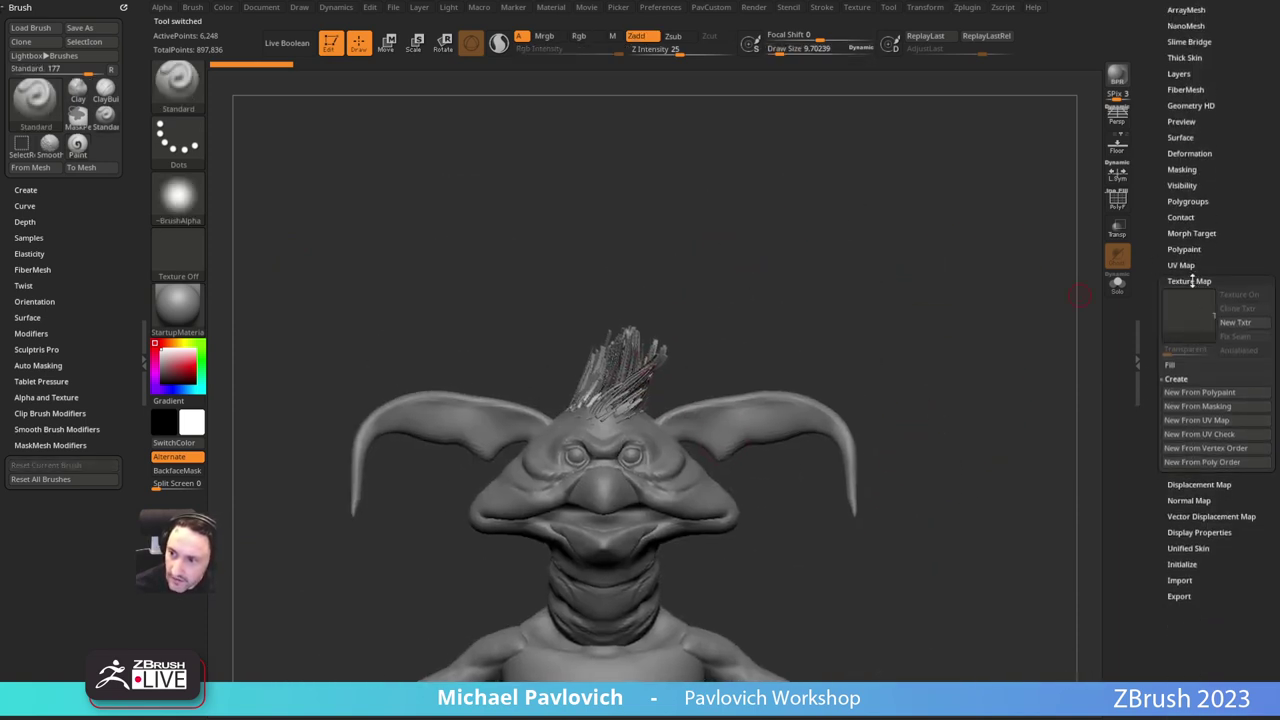
{"action": "left_click", "coordinate": [1189, 318]}
{"action": "left_click", "coordinate": [842, 322]}
{"action": "right_click_drag", "start_coordinate": [909, 272], "coordinate": [939, 397], "text": "alt"}
{"action": "right_click_drag", "start_coordinate": [849, 303], "coordinate": [883, 283], "text": "alt"}
{"action": "right_click_drag", "start_coordinate": [883, 283], "coordinate": [911, 316], "text": "ctrl"}
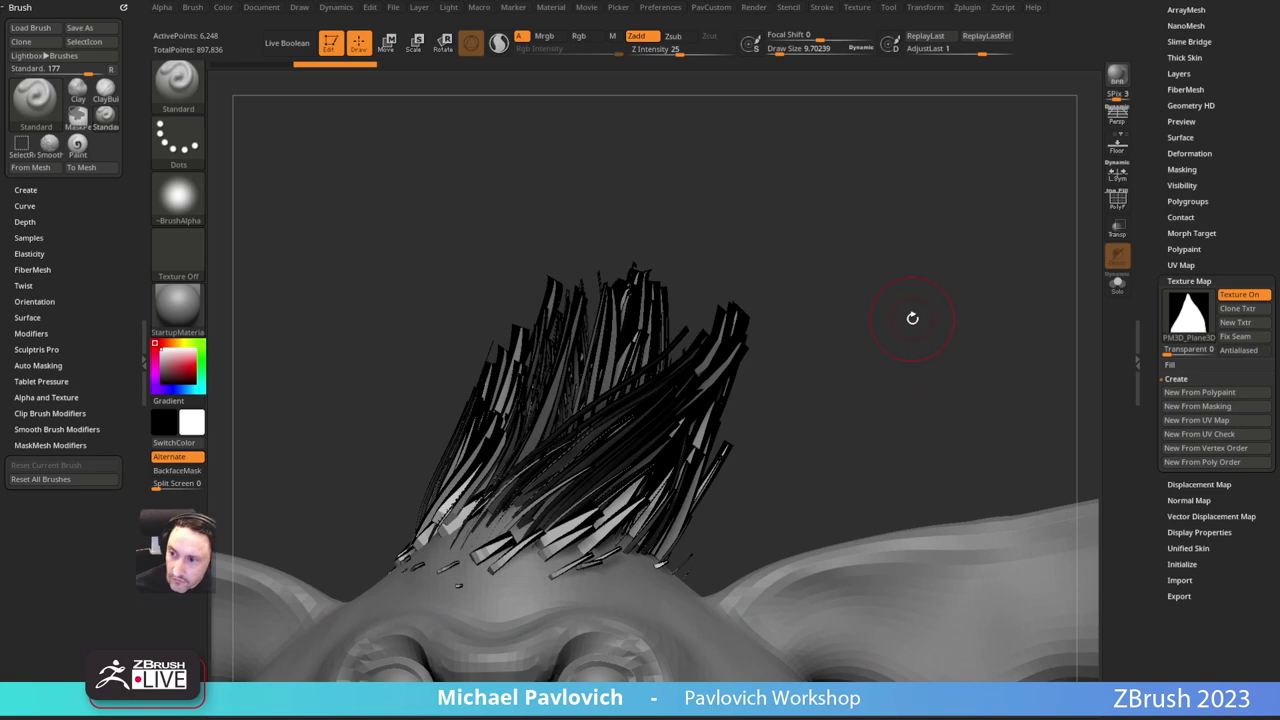
Step: Raise the fibers' texture transparency so the black areas are cut away, and enable Antialiased
{"action": "left_click_drag", "start_coordinate": [1177, 350], "coordinate": [1170, 350]}
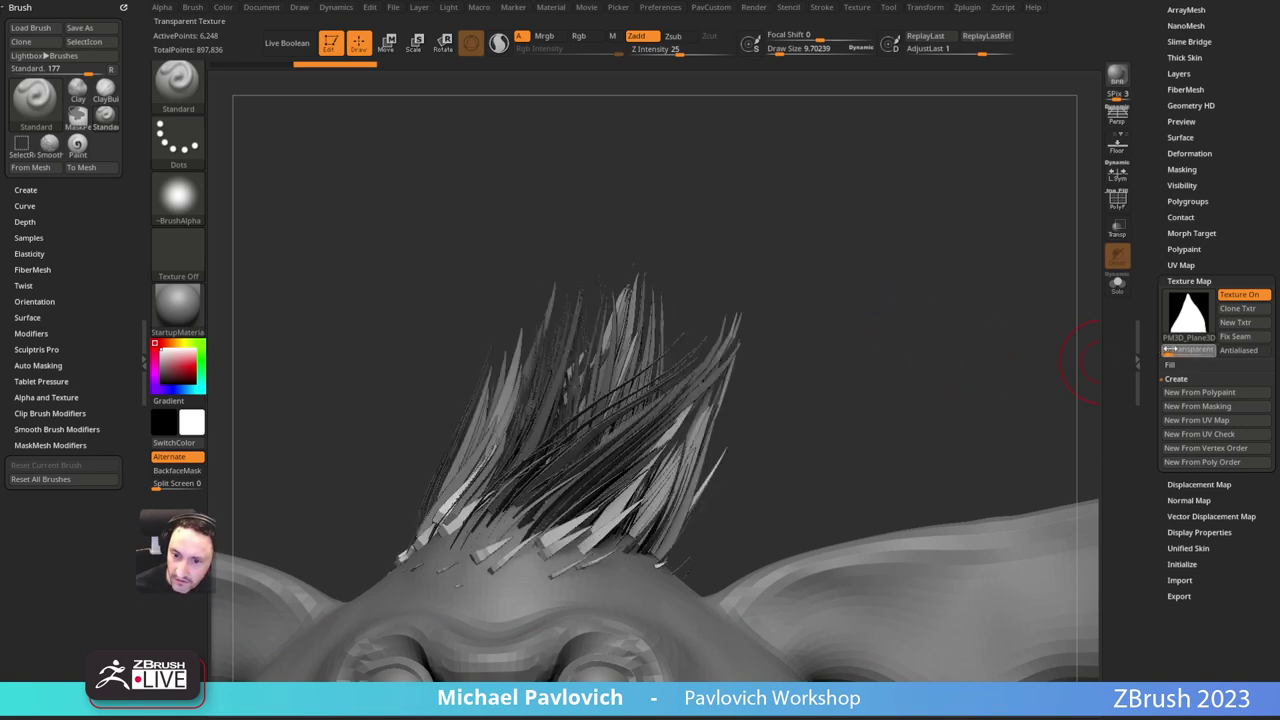
{"action": "left_click", "coordinate": [1244, 351]}
{"action": "left_click_drag", "start_coordinate": [929, 359], "coordinate": [934, 402]}
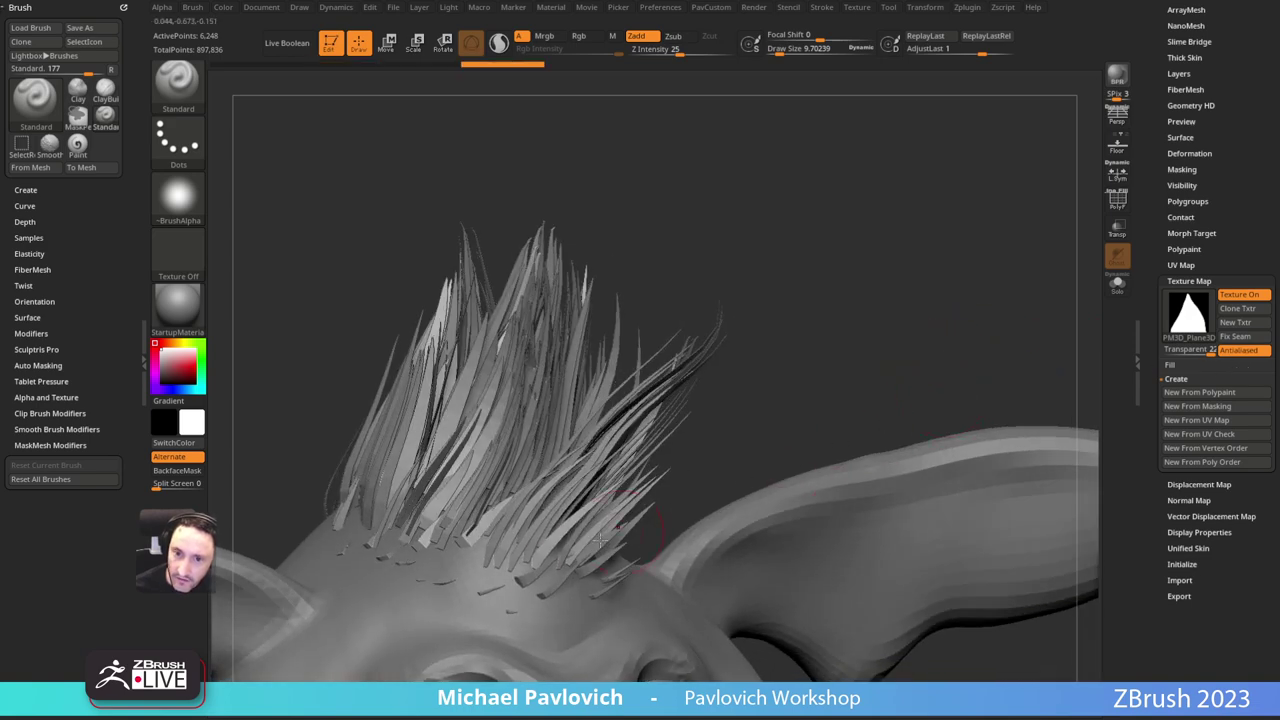
{"action": "left_click_drag", "start_coordinate": [759, 256], "coordinate": [726, 231]}
{"action": "mouse_move", "coordinate": [922, 275]}
{"action": "left_mouse_down"}
{"action": "mouse_move", "coordinate": [834, 283]}
{"action": "mouse_move", "coordinate": [931, 277]}
{"action": "left_mouse_up"}
Step: Compare the hair fibers with their texture map off and on, leaving the texture on
{"action": "left_click", "coordinate": [1238, 296]}
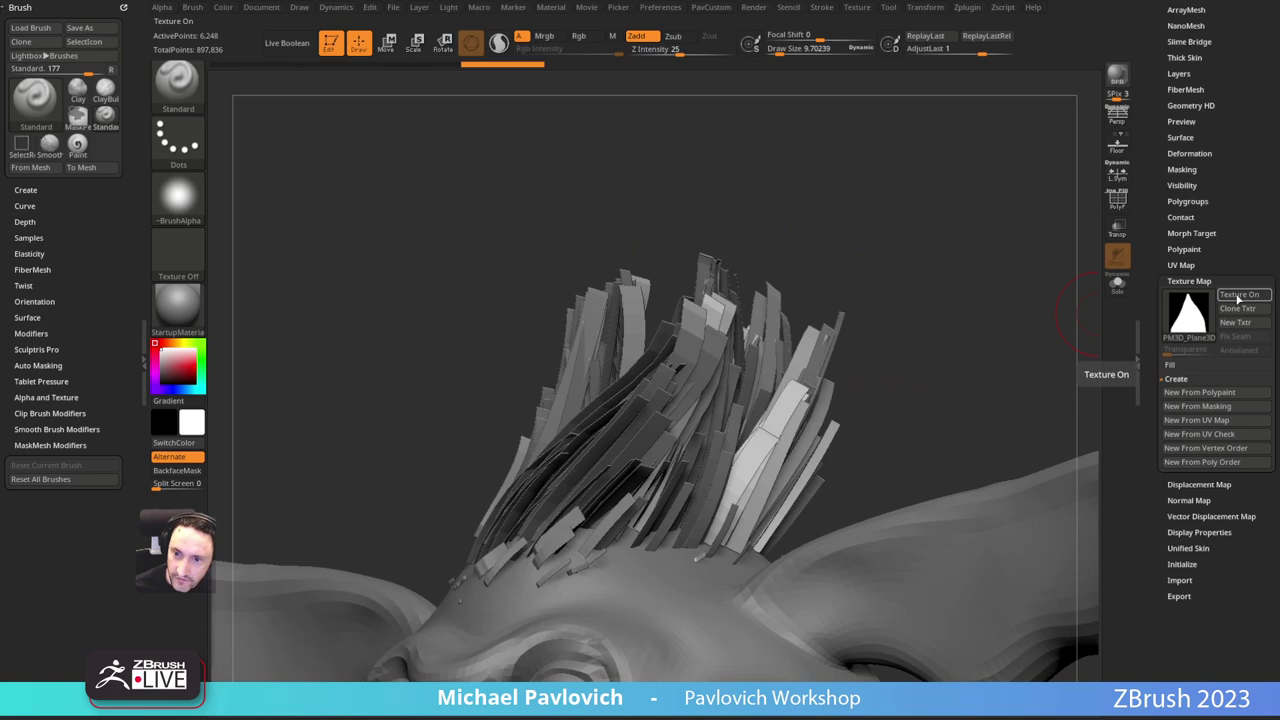
{"action": "left_click", "coordinate": [1242, 295]}
{"action": "left_click", "coordinate": [1248, 295]}
{"action": "left_click", "coordinate": [1249, 295]}
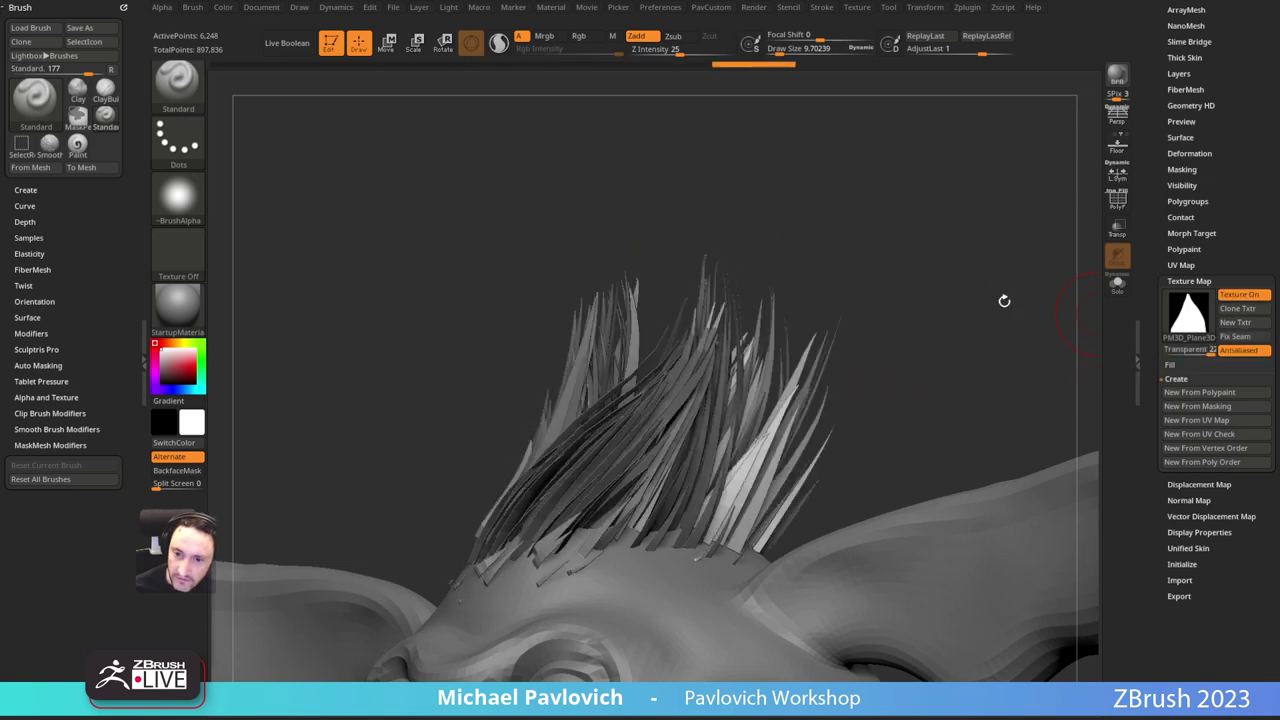
{"action": "mouse_move", "coordinate": [1006, 300]}
{"action": "left_mouse_down"}
{"action": "mouse_move", "coordinate": [921, 300]}
{"action": "mouse_move", "coordinate": [983, 306]}
{"action": "mouse_move", "coordinate": [978, 294]}
{"action": "left_mouse_up"}
Step: Examine the textured hair on the creature's head and the full body from the front and at an angle
{"action": "key", "text": "s"}
{"action": "left_click_drag", "start_coordinate": [1032, 375], "coordinate": [1018, 283], "text": "alt"}
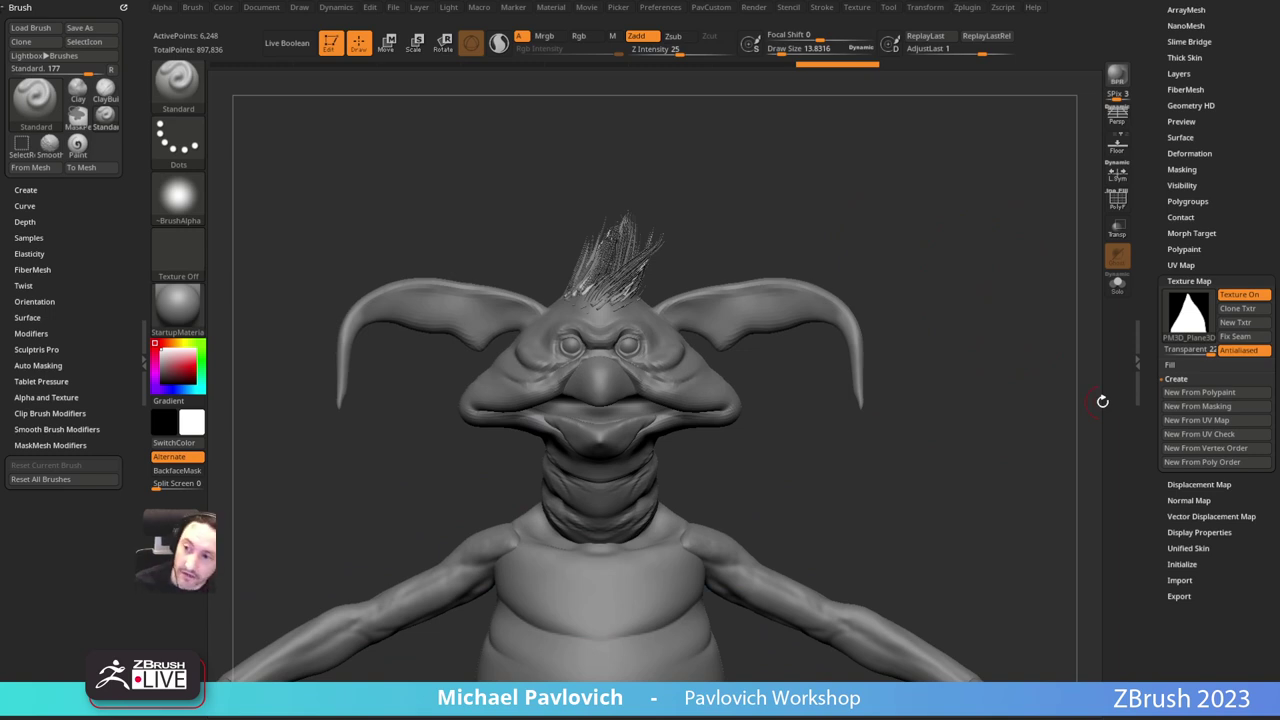
{"action": "mouse_move", "coordinate": [842, 237]}
{"action": "left_mouse_down", "text": "alt"}
{"action": "mouse_move", "coordinate": [857, 146]}
{"action": "mouse_move", "coordinate": [886, 288]}
{"action": "mouse_move", "coordinate": [829, 289]}
{"action": "mouse_move", "coordinate": [779, 344]}
{"action": "mouse_move", "coordinate": [848, 311]}
{"action": "mouse_move", "coordinate": [864, 209]}
{"action": "left_mouse_up", "text": "alt"}
{"action": "key", "text": "s"}
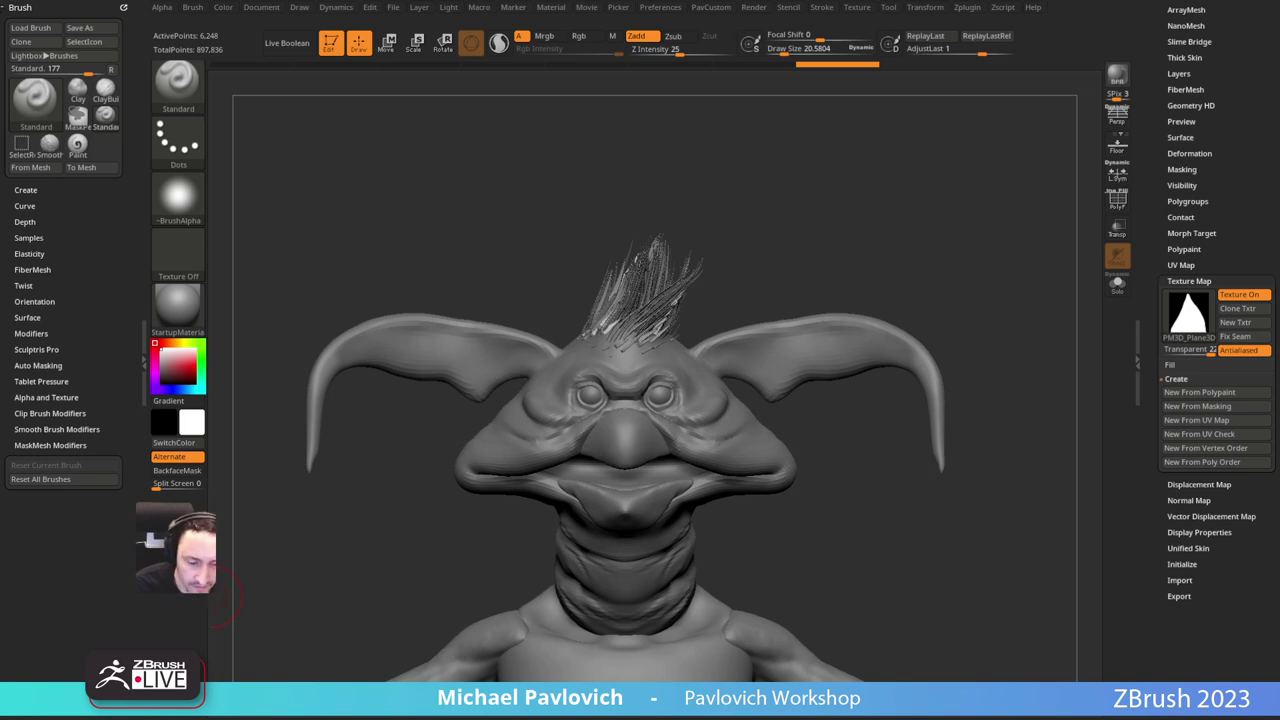
{"action": "left_click_drag", "start_coordinate": [669, 217], "coordinate": [706, 206]}
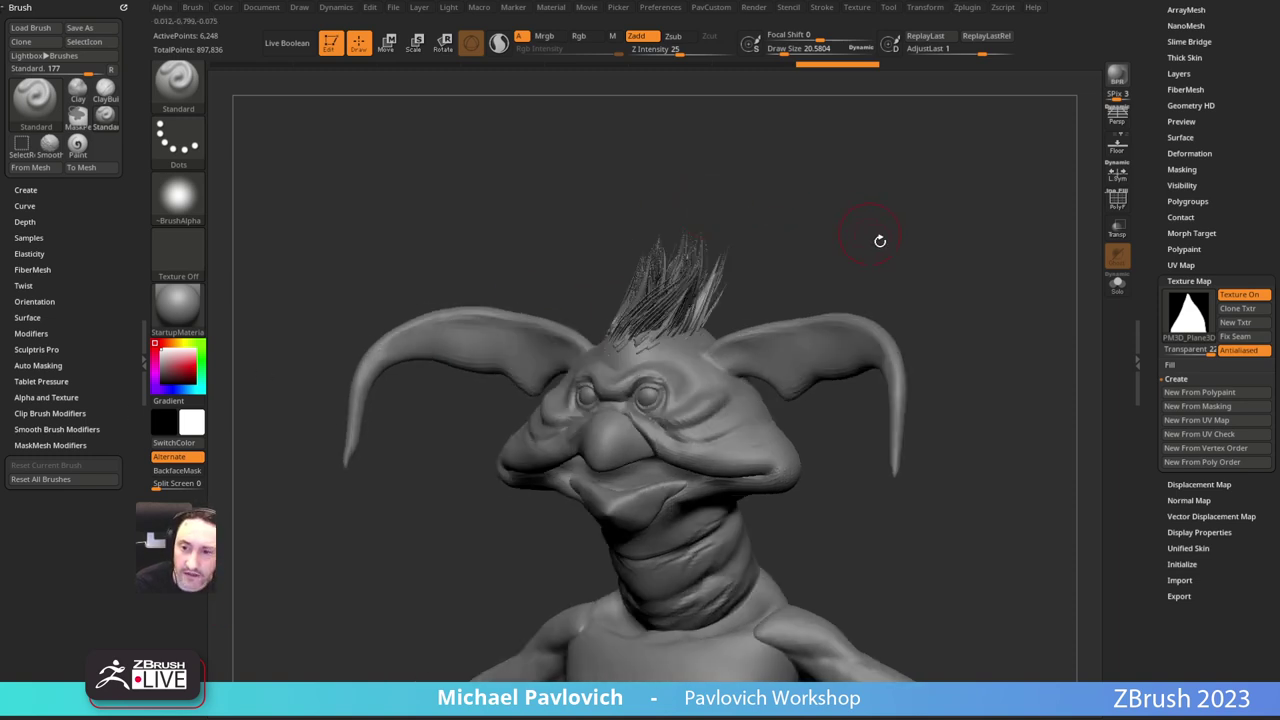
{"action": "left_click_drag", "start_coordinate": [971, 336], "coordinate": [892, 298], "text": "alt"}
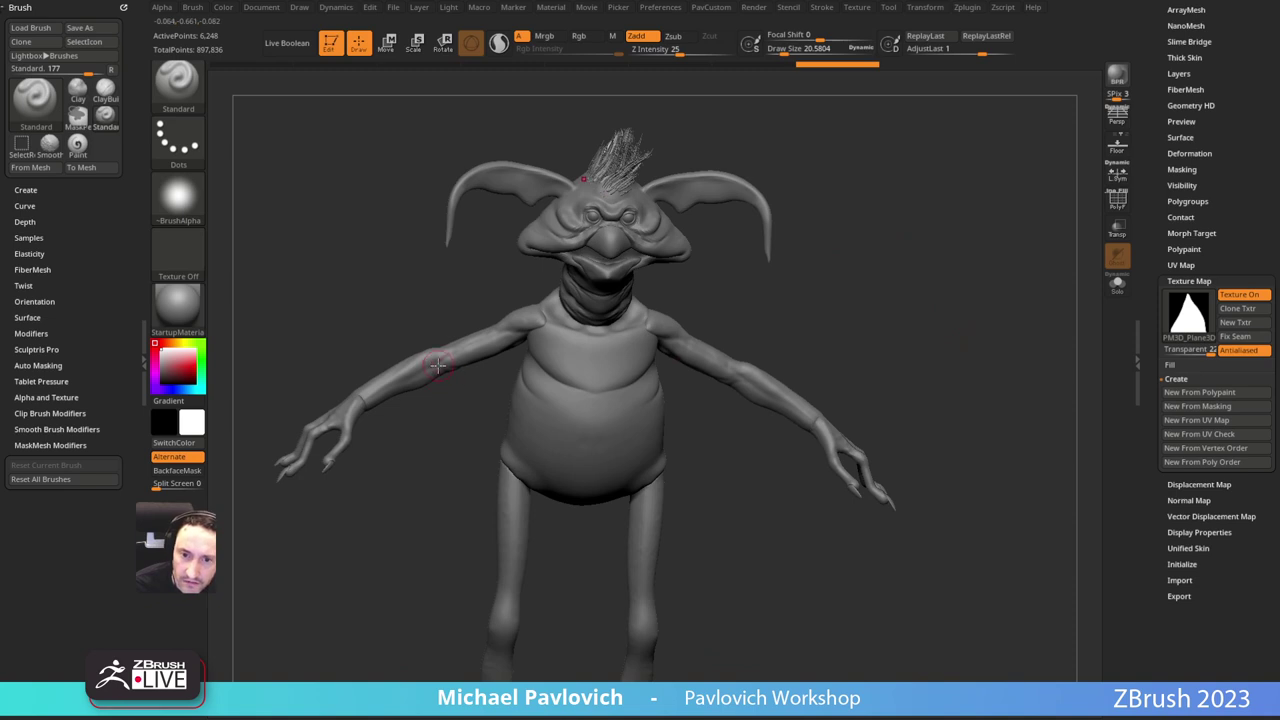
{"action": "left_click_drag", "start_coordinate": [882, 345], "coordinate": [861, 337]}
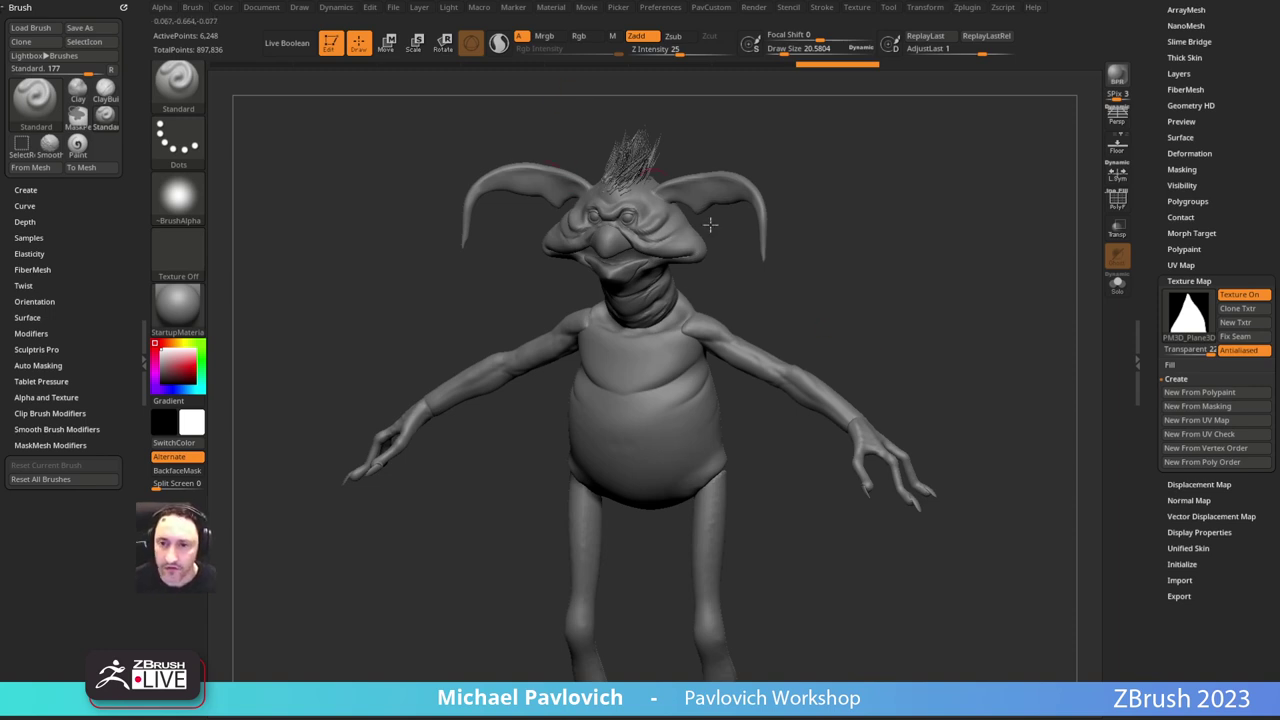
{"action": "left_click_drag", "start_coordinate": [861, 337], "coordinate": [415, 286]}
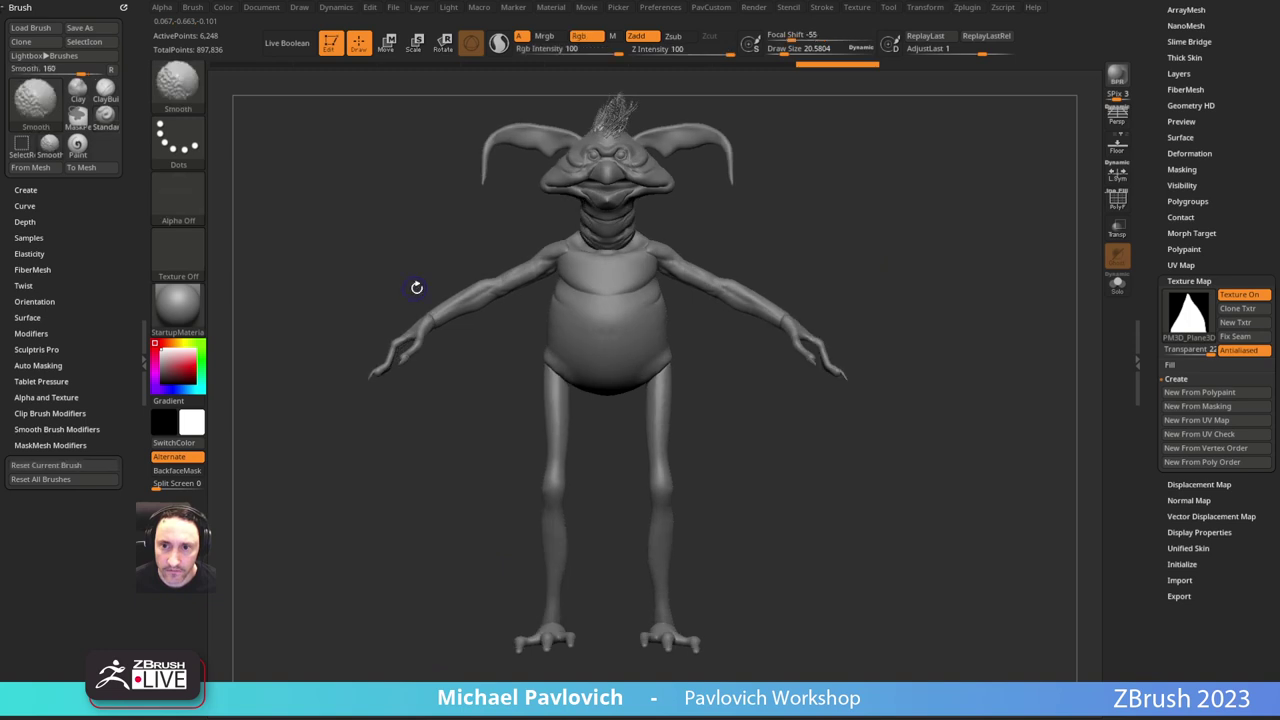